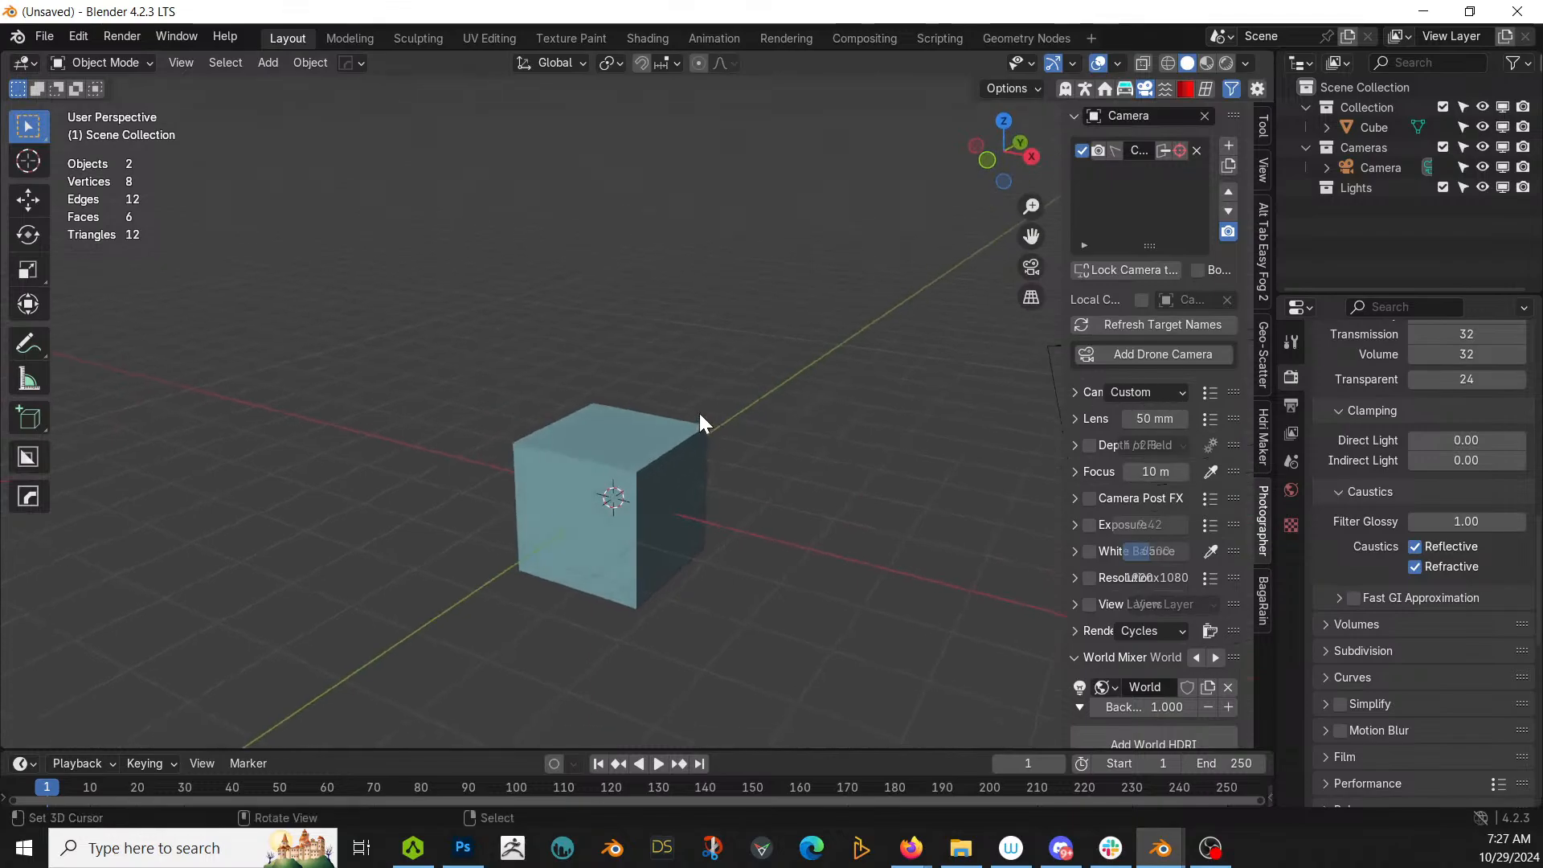
Step: Delete the default cube from the scene
{"action": "scroll", "coordinate": [699, 413], "scroll_direction": "up", "scroll_amount": 1}
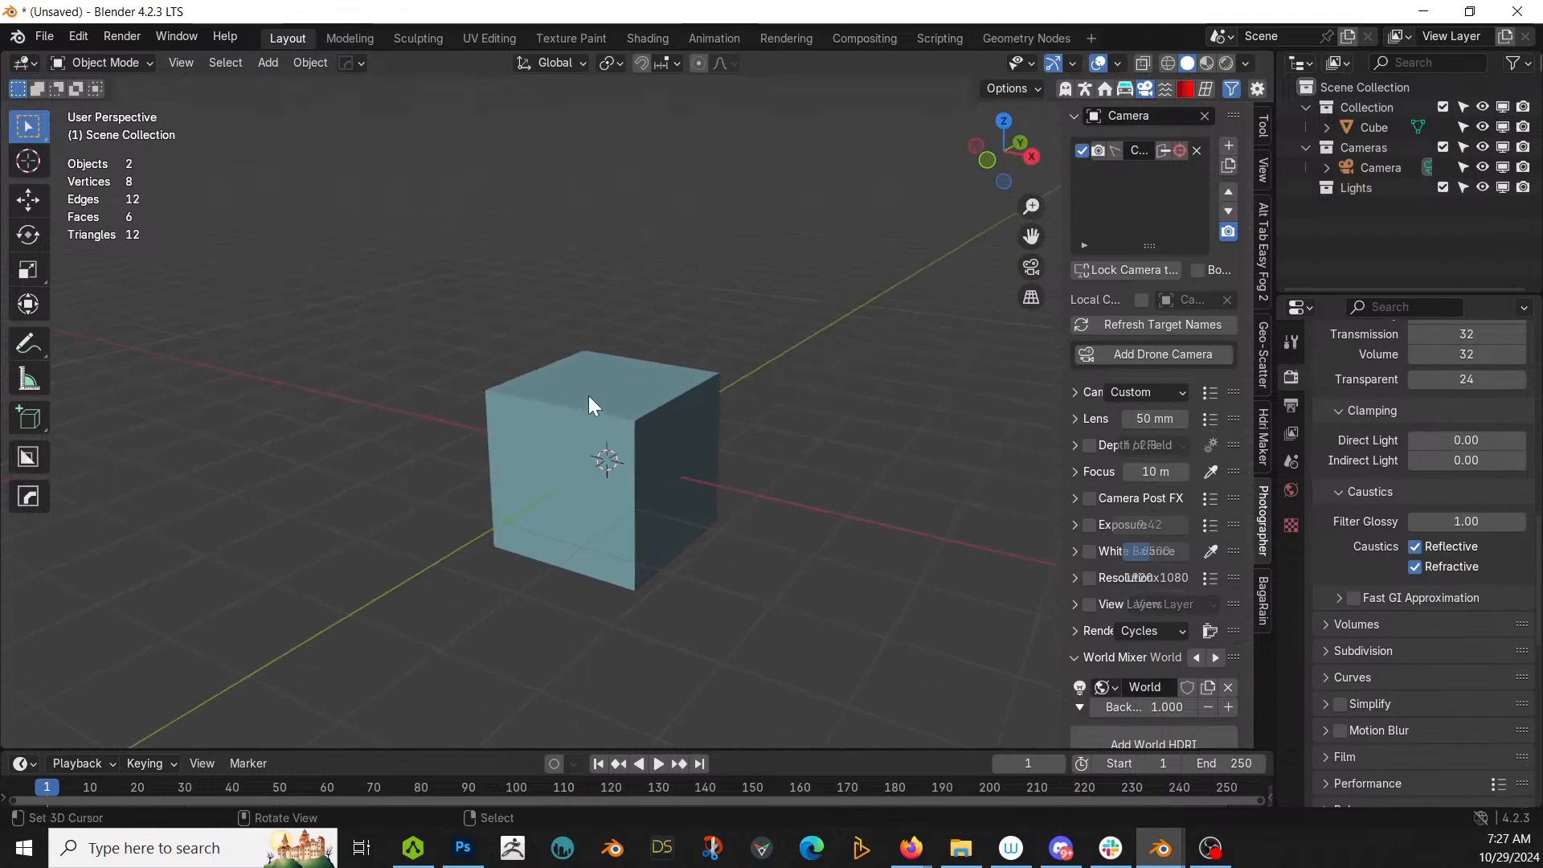
{"action": "left_click", "coordinate": [587, 394]}
{"action": "key", "text": "Delete"}
{"action": "middle_click_drag", "start_coordinate": [587, 397], "coordinate": [701, 476]}
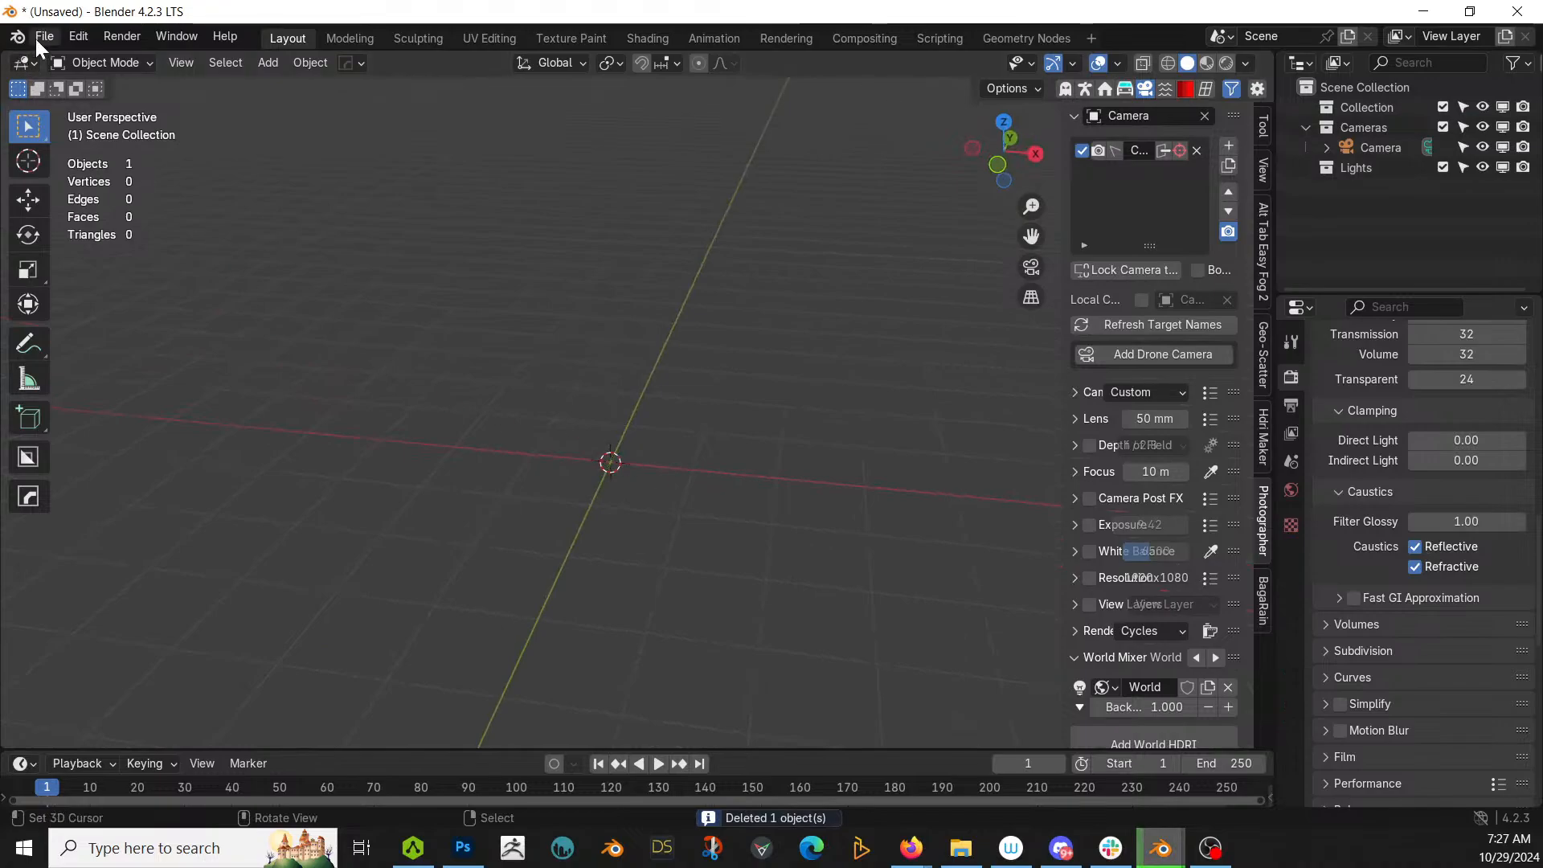
{"action": "left_click_drag", "start_coordinate": [6, 54], "coordinate": [498, 121]}
{"action": "key", "text": "shift+F1"}
{"action": "key", "text": "shift+F1"}
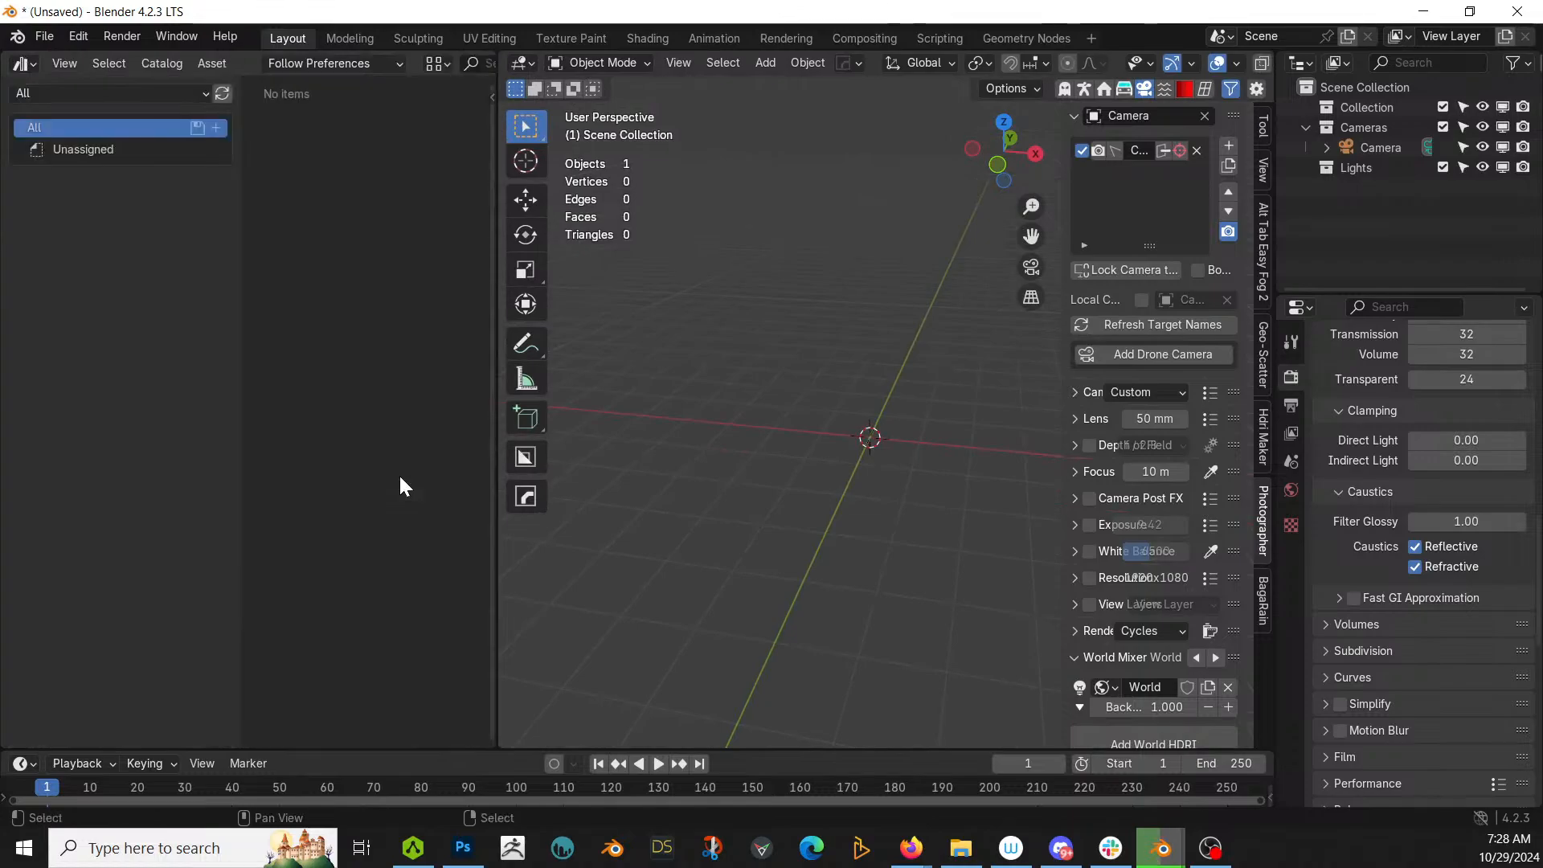
{"action": "left_click", "coordinate": [143, 90]}
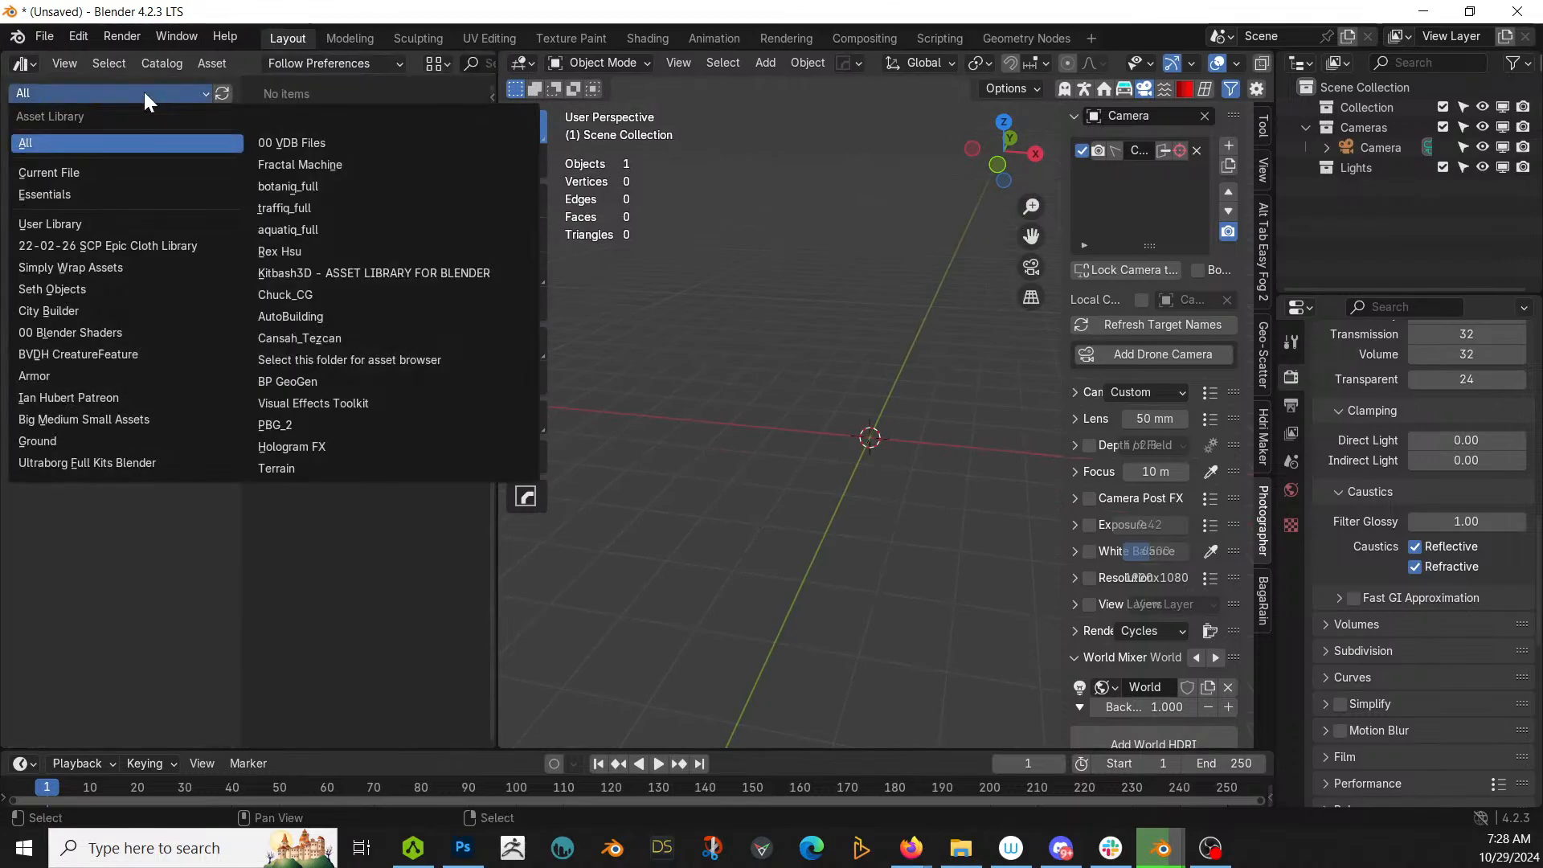
{"action": "left_click", "coordinate": [312, 338]}
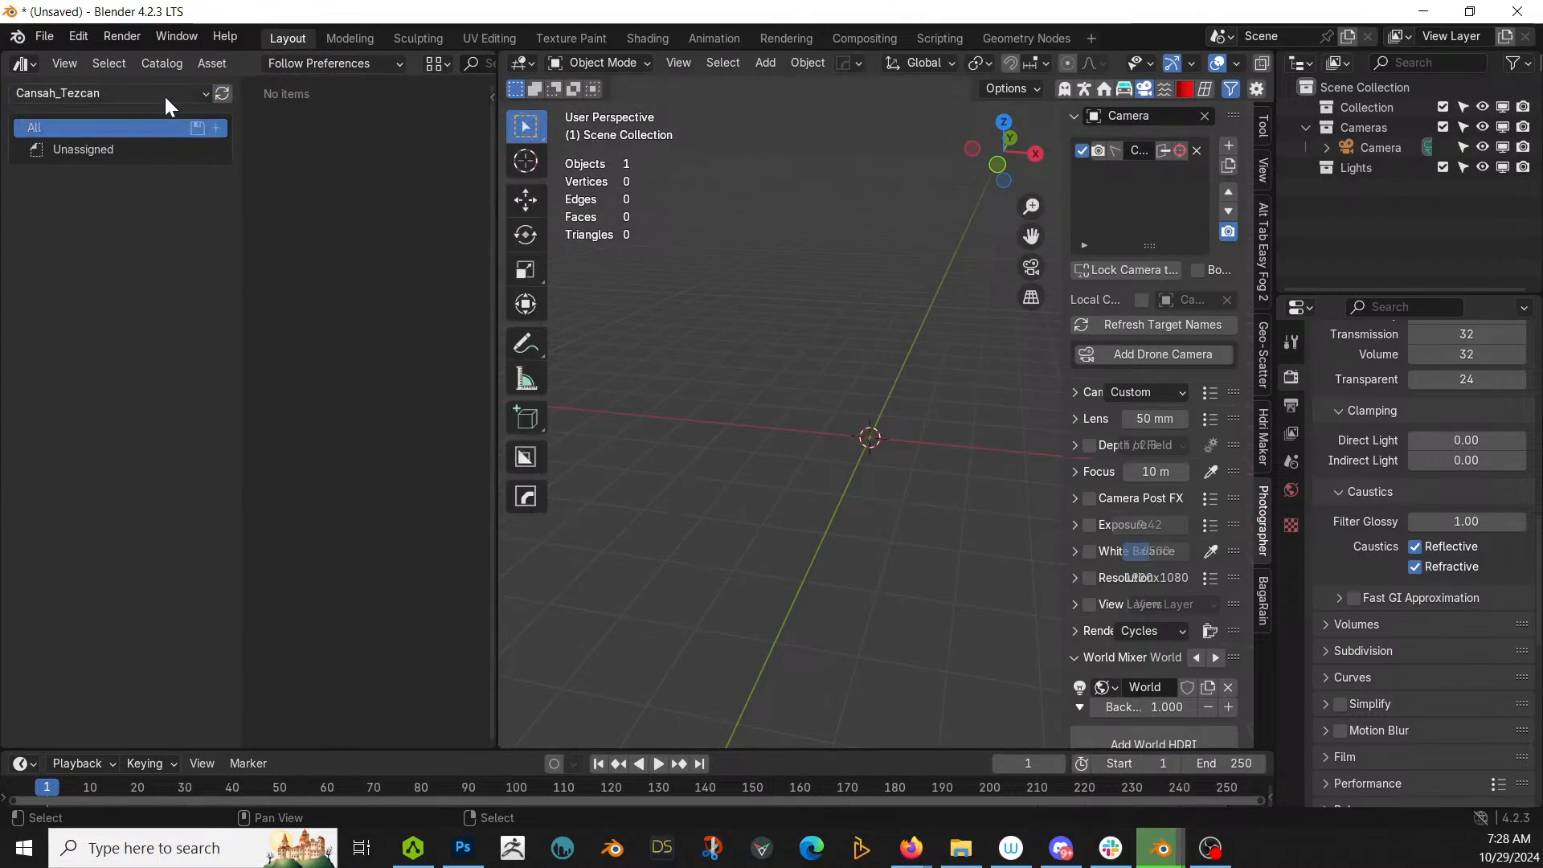
{"action": "left_click", "coordinate": [82, 152]}
{"action": "left_click", "coordinate": [90, 130]}
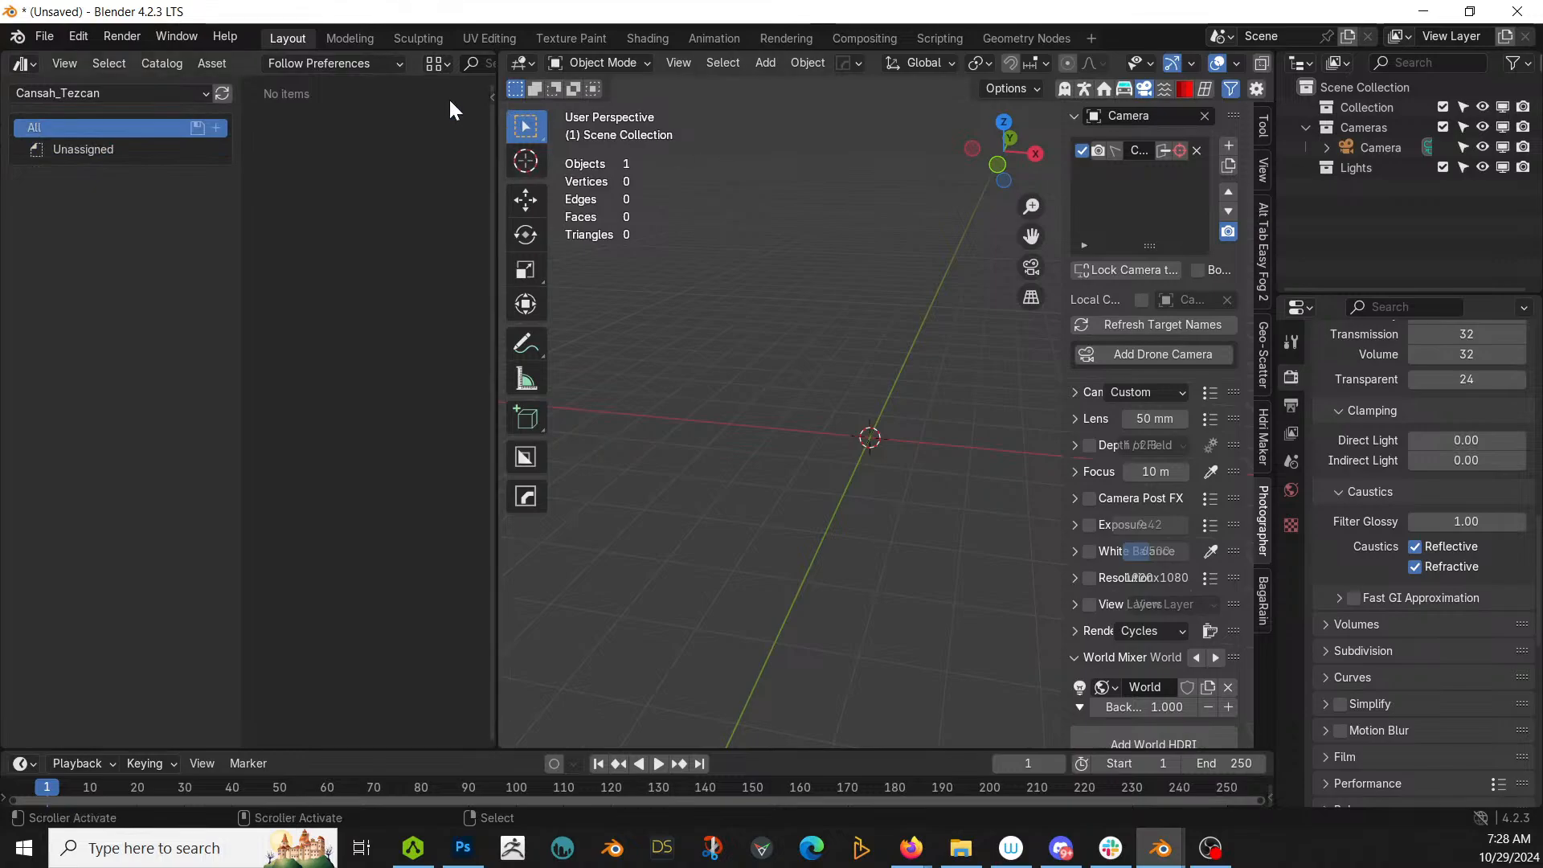
{"action": "right_click", "coordinate": [229, 66]}
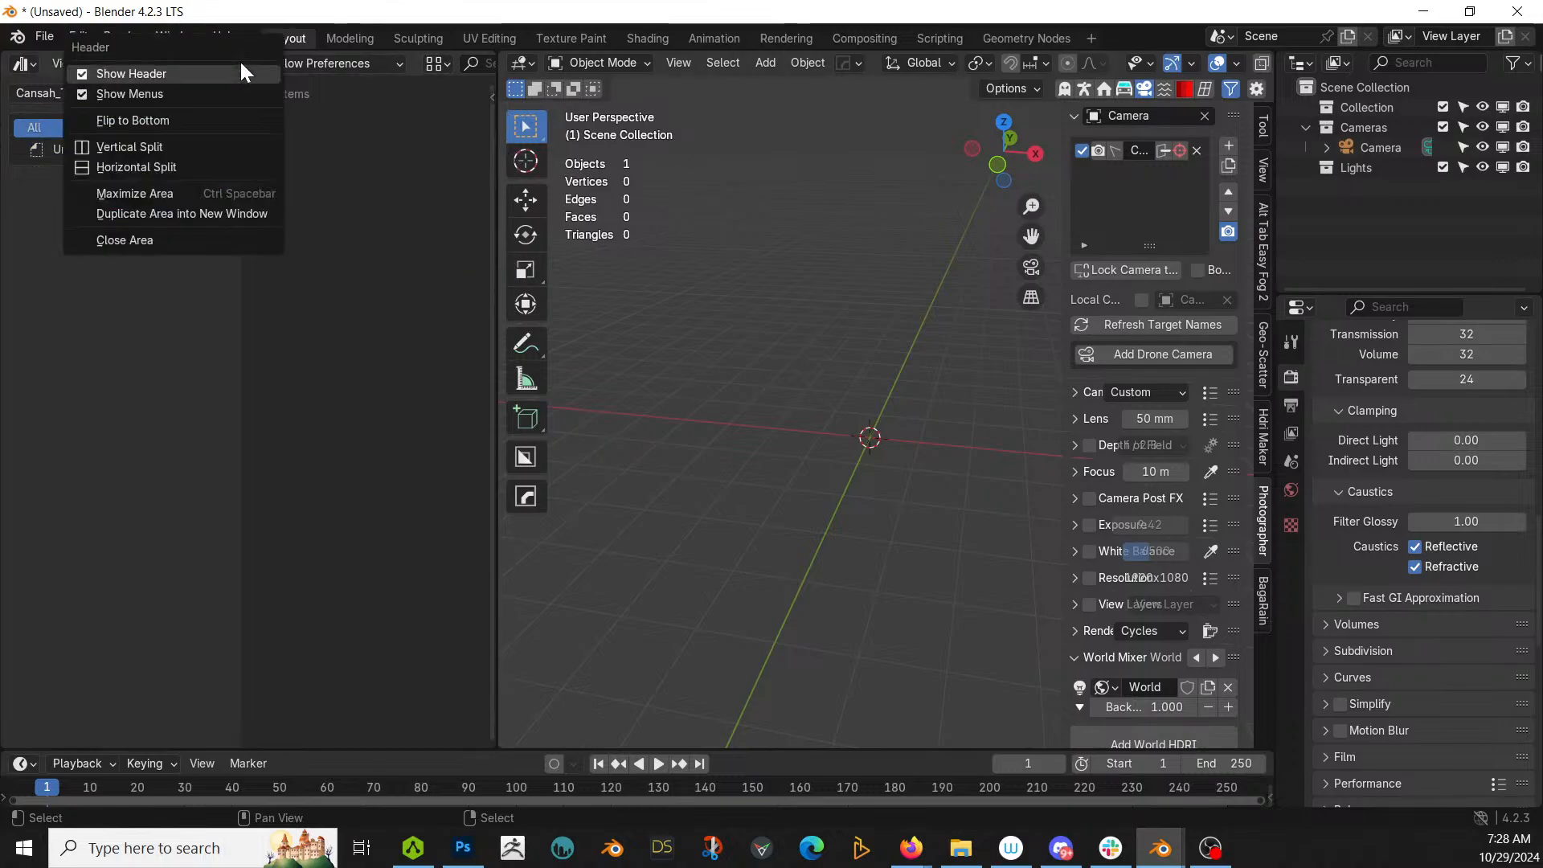
{"action": "left_click", "coordinate": [162, 240]}
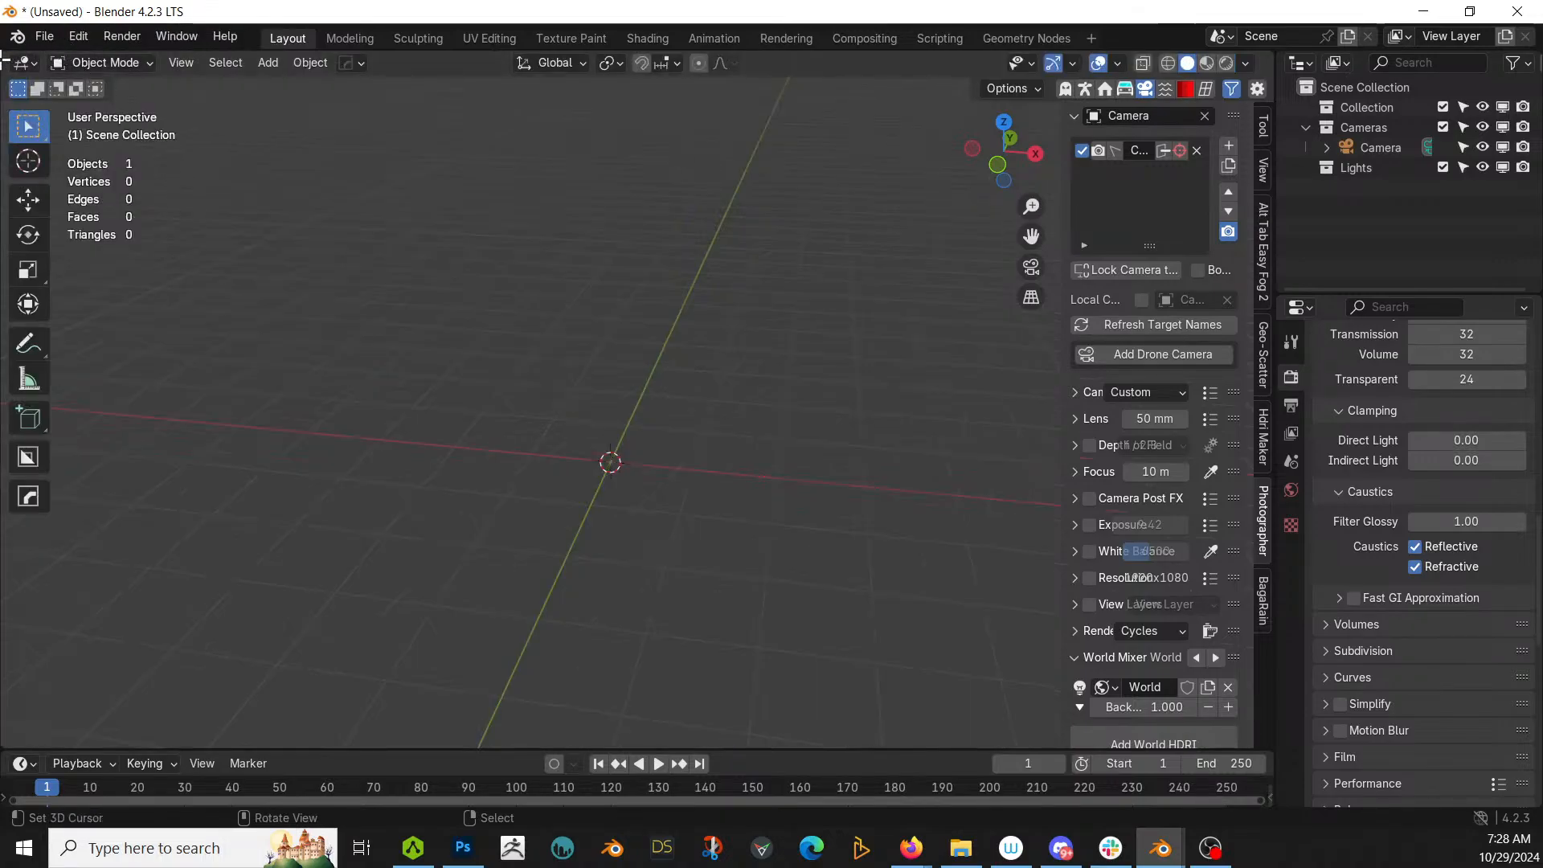
Step: Split off an Asset Browser area beside the 3D viewport and display the Cansah_Tezcan asset library
{"action": "left_click_drag", "start_coordinate": [4, 55], "coordinate": [525, 121]}
{"action": "key", "text": "shift+F1"}
{"action": "key", "text": "shift+F1"}
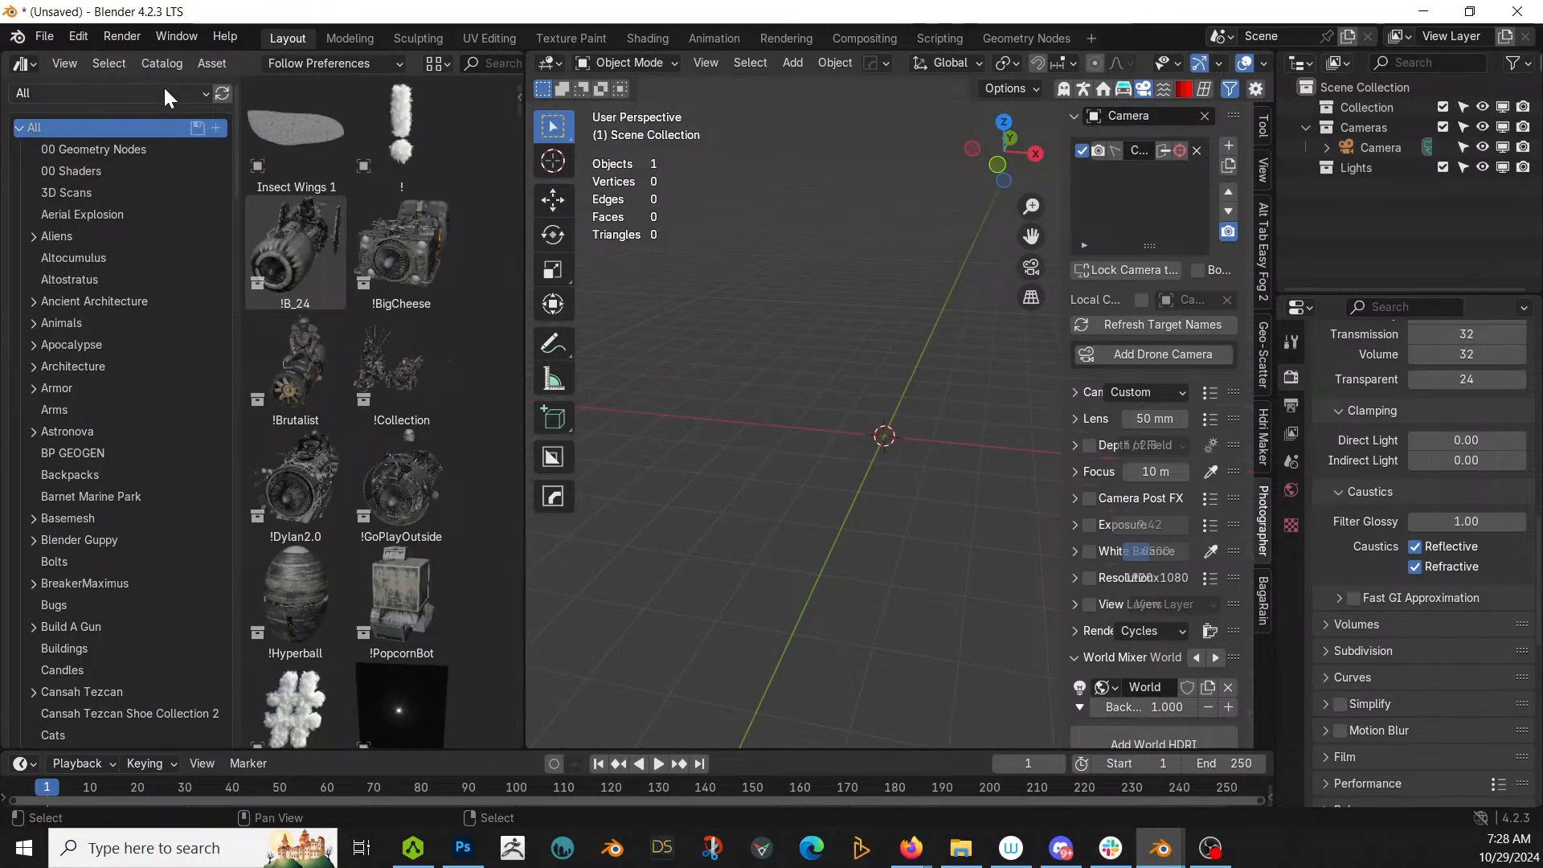
{"action": "left_click", "coordinate": [164, 93]}
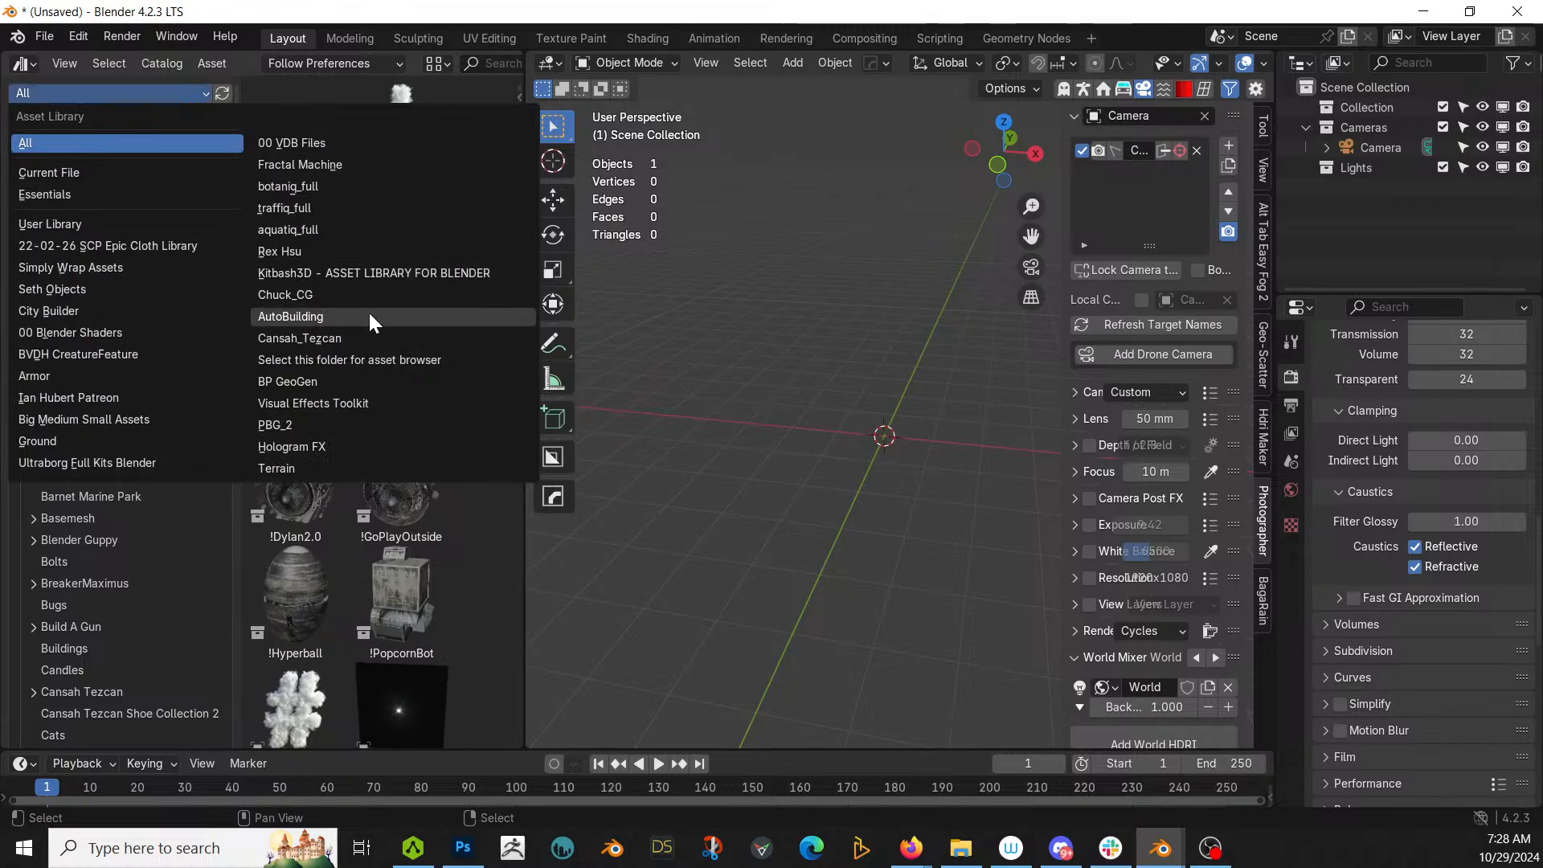
{"action": "left_click", "coordinate": [354, 338]}
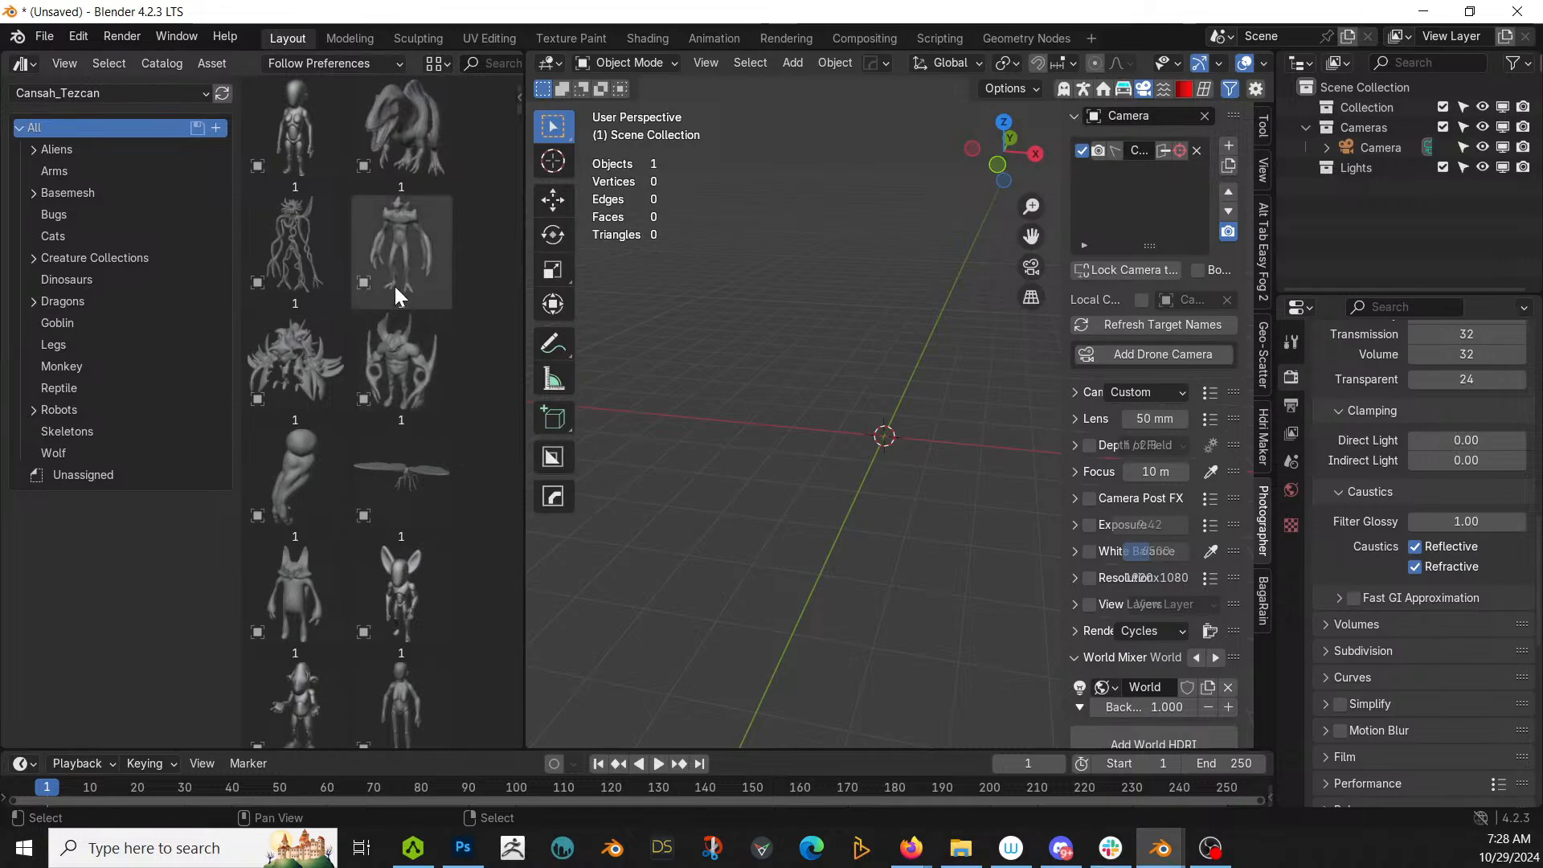
Step: Add the horned, long-armed humanoid creature asset to the scene and close the Asset Browser area
{"action": "left_click_drag", "start_coordinate": [393, 286], "coordinate": [844, 471]}
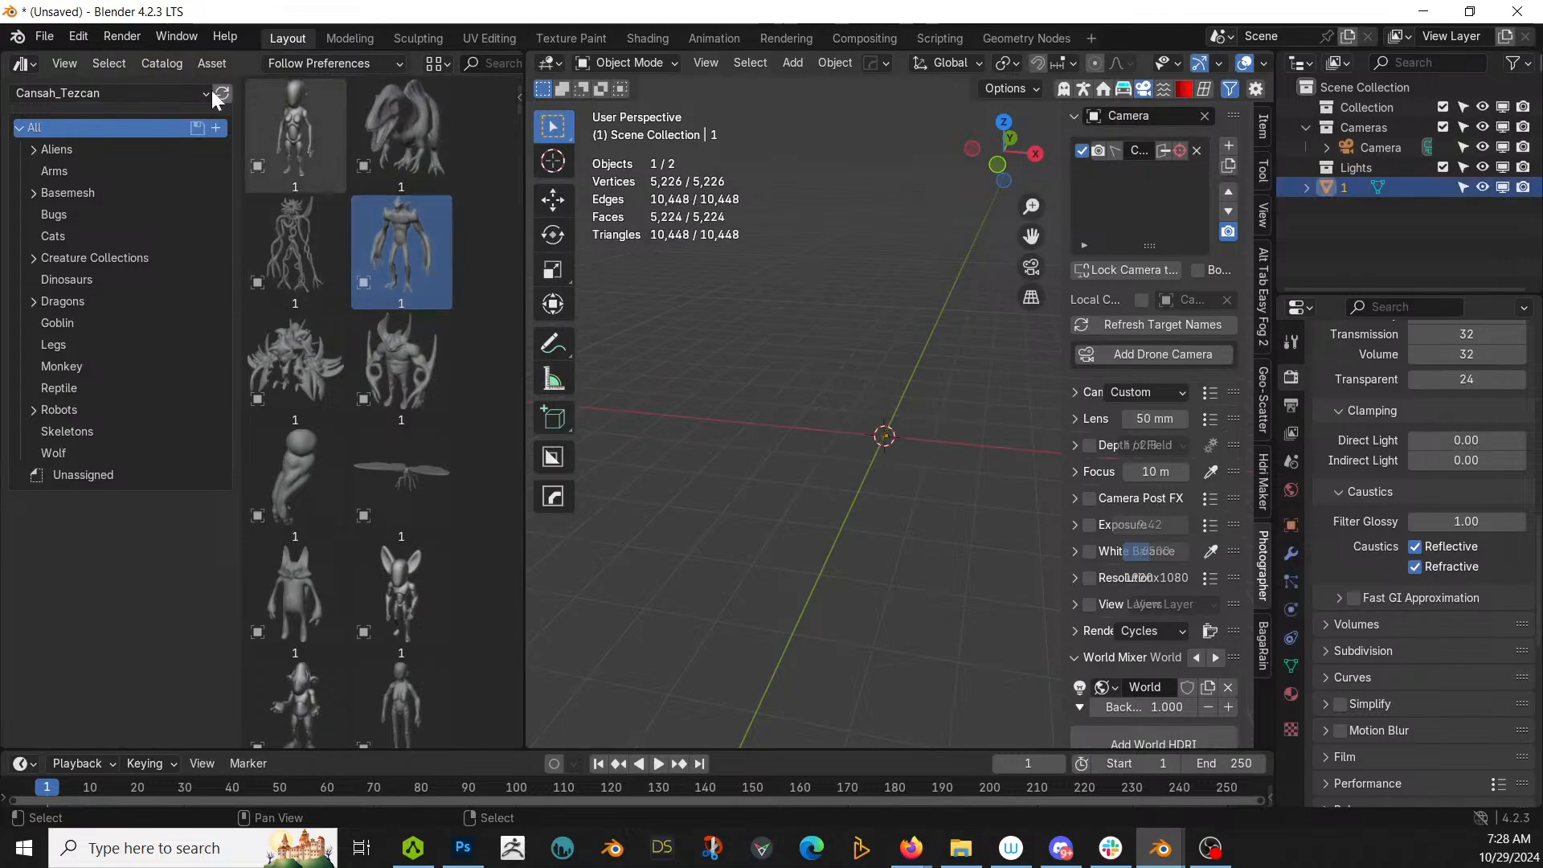
{"action": "right_click", "coordinate": [237, 59]}
{"action": "left_click", "coordinate": [188, 214]}
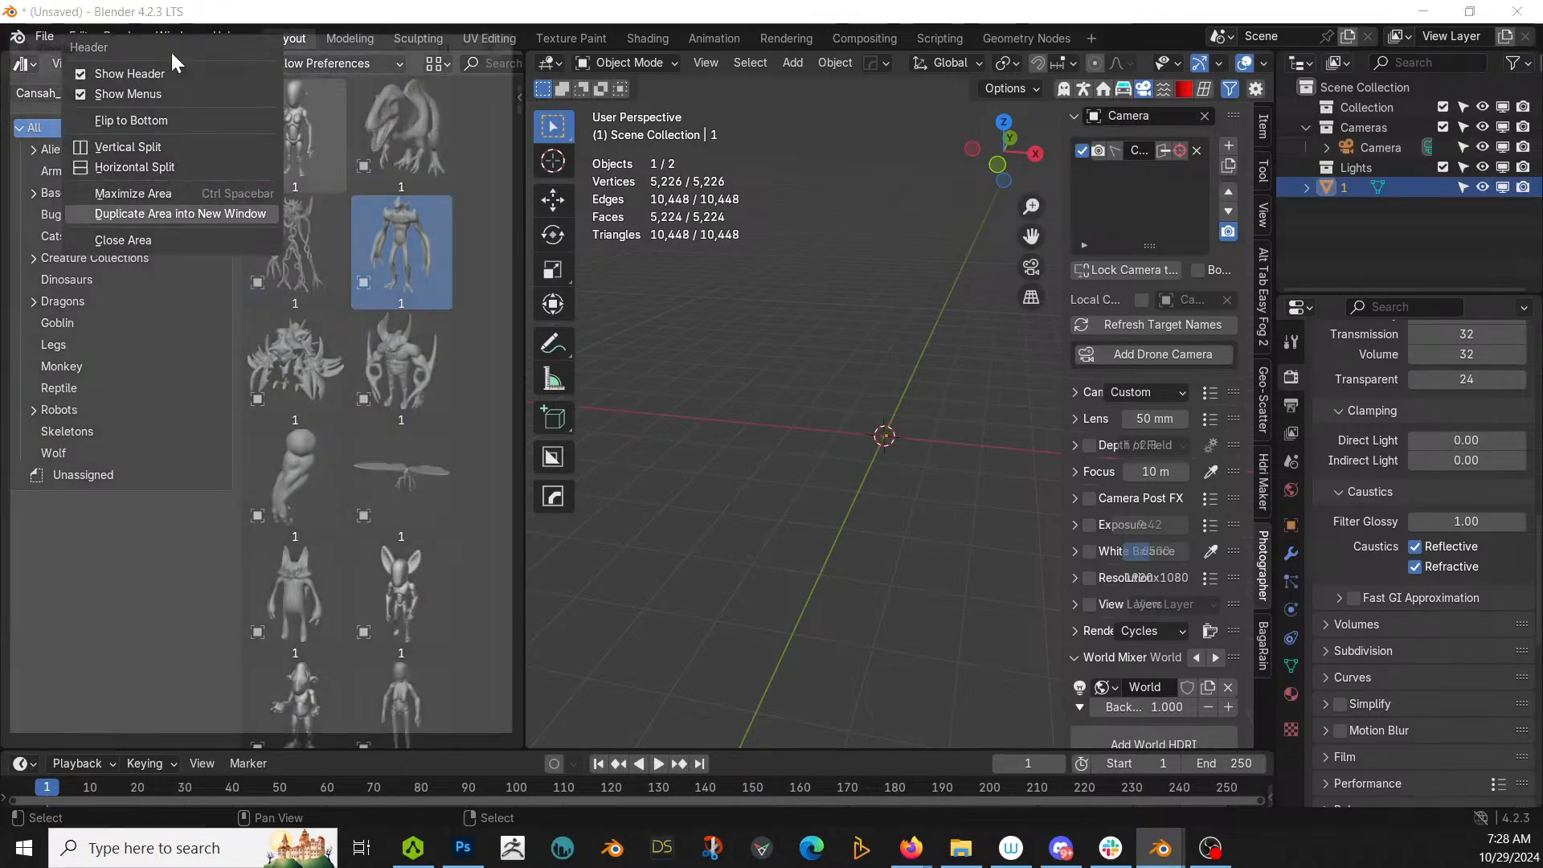
{"action": "left_click_drag", "start_coordinate": [176, 40], "coordinate": [0, 41]}
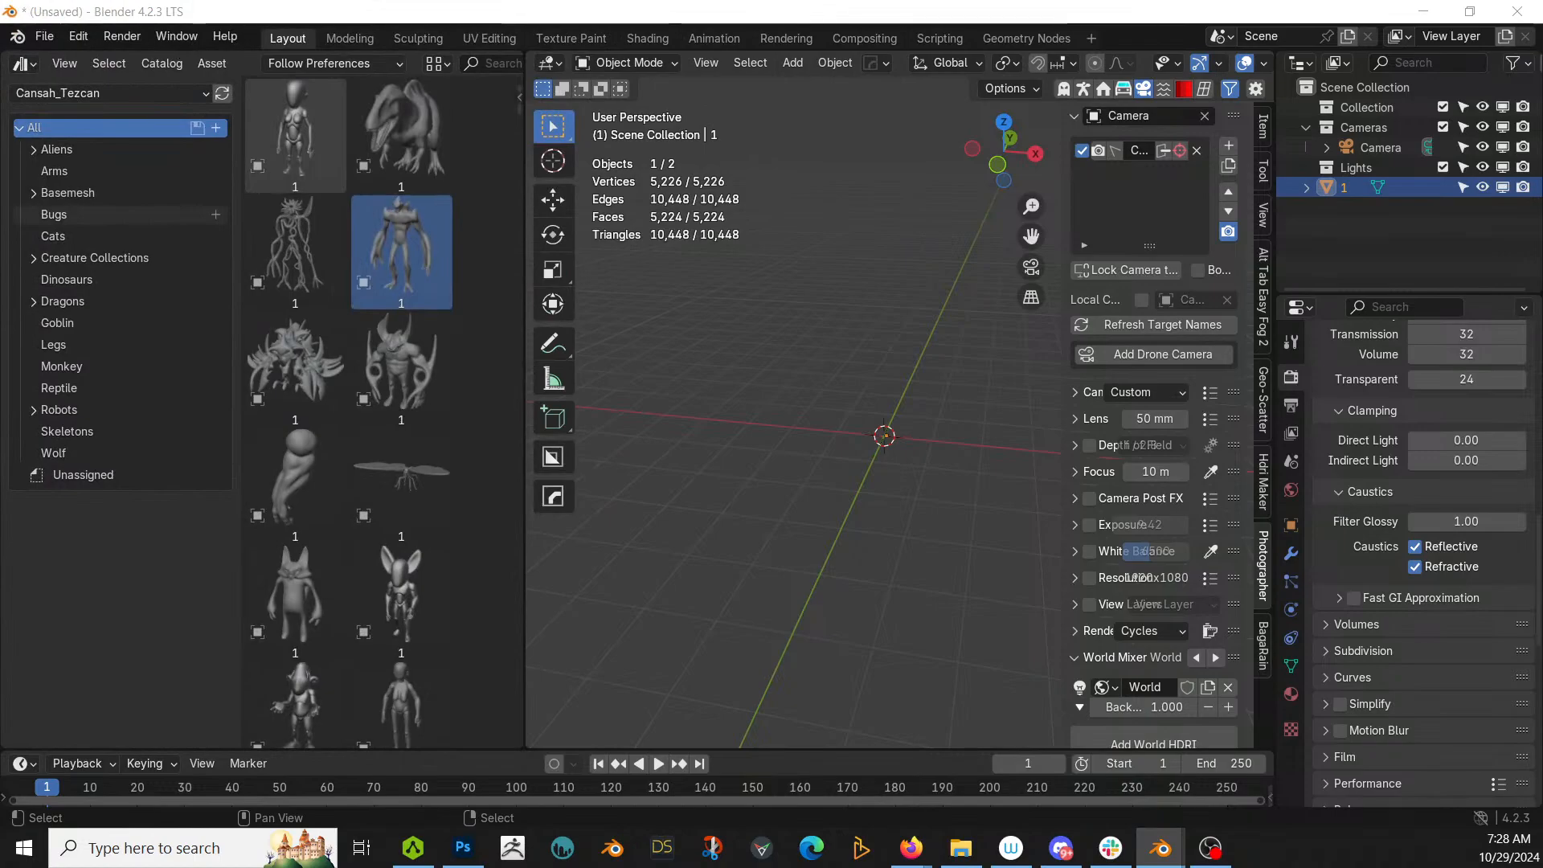
{"action": "right_click", "coordinate": [244, 60]}
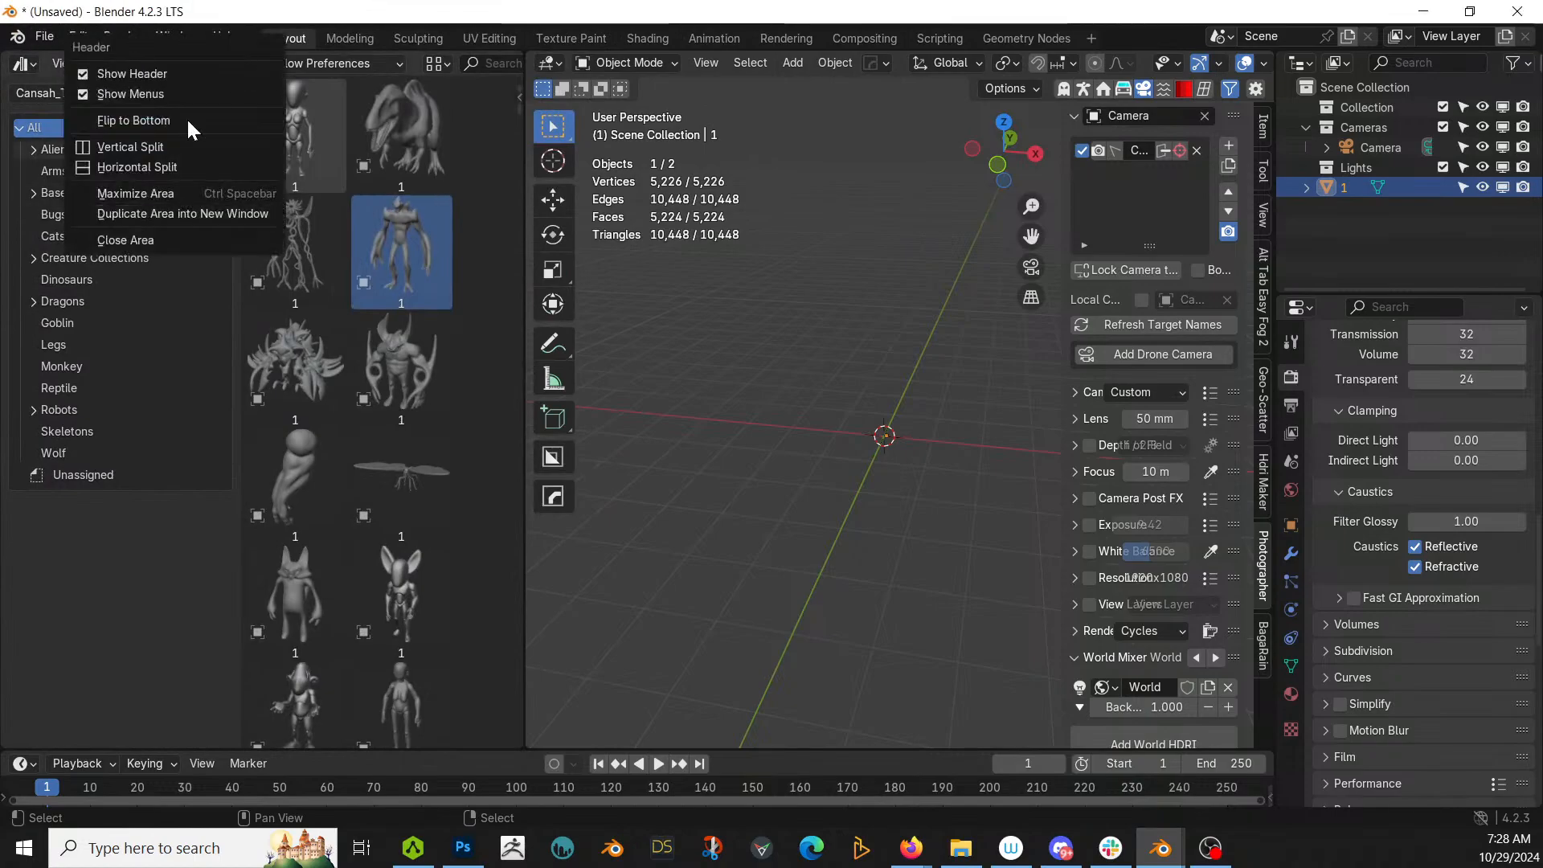
{"action": "left_click", "coordinate": [196, 238]}
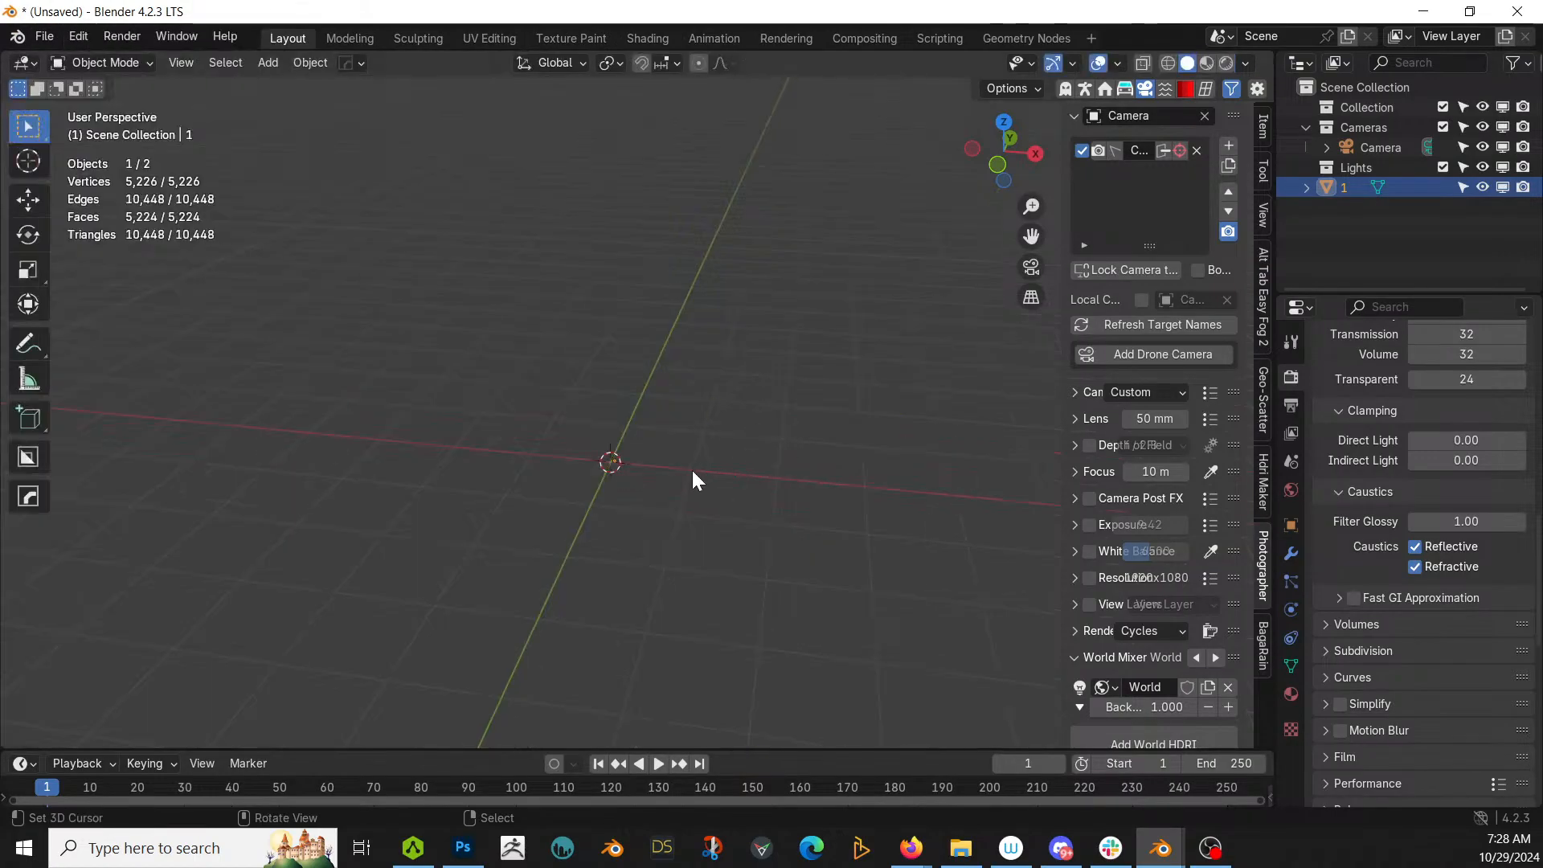
Step: Clear the creature's location to the world origin and frame it in the front orthographic view
{"action": "key", "text": "alt+g"}
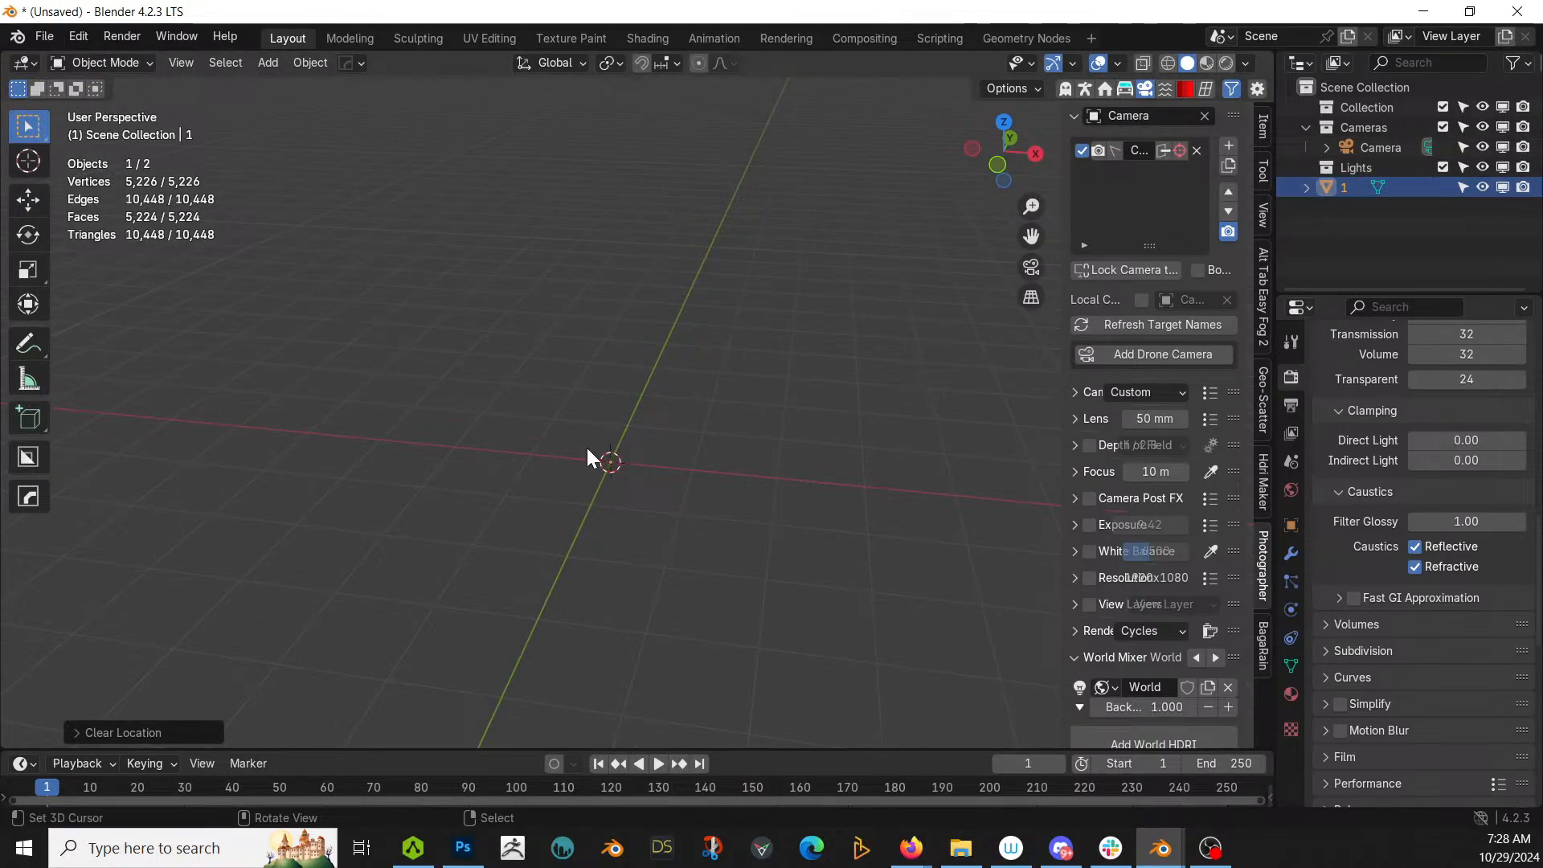
{"action": "key", "text": "KP_Decimal"}
{"action": "key", "text": "KP_1"}
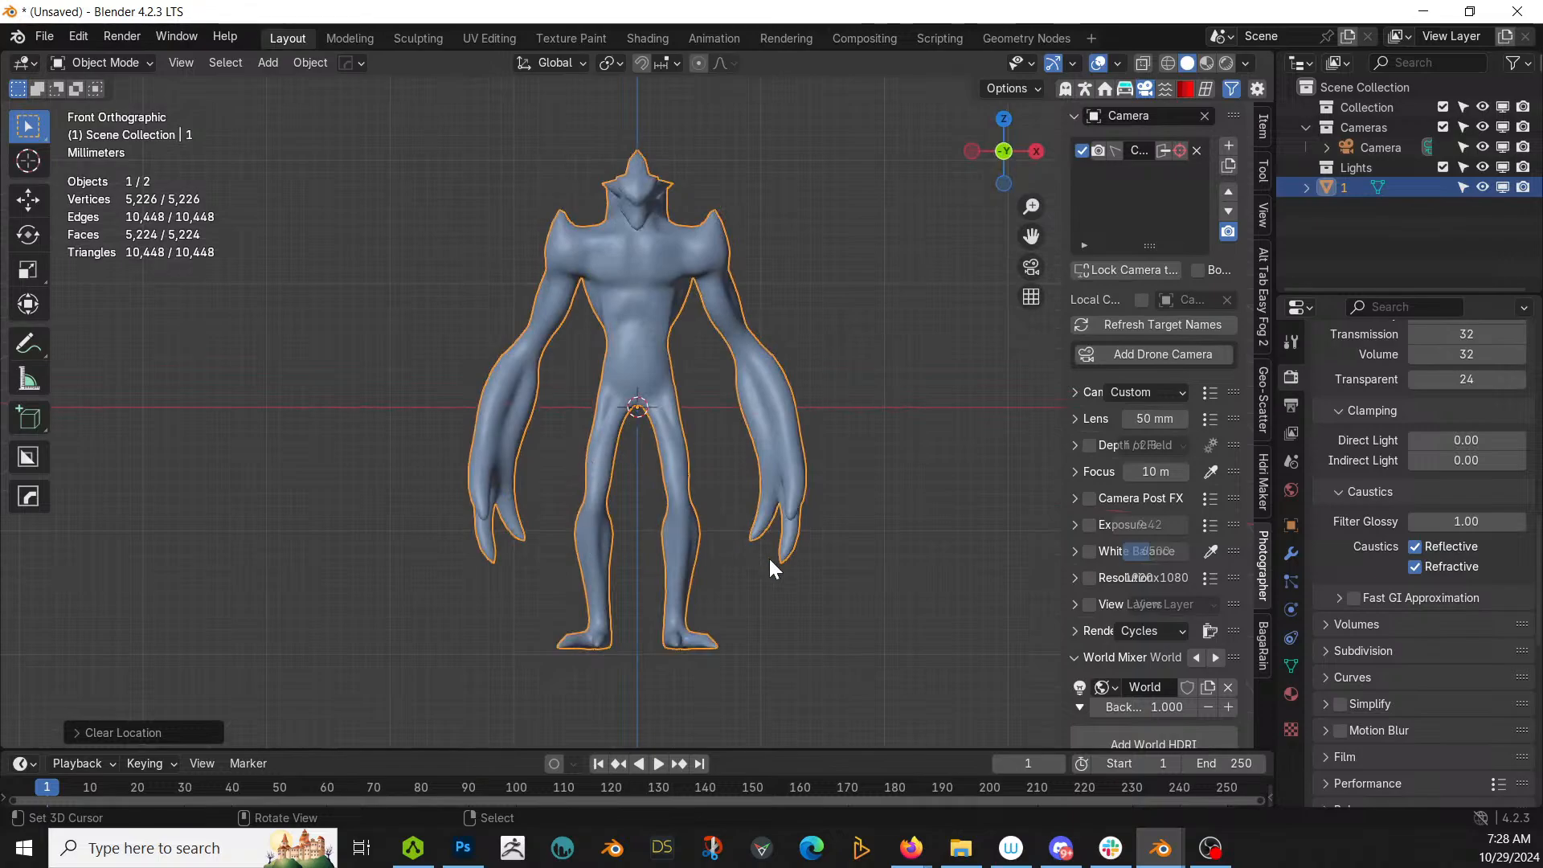
Step: Display the creature's transform values and scale it up uniformly by a factor of 100
{"action": "left_click", "coordinate": [1261, 125]}
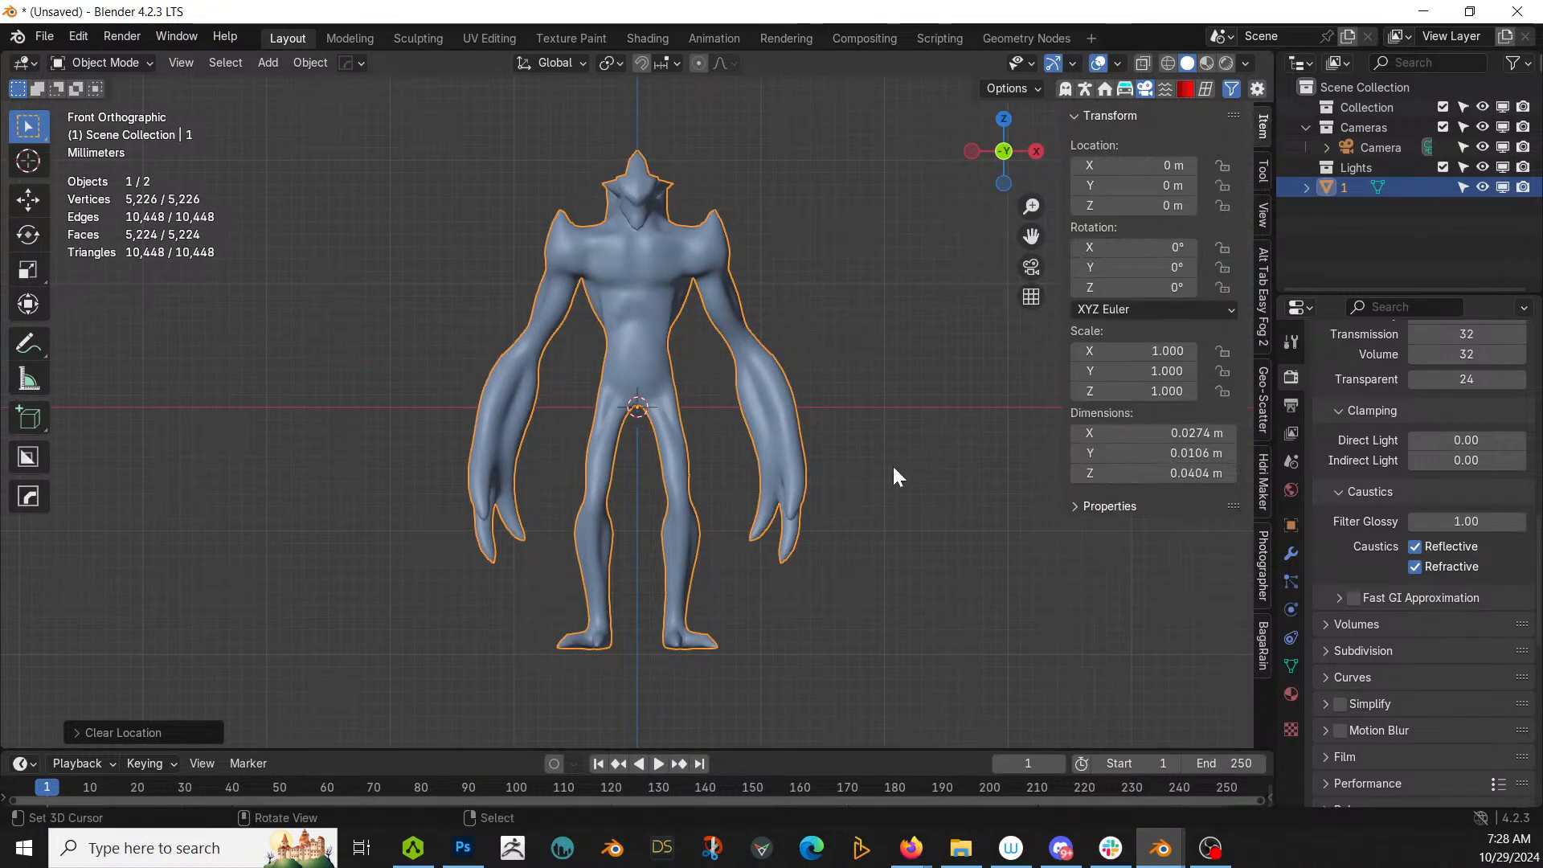
{"action": "type", "text": "s"}
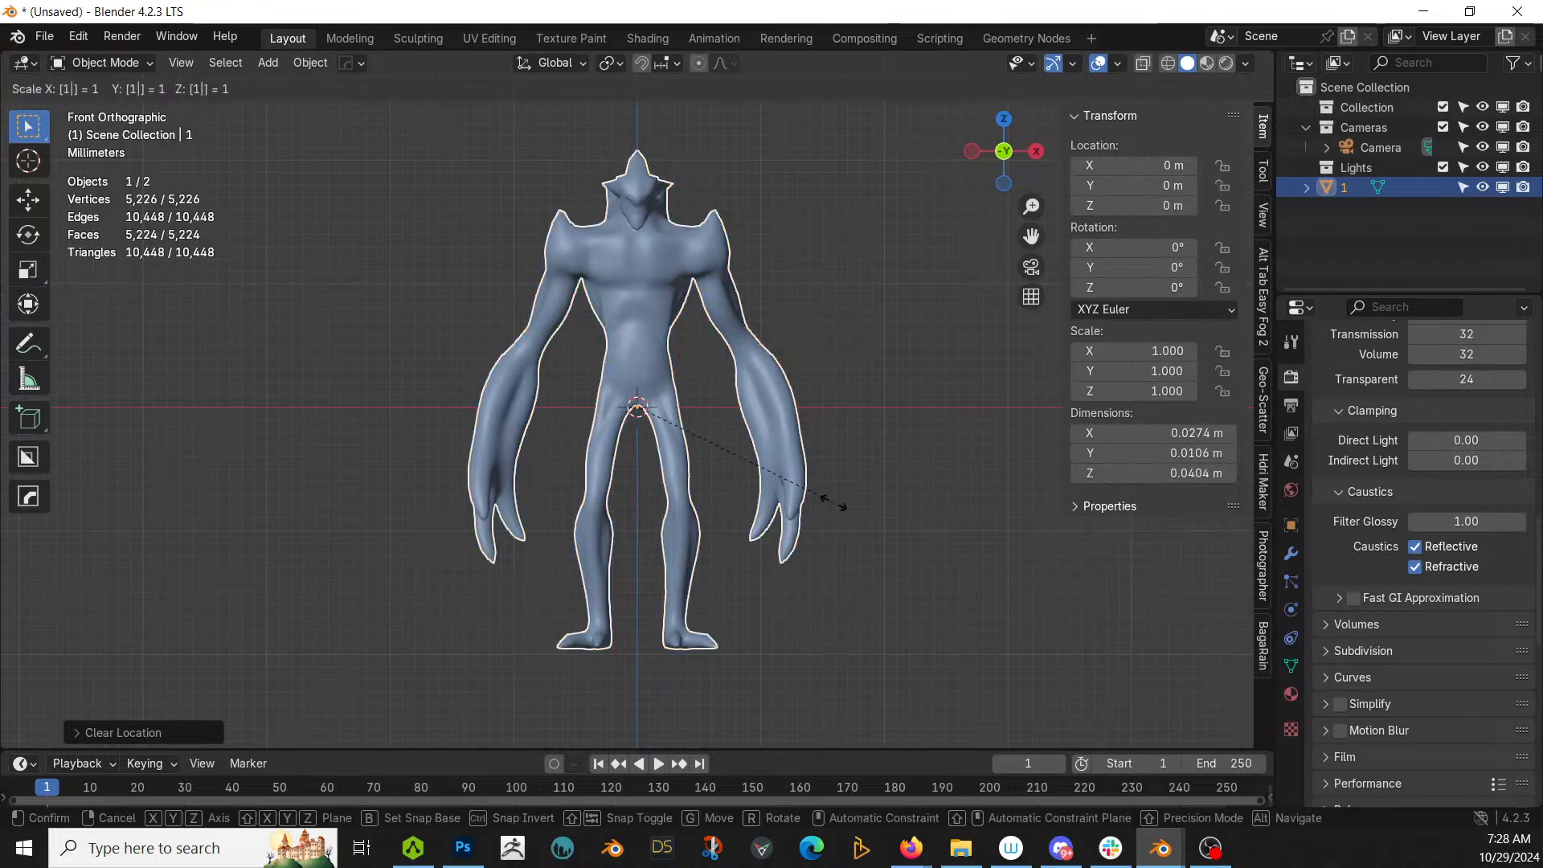
{"action": "type", "text": "100"}
{"action": "key", "text": "Return"}
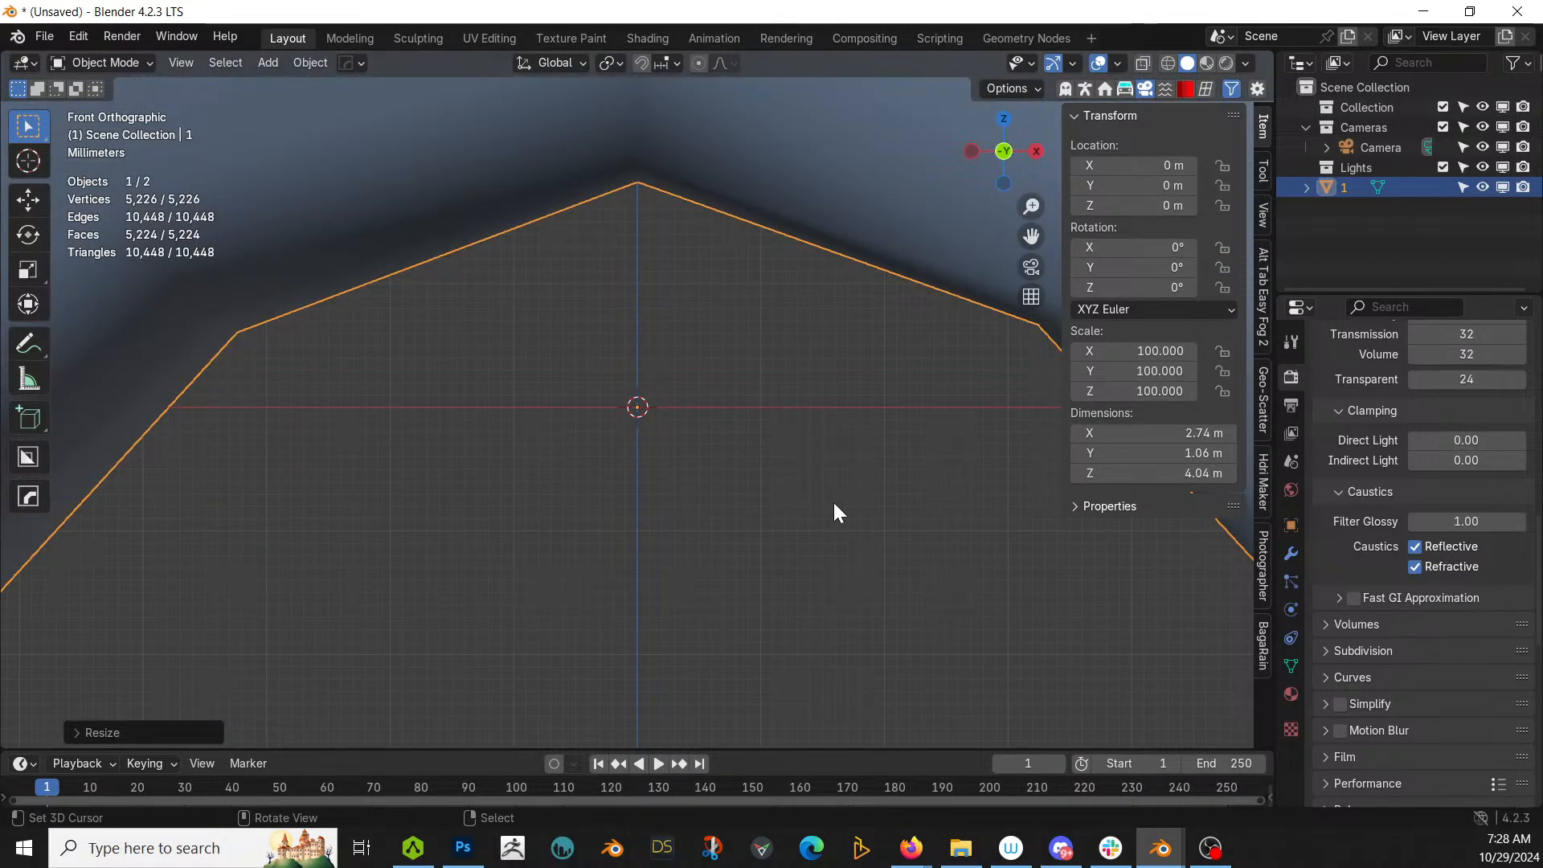
Step: Scale the creature down uniformly by a factor of 0.48
{"action": "key", "text": "KP_Decimal"}
{"action": "key", "text": "KP_Decimal"}
{"action": "type", "text": "s"}
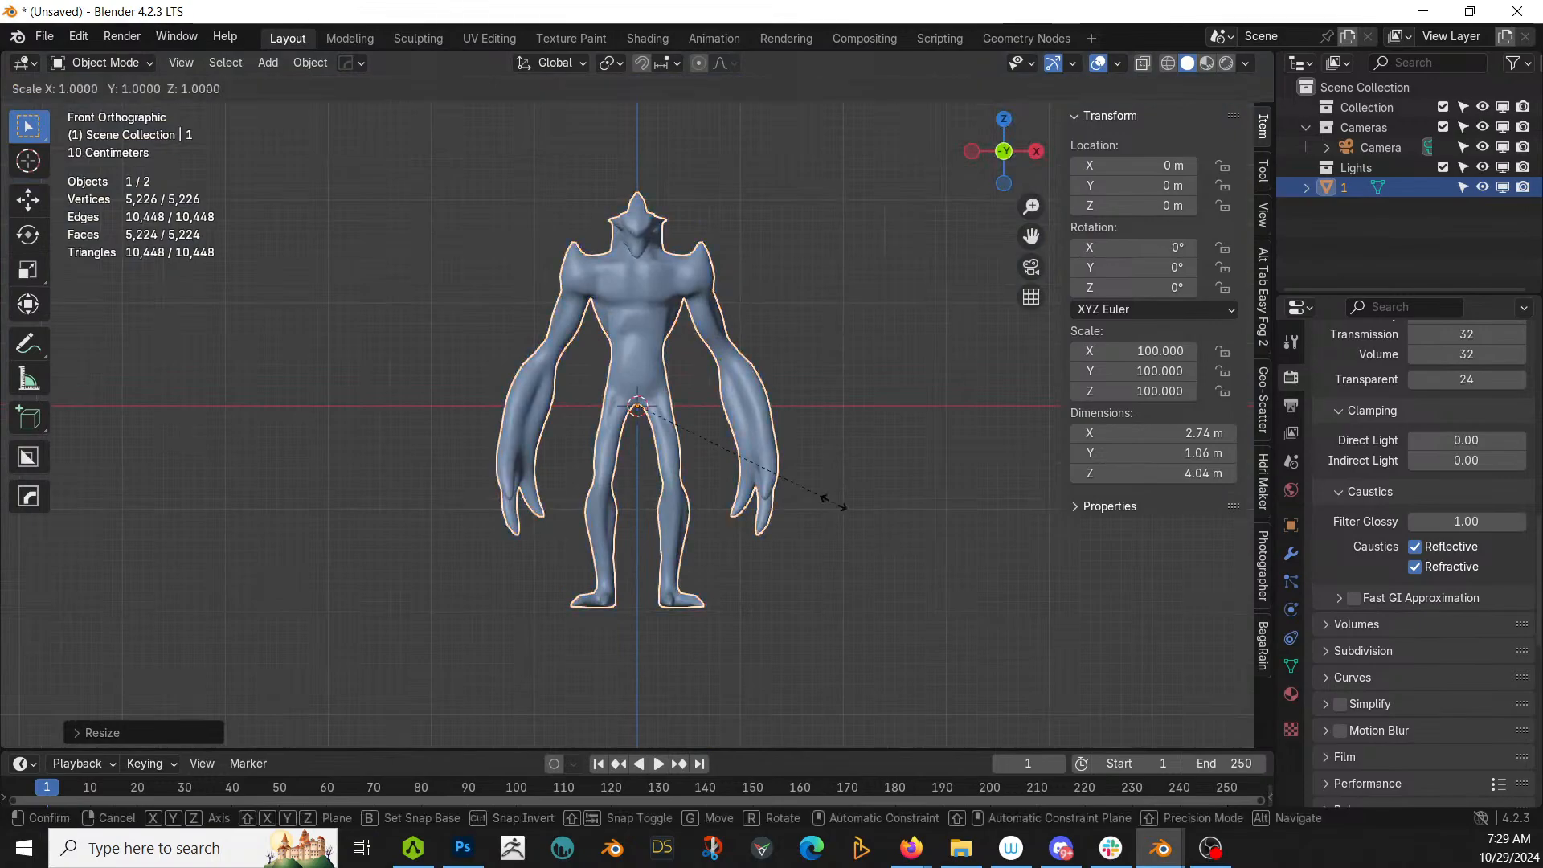
{"action": "type", "text": ".48"}
{"action": "key", "text": "Return"}
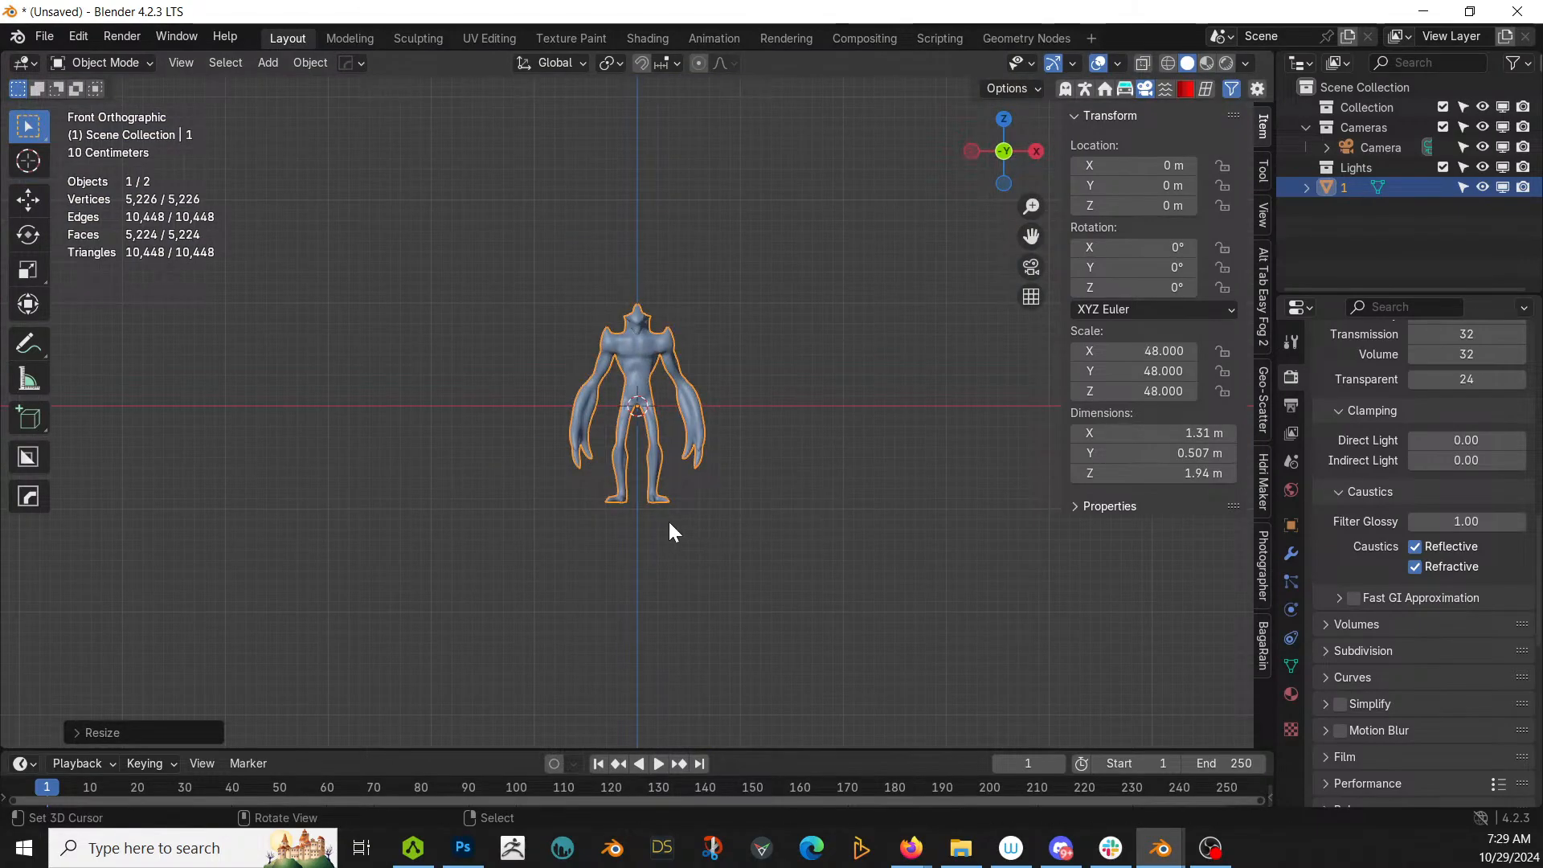
Step: Raise the creature about 0.94 m along Z so its feet rest on the ground line, and apply all transforms
{"action": "key", "text": "g"}
{"action": "key", "text": "z"}
{"action": "key", "text": "Escape"}
{"action": "key", "text": "g"}
{"action": "key", "text": "z"}
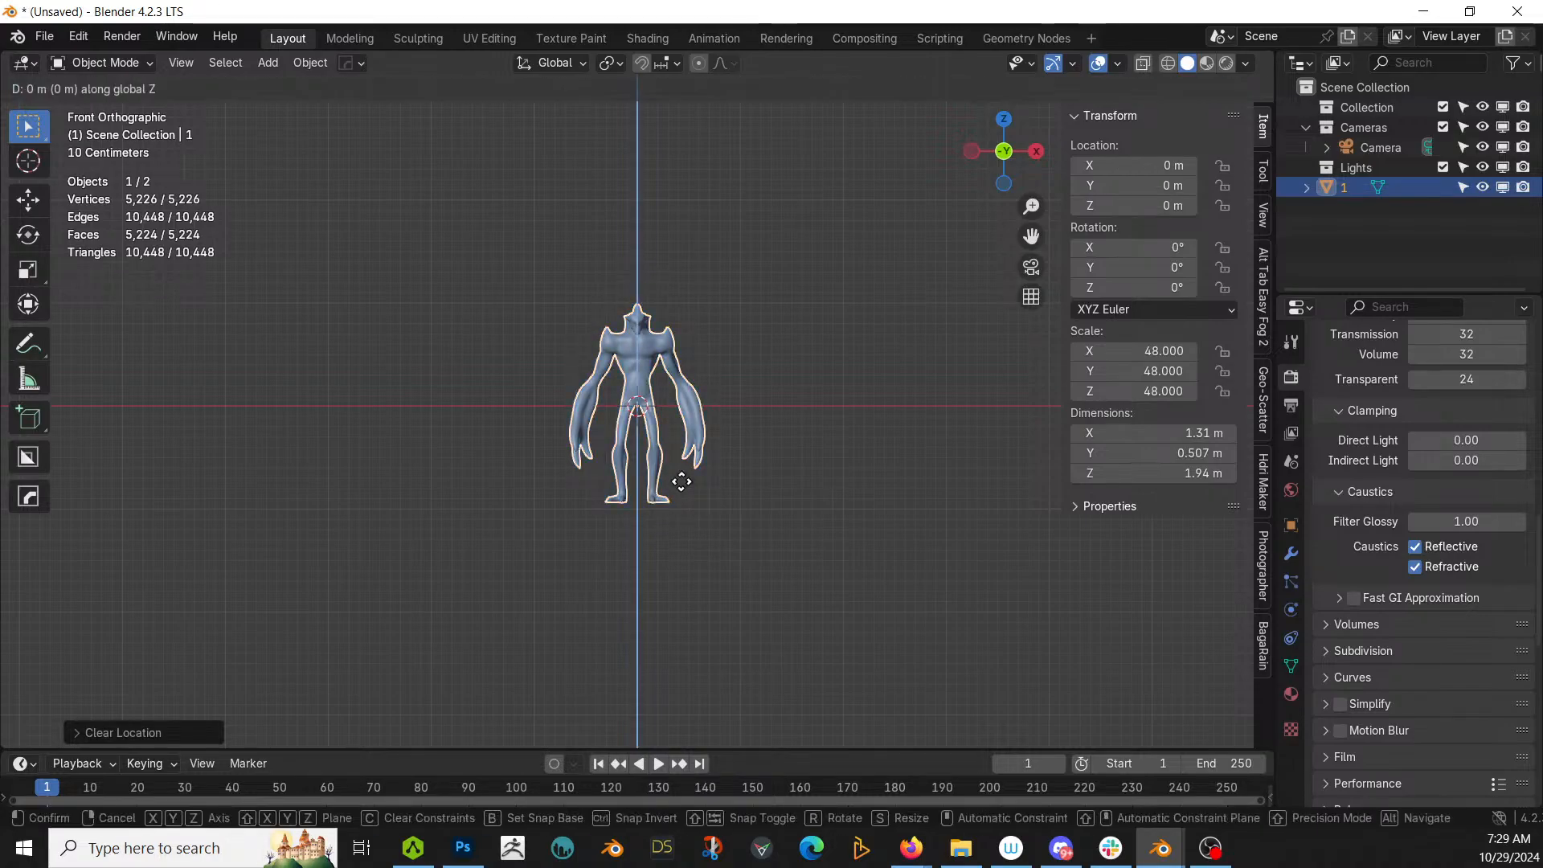
{"action": "left_click", "coordinate": [696, 384]}
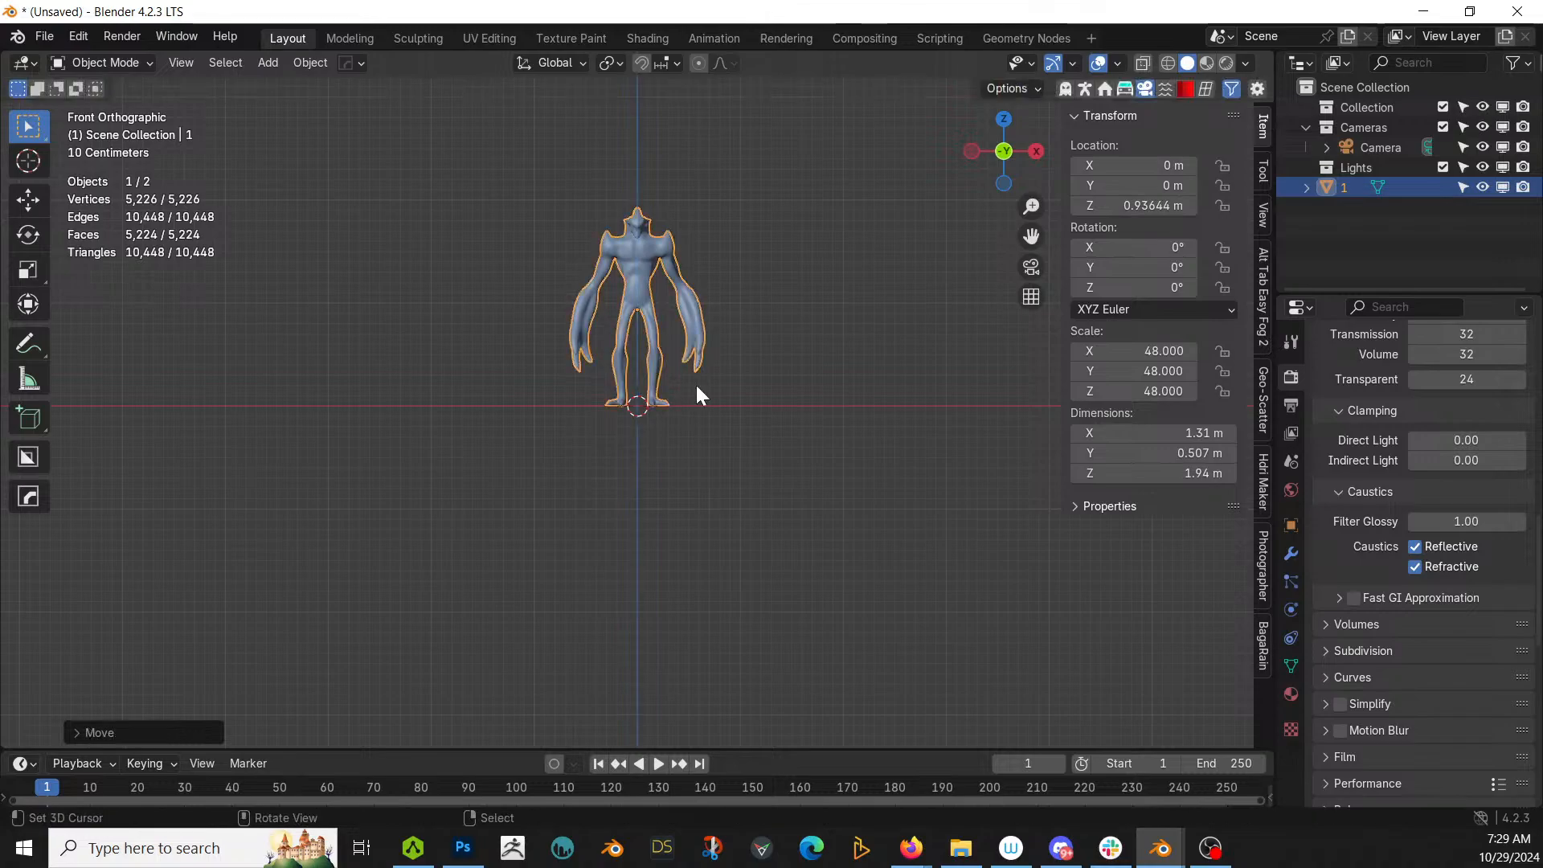
{"action": "key", "text": "KP_Decimal"}
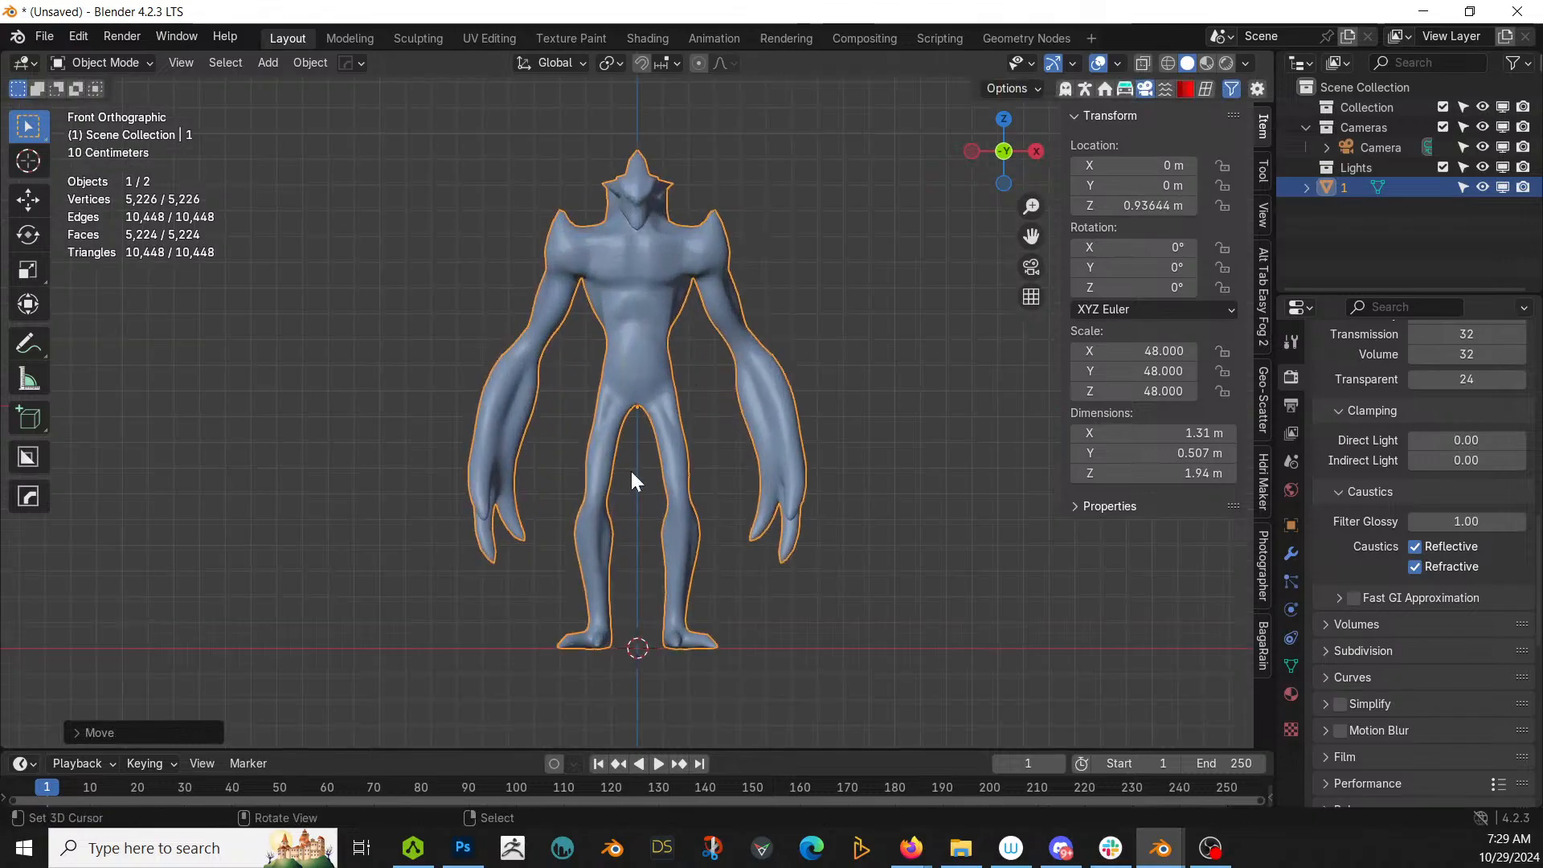
{"action": "key", "text": "ctrl+a"}
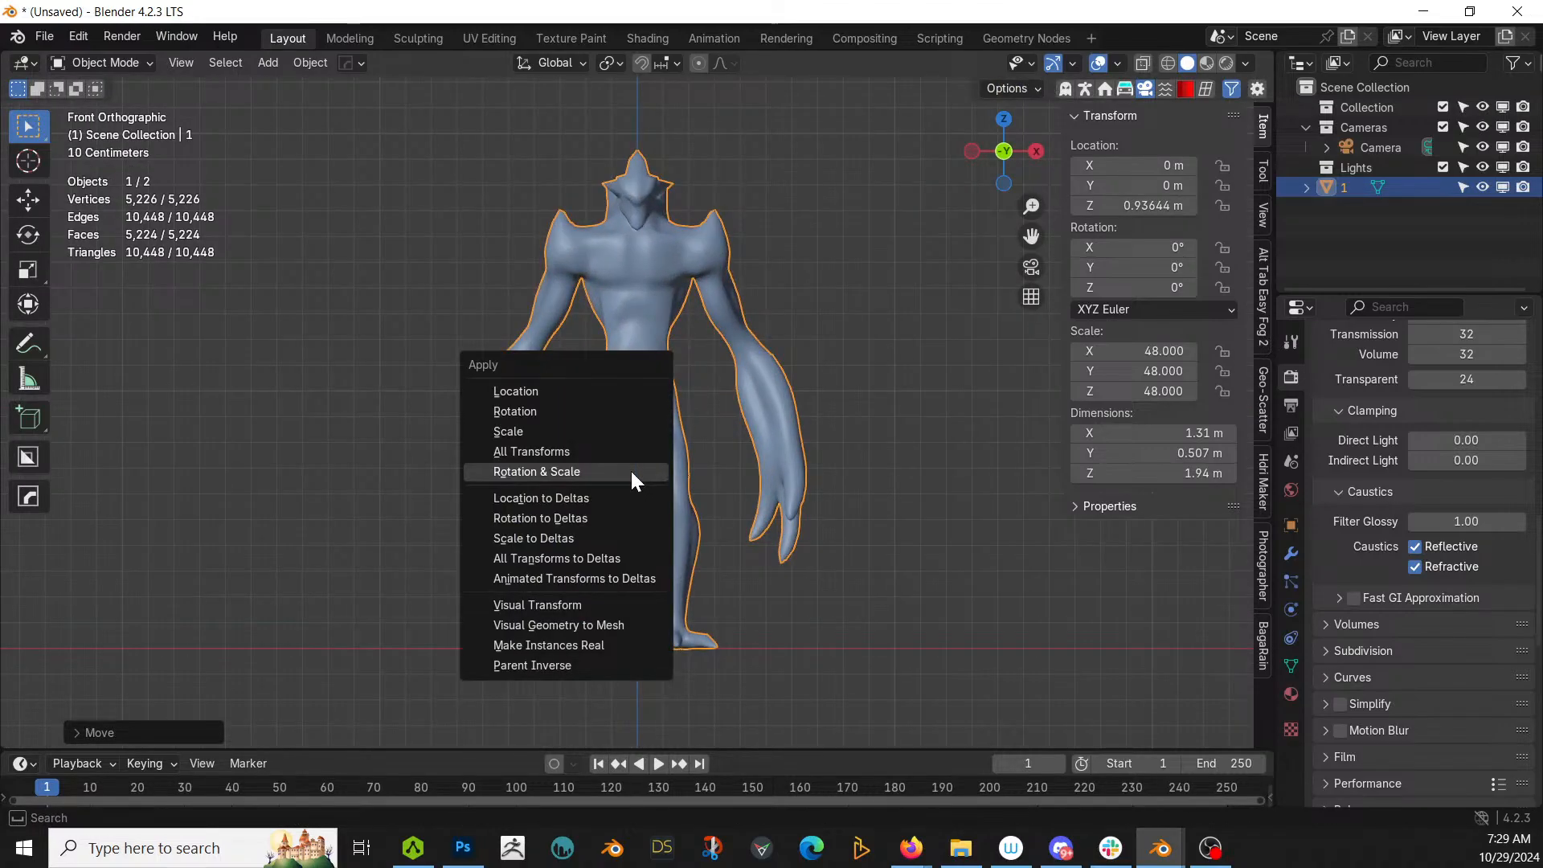
{"action": "left_click", "coordinate": [590, 451]}
Step: Mirror the creature across its X axis with the HardOps mirror gizmo and apply the resulting modifier
{"action": "scroll", "coordinate": [670, 447], "scroll_direction": "up", "scroll_amount": 2}
{"action": "middle_click_drag", "start_coordinate": [670, 447], "coordinate": [696, 469]}
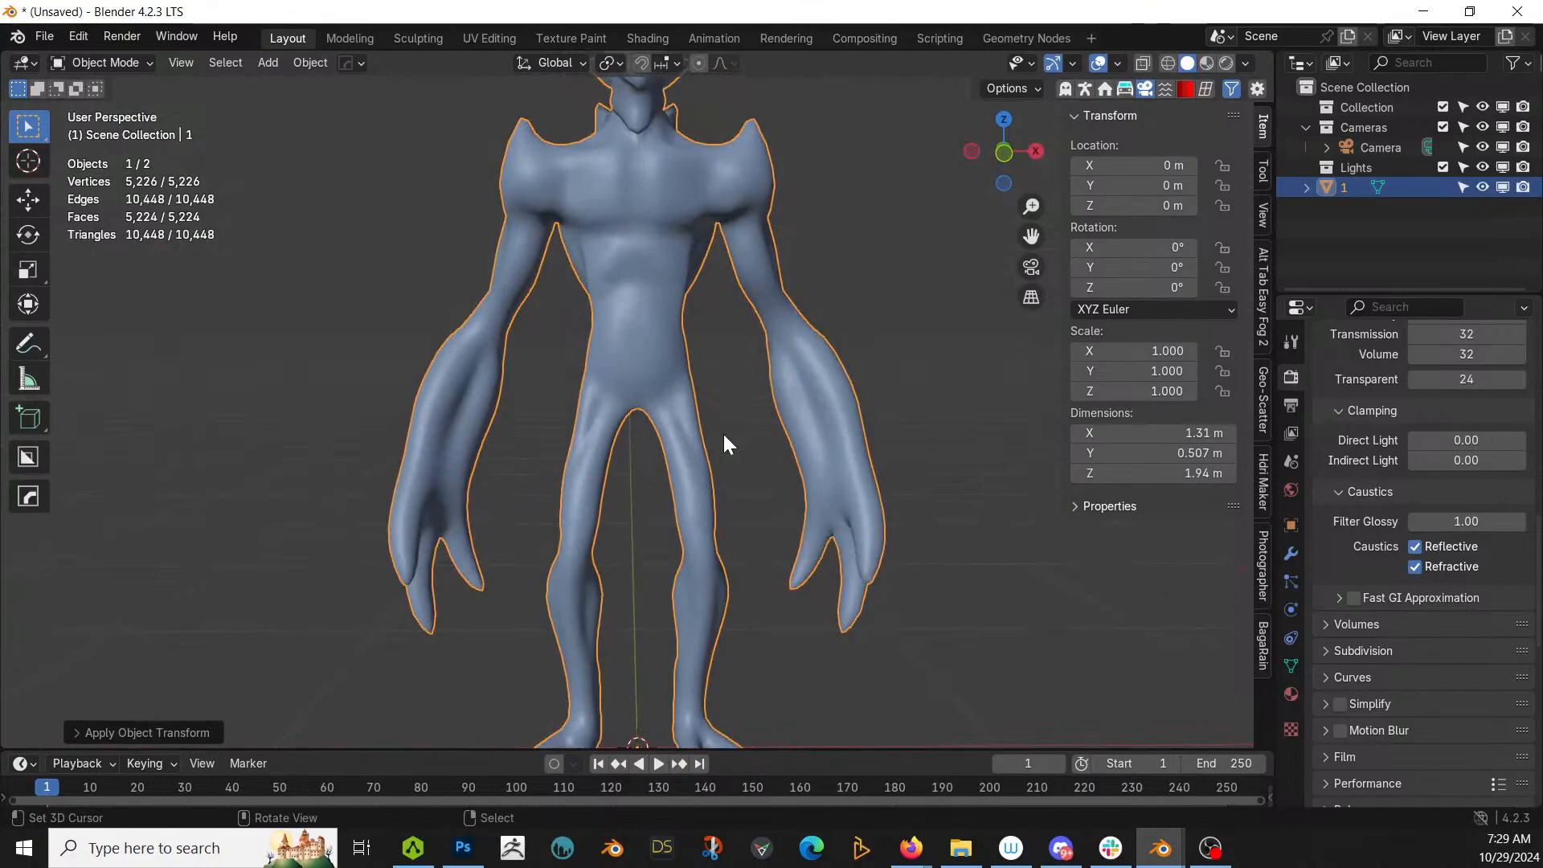
{"action": "scroll", "coordinate": [808, 495], "scroll_direction": "down", "scroll_amount": 1}
{"action": "middle_click_drag", "start_coordinate": [809, 495], "coordinate": [413, 662]}
{"action": "scroll", "coordinate": [649, 622], "scroll_direction": "up", "scroll_amount": 3}
{"action": "middle_click_drag", "start_coordinate": [649, 621], "coordinate": [816, 598]}
{"action": "scroll", "coordinate": [817, 600], "scroll_direction": "down", "scroll_amount": 7}
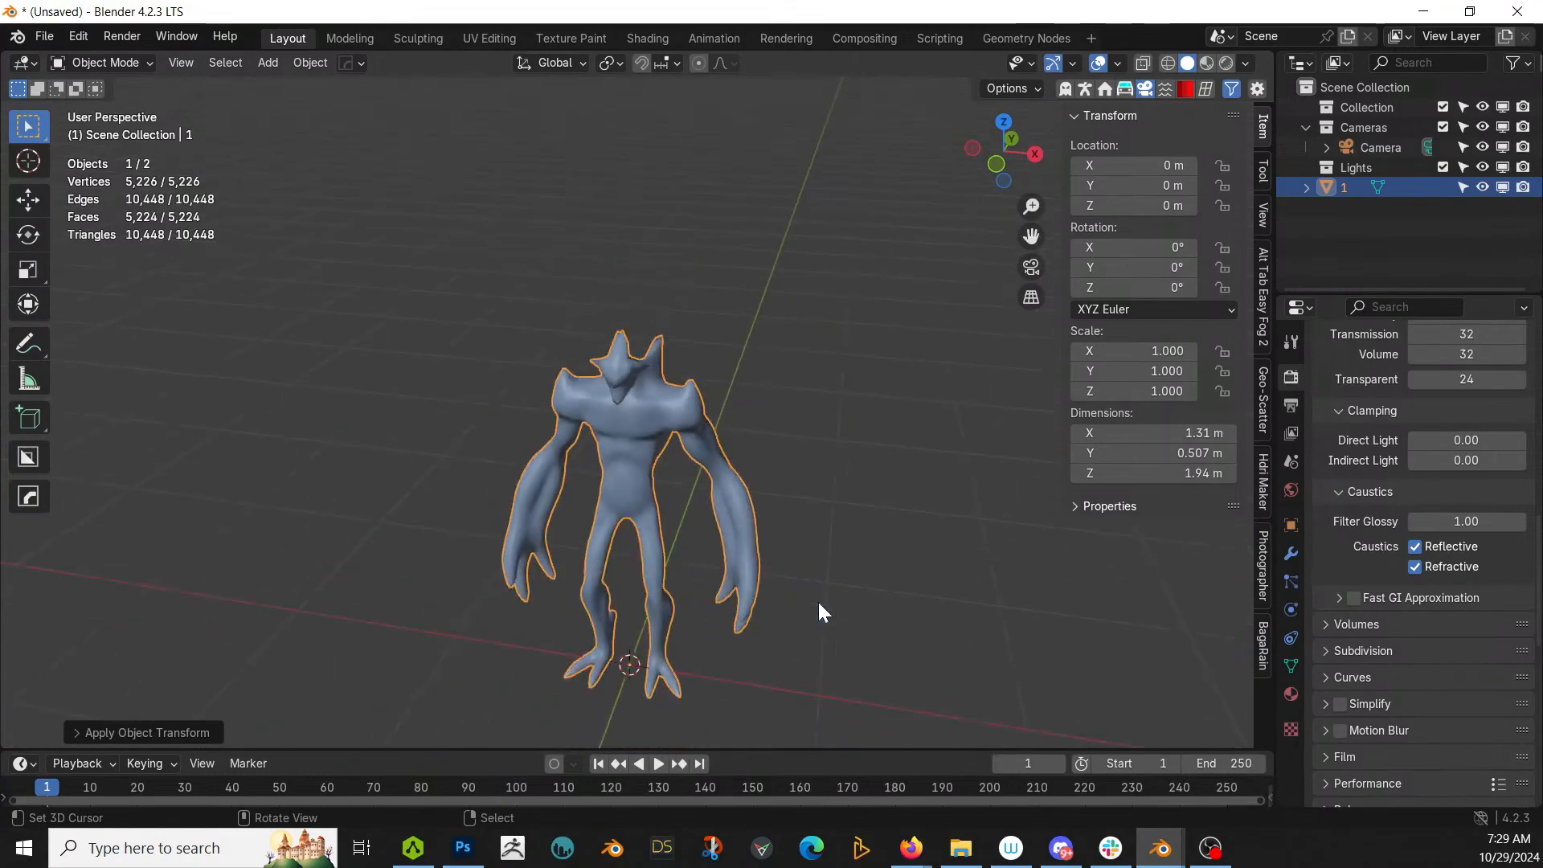
{"action": "key", "text": "alt+x"}
{"action": "left_click", "coordinate": [770, 689]}
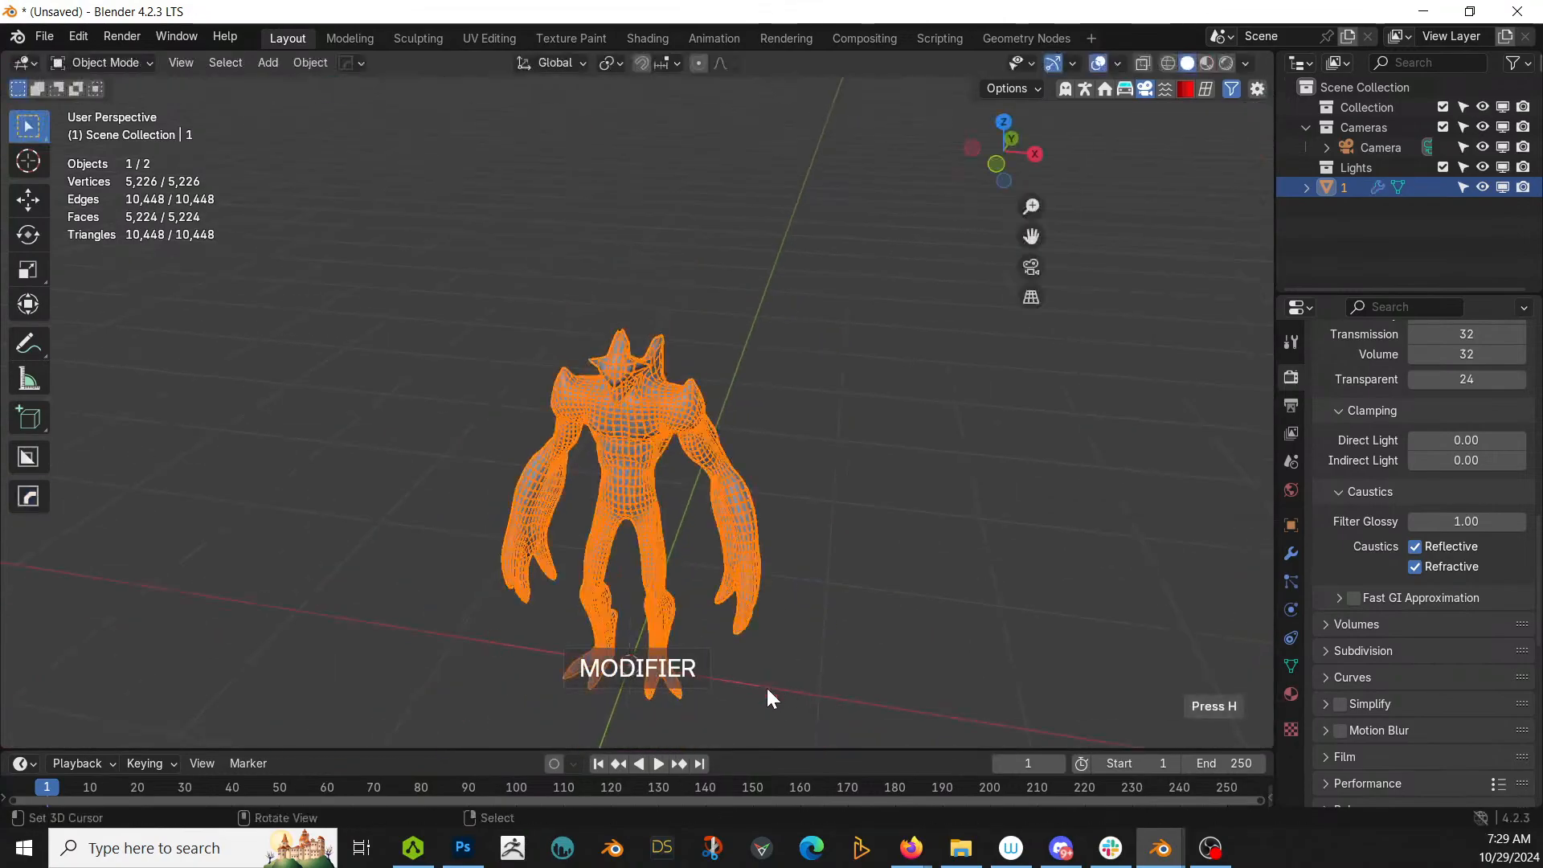
{"action": "left_click", "coordinate": [1291, 554]}
{"action": "left_click", "coordinate": [1464, 451]}
{"action": "left_click", "coordinate": [1366, 367]}
Step: Add a new live X-axis mirror modifier to the creature and enter Edit Mode
{"action": "key", "text": "alt+x"}
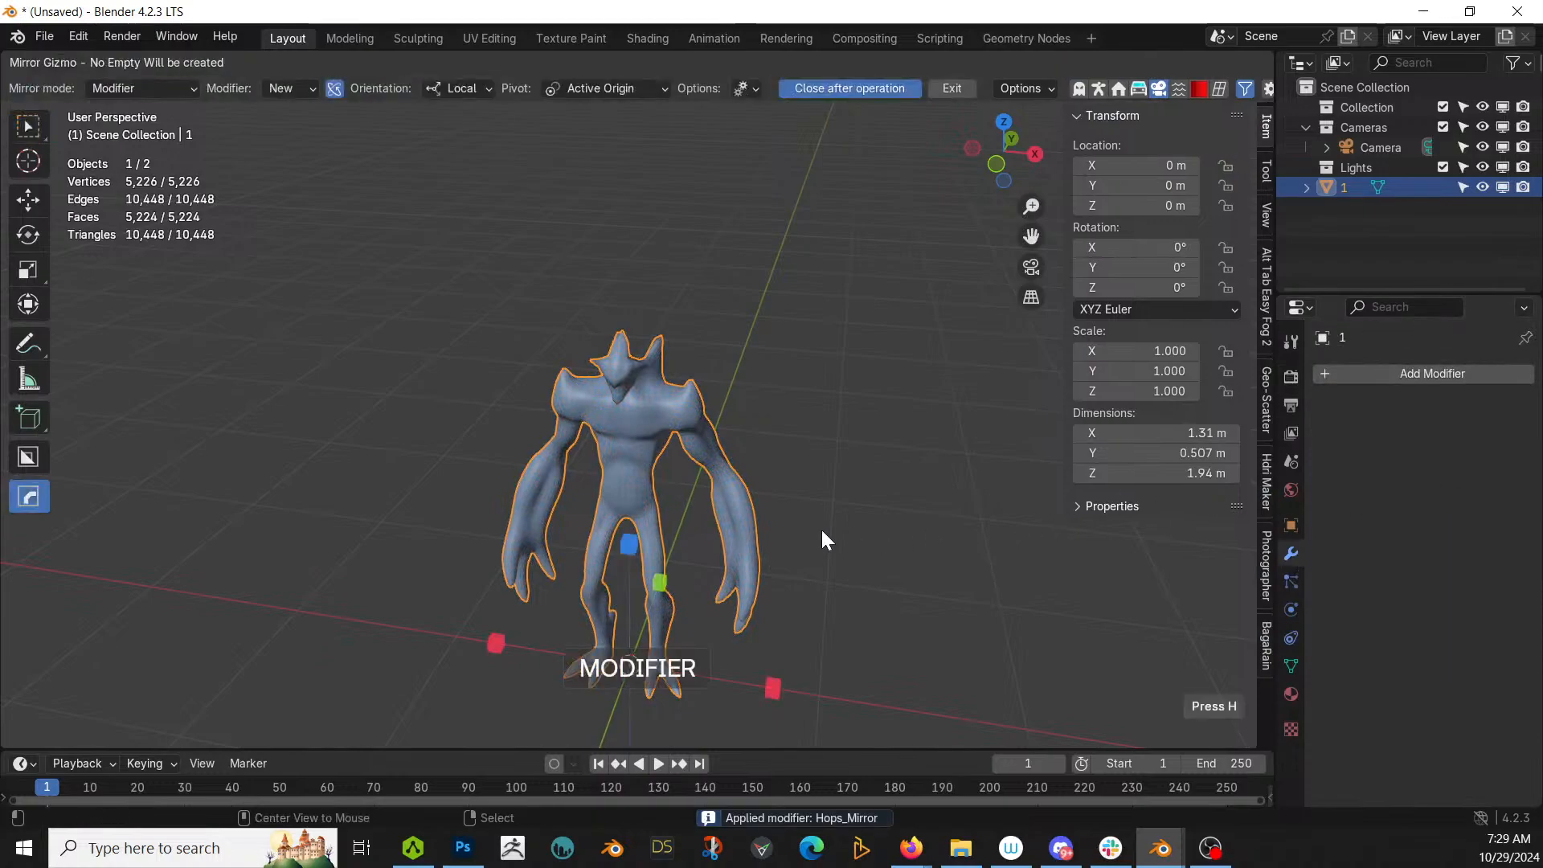
{"action": "left_click", "coordinate": [765, 686]}
{"action": "scroll", "coordinate": [769, 461], "scroll_direction": "up", "scroll_amount": 2}
{"action": "key", "text": "Tab"}
Step: Select an edge at the tip of one upper-back spike, grow the selection over the surrounding faces, and return to Object Mode
{"action": "scroll", "coordinate": [768, 458], "scroll_direction": "up", "scroll_amount": 5}
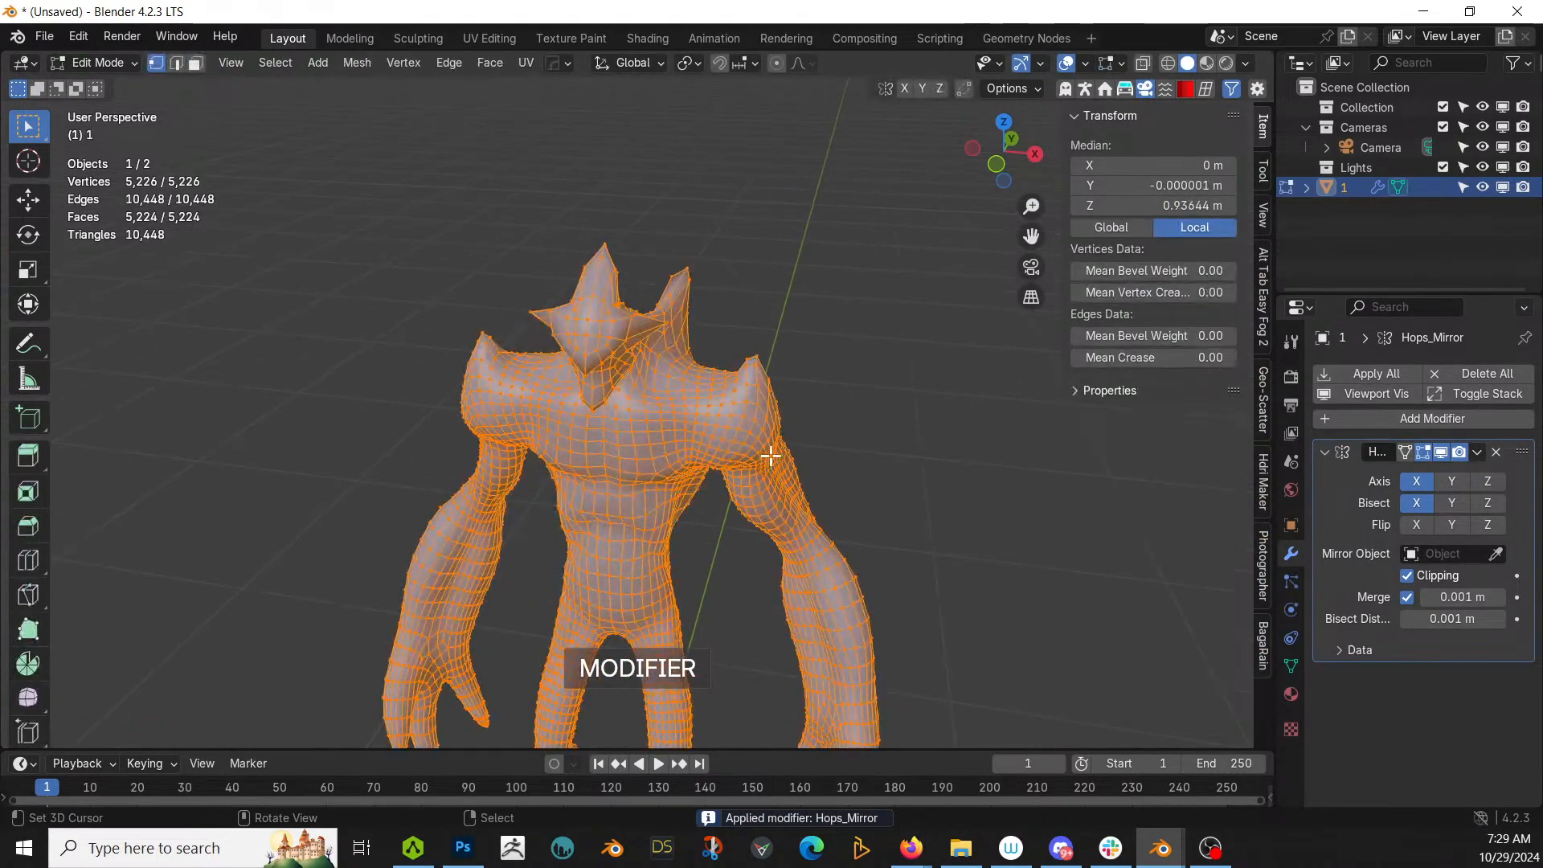
{"action": "middle_click_drag", "start_coordinate": [734, 462], "coordinate": [464, 524]}
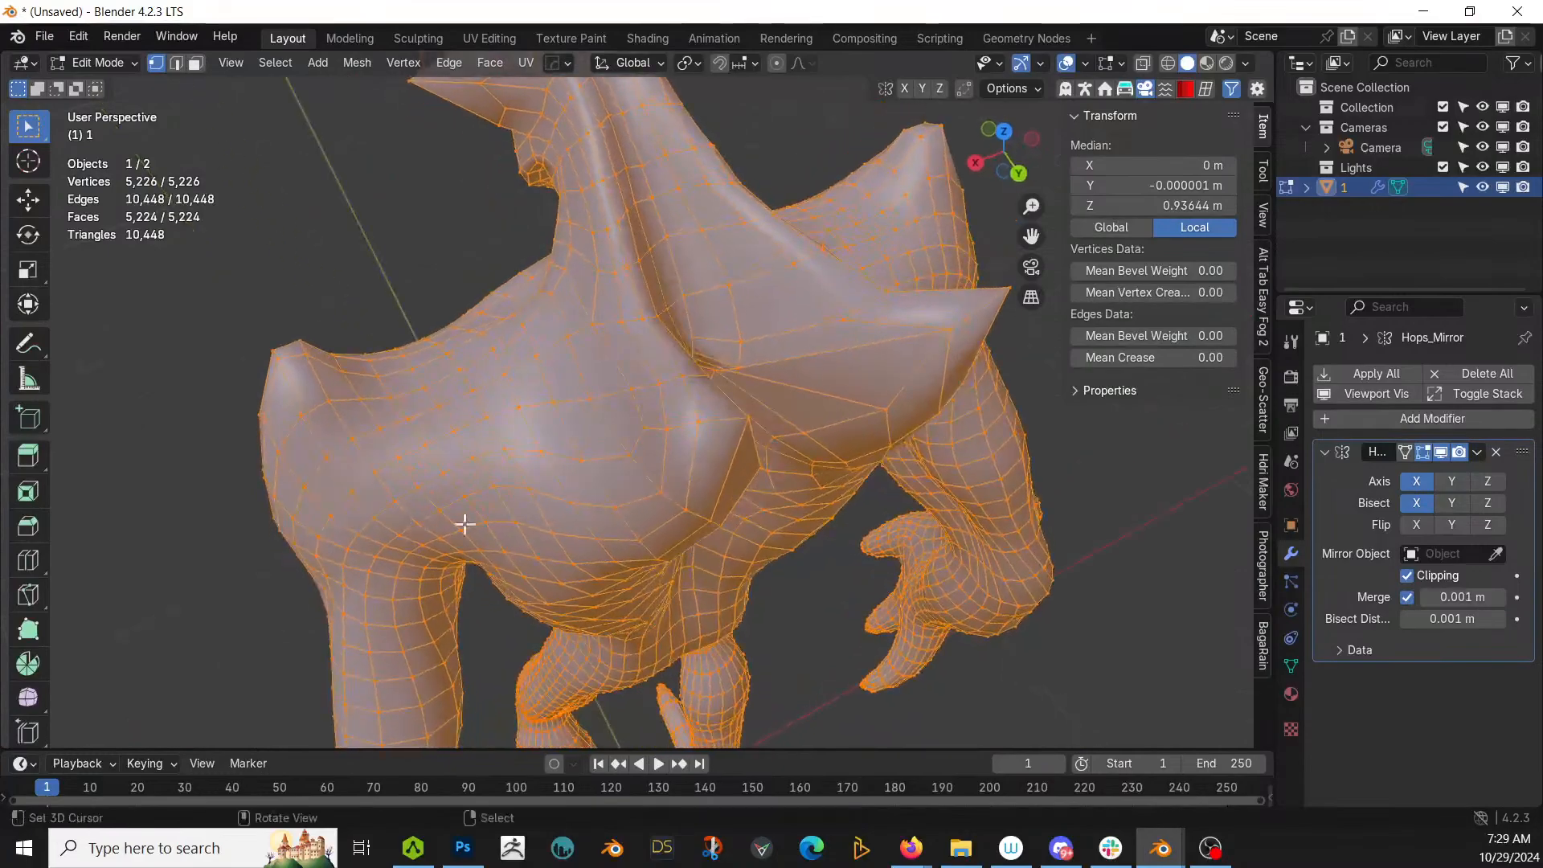
{"action": "key", "text": "2"}
{"action": "left_click", "coordinate": [727, 417]}
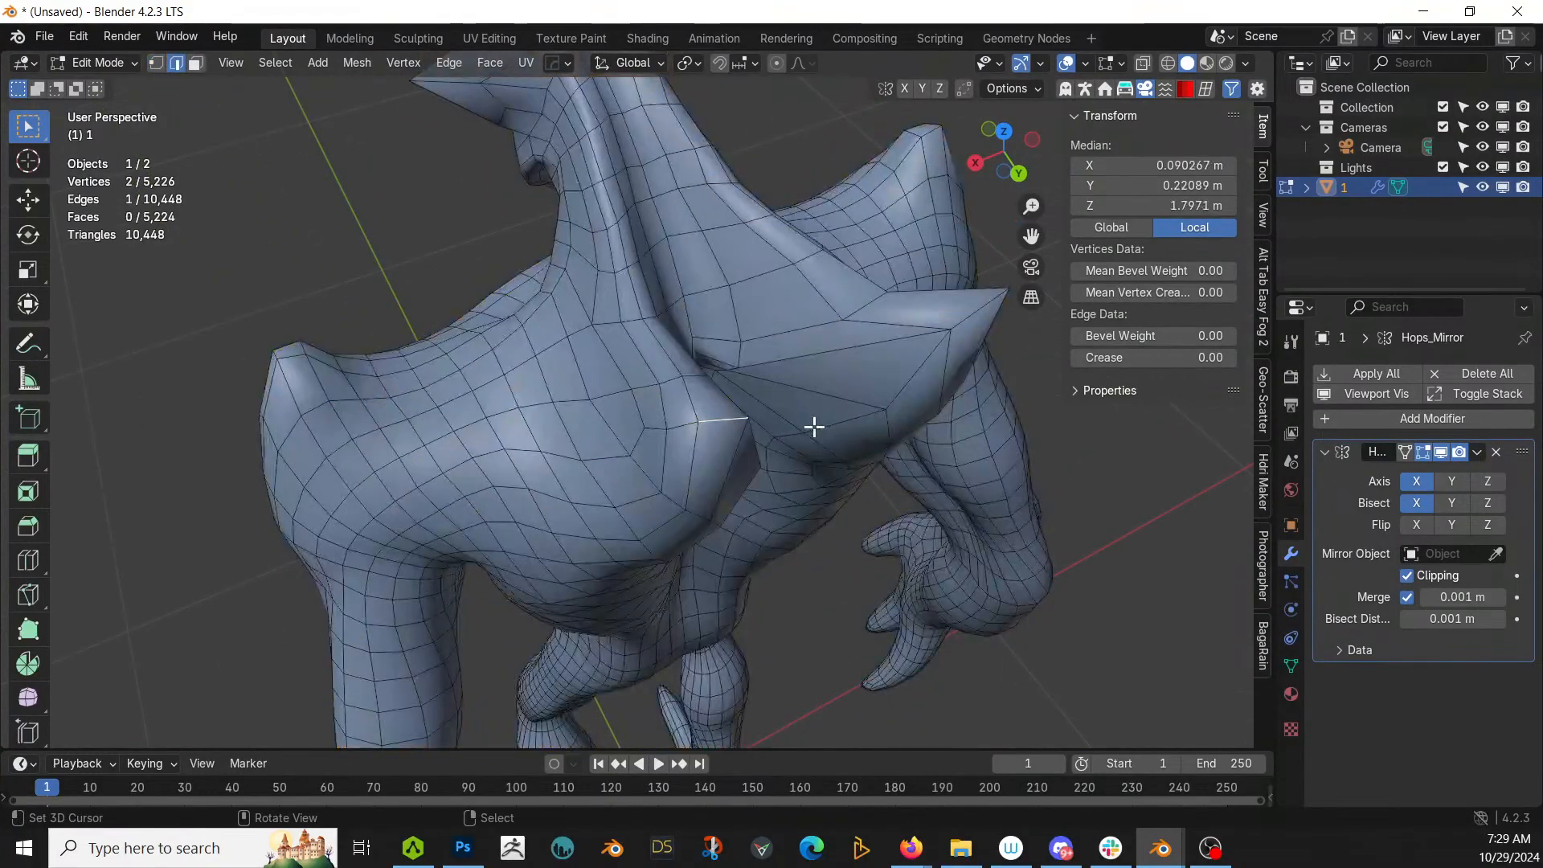
{"action": "key", "text": "ctrl+KP_Add"}
{"action": "key", "text": "3"}
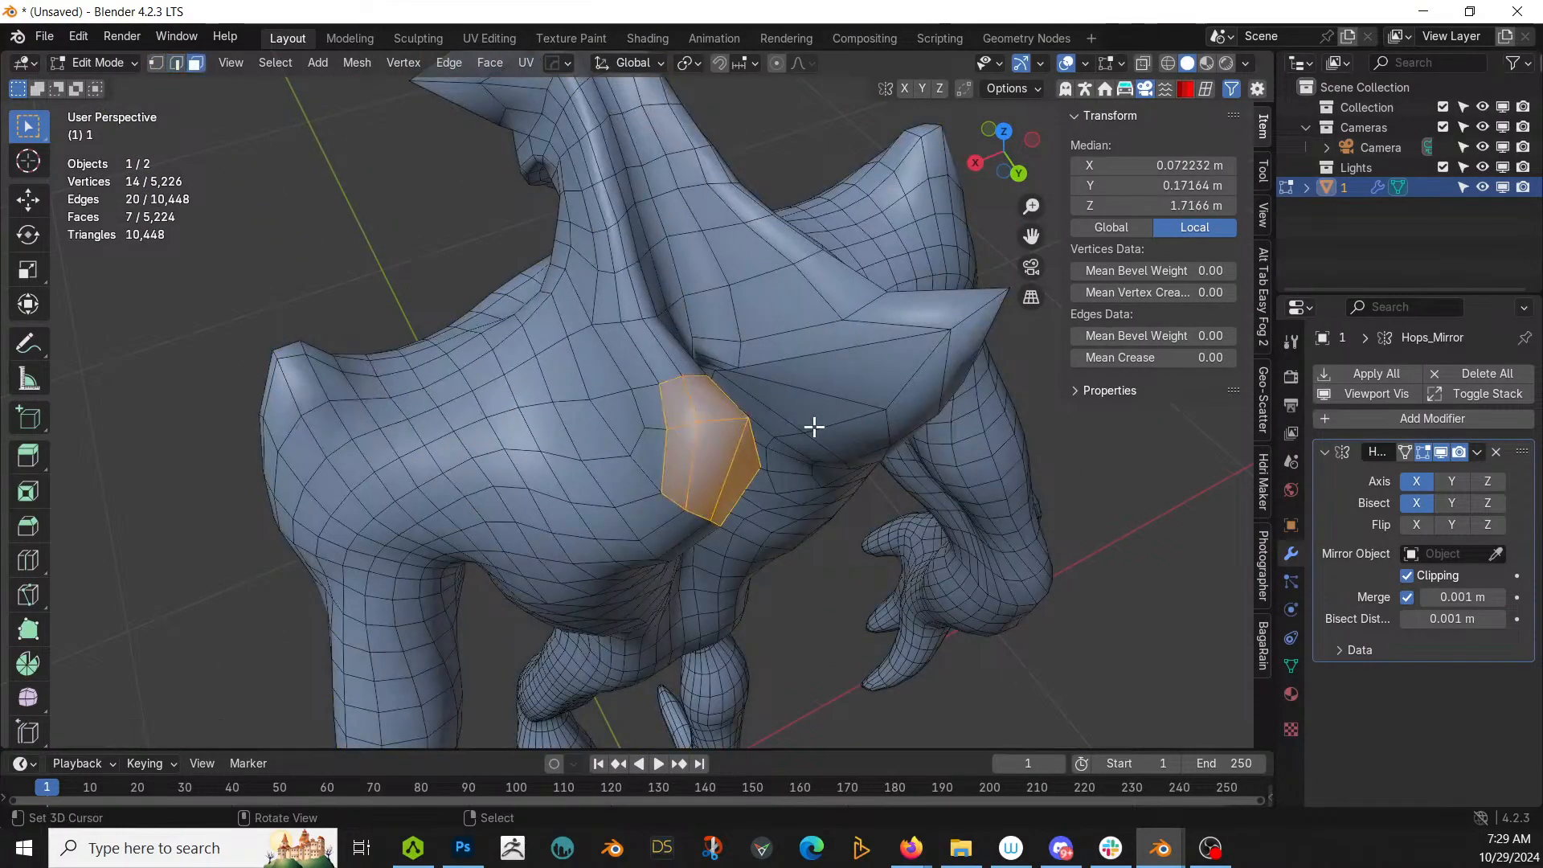
{"action": "key", "text": "ctrl+KP_Add"}
{"action": "middle_click_drag", "start_coordinate": [814, 427], "coordinate": [884, 489]}
{"action": "key", "text": "Tab"}
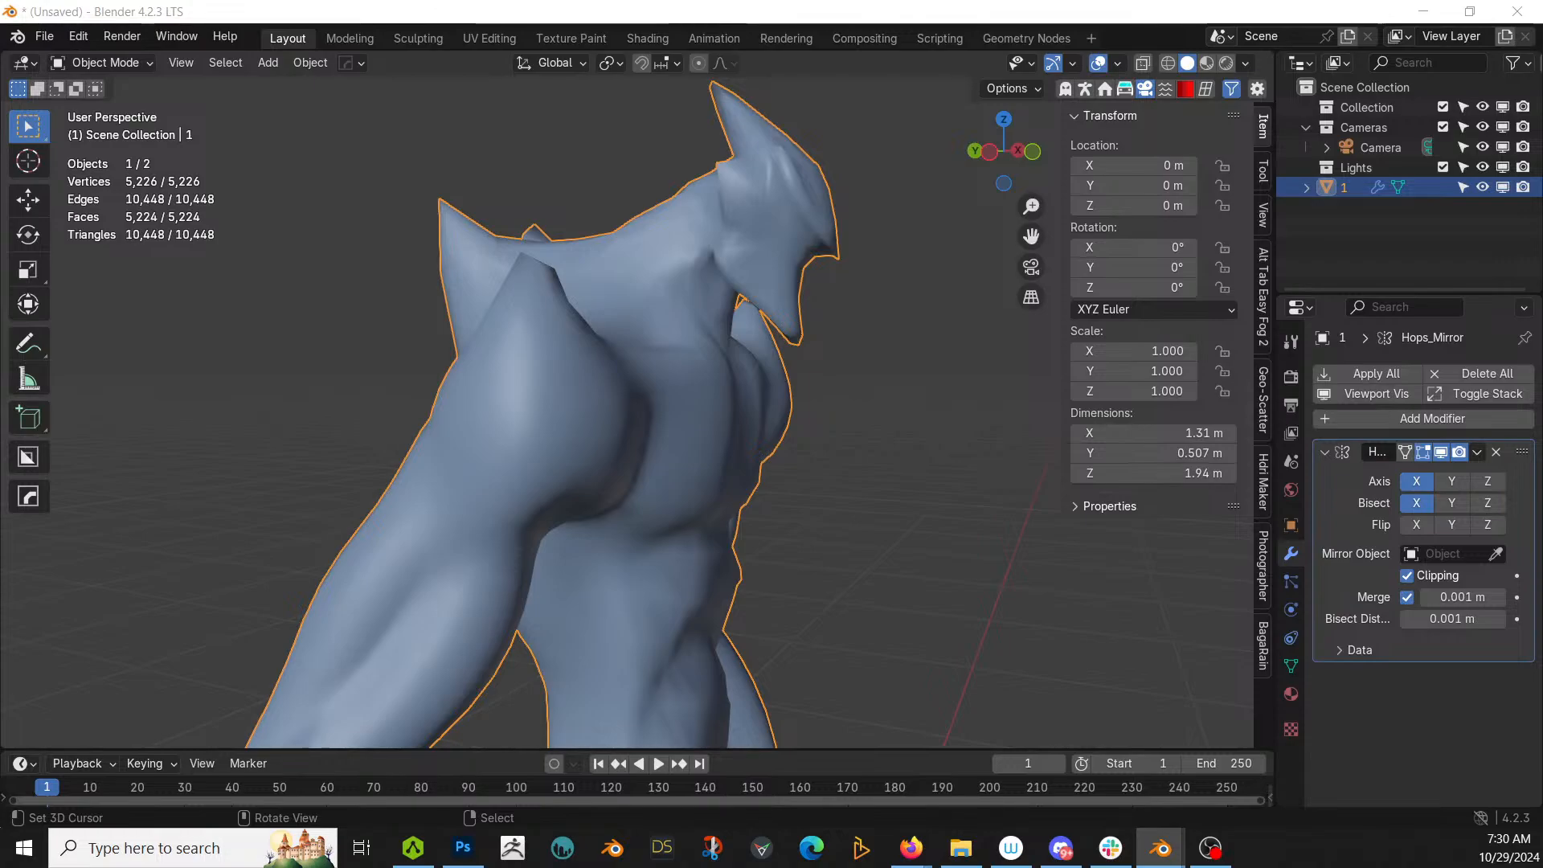
Step: Add the helmet asset to the scene at the world origin and raise it about 1.5 m along Z to the creature's head
{"action": "left_click_drag", "start_coordinate": [1165, 56], "coordinate": [951, 653]}
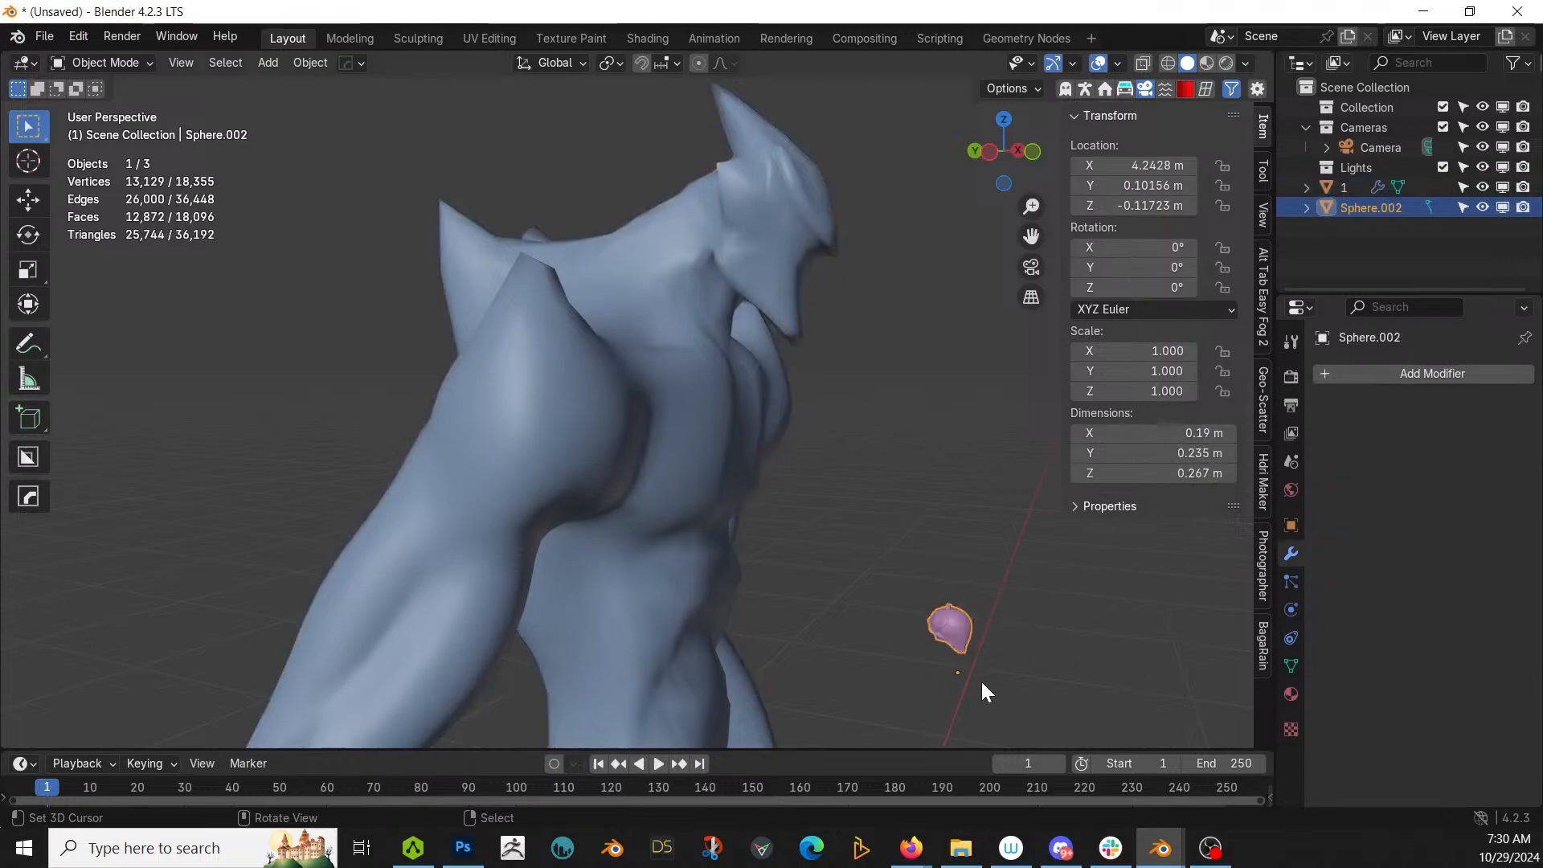
{"action": "key", "text": "alt+g"}
{"action": "key", "text": "KP_1"}
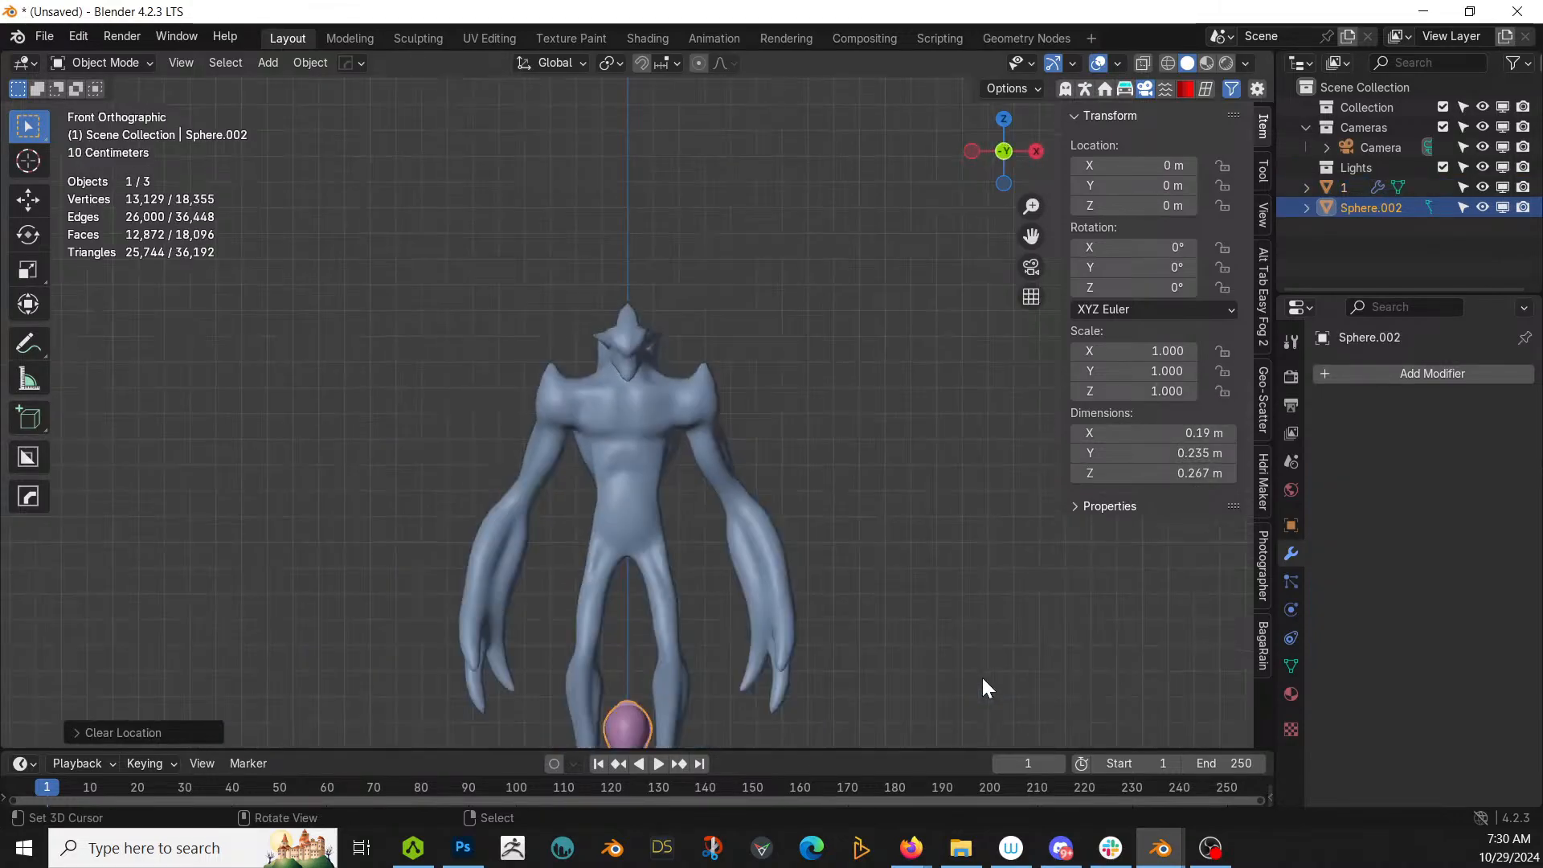
{"action": "key", "text": "g"}
{"action": "key", "text": "z"}
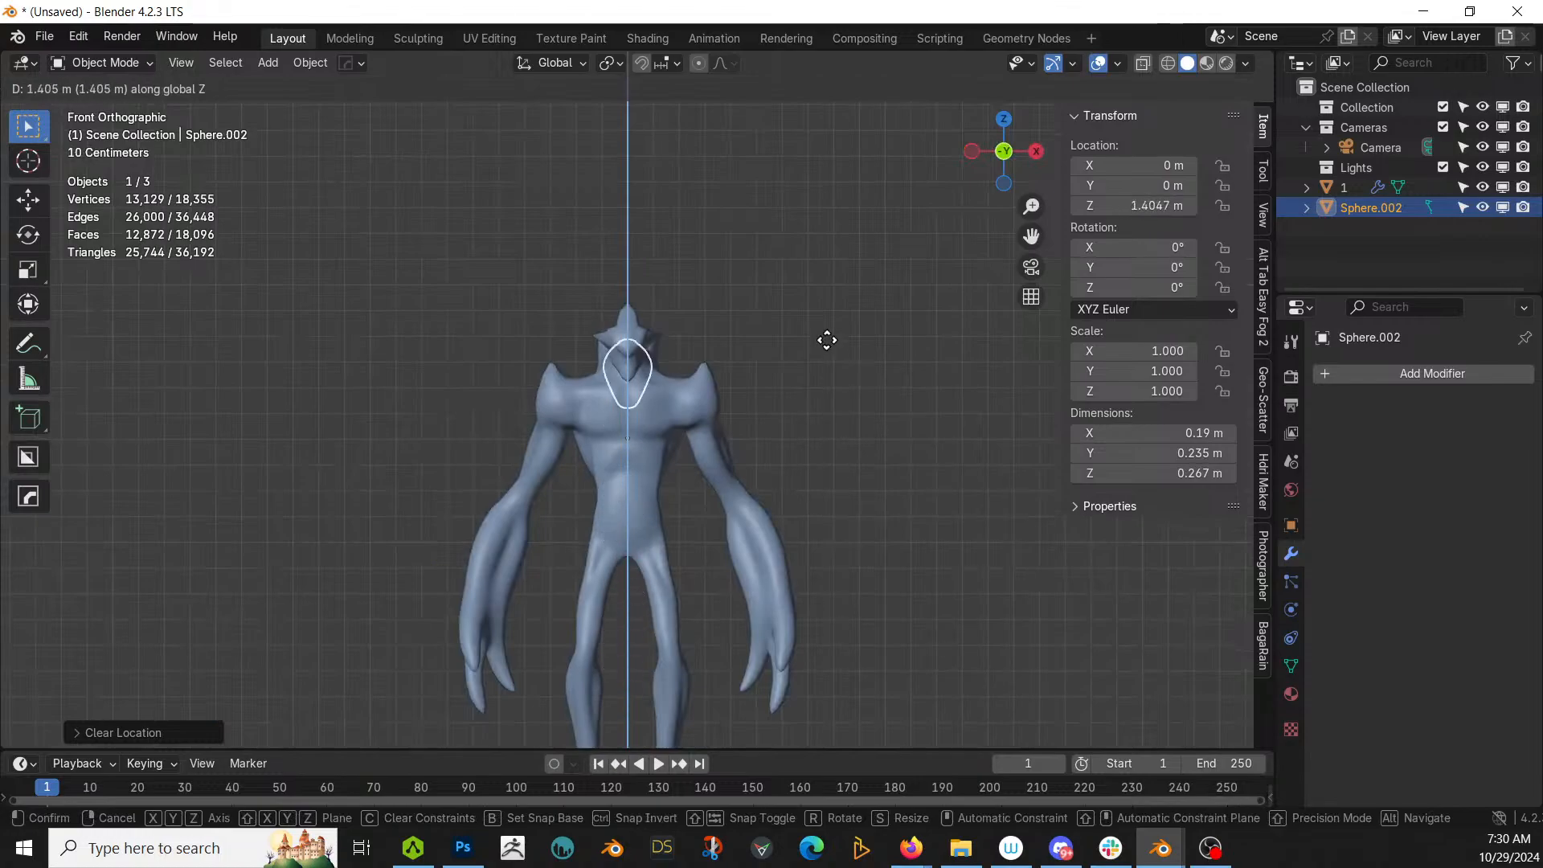
{"action": "left_click", "coordinate": [832, 323]}
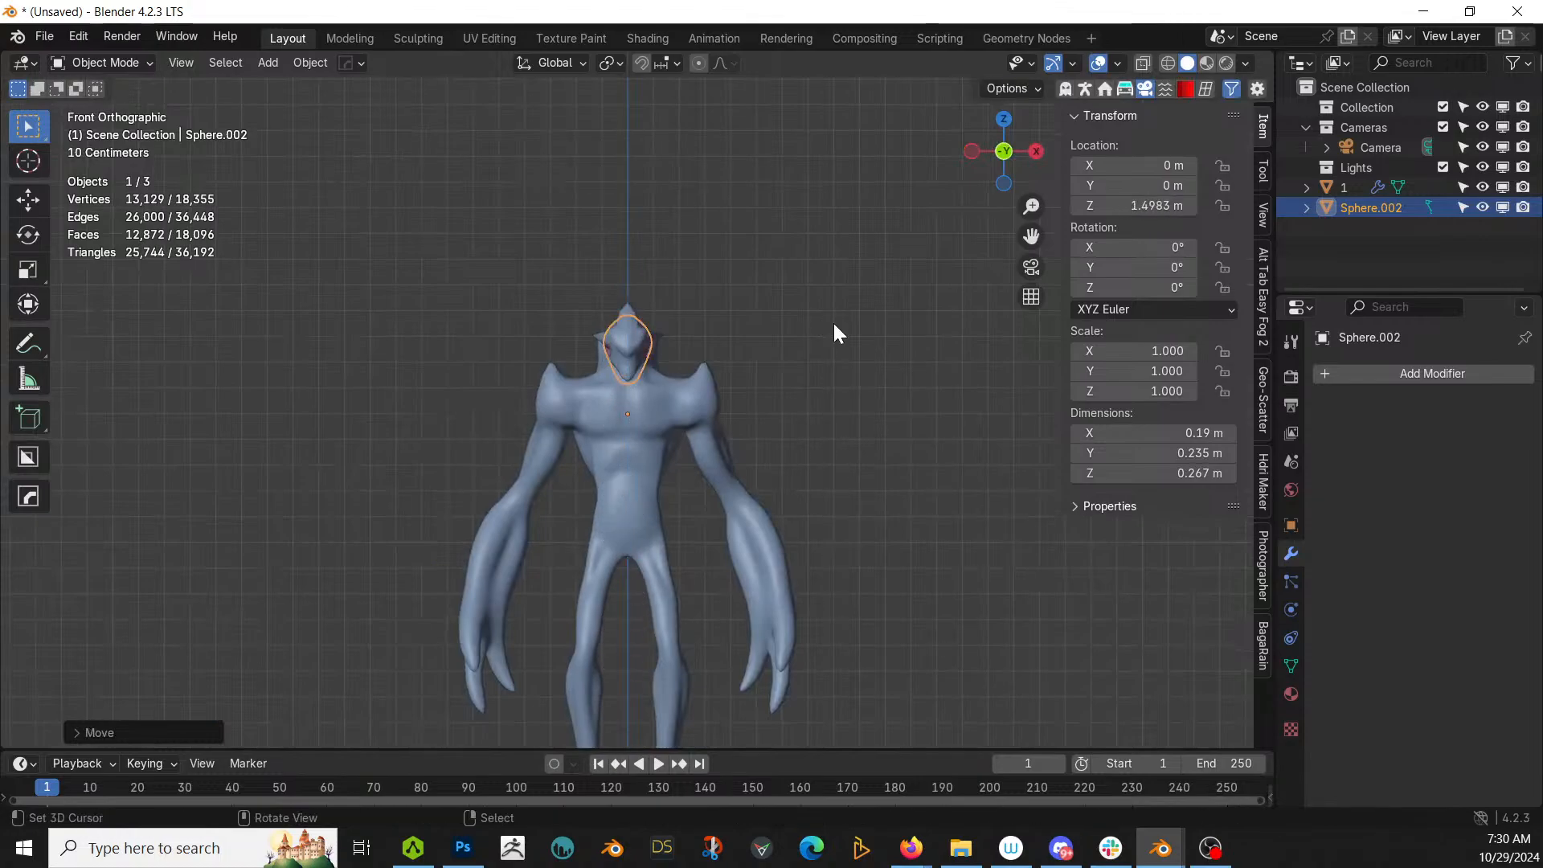
Step: Move the helmet about 0.21 m along negative Y so it sits over the creature's head
{"action": "key", "text": "KP_3"}
{"action": "key", "text": "g"}
{"action": "key", "text": "y"}
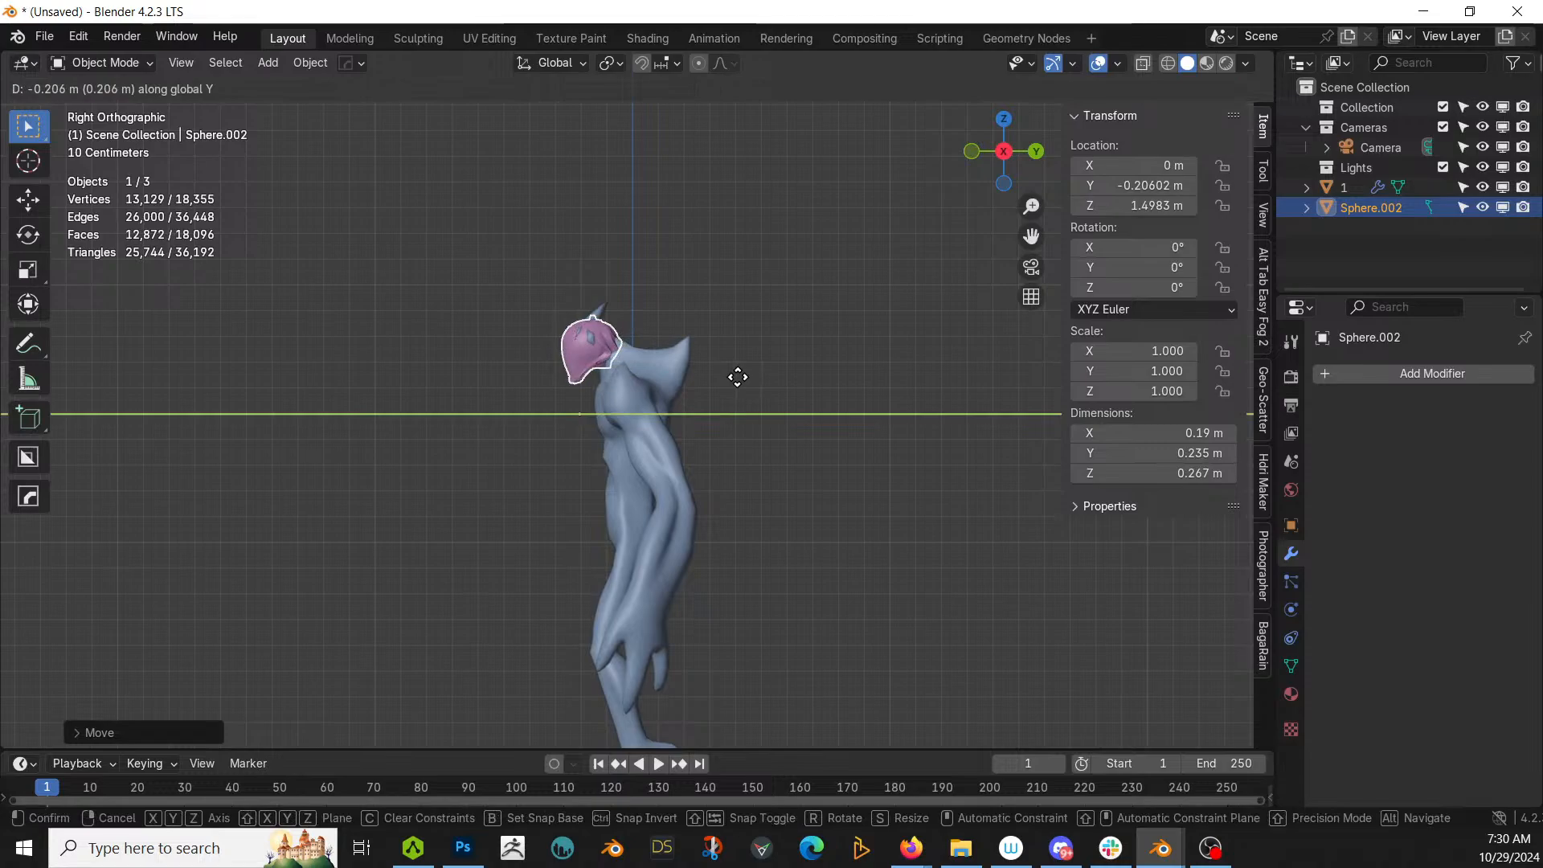
{"action": "left_click", "coordinate": [738, 377]}
{"action": "key", "text": "KP_Decimal"}
{"action": "middle_click_drag", "start_coordinate": [736, 375], "coordinate": [835, 459]}
{"action": "key", "text": "g"}
{"action": "key", "text": "y"}
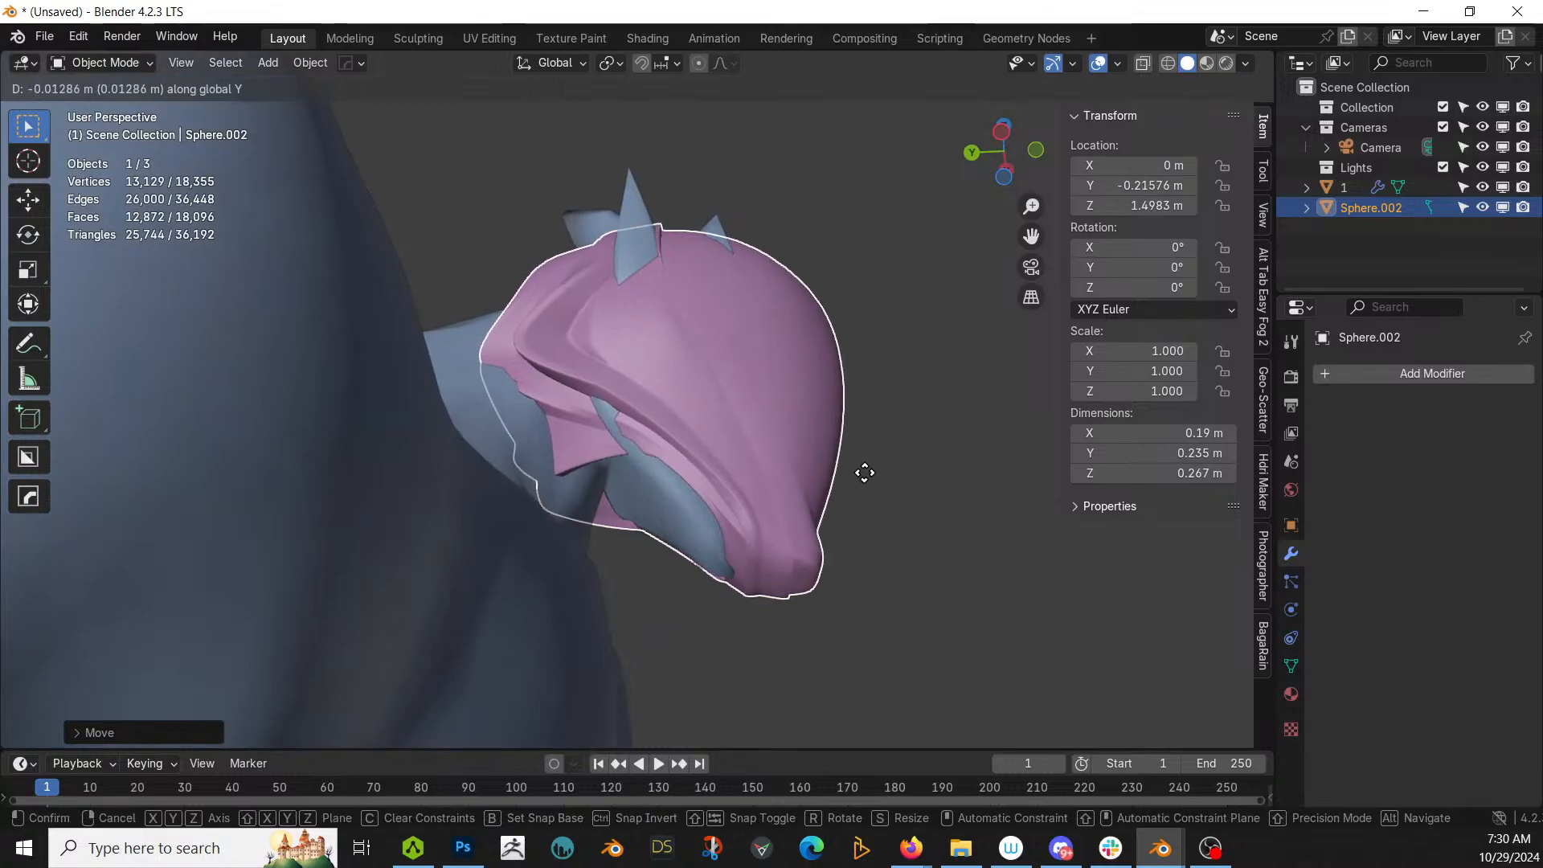
{"action": "left_click", "coordinate": [861, 471]}
Step: Edit the creature's mesh and dissolve the tip vertex of the side head spike sticking out of the helmet
{"action": "middle_click_drag", "start_coordinate": [860, 471], "coordinate": [606, 554]}
{"action": "scroll", "coordinate": [713, 544], "scroll_direction": "up", "scroll_amount": 3}
{"action": "scroll", "coordinate": [734, 652], "scroll_direction": "down", "scroll_amount": 3}
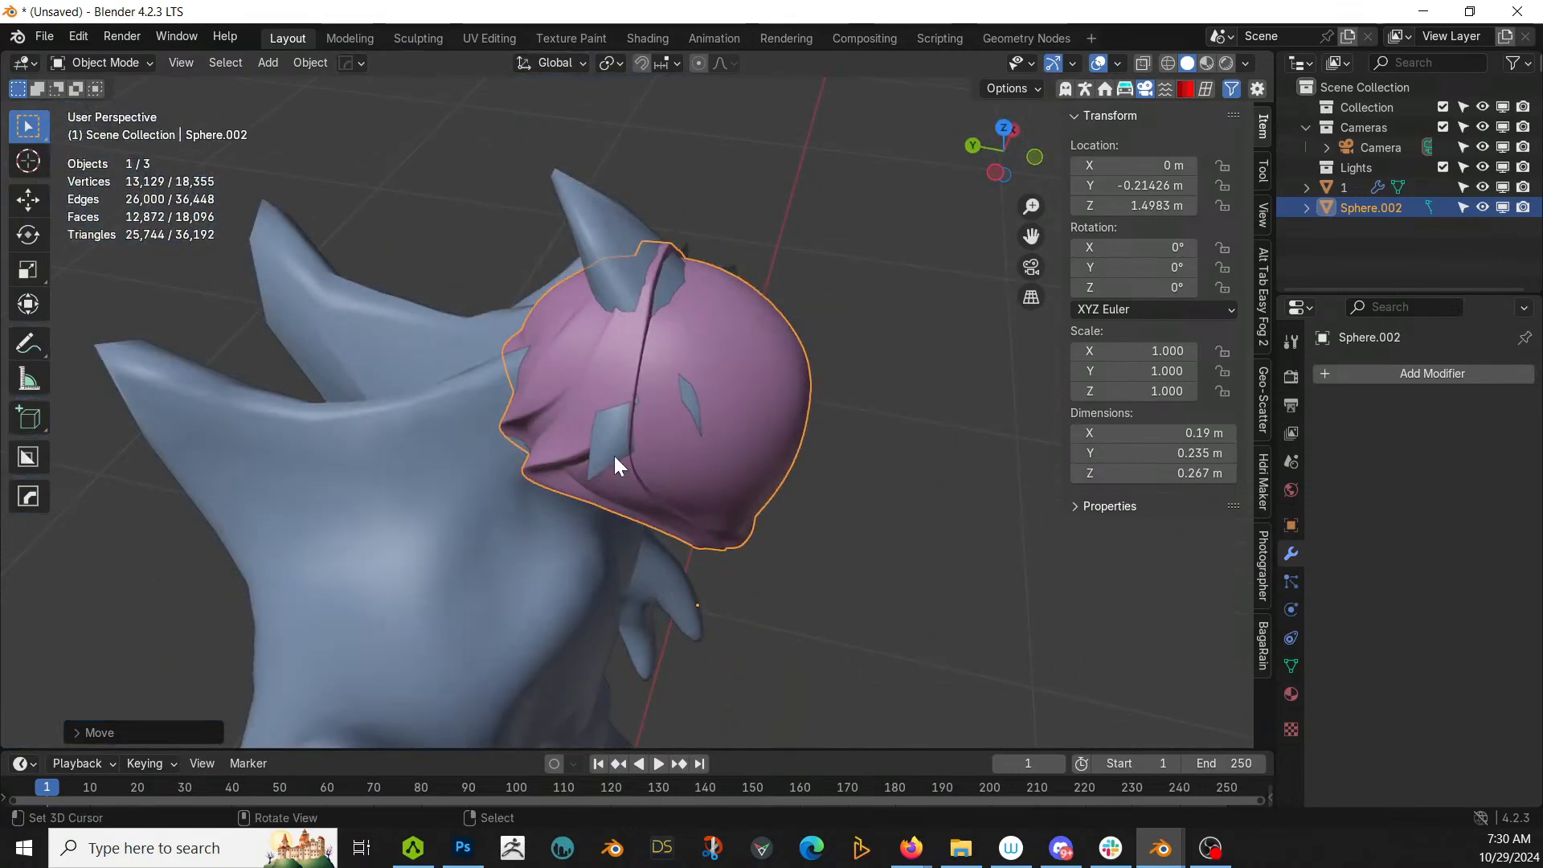
{"action": "middle_click_drag", "start_coordinate": [614, 455], "coordinate": [498, 399]}
{"action": "left_click", "coordinate": [759, 390]}
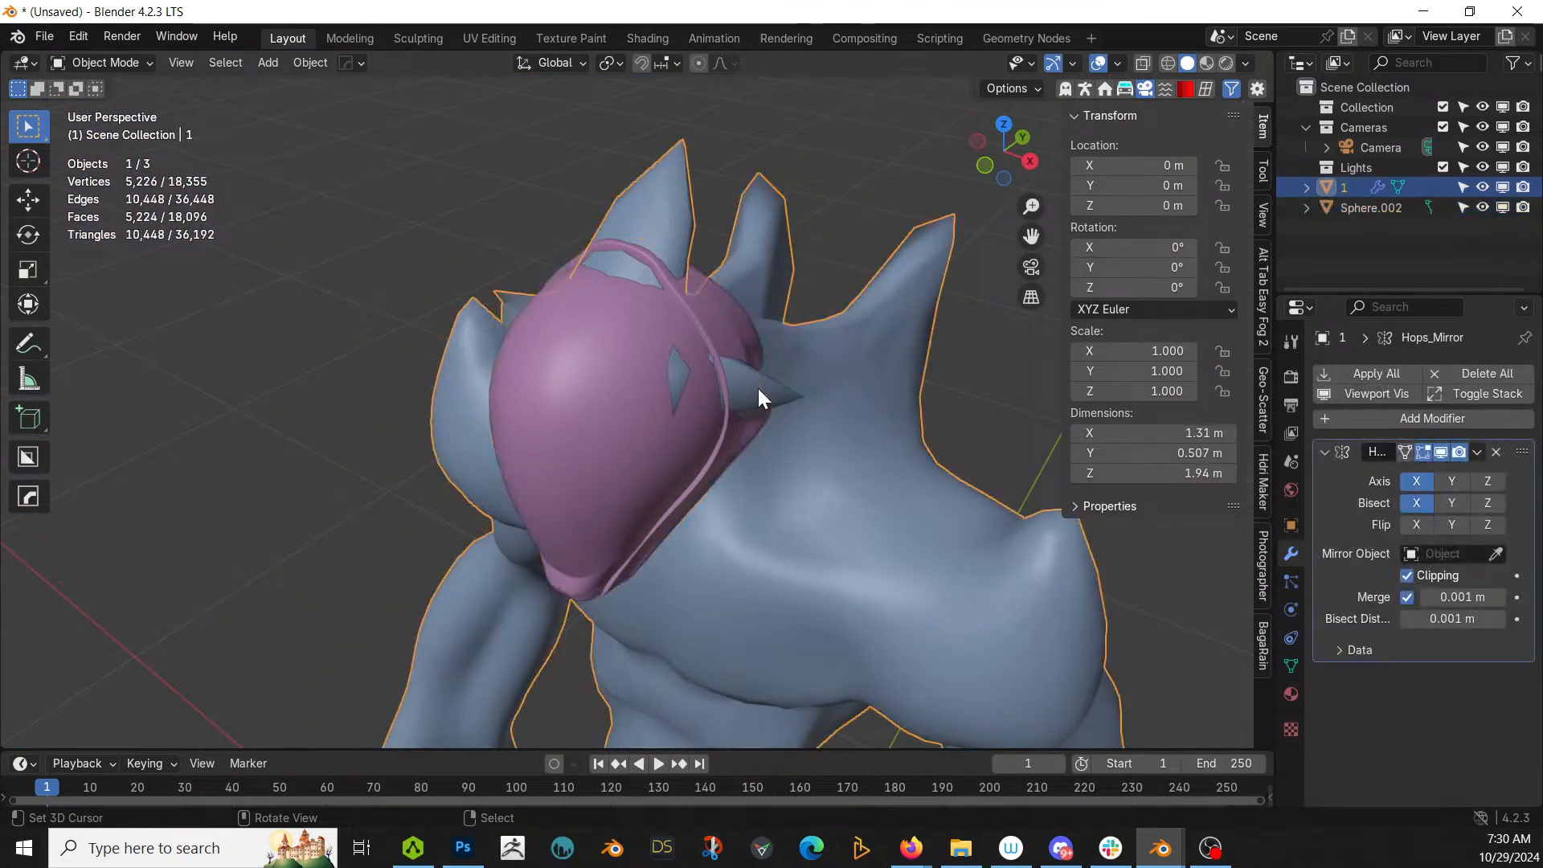
{"action": "key", "text": "Tab"}
{"action": "mouse_move", "coordinate": [758, 386]}
{"action": "middle_mouse_down"}
{"action": "mouse_move", "coordinate": [789, 399]}
{"action": "mouse_move", "coordinate": [774, 388]}
{"action": "middle_mouse_up"}
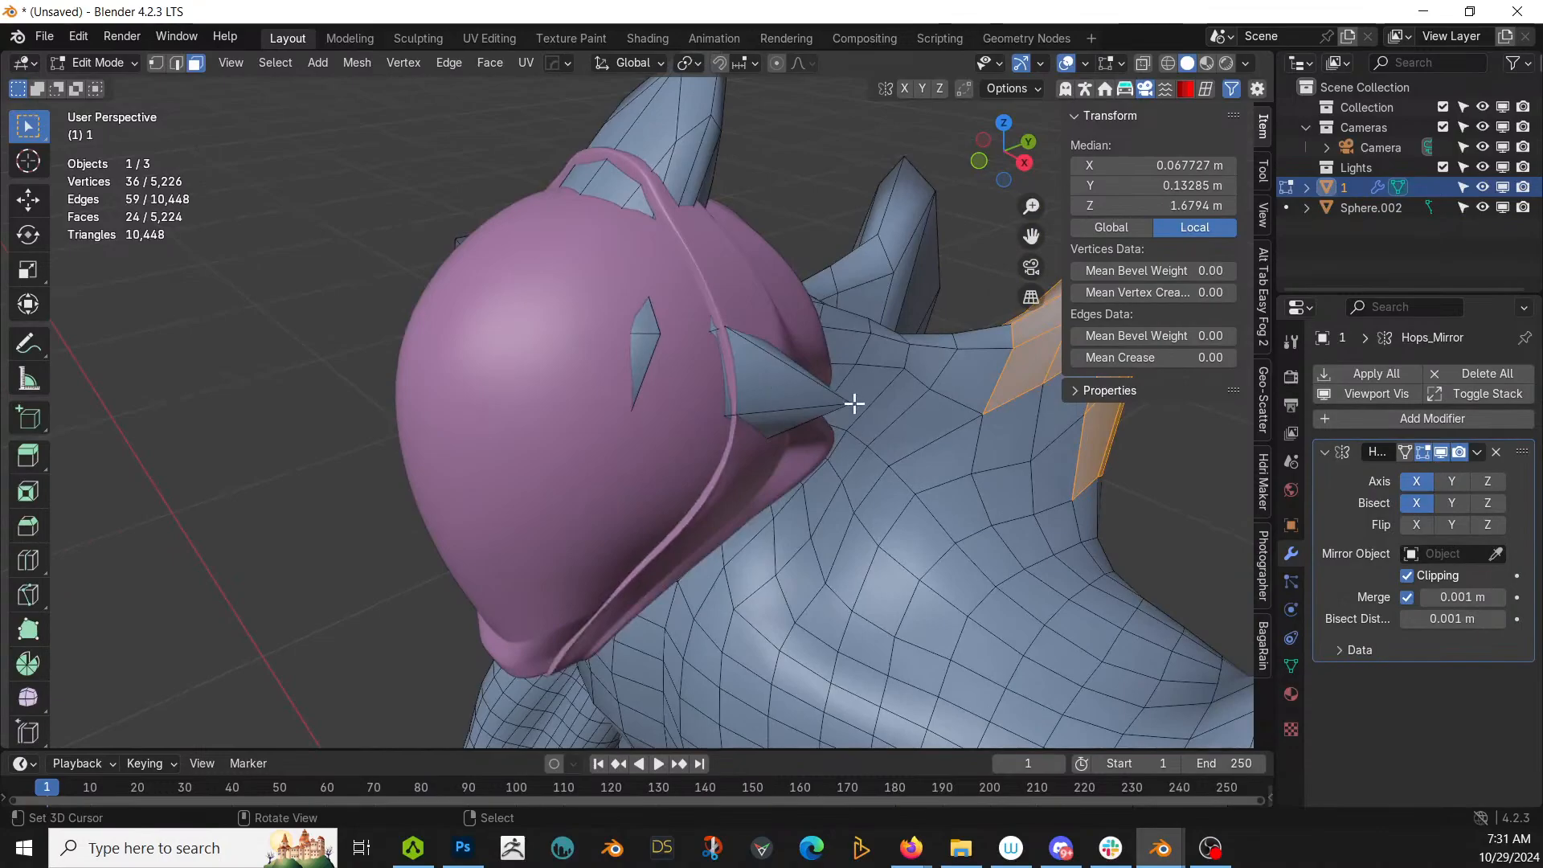
{"action": "key", "text": "1"}
{"action": "key", "text": "ctrl+x"}
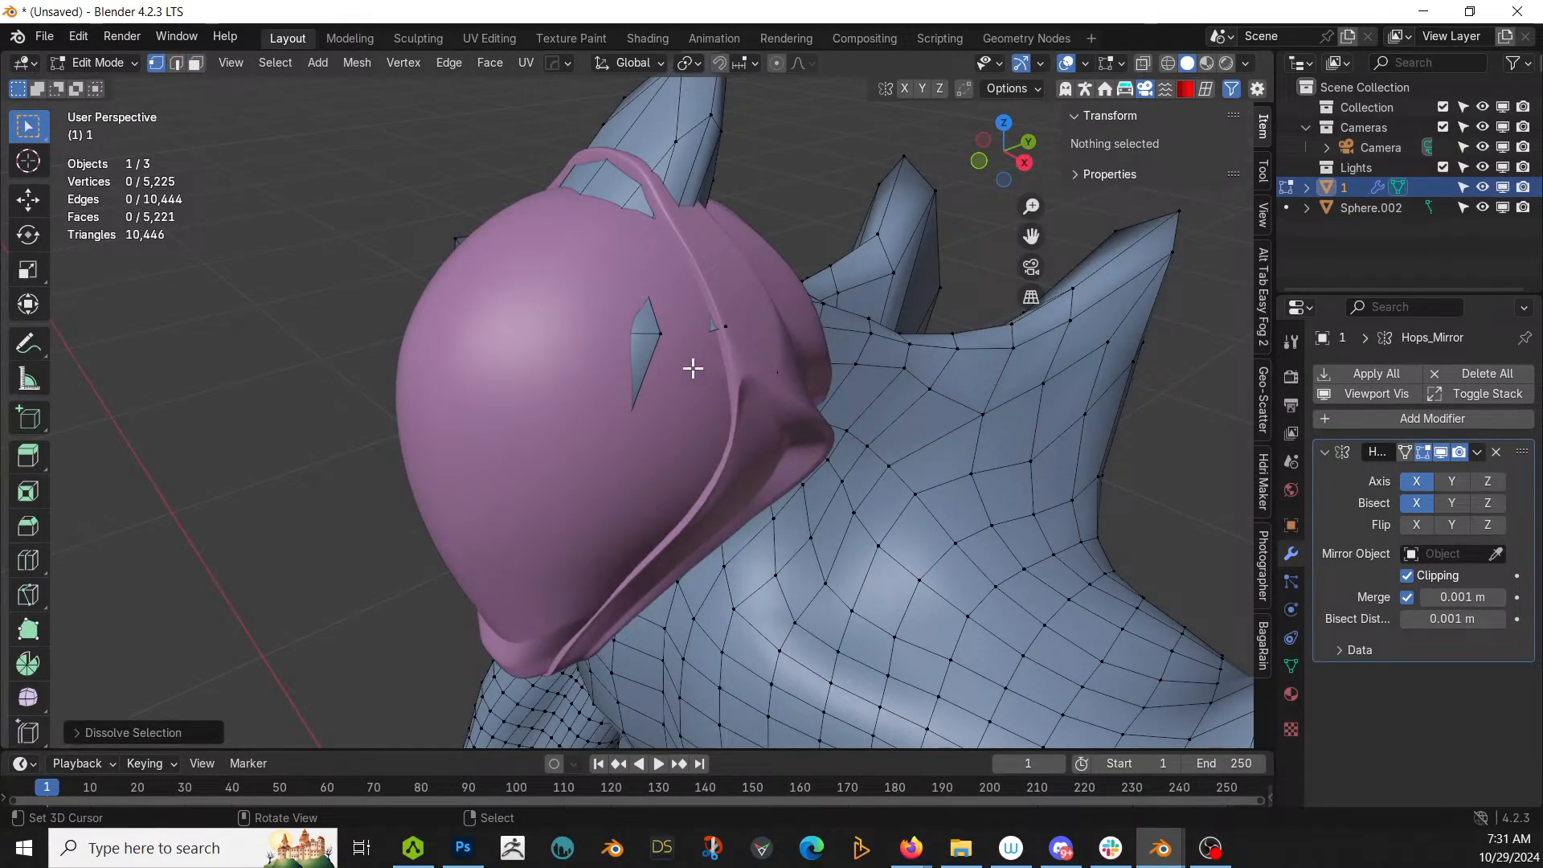
Step: Dissolve the remaining creature head vertices poking through the side of the helmet and return to Object Mode
{"action": "left_click", "coordinate": [660, 333]}
{"action": "key", "text": "ctrl+x"}
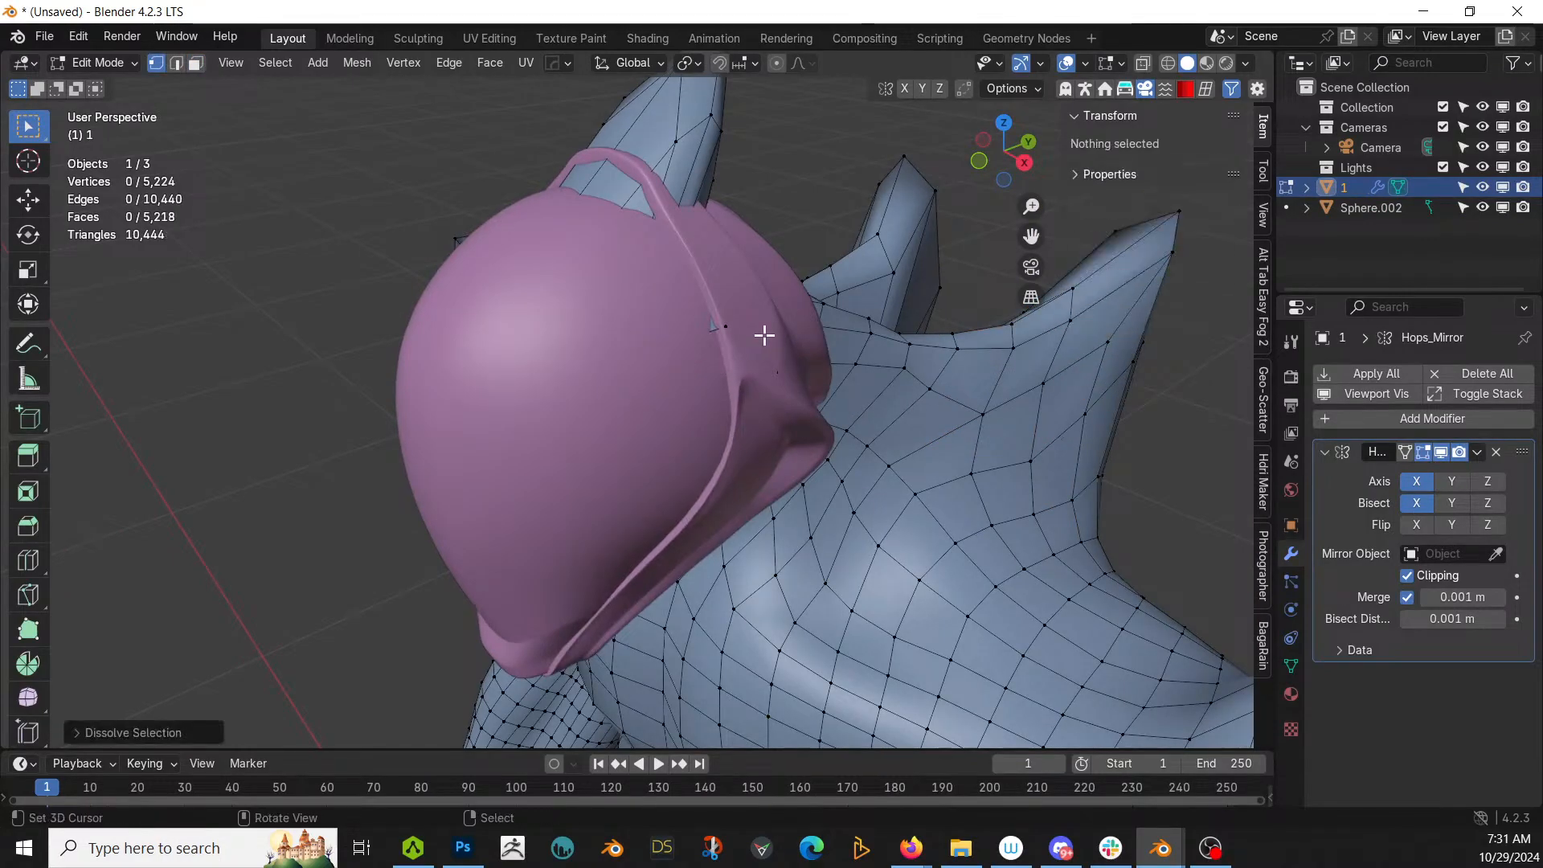
{"action": "scroll", "coordinate": [776, 298], "scroll_direction": "up", "scroll_amount": 2}
{"action": "left_click", "coordinate": [774, 281]}
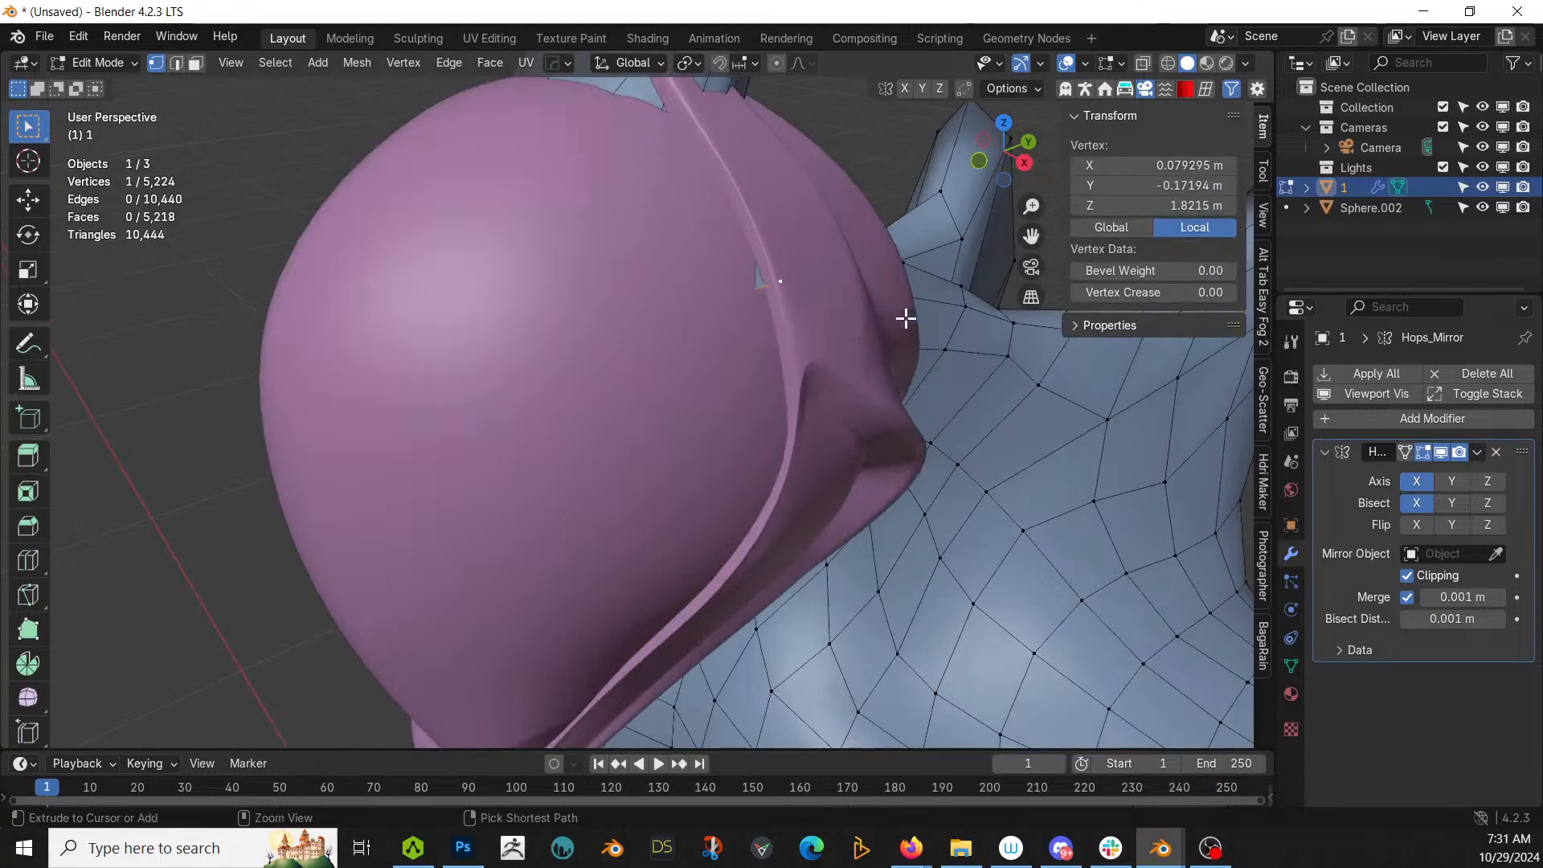
{"action": "key", "text": "ctrl+x"}
{"action": "scroll", "coordinate": [779, 324], "scroll_direction": "down", "scroll_amount": 3}
{"action": "middle_click_drag", "start_coordinate": [780, 324], "coordinate": [887, 328]}
{"action": "key", "text": "Tab"}
{"action": "middle_click_drag", "start_coordinate": [925, 263], "coordinate": [1052, 263]}
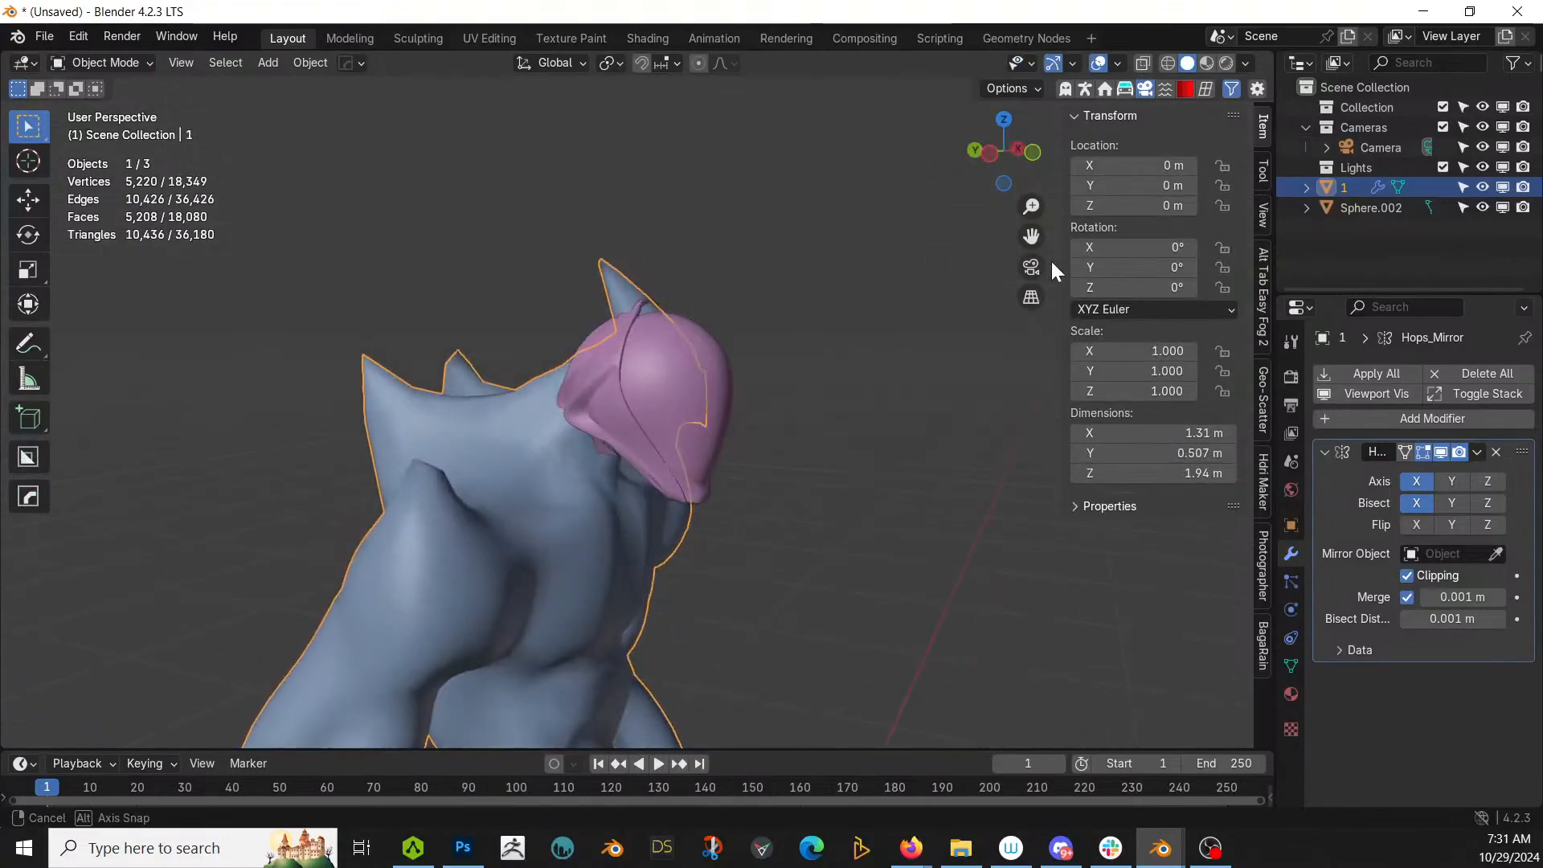
{"action": "middle_click_drag", "start_coordinate": [760, 379], "coordinate": [744, 307]}
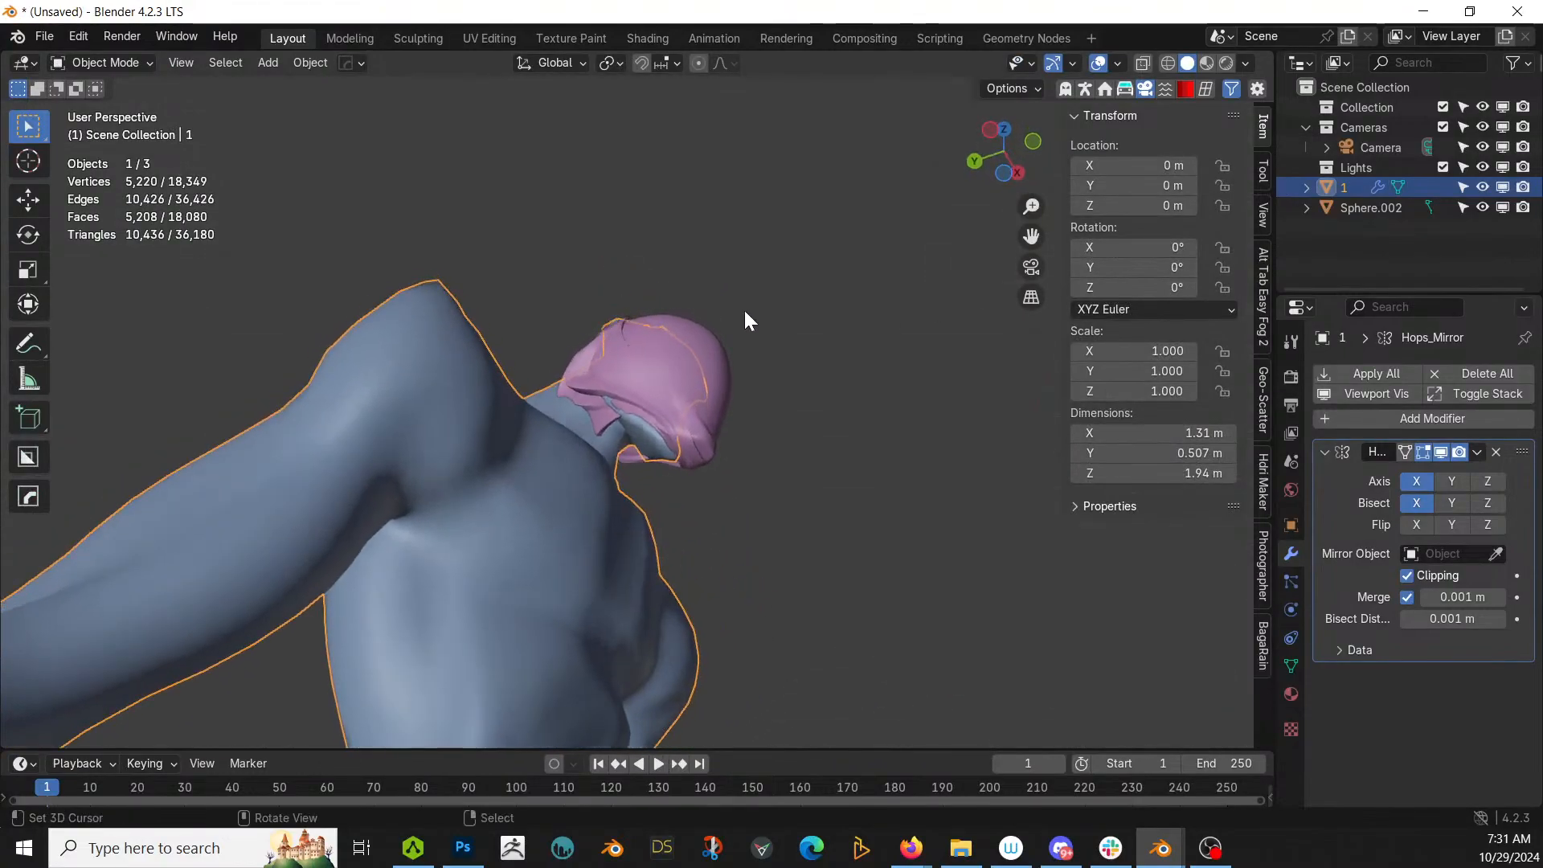
{"action": "scroll", "coordinate": [737, 354], "scroll_direction": "up", "scroll_amount": 3}
Step: Create the folder "241029-1 Livestream Thetik at Generator" in 000 2024 Paintings and save the scene there under the same name
{"action": "key", "text": "ctrl+s"}
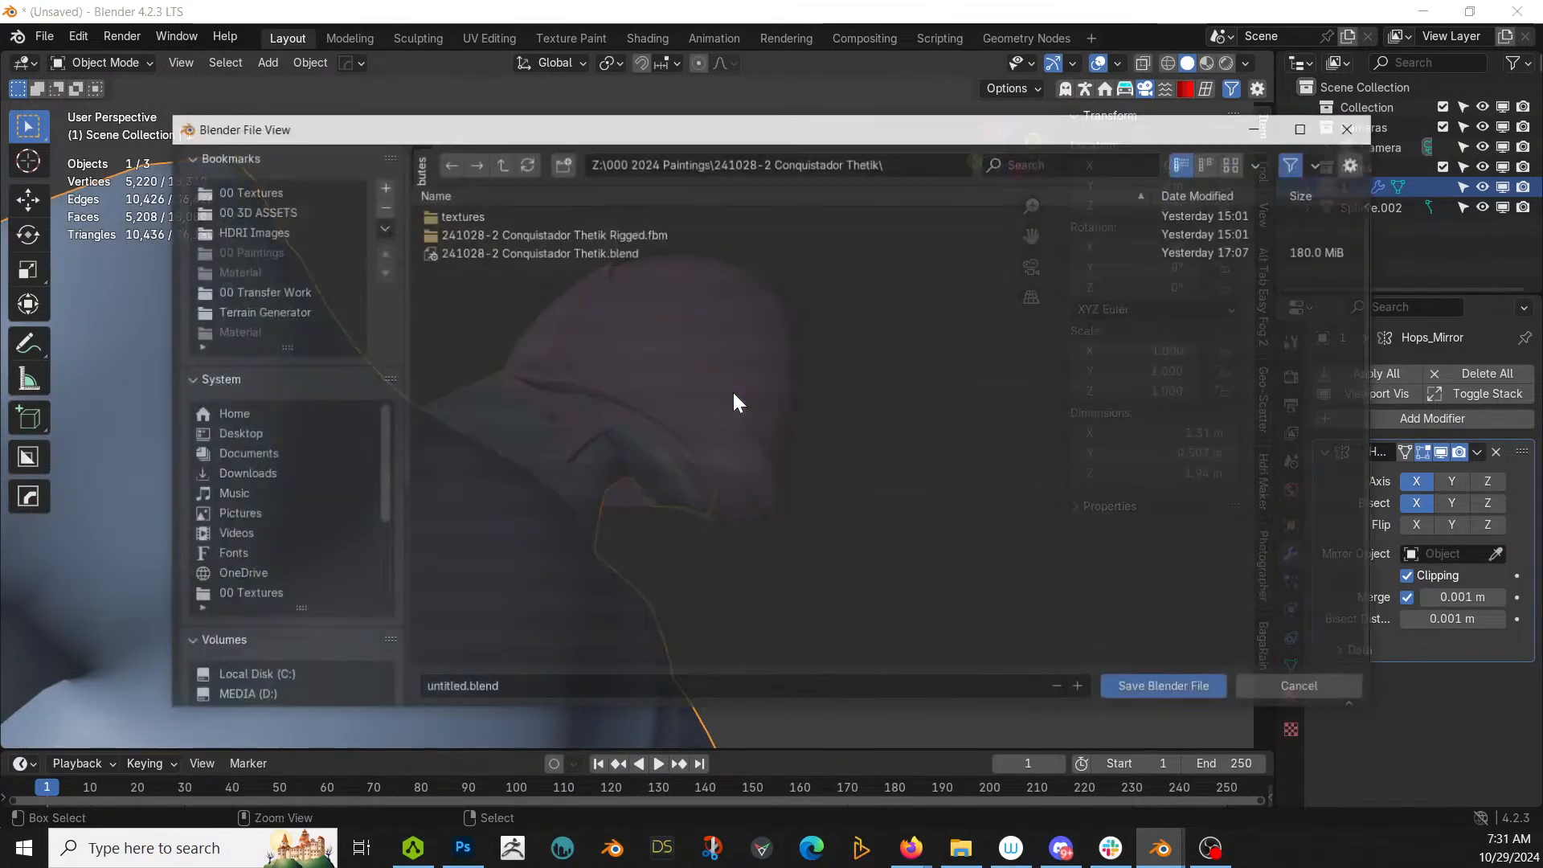
{"action": "left_click", "coordinate": [501, 164]}
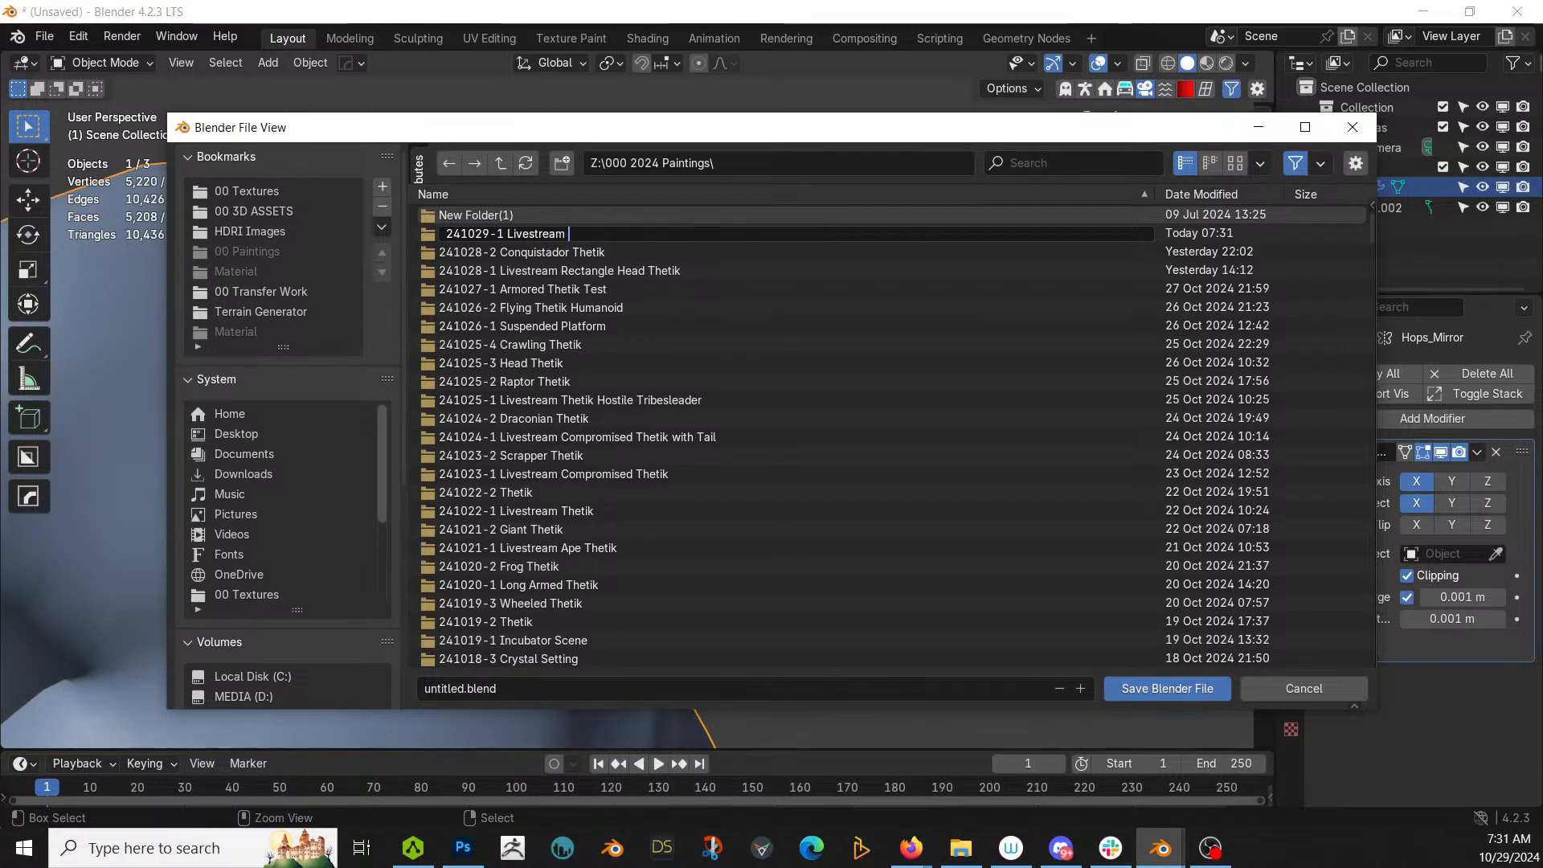
{"action": "type", "text": "Thetik at Generator"}
{"action": "key", "text": "Return"}
{"action": "double_click", "coordinate": [539, 238]}
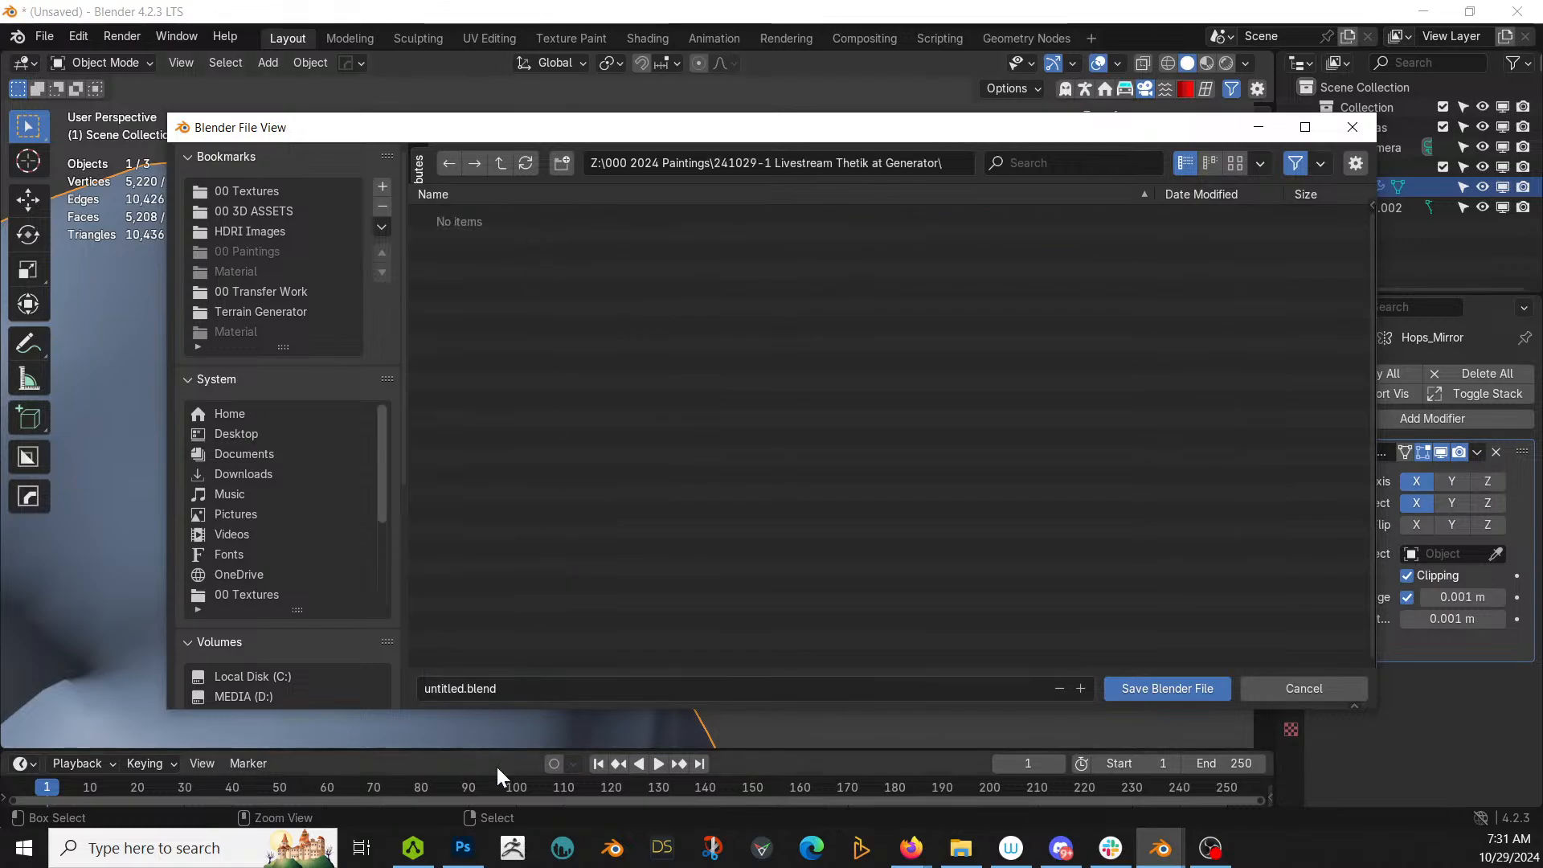
{"action": "left_click", "coordinate": [508, 687]}
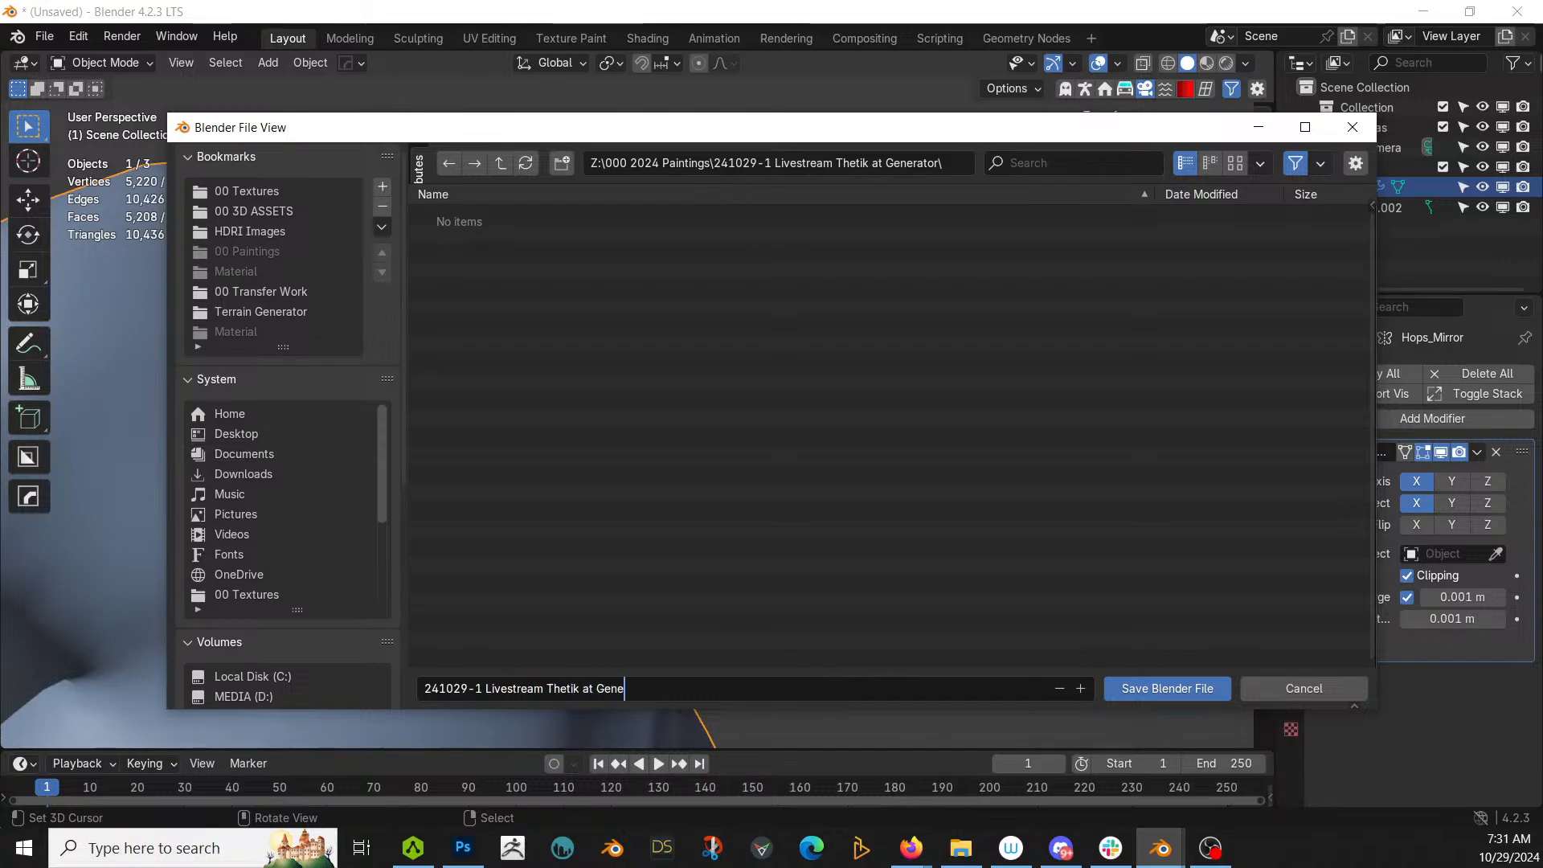
{"action": "key", "text": "Return"}
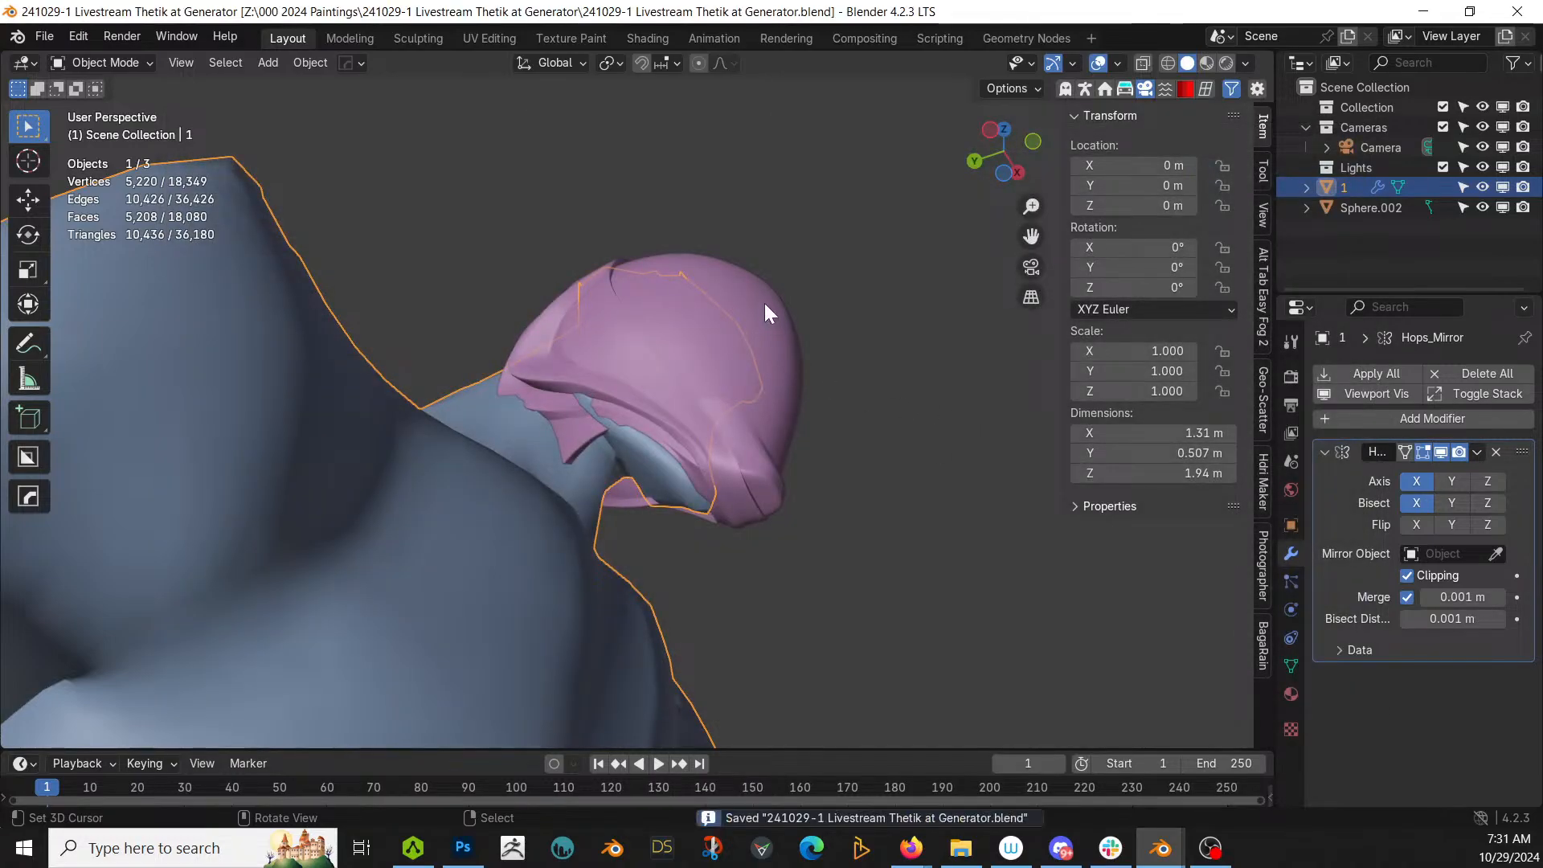
Step: Isolate the helmet in local view and enter Edit Mode on its mesh
{"action": "key", "text": "KP_Divide"}
{"action": "middle_click_drag", "start_coordinate": [741, 271], "coordinate": [872, 371]}
{"action": "key", "text": "Tab"}
{"action": "scroll", "coordinate": [758, 472], "scroll_direction": "up", "scroll_amount": 2}
{"action": "middle_click_drag", "start_coordinate": [758, 472], "coordinate": [437, 376]}
{"action": "scroll", "coordinate": [605, 271], "scroll_direction": "up", "scroll_amount": 4}
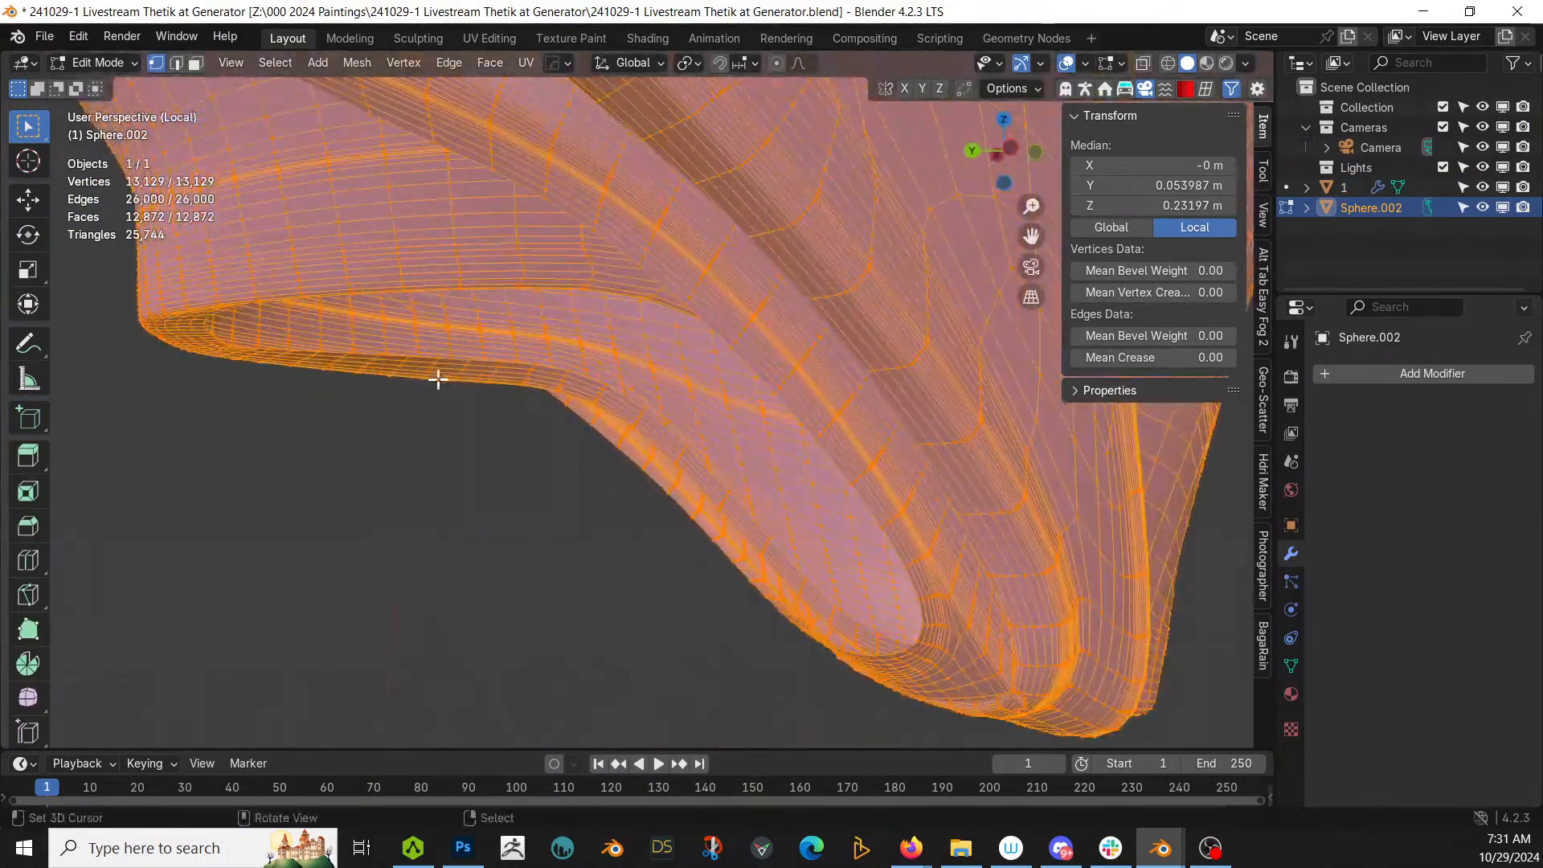
Step: Select the open edge loop on the helmet's underside, fill it with a face, and return to Object Mode
{"action": "key", "text": "2"}
{"action": "left_click", "coordinate": [394, 353], "text": "alt"}
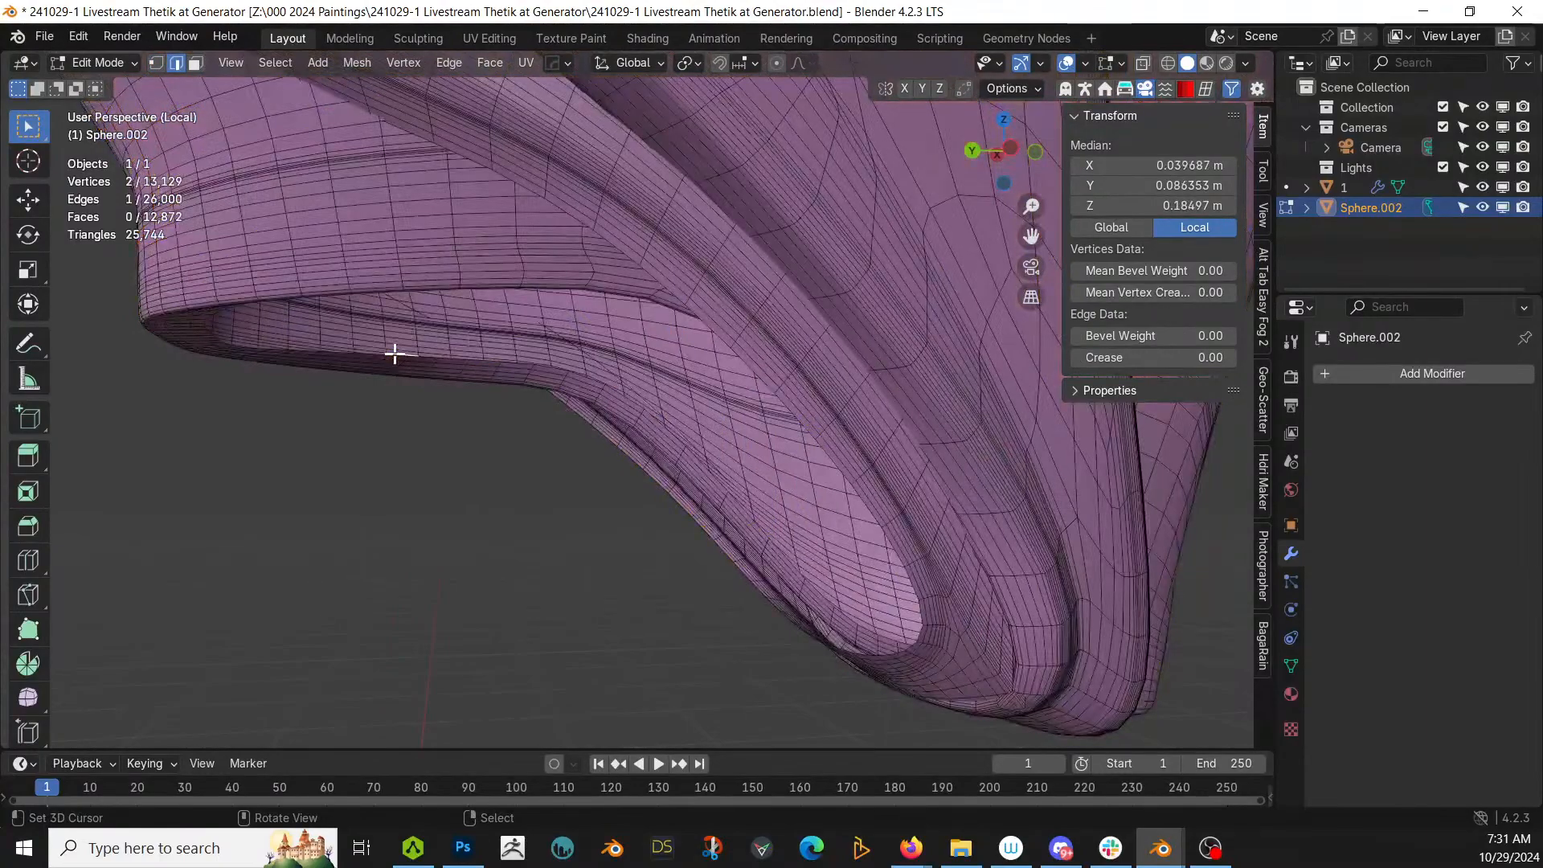
{"action": "middle_click_drag", "start_coordinate": [640, 489], "coordinate": [782, 493]}
{"action": "scroll", "coordinate": [782, 493], "scroll_direction": "up", "scroll_amount": 3}
{"action": "left_click", "coordinate": [689, 450], "text": "alt"}
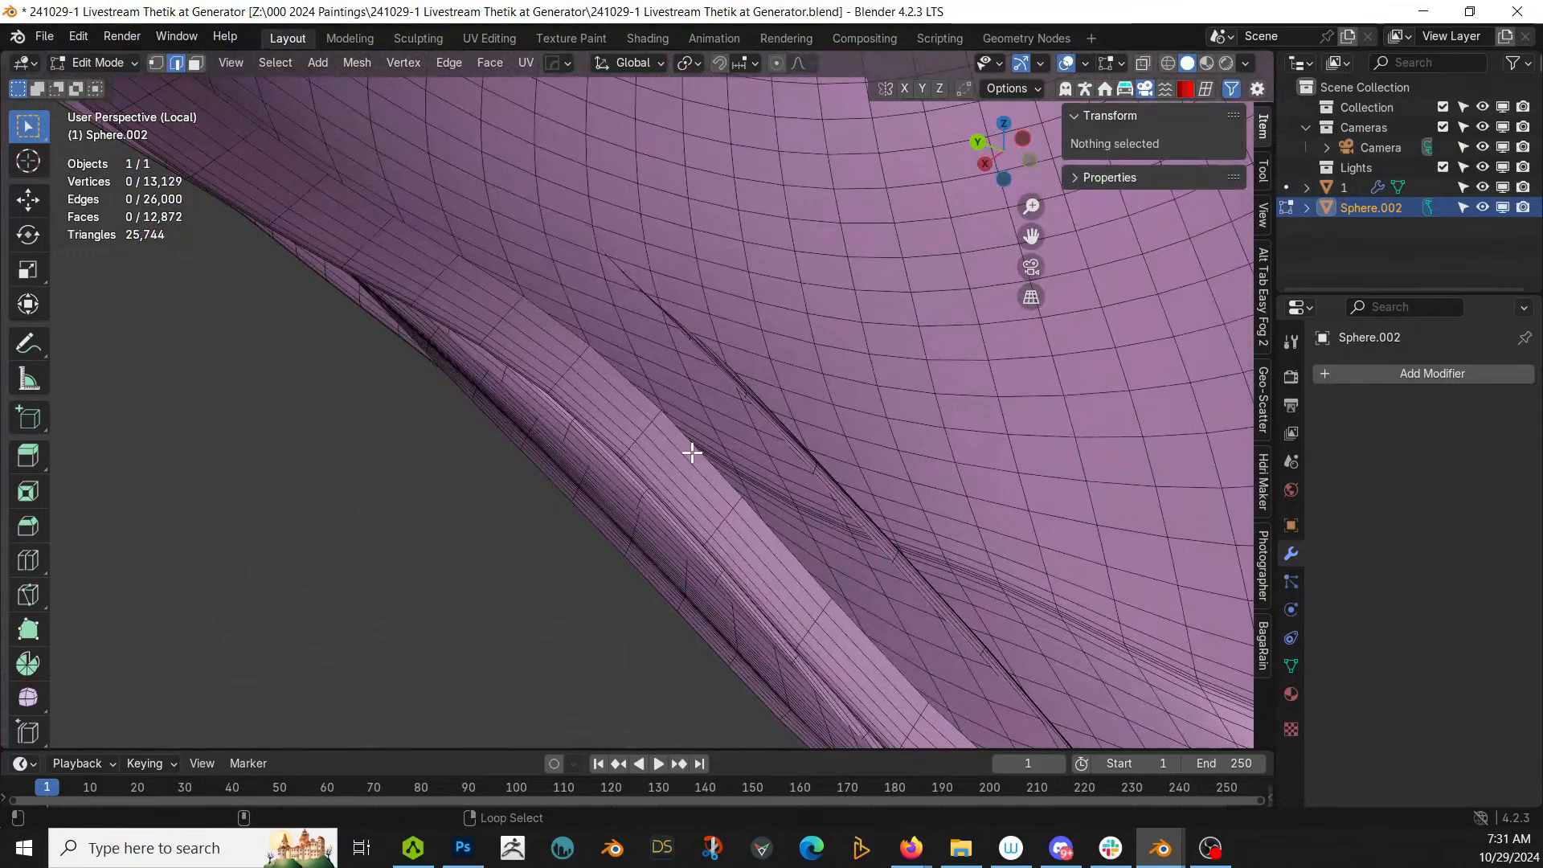
{"action": "scroll", "coordinate": [689, 449], "scroll_direction": "down", "scroll_amount": 4}
{"action": "middle_click_drag", "start_coordinate": [692, 452], "coordinate": [613, 499]}
{"action": "key", "text": "f"}
{"action": "key", "text": "Tab"}
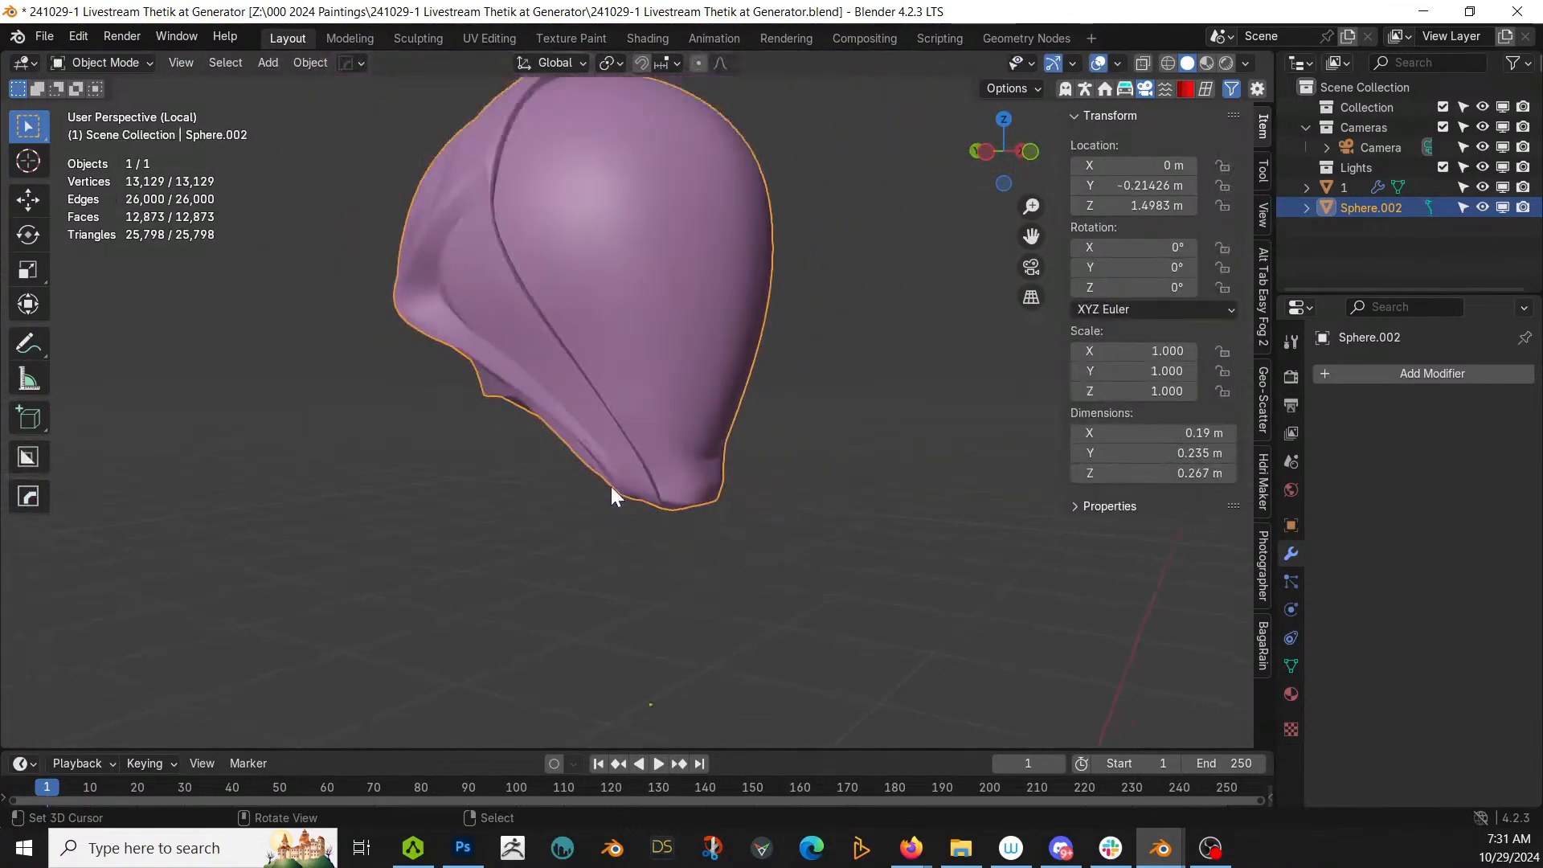
Step: Select the linked faces of the helmet's smooth front dome and separate them into their own object
{"action": "key", "text": "Tab"}
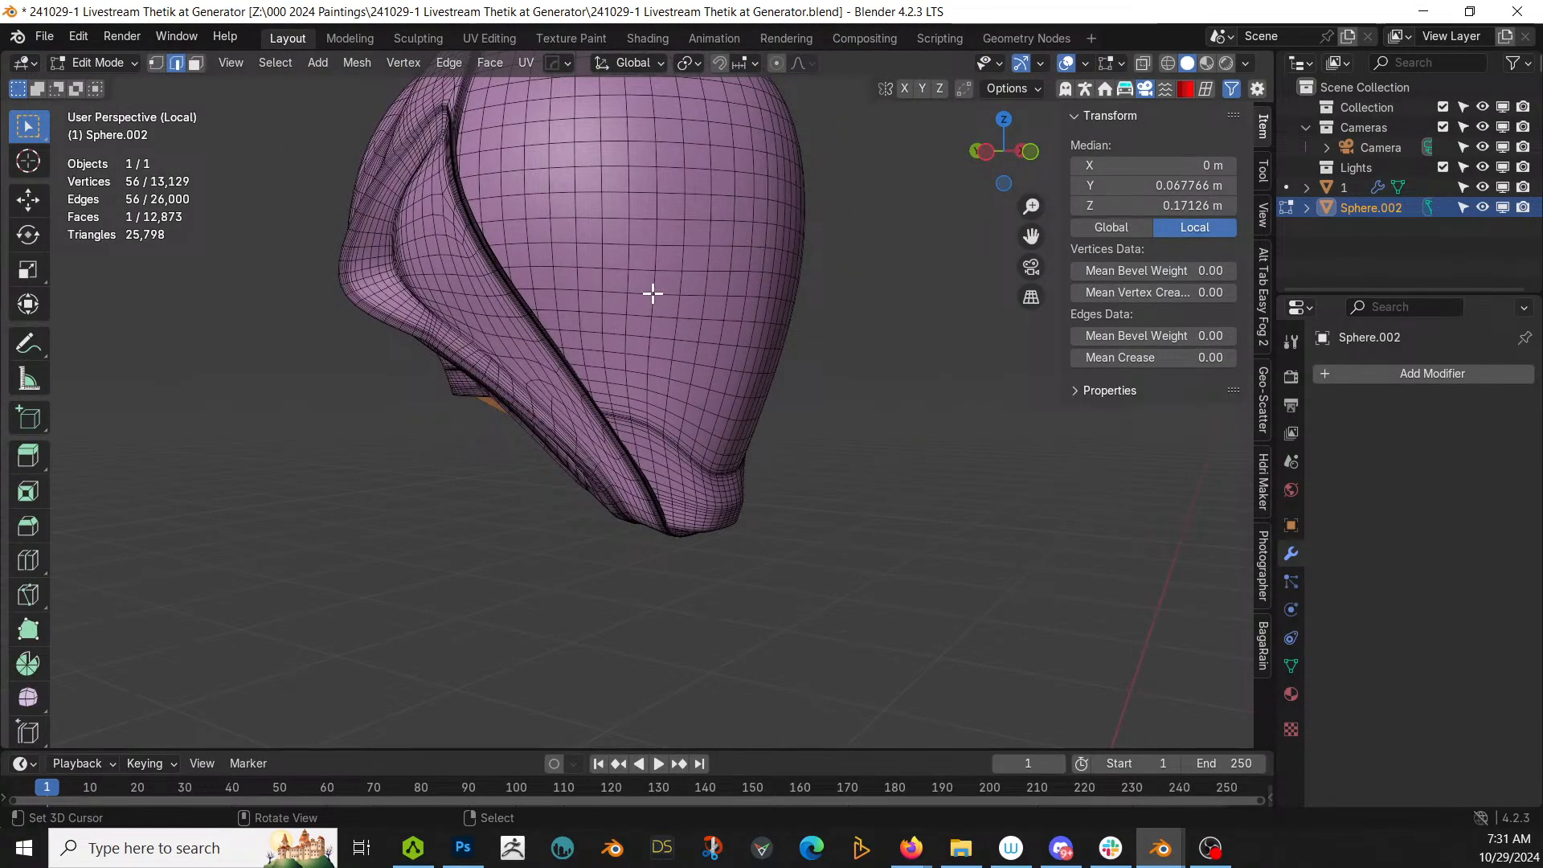
{"action": "left_click", "coordinate": [652, 293]}
{"action": "key", "text": "3"}
{"action": "left_click", "coordinate": [652, 293]}
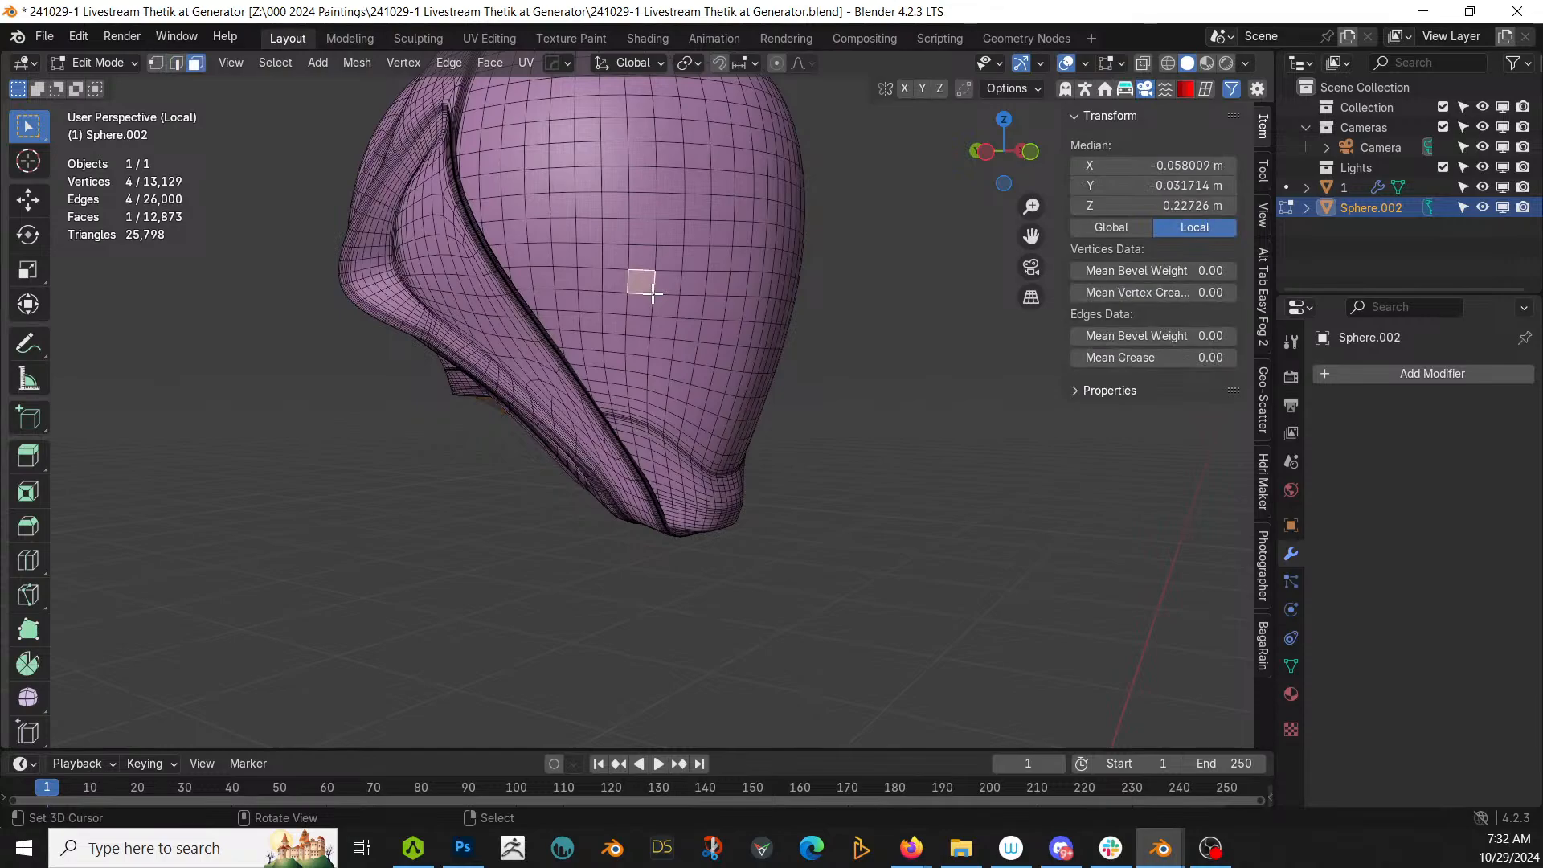
{"action": "key", "text": "l"}
{"action": "middle_click_drag", "start_coordinate": [640, 286], "coordinate": [379, 323]}
{"action": "key", "text": "p"}
{"action": "left_click", "coordinate": [500, 343]}
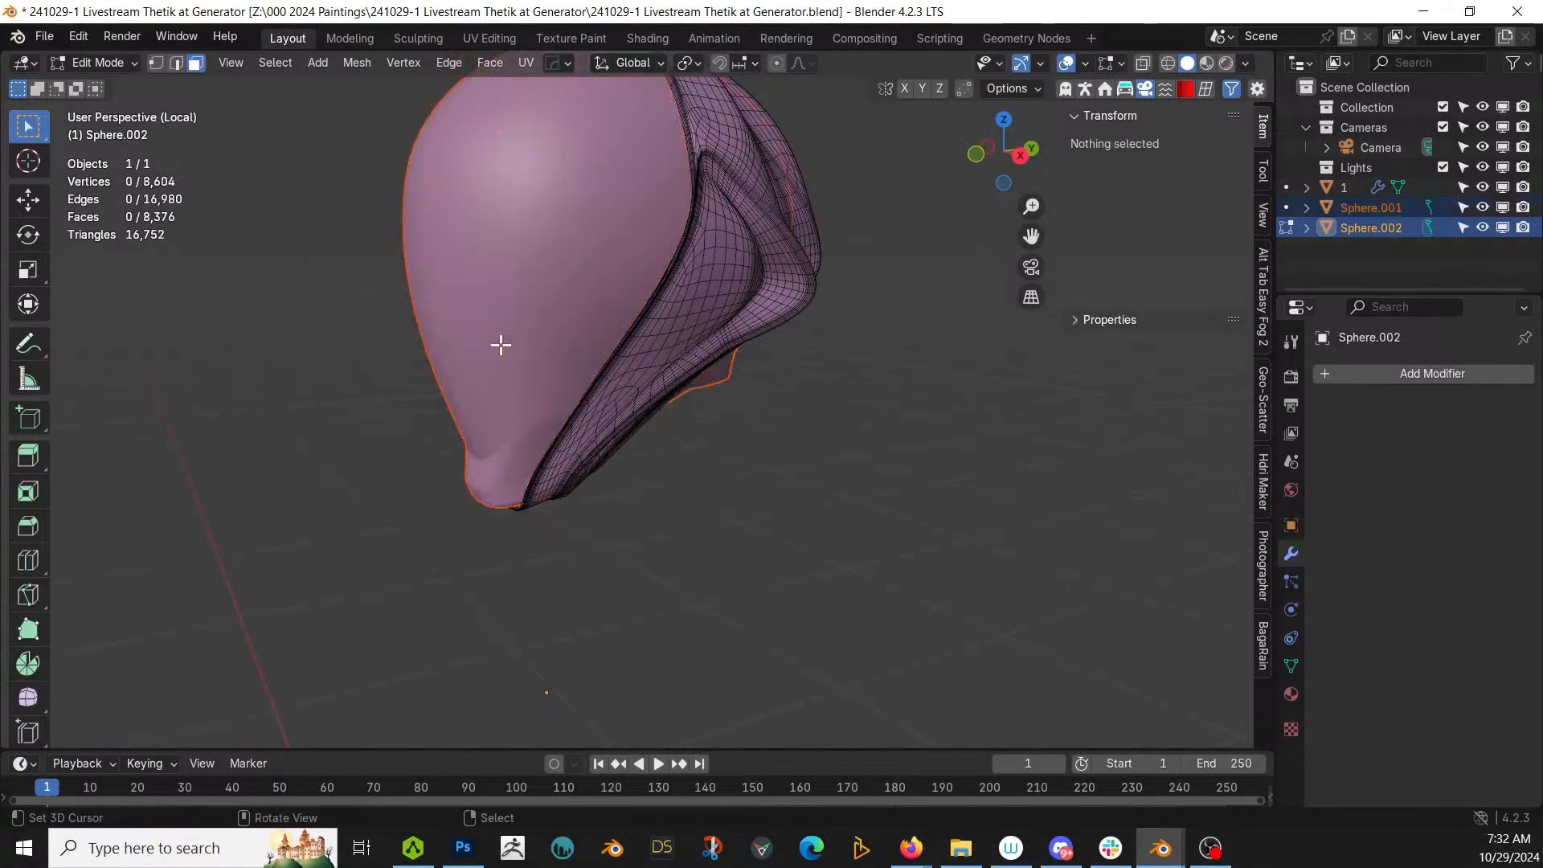
Step: Leave Edit Mode, select the remaining rear hood piece of the helmet, and isolate it in local view
{"action": "key", "text": "Tab"}
{"action": "middle_click_drag", "start_coordinate": [604, 345], "coordinate": [683, 323]}
{"action": "left_click", "coordinate": [688, 286]}
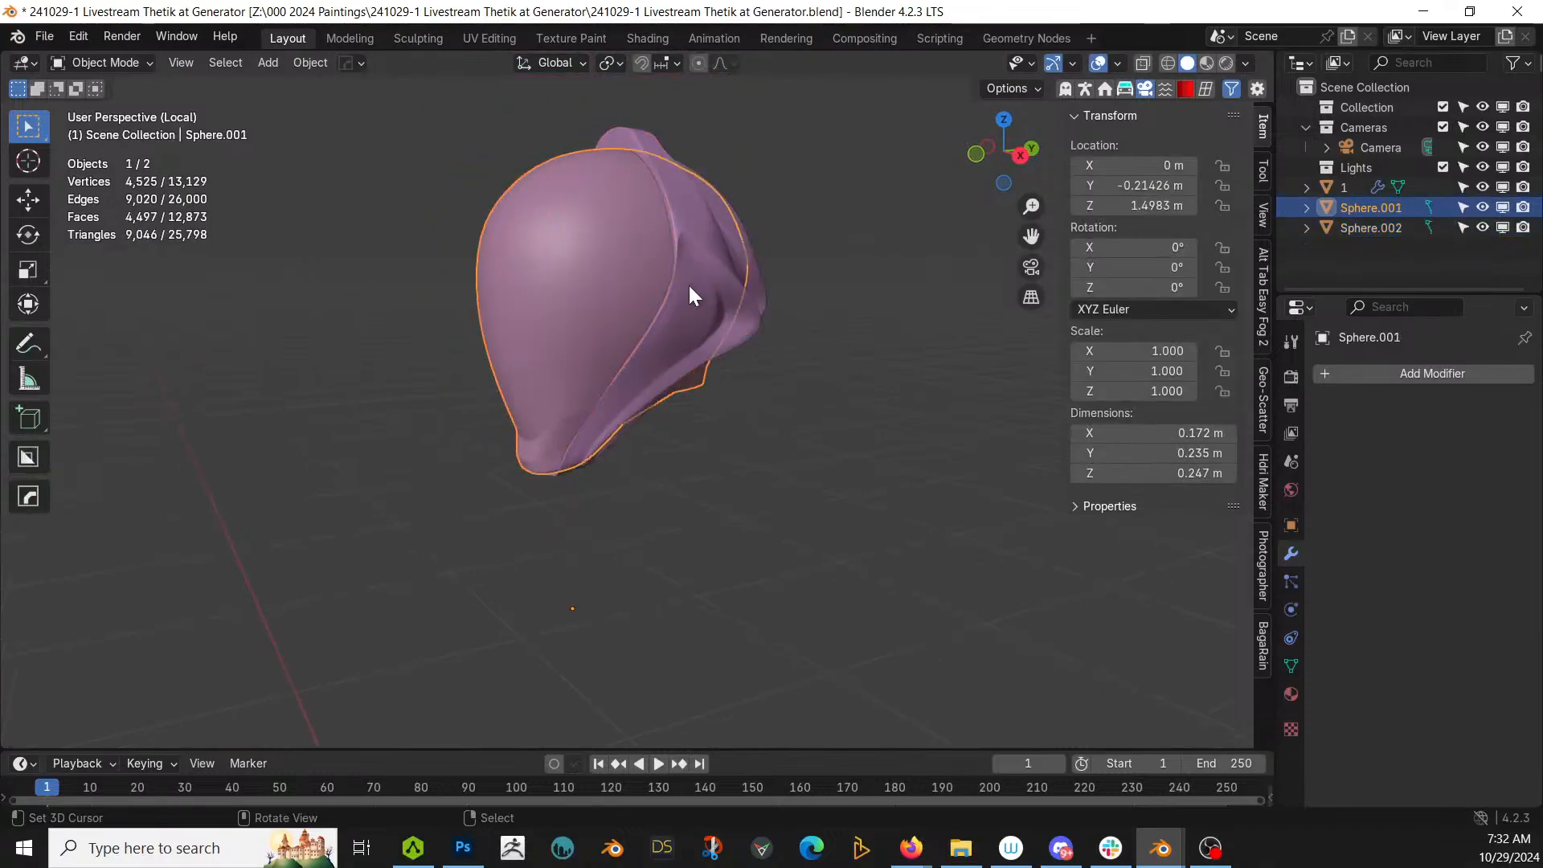
{"action": "left_click", "coordinate": [721, 254]}
{"action": "key", "text": "KP_Divide"}
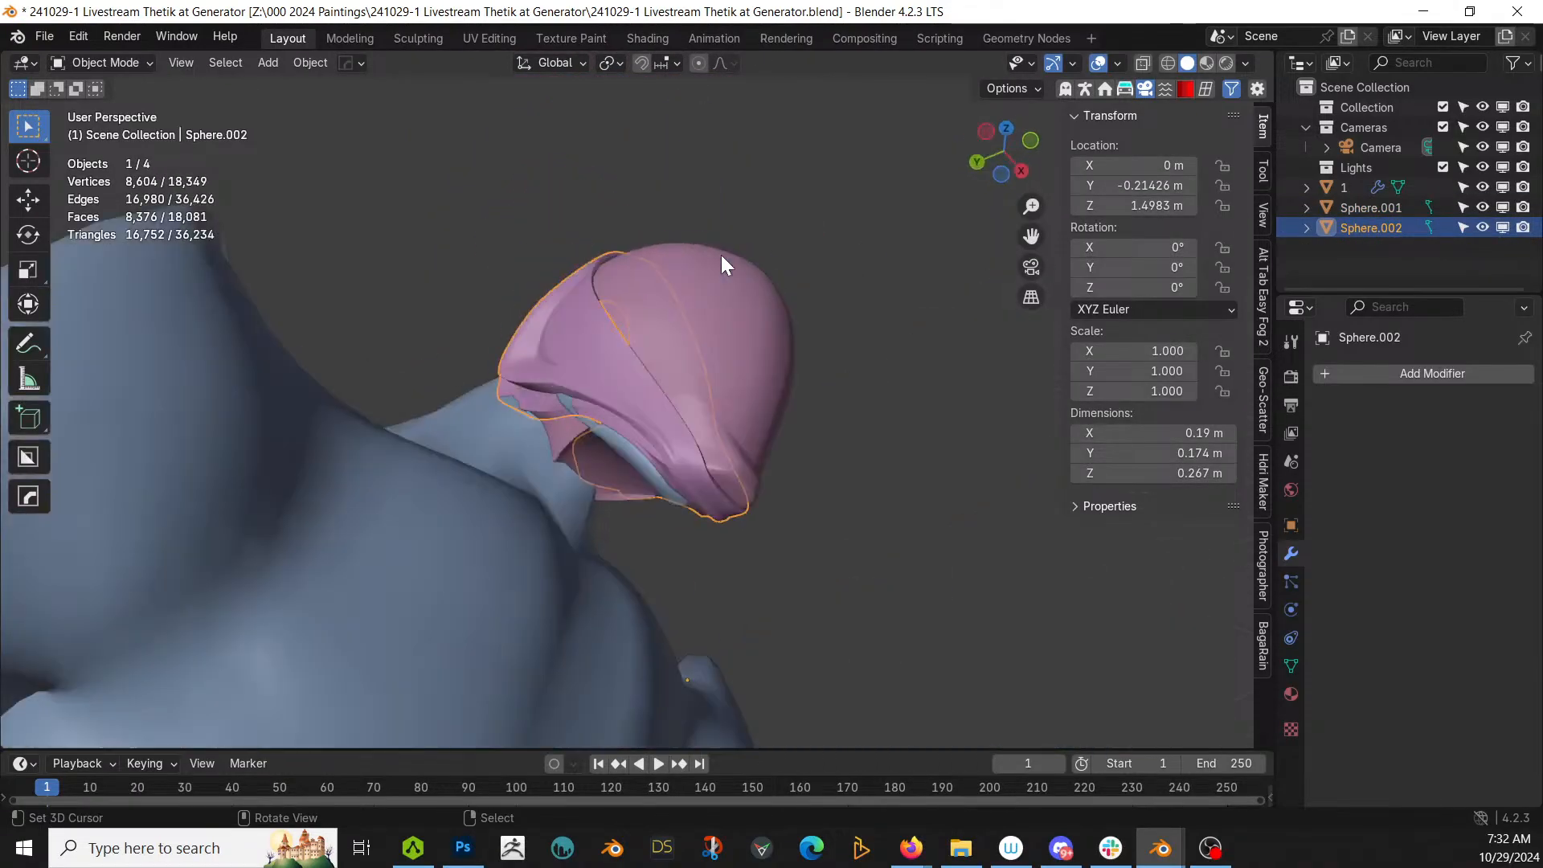
{"action": "key", "text": "KP_Divide"}
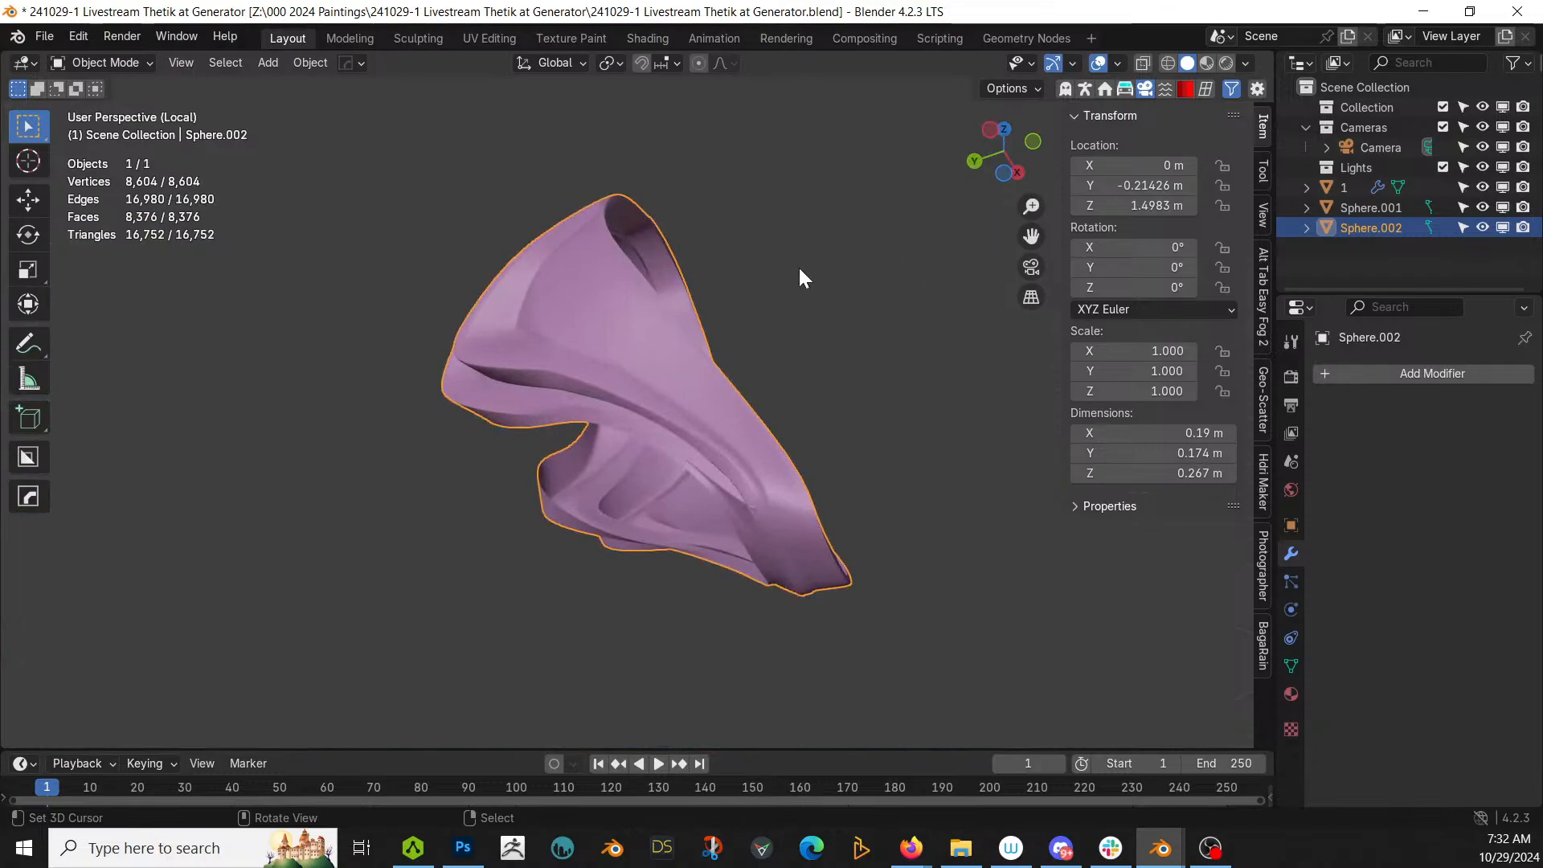
{"action": "middle_click_drag", "start_coordinate": [800, 278], "coordinate": [812, 426]}
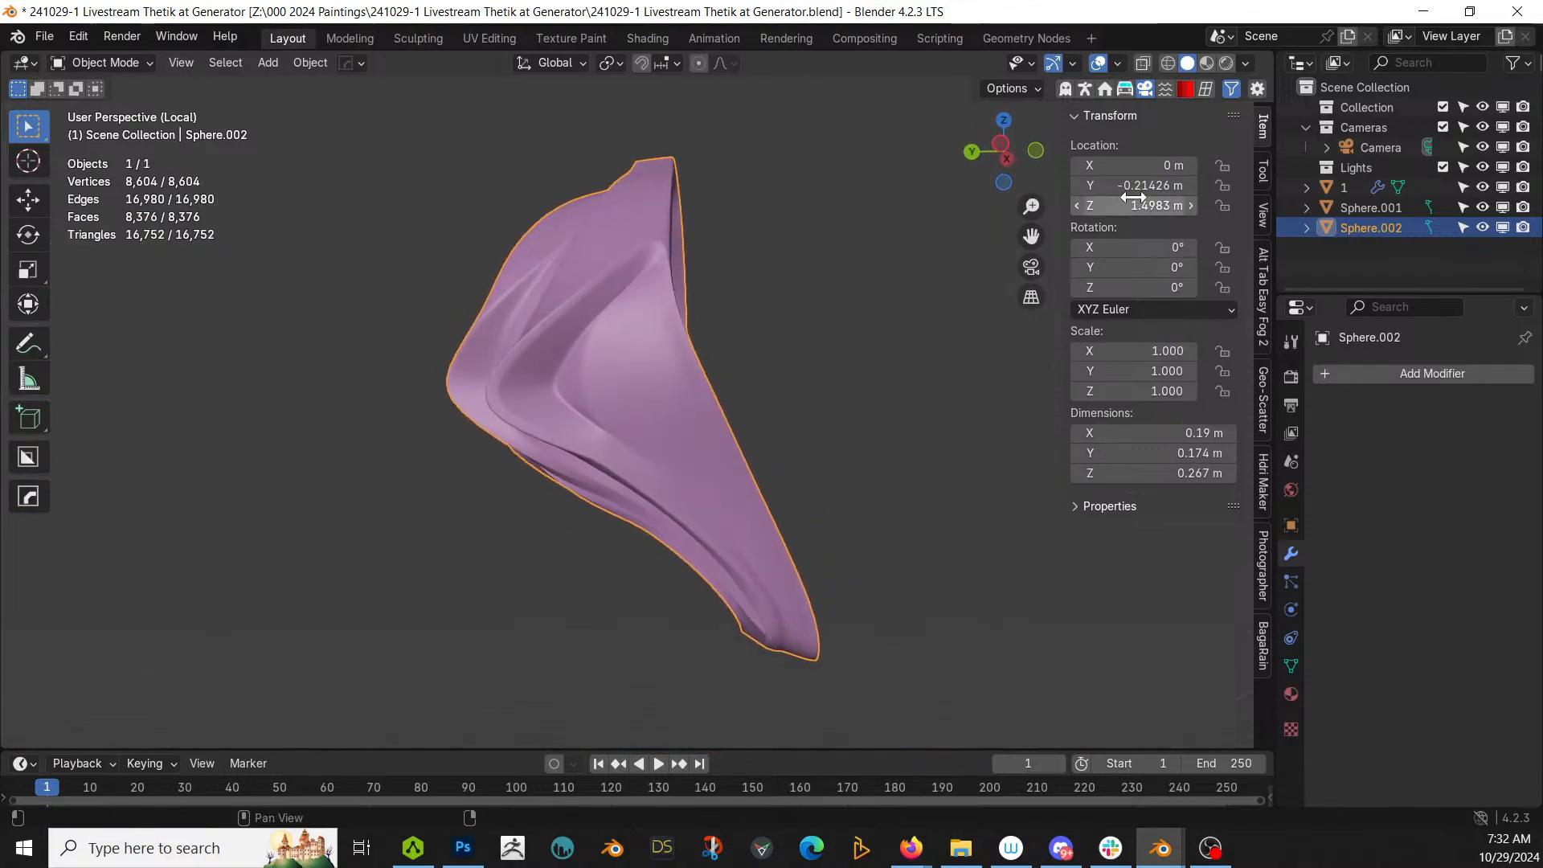
Step: Remesh the helmet's rear hood with Quad Remesher, using X symmetry and a quad count of 2000
{"action": "left_click", "coordinate": [1206, 87]}
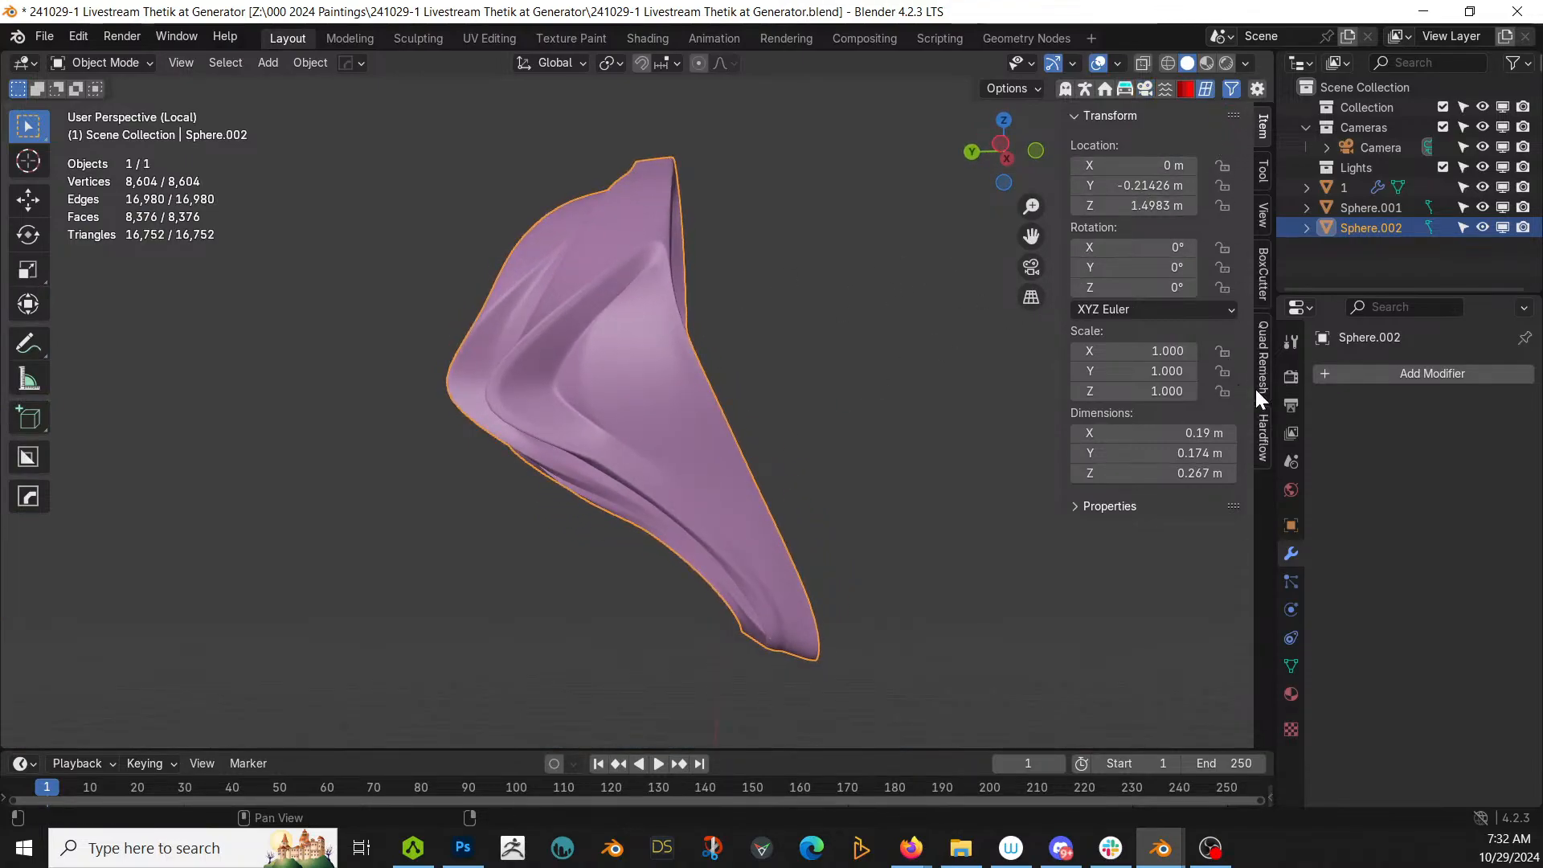
{"action": "left_click", "coordinate": [1265, 360]}
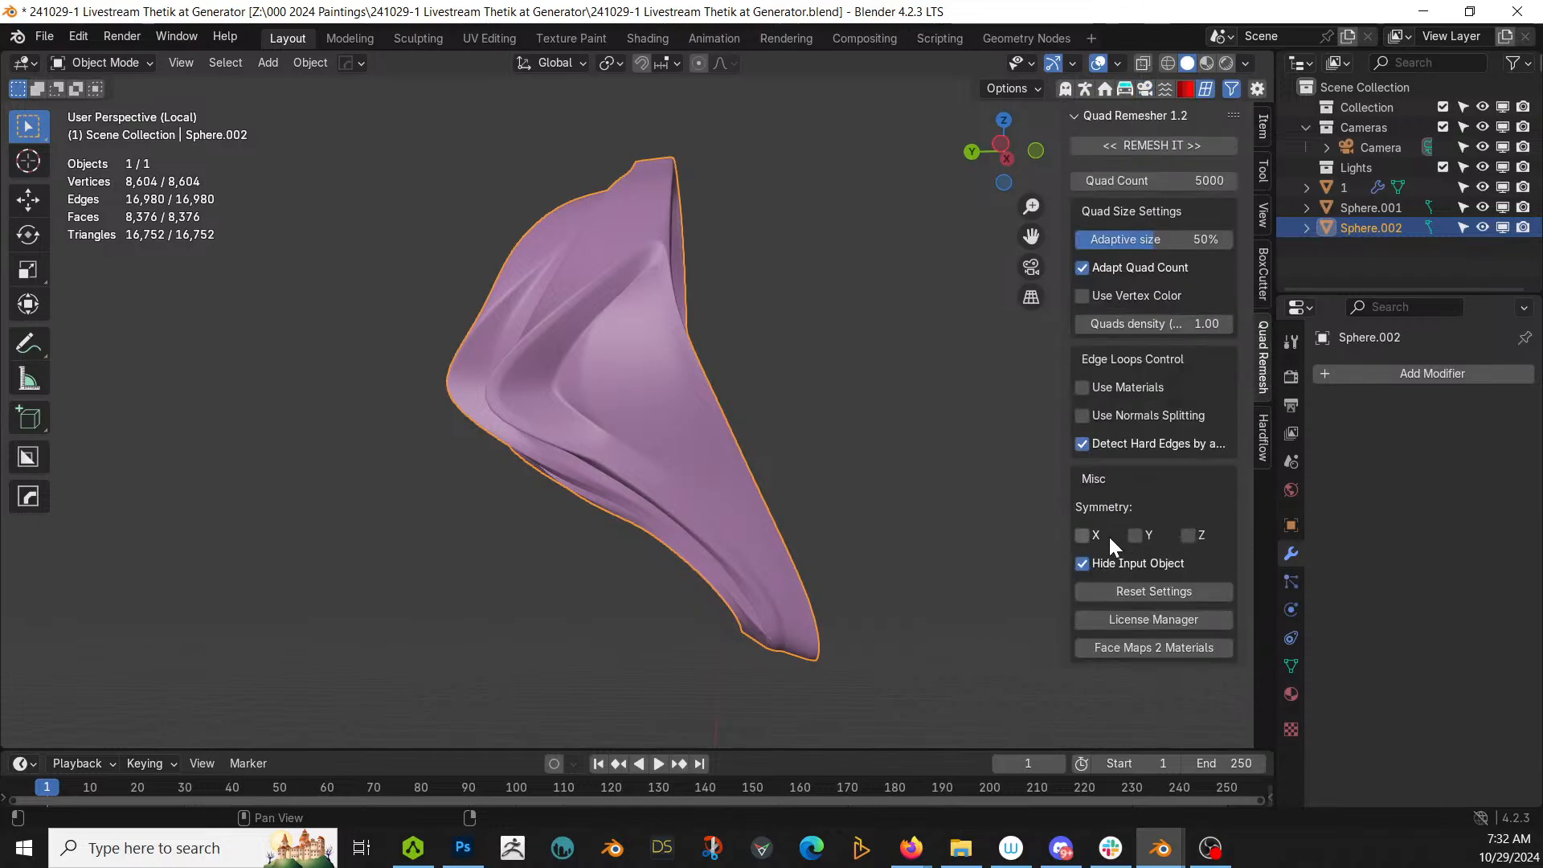
{"action": "left_click", "coordinate": [1149, 180]}
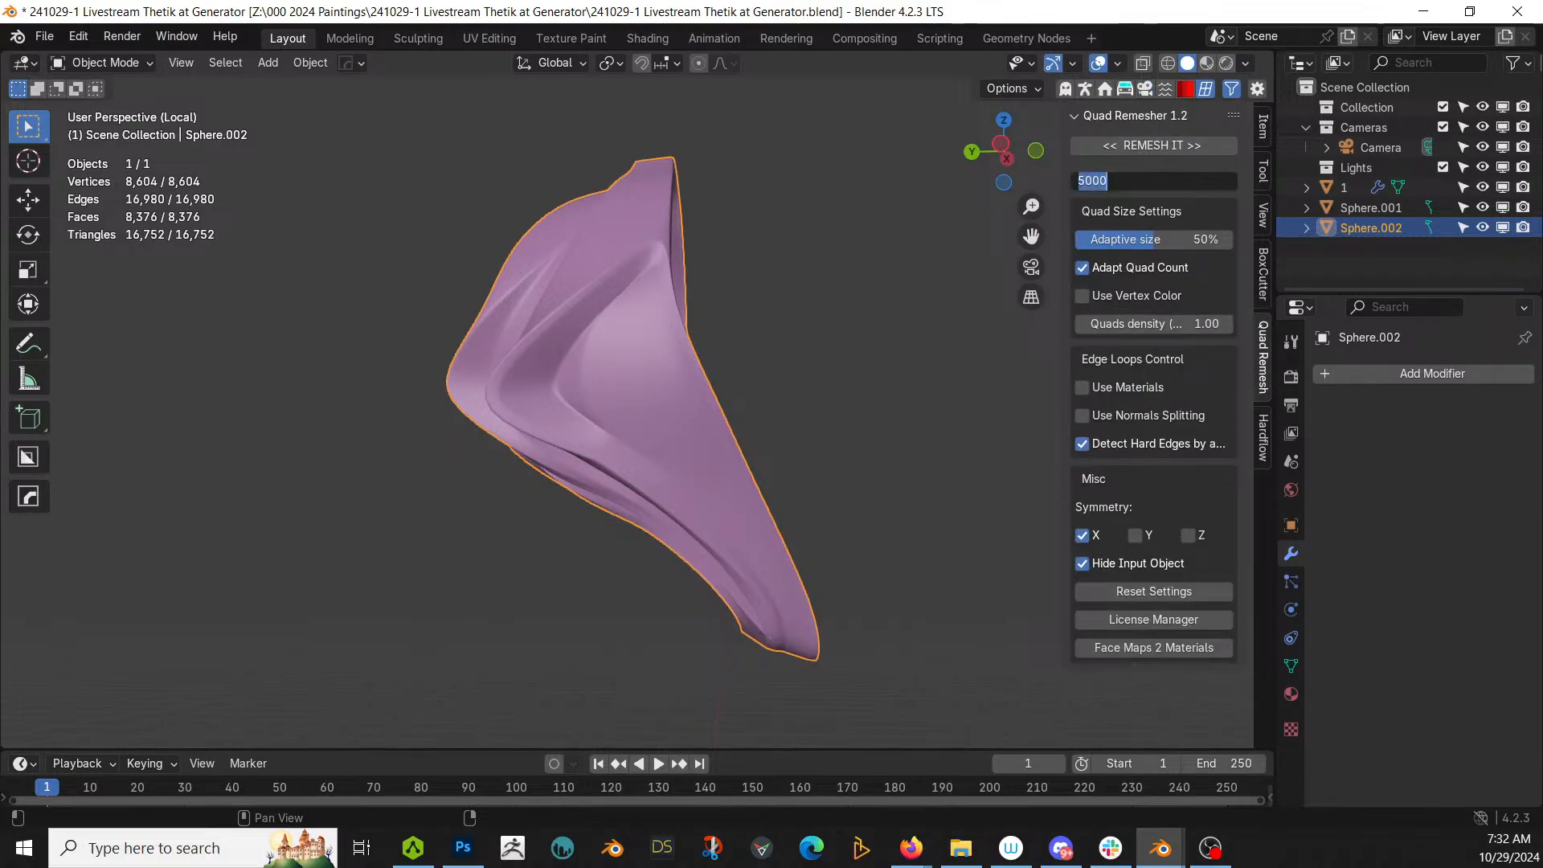
{"action": "type", "text": "2000"}
{"action": "key", "text": "Return"}
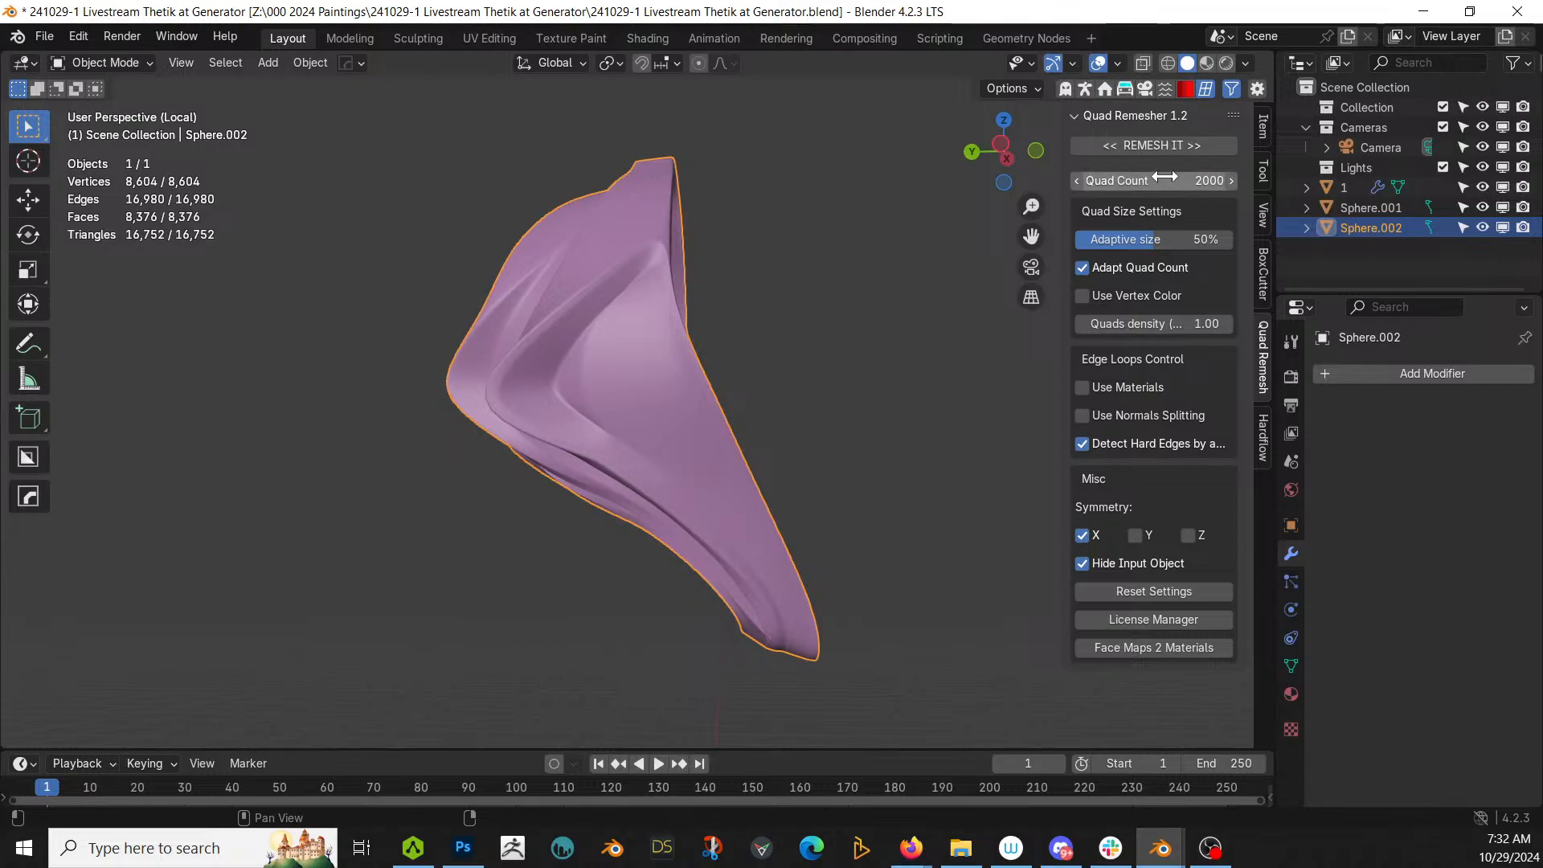
{"action": "left_click", "coordinate": [1161, 148]}
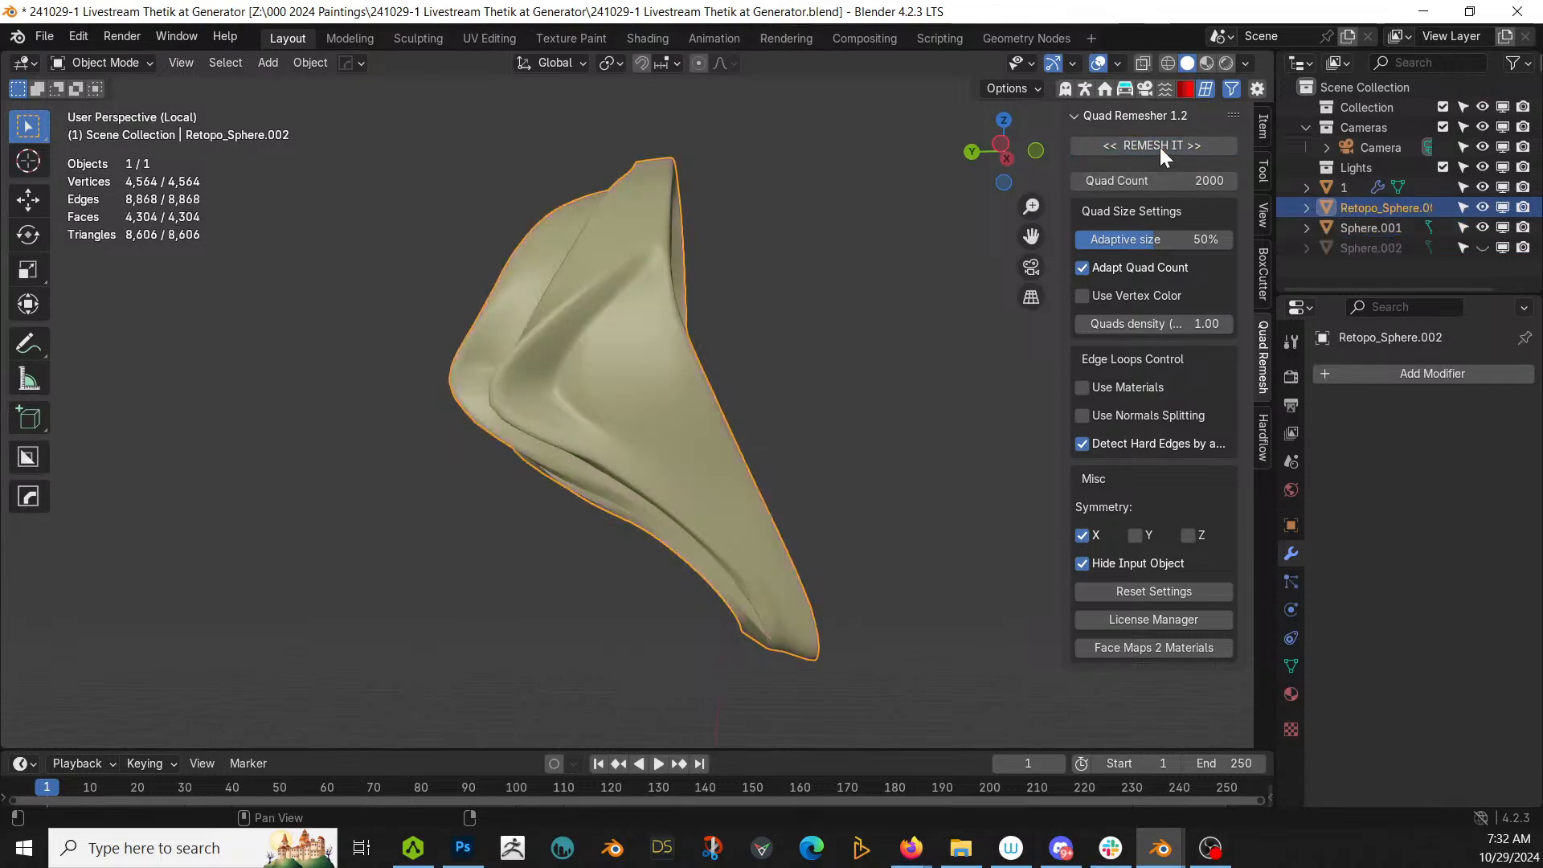
{"action": "middle_click_drag", "start_coordinate": [987, 344], "coordinate": [575, 557]}
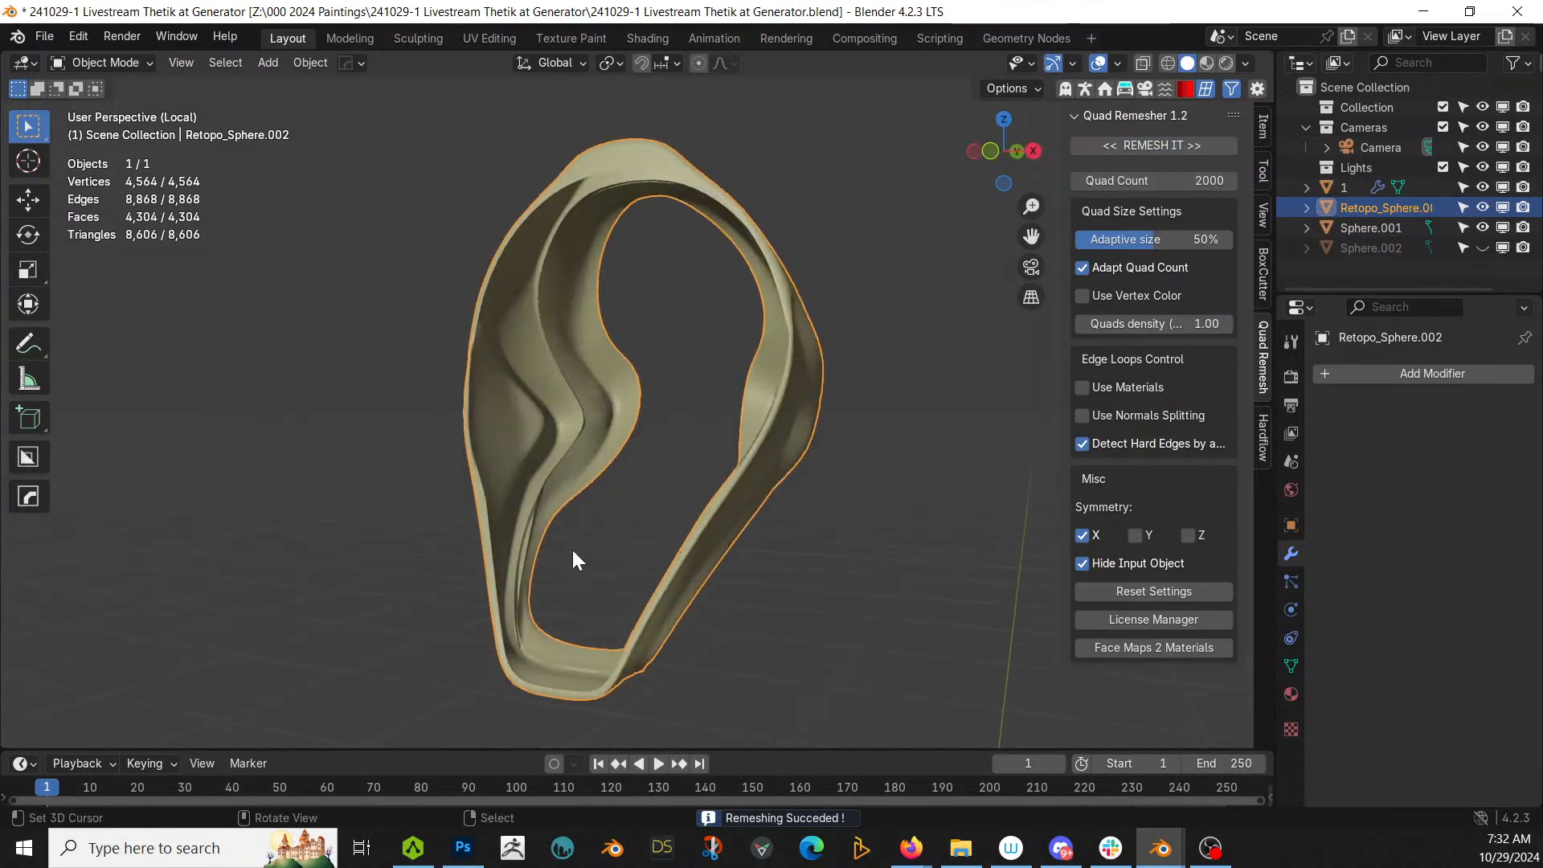
Step: Delete the hidden original hood mesh Sphere.002 and exit local view
{"action": "key", "text": "Tab"}
{"action": "middle_click_drag", "start_coordinate": [748, 519], "coordinate": [850, 527]}
{"action": "key", "text": "Tab"}
{"action": "left_click", "coordinate": [1366, 249]}
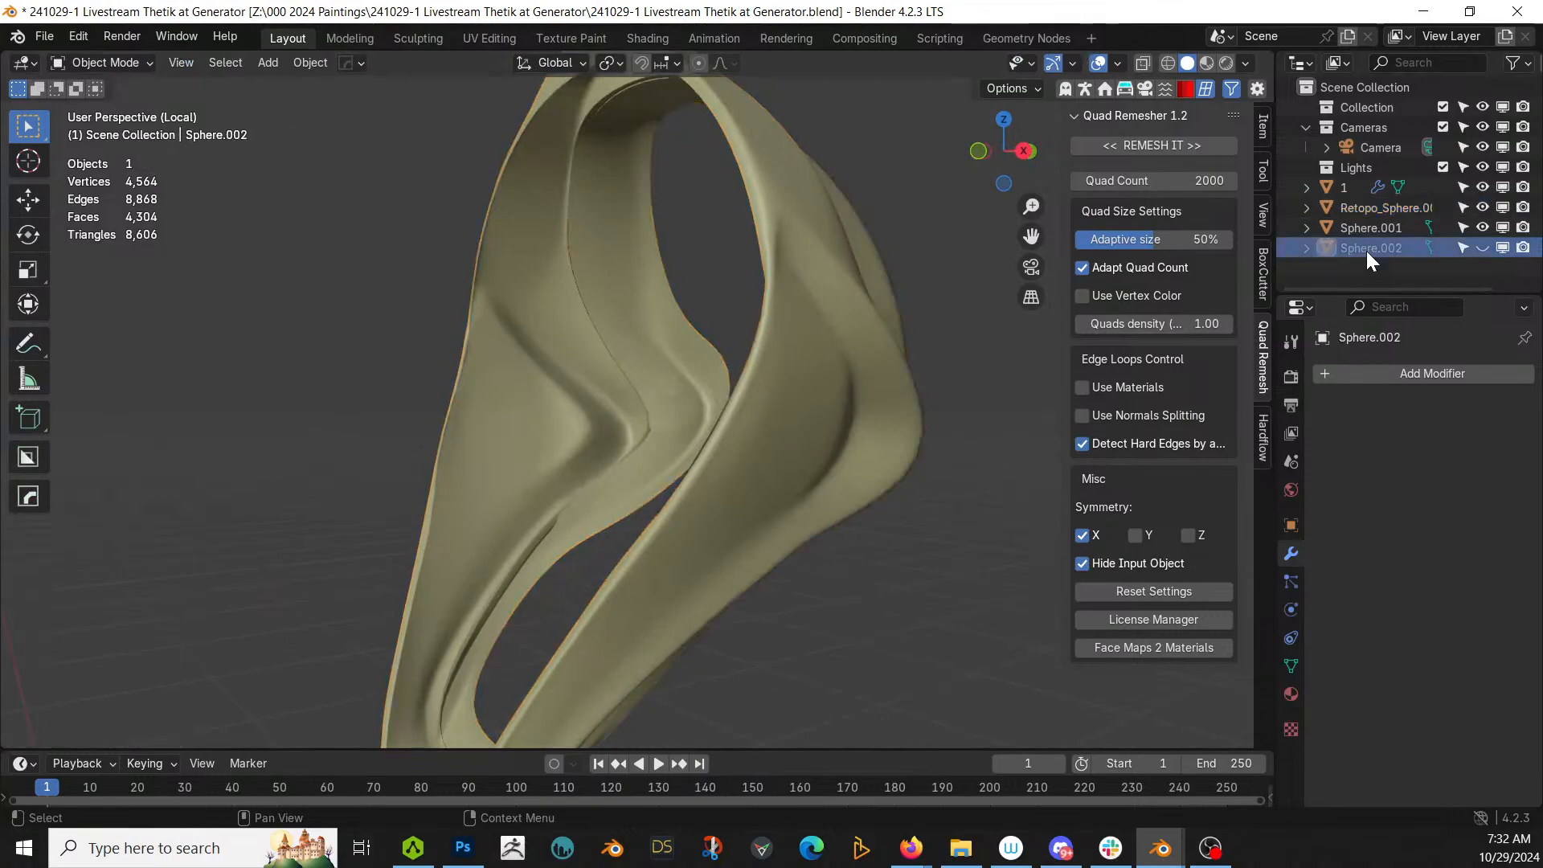
{"action": "key", "text": "Delete"}
{"action": "key", "text": "KP_Divide"}
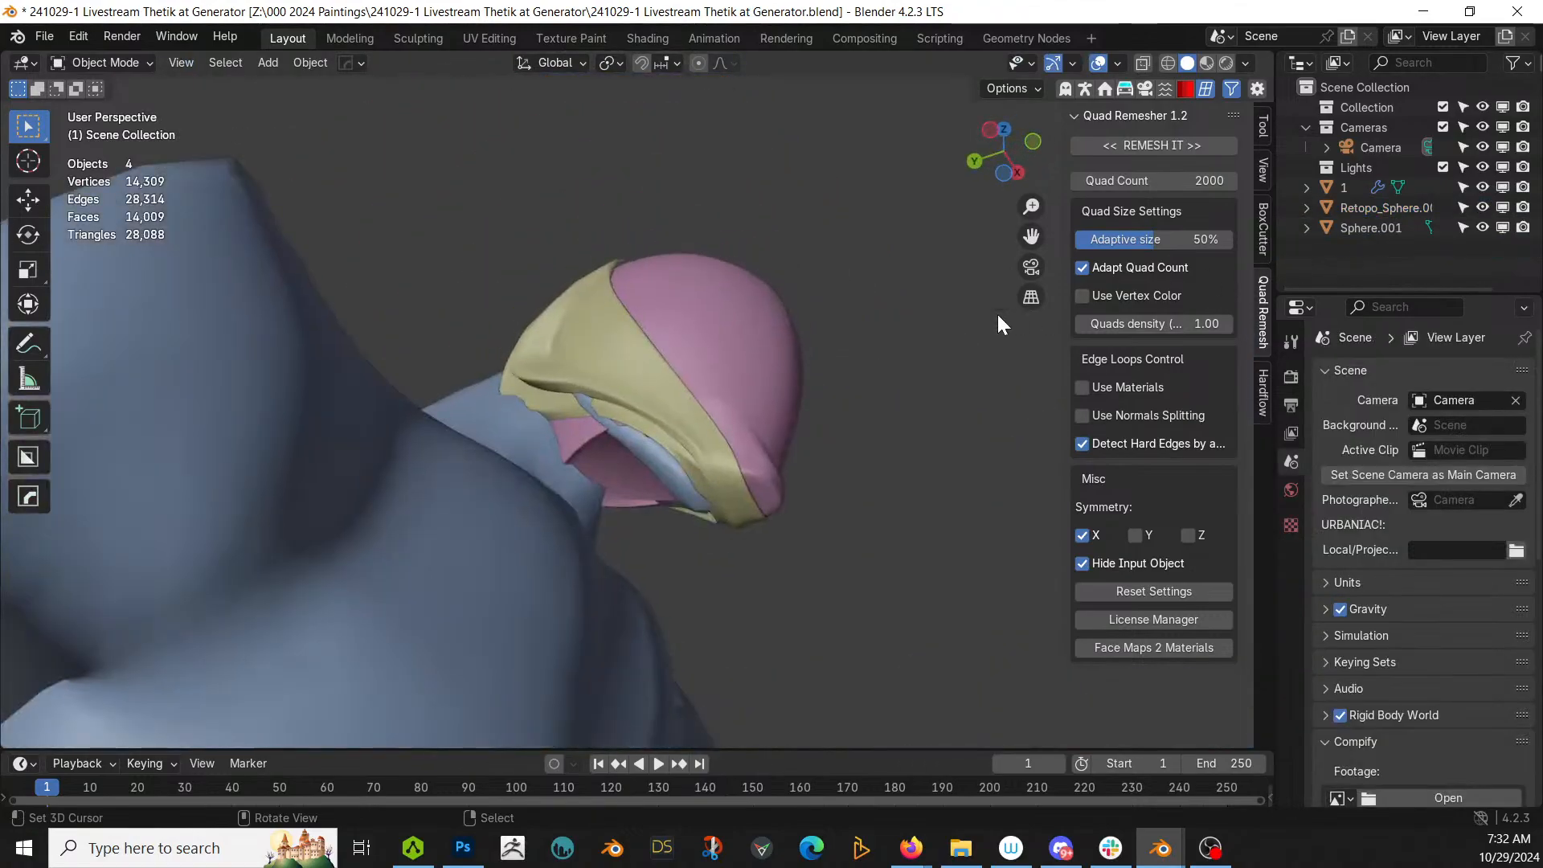
Step: Isolate the helmet's front dome in local view and remesh it with X symmetry and a quad count of 2000
{"action": "left_click", "coordinate": [697, 280]}
{"action": "key", "text": "KP_Divide"}
{"action": "key", "text": "Tab"}
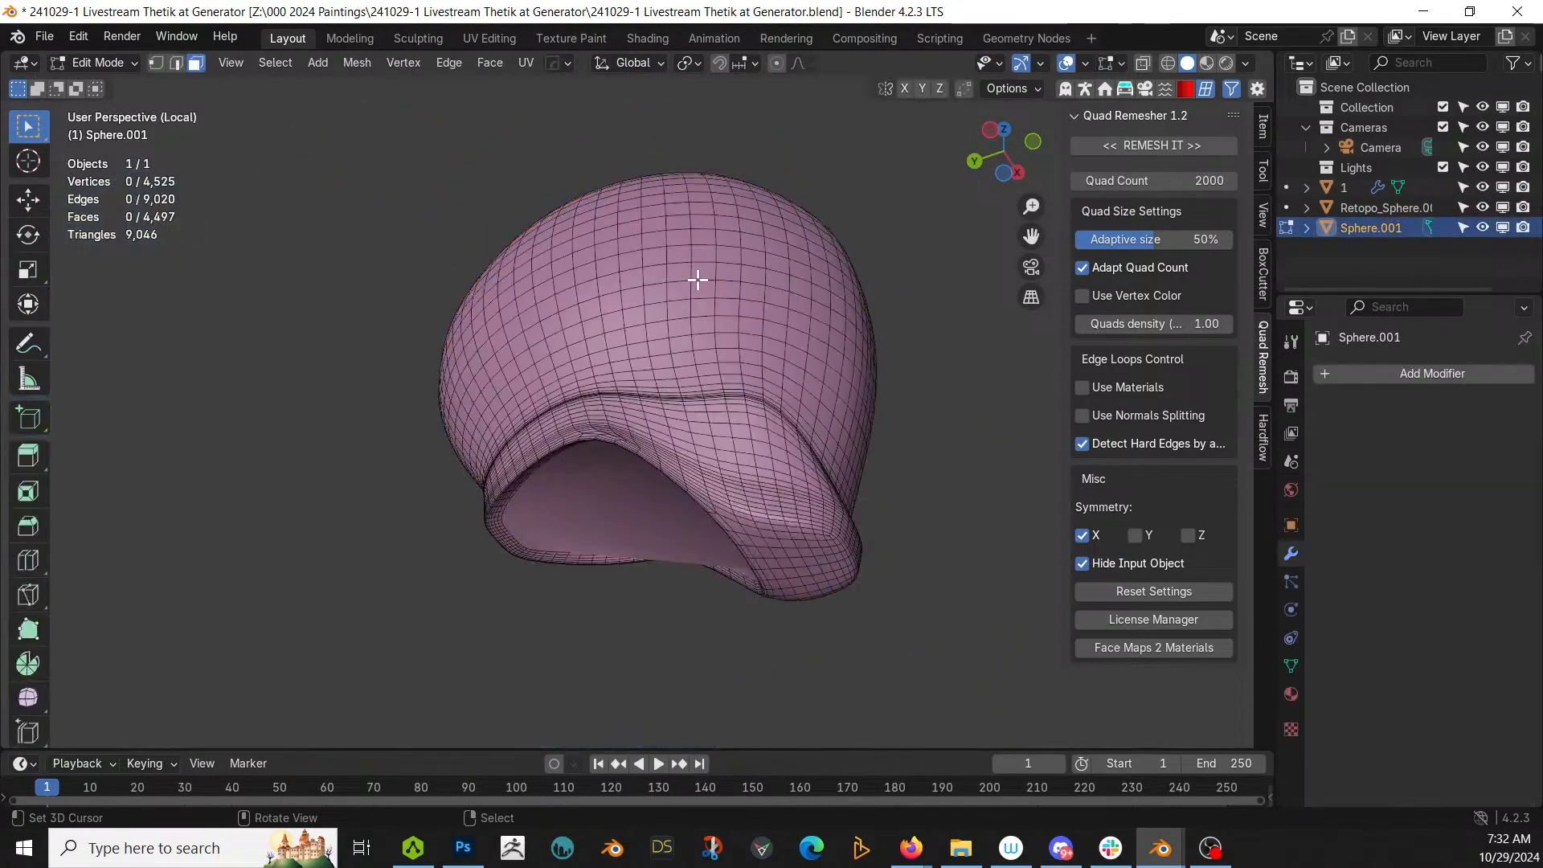
{"action": "middle_click_drag", "start_coordinate": [755, 340], "coordinate": [599, 412]}
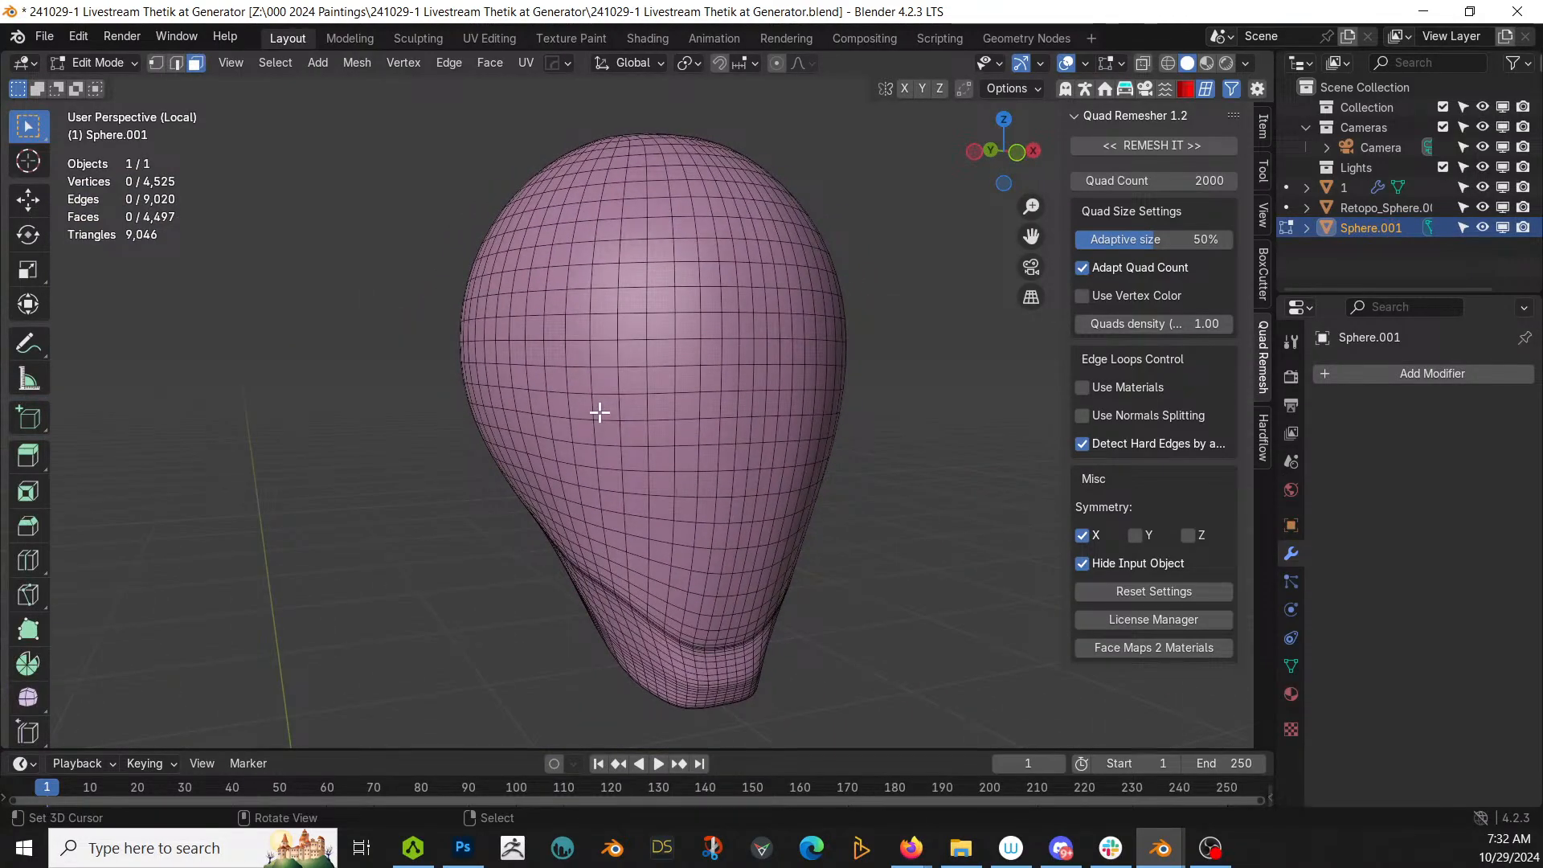
{"action": "key", "text": "Tab"}
{"action": "left_click", "coordinate": [1183, 148]}
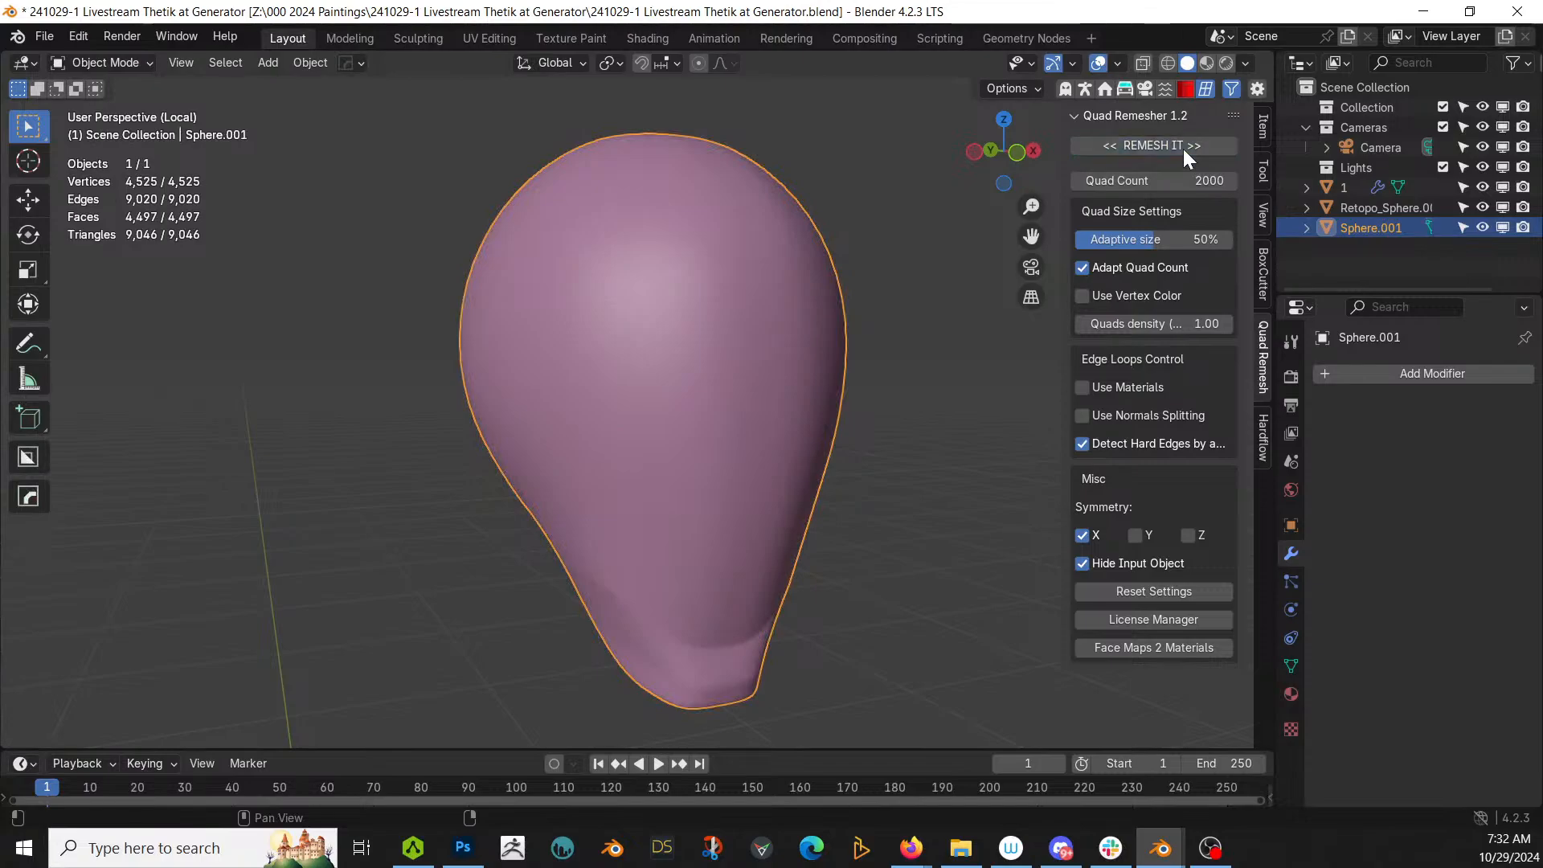
Step: Delete the hidden original dome mesh Sphere.001, select the remeshed dome, and exit local view
{"action": "left_click", "coordinate": [1366, 249]}
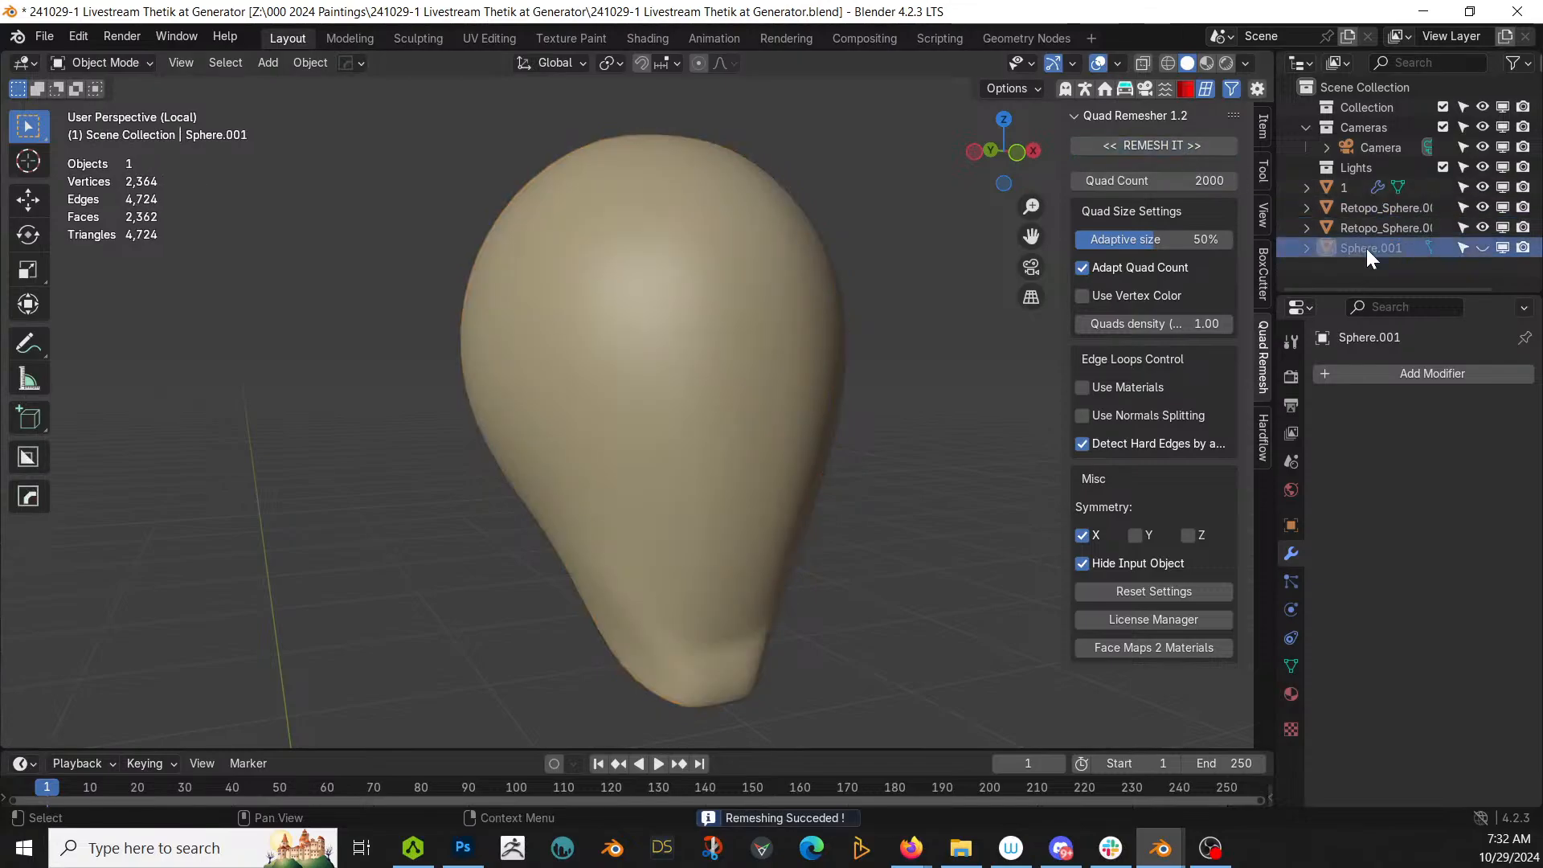
{"action": "key", "text": "Delete"}
{"action": "left_click", "coordinate": [750, 276]}
{"action": "key", "text": "Tab"}
{"action": "middle_click_drag", "start_coordinate": [774, 275], "coordinate": [567, 341]}
{"action": "key", "text": "Tab"}
{"action": "key", "text": "KP_Divide"}
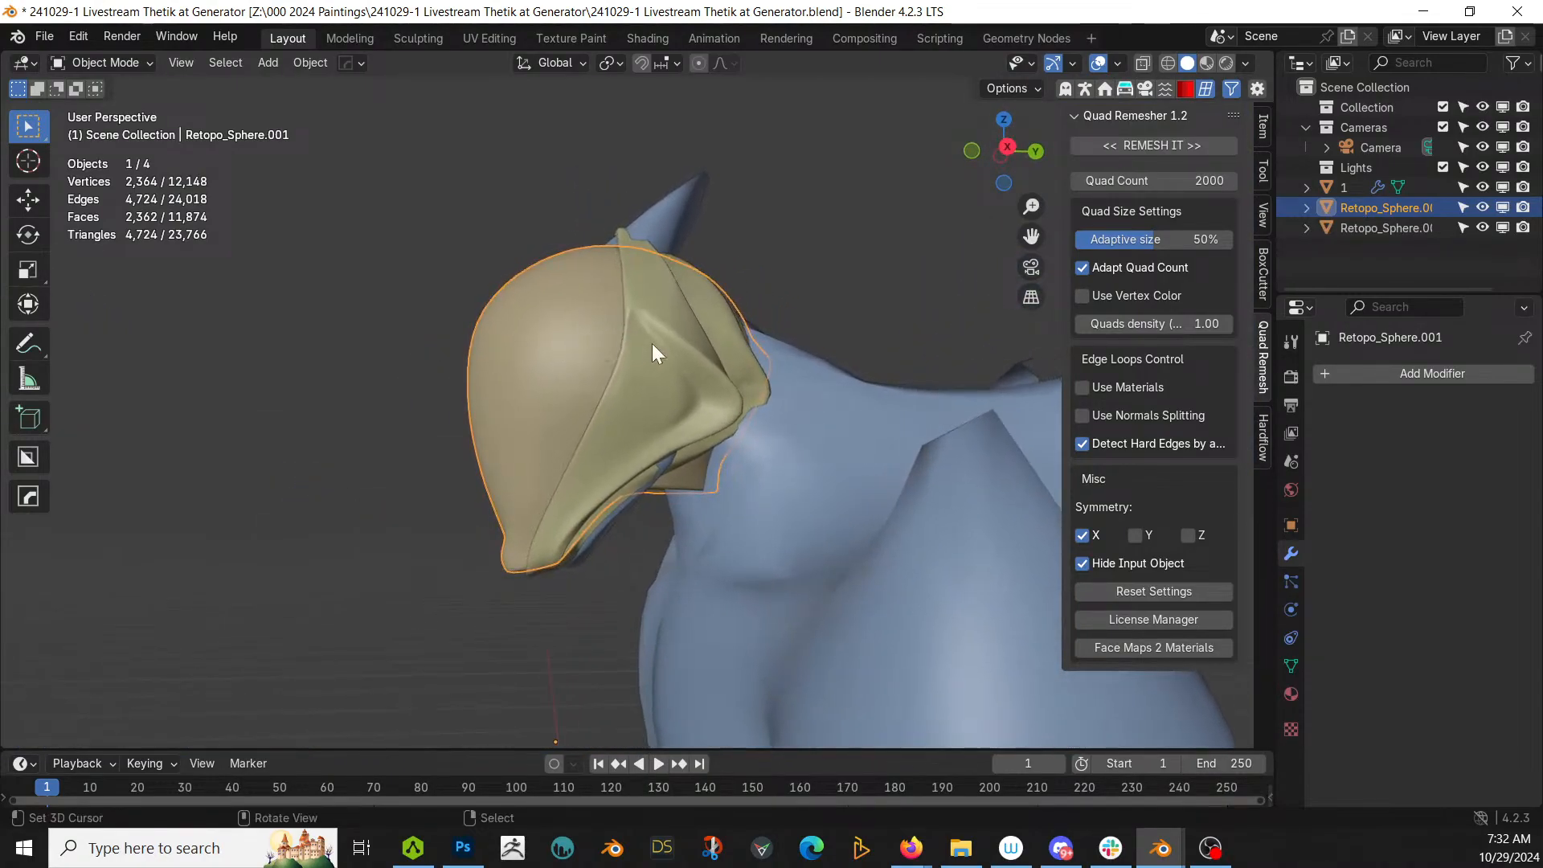
Step: Select both remeshed helmet pieces and move them down about 0.008 m along Z on the creature's head
{"action": "right_click", "coordinate": [653, 344]}
{"action": "right_click", "coordinate": [585, 330], "text": "shift"}
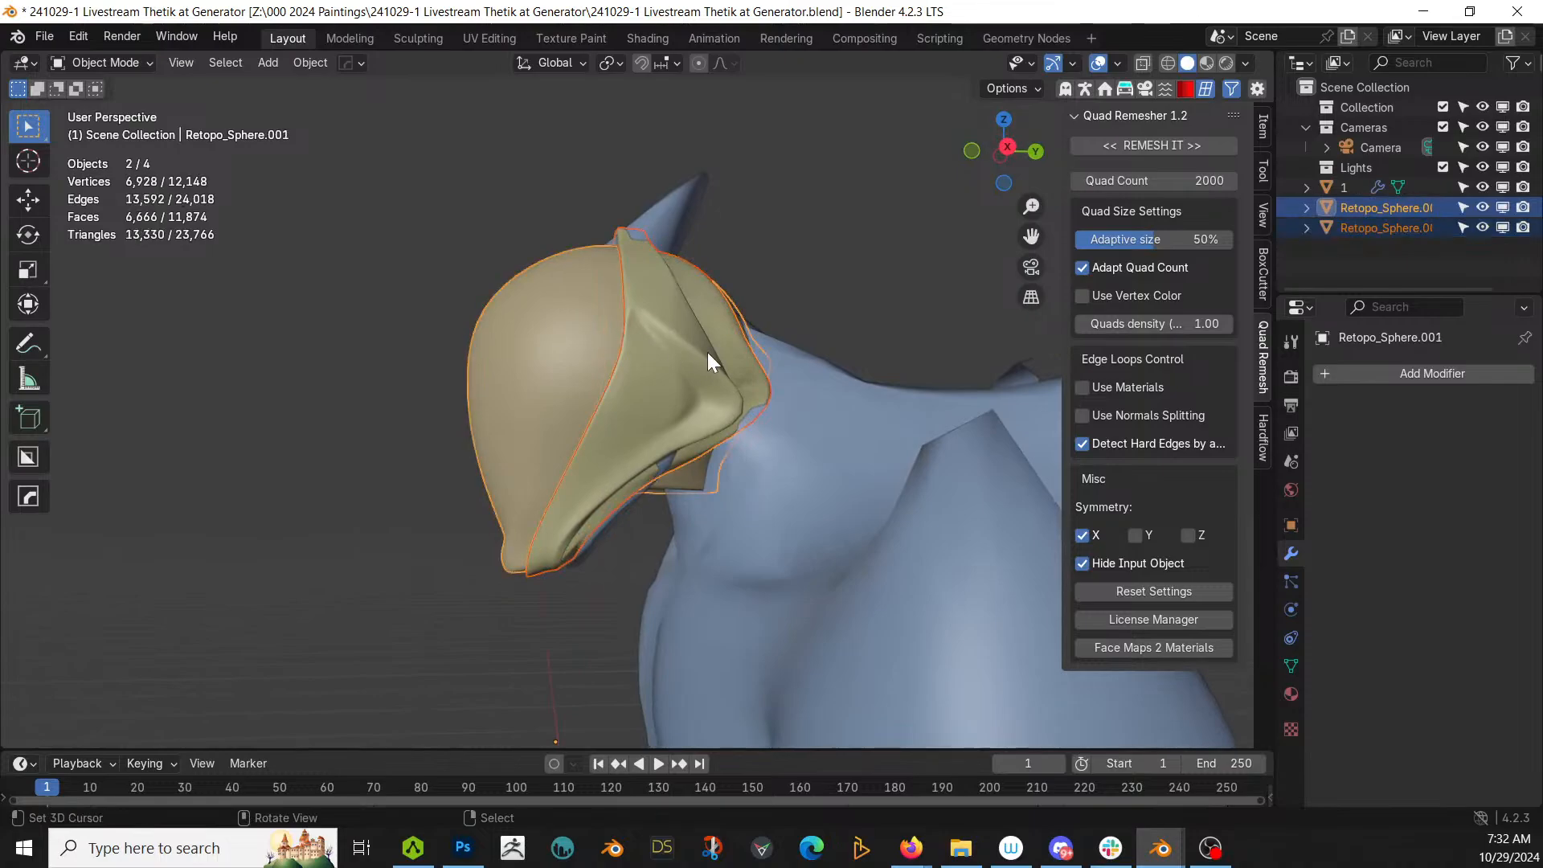
{"action": "key", "text": "g"}
{"action": "key", "text": "z"}
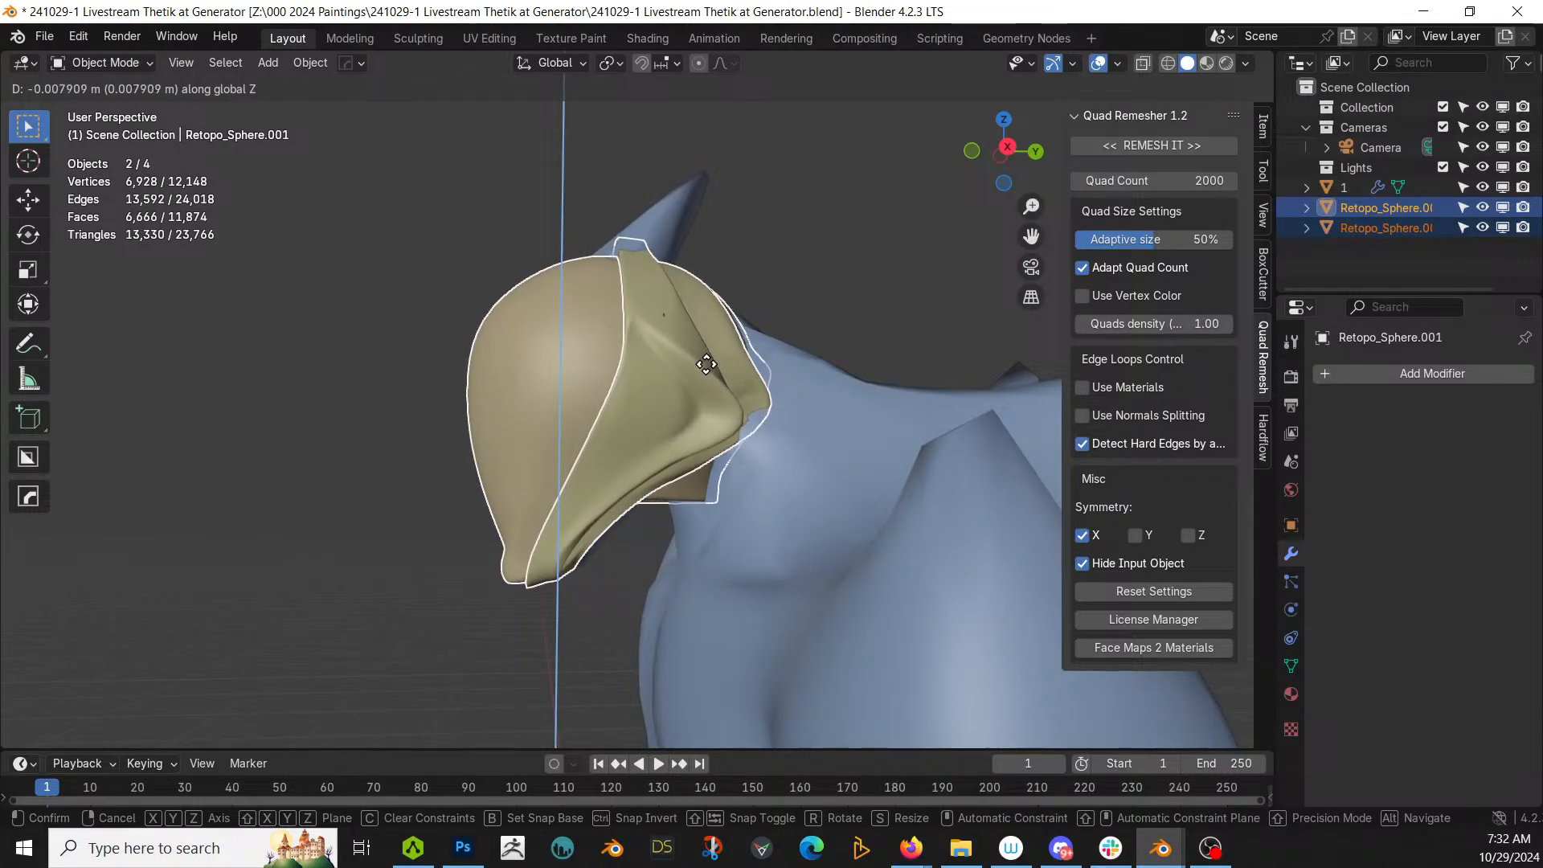
{"action": "left_click", "coordinate": [720, 371]}
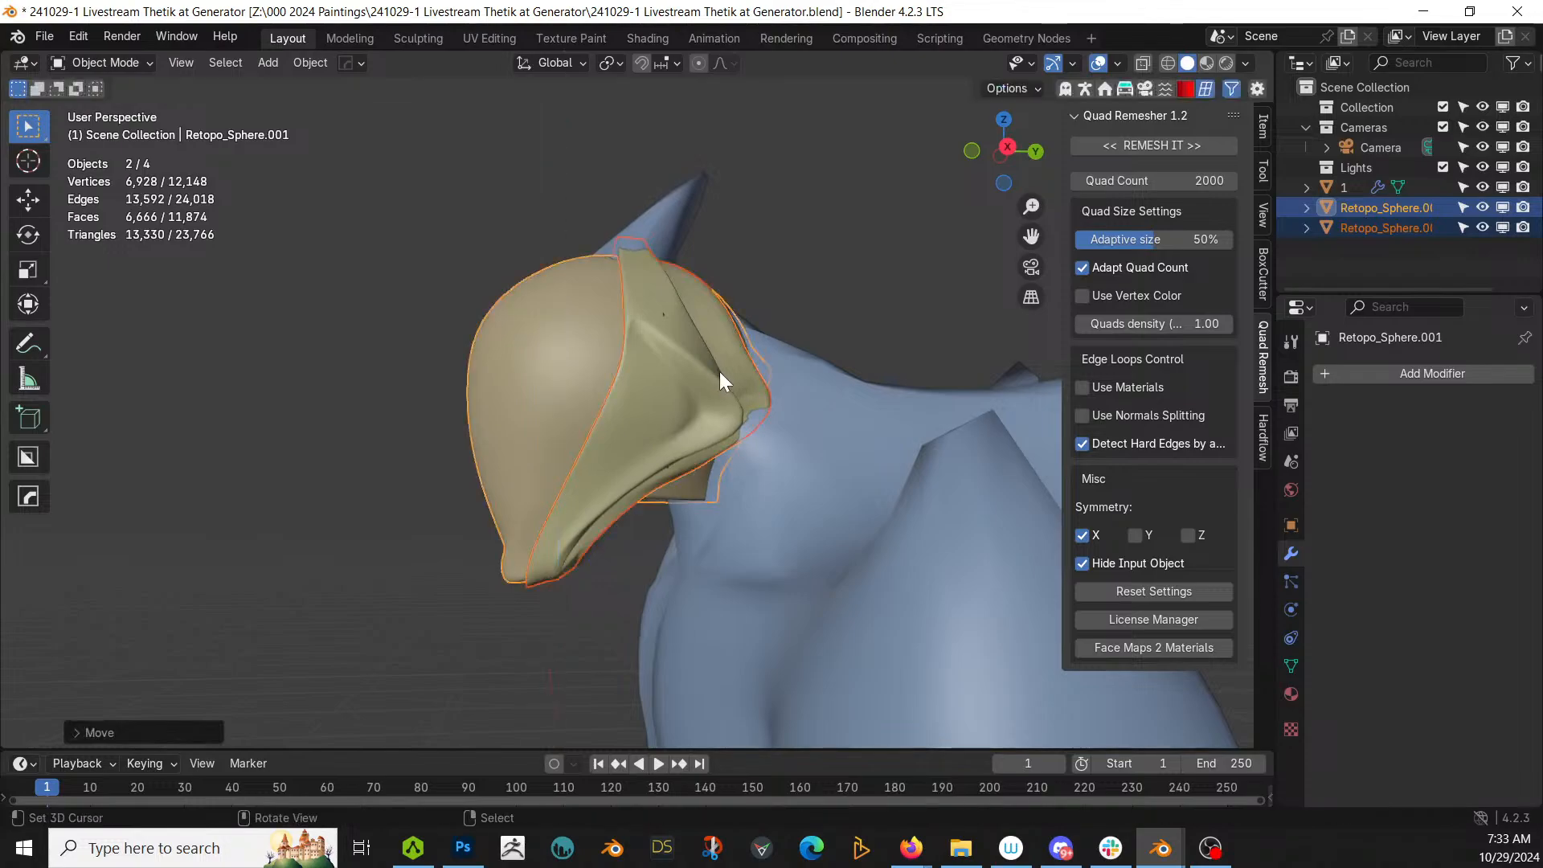
{"action": "middle_click_drag", "start_coordinate": [720, 371], "coordinate": [1107, 413]}
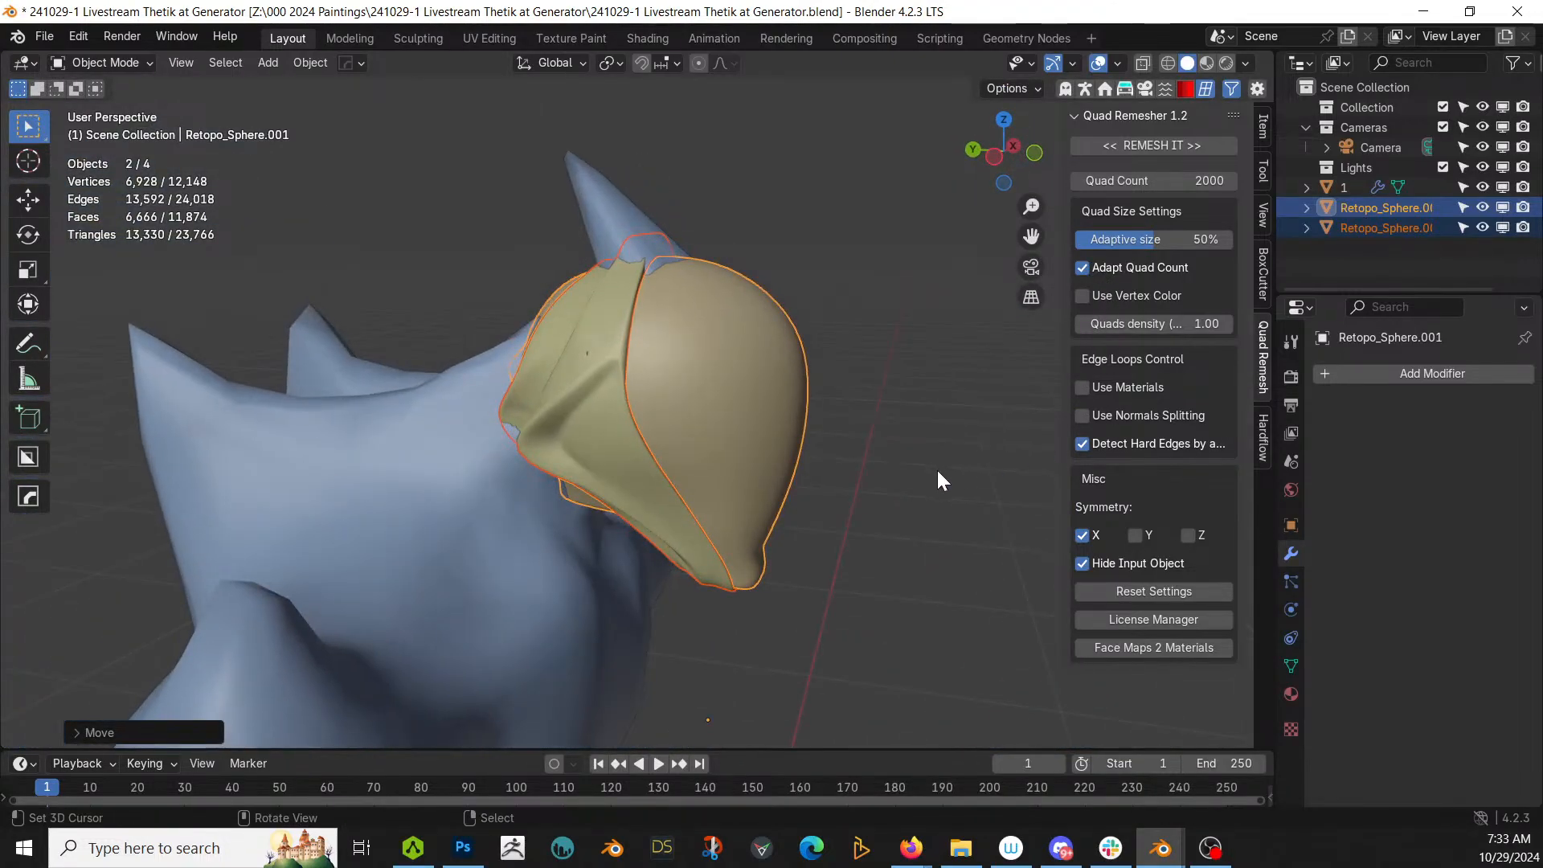
Step: Scale both helmet pieces by 1.05 and reposition them along Z on the head
{"action": "key", "text": "s"}
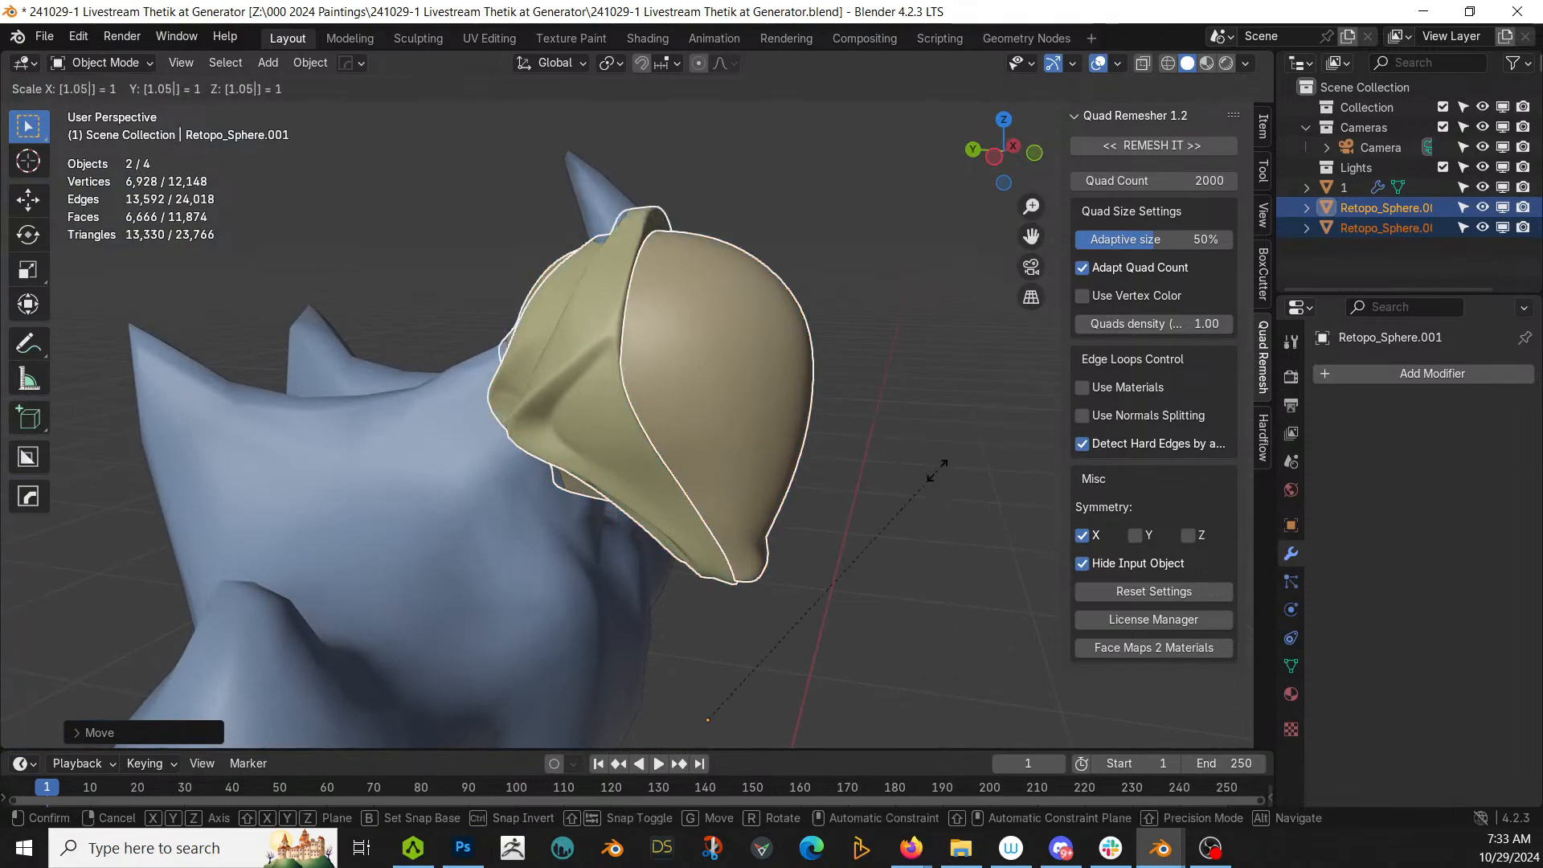
{"action": "key", "text": "Return"}
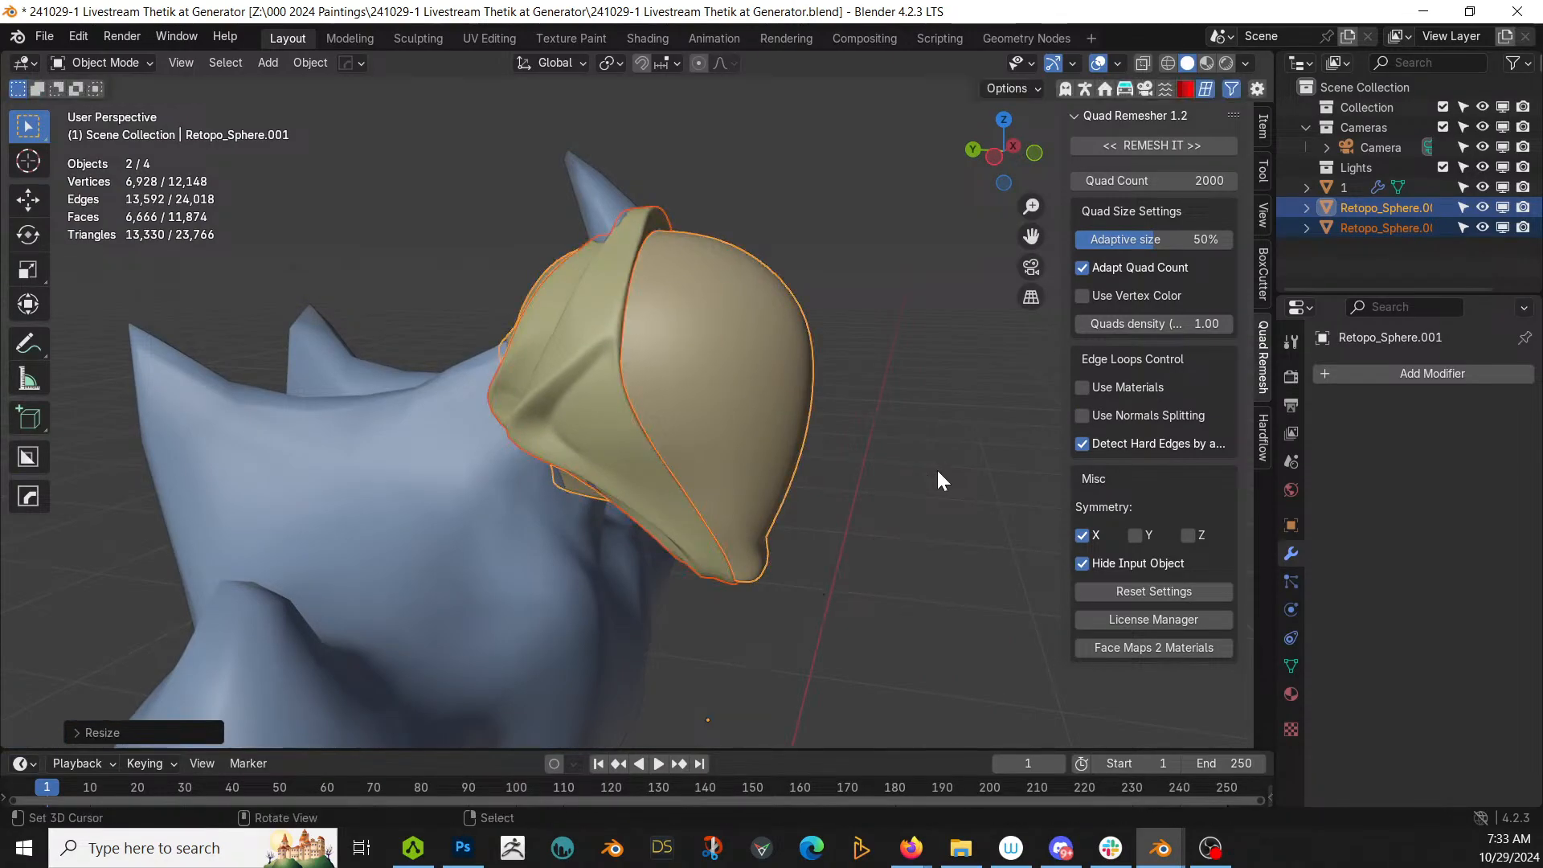
{"action": "middle_click_drag", "start_coordinate": [910, 460], "coordinate": [578, 463]}
{"action": "key", "text": "g"}
{"action": "key", "text": "z"}
{"action": "left_click", "coordinate": [785, 339]}
{"action": "key", "text": "Tab"}
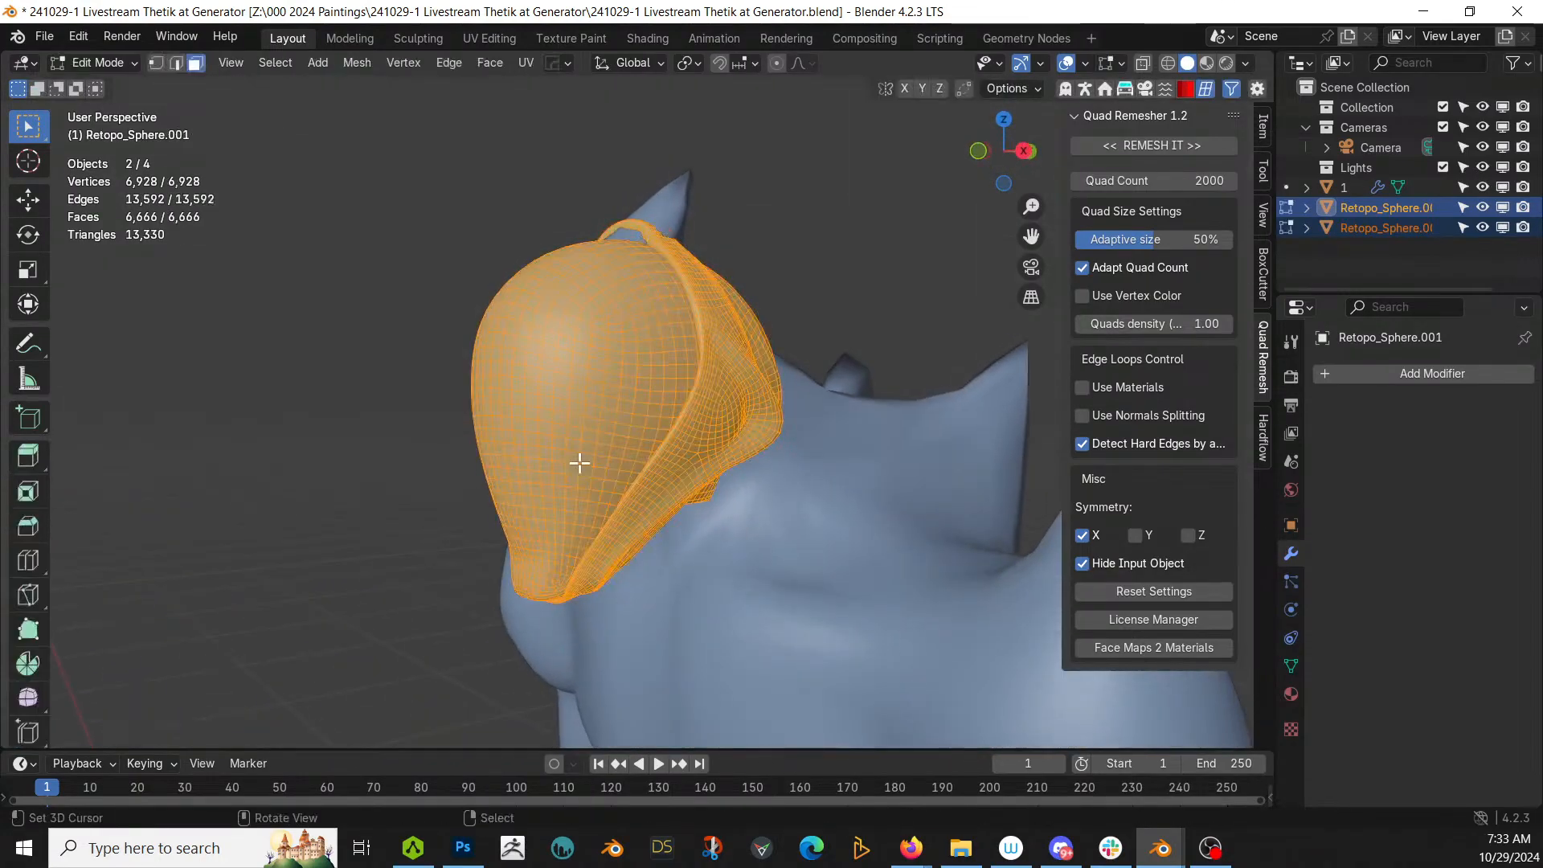
{"action": "key", "text": "Tab"}
Step: Deselect the helmet pieces, check the helmet's fit from the front, and save the file
{"action": "scroll", "coordinate": [580, 463], "scroll_direction": "down", "scroll_amount": 3}
{"action": "right_click", "coordinate": [800, 238]}
{"action": "scroll", "coordinate": [800, 238], "scroll_direction": "down", "scroll_amount": 3}
{"action": "middle_click_drag", "start_coordinate": [801, 238], "coordinate": [618, 404]}
{"action": "scroll", "coordinate": [804, 347], "scroll_direction": "down", "scroll_amount": 4}
{"action": "scroll", "coordinate": [856, 380], "scroll_direction": "up", "scroll_amount": 4}
{"action": "scroll", "coordinate": [860, 378], "scroll_direction": "up", "scroll_amount": 3}
{"action": "key", "text": "ctrl+s"}
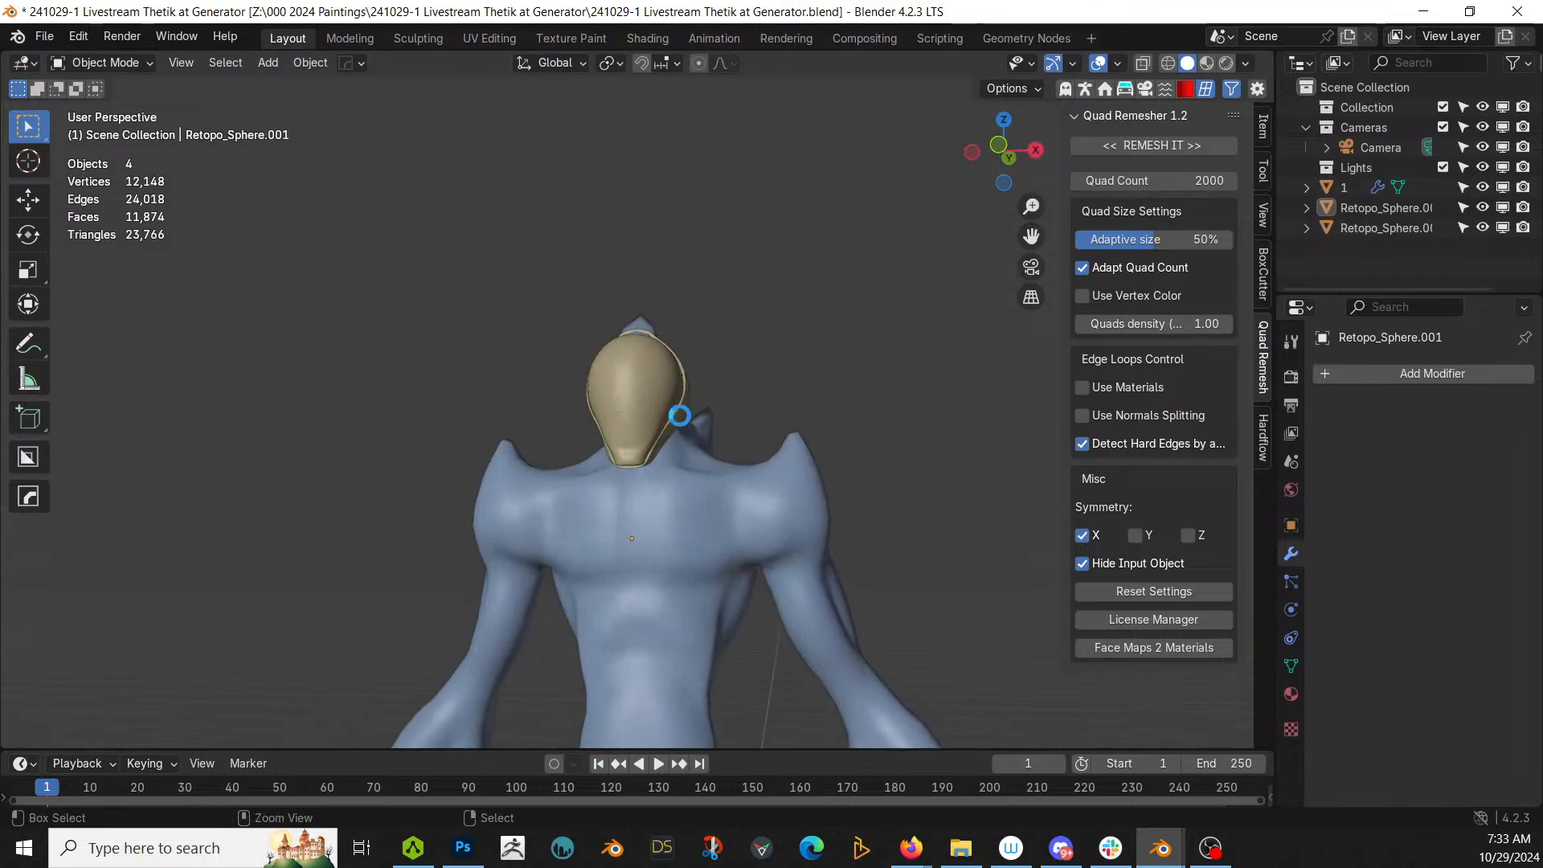
Step: Select the creature's body mesh and enter Edit Mode on it
{"action": "middle_click_drag", "start_coordinate": [725, 426], "coordinate": [651, 89], "text": "shift"}
{"action": "middle_click_drag", "start_coordinate": [717, 178], "coordinate": [809, 214]}
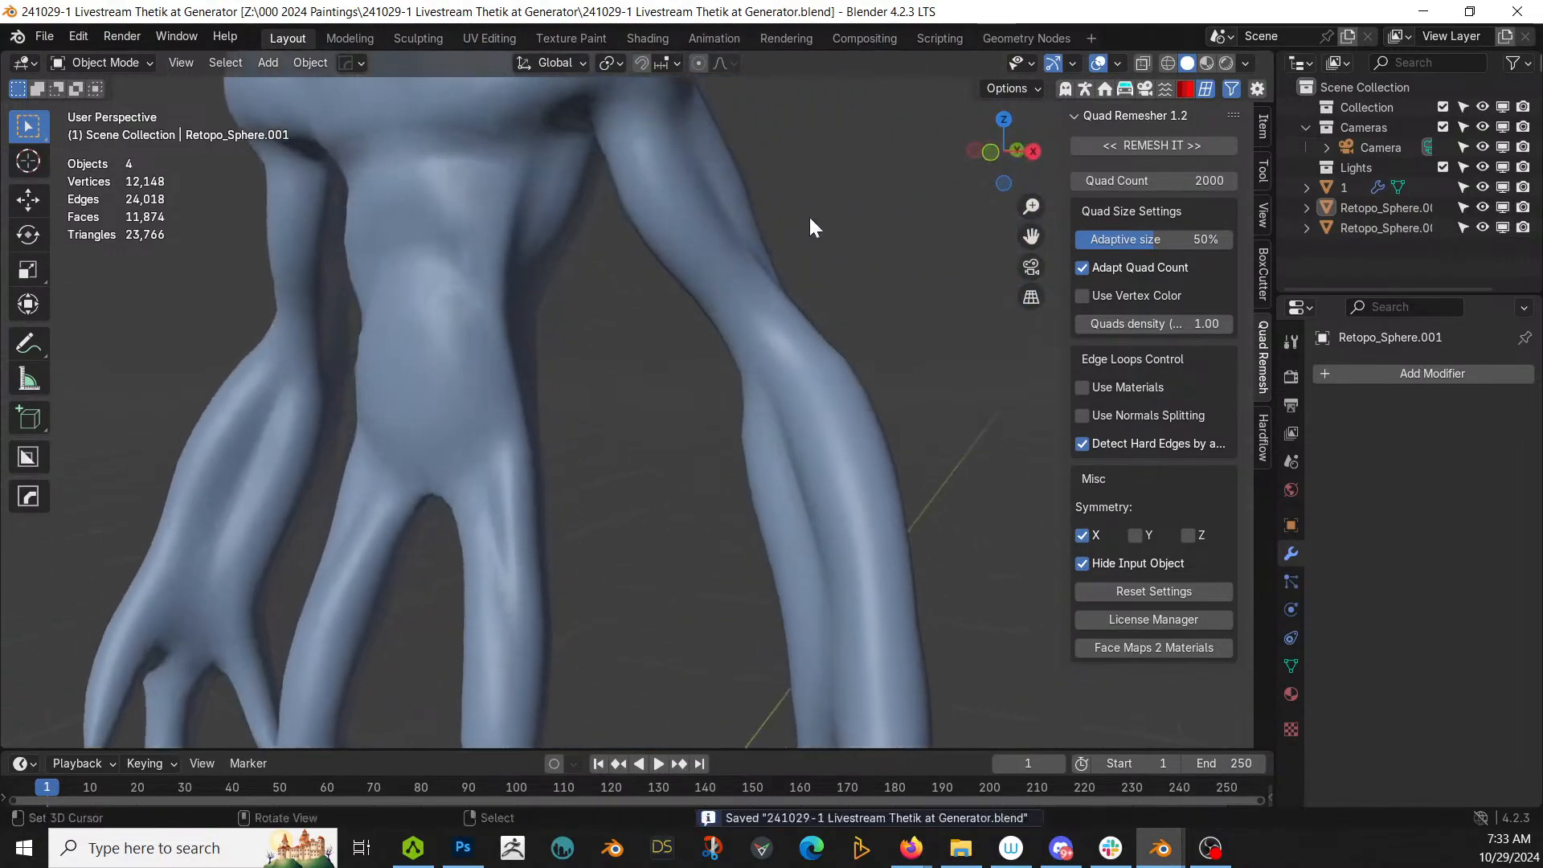
{"action": "scroll", "coordinate": [808, 215], "scroll_direction": "down", "scroll_amount": 4}
{"action": "middle_click_drag", "start_coordinate": [771, 282], "coordinate": [808, 291]}
{"action": "scroll", "coordinate": [676, 328], "scroll_direction": "up", "scroll_amount": 2}
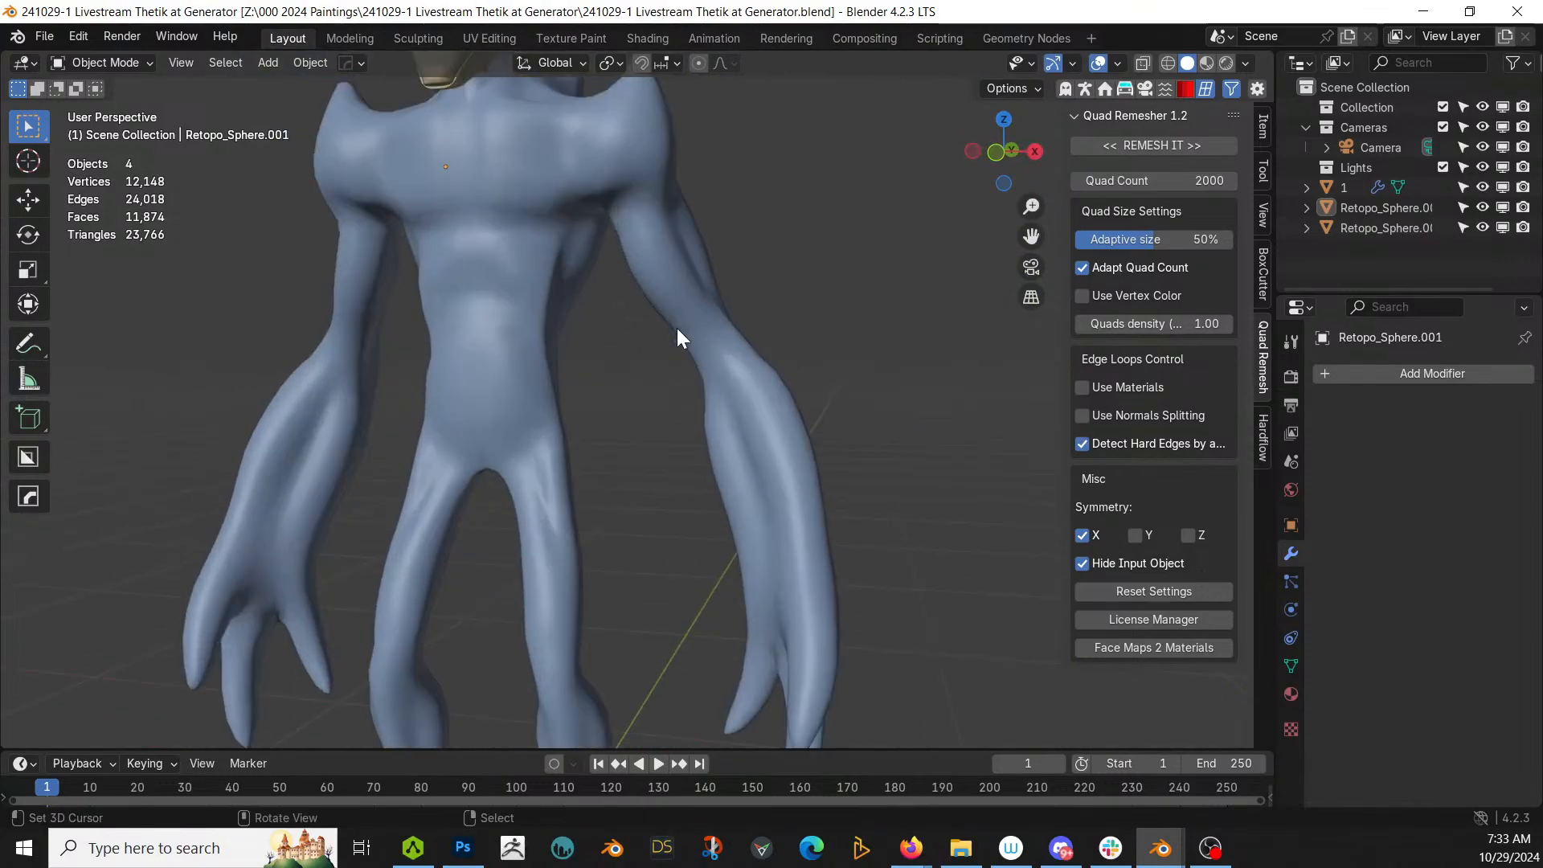
{"action": "key", "text": "Tab"}
{"action": "scroll", "coordinate": [677, 328], "scroll_direction": "up", "scroll_amount": 1}
{"action": "key", "text": "Tab"}
{"action": "right_click", "coordinate": [704, 316]}
{"action": "key", "text": "Tab"}
{"action": "scroll", "coordinate": [704, 316], "scroll_direction": "up", "scroll_amount": 2}
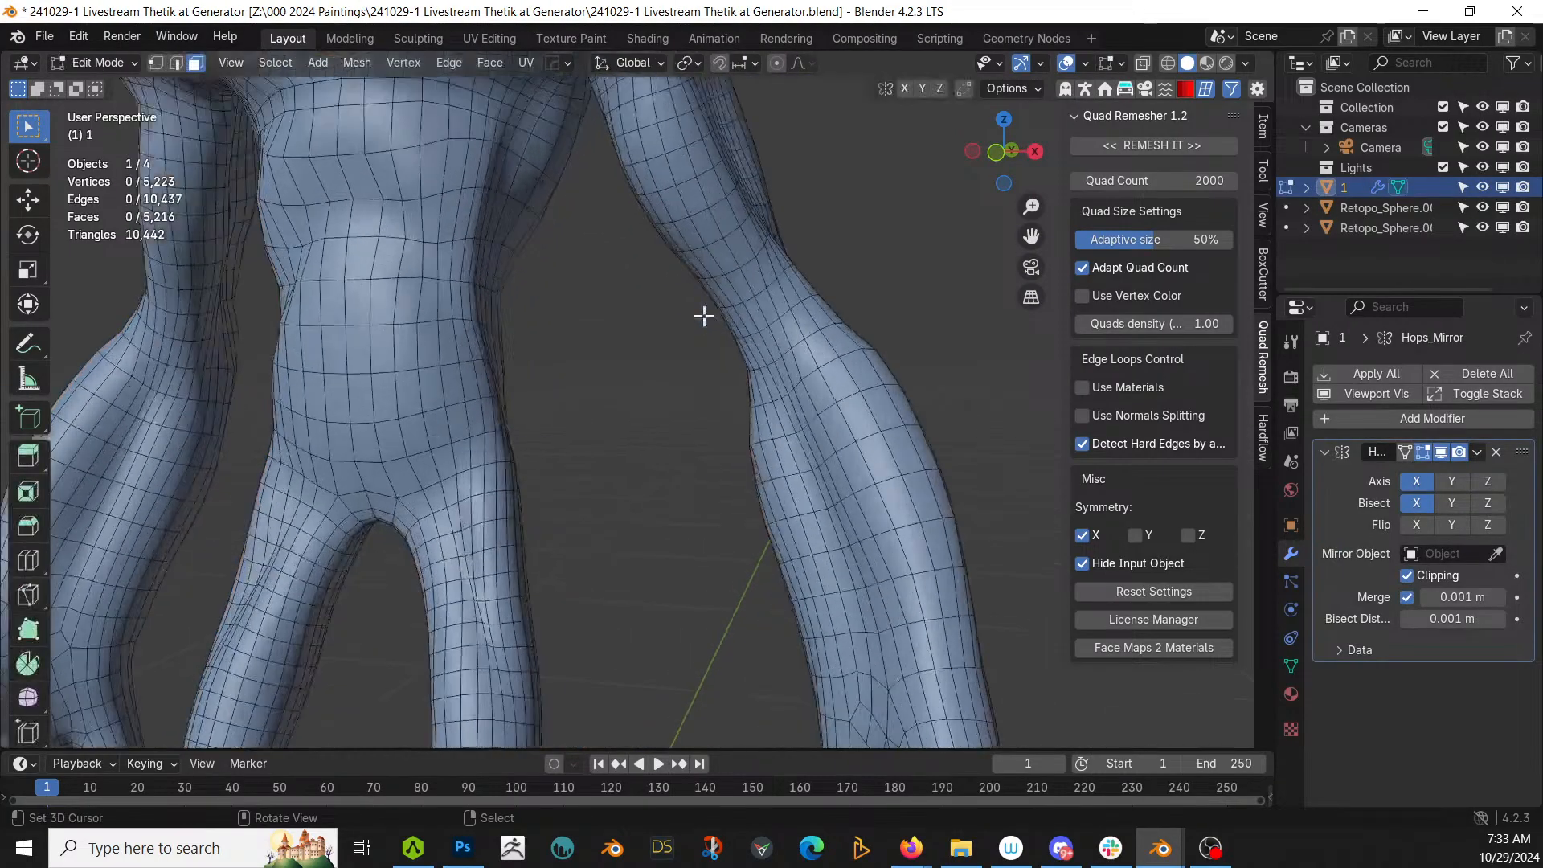
{"action": "scroll", "coordinate": [704, 315], "scroll_direction": "up", "scroll_amount": 1}
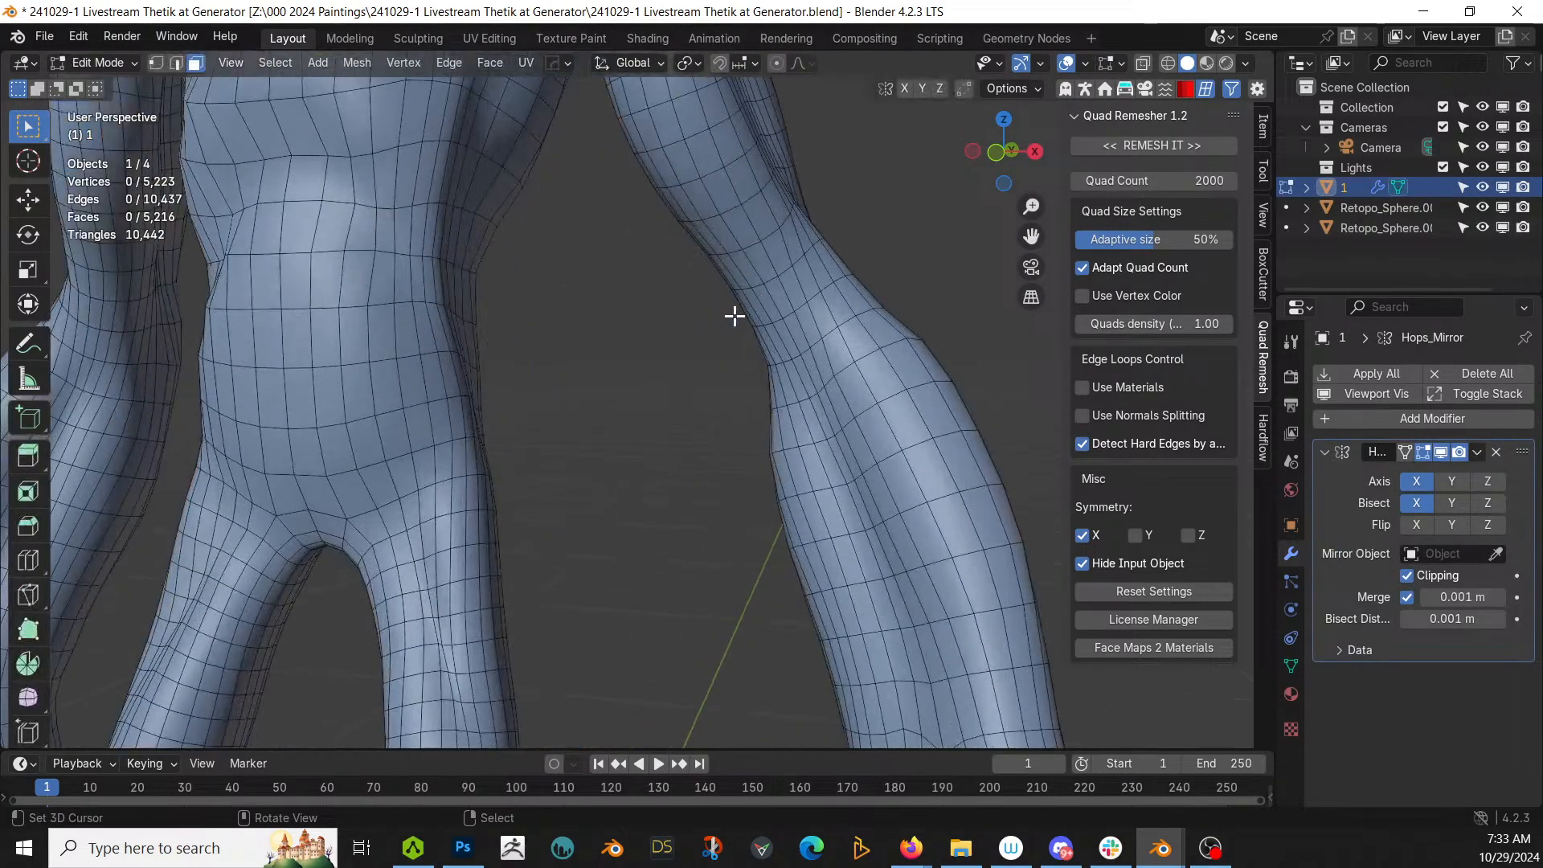
Step: Select two edge loops around the creature's elbow, one above and one below the joint, and mark them sharp
{"action": "left_click", "coordinate": [828, 332], "text": "alt"}
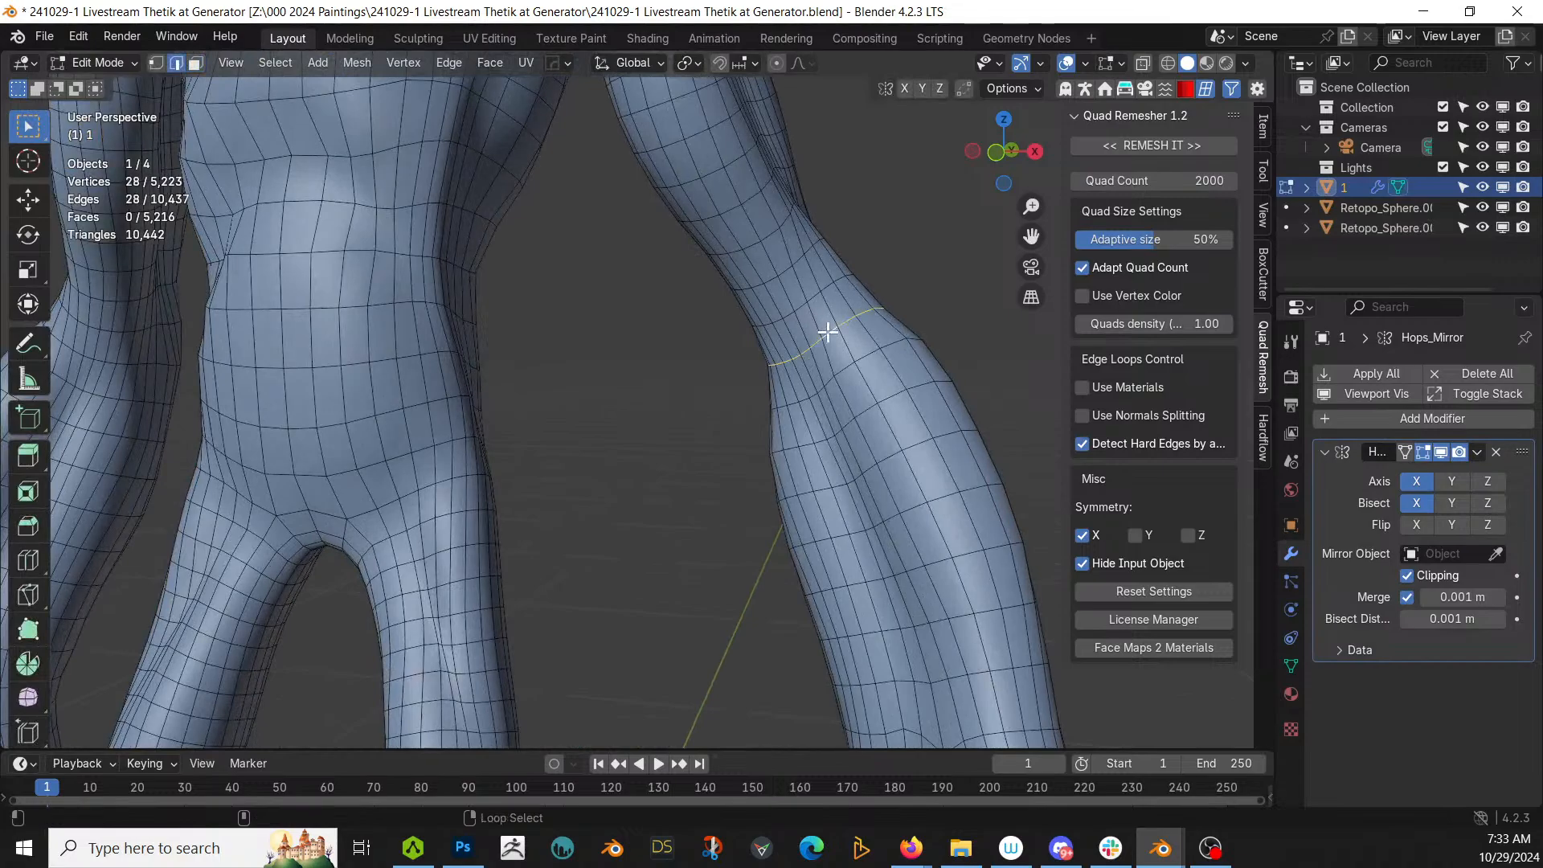
{"action": "mouse_move", "coordinate": [828, 332]}
{"action": "middle_mouse_down"}
{"action": "mouse_move", "coordinate": [585, 385]}
{"action": "mouse_move", "coordinate": [465, 314]}
{"action": "mouse_move", "coordinate": [568, 320]}
{"action": "mouse_move", "coordinate": [767, 390]}
{"action": "mouse_move", "coordinate": [751, 386]}
{"action": "mouse_move", "coordinate": [803, 383]}
{"action": "mouse_move", "coordinate": [854, 330]}
{"action": "mouse_move", "coordinate": [811, 289]}
{"action": "mouse_move", "coordinate": [814, 320]}
{"action": "middle_mouse_up"}
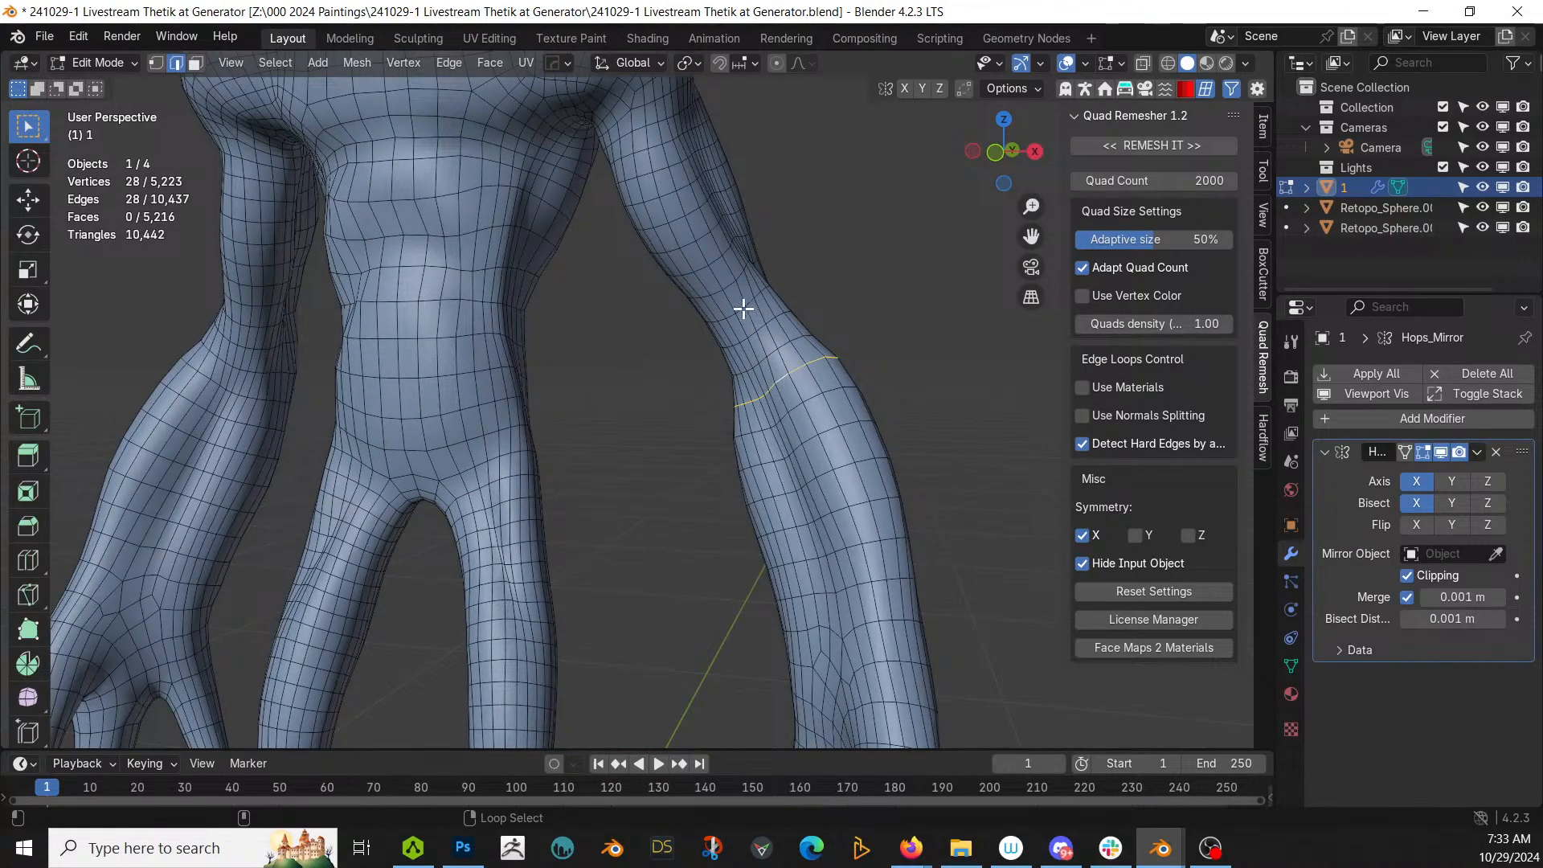
{"action": "key", "text": "ctrl+alt+m"}
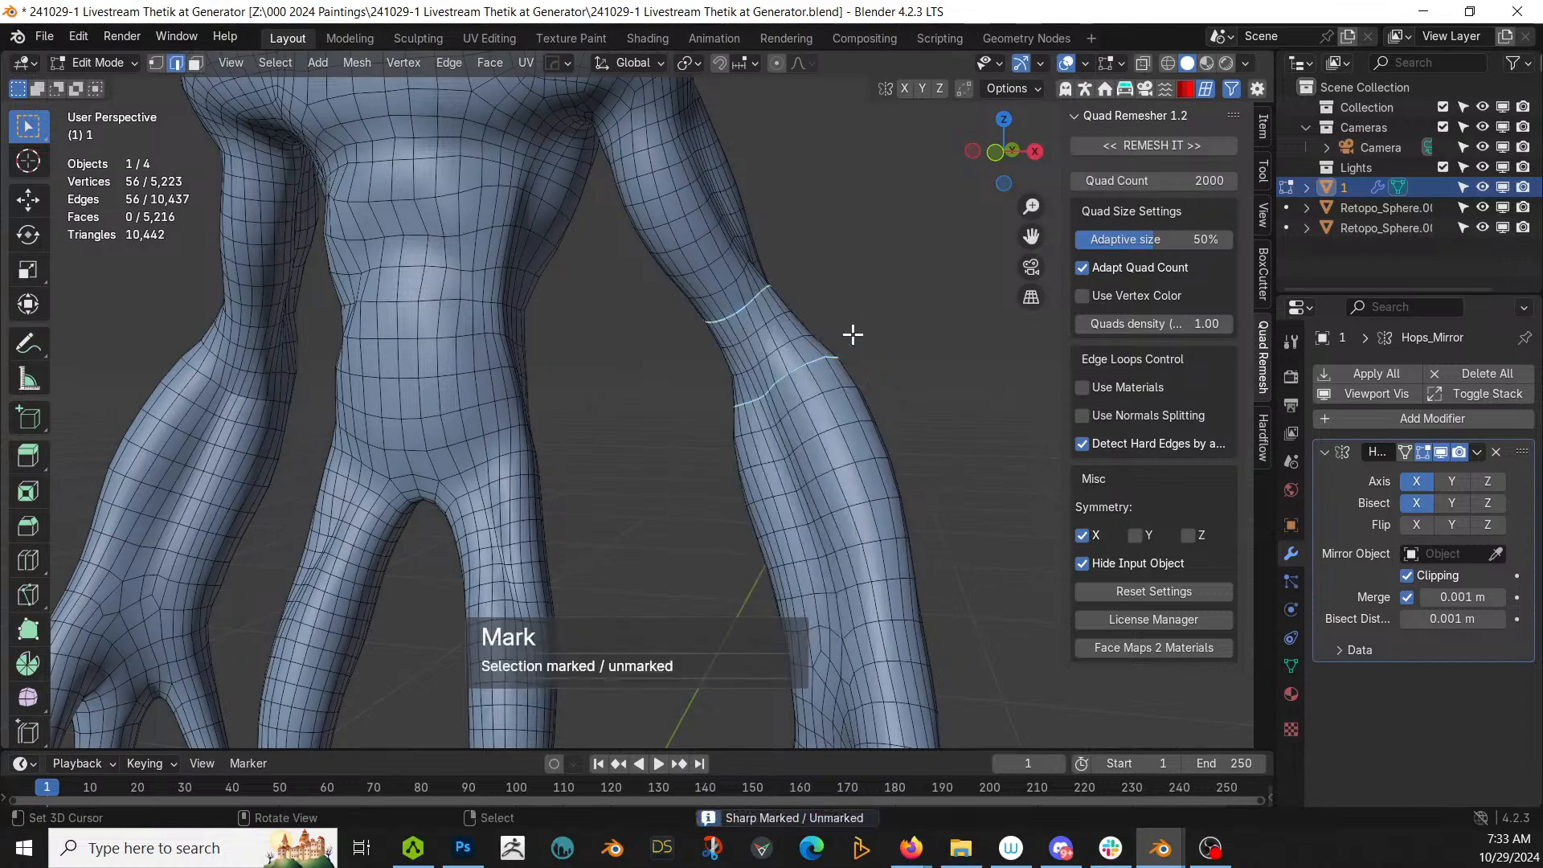
Step: Select two edge loops around the torso just below the chest and mark them sharp
{"action": "mouse_move", "coordinate": [851, 334]}
{"action": "middle_mouse_down"}
{"action": "mouse_move", "coordinate": [692, 368]}
{"action": "mouse_move", "coordinate": [458, 334]}
{"action": "mouse_move", "coordinate": [637, 362]}
{"action": "mouse_move", "coordinate": [827, 348]}
{"action": "middle_mouse_up"}
{"action": "middle_click_drag", "start_coordinate": [614, 342], "coordinate": [848, 467]}
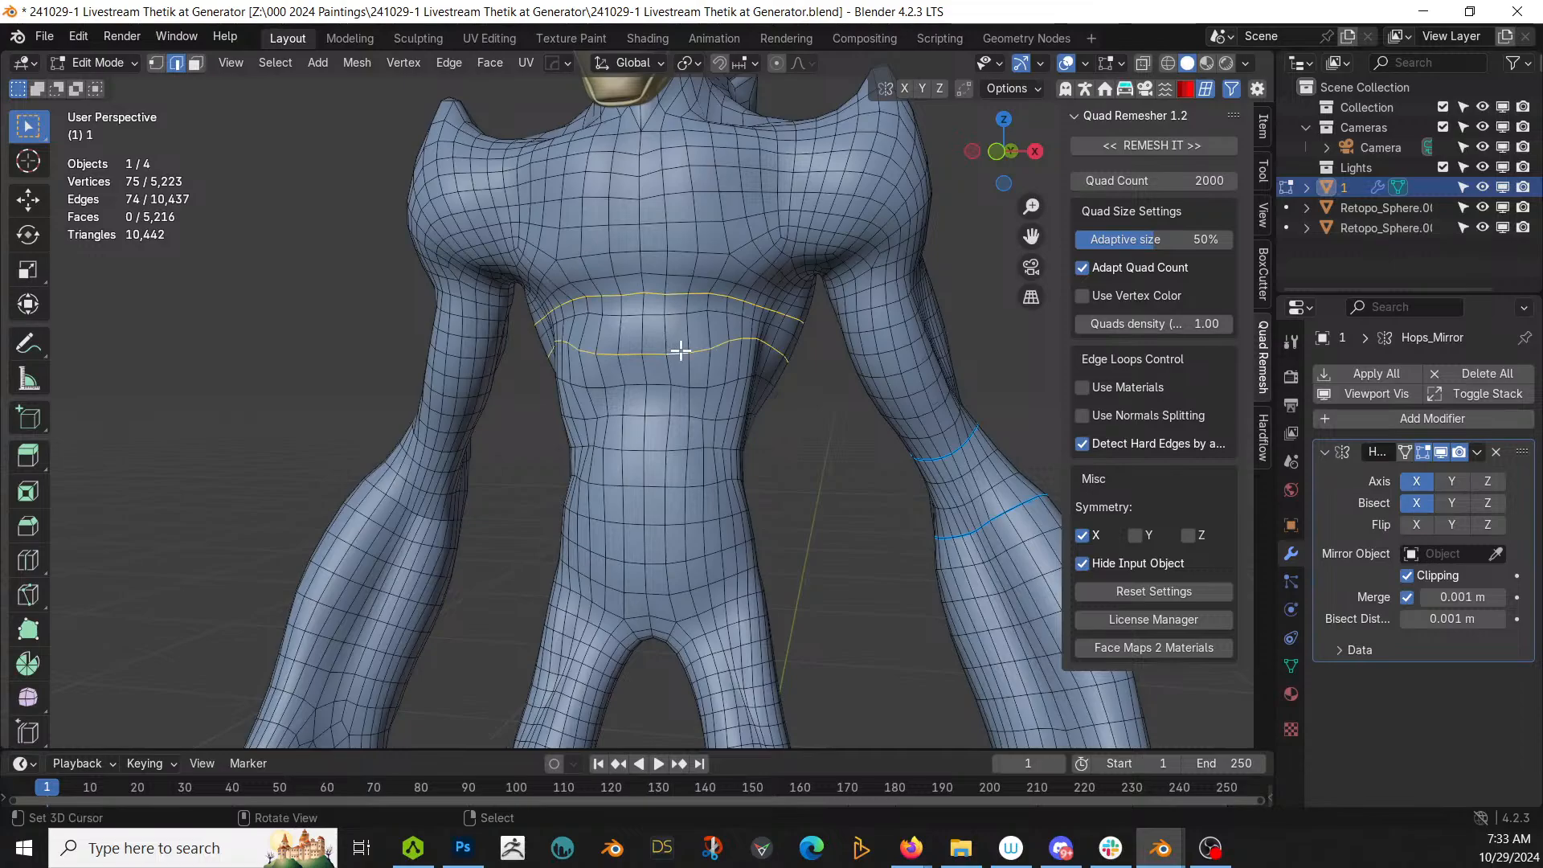
{"action": "key", "text": "q"}
{"action": "left_click", "coordinate": [680, 350]}
Step: Select two neighbouring edge loops around the lower waist above the hips and mark them sharp
{"action": "middle_click_drag", "start_coordinate": [764, 420], "coordinate": [759, 332], "text": "shift"}
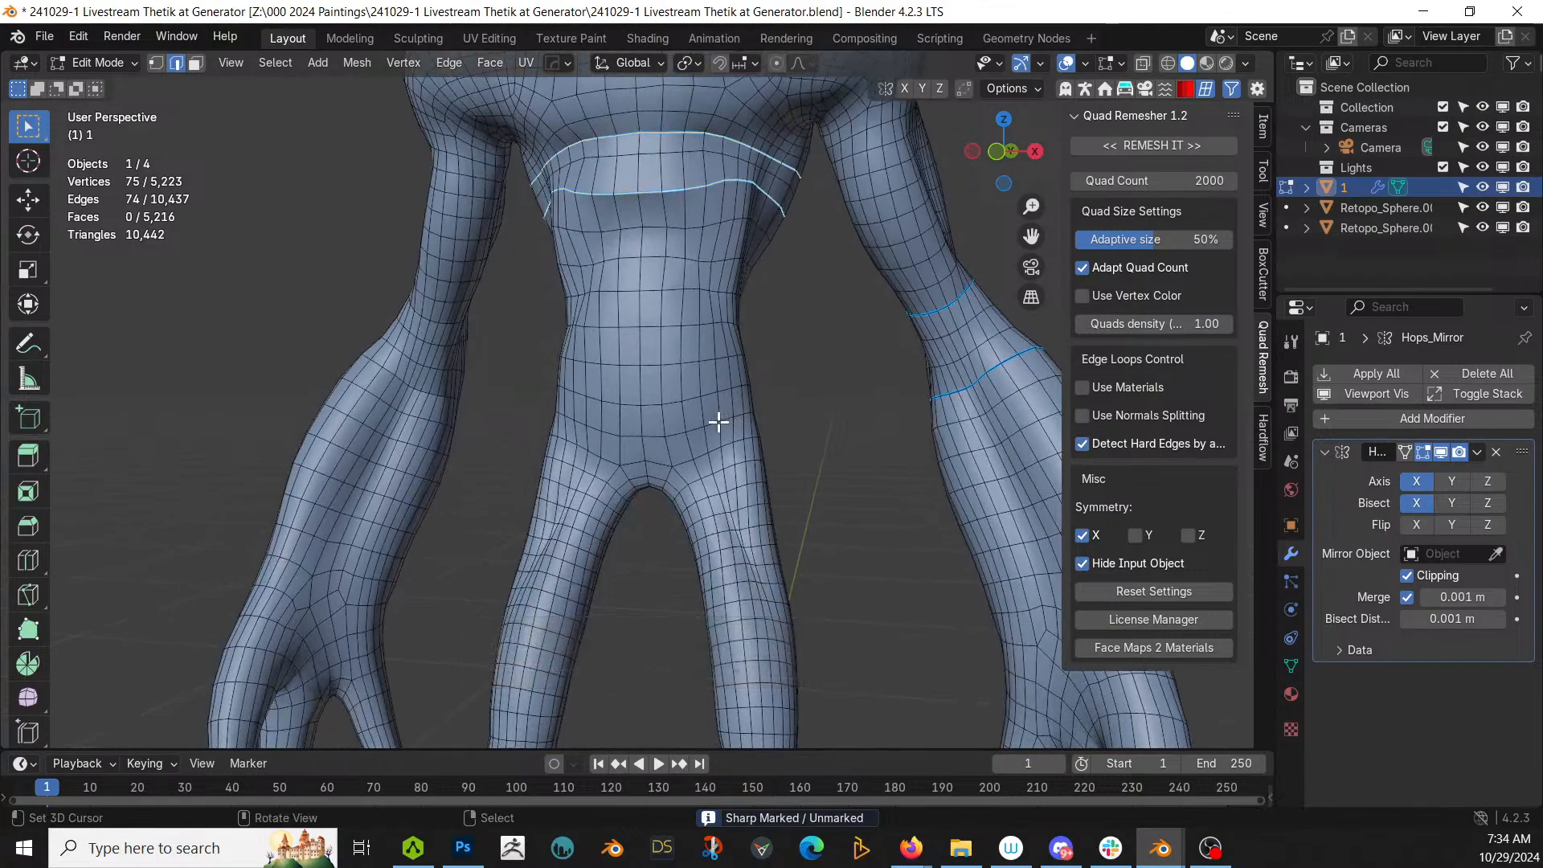
{"action": "left_click", "coordinate": [689, 398]}
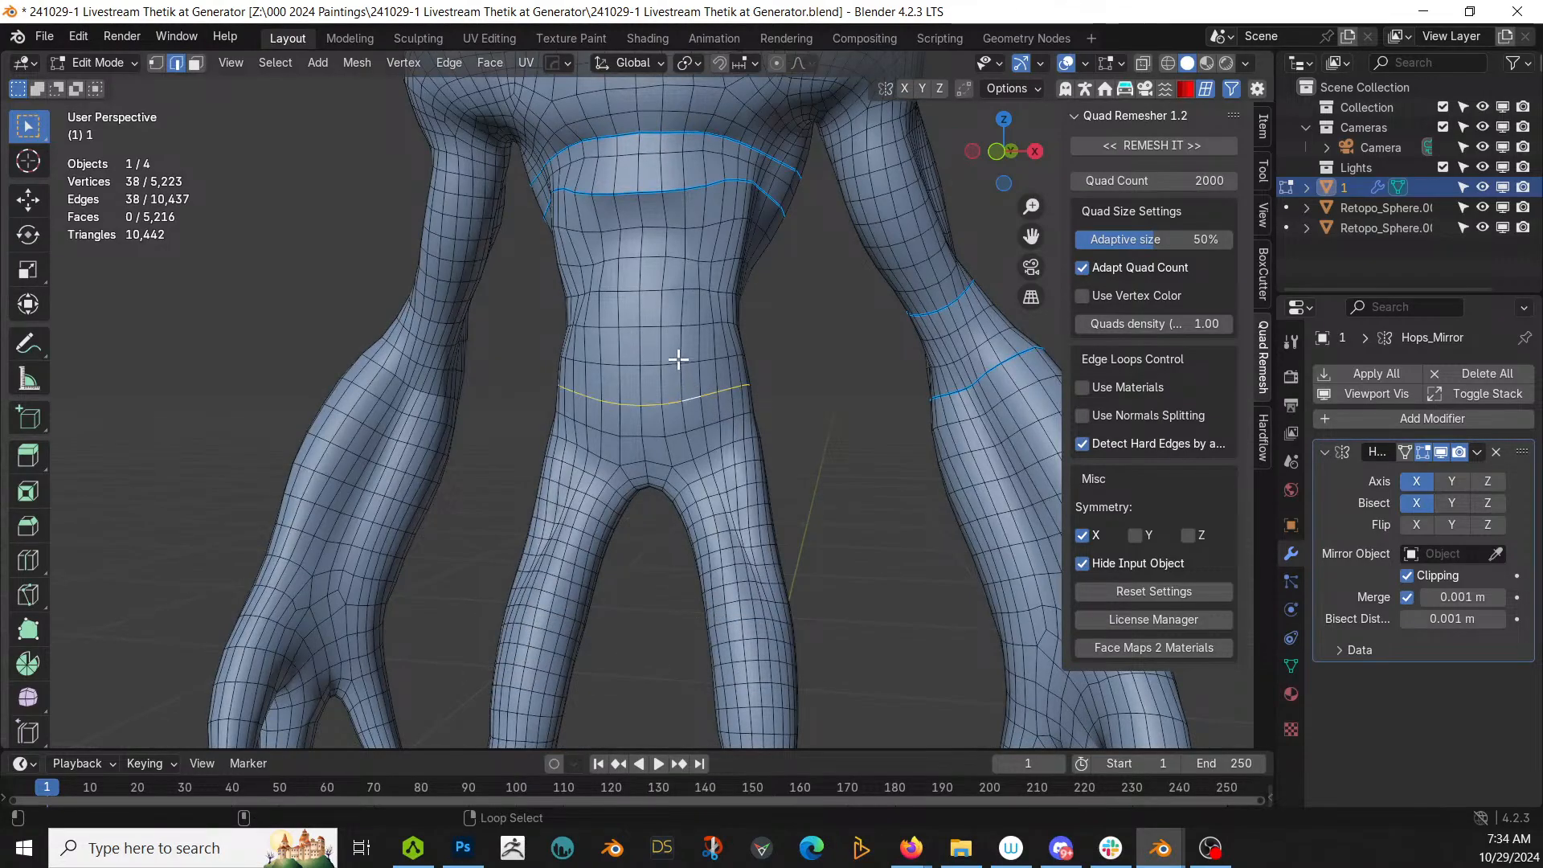
{"action": "left_click", "coordinate": [682, 359], "text": "alt+shift"}
{"action": "left_click", "coordinate": [720, 394]}
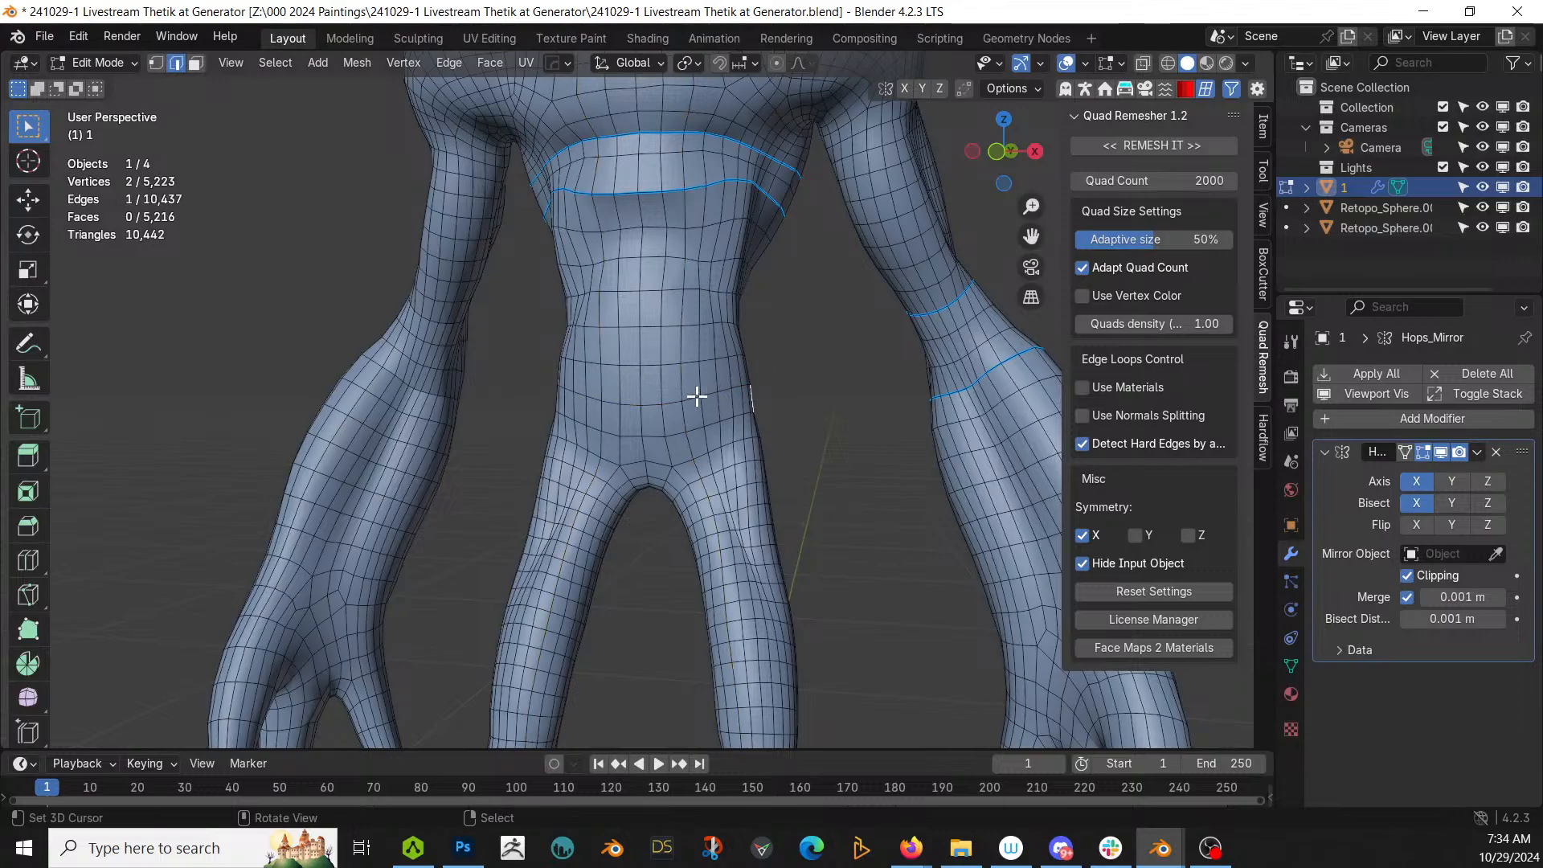
{"action": "left_click", "coordinate": [687, 362], "text": "alt+shift"}
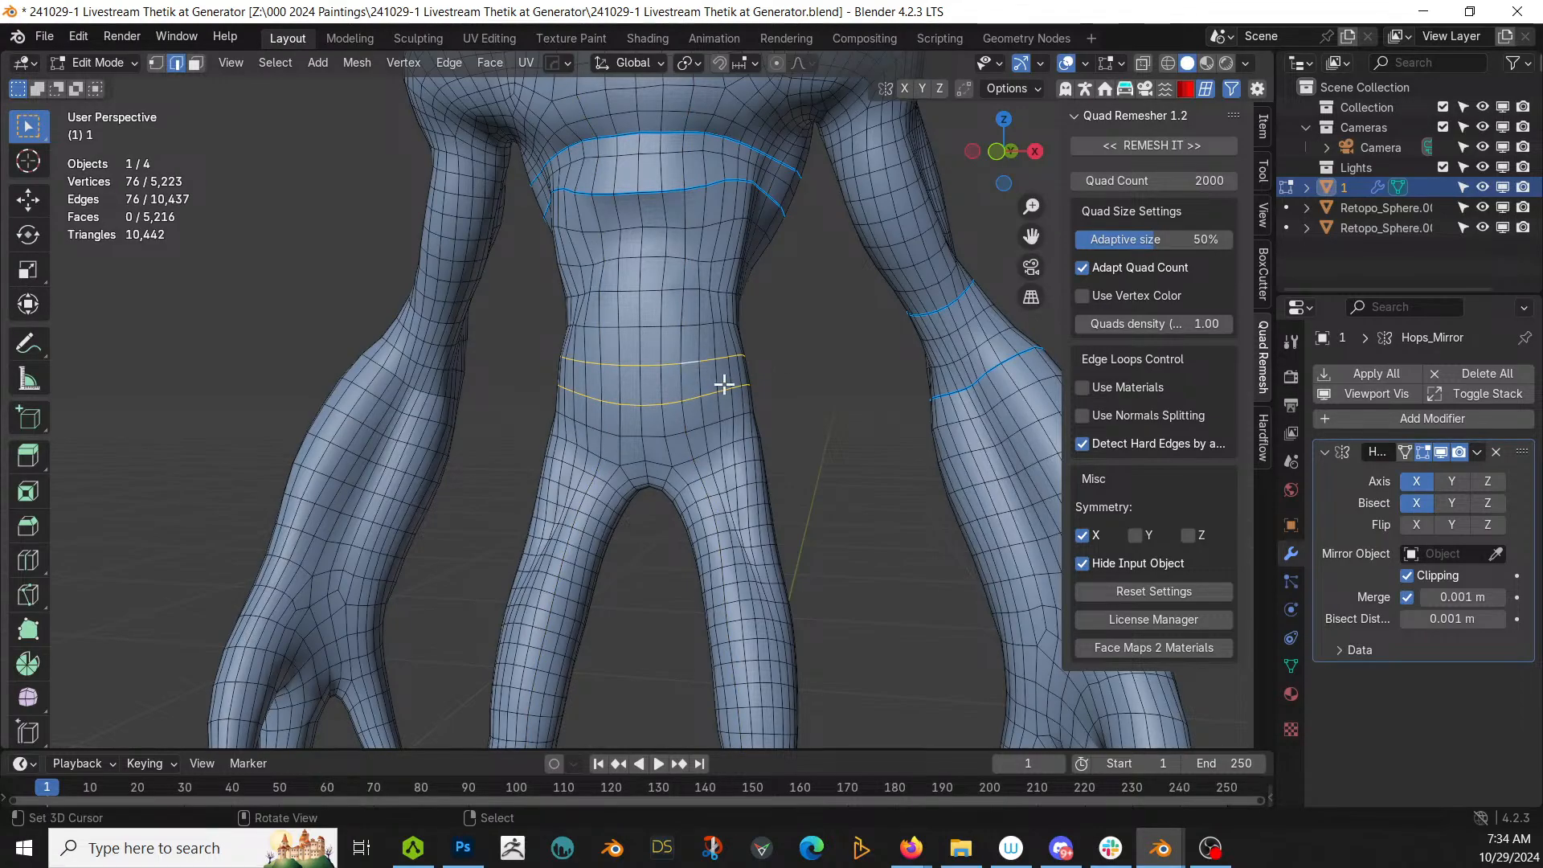
{"action": "right_click", "coordinate": [723, 385]}
{"action": "left_click", "coordinate": [727, 386]}
Step: Select two edge loops around the upper thigh just below the hip and mark them sharp
{"action": "scroll", "coordinate": [827, 458], "scroll_direction": "down", "scroll_amount": 2}
{"action": "scroll", "coordinate": [813, 479], "scroll_direction": "up", "scroll_amount": 1}
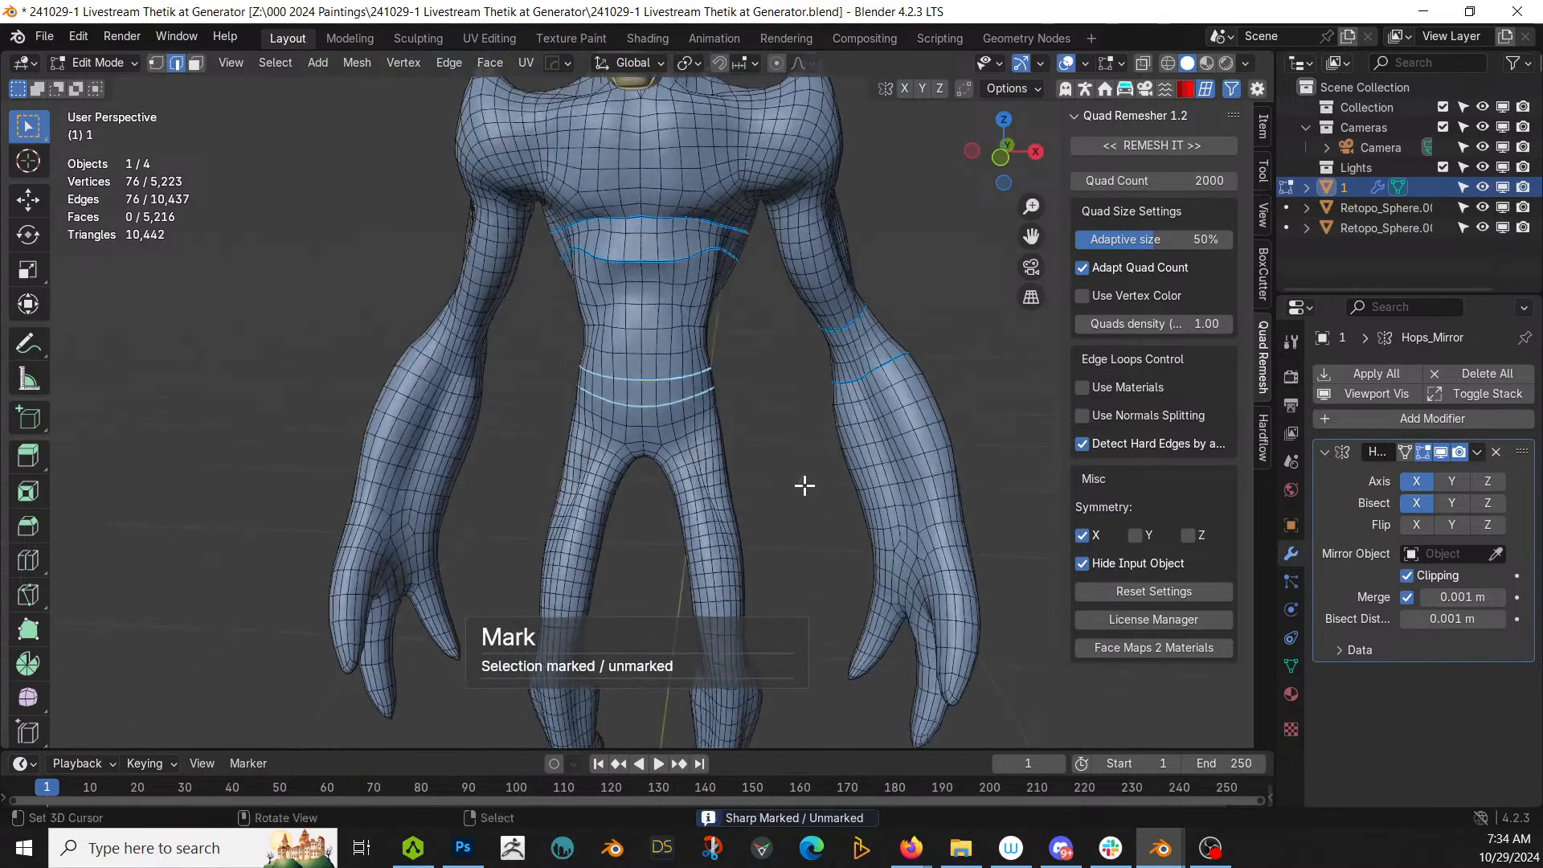
{"action": "scroll", "coordinate": [726, 368], "scroll_direction": "up", "scroll_amount": 4}
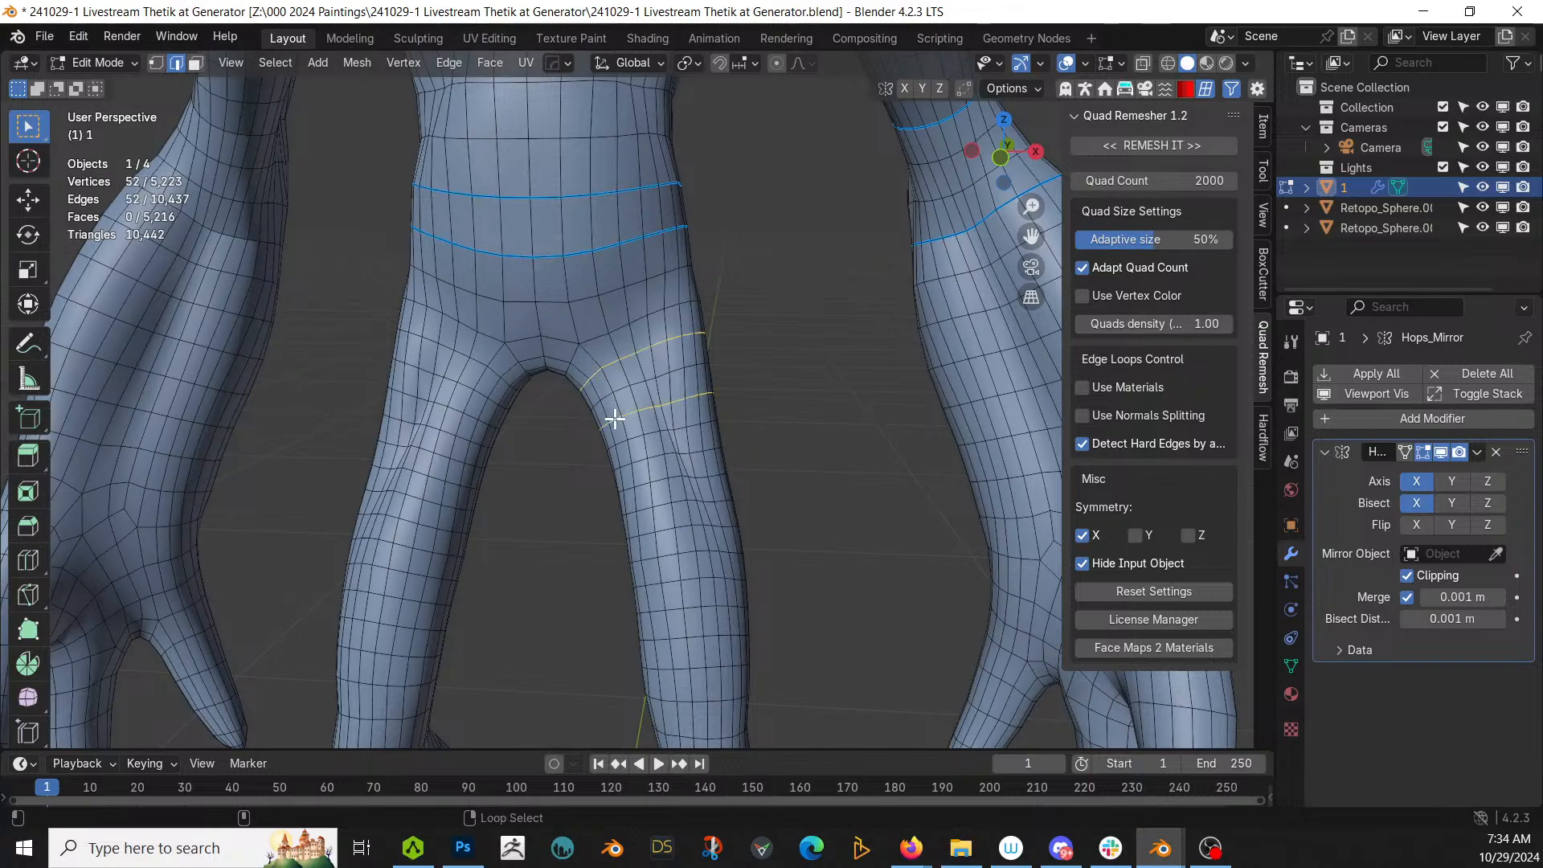
{"action": "key", "text": "q"}
{"action": "key", "text": "alt+a"}
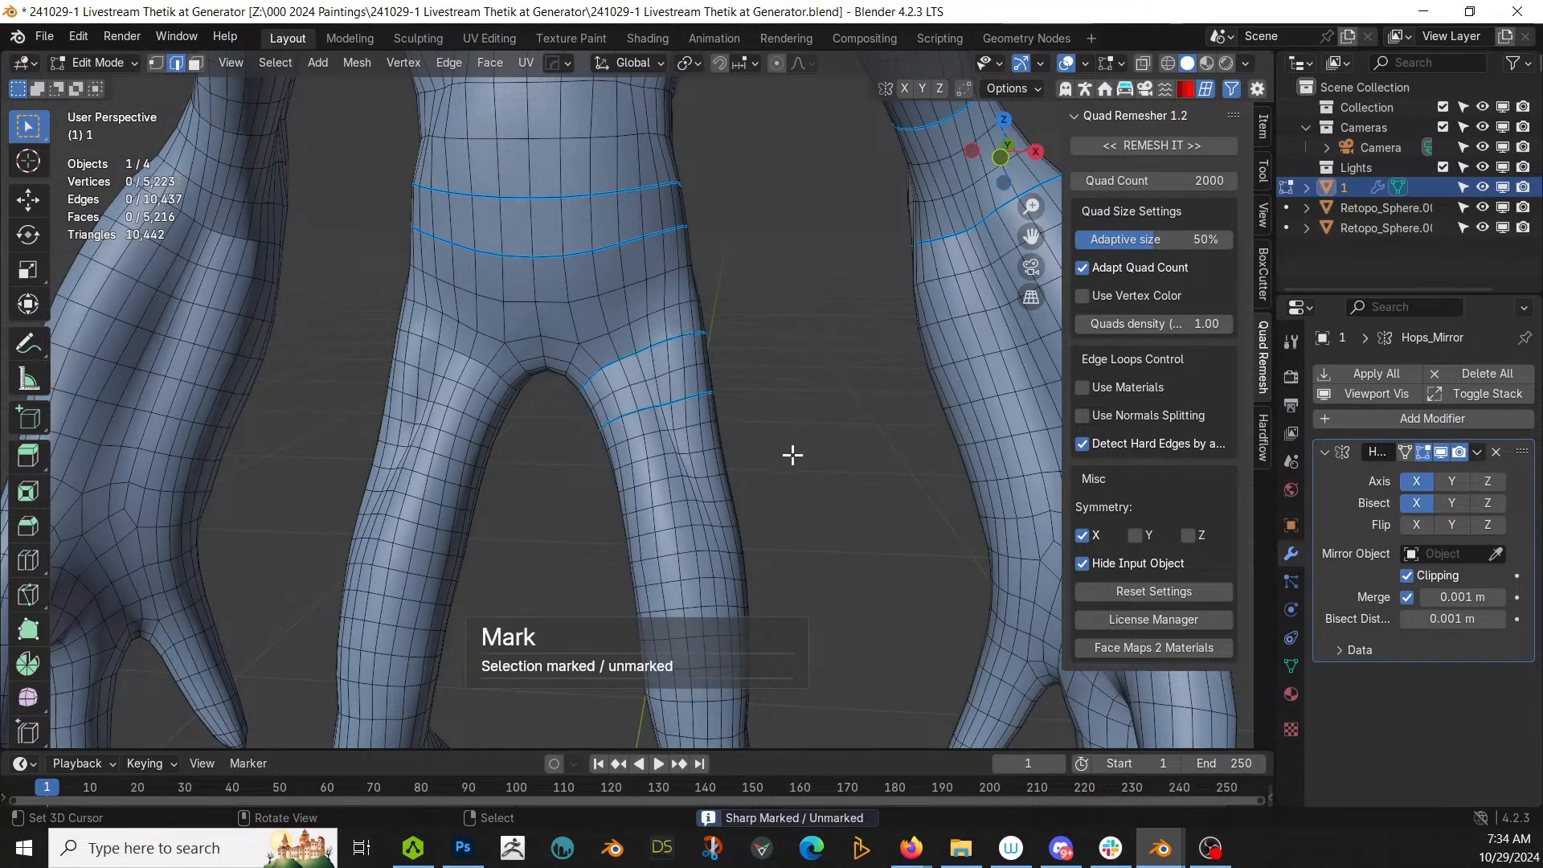
Step: Select two edge loops around the knee, one above and one below the joint, and mark them sharp
{"action": "middle_click_drag", "start_coordinate": [792, 454], "coordinate": [836, 198], "text": "shift"}
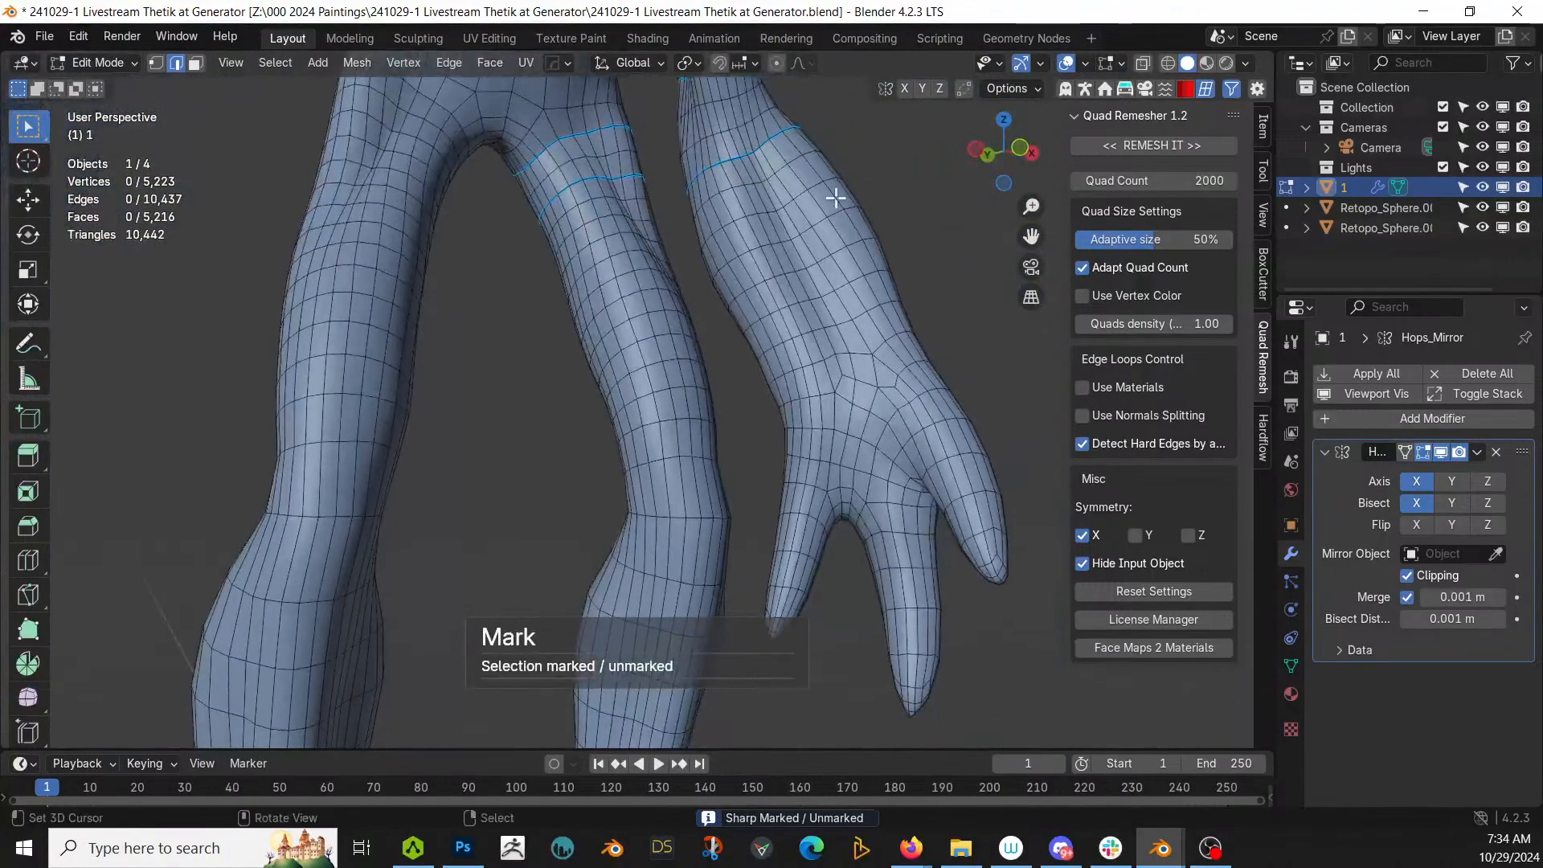
{"action": "middle_click_drag", "start_coordinate": [748, 471], "coordinate": [695, 558]}
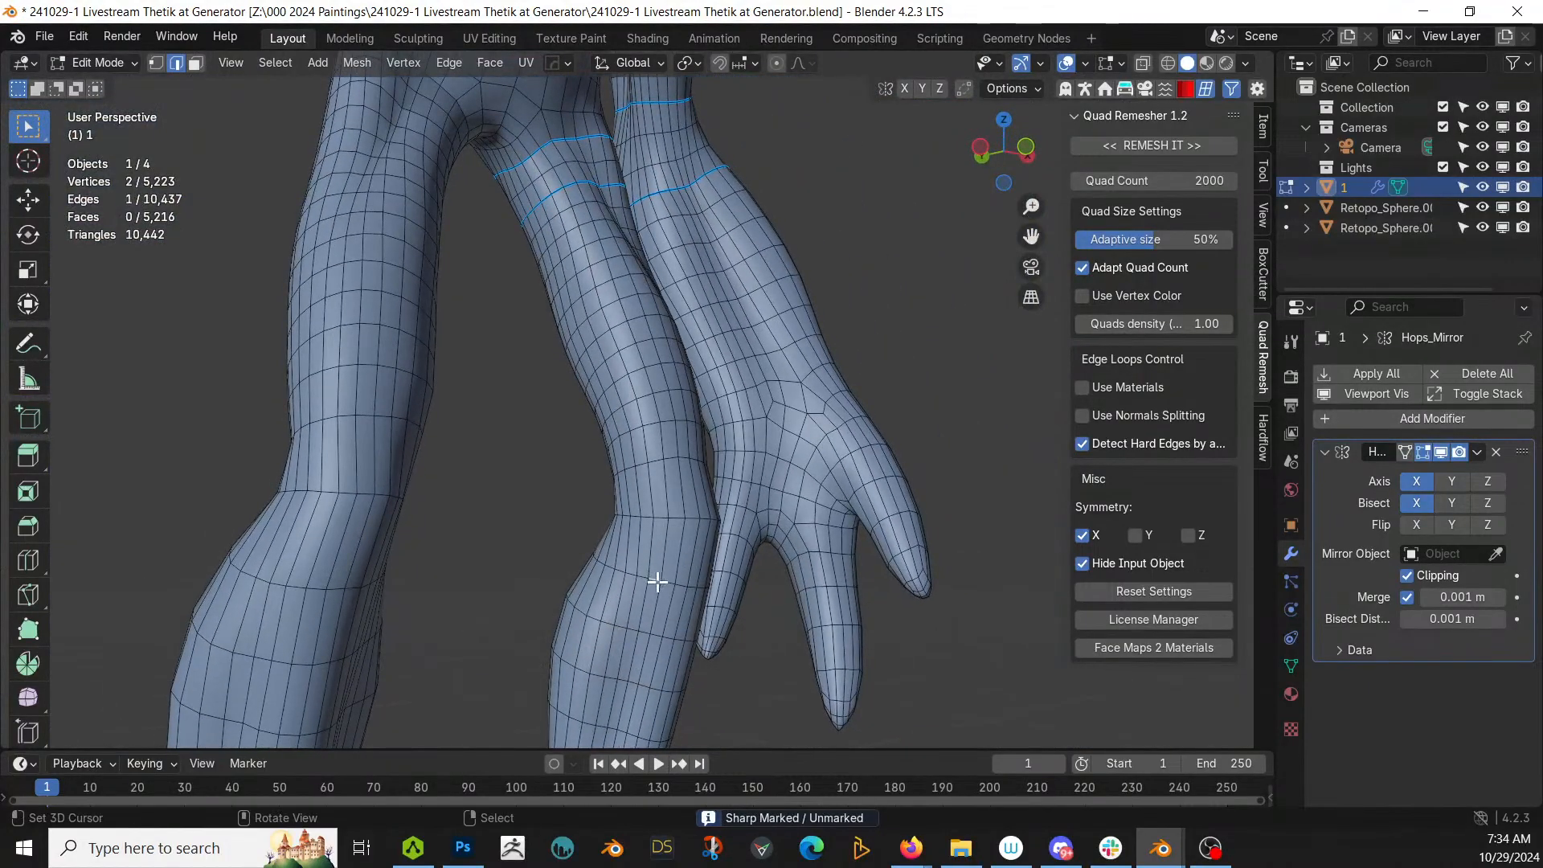
{"action": "right_click", "coordinate": [657, 460]}
{"action": "left_click", "coordinate": [656, 457]}
Step: Select two neighbouring edge loops around the lower shin just above the ankle and mark them sharp
{"action": "middle_click_drag", "start_coordinate": [655, 456], "coordinate": [650, 357]}
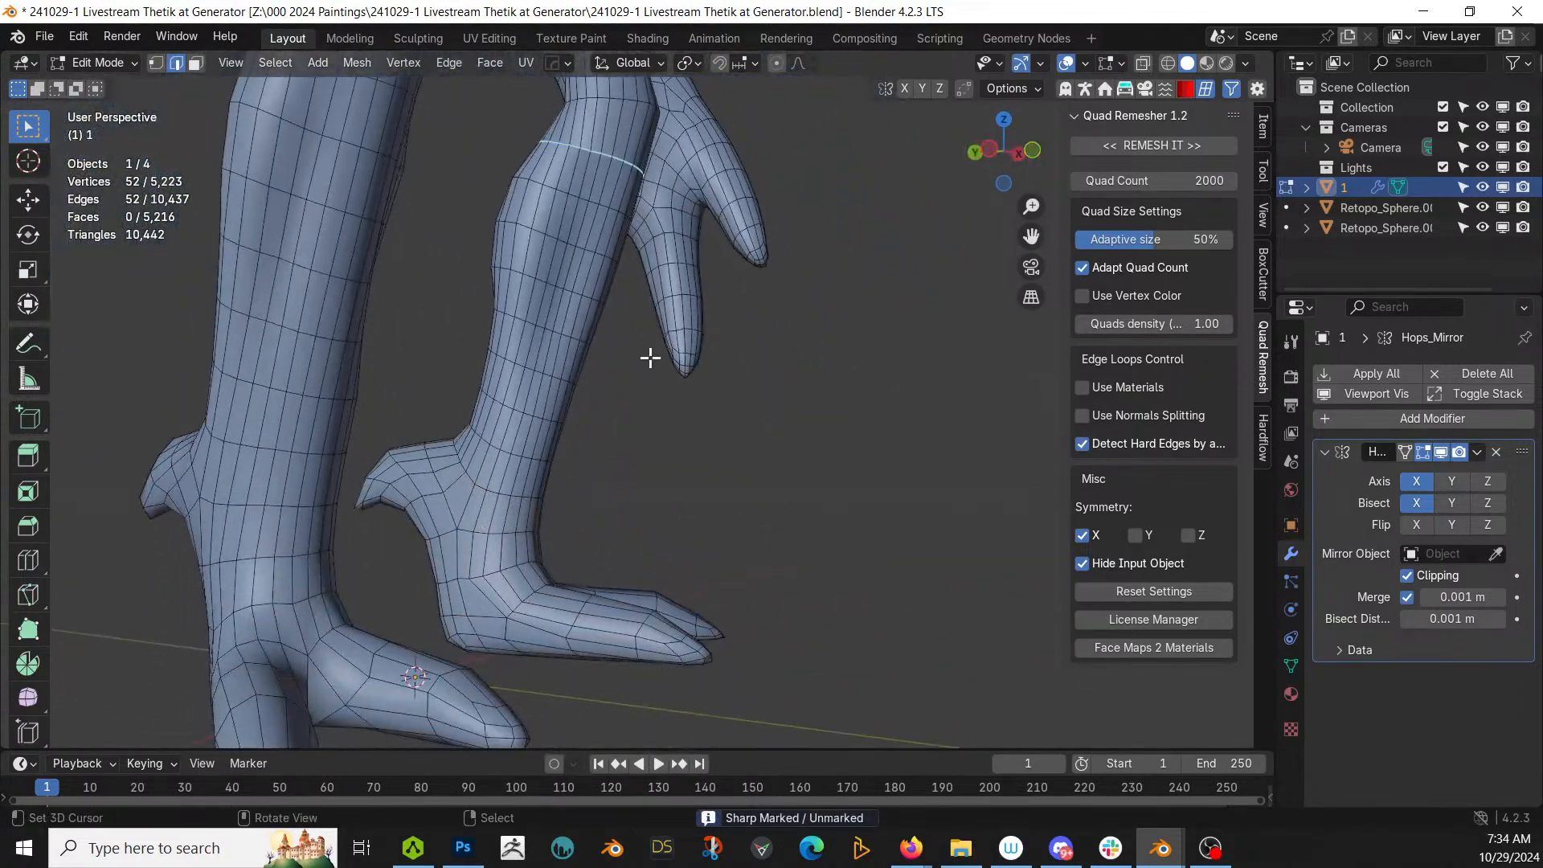
{"action": "left_click", "coordinate": [496, 439], "text": "alt+shift"}
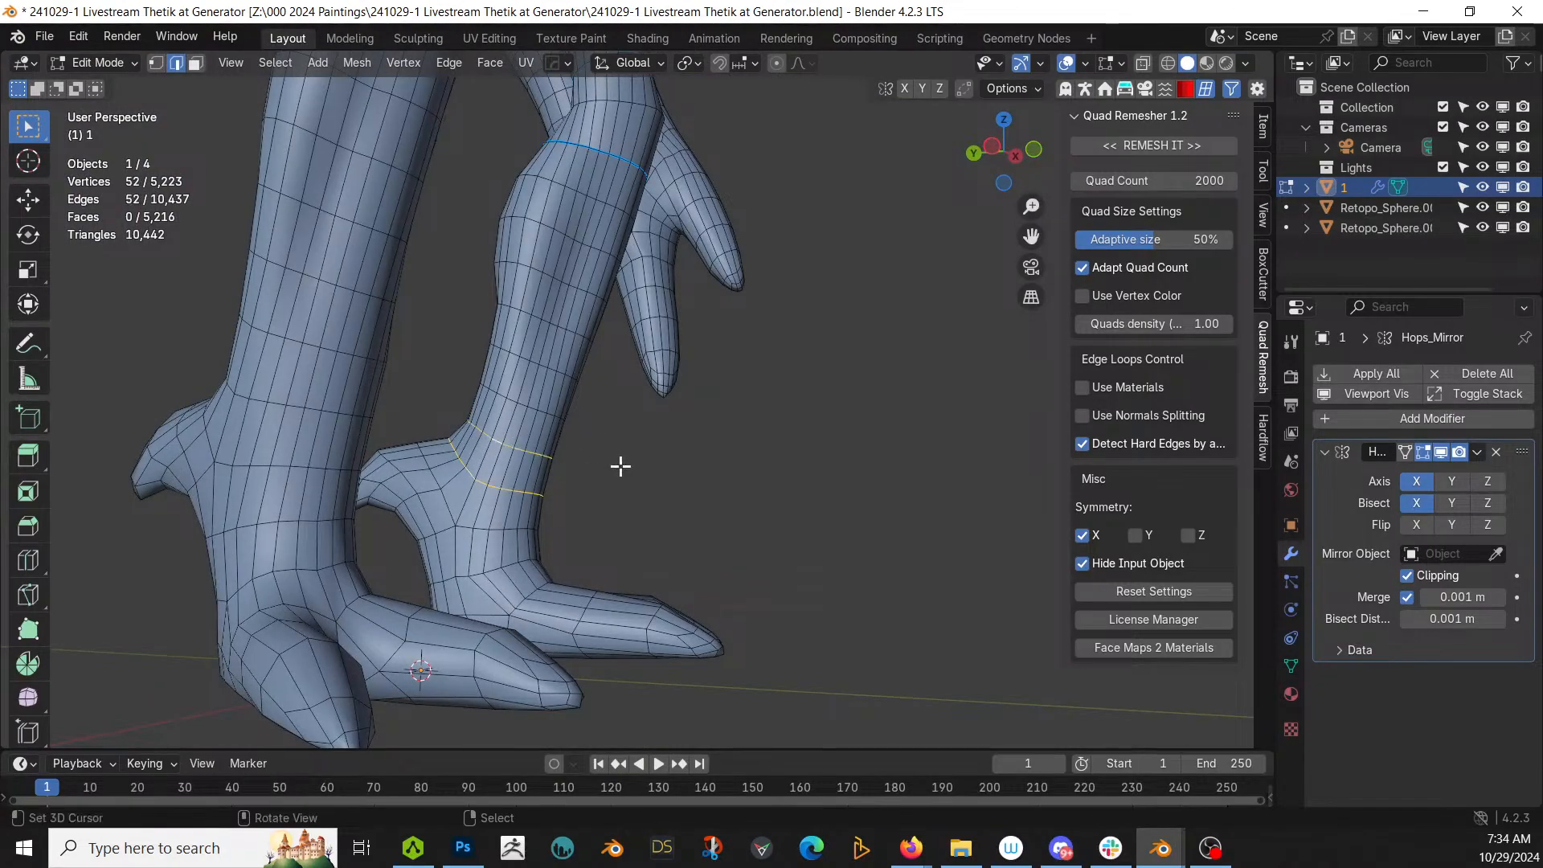
{"action": "right_click", "coordinate": [619, 465]}
{"action": "left_click", "coordinate": [619, 464]}
{"action": "scroll", "coordinate": [769, 487], "scroll_direction": "down", "scroll_amount": 2}
{"action": "middle_click_drag", "start_coordinate": [769, 487], "coordinate": [658, 455]}
{"action": "scroll", "coordinate": [696, 344], "scroll_direction": "up", "scroll_amount": 6}
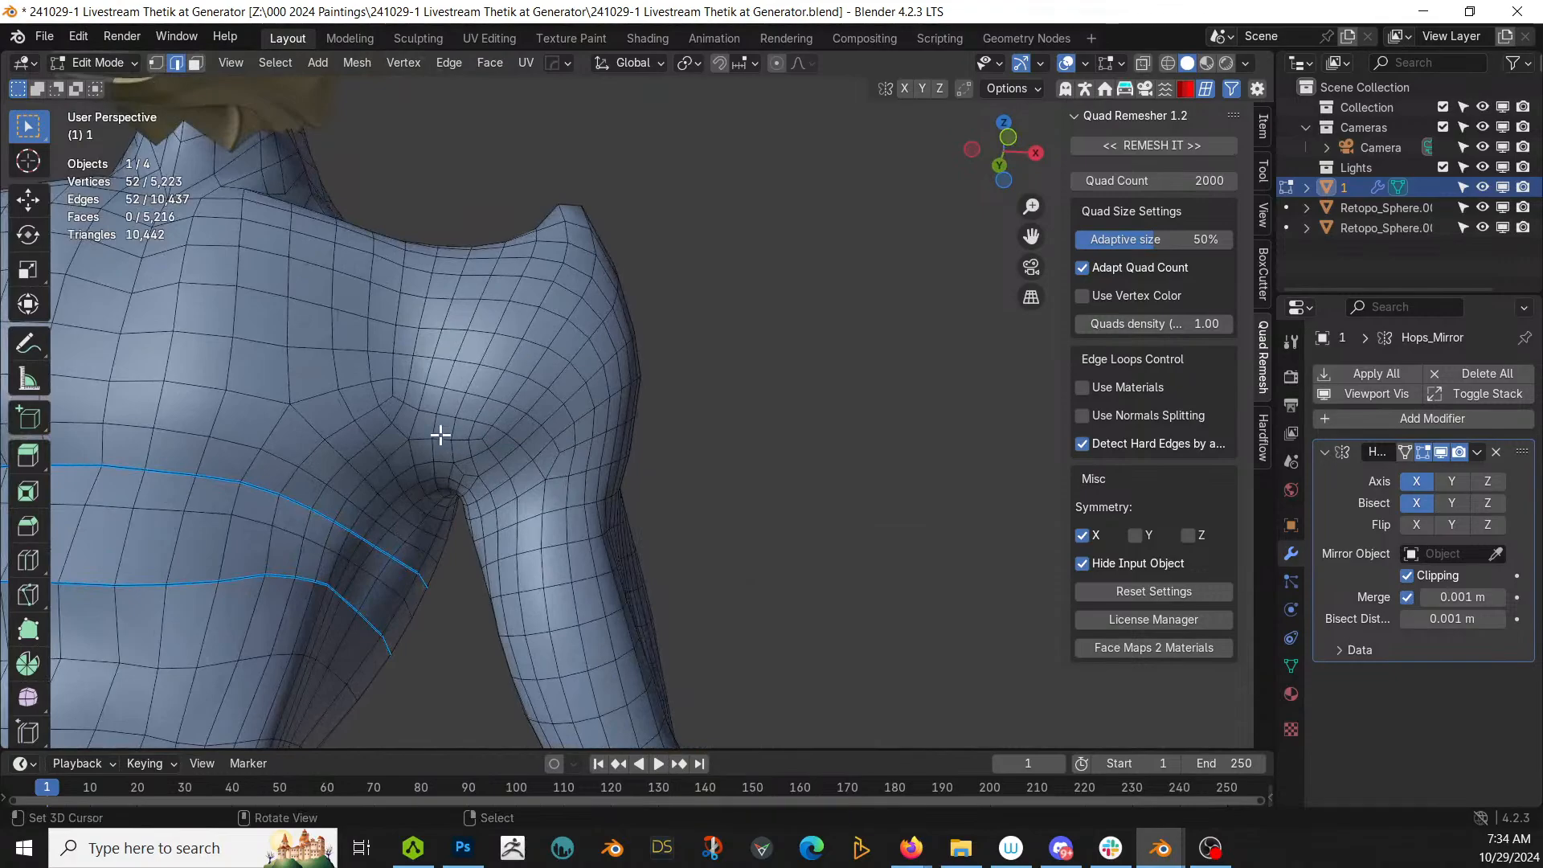
{"action": "left_click", "coordinate": [432, 423], "text": "alt"}
{"action": "mouse_move", "coordinate": [431, 431]}
{"action": "middle_mouse_down"}
{"action": "mouse_move", "coordinate": [469, 454]}
{"action": "mouse_move", "coordinate": [440, 424]}
{"action": "middle_mouse_up"}
{"action": "key", "text": "alt+a"}
{"action": "scroll", "coordinate": [681, 351], "scroll_direction": "down", "scroll_amount": 4}
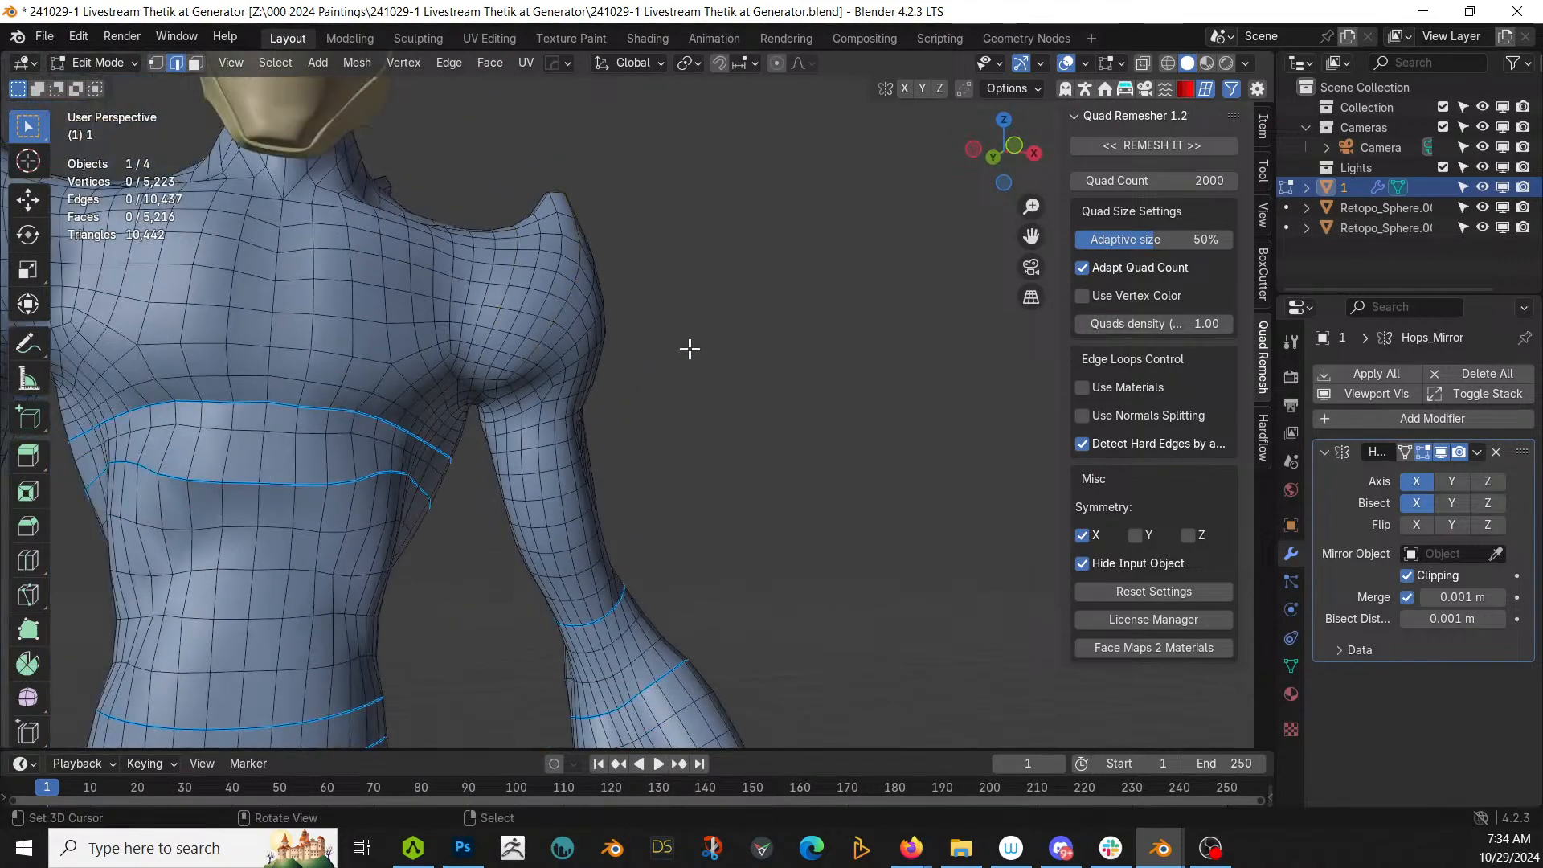
Step: Select two edge loops around the upper arm just below the shoulder and mark them sharp
{"action": "scroll", "coordinate": [689, 348], "scroll_direction": "up", "scroll_amount": 5}
{"action": "middle_click_drag", "start_coordinate": [647, 360], "coordinate": [571, 472]}
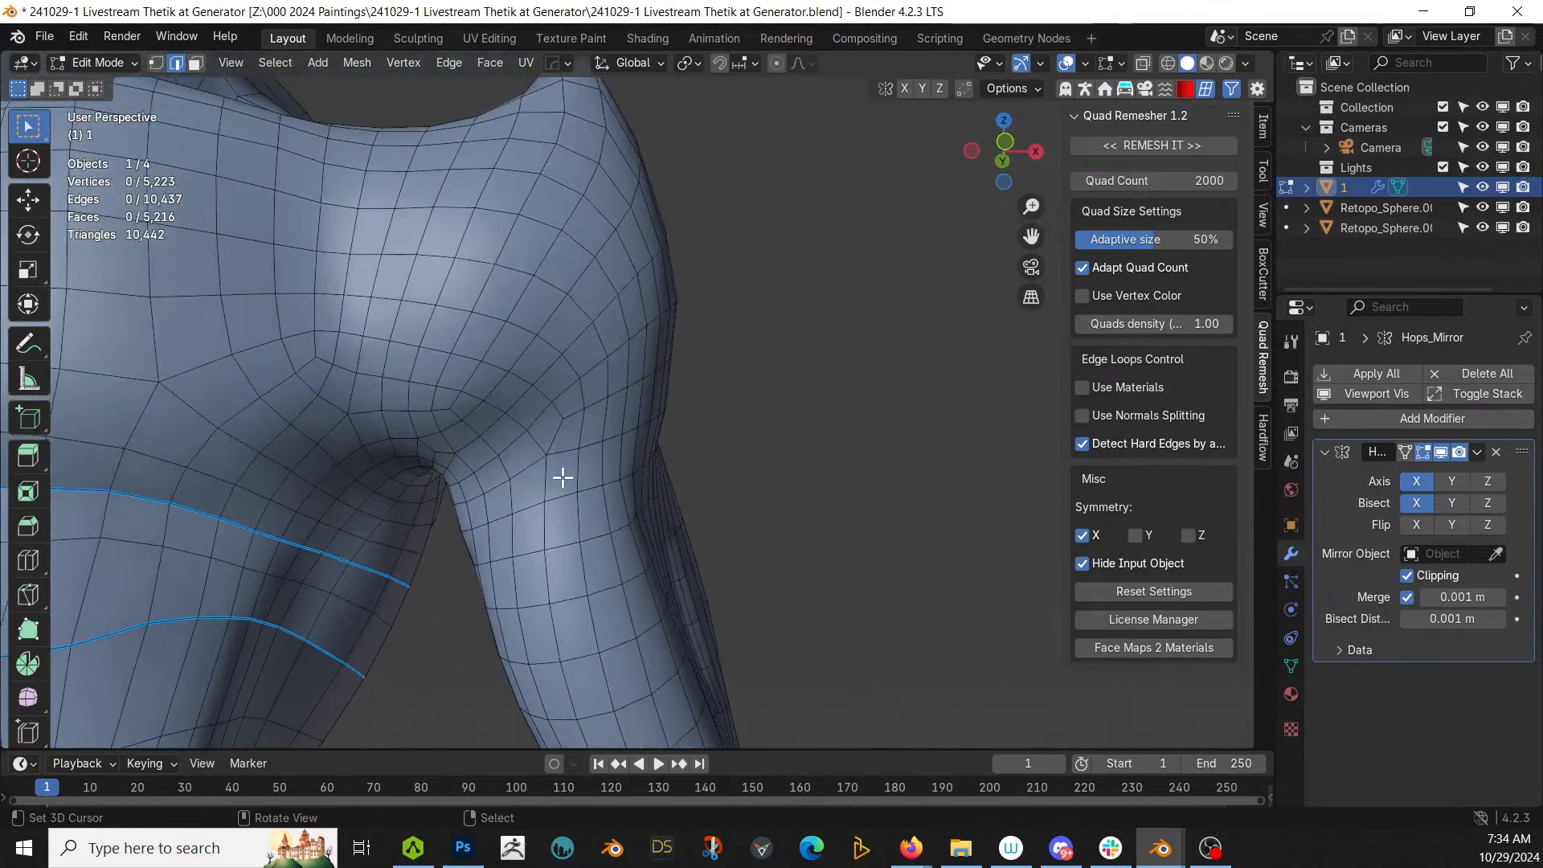
{"action": "left_click", "coordinate": [564, 454], "text": "alt"}
{"action": "scroll", "coordinate": [613, 455], "scroll_direction": "down", "scroll_amount": 3}
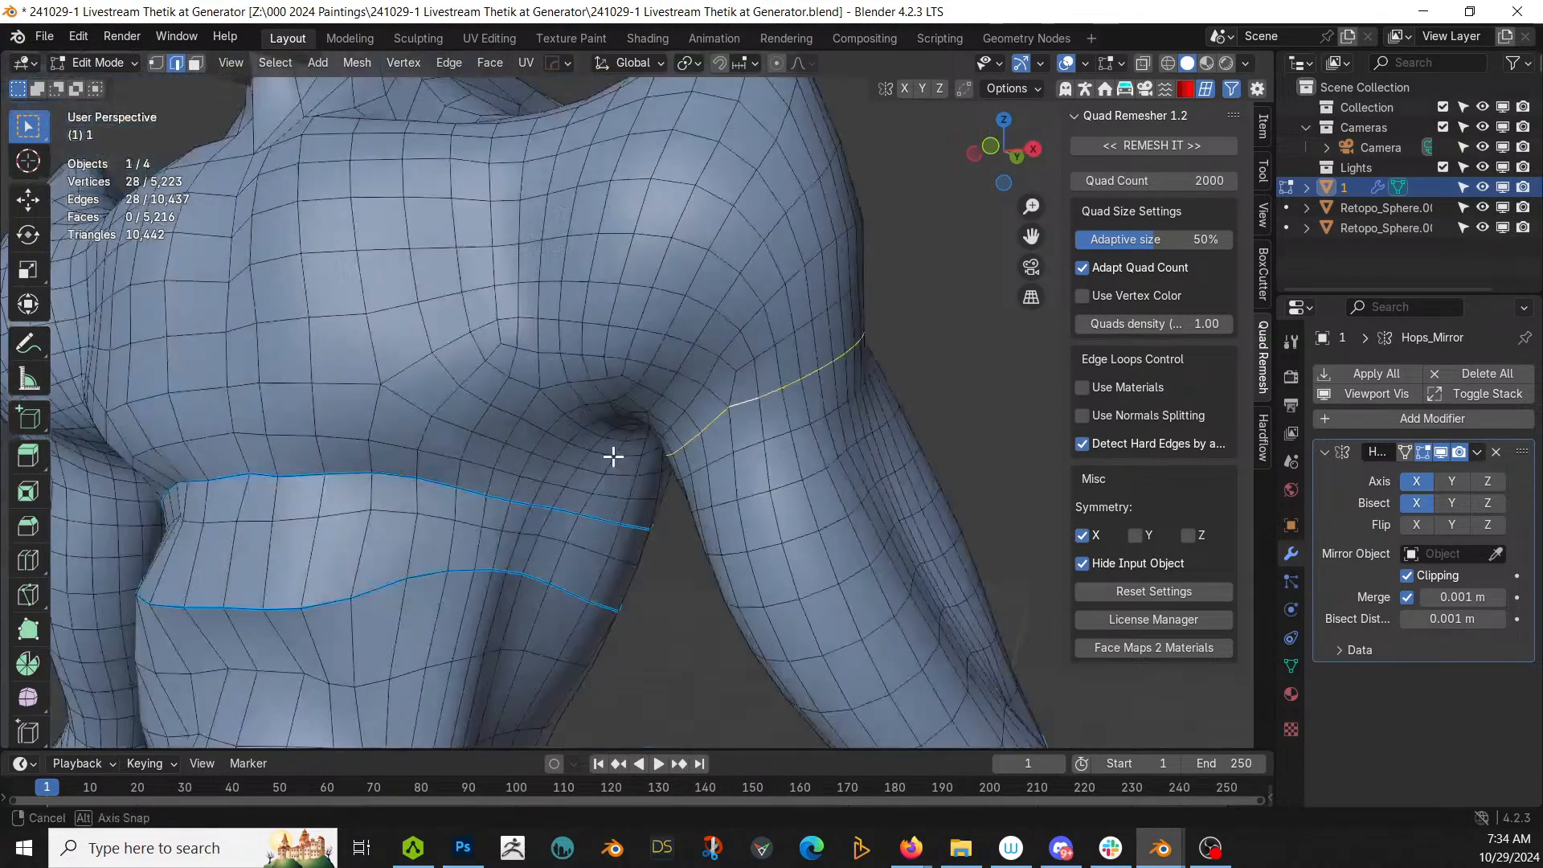
{"action": "middle_click_drag", "start_coordinate": [613, 454], "coordinate": [789, 400]}
{"action": "scroll", "coordinate": [804, 395], "scroll_direction": "up", "scroll_amount": 4}
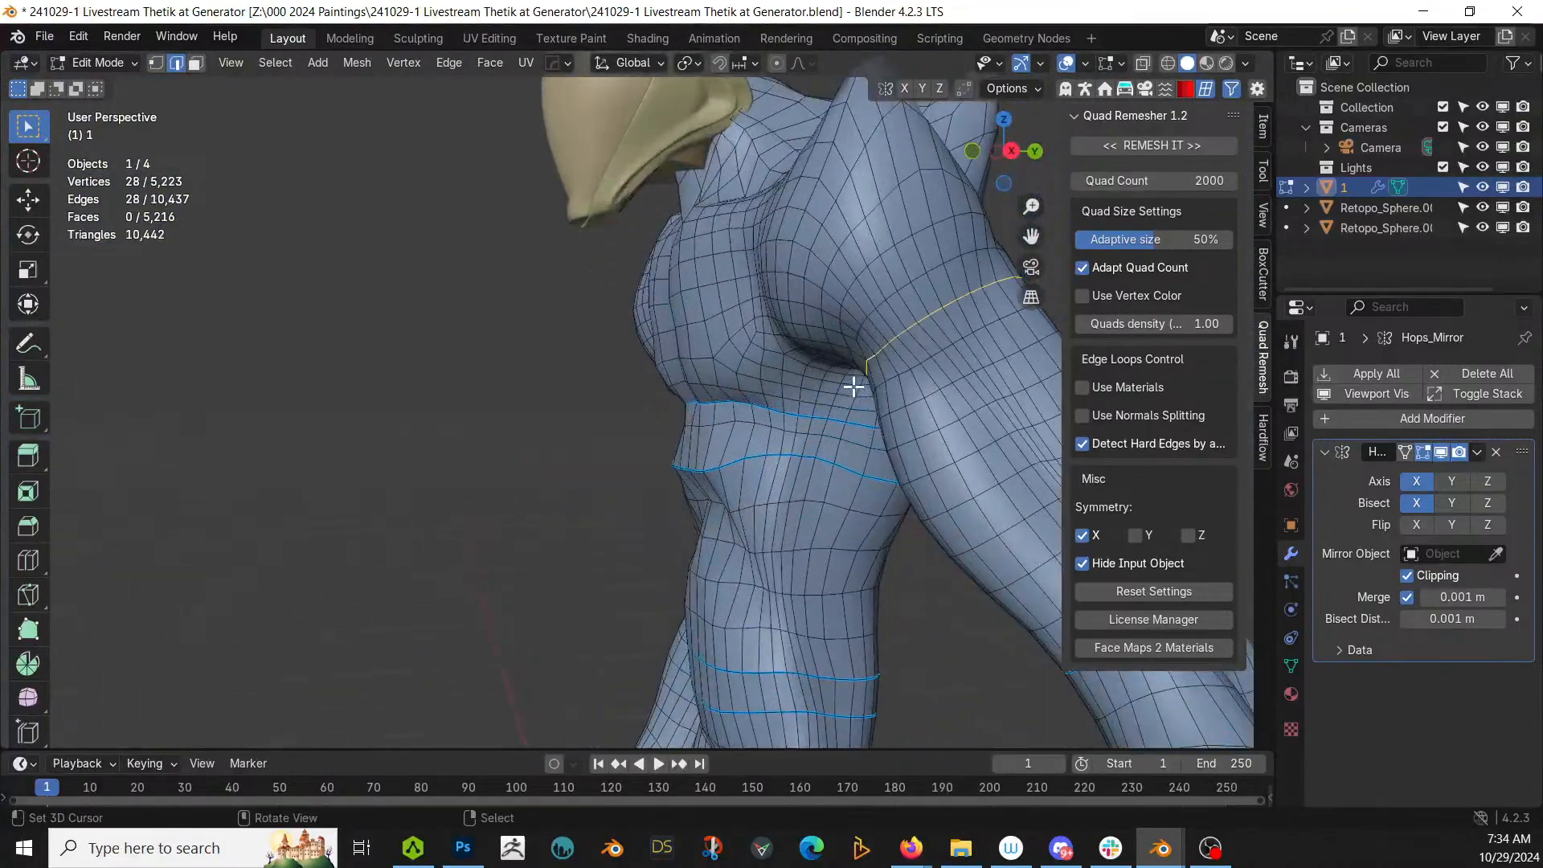
{"action": "left_click", "coordinate": [934, 391], "text": "alt+shift"}
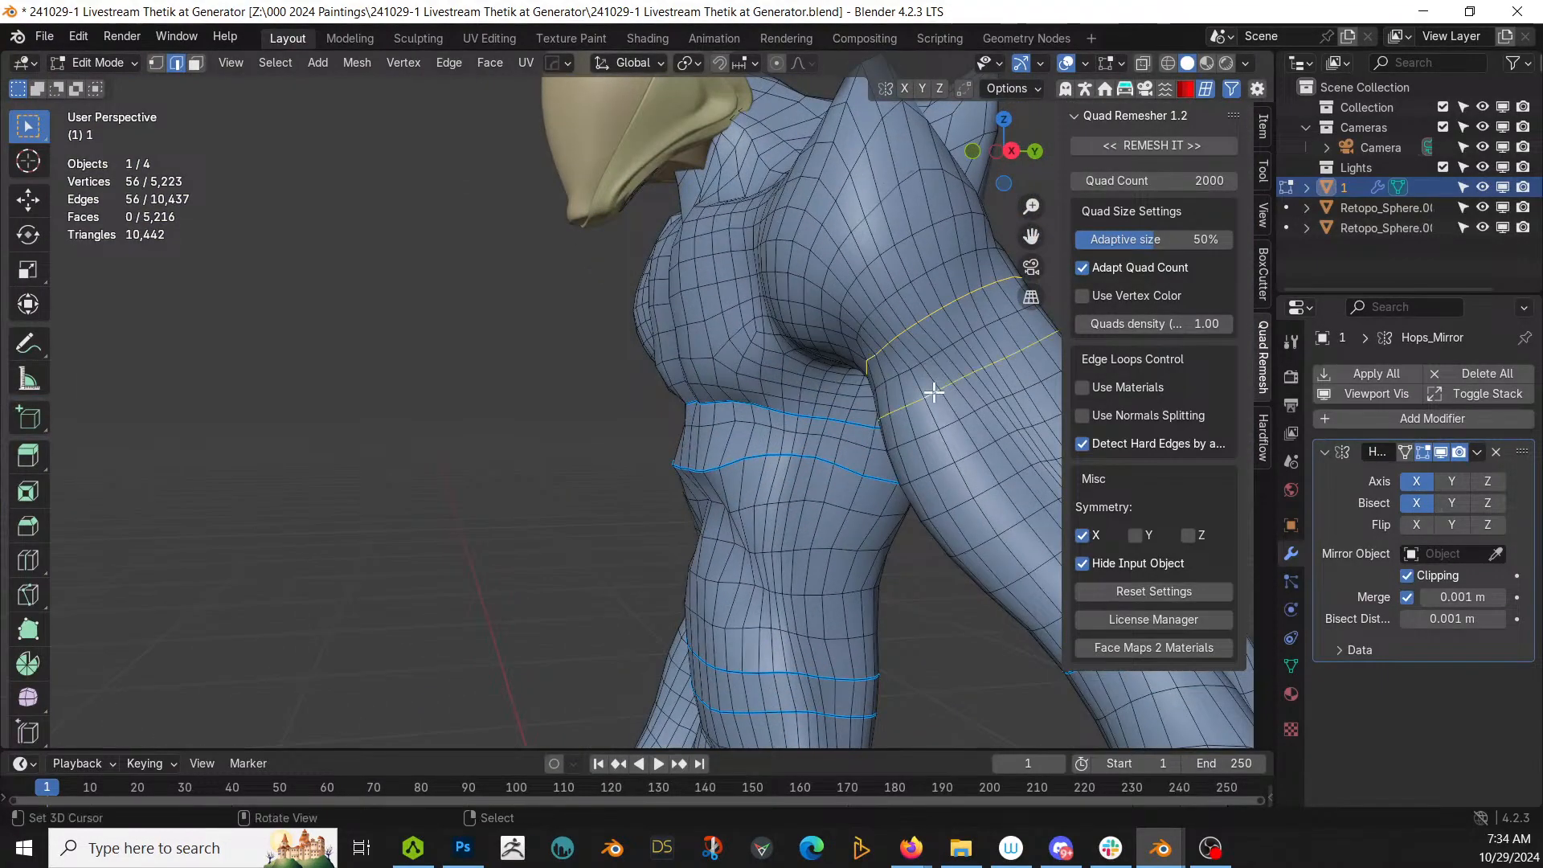
{"action": "key", "text": "q"}
{"action": "left_click", "coordinate": [932, 394]}
Step: Examine the helmet, neck and shoulder area of the creature from several sides
{"action": "scroll", "coordinate": [930, 395], "scroll_direction": "down", "scroll_amount": 3}
{"action": "middle_click_drag", "start_coordinate": [931, 395], "coordinate": [995, 389]}
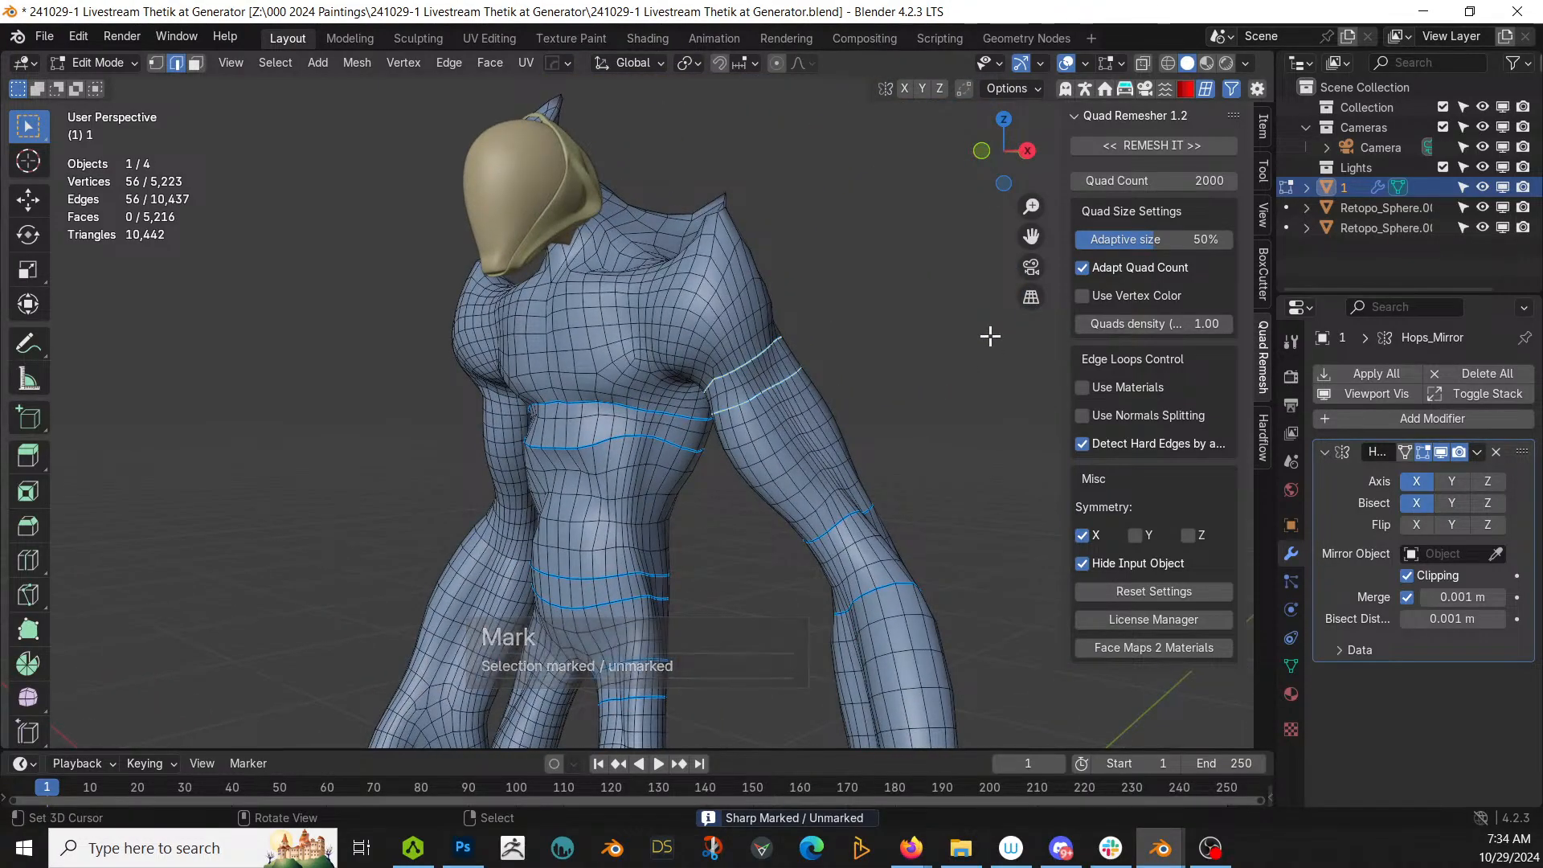
{"action": "middle_click_drag", "start_coordinate": [988, 334], "coordinate": [999, 247]}
{"action": "middle_click_drag", "start_coordinate": [691, 289], "coordinate": [521, 32], "text": "shift"}
{"action": "scroll", "coordinate": [626, 518], "scroll_direction": "up", "scroll_amount": 3}
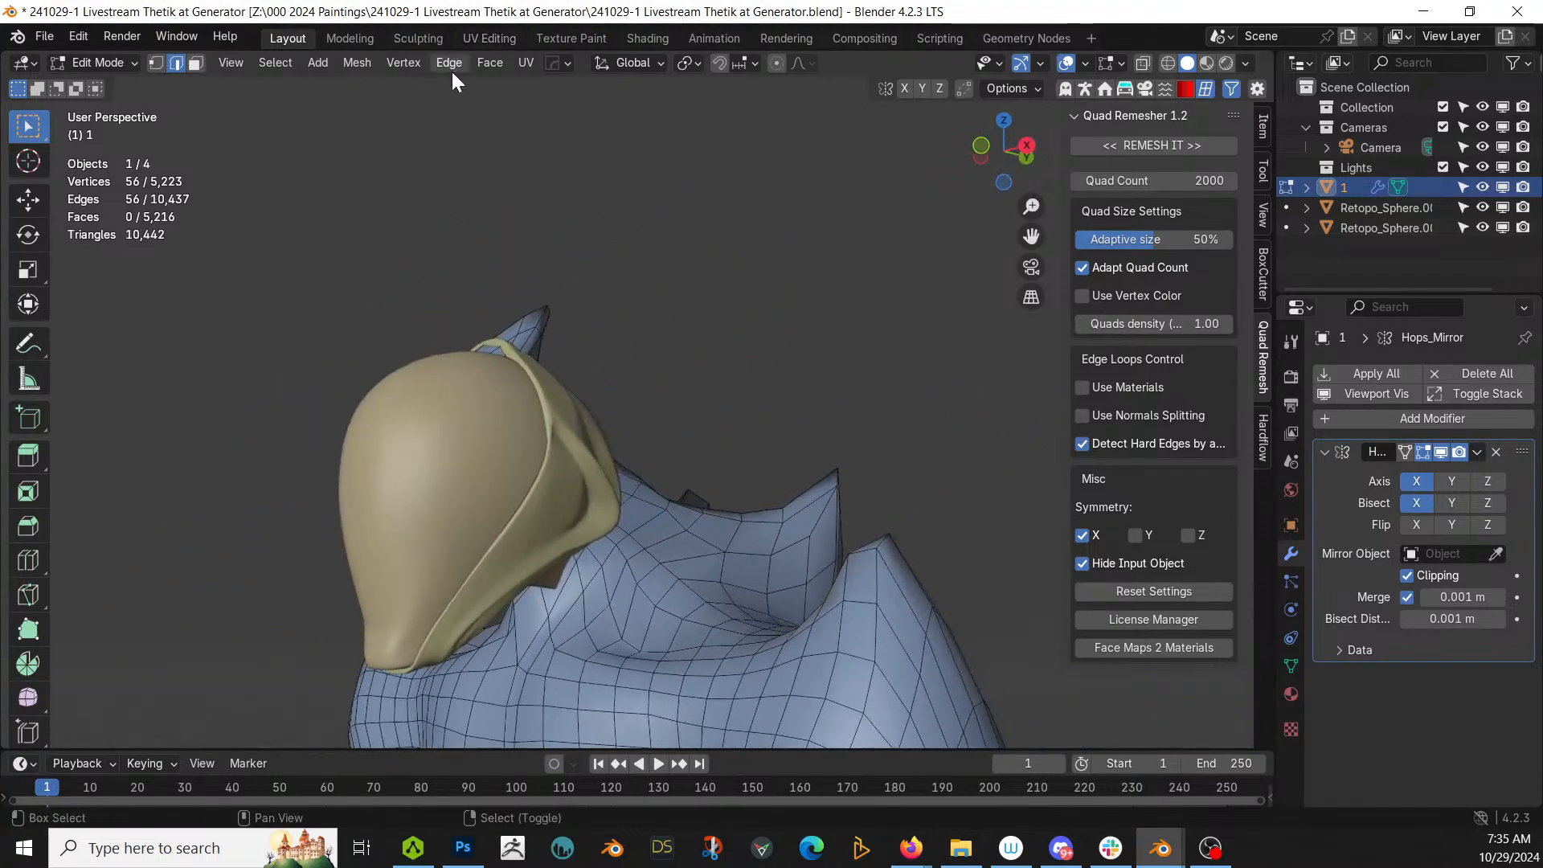
{"action": "middle_click_drag", "start_coordinate": [576, 519], "coordinate": [709, 487], "text": "shift"}
{"action": "middle_click_drag", "start_coordinate": [709, 487], "coordinate": [466, 536]}
{"action": "scroll", "coordinate": [781, 509], "scroll_direction": "down", "scroll_amount": 7}
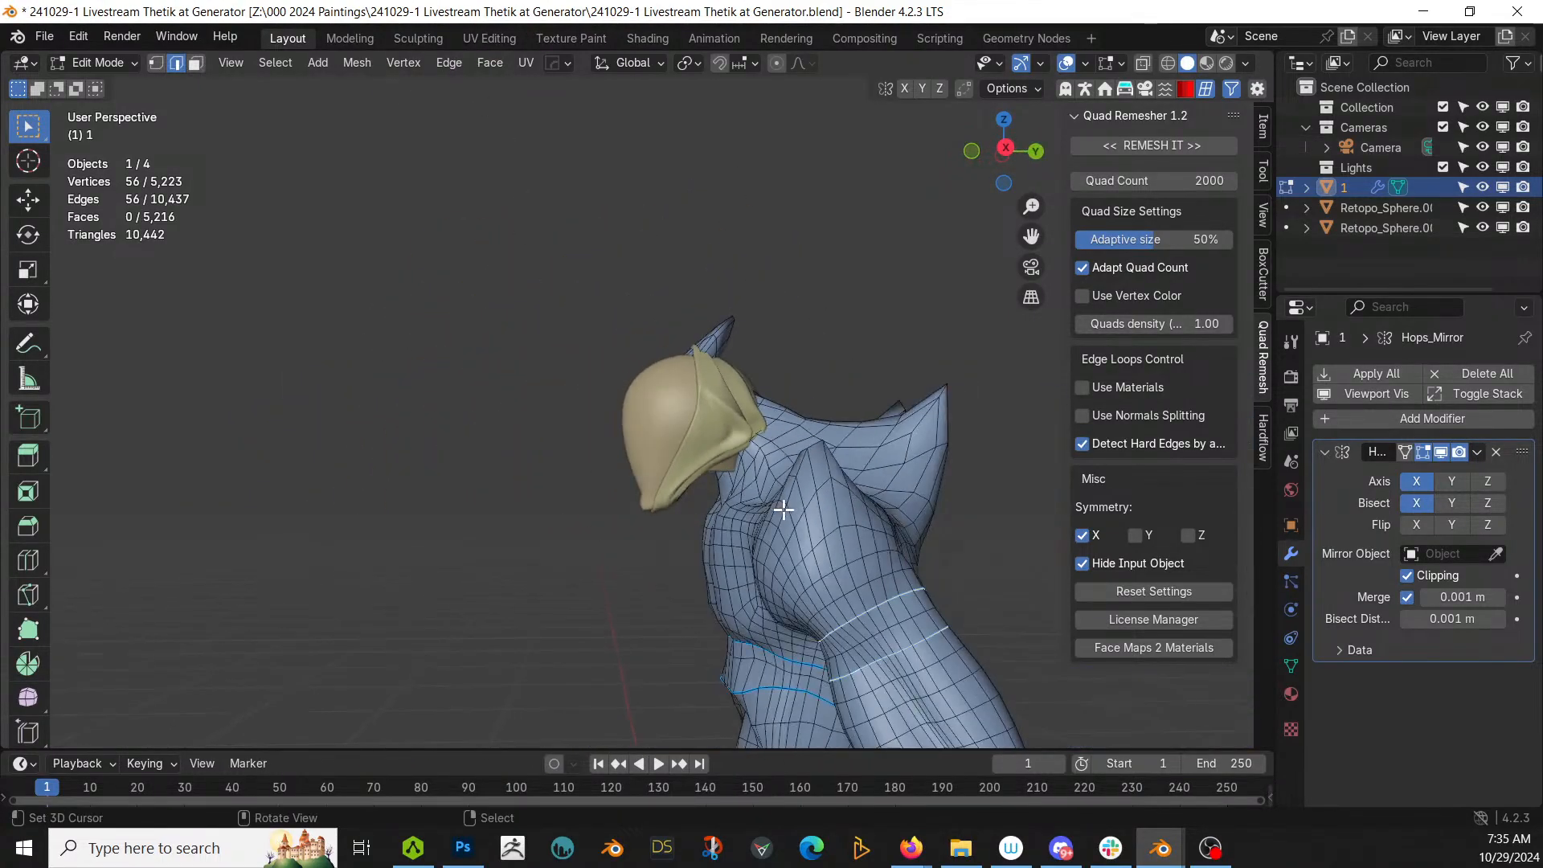
{"action": "middle_click_drag", "start_coordinate": [783, 509], "coordinate": [847, 513]}
{"action": "scroll", "coordinate": [803, 334], "scroll_direction": "up", "scroll_amount": 3}
Step: Try to select the linked face bands between the sharp loops on the upper arm, elbow and chest
{"action": "key", "text": "3"}
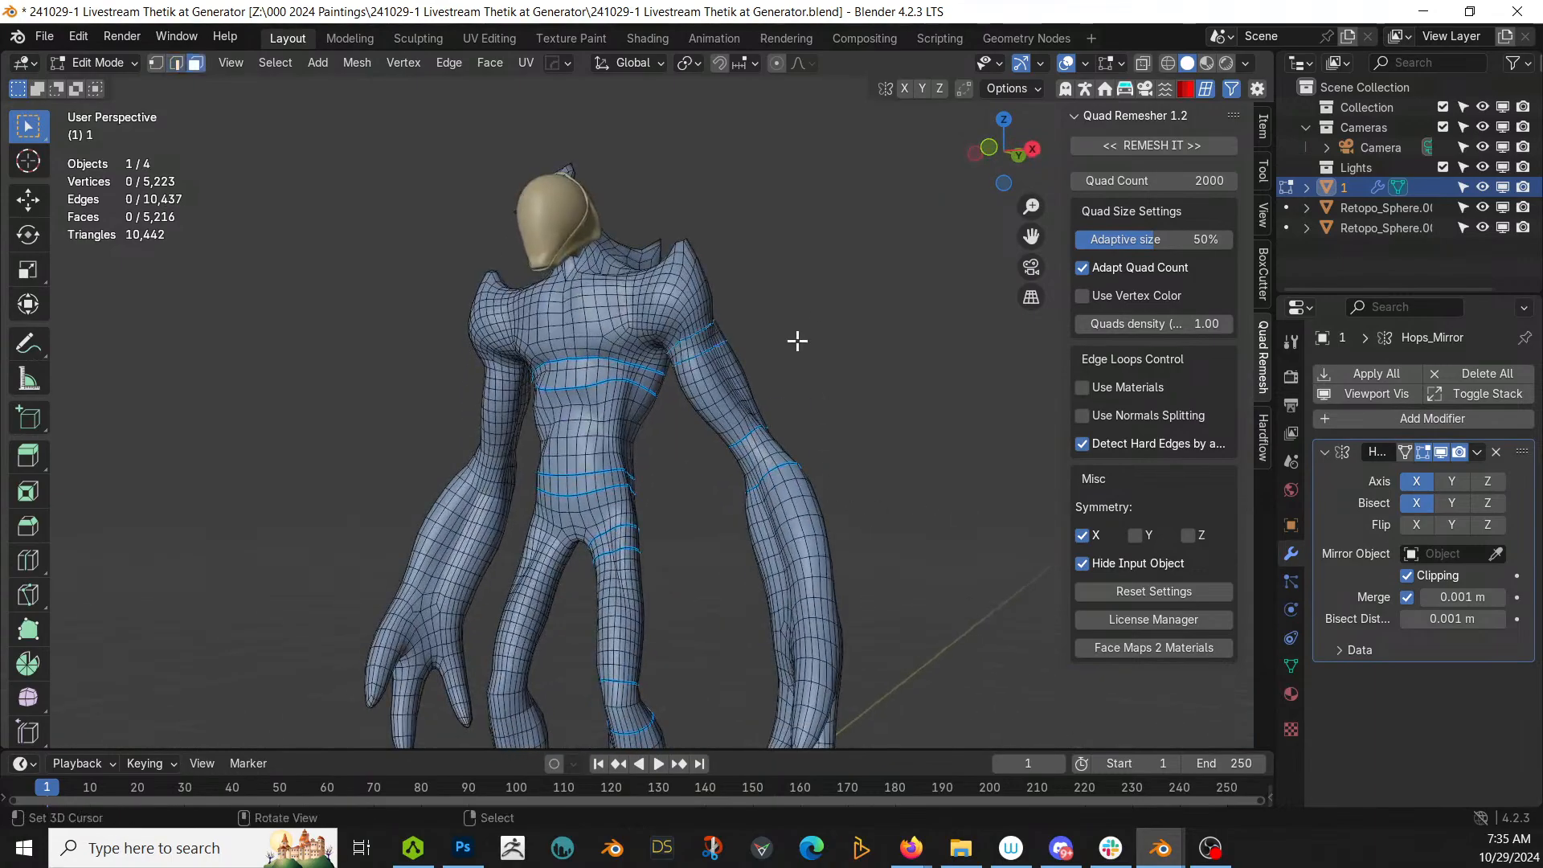
{"action": "scroll", "coordinate": [796, 337], "scroll_direction": "up", "scroll_amount": 2}
{"action": "key", "text": "l"}
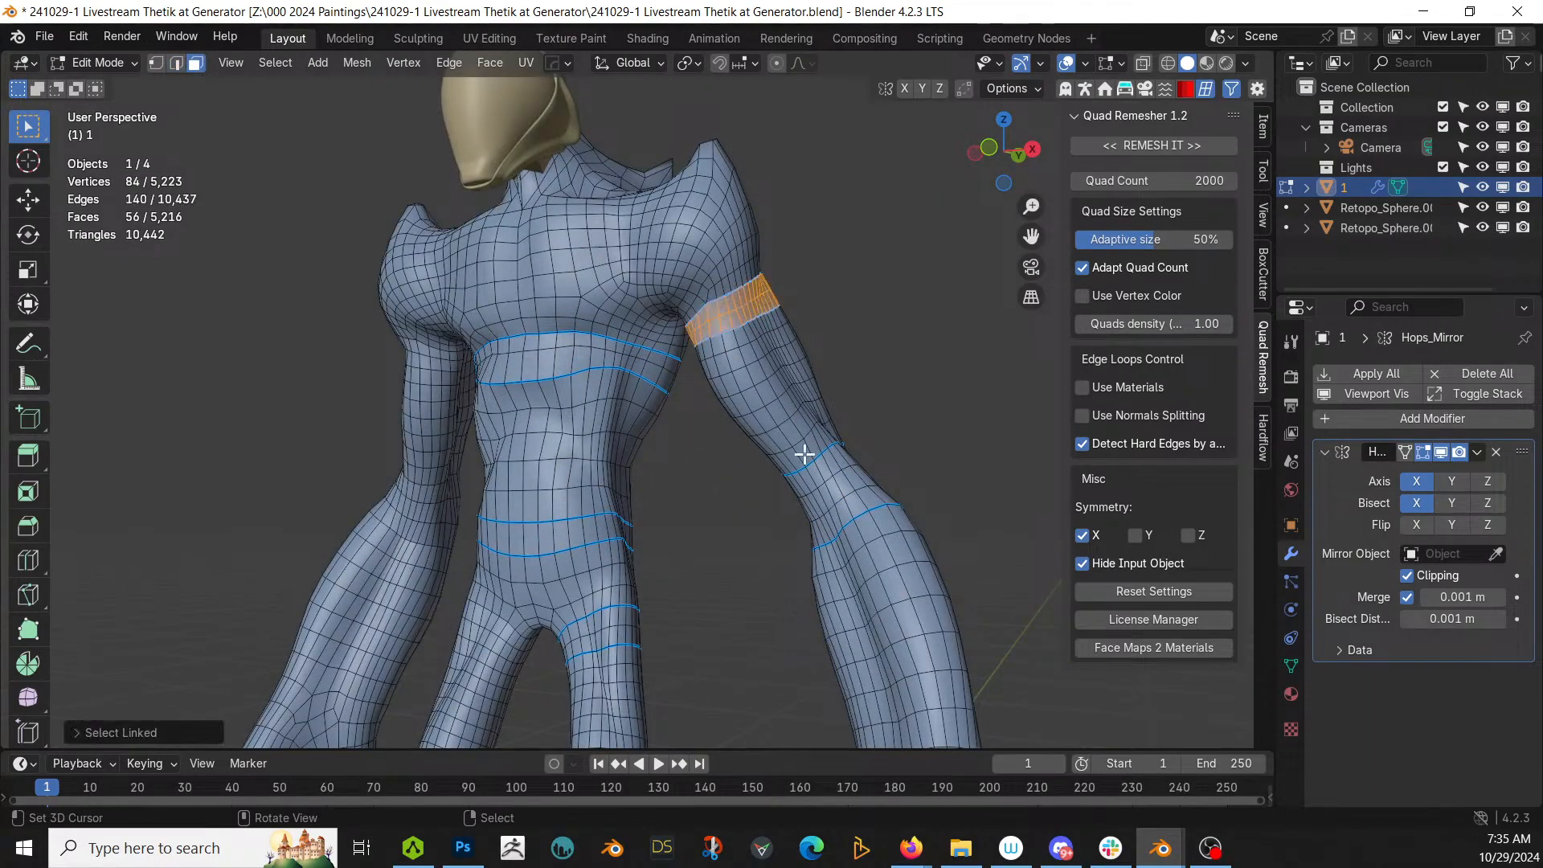
{"action": "key", "text": "l"}
{"action": "key", "text": "l"}
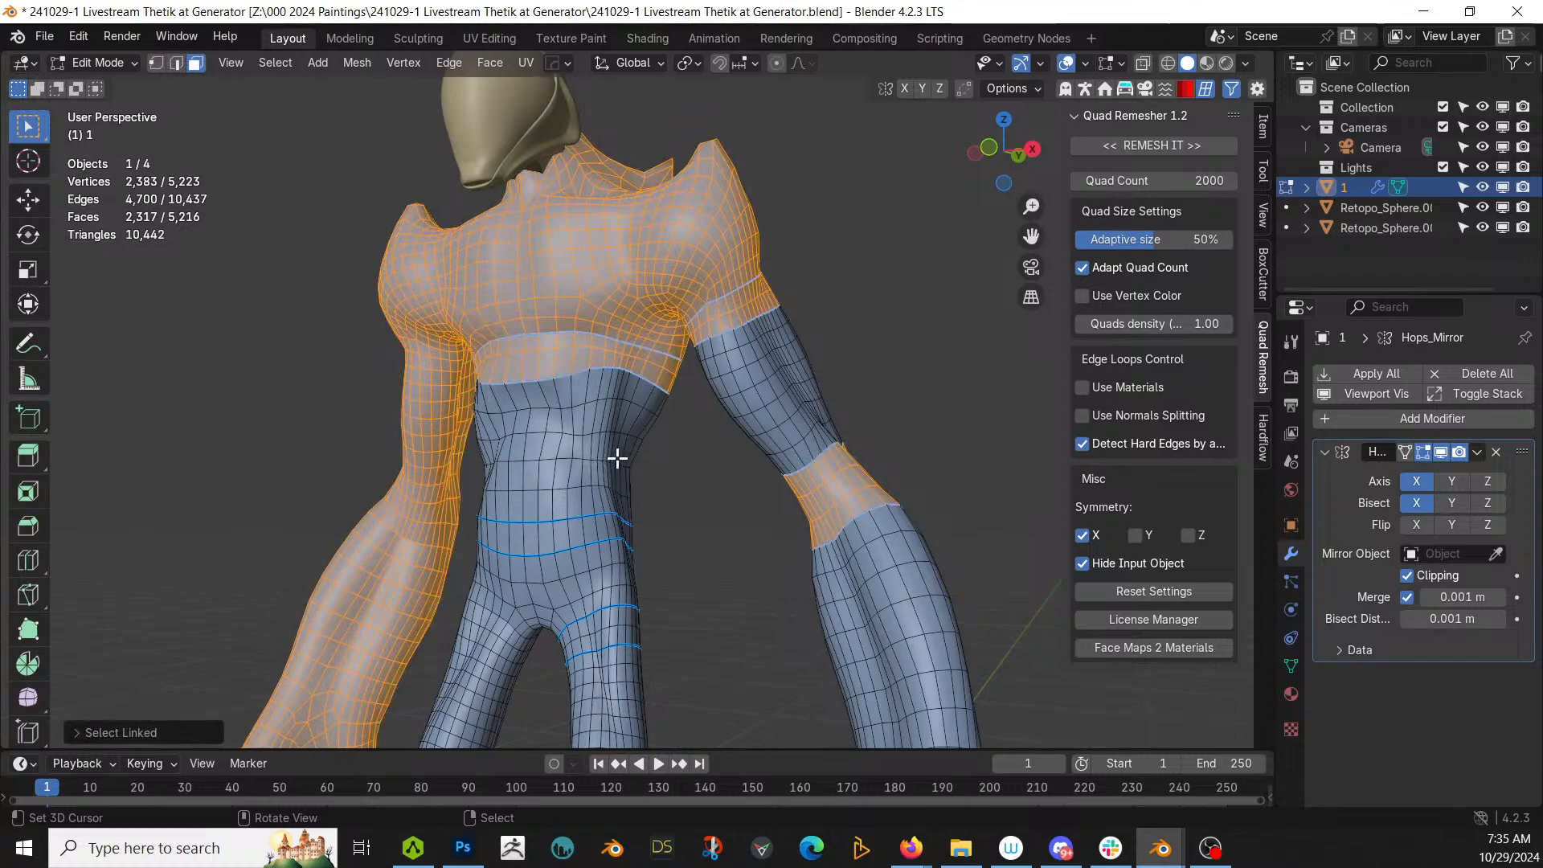
{"action": "middle_click_drag", "start_coordinate": [616, 572], "coordinate": [1059, 565]}
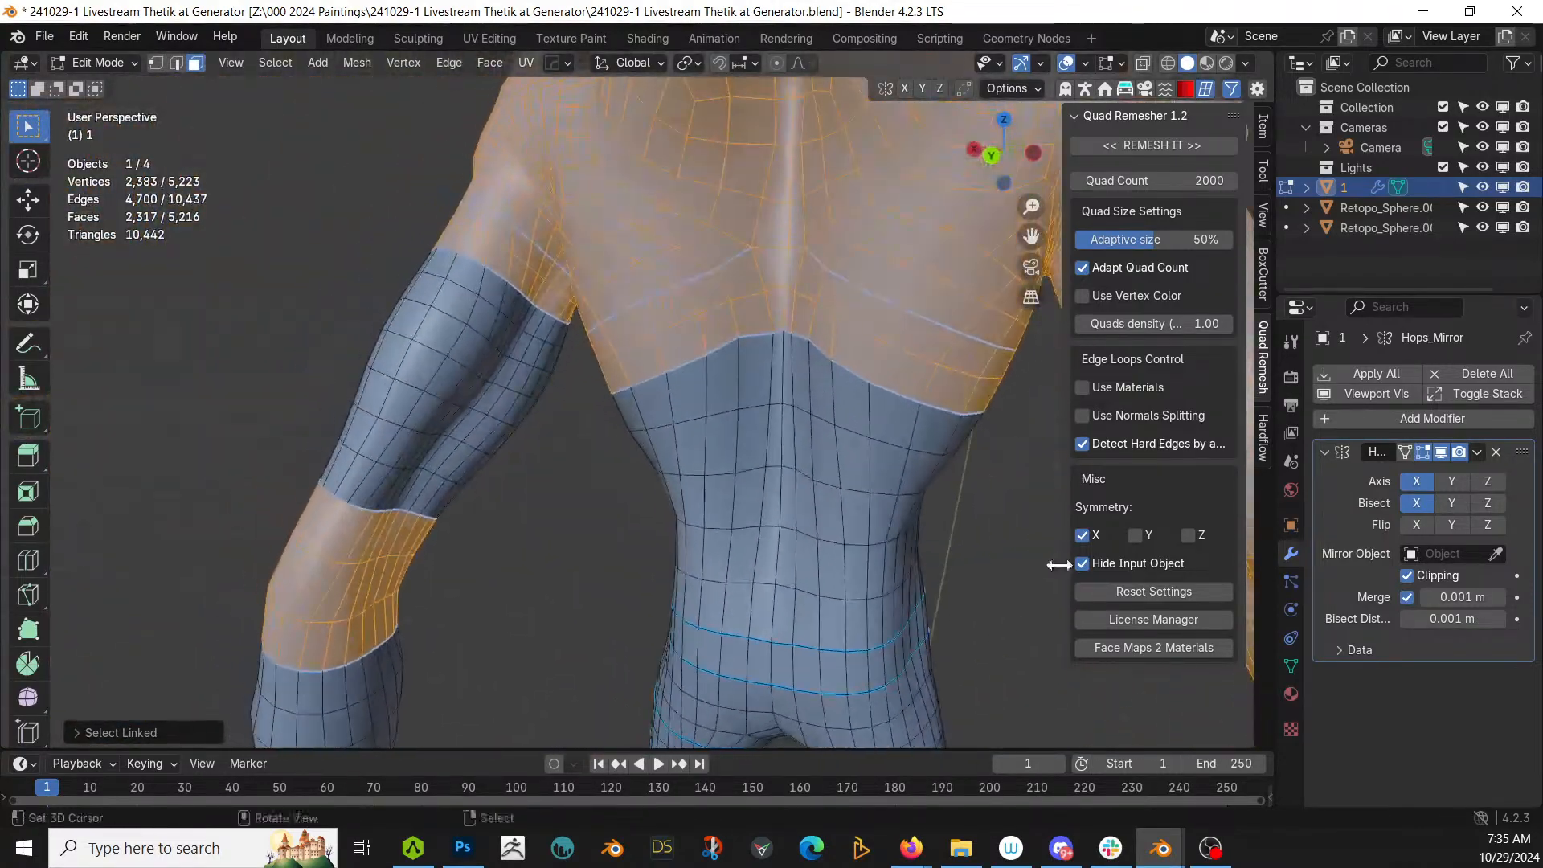
{"action": "left_click", "coordinate": [549, 513]}
{"action": "middle_click_drag", "start_coordinate": [586, 478], "coordinate": [734, 449]}
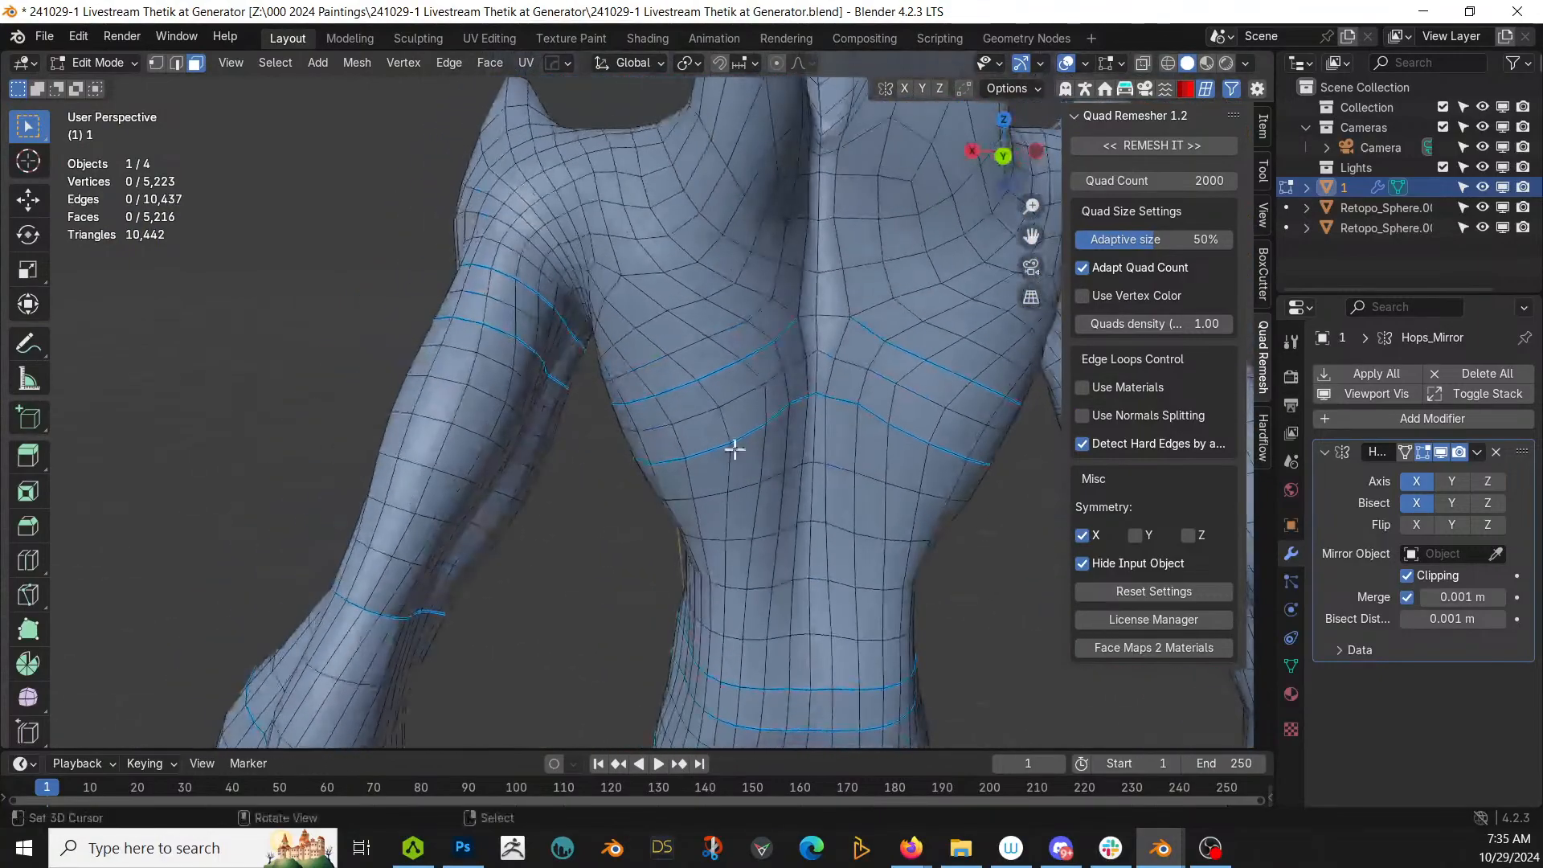
Step: Select the unmarked edges at the spine in the upper torso loop on the back and mark them sharp
{"action": "left_click", "coordinate": [819, 317]}
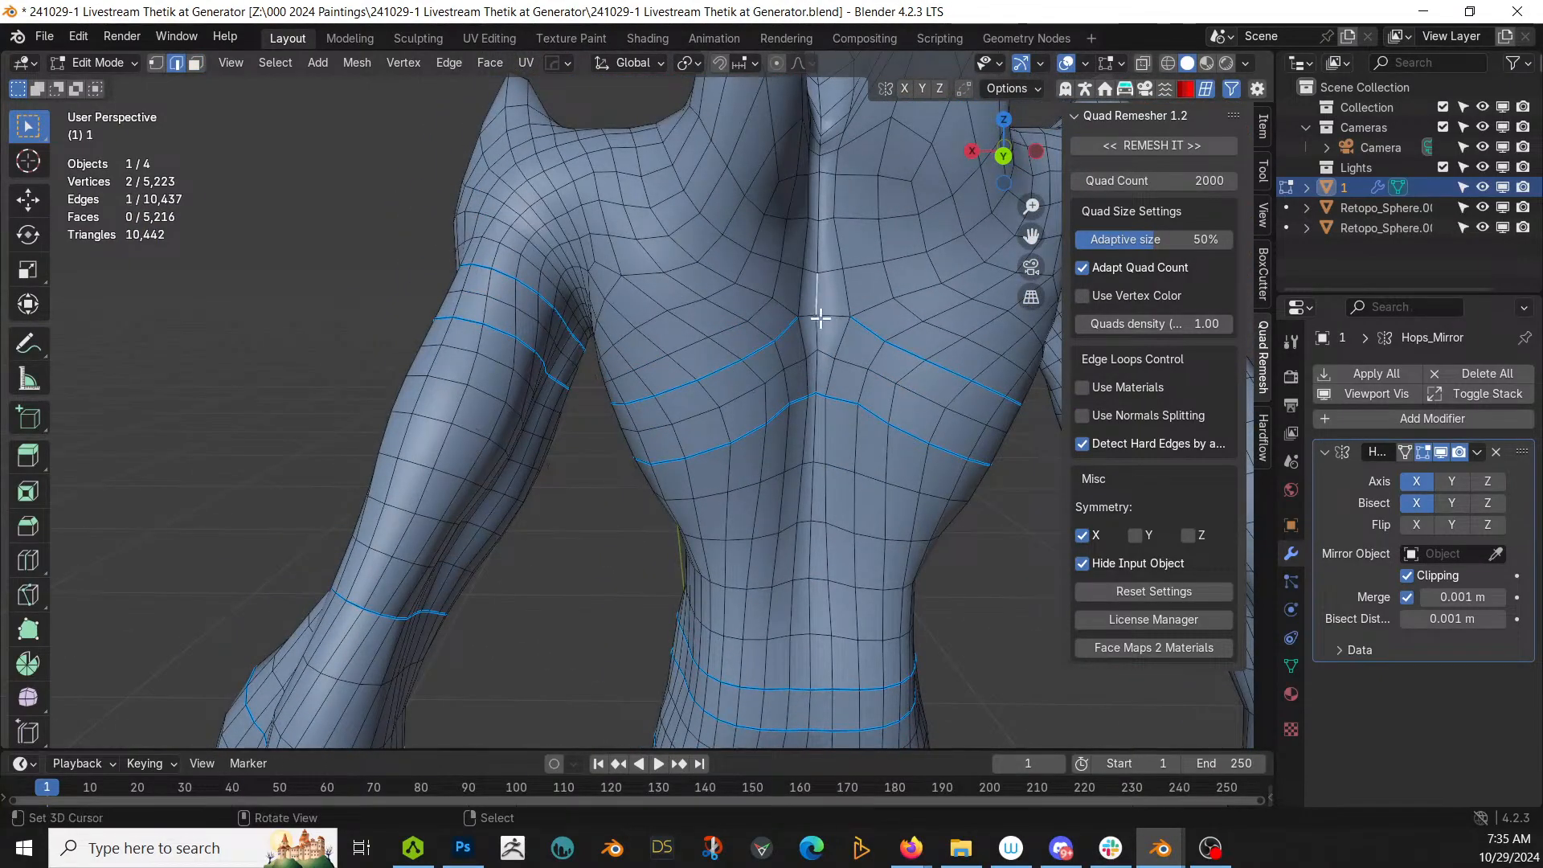
{"action": "right_click", "coordinate": [826, 315]}
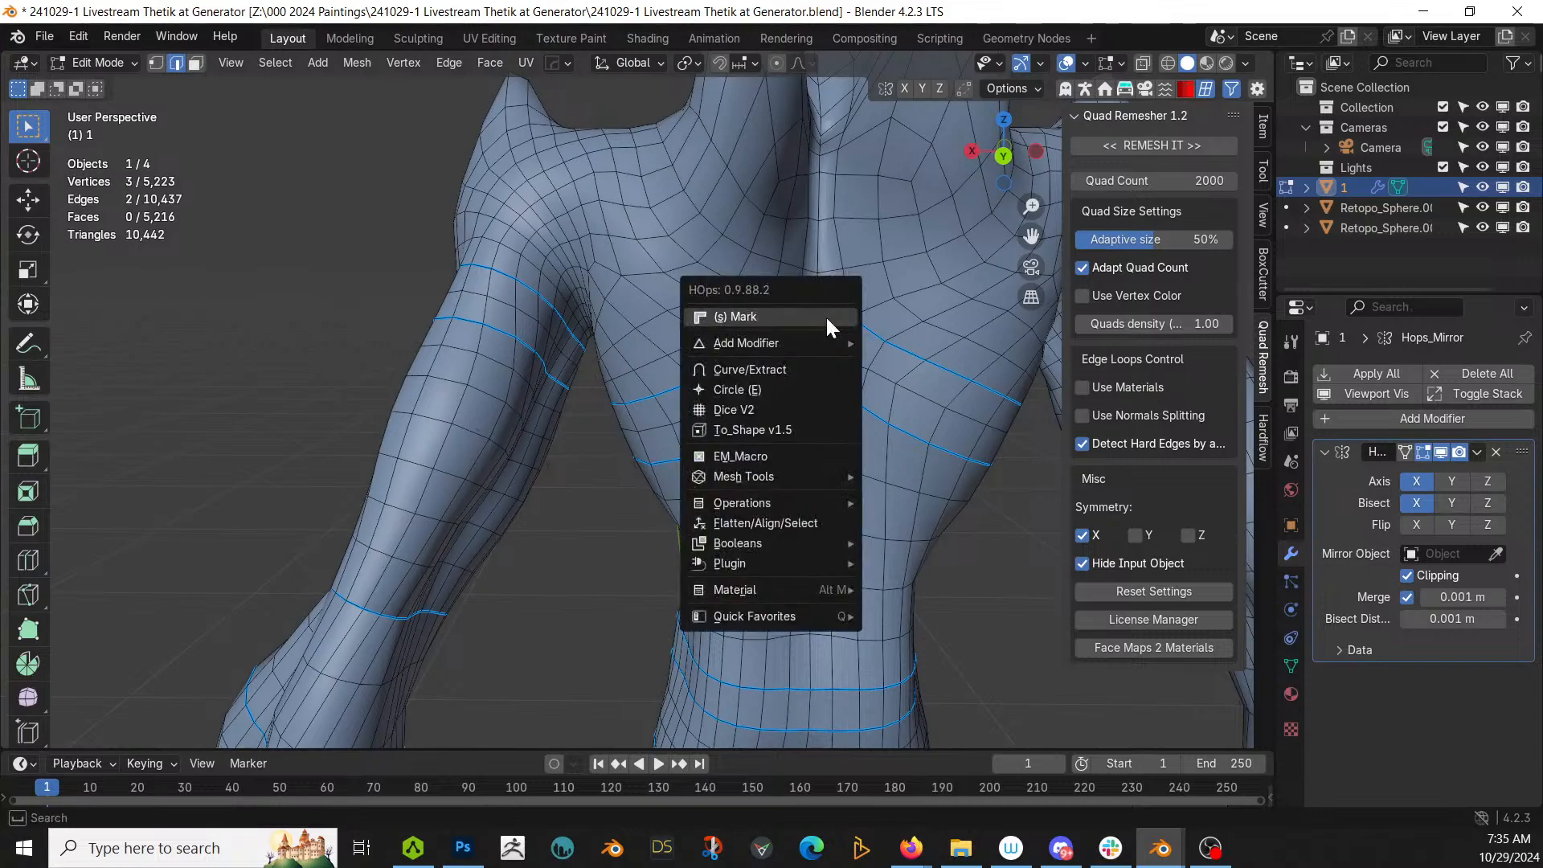
{"action": "left_click", "coordinate": [826, 315]}
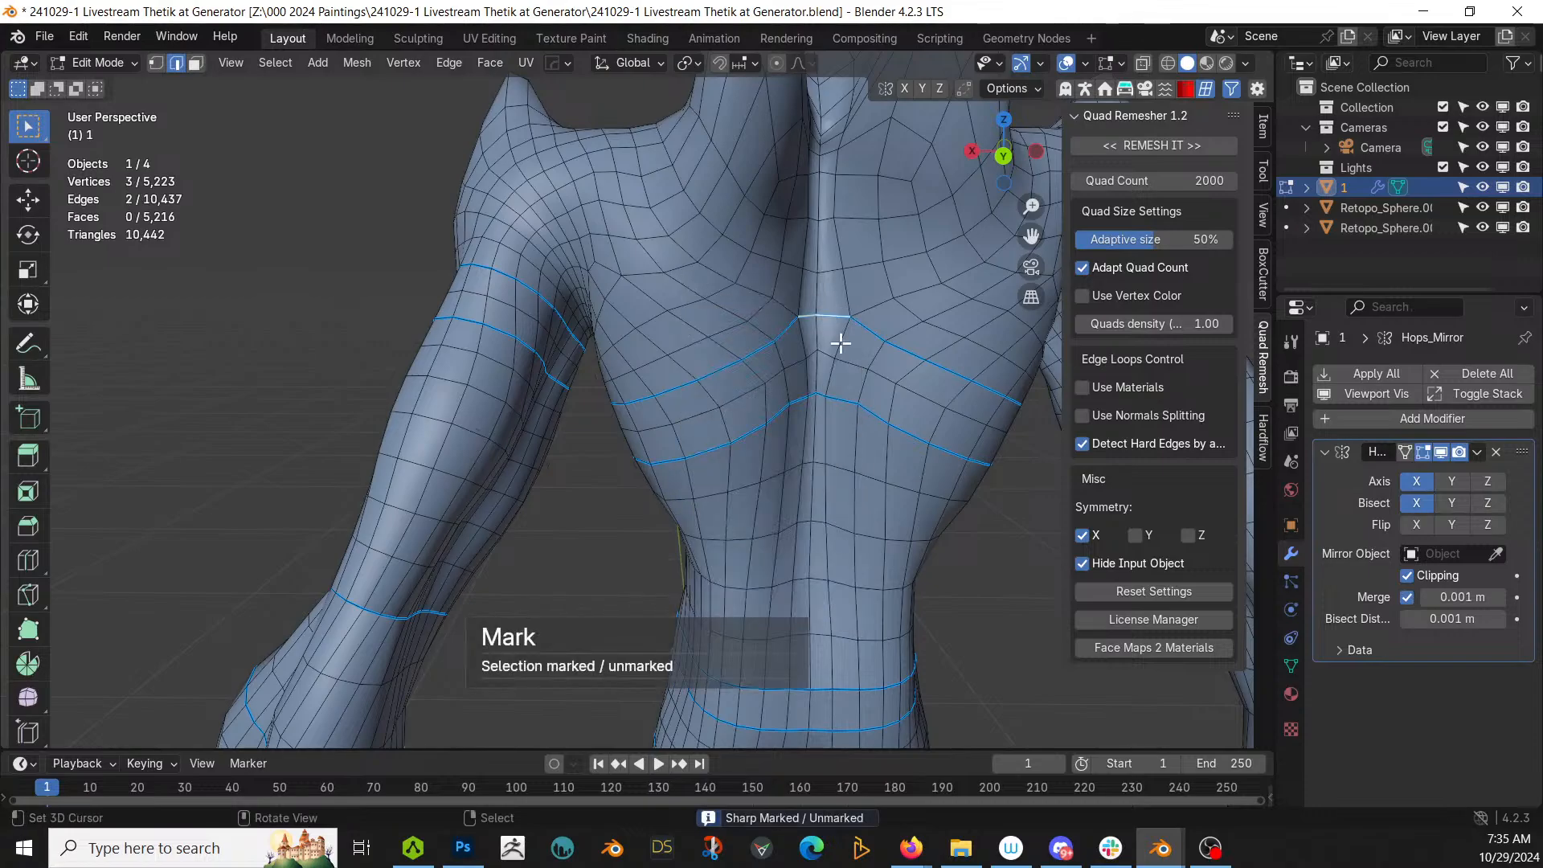
Step: Select the linked face bands between the sharp loops on the torso below the chest, upper arm, elbow, waist and upper thigh
{"action": "key", "text": "l"}
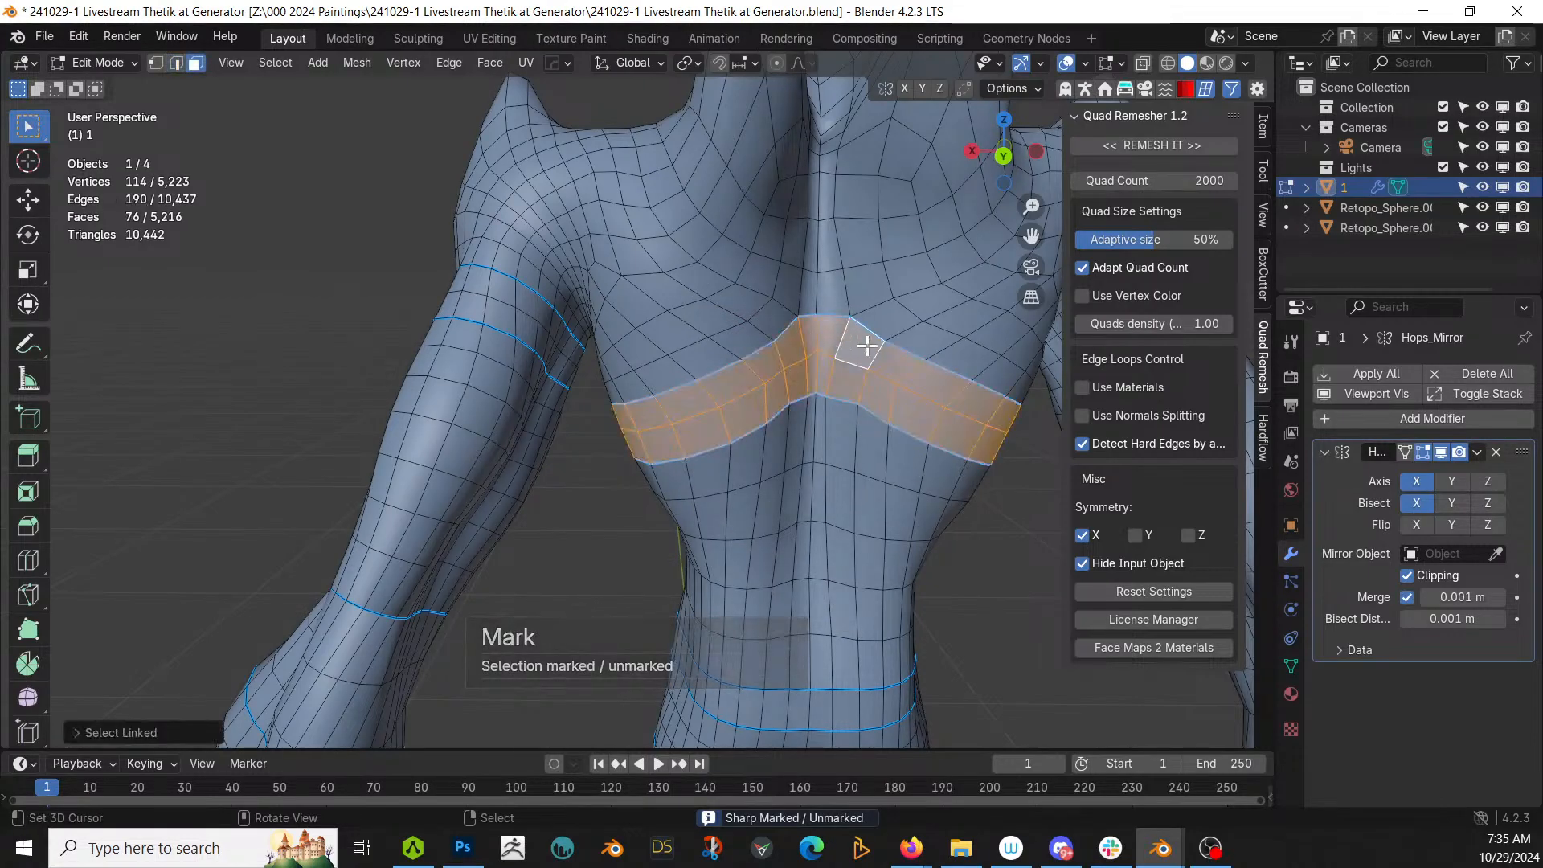
{"action": "middle_click_drag", "start_coordinate": [840, 343], "coordinate": [607, 370]}
{"action": "key", "text": "l"}
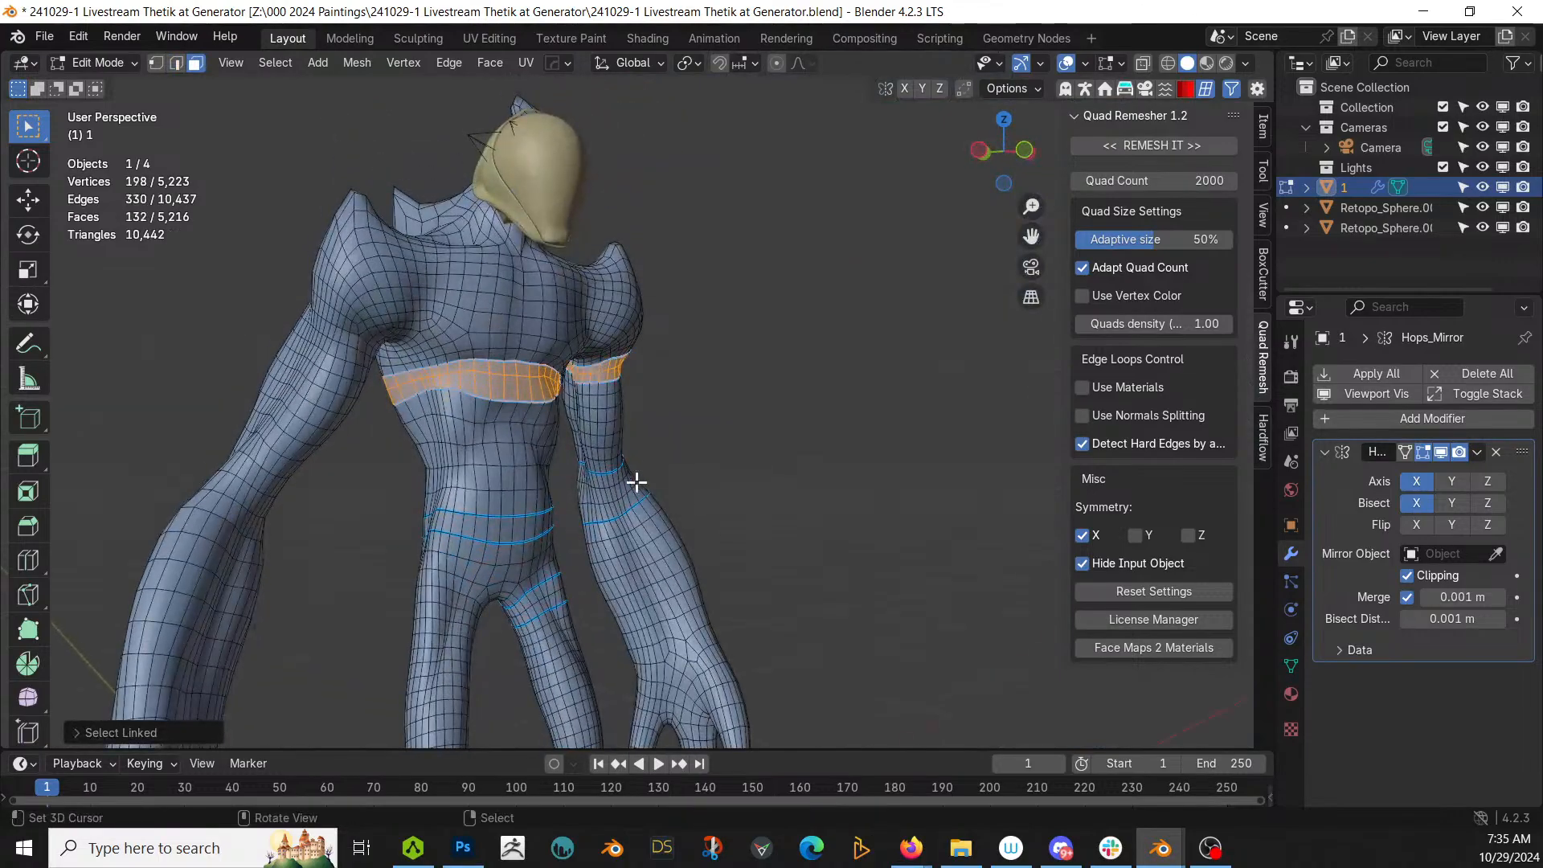
{"action": "key", "text": "l"}
{"action": "key", "text": "l"}
{"action": "key", "text": "l"}
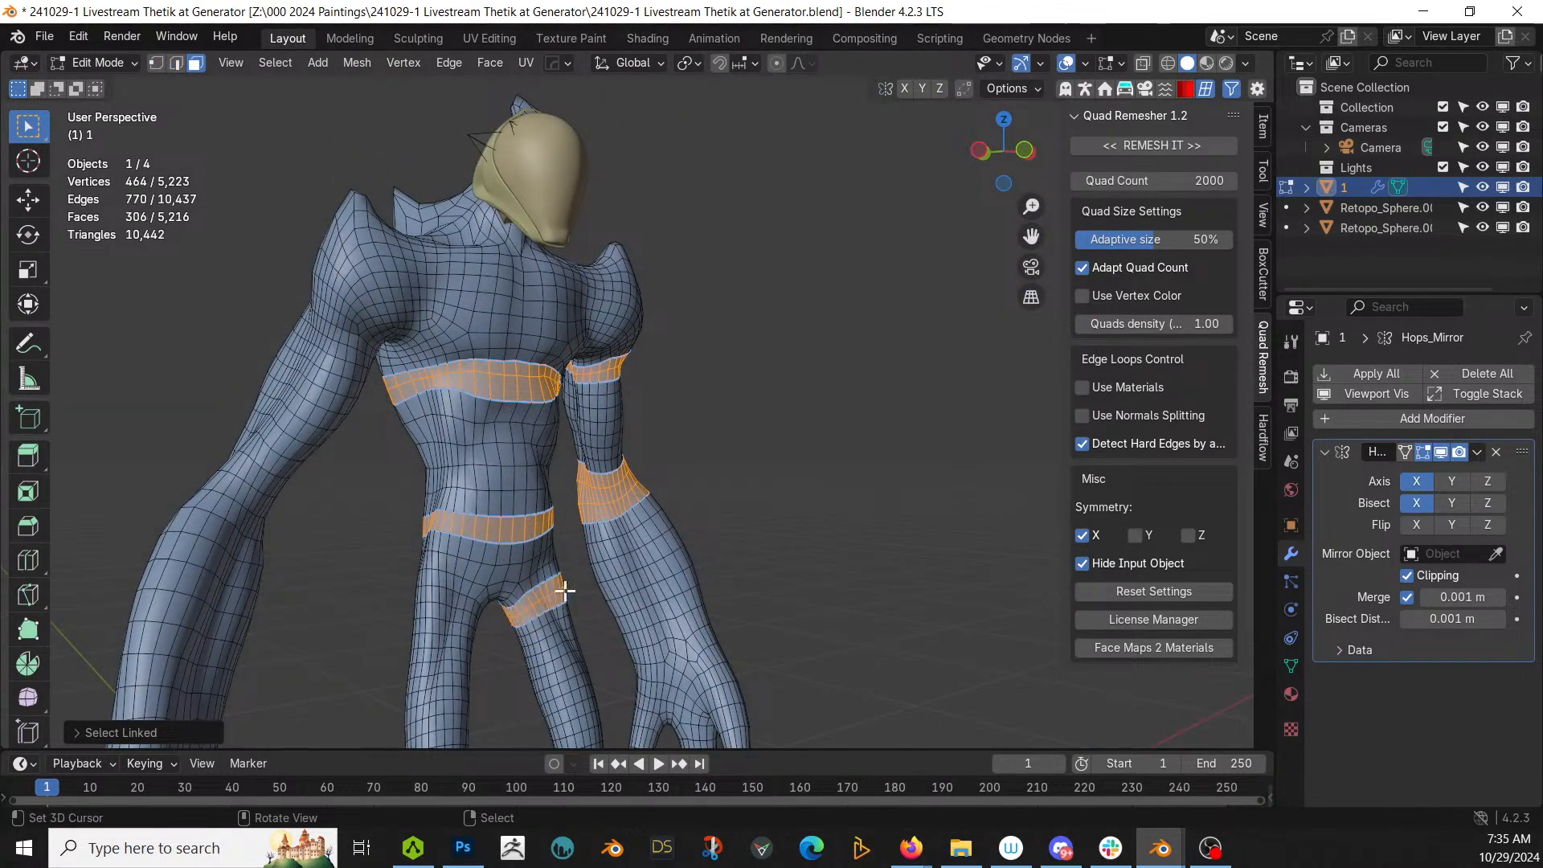
Step: Add the face bands between the sharp loops at the knee and ankle to the selection
{"action": "middle_click_drag", "start_coordinate": [787, 467], "coordinate": [648, 103], "text": "shift"}
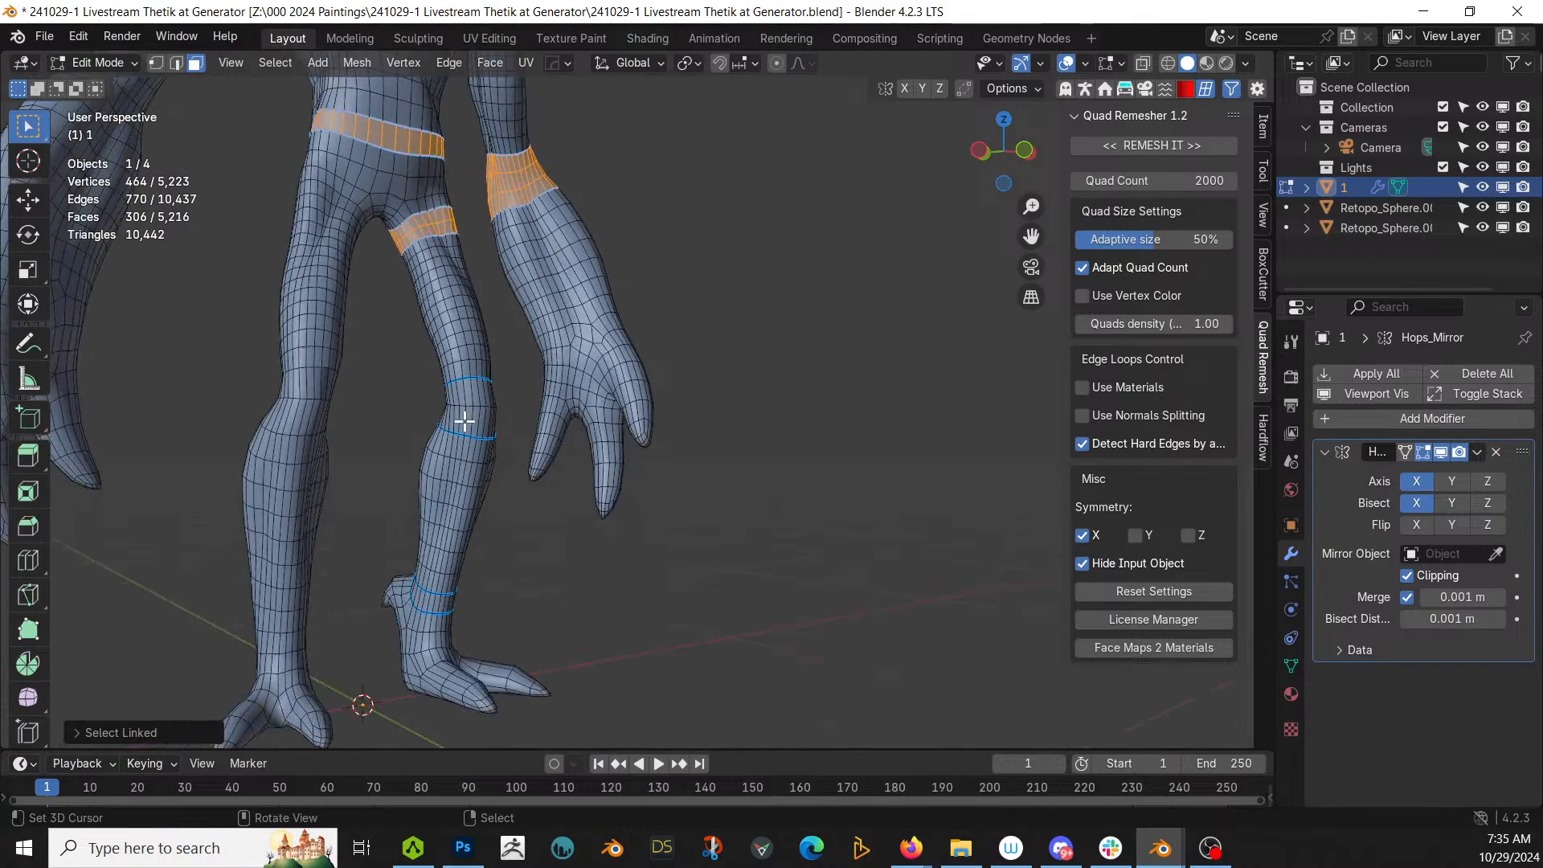
{"action": "key", "text": "l"}
{"action": "key", "text": "l"}
{"action": "middle_click_drag", "start_coordinate": [651, 512], "coordinate": [738, 550]}
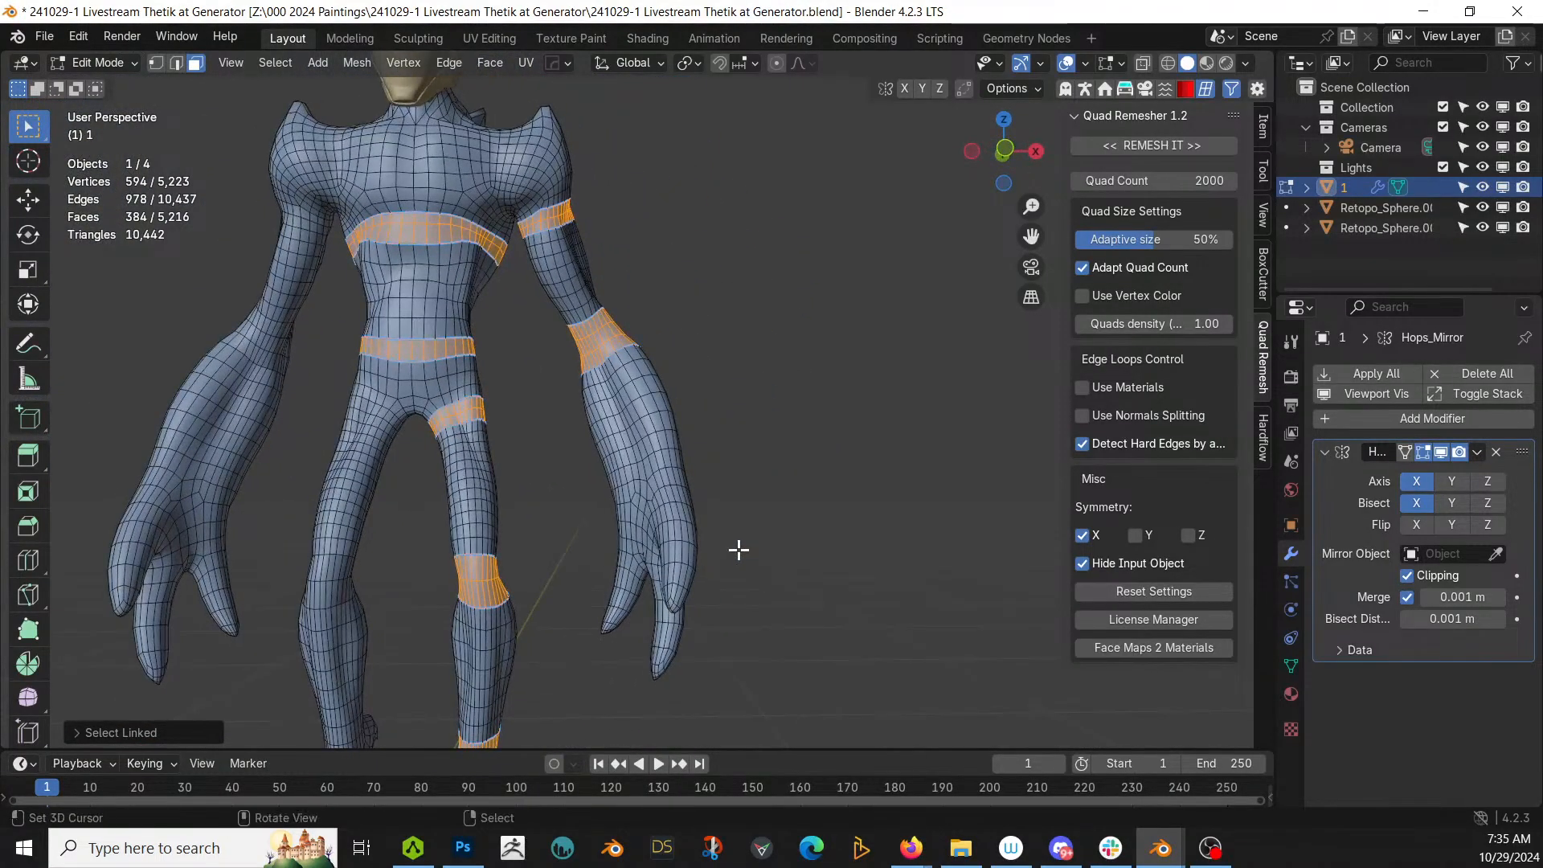
Step: Extrude the selected bands in place and scale them inward with the pivot point set to Individual Origins
{"action": "key", "text": "e"}
{"action": "key", "text": "Escape"}
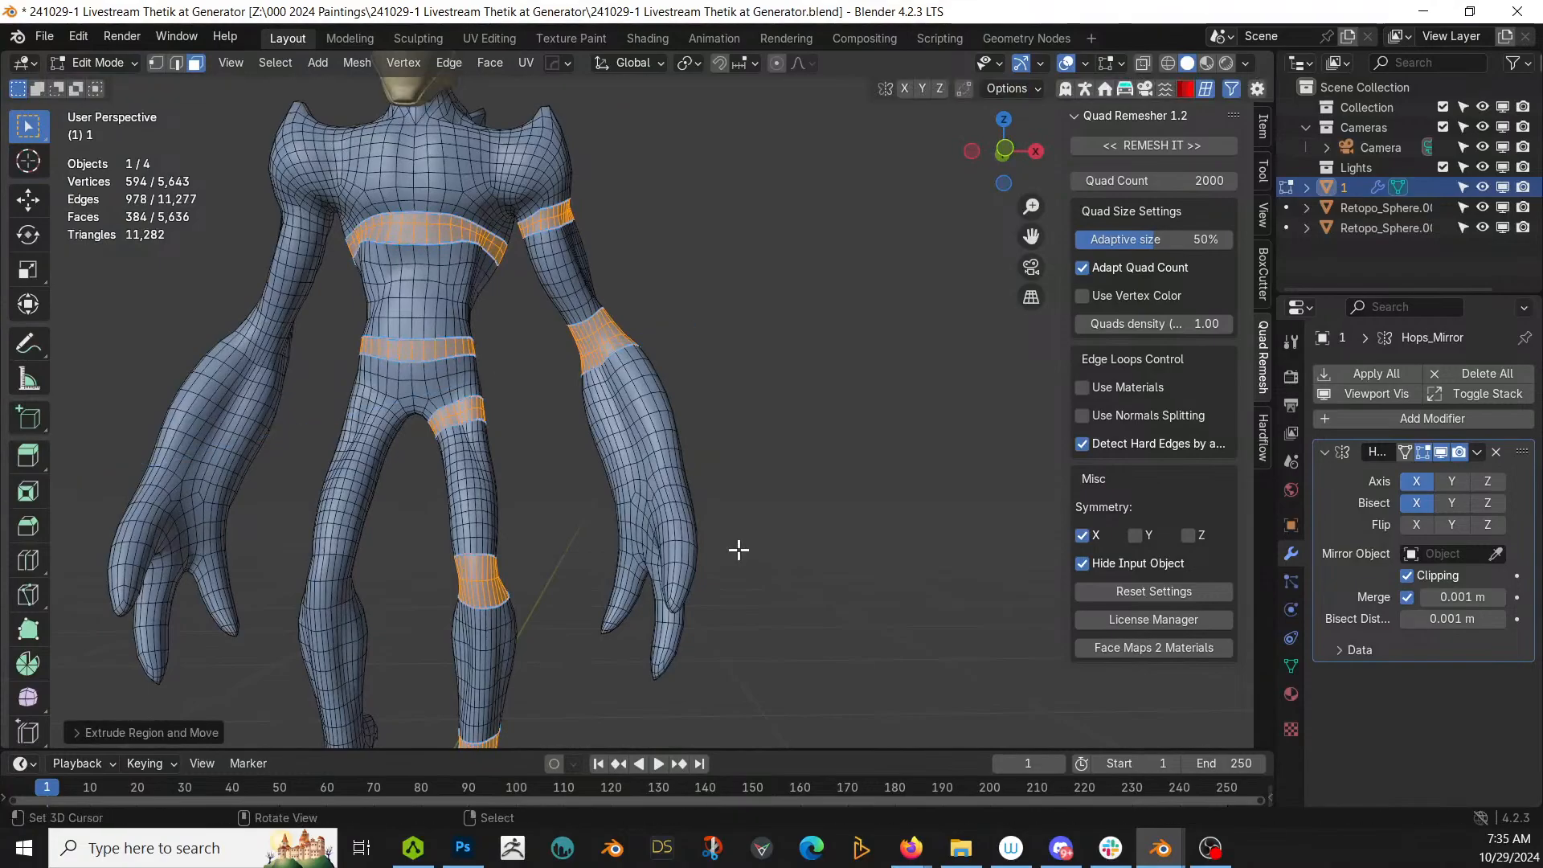
{"action": "left_click", "coordinate": [698, 63]}
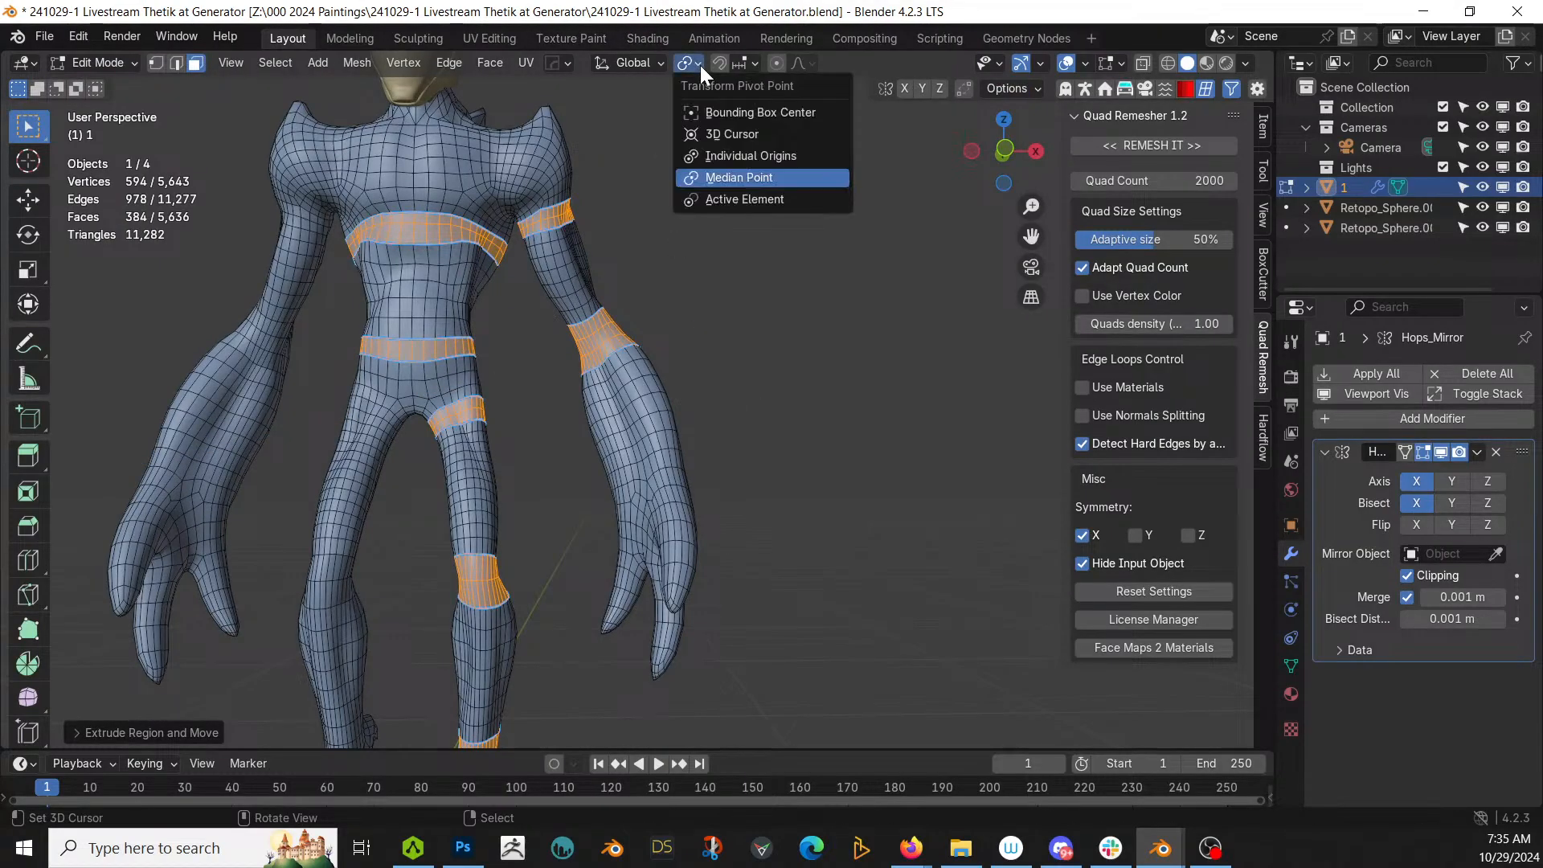
{"action": "left_click", "coordinate": [734, 157]}
{"action": "key", "text": "s"}
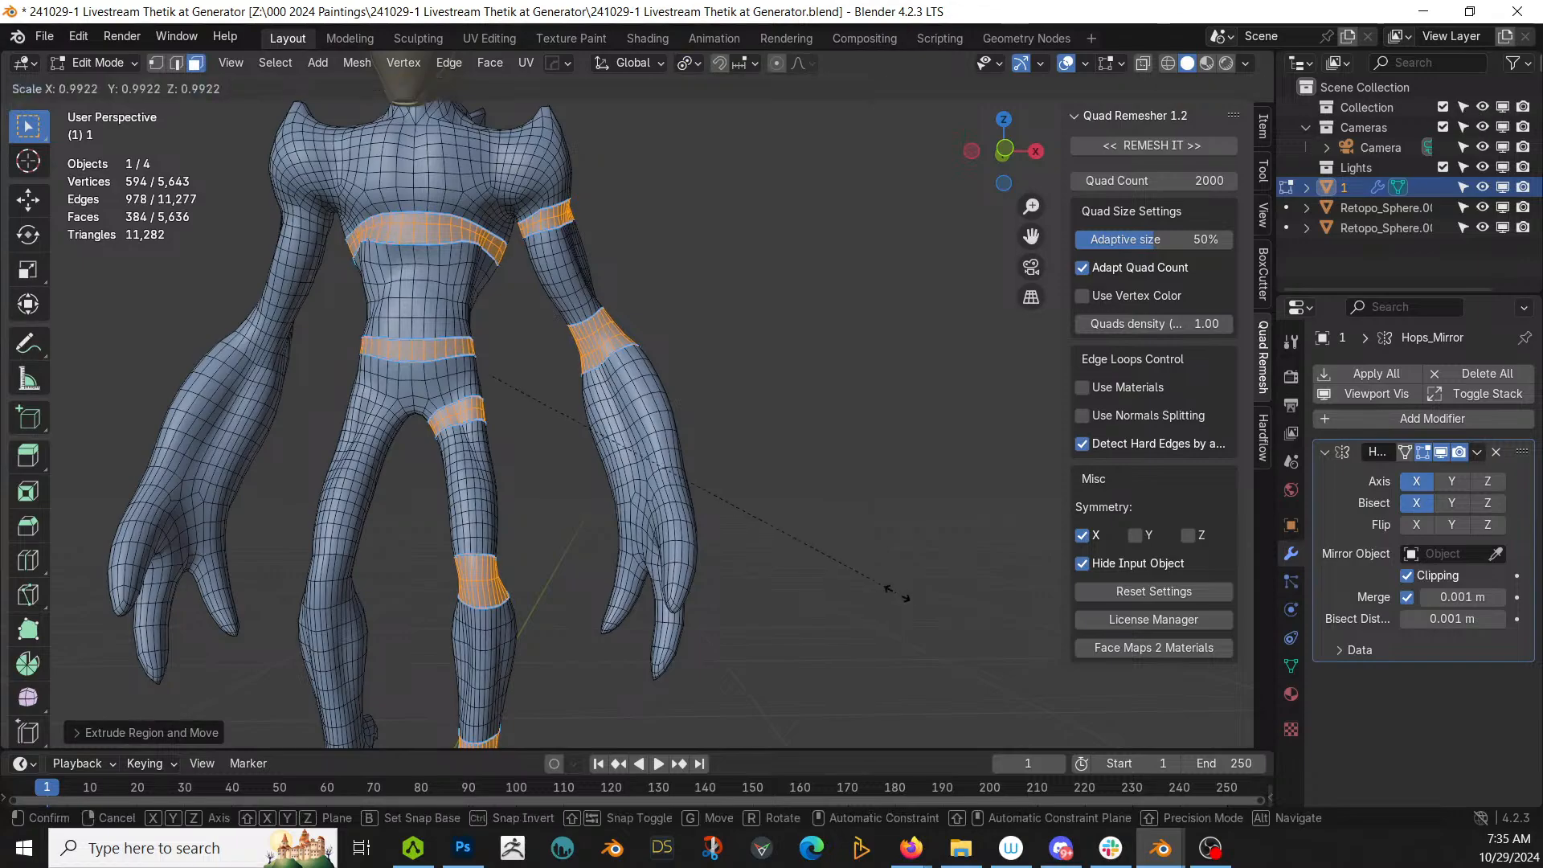
{"action": "left_click", "coordinate": [788, 574]}
Step: Examine the sectioned body and its joints in Object Mode, and return to Edit Mode close to the forearm and hand
{"action": "key", "text": "Tab"}
{"action": "scroll", "coordinate": [788, 571], "scroll_direction": "down", "scroll_amount": 3}
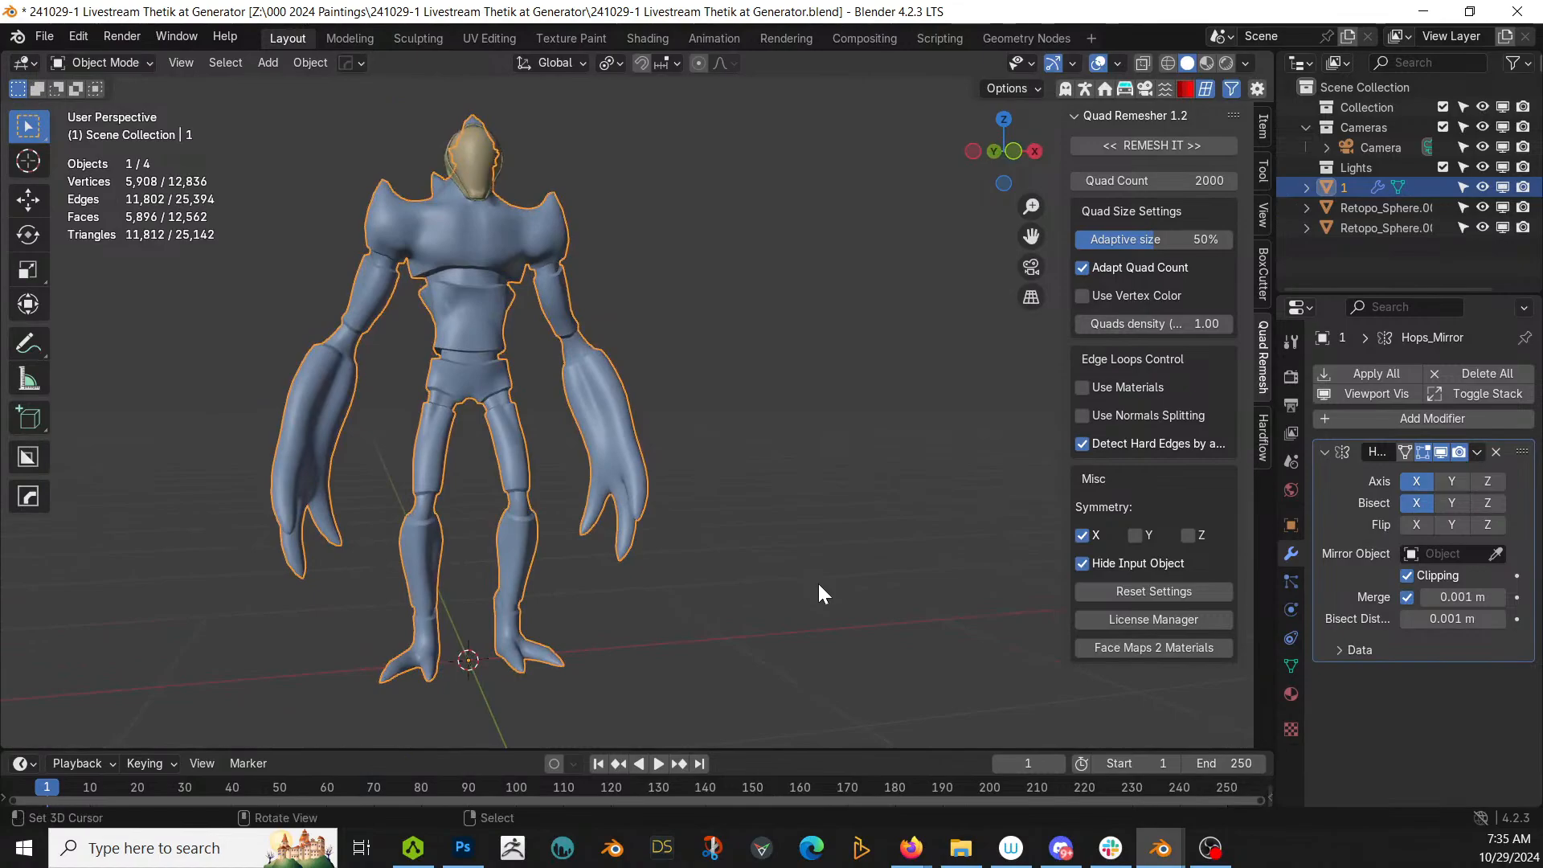
{"action": "scroll", "coordinate": [712, 482], "scroll_direction": "up", "scroll_amount": 3}
{"action": "middle_click_drag", "start_coordinate": [699, 482], "coordinate": [733, 448]}
{"action": "scroll", "coordinate": [730, 450], "scroll_direction": "up", "scroll_amount": 5}
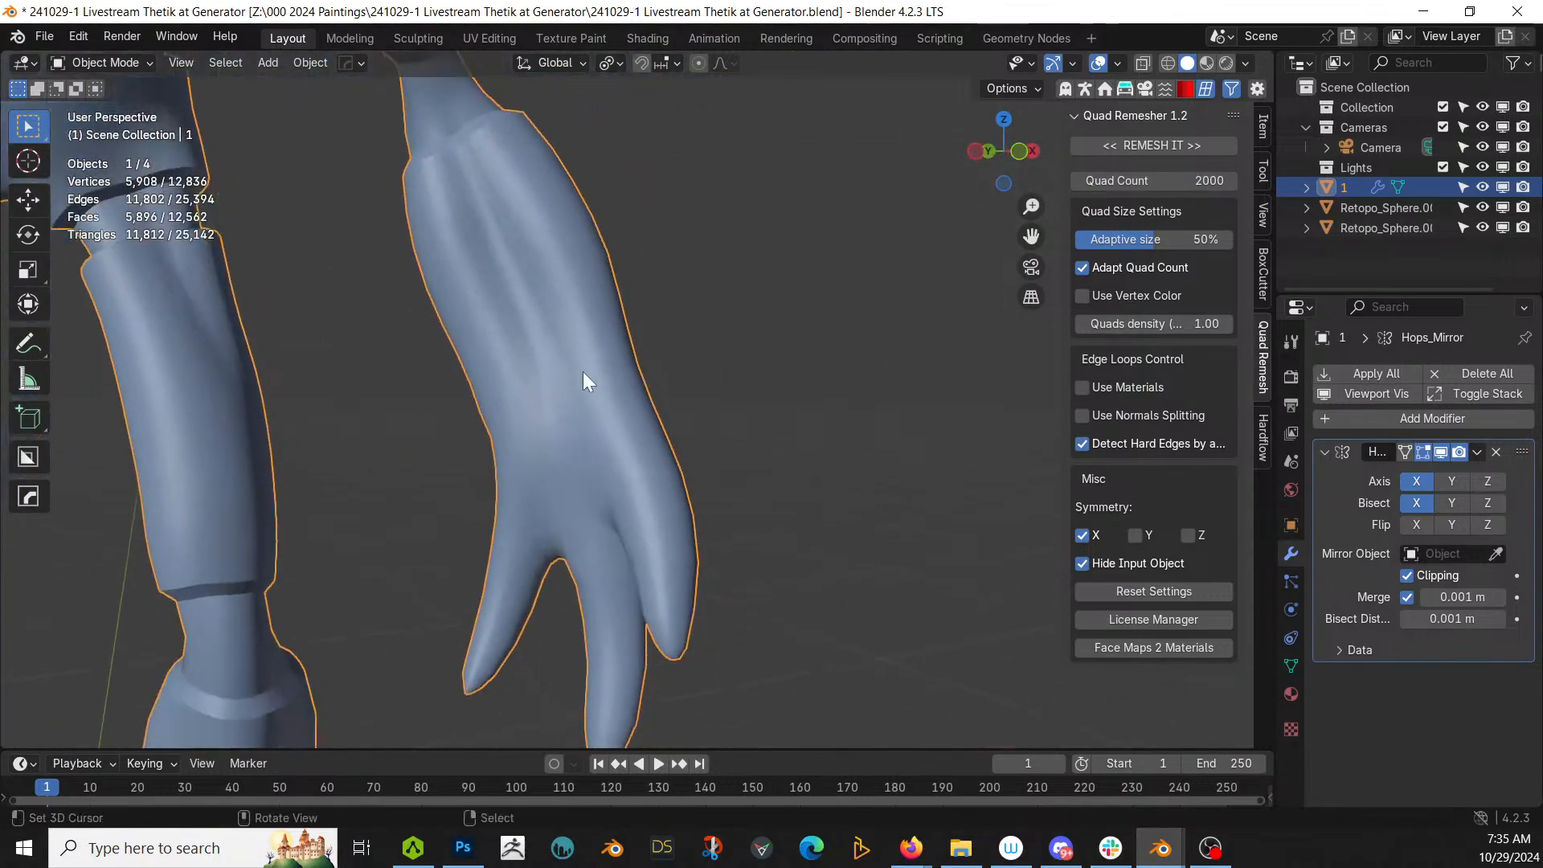
{"action": "key", "text": "Tab"}
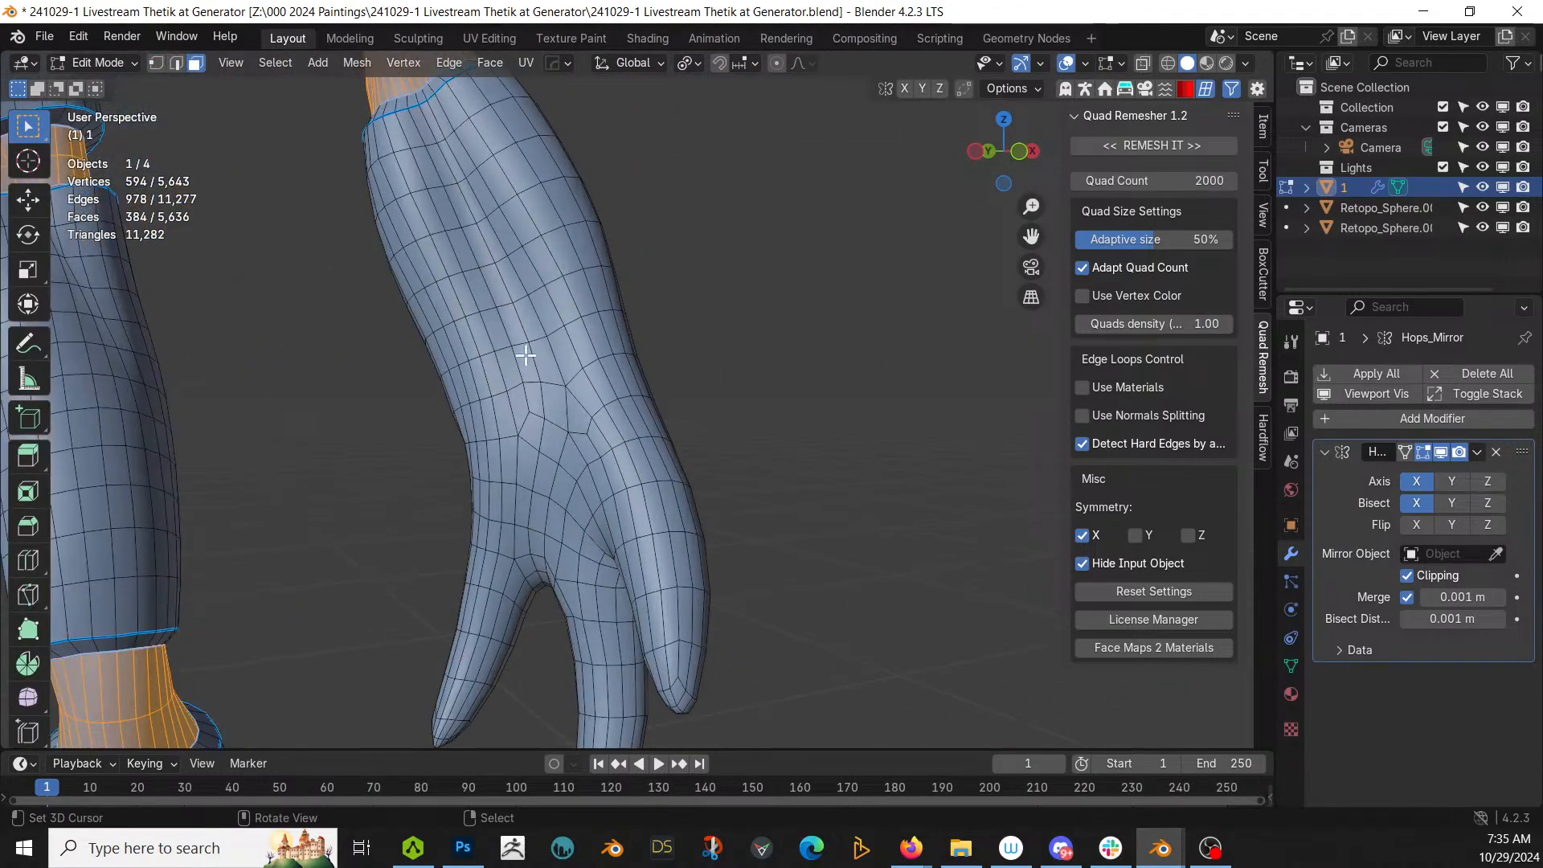
Step: Select two adjacent face loops around the wrist, just above the clawed hand
{"action": "left_click", "coordinate": [548, 353]}
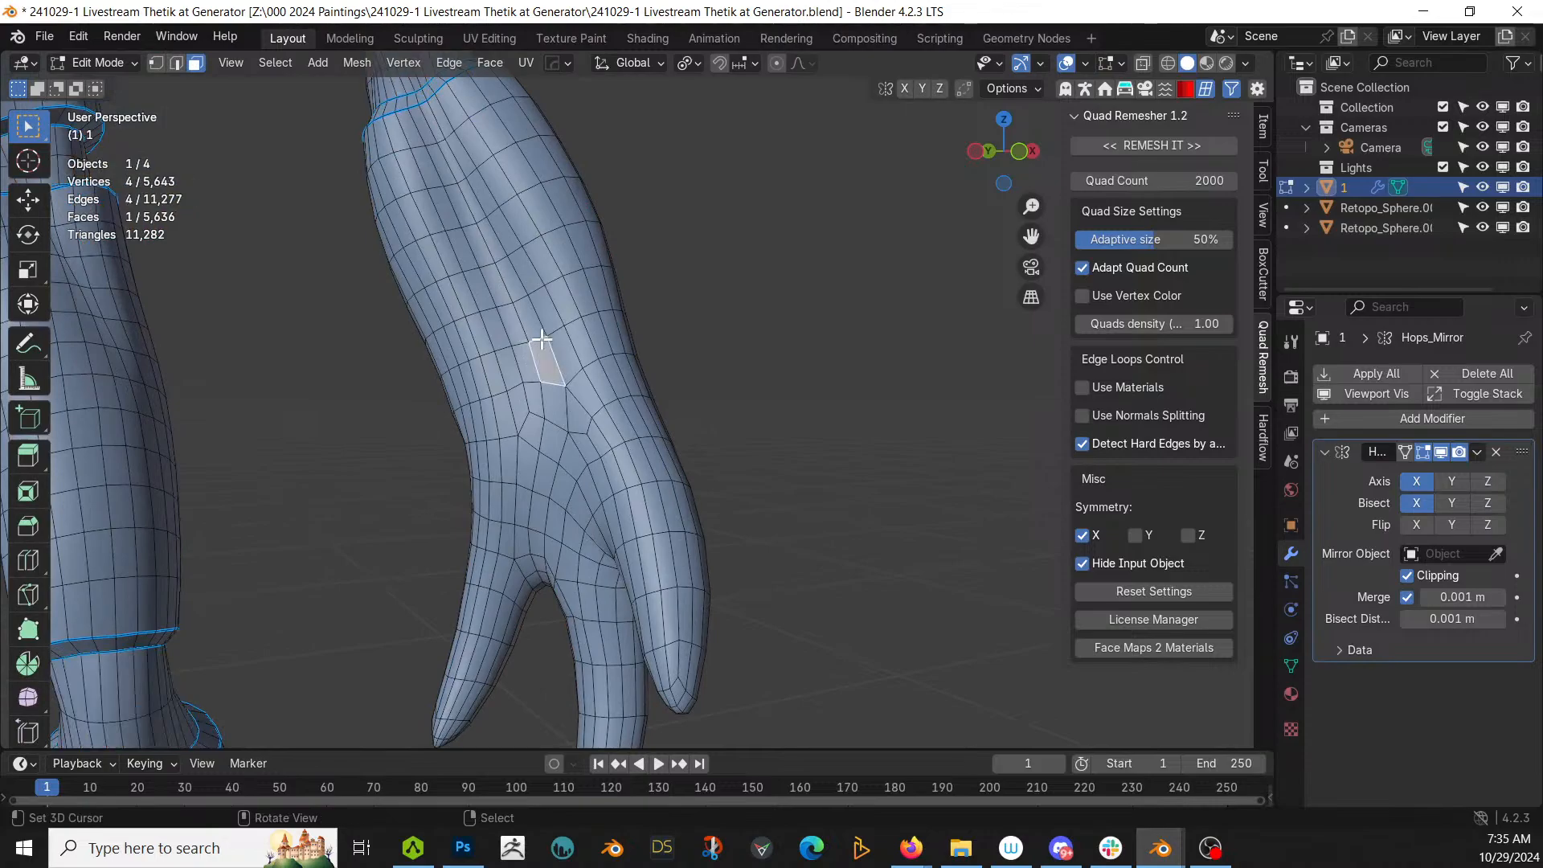
{"action": "left_click", "coordinate": [548, 354], "text": "alt"}
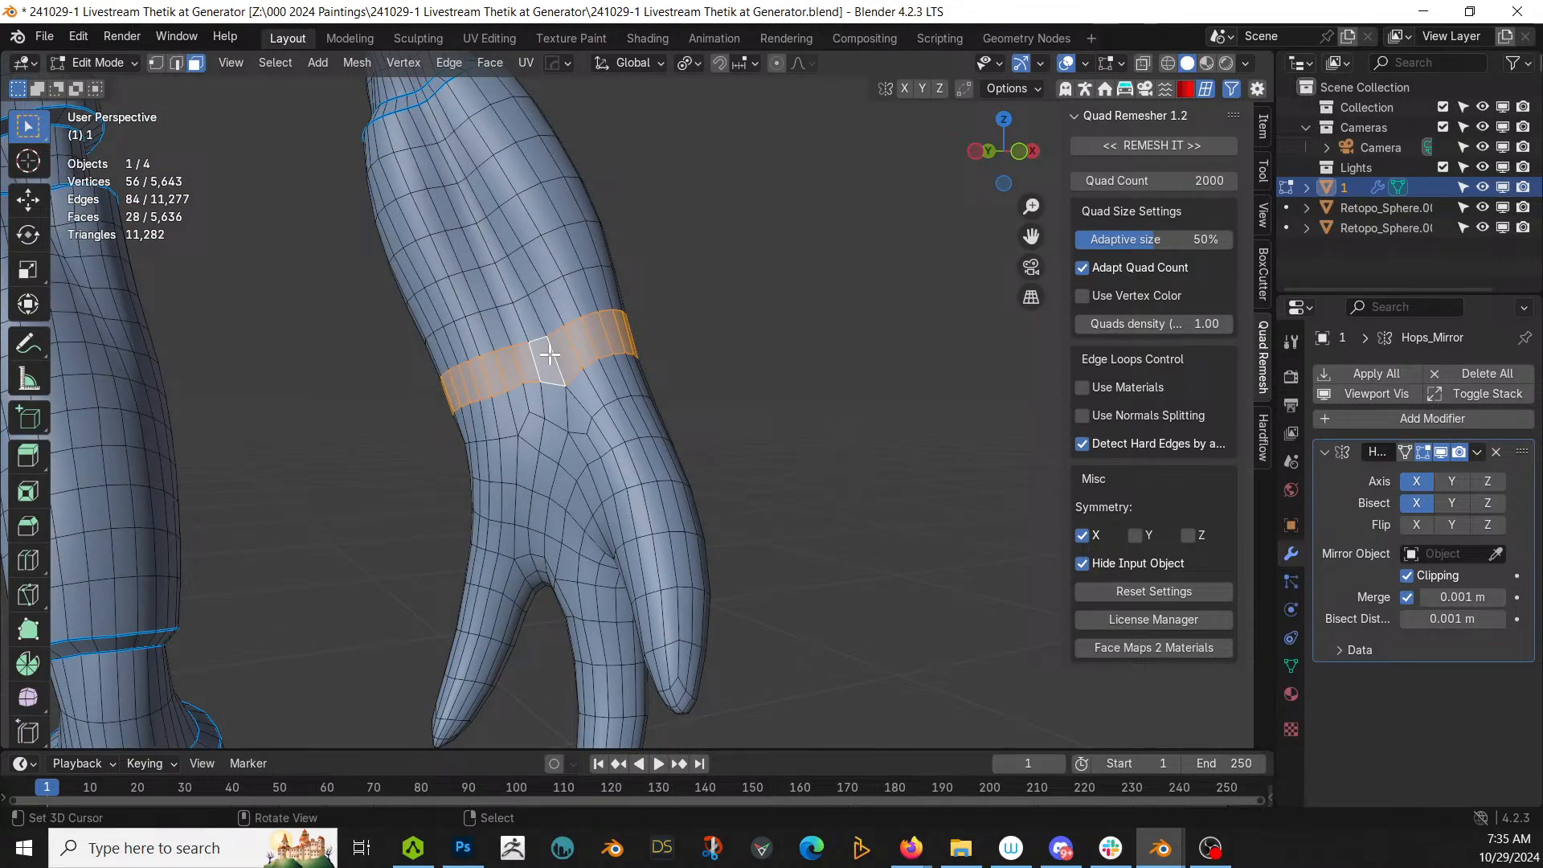
{"action": "middle_click_drag", "start_coordinate": [599, 334], "coordinate": [482, 353]}
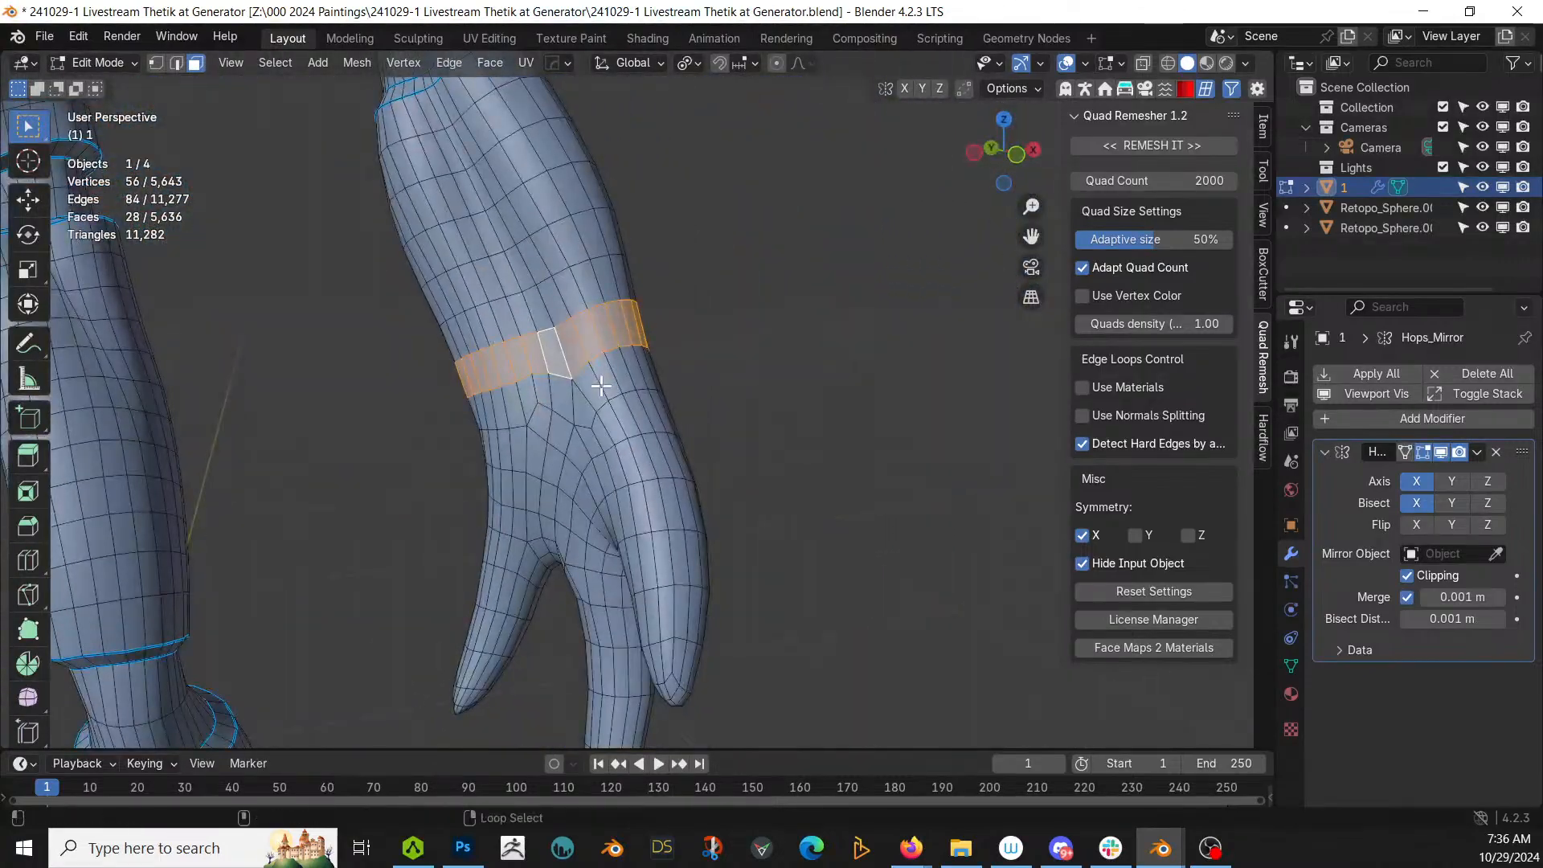
{"action": "left_click", "coordinate": [601, 387], "text": "alt+shift"}
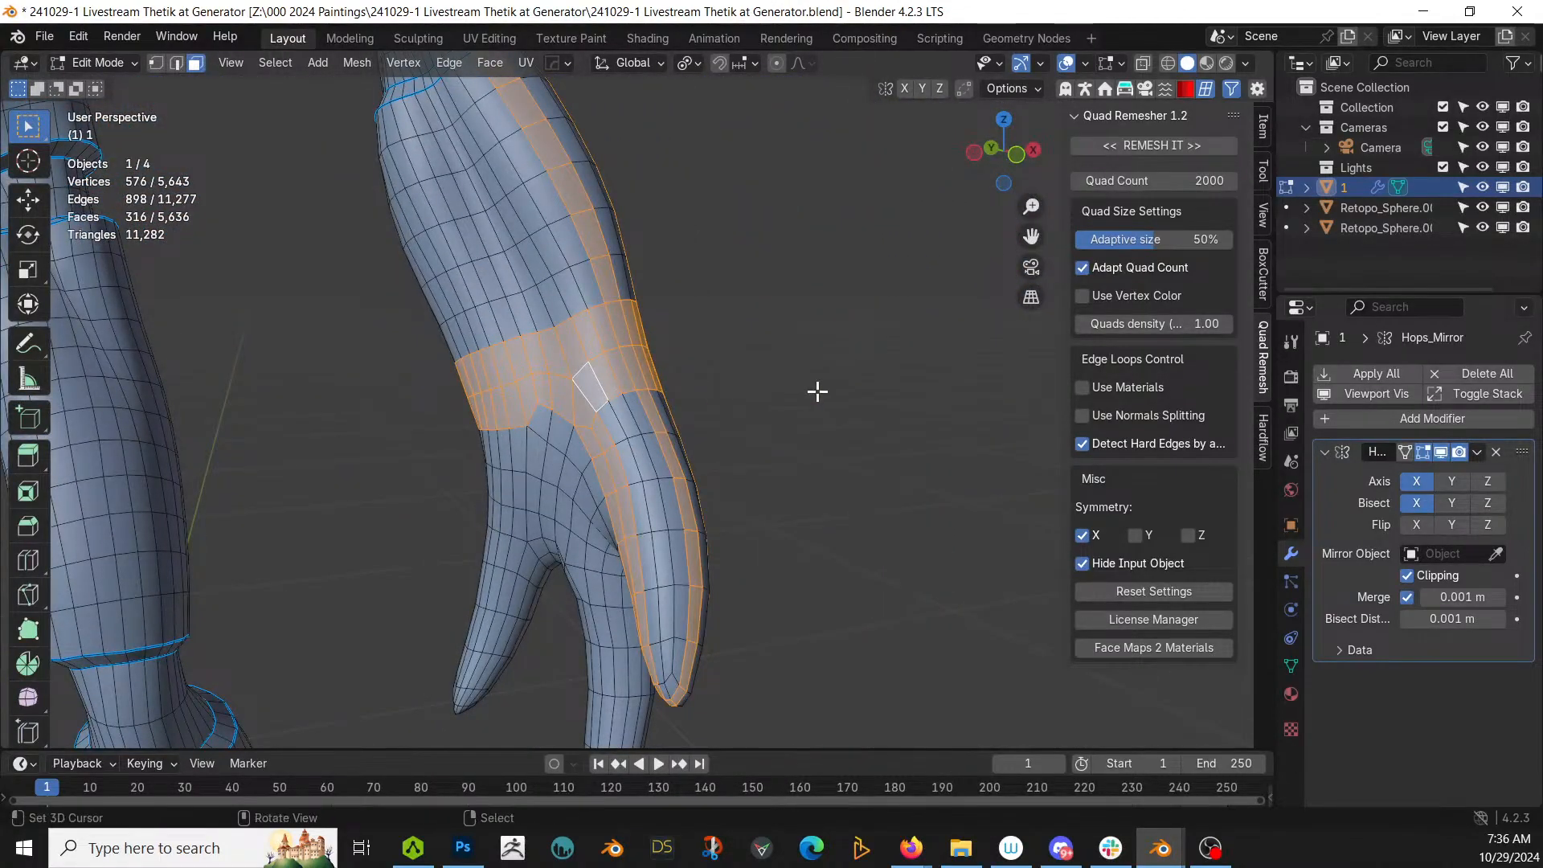
{"action": "key", "text": "ctrl+z"}
{"action": "left_click", "coordinate": [538, 300], "text": "alt+shift"}
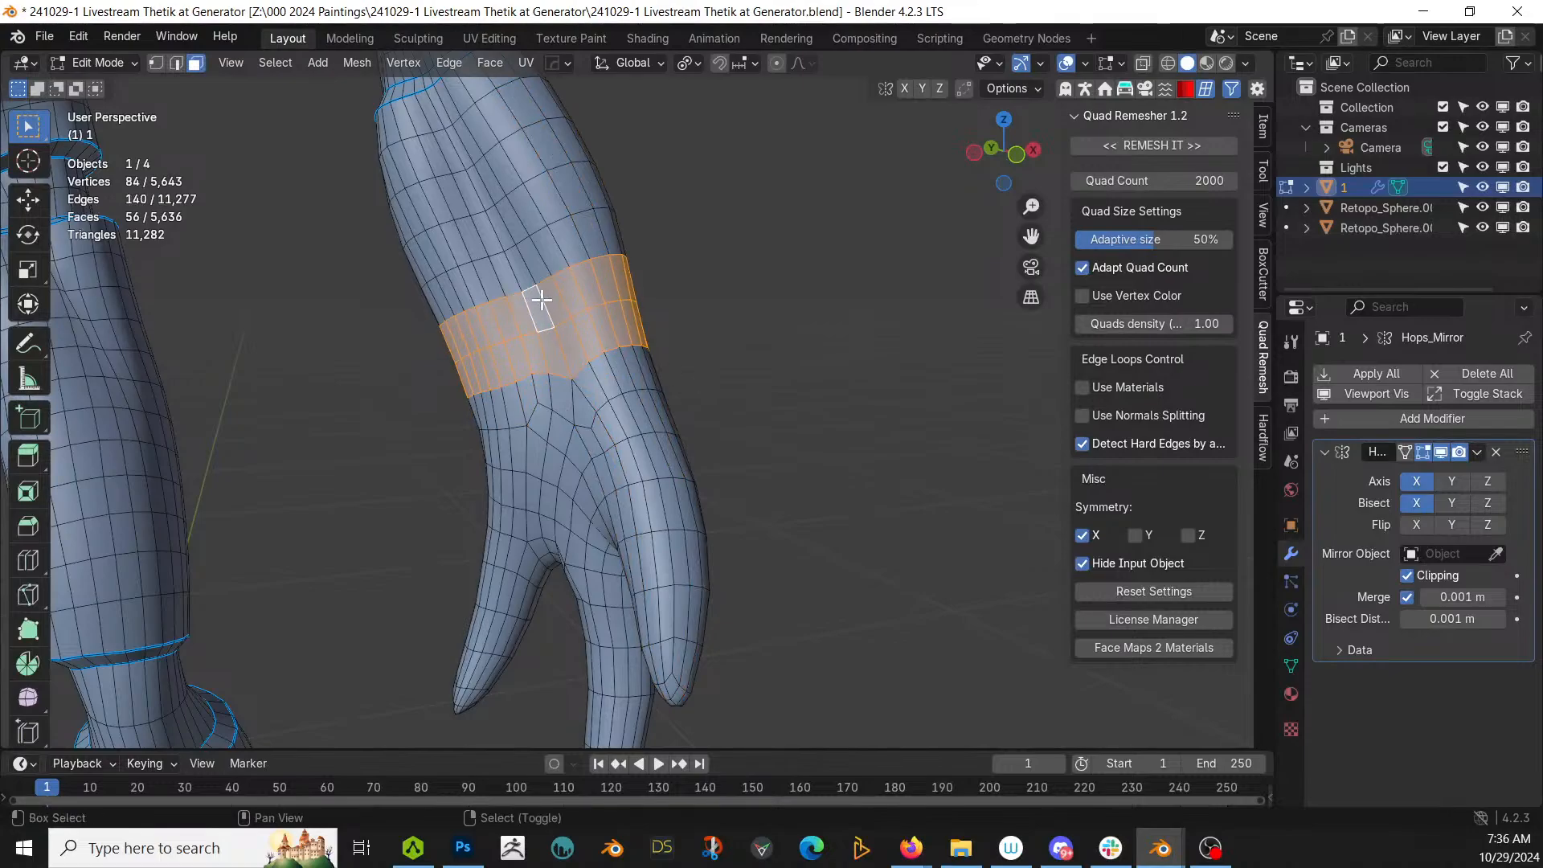
Step: Isolate the wrist band, mark its upper and lower boundary edge loops as sharp, and reveal the hidden mesh
{"action": "key", "text": "shift+h"}
{"action": "key", "text": "2"}
{"action": "left_click", "coordinate": [660, 309]}
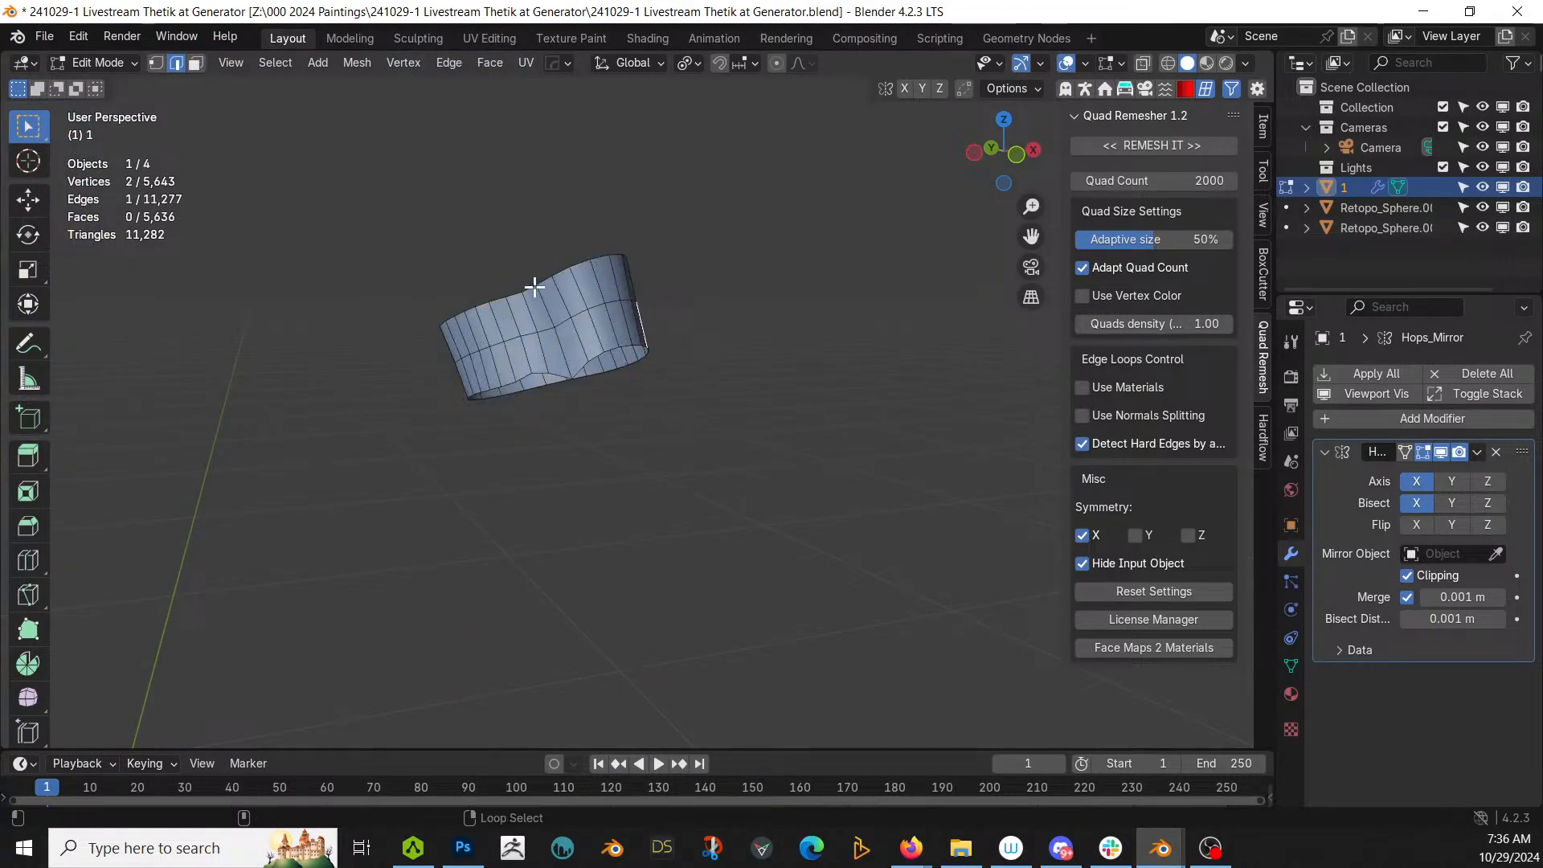
{"action": "left_click", "coordinate": [532, 290], "text": "alt"}
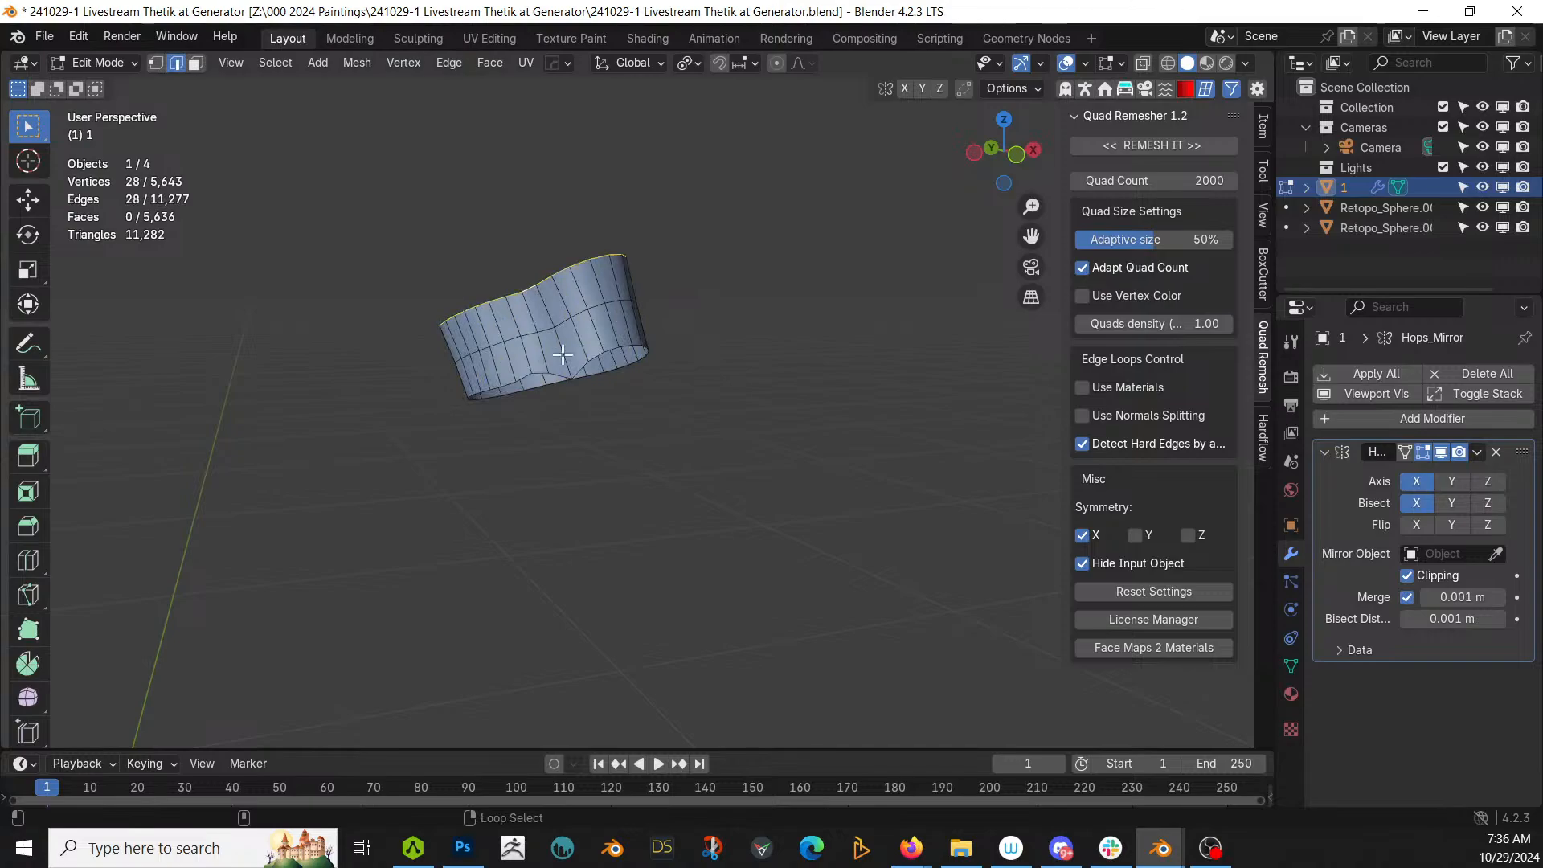
{"action": "right_click", "coordinate": [559, 368]}
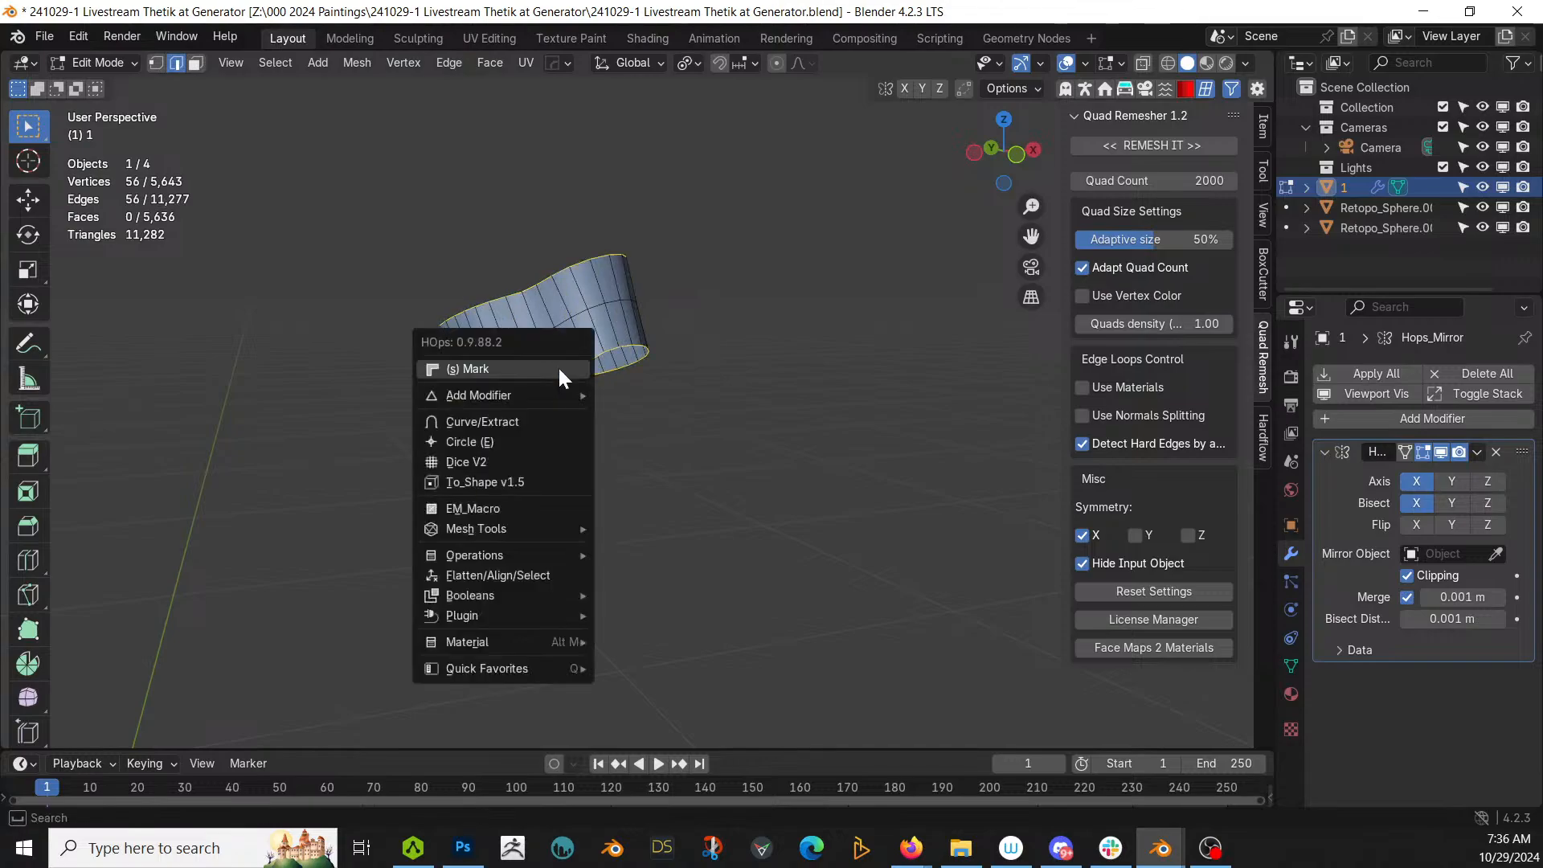
{"action": "left_click", "coordinate": [558, 368]}
{"action": "key", "text": "alt+h"}
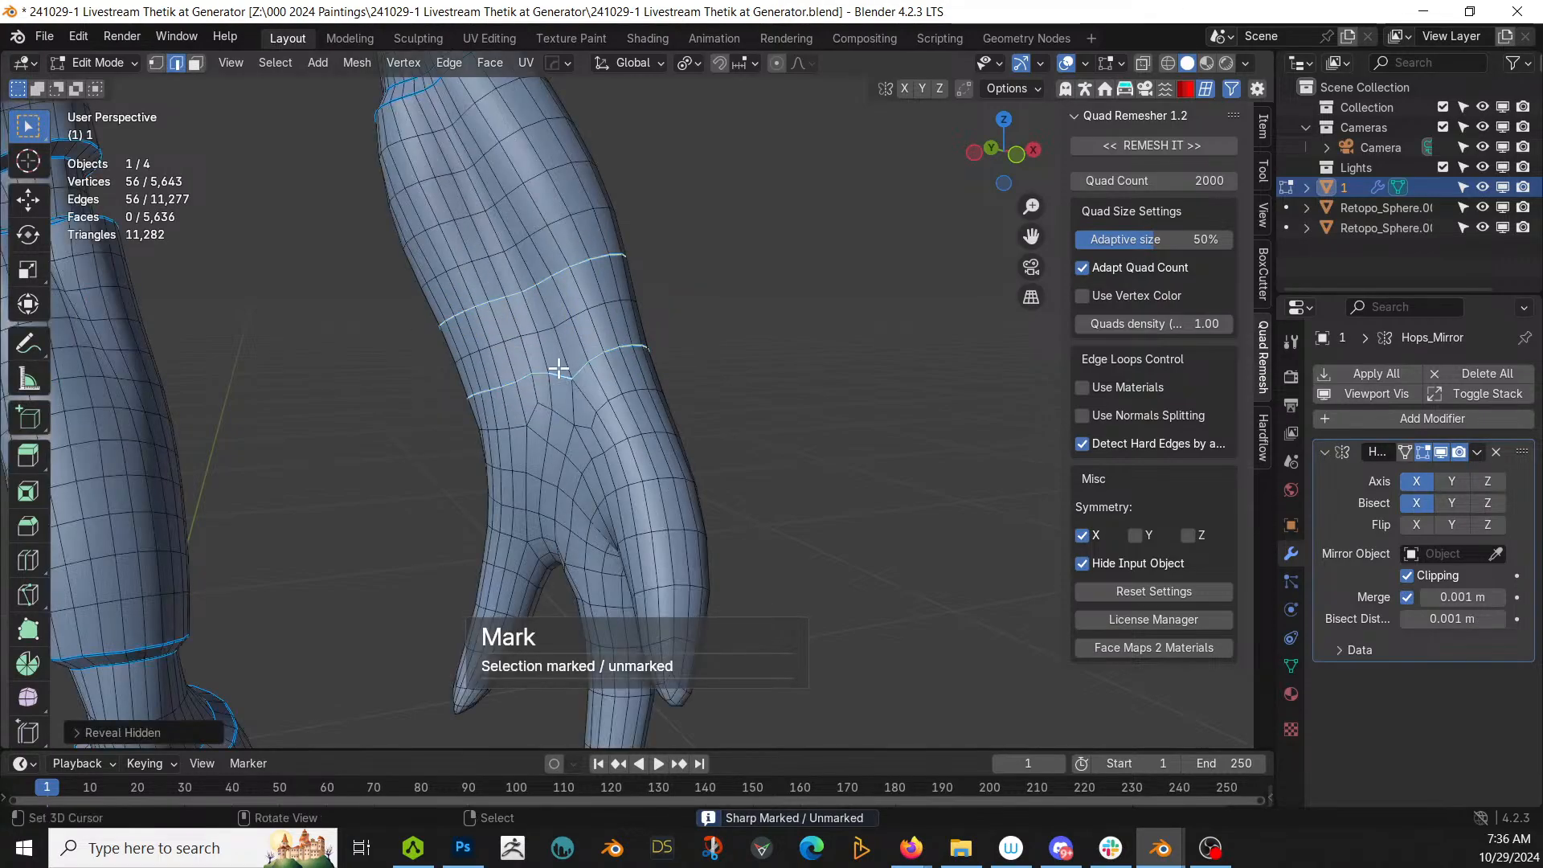
Step: Select the linked wrist band between the sharp loops, extrude it in place and scale it inward to about 0.8
{"action": "right_click", "coordinate": [702, 326]}
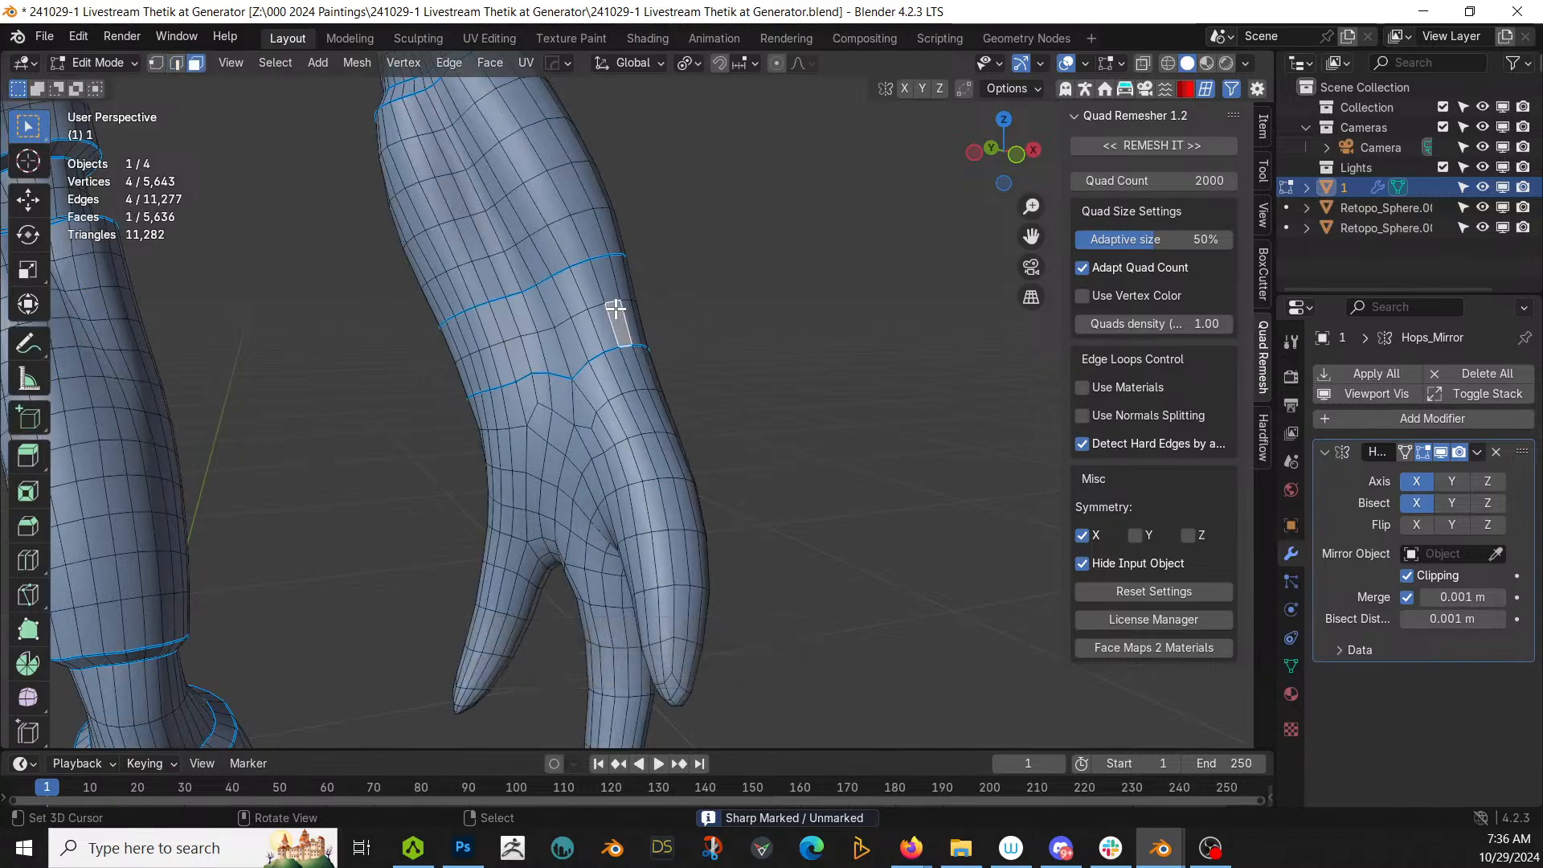
{"action": "key", "text": "3"}
{"action": "key", "text": "l"}
{"action": "middle_click_drag", "start_coordinate": [613, 310], "coordinate": [541, 320]}
{"action": "key", "text": "e"}
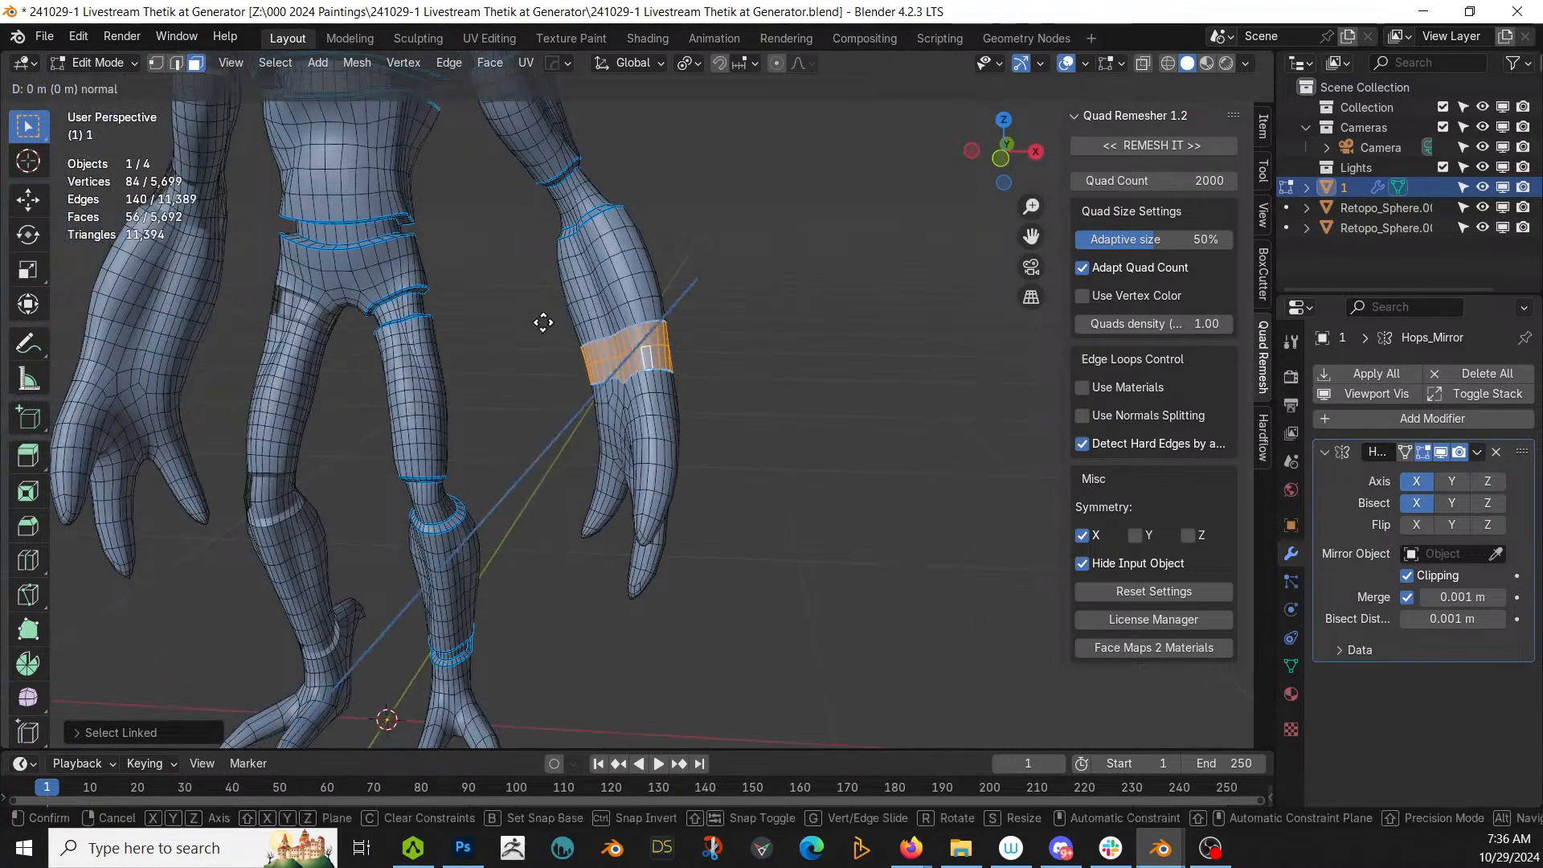
{"action": "right_click", "coordinate": [544, 322]}
{"action": "key", "text": "s"}
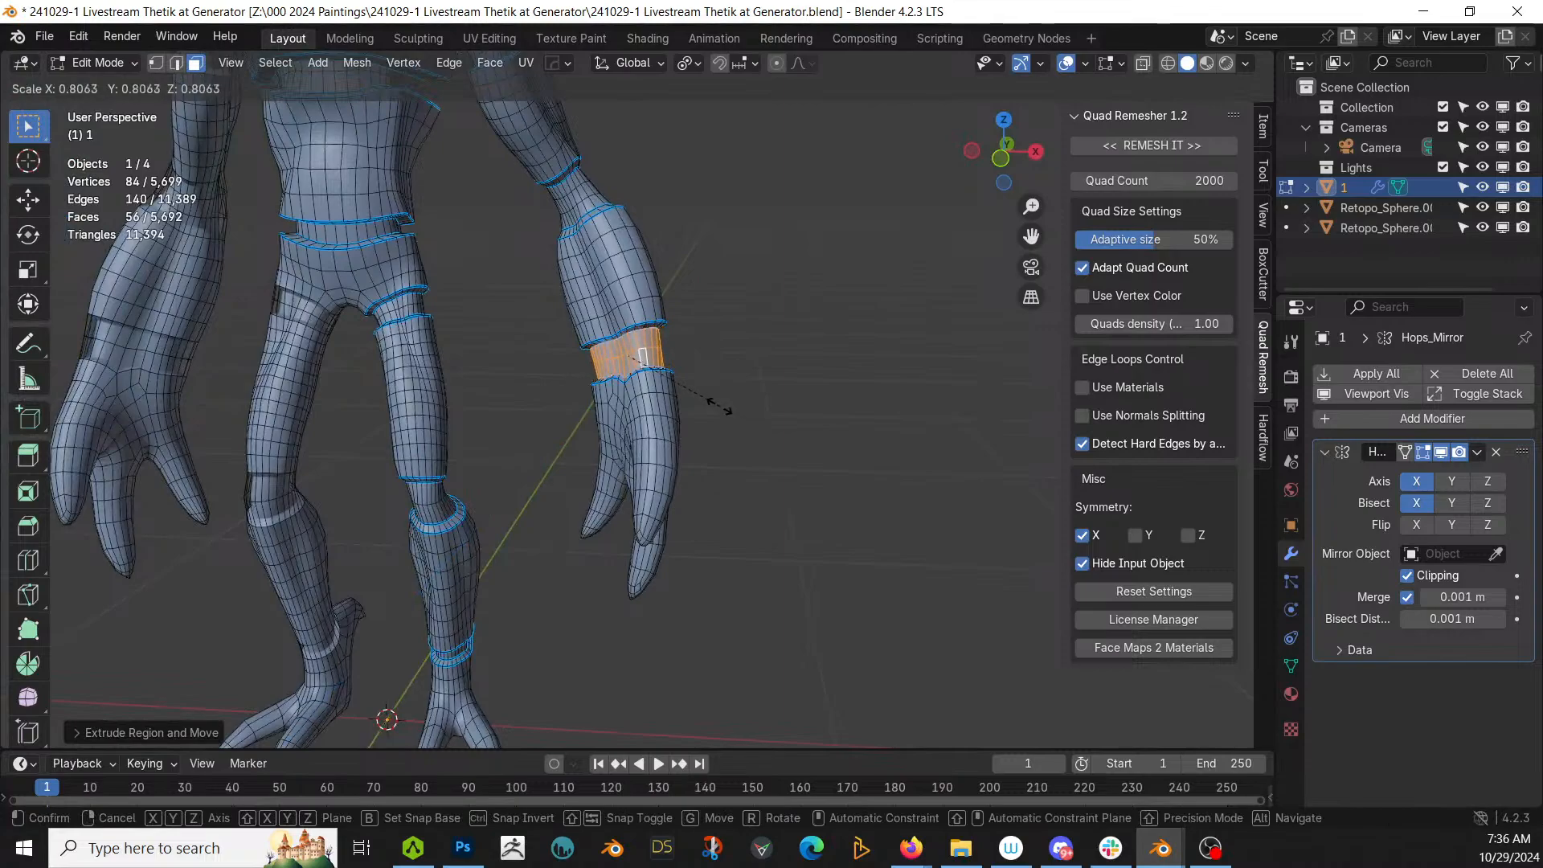
{"action": "left_click", "coordinate": [715, 398]}
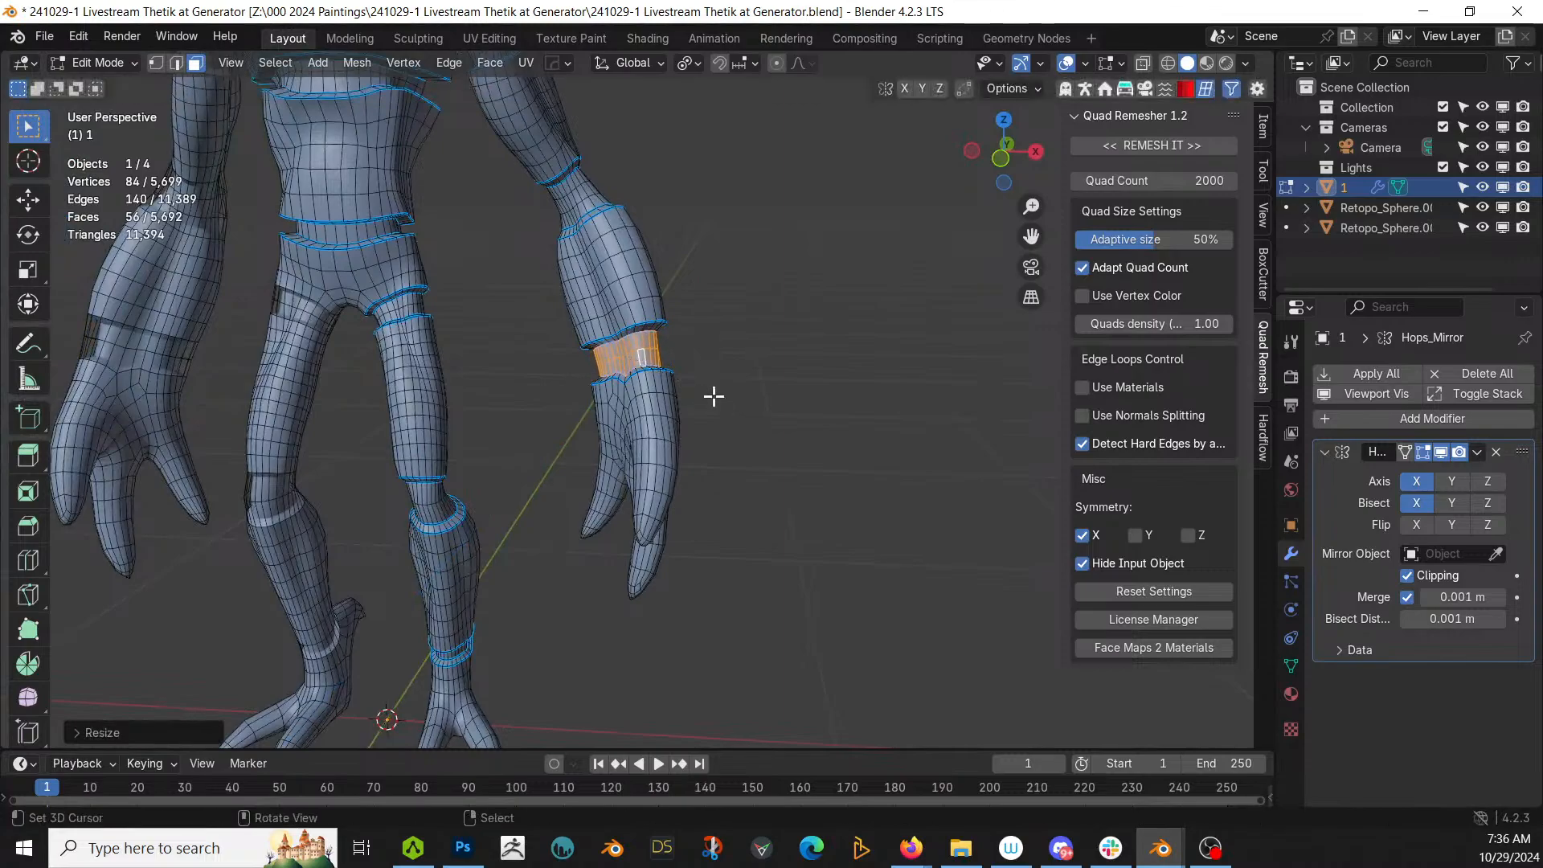
Step: Return to Object Mode with the whole creature in view and save the file
{"action": "key", "text": "Tab"}
{"action": "scroll", "coordinate": [713, 394], "scroll_direction": "down", "scroll_amount": 6}
{"action": "middle_click_drag", "start_coordinate": [714, 393], "coordinate": [720, 355]}
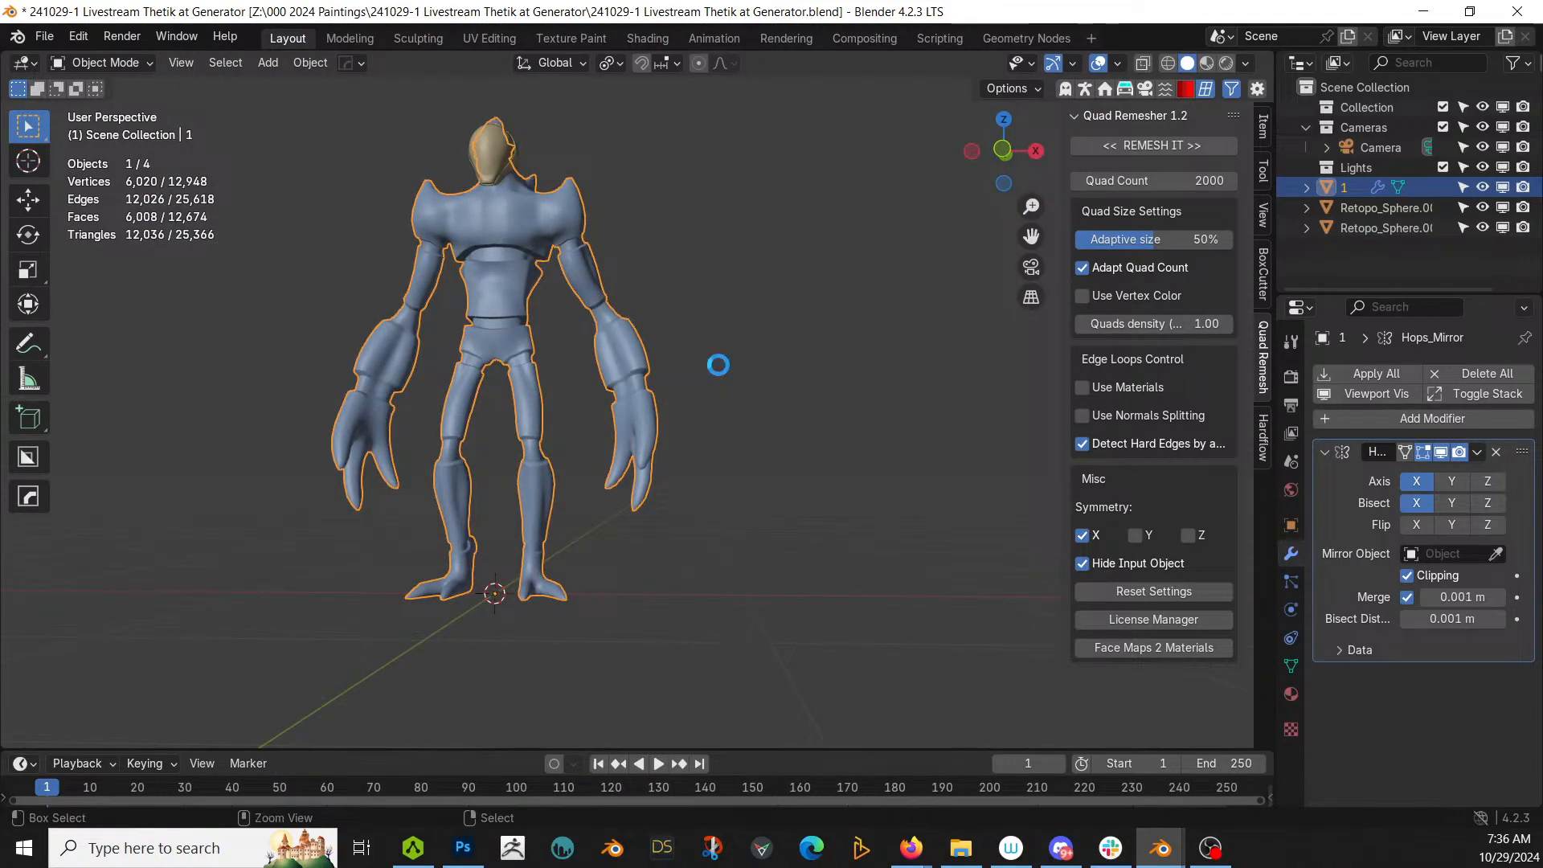
{"action": "key", "text": "ctrl+s"}
{"action": "middle_click_drag", "start_coordinate": [672, 393], "coordinate": [837, 571]}
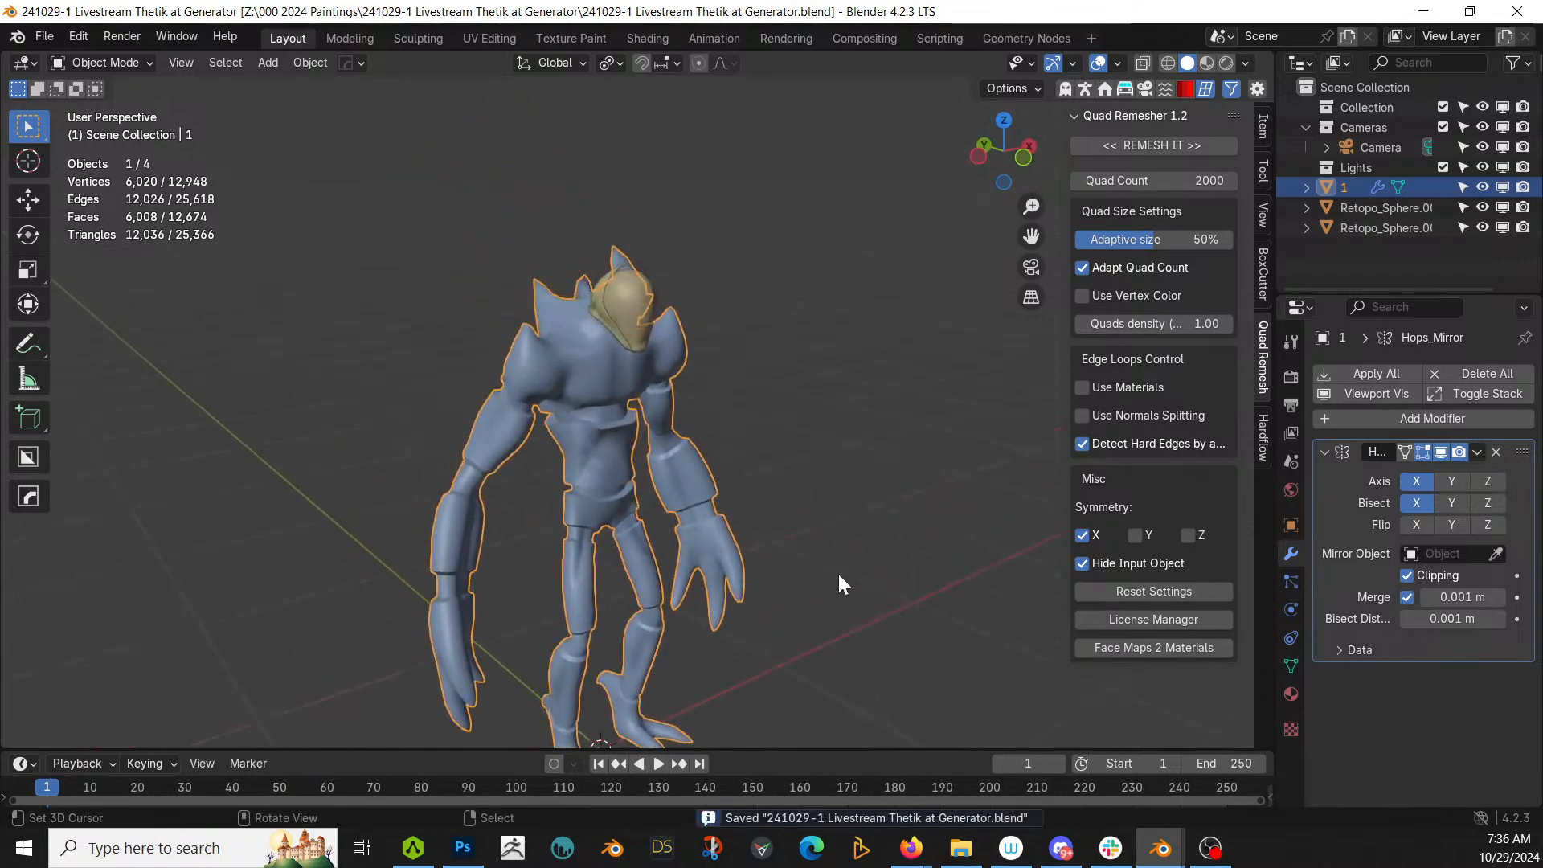
{"action": "scroll", "coordinate": [827, 564], "scroll_direction": "up", "scroll_amount": 3}
{"action": "scroll", "coordinate": [720, 534], "scroll_direction": "up", "scroll_amount": 2}
{"action": "key", "text": "shift+alt+x"}
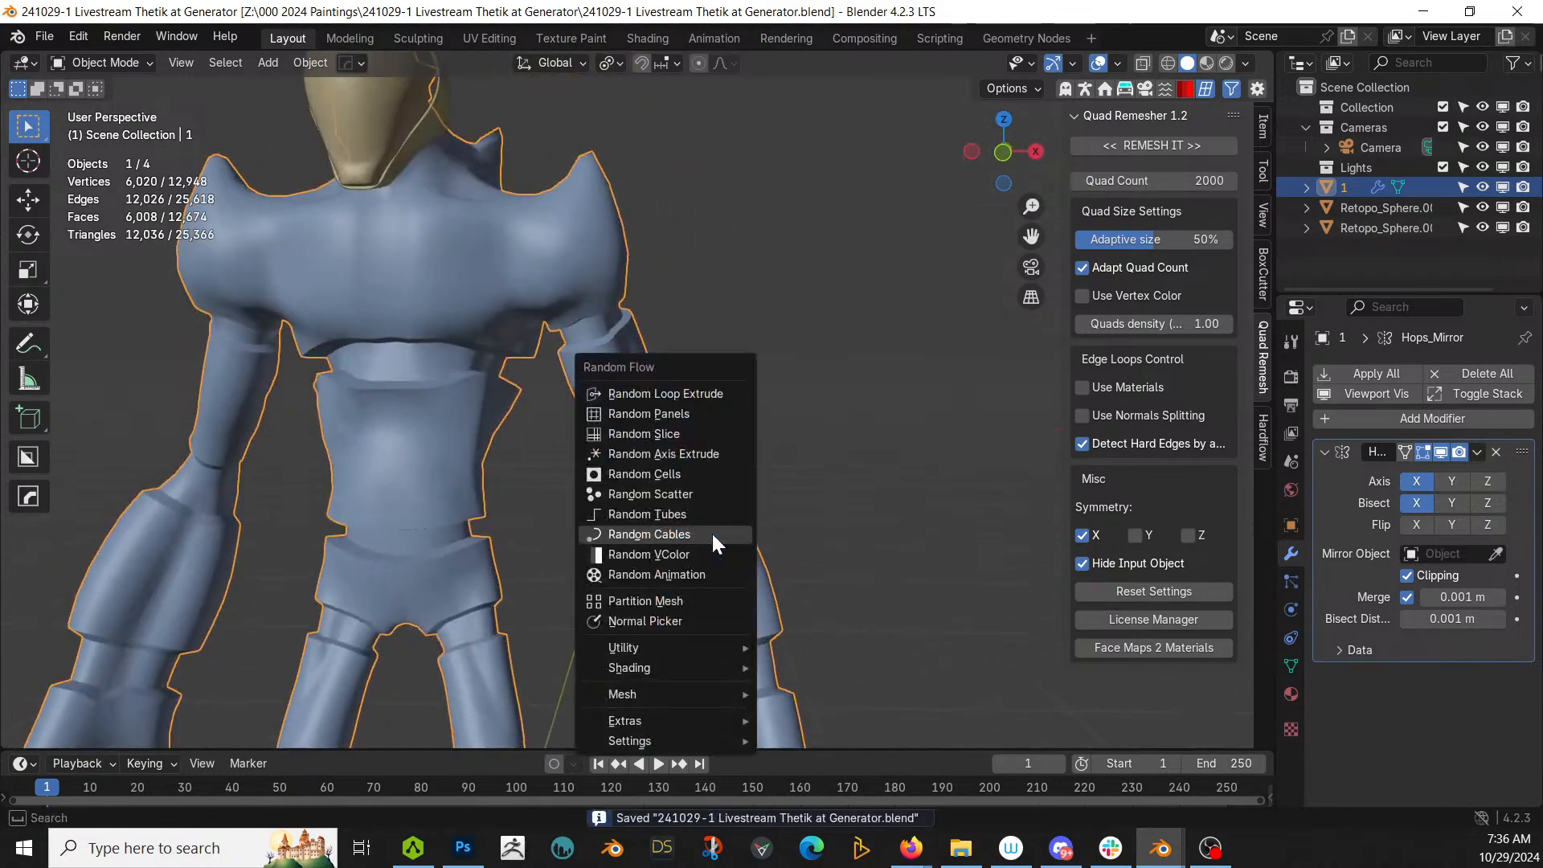
{"action": "mouse_move", "coordinate": [707, 739]}
{"action": "left_click", "coordinate": [822, 604]}
Step: Isolate the body in local view, mark the edge loop around the neck as sharp in Edit Mode, and leave local view
{"action": "scroll", "coordinate": [585, 350], "scroll_direction": "down", "scroll_amount": 4}
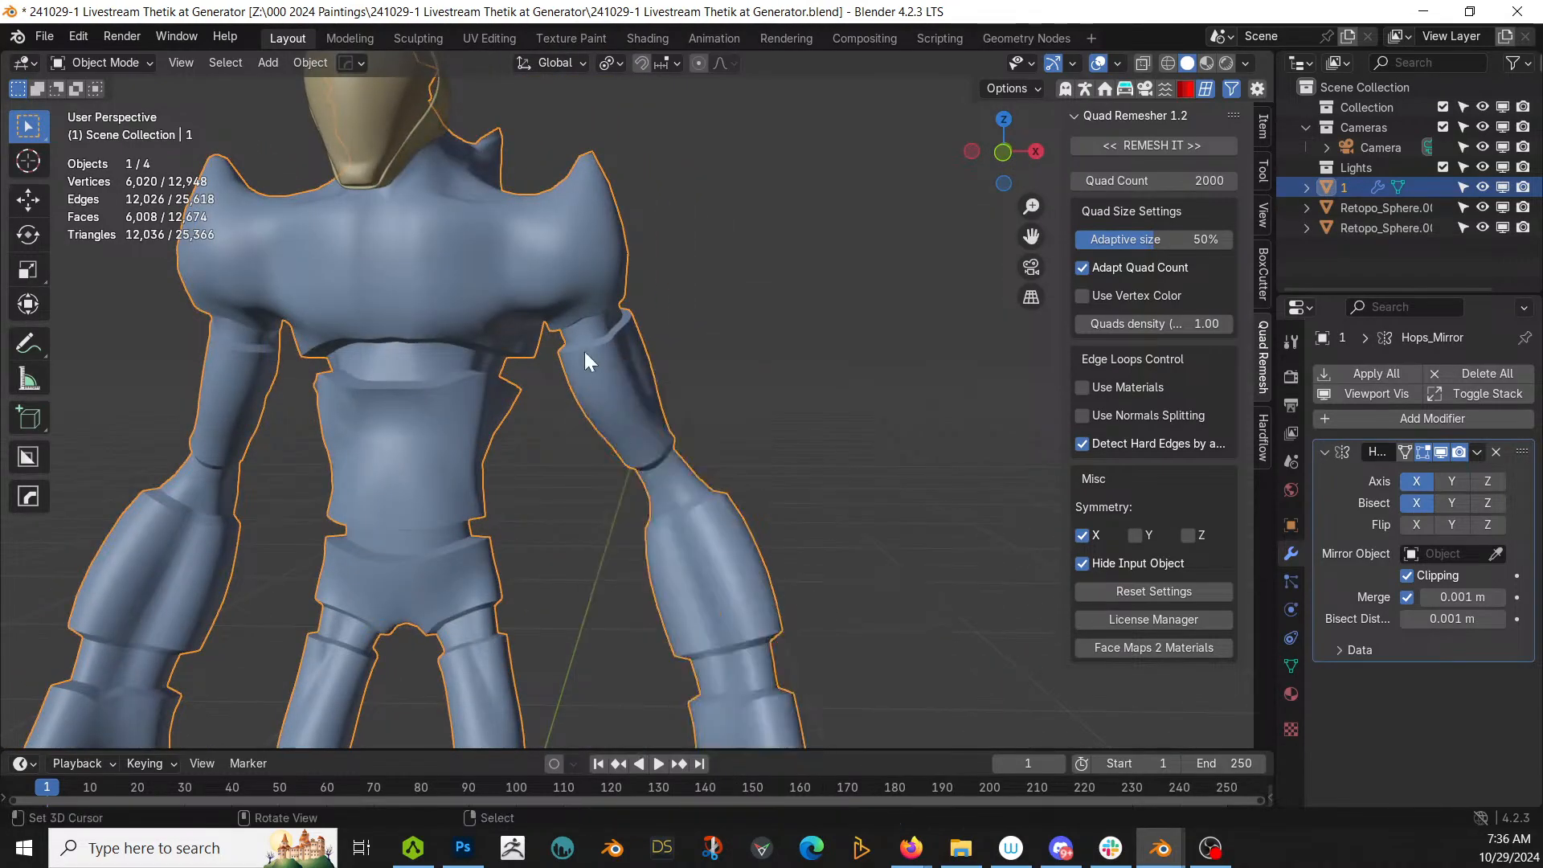
{"action": "middle_click_drag", "start_coordinate": [614, 315], "coordinate": [731, 503]}
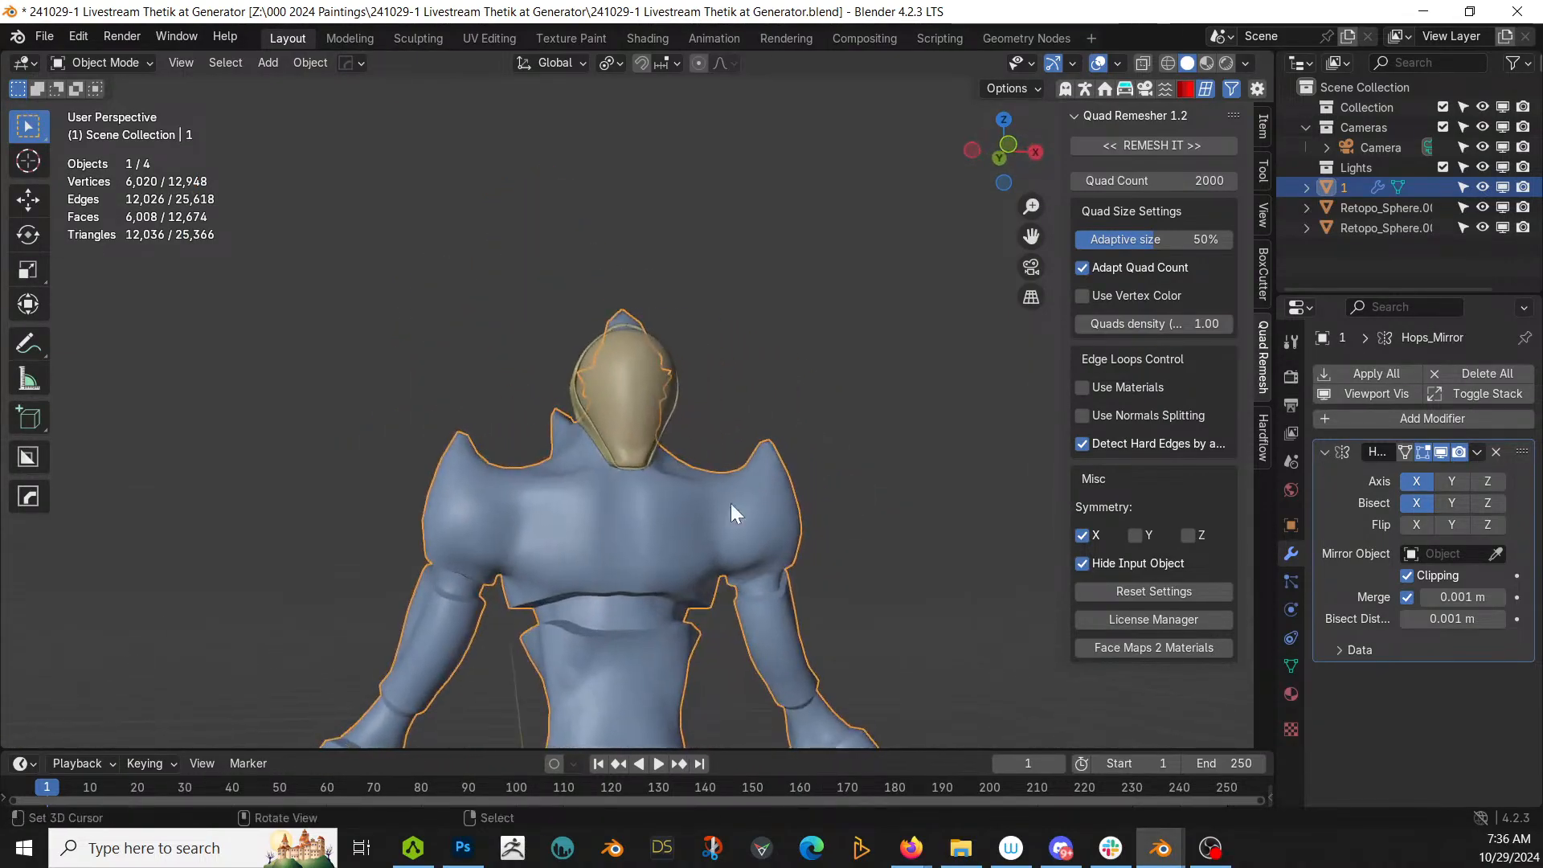
{"action": "scroll", "coordinate": [723, 521], "scroll_direction": "up", "scroll_amount": 3}
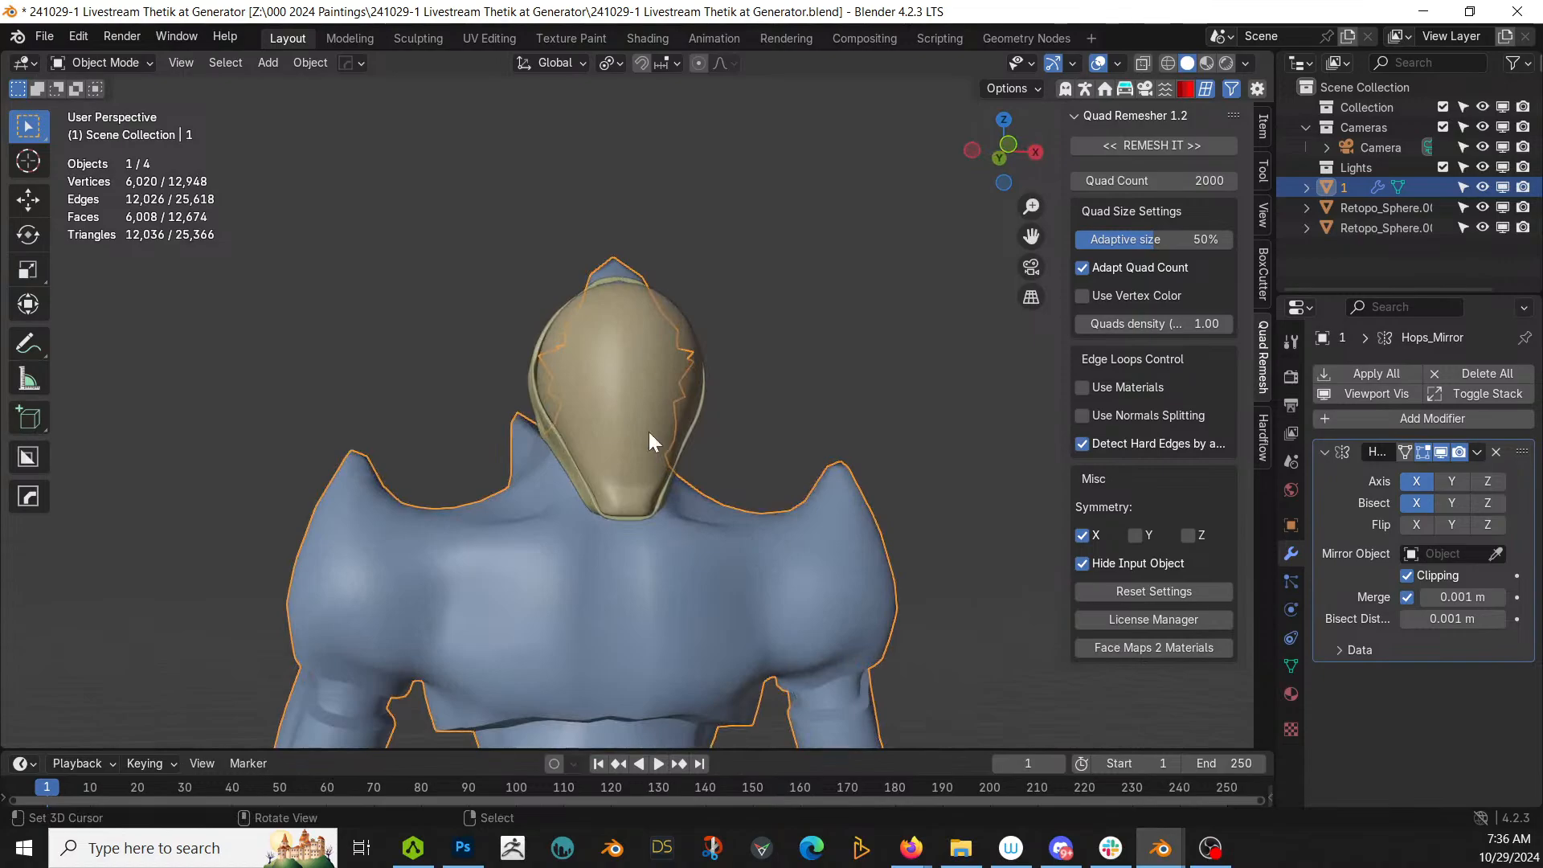
{"action": "key", "text": "KP_Divide"}
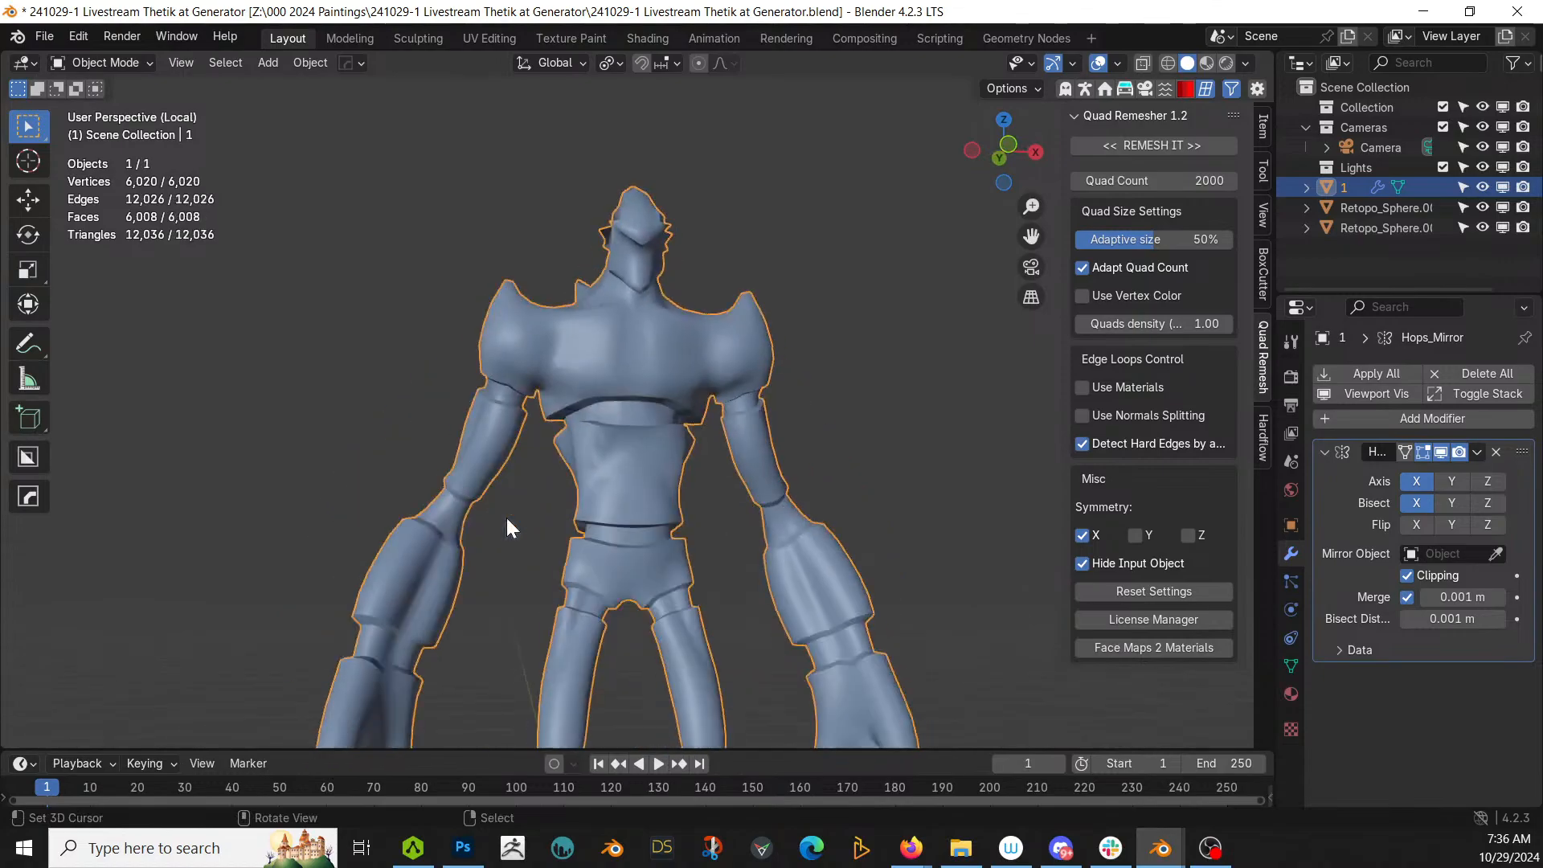
{"action": "middle_click_drag", "start_coordinate": [601, 449], "coordinate": [503, 715], "text": "shift"}
{"action": "scroll", "coordinate": [596, 335], "scroll_direction": "down", "scroll_amount": 2}
{"action": "middle_click_drag", "start_coordinate": [744, 511], "coordinate": [928, 511]}
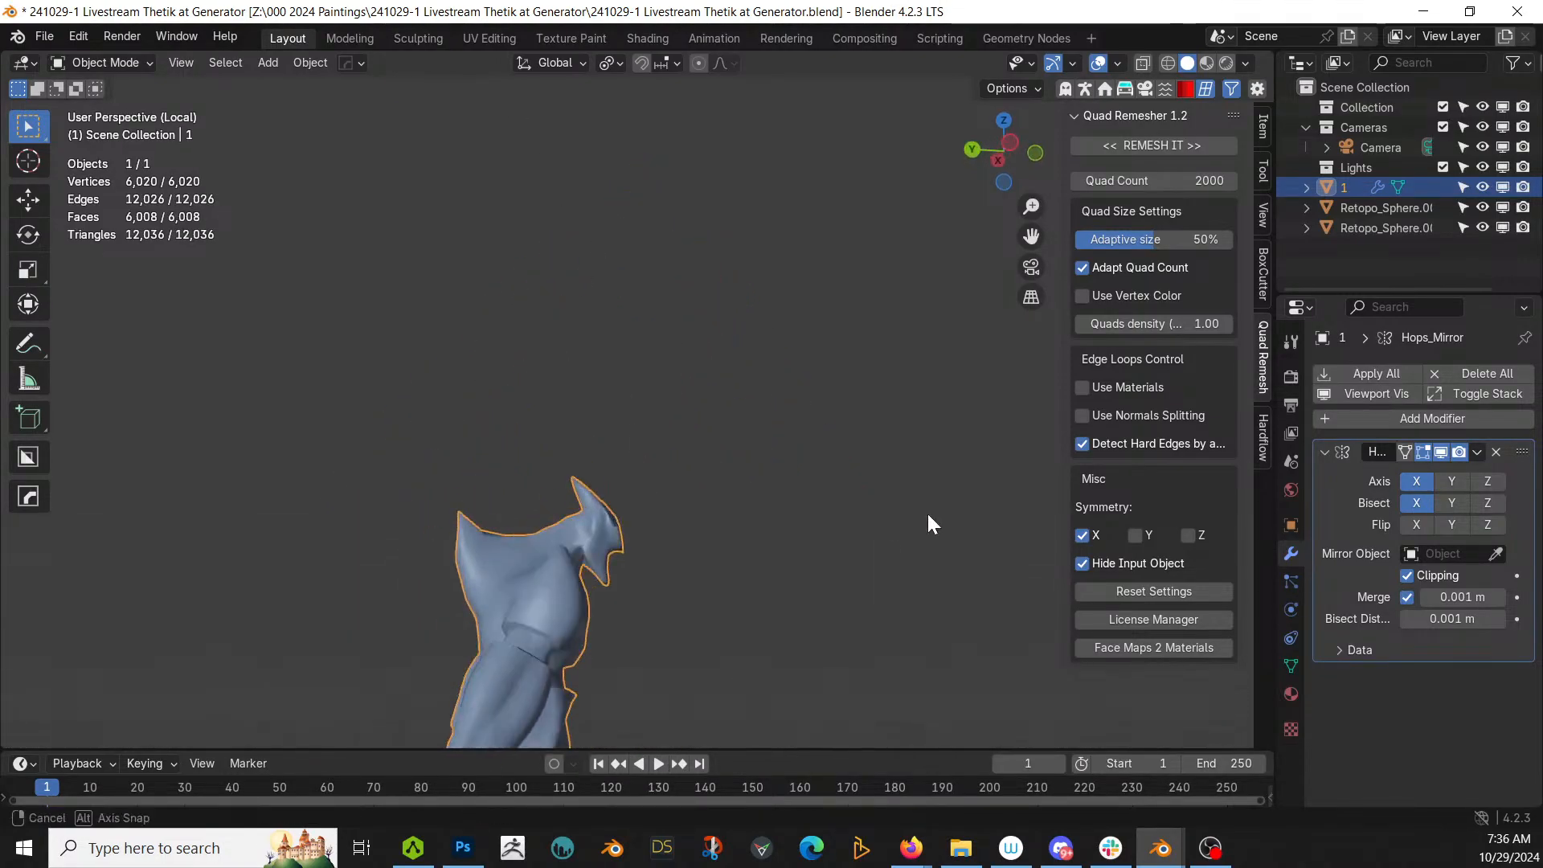
{"action": "scroll", "coordinate": [722, 491], "scroll_direction": "up", "scroll_amount": 4}
{"action": "middle_click_drag", "start_coordinate": [691, 518], "coordinate": [837, 187], "text": "shift"}
{"action": "key", "text": "Tab"}
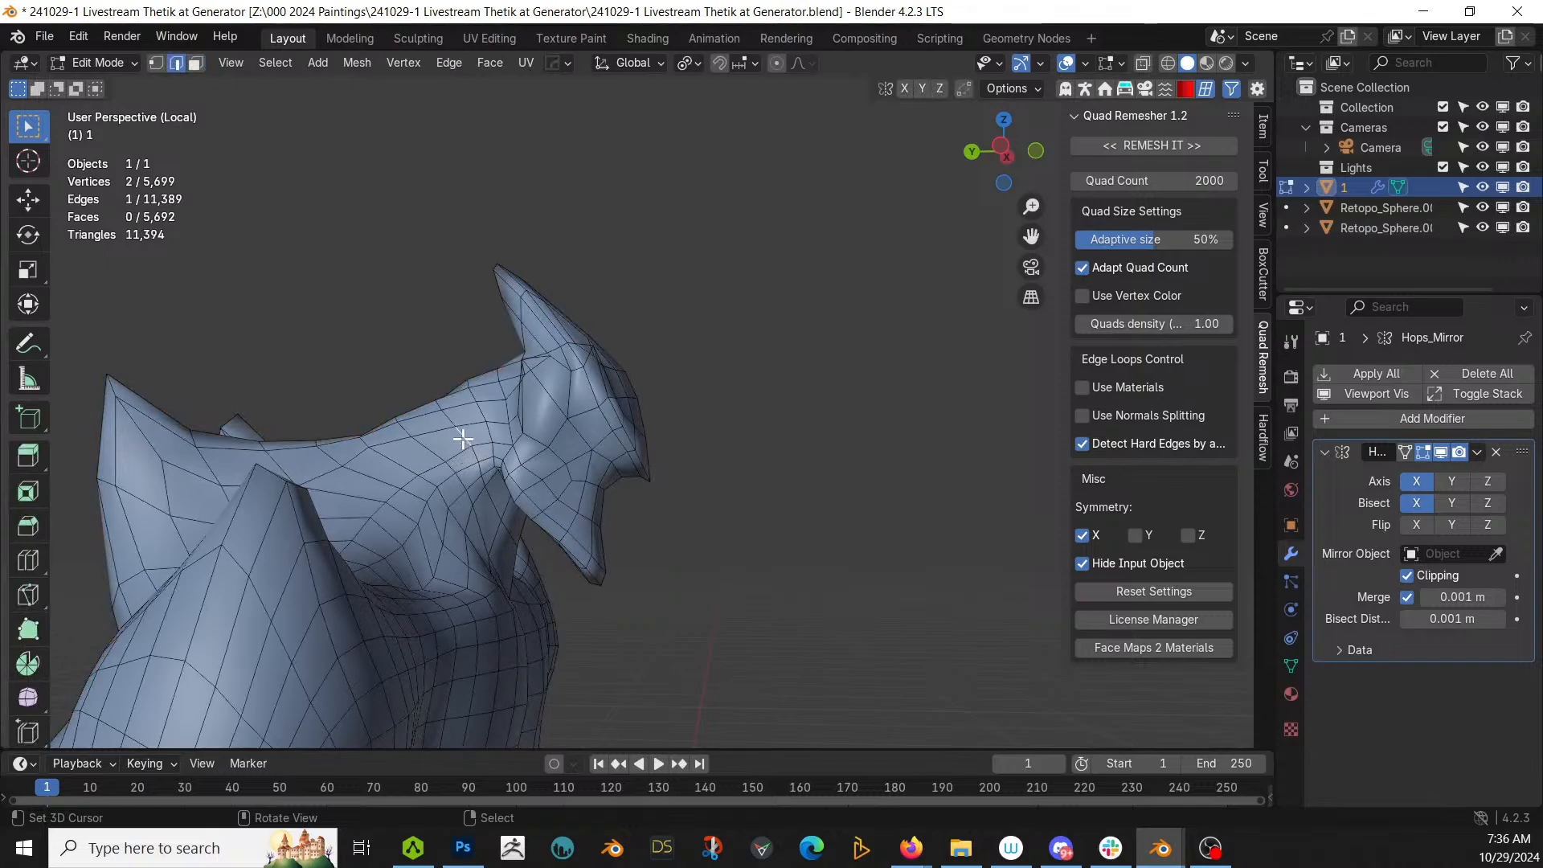
{"action": "key", "text": "q"}
{"action": "left_click", "coordinate": [464, 439]}
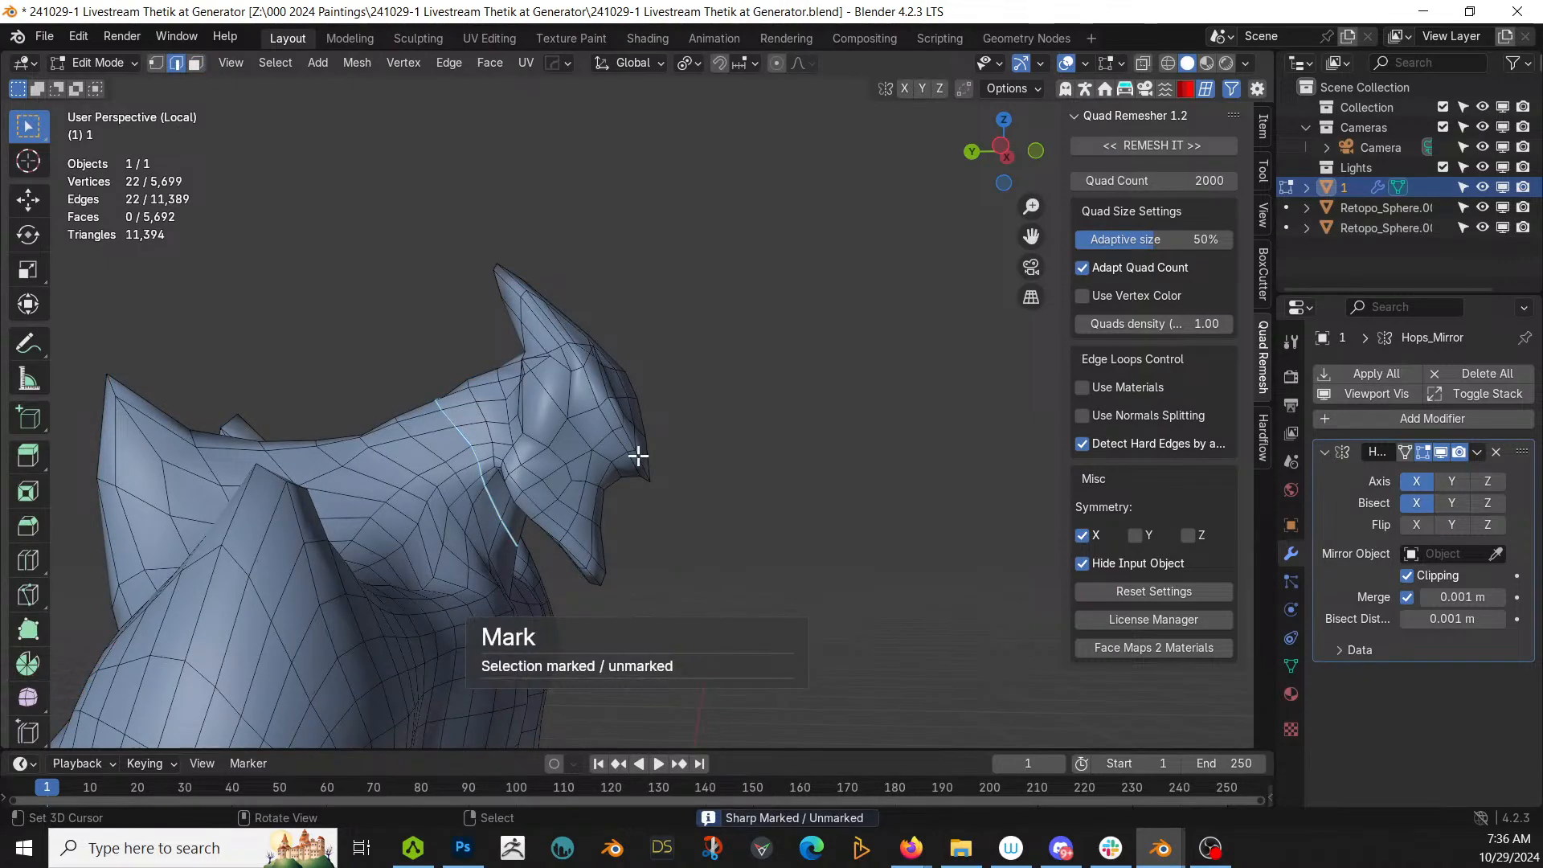
{"action": "key", "text": "KP_Divide"}
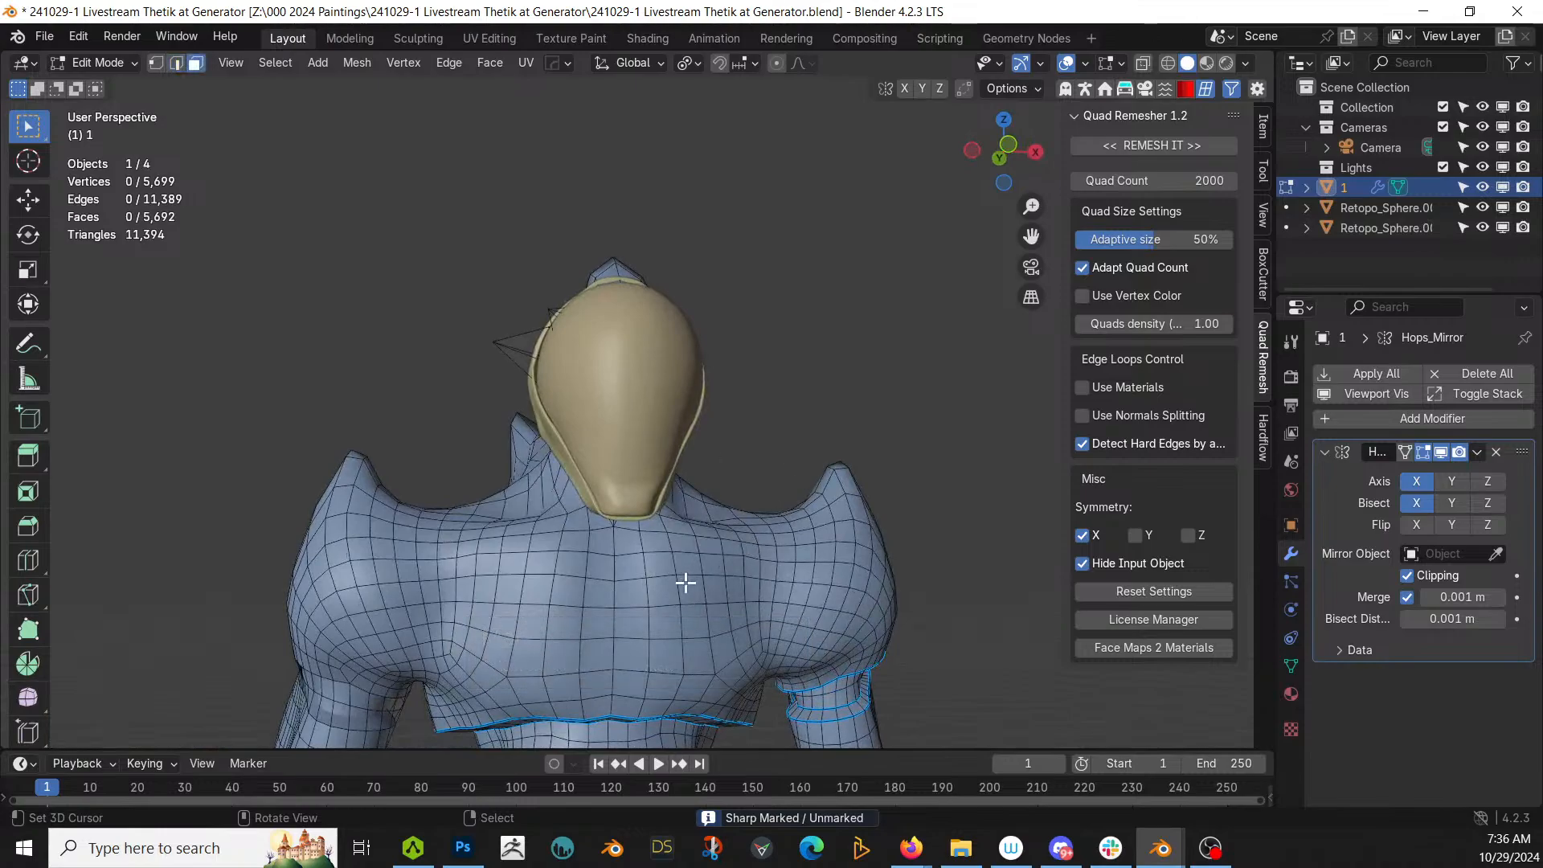
Step: Select the linked chest and shoulder section bounded by the sharp loops, and return to Object Mode
{"action": "key", "text": "l"}
{"action": "middle_click_drag", "start_coordinate": [682, 586], "coordinate": [794, 549]}
{"action": "key", "text": "Tab"}
{"action": "scroll", "coordinate": [843, 498], "scroll_direction": "down", "scroll_amount": 5}
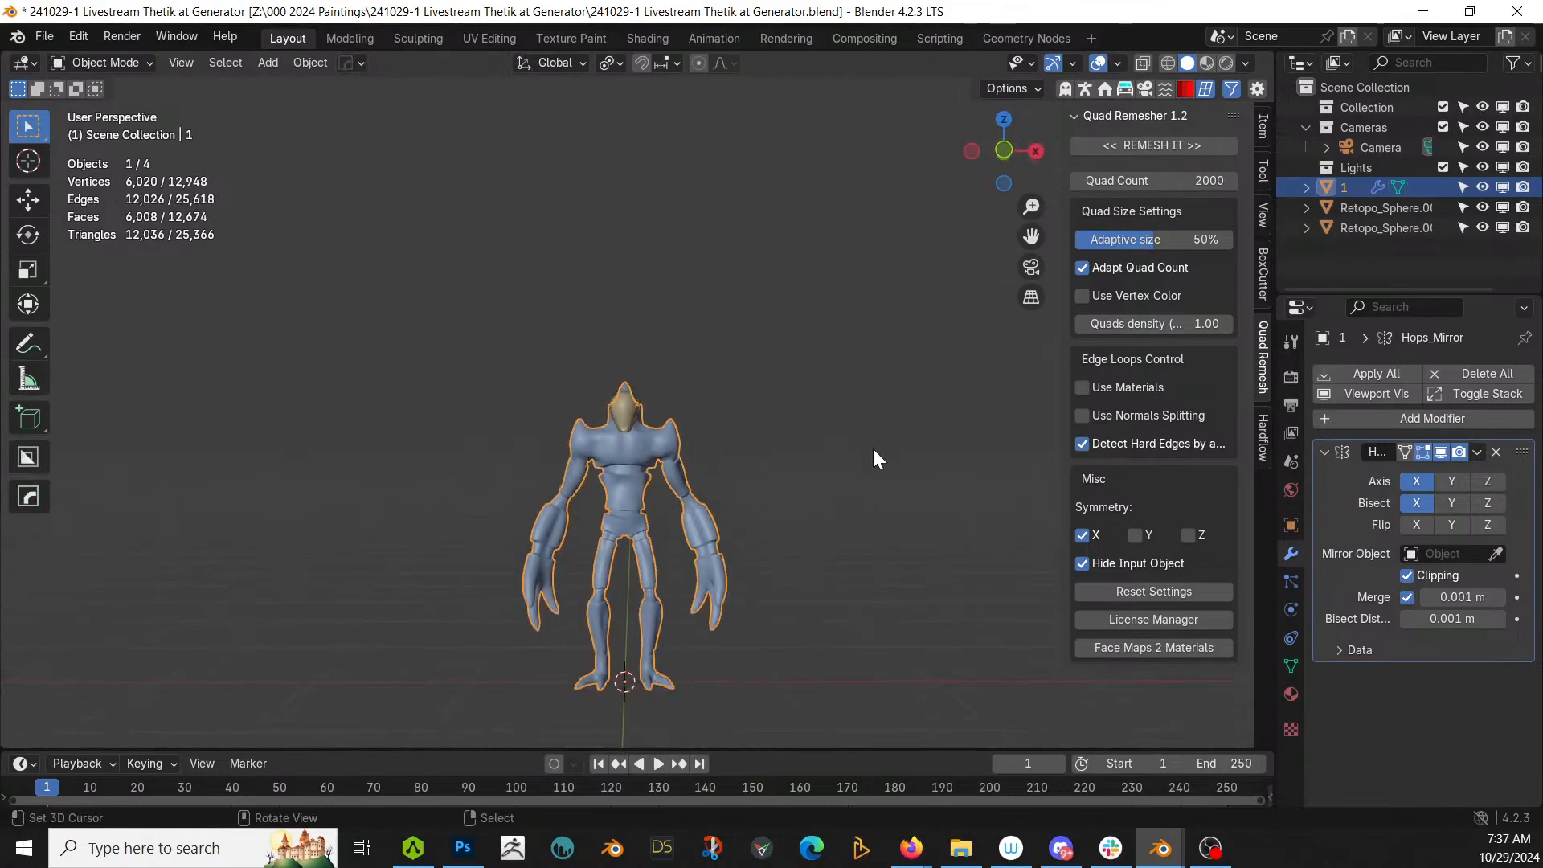
Step: Apply the body's existing mirror modifier and add a new mirror modifier on the X axis
{"action": "key", "text": "ctrl+a"}
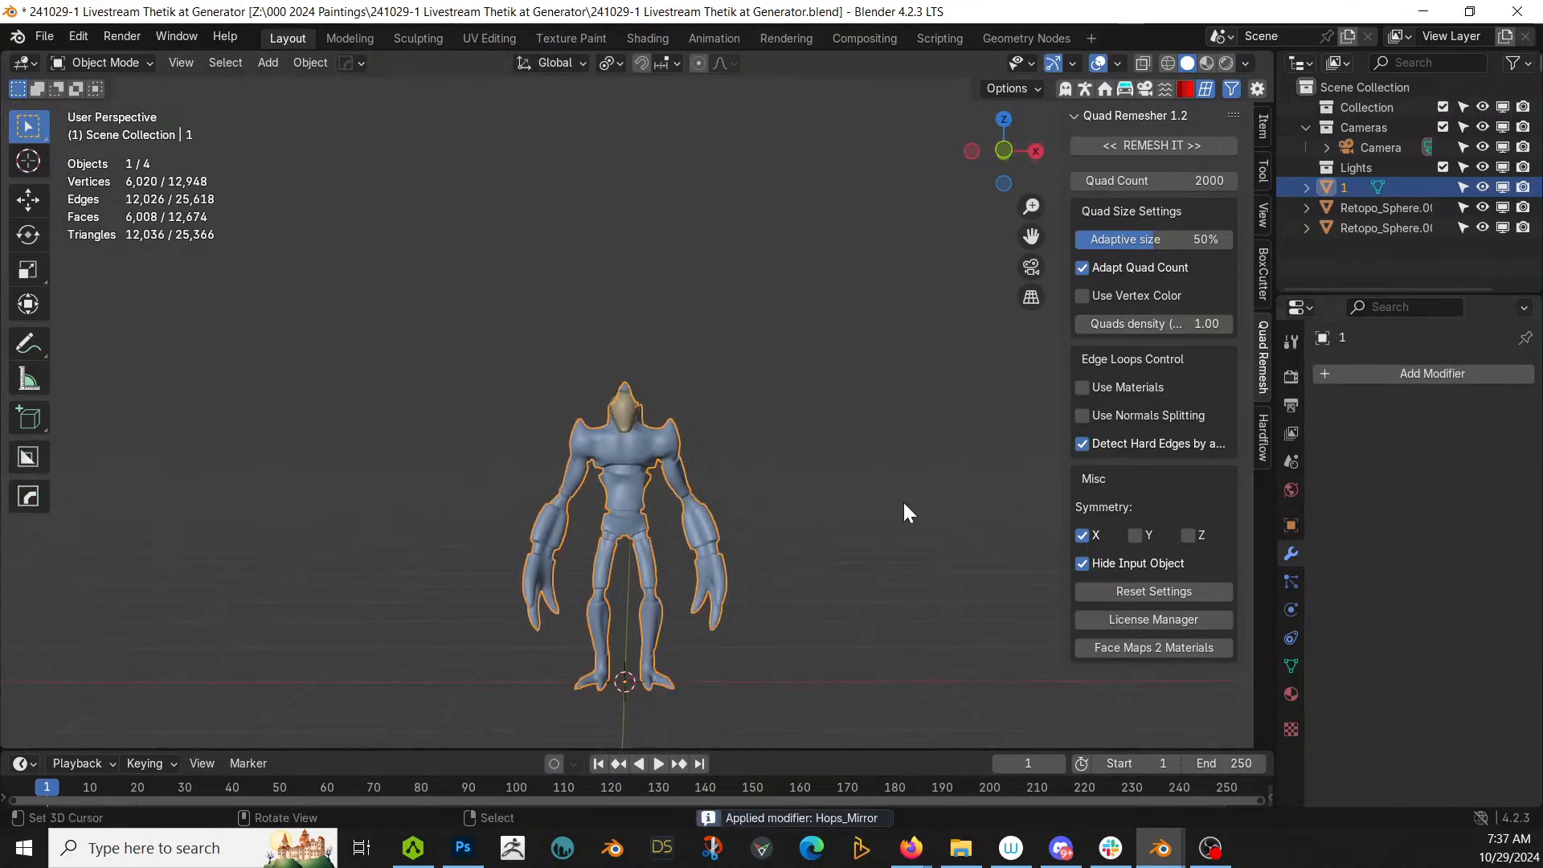
{"action": "scroll", "coordinate": [876, 514], "scroll_direction": "up", "scroll_amount": 3}
{"action": "scroll", "coordinate": [875, 520], "scroll_direction": "down", "scroll_amount": 4}
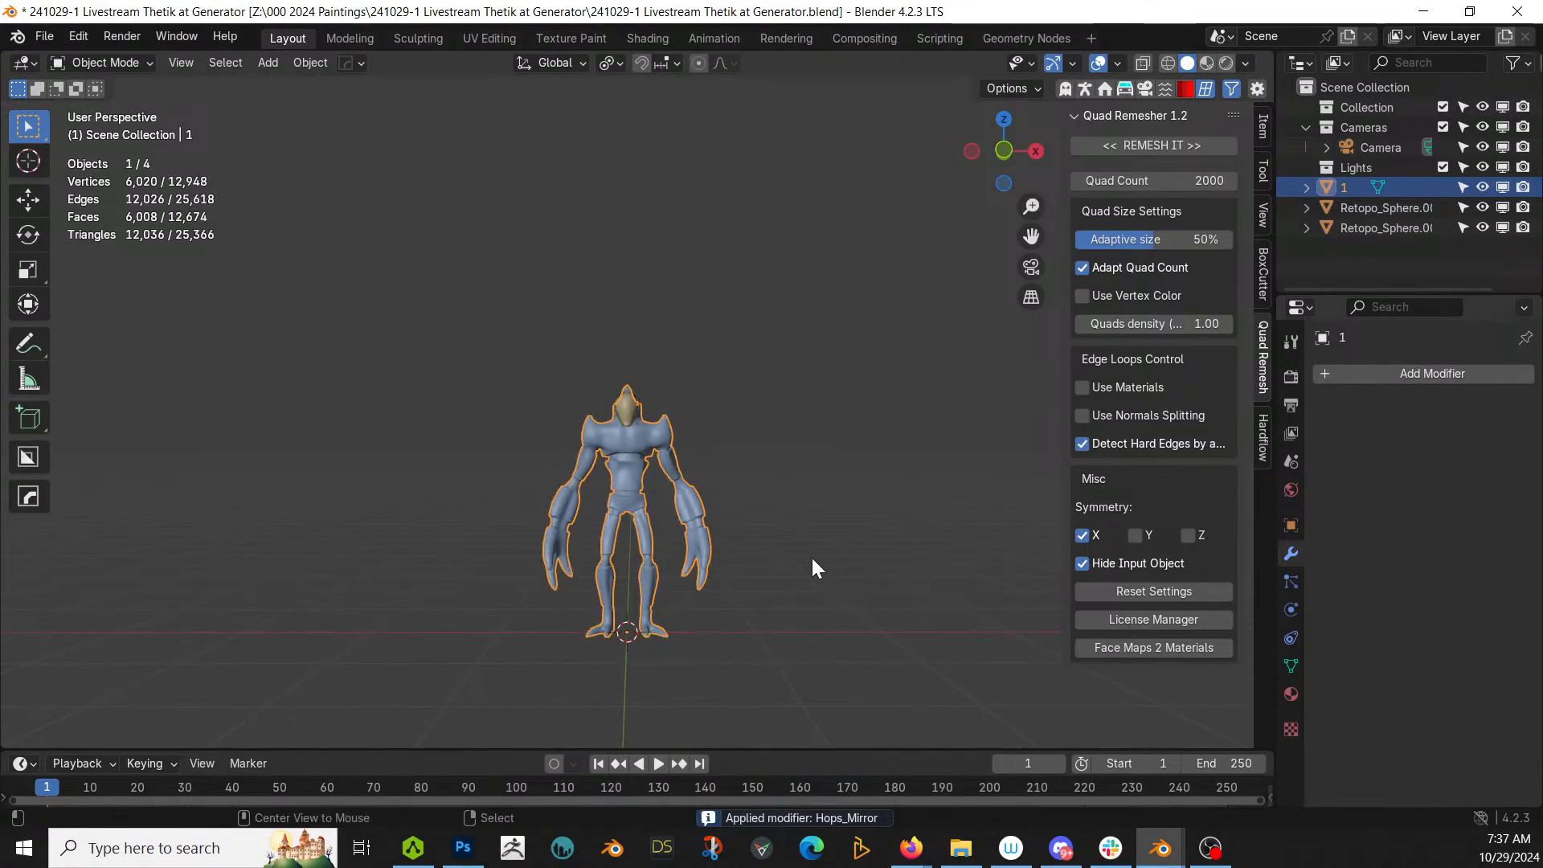
{"action": "key", "text": "alt+x"}
{"action": "left_click", "coordinate": [769, 632]}
{"action": "scroll", "coordinate": [758, 470], "scroll_direction": "up", "scroll_amount": 3}
Step: Grow the chest and shoulder face selection in Edit Mode to include the adjoining rim faces
{"action": "key", "text": "Tab"}
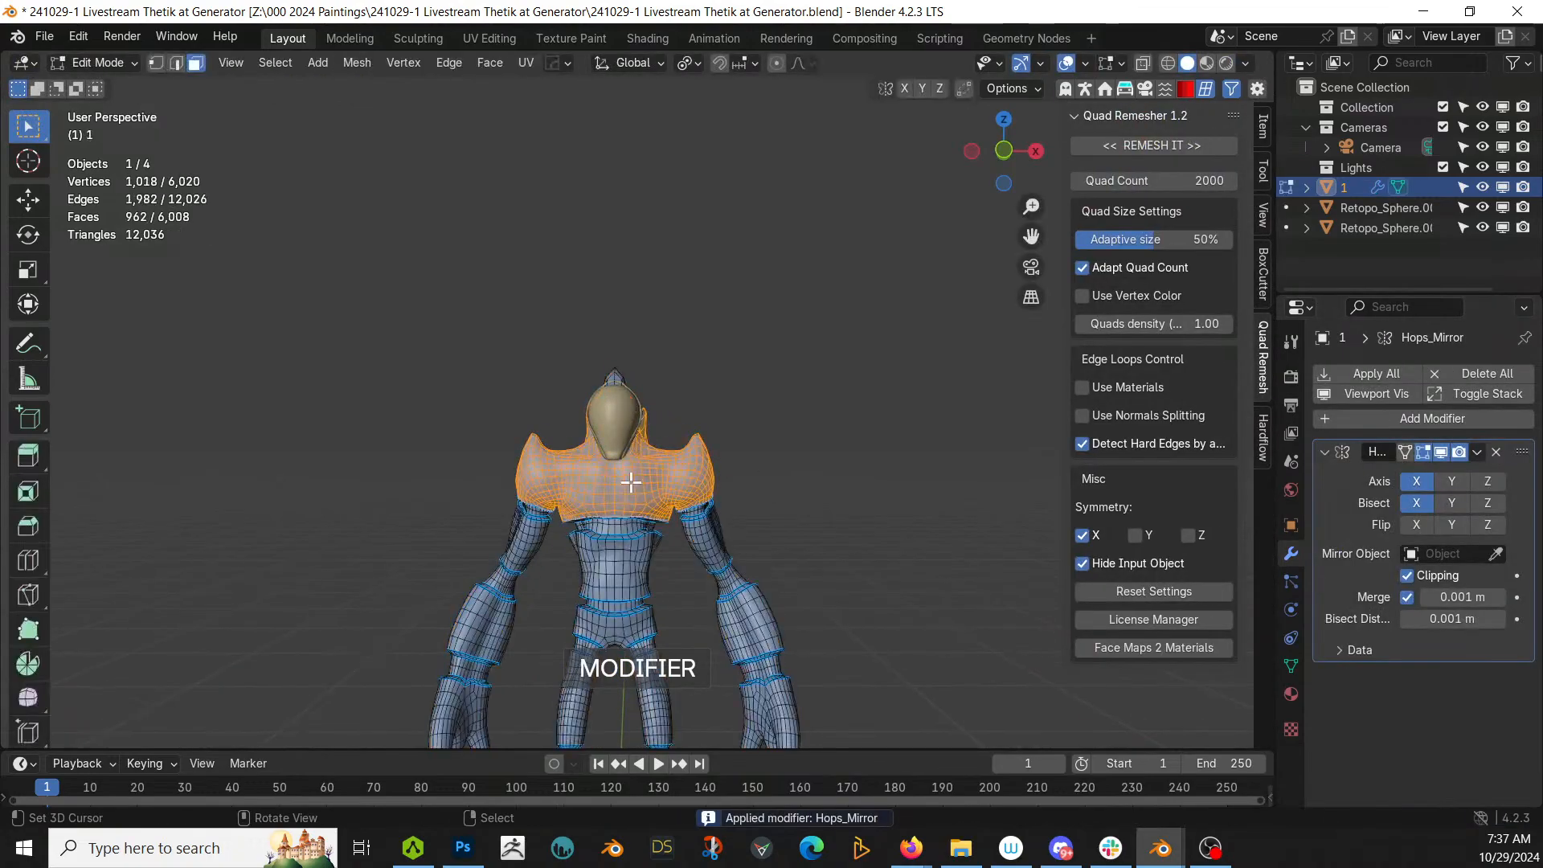
{"action": "middle_click_drag", "start_coordinate": [766, 474], "coordinate": [585, 418]}
{"action": "key", "text": "ctrl+KP_Add"}
{"action": "scroll", "coordinate": [650, 335], "scroll_direction": "up", "scroll_amount": 3}
{"action": "key", "text": "q"}
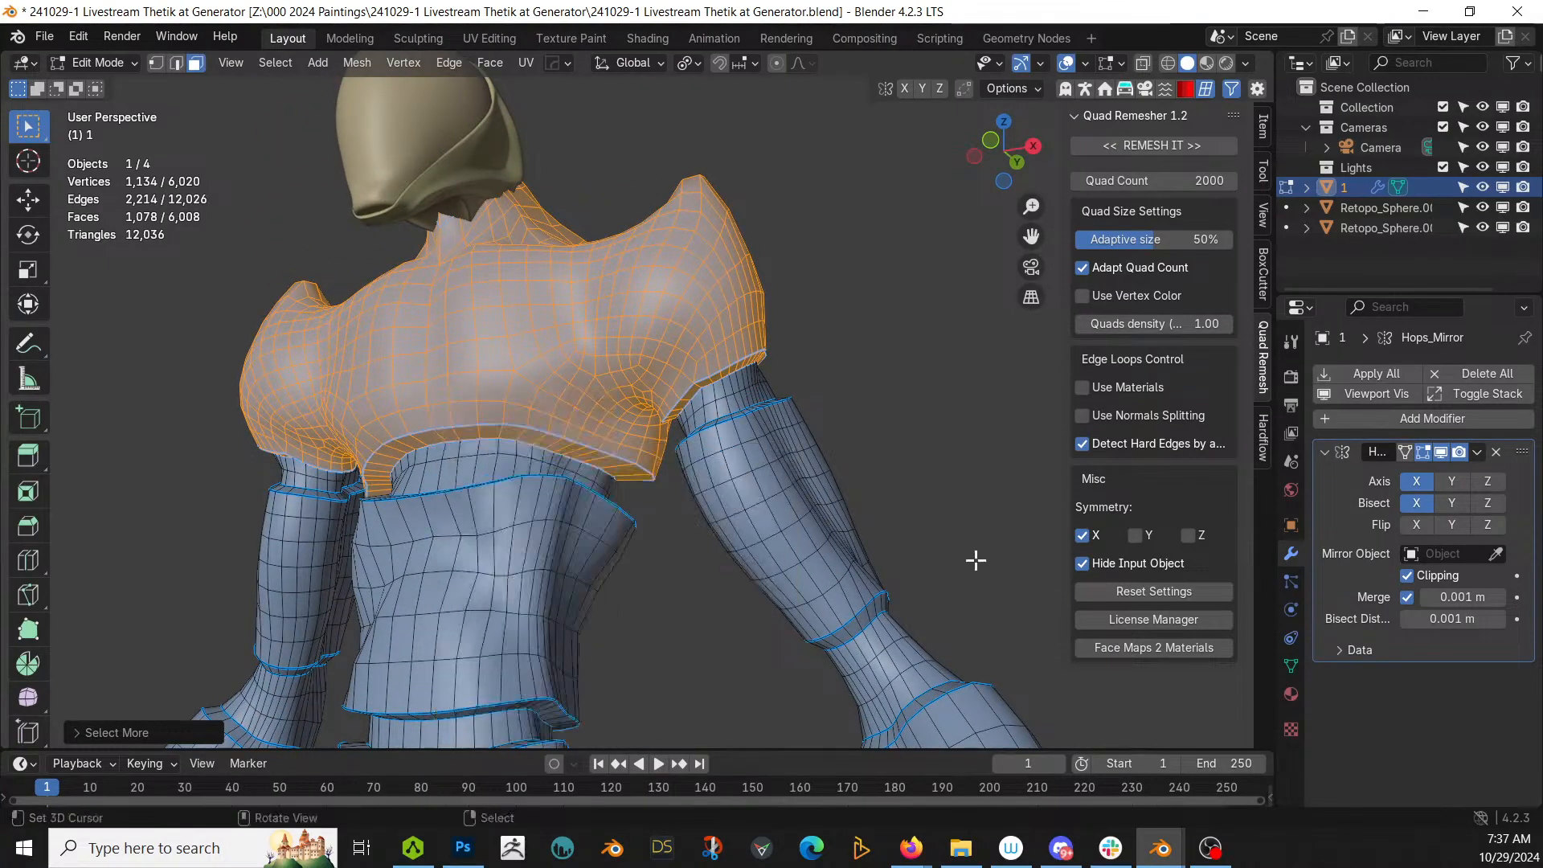
Step: Generate random panels with Random Panels on the selected chest and shoulder faces, using a thickness of 0.002
{"action": "key", "text": "shift+q"}
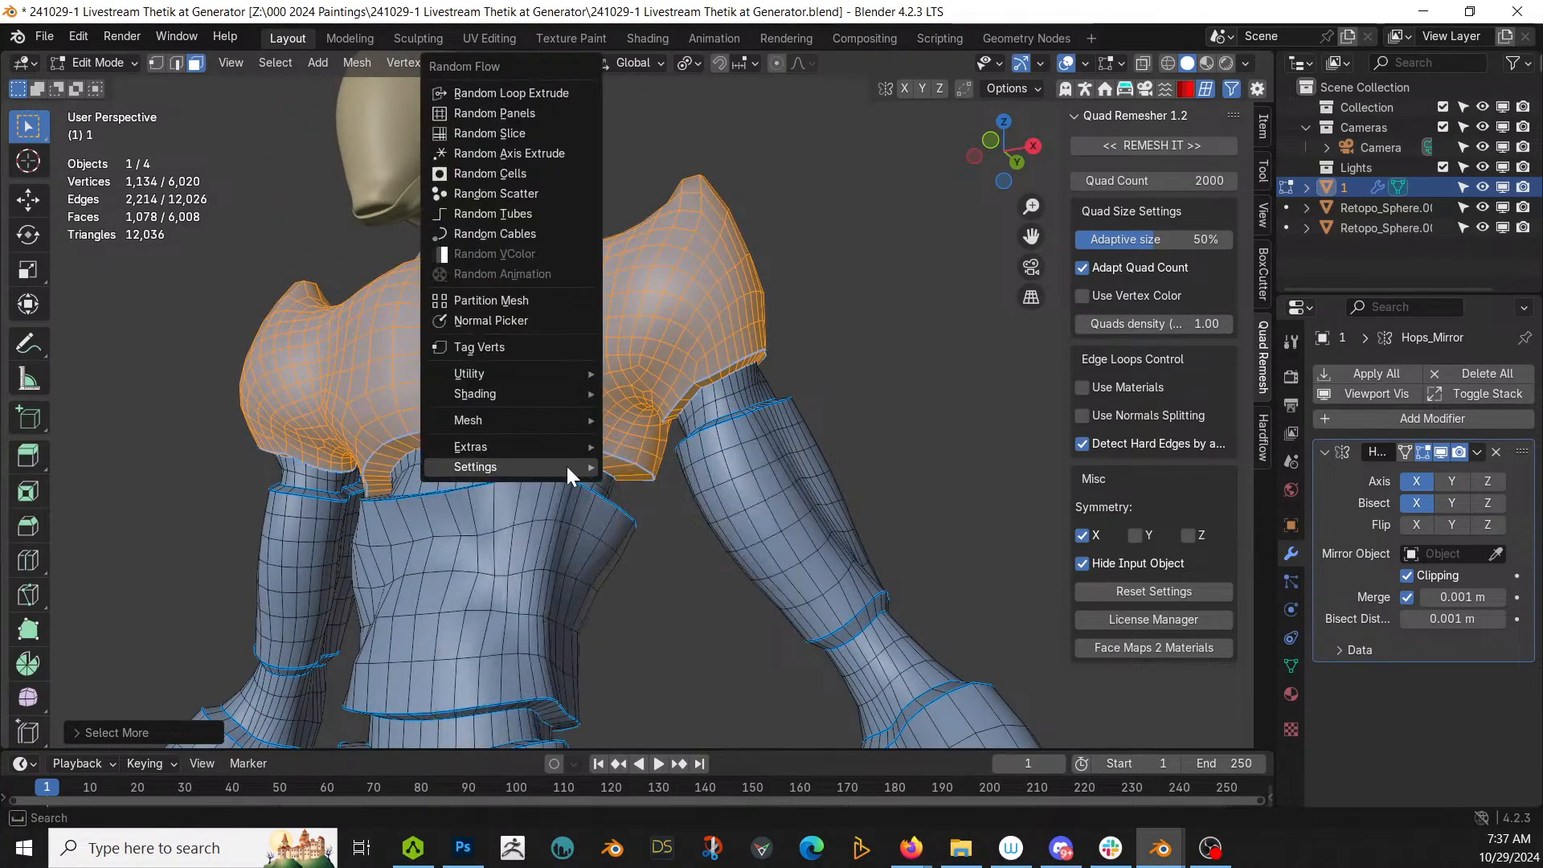
{"action": "left_click", "coordinate": [532, 113]}
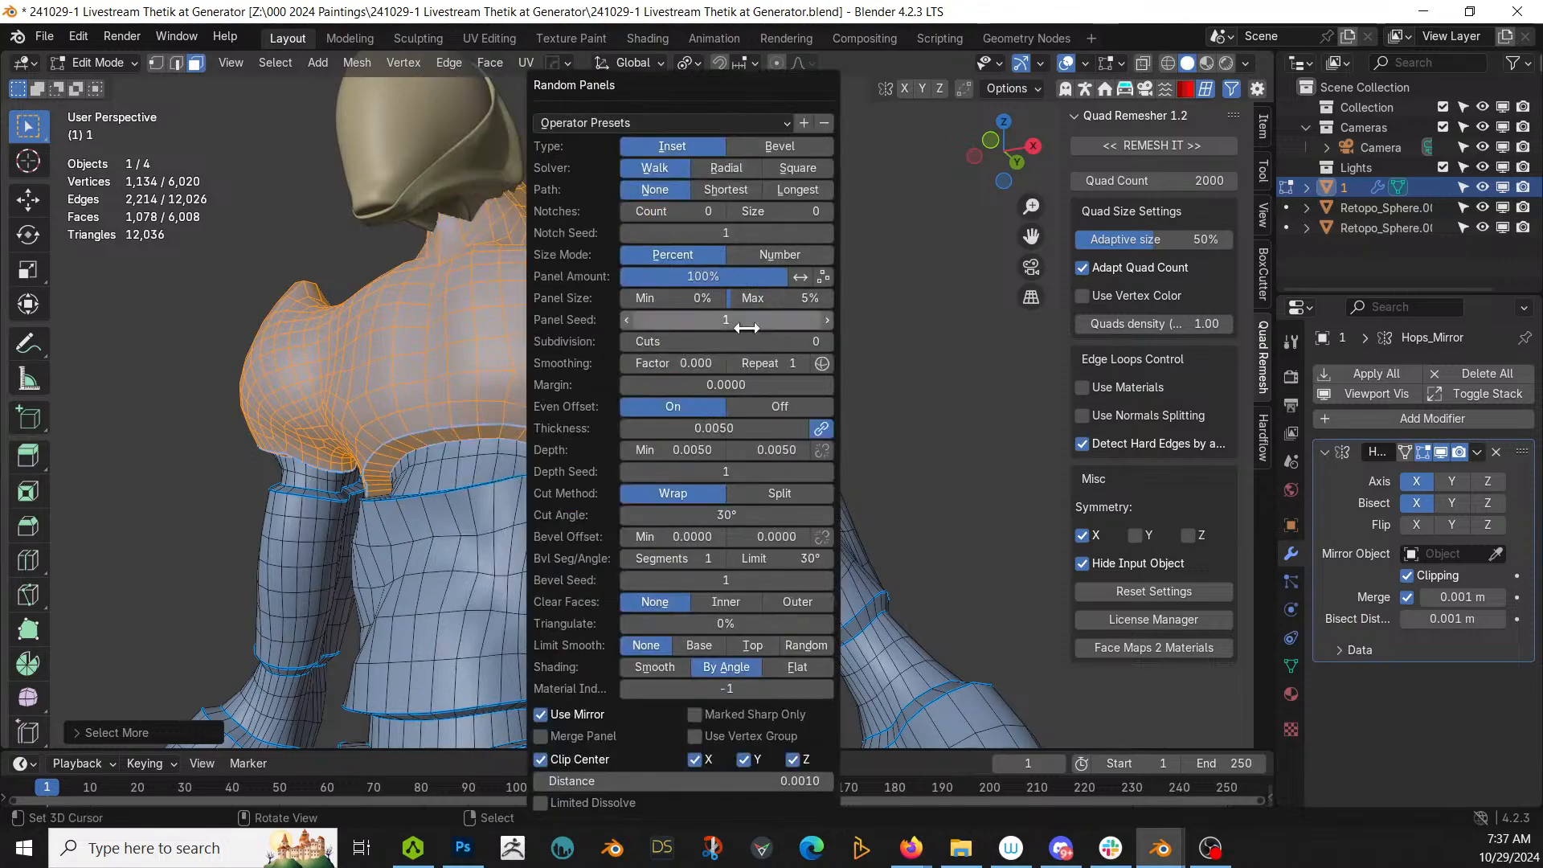
{"action": "left_click", "coordinate": [714, 428]}
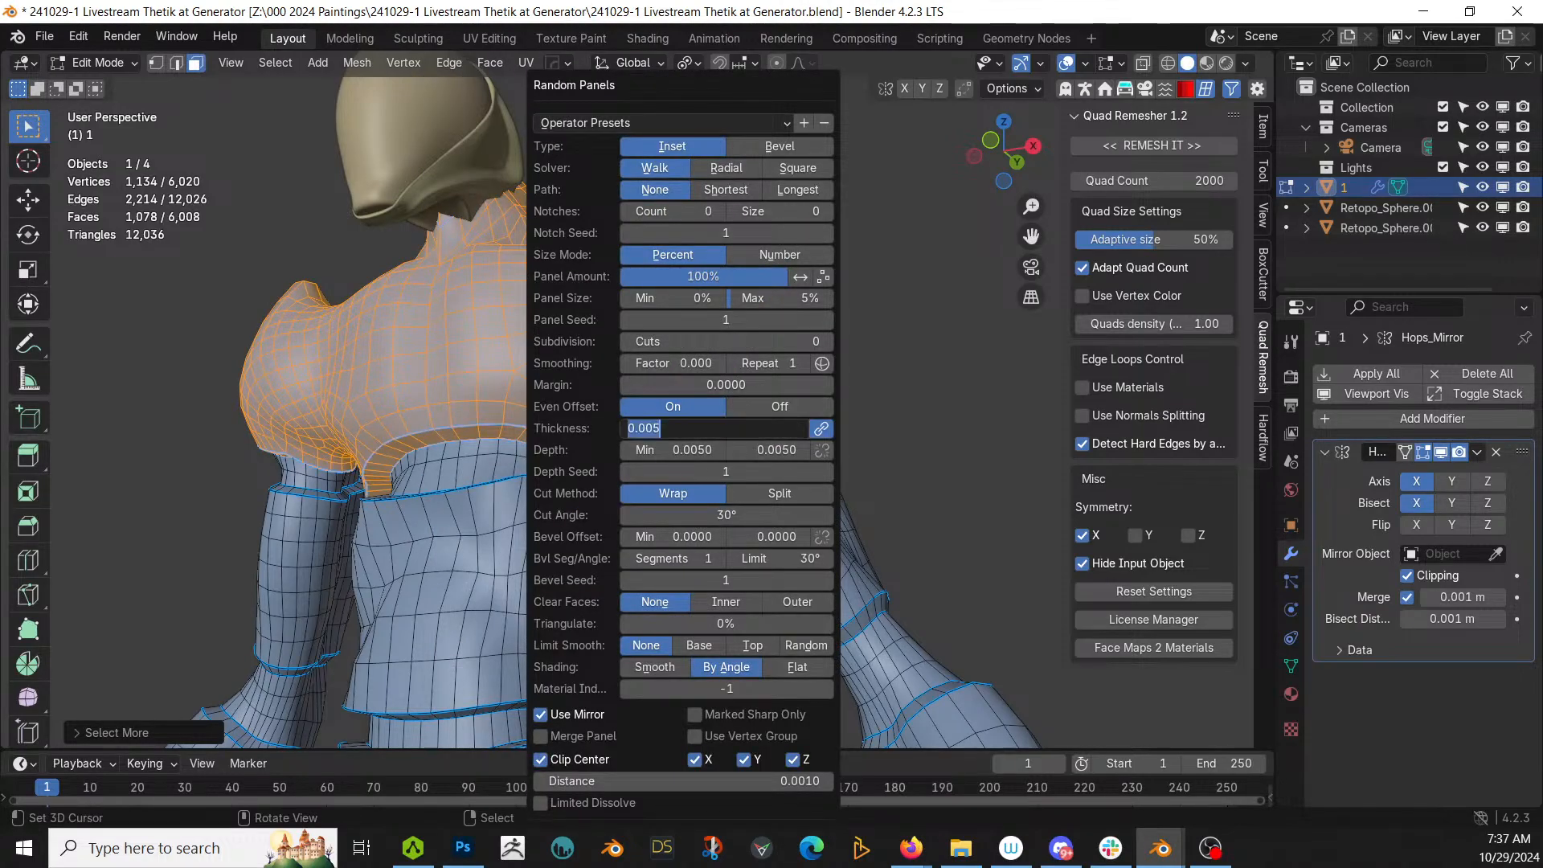
{"action": "type", "text": ".002"}
{"action": "key", "text": "Return"}
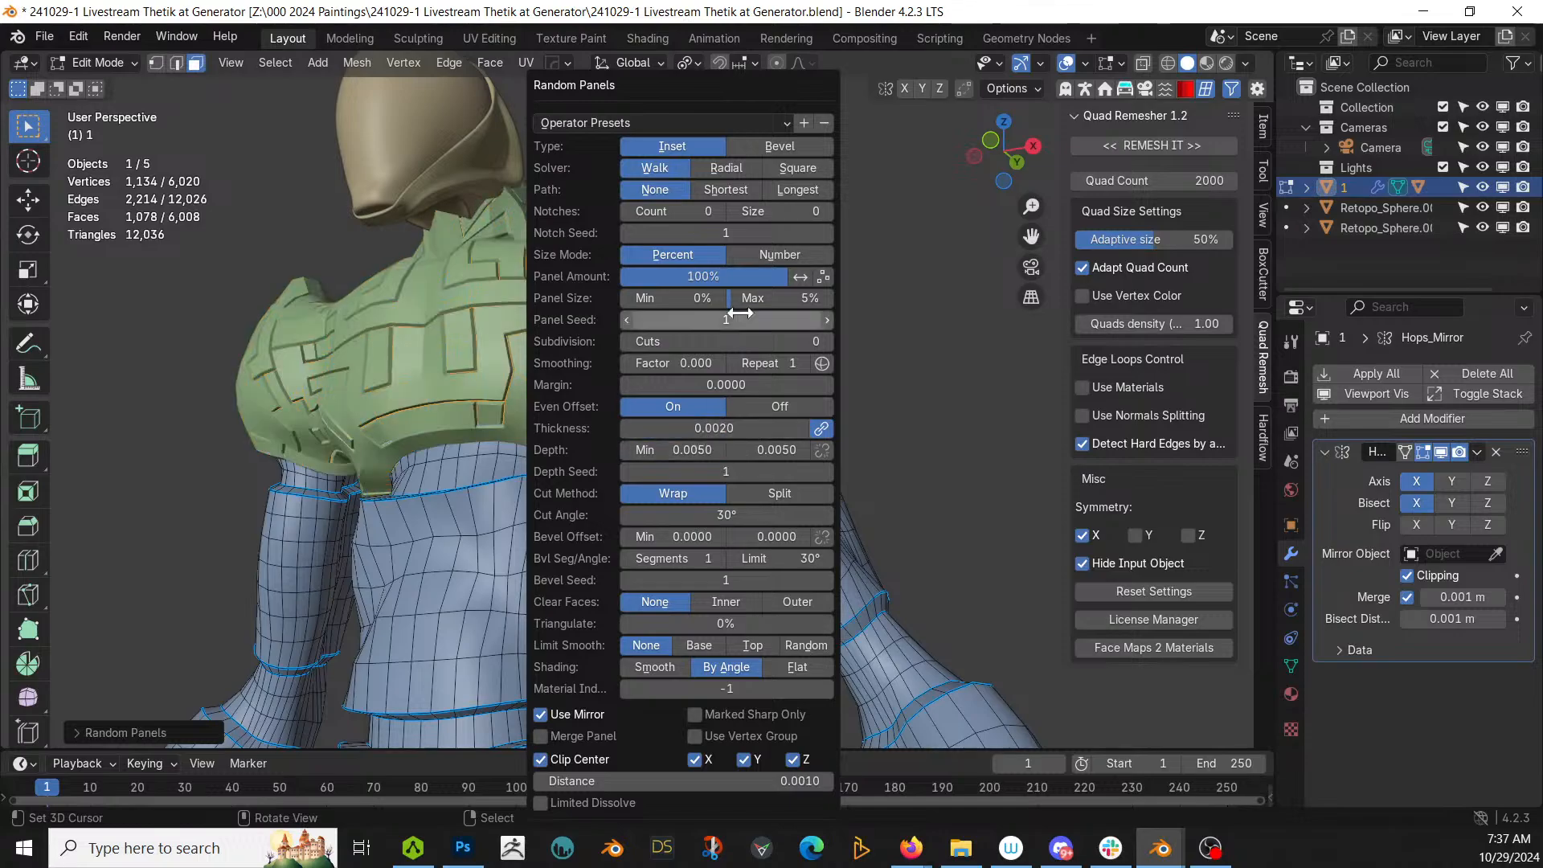
Step: Switch the chest panels' solver to Square and set their maximum depth to 0.02
{"action": "left_click", "coordinate": [795, 167]}
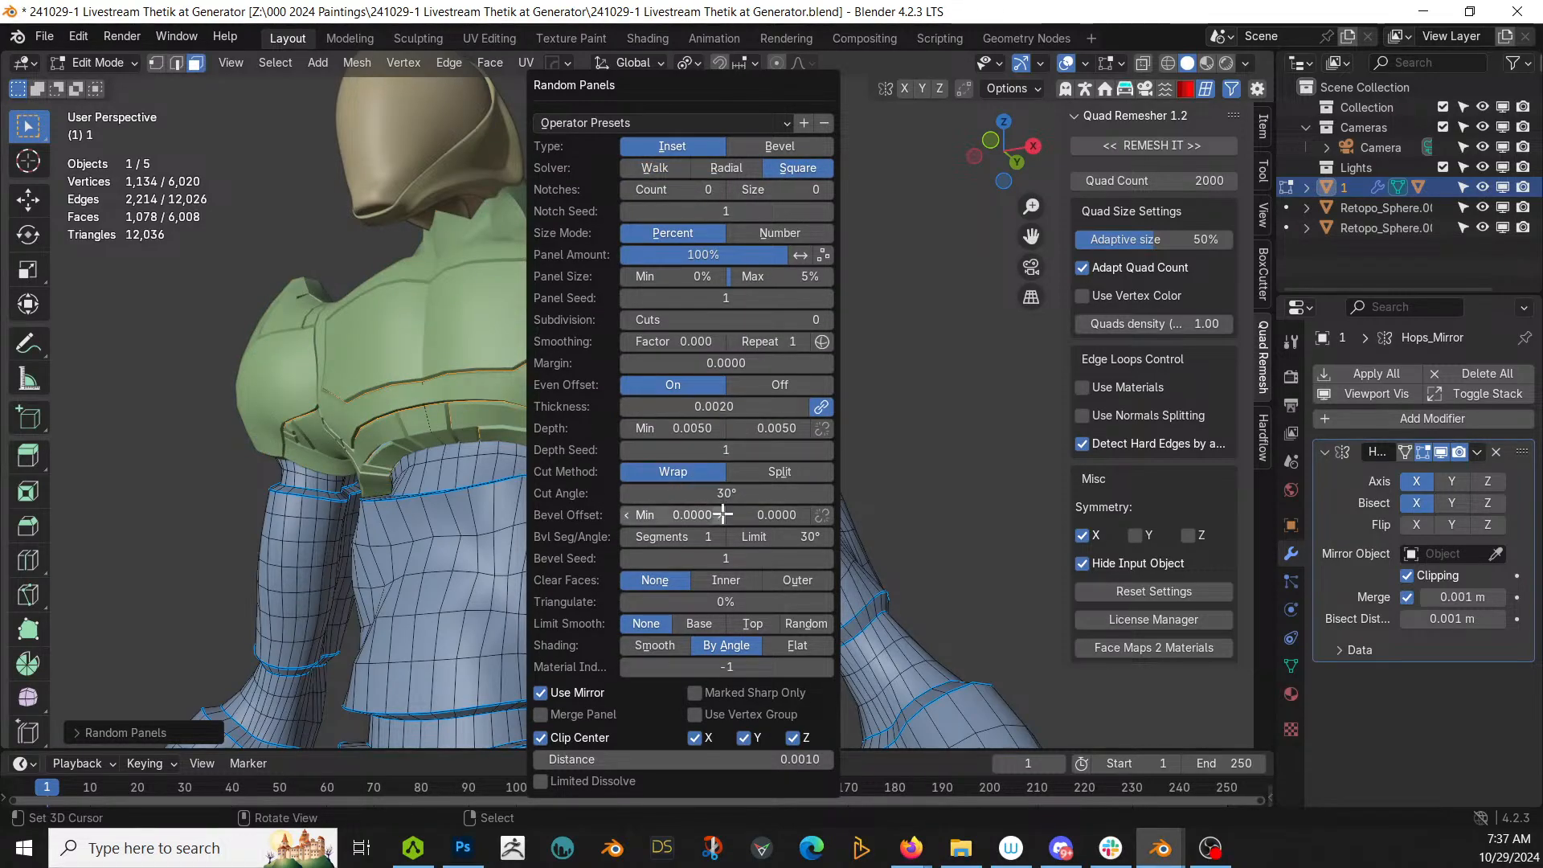
{"action": "left_click", "coordinate": [772, 427]}
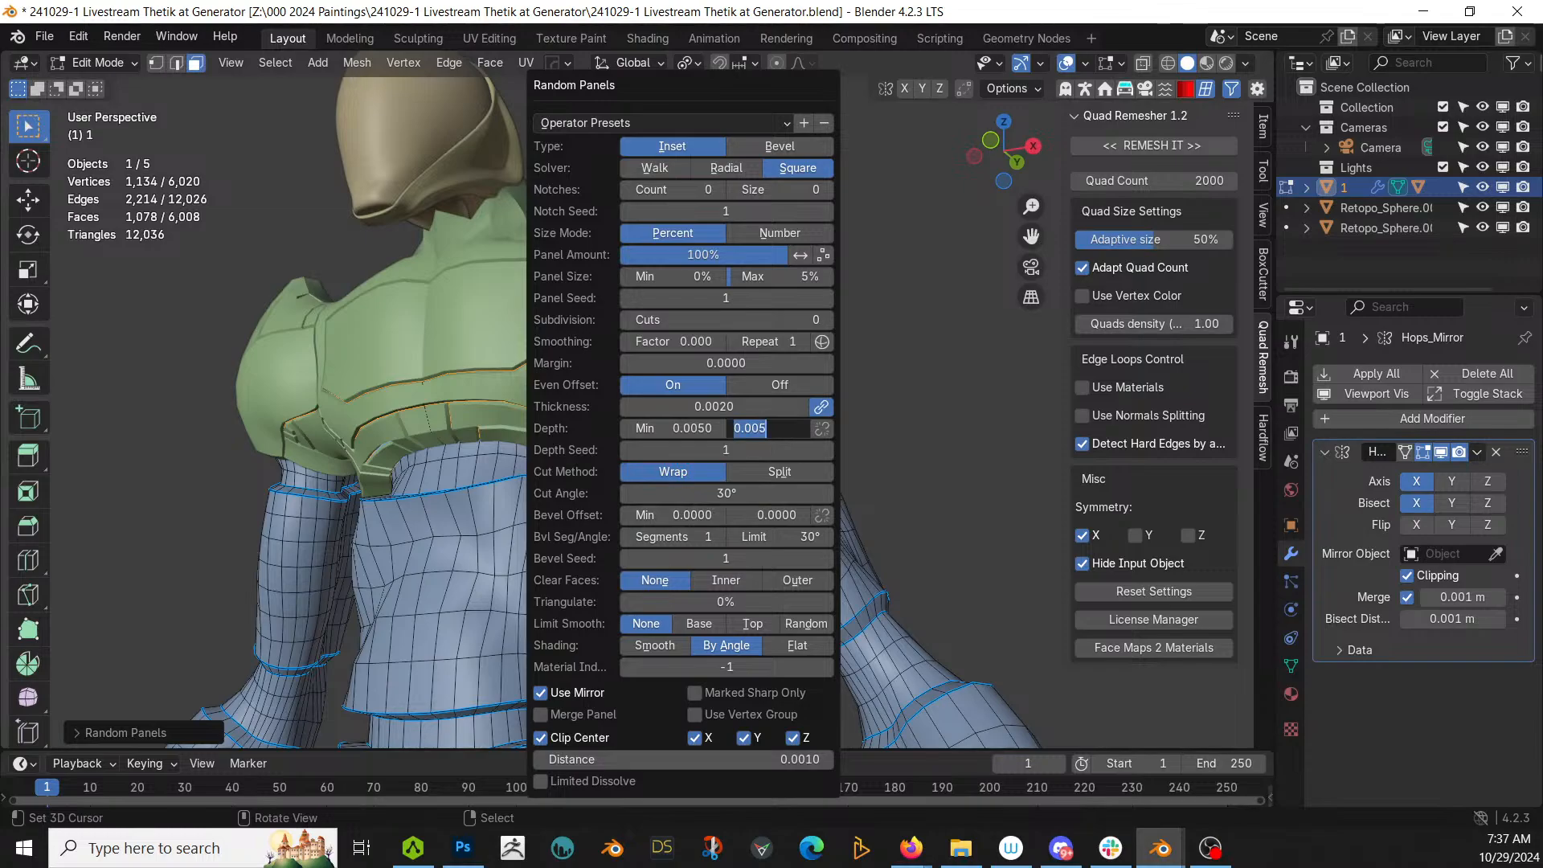
{"action": "type", "text": ".02"}
{"action": "key", "text": "Return"}
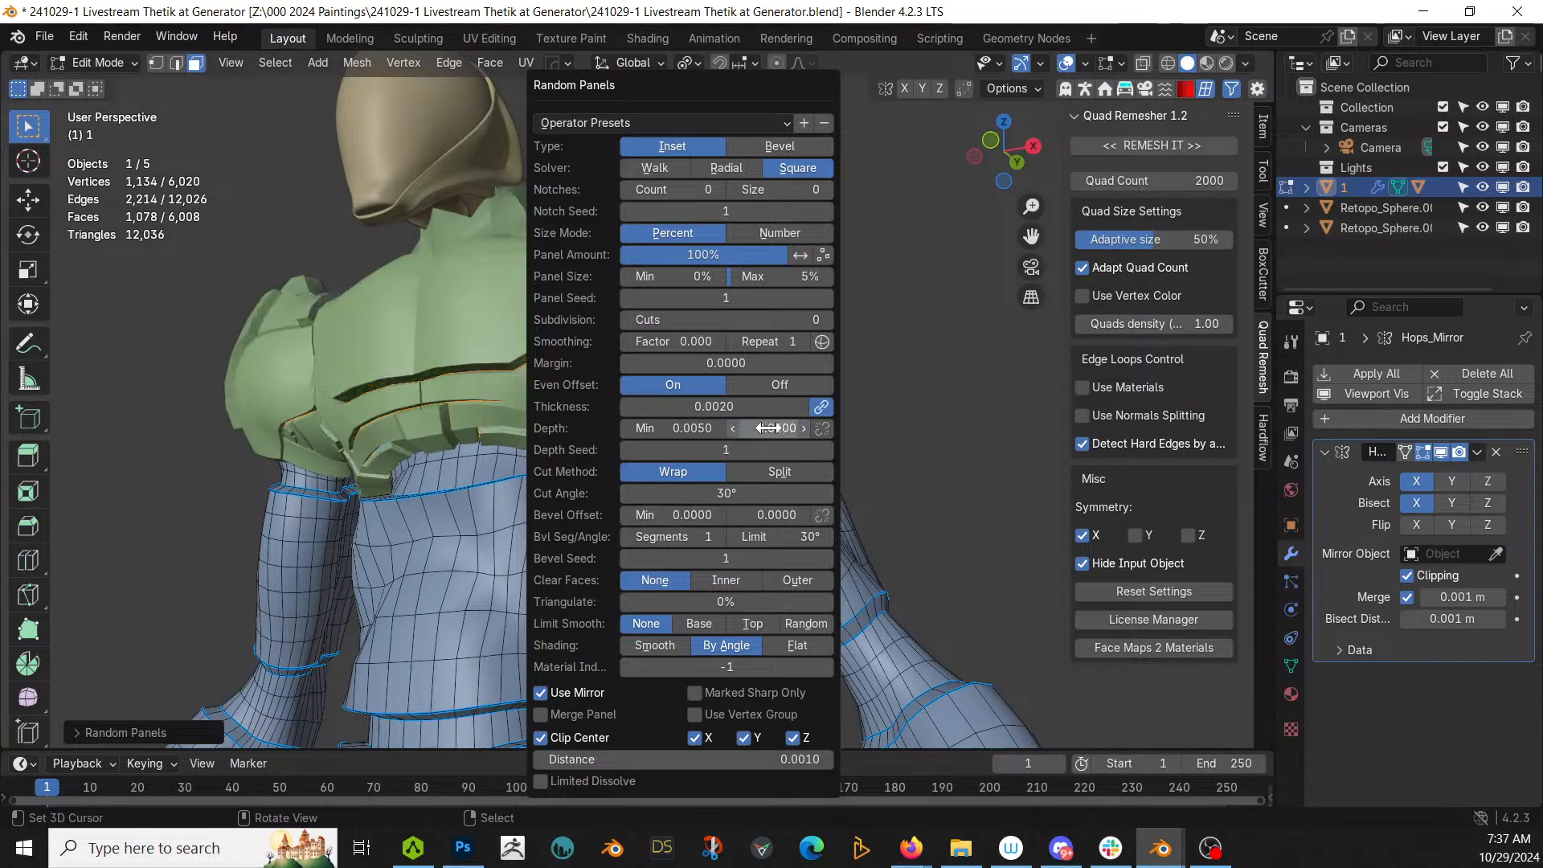
{"action": "middle_click_drag", "start_coordinate": [510, 230], "coordinate": [659, 100]}
{"action": "scroll", "coordinate": [508, 268], "scroll_direction": "up", "scroll_amount": 5}
{"action": "scroll", "coordinate": [575, 234], "scroll_direction": "down", "scroll_amount": 6}
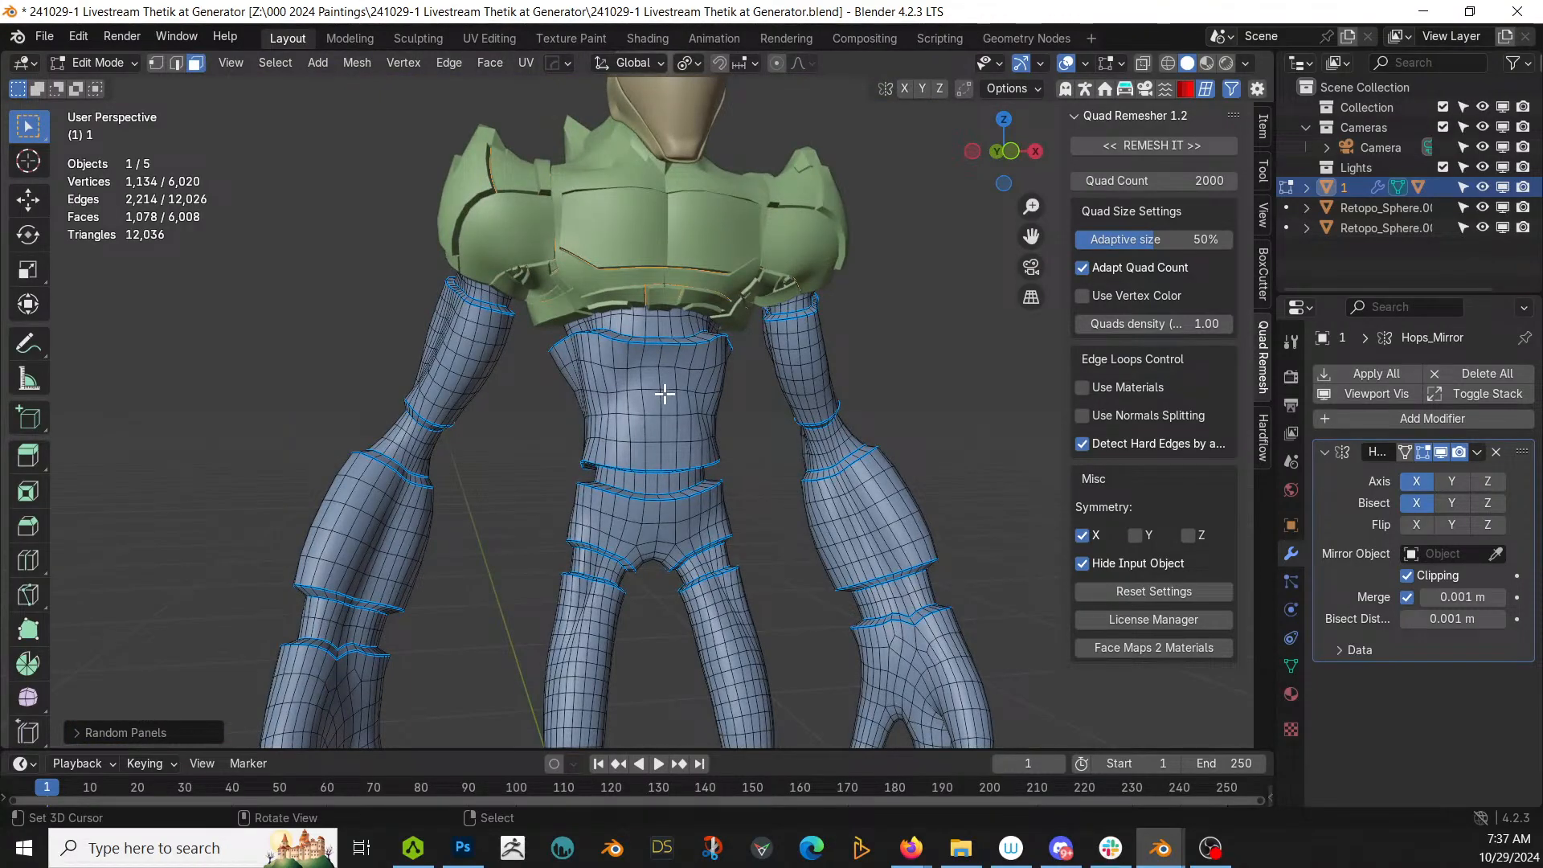
Step: Select the linked abdomen section with its adjoining rim faces, extrude it and scale it inward
{"action": "middle_click_drag", "start_coordinate": [671, 402], "coordinate": [629, 406]}
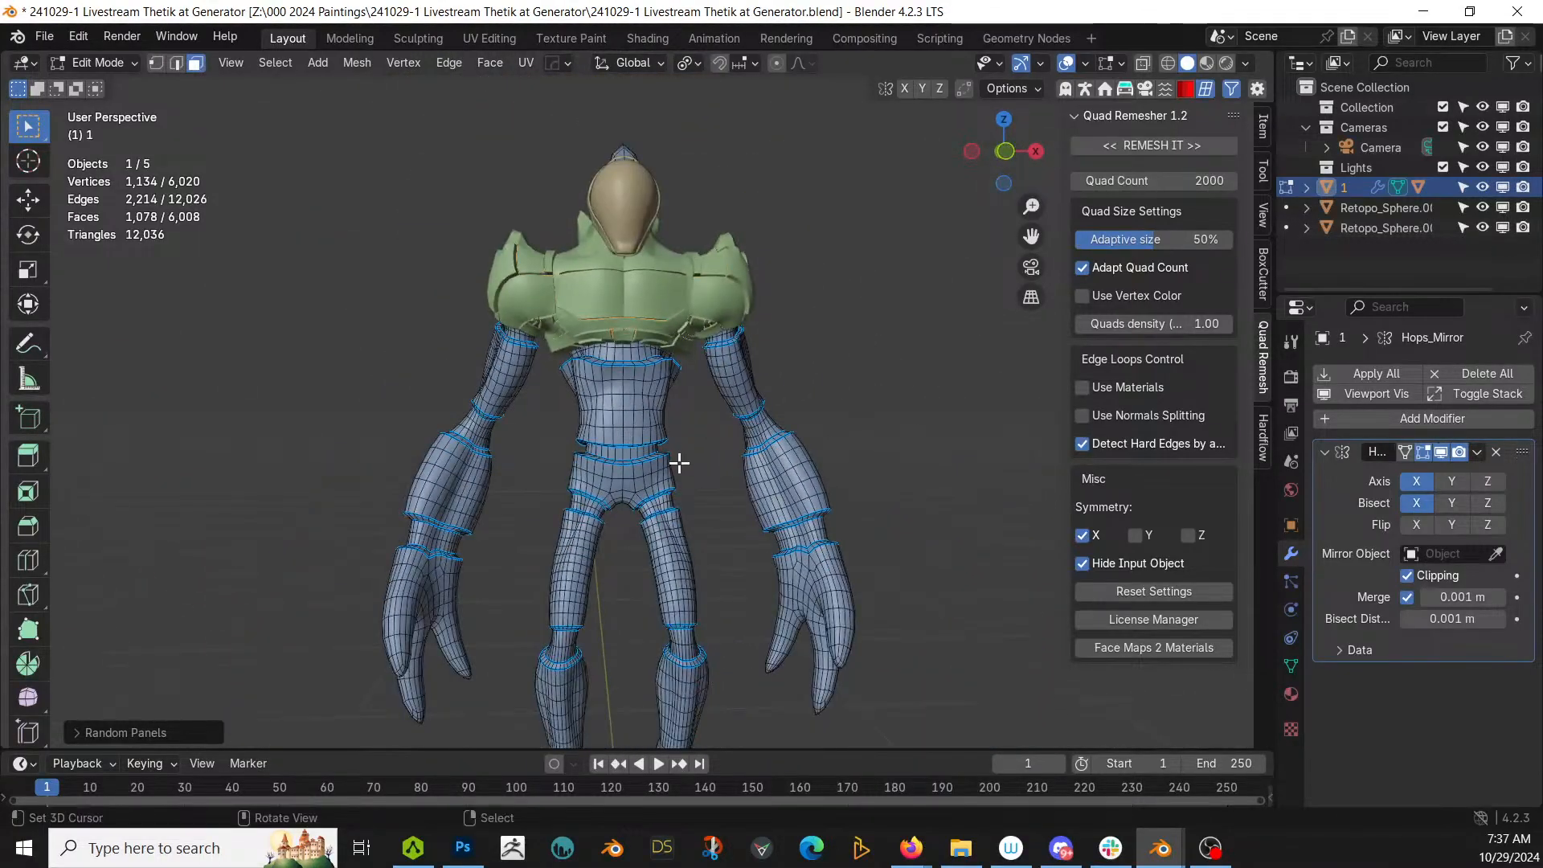
{"action": "scroll", "coordinate": [638, 426], "scroll_direction": "up", "scroll_amount": 2}
{"action": "key", "text": "l"}
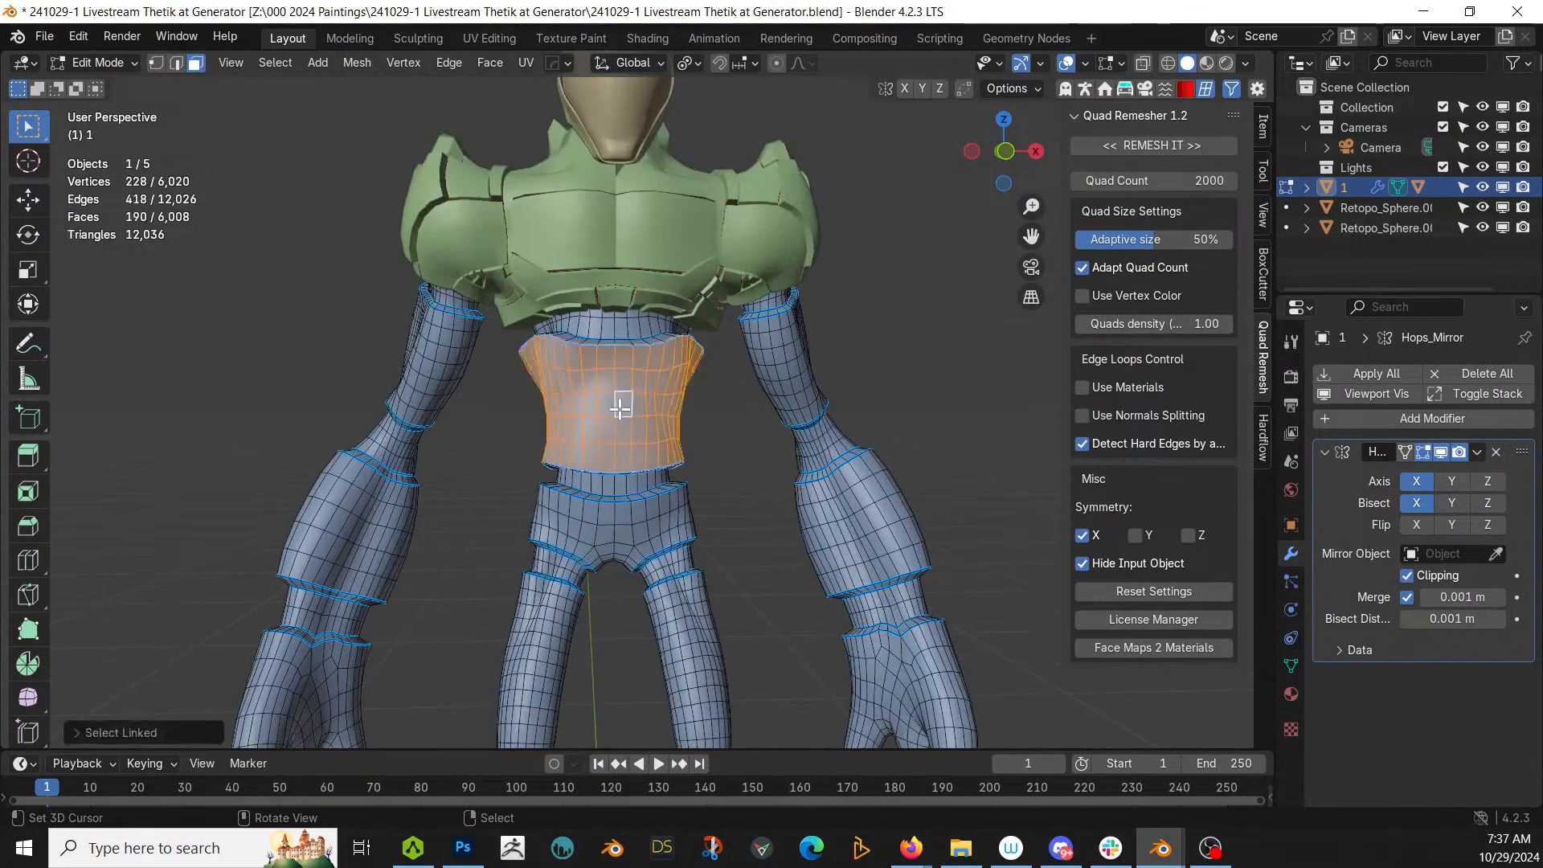
{"action": "key", "text": "ctrl+KP_Add"}
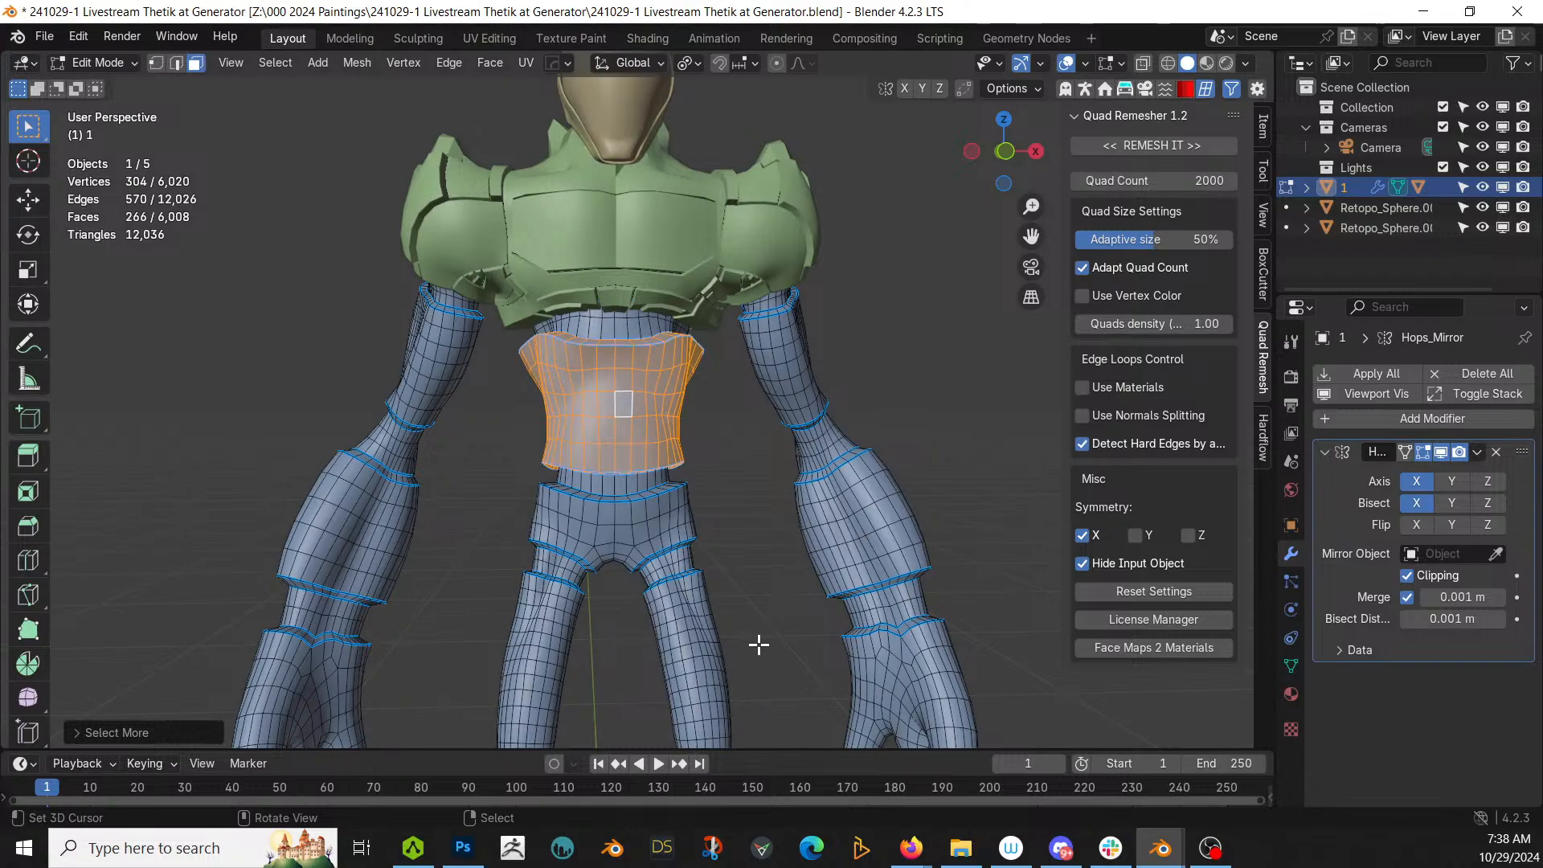
{"action": "key", "text": "e"}
{"action": "key", "text": "s"}
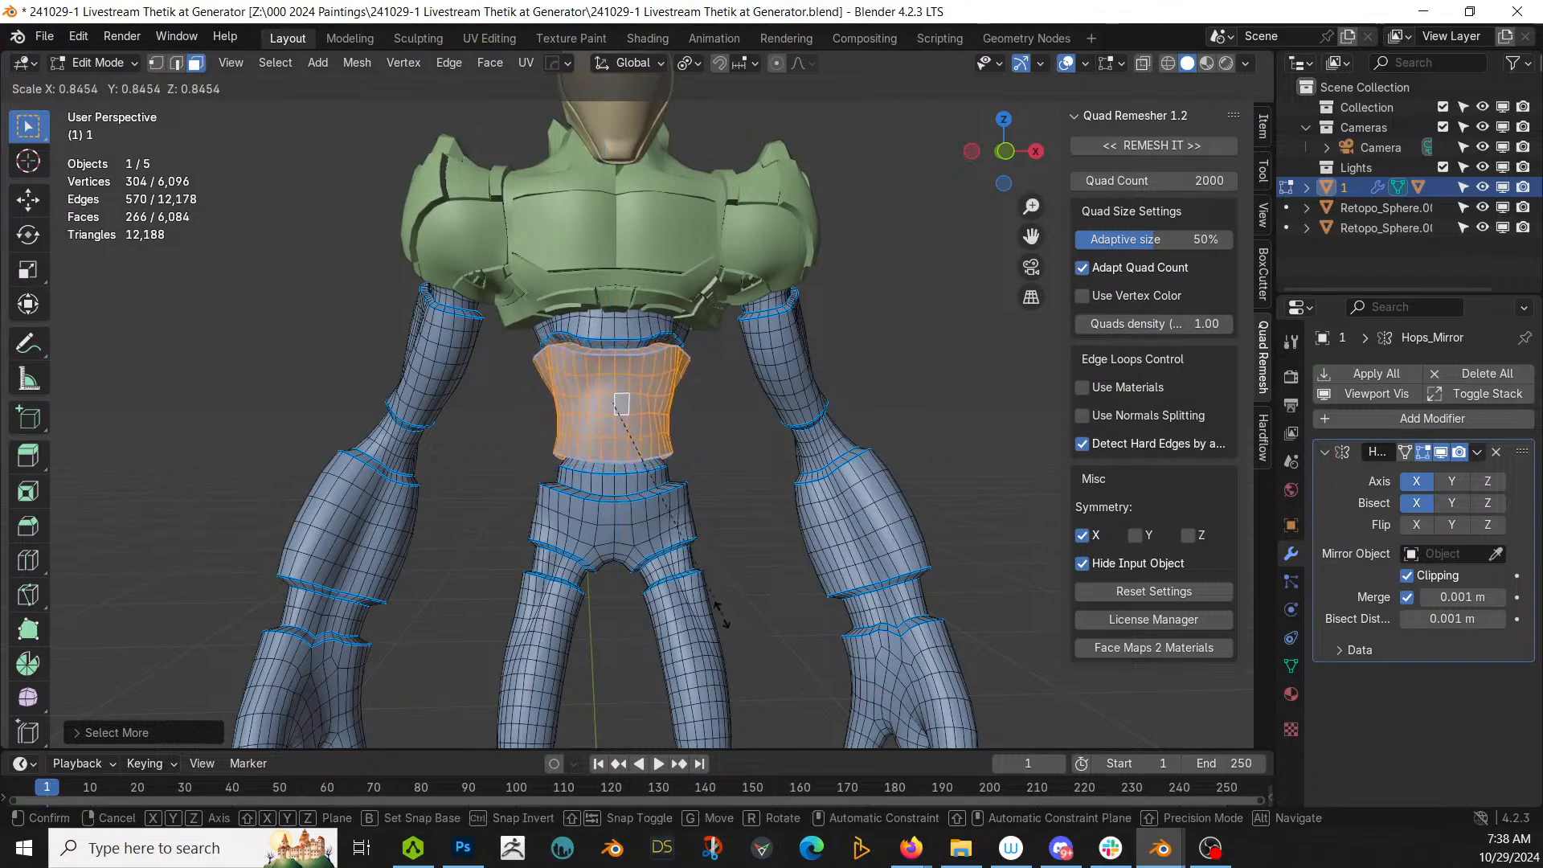
{"action": "left_click", "coordinate": [682, 593]}
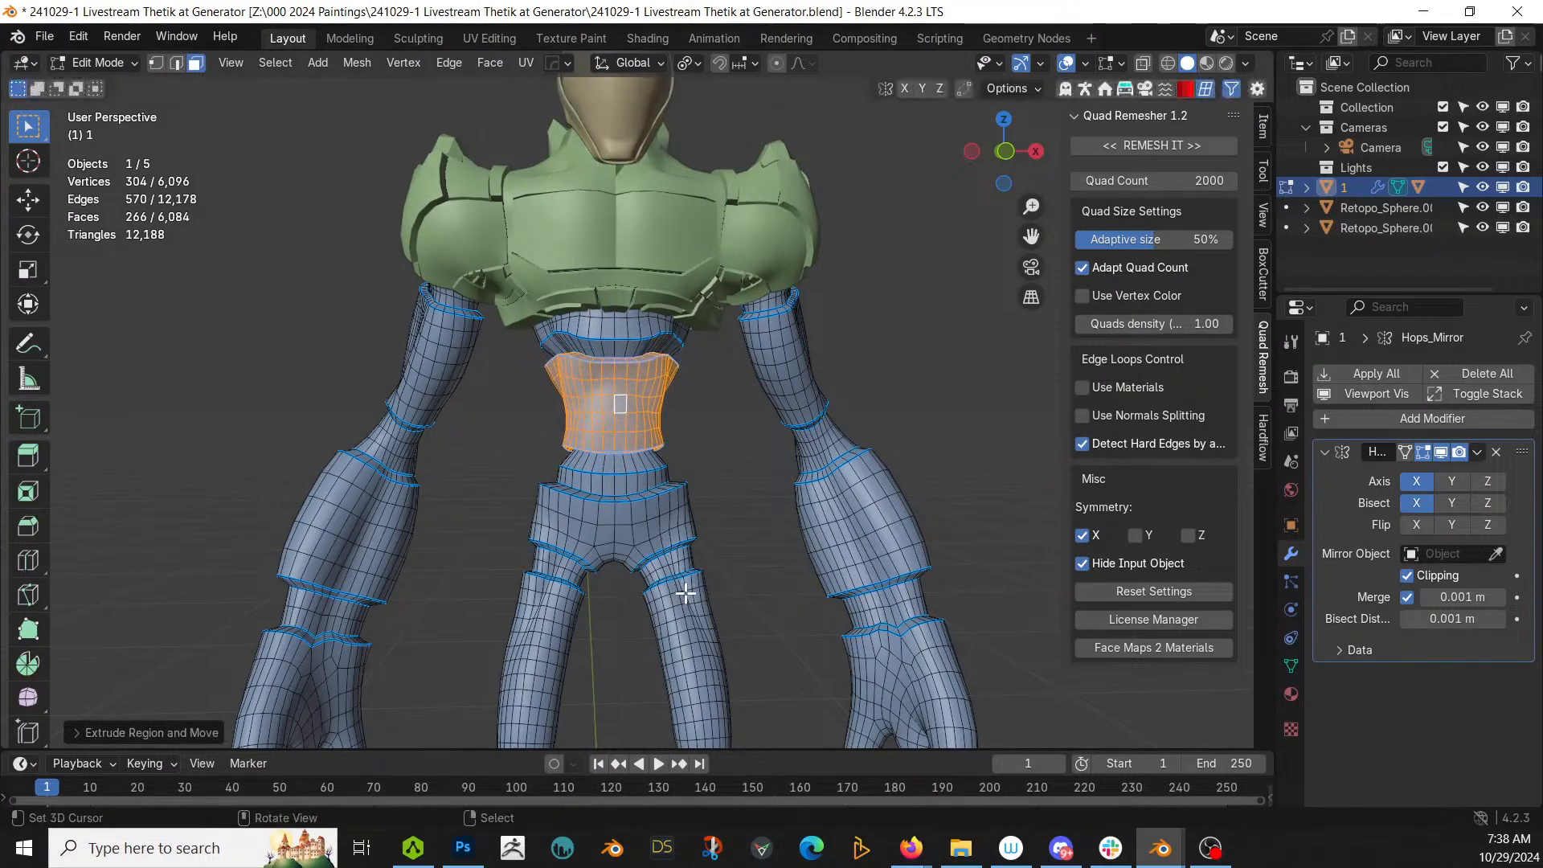
{"action": "left_click", "coordinate": [716, 579]}
Step: Reselect the abdomen section with its rim faces and generate random panels on it using the Radial solver and a 0.005 maximum depth
{"action": "middle_click_drag", "start_coordinate": [716, 579], "coordinate": [627, 530]}
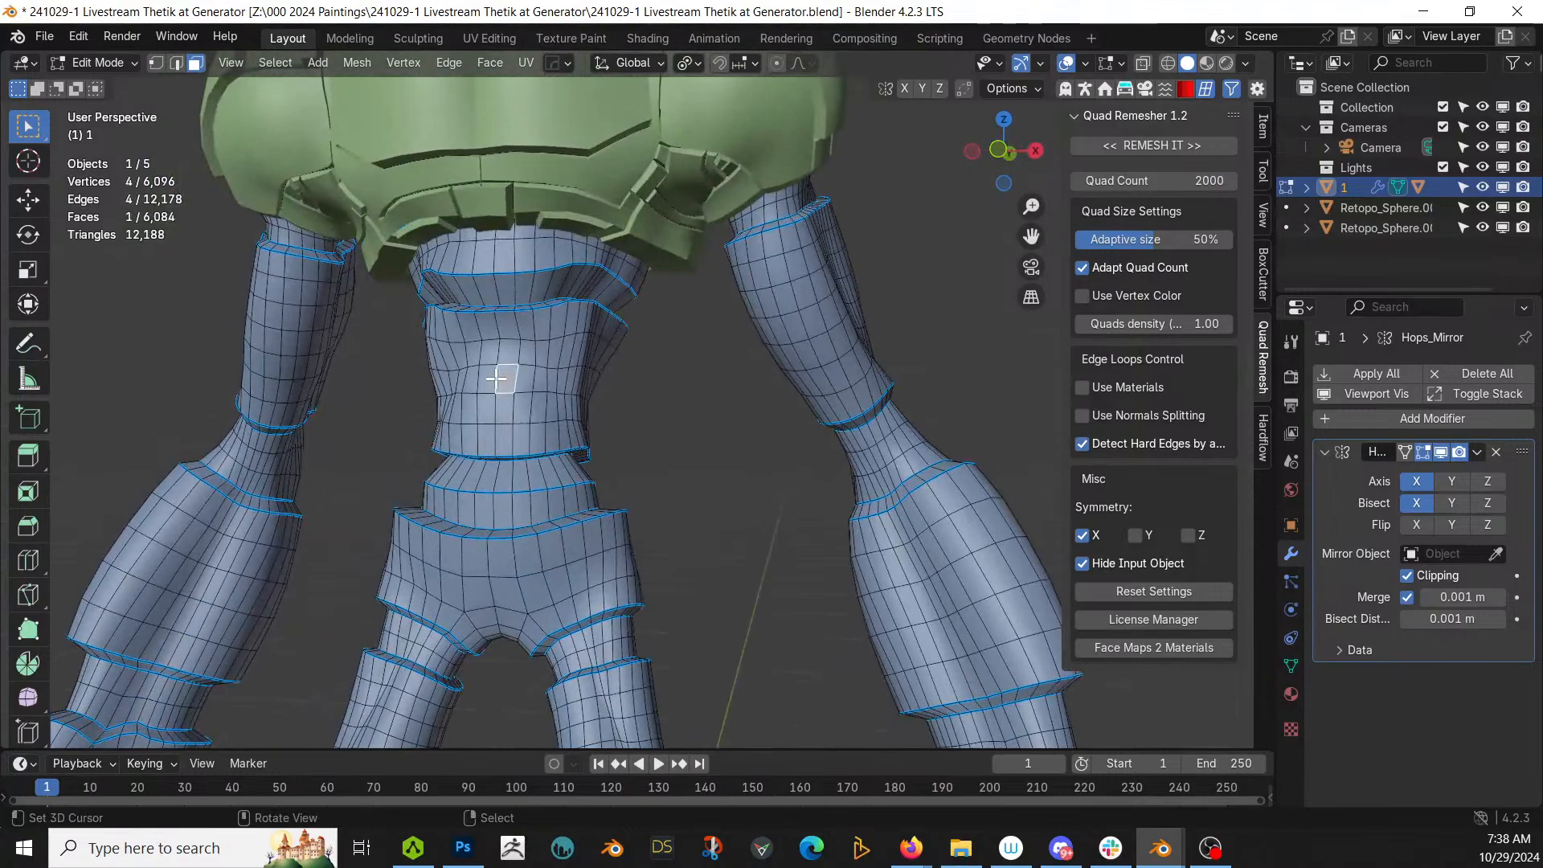
{"action": "key", "text": "l"}
{"action": "key", "text": "ctrl+KP_Add"}
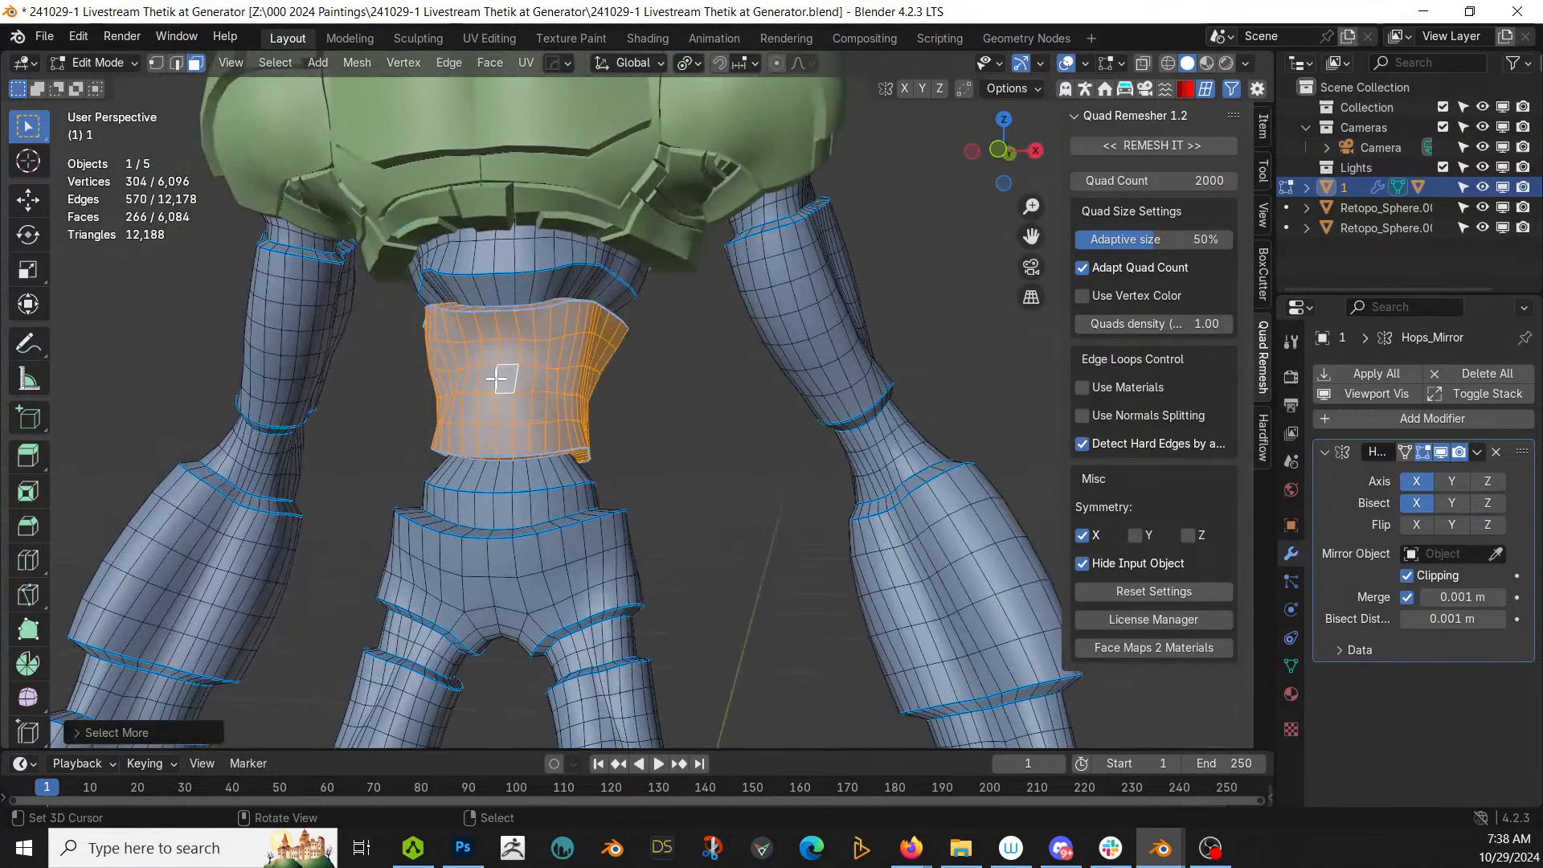
{"action": "key", "text": "Tab"}
{"action": "key", "text": "shift+alt+f"}
{"action": "left_click", "coordinate": [538, 378]}
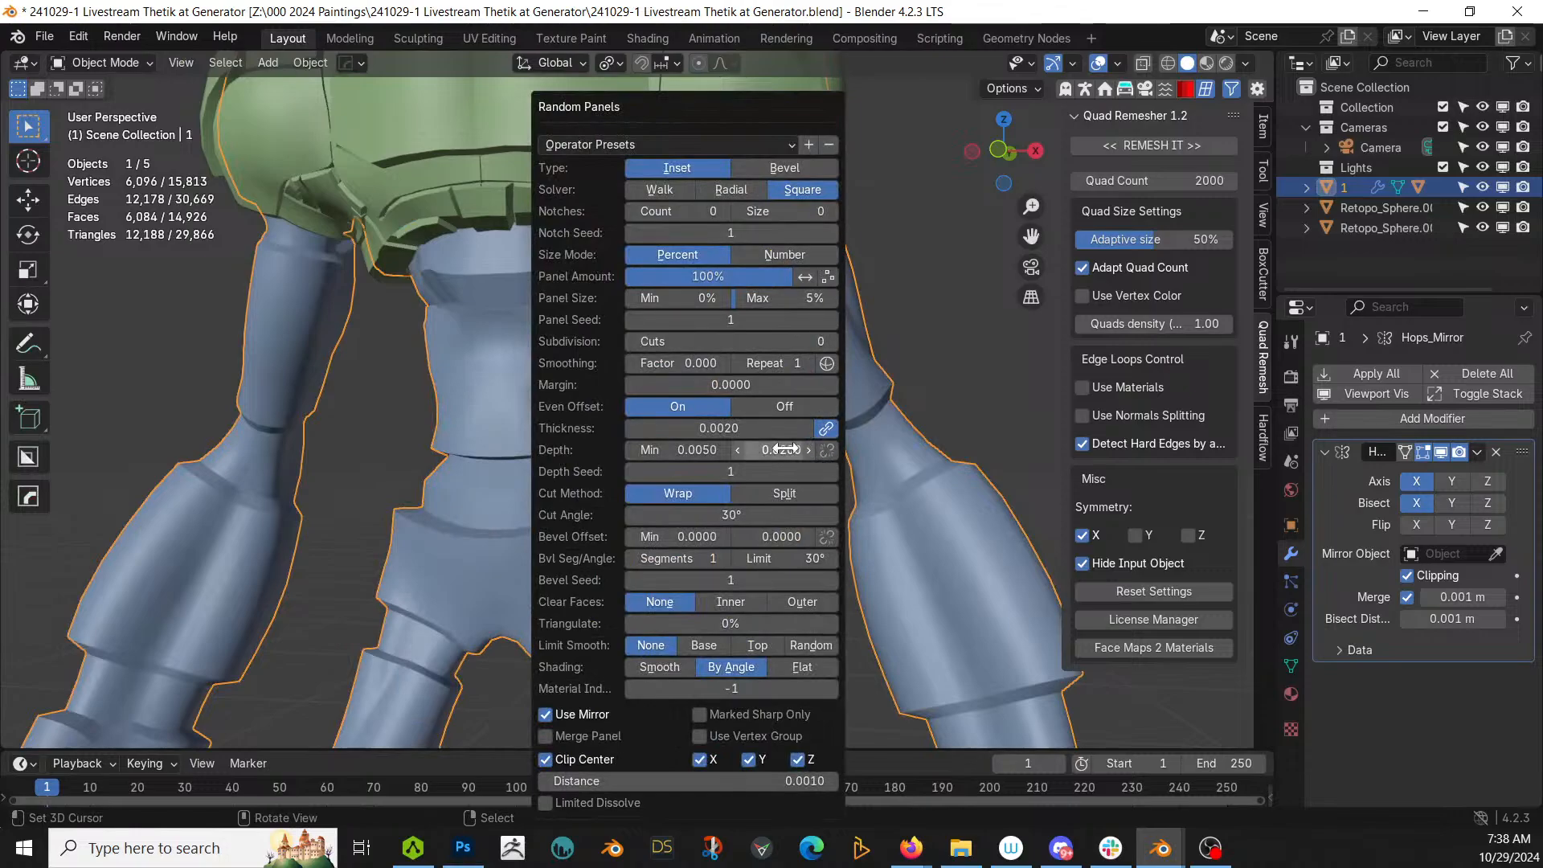
{"action": "key", "text": "Return"}
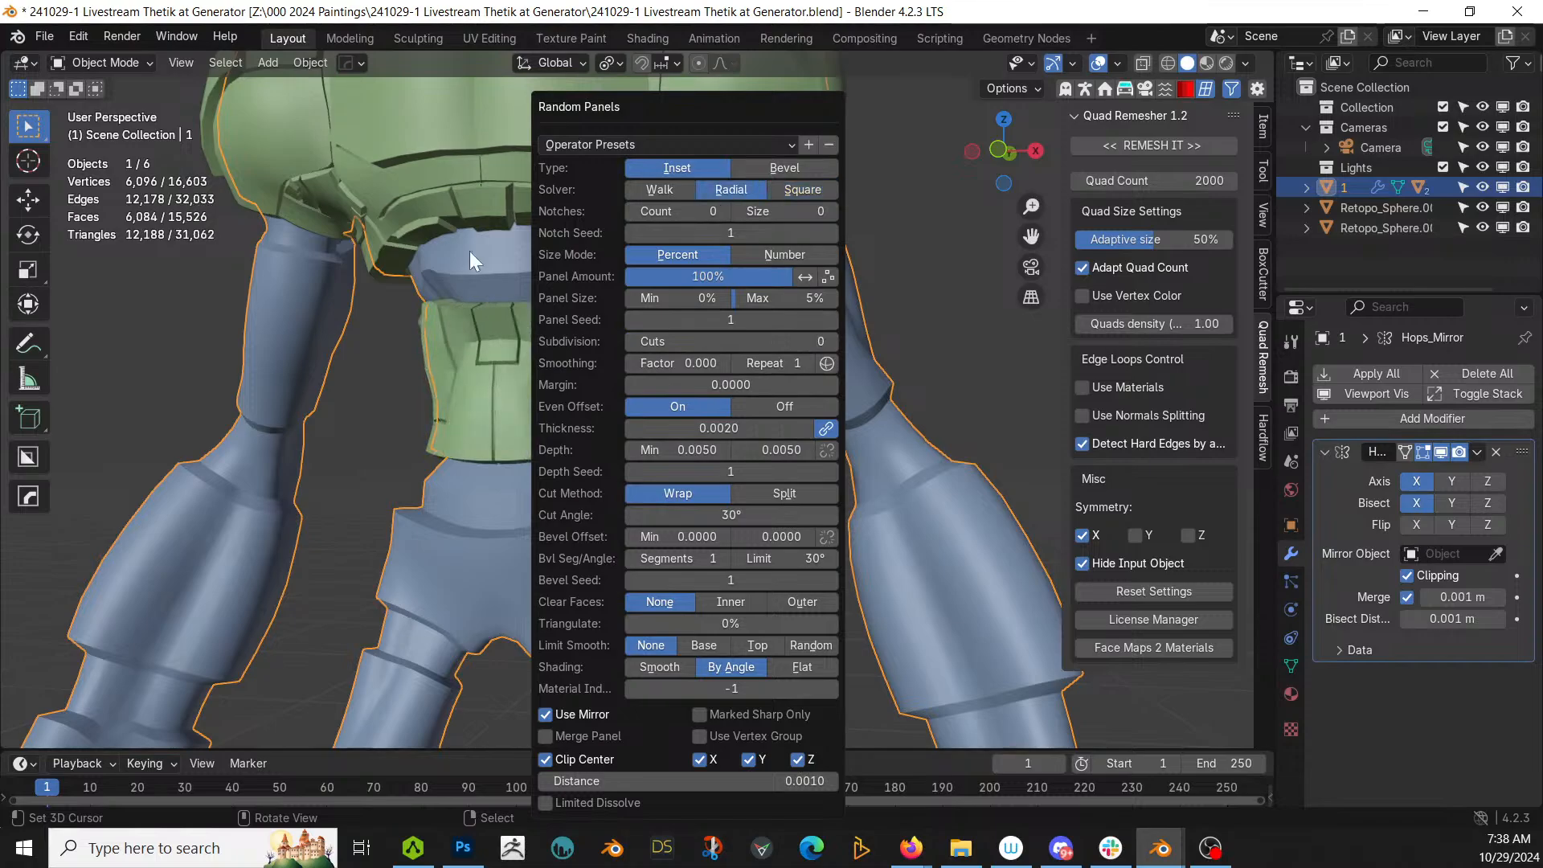
Step: Select the linked pelvis section with its rim faces and generate random panels on it with a maximum depth of 0.01
{"action": "middle_click_drag", "start_coordinate": [532, 498], "coordinate": [696, 441]}
{"action": "scroll", "coordinate": [667, 437], "scroll_direction": "up", "scroll_amount": 3}
{"action": "key", "text": "Tab"}
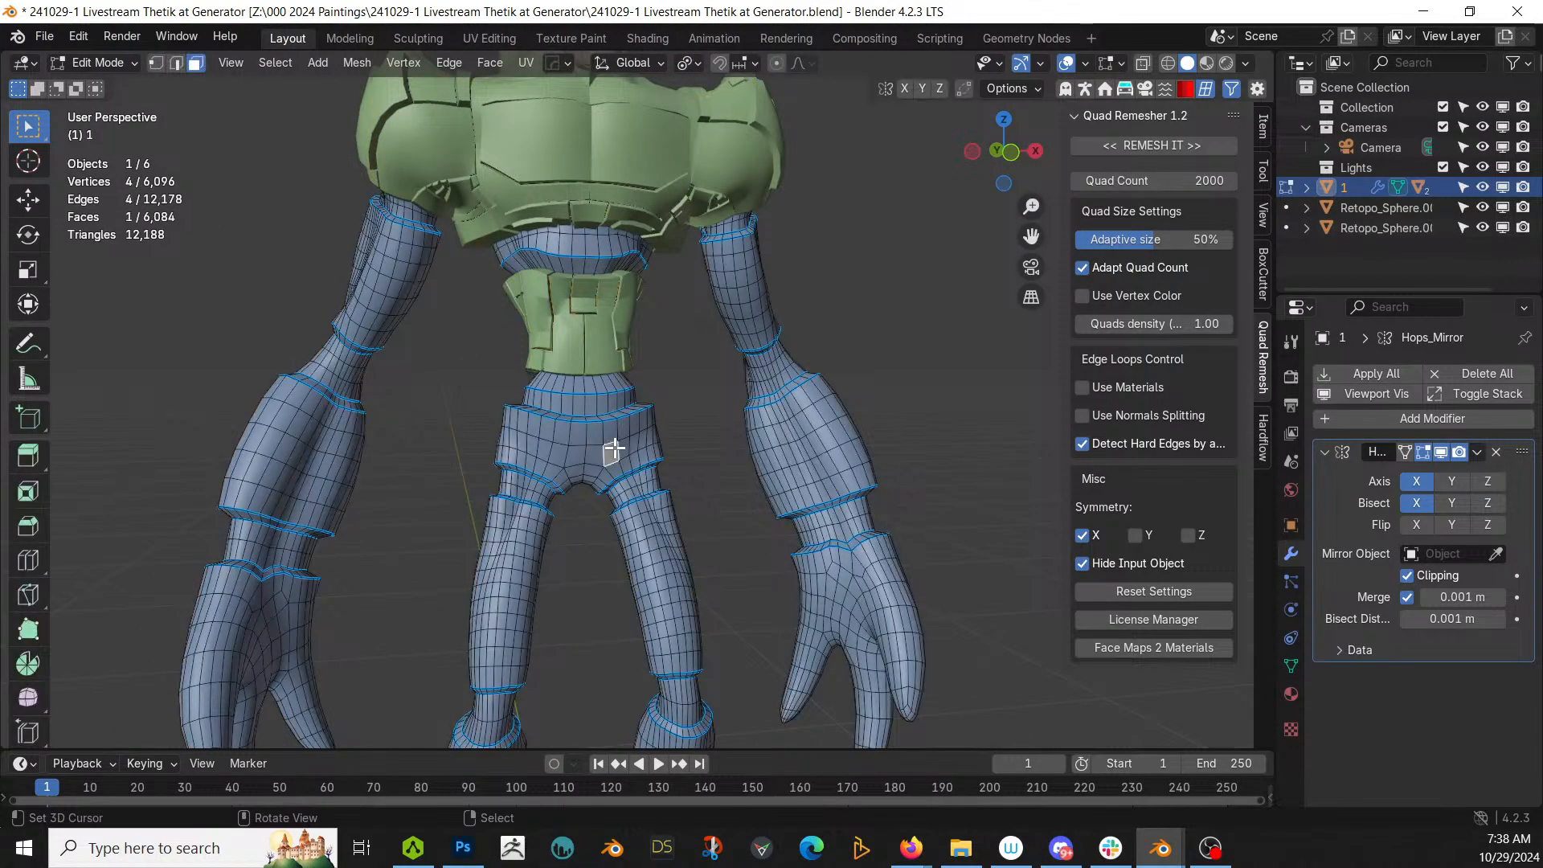
{"action": "key", "text": "l"}
{"action": "key", "text": "ctrl+KP_Add"}
{"action": "key", "text": "Tab"}
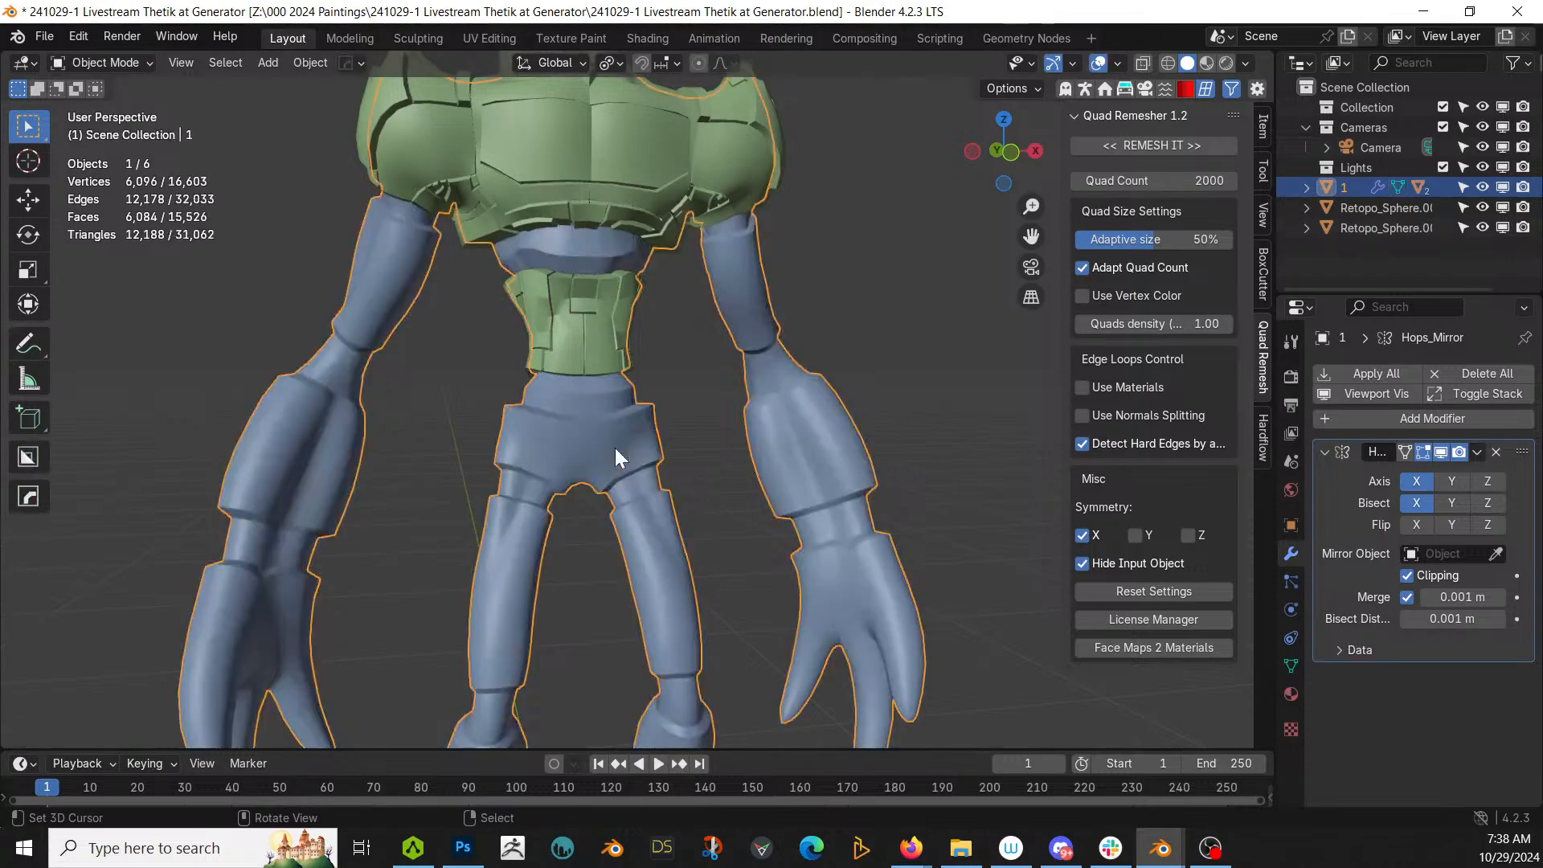
{"action": "key", "text": "shift+v"}
{"action": "left_click", "coordinate": [614, 445]}
{"action": "left_click", "coordinate": [858, 450]}
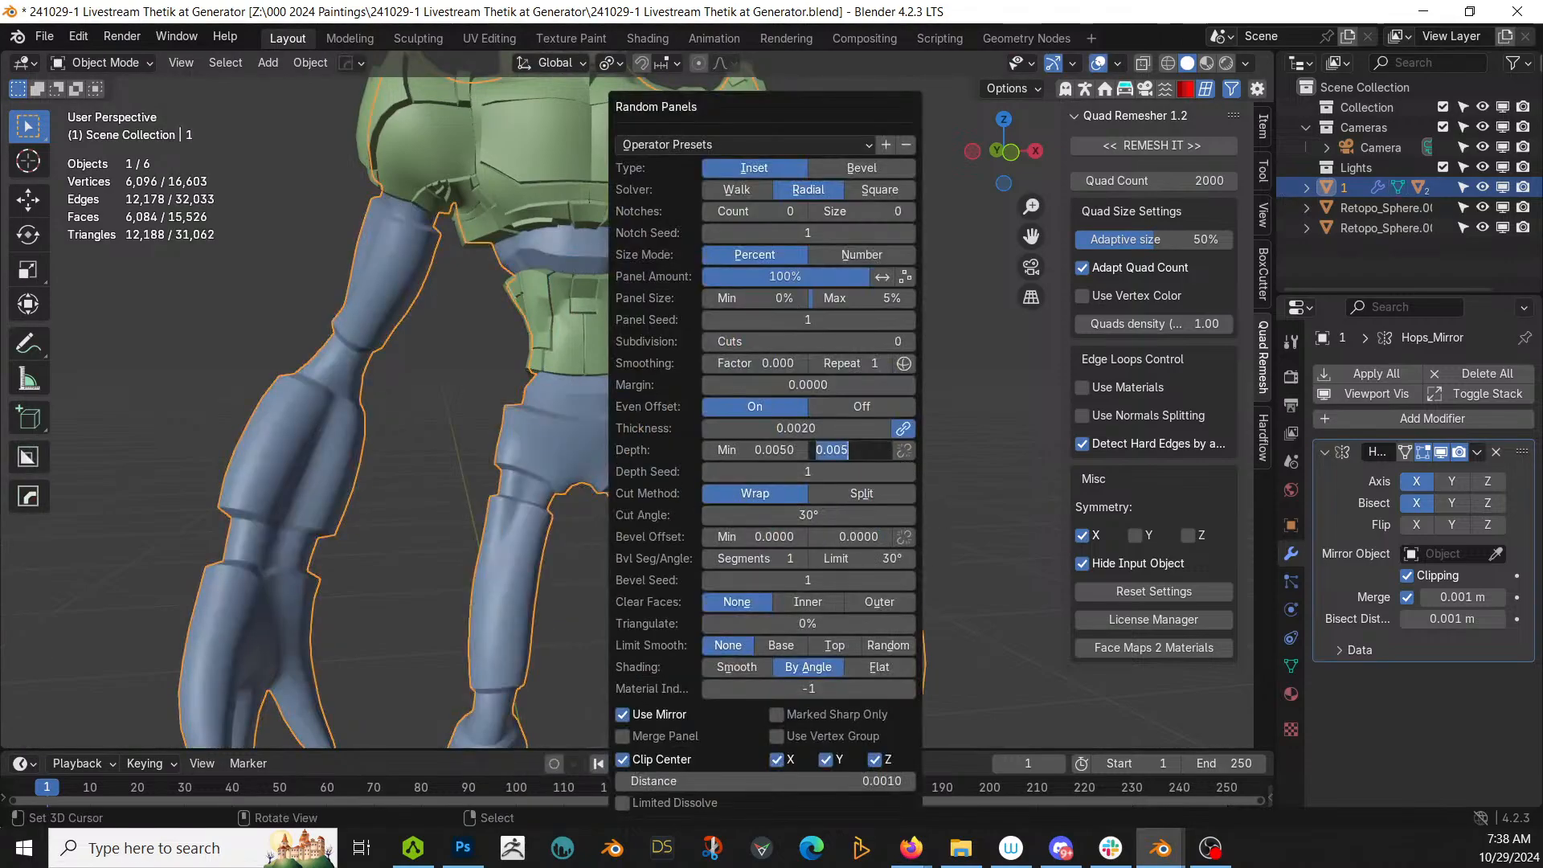
{"action": "key", "text": "Return"}
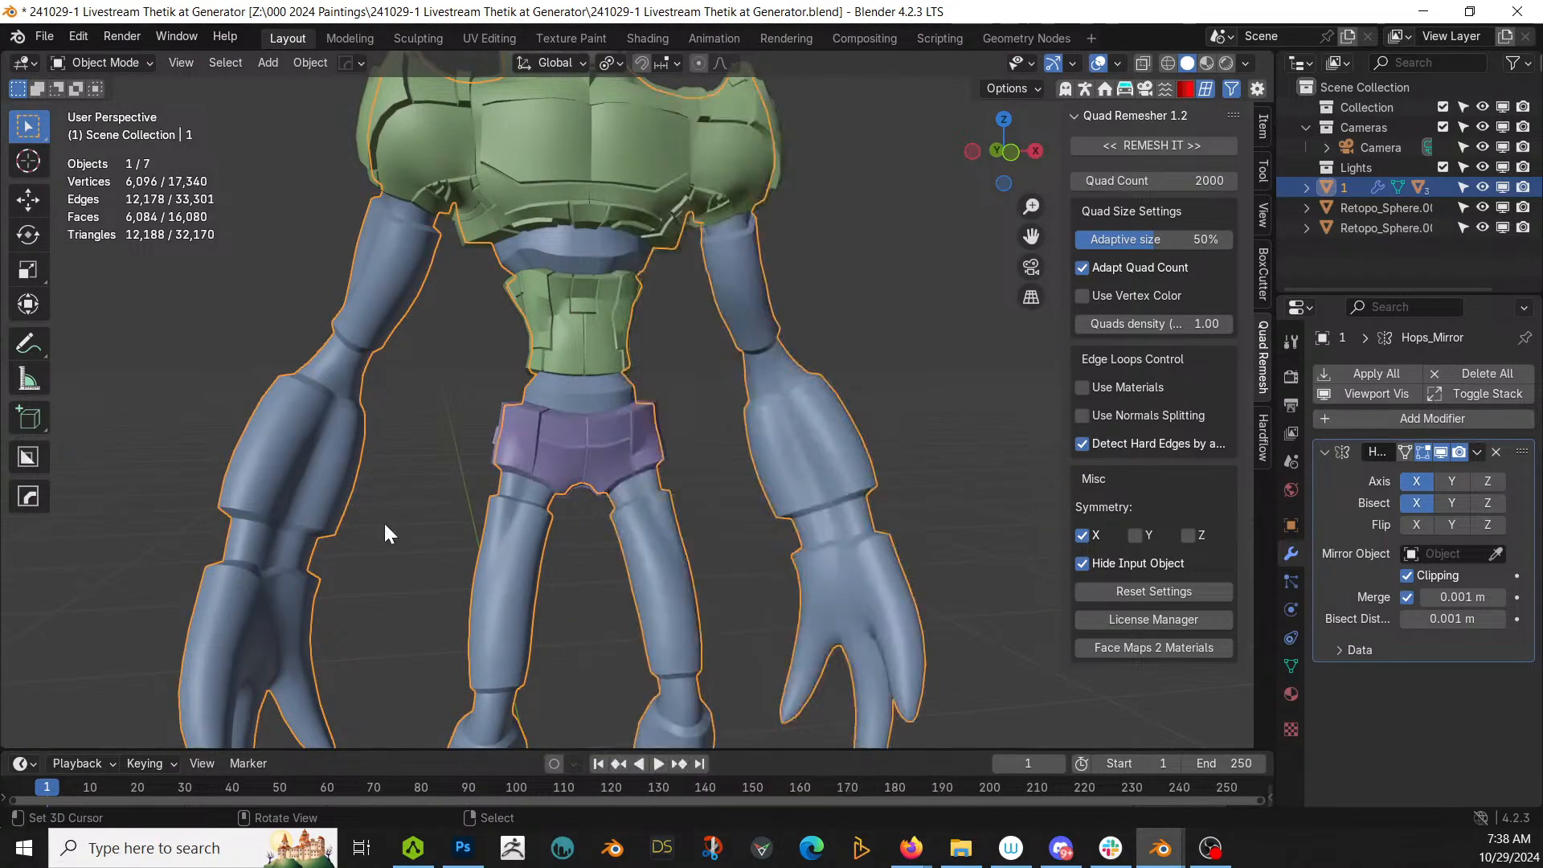
Step: Set the pelvis panels' triangulate amount to 20%
{"action": "middle_click_drag", "start_coordinate": [383, 521], "coordinate": [647, 516]}
{"action": "key", "text": "F9"}
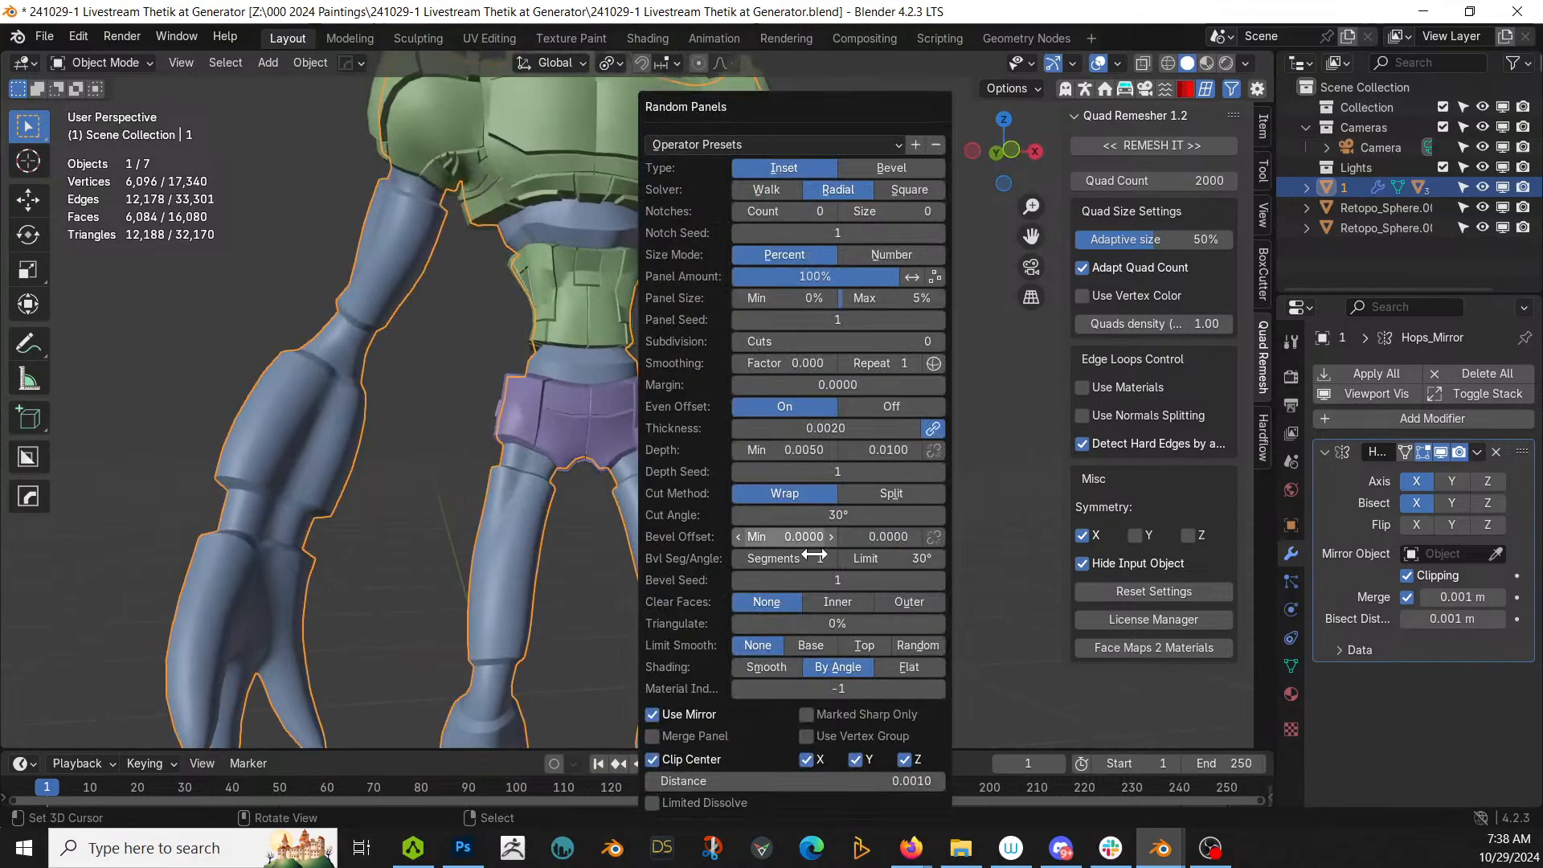
{"action": "left_click", "coordinate": [851, 623]}
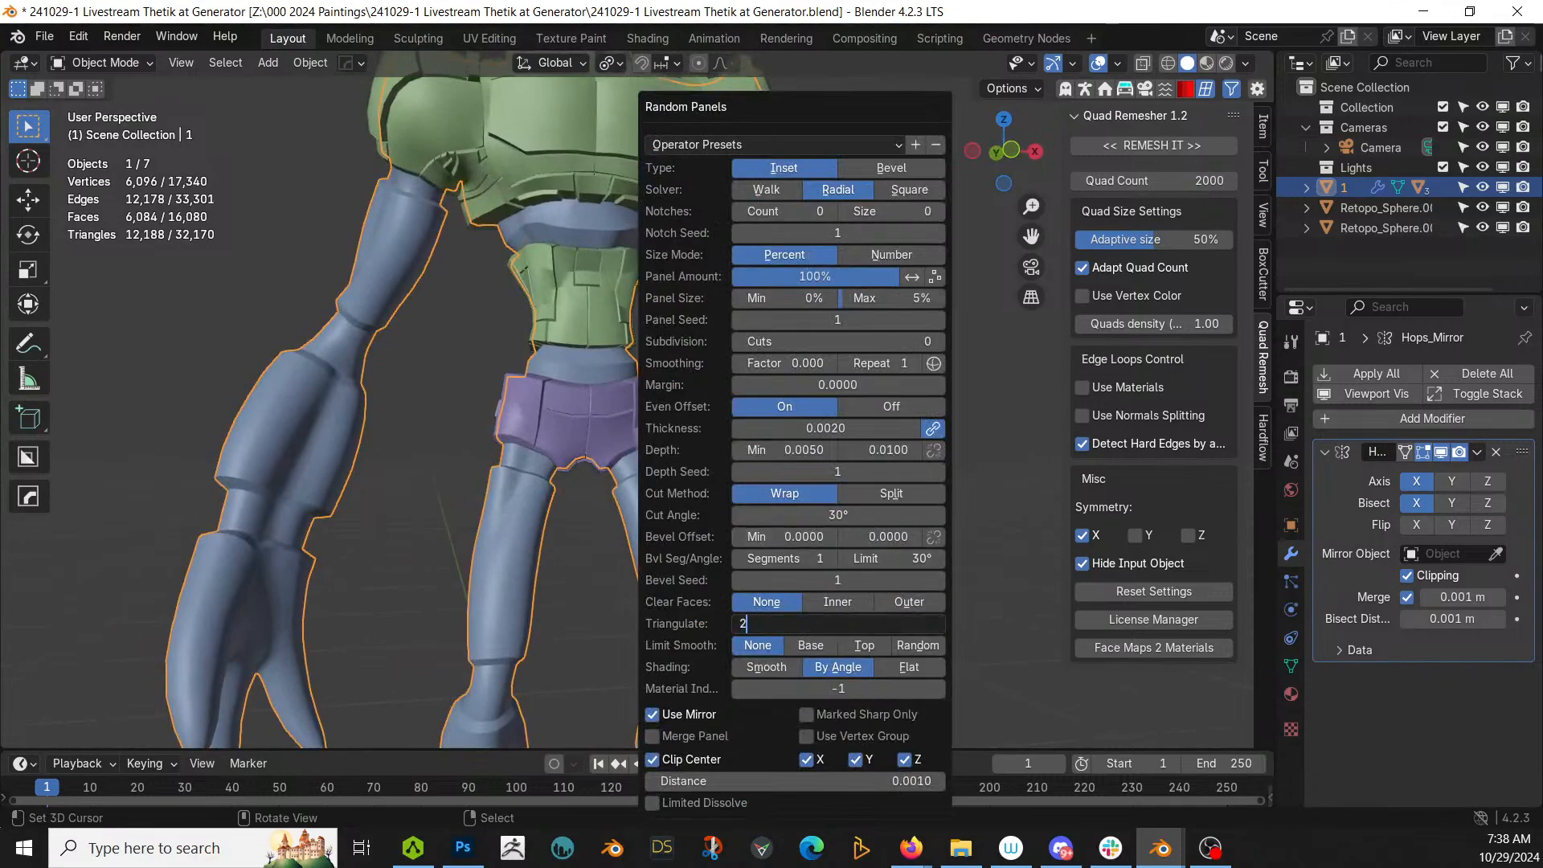
{"action": "key", "text": "Return"}
Step: Select the linked upper arm section with its rim faces and generate random panels on it with panel seed 2
{"action": "middle_click_drag", "start_coordinate": [609, 546], "coordinate": [669, 515]}
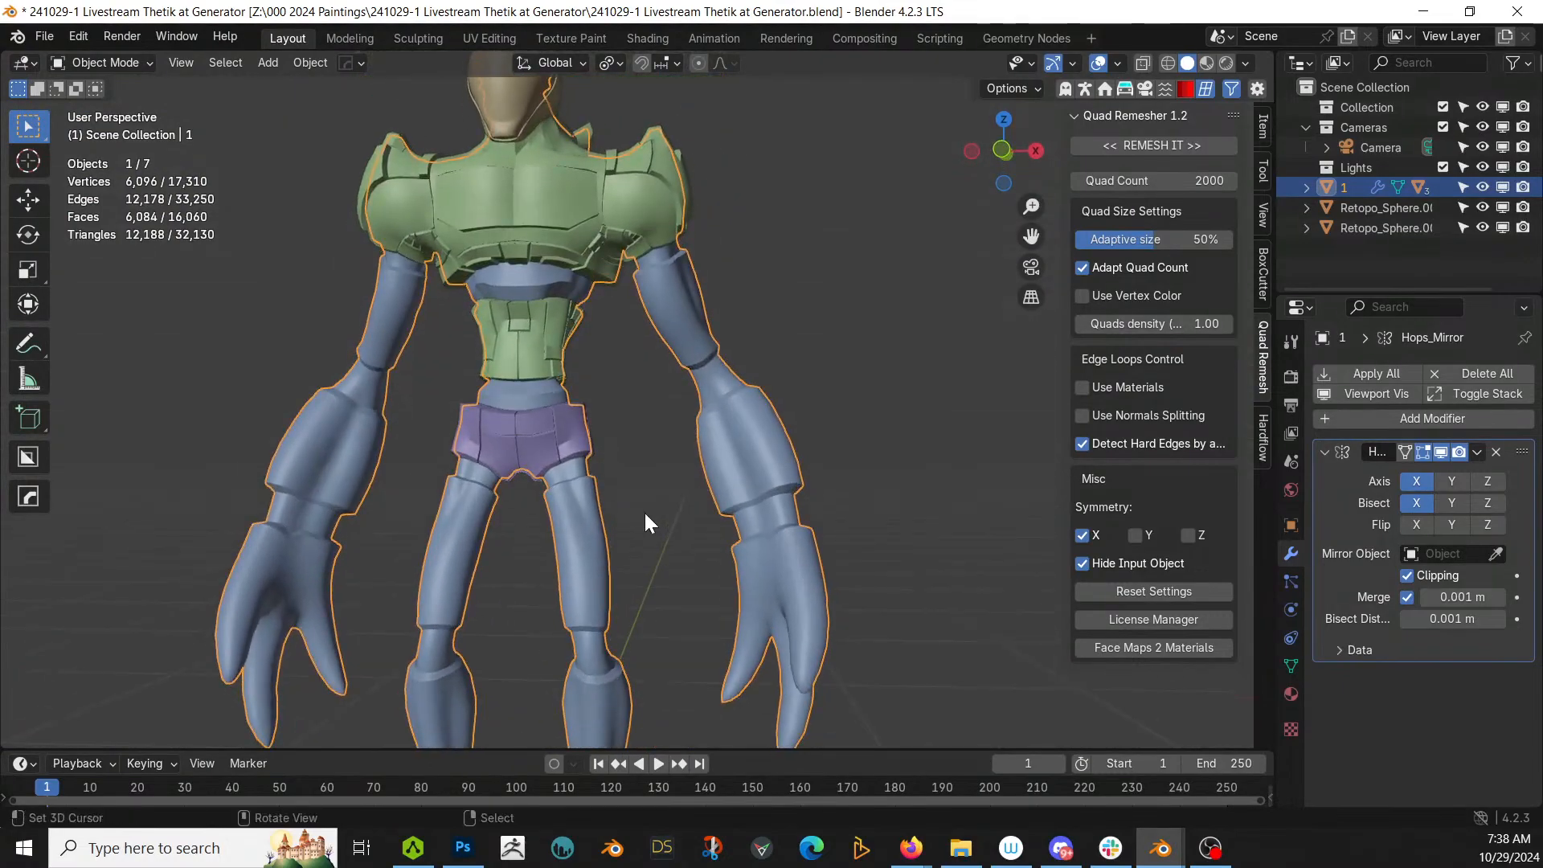
{"action": "key", "text": "Tab"}
{"action": "key", "text": "l"}
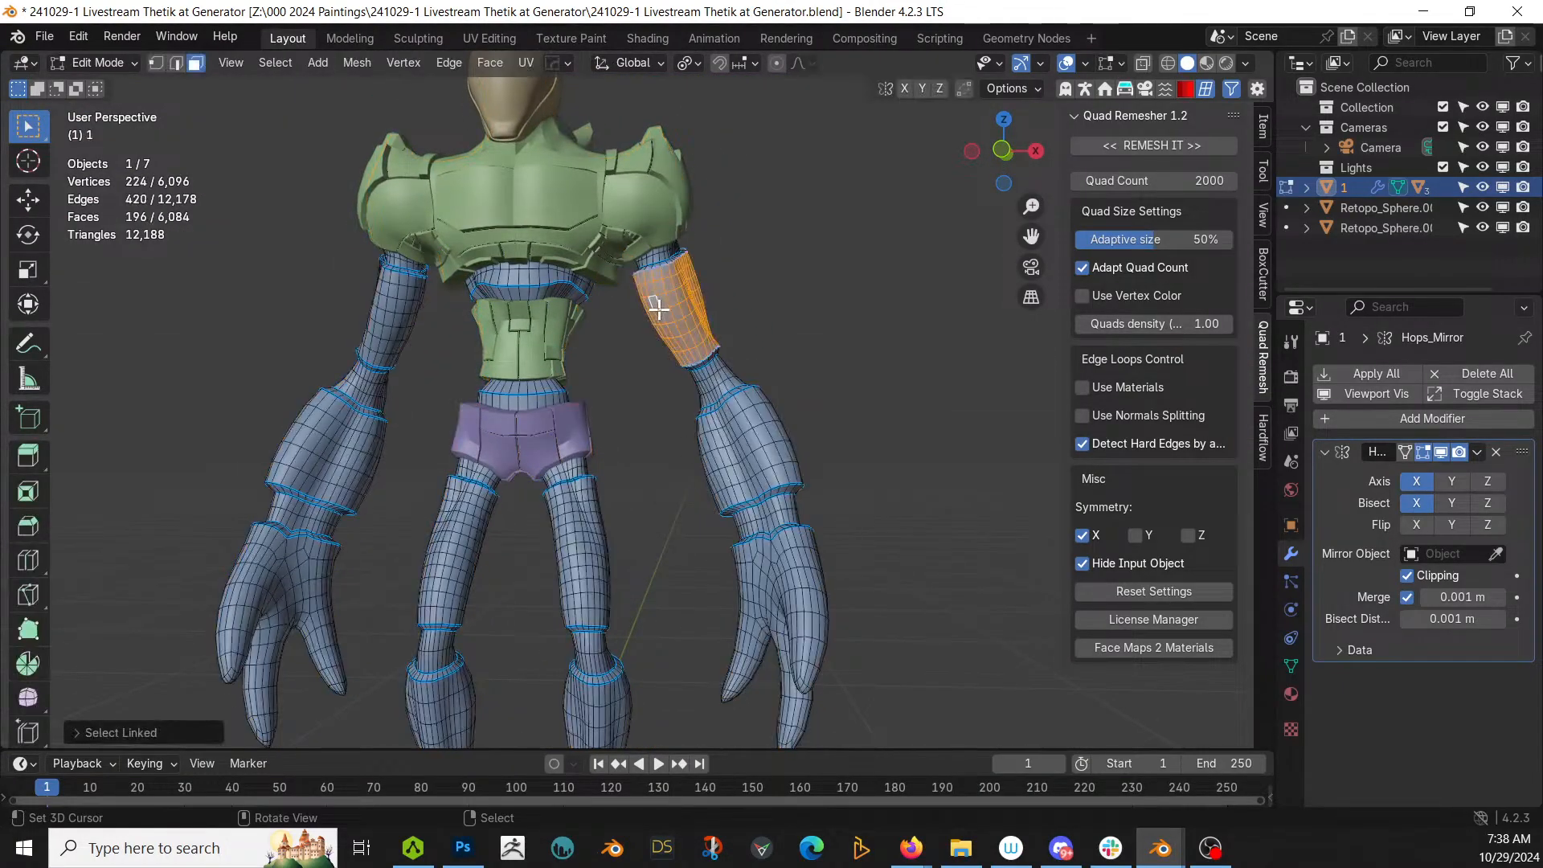
{"action": "key", "text": "ctrl+KP_Add"}
{"action": "key", "text": "Tab"}
{"action": "key", "text": "shift+q"}
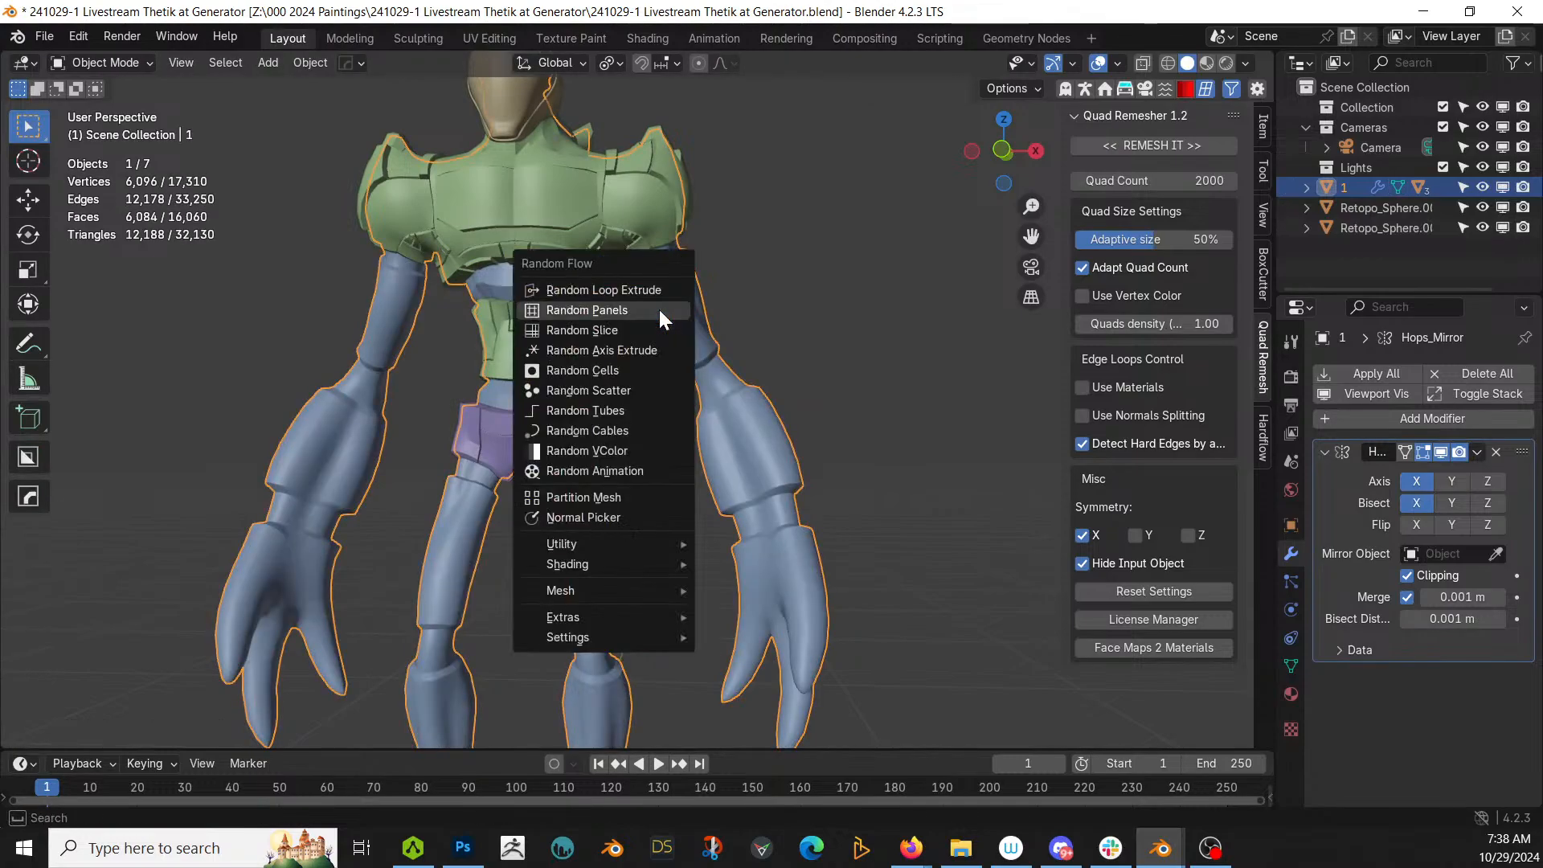
{"action": "left_click", "coordinate": [659, 310]}
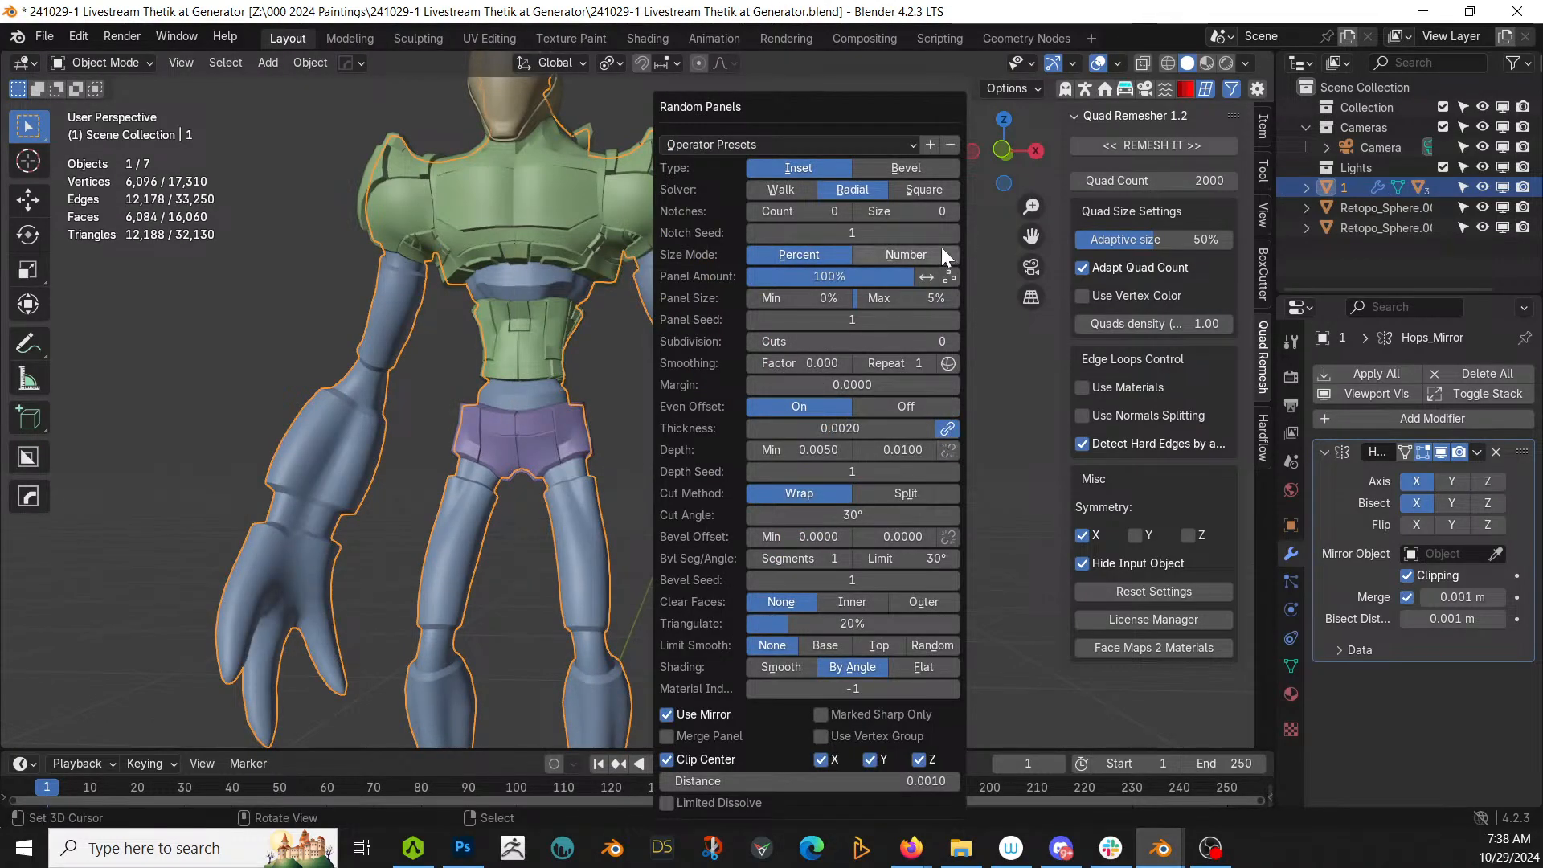
{"action": "left_click", "coordinate": [952, 320]}
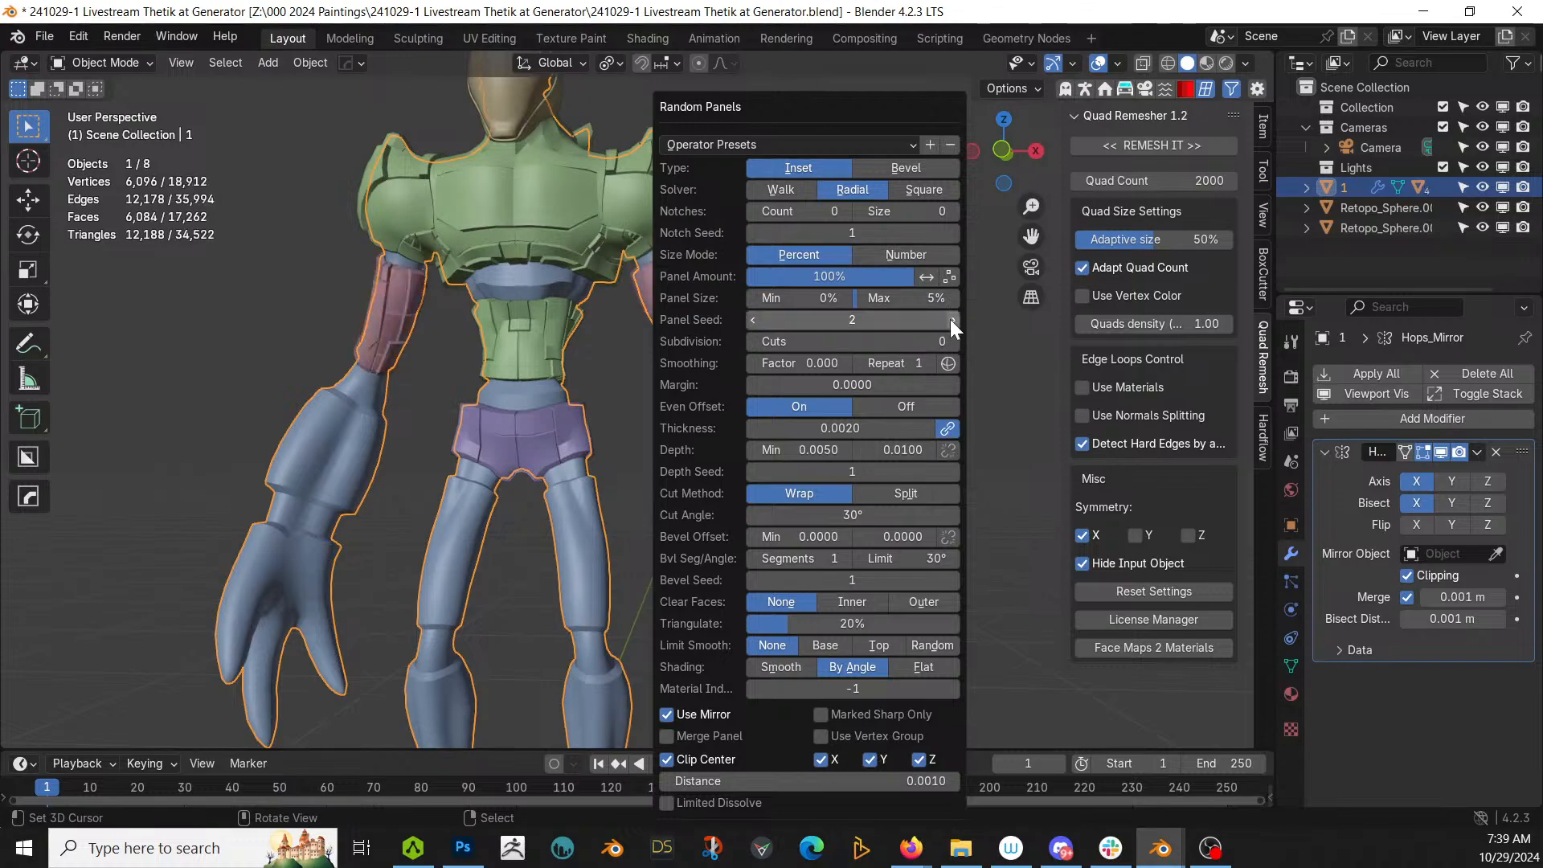
Step: Select the linked forearm section of the body mesh
{"action": "scroll", "coordinate": [759, 394], "scroll_direction": "up", "scroll_amount": 5}
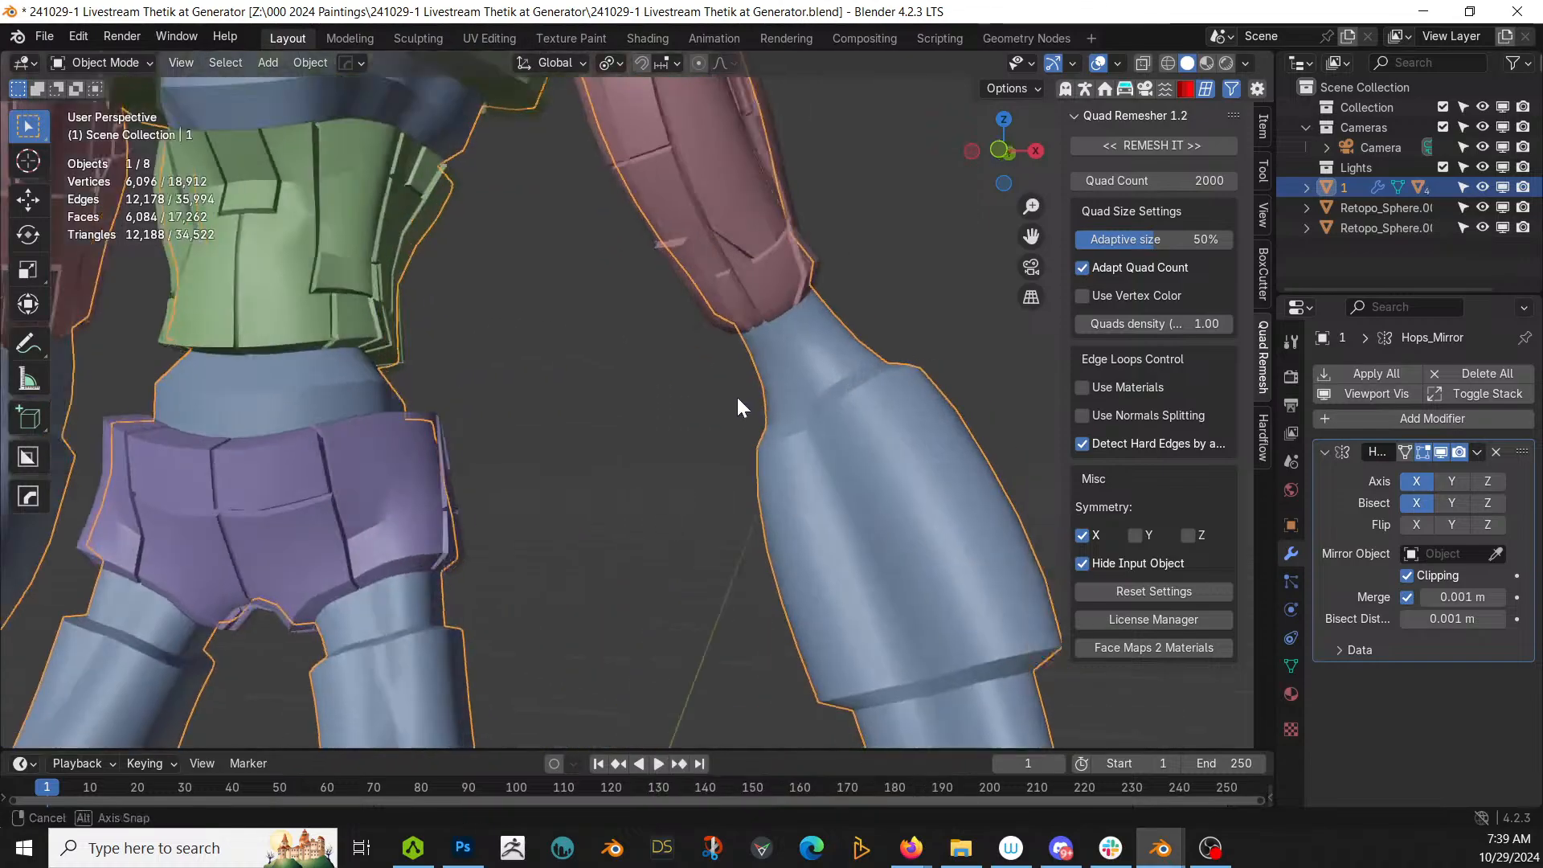
{"action": "middle_click_drag", "start_coordinate": [736, 394], "coordinate": [686, 342]}
{"action": "scroll", "coordinate": [778, 379], "scroll_direction": "down", "scroll_amount": 5}
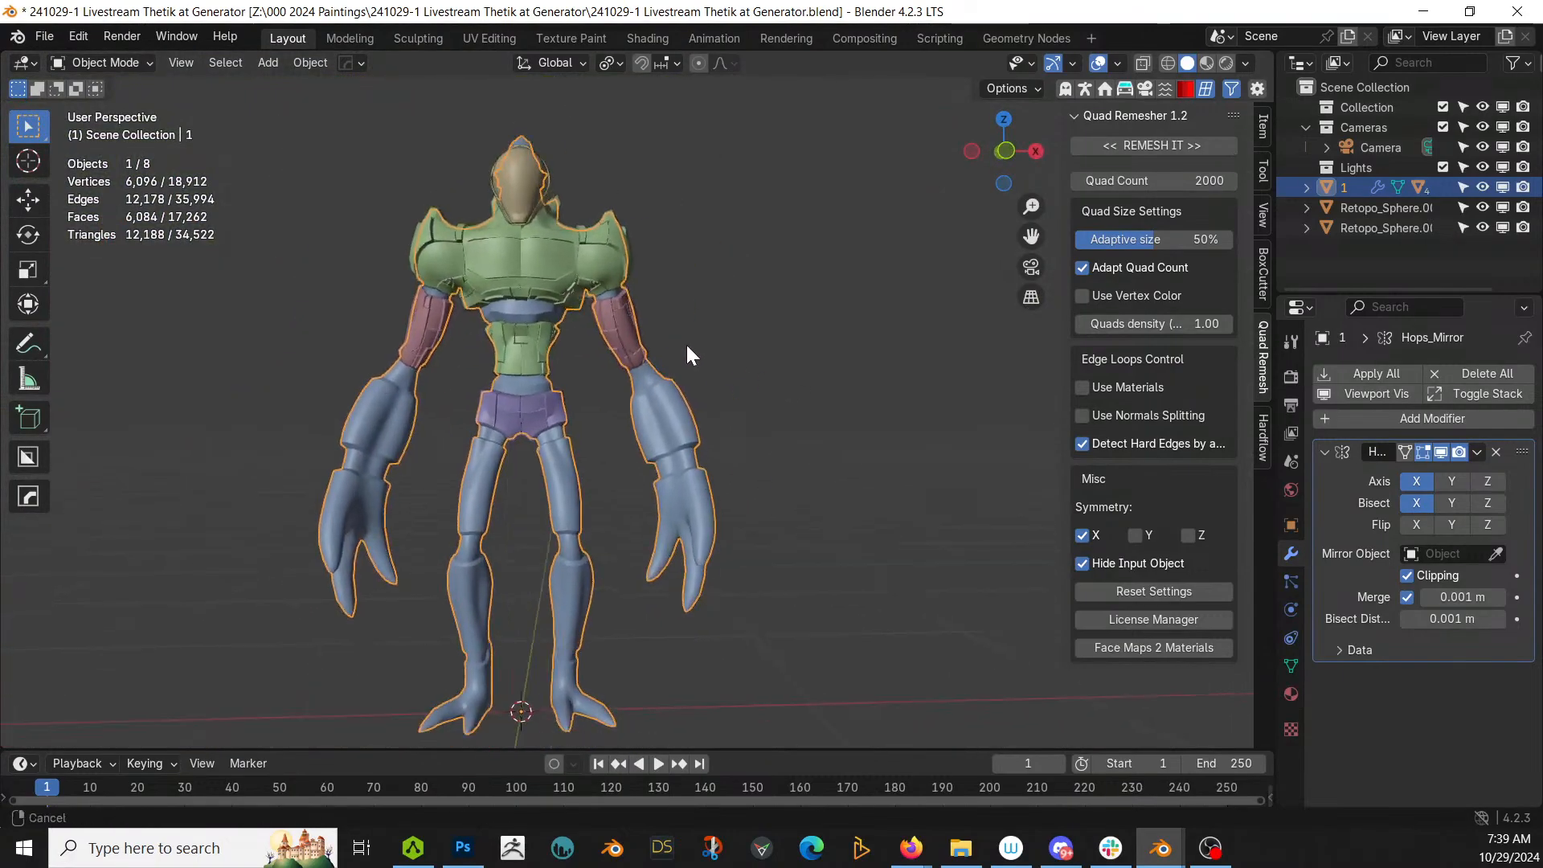
{"action": "scroll", "coordinate": [686, 342], "scroll_direction": "up", "scroll_amount": 5}
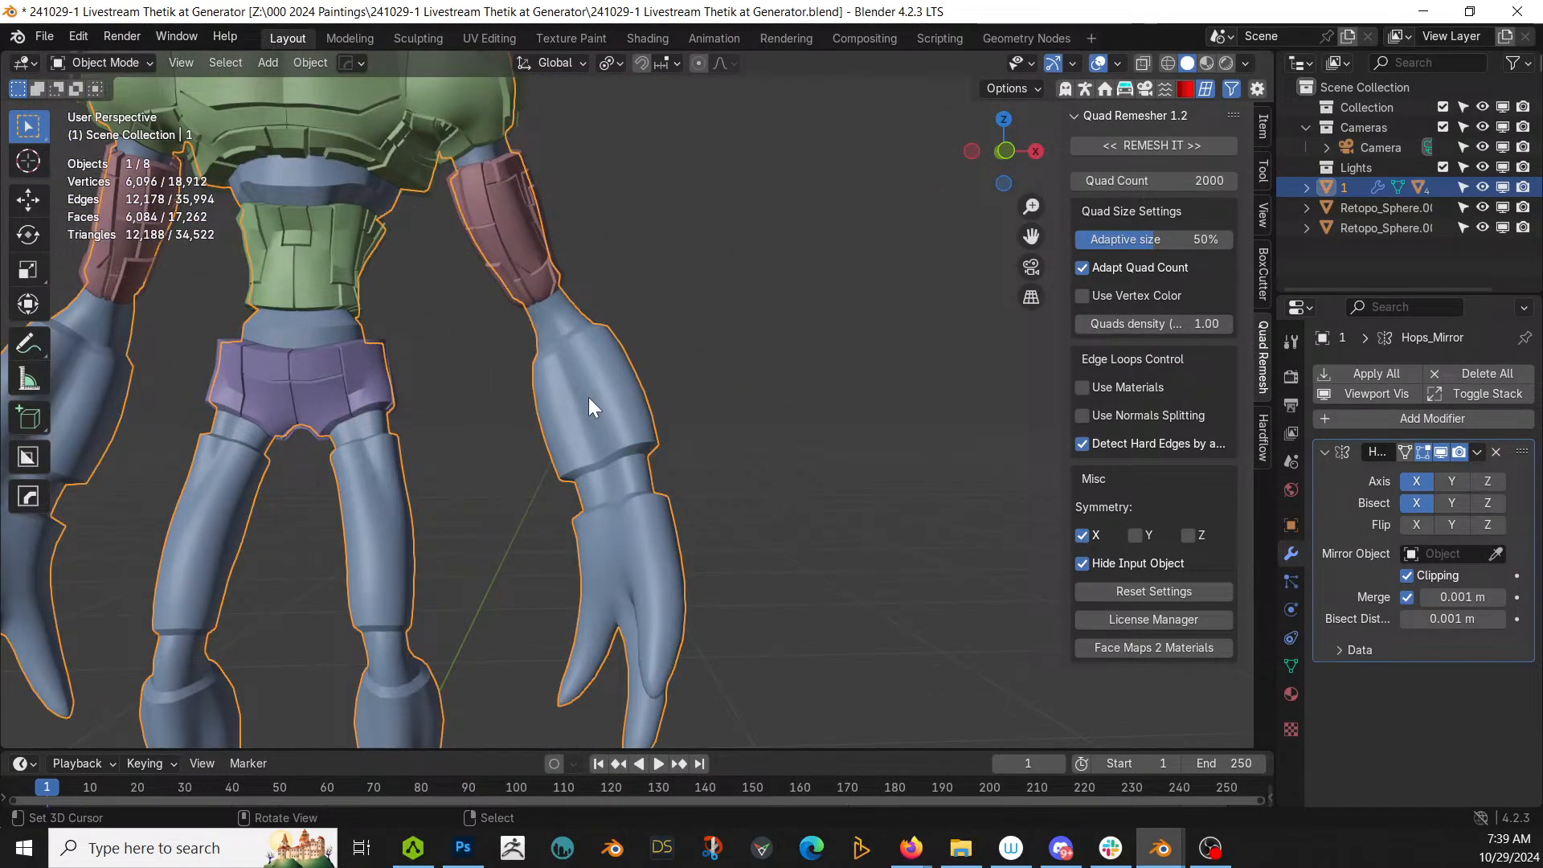
{"action": "key", "text": "Tab"}
{"action": "key", "text": "l"}
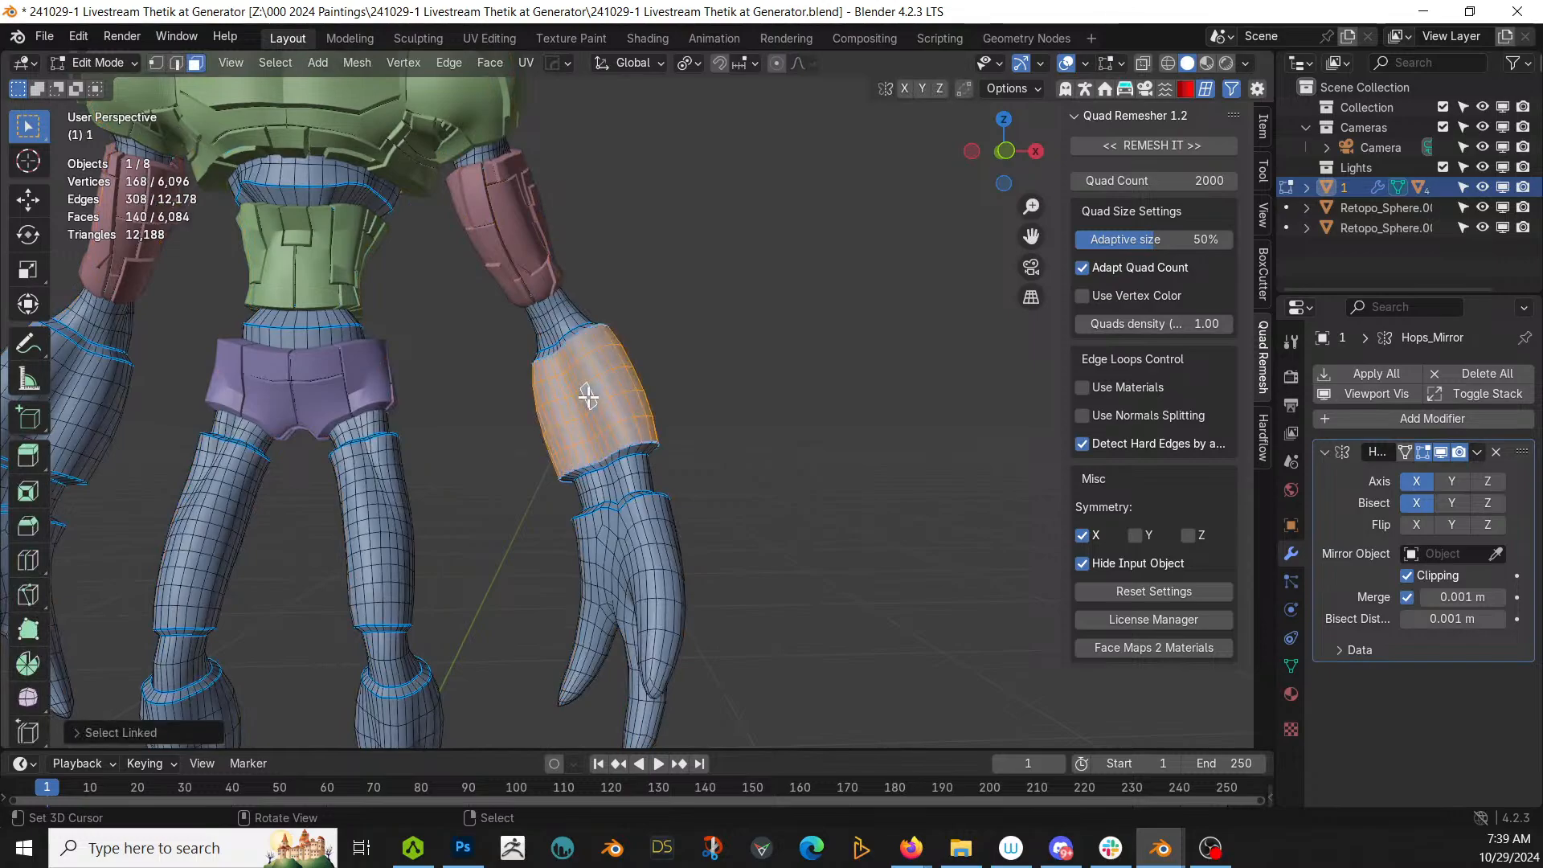
{"action": "key", "text": "Tab"}
Step: Generate random panels on the selected forearm section with a maximum depth of 0.05
{"action": "middle_click_drag", "start_coordinate": [561, 394], "coordinate": [632, 395]}
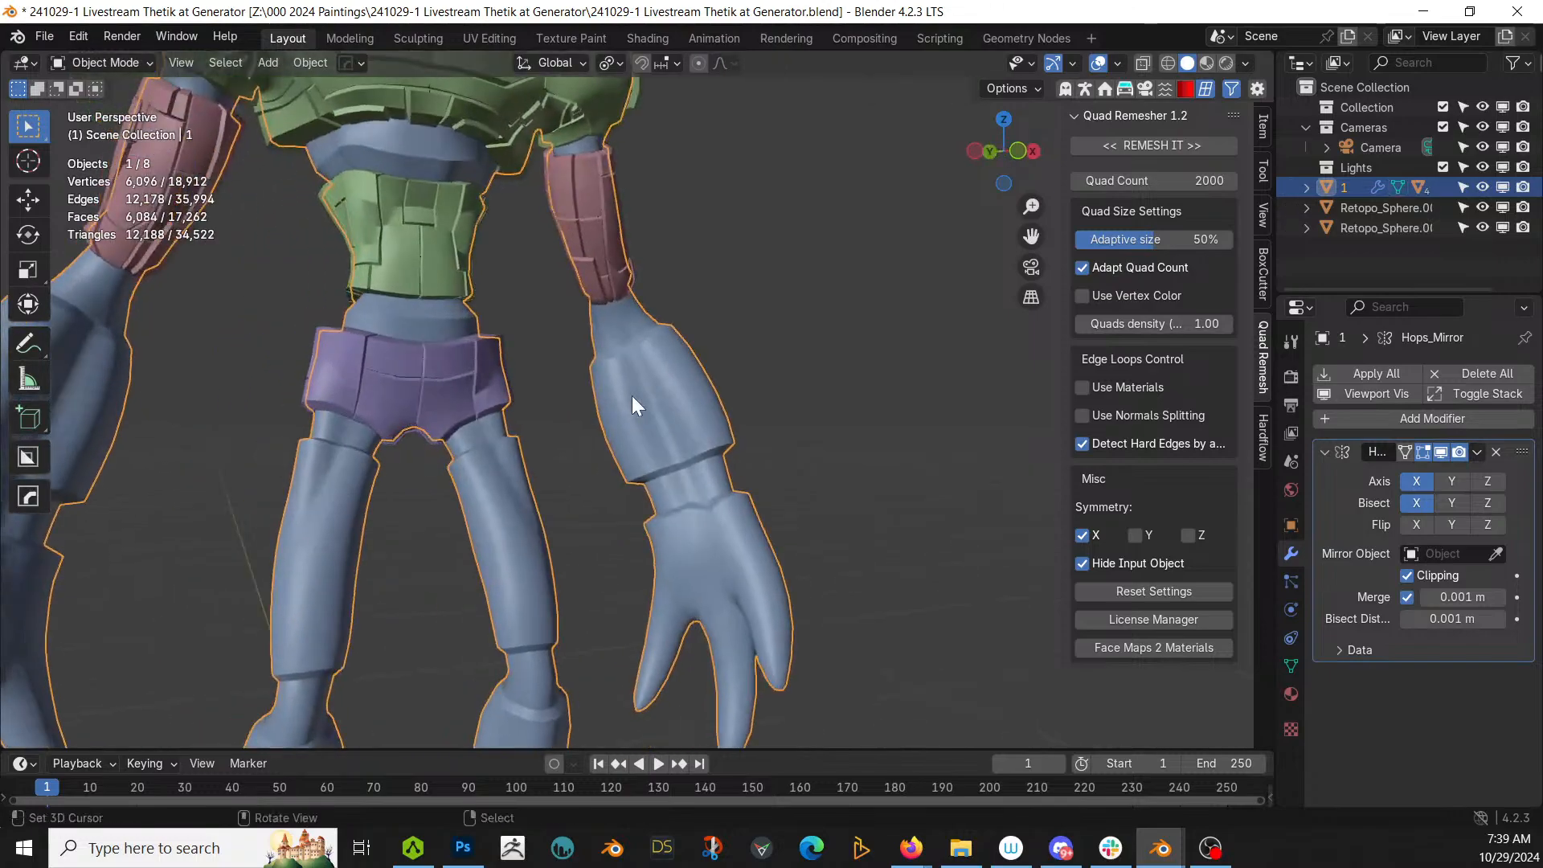
{"action": "key", "text": "shift+q"}
{"action": "left_click", "coordinate": [632, 395]}
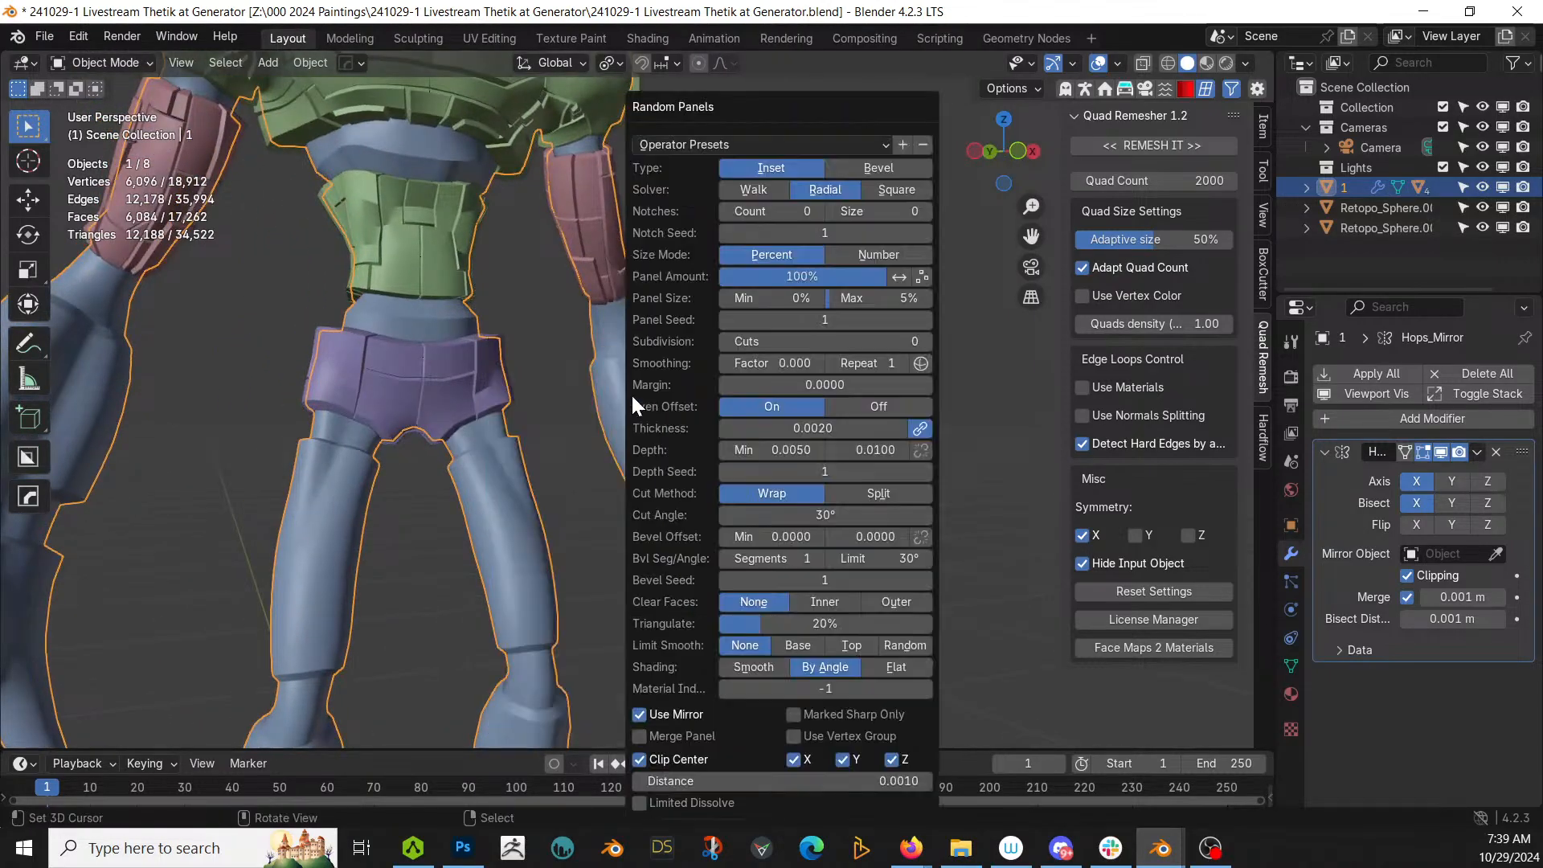
{"action": "left_click", "coordinate": [848, 450]}
{"action": "type", "text": "0.05"}
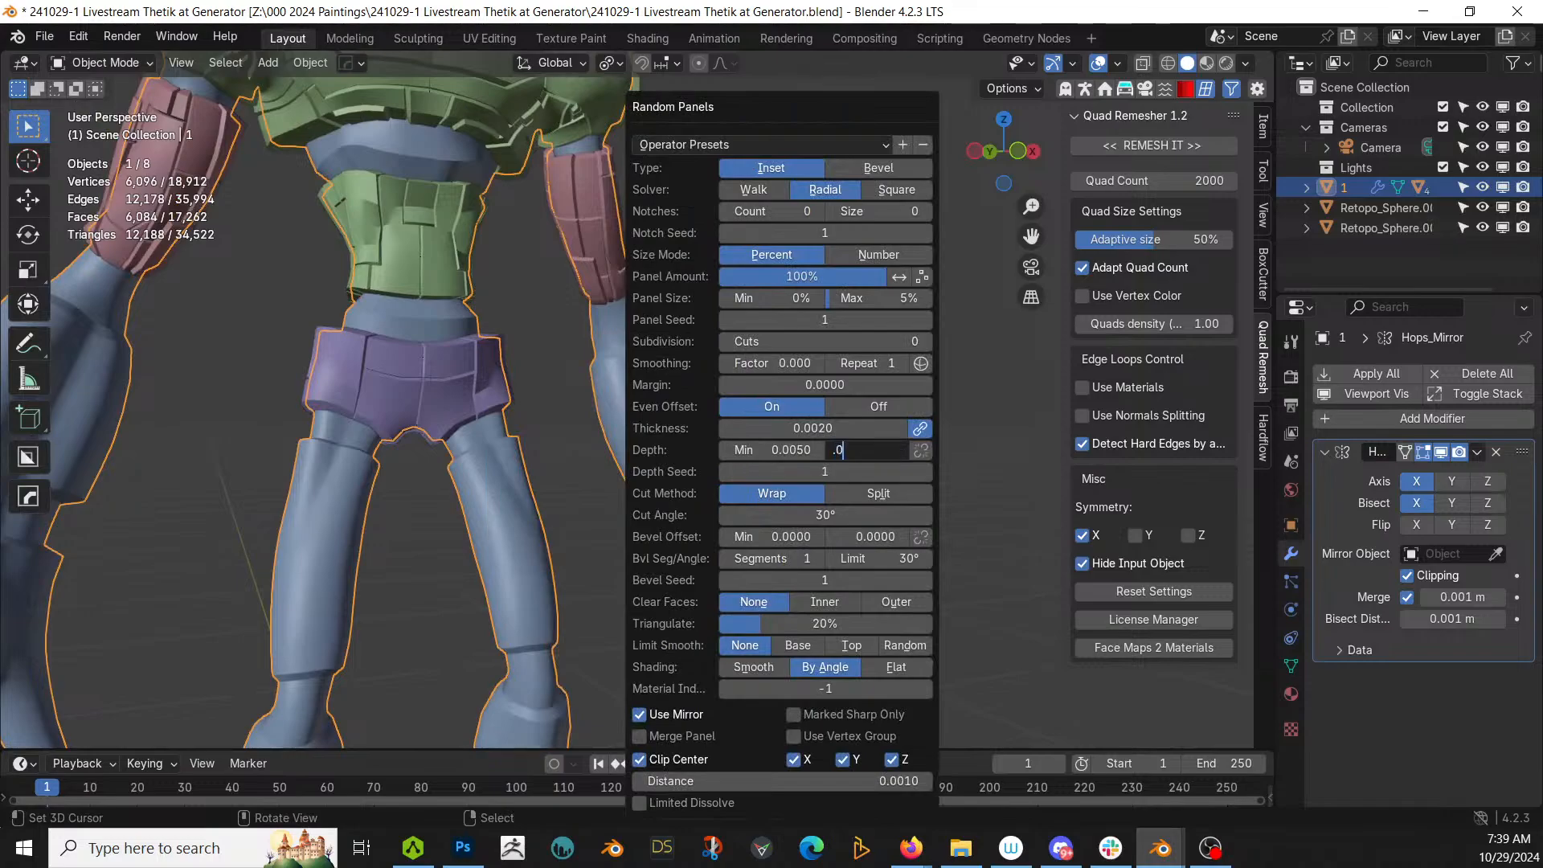
{"action": "key", "text": "Return"}
Step: Switch the forearm panels to the Square solver and raise their maximum panel size to 17%
{"action": "middle_click_drag", "start_coordinate": [469, 392], "coordinate": [648, 345]}
{"action": "key", "text": "F9"}
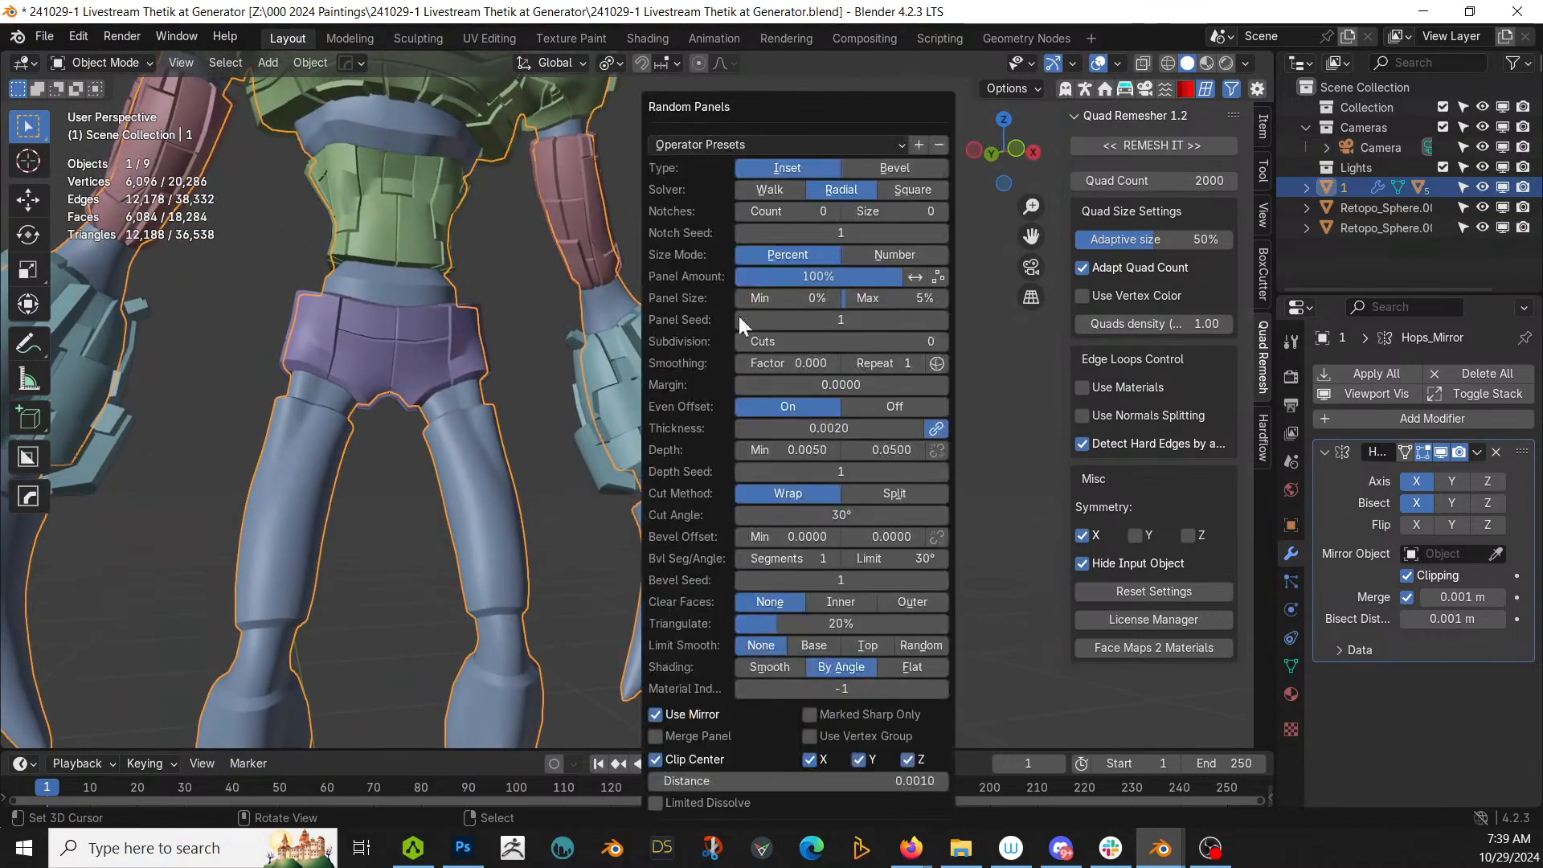
{"action": "left_click_drag", "start_coordinate": [863, 104], "coordinate": [1010, 80]}
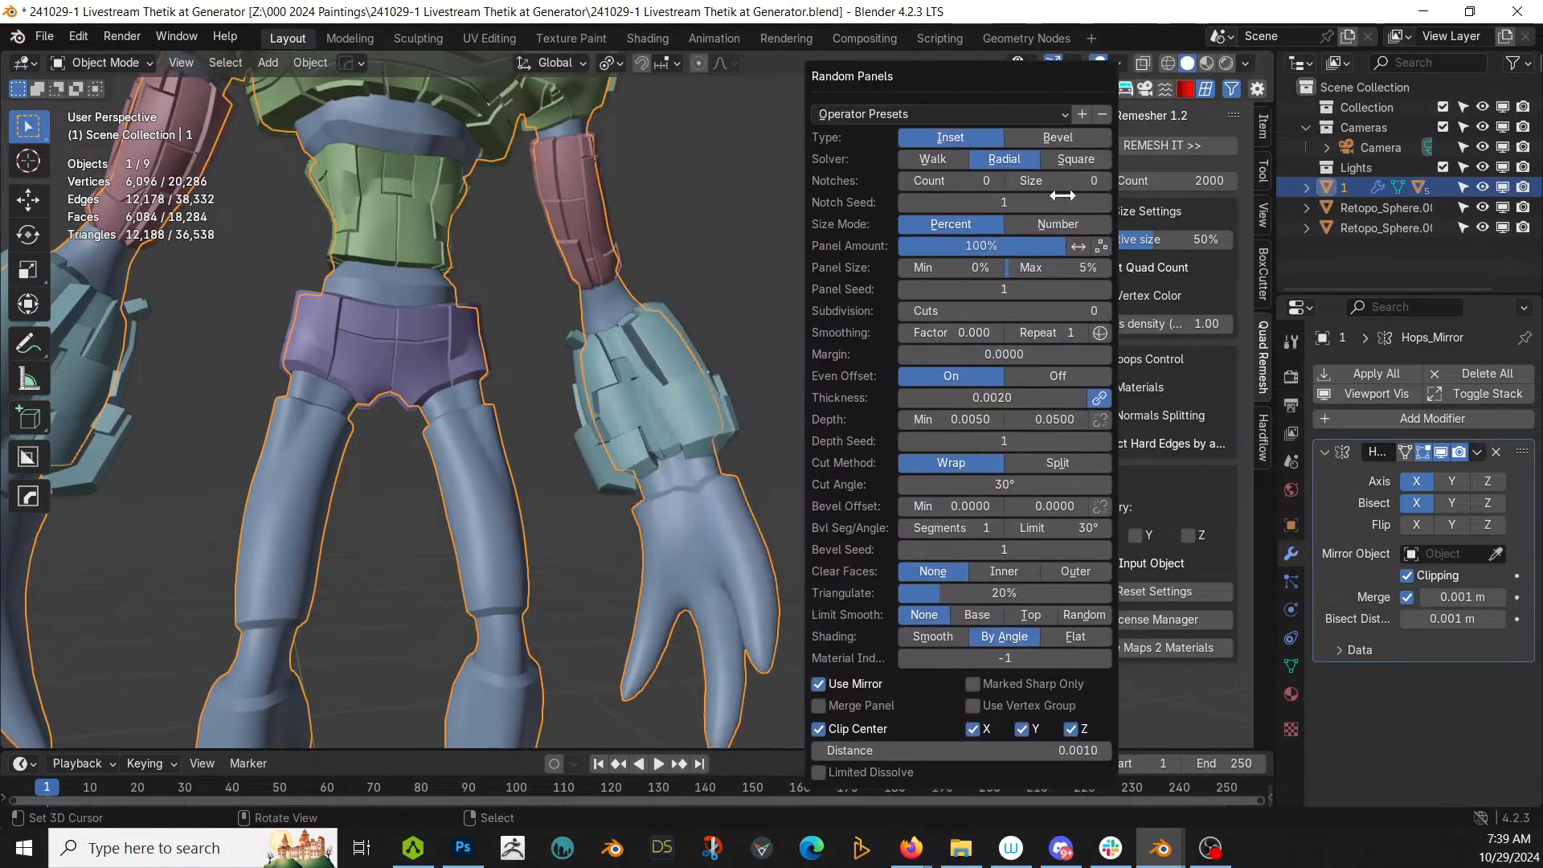
{"action": "left_click", "coordinate": [1089, 157]}
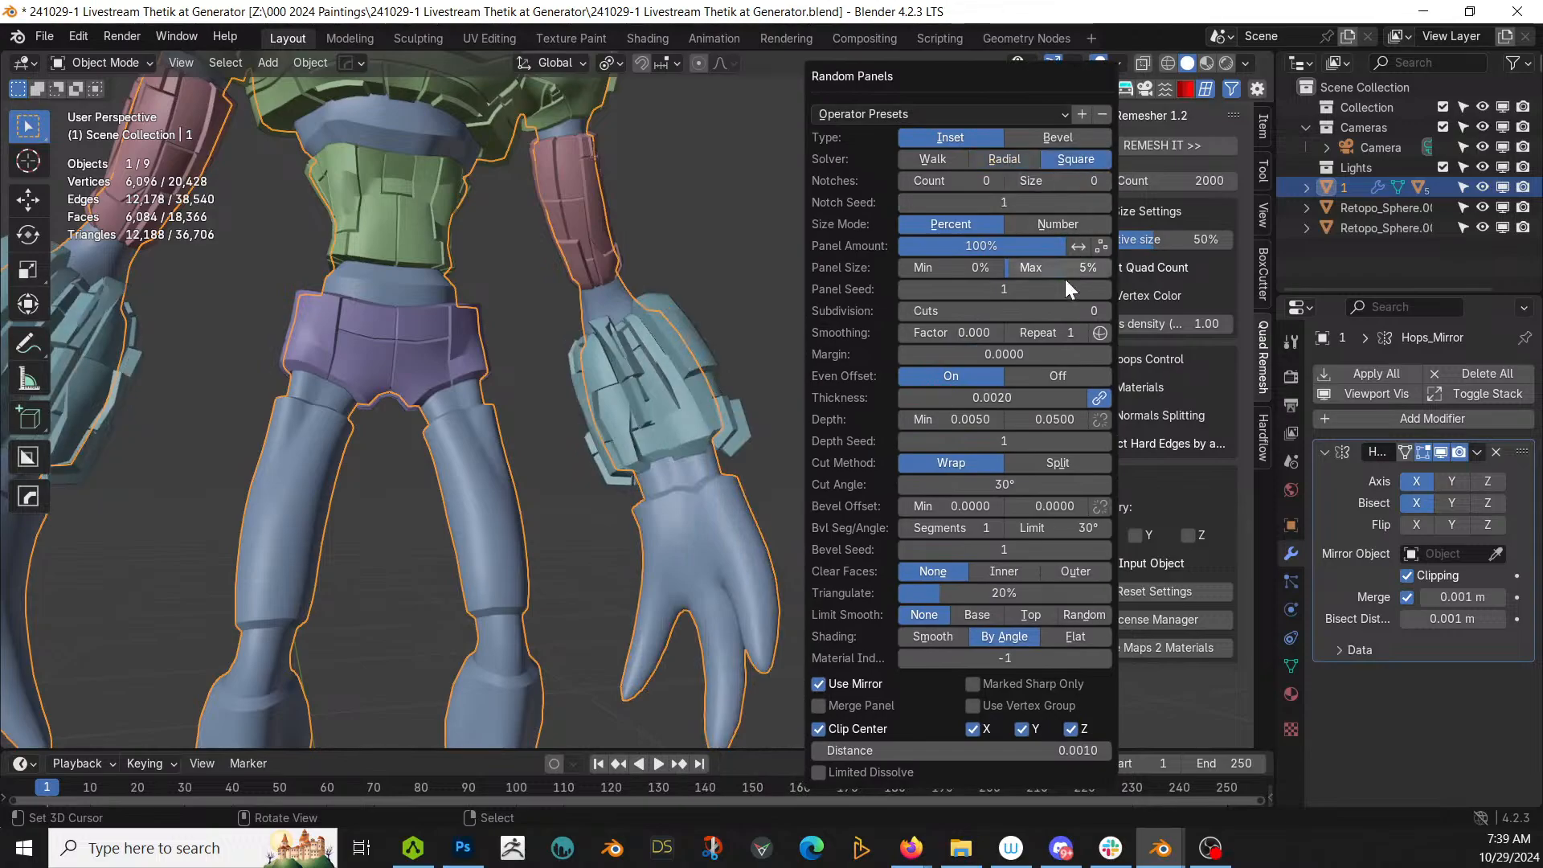
{"action": "left_click_drag", "start_coordinate": [1030, 269], "coordinate": [1068, 269]}
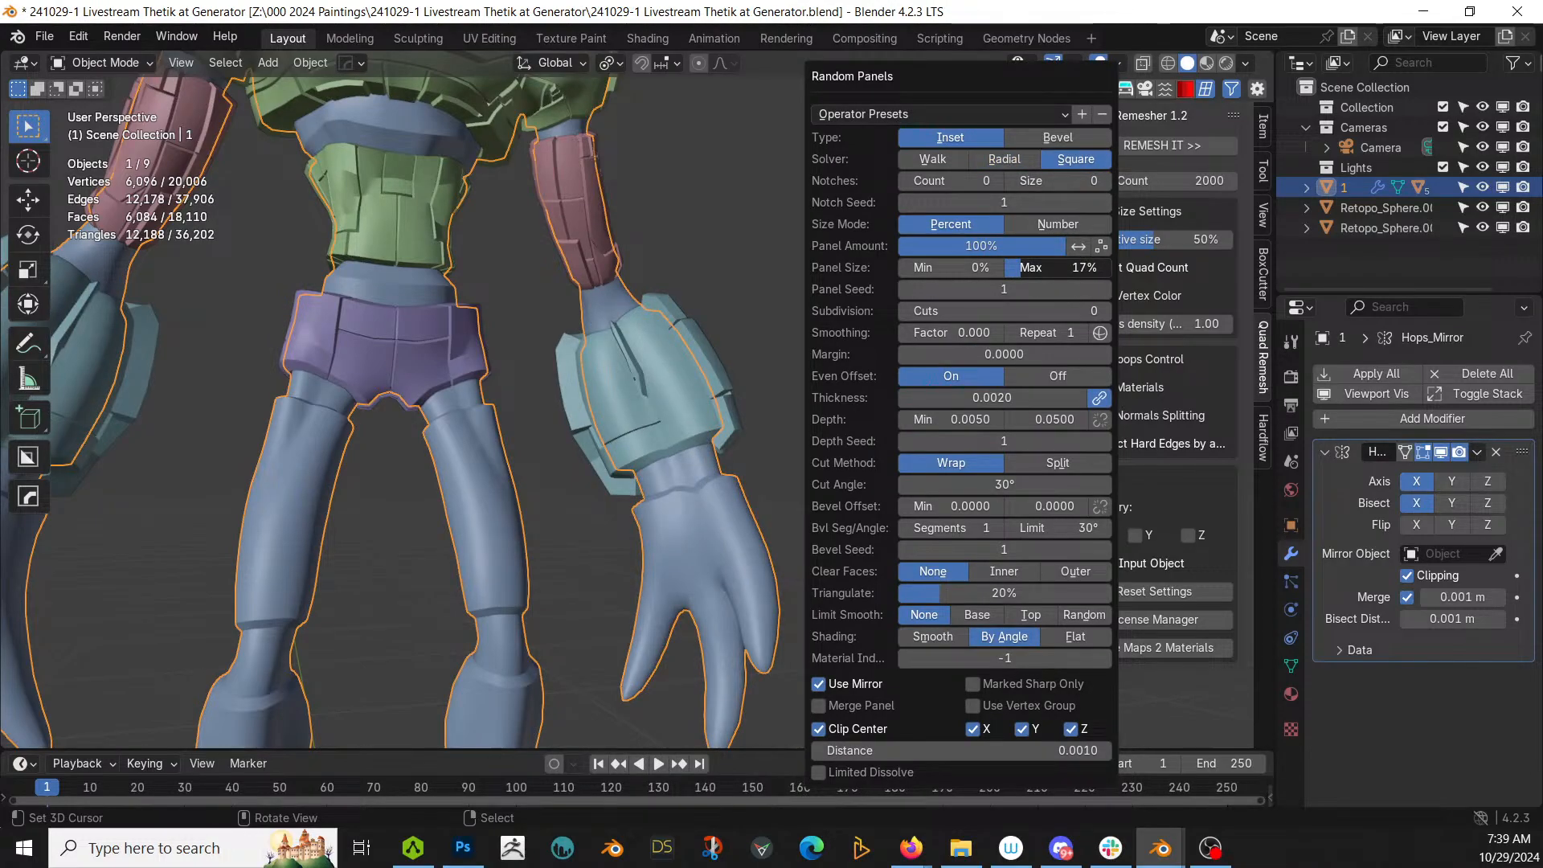
Step: Increase the forearm panels' maximum depth to about 0.072 and deselect the body
{"action": "middle_click_drag", "start_coordinate": [533, 398], "coordinate": [681, 416]}
{"action": "scroll", "coordinate": [680, 409], "scroll_direction": "down", "scroll_amount": 4}
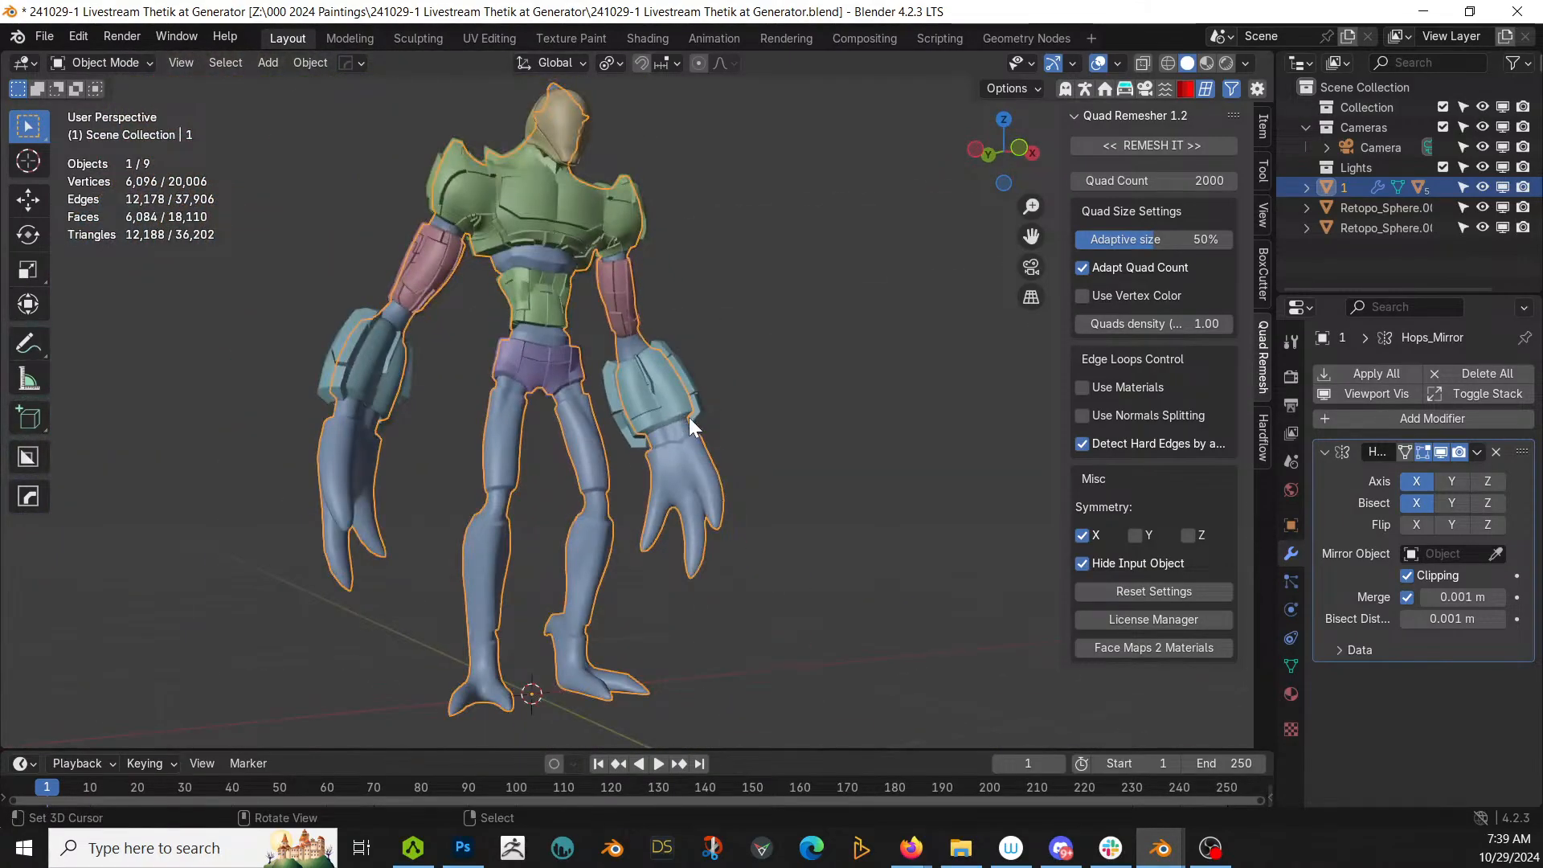
{"action": "key", "text": "F9"}
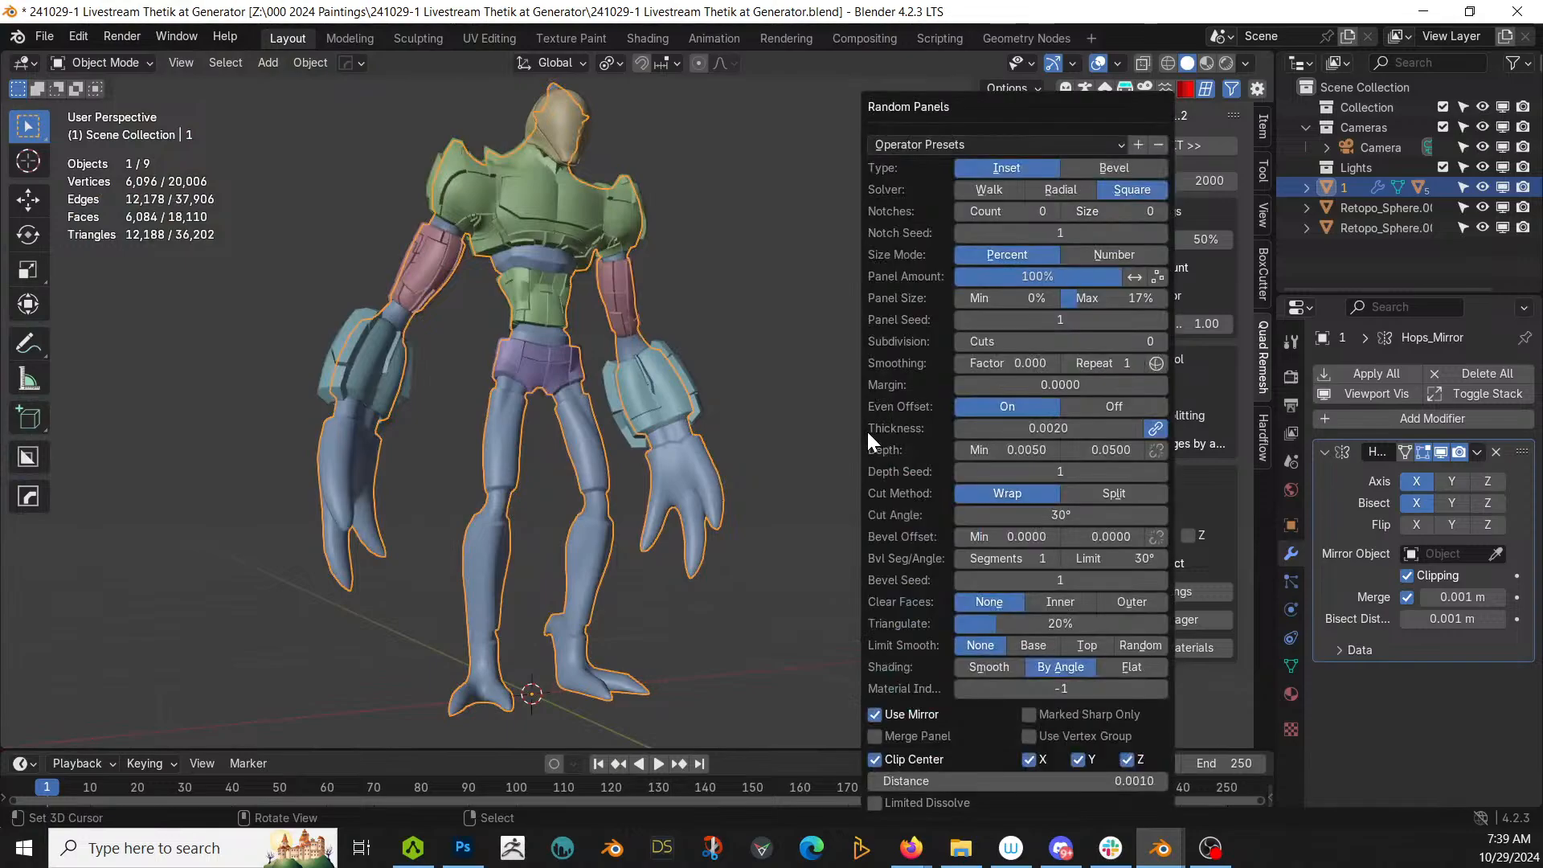
{"action": "left_click", "coordinate": [1098, 448]}
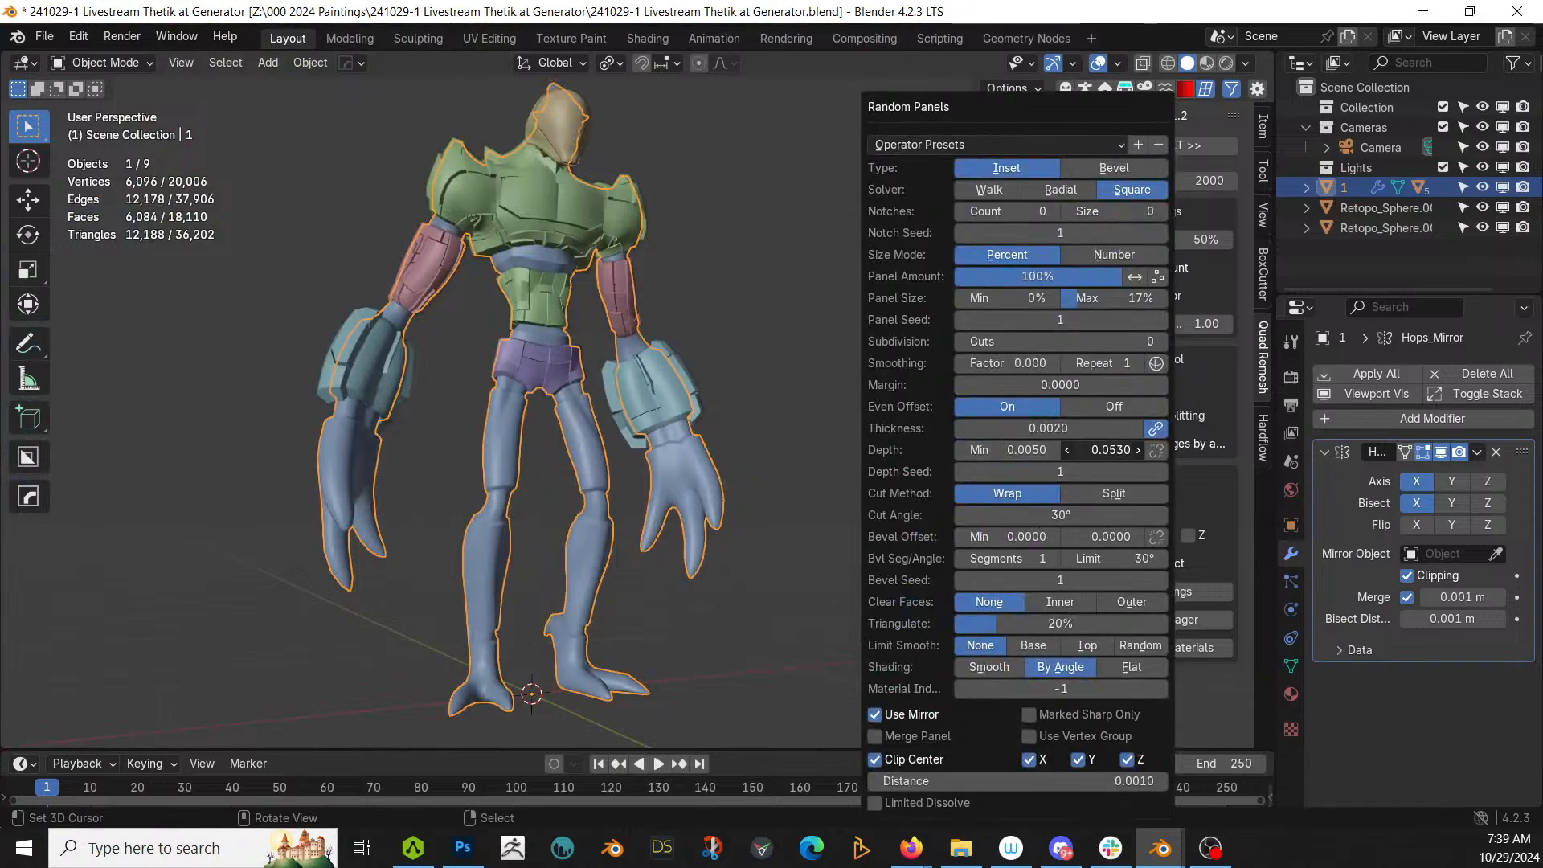
{"action": "left_click_drag", "start_coordinate": [1100, 447], "coordinate": [1108, 447]}
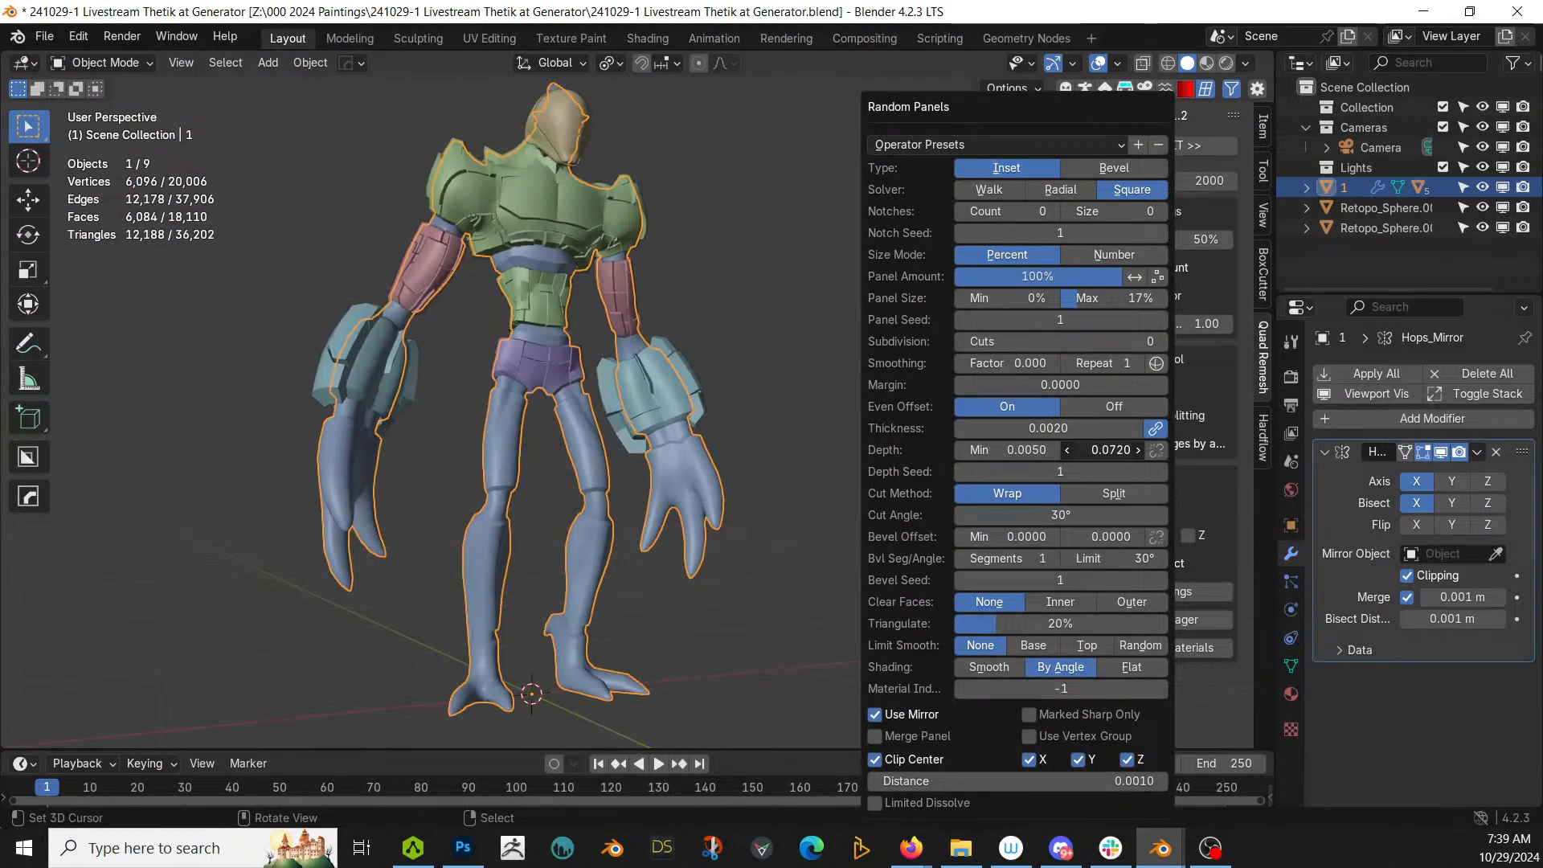
{"action": "middle_click_drag", "start_coordinate": [707, 460], "coordinate": [733, 508]}
{"action": "left_click", "coordinate": [679, 429]}
{"action": "scroll", "coordinate": [671, 430], "scroll_direction": "down", "scroll_amount": 3}
{"action": "scroll", "coordinate": [733, 508], "scroll_direction": "up", "scroll_amount": 4}
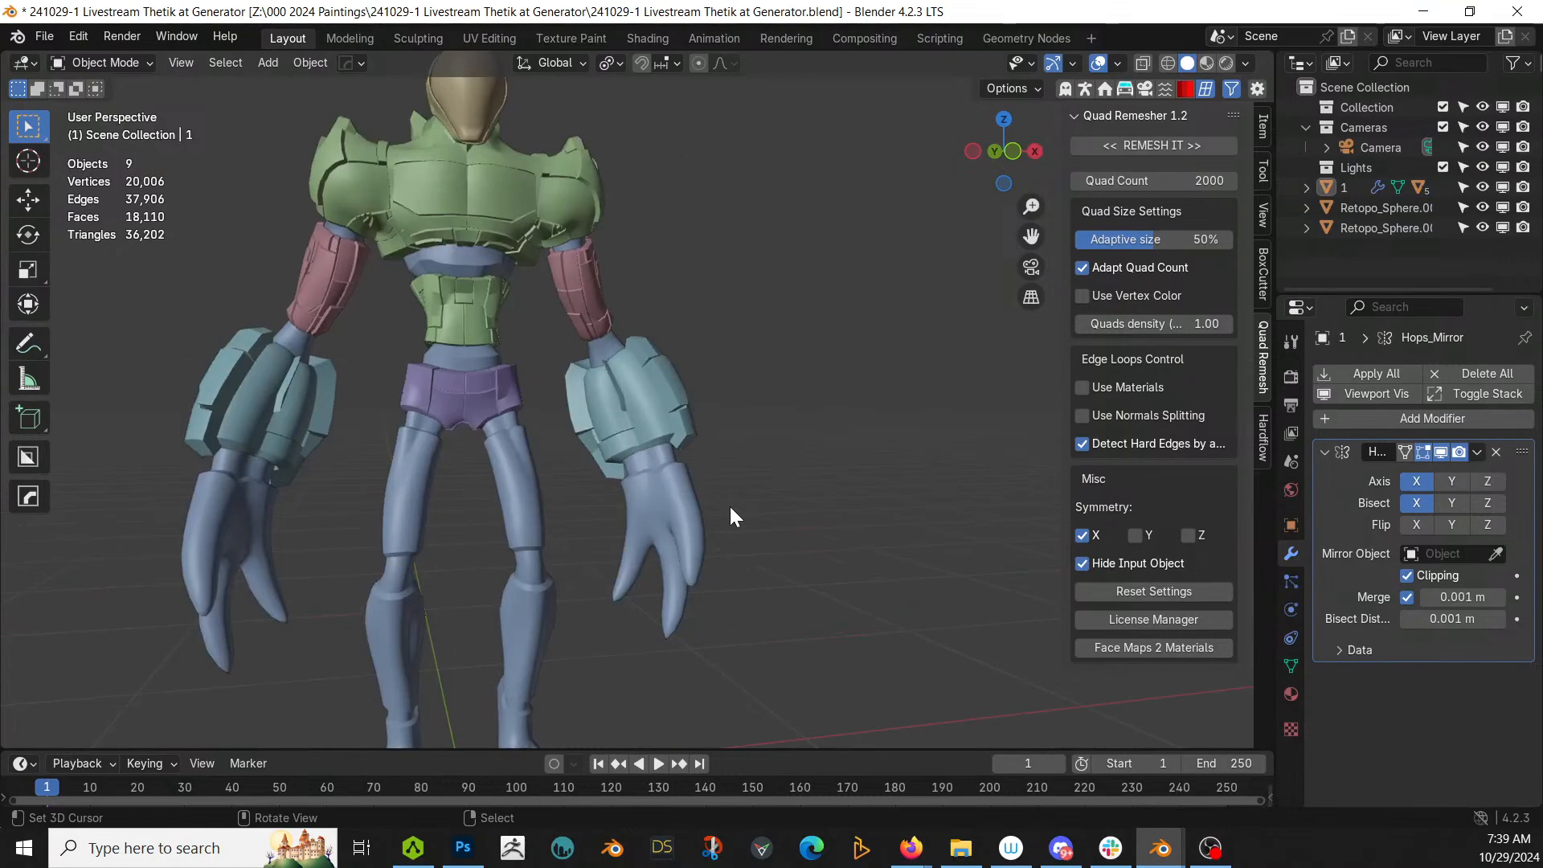
Step: Reselect the body and select its linked hand section in the mesh
{"action": "scroll", "coordinate": [729, 506], "scroll_direction": "up", "scroll_amount": 3}
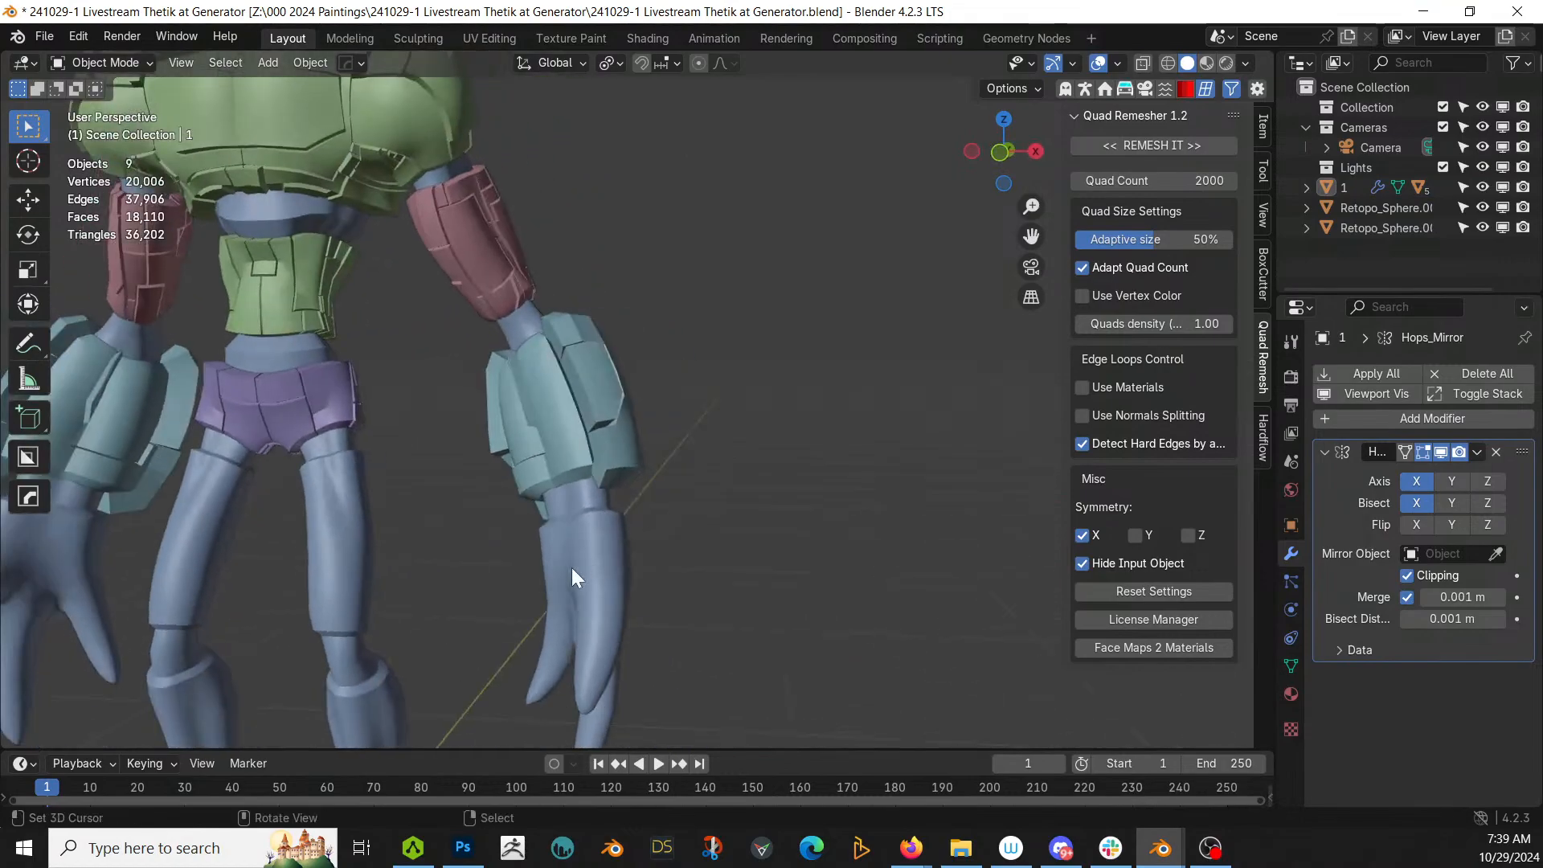
{"action": "left_click", "coordinate": [572, 567]}
{"action": "key", "text": "Tab"}
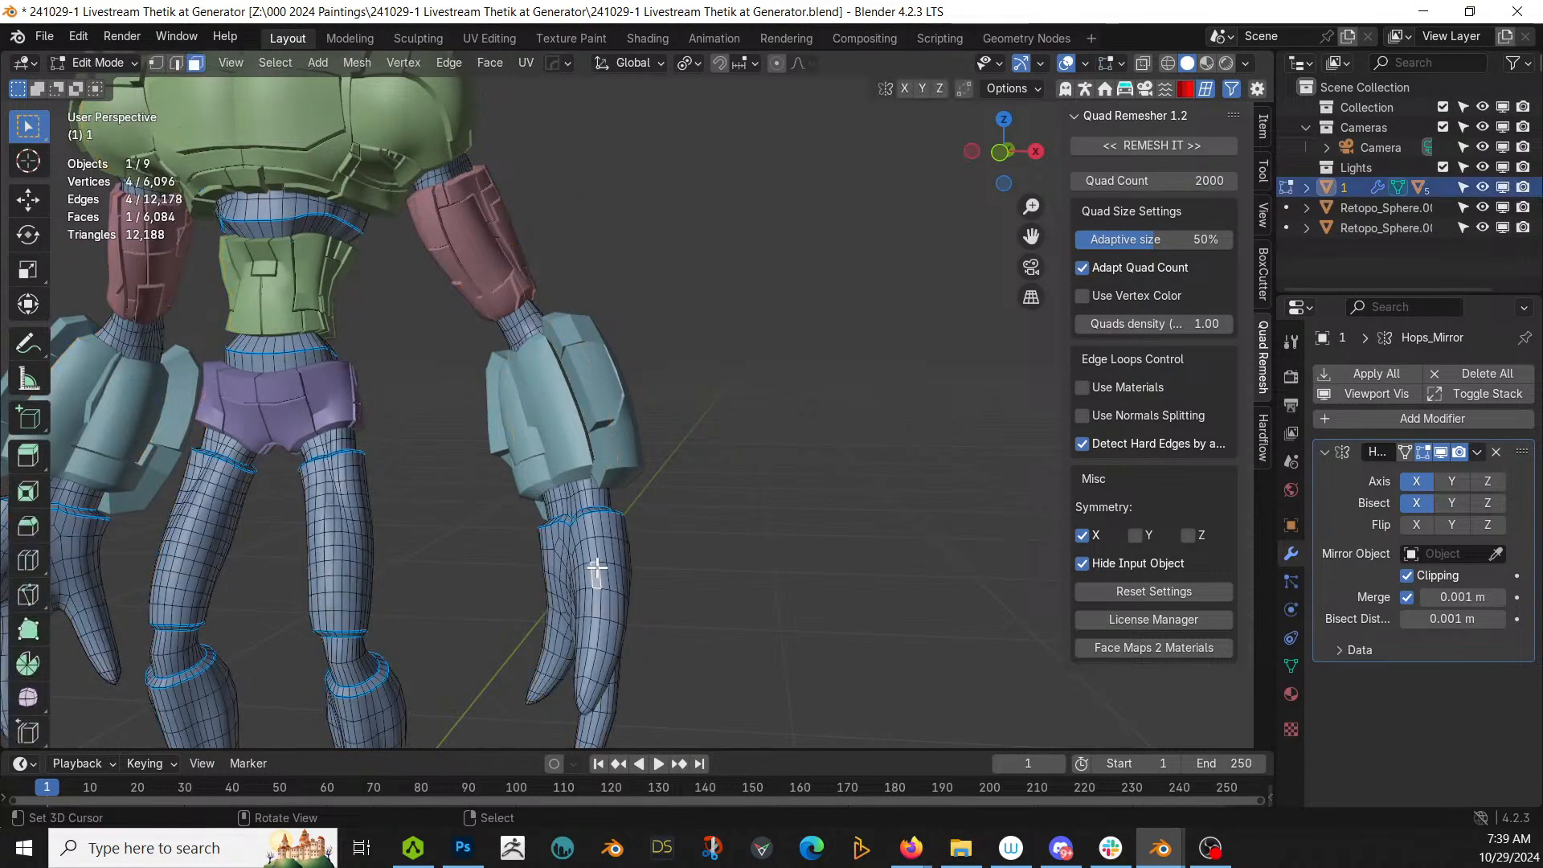
{"action": "key", "text": "ctrl+l"}
{"action": "middle_click_drag", "start_coordinate": [523, 555], "coordinate": [629, 523]}
{"action": "key", "text": "Tab"}
Step: Generate random panels on the selected hand section with a maximum depth of 0.005
{"action": "key", "text": "shift+q"}
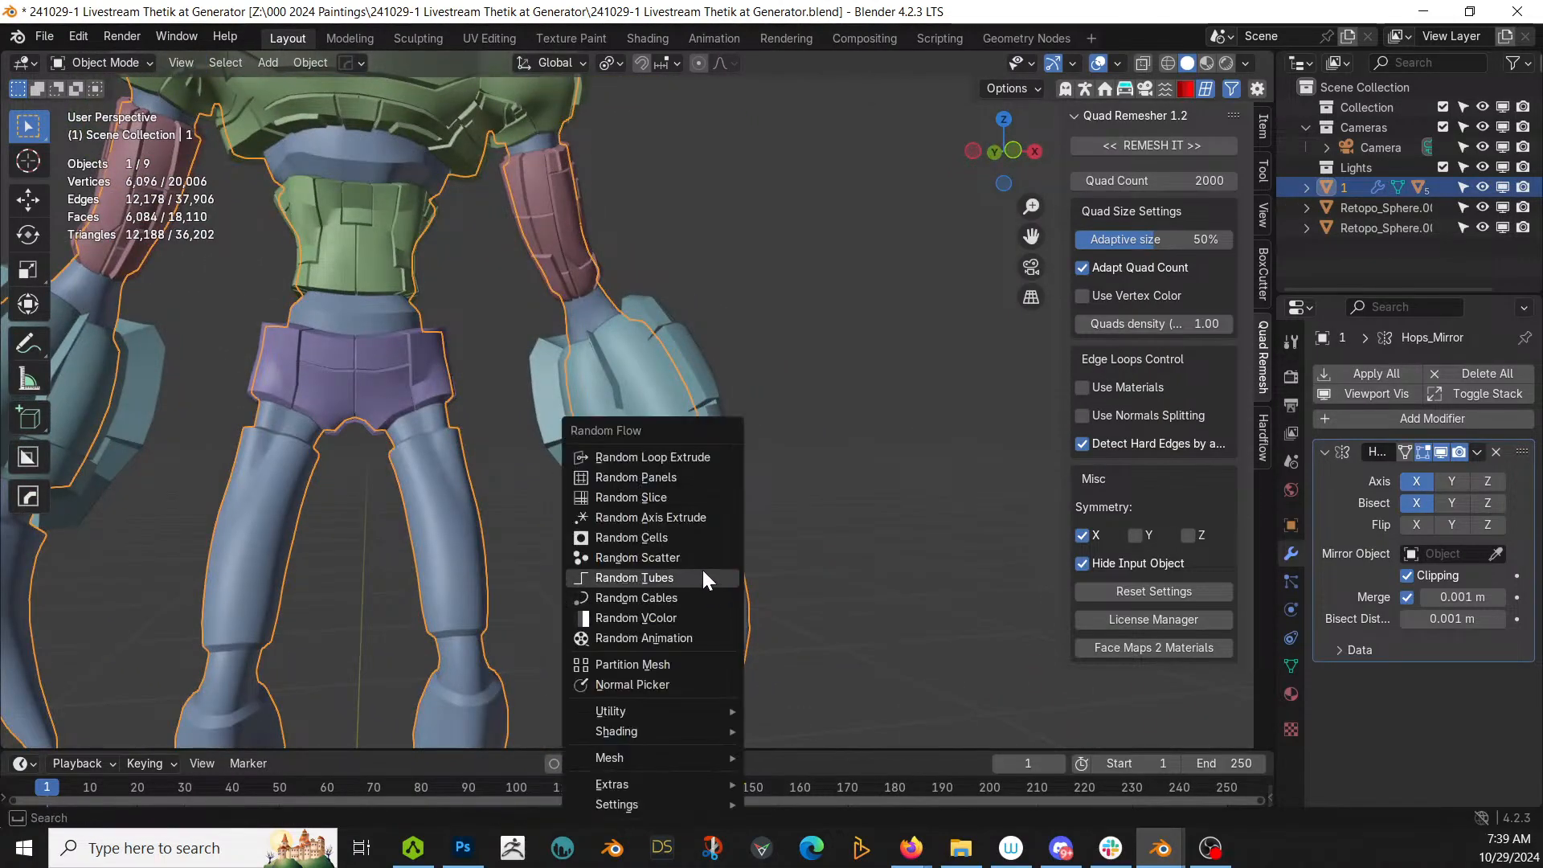
{"action": "left_click", "coordinate": [677, 479]}
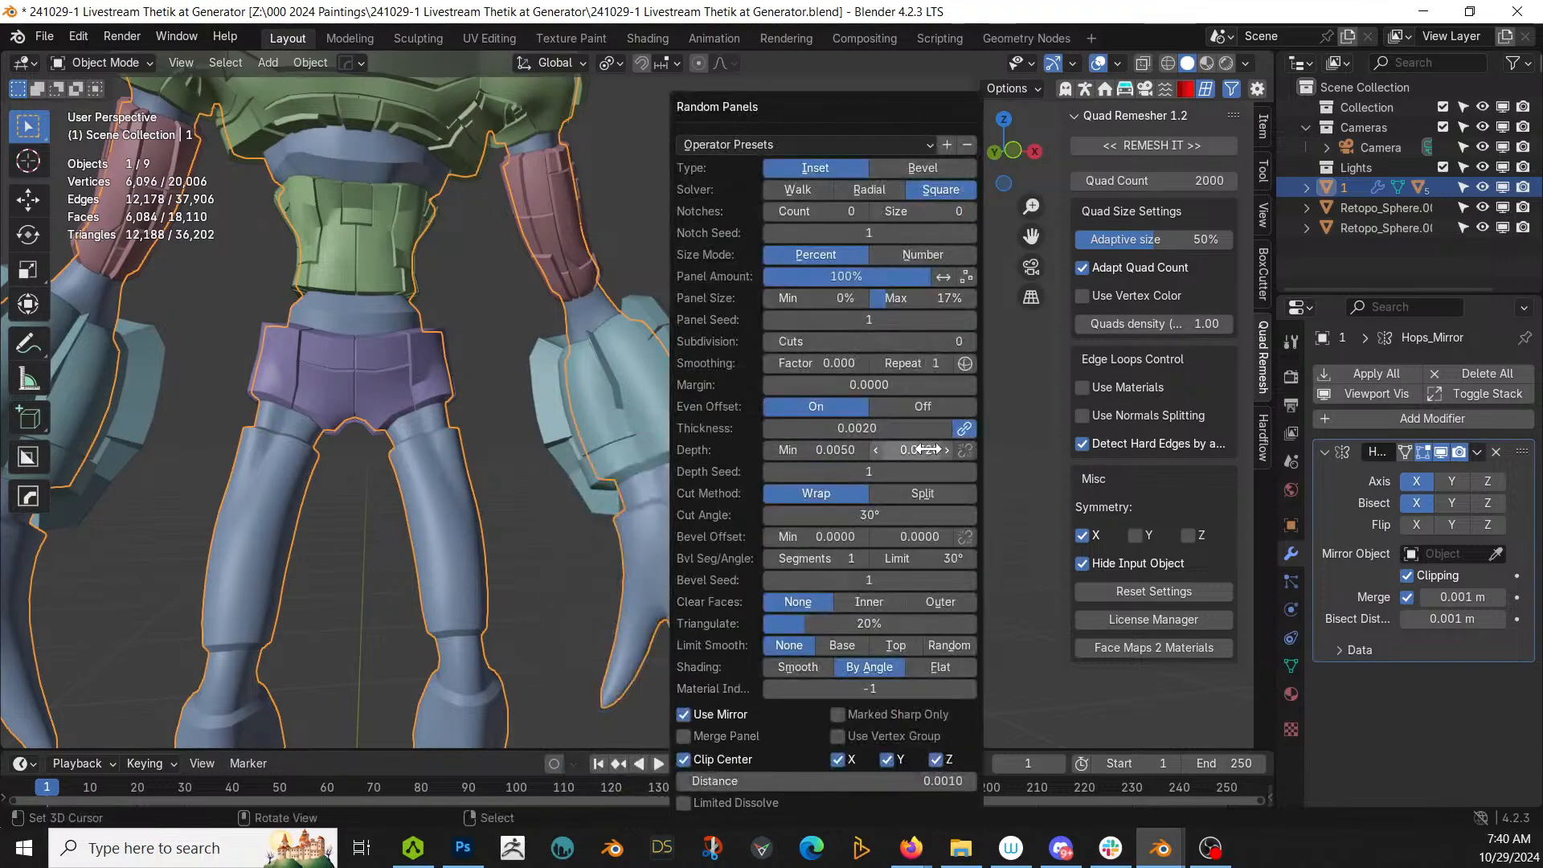
{"action": "double_click", "coordinate": [908, 450]}
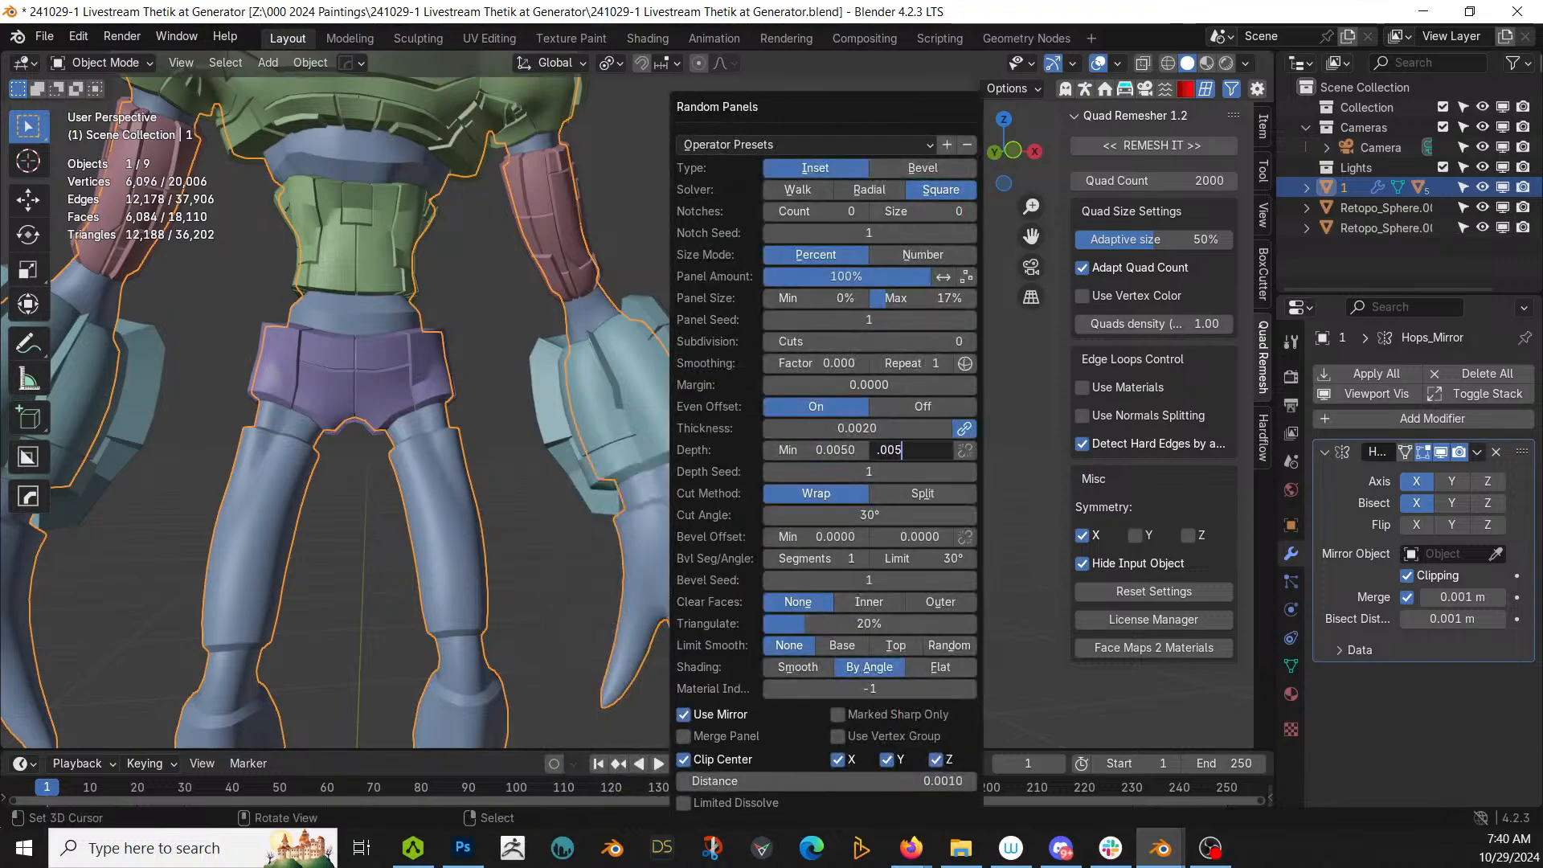
{"action": "type", "text": ".005"}
{"action": "key", "text": "Return"}
Step: Switch the hand panels to the Radial solver with a maximum panel size of 5%
{"action": "middle_click_drag", "start_coordinate": [417, 398], "coordinate": [563, 368]}
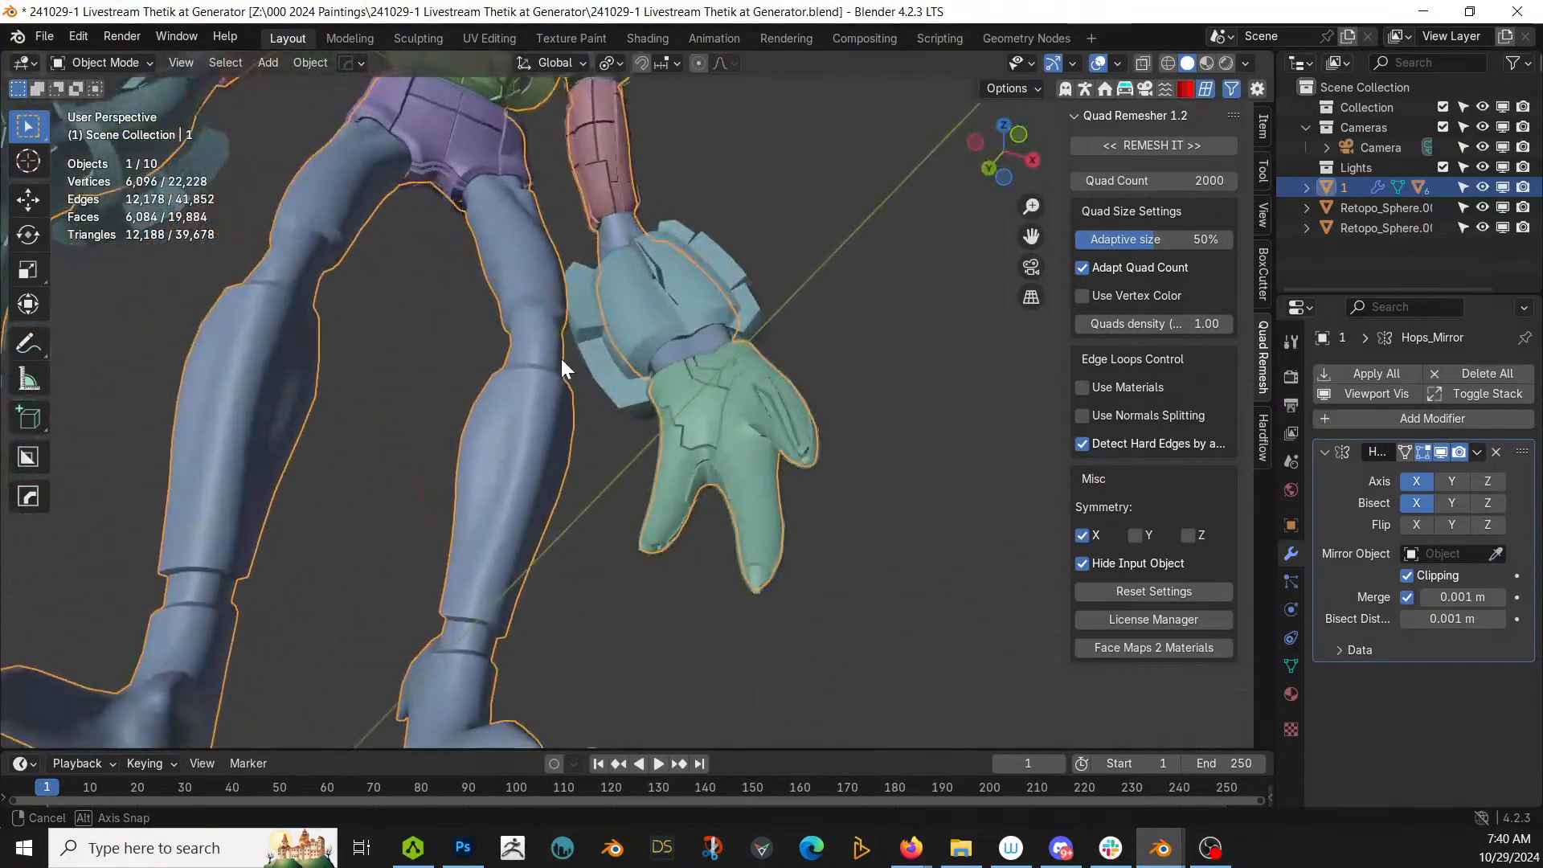
{"action": "key", "text": "F9"}
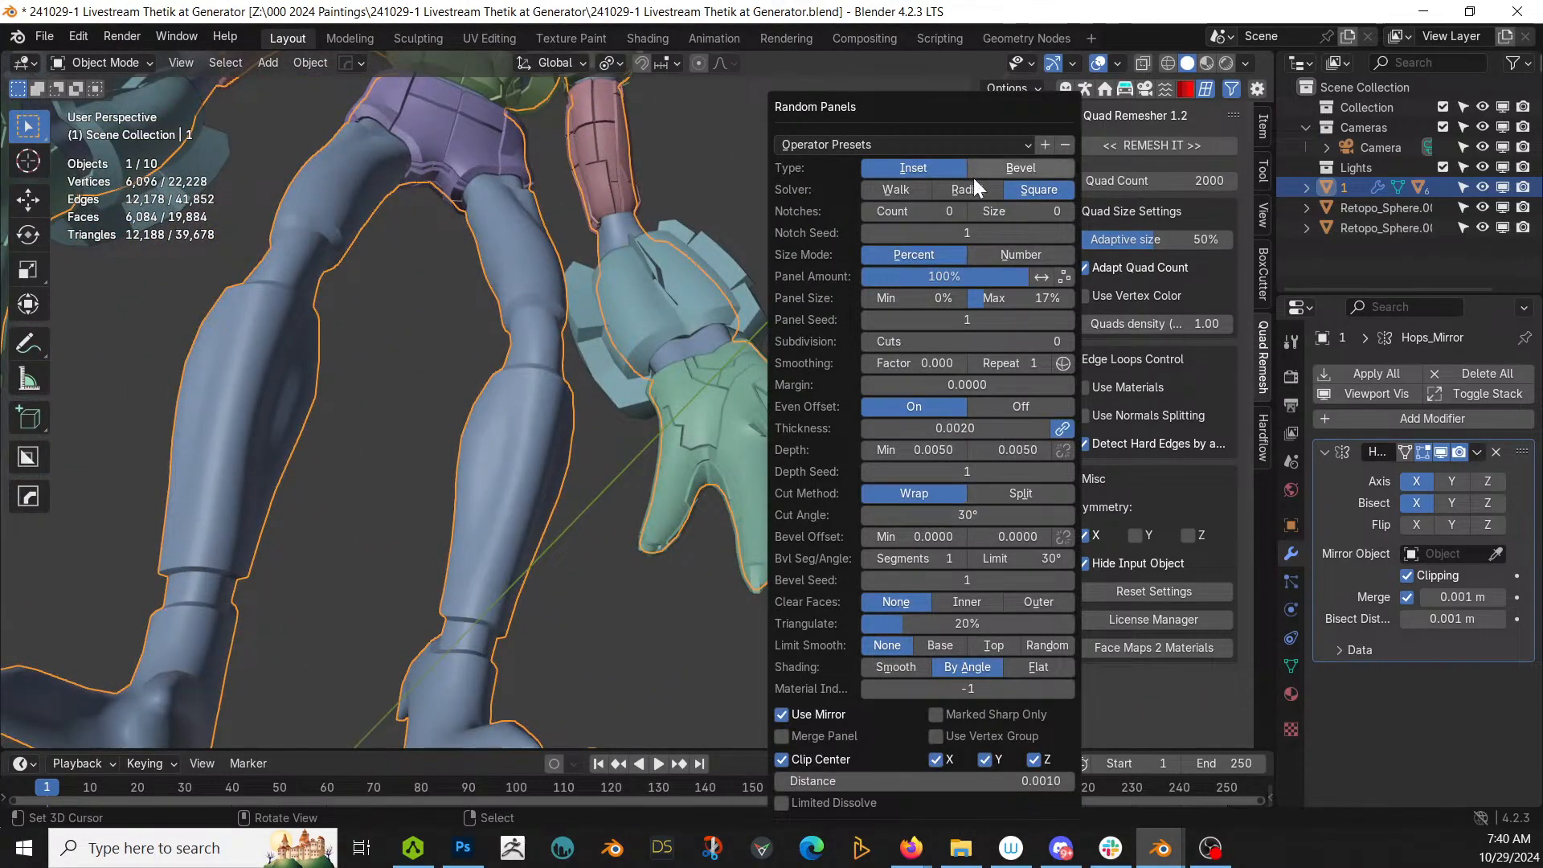
{"action": "left_click", "coordinate": [970, 186]}
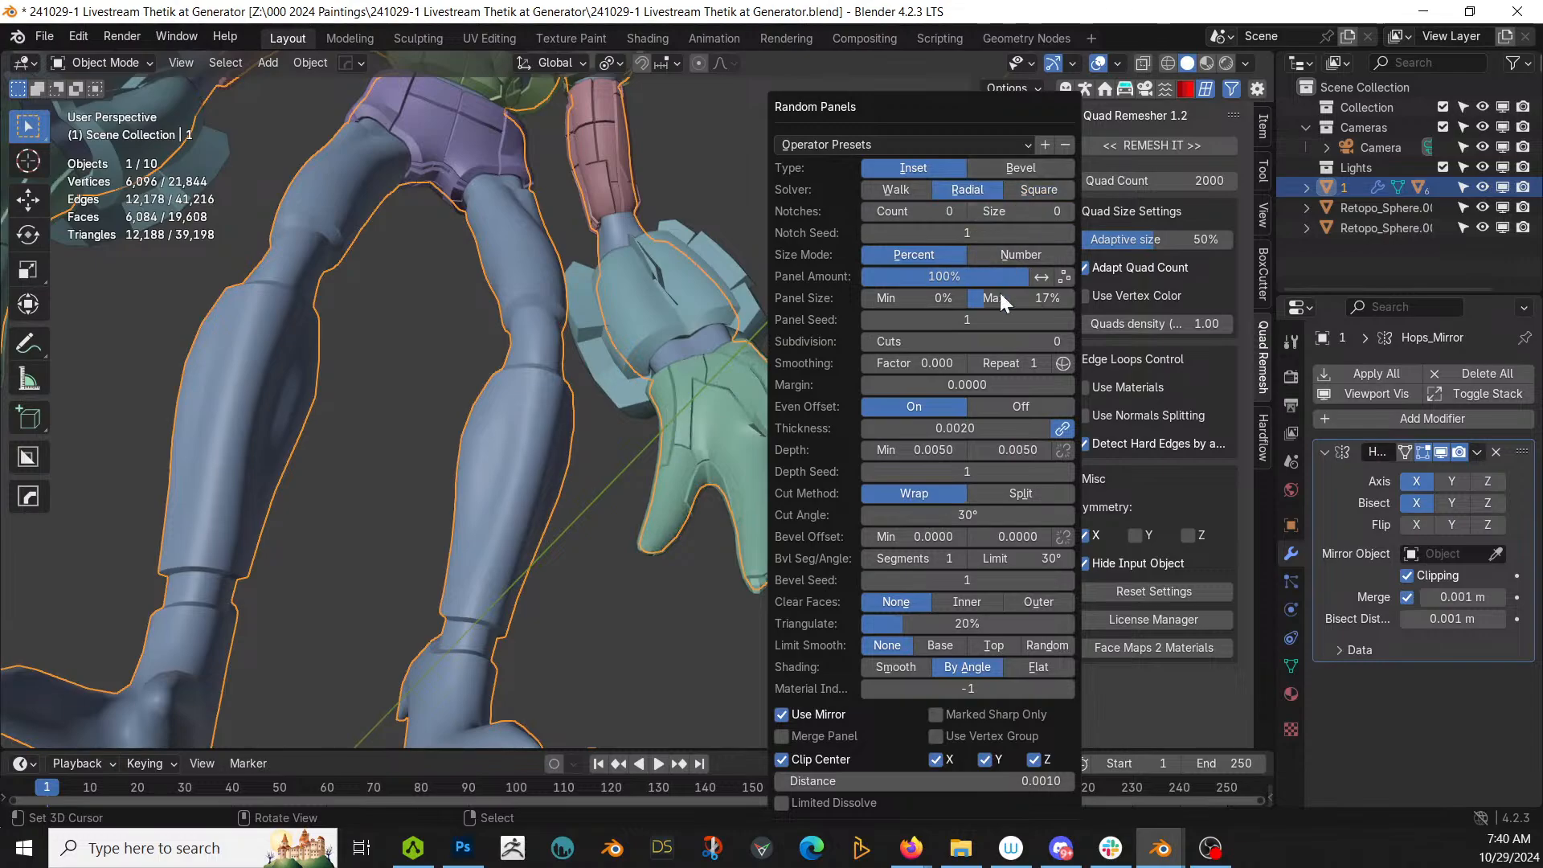
{"action": "type", "text": "8"}
{"action": "key", "text": "Return"}
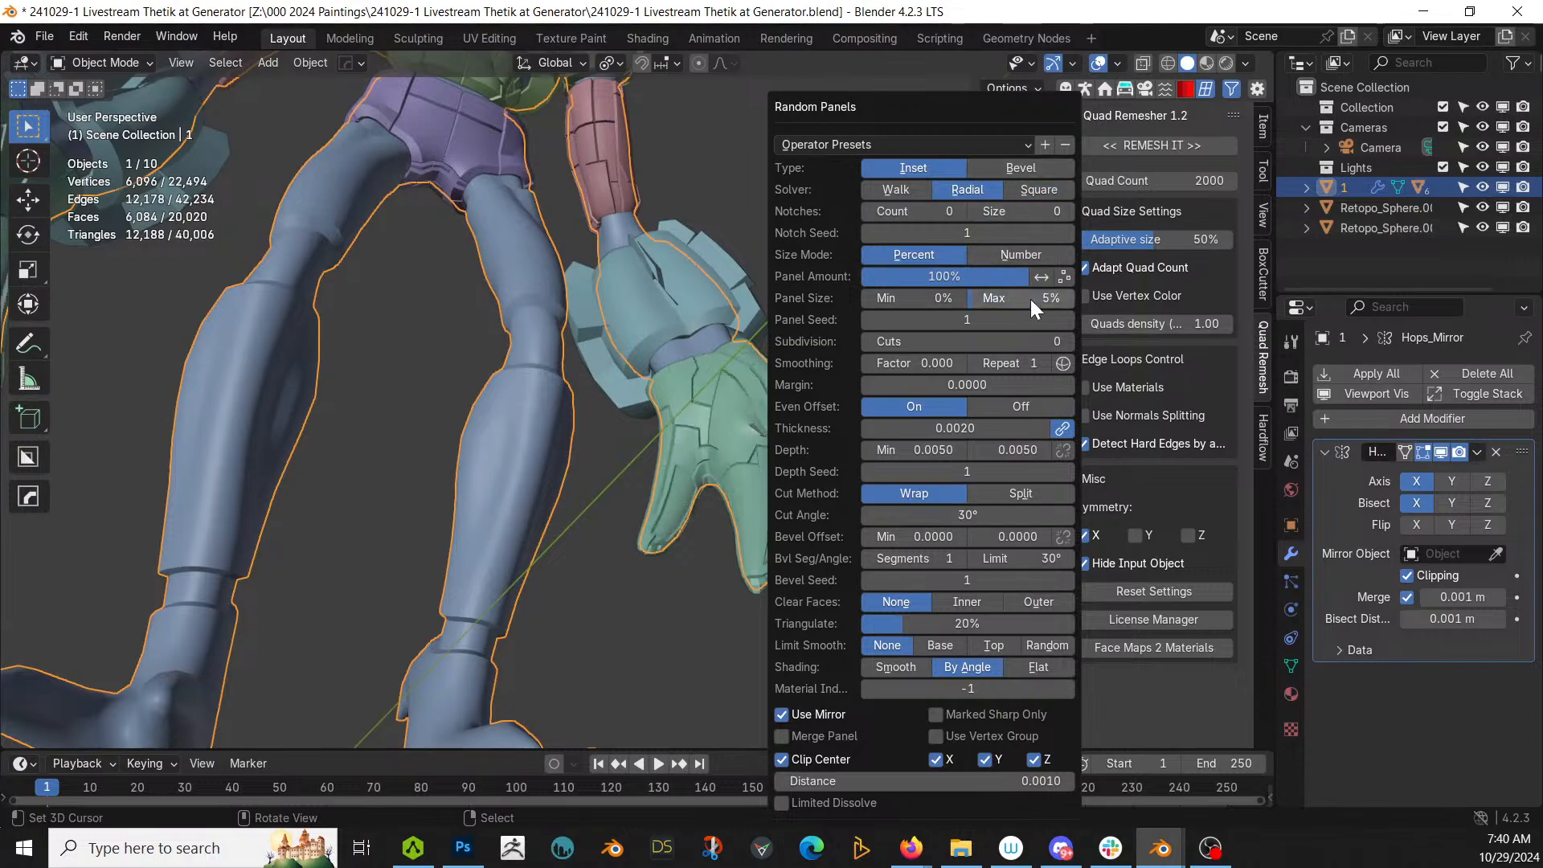
Step: Set the hand panels' panel seed to 4
{"action": "middle_click_drag", "start_coordinate": [681, 500], "coordinate": [628, 471]}
{"action": "scroll", "coordinate": [739, 518], "scroll_direction": "up", "scroll_amount": 2}
{"action": "key", "text": "F9"}
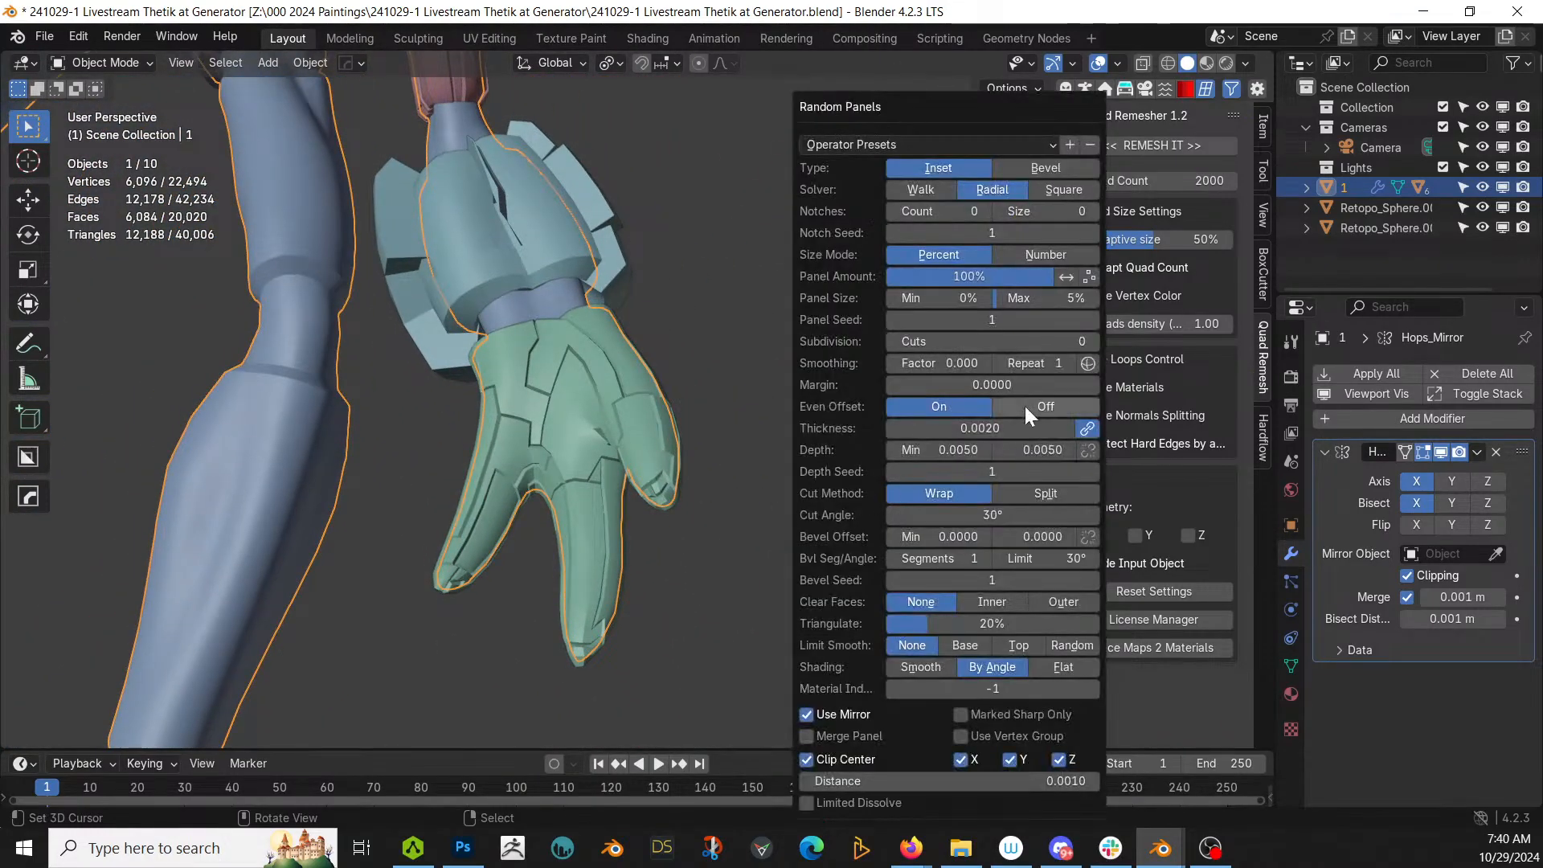
{"action": "left_click", "coordinate": [1092, 319]}
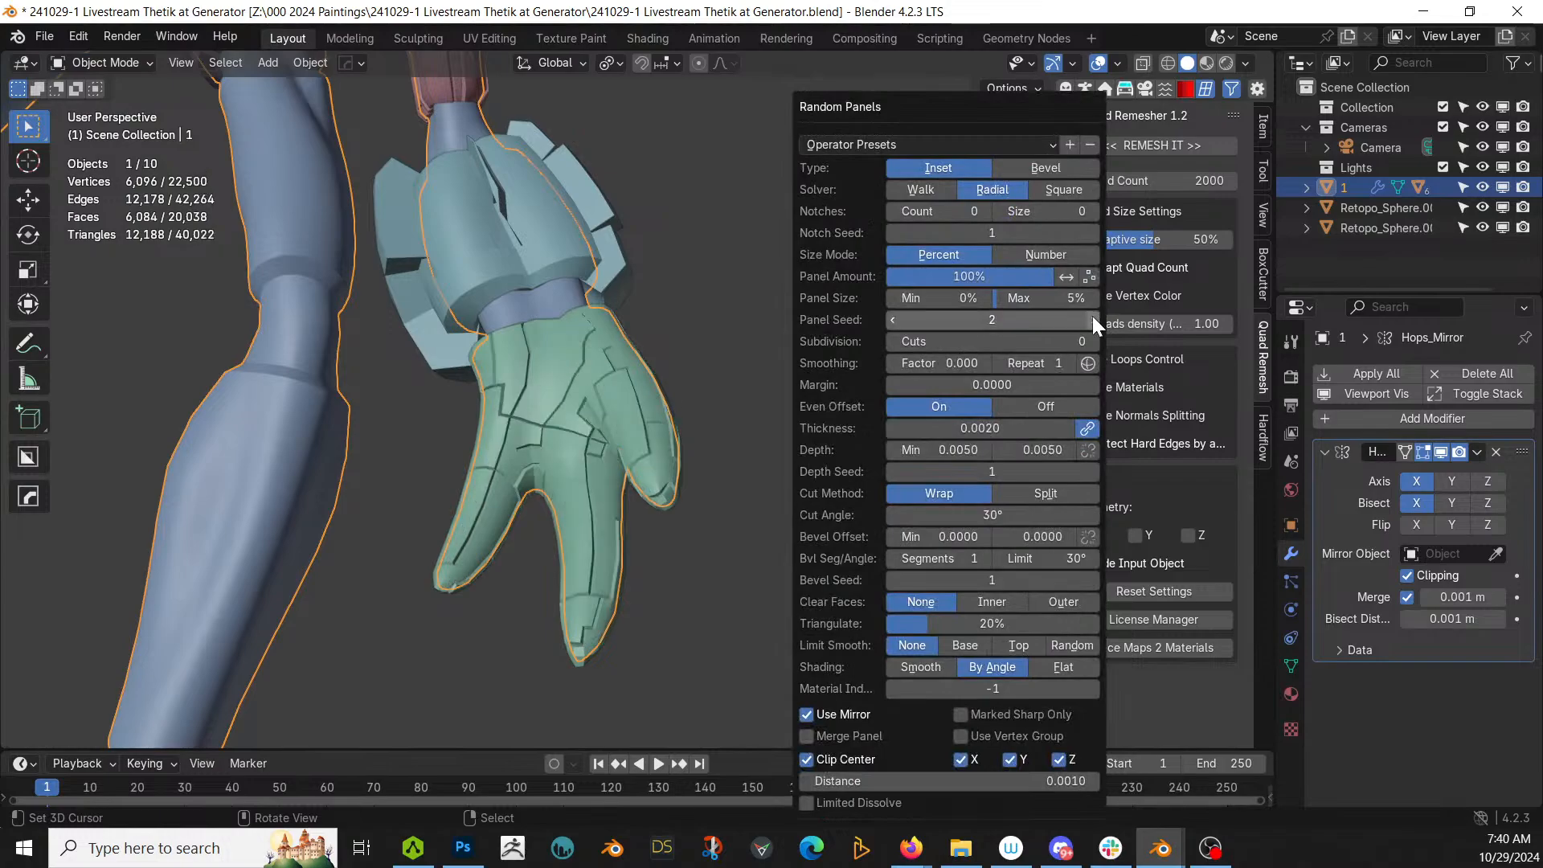
{"action": "left_click", "coordinate": [1092, 319]}
{"action": "left_click", "coordinate": [1092, 319]}
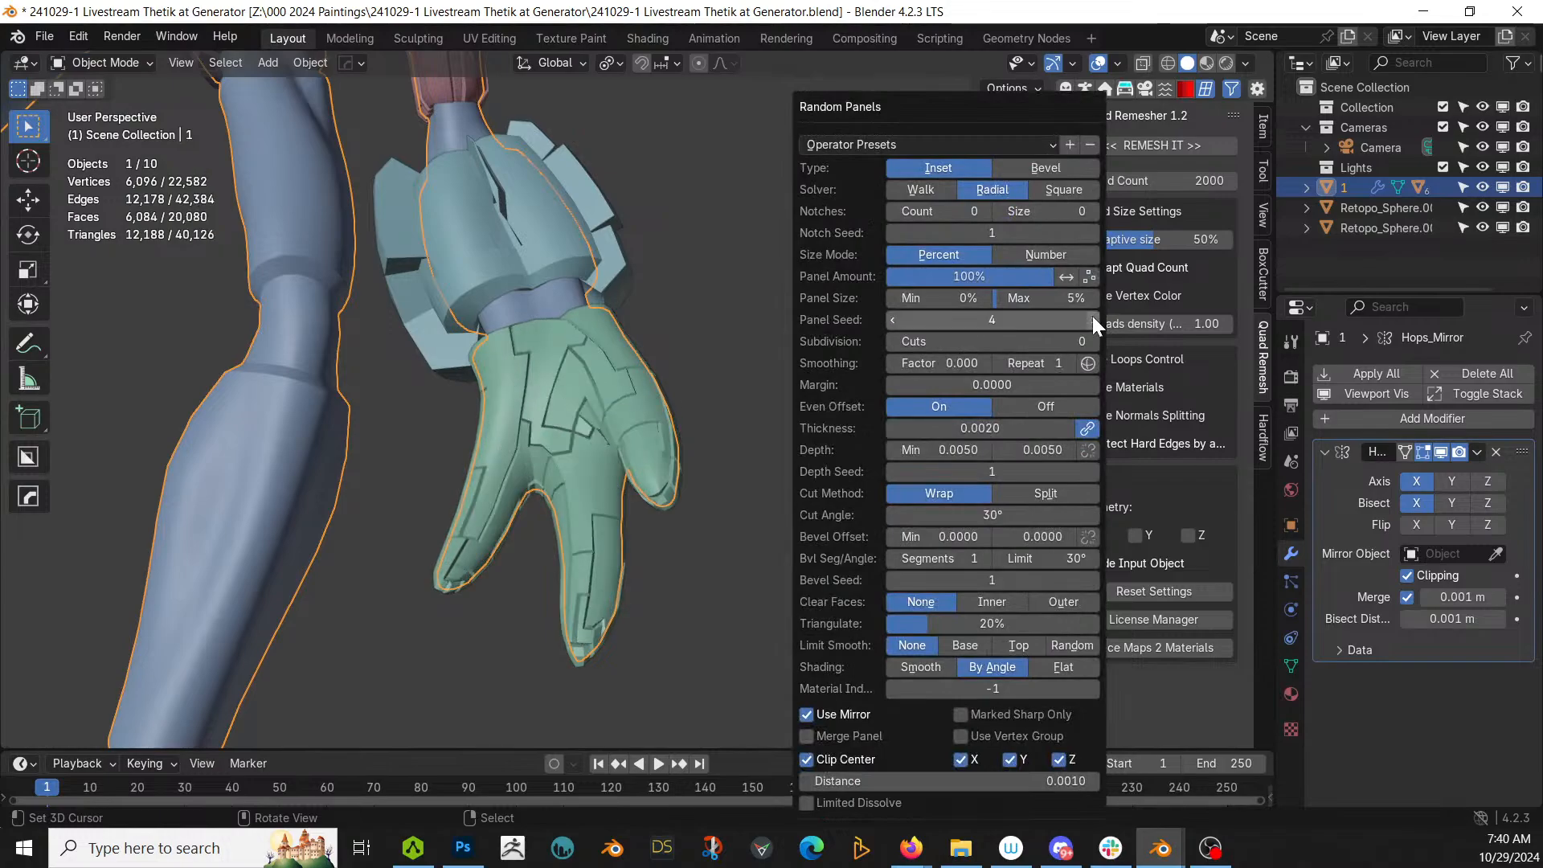
Step: Select the linked thigh section of the body mesh and grow the selection to include its rim faces
{"action": "middle_click_drag", "start_coordinate": [723, 450], "coordinate": [721, 541]}
{"action": "scroll", "coordinate": [720, 540], "scroll_direction": "up", "scroll_amount": 2}
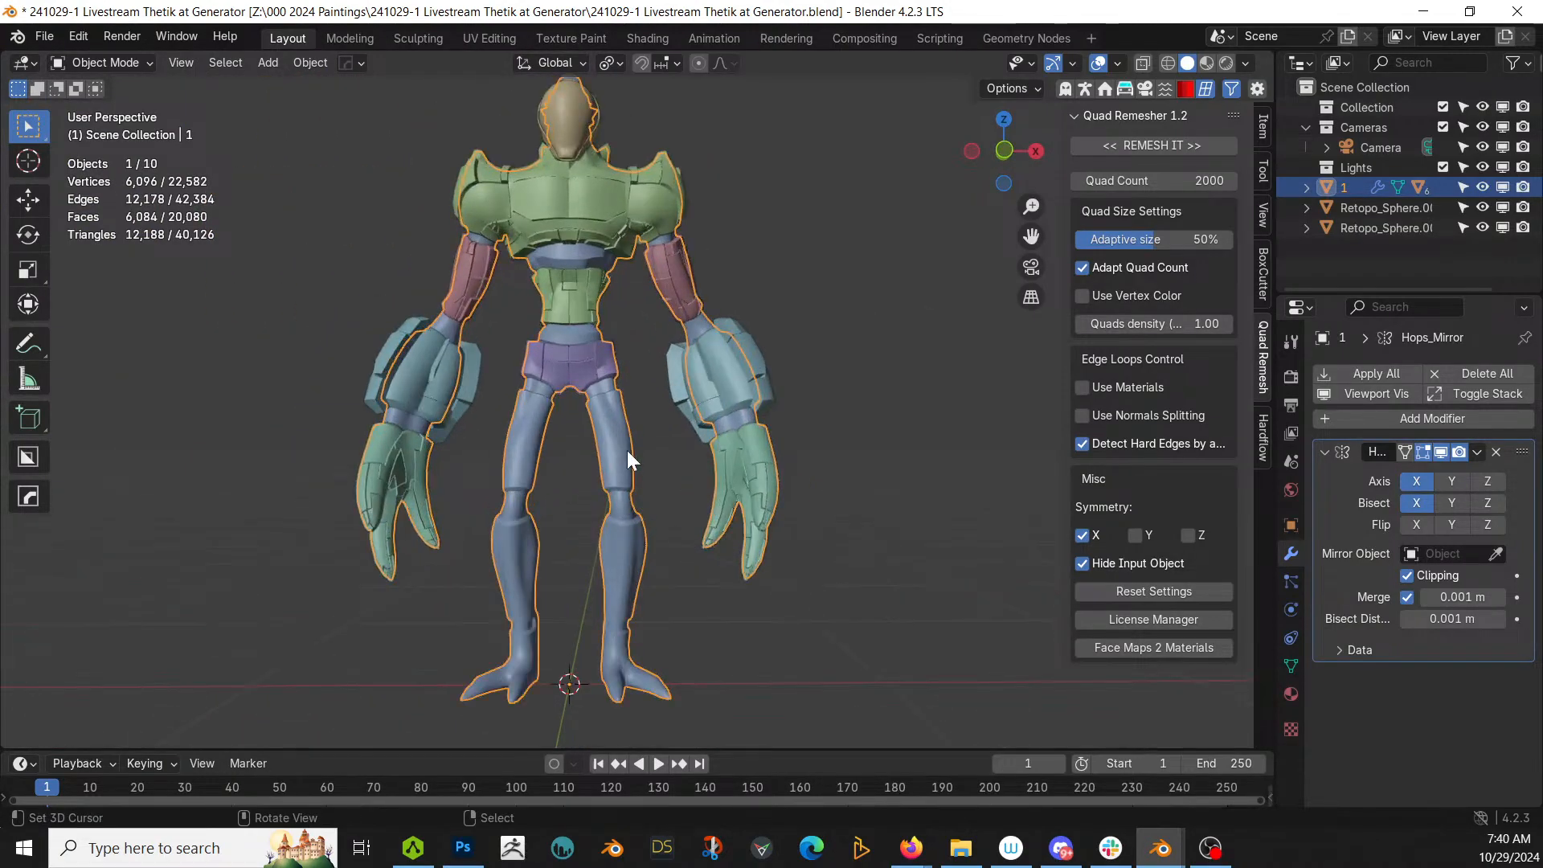
{"action": "key", "text": "Tab"}
{"action": "key", "text": "l"}
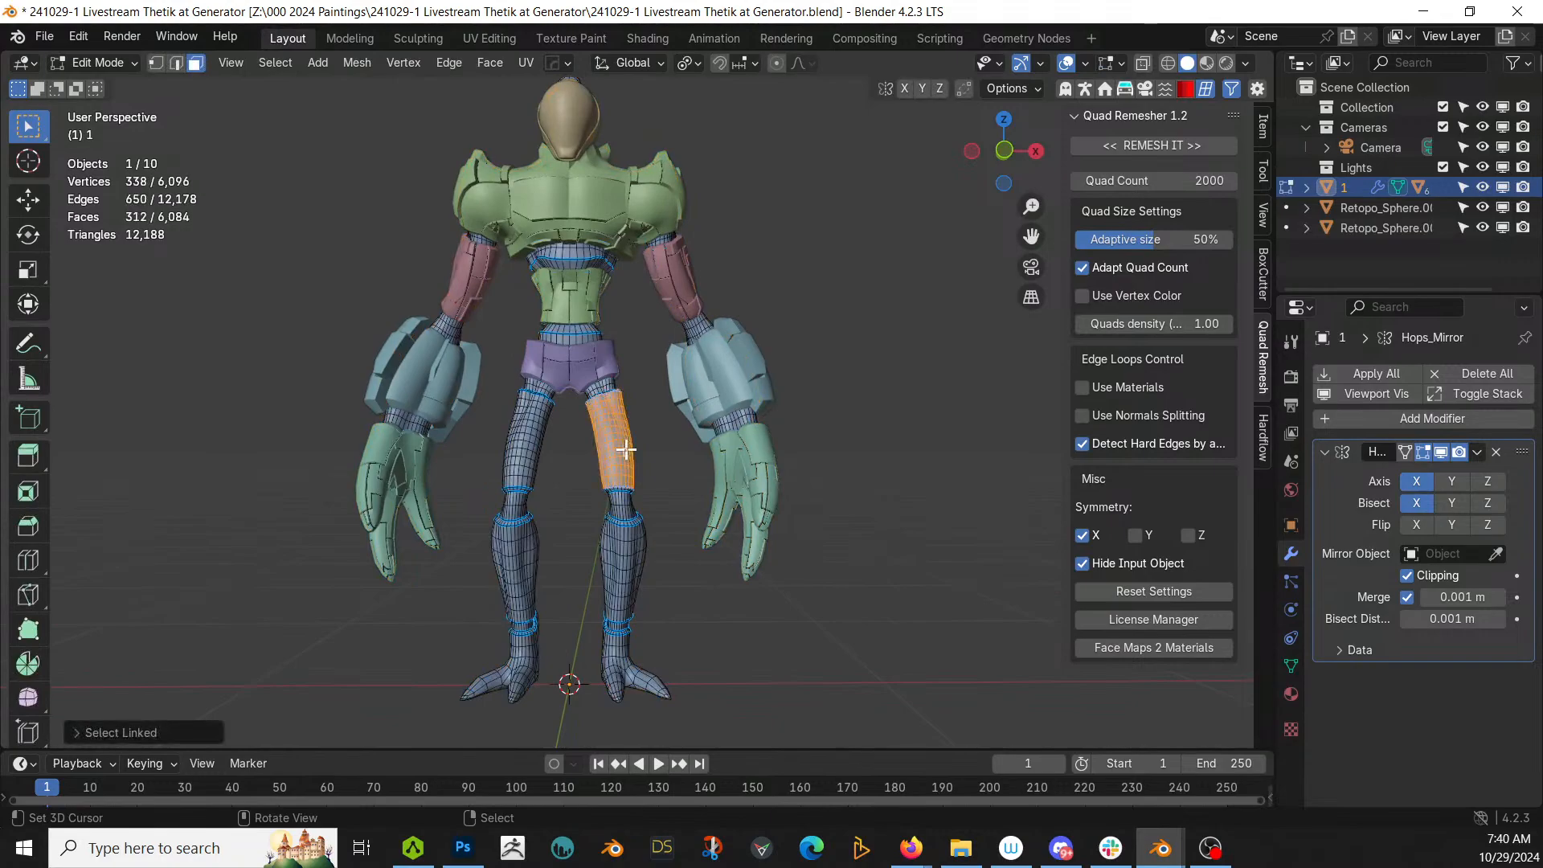
{"action": "key", "text": "Tab"}
{"action": "key", "text": "Tab"}
{"action": "key", "text": "ctrl+KP_Add"}
{"action": "scroll", "coordinate": [624, 449], "scroll_direction": "up", "scroll_amount": 3}
{"action": "key", "text": "Tab"}
Step: Generate random panels on the selected thigh section with a maximum depth of 0.01 and a maximum panel size of 15%
{"action": "key", "text": "shift+q"}
{"action": "left_click", "coordinate": [623, 448]}
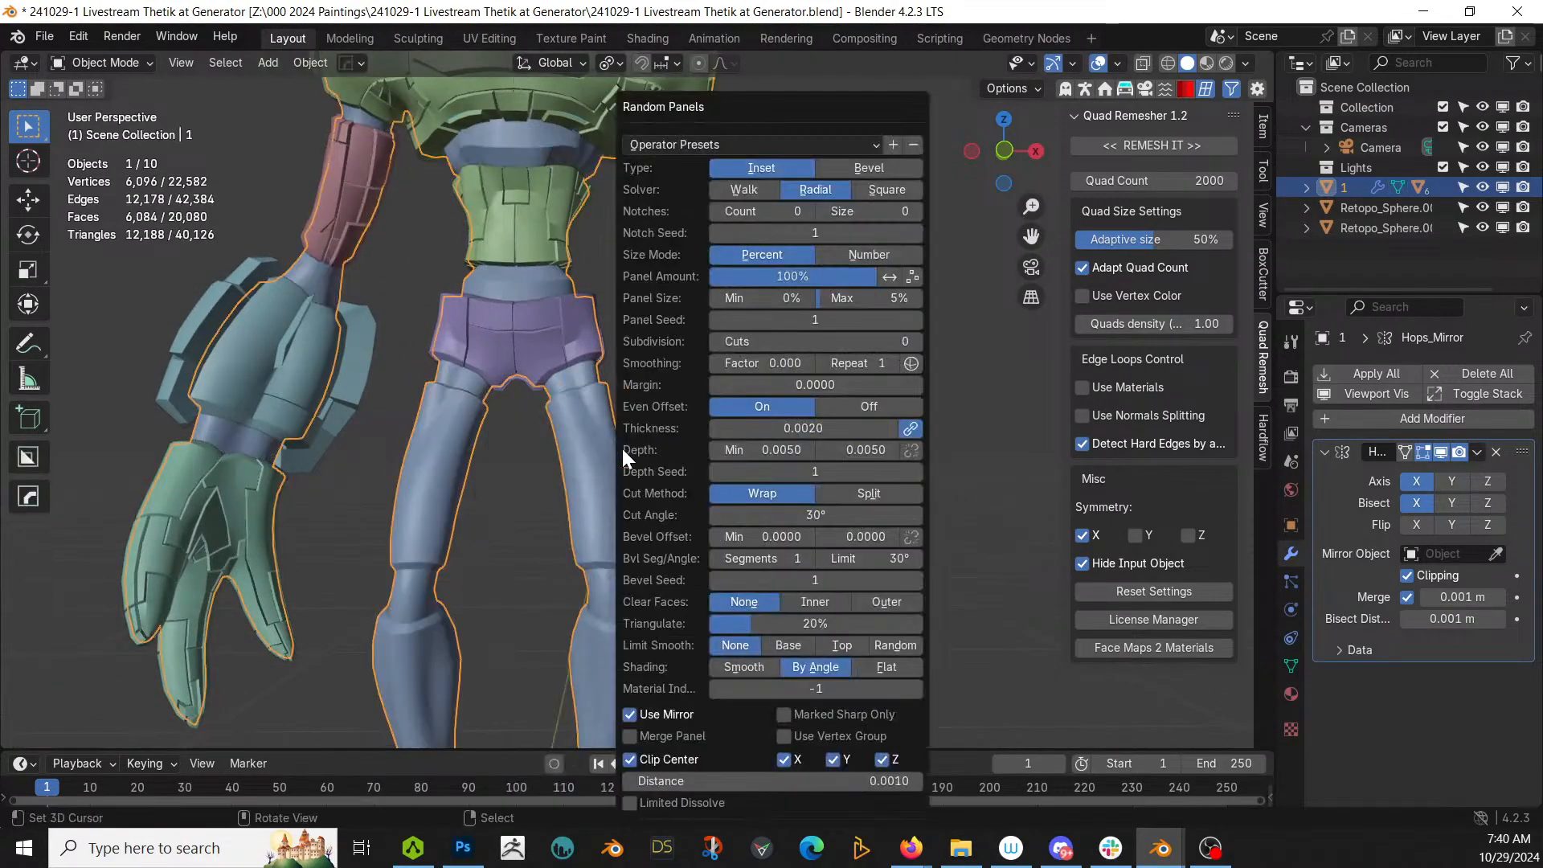
{"action": "left_click", "coordinate": [858, 450]}
{"action": "type", "text": ".0"}
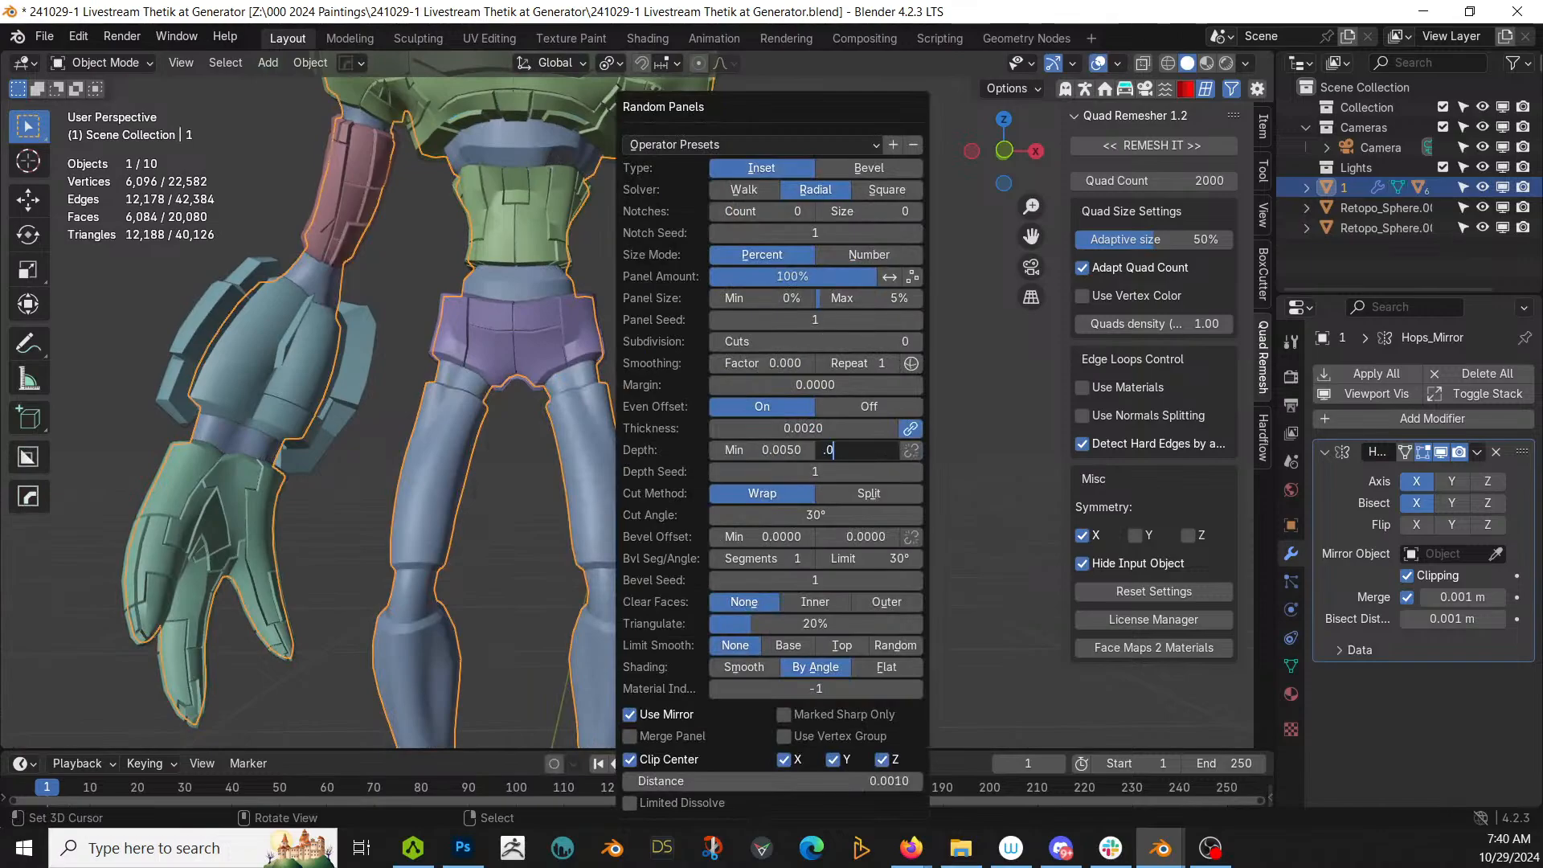
{"action": "type", "text": "2"}
{"action": "key", "text": "Return"}
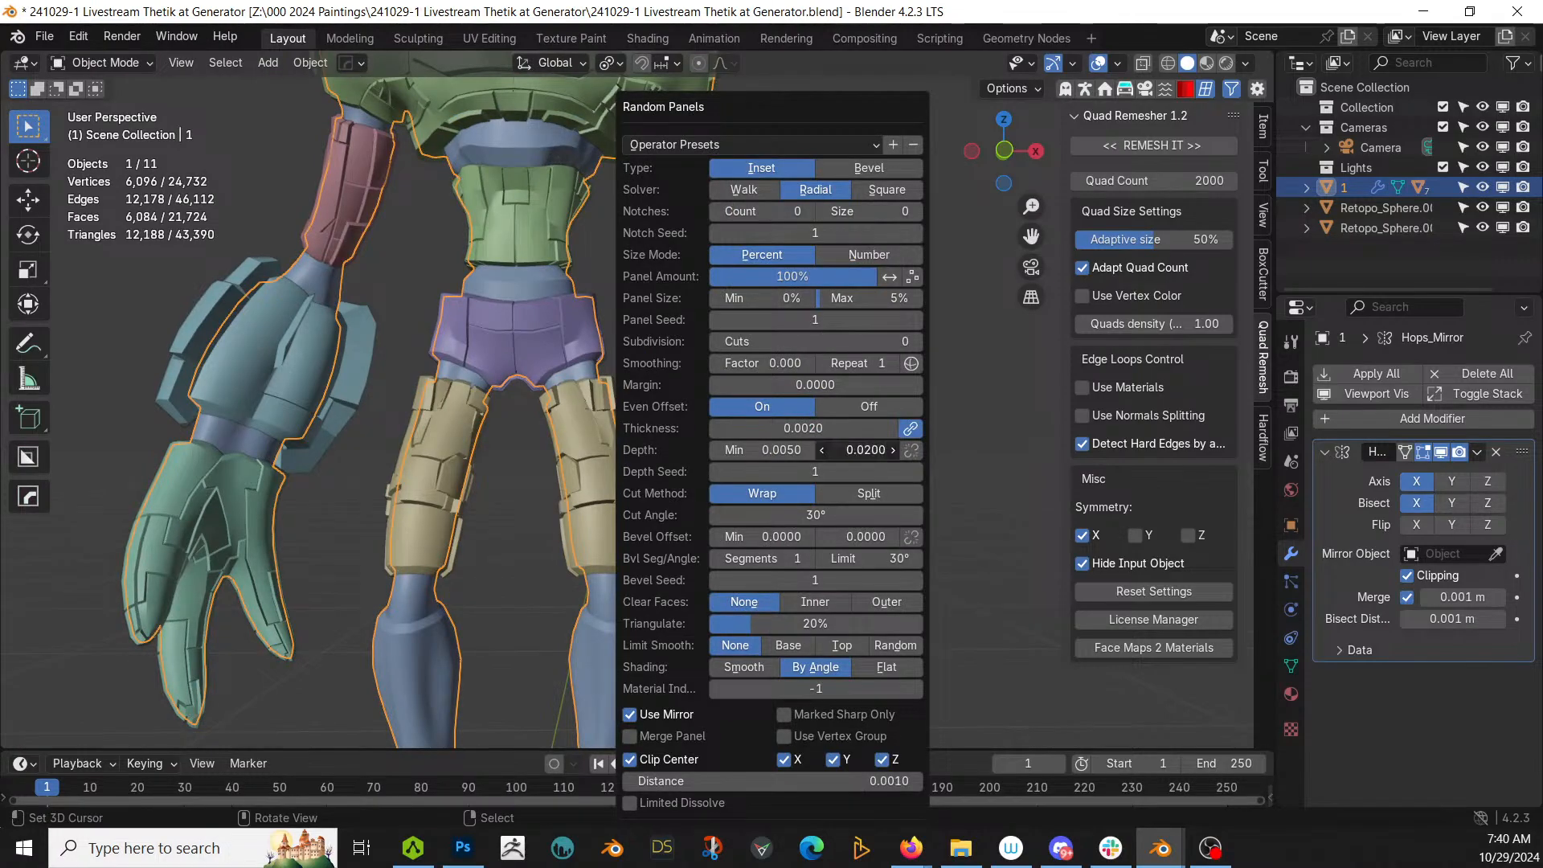
{"action": "key", "text": "Return"}
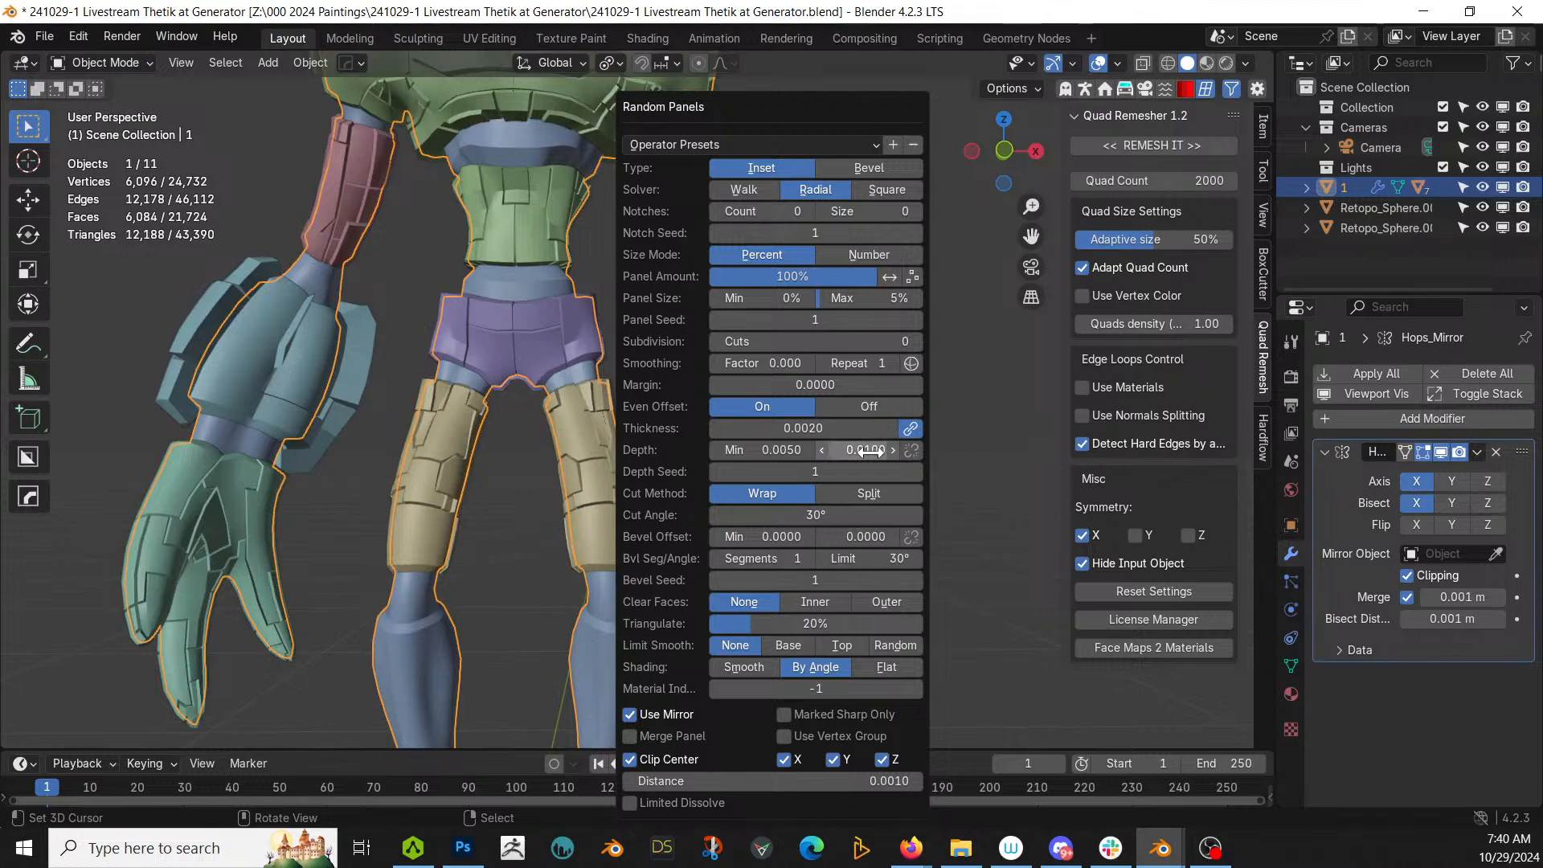
{"action": "left_click", "coordinate": [879, 297]}
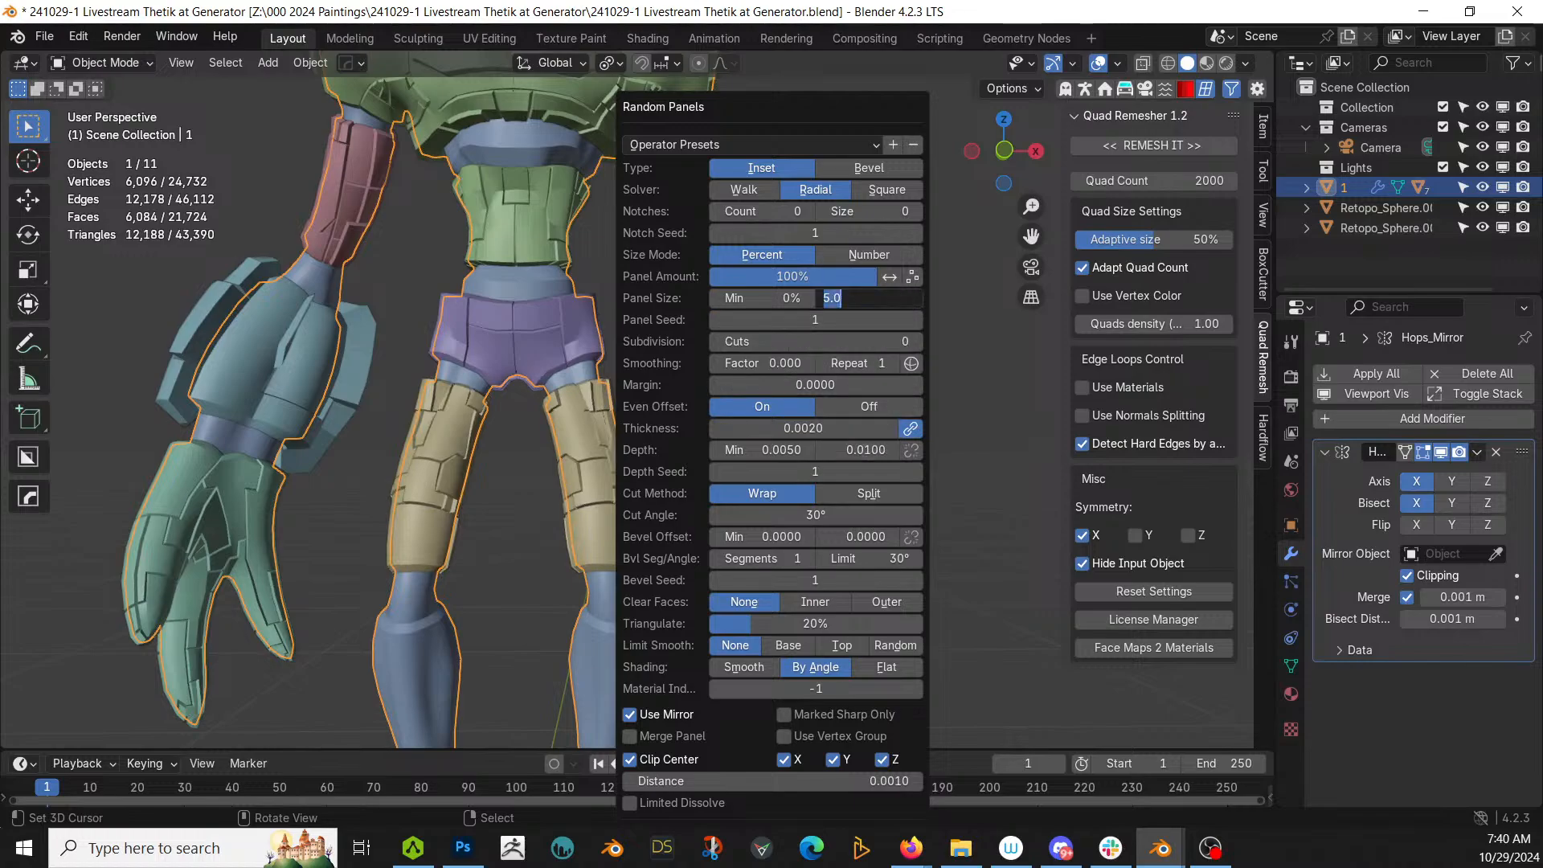
{"action": "key", "text": "Return"}
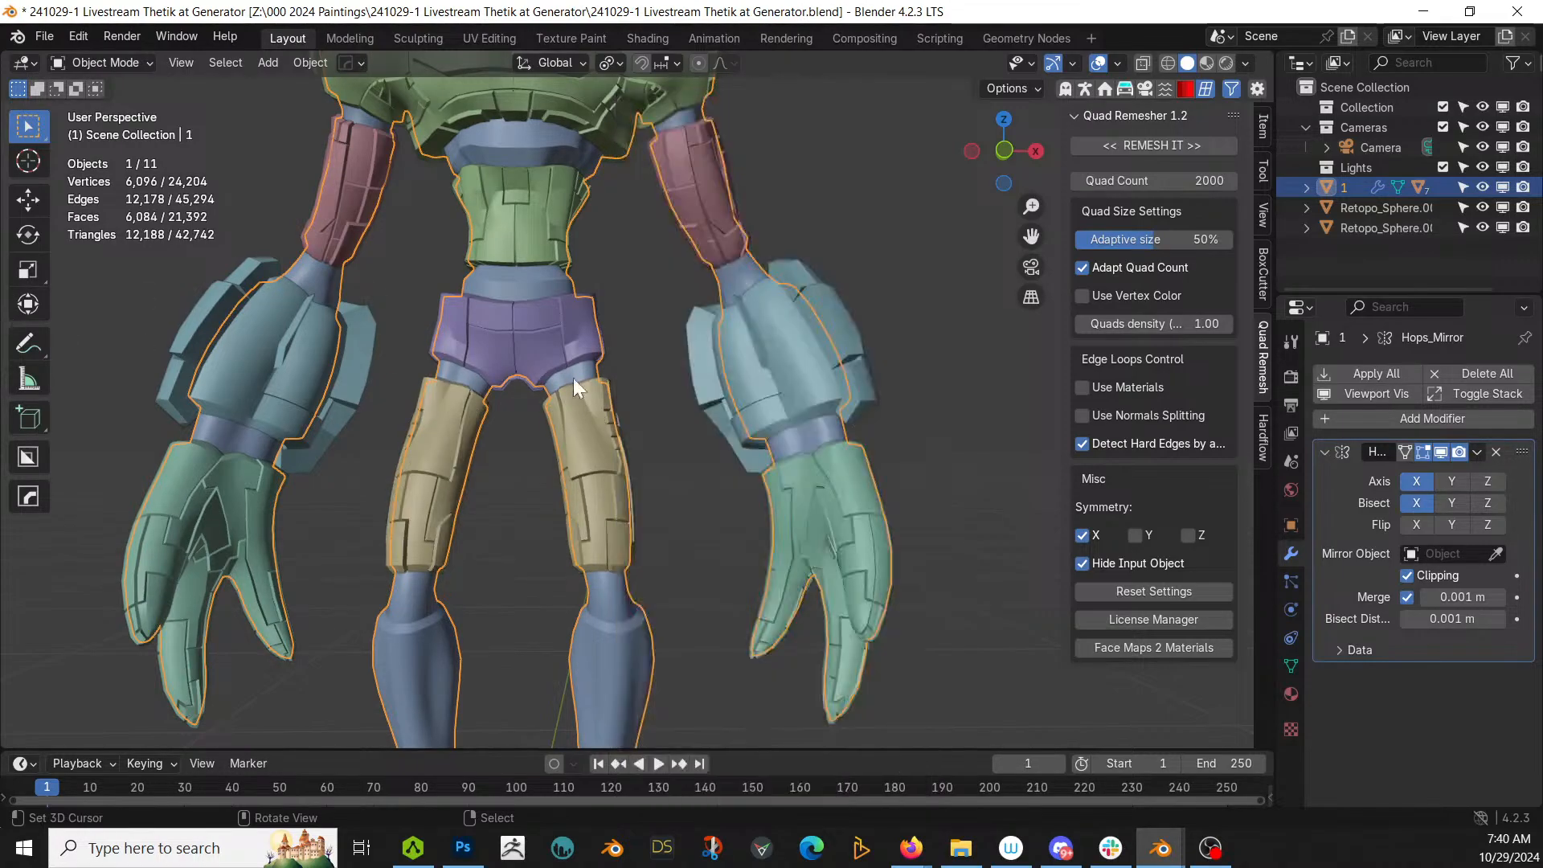
Step: Select the linked shin section of the body mesh and grow the selection to include its rim faces
{"action": "middle_click_drag", "start_coordinate": [572, 377], "coordinate": [654, 259]}
{"action": "scroll", "coordinate": [652, 404], "scroll_direction": "down", "scroll_amount": 4}
{"action": "scroll", "coordinate": [727, 437], "scroll_direction": "up", "scroll_amount": 3}
{"action": "key", "text": "Tab"}
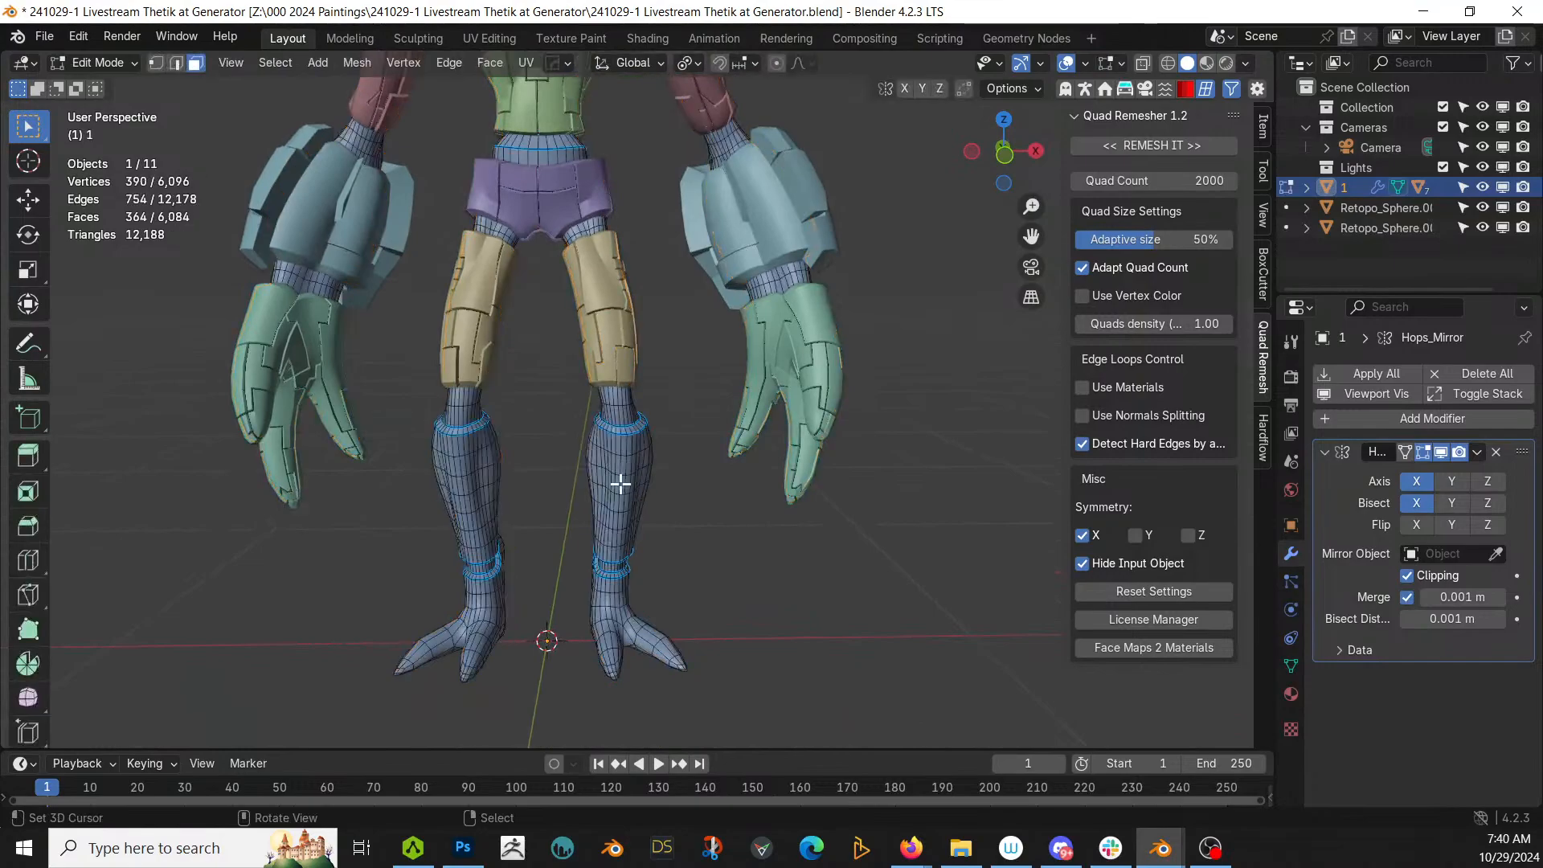
{"action": "key", "text": "l"}
{"action": "key", "text": "ctrl+KP_Add"}
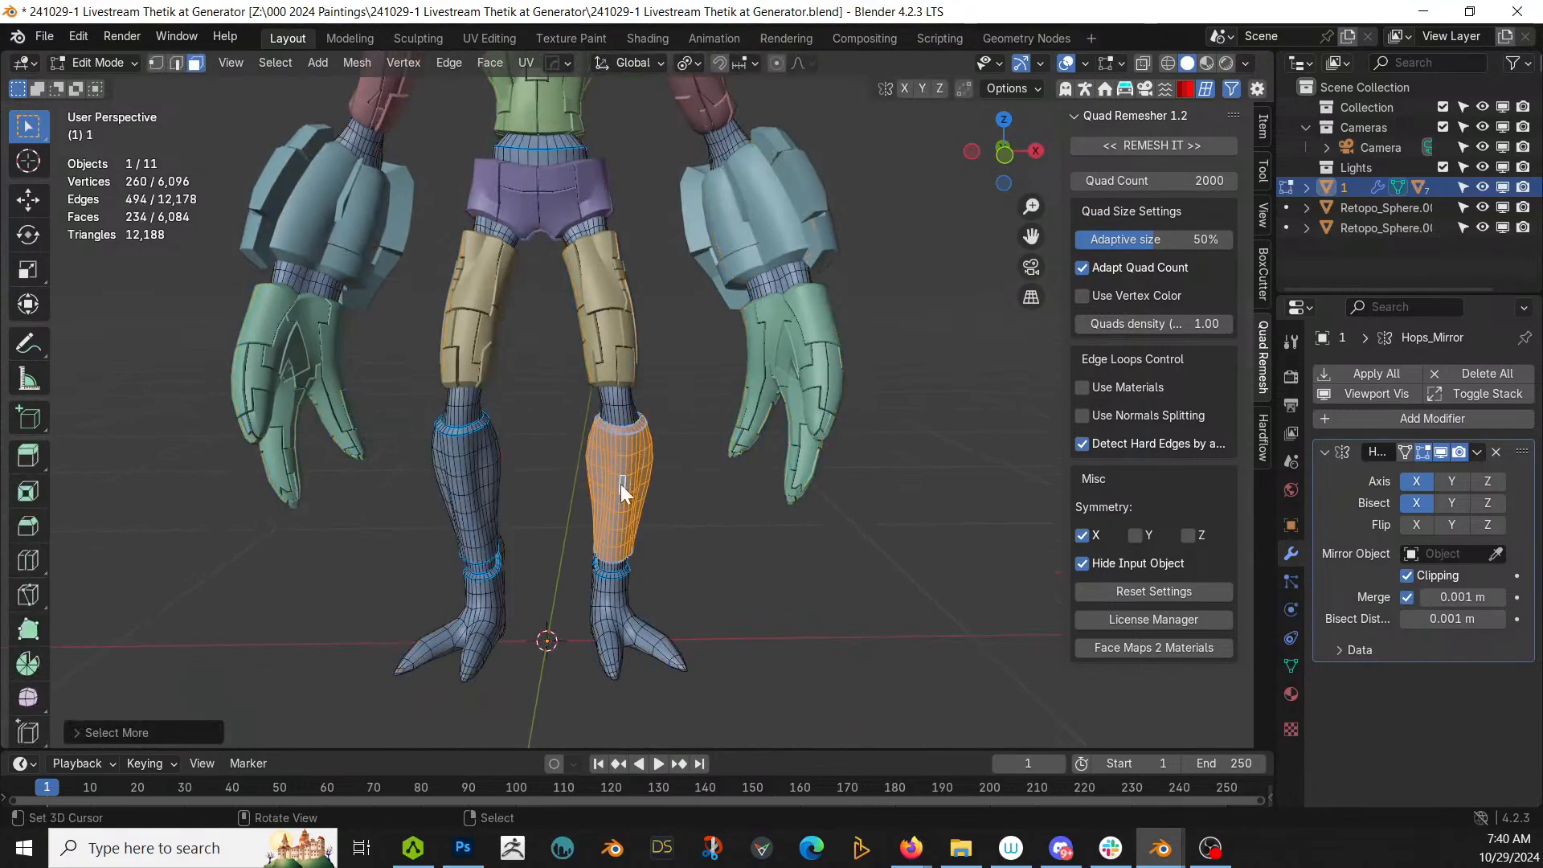
Step: Generate random panels on the selected shin section with a panel seed of 2
{"action": "key", "text": "Tab"}
{"action": "key", "text": "shift+v"}
{"action": "left_click", "coordinate": [620, 479]}
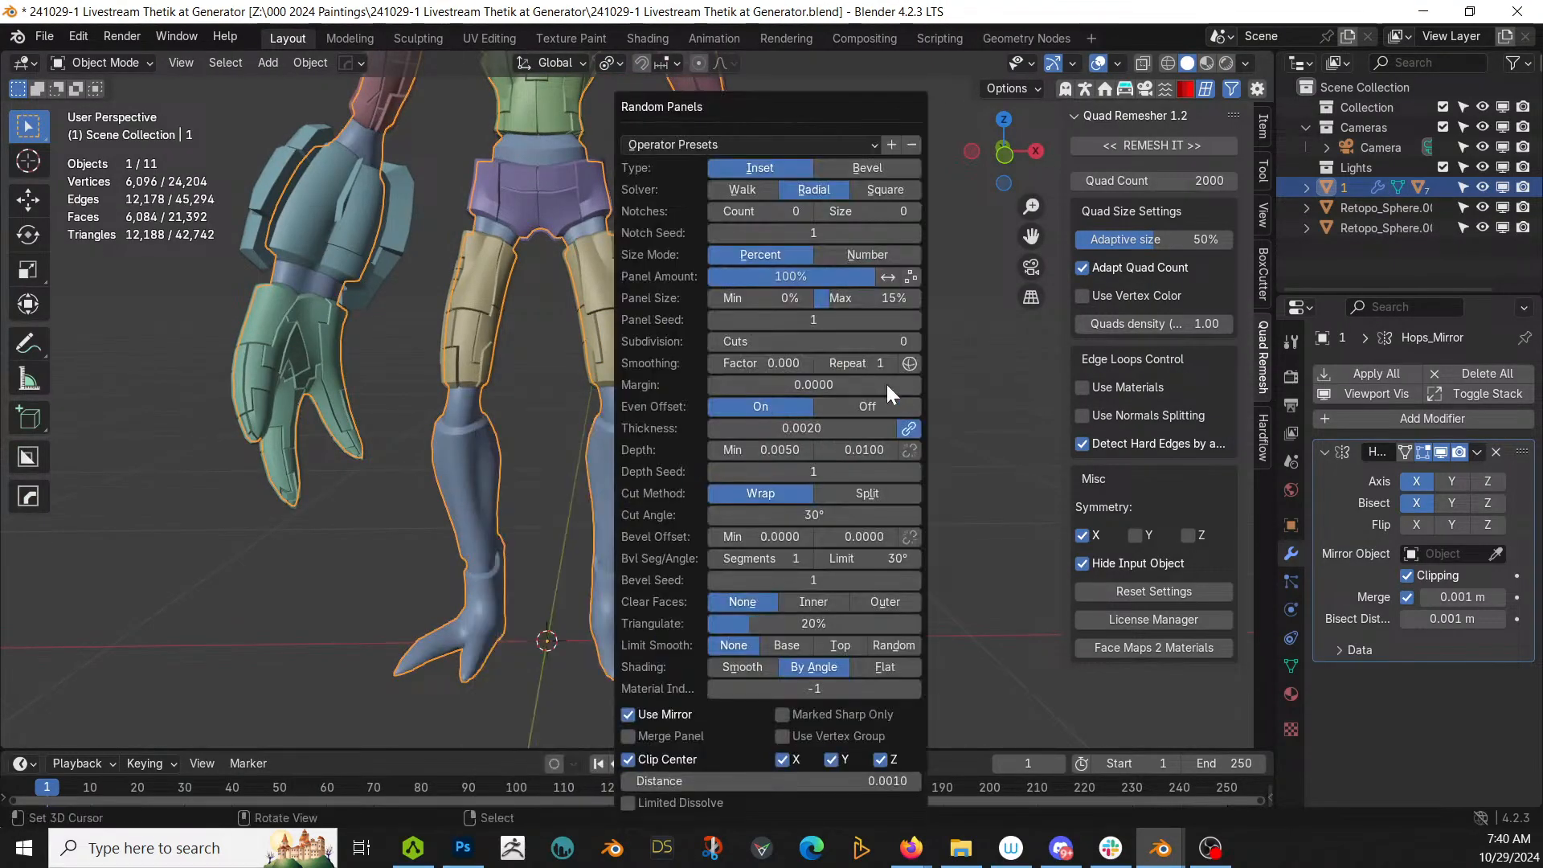
{"action": "left_click", "coordinate": [913, 319]}
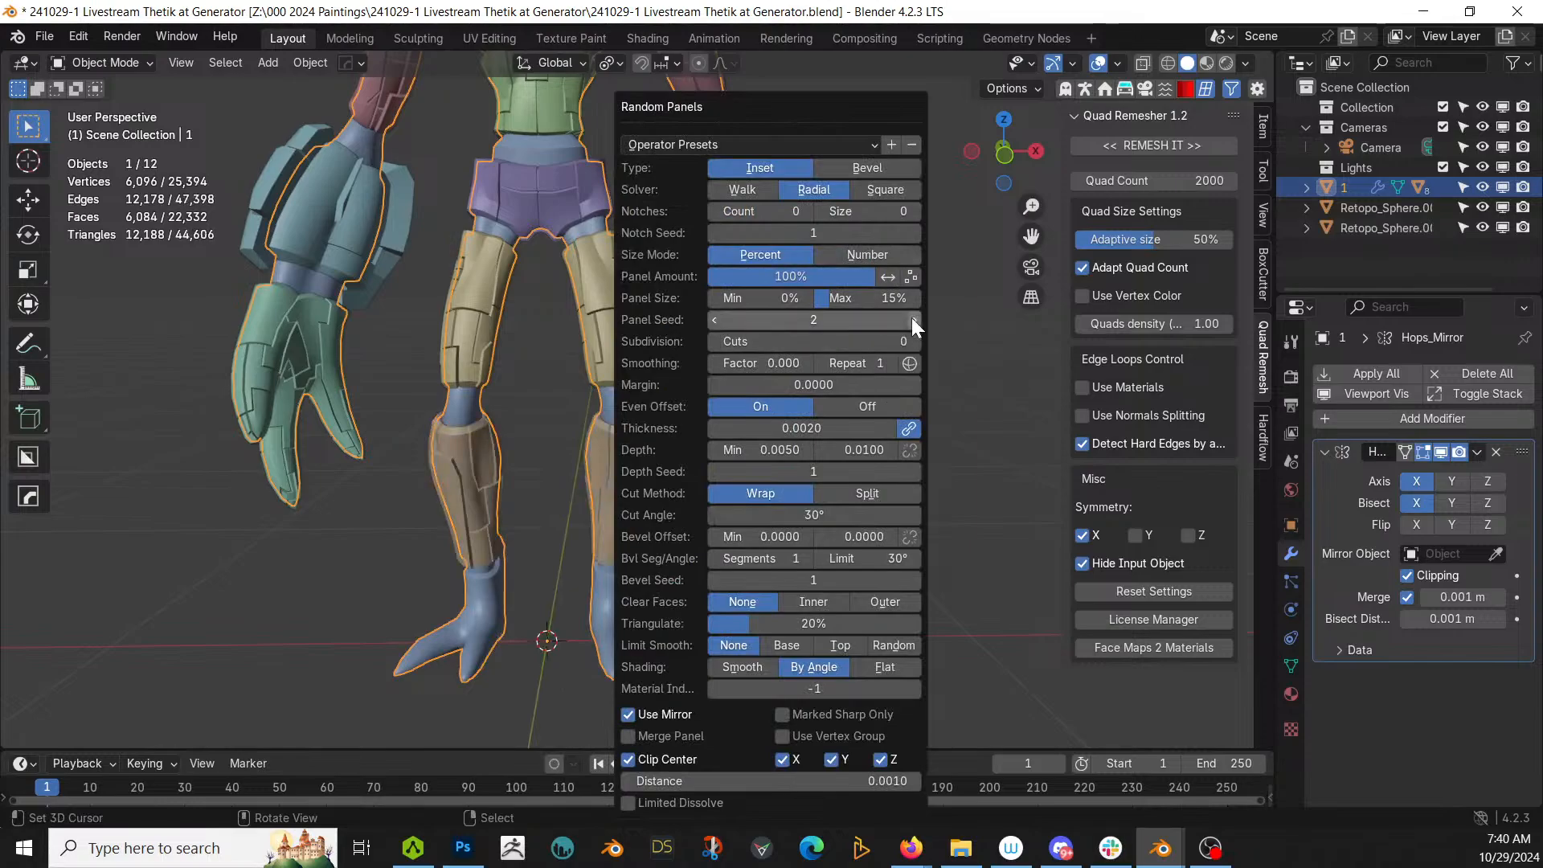
Step: Select the linked foot section of the body mesh
{"action": "middle_click_drag", "start_coordinate": [715, 557], "coordinate": [726, 379]}
{"action": "scroll", "coordinate": [689, 564], "scroll_direction": "up", "scroll_amount": 2}
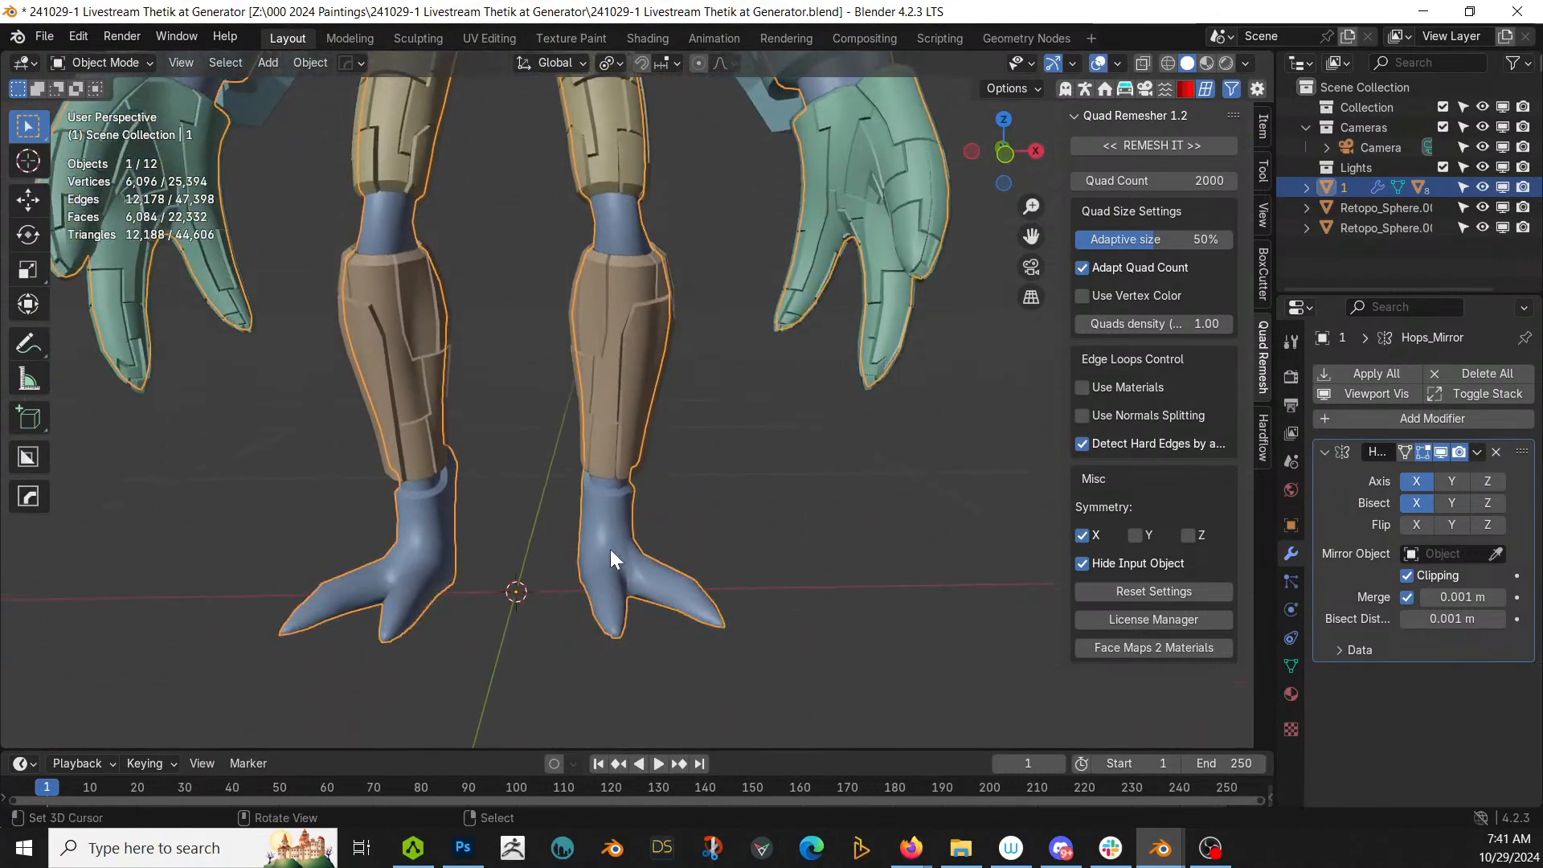
{"action": "key", "text": "Tab"}
{"action": "key", "text": "l"}
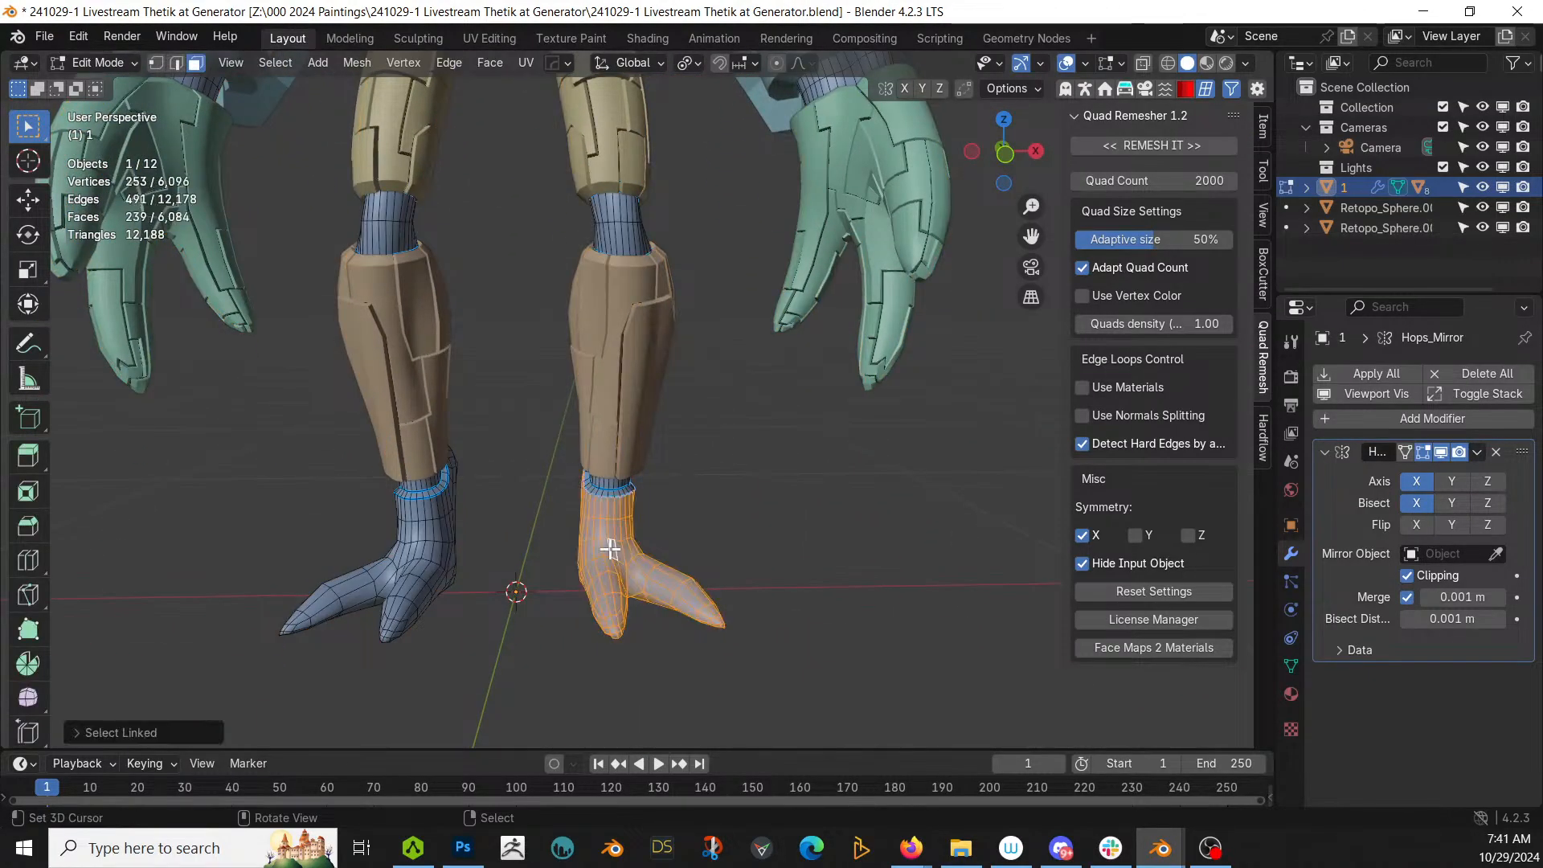
Step: Generate random panels on the selected foot section and change the panel seed
{"action": "key", "text": "Tab"}
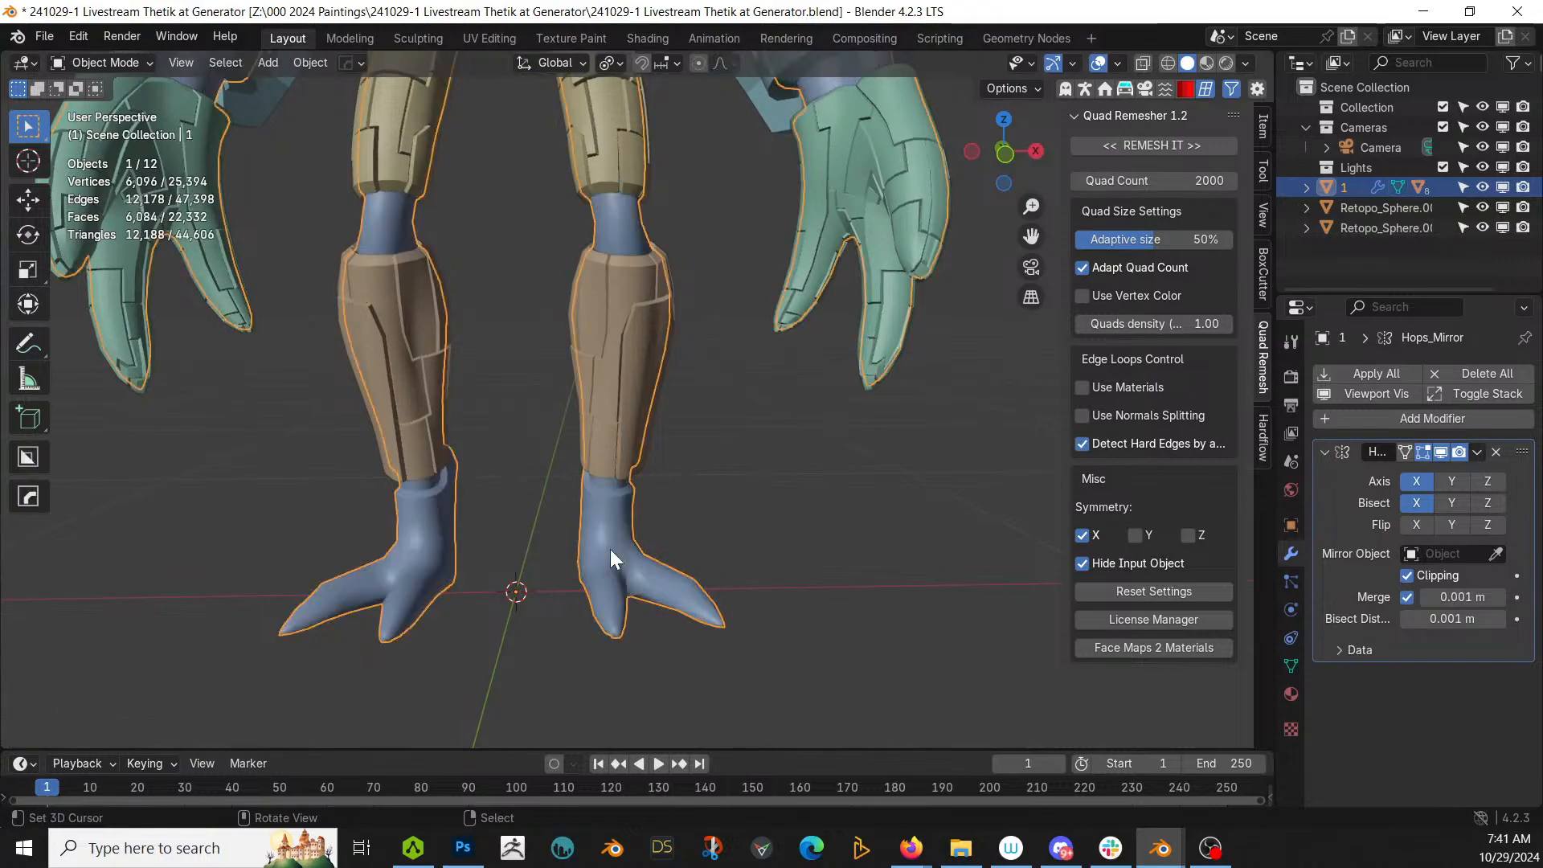
{"action": "key", "text": "shift+q"}
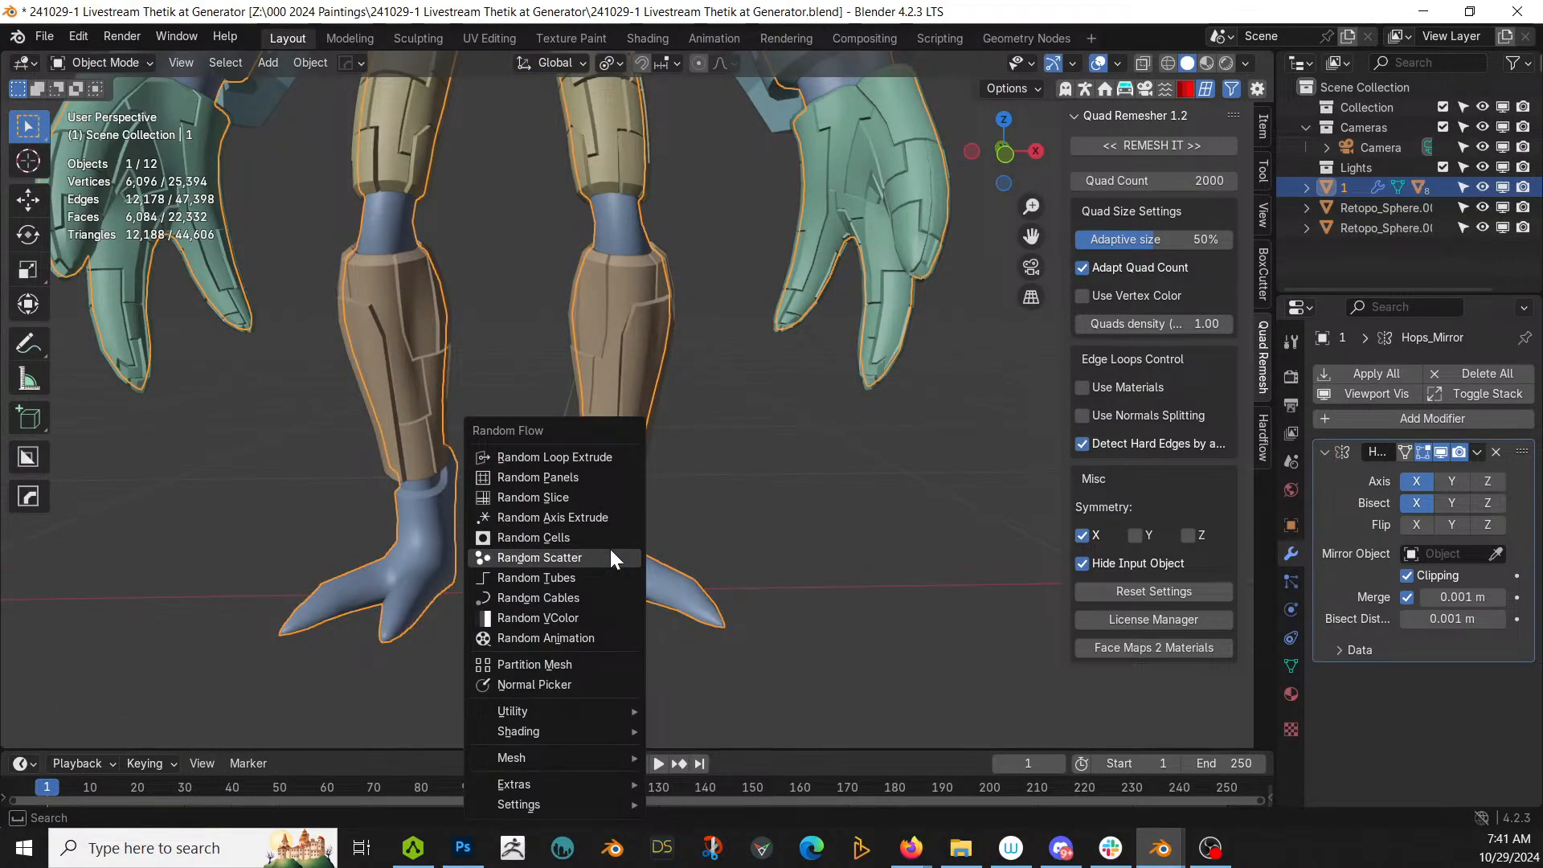
{"action": "left_click", "coordinate": [577, 479]}
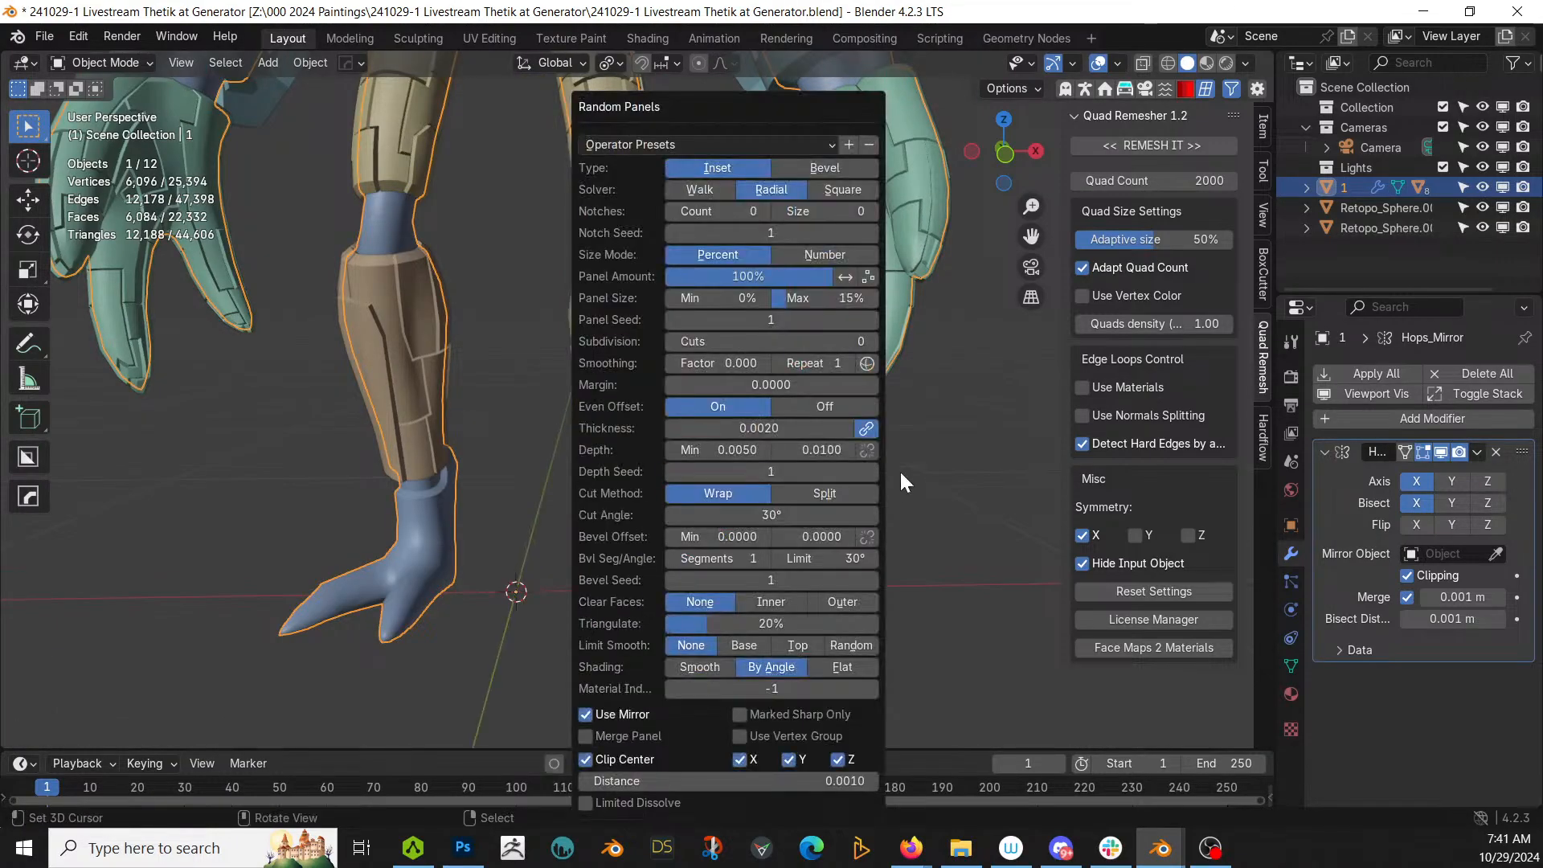
{"action": "left_click", "coordinate": [871, 317]}
Step: Isolate the body mesh and select its linked foot, shin, thigh, pelvis, abdomen, chest, upper arm, forearm and hand sections
{"action": "middle_click_drag", "start_coordinate": [408, 623], "coordinate": [353, 646]}
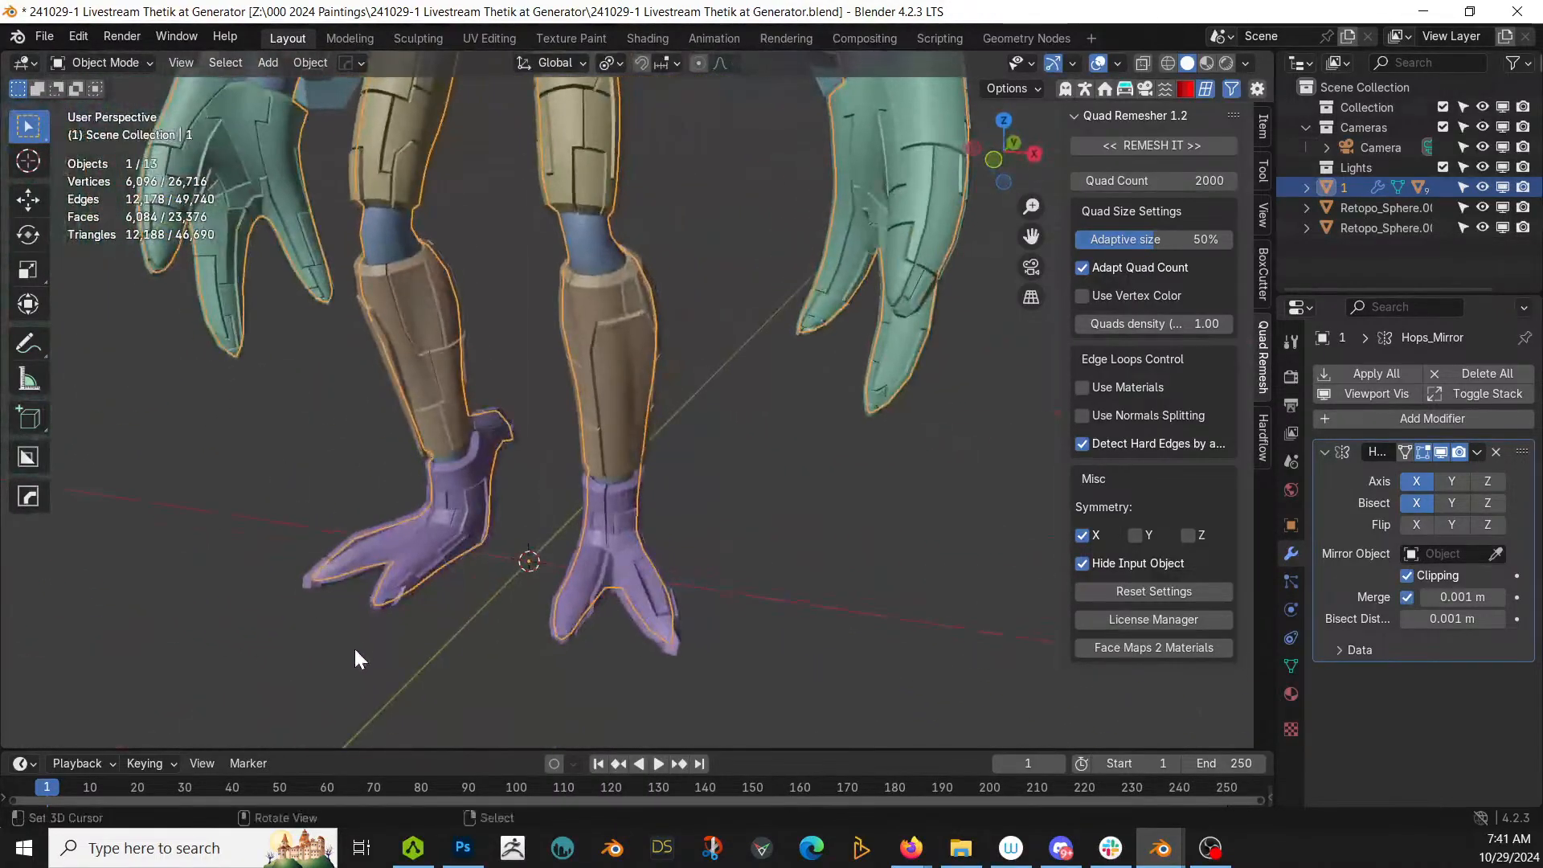
{"action": "scroll", "coordinate": [358, 659], "scroll_direction": "down", "scroll_amount": 6}
{"action": "middle_click_drag", "start_coordinate": [514, 572], "coordinate": [637, 603]}
{"action": "scroll", "coordinate": [634, 570], "scroll_direction": "down", "scroll_amount": 3}
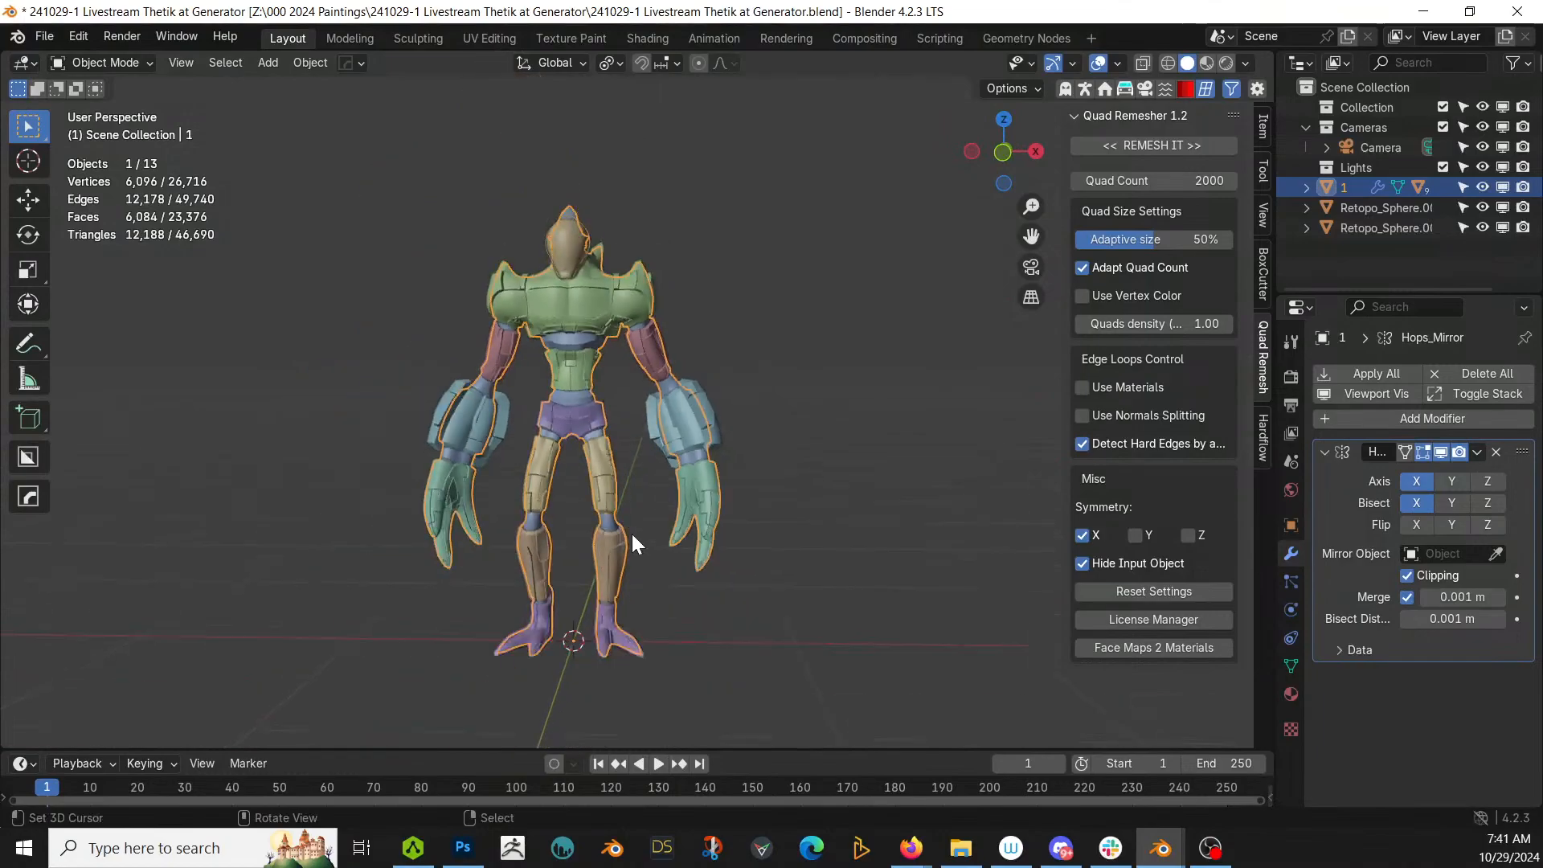
{"action": "scroll", "coordinate": [633, 540], "scroll_direction": "up", "scroll_amount": 5}
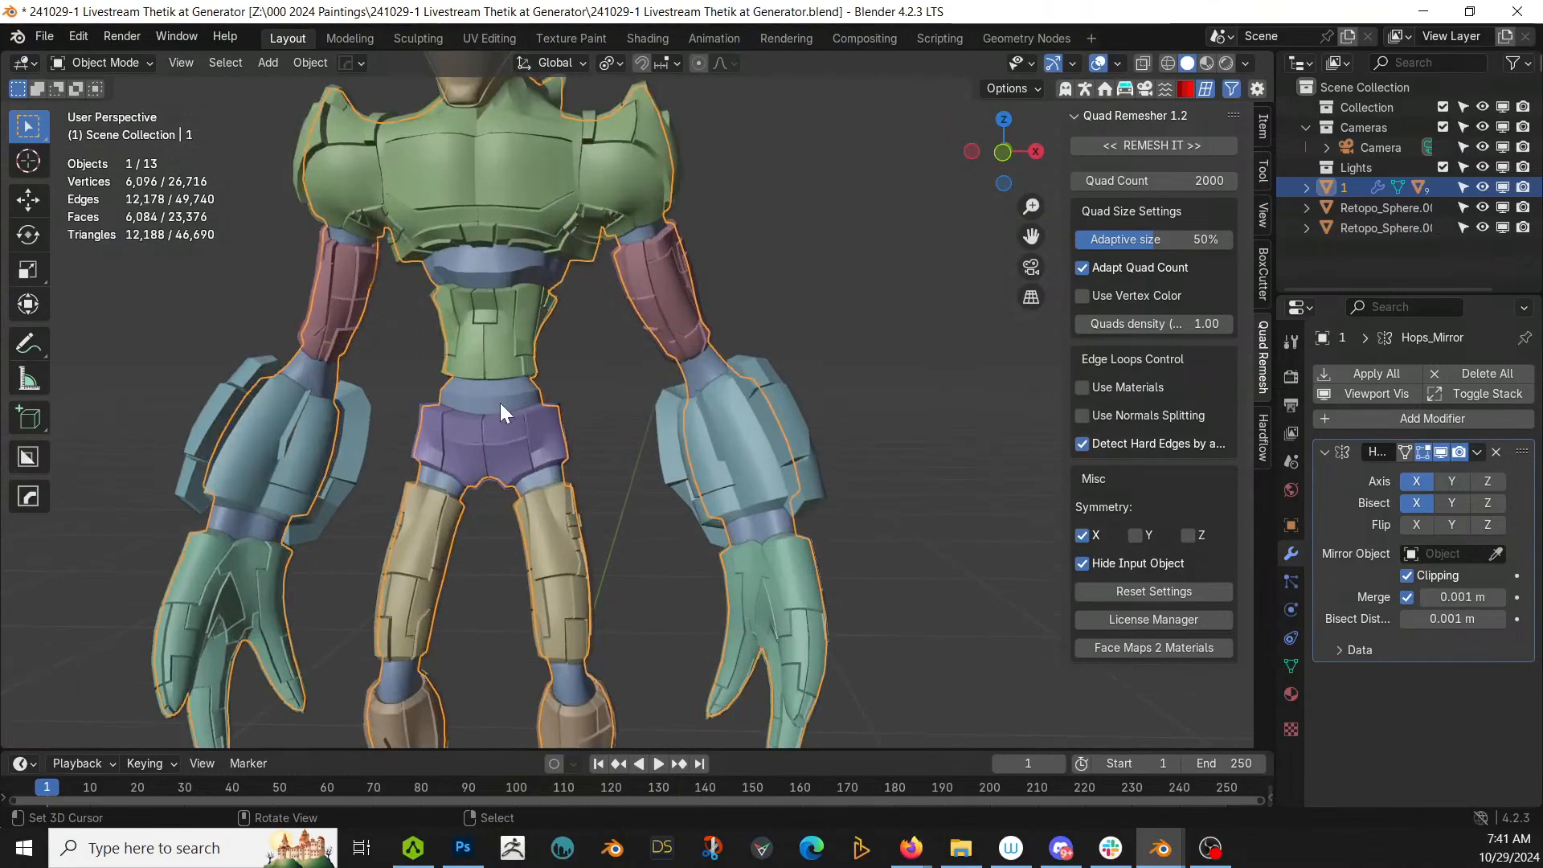
{"action": "key", "text": "KP_Divide"}
{"action": "key", "text": "Tab"}
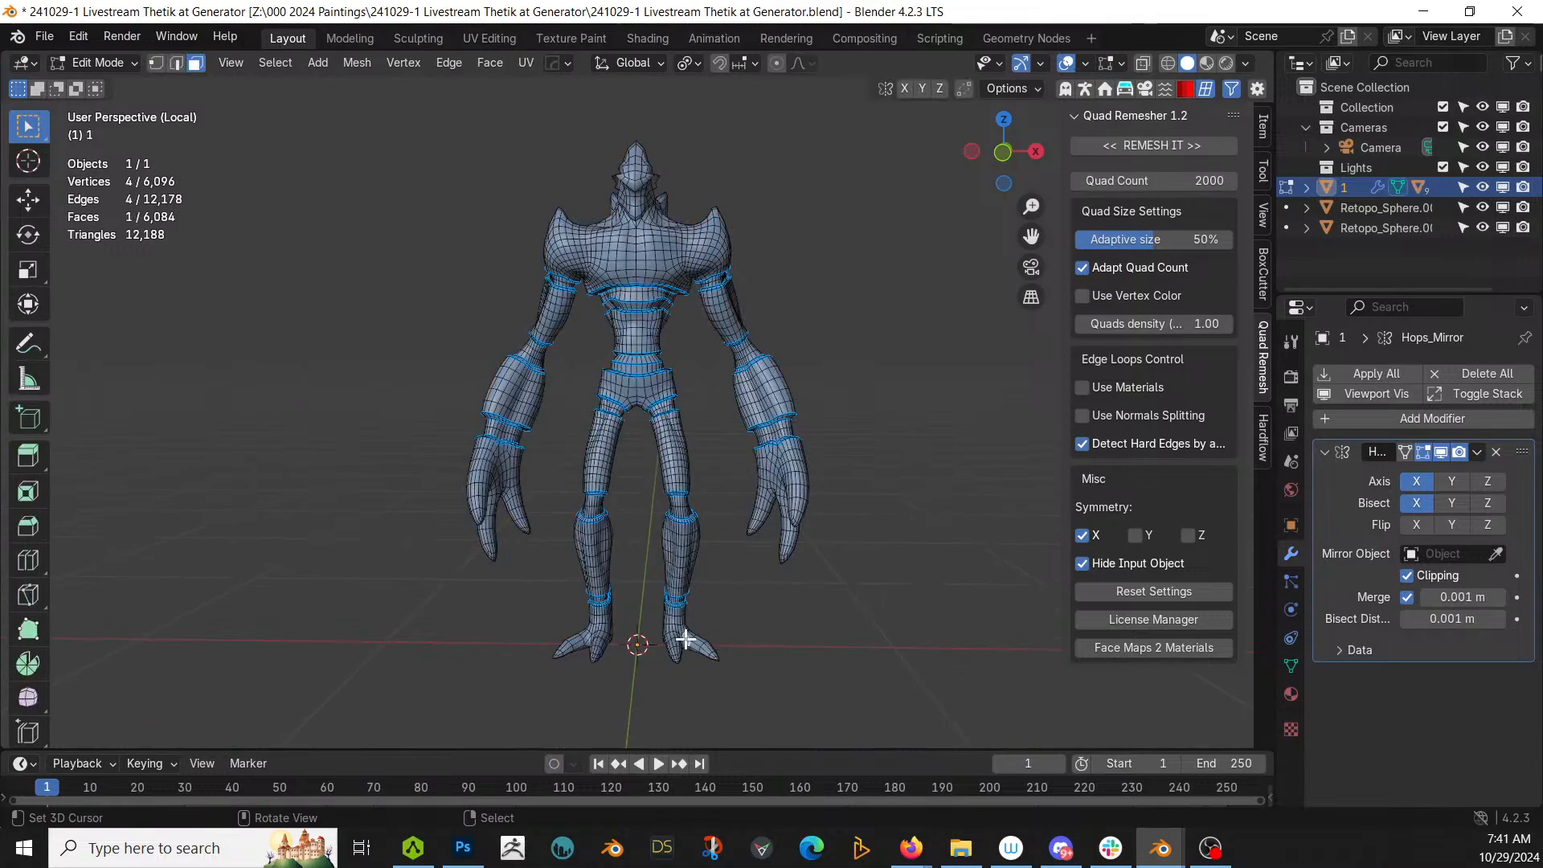
{"action": "key", "text": "ctrl+l"}
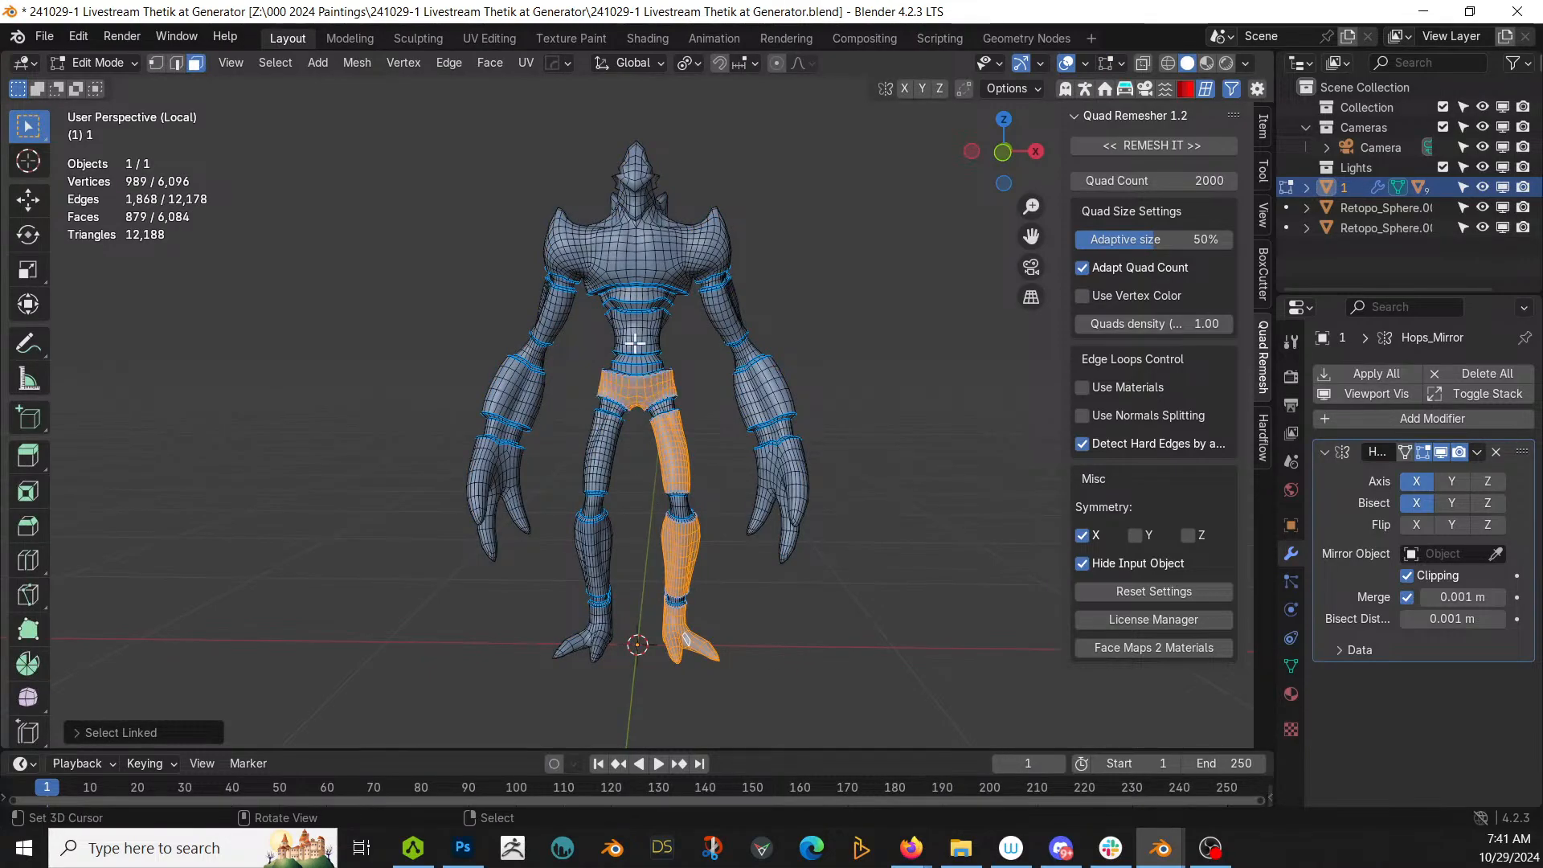
{"action": "key", "text": "l"}
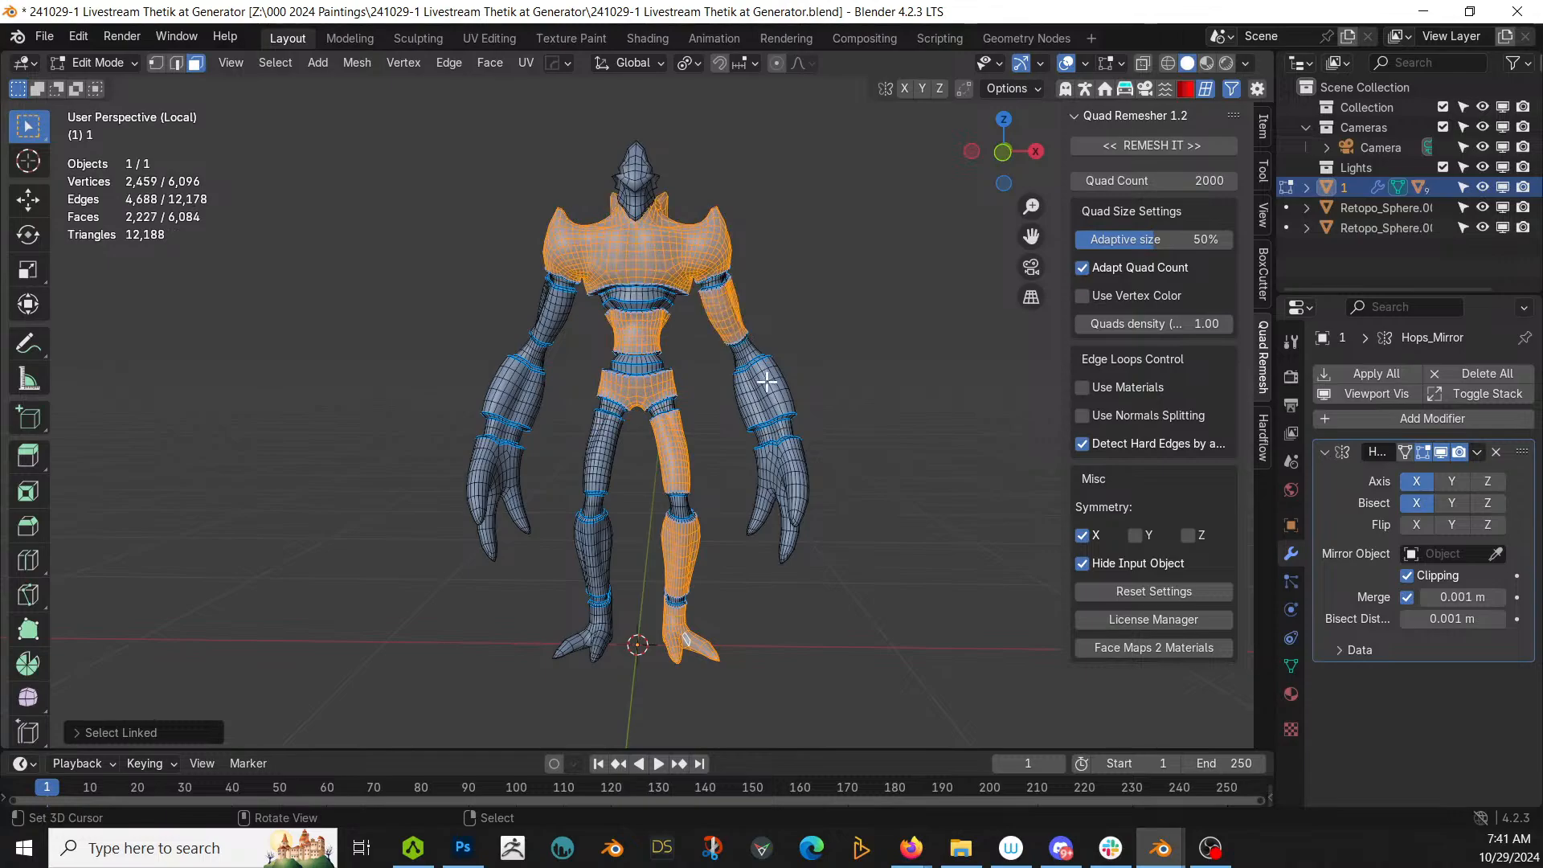
{"action": "key", "text": "l"}
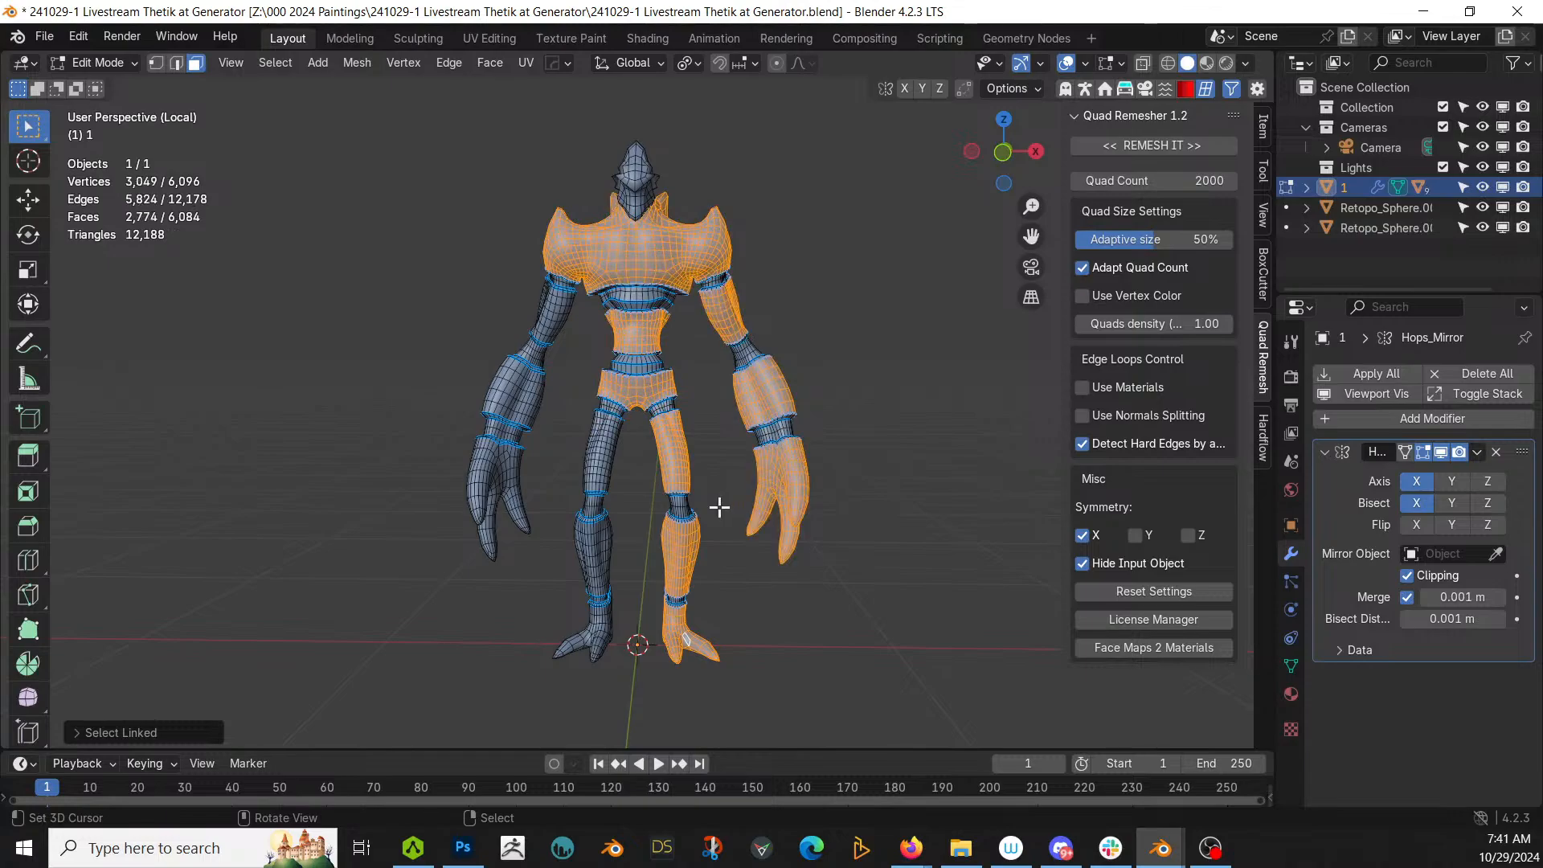
{"action": "middle_click_drag", "start_coordinate": [718, 507], "coordinate": [681, 530]}
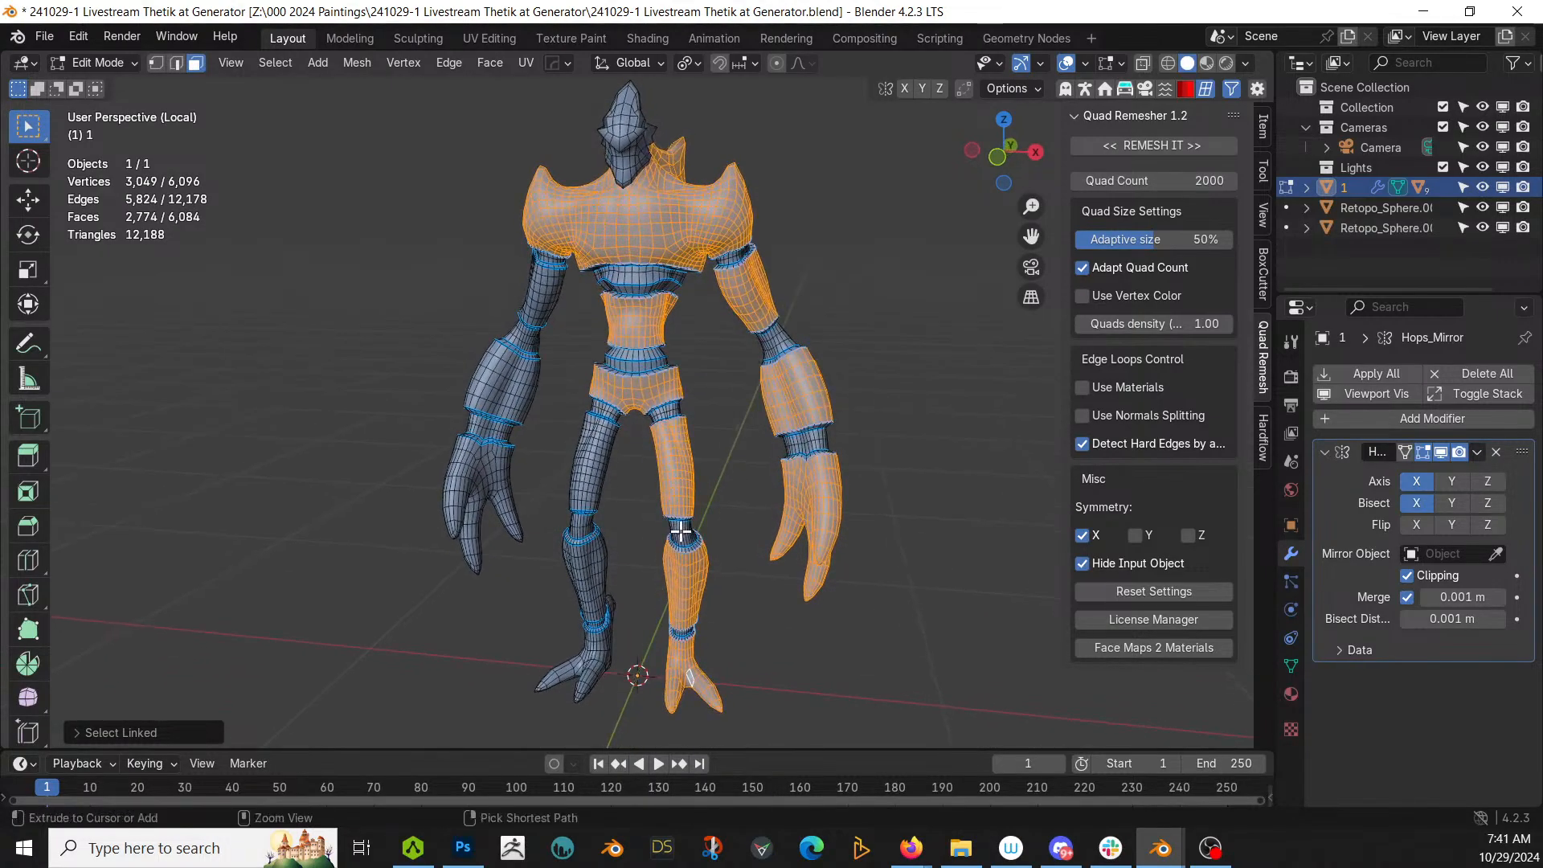
Step: Delete the faces of the selected body sections, leaving their rims and the inset joint pieces
{"action": "key", "text": "x"}
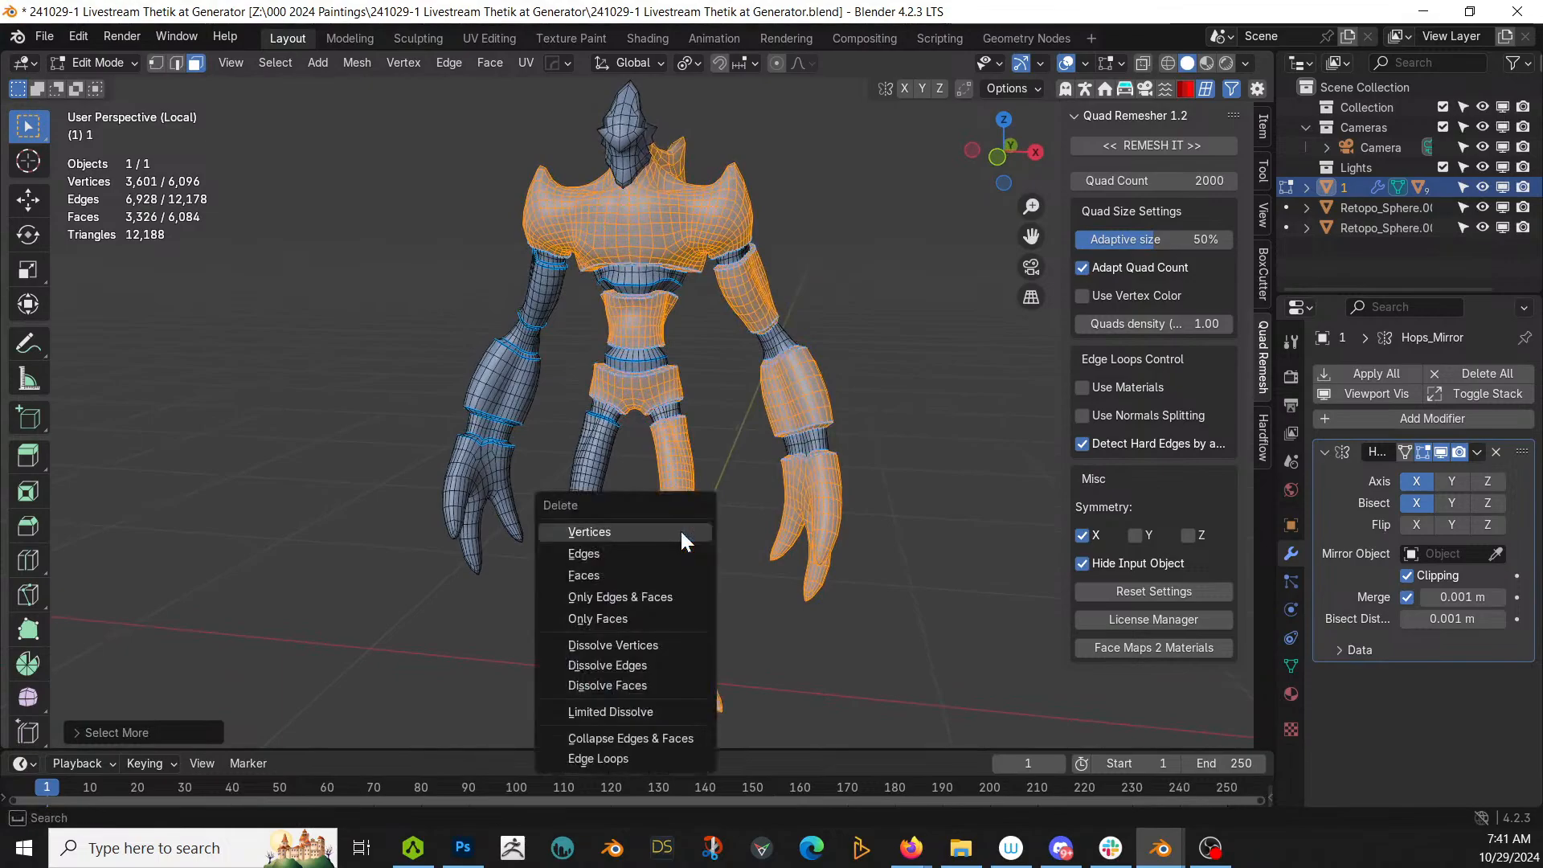
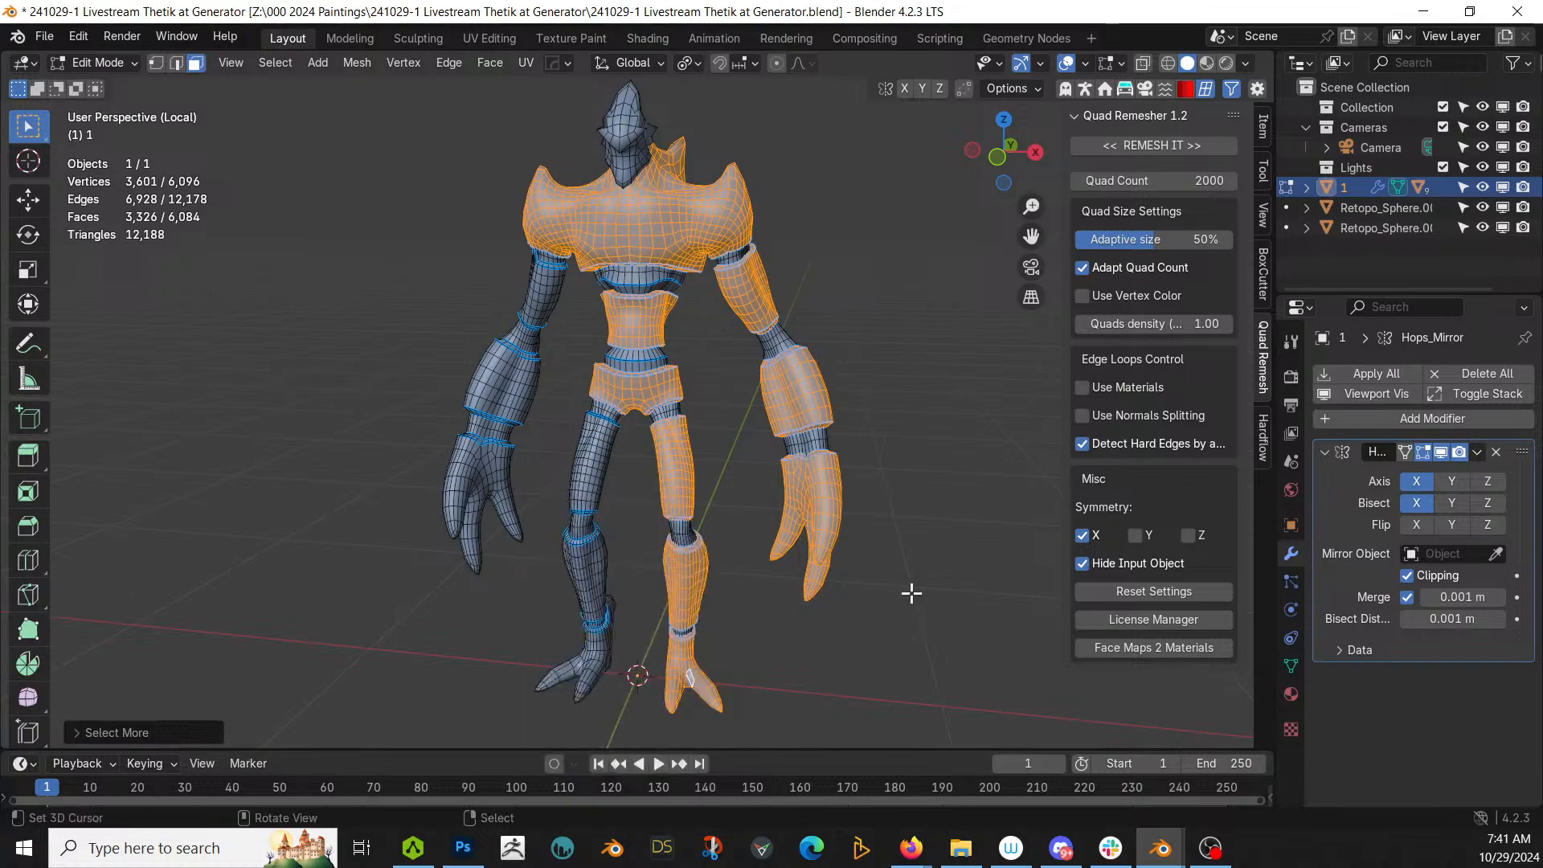
{"action": "key", "text": "x"}
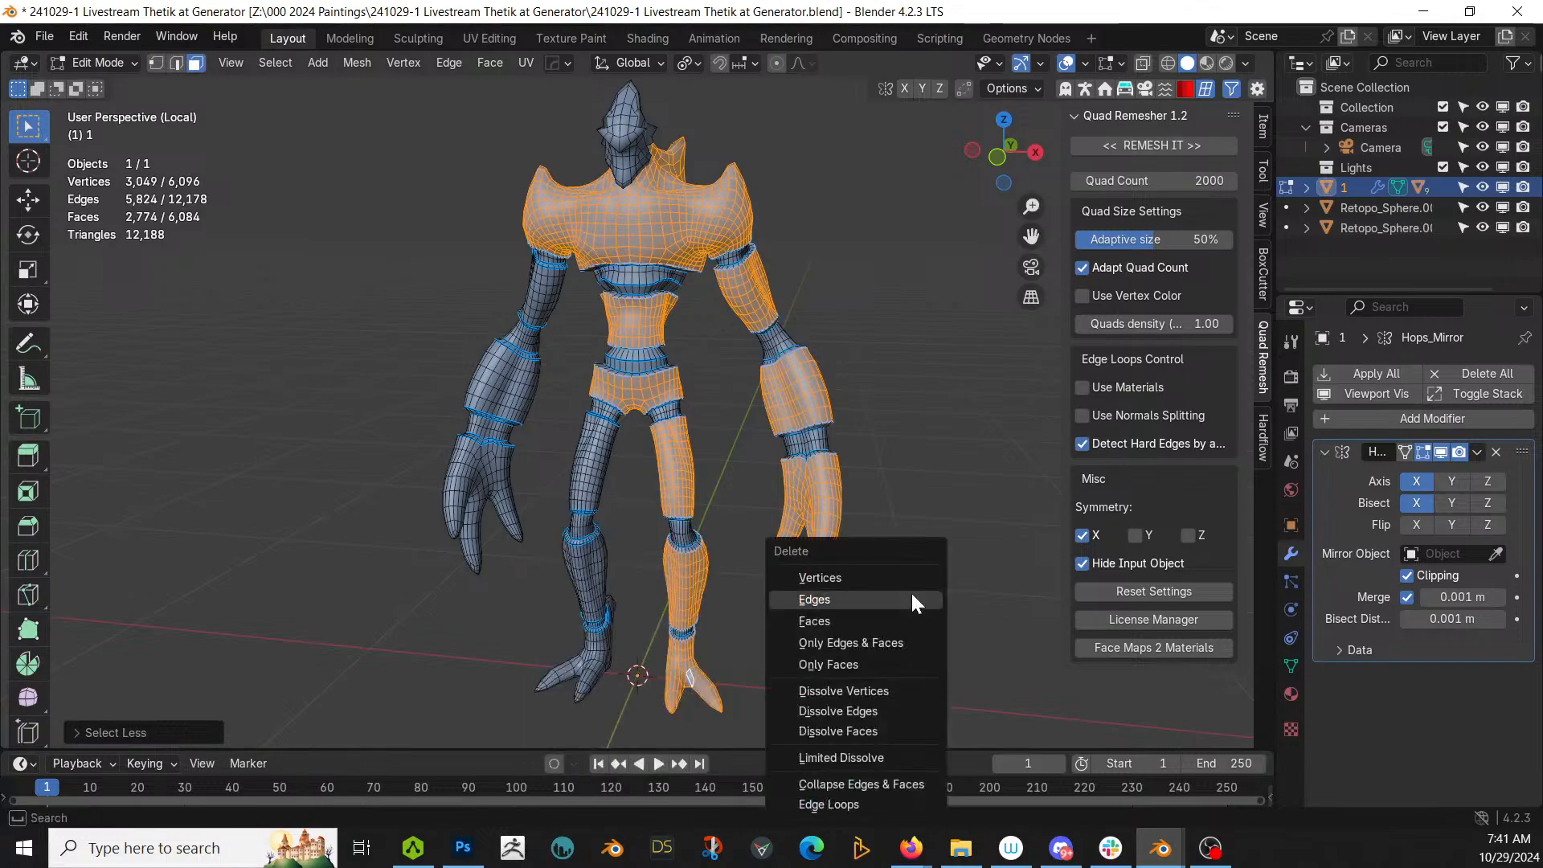
{"action": "left_click", "coordinate": [867, 618]}
{"action": "scroll", "coordinate": [867, 618], "scroll_direction": "up", "scroll_amount": 3}
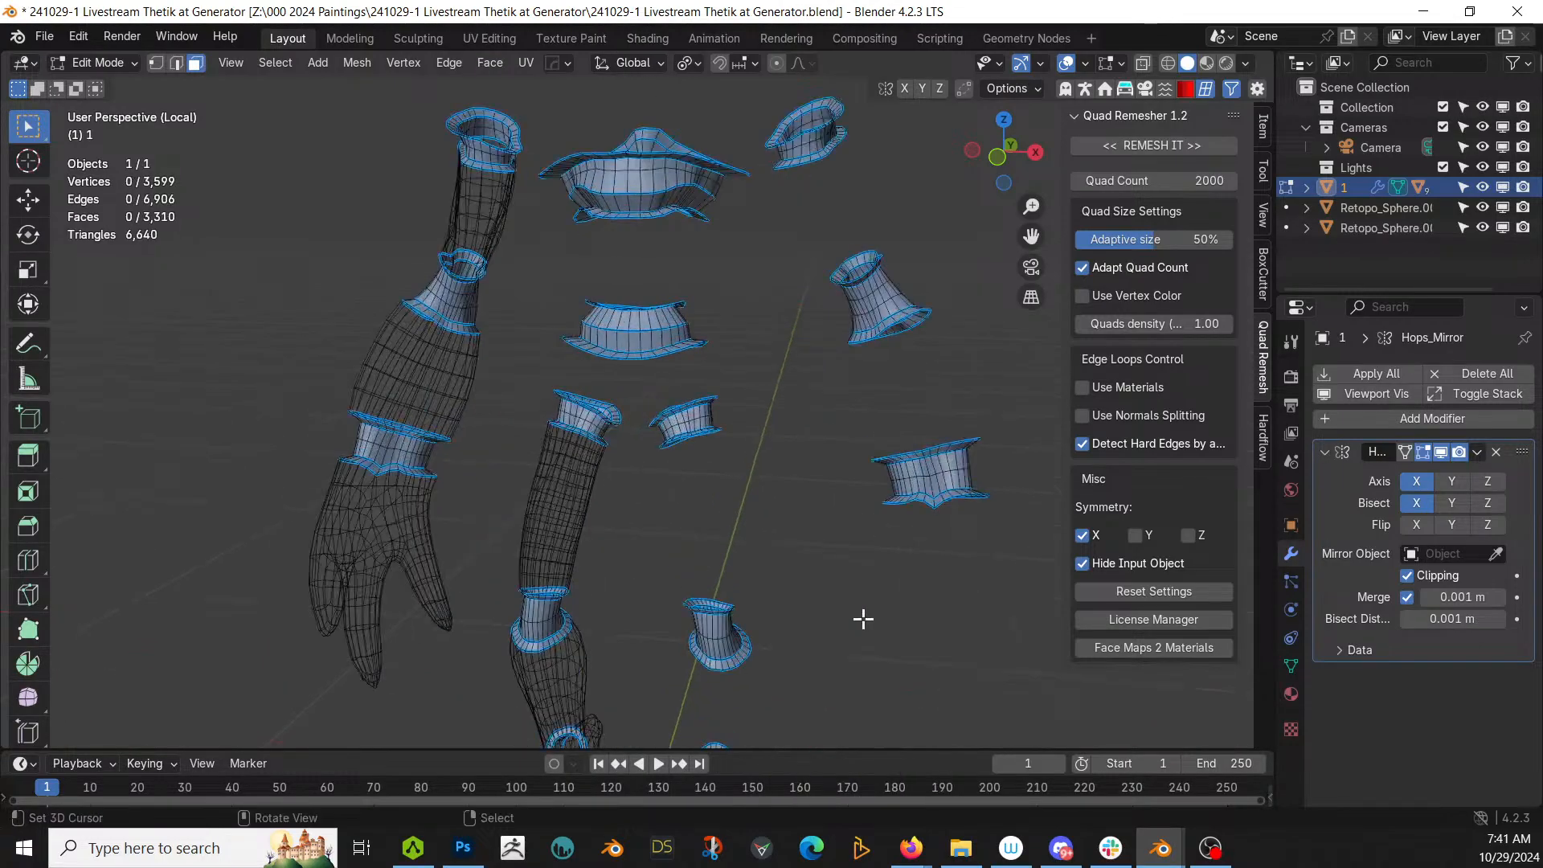
{"action": "middle_click_drag", "start_coordinate": [865, 620], "coordinate": [816, 489]}
{"action": "key", "text": "Tab"}
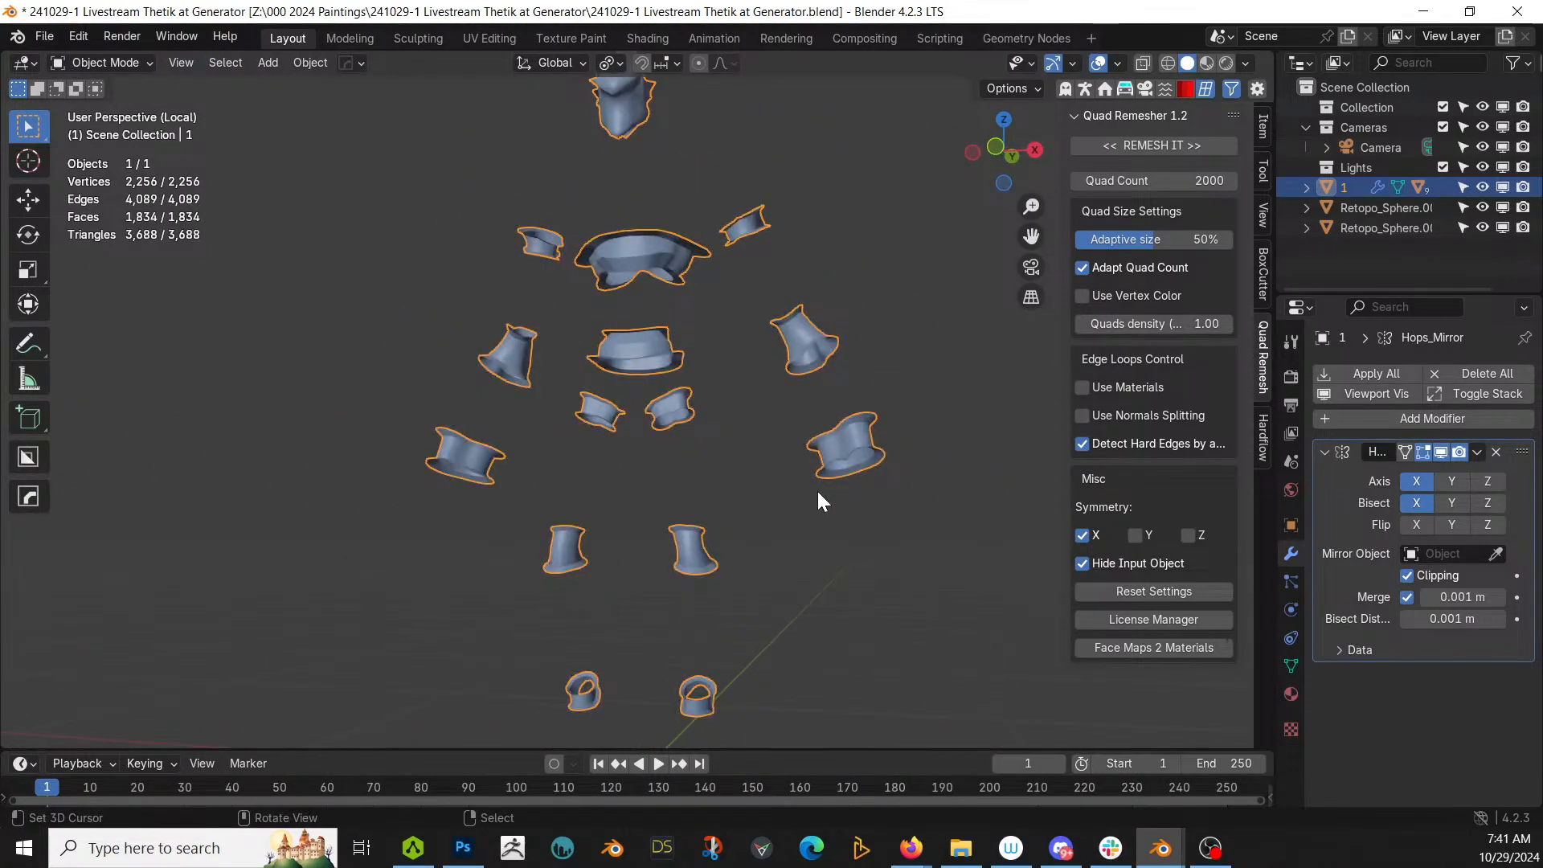
Step: Select all remaining faces of the body mesh and return to Object Mode
{"action": "key", "text": "Tab"}
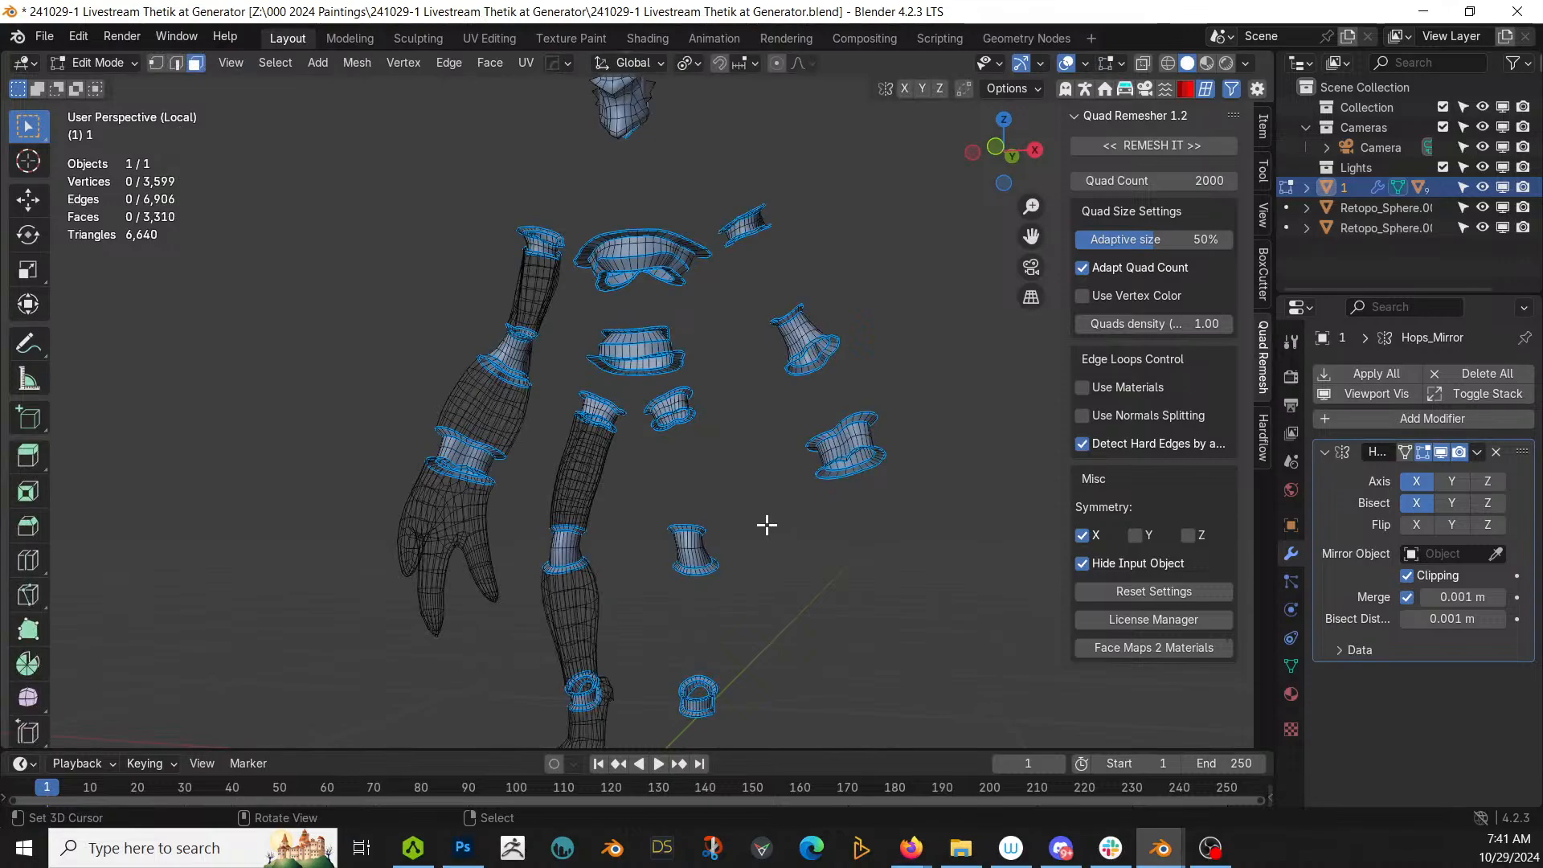
{"action": "middle_click_drag", "start_coordinate": [766, 525], "coordinate": [702, 563]}
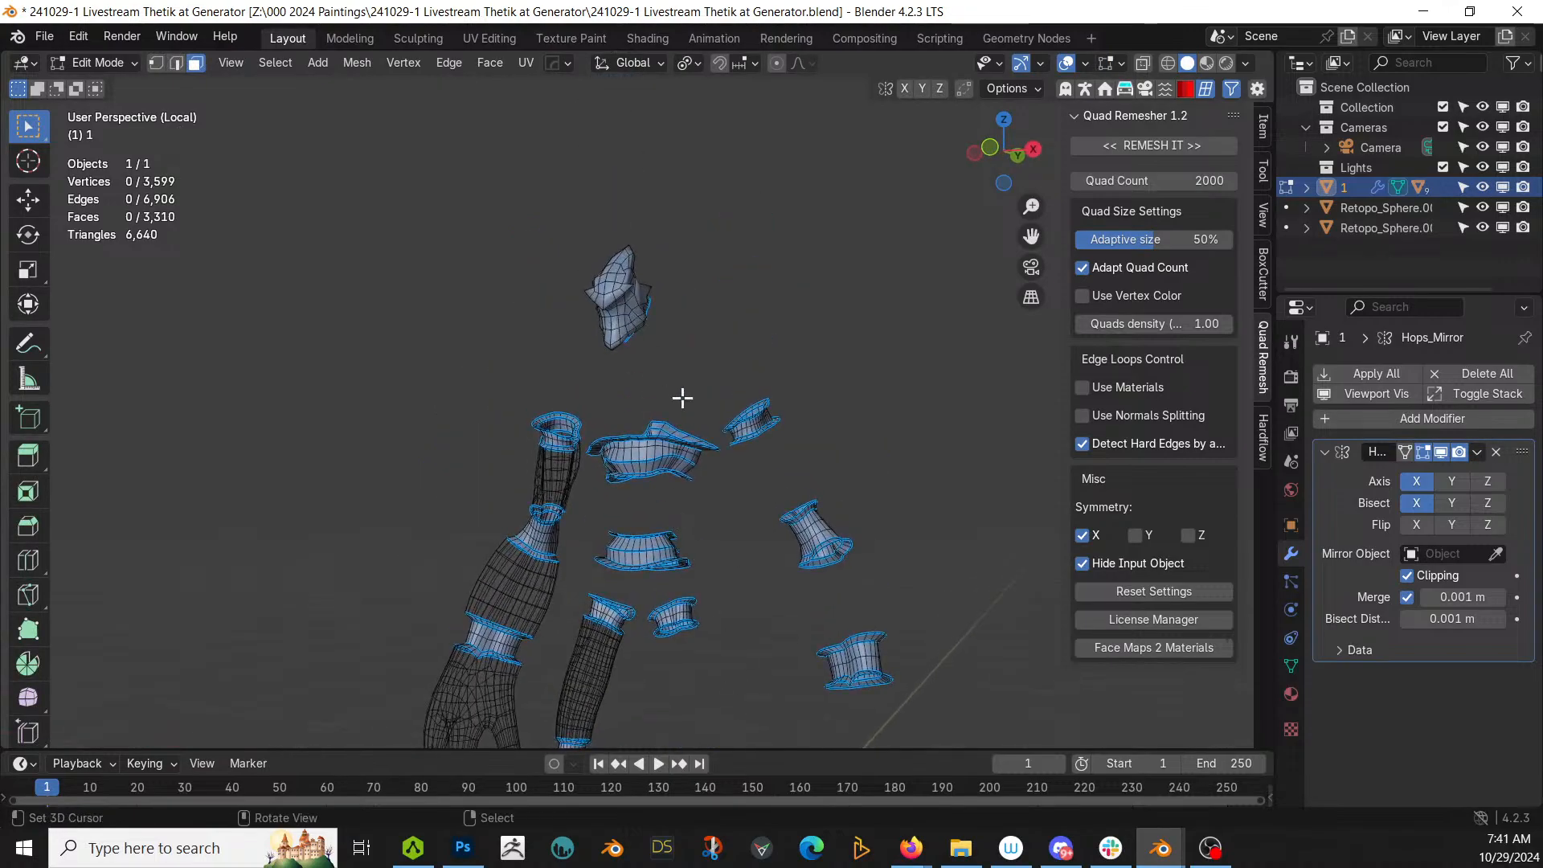
{"action": "key", "text": "Tab"}
{"action": "key", "text": "Tab"}
{"action": "key", "text": "a"}
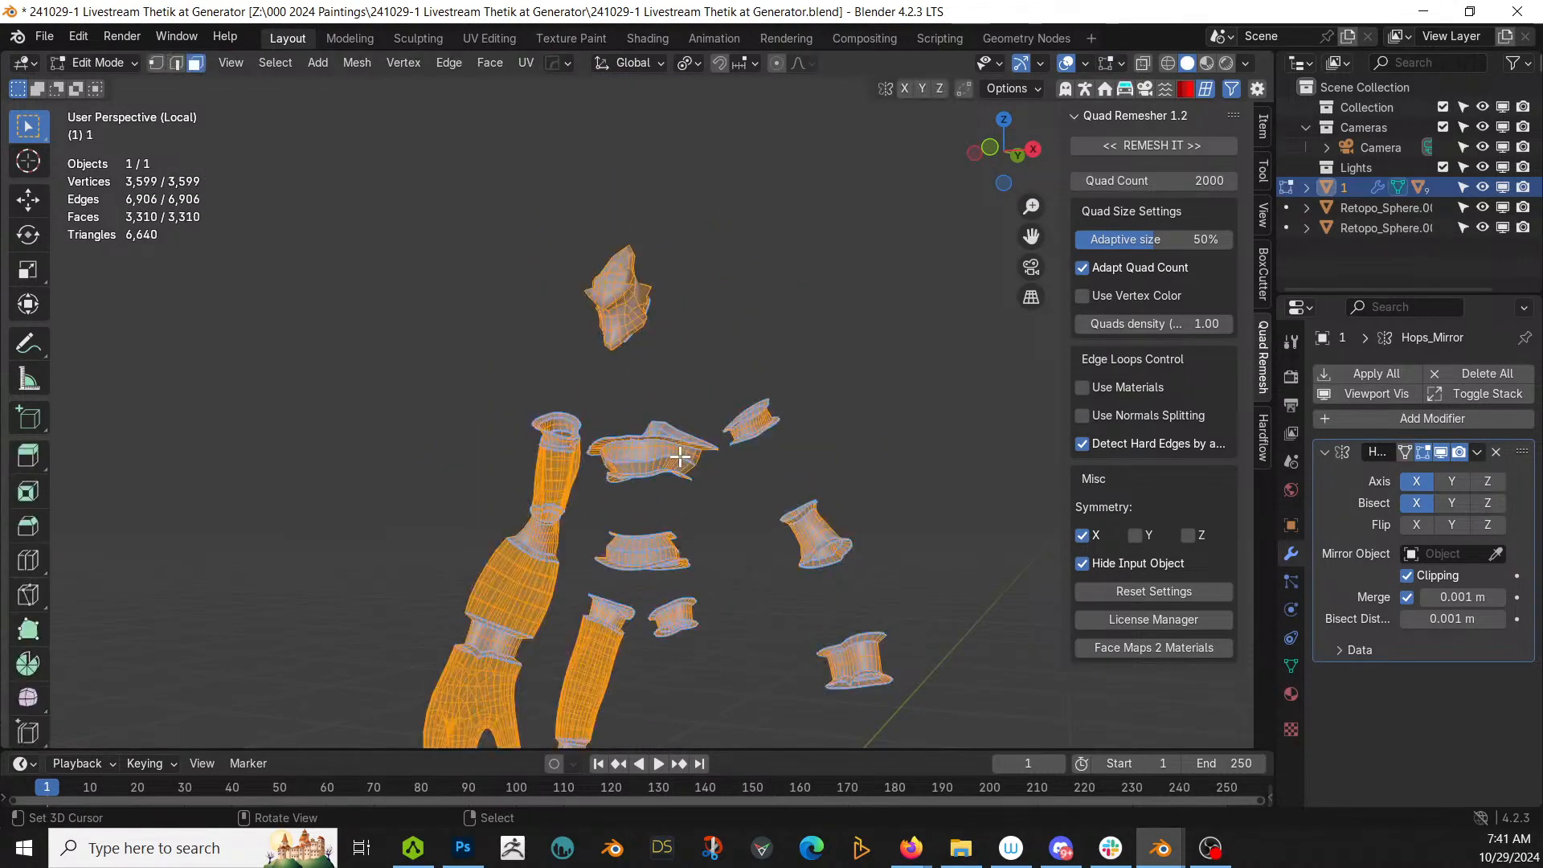
{"action": "middle_click_drag", "start_coordinate": [680, 457], "coordinate": [748, 548]}
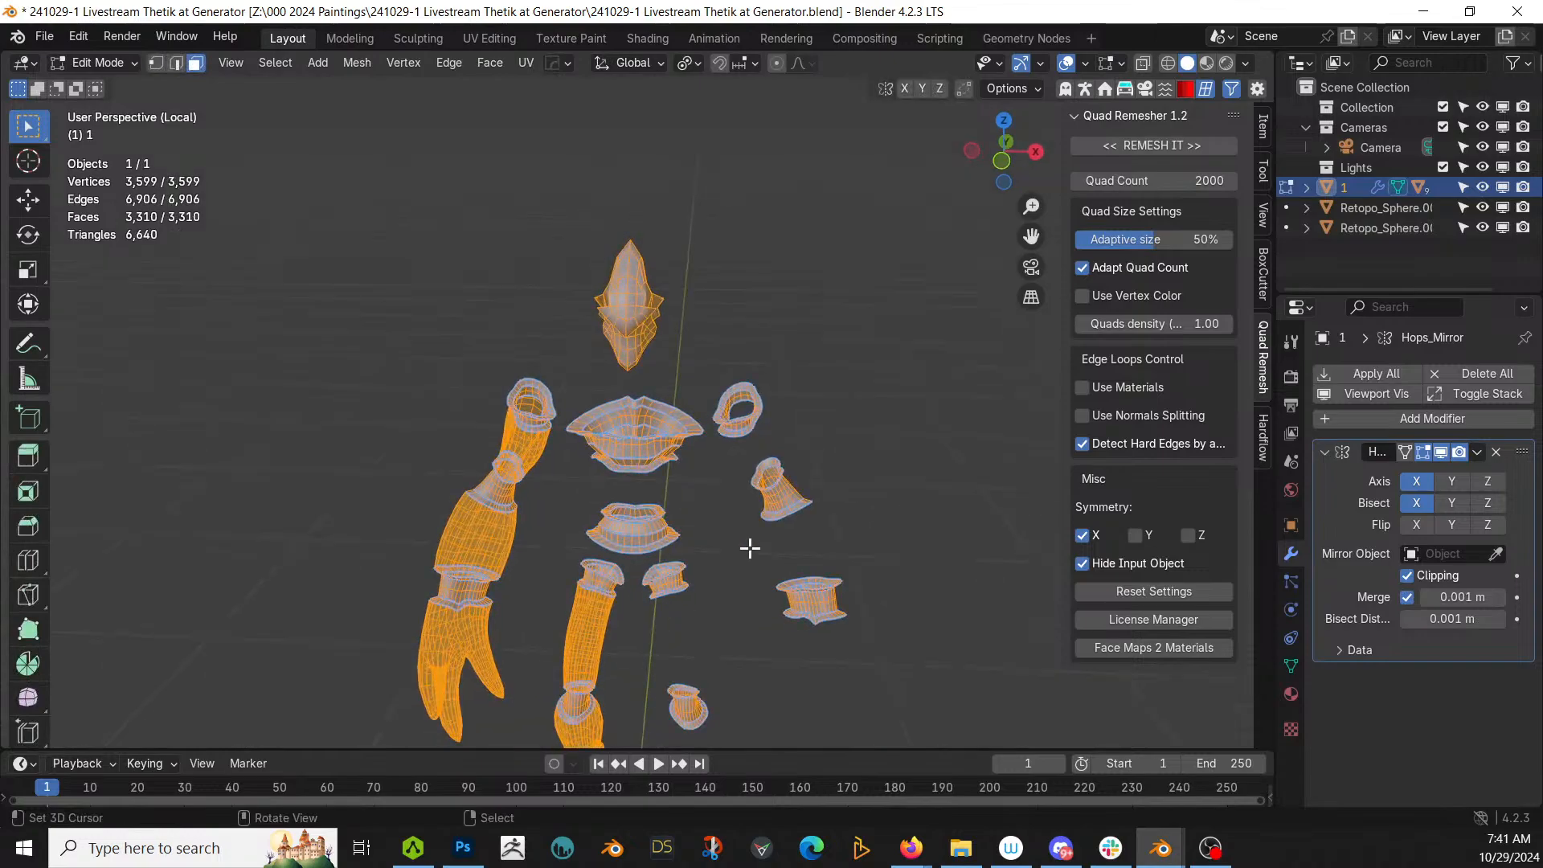
{"action": "key", "text": "Tab"}
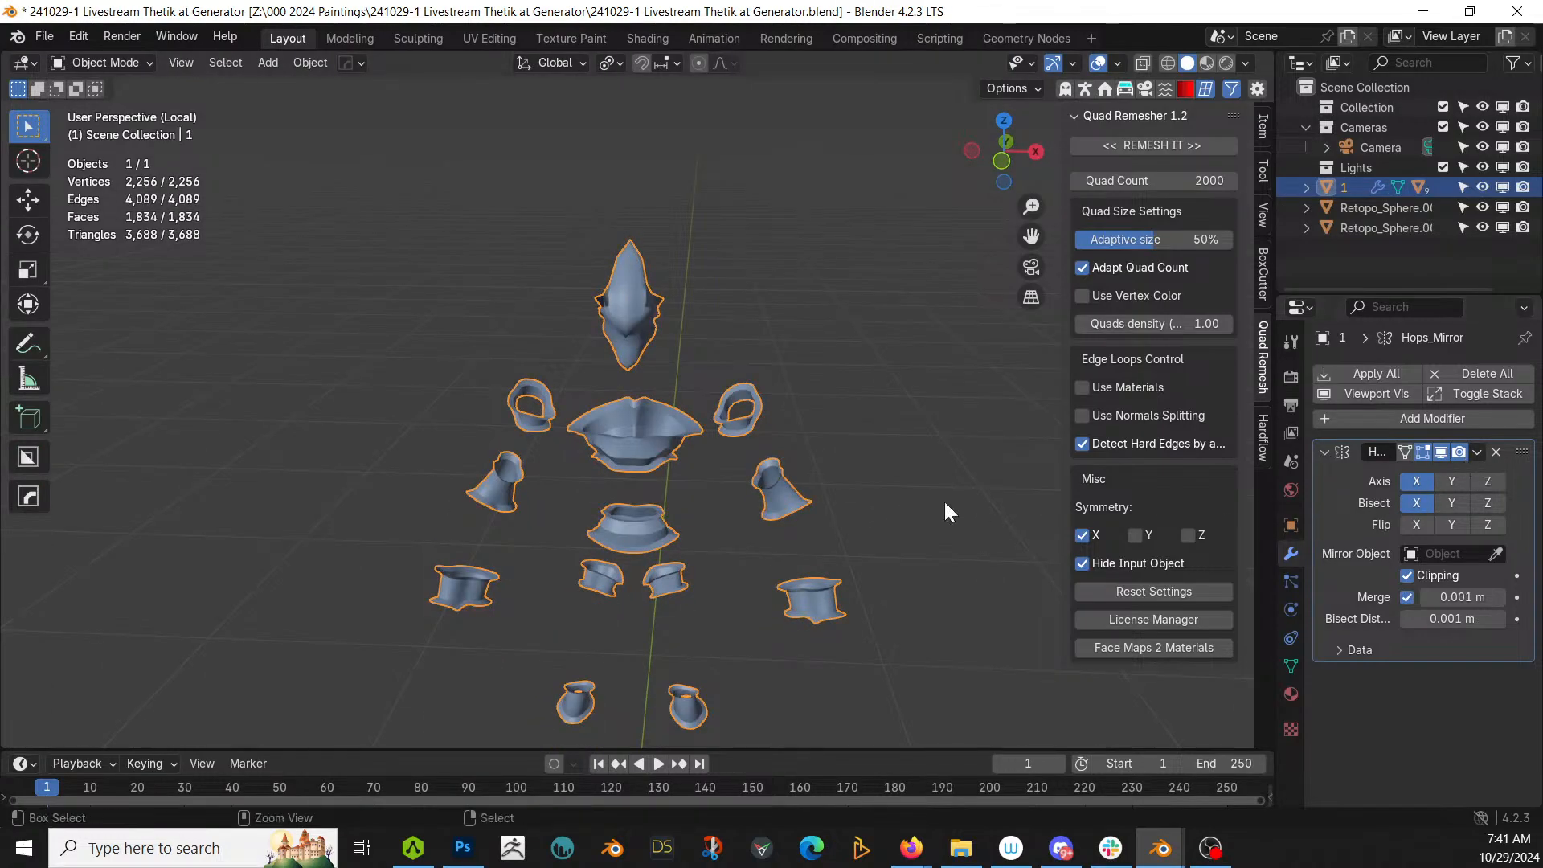
Step: Apply the body mesh's Hops_Mirror modifier and mirror the remaining pieces again across the X axis
{"action": "key", "text": "ctrl+a"}
{"action": "scroll", "coordinate": [743, 522], "scroll_direction": "down", "scroll_amount": 4}
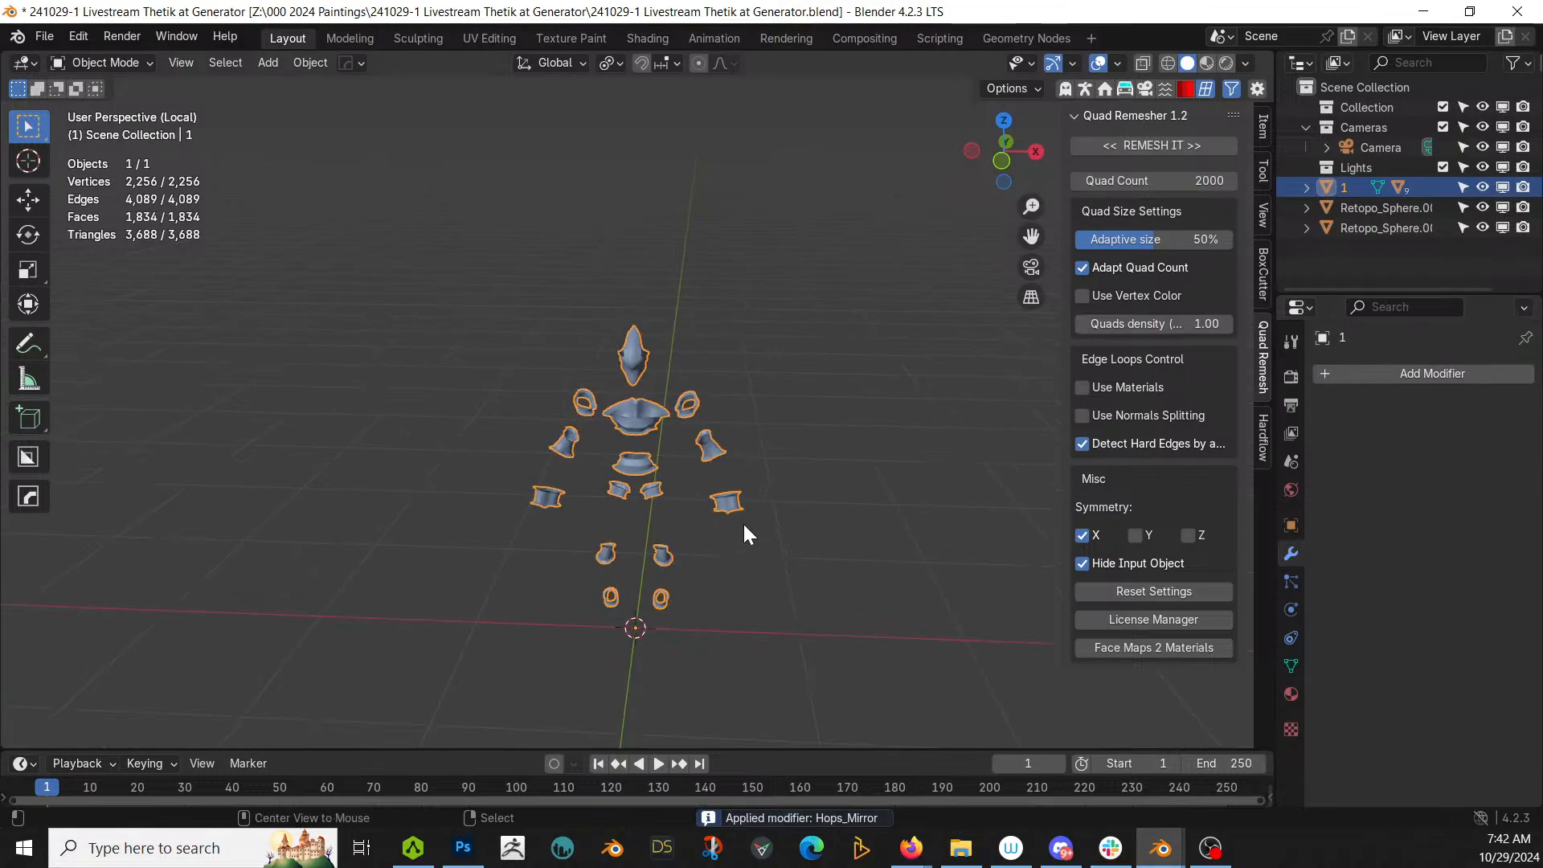
{"action": "key", "text": "alt+x"}
{"action": "left_click", "coordinate": [776, 633]}
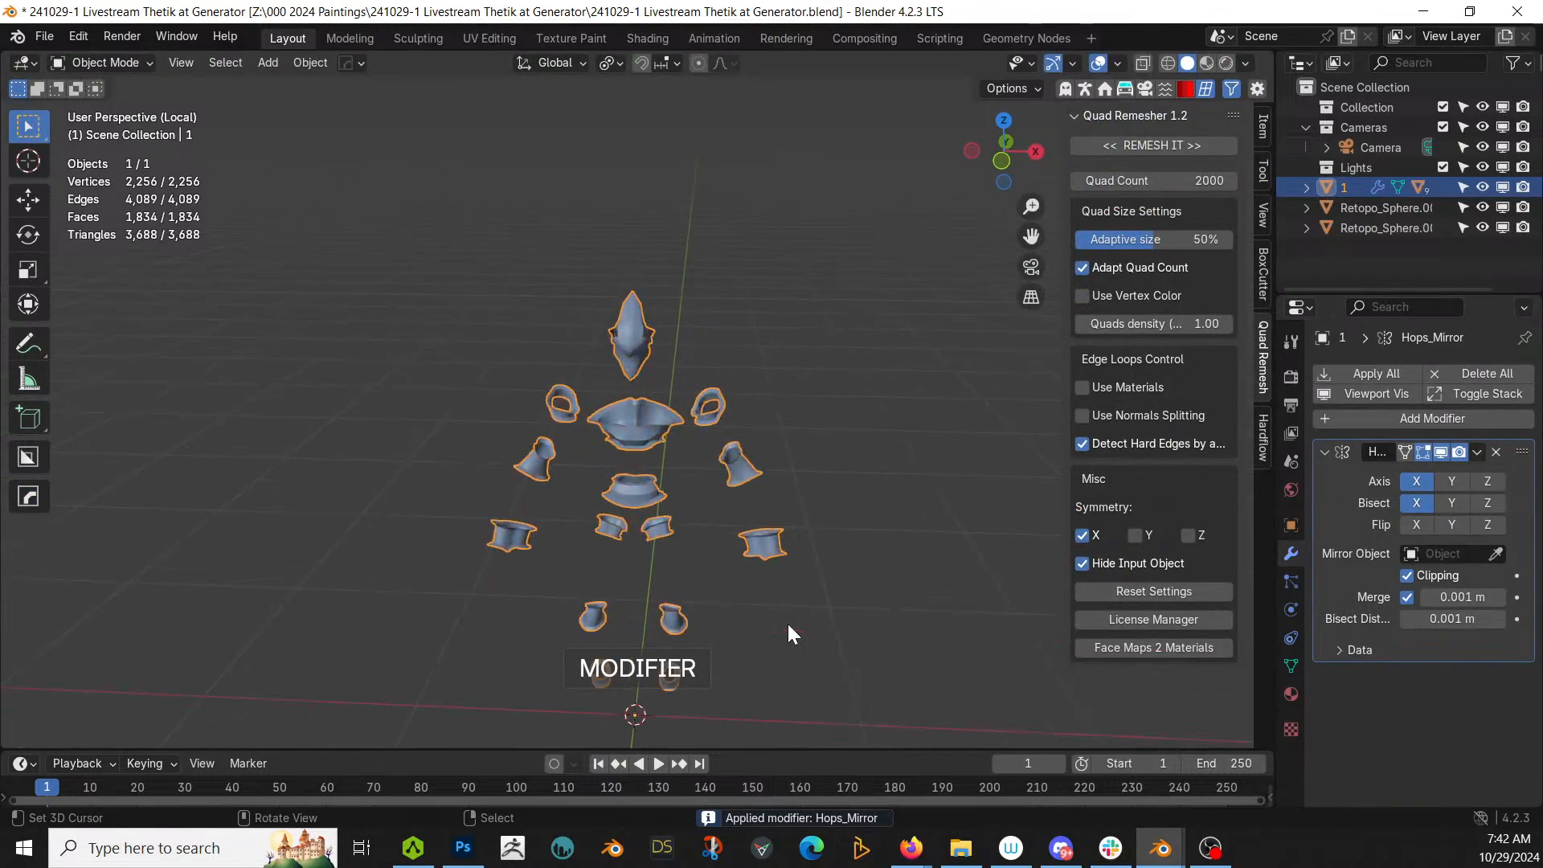
Step: Leave the isolated view so the joint mesh is shown together with the panelled body
{"action": "key", "text": "KP_Divide"}
{"action": "middle_click_drag", "start_coordinate": [773, 624], "coordinate": [740, 613]}
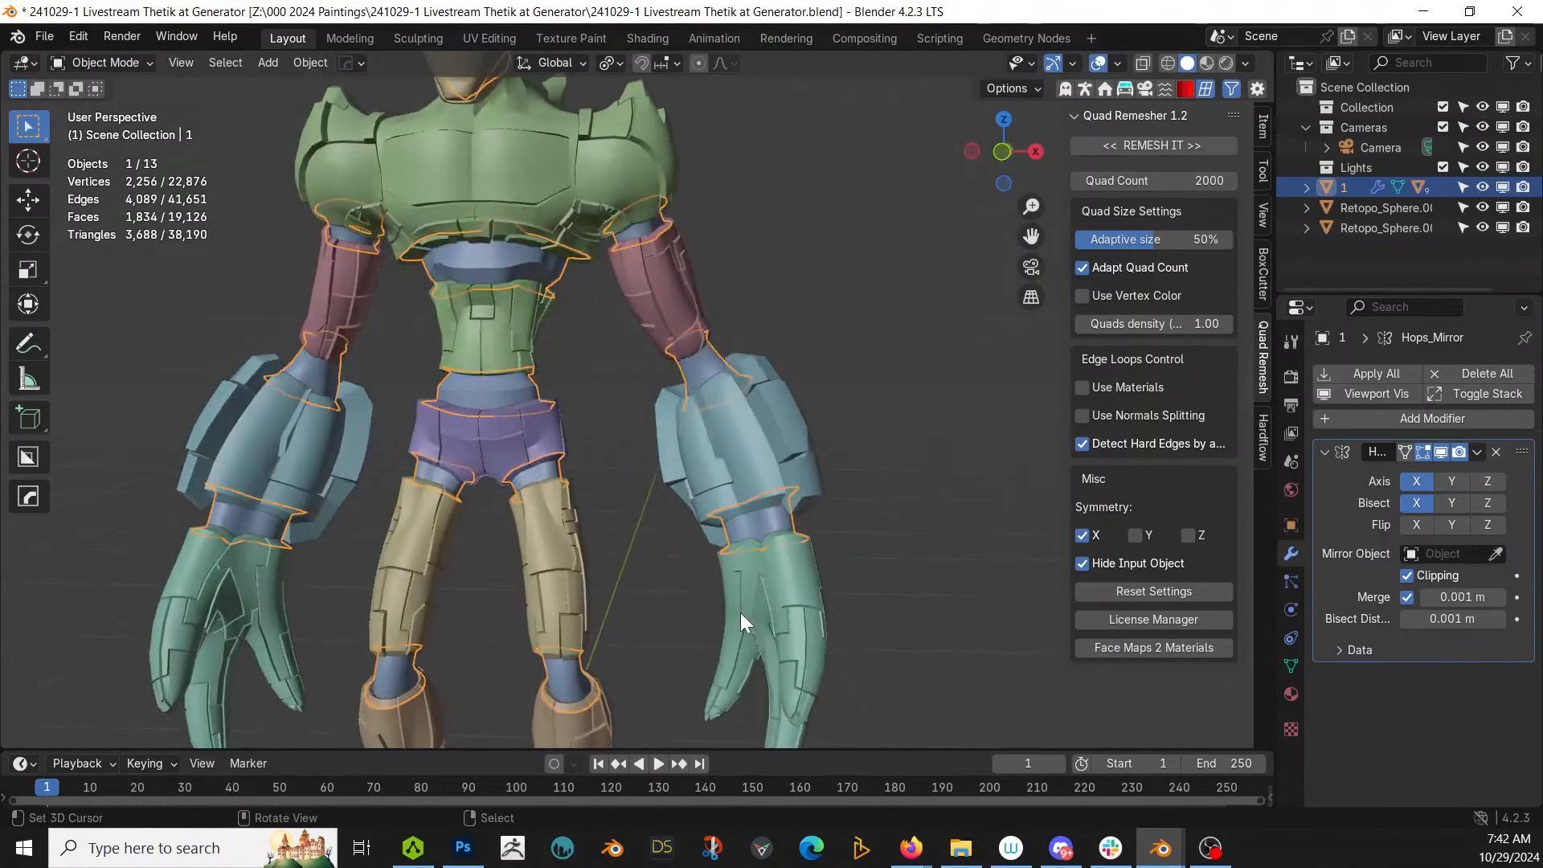
{"action": "key", "text": "Tab"}
{"action": "scroll", "coordinate": [740, 612], "scroll_direction": "down", "scroll_amount": 2}
{"action": "key", "text": "Tab"}
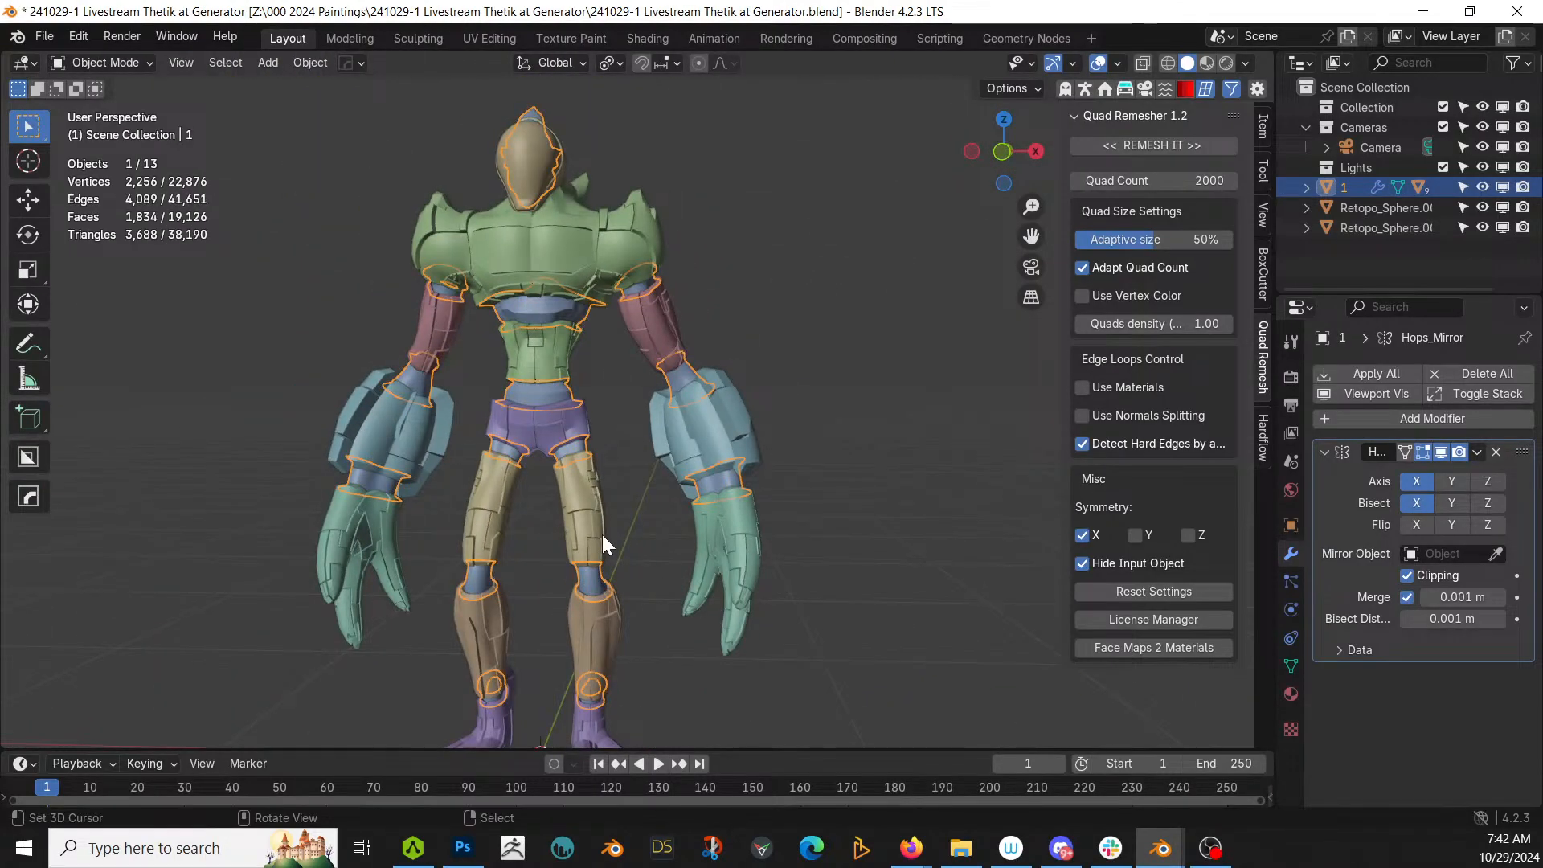
Step: Apply Random Flow Plate Insets to the joint mesh with depth 0.002 to 0.005 and thickness 0.002
{"action": "key", "text": "shift+q"}
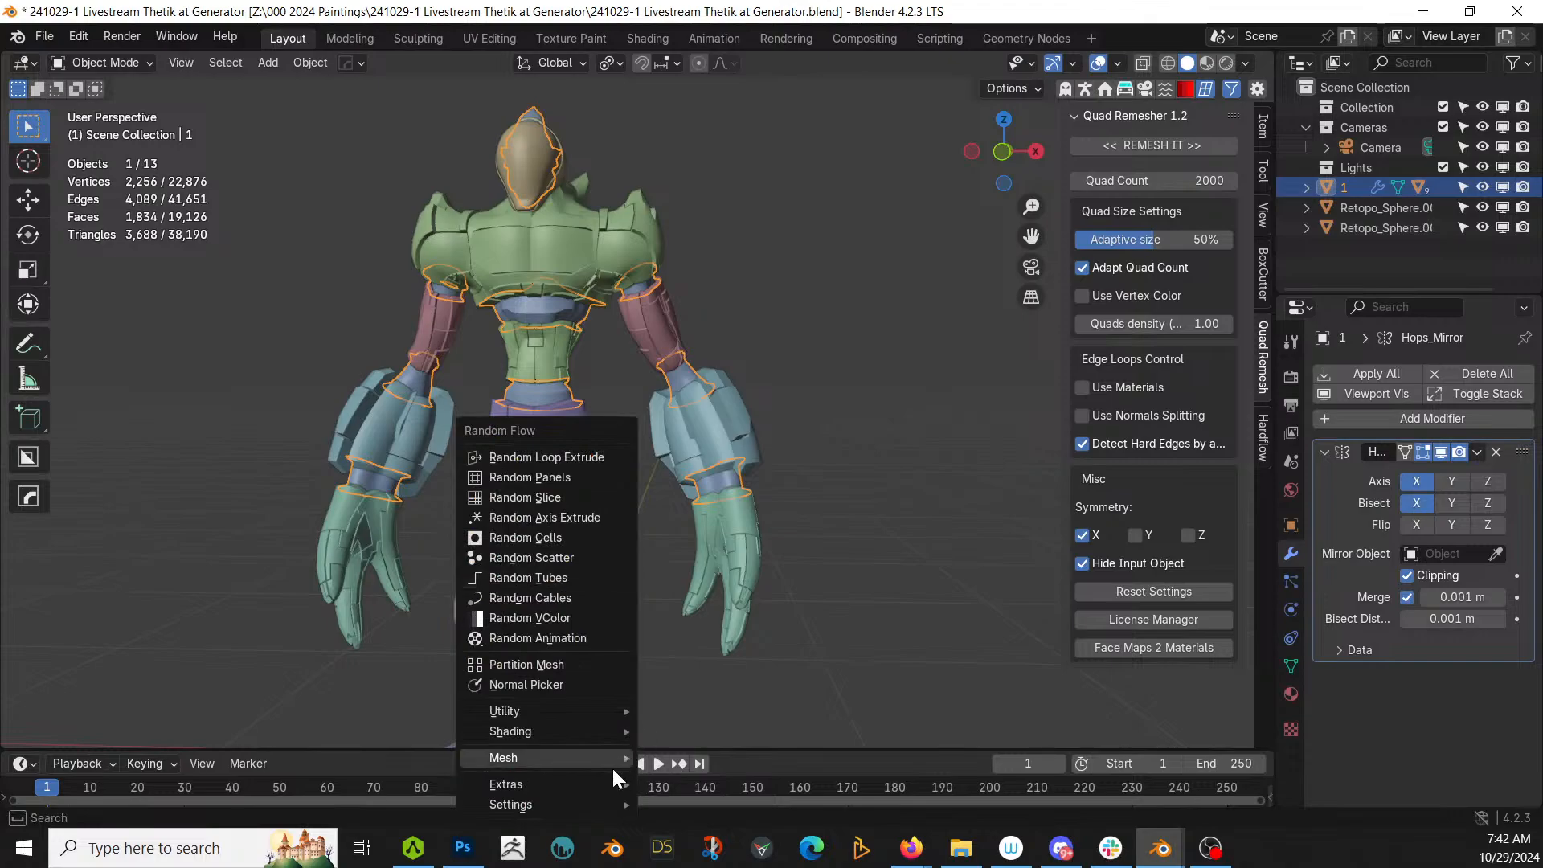
{"action": "mouse_move", "coordinate": [553, 709]}
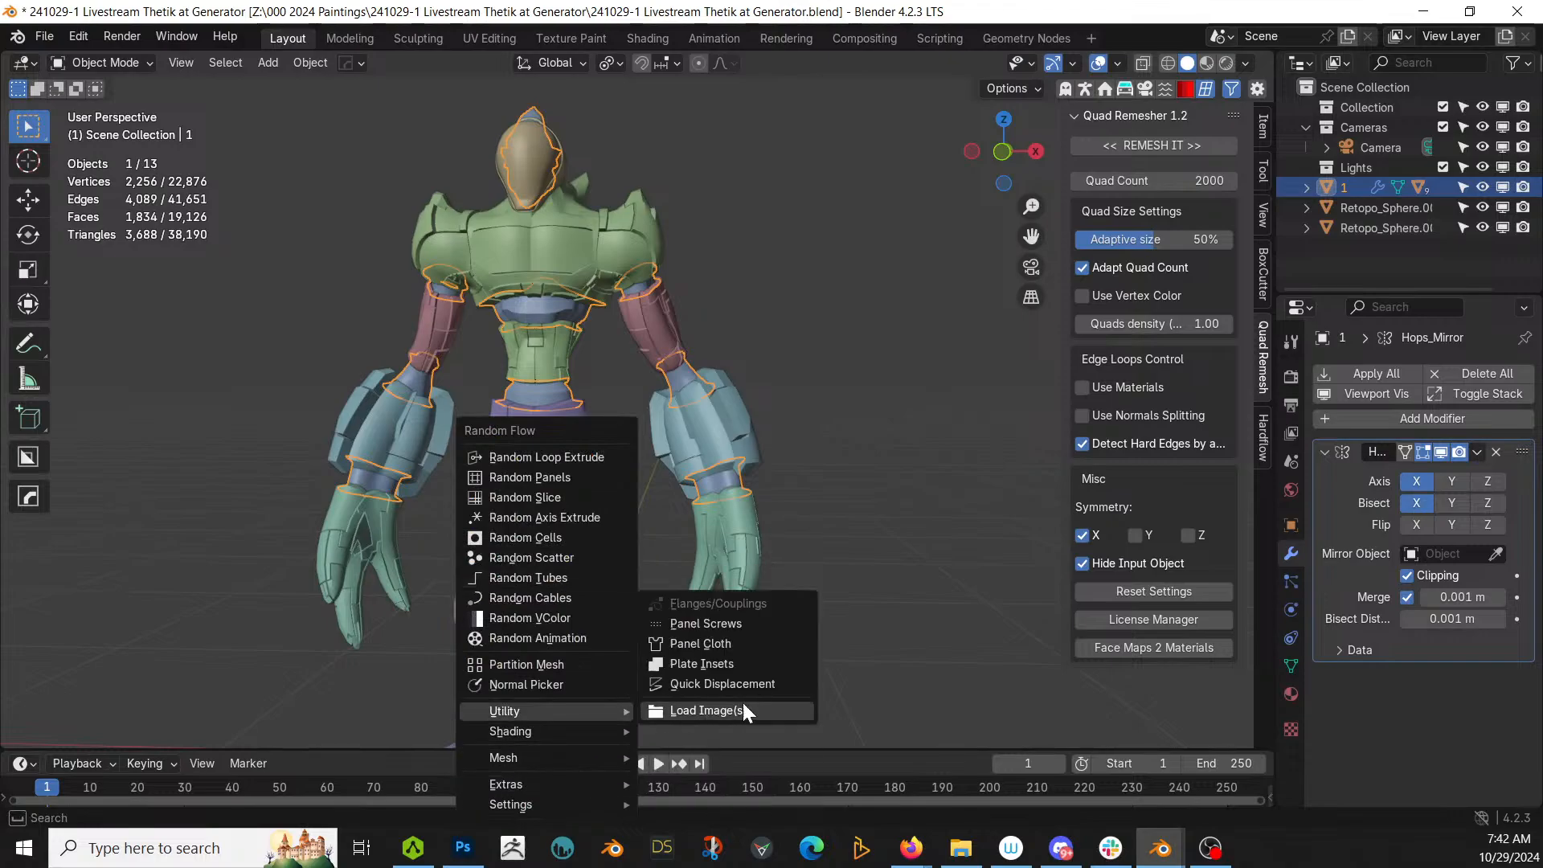
{"action": "left_click", "coordinate": [750, 654]}
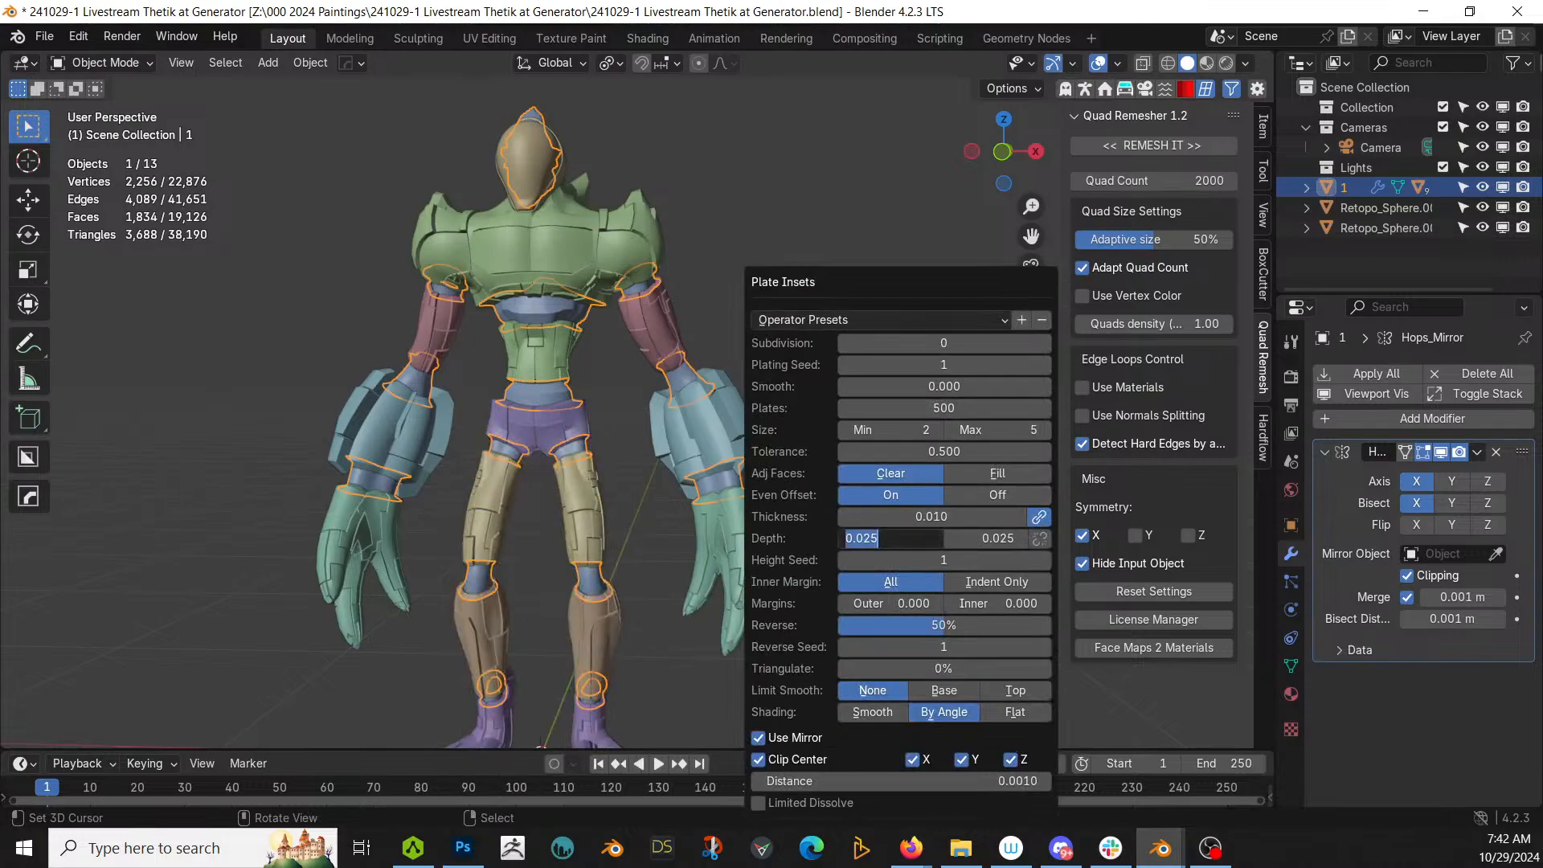
{"action": "type", "text": "2"}
{"action": "key", "text": "Return"}
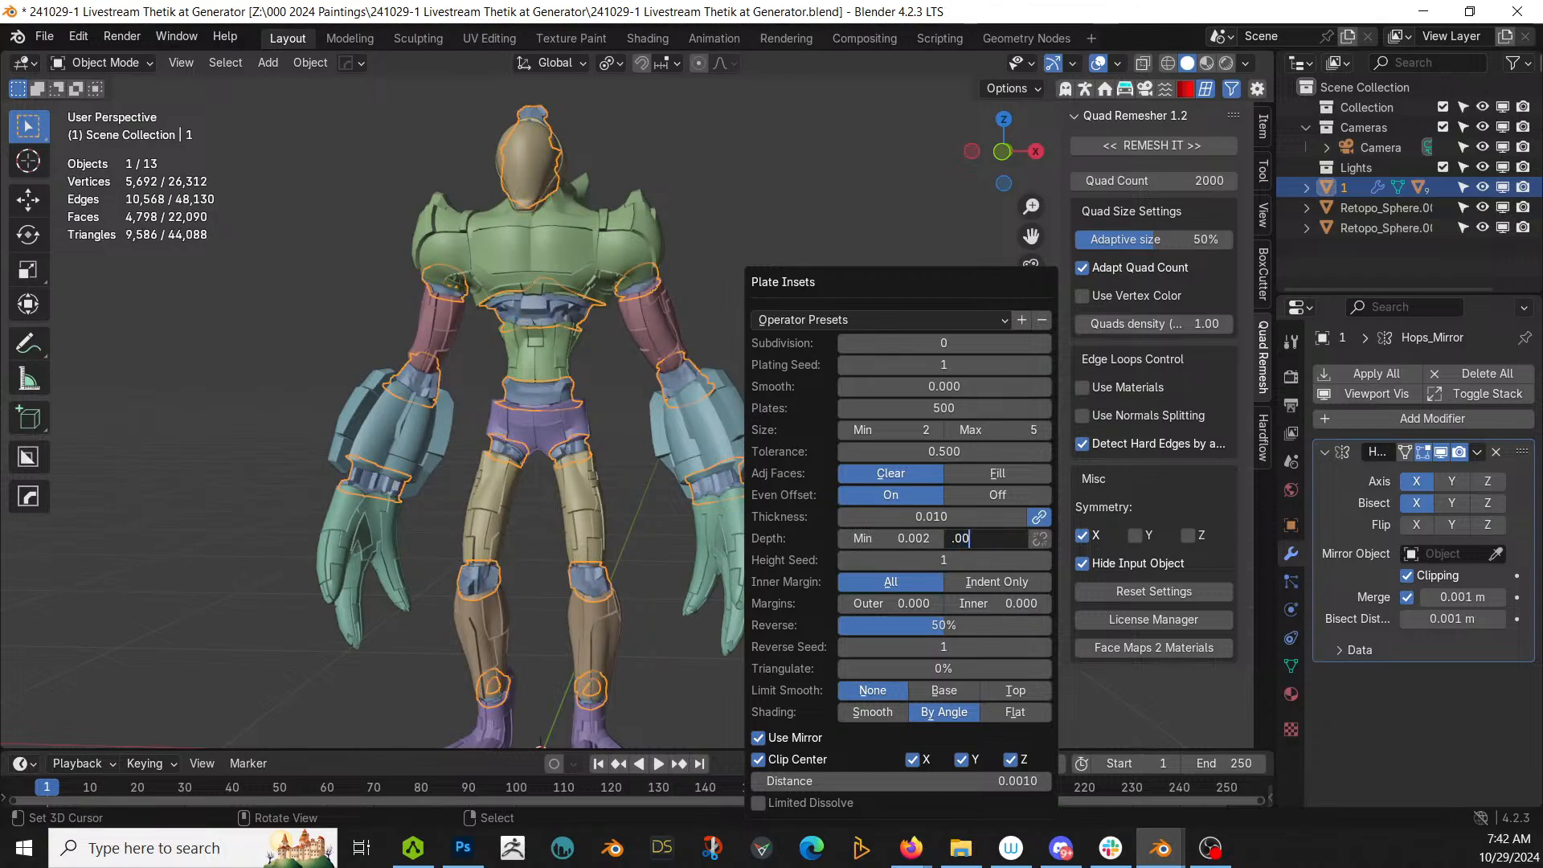
{"action": "left_click", "coordinate": [1000, 544]}
{"action": "type", "text": ".005"}
{"action": "key", "text": "Return"}
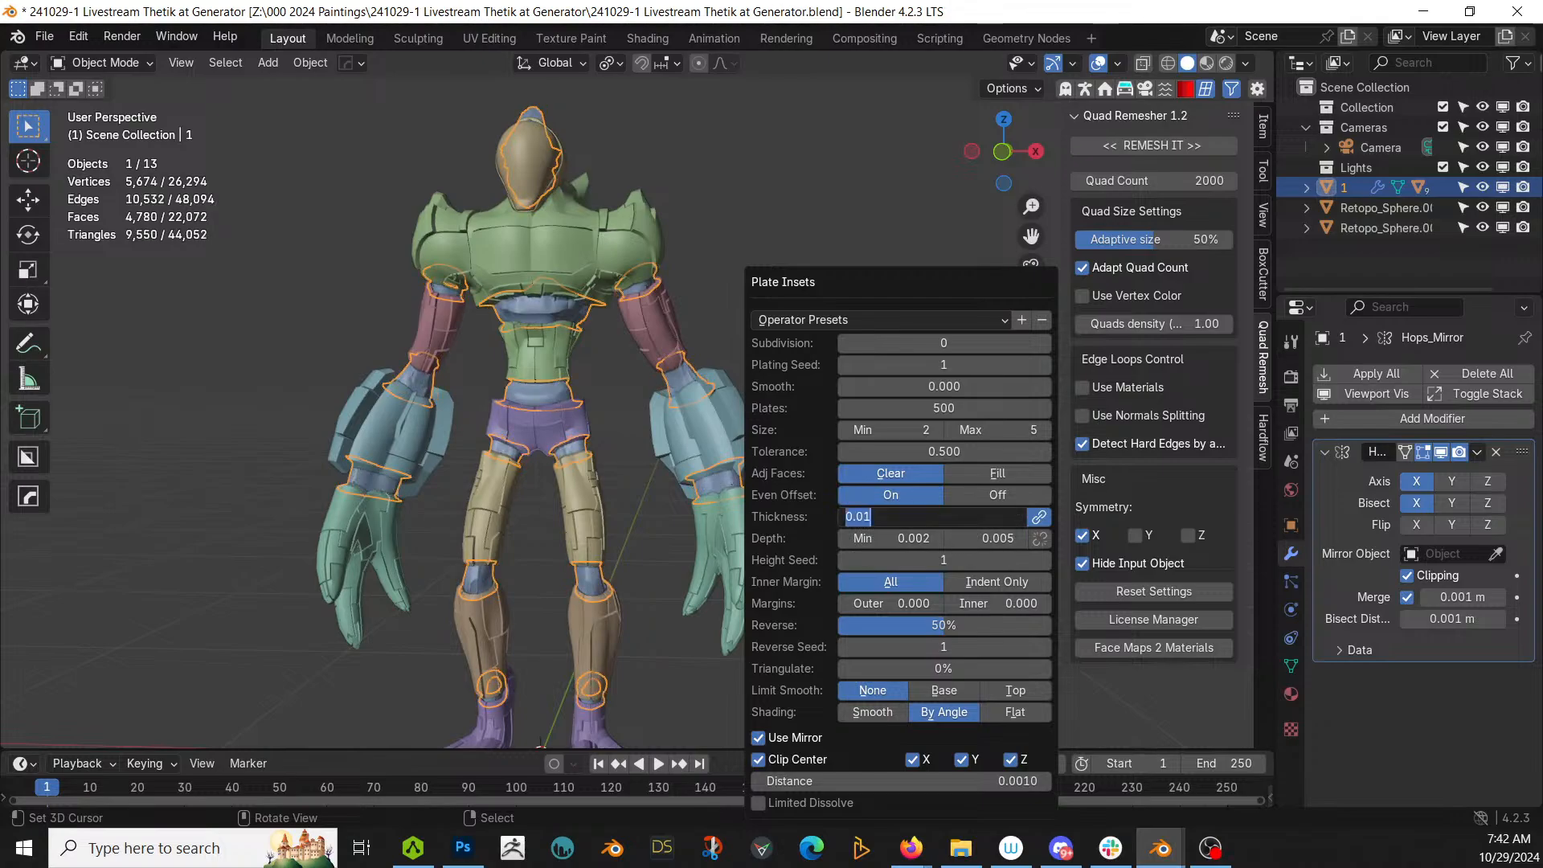
{"action": "key", "text": "Return"}
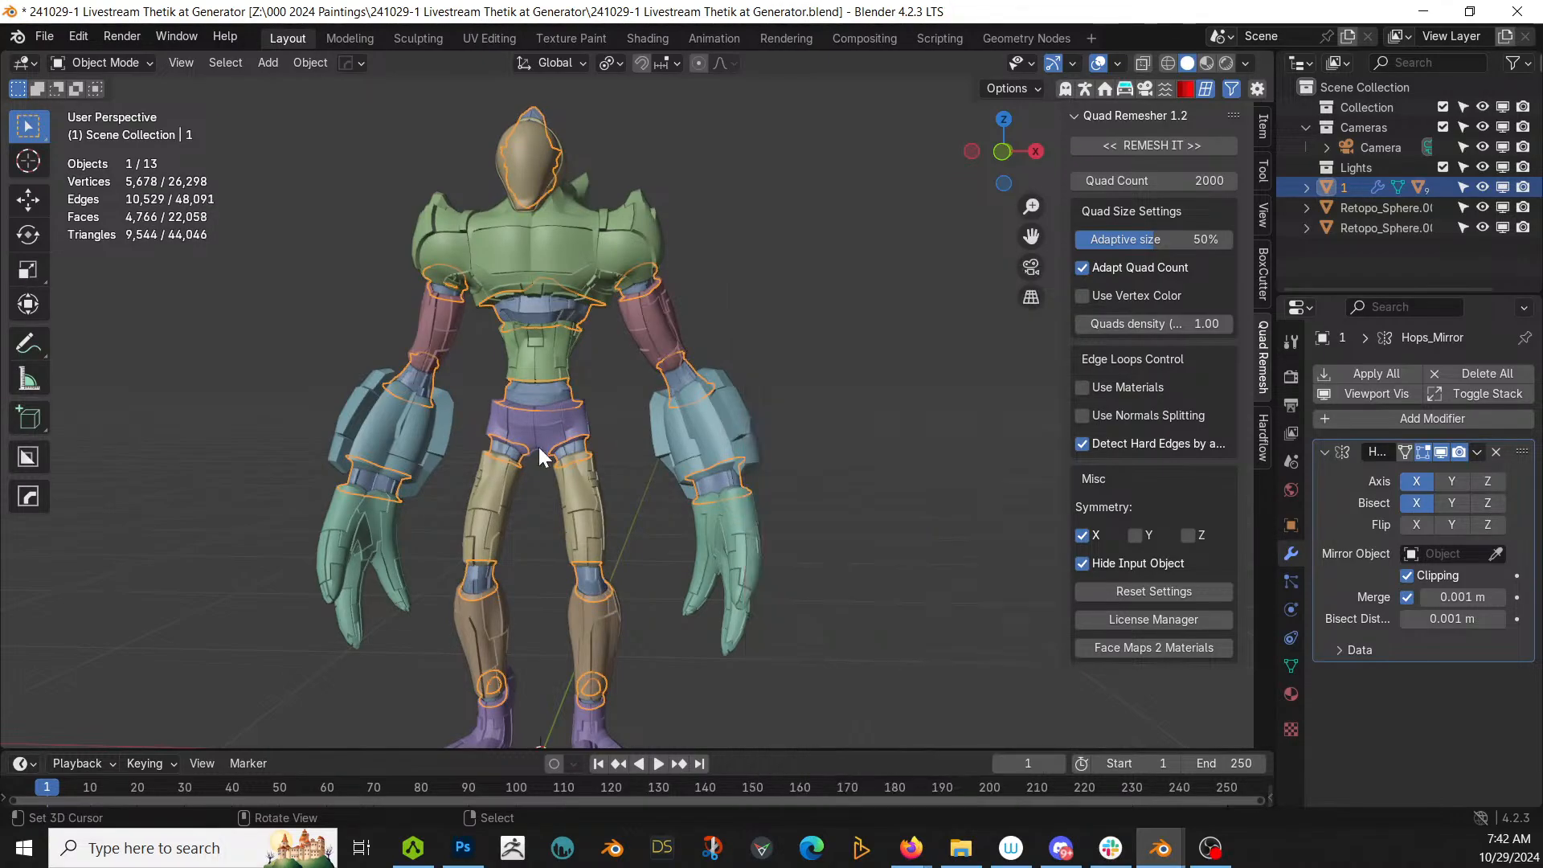
Step: Check the plated joints from below and around the torso, and save the file
{"action": "scroll", "coordinate": [680, 434], "scroll_direction": "up", "scroll_amount": 3}
{"action": "middle_click_drag", "start_coordinate": [681, 435], "coordinate": [740, 266]}
{"action": "scroll", "coordinate": [667, 431], "scroll_direction": "down", "scroll_amount": 6}
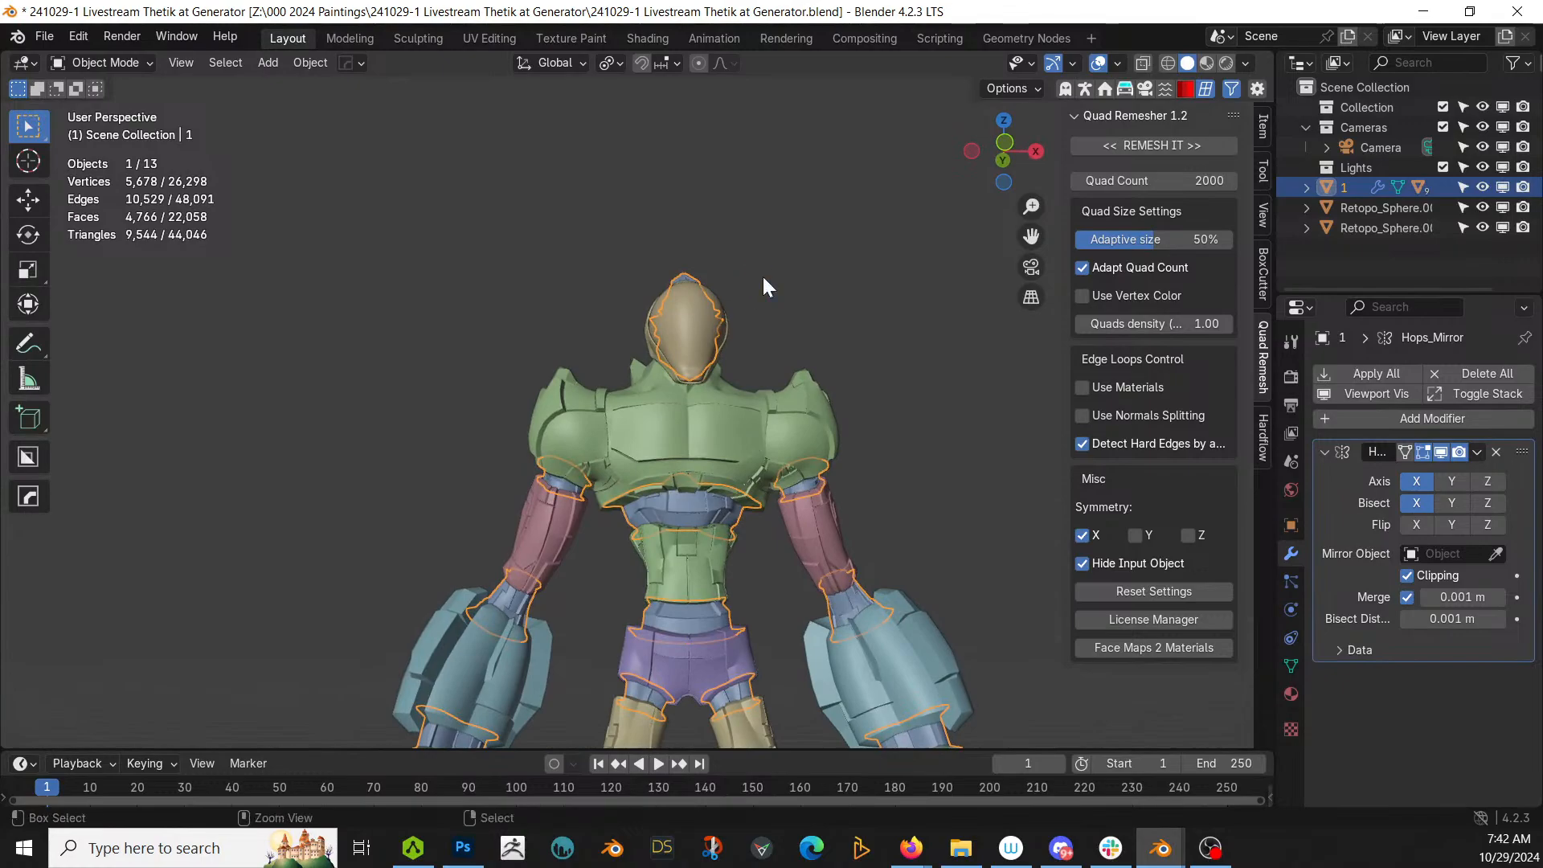
{"action": "key", "text": "ctrl+s"}
Step: Select the helmet shell around the head and check its mesh density in Edit Mode before returning to Object Mode
{"action": "middle_click_drag", "start_coordinate": [764, 276], "coordinate": [533, 357]}
{"action": "left_click", "coordinate": [727, 290]}
{"action": "scroll", "coordinate": [764, 275], "scroll_direction": "down", "scroll_amount": 2}
{"action": "scroll", "coordinate": [754, 276], "scroll_direction": "up", "scroll_amount": 6}
{"action": "left_click", "coordinate": [502, 350]}
{"action": "key", "text": "Tab"}
{"action": "scroll", "coordinate": [502, 349], "scroll_direction": "up", "scroll_amount": 3}
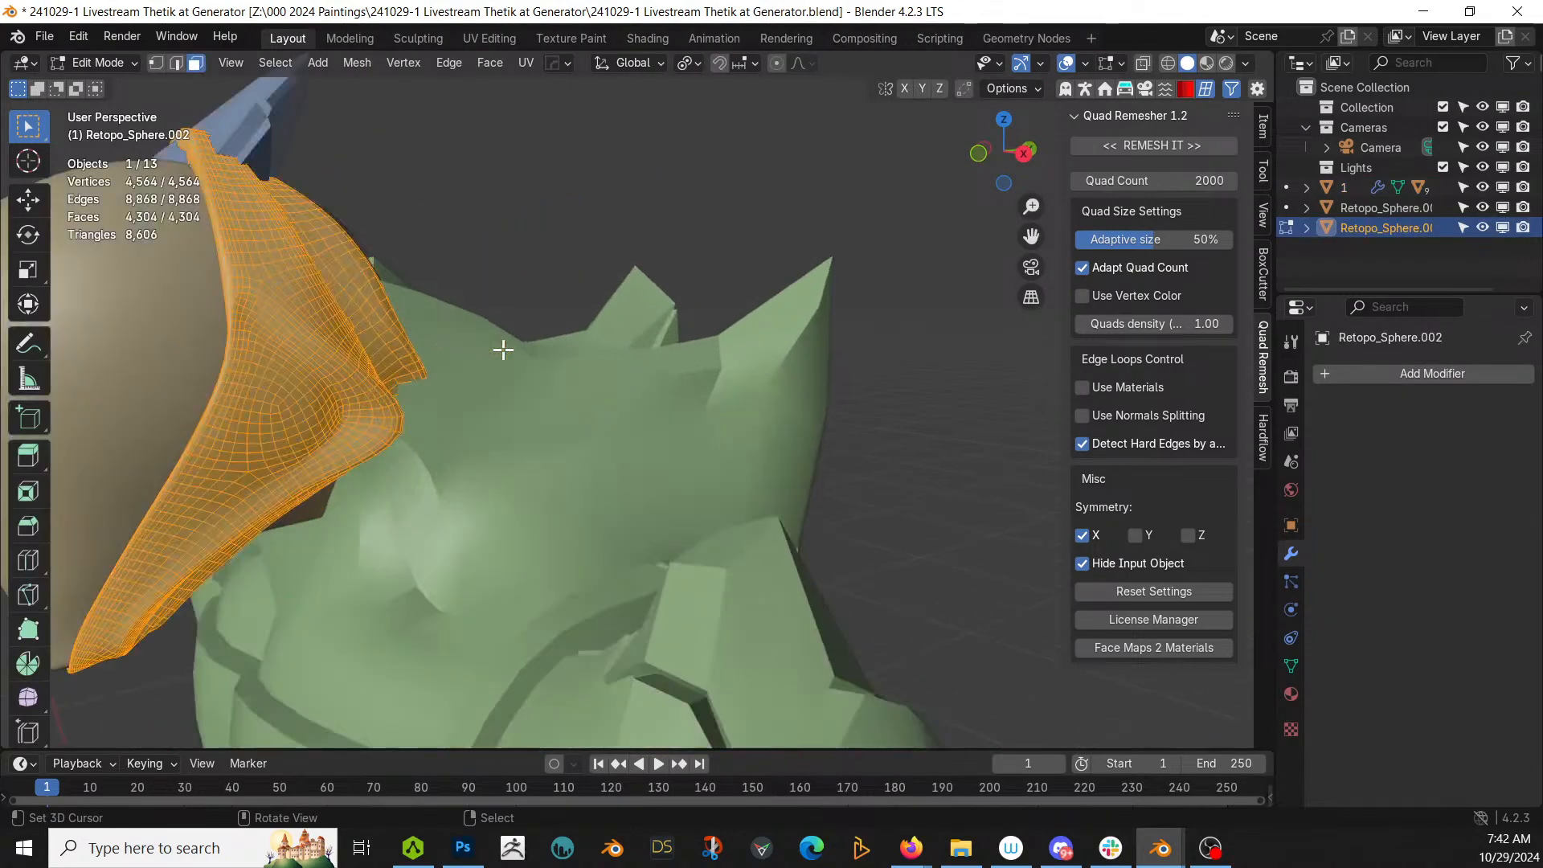
{"action": "middle_click_drag", "start_coordinate": [409, 374], "coordinate": [630, 385], "text": "shift"}
{"action": "key", "text": "Tab"}
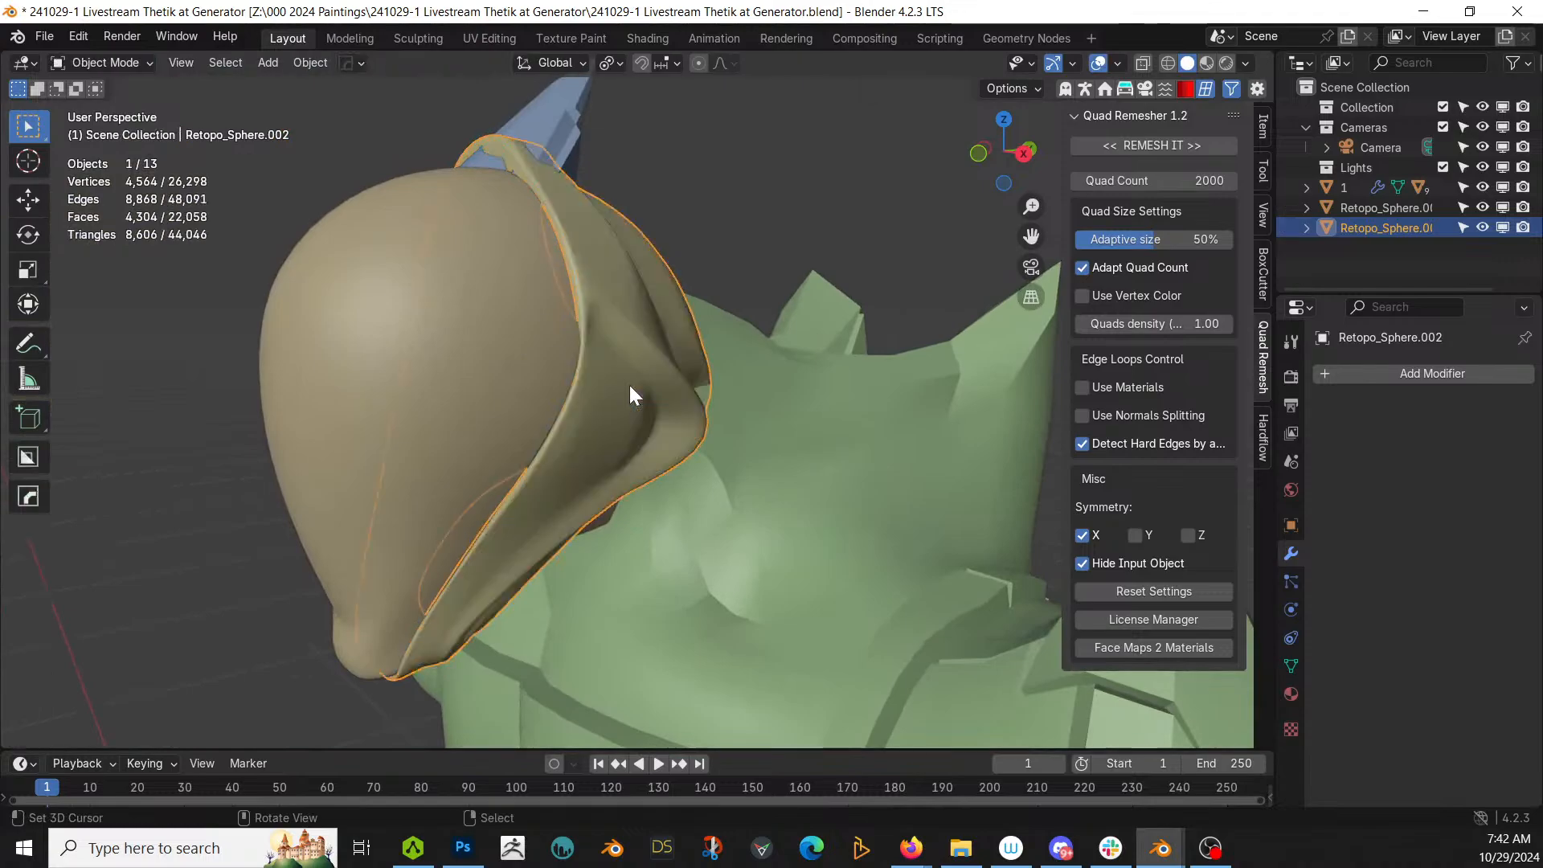
Step: Try Plate Insets on the helmet shell with plate size 10 to 25 and Even Offset off
{"action": "key", "text": "shift+q"}
{"action": "mouse_move", "coordinate": [630, 384]}
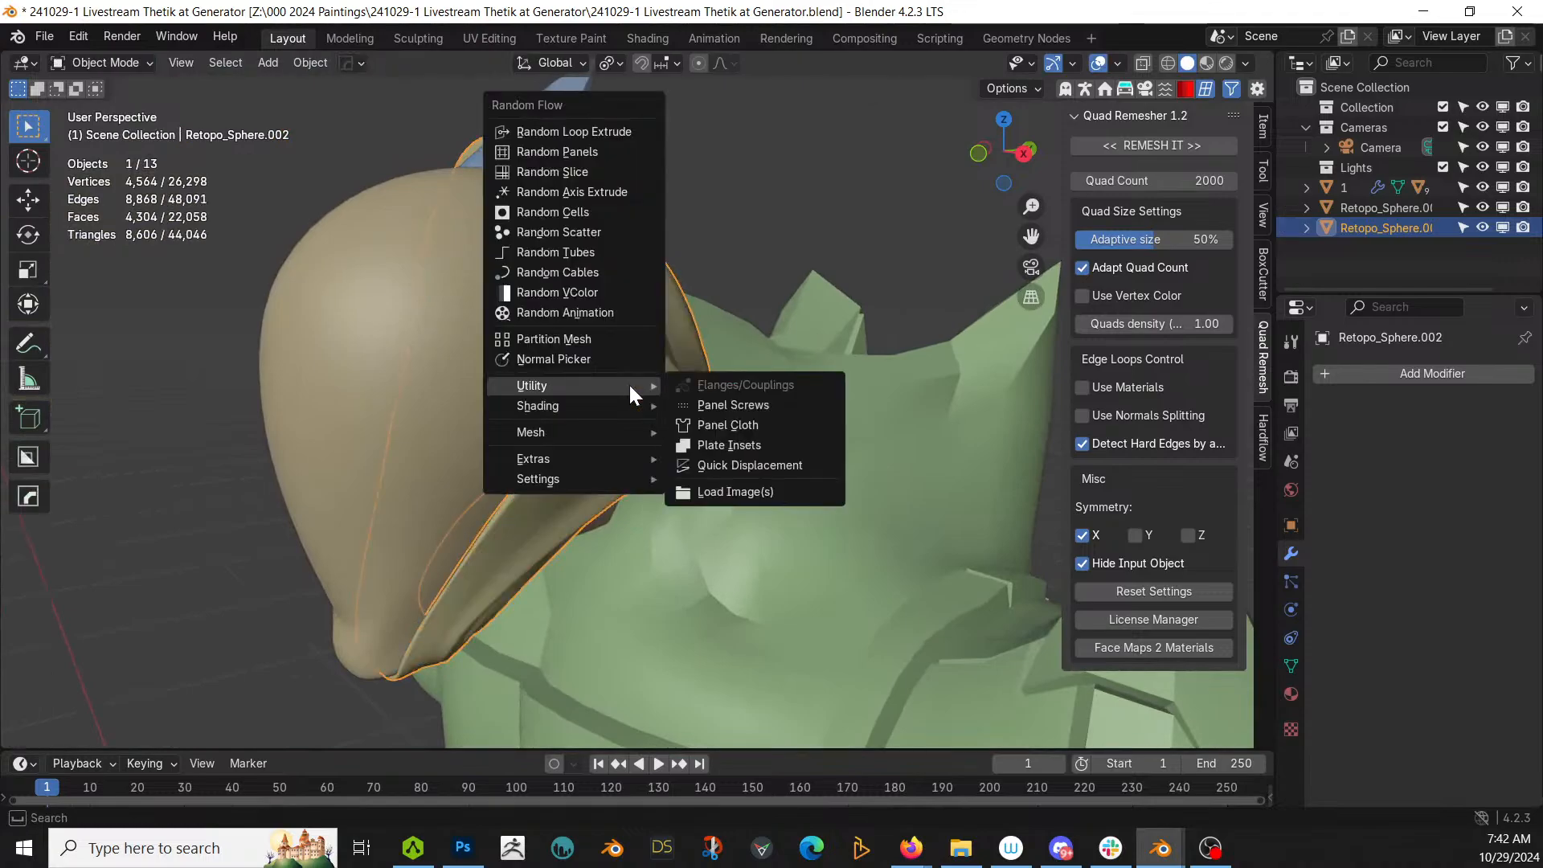
{"action": "left_click", "coordinate": [772, 444]}
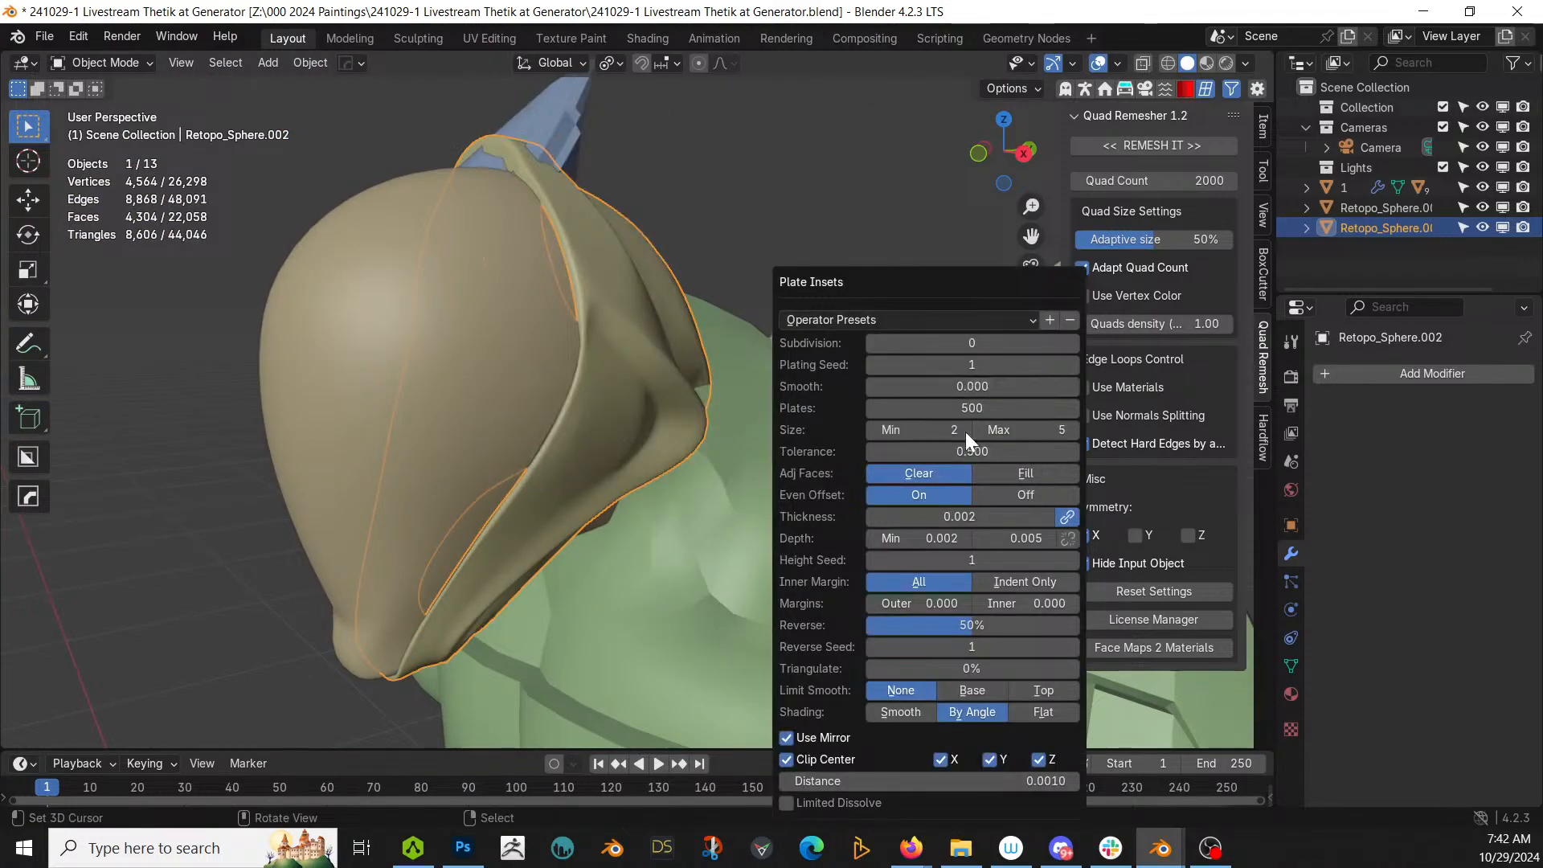
{"action": "key", "text": "Return"}
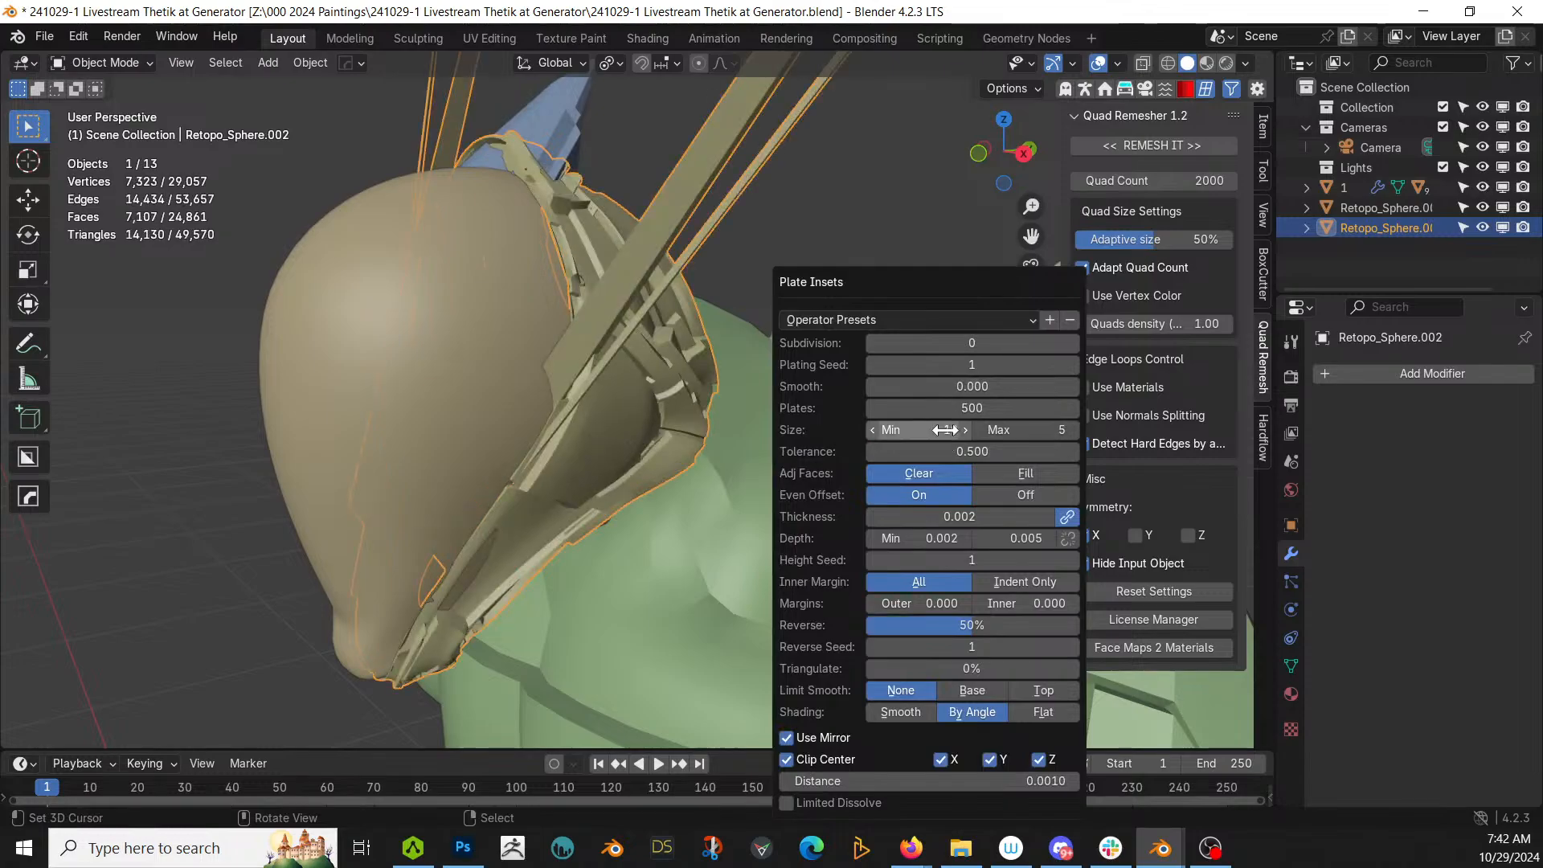
{"action": "left_click", "coordinate": [1033, 434]}
{"action": "type", "text": "25"}
{"action": "key", "text": "Return"}
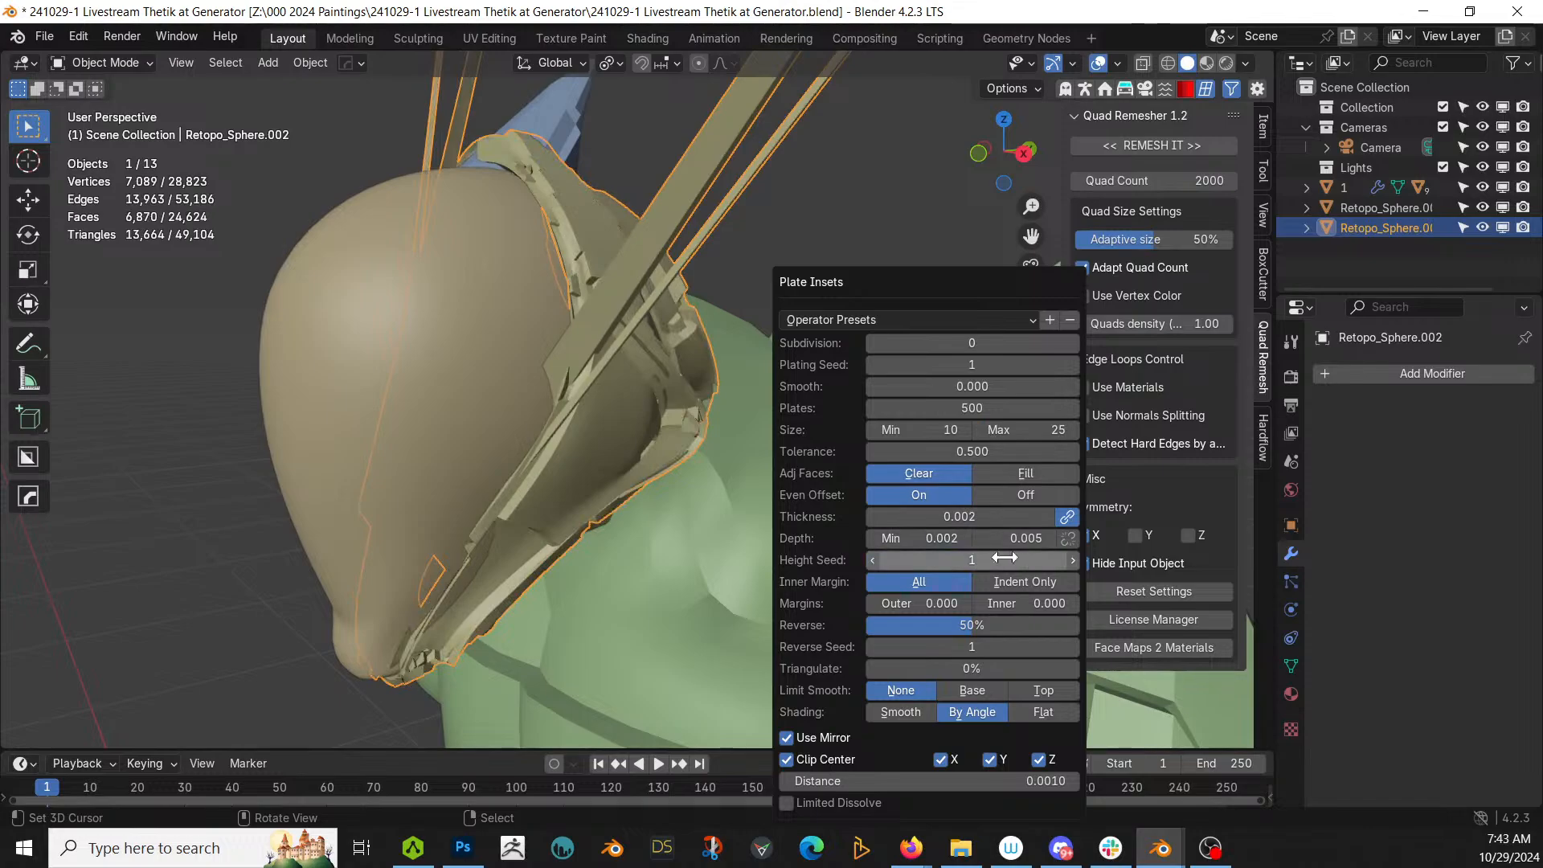
{"action": "left_click", "coordinate": [1036, 496]}
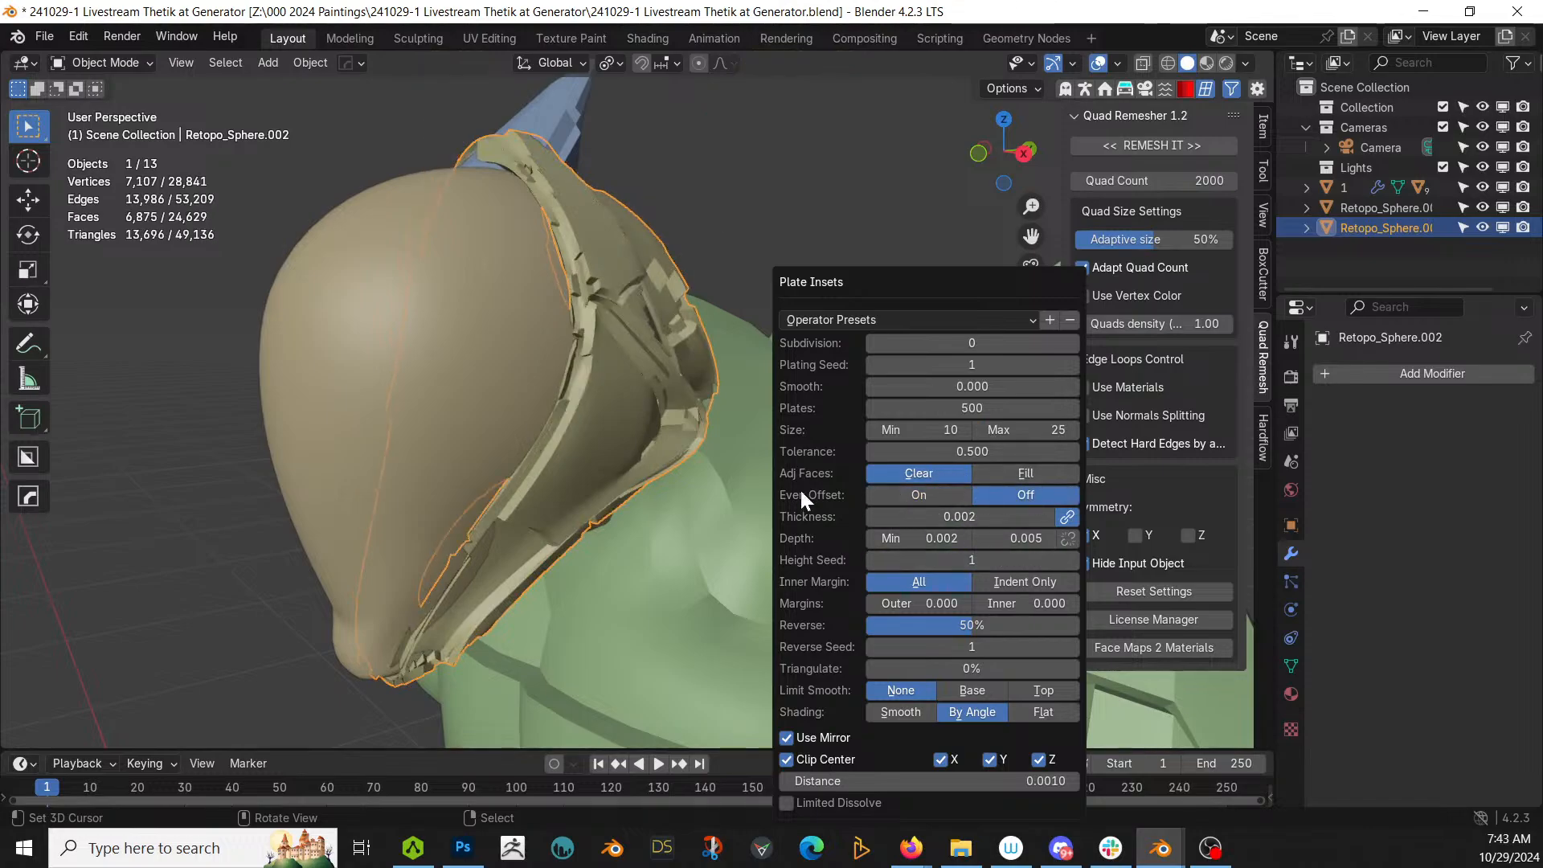
Step: Try the helmet shell's Plate Insets with 50 plates and with 100 plates
{"action": "middle_click_drag", "start_coordinate": [799, 488], "coordinate": [641, 452]}
{"action": "key", "text": "F9"}
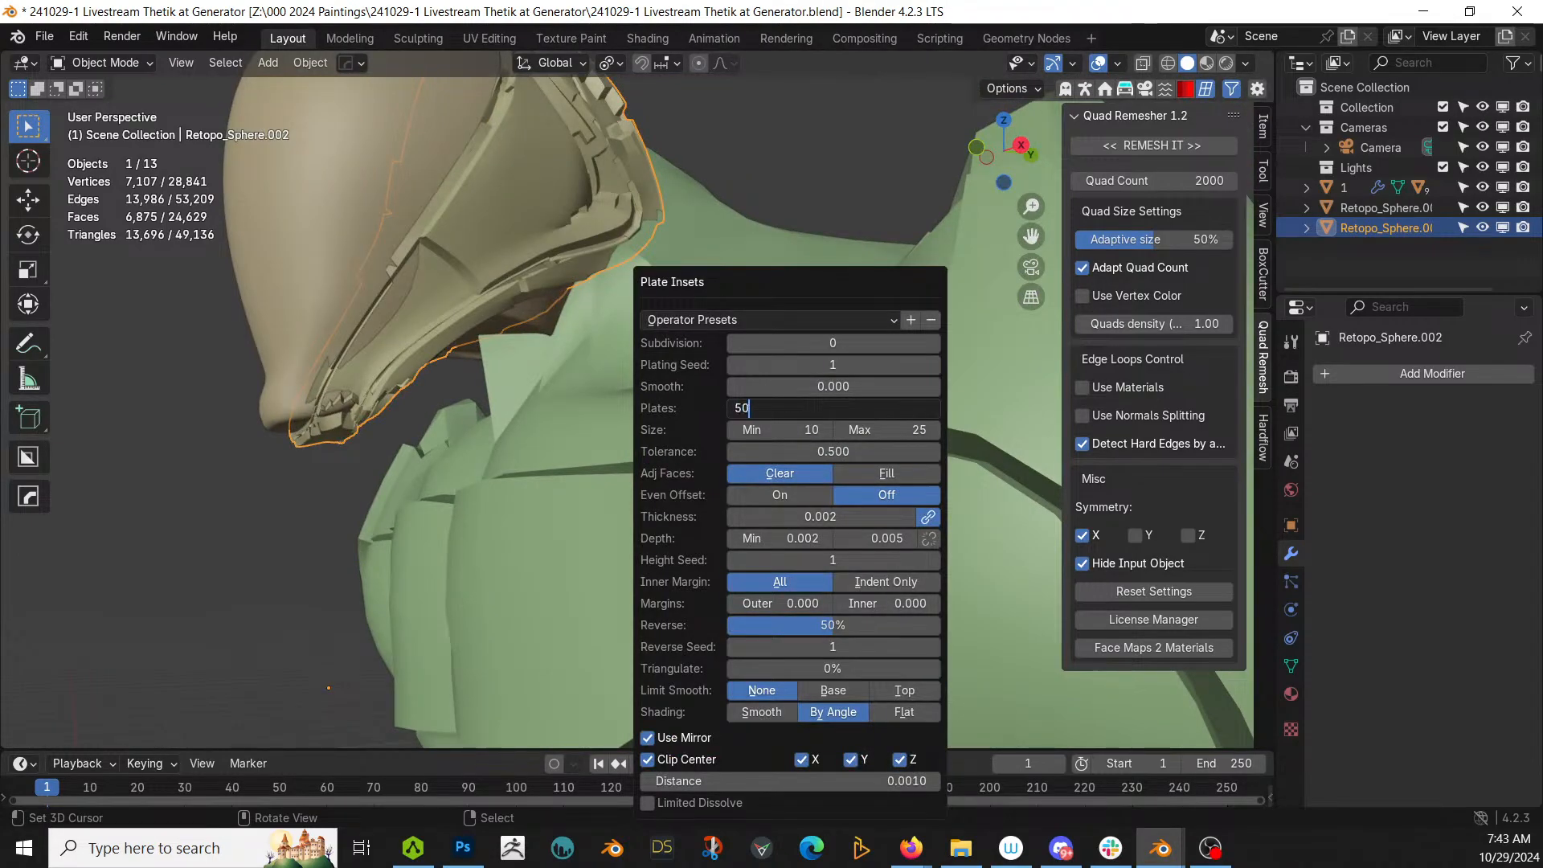
{"action": "key", "text": "Return"}
{"action": "middle_click_drag", "start_coordinate": [476, 284], "coordinate": [512, 324]}
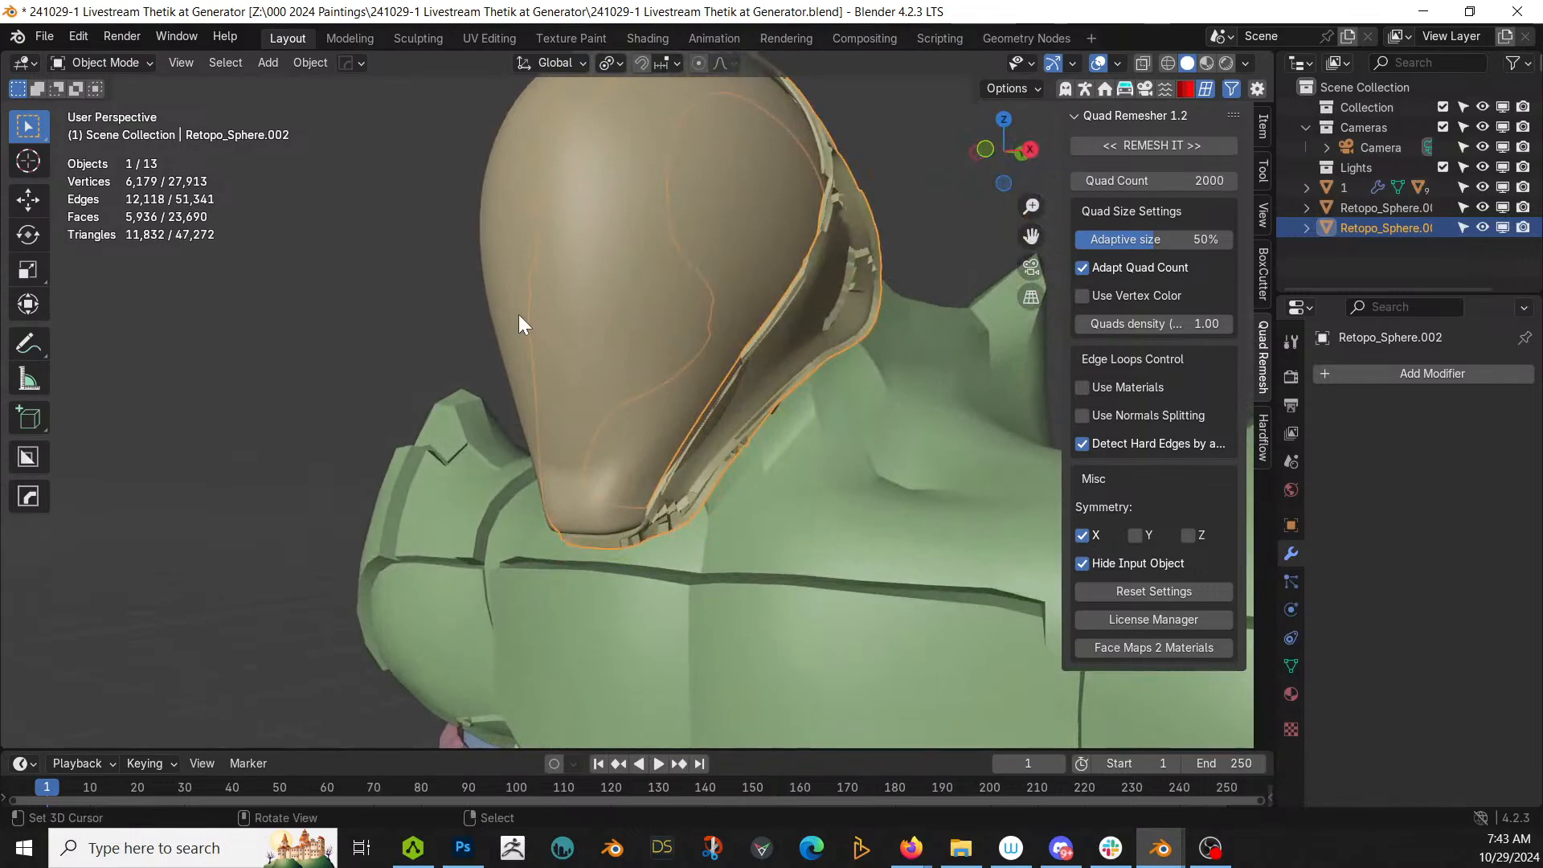
{"action": "key", "text": "F9"}
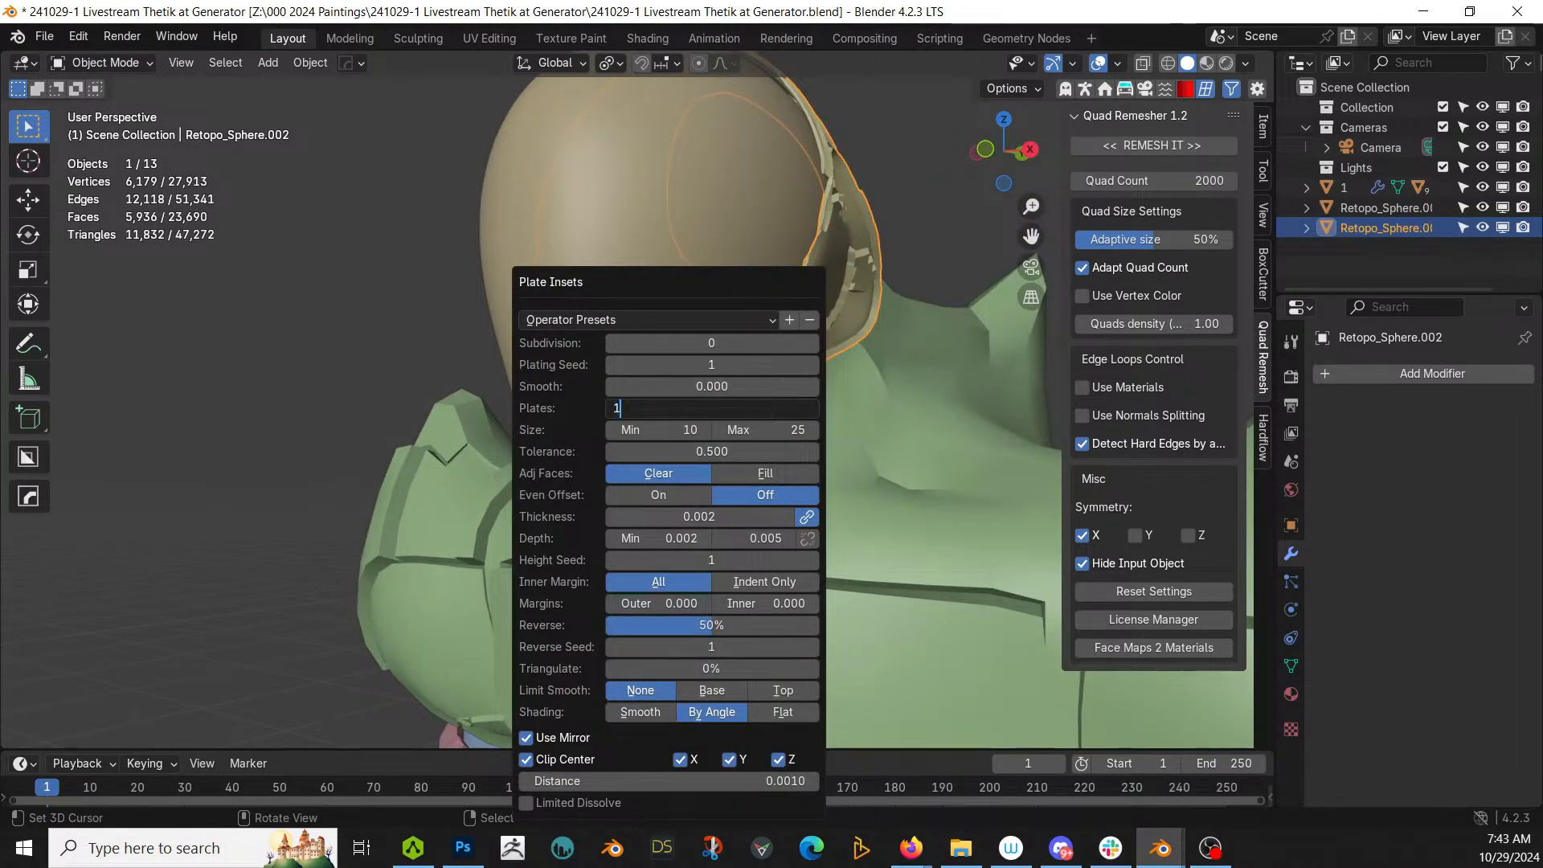
{"action": "left_click", "coordinate": [731, 409]}
{"action": "type", "text": "100"}
{"action": "key", "text": "Return"}
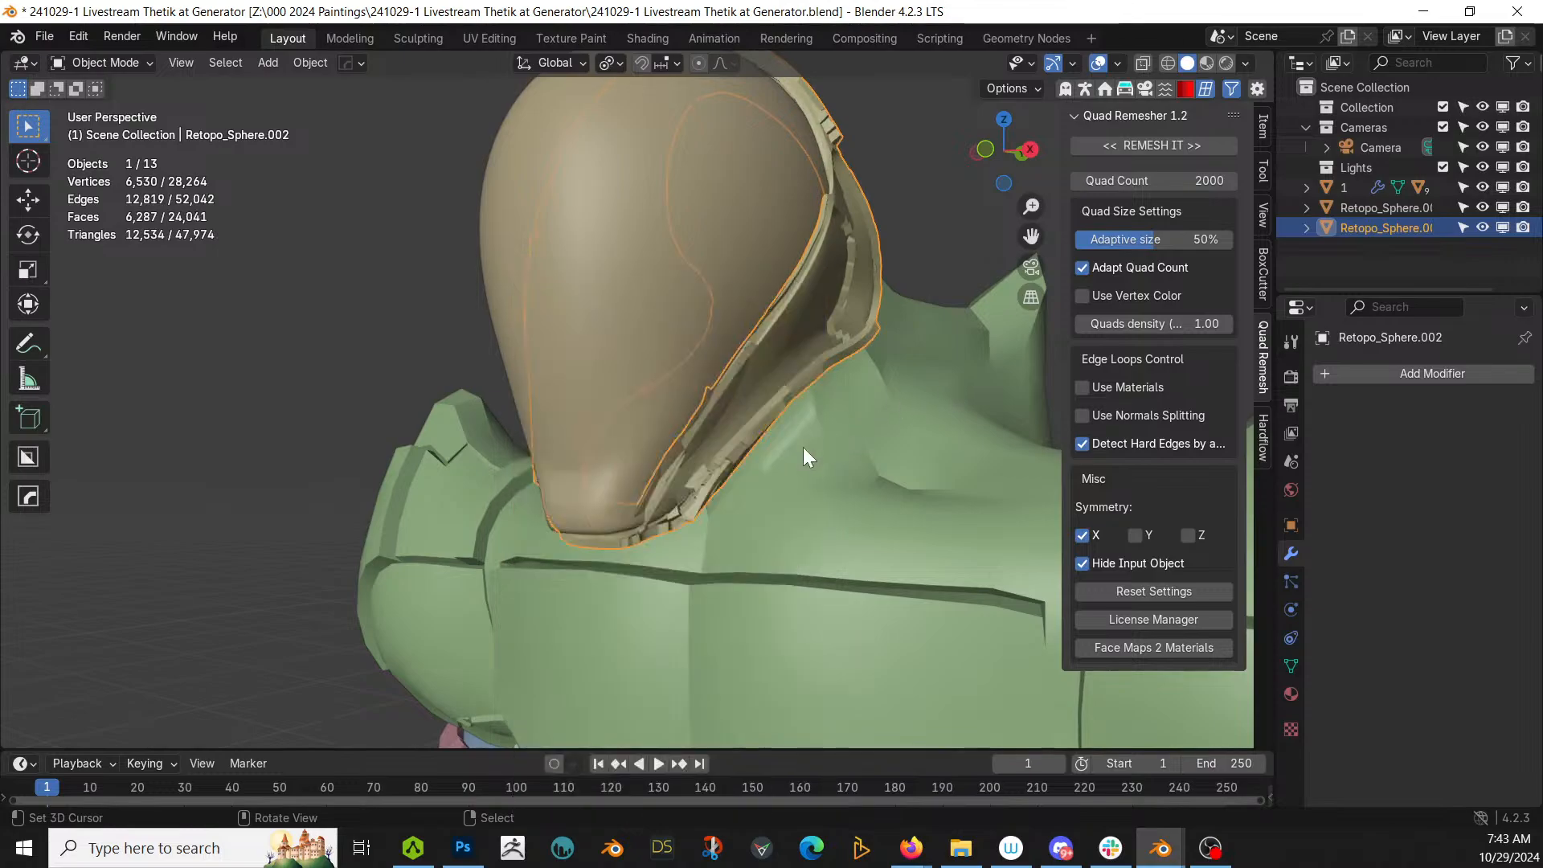
Step: Set the plated helmet shell's origin to its geometry and scale the shell up slightly
{"action": "middle_click_drag", "start_coordinate": [803, 448], "coordinate": [761, 420]}
{"action": "scroll", "coordinate": [761, 420], "scroll_direction": "down", "scroll_amount": 3}
{"action": "scroll", "coordinate": [760, 420], "scroll_direction": "up", "scroll_amount": 4}
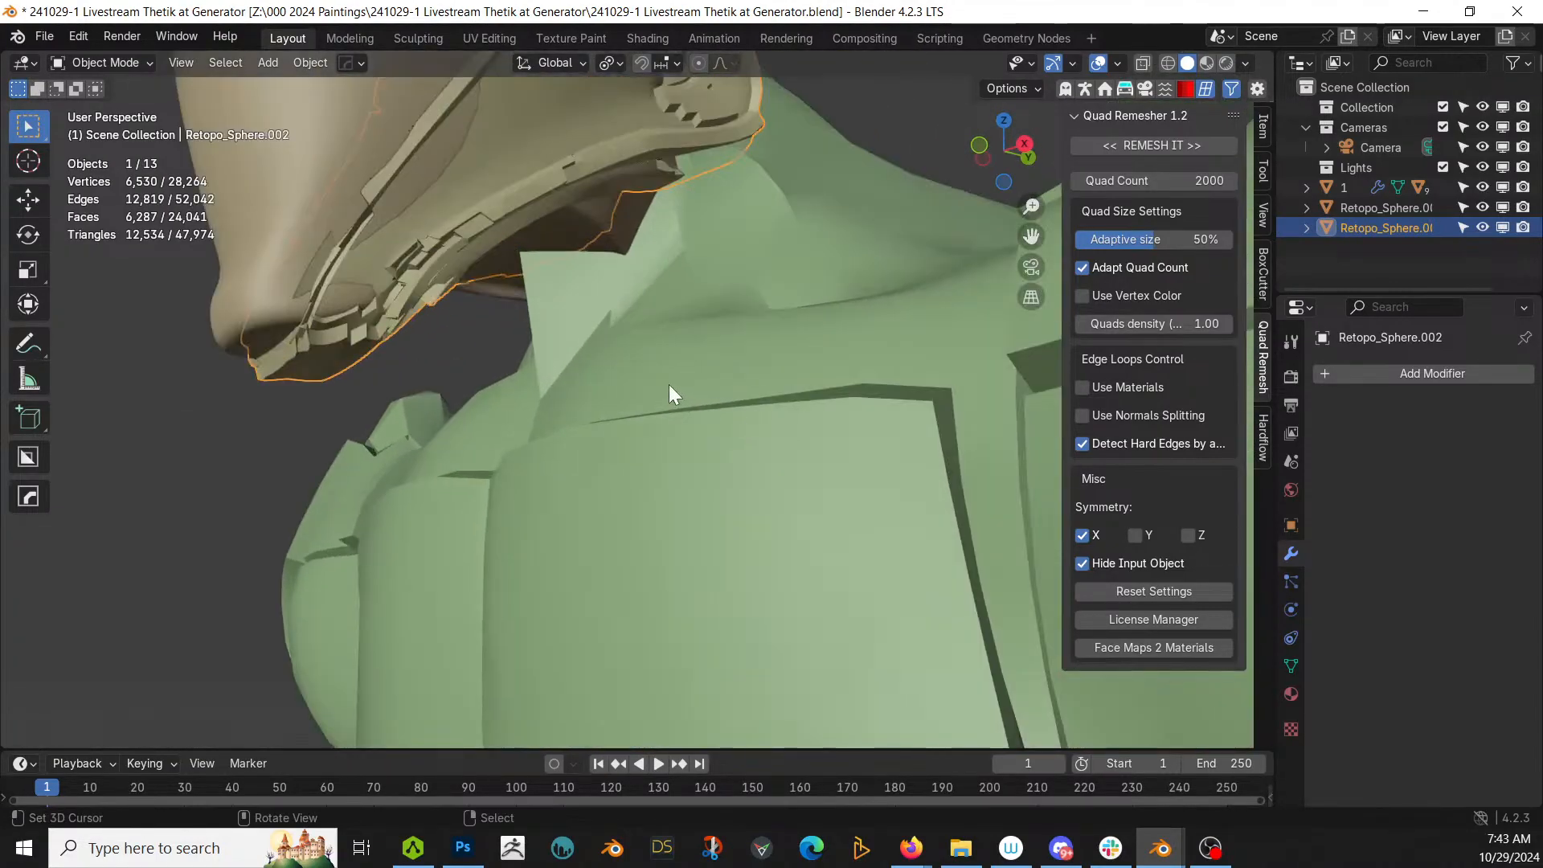
{"action": "middle_click_drag", "start_coordinate": [670, 394], "coordinate": [724, 519]}
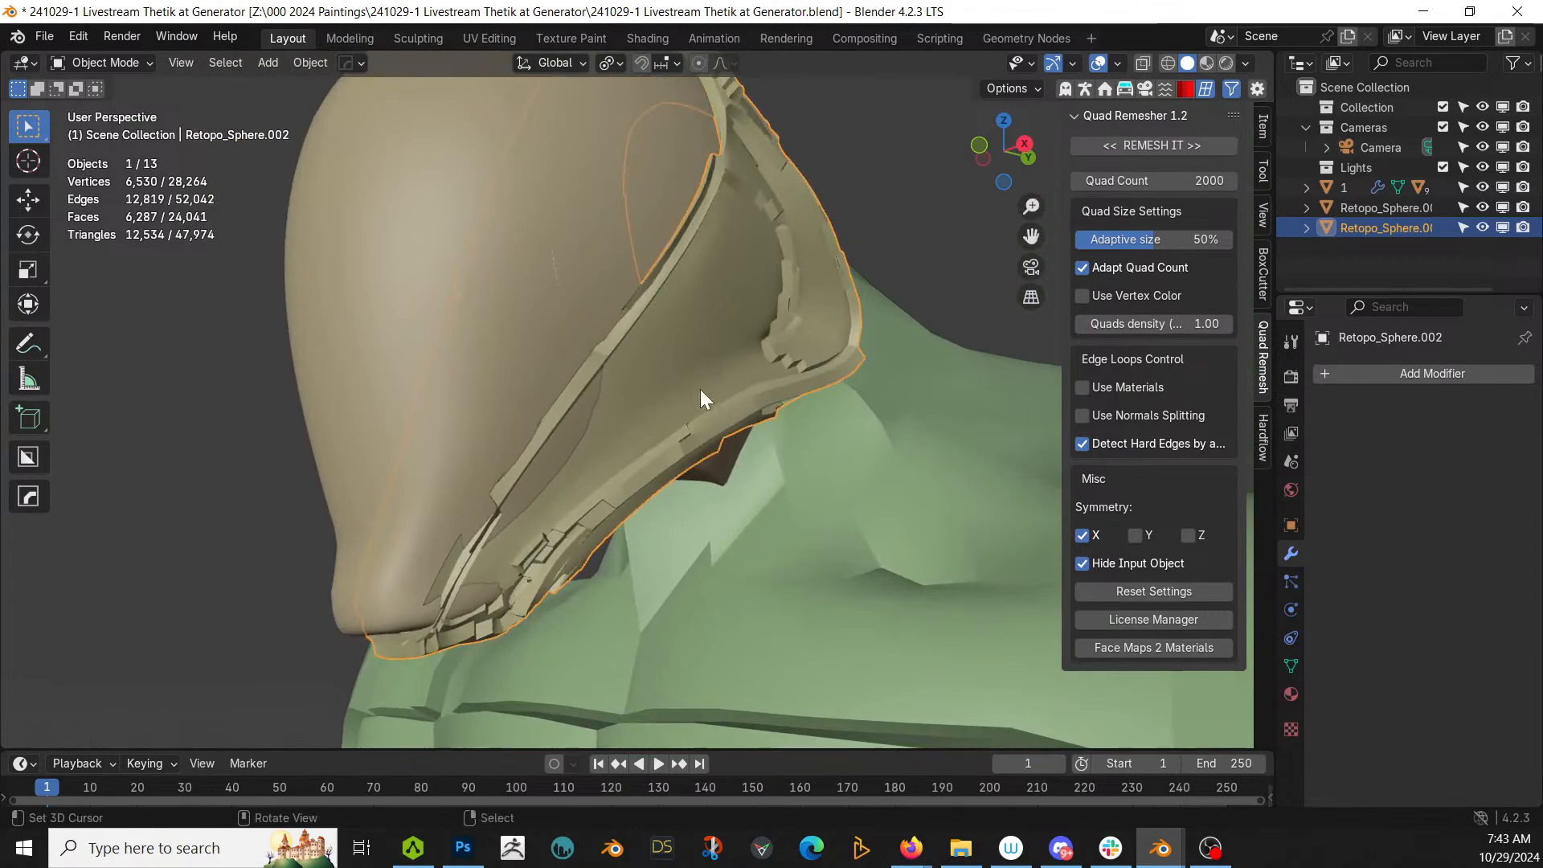
{"action": "left_click", "coordinate": [309, 63]}
{"action": "mouse_move", "coordinate": [364, 106]}
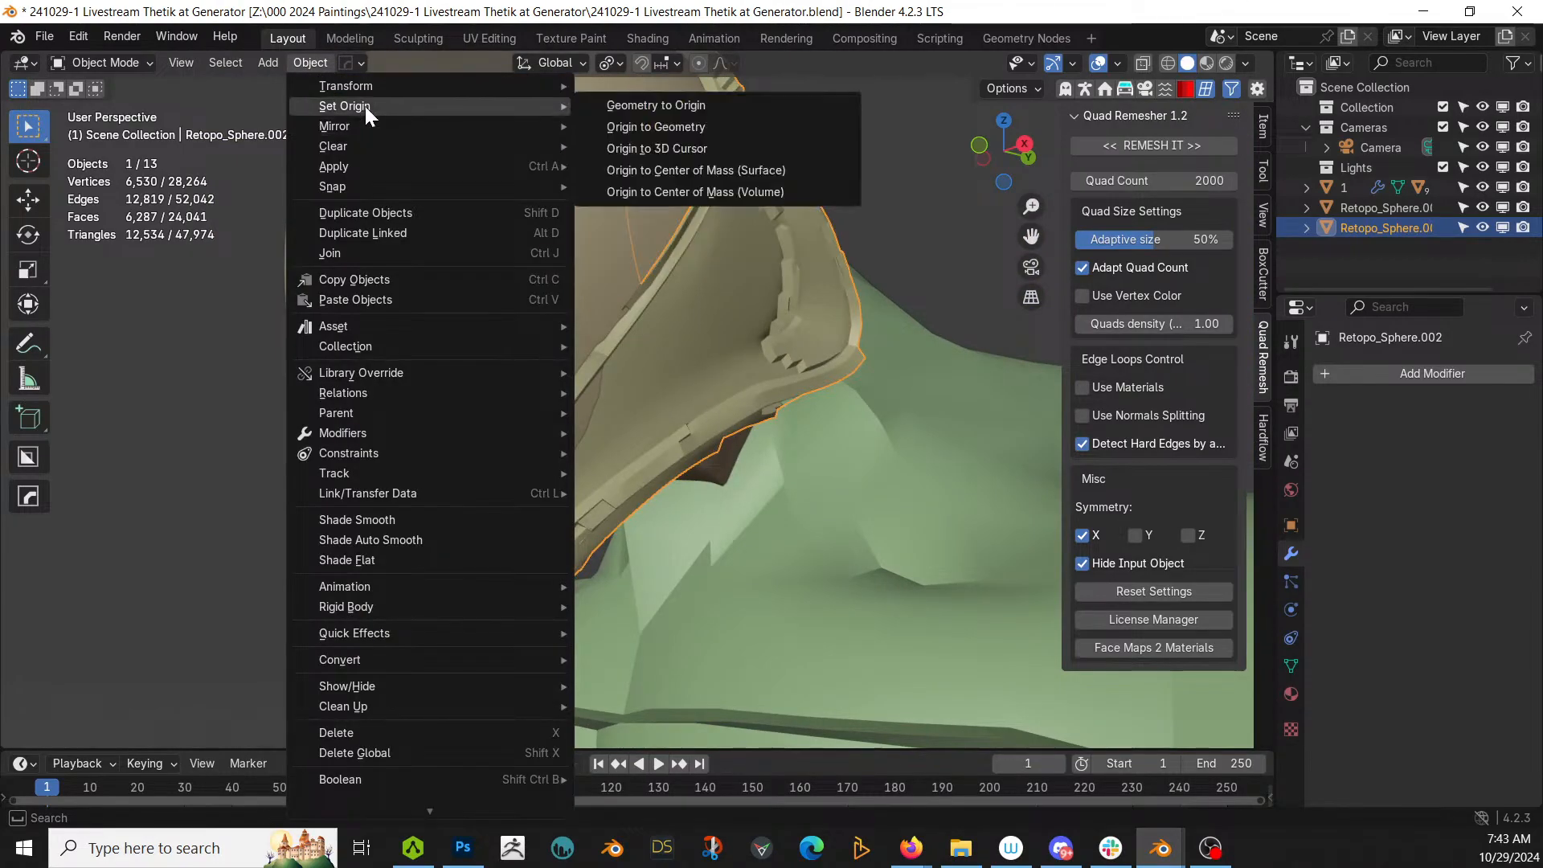
{"action": "left_click", "coordinate": [689, 127]}
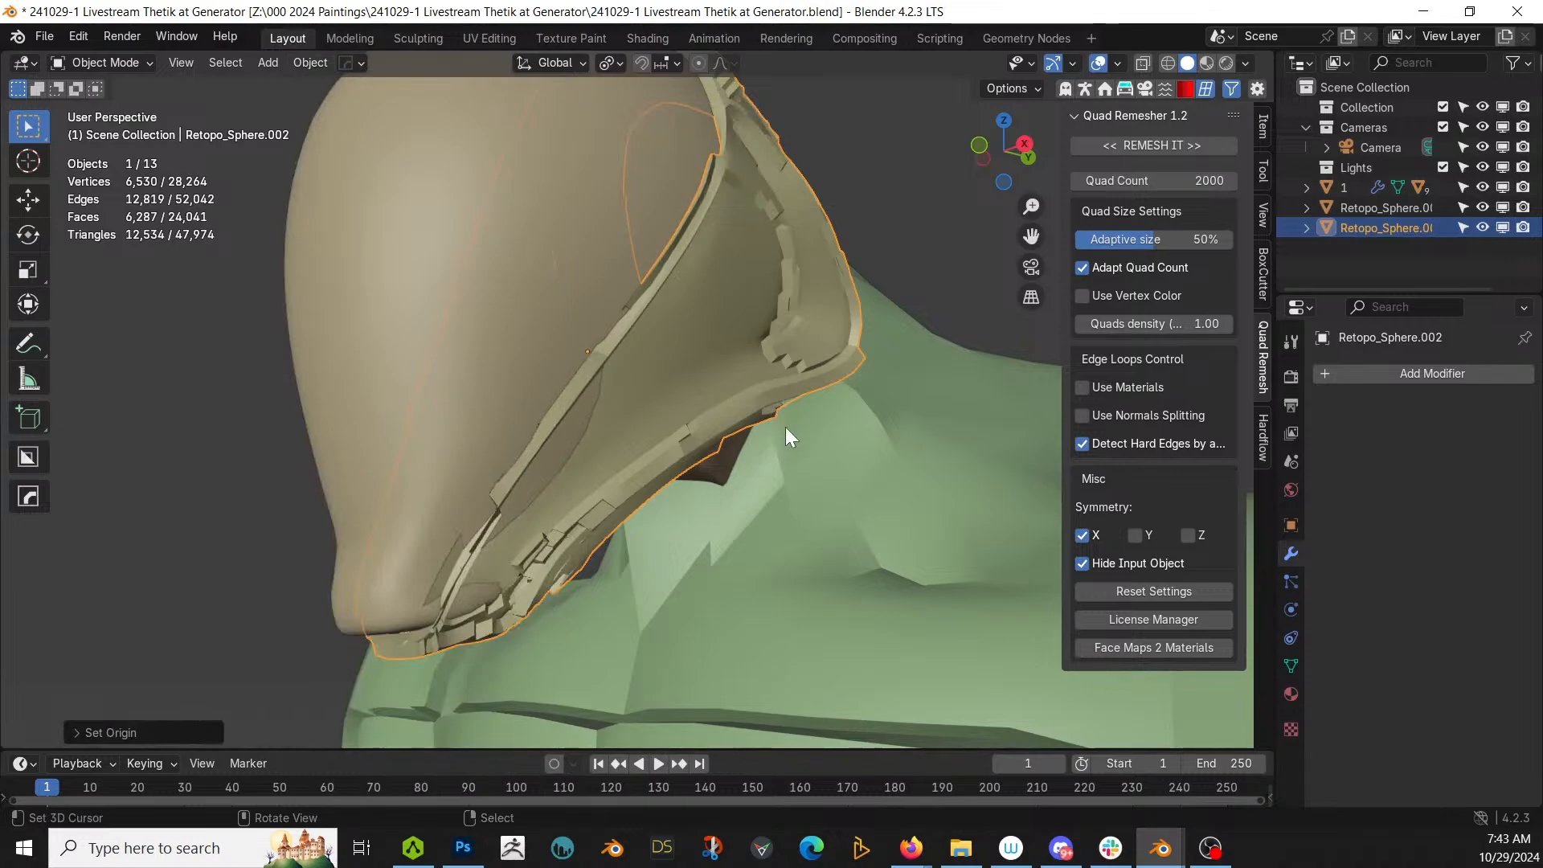
{"action": "key", "text": "s"}
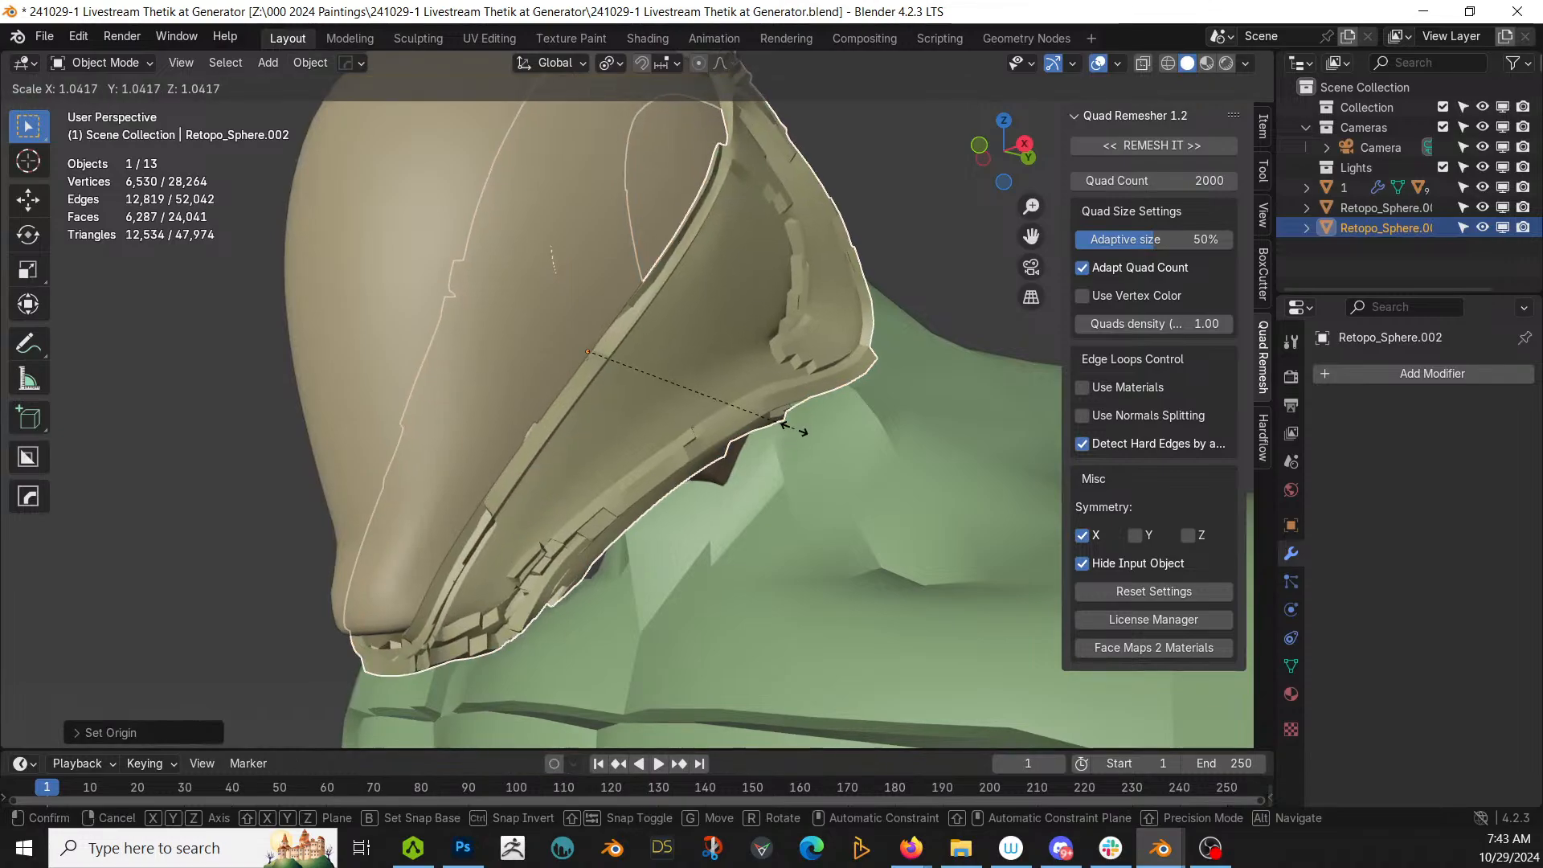
{"action": "left_click", "coordinate": [783, 425]}
Step: Undo the helmet shell's scaling, origin change and Plate Insets
{"action": "middle_click_drag", "start_coordinate": [784, 425], "coordinate": [941, 394]}
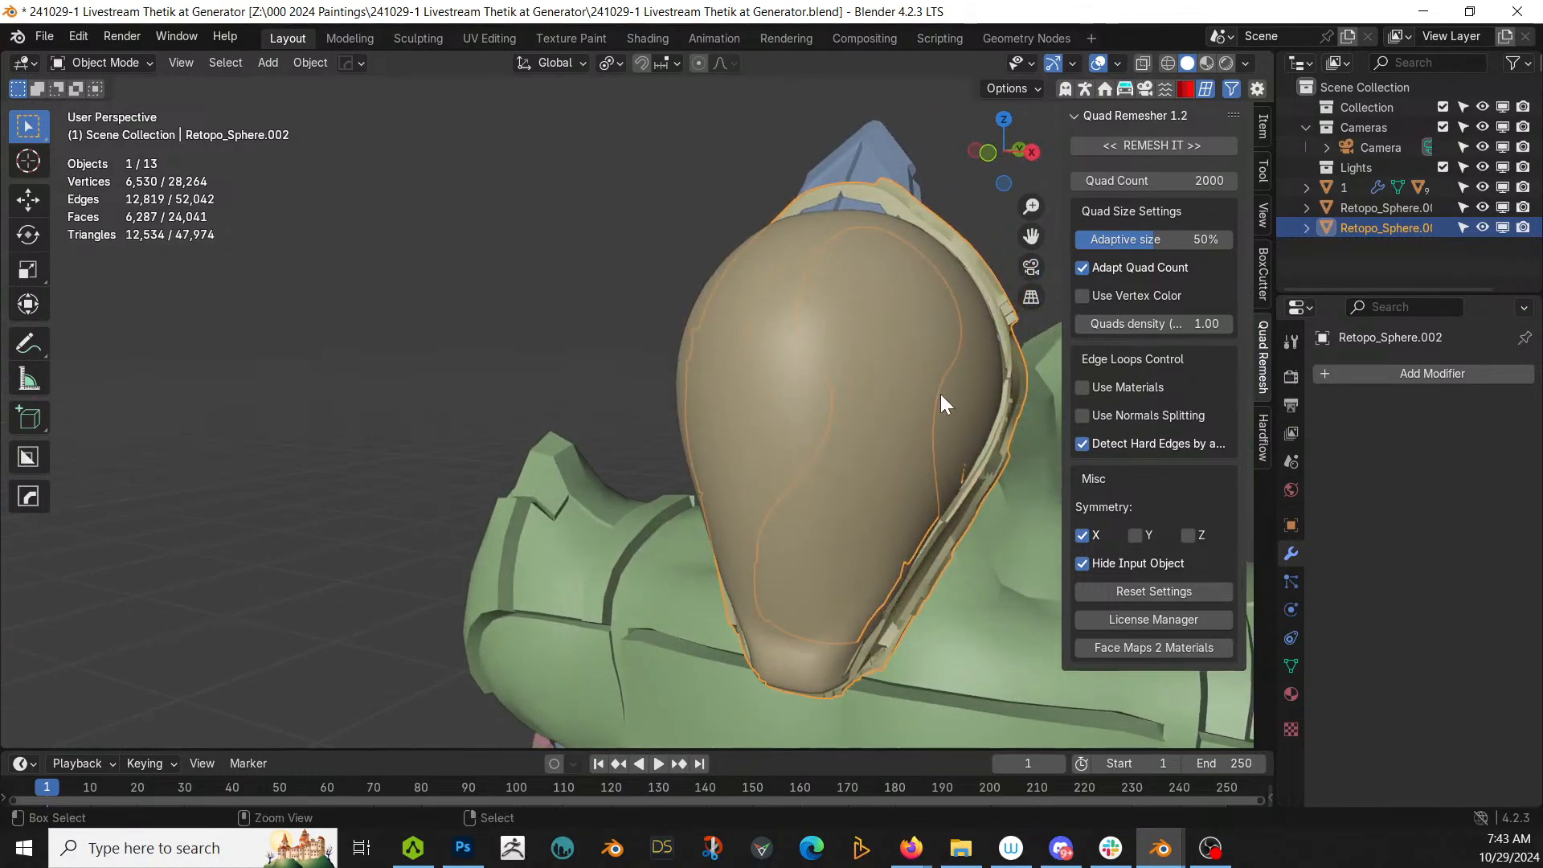
{"action": "key", "text": "ctrl+z"}
{"action": "middle_click_drag", "start_coordinate": [867, 440], "coordinate": [638, 459]}
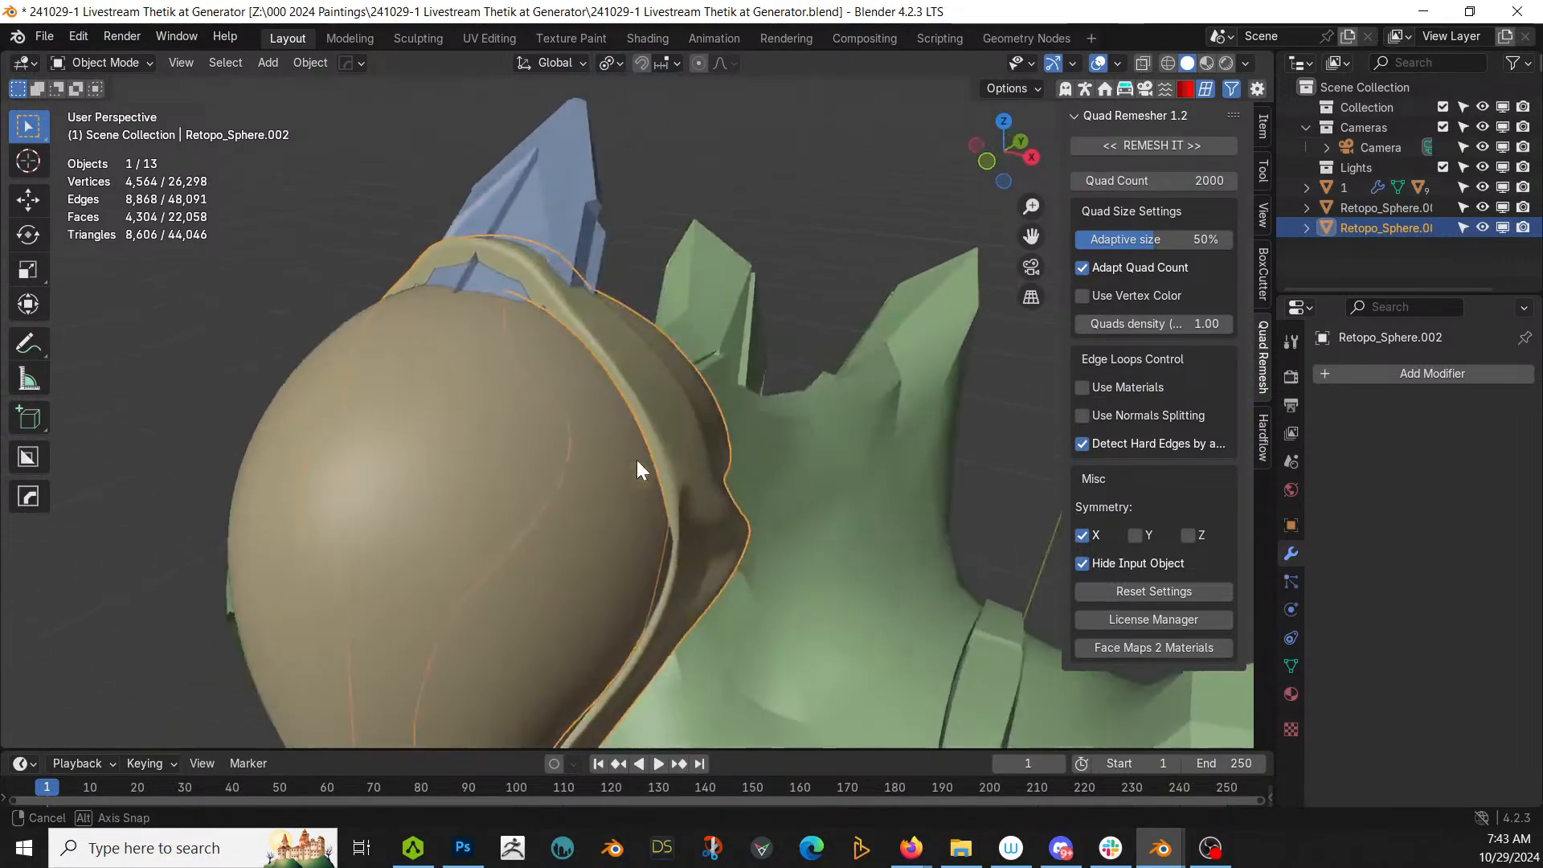
{"action": "key", "text": "Tab"}
{"action": "key", "text": "Tab"}
Step: Cover the helmet shell with Random Panels using the Square solver and adjust the settings to remove the stray spikes
{"action": "key", "text": "shift+alt+x"}
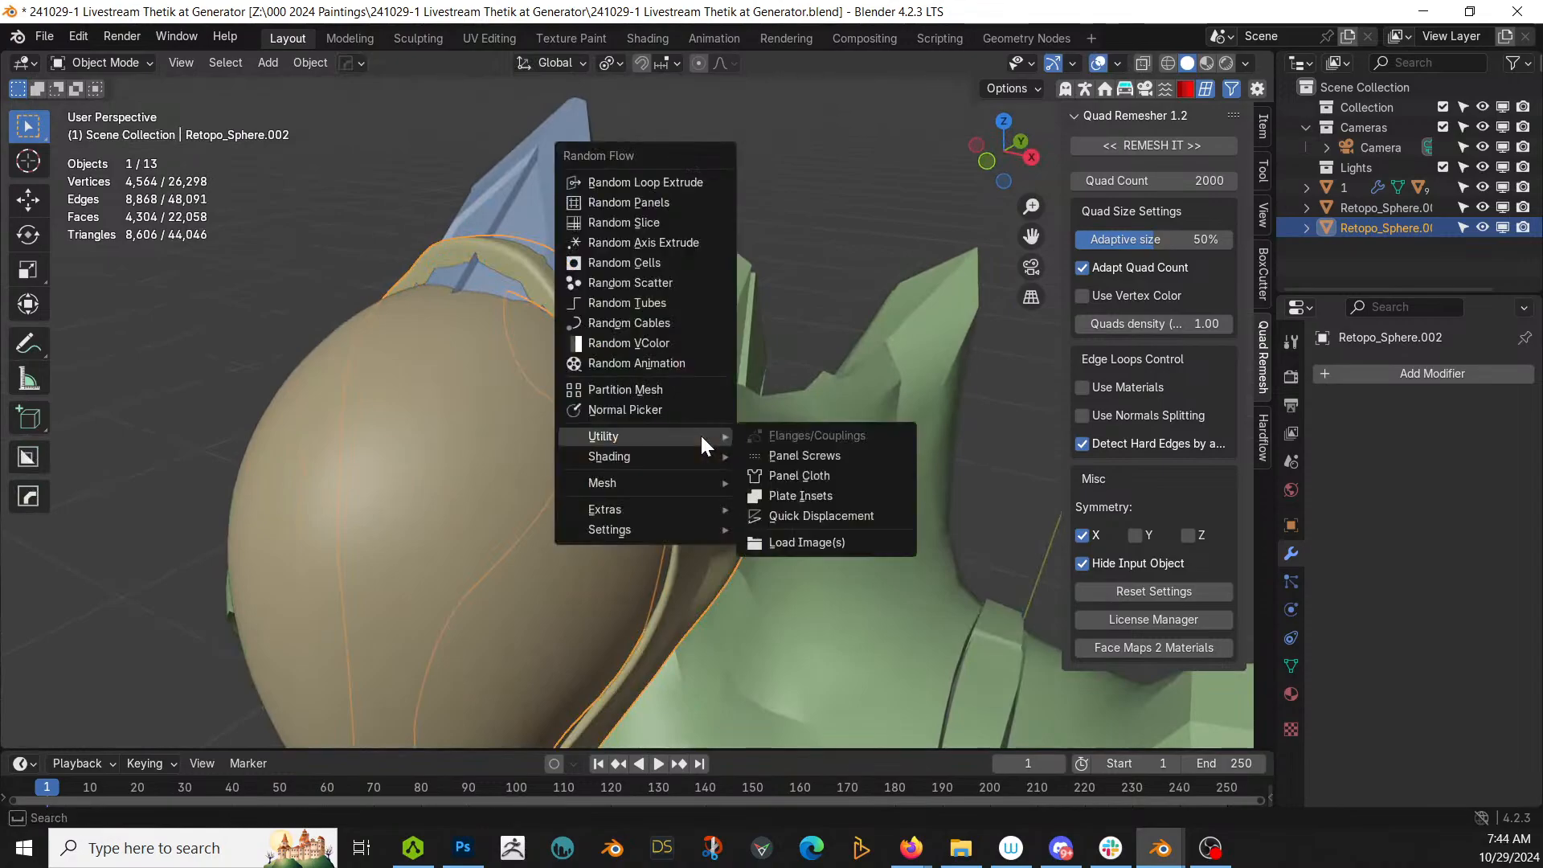
{"action": "left_click", "coordinate": [675, 205]}
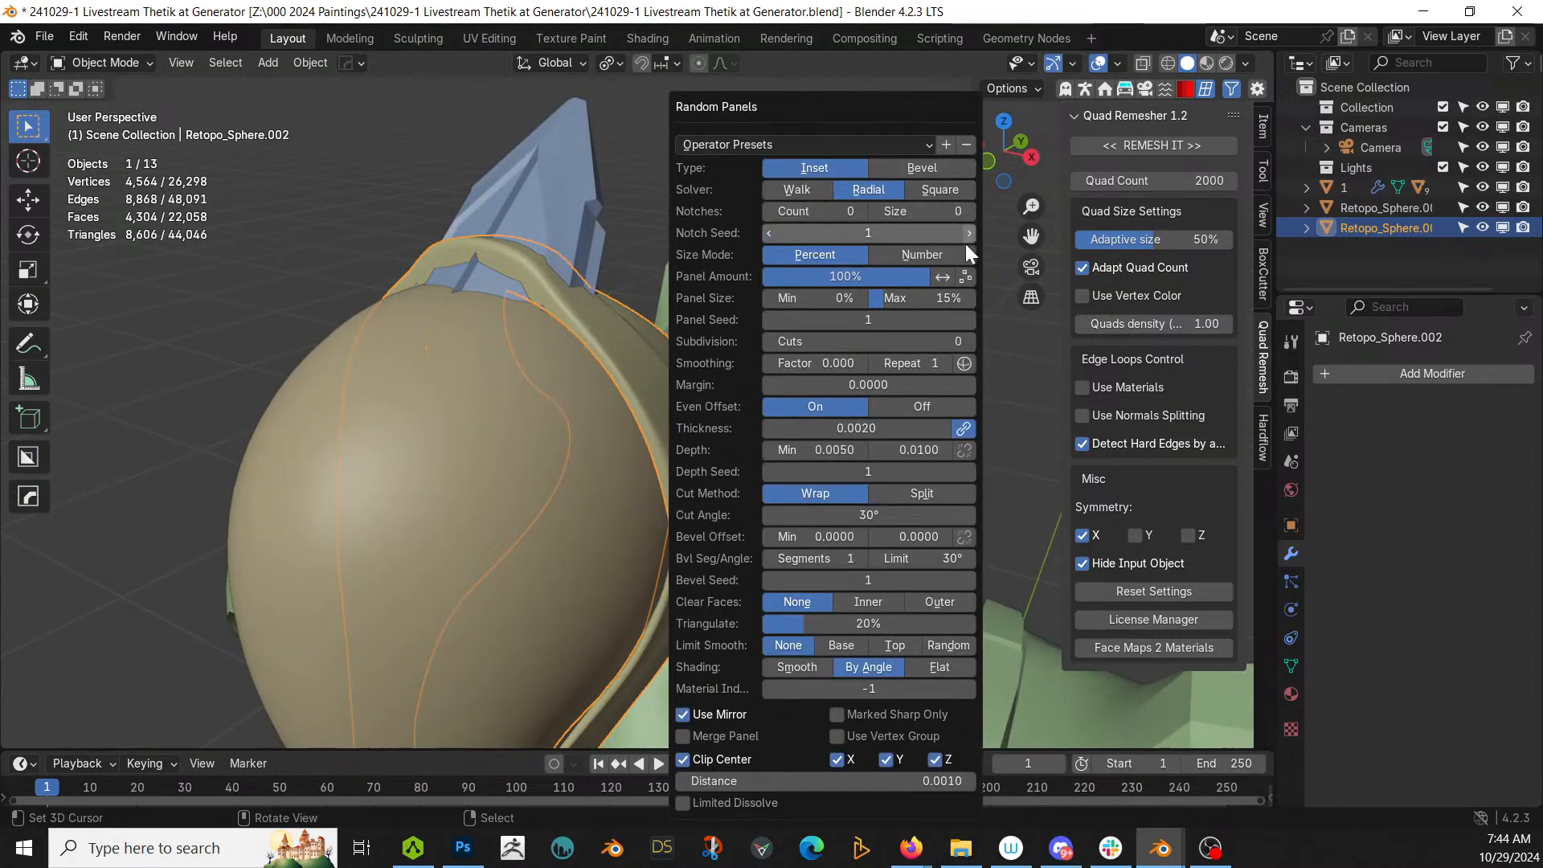
{"action": "left_click", "coordinate": [940, 190]}
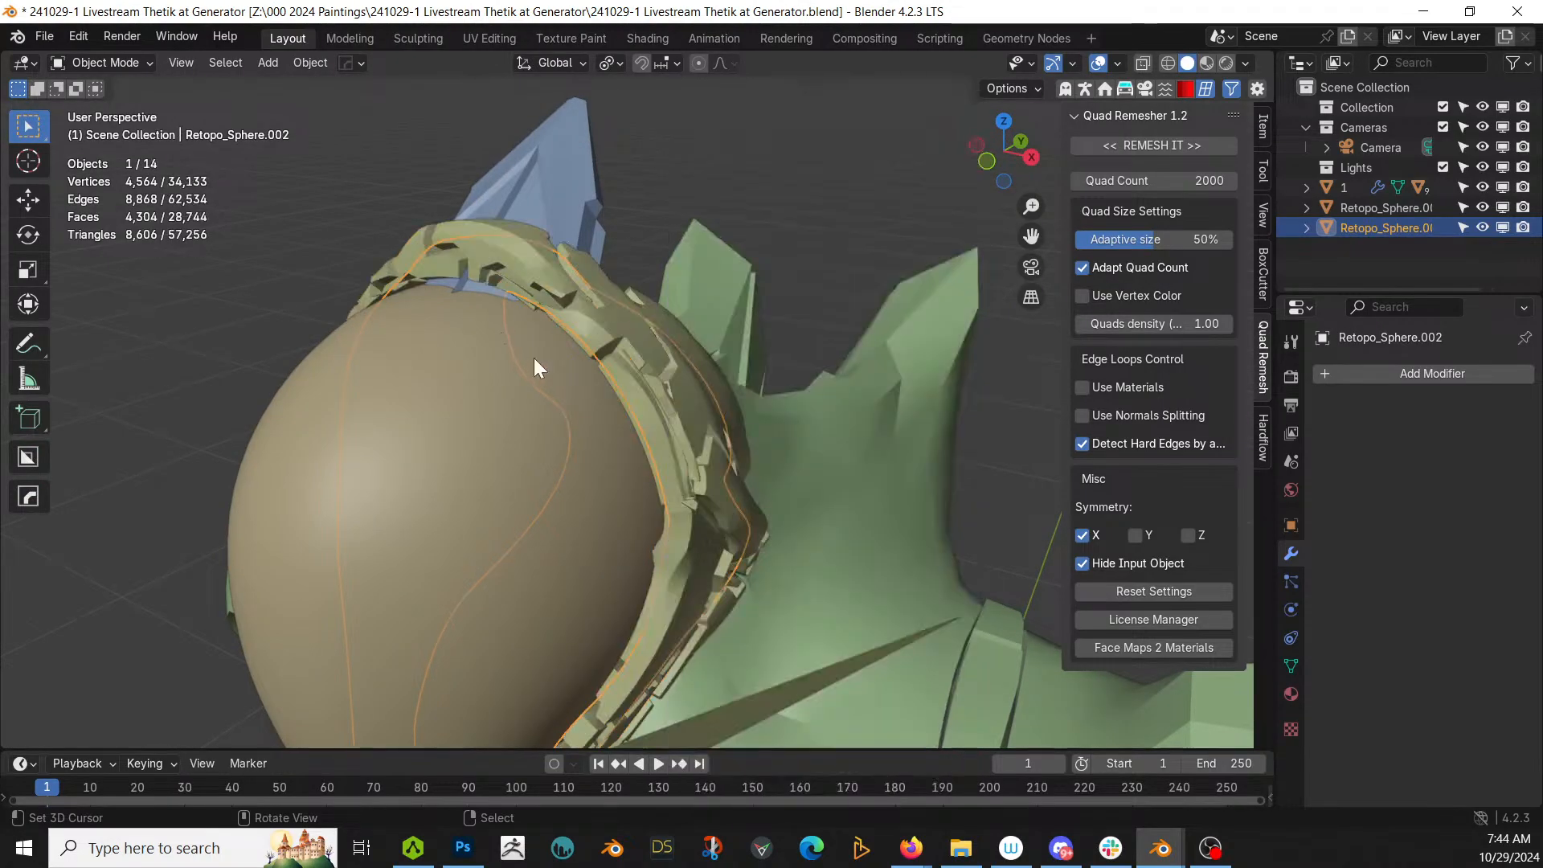
{"action": "middle_click_drag", "start_coordinate": [534, 359], "coordinate": [478, 319]}
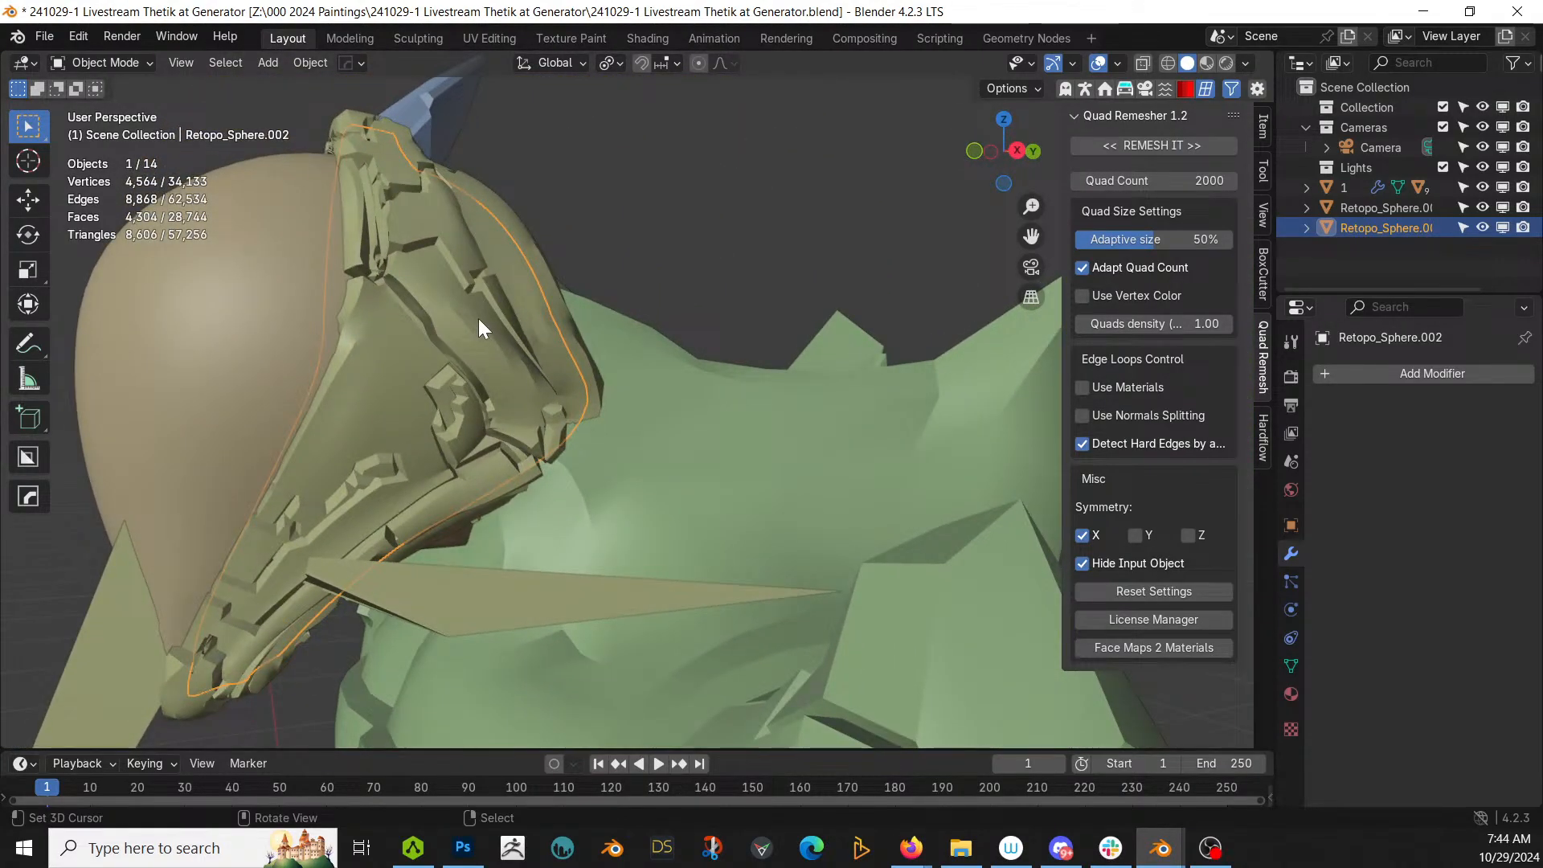
{"action": "key", "text": "F9"}
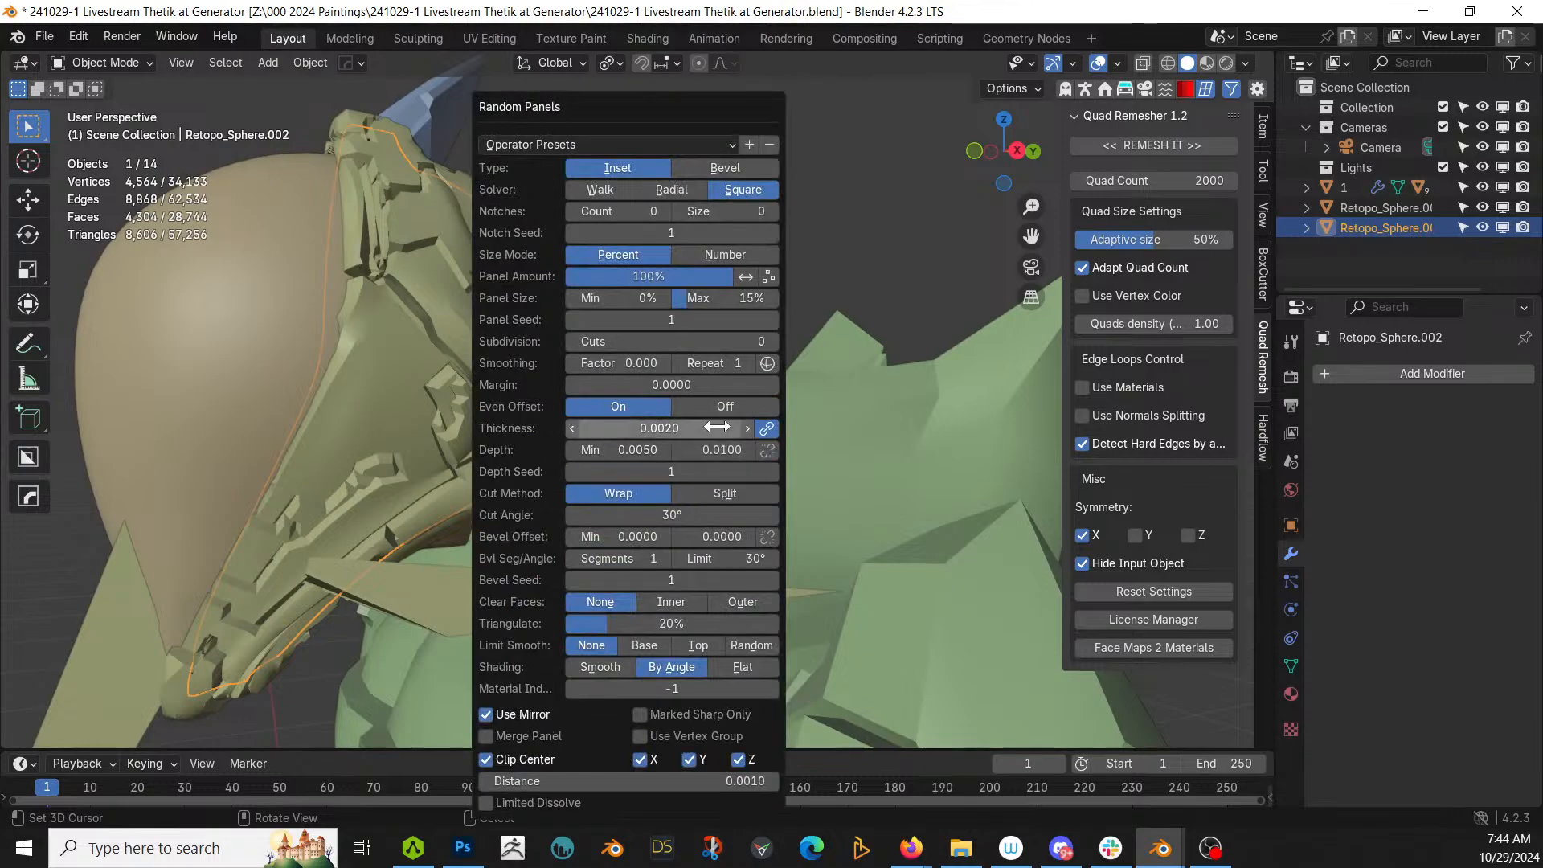
{"action": "middle_click_drag", "start_coordinate": [427, 438], "coordinate": [591, 370]}
Step: Set the smooth inner head's origin to its geometry and scale it up by about 1.04 to fill the helmet opening
{"action": "left_click", "coordinate": [733, 296]}
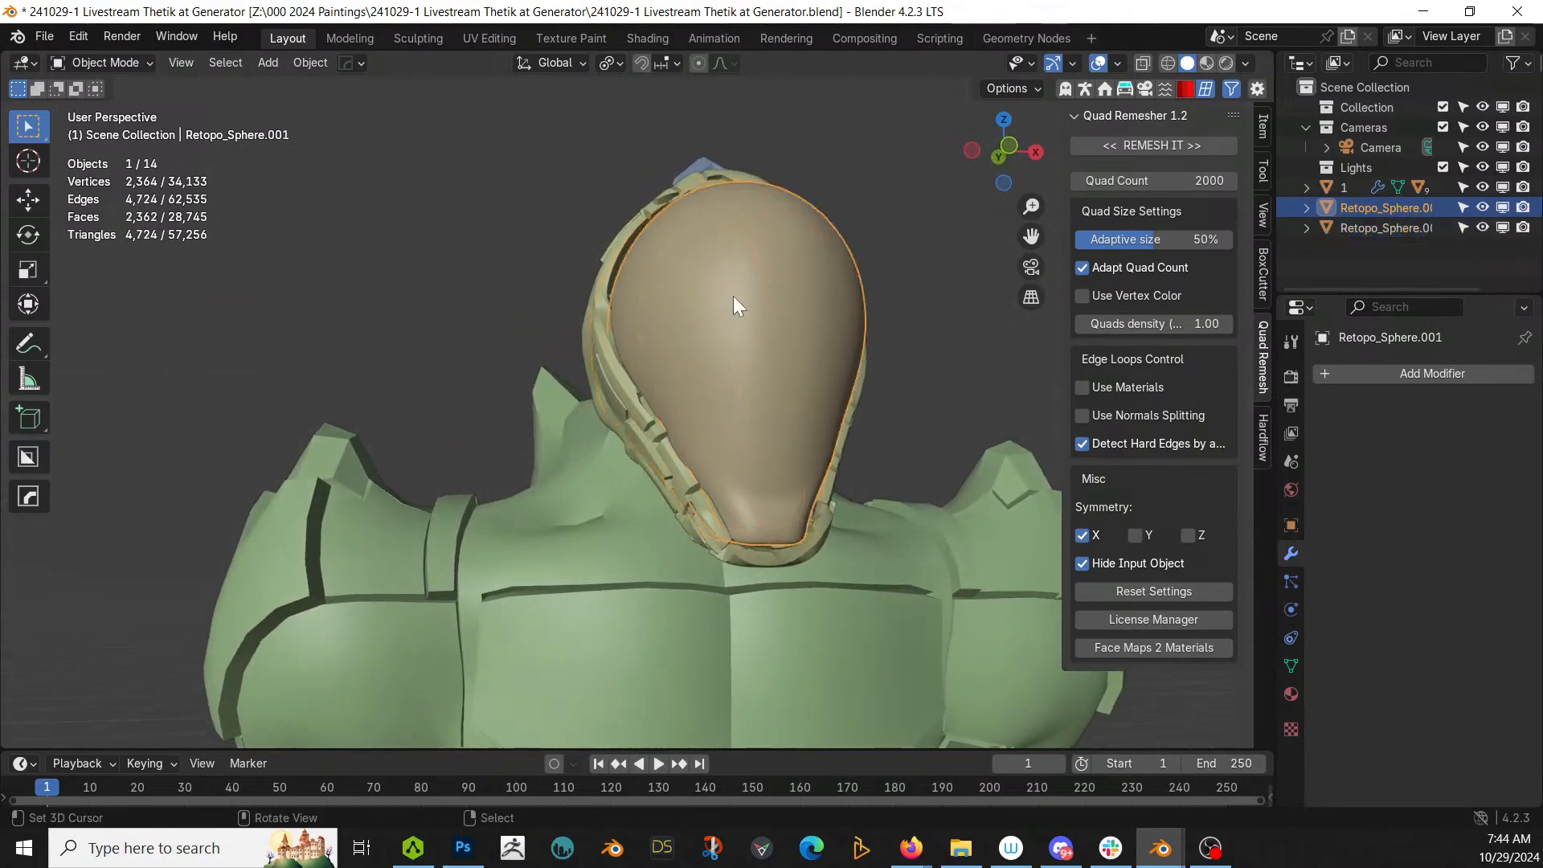
{"action": "middle_click_drag", "start_coordinate": [819, 406], "coordinate": [815, 461]}
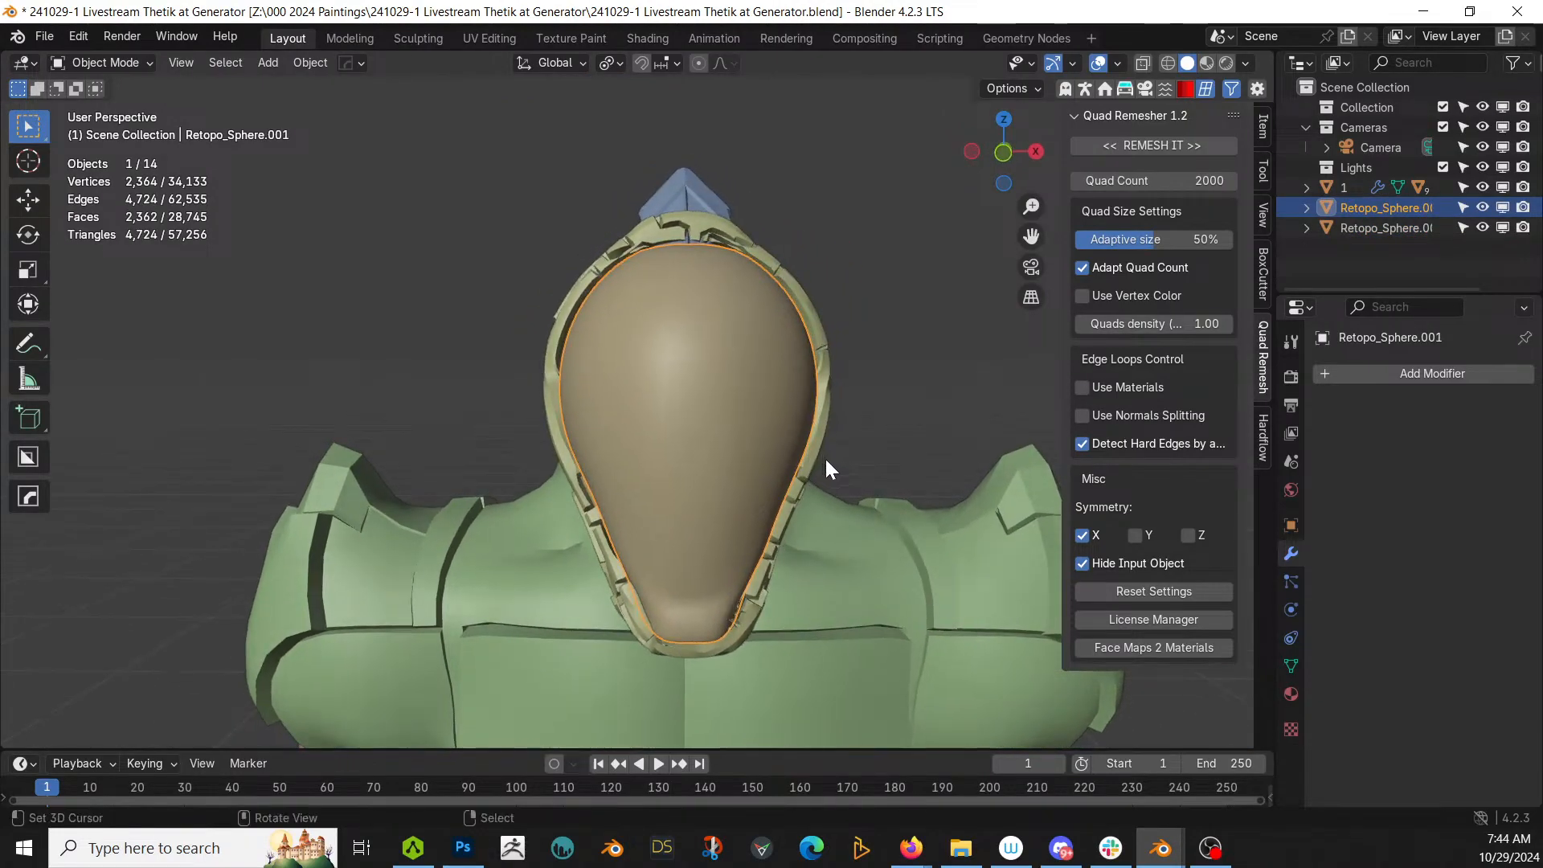
{"action": "key", "text": "s"}
{"action": "left_click", "coordinate": [857, 474]}
{"action": "left_click", "coordinate": [310, 63]}
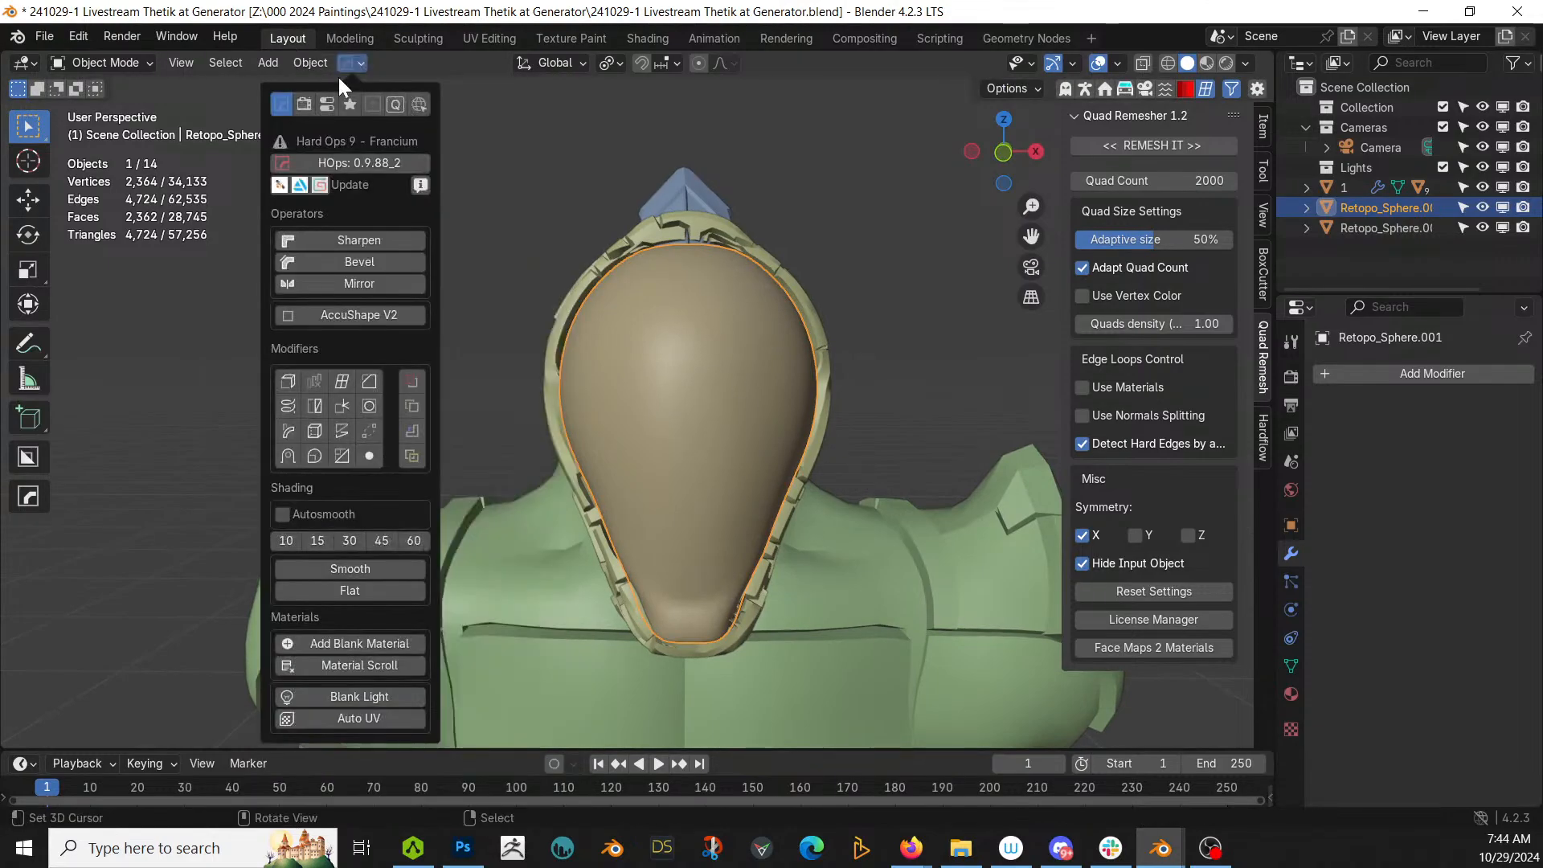
{"action": "mouse_move", "coordinate": [344, 103]}
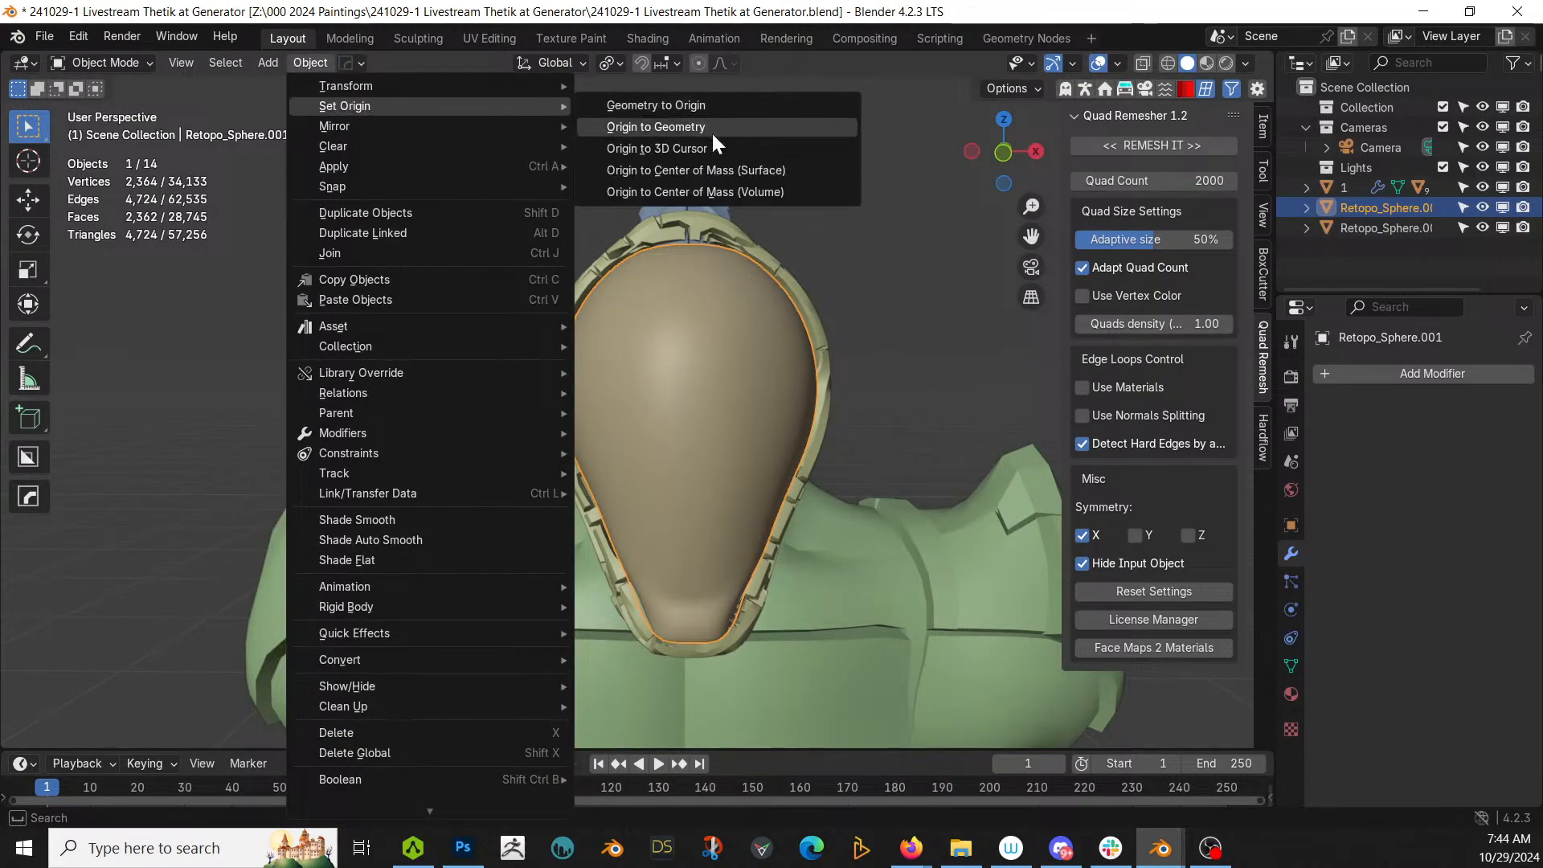
{"action": "left_click", "coordinate": [711, 128]}
{"action": "key", "text": "s"}
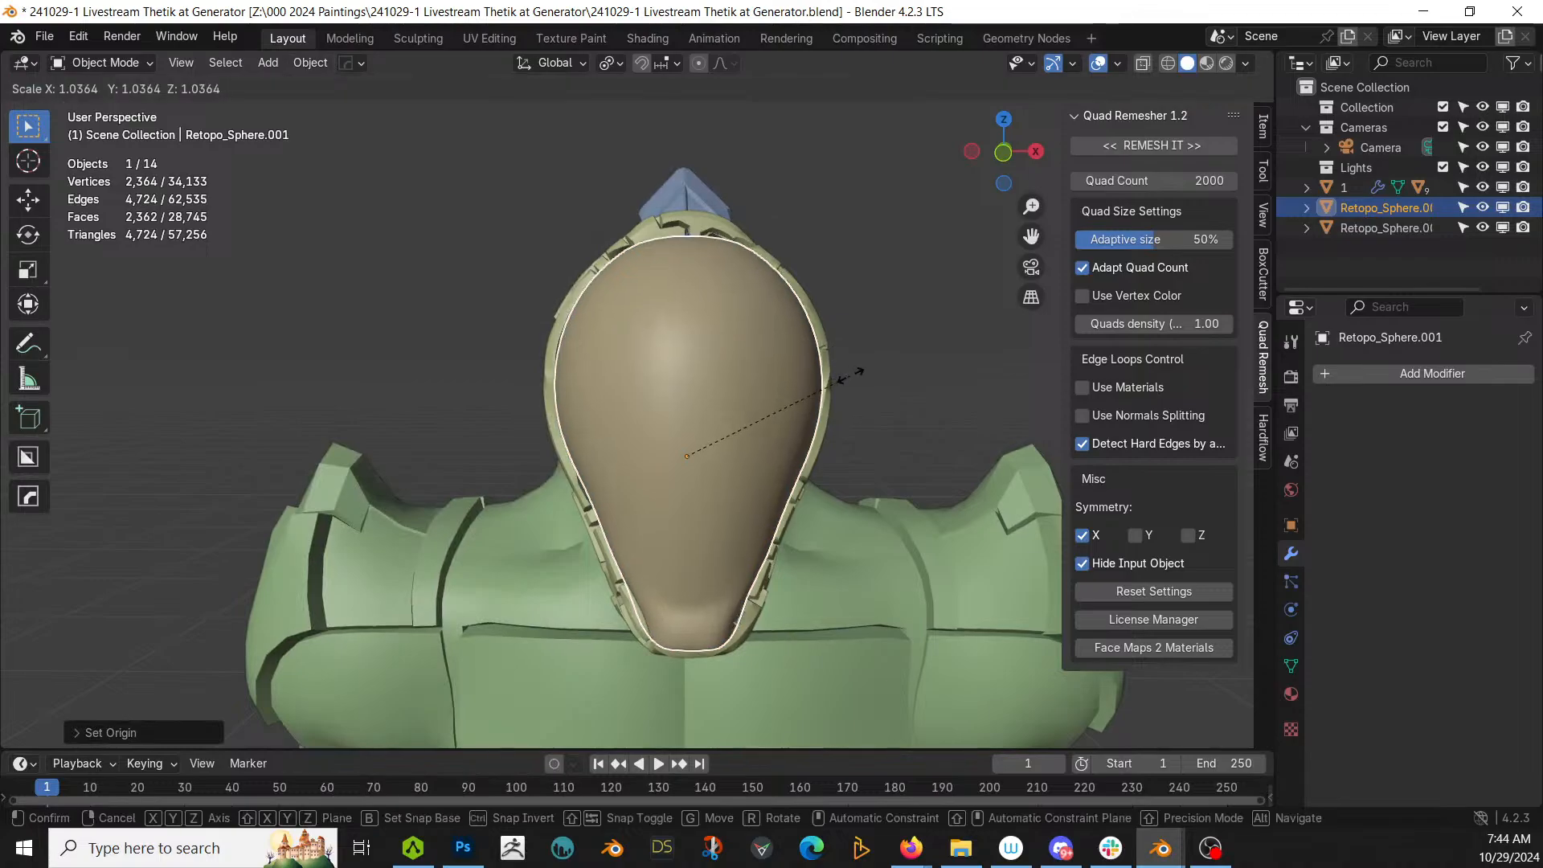
{"action": "left_click", "coordinate": [849, 372]}
{"action": "middle_click_drag", "start_coordinate": [850, 372], "coordinate": [563, 352]}
{"action": "scroll", "coordinate": [823, 452], "scroll_direction": "up", "scroll_amount": 2}
Step: Isolate the inner head and mark the vertical edge loop running from its crown down to the chin as sharp
{"action": "key", "text": "Tab"}
{"action": "key", "text": "KP_Divide"}
{"action": "key", "text": "KP_Divide"}
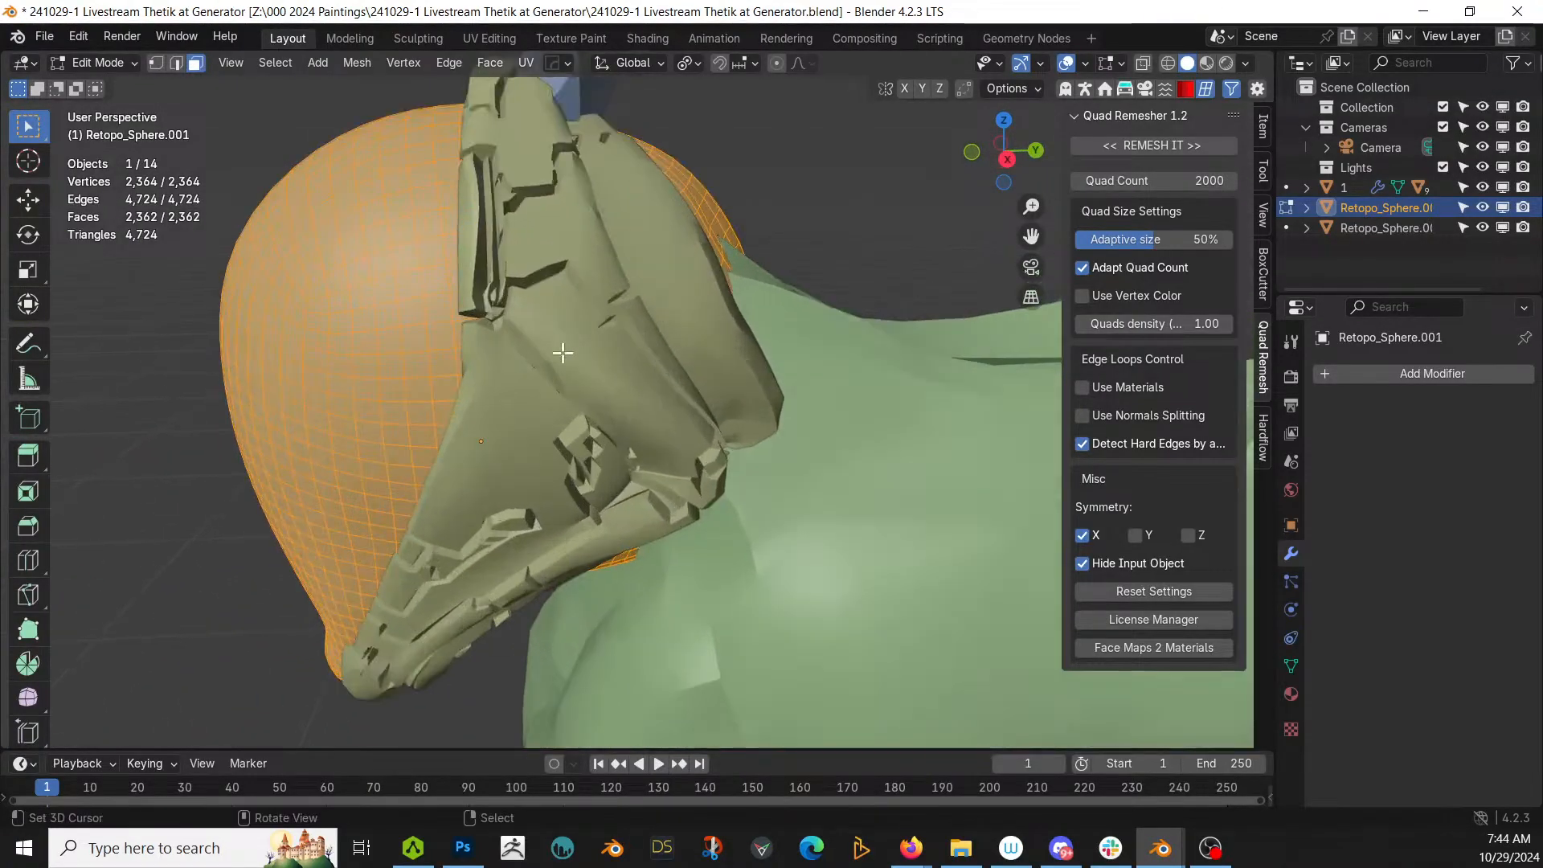
{"action": "key", "text": "2"}
{"action": "left_click", "coordinate": [445, 218]}
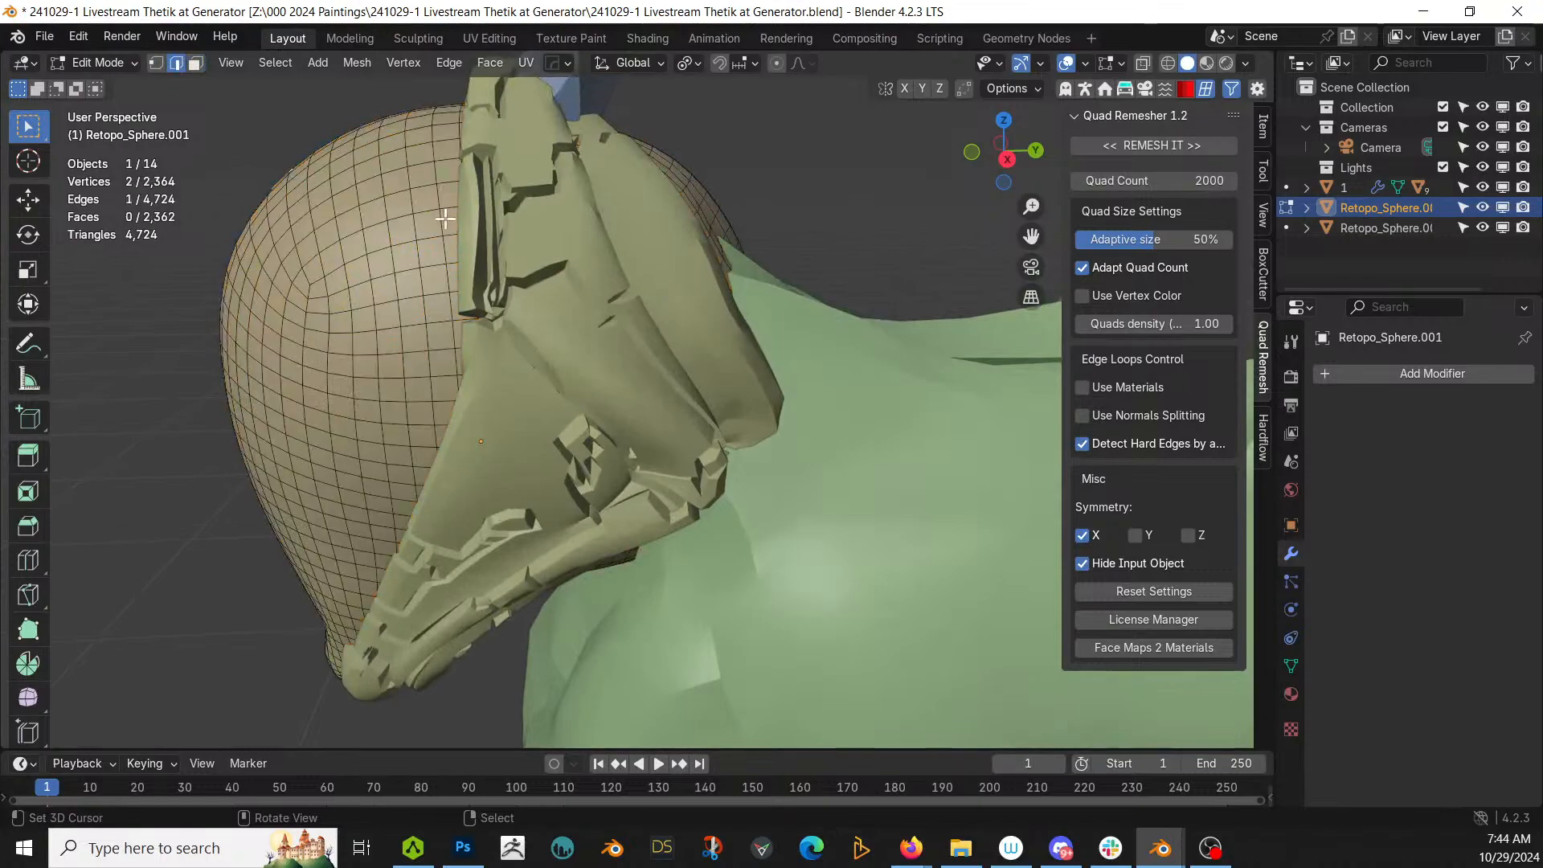
{"action": "middle_click_drag", "start_coordinate": [445, 222], "coordinate": [478, 202]}
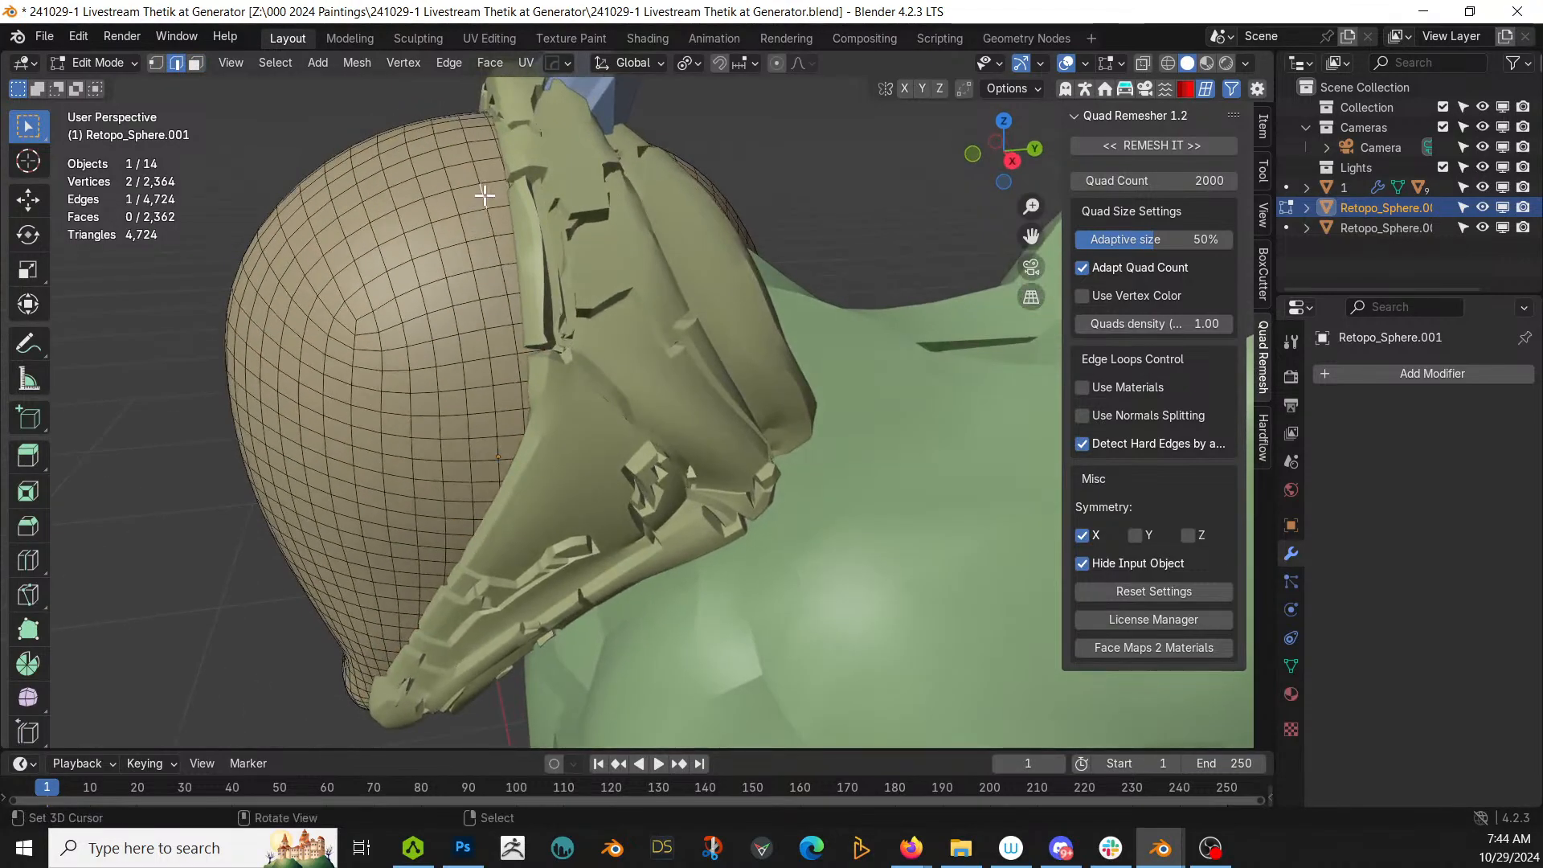
{"action": "key", "text": "KP_Divide"}
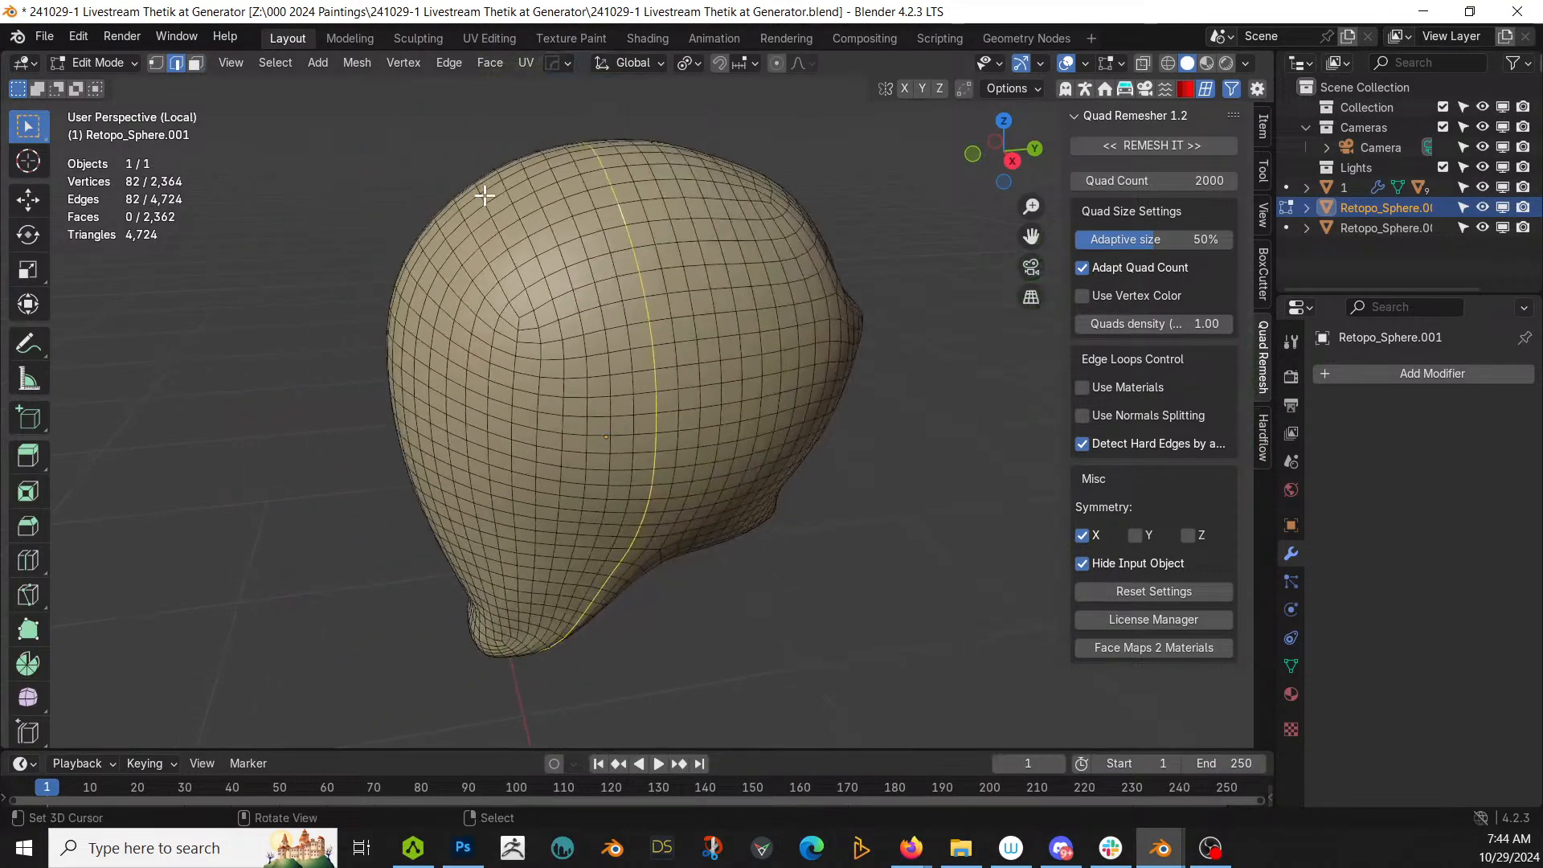
{"action": "middle_click_drag", "start_coordinate": [485, 194], "coordinate": [496, 54]}
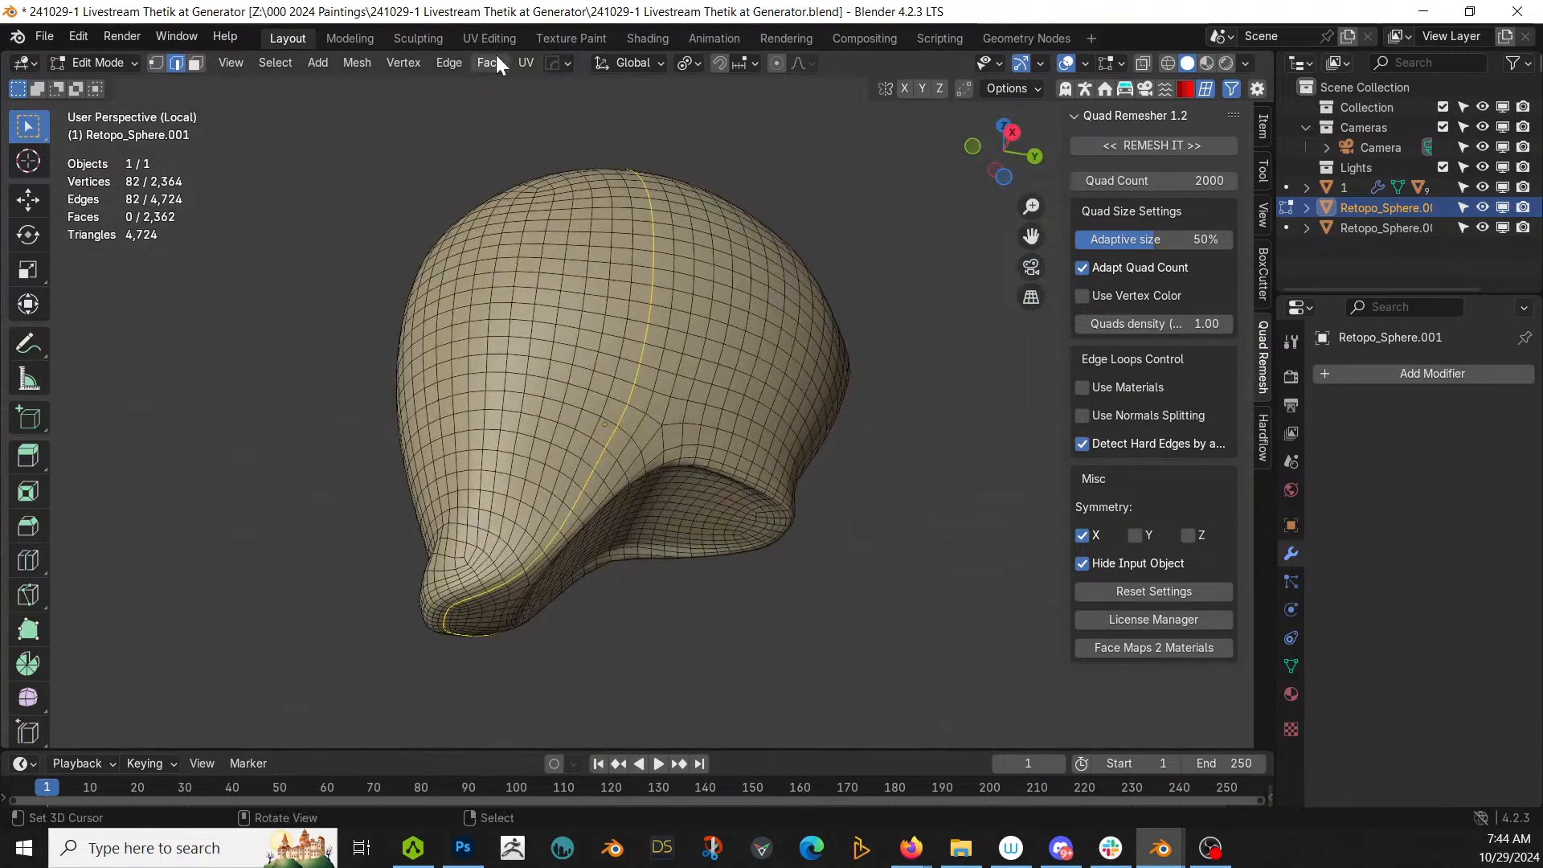
{"action": "key", "text": "q"}
{"action": "left_click", "coordinate": [690, 409]}
{"action": "middle_click_drag", "start_coordinate": [683, 402], "coordinate": [644, 473]}
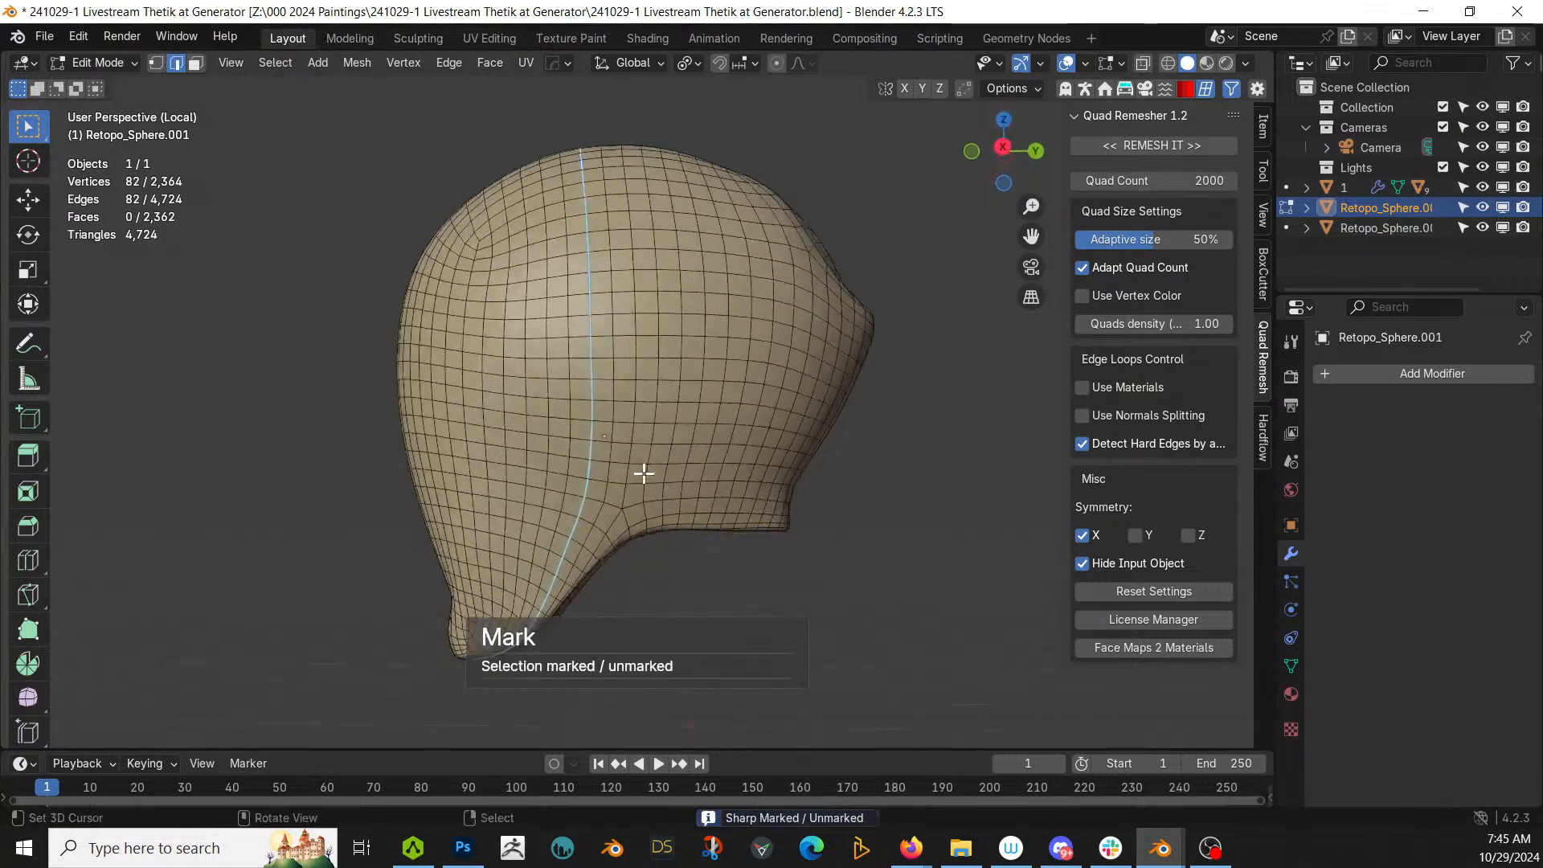
{"action": "middle_click_drag", "start_coordinate": [548, 426], "coordinate": [564, 462]}
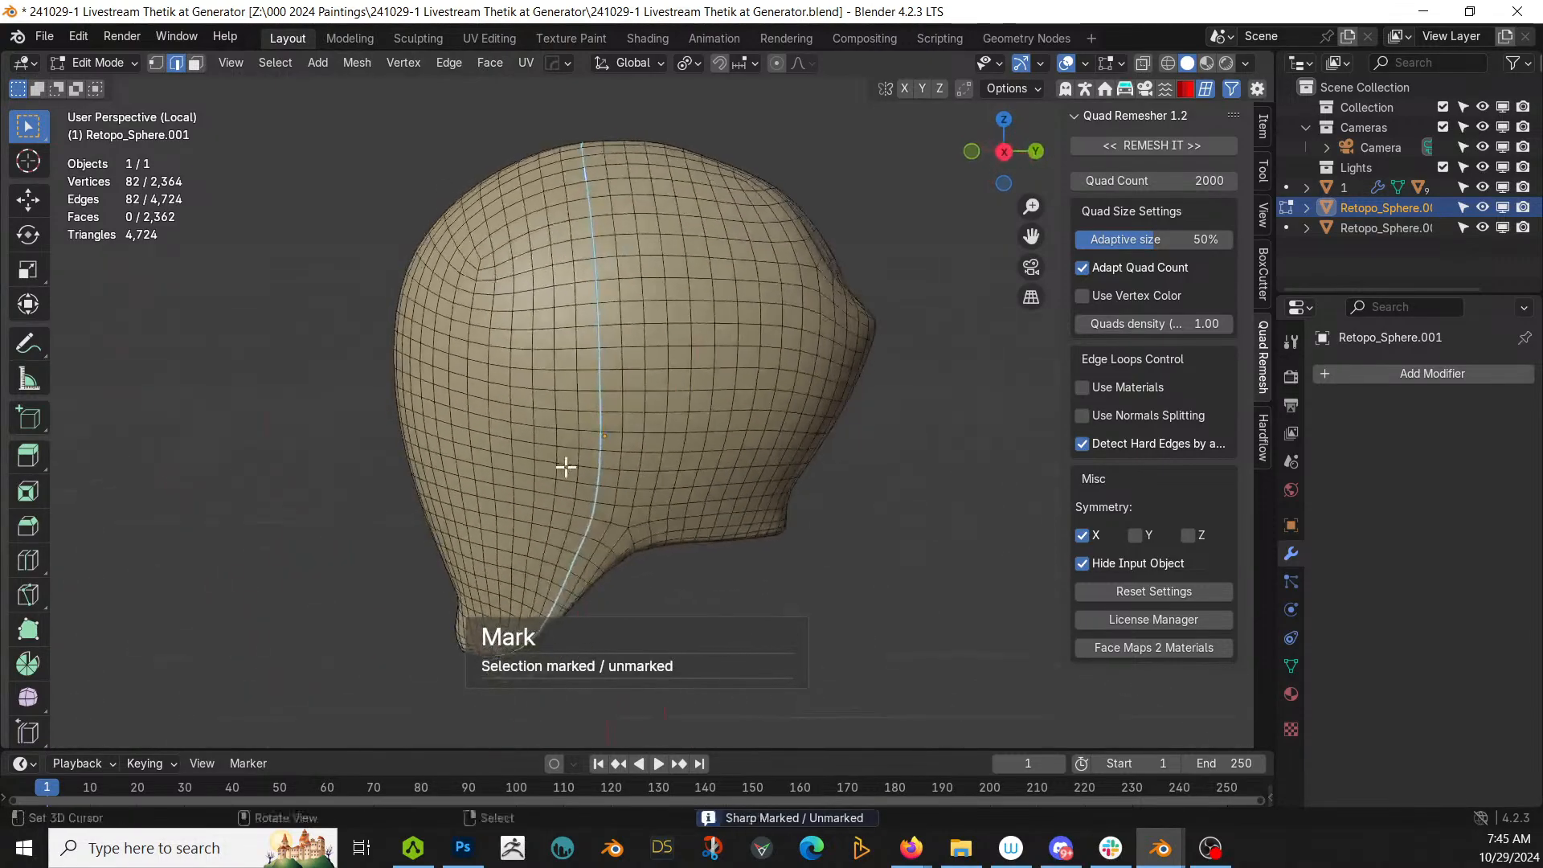
Step: Select the linked faces behind the sharp loop and apply Plate Insets with 100 plates and a different plating seed
{"action": "key", "text": "3"}
{"action": "key", "text": "ctrl+l"}
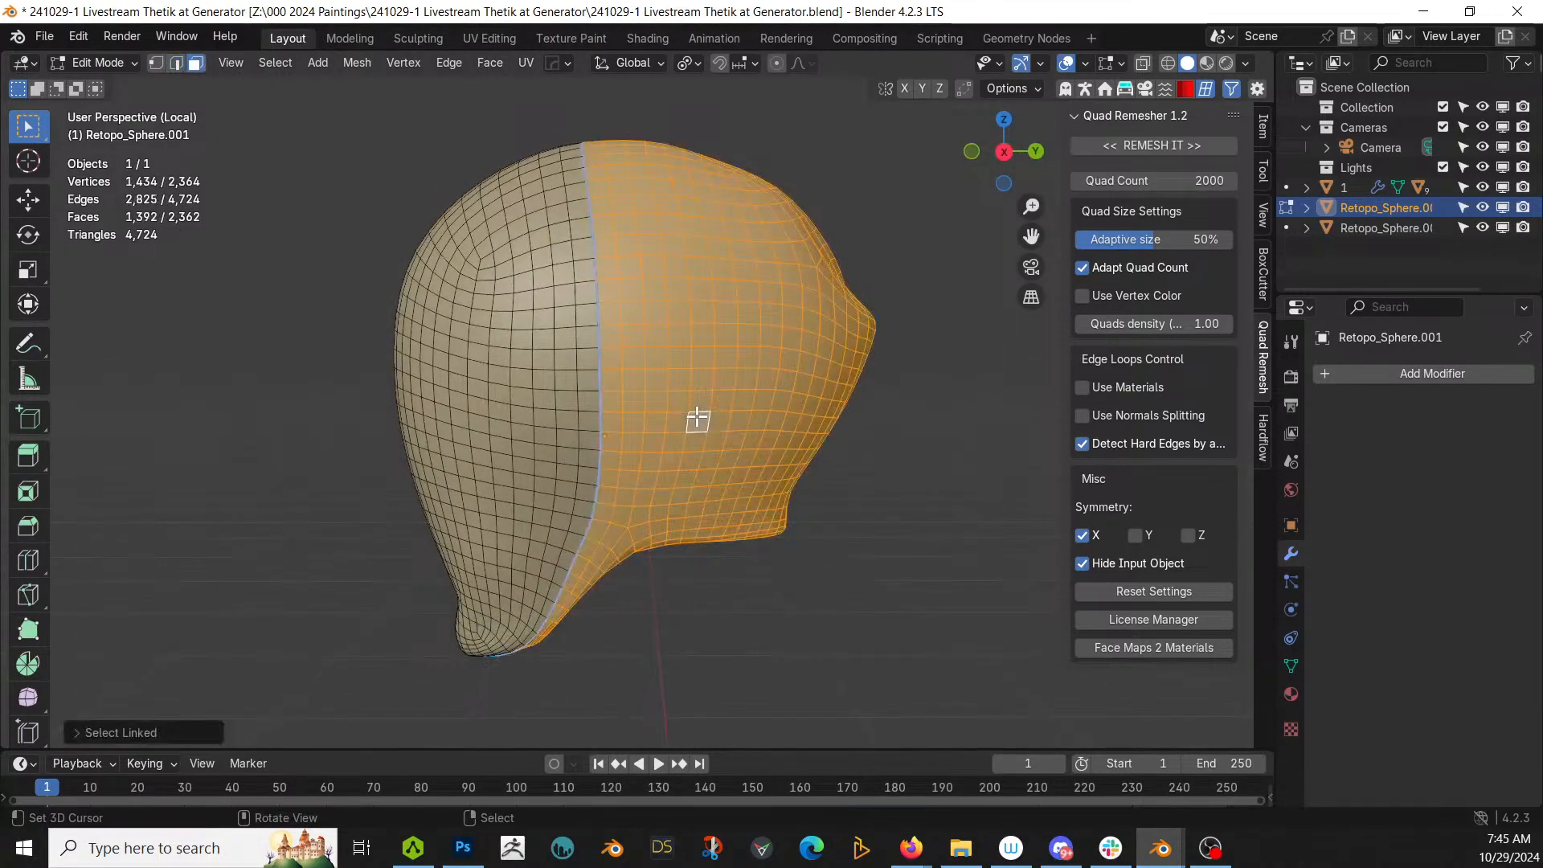
{"action": "key", "text": "Tab"}
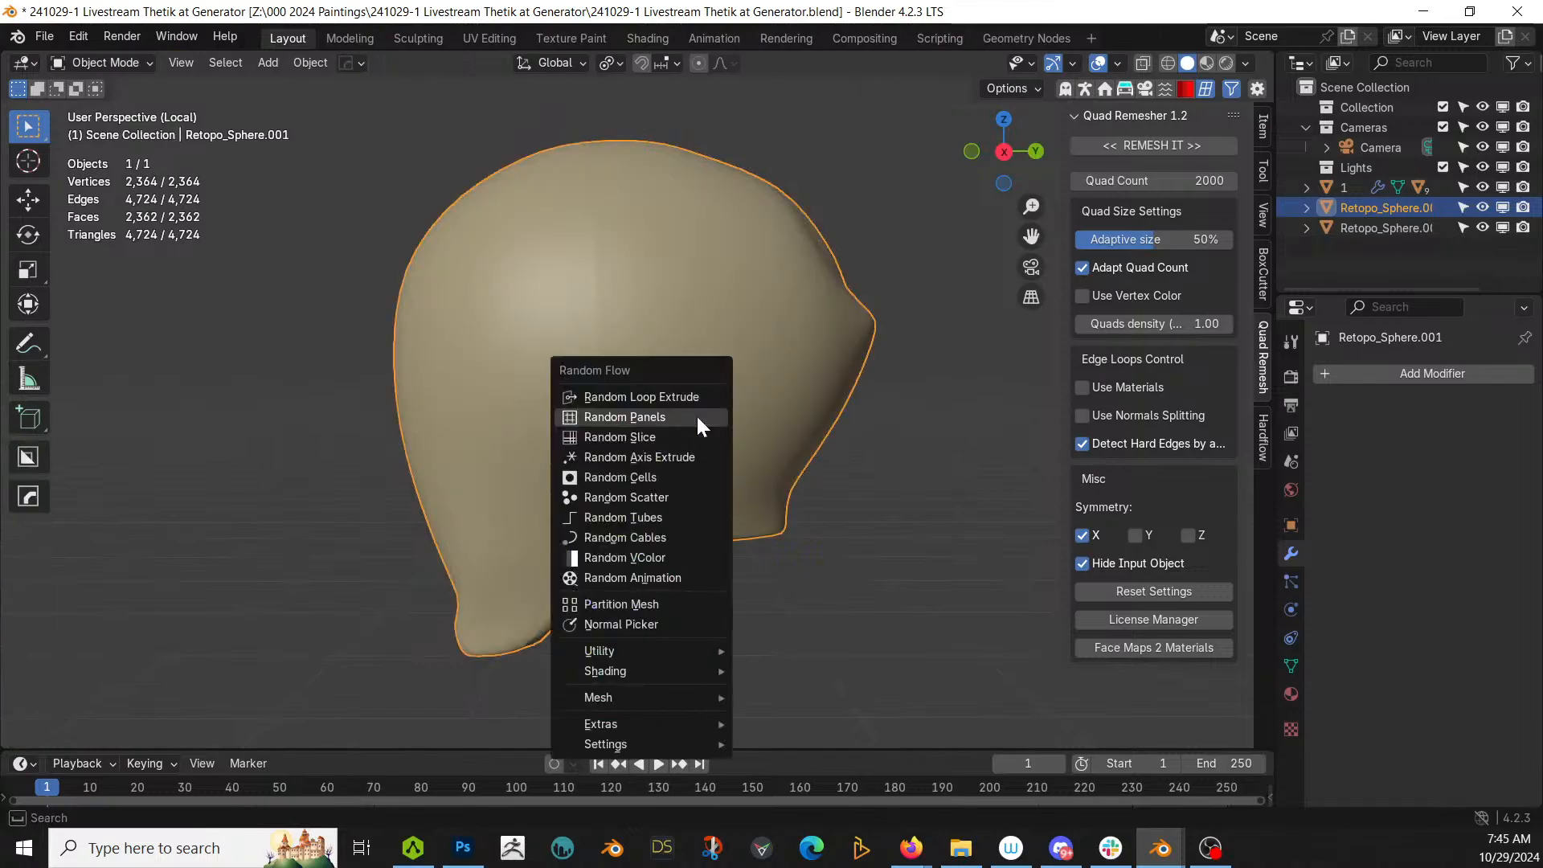
{"action": "key", "text": "alt+shift+f"}
{"action": "mouse_move", "coordinate": [675, 650]}
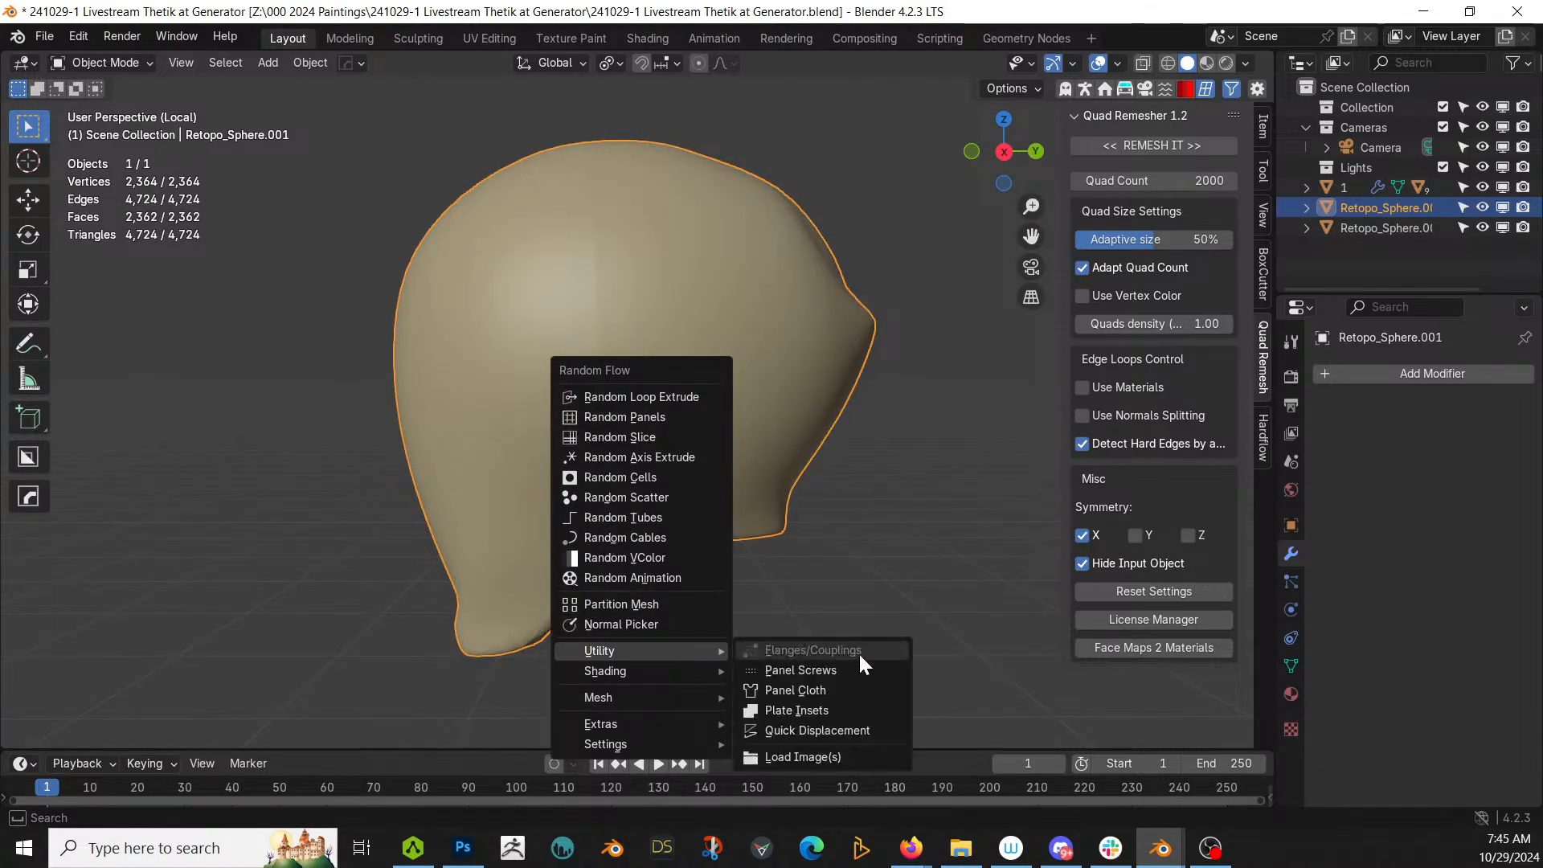
{"action": "left_click", "coordinate": [831, 707]}
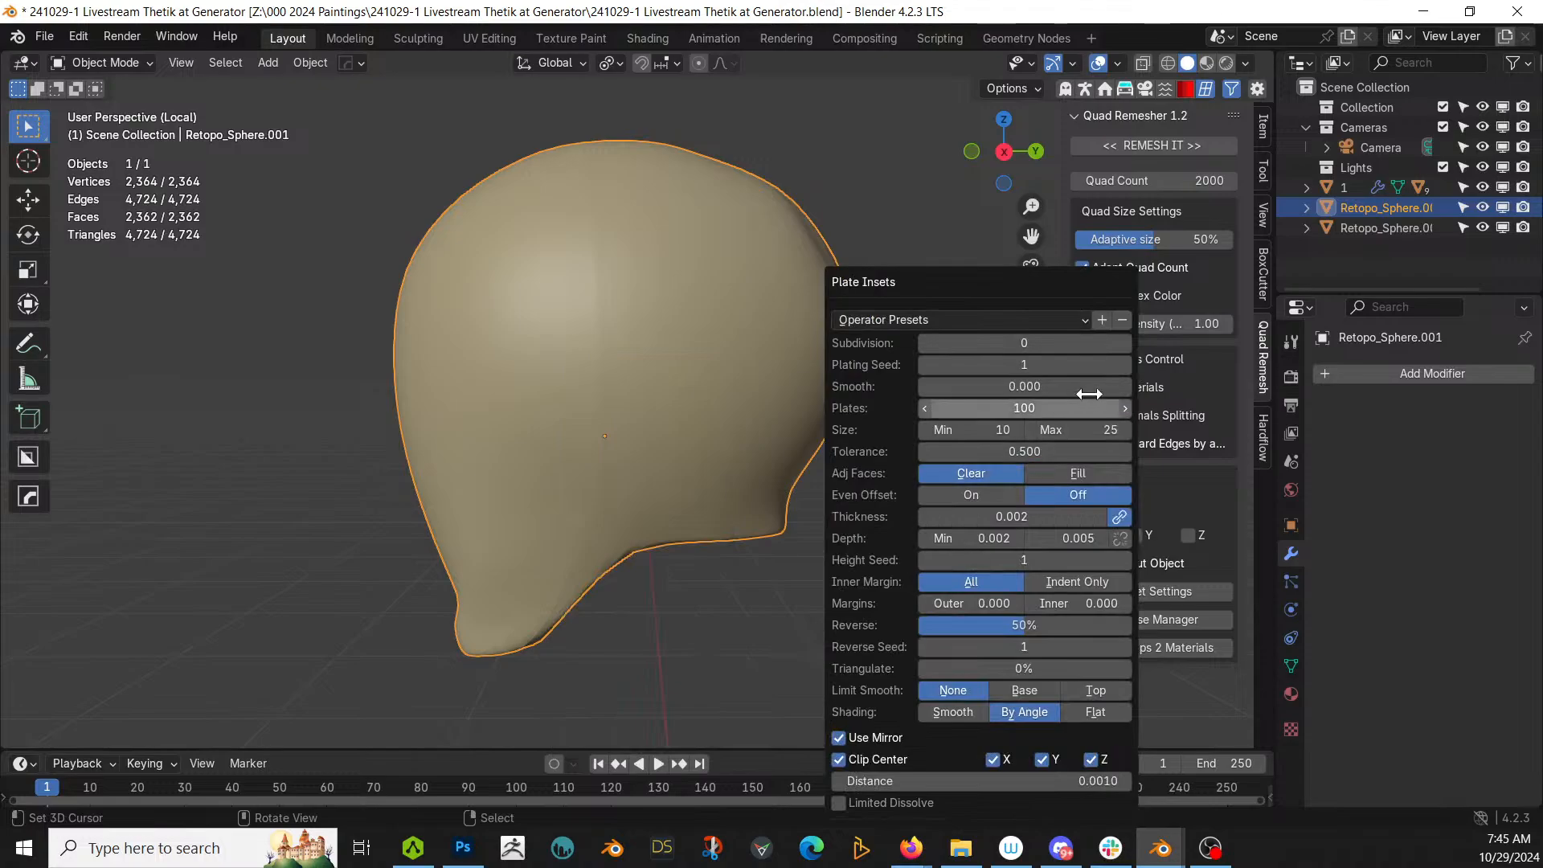
{"action": "left_click", "coordinate": [1125, 364]}
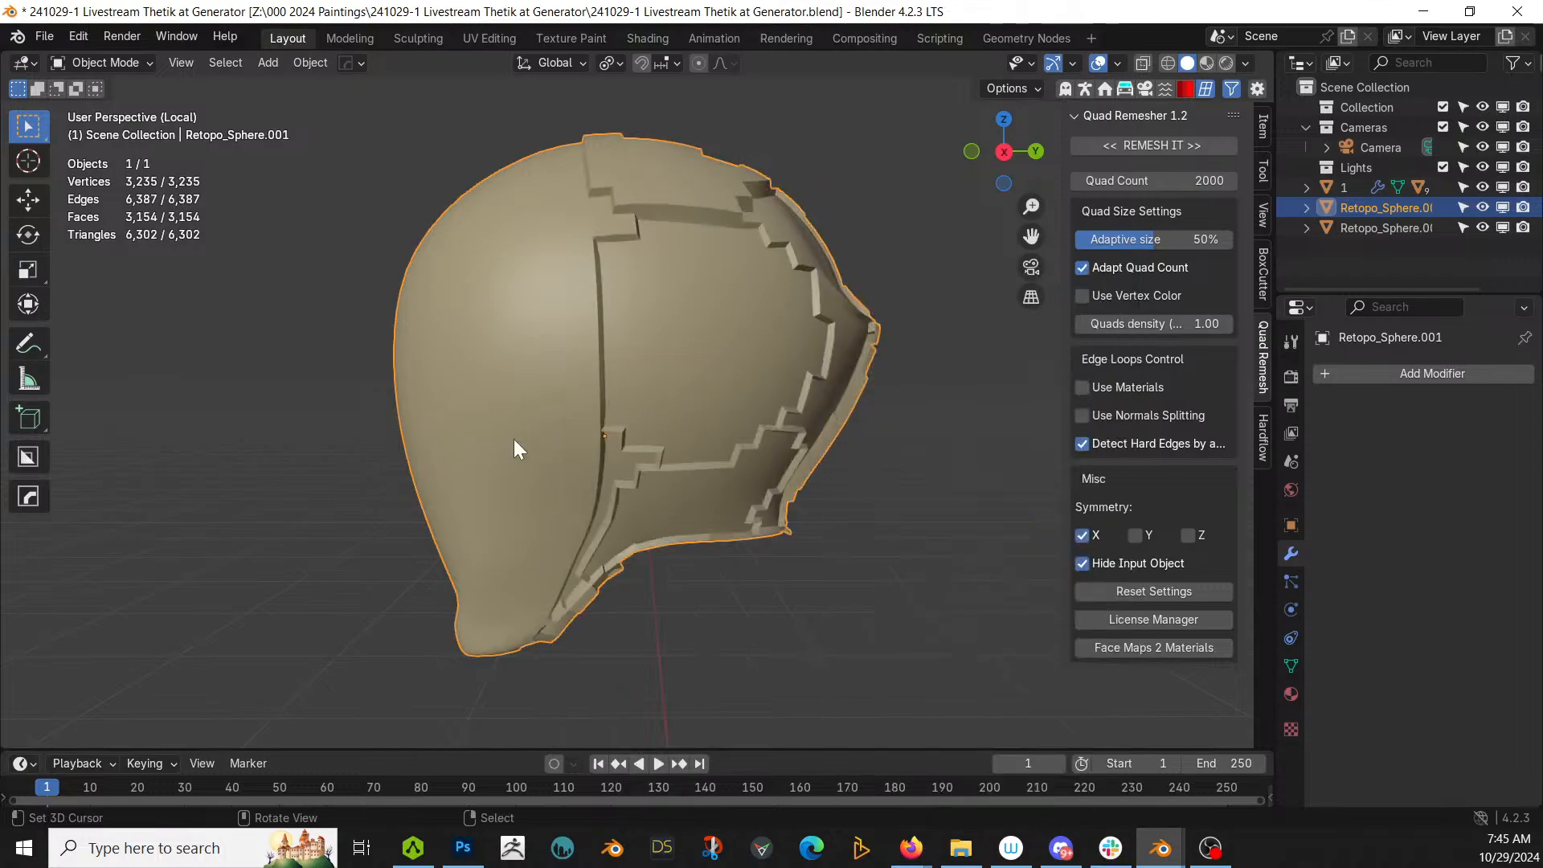
Step: Bring the rest of the creature back into view around the plated head and save the file
{"action": "middle_click_drag", "start_coordinate": [513, 440], "coordinate": [761, 584]}
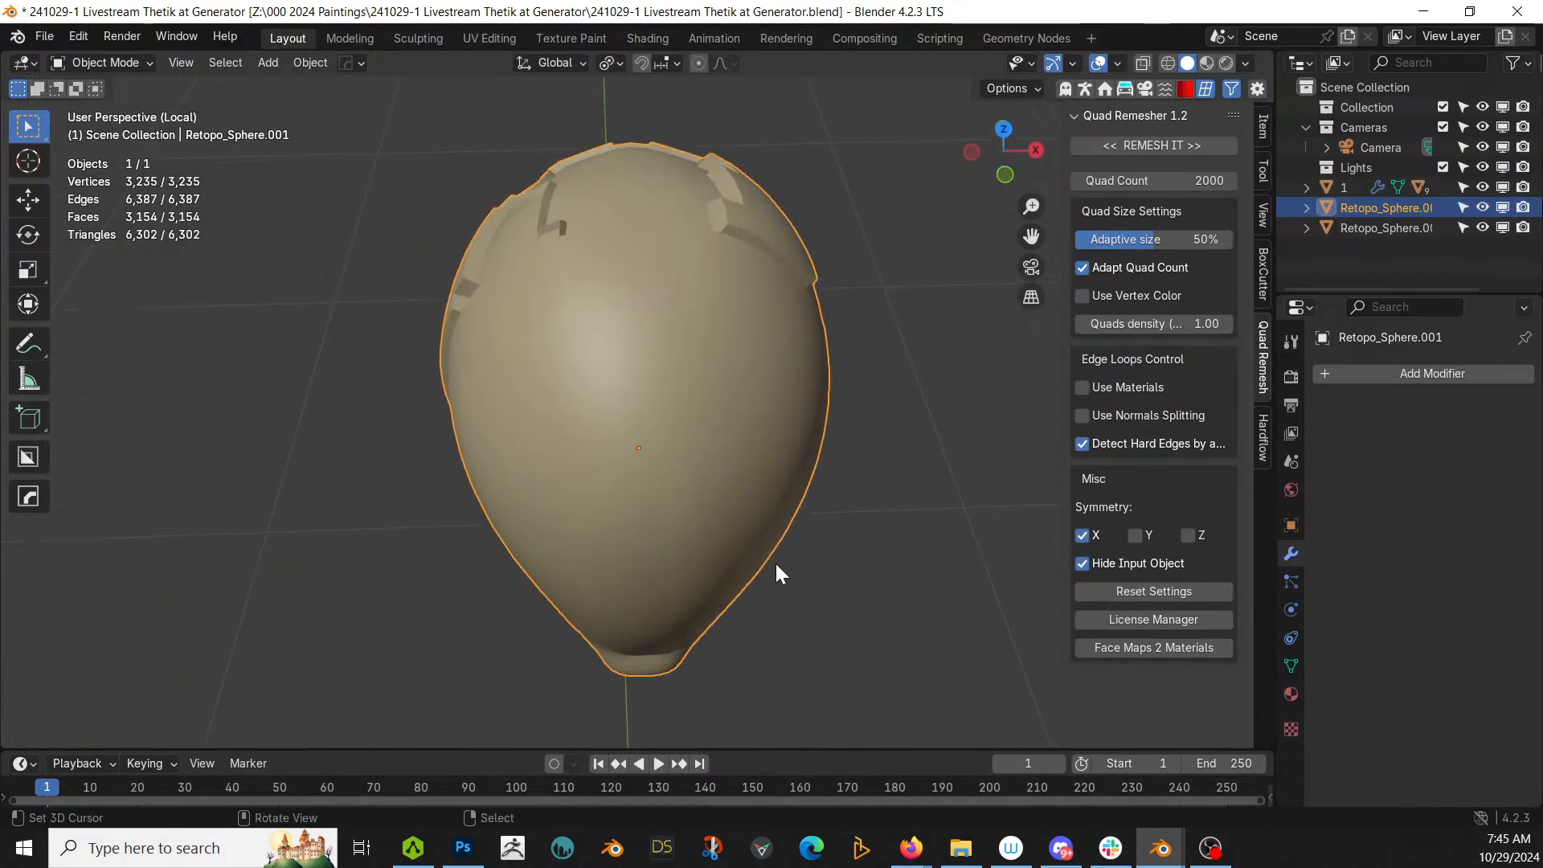
{"action": "key", "text": "KP_Divide"}
{"action": "middle_click_drag", "start_coordinate": [747, 527], "coordinate": [241, 476]}
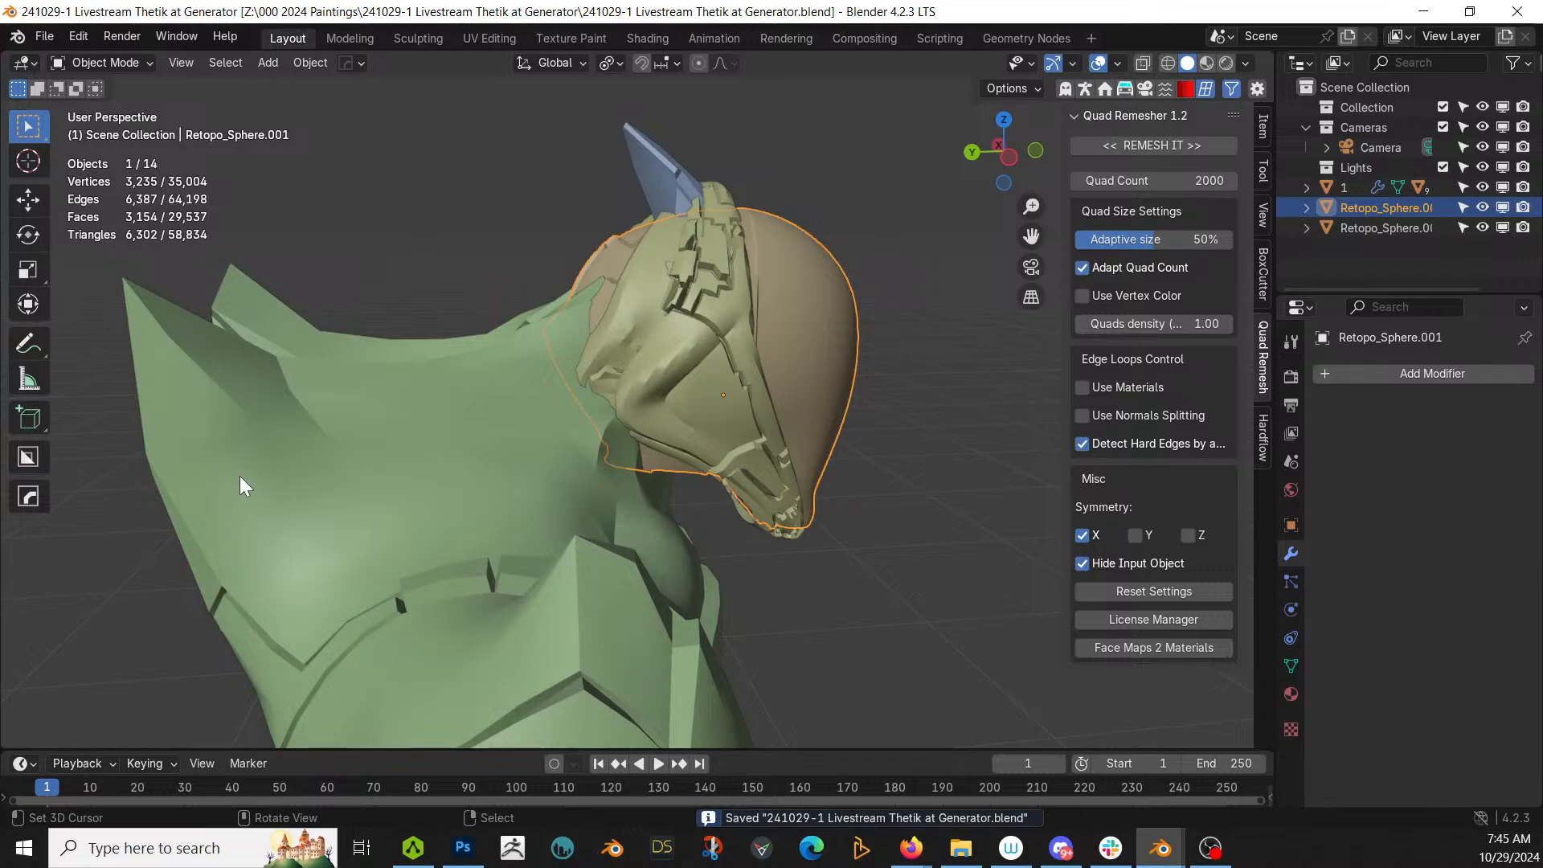
{"action": "middle_click_drag", "start_coordinate": [761, 310], "coordinate": [705, 317]}
{"action": "middle_click_drag", "start_coordinate": [706, 380], "coordinate": [675, 395]}
{"action": "scroll", "coordinate": [644, 424], "scroll_direction": "up", "scroll_amount": 2}
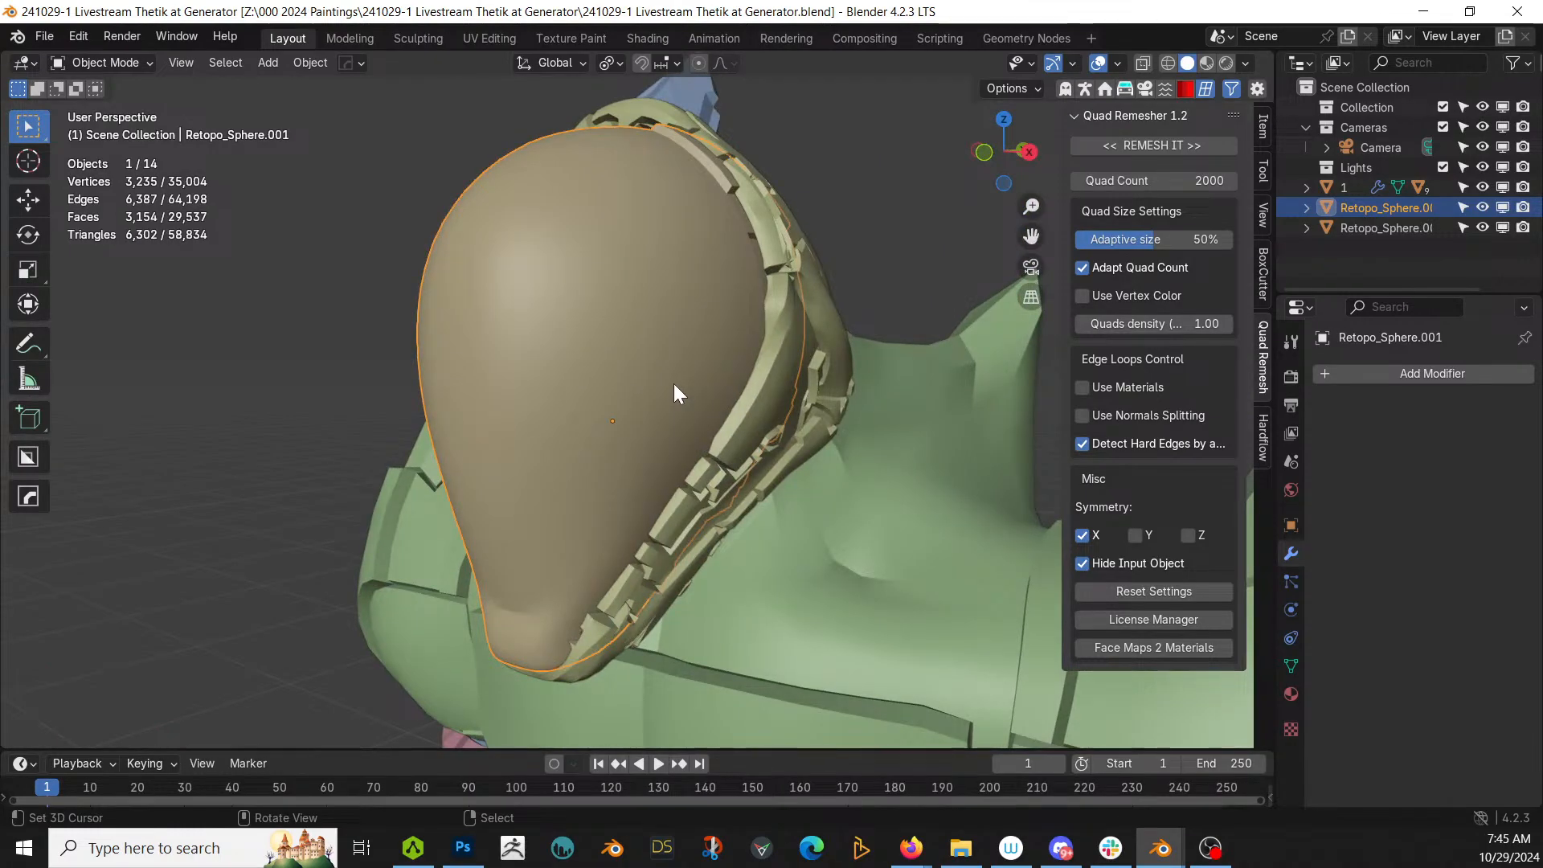
Step: Add a UV sphere on the side of the smooth face near the helmet rim and scale it to 0.01
{"action": "middle_click_drag", "start_coordinate": [674, 385], "coordinate": [672, 467]}
{"action": "key", "text": "shift+a"}
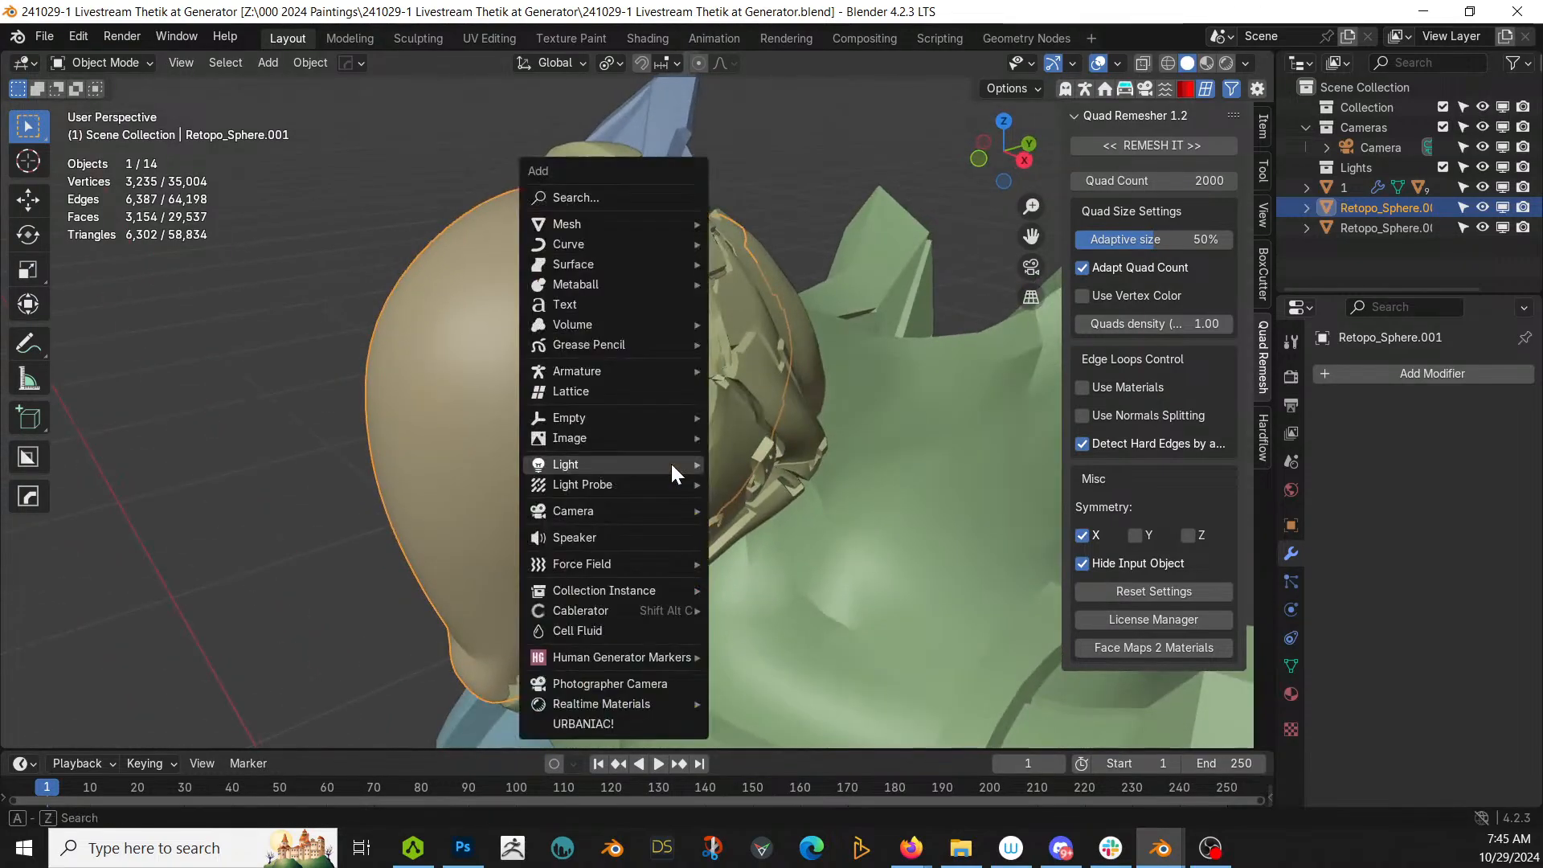
{"action": "mouse_move", "coordinate": [596, 226]}
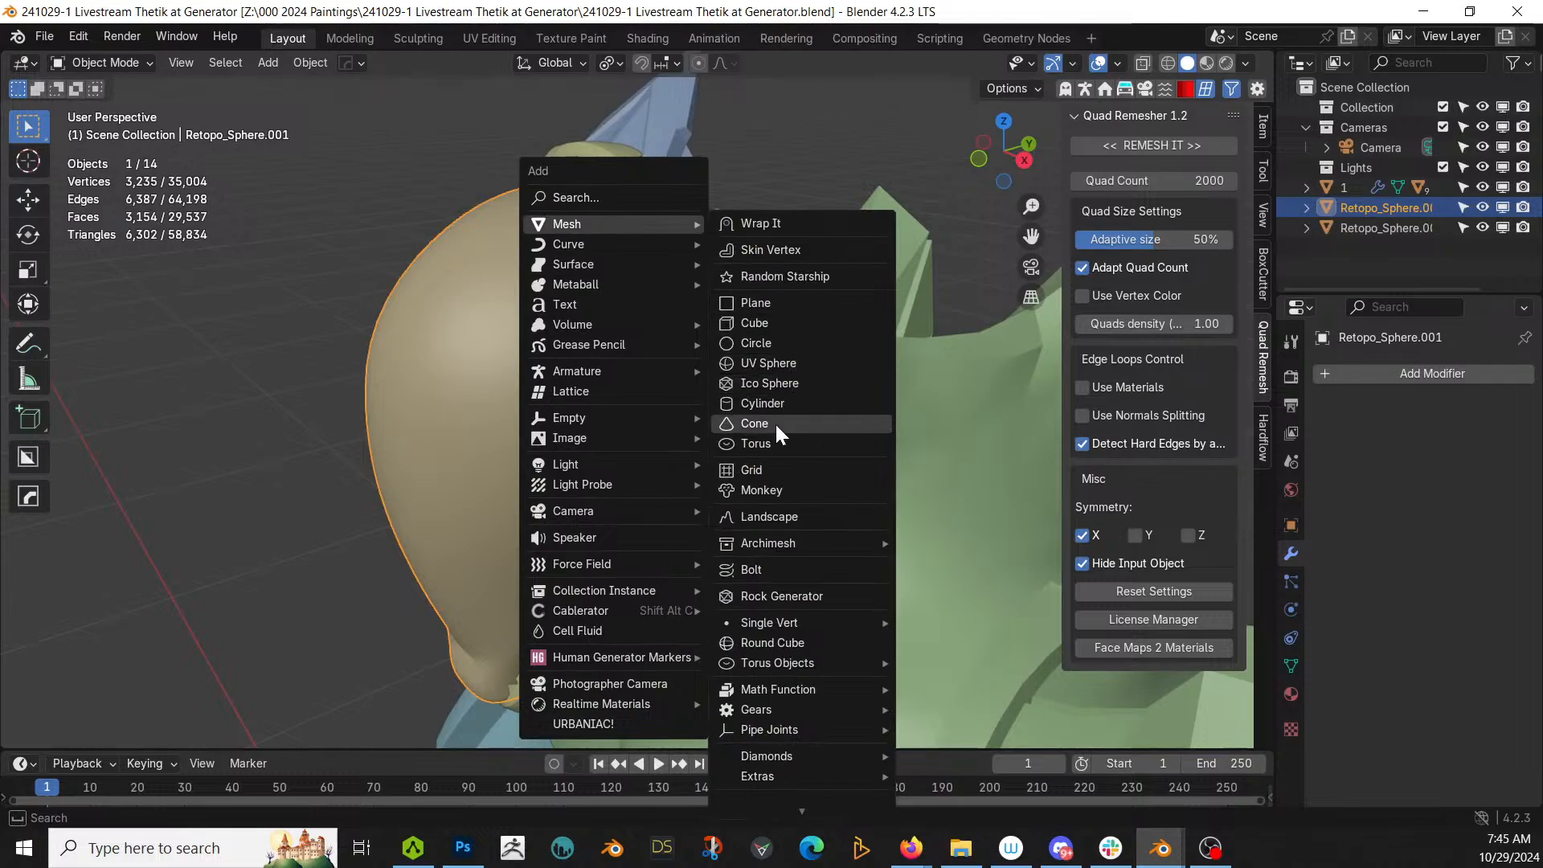
{"action": "left_click", "coordinate": [787, 365]}
{"action": "type", "text": "s.01"}
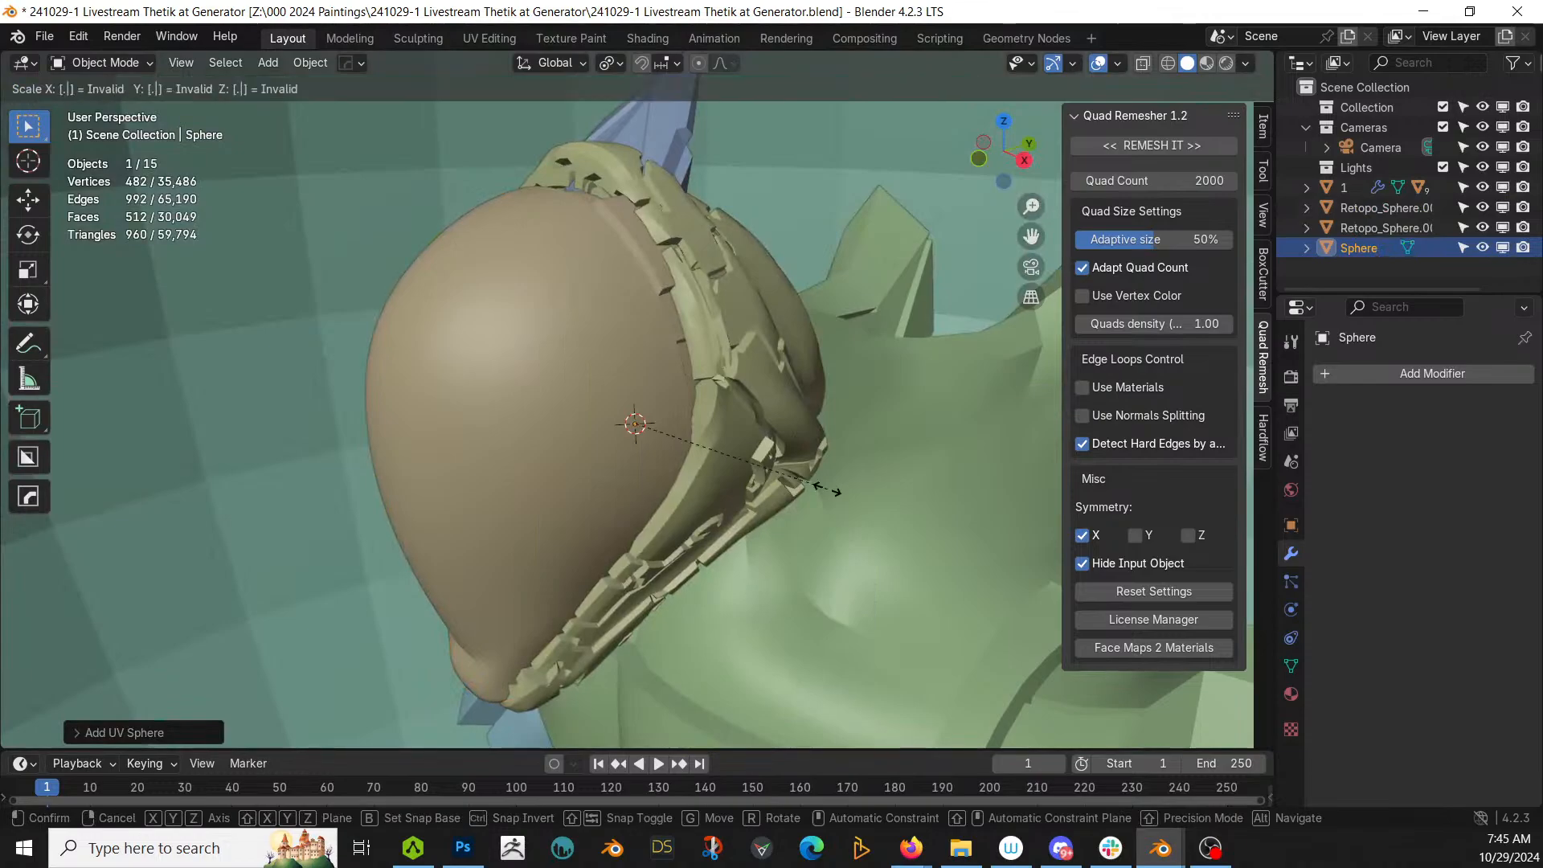
{"action": "key", "text": "Return"}
{"action": "key", "text": "KP_Decimal"}
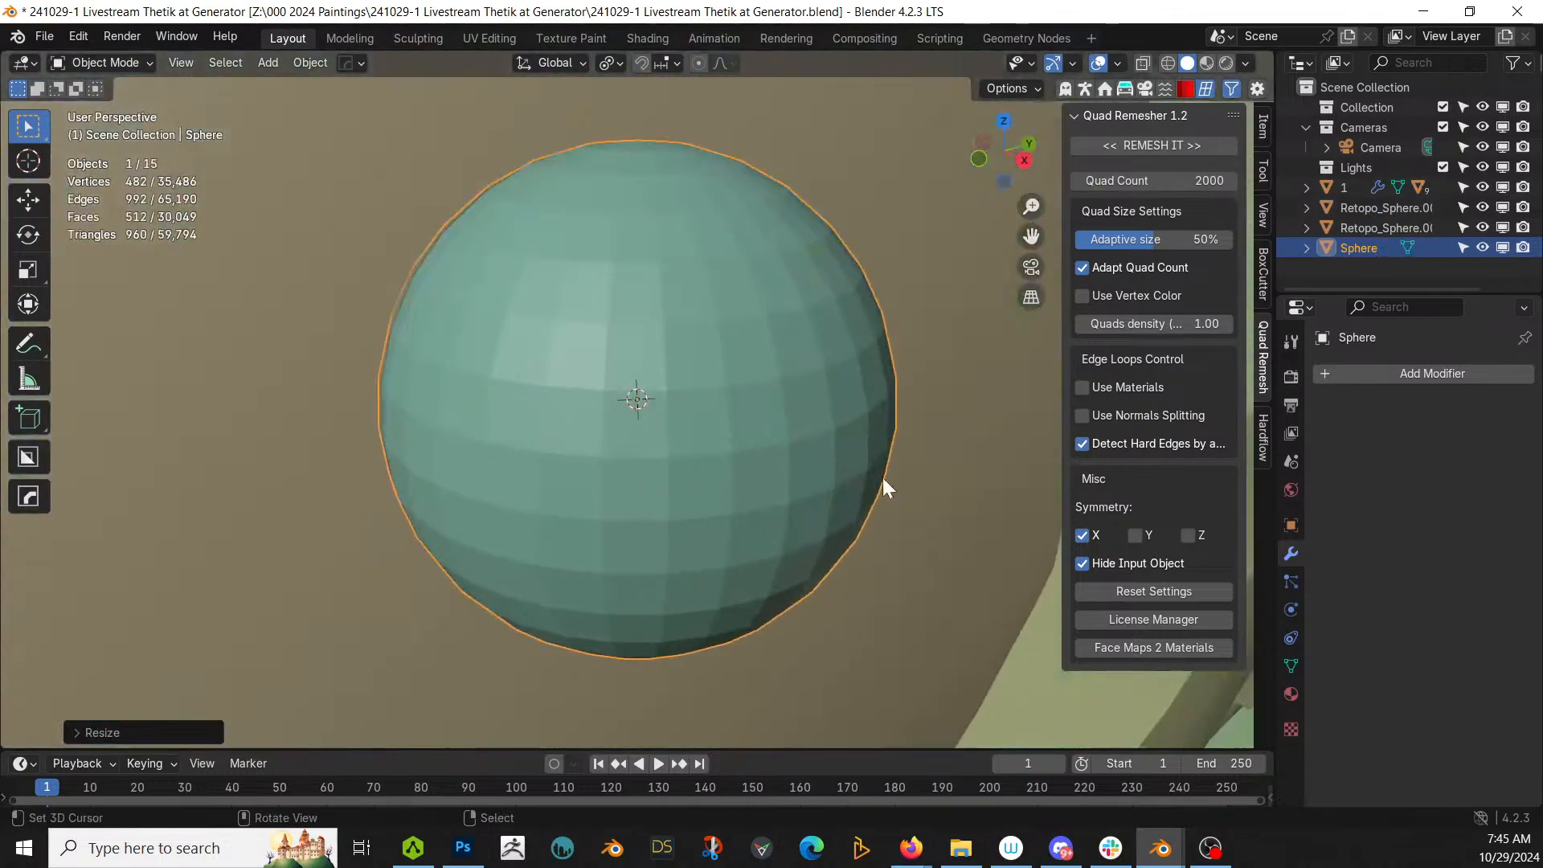
{"action": "scroll", "coordinate": [948, 490], "scroll_direction": "down", "scroll_amount": 5}
{"action": "scroll", "coordinate": [1011, 503], "scroll_direction": "down", "scroll_amount": 4}
{"action": "middle_click_drag", "start_coordinate": [796, 417], "coordinate": [740, 364]}
Step: Add a second UV sphere diagonally below and forward of the first in the right side view, scaled to 0.01
{"action": "key", "text": "KP_3"}
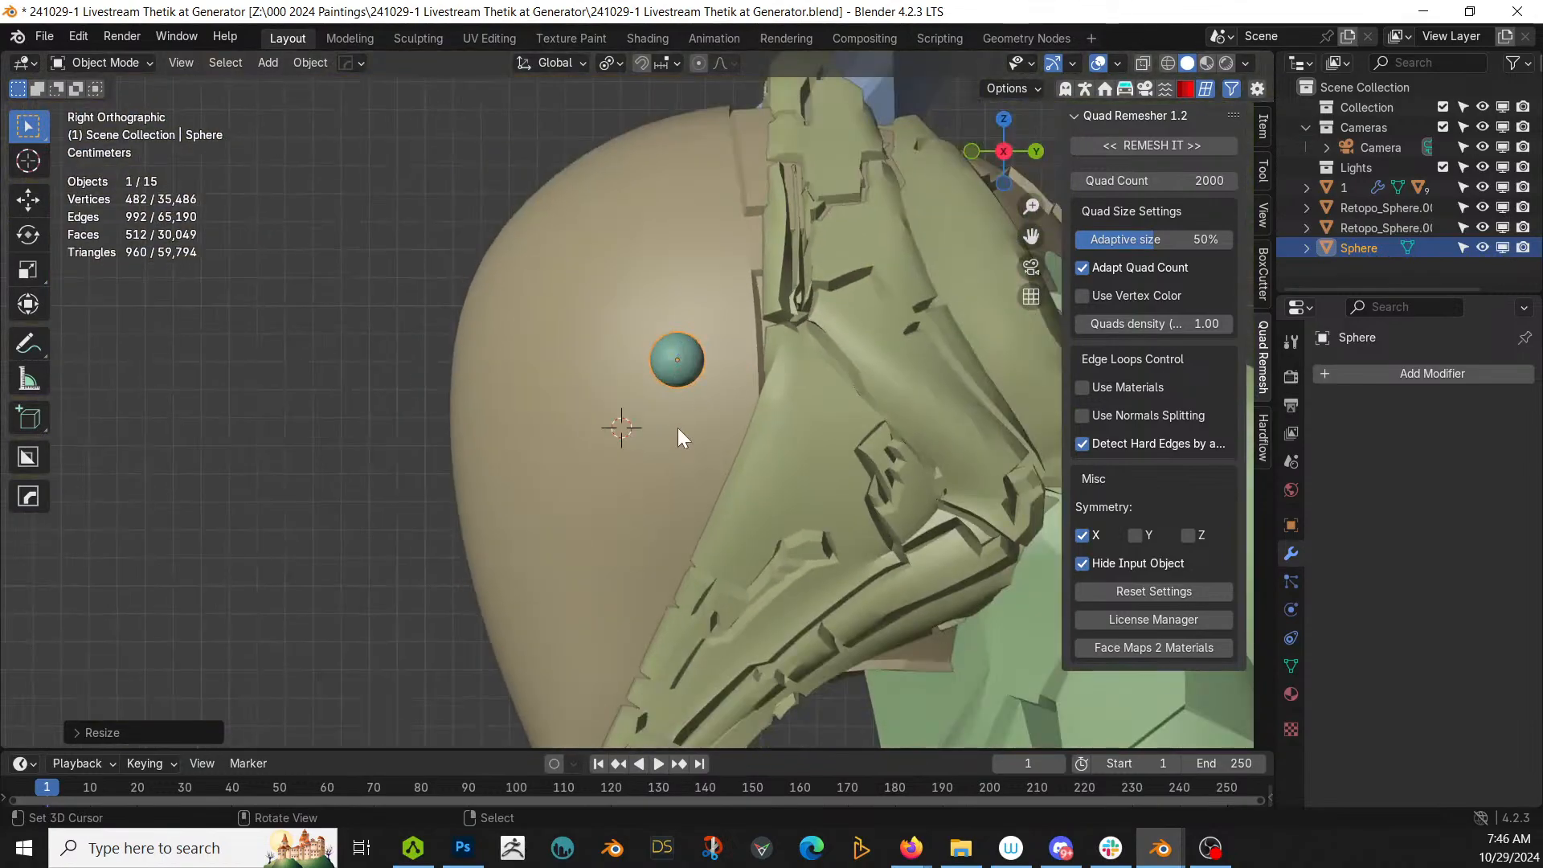
{"action": "key", "text": "shift+a"}
{"action": "mouse_move", "coordinate": [637, 319]}
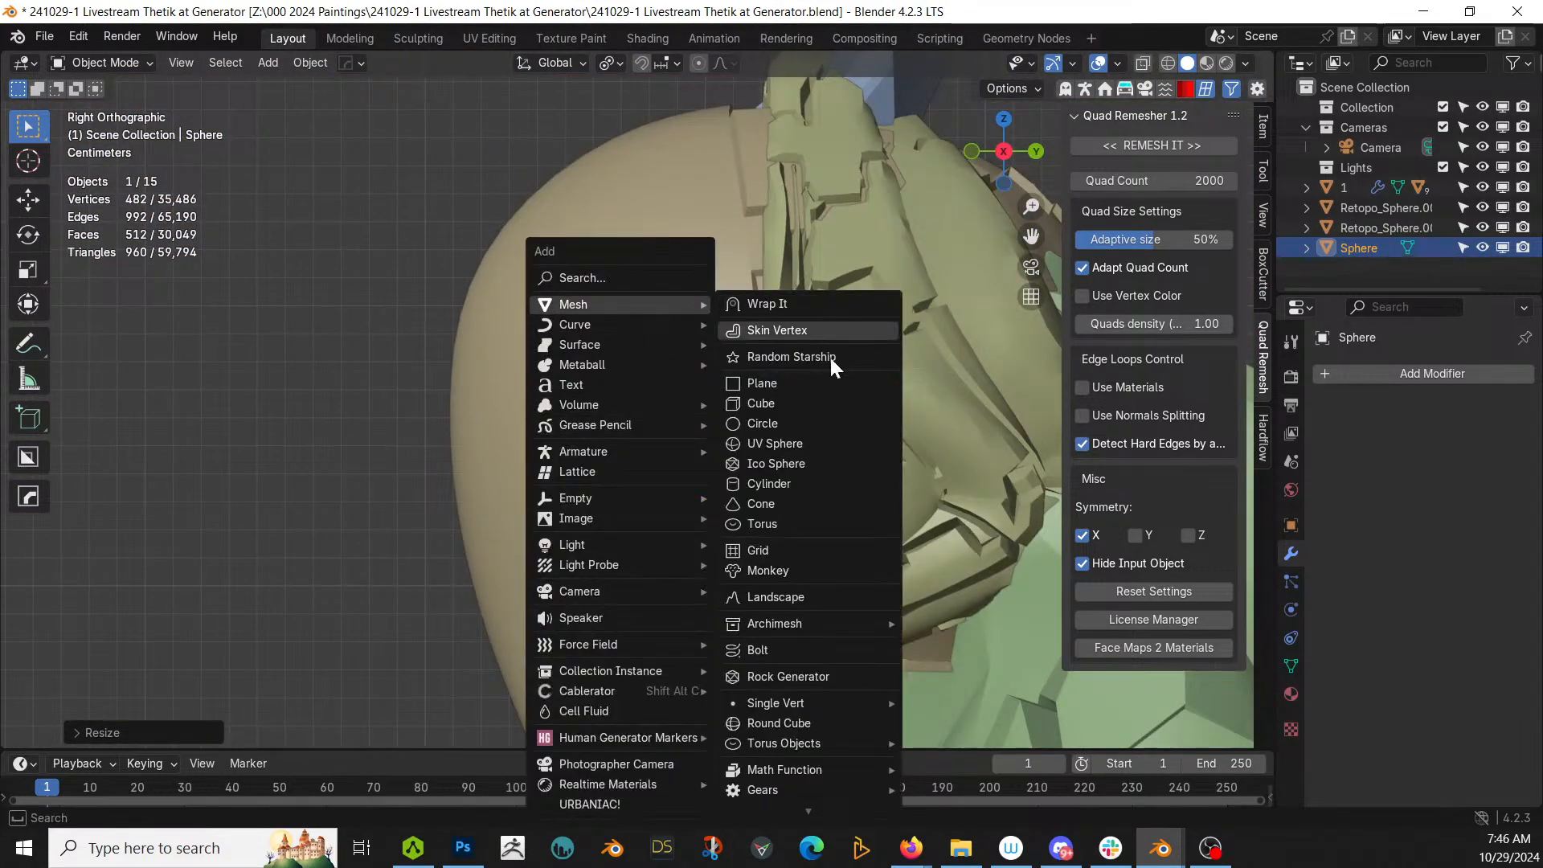
{"action": "left_click", "coordinate": [802, 445]}
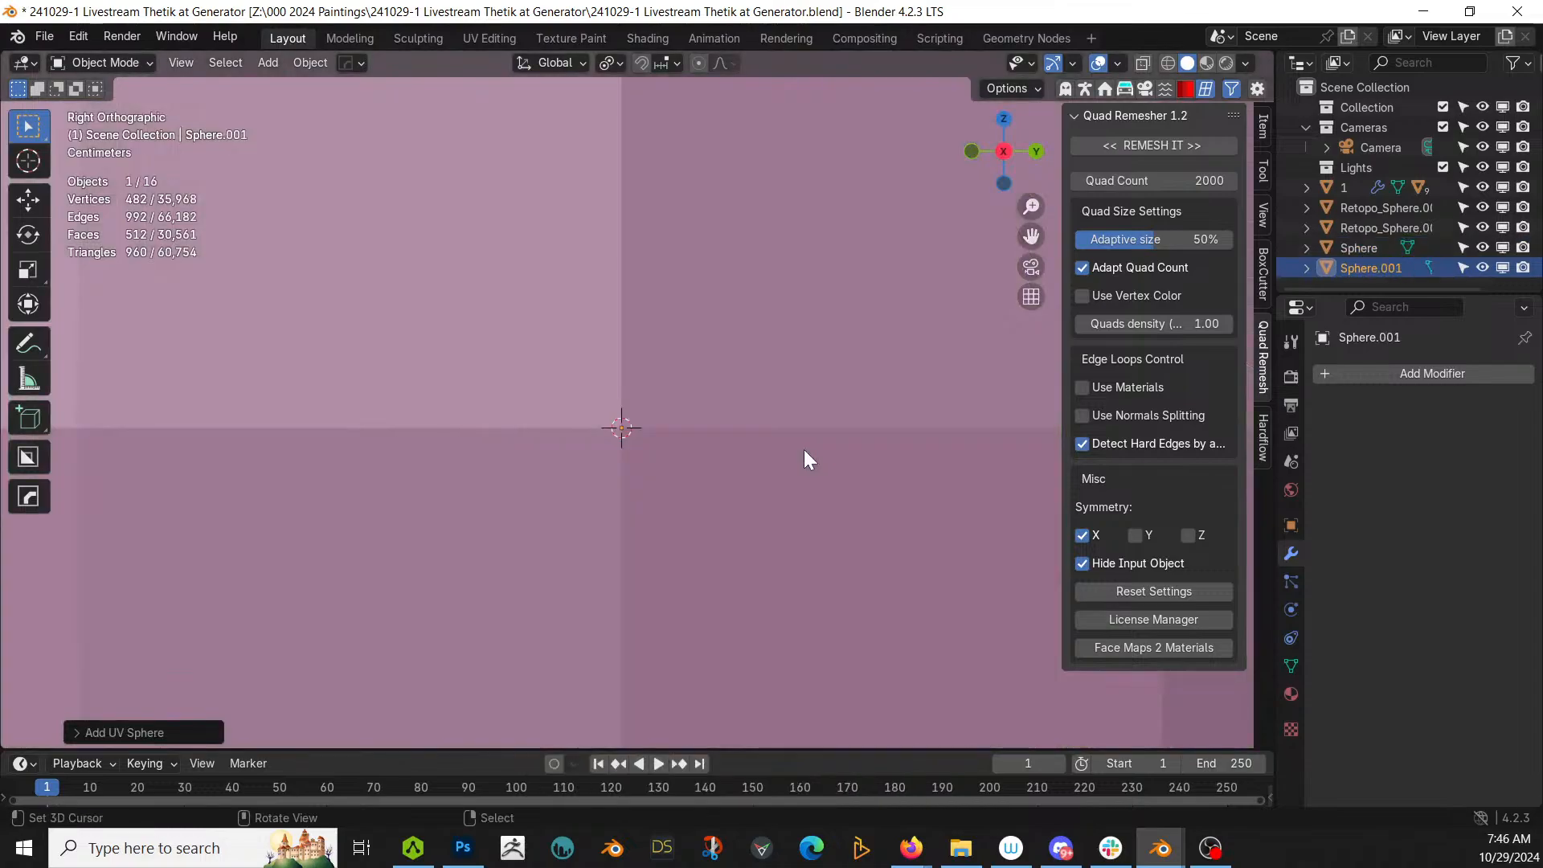
{"action": "type", "text": "s.01"}
{"action": "key", "text": "Return"}
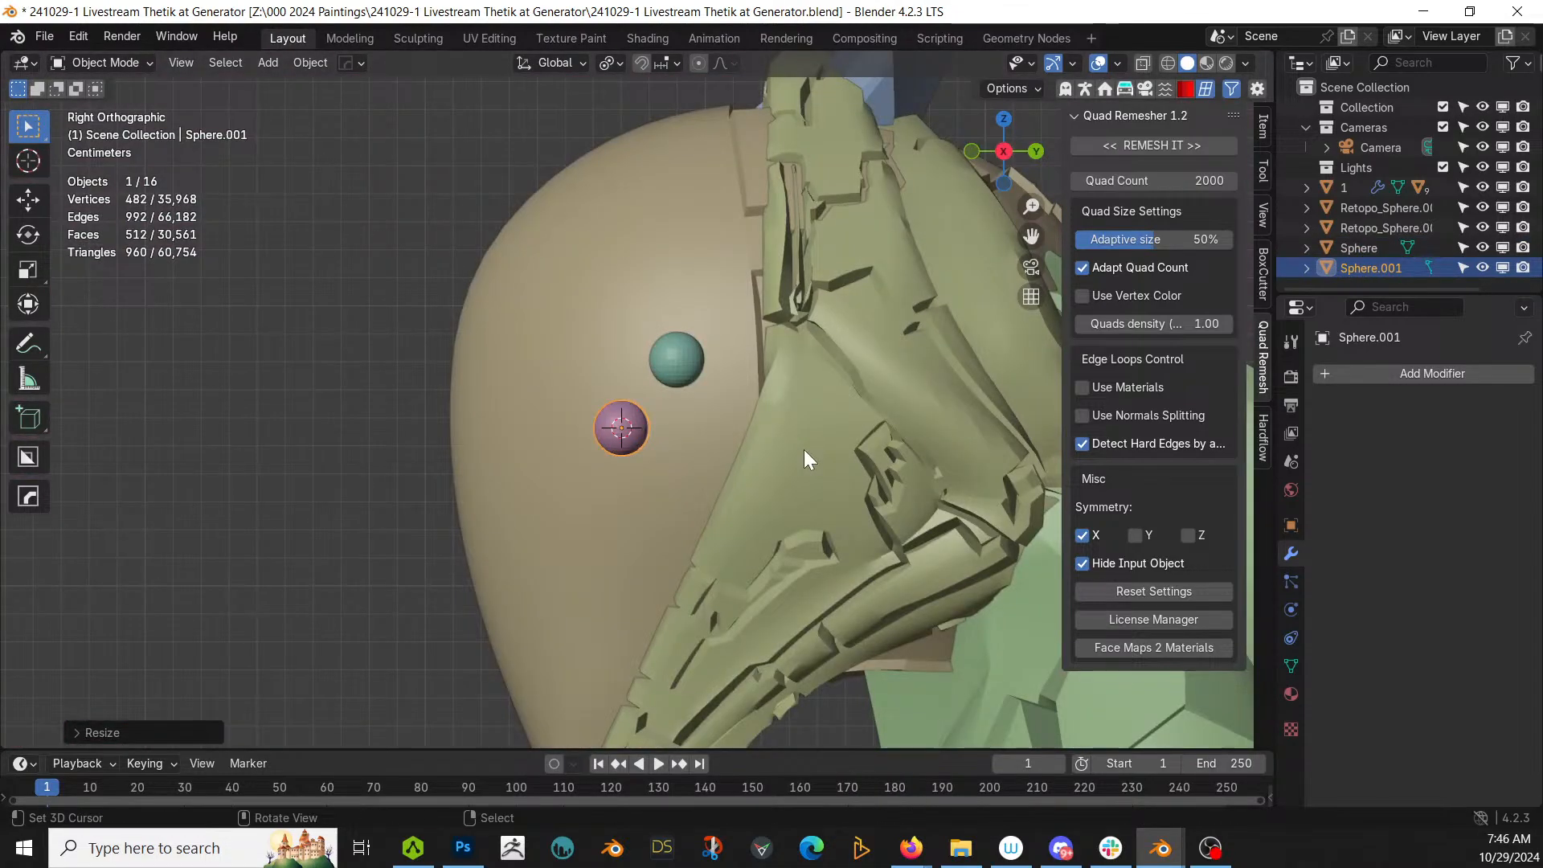
{"action": "middle_click_drag", "start_coordinate": [725, 511], "coordinate": [912, 446]}
{"action": "scroll", "coordinate": [778, 456], "scroll_direction": "up", "scroll_amount": 1}
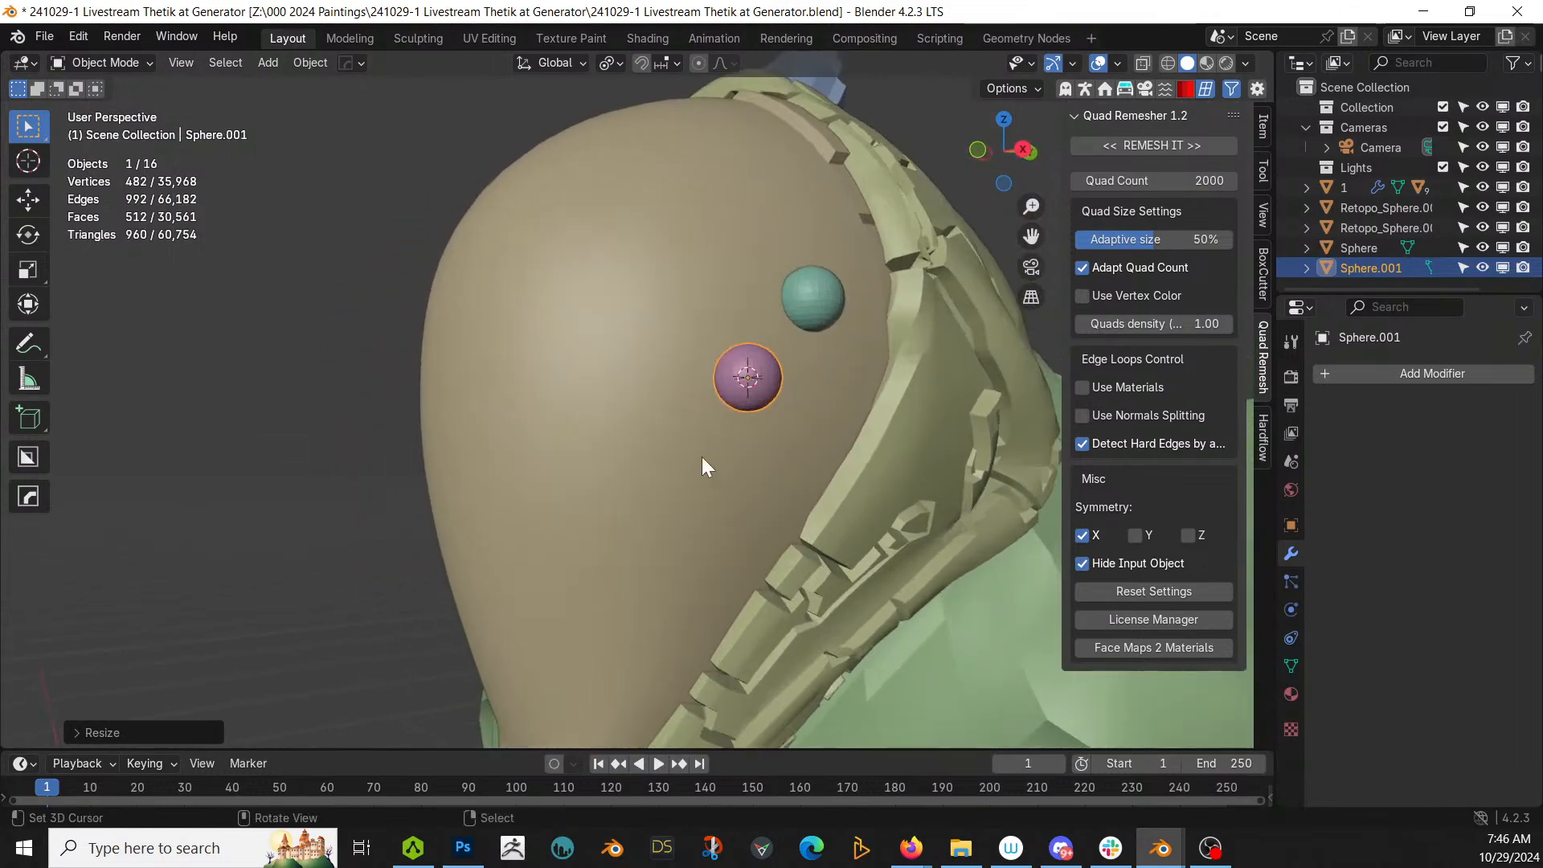
{"action": "middle_click_drag", "start_coordinate": [688, 464], "coordinate": [629, 485]}
Step: Add a third UV sphere below and forward of the second, continuing the diagonal row, and scale it down to match the other two
{"action": "key", "text": "KP_3"}
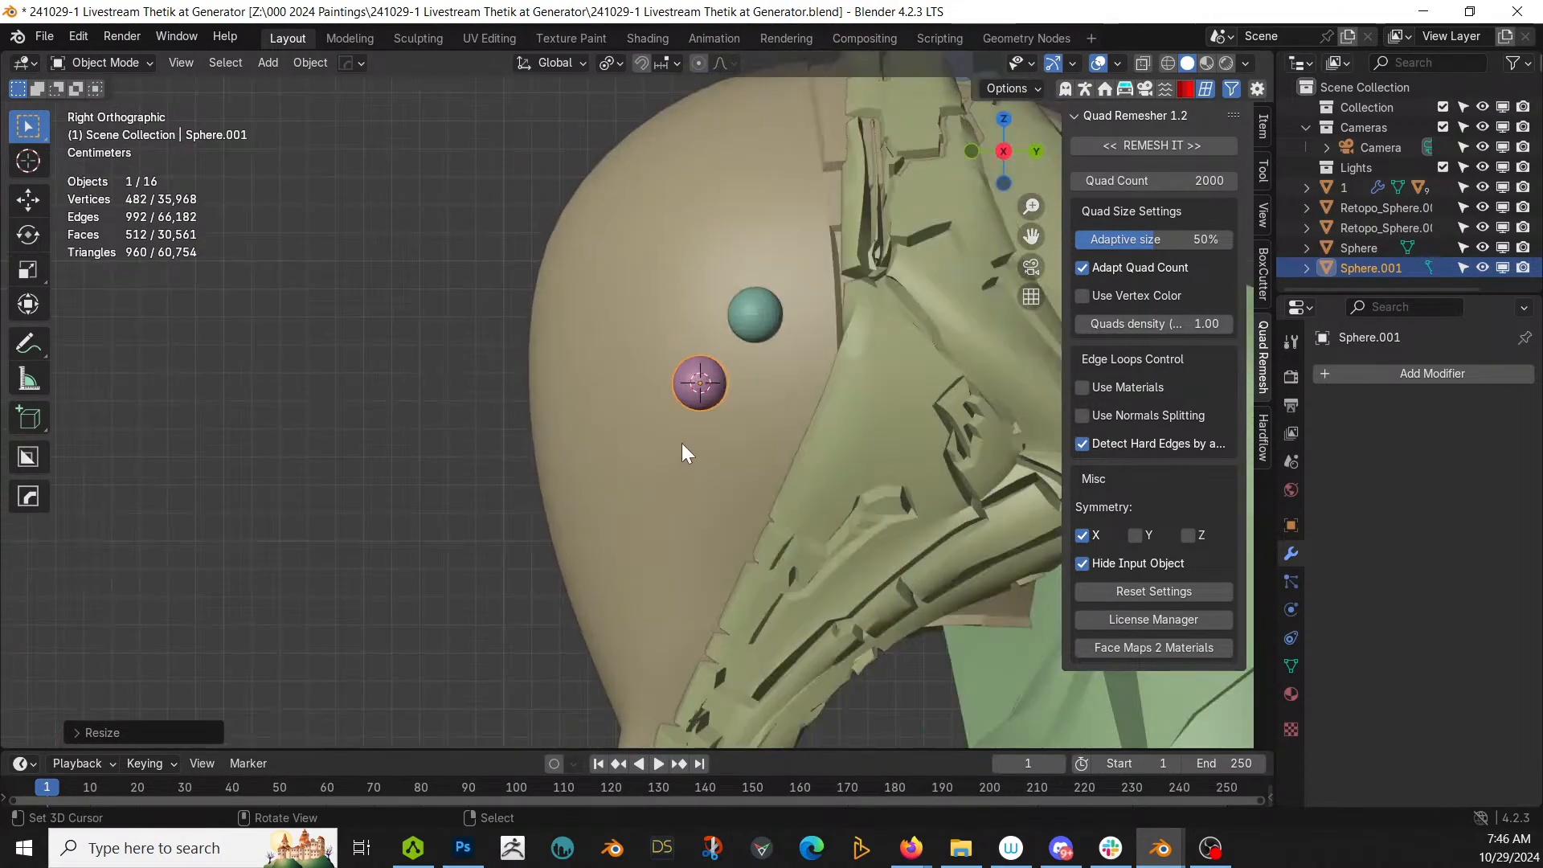
{"action": "left_click", "coordinate": [657, 452]}
{"action": "key", "text": "shift+a"}
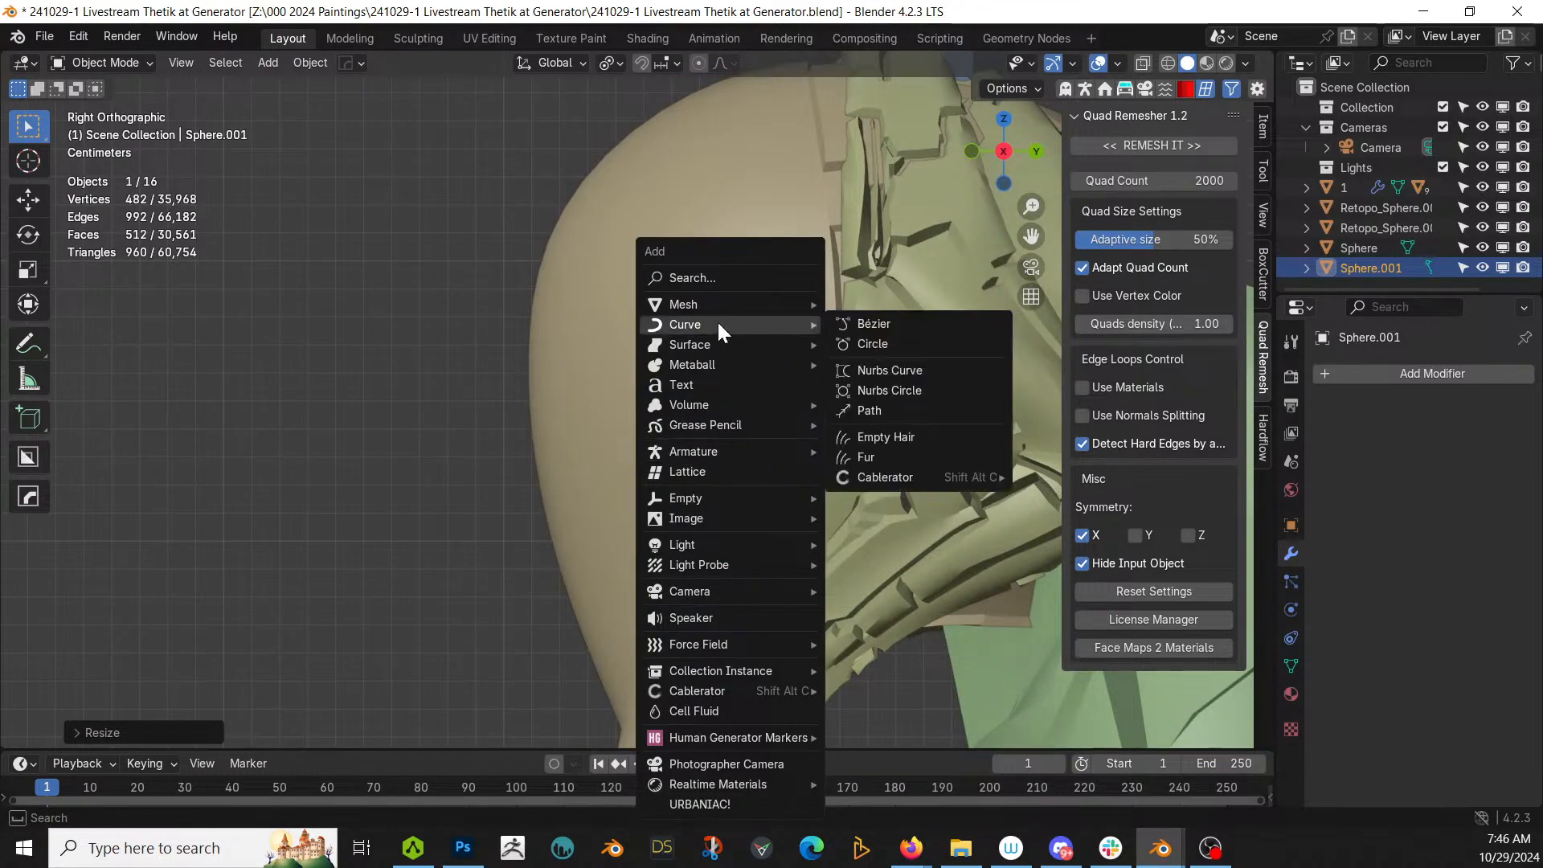
{"action": "mouse_move", "coordinate": [717, 304]}
{"action": "left_click", "coordinate": [917, 445]}
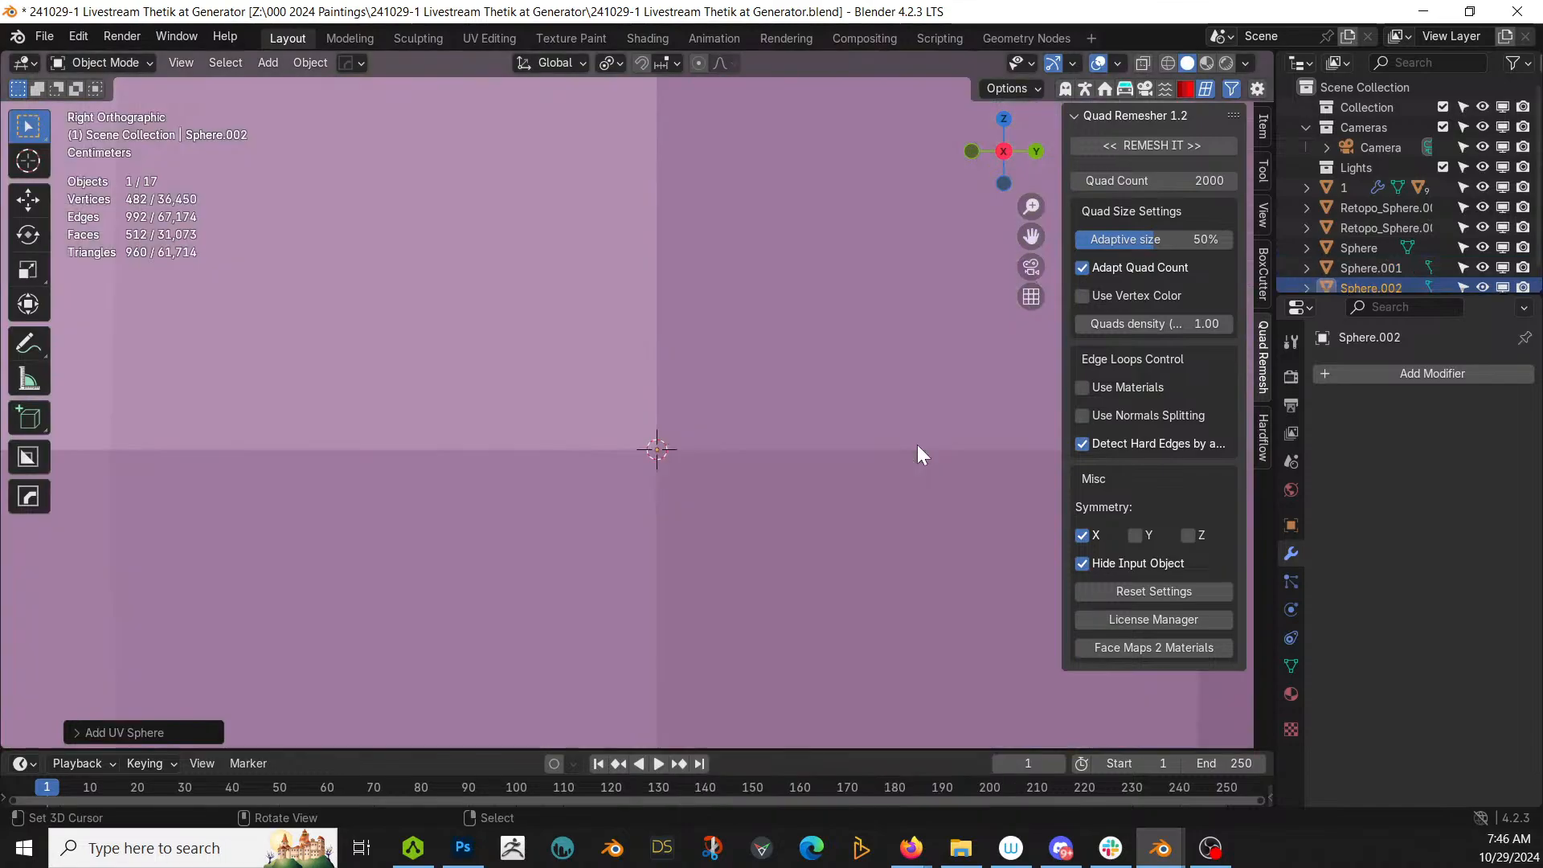
{"action": "type", "text": "s.1"}
{"action": "key", "text": "Return"}
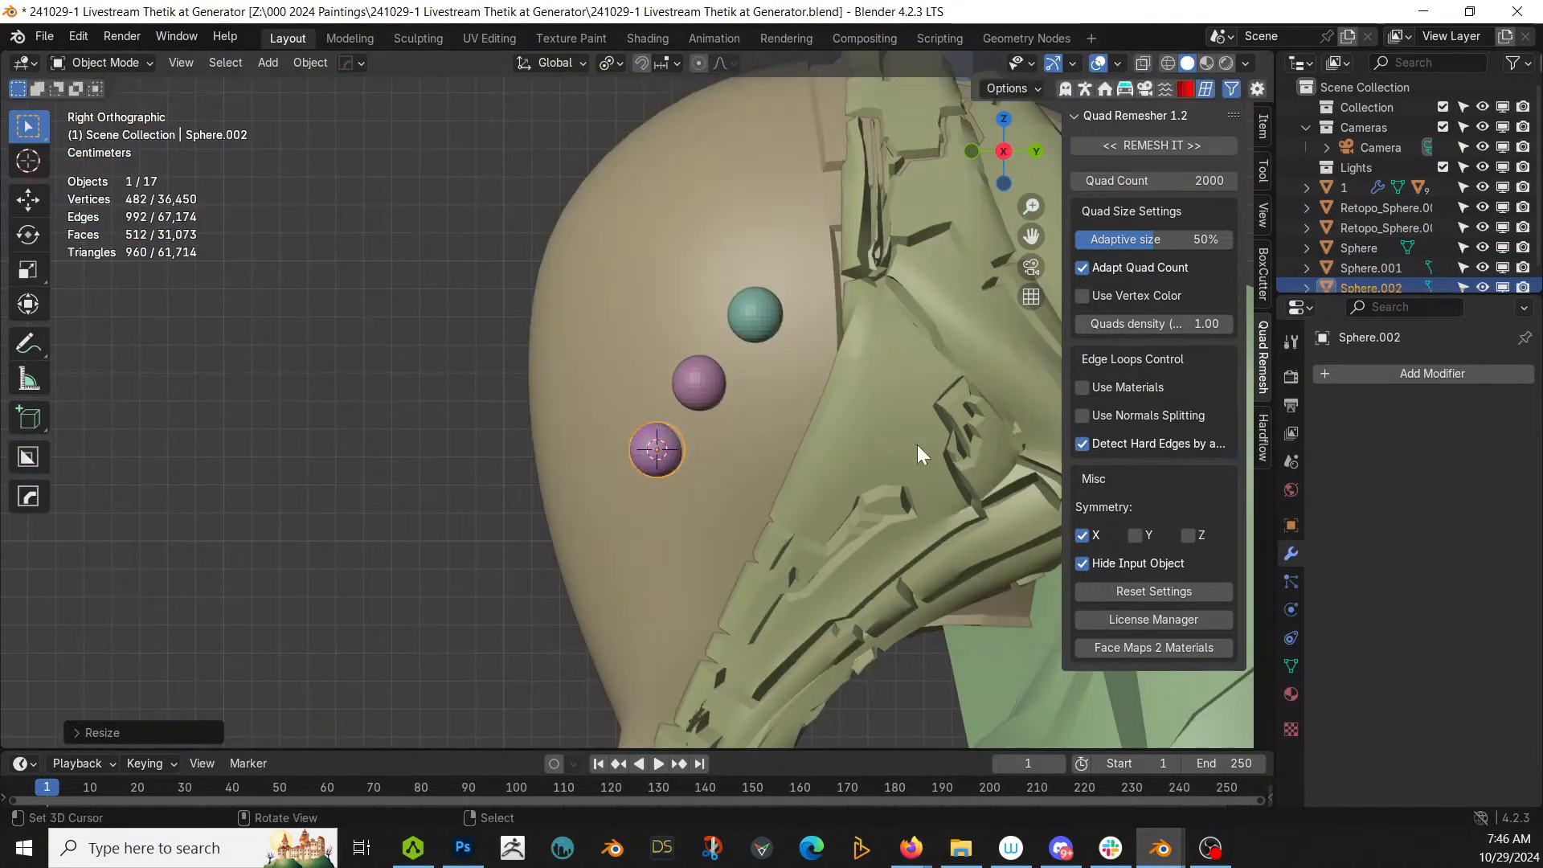
{"action": "middle_click_drag", "start_coordinate": [869, 453], "coordinate": [1027, 544]}
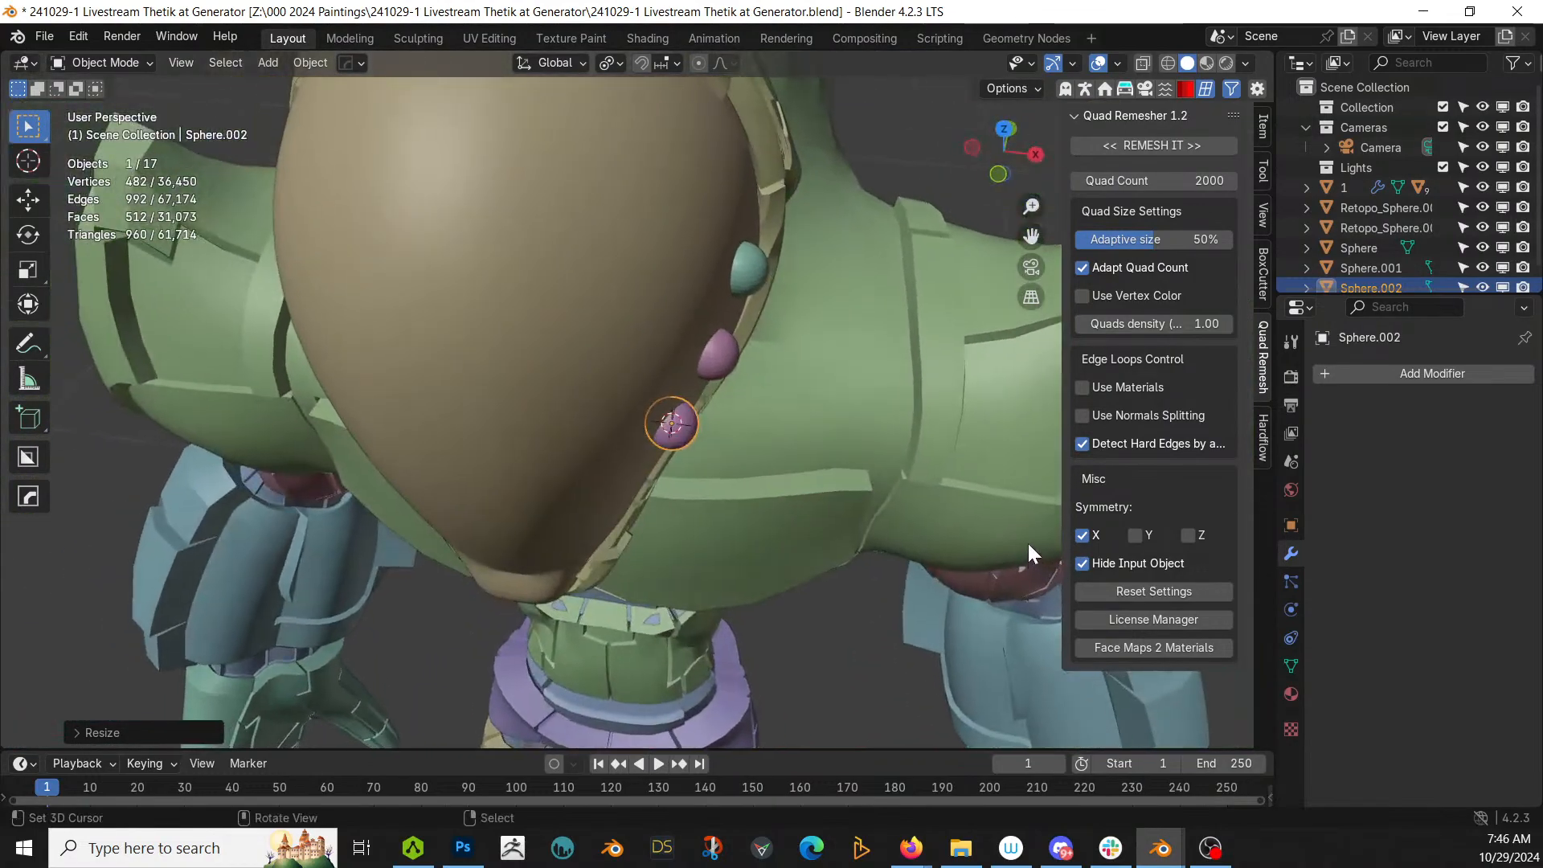
Step: Add the other two small spheres on the head's side to the selection and join all three into one object
{"action": "left_click", "coordinate": [724, 355], "text": "shift"}
{"action": "left_click", "coordinate": [749, 265], "text": "shift"}
{"action": "mouse_move", "coordinate": [789, 330]}
{"action": "middle_mouse_down"}
{"action": "mouse_move", "coordinate": [693, 231]}
{"action": "mouse_move", "coordinate": [771, 168]}
{"action": "mouse_move", "coordinate": [845, 159]}
{"action": "mouse_move", "coordinate": [771, 307]}
{"action": "middle_mouse_up"}
{"action": "scroll", "coordinate": [760, 377], "scroll_direction": "up", "scroll_amount": 2}
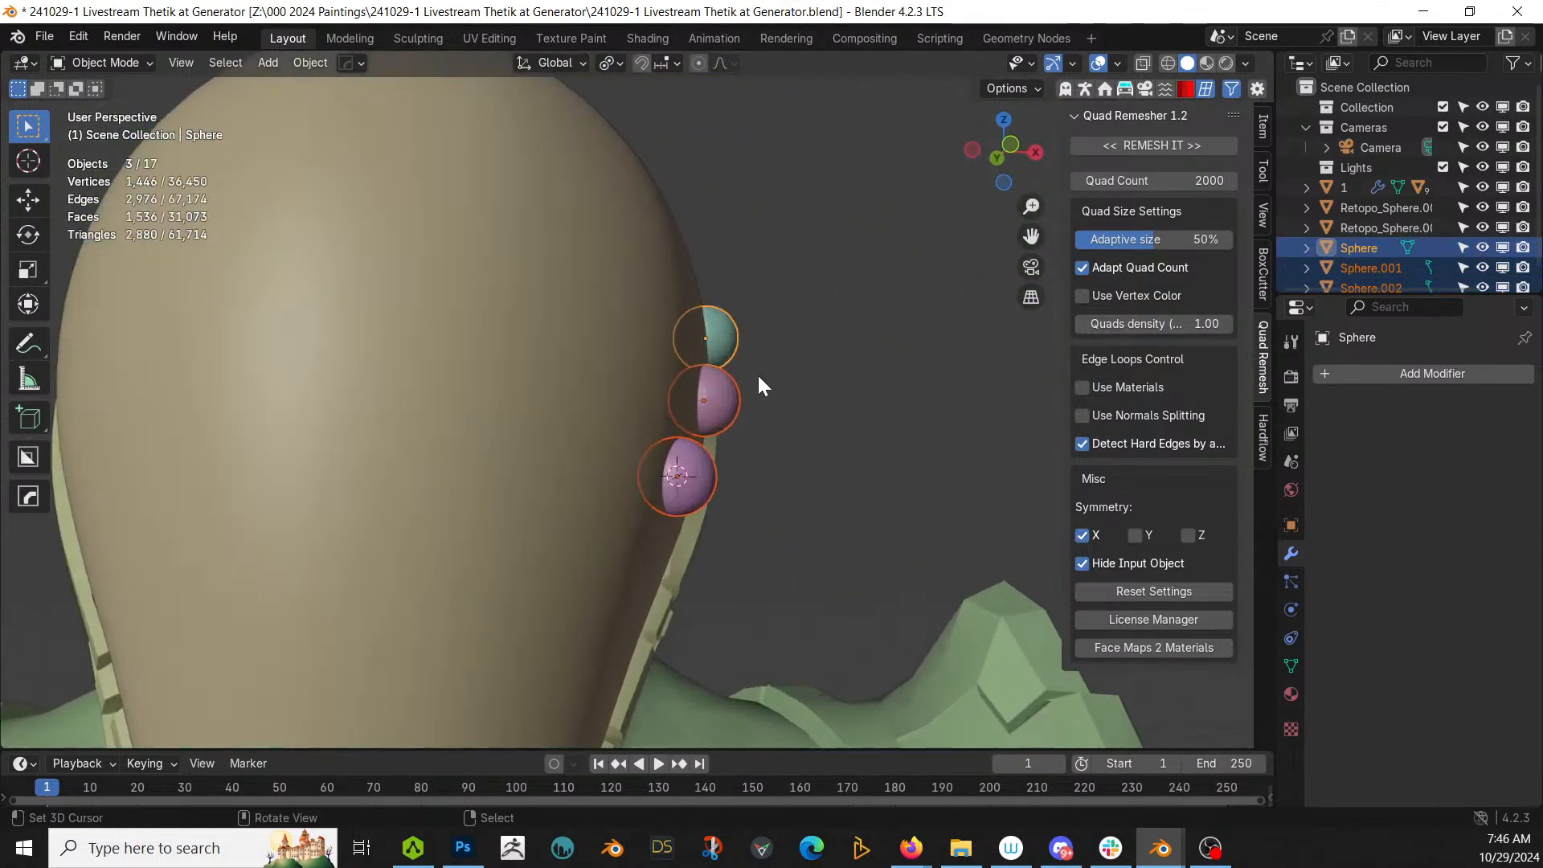
{"action": "key", "text": "ctrl+j"}
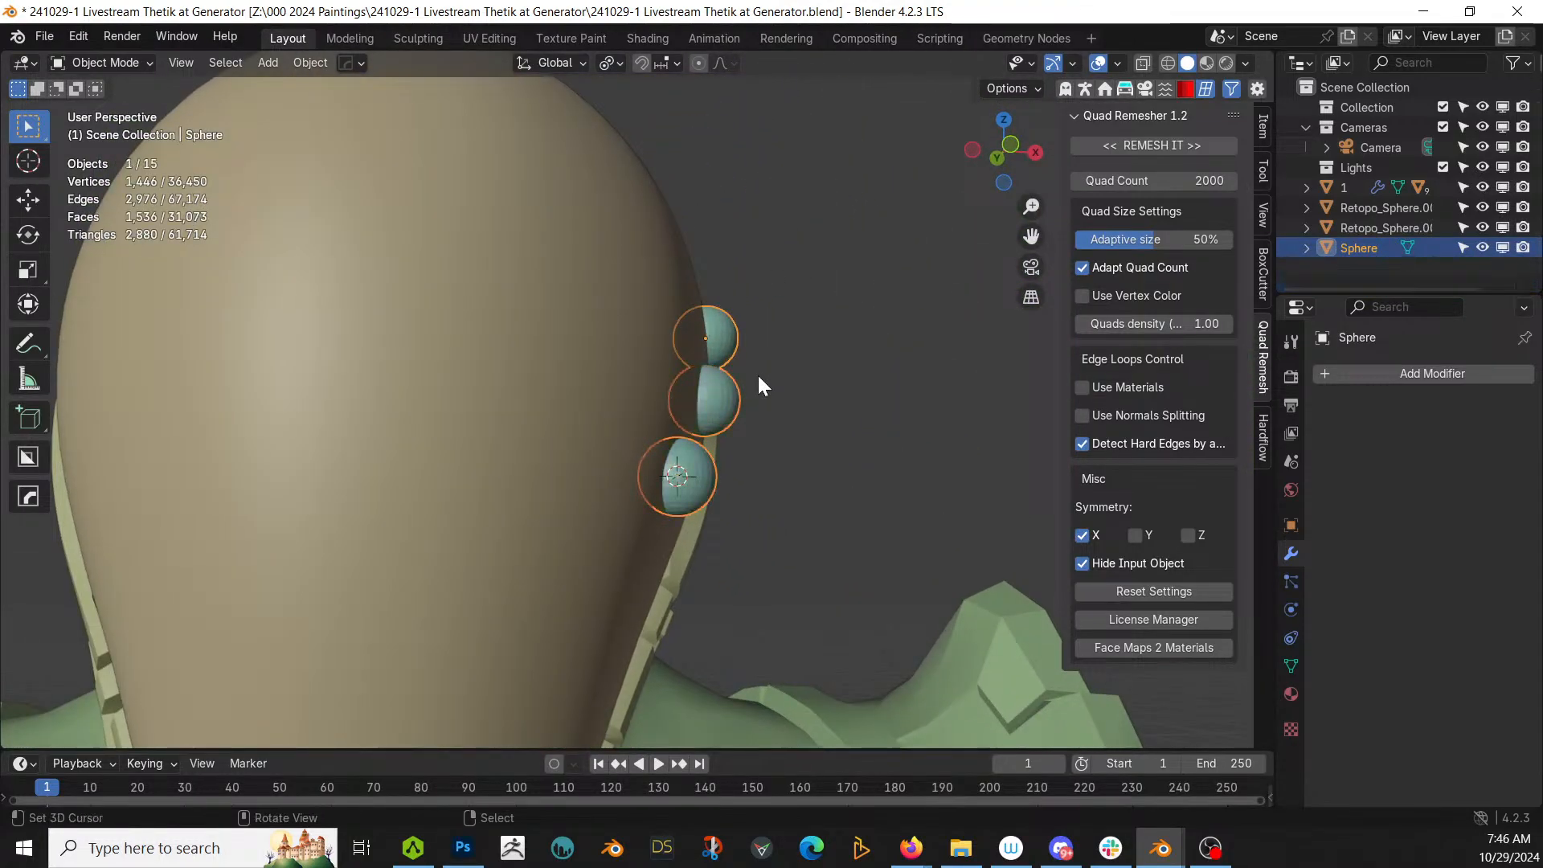
Step: Mirror the joined spheres across the X axis of the head dome with a mirror modifier
{"action": "middle_click_drag", "start_coordinate": [758, 385], "coordinate": [714, 468]}
{"action": "scroll", "coordinate": [716, 467], "scroll_direction": "down", "scroll_amount": 2}
{"action": "scroll", "coordinate": [716, 468], "scroll_direction": "down", "scroll_amount": 3}
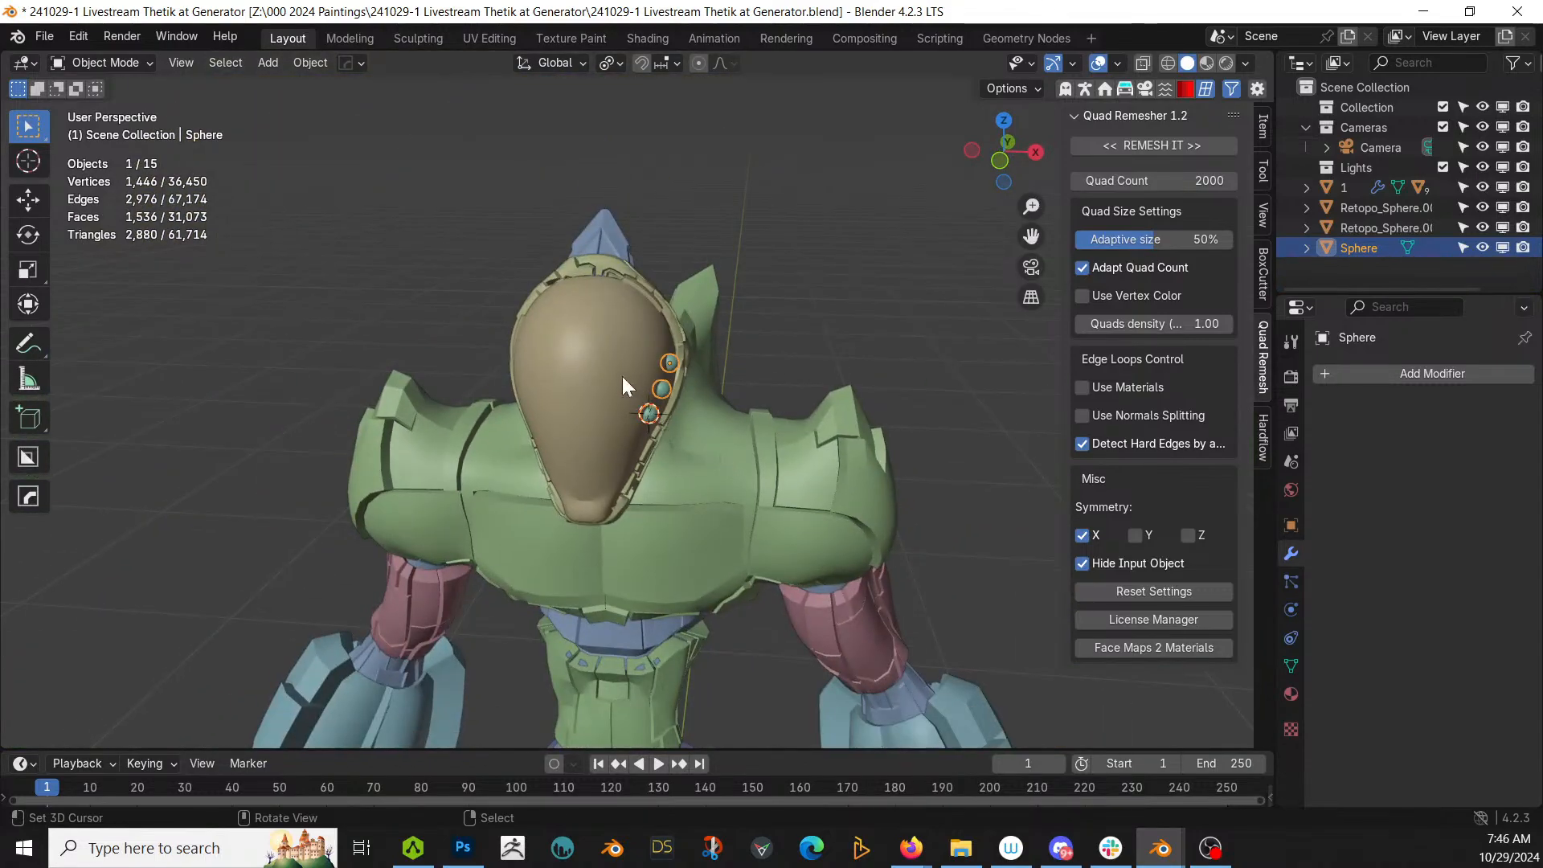
{"action": "right_click", "coordinate": [596, 360], "text": "shift"}
{"action": "key", "text": "alt+x"}
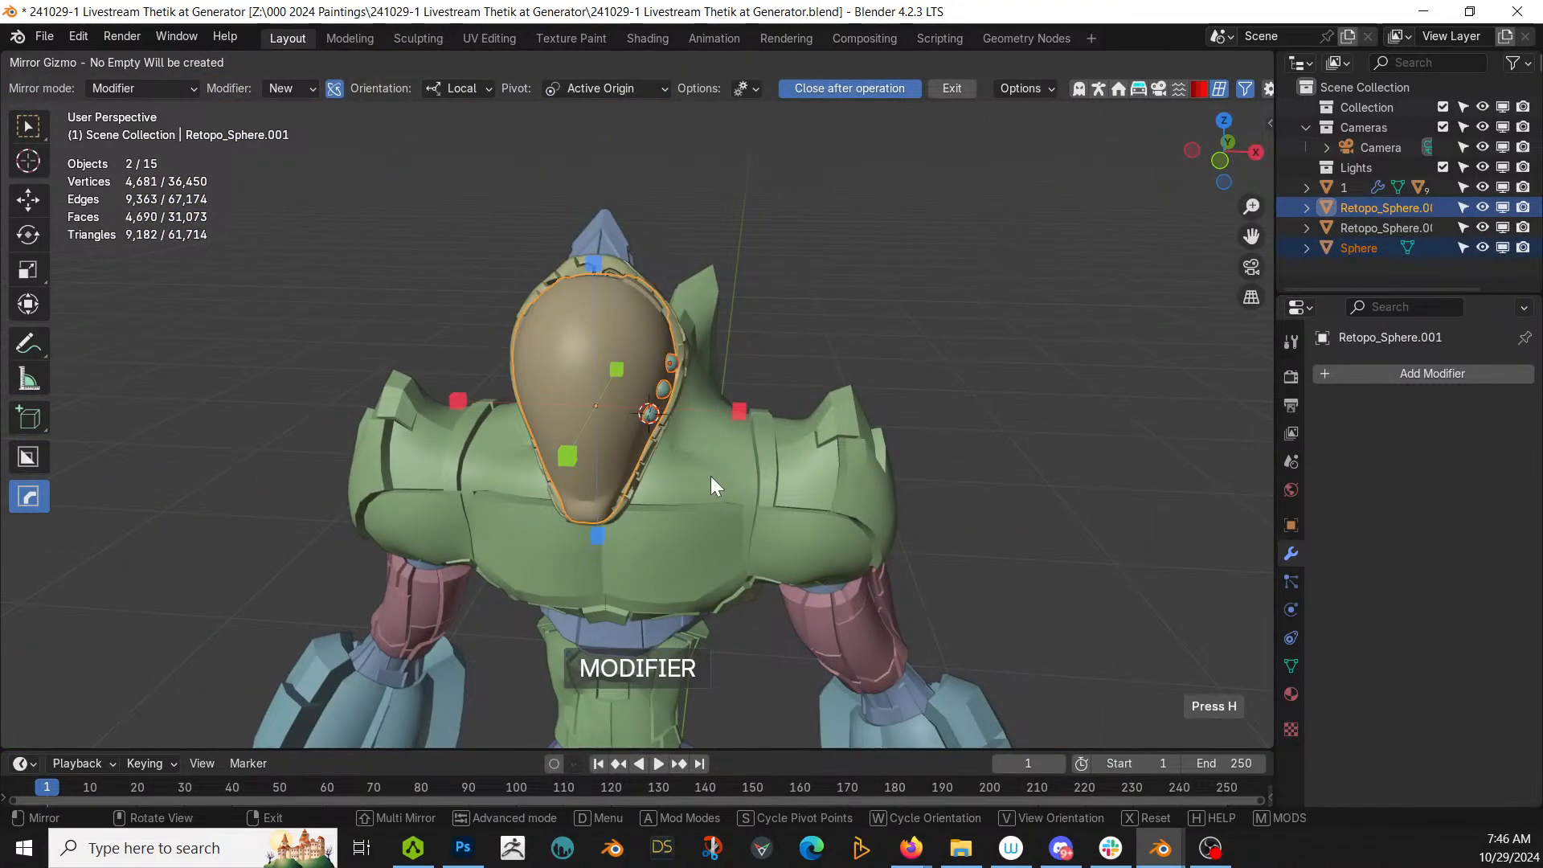
{"action": "right_click", "coordinate": [747, 412]}
{"action": "scroll", "coordinate": [788, 388], "scroll_direction": "up", "scroll_amount": 4}
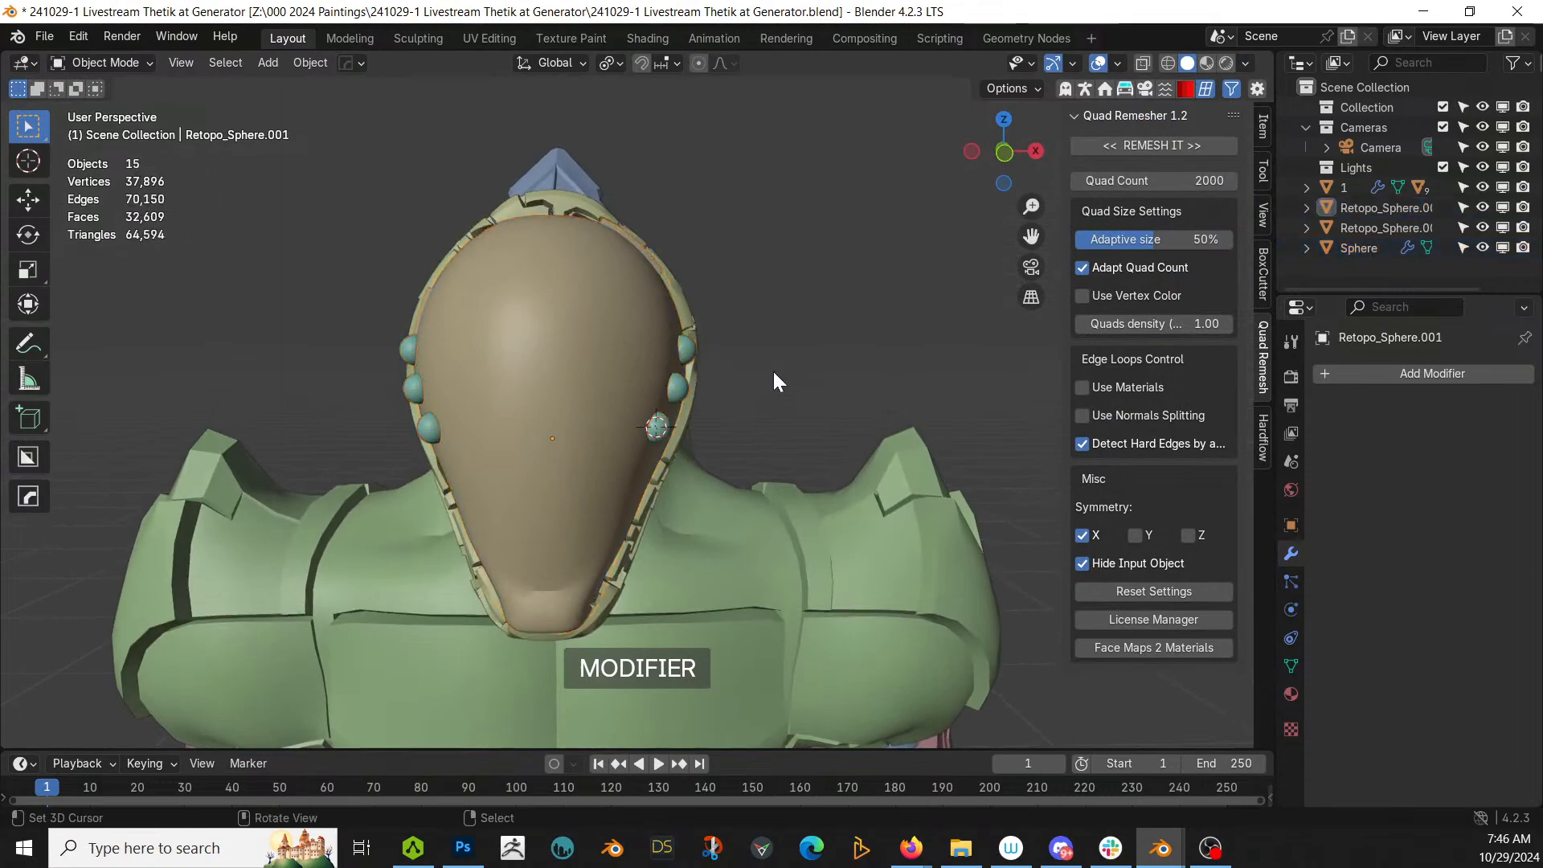
Step: Duplicate the mirrored spheres in place and subtract the copy from the head dome with a Boolean Difference
{"action": "middle_click_drag", "start_coordinate": [773, 368], "coordinate": [706, 450]}
{"action": "scroll", "coordinate": [775, 300], "scroll_direction": "up", "scroll_amount": 3}
{"action": "left_click", "coordinate": [736, 374]}
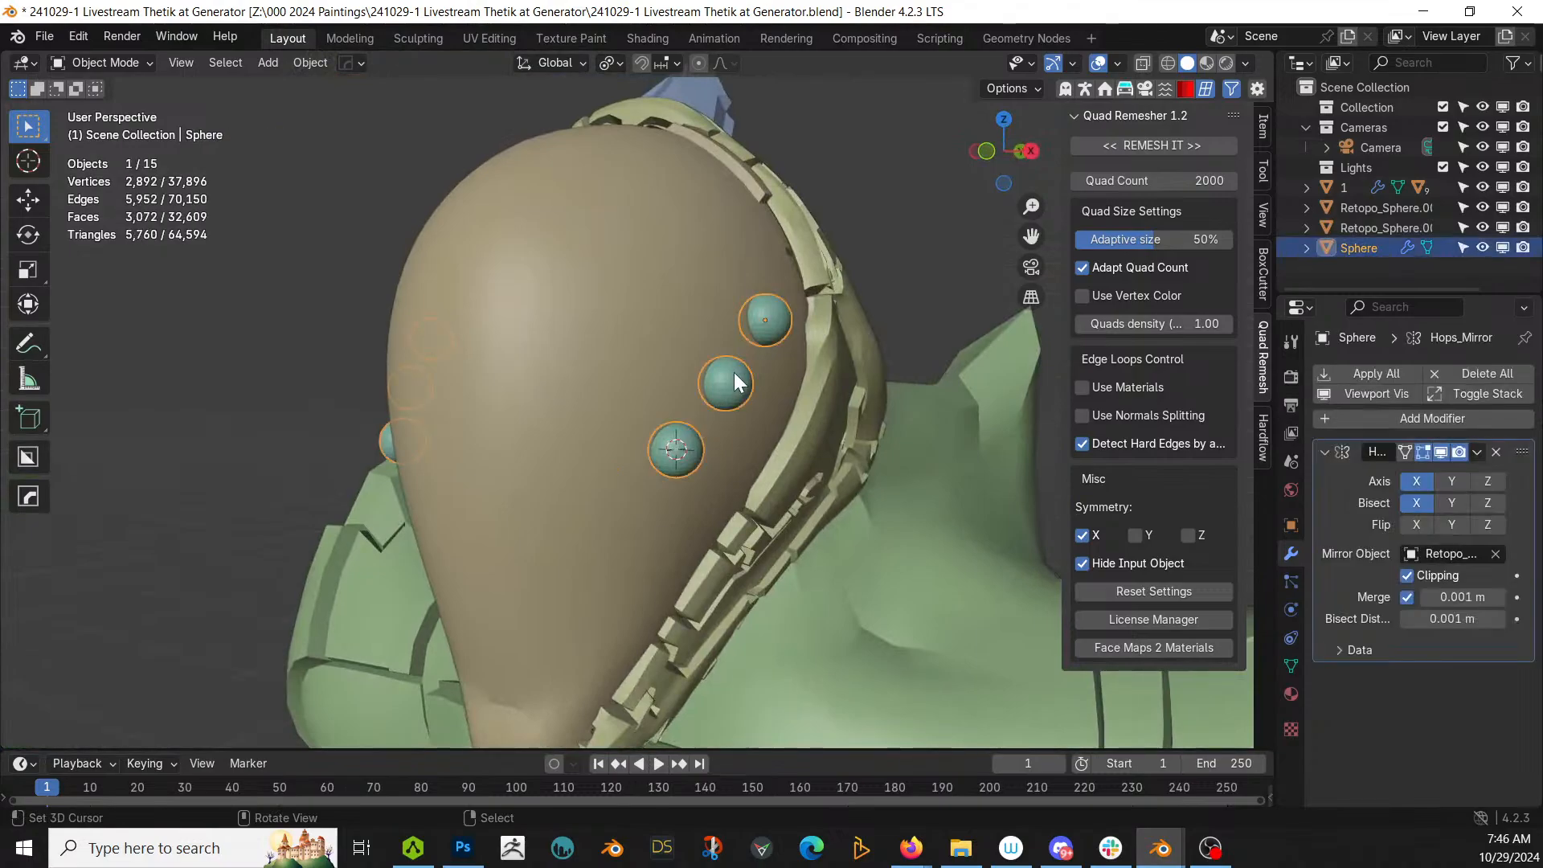
{"action": "key", "text": "shift+d"}
{"action": "right_click", "coordinate": [735, 373]}
{"action": "left_click", "coordinate": [611, 267], "text": "shift"}
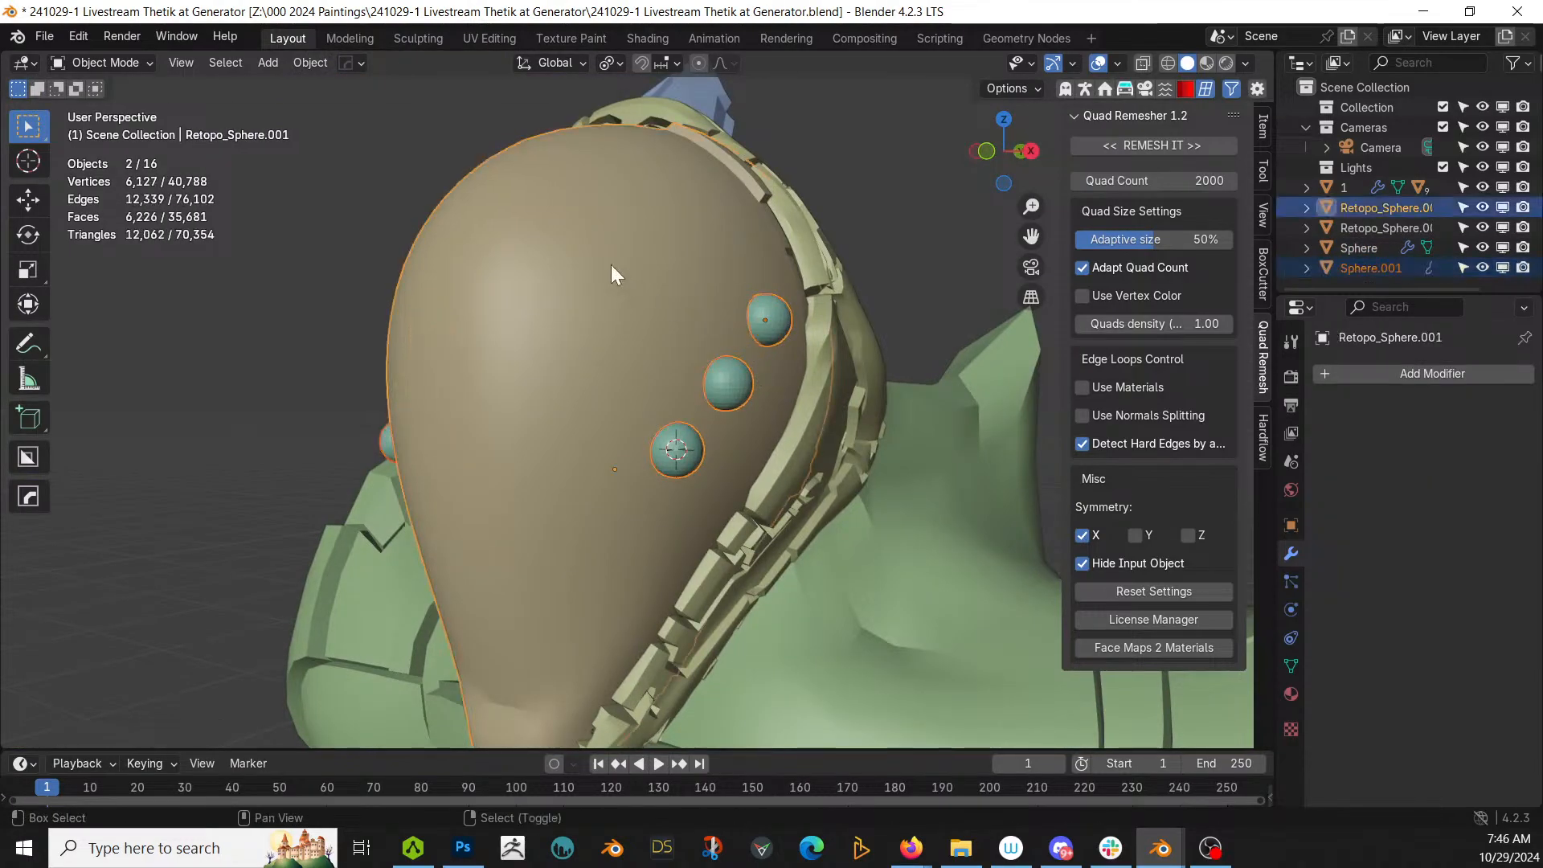
{"action": "key", "text": "ctrl+KP_Subtract"}
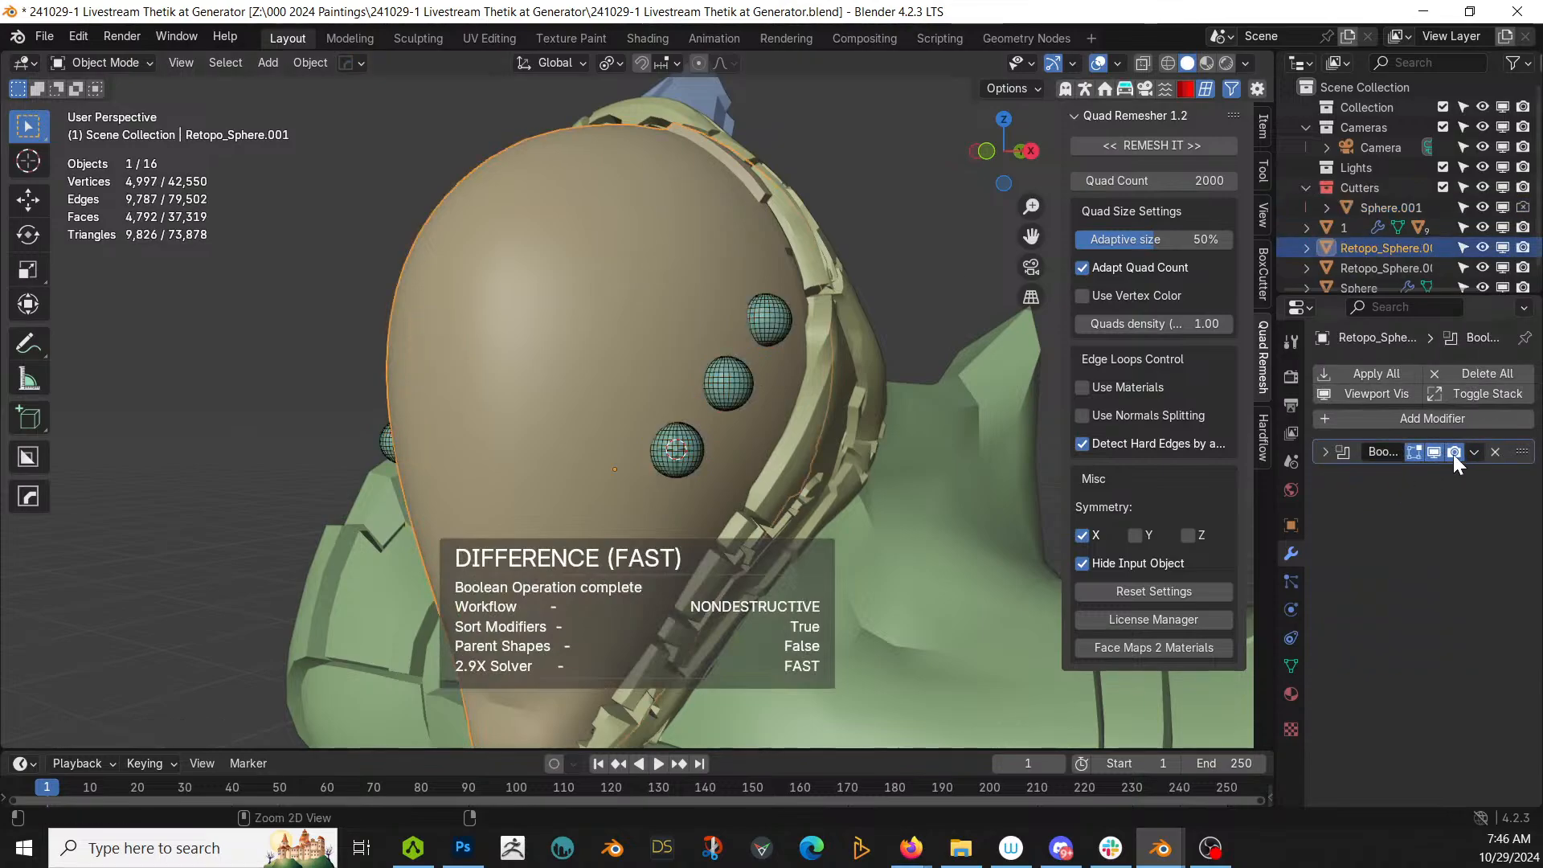
Step: Apply the head dome's Boolean modifier, check the sockets in isolation and delete the Cutters collection with its sphere copy
{"action": "key", "text": "ctrl+a"}
{"action": "key", "text": "KP_Divide"}
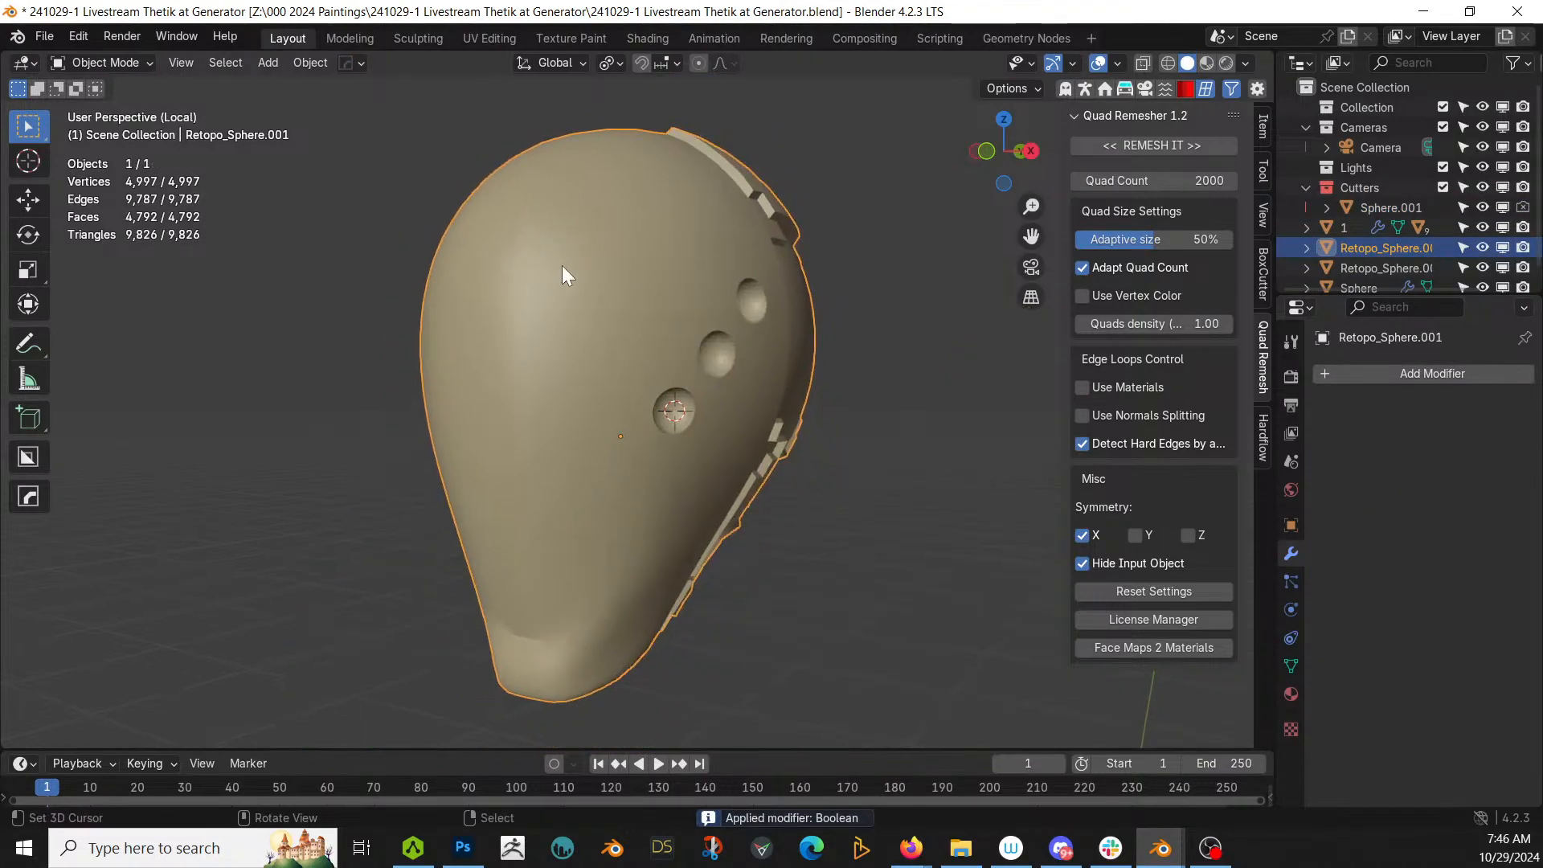
{"action": "middle_click_drag", "start_coordinate": [563, 266], "coordinate": [735, 315]}
{"action": "key", "text": "KP_Divide"}
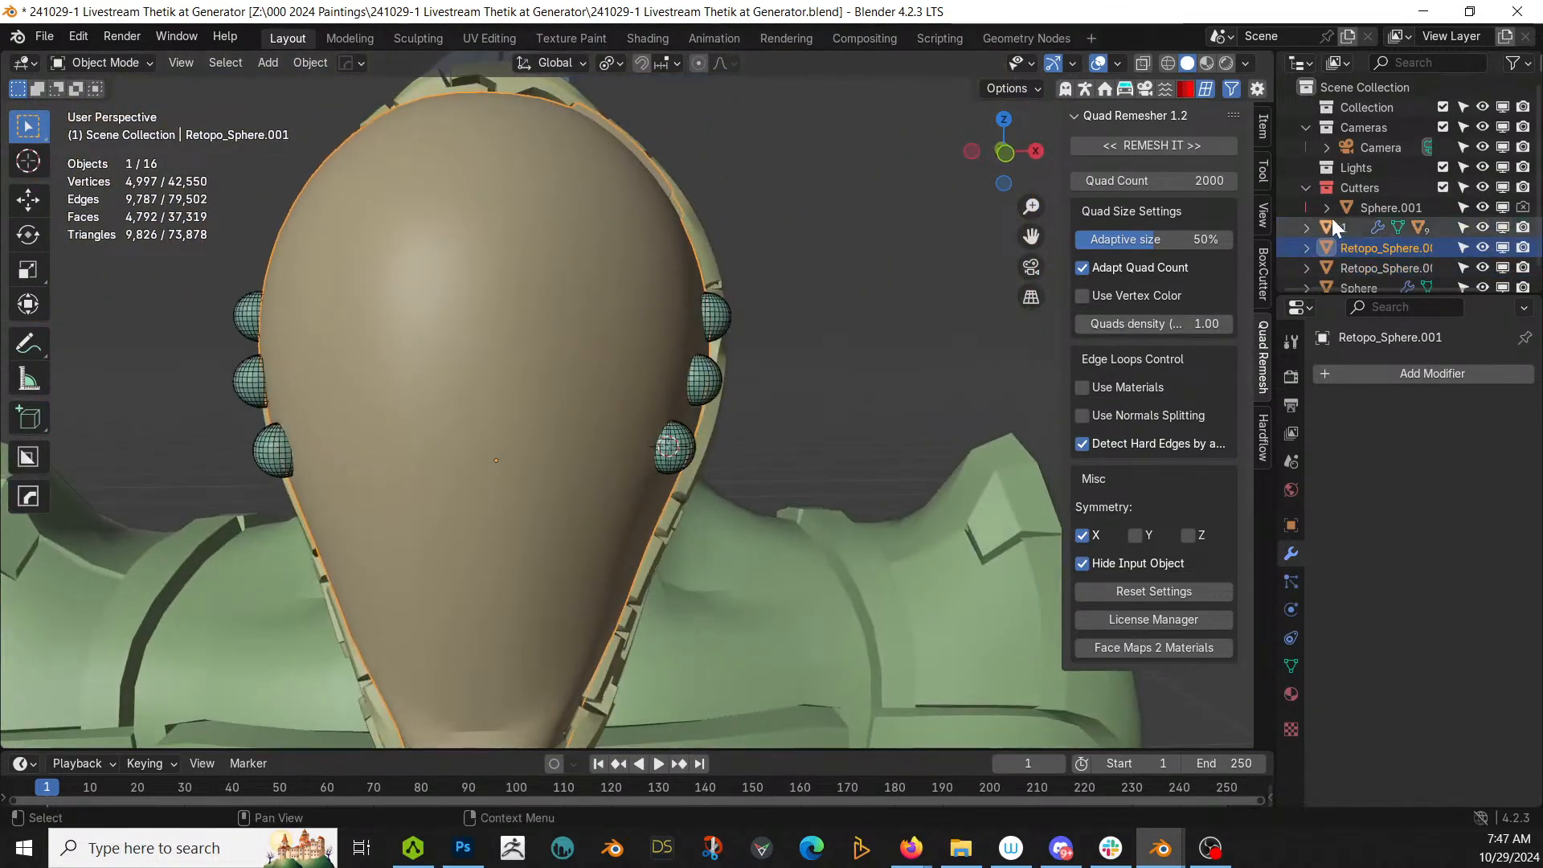
{"action": "right_click", "coordinate": [1359, 182]}
{"action": "left_click", "coordinate": [1286, 202]}
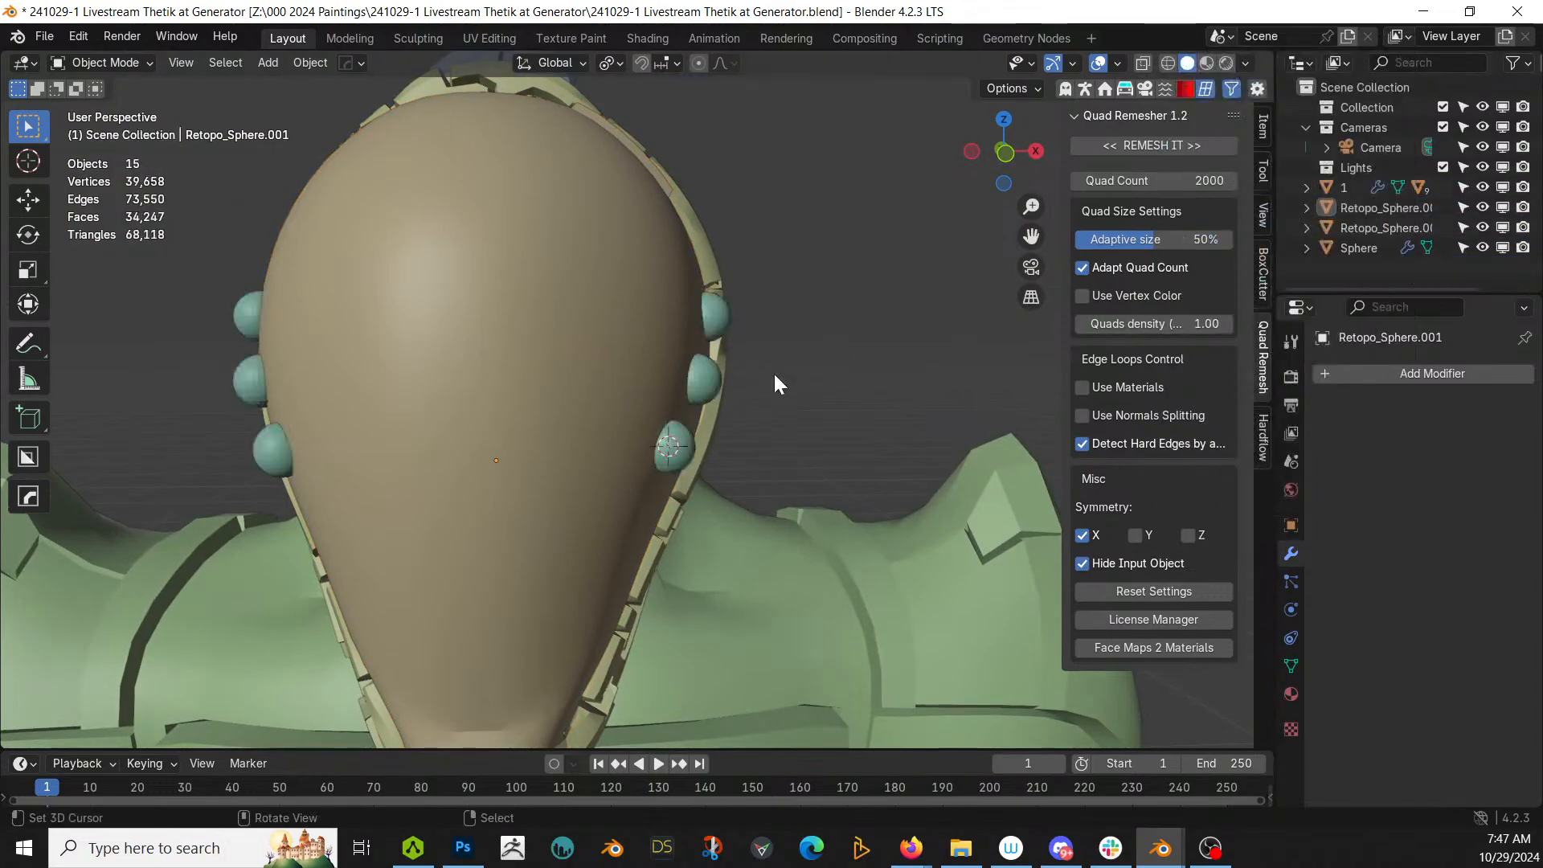
Step: Scale down the mesh of the remaining spheres slightly so they sit inside their sockets
{"action": "left_click", "coordinate": [703, 375]}
{"action": "key", "text": "Tab"}
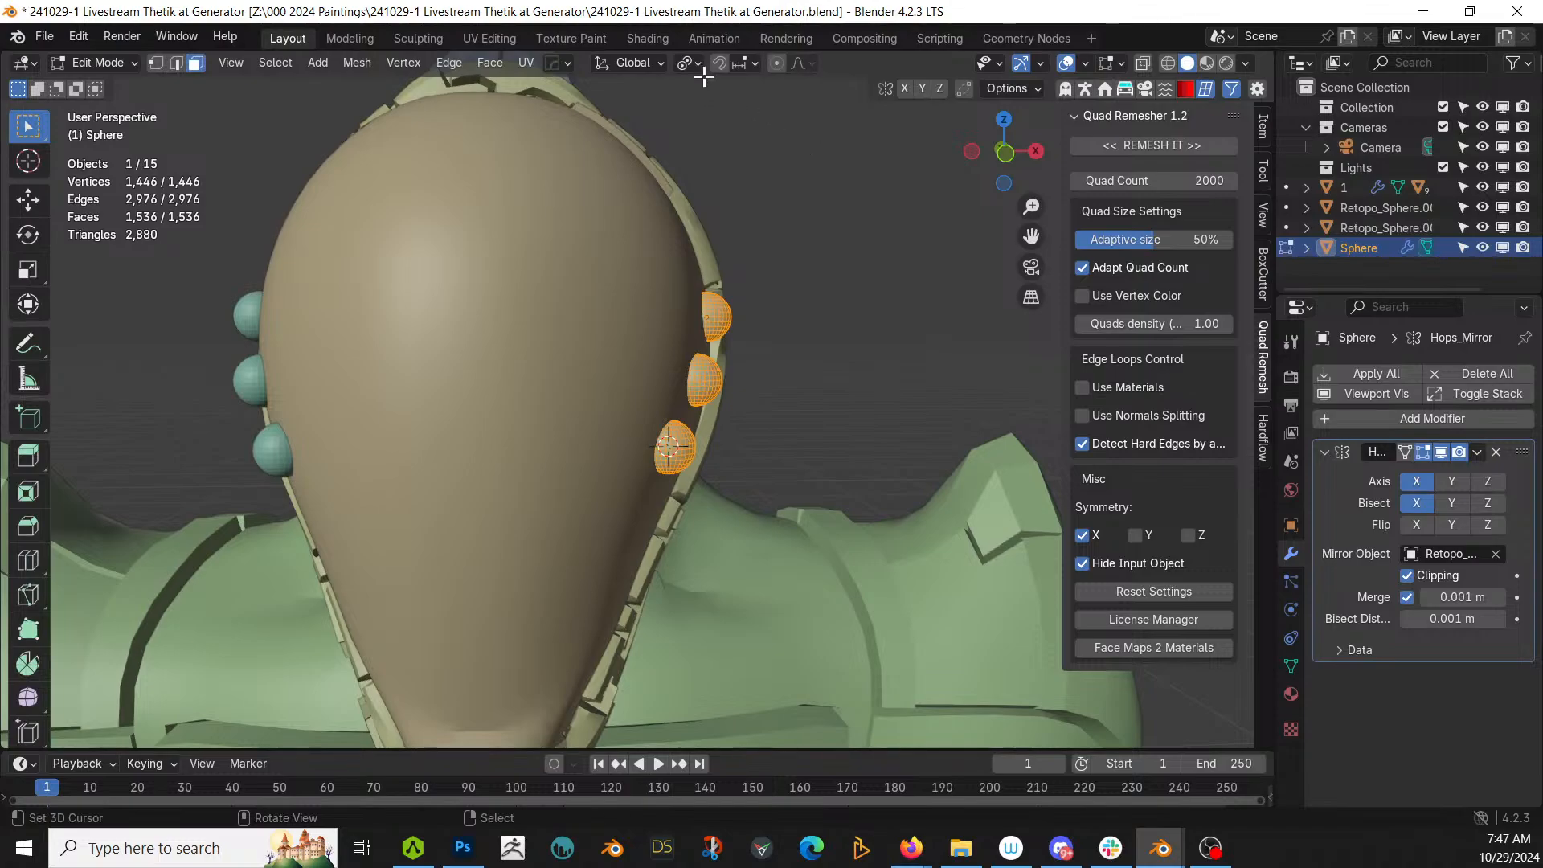
{"action": "scroll", "coordinate": [883, 472], "scroll_direction": "up", "scroll_amount": 3}
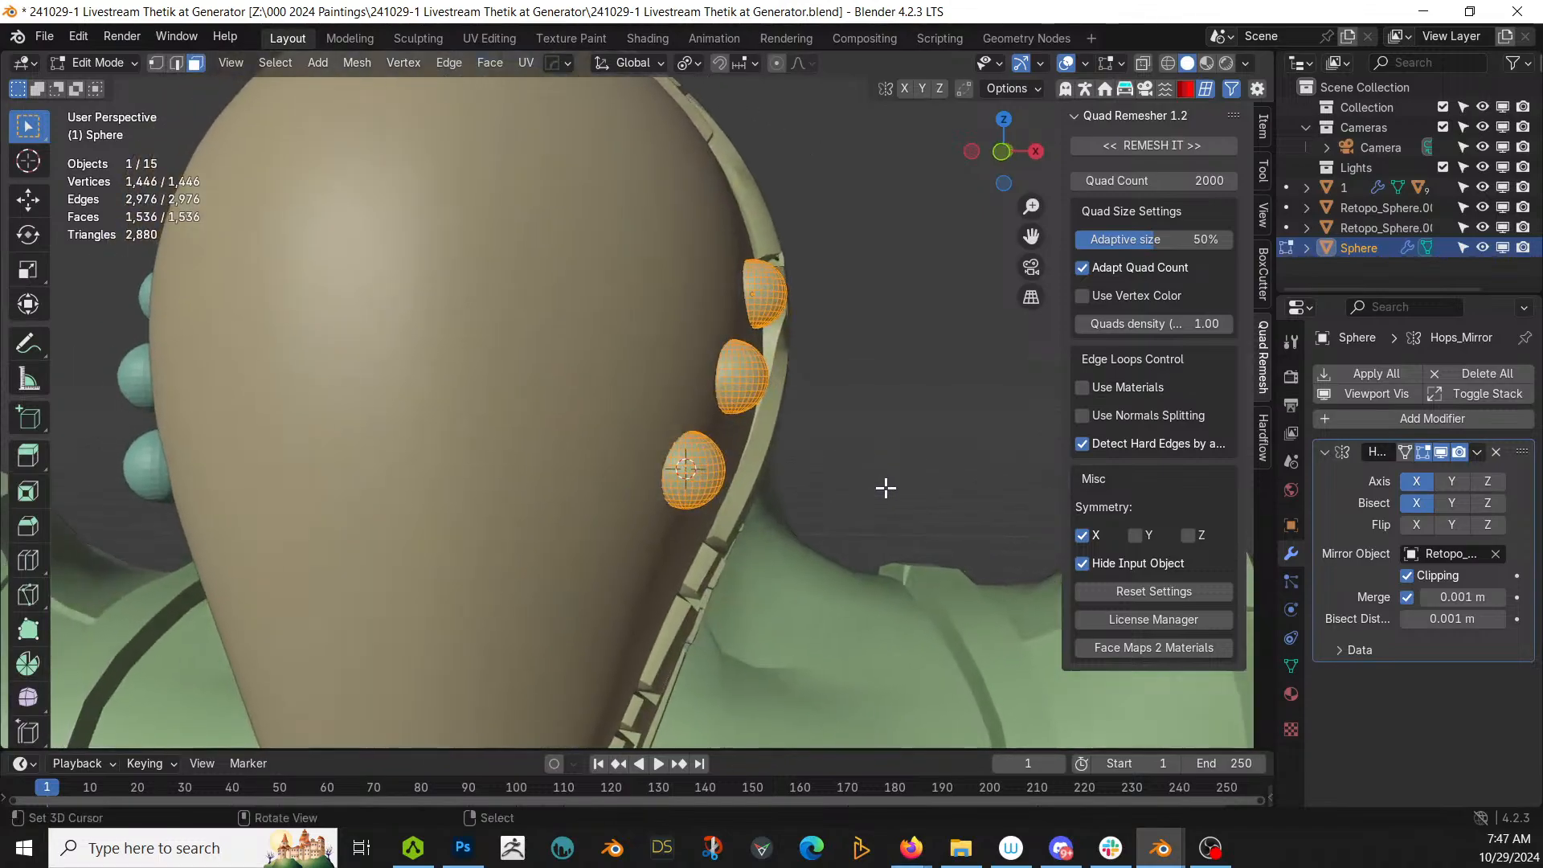
{"action": "key", "text": "s"}
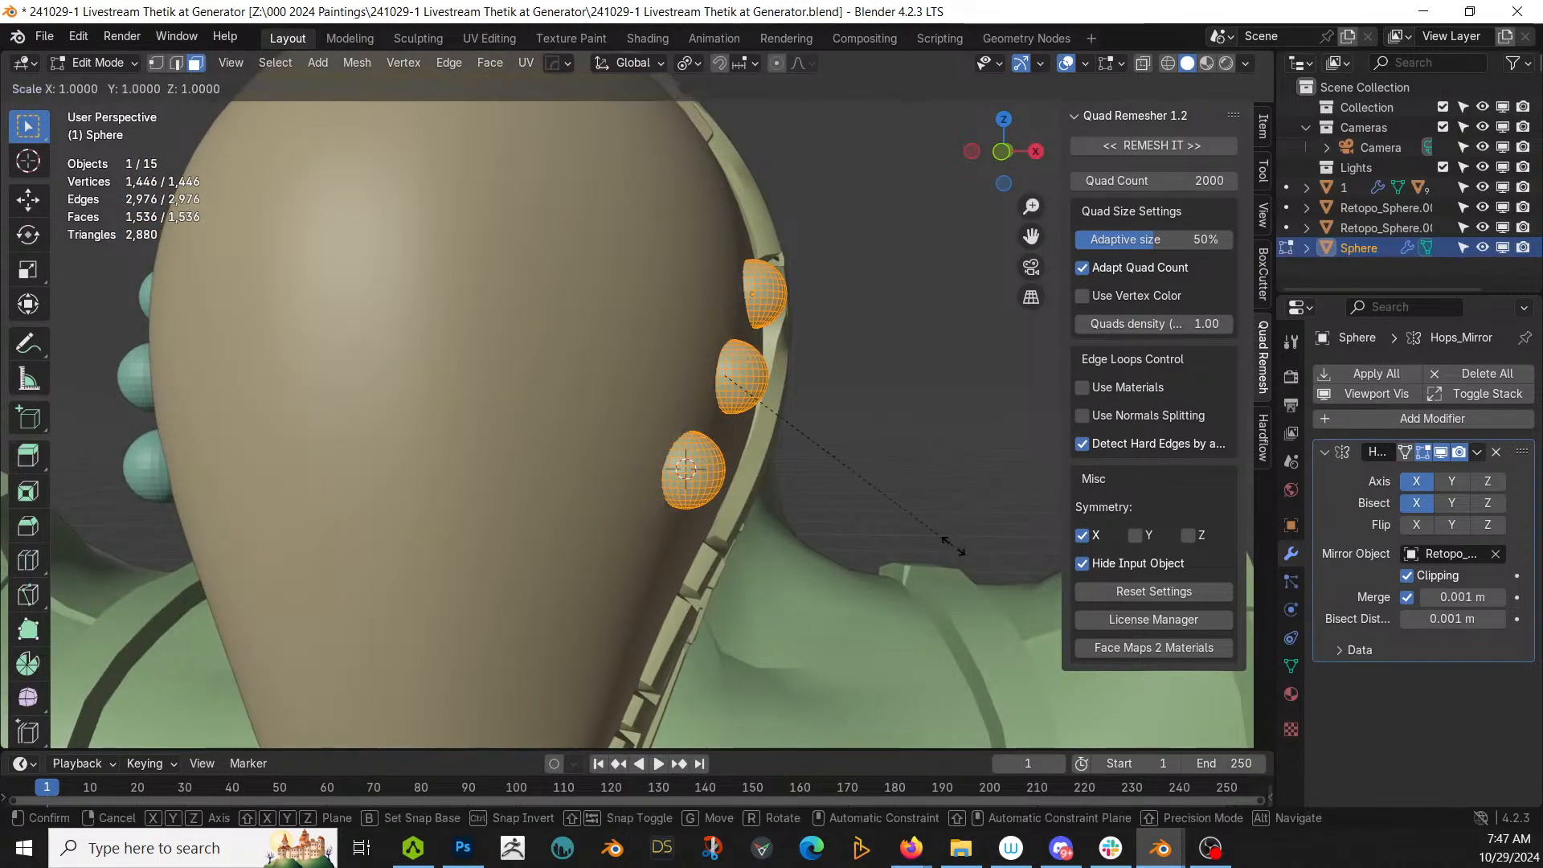
{"action": "left_click", "coordinate": [905, 521]}
{"action": "middle_click_drag", "start_coordinate": [904, 521], "coordinate": [915, 603]}
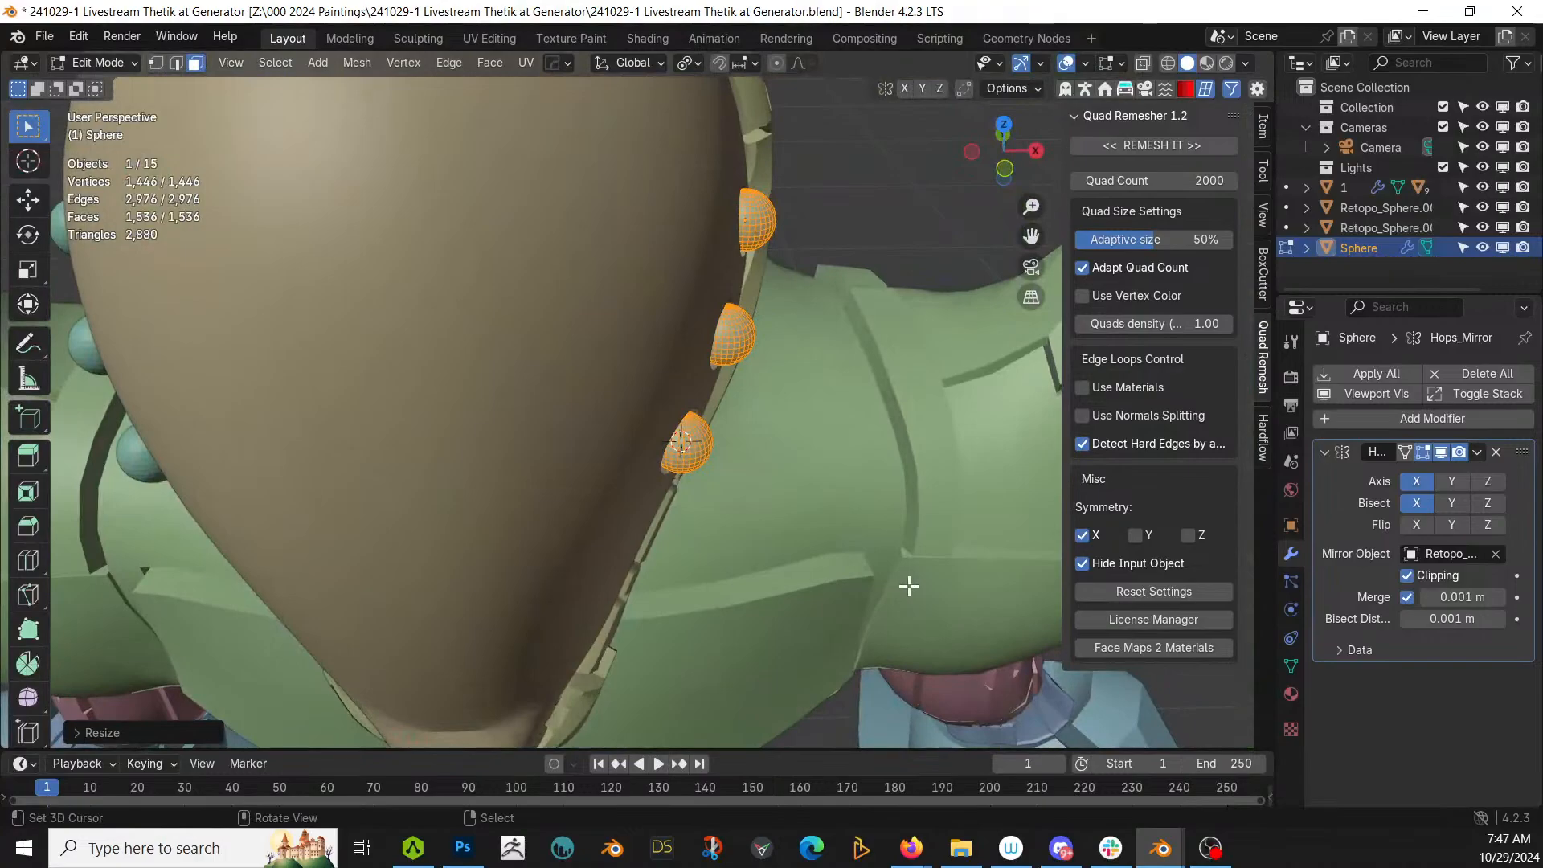
{"action": "middle_click_drag", "start_coordinate": [818, 536], "coordinate": [846, 446]}
Step: Try flattening the spheres along the X axis, and undo that scaling
{"action": "left_click", "coordinate": [28, 305]}
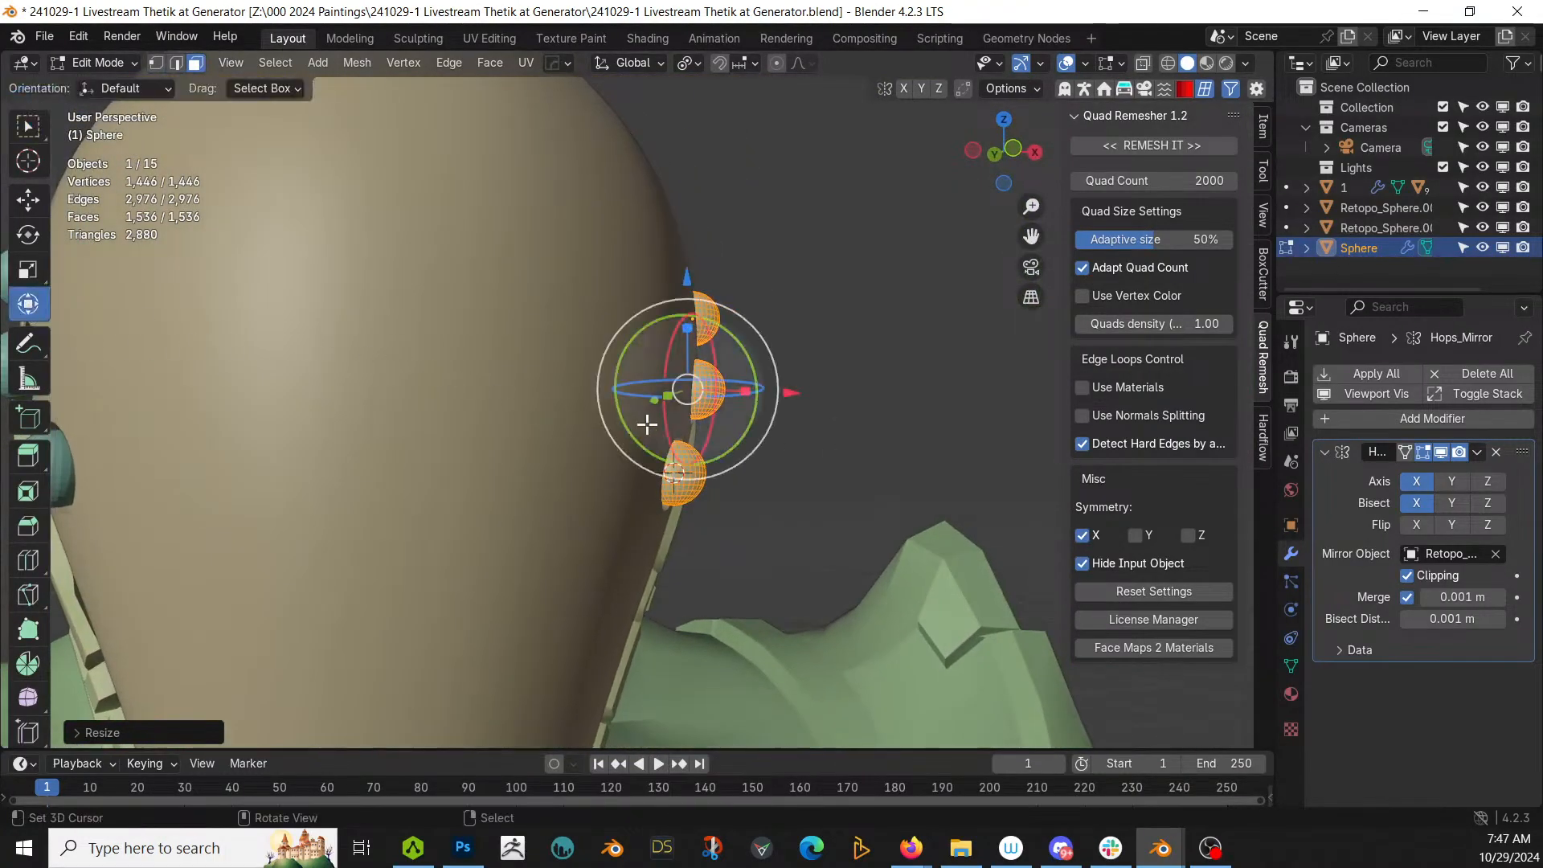
{"action": "left_click_drag", "start_coordinate": [744, 388], "coordinate": [708, 389]}
{"action": "middle_click_drag", "start_coordinate": [708, 390], "coordinate": [545, 446]}
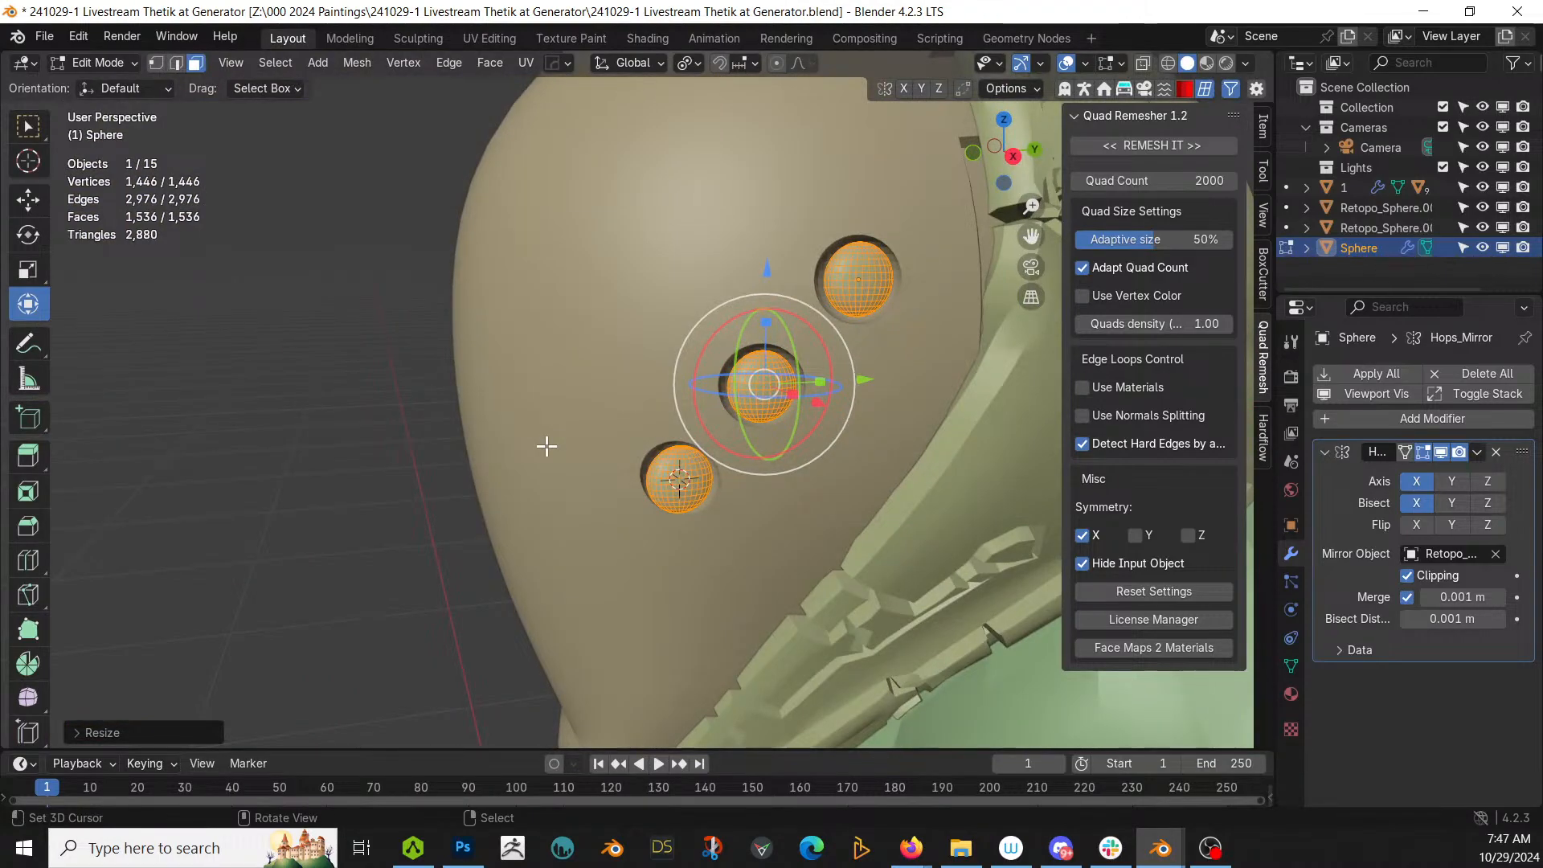
{"action": "middle_click_drag", "start_coordinate": [389, 441], "coordinate": [829, 412]}
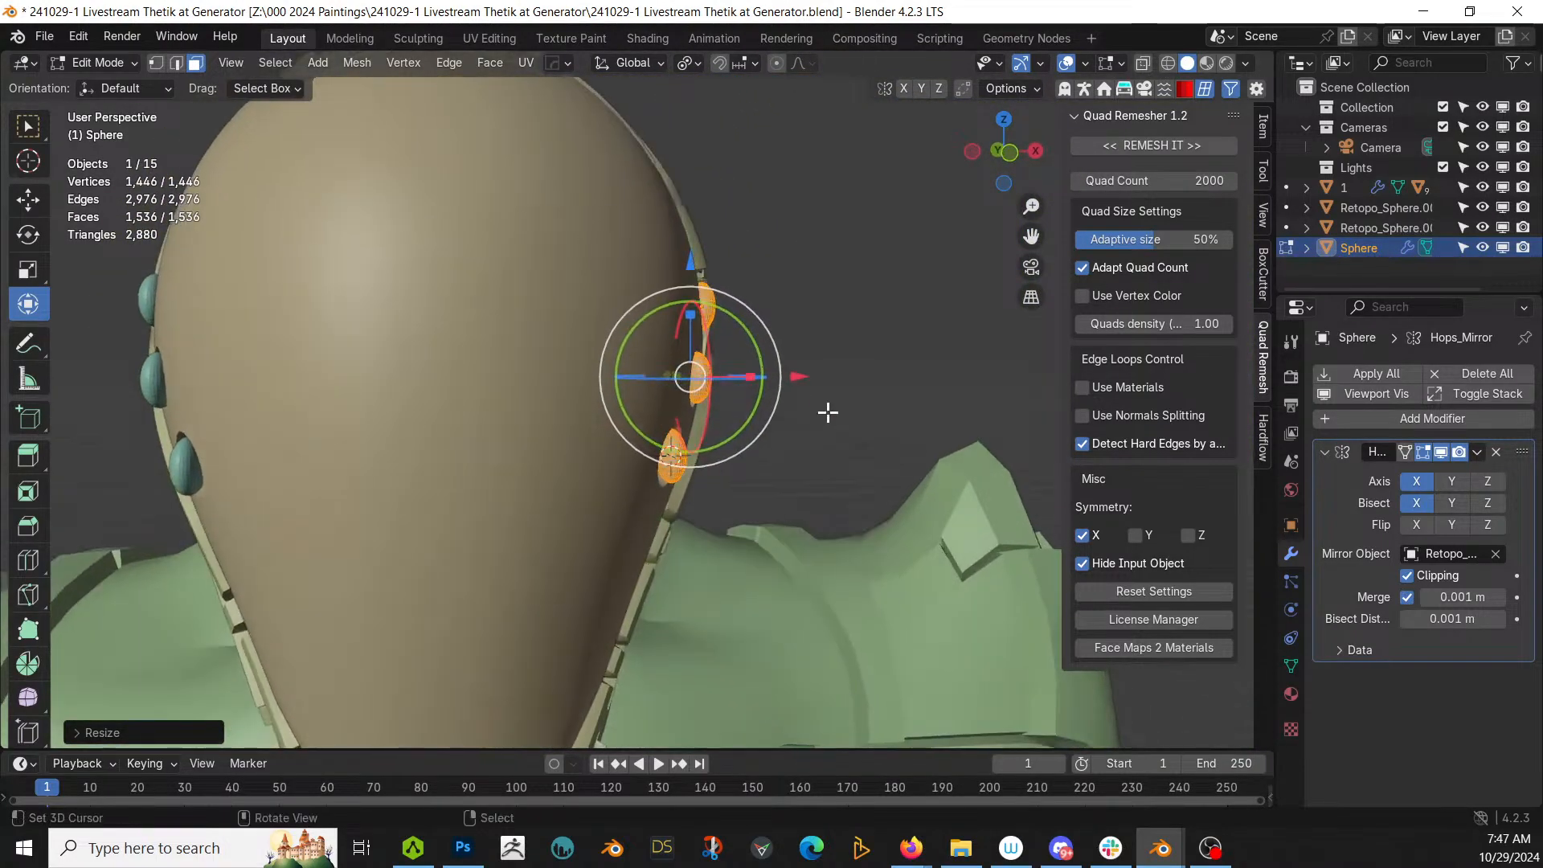
{"action": "key", "text": "ctrl+z"}
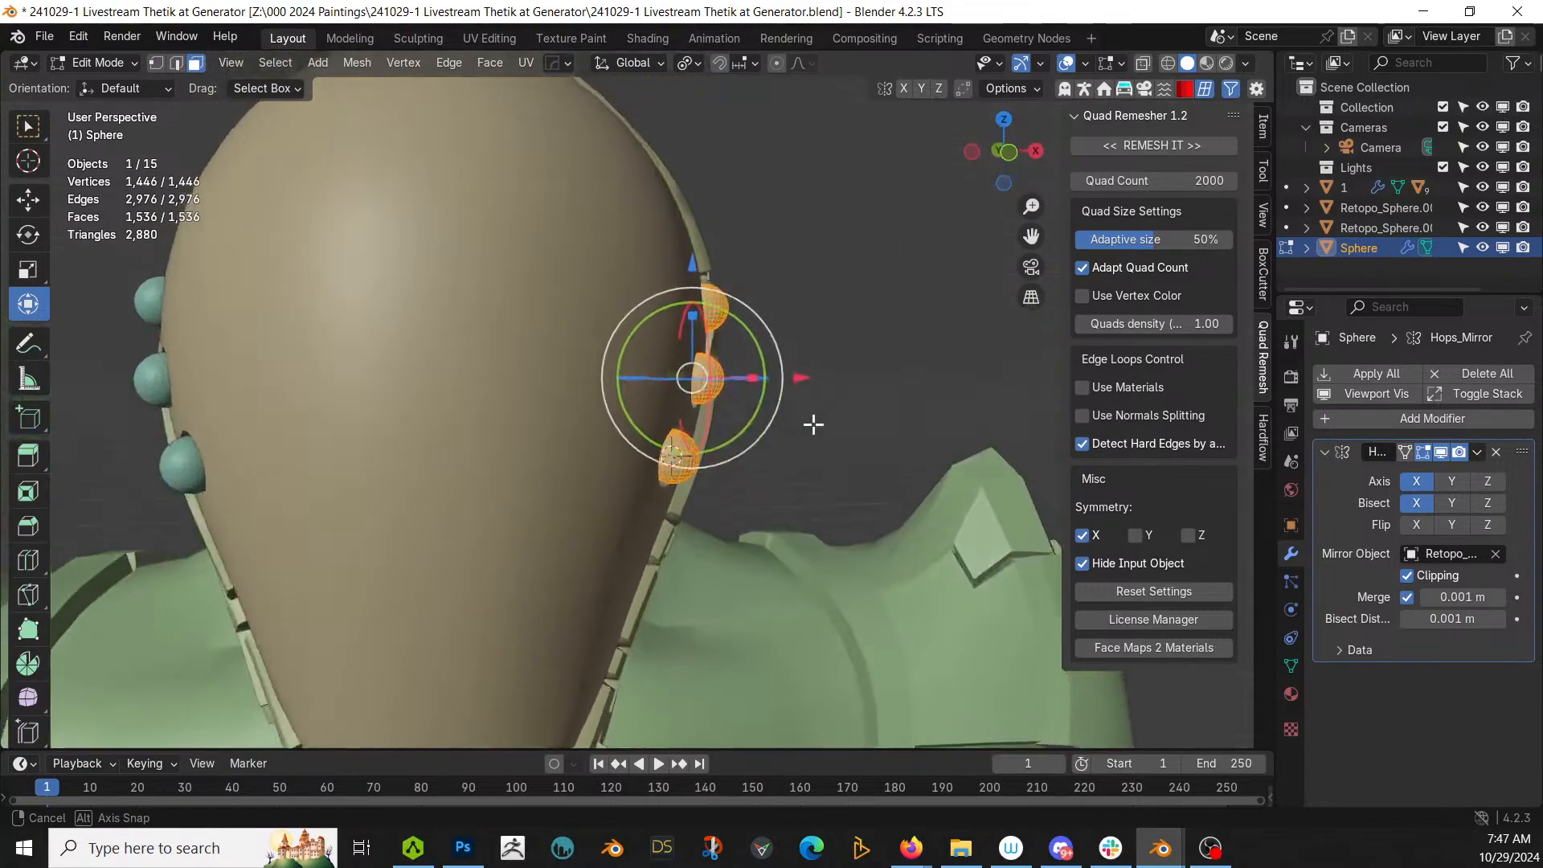
Step: Finish editing the sphere mesh, return to Object Mode and save the file
{"action": "key", "text": "alt+a"}
{"action": "scroll", "coordinate": [818, 422], "scroll_direction": "down", "scroll_amount": 5}
{"action": "mouse_move", "coordinate": [816, 421]}
{"action": "middle_mouse_down"}
{"action": "mouse_move", "coordinate": [779, 382]}
{"action": "mouse_move", "coordinate": [785, 357]}
{"action": "mouse_move", "coordinate": [814, 408]}
{"action": "middle_mouse_up"}
{"action": "key", "text": "Tab"}
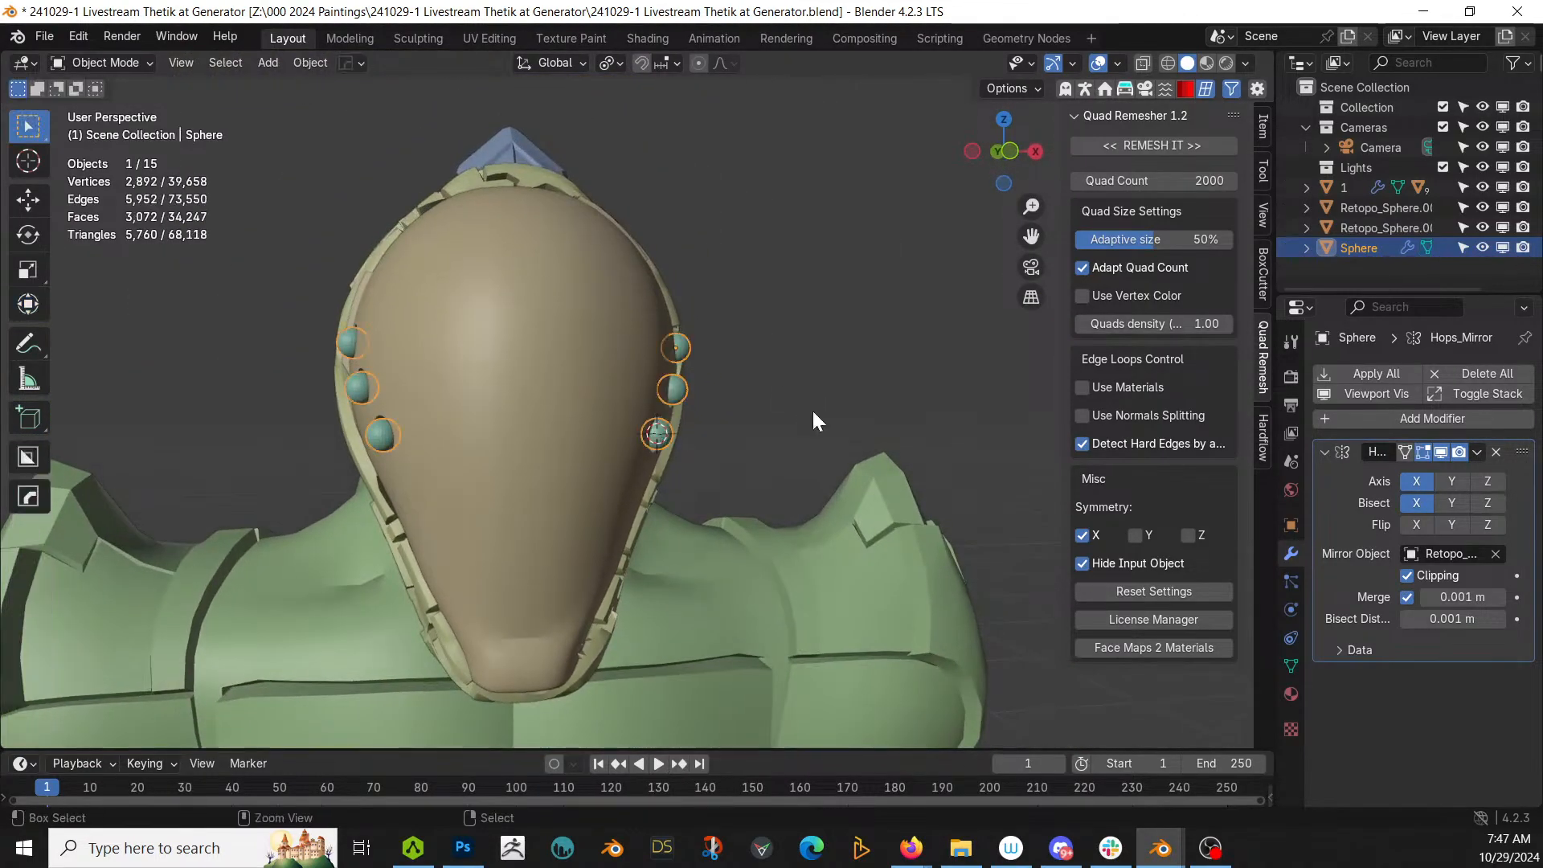
{"action": "key", "text": "ctrl+s"}
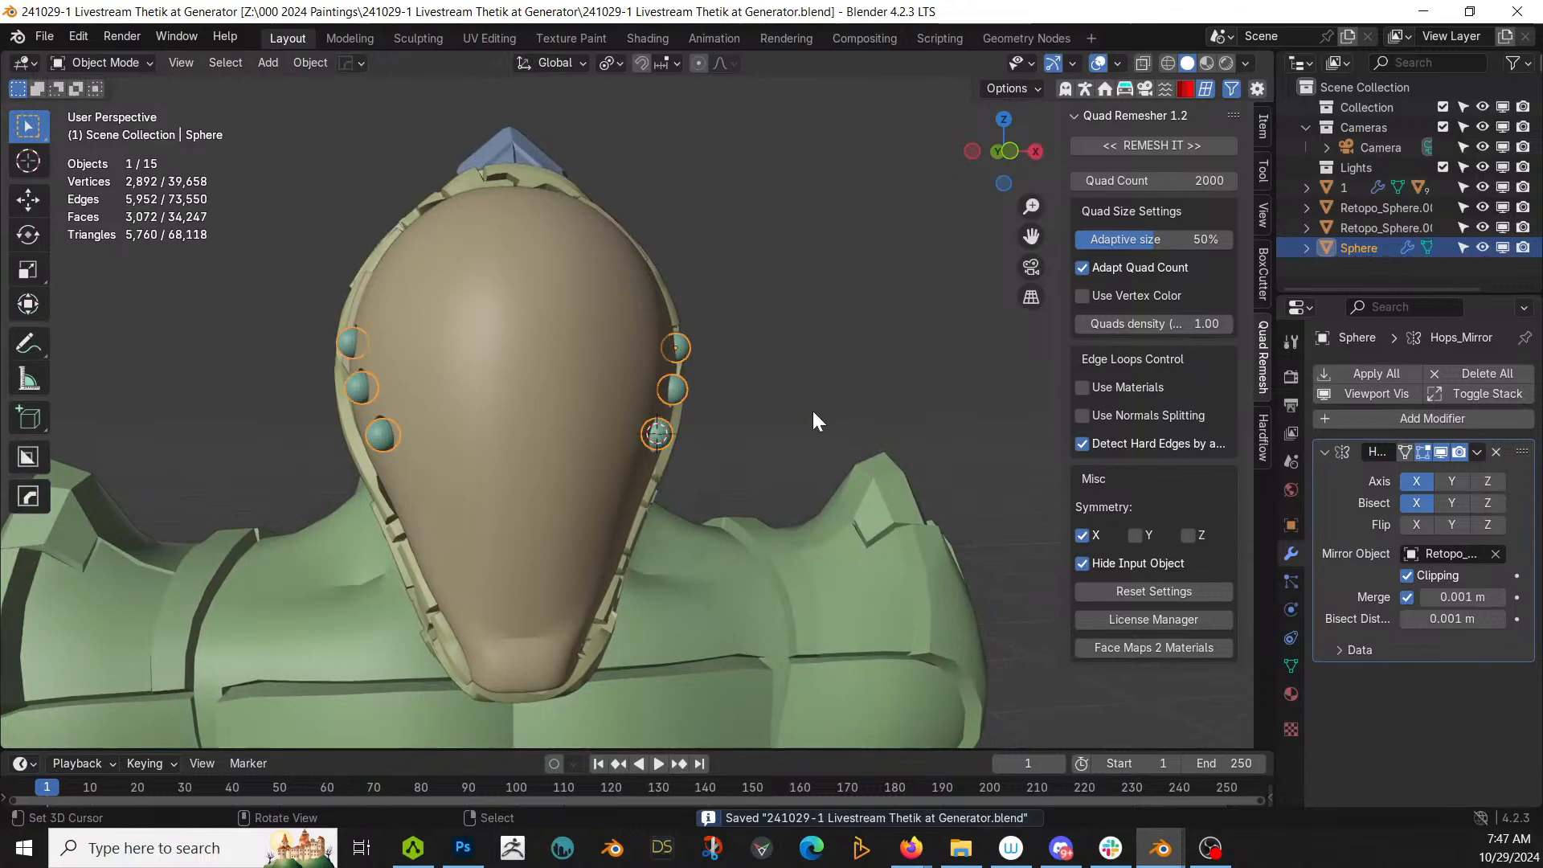
Step: Deselect the spheres, review the head and full figure from several angles, and save the file again
{"action": "middle_click_drag", "start_coordinate": [810, 407], "coordinate": [671, 444]}
{"action": "middle_click_drag", "start_coordinate": [768, 390], "coordinate": [621, 368]}
{"action": "scroll", "coordinate": [789, 390], "scroll_direction": "up", "scroll_amount": 2}
{"action": "scroll", "coordinate": [626, 373], "scroll_direction": "down", "scroll_amount": 3}
{"action": "left_click", "coordinate": [968, 273]}
{"action": "scroll", "coordinate": [865, 300], "scroll_direction": "up", "scroll_amount": 4}
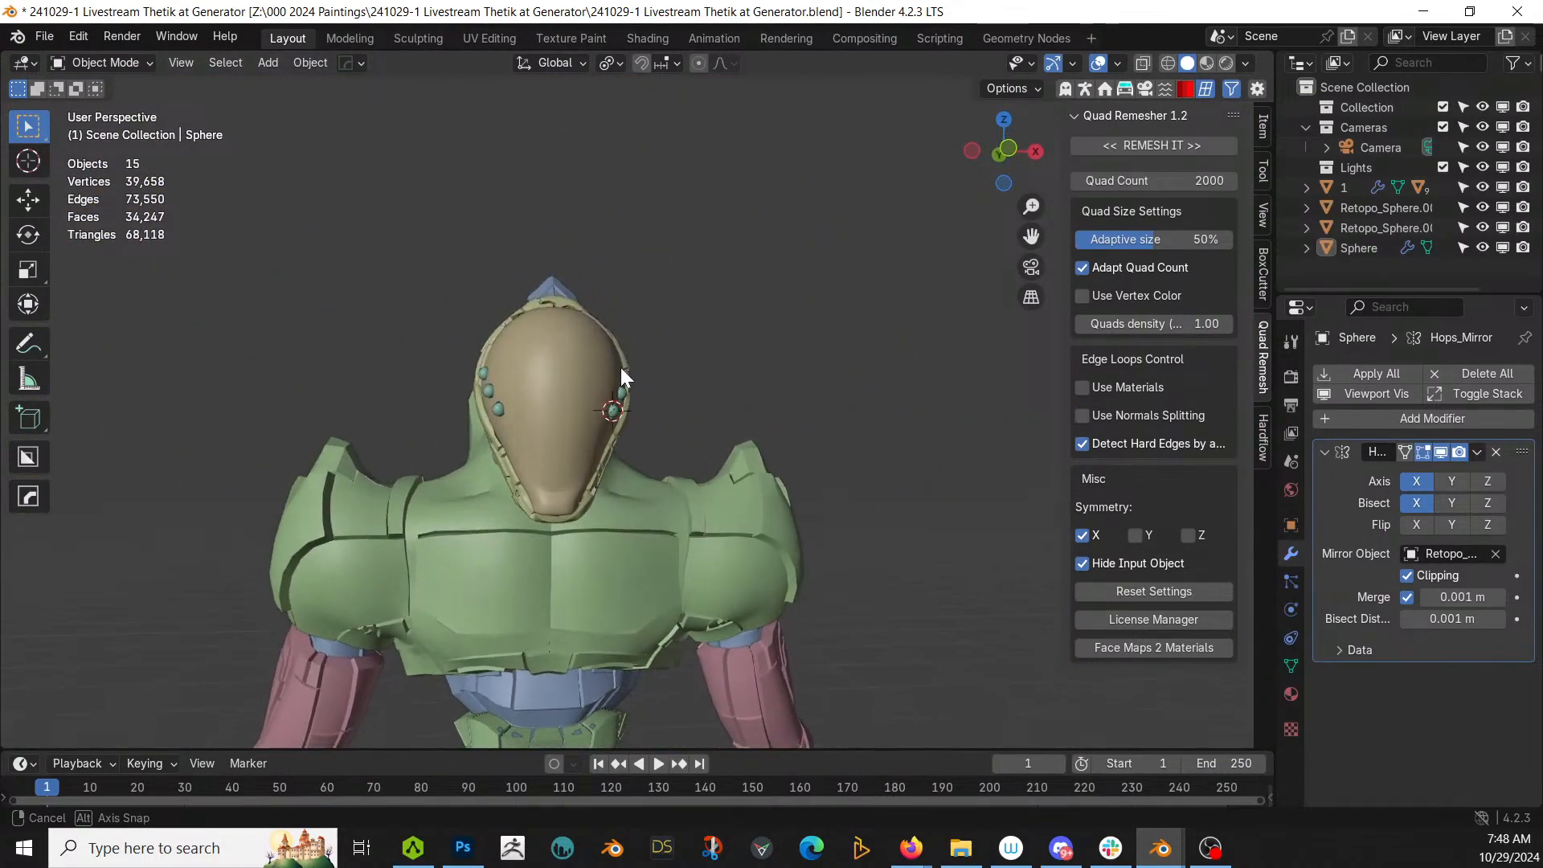
{"action": "scroll", "coordinate": [617, 354], "scroll_direction": "down", "scroll_amount": 8}
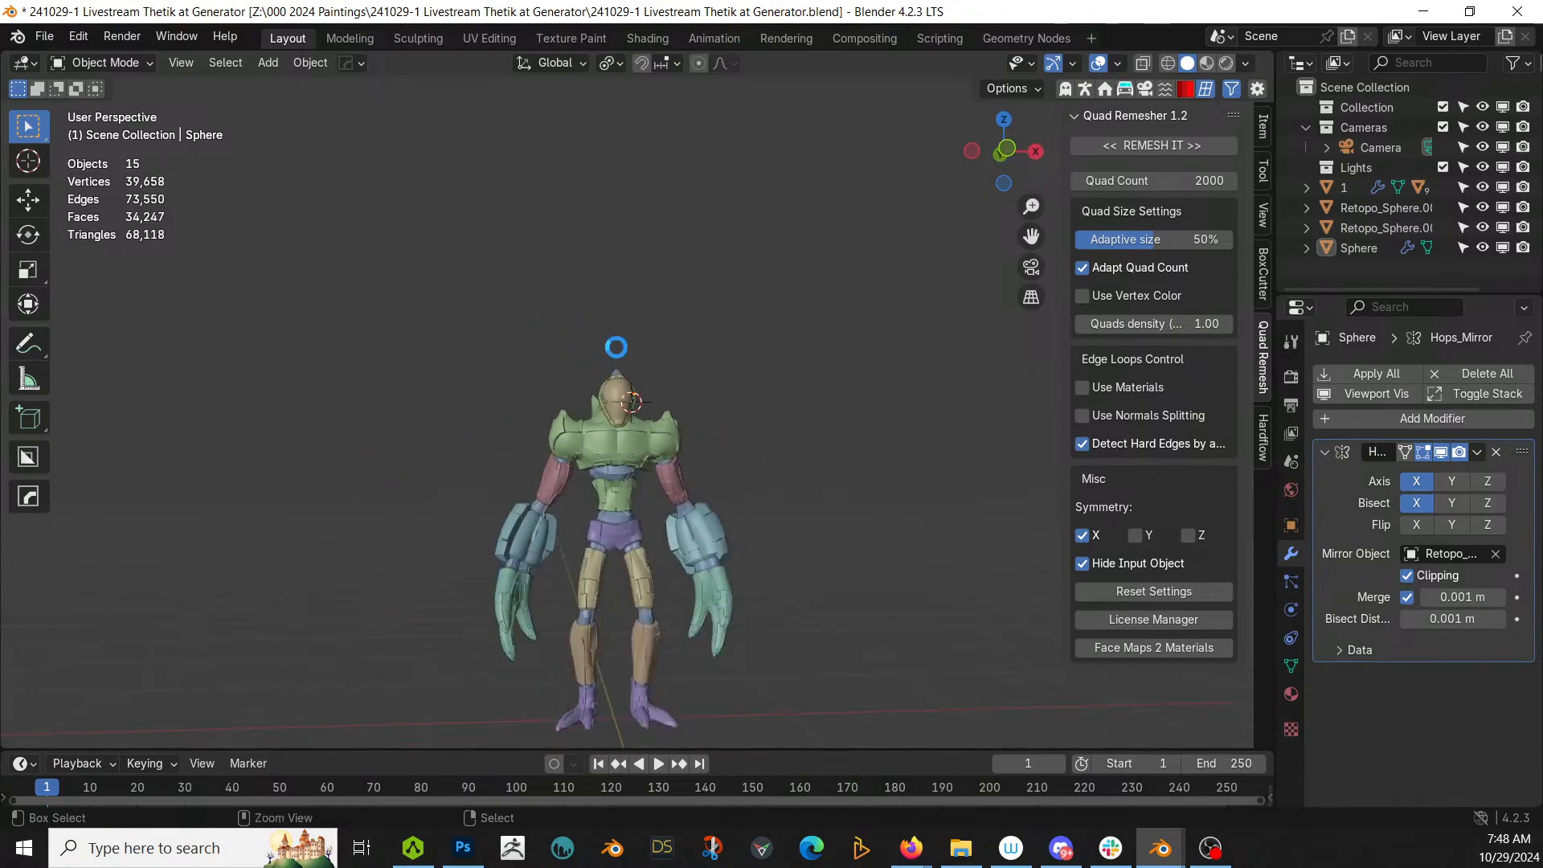
{"action": "key", "text": "ctrl+s"}
Step: Create a cable with width 0.005 running from the underside of the head's armored rim down to the neck
{"action": "scroll", "coordinate": [633, 362], "scroll_direction": "up", "scroll_amount": 5}
{"action": "scroll", "coordinate": [633, 363], "scroll_direction": "up", "scroll_amount": 2}
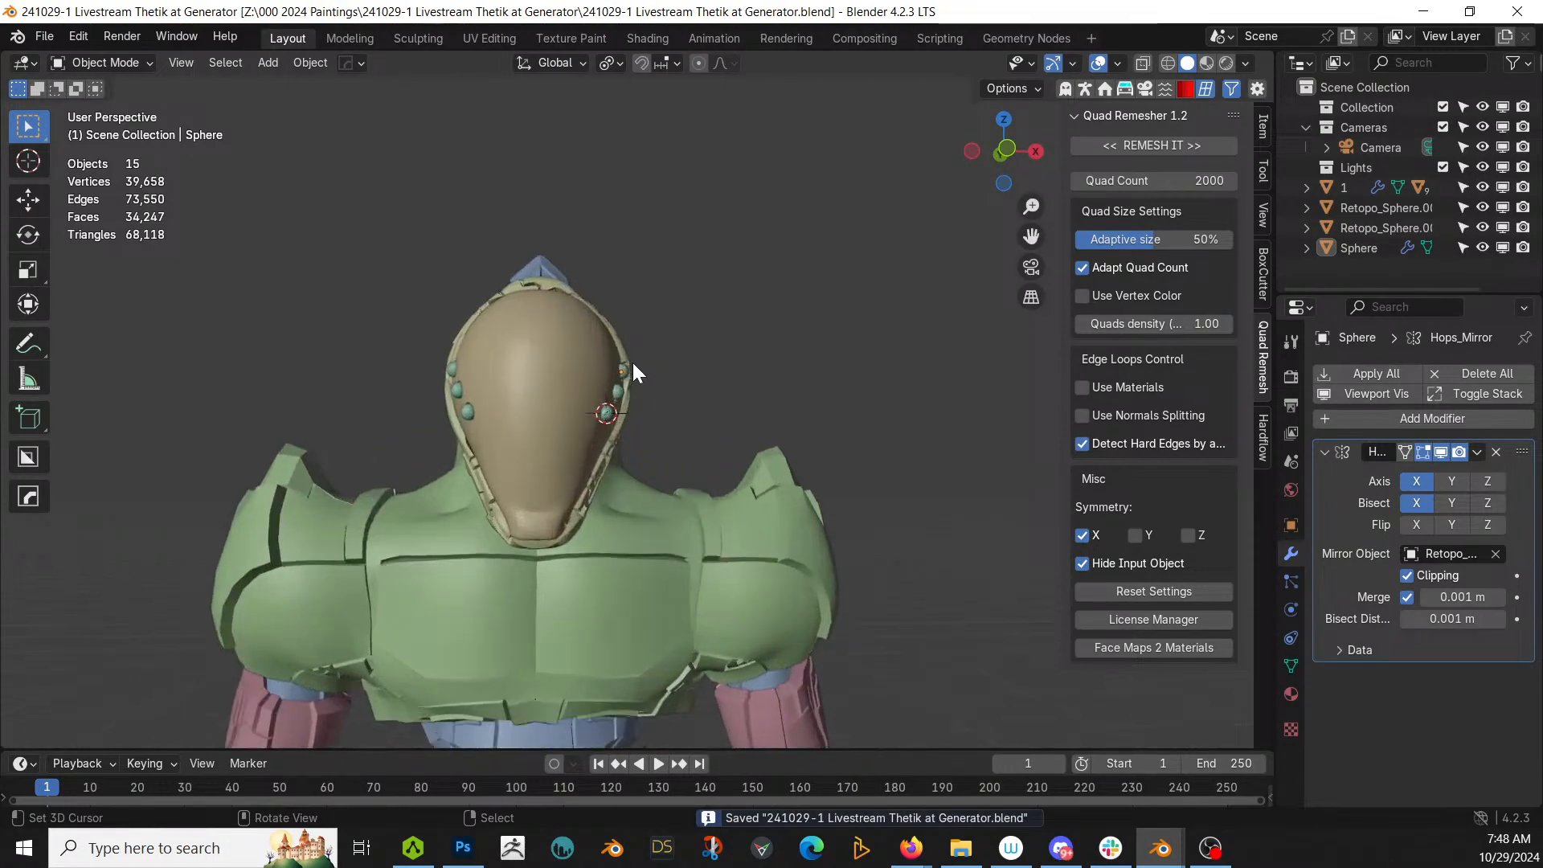
{"action": "middle_click_drag", "start_coordinate": [632, 361], "coordinate": [584, 185]}
{"action": "scroll", "coordinate": [587, 195], "scroll_direction": "up", "scroll_amount": 2}
{"action": "key", "text": "shift+alt+c"}
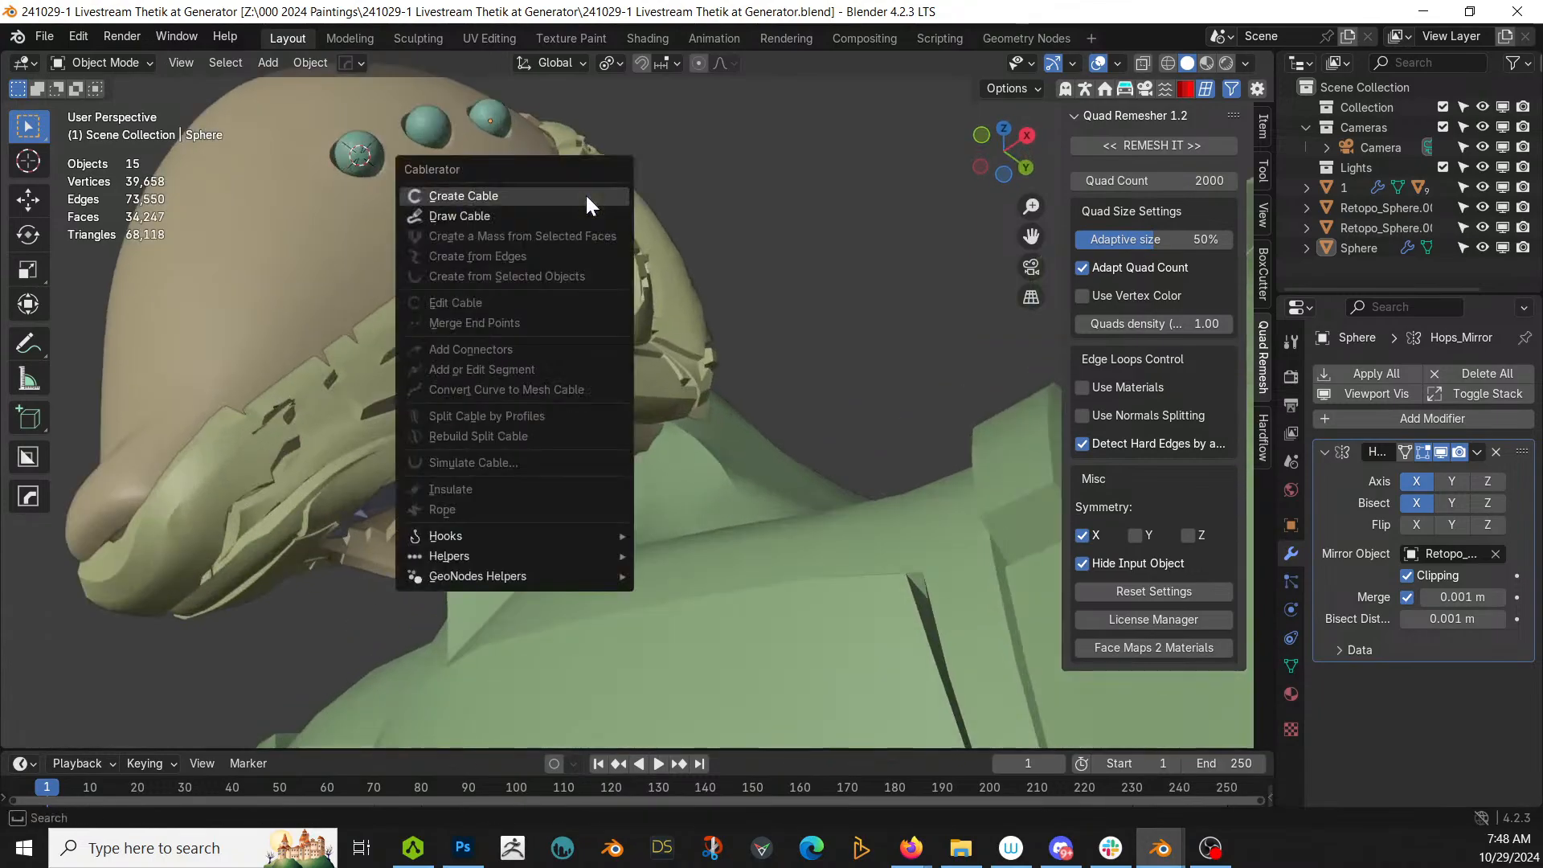
{"action": "left_click", "coordinate": [508, 202]}
{"action": "middle_click_drag", "start_coordinate": [643, 329], "coordinate": [560, 447]}
{"action": "left_click", "coordinate": [539, 363]}
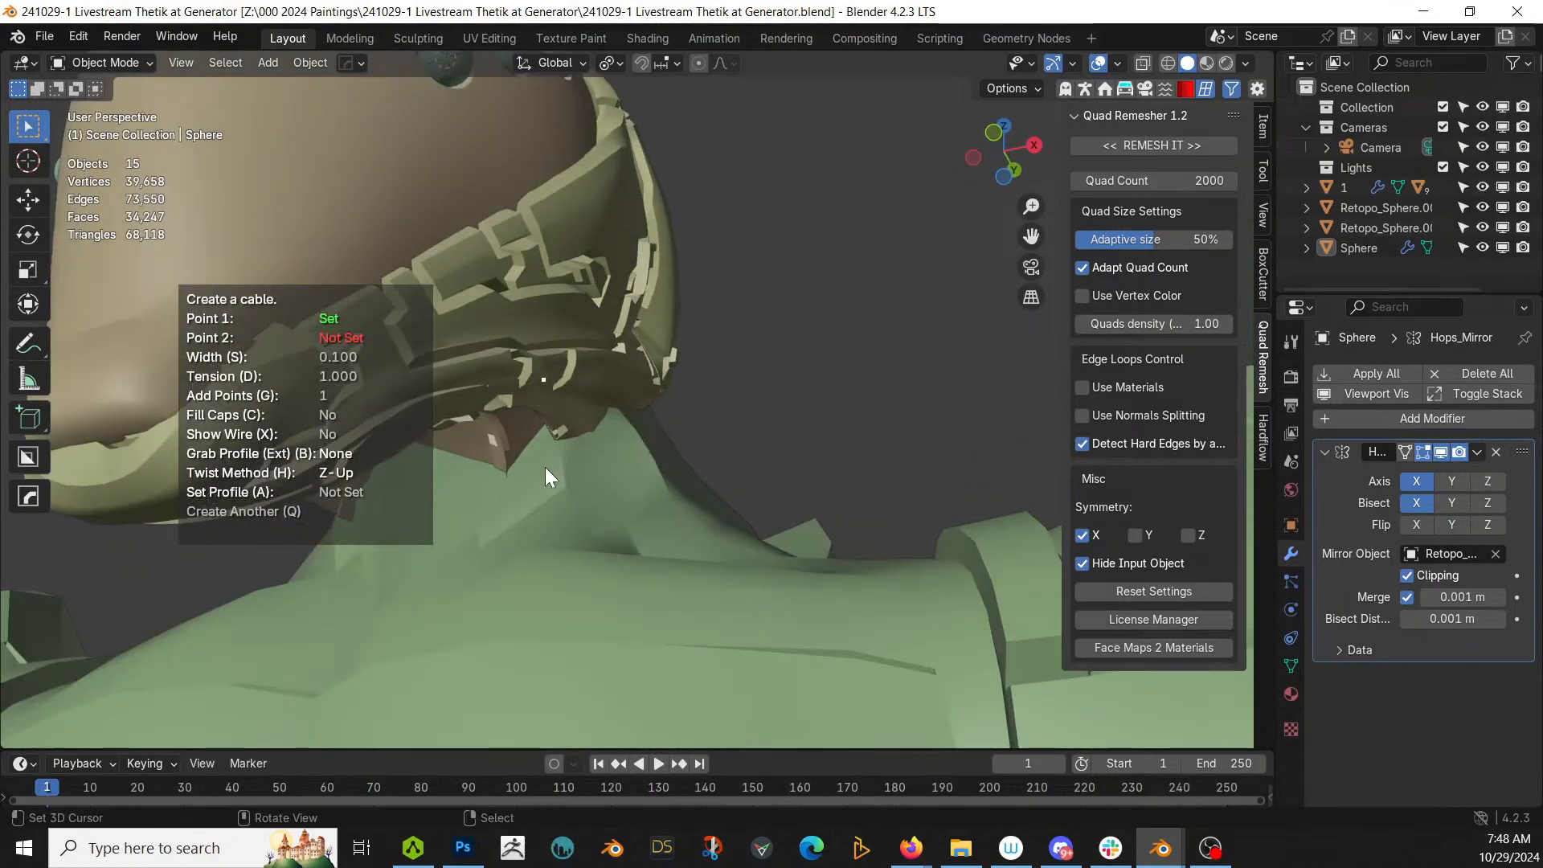
{"action": "left_click", "coordinate": [543, 467]}
{"action": "key", "text": "s"}
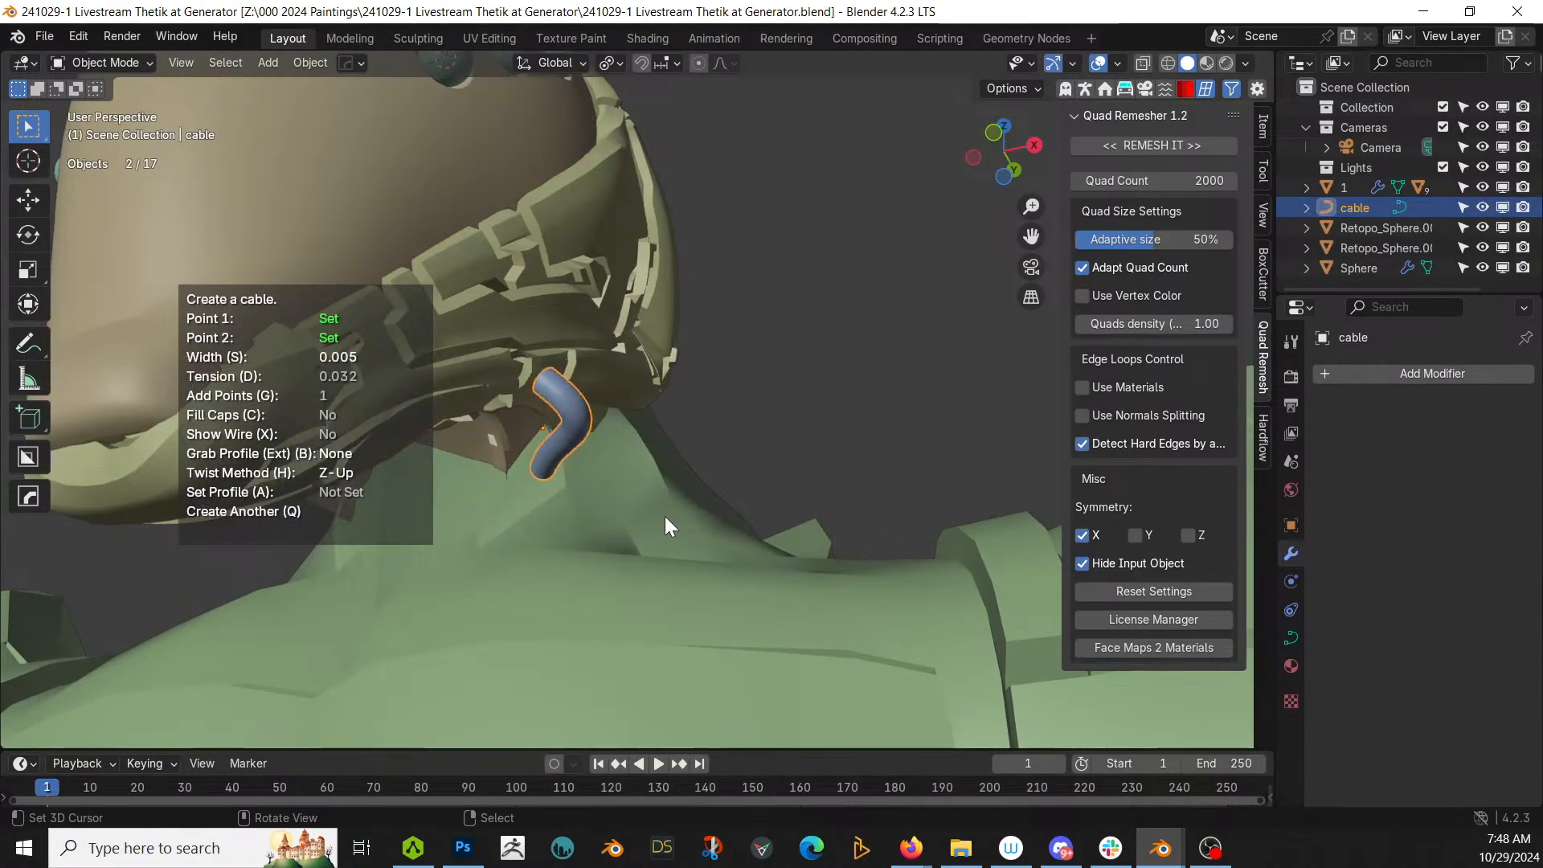
{"action": "left_click", "coordinate": [665, 517]}
{"action": "middle_click_drag", "start_coordinate": [669, 517], "coordinate": [914, 490]}
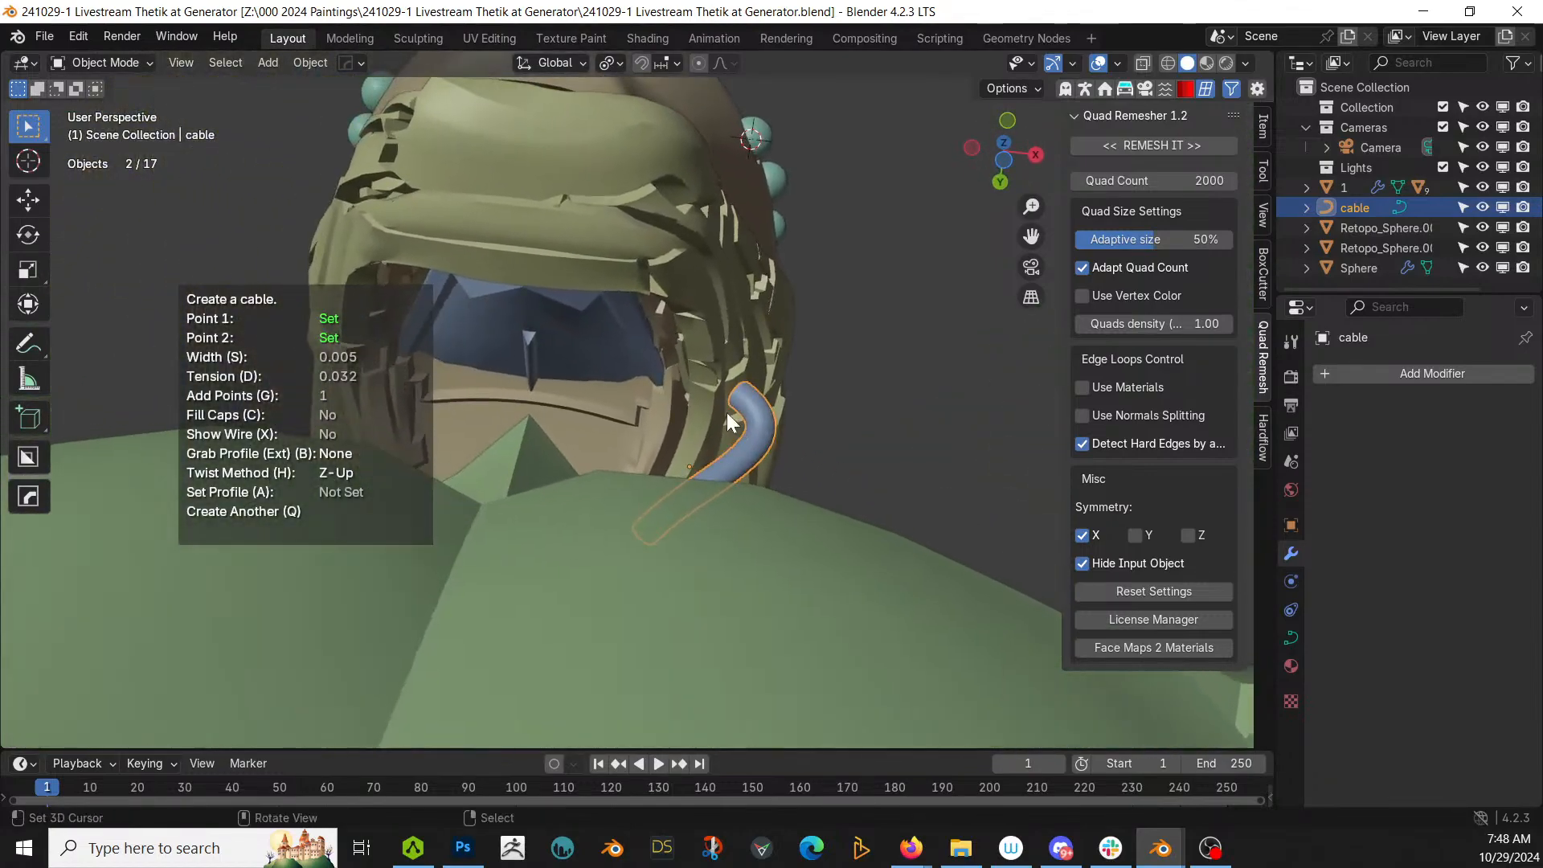
{"action": "key", "text": "Return"}
{"action": "left_click", "coordinate": [698, 336]}
{"action": "middle_click_drag", "start_coordinate": [703, 338], "coordinate": [706, 437]}
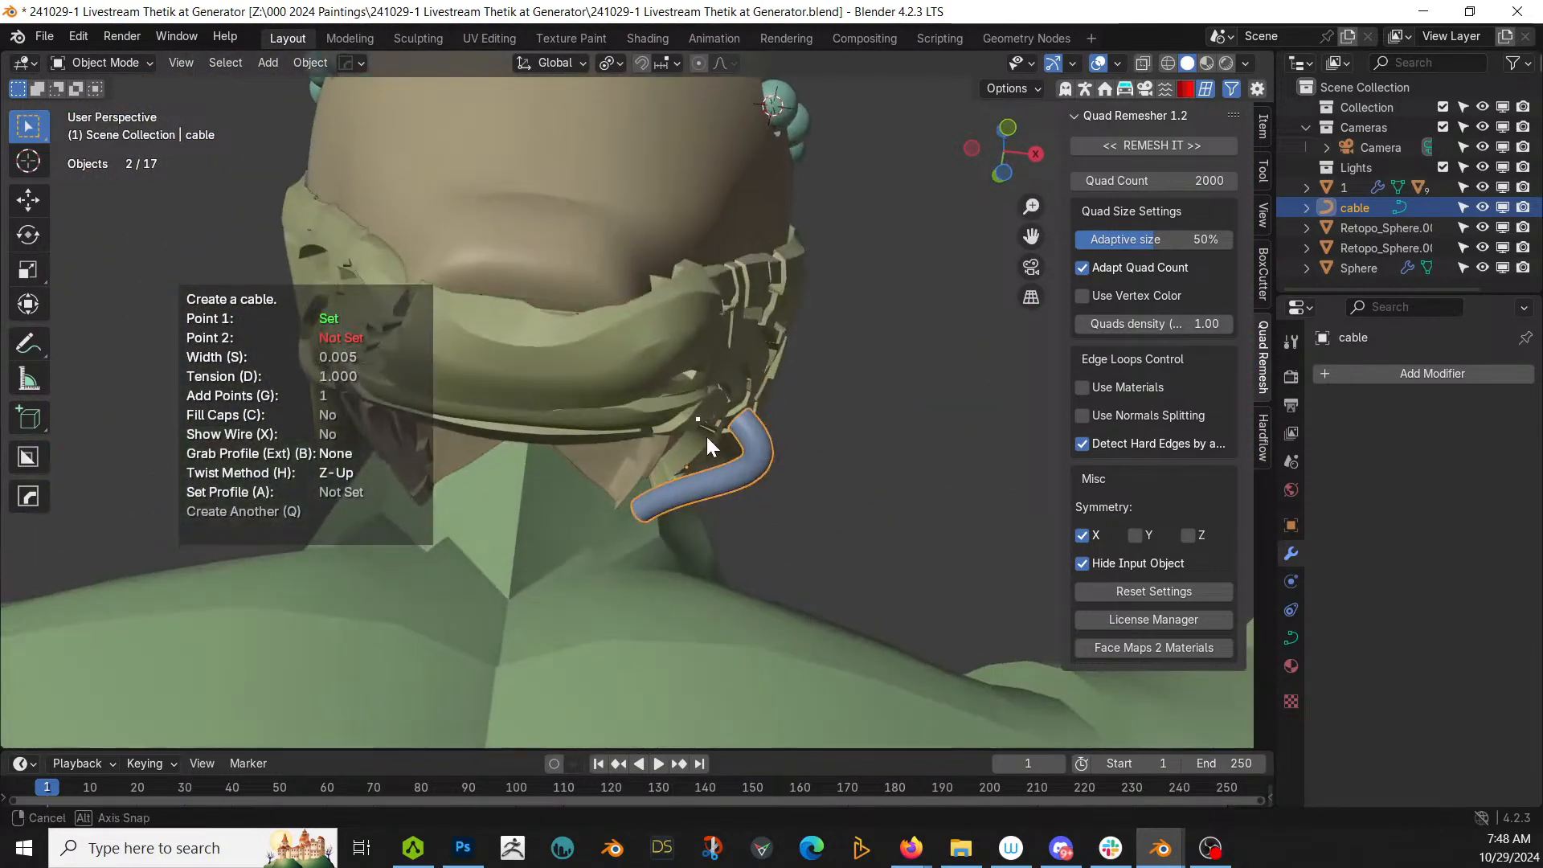
{"action": "left_click", "coordinate": [571, 509]}
{"action": "middle_click_drag", "start_coordinate": [587, 507], "coordinate": [548, 462]}
{"action": "key", "text": "Escape"}
Step: Select the head's paneled rim and show face orientation colors to check for flipped faces on its underside
{"action": "middle_click_drag", "start_coordinate": [654, 458], "coordinate": [546, 322]}
{"action": "right_click", "coordinate": [545, 322]}
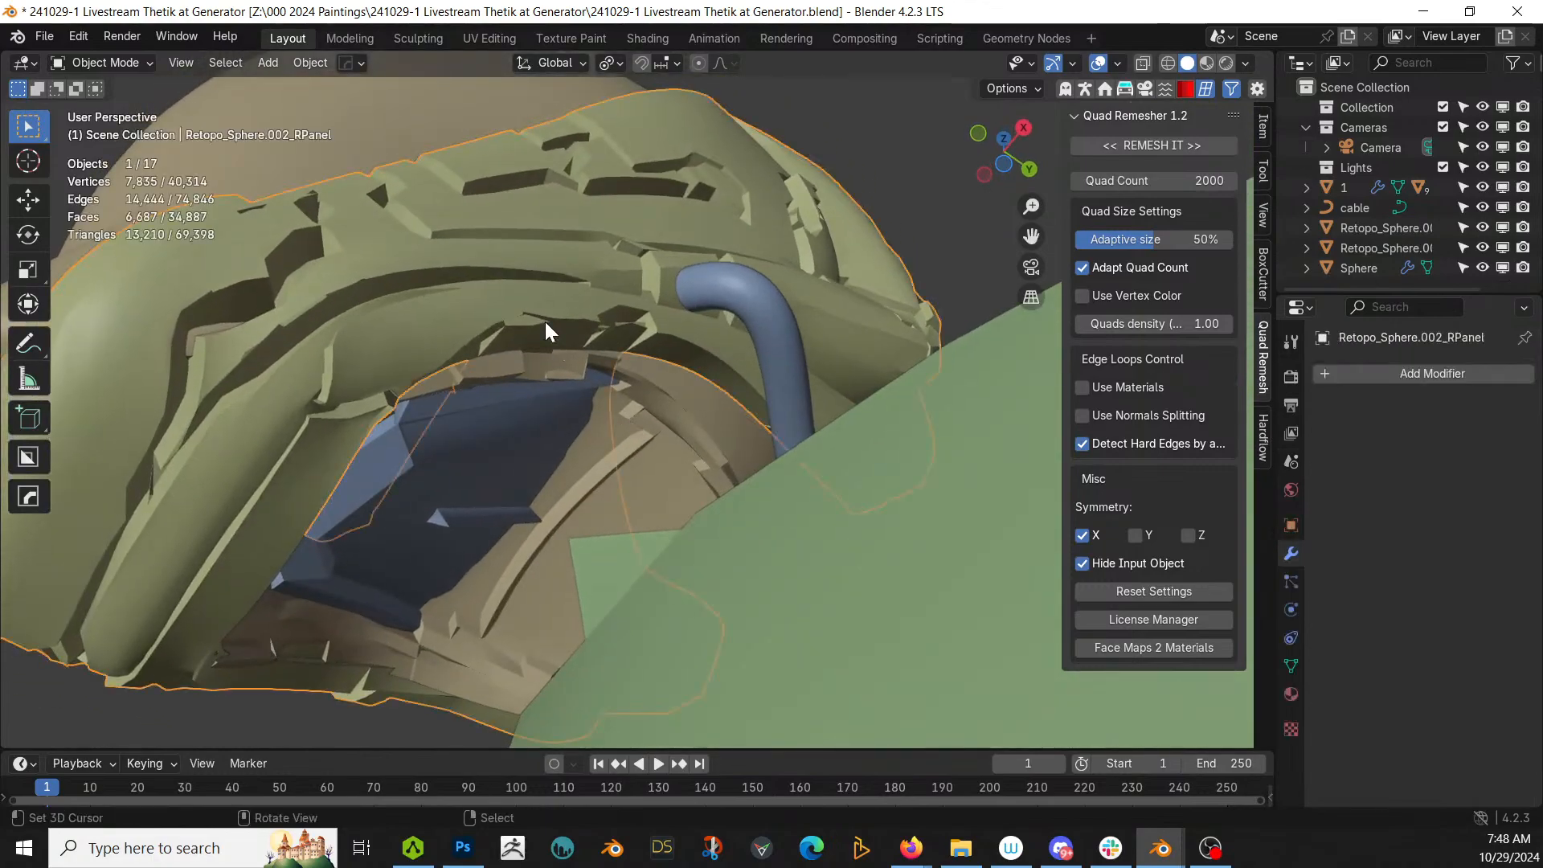
{"action": "key", "text": "alt+v"}
{"action": "left_click", "coordinate": [544, 322]}
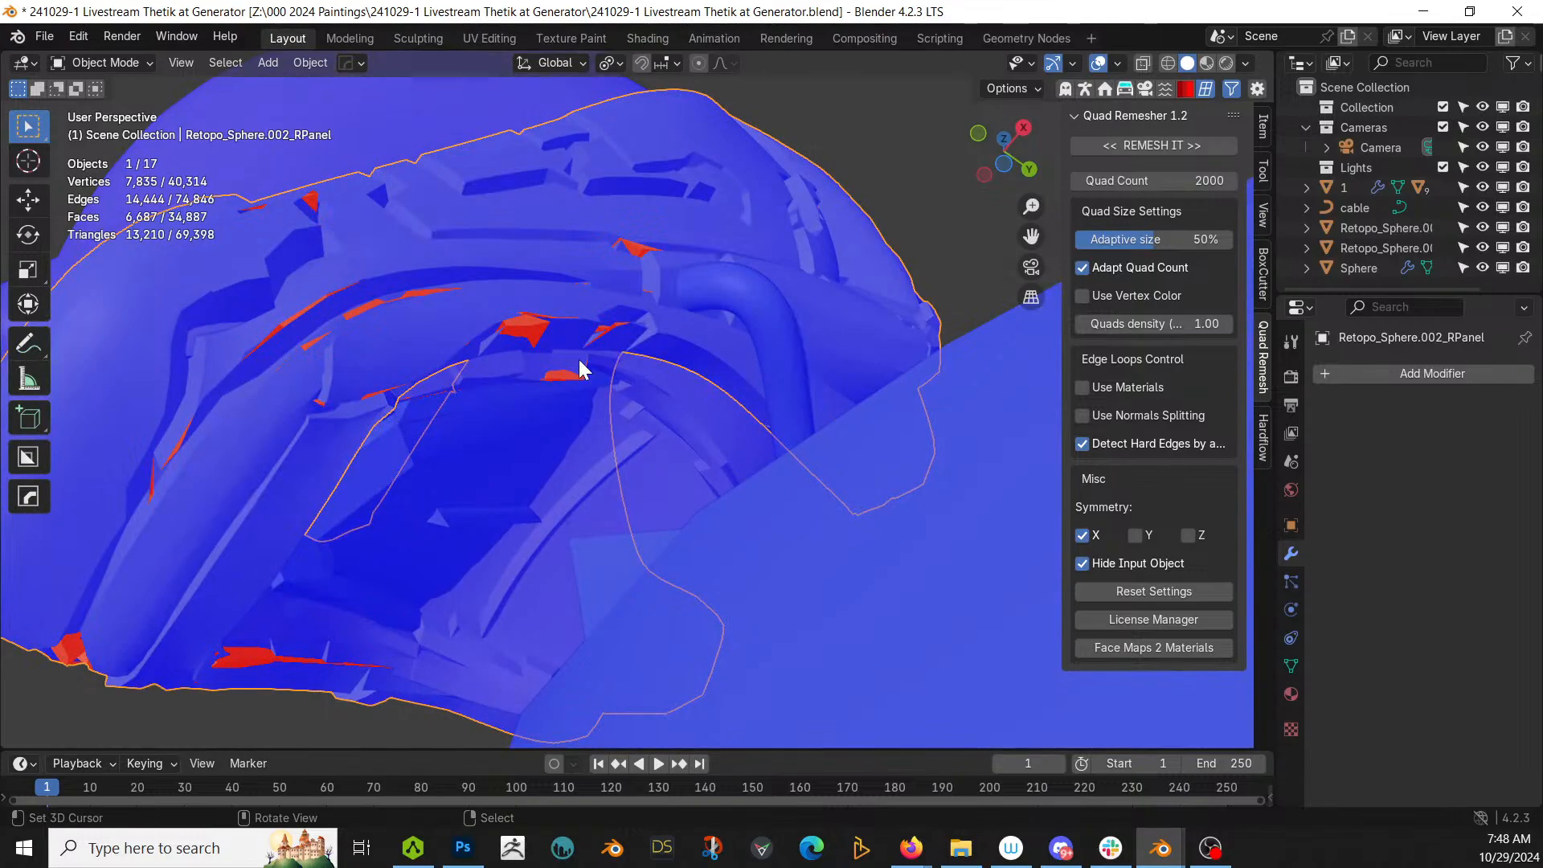
Step: Create a thinner cable with width 0.003 from the rim's inner underside to the neck, and start another one
{"action": "key", "text": "shift+alt+c"}
{"action": "left_click", "coordinate": [498, 358]}
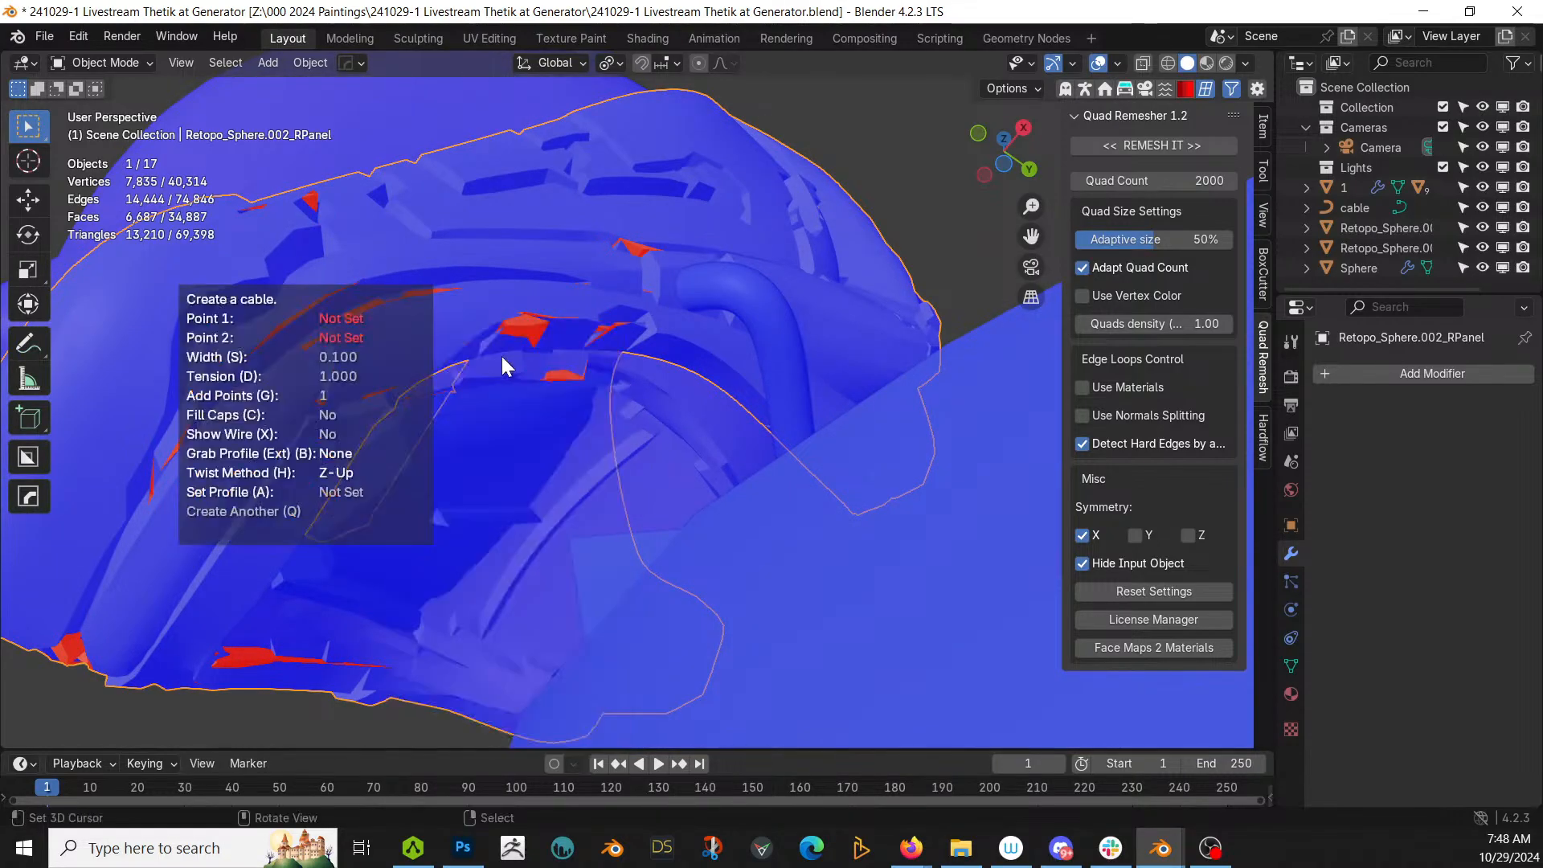
{"action": "left_click", "coordinate": [560, 335]}
{"action": "middle_click_drag", "start_coordinate": [561, 336], "coordinate": [631, 404]}
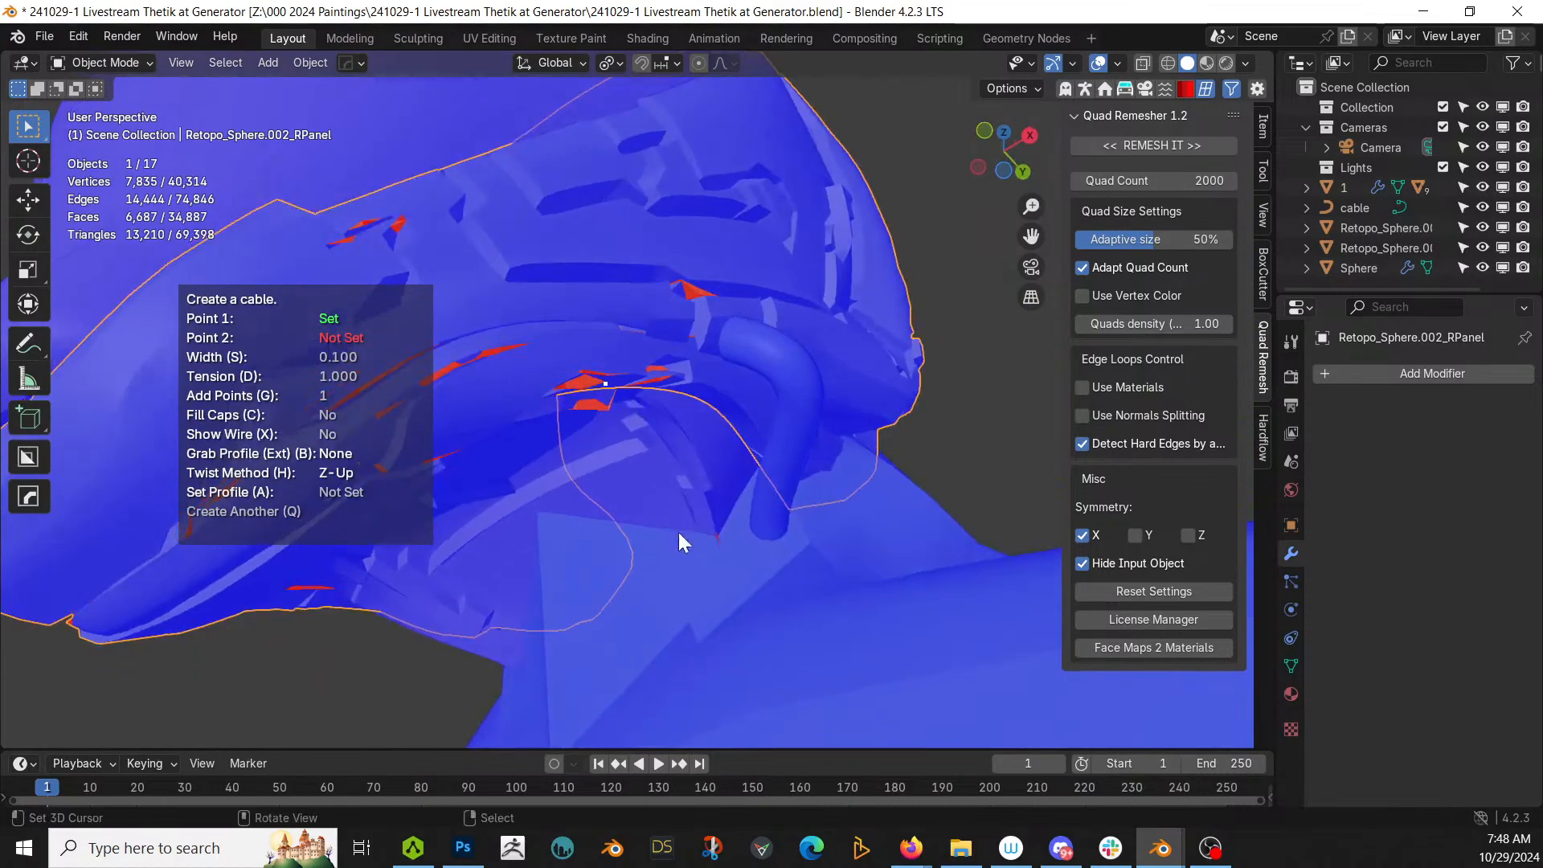
{"action": "left_click", "coordinate": [690, 548]}
{"action": "key", "text": "s"}
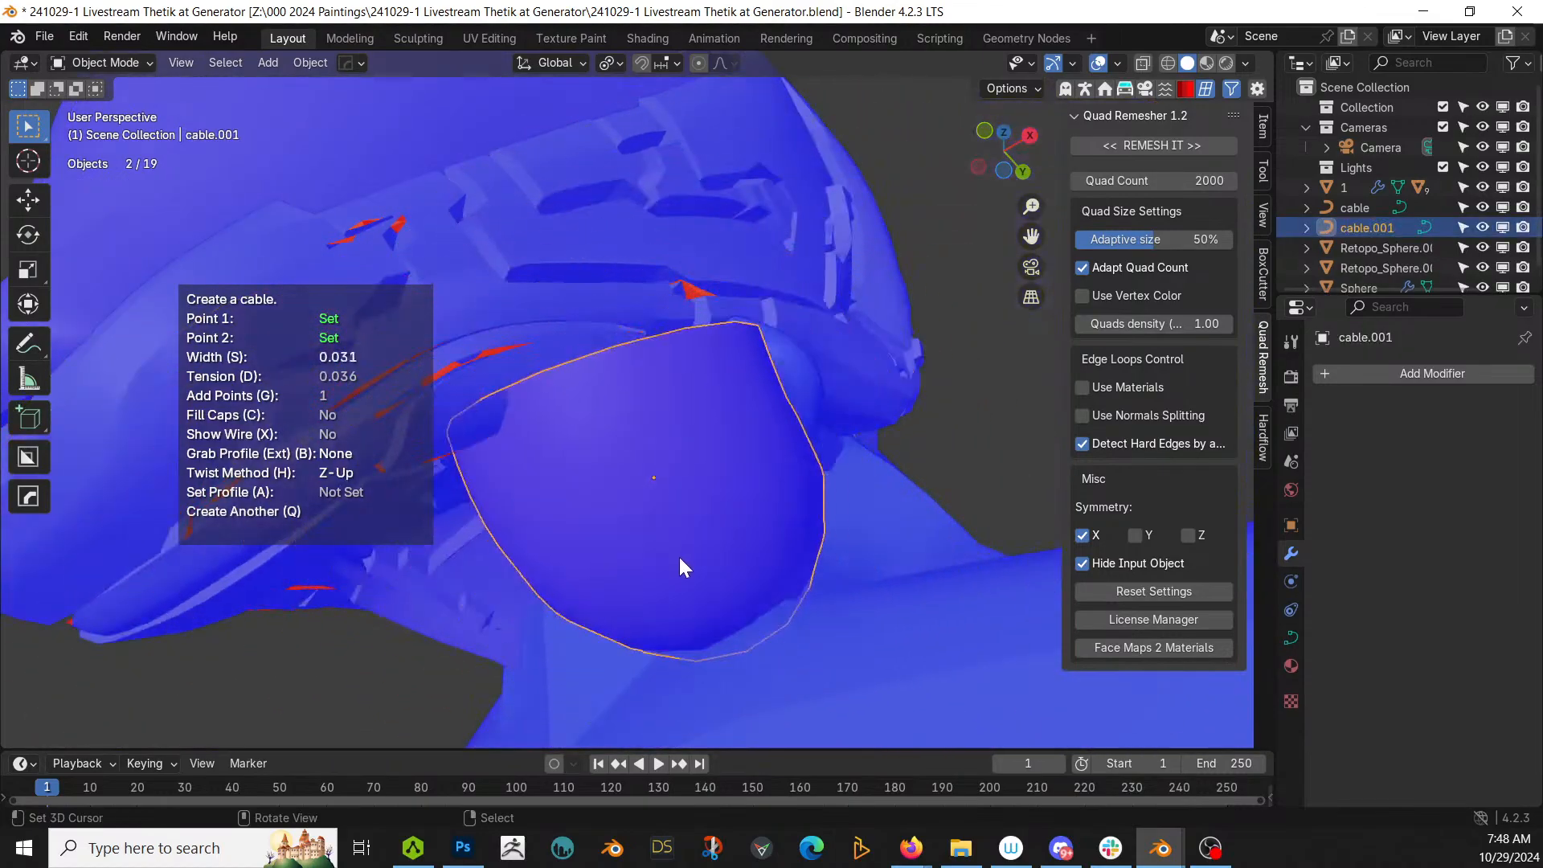
{"action": "left_click", "coordinate": [625, 523]}
{"action": "key", "text": "q"}
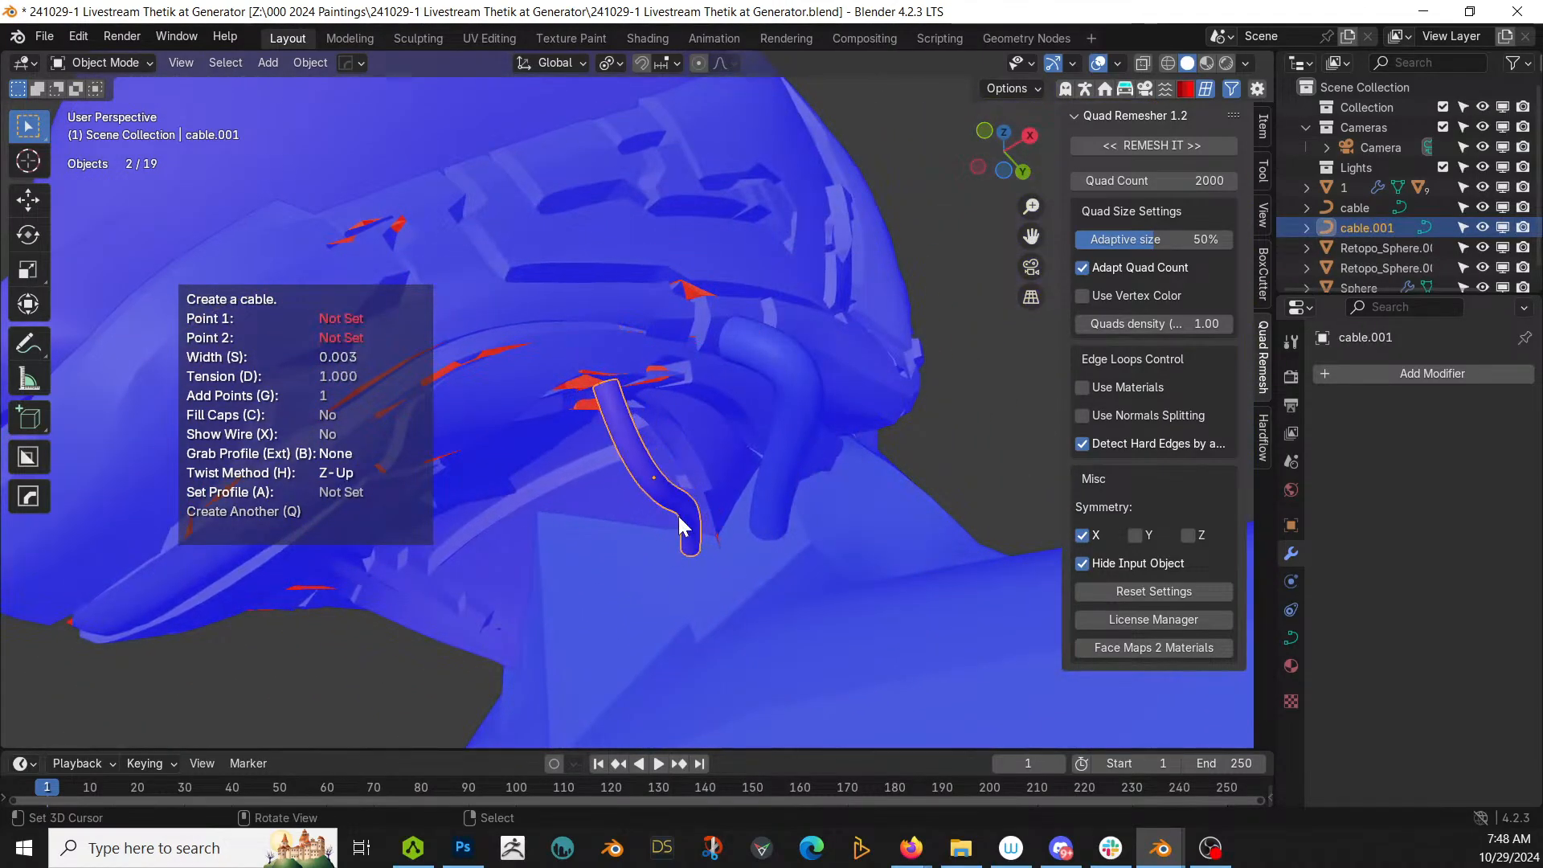
Step: Create a 0.003-wide cable looping at the rear corner of the head's armored rim and turn off face orientation colors
{"action": "middle_click_drag", "start_coordinate": [690, 506], "coordinate": [713, 447]}
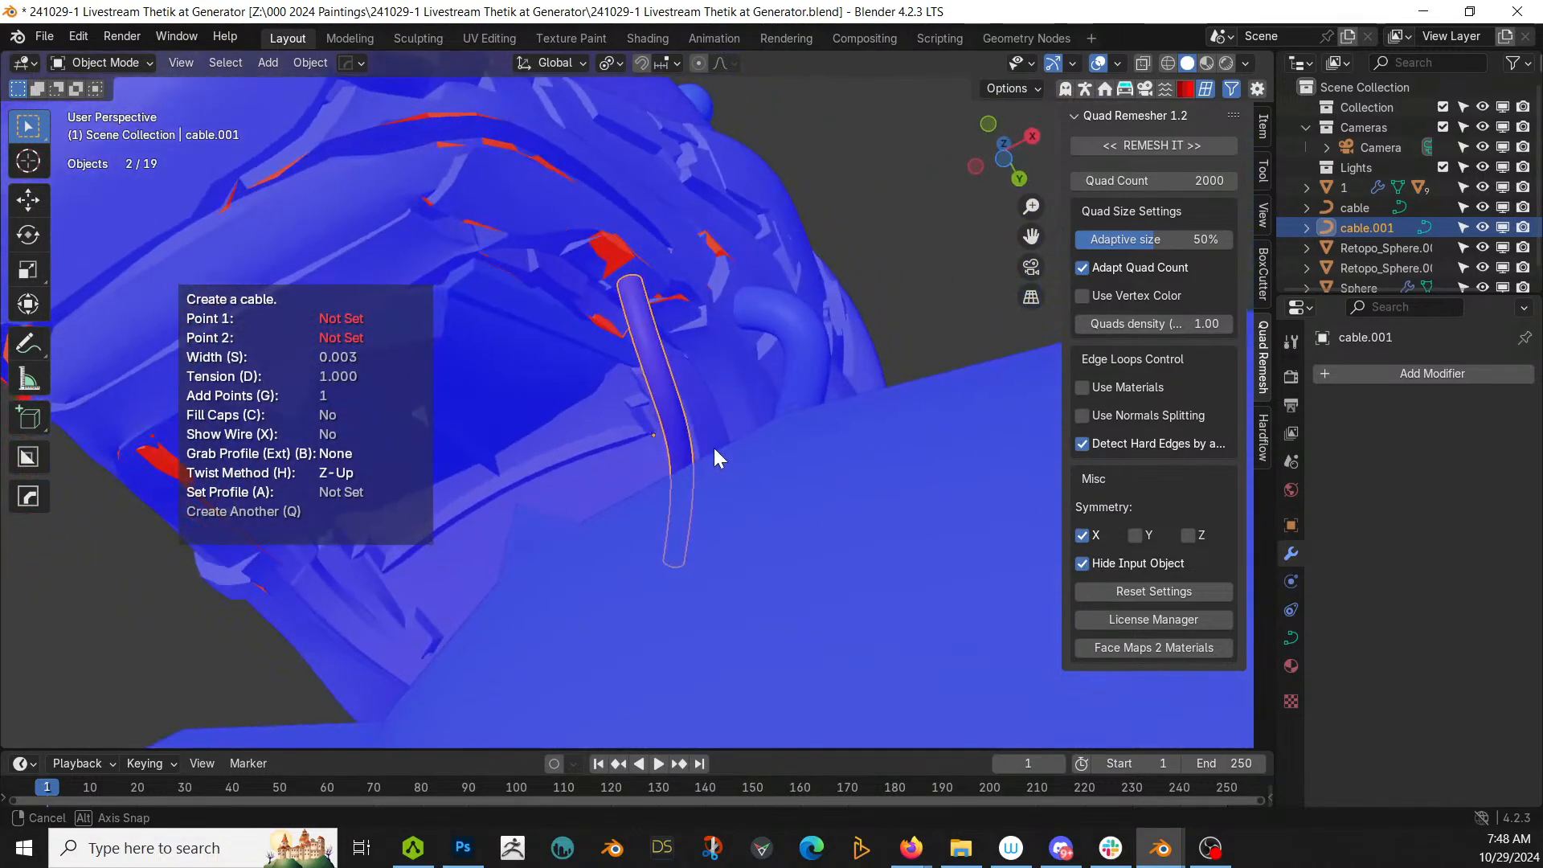
{"action": "middle_click_drag", "start_coordinate": [624, 334], "coordinate": [587, 615]}
{"action": "mouse_move", "coordinate": [732, 547]}
{"action": "middle_mouse_down"}
{"action": "mouse_move", "coordinate": [756, 503]}
{"action": "mouse_move", "coordinate": [724, 530]}
{"action": "middle_mouse_up"}
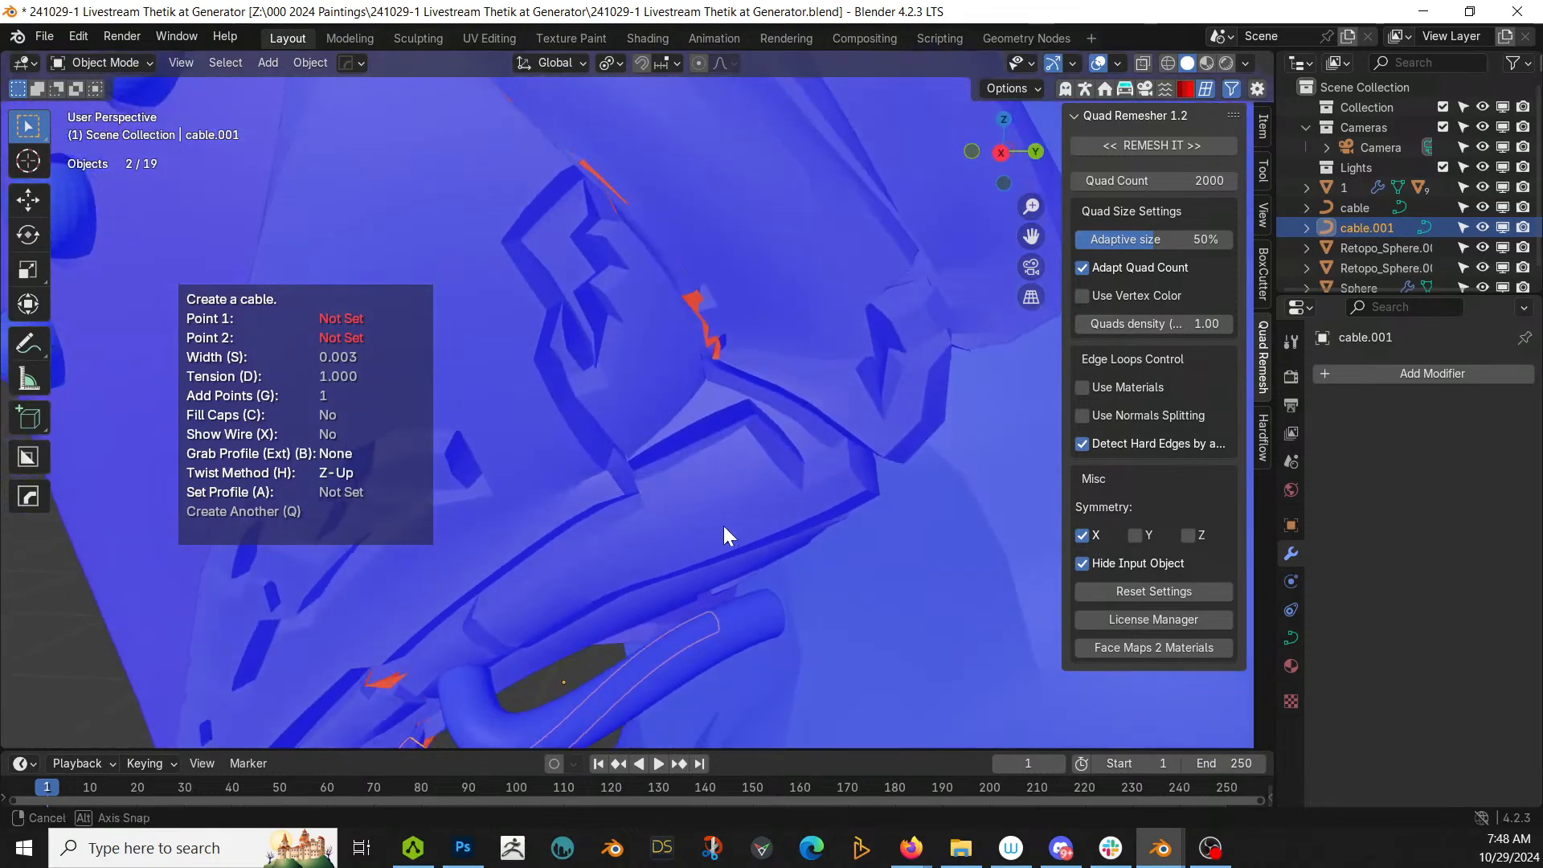
{"action": "middle_click_drag", "start_coordinate": [720, 465], "coordinate": [884, 445]}
{"action": "left_click", "coordinate": [738, 371]}
{"action": "left_click", "coordinate": [790, 350]}
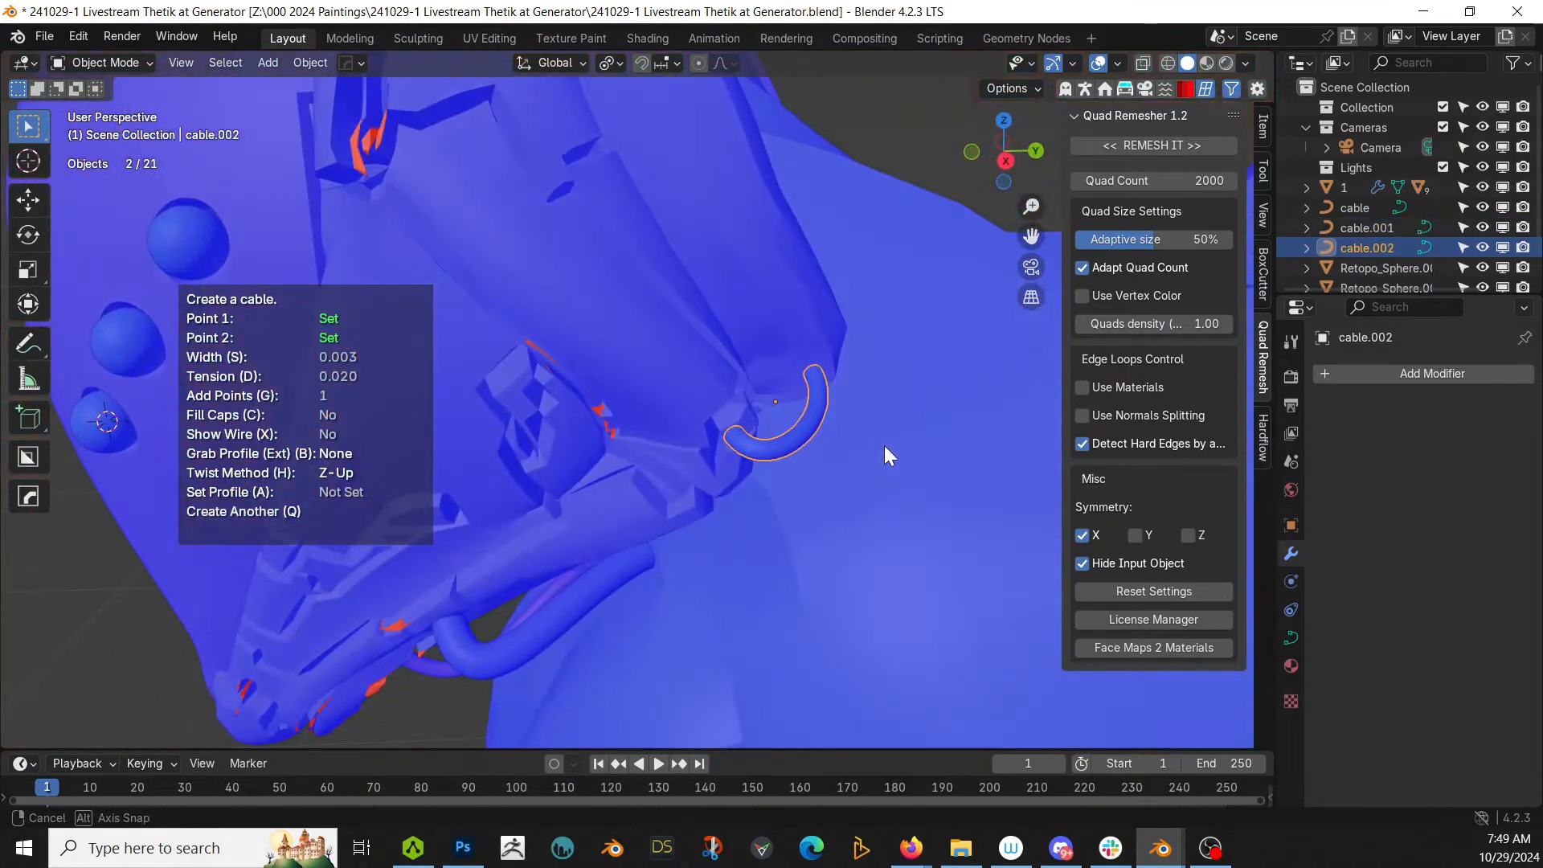
{"action": "left_click", "coordinate": [866, 458]}
{"action": "key", "text": "alt+v"}
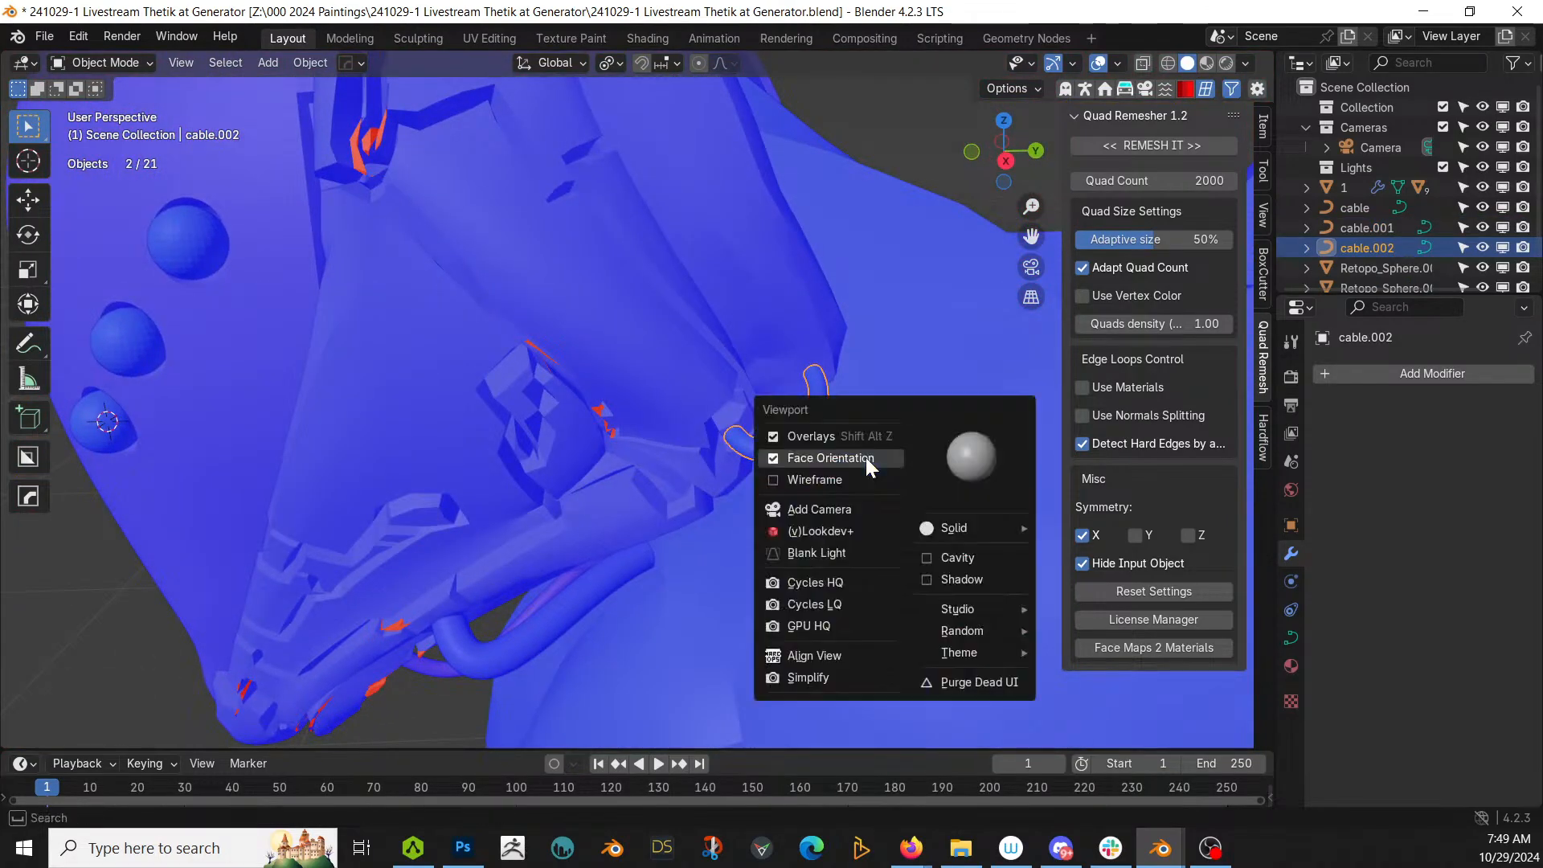
{"action": "left_click", "coordinate": [865, 457]}
Step: Create a short 0.003-wide cable between two notches along the side of the head's rim and set its tension to 0.007
{"action": "mouse_move", "coordinate": [865, 457]}
{"action": "middle_mouse_down"}
{"action": "mouse_move", "coordinate": [927, 363]}
{"action": "mouse_move", "coordinate": [751, 389]}
{"action": "mouse_move", "coordinate": [720, 427]}
{"action": "mouse_move", "coordinate": [759, 435]}
{"action": "middle_mouse_up"}
{"action": "key", "text": "shift+alt+c"}
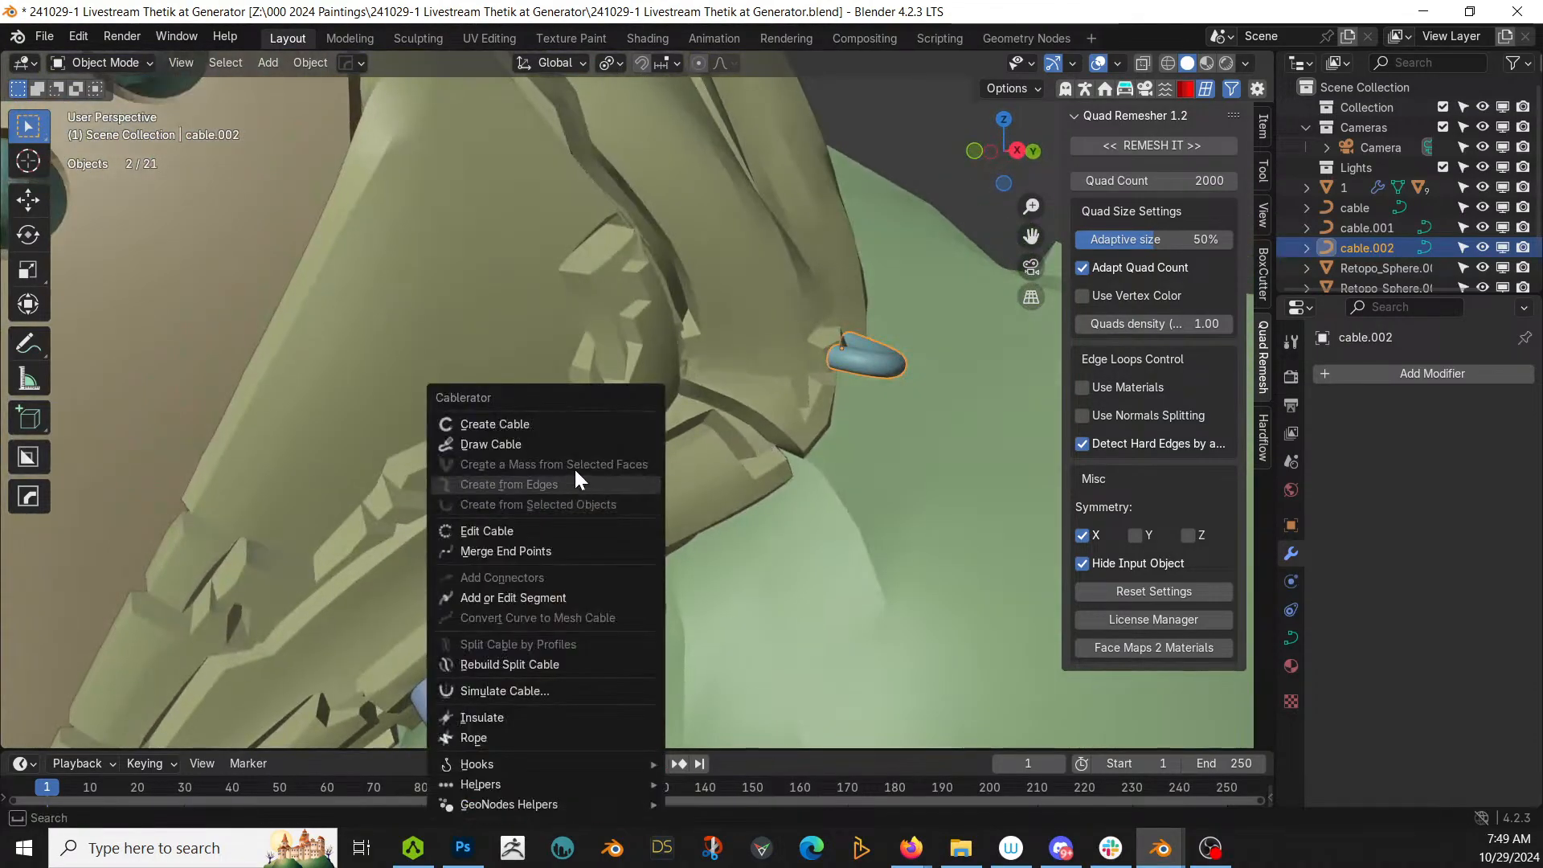
{"action": "left_click", "coordinate": [556, 423]}
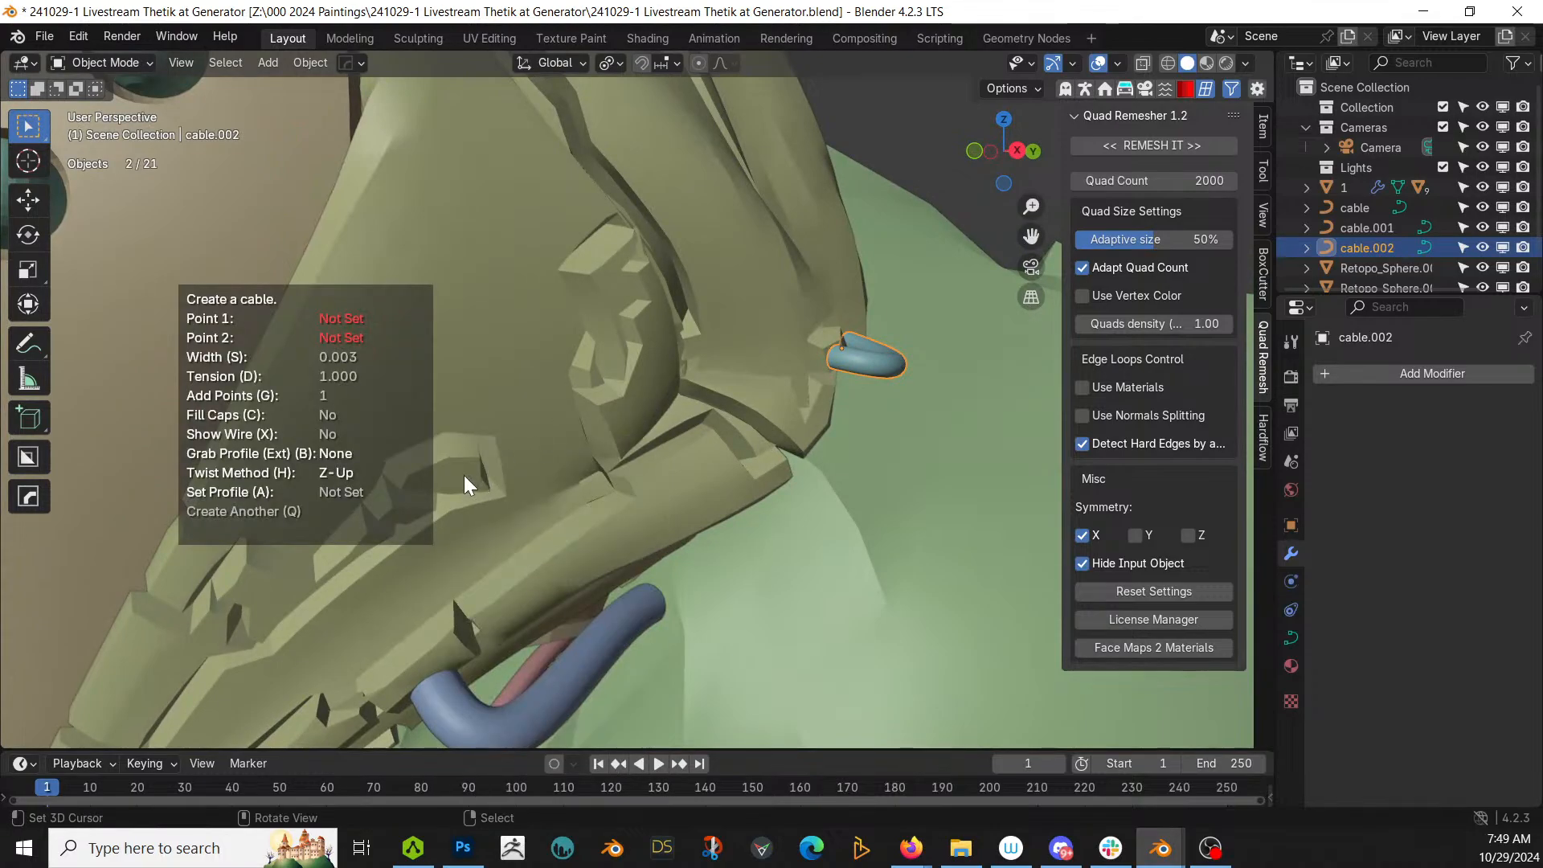
{"action": "left_click", "coordinate": [464, 474]}
{"action": "mouse_move", "coordinate": [573, 461]}
{"action": "middle_mouse_down"}
{"action": "mouse_move", "coordinate": [614, 437]}
{"action": "mouse_move", "coordinate": [555, 457]}
{"action": "middle_mouse_up"}
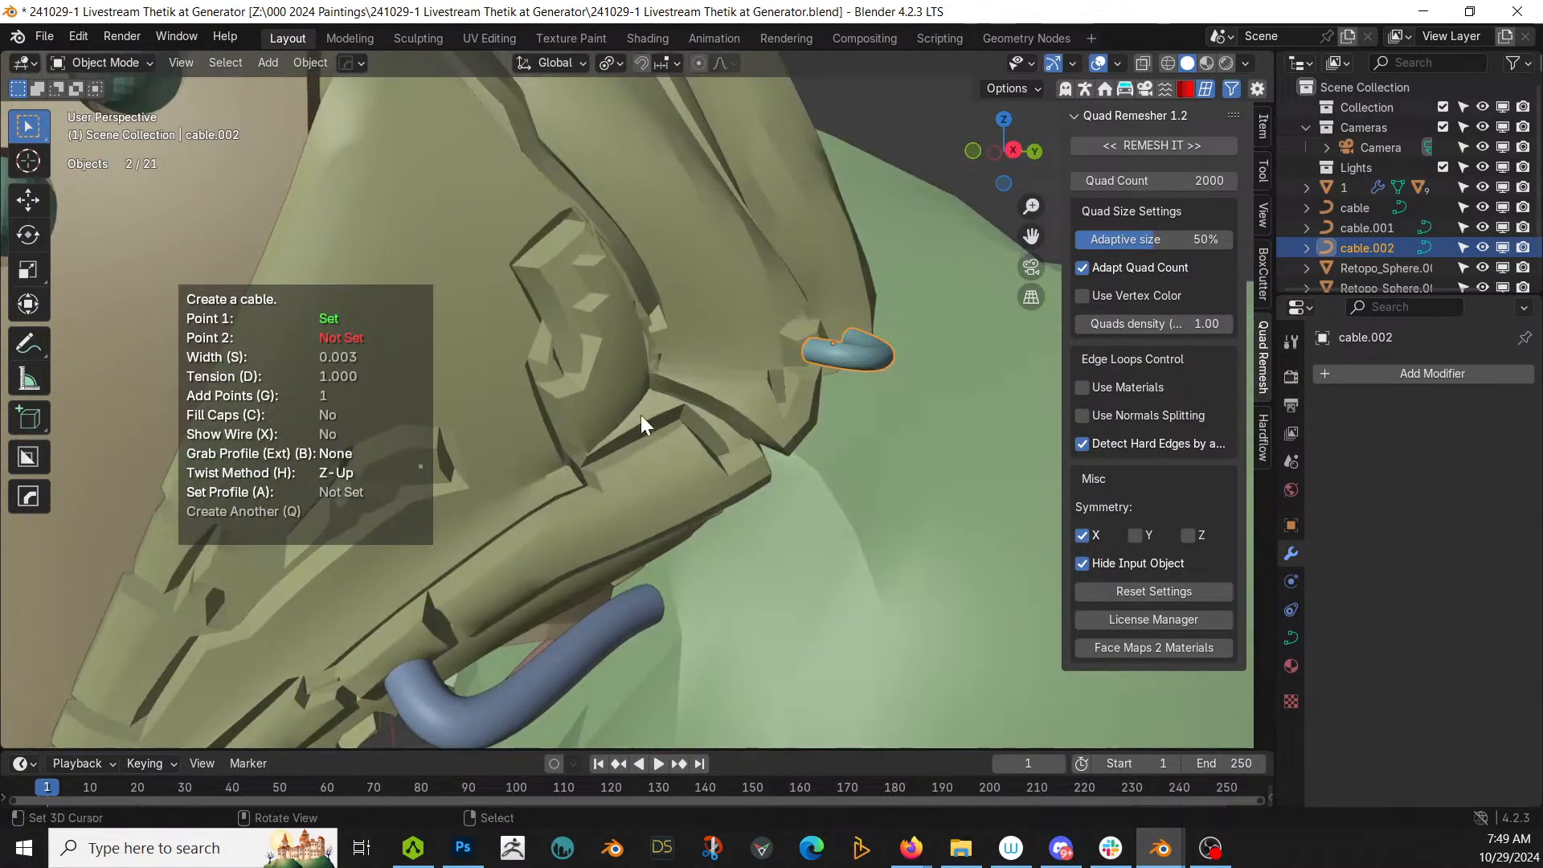
{"action": "left_click", "coordinate": [595, 413]}
{"action": "middle_click_drag", "start_coordinate": [689, 430], "coordinate": [852, 575]}
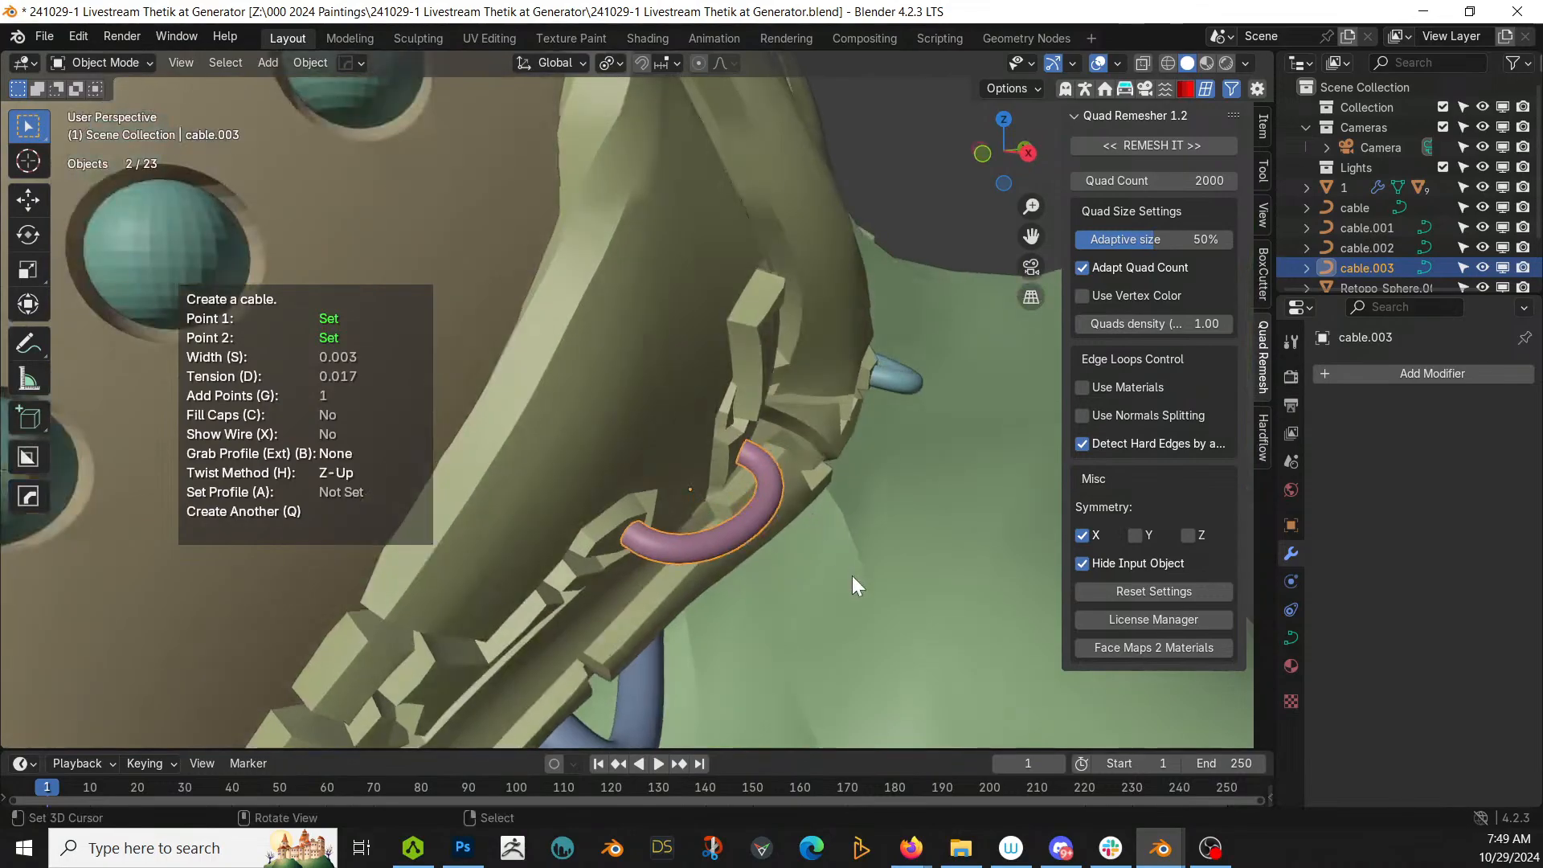
{"action": "key", "text": "d"}
{"action": "scroll", "coordinate": [829, 571], "scroll_direction": "down", "scroll_amount": 5}
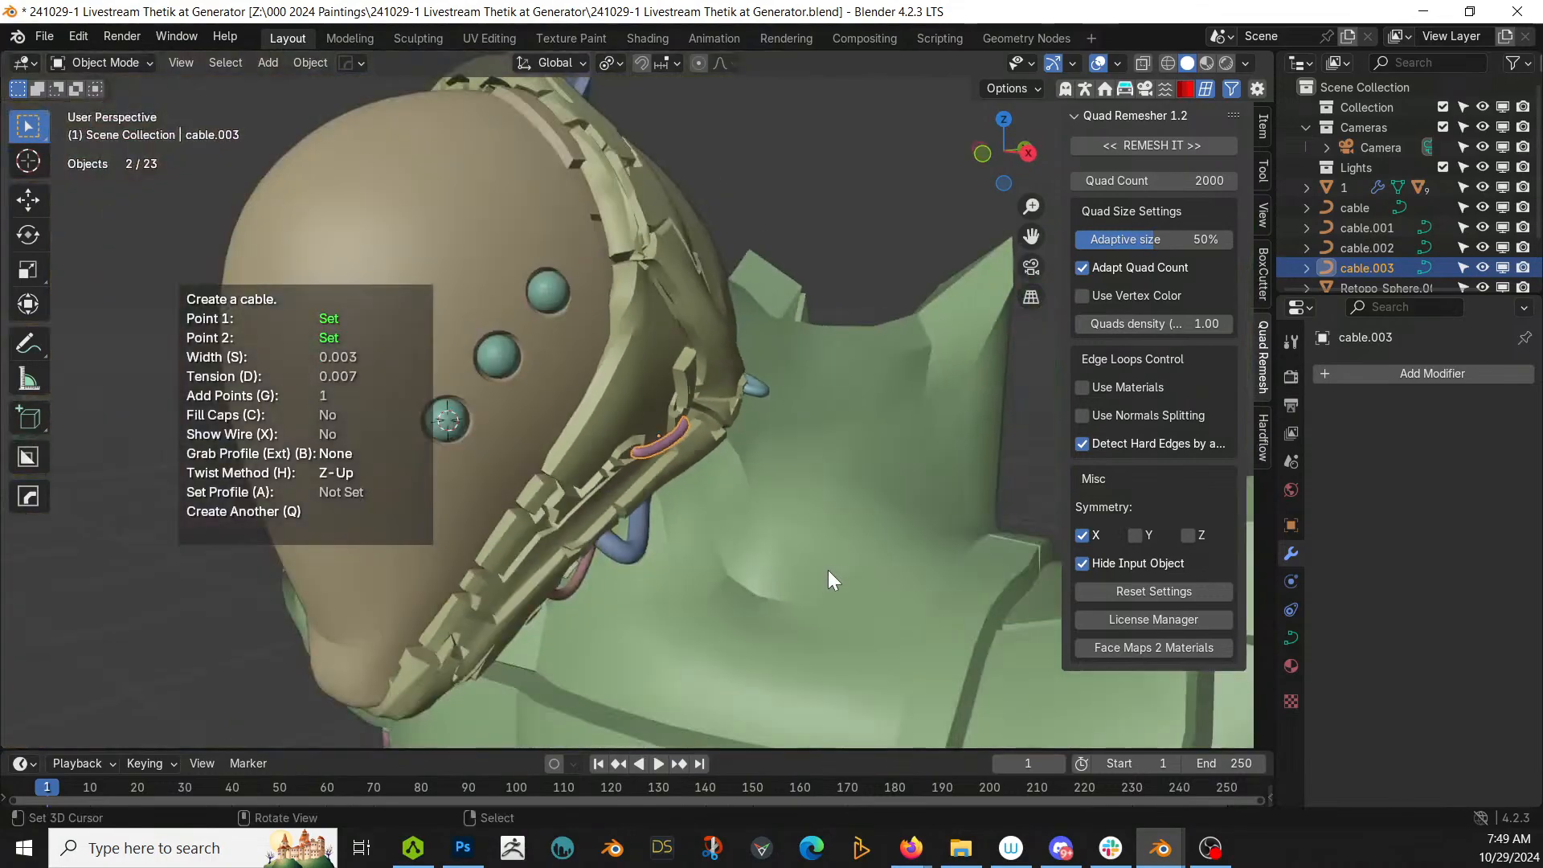
Step: Create a 0.003-wide cable from the underside of the head down to the neck, inward of the two existing neck cables
{"action": "key", "text": "q"}
{"action": "scroll", "coordinate": [828, 570], "scroll_direction": "down", "scroll_amount": 5}
{"action": "middle_click_drag", "start_coordinate": [833, 561], "coordinate": [768, 368]}
{"action": "scroll", "coordinate": [904, 429], "scroll_direction": "up", "scroll_amount": 5}
{"action": "scroll", "coordinate": [893, 388], "scroll_direction": "up", "scroll_amount": 3}
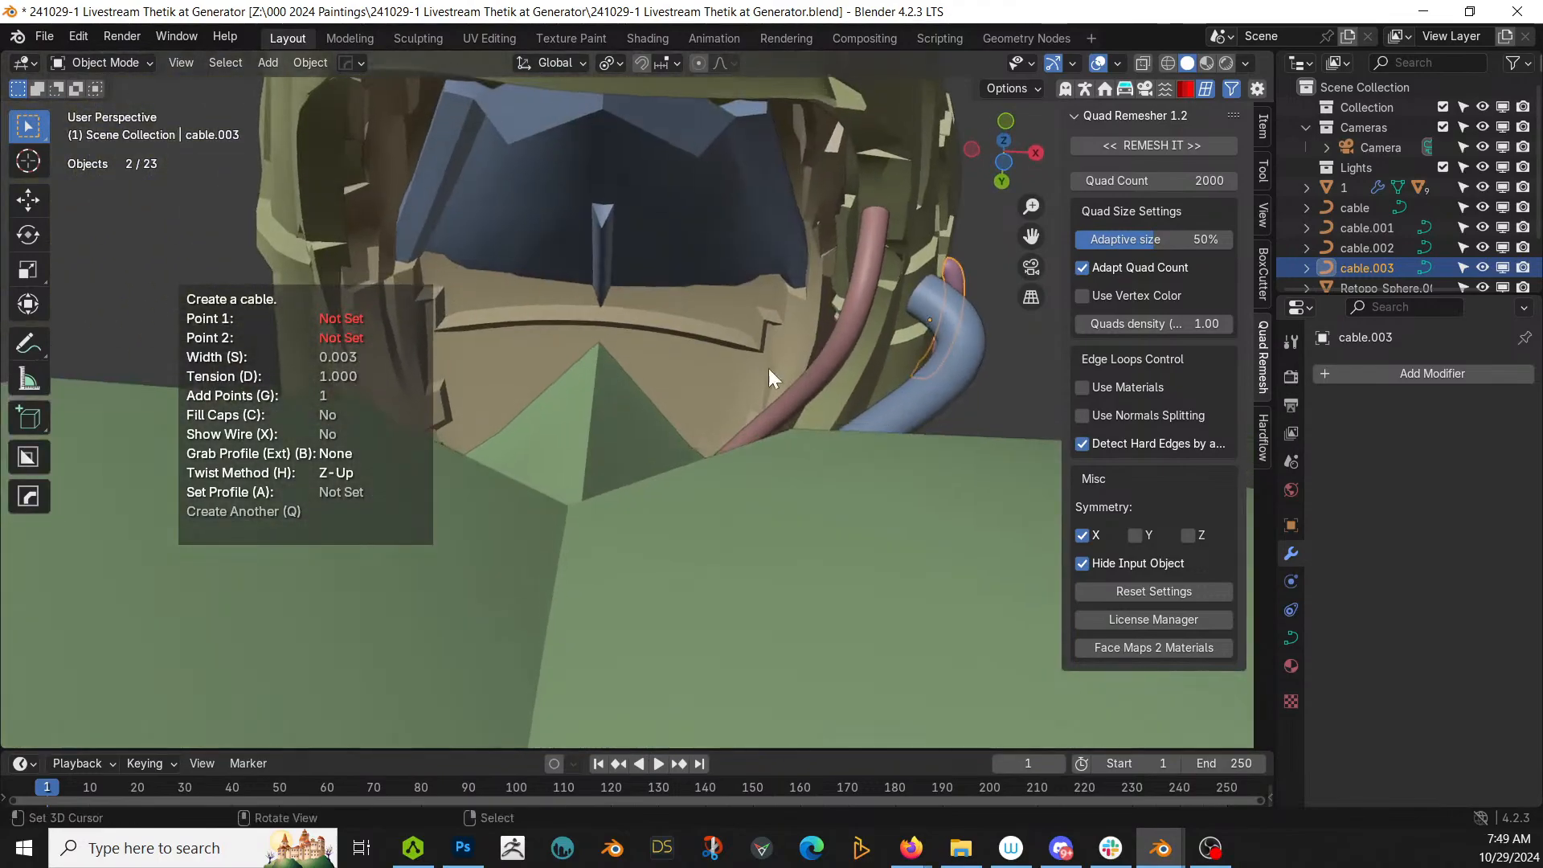
{"action": "left_click", "coordinate": [727, 300]}
{"action": "middle_click_drag", "start_coordinate": [727, 300], "coordinate": [722, 372]}
{"action": "left_click", "coordinate": [662, 493]}
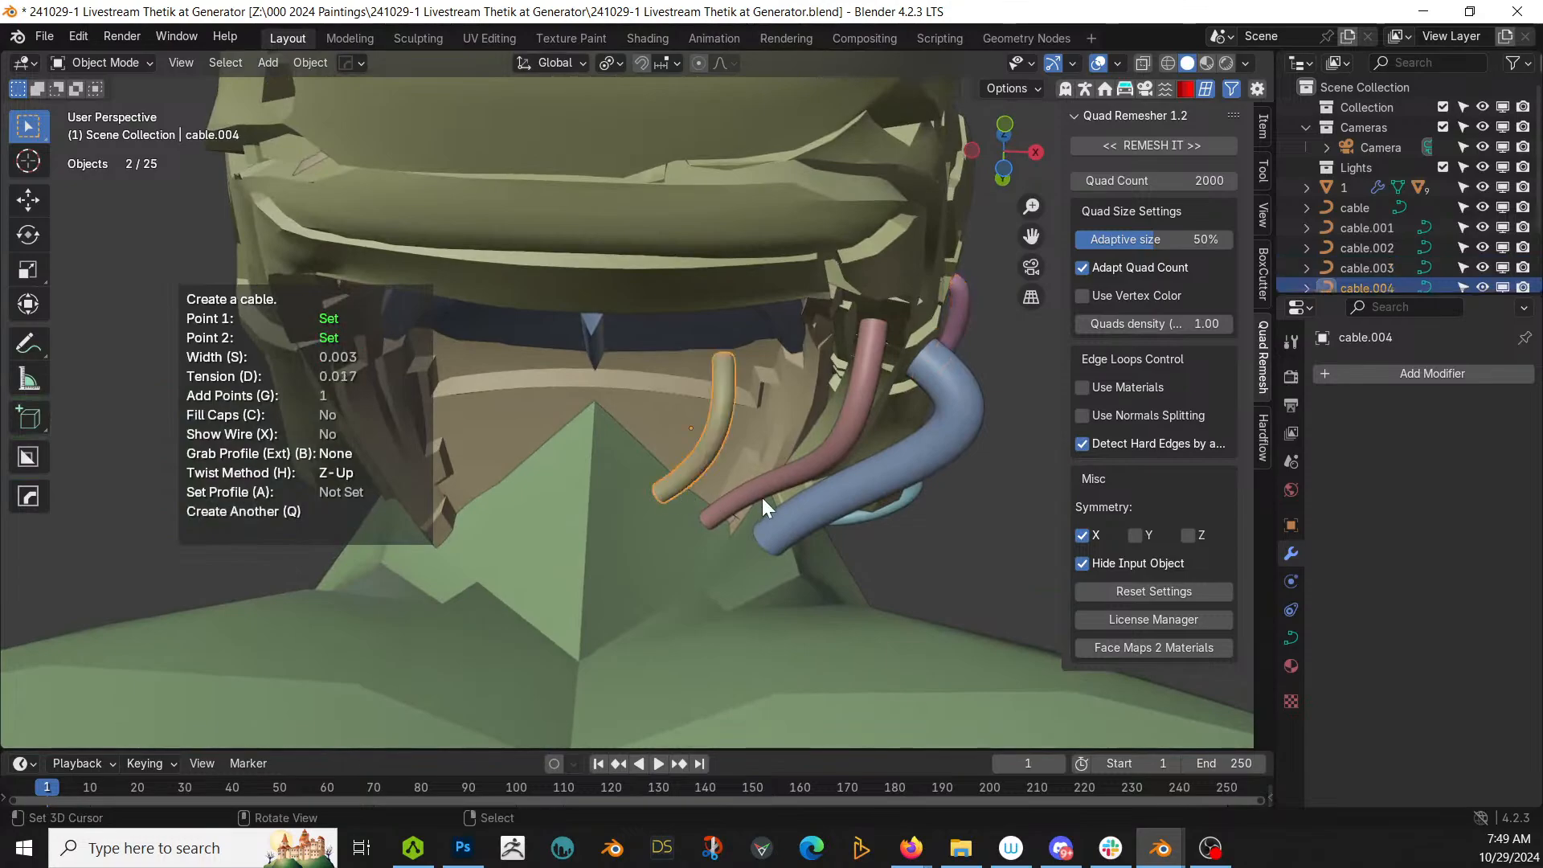
Step: Create another 0.003-wide cable under the head, closer to the neck's center line, and finish the cable command
{"action": "middle_click_drag", "start_coordinate": [762, 498], "coordinate": [660, 349]}
{"action": "left_click", "coordinate": [630, 339]}
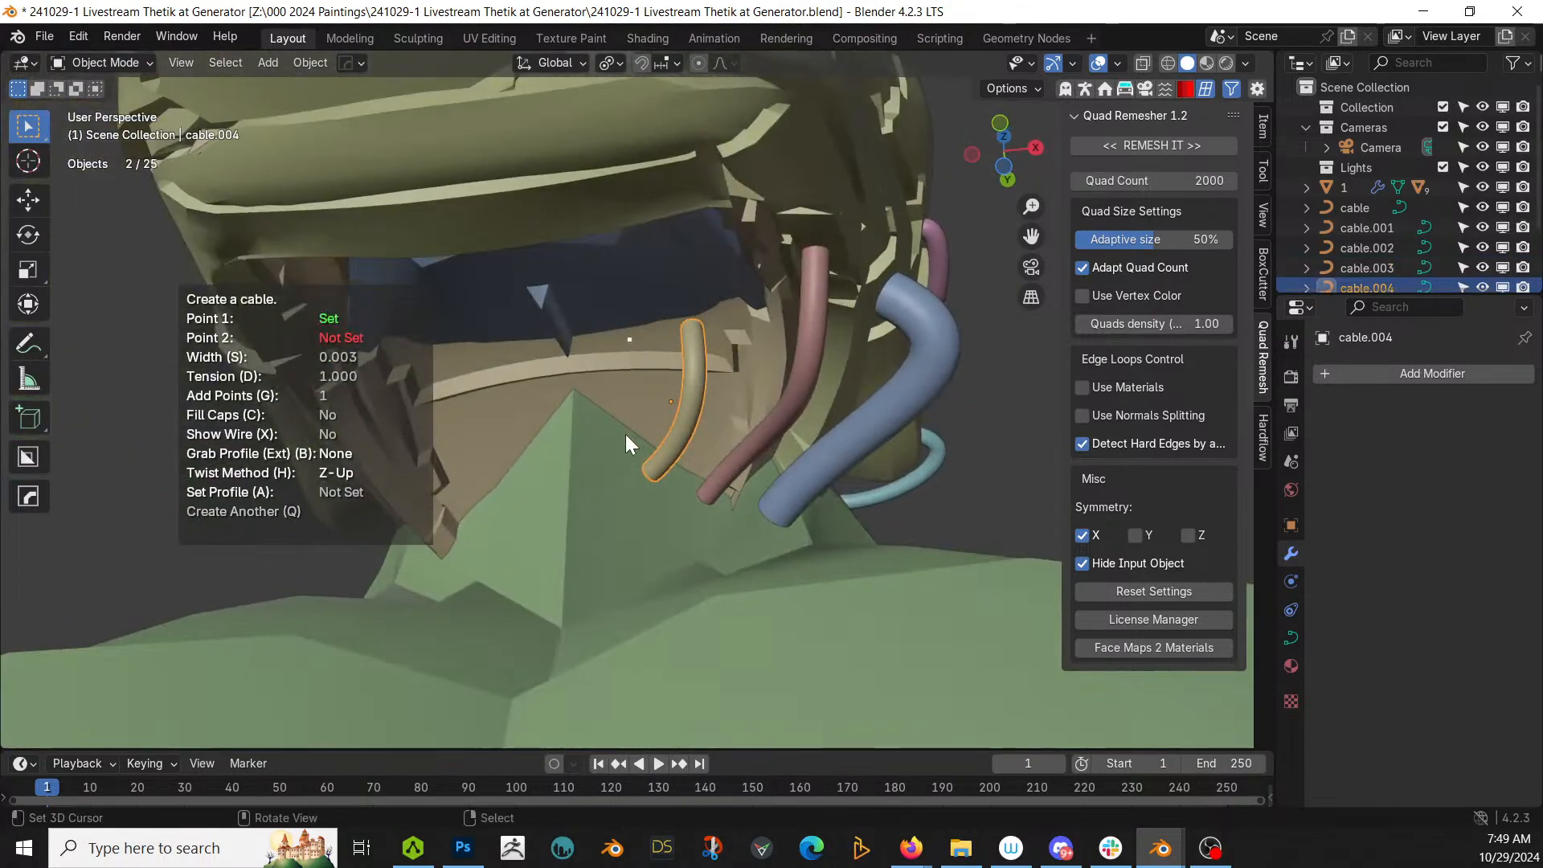
{"action": "left_click", "coordinate": [620, 434]}
{"action": "middle_click_drag", "start_coordinate": [663, 435], "coordinate": [631, 436]}
{"action": "scroll", "coordinate": [571, 519], "scroll_direction": "down", "scroll_amount": 4}
{"action": "scroll", "coordinate": [753, 587], "scroll_direction": "down", "scroll_amount": 4}
{"action": "left_click", "coordinate": [574, 383]}
Step: Create a cable from the torso's armpit armor to the upper arm and set its width to 0.006
{"action": "key", "text": "shift+alt+c"}
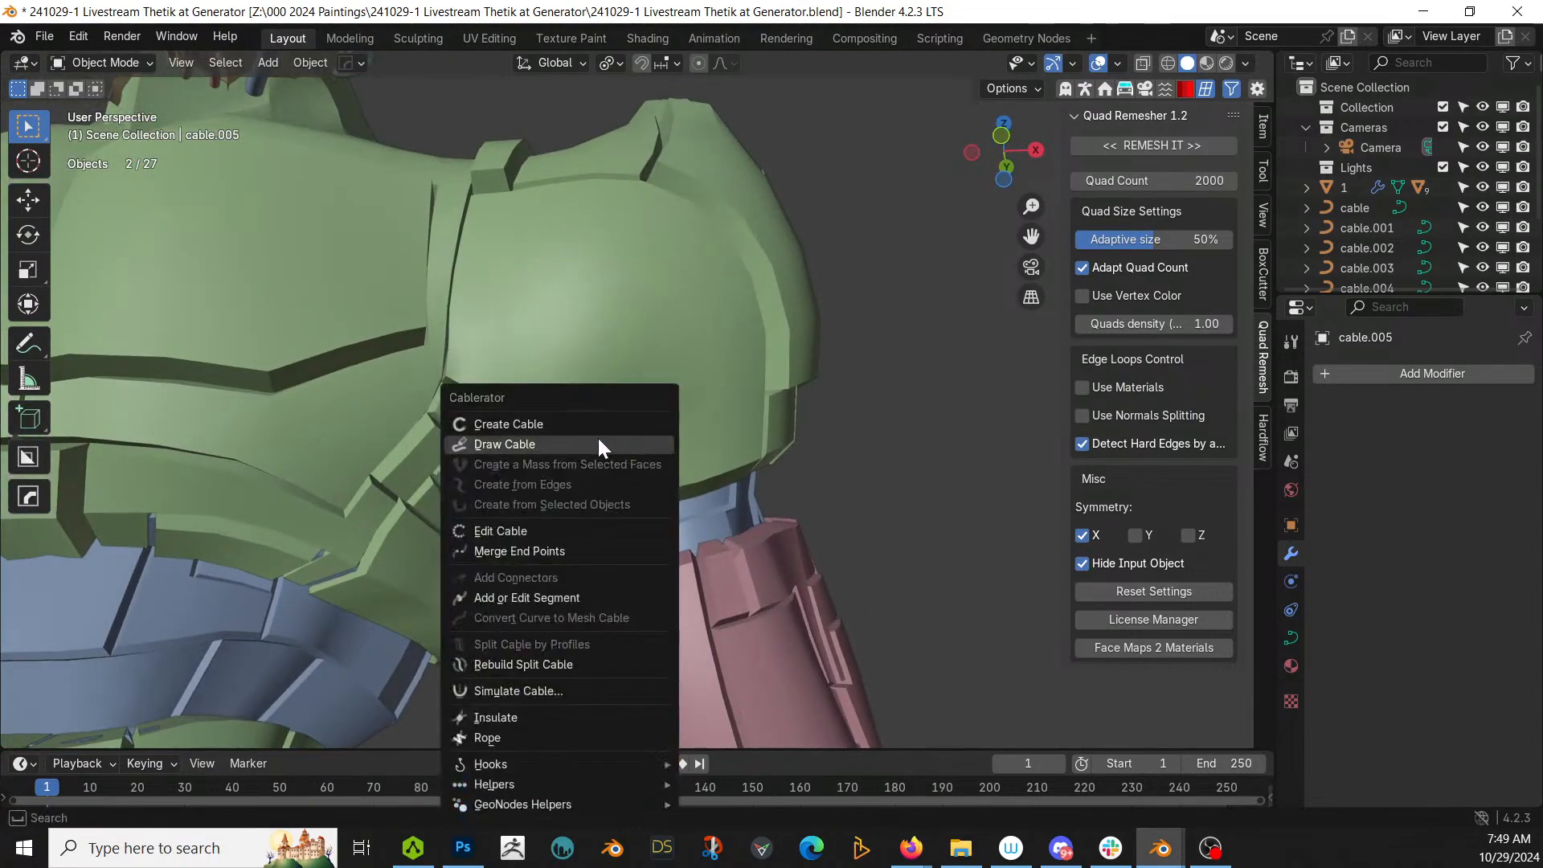
{"action": "left_click", "coordinate": [581, 418]}
{"action": "left_click", "coordinate": [594, 439]}
{"action": "middle_click_drag", "start_coordinate": [595, 440], "coordinate": [725, 622]}
{"action": "left_click", "coordinate": [744, 651]}
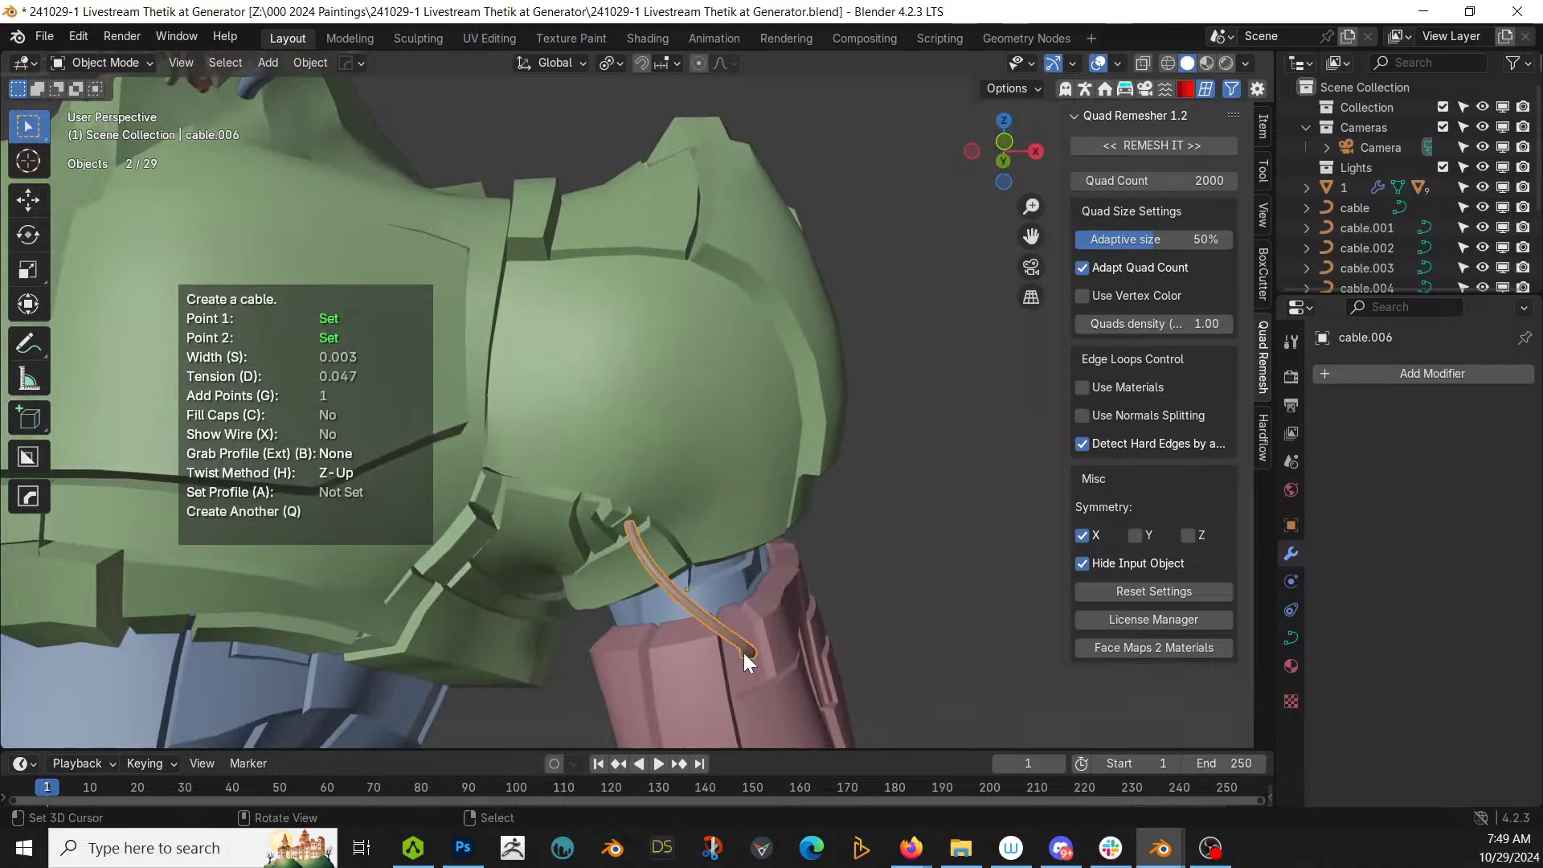
{"action": "key", "text": "s"}
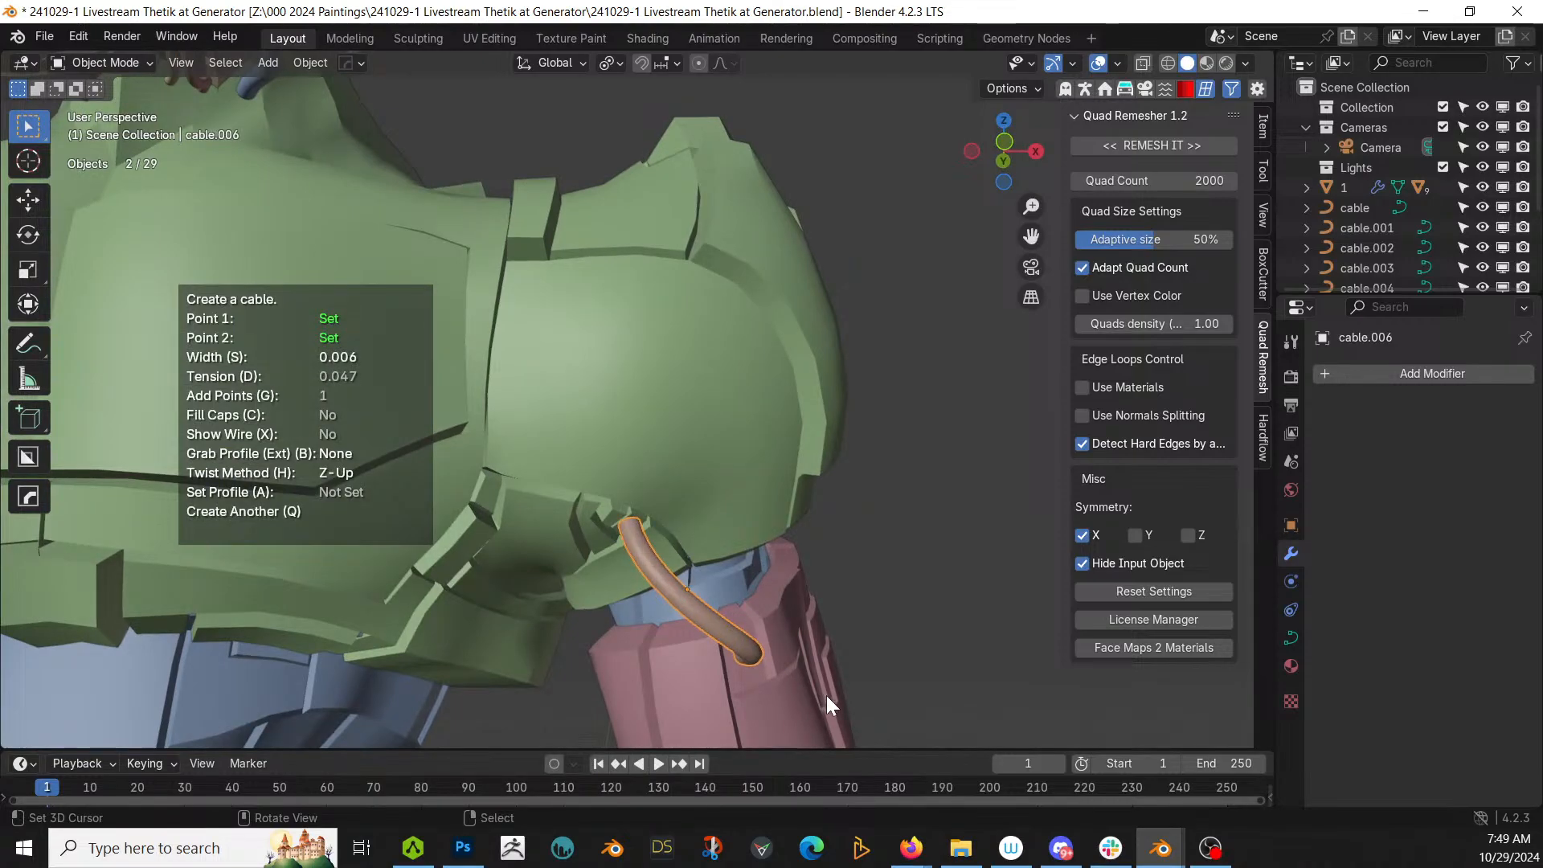
{"action": "left_click", "coordinate": [825, 697]}
Step: Create three more 0.006-wide cables around the shoulder joint, linking the shoulder armor to the upper arm
{"action": "middle_click_drag", "start_coordinate": [800, 672], "coordinate": [761, 598]}
{"action": "left_click", "coordinate": [568, 537]}
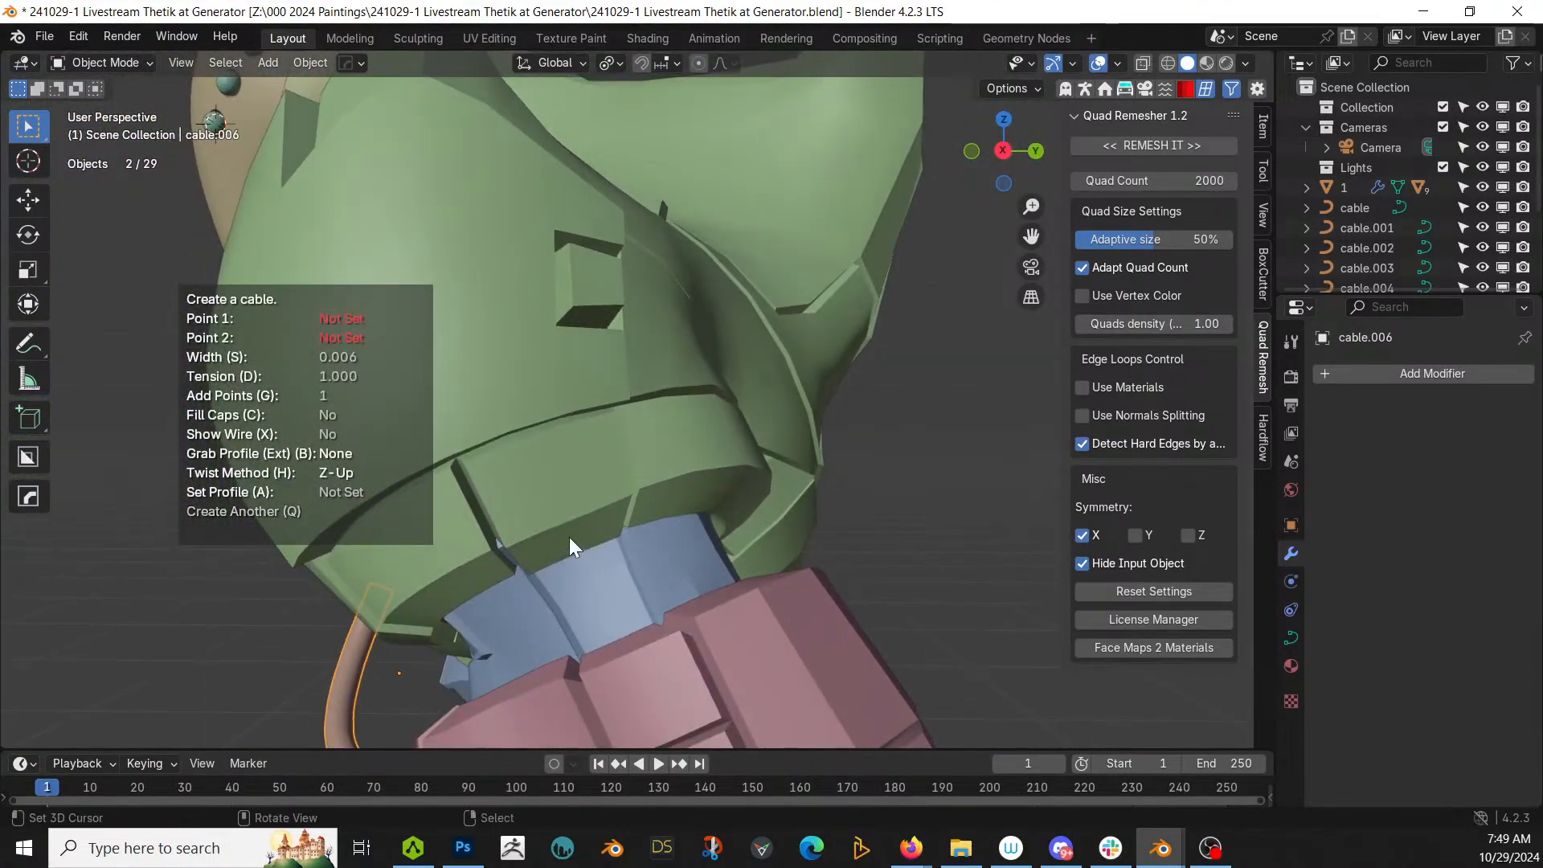
{"action": "middle_click_drag", "start_coordinate": [595, 547], "coordinate": [752, 611]}
{"action": "left_click", "coordinate": [841, 662]}
{"action": "left_click", "coordinate": [696, 642]}
{"action": "left_click", "coordinate": [732, 533]}
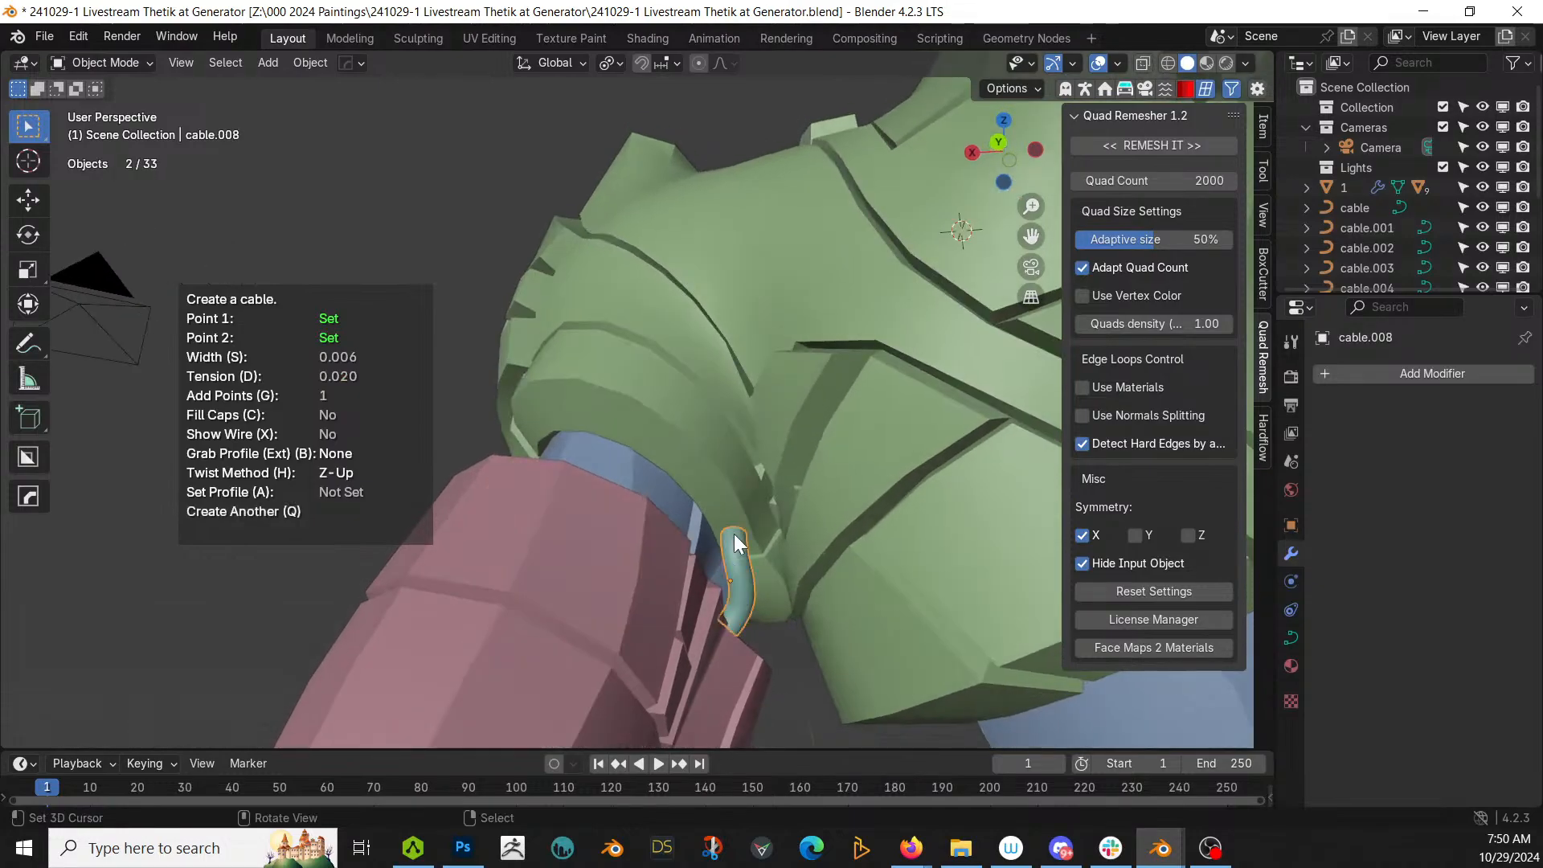
{"action": "mouse_move", "coordinate": [734, 534]}
{"action": "middle_mouse_down"}
{"action": "mouse_move", "coordinate": [779, 652]}
{"action": "mouse_move", "coordinate": [869, 641]}
{"action": "mouse_move", "coordinate": [801, 586]}
{"action": "mouse_move", "coordinate": [849, 581]}
{"action": "mouse_move", "coordinate": [782, 460]}
{"action": "mouse_move", "coordinate": [862, 527]}
{"action": "mouse_move", "coordinate": [830, 555]}
{"action": "mouse_move", "coordinate": [950, 486]}
{"action": "mouse_move", "coordinate": [756, 447]}
{"action": "mouse_move", "coordinate": [827, 403]}
{"action": "mouse_move", "coordinate": [810, 411]}
{"action": "mouse_move", "coordinate": [765, 249]}
{"action": "mouse_move", "coordinate": [643, 320]}
{"action": "mouse_move", "coordinate": [497, 324]}
{"action": "mouse_move", "coordinate": [551, 145]}
{"action": "mouse_move", "coordinate": [543, 186]}
{"action": "mouse_move", "coordinate": [473, 226]}
{"action": "mouse_move", "coordinate": [532, 221]}
{"action": "mouse_move", "coordinate": [658, 291]}
{"action": "mouse_move", "coordinate": [753, 315]}
{"action": "mouse_move", "coordinate": [813, 377]}
{"action": "mouse_move", "coordinate": [669, 458]}
{"action": "mouse_move", "coordinate": [771, 418]}
{"action": "mouse_move", "coordinate": [645, 500]}
{"action": "mouse_move", "coordinate": [613, 612]}
{"action": "mouse_move", "coordinate": [653, 566]}
{"action": "mouse_move", "coordinate": [767, 571]}
{"action": "mouse_move", "coordinate": [748, 574]}
{"action": "mouse_move", "coordinate": [808, 460]}
{"action": "middle_mouse_up"}
{"action": "left_click", "coordinate": [786, 553]}
{"action": "left_click", "coordinate": [776, 462]}
Step: Create two 0.006-wide cables across the elbow, from the upper arm's lower edge to the forearm armor
{"action": "key", "text": "q"}
{"action": "left_click", "coordinate": [810, 421]}
{"action": "left_click", "coordinate": [530, 609]}
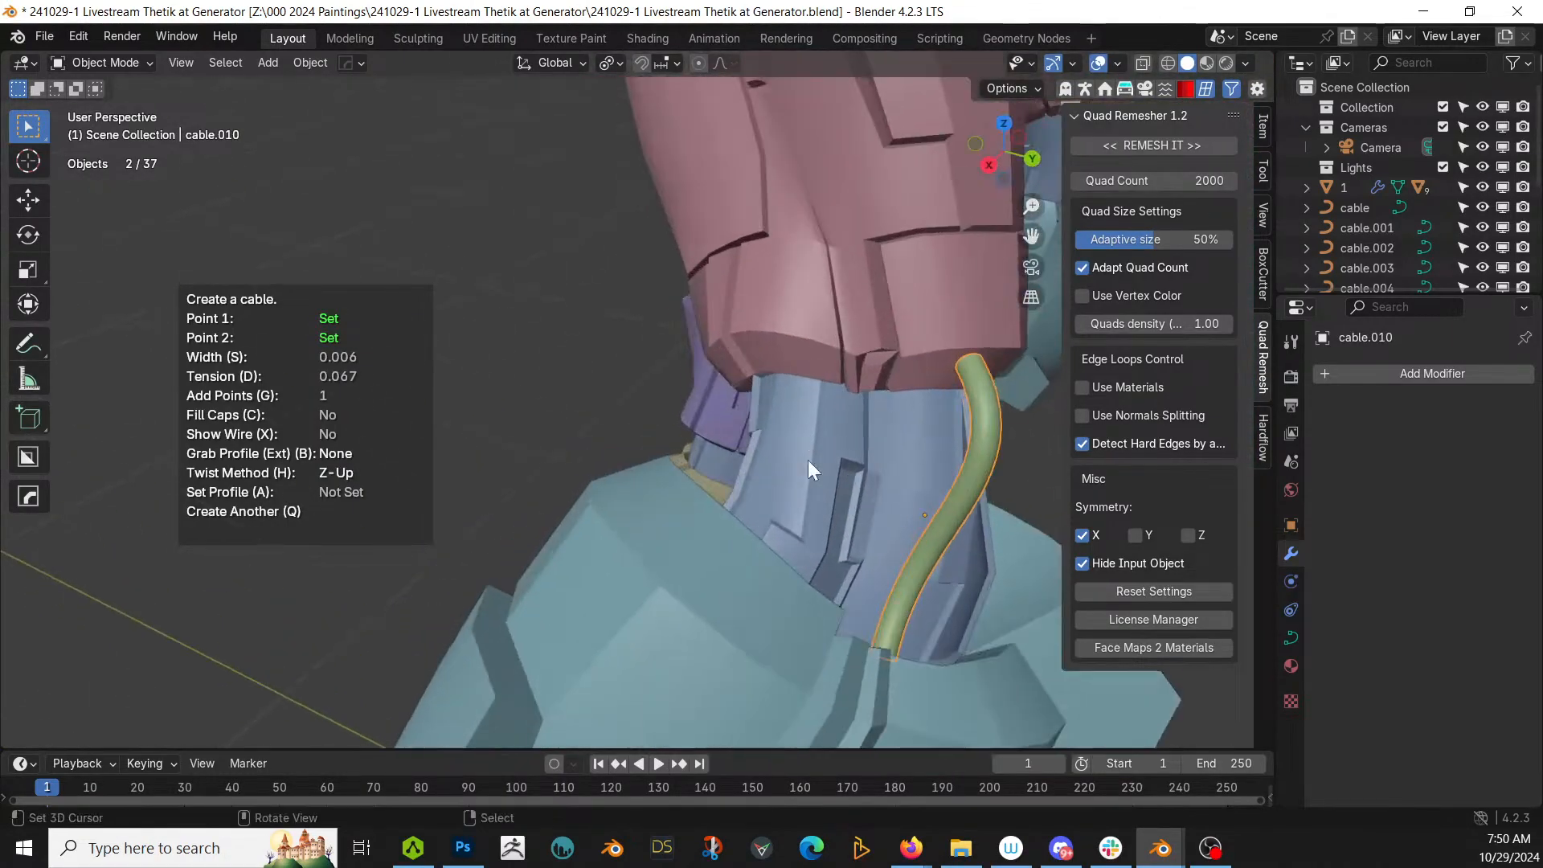
{"action": "key", "text": "q"}
{"action": "left_click", "coordinate": [777, 349]}
{"action": "middle_click_drag", "start_coordinate": [777, 348], "coordinate": [452, 514]}
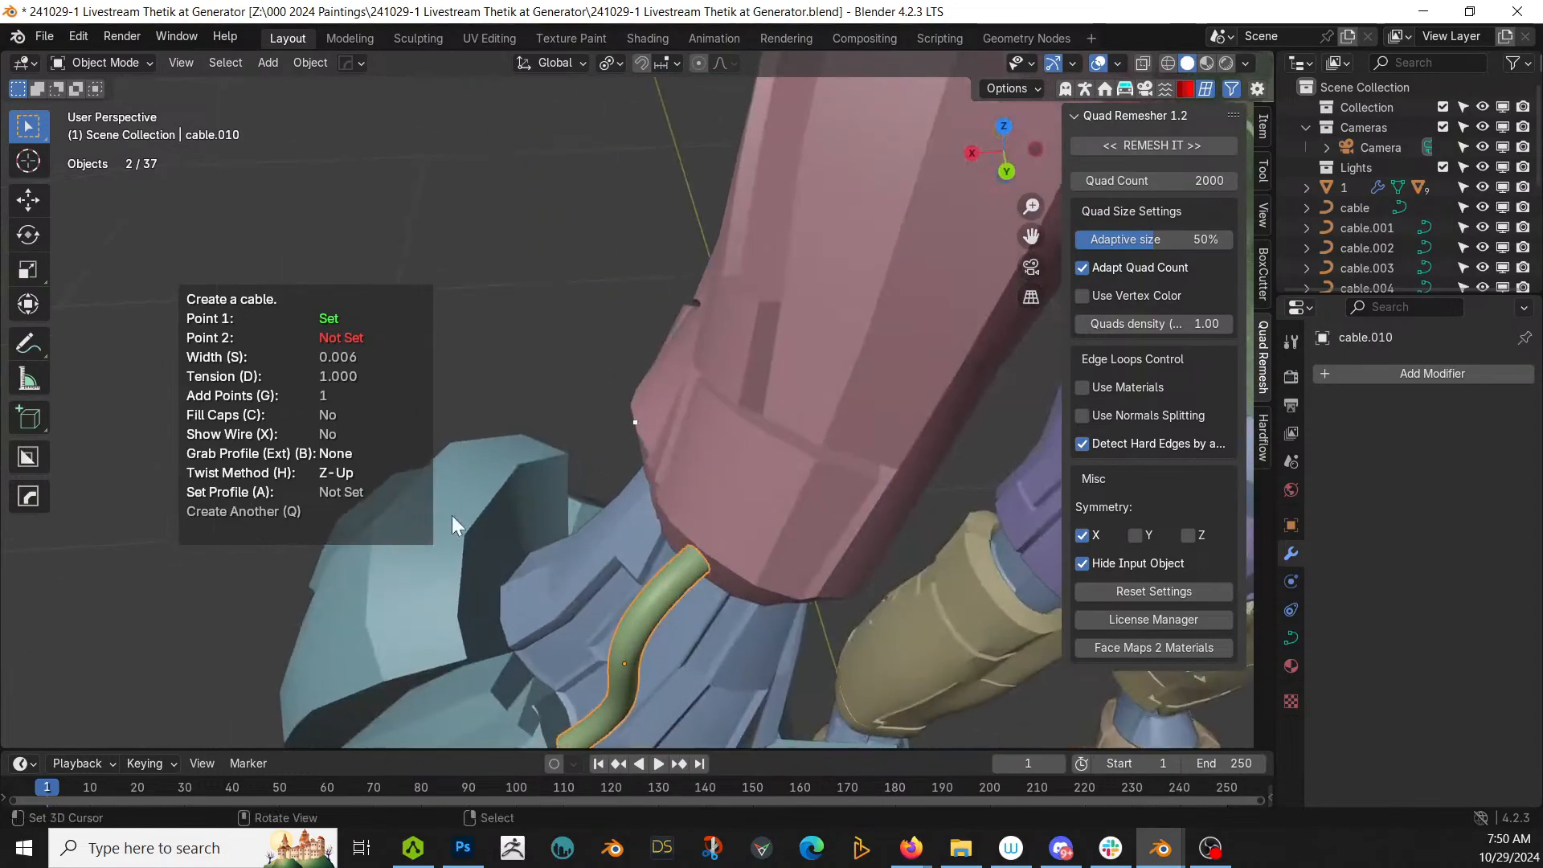
{"action": "left_click", "coordinate": [481, 583]}
{"action": "middle_click_drag", "start_coordinate": [480, 583], "coordinate": [700, 493]}
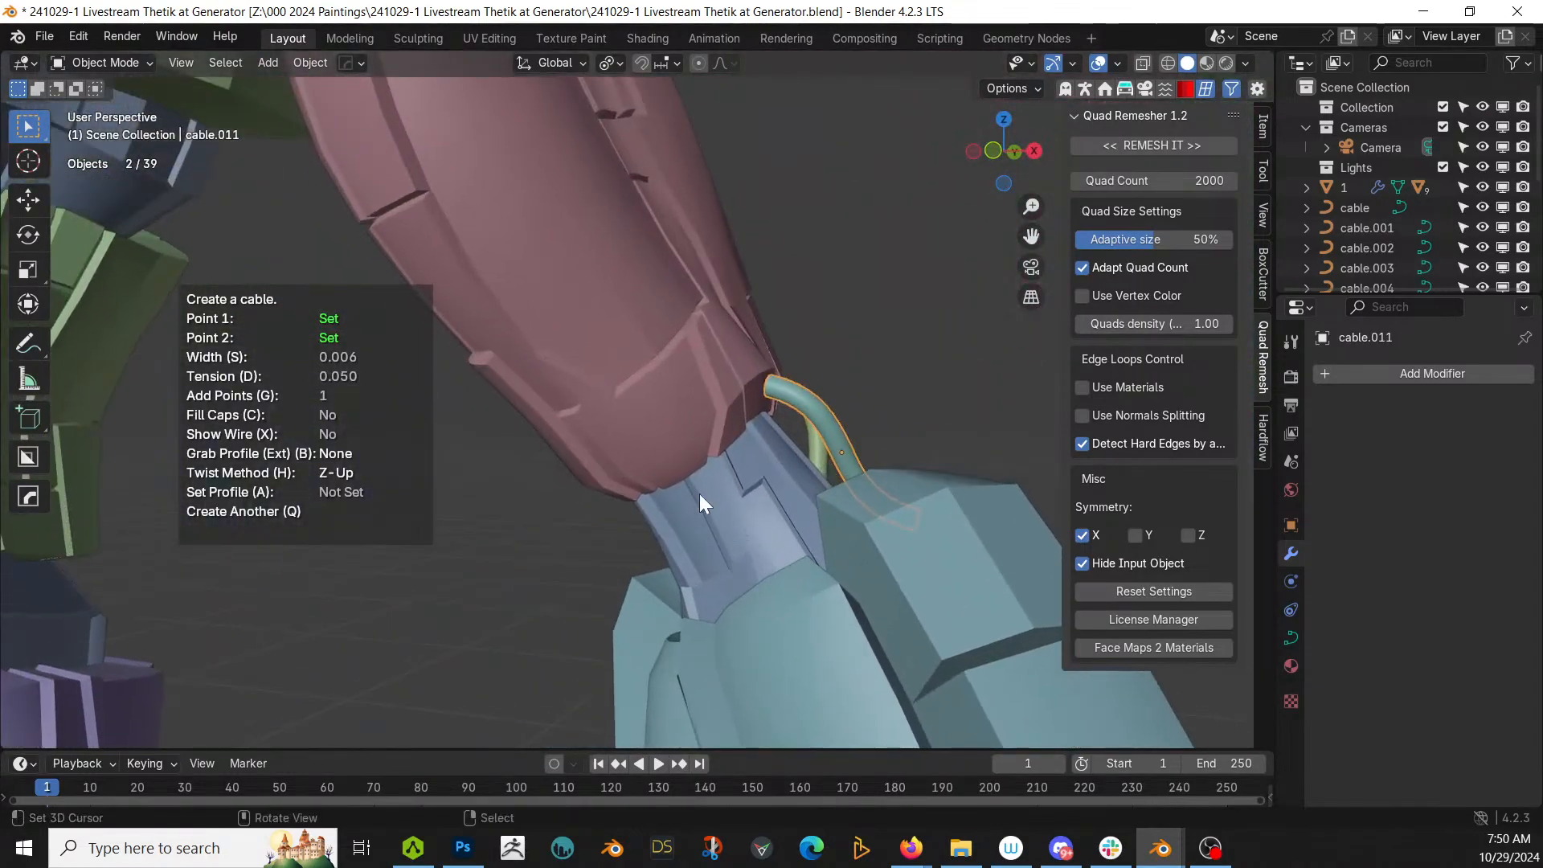
Step: Add two more 0.006-wide cables on another side of the elbow, between the upper arm and the forearm
{"action": "key", "text": "q"}
{"action": "left_click", "coordinate": [733, 421]}
{"action": "middle_click_drag", "start_coordinate": [733, 421], "coordinate": [766, 372]}
{"action": "left_click", "coordinate": [703, 525]}
{"action": "left_click", "coordinate": [616, 442]}
{"action": "mouse_move", "coordinate": [614, 445]}
{"action": "middle_mouse_down"}
{"action": "mouse_move", "coordinate": [721, 544]}
{"action": "mouse_move", "coordinate": [616, 607]}
{"action": "mouse_move", "coordinate": [657, 656]}
{"action": "mouse_move", "coordinate": [588, 664]}
{"action": "mouse_move", "coordinate": [636, 594]}
{"action": "mouse_move", "coordinate": [759, 498]}
{"action": "mouse_move", "coordinate": [819, 515]}
{"action": "middle_mouse_up"}
{"action": "left_click", "coordinate": [665, 567]}
Step: Create a 0.006-wide cable from the notch in the upper arm's lower edge to the forearm armor
{"action": "key", "text": "q"}
{"action": "middle_click_drag", "start_coordinate": [562, 471], "coordinate": [540, 384]}
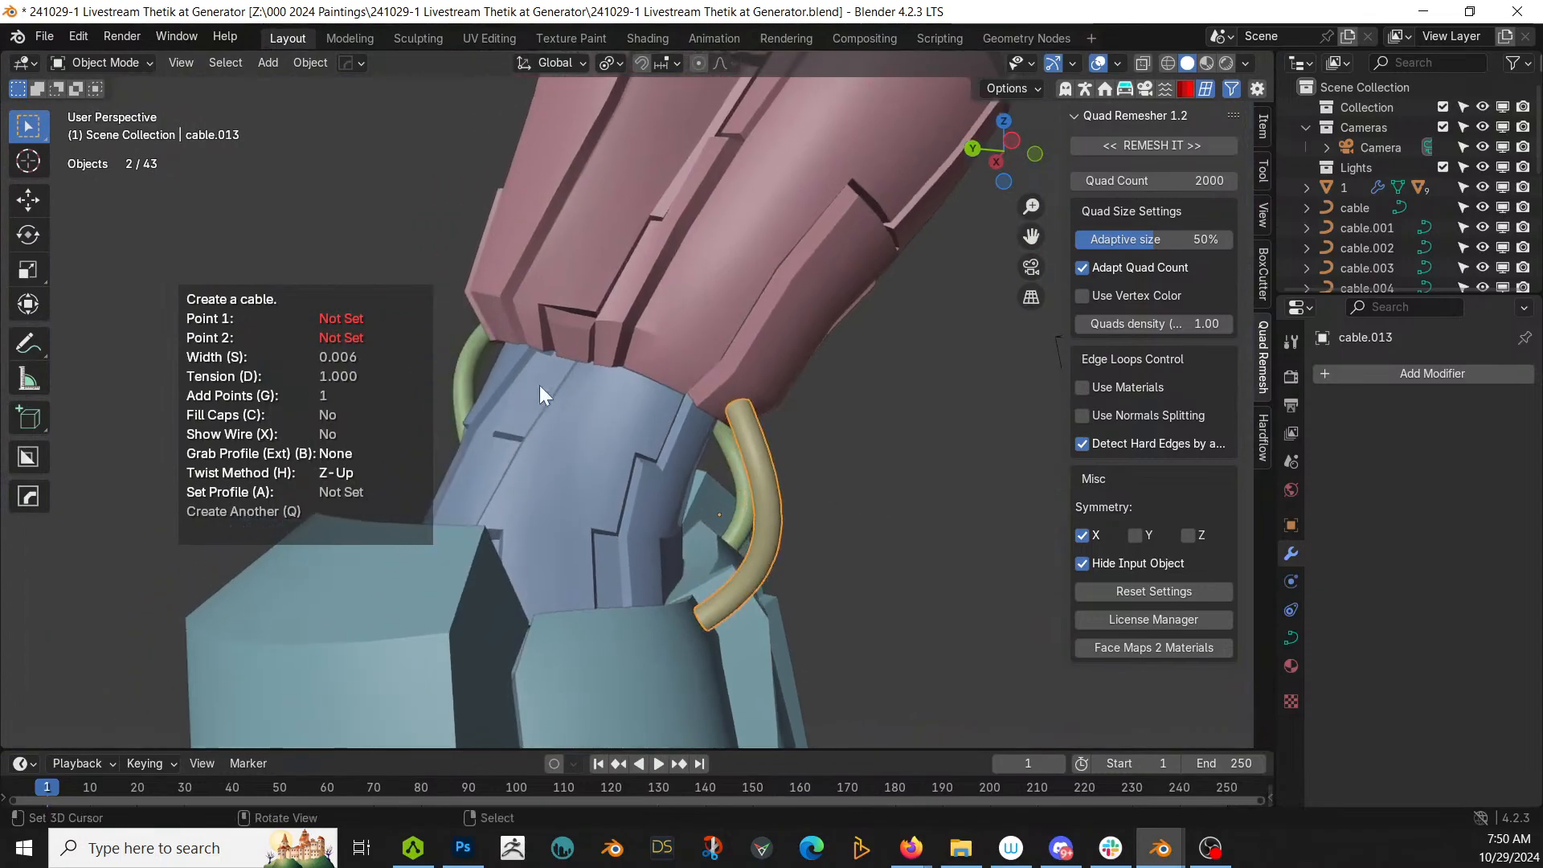
{"action": "left_click", "coordinate": [571, 342]}
{"action": "left_click", "coordinate": [505, 616]}
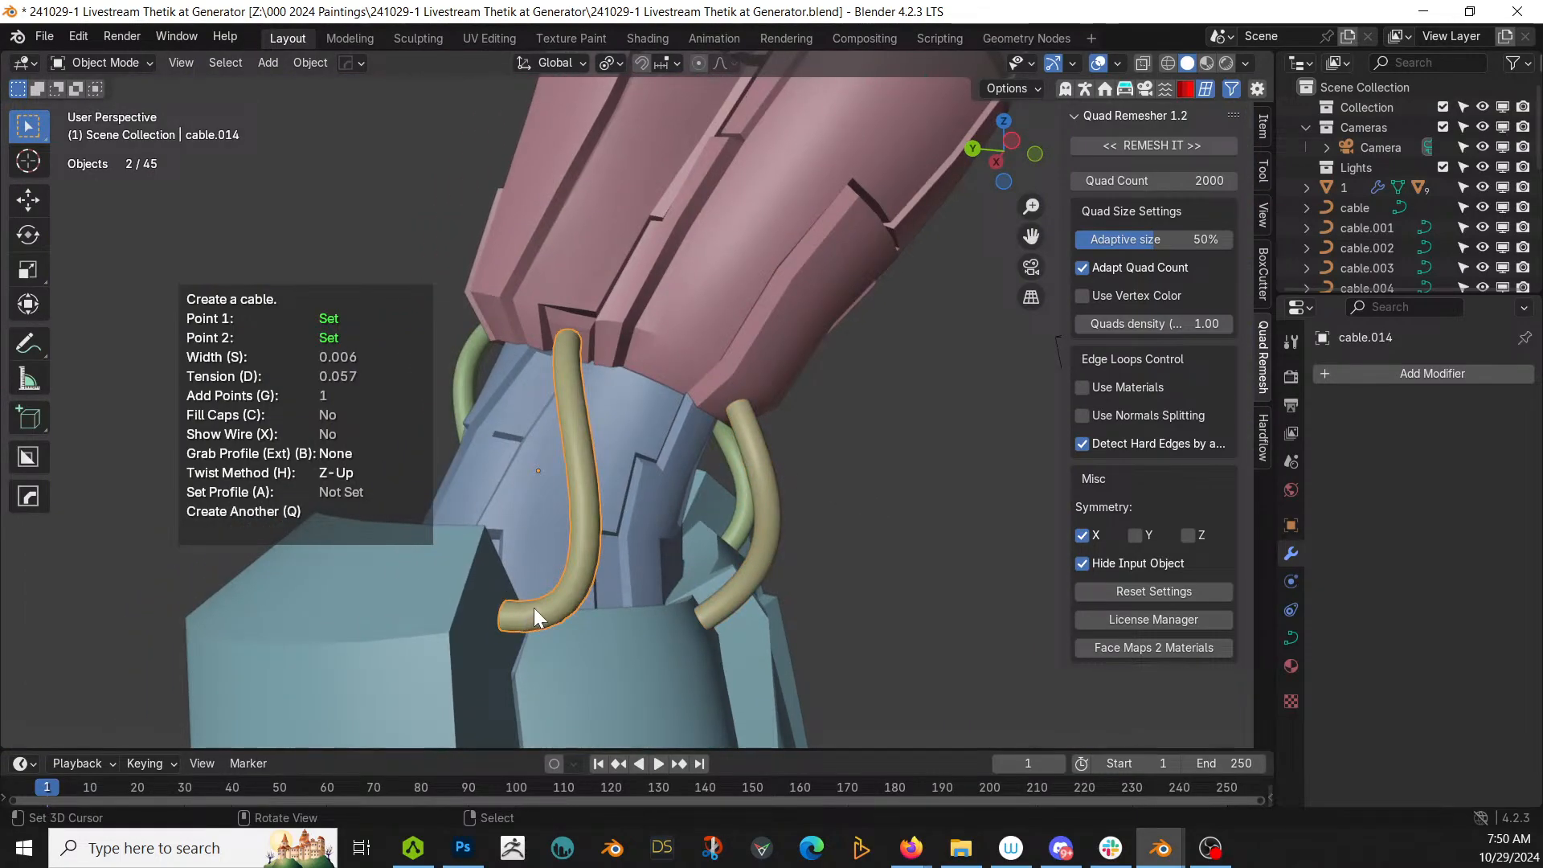
{"action": "scroll", "coordinate": [586, 578], "scroll_direction": "down", "scroll_amount": 3}
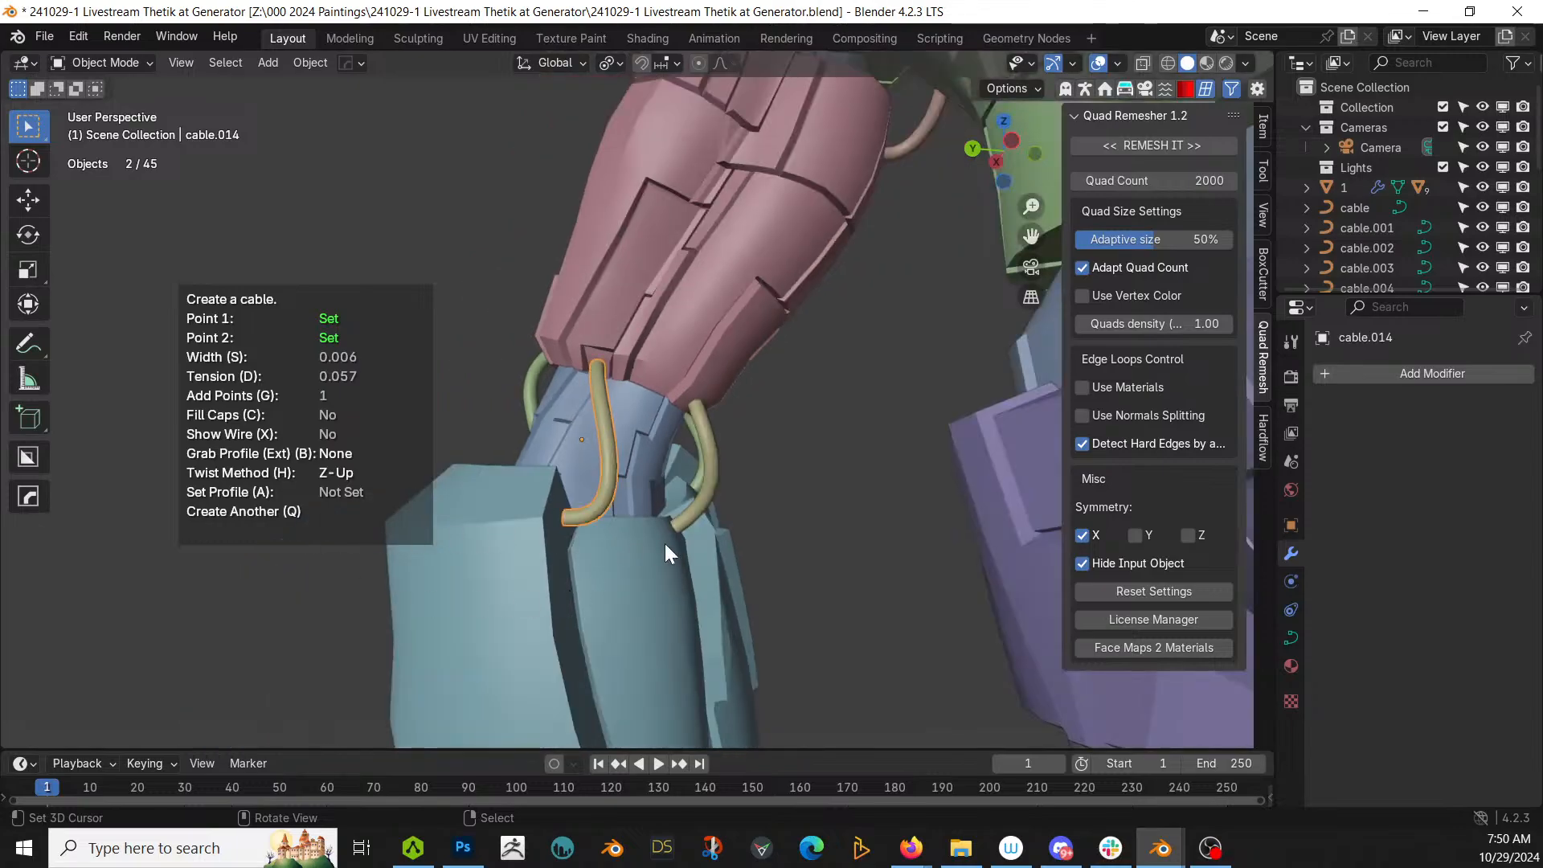
{"action": "scroll", "coordinate": [841, 589], "scroll_direction": "down", "scroll_amount": 6}
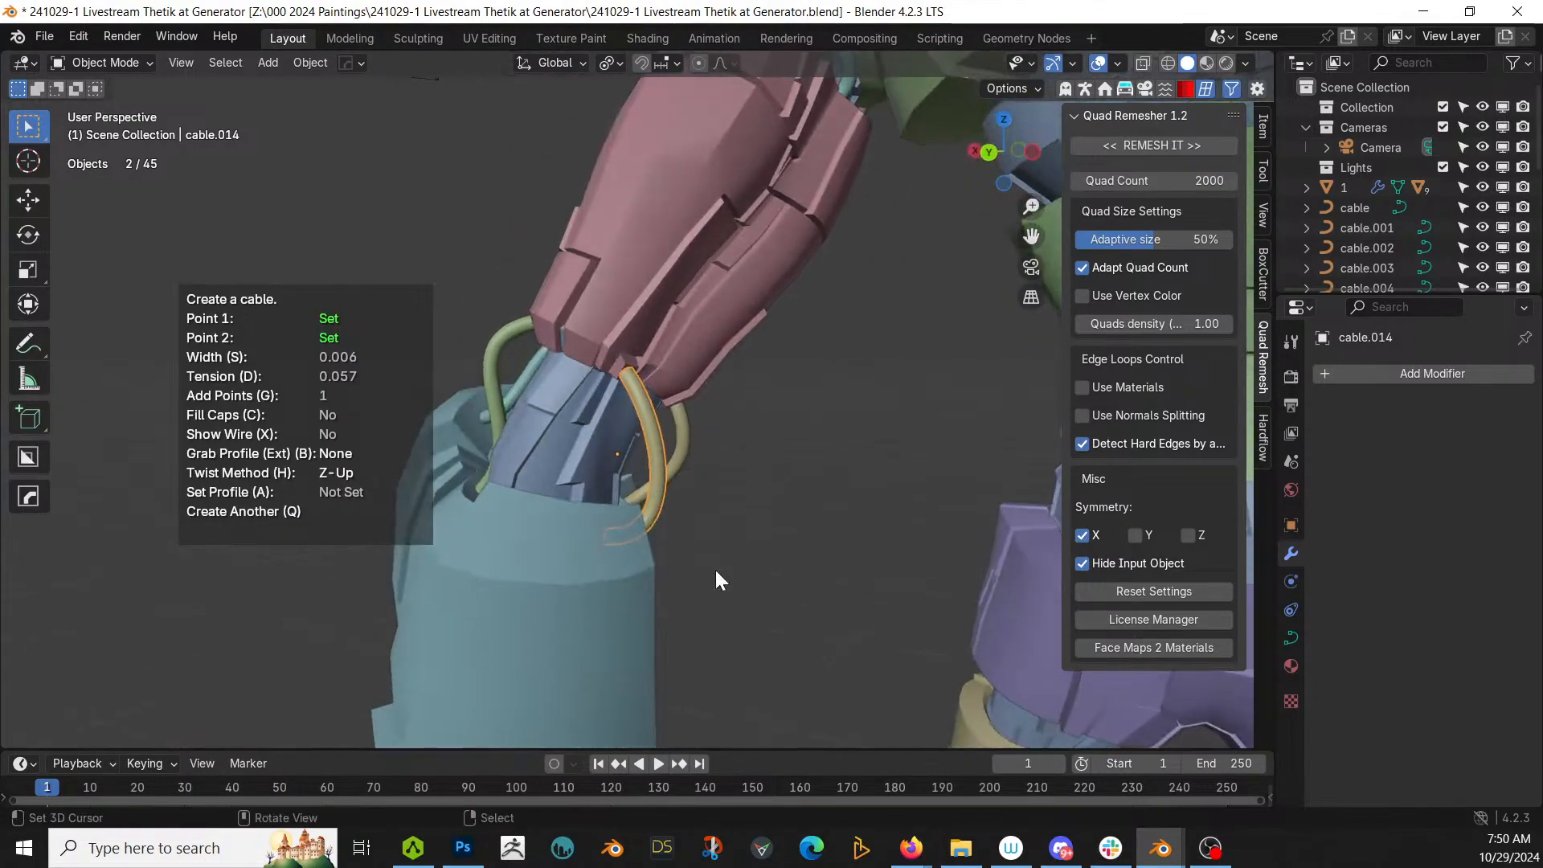
Step: Create a 0.006-wide cable on the torso's front, from beneath the chest armor to the abdomen armor
{"action": "middle_click_drag", "start_coordinate": [712, 571], "coordinate": [895, 592]}
{"action": "scroll", "coordinate": [806, 571], "scroll_direction": "up", "scroll_amount": 2}
{"action": "middle_click_drag", "start_coordinate": [736, 564], "coordinate": [831, 546], "text": "shift"}
{"action": "middle_click_drag", "start_coordinate": [552, 508], "coordinate": [833, 474], "text": "shift"}
{"action": "middle_click_drag", "start_coordinate": [714, 337], "coordinate": [771, 488]}
{"action": "scroll", "coordinate": [788, 467], "scroll_direction": "up", "scroll_amount": 2}
{"action": "key", "text": "q"}
{"action": "left_click", "coordinate": [646, 283]}
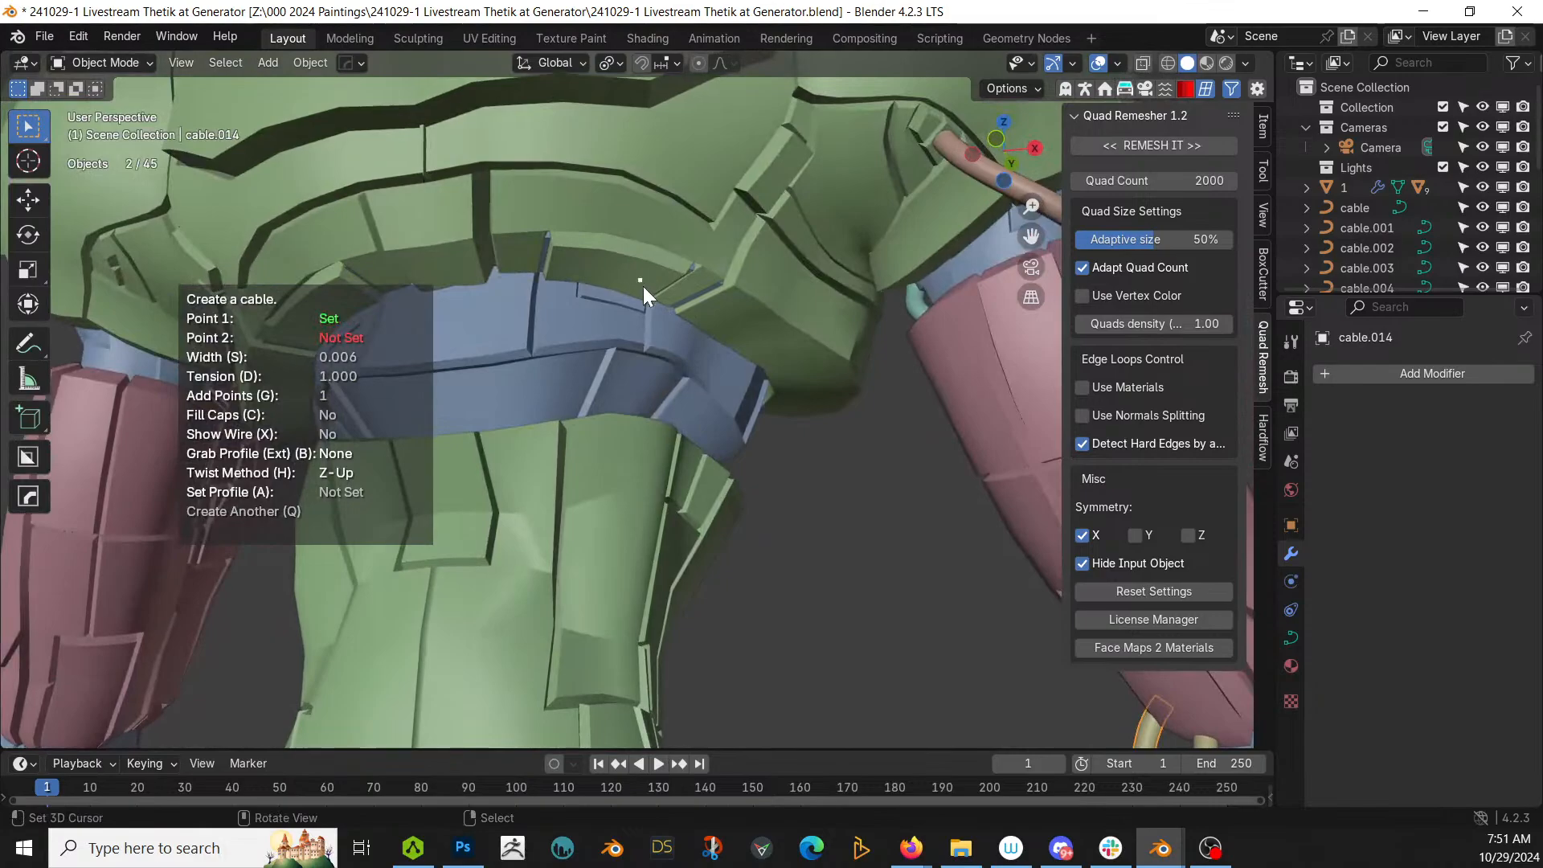
{"action": "middle_click_drag", "start_coordinate": [643, 286], "coordinate": [634, 358]}
{"action": "left_click", "coordinate": [640, 408]}
Step: Create two more 0.006-wide cables between the chest and abdomen armor, one beside the first and one at the flank
{"action": "left_click", "coordinate": [564, 265]}
{"action": "middle_click_drag", "start_coordinate": [564, 264], "coordinate": [869, 386]}
{"action": "left_click", "coordinate": [591, 429]}
{"action": "left_click", "coordinate": [629, 442]}
{"action": "left_click", "coordinate": [718, 357]}
{"action": "scroll", "coordinate": [716, 358], "scroll_direction": "down", "scroll_amount": 2}
{"action": "scroll", "coordinate": [749, 400], "scroll_direction": "down", "scroll_amount": 1}
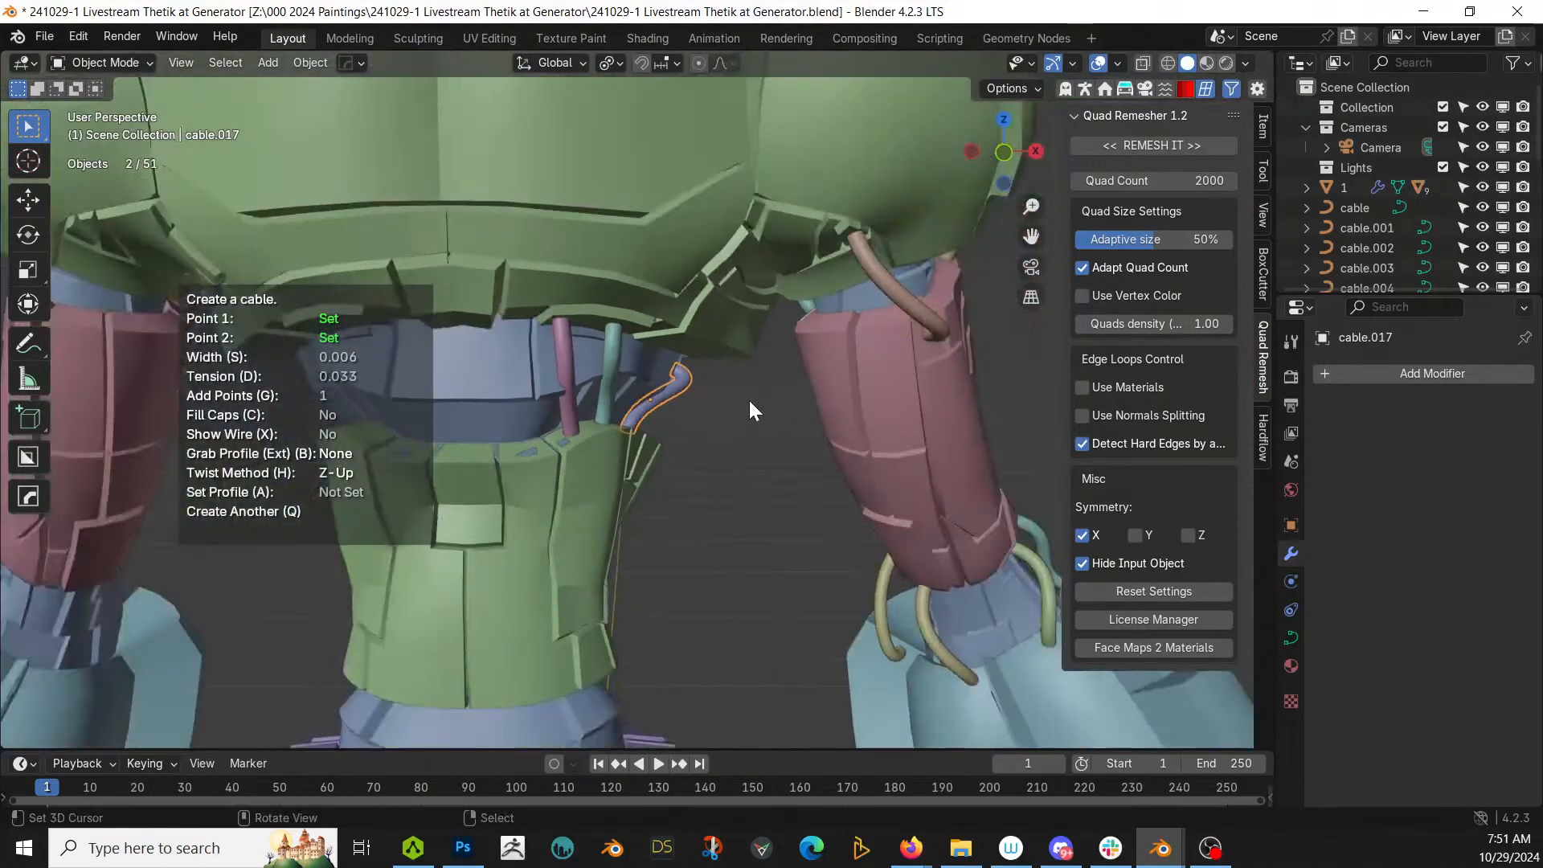
Step: Create two 0.006-wide cables on the back, from the chest armor's lower edge to the midriff segment
{"action": "scroll", "coordinate": [724, 419], "scroll_direction": "down", "scroll_amount": 3}
{"action": "middle_click_drag", "start_coordinate": [671, 459], "coordinate": [540, 439]}
{"action": "scroll", "coordinate": [618, 463], "scroll_direction": "up", "scroll_amount": 3}
{"action": "key", "text": "q"}
{"action": "left_click", "coordinate": [579, 197]}
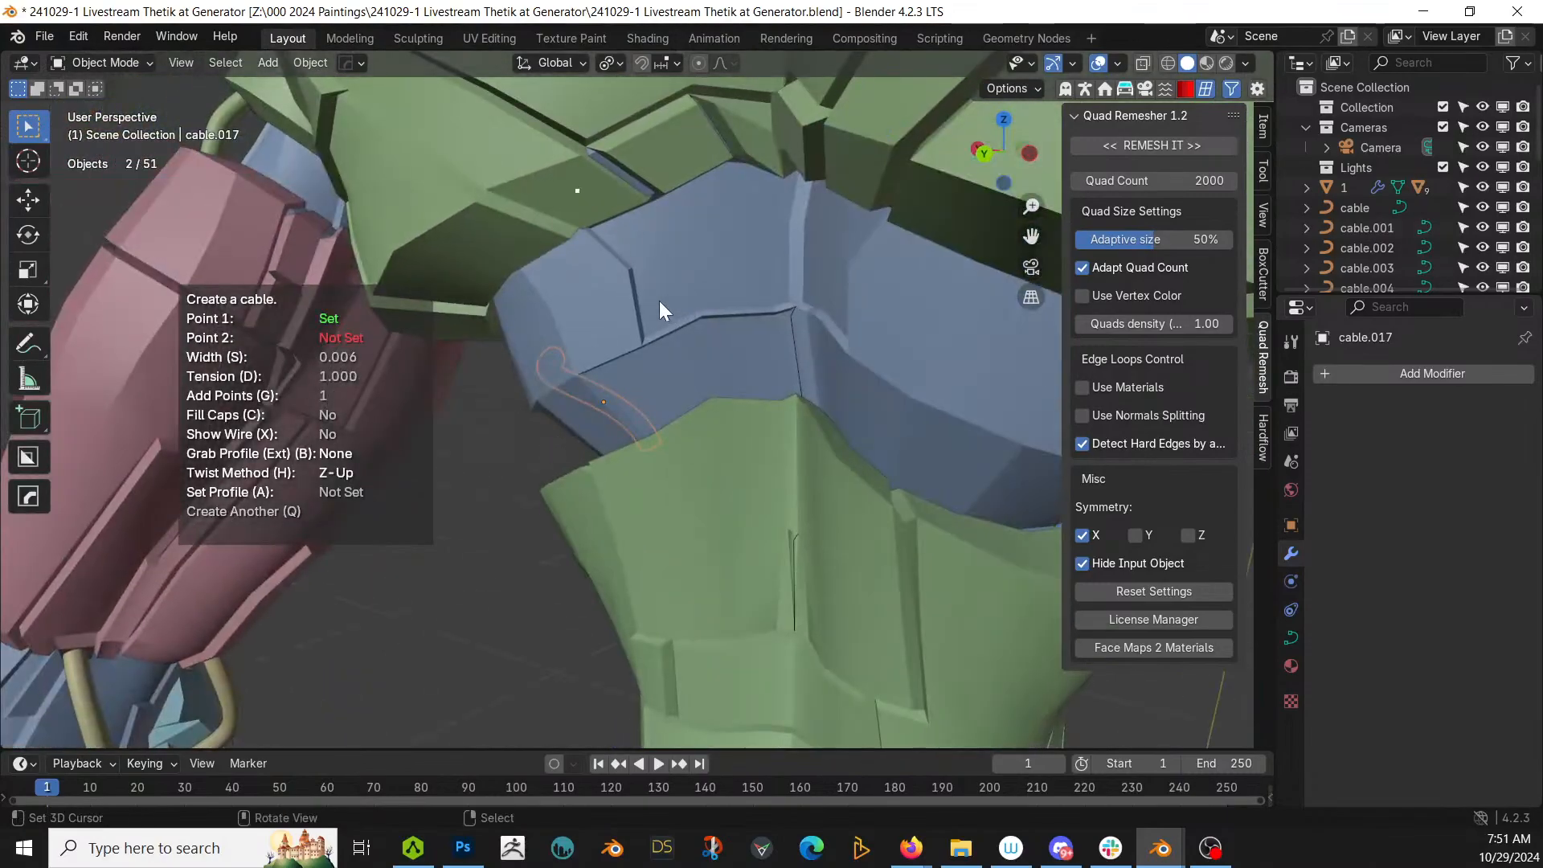
{"action": "left_click", "coordinate": [659, 300]}
{"action": "key", "text": "q"}
{"action": "left_click", "coordinate": [678, 144]}
{"action": "left_click", "coordinate": [754, 278]}
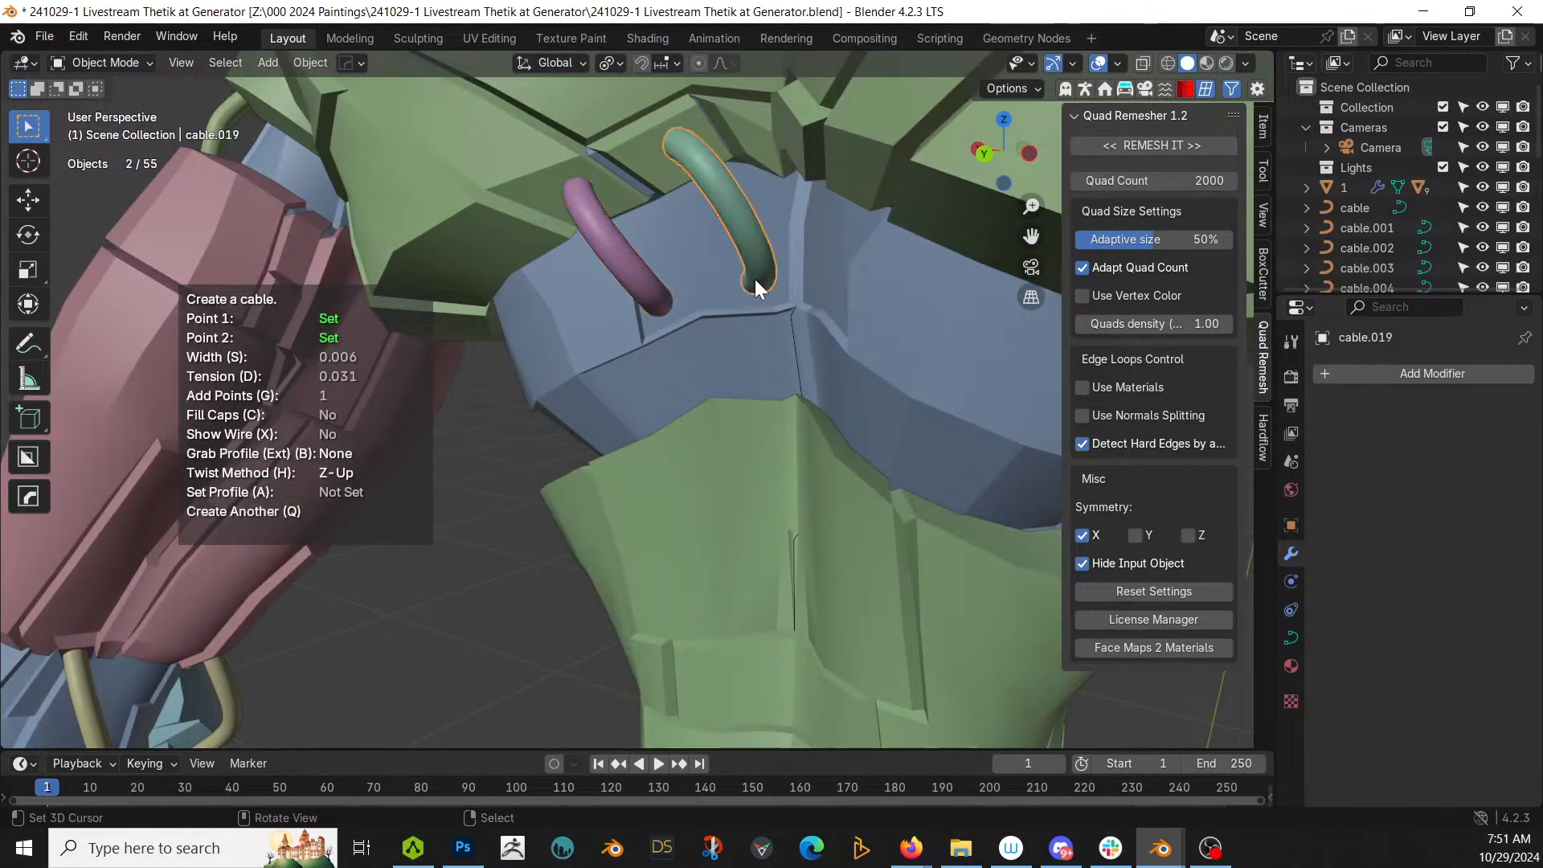
{"action": "middle_click_drag", "start_coordinate": [755, 278], "coordinate": [840, 285]}
Step: Create a 0.006-wide cable at the wrist, from the forearm armor's lower edge to the hand
{"action": "scroll", "coordinate": [796, 305], "scroll_direction": "down", "scroll_amount": 4}
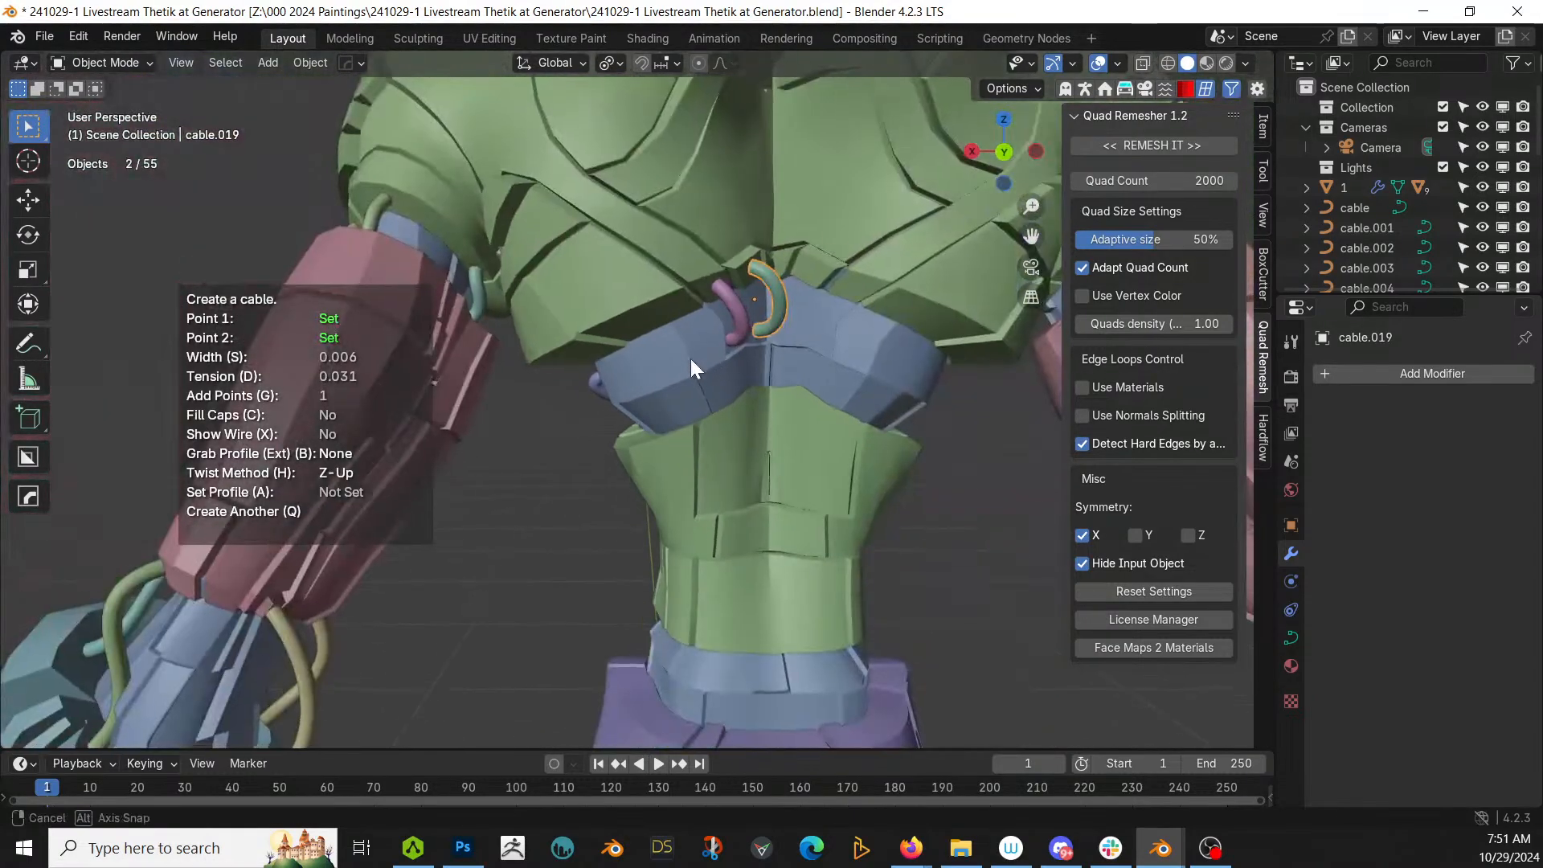
{"action": "middle_click_drag", "start_coordinate": [691, 357], "coordinate": [639, 302]}
{"action": "scroll", "coordinate": [723, 434], "scroll_direction": "down", "scroll_amount": 5}
{"action": "middle_click_drag", "start_coordinate": [638, 302], "coordinate": [920, 221]}
{"action": "scroll", "coordinate": [809, 368], "scroll_direction": "up", "scroll_amount": 6}
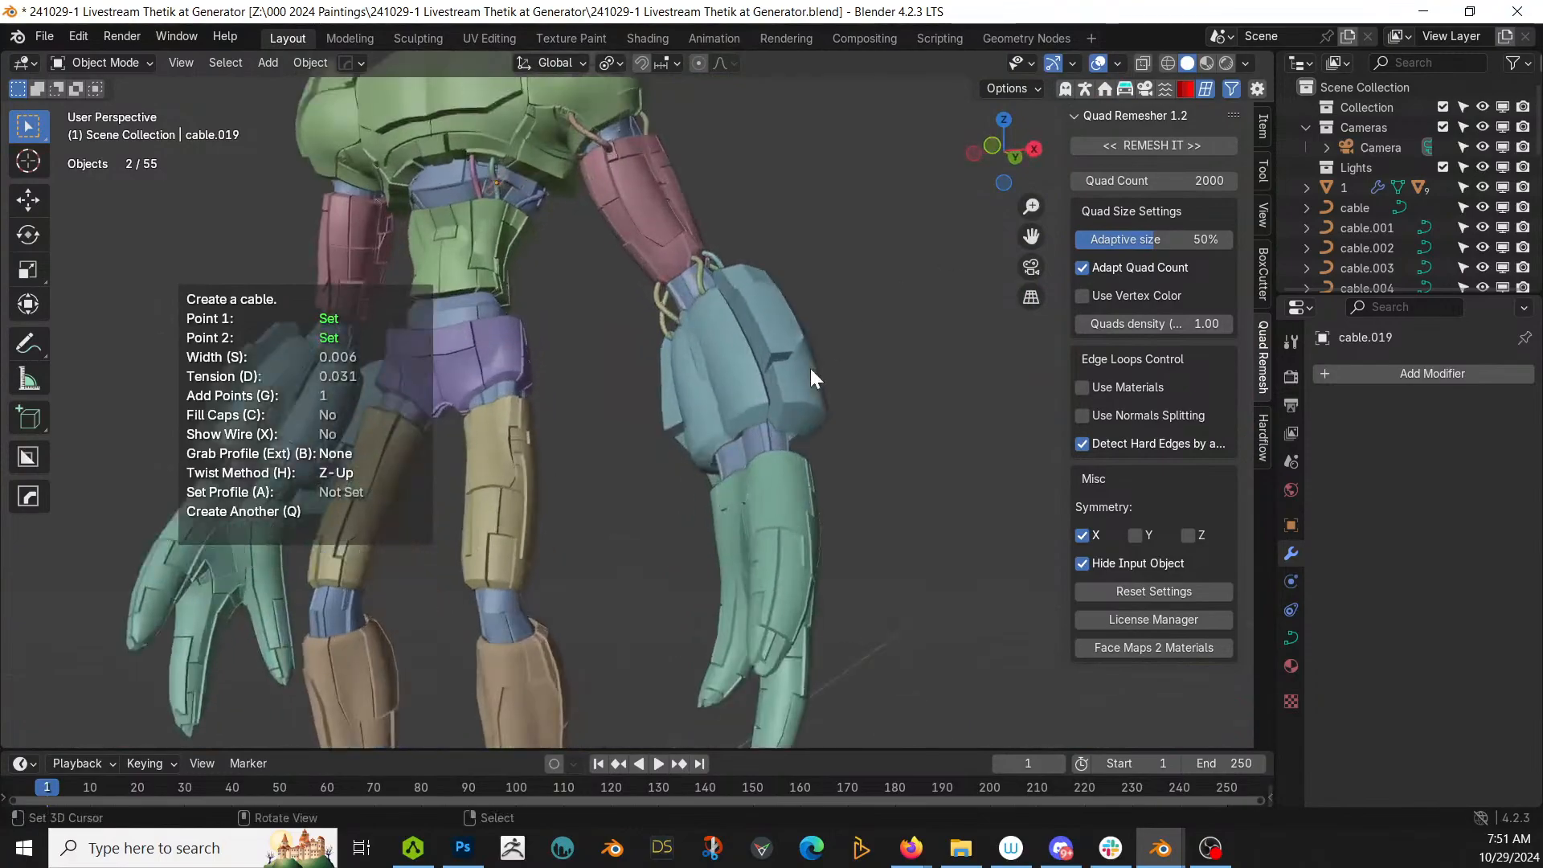
{"action": "middle_click_drag", "start_coordinate": [705, 391], "coordinate": [807, 428]}
{"action": "left_click", "coordinate": [678, 365]}
{"action": "left_click", "coordinate": [615, 517]}
Step: Add two more 0.006-wide cables around the wrist between the forearm armor and the hand
{"action": "left_click", "coordinate": [766, 379]}
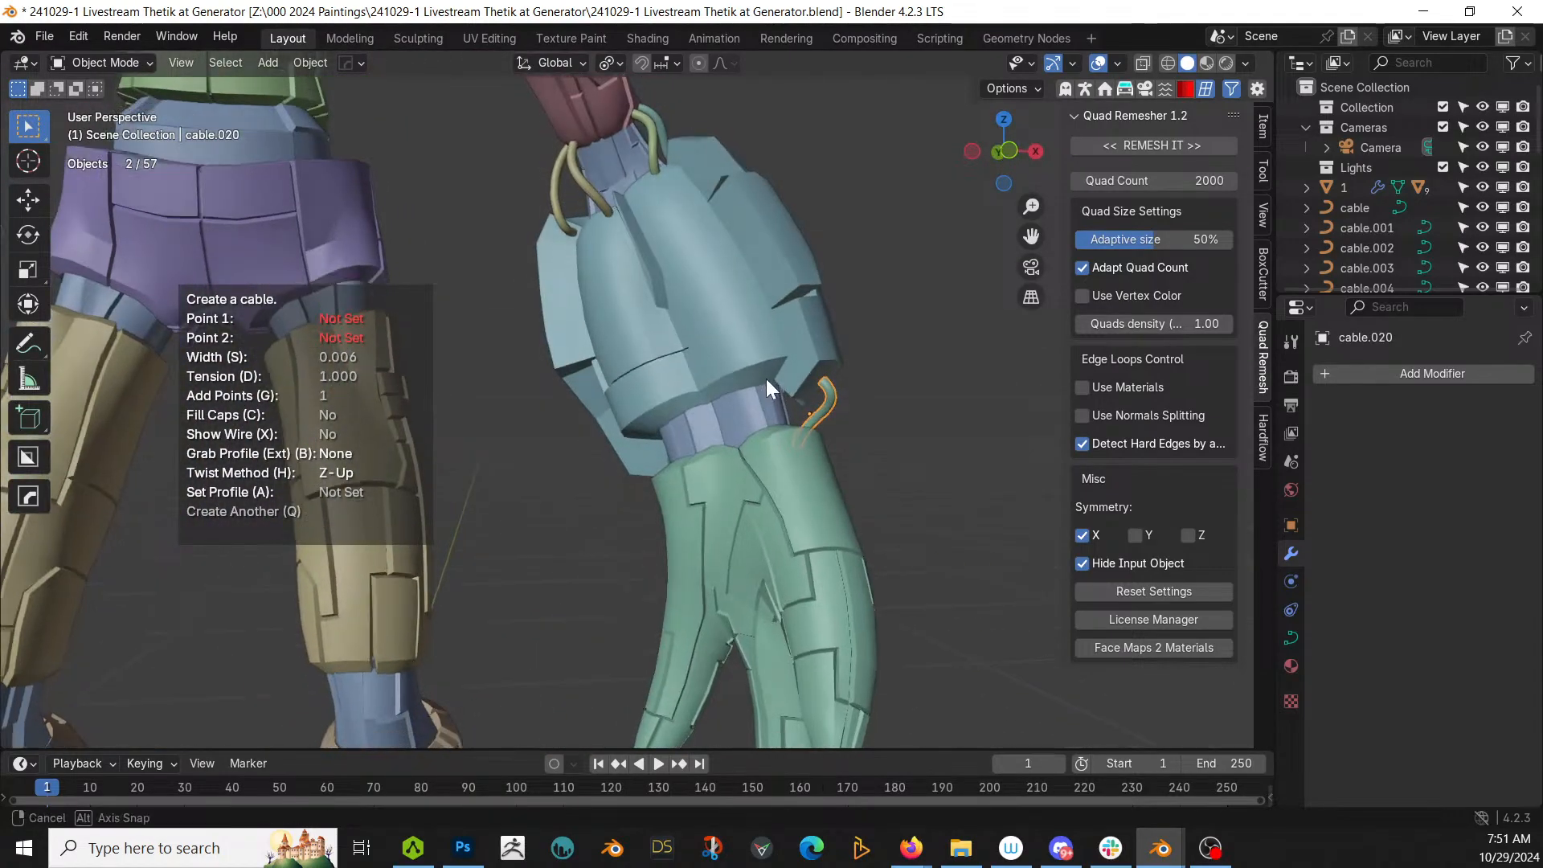
{"action": "middle_click_drag", "start_coordinate": [761, 371], "coordinate": [785, 490]}
{"action": "left_click", "coordinate": [765, 488]}
{"action": "left_click", "coordinate": [668, 418]}
{"action": "left_click", "coordinate": [700, 470]}
Step: Create a 0.006-wide cable from the abdomen armor's lower edge to the waist segment above the pelvis
{"action": "scroll", "coordinate": [608, 432], "scroll_direction": "down", "scroll_amount": 5}
{"action": "scroll", "coordinate": [643, 434], "scroll_direction": "up", "scroll_amount": 4}
{"action": "scroll", "coordinate": [659, 554], "scroll_direction": "up", "scroll_amount": 3}
{"action": "scroll", "coordinate": [633, 462], "scroll_direction": "up", "scroll_amount": 4}
{"action": "scroll", "coordinate": [820, 526], "scroll_direction": "up", "scroll_amount": 1}
{"action": "key", "text": "q"}
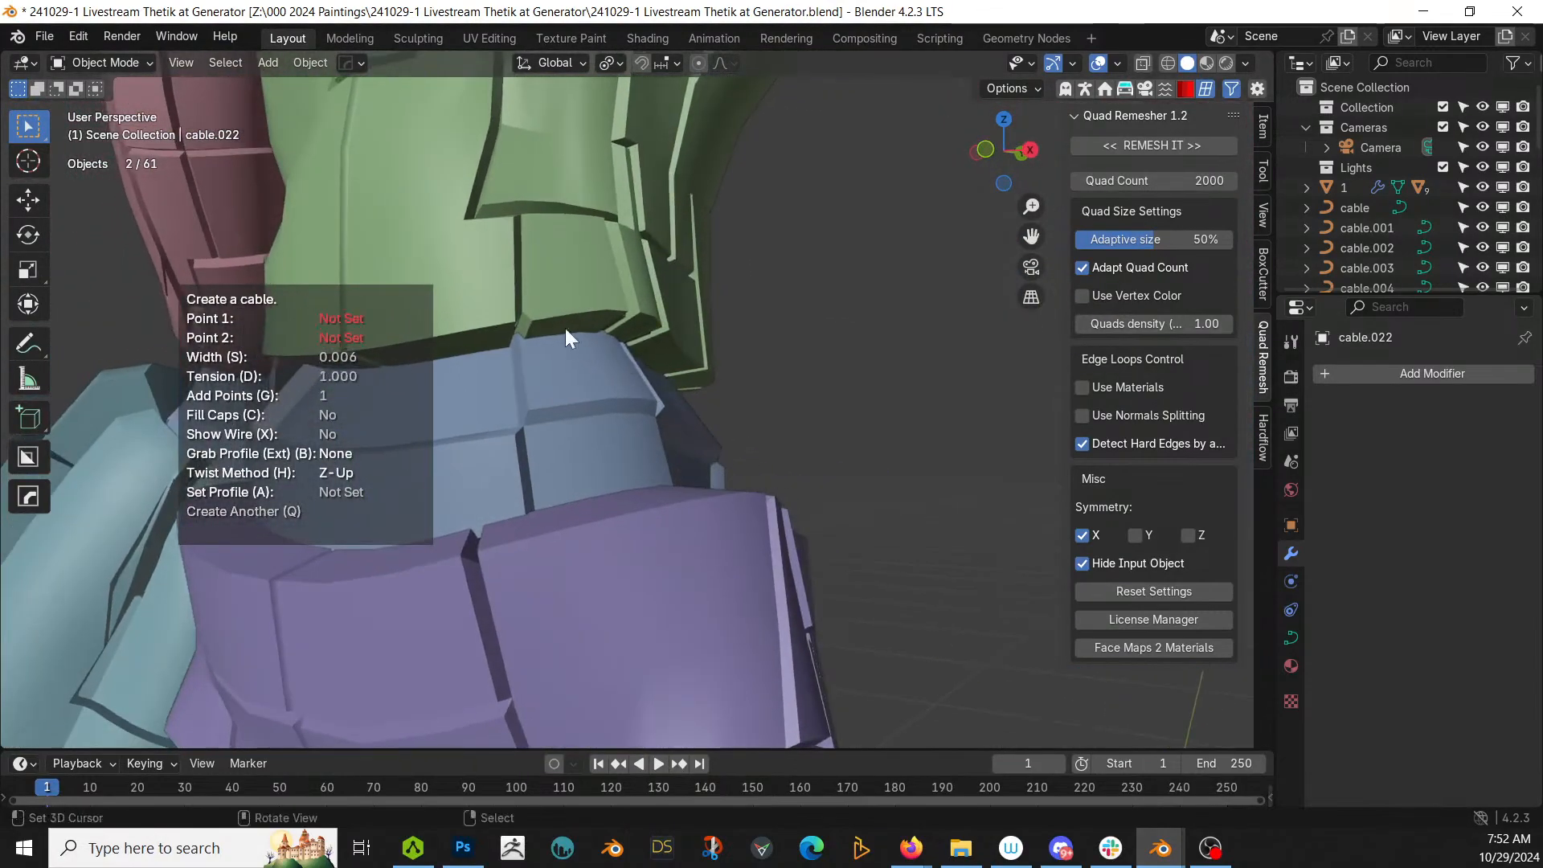
{"action": "left_click", "coordinate": [568, 323]}
{"action": "left_click", "coordinate": [576, 461]}
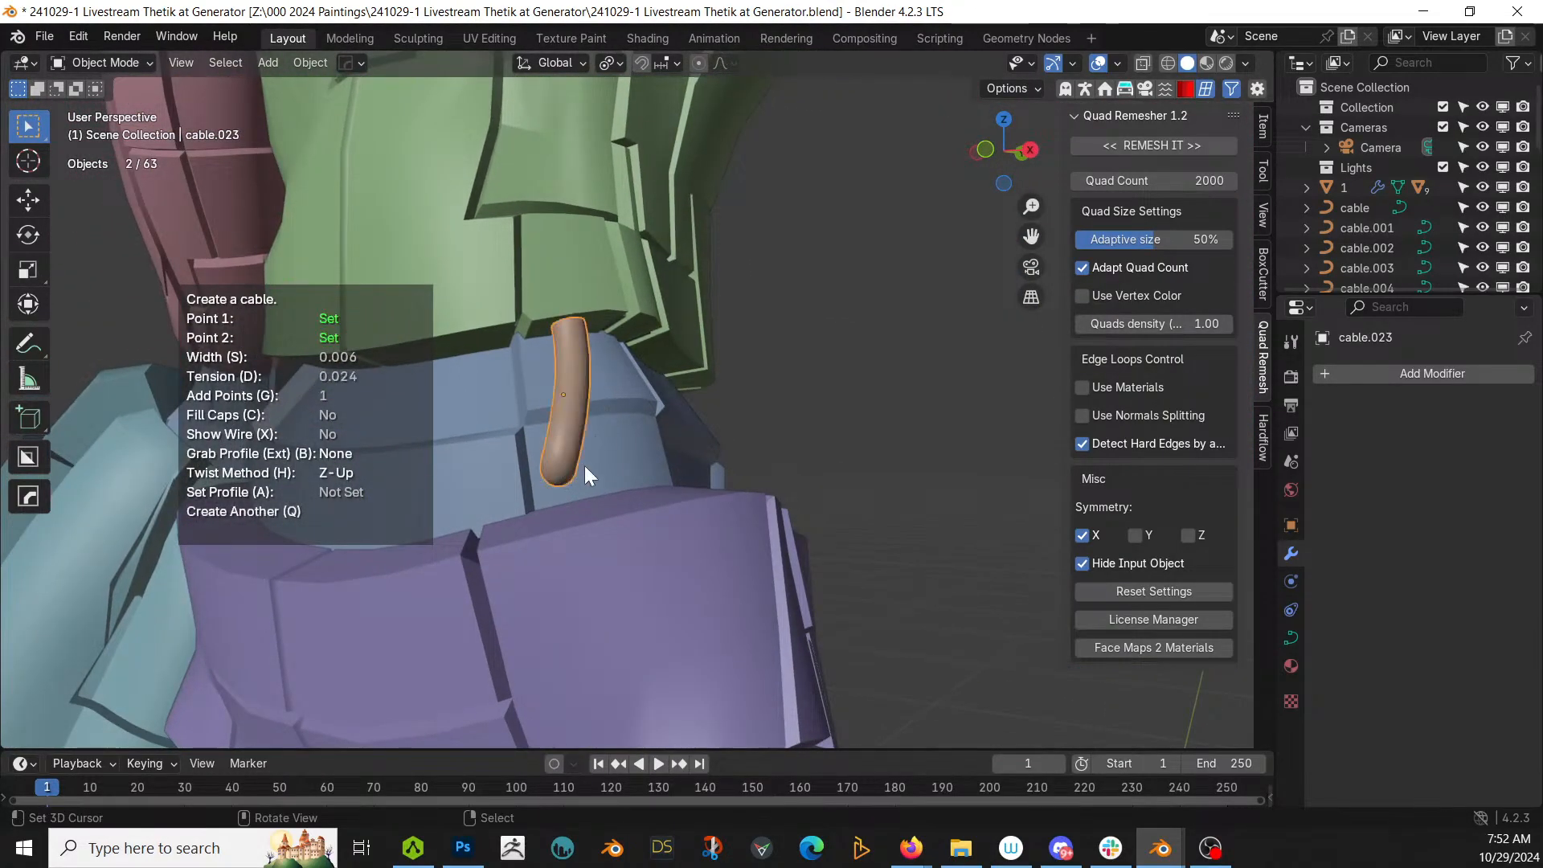
Step: Create a second 0.006-wide cable beside it, from the abdomen armor to the waist segment
{"action": "middle_click_drag", "start_coordinate": [585, 465], "coordinate": [816, 446]}
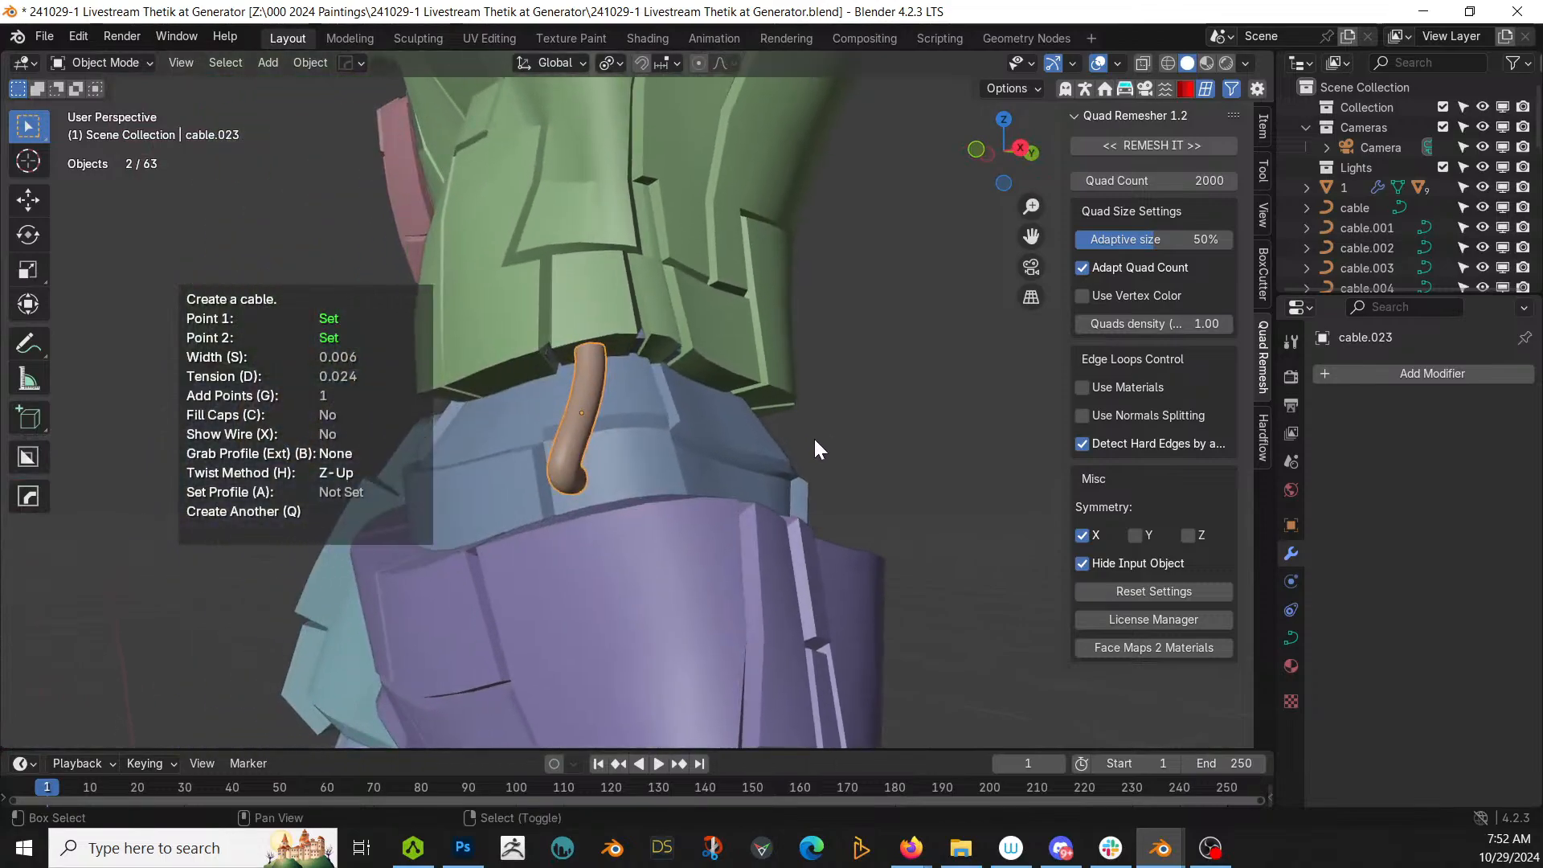
{"action": "left_click", "coordinate": [658, 350]}
{"action": "left_click", "coordinate": [644, 458]}
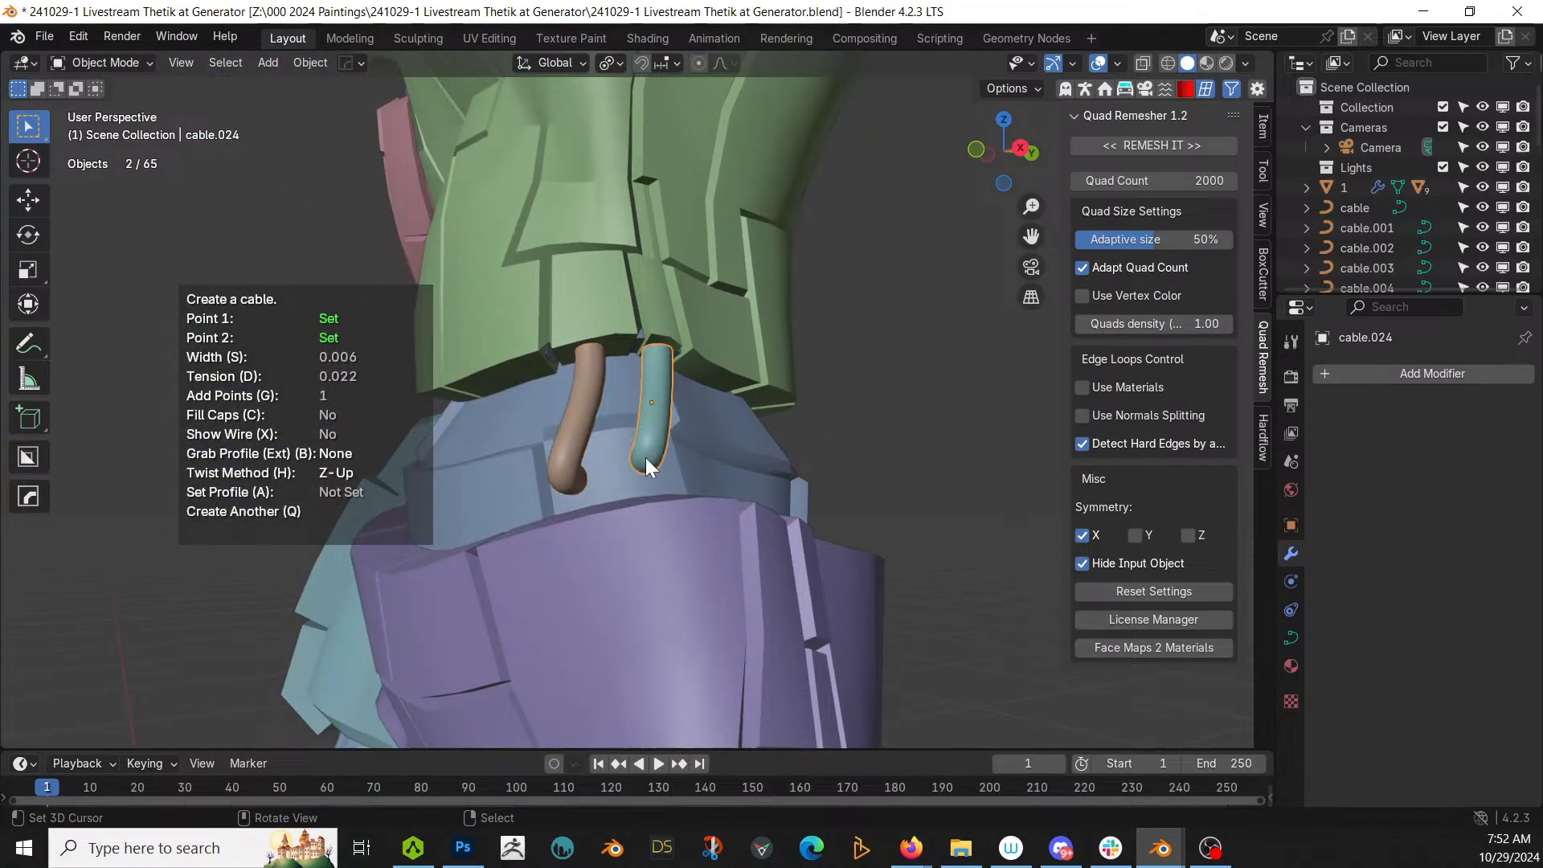
Step: Set the second waist cable's width to 0.003 and add another cable beside it, from the abdomen armor to the waist segment
{"action": "key", "text": "s"}
{"action": "left_click", "coordinate": [726, 477]}
{"action": "middle_click_drag", "start_coordinate": [726, 476], "coordinate": [652, 446]}
{"action": "left_click", "coordinate": [671, 379]}
{"action": "left_click", "coordinate": [608, 626]}
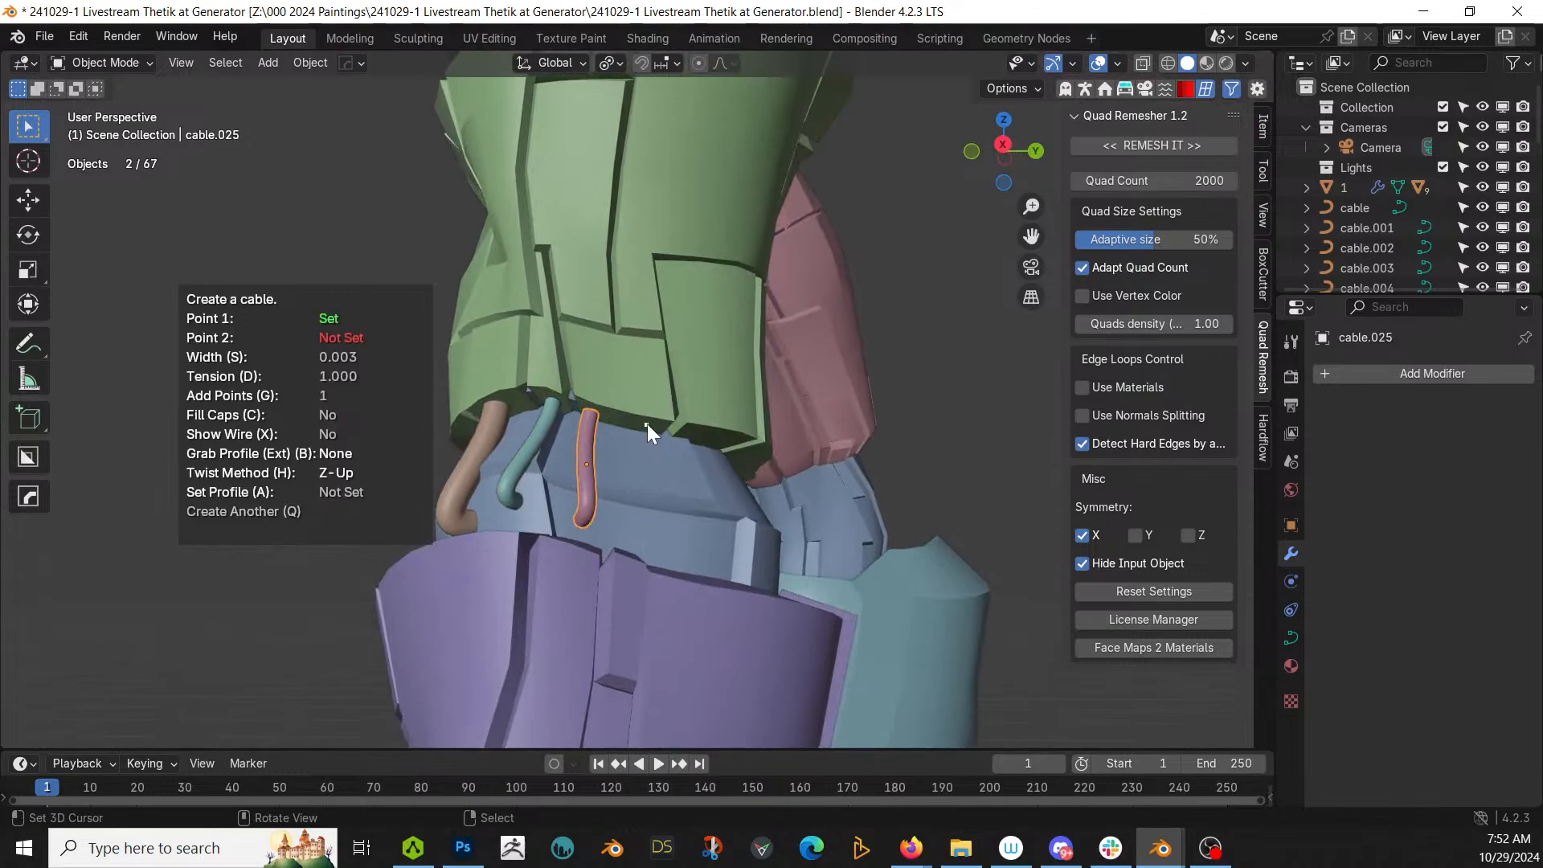
Step: Create two more 0.003-wide cables around the waist, from the abdomen armor's lower edge down to the waist segment, and finish cable creation
{"action": "left_click", "coordinate": [634, 530]}
{"action": "mouse_move", "coordinate": [722, 528]}
{"action": "middle_mouse_down"}
{"action": "mouse_move", "coordinate": [665, 489]}
{"action": "mouse_move", "coordinate": [809, 516]}
{"action": "mouse_move", "coordinate": [896, 558]}
{"action": "mouse_move", "coordinate": [869, 525]}
{"action": "mouse_move", "coordinate": [737, 509]}
{"action": "middle_mouse_up"}
{"action": "left_click", "coordinate": [630, 463]}
{"action": "scroll", "coordinate": [810, 517], "scroll_direction": "down", "scroll_amount": 4}
{"action": "scroll", "coordinate": [872, 527], "scroll_direction": "down", "scroll_amount": 3}
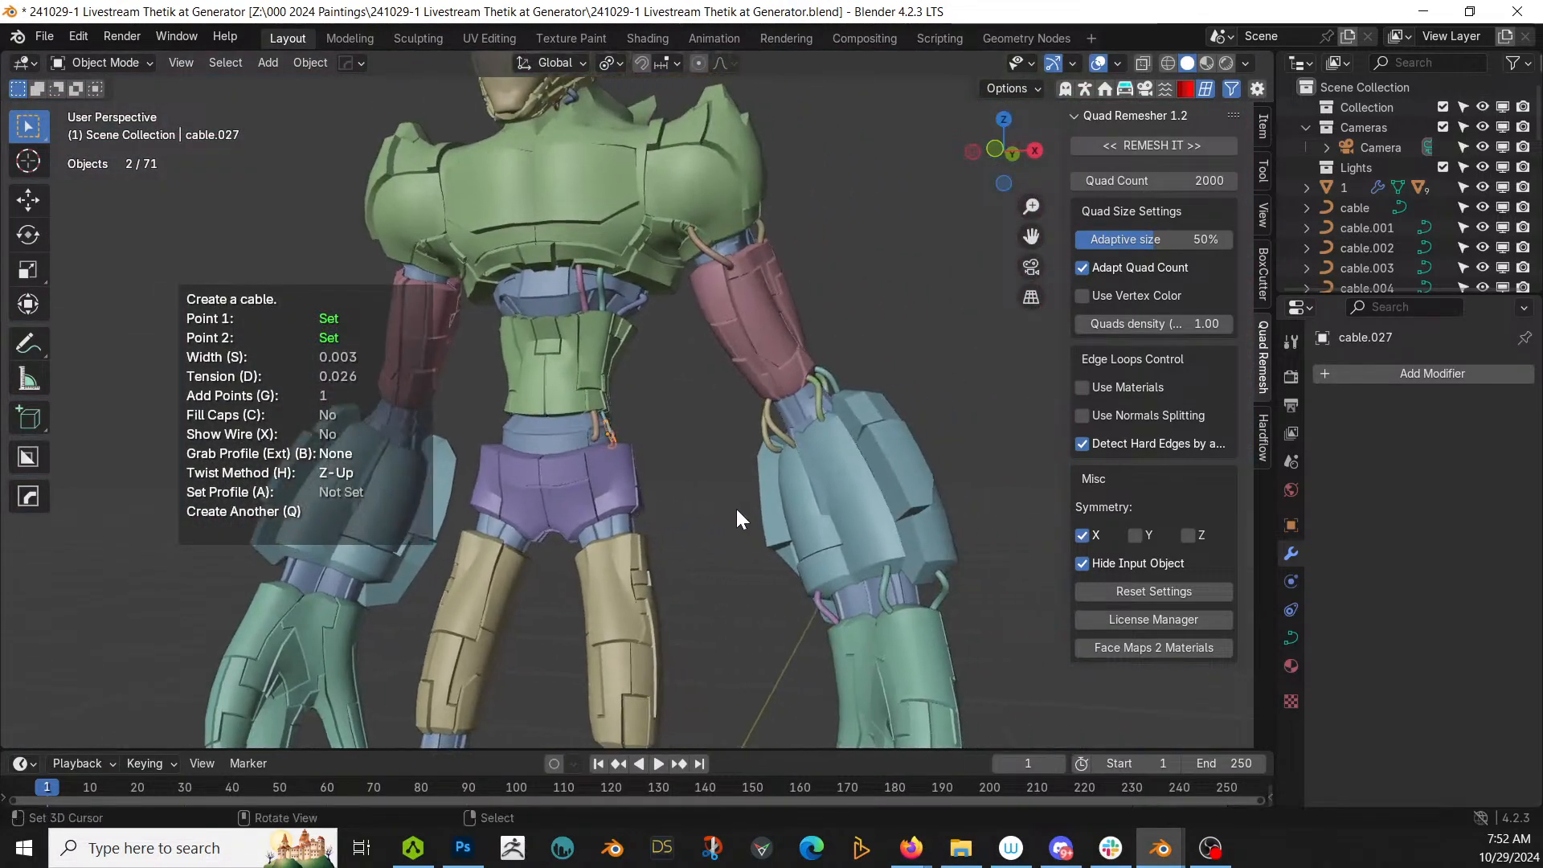
{"action": "key", "text": "Escape"}
Step: Select all cable objects from cable to cable.027 and join them into a single object
{"action": "scroll", "coordinate": [734, 505], "scroll_direction": "down", "scroll_amount": 3}
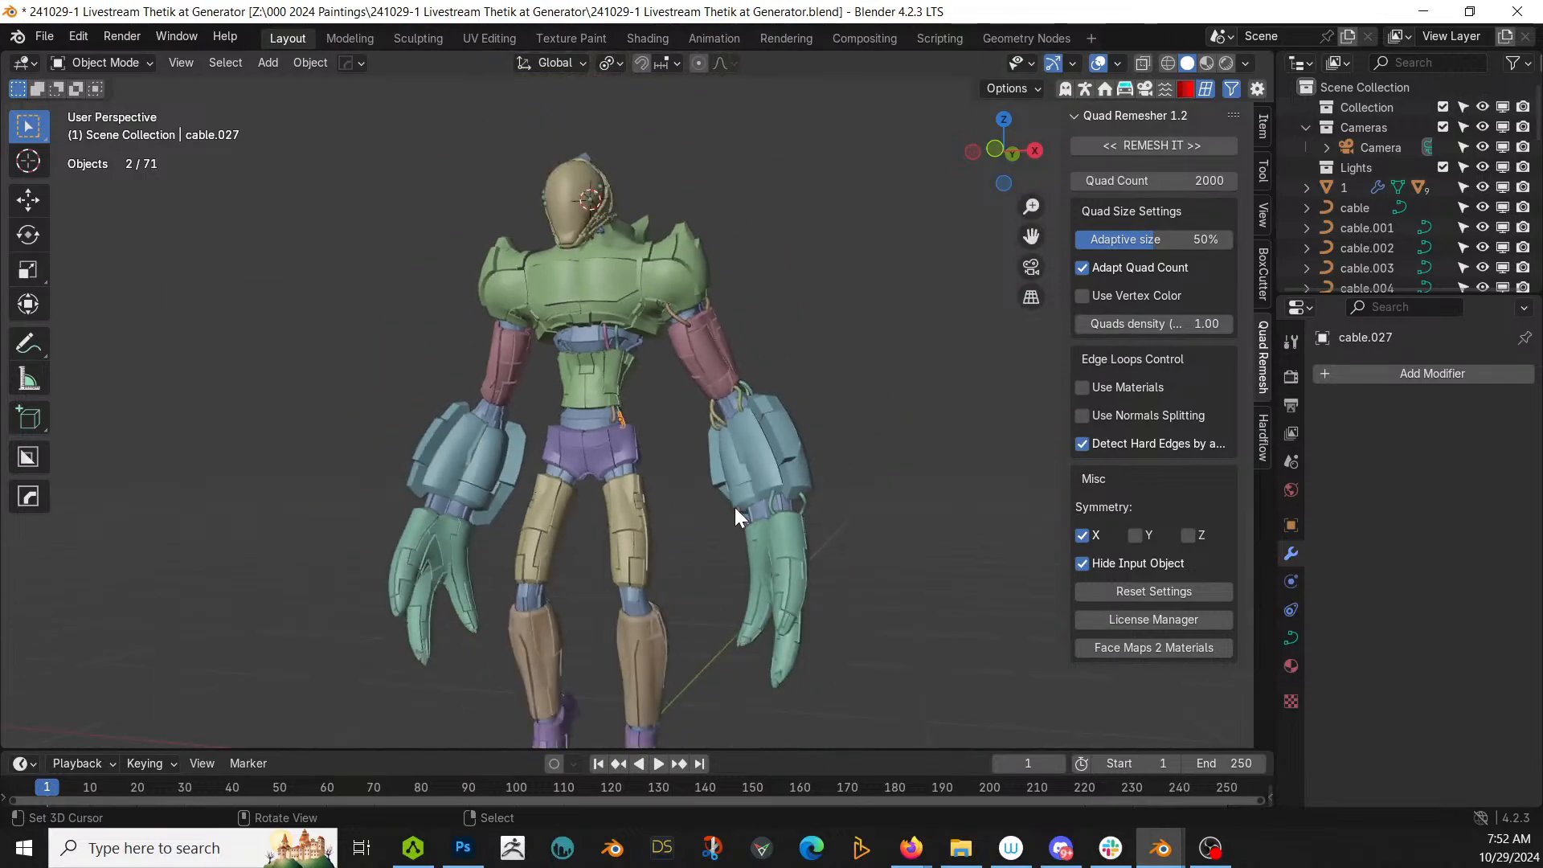
{"action": "scroll", "coordinate": [1372, 194], "scroll_direction": "down", "scroll_amount": 1}
{"action": "left_click", "coordinate": [1376, 173]}
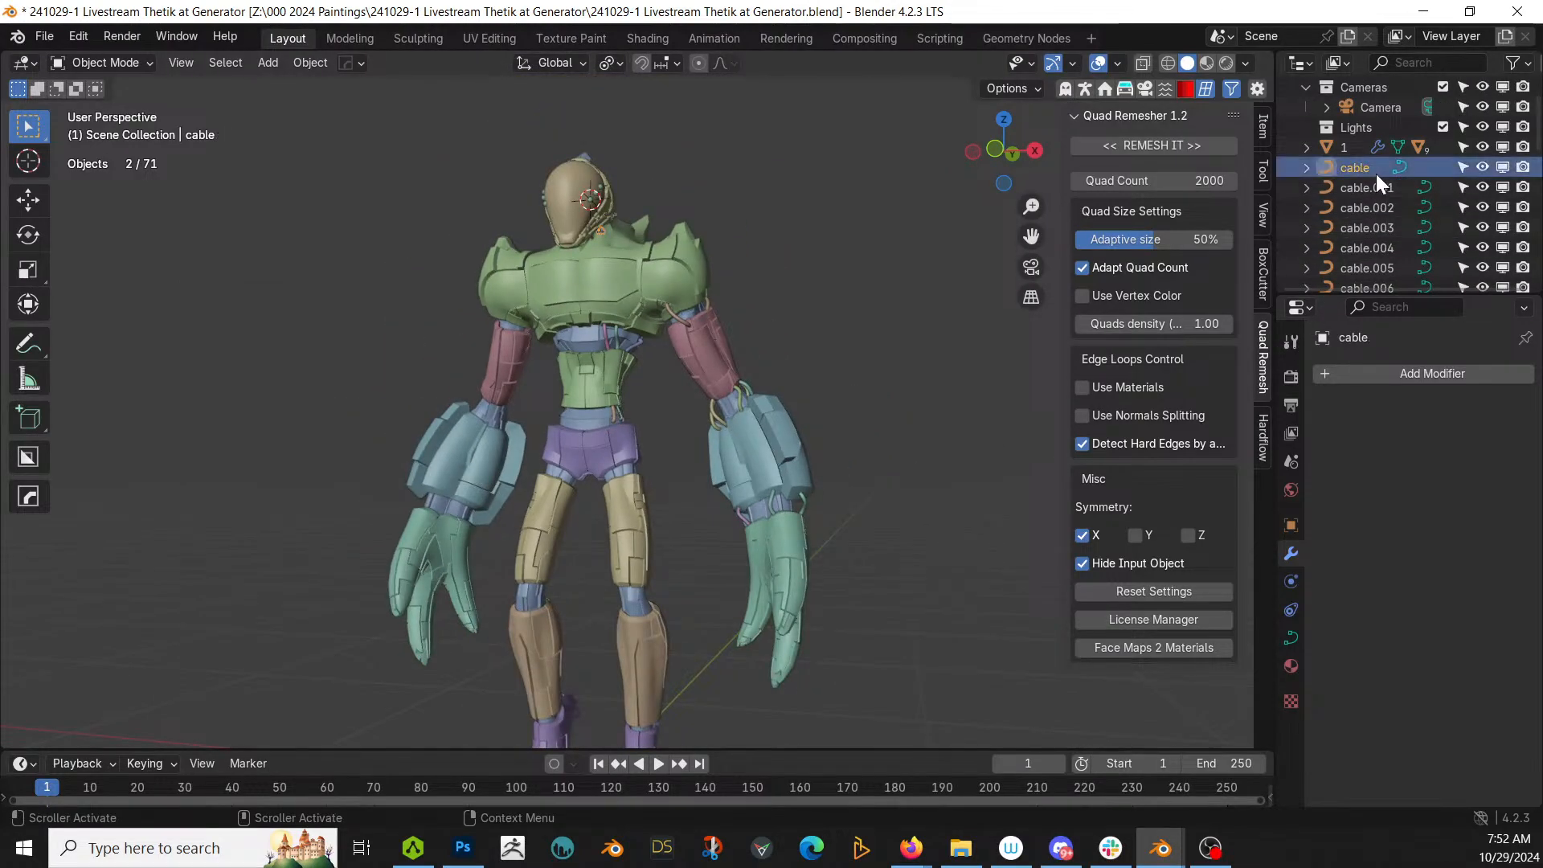
{"action": "scroll", "coordinate": [1375, 183], "scroll_direction": "down", "scroll_amount": 7}
{"action": "scroll", "coordinate": [1371, 190], "scroll_direction": "down", "scroll_amount": 3}
{"action": "left_click", "coordinate": [1359, 266], "text": "shift"}
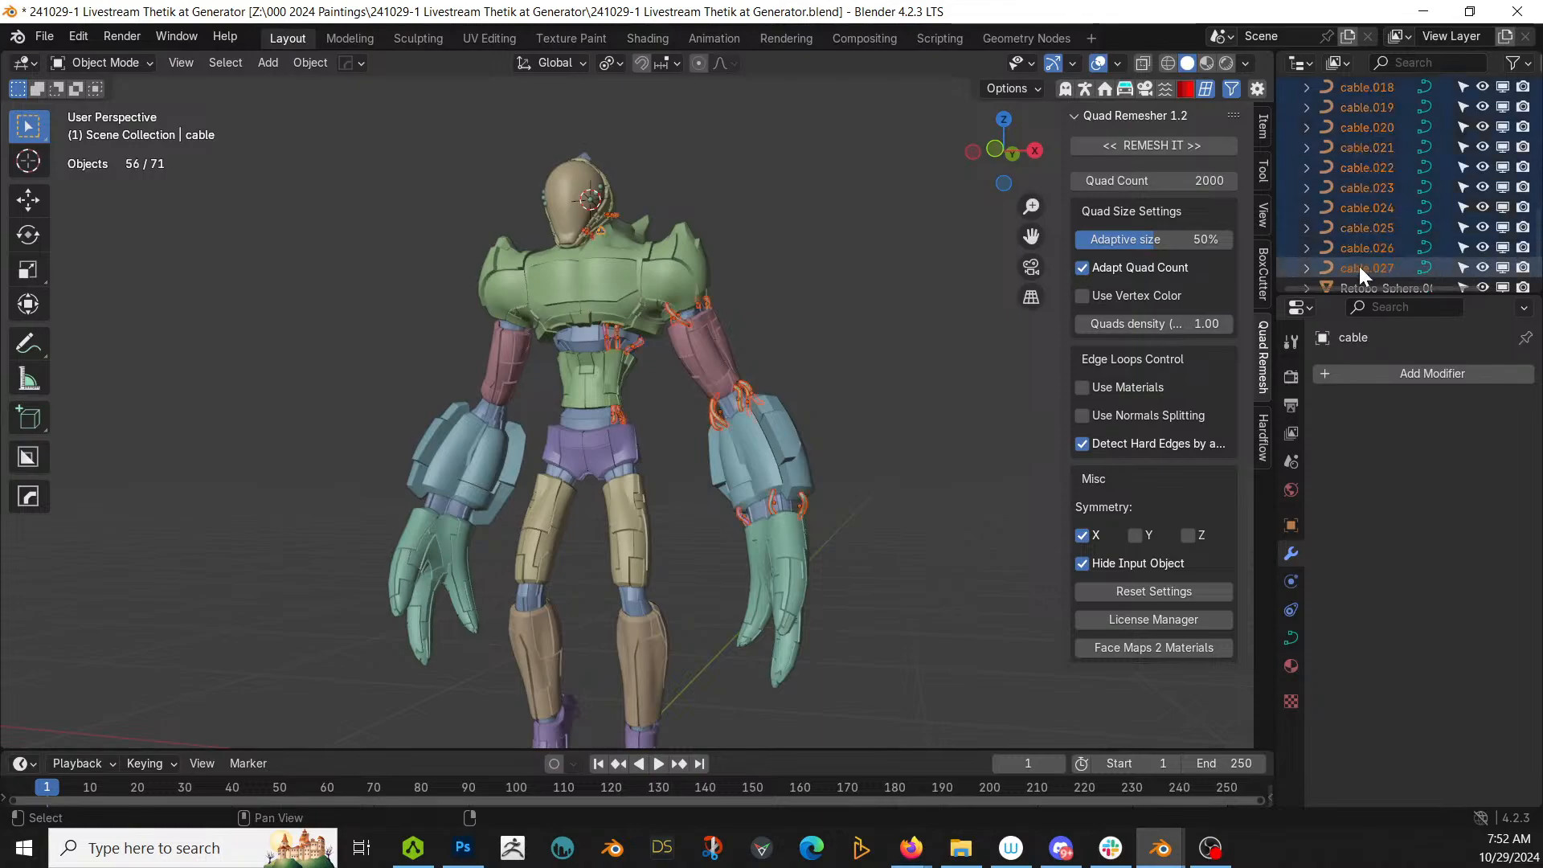
{"action": "key", "text": "ctrl+j"}
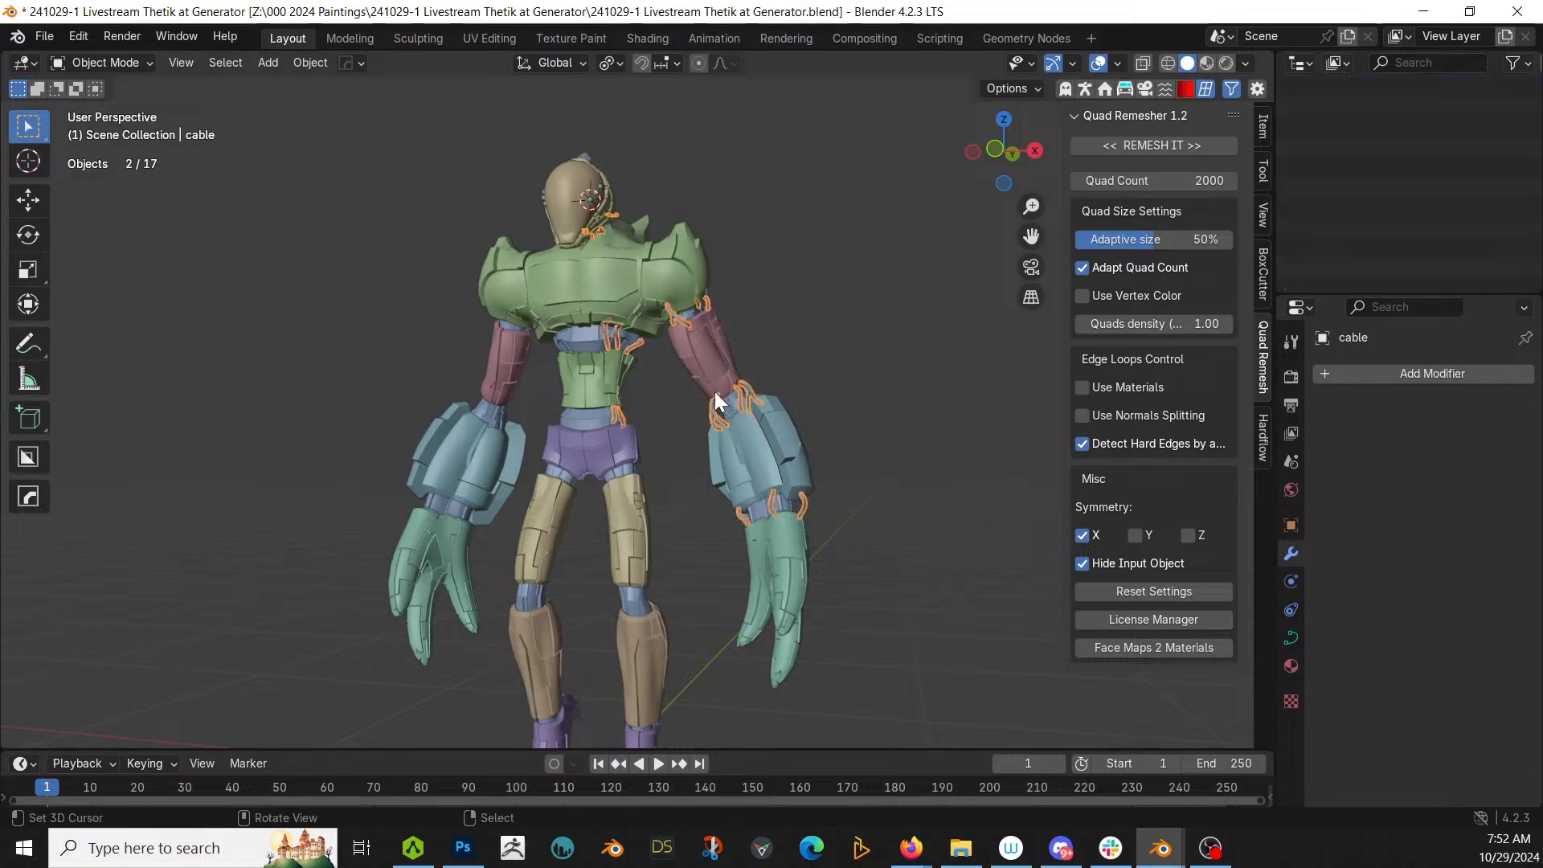
Step: Mirror the joined cables across the X axis, using the chest armor 1_RPanel as the mirror object
{"action": "left_click", "coordinate": [600, 283], "text": "shift"}
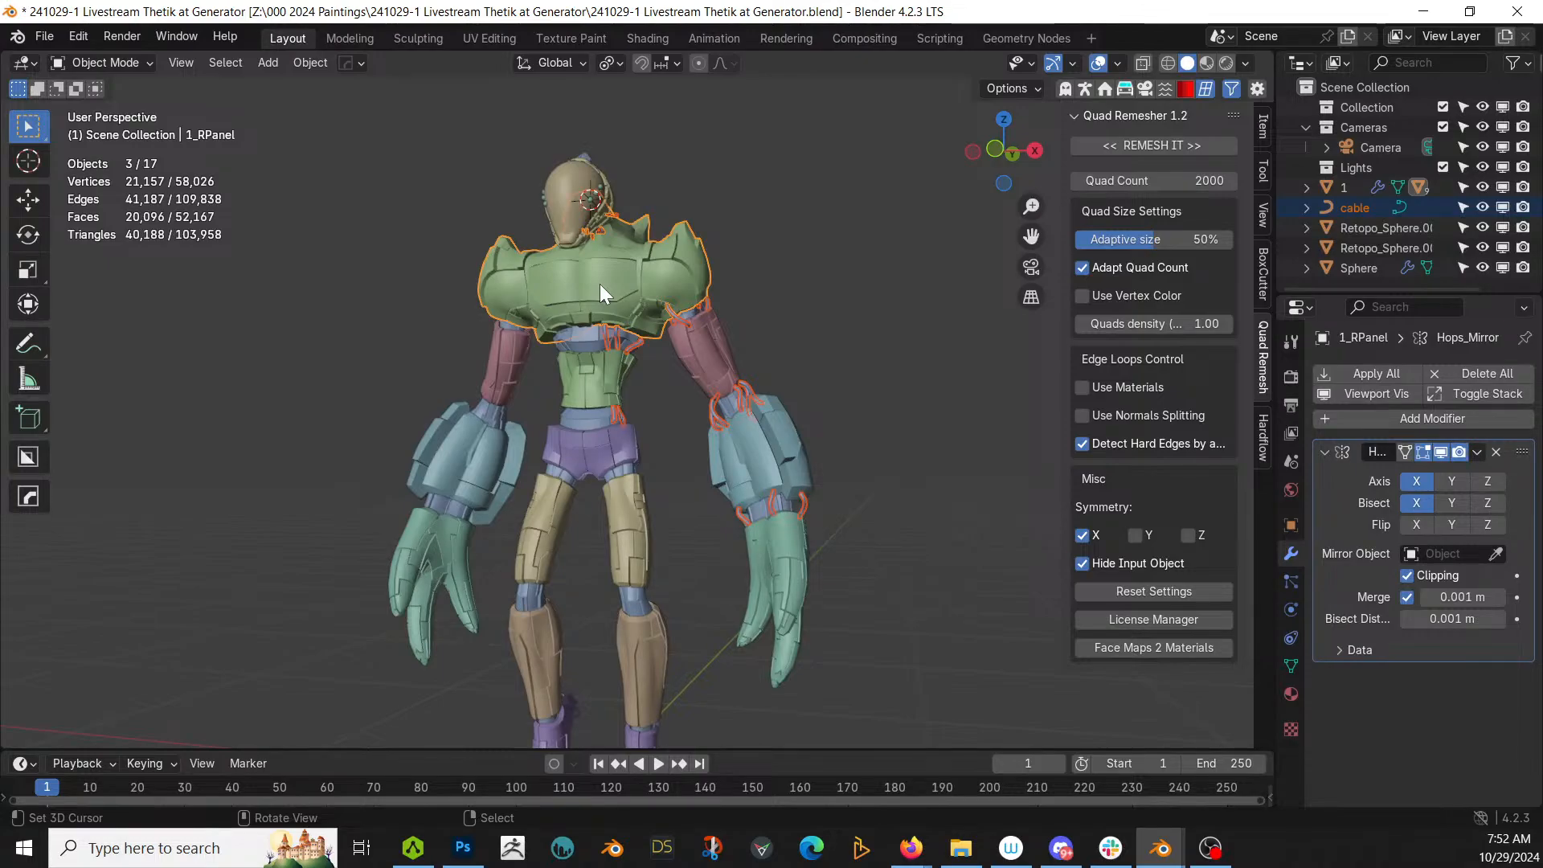
{"action": "key", "text": "alt+x"}
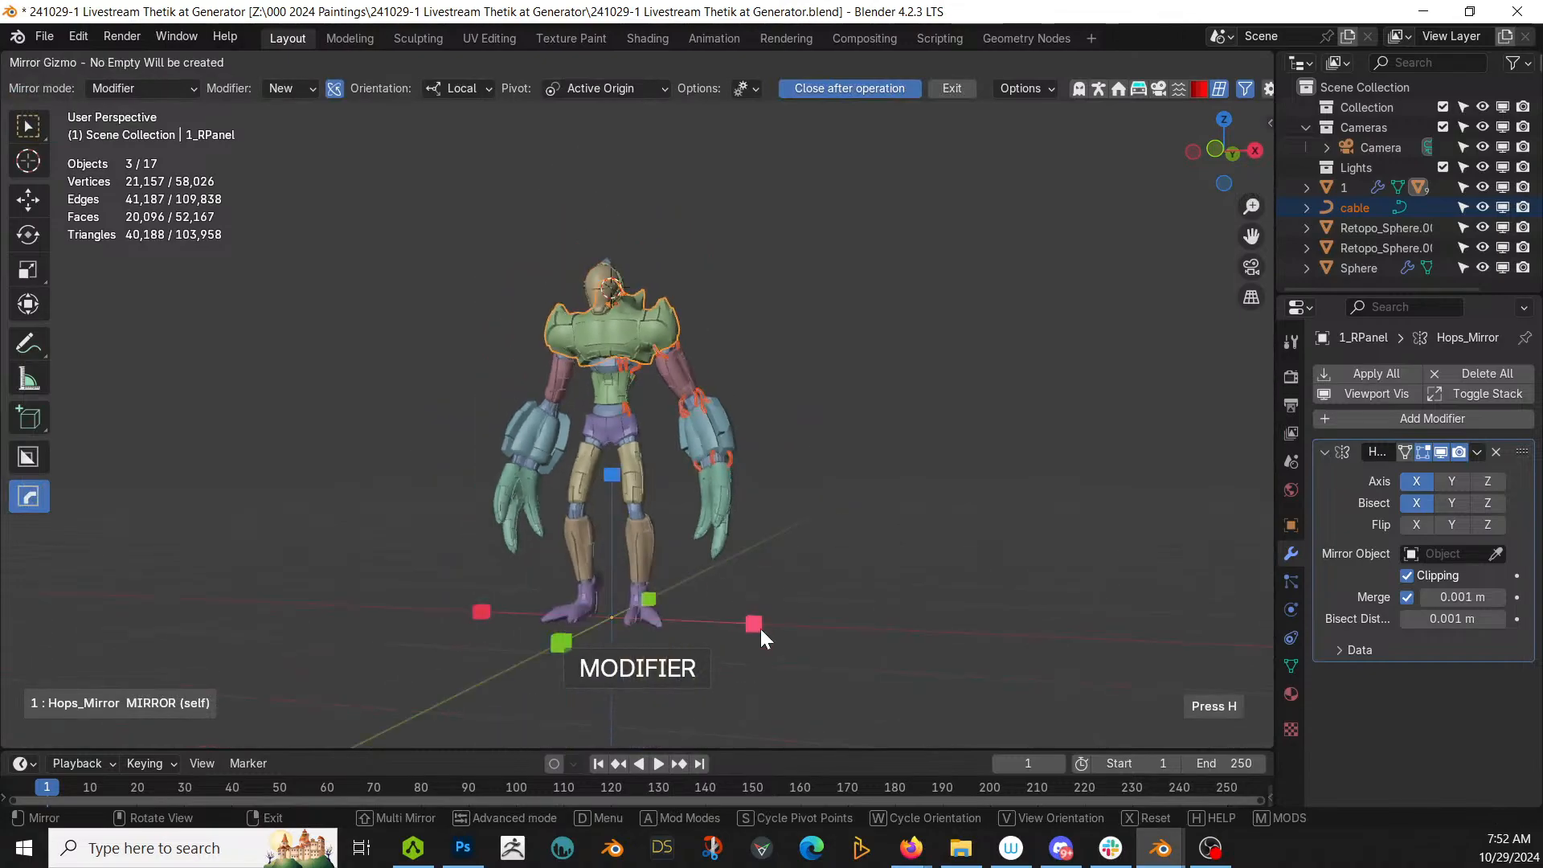
{"action": "left_click", "coordinate": [756, 626]}
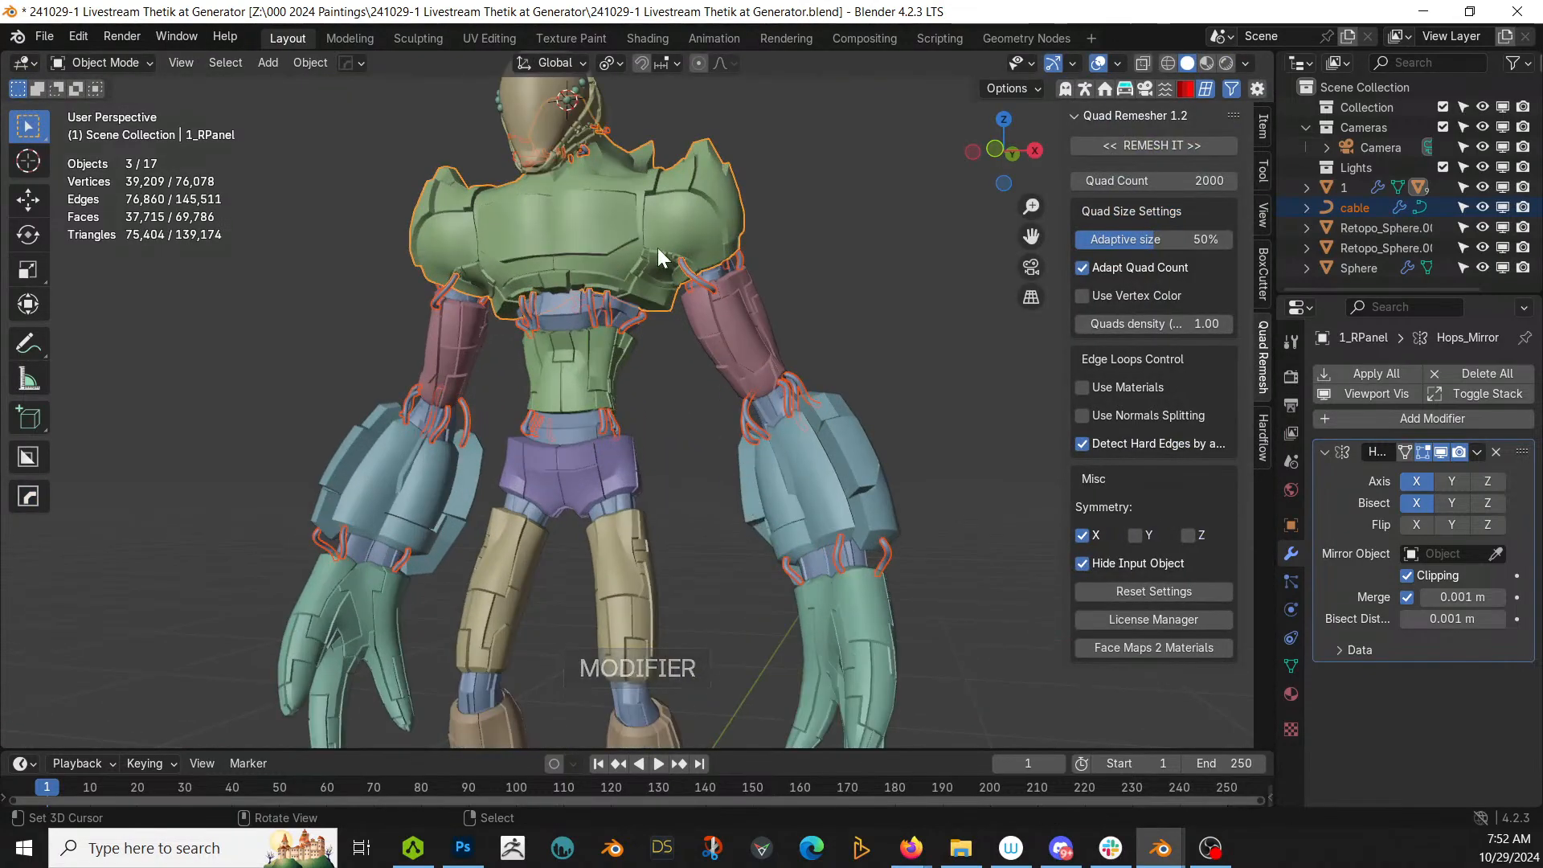
Step: Examine the mirrored cables on the whole character and closely around its upper body
{"action": "scroll", "coordinate": [733, 310], "scroll_direction": "down", "scroll_amount": 6}
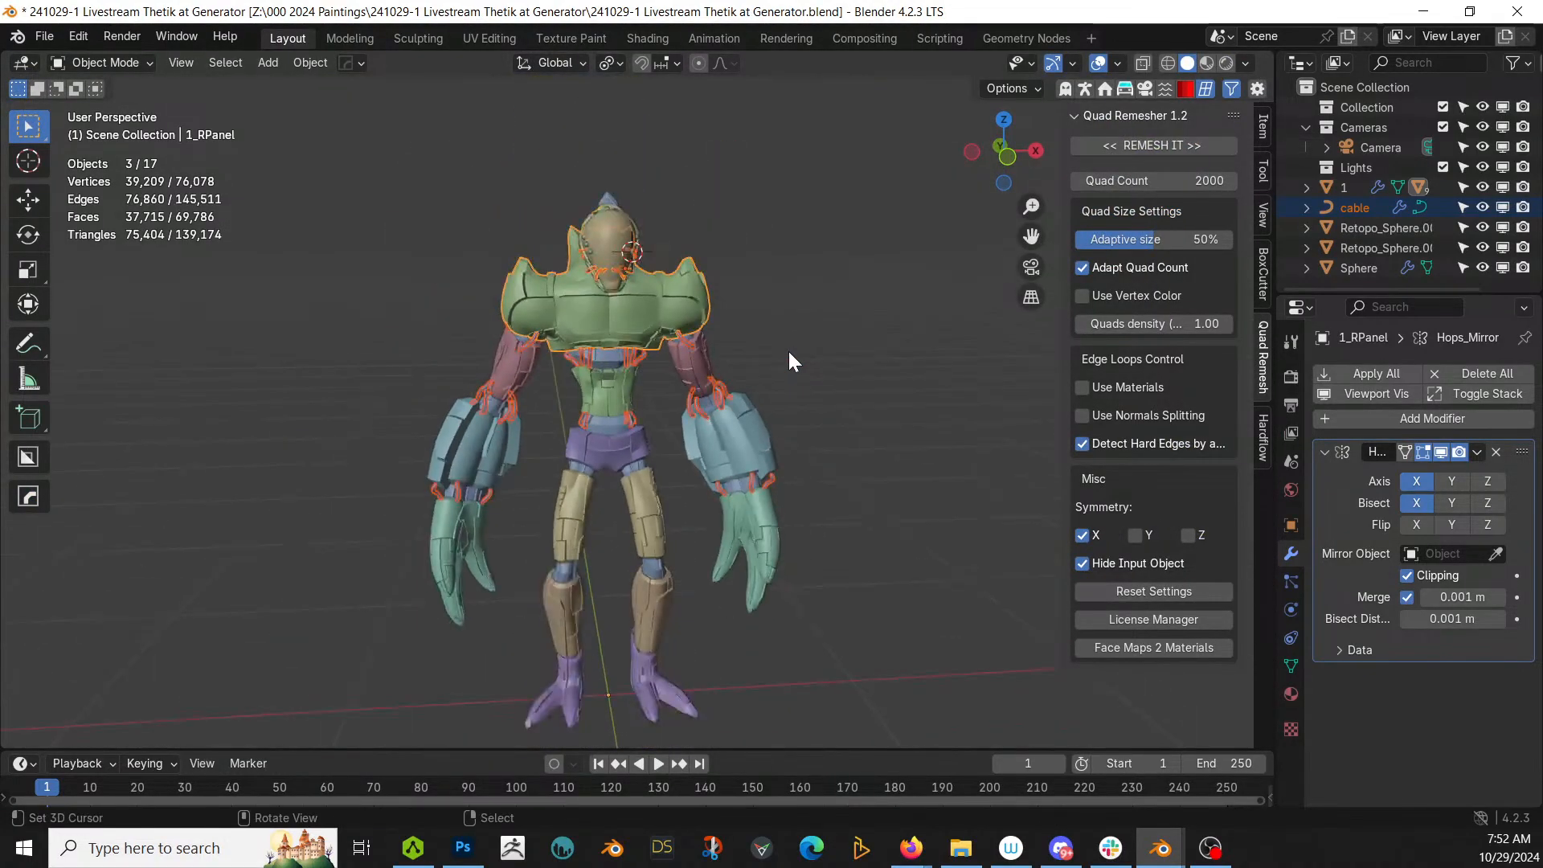
{"action": "middle_click_drag", "start_coordinate": [789, 351], "coordinate": [684, 257], "text": "shift"}
{"action": "scroll", "coordinate": [767, 440], "scroll_direction": "up", "scroll_amount": 3}
{"action": "scroll", "coordinate": [703, 397], "scroll_direction": "up", "scroll_amount": 1}
{"action": "scroll", "coordinate": [703, 397], "scroll_direction": "up", "scroll_amount": 2}
{"action": "scroll", "coordinate": [710, 397], "scroll_direction": "down", "scroll_amount": 3}
{"action": "scroll", "coordinate": [656, 392], "scroll_direction": "up", "scroll_amount": 3}
{"action": "scroll", "coordinate": [802, 396], "scroll_direction": "up", "scroll_amount": 3}
{"action": "scroll", "coordinate": [799, 411], "scroll_direction": "down", "scroll_amount": 4}
{"action": "scroll", "coordinate": [804, 363], "scroll_direction": "up", "scroll_amount": 4}
Step: Create a 0.004-wide cable from the back of the head to the spiked back of the chest armor
{"action": "middle_click_drag", "start_coordinate": [802, 489], "coordinate": [544, 61]}
{"action": "middle_click_drag", "start_coordinate": [614, 392], "coordinate": [654, 477]}
{"action": "key", "text": "shift+alt+c"}
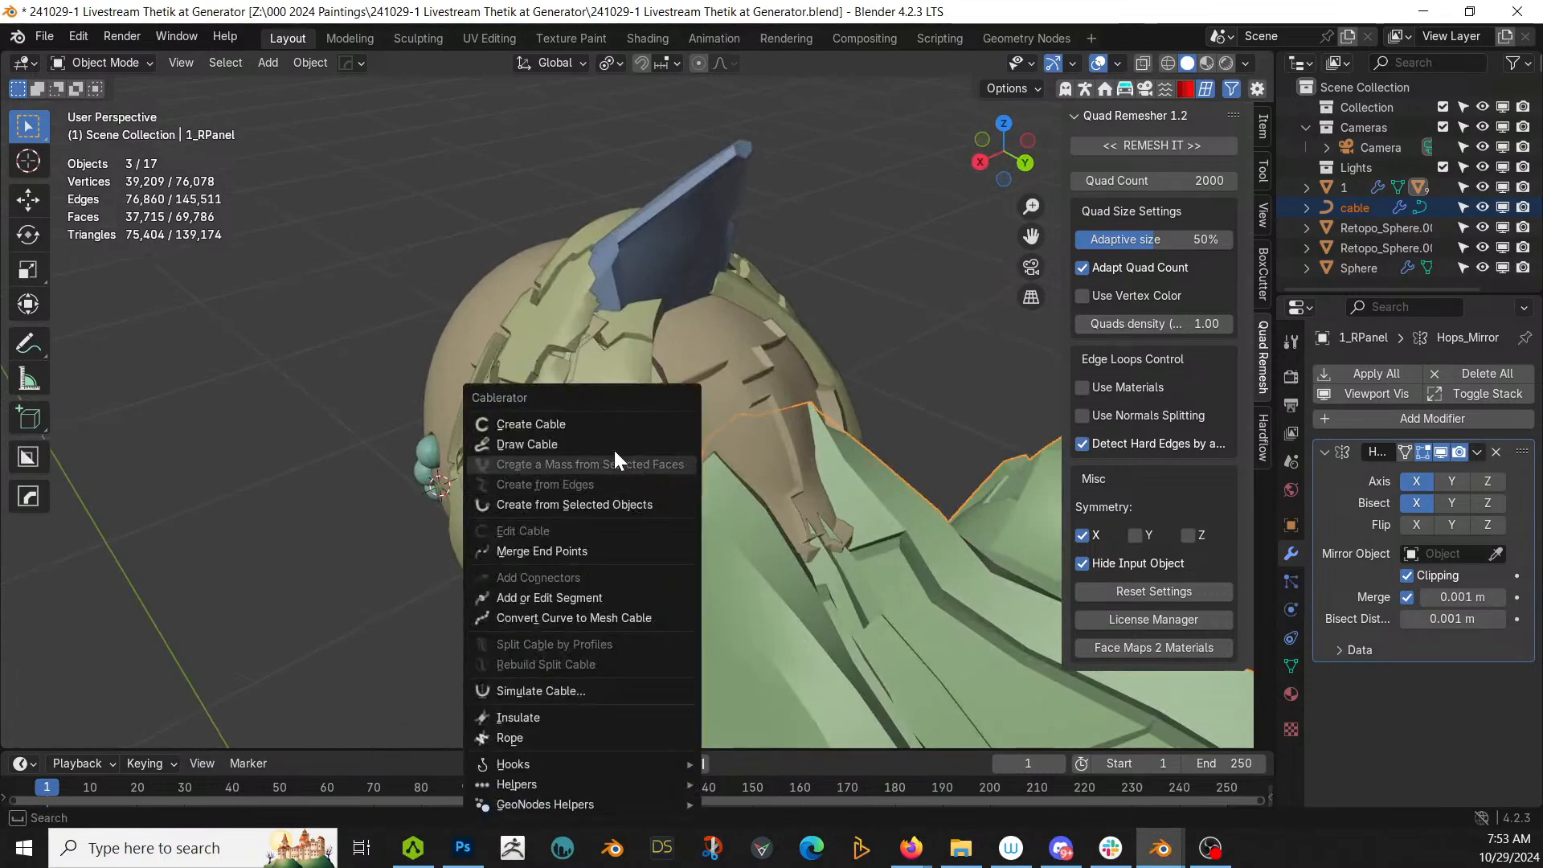
{"action": "left_click", "coordinate": [584, 426]}
{"action": "left_click", "coordinate": [675, 413]}
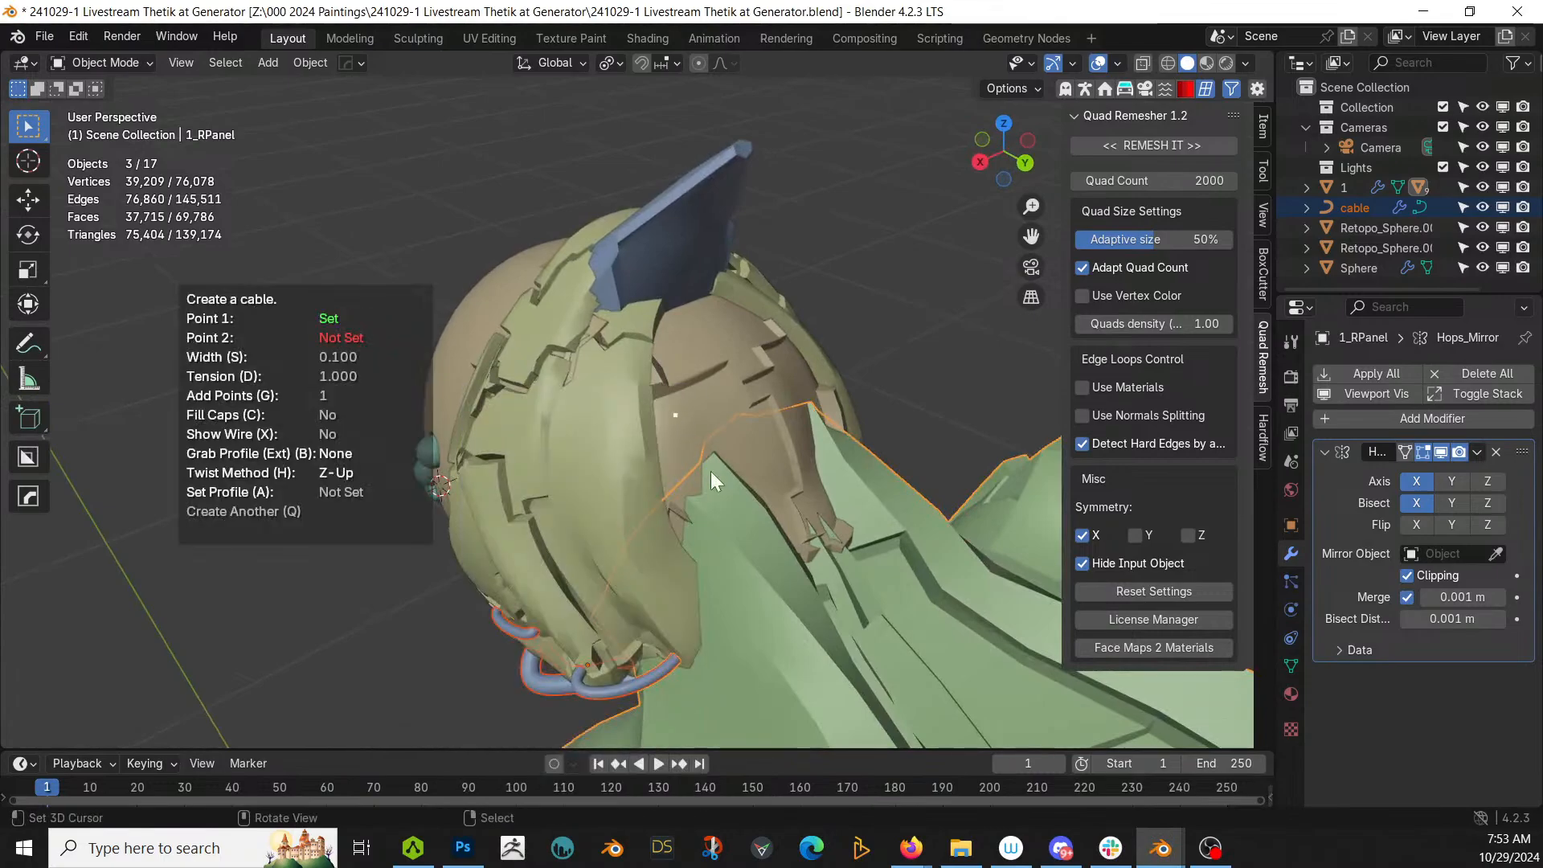
{"action": "left_click", "coordinate": [726, 641]}
{"action": "key", "text": "s"}
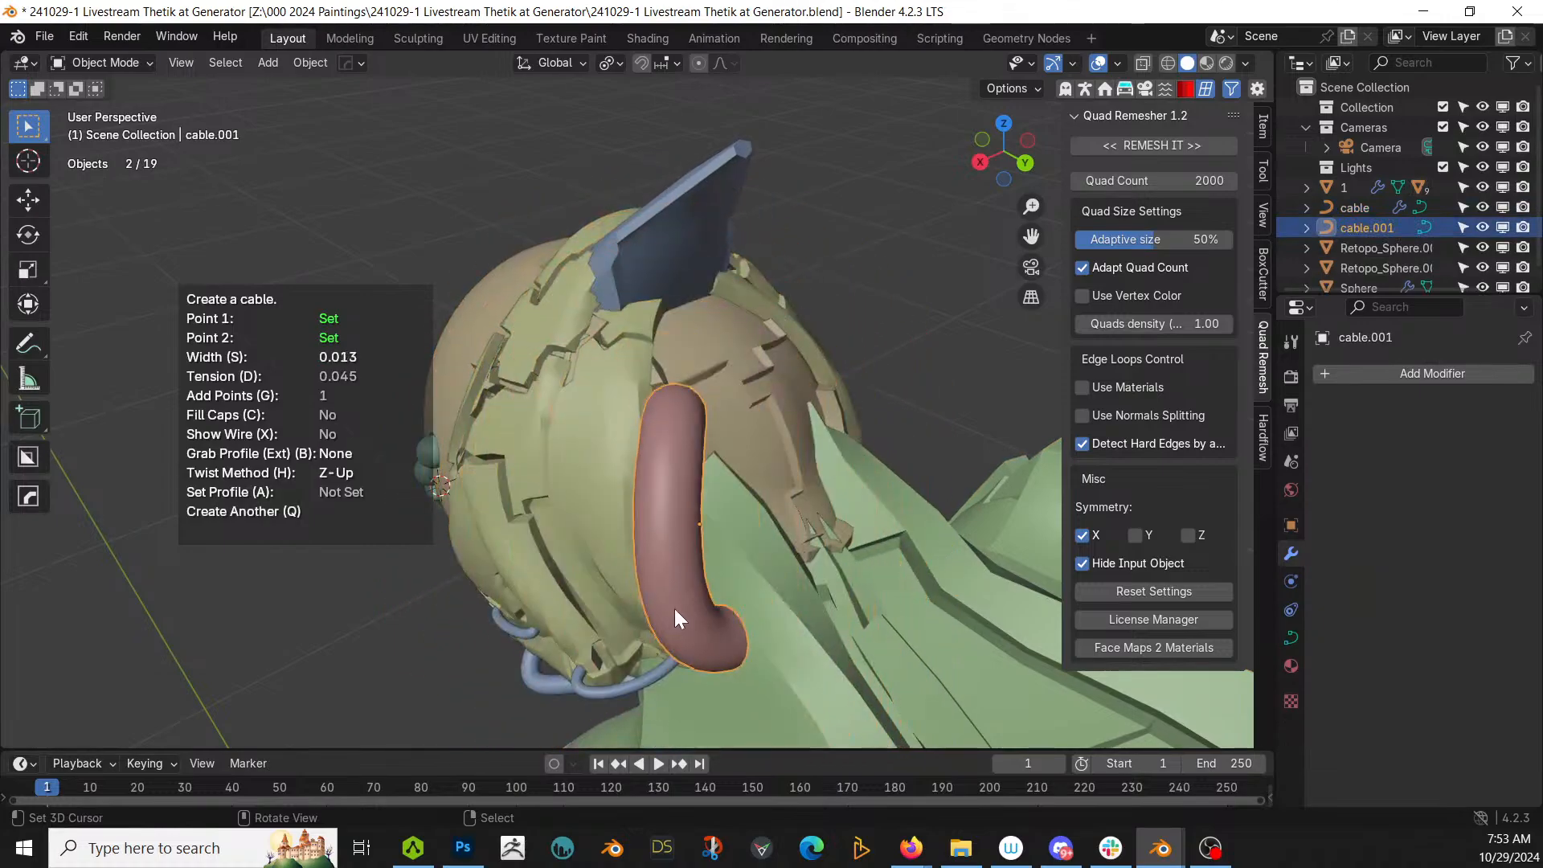
{"action": "middle_click_drag", "start_coordinate": [650, 603], "coordinate": [580, 616]}
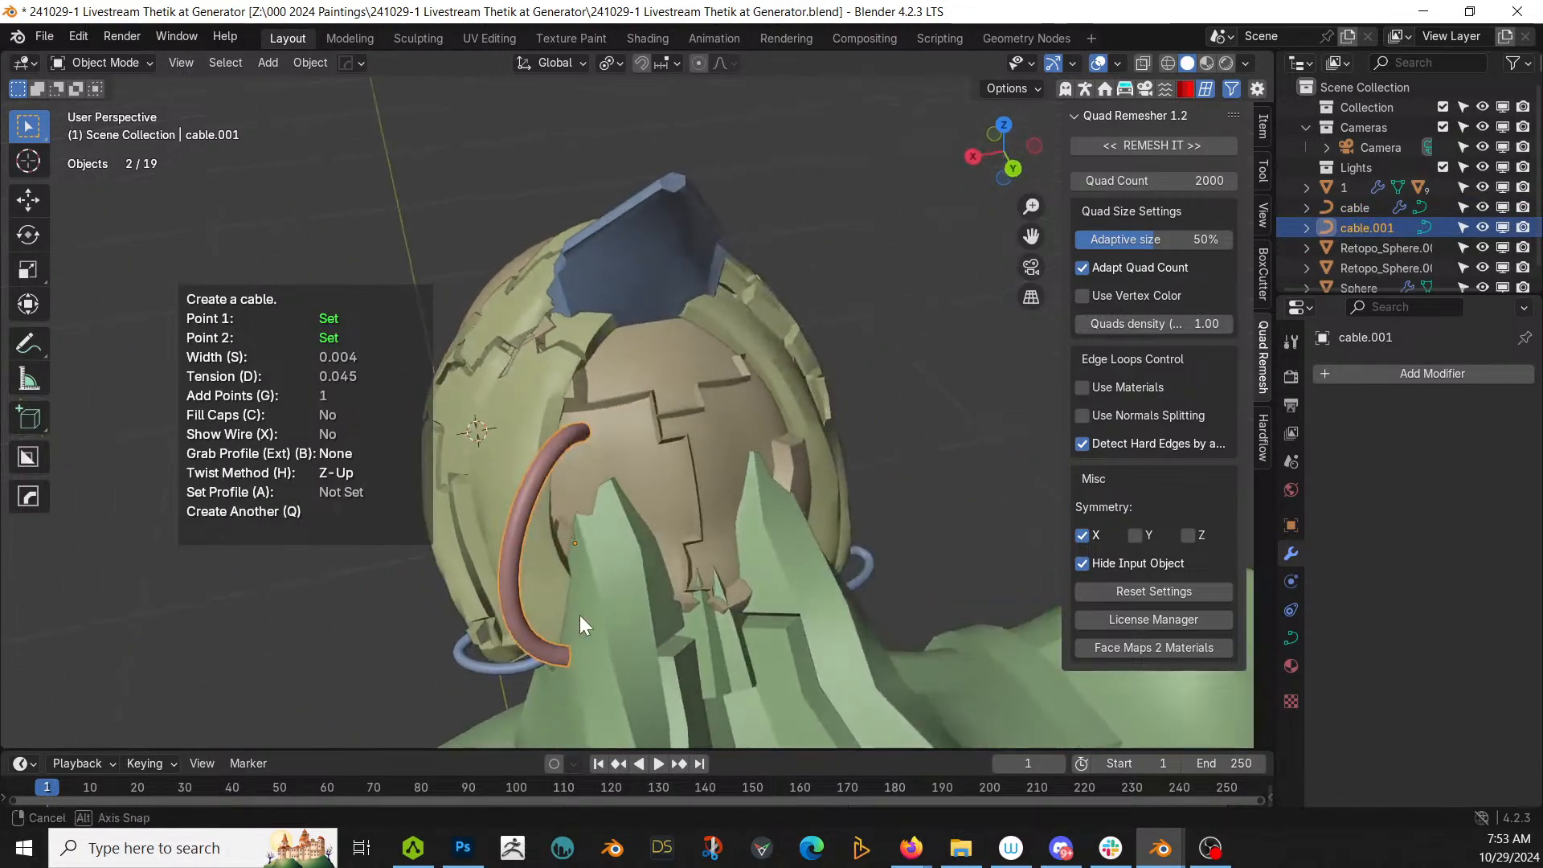
{"action": "left_click", "coordinate": [676, 646]}
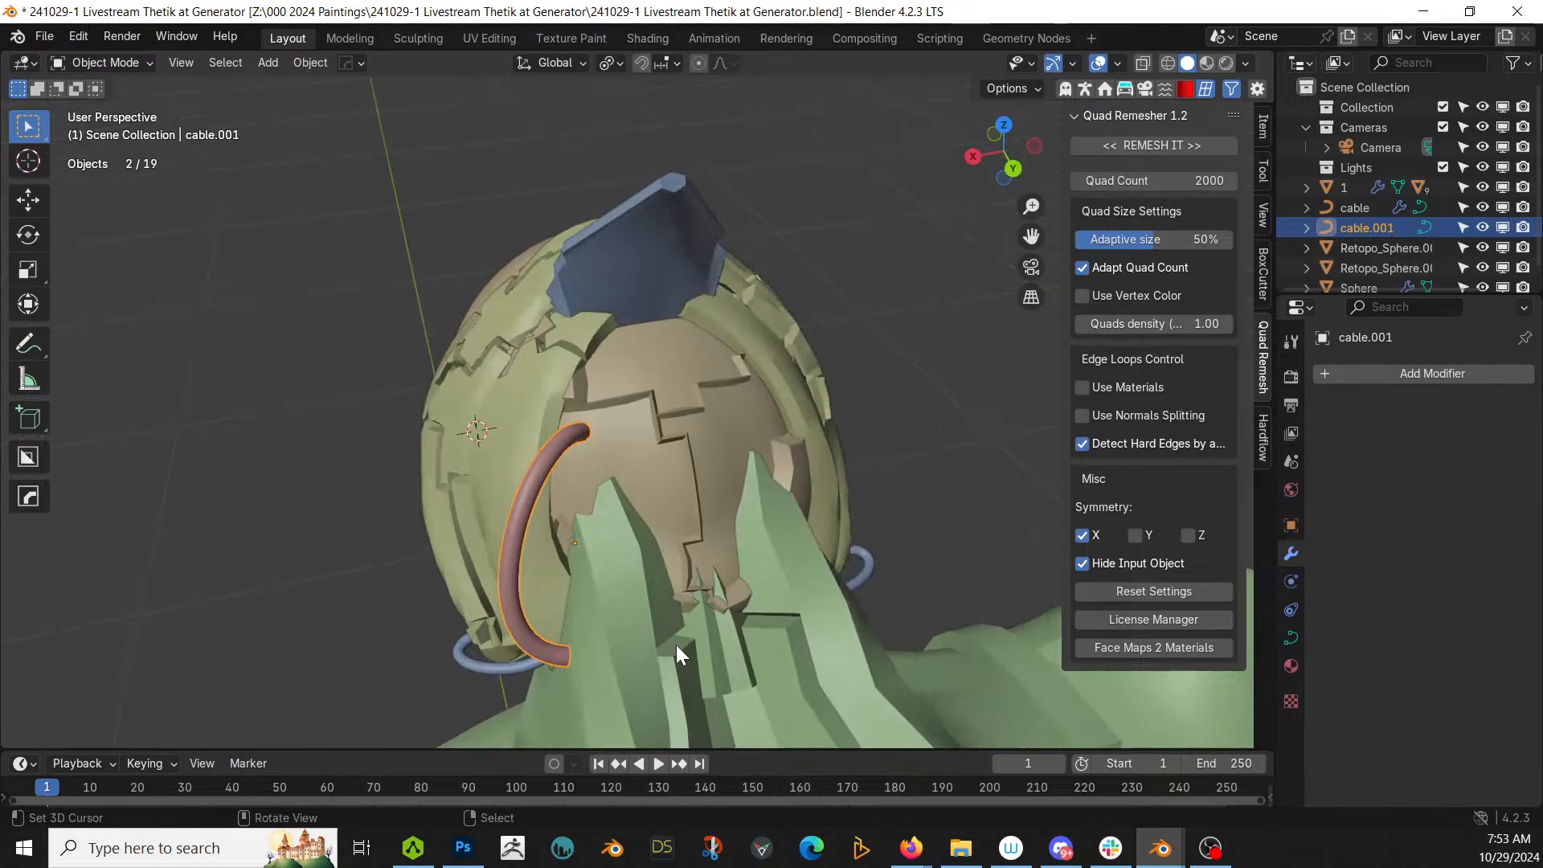
Step: Create a second 0.004-wide cable beside it, nearer the center of the head's back, running down to the back armor
{"action": "middle_click_drag", "start_coordinate": [674, 572], "coordinate": [640, 552]}
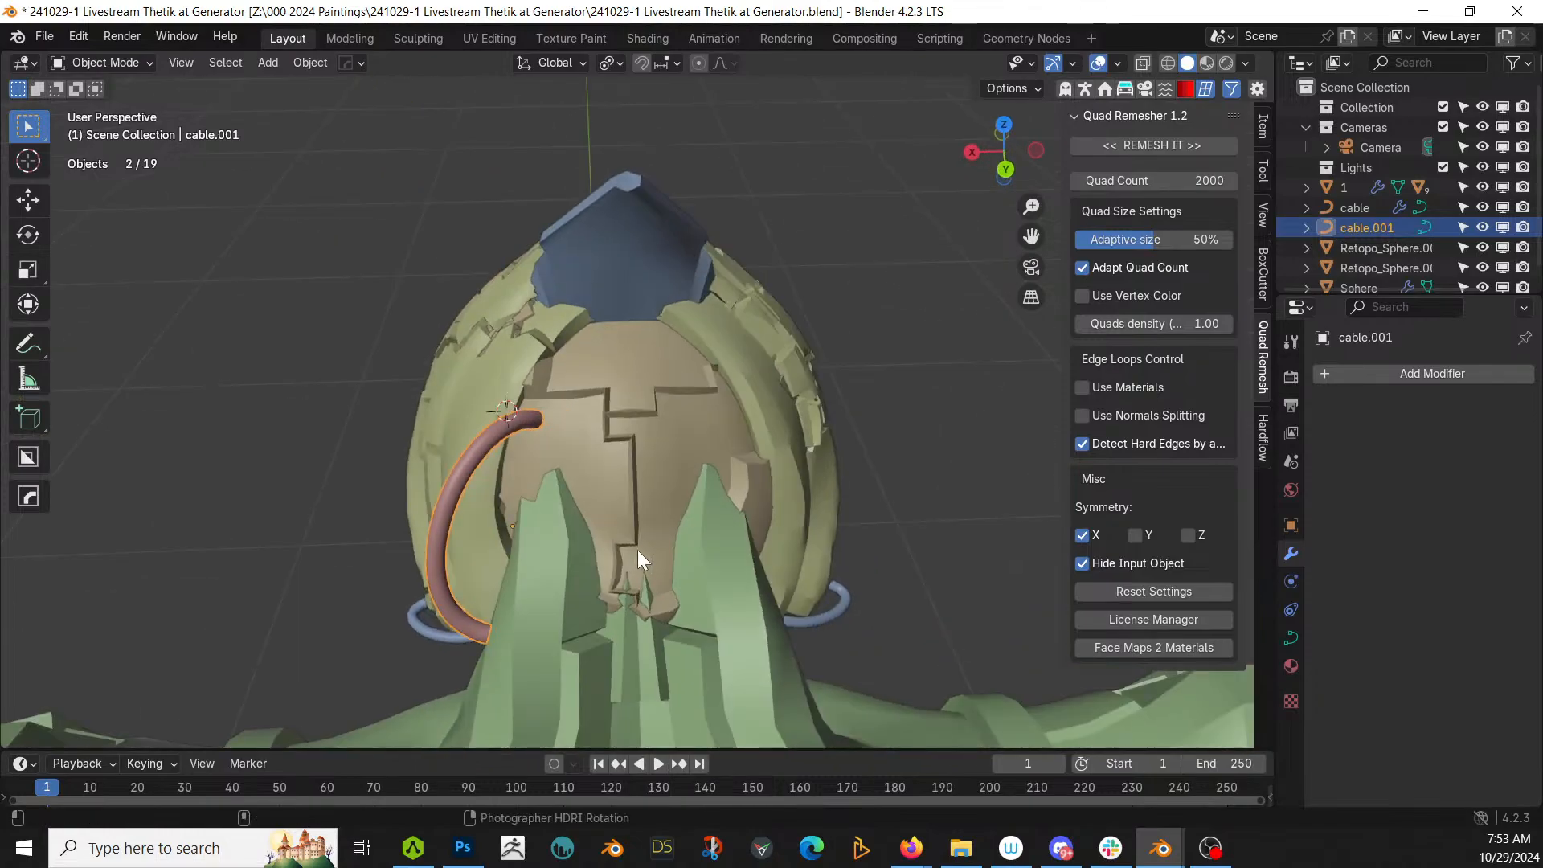
{"action": "right_click", "coordinate": [638, 550]}
{"action": "left_click", "coordinate": [546, 422]}
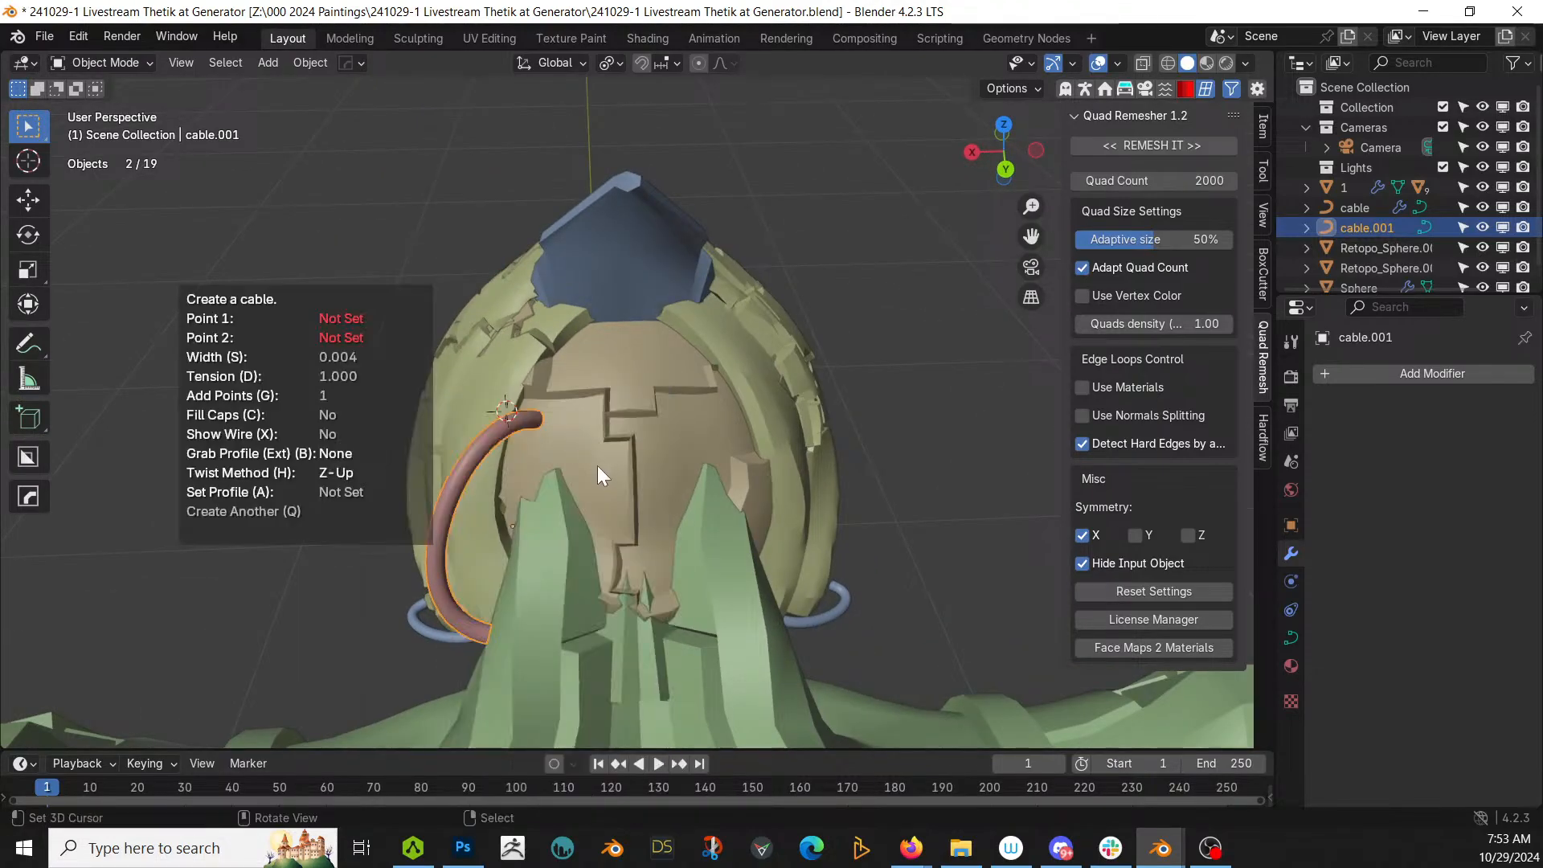
{"action": "middle_click_drag", "start_coordinate": [597, 465], "coordinate": [552, 449]}
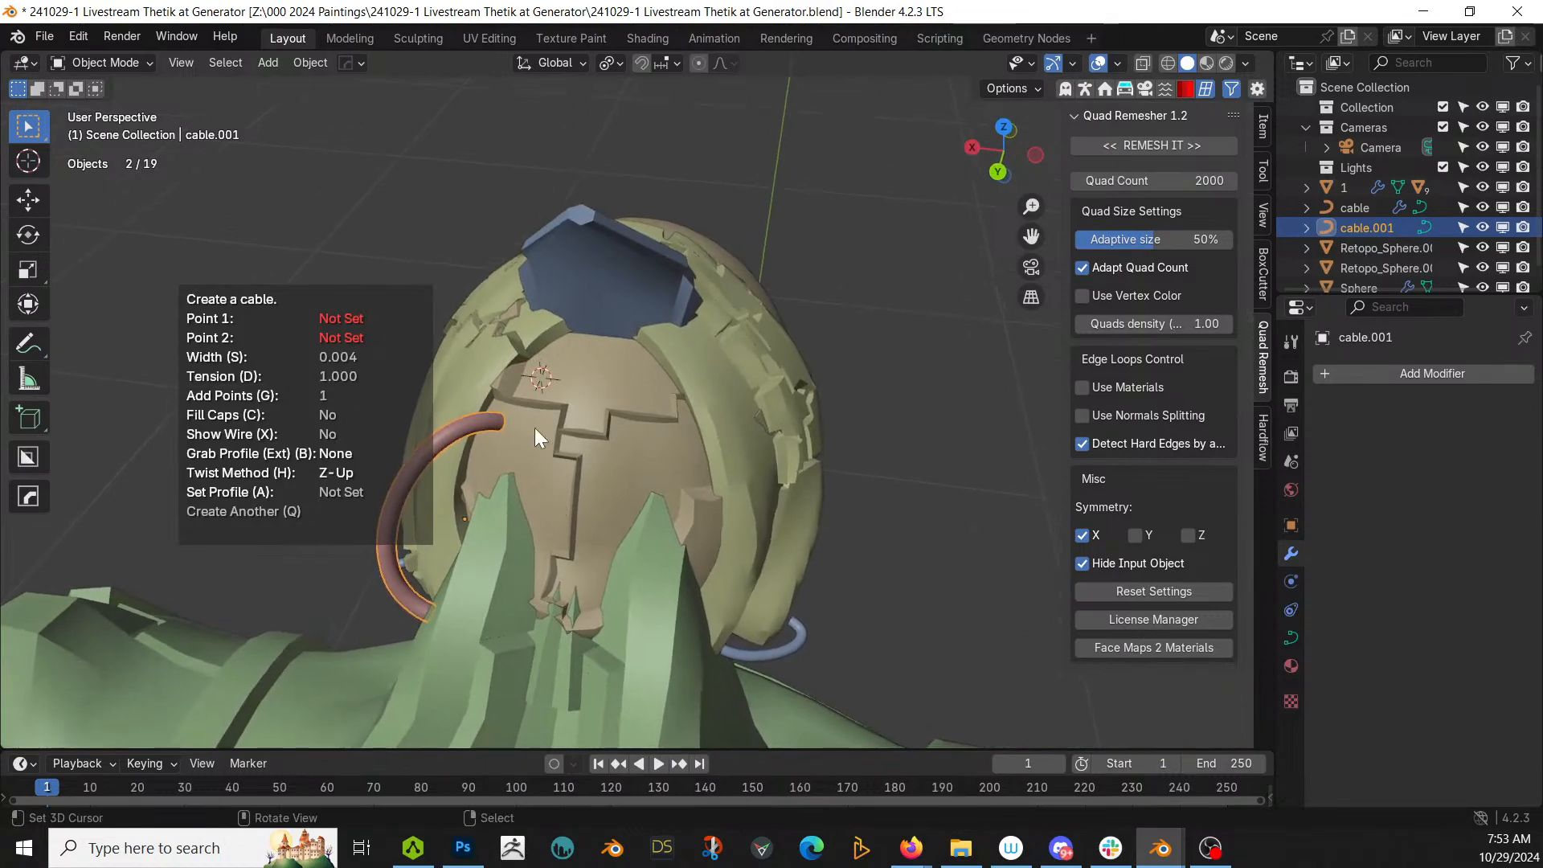
{"action": "left_click", "coordinate": [535, 430]}
{"action": "left_click", "coordinate": [503, 626]}
{"action": "middle_click_drag", "start_coordinate": [530, 609], "coordinate": [238, 537]}
{"action": "scroll", "coordinate": [353, 512], "scroll_direction": "down", "scroll_amount": 3}
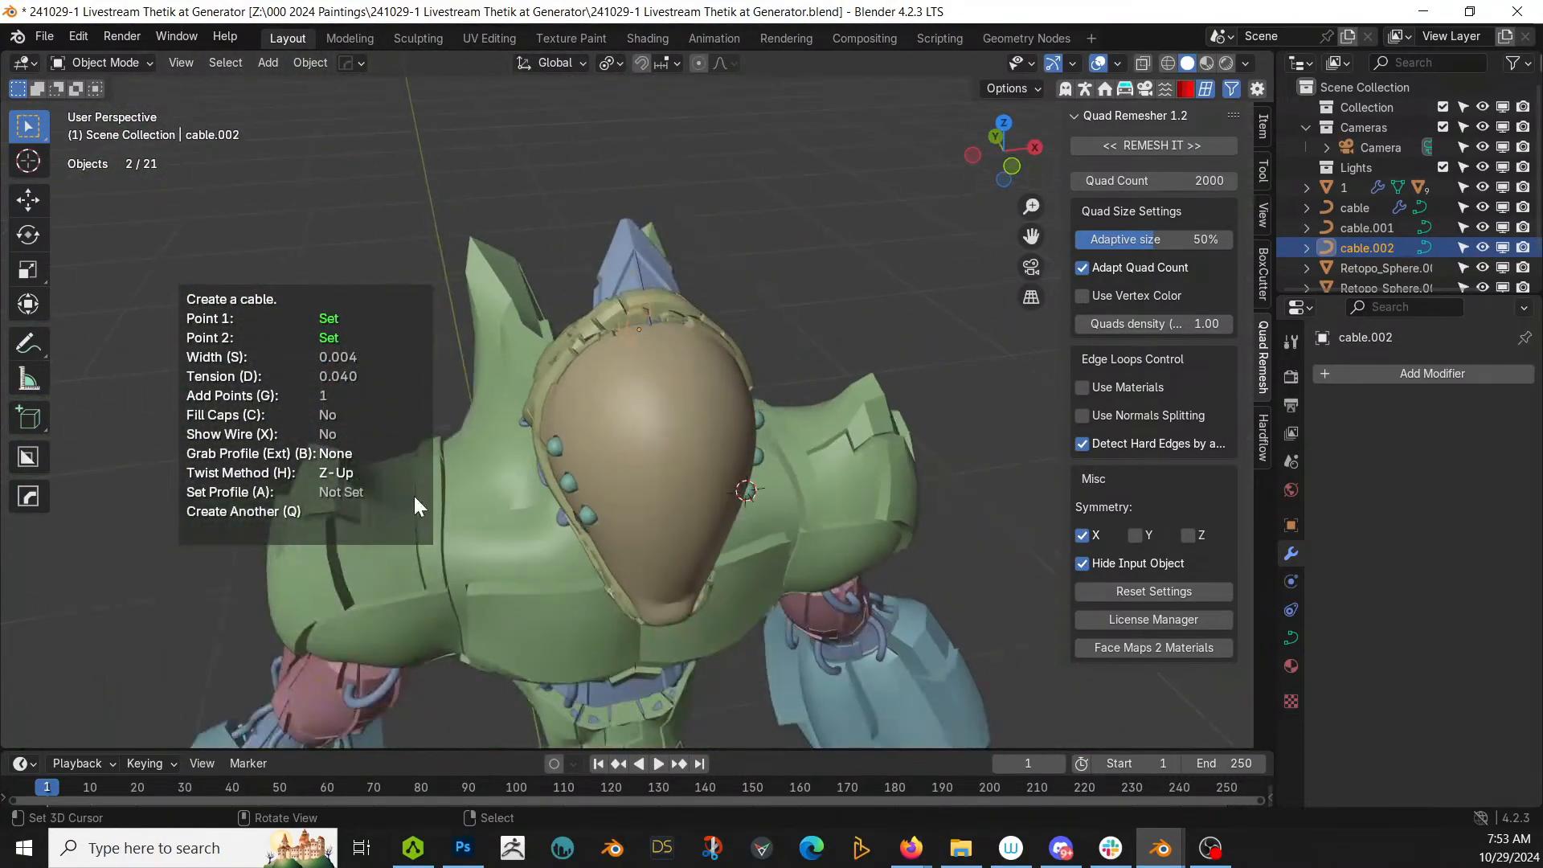
{"action": "left_click", "coordinate": [474, 495]}
Step: Select the head mesh Retopo_Sphere.001 and mirror it across the X axis
{"action": "right_click", "coordinate": [640, 440]}
{"action": "scroll", "coordinate": [640, 439], "scroll_direction": "down", "scroll_amount": 2}
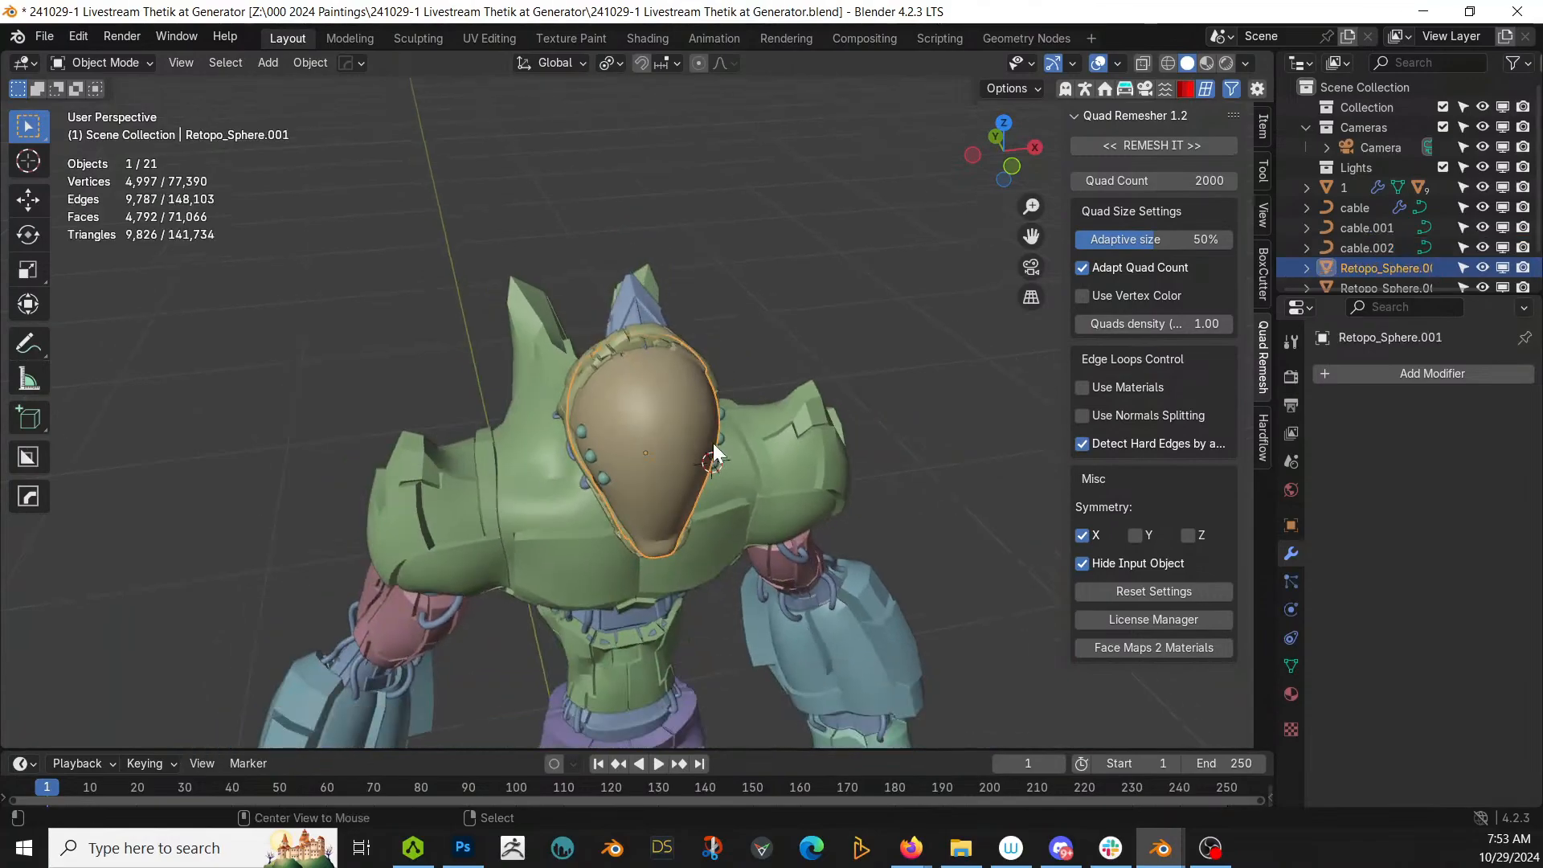
{"action": "key", "text": "alt+x"}
{"action": "left_click", "coordinate": [779, 432]}
Step: Join the two cables behind the head into the mirrored cable object so they share its mirror
{"action": "middle_click_drag", "start_coordinate": [740, 429], "coordinate": [1059, 504]}
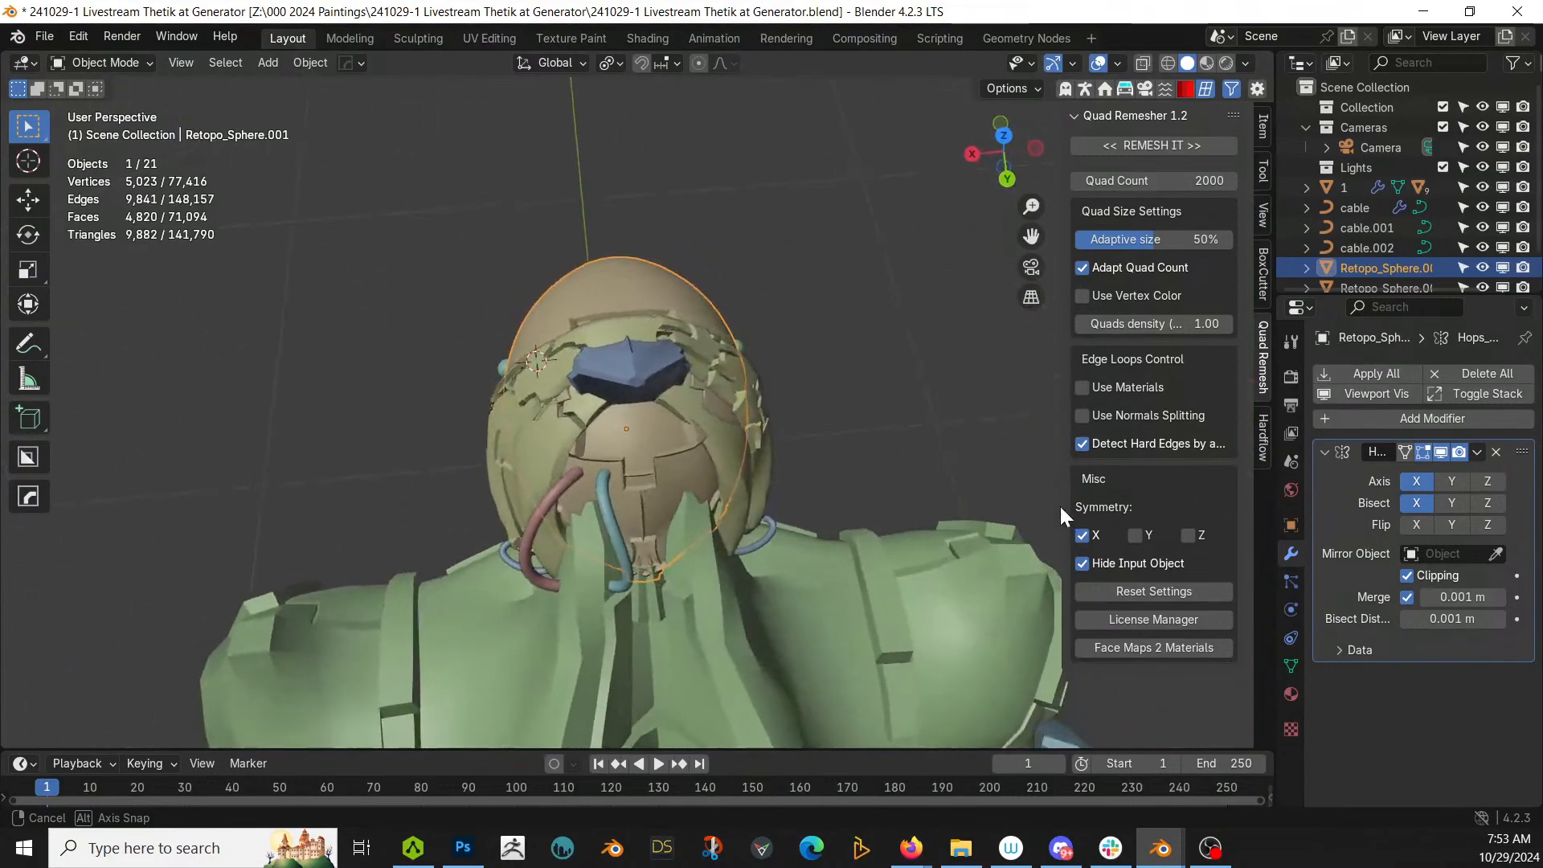
{"action": "left_click", "coordinate": [599, 501]}
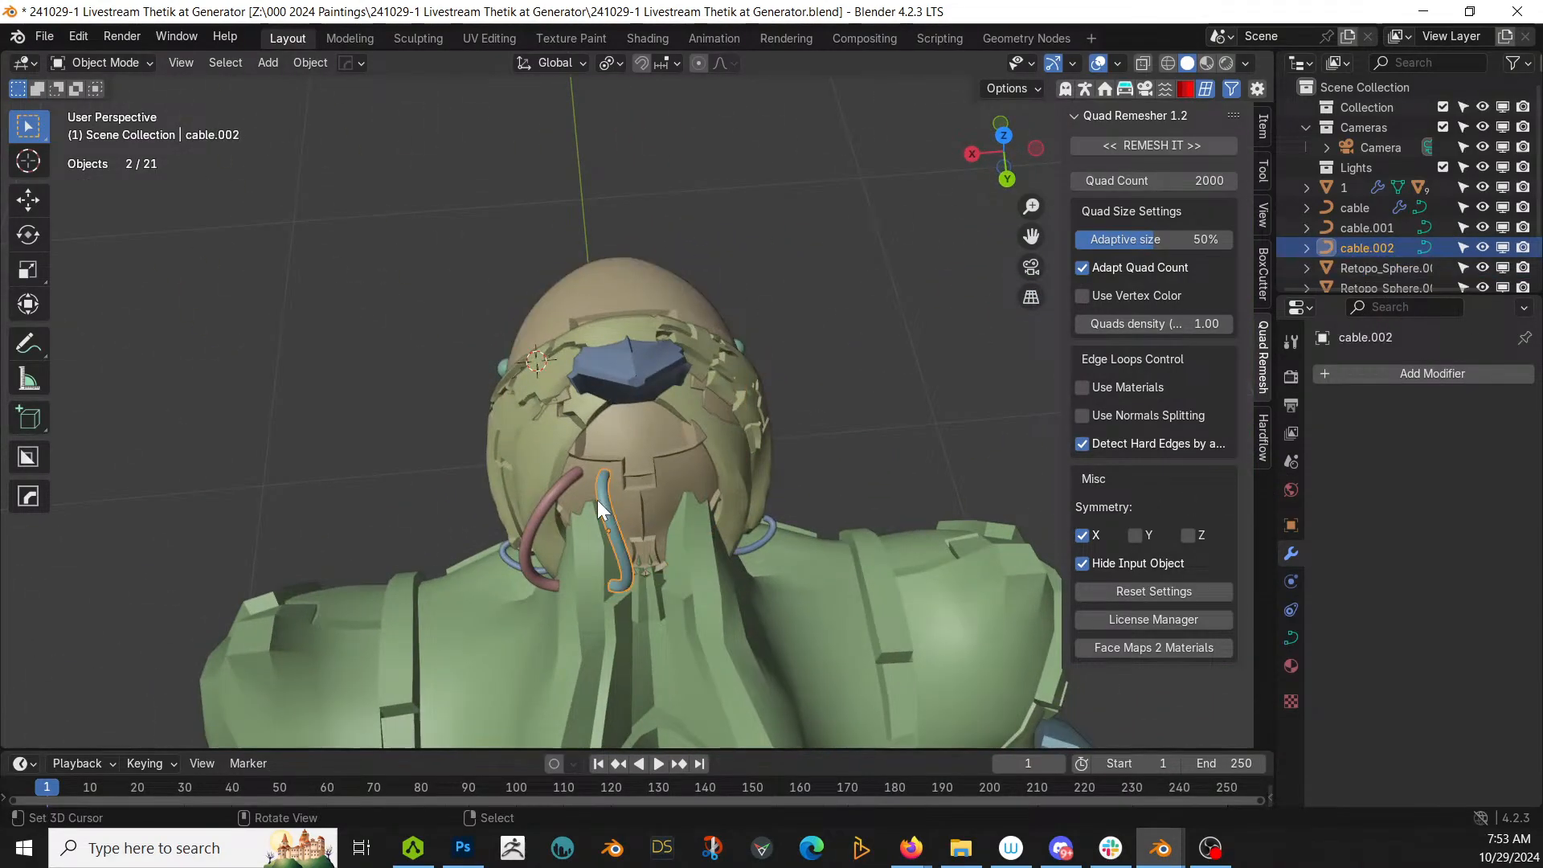
{"action": "left_click", "coordinate": [548, 502], "text": "shift"}
{"action": "left_click", "coordinate": [509, 554], "text": "shift"}
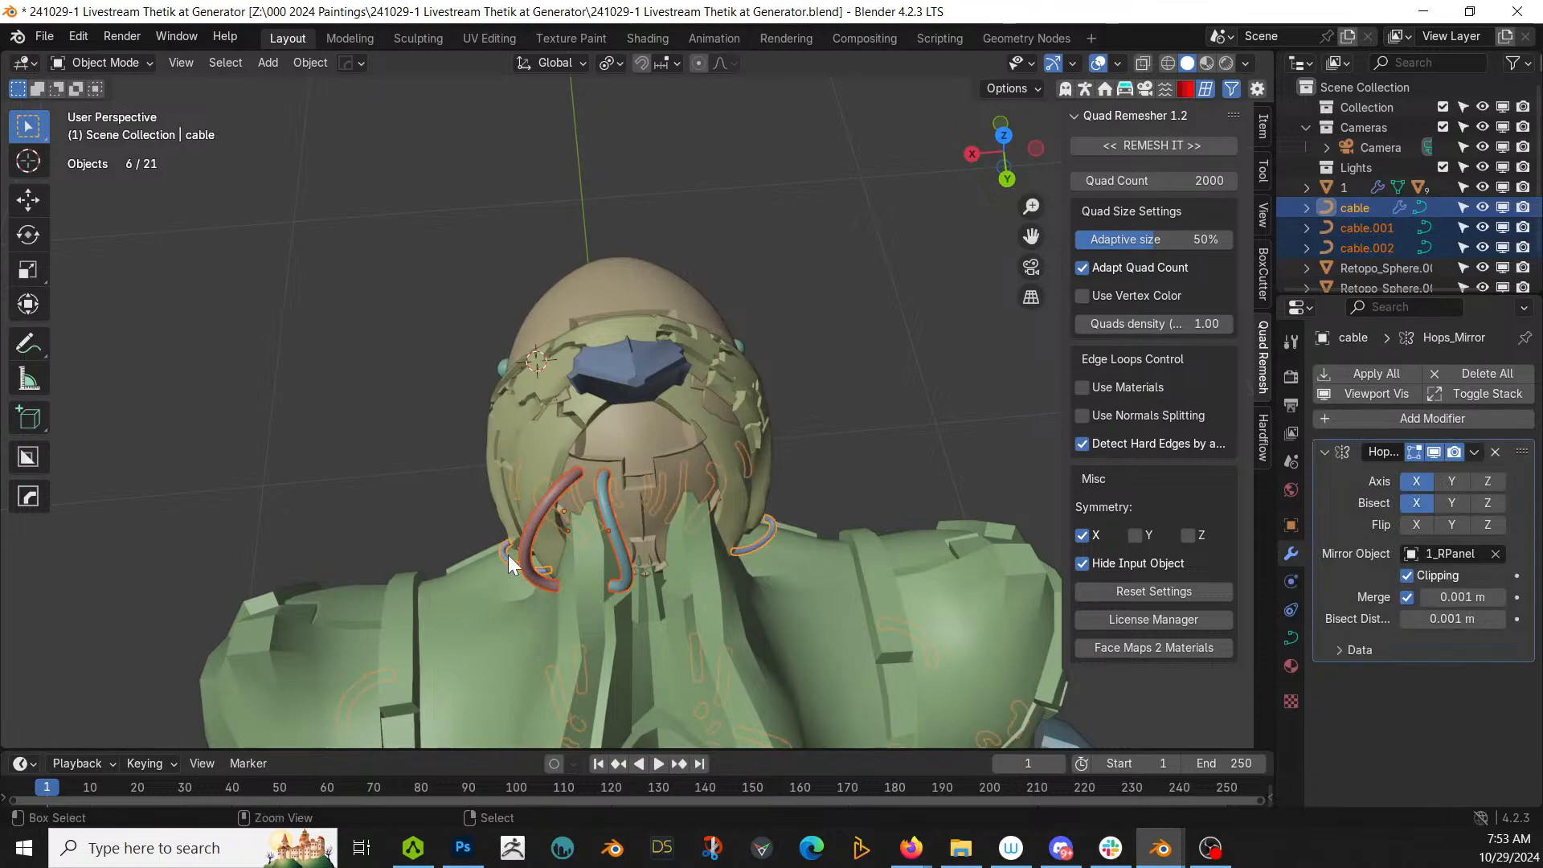
{"action": "key", "text": "ctrl+j"}
Step: Check the mirrored cables on the full character and save the file
{"action": "middle_click_drag", "start_coordinate": [508, 554], "coordinate": [358, 339]}
{"action": "scroll", "coordinate": [613, 340], "scroll_direction": "down", "scroll_amount": 3}
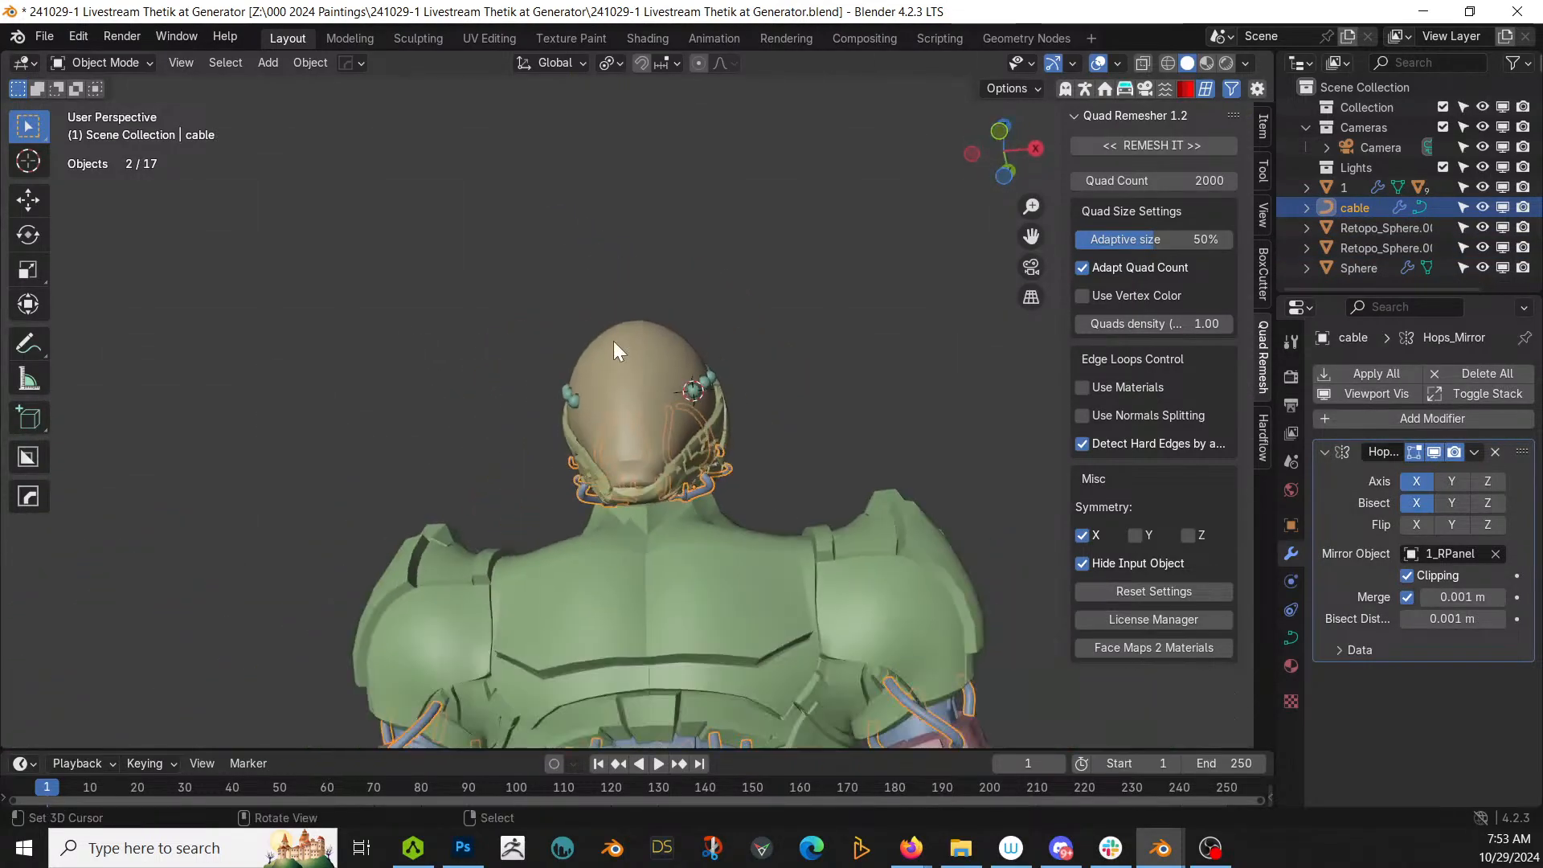
{"action": "scroll", "coordinate": [578, 428], "scroll_direction": "down", "scroll_amount": 8}
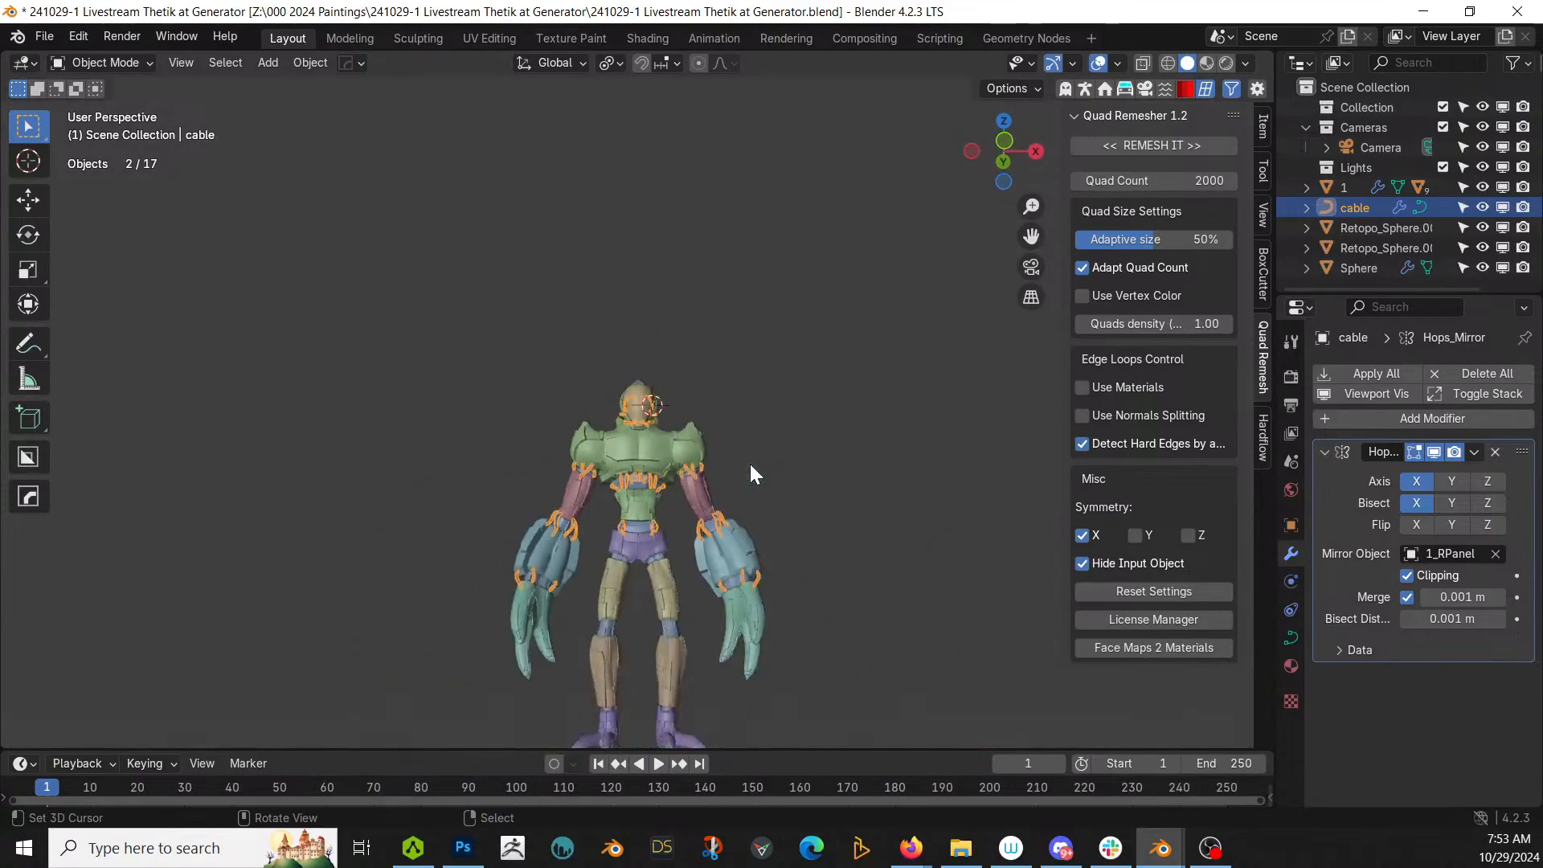
{"action": "middle_click_drag", "start_coordinate": [749, 463], "coordinate": [698, 407]}
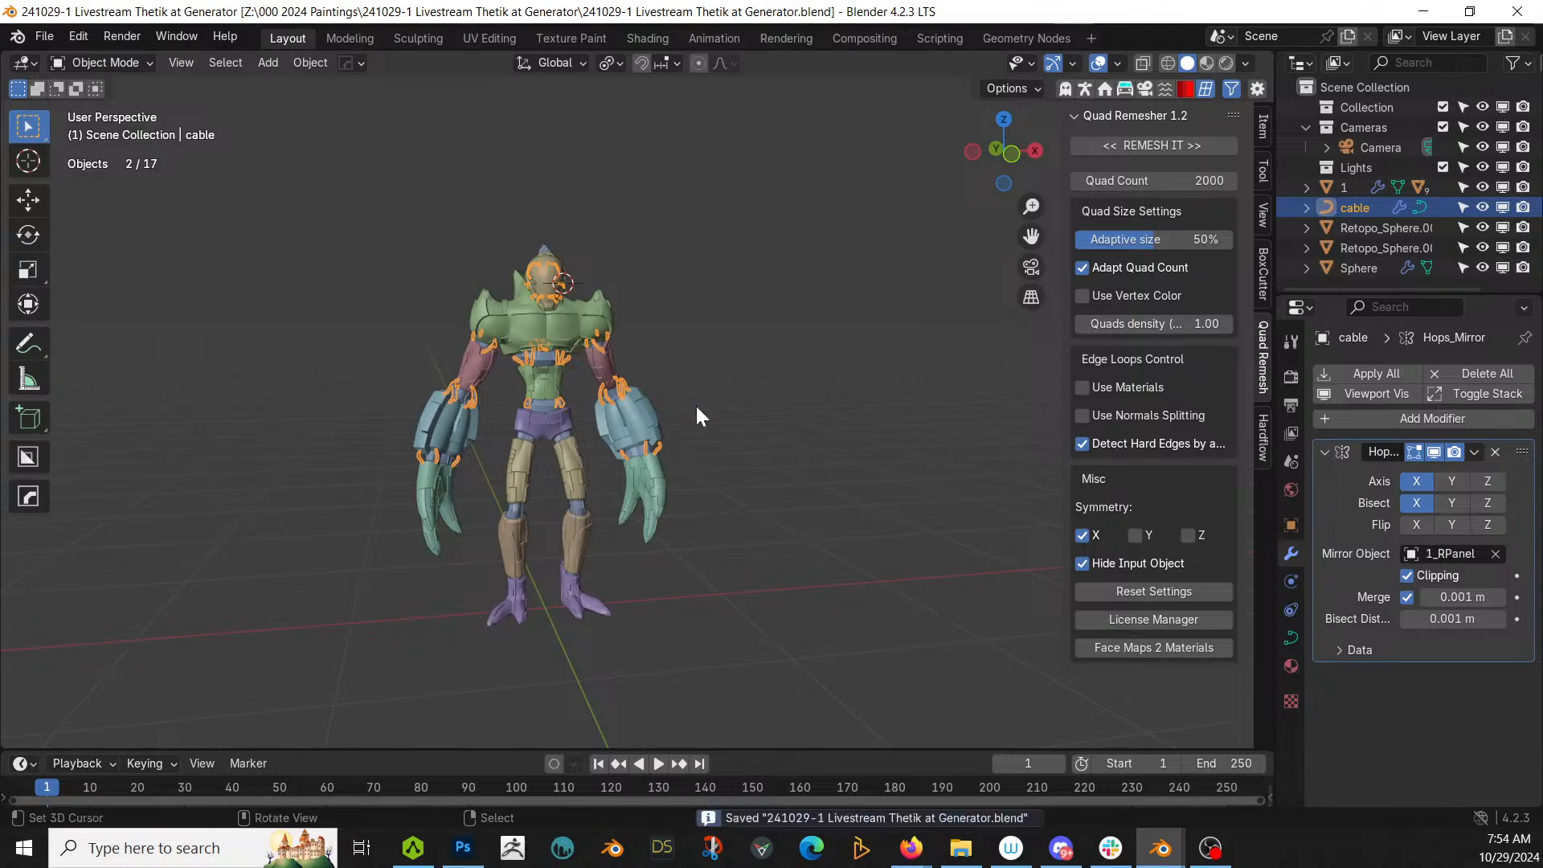
{"action": "scroll", "coordinate": [696, 406], "scroll_direction": "up", "scroll_amount": 4}
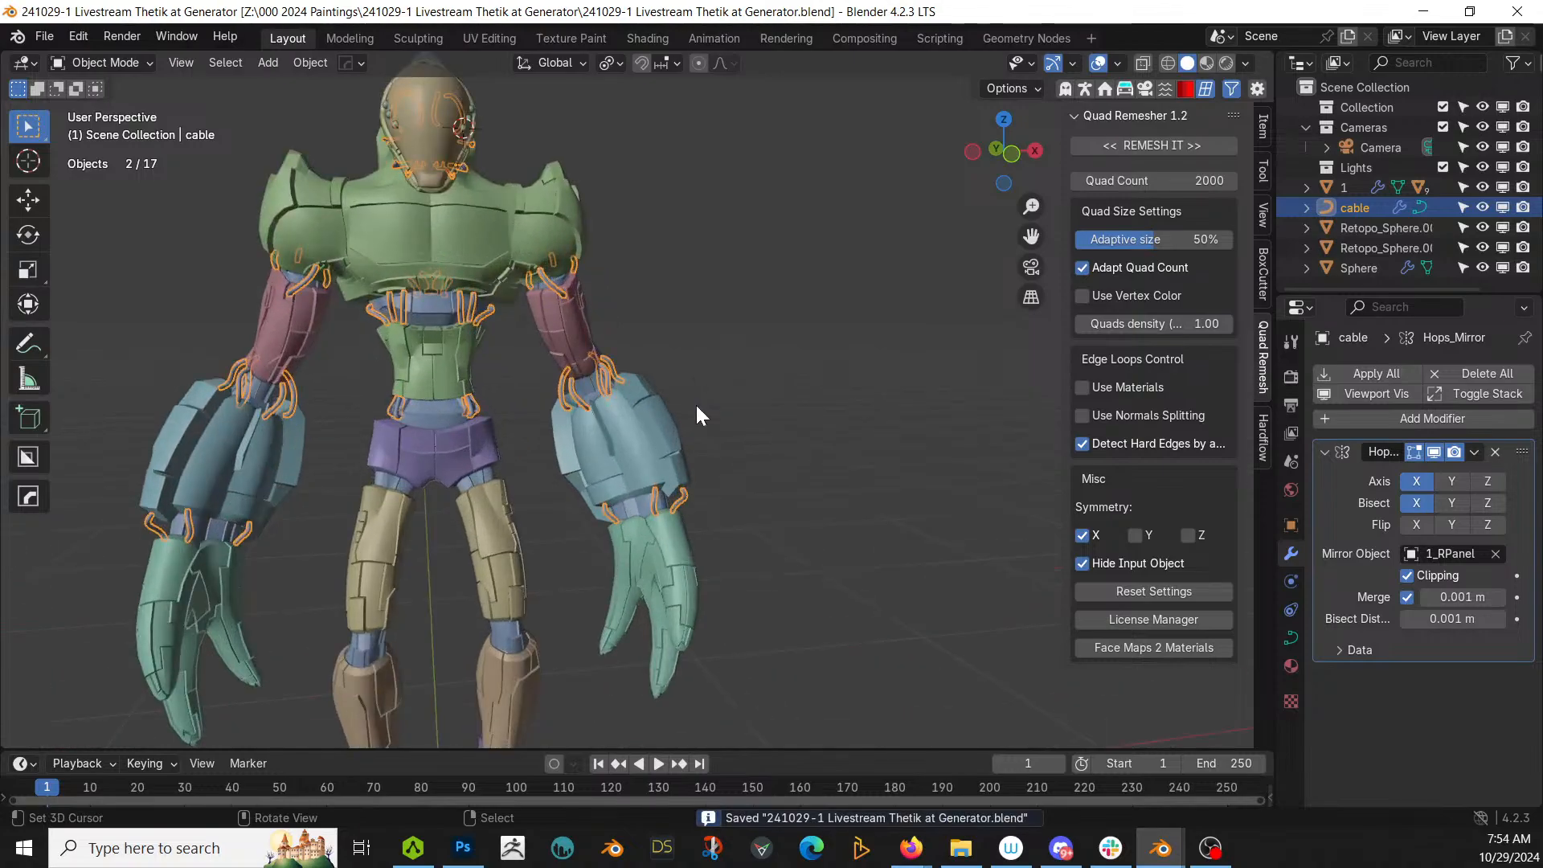
{"action": "middle_click_drag", "start_coordinate": [695, 405], "coordinate": [708, 482]}
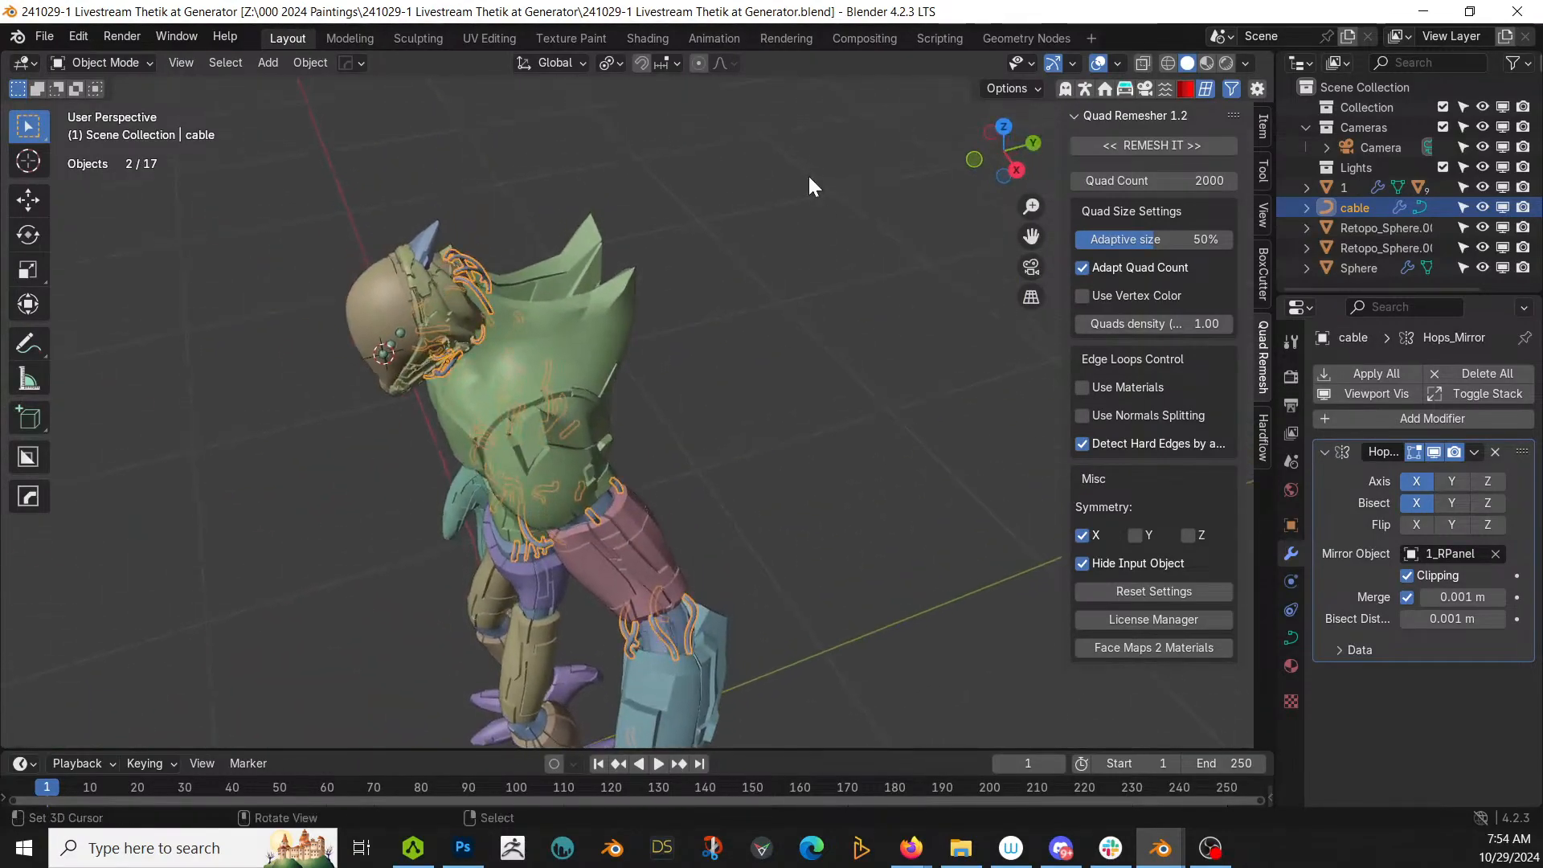
Step: Show the KIT OPS library and choose the cyl_003b INSERT from its kit pack thumbnails
{"action": "left_click", "coordinate": [1197, 90]}
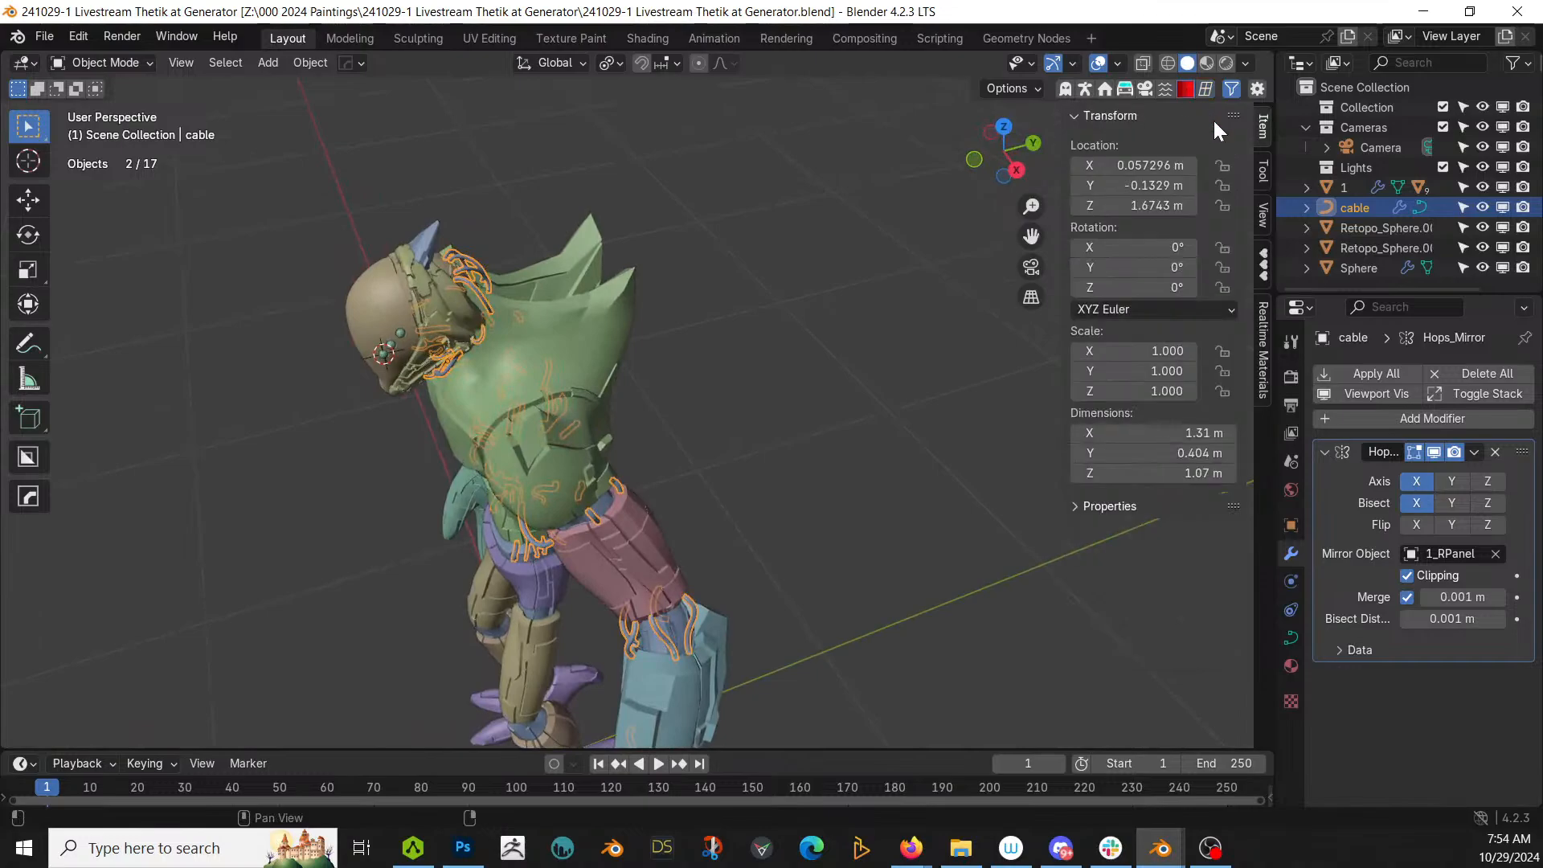
{"action": "left_click", "coordinate": [1264, 270]}
{"action": "left_click", "coordinate": [1152, 554]}
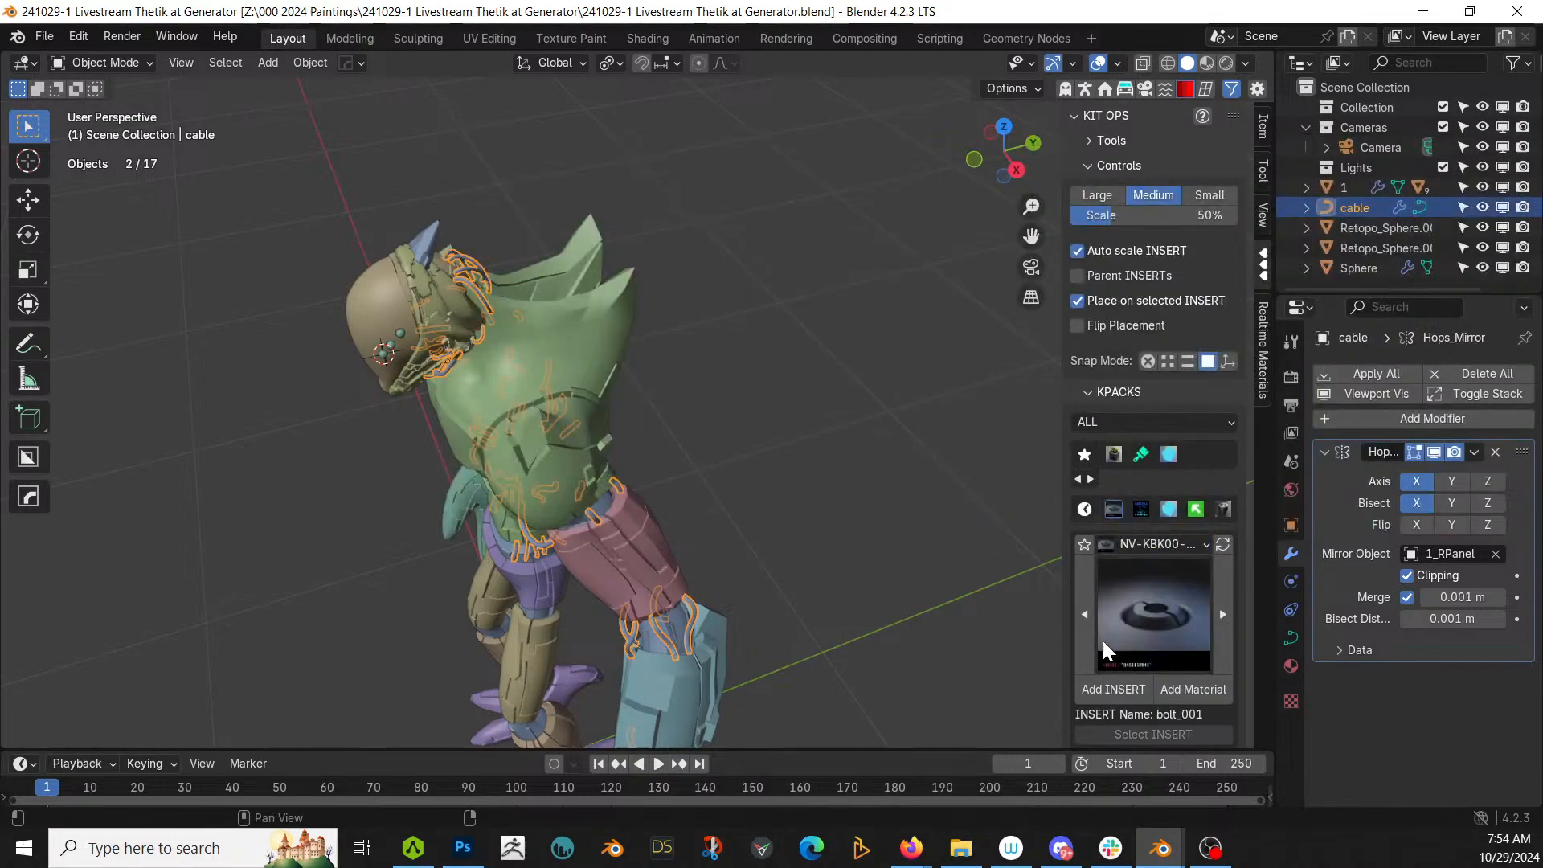
{"action": "left_click", "coordinate": [1172, 599]}
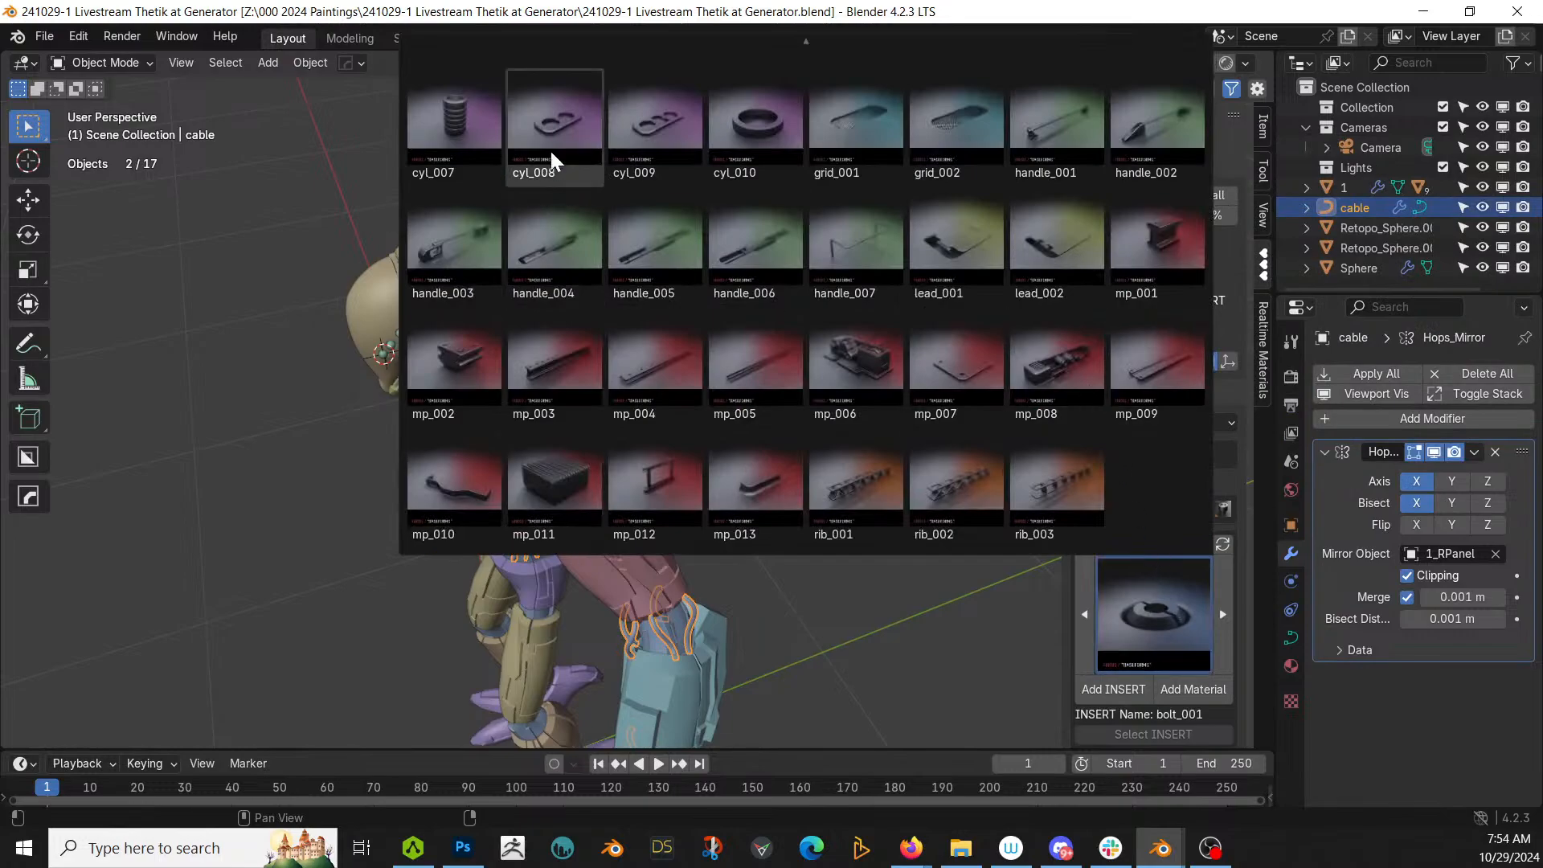
{"action": "scroll", "coordinate": [769, 485], "scroll_direction": "down", "scroll_amount": 2}
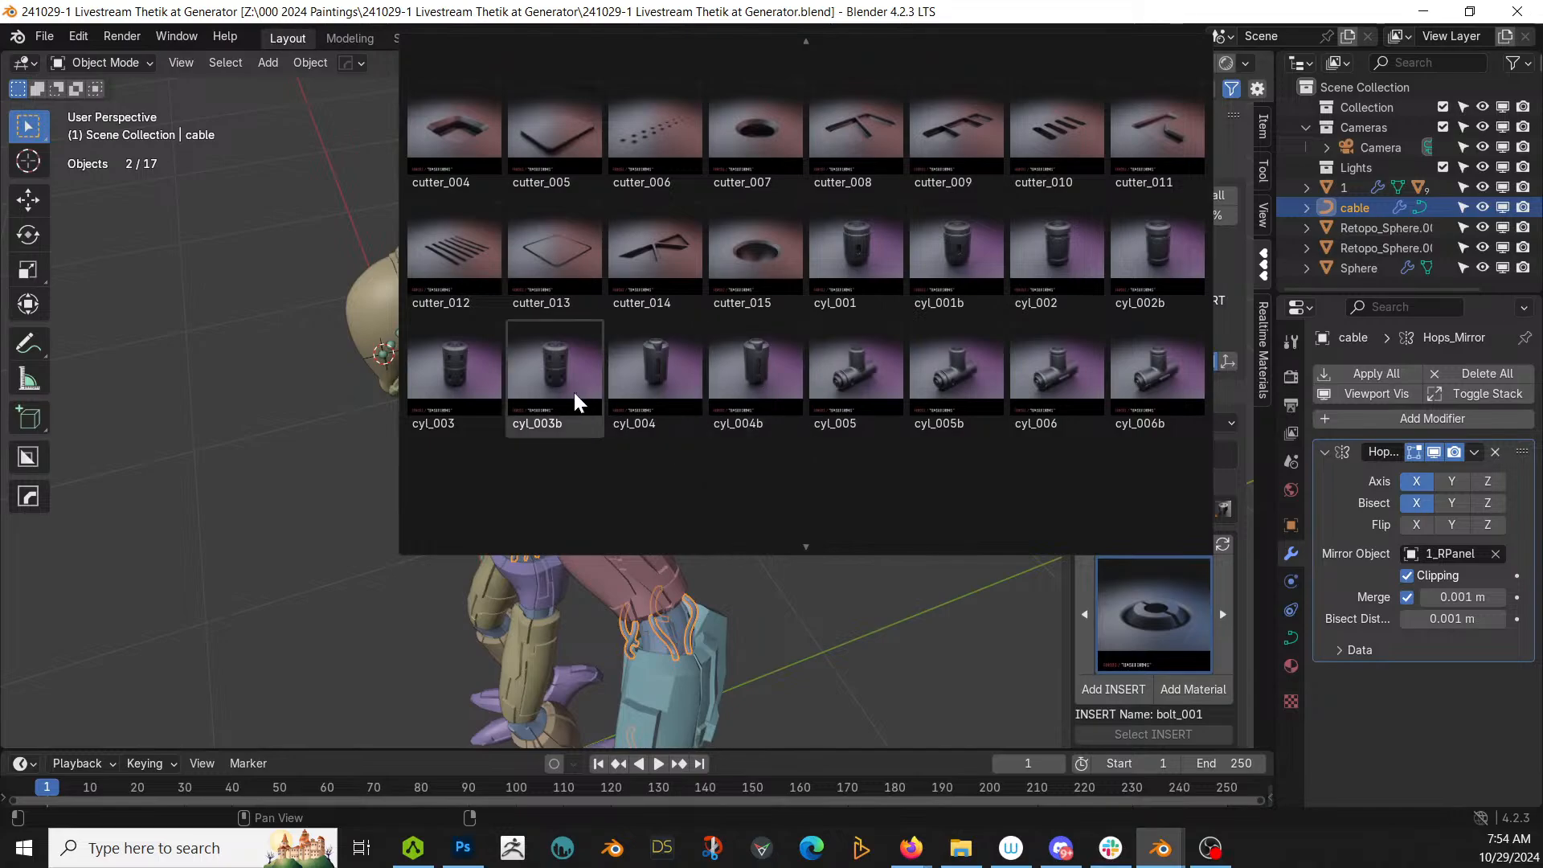
{"action": "left_click", "coordinate": [559, 368]}
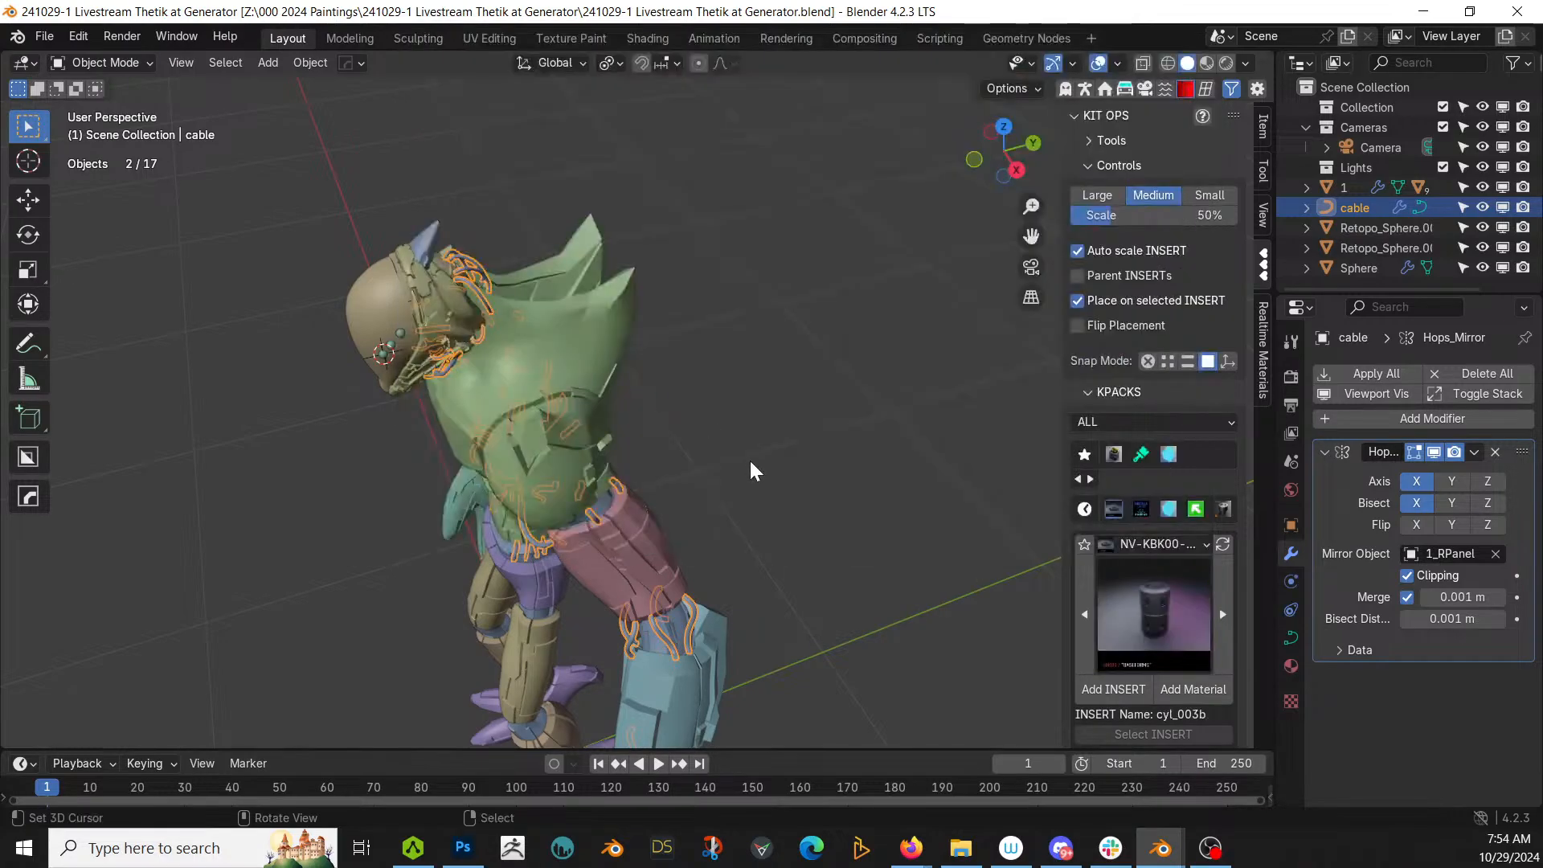
Step: Add the cyl_003b INSERT on the back of the shoulder armor 1_RPanel and scale it down to a small canister
{"action": "scroll", "coordinate": [751, 466], "scroll_direction": "up", "scroll_amount": 2}
{"action": "middle_click_drag", "start_coordinate": [750, 466], "coordinate": [695, 447]}
{"action": "left_click", "coordinate": [482, 364]}
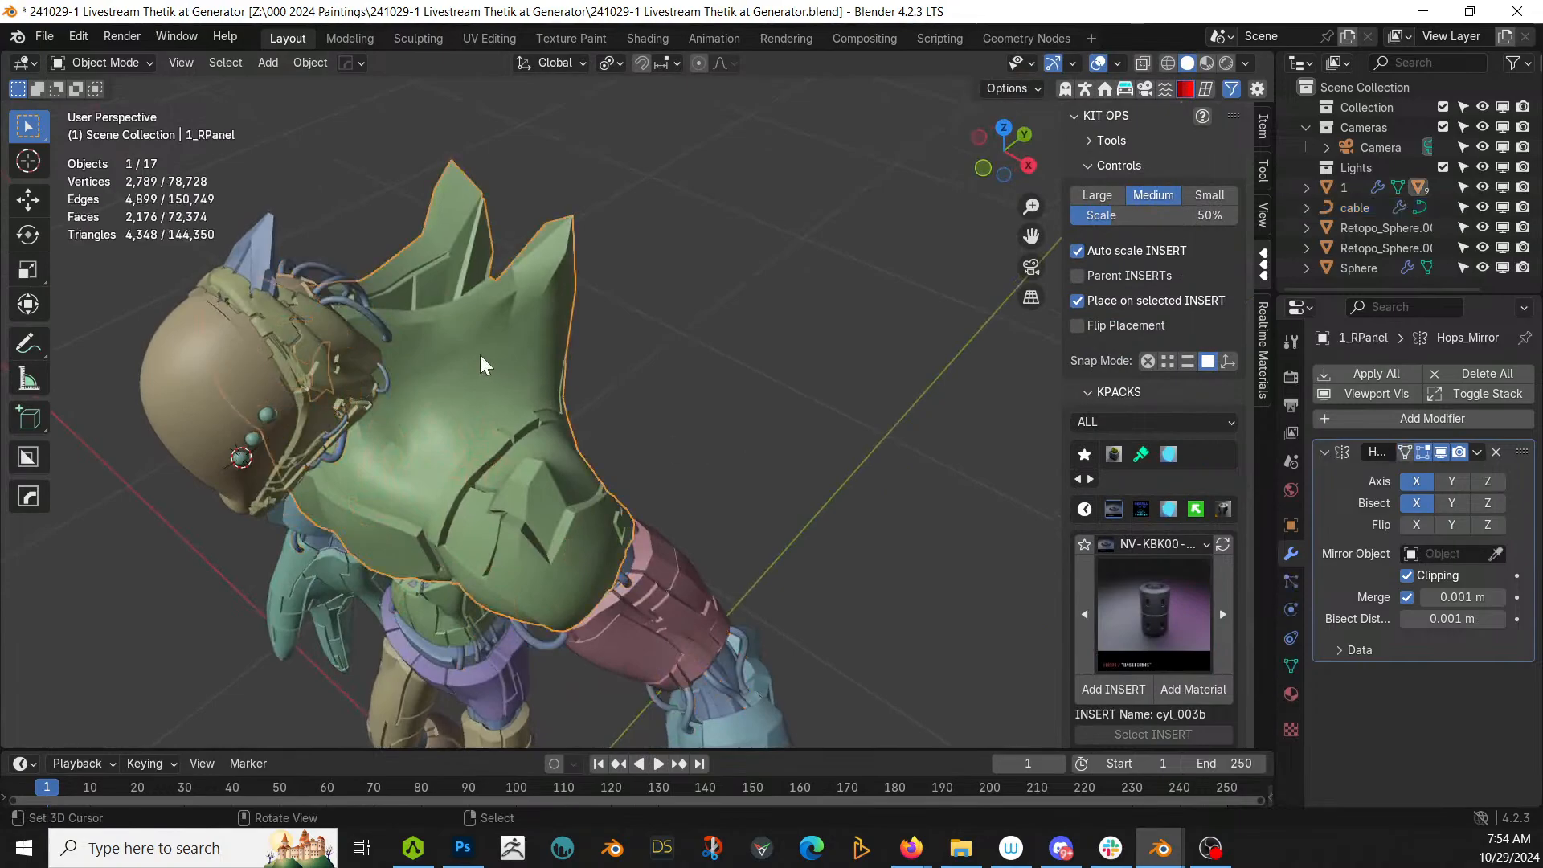
{"action": "left_click", "coordinate": [1115, 689]}
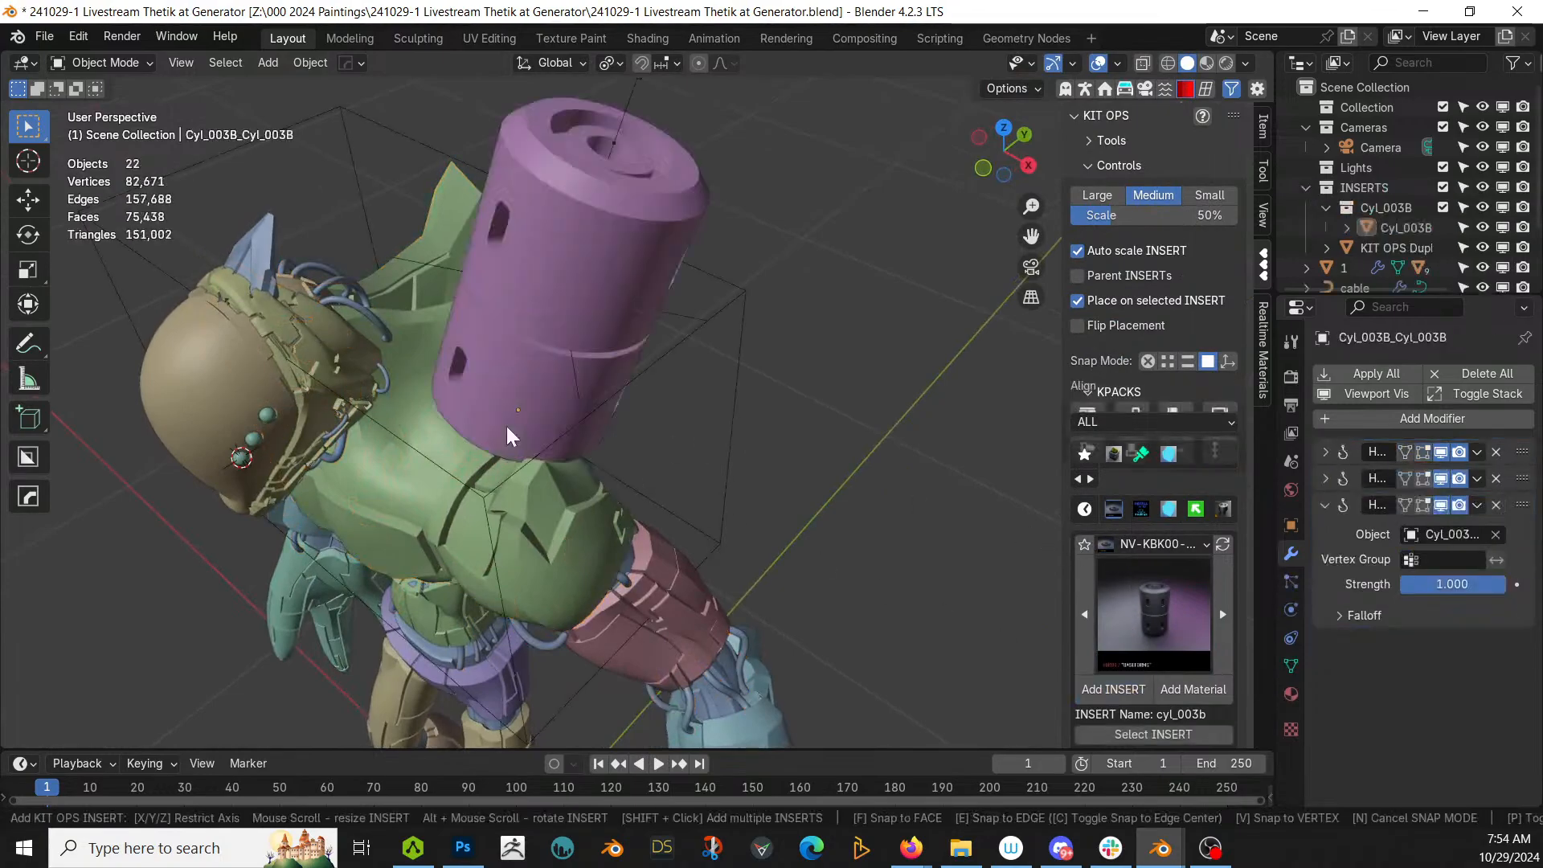
{"action": "key", "text": "s"}
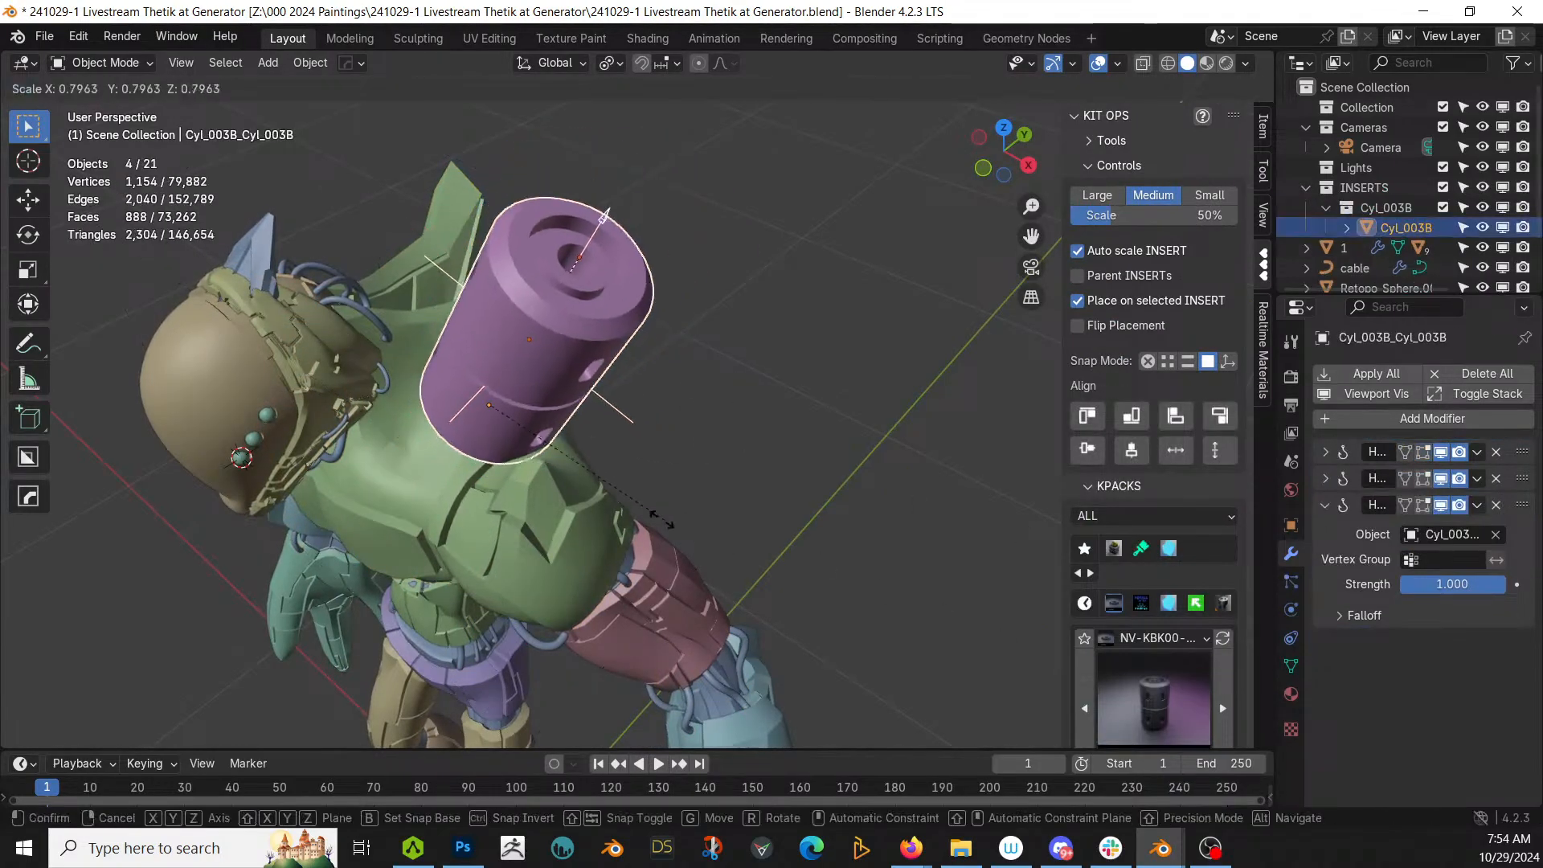
{"action": "left_click", "coordinate": [537, 450]}
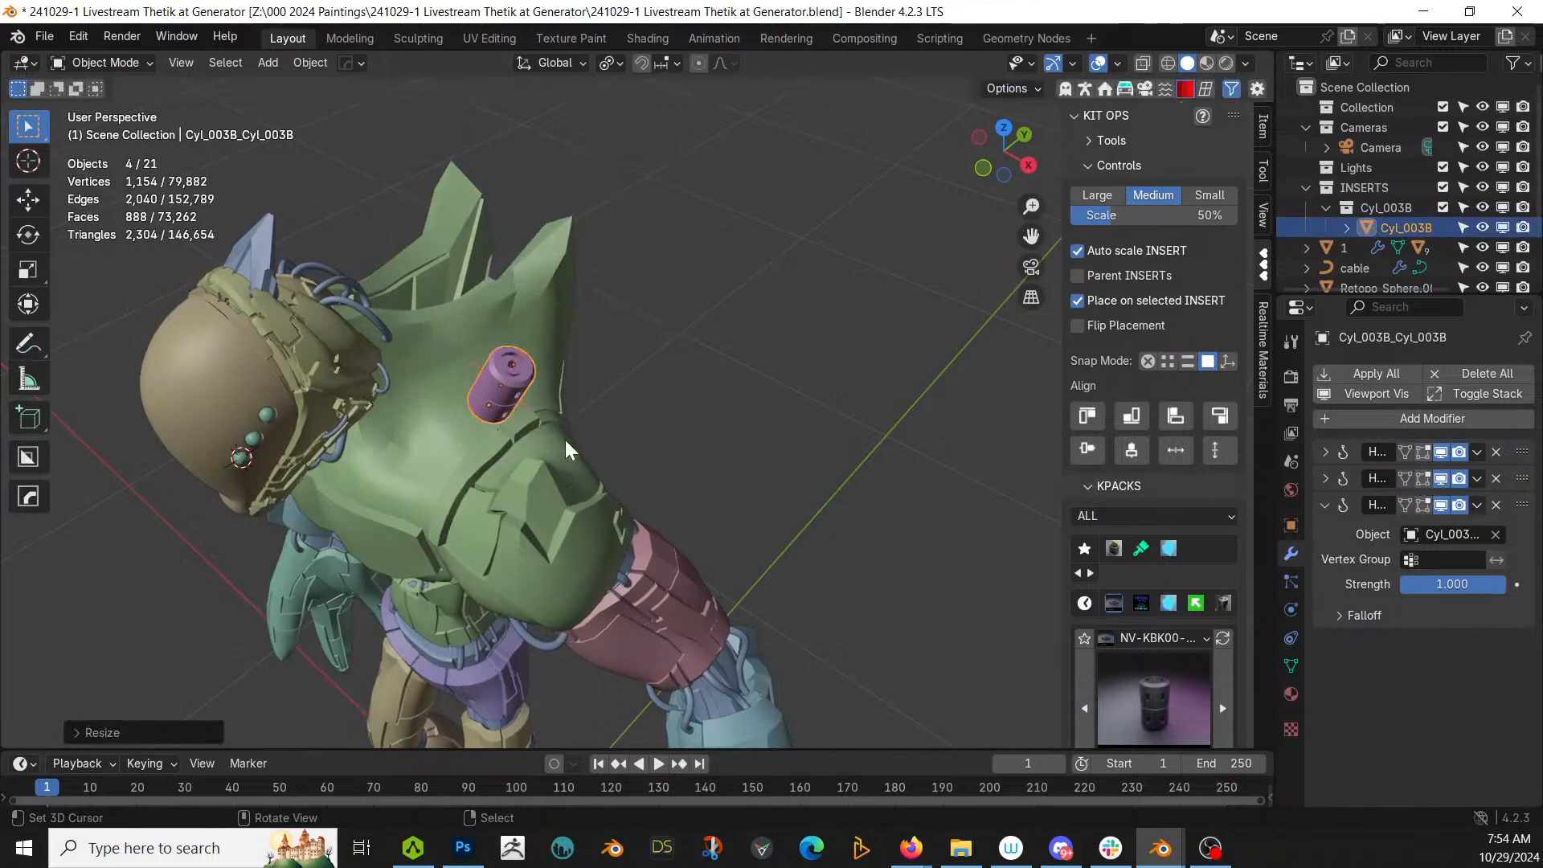
Step: Switch the transform orientation to Local and move the cylinder along its Z axis to seat it on the shoulder armor
{"action": "middle_click_drag", "start_coordinate": [566, 439], "coordinate": [787, 315]}
{"action": "scroll", "coordinate": [771, 320], "scroll_direction": "up", "scroll_amount": 3}
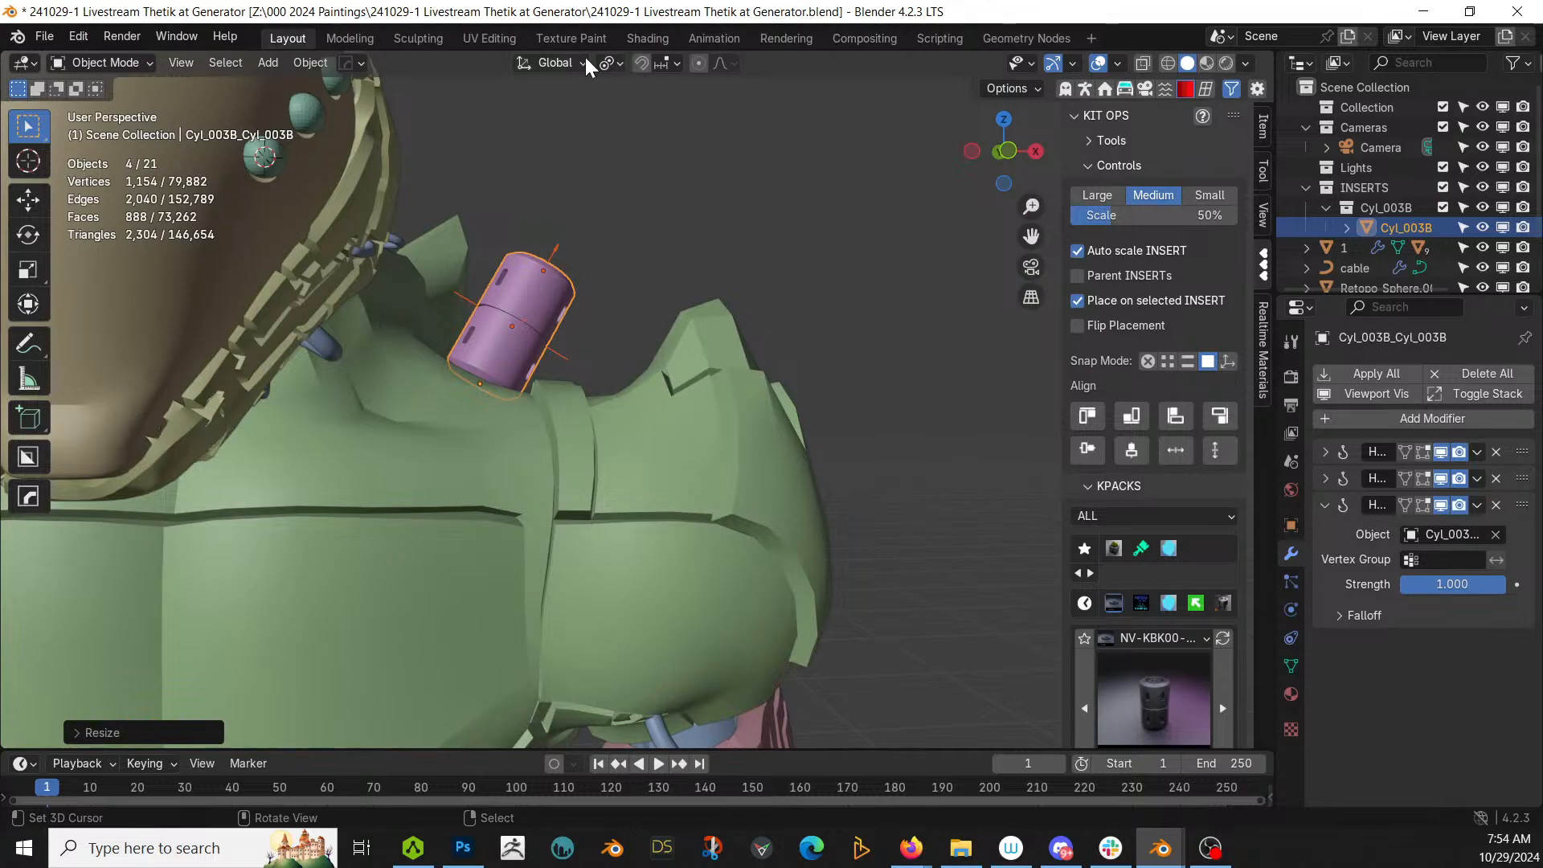
{"action": "left_click", "coordinate": [563, 64]}
{"action": "left_click", "coordinate": [518, 148]}
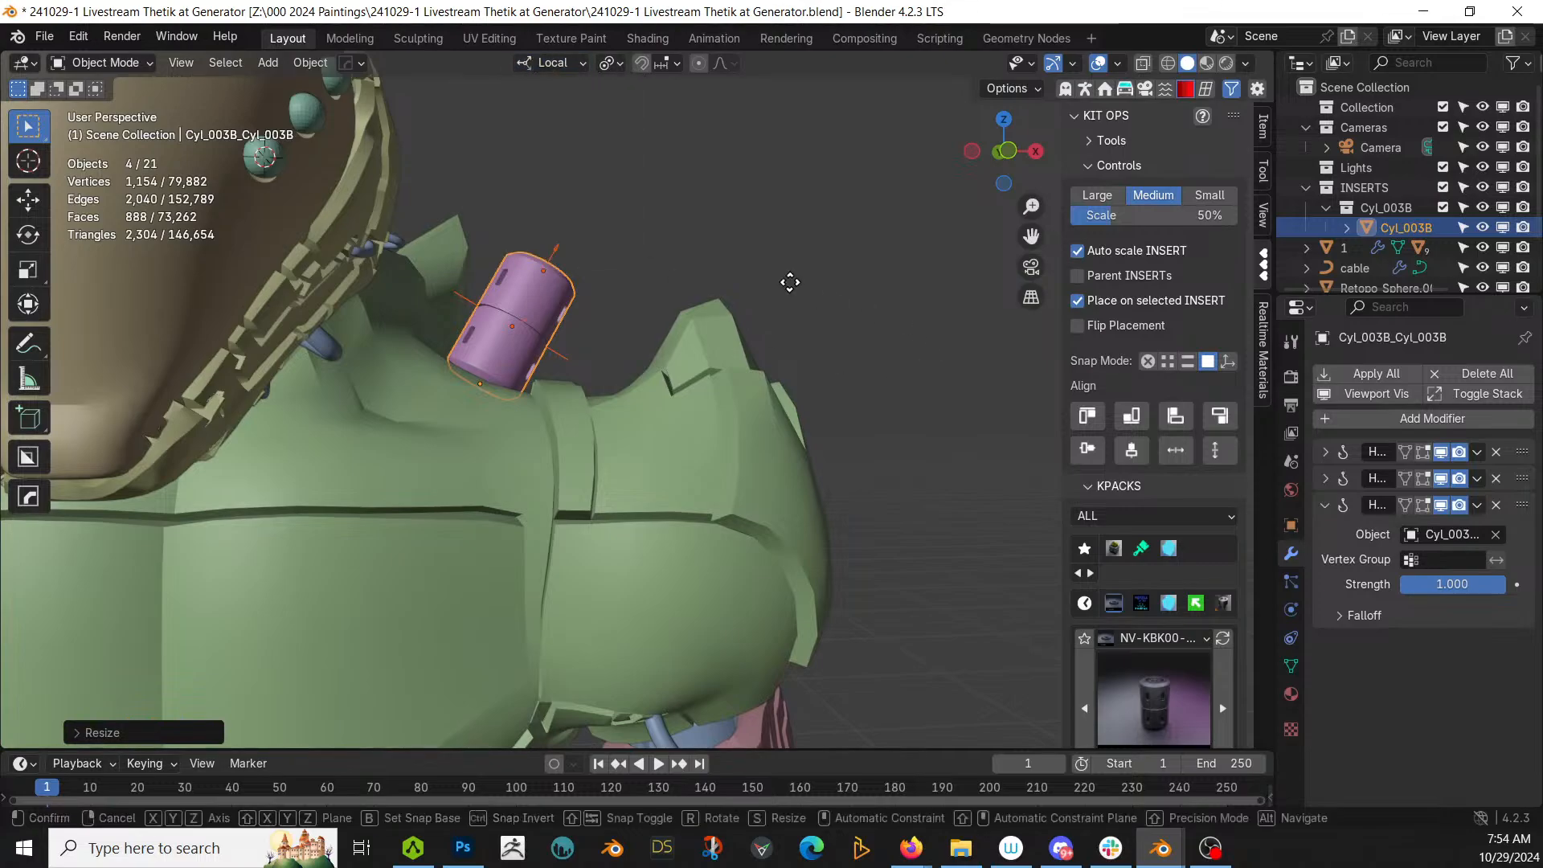
{"action": "key", "text": "g"}
{"action": "key", "text": "z"}
{"action": "left_click", "coordinate": [783, 304]}
{"action": "middle_click_drag", "start_coordinate": [783, 303], "coordinate": [857, 248]}
{"action": "scroll", "coordinate": [639, 418], "scroll_direction": "down", "scroll_amount": 7}
{"action": "scroll", "coordinate": [855, 247], "scroll_direction": "up", "scroll_amount": 1}
{"action": "scroll", "coordinate": [820, 297], "scroll_direction": "up", "scroll_amount": 4}
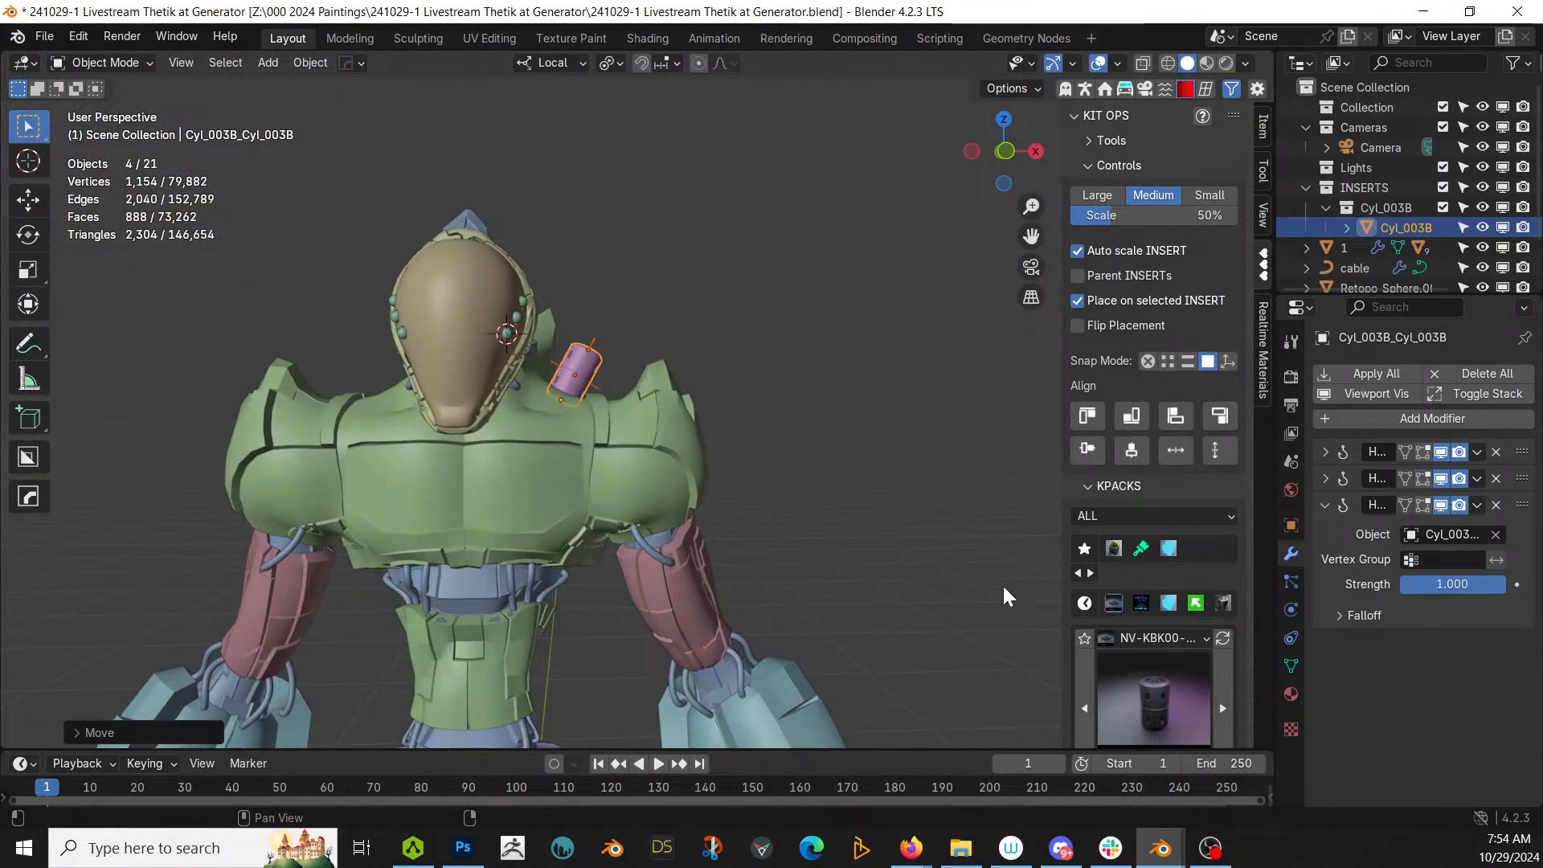
Step: Mirror the cylinder INSERT across X using the KIT OPS modifiers, with 1_RPanel as the target object
{"action": "scroll", "coordinate": [1008, 596], "scroll_direction": "down", "scroll_amount": 3}
{"action": "scroll", "coordinate": [1179, 626], "scroll_direction": "down", "scroll_amount": 10}
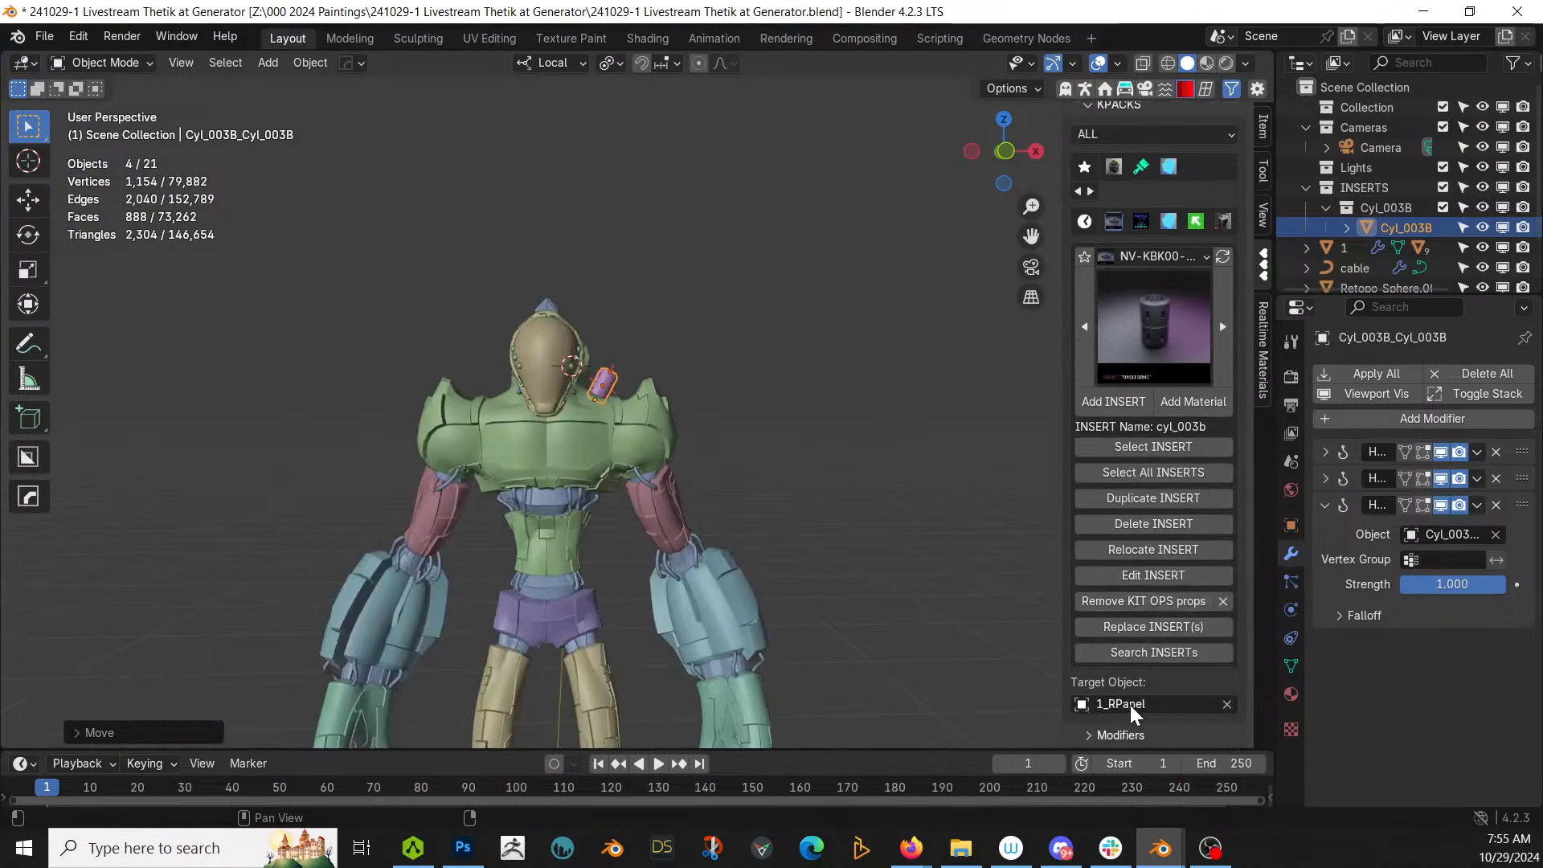
{"action": "scroll", "coordinate": [1135, 676], "scroll_direction": "down", "scroll_amount": 3}
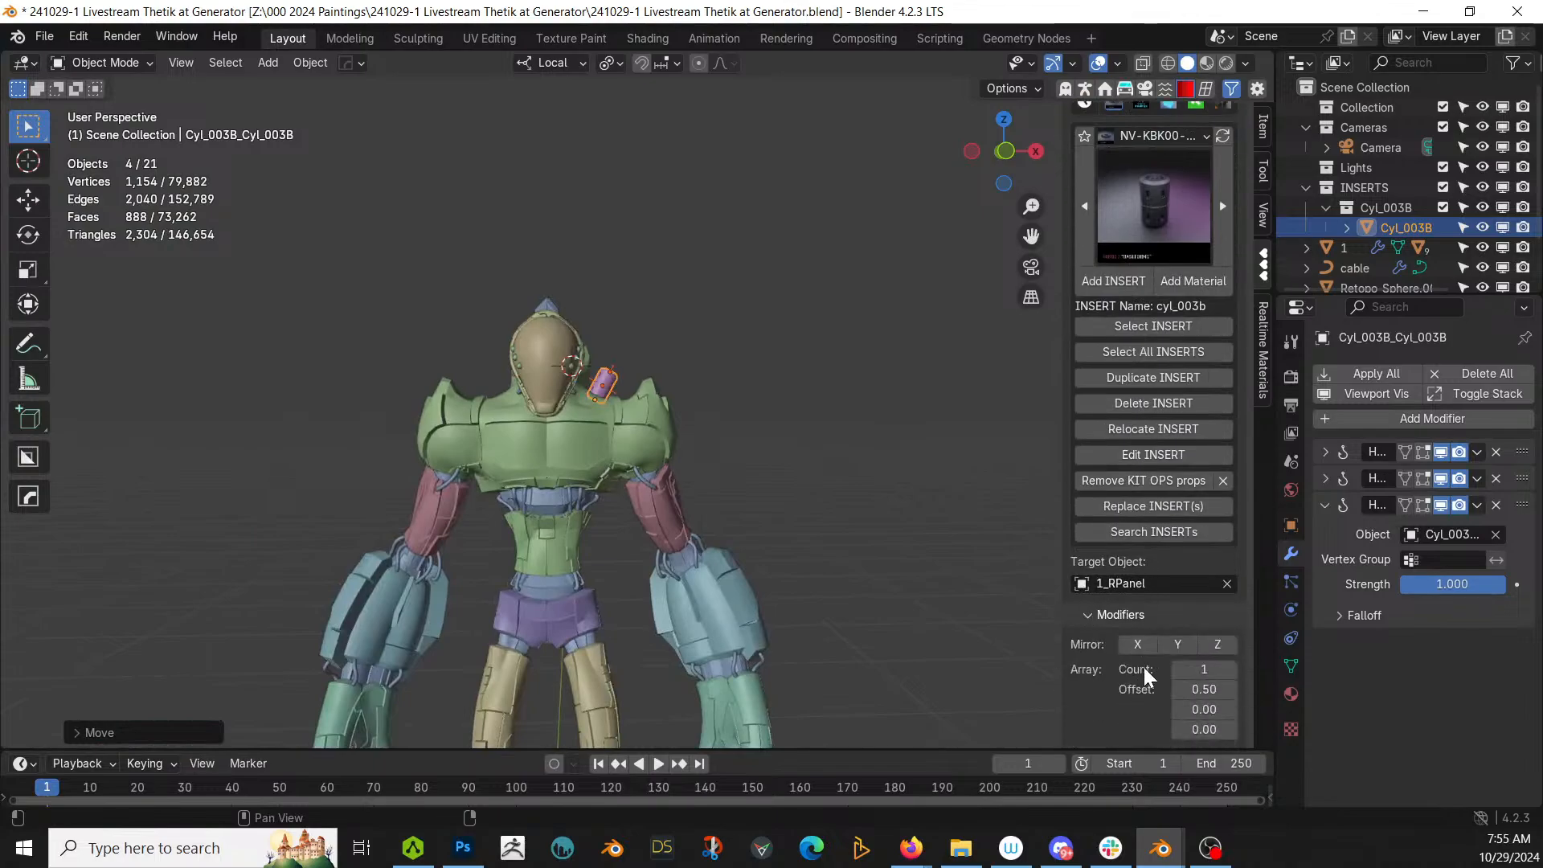
{"action": "left_click", "coordinate": [1137, 644]}
{"action": "middle_click_drag", "start_coordinate": [884, 563], "coordinate": [615, 458]}
{"action": "middle_click_drag", "start_coordinate": [859, 435], "coordinate": [812, 446]}
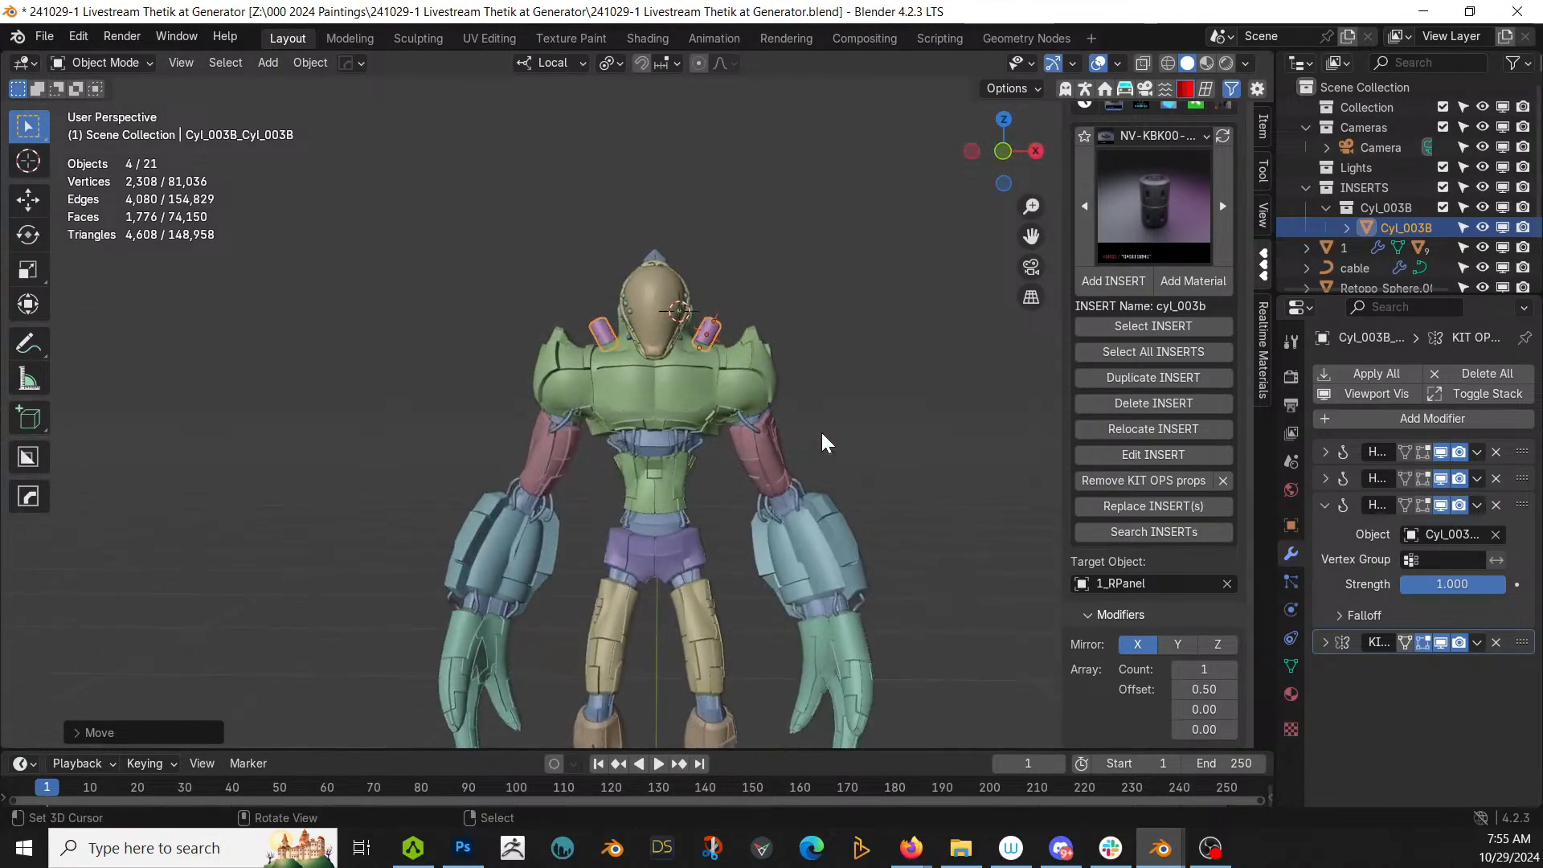
{"action": "scroll", "coordinate": [763, 332], "scroll_direction": "up", "scroll_amount": 2}
{"action": "middle_click_drag", "start_coordinate": [748, 332], "coordinate": [704, 337]}
Step: Start an Append and browse to the Material folder inside 241028-1 Livestream Rectangle Head Thetik.blend
{"action": "key", "text": "F4"}
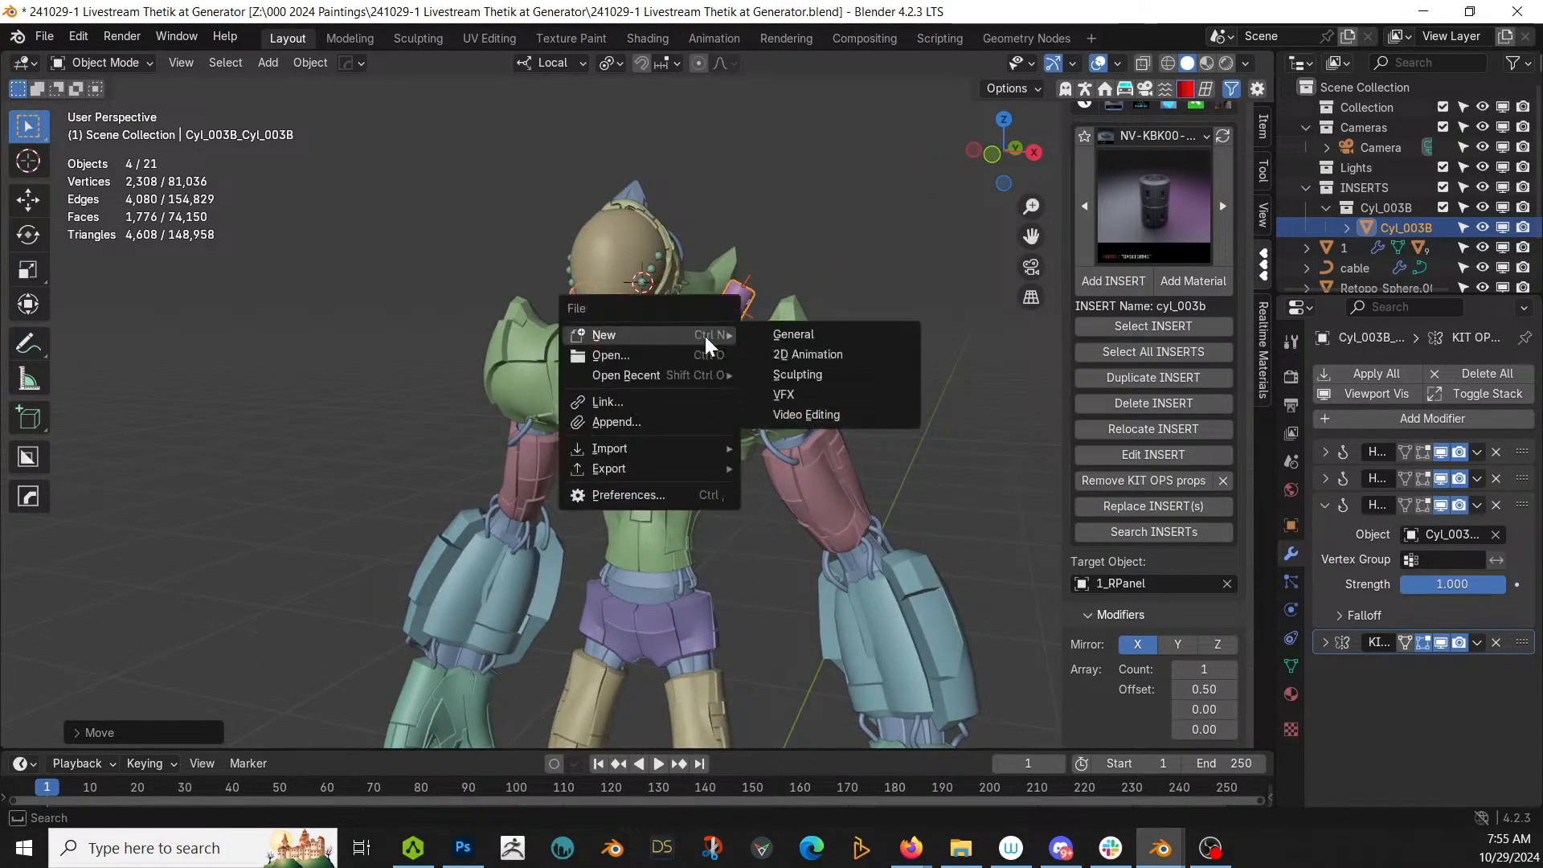
{"action": "left_click", "coordinate": [663, 428]}
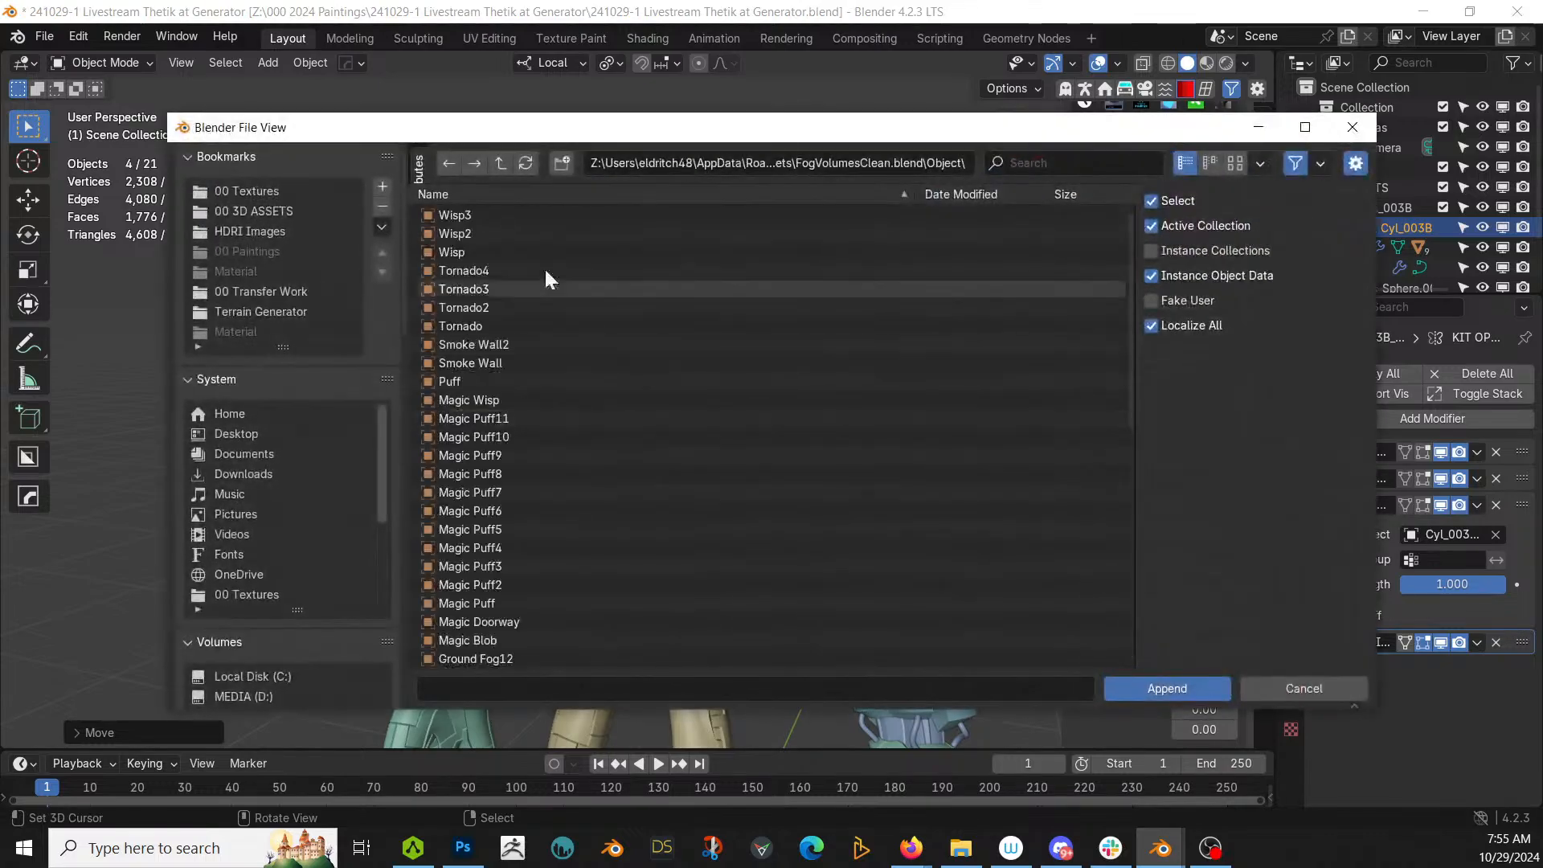
{"action": "scroll", "coordinate": [313, 648], "scroll_direction": "down", "scroll_amount": 5}
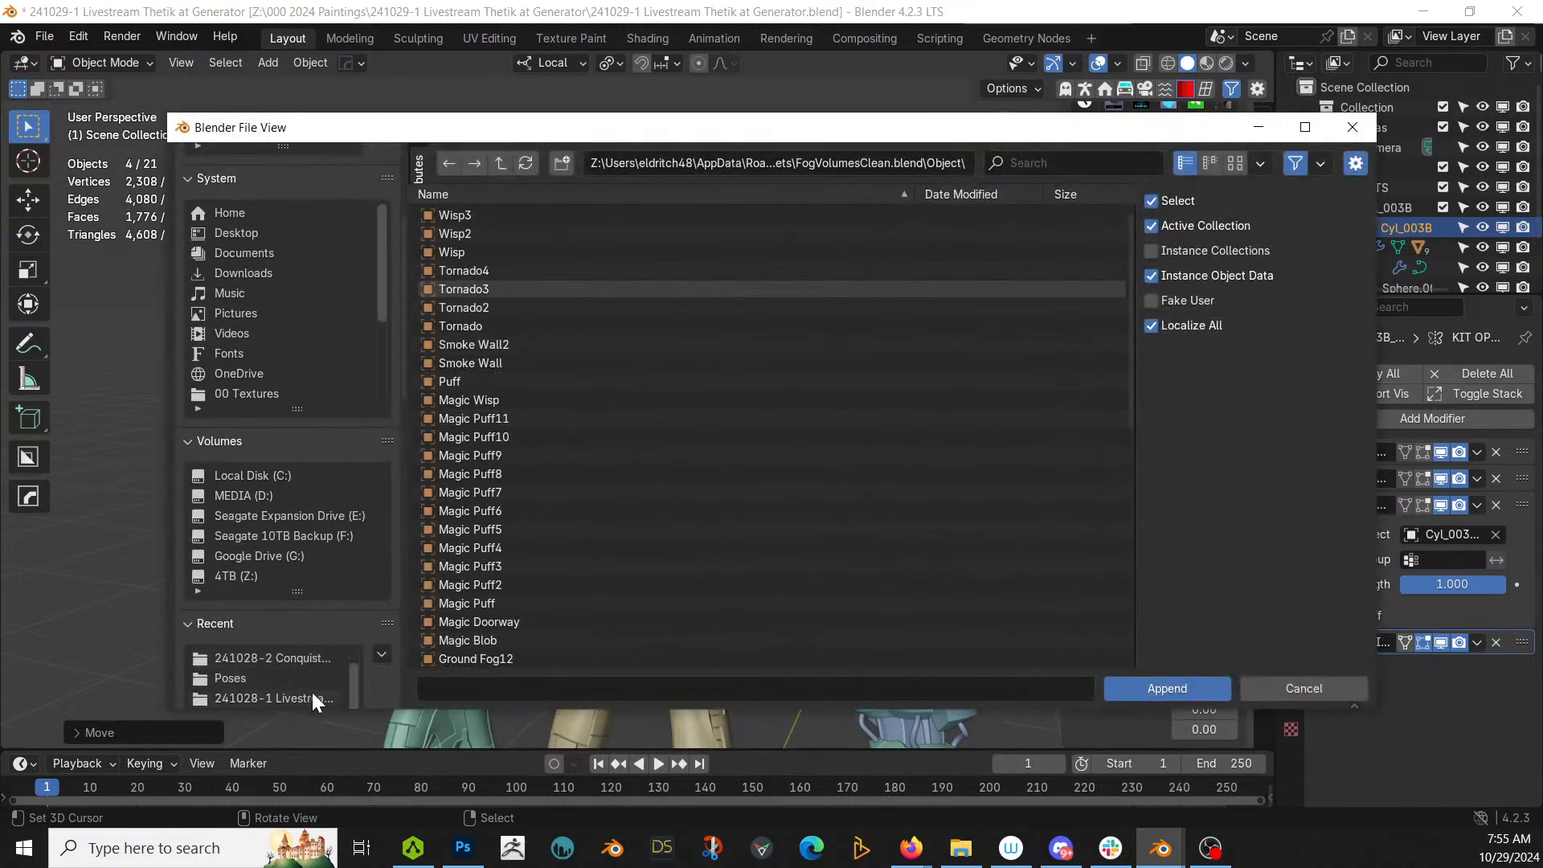
{"action": "left_click", "coordinate": [313, 696]}
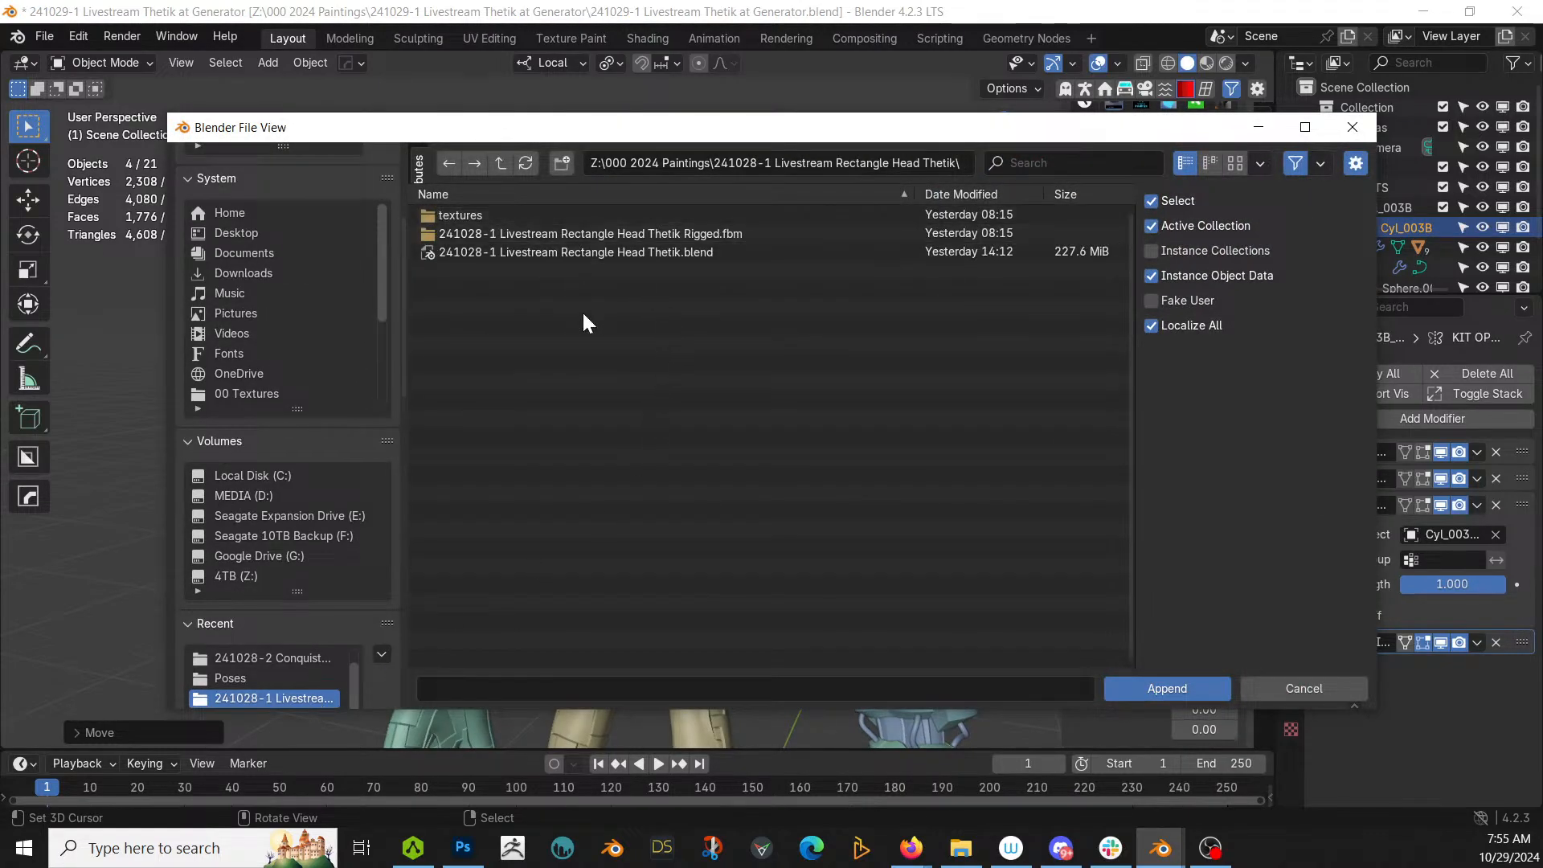
{"action": "double_click", "coordinate": [616, 251]}
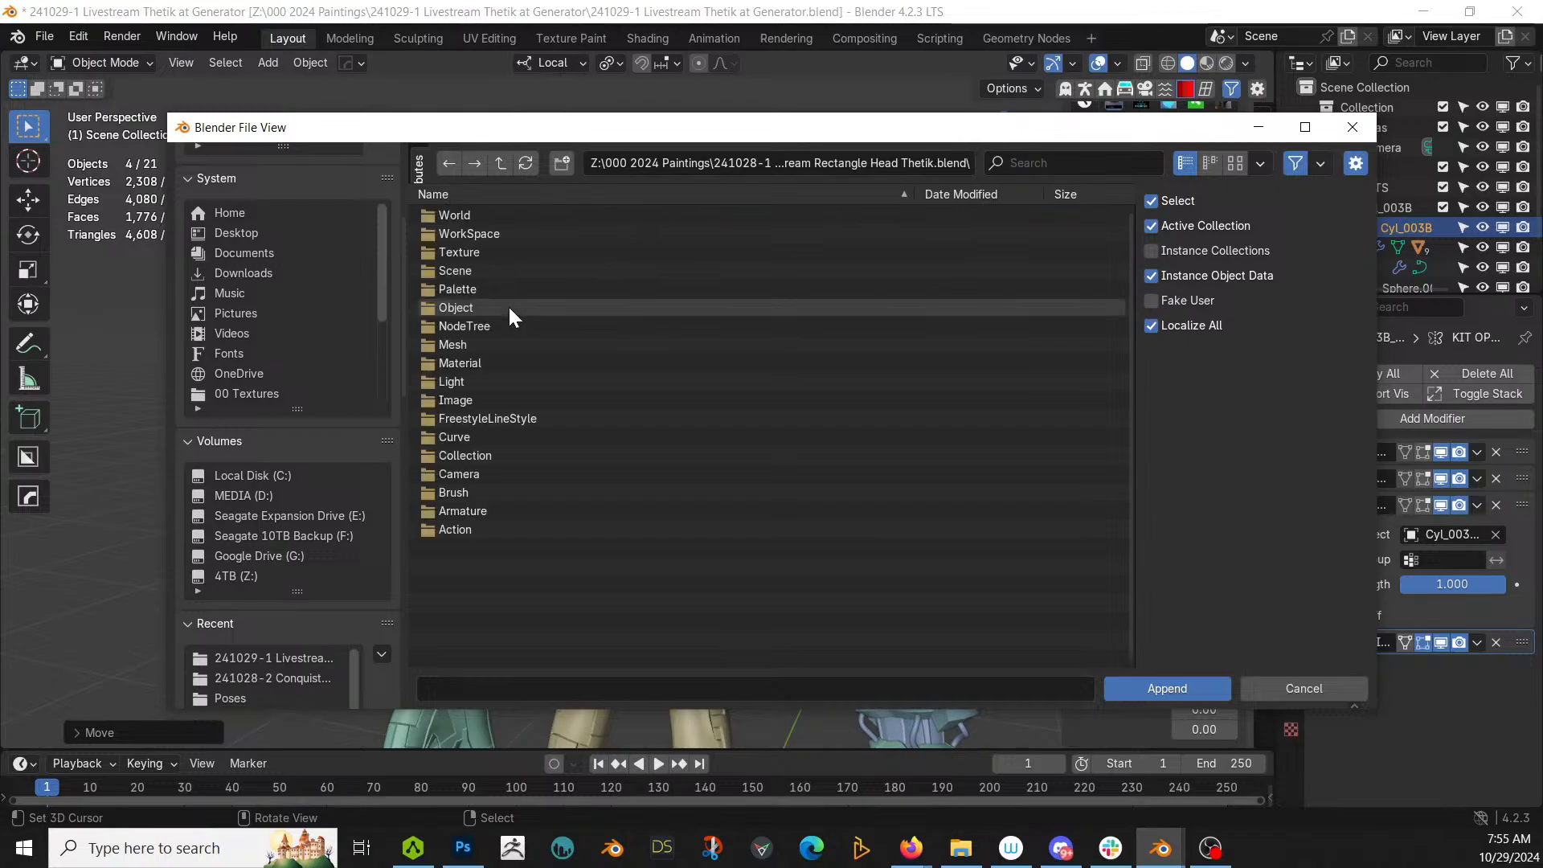
{"action": "left_click", "coordinate": [461, 363]}
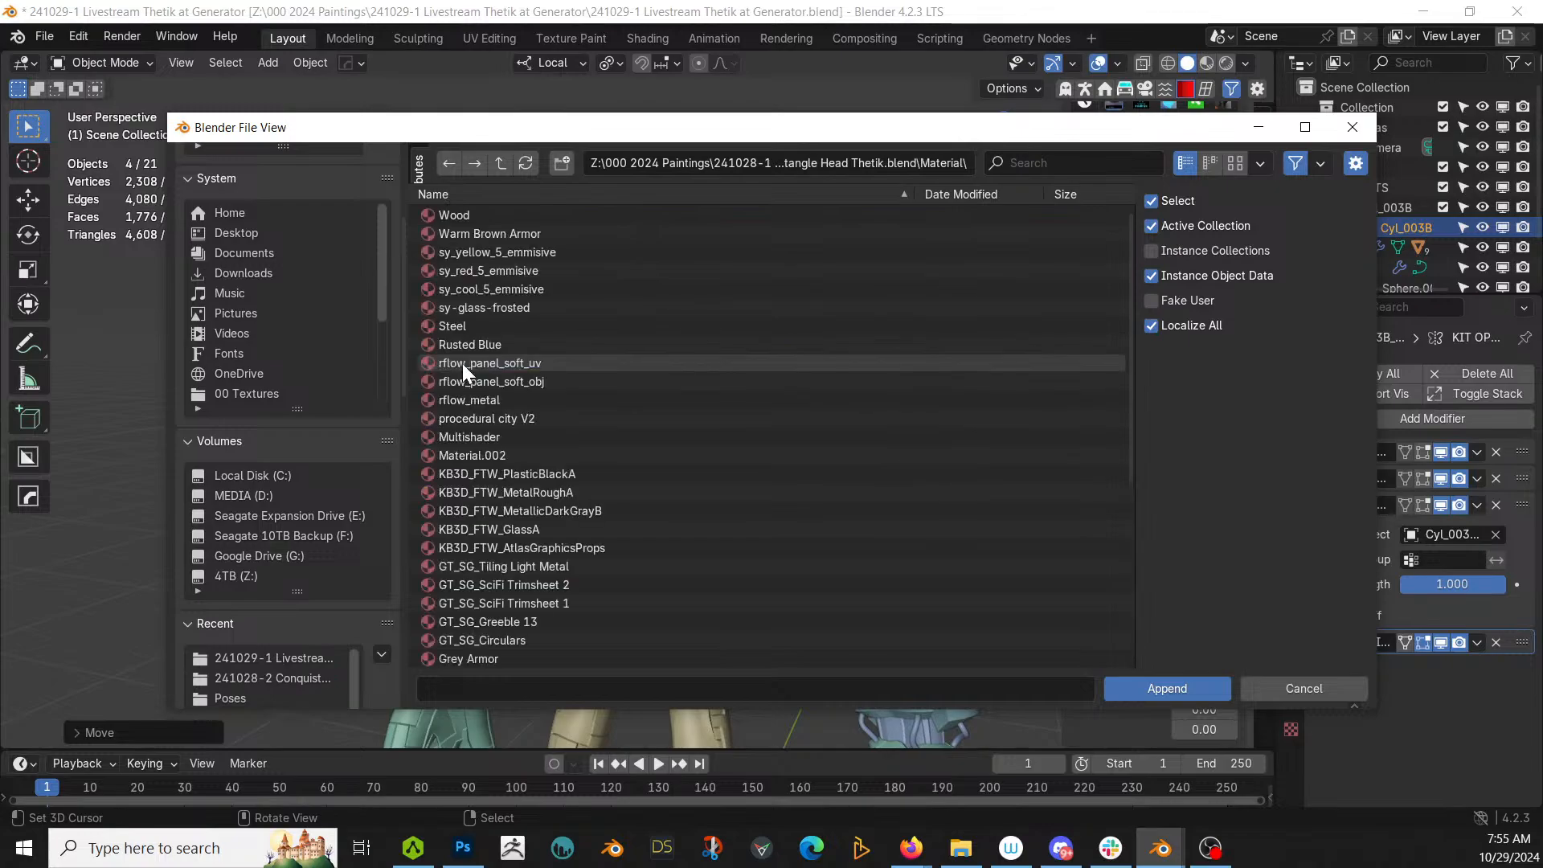
Step: Filter the materials by "armor" and append Warm Brown Armor, Grey Armor, Black Armor no SSS and Black Armor
{"action": "type", "text": "armor"}
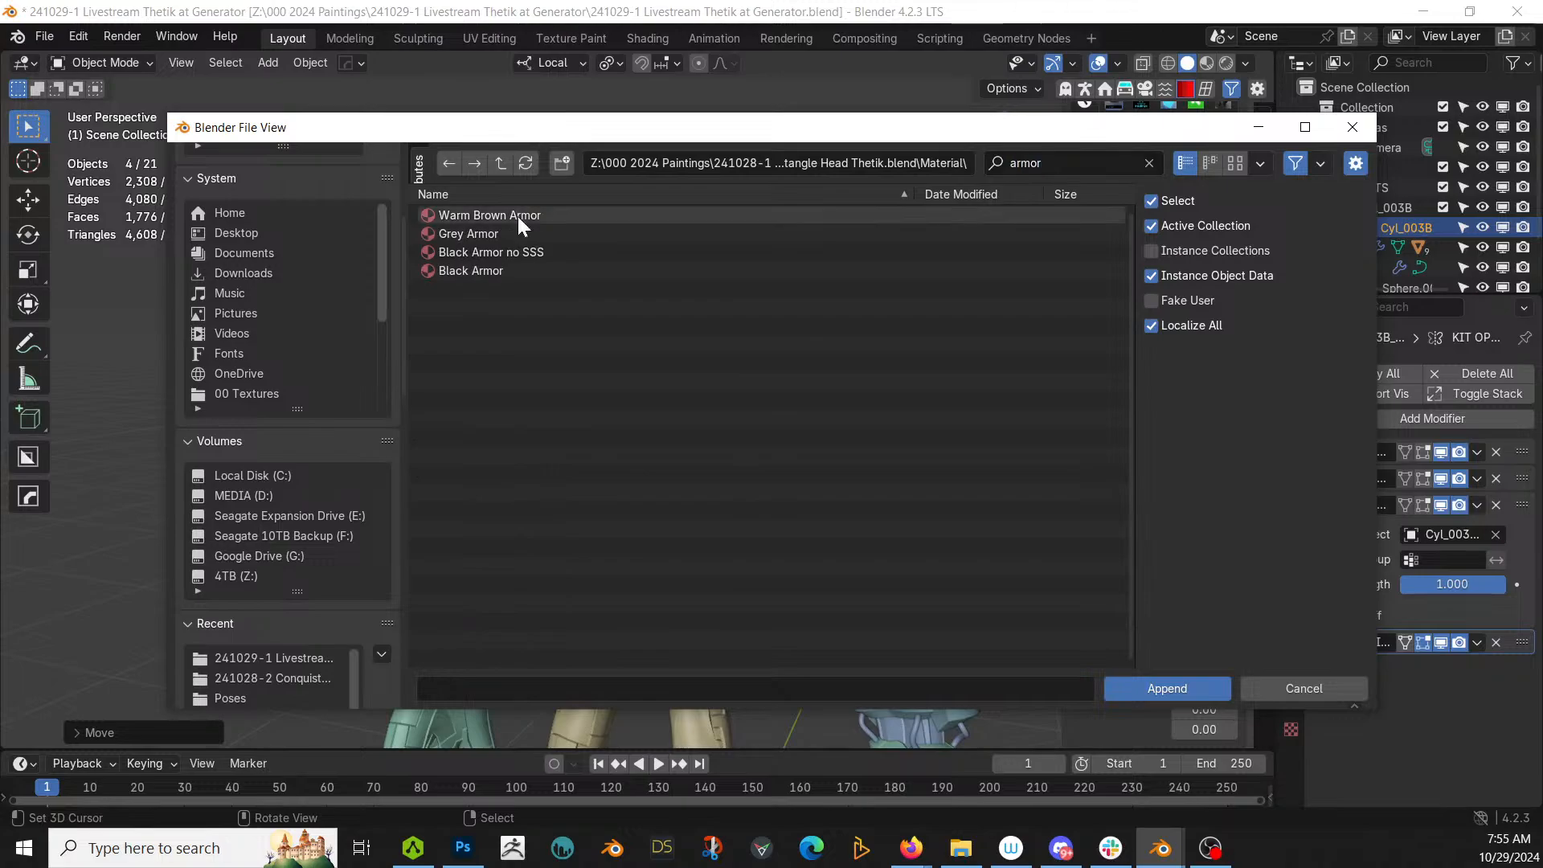
{"action": "left_click", "coordinate": [498, 269]}
{"action": "left_click", "coordinate": [509, 215], "text": "shift"}
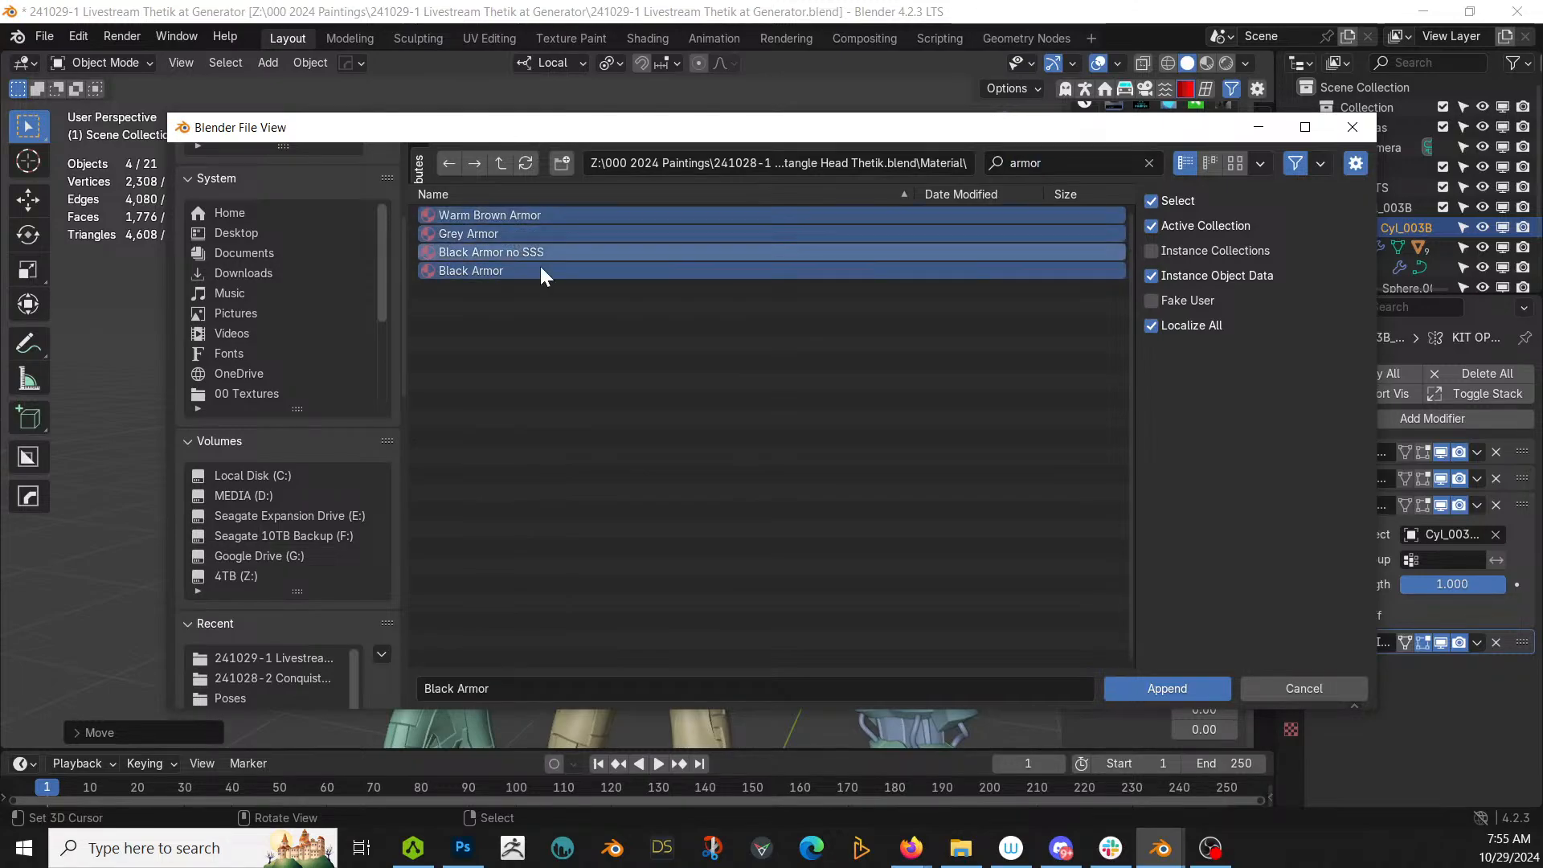
{"action": "left_click", "coordinate": [1166, 688]}
Step: Assign the Grey Armor material to the chest and shoulder armor 1_RPanel
{"action": "middle_click_drag", "start_coordinate": [517, 540], "coordinate": [580, 308]}
{"action": "scroll", "coordinate": [551, 410], "scroll_direction": "up", "scroll_amount": 2}
{"action": "scroll", "coordinate": [551, 411], "scroll_direction": "up", "scroll_amount": 3}
{"action": "left_click", "coordinate": [532, 287]}
{"action": "scroll", "coordinate": [532, 283], "scroll_direction": "down", "scroll_amount": 3}
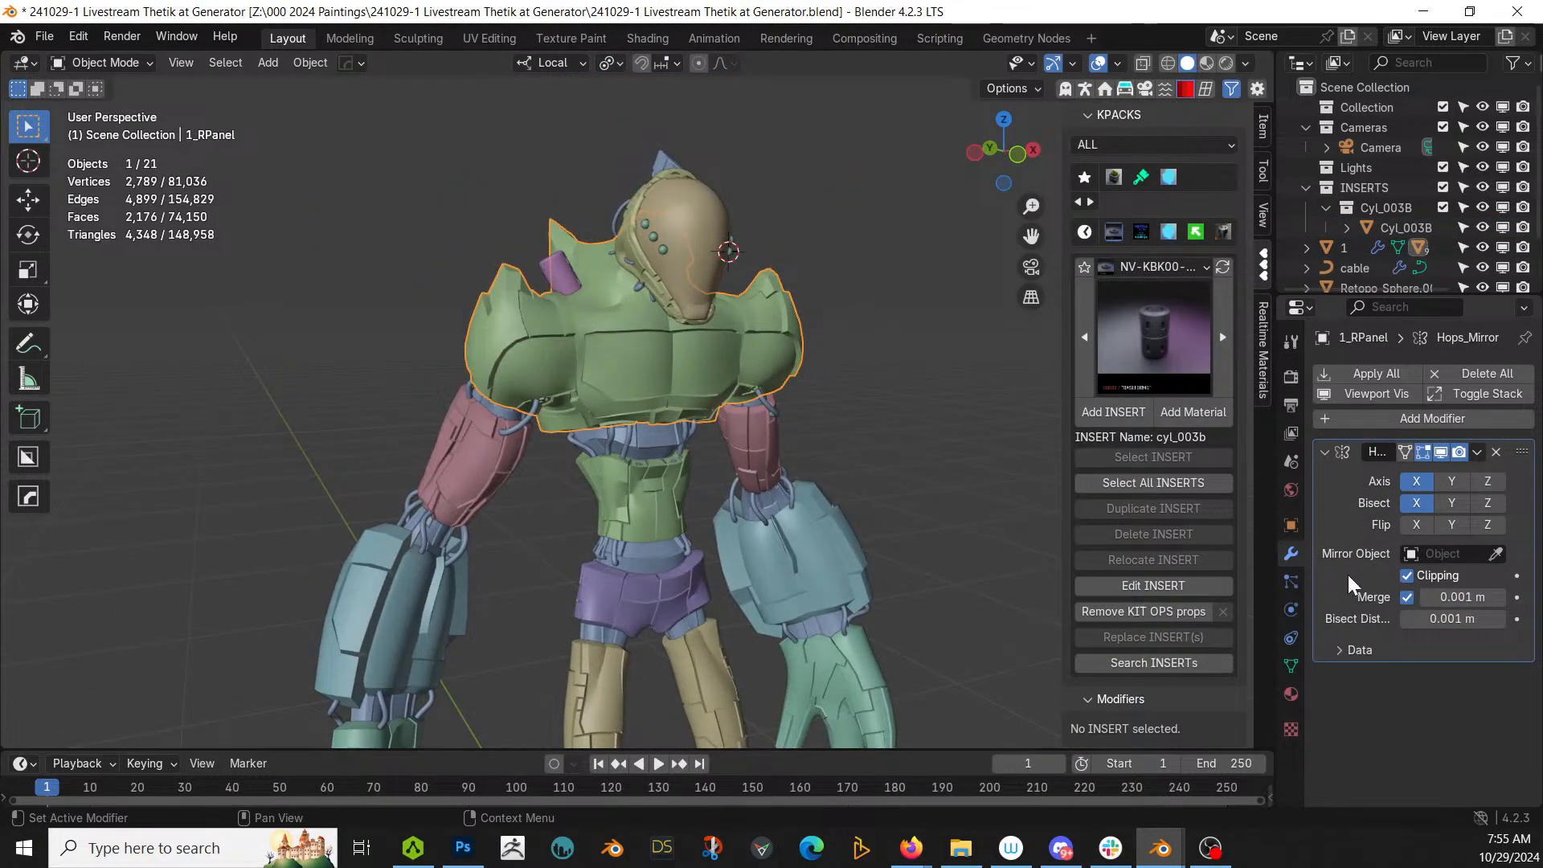
{"action": "left_click", "coordinate": [1291, 693]}
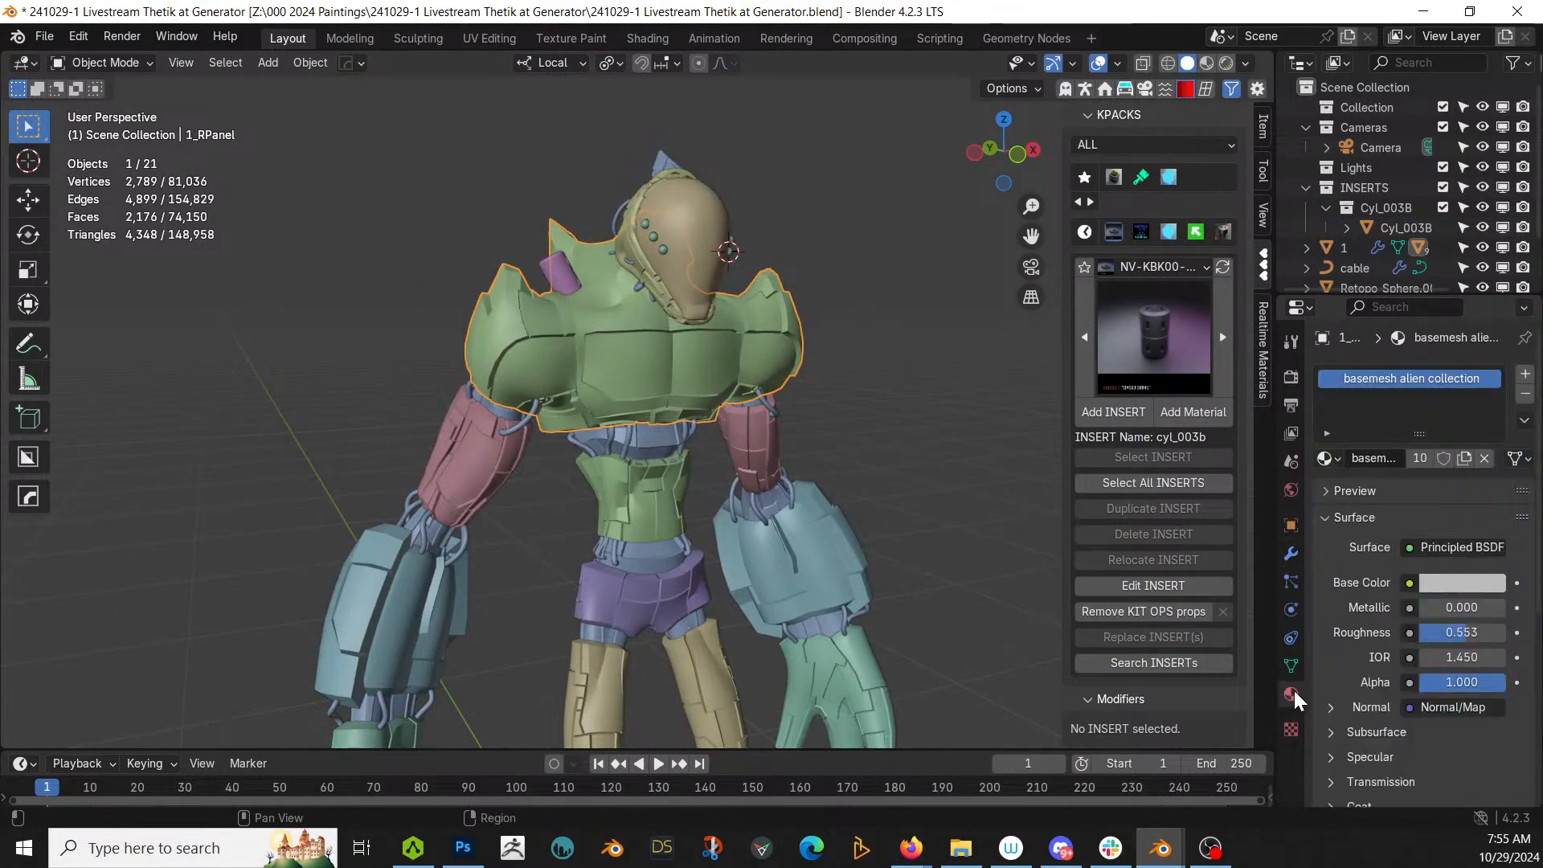
{"action": "left_click", "coordinate": [1335, 459]}
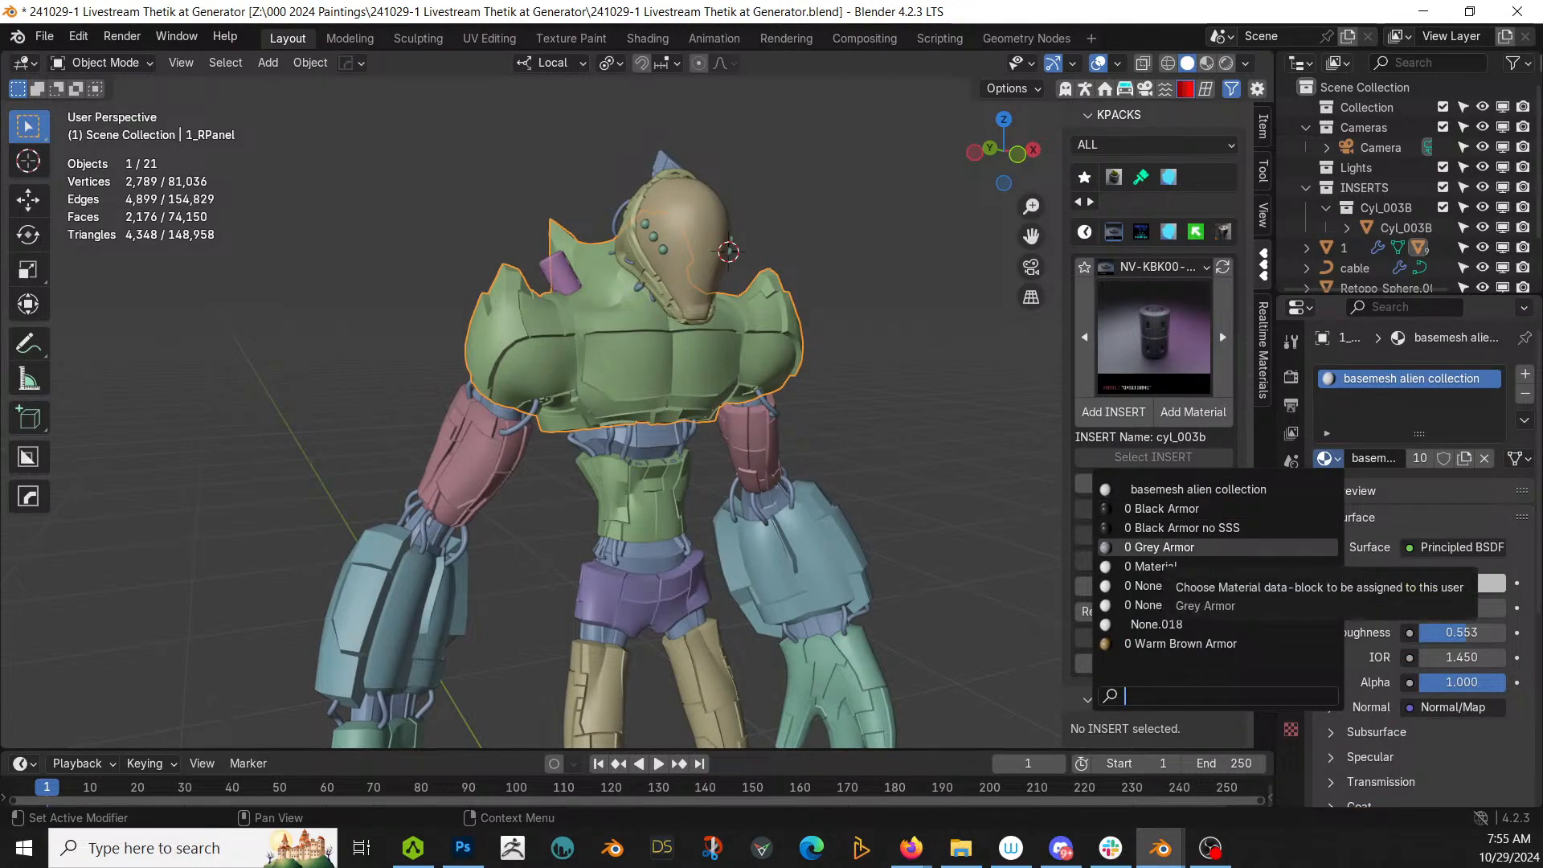
{"action": "left_click", "coordinate": [1157, 546]}
Step: Link the chest armor's material to the leg, pelvis, abdomen, arm and hand armor panels
{"action": "middle_click_drag", "start_coordinate": [435, 448], "coordinate": [549, 366]}
{"action": "scroll", "coordinate": [522, 553], "scroll_direction": "down", "scroll_amount": 1}
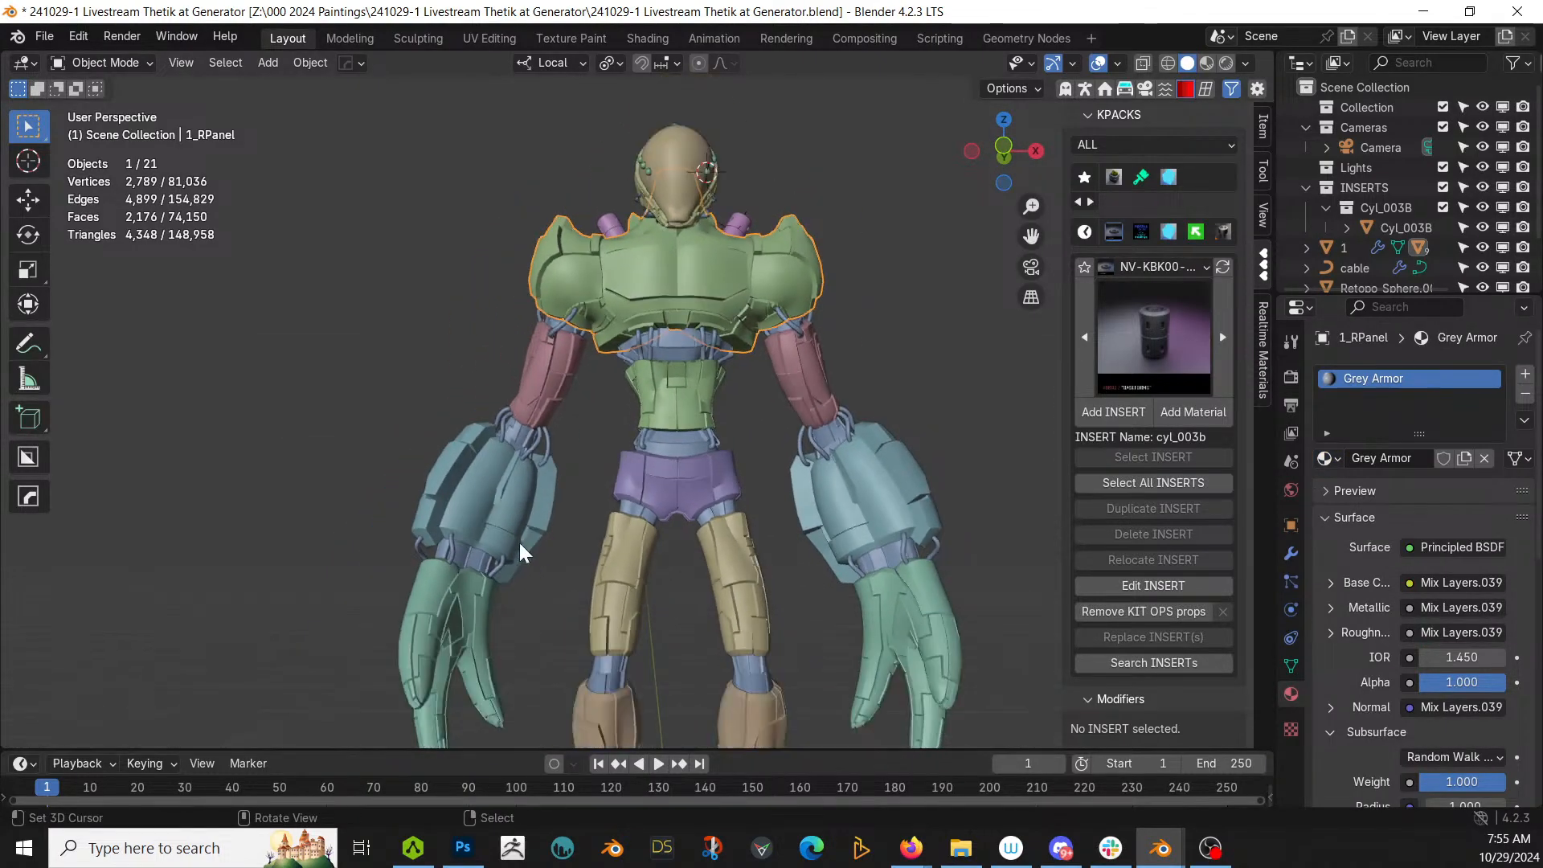
{"action": "right_click", "coordinate": [747, 724]}
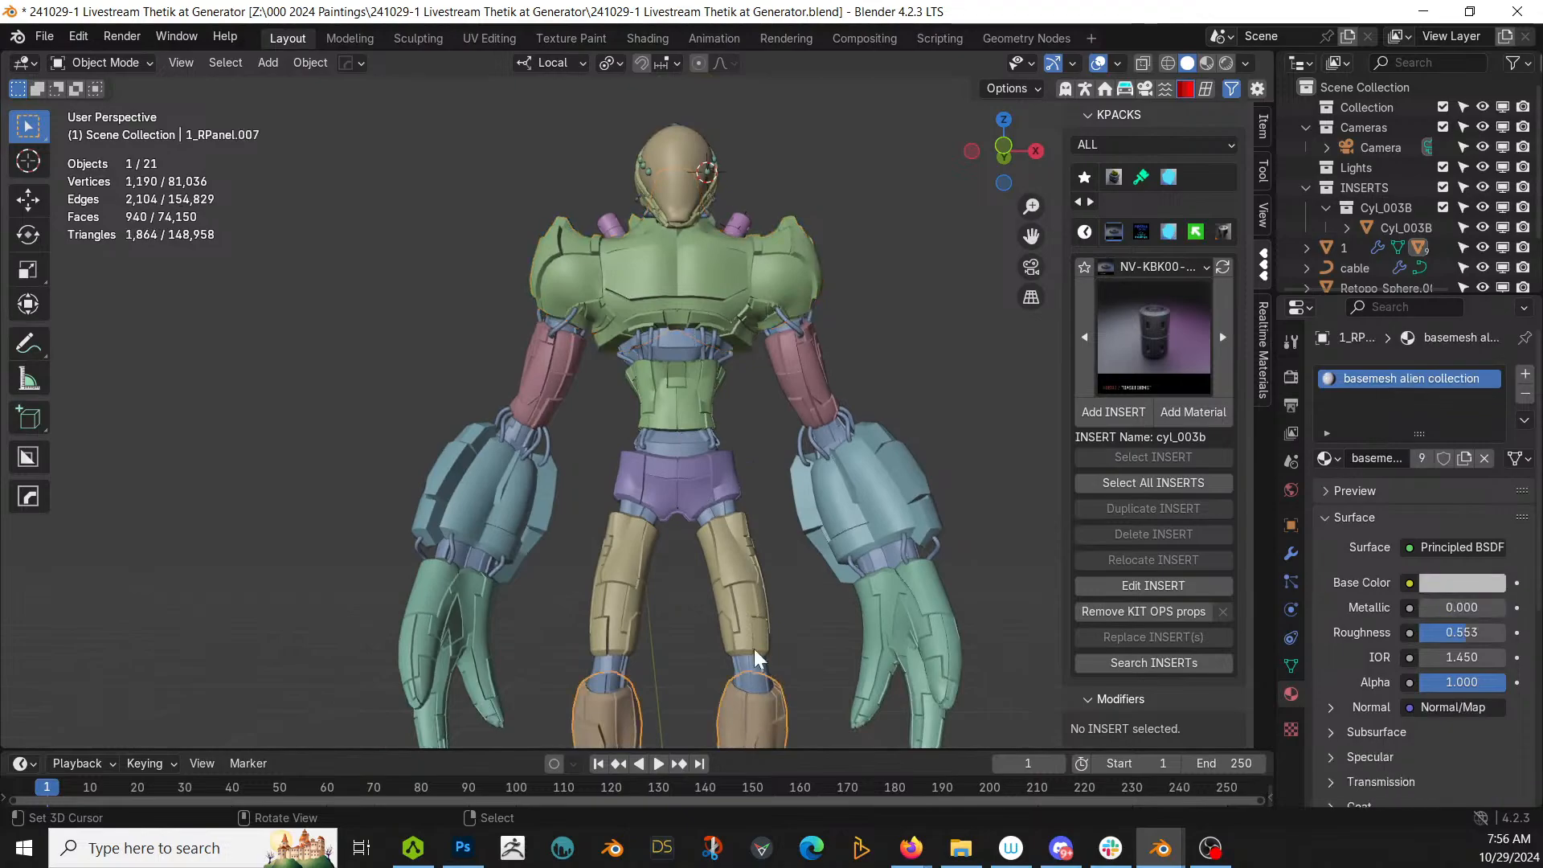
{"action": "right_click", "coordinate": [743, 586], "text": "shift"}
{"action": "right_click", "coordinate": [715, 483], "text": "shift"}
{"action": "right_click", "coordinate": [698, 410], "text": "shift"}
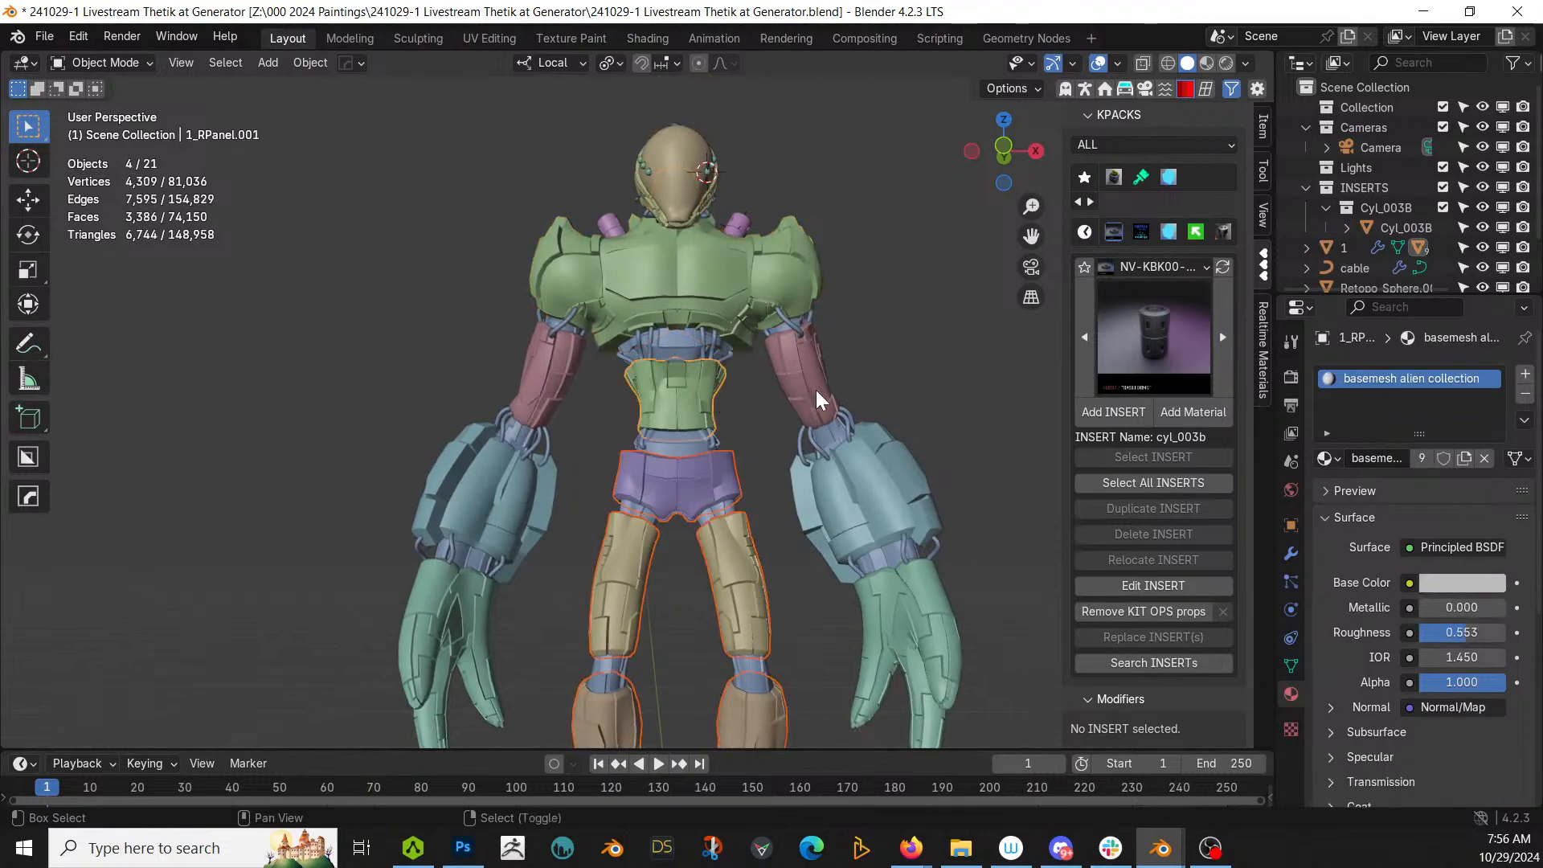
{"action": "right_click", "coordinate": [817, 390], "text": "shift"}
{"action": "right_click", "coordinate": [877, 507], "text": "shift"}
{"action": "right_click", "coordinate": [912, 634], "text": "shift"}
{"action": "mouse_move", "coordinate": [817, 618]}
{"action": "middle_mouse_down", "text": "shift"}
{"action": "mouse_move", "coordinate": [798, 418]}
{"action": "mouse_move", "coordinate": [797, 637]}
{"action": "middle_mouse_up", "text": "shift"}
{"action": "right_click", "coordinate": [766, 686], "text": "shift"}
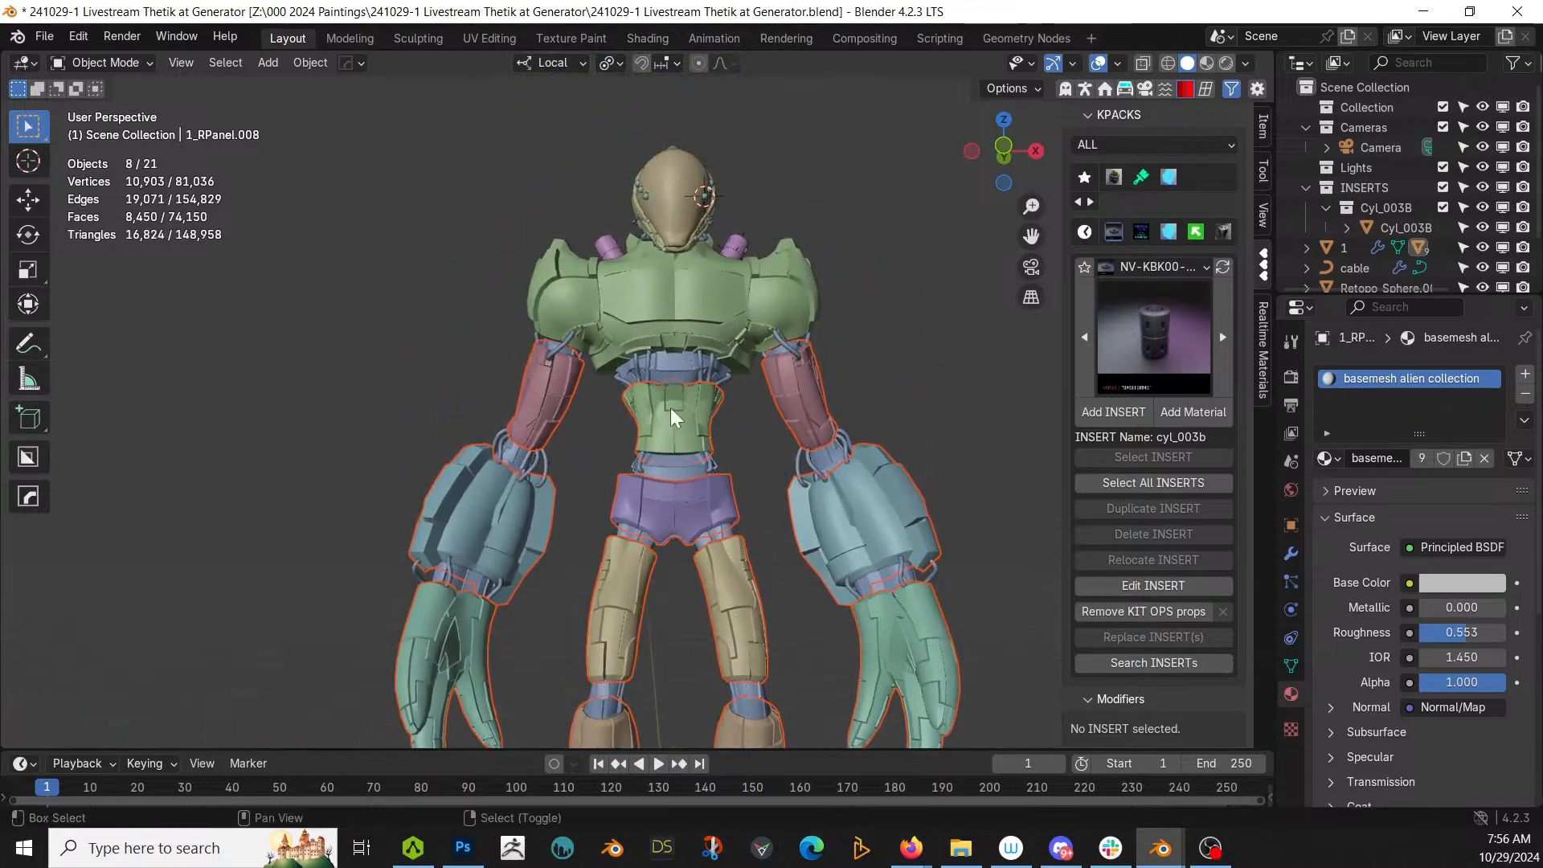
{"action": "right_click", "coordinate": [661, 298], "text": "shift"}
{"action": "key", "text": "ctrl+l"}
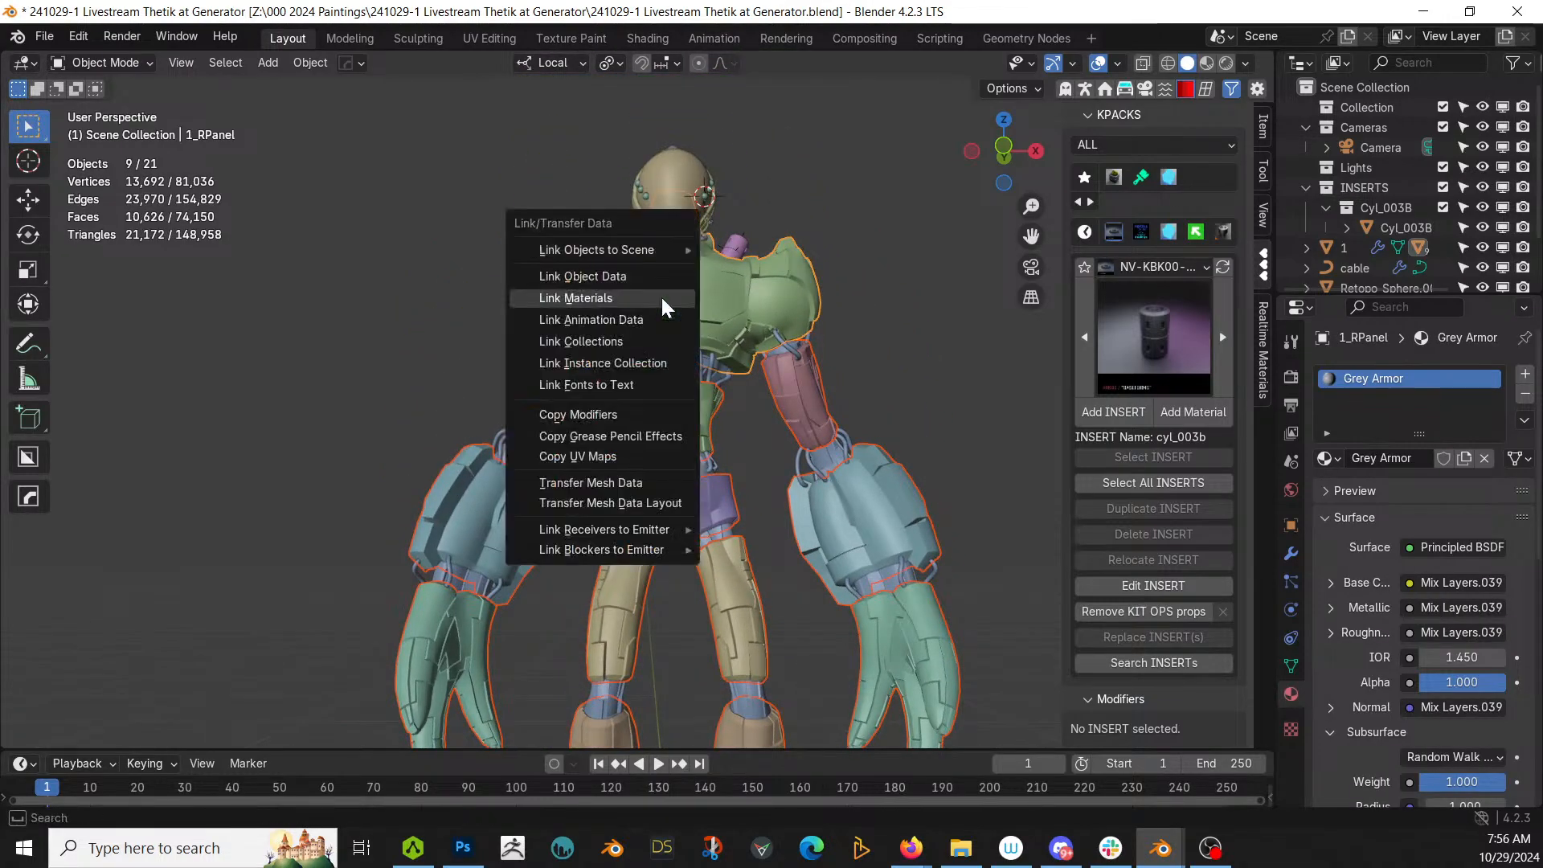
{"action": "left_click", "coordinate": [661, 298]}
Step: Switch the viewport to Rendered shading and check the armor material from an angled view
{"action": "key", "text": "z"}
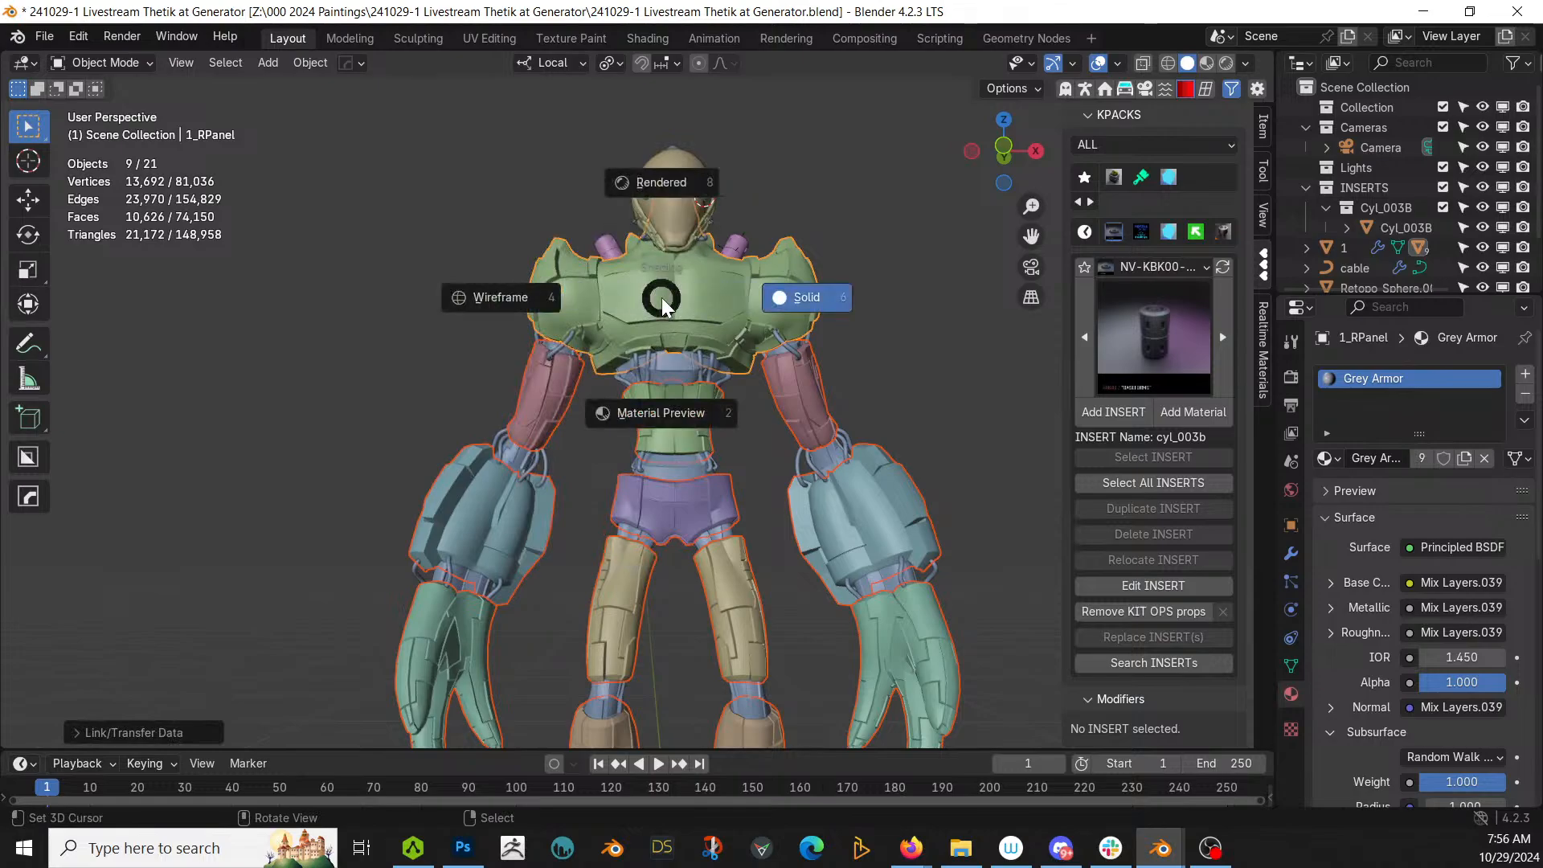
{"action": "key", "text": "8"}
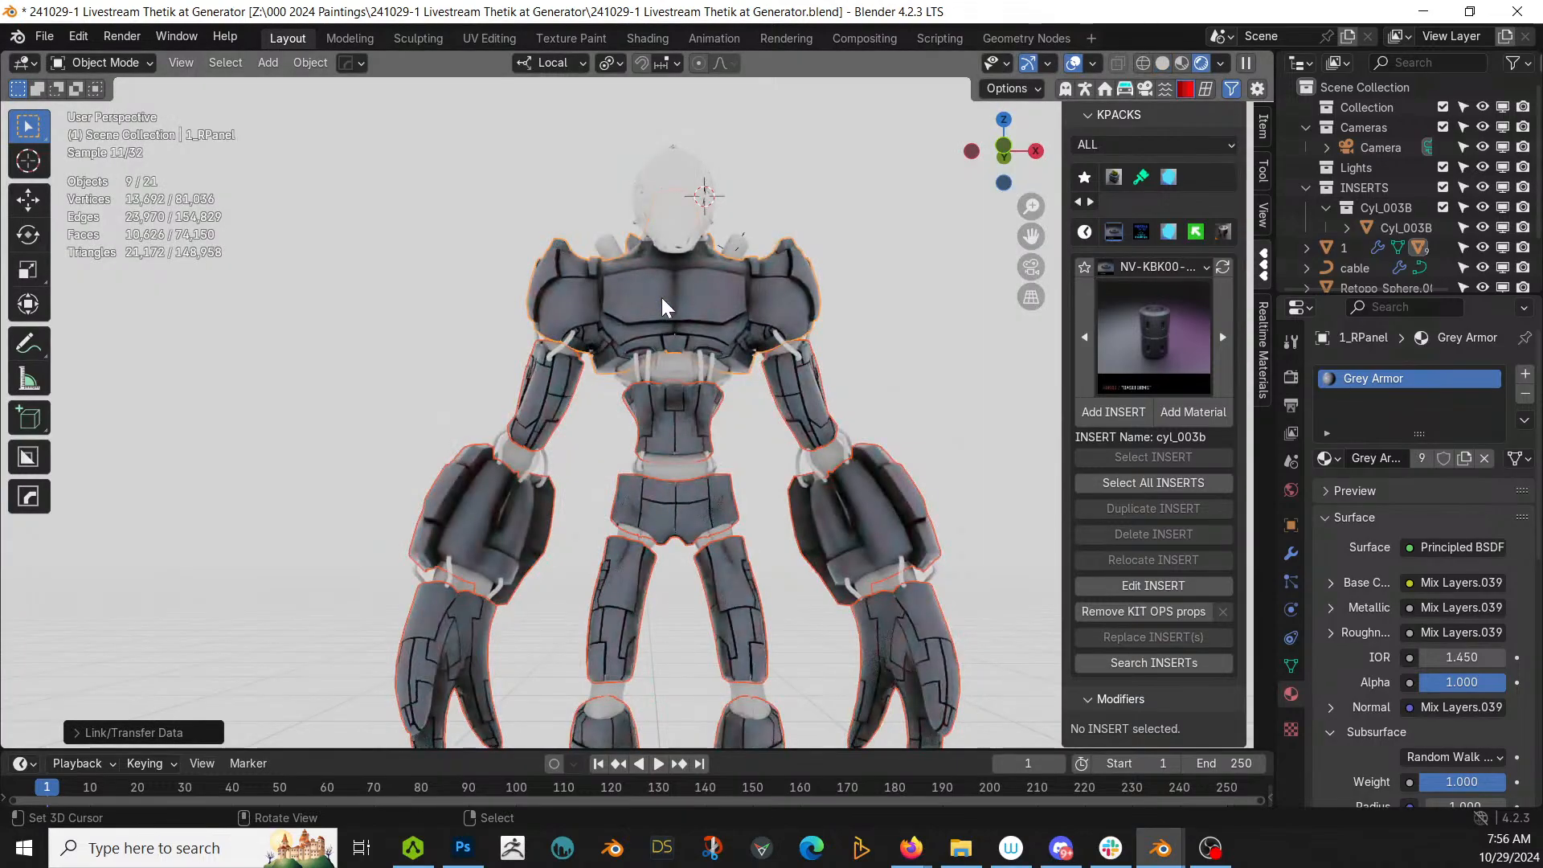
{"action": "middle_click_drag", "start_coordinate": [645, 358], "coordinate": [622, 448]}
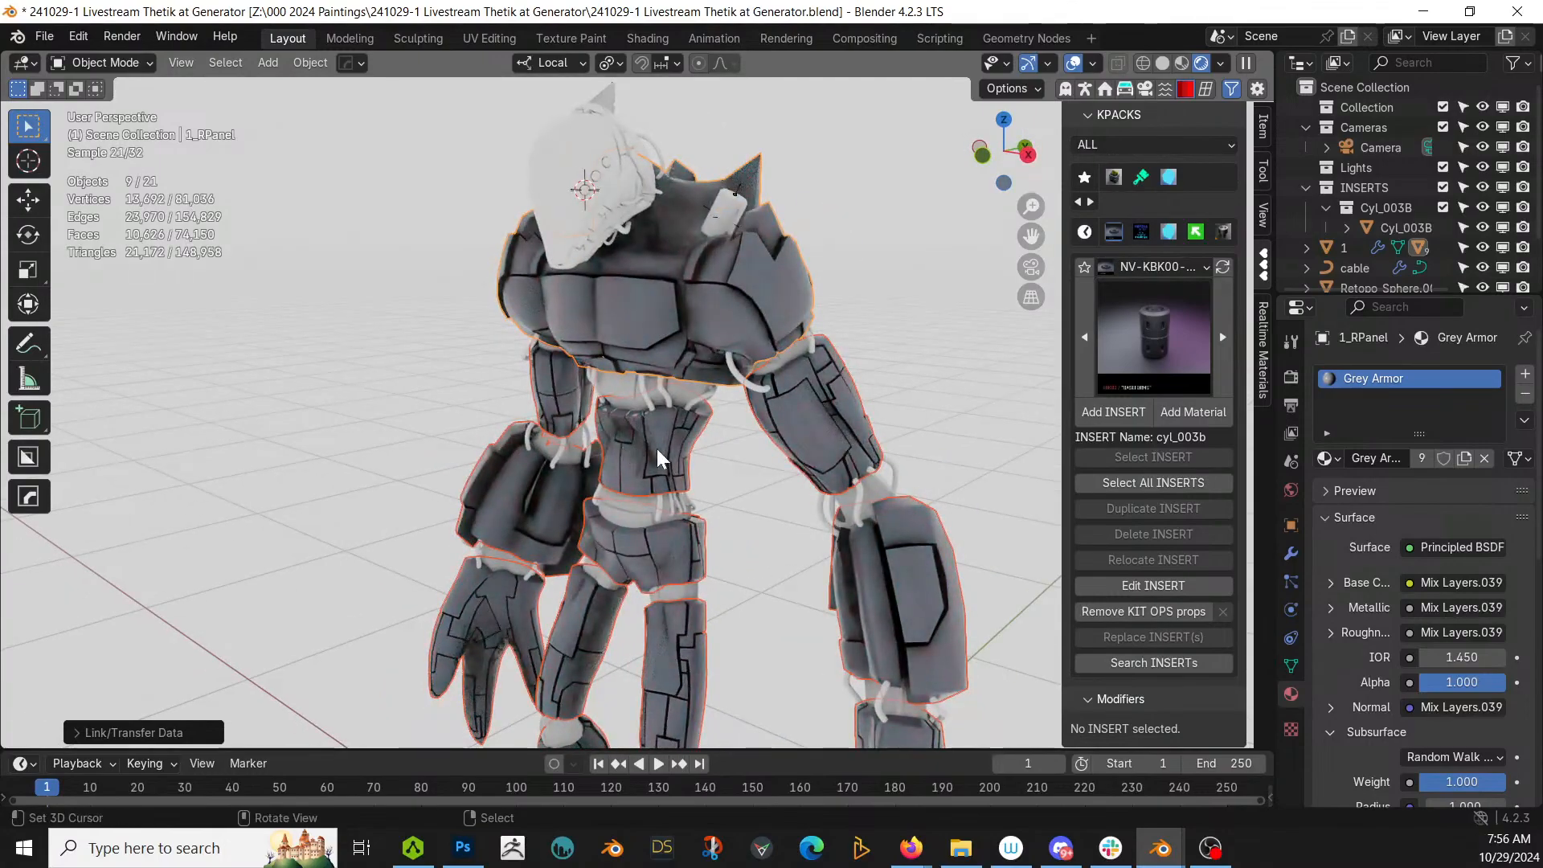
Step: Assign the Black Armor material to the inner body mesh named 1
{"action": "left_click", "coordinate": [626, 382]}
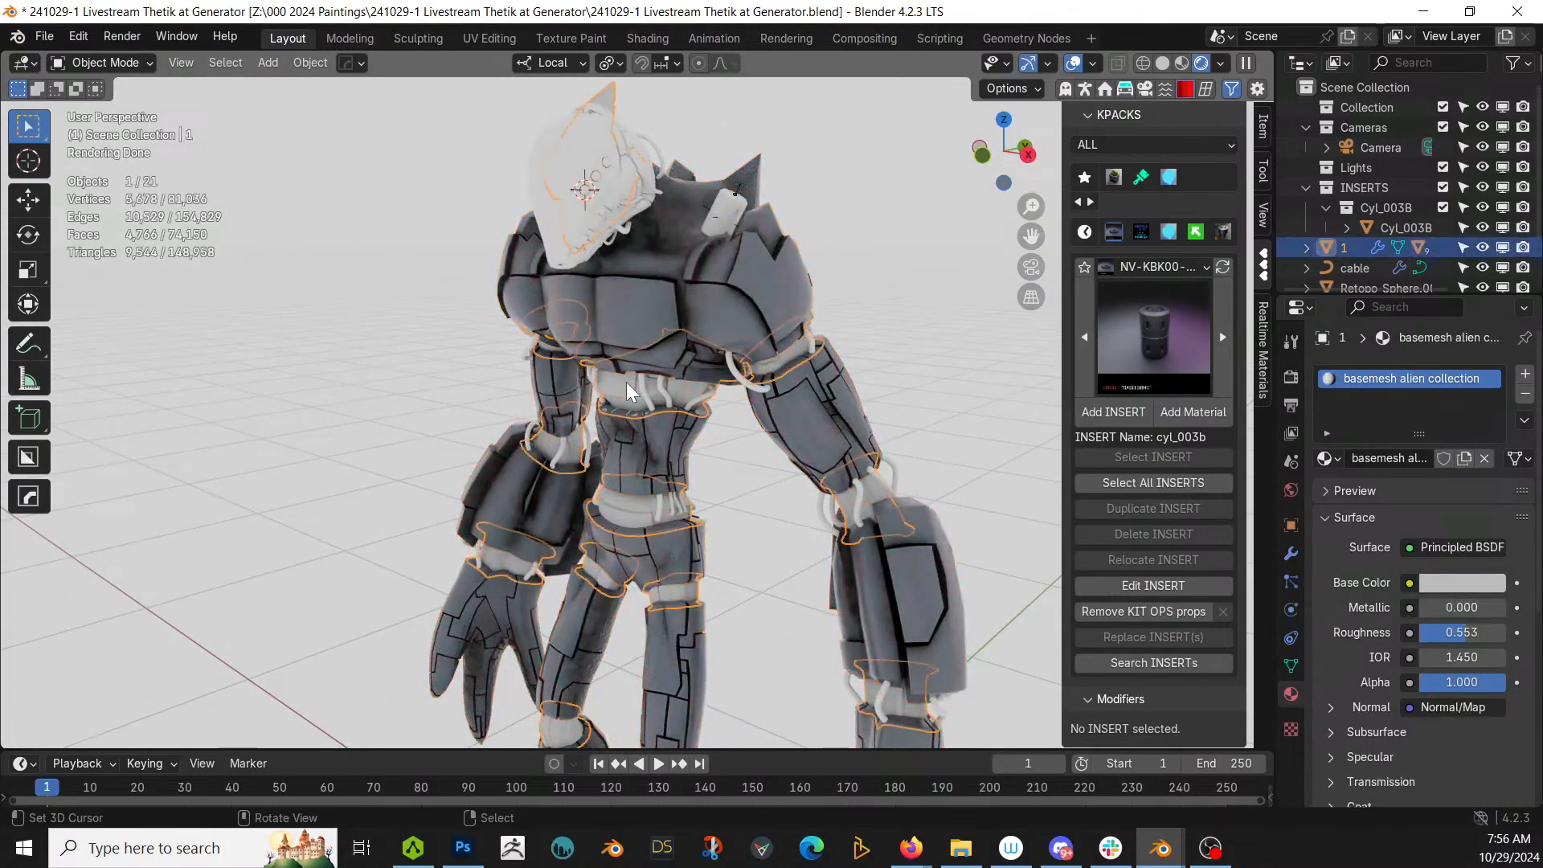
{"action": "left_click", "coordinate": [1326, 459]}
{"action": "type", "text": "black"}
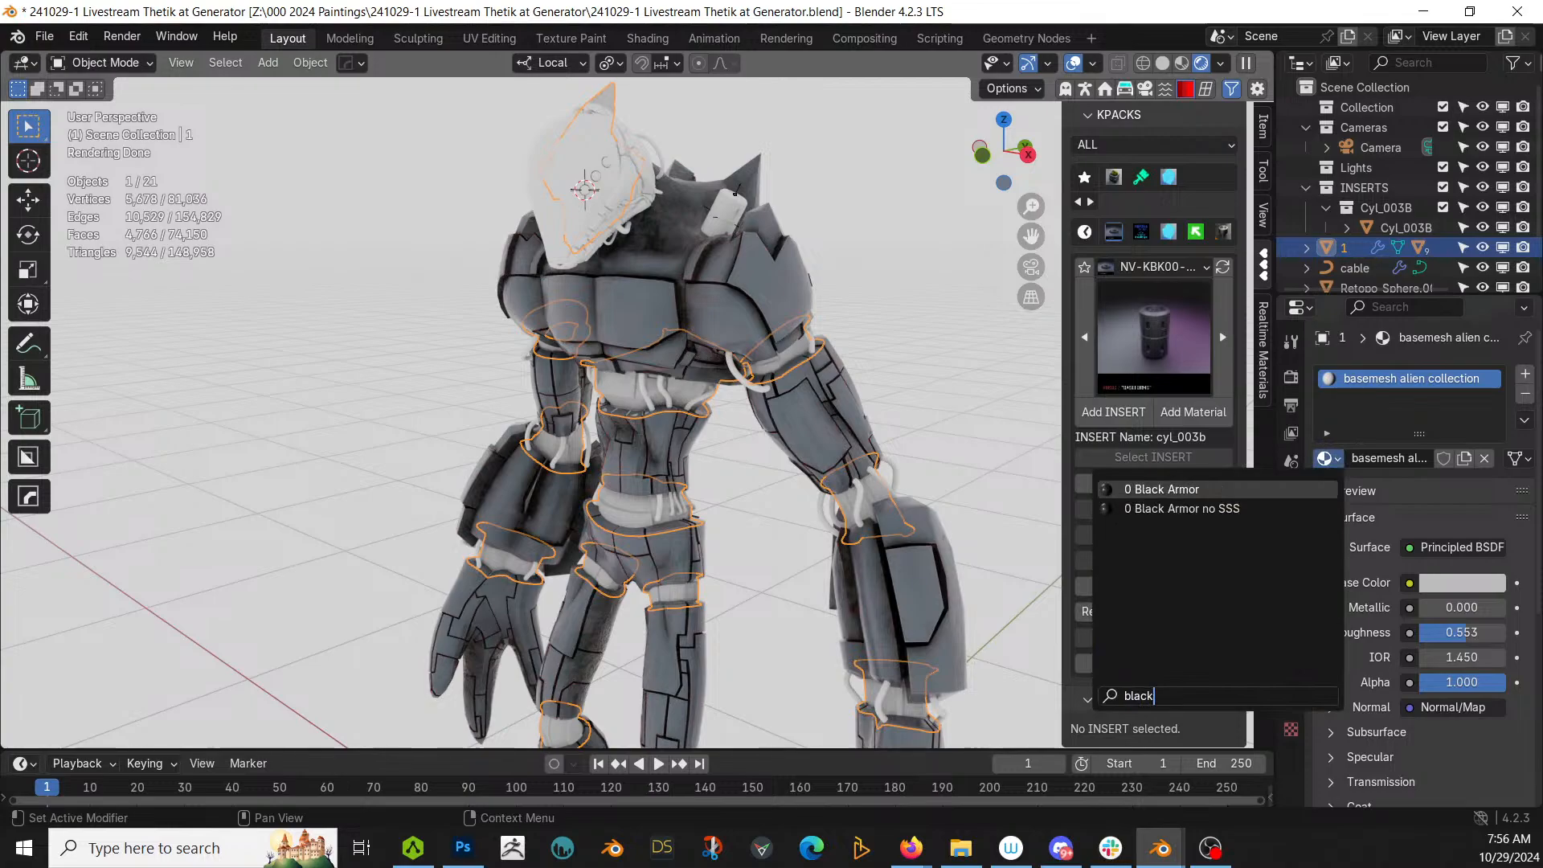
{"action": "key", "text": "Return"}
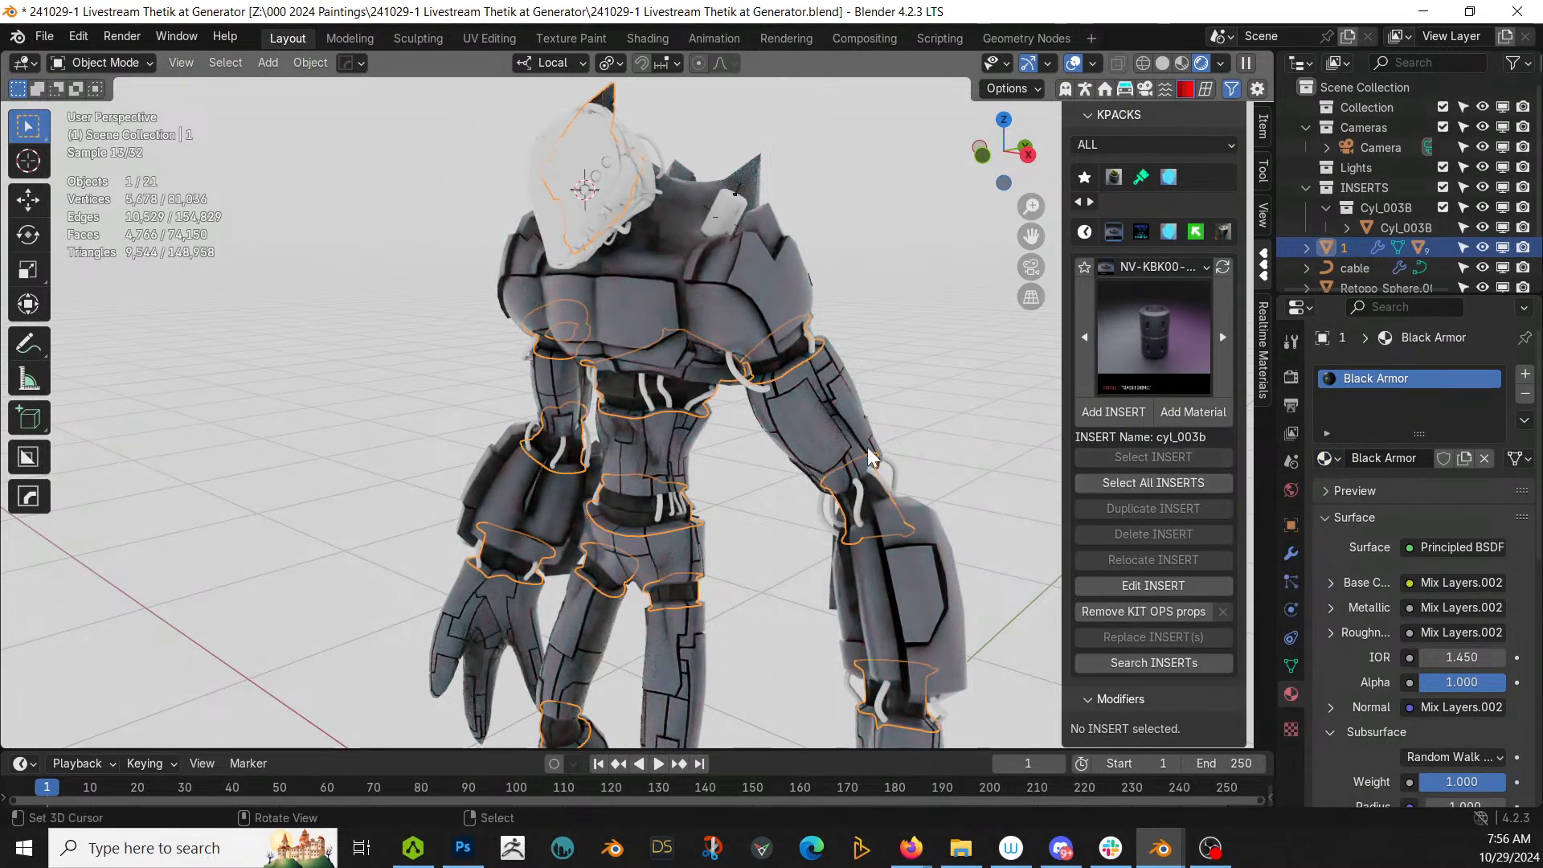
Step: Link the Black Armor material from the inner body mesh 1 to the cylinder insert on the back of the collar
{"action": "scroll", "coordinate": [688, 561], "scroll_direction": "down", "scroll_amount": 3}
{"action": "middle_click_drag", "start_coordinate": [760, 520], "coordinate": [705, 613]}
{"action": "scroll", "coordinate": [803, 503], "scroll_direction": "down", "scroll_amount": 3}
{"action": "scroll", "coordinate": [732, 434], "scroll_direction": "up", "scroll_amount": 3}
{"action": "scroll", "coordinate": [824, 480], "scroll_direction": "down", "scroll_amount": 2}
{"action": "scroll", "coordinate": [751, 494], "scroll_direction": "up", "scroll_amount": 2}
{"action": "scroll", "coordinate": [703, 606], "scroll_direction": "up", "scroll_amount": 3}
{"action": "left_click", "coordinate": [507, 439]}
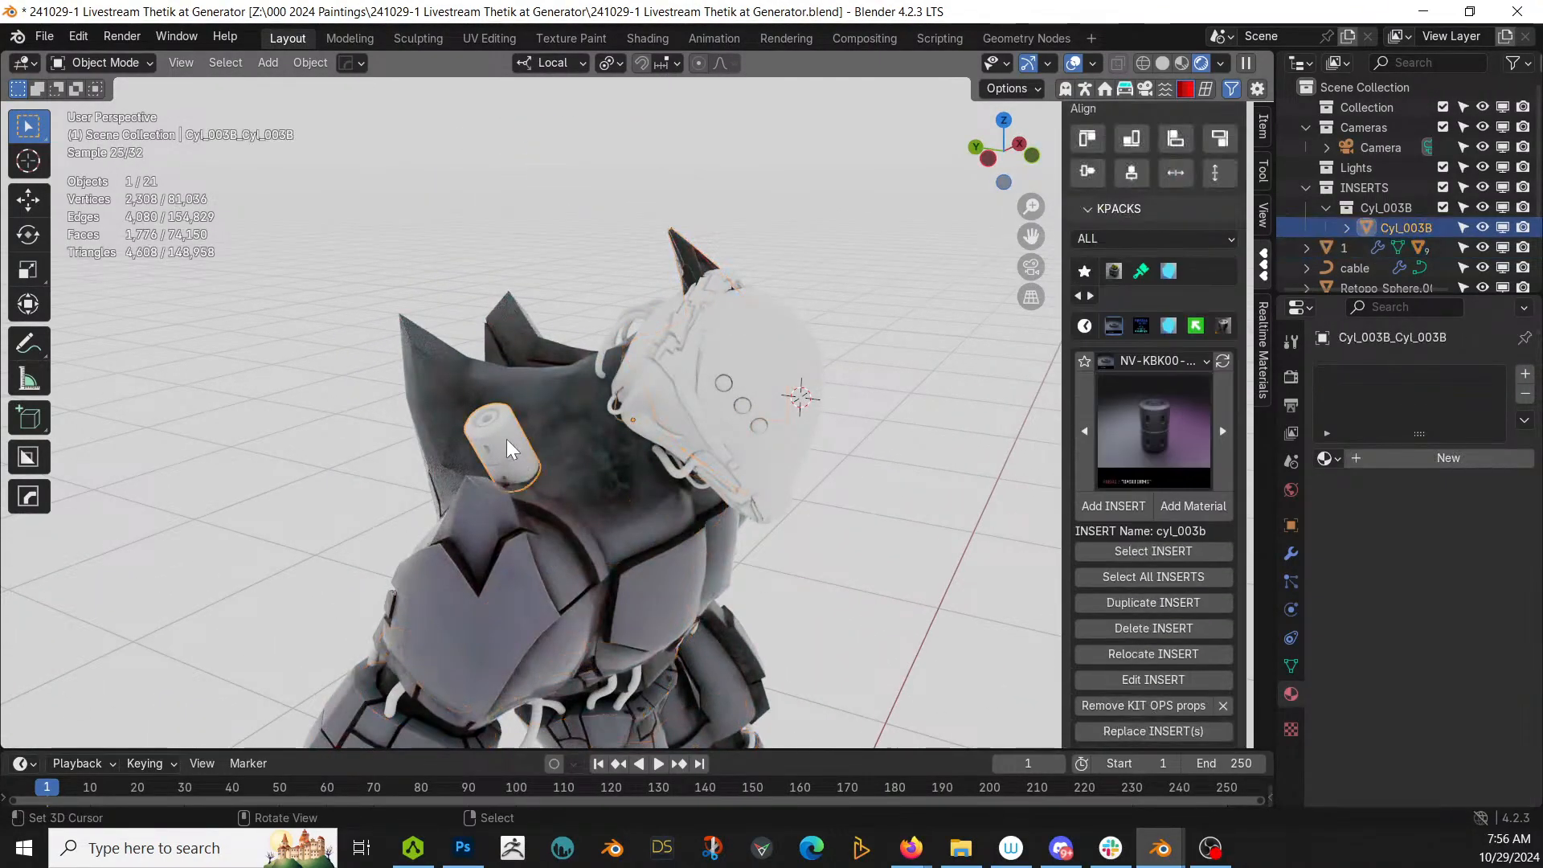
{"action": "scroll", "coordinate": [625, 630], "scroll_direction": "down", "scroll_amount": 3}
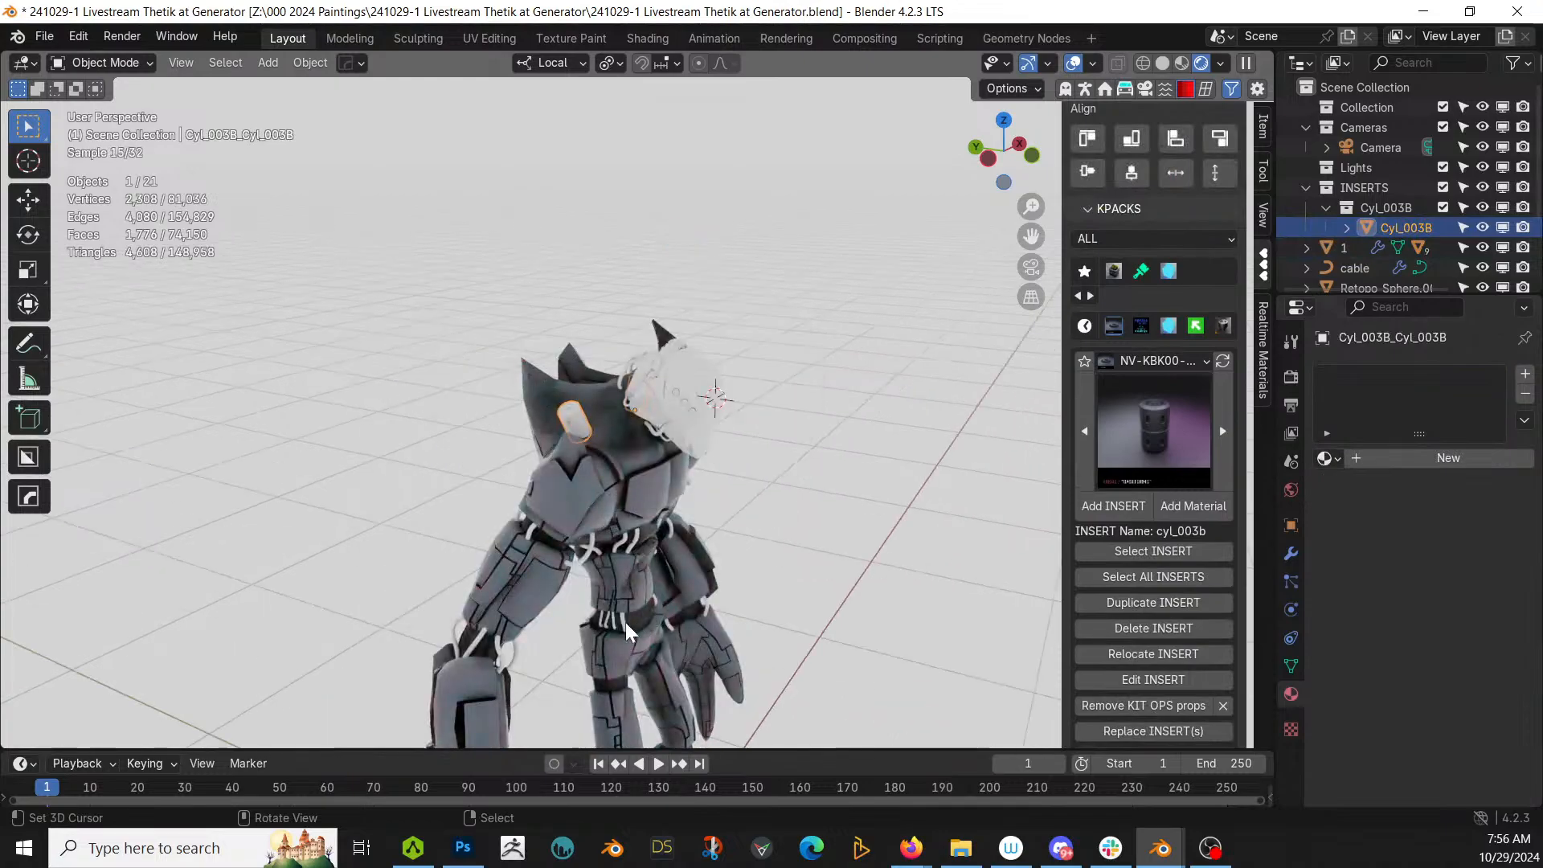
{"action": "left_click", "coordinate": [469, 634], "text": "shift"}
{"action": "key", "text": "ctrl+l"}
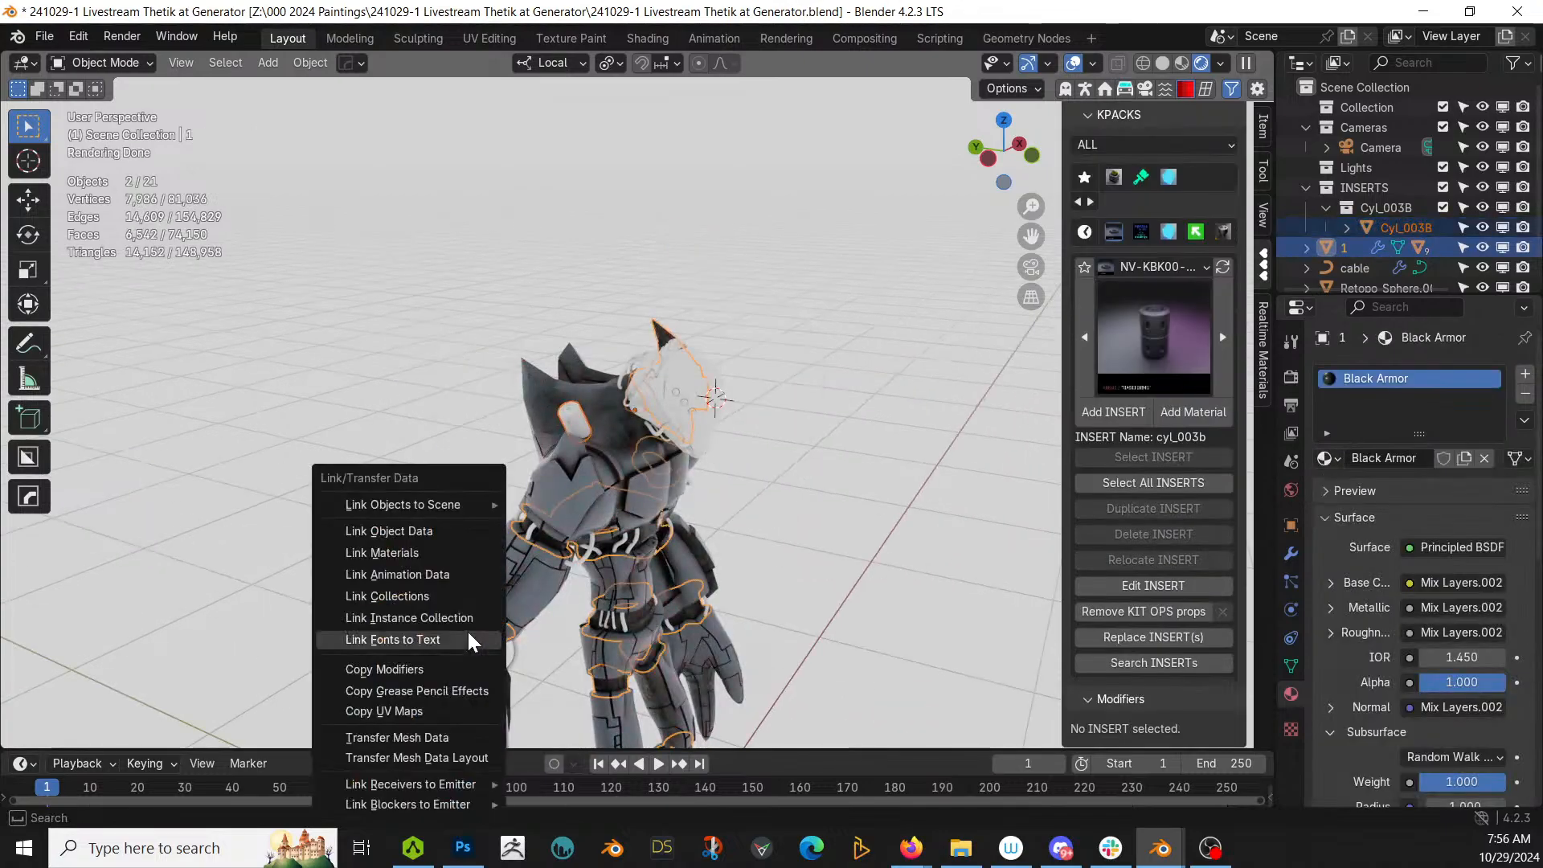
{"action": "left_click", "coordinate": [389, 553]}
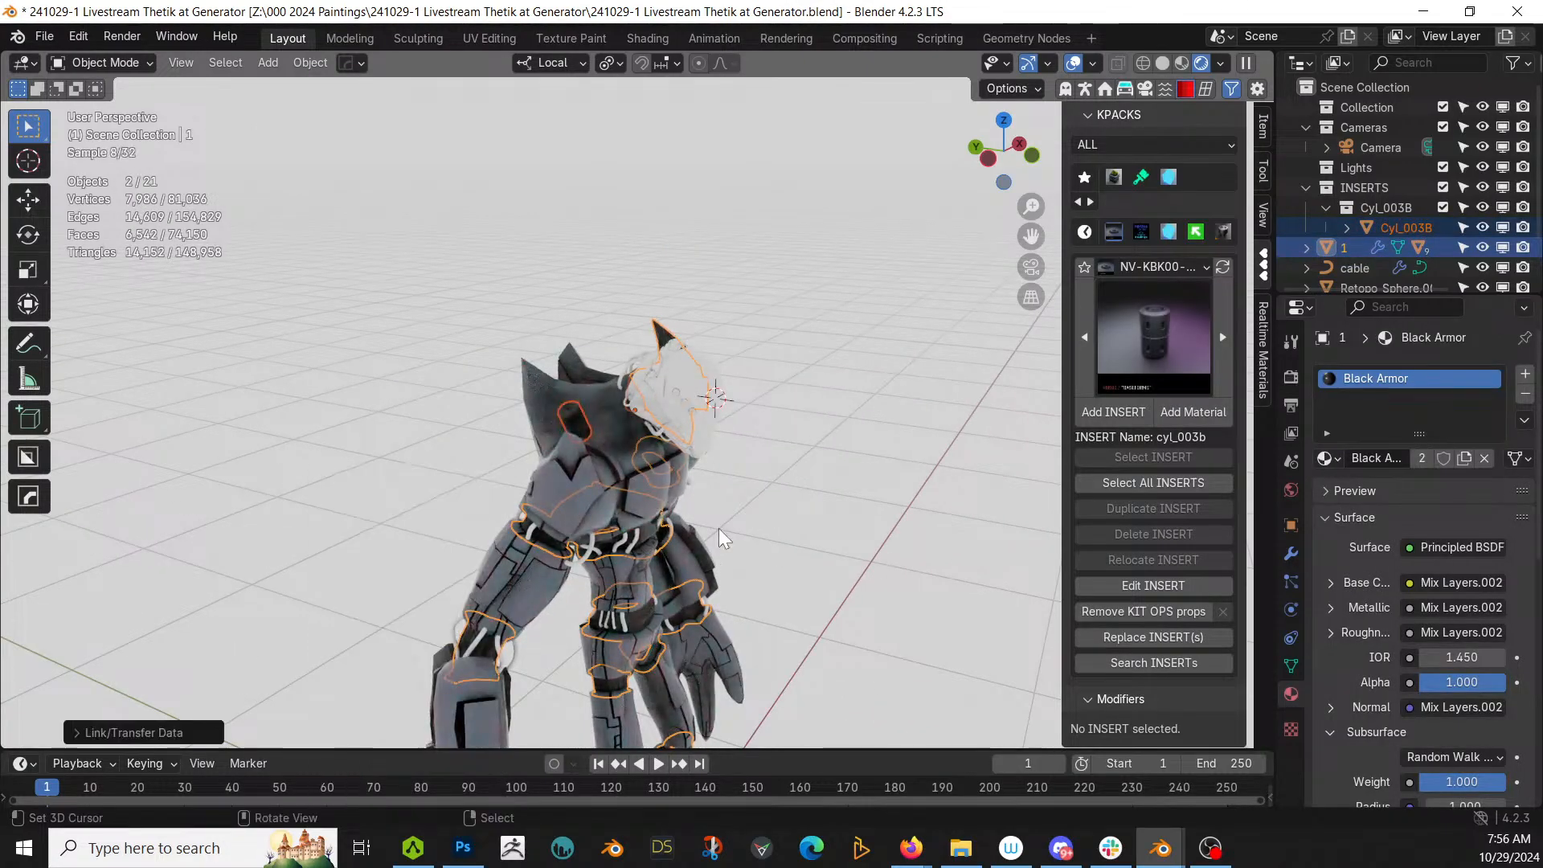
Step: Assign the Warm Brown Armor material to the cable object
{"action": "middle_click_drag", "start_coordinate": [718, 529], "coordinate": [601, 338]}
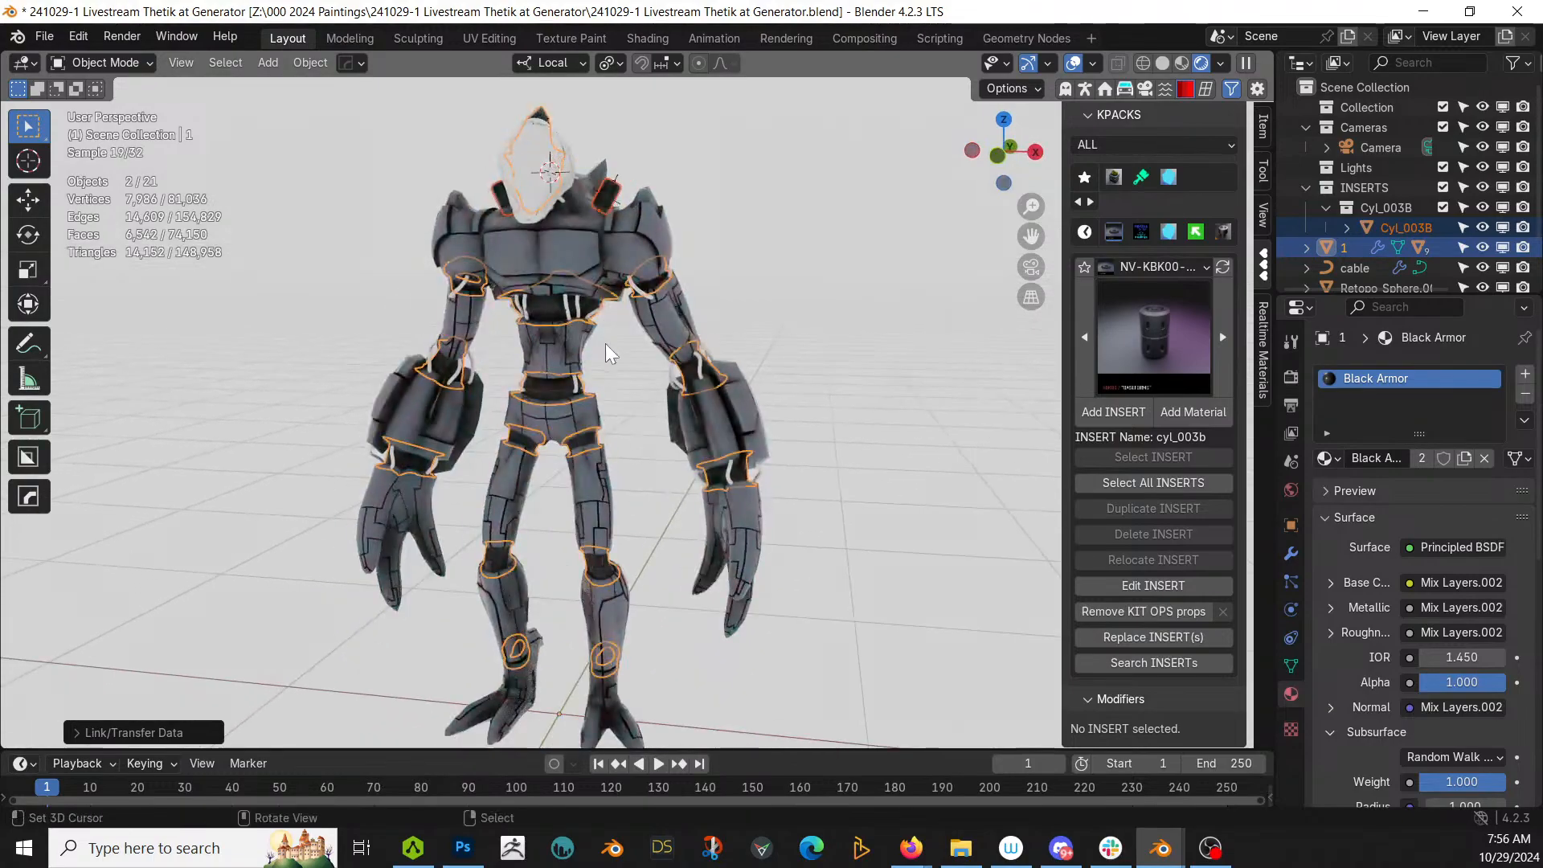
{"action": "left_click", "coordinate": [700, 365]}
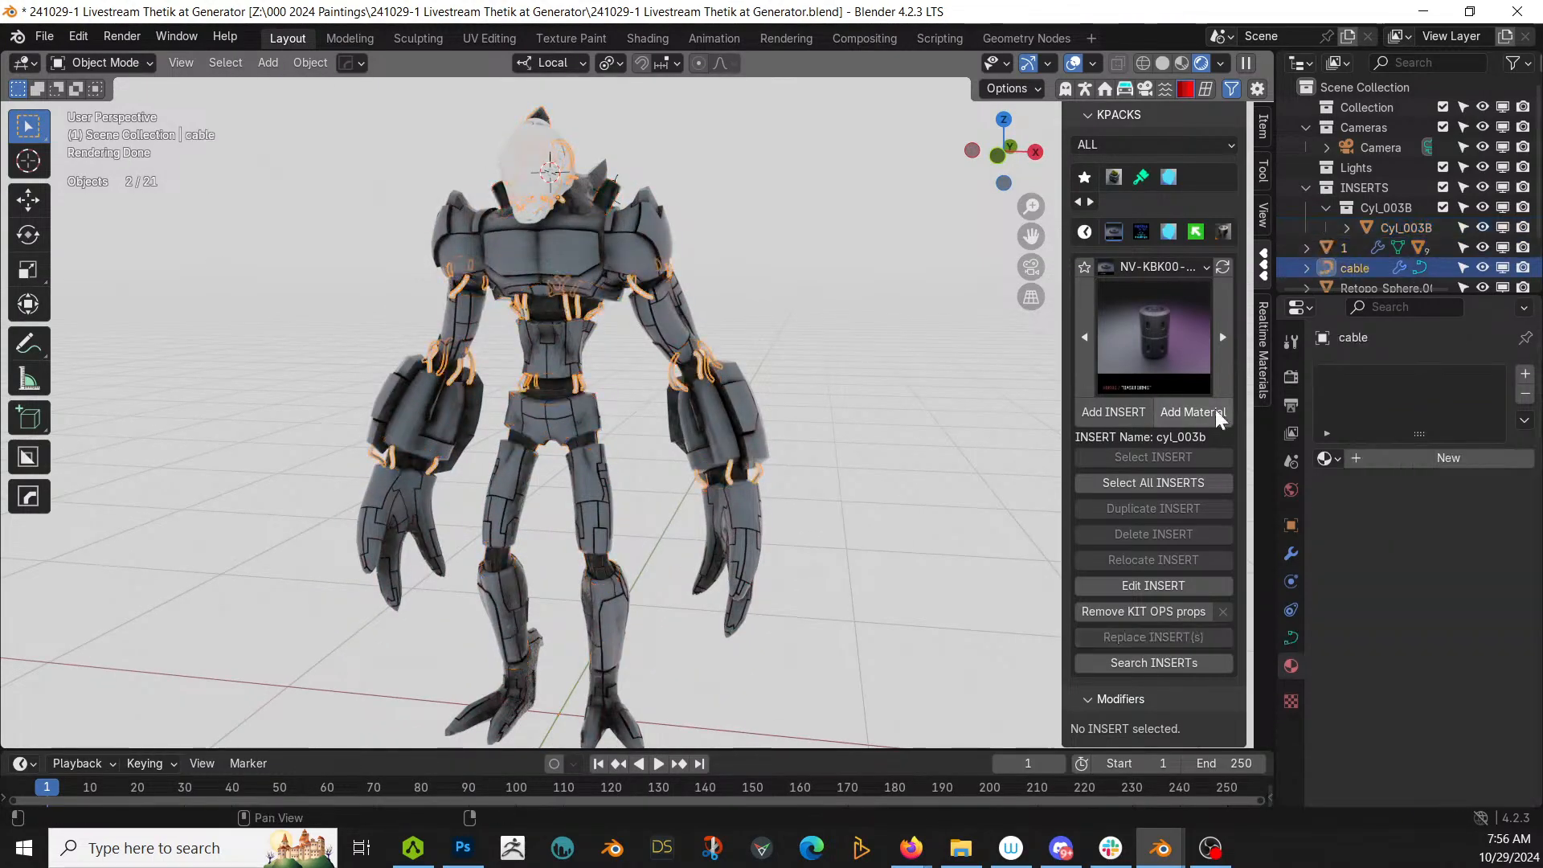
{"action": "left_click", "coordinate": [1326, 459]}
{"action": "type", "text": "wa"}
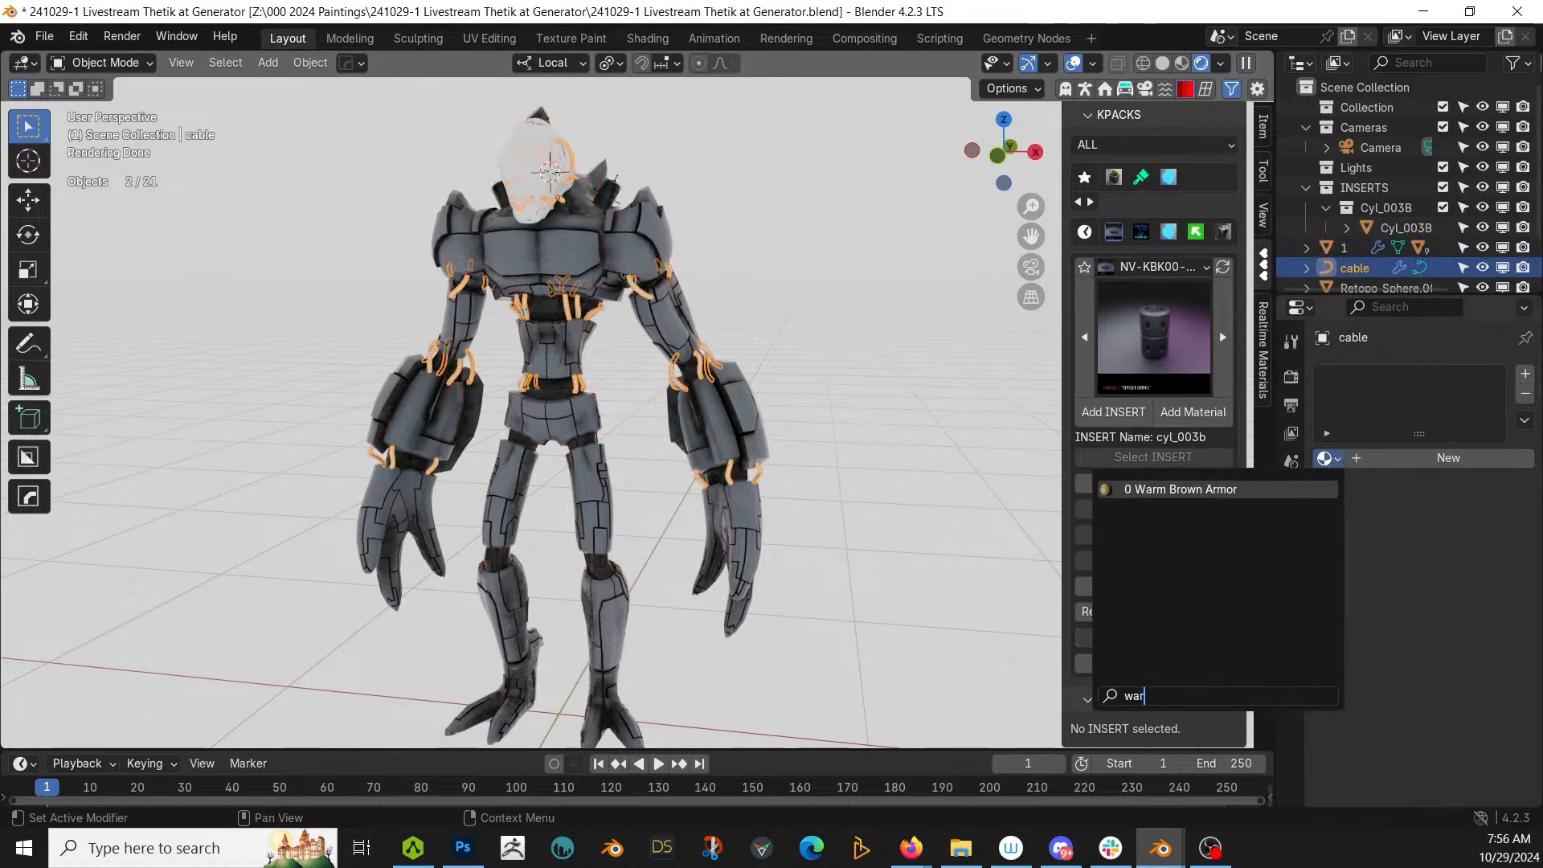
{"action": "type", "text": "r"}
{"action": "key", "text": "Return"}
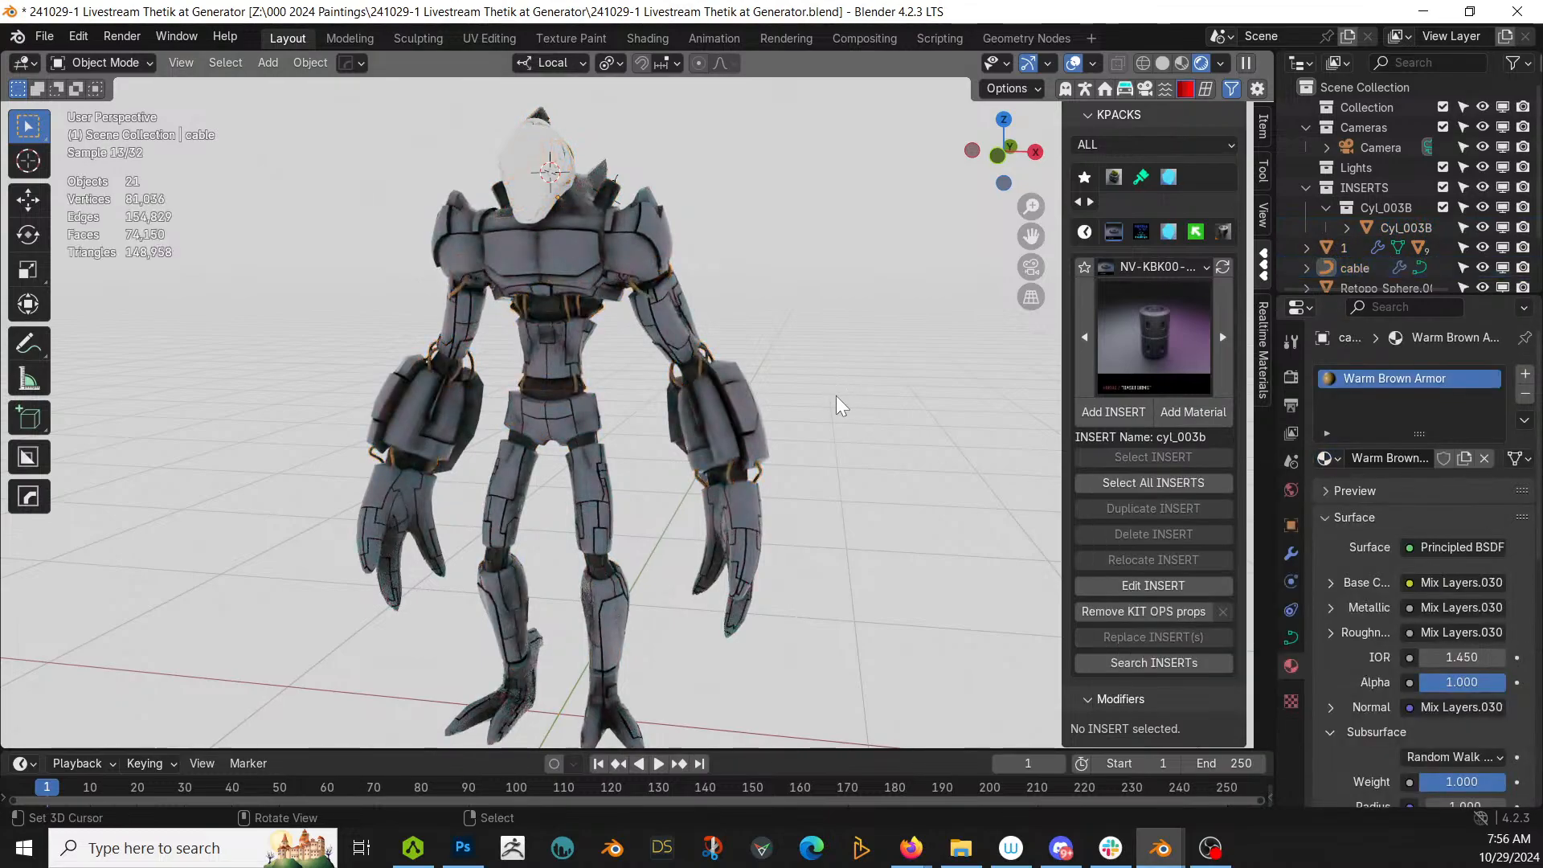
Step: Assign the Black Armor material to the head armor panel Retopo_Sphere.002_RPanel
{"action": "middle_click_drag", "start_coordinate": [836, 396], "coordinate": [828, 322]}
{"action": "middle_click_drag", "start_coordinate": [828, 322], "coordinate": [805, 518], "text": "shift"}
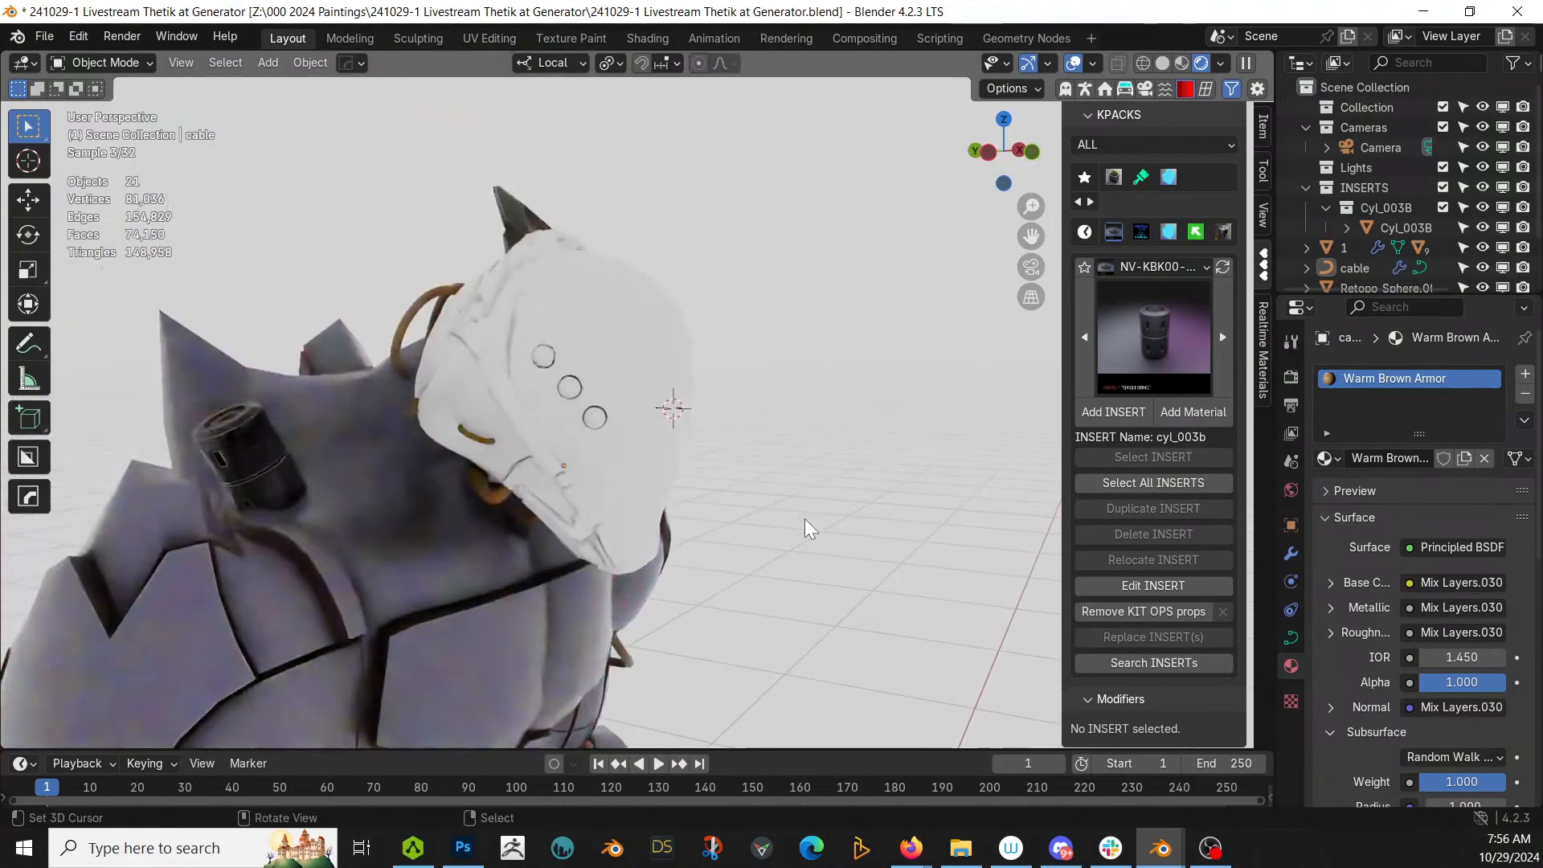
{"action": "left_click", "coordinate": [428, 411]}
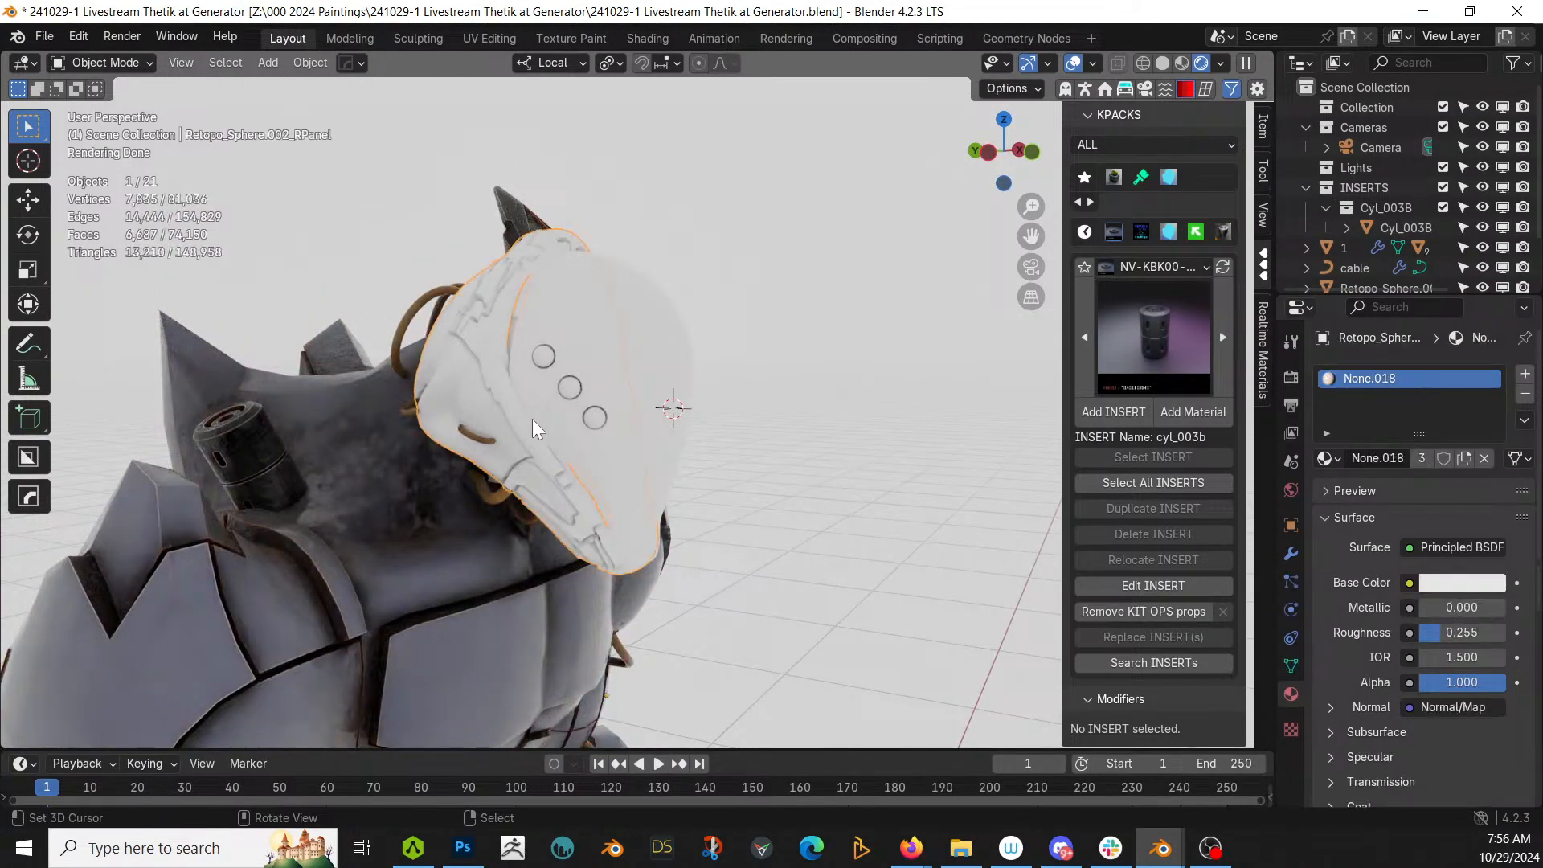
{"action": "left_click", "coordinate": [1337, 454]}
{"action": "left_click", "coordinate": [1182, 509]}
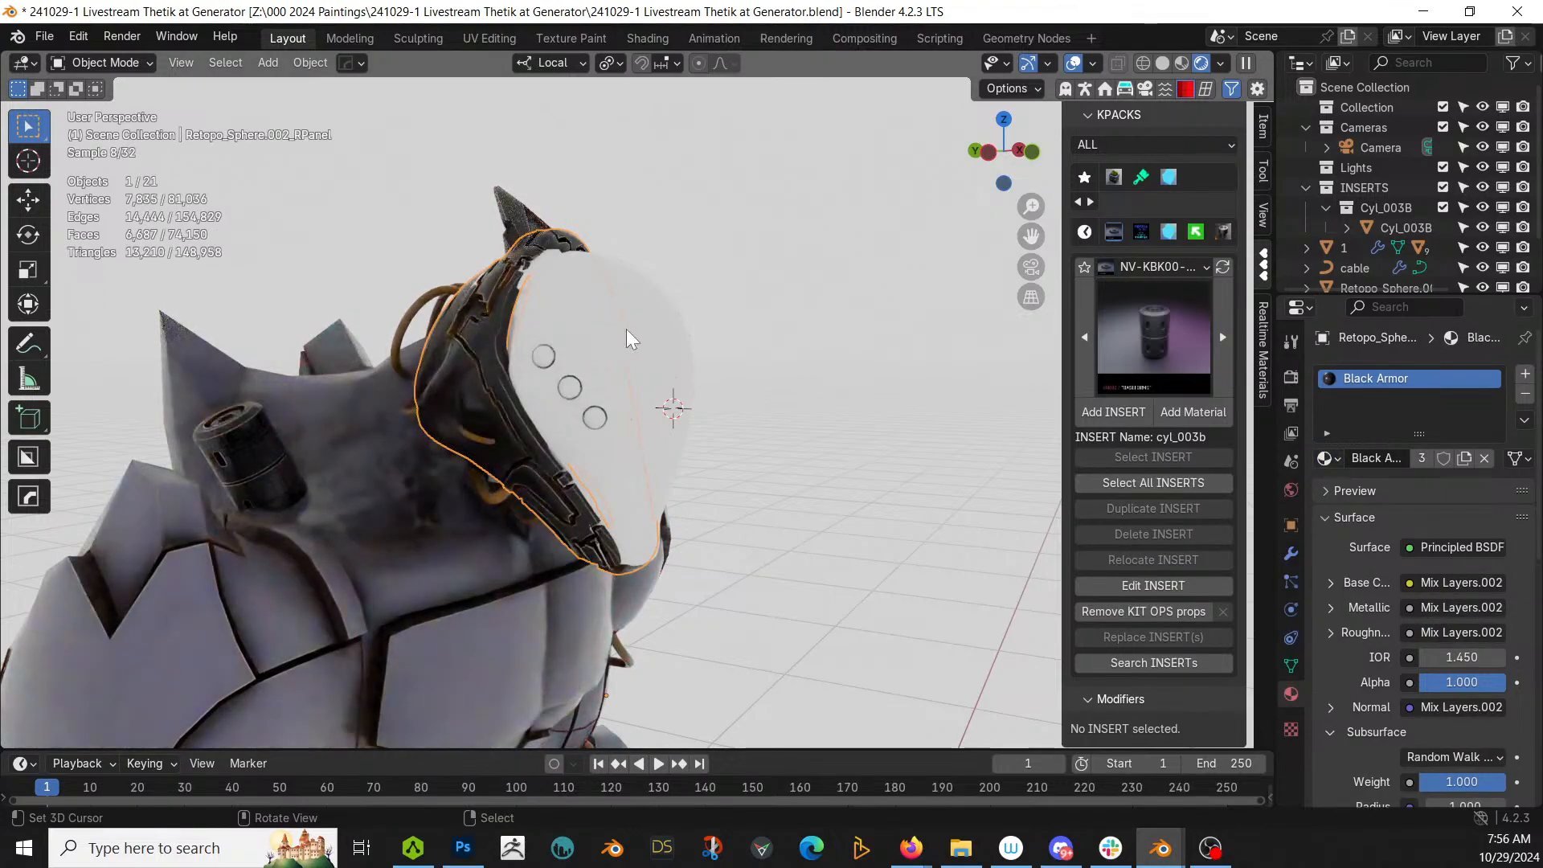
Step: Isolate the head mesh Retopo_Sphere.001 in Edit Mode and replace its material with Black Armor
{"action": "middle_click_drag", "start_coordinate": [777, 331], "coordinate": [842, 380]}
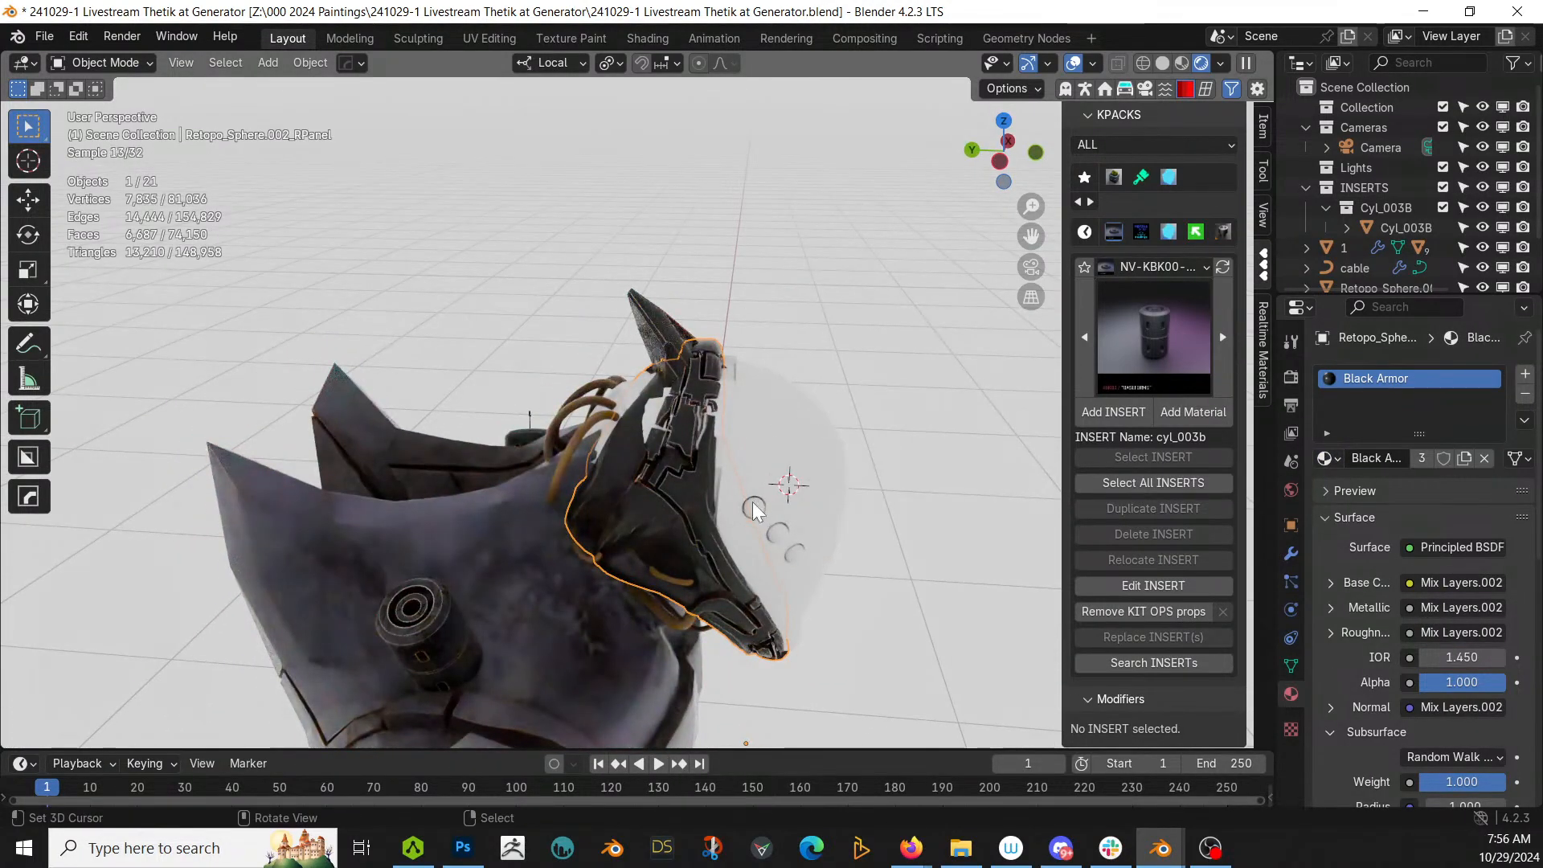
{"action": "middle_click_drag", "start_coordinate": [753, 502], "coordinate": [731, 425]}
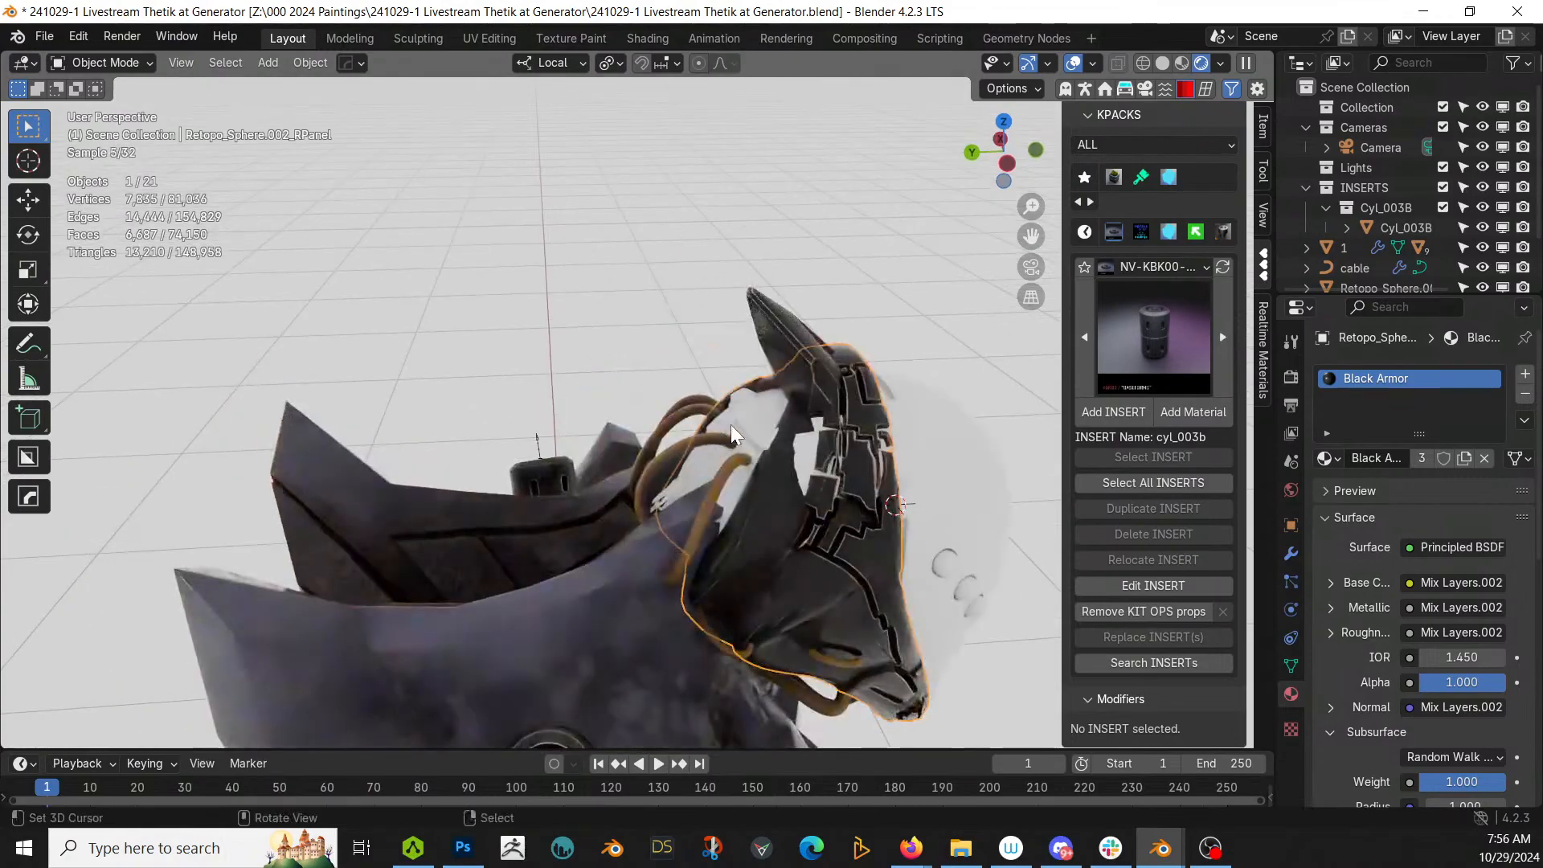
{"action": "left_click", "coordinate": [734, 421]}
{"action": "key", "text": "Tab"}
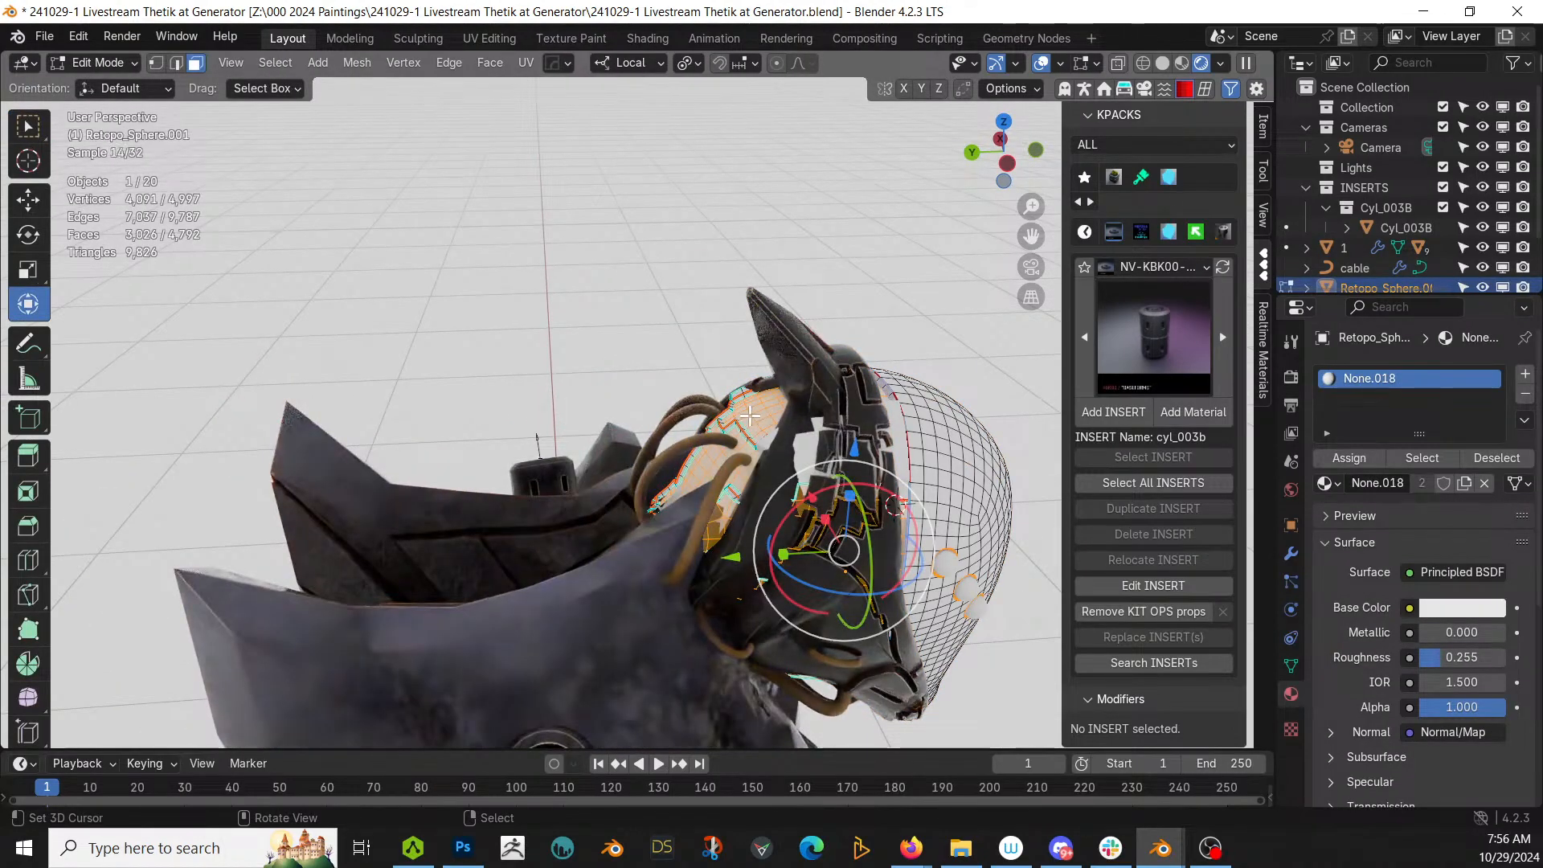
{"action": "key", "text": "KP_Divide"}
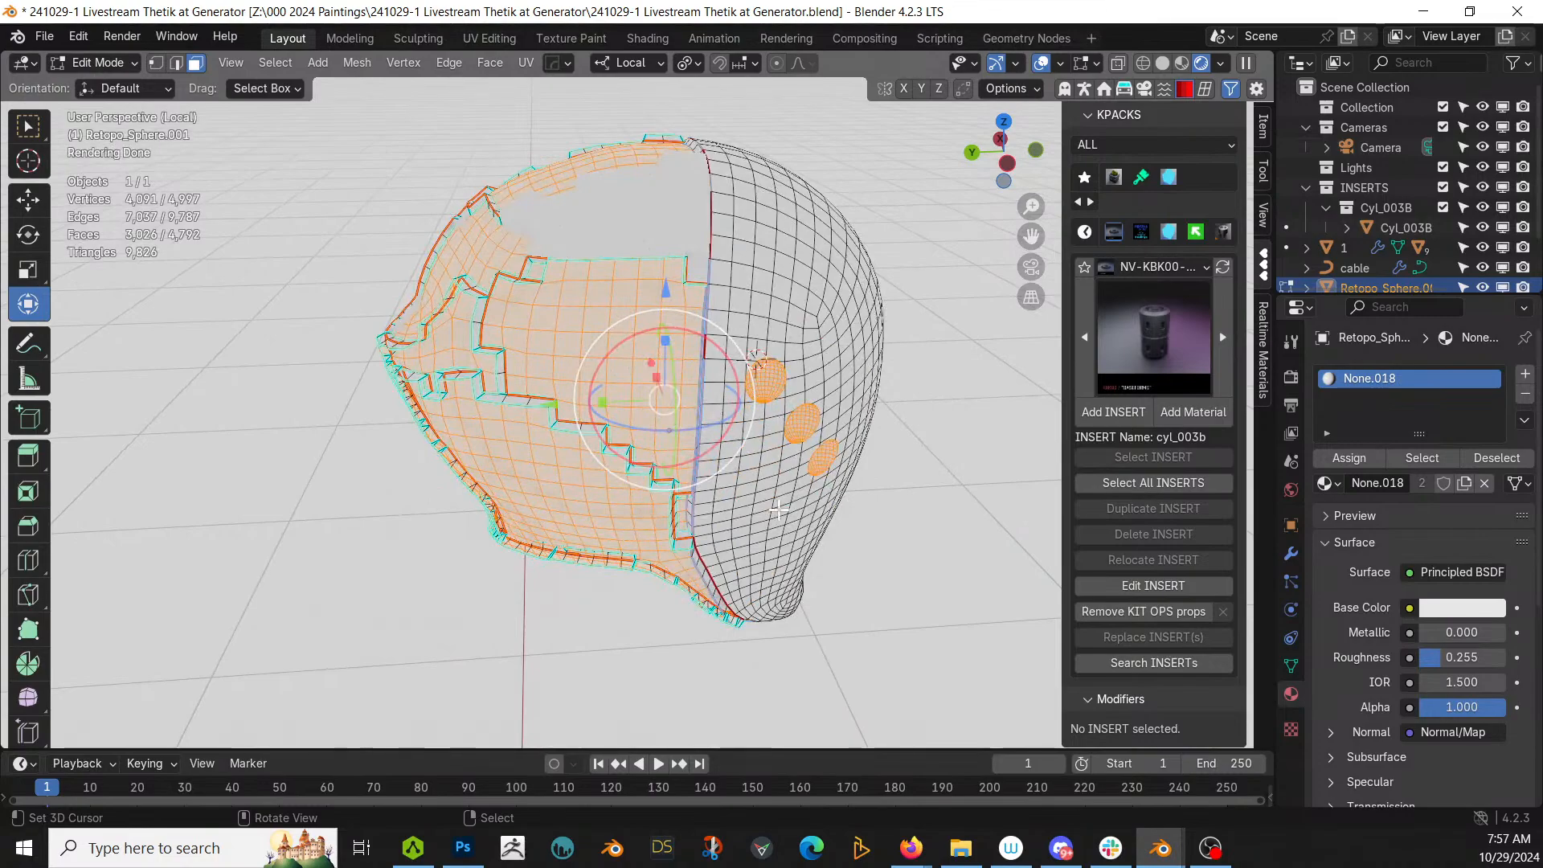
{"action": "middle_click_drag", "start_coordinate": [778, 510], "coordinate": [852, 603]}
{"action": "scroll", "coordinate": [870, 595], "scroll_direction": "up", "scroll_amount": 3}
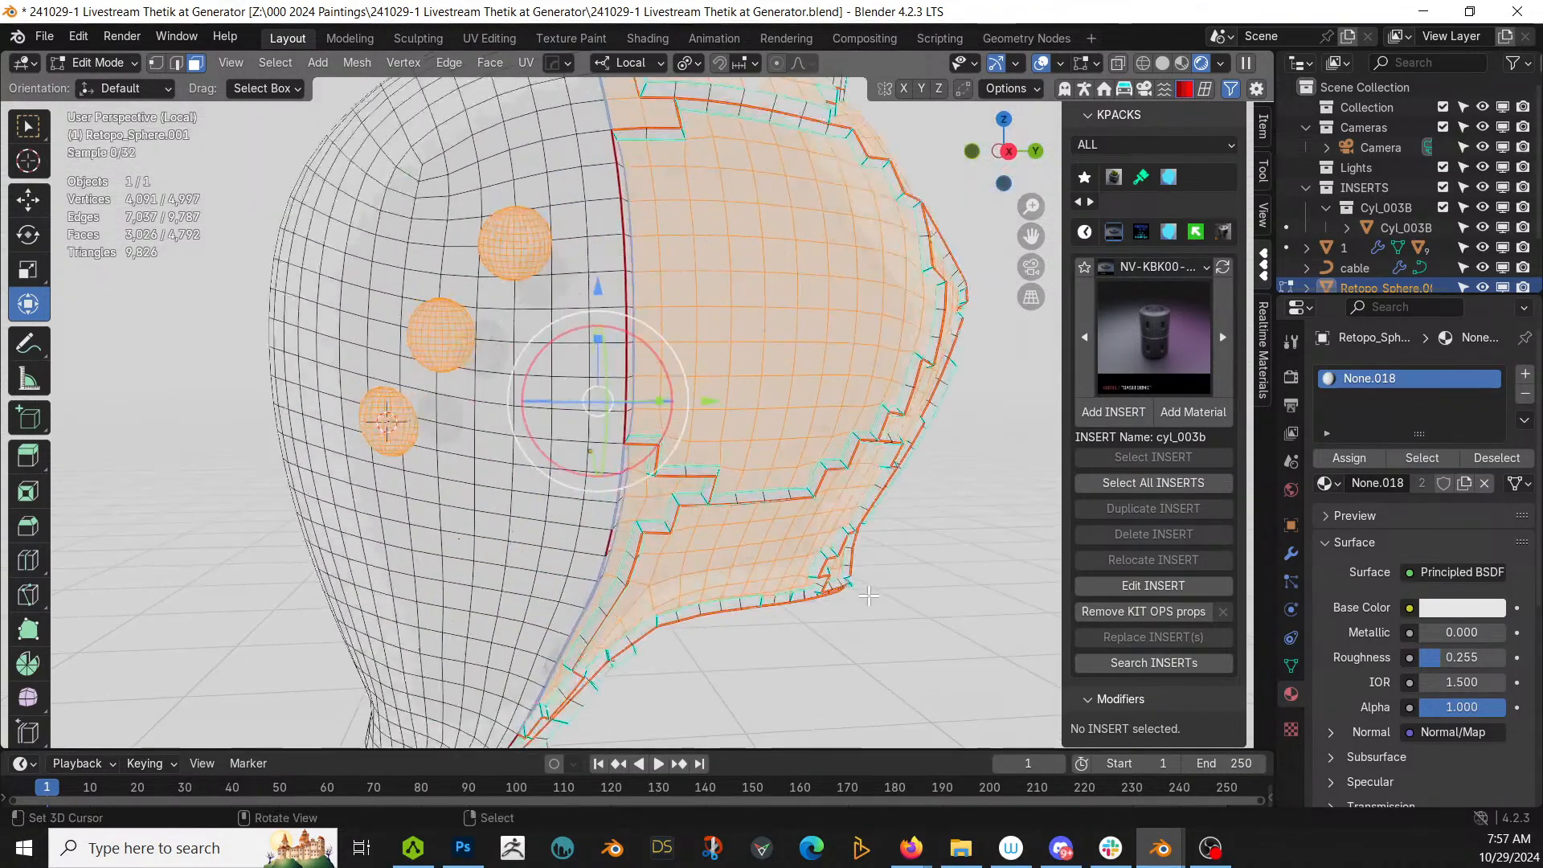
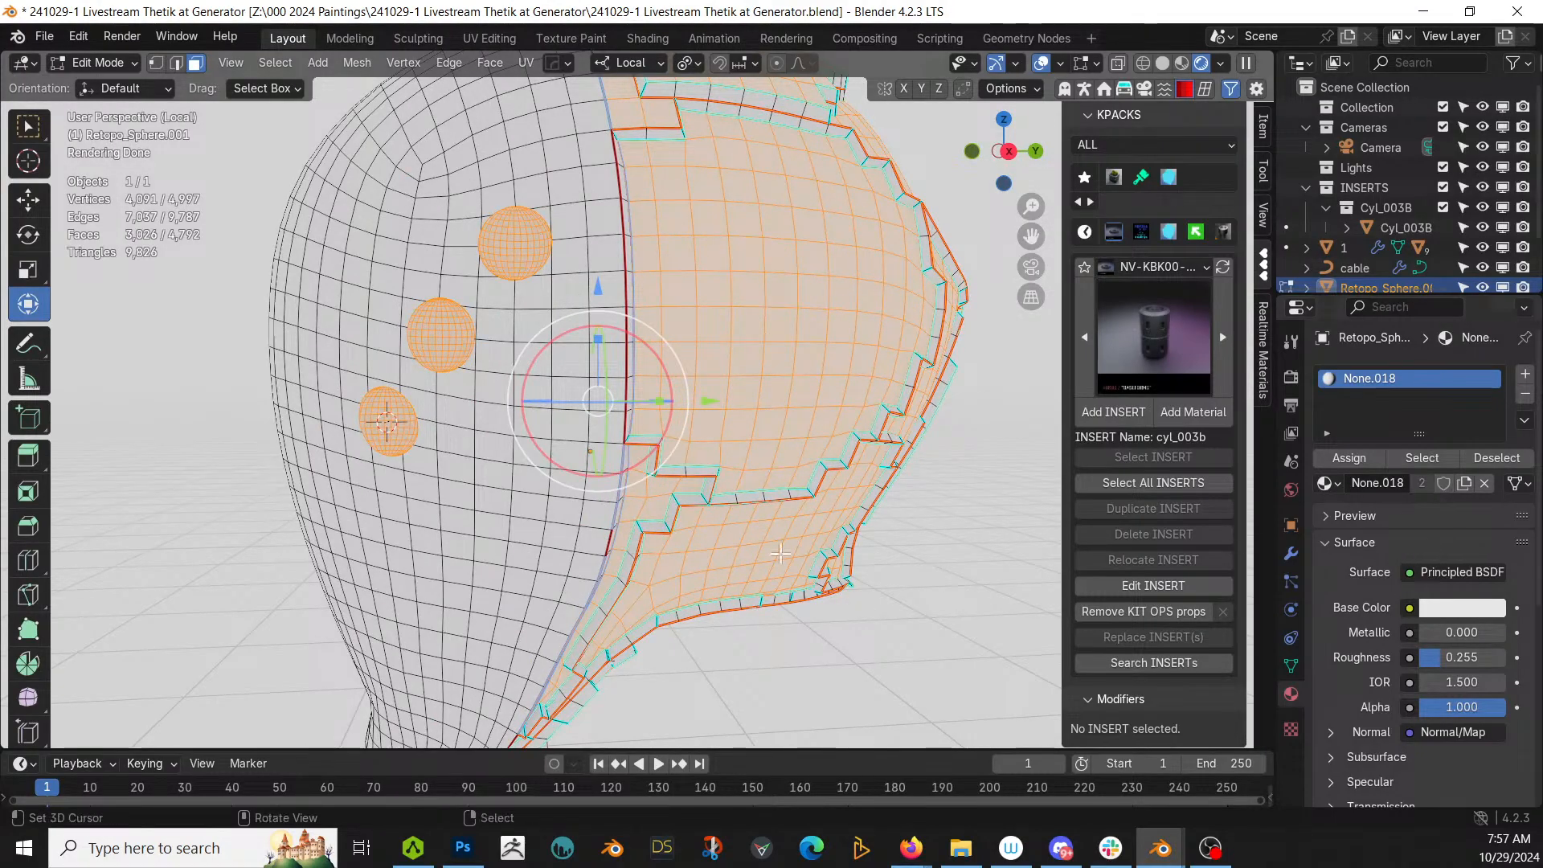
{"action": "scroll", "coordinate": [511, 515], "scroll_direction": "up", "scroll_amount": 3}
{"action": "middle_click_drag", "start_coordinate": [411, 482], "coordinate": [881, 553]}
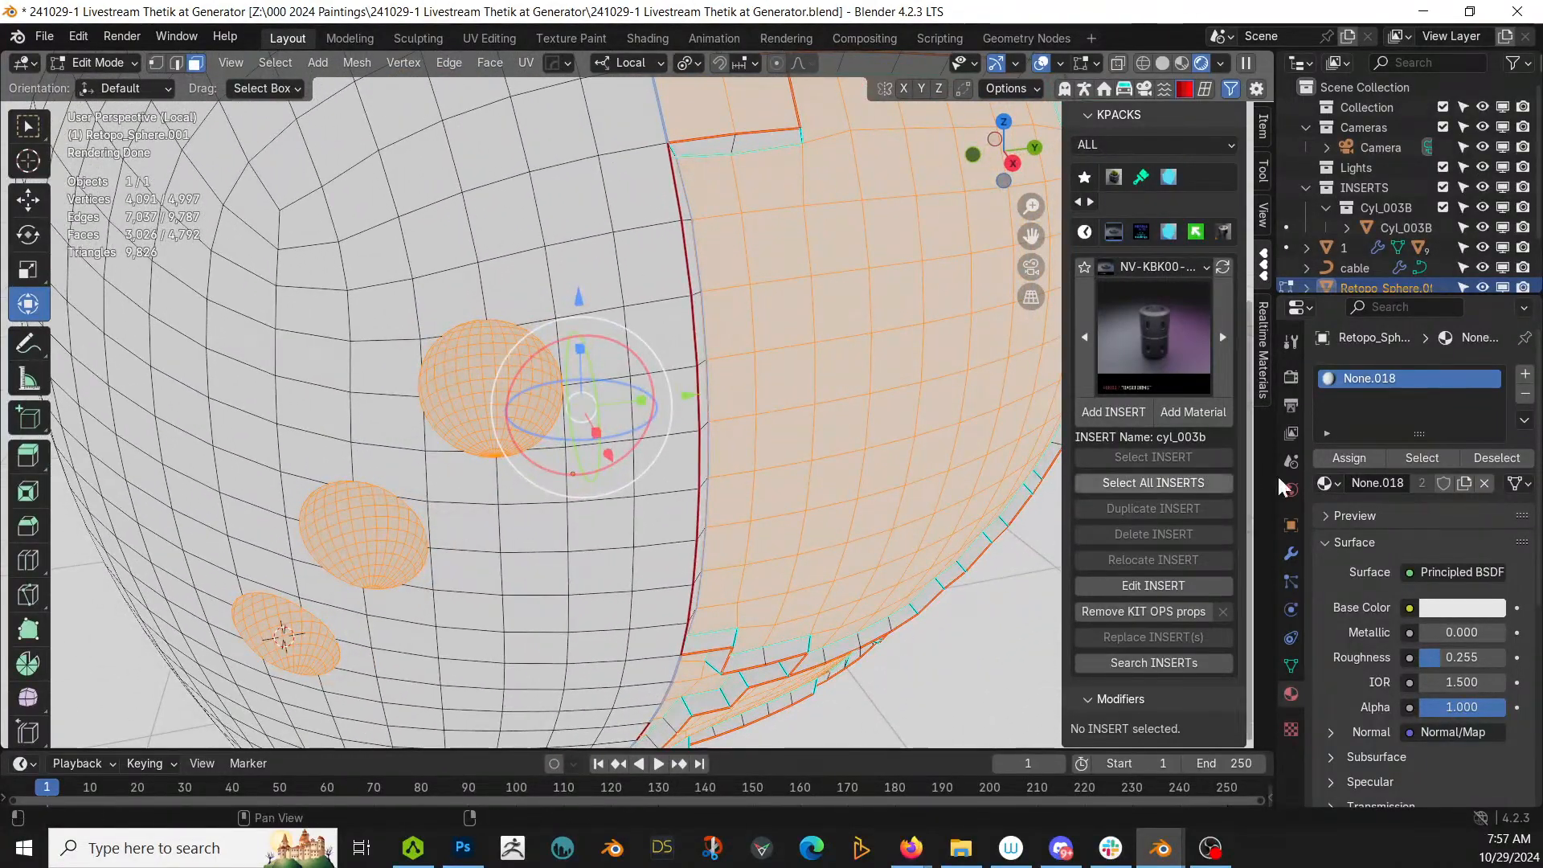
{"action": "left_click", "coordinate": [1335, 481]}
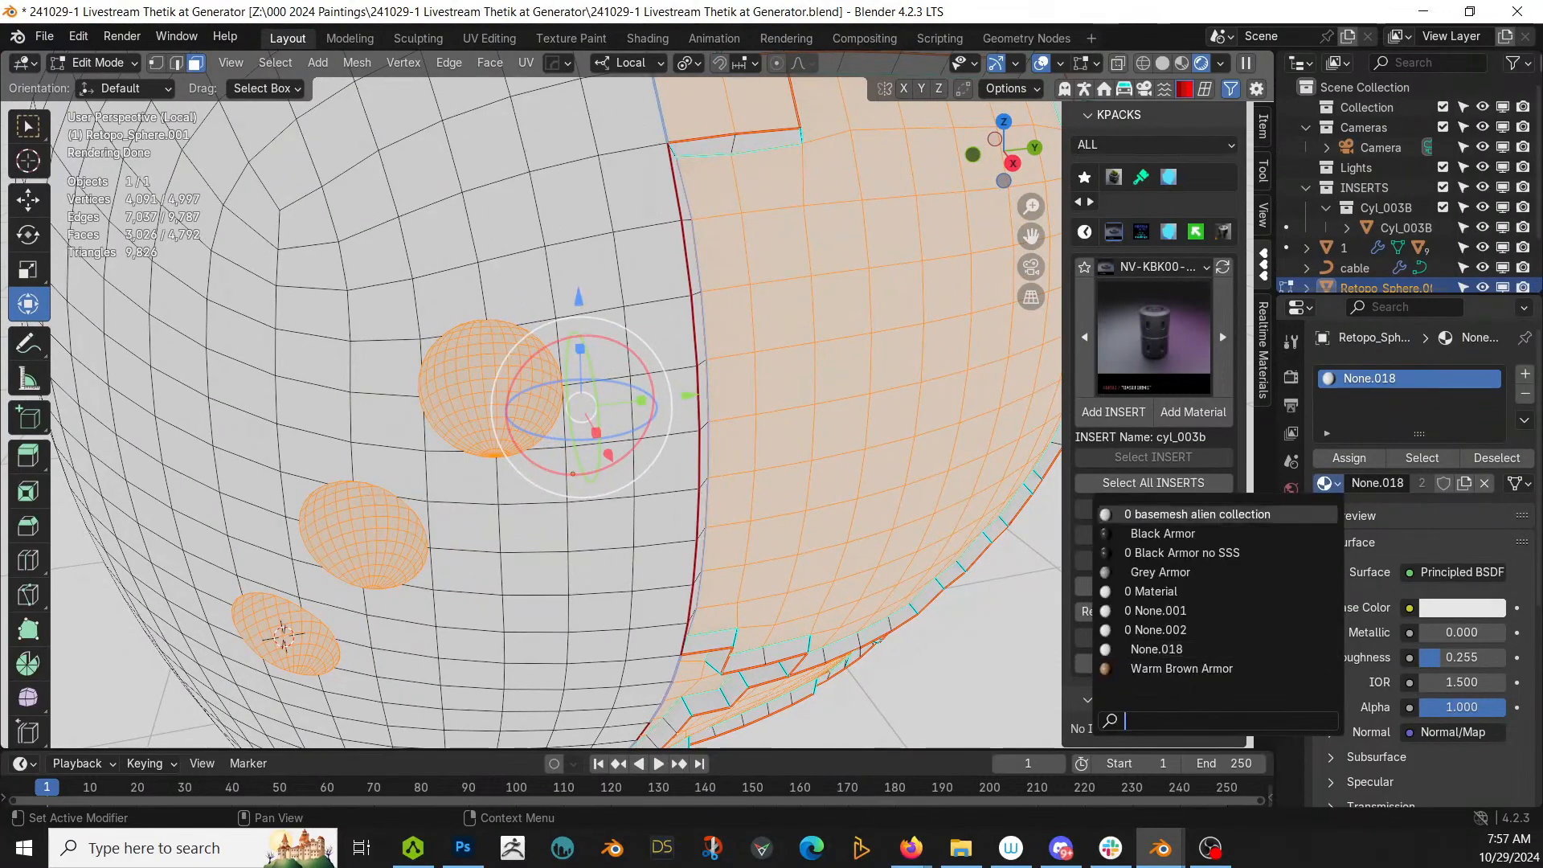
{"action": "left_click", "coordinate": [1178, 530]}
Step: Give the head mesh's linked faceplate faces Grey Armor in a second material slot, and save the file after leaving isolation
{"action": "scroll", "coordinate": [1002, 550], "scroll_direction": "down", "scroll_amount": 3}
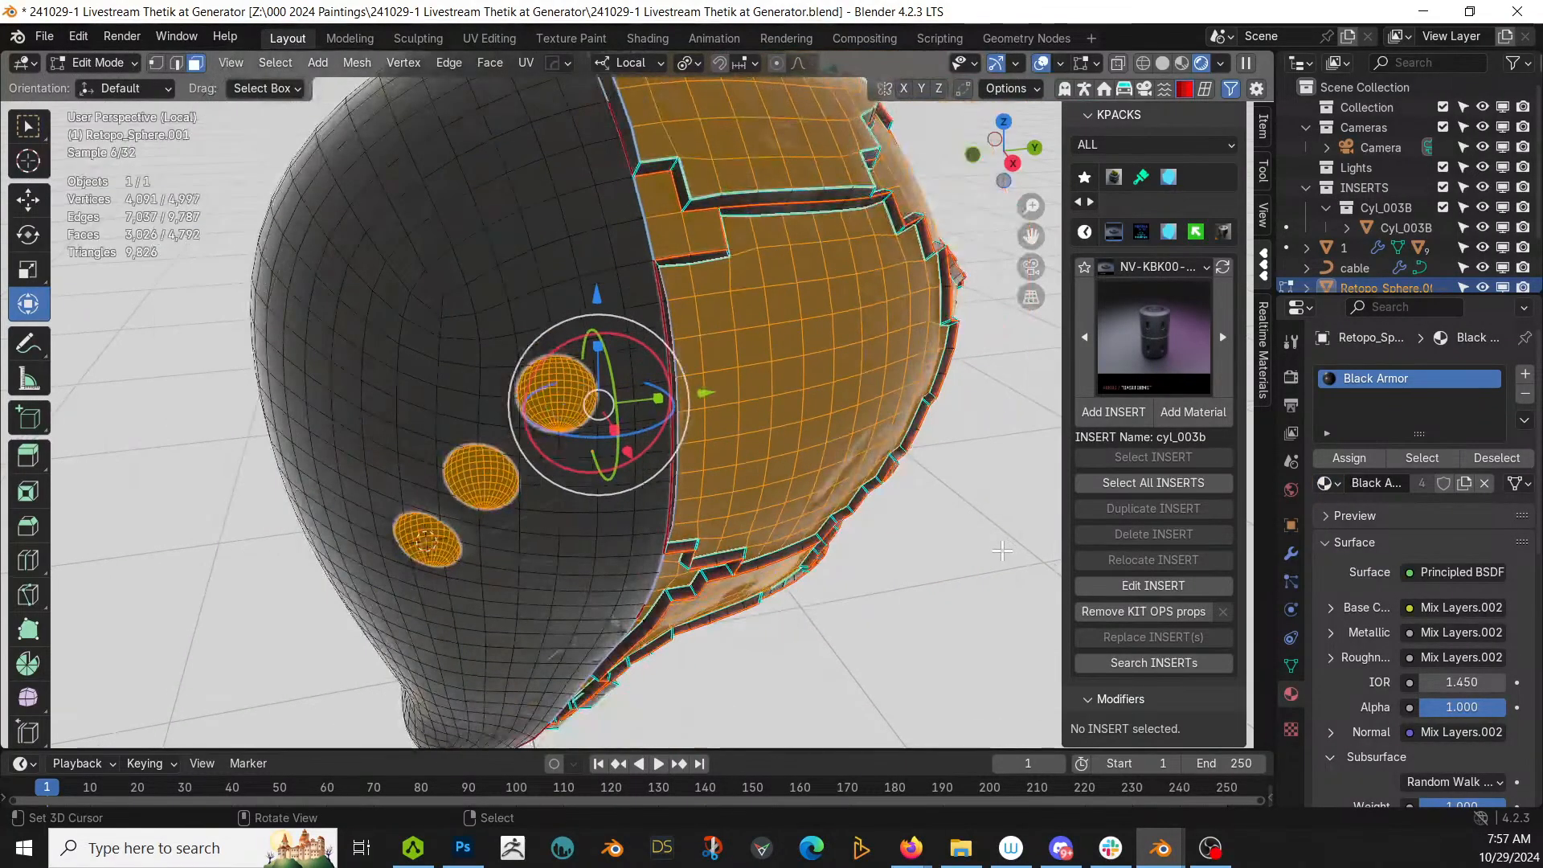
{"action": "left_click", "coordinate": [896, 564]}
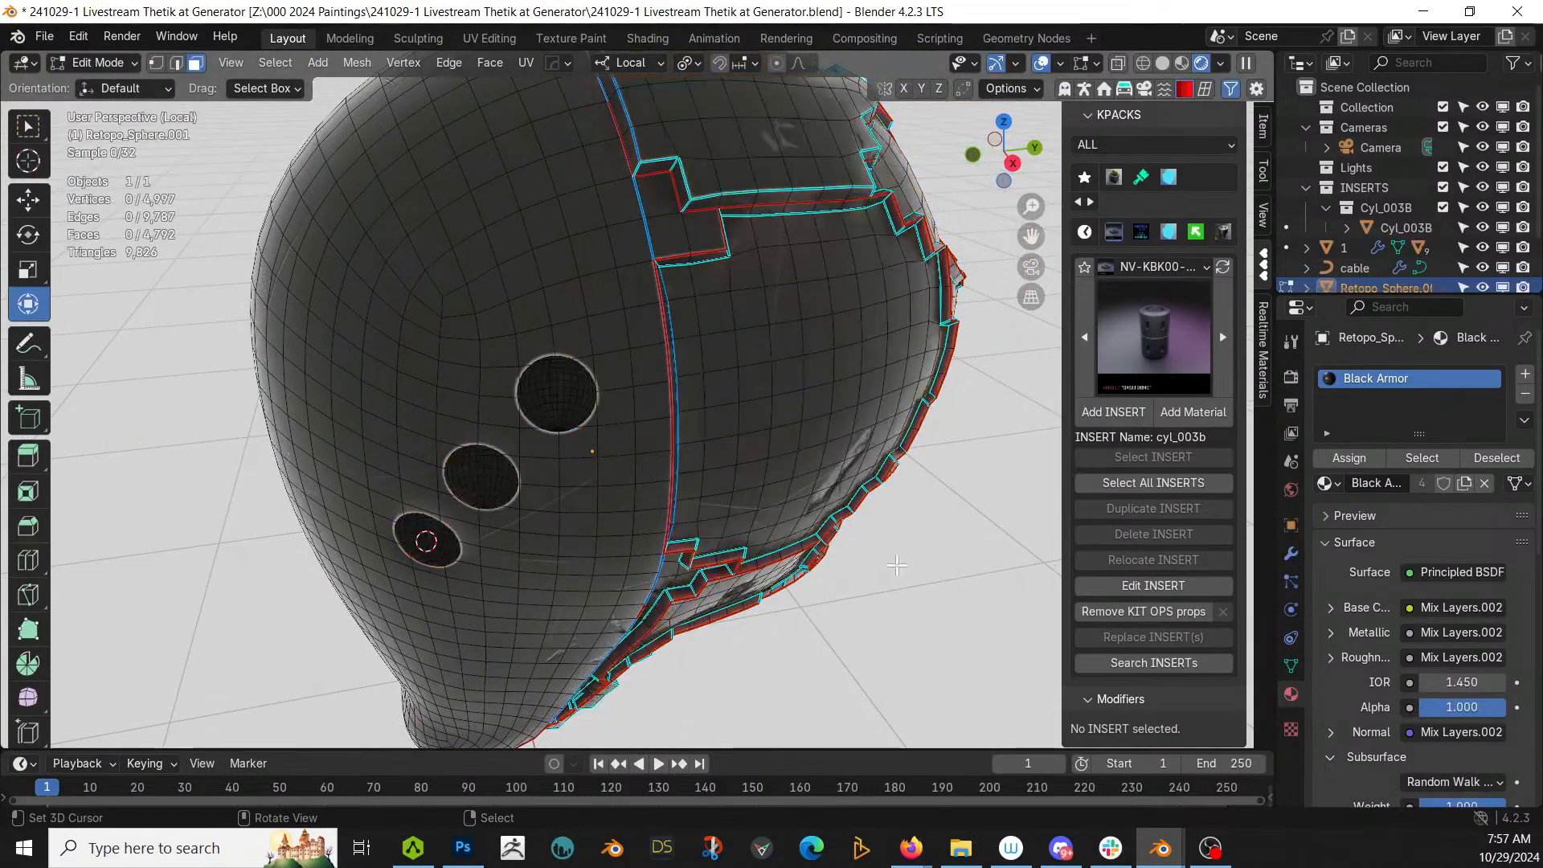
{"action": "middle_click_drag", "start_coordinate": [813, 576], "coordinate": [606, 485]}
{"action": "left_click", "coordinate": [606, 485]}
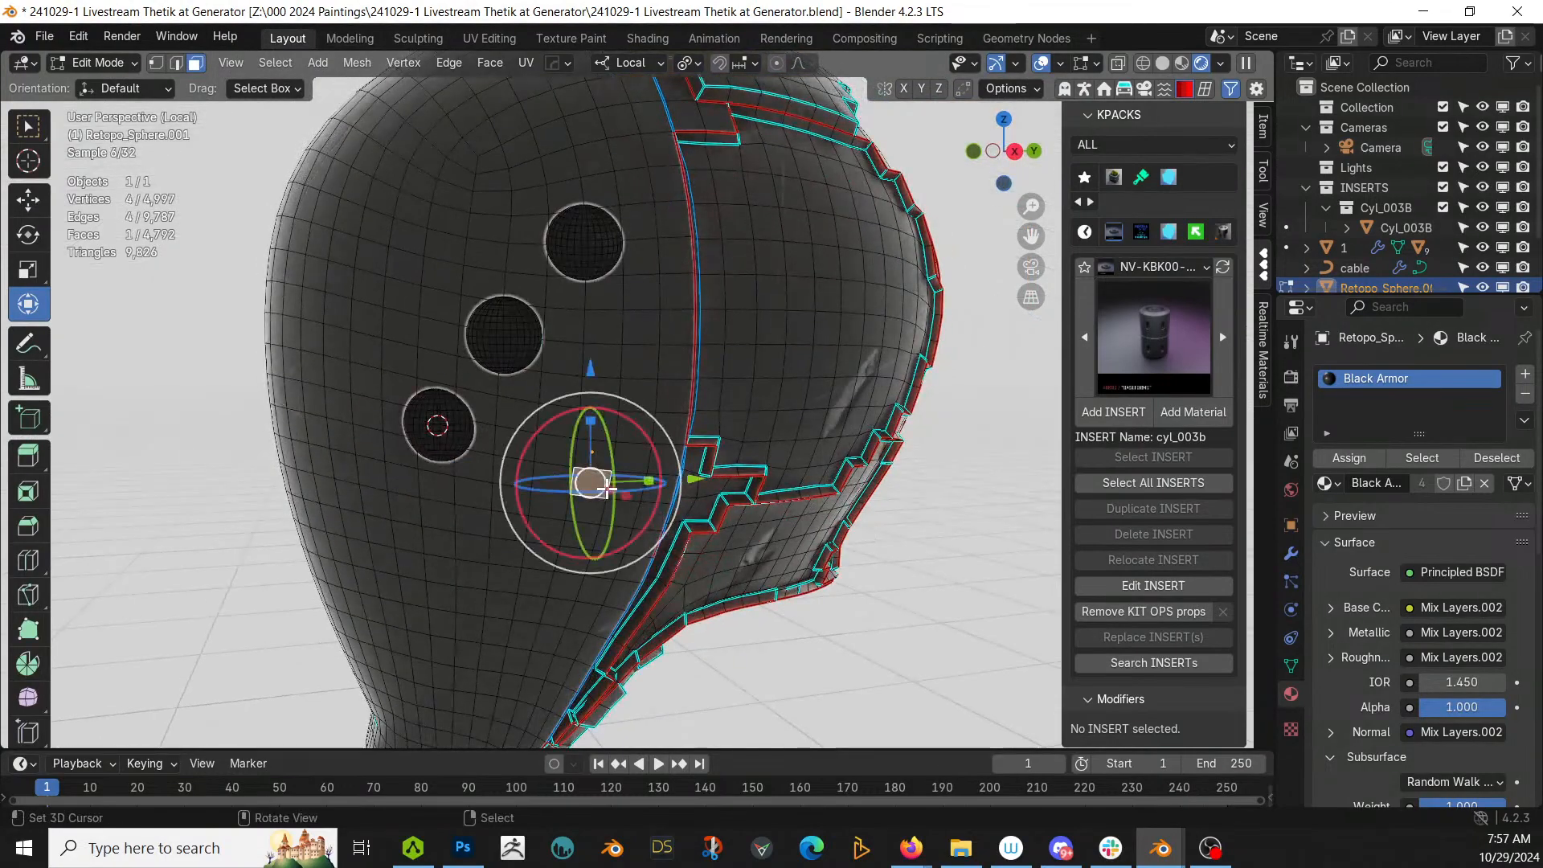
{"action": "key", "text": "ctrl+l"}
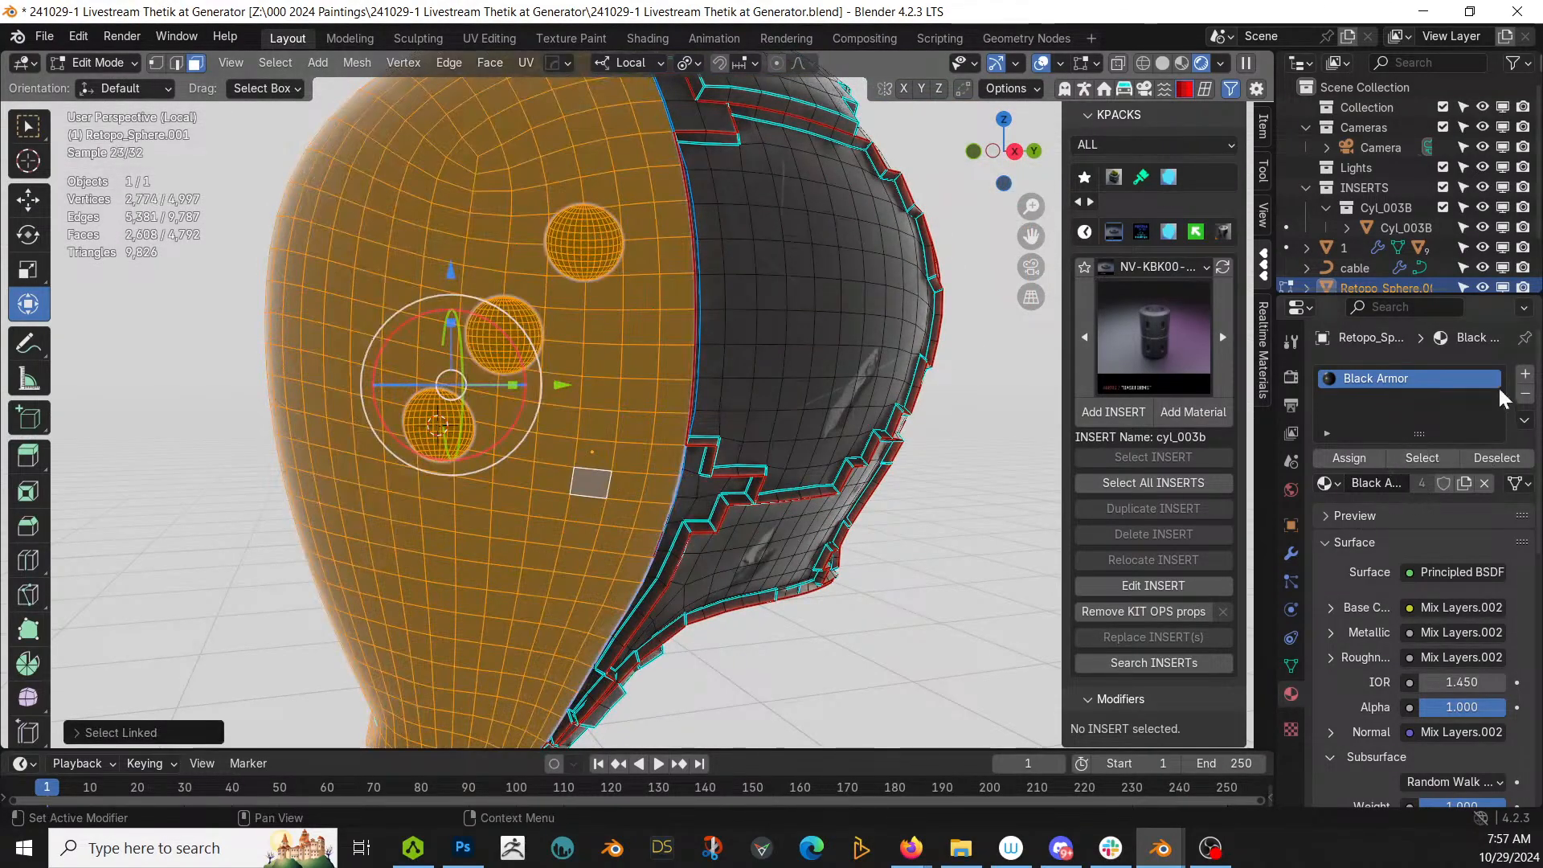
{"action": "left_click", "coordinate": [1524, 374]}
{"action": "left_click", "coordinate": [1326, 515]}
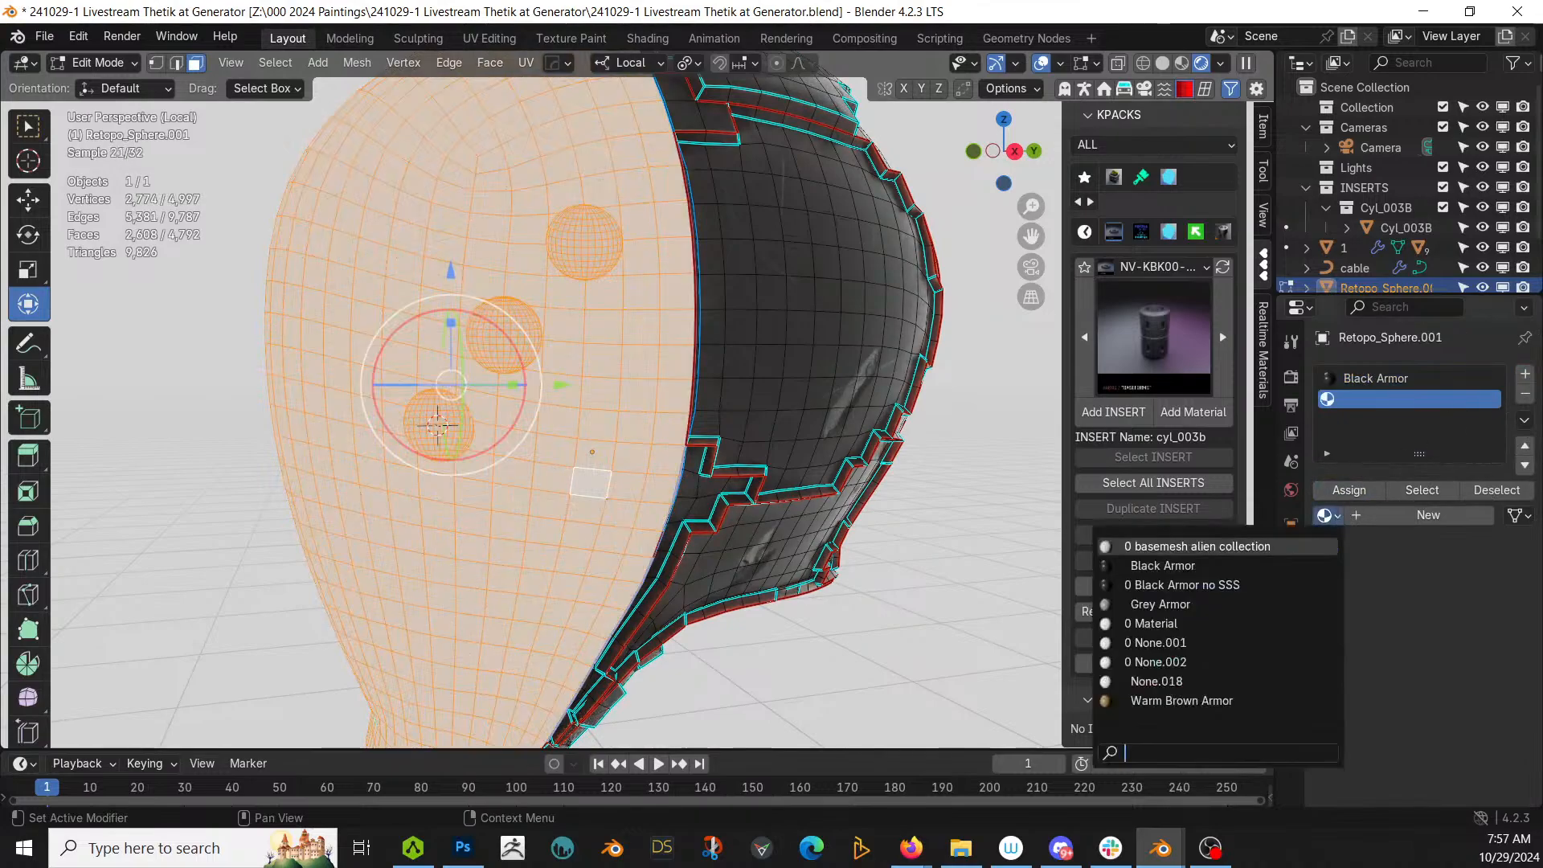
{"action": "left_click", "coordinate": [1160, 604]}
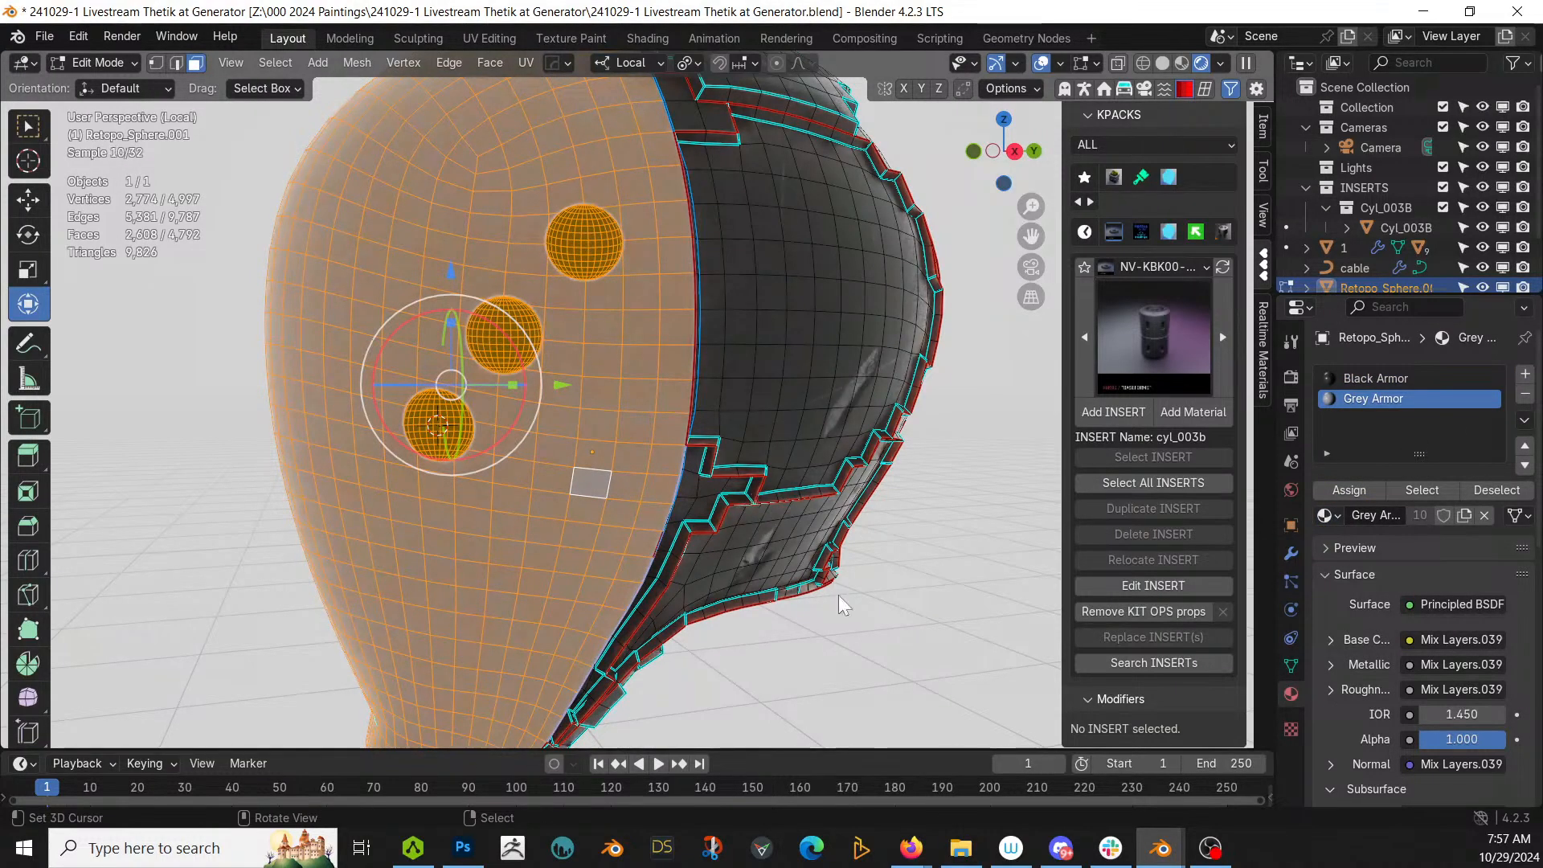
{"action": "key", "text": "Tab"}
{"action": "key", "text": "slash"}
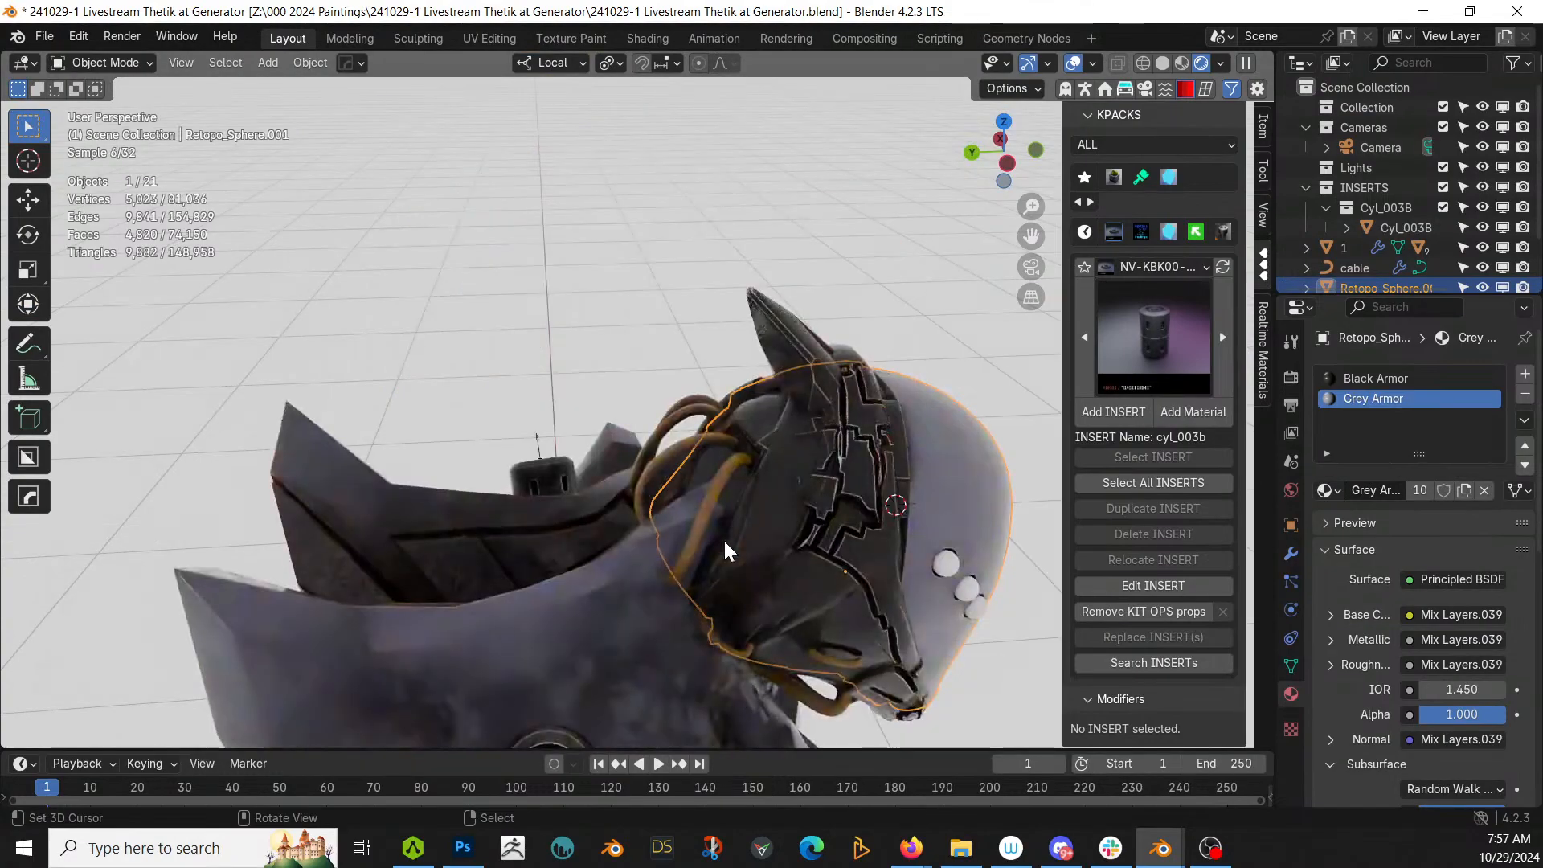
{"action": "middle_click_drag", "start_coordinate": [723, 538], "coordinate": [551, 384]}
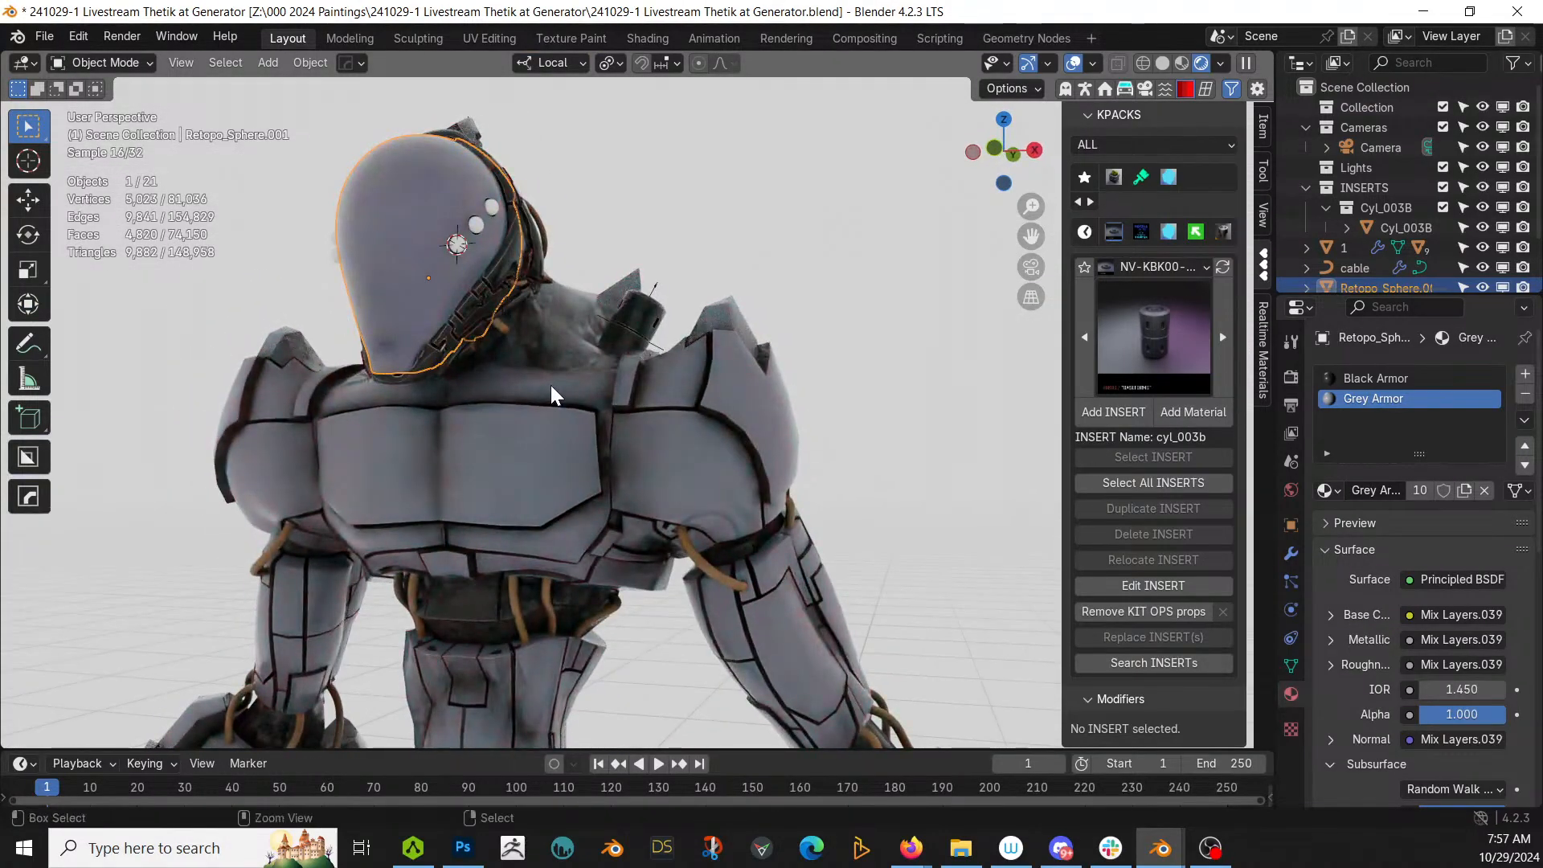
{"action": "key", "text": "ctrl+s"}
Step: Hide the Sphere object that fills the eye sockets on the faceplate
{"action": "scroll", "coordinate": [552, 384], "scroll_direction": "up", "scroll_amount": 5}
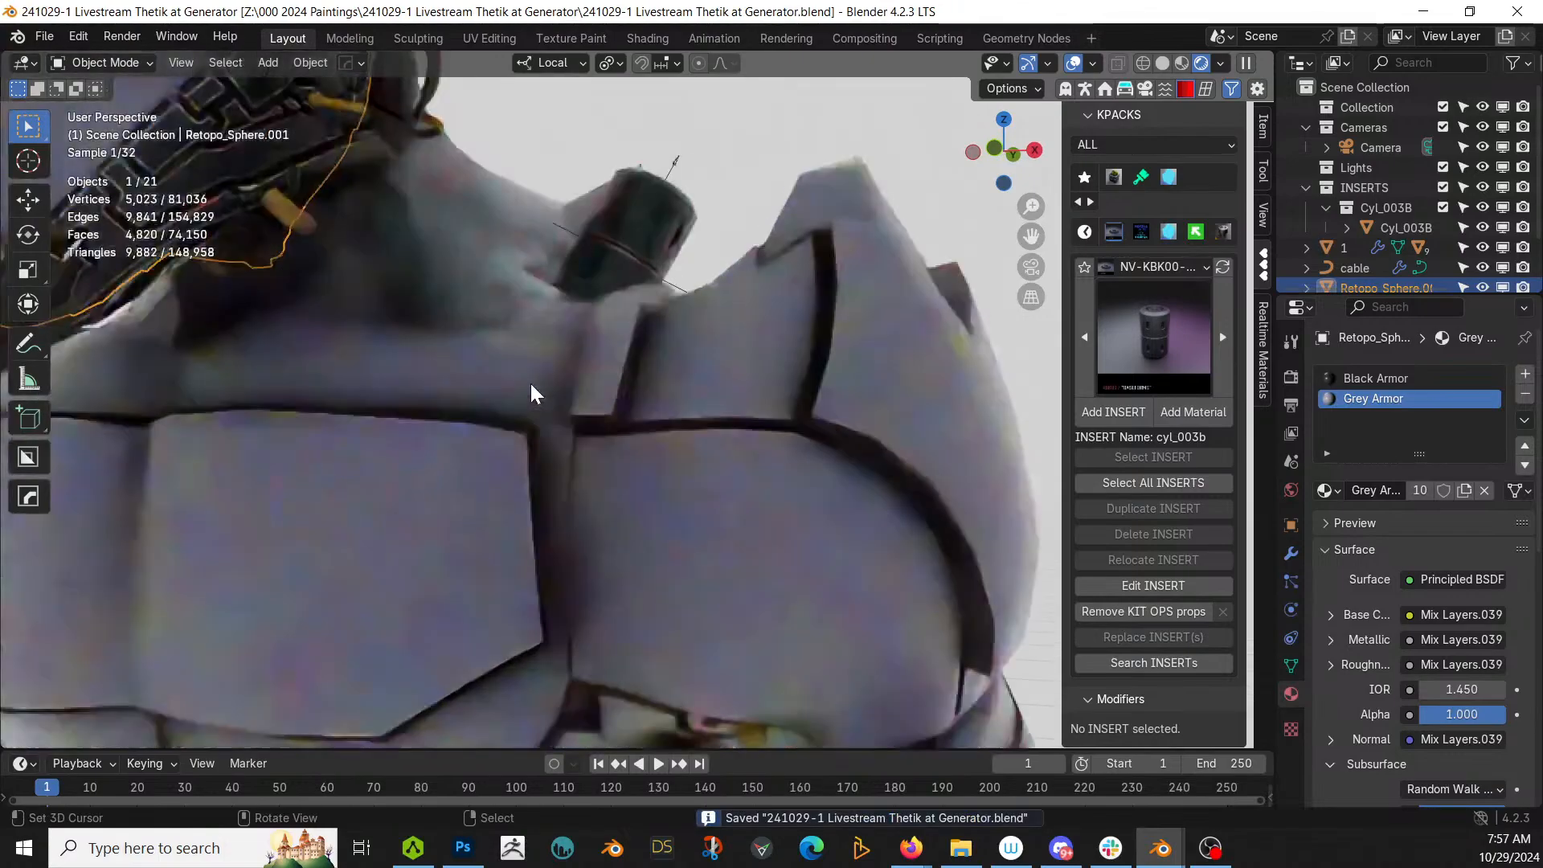
{"action": "middle_click_drag", "start_coordinate": [530, 384], "coordinate": [686, 479], "text": "shift"}
{"action": "scroll", "coordinate": [686, 479], "scroll_direction": "down", "scroll_amount": 5}
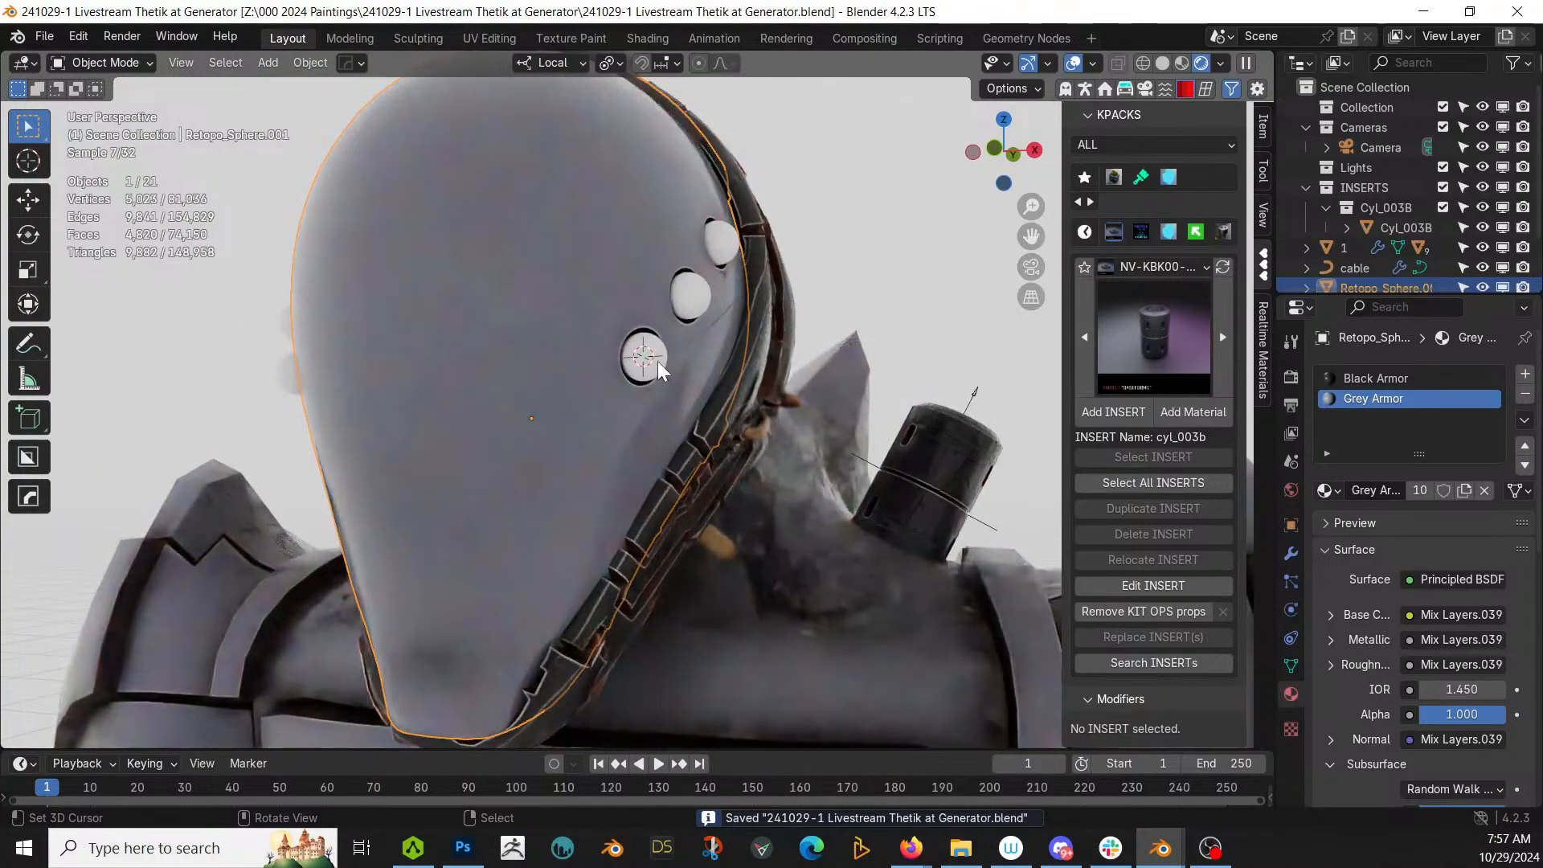
{"action": "left_click", "coordinate": [648, 353]}
{"action": "scroll", "coordinate": [1452, 252], "scroll_direction": "down", "scroll_amount": 2}
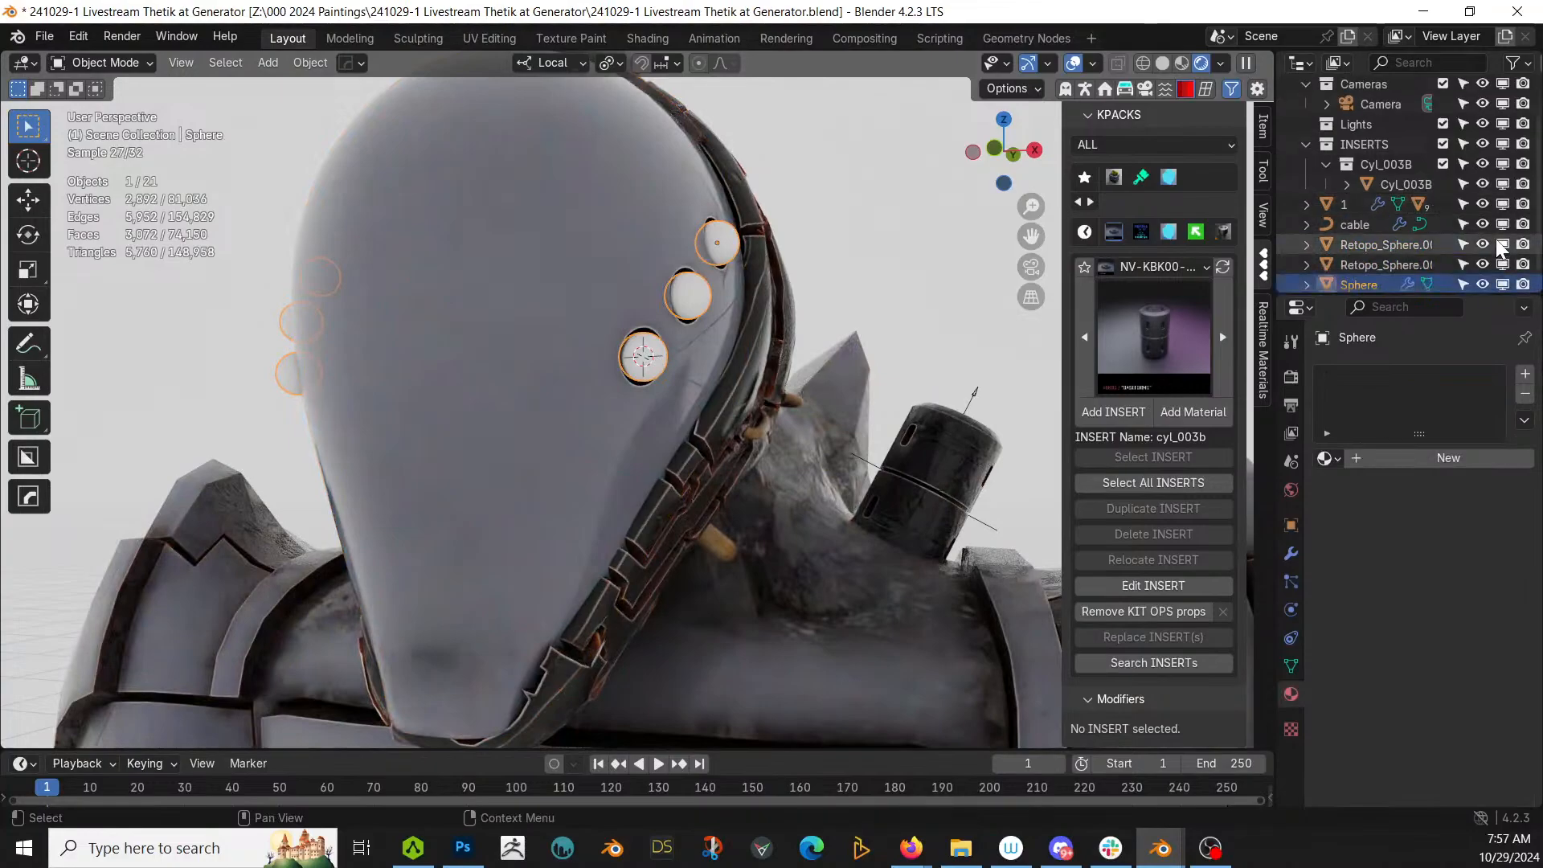
{"action": "scroll", "coordinate": [1478, 282], "scroll_direction": "right", "scroll_amount": 5, "text": "ctrl"}
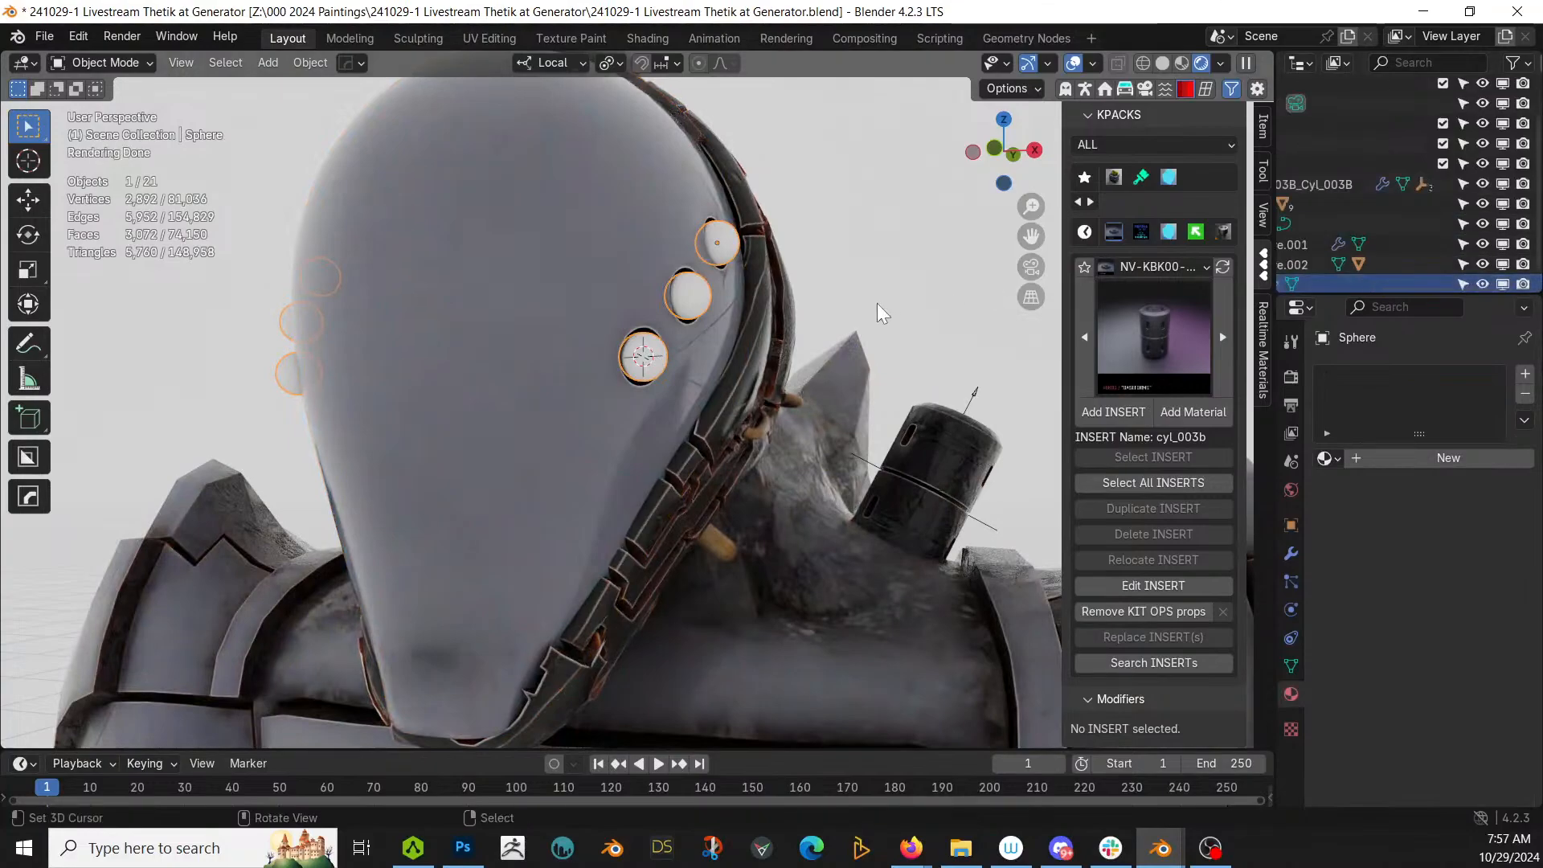
{"action": "scroll", "coordinate": [845, 321], "scroll_direction": "up", "scroll_amount": 2}
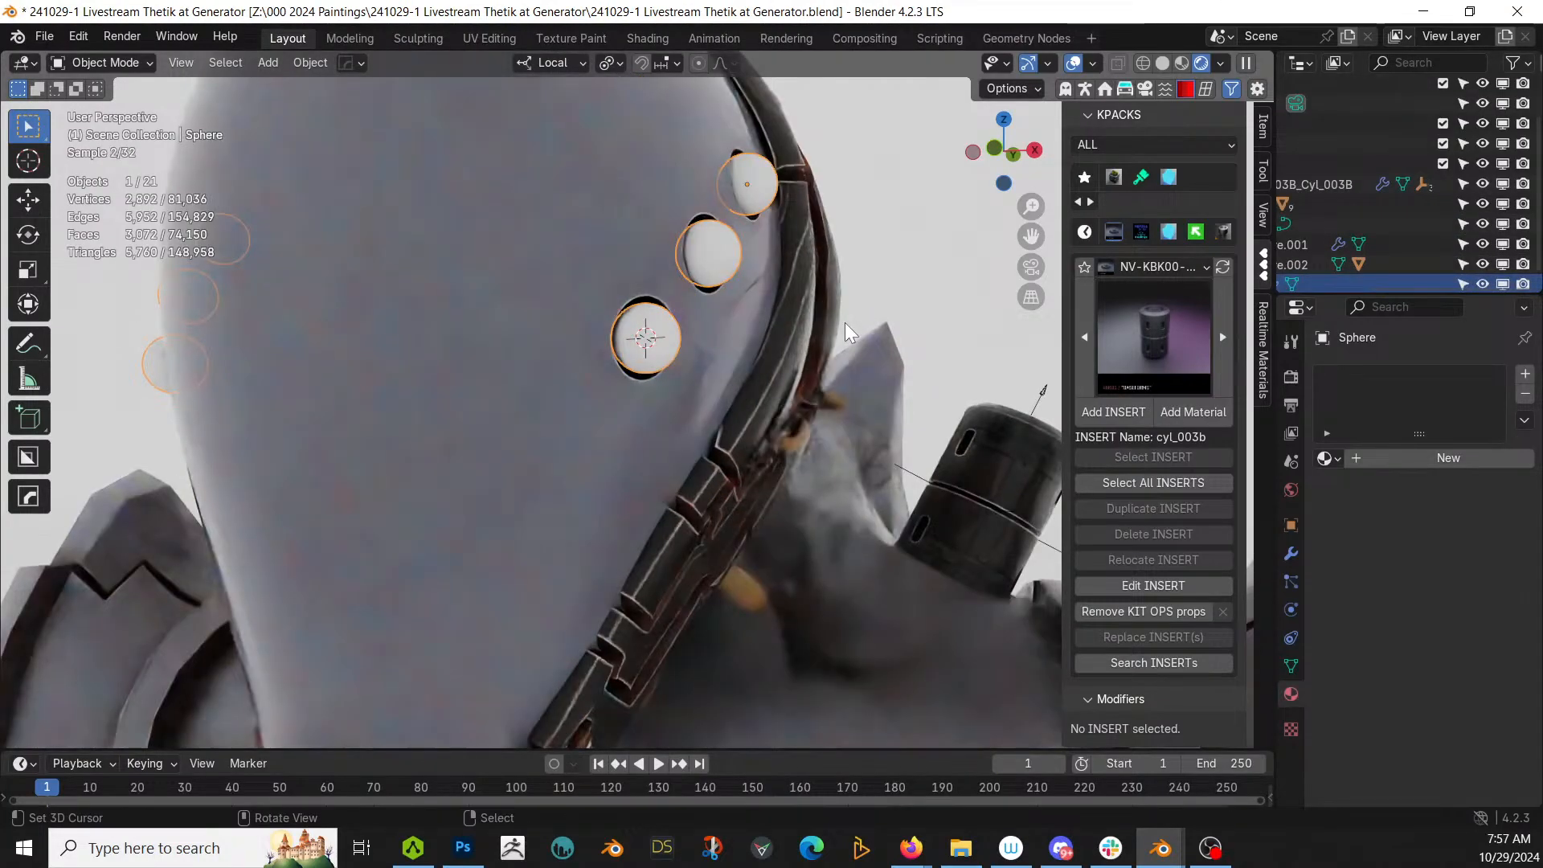
{"action": "left_click", "coordinate": [1483, 284]}
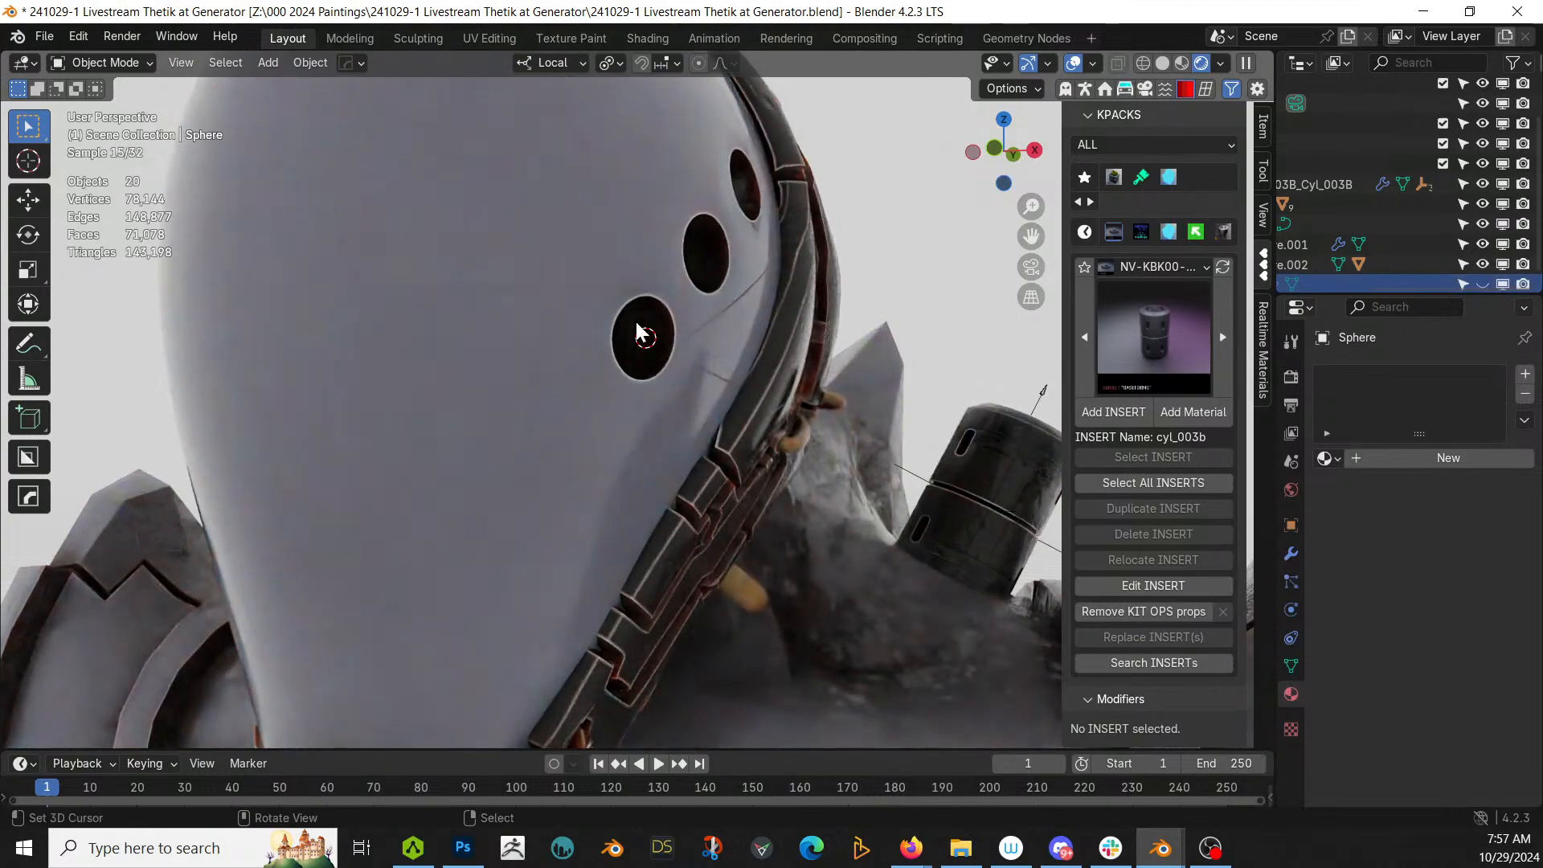
Step: Open the head mesh Retopo_Sphere.001 in Edit Mode in solid shading and try to loop-select the lowest eye socket's rim edges
{"action": "key", "text": "z"}
{"action": "key", "text": "6"}
{"action": "scroll", "coordinate": [635, 323], "scroll_direction": "up", "scroll_amount": 4}
{"action": "scroll", "coordinate": [635, 323], "scroll_direction": "down", "scroll_amount": 1}
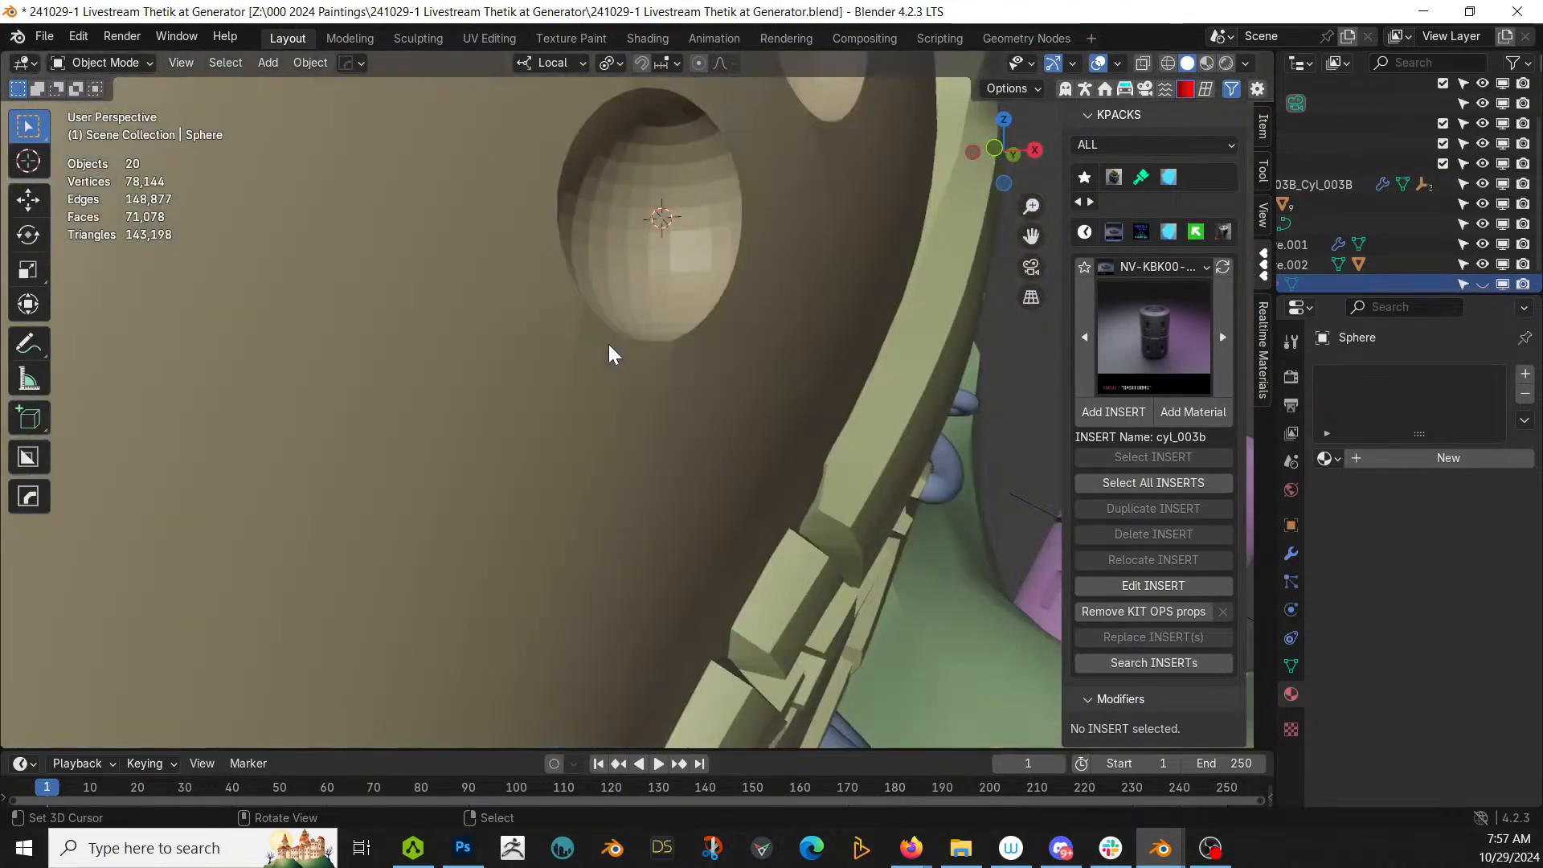
{"action": "middle_click_drag", "start_coordinate": [608, 346], "coordinate": [613, 452]}
{"action": "left_click", "coordinate": [338, 407]}
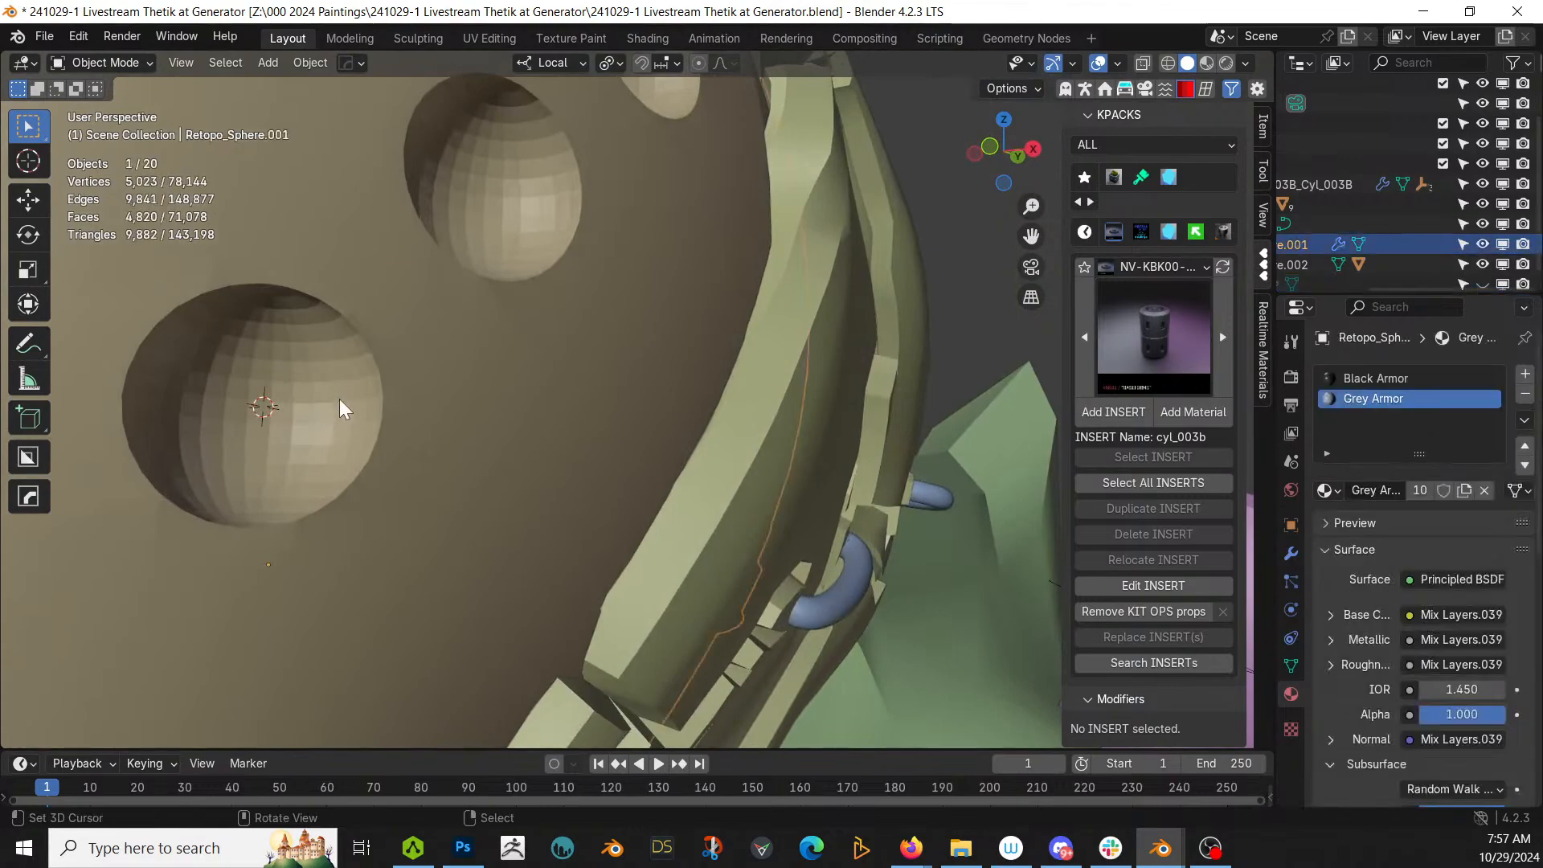
{"action": "key", "text": "Tab"}
{"action": "key", "text": "2"}
{"action": "left_click", "coordinate": [377, 431]}
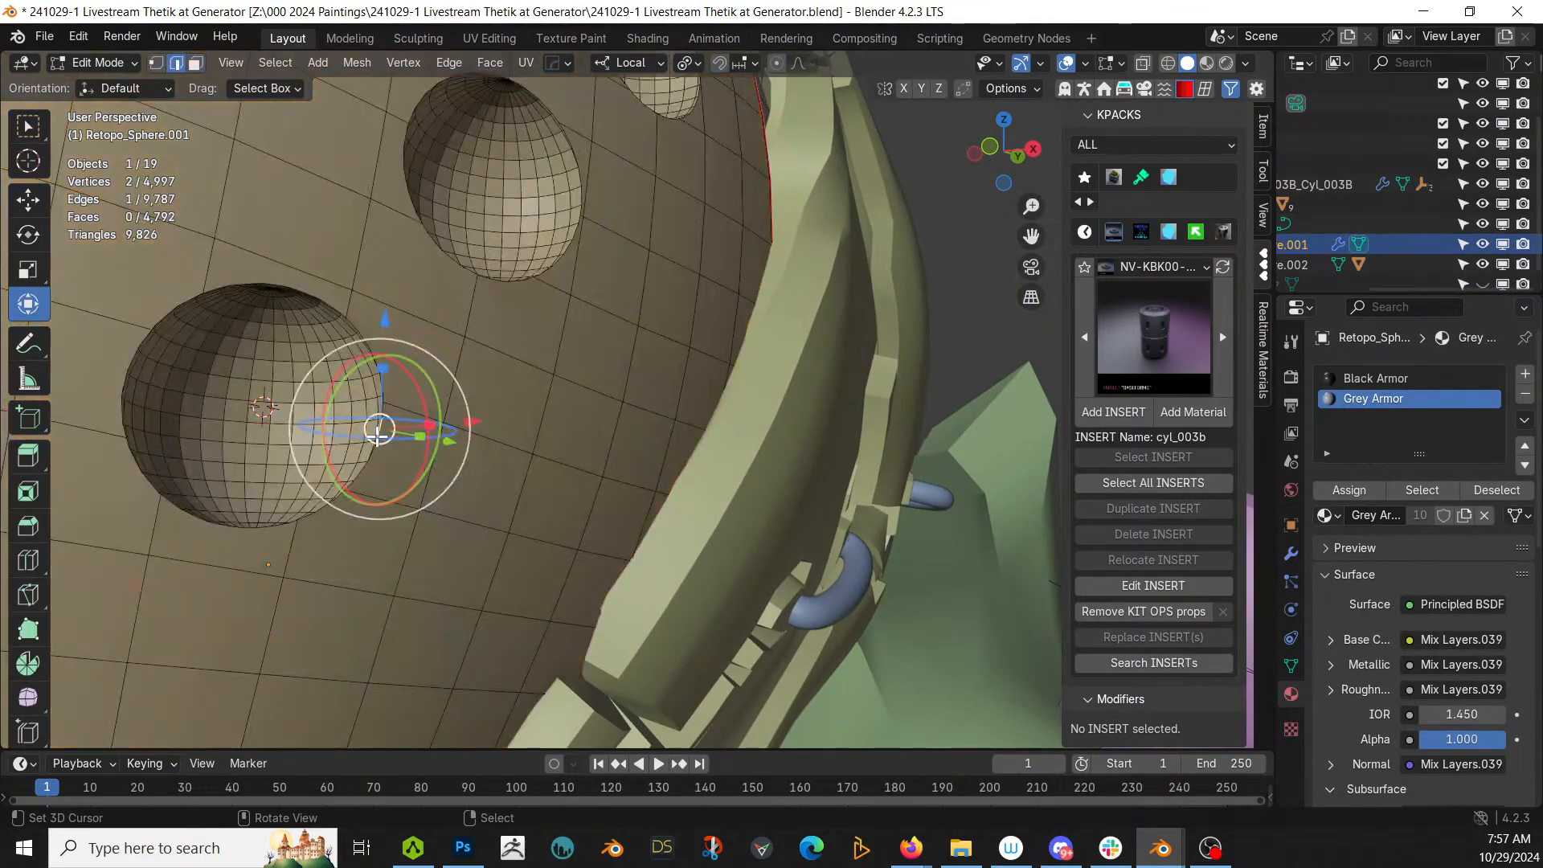
{"action": "right_click", "coordinate": [380, 437], "text": "alt"}
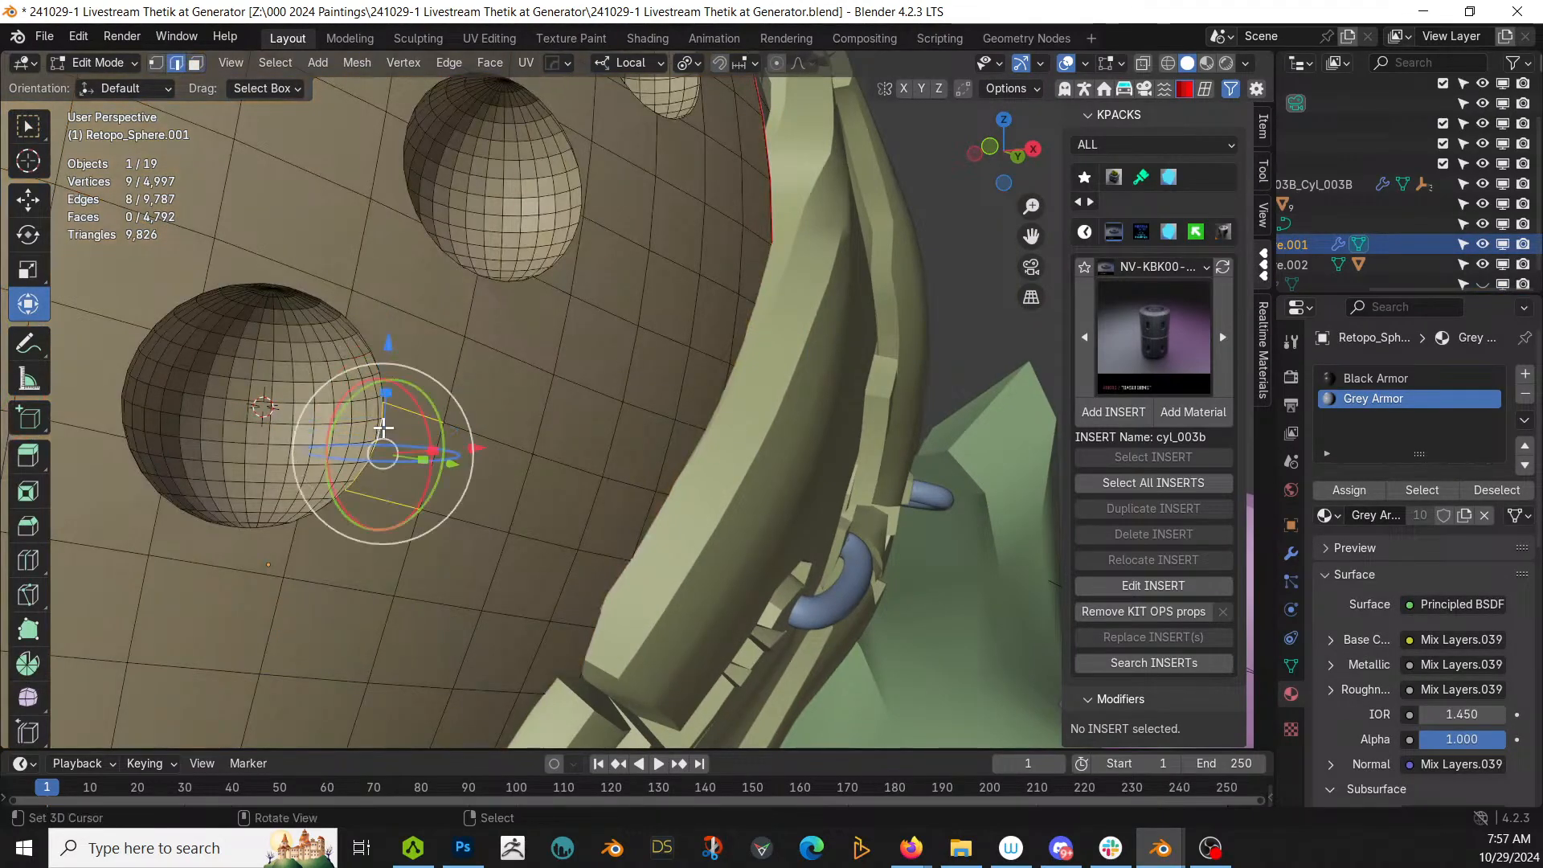
{"action": "scroll", "coordinate": [386, 425], "scroll_direction": "up", "scroll_amount": 4}
{"action": "scroll", "coordinate": [486, 450], "scroll_direction": "down", "scroll_amount": 5}
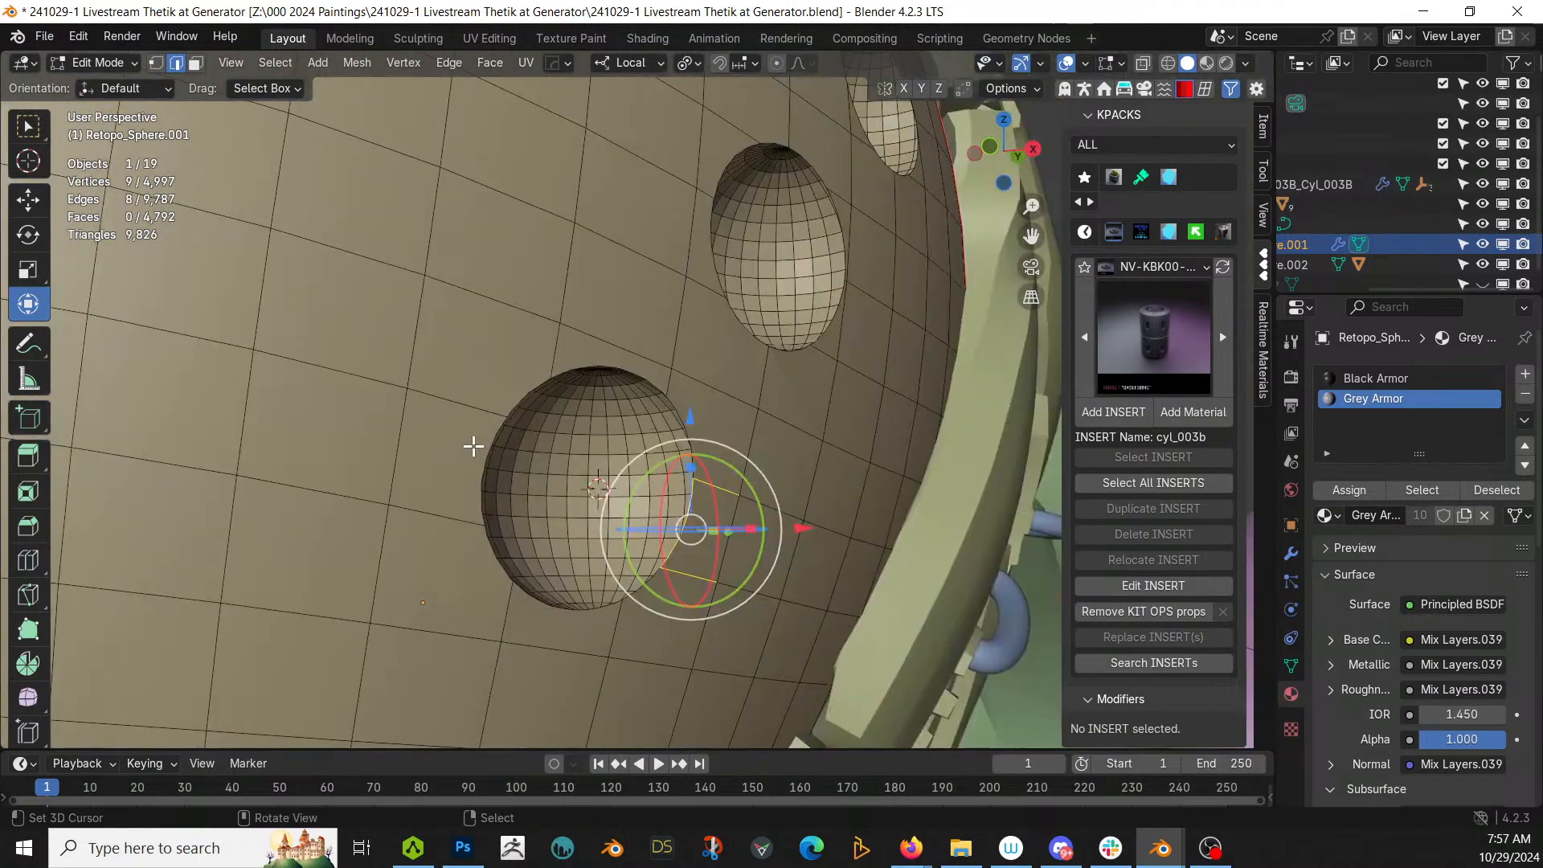
Step: Select the eight faceplate faces surrounding the lowest eye socket and hide all unselected geometry
{"action": "key", "text": "3"}
{"action": "left_click", "coordinate": [483, 358]}
{"action": "left_click", "coordinate": [603, 365], "text": "shift"}
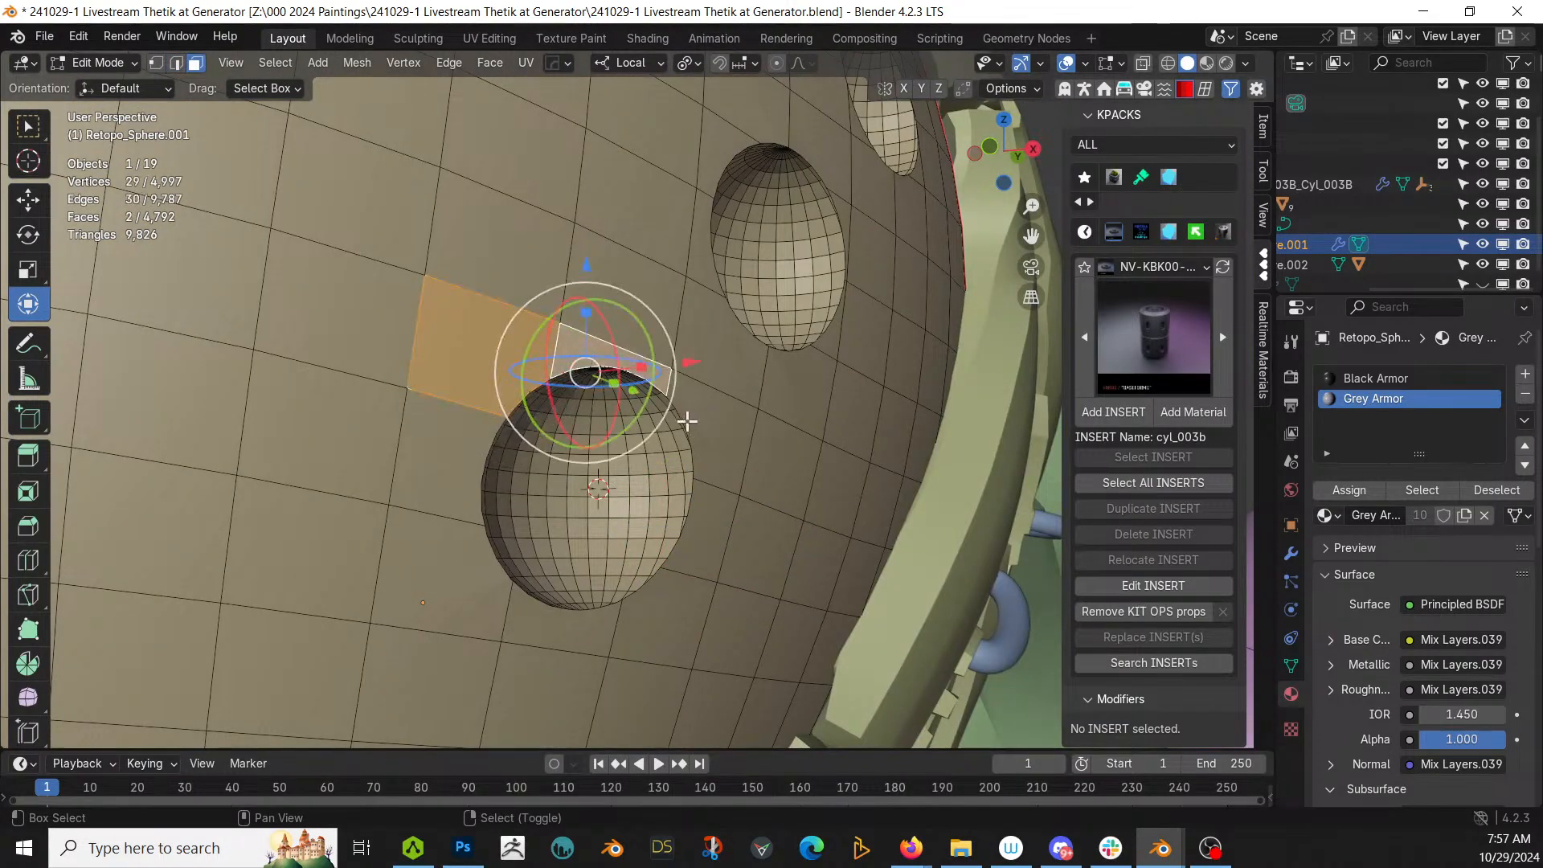
{"action": "left_click", "coordinate": [696, 422], "text": "shift"}
{"action": "left_click", "coordinate": [698, 535], "text": "shift"}
{"action": "left_click", "coordinate": [672, 595], "text": "shift"}
{"action": "left_click", "coordinate": [575, 613], "text": "shift"}
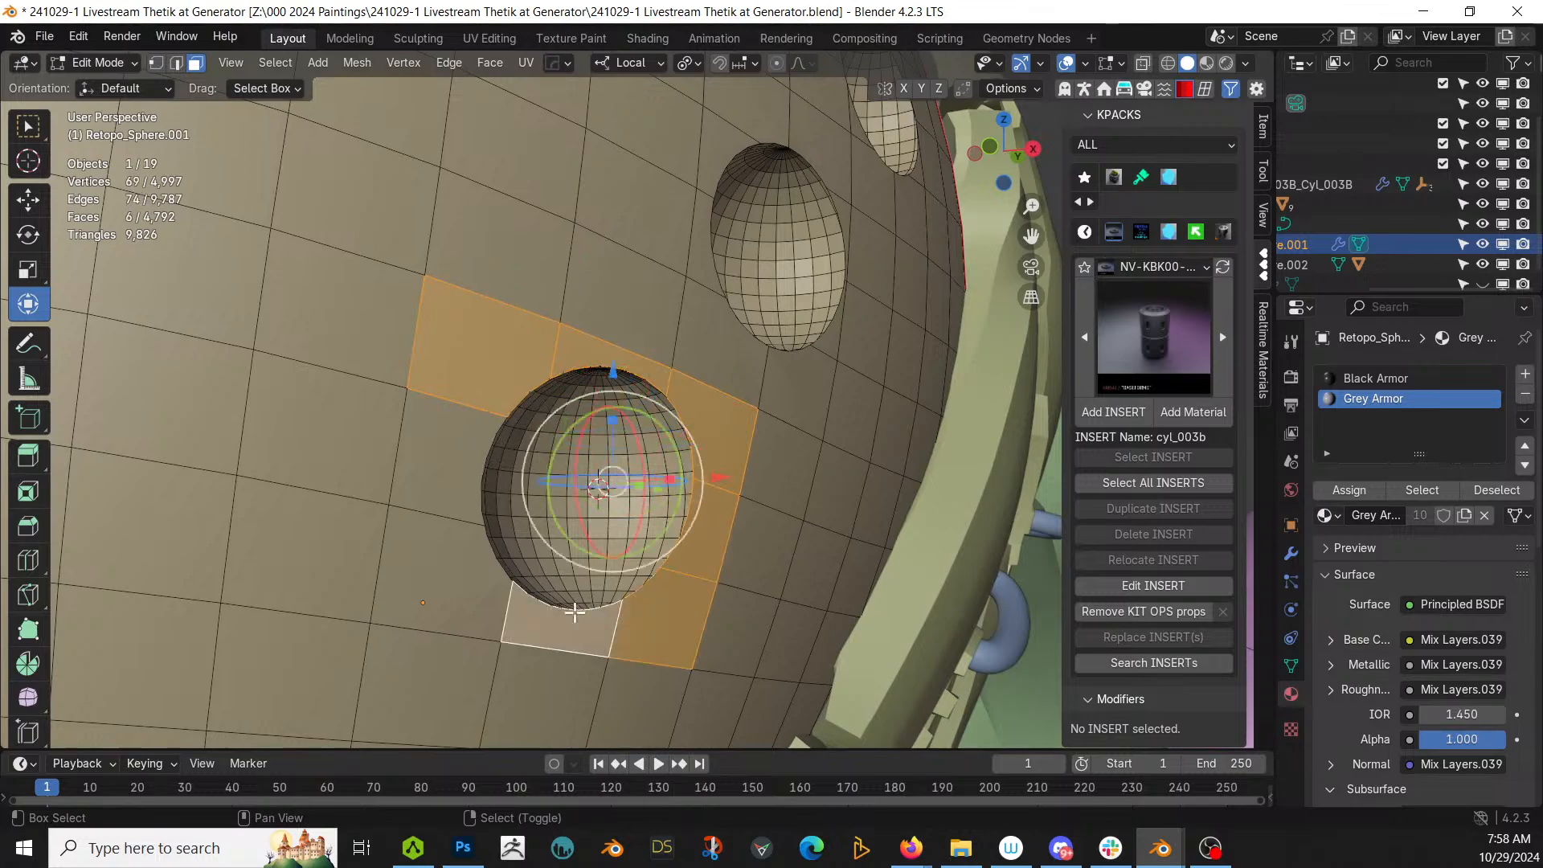
{"action": "left_click", "coordinate": [458, 551], "text": "shift"}
{"action": "left_click", "coordinate": [455, 478], "text": "shift"}
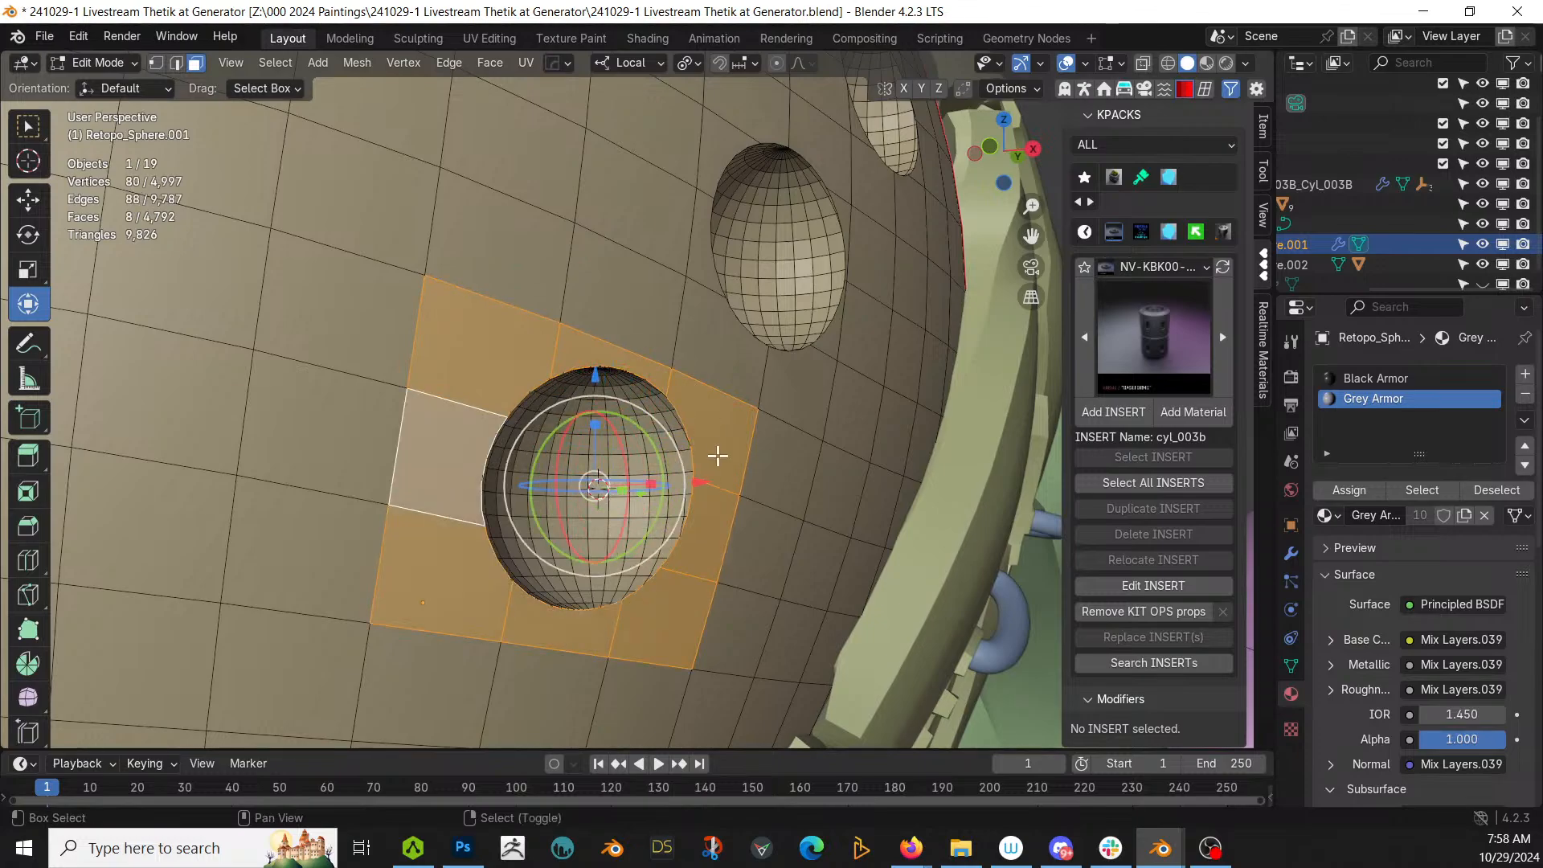
{"action": "key", "text": "shift+h"}
Step: Try to select the rim edge loop of the lowest eye socket on the isolated faces
{"action": "key", "text": "2"}
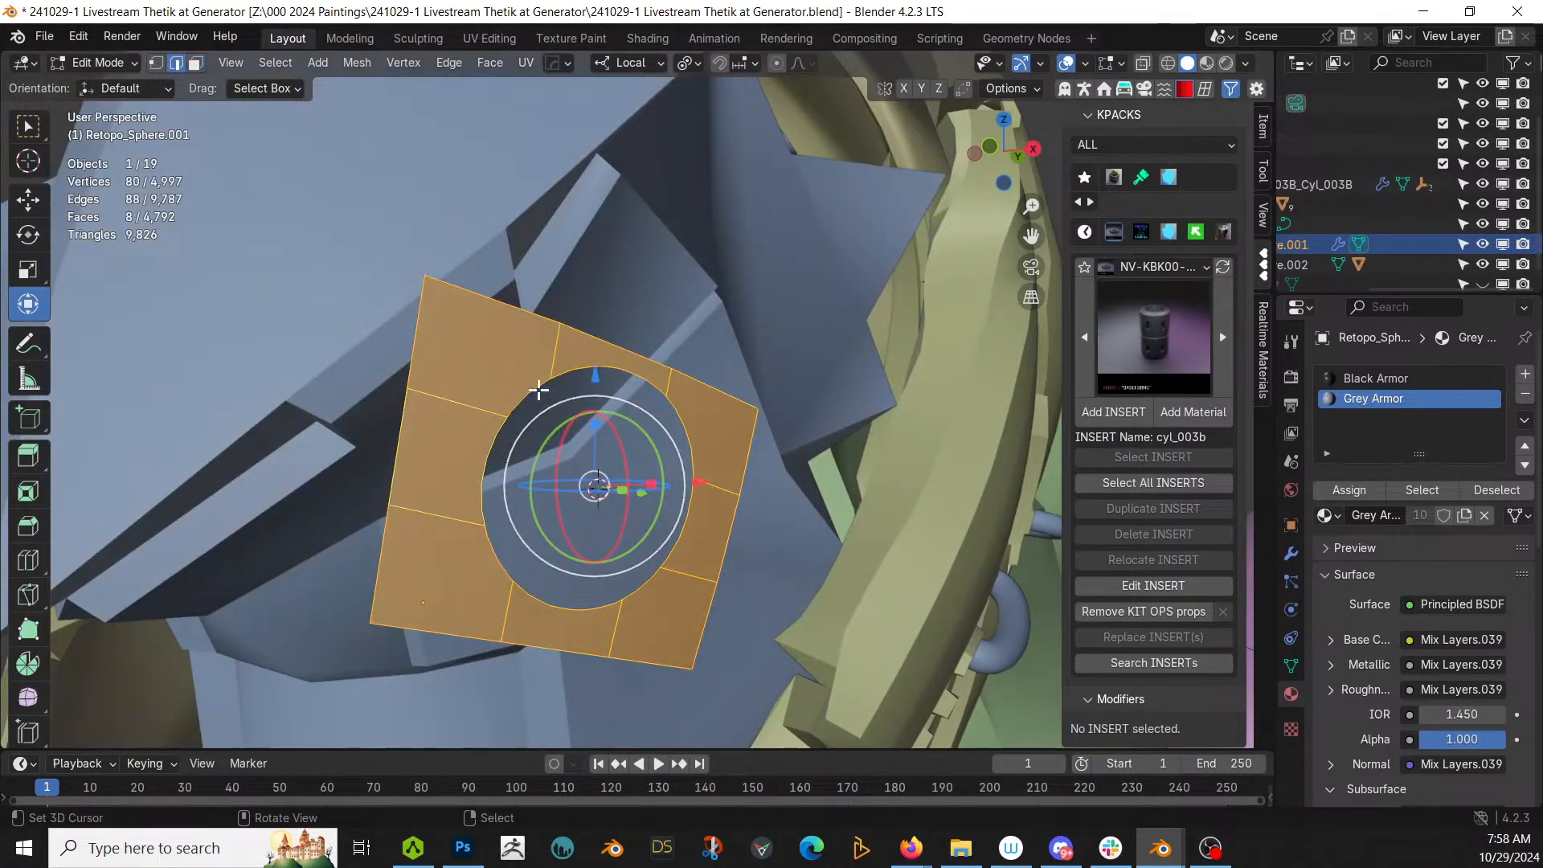
{"action": "left_click", "coordinate": [532, 387], "text": "alt"}
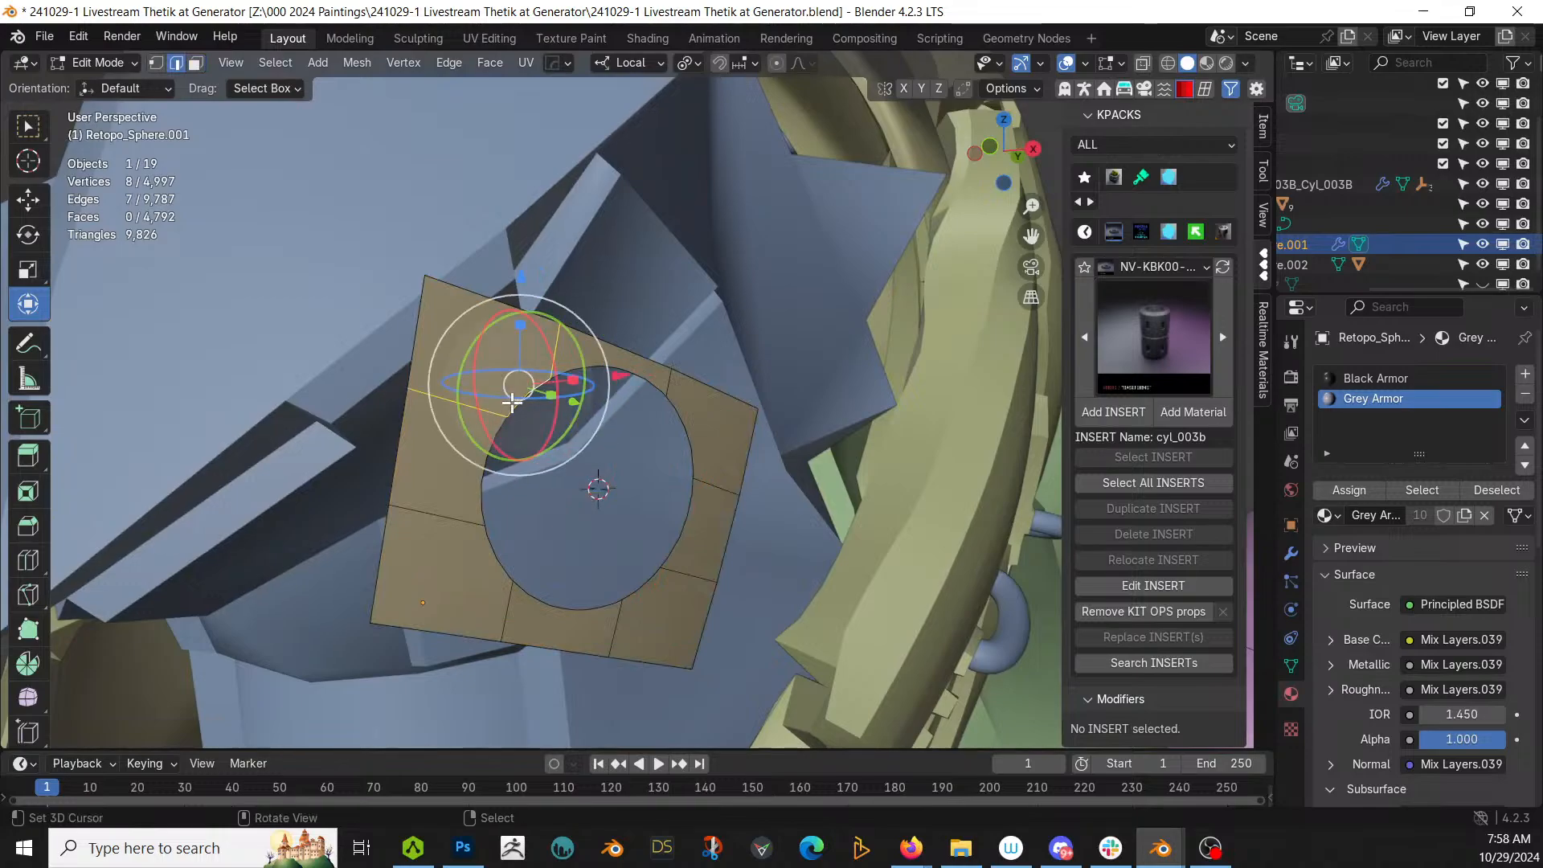
{"action": "right_click", "coordinate": [511, 408]}
{"action": "right_click", "coordinate": [491, 441], "text": "shift"}
{"action": "scroll", "coordinate": [508, 429], "scroll_direction": "up", "scroll_amount": 5}
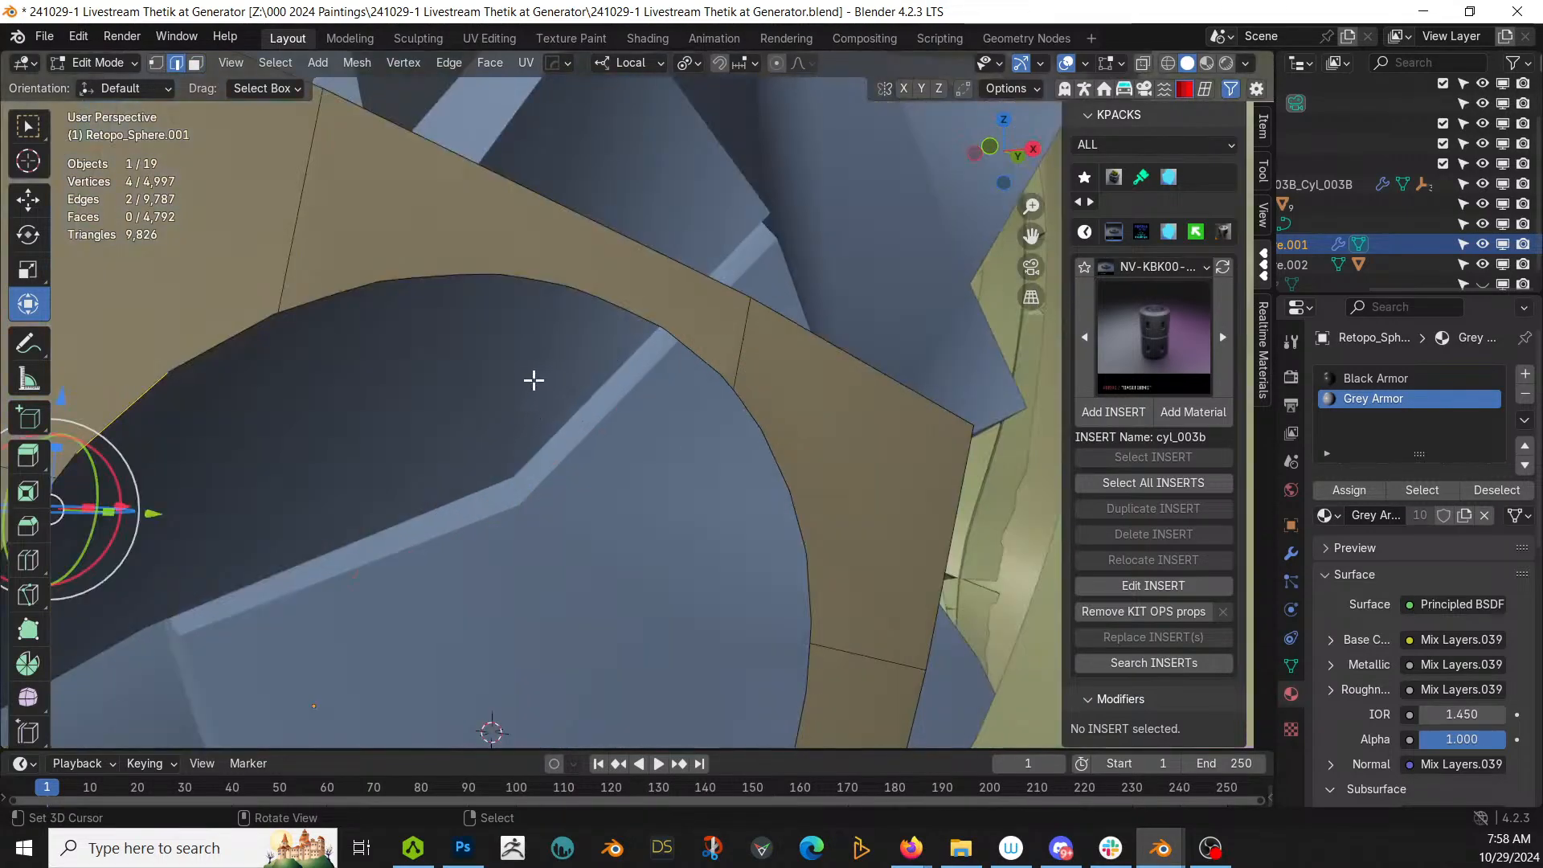
{"action": "scroll", "coordinate": [534, 380], "scroll_direction": "down", "scroll_amount": 6}
{"action": "scroll", "coordinate": [534, 378], "scroll_direction": "up", "scroll_amount": 3}
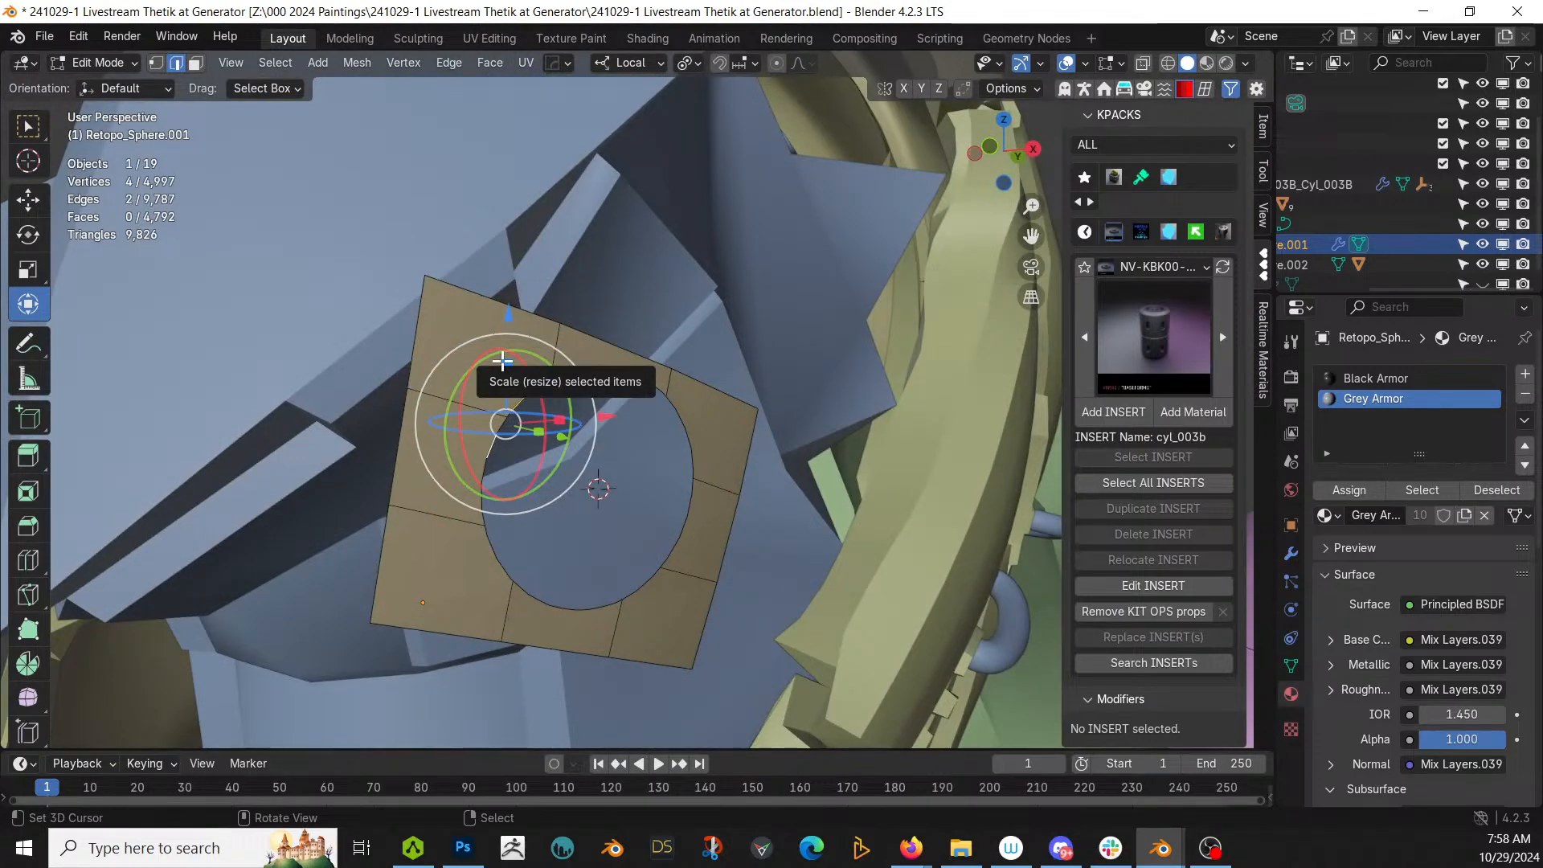
Step: Mark all edges of the isolated faces around the lowest eye socket as sharp and reveal the hidden geometry
{"action": "key", "text": "l"}
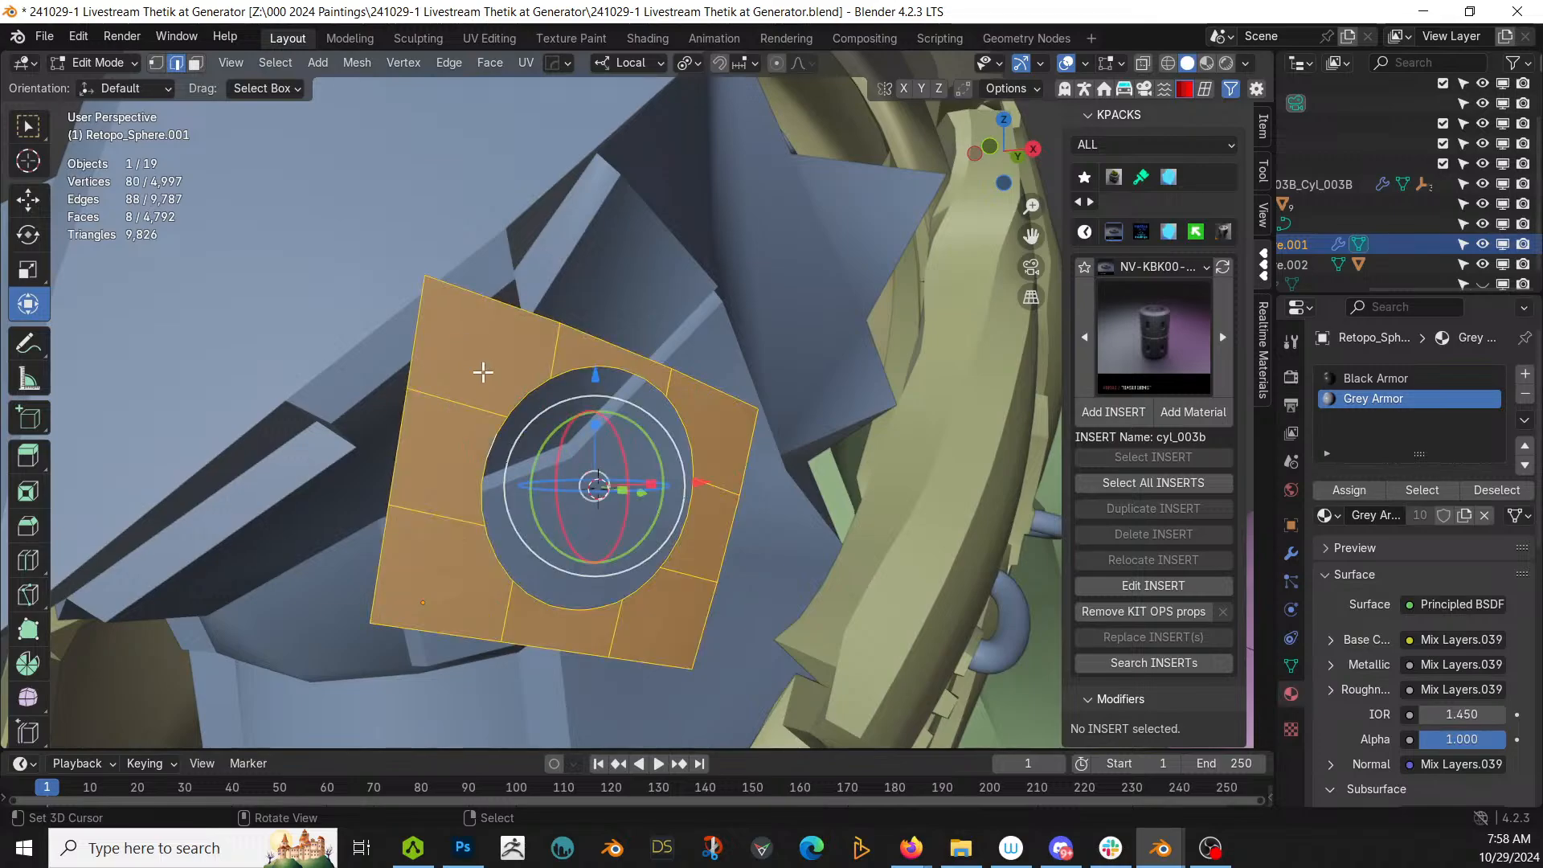
{"action": "key", "text": "q"}
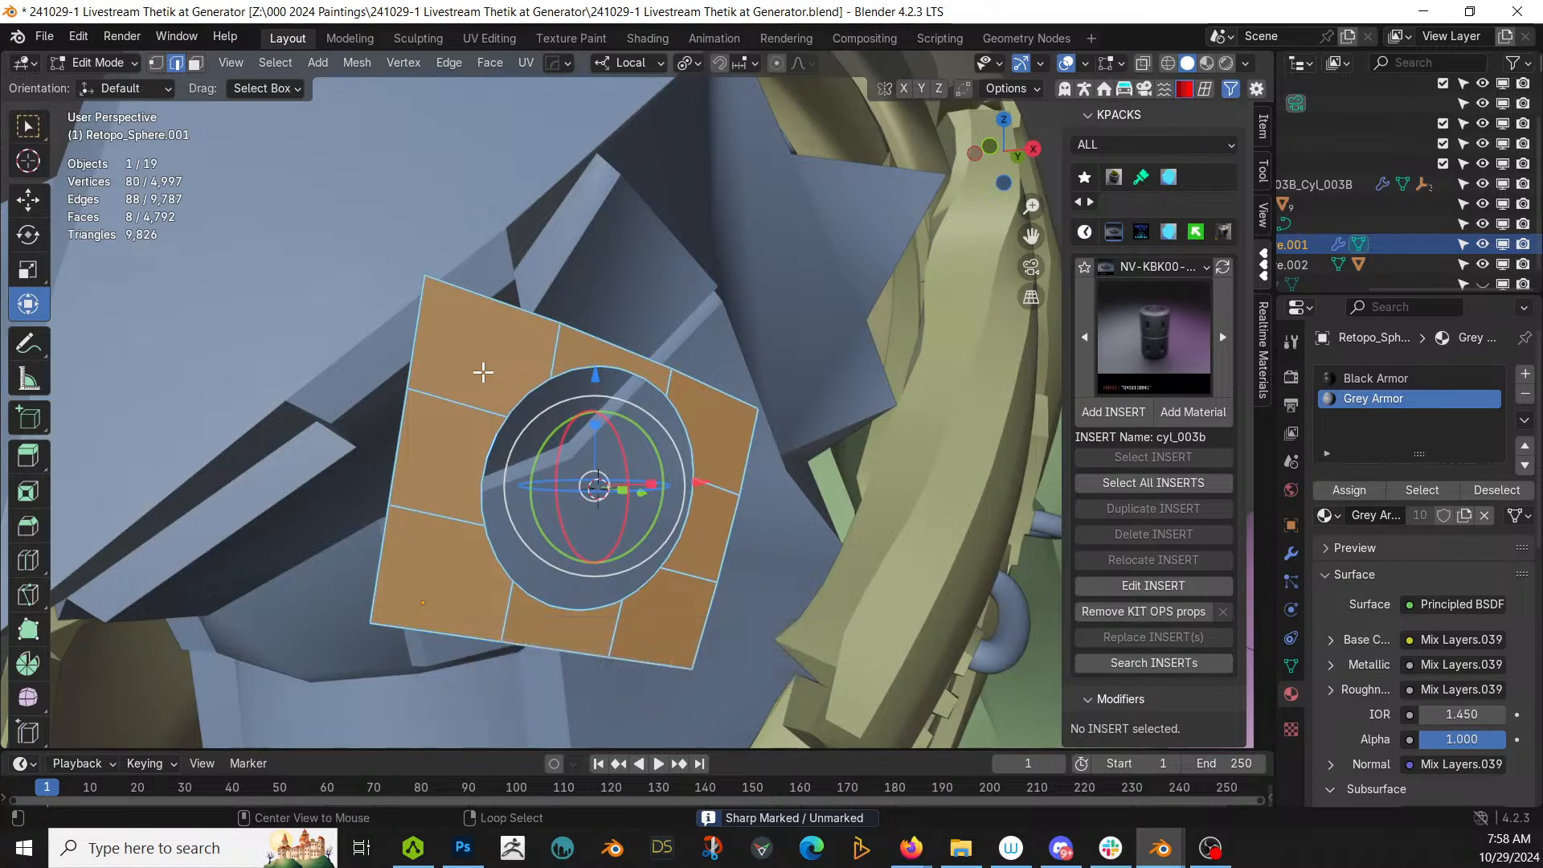
{"action": "key", "text": "alt+h"}
Step: Select the ring of faceplate faces around the middle eye socket and mark their edges as sharp
{"action": "scroll", "coordinate": [495, 376], "scroll_direction": "down", "scroll_amount": 5}
{"action": "middle_click_drag", "start_coordinate": [550, 391], "coordinate": [511, 407]}
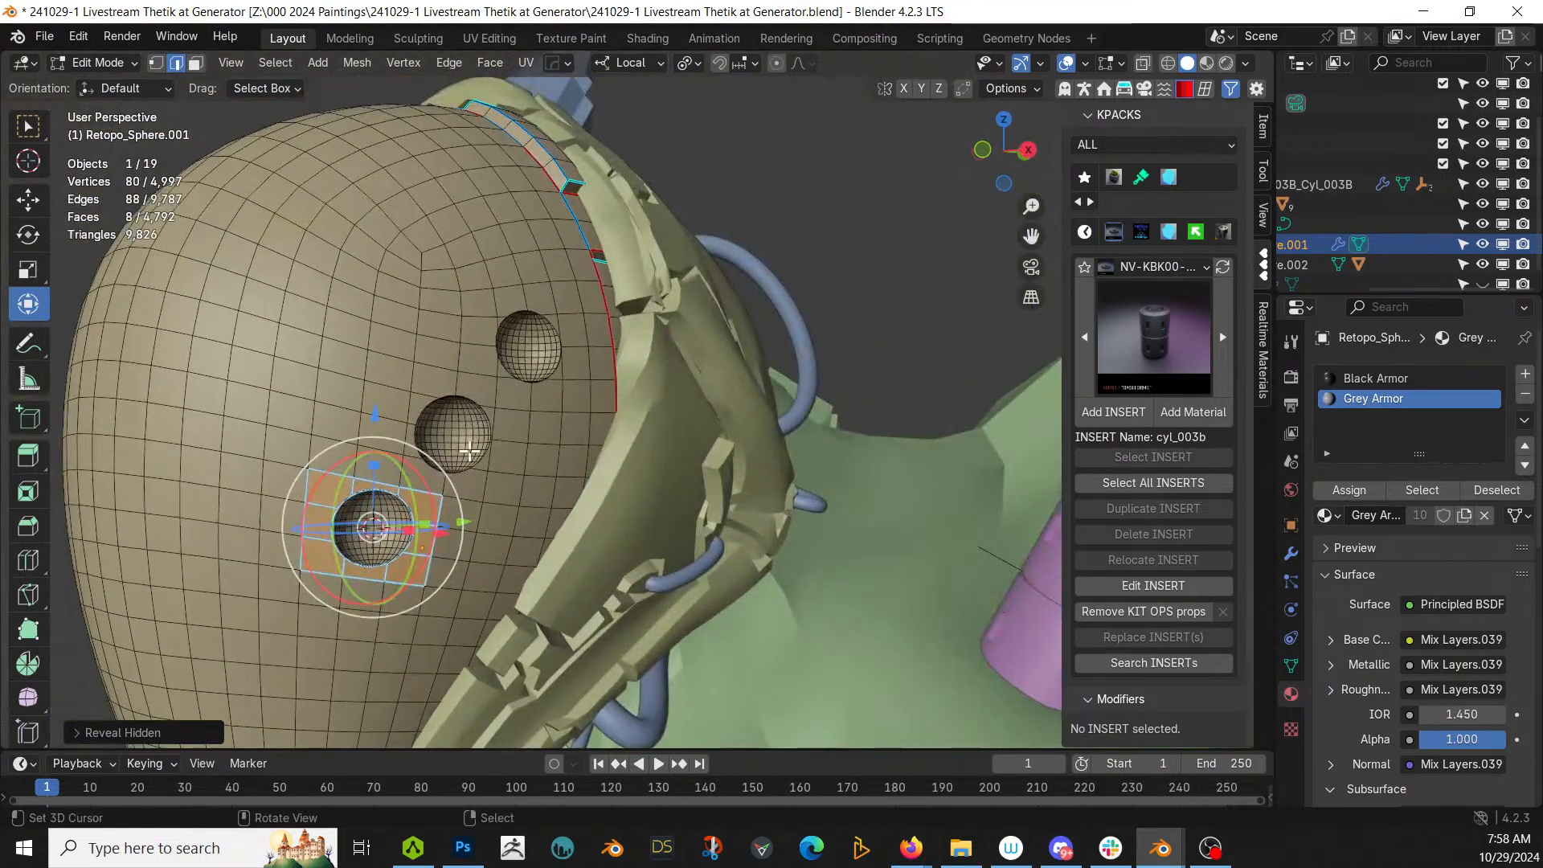
{"action": "key", "text": "3"}
{"action": "right_click", "coordinate": [425, 472]}
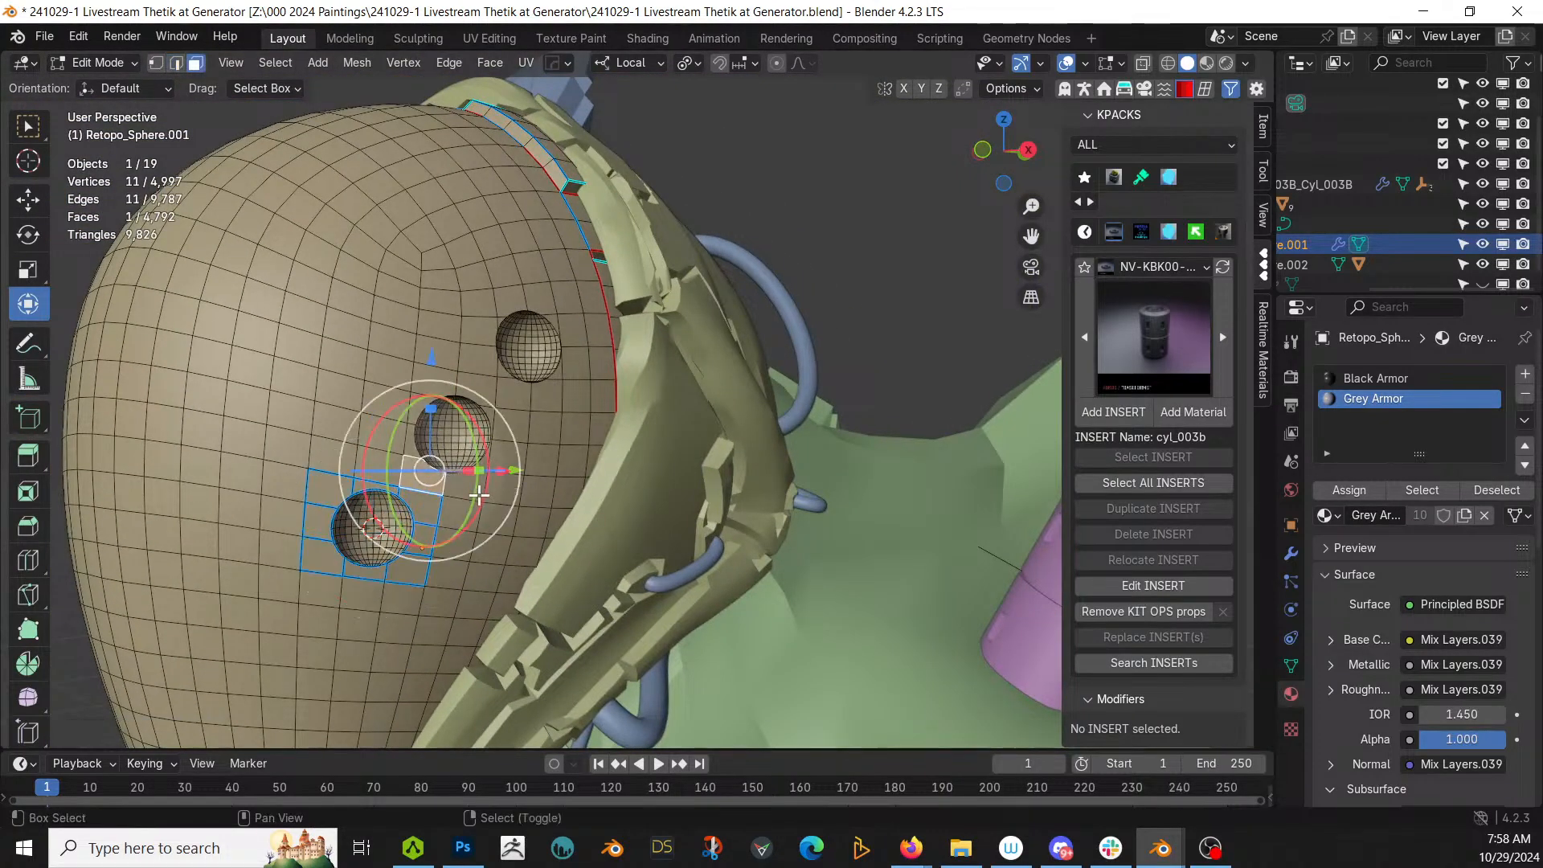
{"action": "right_click", "coordinate": [479, 493], "text": "shift"}
{"action": "right_click", "coordinate": [492, 458], "text": "shift"}
{"action": "right_click", "coordinate": [505, 451], "text": "shift"}
{"action": "right_click", "coordinate": [503, 421], "text": "shift"}
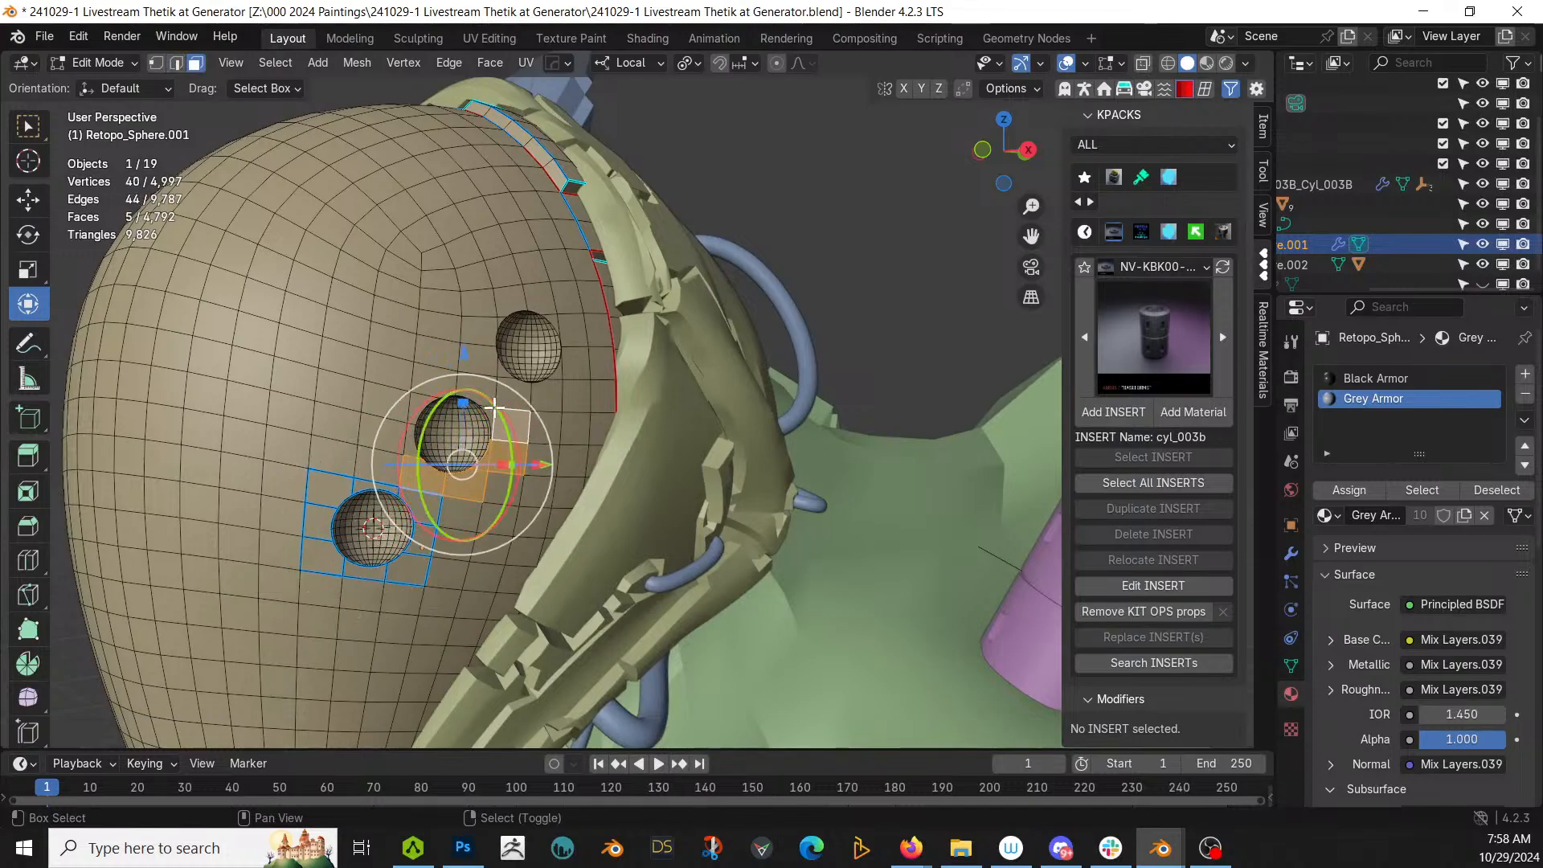
{"action": "right_click", "coordinate": [491, 405], "text": "shift"}
{"action": "right_click", "coordinate": [476, 389], "text": "shift"}
{"action": "right_click", "coordinate": [433, 387], "text": "shift"}
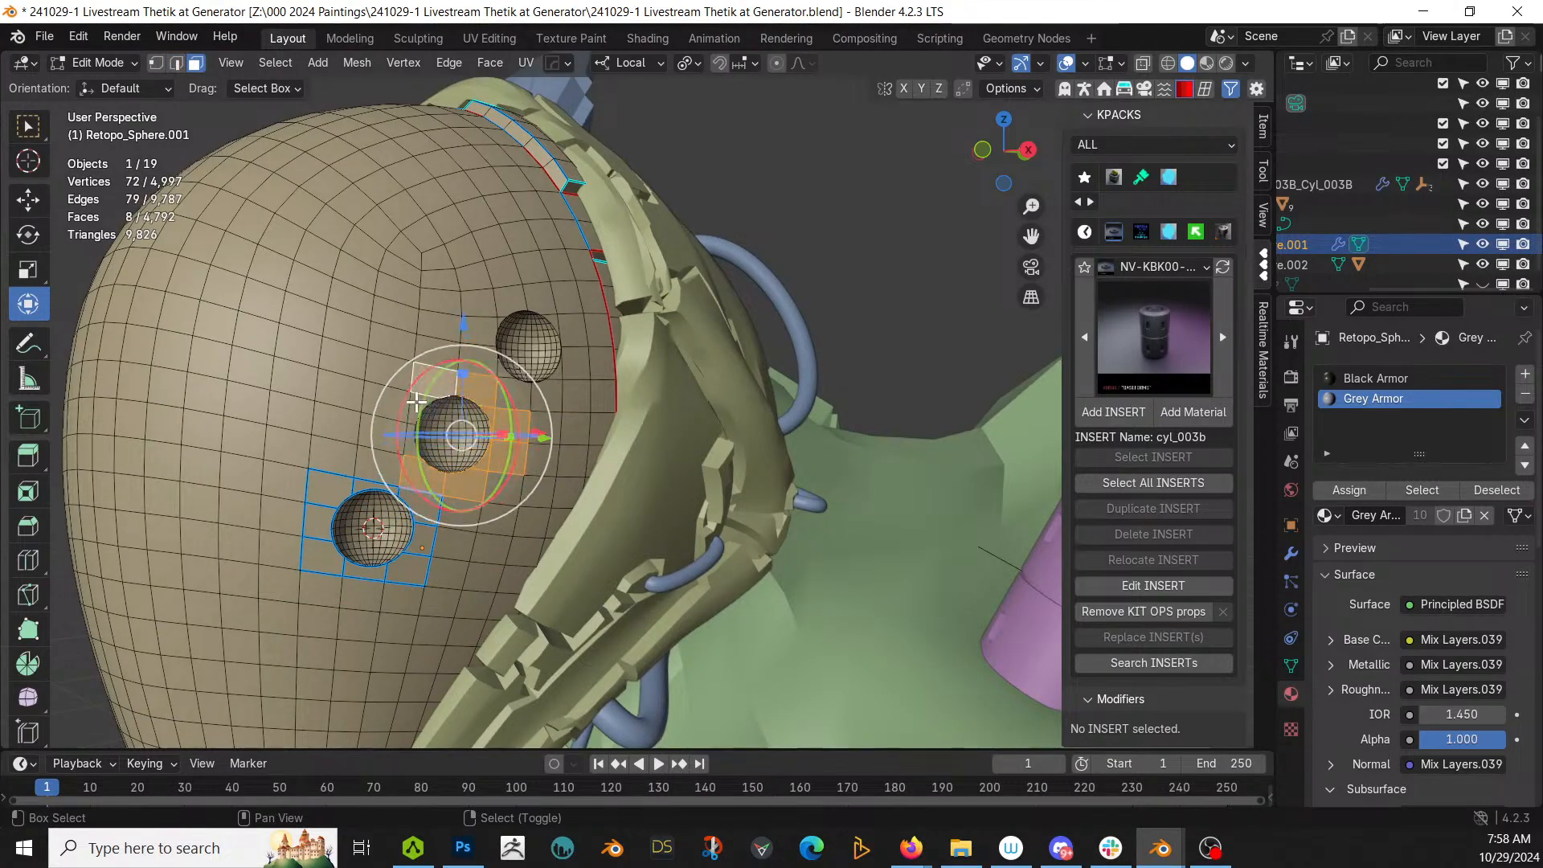
{"action": "right_click", "coordinate": [405, 405], "text": "shift"}
{"action": "right_click", "coordinate": [388, 402], "text": "shift"}
{"action": "right_click", "coordinate": [387, 432], "text": "shift"}
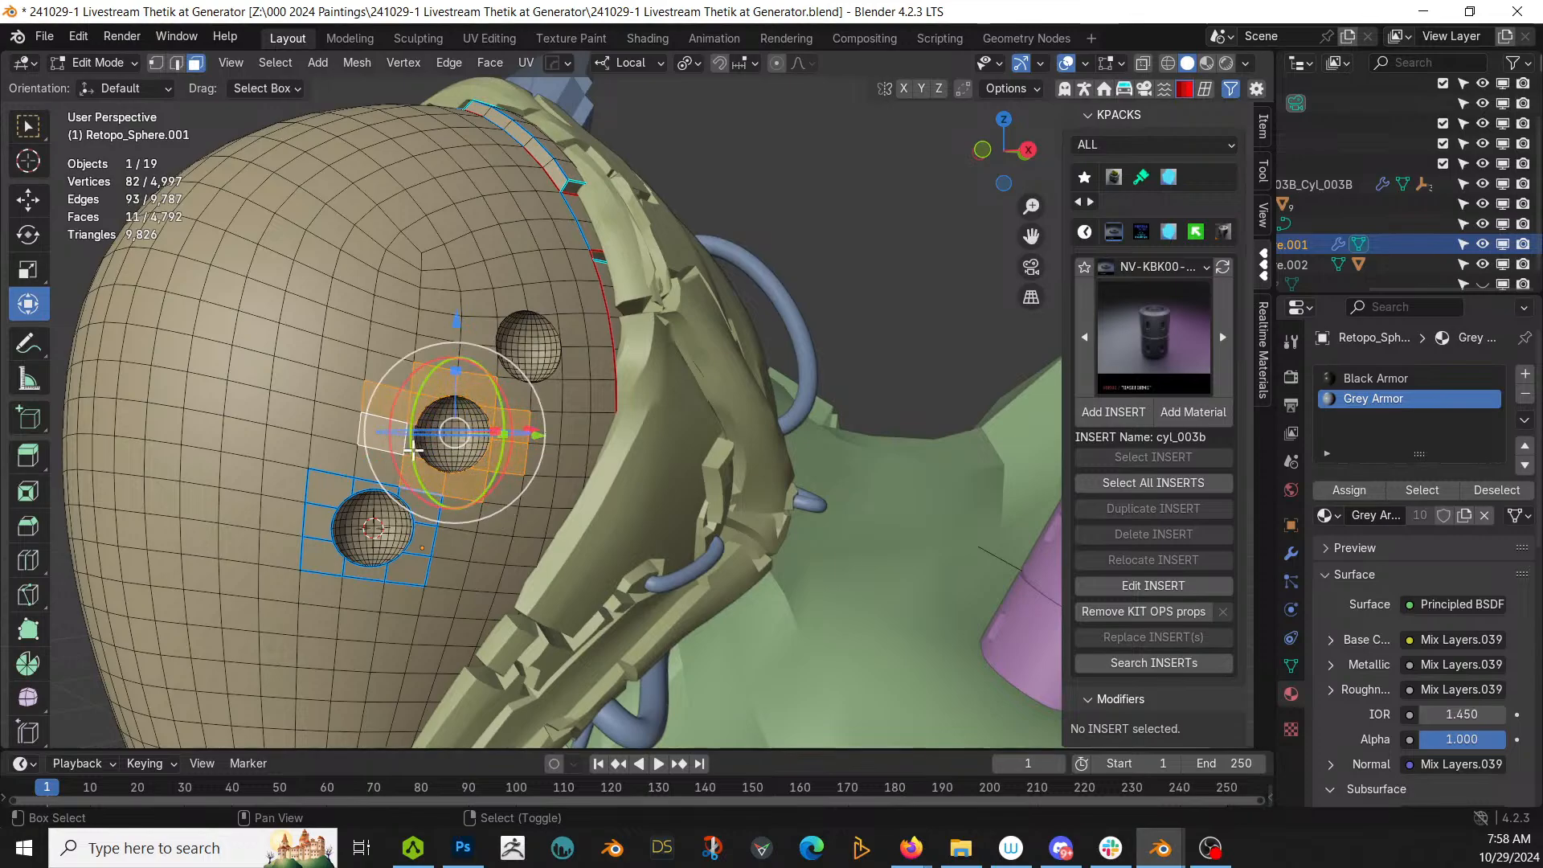
{"action": "right_click", "coordinate": [413, 444], "text": "shift"}
{"action": "scroll", "coordinate": [427, 453], "scroll_direction": "up", "scroll_amount": 3}
{"action": "scroll", "coordinate": [582, 454], "scroll_direction": "up", "scroll_amount": 1}
{"action": "middle_click_drag", "start_coordinate": [427, 453], "coordinate": [606, 434], "text": "shift"}
{"action": "key", "text": "q"}
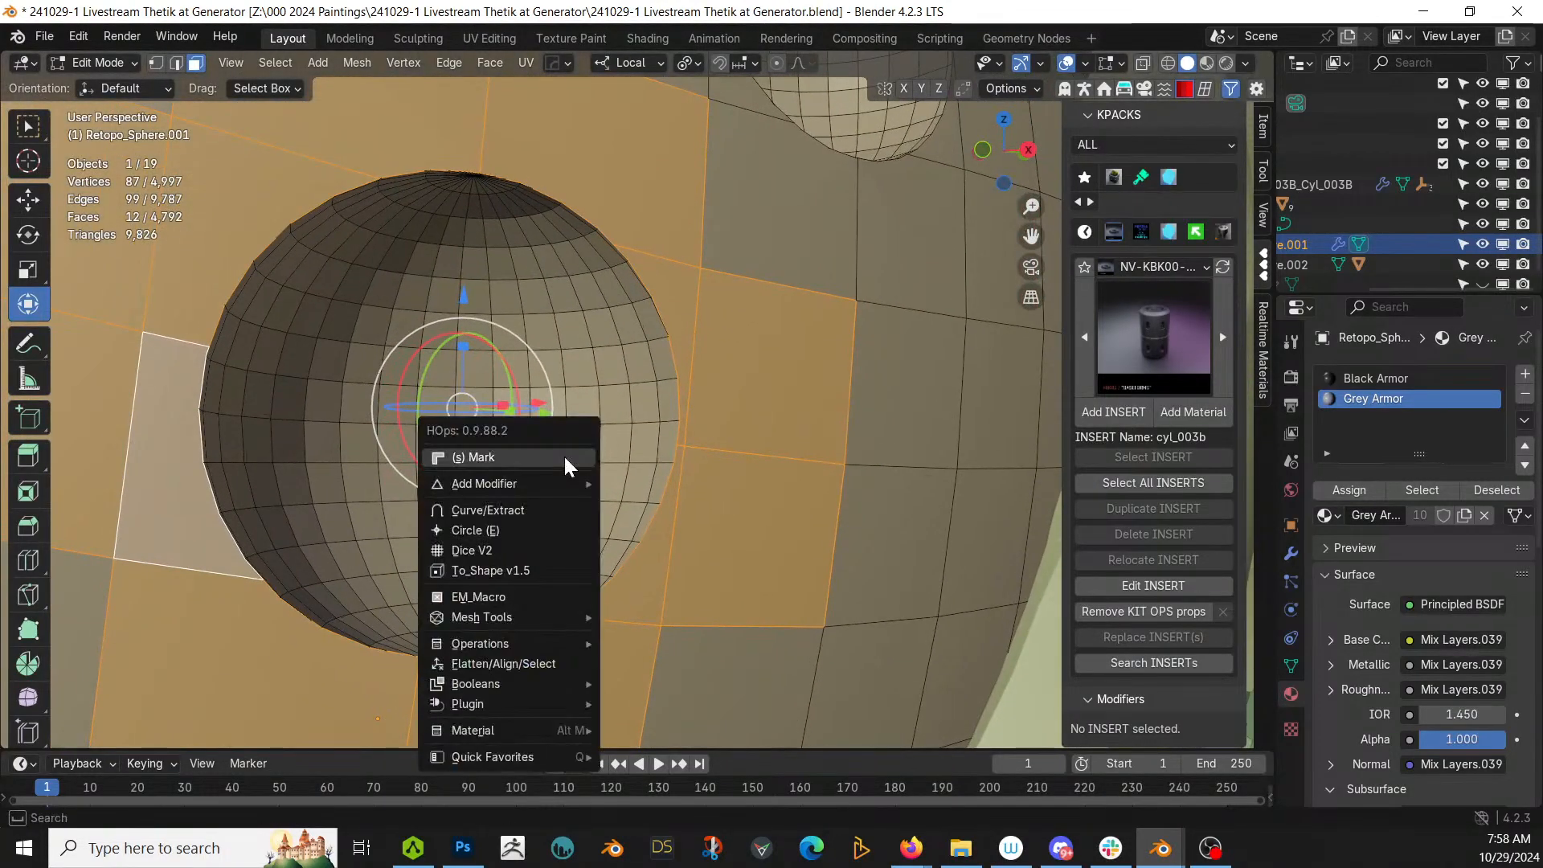
{"action": "left_click", "coordinate": [520, 464]}
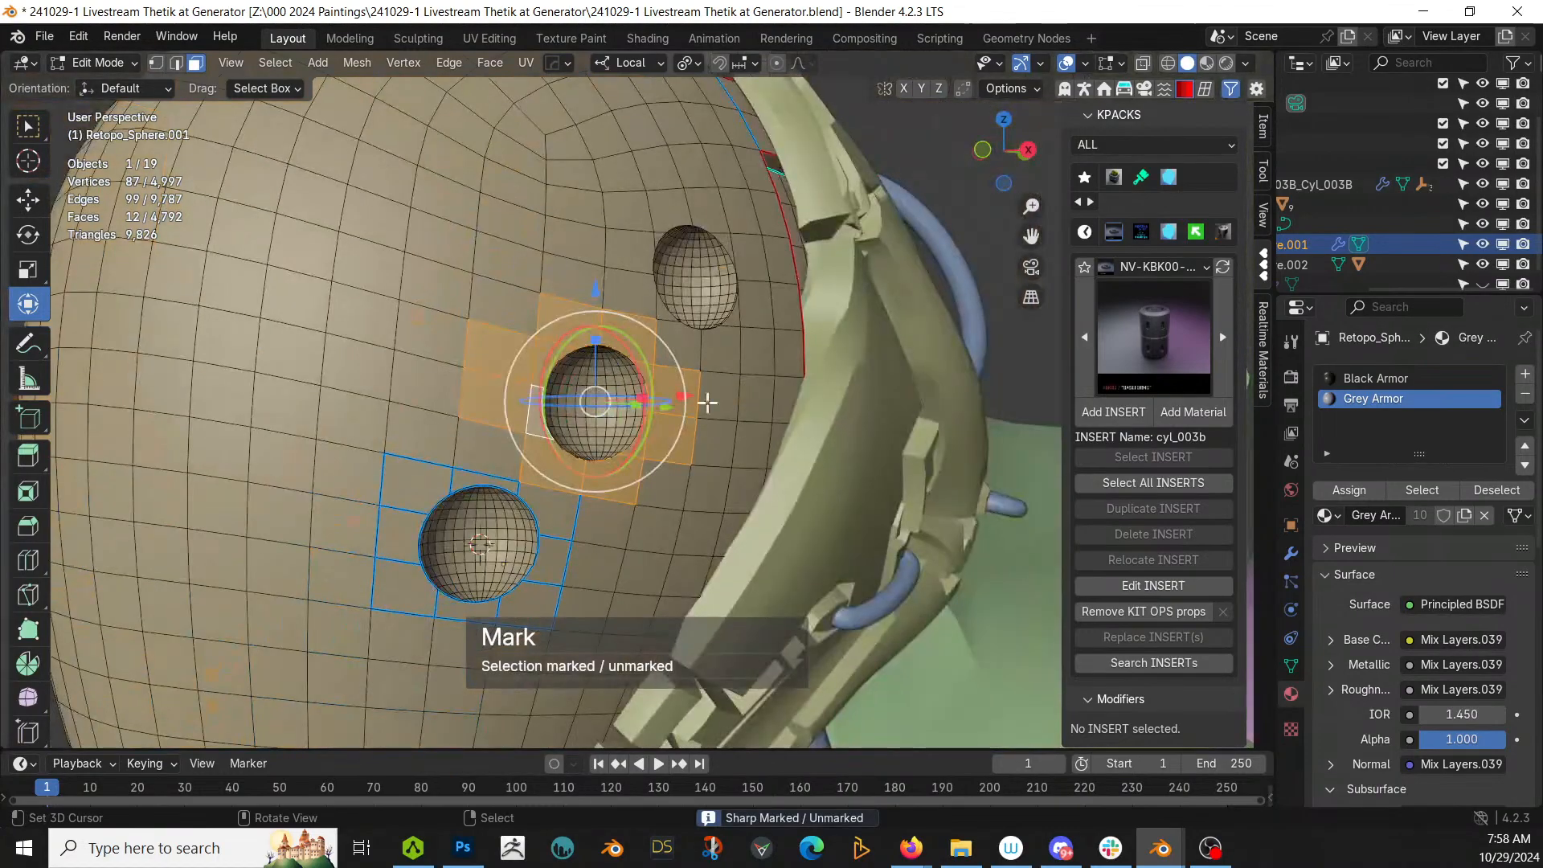
{"action": "key", "text": "q"}
{"action": "left_click", "coordinate": [643, 434]}
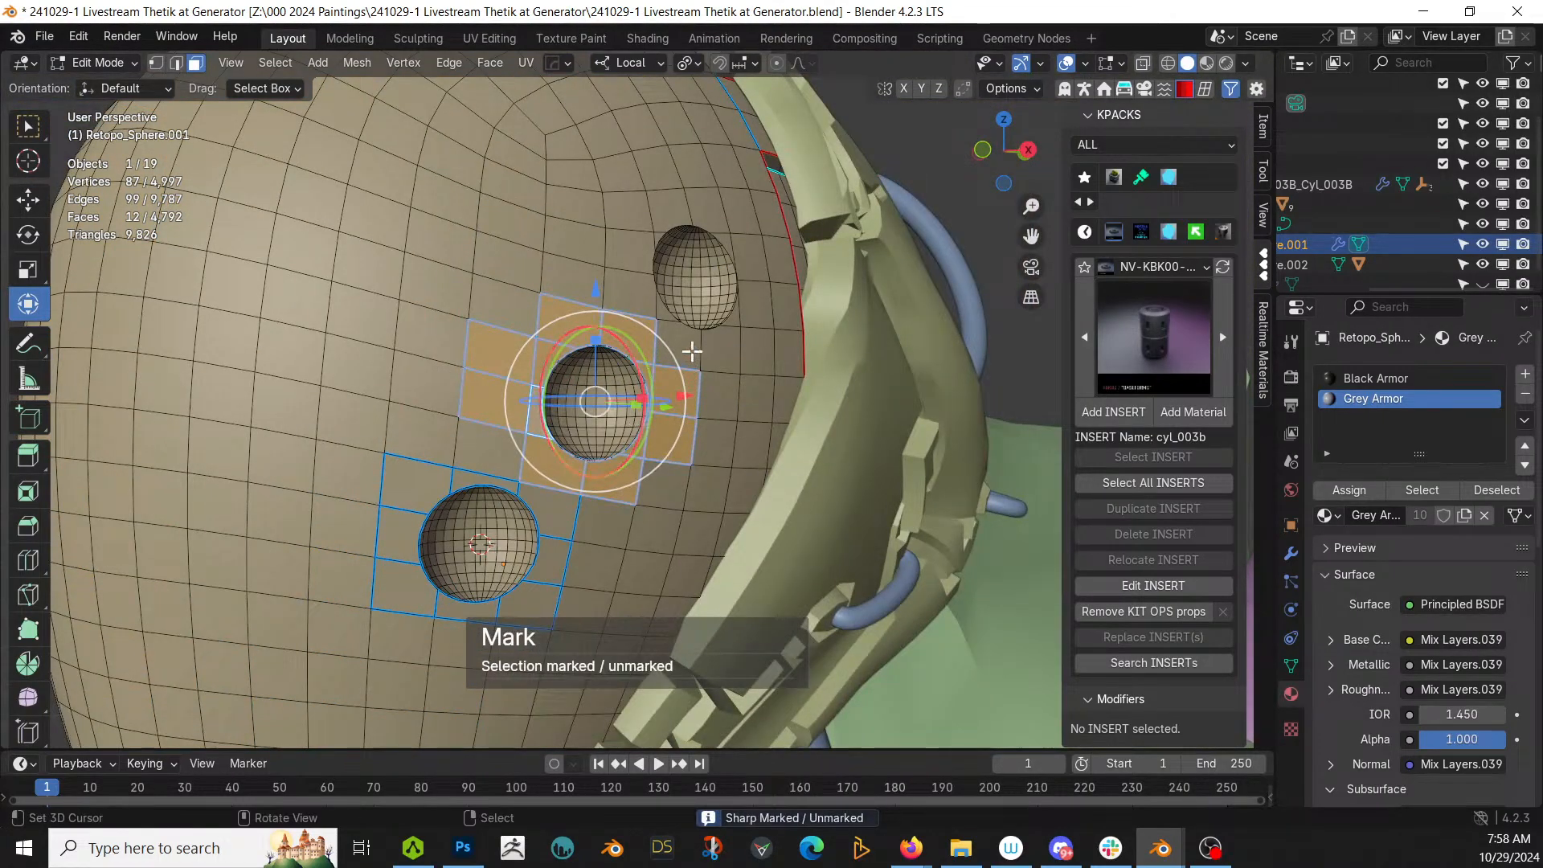
Step: Select the ring of faceplate faces around the uppermost eye socket and mark their edges as sharp
{"action": "left_click", "coordinate": [679, 345]}
{"action": "right_click", "coordinate": [631, 290], "text": "shift"}
{"action": "right_click", "coordinate": [631, 251], "text": "shift"}
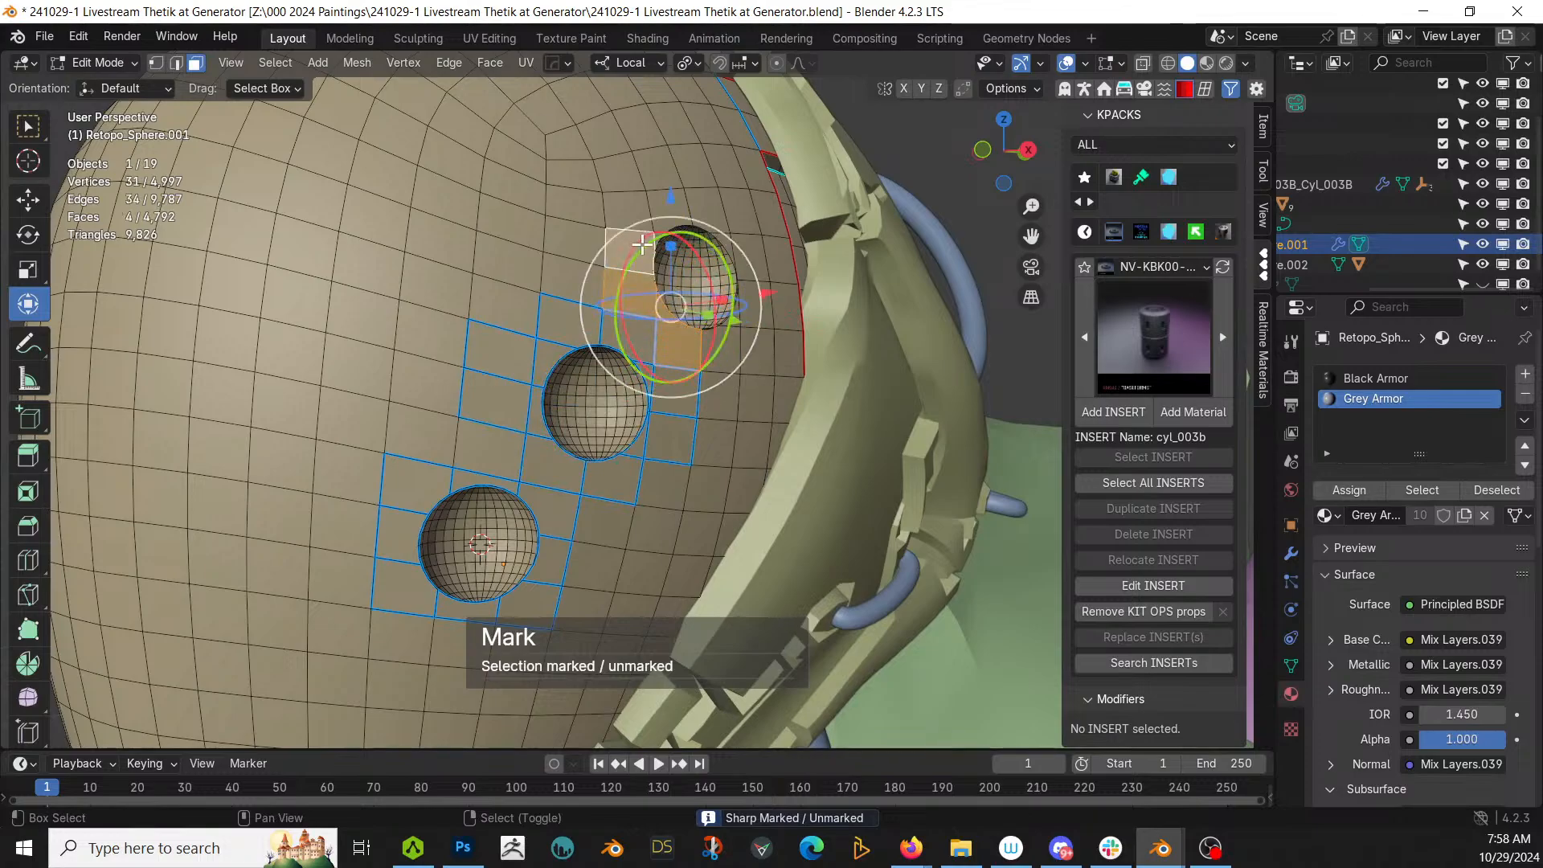
{"action": "right_click", "coordinate": [661, 239], "text": "shift"}
{"action": "right_click", "coordinate": [667, 217], "text": "shift"}
{"action": "right_click", "coordinate": [620, 211], "text": "shift"}
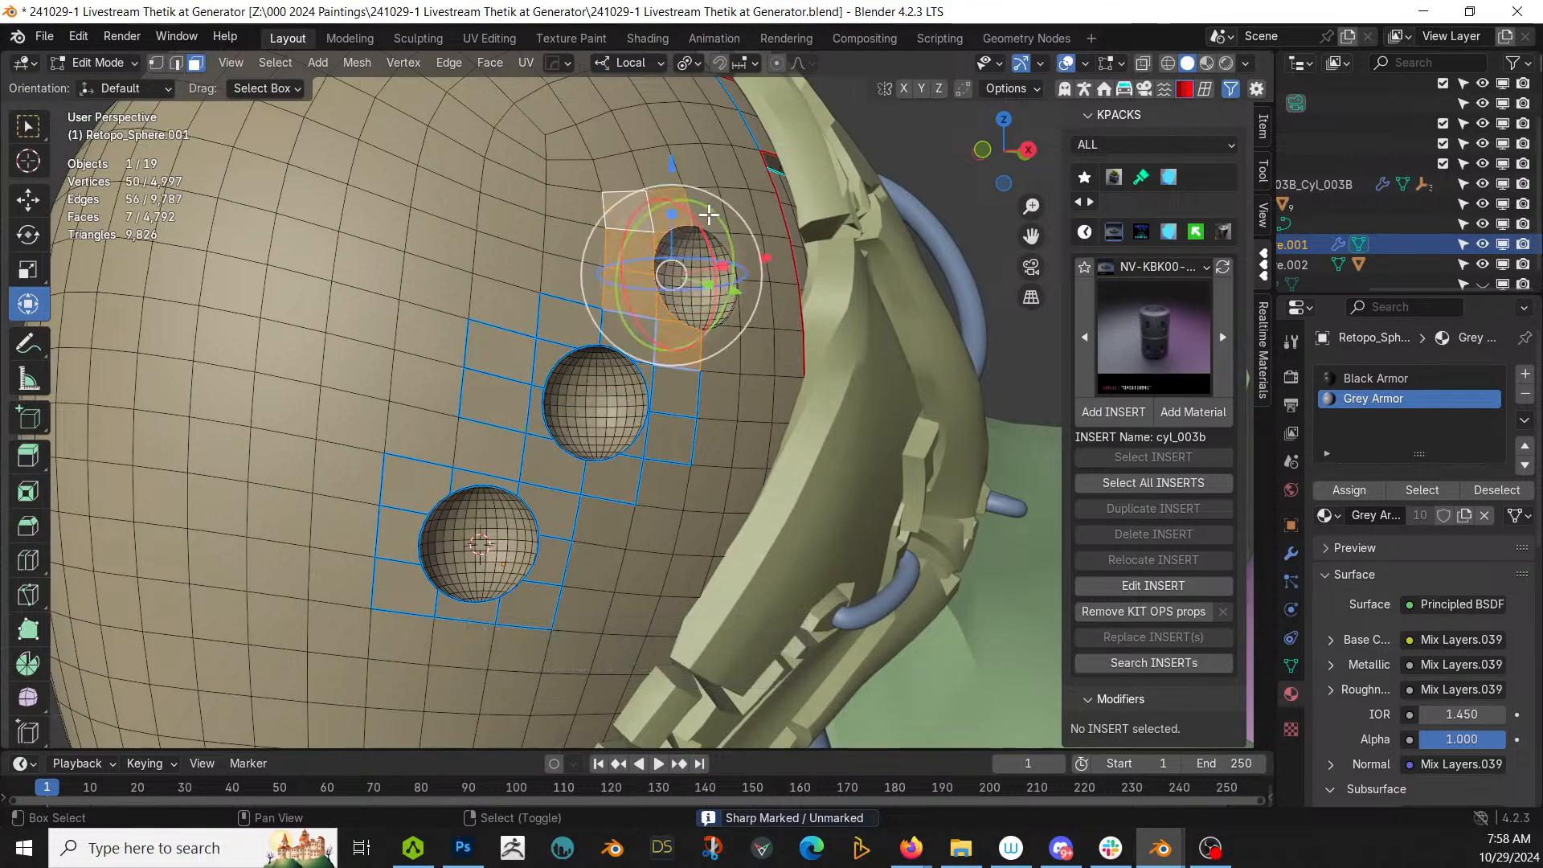
{"action": "right_click", "coordinate": [710, 212], "text": "shift"}
{"action": "right_click", "coordinate": [741, 231], "text": "shift"}
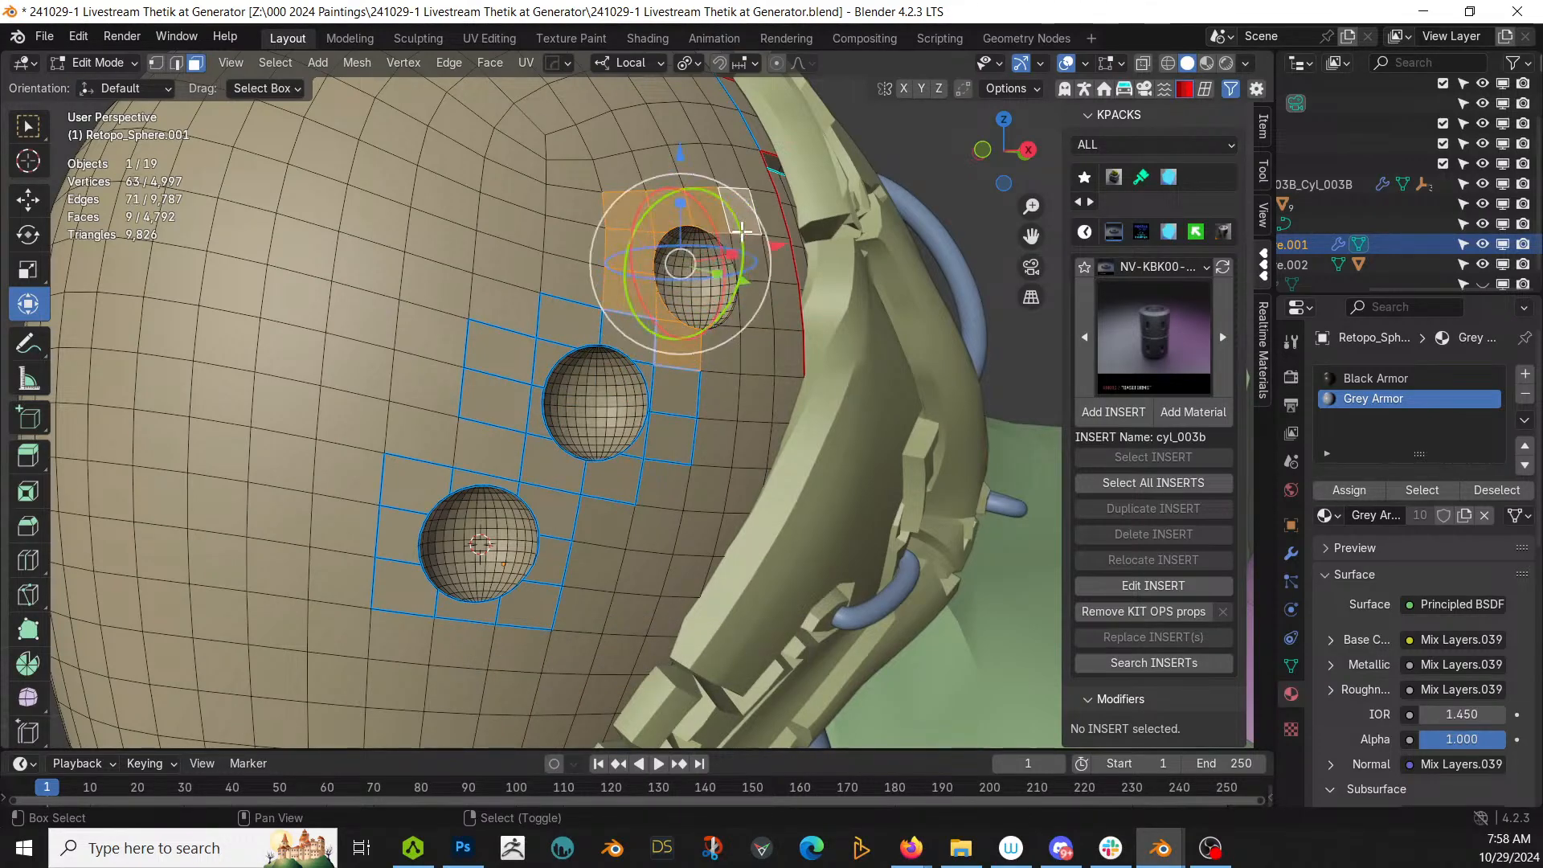
{"action": "right_click", "coordinate": [755, 253], "text": "shift"}
{"action": "right_click", "coordinate": [755, 297], "text": "shift"}
{"action": "right_click", "coordinate": [733, 317], "text": "shift"}
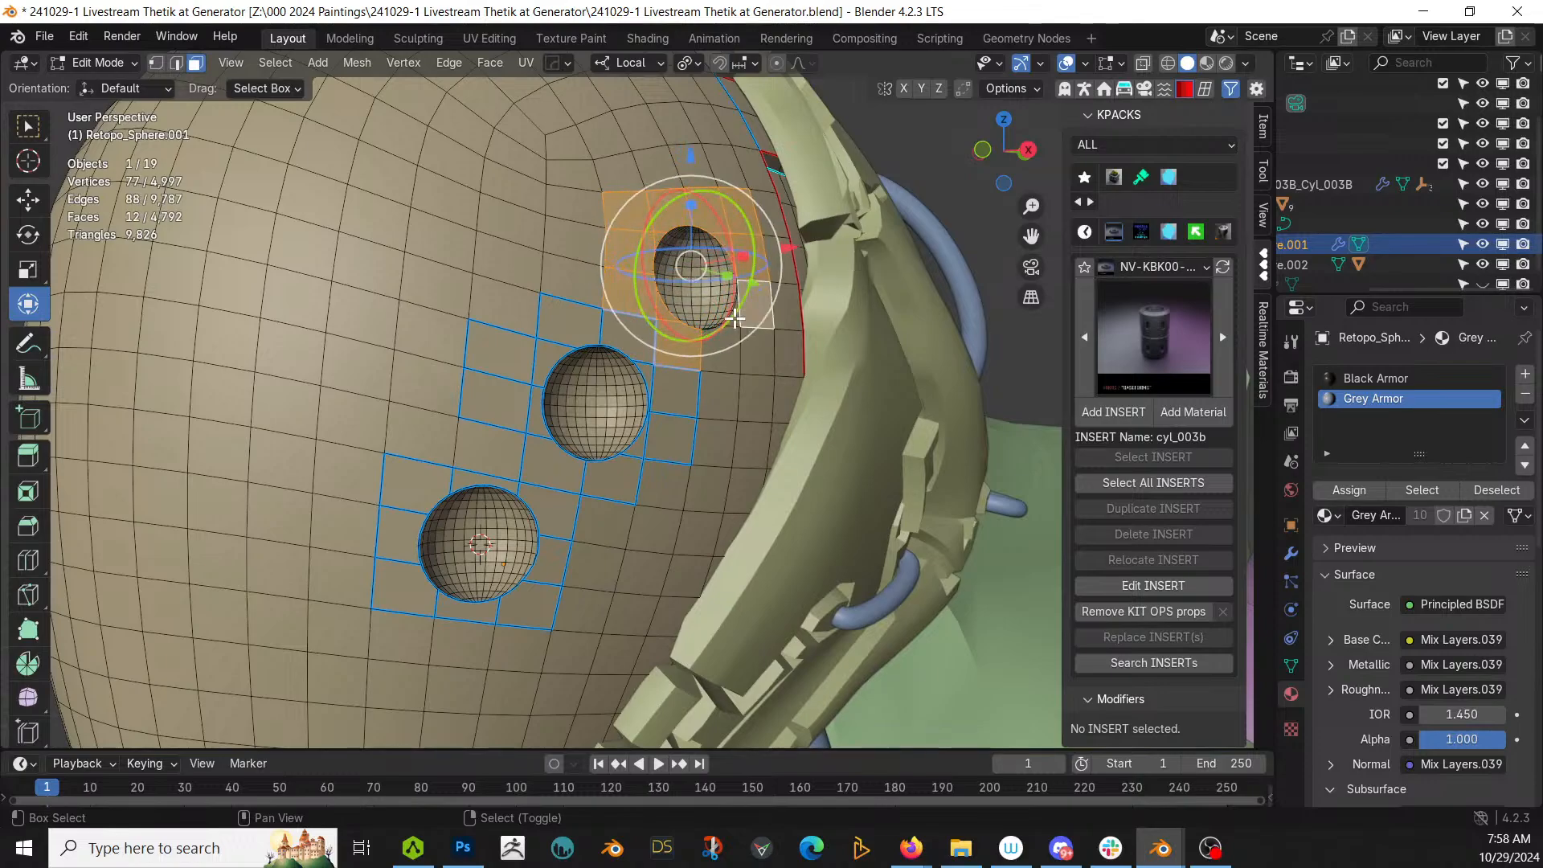
{"action": "right_click", "coordinate": [719, 353], "text": "shift"}
{"action": "right_click", "coordinate": [719, 354], "text": "shift"}
{"action": "scroll", "coordinate": [707, 361], "scroll_direction": "up", "scroll_amount": 6}
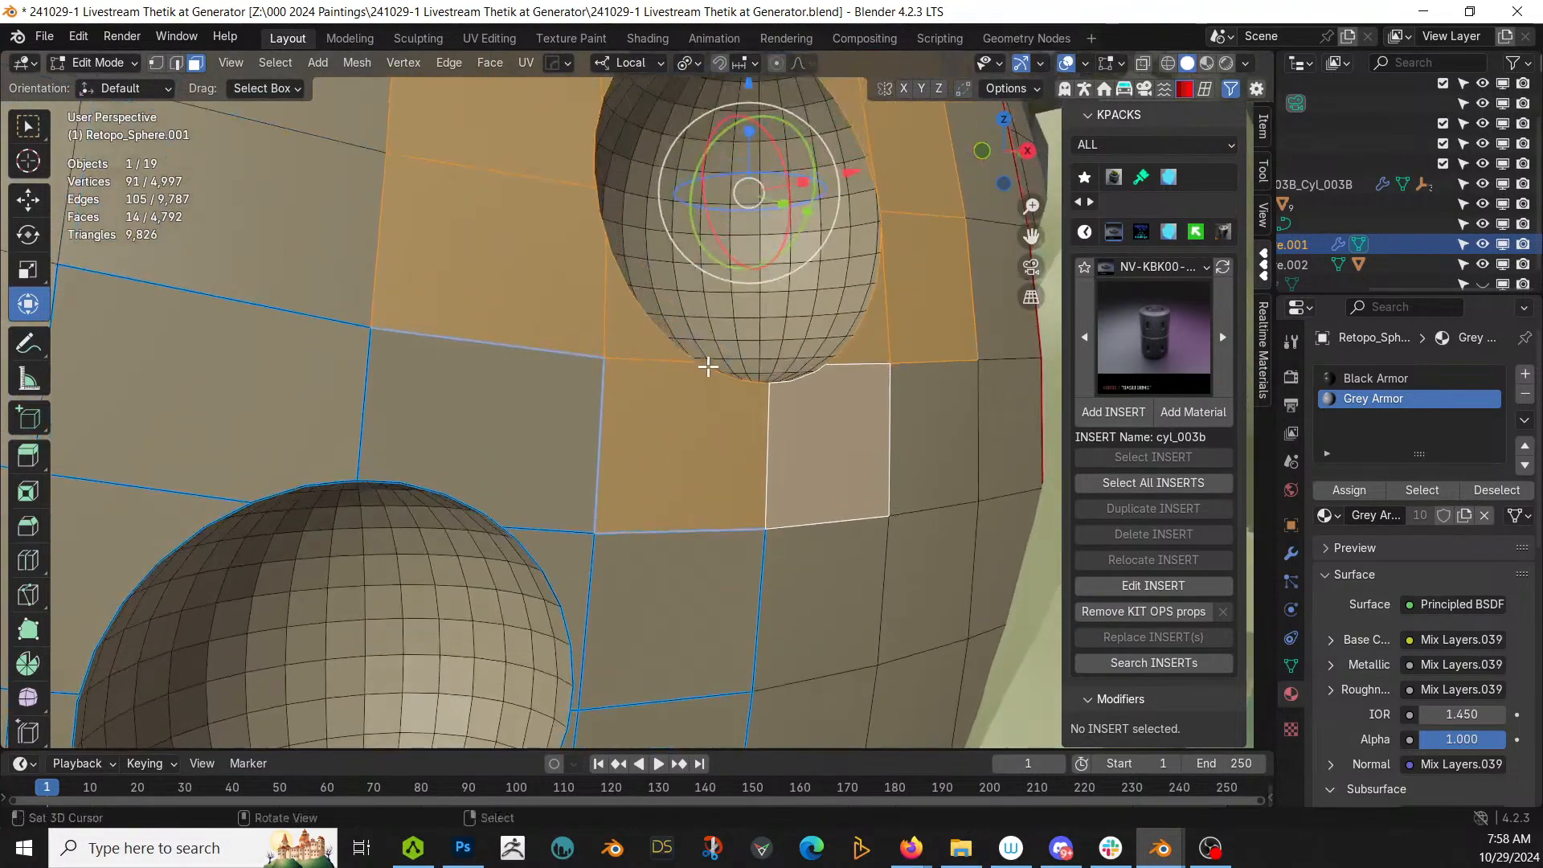
{"action": "key", "text": "w"}
{"action": "left_click", "coordinate": [814, 450]}
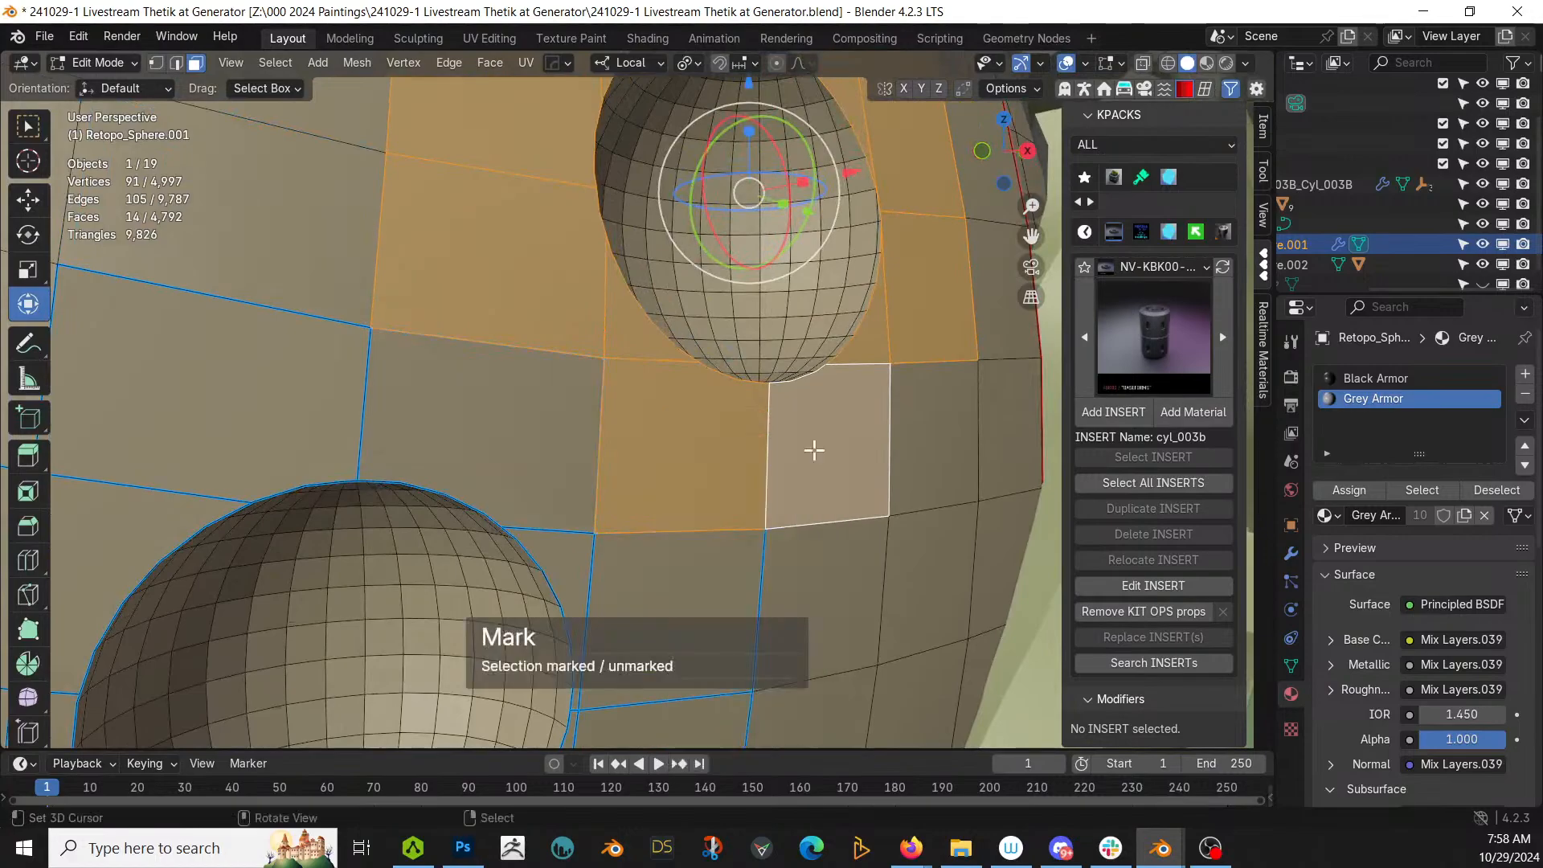
{"action": "key", "text": "w"}
{"action": "left_click", "coordinate": [814, 450]}
{"action": "scroll", "coordinate": [814, 450], "scroll_direction": "down", "scroll_amount": 5}
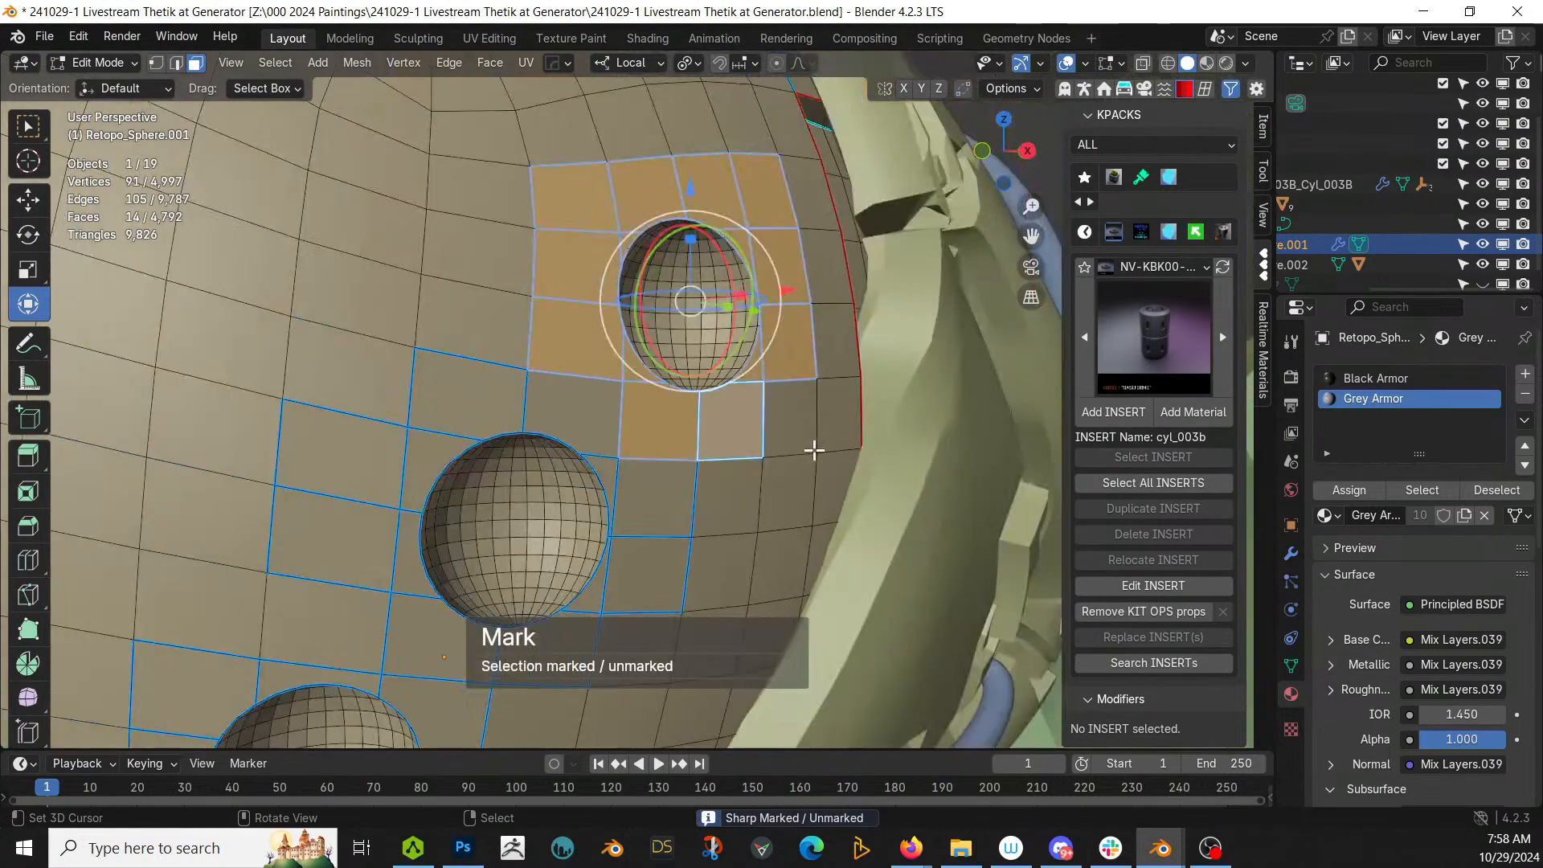
Step: Select the linked interior faces of all three eye sockets
{"action": "right_click", "coordinate": [688, 330]}
{"action": "key", "text": "l"}
{"action": "key", "text": "l"}
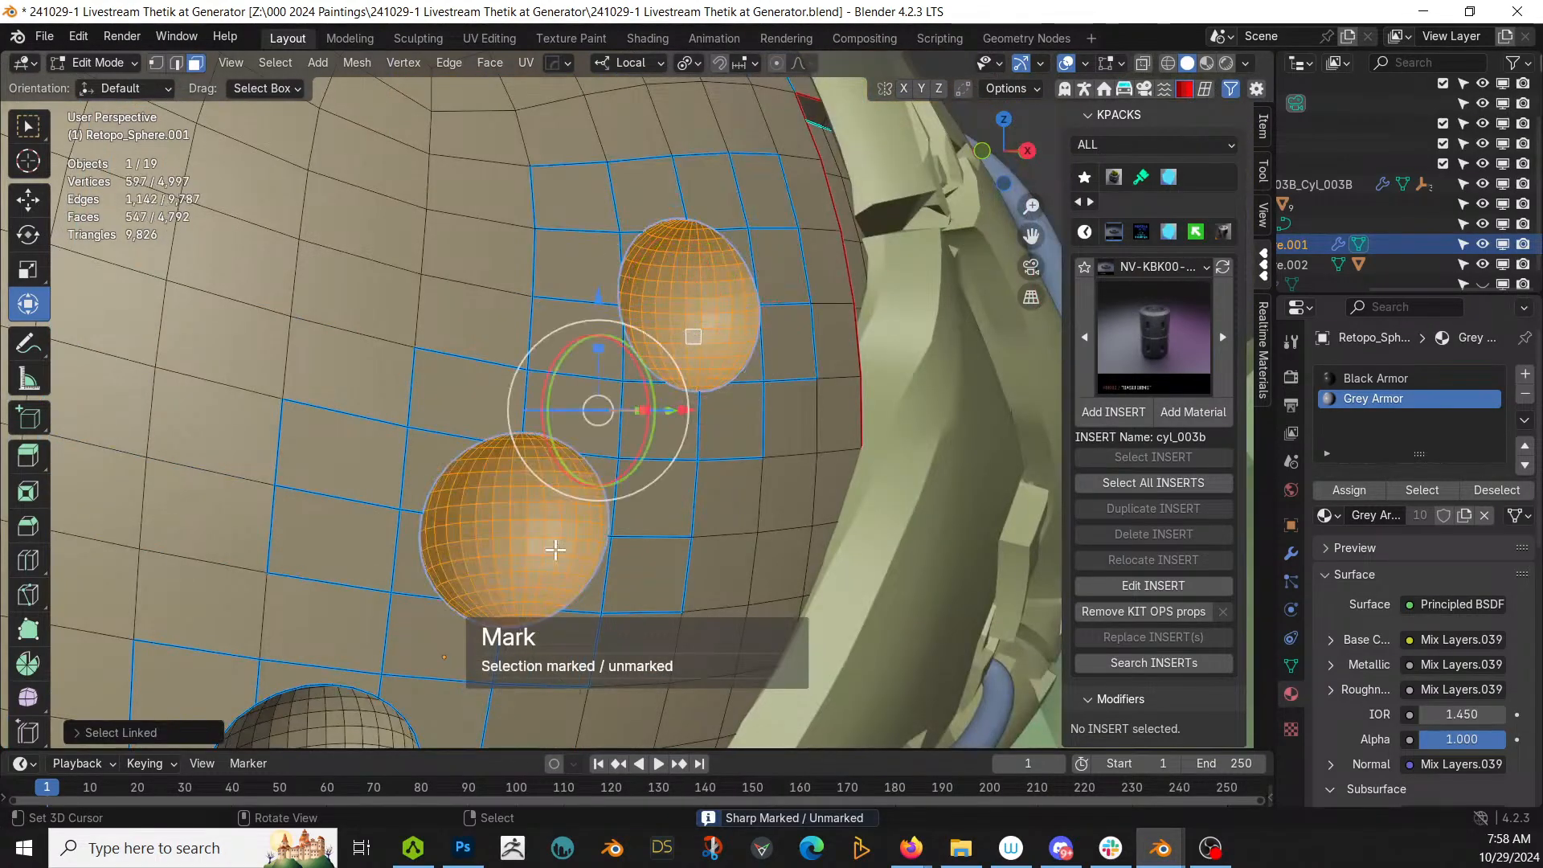
{"action": "scroll", "coordinate": [551, 544], "scroll_direction": "down", "scroll_amount": 5}
{"action": "key", "text": "l"}
{"action": "scroll", "coordinate": [531, 554], "scroll_direction": "up", "scroll_amount": 5}
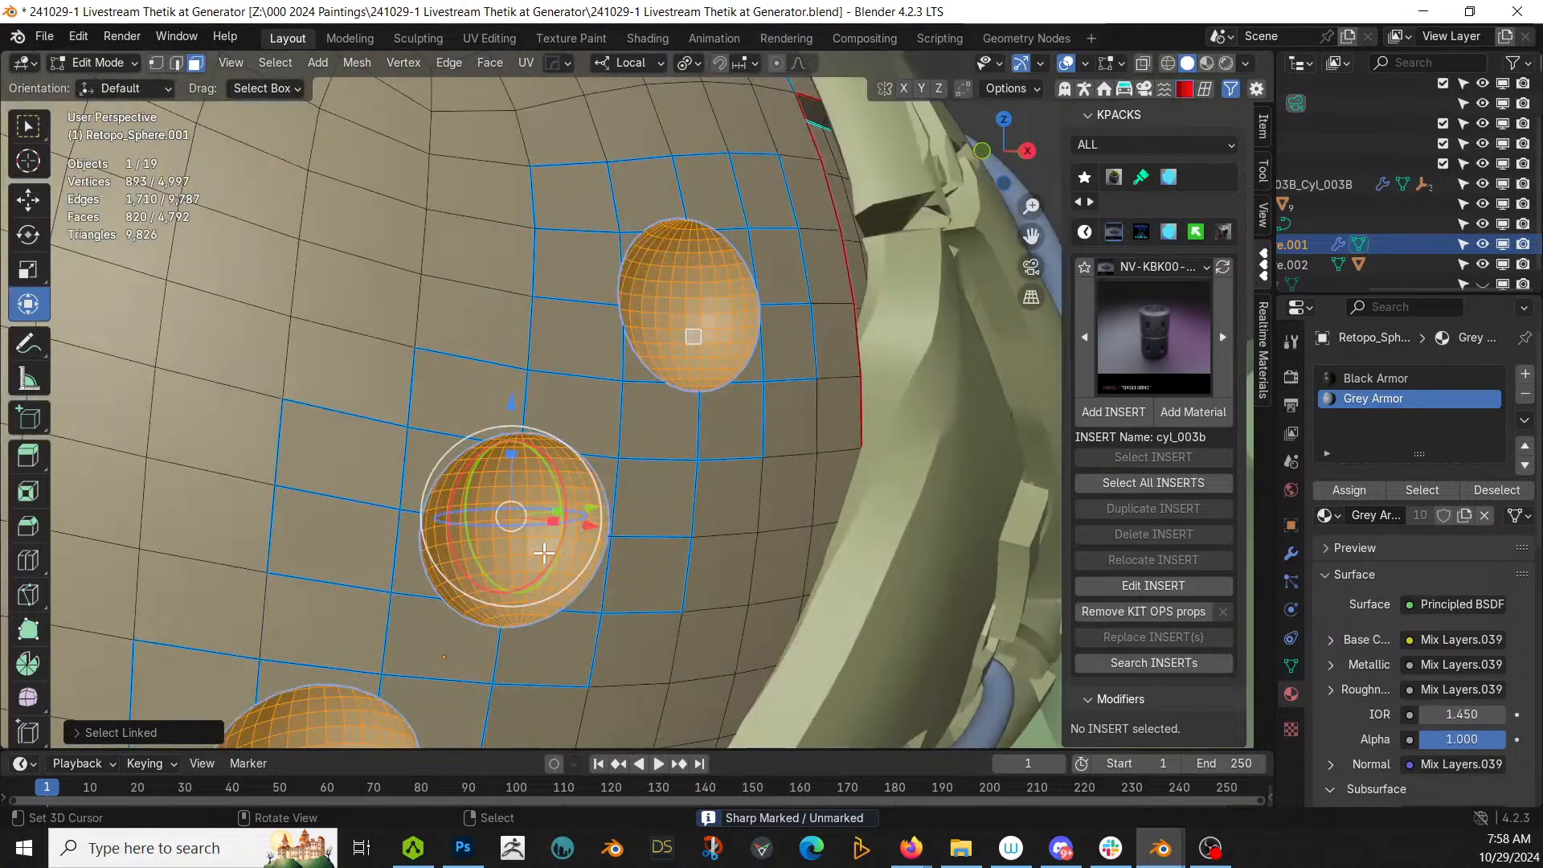
Step: Shrink the face selection inside the eye sockets by three rings, away from their rims
{"action": "key", "text": "ctrl+KP_Subtract"}
{"action": "key", "text": "ctrl+KP_Subtract"}
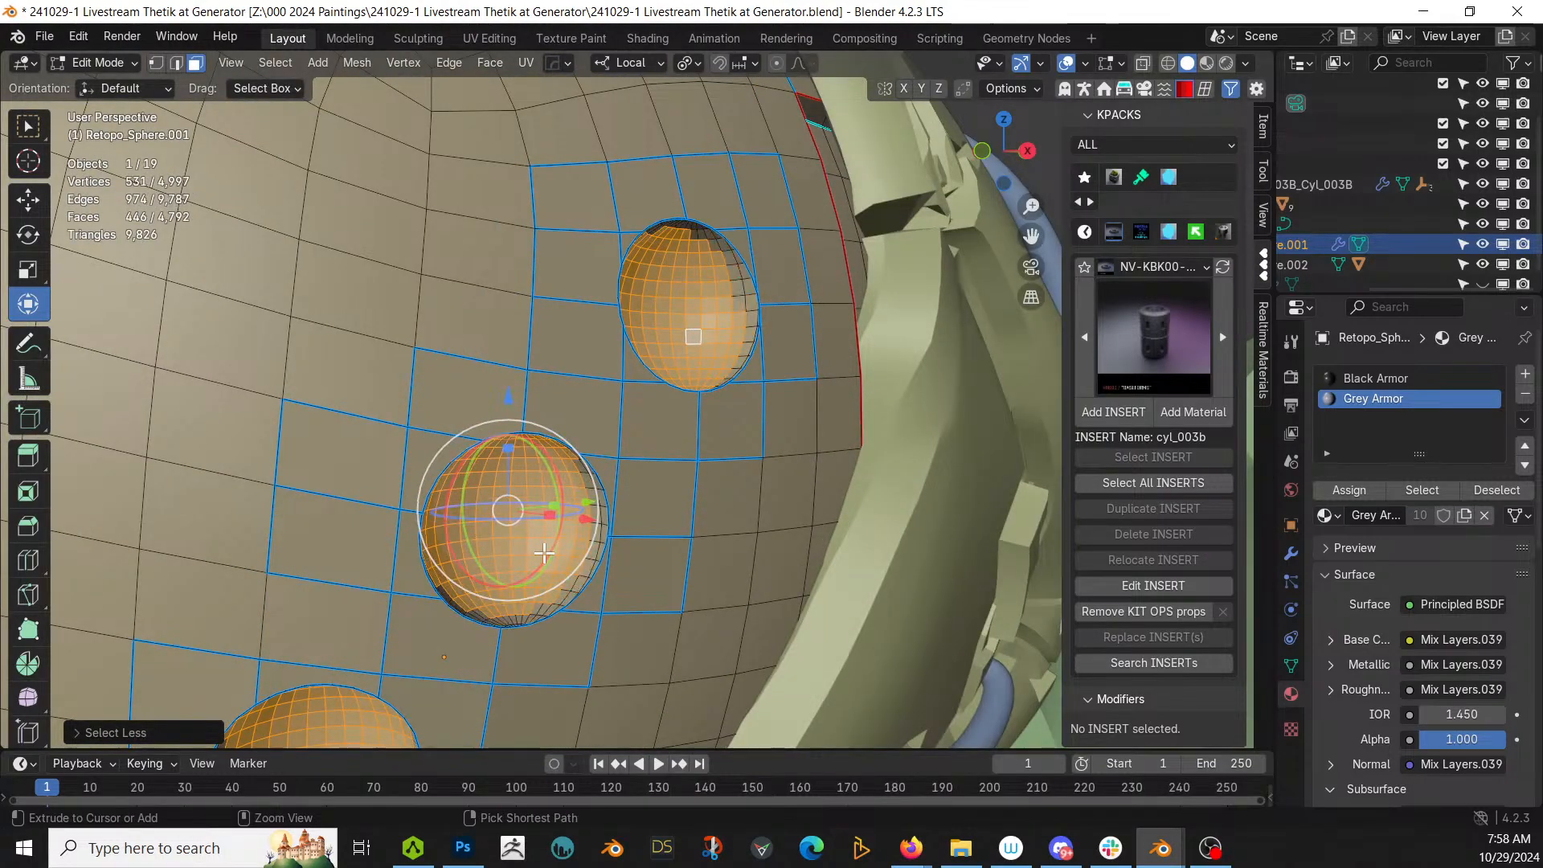
{"action": "middle_click_drag", "start_coordinate": [560, 553], "coordinate": [674, 517]}
{"action": "scroll", "coordinate": [654, 527], "scroll_direction": "up", "scroll_amount": 2}
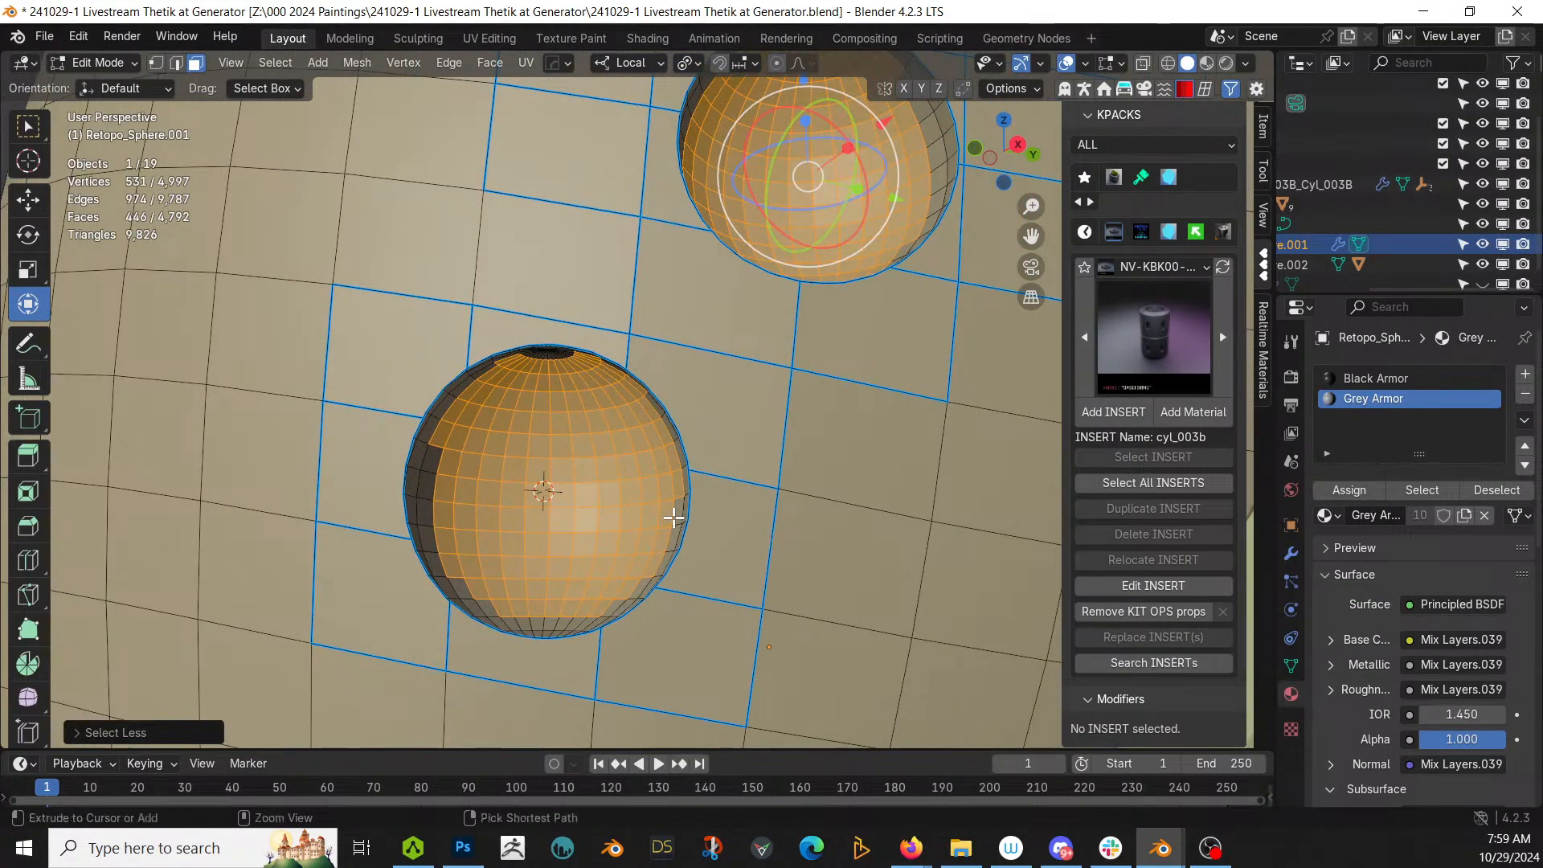
{"action": "key", "text": "ctrl+KP_Add"}
{"action": "key", "text": "ctrl+KP_Subtract"}
{"action": "key", "text": "ctrl+KP_Subtract"}
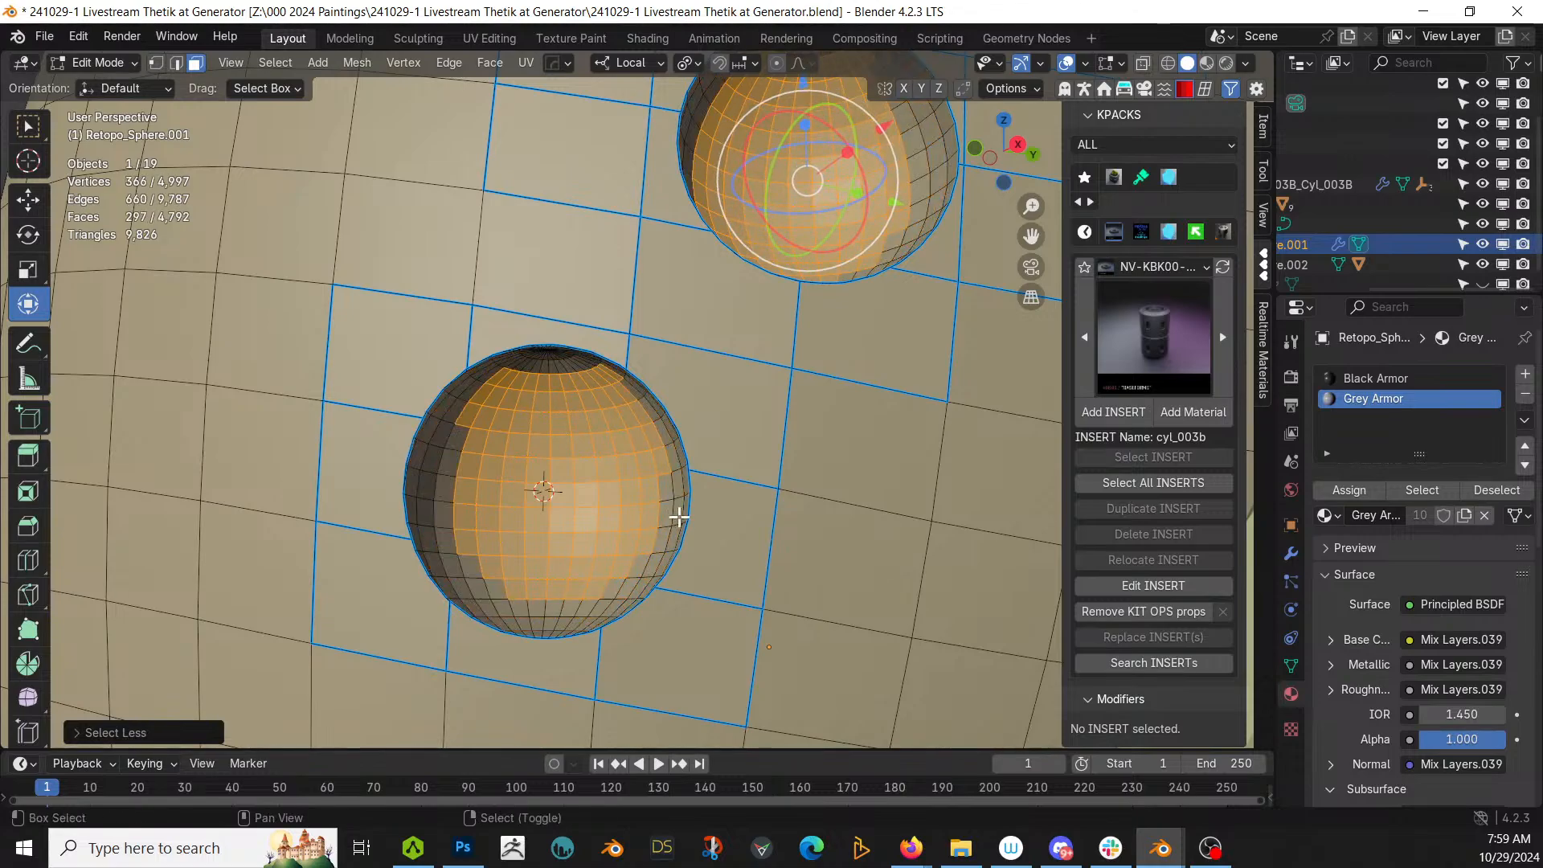
{"action": "middle_click_drag", "start_coordinate": [679, 516], "coordinate": [623, 595], "text": "shift"}
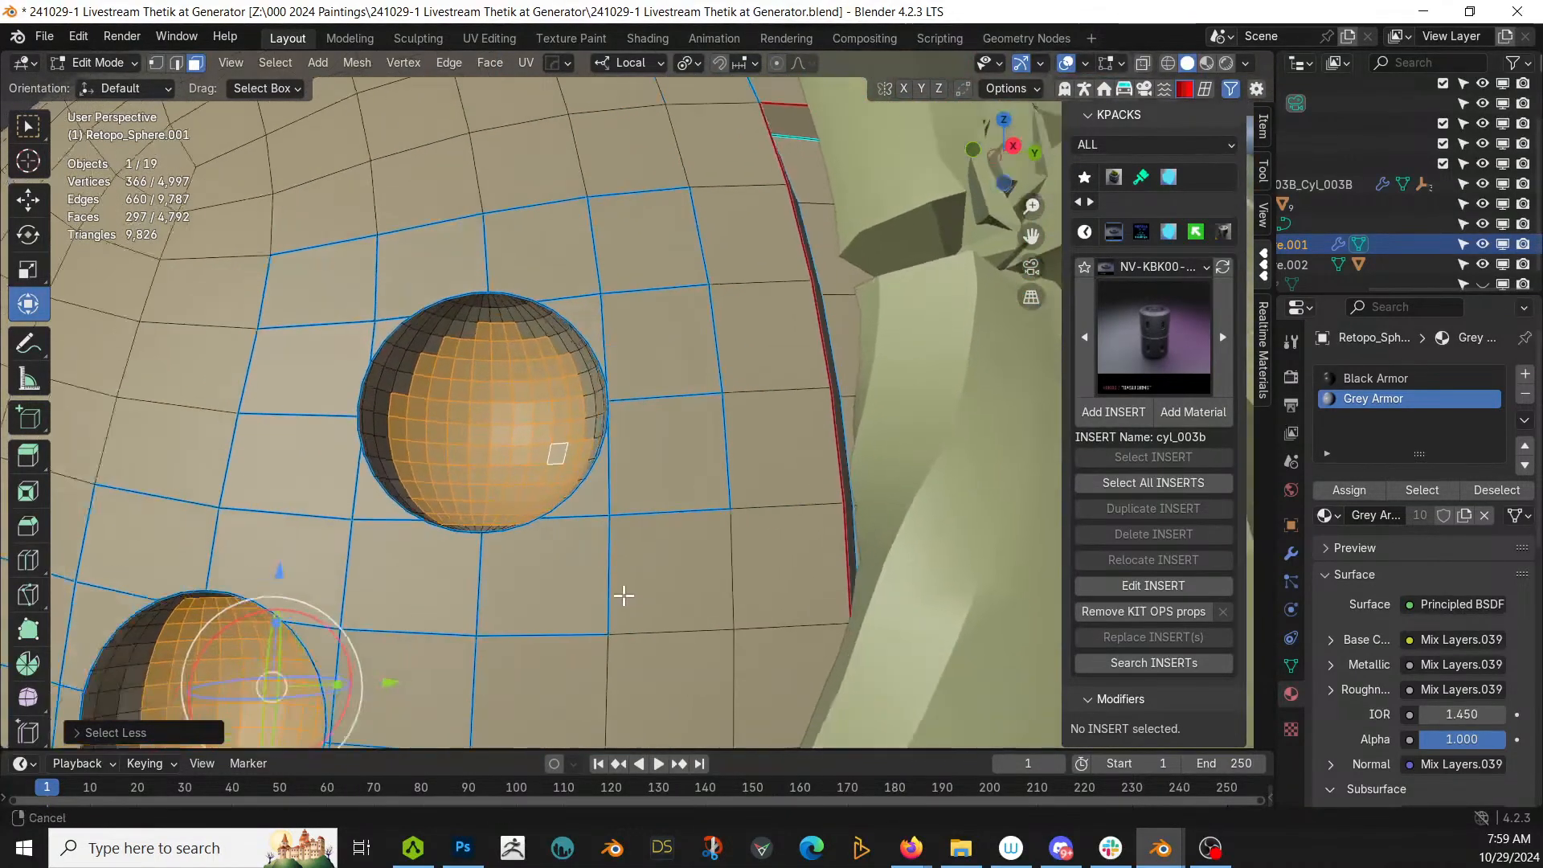
Step: Add a new material slot to the faceplate and give the selected eye socket interiors the sy_cool_5_emmisive material from KO-Emissive
{"action": "scroll", "coordinate": [642, 583], "scroll_direction": "down", "scroll_amount": 6}
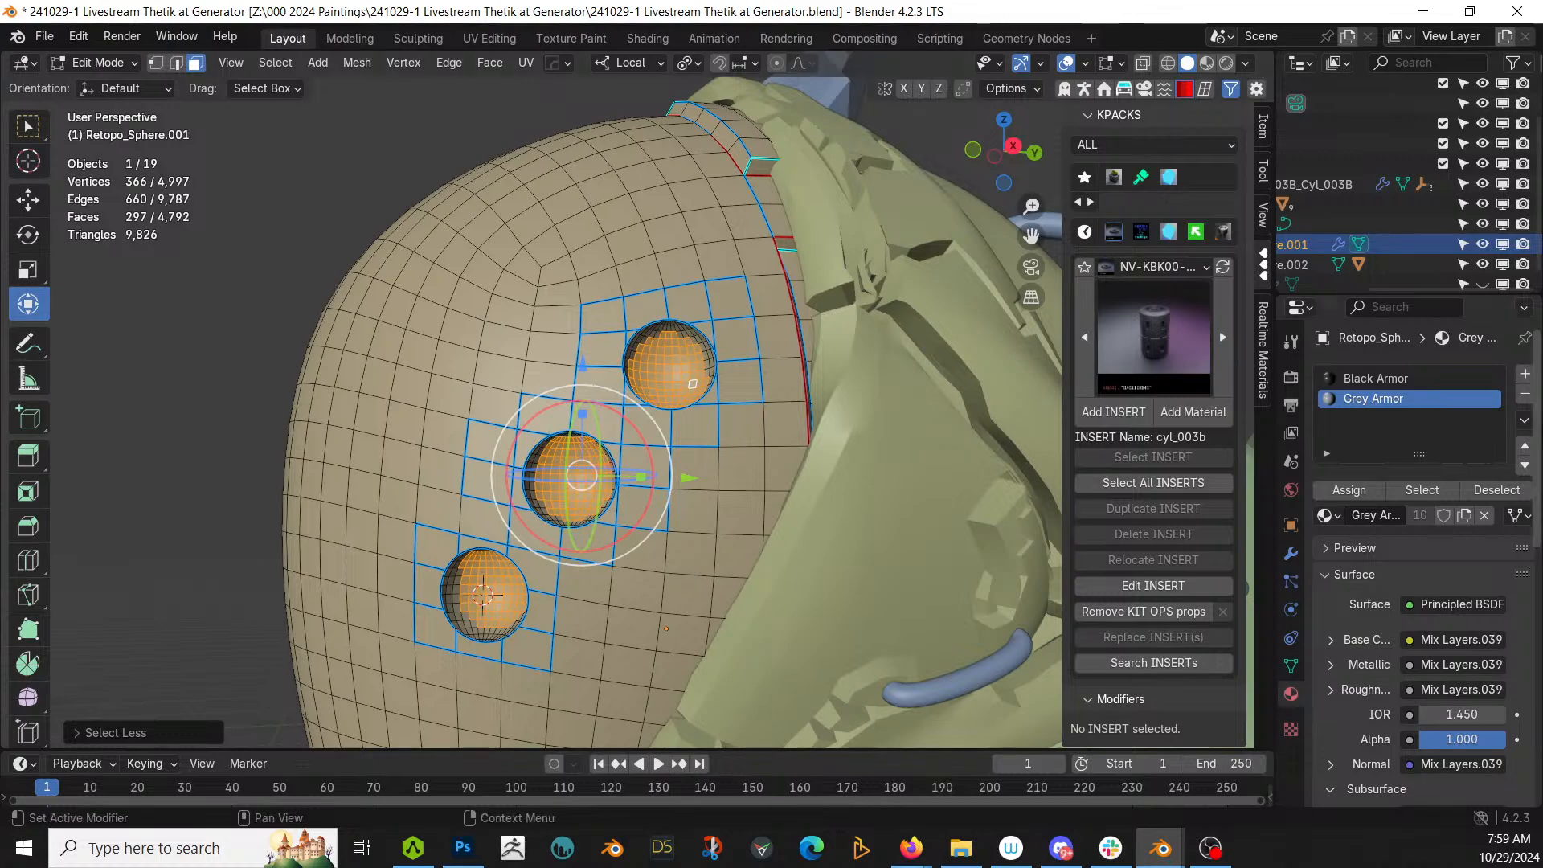
{"action": "left_click", "coordinate": [1525, 375]}
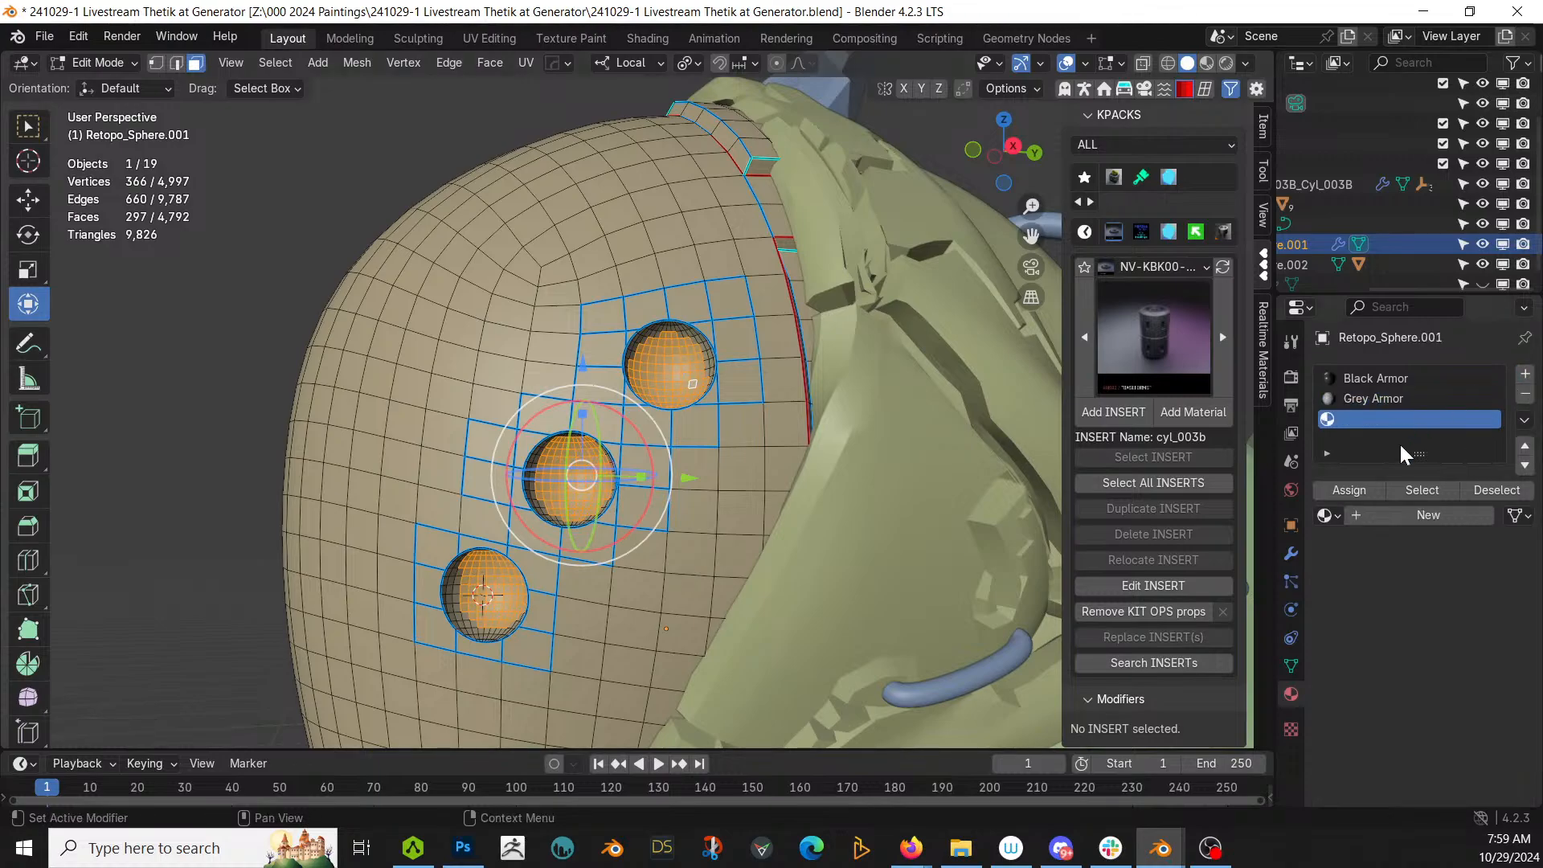
{"action": "left_click", "coordinate": [1175, 238]}
{"action": "left_click", "coordinate": [1179, 326]}
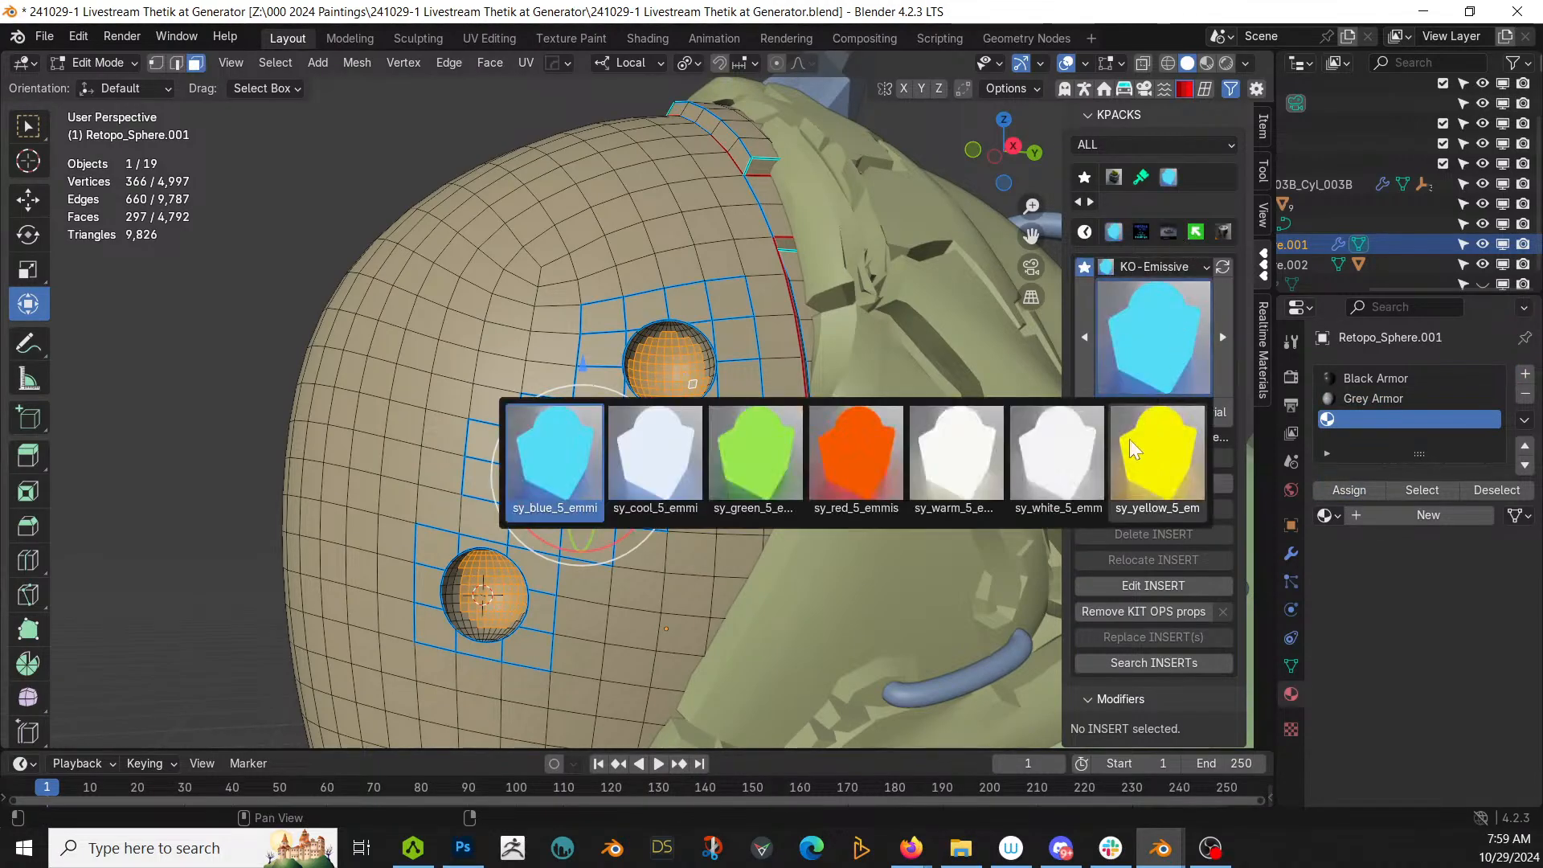
{"action": "left_click", "coordinate": [647, 472]}
{"action": "left_click", "coordinate": [1178, 415]}
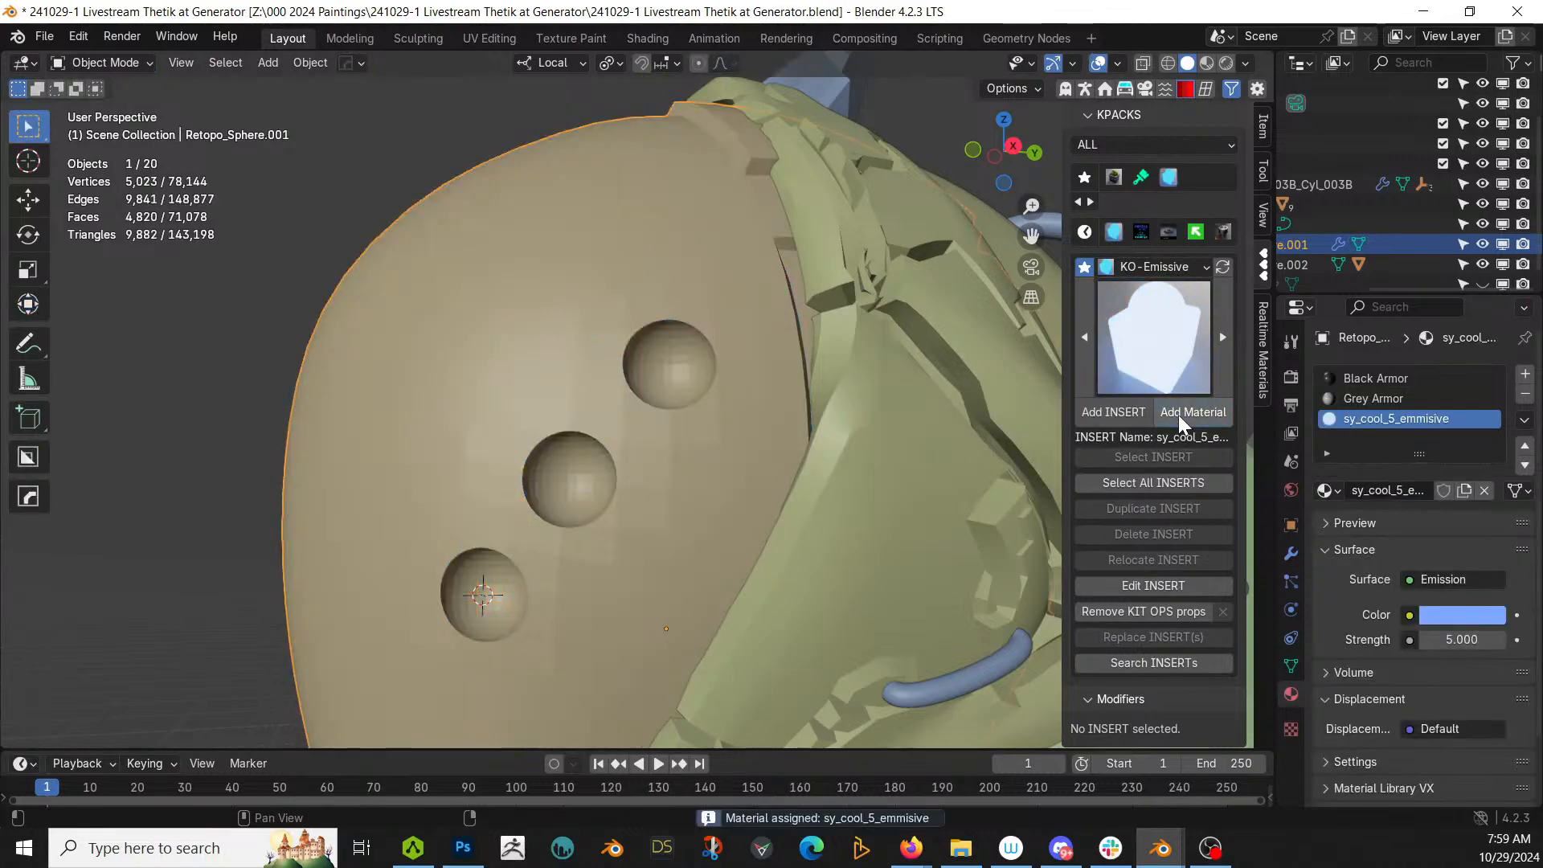
Step: Switch the viewport to rendered shading, widen the outliner area and unhide the Sphere object holding the eyeballs
{"action": "middle_click_drag", "start_coordinate": [595, 386], "coordinate": [648, 375]}
{"action": "key", "text": "z"}
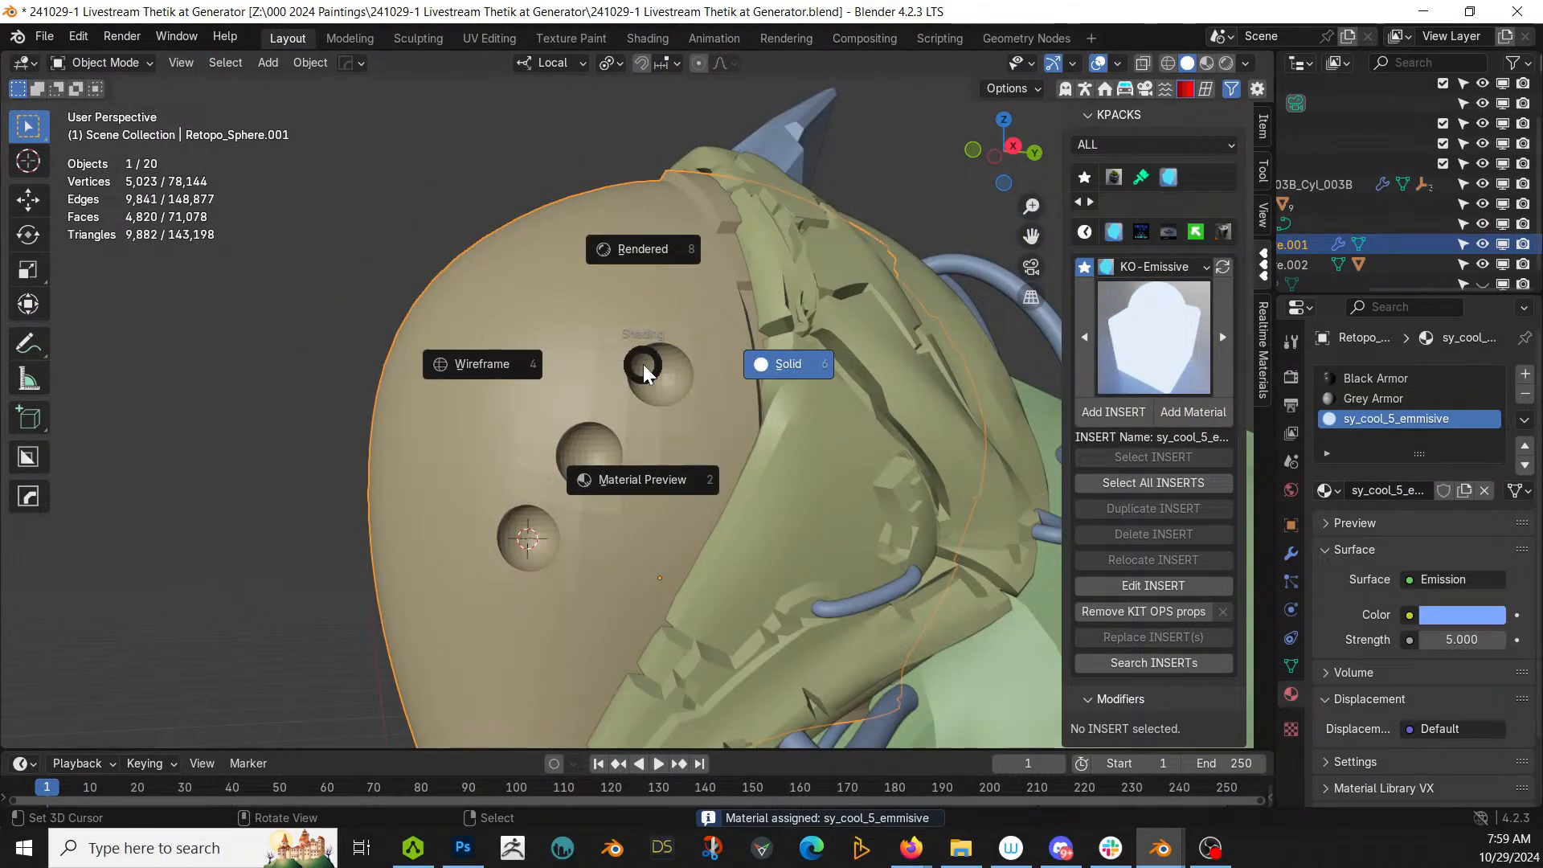
{"action": "key", "text": "8"}
{"action": "mouse_move", "coordinate": [644, 371]}
{"action": "middle_mouse_down"}
{"action": "mouse_move", "coordinate": [695, 450]}
{"action": "mouse_move", "coordinate": [1047, 418]}
{"action": "middle_mouse_up"}
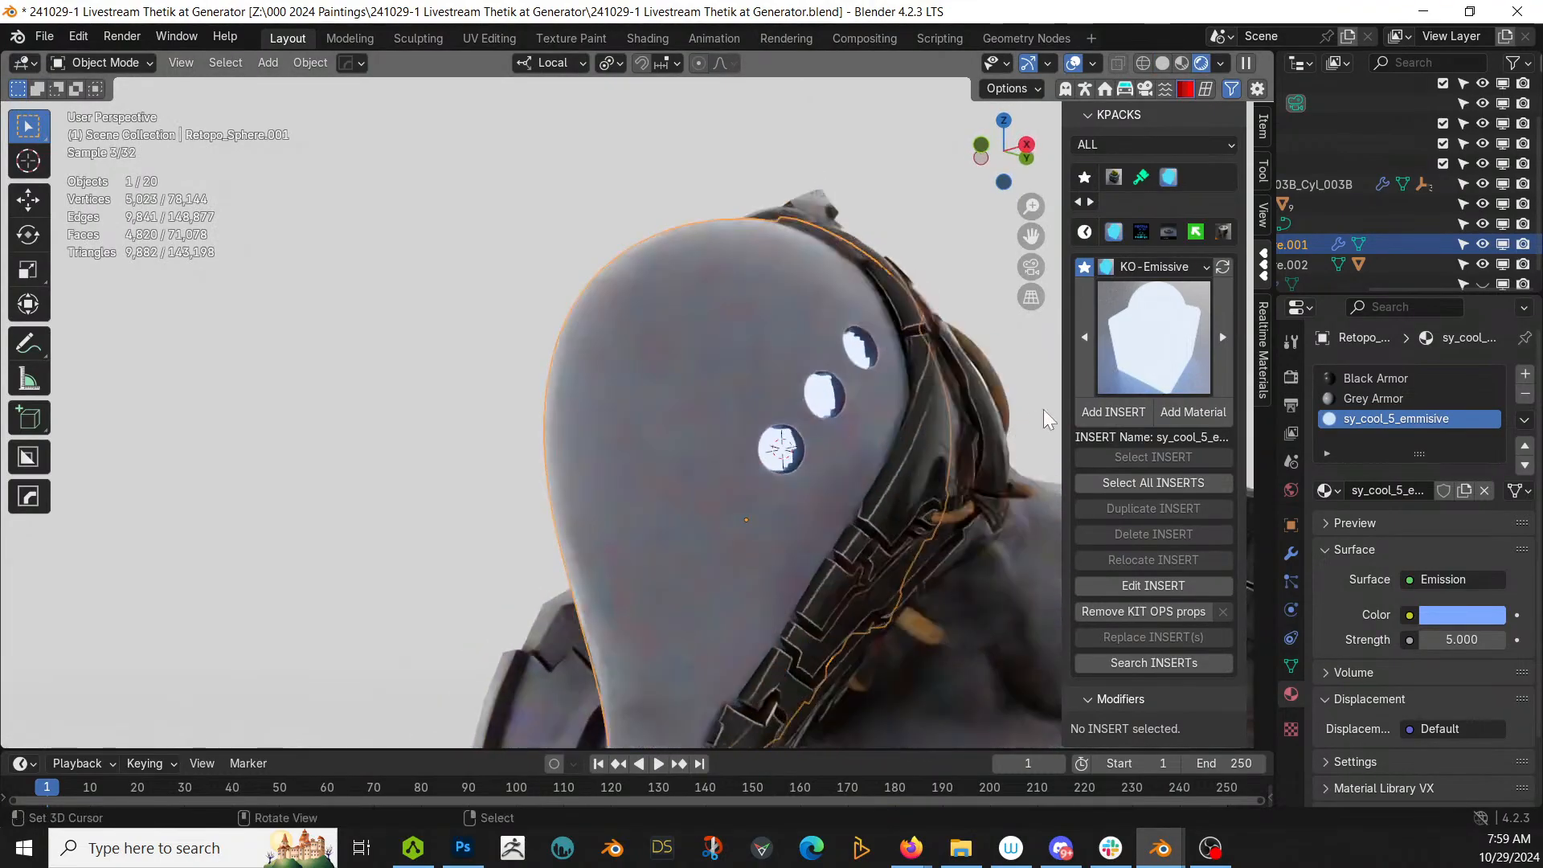
{"action": "left_click_drag", "start_coordinate": [1269, 268], "coordinate": [1184, 268]}
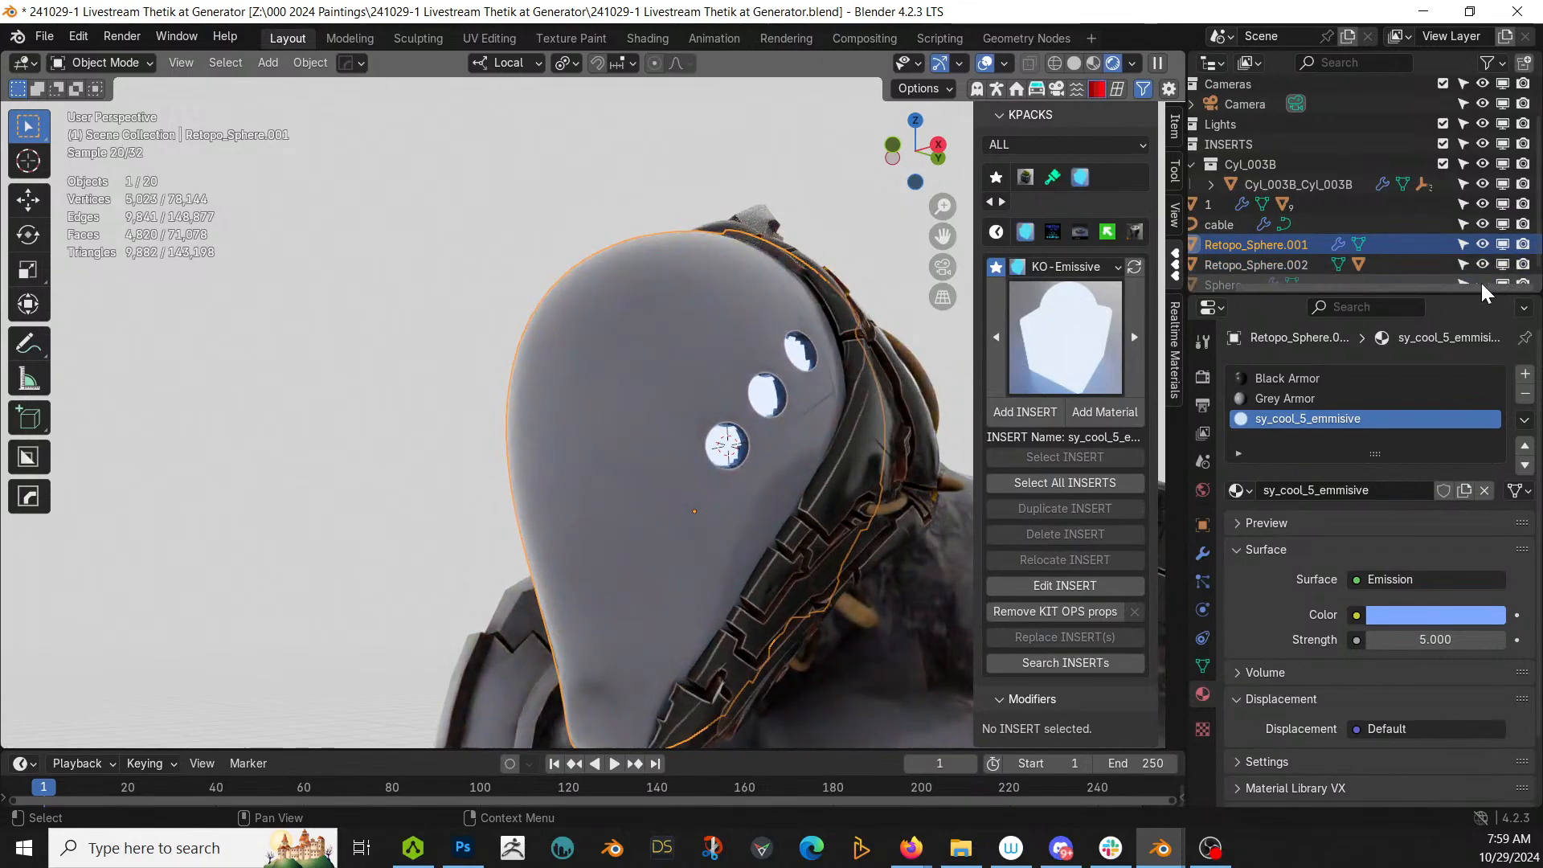
{"action": "left_click", "coordinate": [1483, 283]}
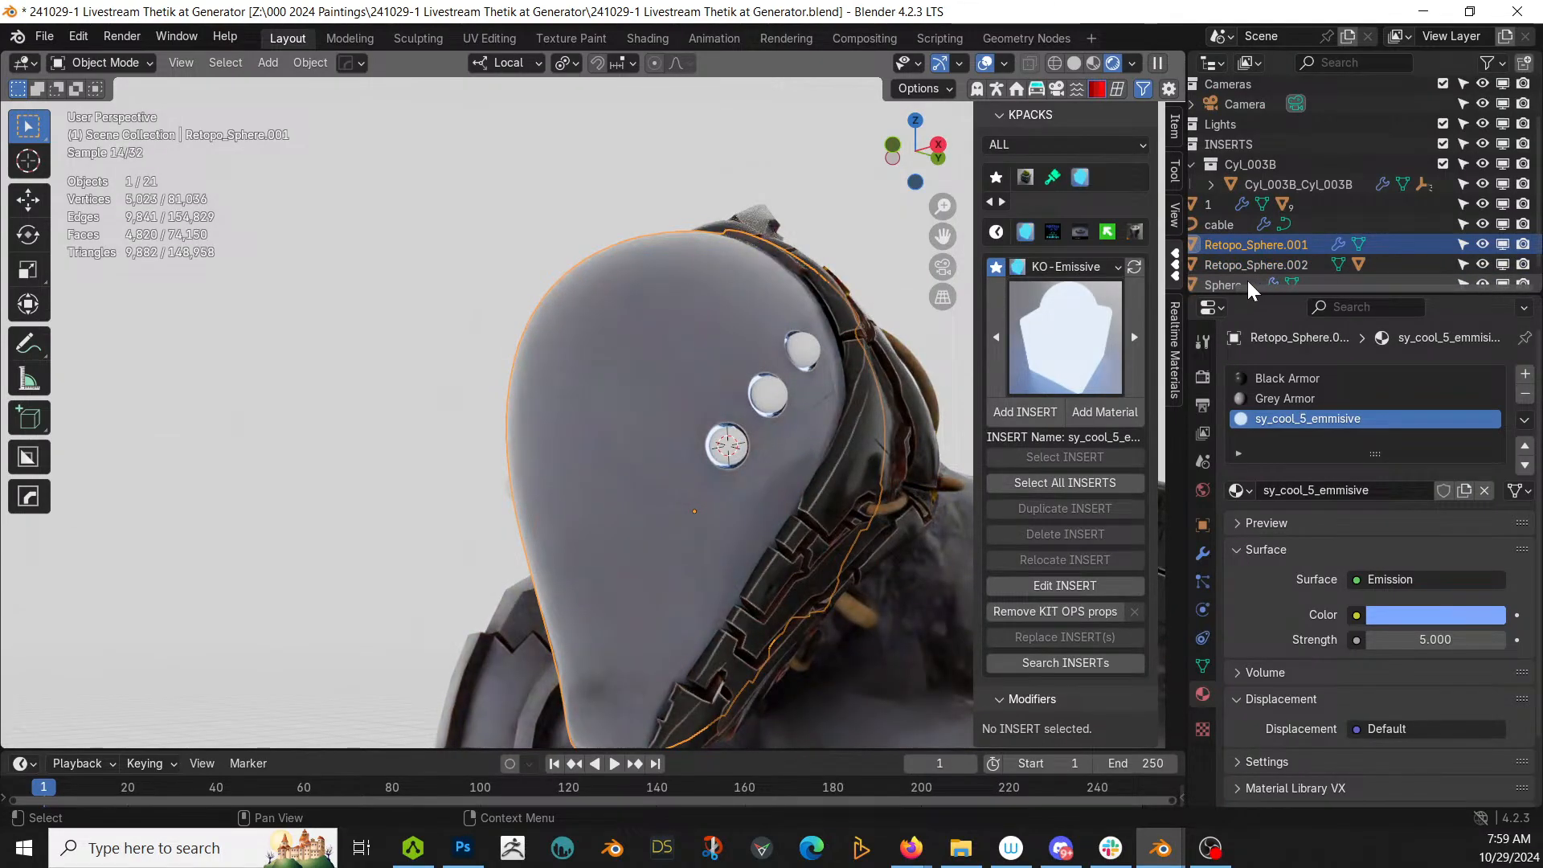
Step: Scale up the whole mesh of the eye spheres by about 1.2 so they fill their sockets
{"action": "scroll", "coordinate": [769, 417], "scroll_direction": "up", "scroll_amount": 3}
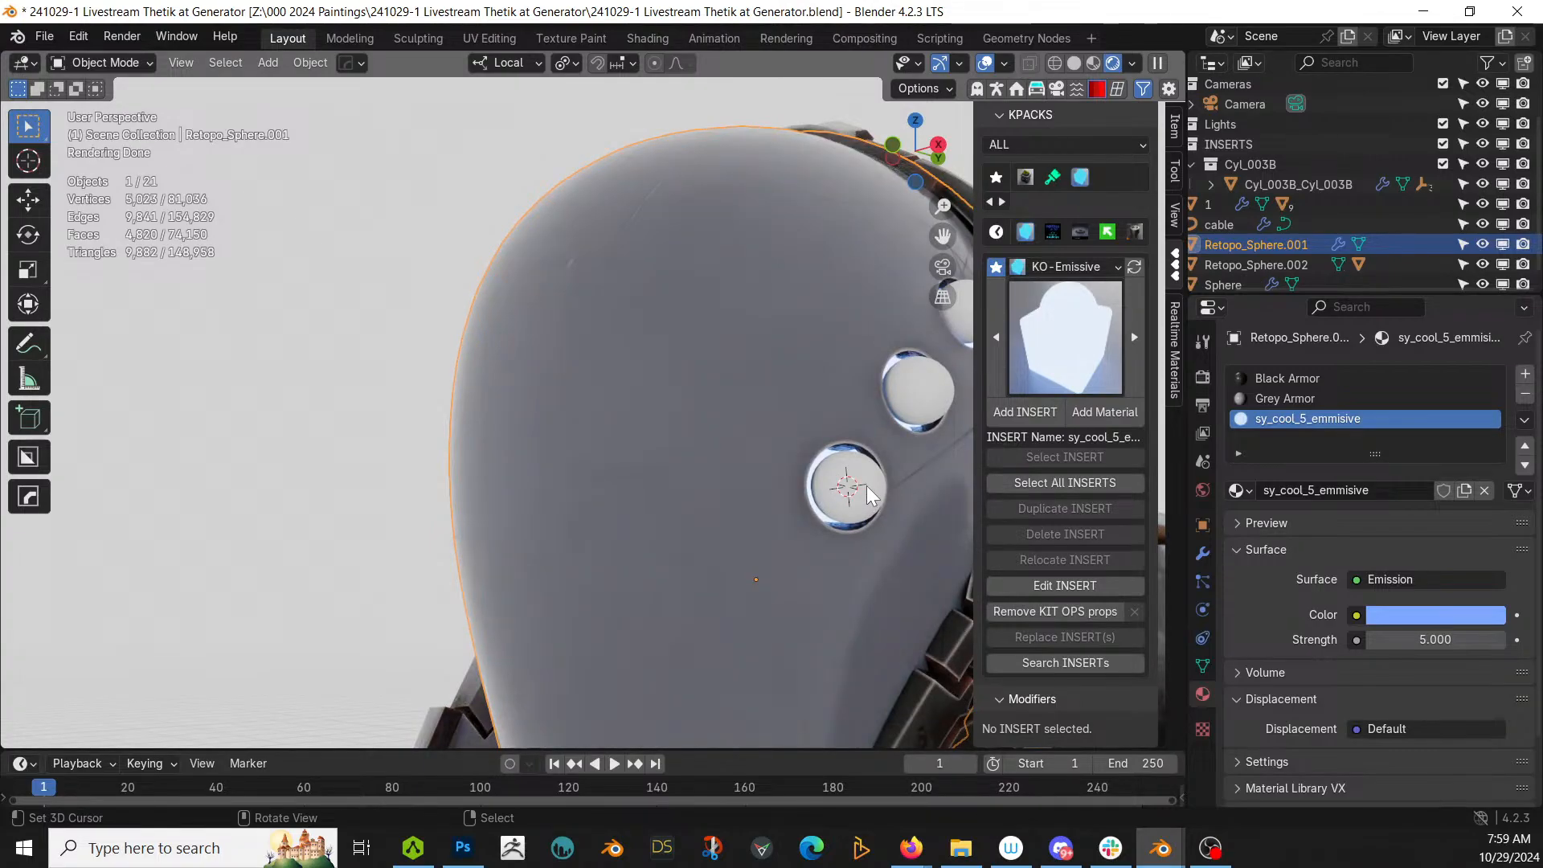
{"action": "left_click", "coordinate": [860, 499]}
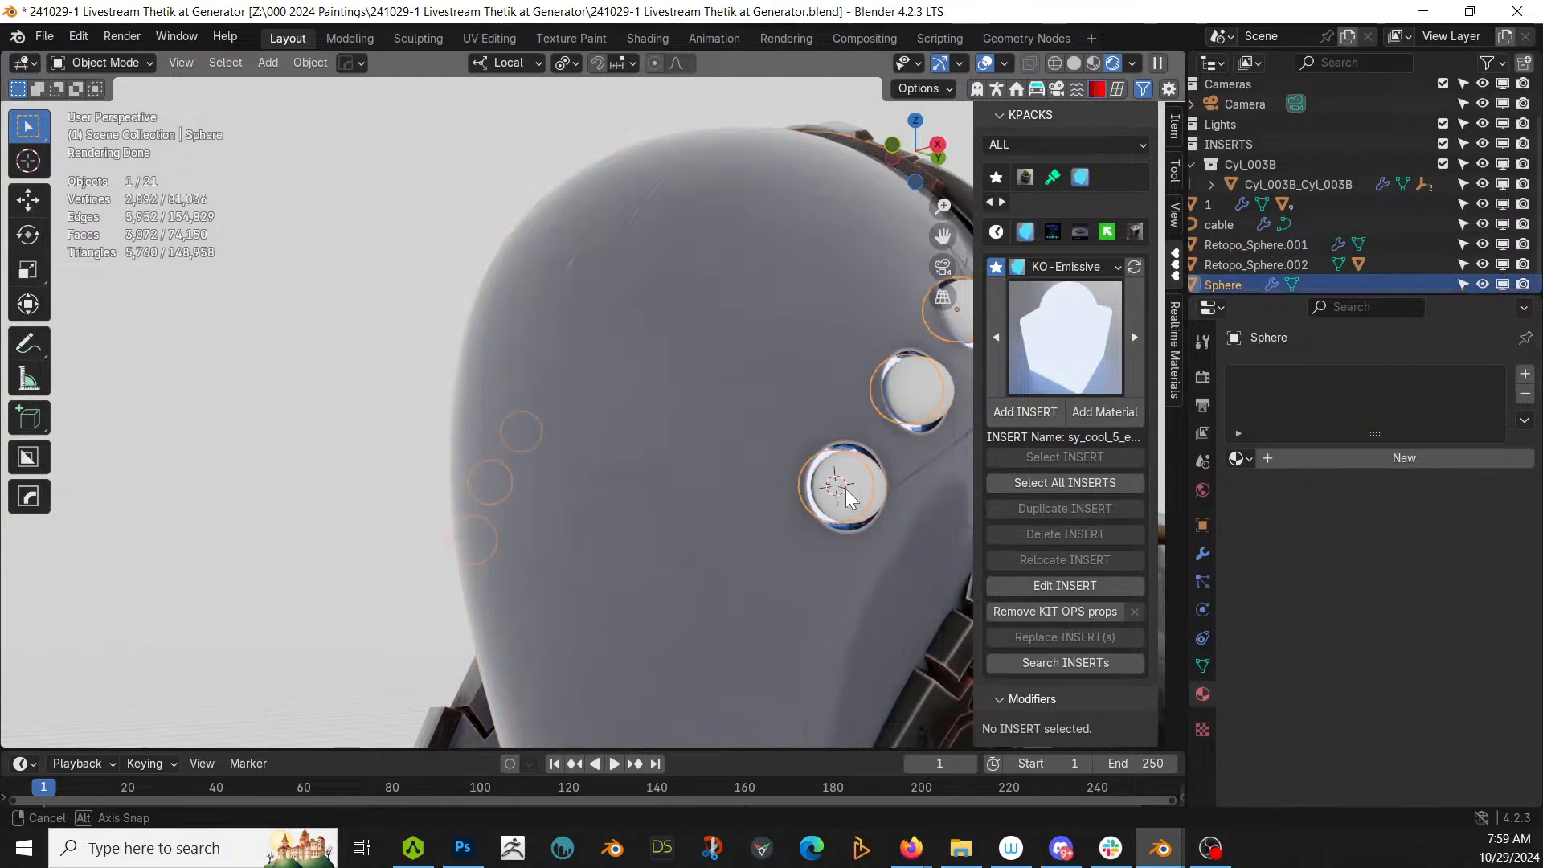
{"action": "middle_click_drag", "start_coordinate": [839, 496], "coordinate": [826, 499]}
{"action": "key", "text": "Tab"}
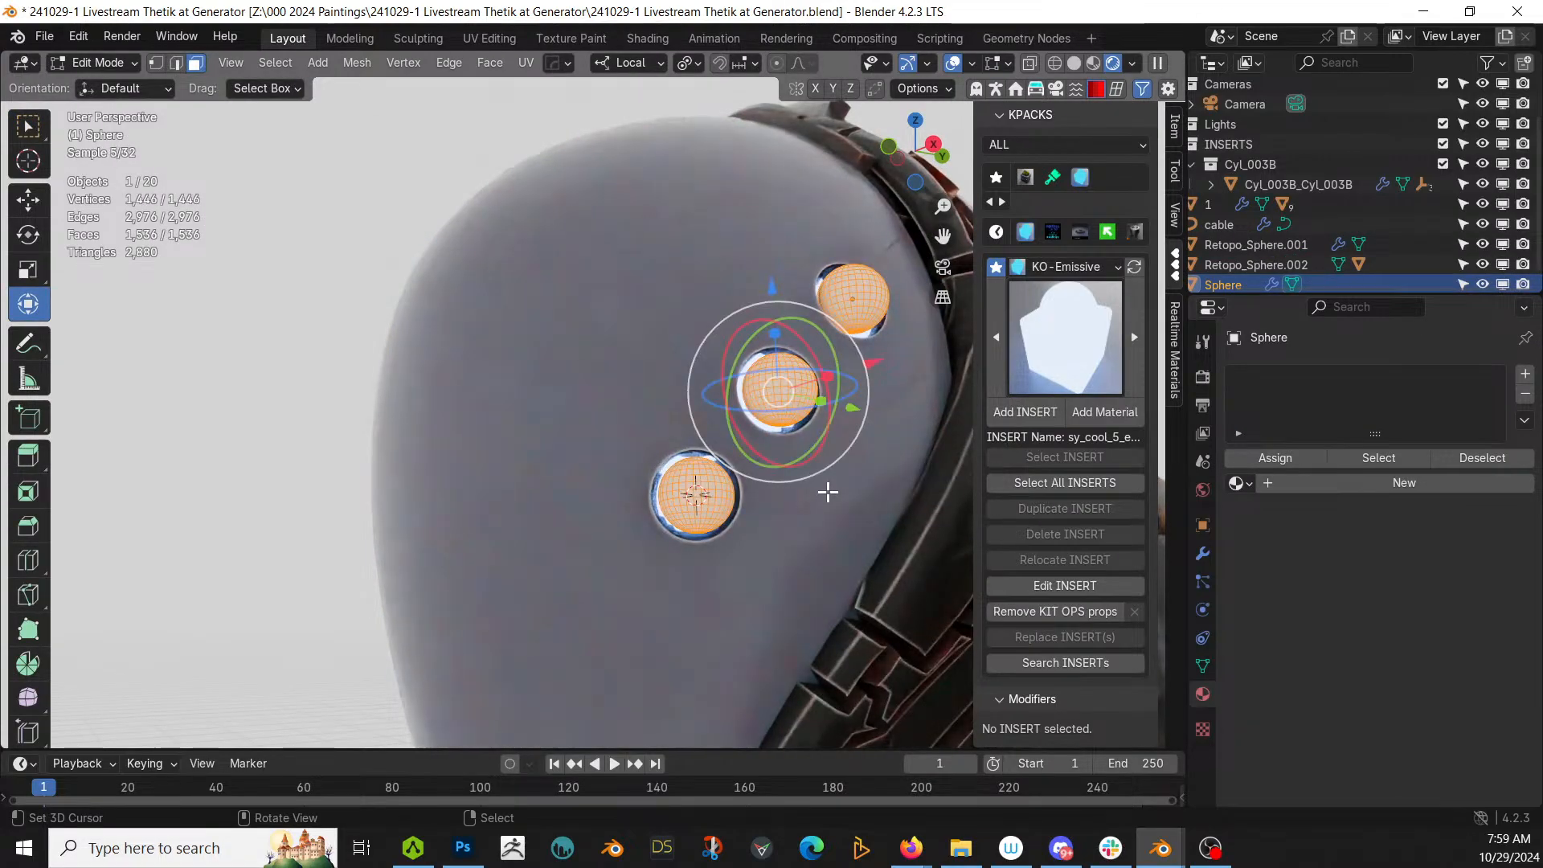
{"action": "key", "text": "s"}
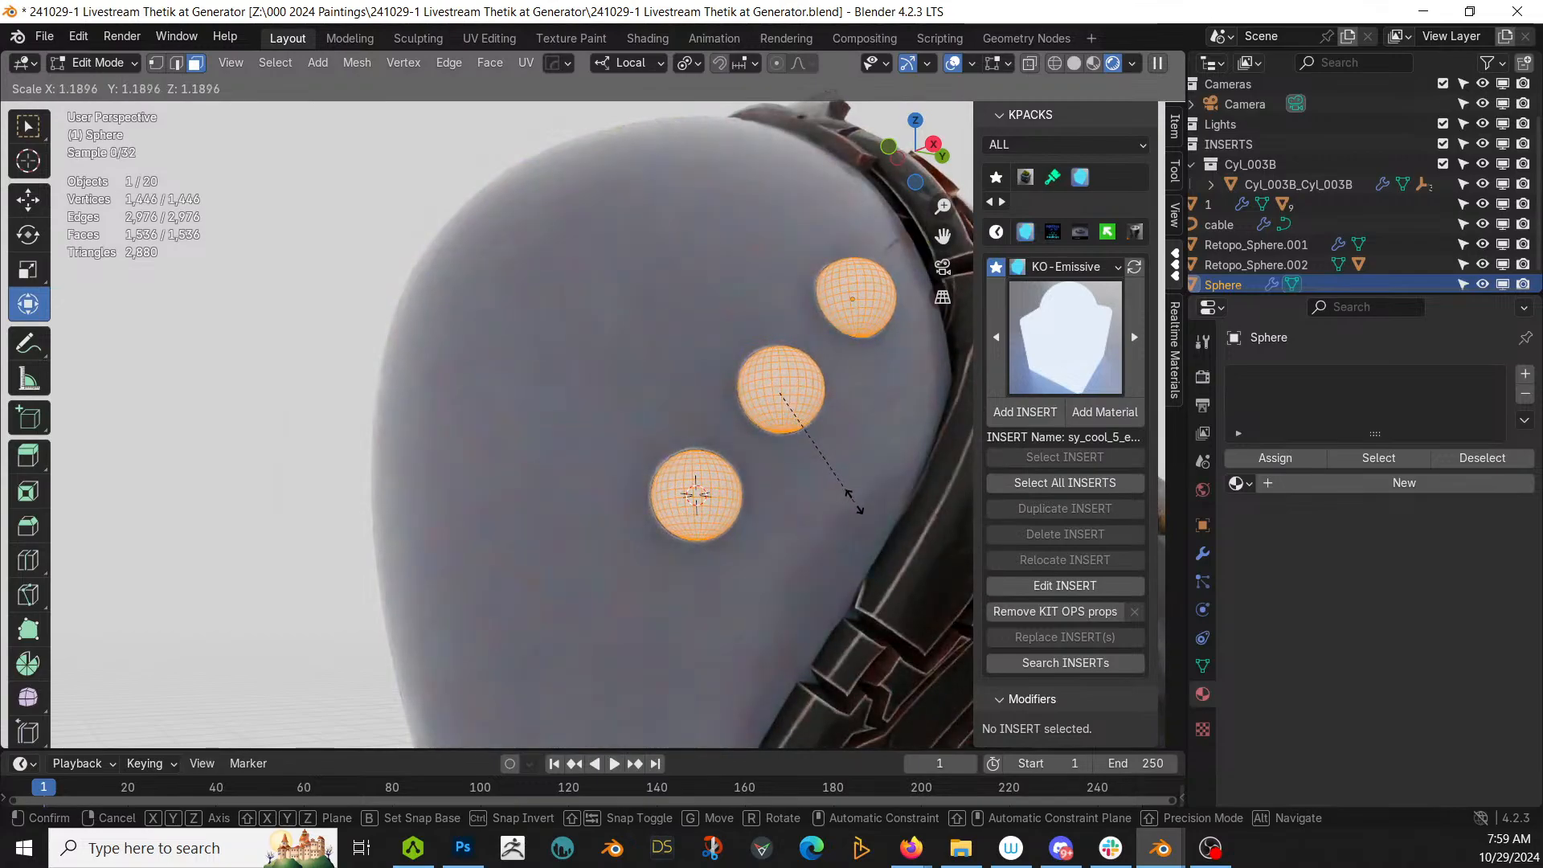
{"action": "left_click", "coordinate": [857, 504]}
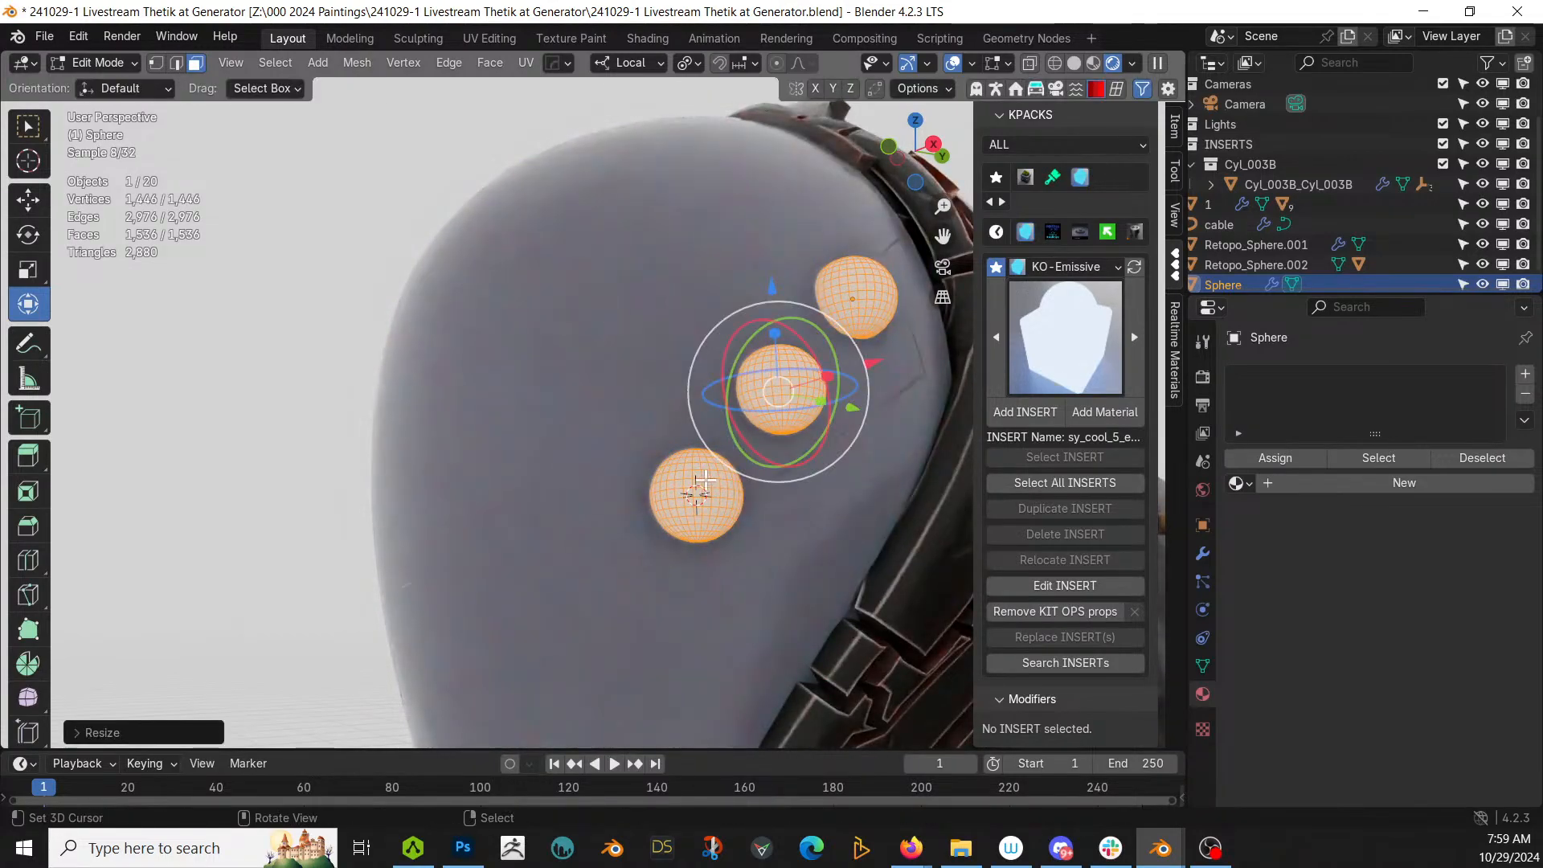
{"action": "key", "text": "Tab"}
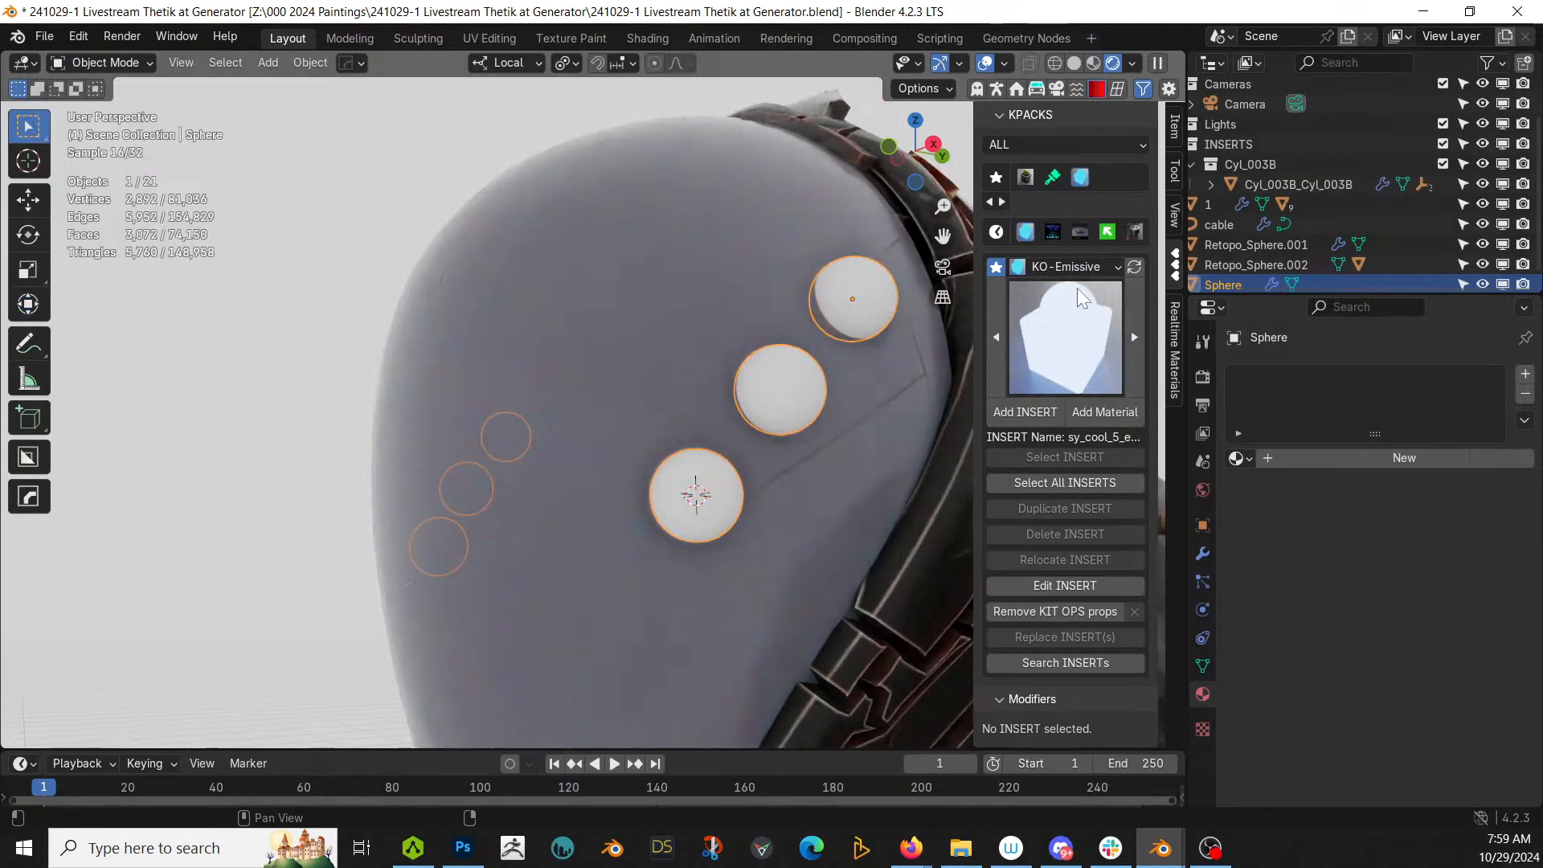
Step: Apply the sy-glass-frosted material from the KO-Special-Mats pack to the eye spheres and deselect them
{"action": "left_click", "coordinate": [1070, 266]}
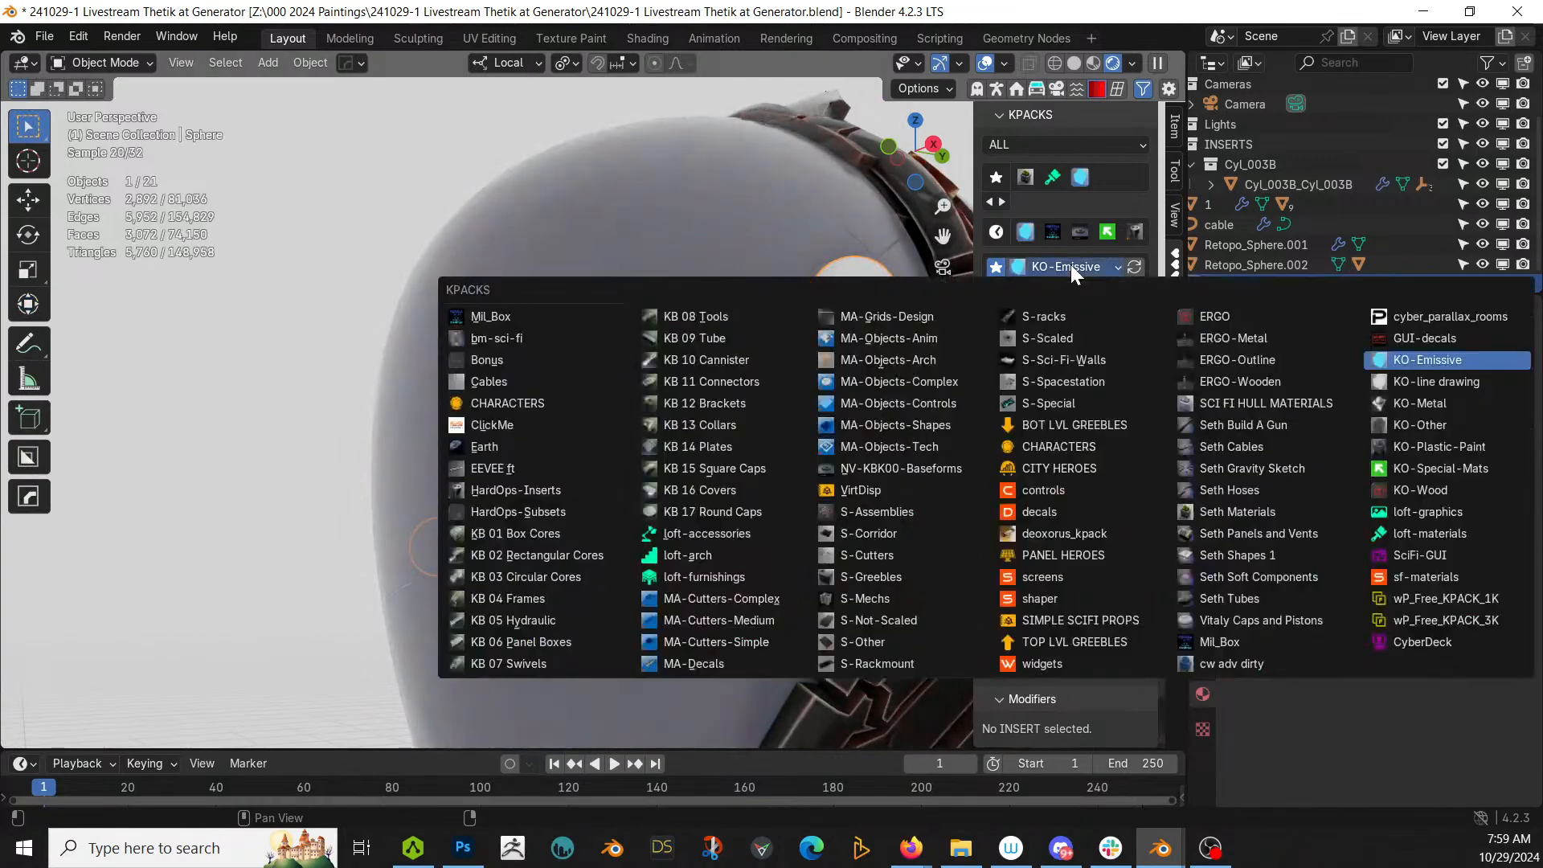
{"action": "left_click", "coordinate": [1467, 466]}
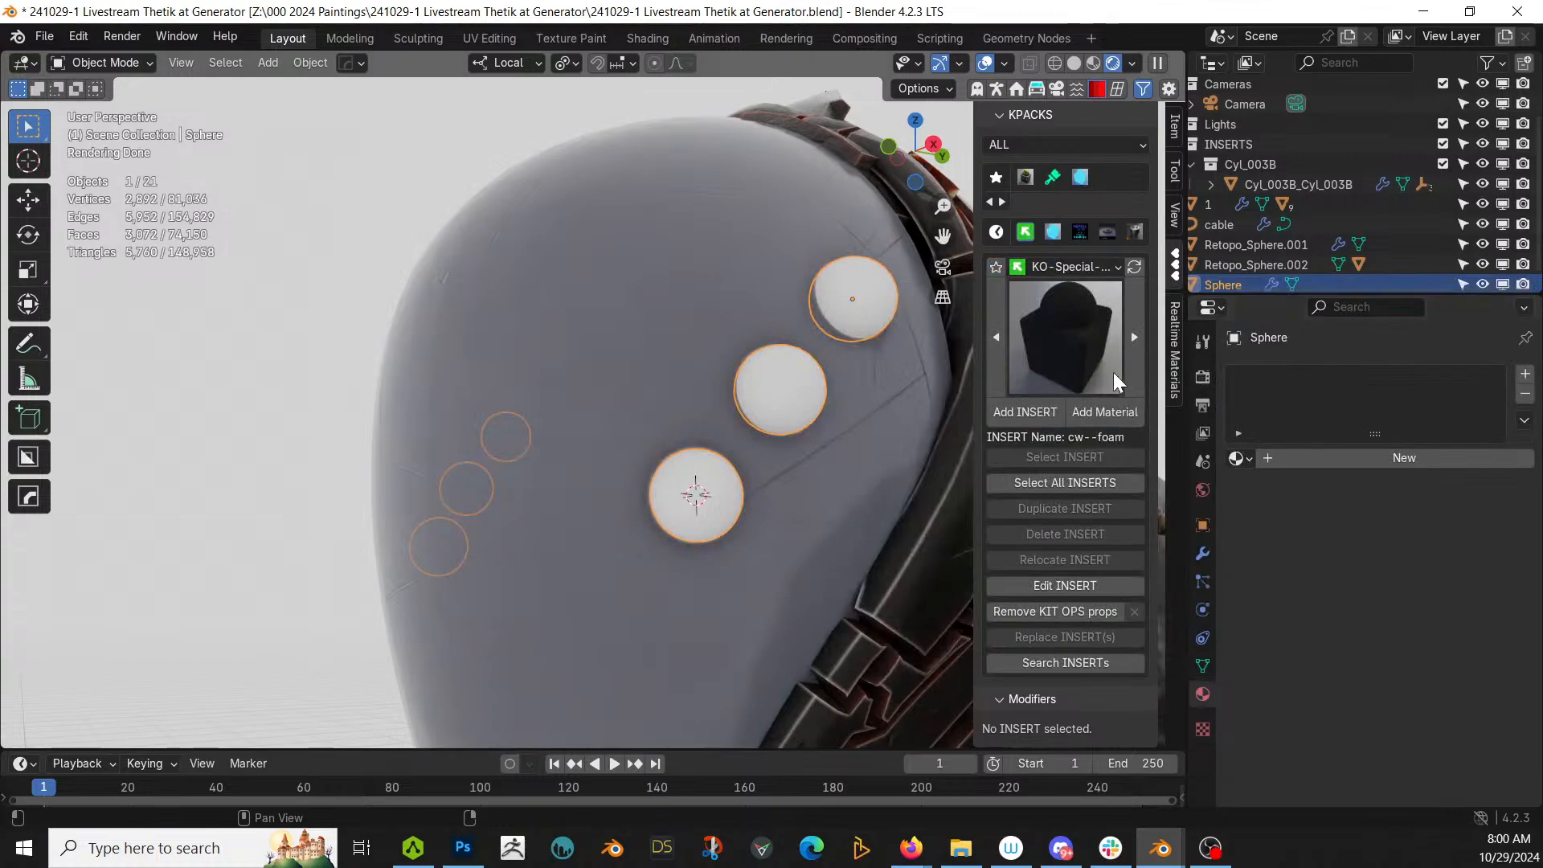
{"action": "left_click", "coordinate": [1056, 339]}
{"action": "left_click", "coordinate": [650, 566]}
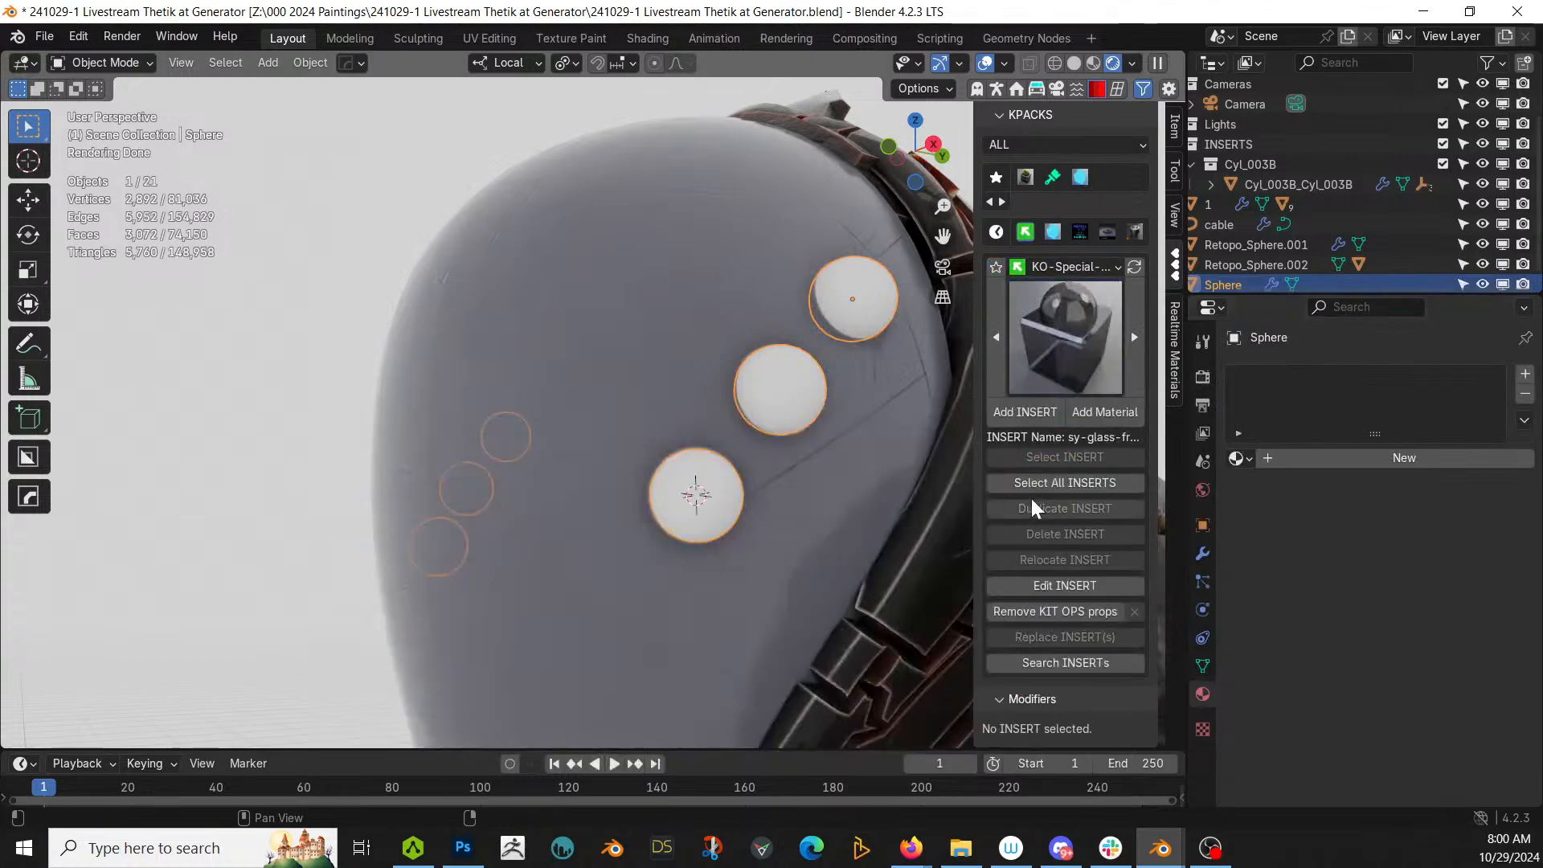
{"action": "left_click", "coordinate": [1125, 412]}
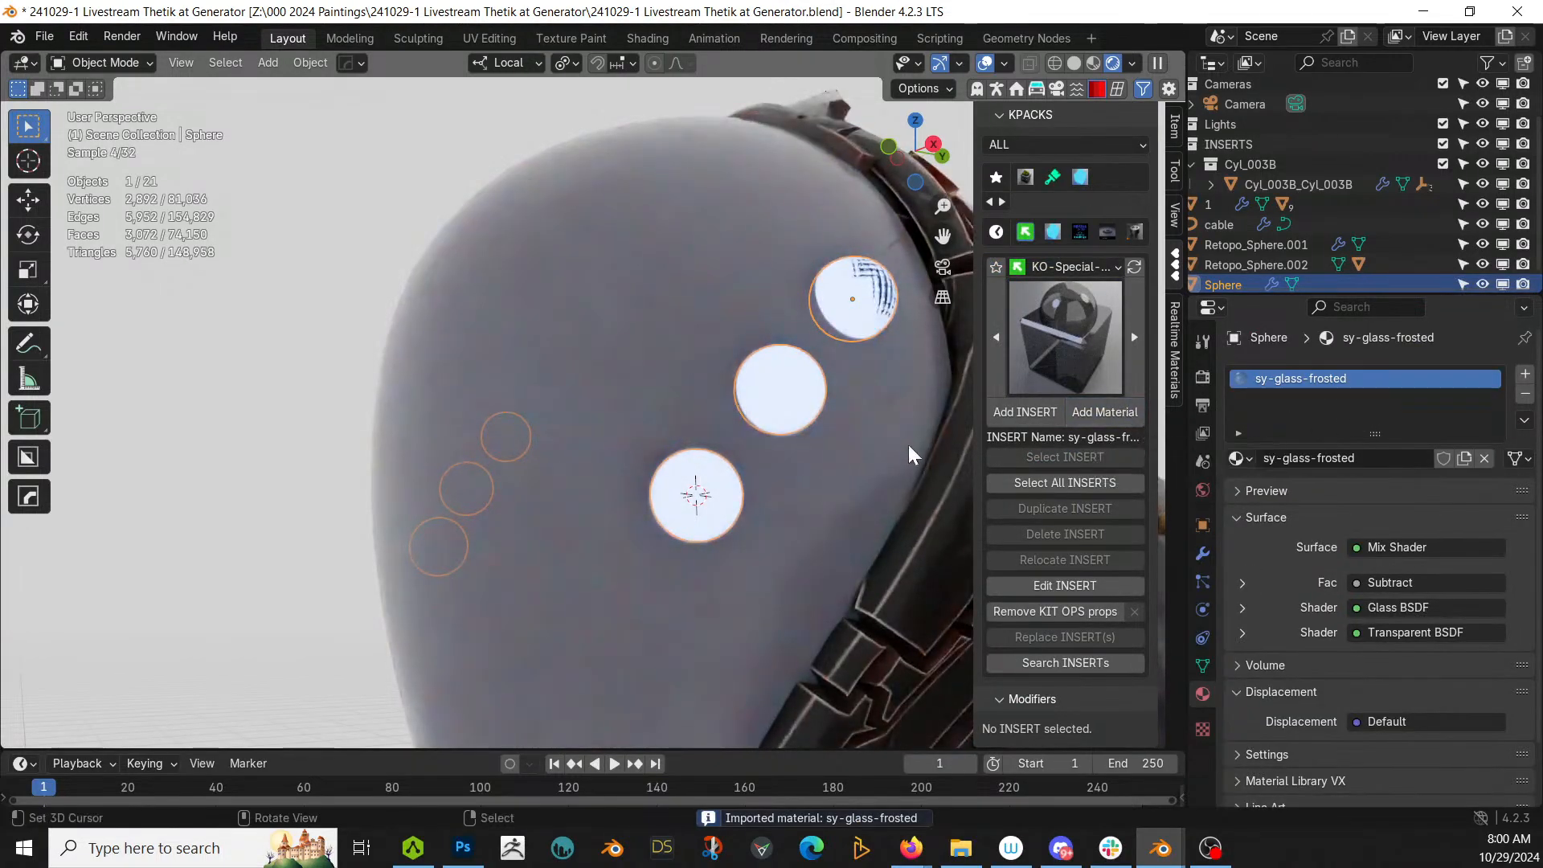
{"action": "left_click", "coordinate": [359, 239]}
Step: Select the linked faces of the narrow inner plate on the robot's bulky forearm armor for editing
{"action": "middle_click_drag", "start_coordinate": [351, 248], "coordinate": [607, 183]}
{"action": "scroll", "coordinate": [600, 231], "scroll_direction": "down", "scroll_amount": 2}
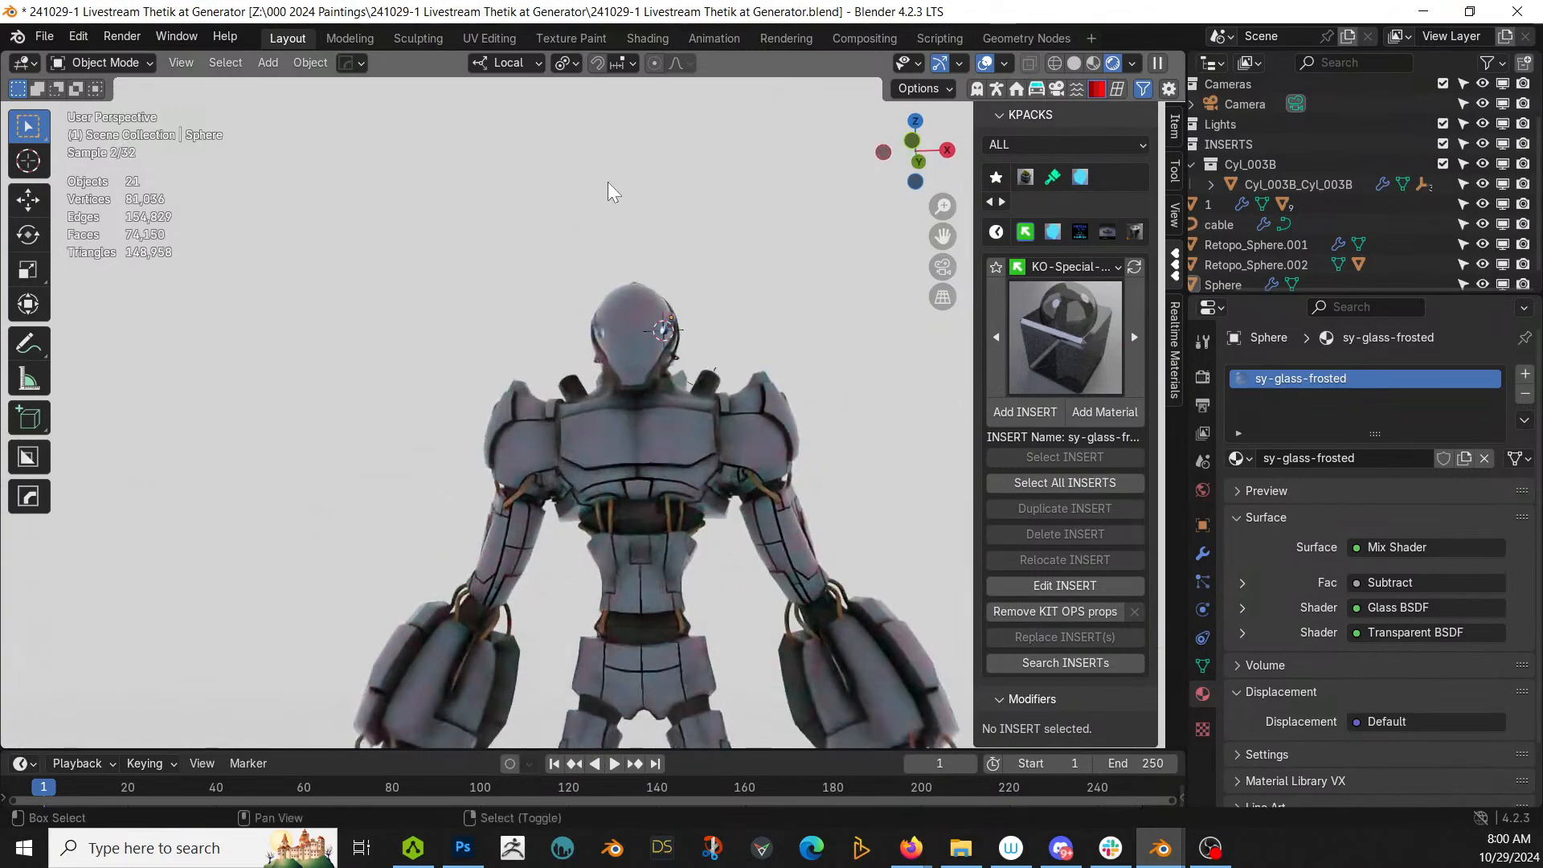
{"action": "middle_click_drag", "start_coordinate": [700, 471], "coordinate": [723, 412], "text": "shift"}
{"action": "scroll", "coordinate": [667, 341], "scroll_direction": "down", "scroll_amount": 3}
{"action": "scroll", "coordinate": [773, 377], "scroll_direction": "up", "scroll_amount": 6}
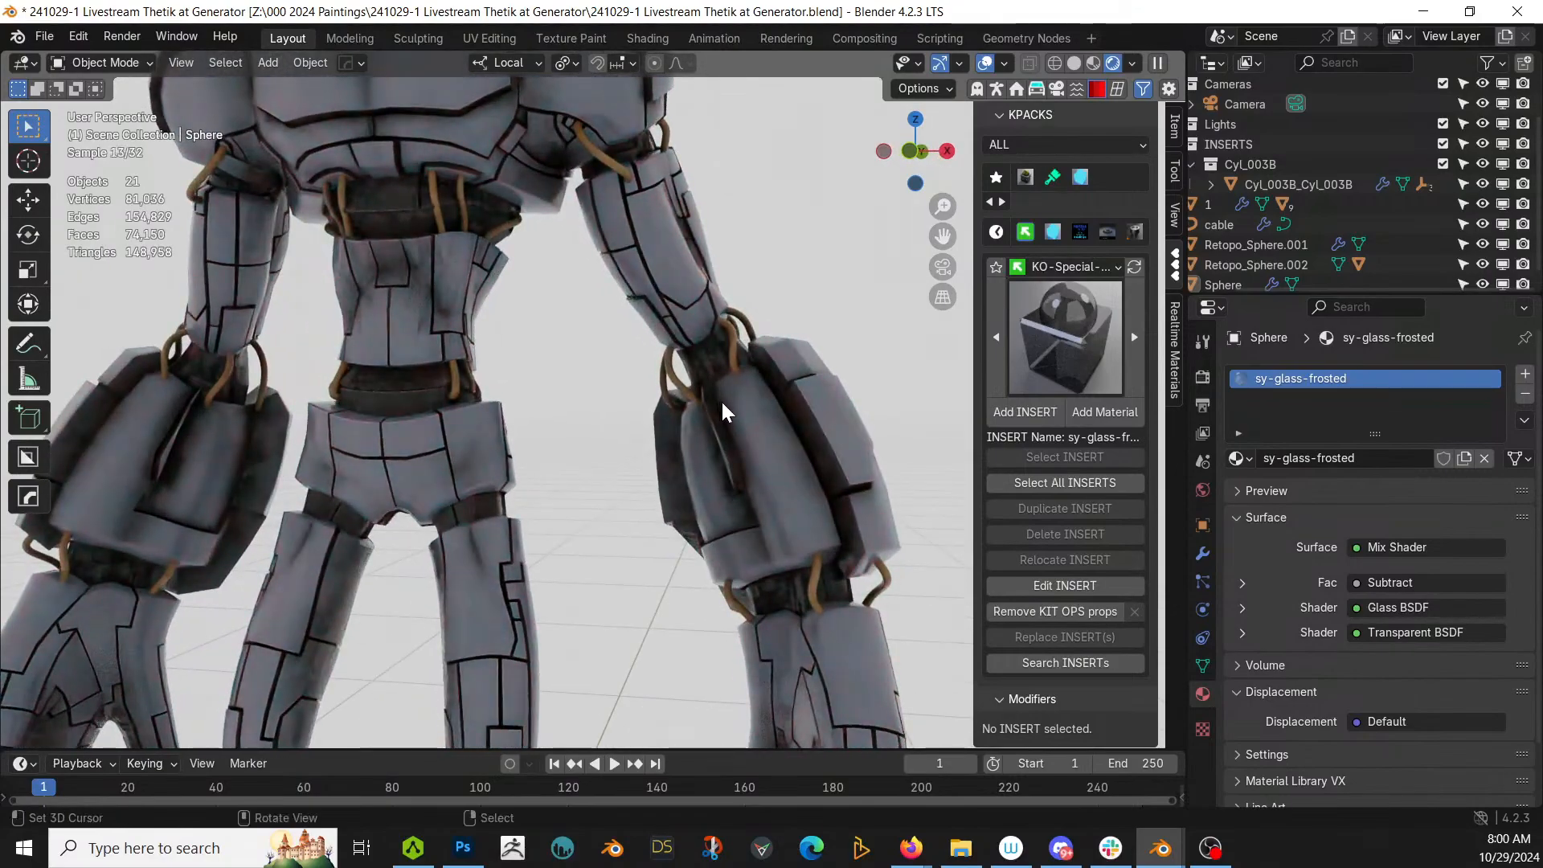
{"action": "left_click", "coordinate": [719, 474]}
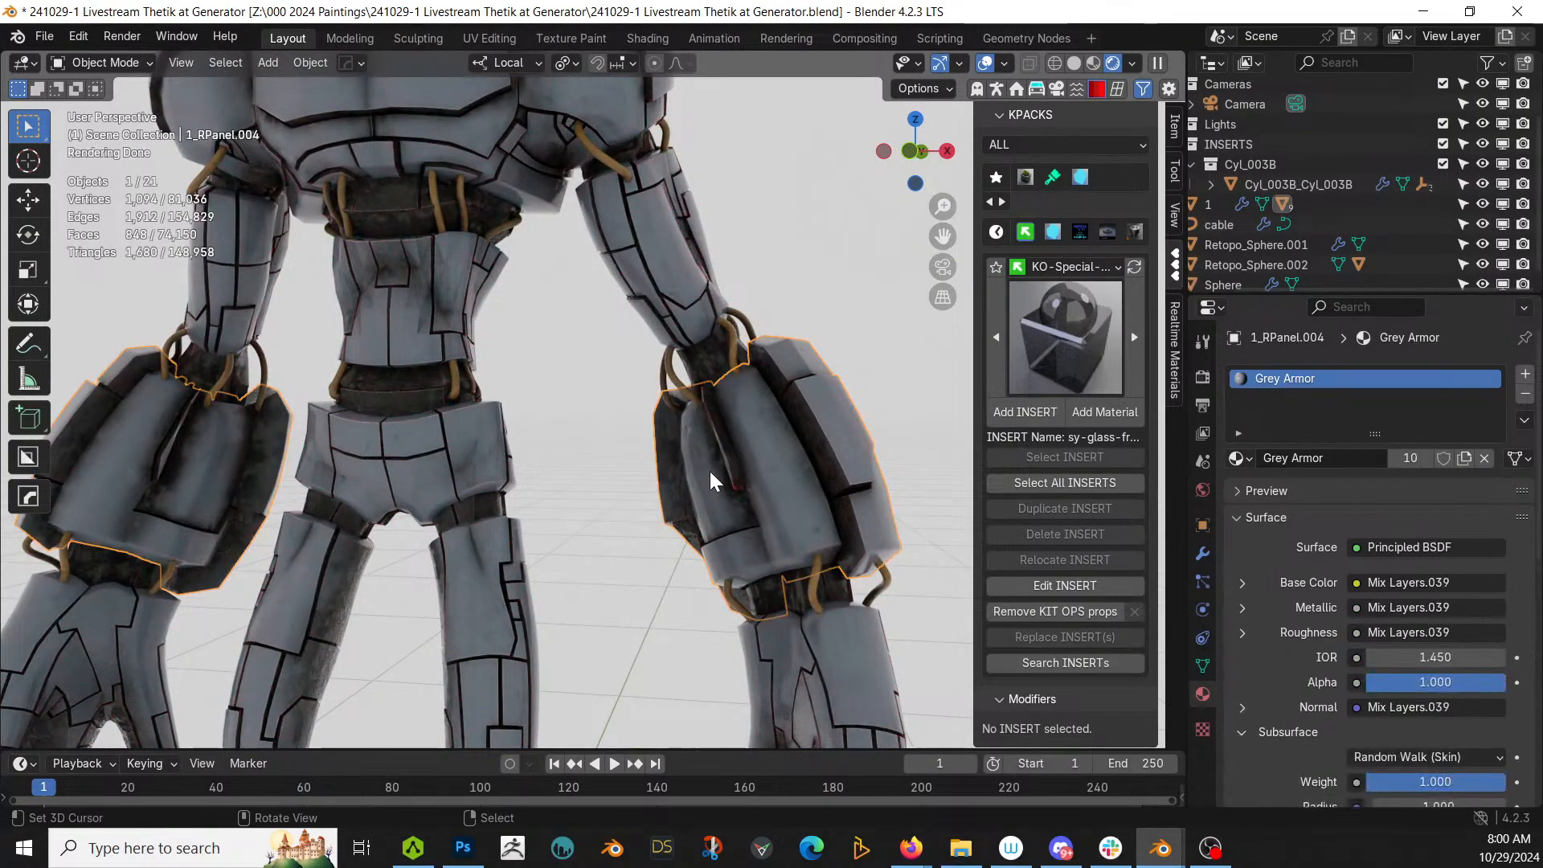
{"action": "key", "text": "Tab"}
{"action": "key", "text": "ctrl+l"}
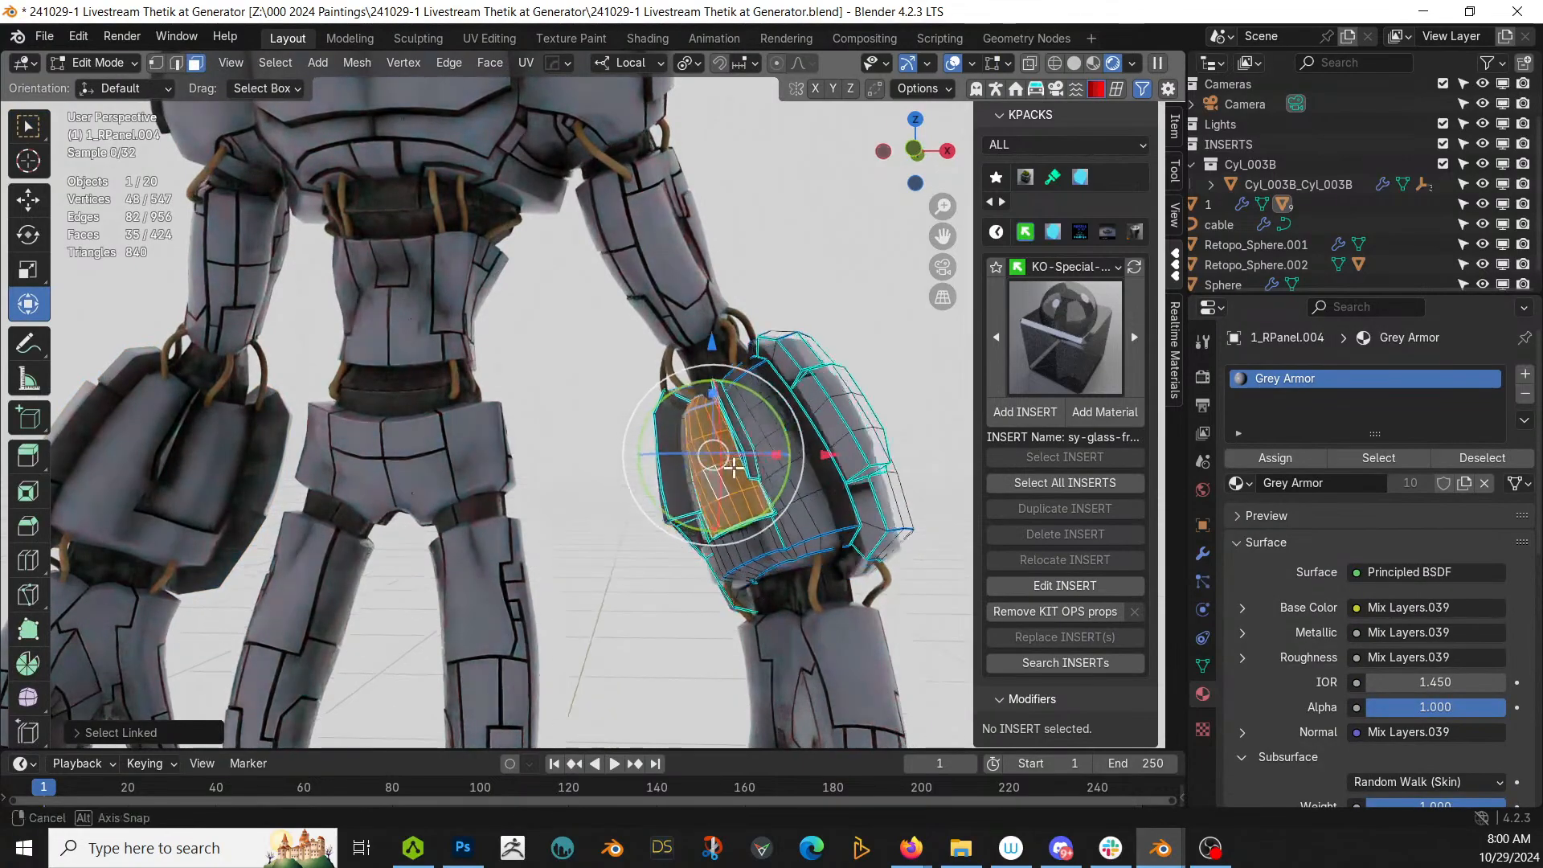
{"action": "middle_click_drag", "start_coordinate": [727, 470], "coordinate": [773, 436]}
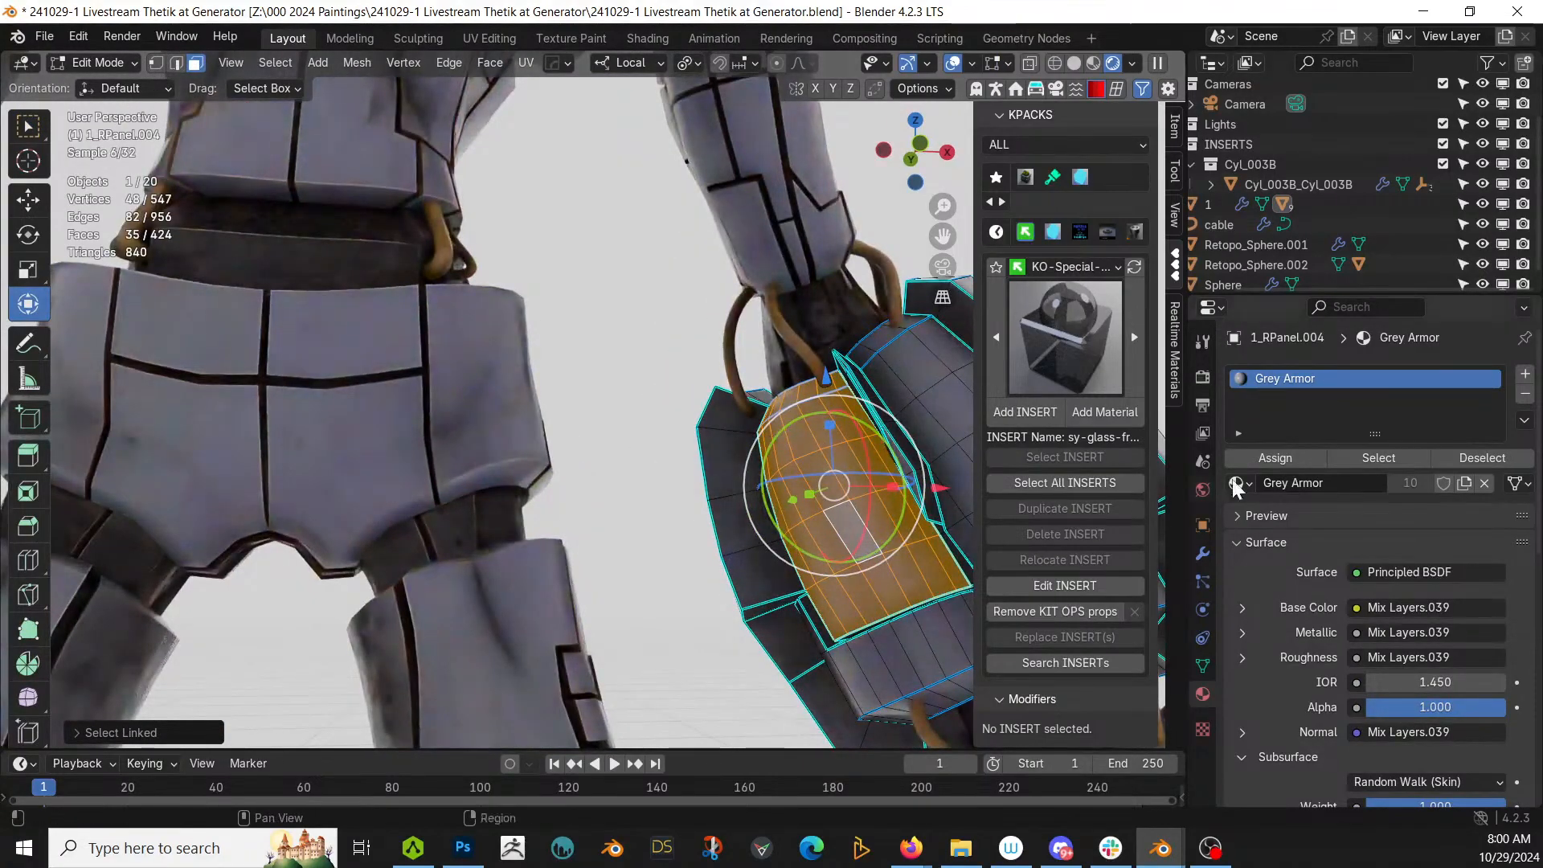
Step: Add a second material slot to the forearm armor and assign the Black Armor material to the selected plate
{"action": "left_click", "coordinate": [1525, 375]}
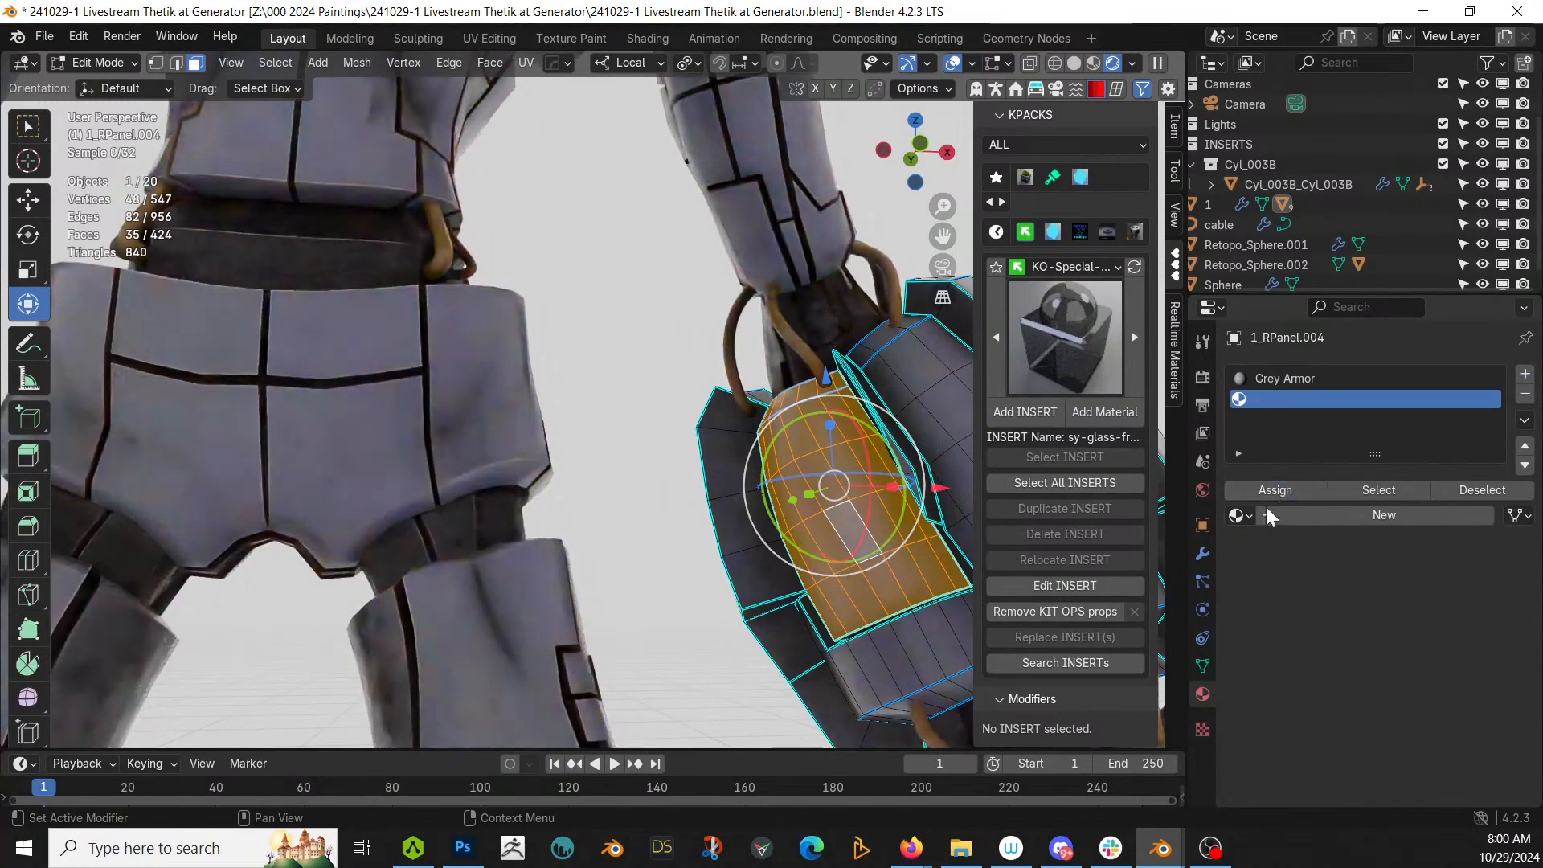
{"action": "left_click", "coordinate": [1238, 514]}
{"action": "type", "text": "black"}
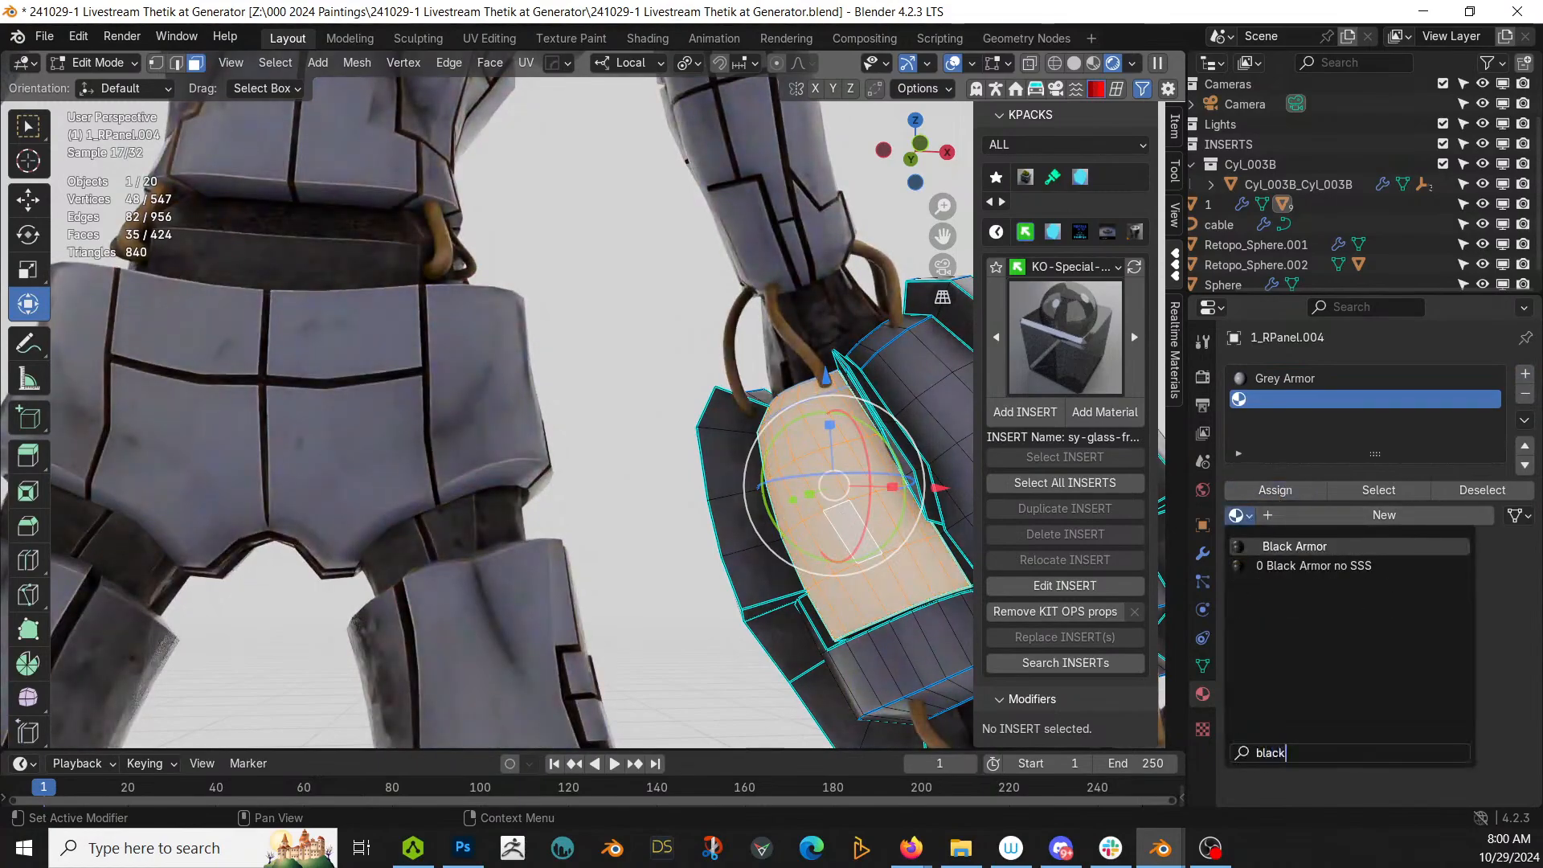
{"action": "key", "text": "Return"}
{"action": "key", "text": "Tab"}
Step: Check the forearm plates on the full robot, deselect everything and save the file
{"action": "scroll", "coordinate": [776, 448], "scroll_direction": "down", "scroll_amount": 5}
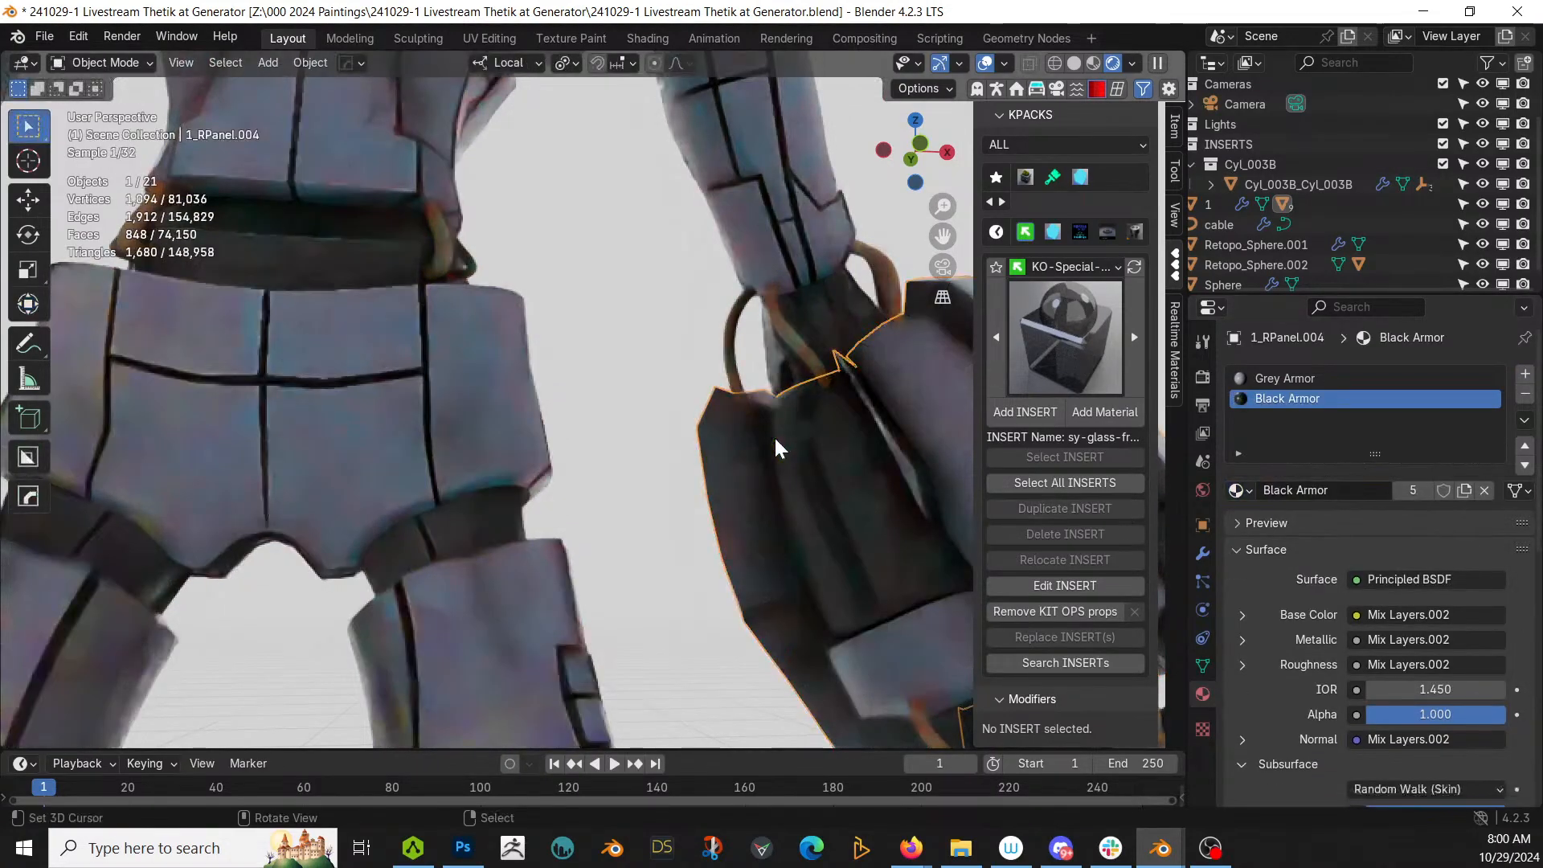
{"action": "middle_click_drag", "start_coordinate": [776, 447], "coordinate": [630, 479]}
{"action": "scroll", "coordinate": [682, 458], "scroll_direction": "down", "scroll_amount": 6}
{"action": "scroll", "coordinate": [630, 479], "scroll_direction": "up", "scroll_amount": 4}
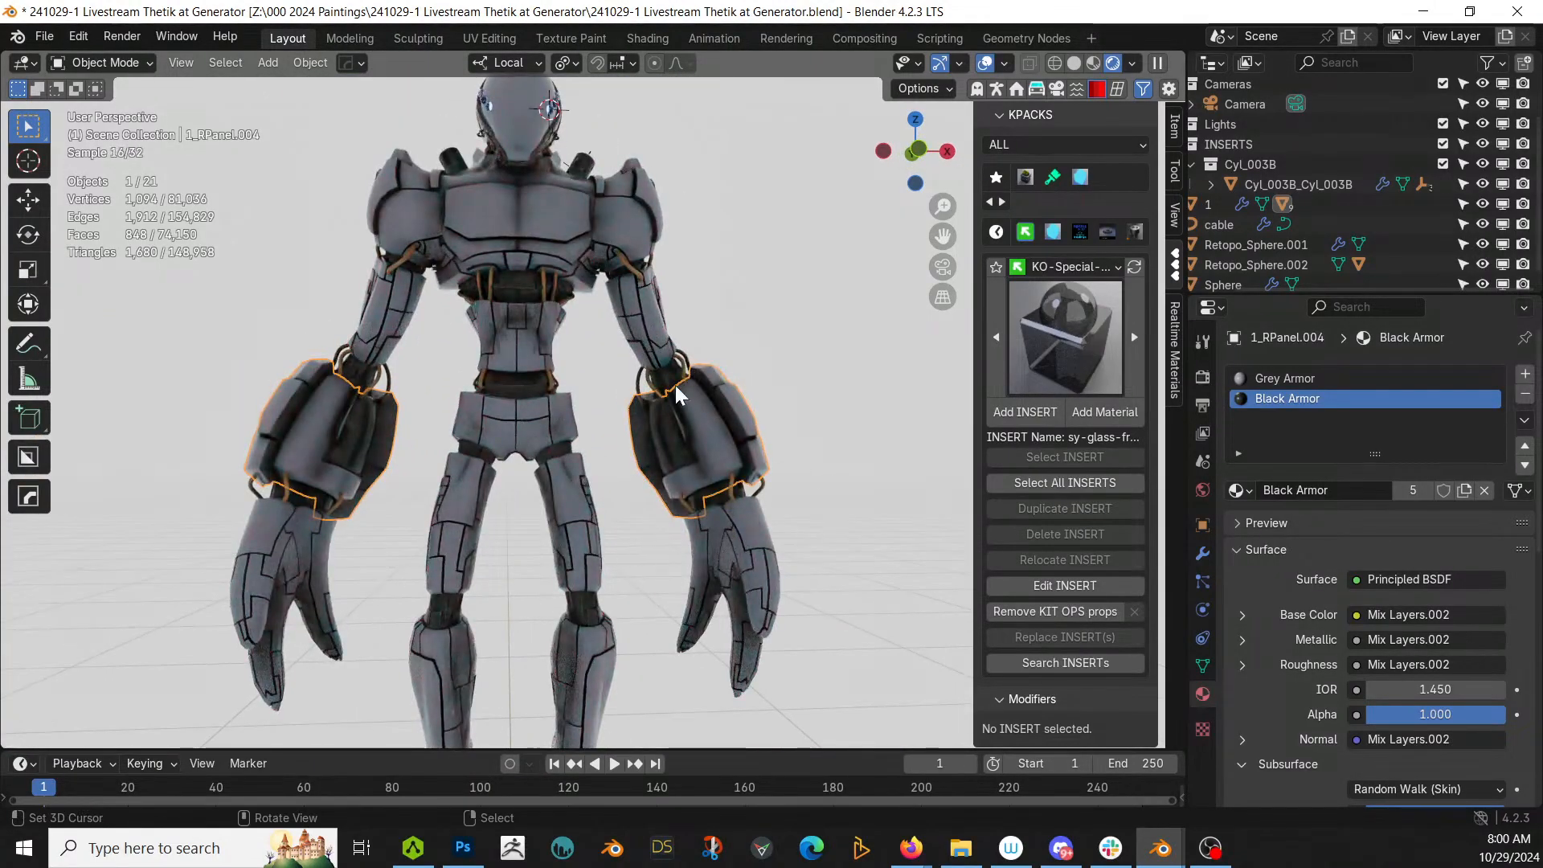
{"action": "scroll", "coordinate": [786, 466], "scroll_direction": "down", "scroll_amount": 2}
{"action": "left_click", "coordinate": [810, 404]}
{"action": "scroll", "coordinate": [810, 403], "scroll_direction": "down", "scroll_amount": 3}
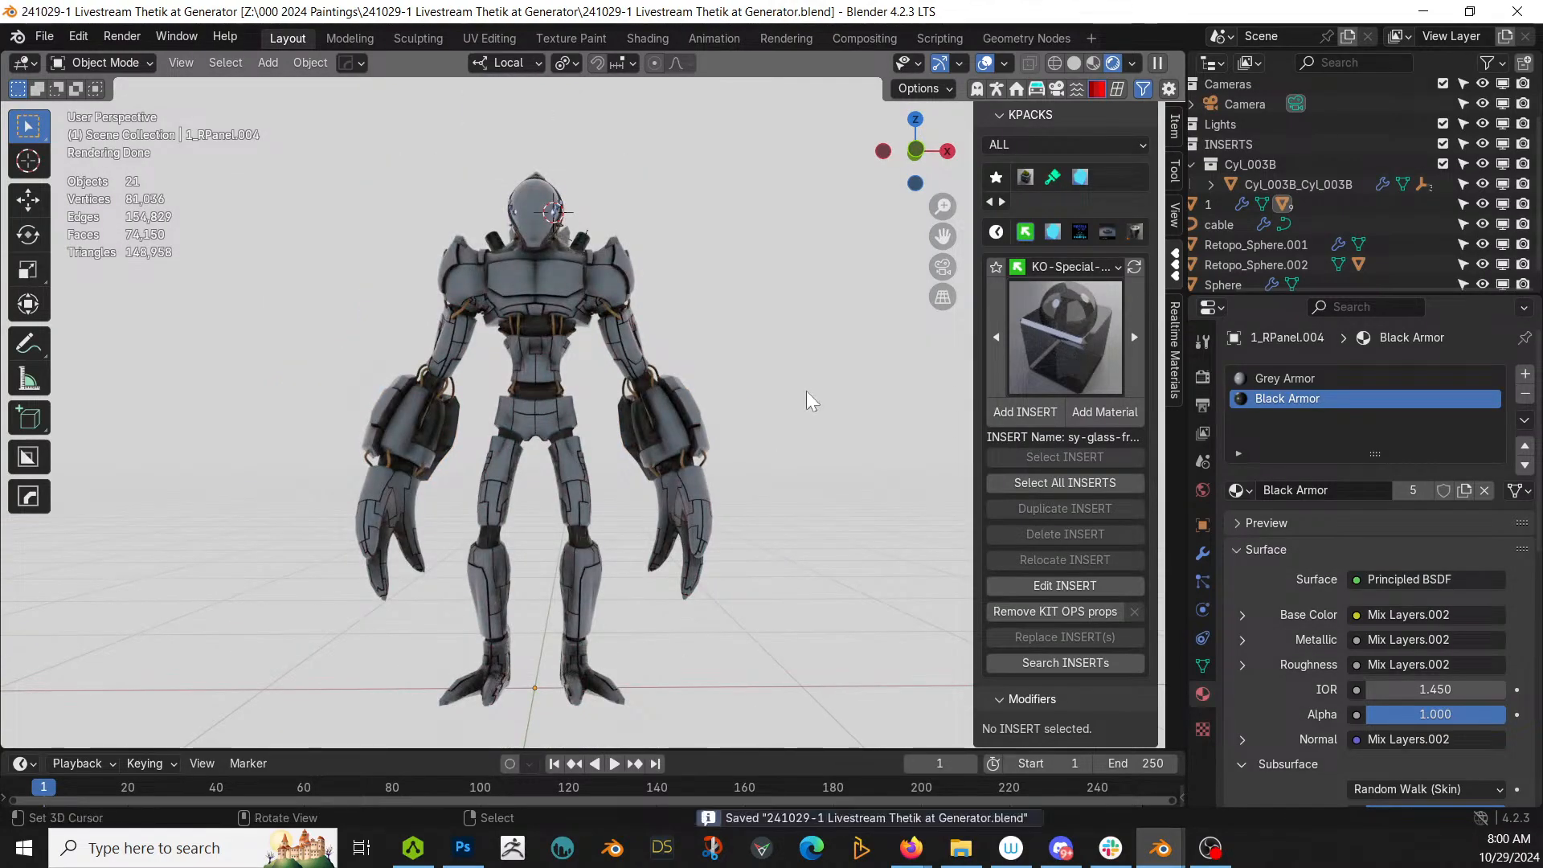
Step: Select every object in the scene and convert them all to meshes
{"action": "key", "text": "a"}
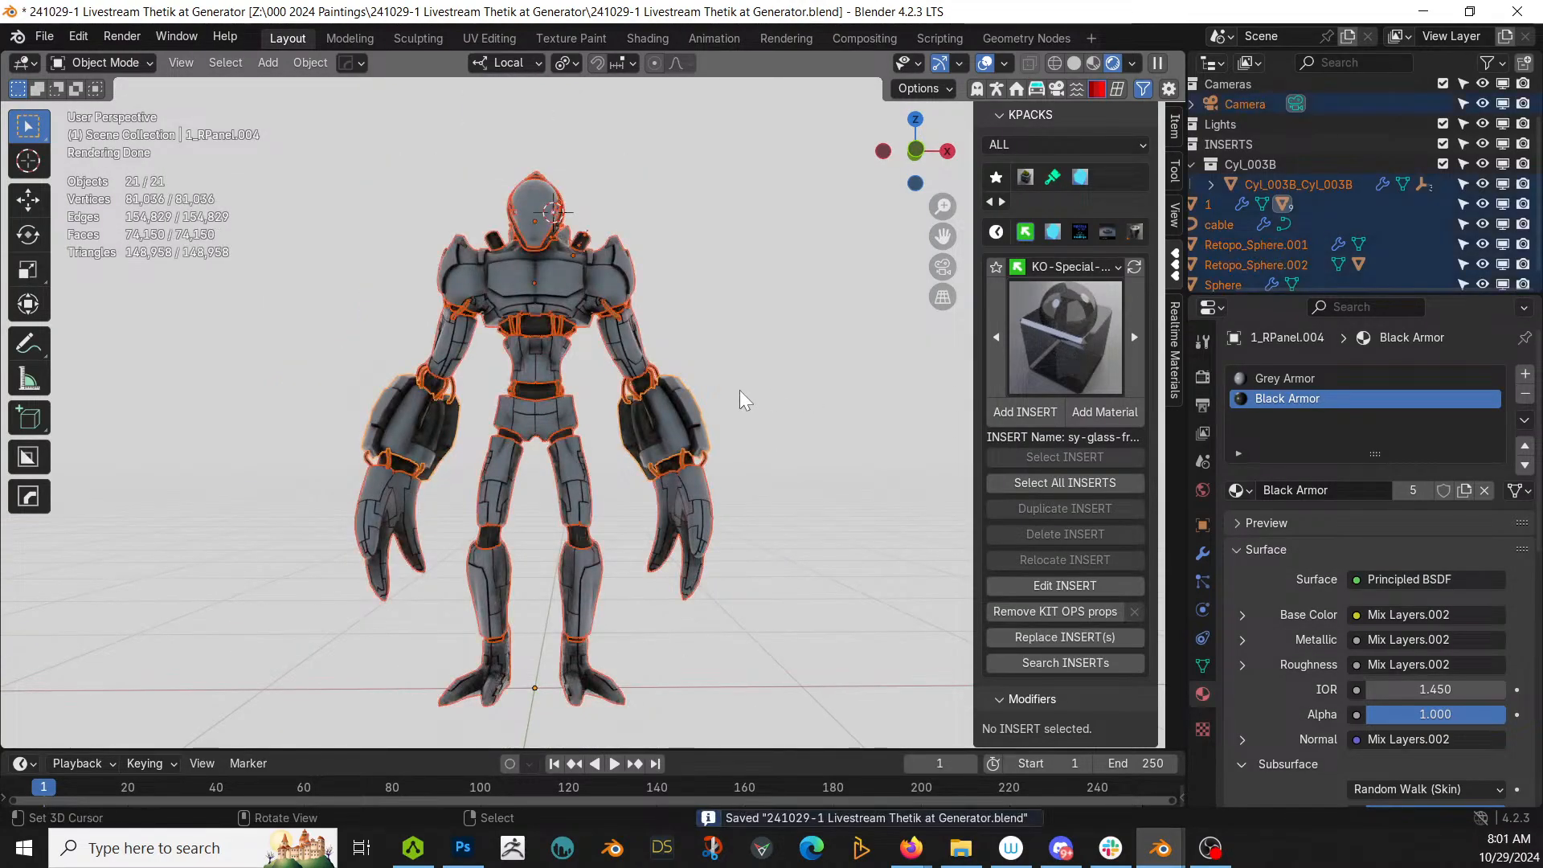
{"action": "left_click", "coordinate": [311, 64]}
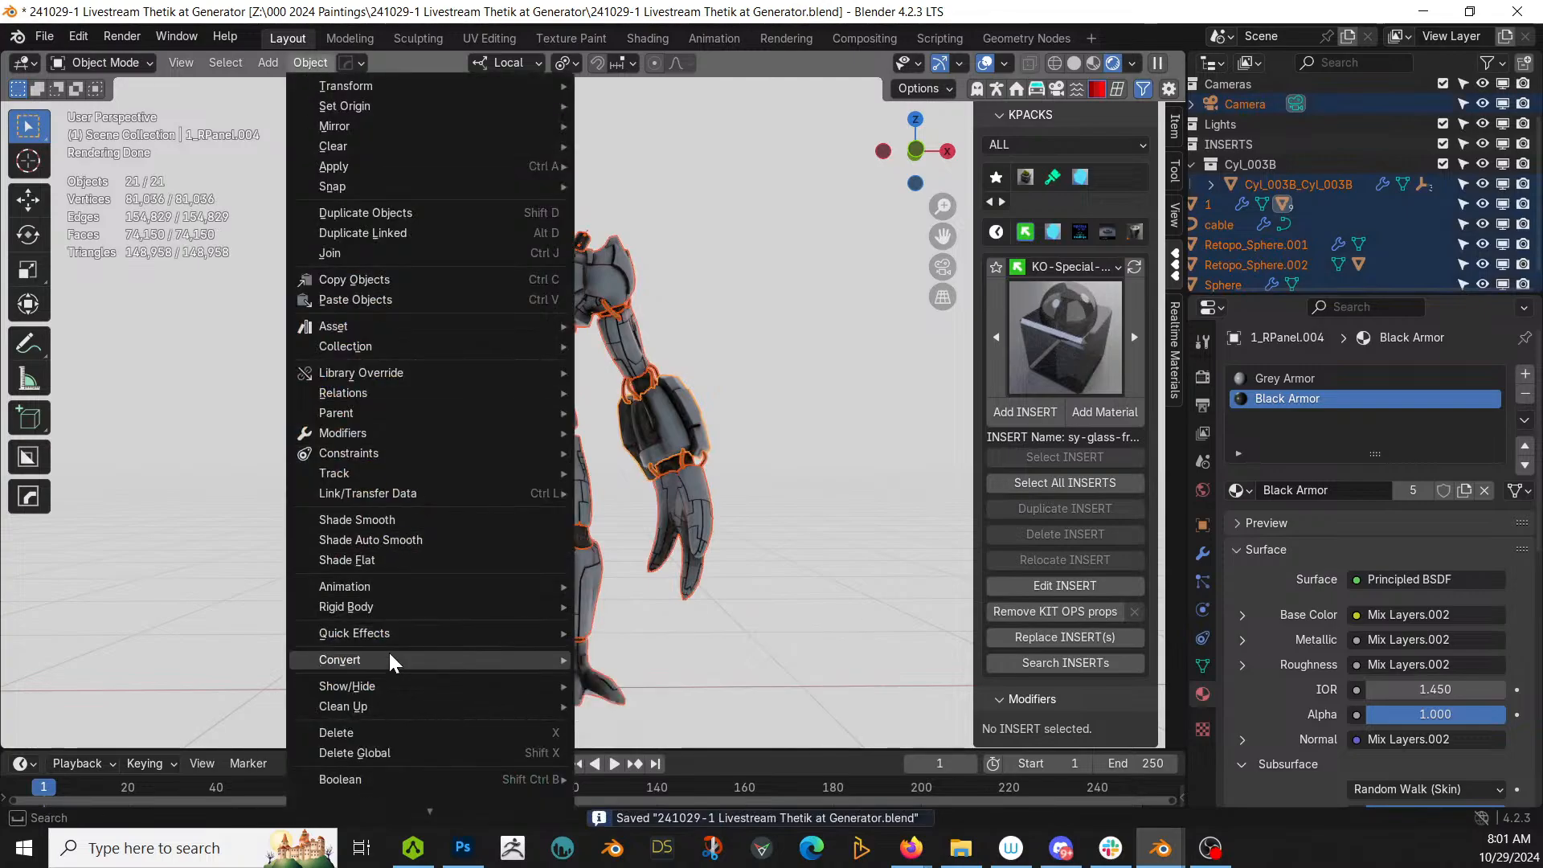
{"action": "mouse_move", "coordinate": [391, 661]}
{"action": "left_click", "coordinate": [623, 656]}
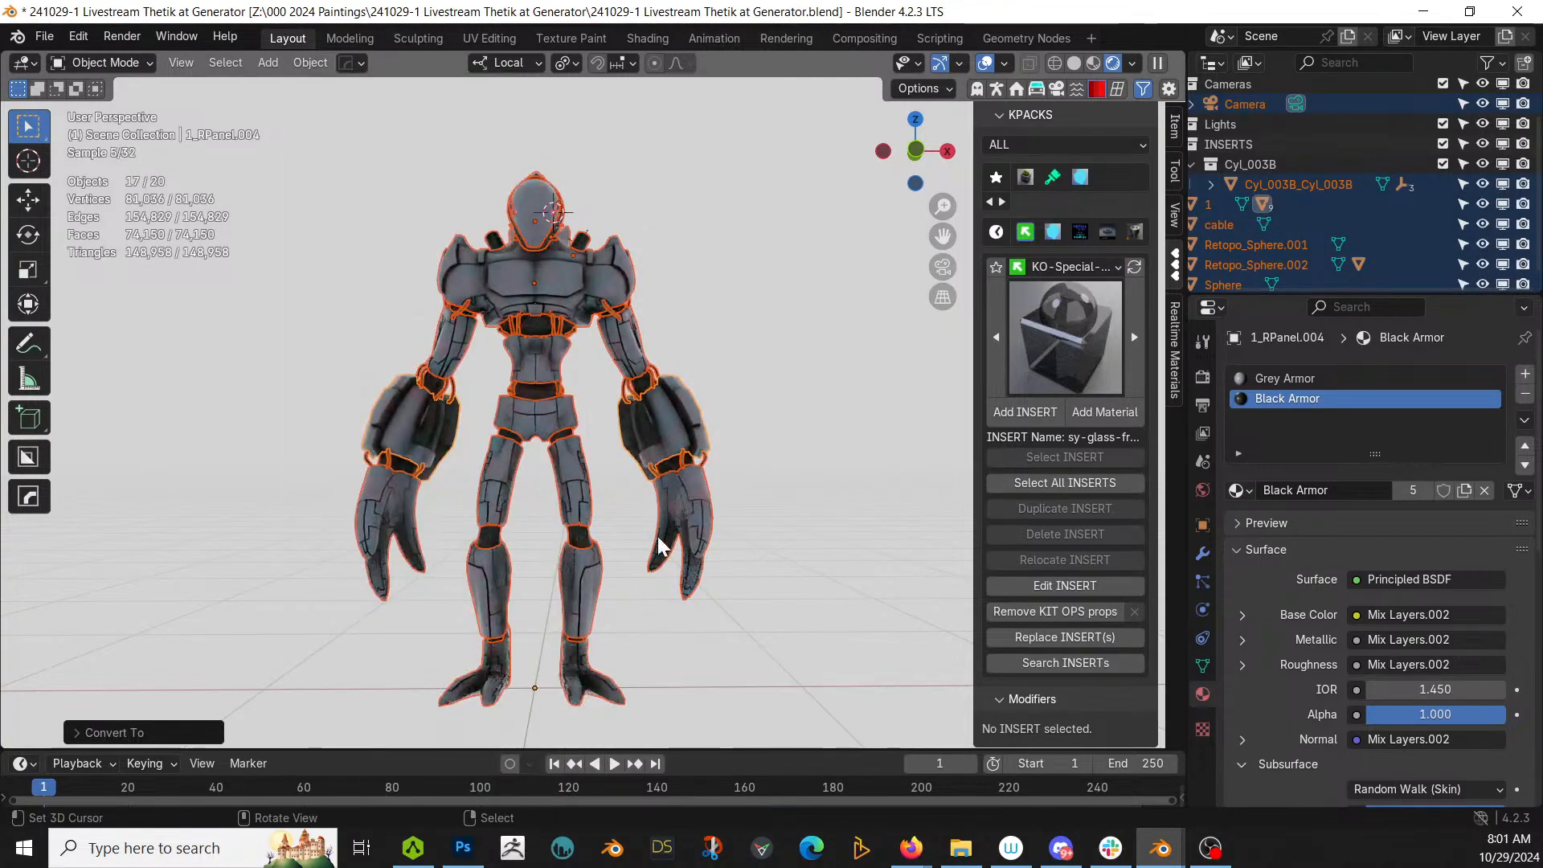
Step: Make the robot's body mesh the active object and join all the selected meshes into it
{"action": "scroll", "coordinate": [595, 362], "scroll_direction": "up", "scroll_amount": 4}
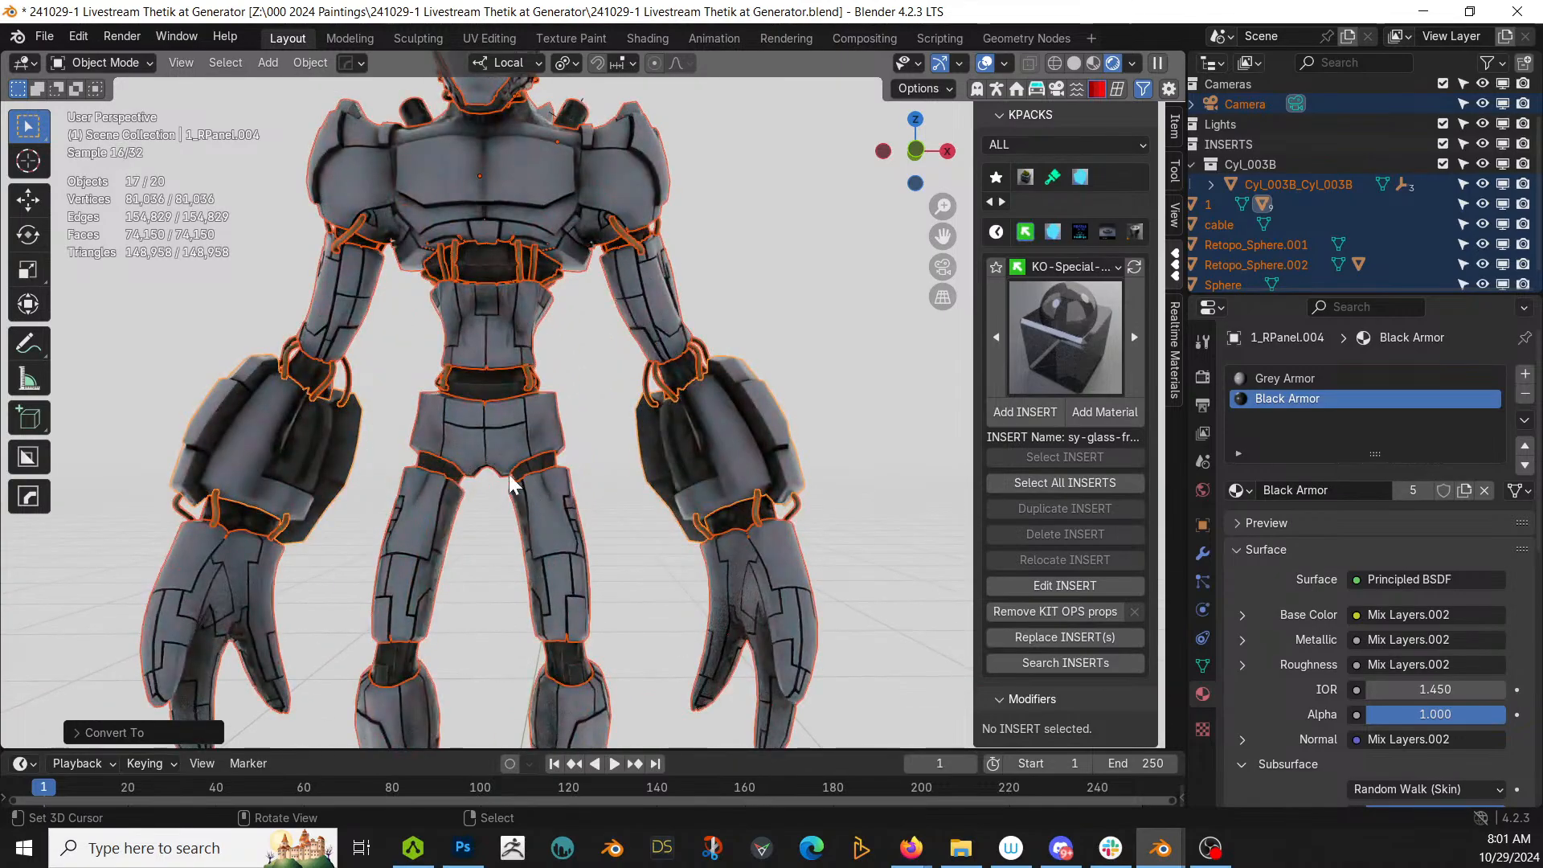
{"action": "left_click", "coordinate": [480, 175], "text": "shift"}
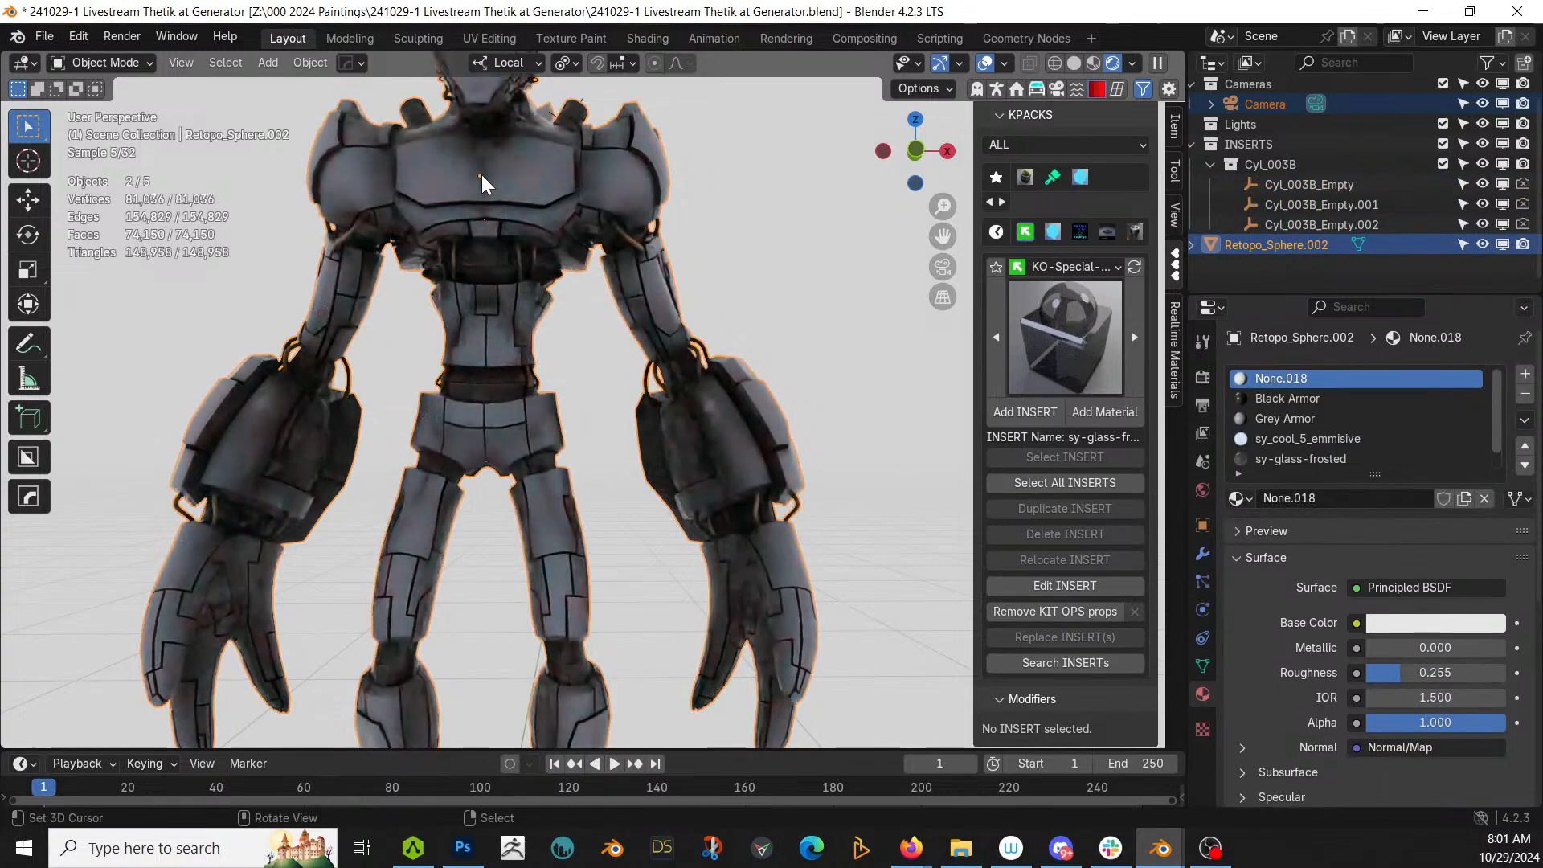
{"action": "middle_click_drag", "start_coordinate": [480, 175], "coordinate": [726, 265]}
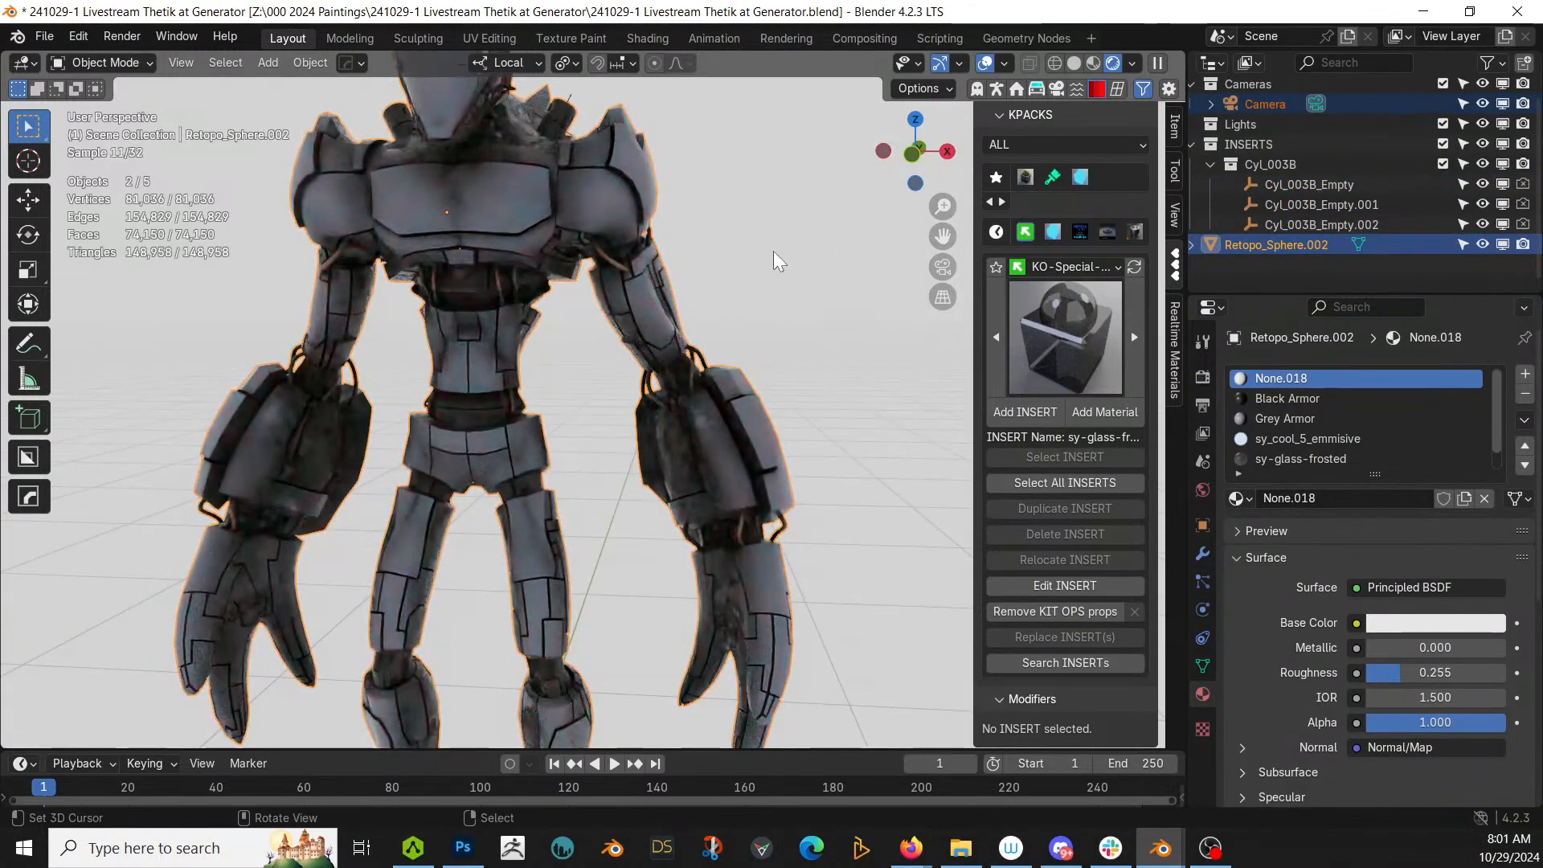
Step: Delete the INSERTS collection together with its whole hierarchy
{"action": "scroll", "coordinate": [1279, 170], "scroll_direction": "up", "scroll_amount": 2}
{"action": "left_click", "coordinate": [1279, 175]}
{"action": "right_click", "coordinate": [1279, 175]}
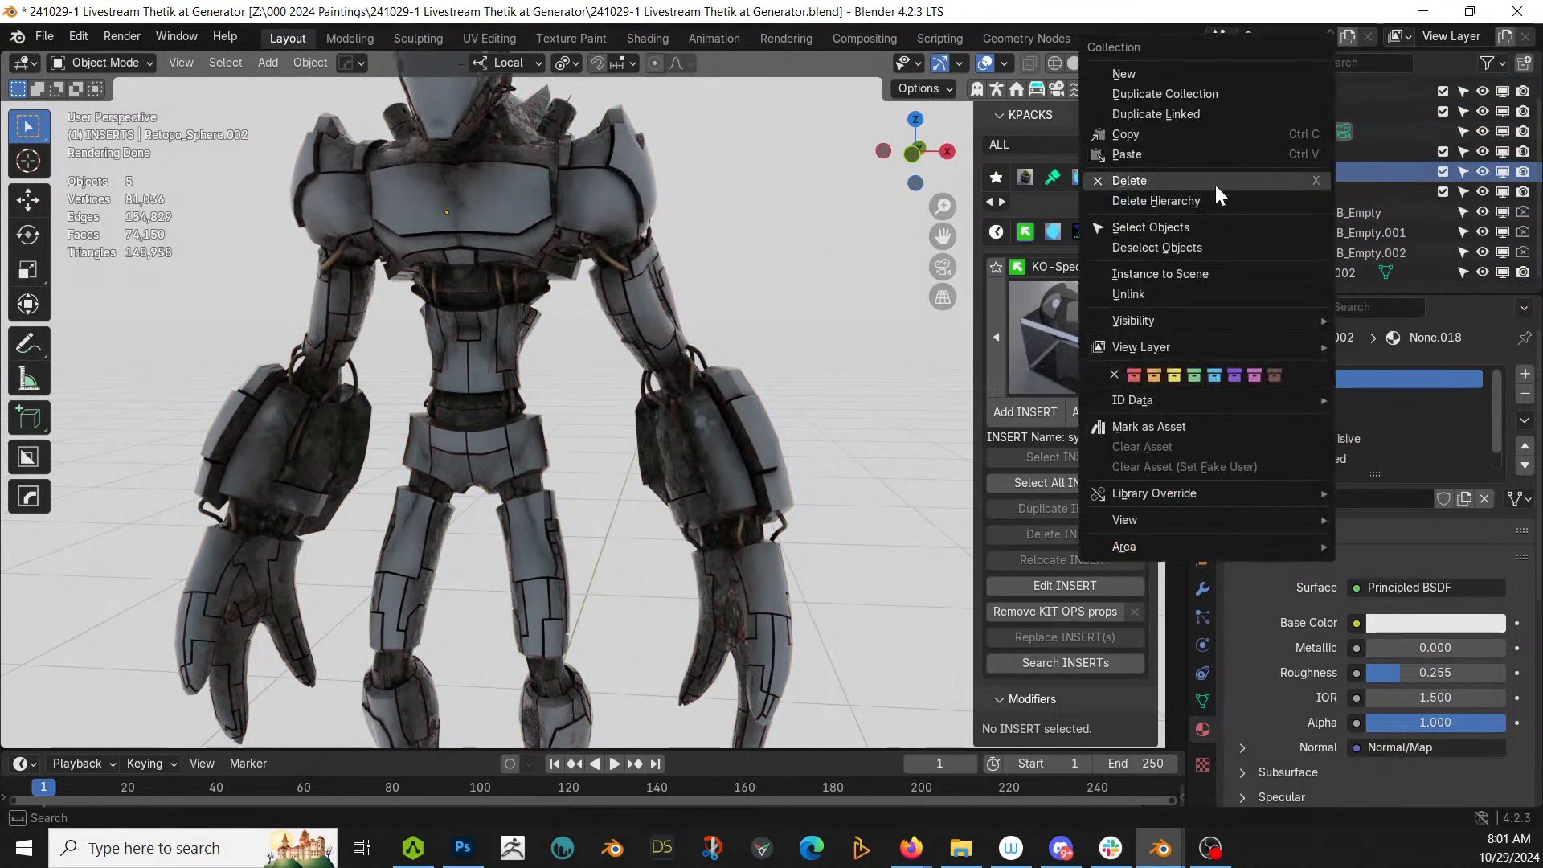
{"action": "left_click", "coordinate": [1193, 201]}
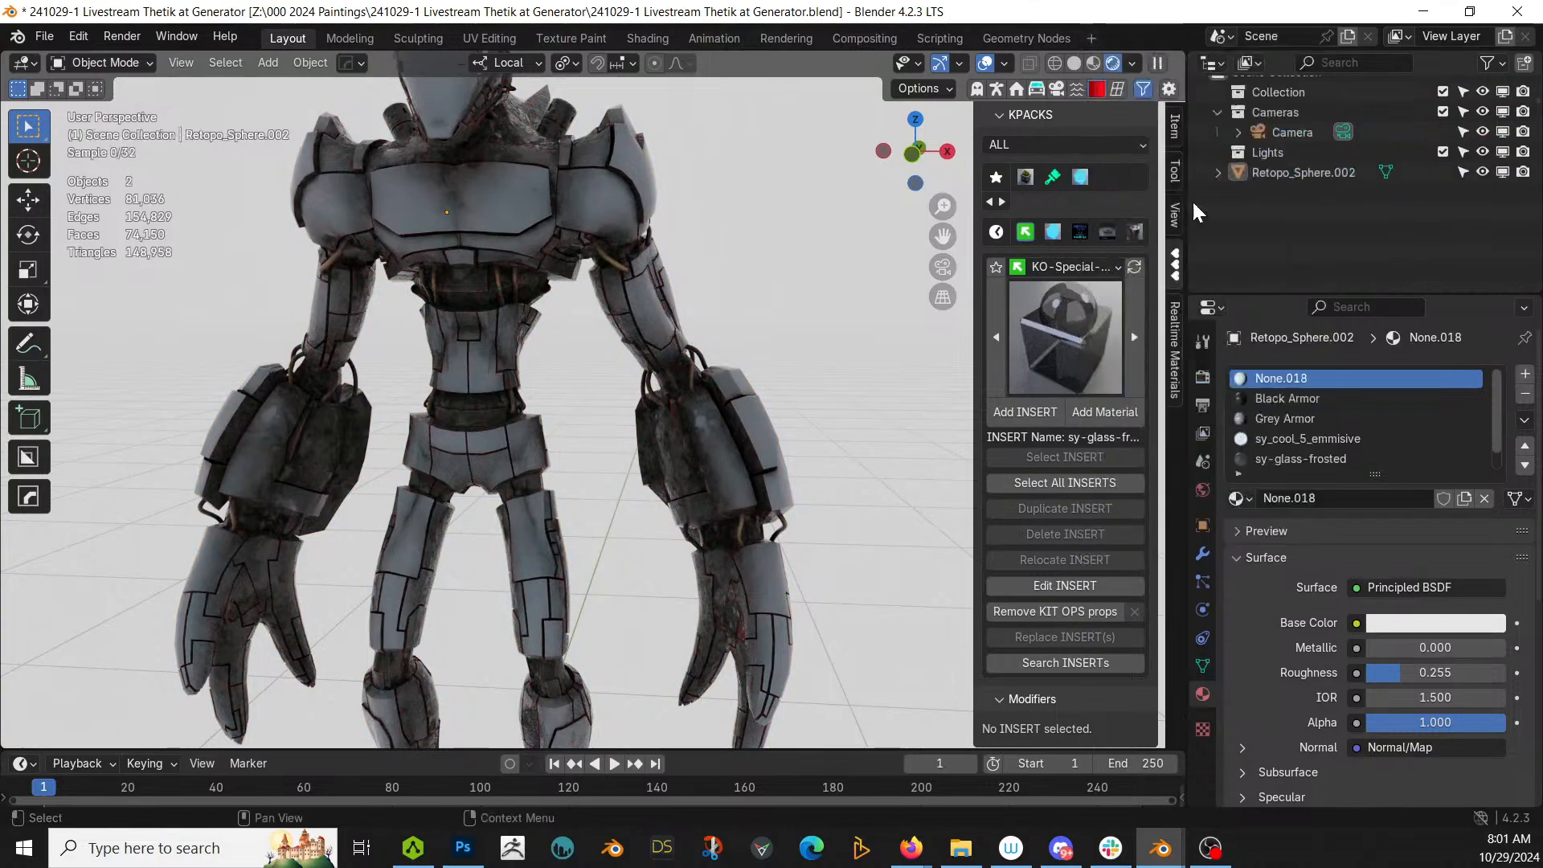
Step: Merge all vertices of the joined robot mesh by distance, and return to Object Mode
{"action": "left_click", "coordinate": [1287, 183]}
{"action": "key", "text": "Tab"}
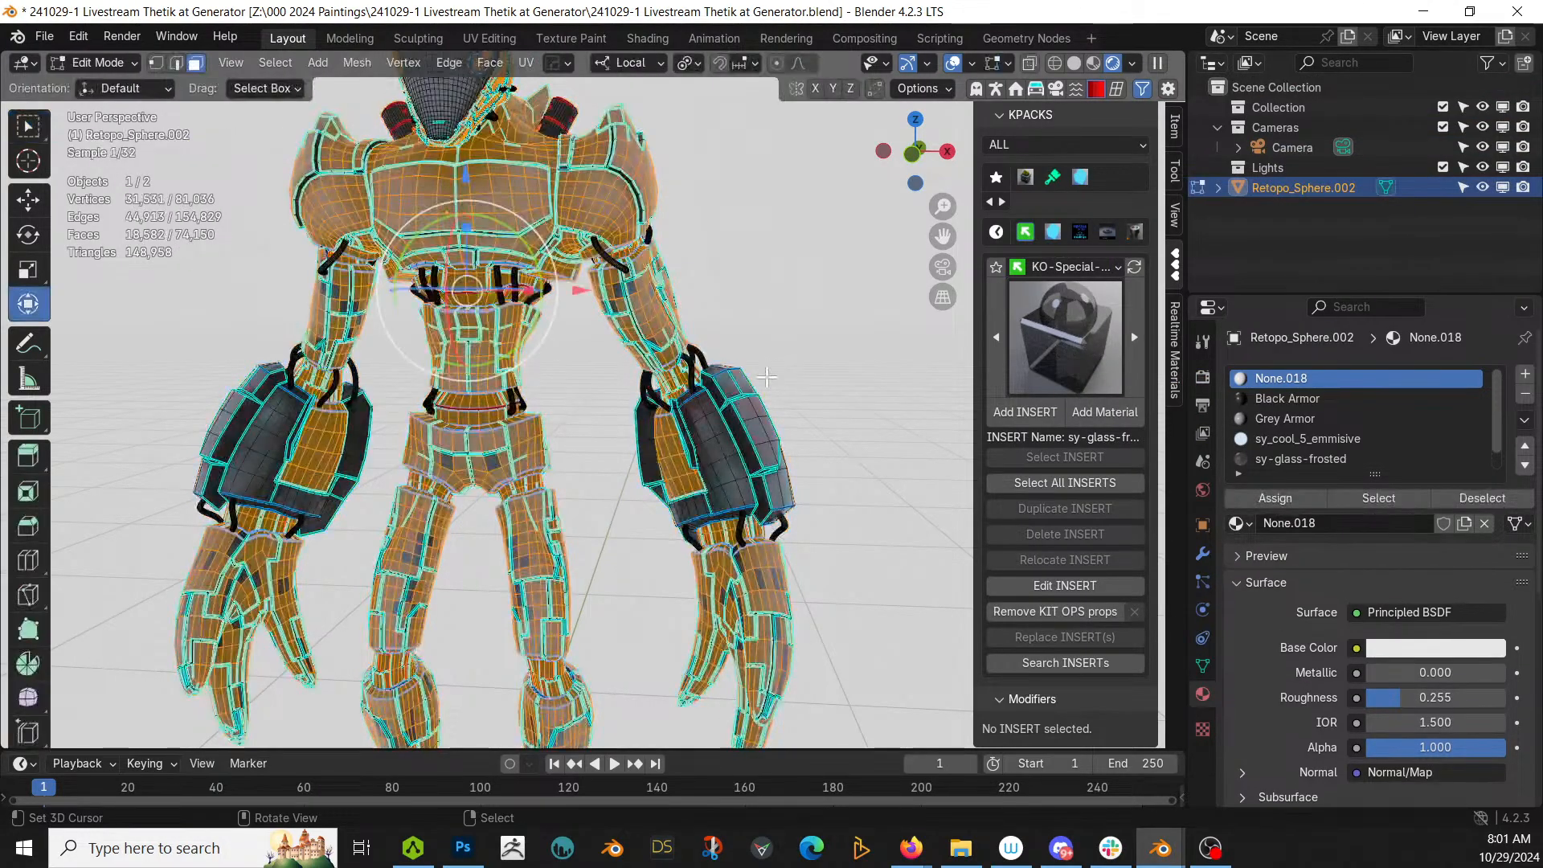
{"action": "key", "text": "m"}
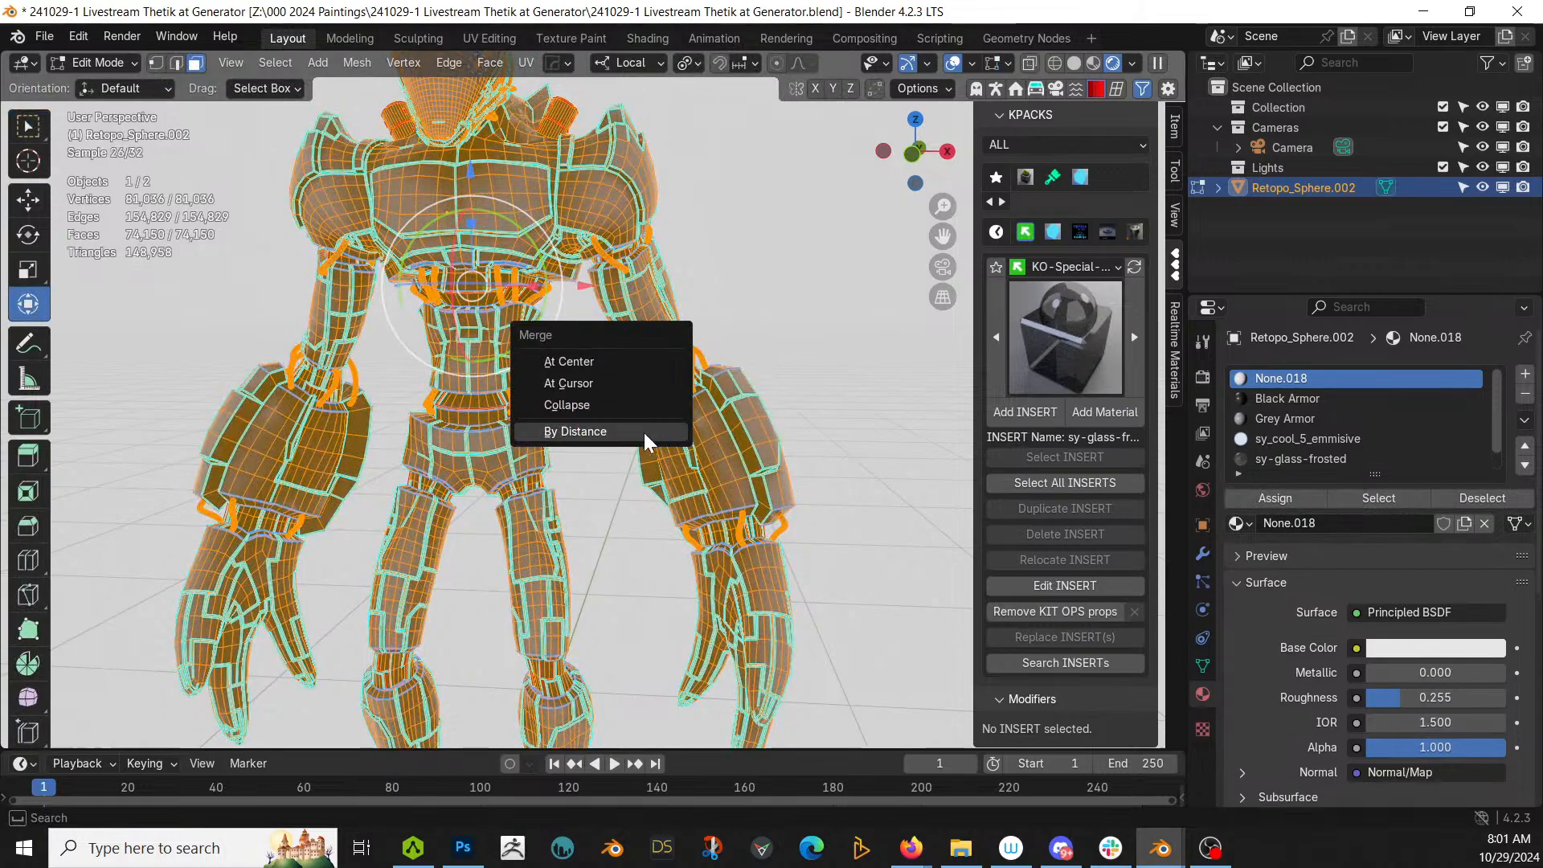
{"action": "left_click", "coordinate": [645, 440]}
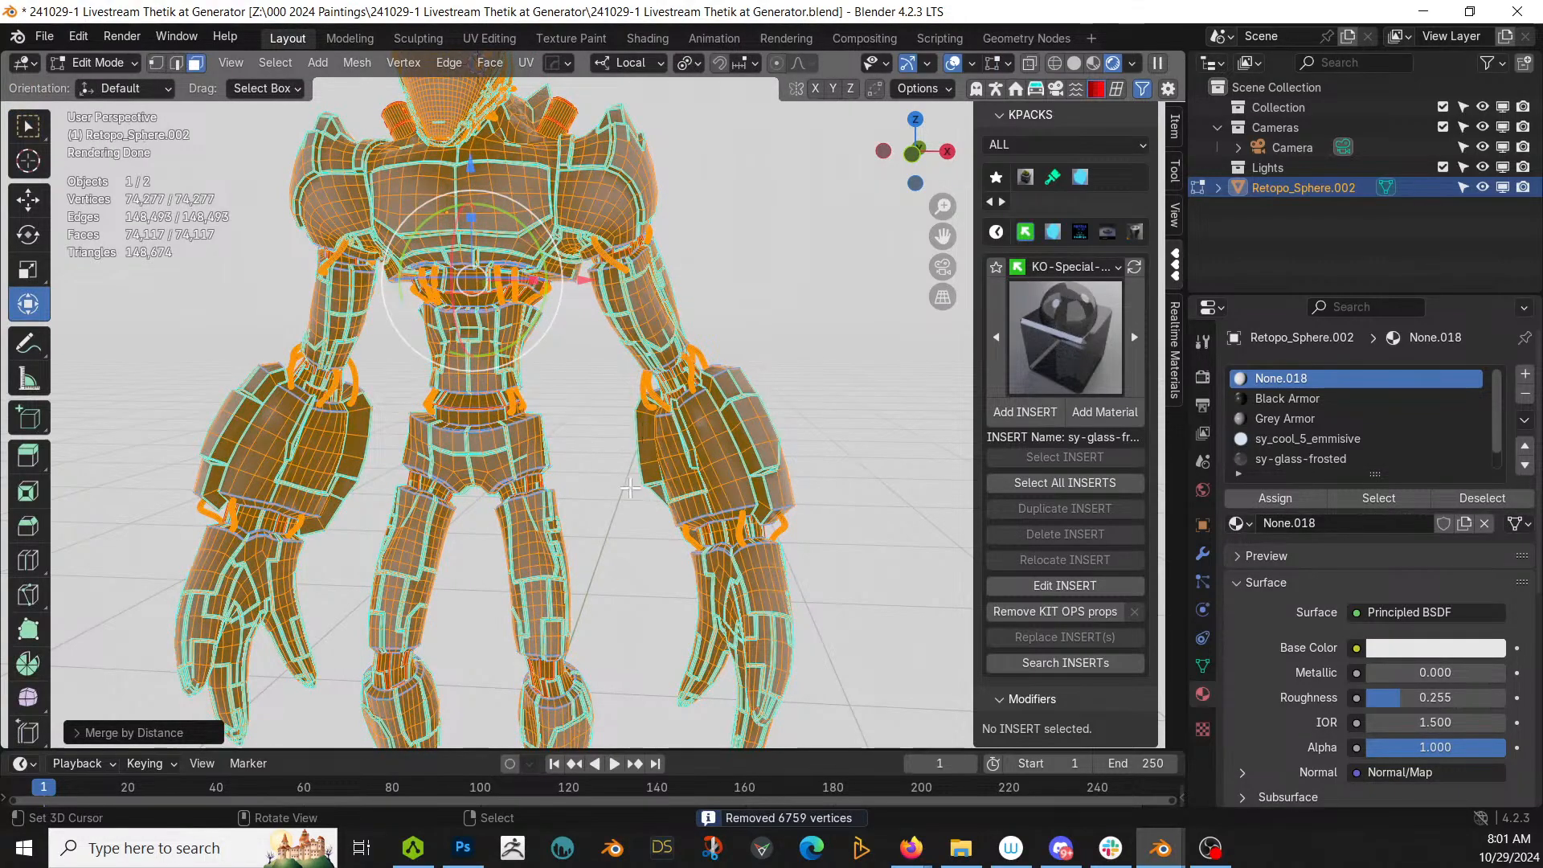
{"action": "scroll", "coordinate": [630, 487], "scroll_direction": "down", "scroll_amount": 4}
{"action": "key", "text": "Tab"}
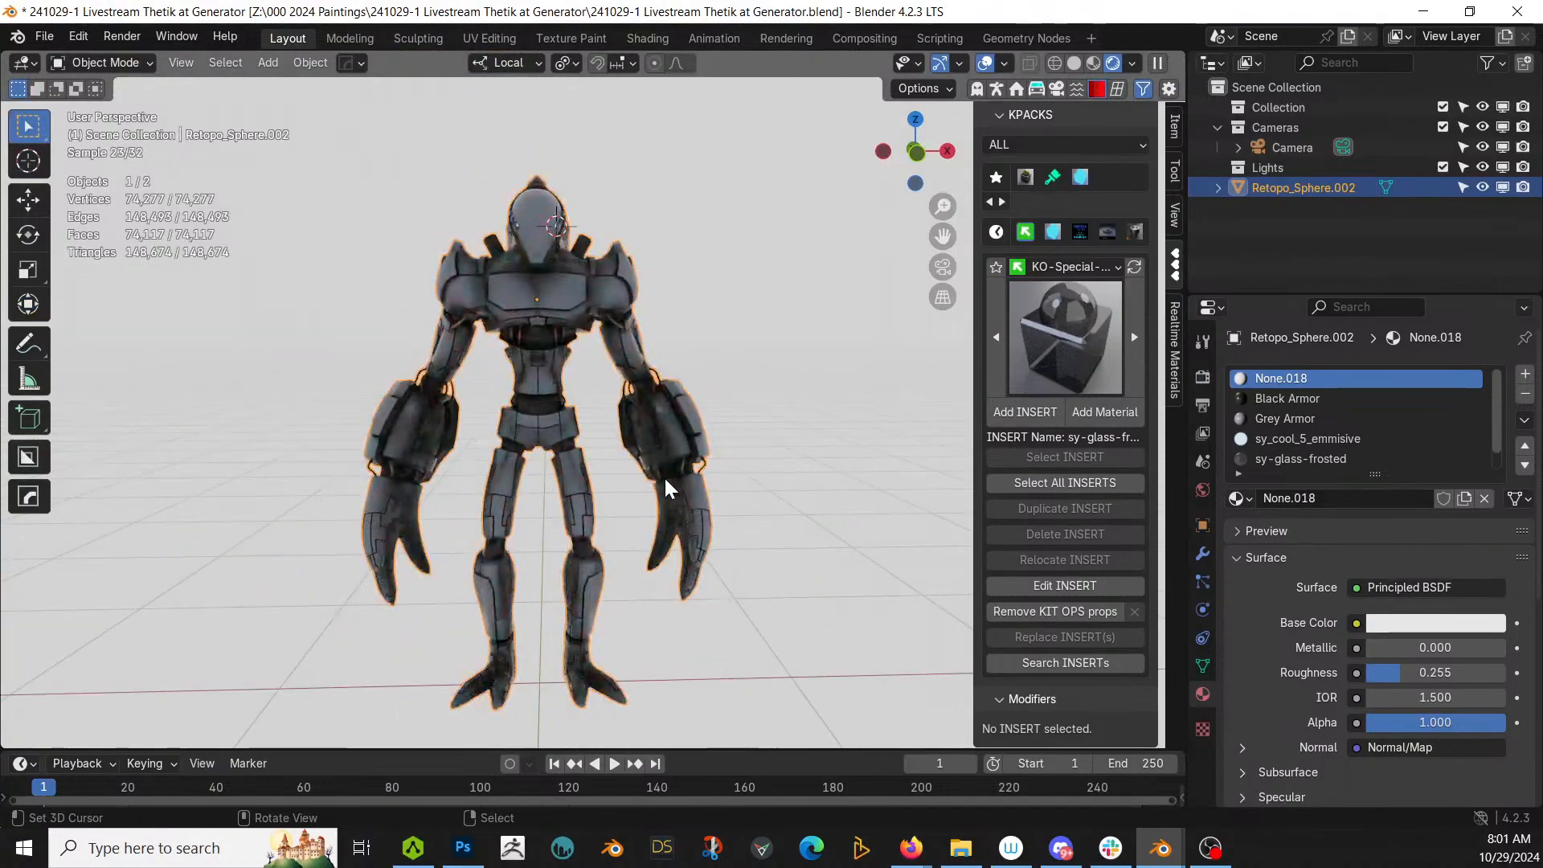
Step: Add a Decimate modifier to the robot mesh with a collapse ratio of 0.99
{"action": "left_click", "coordinate": [1202, 553]}
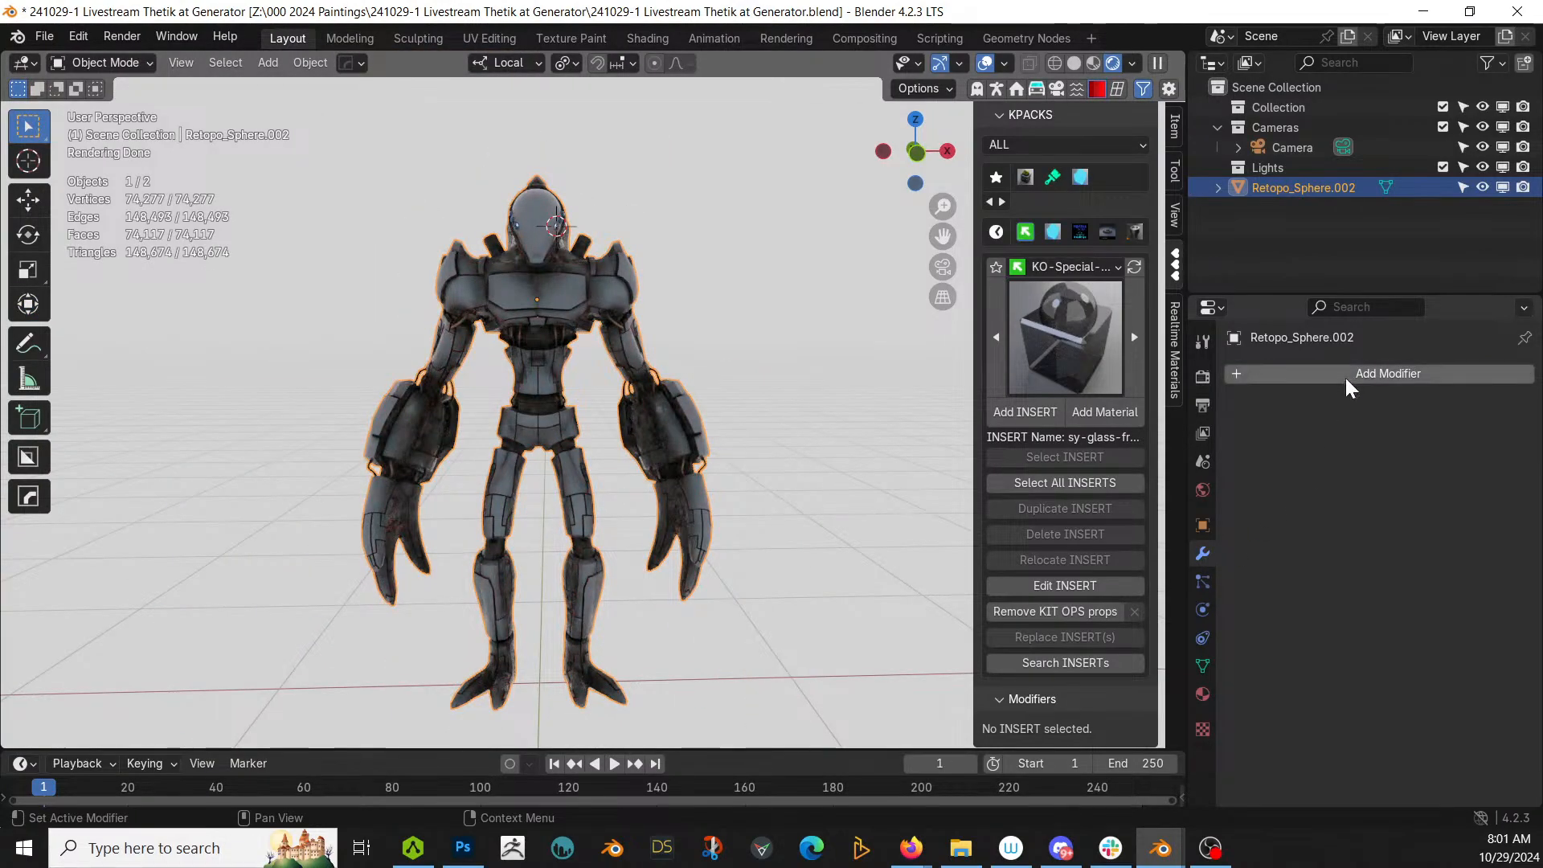
{"action": "left_click", "coordinate": [1349, 378]}
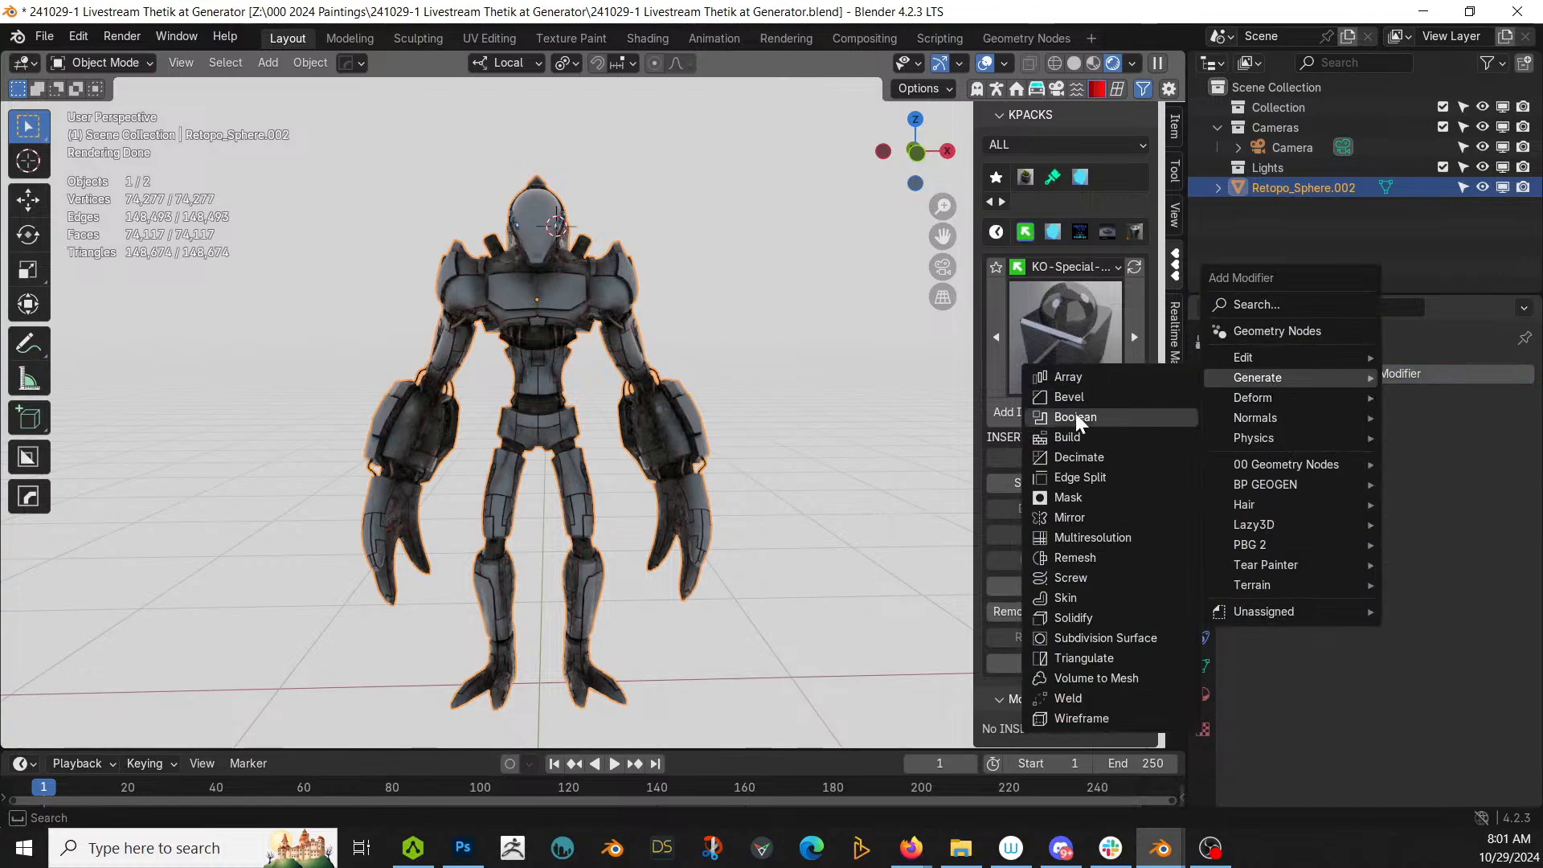
{"action": "left_click", "coordinate": [1089, 458]}
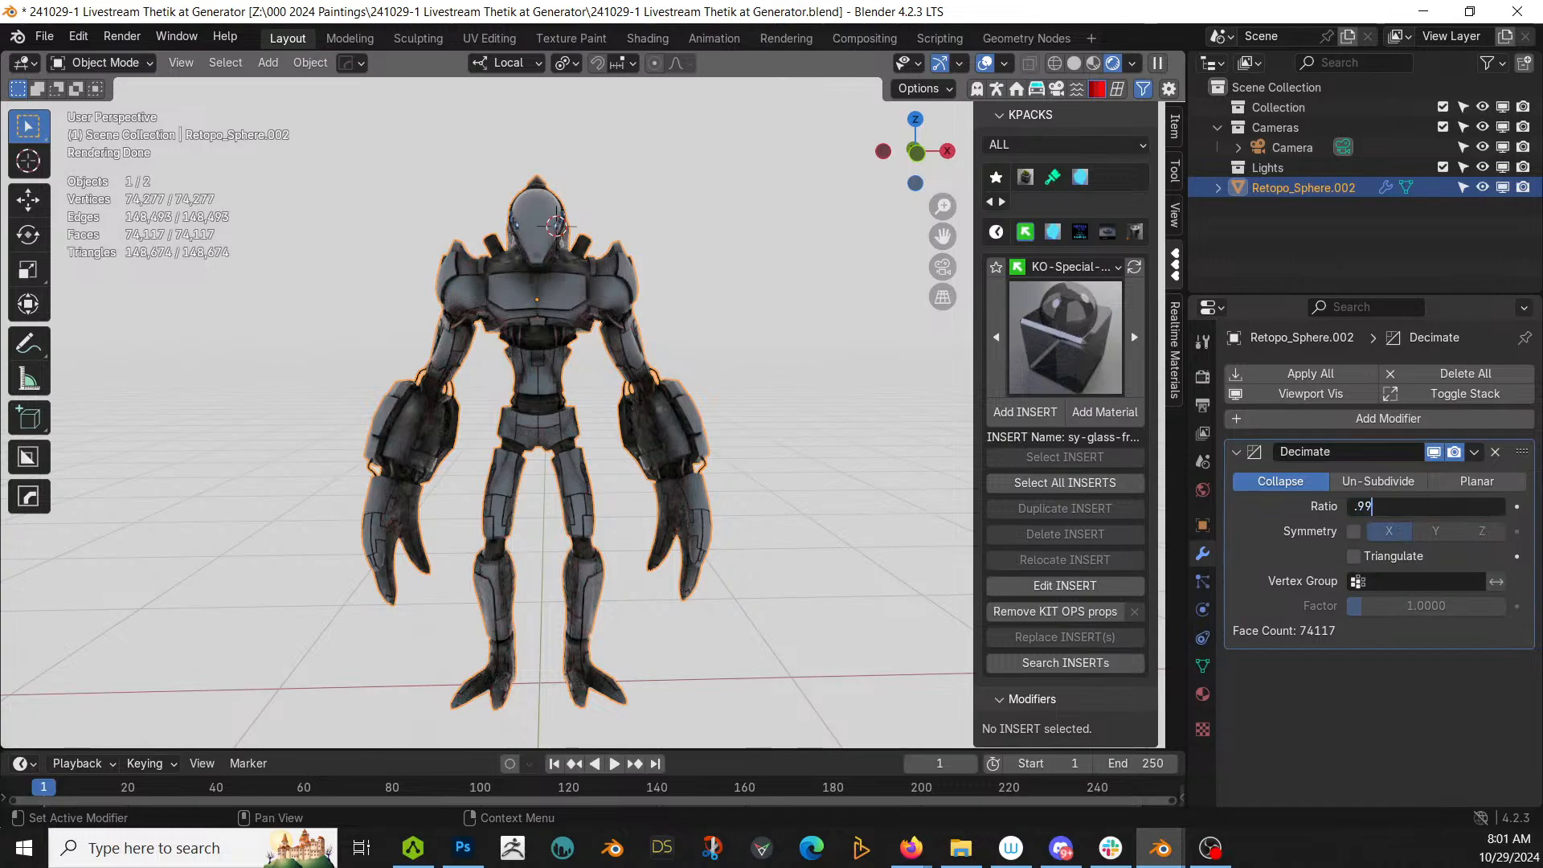
{"action": "key", "text": "Return"}
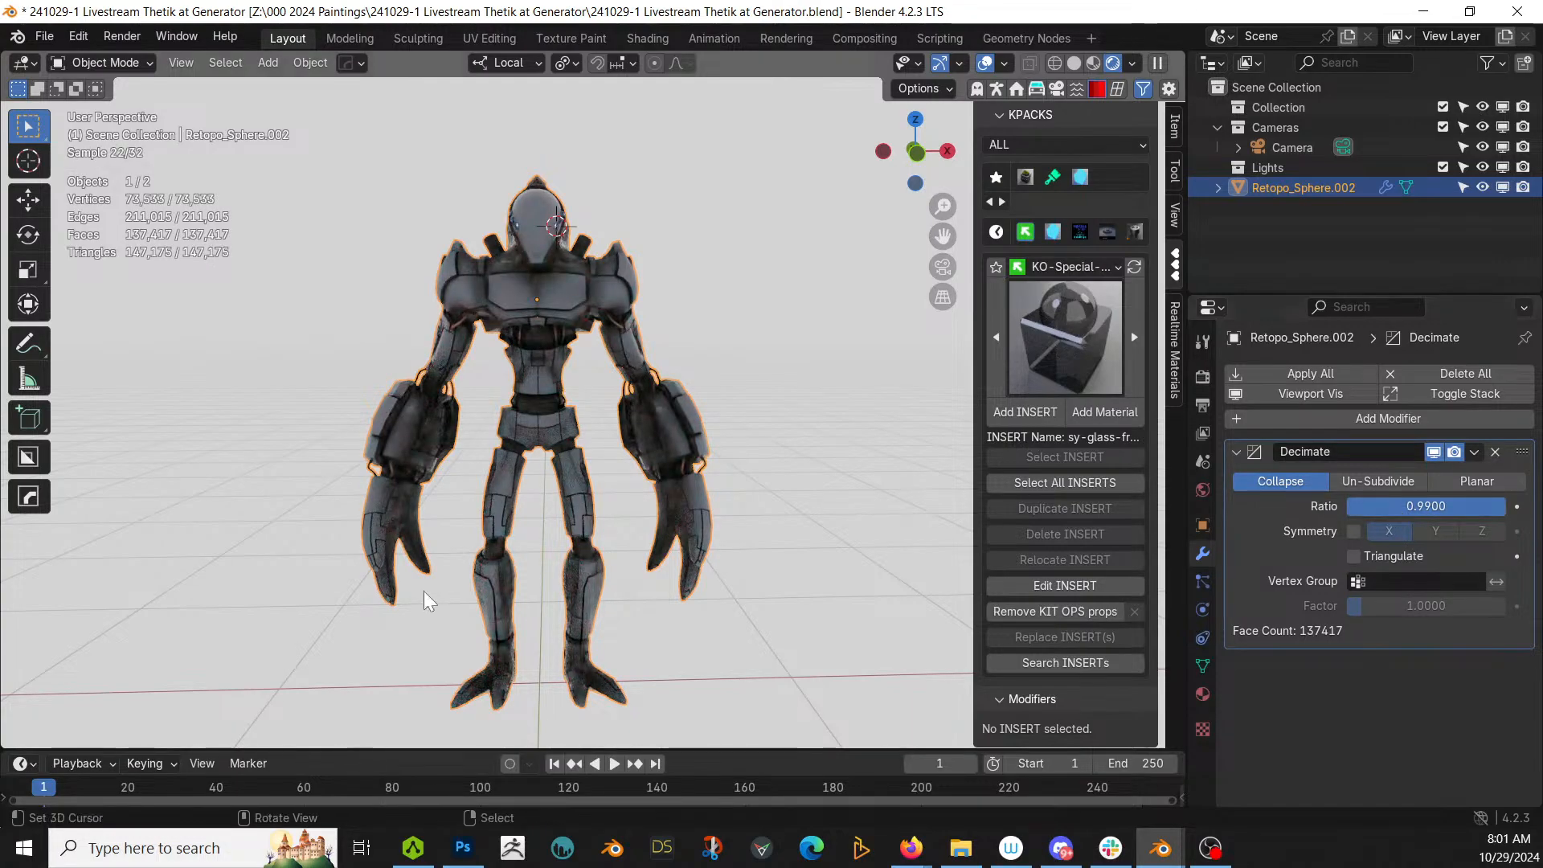
Step: Apply the Decimate modifier on the robot mesh and save the file
{"action": "scroll", "coordinate": [607, 529], "scroll_direction": "up", "scroll_amount": 3}
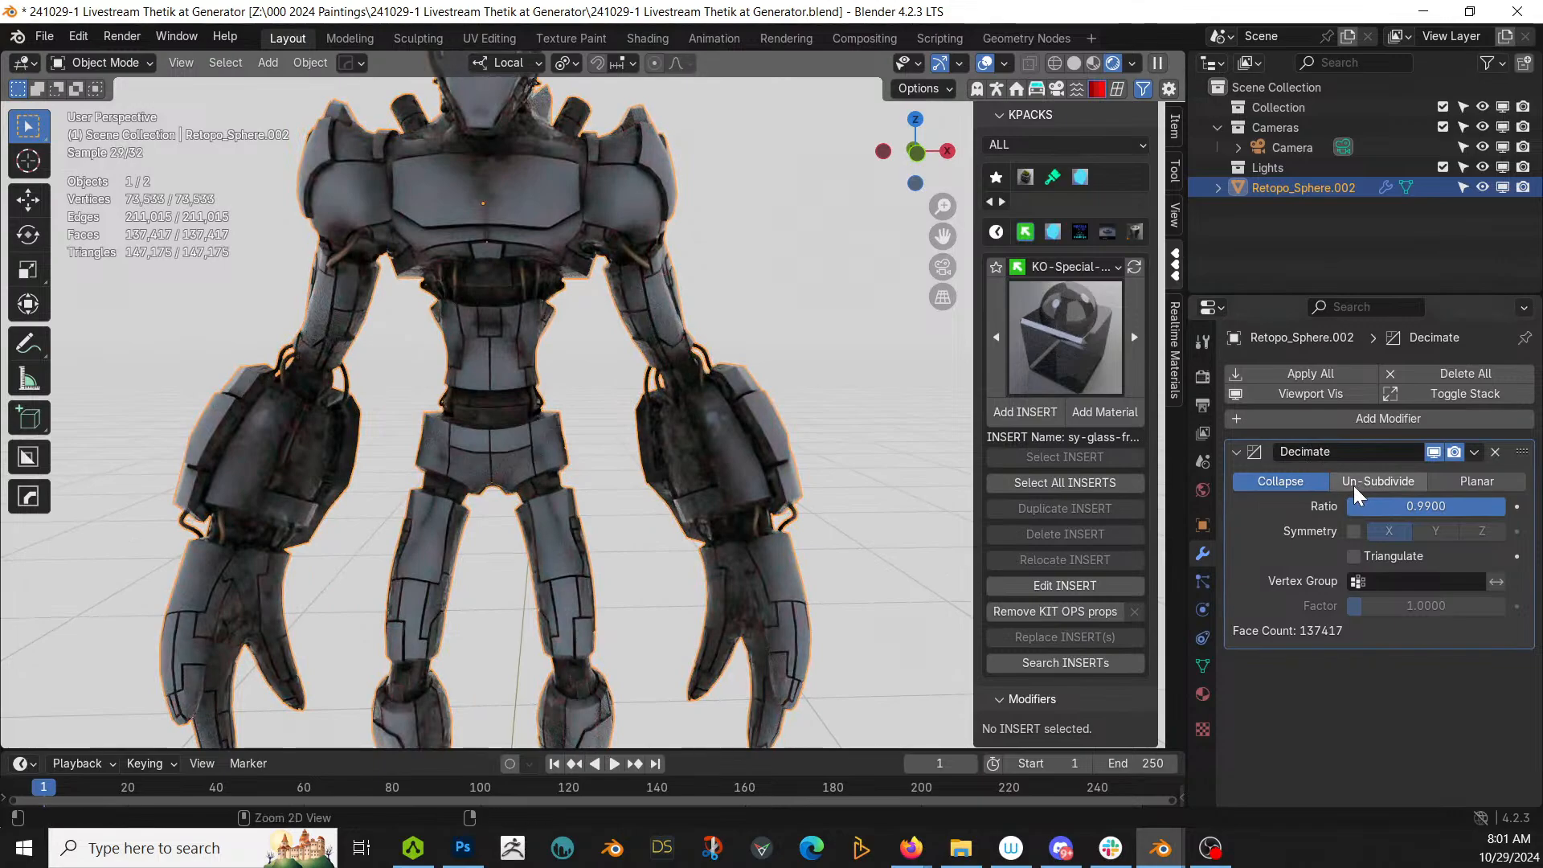
{"action": "key", "text": "ctrl+a"}
{"action": "middle_click_drag", "start_coordinate": [427, 447], "coordinate": [544, 464]}
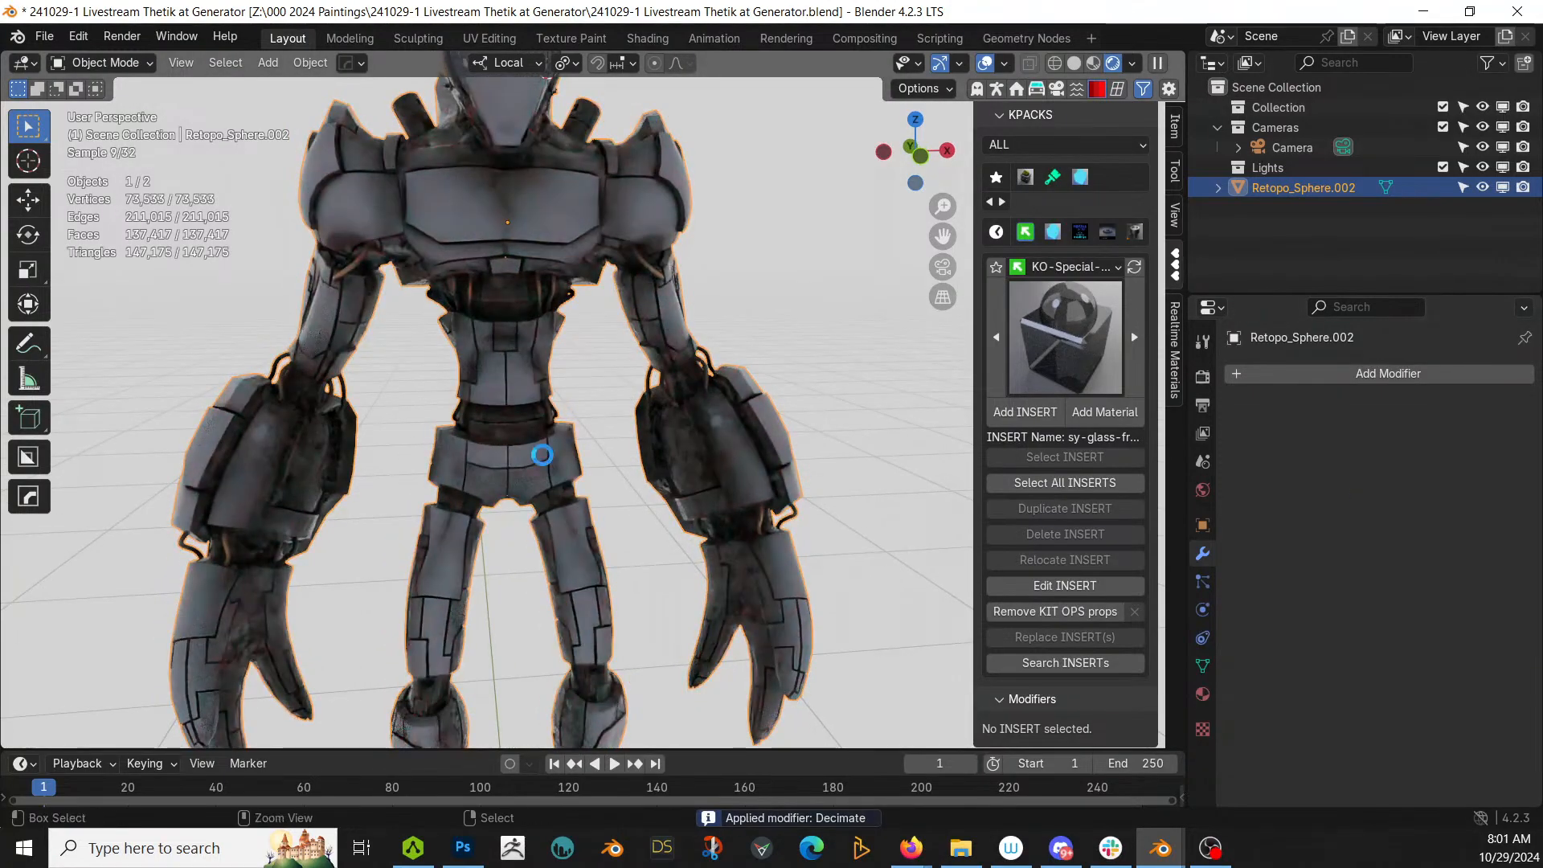
{"action": "key", "text": "ctrl+s"}
Step: Unwrap the whole robot mesh with Smart UV Project using a 66° angle limit, and return to Object Mode
{"action": "scroll", "coordinate": [542, 456], "scroll_direction": "up", "scroll_amount": 3}
{"action": "scroll", "coordinate": [539, 437], "scroll_direction": "down", "scroll_amount": 3}
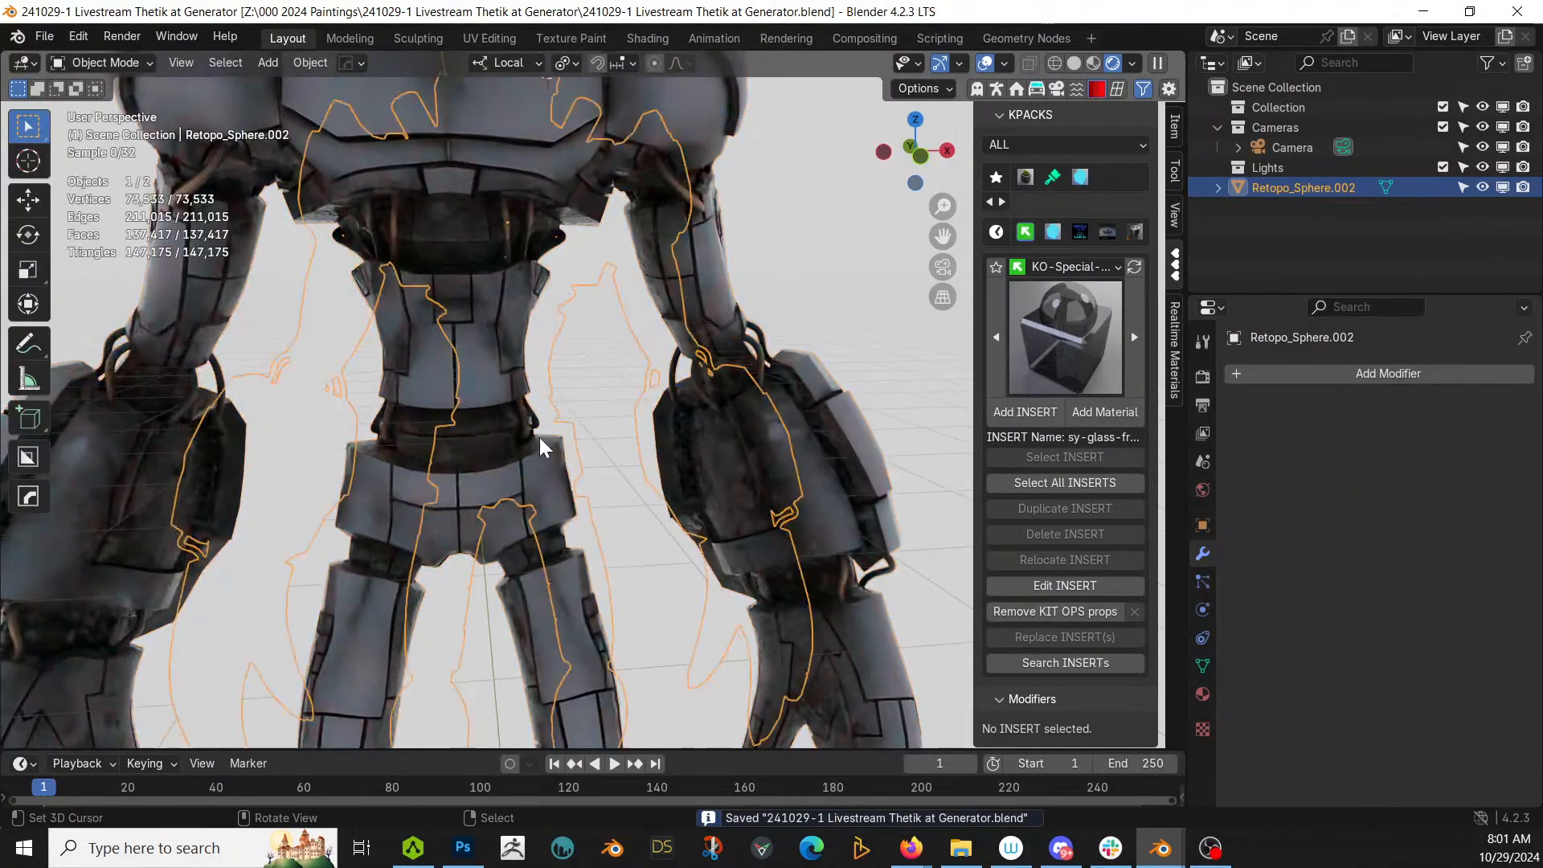
{"action": "middle_click_drag", "start_coordinate": [539, 436], "coordinate": [553, 617]}
{"action": "scroll", "coordinate": [803, 559], "scroll_direction": "up", "scroll_amount": 4}
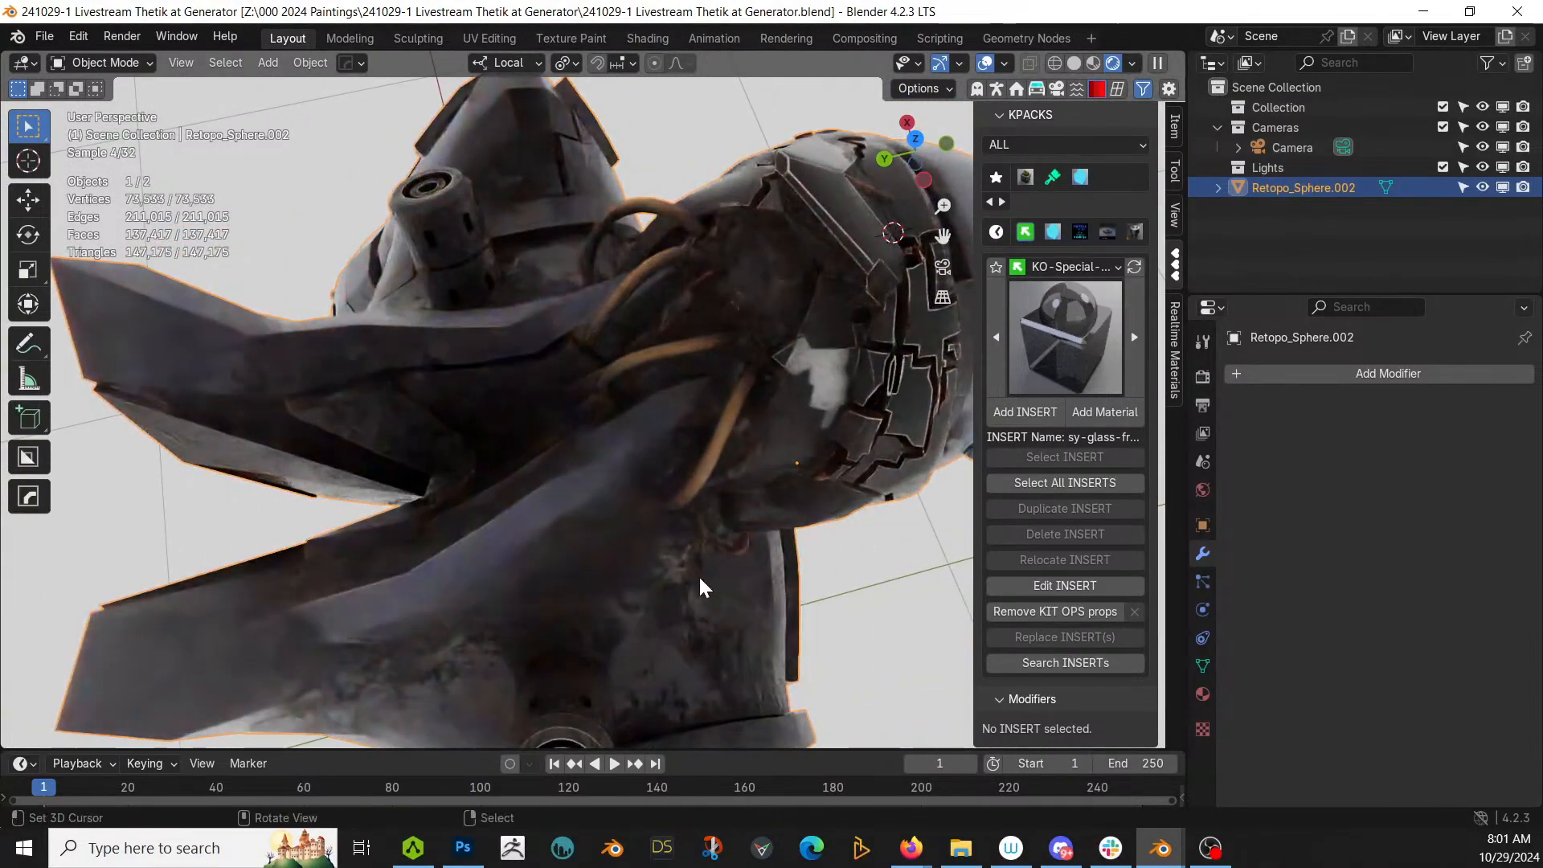
{"action": "middle_click_drag", "start_coordinate": [698, 569], "coordinate": [515, 422]}
{"action": "key", "text": "KP_Decimal"}
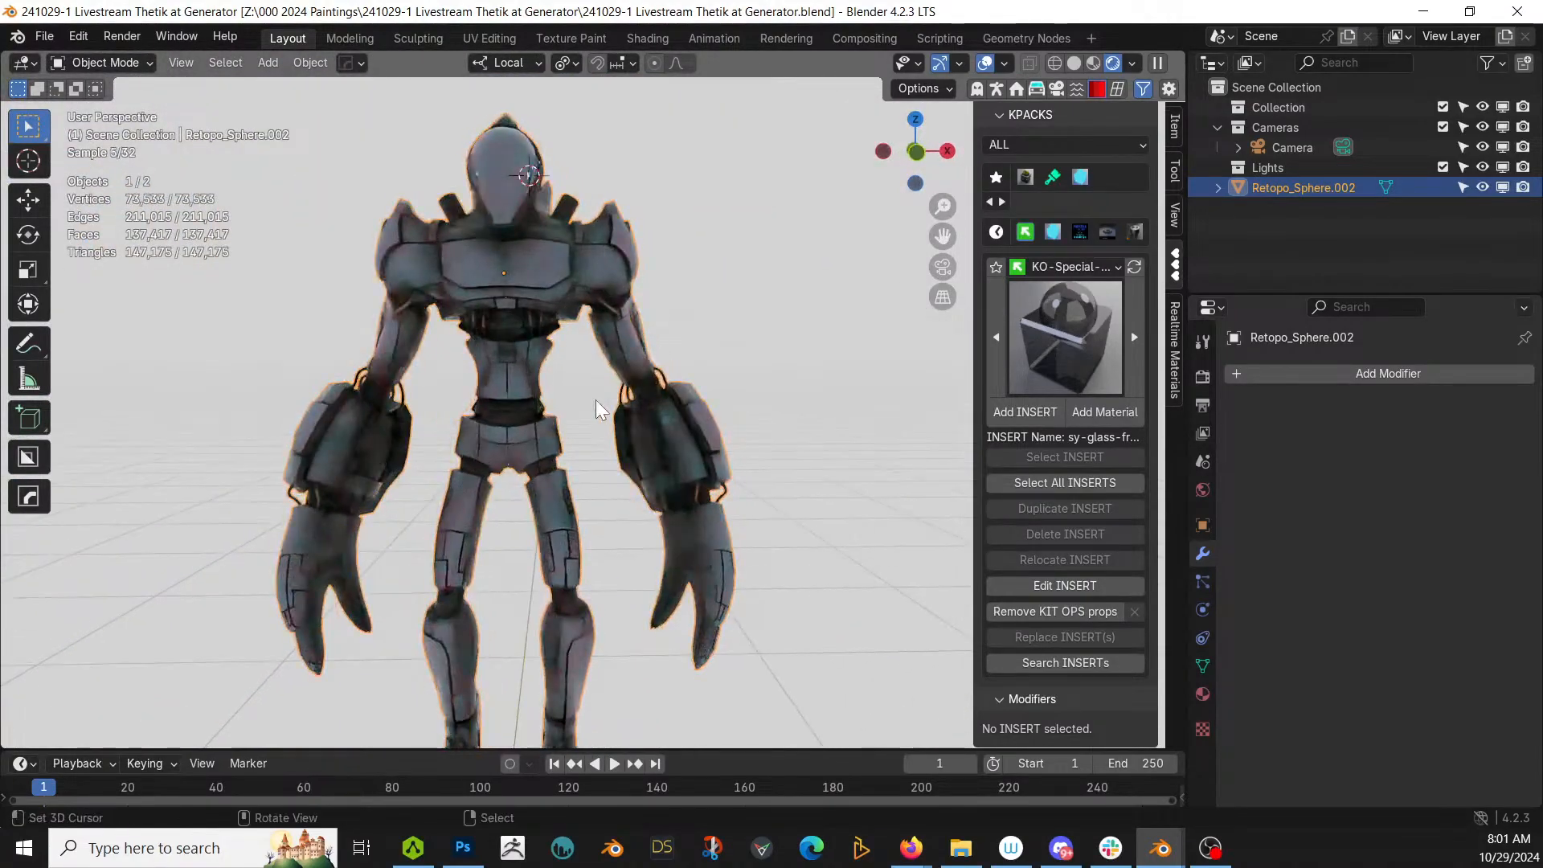
{"action": "key", "text": "Tab"}
{"action": "key", "text": "u"}
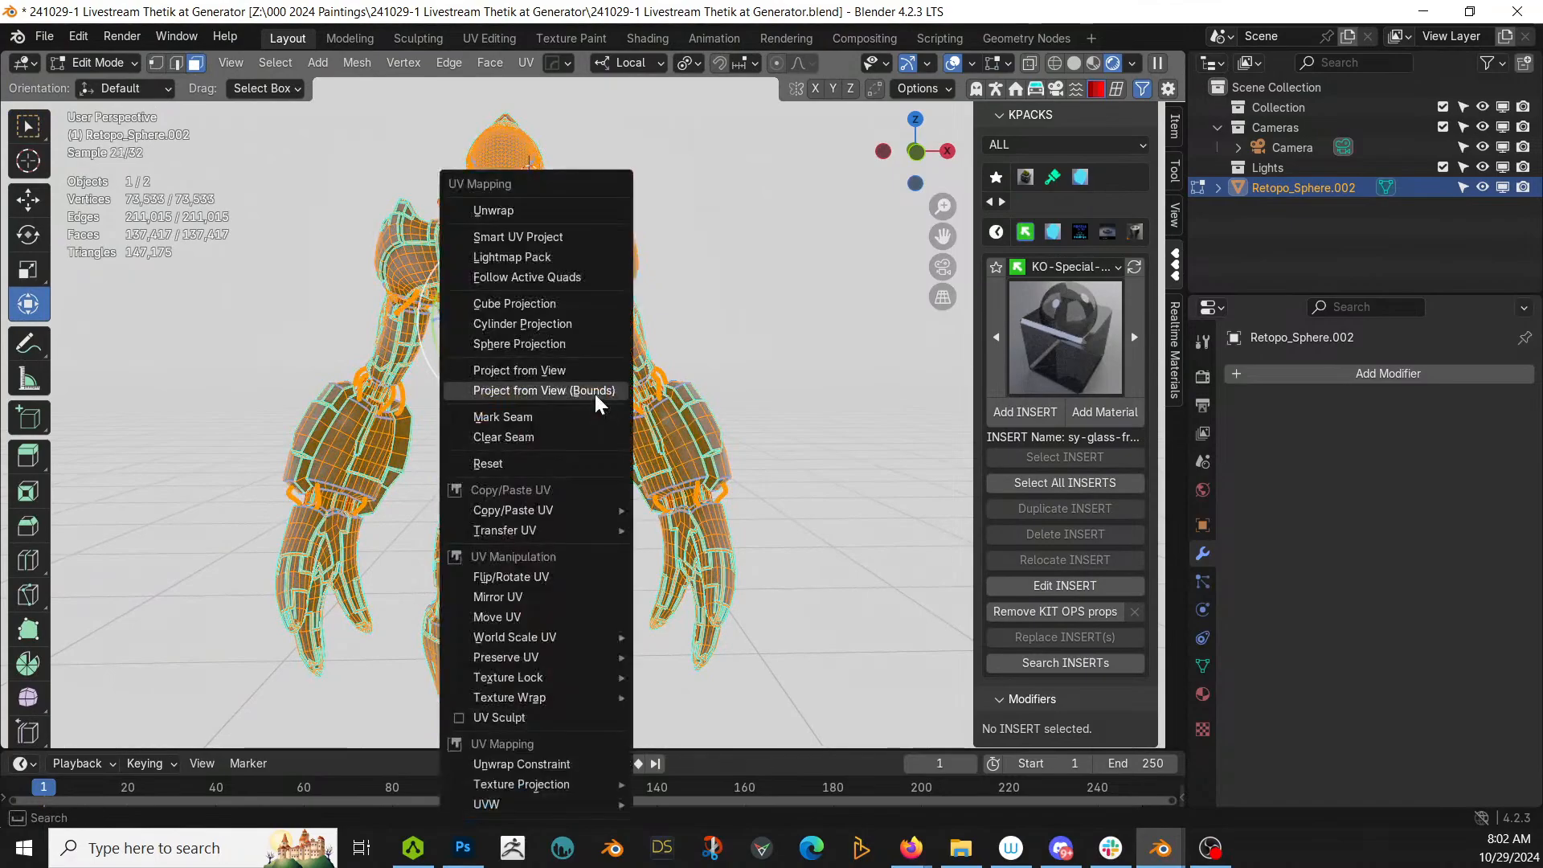
{"action": "left_click", "coordinate": [547, 238]}
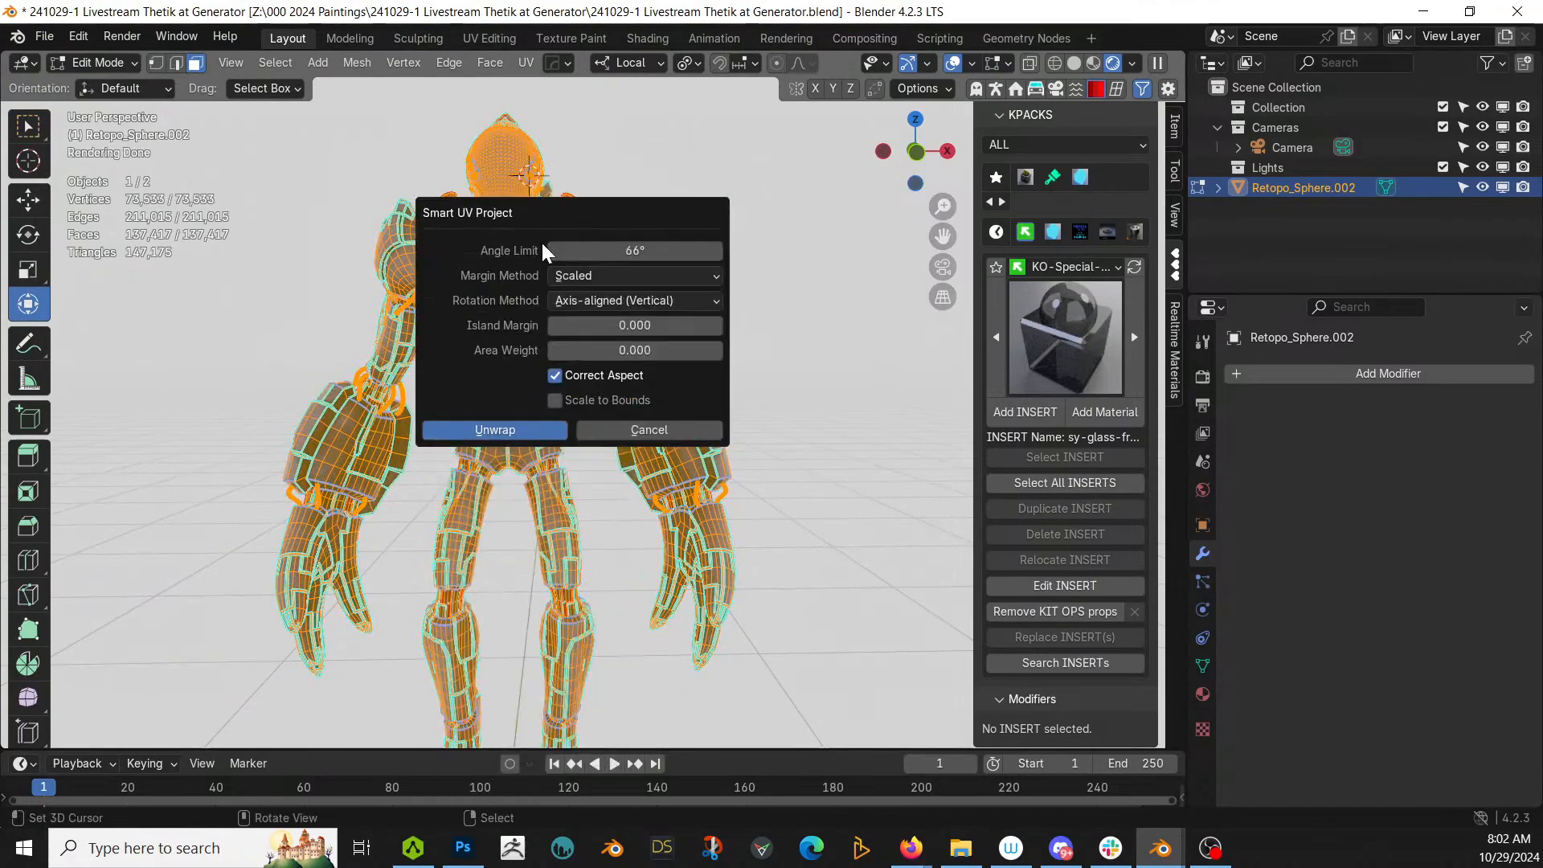
{"action": "left_click", "coordinate": [495, 430]}
{"action": "key", "text": "Tab"}
Step: Check the unwrapped robot from the front and at an angle, and save the file
{"action": "scroll", "coordinate": [579, 478], "scroll_direction": "up", "scroll_amount": 2}
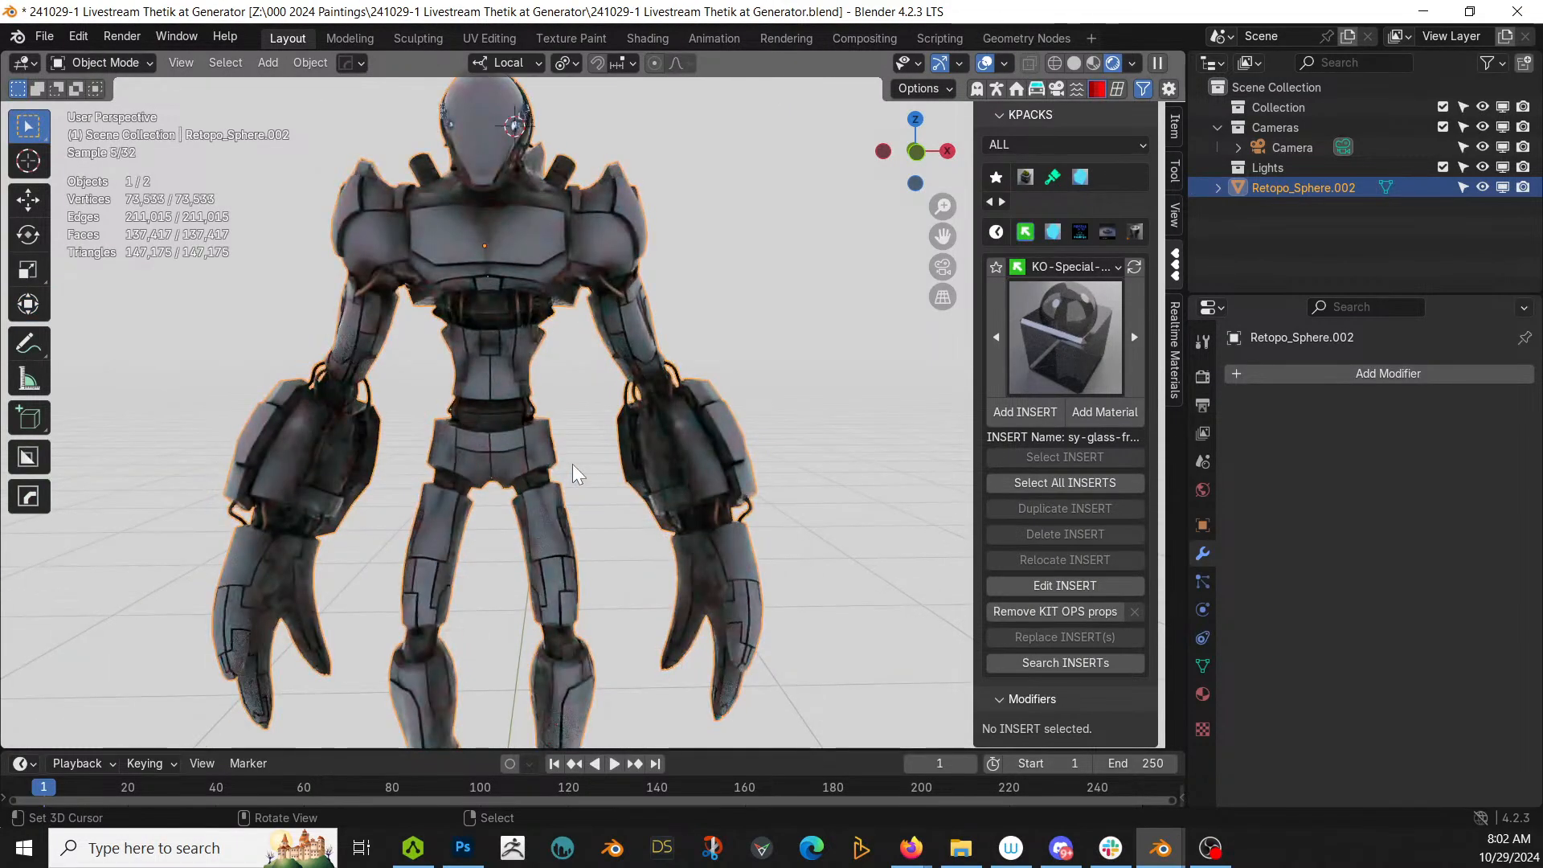
{"action": "mouse_move", "coordinate": [578, 478]}
{"action": "middle_mouse_down"}
{"action": "mouse_move", "coordinate": [203, 523]}
{"action": "mouse_move", "coordinate": [104, 475]}
{"action": "mouse_move", "coordinate": [595, 478]}
{"action": "middle_mouse_up"}
{"action": "scroll", "coordinate": [610, 474], "scroll_direction": "down", "scroll_amount": 8}
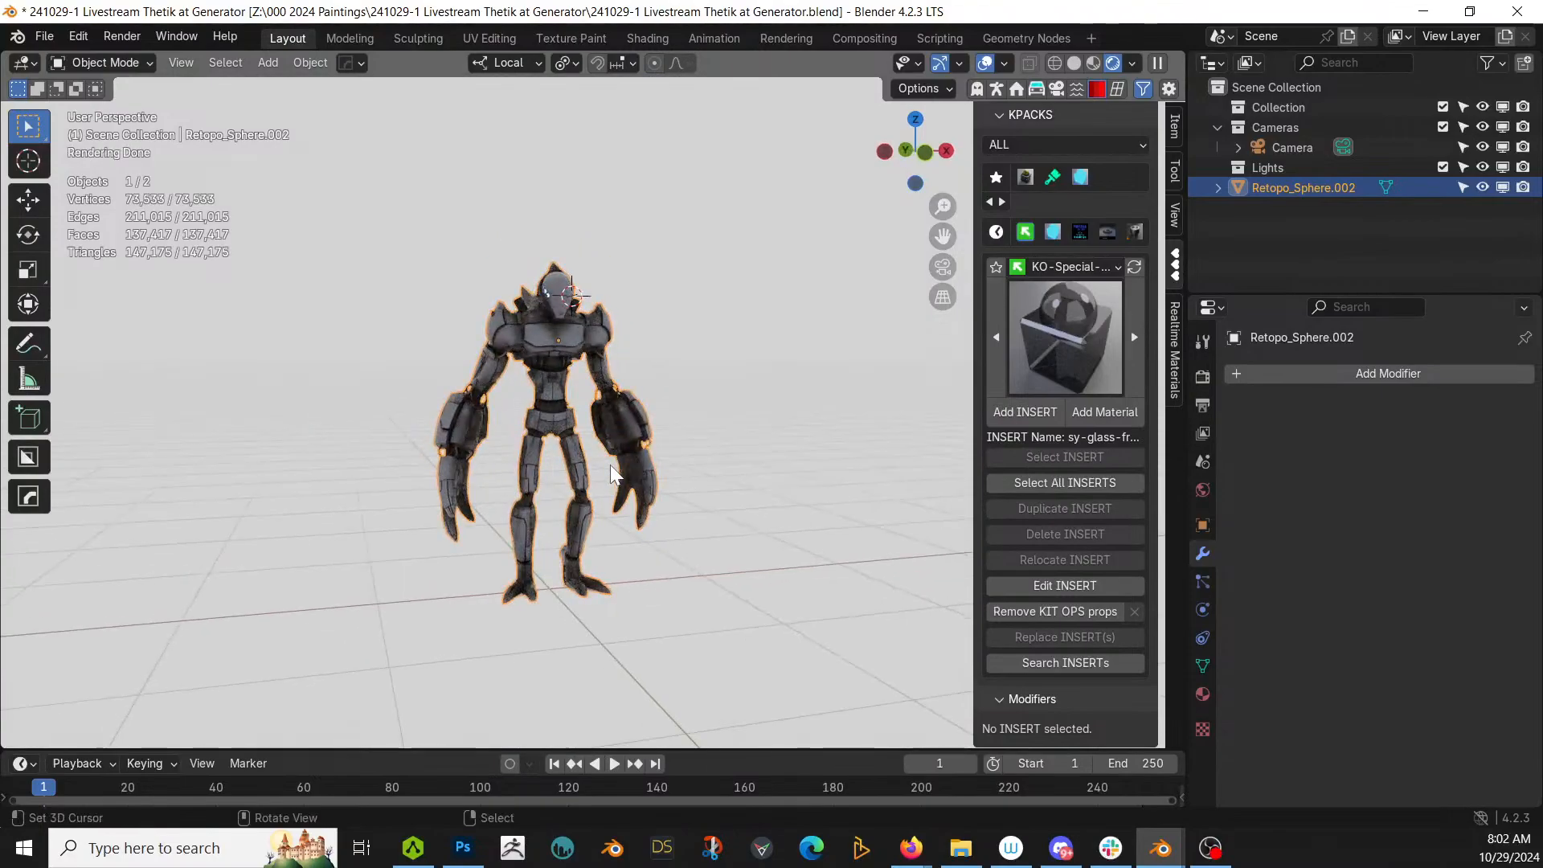
{"action": "middle_click_drag", "start_coordinate": [610, 474], "coordinate": [655, 495]}
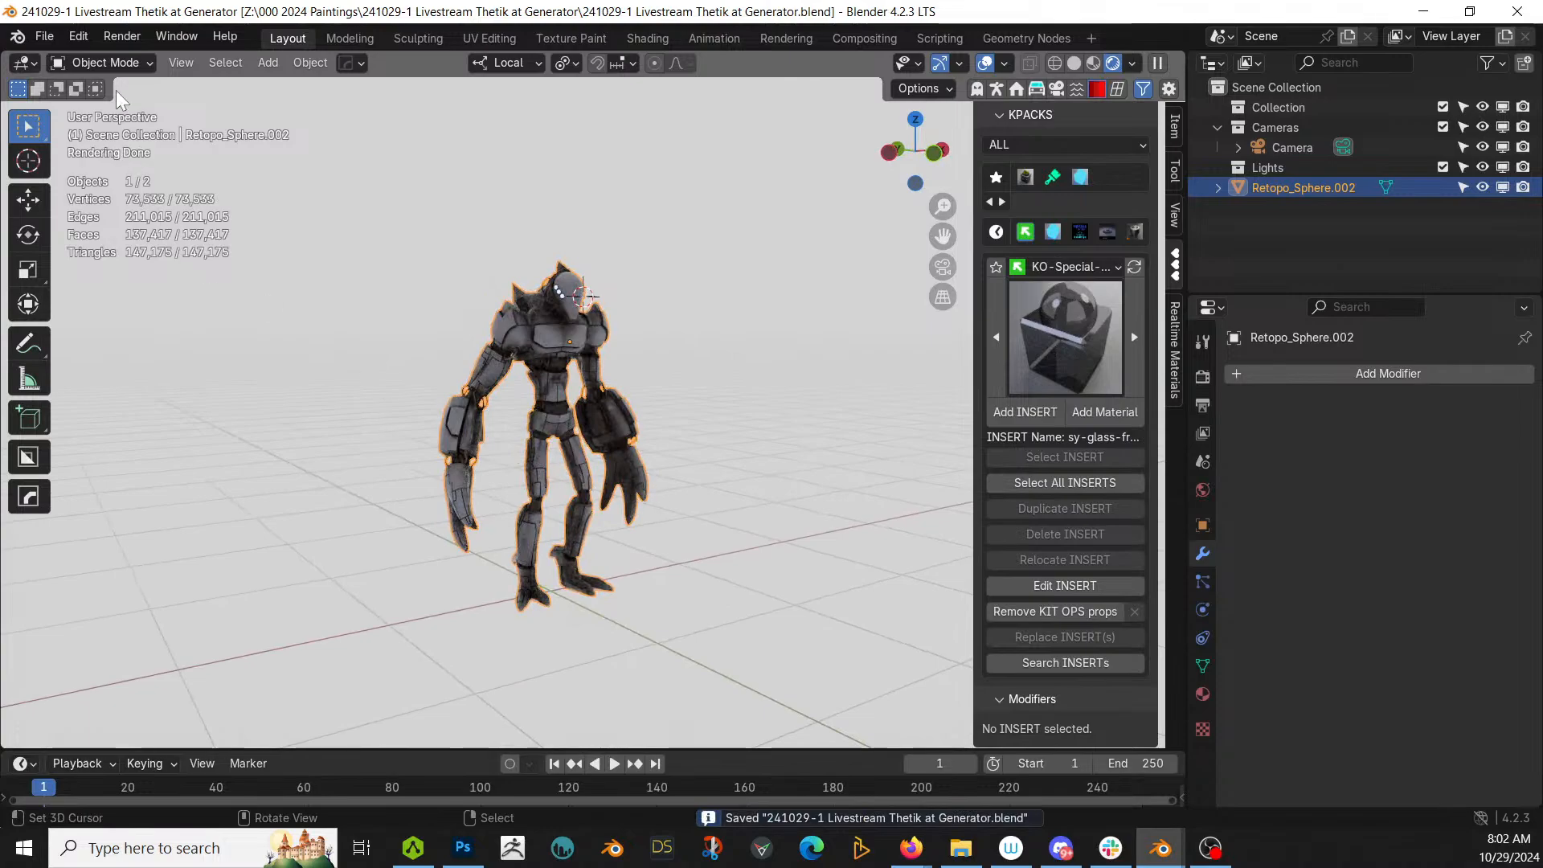
Step: Export the robot as a Wavefront OBJ named "241029-1 Livestream Thetik at Generator for Rigging" in the project folder
{"action": "left_click", "coordinate": [43, 36]}
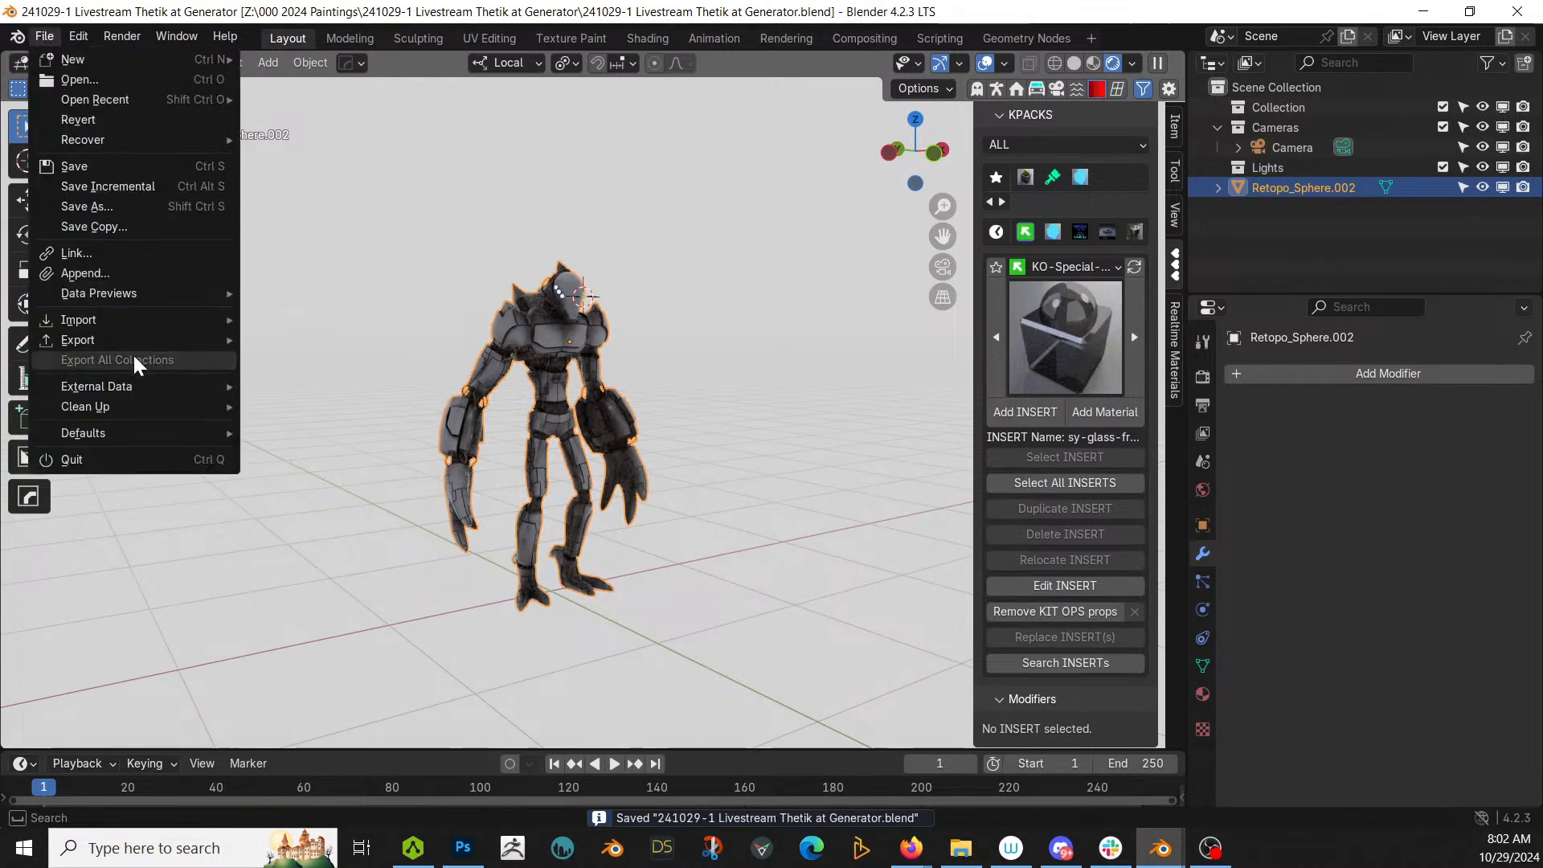
{"action": "mouse_move", "coordinate": [137, 340]}
{"action": "left_click", "coordinate": [393, 439]}
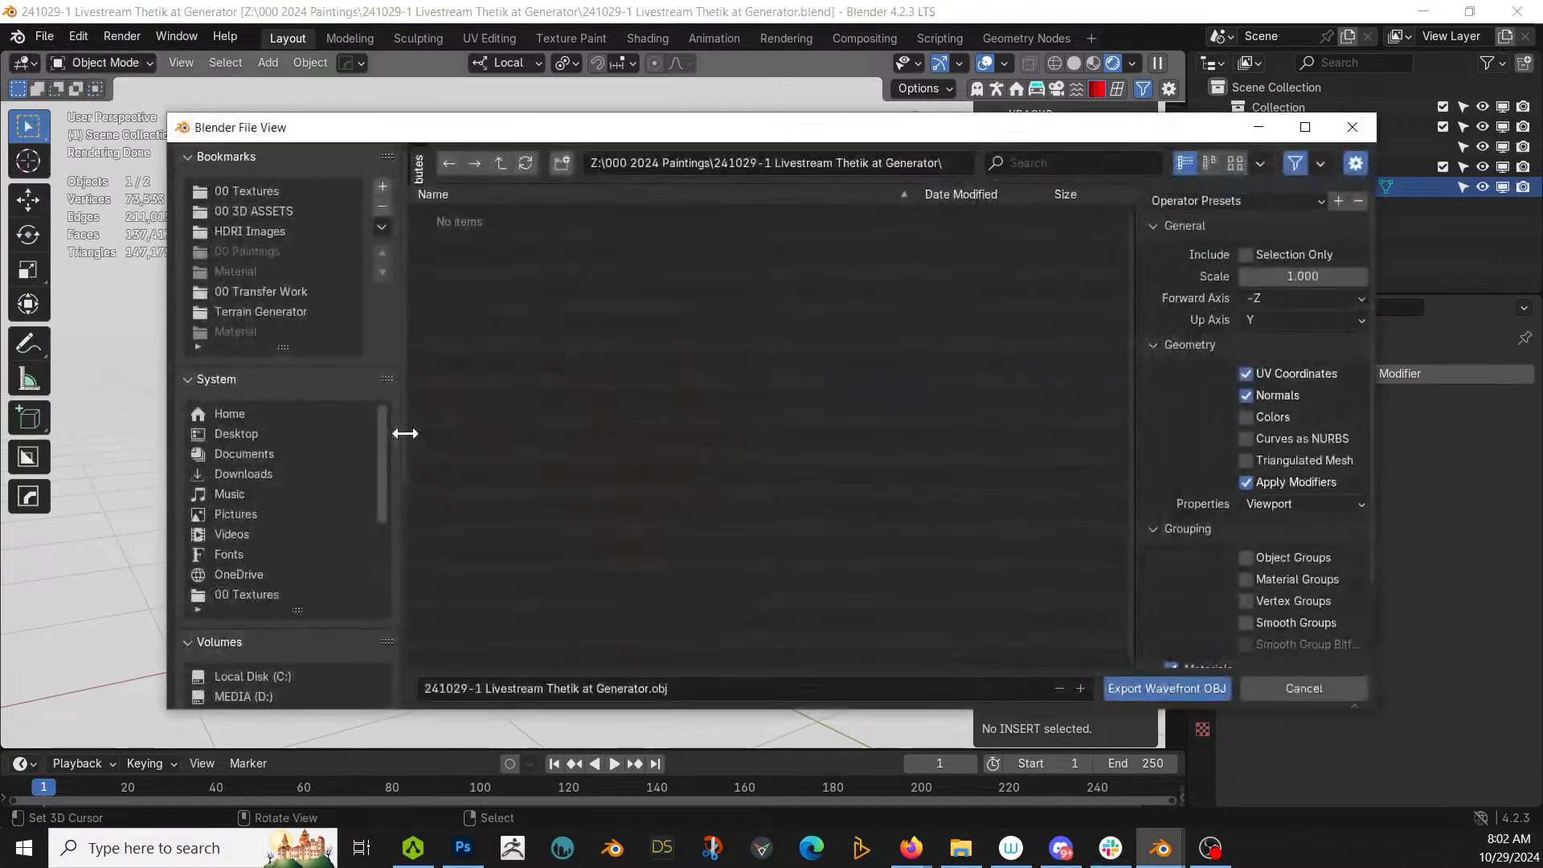
{"action": "left_click", "coordinate": [619, 688]}
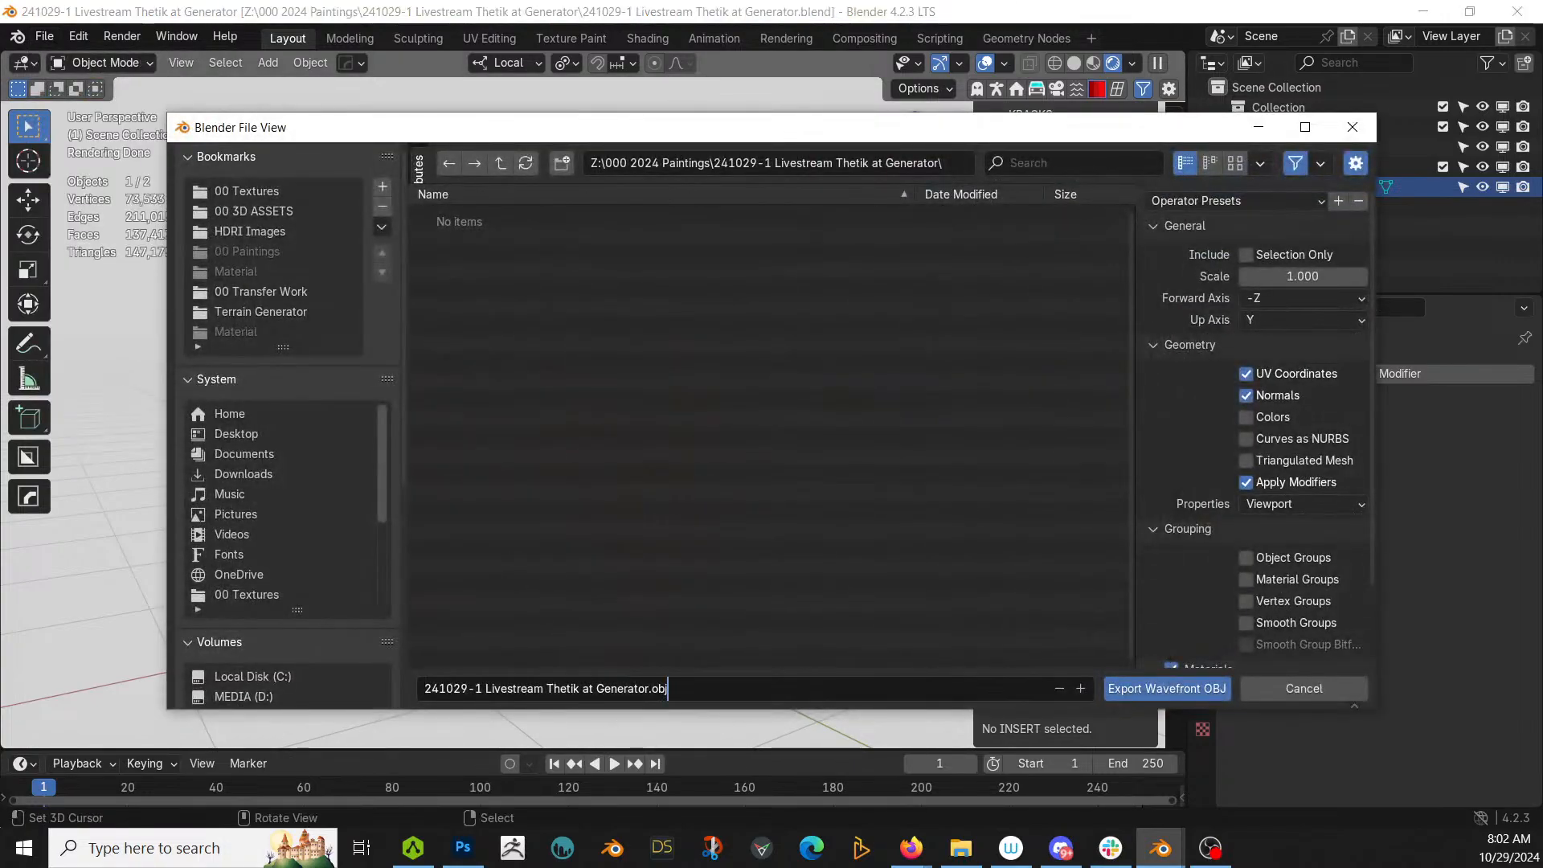
{"action": "key", "text": "BackSpace"}
{"action": "key", "text": "BackSpace"}
{"action": "type", "text": "for Rigging"}
{"action": "key", "text": "Return"}
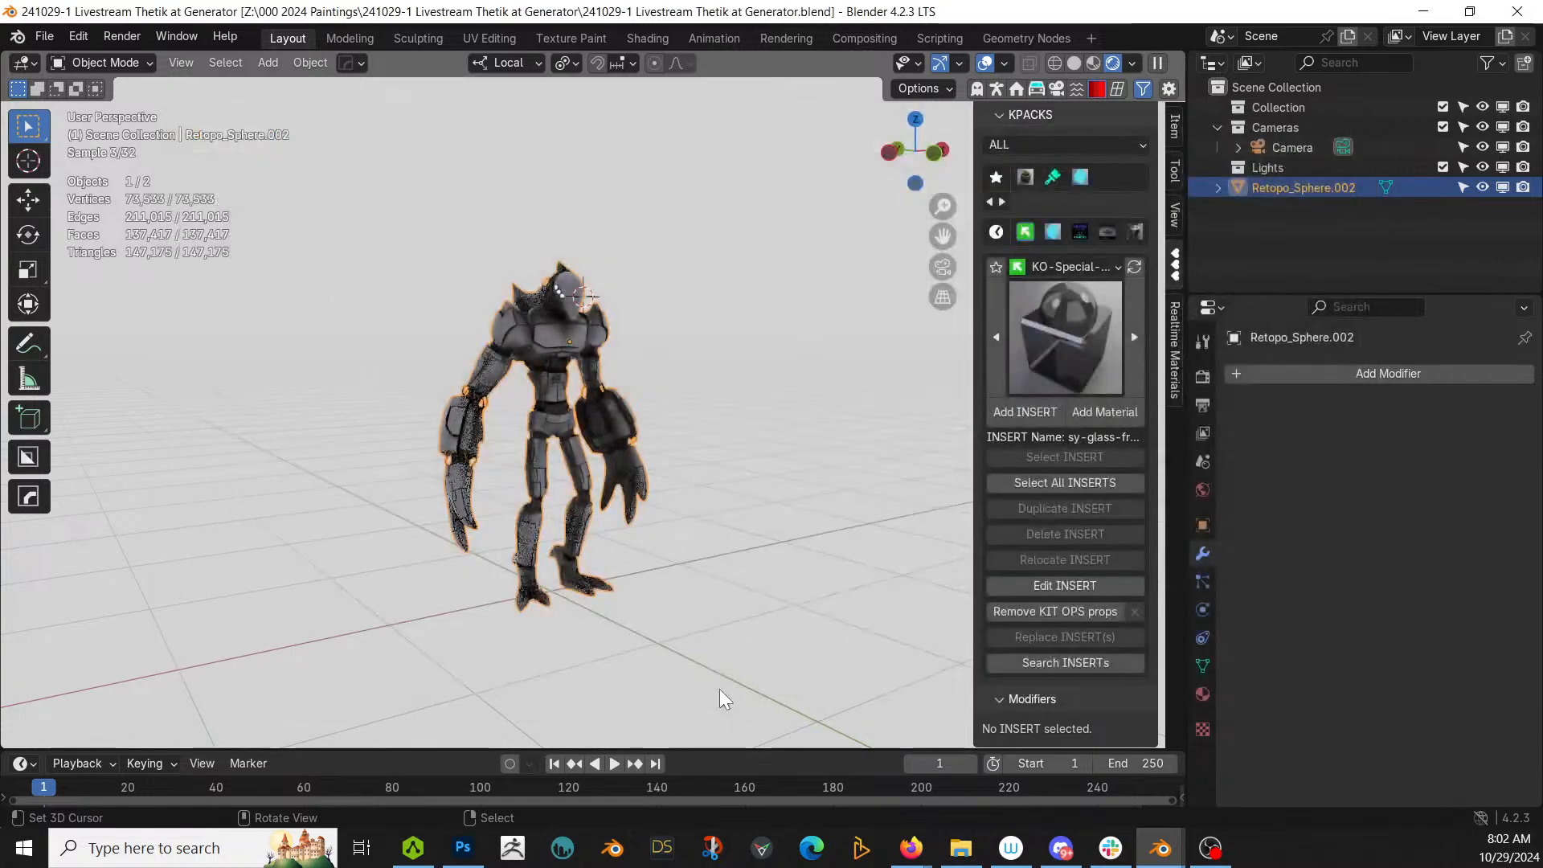
Step: Switch to AccuRIG and load the "241029-1 Livestream Thetik at Generator for Rigging" OBJ from its project folder as the character
{"action": "left_click", "coordinate": [422, 845]}
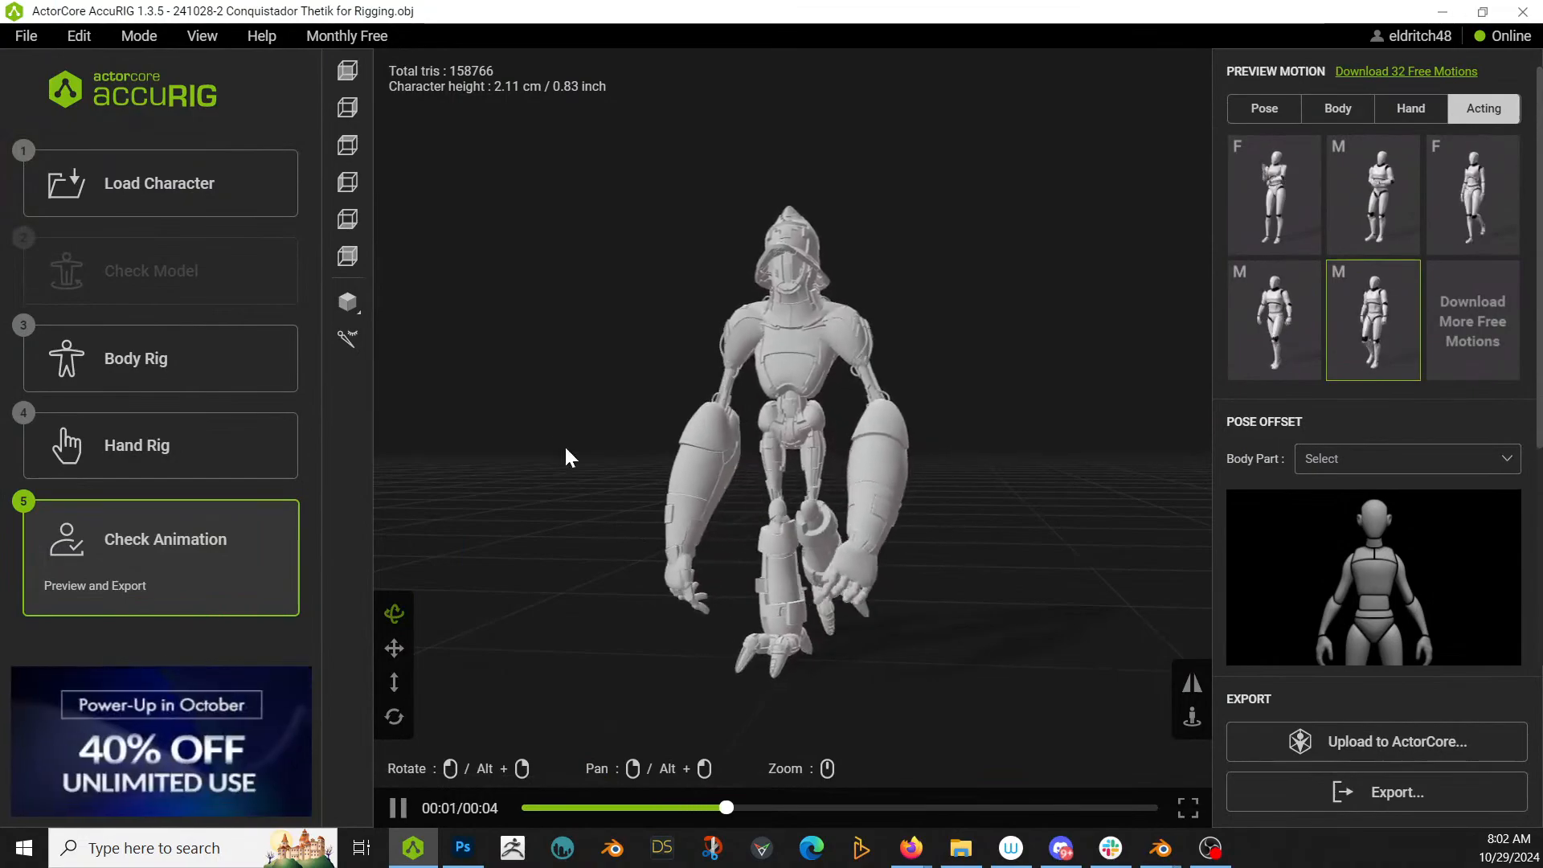
{"action": "left_click", "coordinate": [101, 185]}
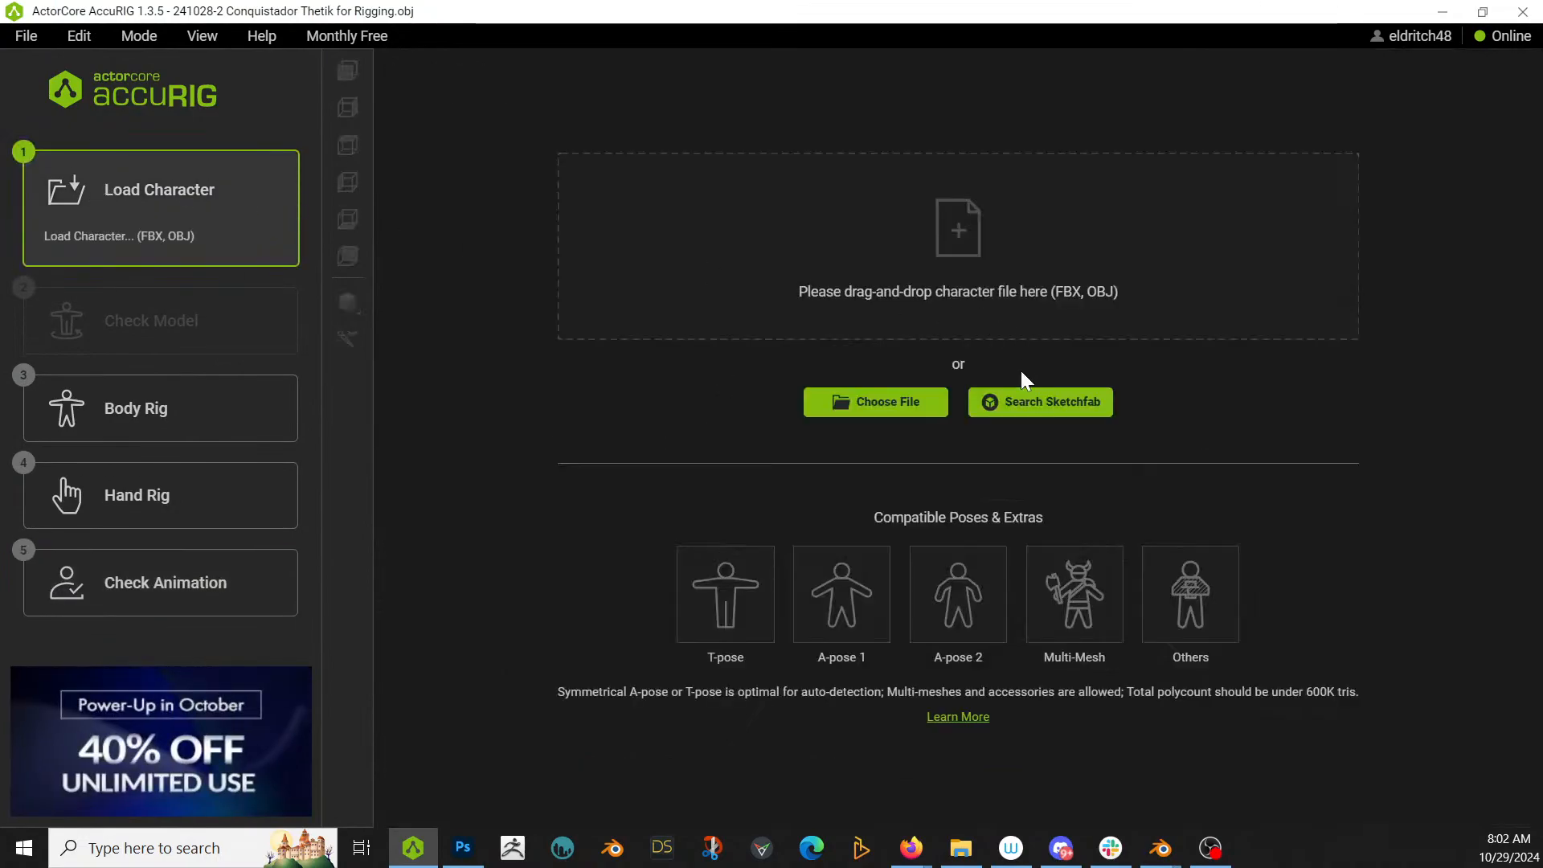
{"action": "left_click", "coordinate": [899, 394]}
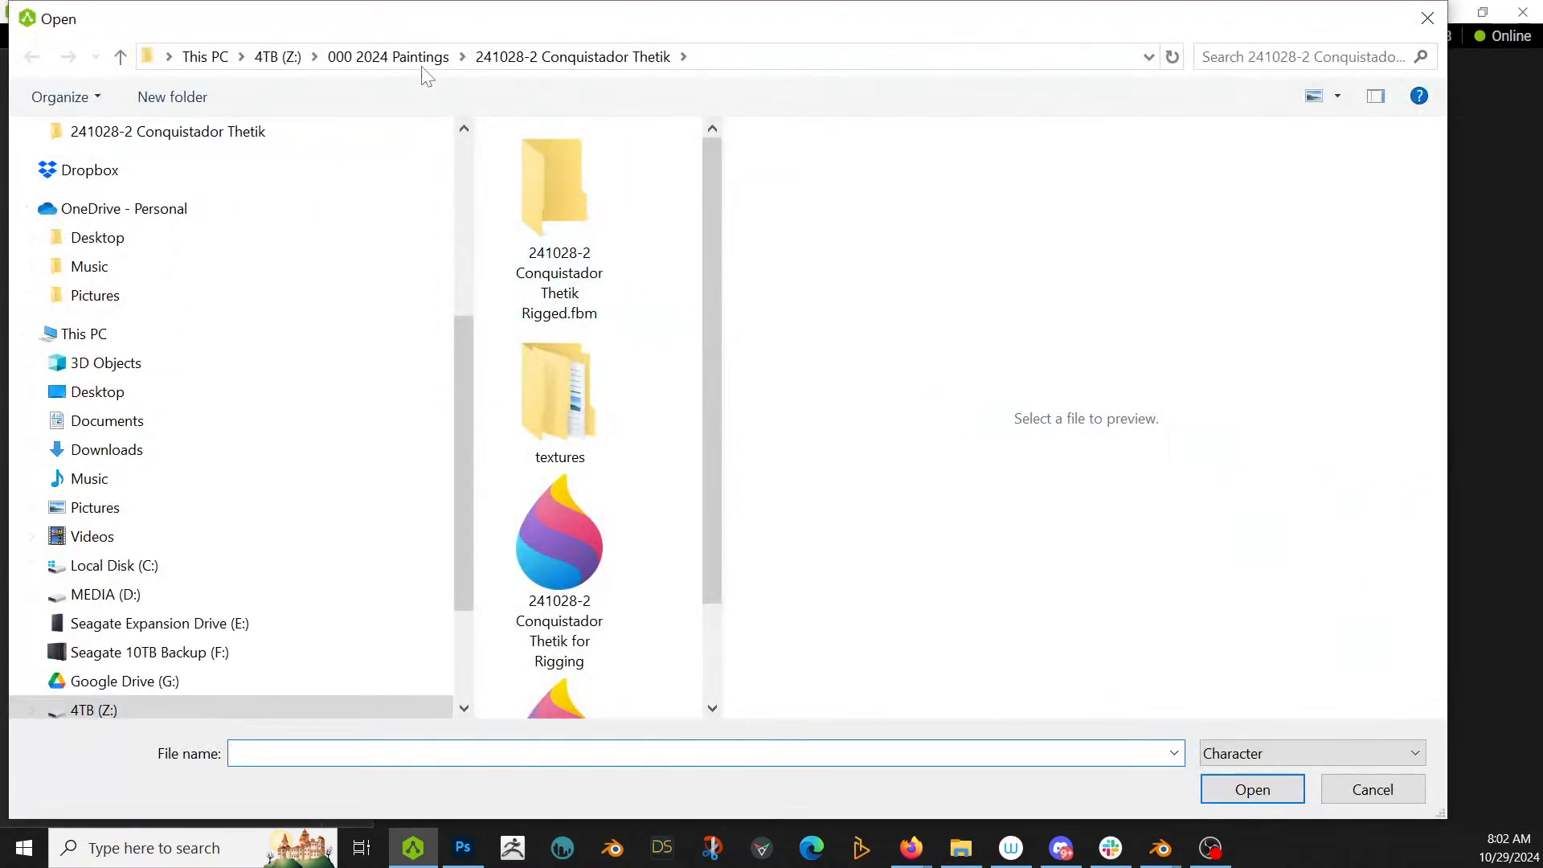
{"action": "left_click", "coordinate": [394, 58]}
{"action": "double_click", "coordinate": [590, 206]}
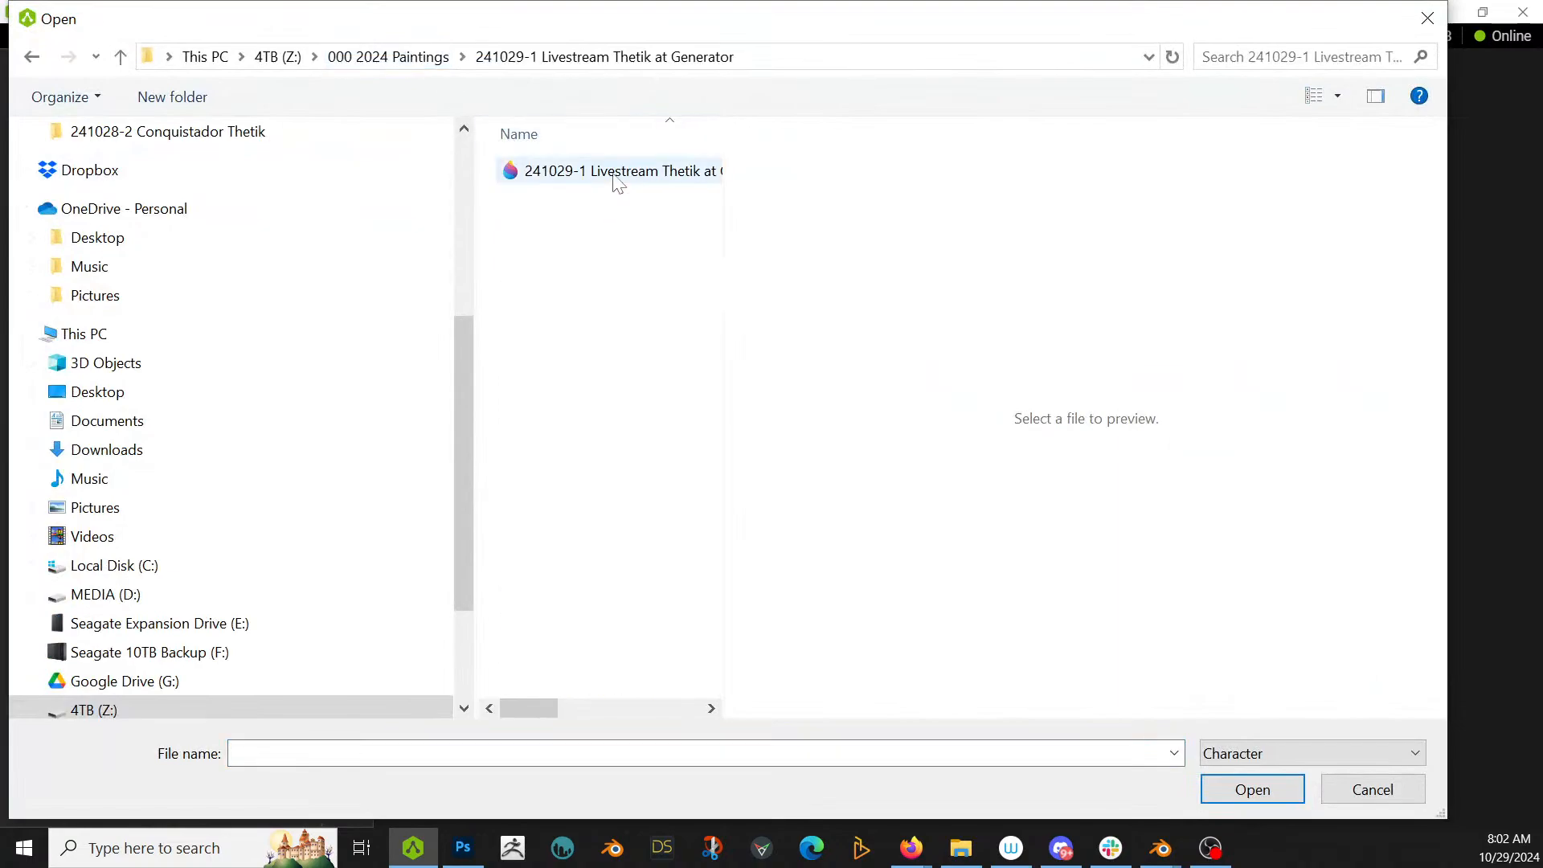
{"action": "double_click", "coordinate": [612, 172]}
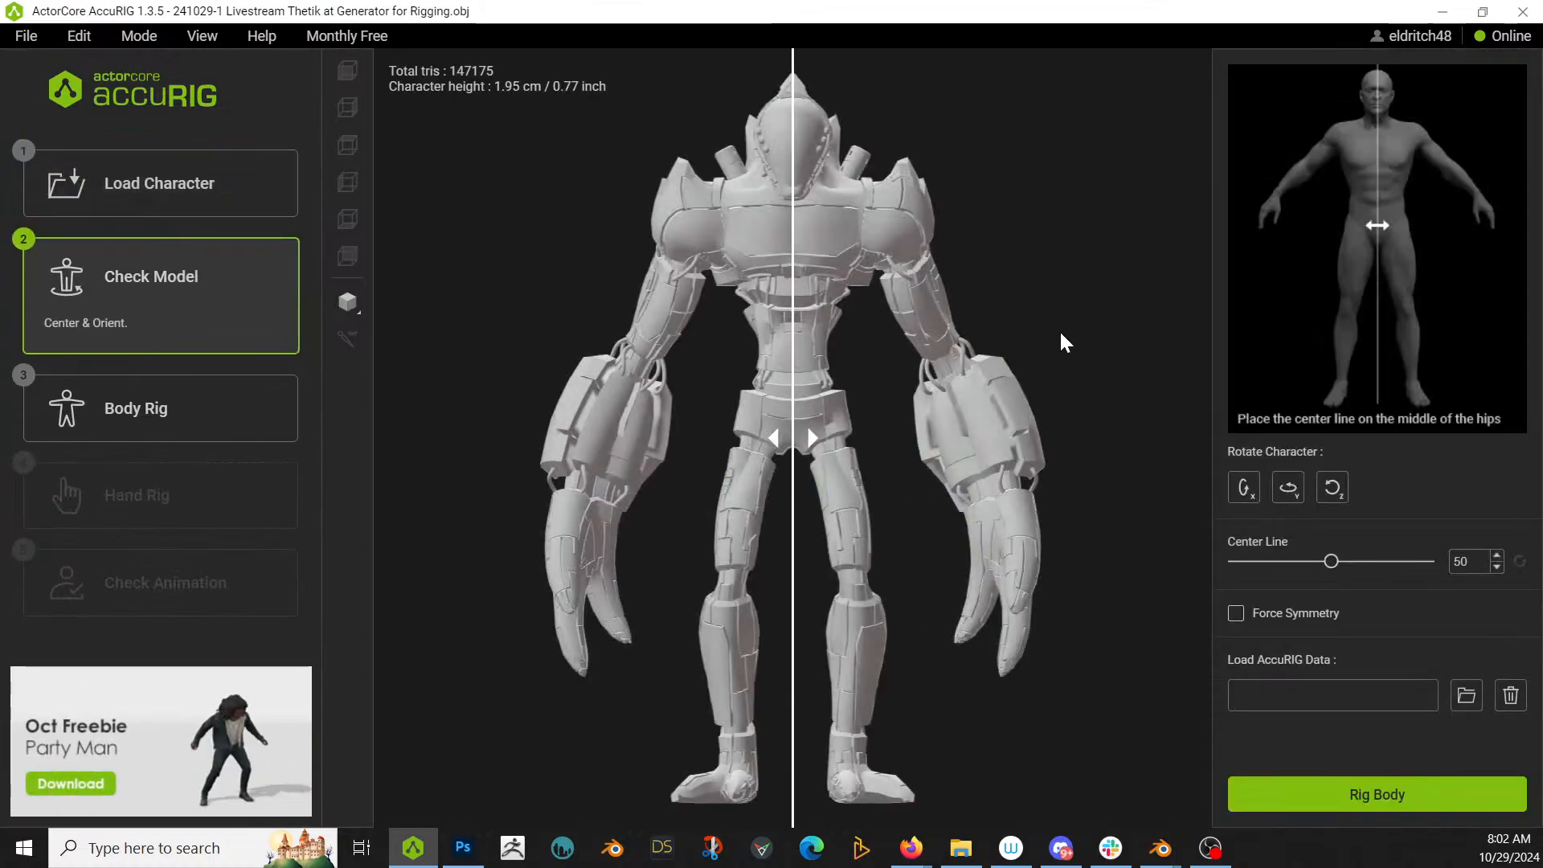
Step: Turn on Force Symmetry for the robot and generate its body rig joints
{"action": "left_click", "coordinate": [1238, 613]}
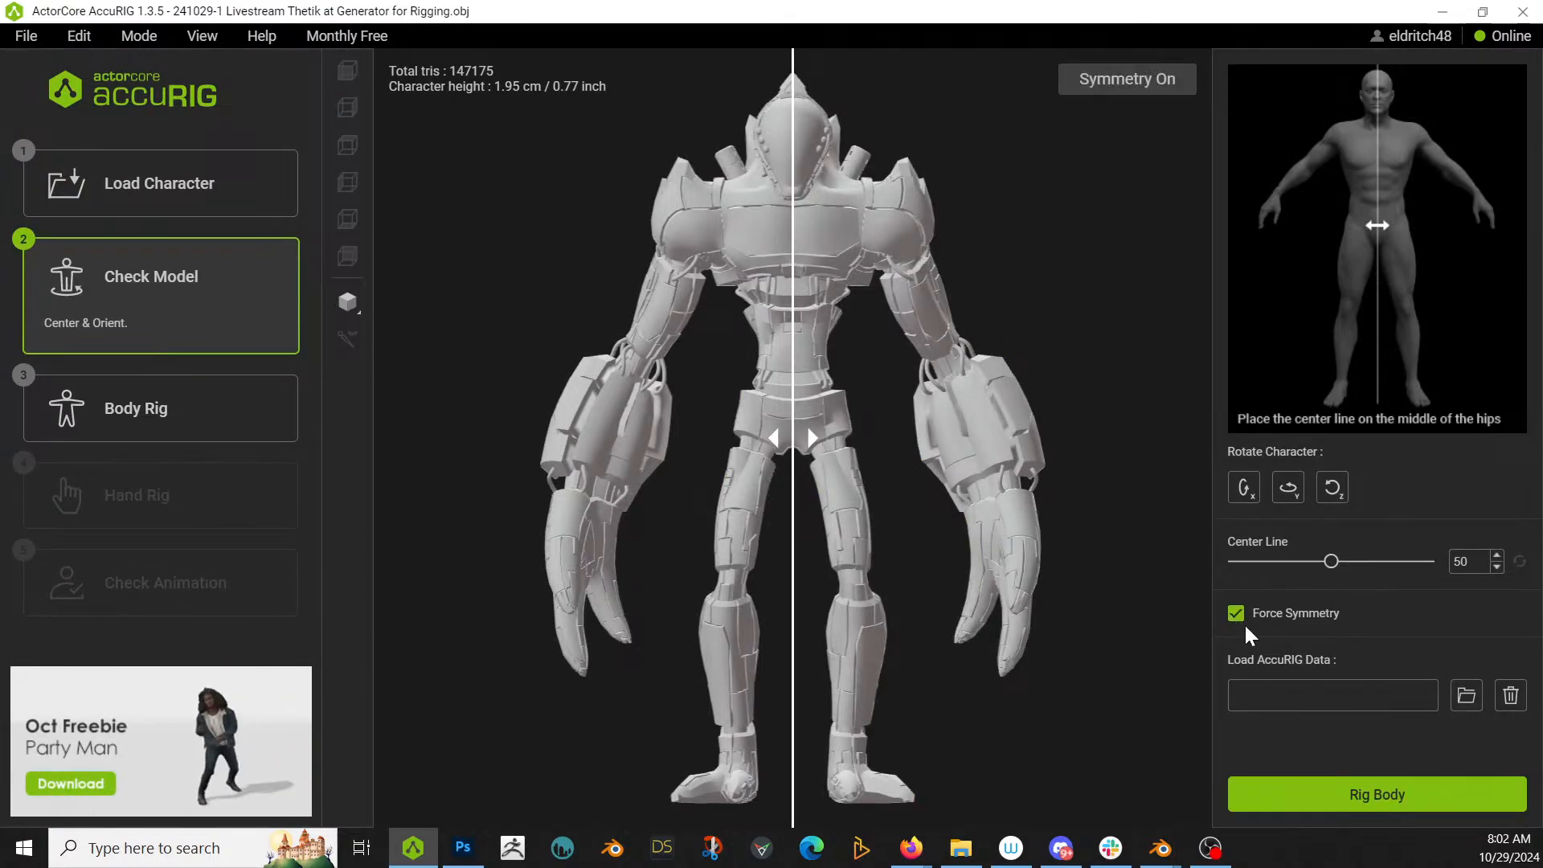
{"action": "left_click", "coordinate": [1336, 781]}
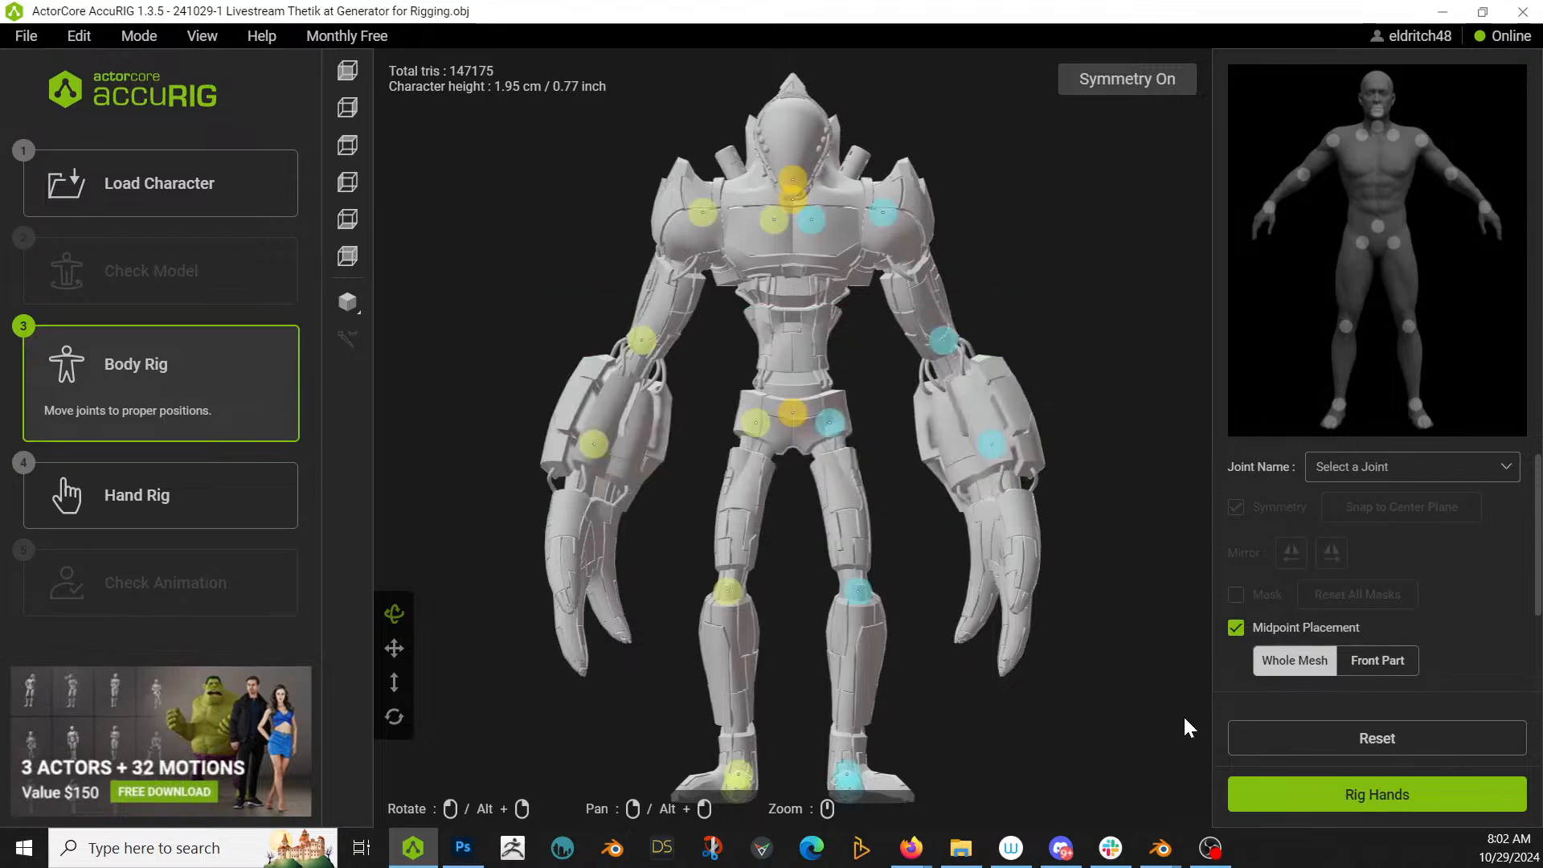
Step: Reposition the robot's wrist, elbow, hip, knee and ankle joint markers onto the matching mechanical joints of its arms and legs
{"action": "left_click_drag", "start_coordinate": [593, 443], "coordinate": [592, 493]}
{"action": "left_click_drag", "start_coordinate": [643, 341], "coordinate": [642, 363]}
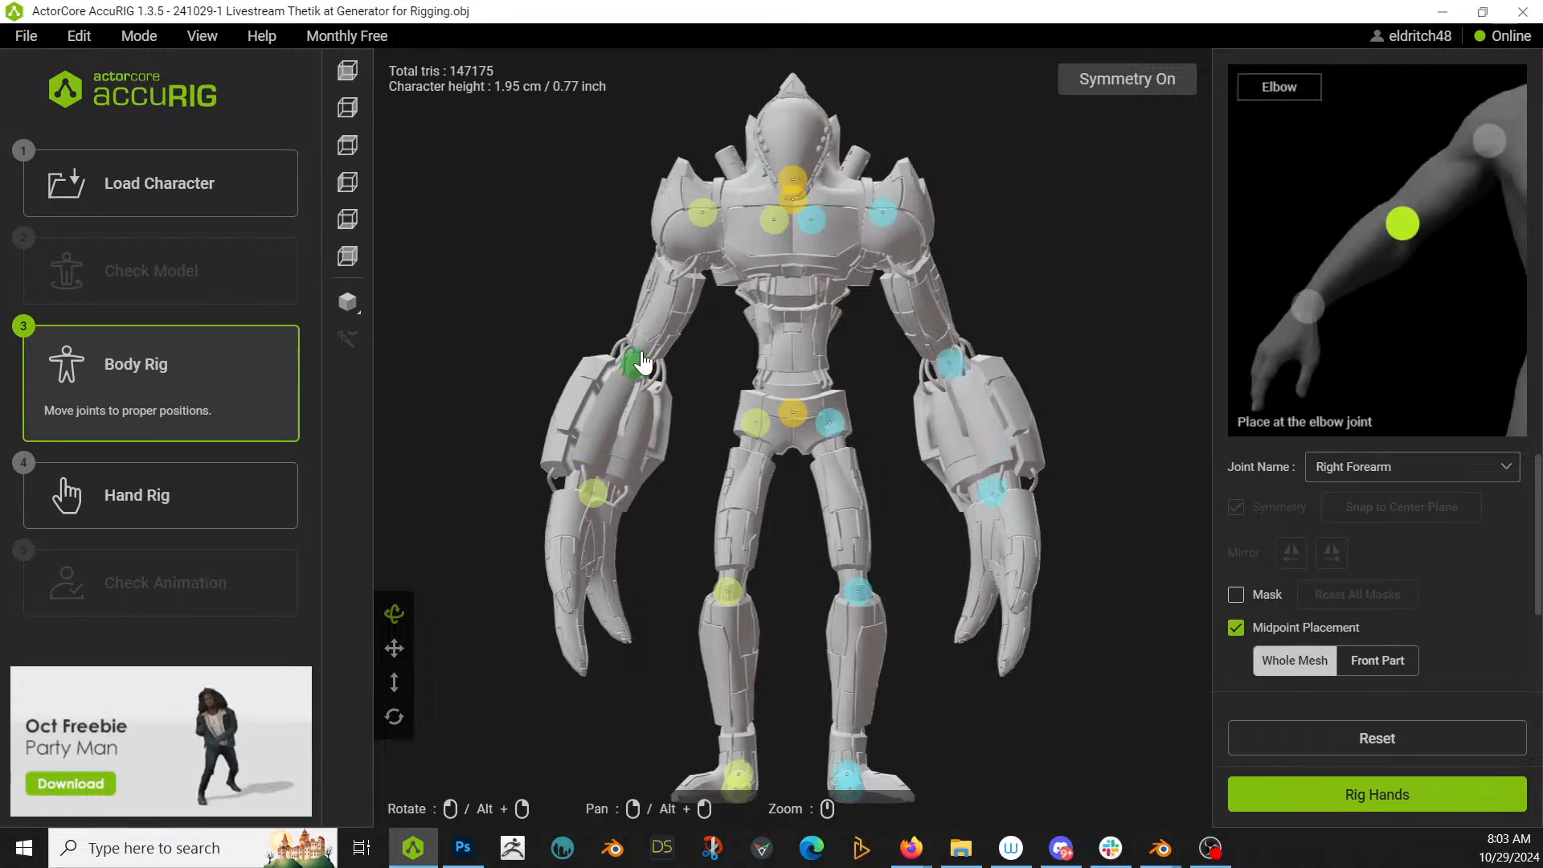
{"action": "left_click_drag", "start_coordinate": [838, 433], "coordinate": [832, 457]}
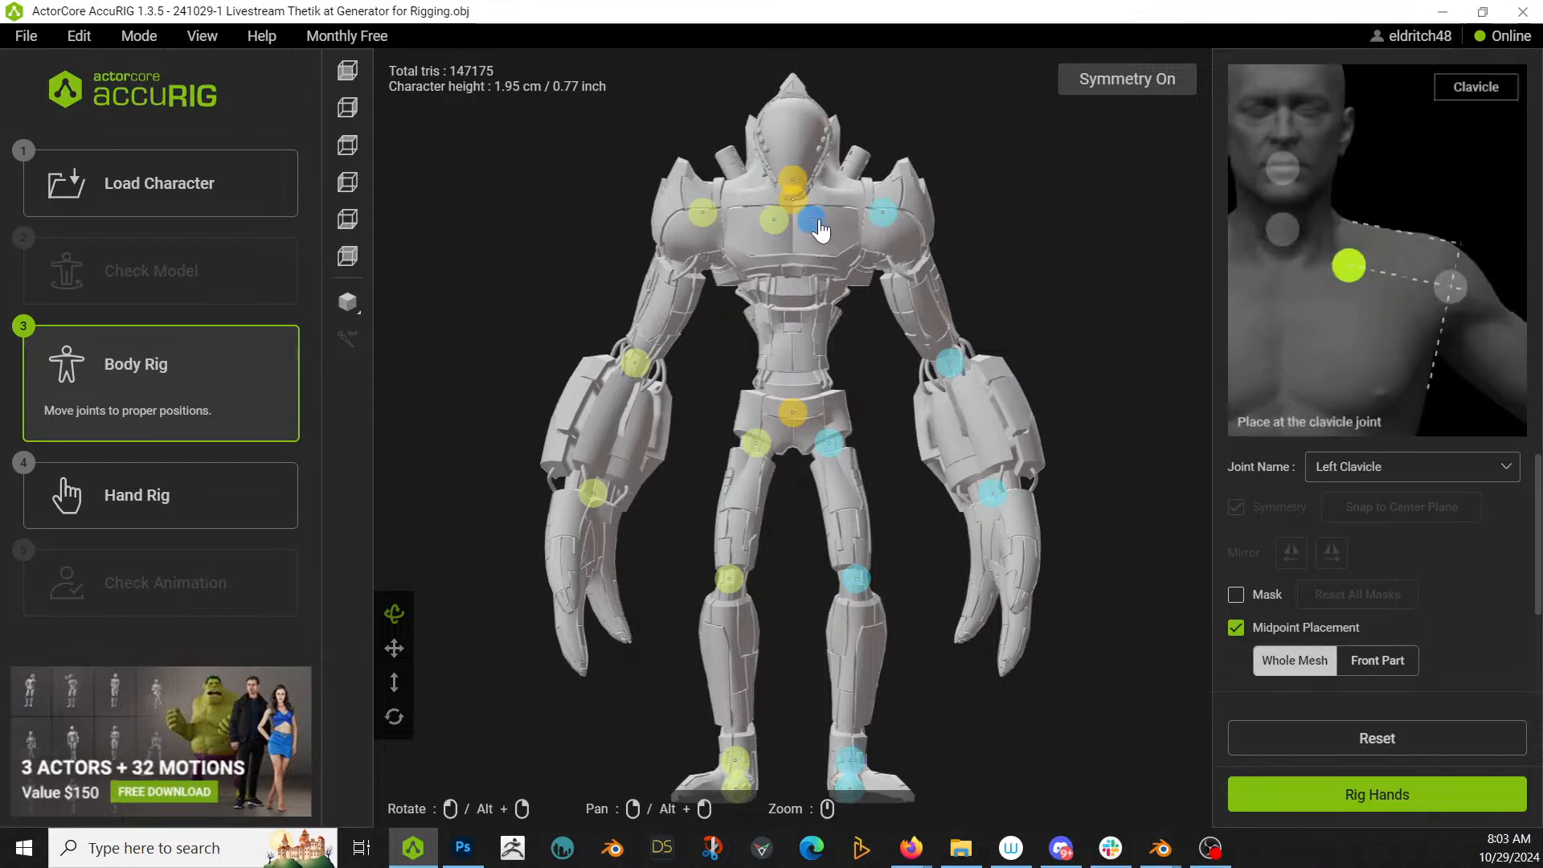
Step: Place the head joint inside the head, the neck joint at the neck base, and the clavicle joints higher and wider on the chest
{"action": "left_click_drag", "start_coordinate": [820, 230], "coordinate": [798, 147]}
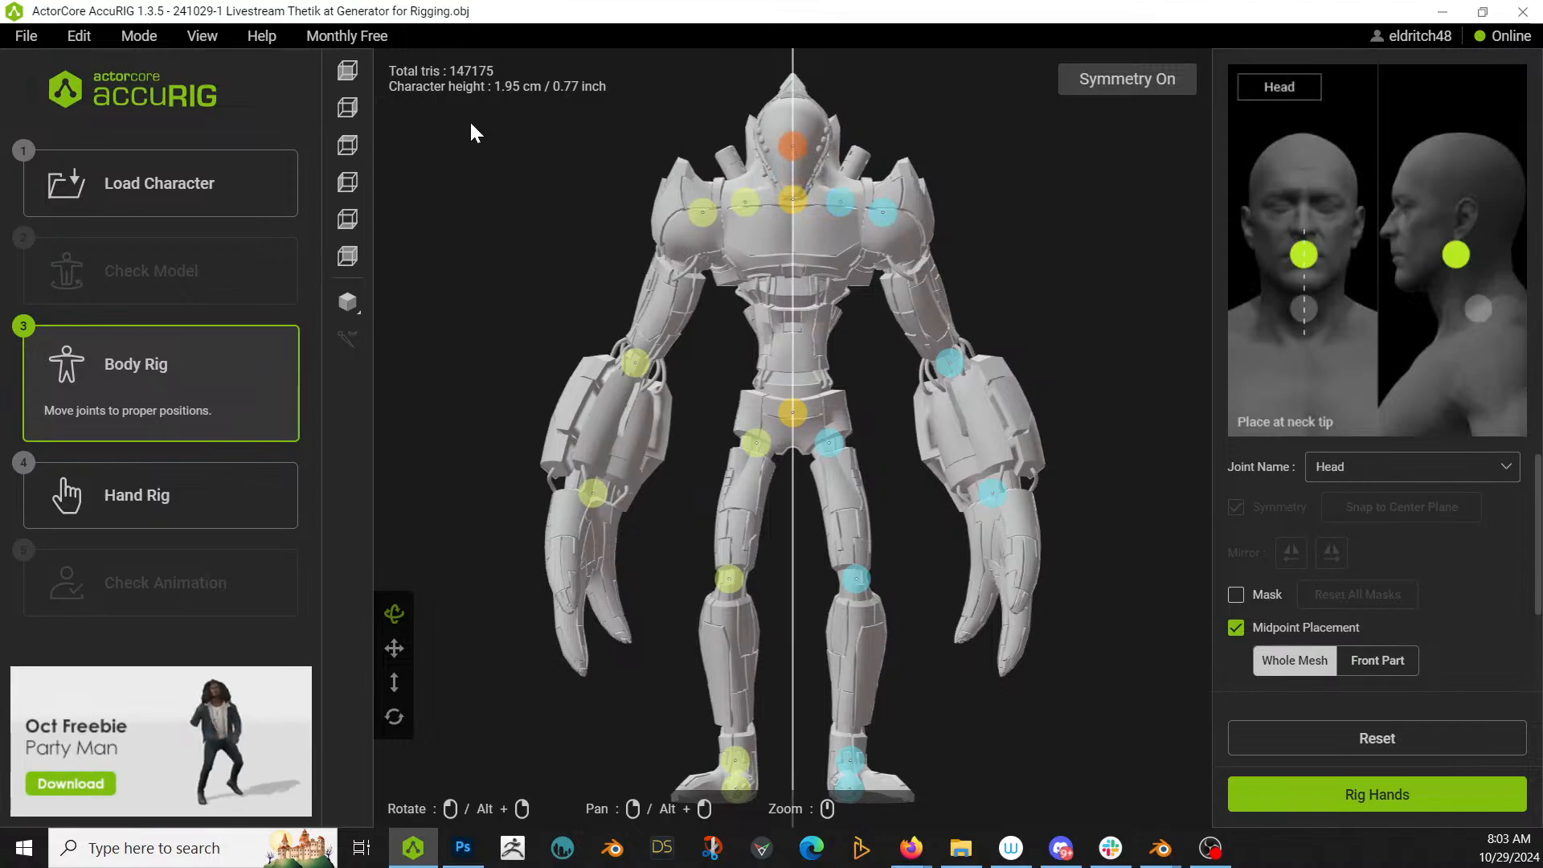
{"action": "left_click", "coordinate": [347, 106]}
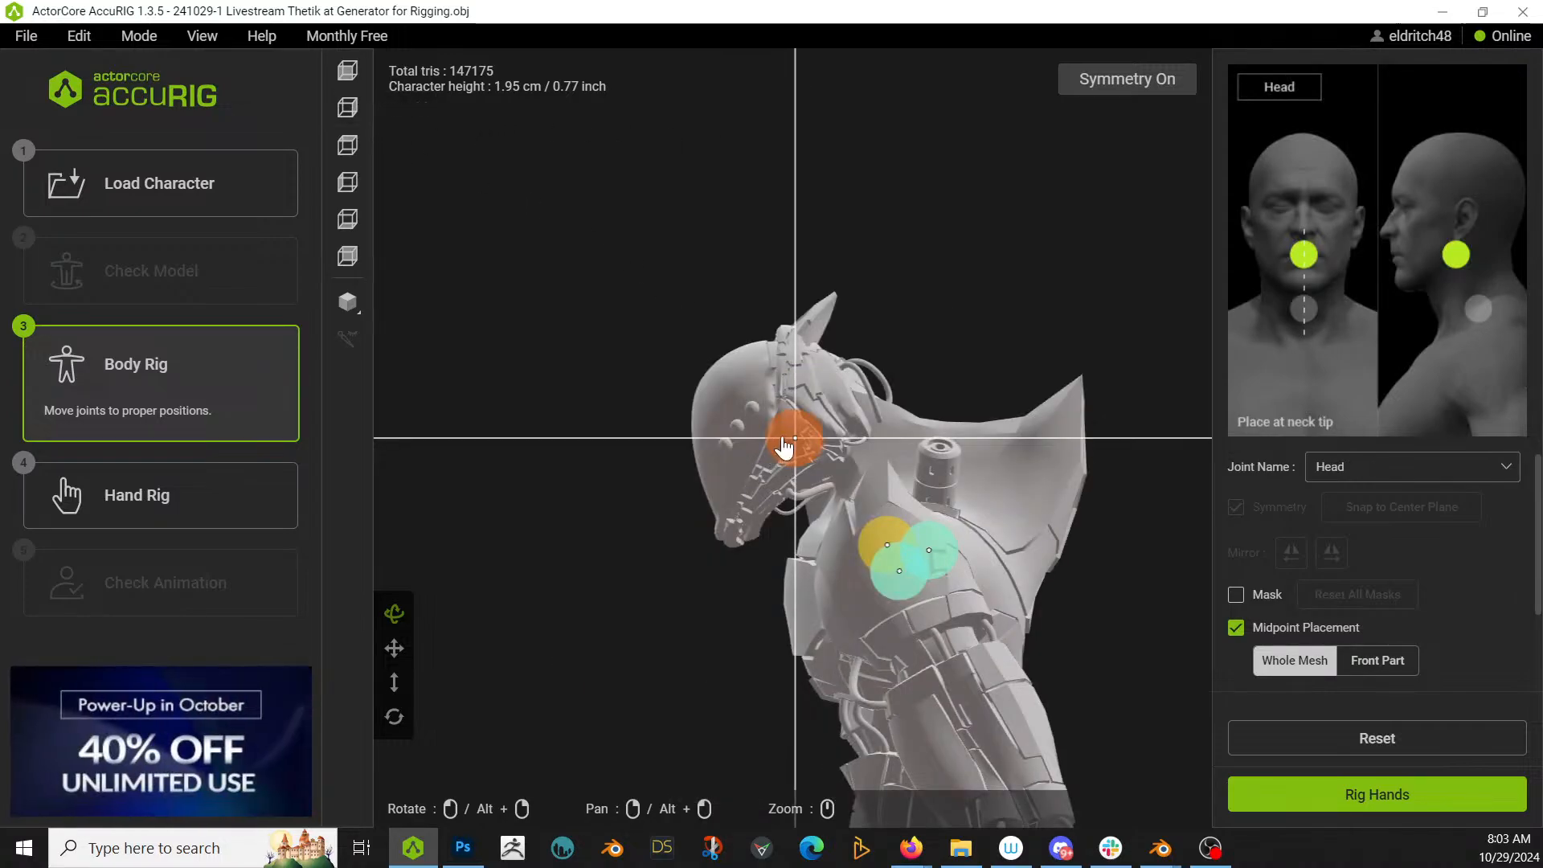
{"action": "left_click_drag", "start_coordinate": [783, 447], "coordinate": [793, 443]}
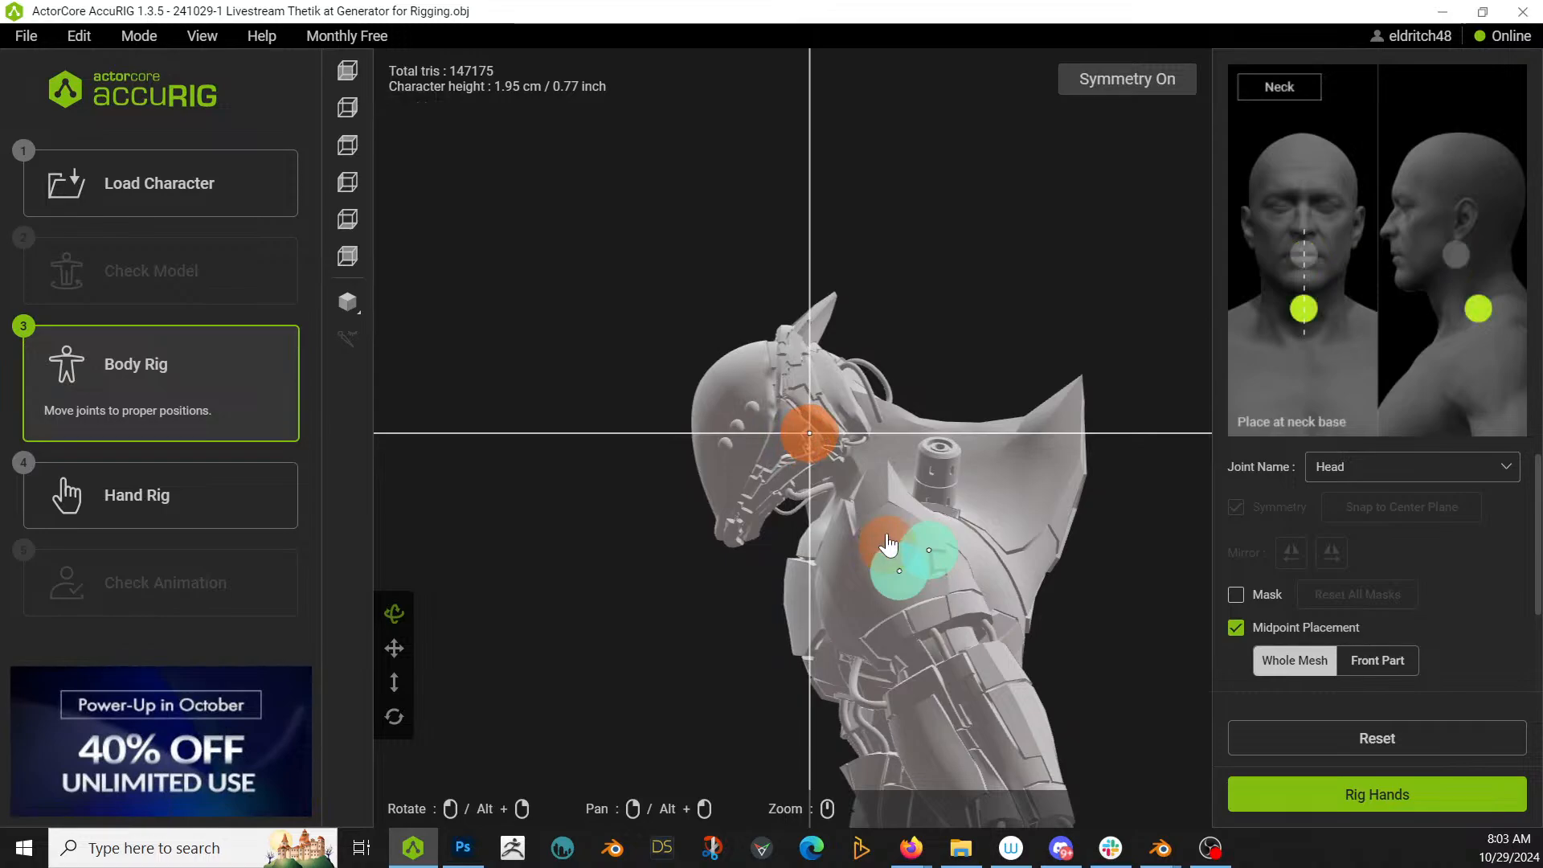
{"action": "left_click_drag", "start_coordinate": [887, 544], "coordinate": [878, 476]}
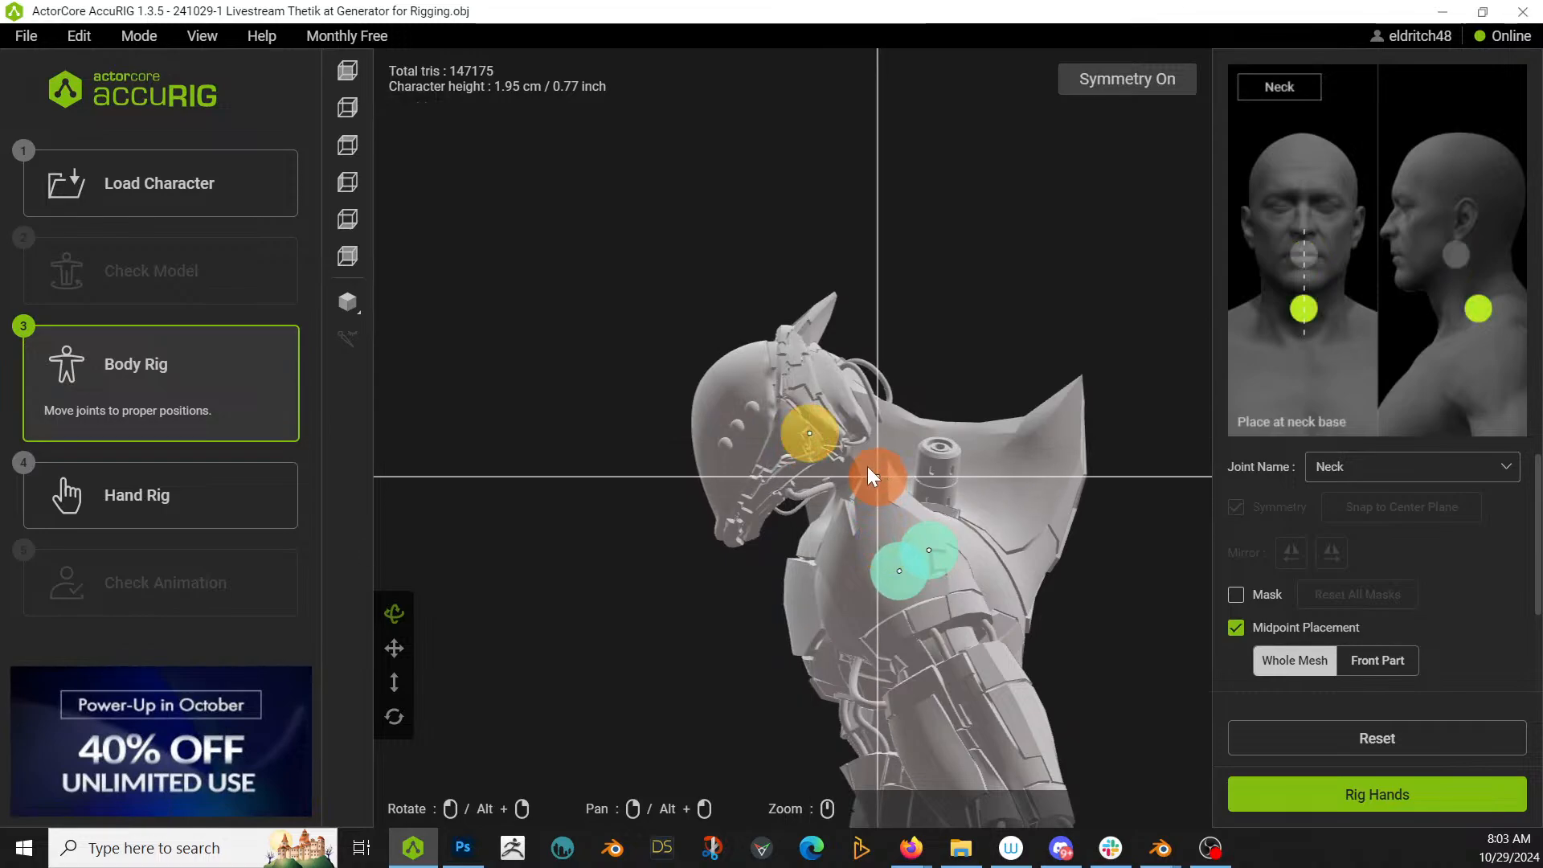
{"action": "left_click", "coordinate": [347, 71]}
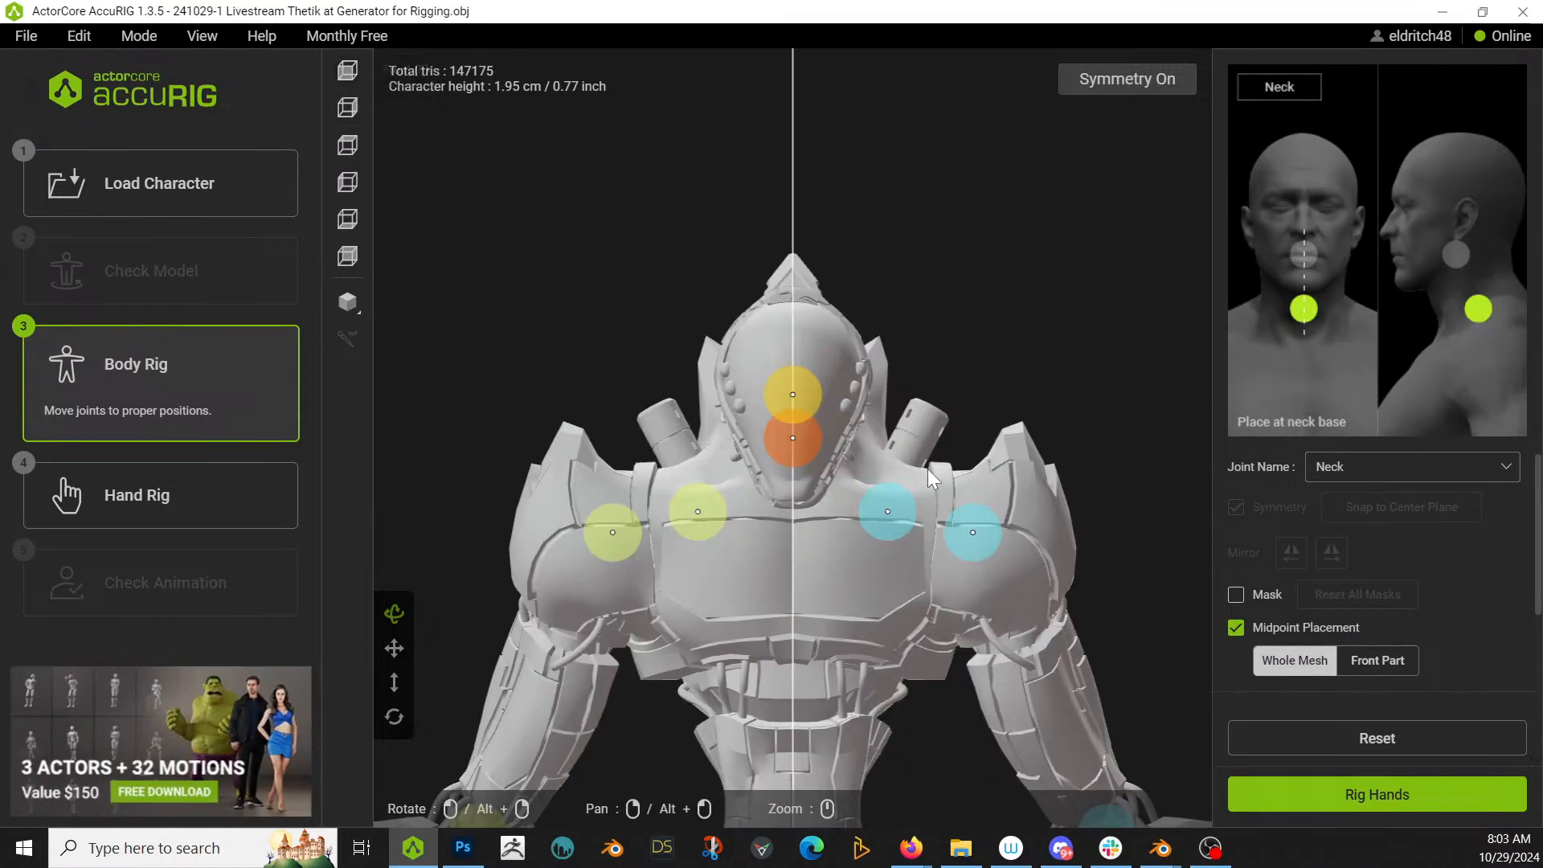
{"action": "left_click_drag", "start_coordinate": [887, 511], "coordinate": [892, 499]}
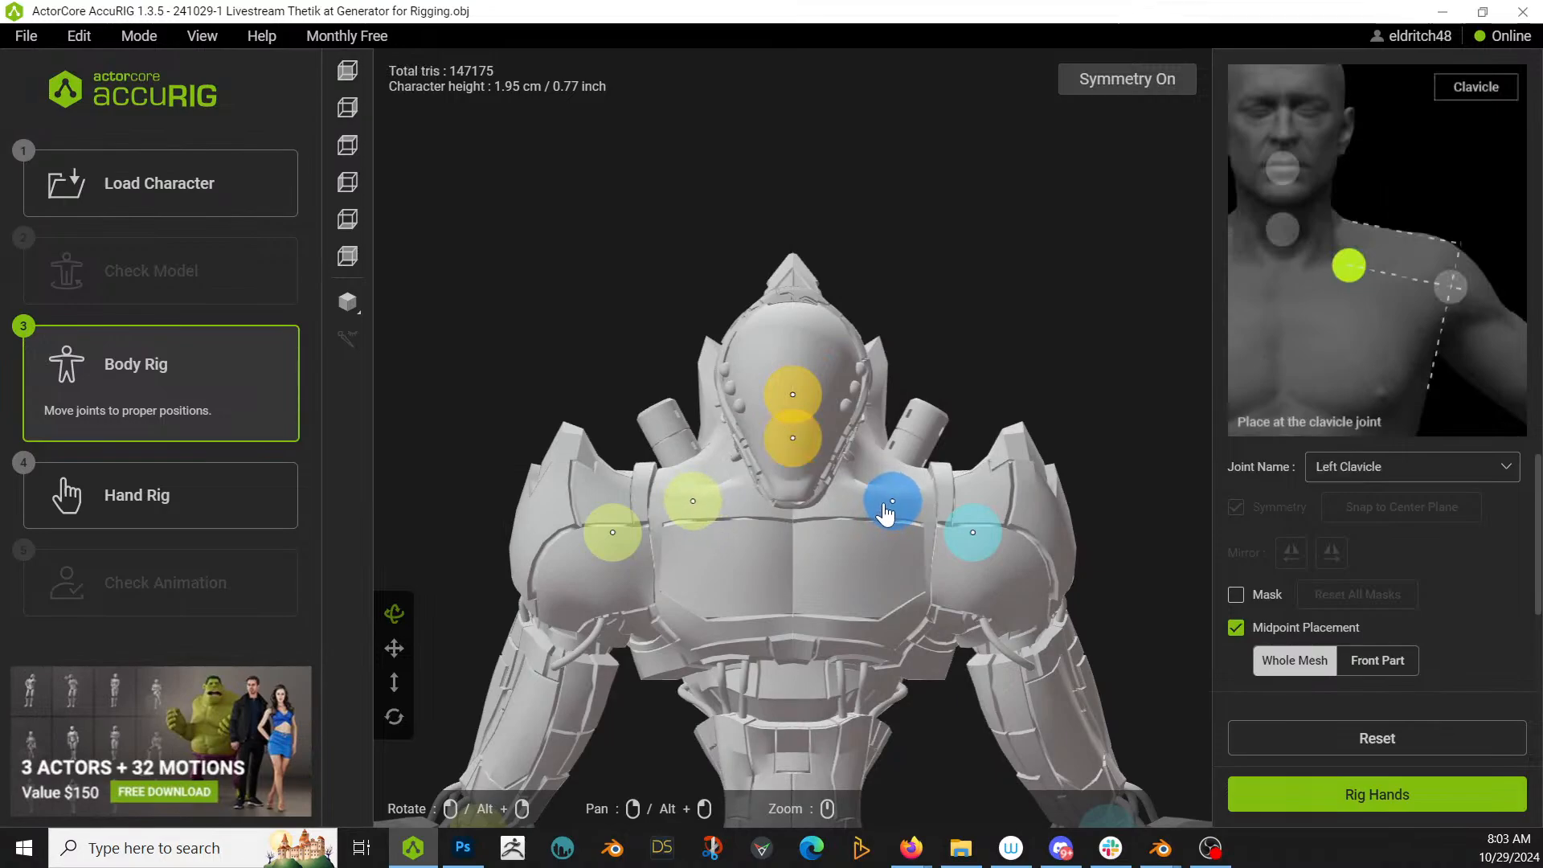
{"action": "scroll", "coordinate": [884, 505], "scroll_direction": "down", "scroll_amount": 10}
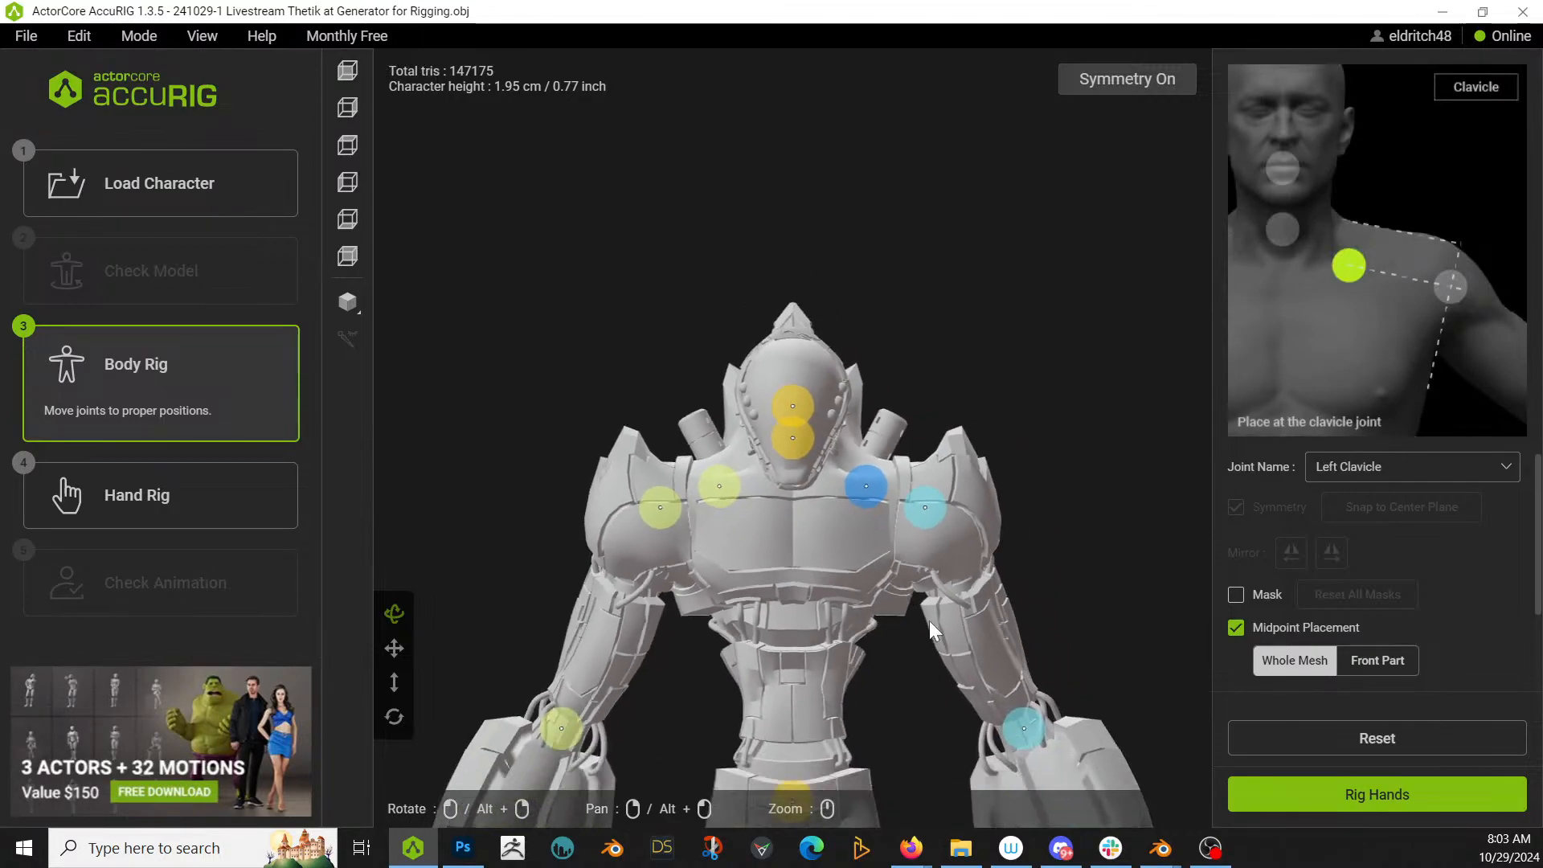
Step: Start rigging the robot's hands with the number of fingers set to 3
{"action": "left_click", "coordinate": [1421, 799]}
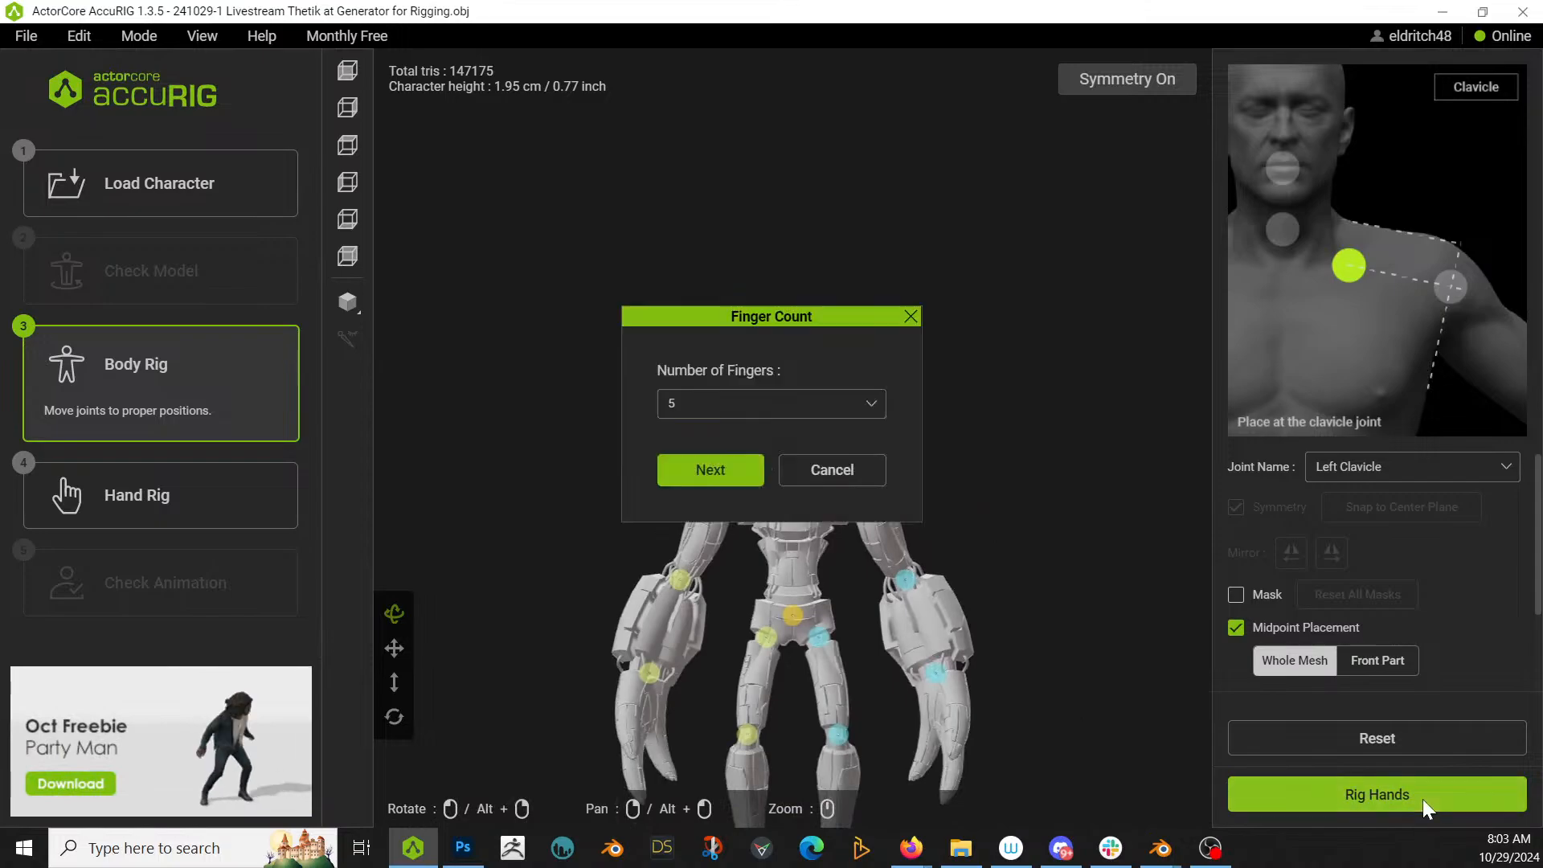
{"action": "left_click", "coordinate": [830, 416]}
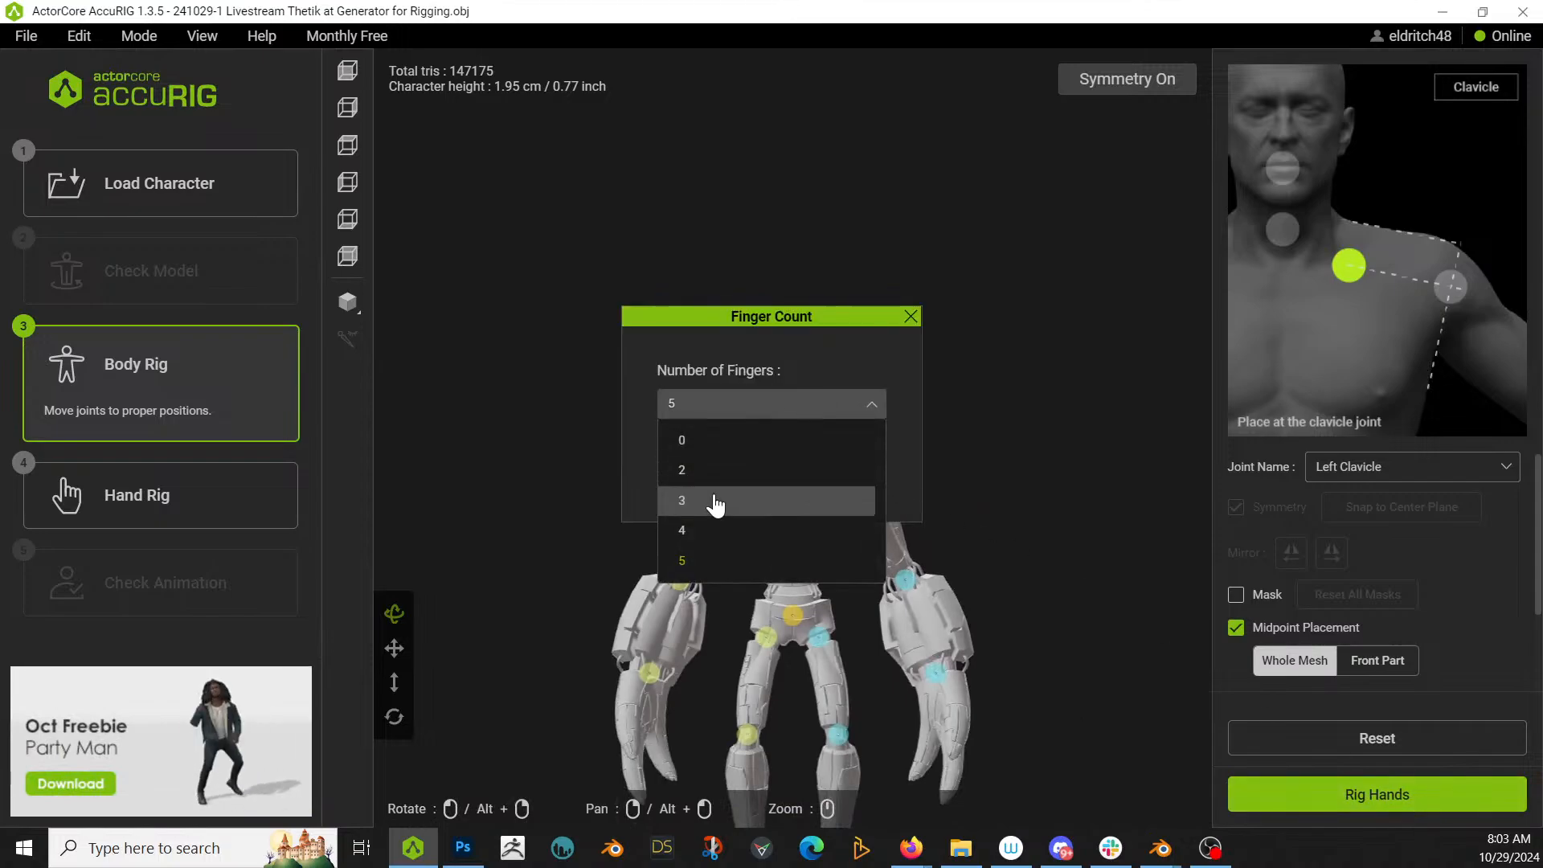
{"action": "left_click", "coordinate": [713, 501]}
{"action": "left_click", "coordinate": [721, 476]}
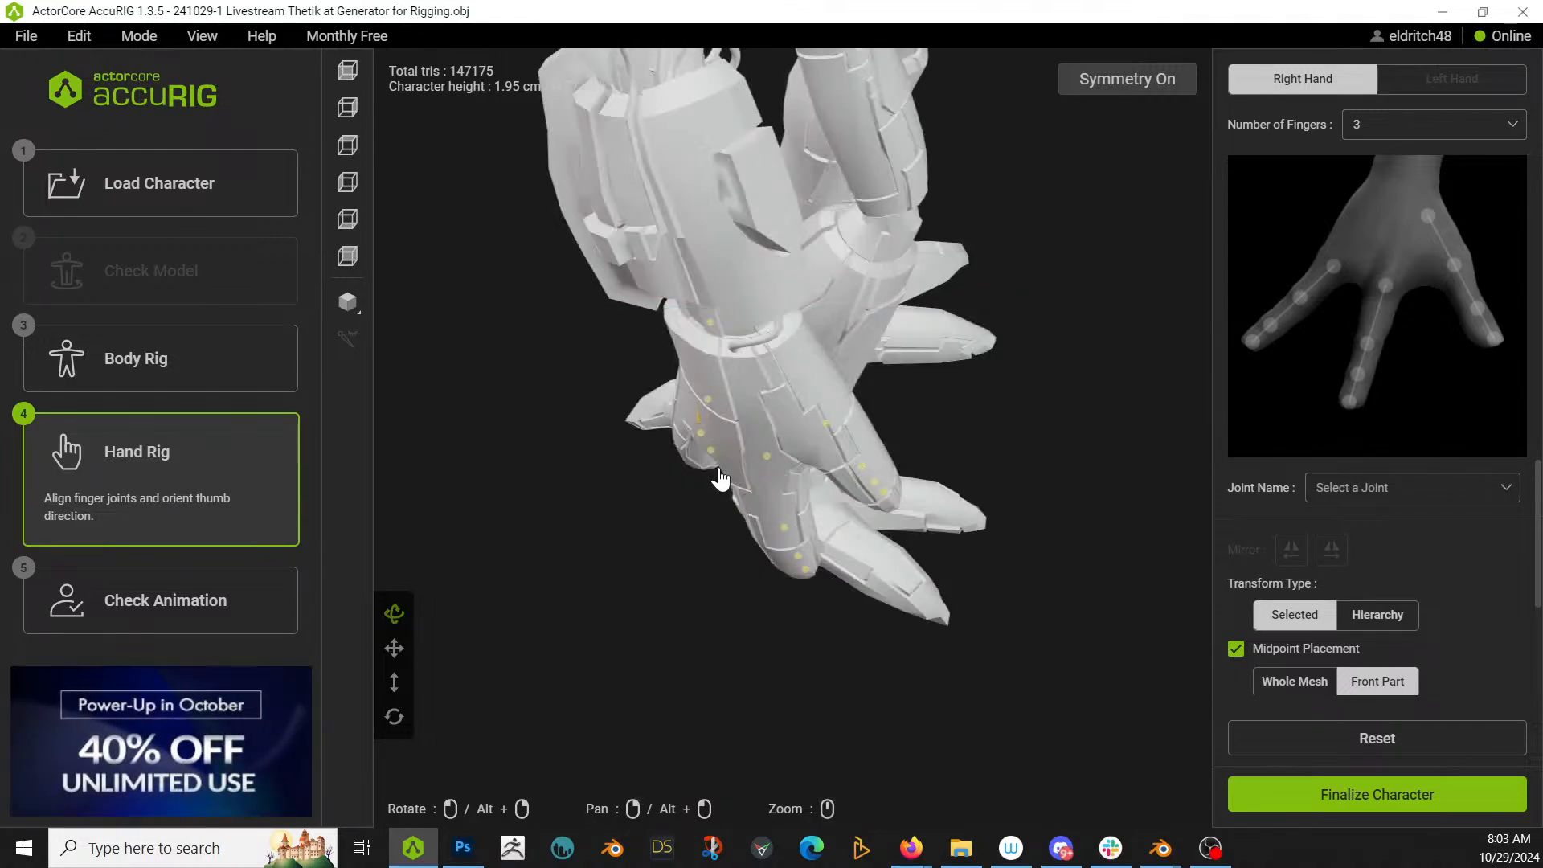
Step: Check the right hand's finger joints, orient the thumb direction along its claw, and finalize the character
{"action": "left_click_drag", "start_coordinate": [740, 689], "coordinate": [654, 517]}
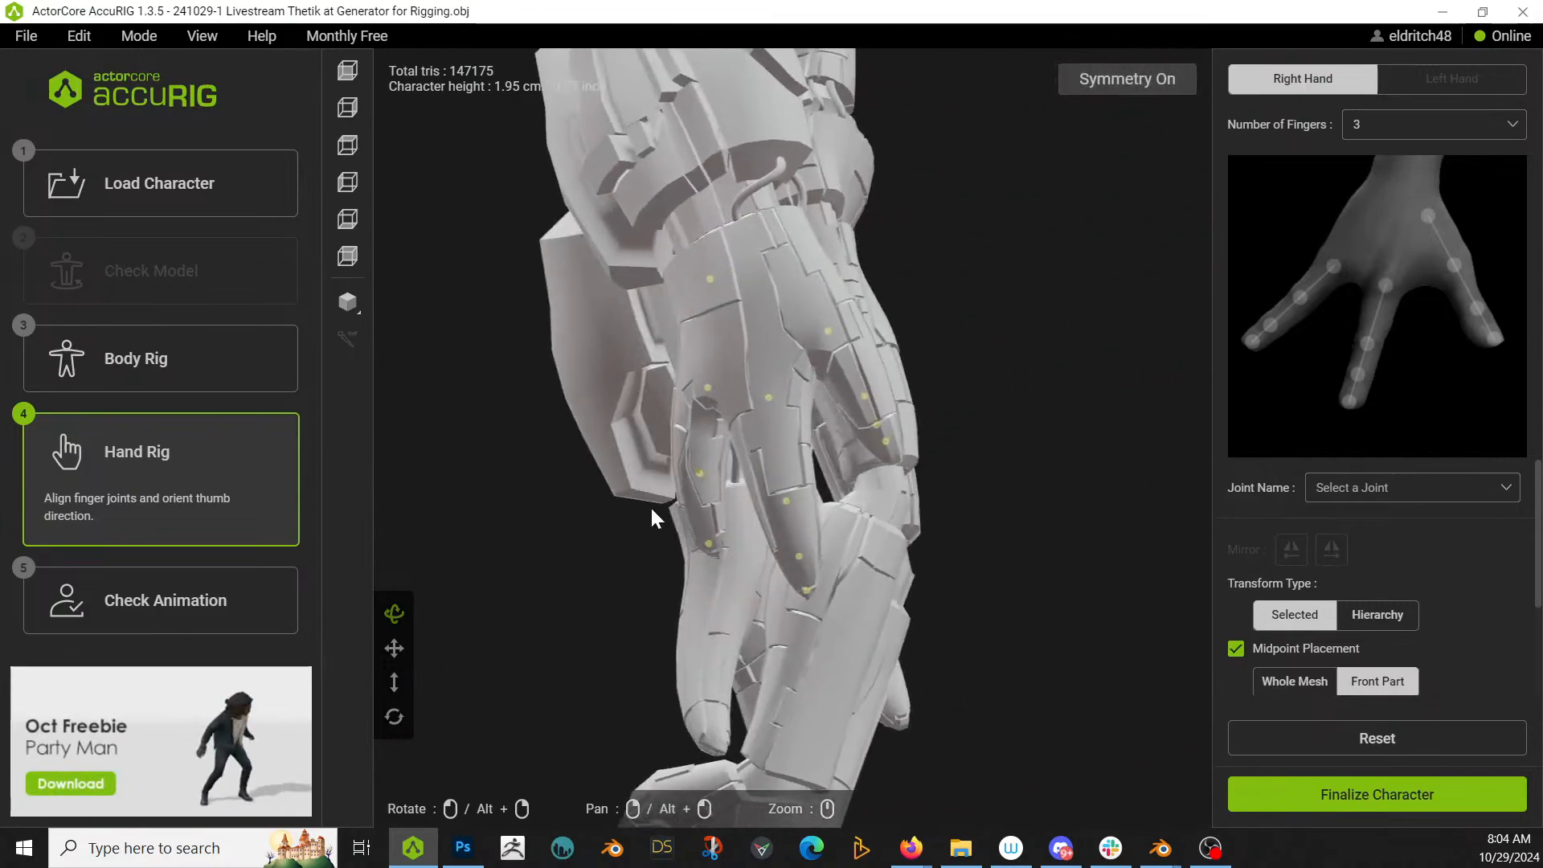
{"action": "left_click", "coordinate": [695, 481]}
{"action": "left_click_drag", "start_coordinate": [662, 530], "coordinate": [341, 672]}
{"action": "left_click_drag", "start_coordinate": [838, 456], "coordinate": [912, 458]}
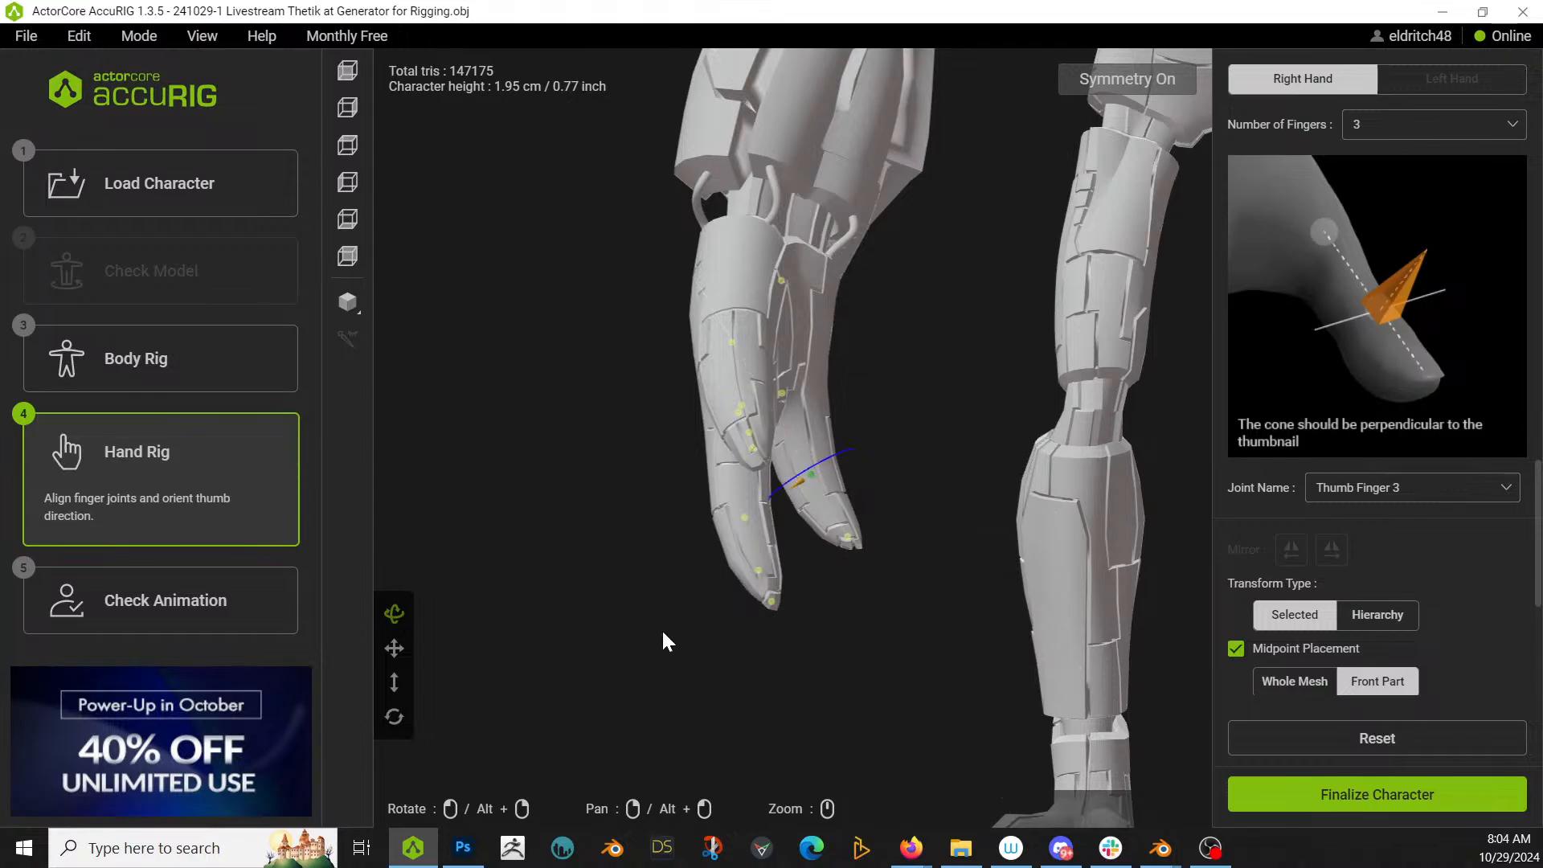
{"action": "mouse_move", "coordinate": [665, 637]}
{"action": "left_mouse_down"}
{"action": "mouse_move", "coordinate": [779, 654]}
{"action": "mouse_move", "coordinate": [803, 624]}
{"action": "mouse_move", "coordinate": [810, 642]}
{"action": "mouse_move", "coordinate": [889, 627]}
{"action": "mouse_move", "coordinate": [653, 651]}
{"action": "left_mouse_up"}
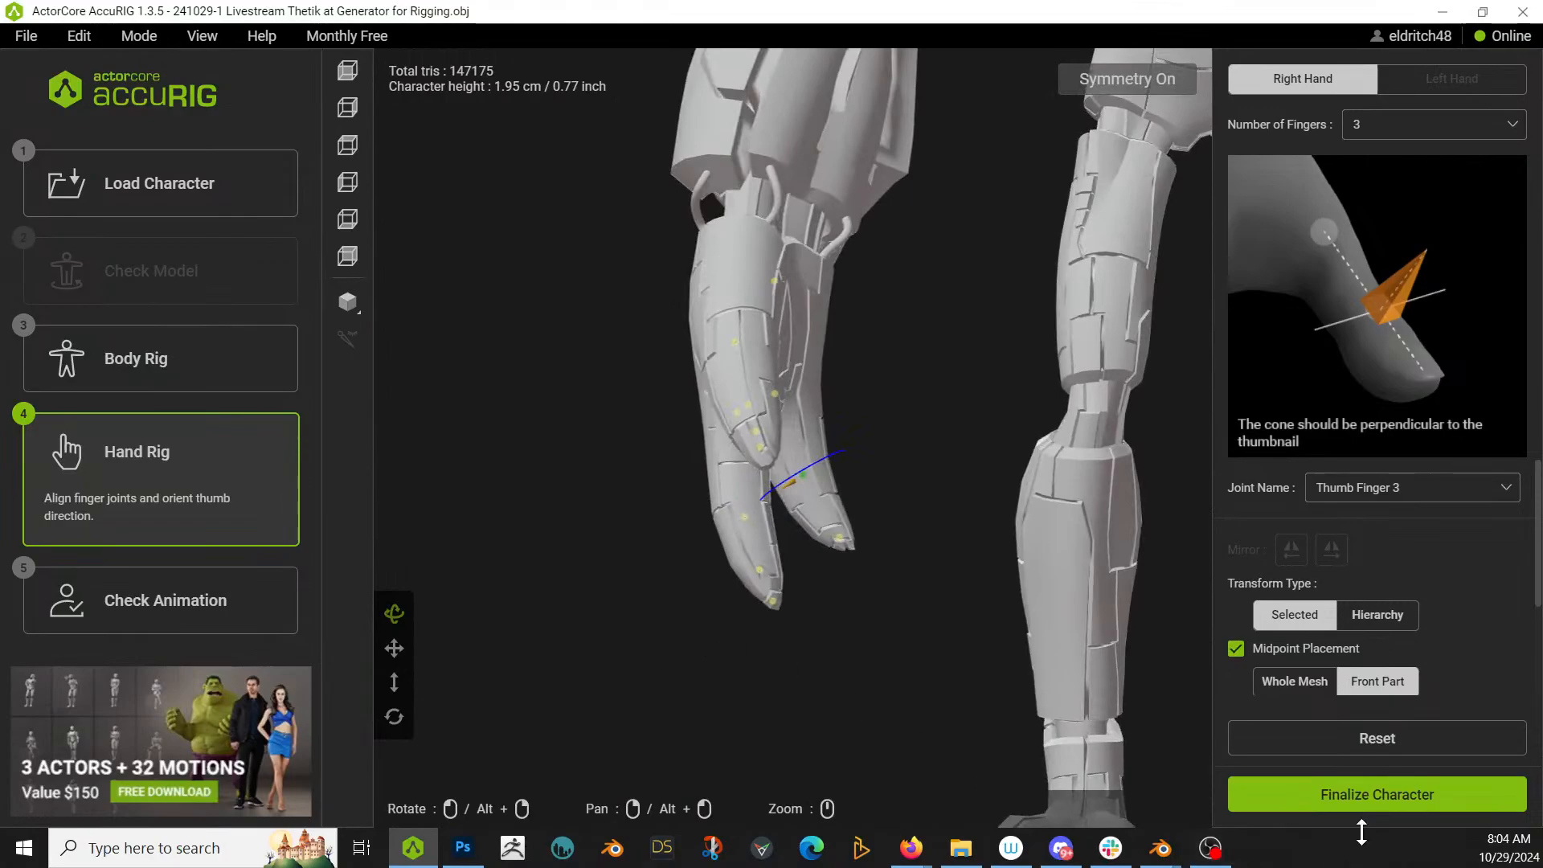
{"action": "left_click", "coordinate": [1374, 795]}
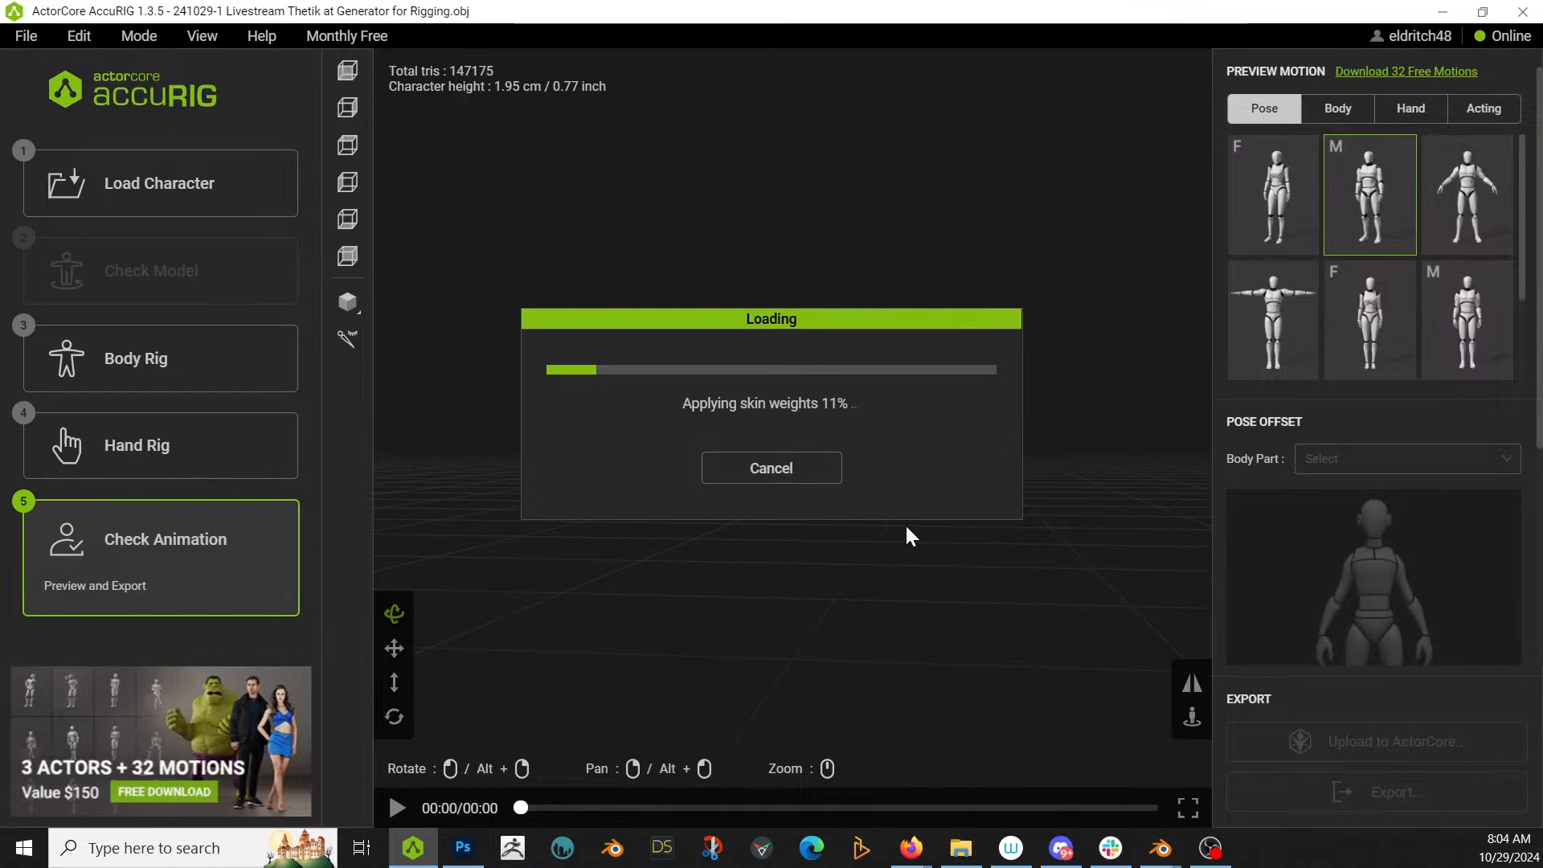
Step: Switch to Blender, move the robot mesh to a new collection named "Unrigged", and exclude that collection from the view layer
{"action": "key", "text": "alt+Tab"}
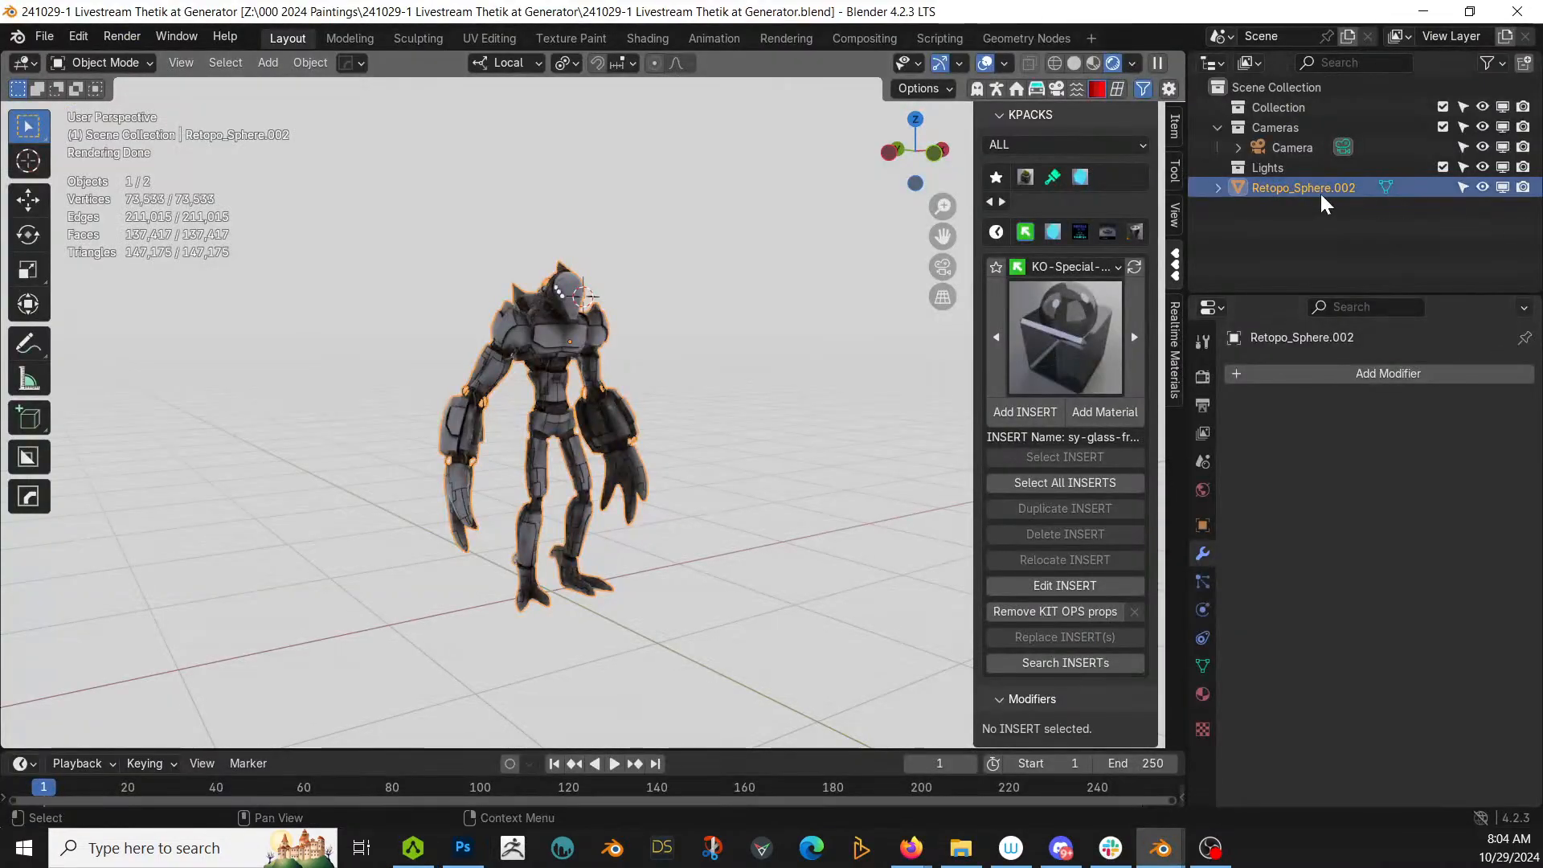
{"action": "key", "text": "m"}
{"action": "left_click", "coordinate": [579, 344]}
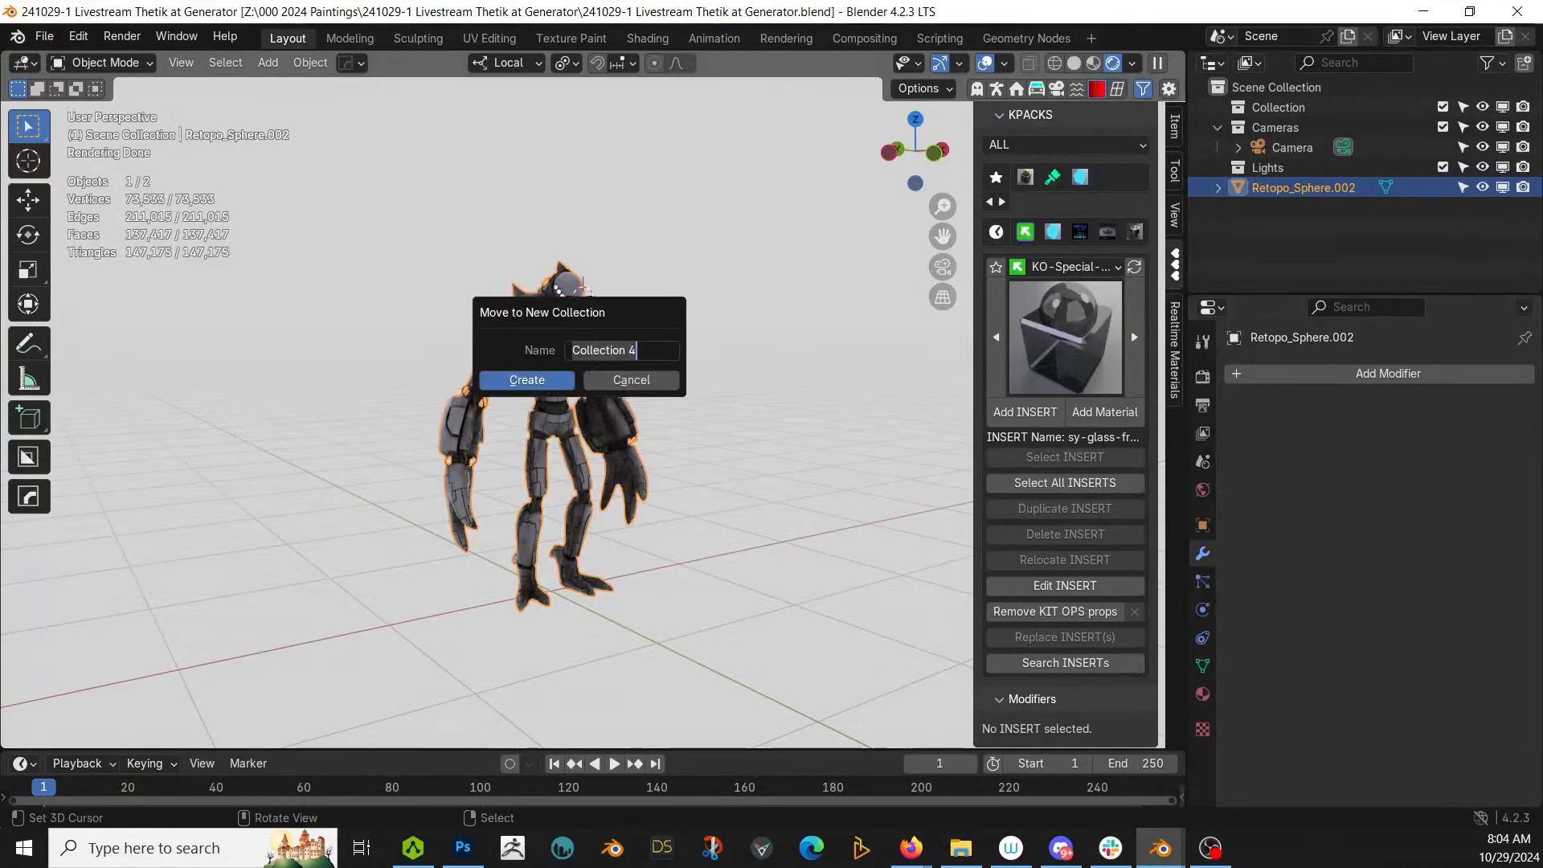
{"action": "type", "text": "Unrigged"}
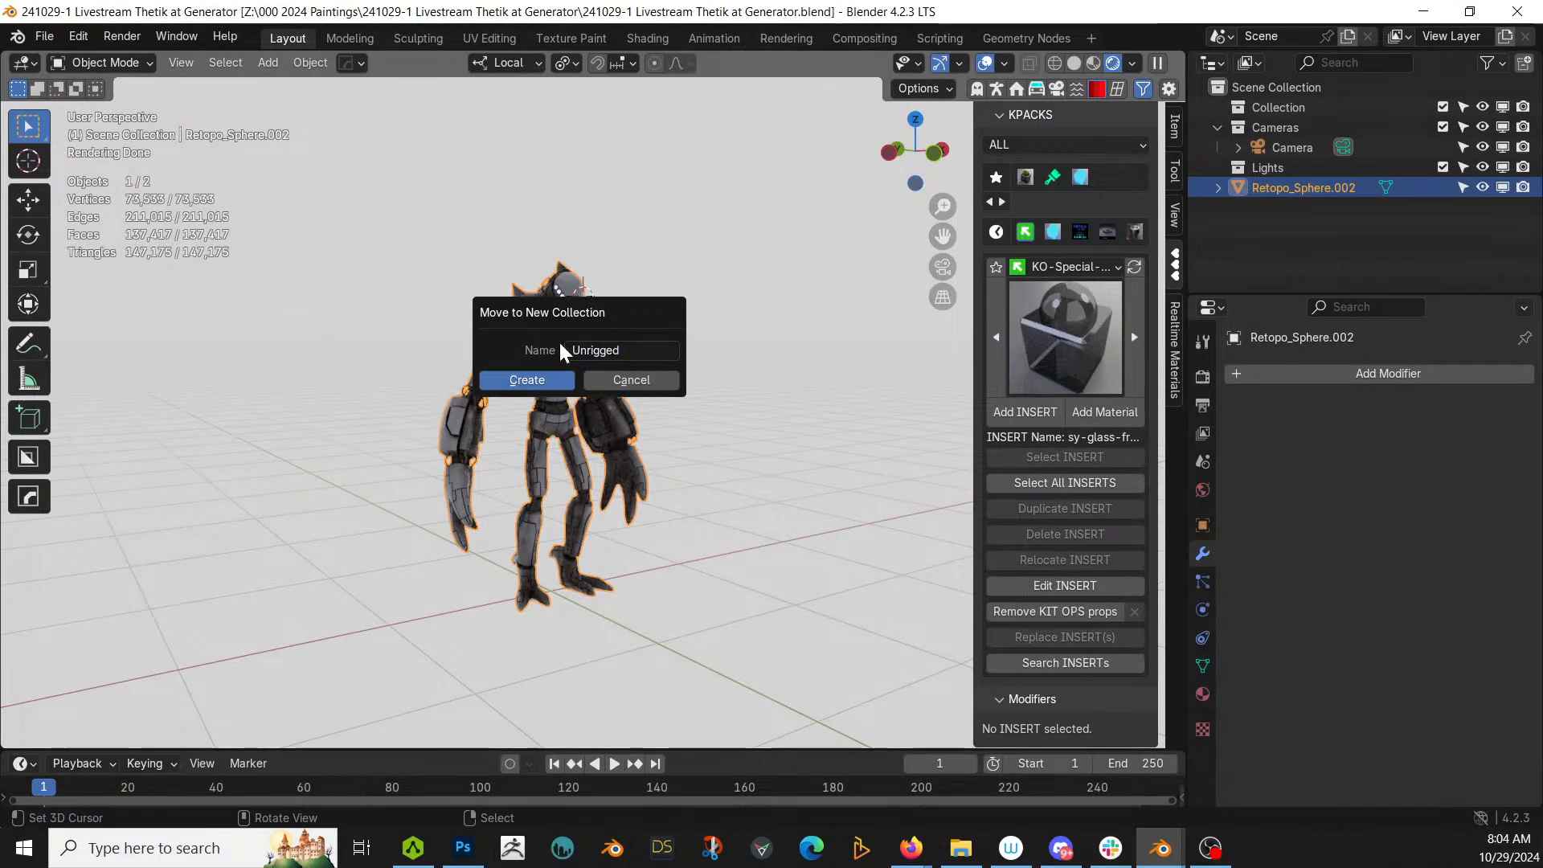
{"action": "key", "text": "Return"}
{"action": "left_click", "coordinate": [1443, 187]}
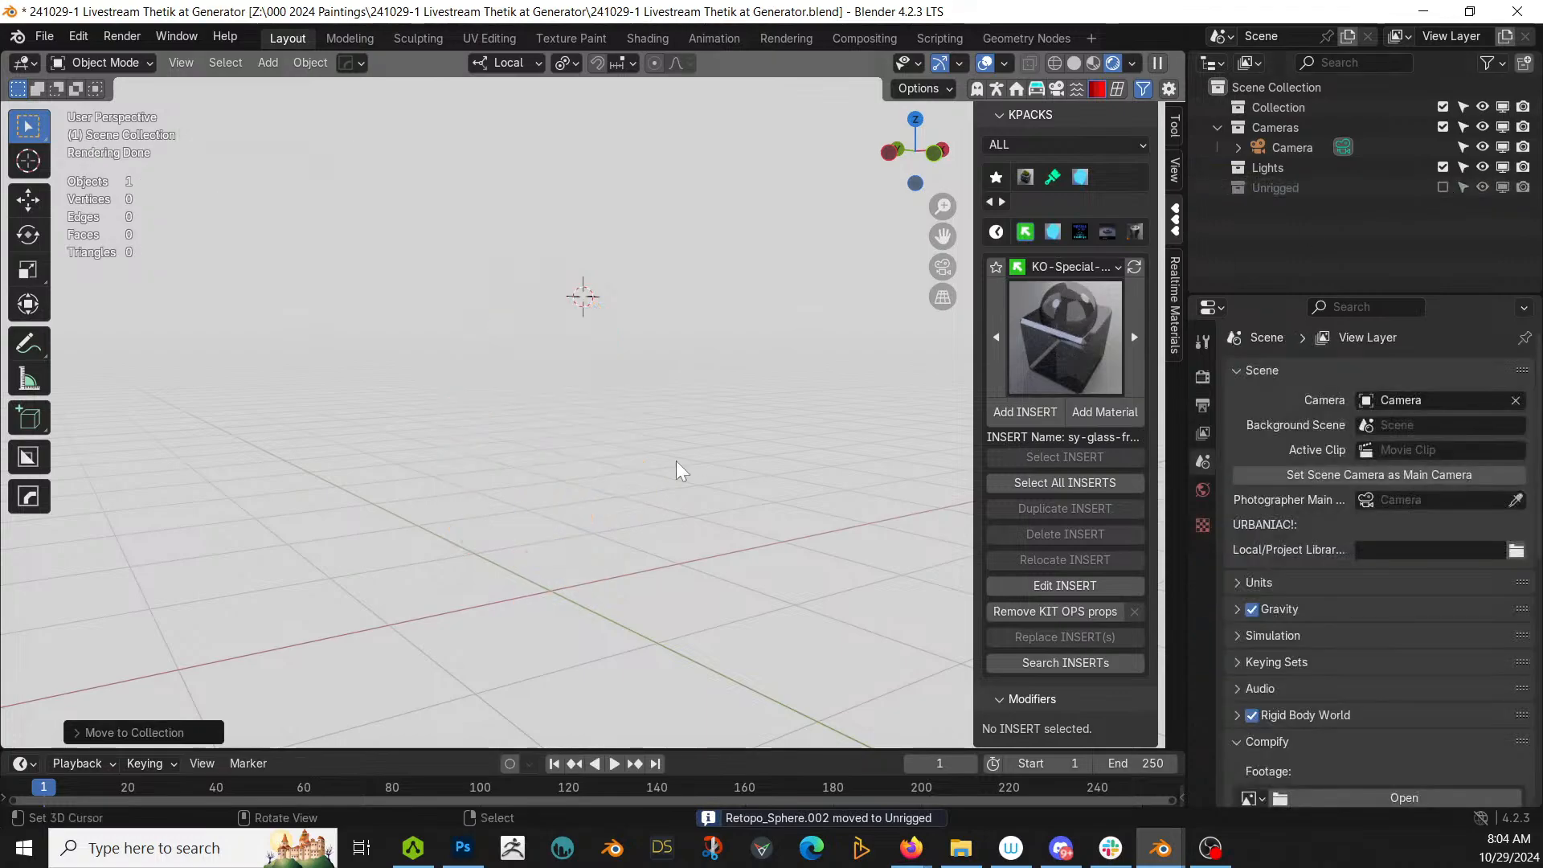
Step: Reset the 3D cursor to the world origin and switch the viewport to solid shading
{"action": "key", "text": "shift+s"}
{"action": "key", "text": "1"}
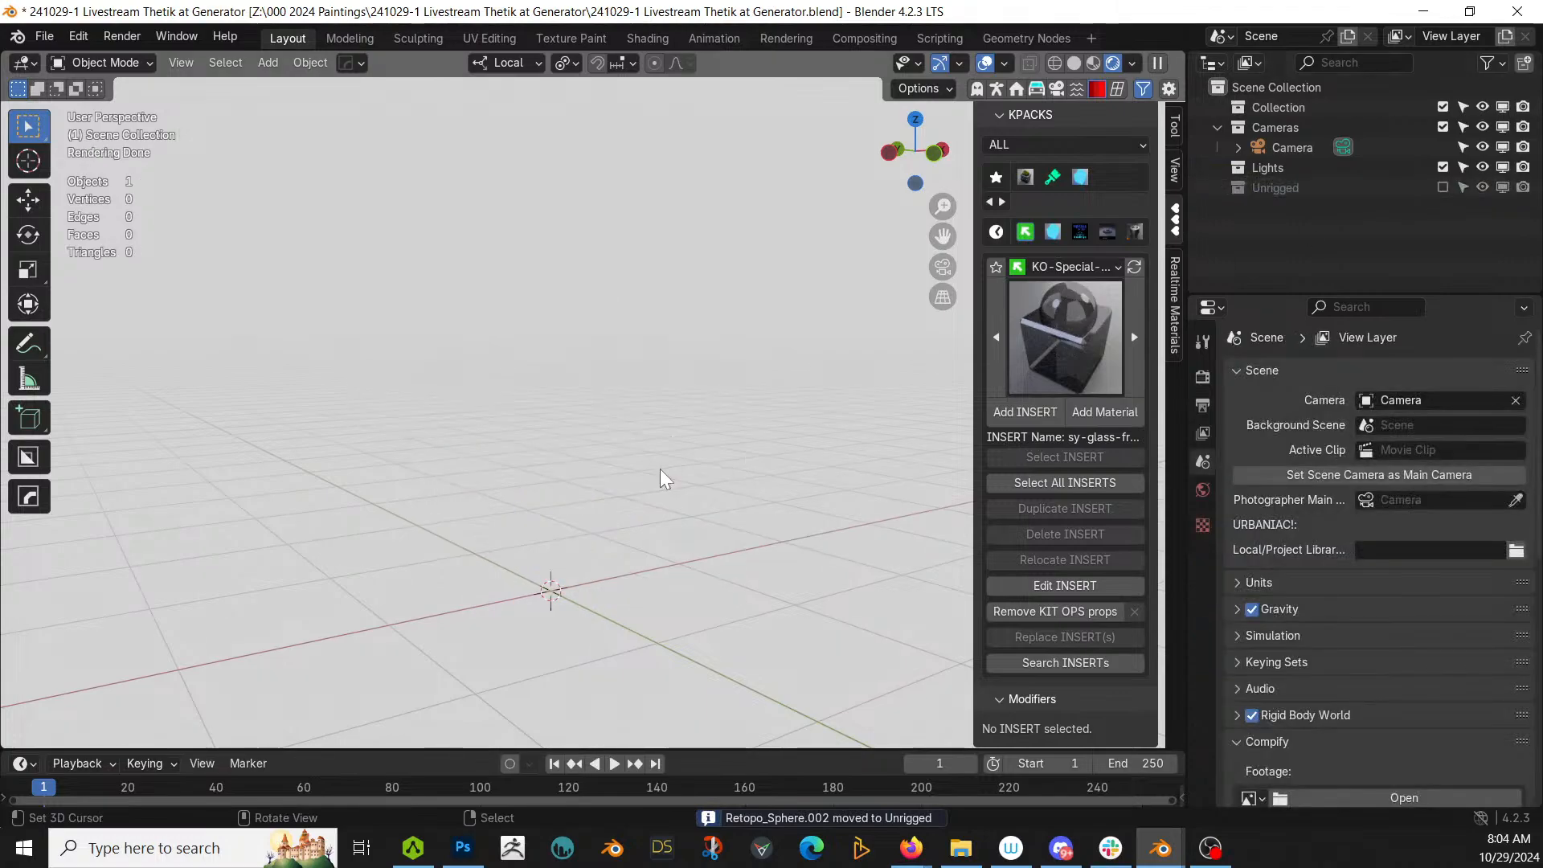
{"action": "key", "text": "z"}
{"action": "key", "text": "6"}
{"action": "scroll", "coordinate": [660, 470], "scroll_direction": "down", "scroll_amount": 2}
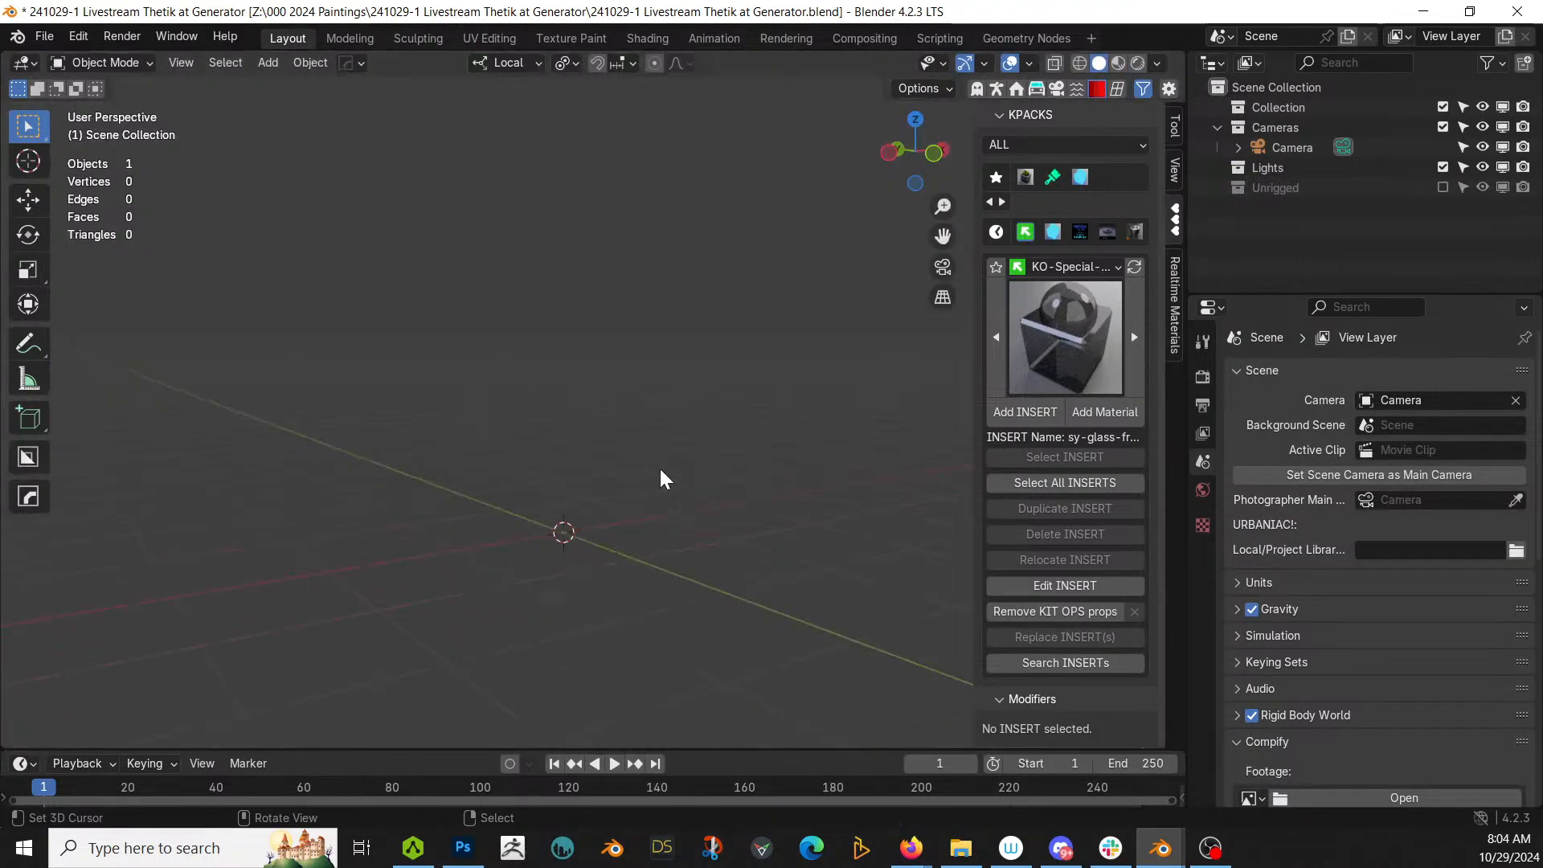
{"action": "middle_click_drag", "start_coordinate": [660, 471], "coordinate": [579, 550]}
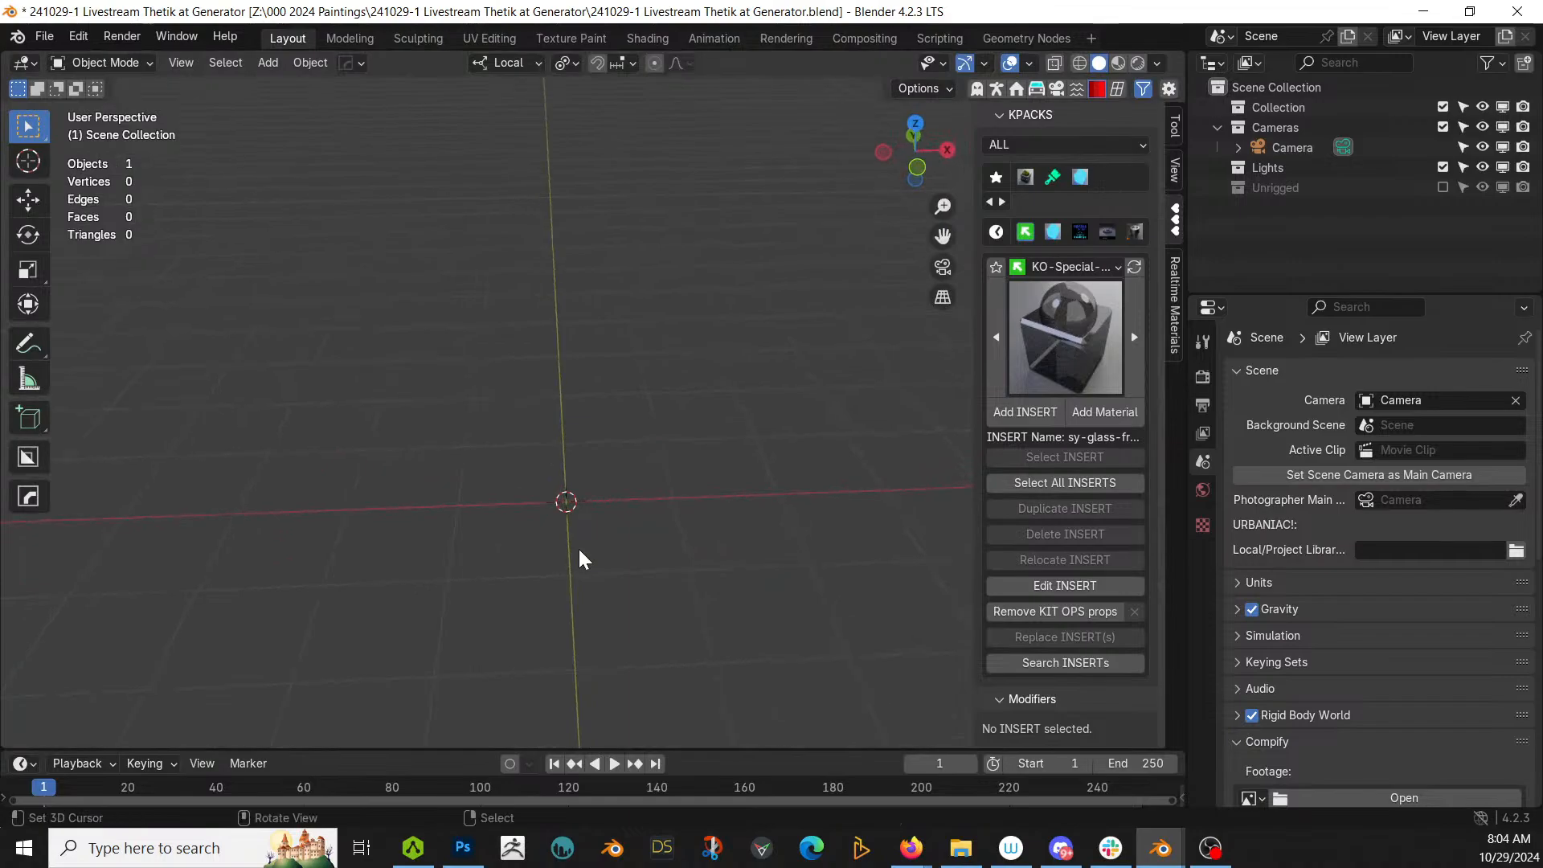
Step: Switch to AccuRIG and preview the last male walking motion of the Acting set on the robot from several angles
{"action": "key", "text": "alt+Tab"}
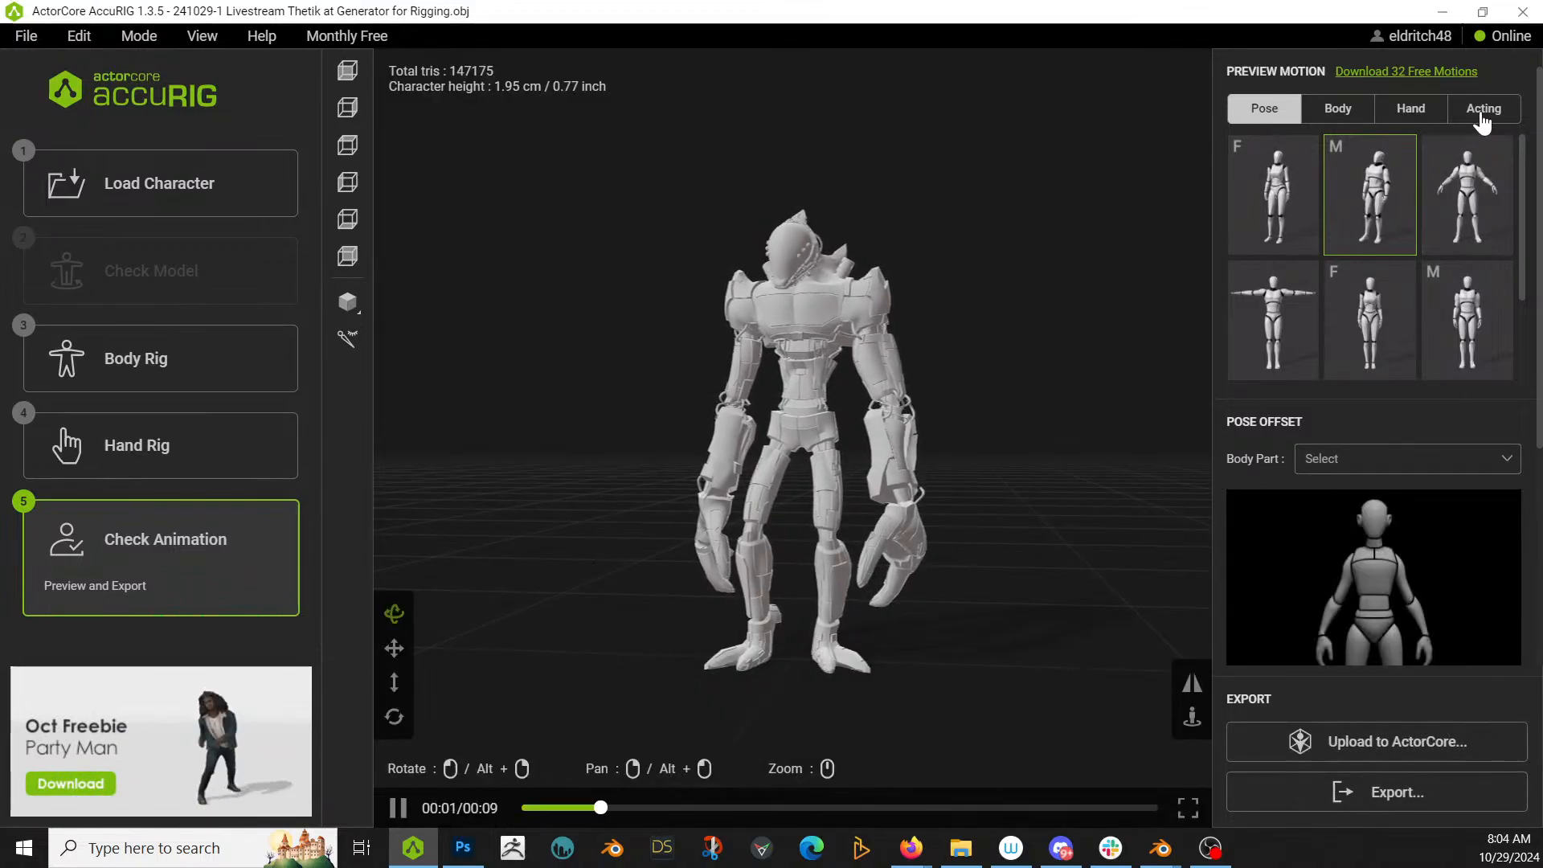
{"action": "left_click", "coordinate": [1481, 117]}
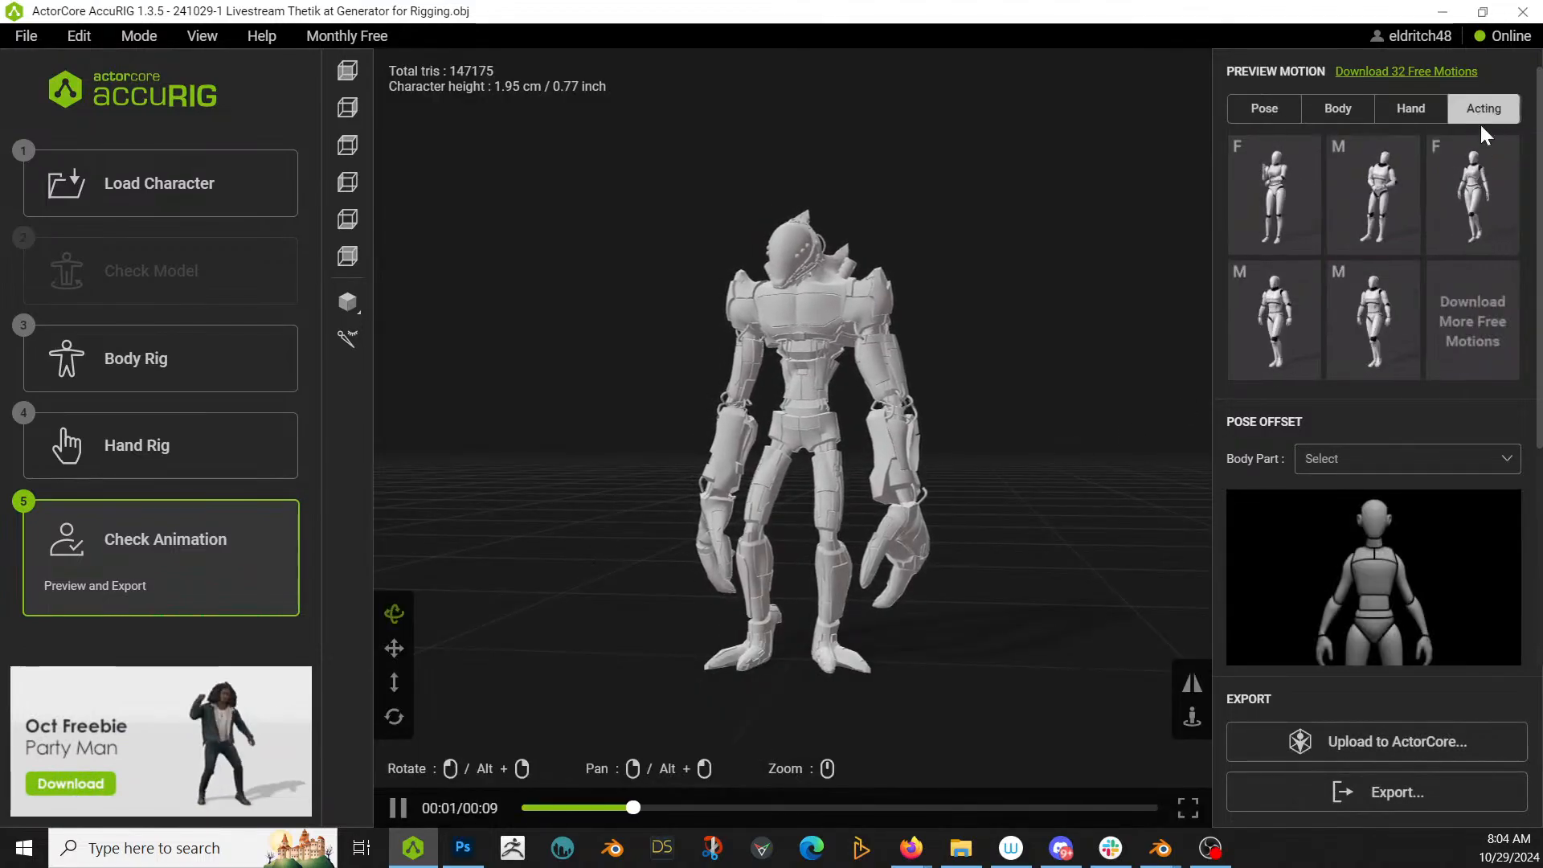
{"action": "left_click", "coordinate": [1376, 318]}
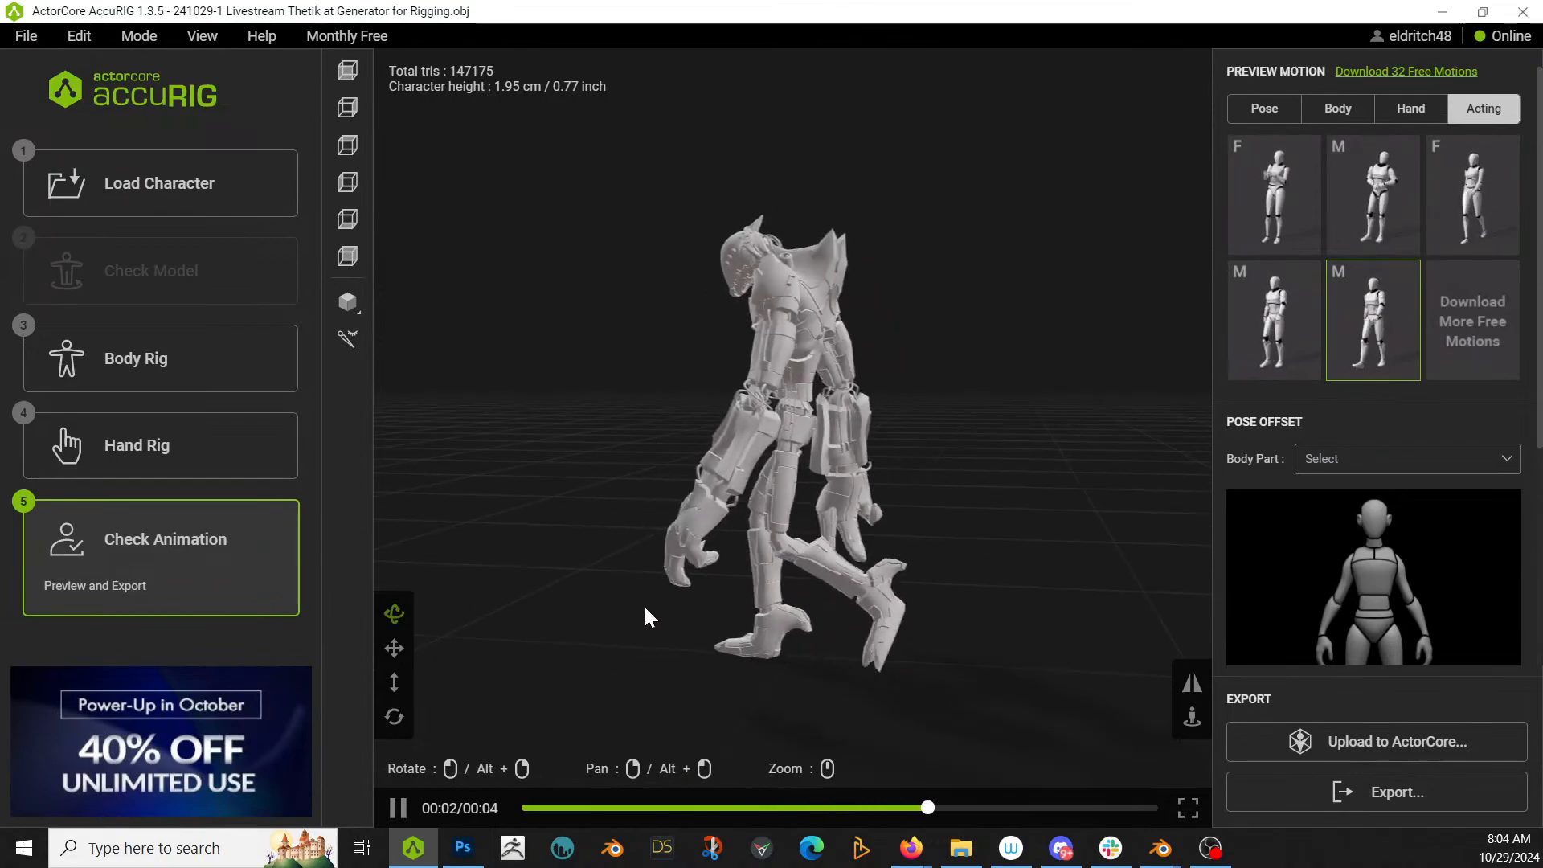
{"action": "left_click_drag", "start_coordinate": [645, 609], "coordinate": [958, 591]}
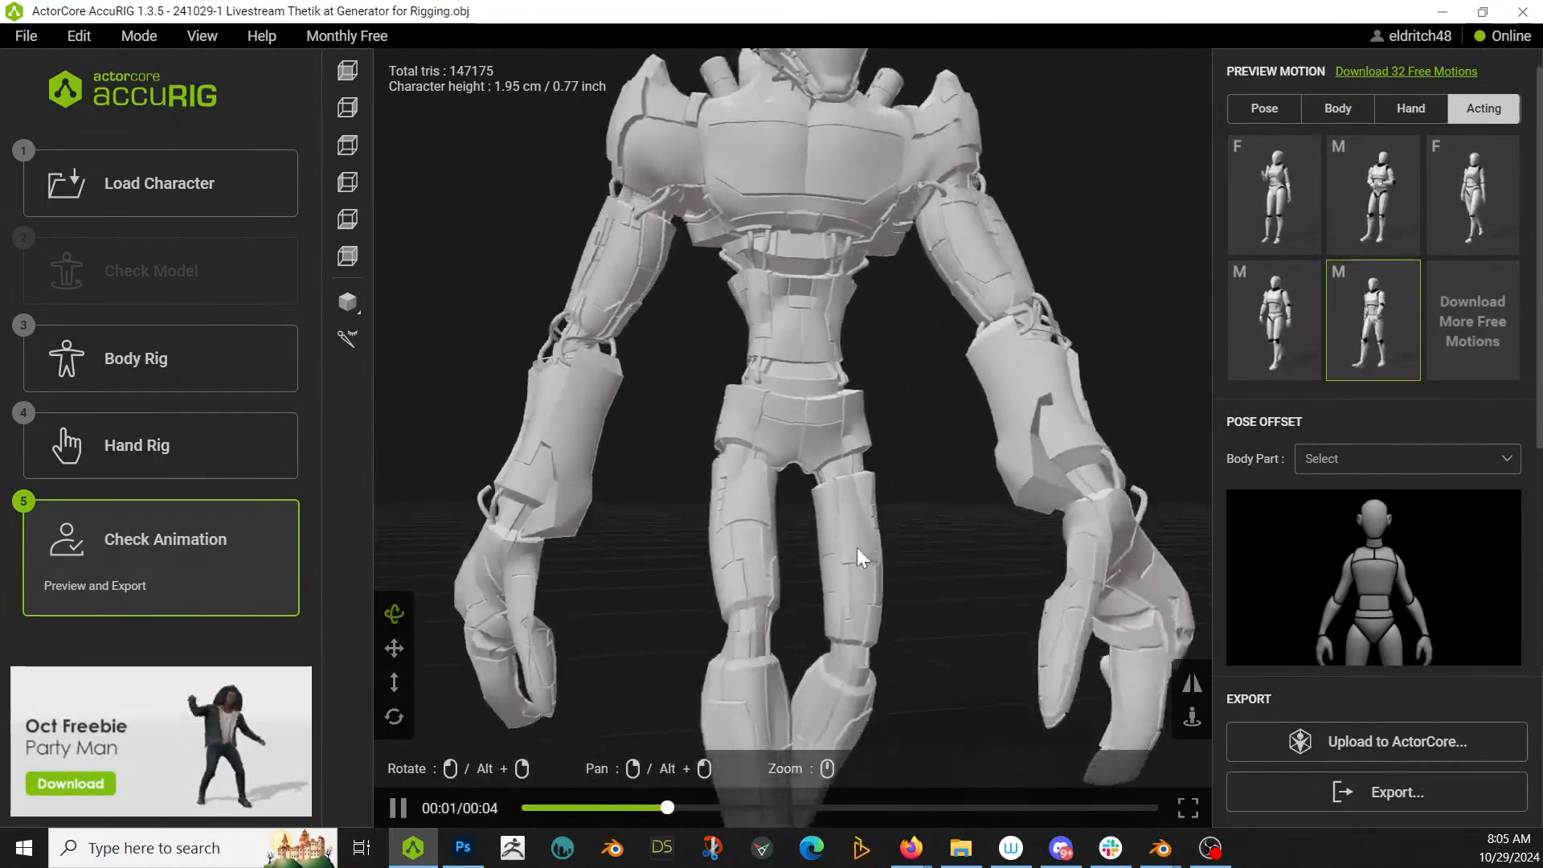
Step: Export the rigged robot as an FBX for Blender named "241029-1 Livestream Thetik at Generator Rigged" in the project folder
{"action": "left_click", "coordinate": [1390, 793]}
{"action": "left_click", "coordinate": [827, 392]}
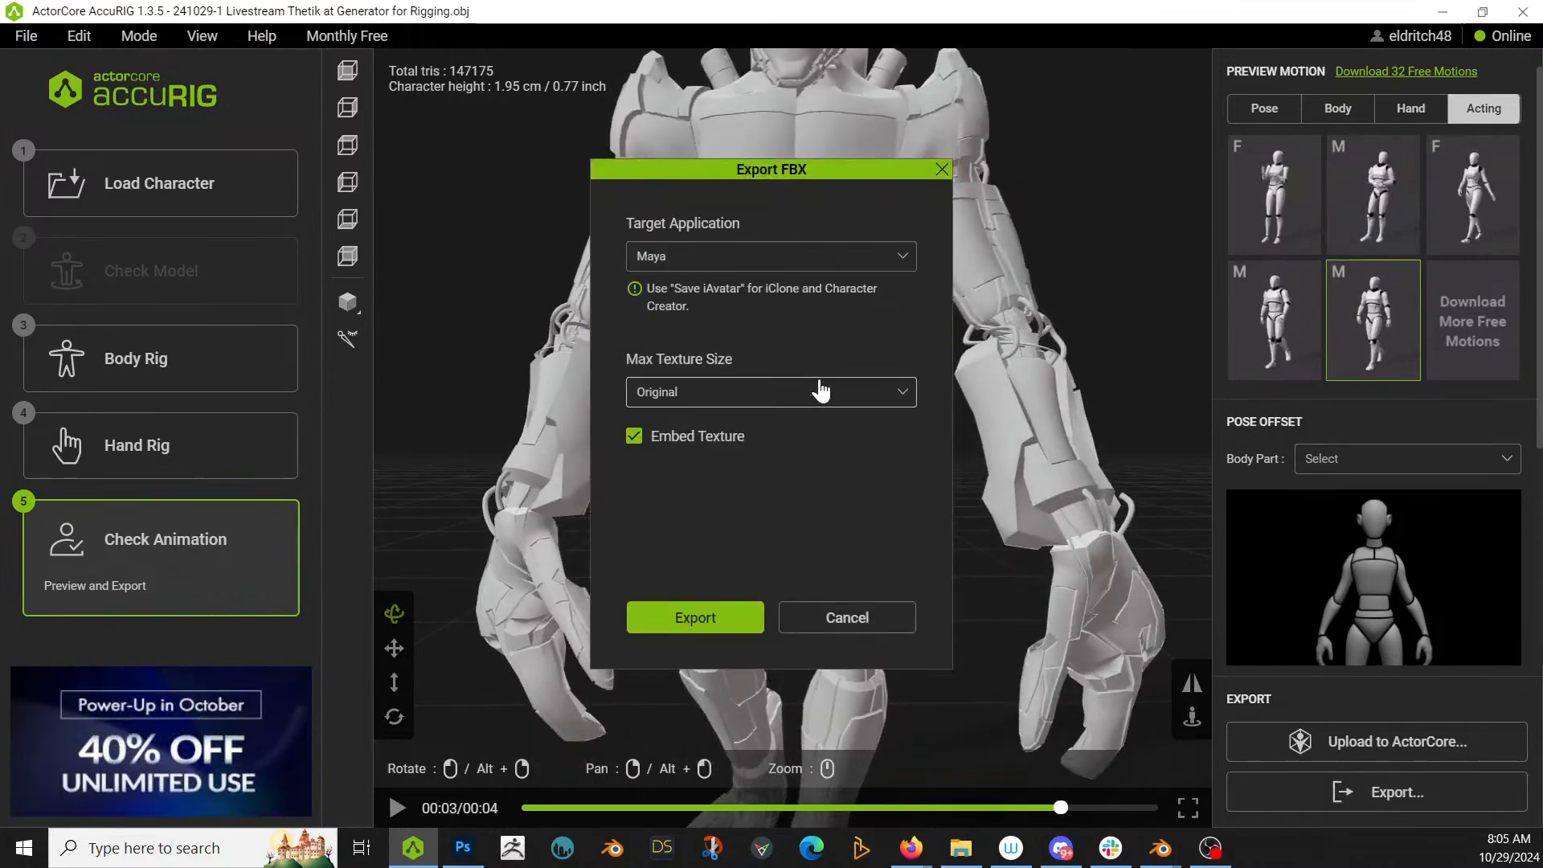
{"action": "left_click", "coordinate": [717, 265]}
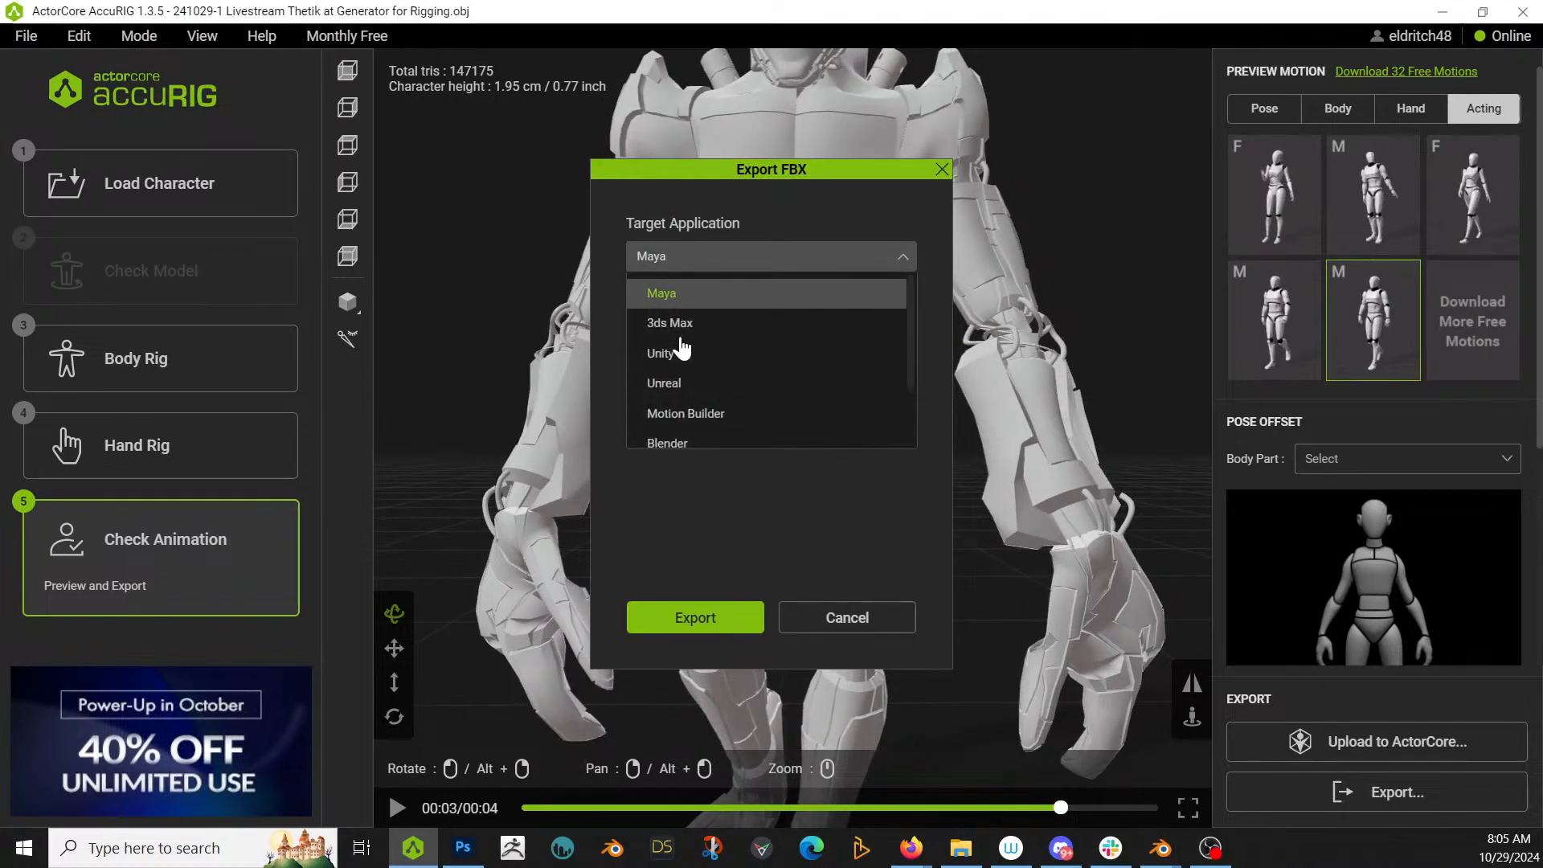
{"action": "left_click", "coordinate": [681, 444]}
{"action": "left_click", "coordinate": [682, 614]}
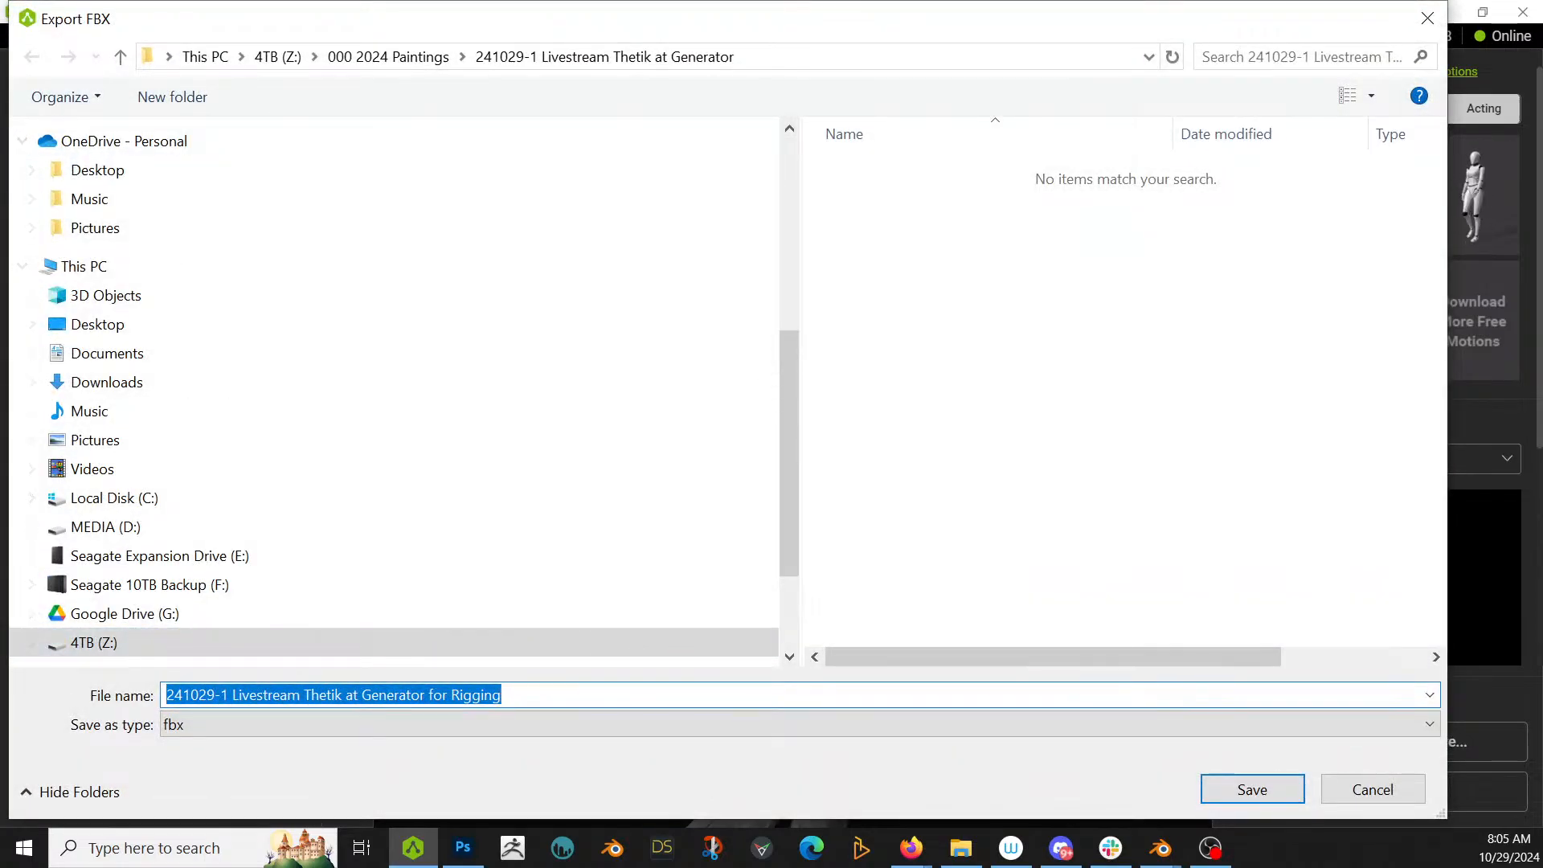
{"action": "left_click_drag", "start_coordinate": [507, 695], "coordinate": [425, 695]}
{"action": "type", "text": "Rigge"}
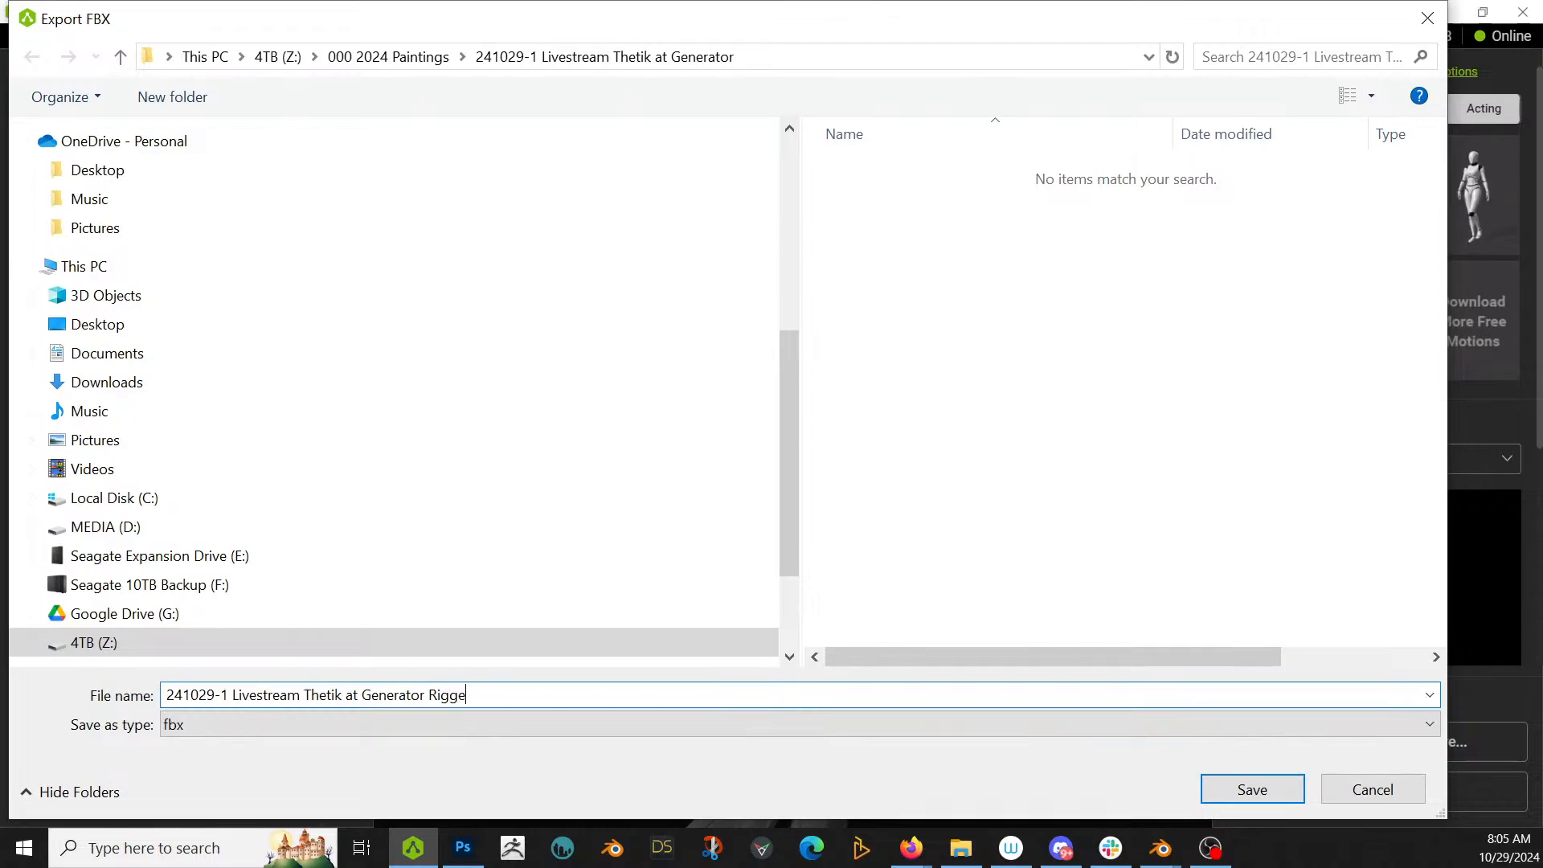
{"action": "type", "text": "d"}
{"action": "key", "text": "Return"}
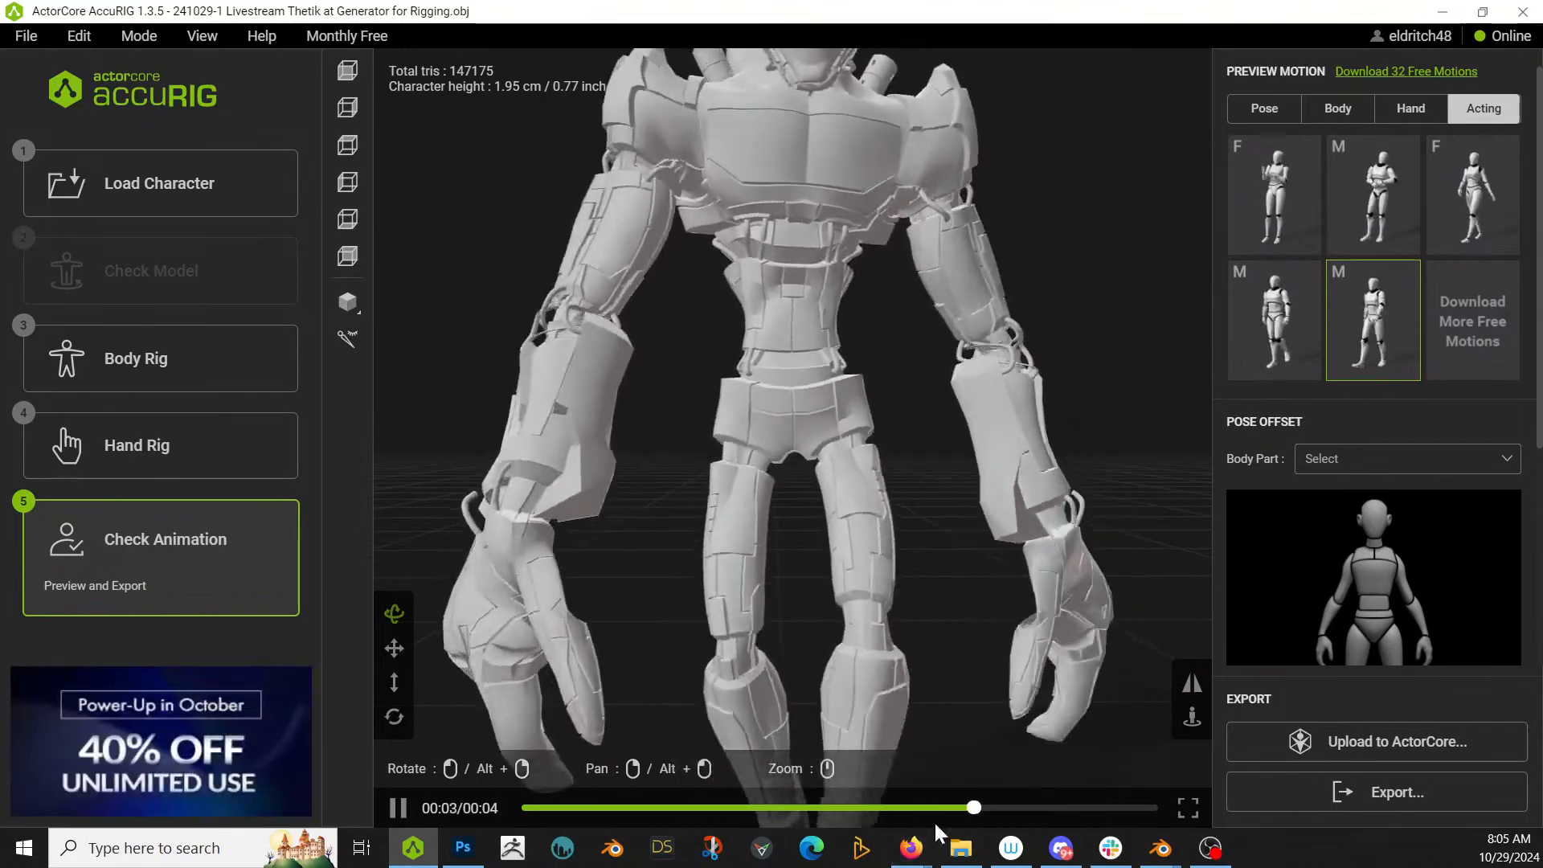
Step: Switch to the Blender window holding the emptied "241029-1 Livestream Thetik at Generator" scene
{"action": "mouse_move", "coordinate": [1077, 855]}
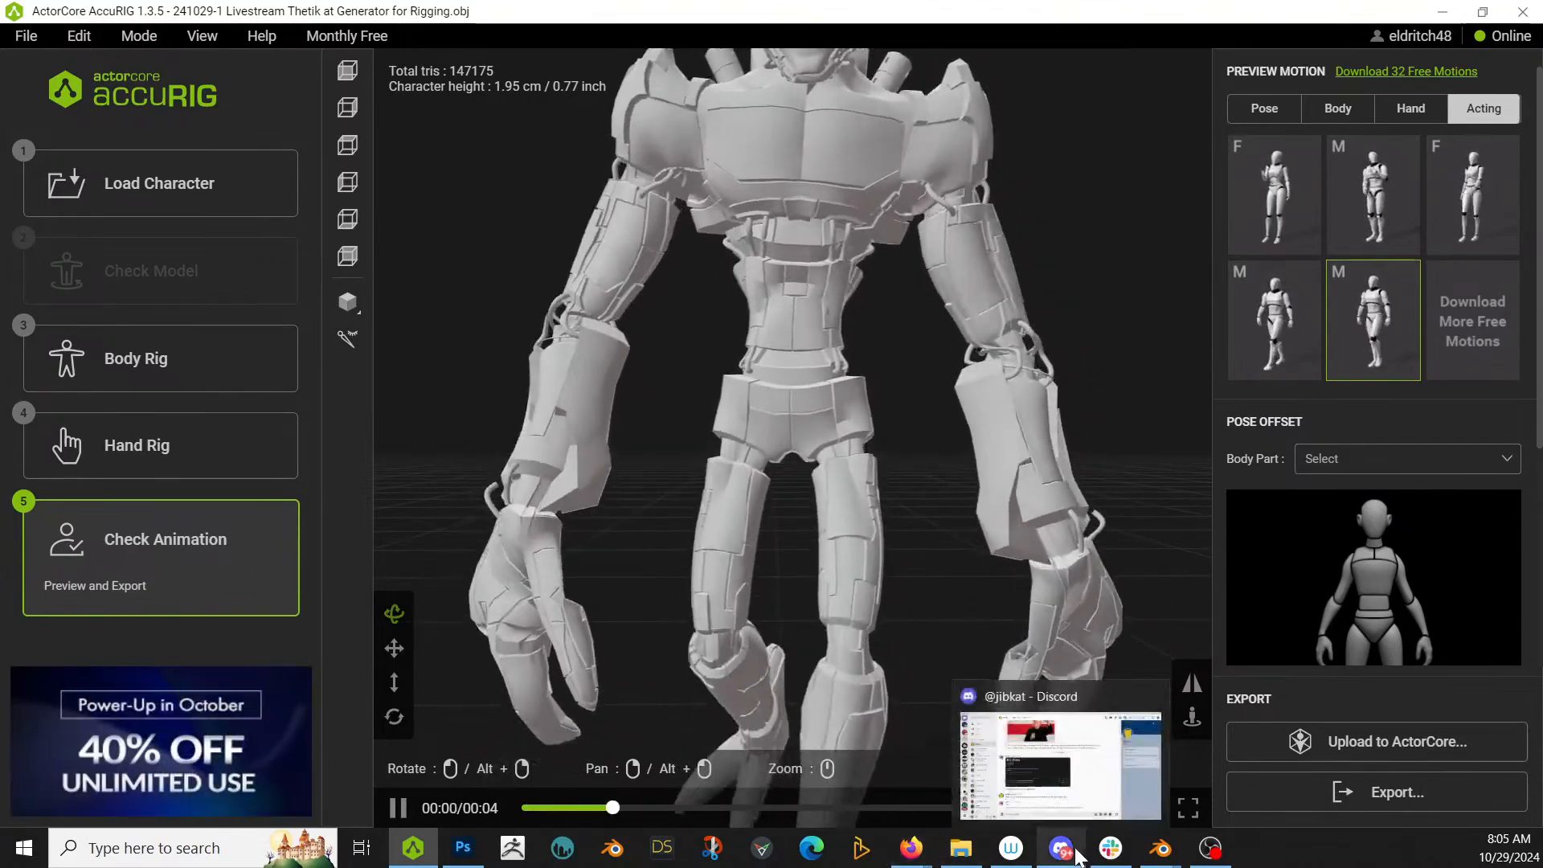
{"action": "mouse_move", "coordinate": [1156, 858]}
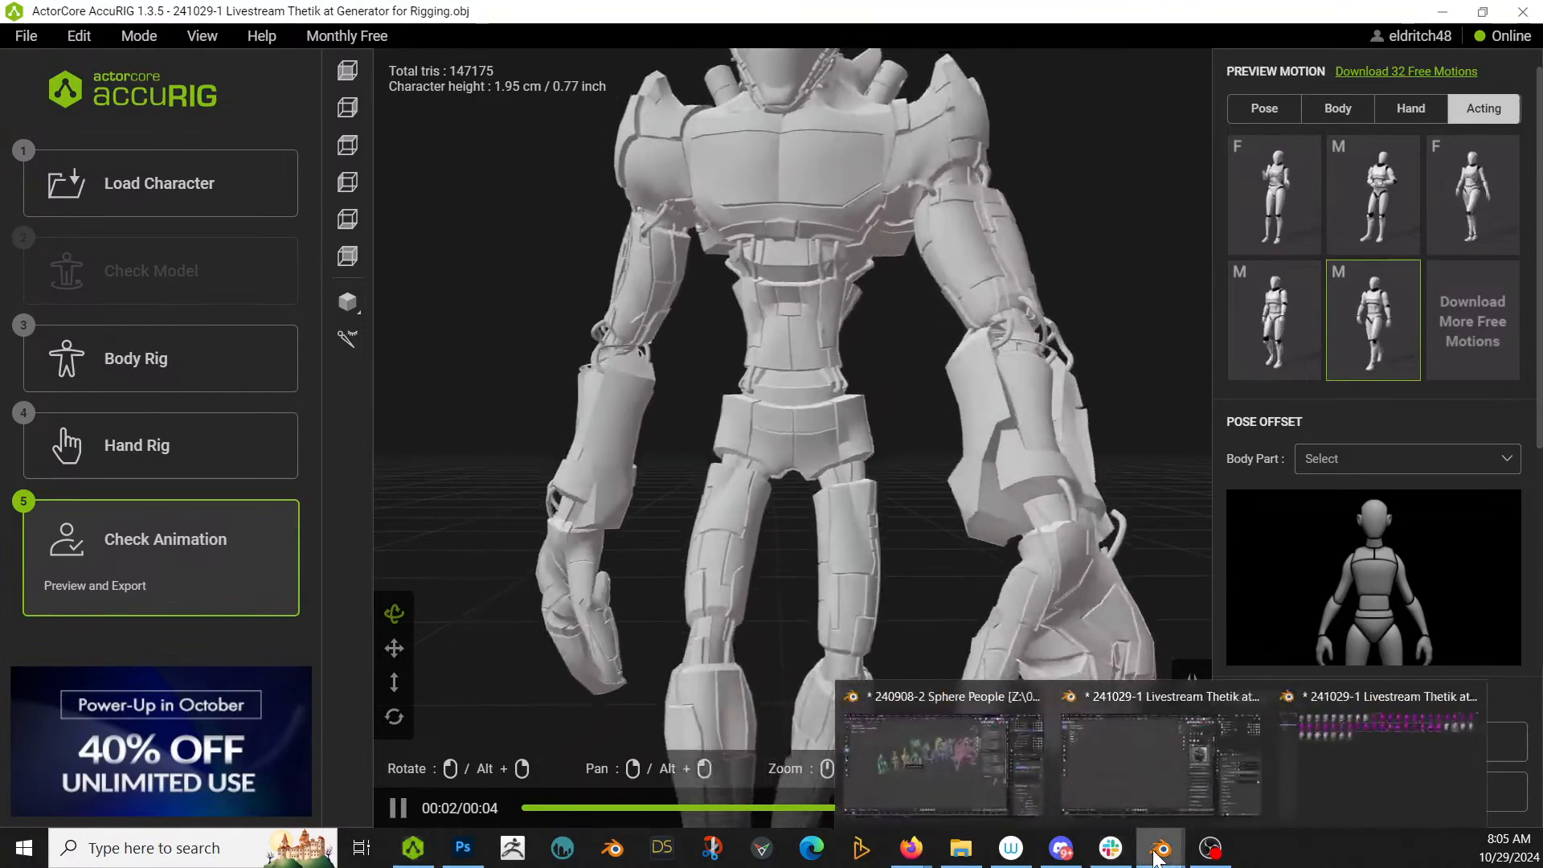
{"action": "left_click", "coordinate": [1136, 783]}
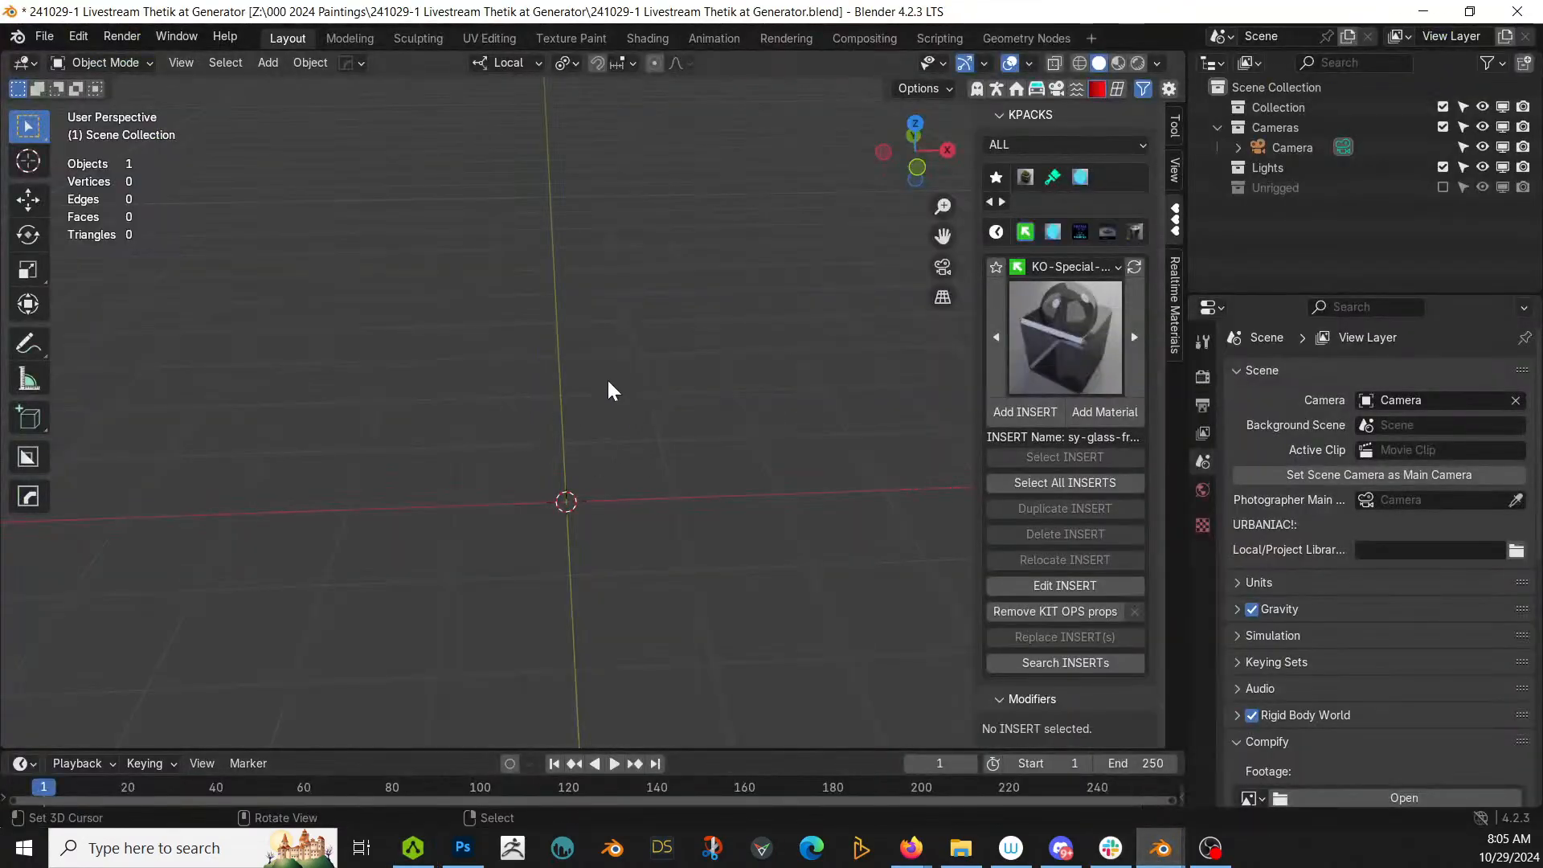
Step: Import "241029-1 Livestream Thetik at Generator Rigged.fbx" from the project folder and clear the scale of the imported armature
{"action": "key", "text": "F4"}
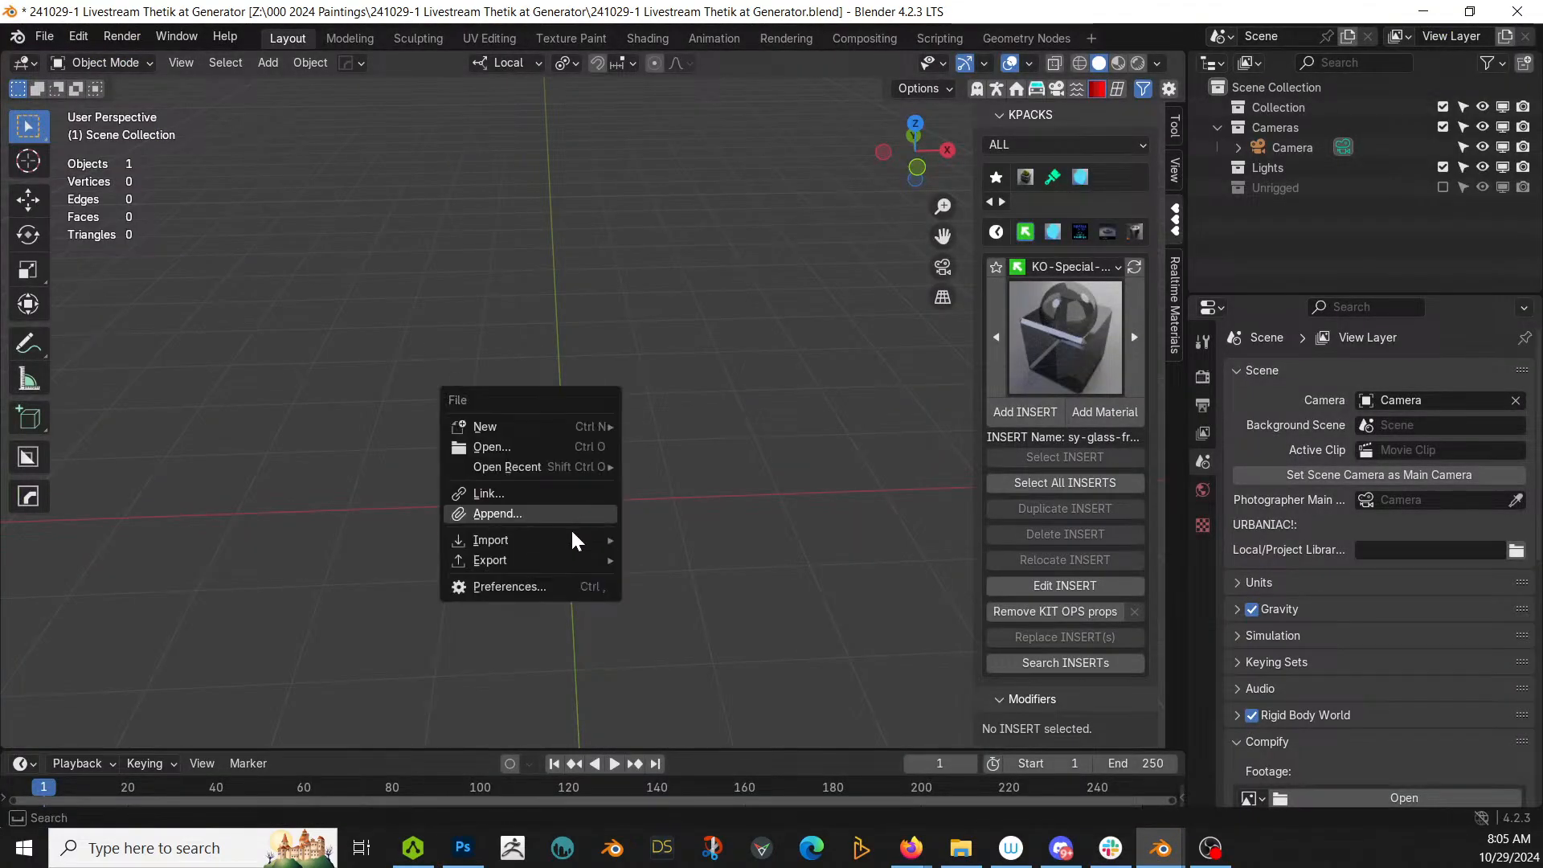
{"action": "mouse_move", "coordinate": [607, 541]}
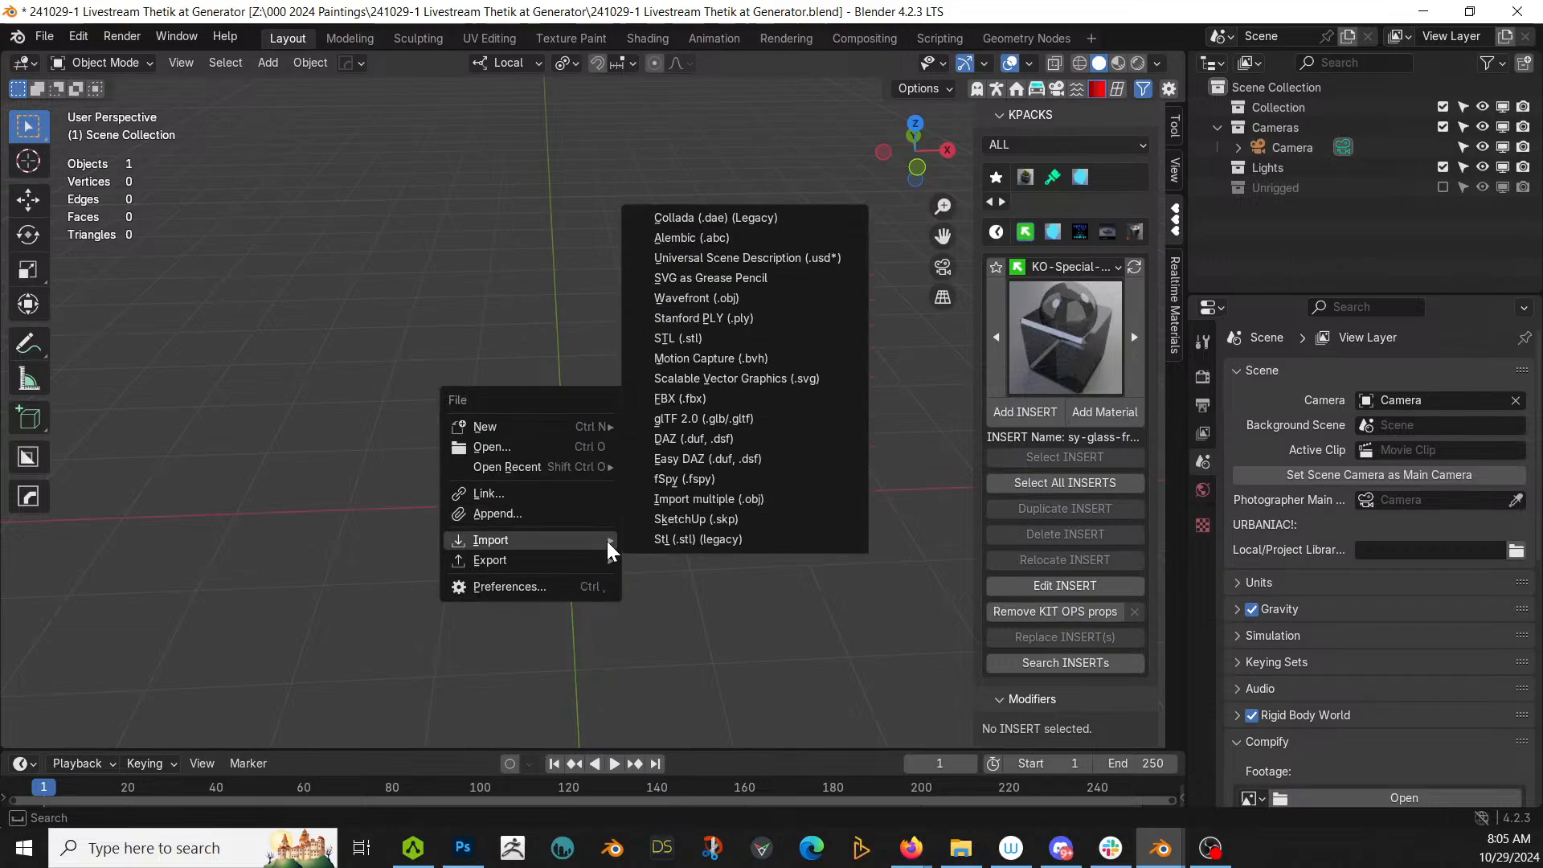
{"action": "left_click", "coordinate": [744, 406]}
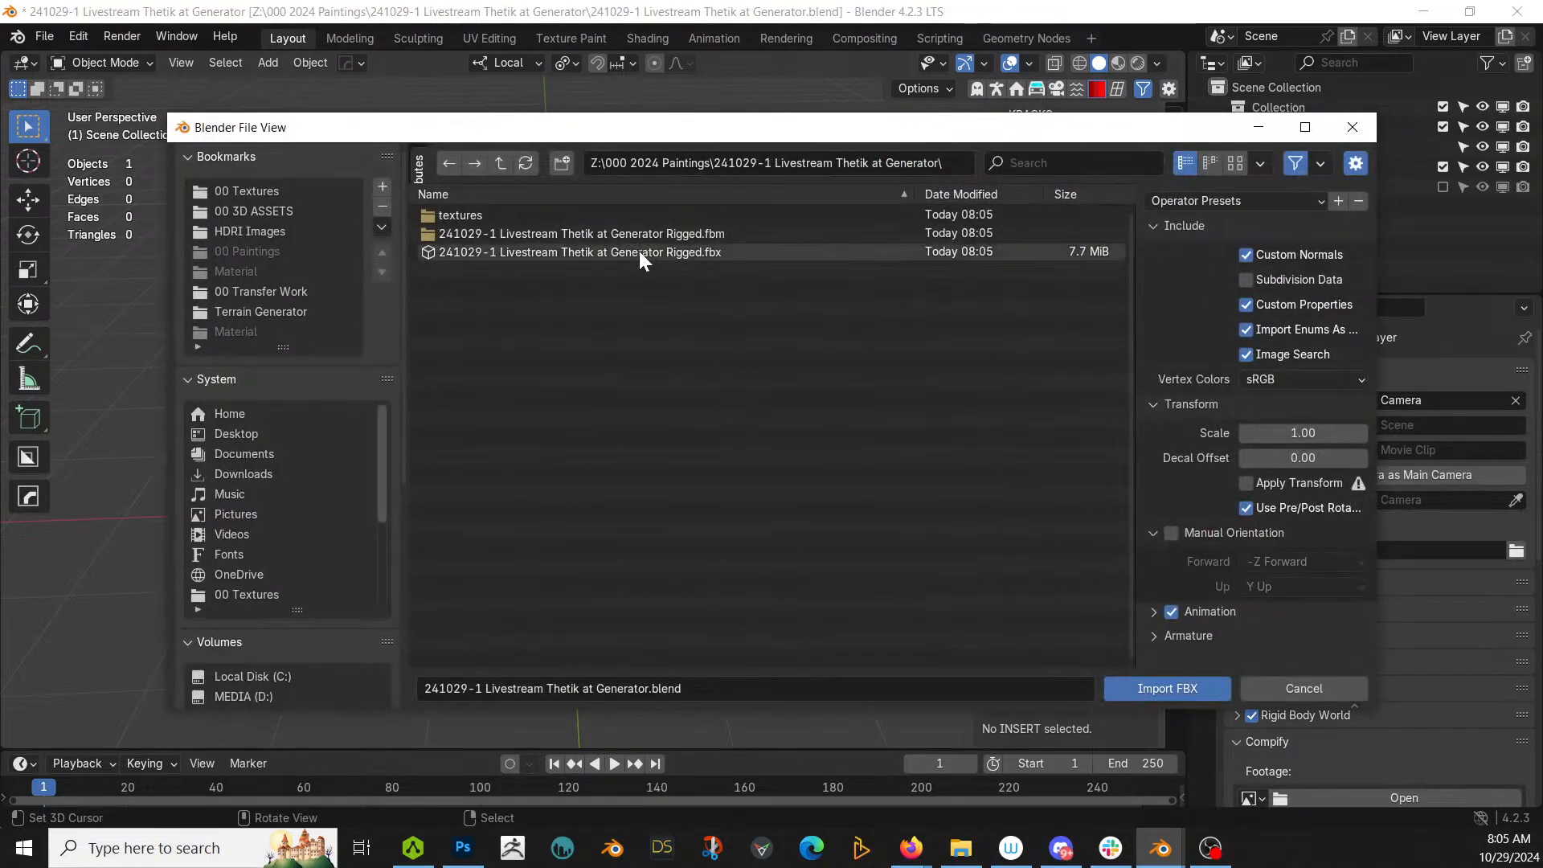
{"action": "double_click", "coordinate": [639, 254]}
{"action": "key", "text": "alt+s"}
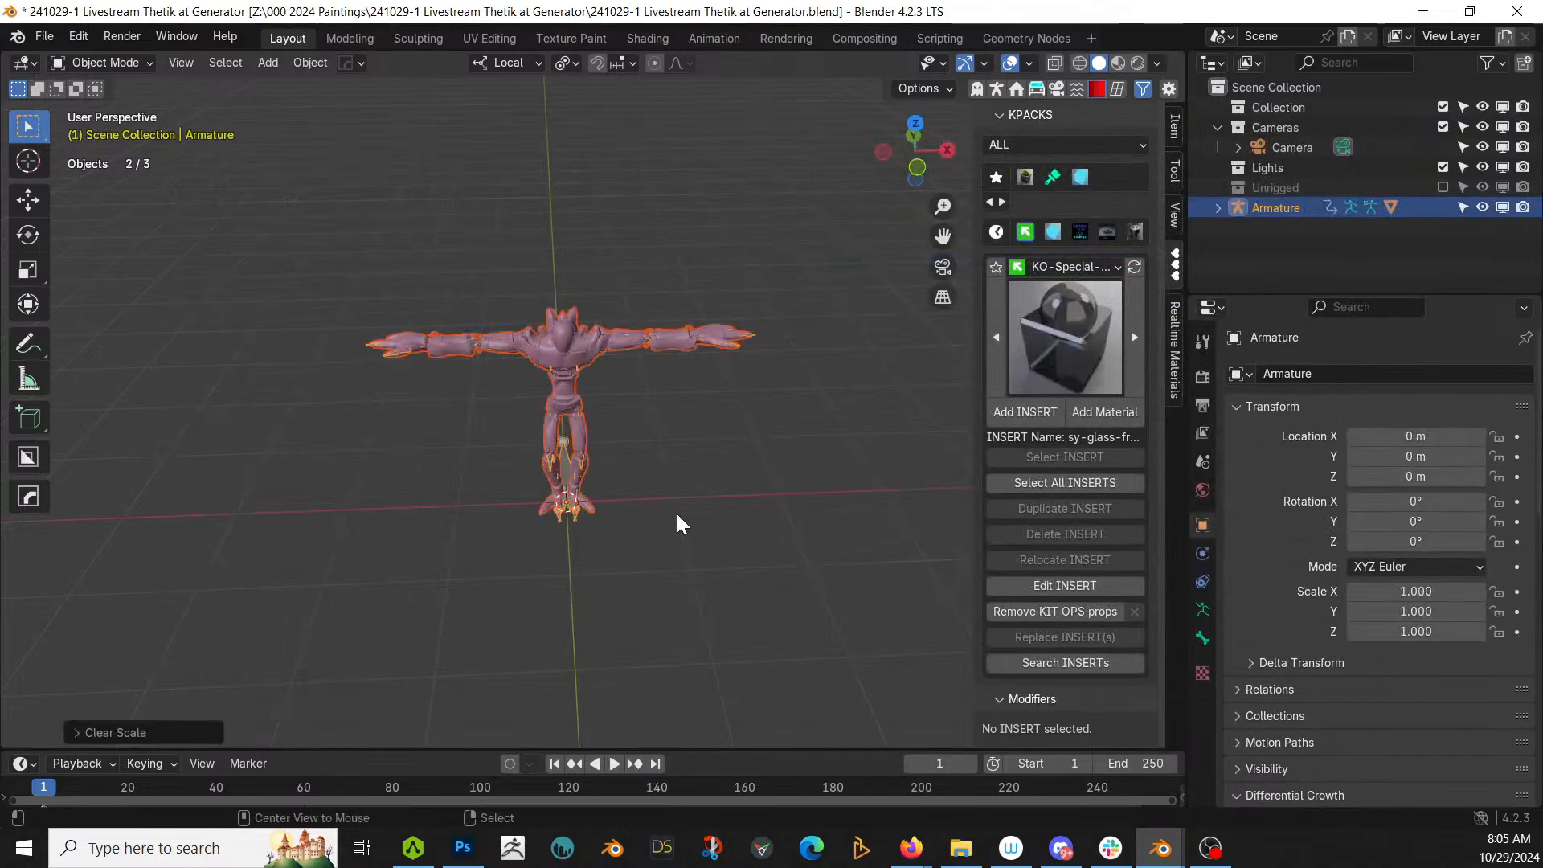
{"action": "scroll", "coordinate": [679, 523], "scroll_direction": "up", "scroll_amount": 3}
{"action": "middle_click_drag", "start_coordinate": [678, 524], "coordinate": [729, 441]}
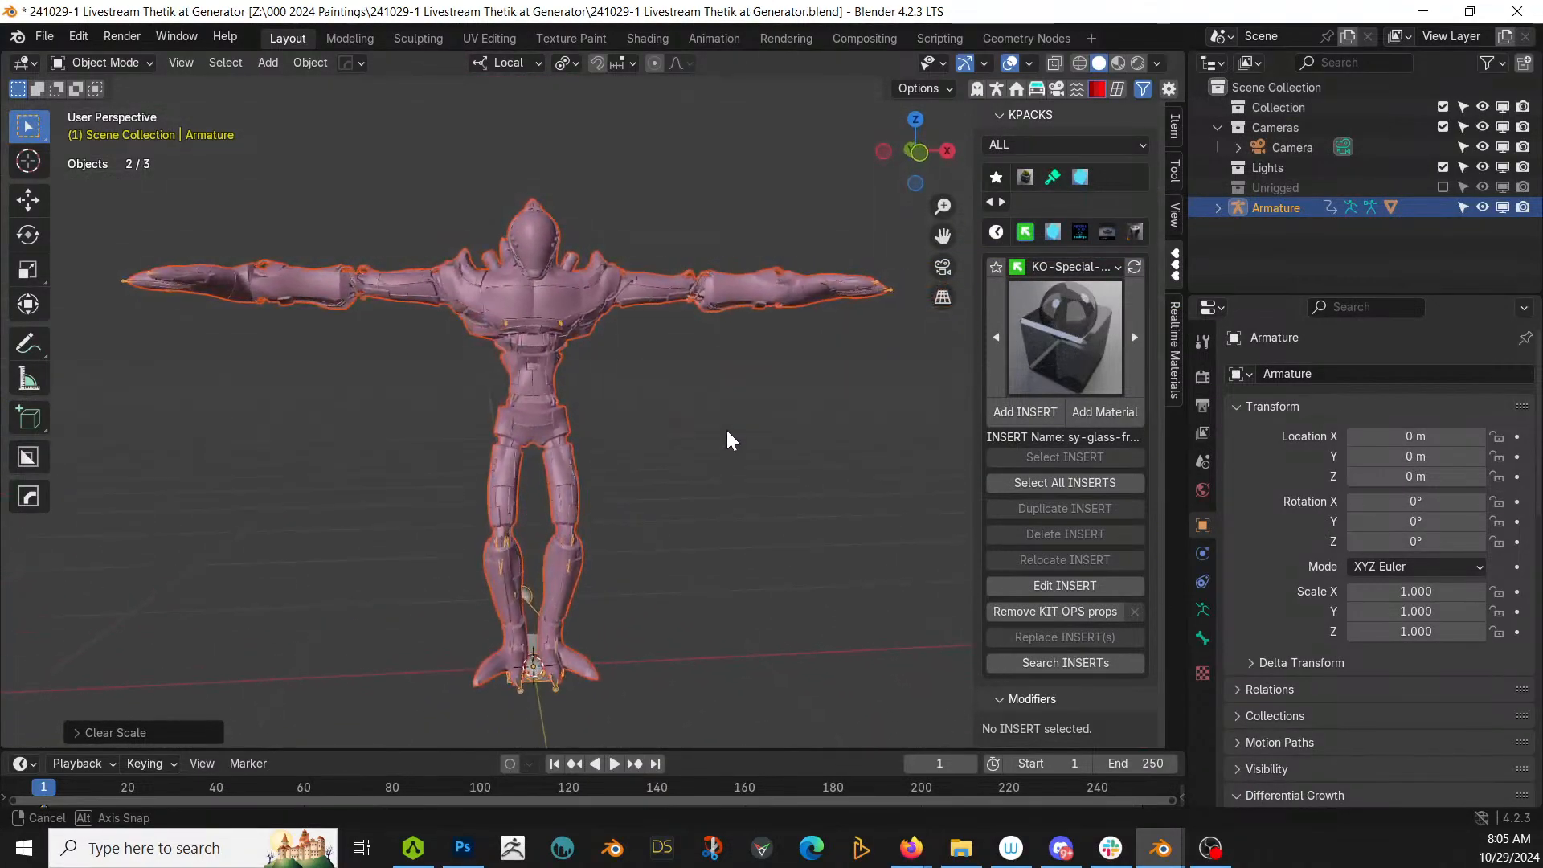
Step: Import the Idle.fbx animation from the Poses folder inside "000 G8 for HumanGen" as a second armature
{"action": "key", "text": "F4"}
{"action": "mouse_move", "coordinate": [798, 490]}
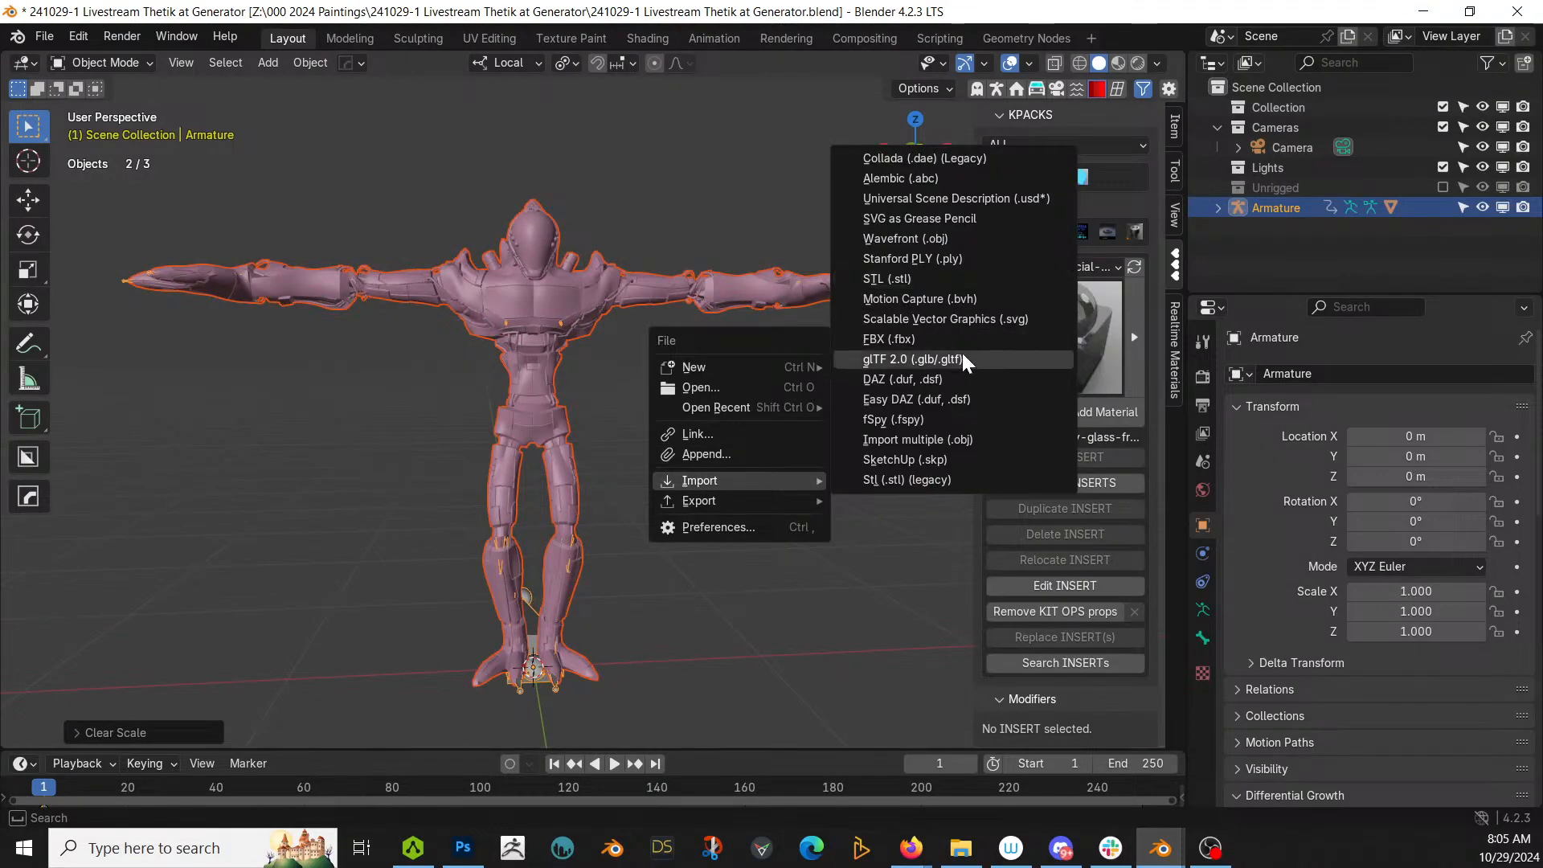
{"action": "left_click", "coordinate": [930, 339]}
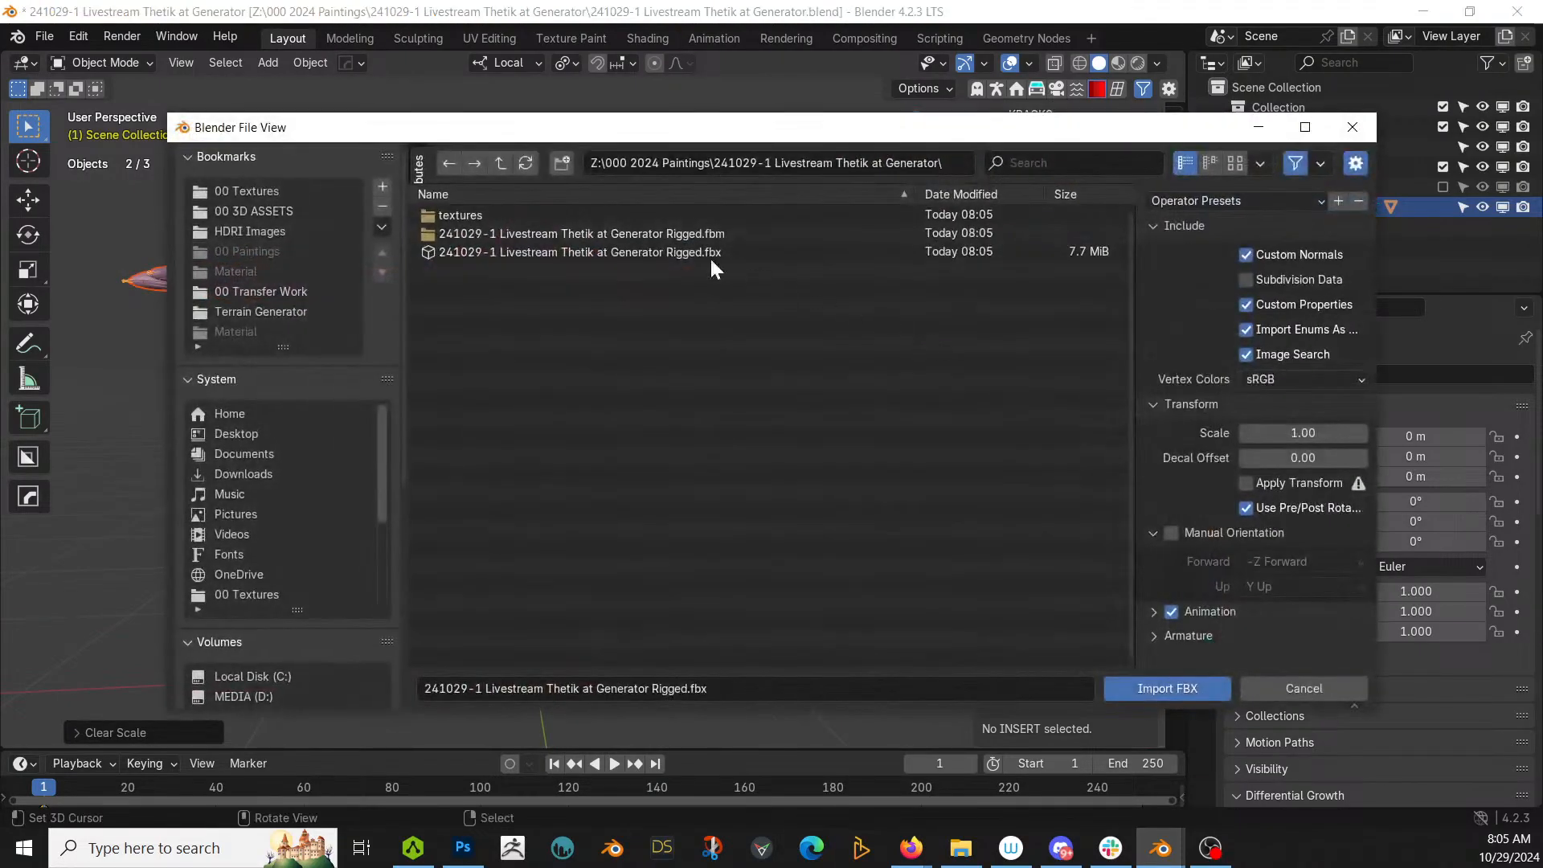
{"action": "left_click", "coordinate": [503, 163]}
{"action": "left_click", "coordinate": [500, 194]}
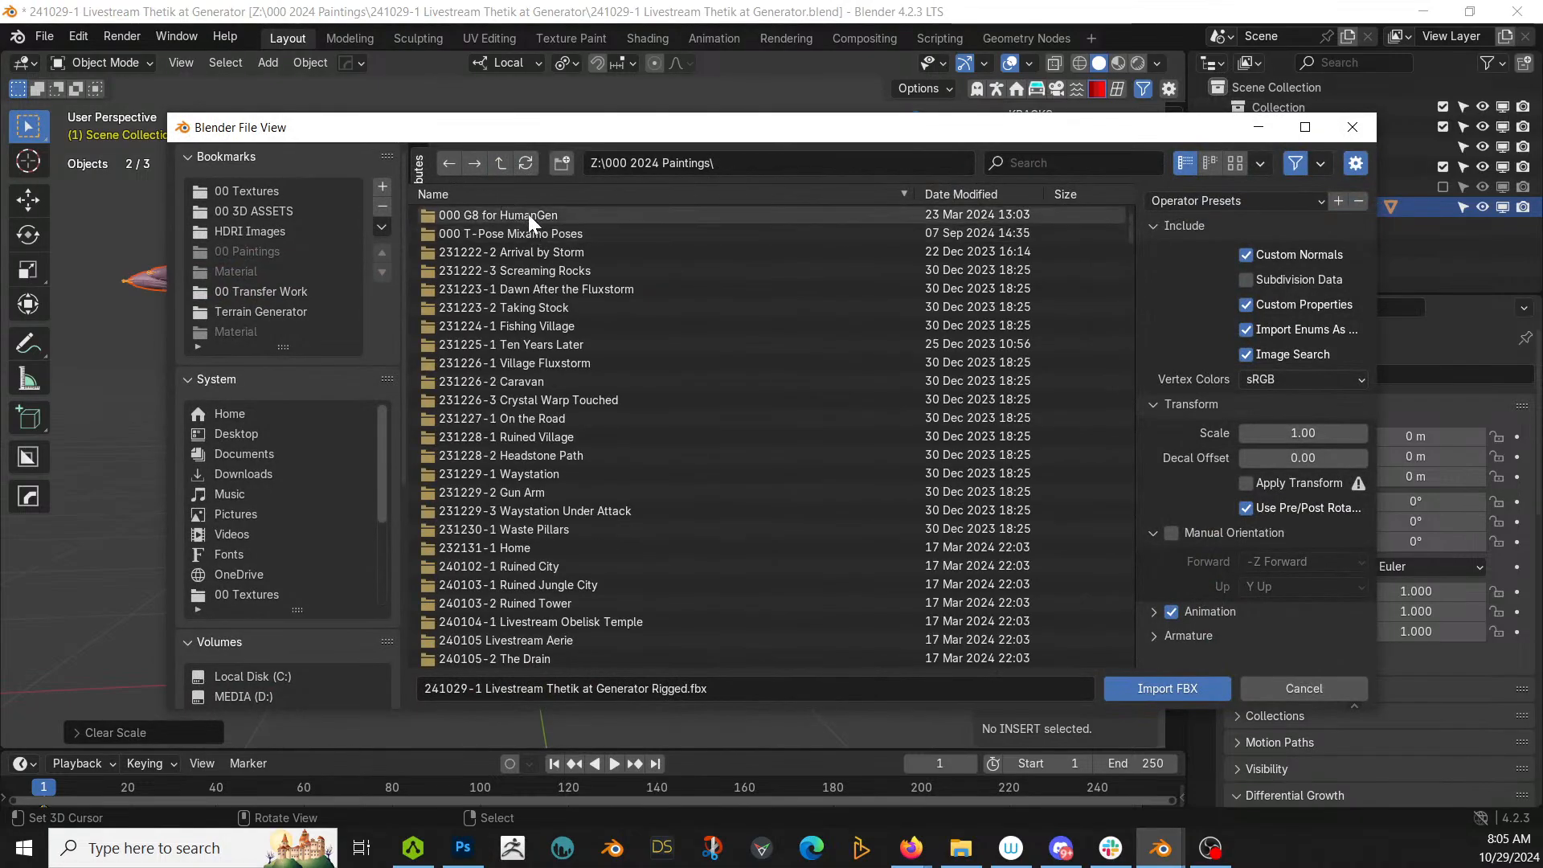
{"action": "double_click", "coordinate": [528, 214]}
{"action": "double_click", "coordinate": [482, 214]}
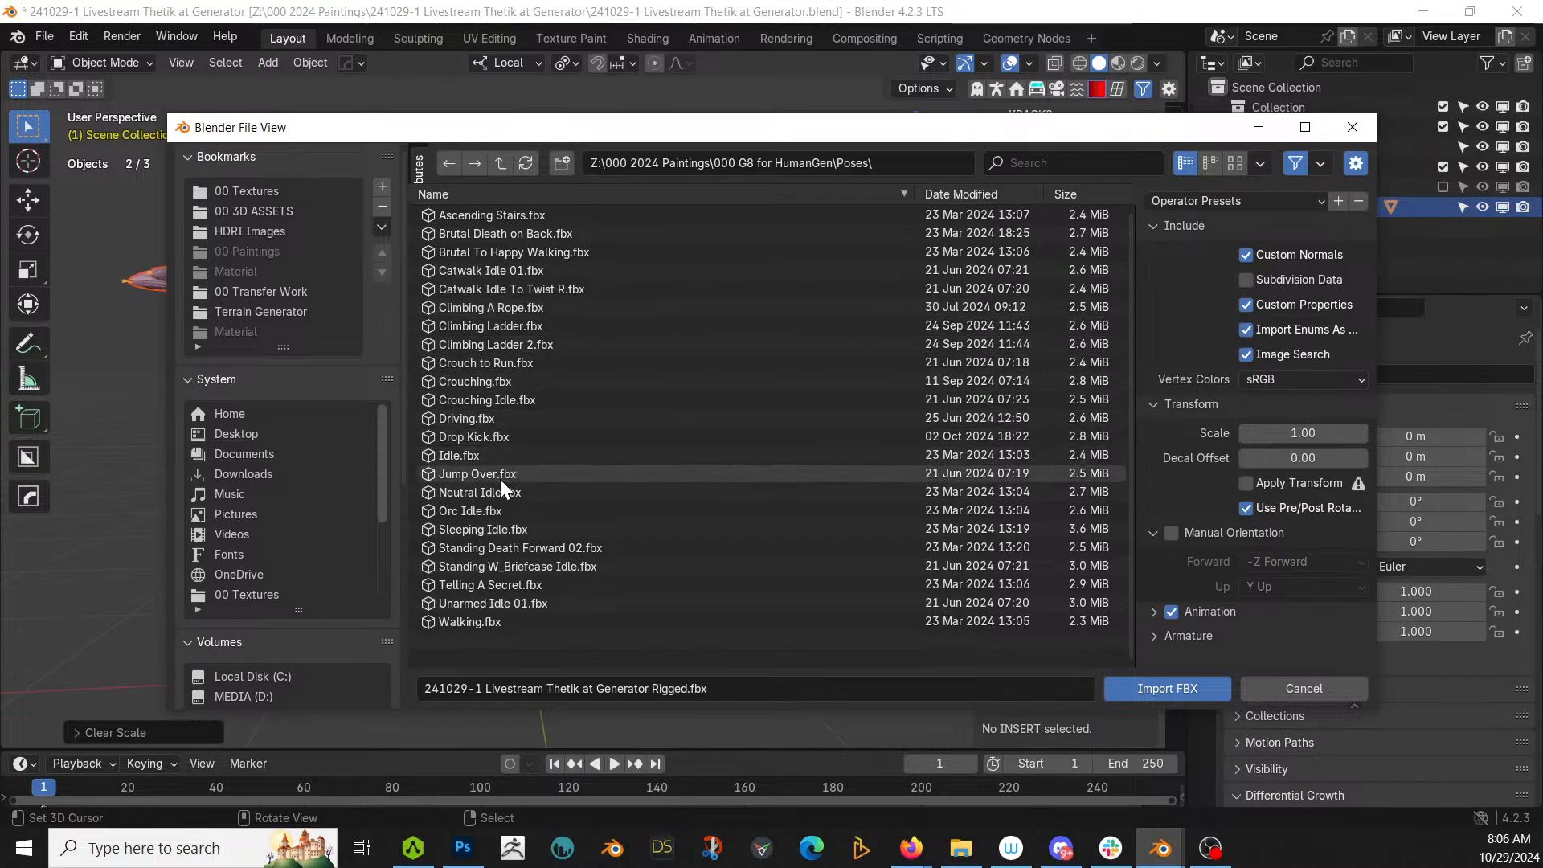
{"action": "left_click", "coordinate": [466, 453]}
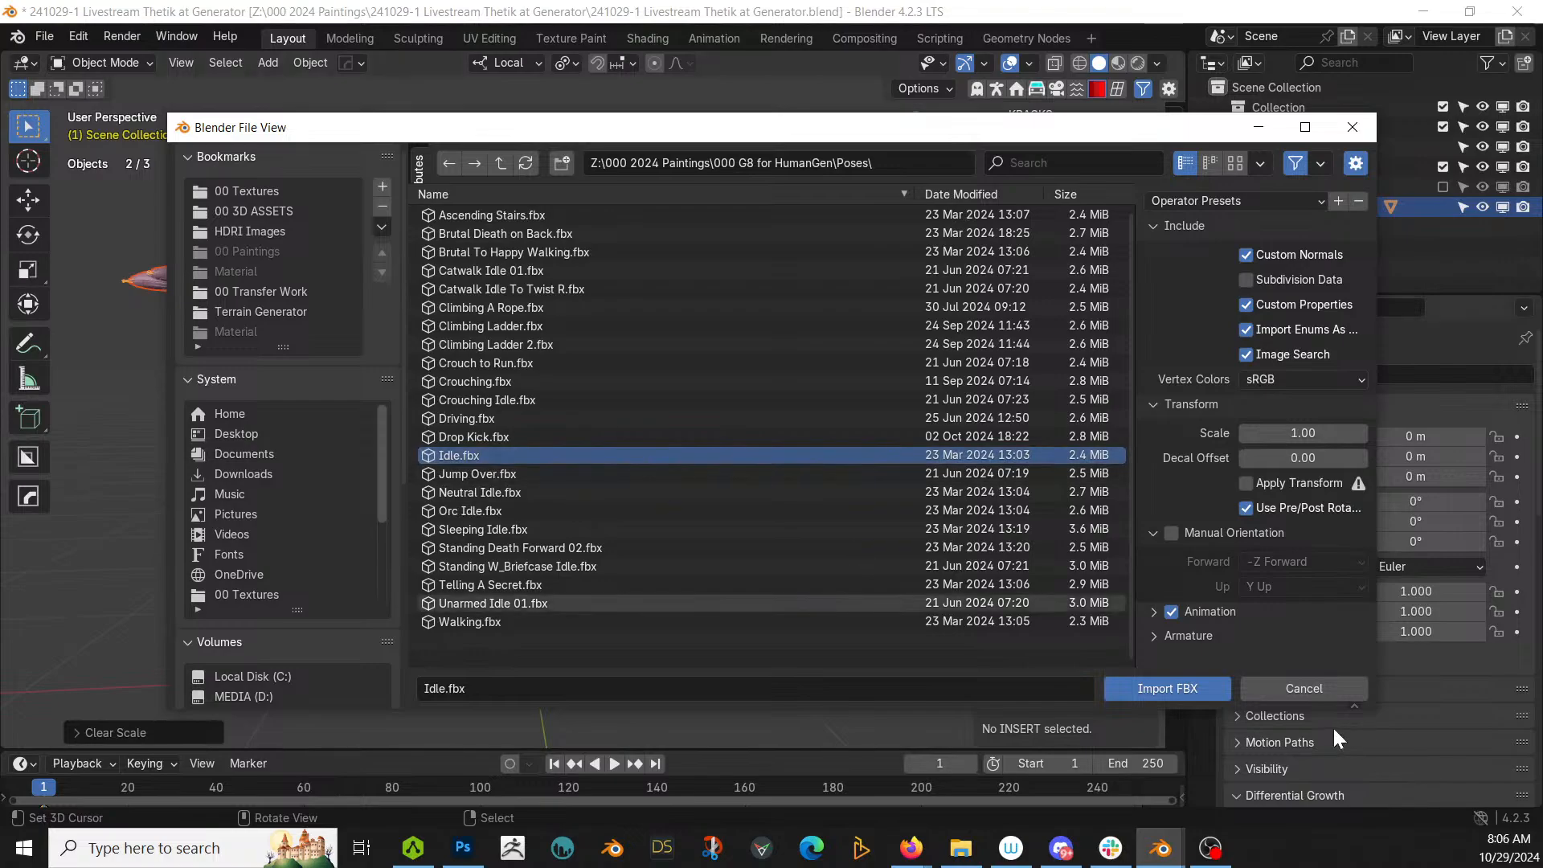
{"action": "left_click", "coordinate": [1166, 689]}
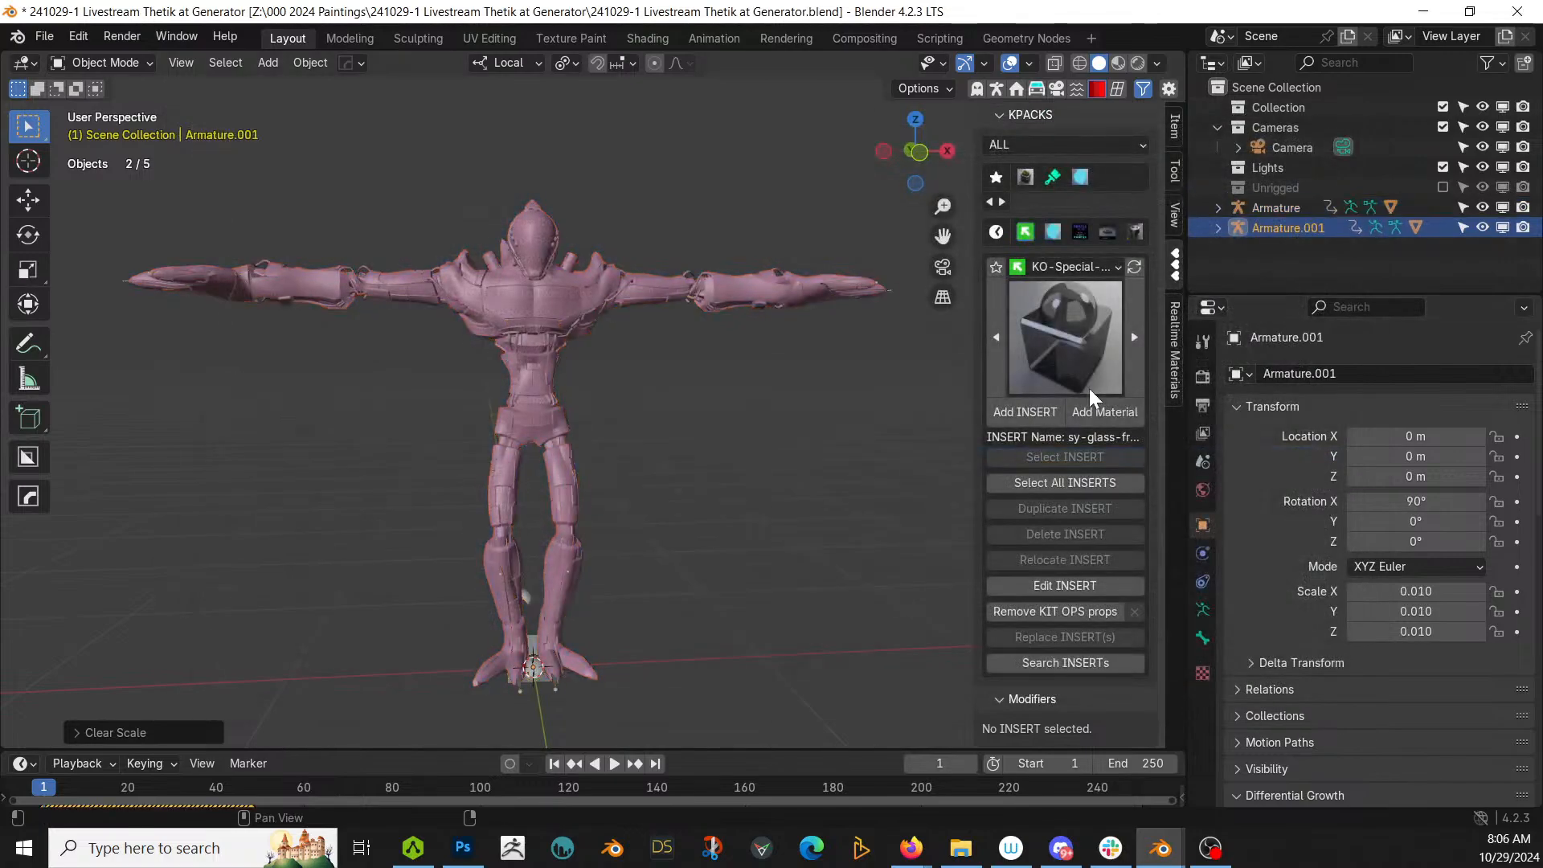
{"action": "middle_click_drag", "start_coordinate": [736, 559], "coordinate": [745, 613]}
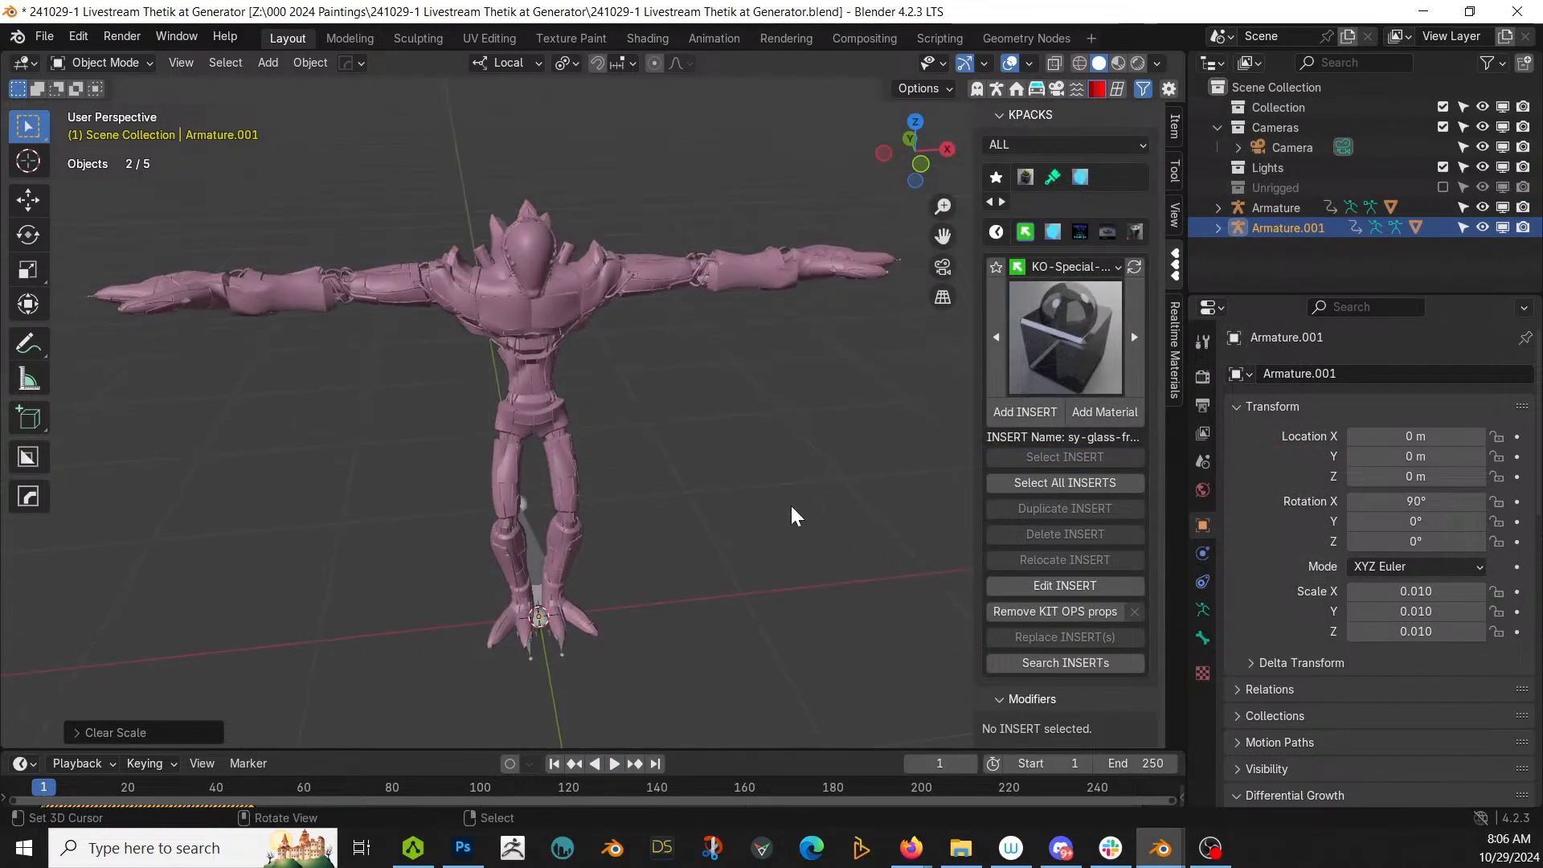
Step: Set up Rokoko retargeting with Armature.001 as the source and Armature as the target, and build the bone list
{"action": "left_click", "coordinate": [996, 89]}
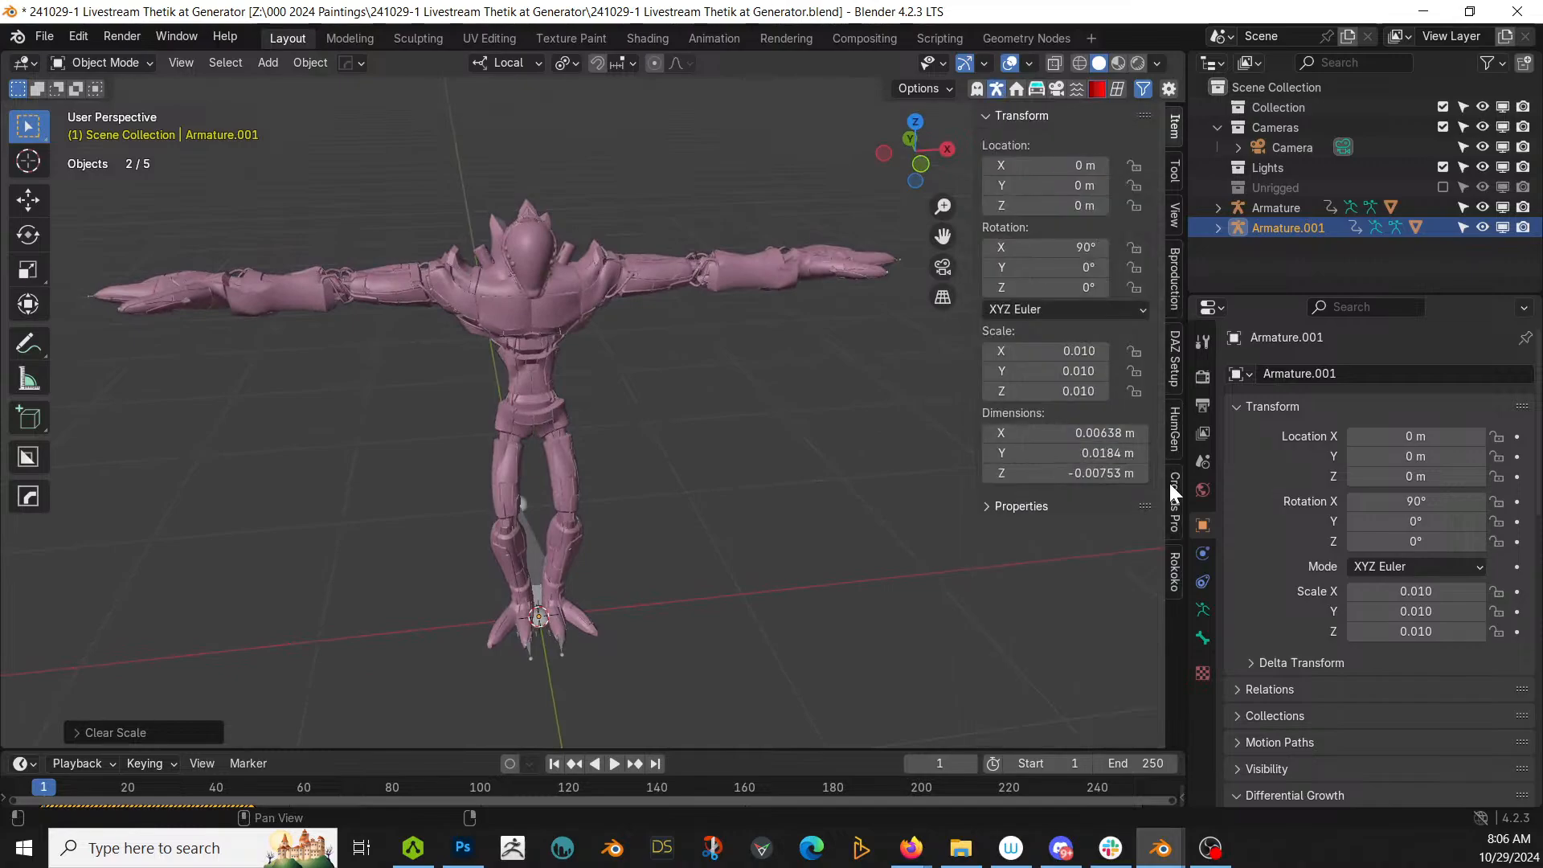
{"action": "left_click", "coordinate": [1174, 572]}
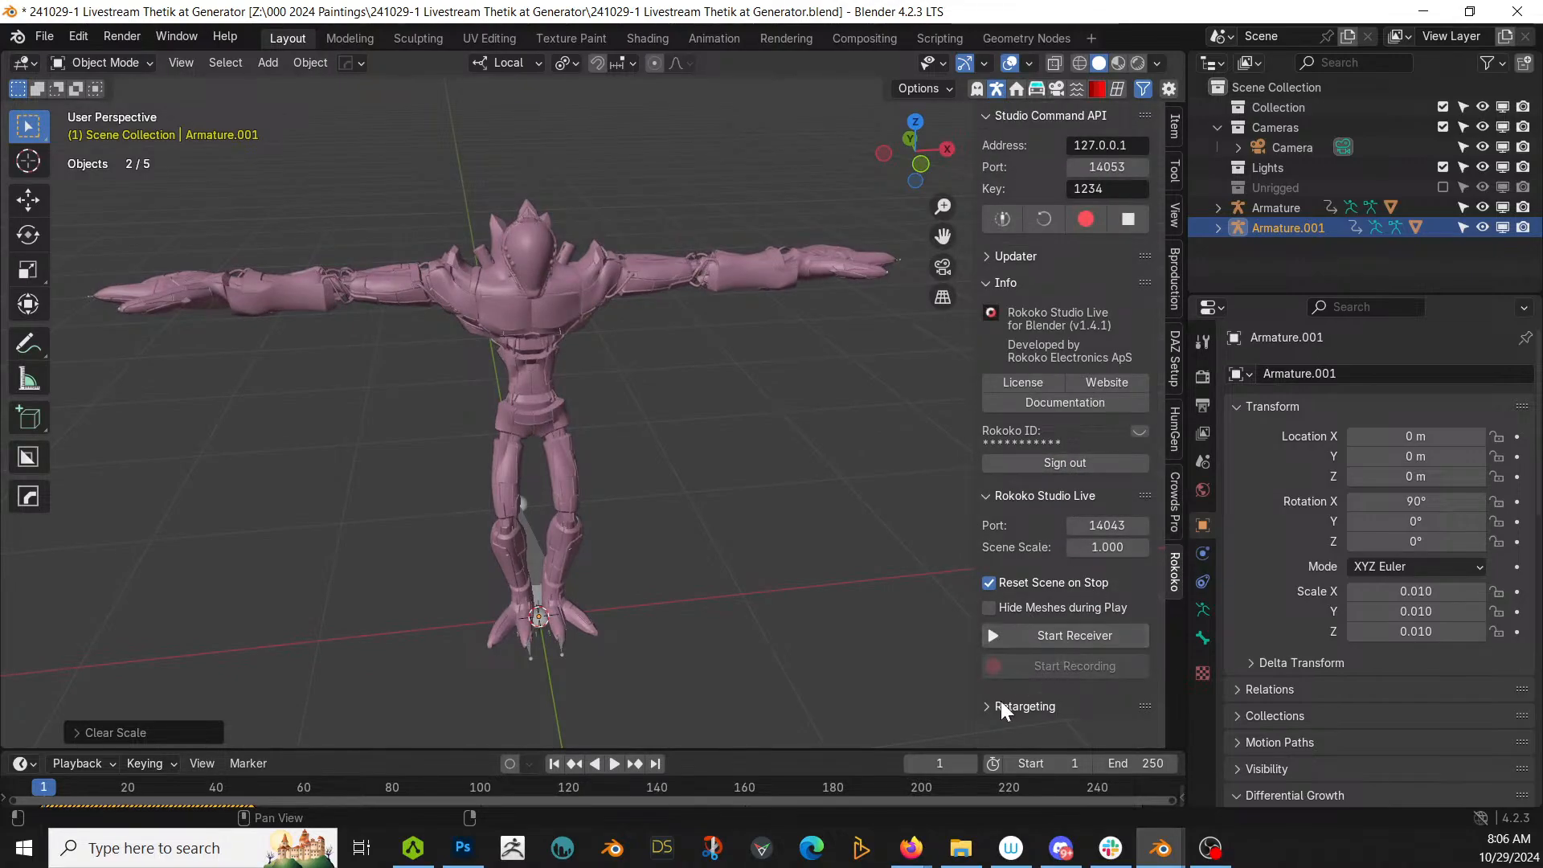
{"action": "scroll", "coordinate": [1028, 683], "scroll_direction": "down", "scroll_amount": 3}
{"action": "left_click", "coordinate": [1085, 646]}
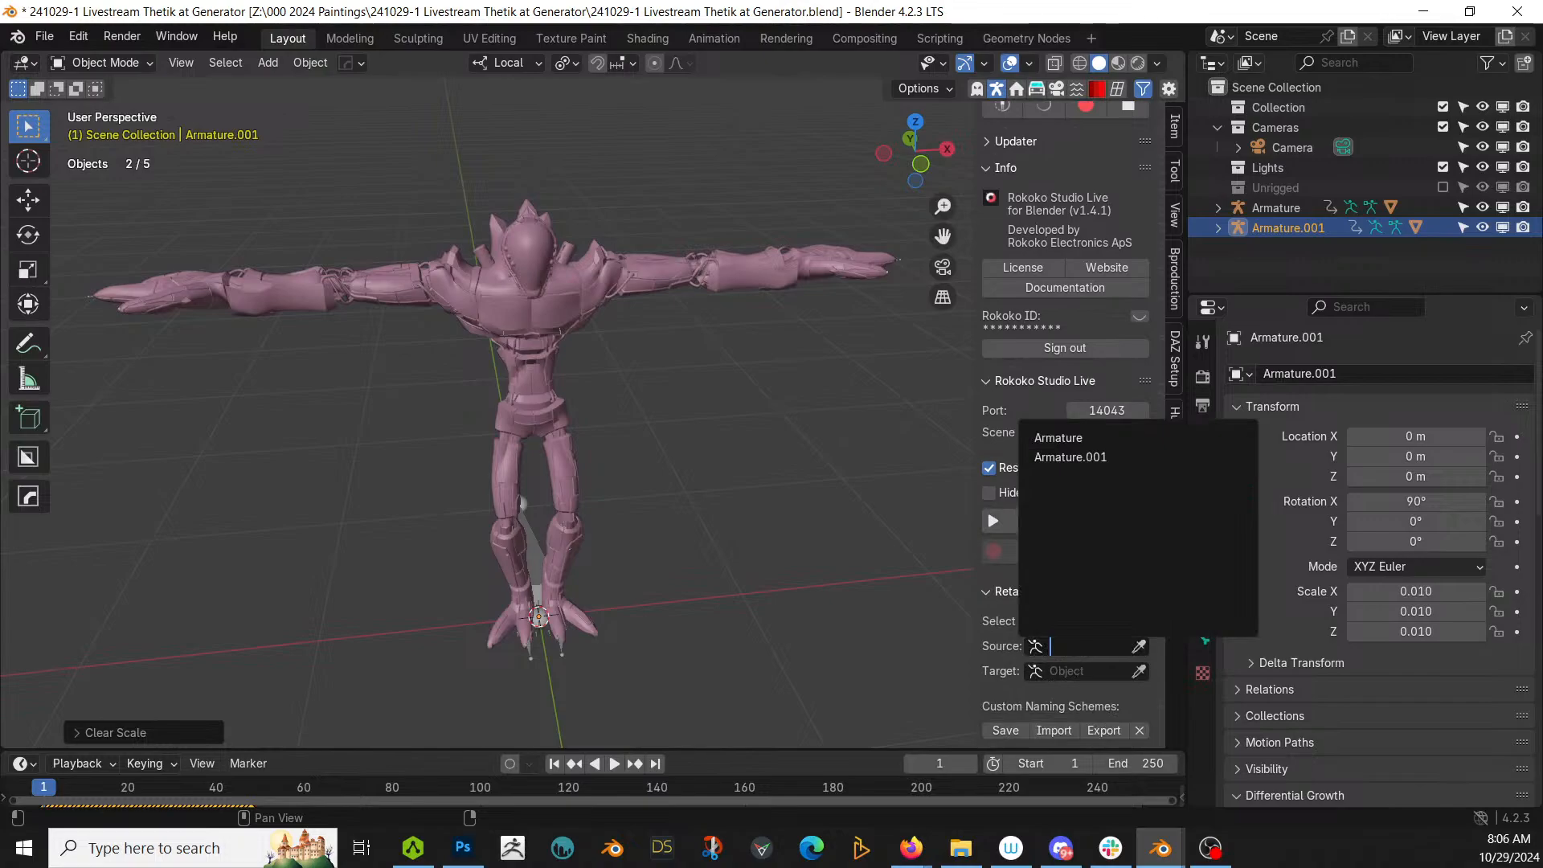
{"action": "left_click", "coordinate": [1070, 456]}
{"action": "left_click", "coordinate": [1085, 671]}
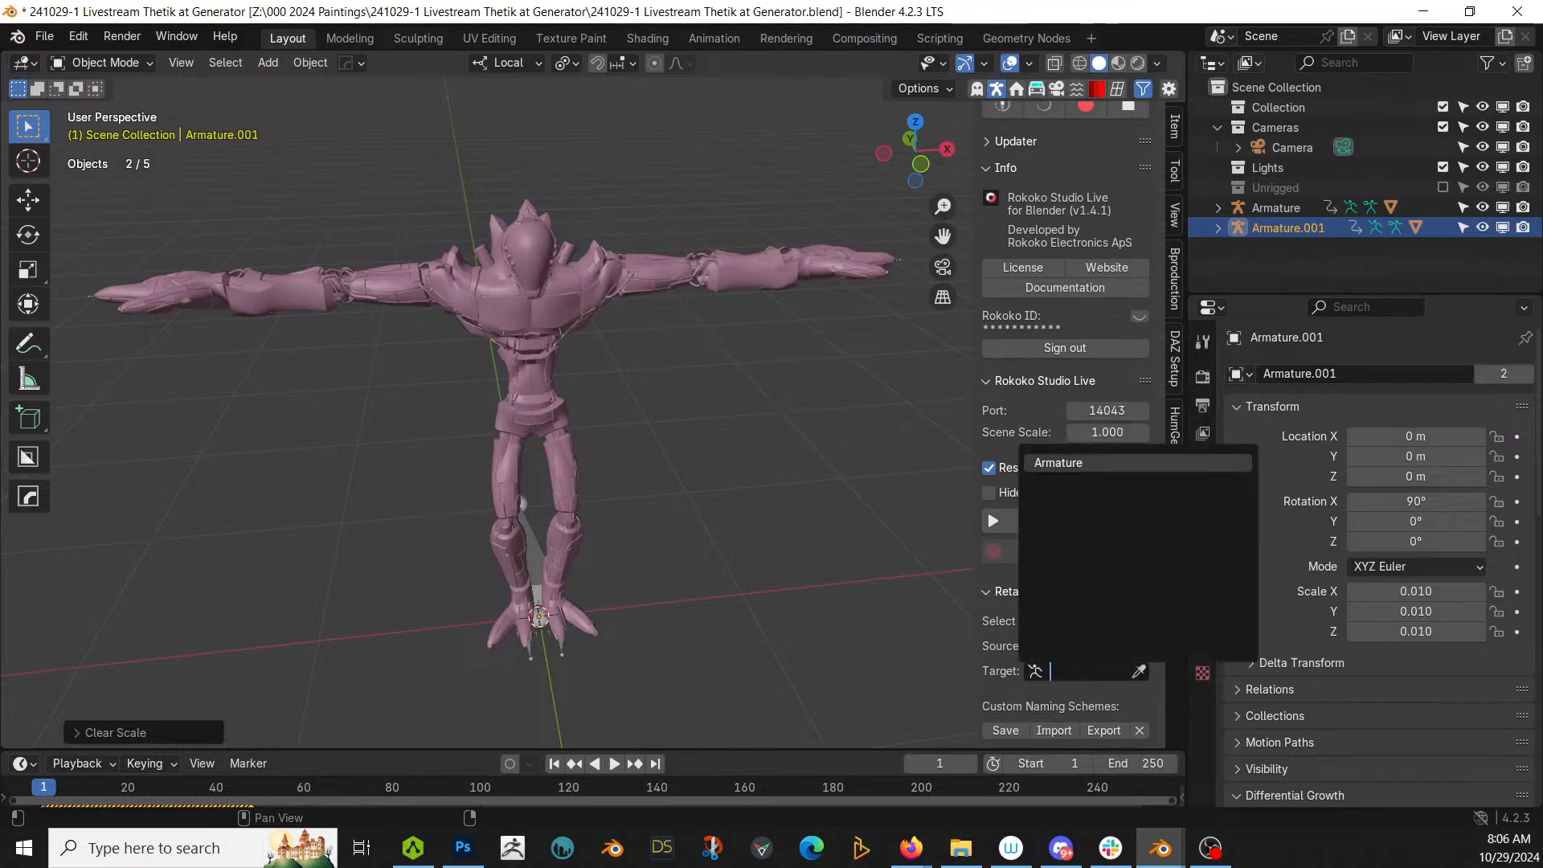
{"action": "left_click", "coordinate": [1072, 463]}
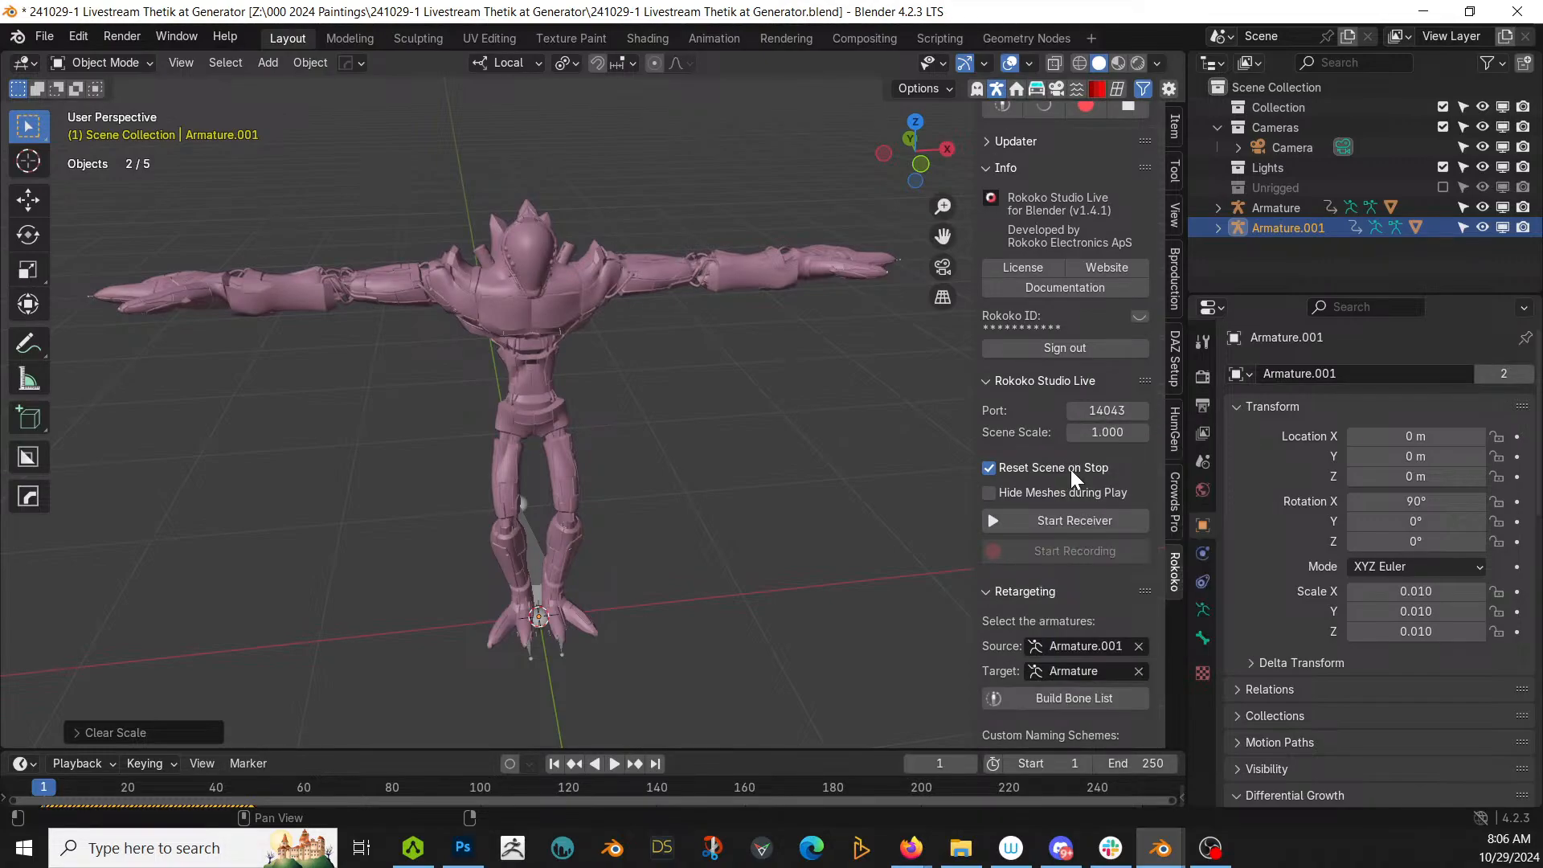
{"action": "left_click", "coordinate": [1069, 698]}
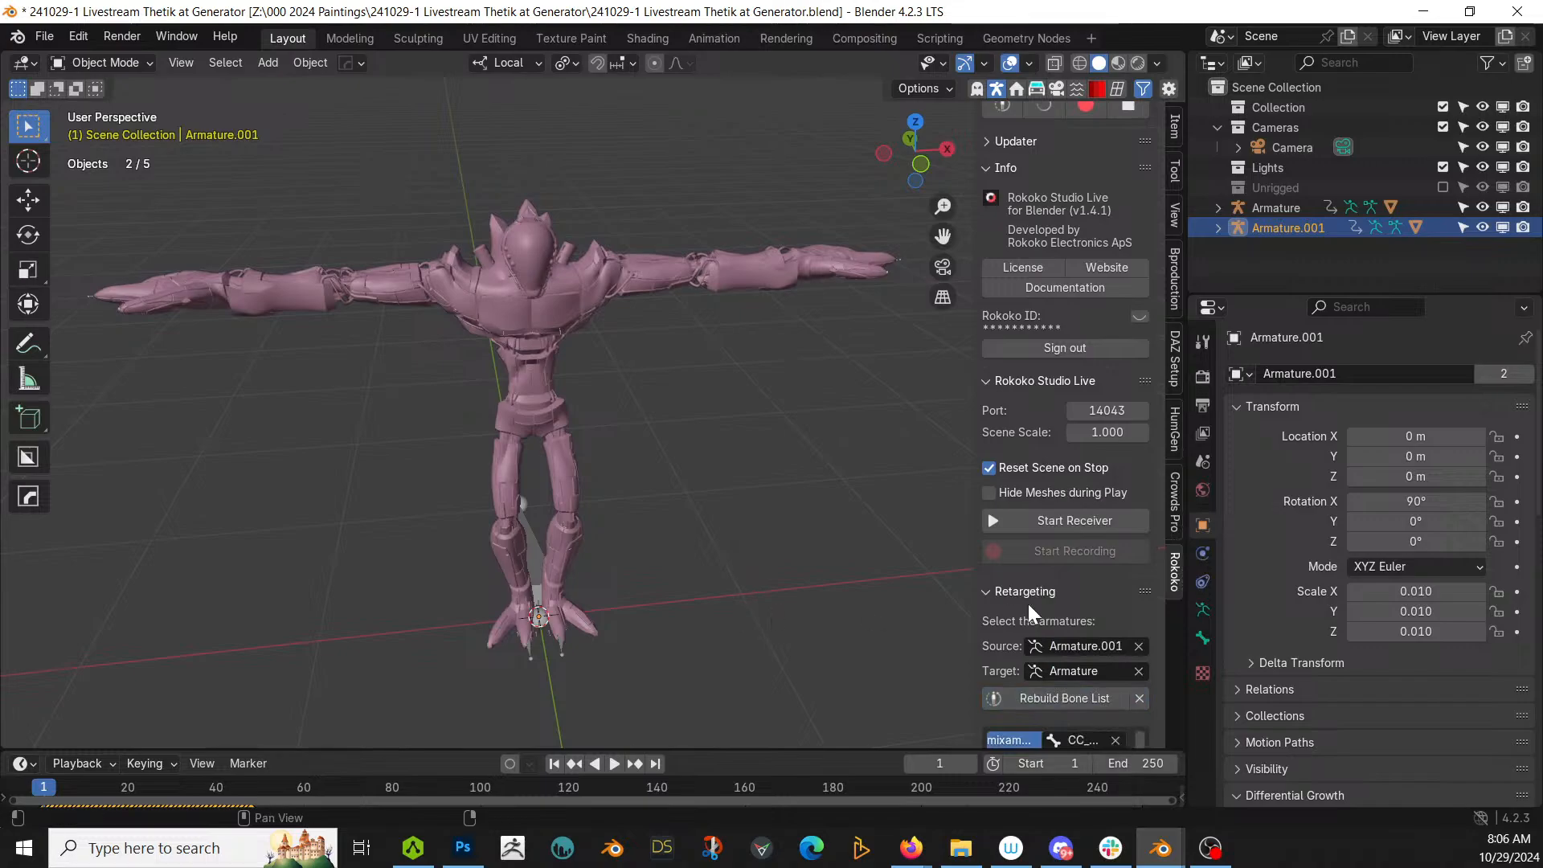
{"action": "scroll", "coordinate": [1159, 615], "scroll_direction": "down", "scroll_amount": 10}
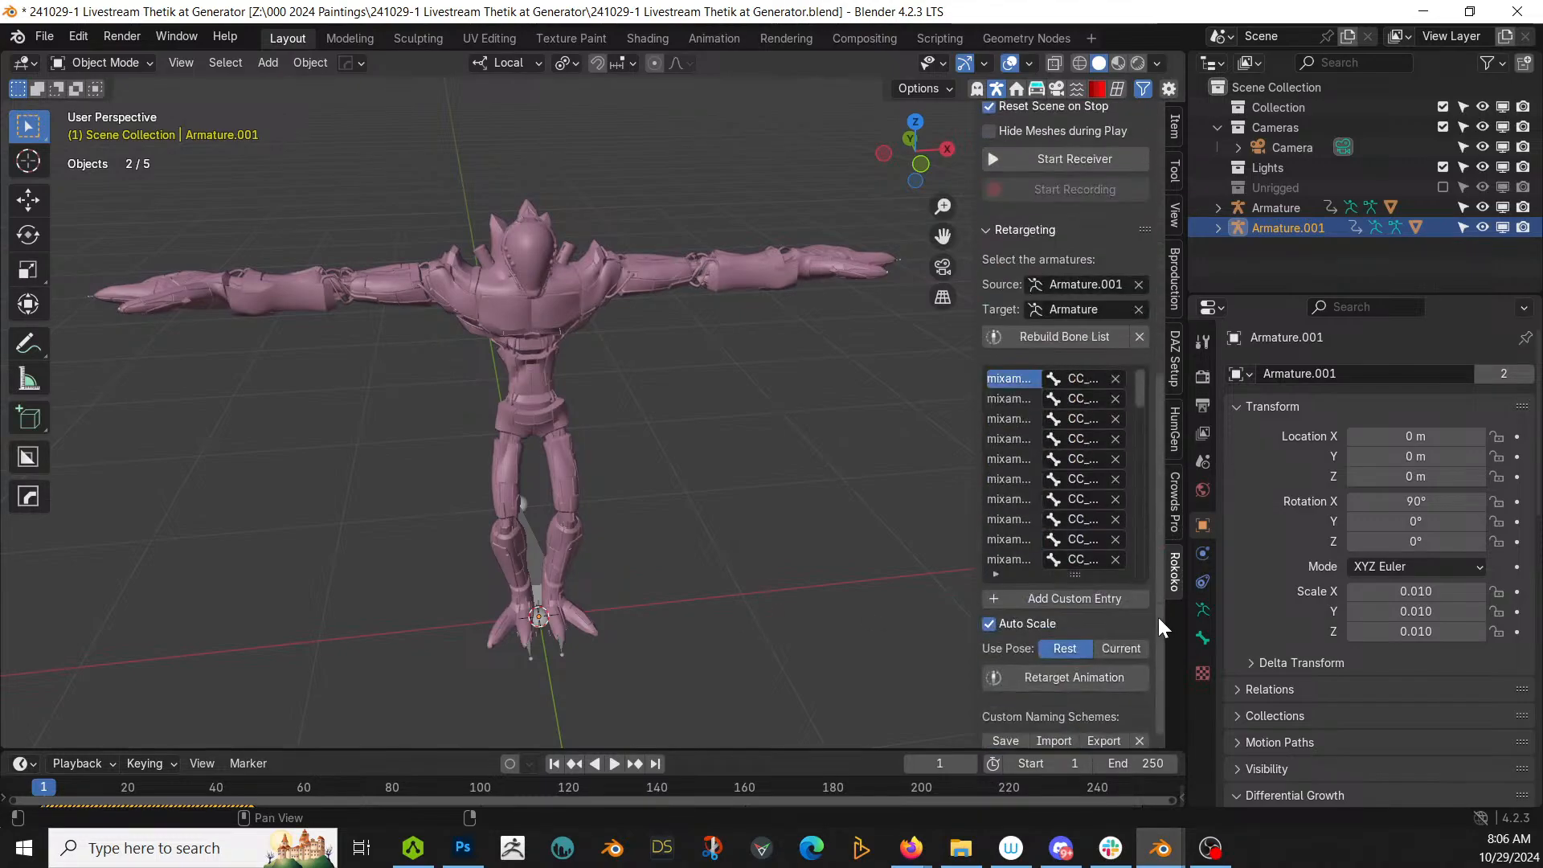
Step: Retarget the animation from Armature.001 to Armature using the Rest pose, and delete the Armature.001 hierarchy
{"action": "left_click", "coordinate": [1077, 676]}
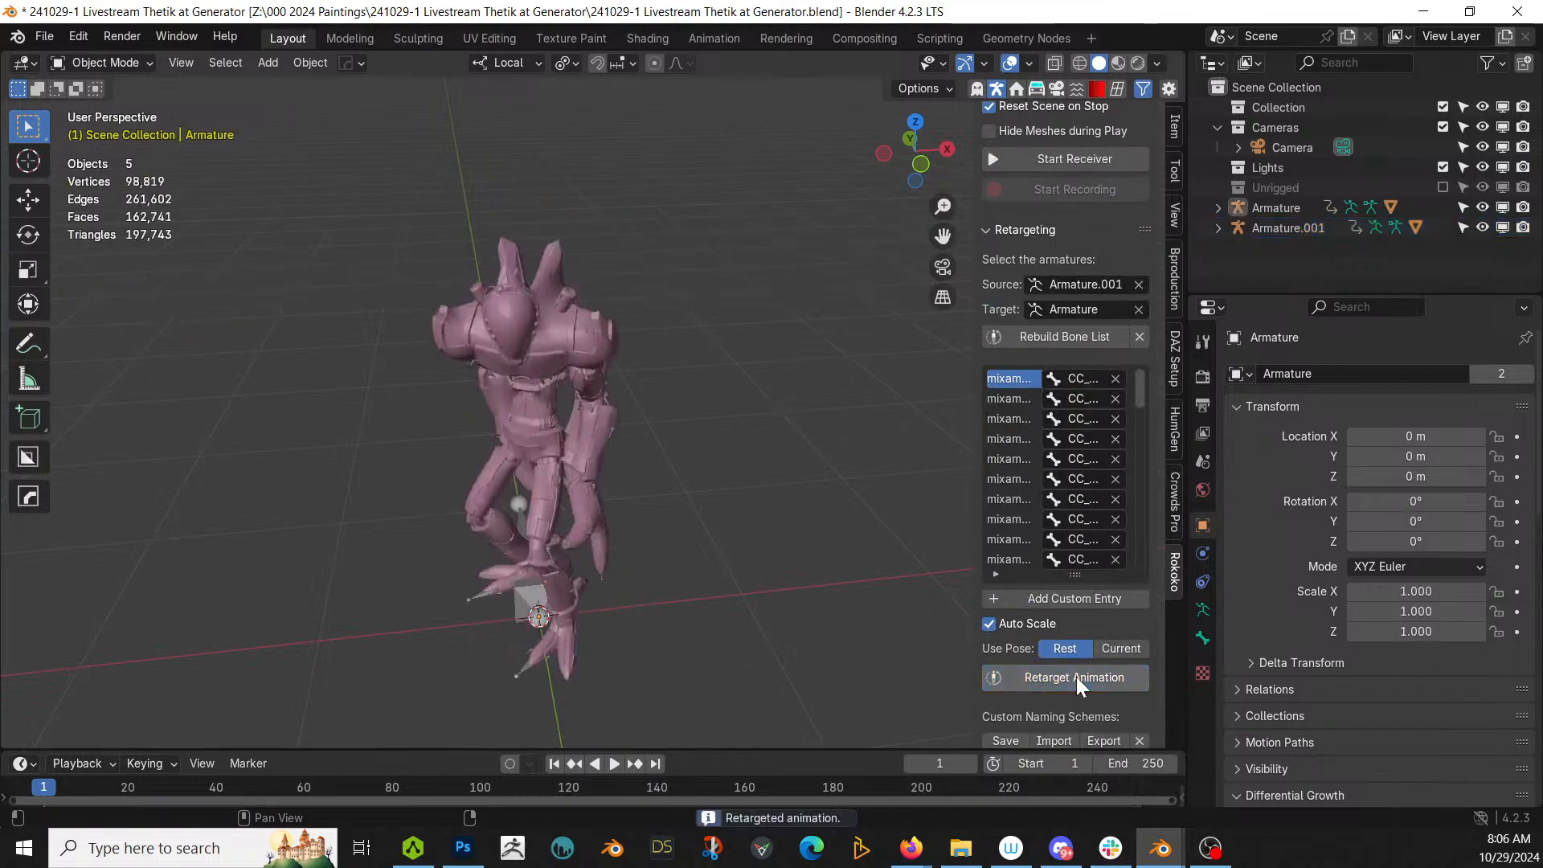
{"action": "middle_click_drag", "start_coordinate": [691, 582], "coordinate": [843, 560]}
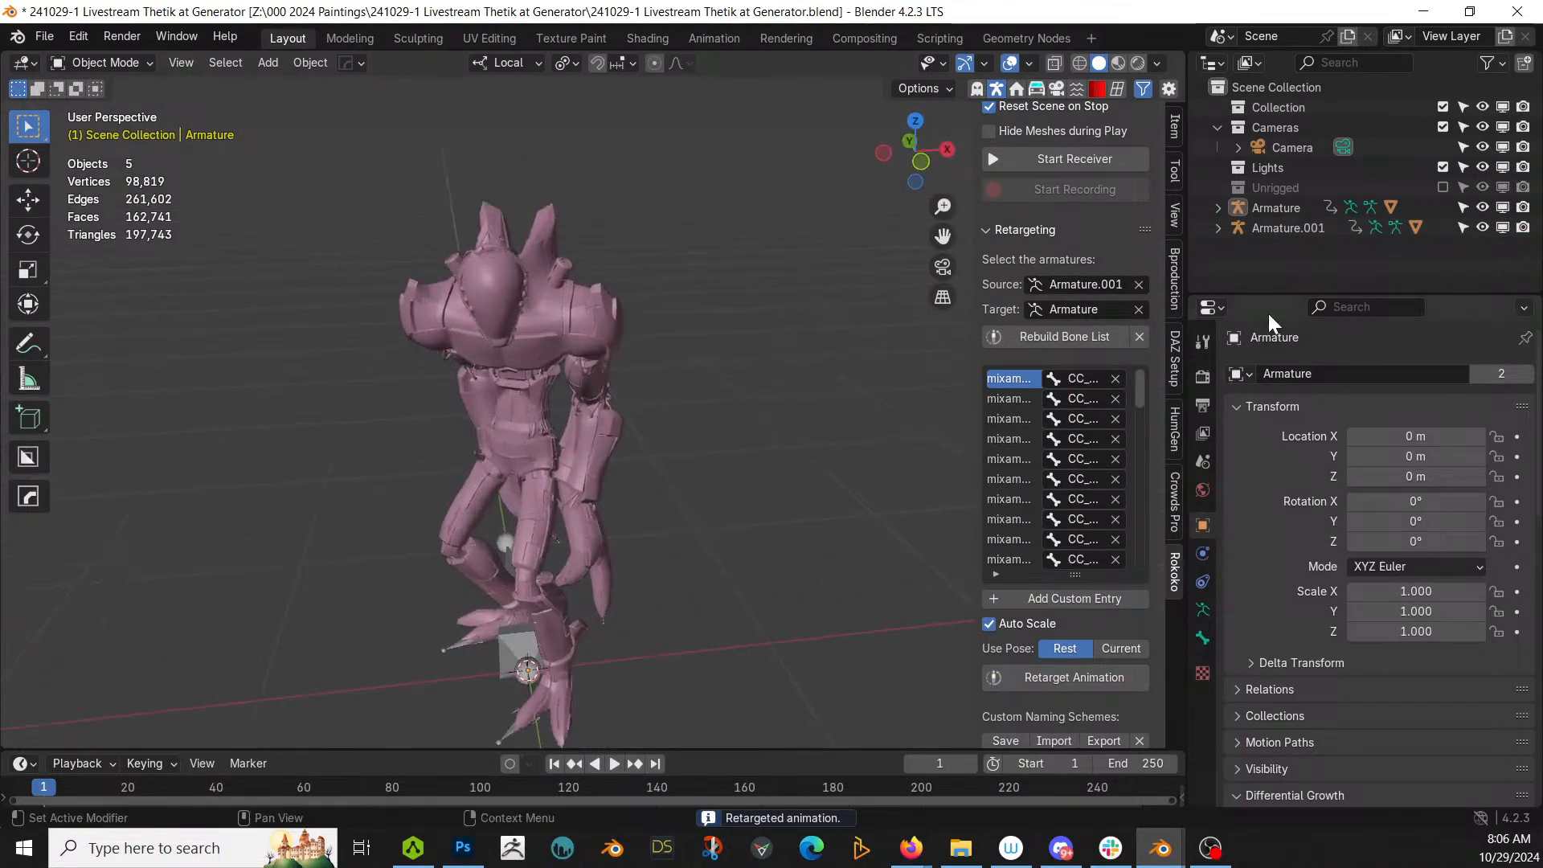
{"action": "right_click", "coordinate": [1267, 227]}
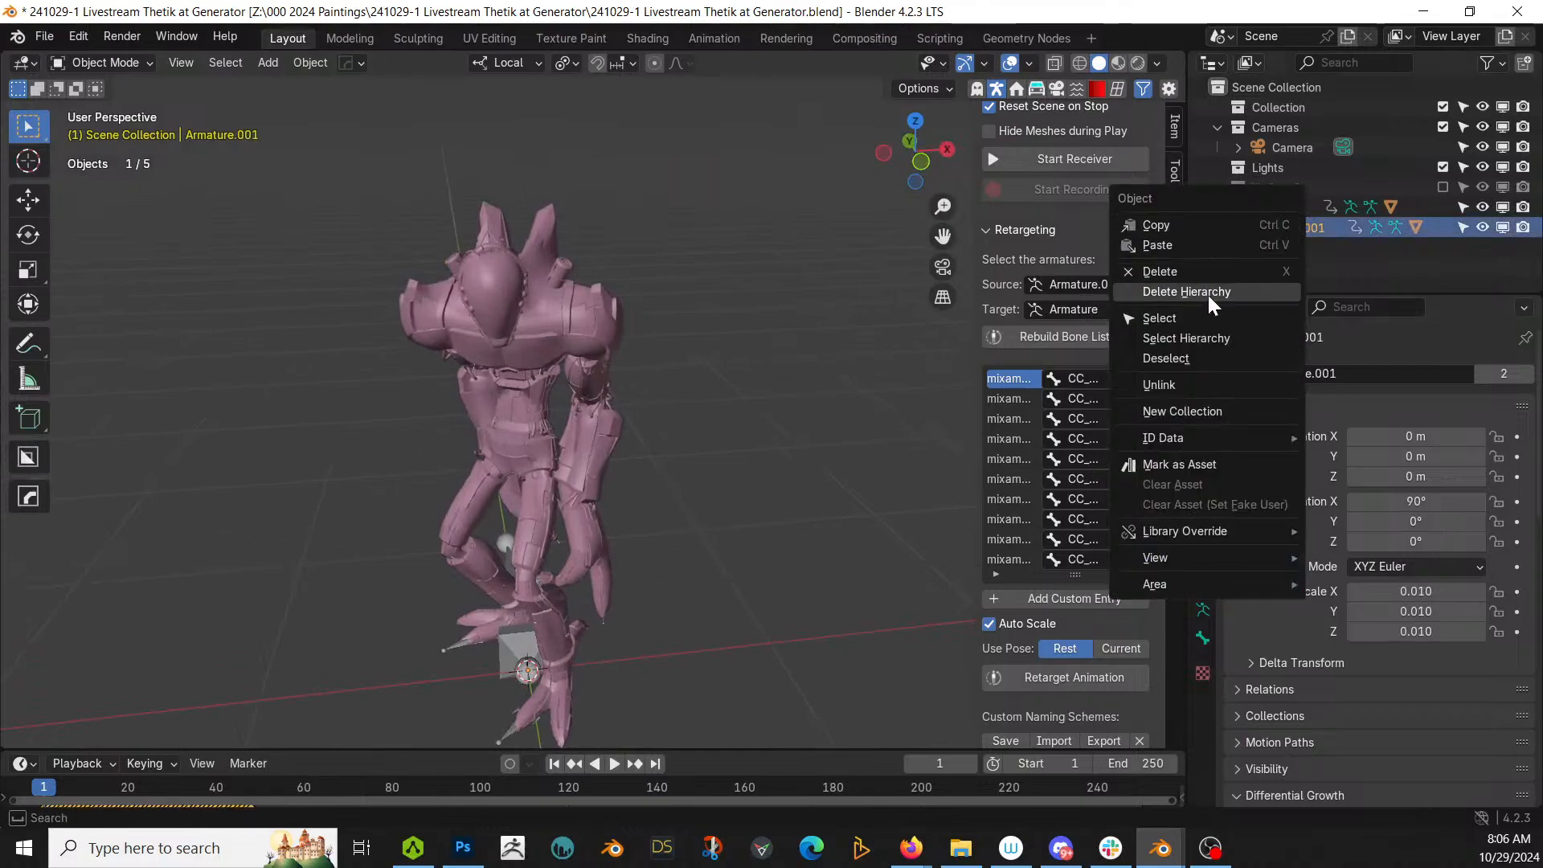
{"action": "left_click", "coordinate": [1207, 293]}
Step: Move the timeline to frame 28 and set the remaining armature's viewport display to In Front
{"action": "left_click_drag", "start_coordinate": [46, 792], "coordinate": [167, 796]}
{"action": "left_click", "coordinate": [1242, 209]}
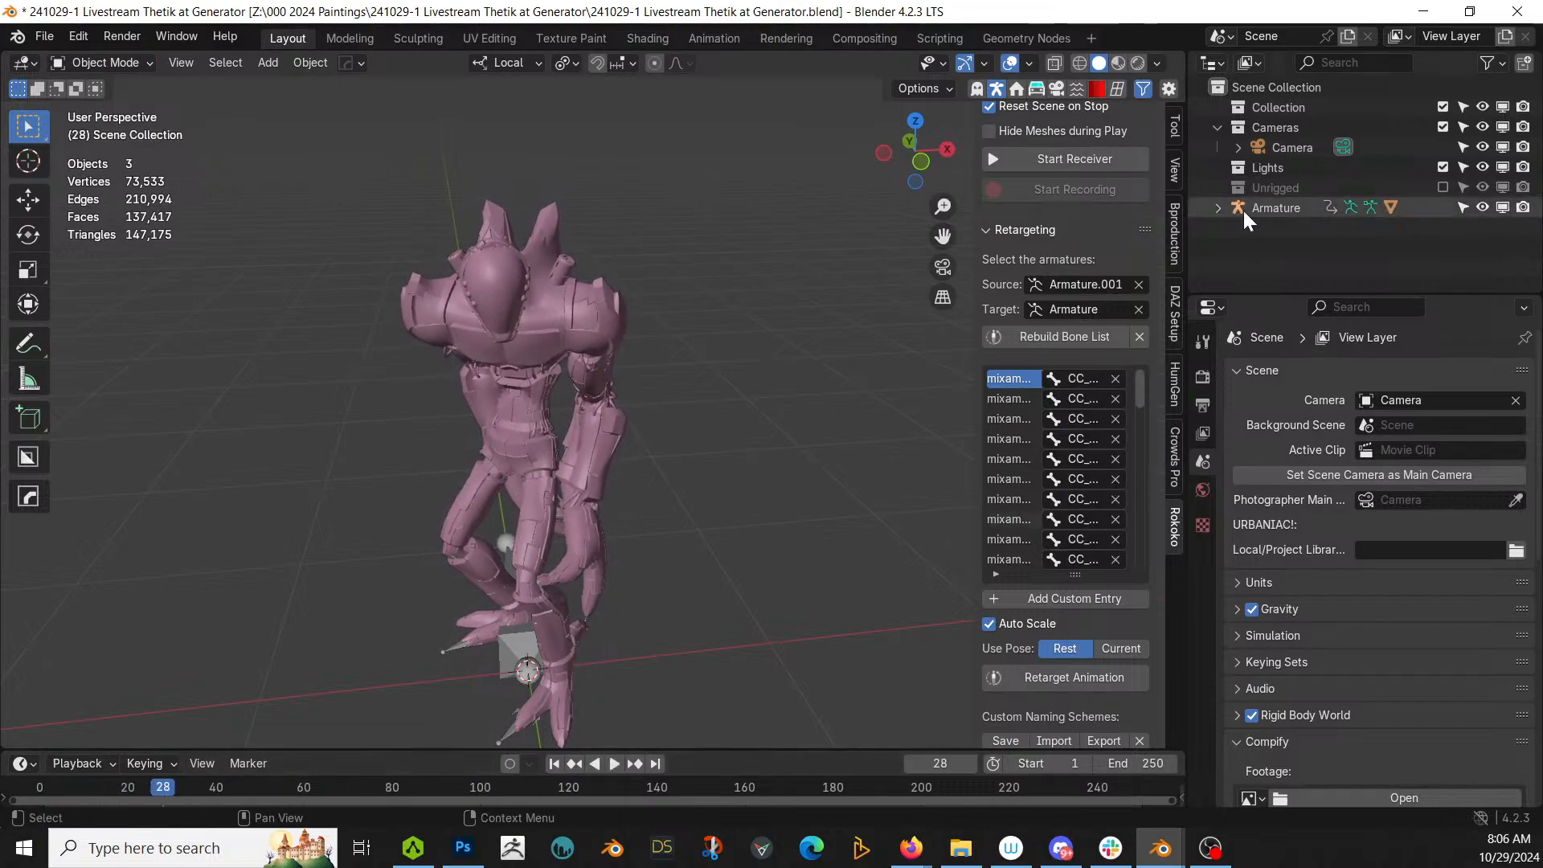
{"action": "left_click", "coordinate": [1215, 207]}
{"action": "right_click", "coordinate": [1257, 228]}
{"action": "left_click", "coordinate": [1259, 226]}
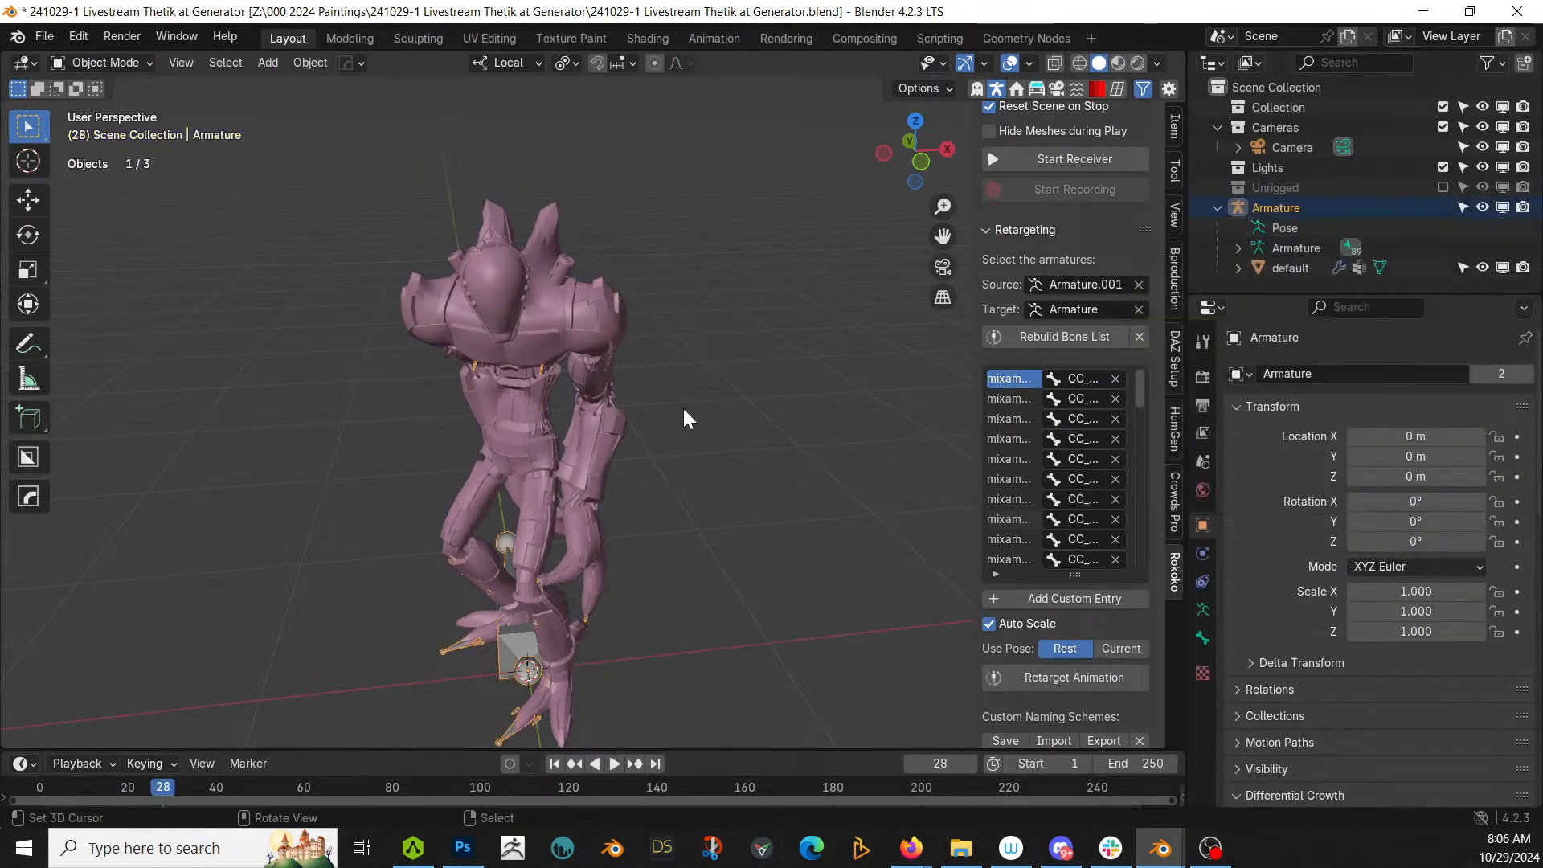
{"action": "left_click", "coordinate": [1203, 610]}
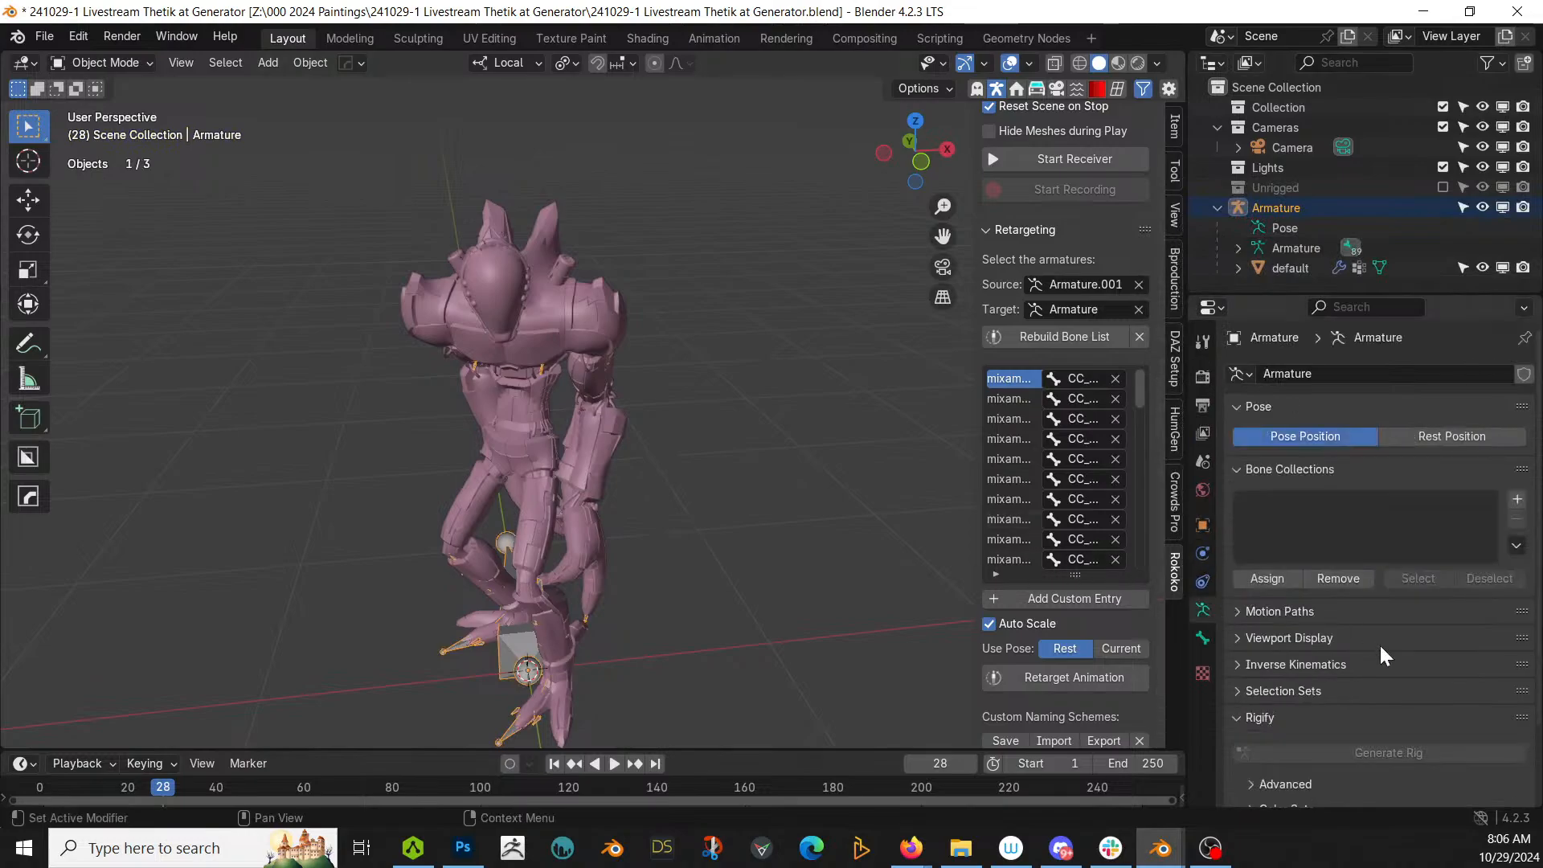
{"action": "left_click", "coordinate": [1245, 637]}
{"action": "left_click", "coordinate": [1353, 757]}
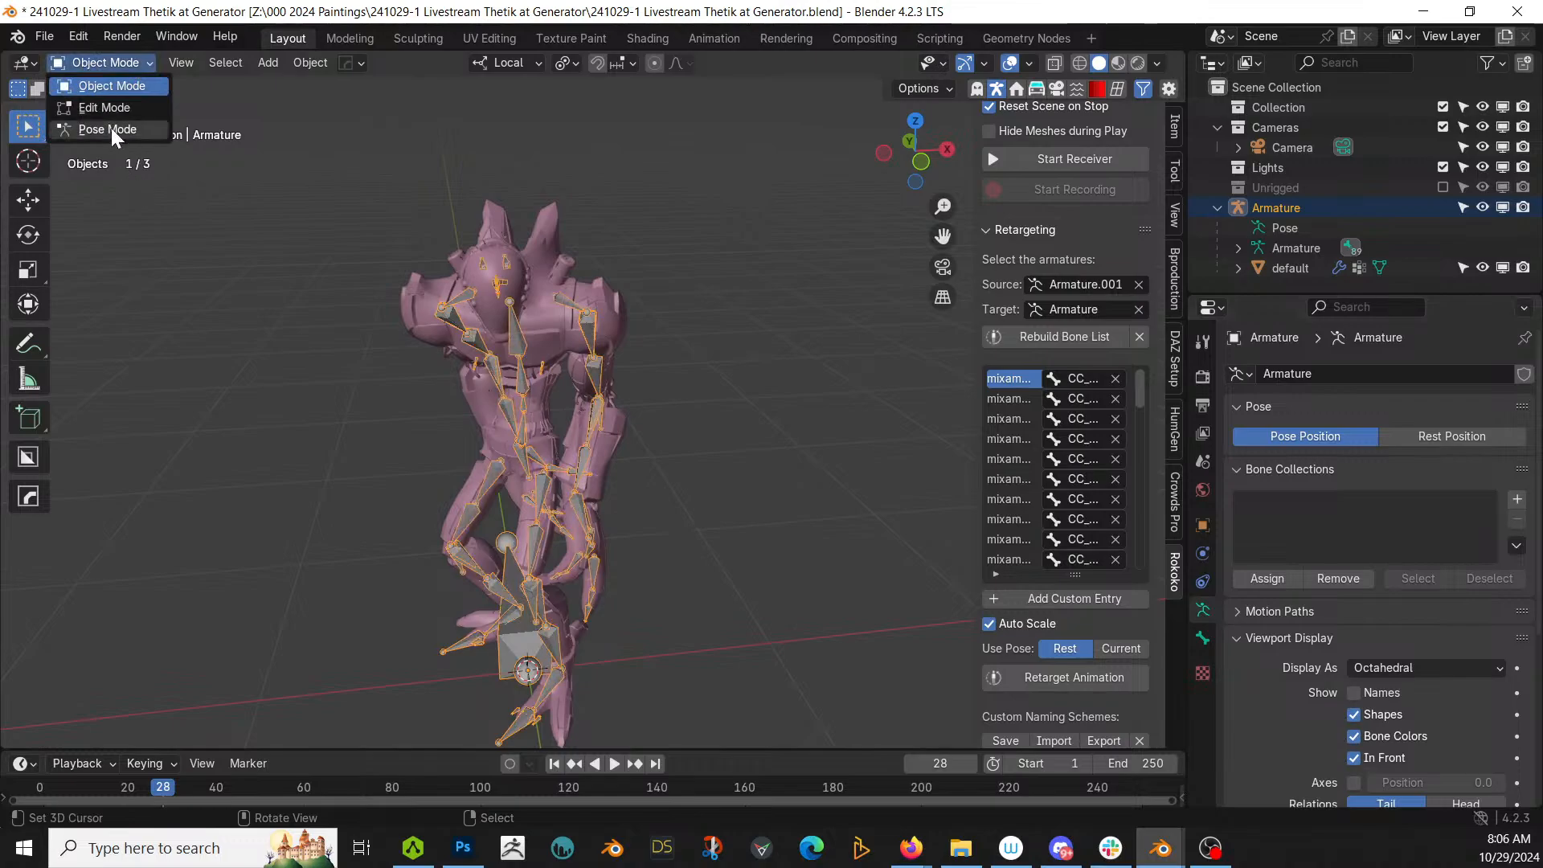
Step: In Pose Mode, rotate the right and left upper arm bones outward, away from the body
{"action": "left_click", "coordinate": [107, 130]}
{"action": "key", "text": "h"}
{"action": "middle_click_drag", "start_coordinate": [665, 572], "coordinate": [535, 434]}
{"action": "left_click", "coordinate": [454, 337]}
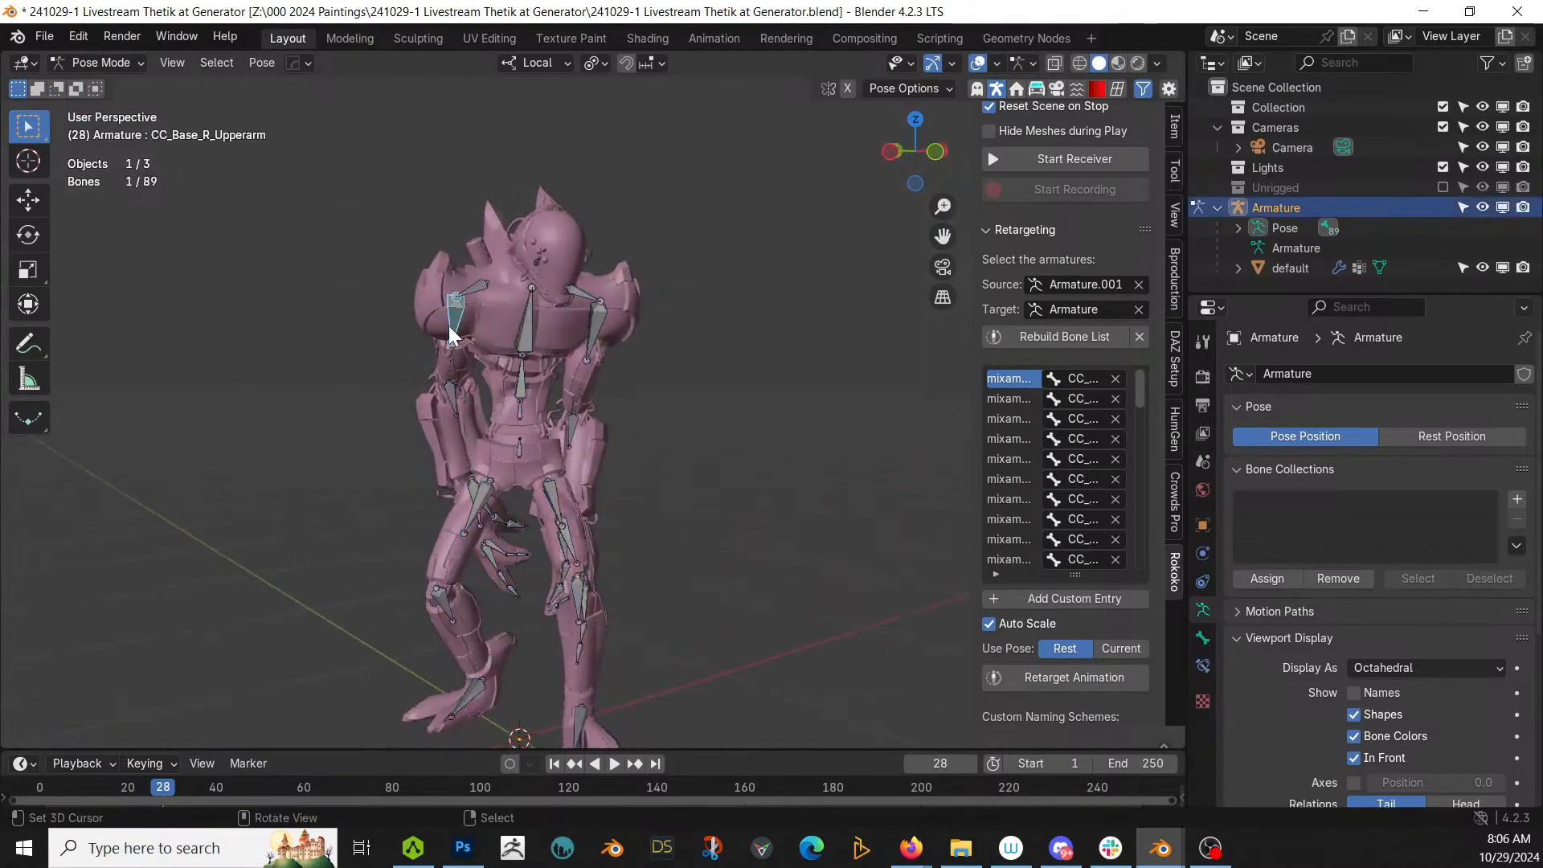
{"action": "left_click", "coordinate": [29, 305]}
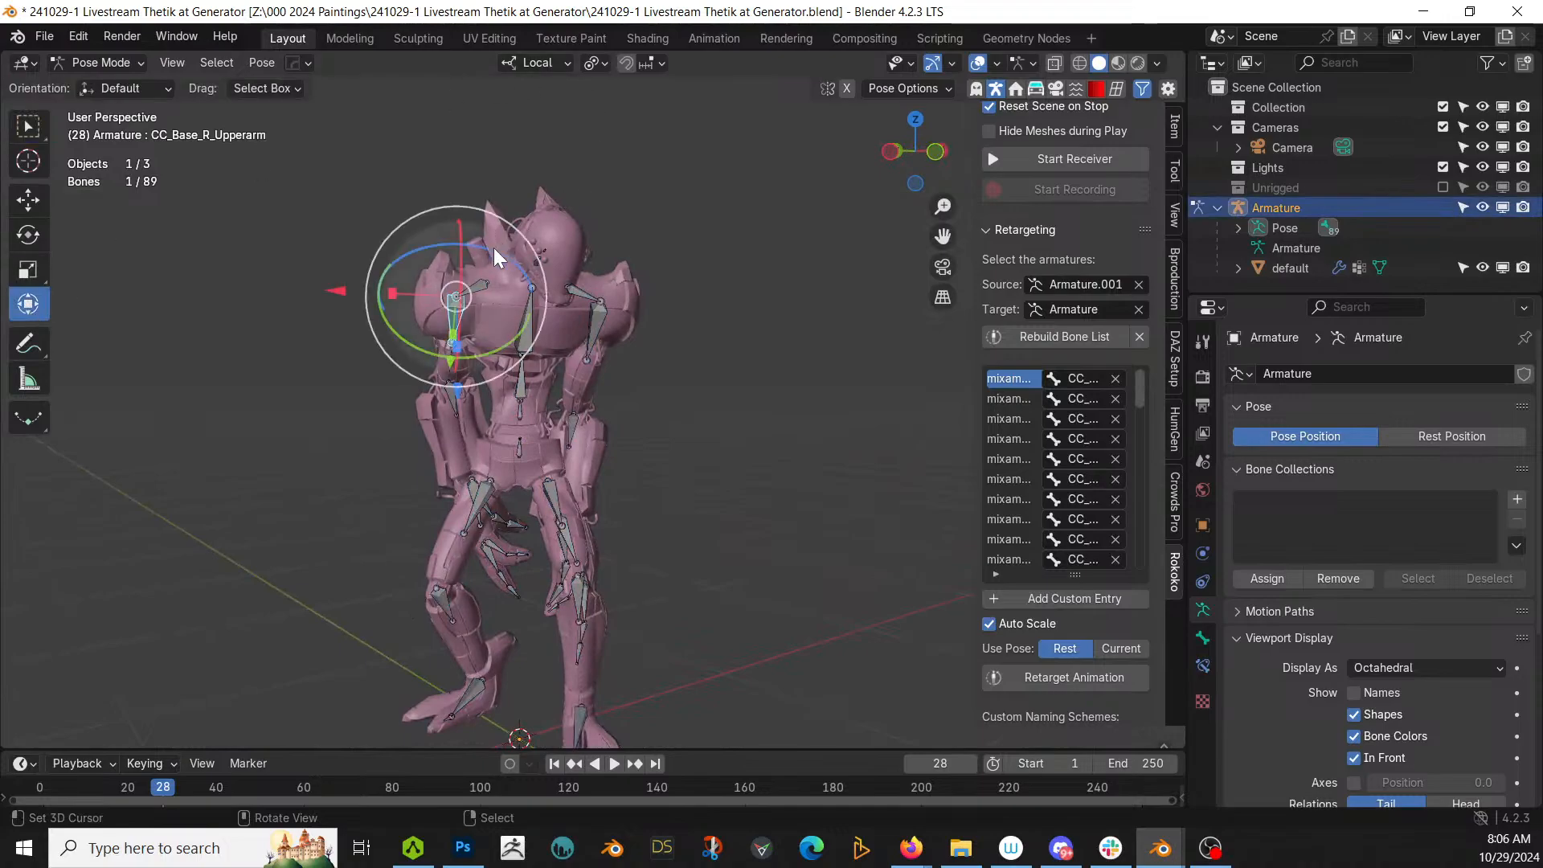
{"action": "left_click_drag", "start_coordinate": [492, 250], "coordinate": [520, 265]}
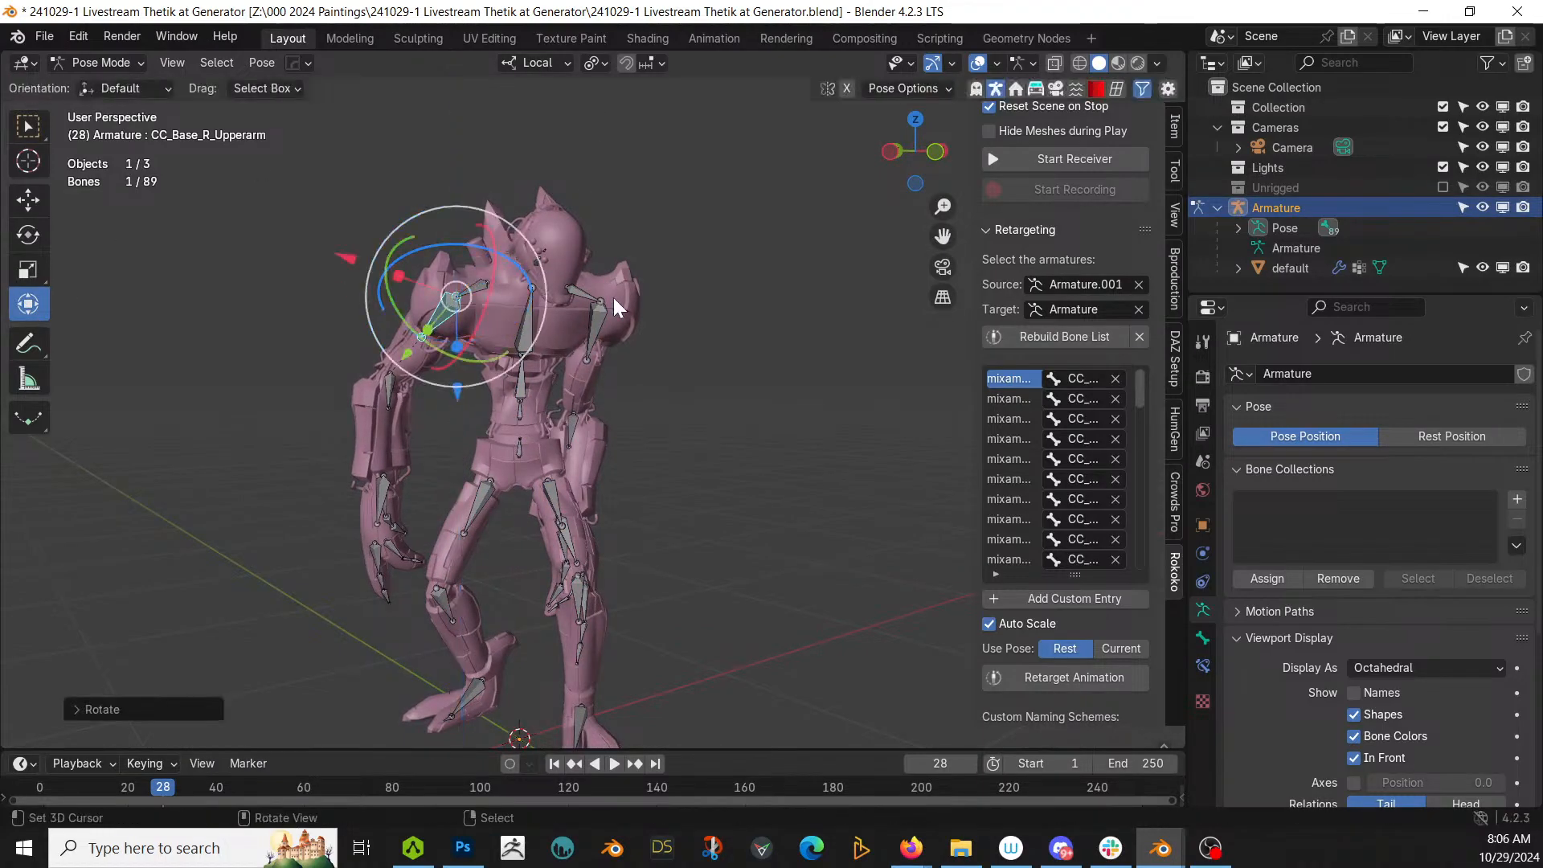
{"action": "right_click", "coordinate": [603, 315]}
{"action": "left_click_drag", "start_coordinate": [667, 261], "coordinate": [648, 233]}
Step: Rotate the CC_Base_R_Thumb2 bone of the right hand and the CC_Base_L_Thumb1 bone of the left hand
{"action": "middle_click_drag", "start_coordinate": [529, 431], "coordinate": [512, 487]}
{"action": "right_click", "coordinate": [408, 503]}
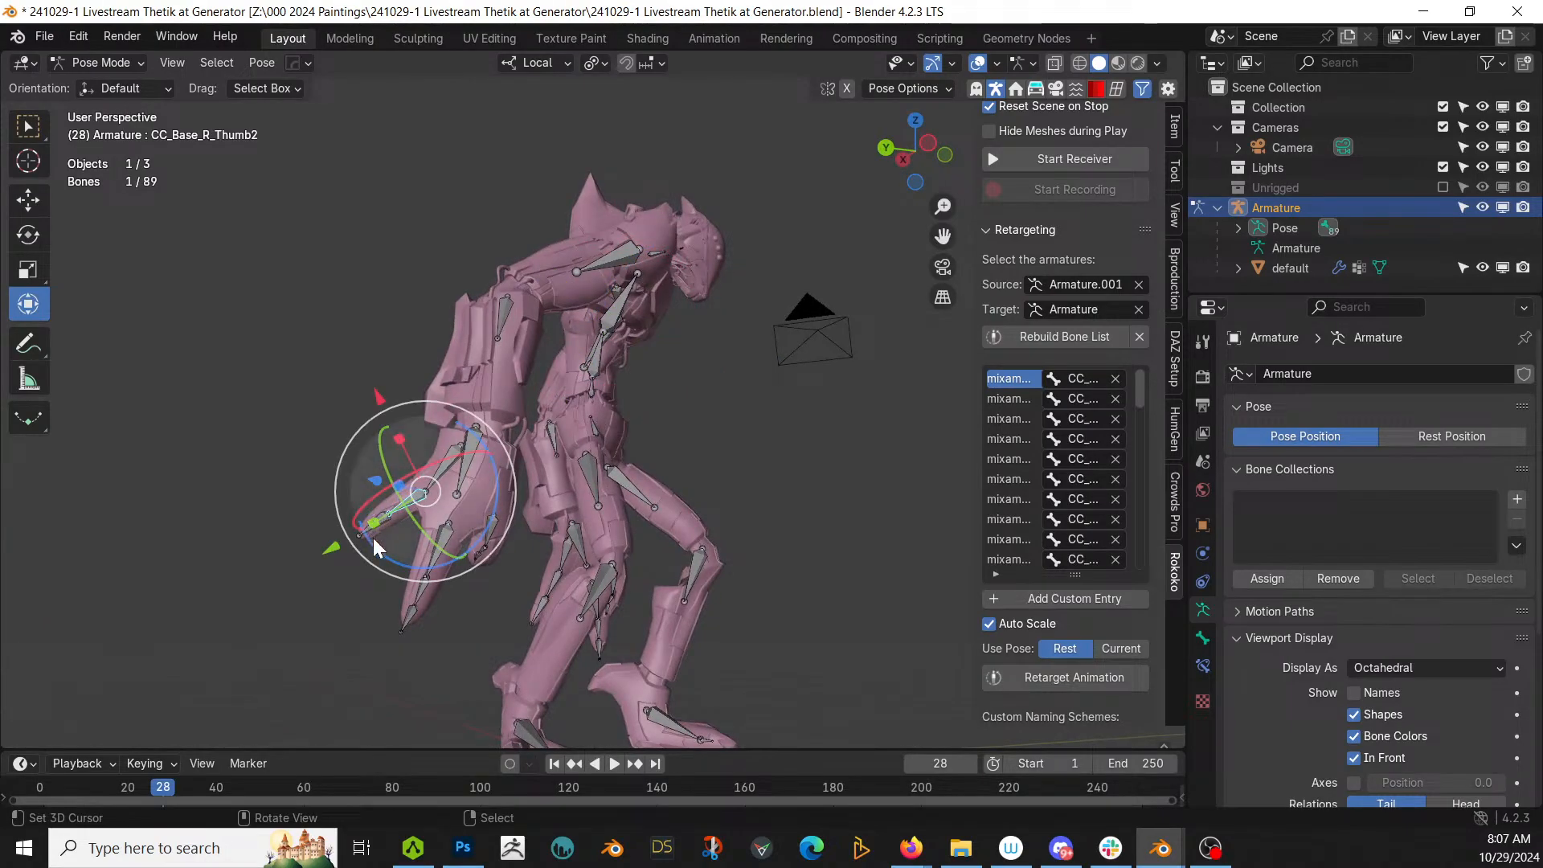
{"action": "left_click_drag", "start_coordinate": [373, 537], "coordinate": [405, 554]}
{"action": "middle_click_drag", "start_coordinate": [406, 555], "coordinate": [673, 591]}
{"action": "left_click", "coordinate": [662, 575]}
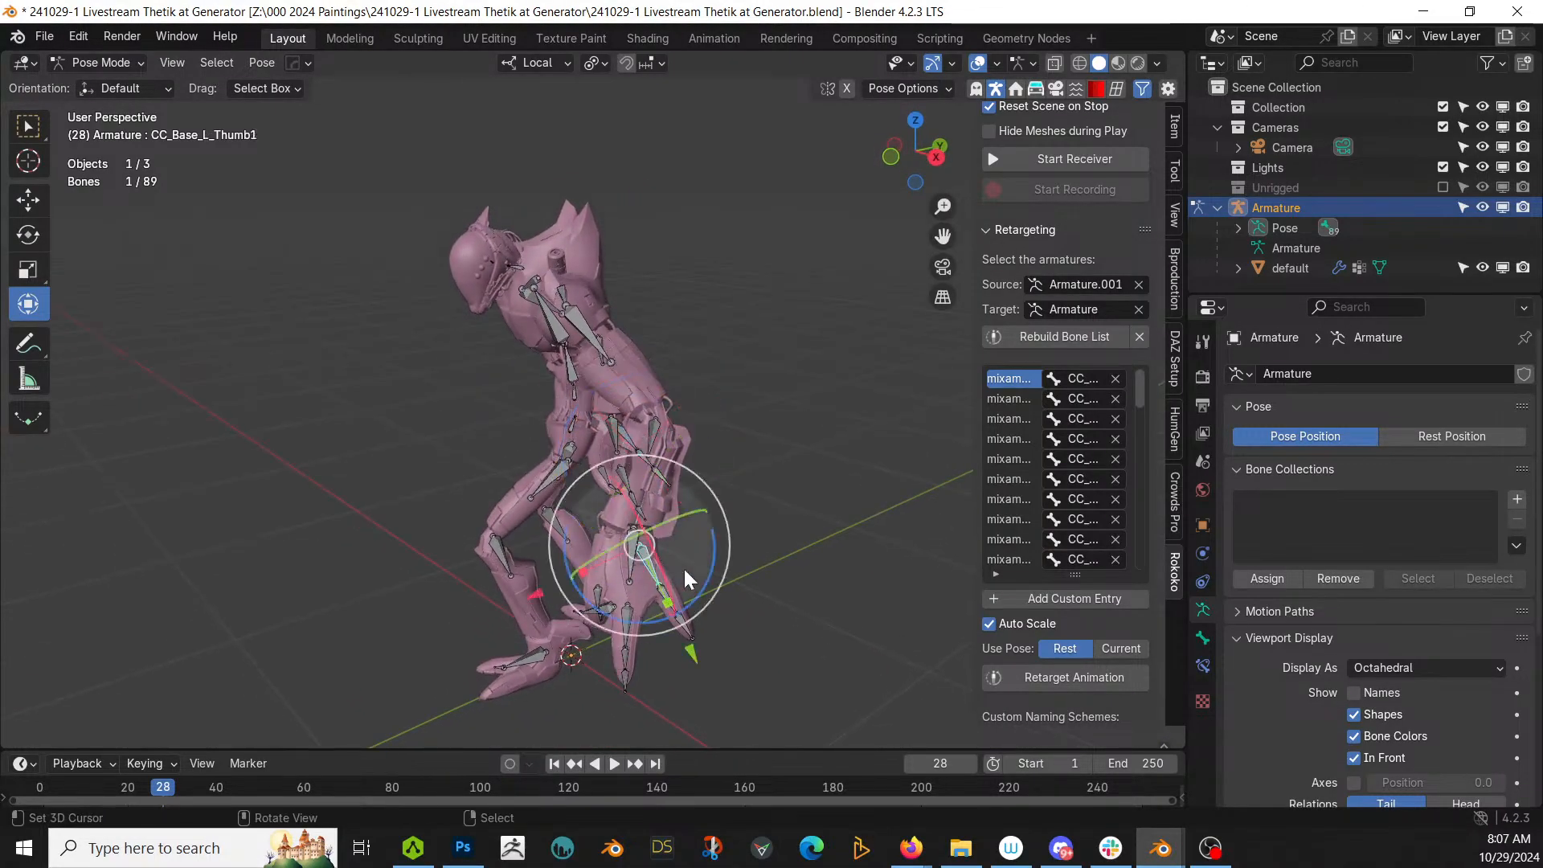
{"action": "left_click_drag", "start_coordinate": [706, 576], "coordinate": [691, 587]}
{"action": "middle_click_drag", "start_coordinate": [691, 587], "coordinate": [709, 518]}
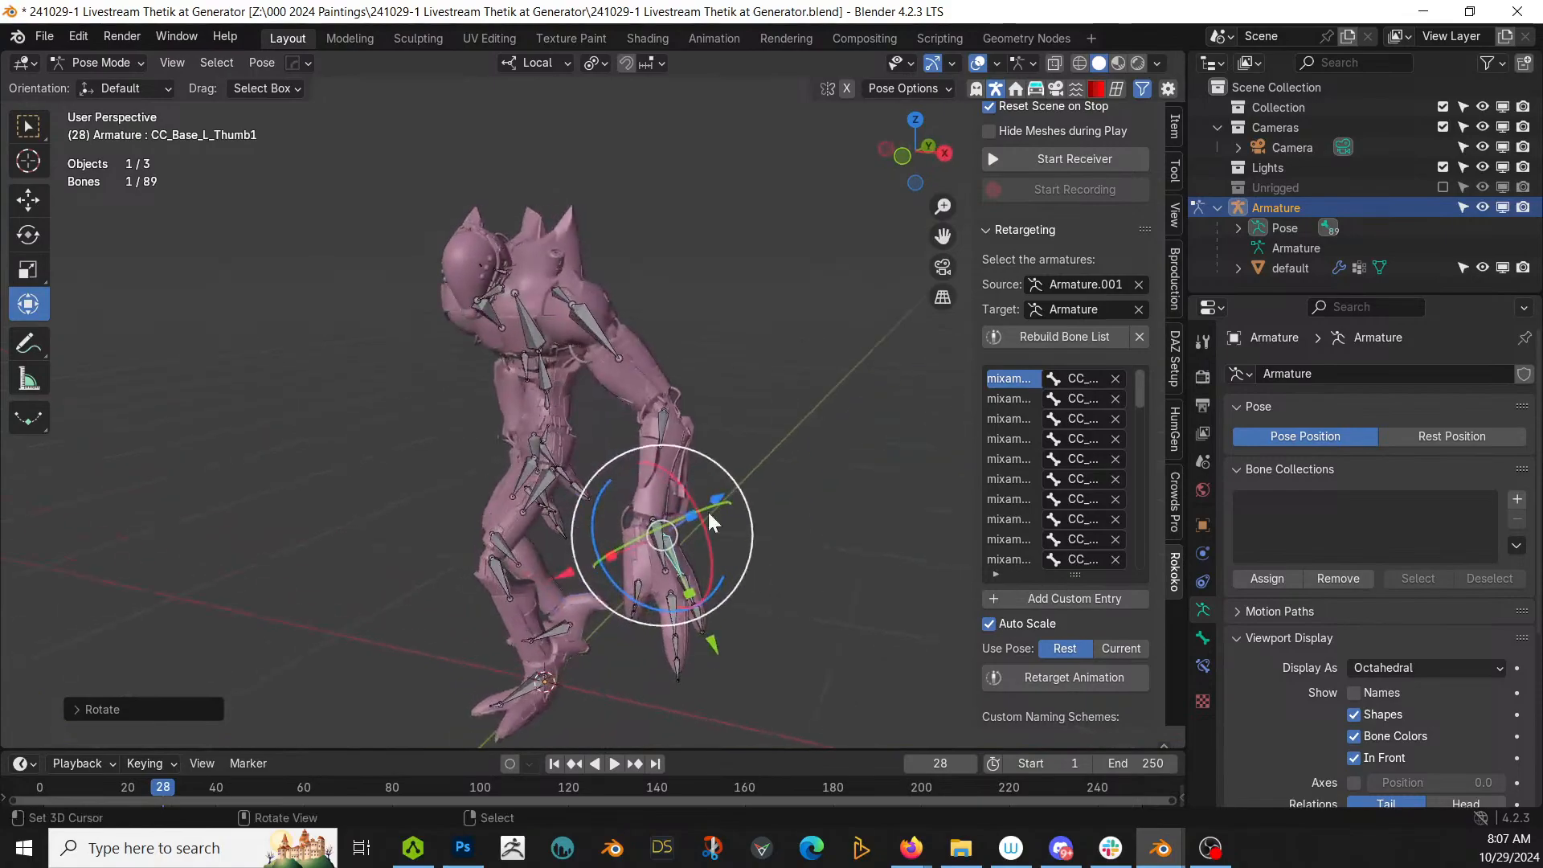
Step: Adjust the left upper arm bone's rotation and swing the right upper arm bone forward
{"action": "left_click", "coordinate": [601, 337]}
{"action": "left_click_drag", "start_coordinate": [552, 241], "coordinate": [530, 259]}
{"action": "middle_click_drag", "start_coordinate": [624, 333], "coordinate": [911, 331]}
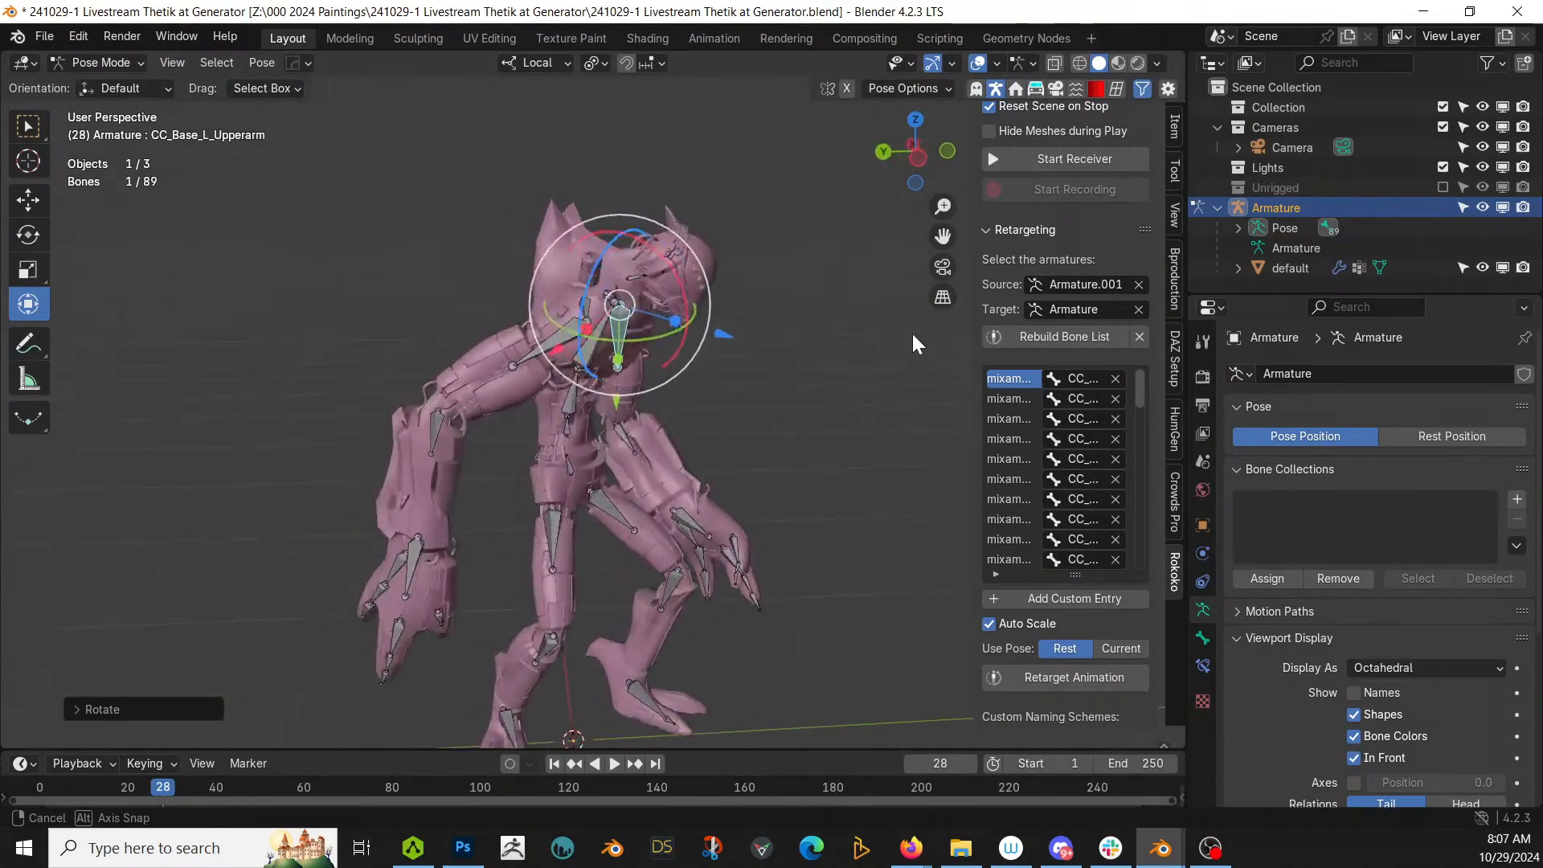
{"action": "left_click", "coordinate": [574, 352]}
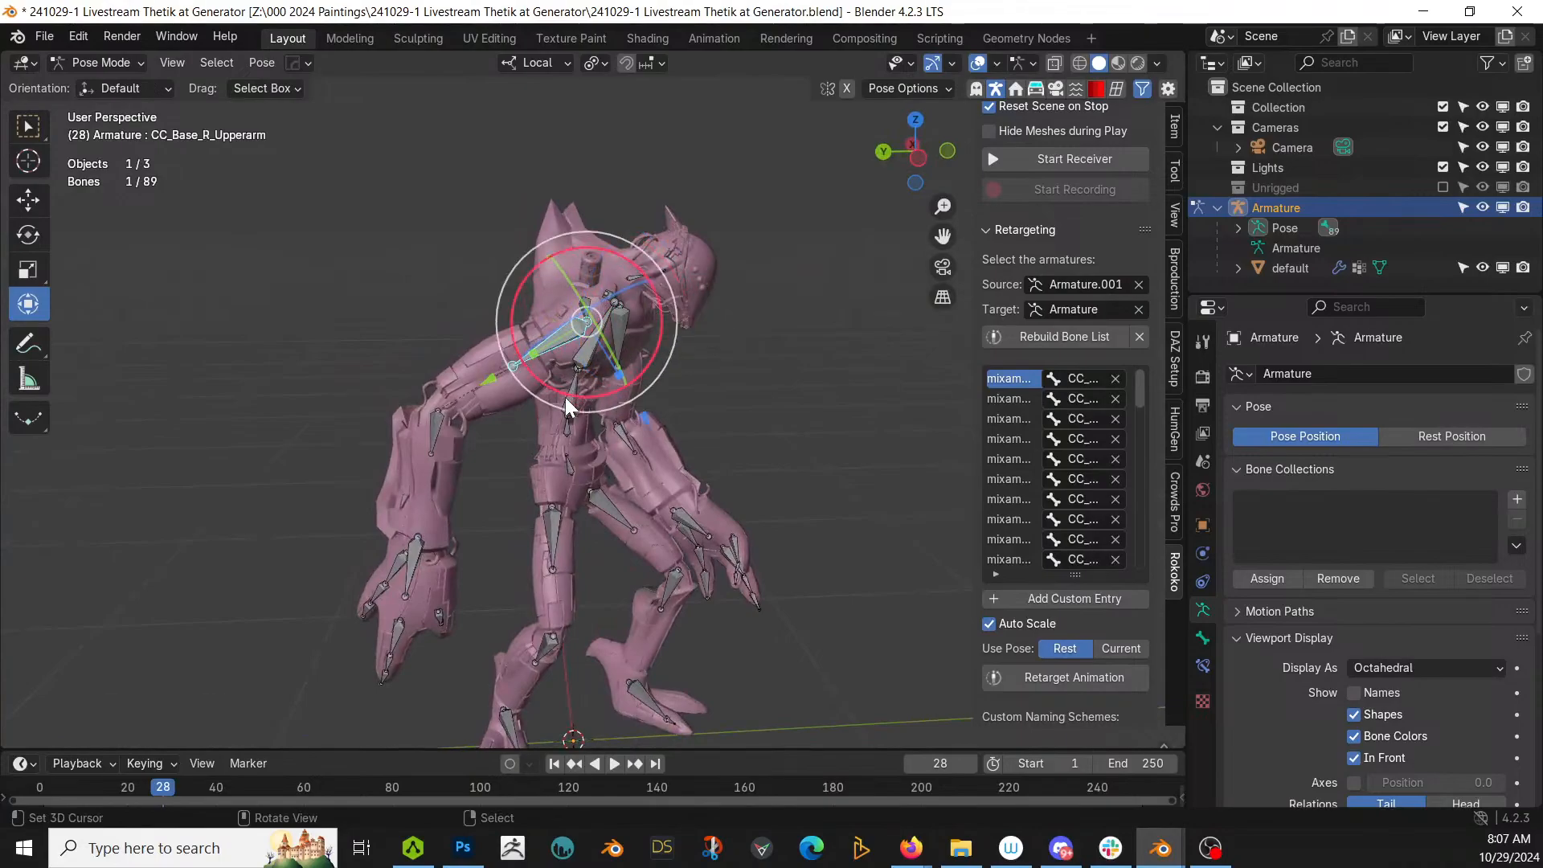
{"action": "left_click_drag", "start_coordinate": [554, 400], "coordinate": [680, 403]}
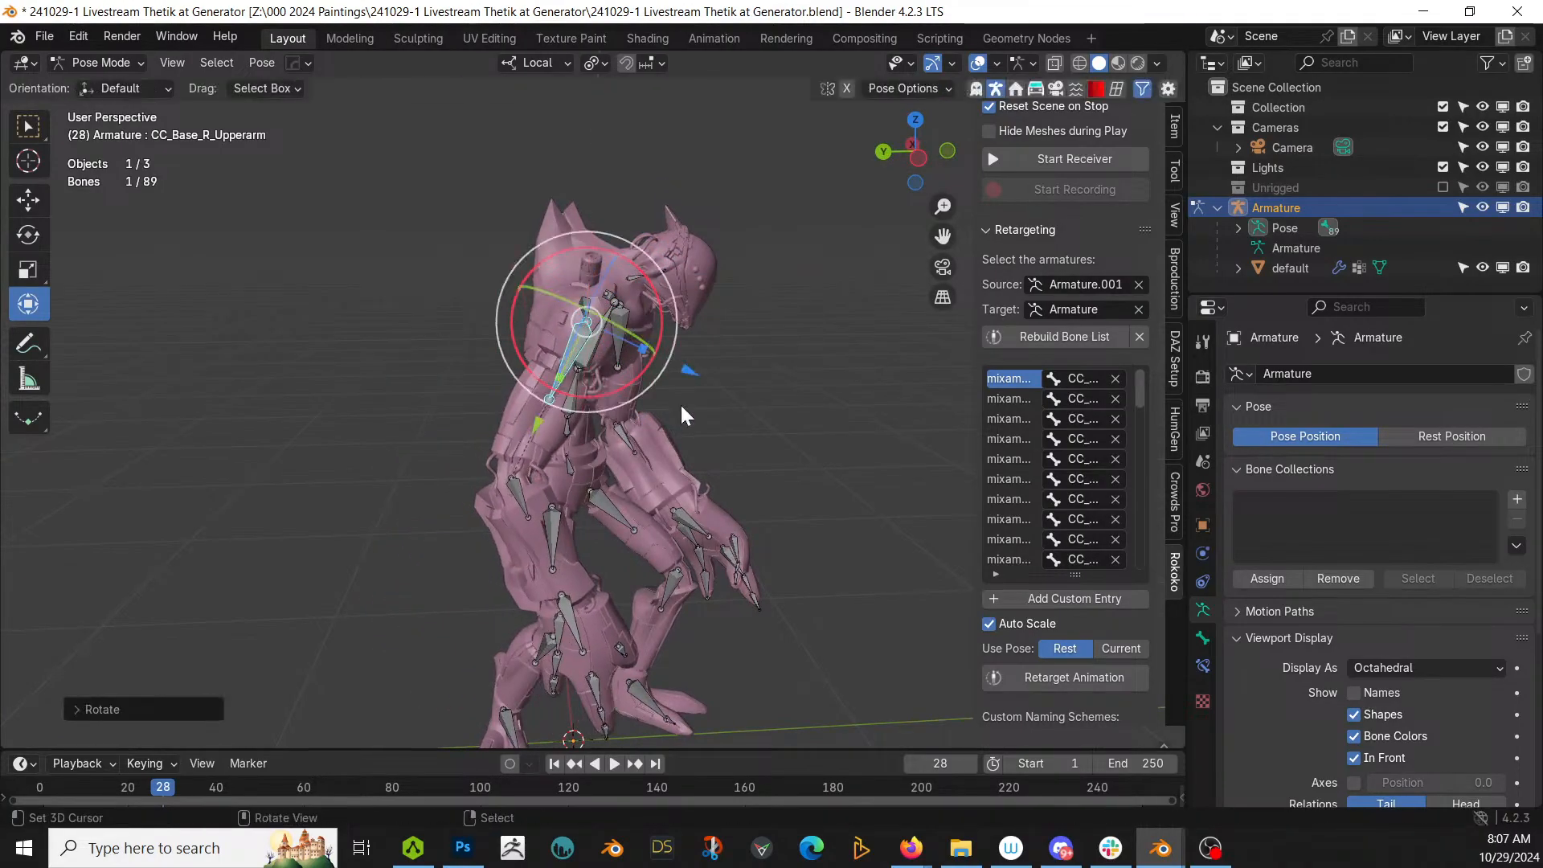
Step: Rotate the right upper arm bone about the Z axis to refine the arm's pose
{"action": "middle_click_drag", "start_coordinate": [679, 402], "coordinate": [524, 383]}
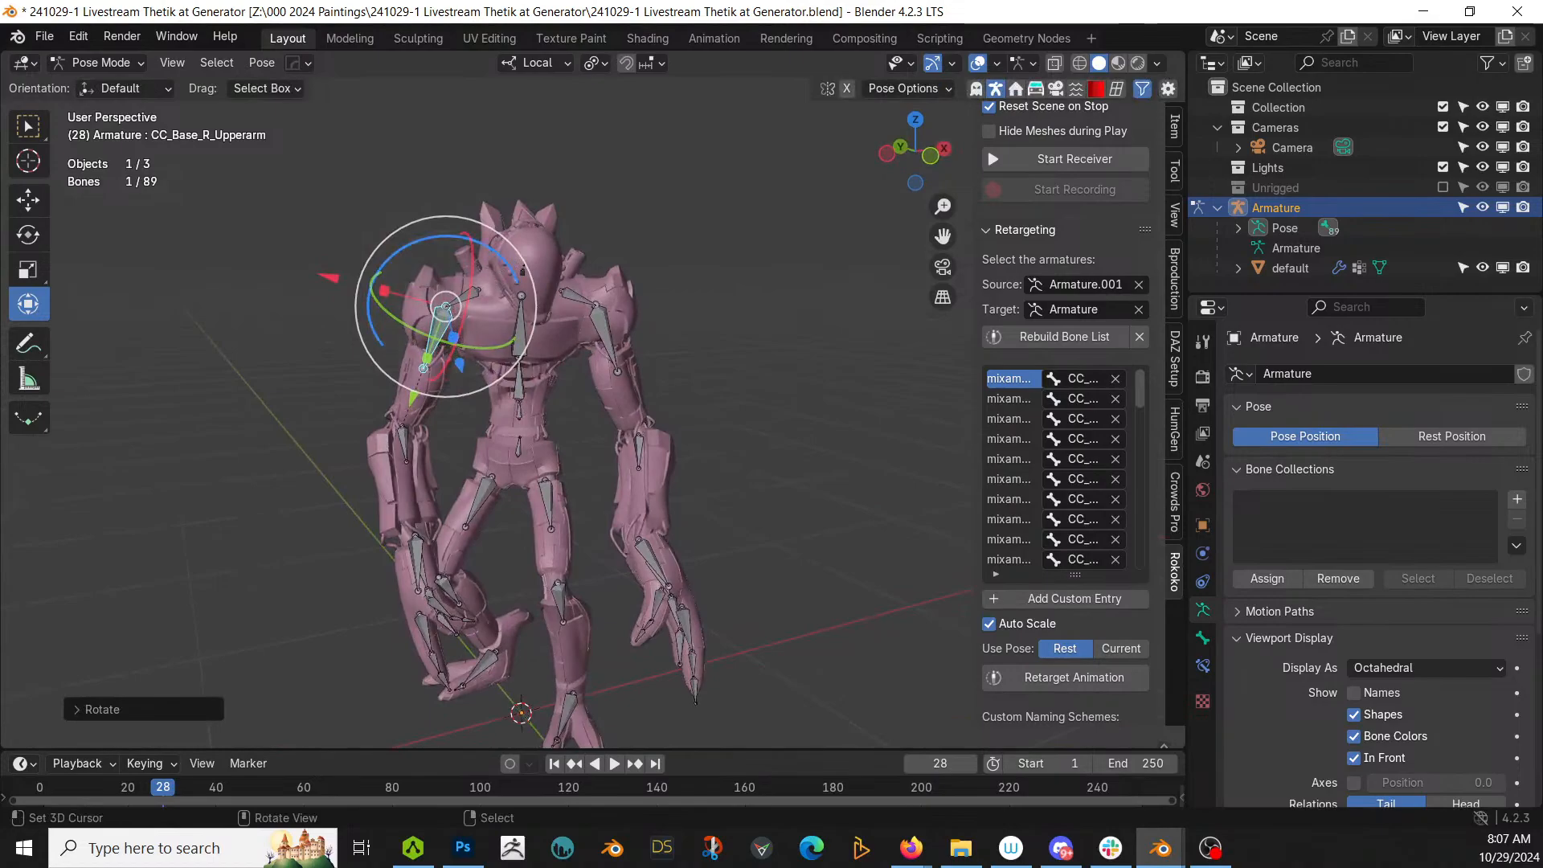
{"action": "key", "text": "r"}
{"action": "key", "text": "z"}
{"action": "left_click", "coordinate": [518, 265]}
{"action": "mouse_move", "coordinate": [577, 313]}
{"action": "middle_mouse_down"}
{"action": "mouse_move", "coordinate": [741, 273]}
{"action": "mouse_move", "coordinate": [906, 281]}
{"action": "mouse_move", "coordinate": [561, 297]}
{"action": "middle_mouse_up"}
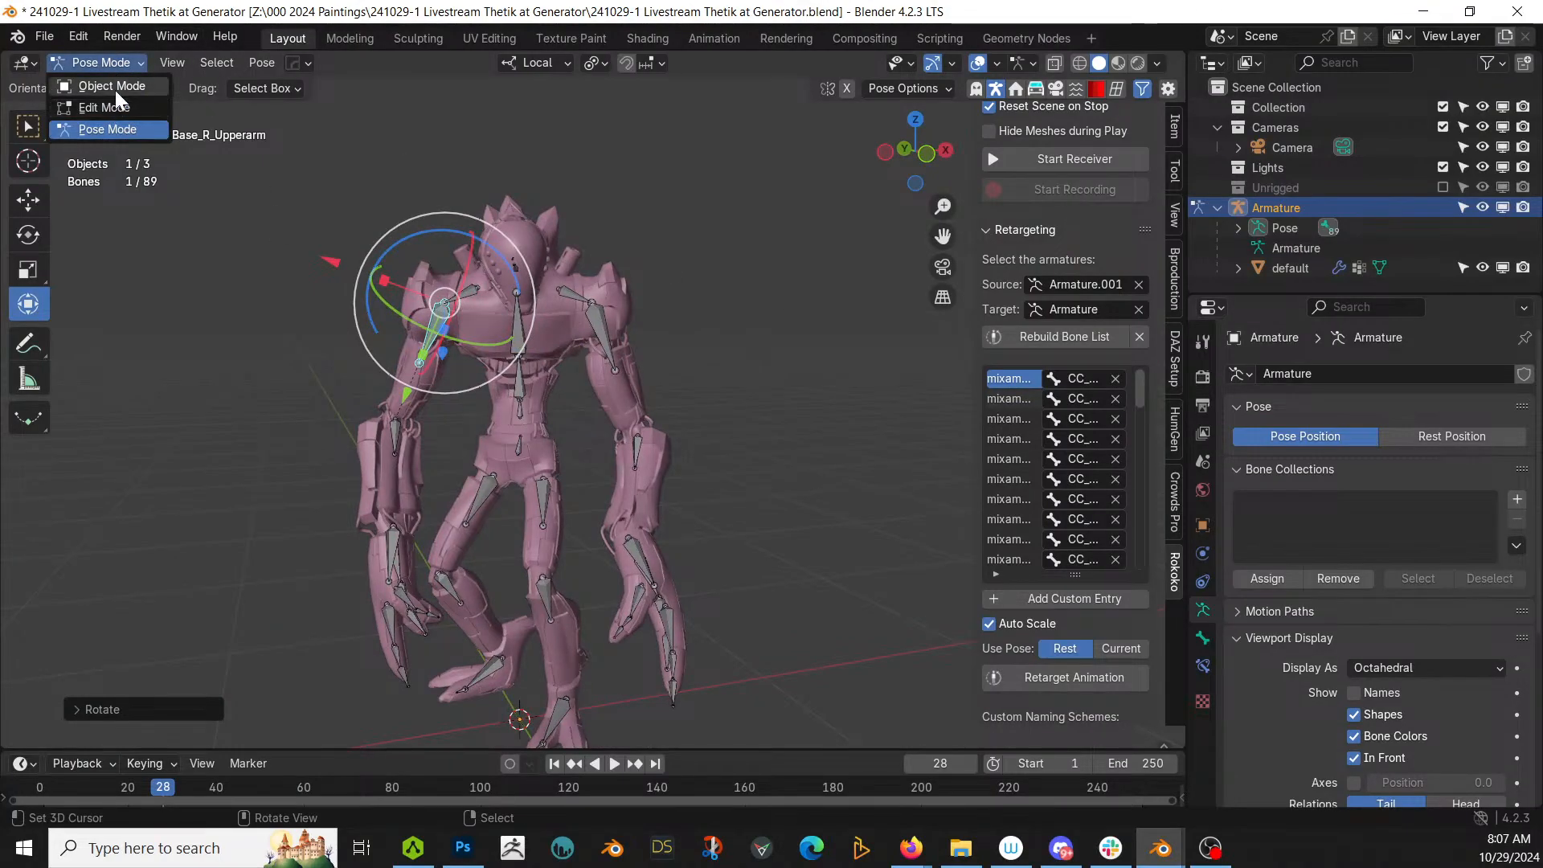
Step: Return to Object Mode and turn off the armature's In Front display
{"action": "left_click", "coordinate": [112, 87]}
{"action": "left_click", "coordinate": [492, 229]}
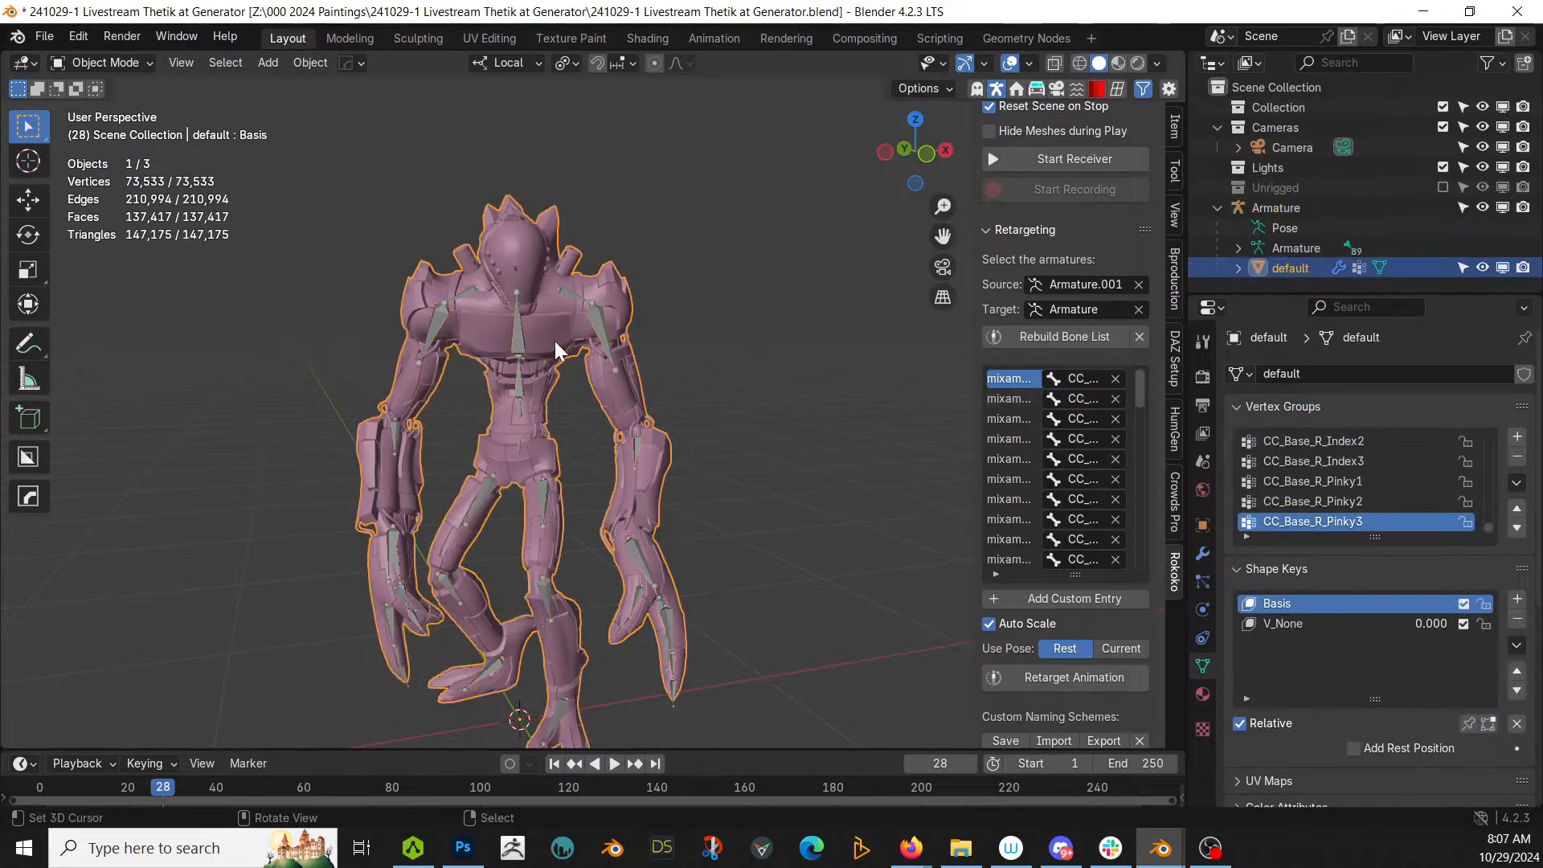
{"action": "left_click", "coordinate": [518, 327]}
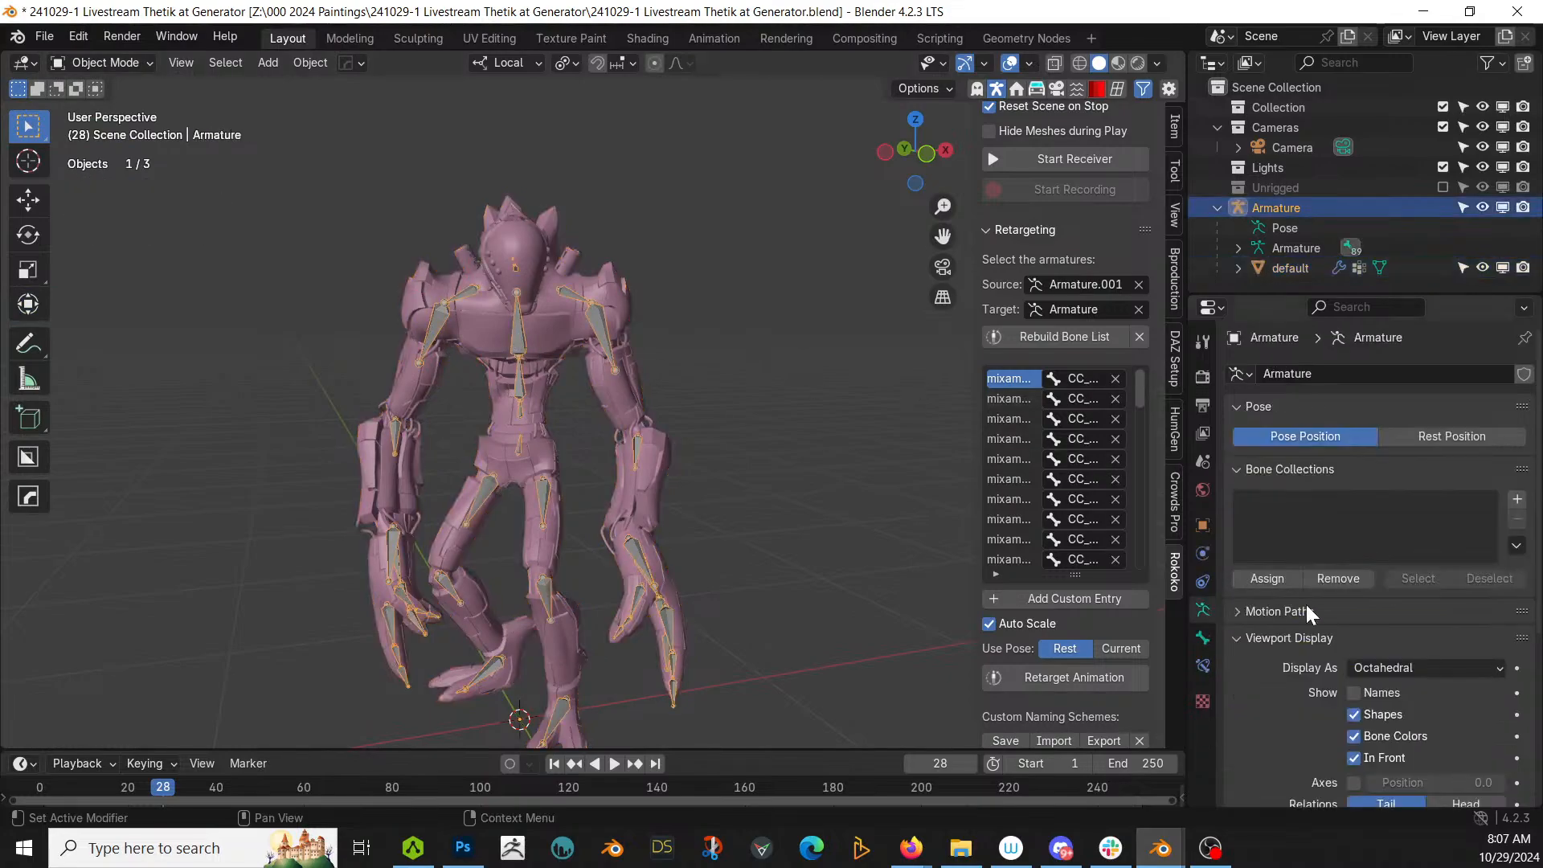
{"action": "left_click", "coordinate": [1355, 758]}
Step: Select the character mesh and remove its unused material slots
{"action": "left_click", "coordinate": [516, 259]}
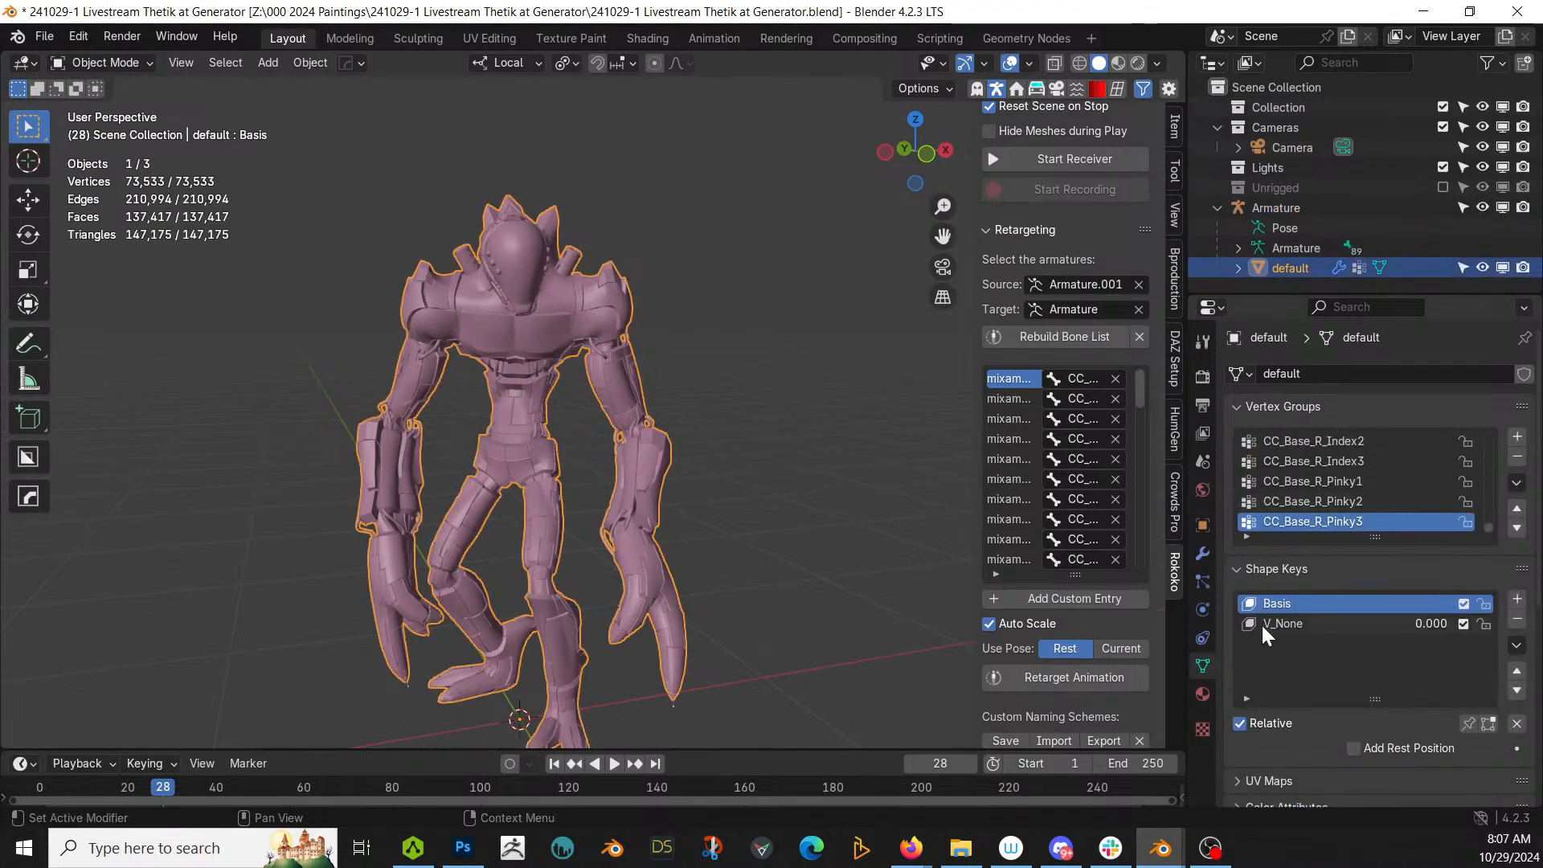
{"action": "left_click", "coordinate": [1203, 693]}
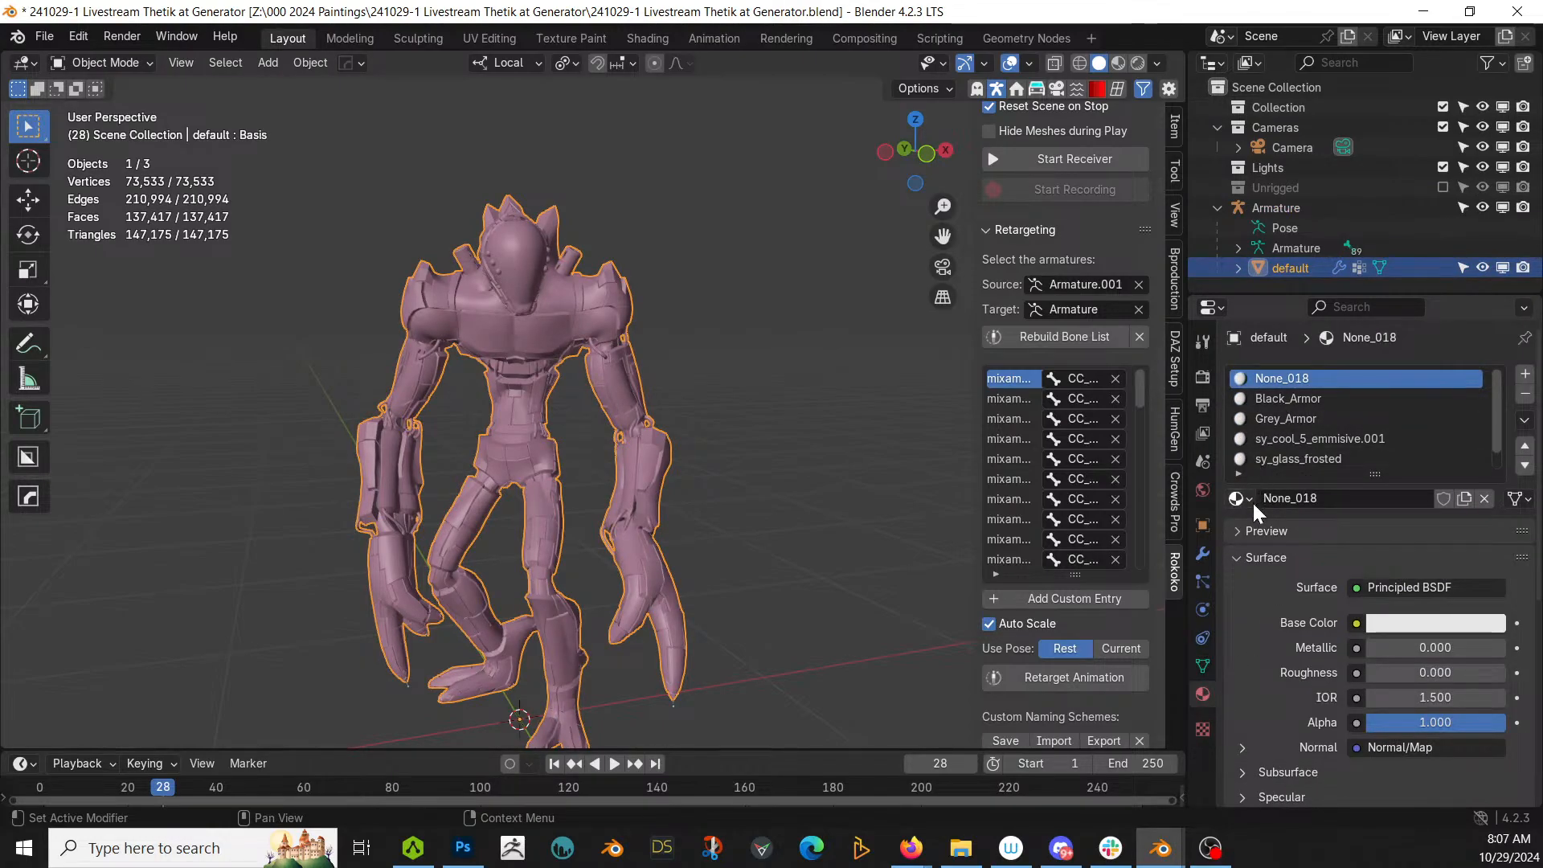
{"action": "left_click", "coordinate": [1524, 421]}
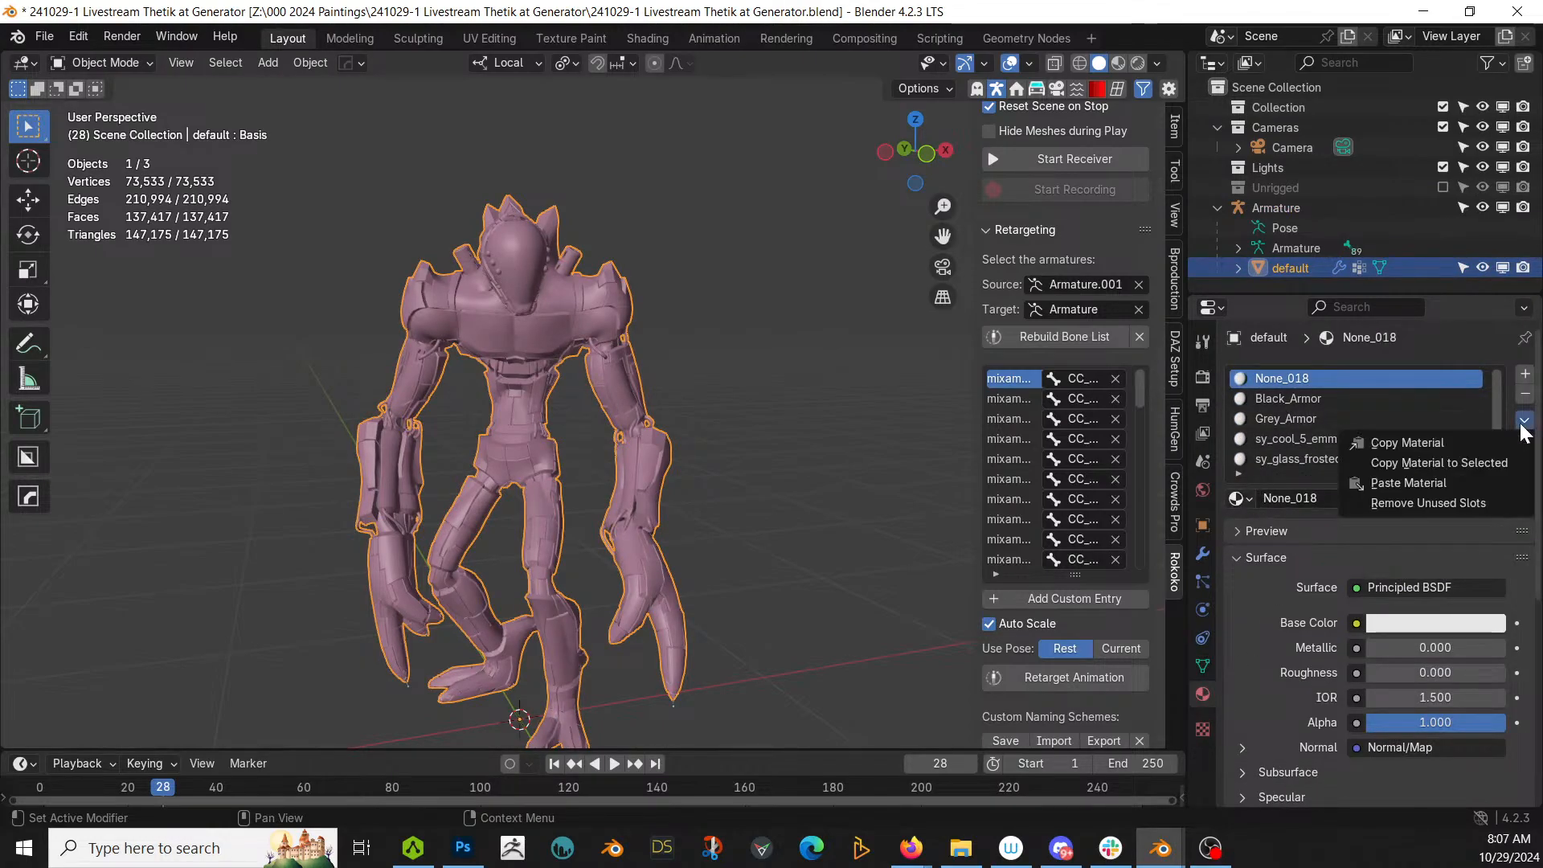
{"action": "left_click", "coordinate": [1456, 503]}
Step: Assign the existing Black Armor material to the first and second material slots of the character mesh
{"action": "left_click", "coordinate": [1276, 395]}
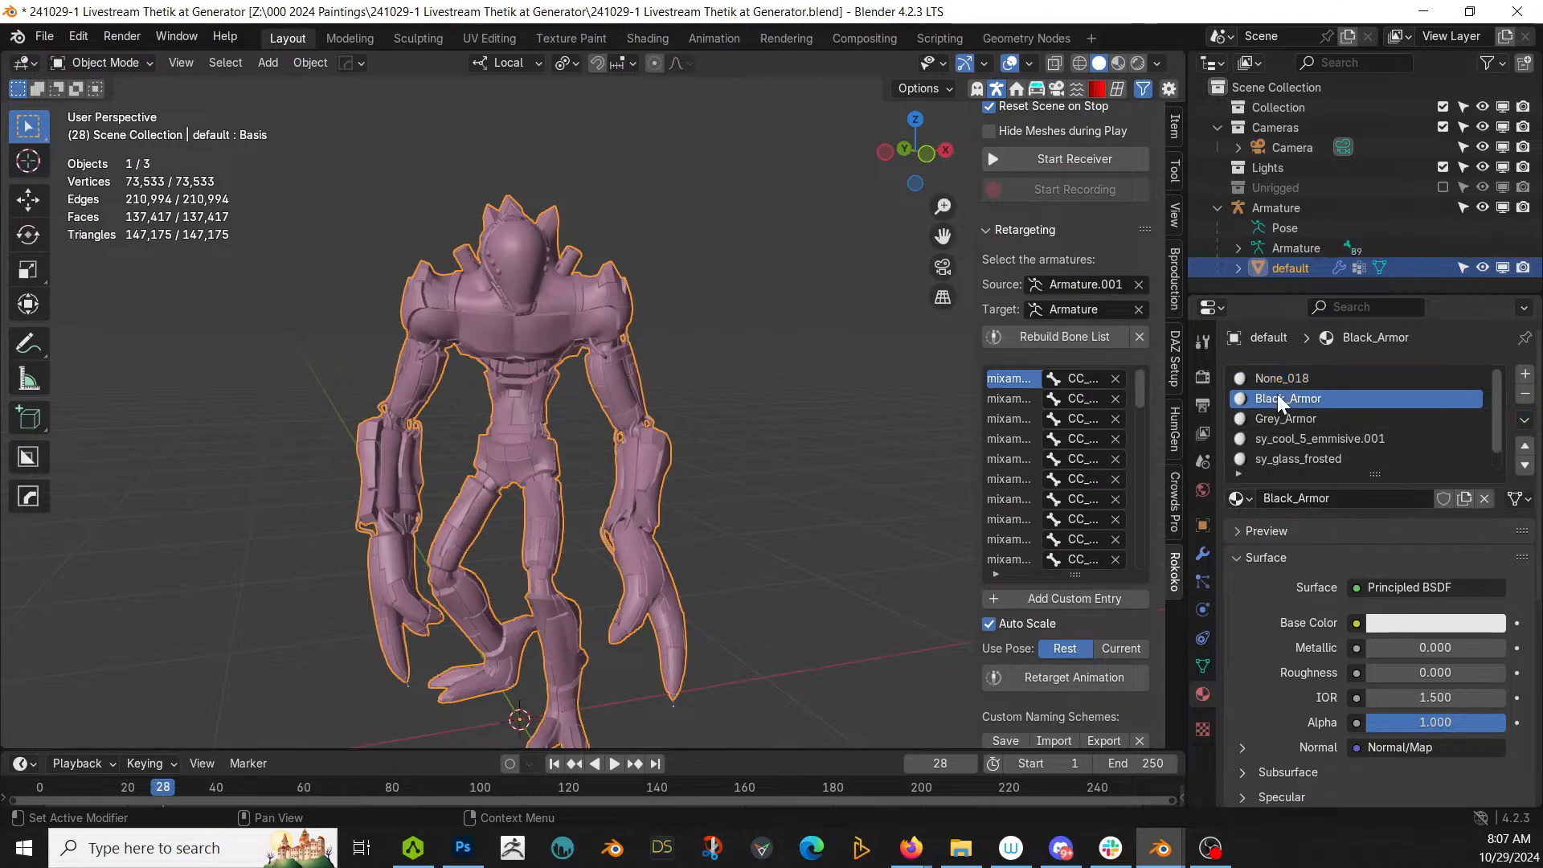
{"action": "left_click", "coordinate": [1279, 380]}
{"action": "left_click", "coordinate": [1251, 496]}
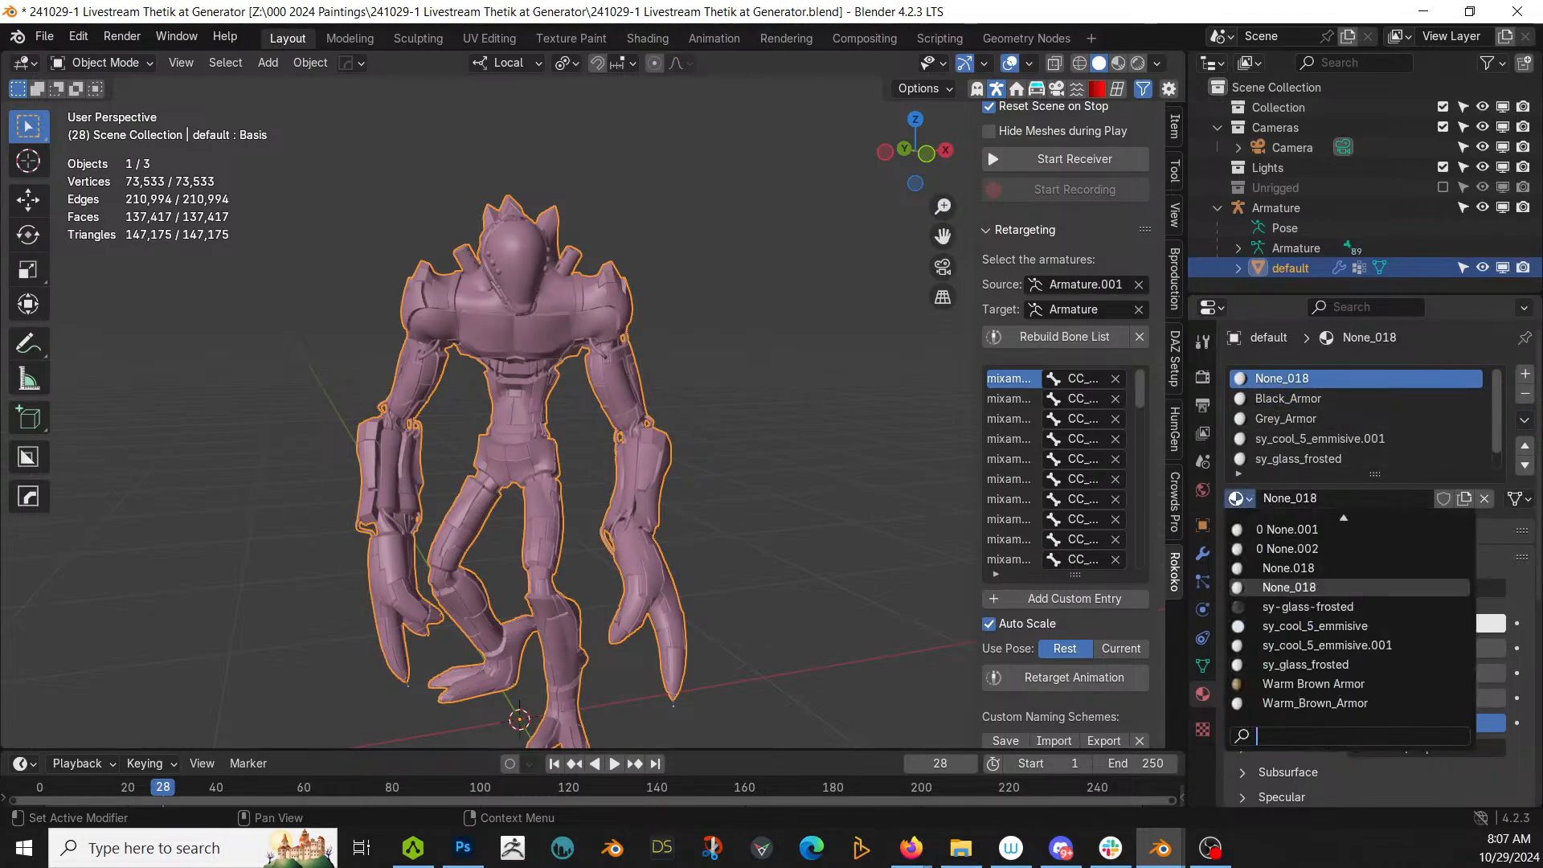
{"action": "scroll", "coordinate": [1326, 586], "scroll_direction": "up", "scroll_amount": 7}
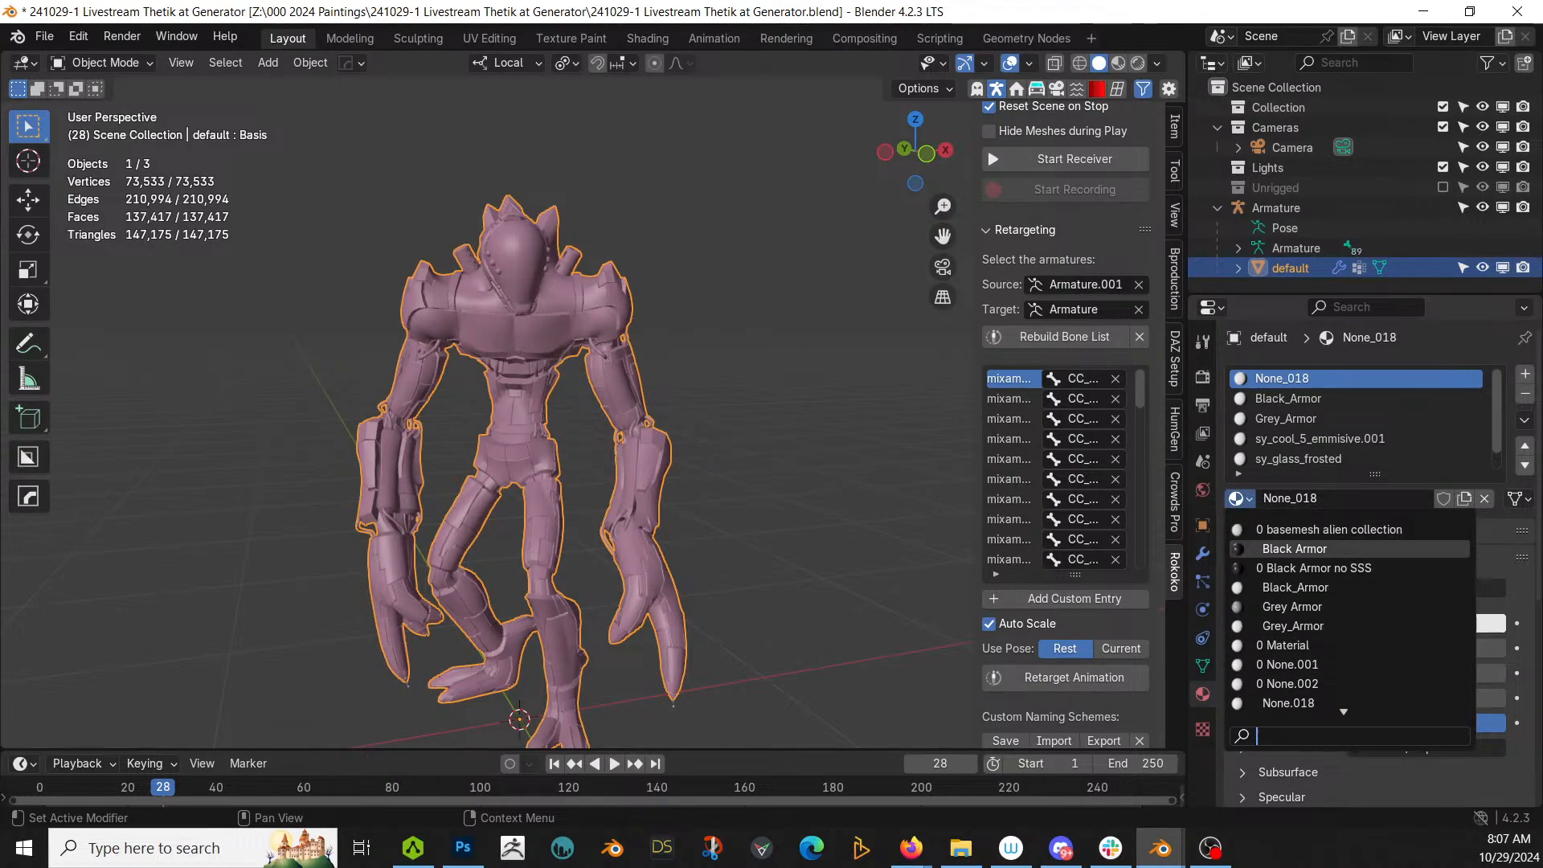
{"action": "left_click", "coordinate": [1295, 548]}
{"action": "left_click", "coordinate": [1284, 399]}
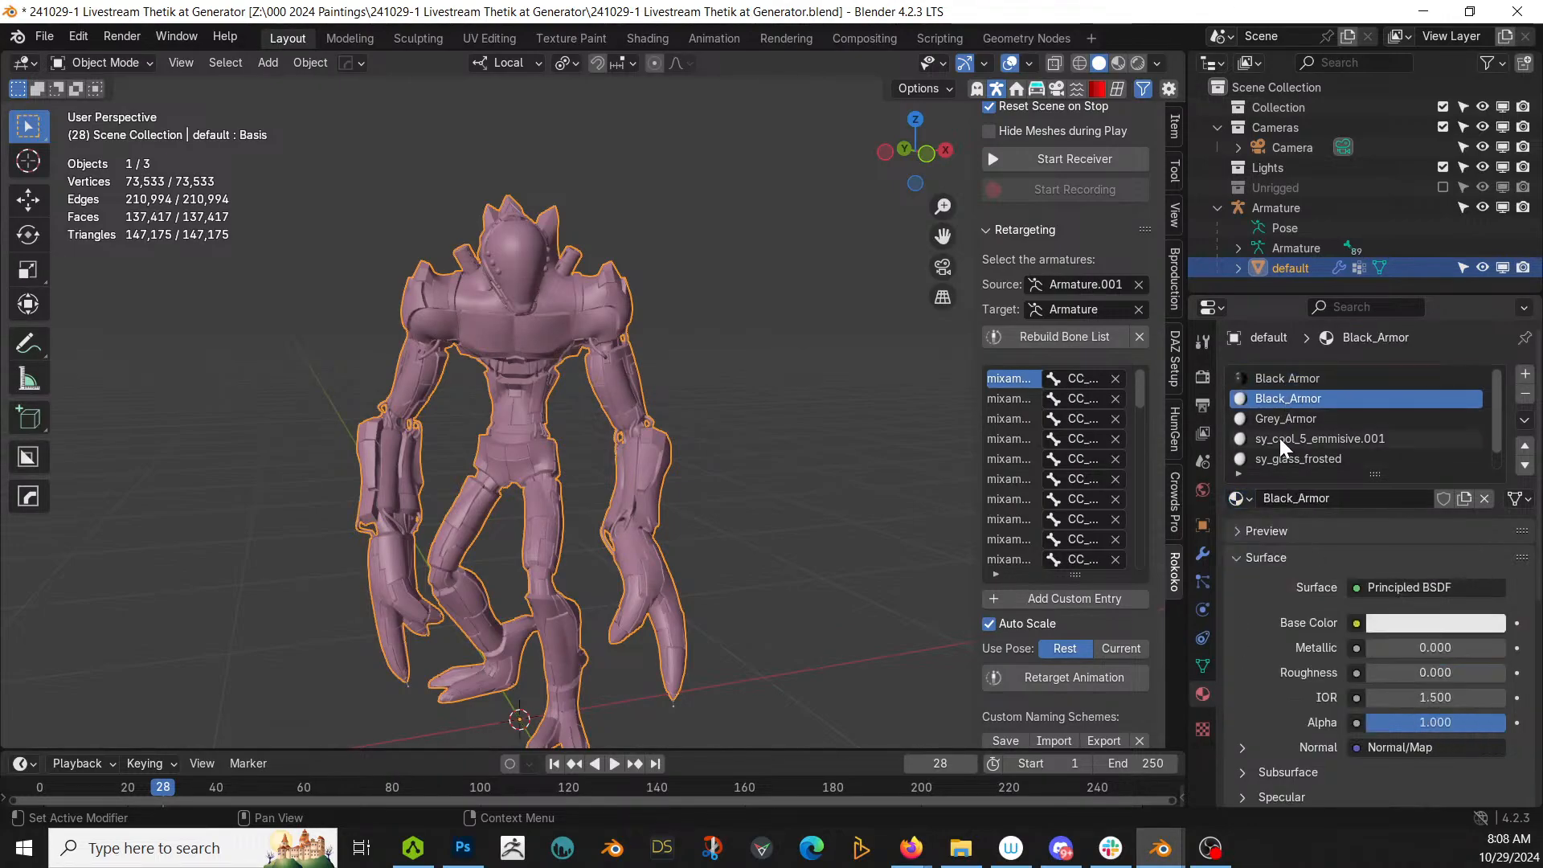
{"action": "left_click", "coordinate": [1245, 497]}
{"action": "left_click", "coordinate": [1294, 548]}
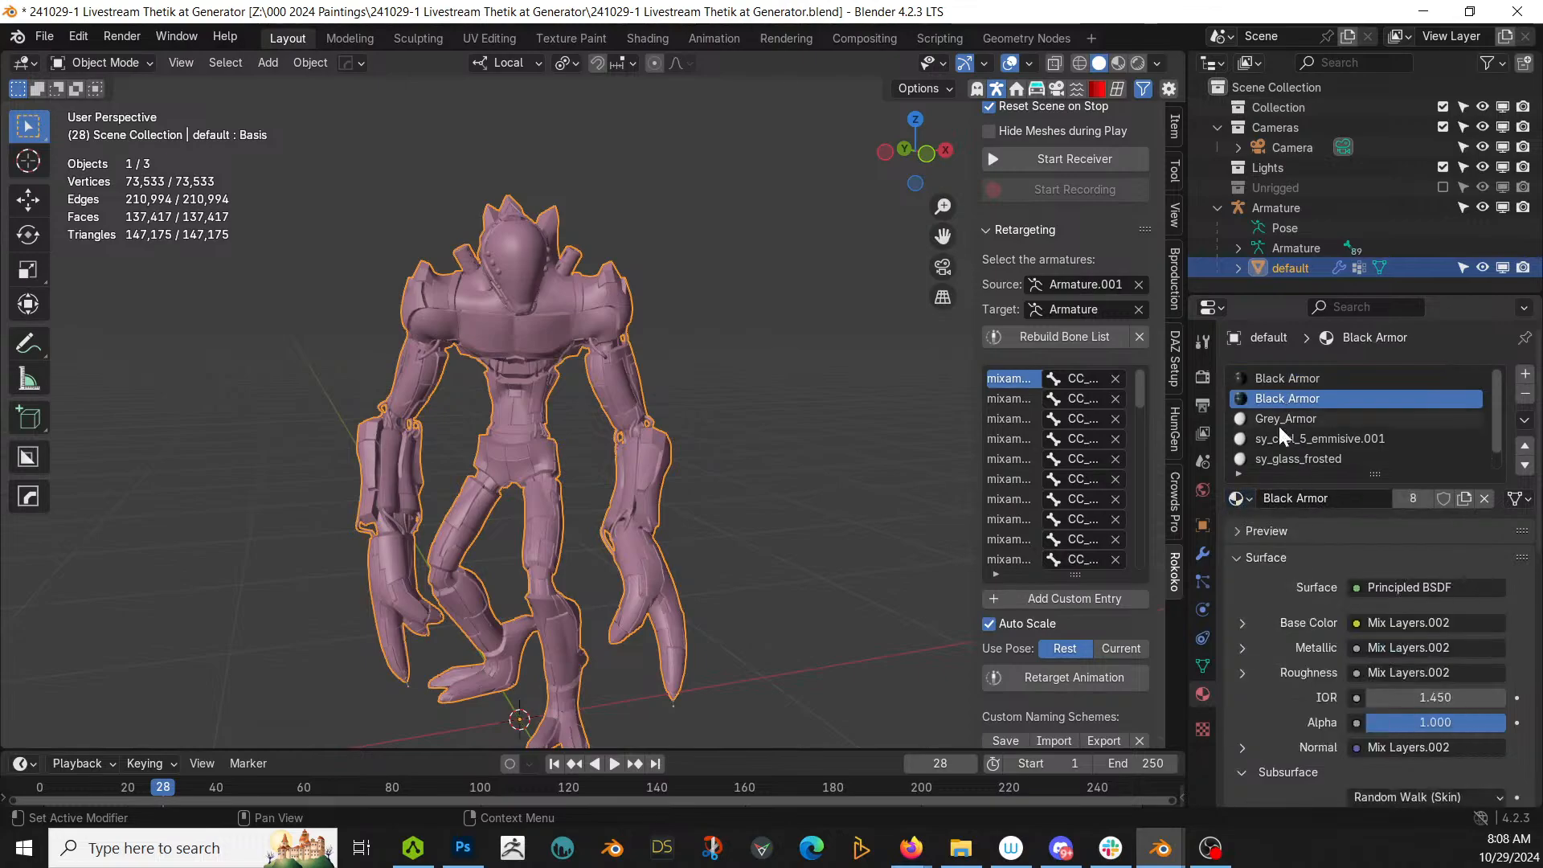
Step: Assign the Grey Armor material to the third slot and sy_cool_5_emmisive to the fourth slot
{"action": "left_click", "coordinate": [1283, 421]}
{"action": "left_click", "coordinate": [1253, 498]}
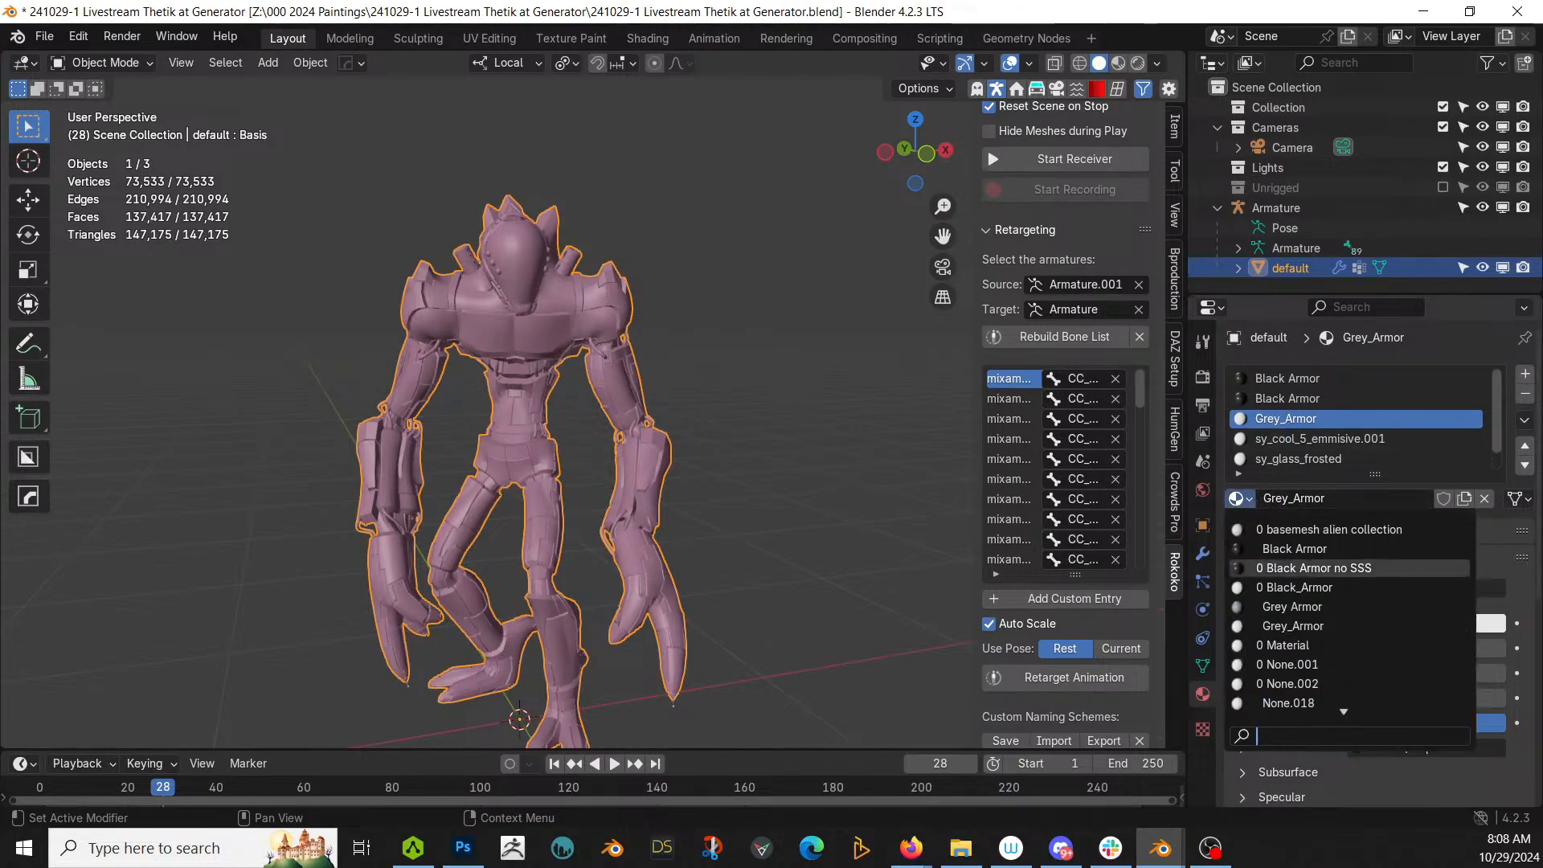
{"action": "left_click", "coordinate": [1294, 605]}
{"action": "left_click", "coordinate": [1300, 442]}
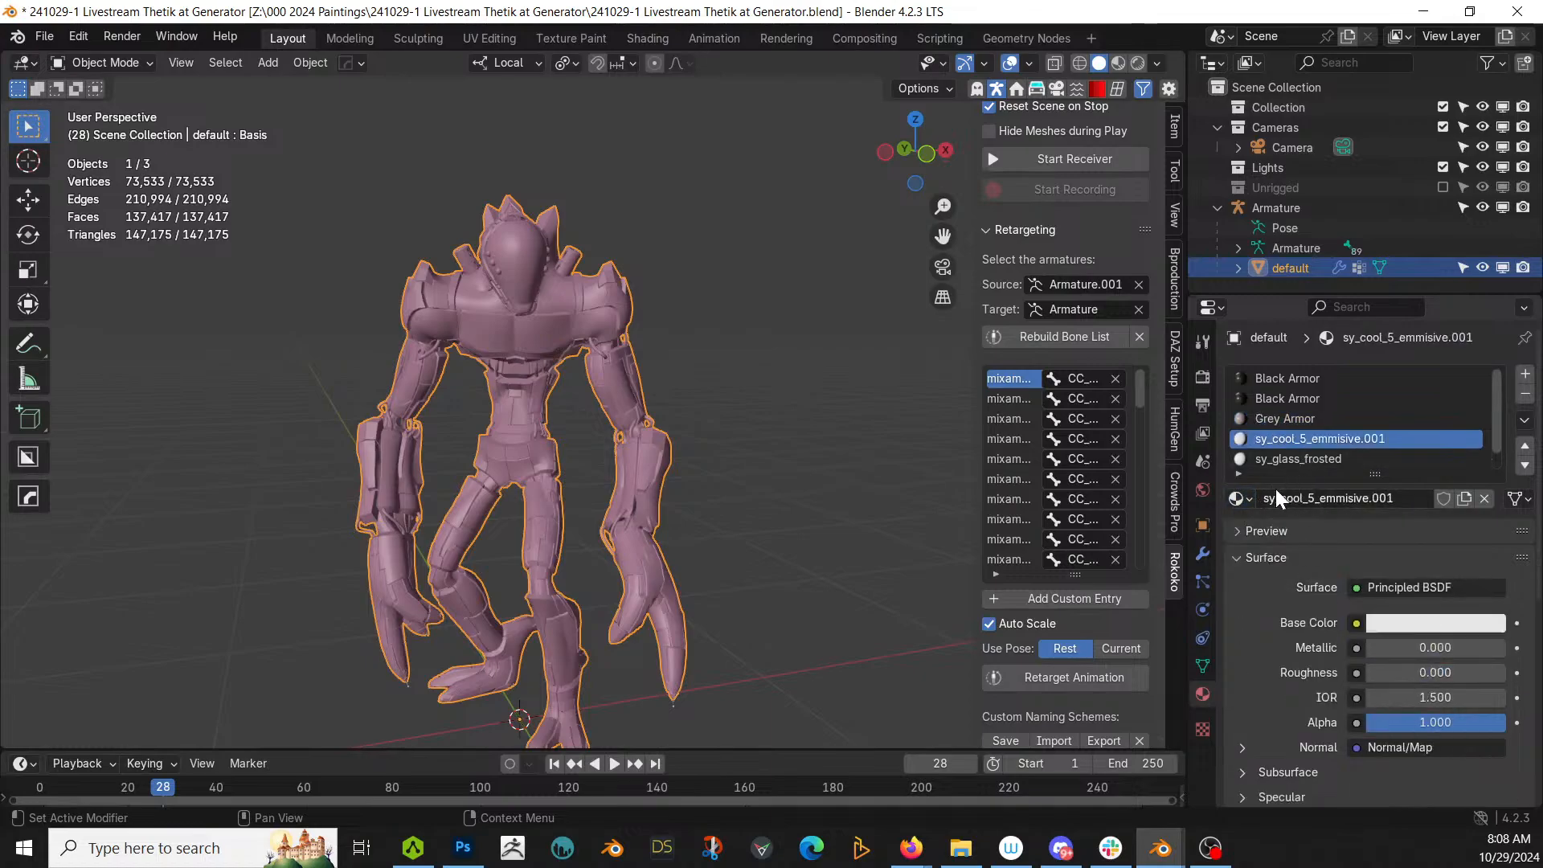
{"action": "left_click", "coordinate": [1250, 498]}
{"action": "left_click", "coordinate": [1281, 625]}
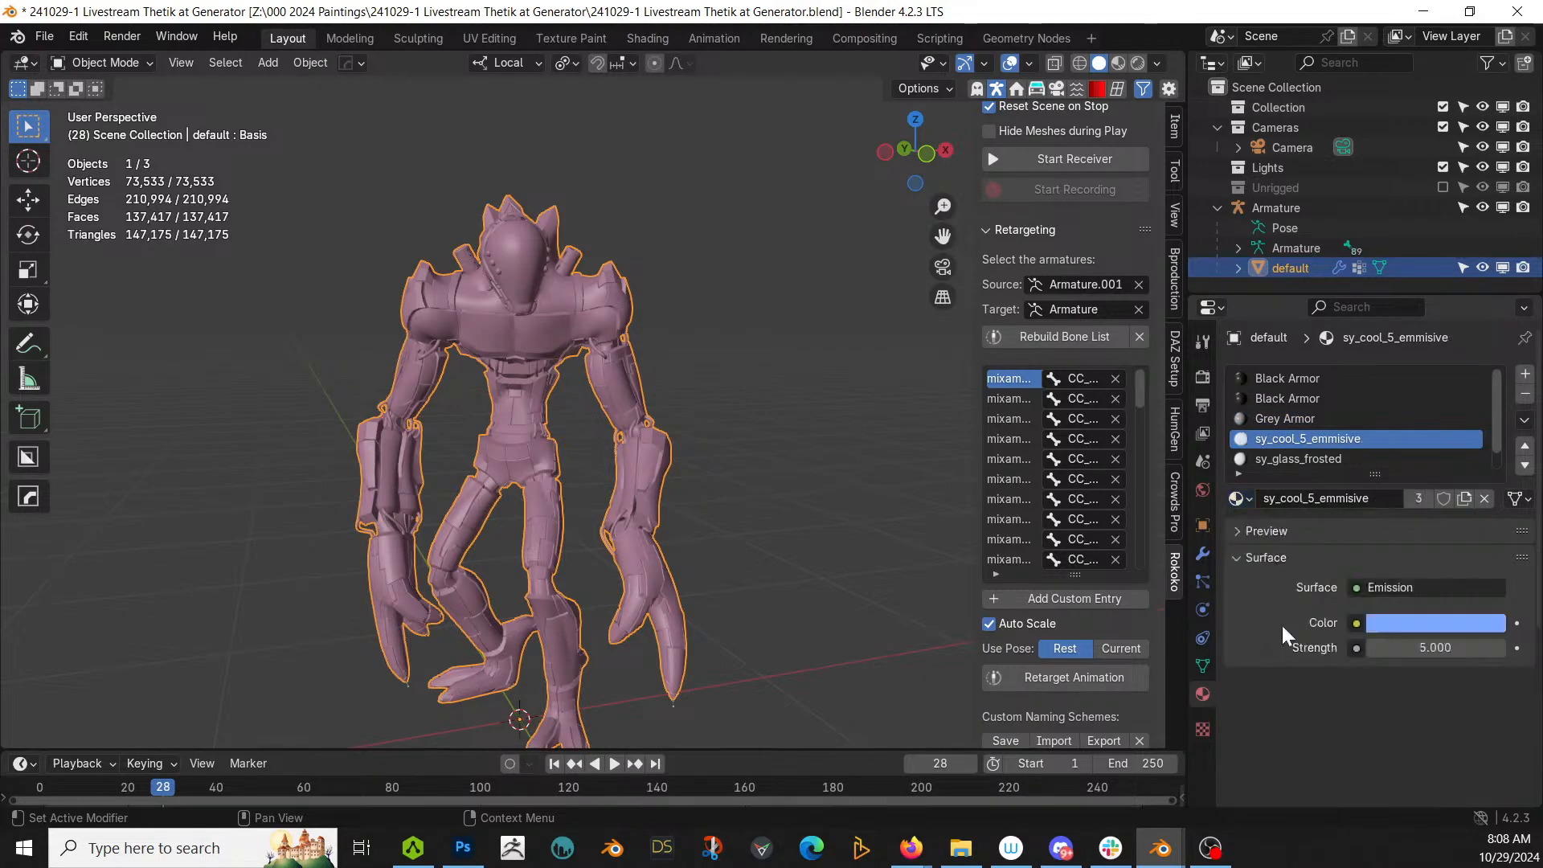
Step: Assign the sy-glass-frosted material to the fifth slot and Warm Brown Armor to the sixth slot
{"action": "left_click", "coordinate": [1284, 460]}
{"action": "left_click", "coordinate": [1250, 497]}
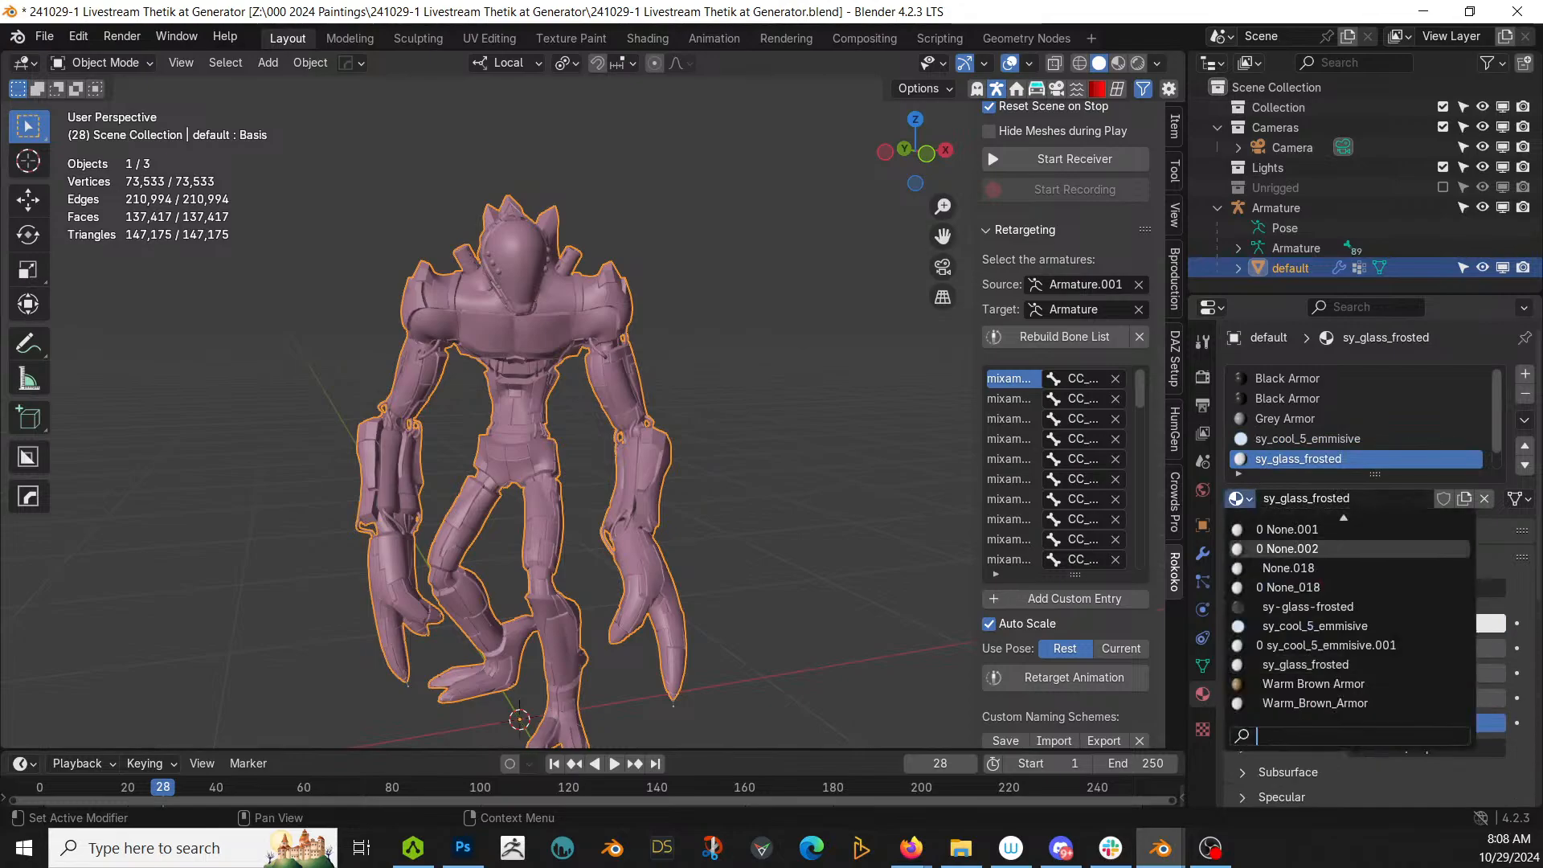
{"action": "left_click", "coordinate": [1307, 606]}
{"action": "scroll", "coordinate": [1329, 405], "scroll_direction": "down", "scroll_amount": 1}
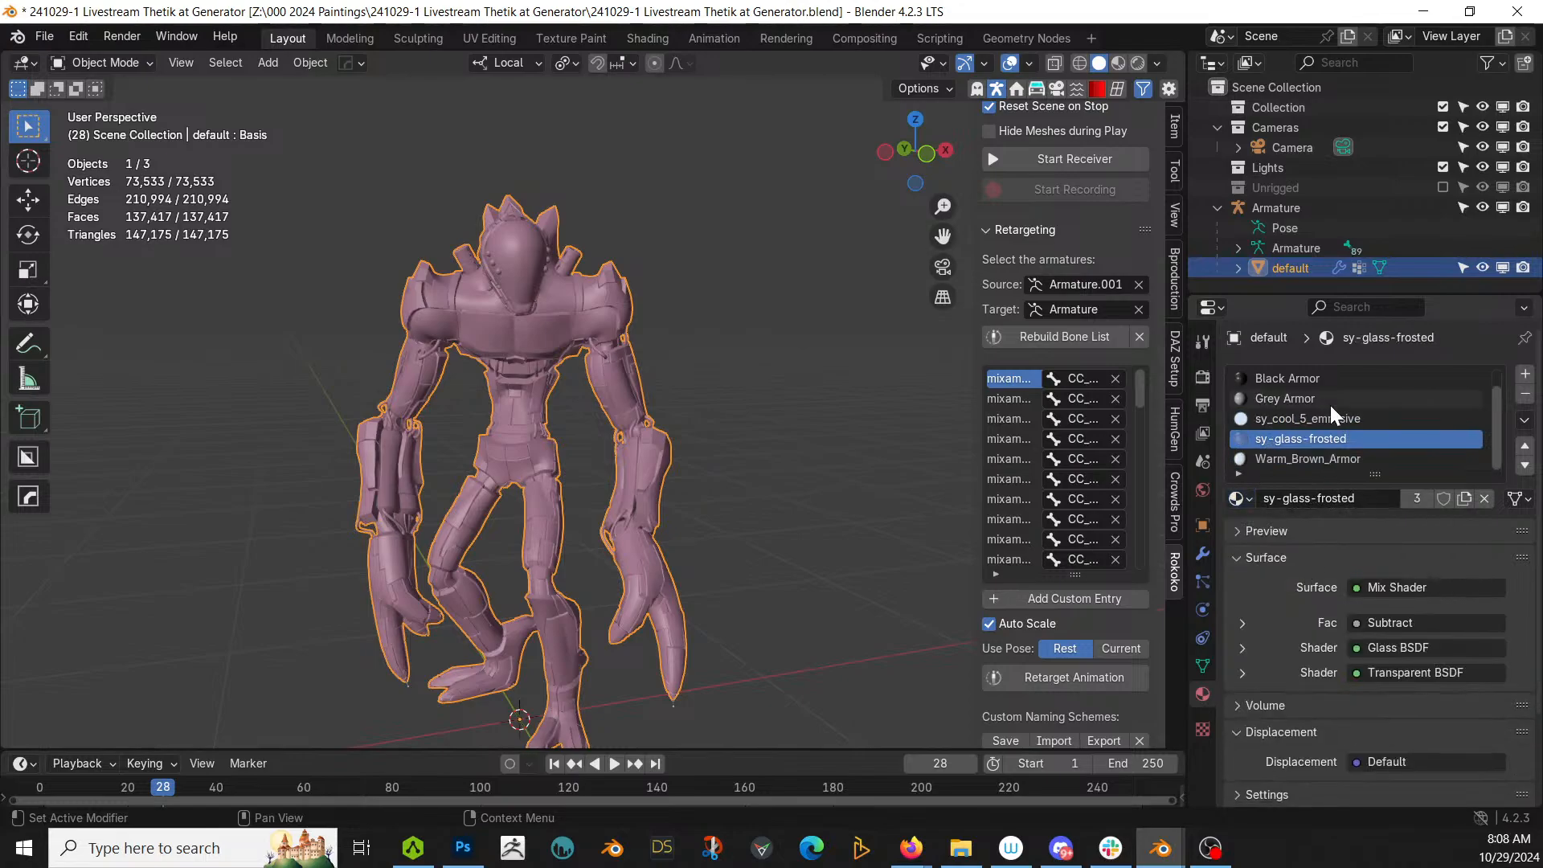
{"action": "left_click", "coordinate": [1324, 460]}
{"action": "left_click", "coordinate": [1246, 498]}
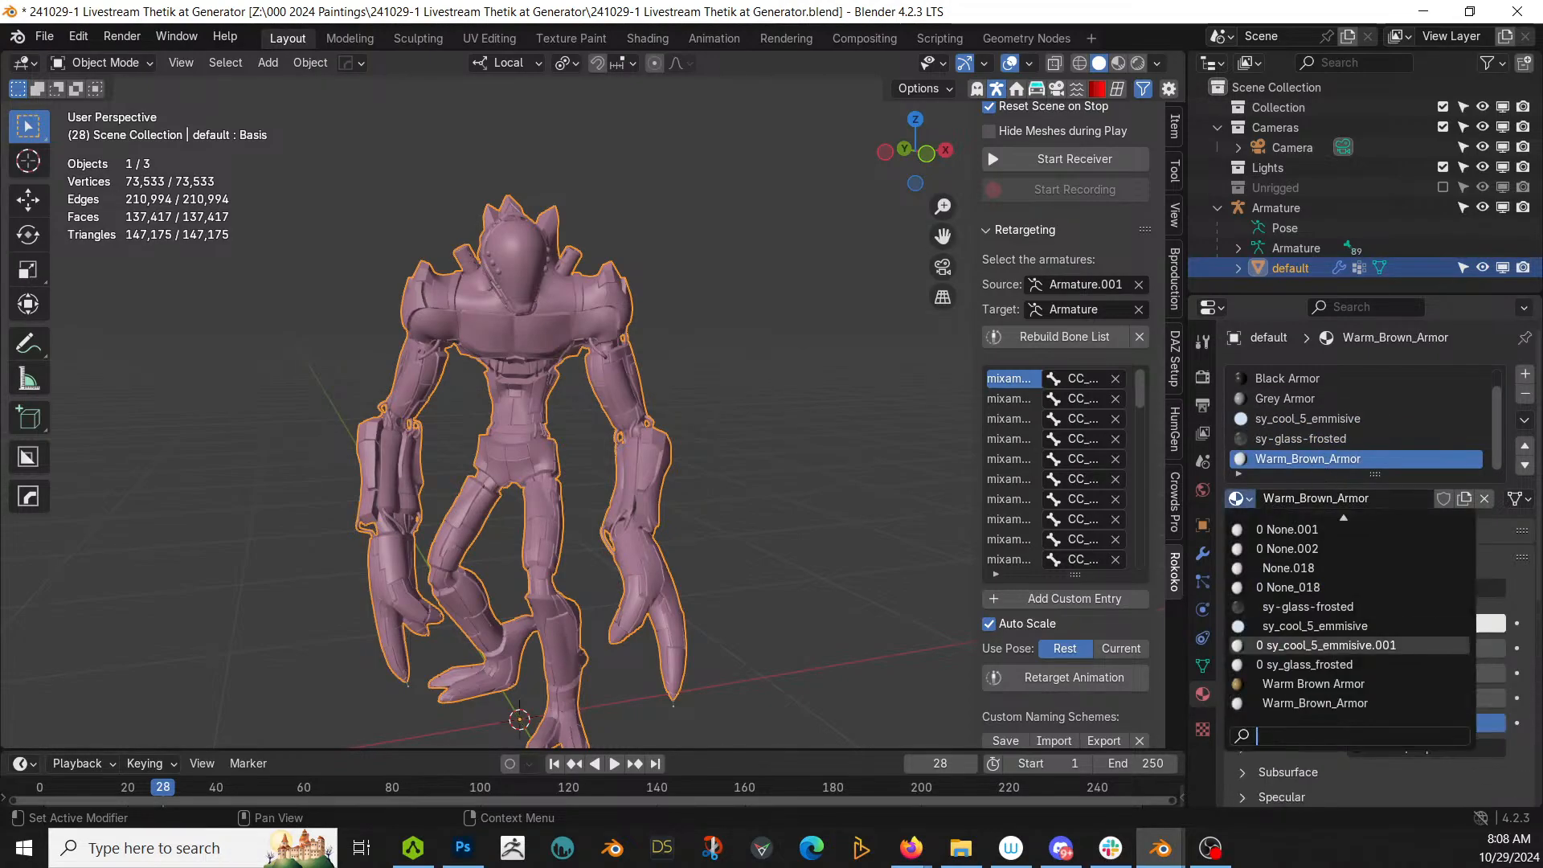
{"action": "left_click", "coordinate": [1294, 687]}
Step: Switch the viewport to rendered shading, inspect the creature's restored materials, and save the file
{"action": "key", "text": "z"}
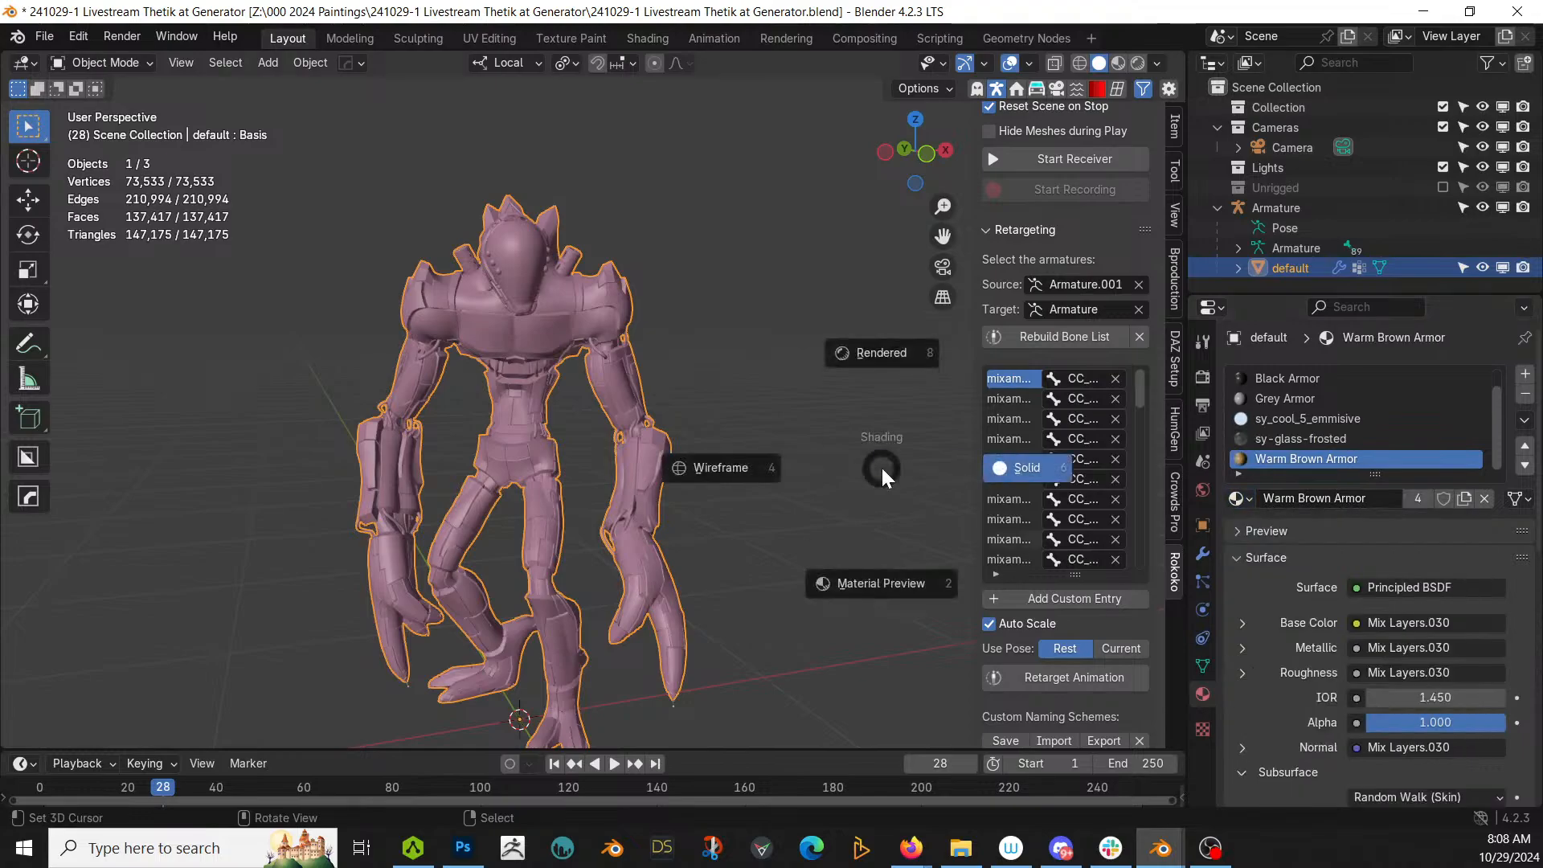
{"action": "key", "text": "8"}
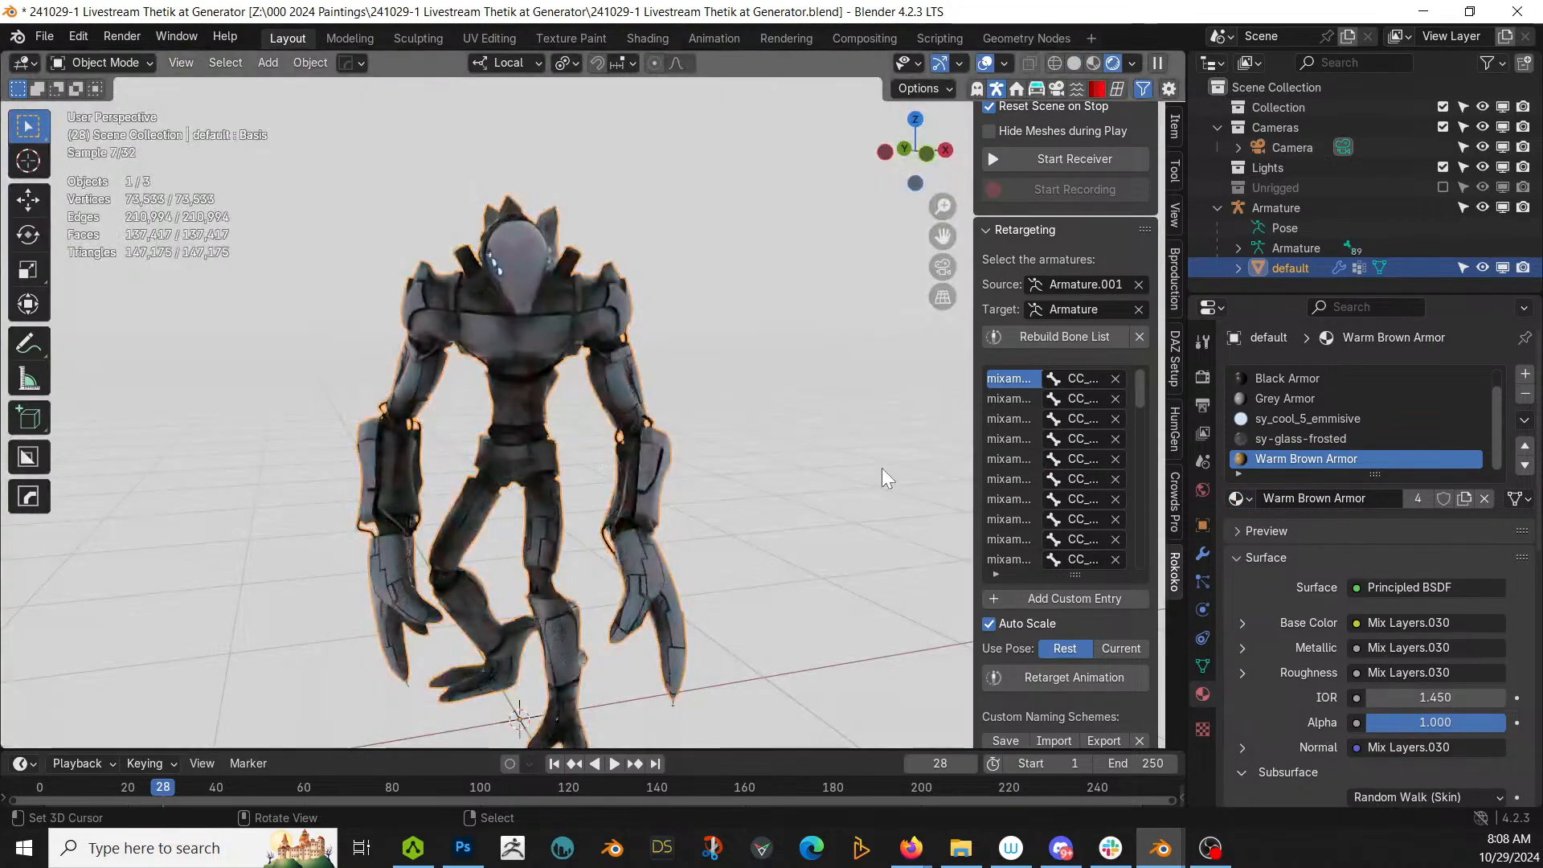
{"action": "middle_click_drag", "start_coordinate": [595, 446], "coordinate": [586, 327]}
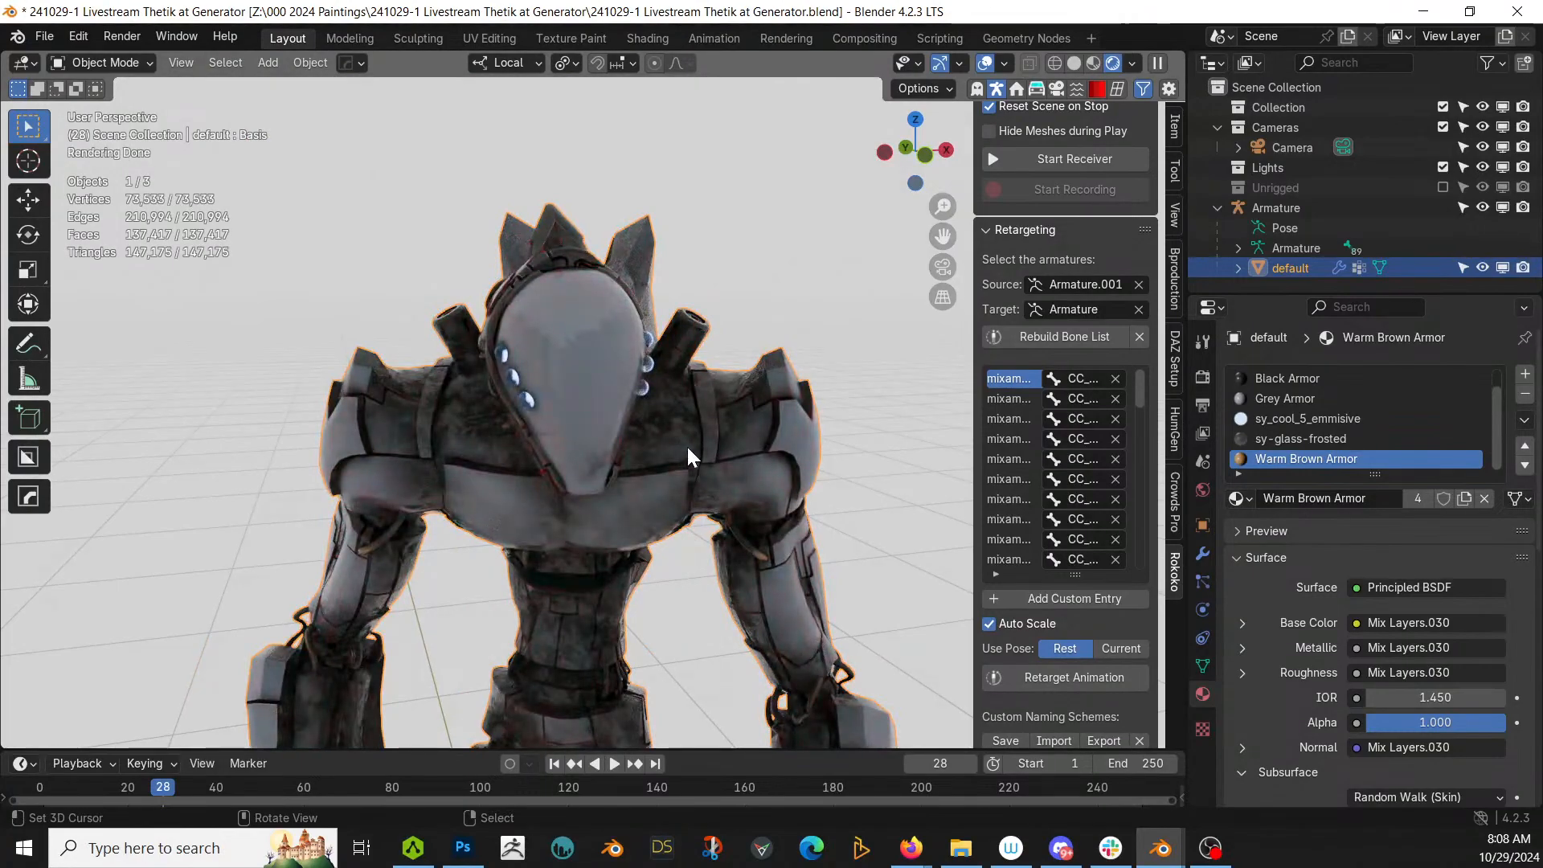
{"action": "middle_click_drag", "start_coordinate": [690, 450], "coordinate": [737, 270]}
{"action": "scroll", "coordinate": [811, 439], "scroll_direction": "down", "scroll_amount": 3}
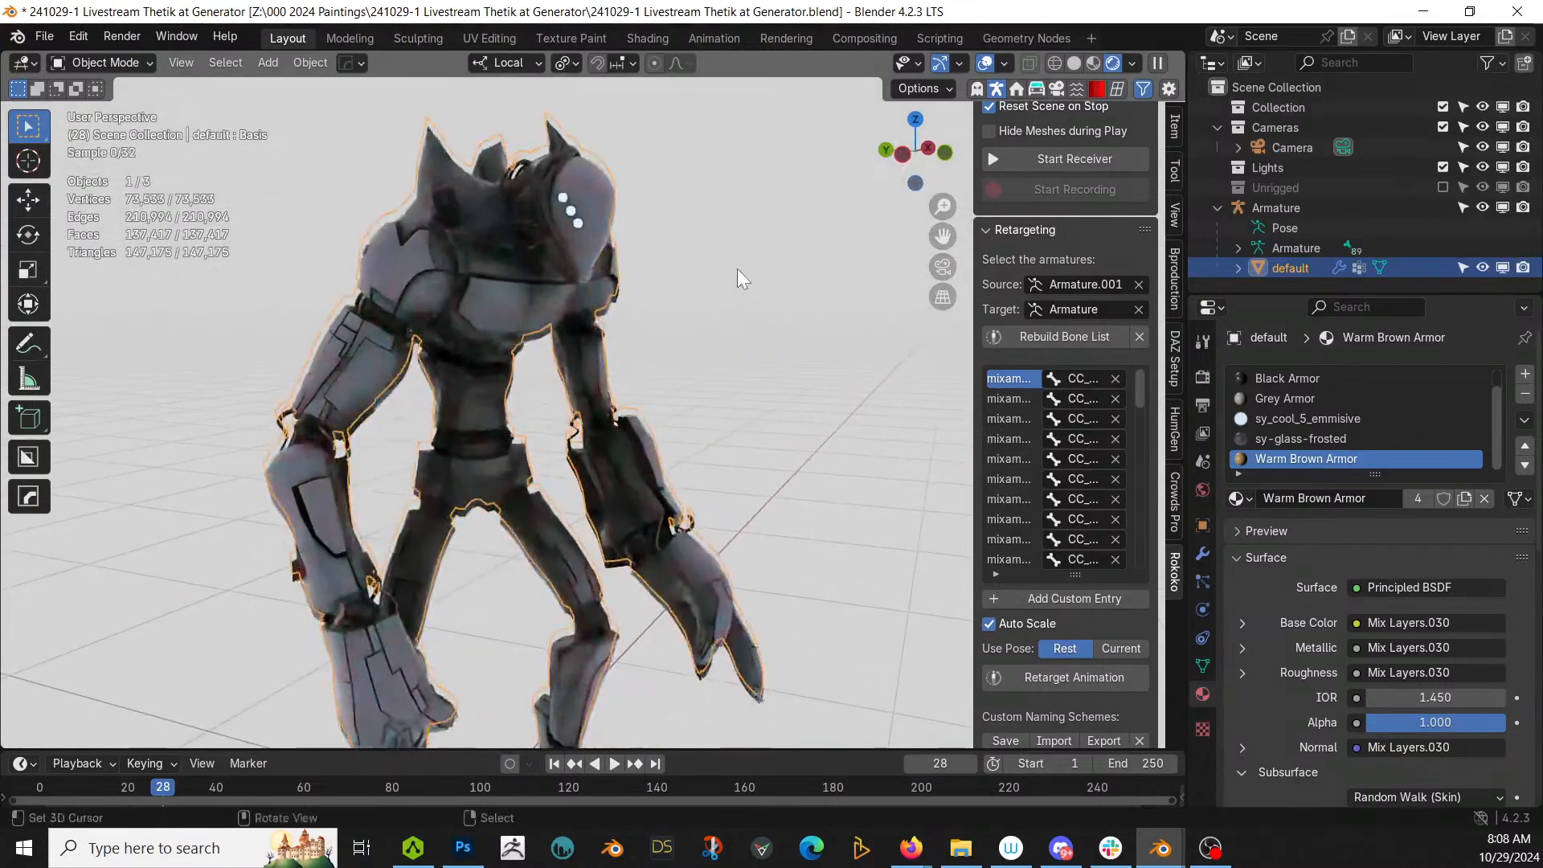
{"action": "scroll", "coordinate": [737, 272], "scroll_direction": "down", "scroll_amount": 3}
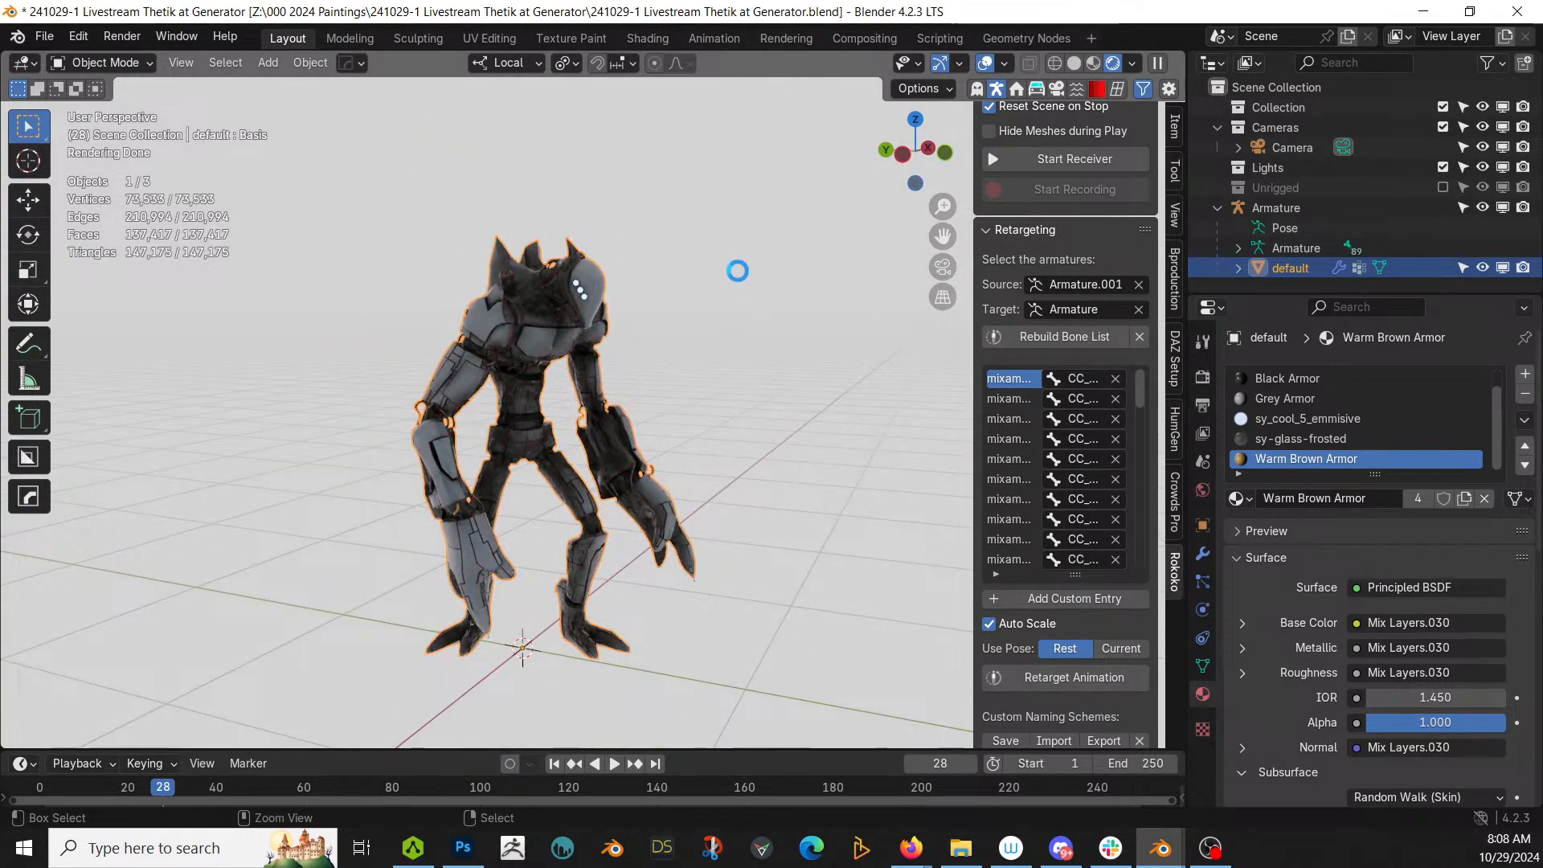
{"action": "key", "text": "ctrl+s"}
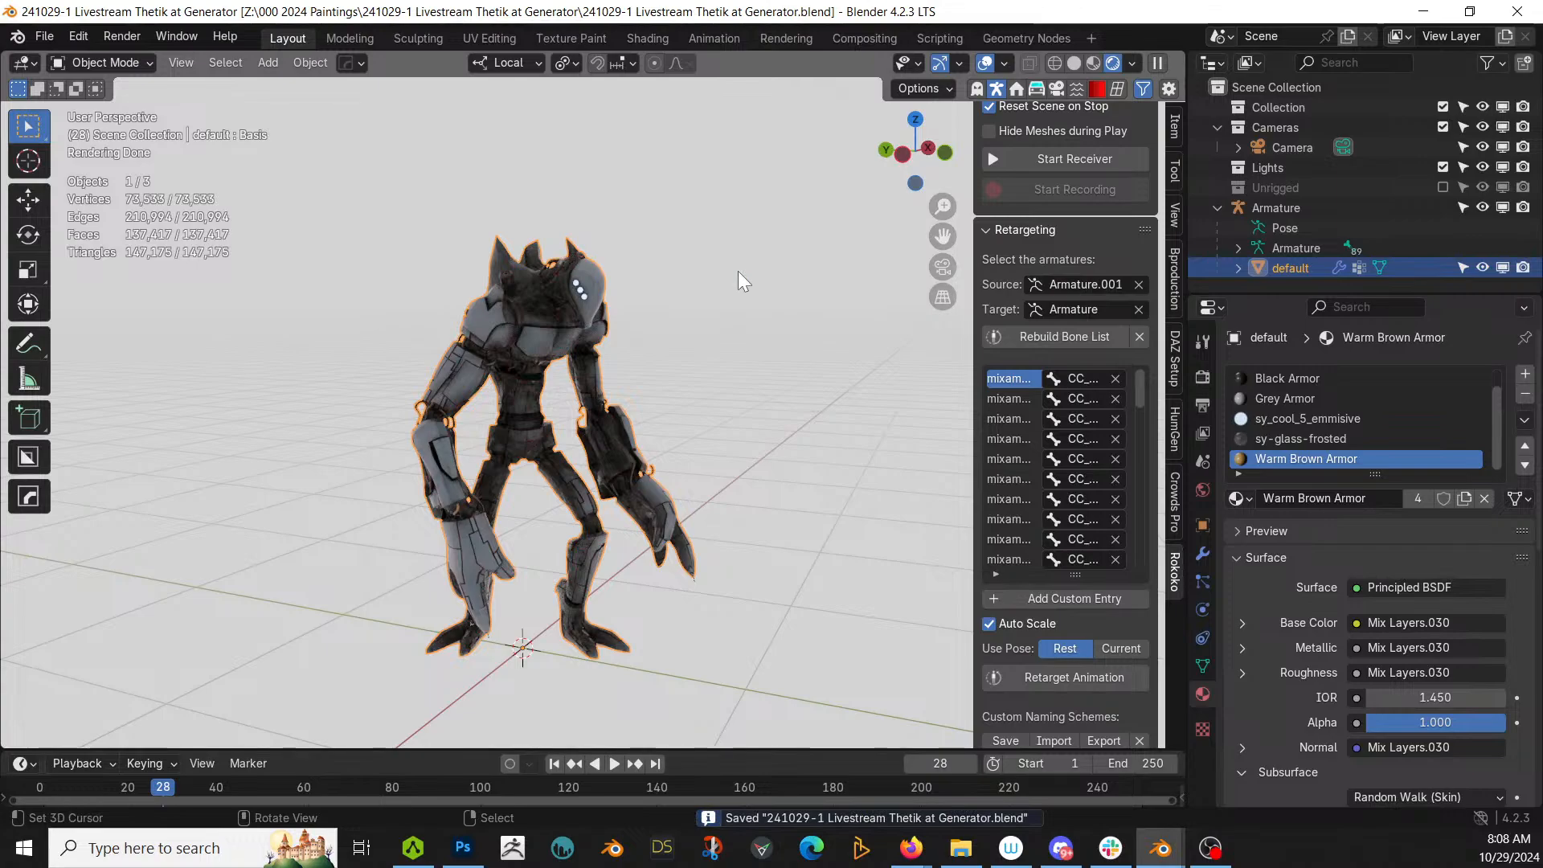
Step: Bring the bent TechHeavy_OBJ.13158 panel mesh into the scene beside the creature
{"action": "middle_click_drag", "start_coordinate": [738, 271], "coordinate": [691, 509]}
{"action": "scroll", "coordinate": [724, 425], "scroll_direction": "down", "scroll_amount": 2}
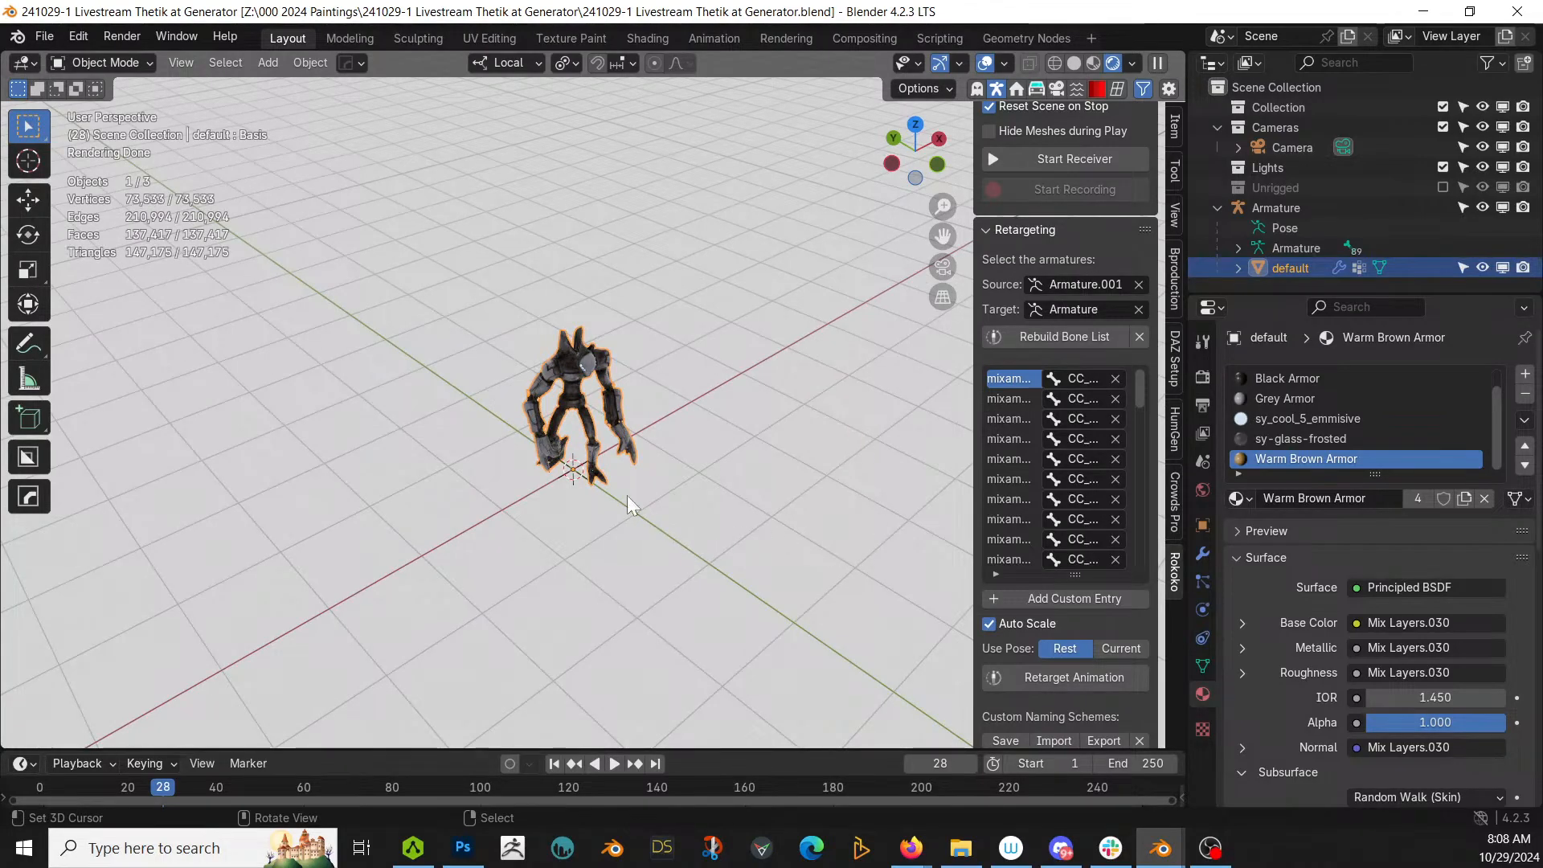
{"action": "scroll", "coordinate": [621, 490], "scroll_direction": "down", "scroll_amount": 2}
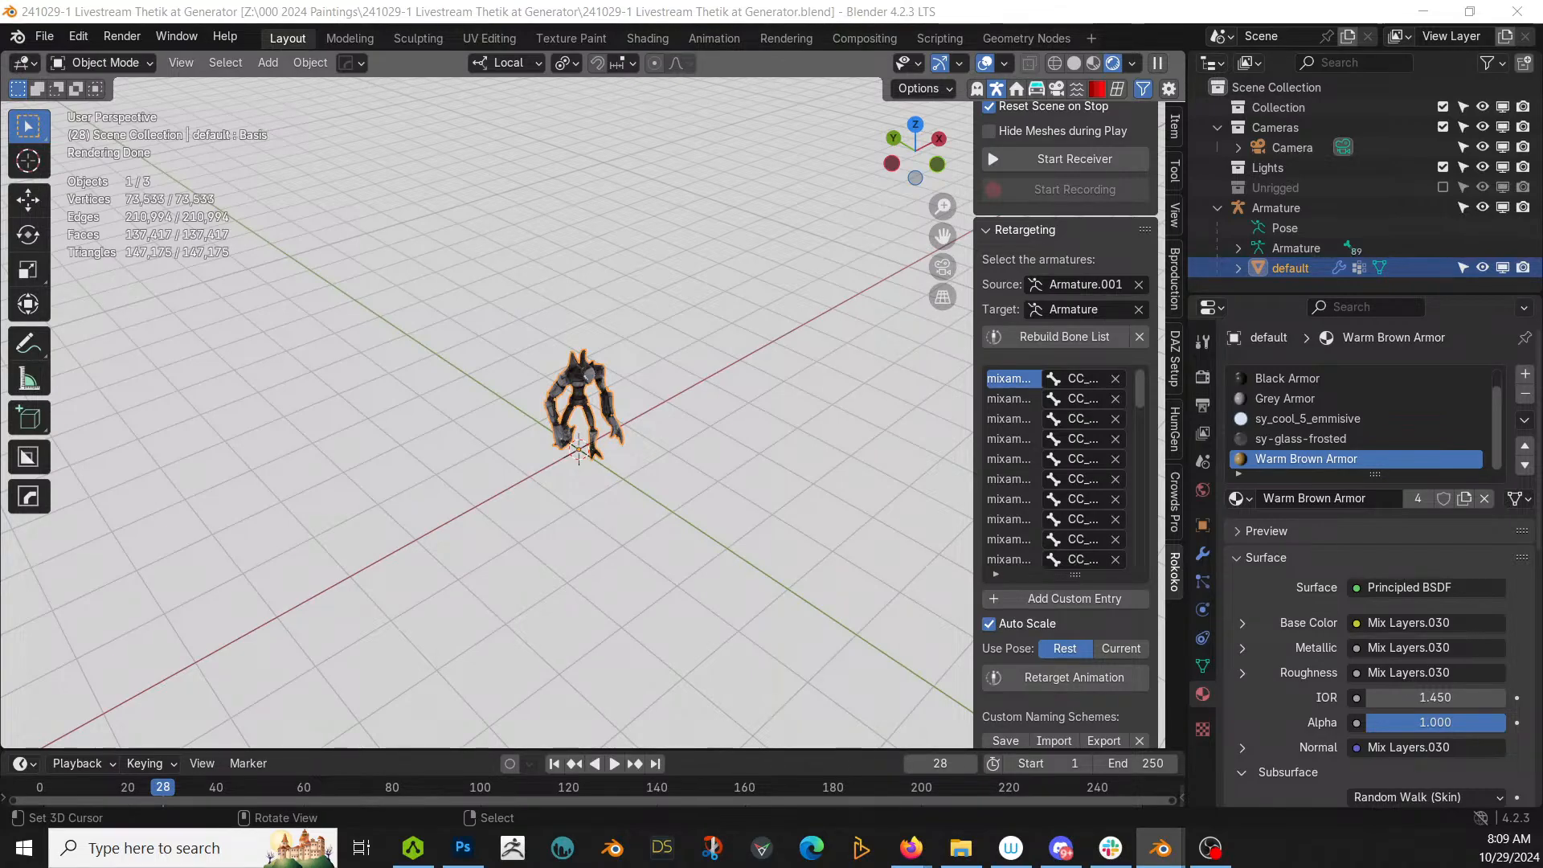
{"action": "left_click_drag", "start_coordinate": [741, 283], "coordinate": [623, 503]}
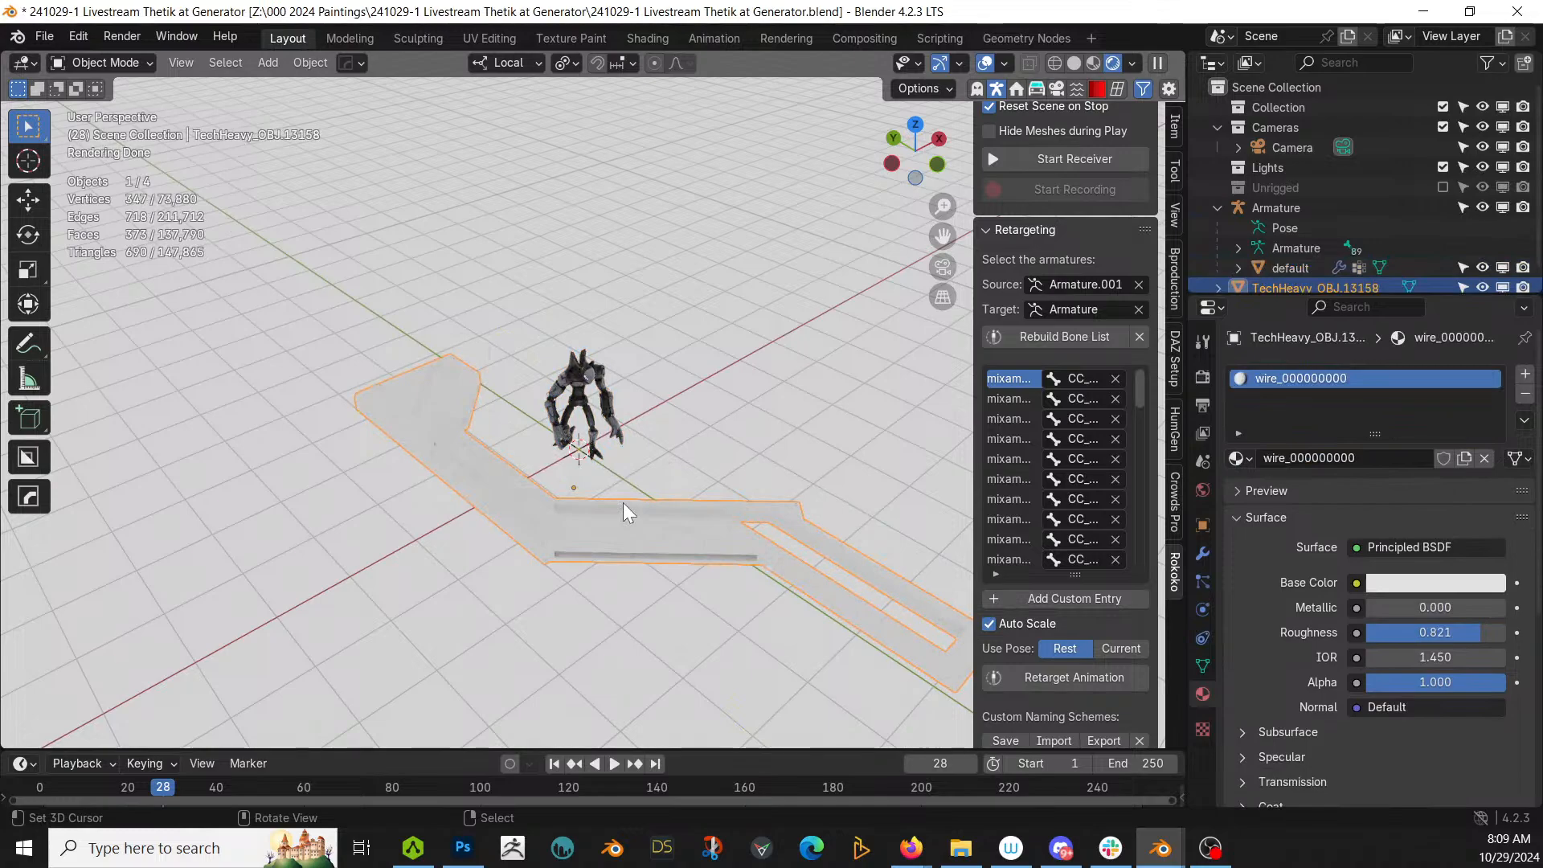
Step: In solid top view, clear the panel's location and move it so its narrow end sits at the world origin
{"action": "key", "text": "z"}
{"action": "key", "text": "6"}
{"action": "key", "text": "KP_7"}
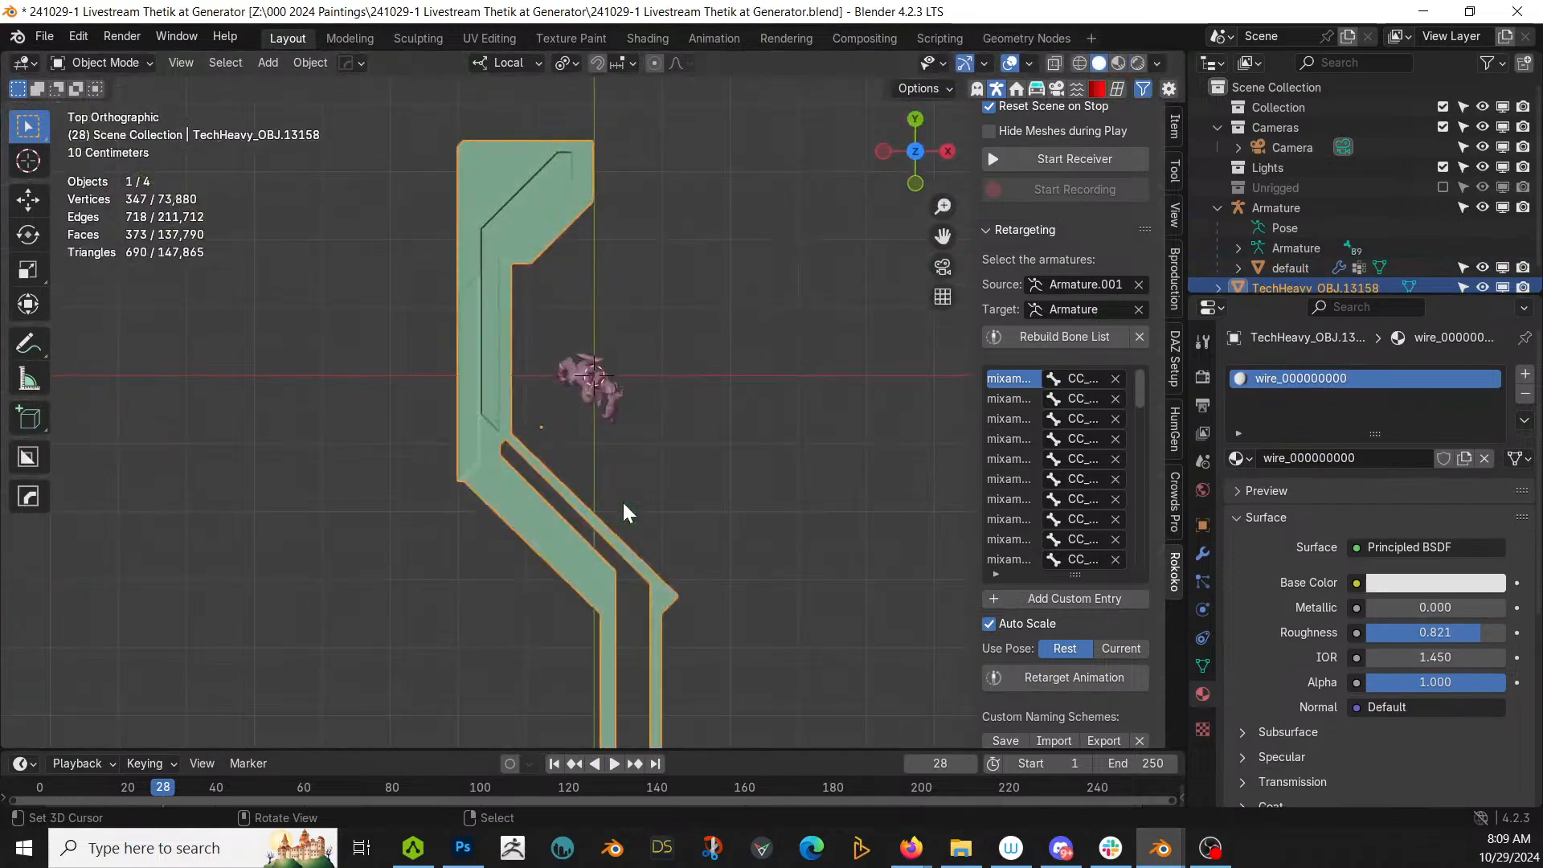
{"action": "key", "text": "alt+g"}
{"action": "scroll", "coordinate": [538, 507], "scroll_direction": "down", "scroll_amount": 3}
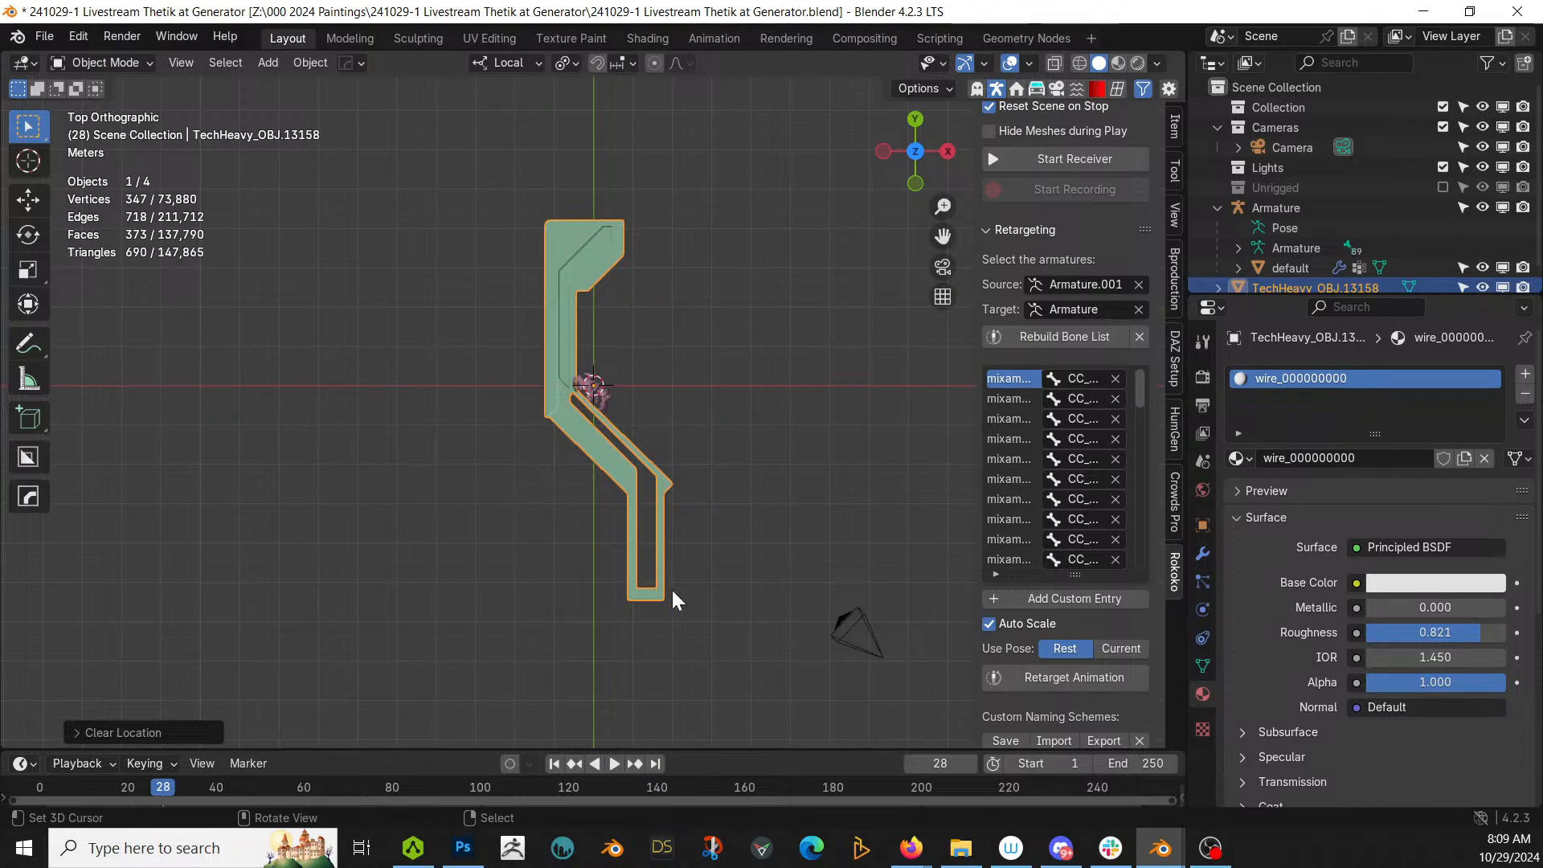
{"action": "key", "text": "g"}
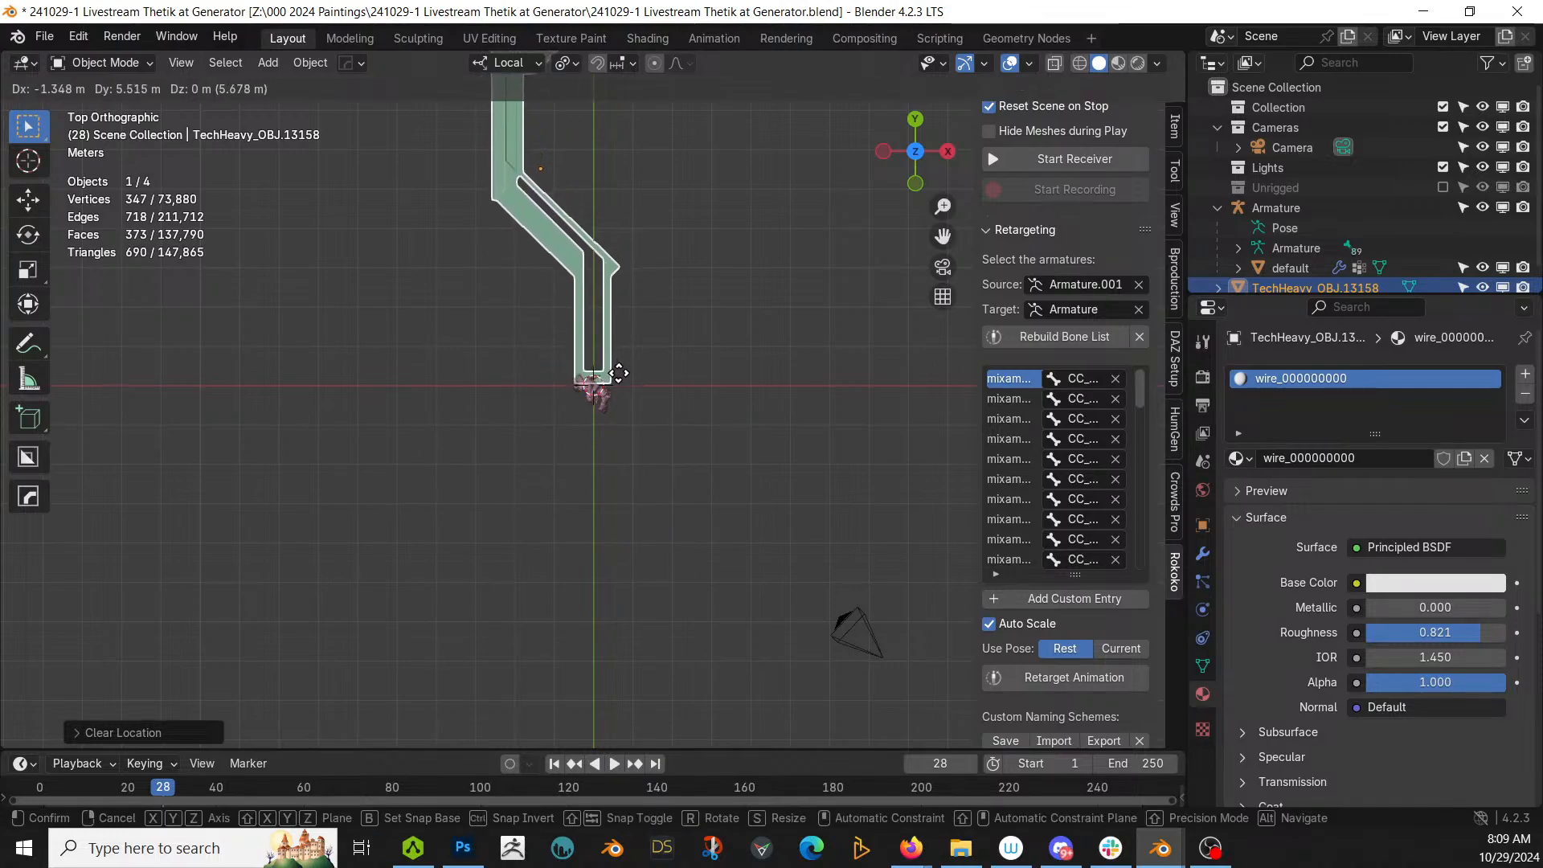
{"action": "left_click", "coordinate": [620, 383]}
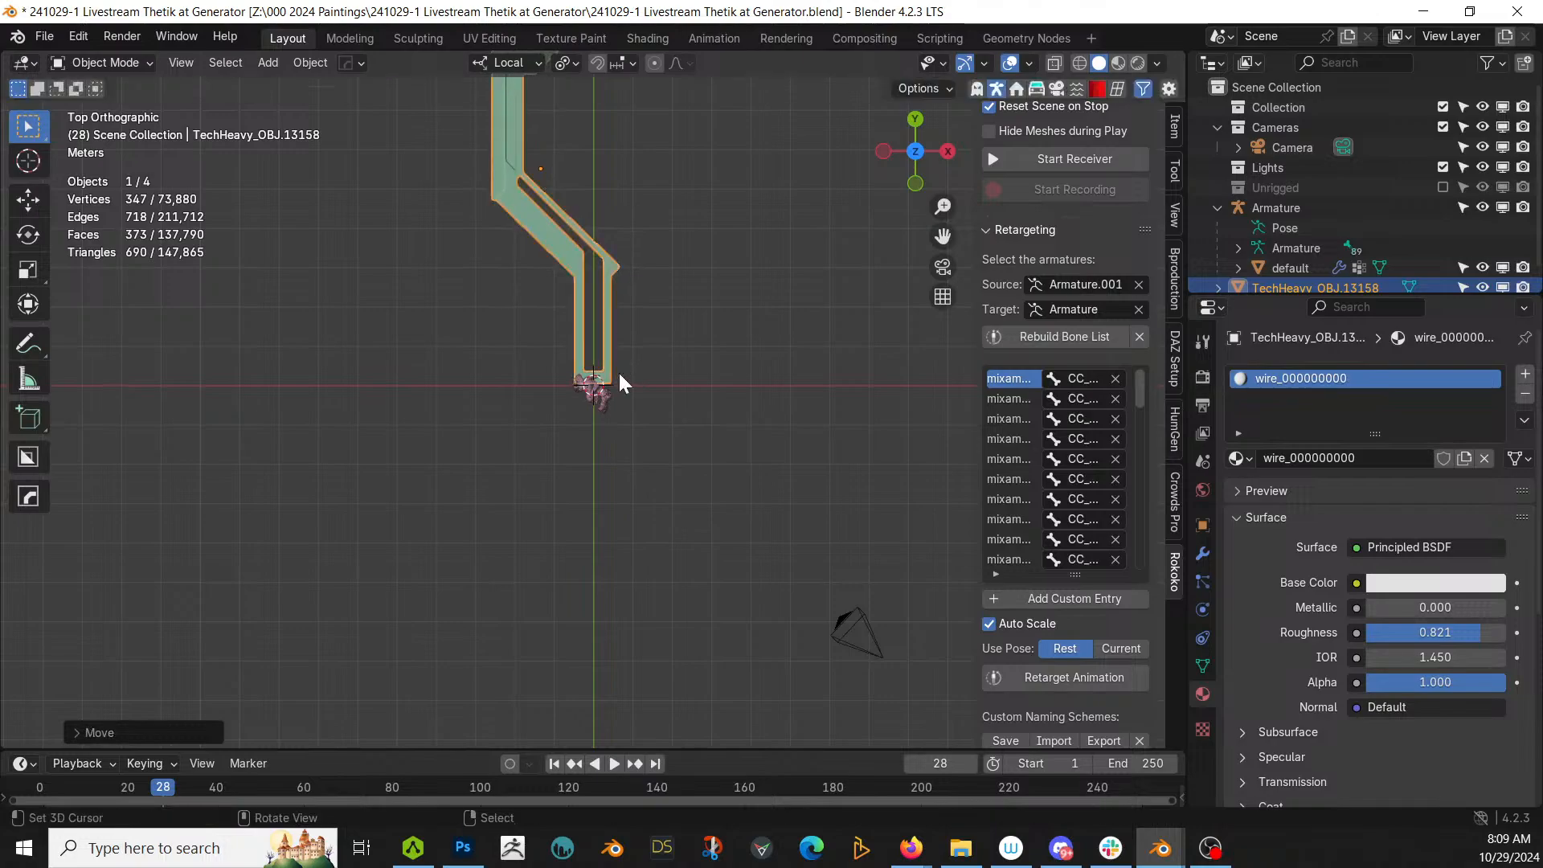
Step: Compare the panel's size with the creature and apply all of the panel's transforms
{"action": "scroll", "coordinate": [620, 374], "scroll_direction": "up", "scroll_amount": 8}
{"action": "middle_click_drag", "start_coordinate": [622, 371], "coordinate": [689, 244]}
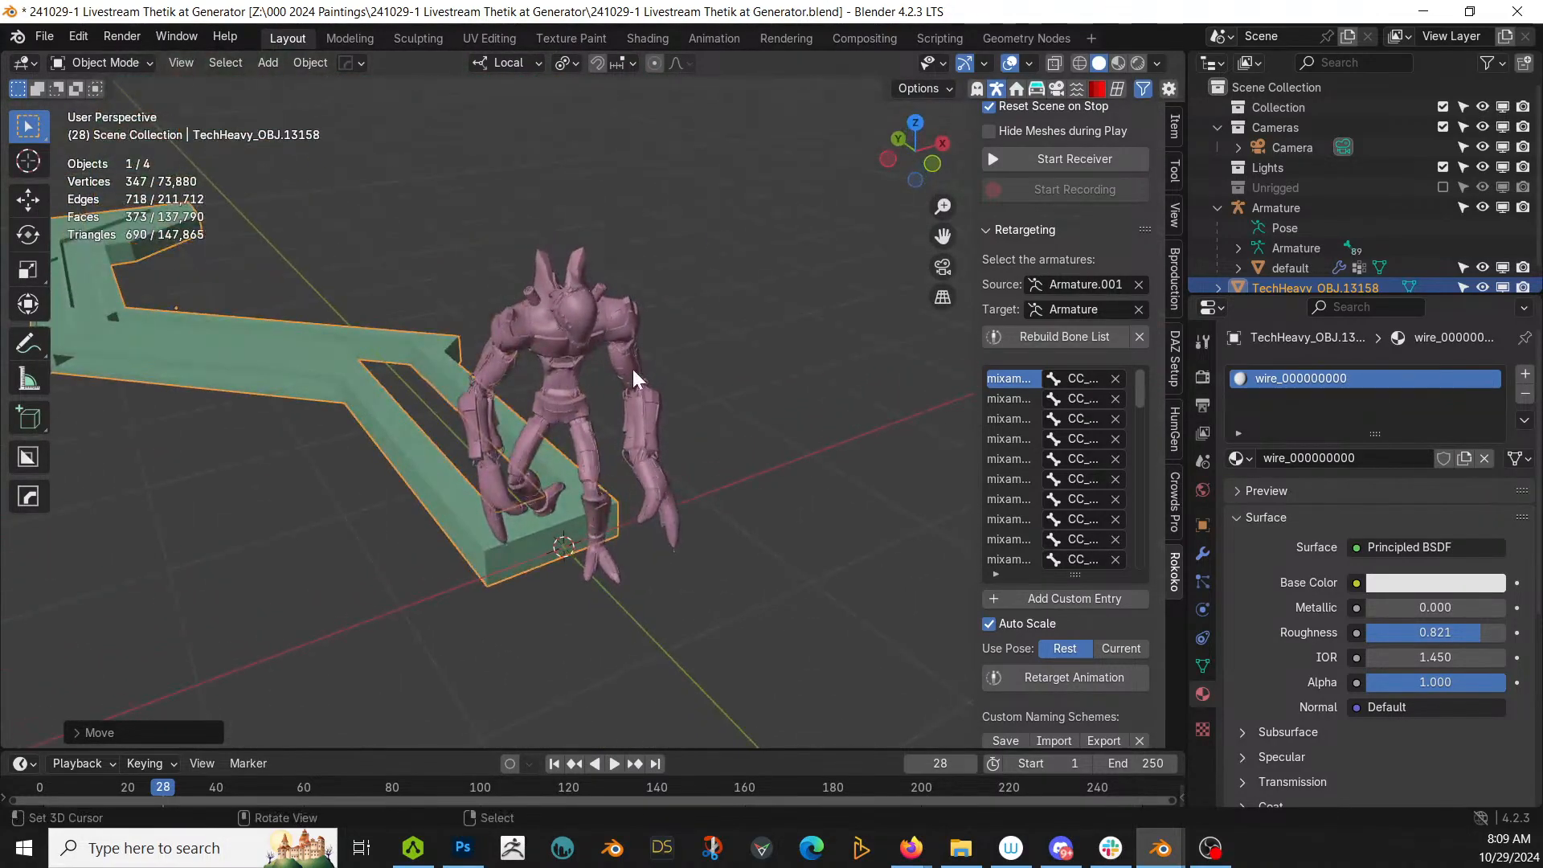
{"action": "scroll", "coordinate": [633, 369], "scroll_direction": "up", "scroll_amount": 6}
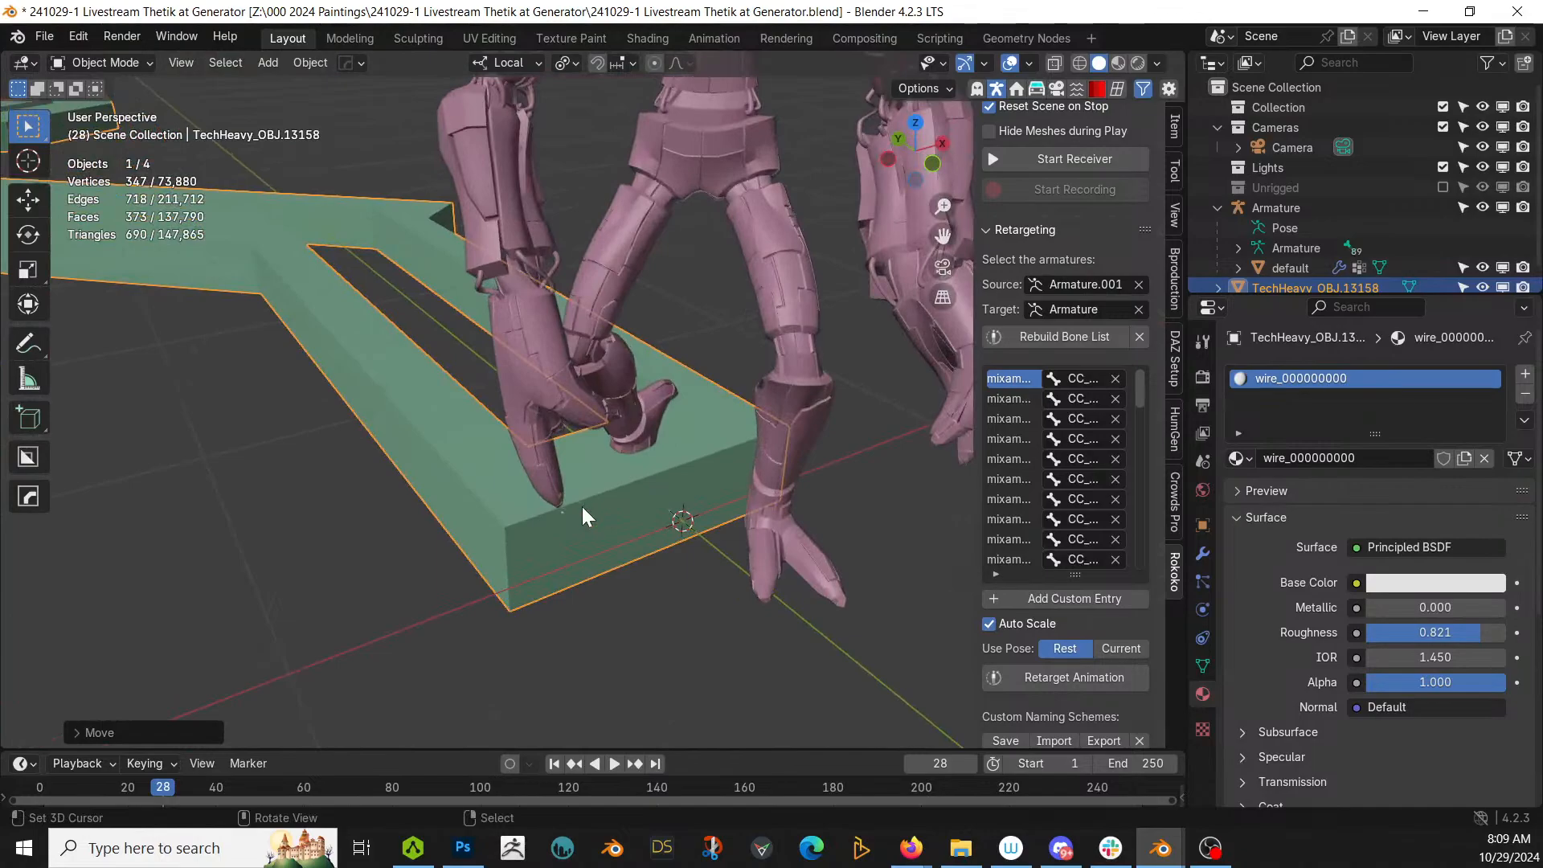
{"action": "mouse_move", "coordinate": [598, 514]}
{"action": "middle_mouse_down"}
{"action": "mouse_move", "coordinate": [640, 538]}
{"action": "mouse_move", "coordinate": [702, 507]}
{"action": "mouse_move", "coordinate": [693, 572]}
{"action": "mouse_move", "coordinate": [667, 597]}
{"action": "mouse_move", "coordinate": [563, 606]}
{"action": "mouse_move", "coordinate": [544, 634]}
{"action": "mouse_move", "coordinate": [586, 509]}
{"action": "middle_mouse_up"}
{"action": "scroll", "coordinate": [603, 508], "scroll_direction": "down", "scroll_amount": 6}
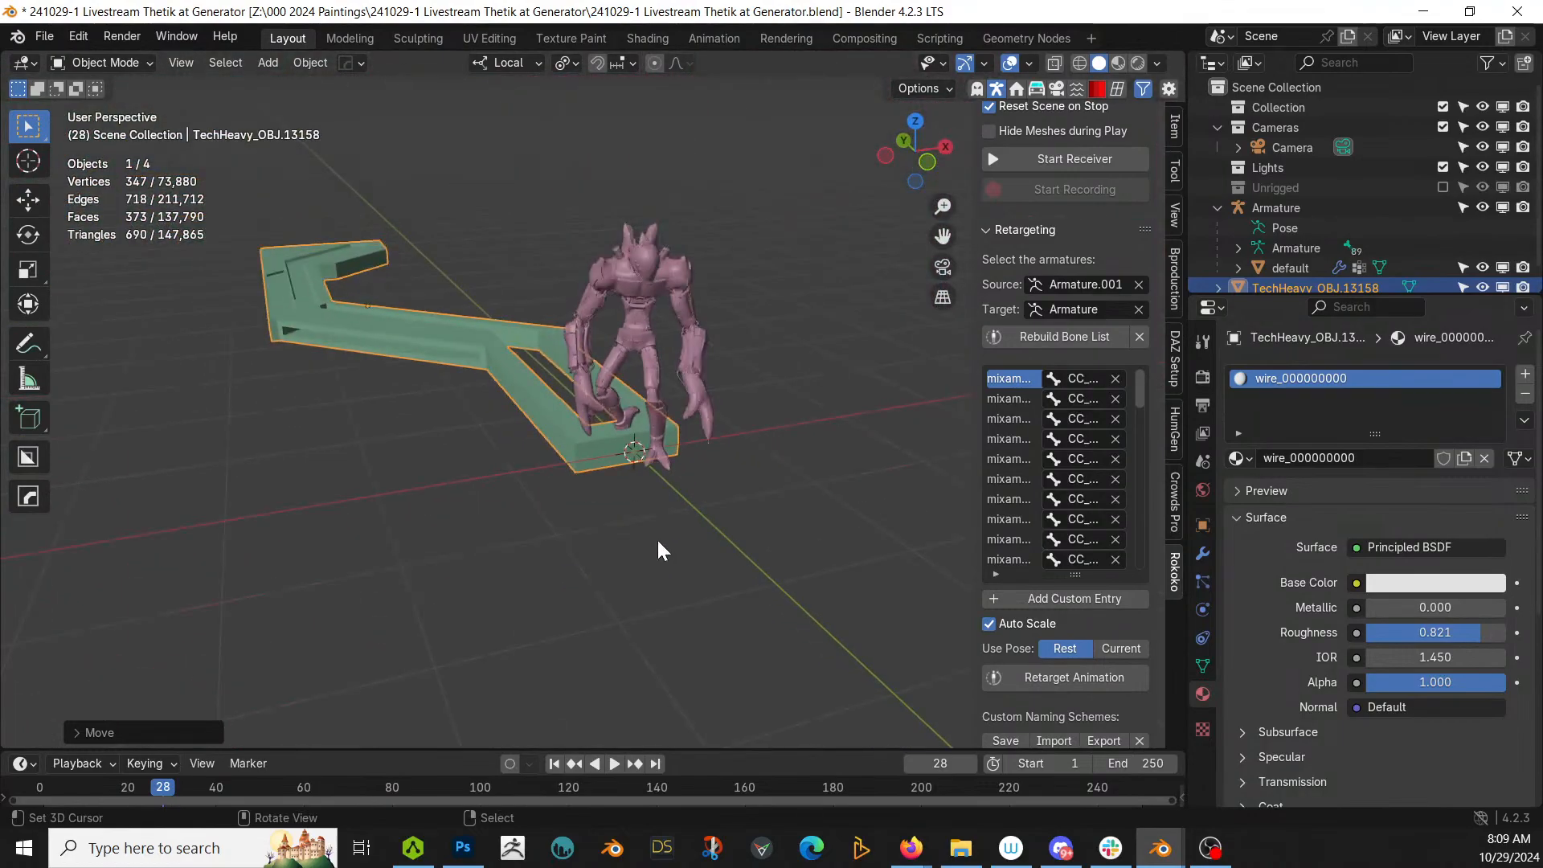
{"action": "middle_click_drag", "start_coordinate": [657, 551], "coordinate": [715, 587]}
{"action": "key", "text": "ctrl+a"}
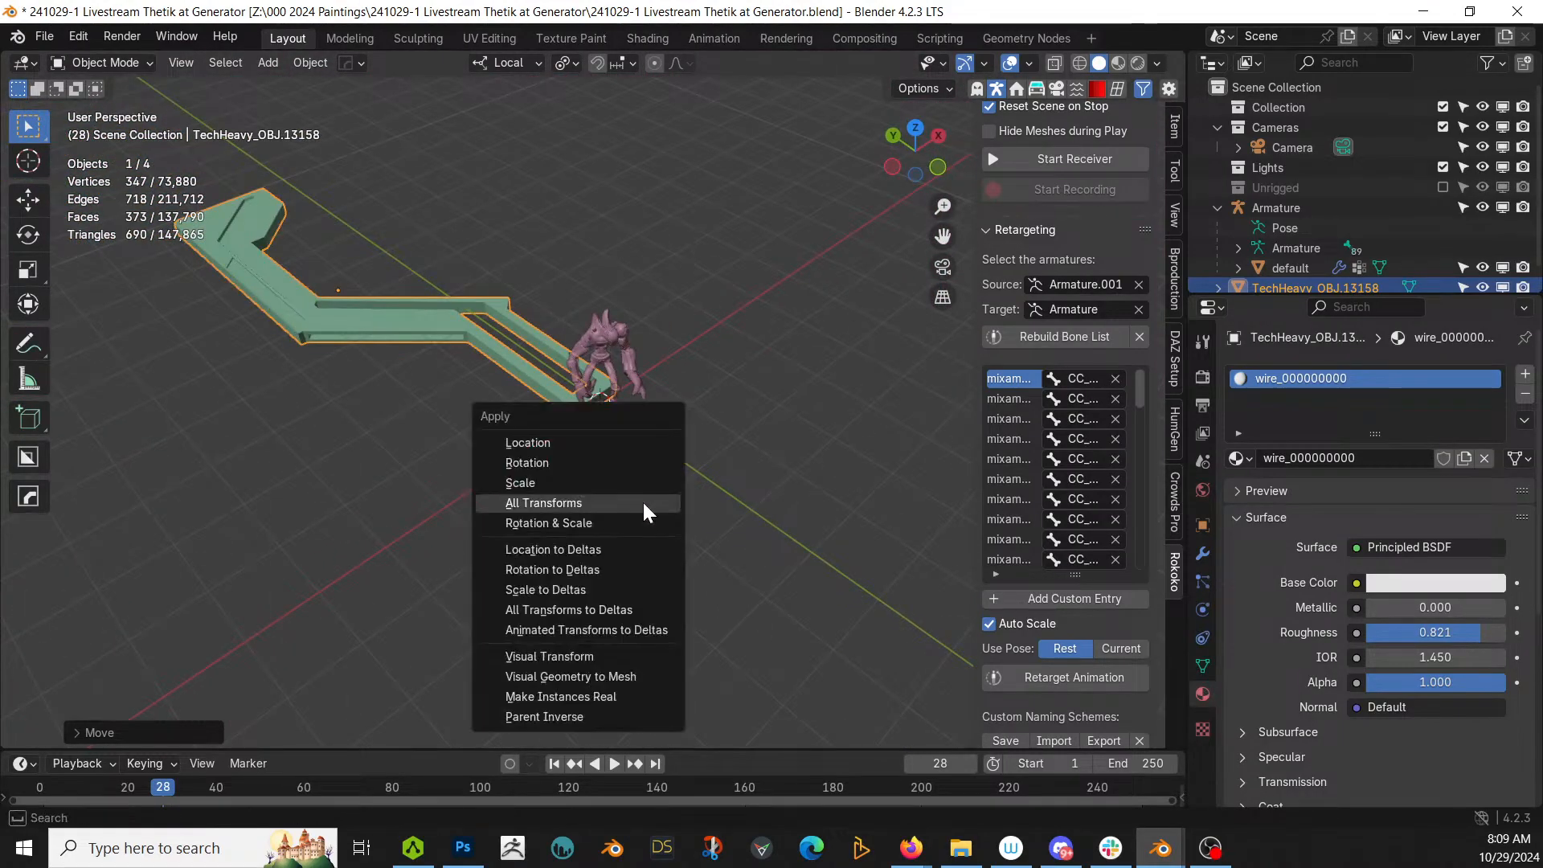
{"action": "left_click", "coordinate": [643, 502]}
Step: Isolate the panel in local view and enter Edit Mode on its mesh
{"action": "middle_click_drag", "start_coordinate": [643, 498], "coordinate": [656, 593]}
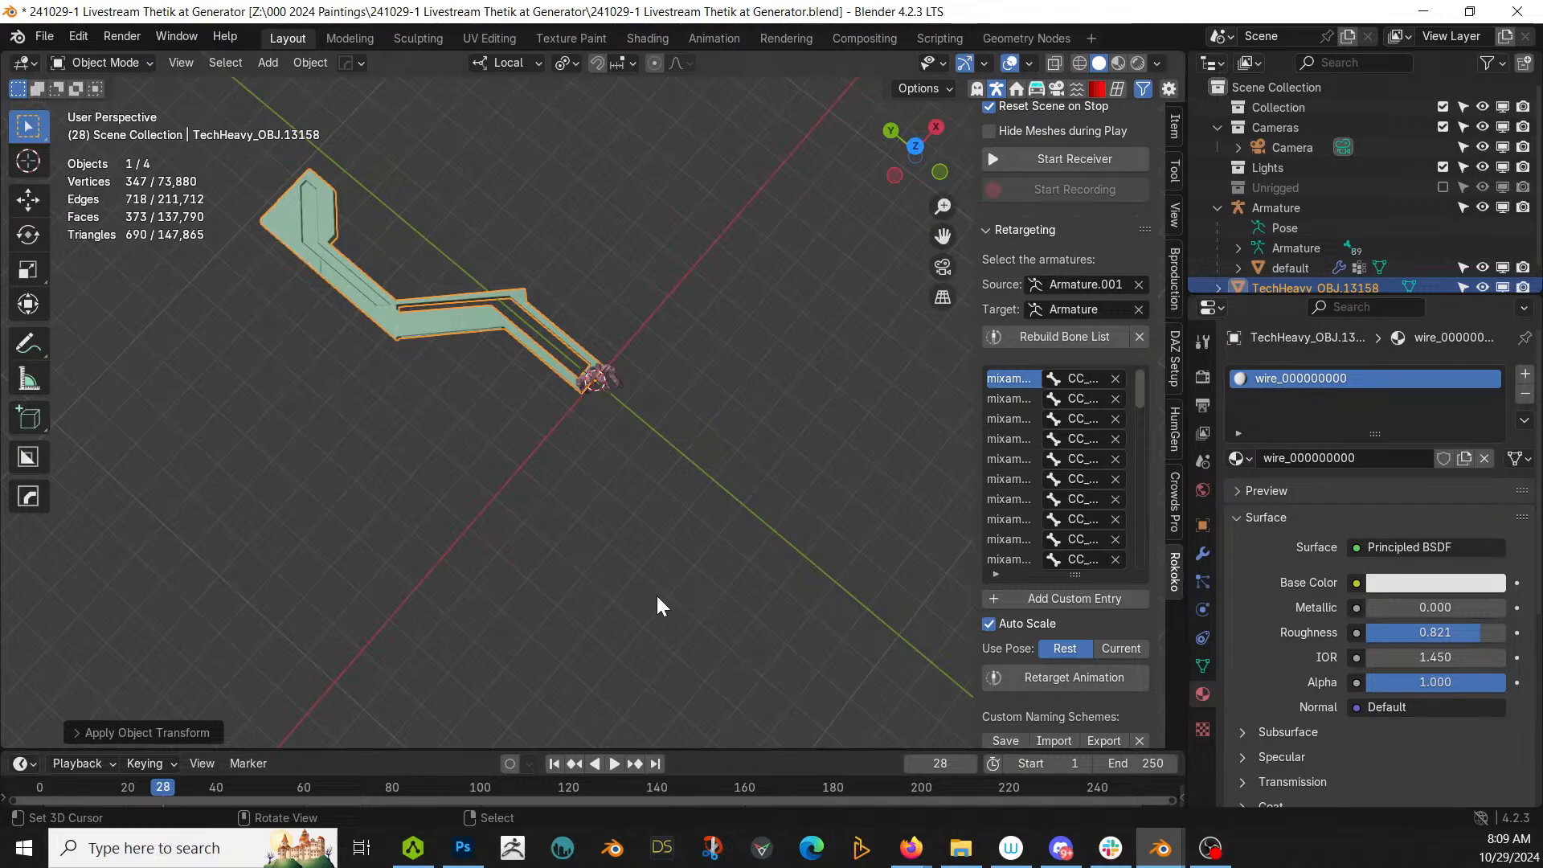
{"action": "scroll", "coordinate": [618, 372], "scroll_direction": "up", "scroll_amount": 5}
{"action": "scroll", "coordinate": [617, 318], "scroll_direction": "down", "scroll_amount": 3}
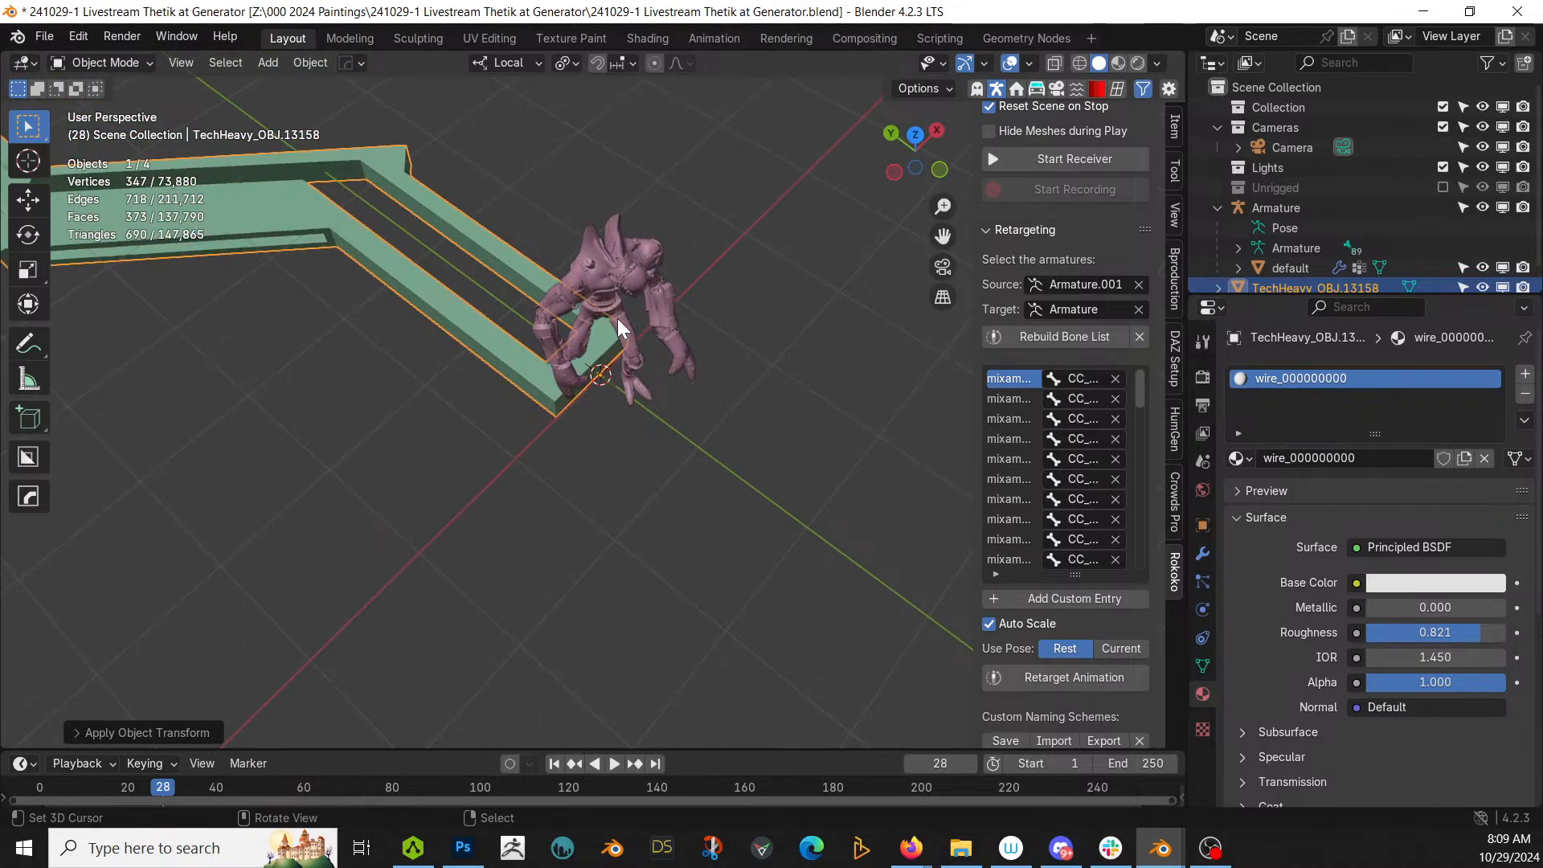
{"action": "key", "text": "KP_Divide"}
{"action": "key", "text": "Tab"}
{"action": "middle_click_drag", "start_coordinate": [657, 430], "coordinate": [733, 492], "text": "shift"}
{"action": "scroll", "coordinate": [410, 346], "scroll_direction": "up", "scroll_amount": 5}
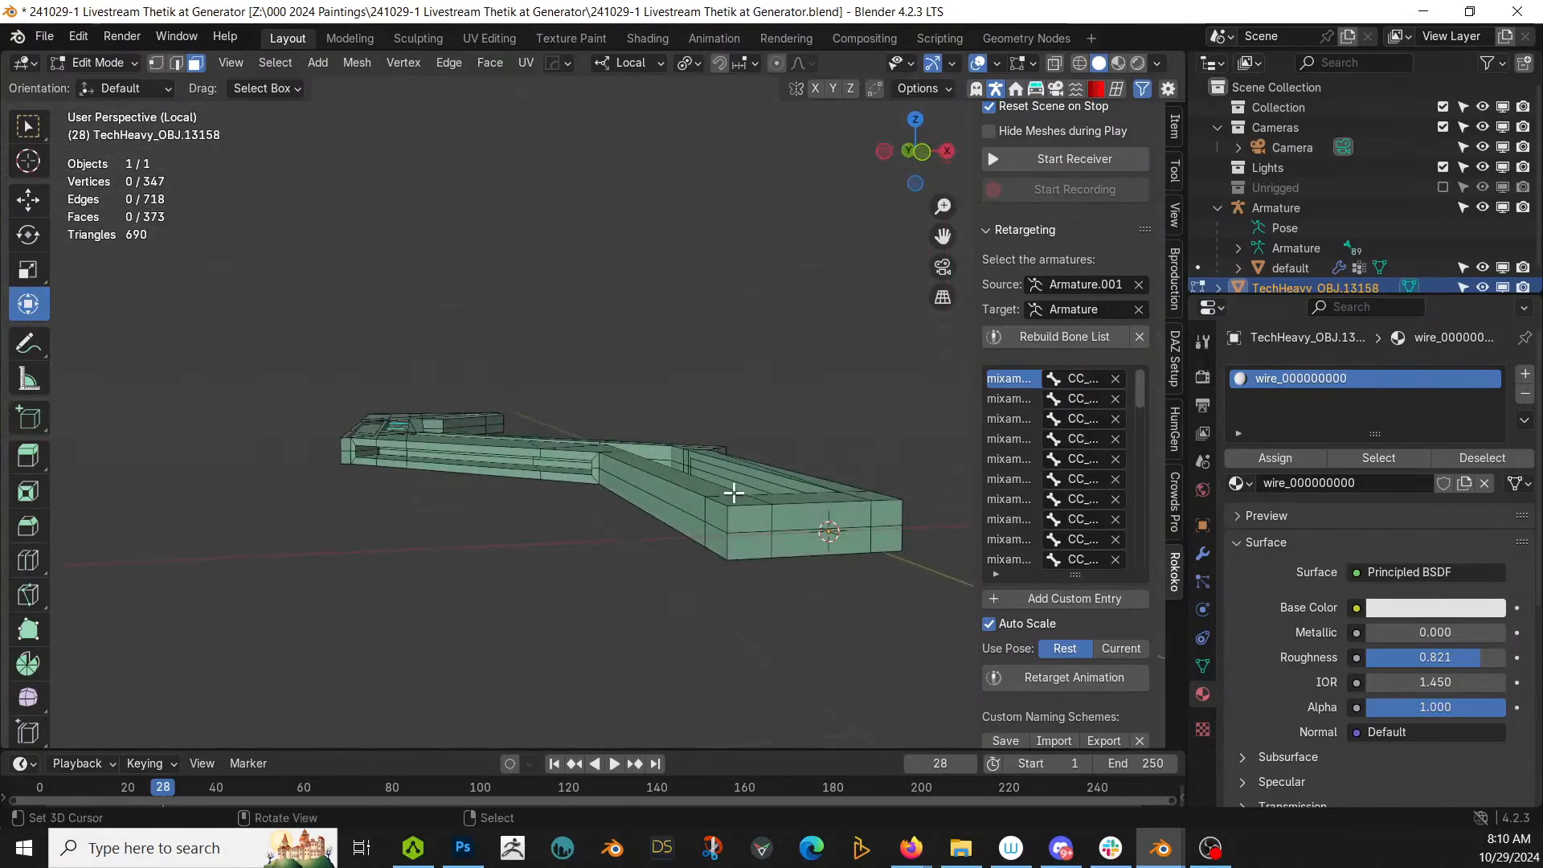
Step: Extrude the two middle faces of the panel's narrow end outward along Y to form a connecting neck
{"action": "left_click", "coordinate": [815, 537]}
{"action": "left_click", "coordinate": [809, 518], "text": "shift"}
{"action": "key", "text": "KP_Decimal"}
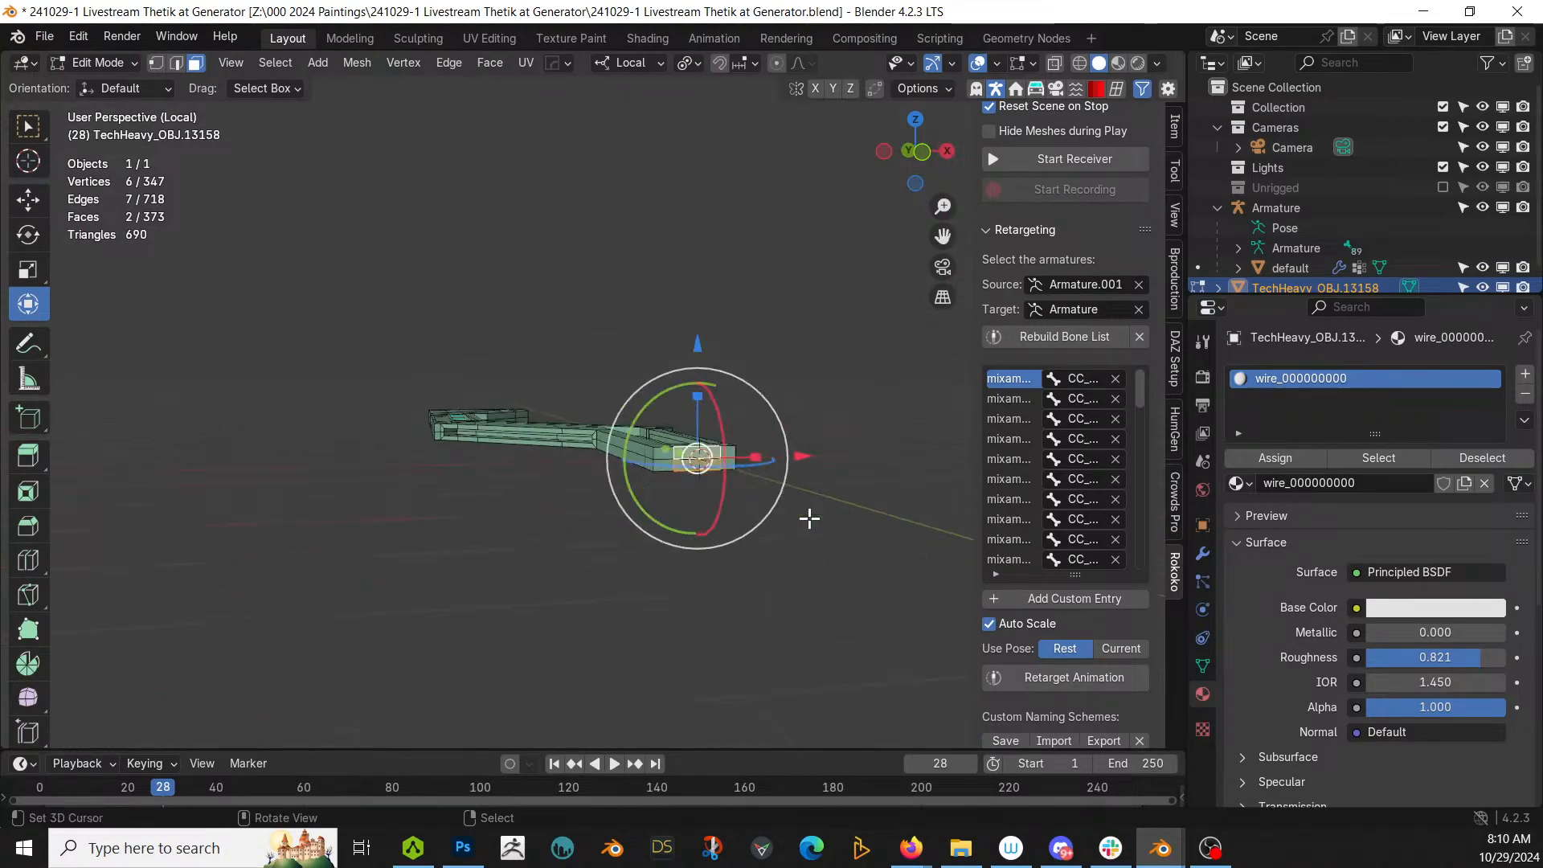
{"action": "key", "text": "KP_7"}
{"action": "key", "text": "e"}
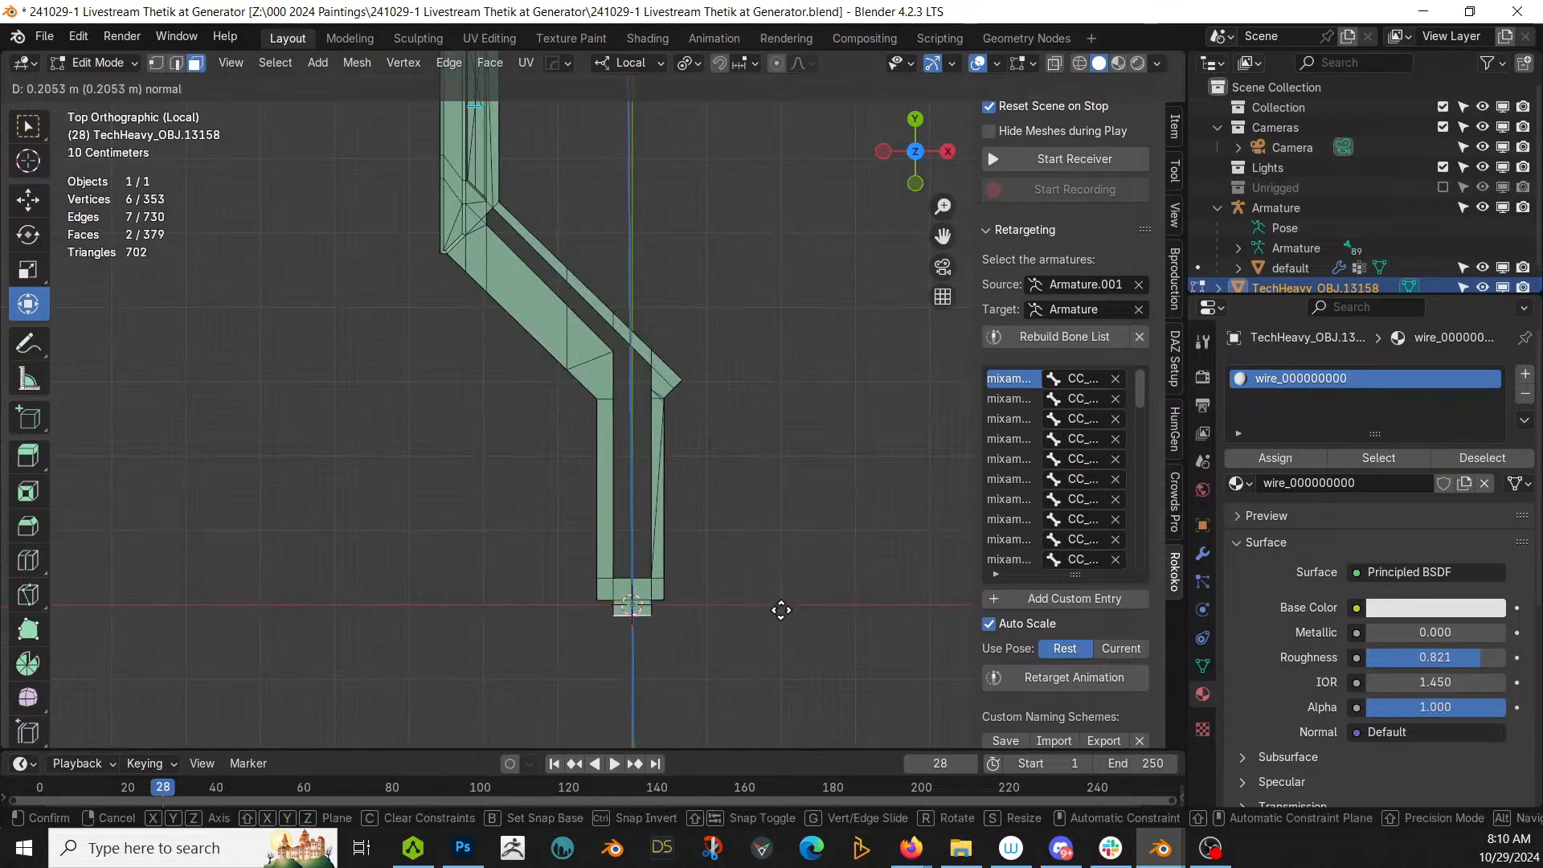
{"action": "left_click", "coordinate": [781, 666]}
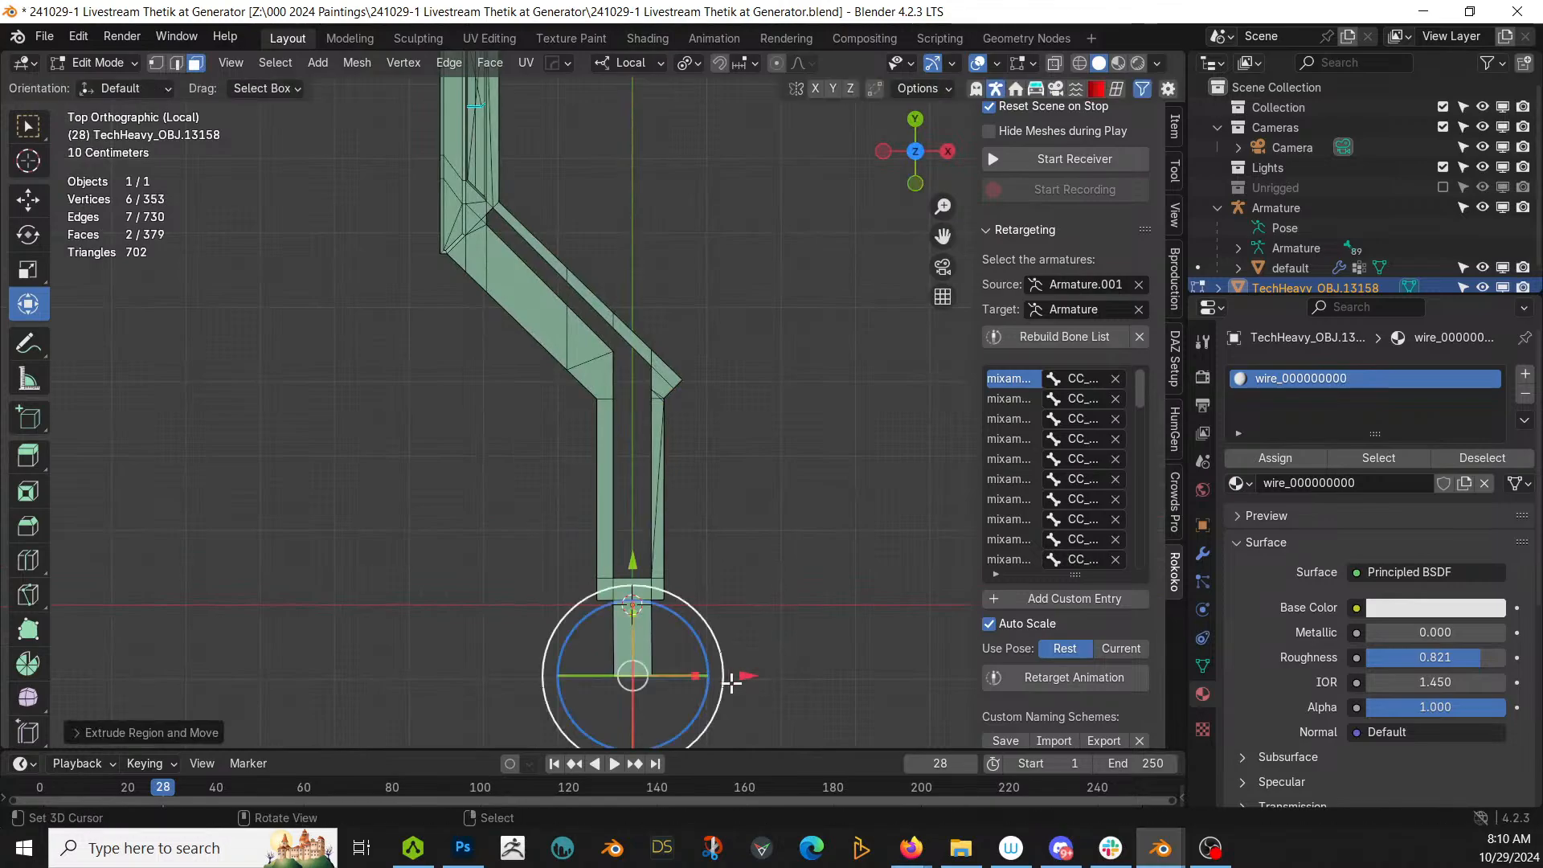
Step: Extrude the neck's end a short distance further, scale it up about 1.6 times into a flare, and return to Object Mode
{"action": "key", "text": "e"}
{"action": "left_click", "coordinate": [734, 706]}
{"action": "key", "text": "s"}
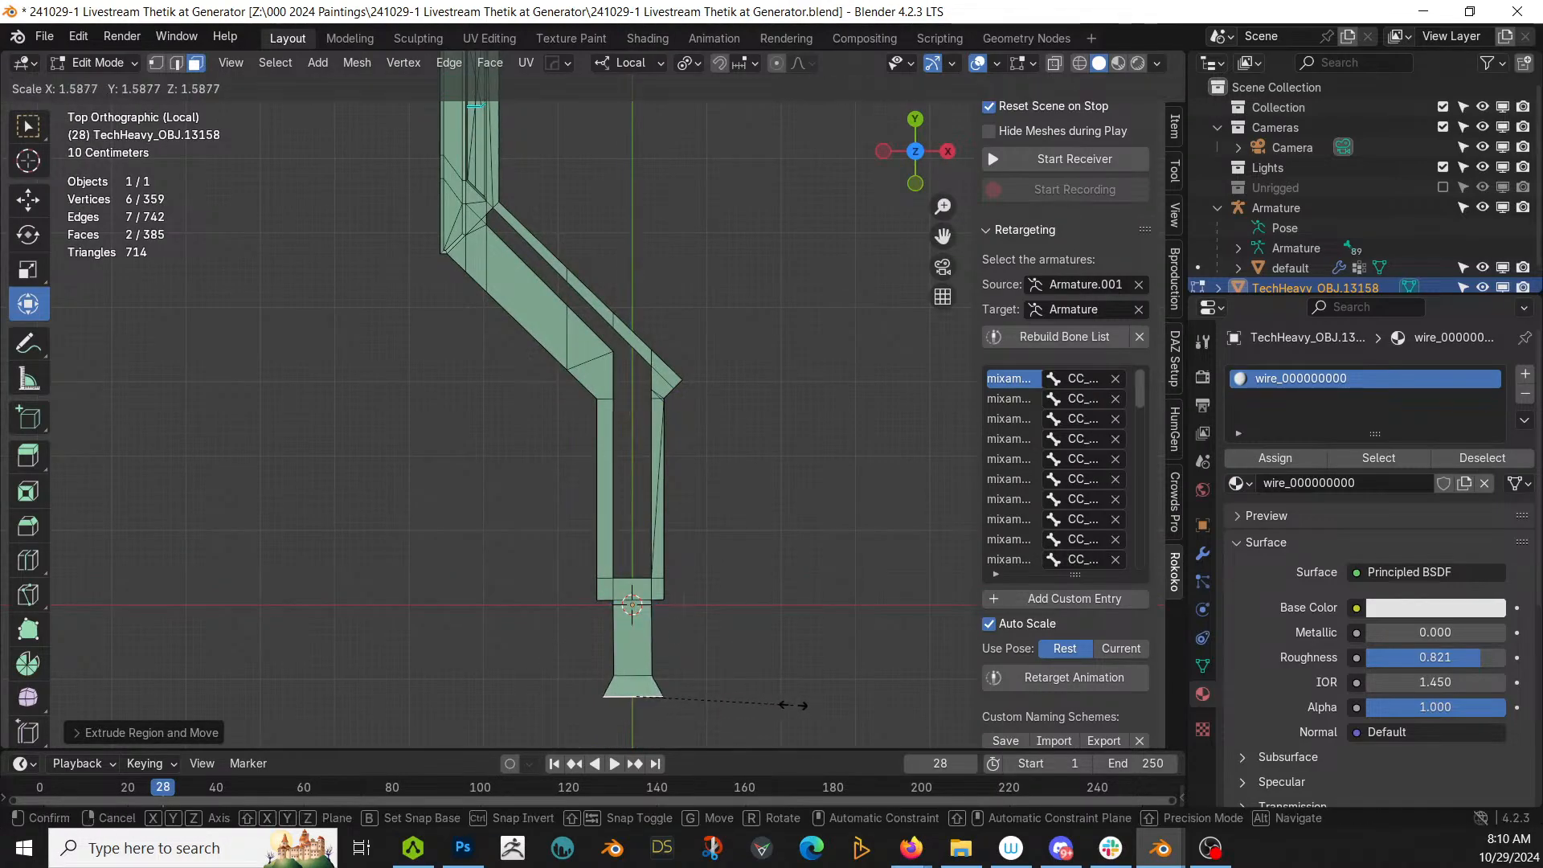
{"action": "left_click", "coordinate": [791, 704]}
{"action": "scroll", "coordinate": [719, 666], "scroll_direction": "down", "scroll_amount": 2}
{"action": "key", "text": "Tab"}
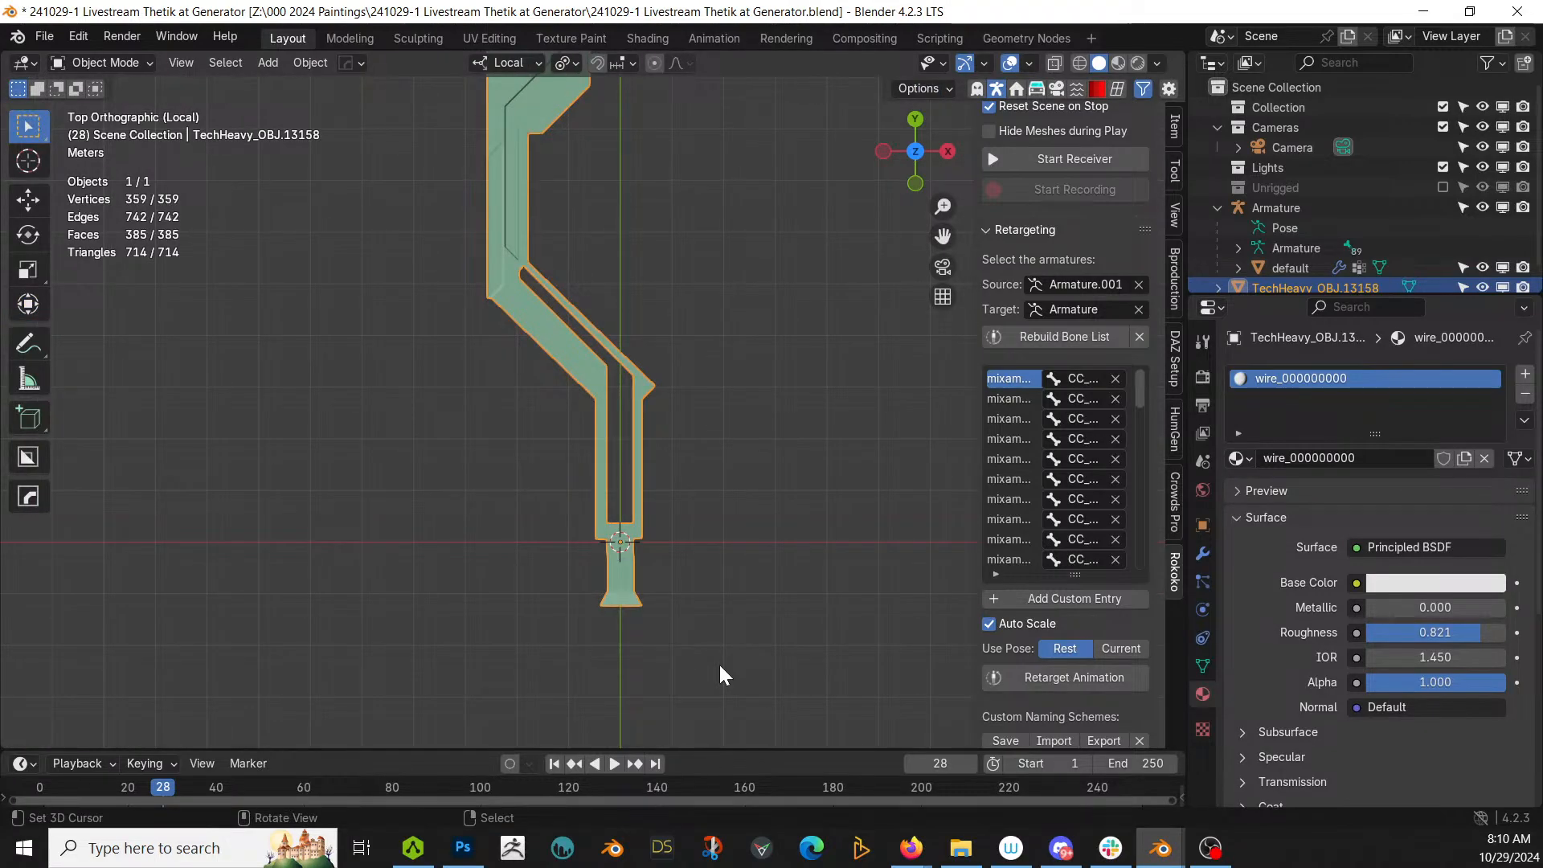
Step: Move the panel about 1.2 m along local Y so the flared end meets the origin, and apply all transforms
{"action": "key", "text": "g"}
{"action": "key", "text": "y"}
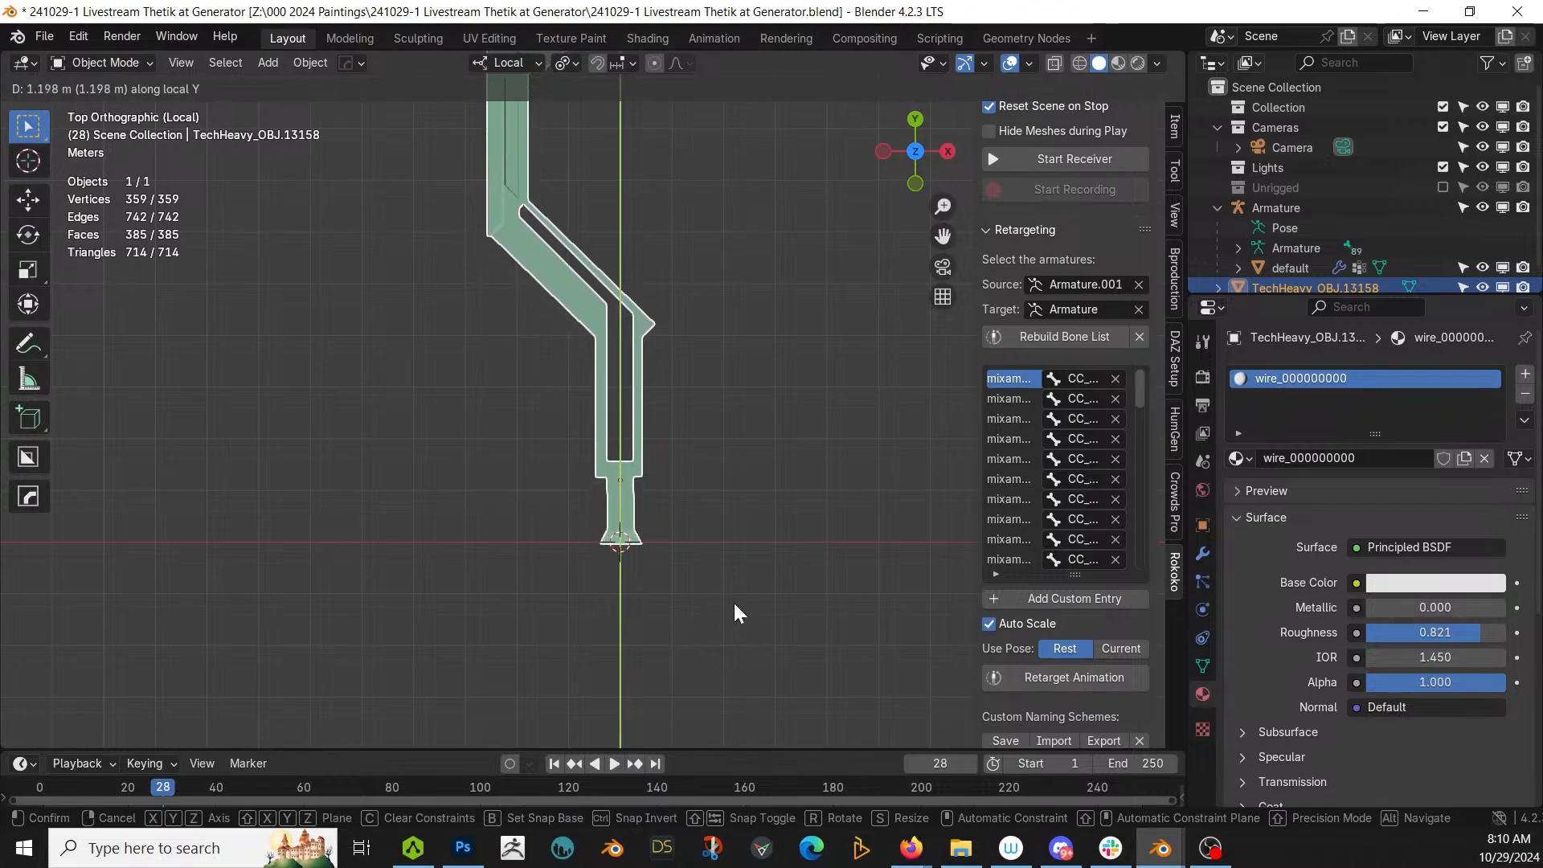
{"action": "left_click", "coordinate": [727, 599]}
{"action": "key", "text": "ctrl+a"}
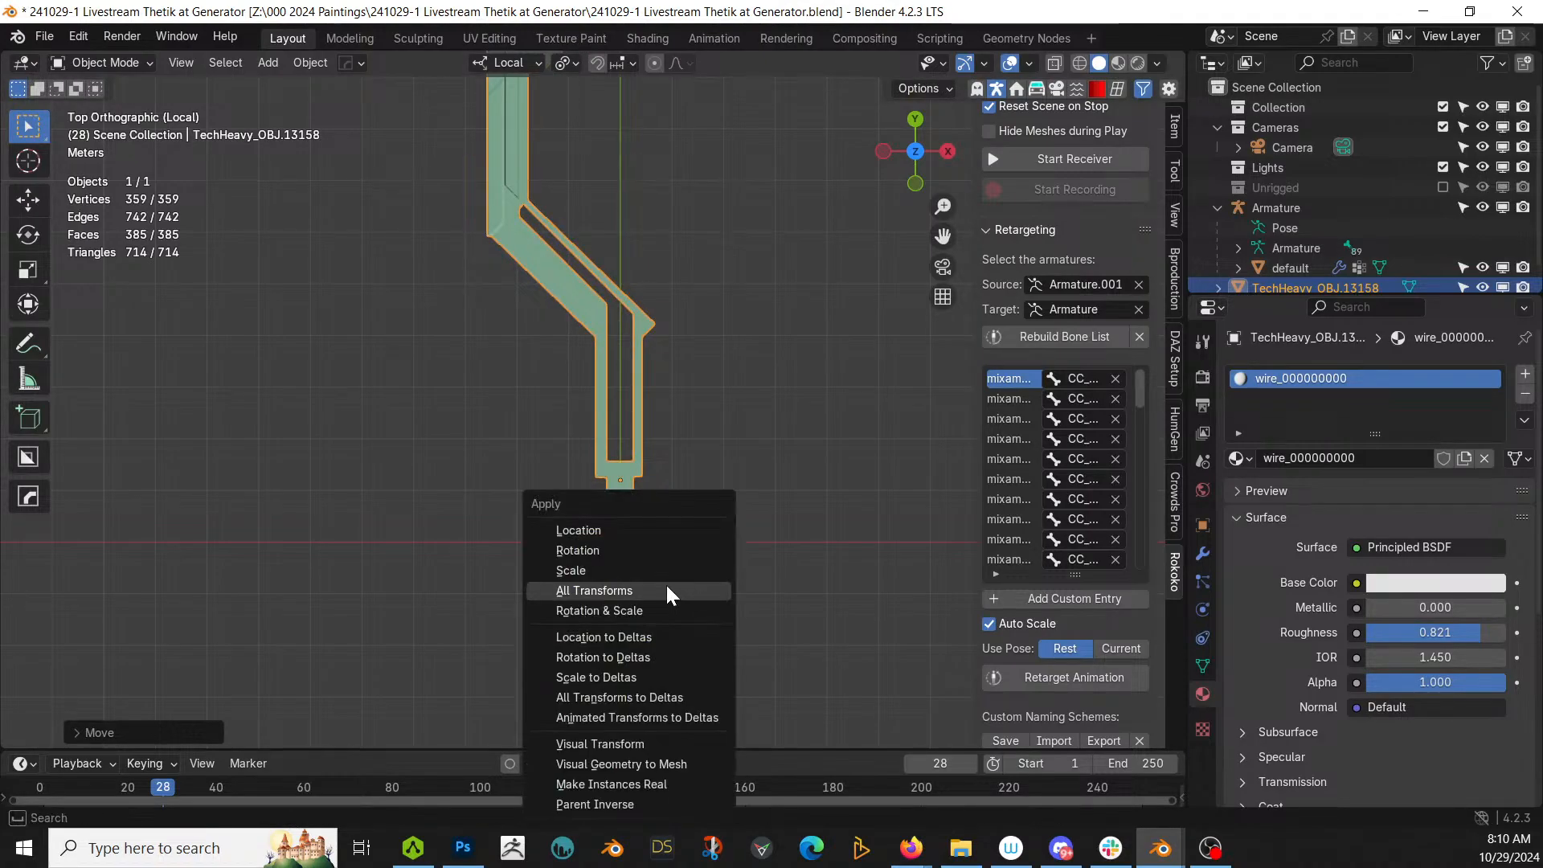
{"action": "left_click", "coordinate": [667, 589]}
Step: Add a HardOps radial array to the panel with 3 segments around the Z axis and zero displacement
{"action": "middle_click_drag", "start_coordinate": [665, 581], "coordinate": [614, 550]}
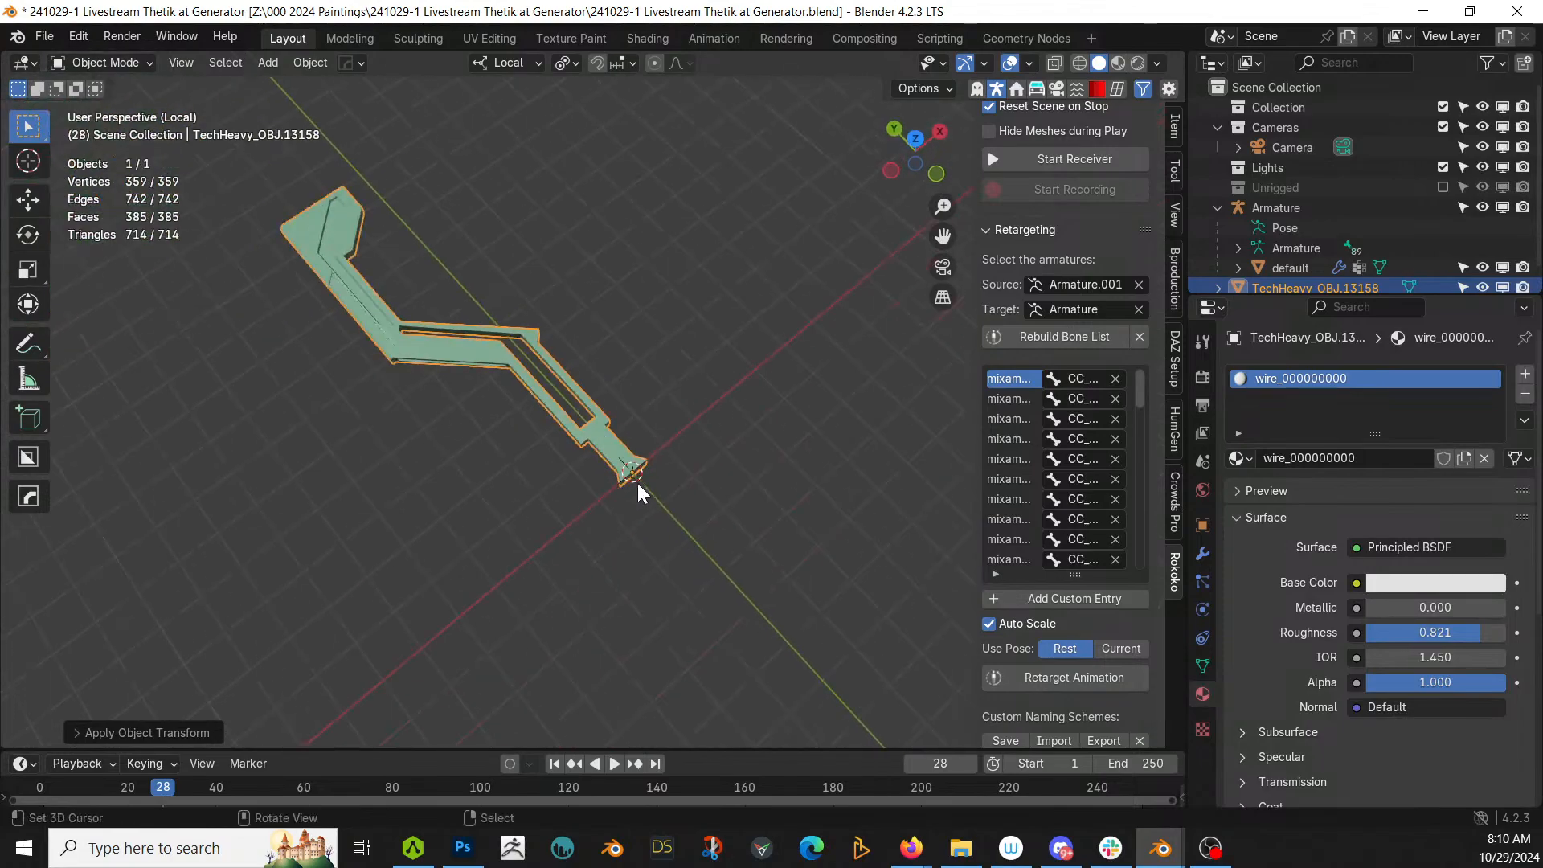
{"action": "key", "text": "q"}
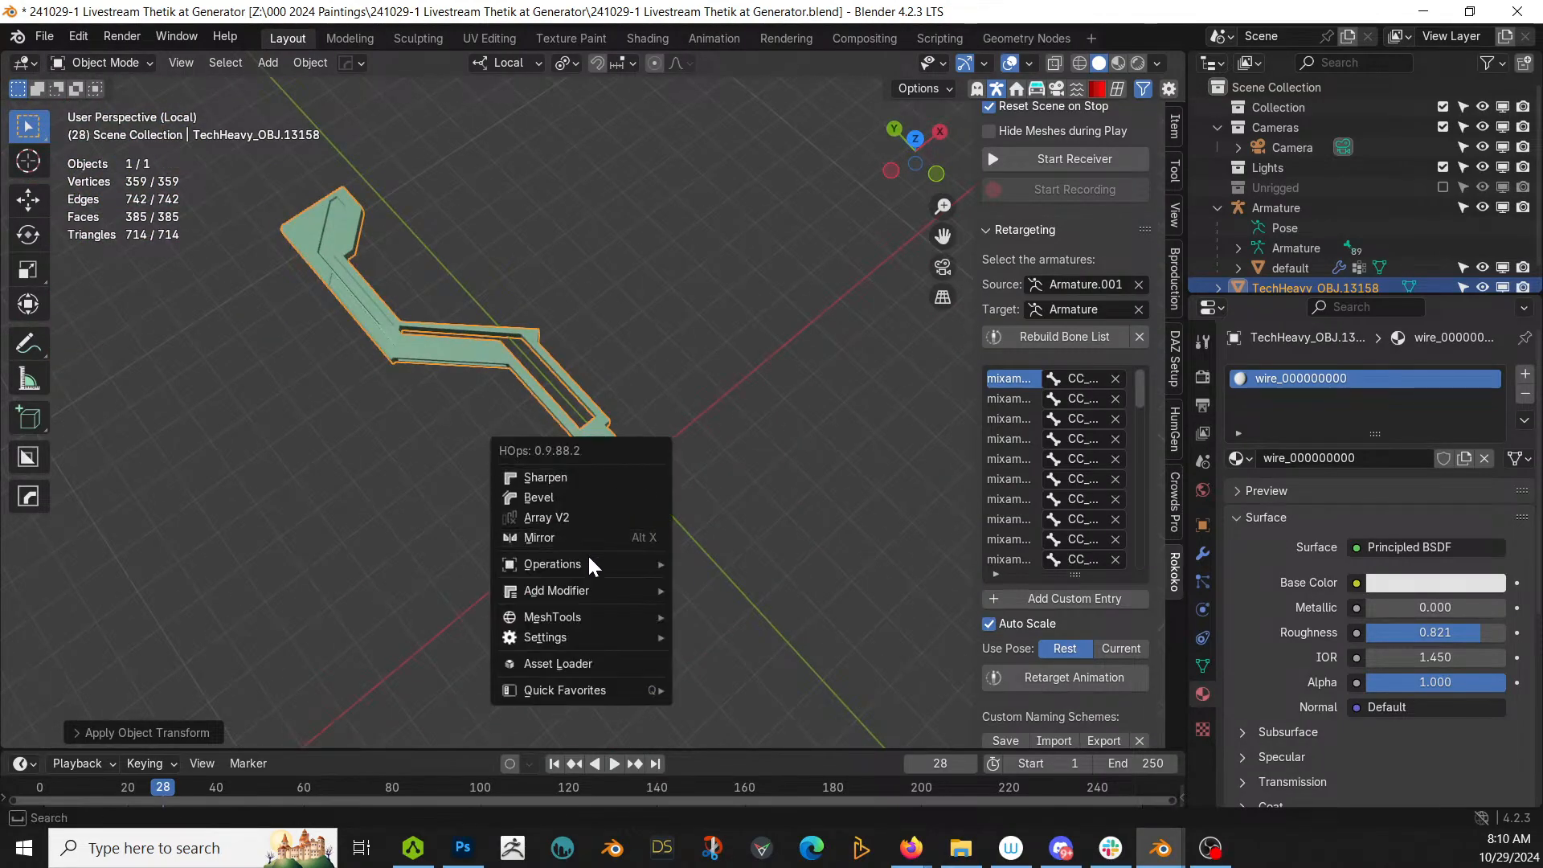
{"action": "mouse_move", "coordinate": [592, 590]}
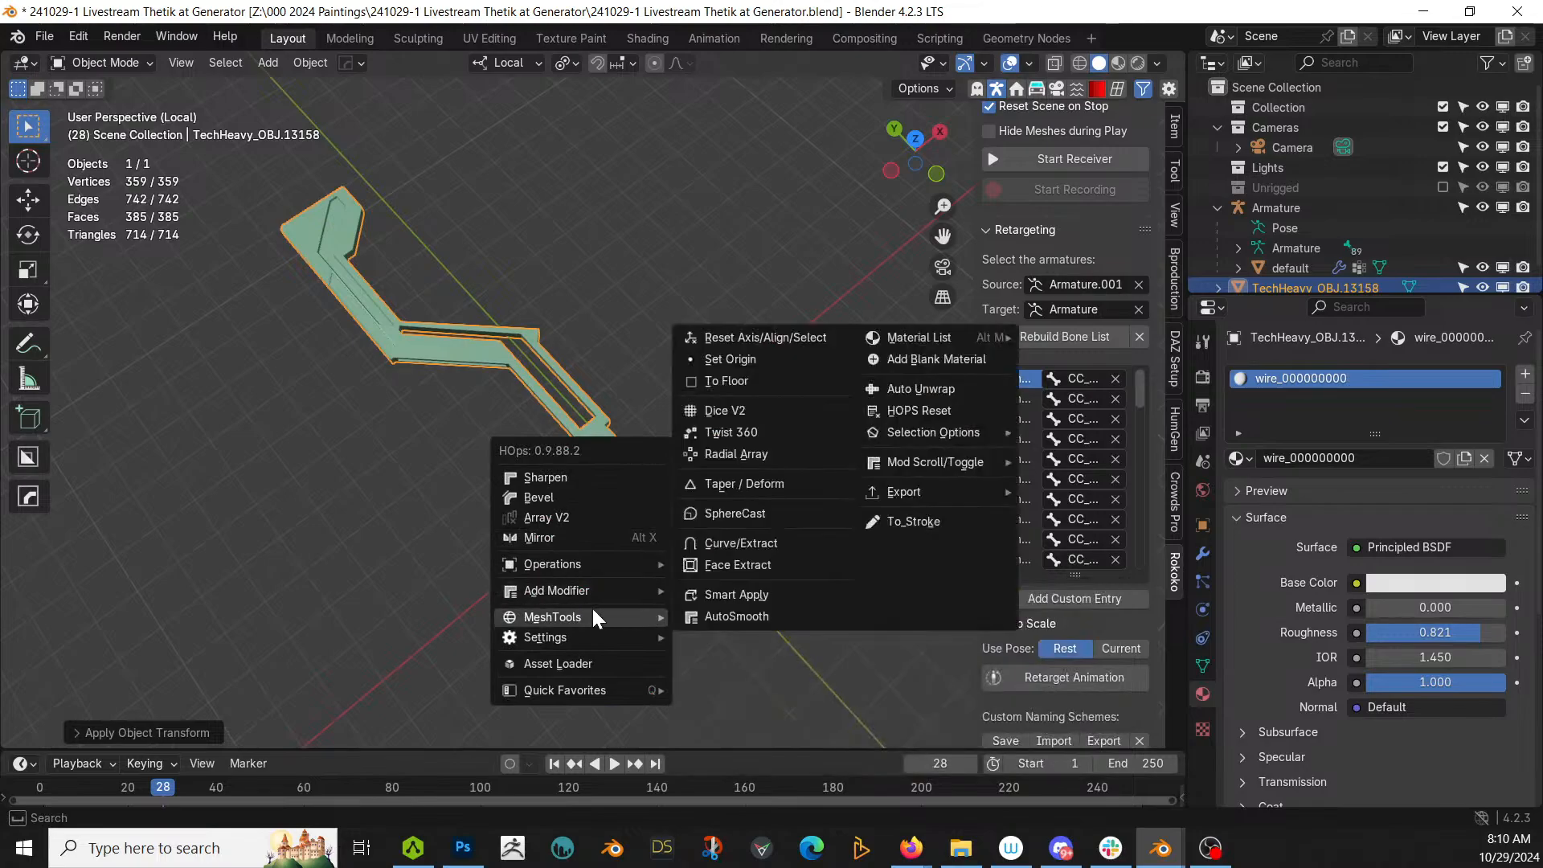
{"action": "left_click", "coordinate": [764, 455]}
{"action": "scroll", "coordinate": [763, 456], "scroll_direction": "up", "scroll_amount": 8}
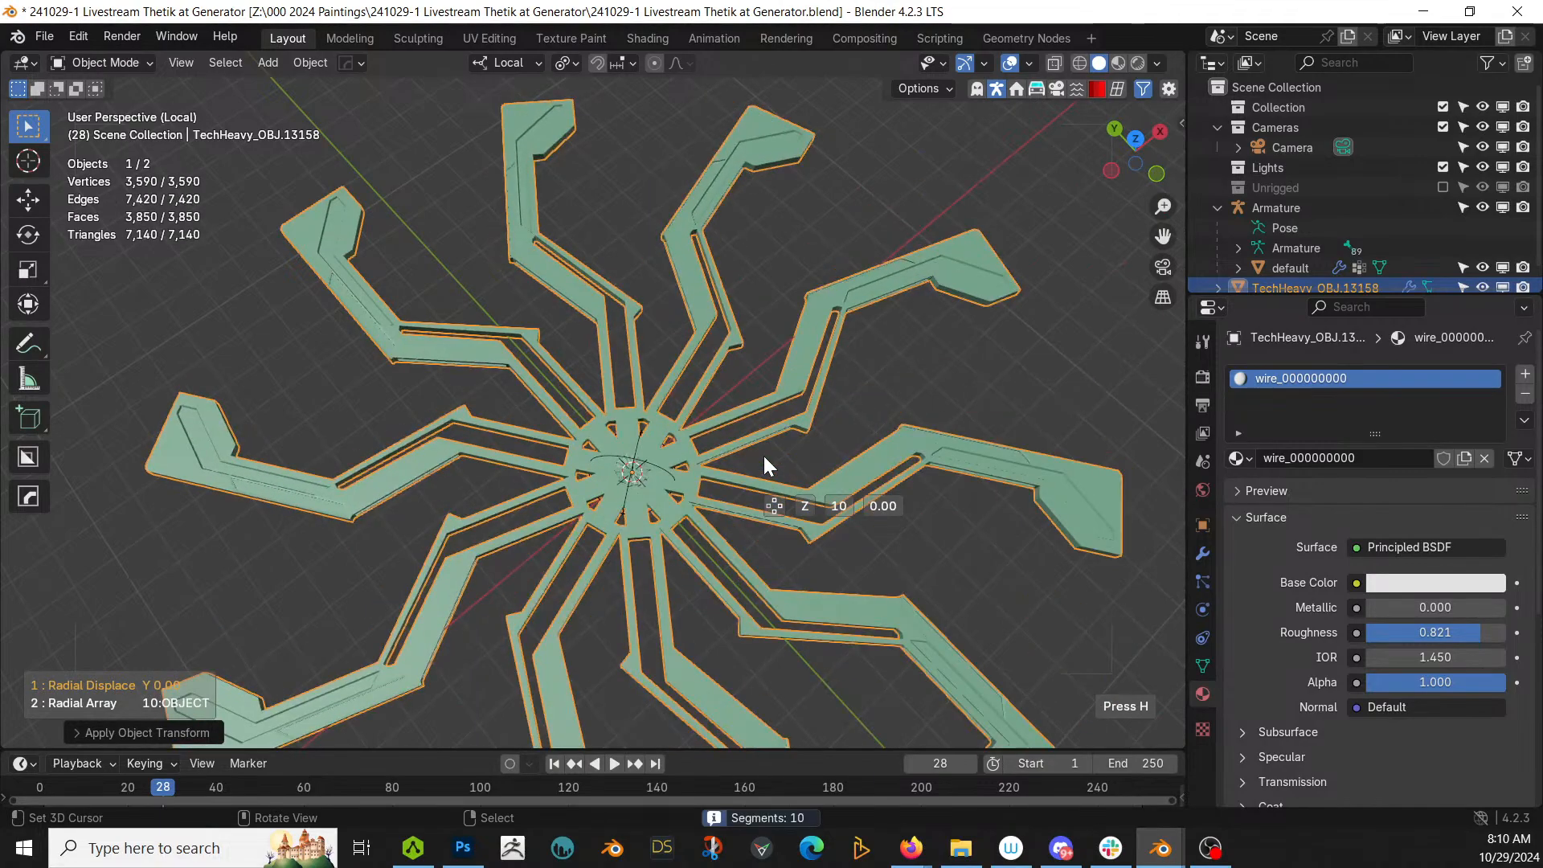
{"action": "scroll", "coordinate": [763, 456], "scroll_direction": "down", "scroll_amount": 12}
{"action": "scroll", "coordinate": [764, 466], "scroll_direction": "down", "scroll_amount": 1}
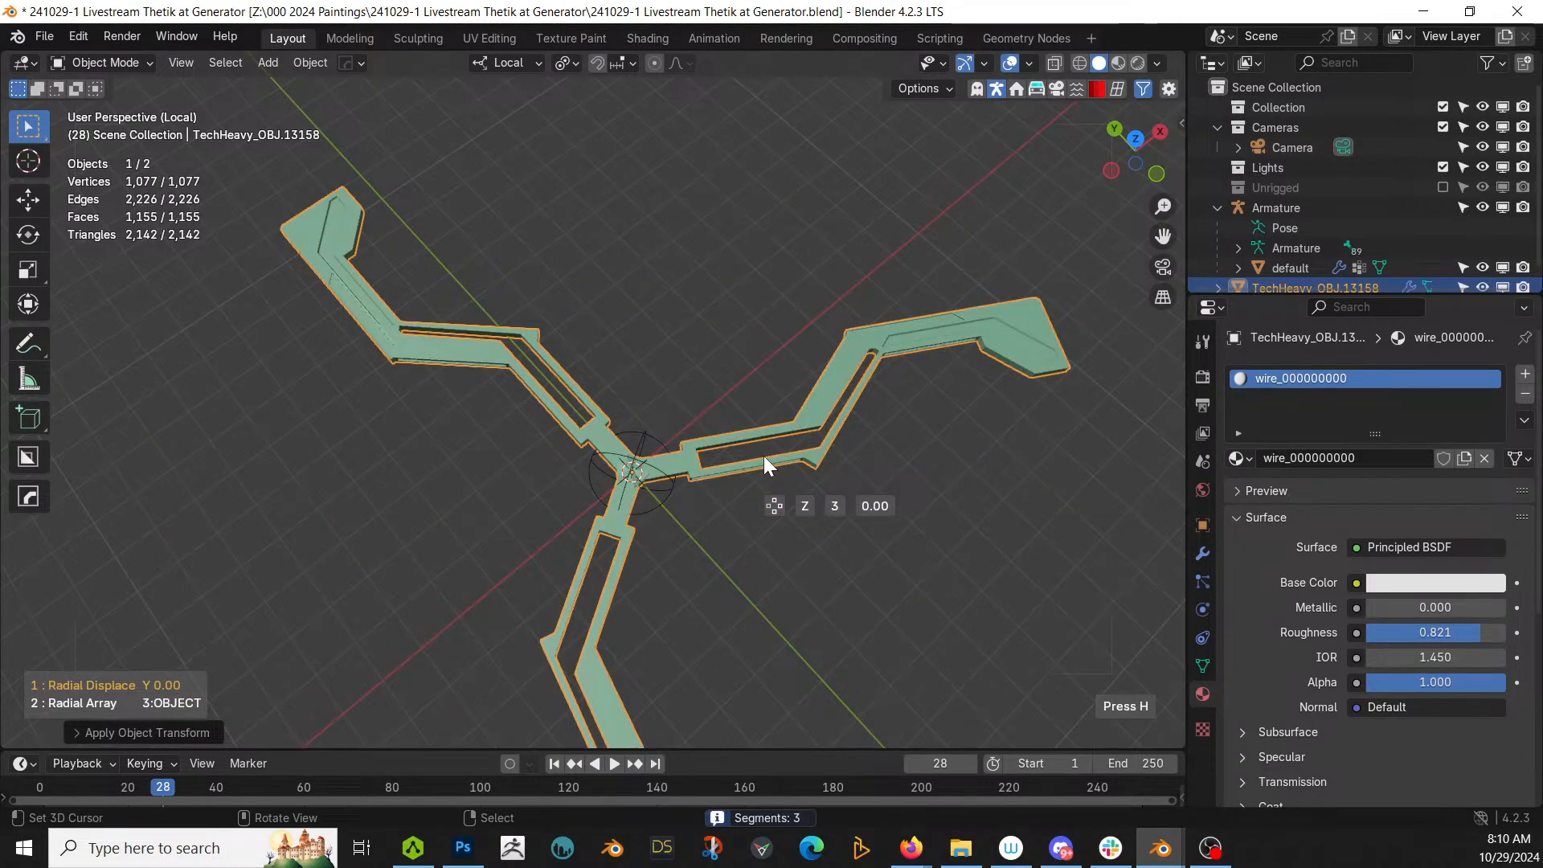
{"action": "left_click", "coordinate": [763, 466]}
{"action": "key", "text": "n"}
{"action": "left_click", "coordinate": [763, 466]}
Step: Enable edit-mode display for the Radial Displace and Radial Array modifiers, and turn on the array's on-cage display
{"action": "mouse_move", "coordinate": [667, 543]}
{"action": "middle_mouse_down"}
{"action": "mouse_move", "coordinate": [575, 298]}
{"action": "mouse_move", "coordinate": [515, 237]}
{"action": "mouse_move", "coordinate": [395, 271]}
{"action": "mouse_move", "coordinate": [372, 390]}
{"action": "mouse_move", "coordinate": [503, 483]}
{"action": "mouse_move", "coordinate": [537, 476]}
{"action": "mouse_move", "coordinate": [504, 504]}
{"action": "mouse_move", "coordinate": [709, 423]}
{"action": "mouse_move", "coordinate": [717, 472]}
{"action": "mouse_move", "coordinate": [664, 547]}
{"action": "middle_mouse_up"}
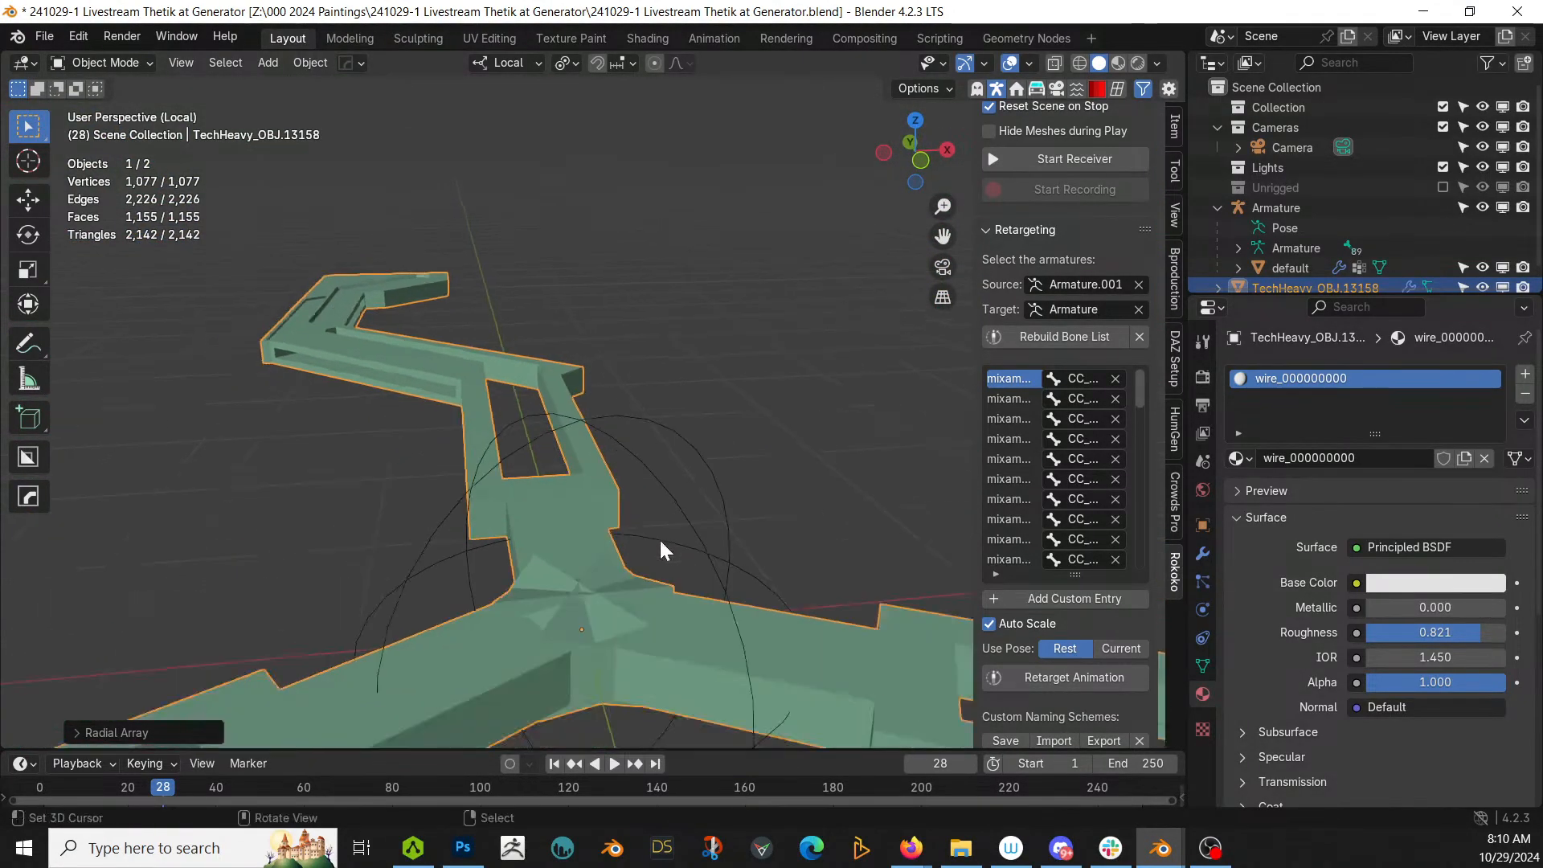
{"action": "key", "text": "Tab"}
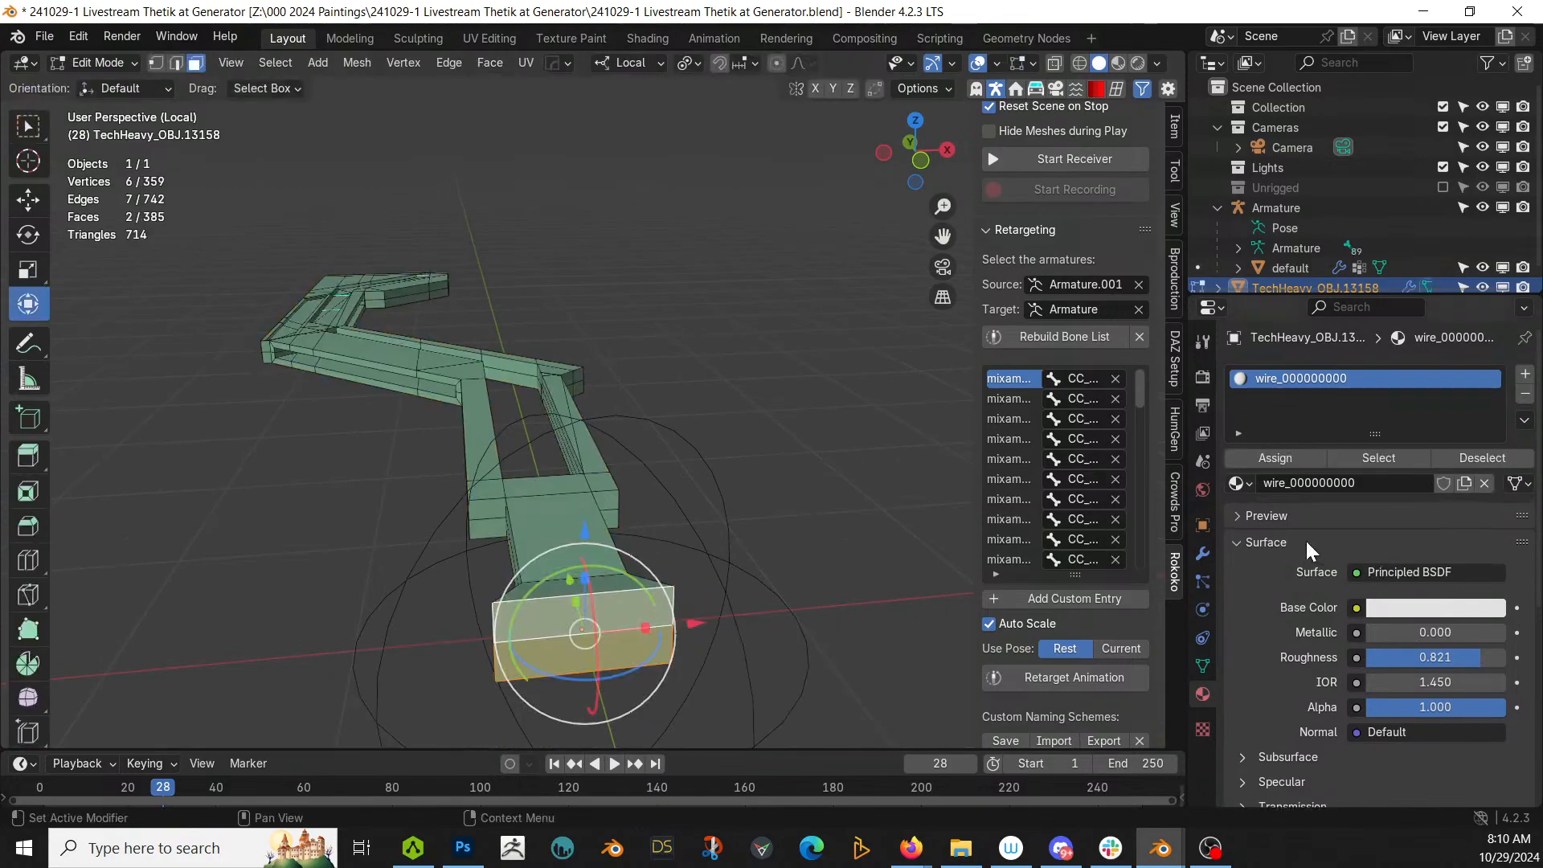
{"action": "left_click", "coordinate": [1203, 552]}
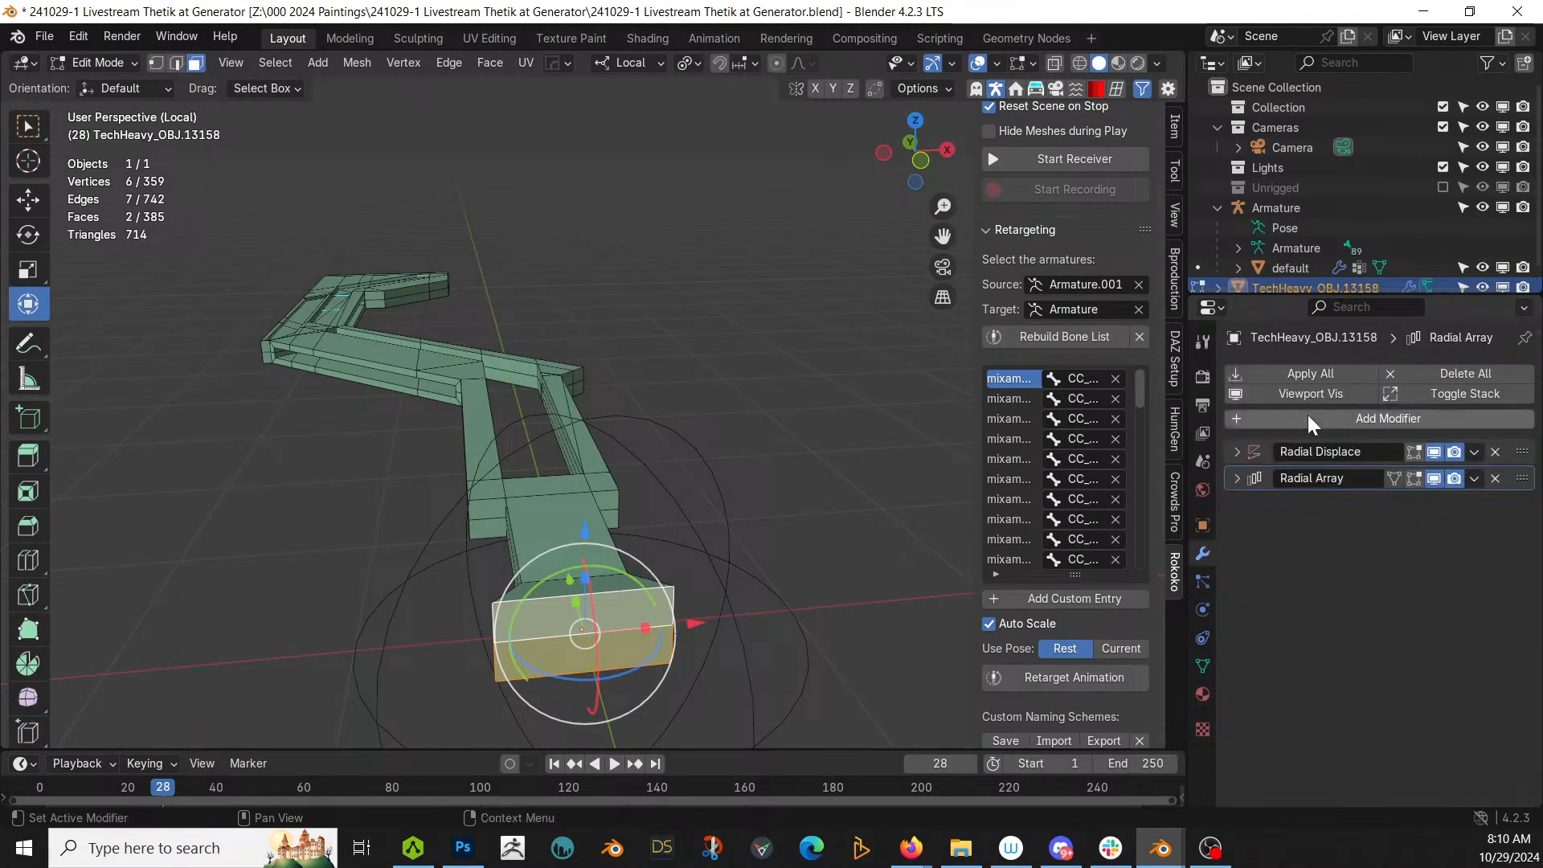
{"action": "left_click", "coordinate": [1411, 478]}
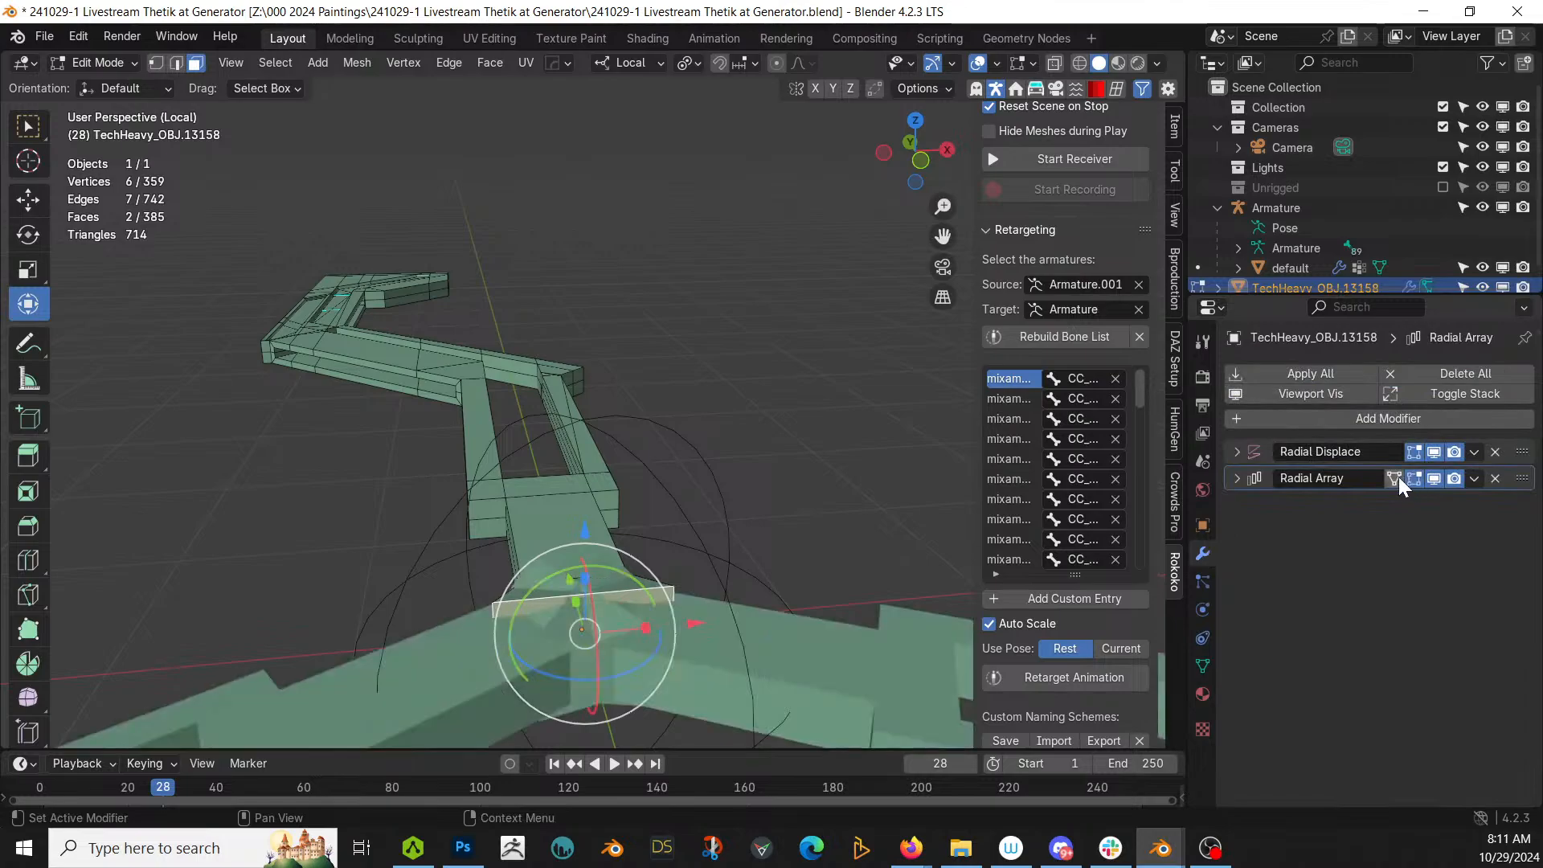
{"action": "left_click", "coordinate": [1395, 477]}
Step: Move the two selected end faces of the panel's flared neck about 0.08 m along local Y
{"action": "scroll", "coordinate": [734, 544], "scroll_direction": "down", "scroll_amount": 3}
{"action": "middle_click_drag", "start_coordinate": [734, 544], "coordinate": [820, 628]}
{"action": "key", "text": "g"}
{"action": "key", "text": "y"}
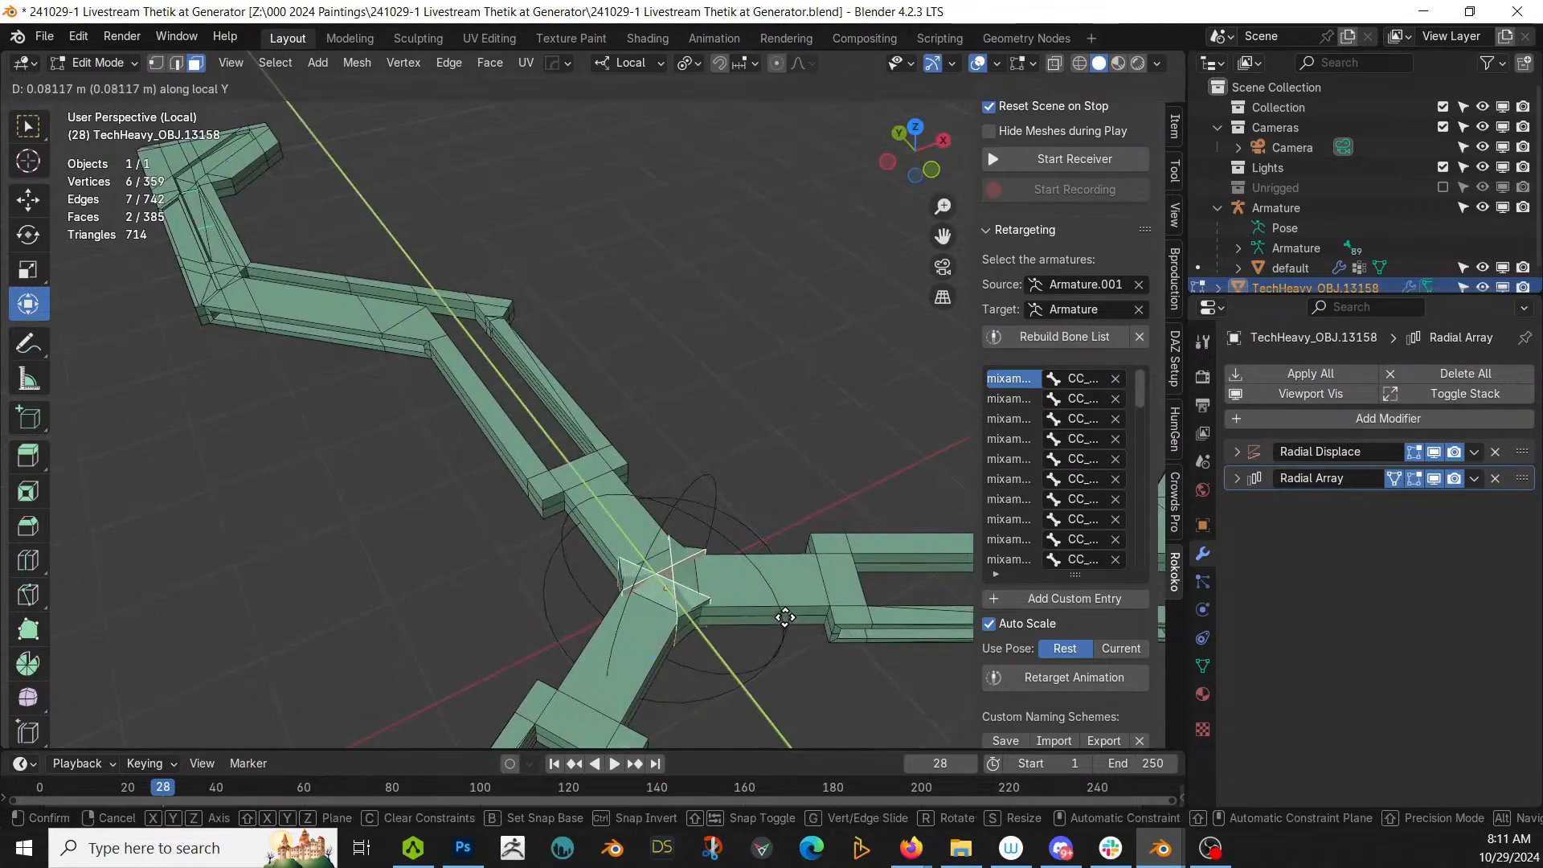
{"action": "left_click", "coordinate": [785, 601]}
Step: Select the whole panel mesh and move it about 0.35 m along local Y, away from the array centre
{"action": "key", "text": "a"}
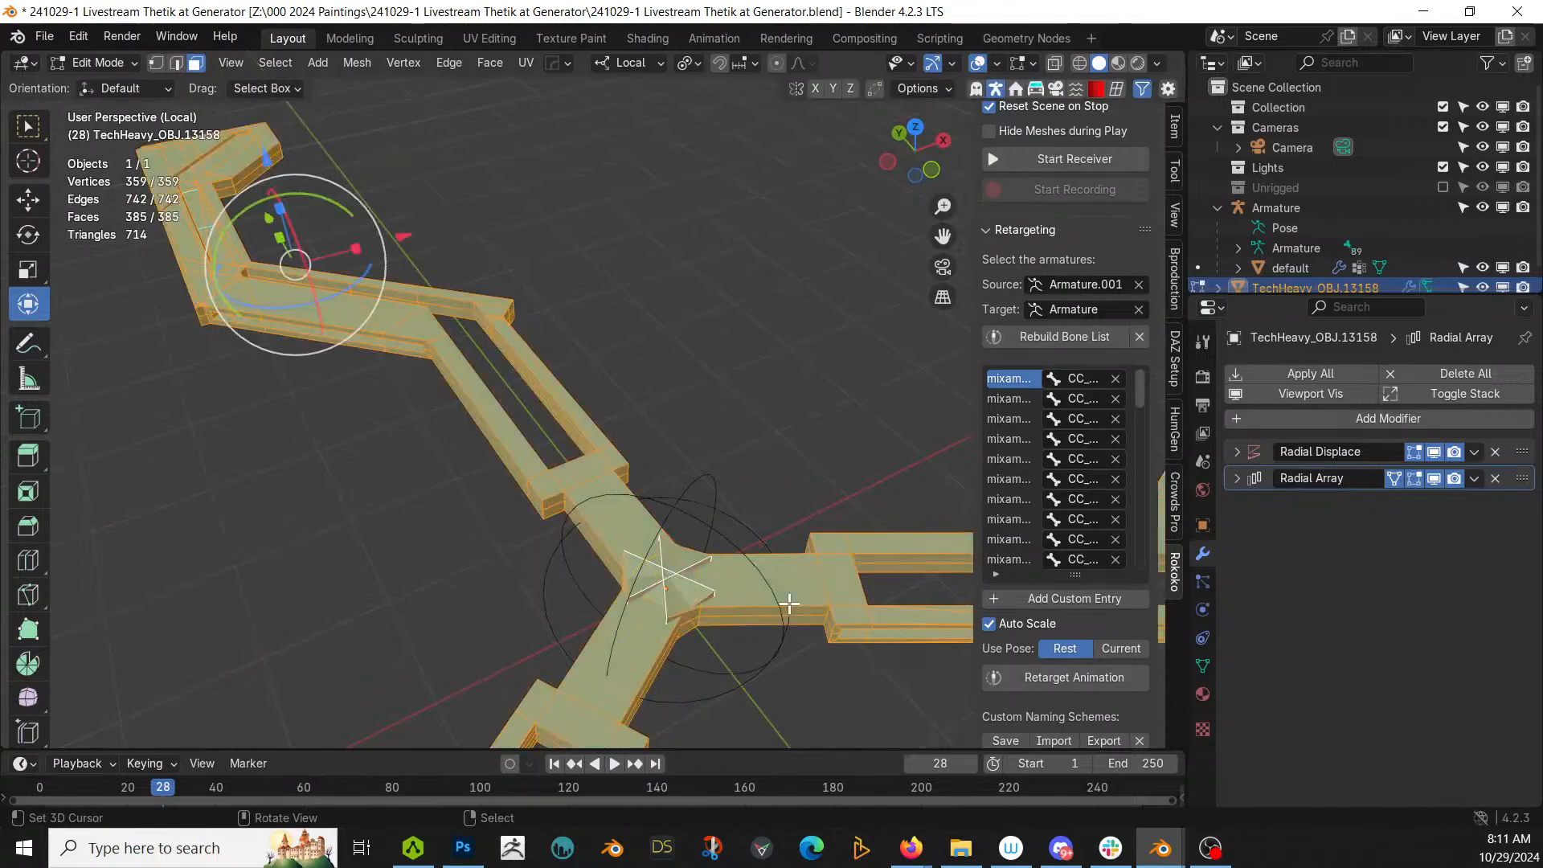
{"action": "key", "text": "g"}
{"action": "key", "text": "y"}
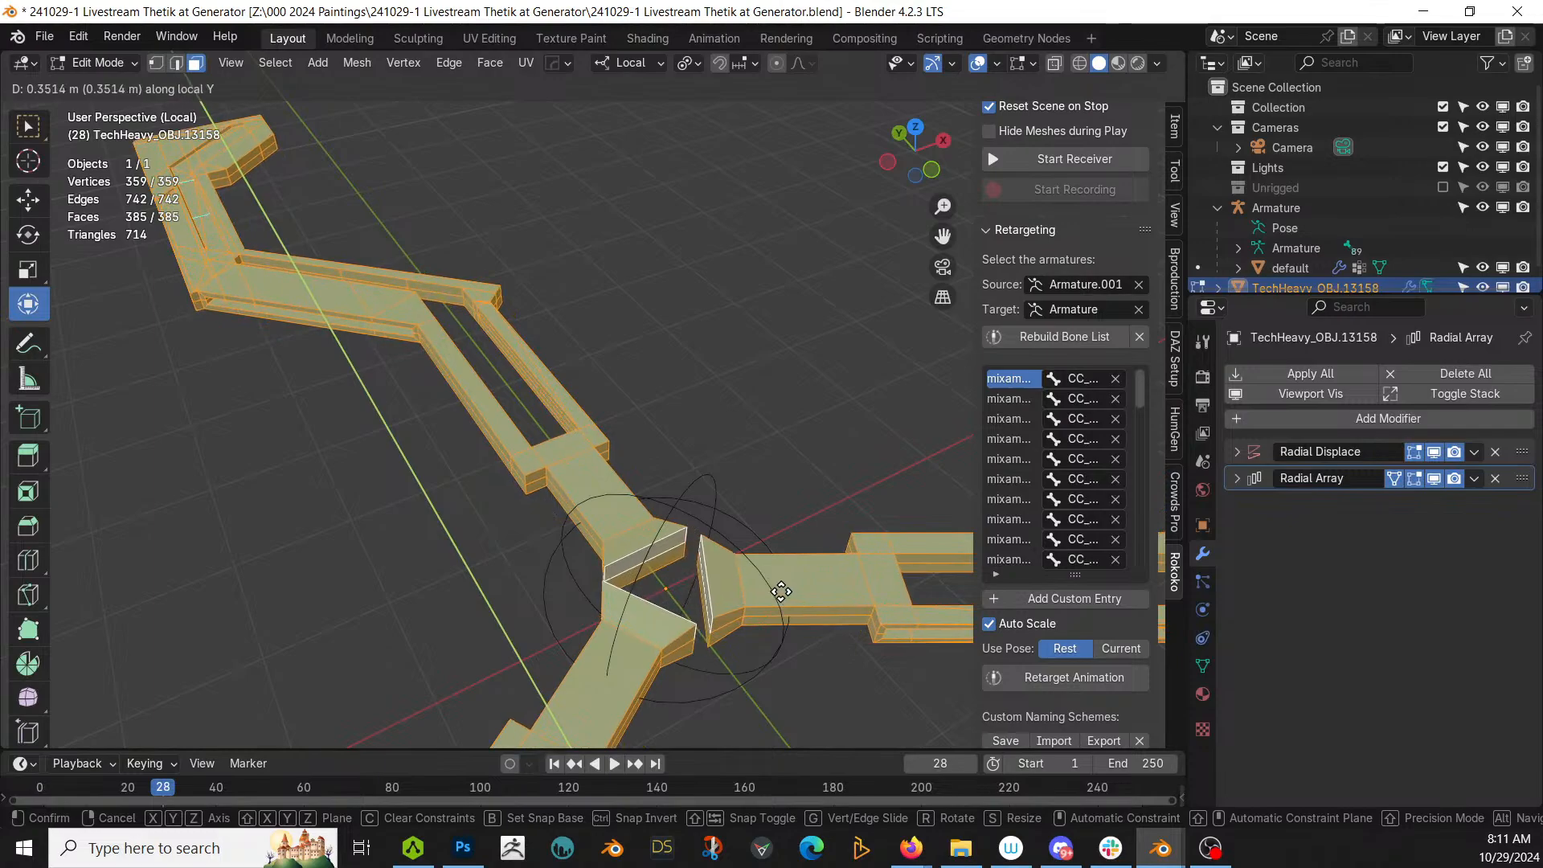
{"action": "left_click", "coordinate": [780, 591]}
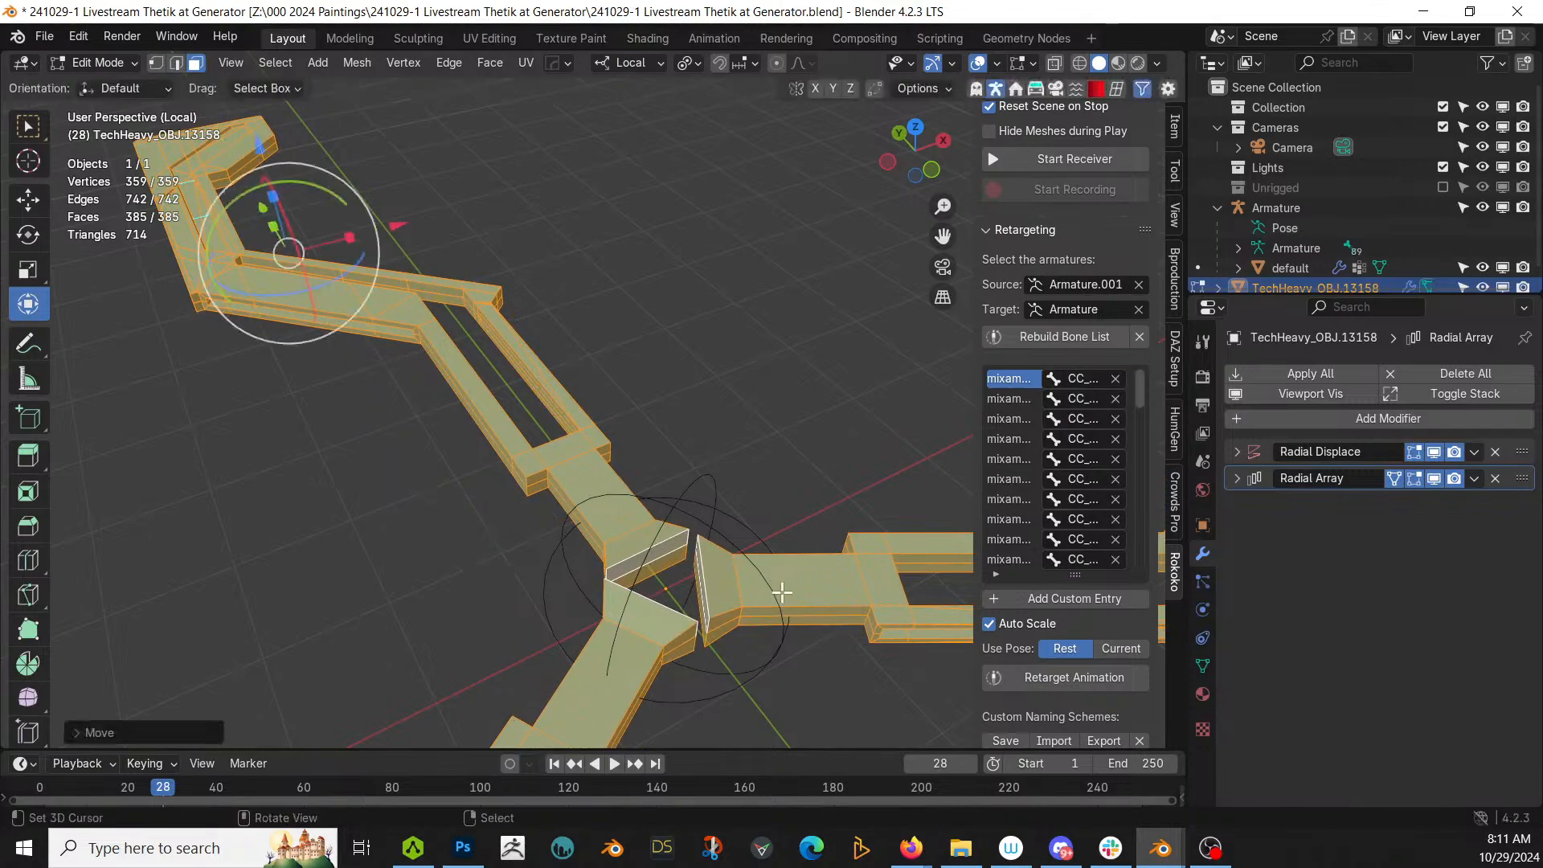
Step: Return to Object Mode and save the file
{"action": "middle_click_drag", "start_coordinate": [811, 617], "coordinate": [754, 681]}
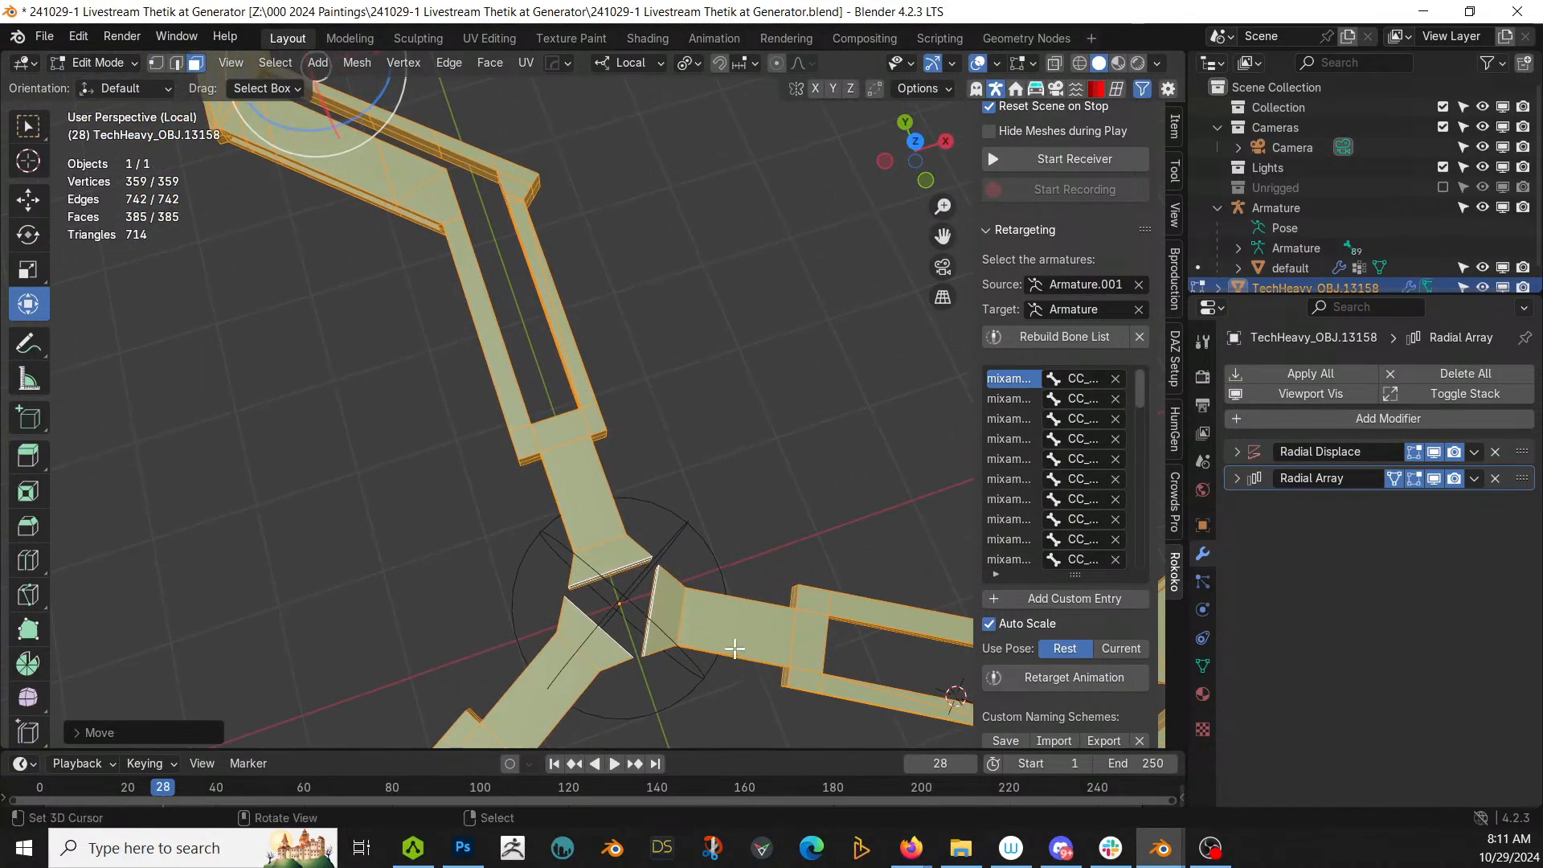
{"action": "scroll", "coordinate": [732, 644], "scroll_direction": "down", "scroll_amount": 2}
{"action": "key", "text": "Tab"}
{"action": "middle_click_drag", "start_coordinate": [721, 629], "coordinate": [537, 625]}
{"action": "key", "text": "ctrl+s"}
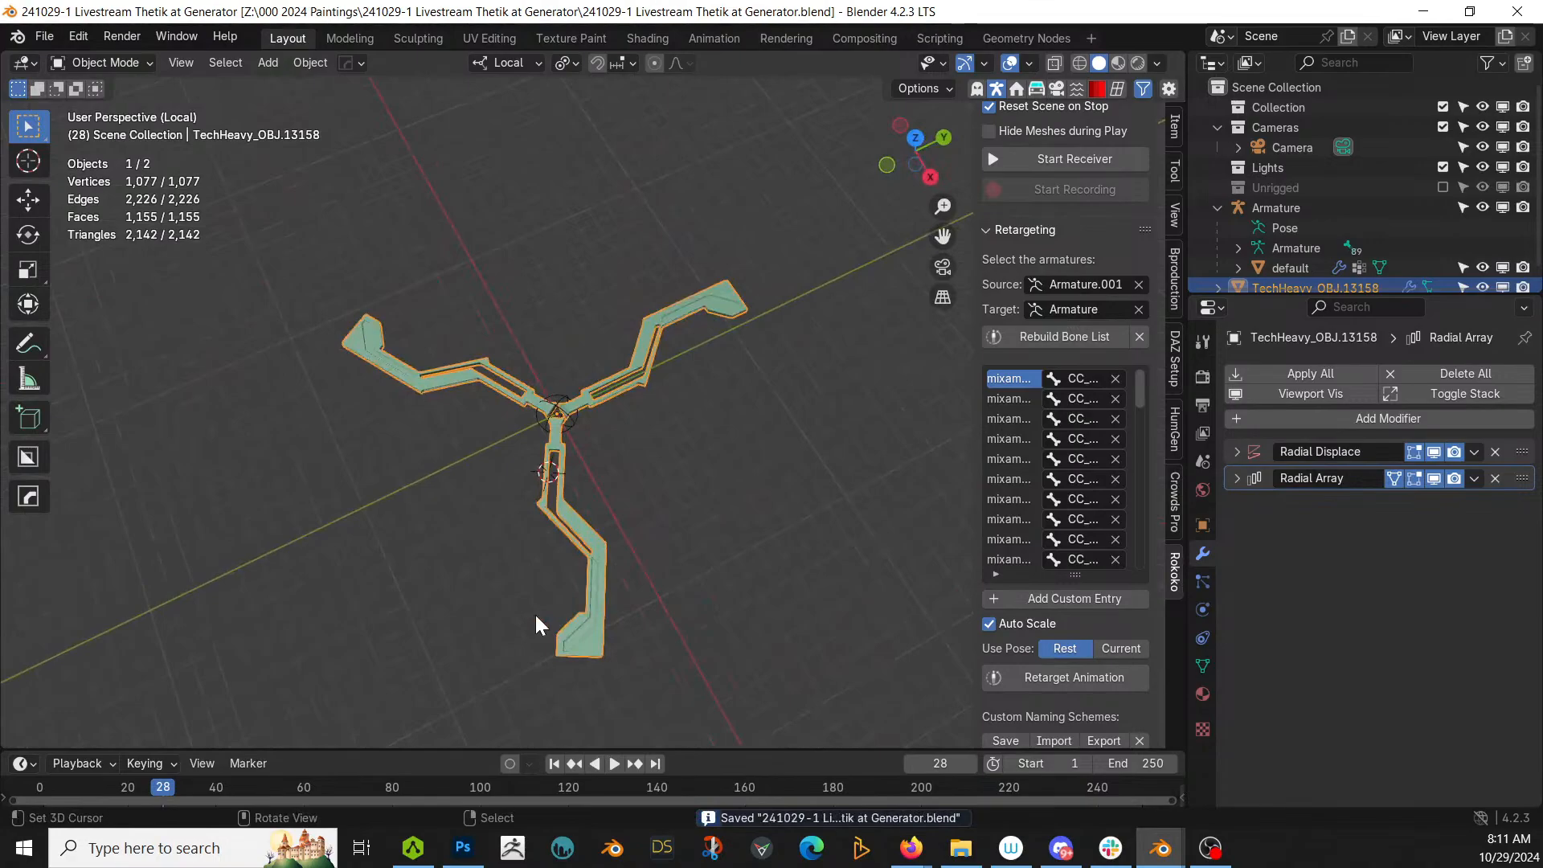
Step: Examine the three arms and the gap at their centre from the side and from above
{"action": "middle_click_drag", "start_coordinate": [720, 359], "coordinate": [818, 345]}
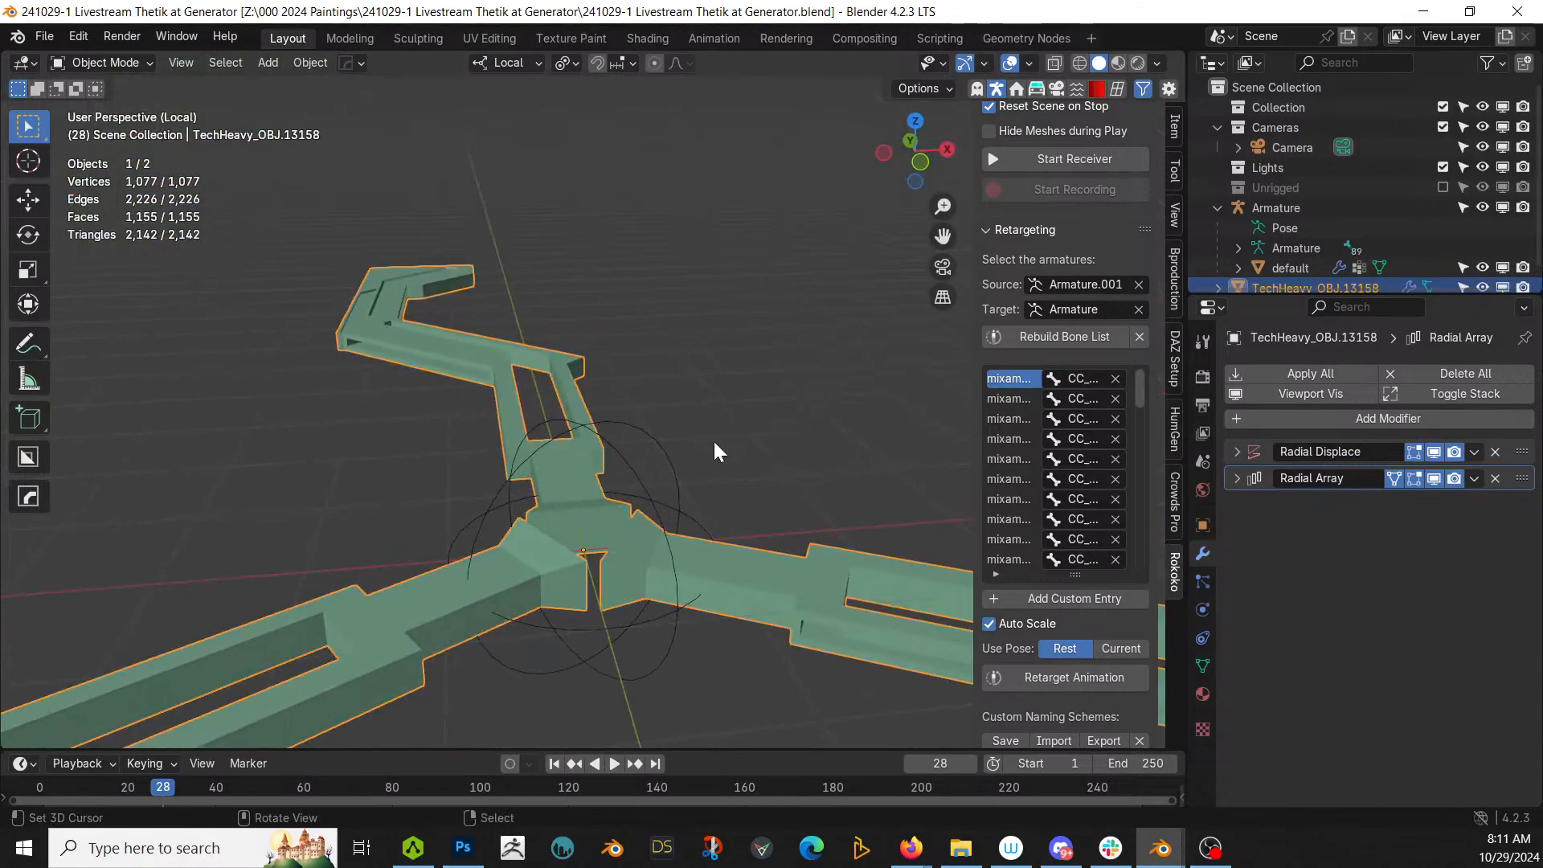
{"action": "left_click", "coordinate": [611, 444]}
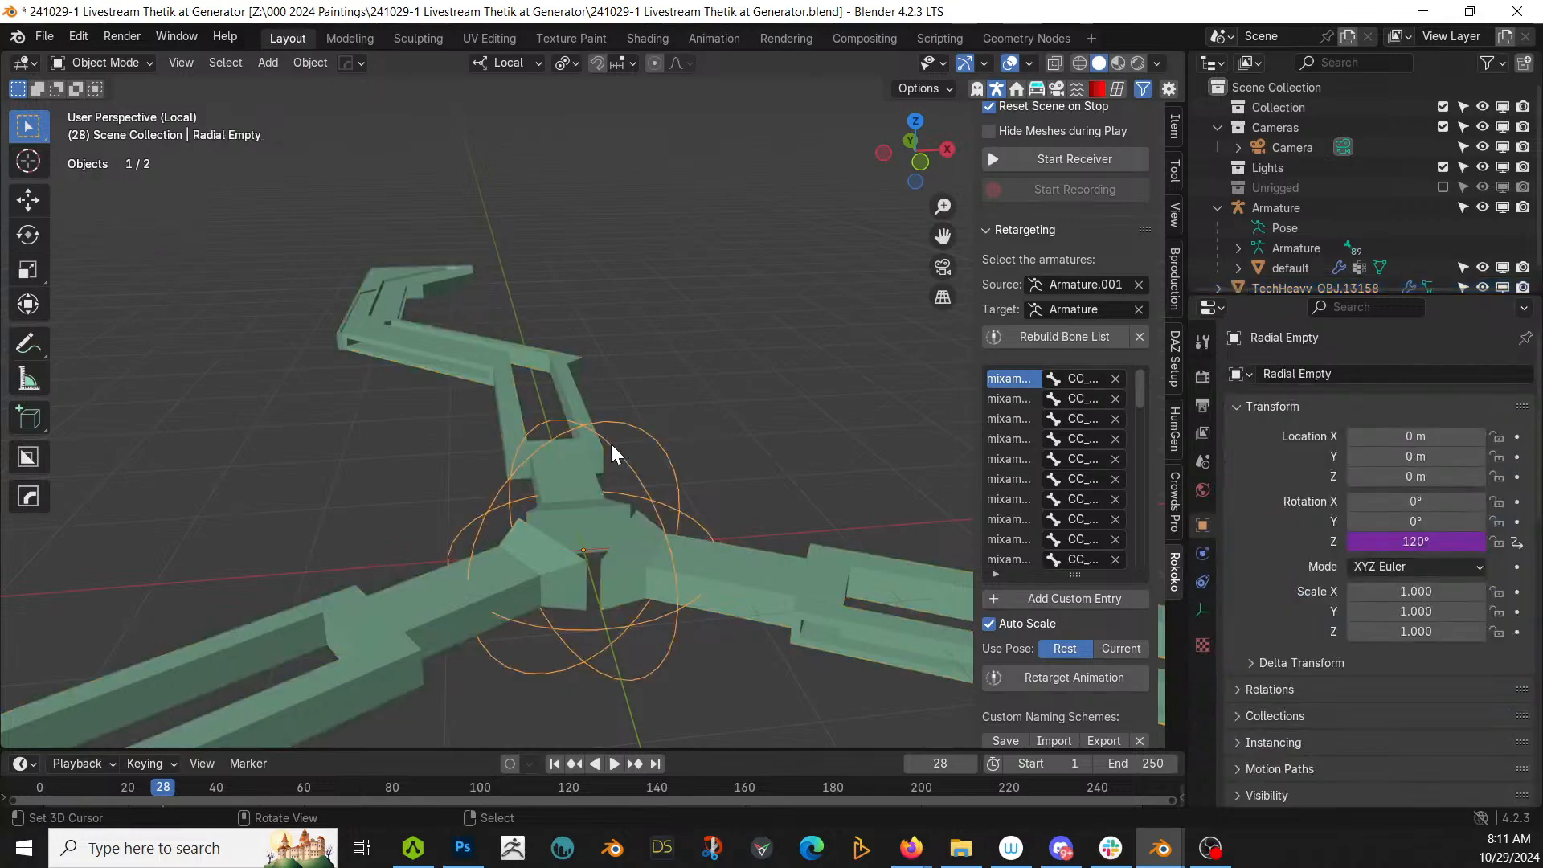
{"action": "middle_click_drag", "start_coordinate": [611, 444], "coordinate": [703, 514]}
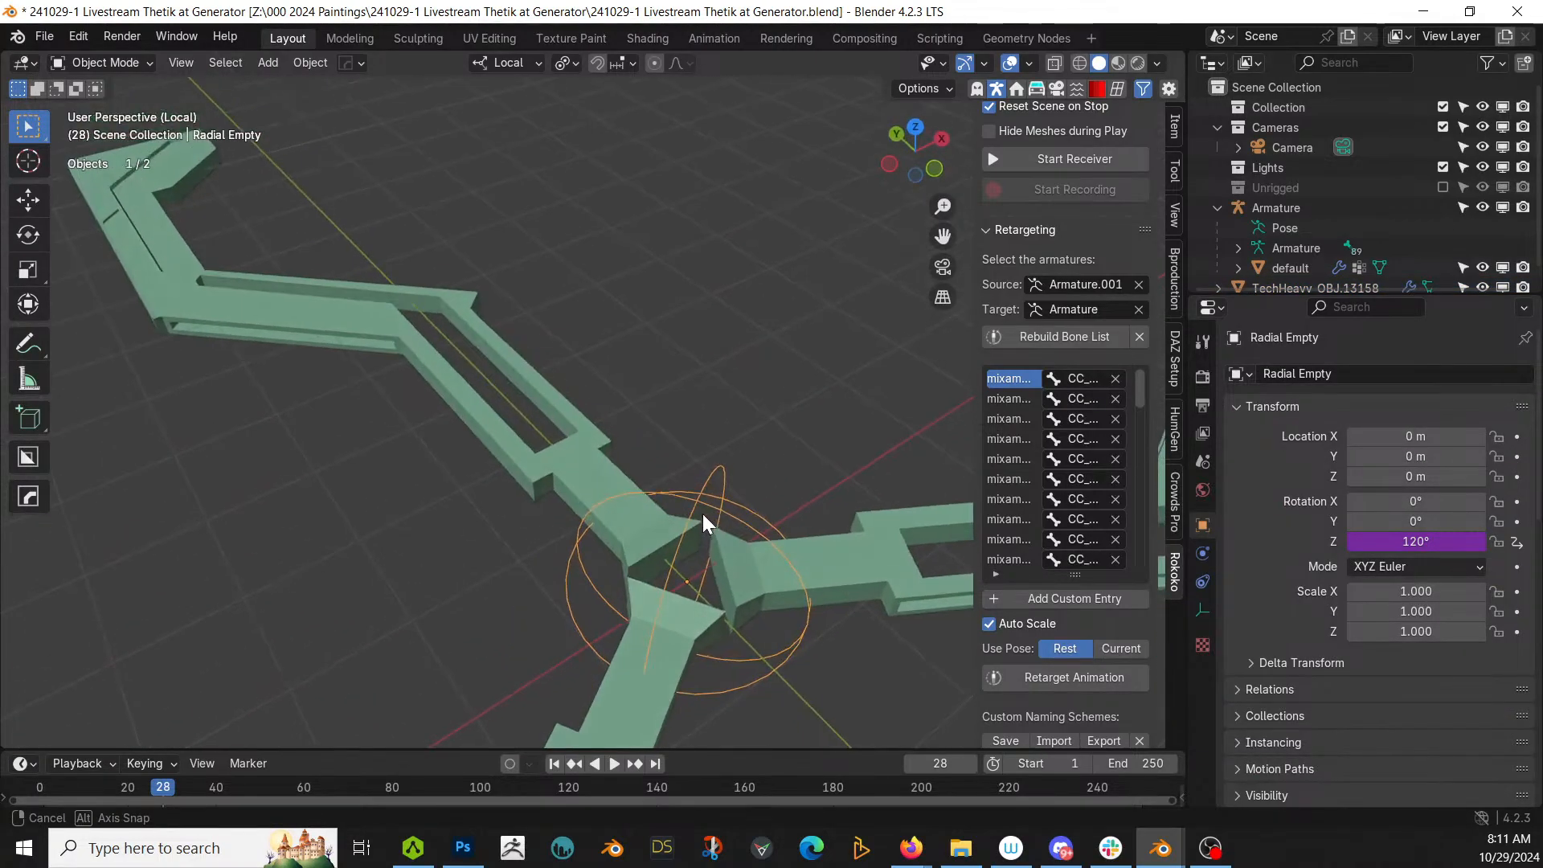
{"action": "scroll", "coordinate": [630, 492], "scroll_direction": "down", "scroll_amount": 2}
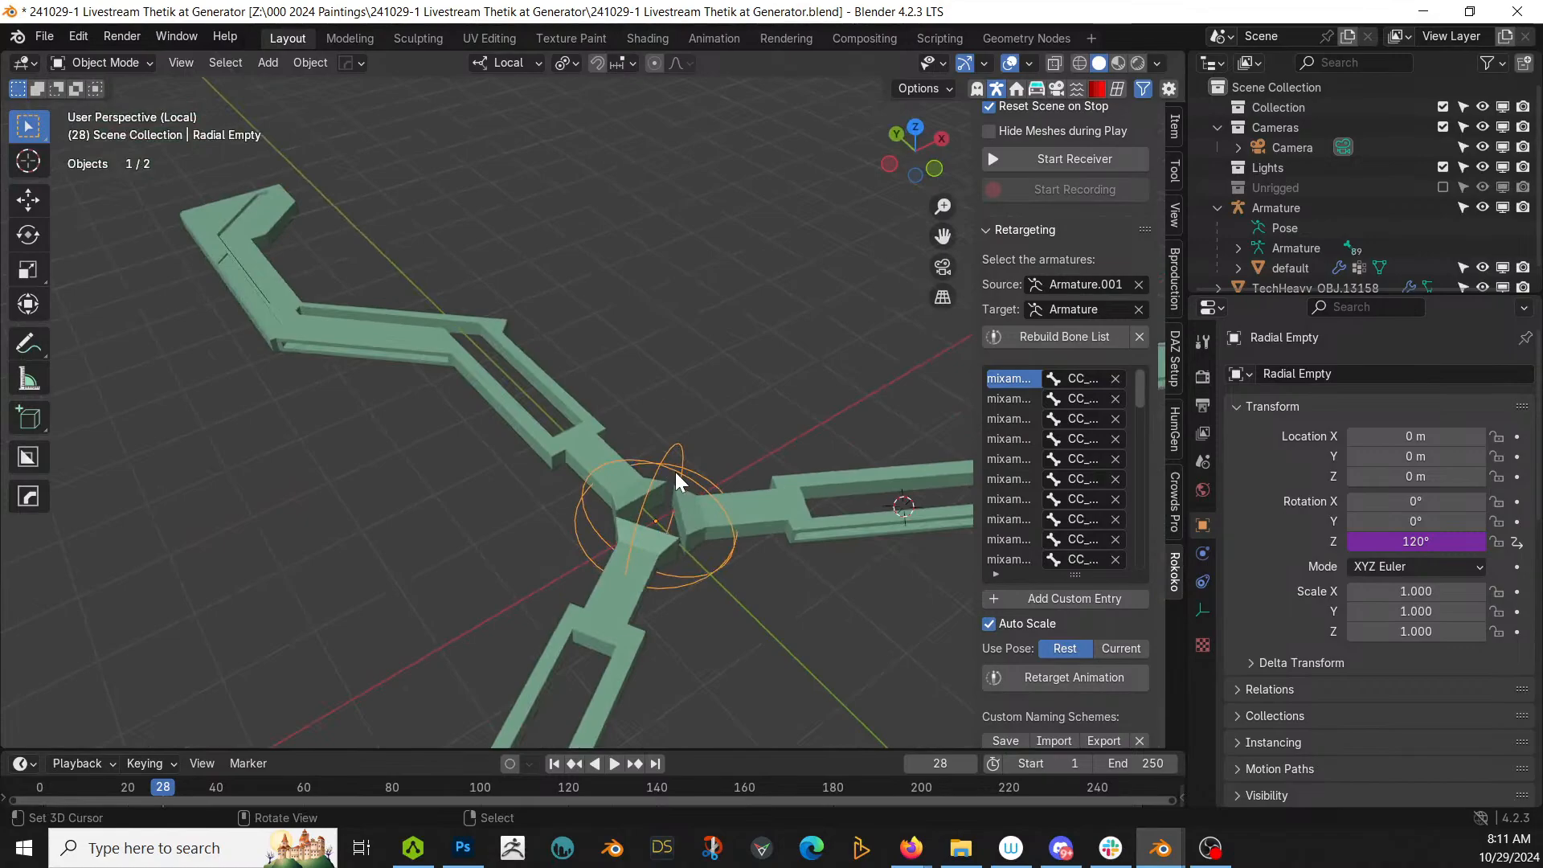
{"action": "scroll", "coordinate": [761, 440], "scroll_direction": "down", "scroll_amount": 3}
{"action": "scroll", "coordinate": [764, 437], "scroll_direction": "up", "scroll_amount": 3}
{"action": "middle_click_drag", "start_coordinate": [728, 456], "coordinate": [626, 426]}
{"action": "scroll", "coordinate": [627, 419], "scroll_direction": "up", "scroll_amount": 1}
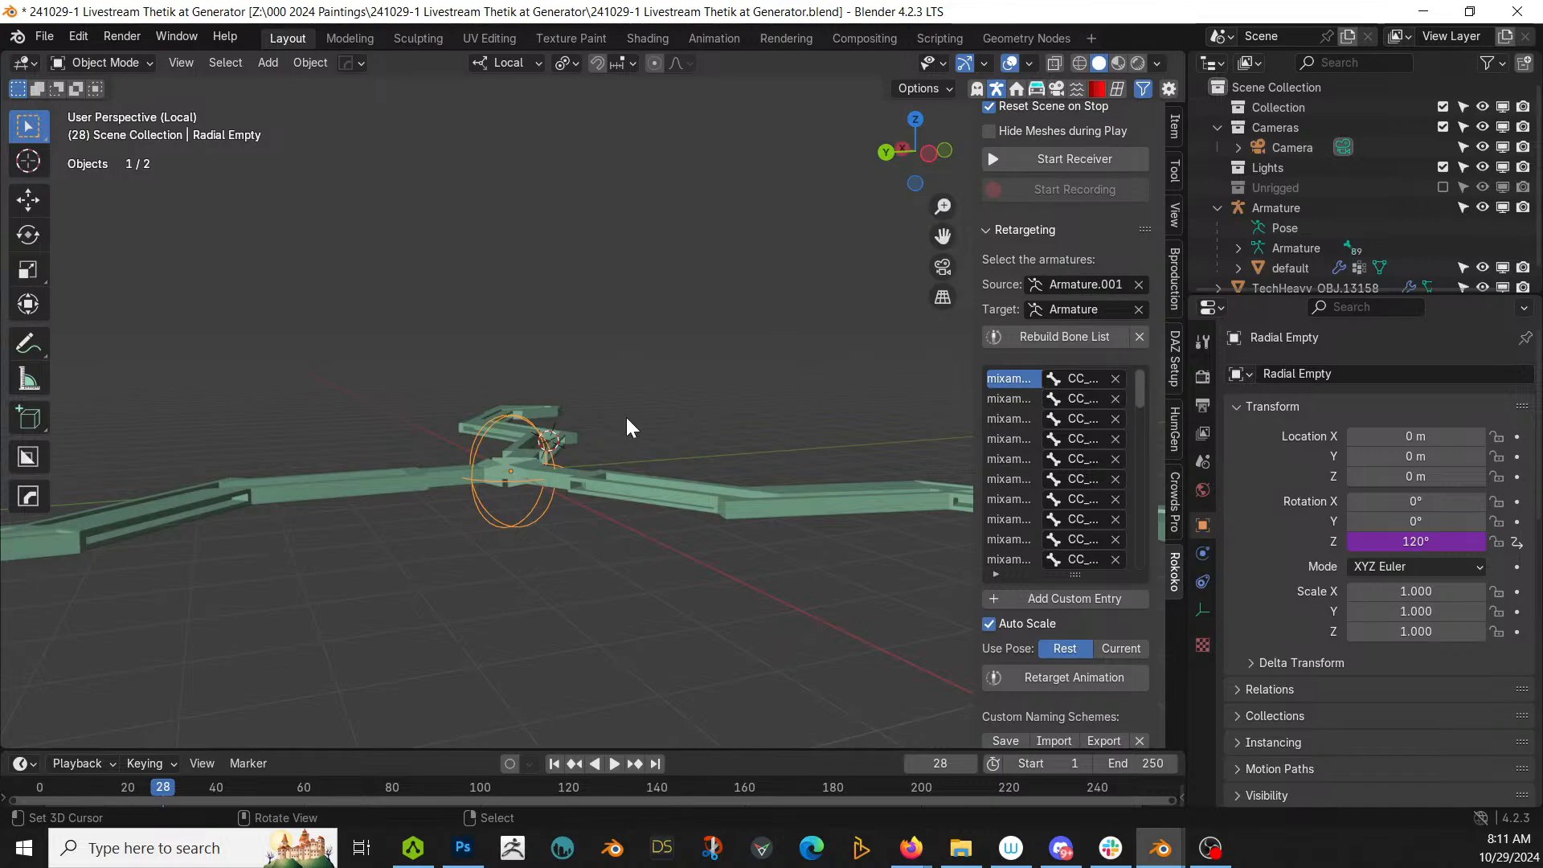
{"action": "middle_click_drag", "start_coordinate": [624, 414], "coordinate": [642, 553]}
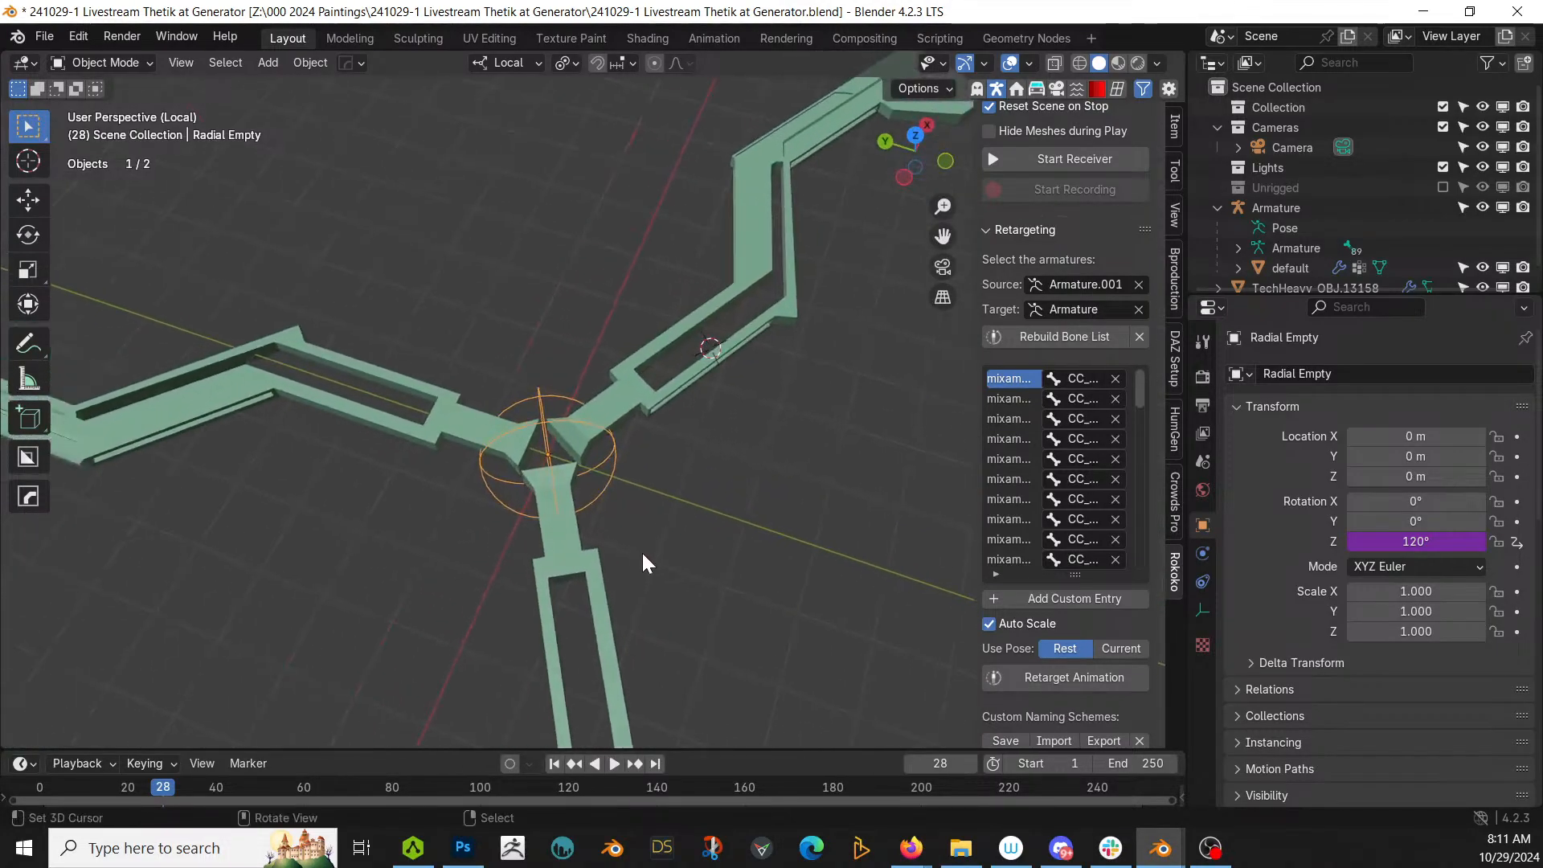
Step: Add a cylinder mesh, clear its location so it sits at the world origin, and display its transform values
{"action": "key", "text": "shift+a"}
{"action": "mouse_move", "coordinate": [540, 304]}
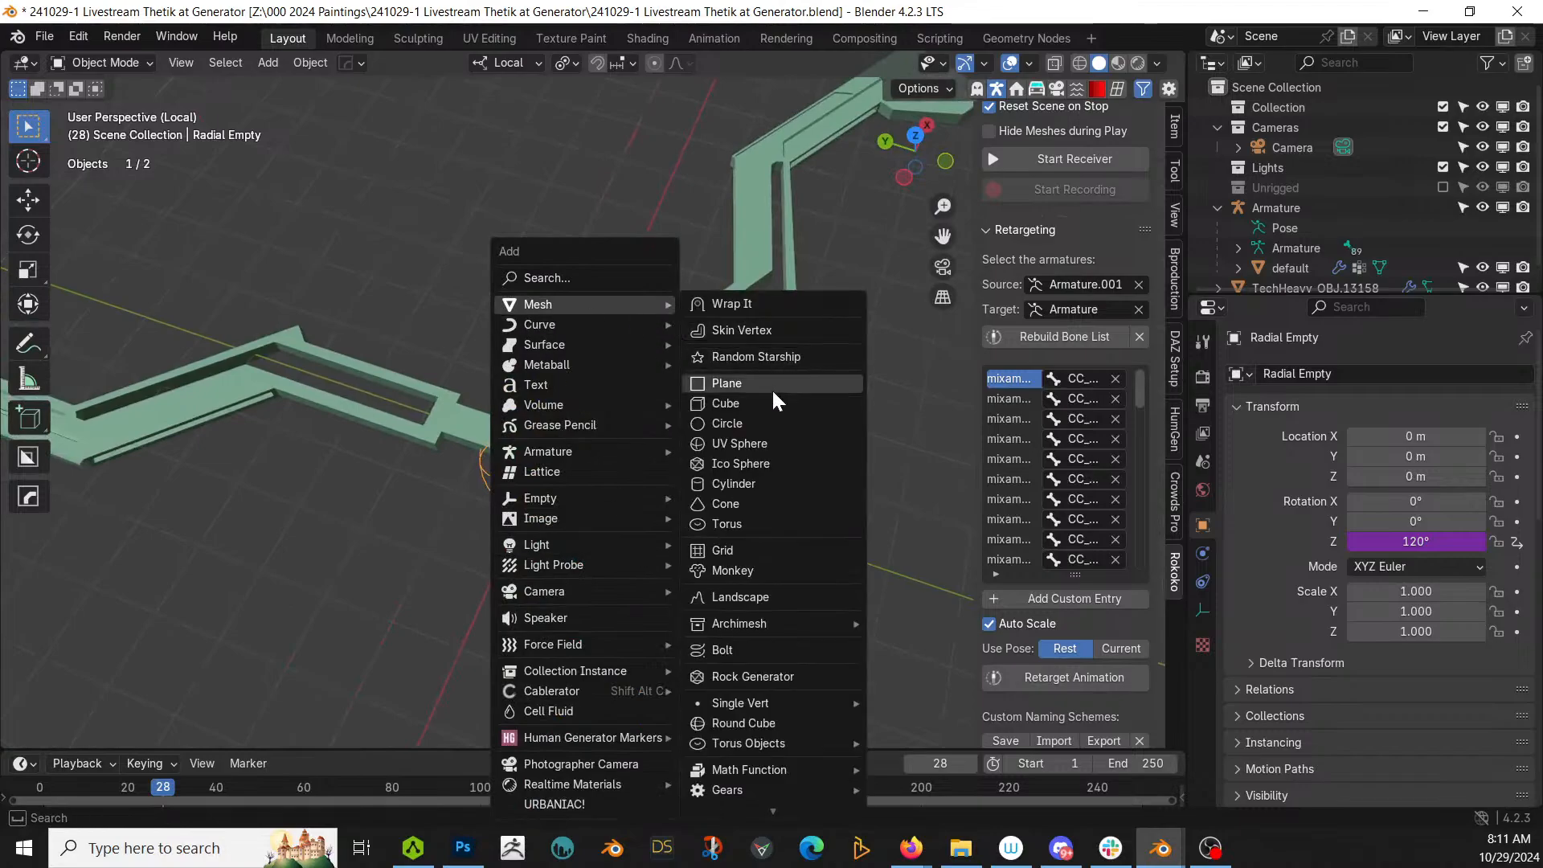
{"action": "left_click", "coordinate": [768, 482]}
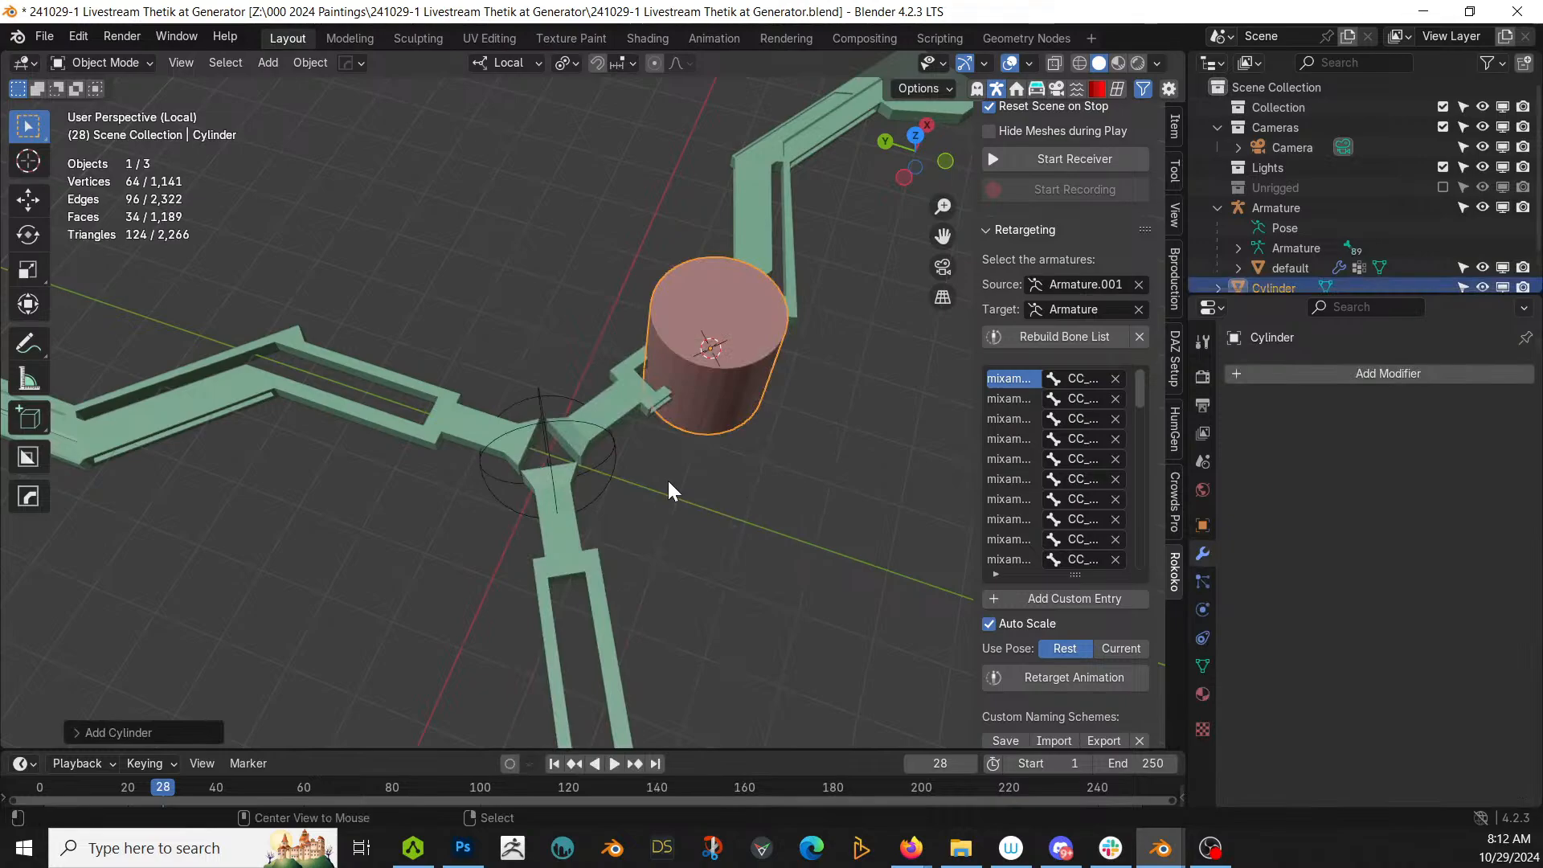
{"action": "key", "text": "alt+g"}
{"action": "middle_click_drag", "start_coordinate": [668, 480], "coordinate": [756, 460]}
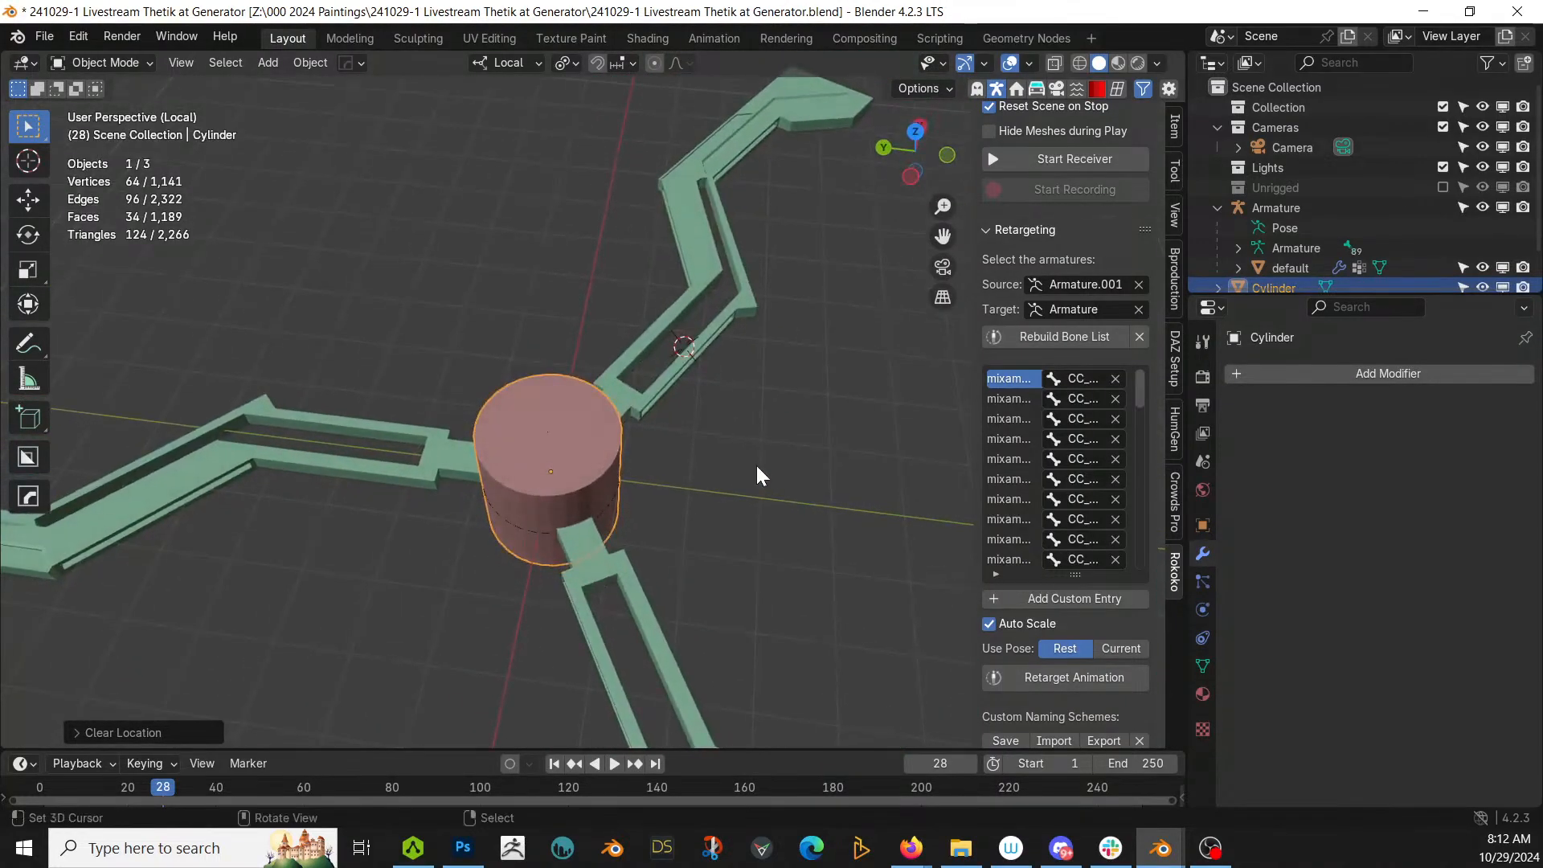
{"action": "left_click", "coordinate": [1173, 125]}
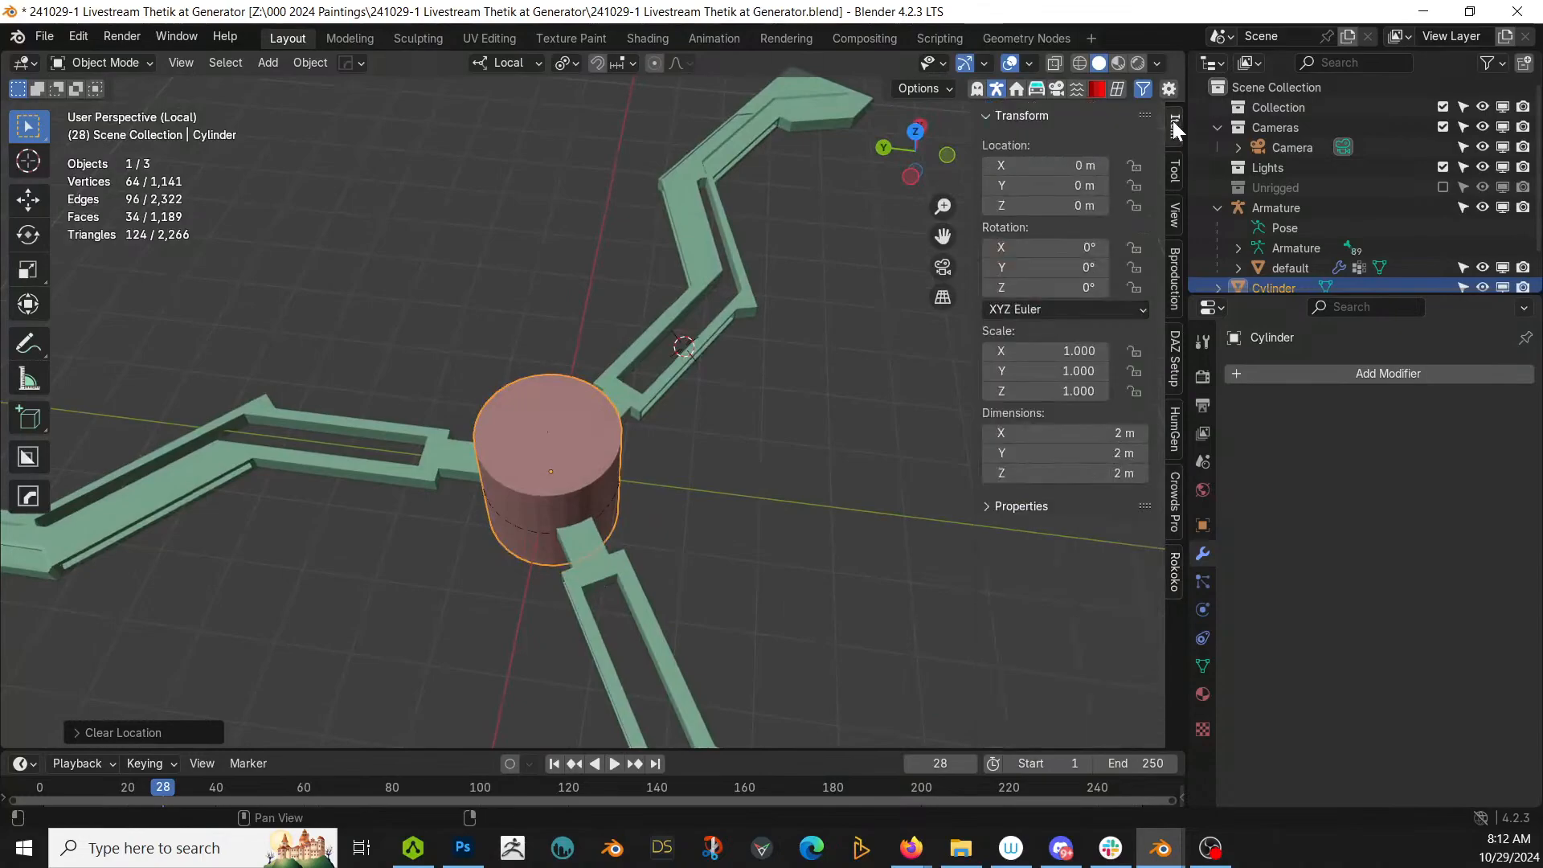
Step: Move the whole arm mesh about 0.58 m along local Y in top view so the flared ends meet the cylinder's wall
{"action": "middle_click_drag", "start_coordinate": [738, 397], "coordinate": [460, 532]}
{"action": "left_click", "coordinate": [483, 415]}
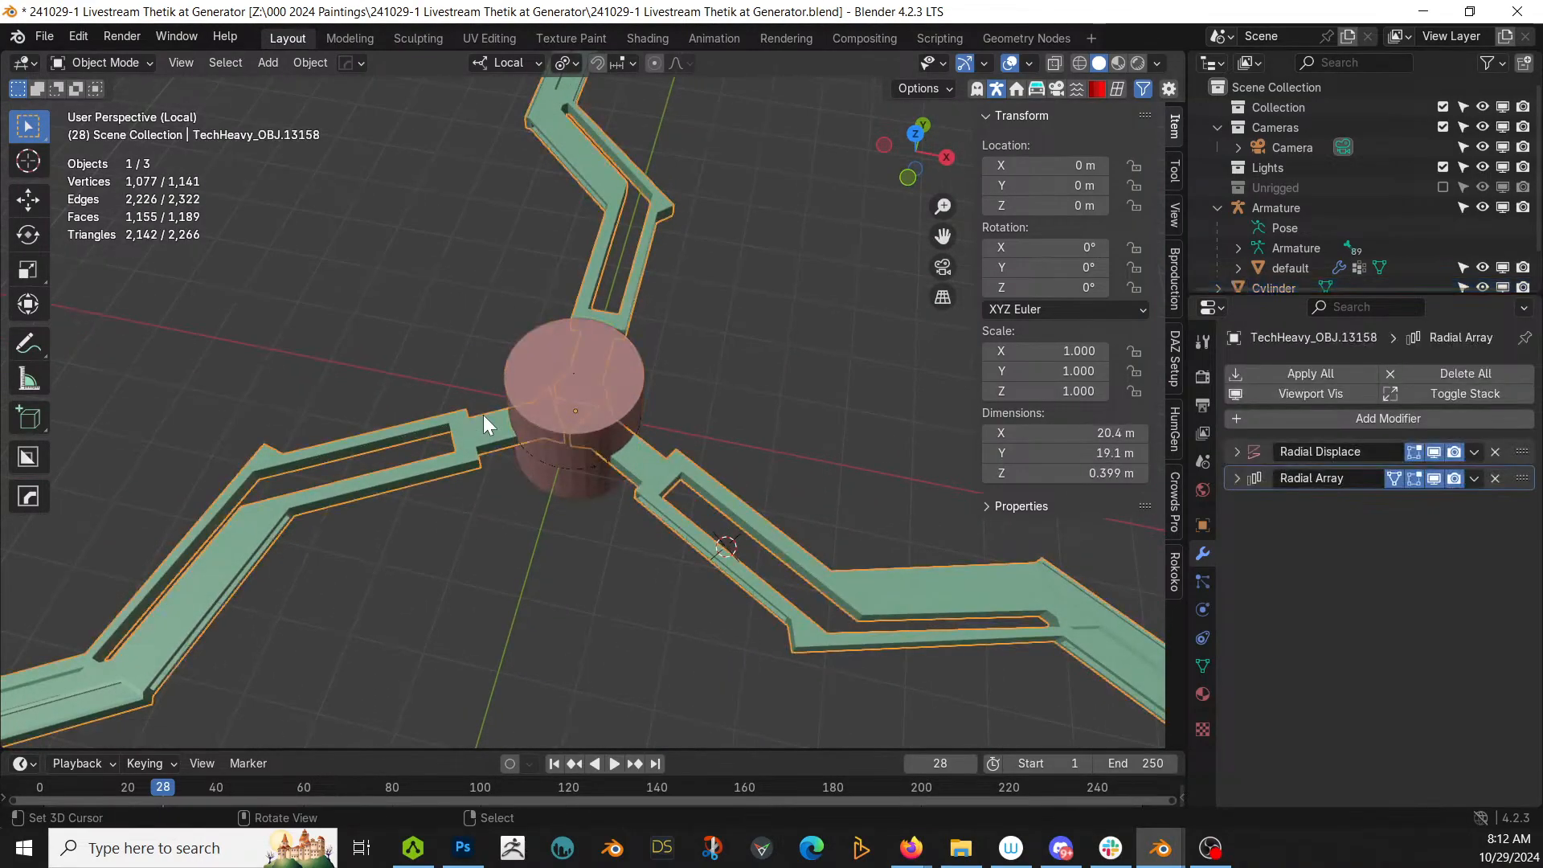
{"action": "key", "text": "Tab"}
{"action": "middle_click_drag", "start_coordinate": [586, 468], "coordinate": [601, 499]}
{"action": "key", "text": "KP_7"}
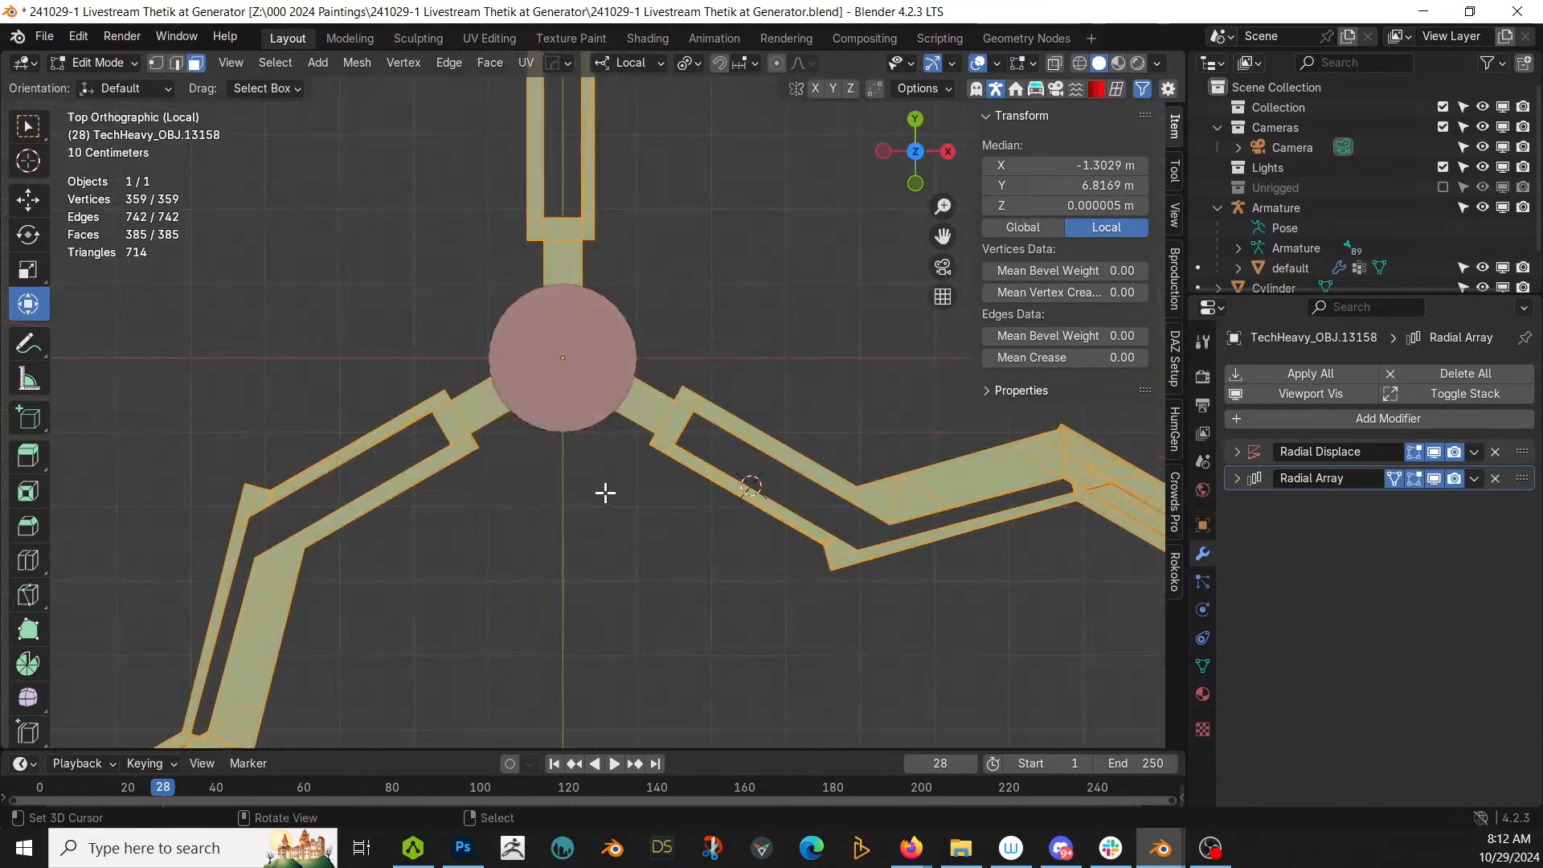
{"action": "key", "text": "g"}
{"action": "key", "text": "y"}
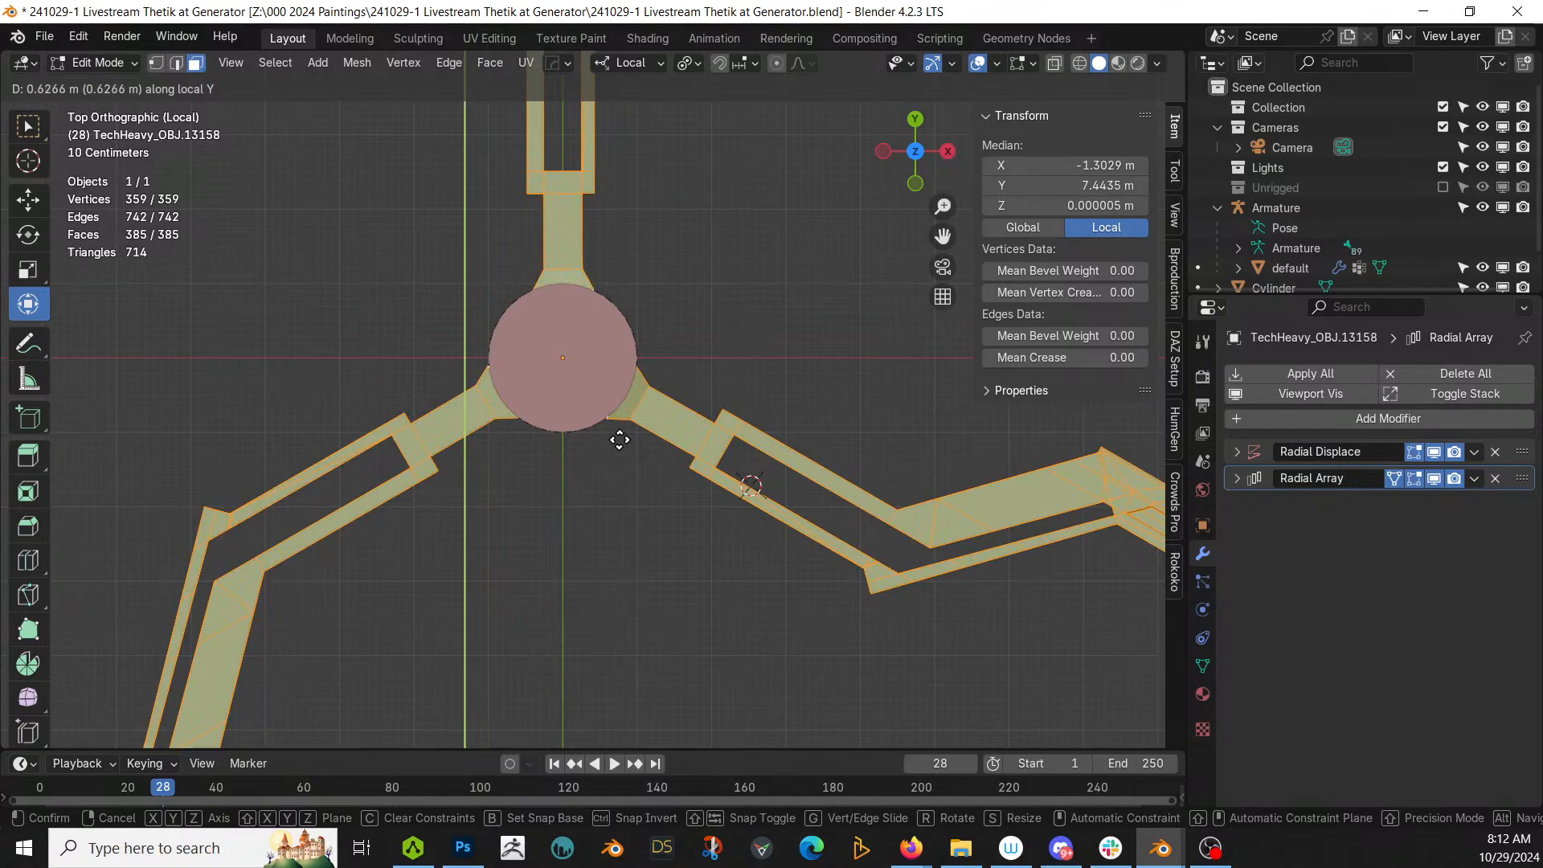
{"action": "left_click", "coordinate": [620, 441]}
Step: Extrude the cylinder's bottom face 3 m downward to lengthen it into a column
{"action": "middle_click_drag", "start_coordinate": [620, 440], "coordinate": [713, 369]}
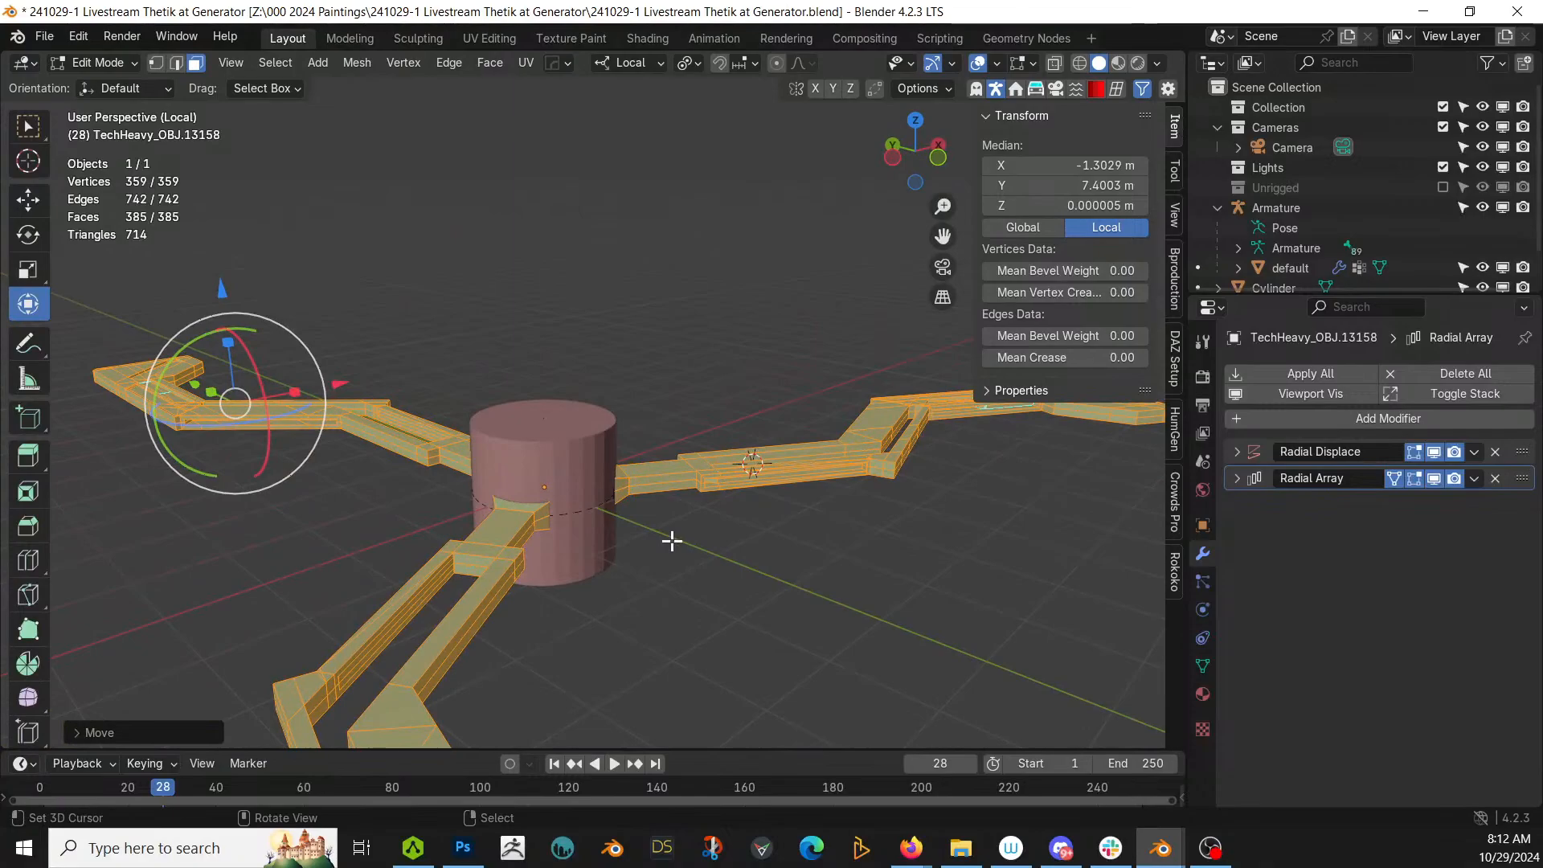
{"action": "middle_click_drag", "start_coordinate": [672, 540], "coordinate": [633, 276]}
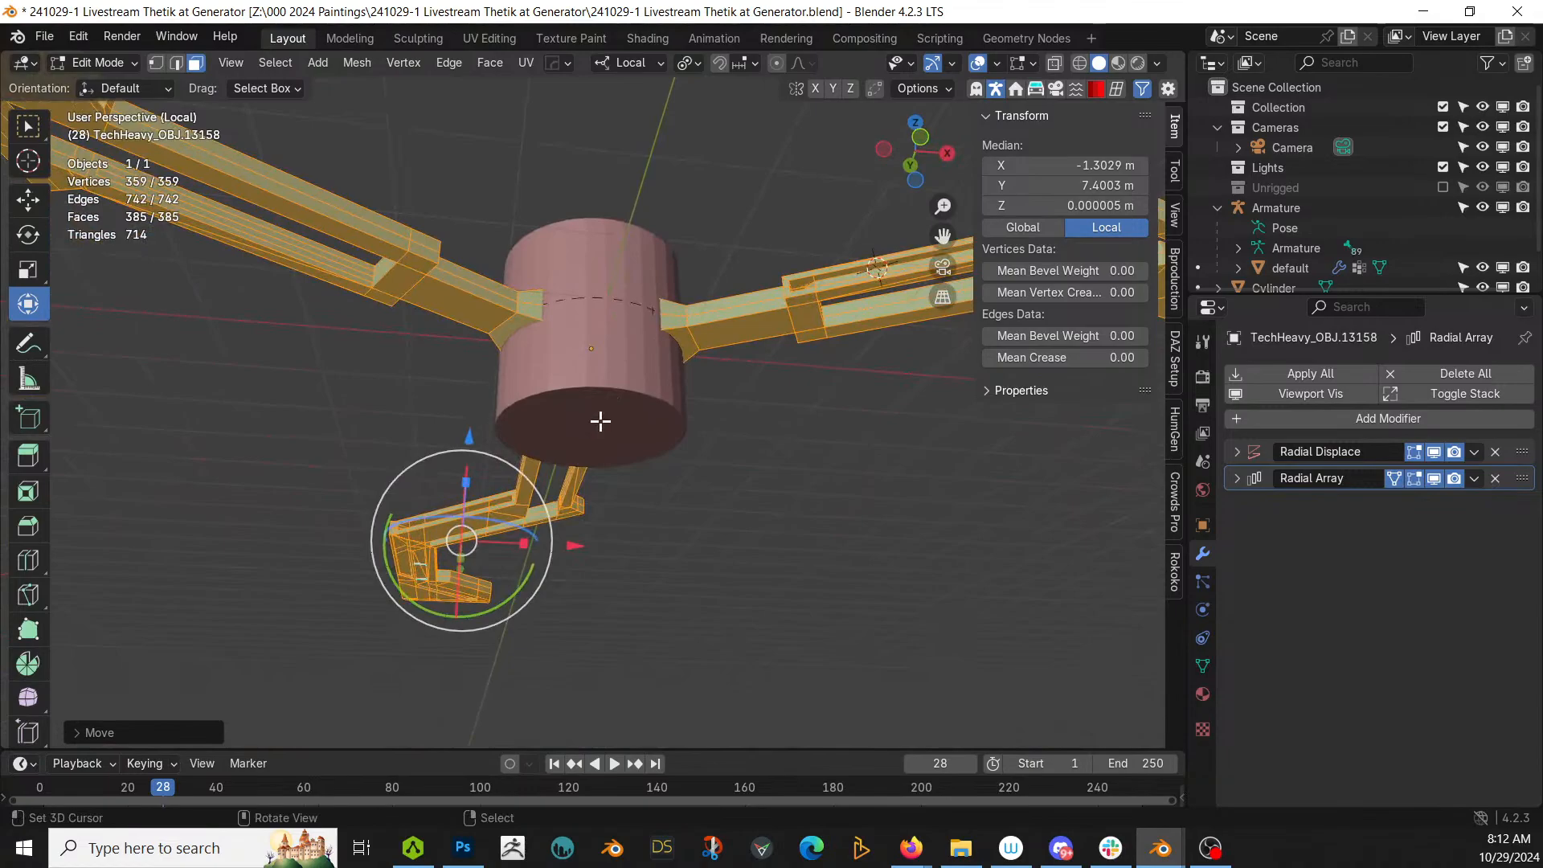
{"action": "key", "text": "Tab"}
{"action": "left_click", "coordinate": [599, 407]}
{"action": "key", "text": "Tab"}
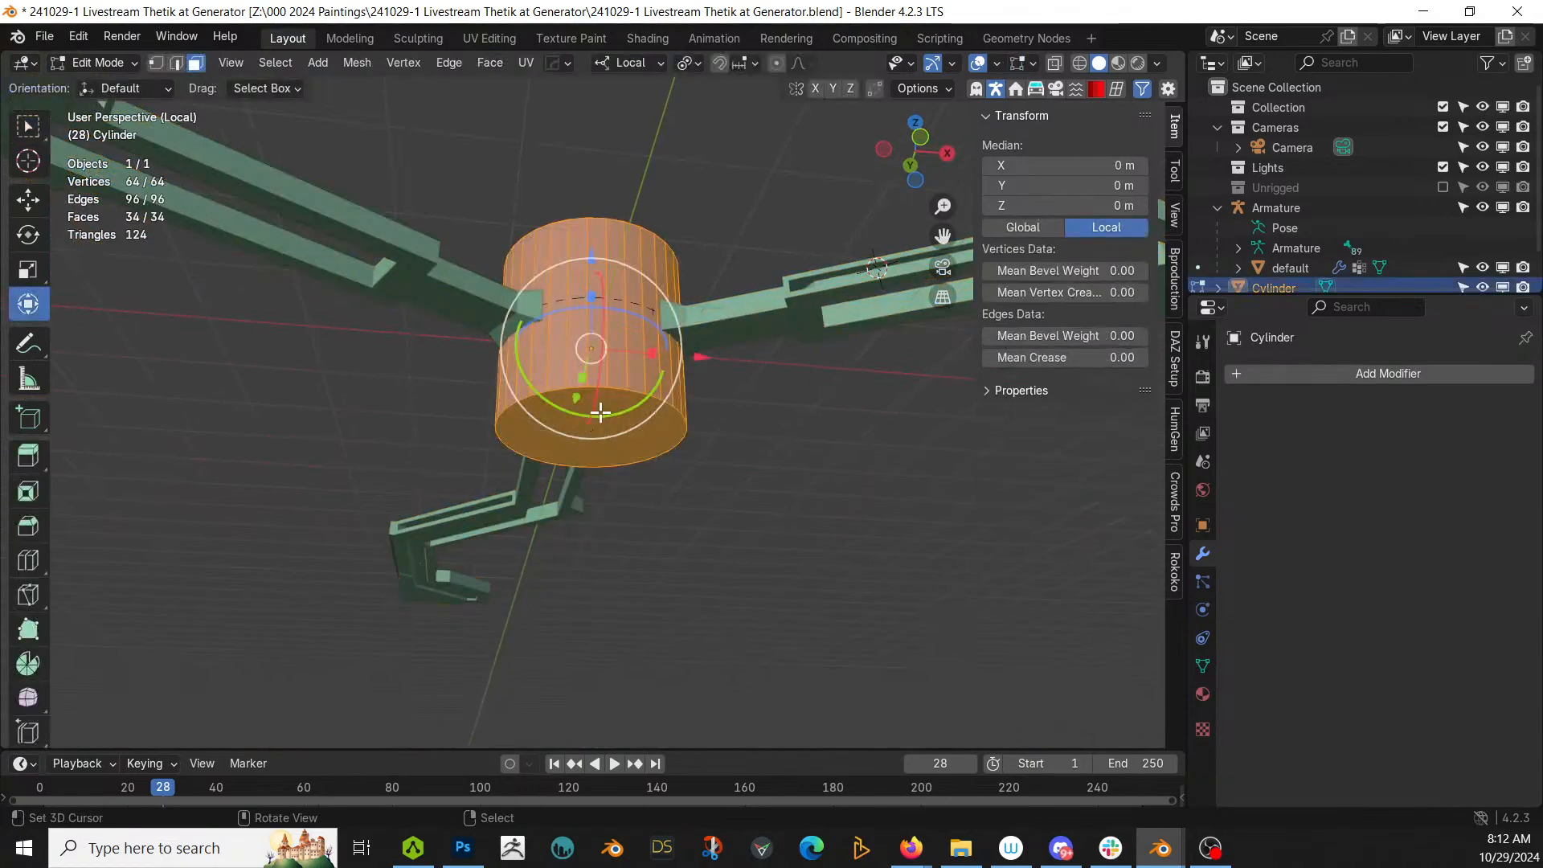
{"action": "left_click", "coordinate": [598, 414]}
{"action": "type", "text": "e"}
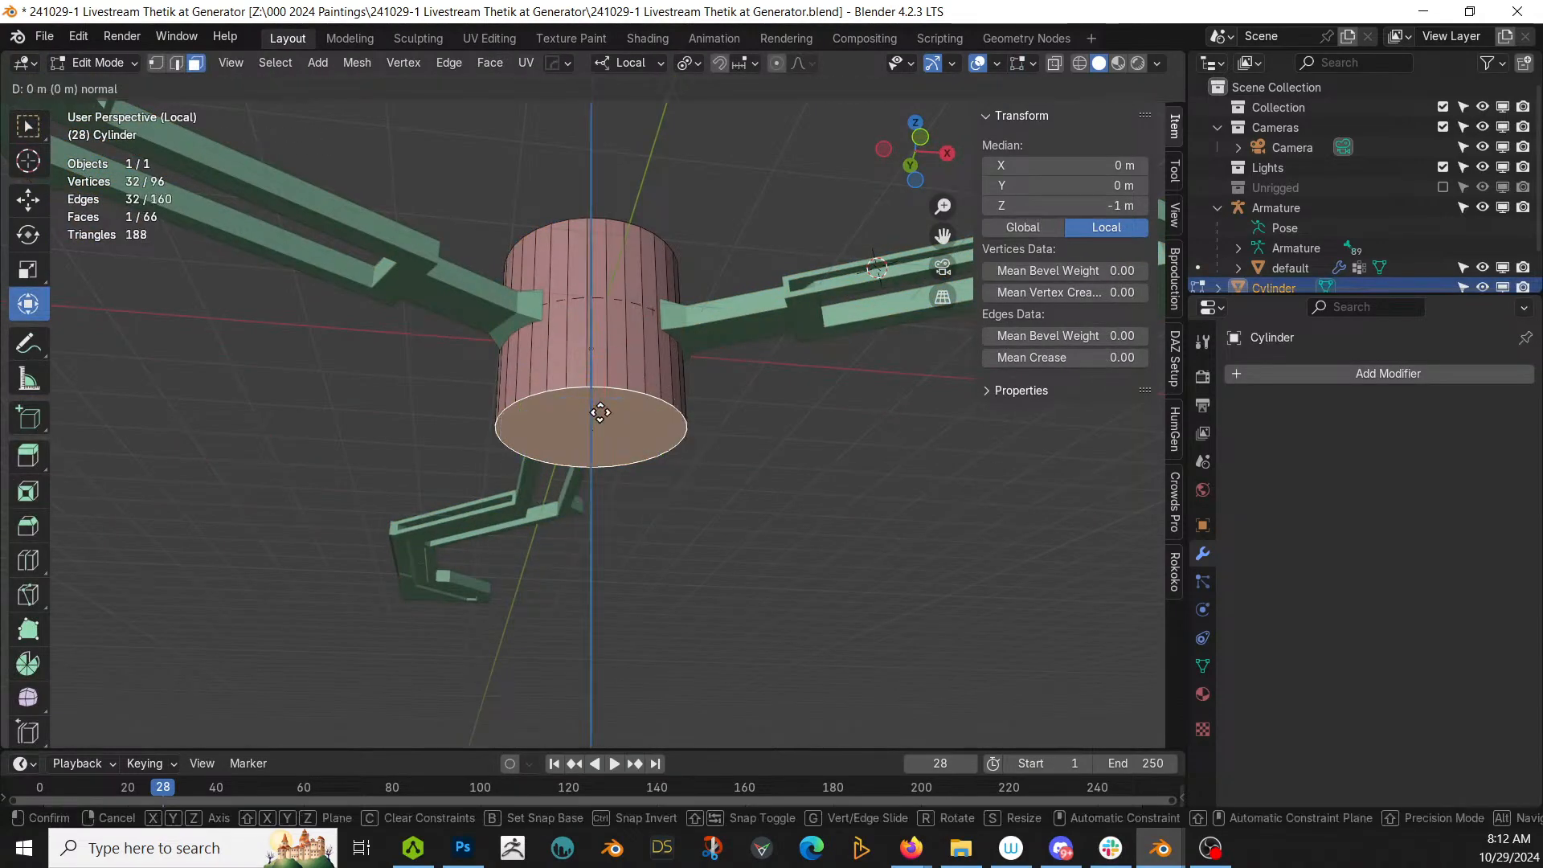
{"action": "type", "text": "3"}
{"action": "key", "text": "Return"}
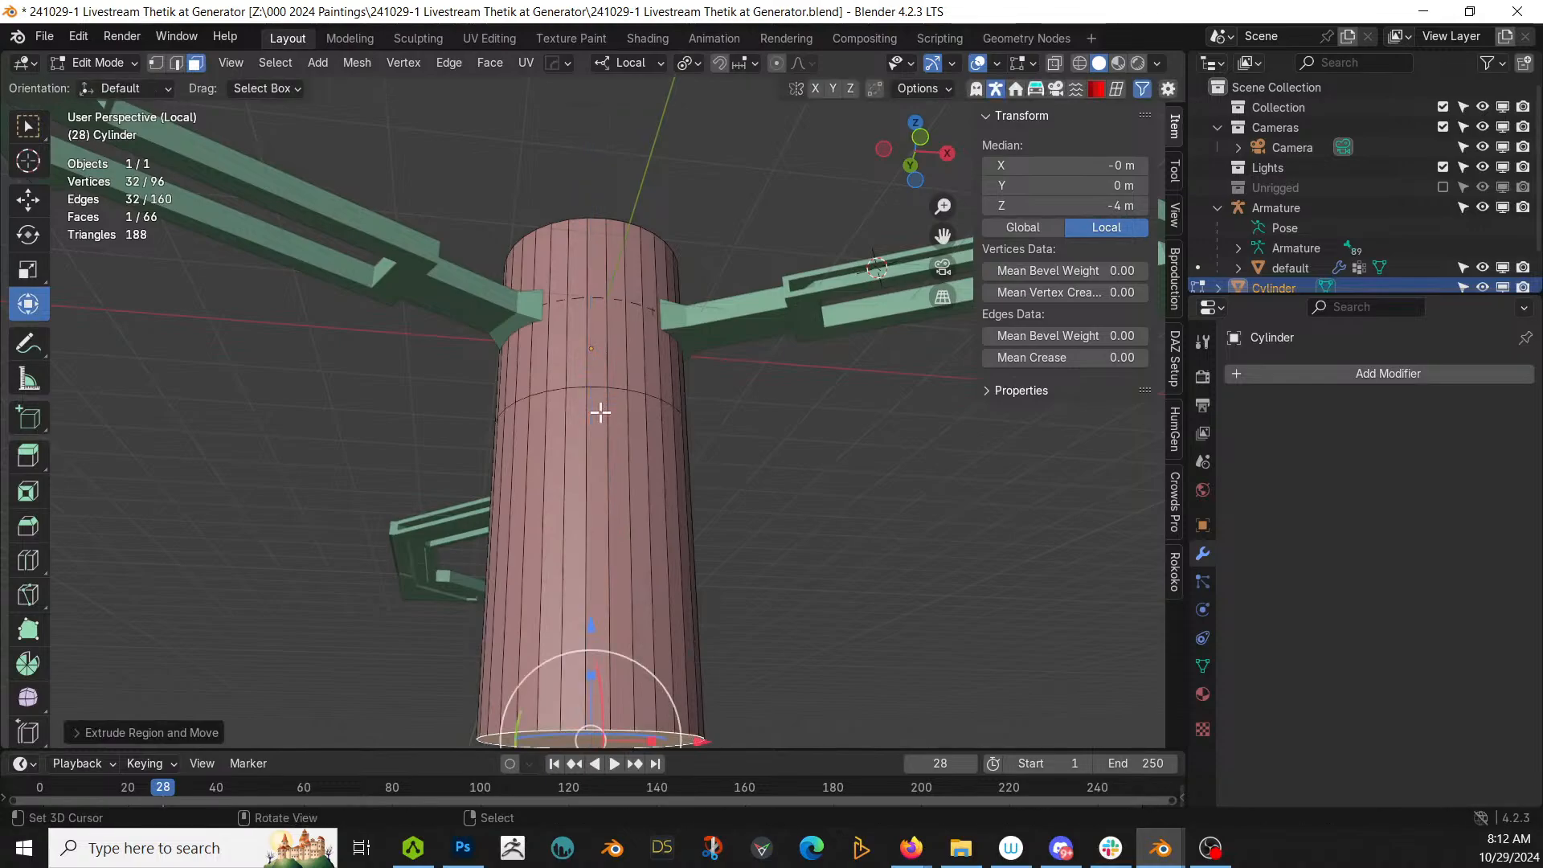
Step: Extrude the column's bottom face another 2 m downward to form a separate lower band
{"action": "middle_click_drag", "start_coordinate": [600, 412], "coordinate": [731, 477]}
{"action": "middle_click_drag", "start_coordinate": [734, 587], "coordinate": [743, 383]}
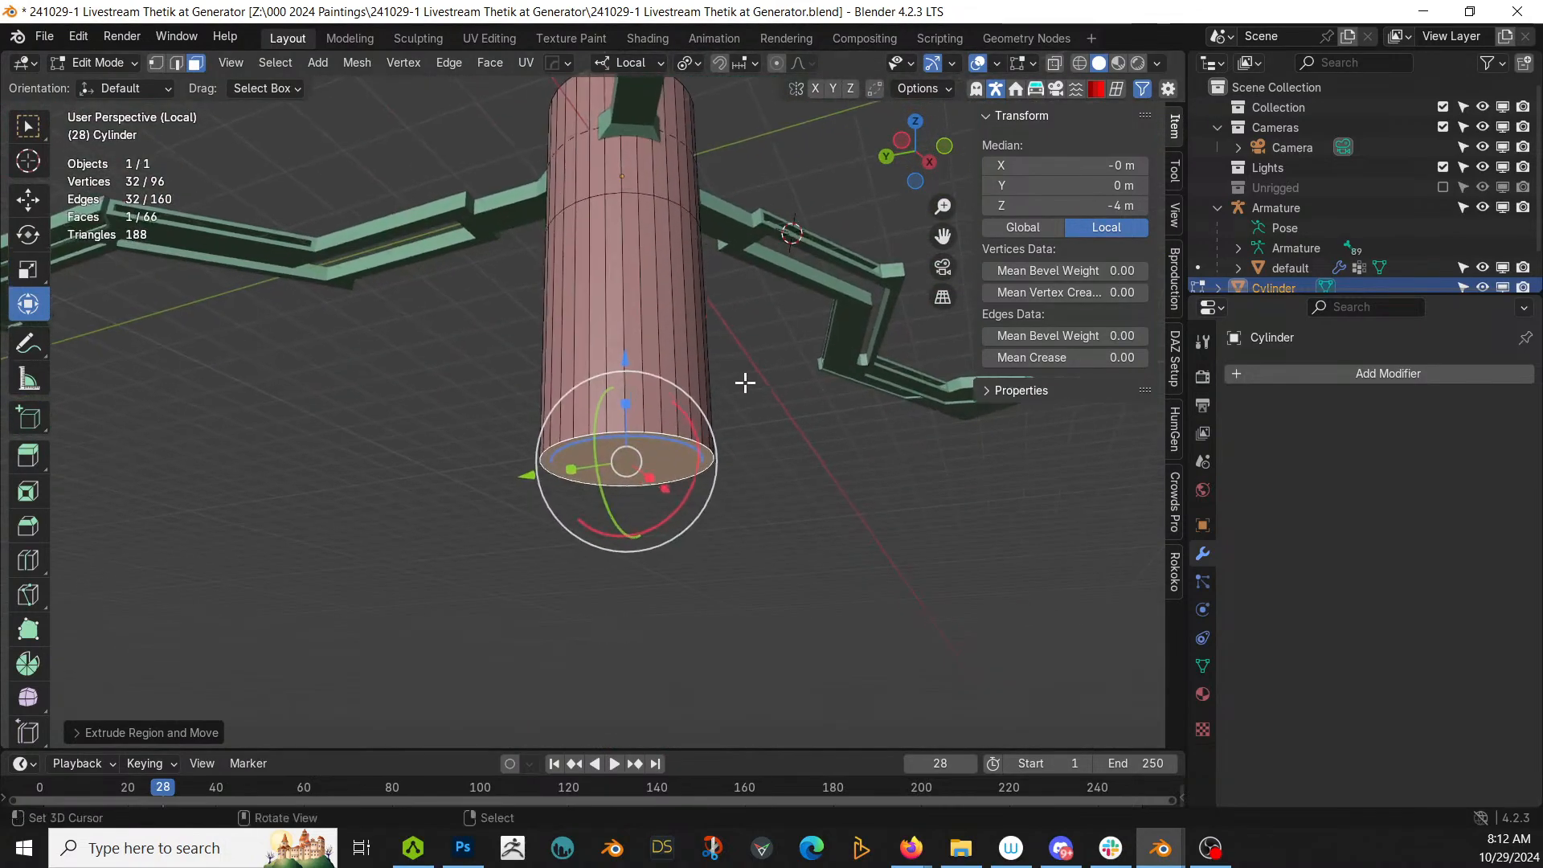
{"action": "type", "text": "e2"}
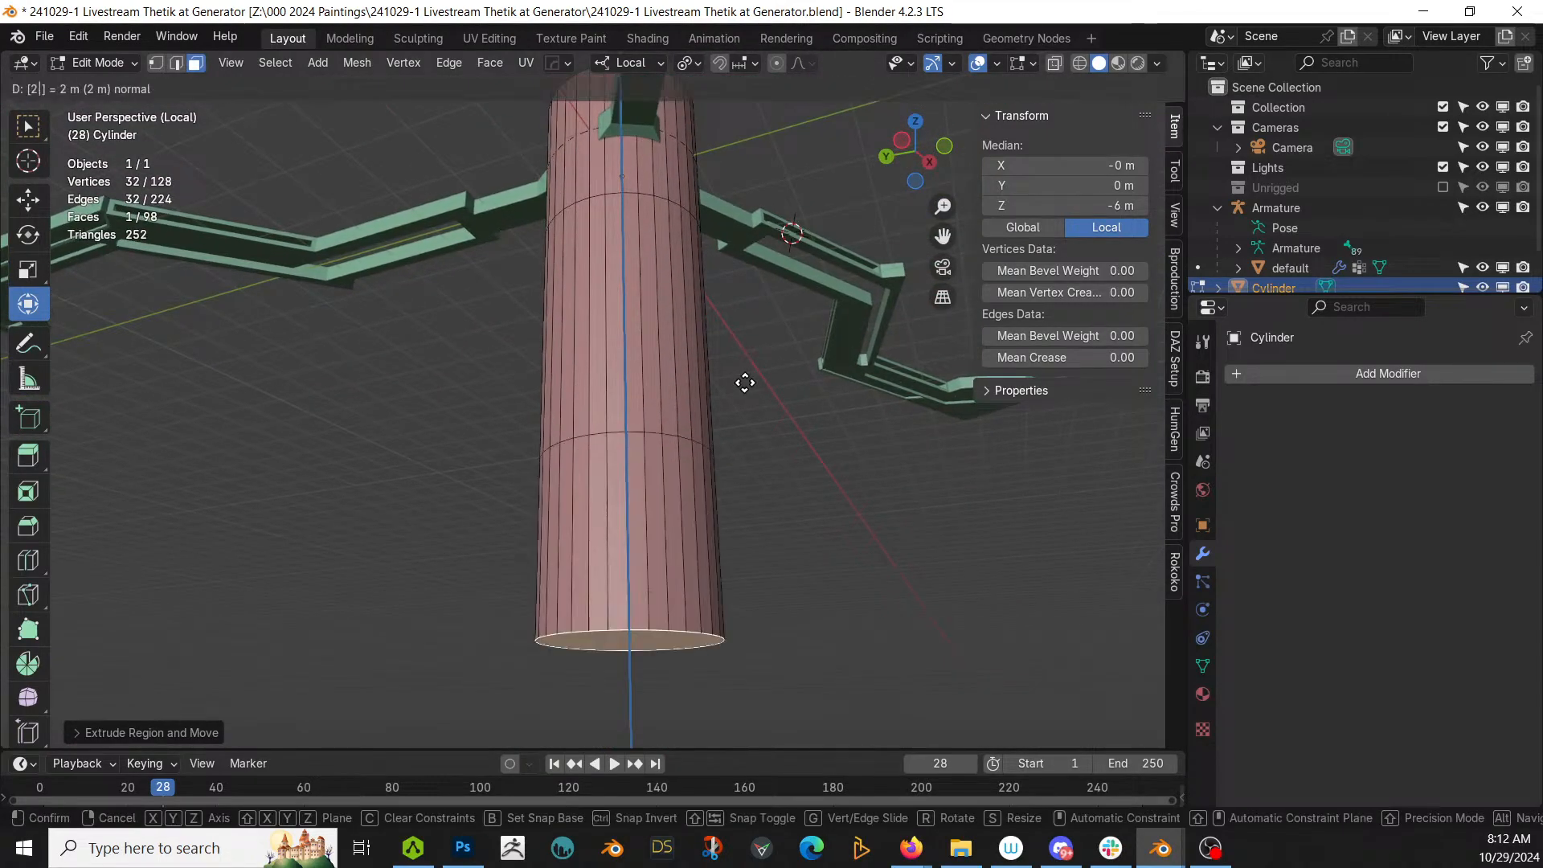
{"action": "key", "text": "Return"}
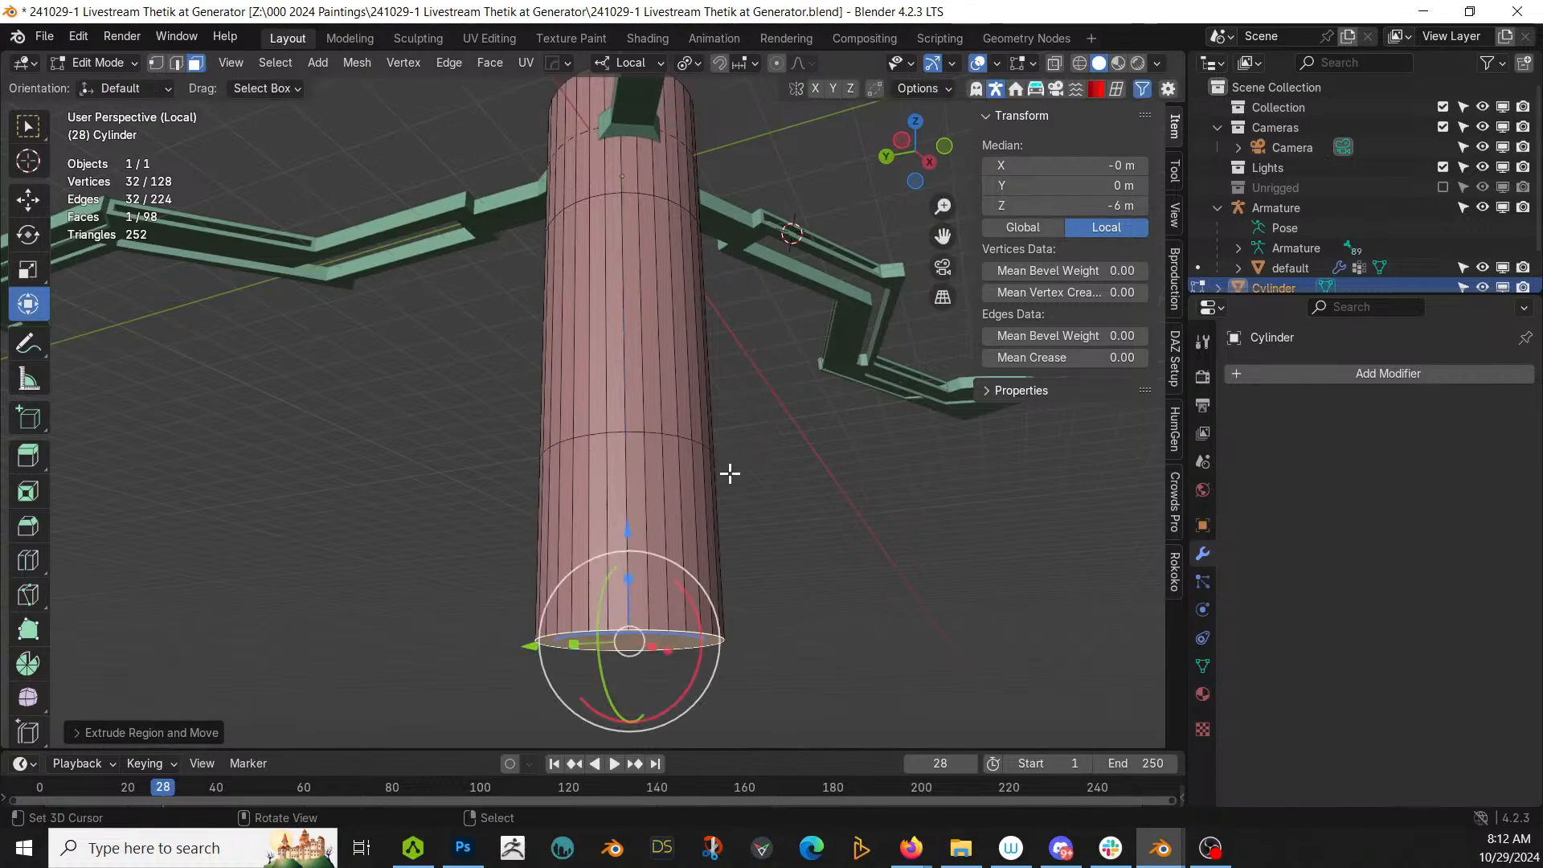
Step: Extrude the ring of side faces on the column's lowest band 3 m outward along their normals into a wide disc
{"action": "middle_click_drag", "start_coordinate": [726, 472], "coordinate": [587, 540]}
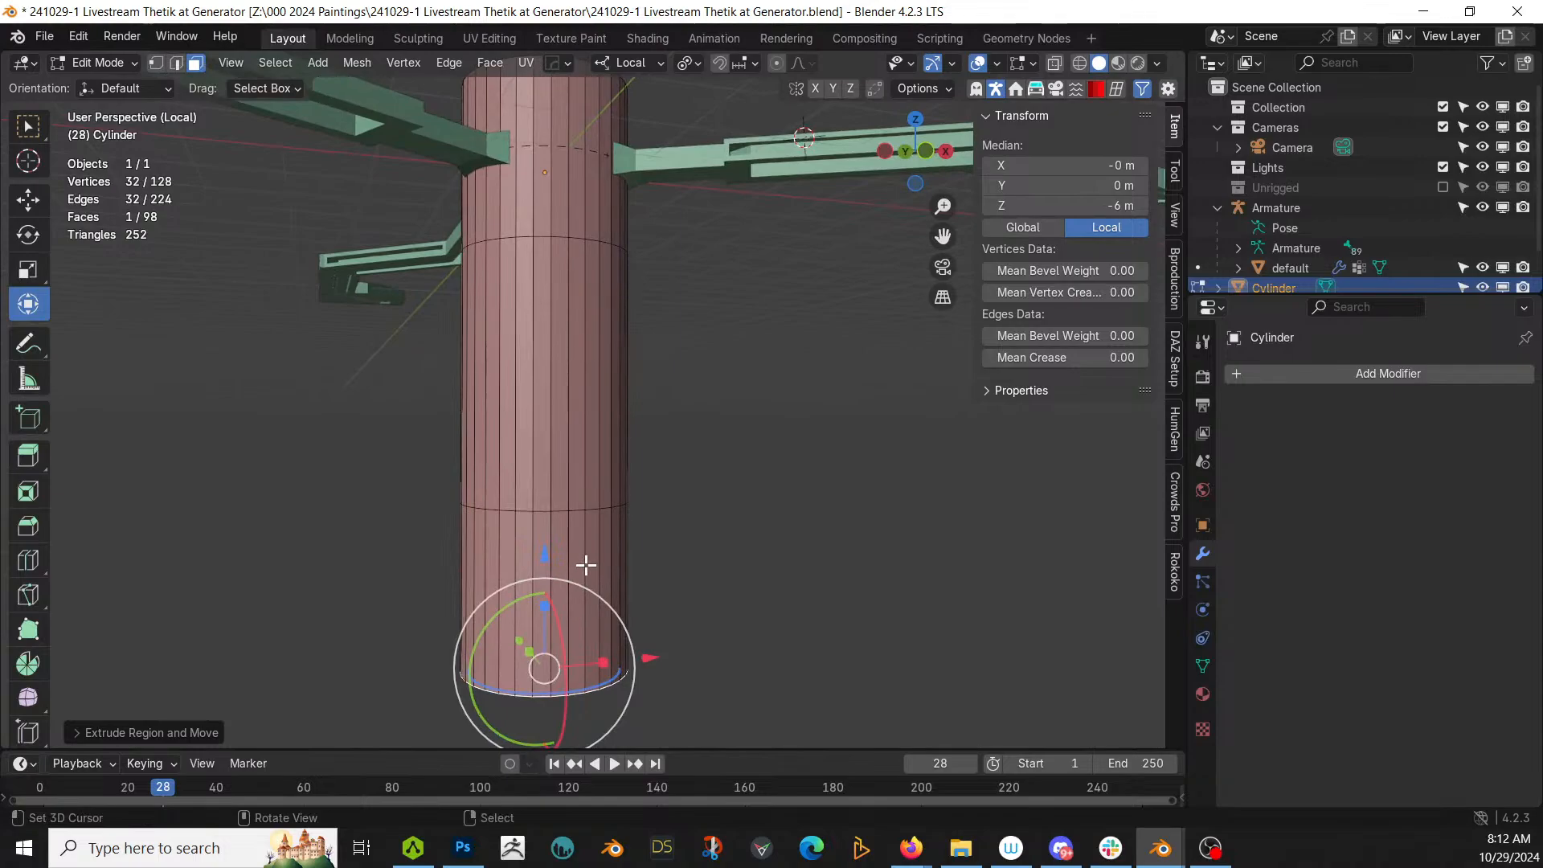
{"action": "key", "text": "alt+a"}
{"action": "left_click", "coordinate": [582, 574], "text": "alt"}
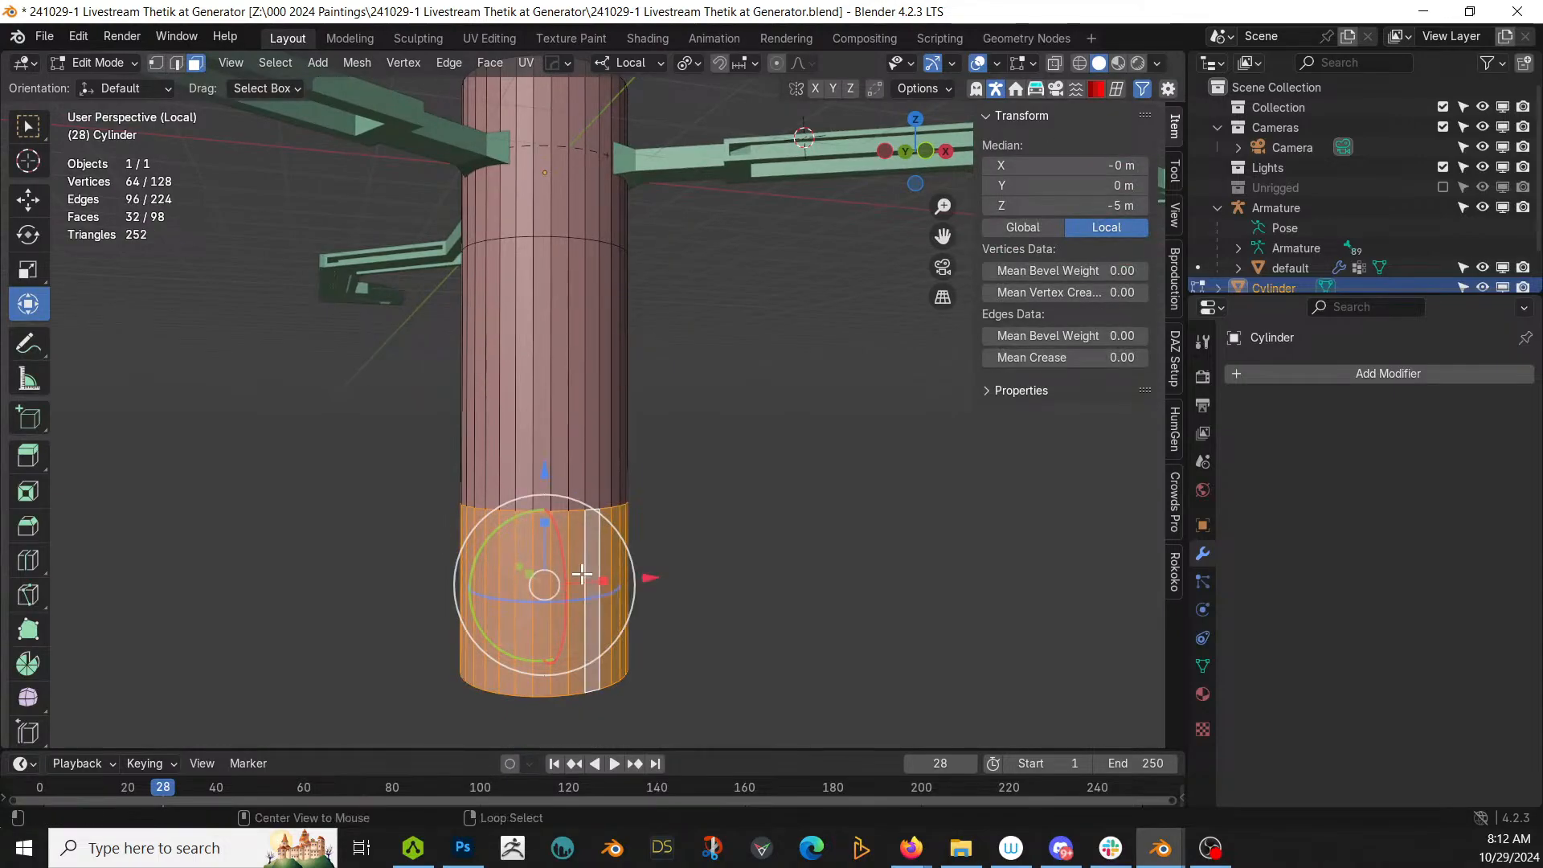
{"action": "key", "text": "alt+e"}
{"action": "left_click", "coordinate": [585, 573]}
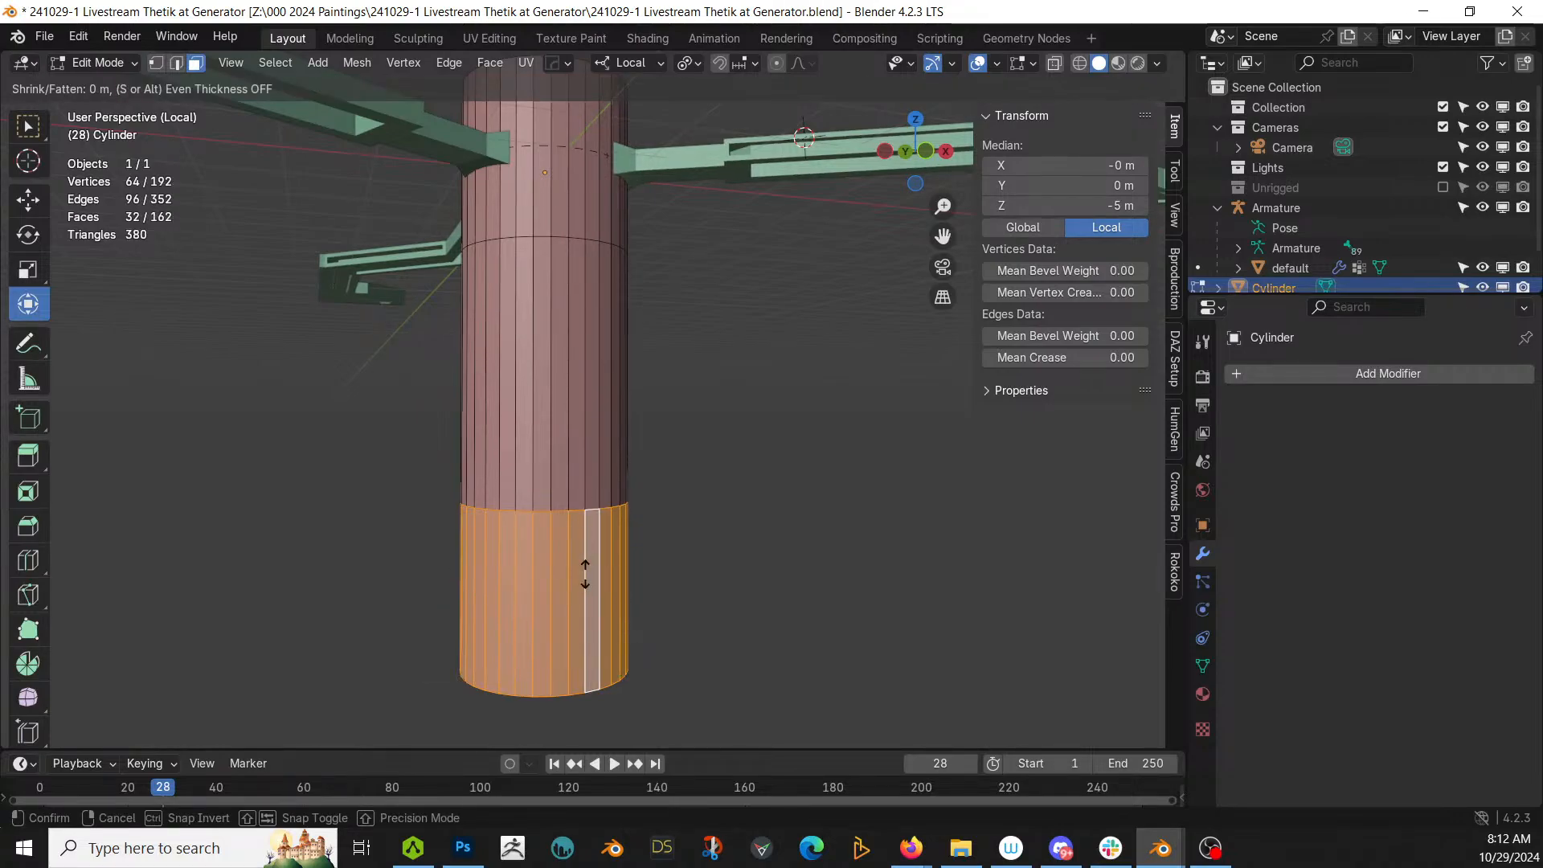
{"action": "type", "text": "3"}
{"action": "key", "text": "Return"}
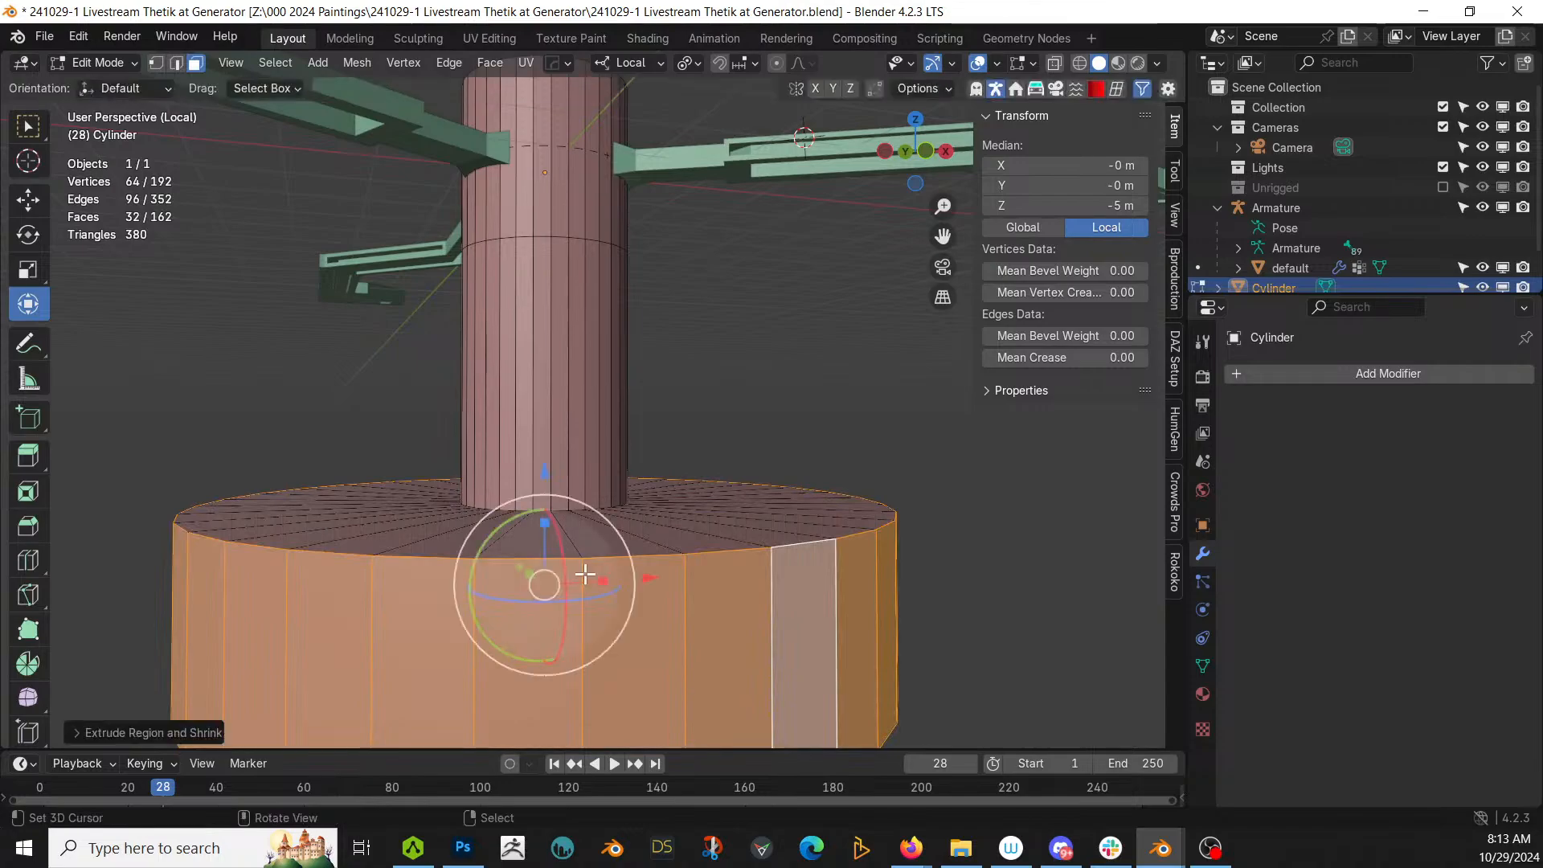
Step: Undo the wide disc extrusion and the earlier downward column extrusions back to the original short cylinder with its bottom face selected
{"action": "scroll", "coordinate": [699, 551], "scroll_direction": "down", "scroll_amount": 3}
{"action": "middle_click_drag", "start_coordinate": [699, 552], "coordinate": [662, 586]}
{"action": "key", "text": "ctrl+z"}
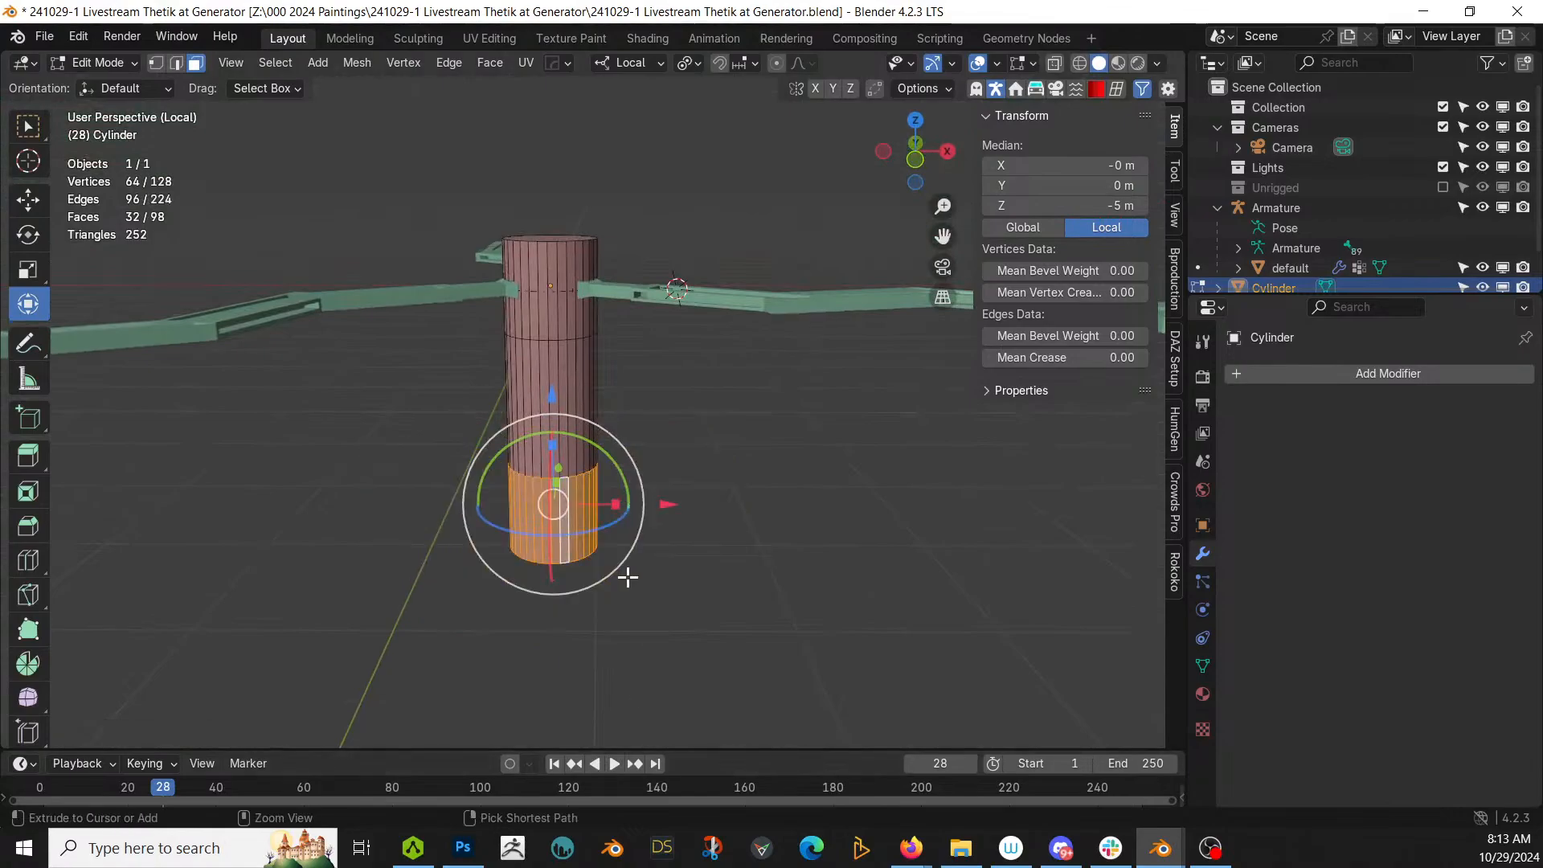
{"action": "key", "text": "ctrl+z"}
{"action": "key", "text": "ctrl+z"}
{"action": "key", "text": "ctrl+z"}
{"action": "key", "text": "ctrl+z"}
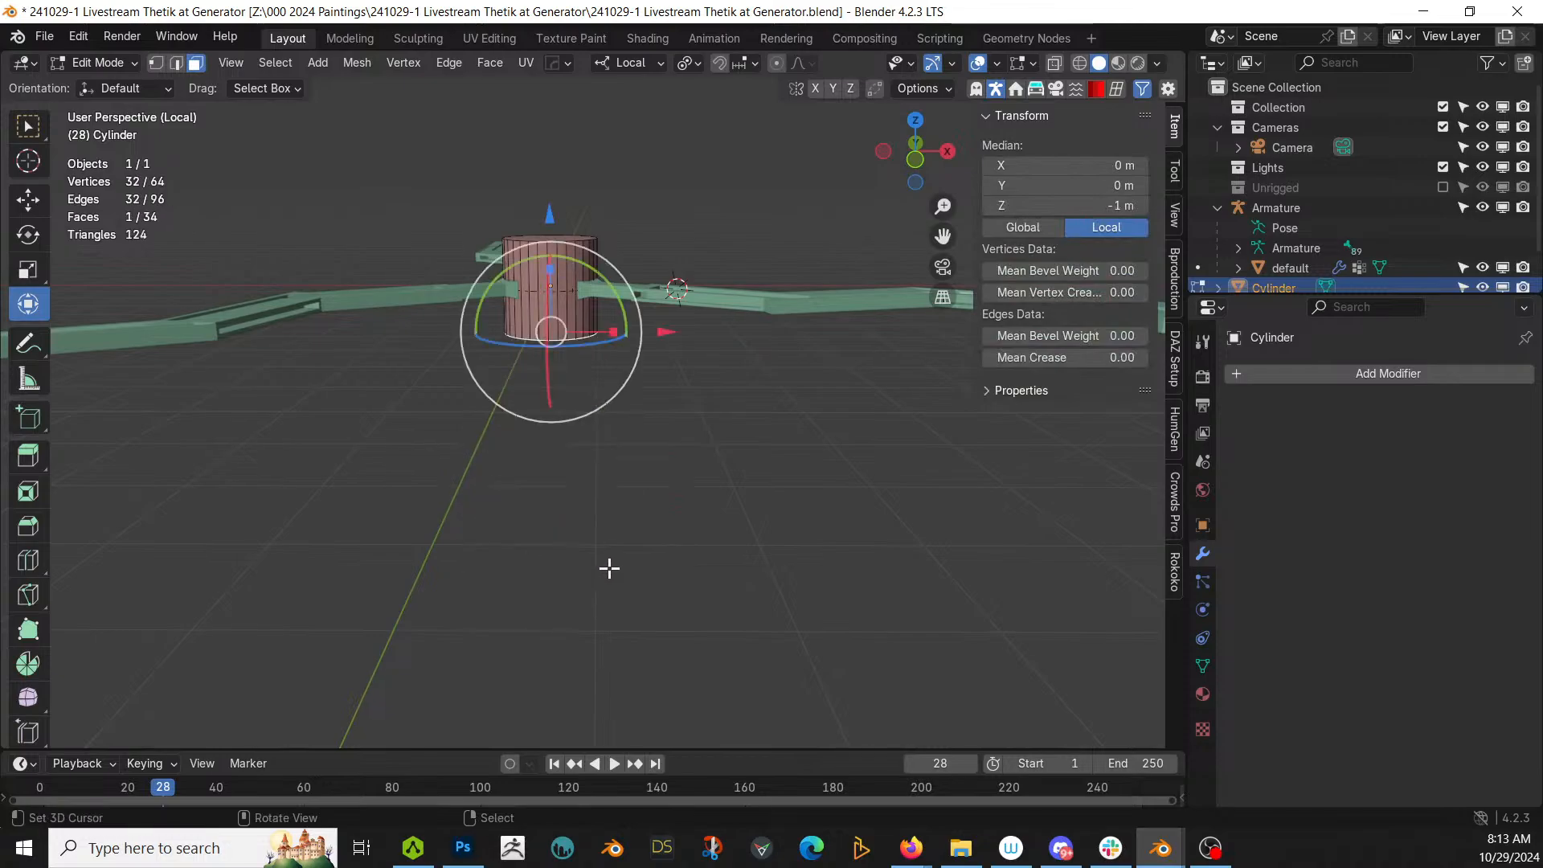
Step: Extrude the cylinder's bottom face 5 m downward and again by 3 m to form a tall two-section column
{"action": "key", "text": "e"}
{"action": "key", "text": "5"}
{"action": "key", "text": "Return"}
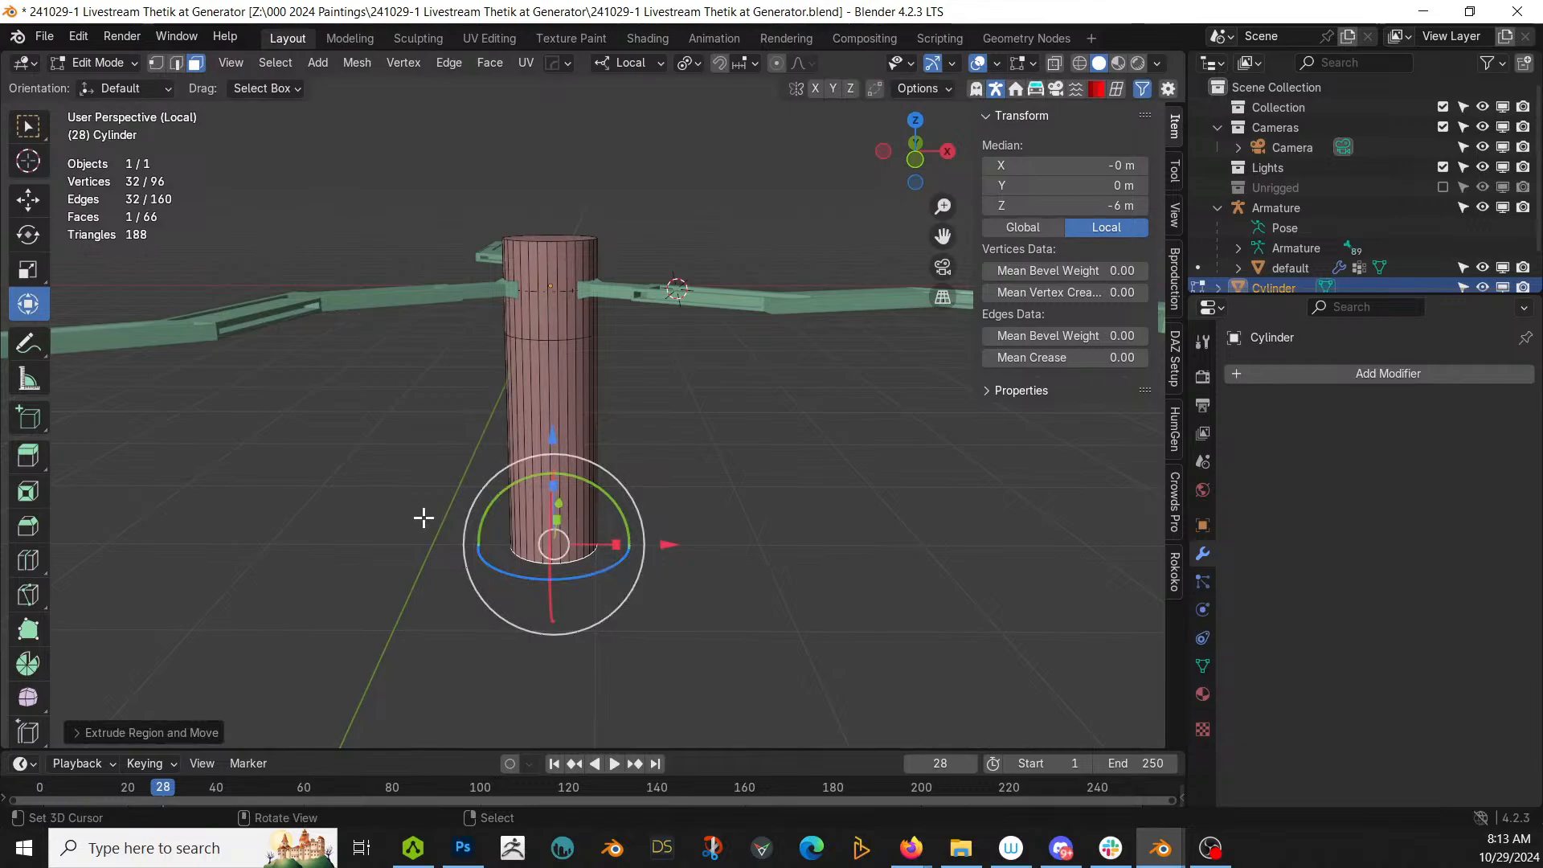
{"action": "middle_click_drag", "start_coordinate": [423, 517], "coordinate": [541, 451]}
{"action": "key", "text": "e"}
{"action": "key", "text": "3"}
{"action": "key", "text": "Return"}
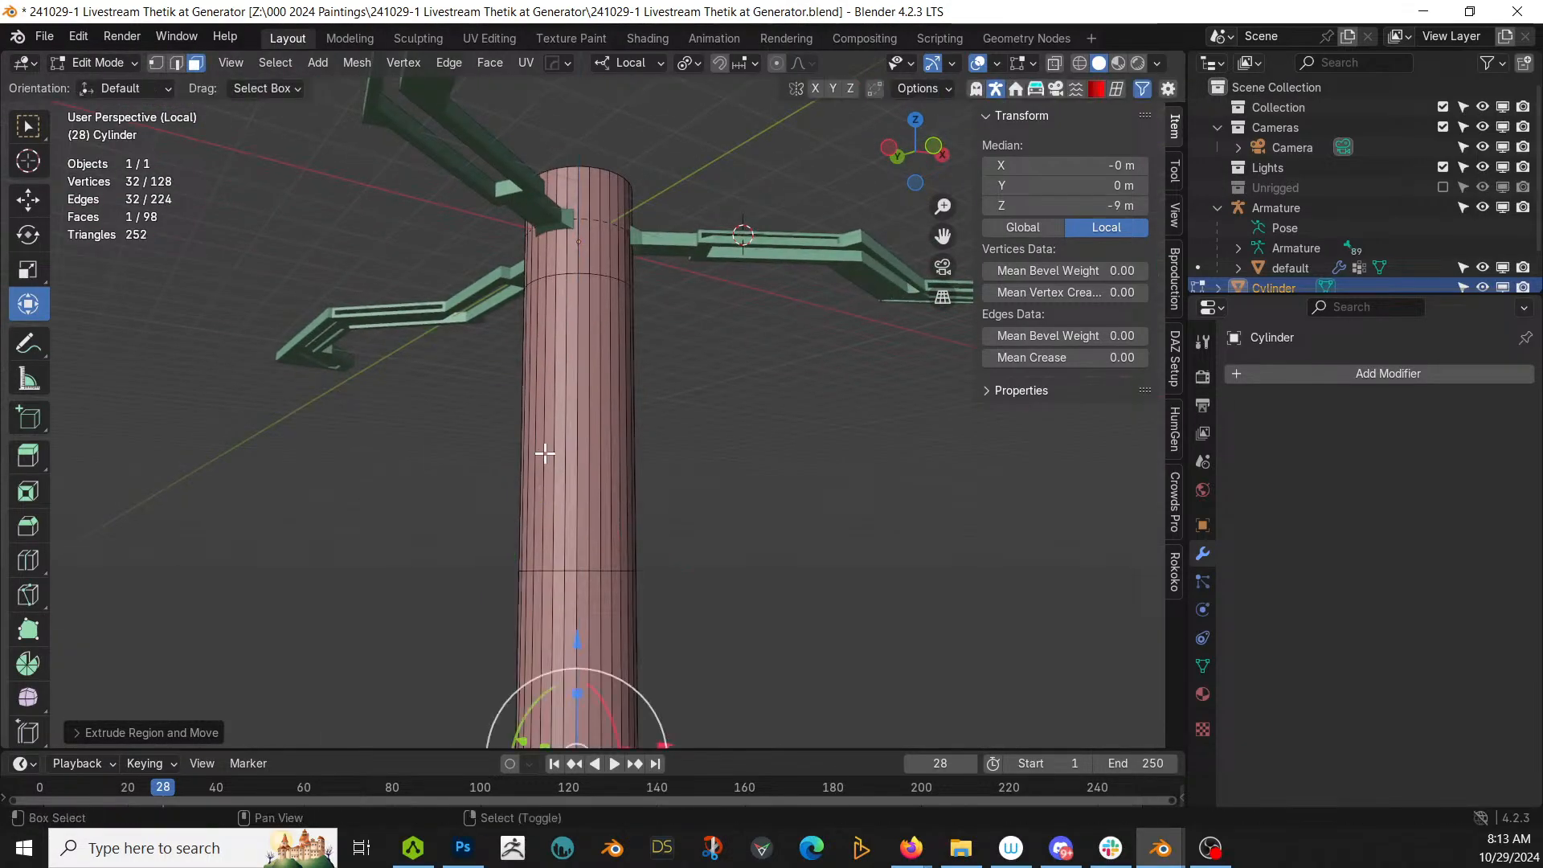
Step: Extrude the column's bottom face another 1 m downward to form a thin lowest band
{"action": "middle_click_drag", "start_coordinate": [733, 529], "coordinate": [551, 452]}
{"action": "key", "text": "e"}
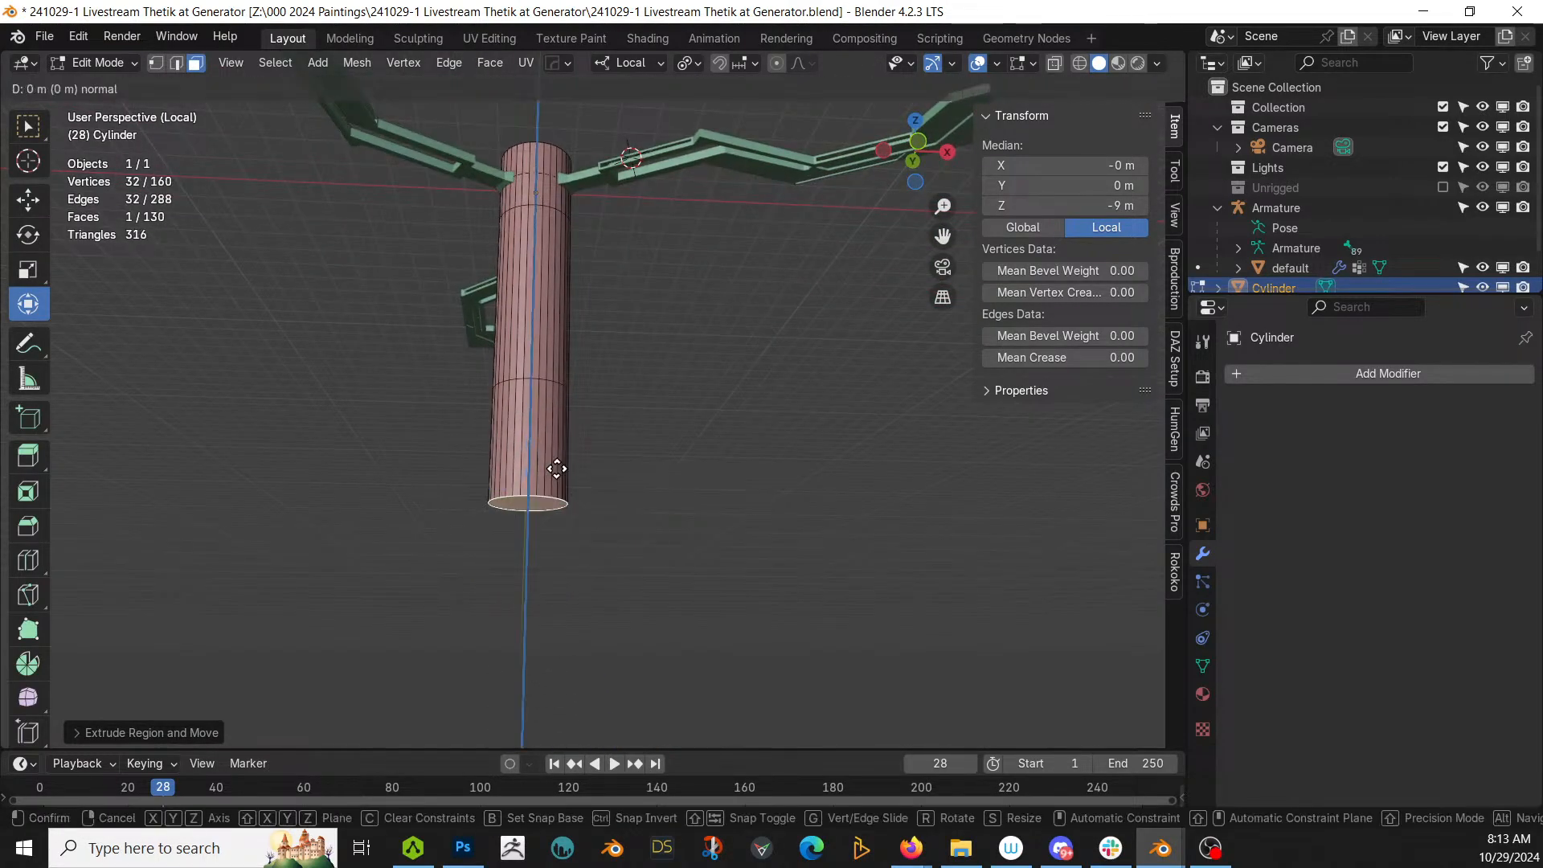
{"action": "key", "text": "1"}
{"action": "key", "text": "Return"}
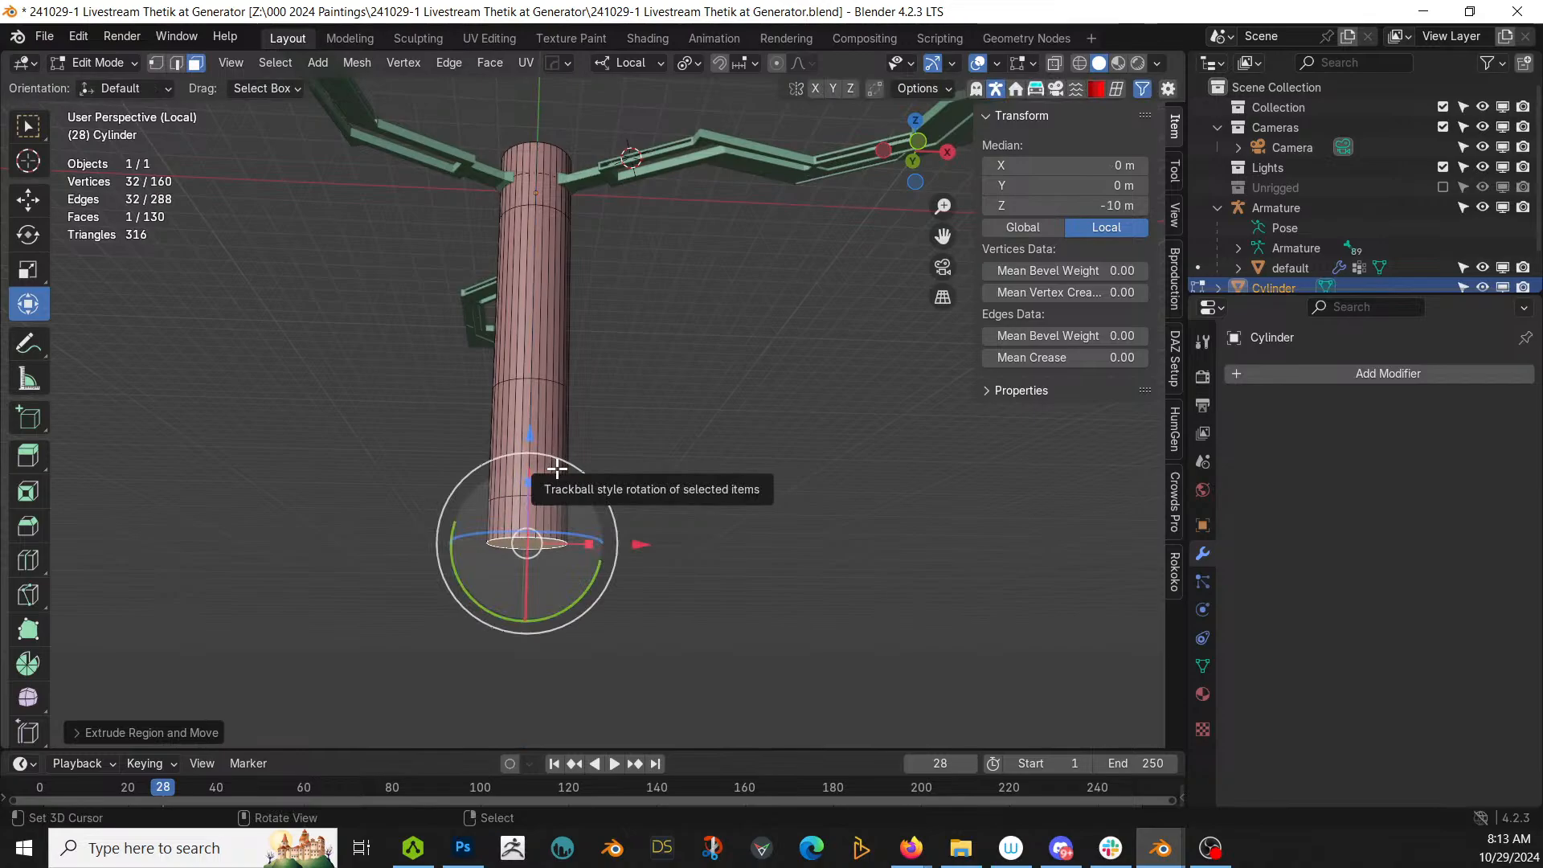
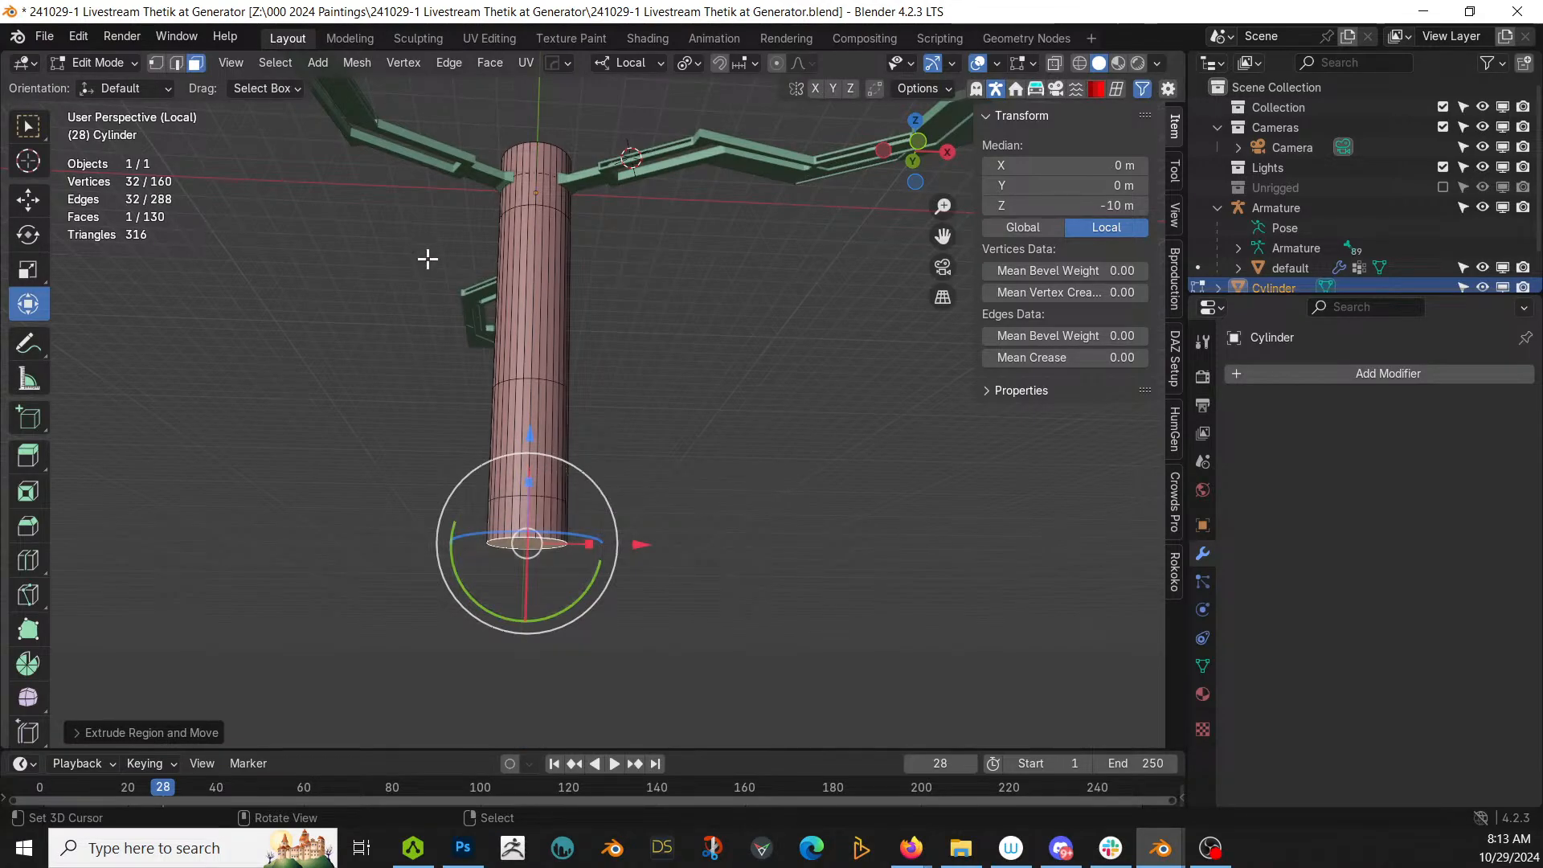
Step: Try to extrude the lowest band together with its bottom cap 3 m along normals with Offset Even enabled, and undo it
{"action": "middle_click_drag", "start_coordinate": [426, 258], "coordinate": [426, 378]}
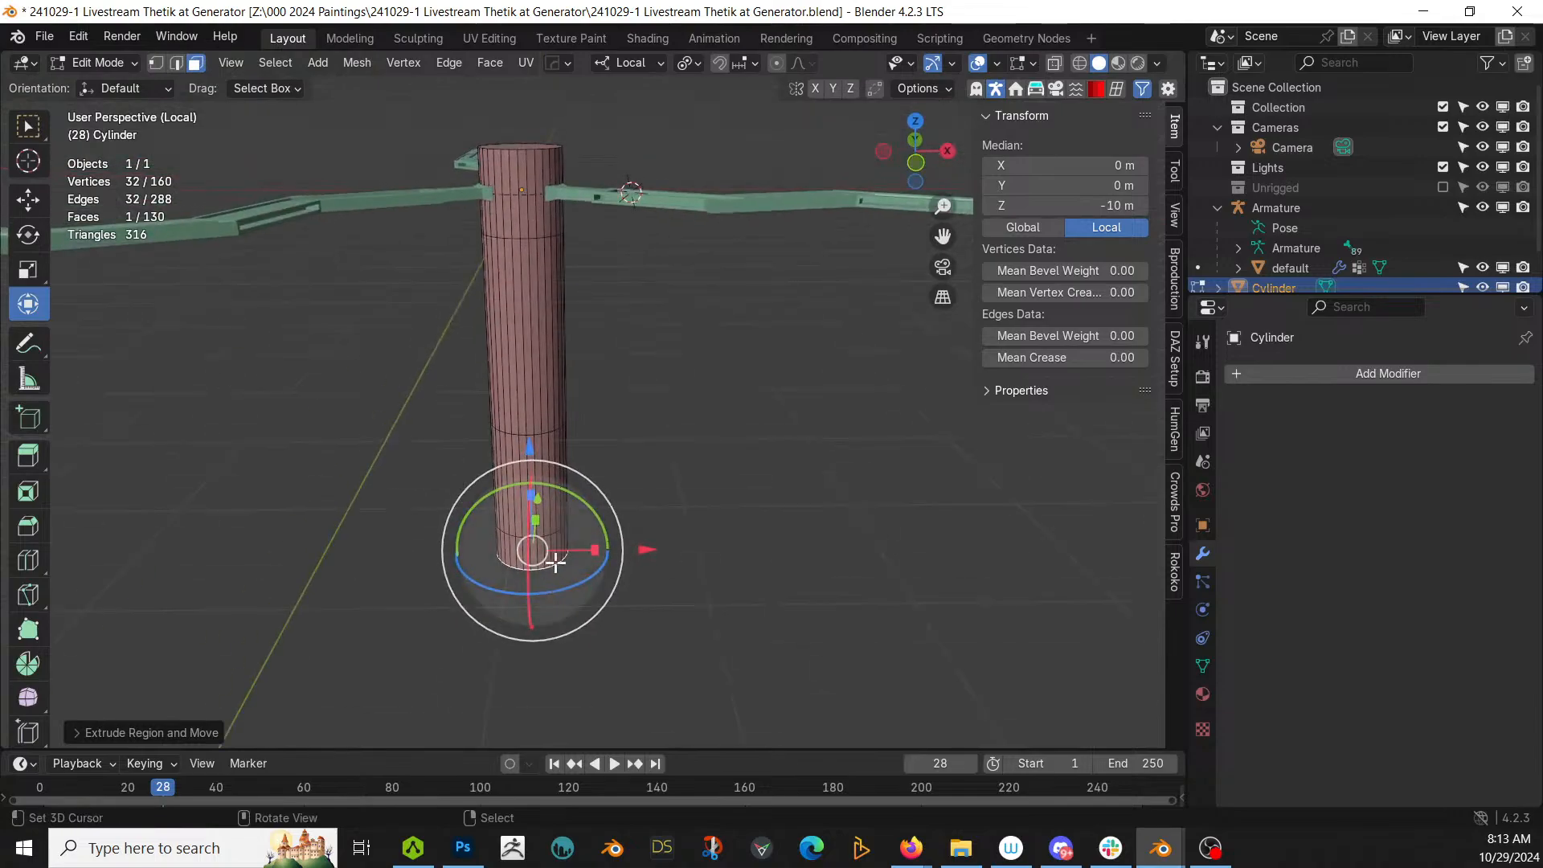
{"action": "key", "text": "ctrl+KP_Add"}
{"action": "key", "text": "alt+e"}
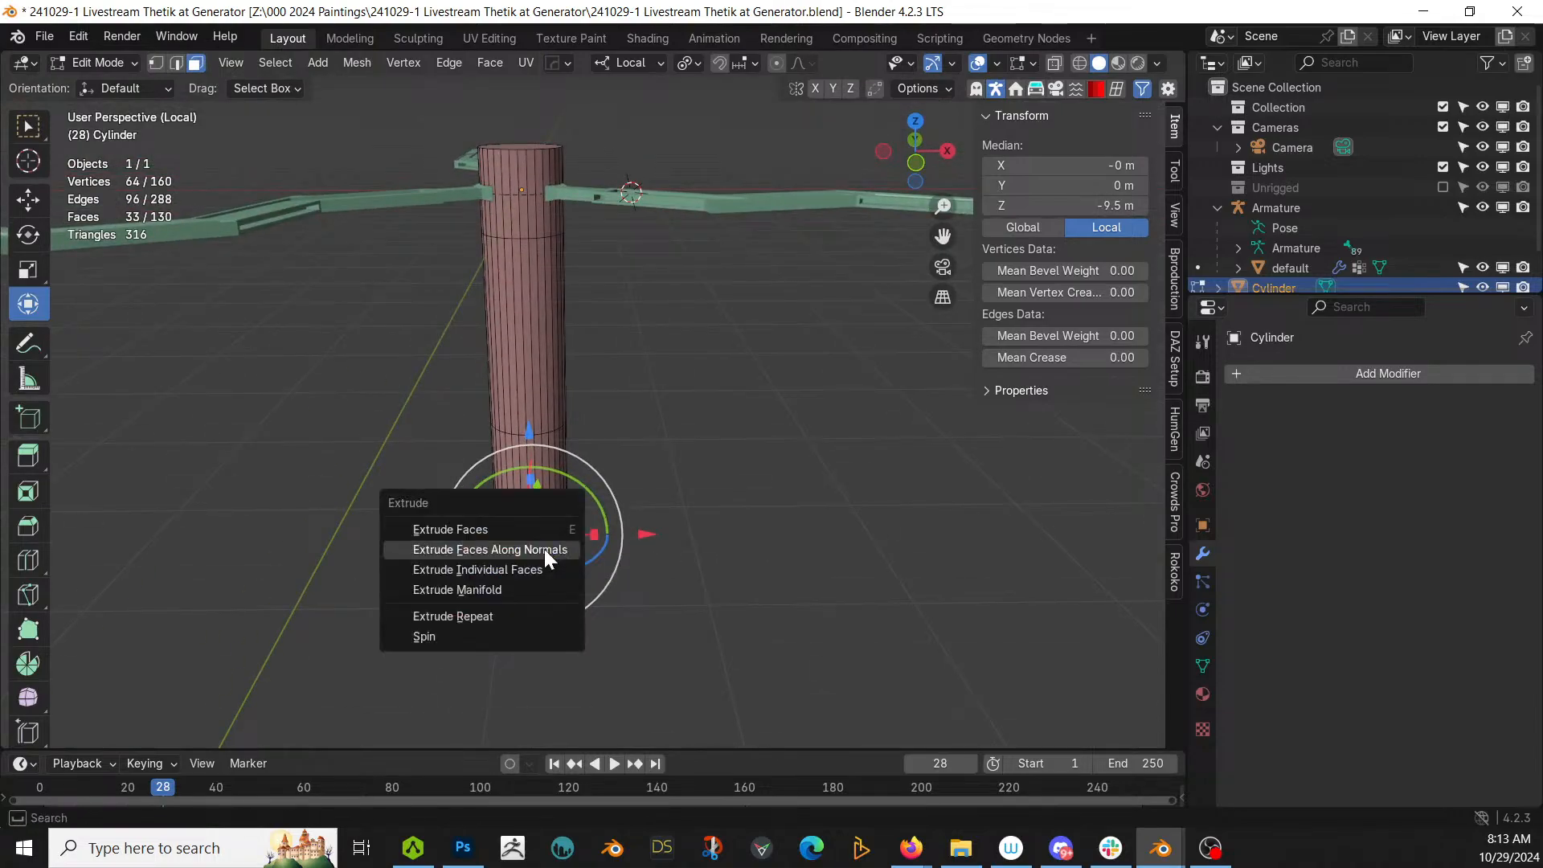
{"action": "left_click", "coordinate": [543, 549]}
{"action": "type", "text": "3"}
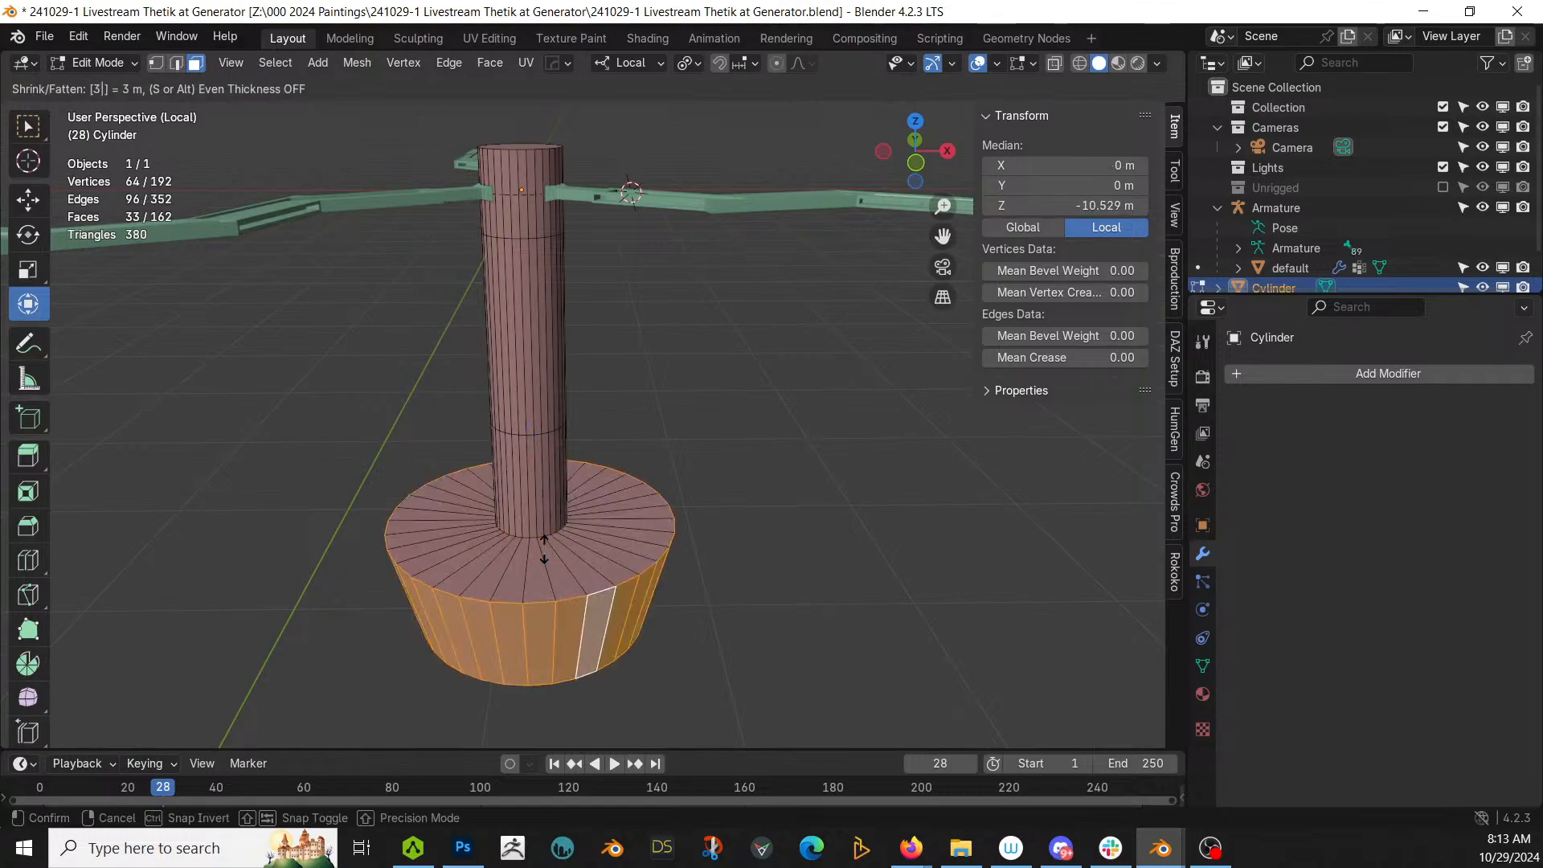
{"action": "key", "text": "Return"}
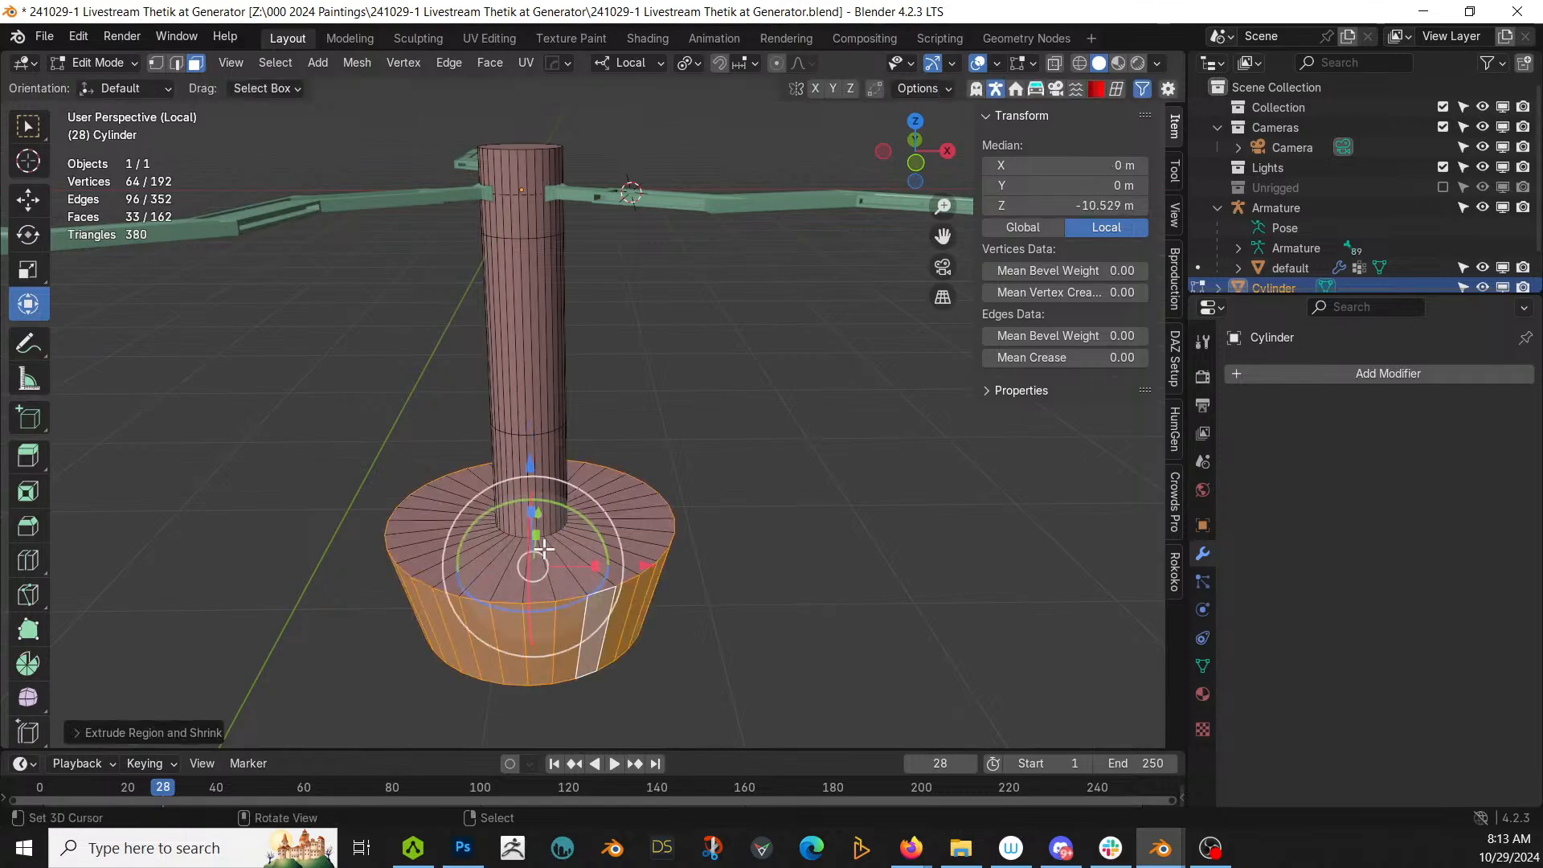
{"action": "left_click", "coordinate": [87, 733]}
{"action": "left_click", "coordinate": [190, 682]}
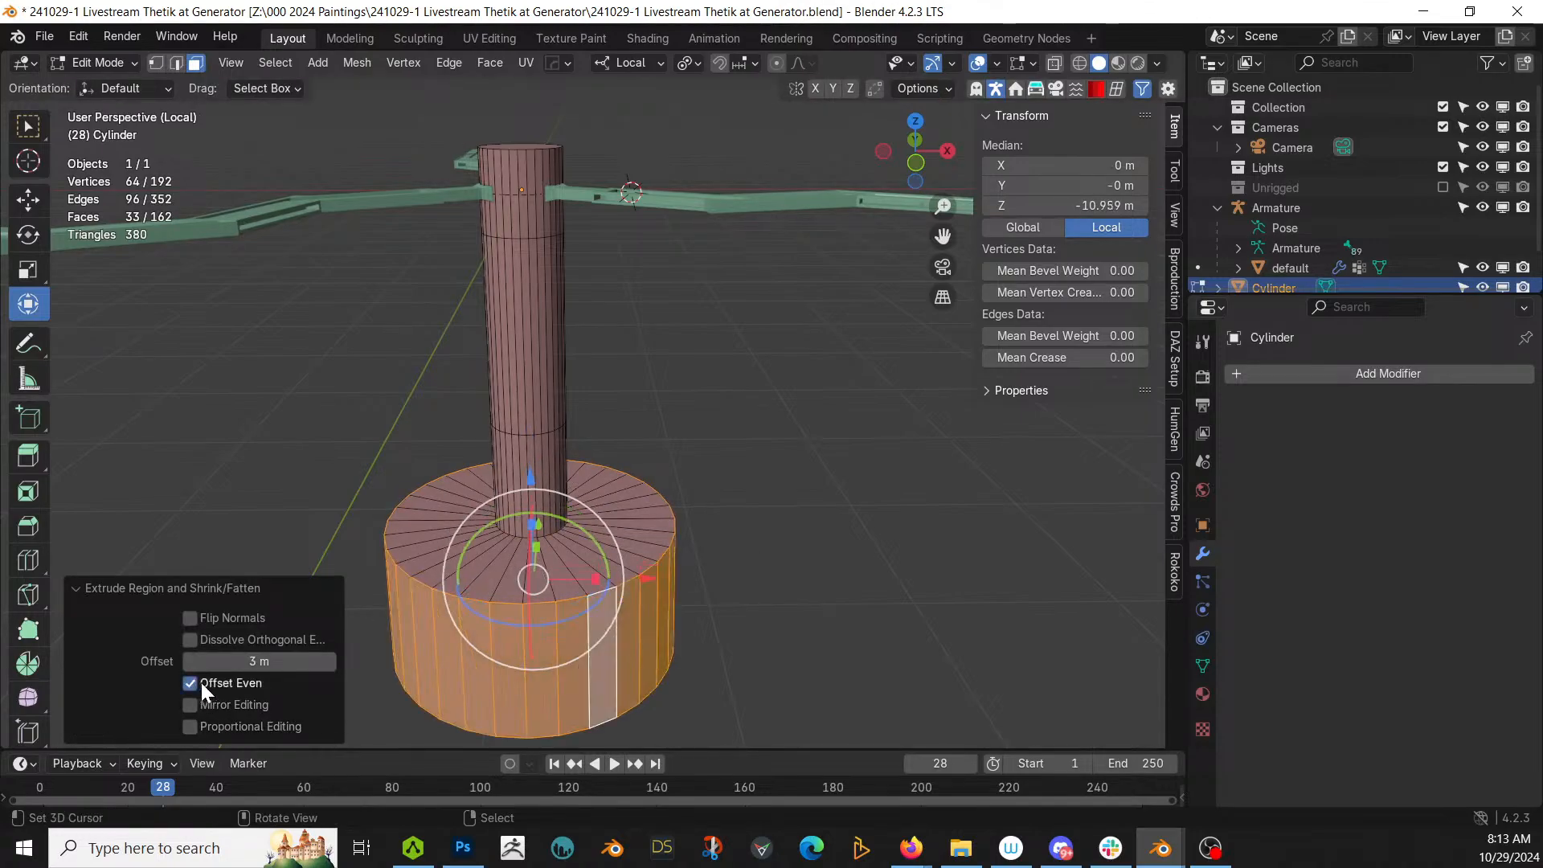
{"action": "middle_click_drag", "start_coordinate": [381, 647], "coordinate": [334, 613]}
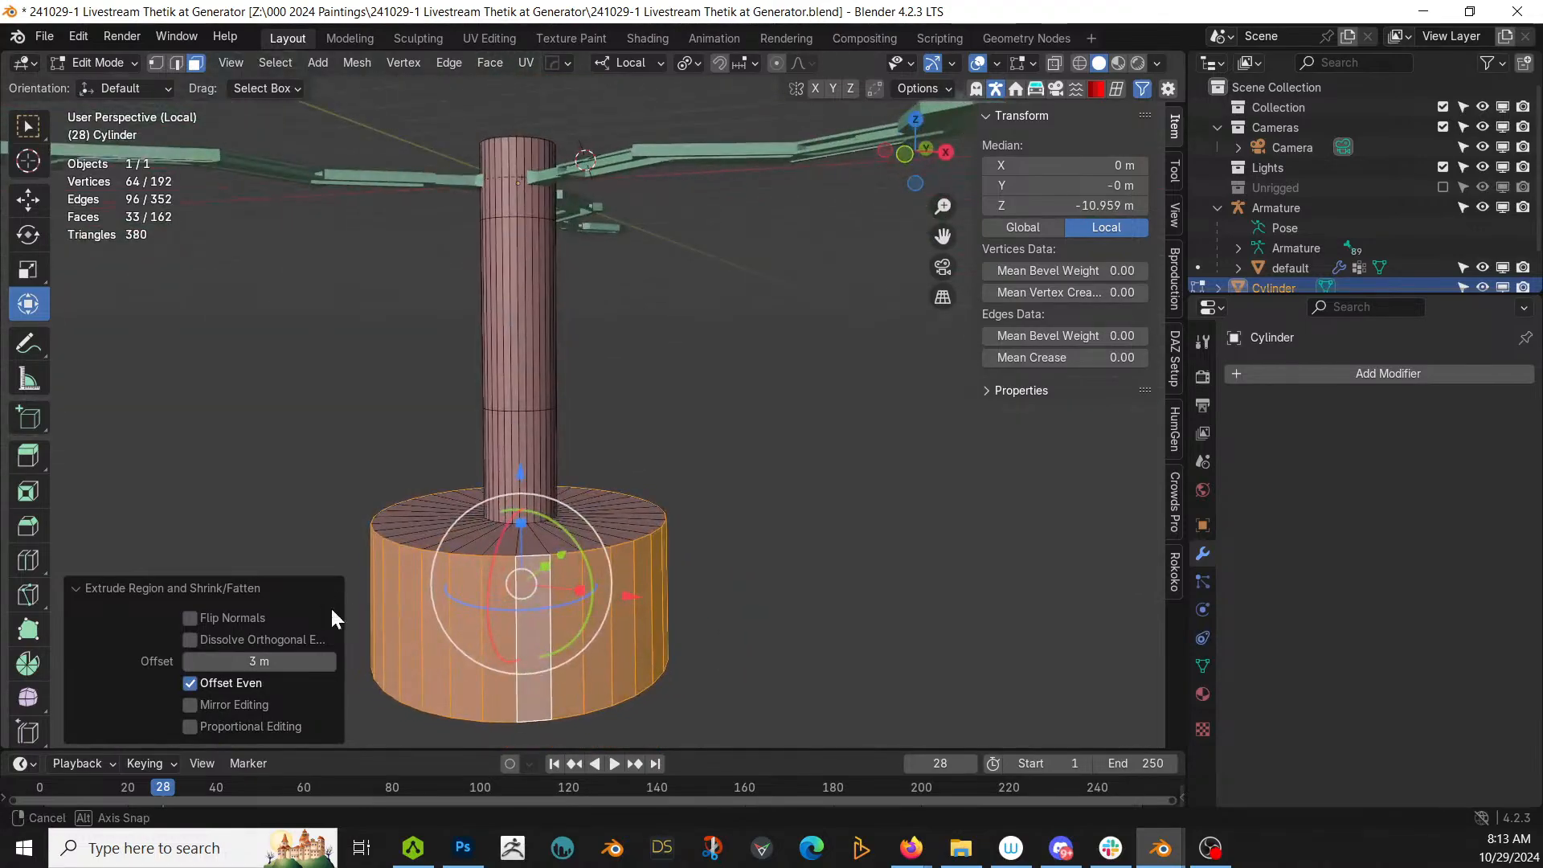
{"action": "key", "text": "ctrl+z"}
Step: Exclude the bottom cap from the selection and extrude the lowest band's side faces along their normals with a 3 m offset
{"action": "middle_click_drag", "start_coordinate": [524, 624], "coordinate": [499, 586]}
{"action": "left_click", "coordinate": [499, 586], "text": "shift"}
{"action": "key", "text": "alt+e"}
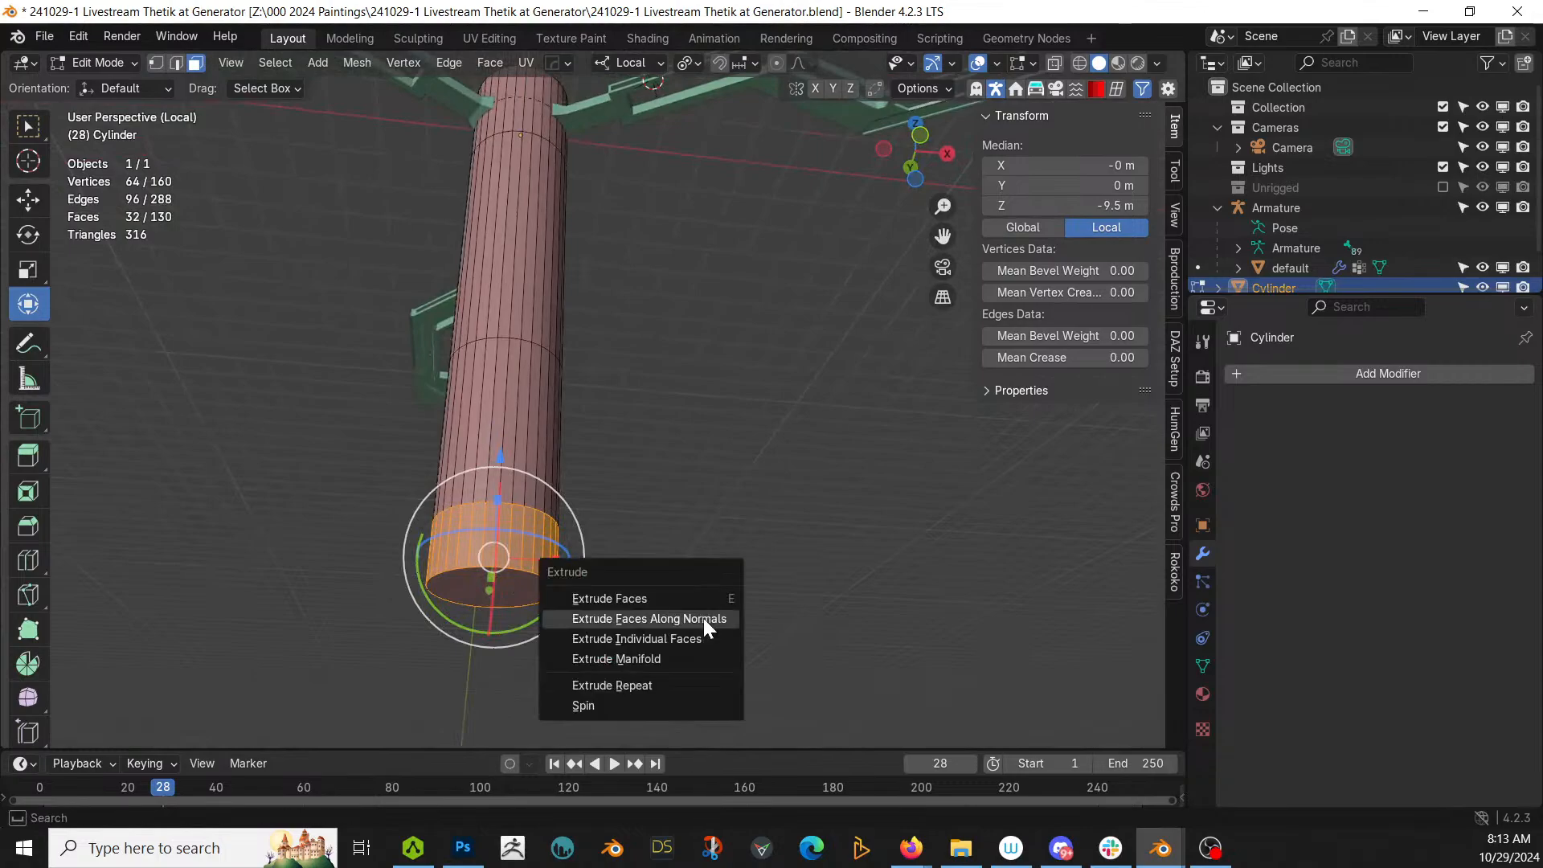
{"action": "left_click", "coordinate": [702, 618]}
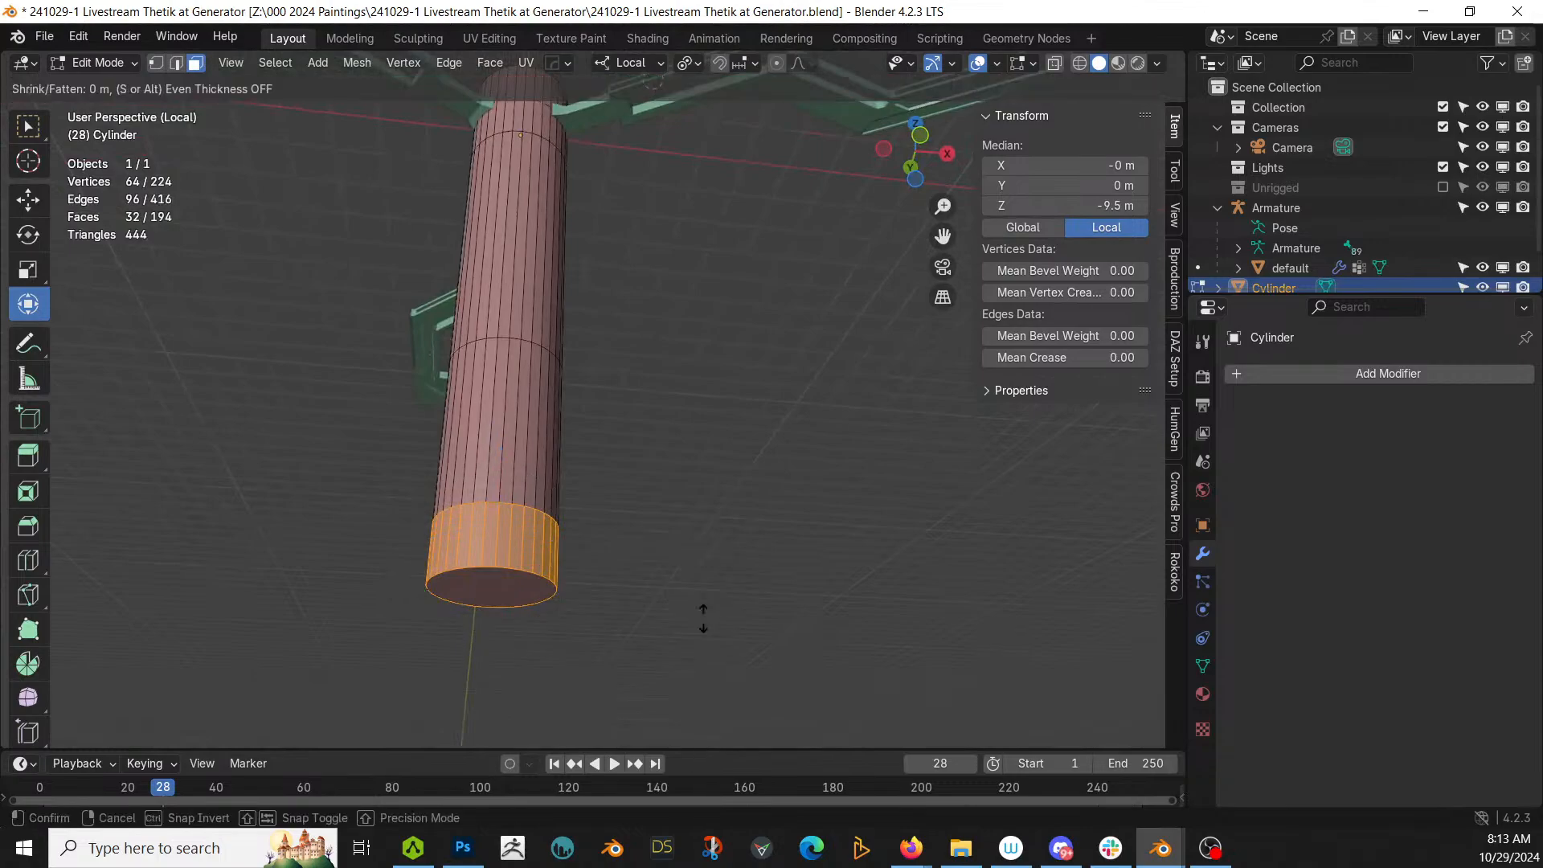
{"action": "left_click", "coordinate": [532, 553]}
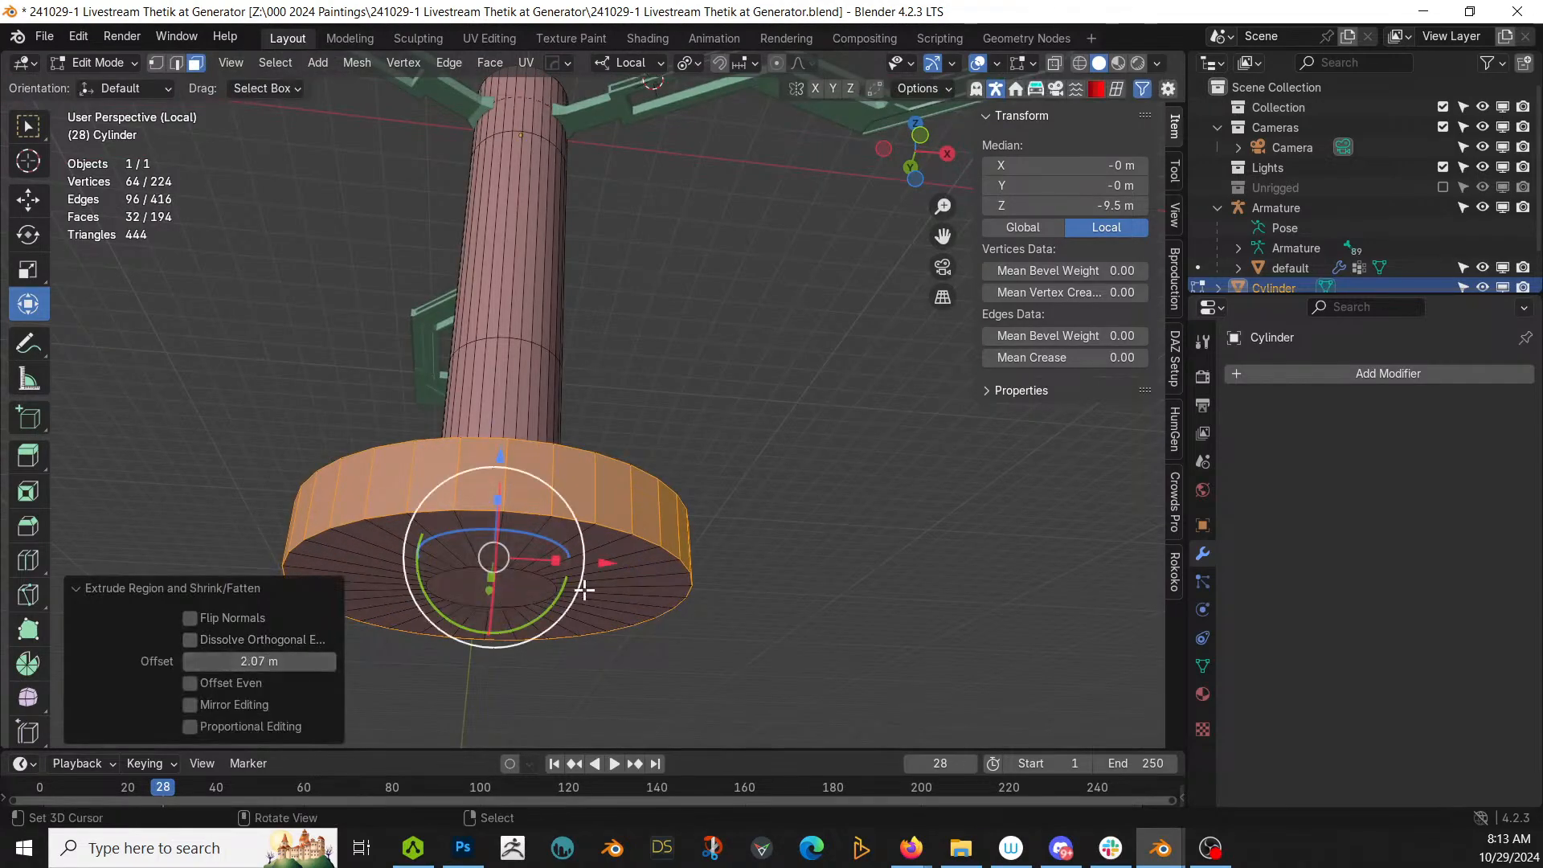
{"action": "middle_click_drag", "start_coordinate": [586, 586], "coordinate": [522, 704]}
{"action": "left_click", "coordinate": [241, 660]}
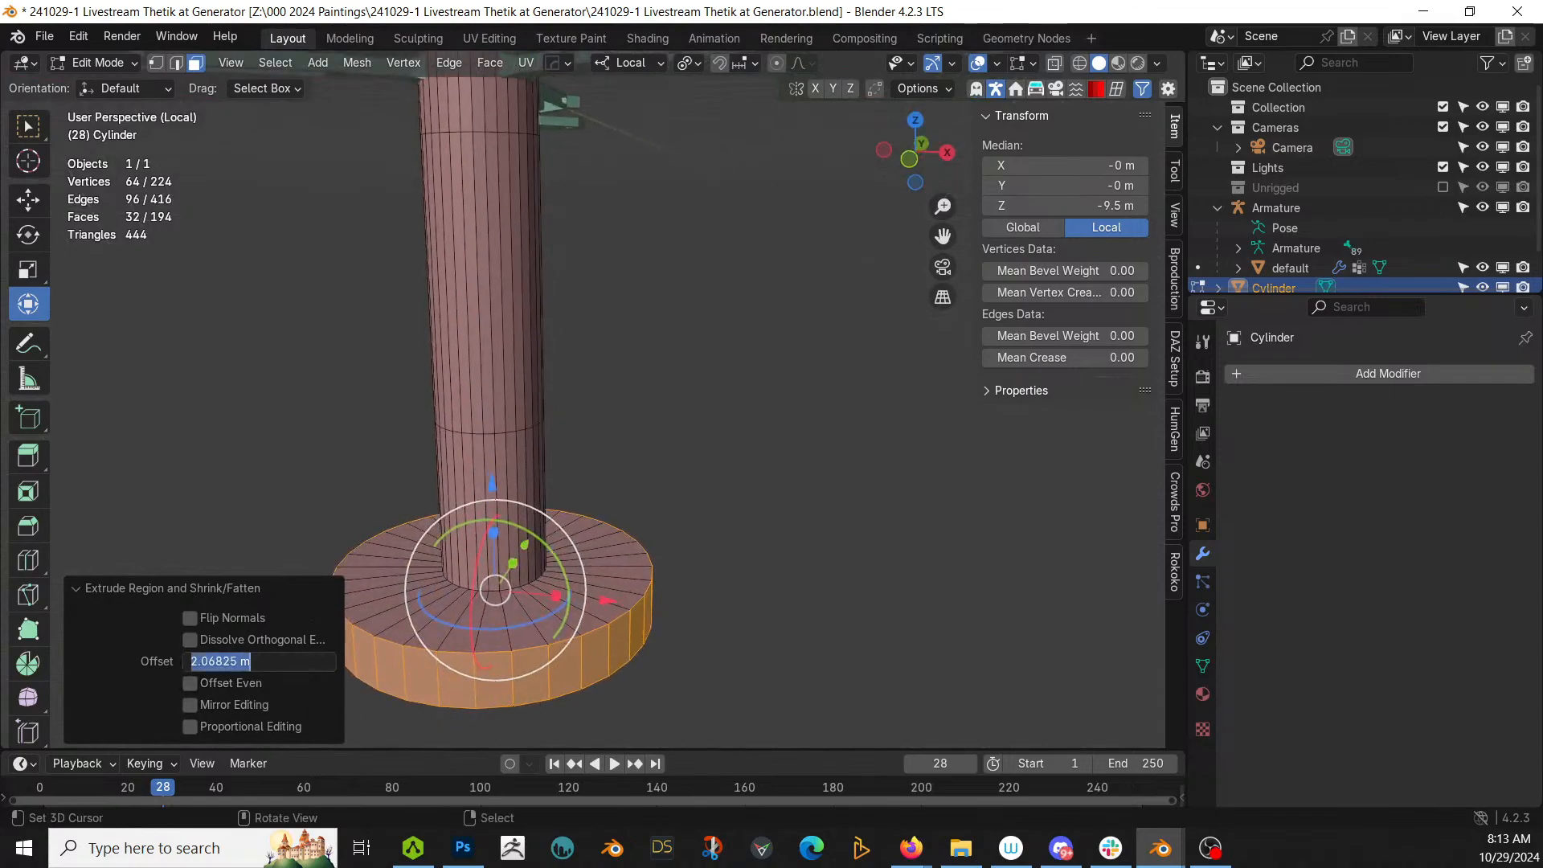
{"action": "key", "text": "Return"}
Step: Extrude the central circular face on the disc's underside 2 m downward into a short stub
{"action": "middle_click_drag", "start_coordinate": [514, 667], "coordinate": [706, 509]}
{"action": "scroll", "coordinate": [709, 572], "scroll_direction": "up", "scroll_amount": 3}
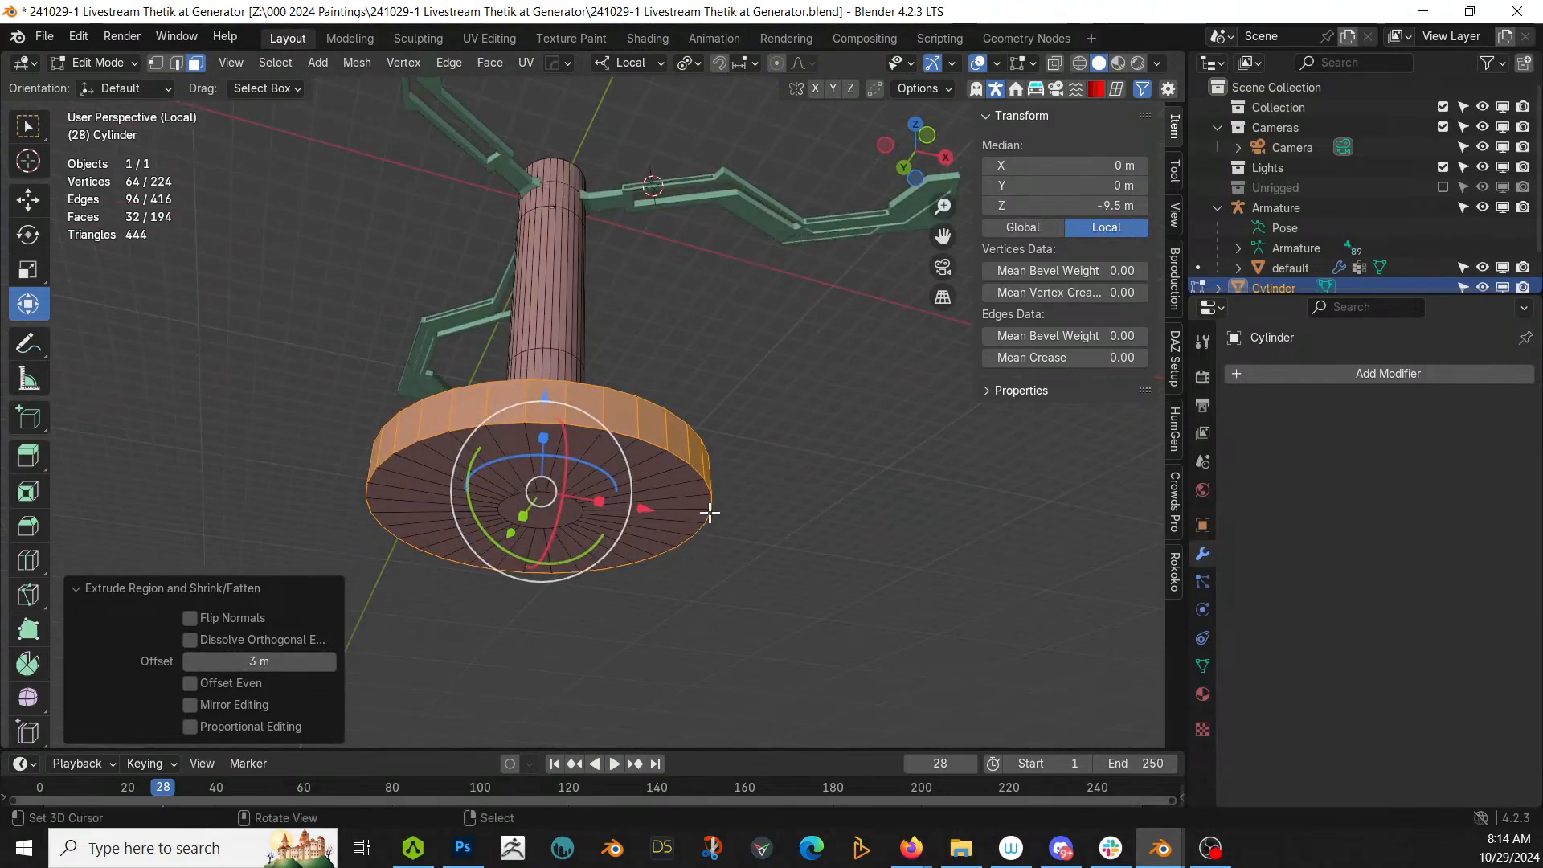
{"action": "left_click", "coordinate": [549, 518]}
{"action": "type", "text": "e2"}
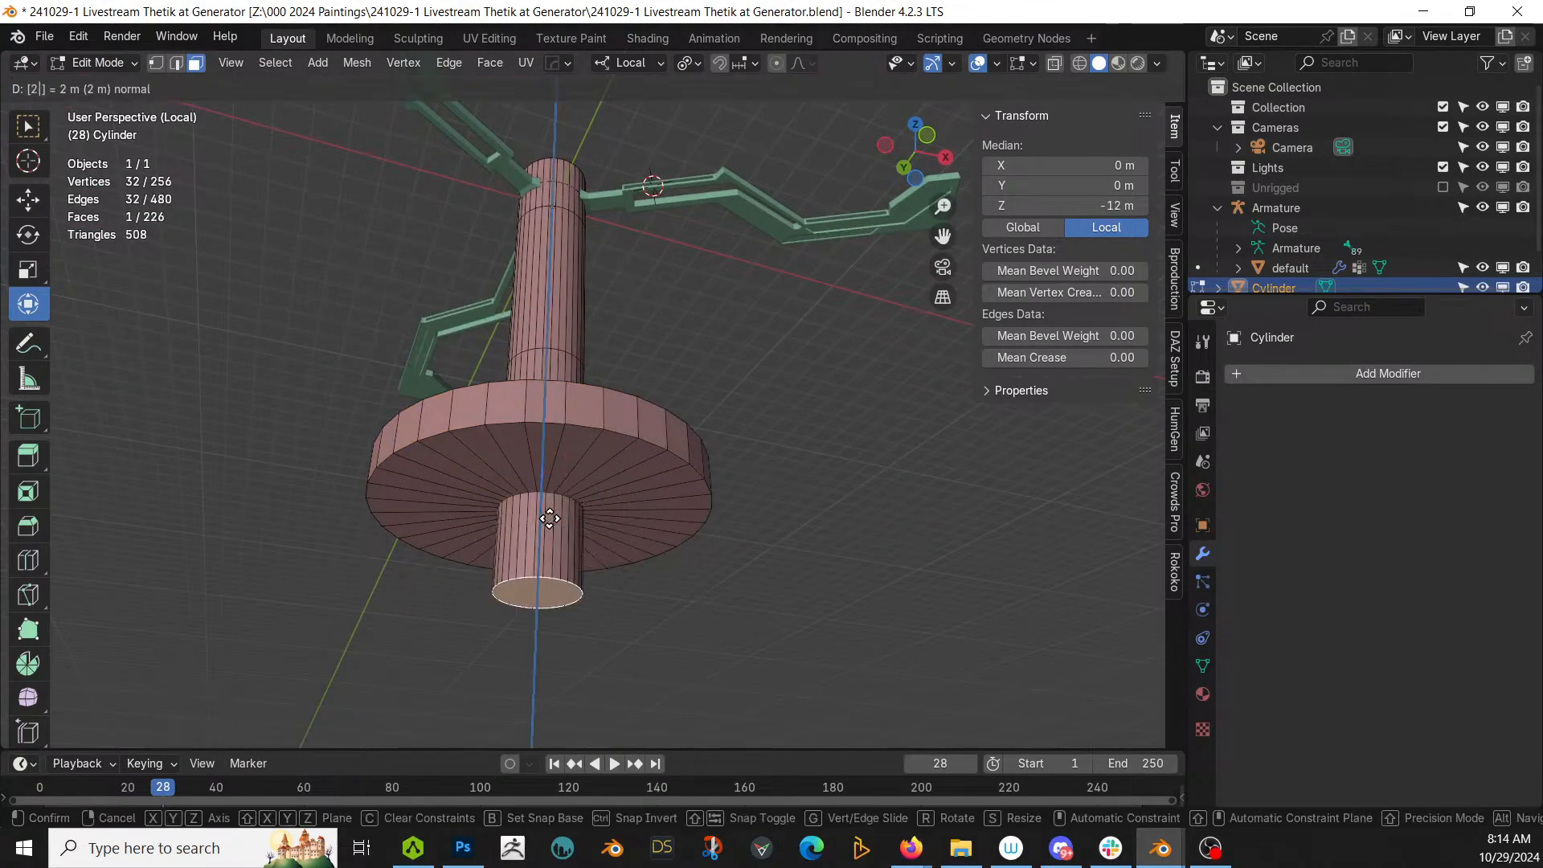
{"action": "key", "text": "Return"}
{"action": "middle_click_drag", "start_coordinate": [549, 518], "coordinate": [630, 557]}
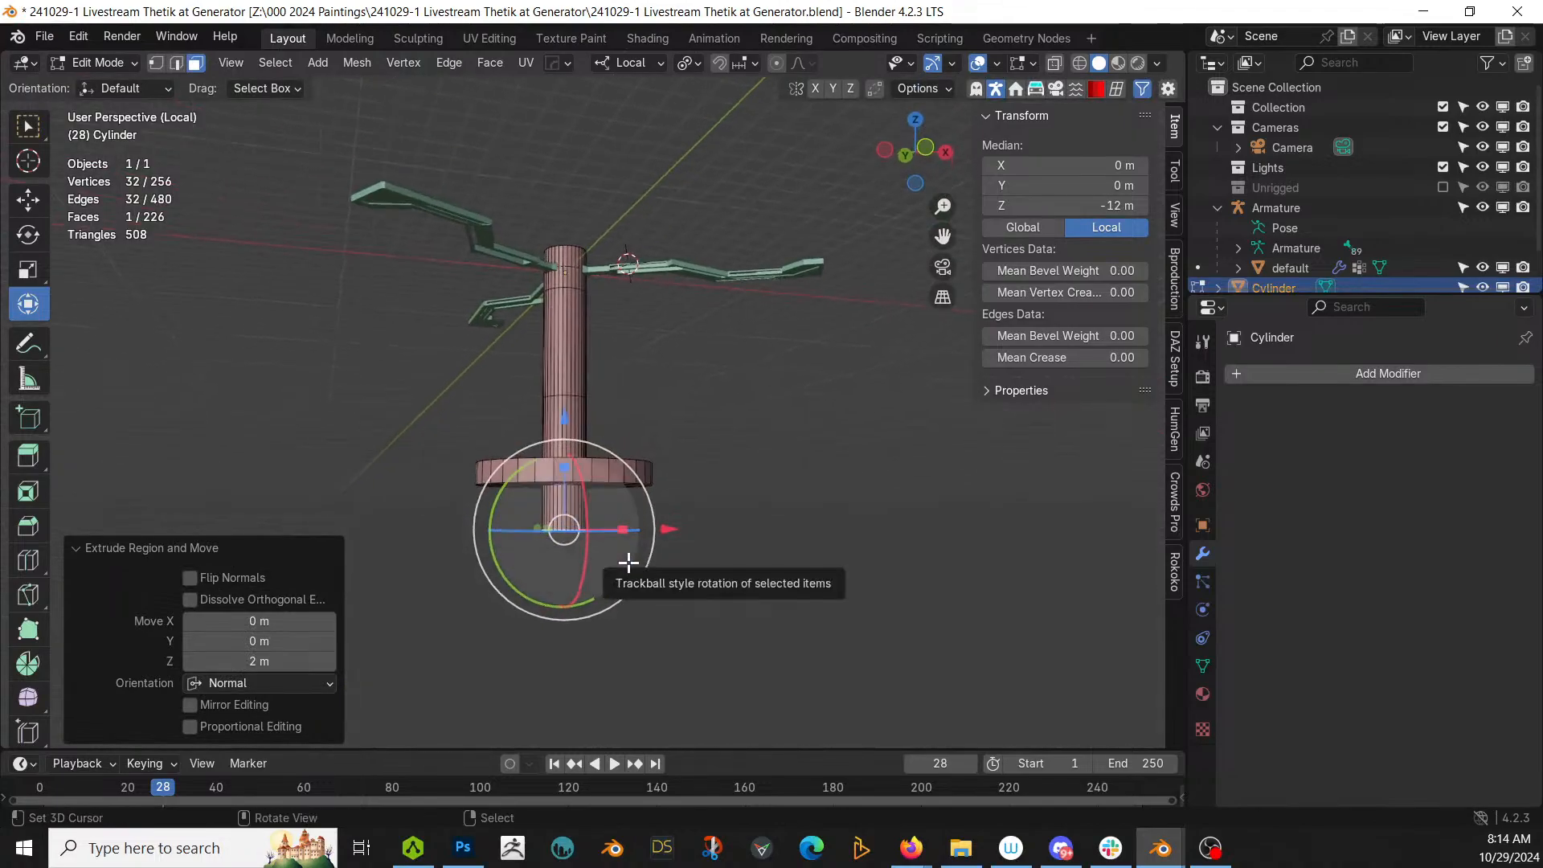
Step: Return to Object Mode and scale the column object along its local Z by about 0.571
{"action": "key", "text": "Tab"}
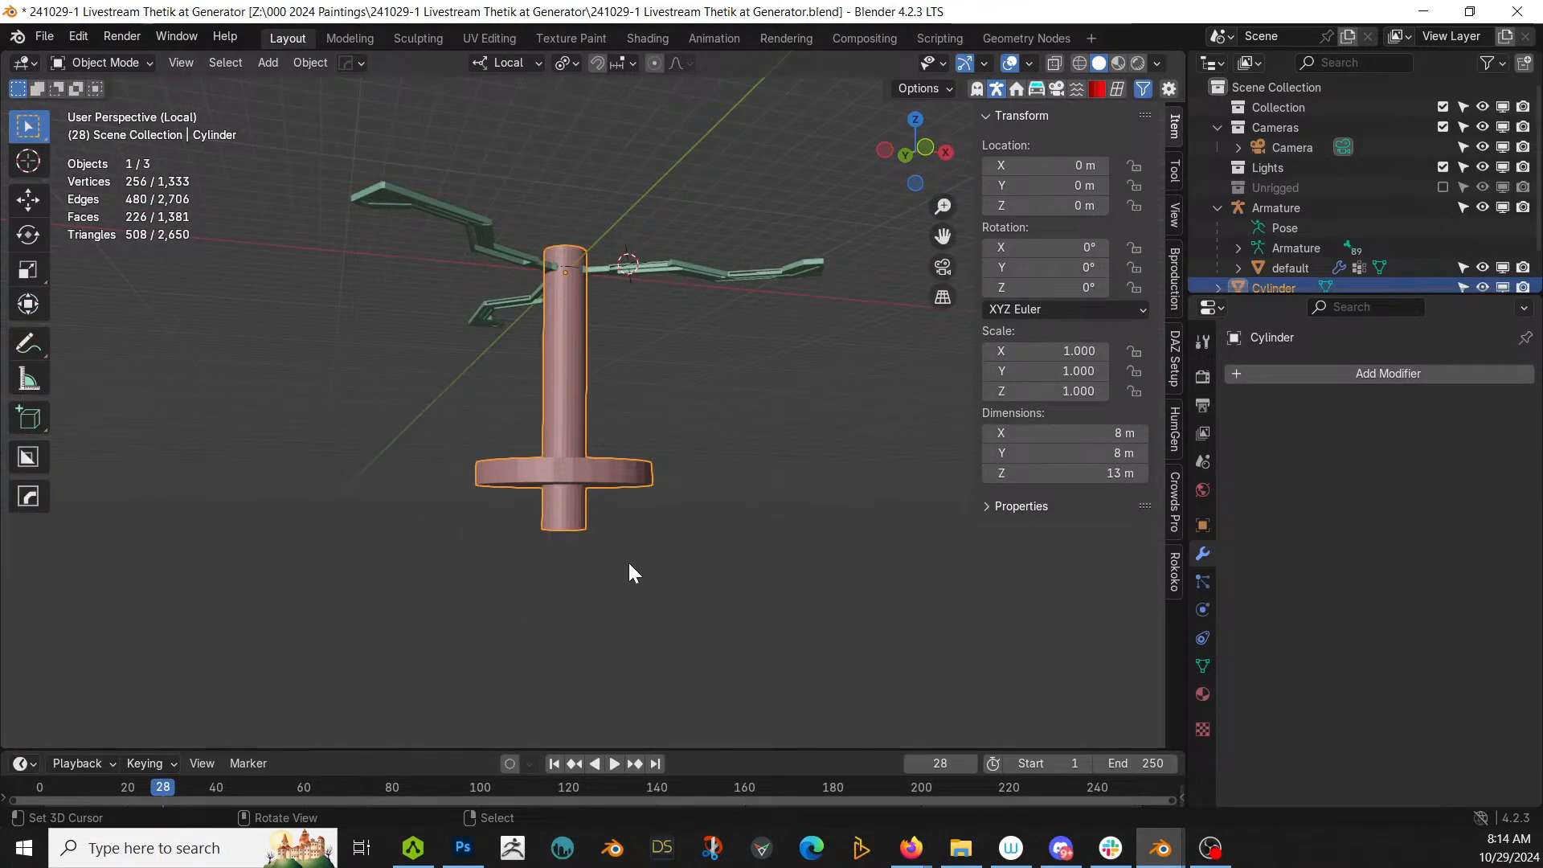
{"action": "middle_click_drag", "start_coordinate": [672, 556], "coordinate": [628, 454]}
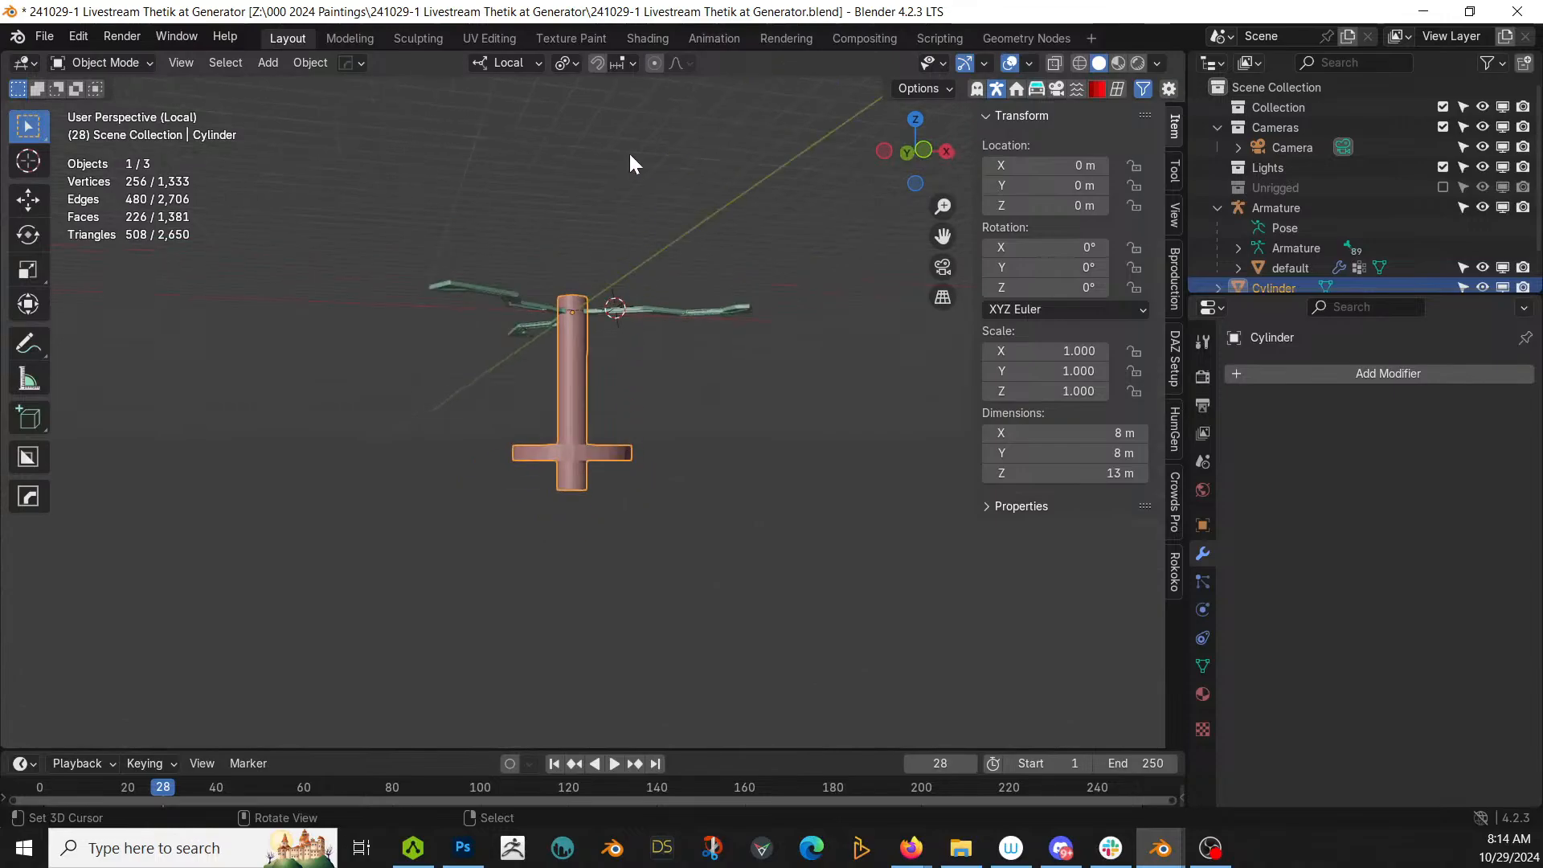
{"action": "middle_click_drag", "start_coordinate": [666, 276], "coordinate": [645, 308]}
{"action": "scroll", "coordinate": [644, 313], "scroll_direction": "up", "scroll_amount": 2}
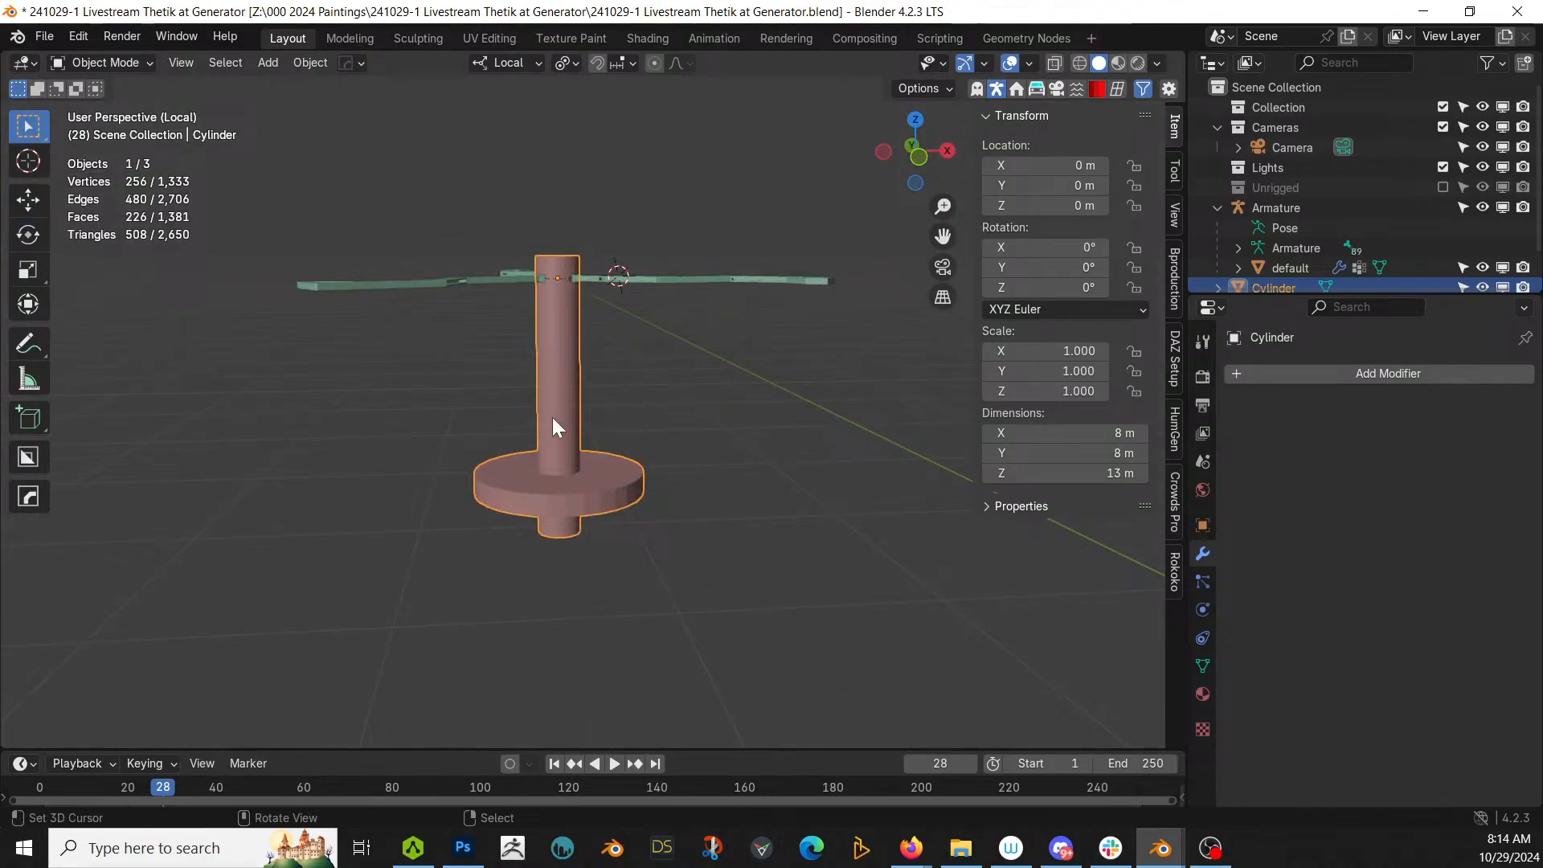
{"action": "middle_click_drag", "start_coordinate": [552, 417], "coordinate": [632, 504]}
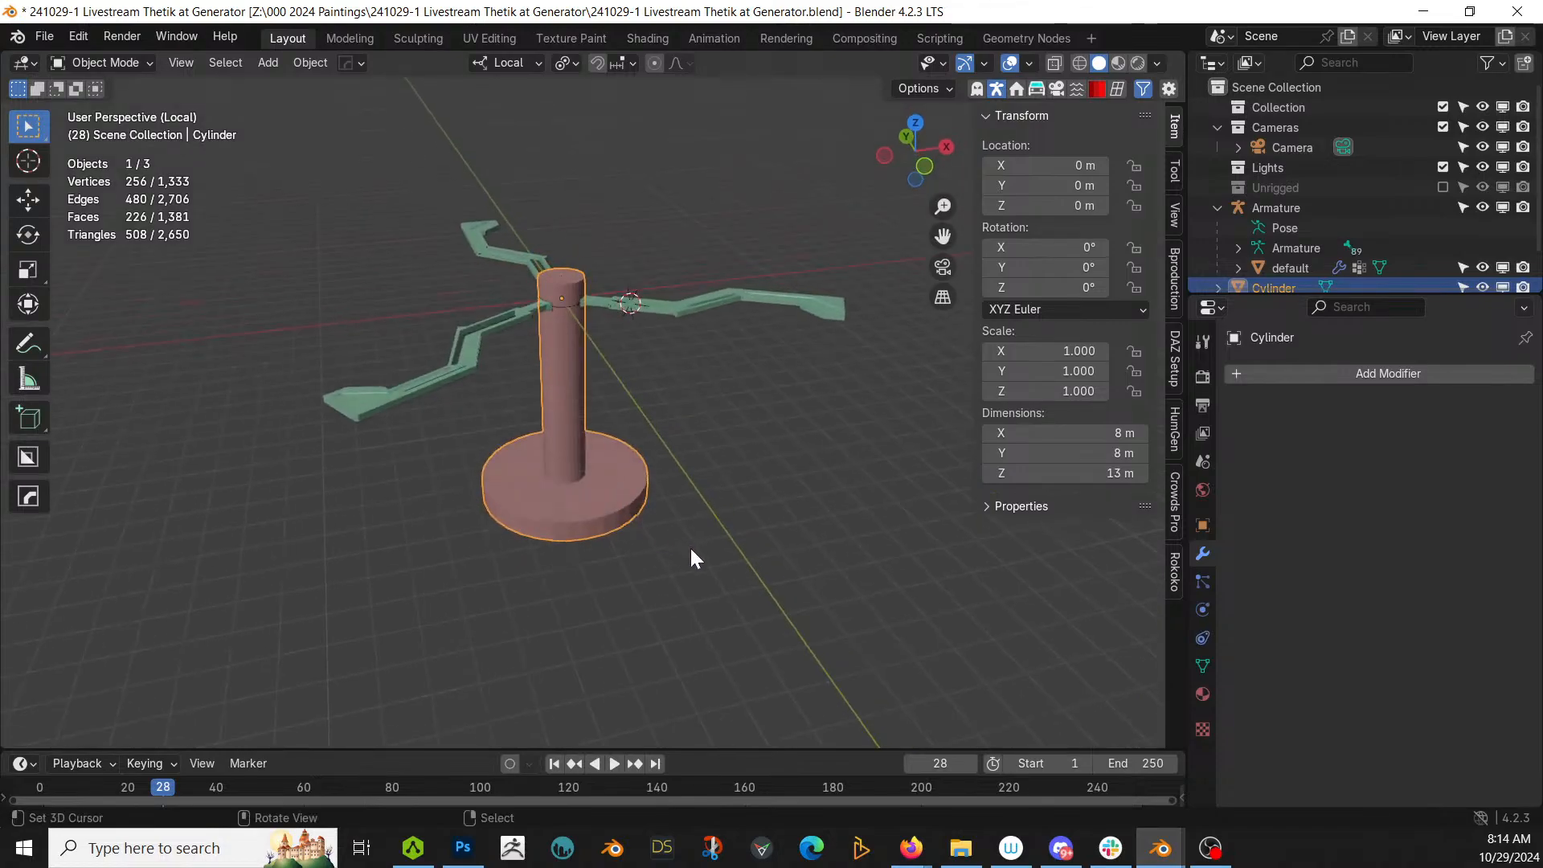
{"action": "key", "text": "s"}
{"action": "key", "text": "z"}
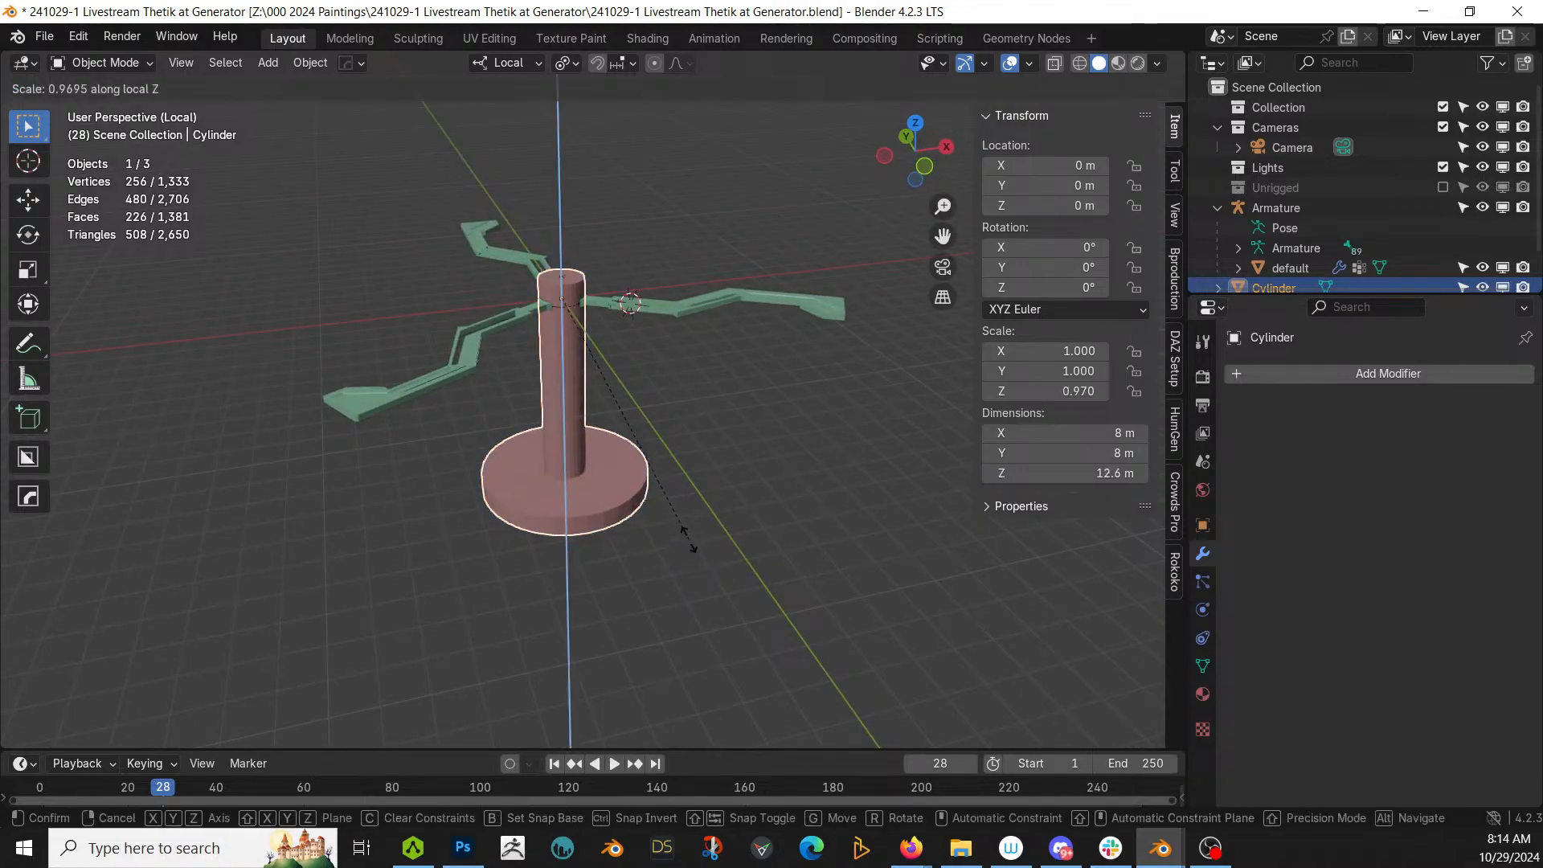
{"action": "left_click", "coordinate": [649, 430]}
{"action": "middle_click_drag", "start_coordinate": [648, 430], "coordinate": [638, 344]}
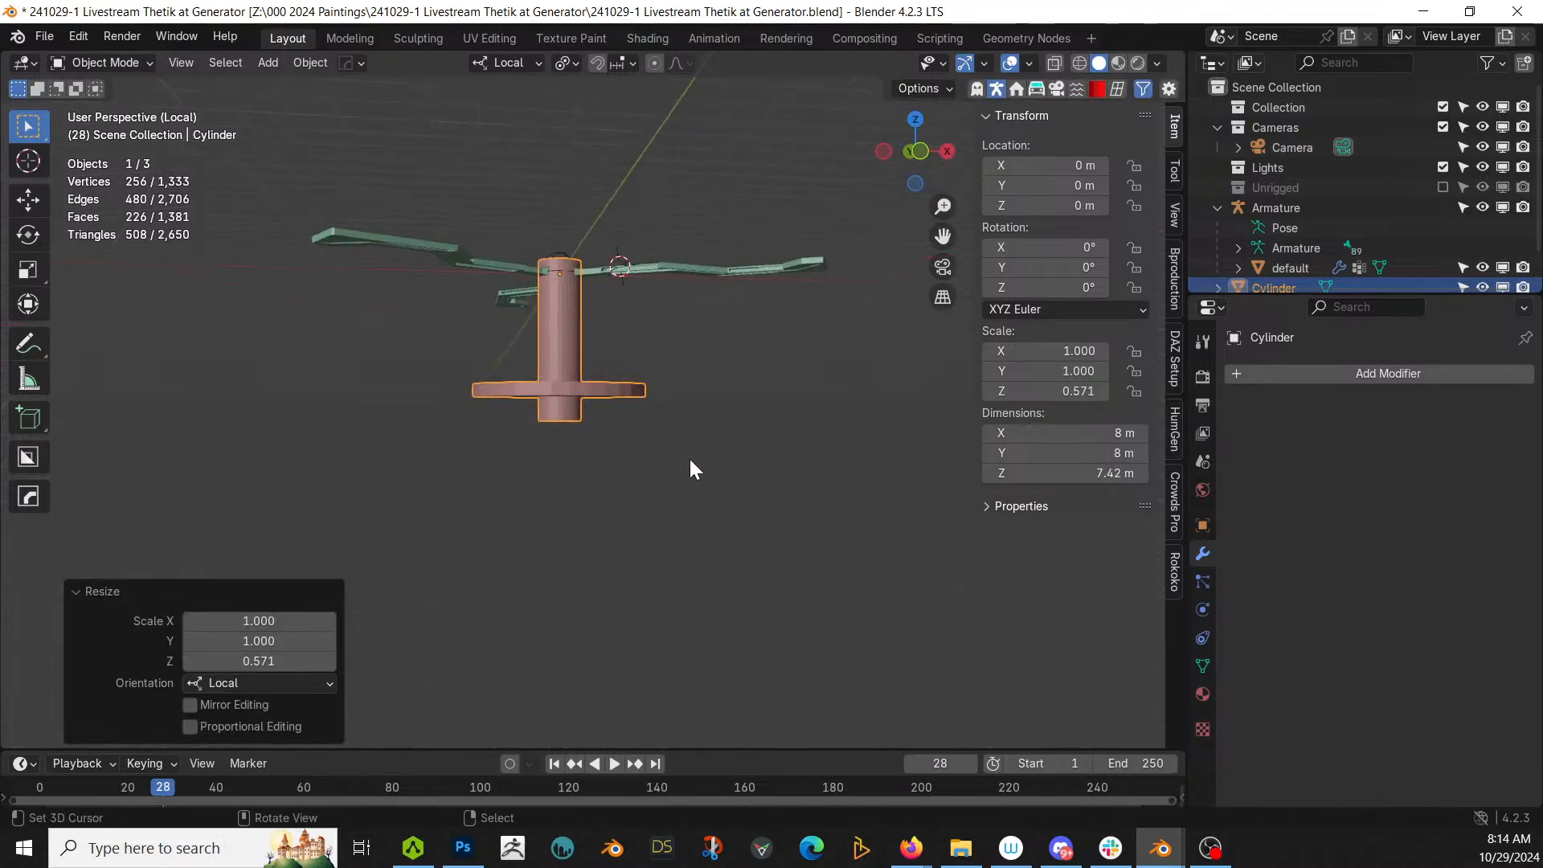
Step: Flatten the column object further along local Z by about 0.676 and set its Z dimension to exactly 5 m
{"action": "key", "text": "s"}
{"action": "key", "text": "z"}
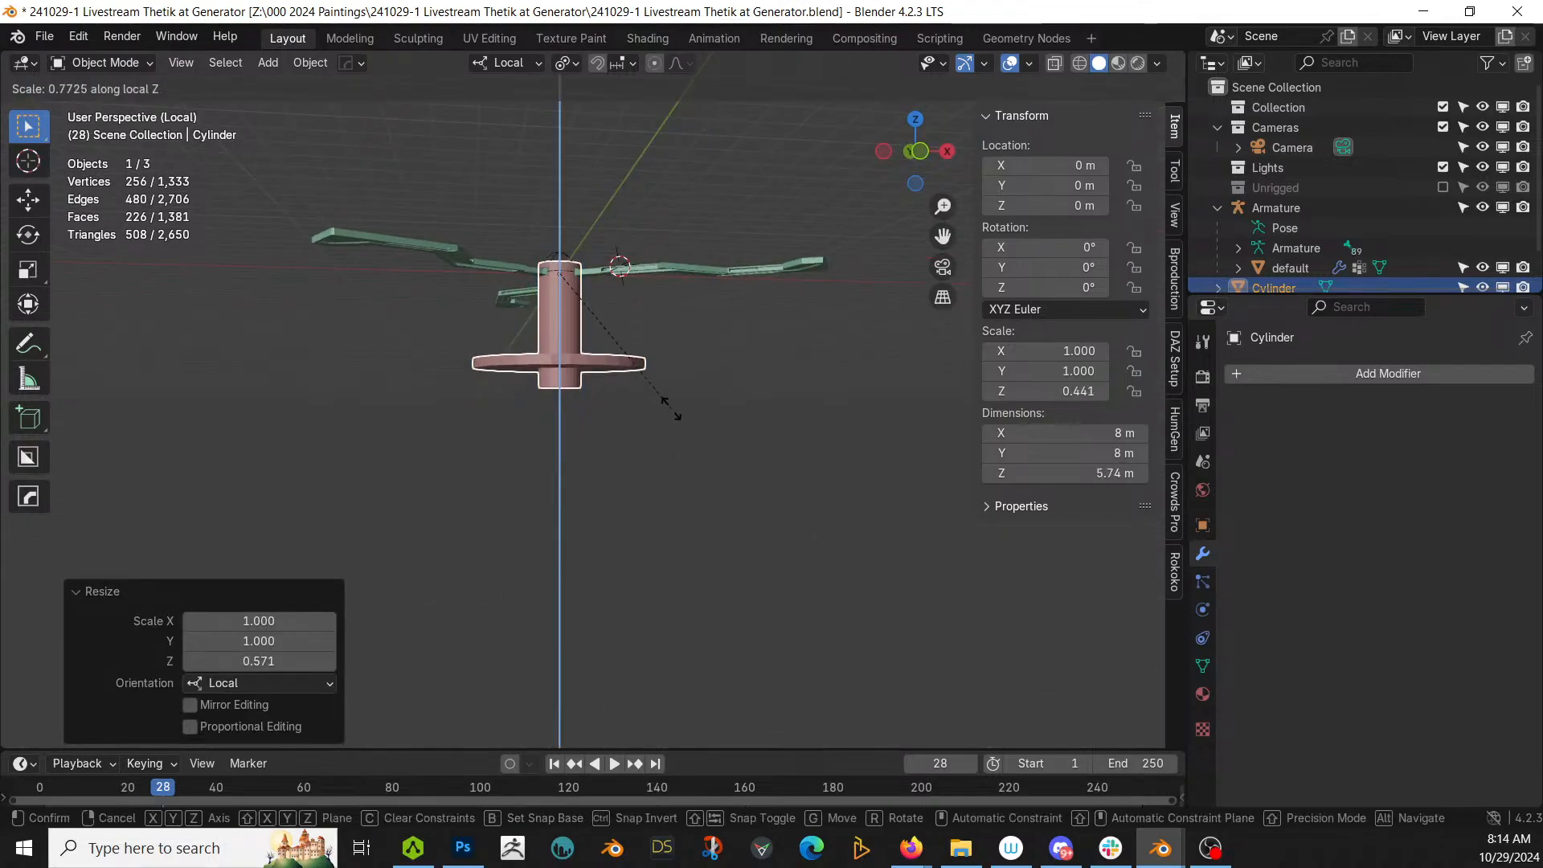
{"action": "left_click", "coordinate": [663, 384]}
{"action": "middle_click_drag", "start_coordinate": [663, 384], "coordinate": [712, 502]}
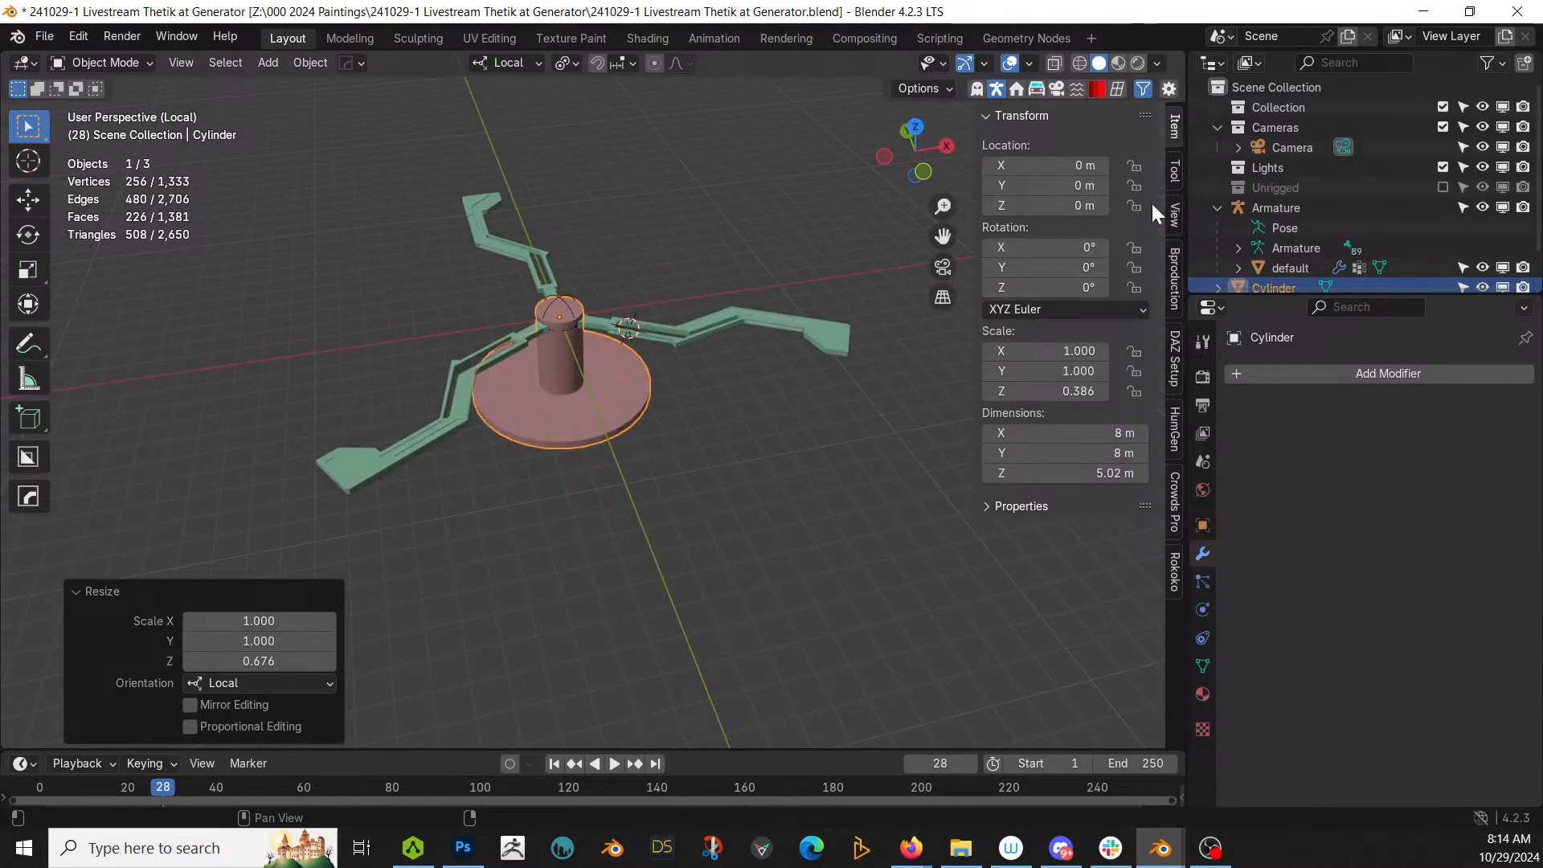
{"action": "left_click", "coordinate": [1099, 474]}
{"action": "type", "text": "5"}
{"action": "key", "text": "Return"}
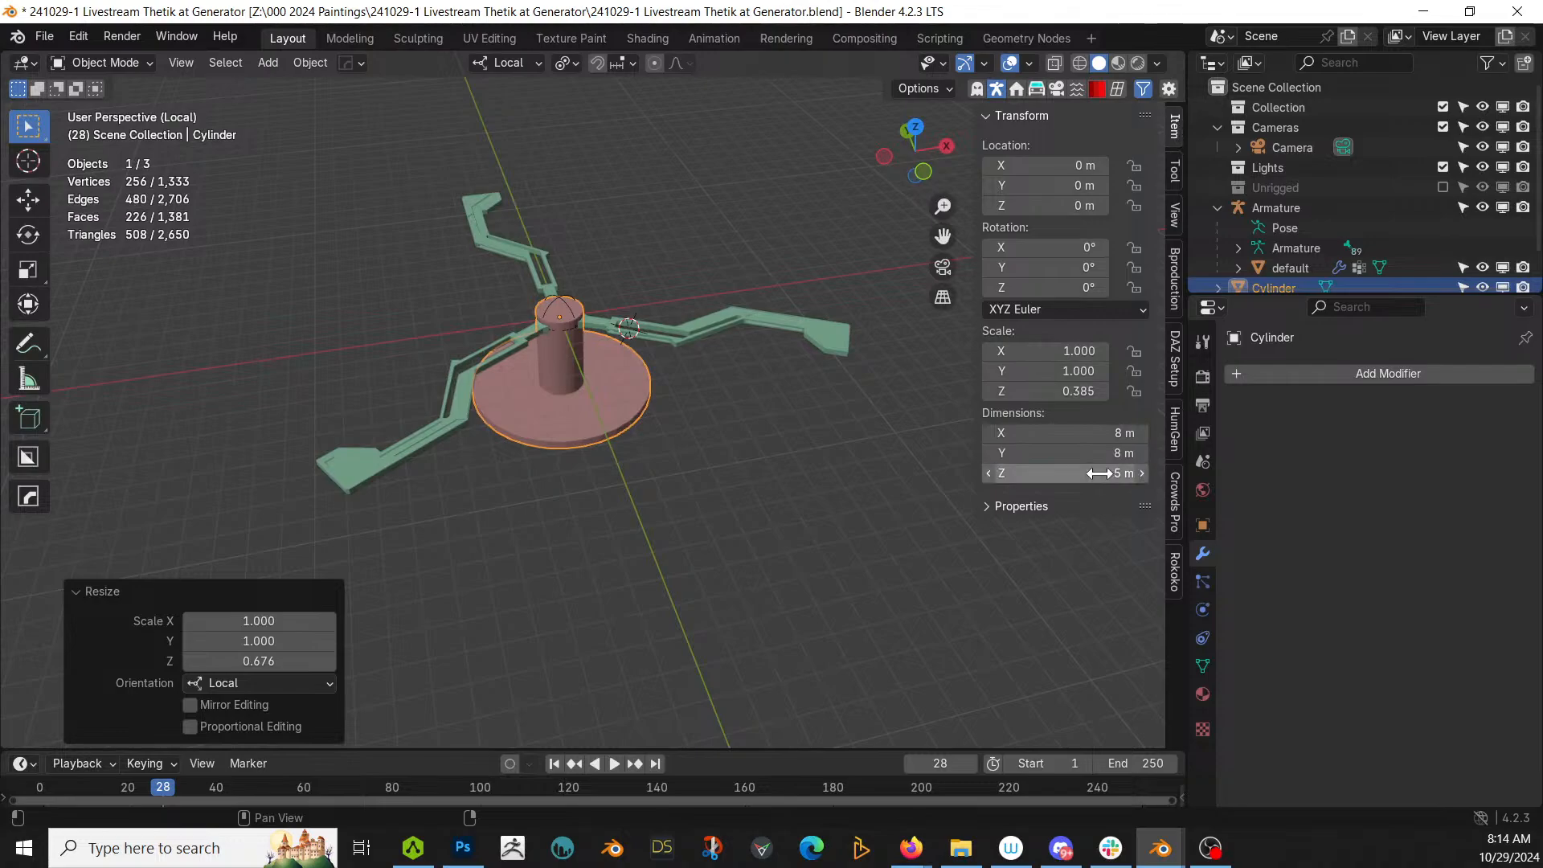
Step: Apply rotation and scale to the column-and-disc object
{"action": "mouse_move", "coordinate": [684, 401]}
{"action": "middle_mouse_down"}
{"action": "mouse_move", "coordinate": [666, 535]}
{"action": "mouse_move", "coordinate": [634, 422]}
{"action": "mouse_move", "coordinate": [644, 348]}
{"action": "mouse_move", "coordinate": [677, 389]}
{"action": "middle_mouse_up"}
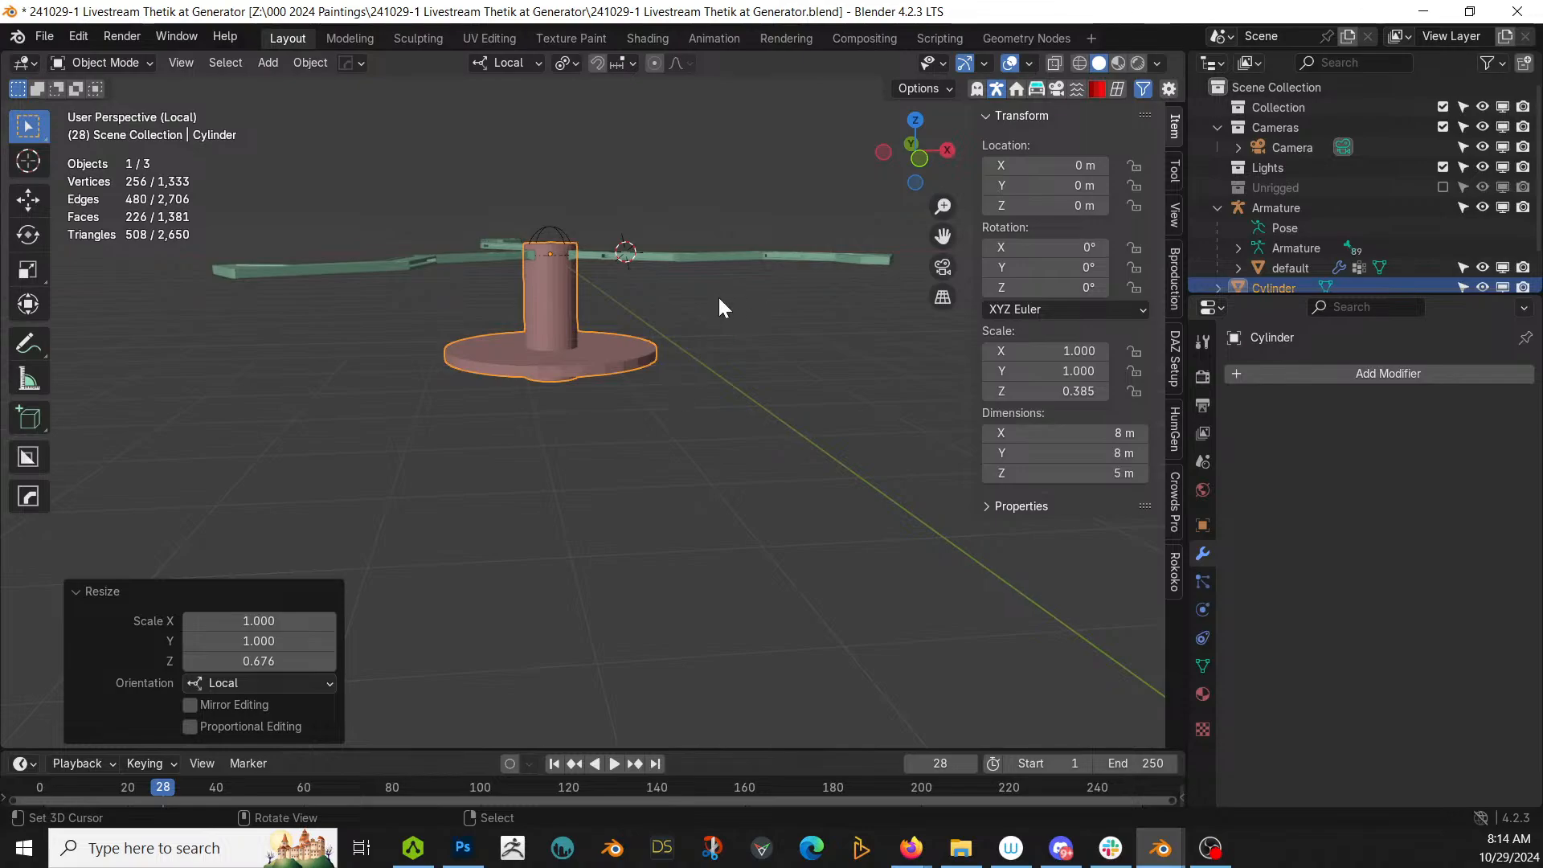
{"action": "middle_click_drag", "start_coordinate": [720, 303], "coordinate": [667, 370]}
{"action": "scroll", "coordinate": [678, 438], "scroll_direction": "up", "scroll_amount": 3}
{"action": "scroll", "coordinate": [648, 299], "scroll_direction": "up", "scroll_amount": 3}
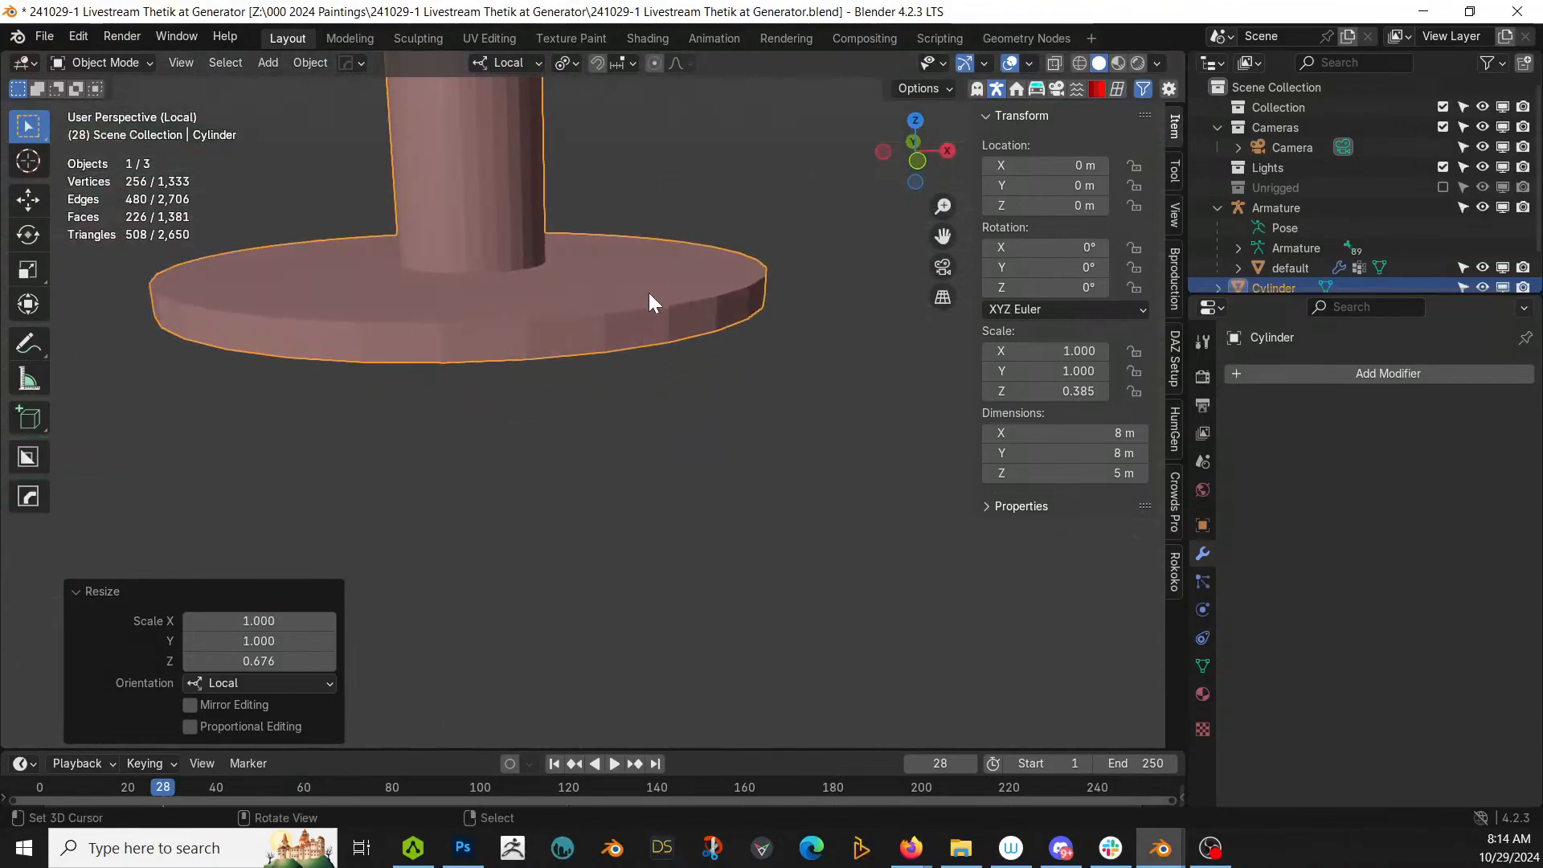
{"action": "middle_click_drag", "start_coordinate": [649, 292], "coordinate": [729, 576], "text": "shift"}
{"action": "left_click", "coordinate": [538, 331]}
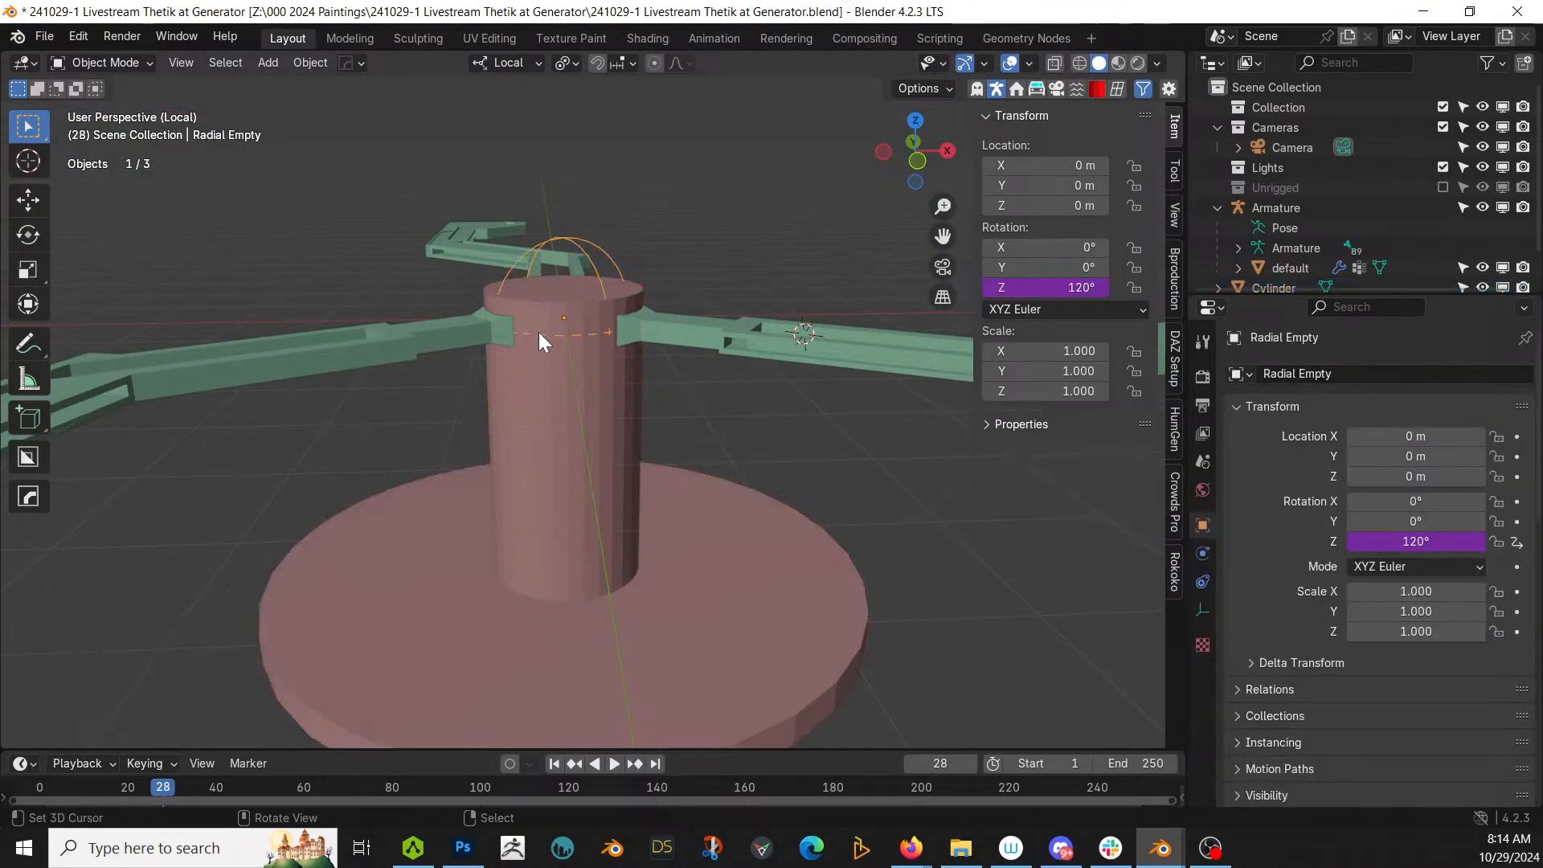
{"action": "left_click", "coordinate": [548, 321]}
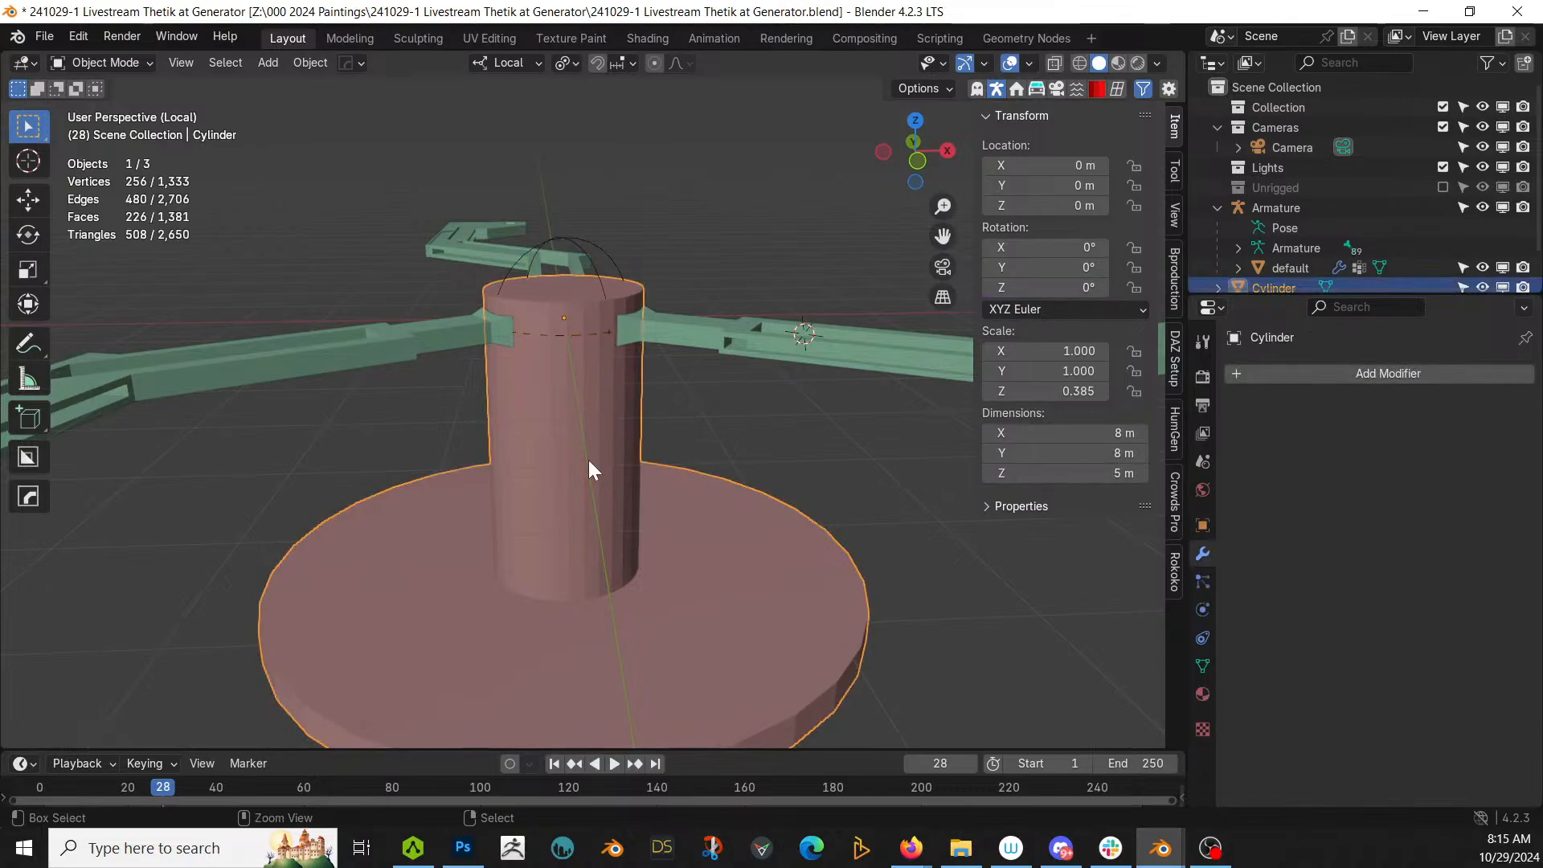
{"action": "key", "text": "ctrl+a"}
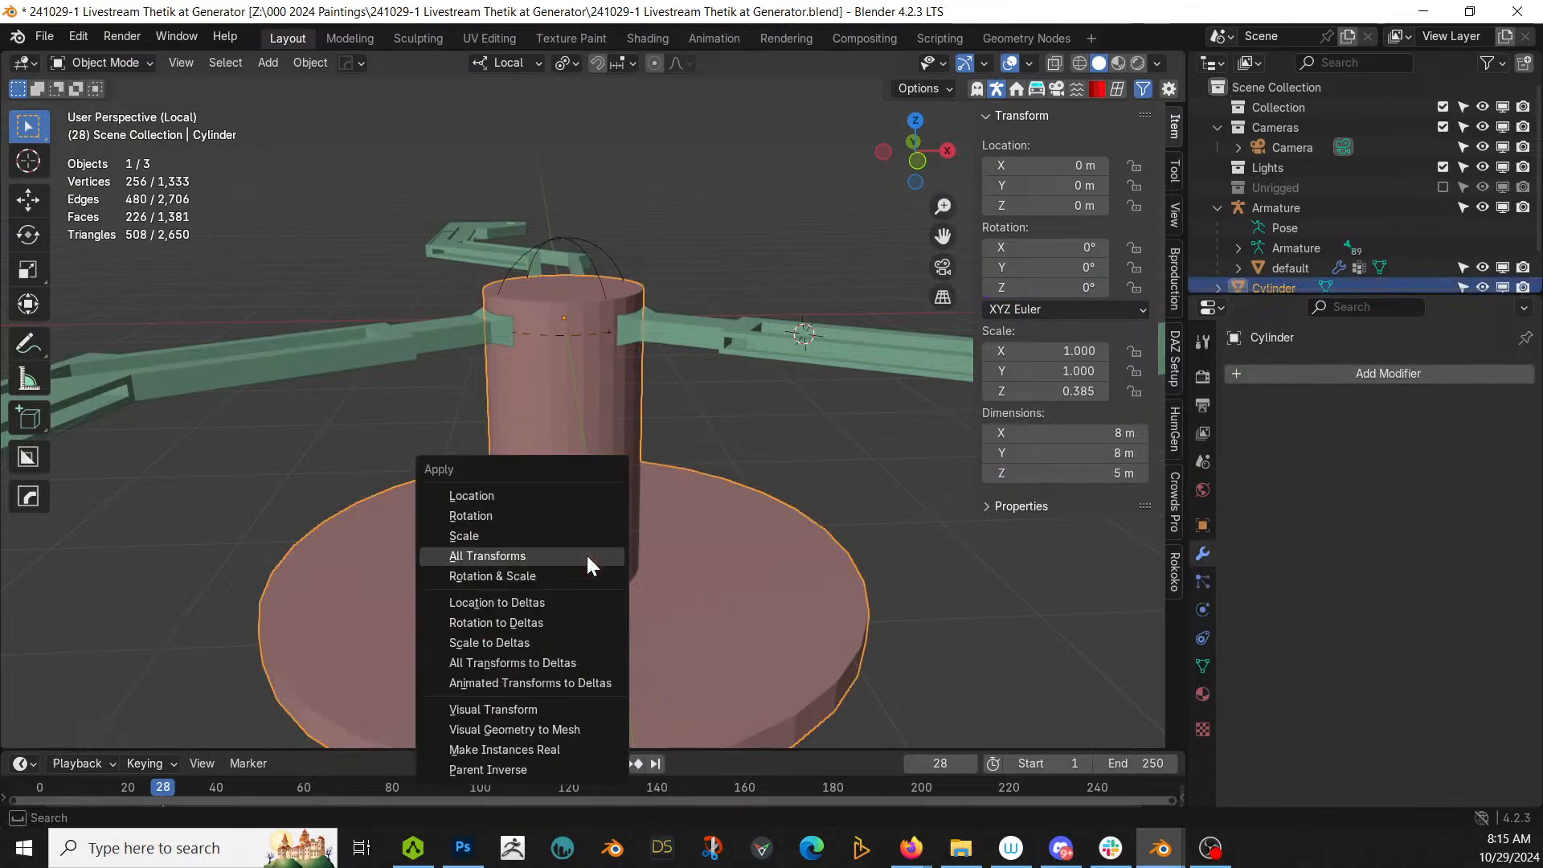
{"action": "left_click", "coordinate": [540, 575]}
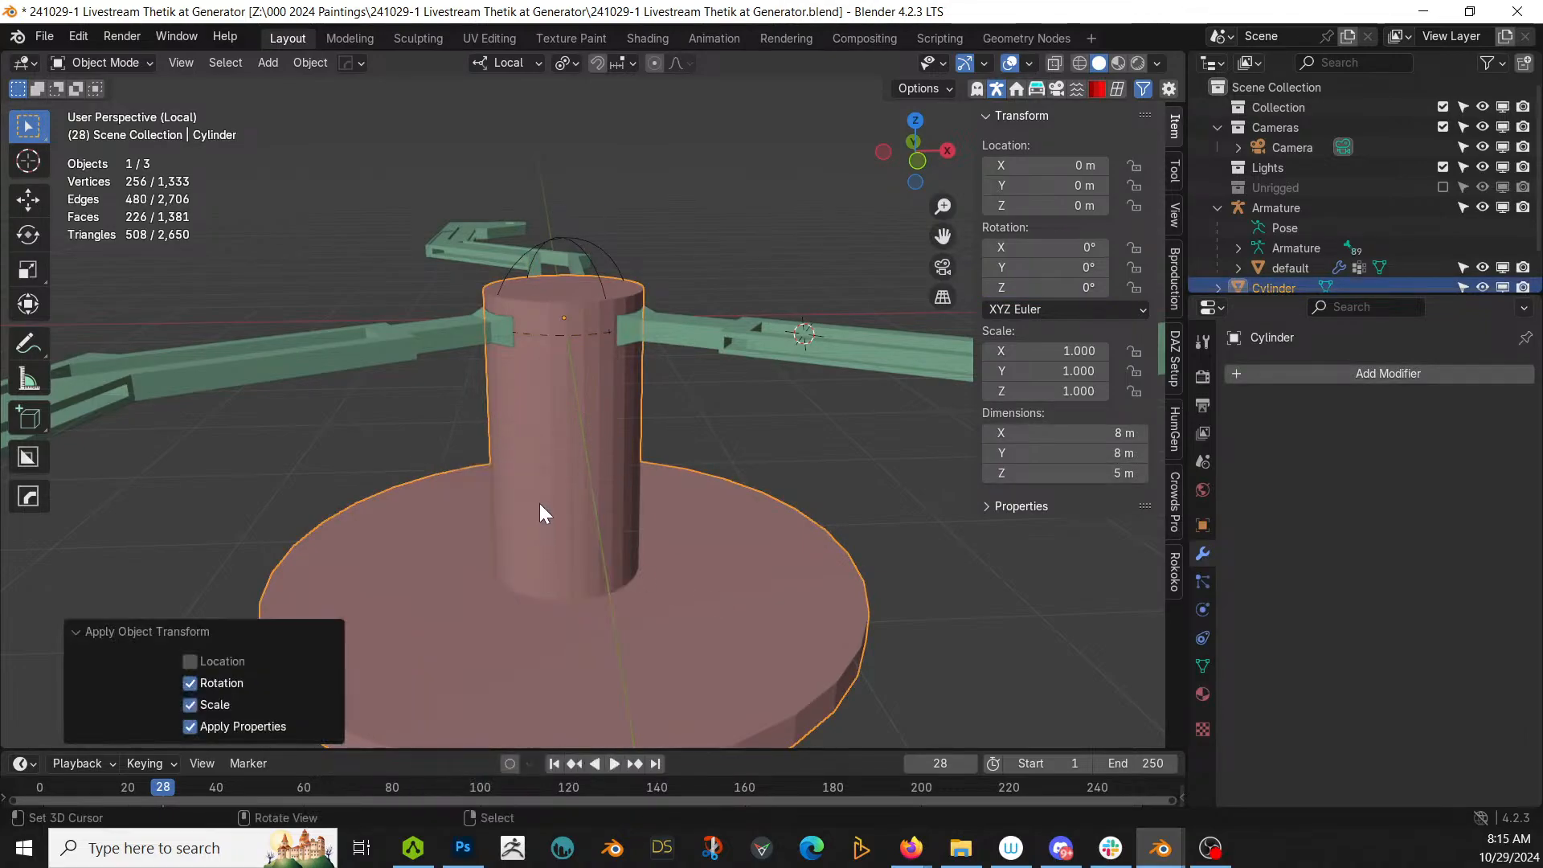
Step: In Edit Mode, bevel the column's top rim, the edge ring below it and the stub's bottom rim about 0.049 m wide
{"action": "key", "text": "Tab"}
{"action": "middle_click_drag", "start_coordinate": [562, 372], "coordinate": [561, 330]}
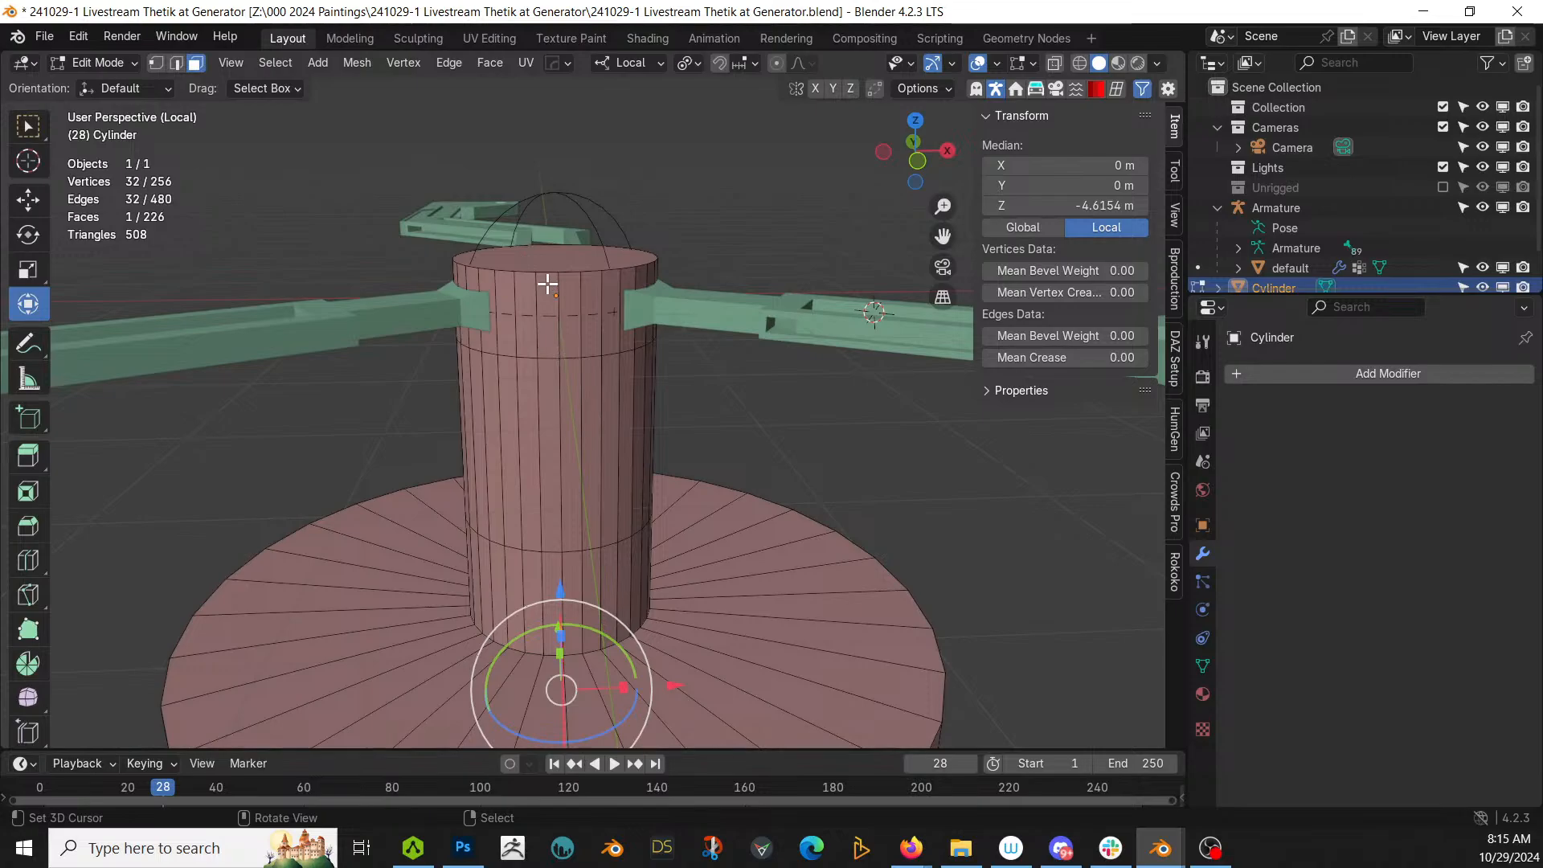
{"action": "middle_click_drag", "start_coordinate": [544, 281], "coordinate": [576, 300]}
{"action": "right_click", "coordinate": [579, 312], "text": "shift"}
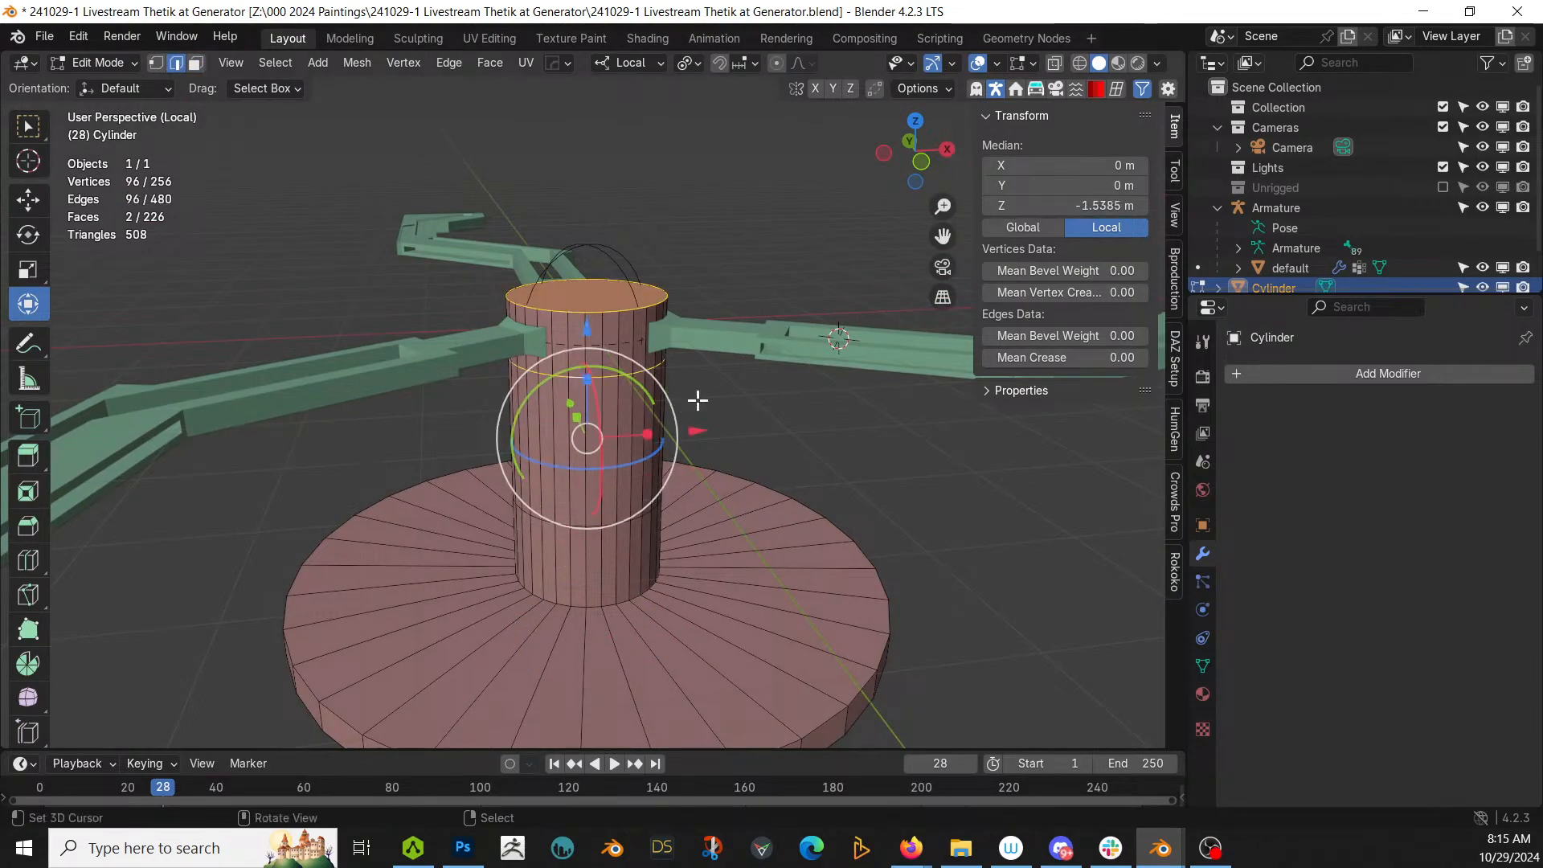
{"action": "key", "text": "ctrl+b"}
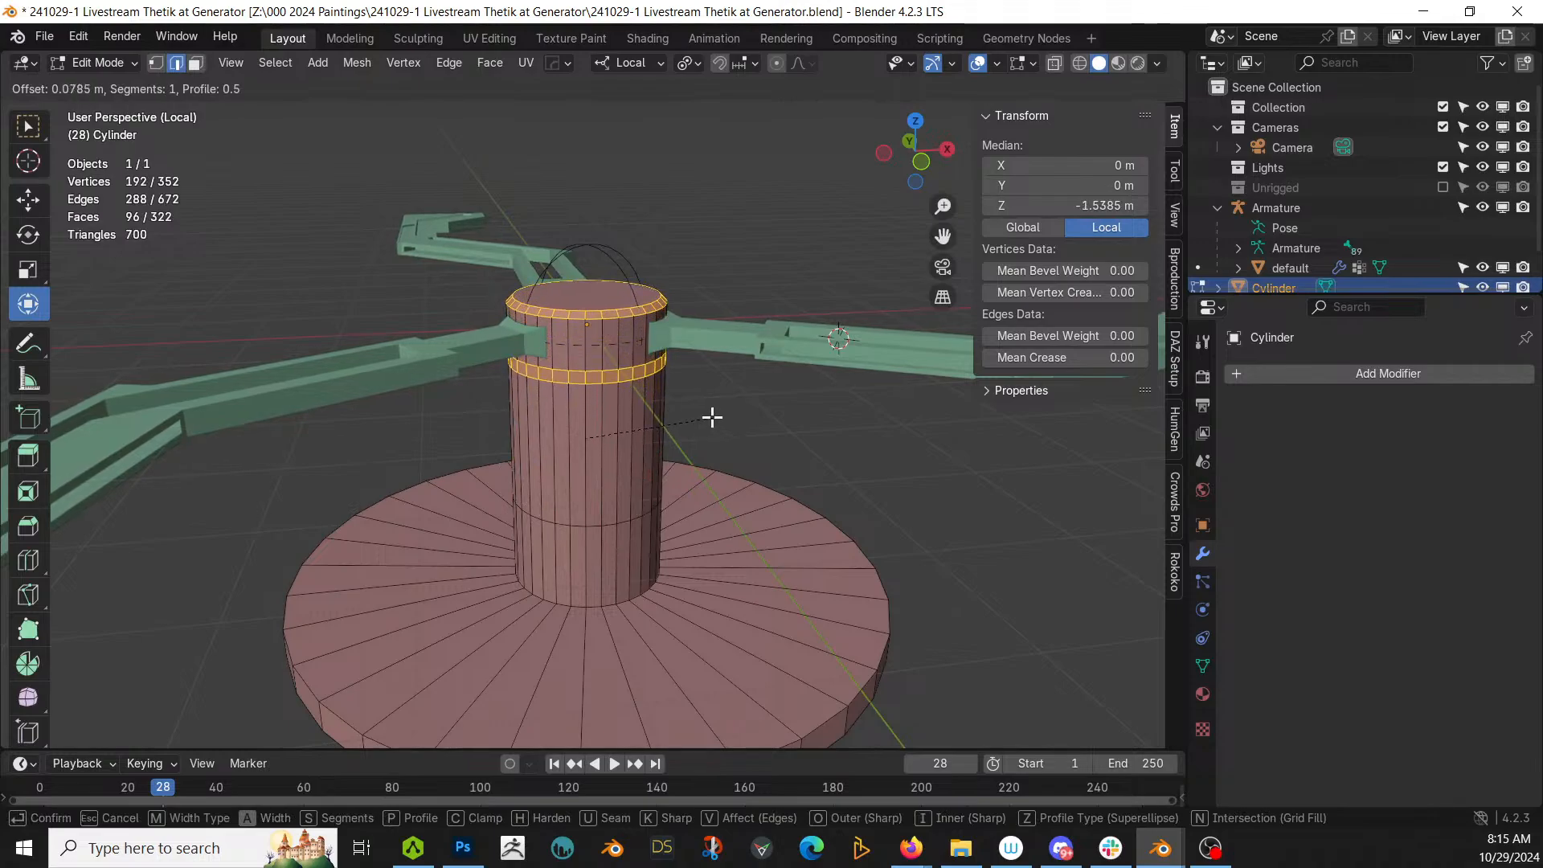
{"action": "left_click", "coordinate": [709, 417]}
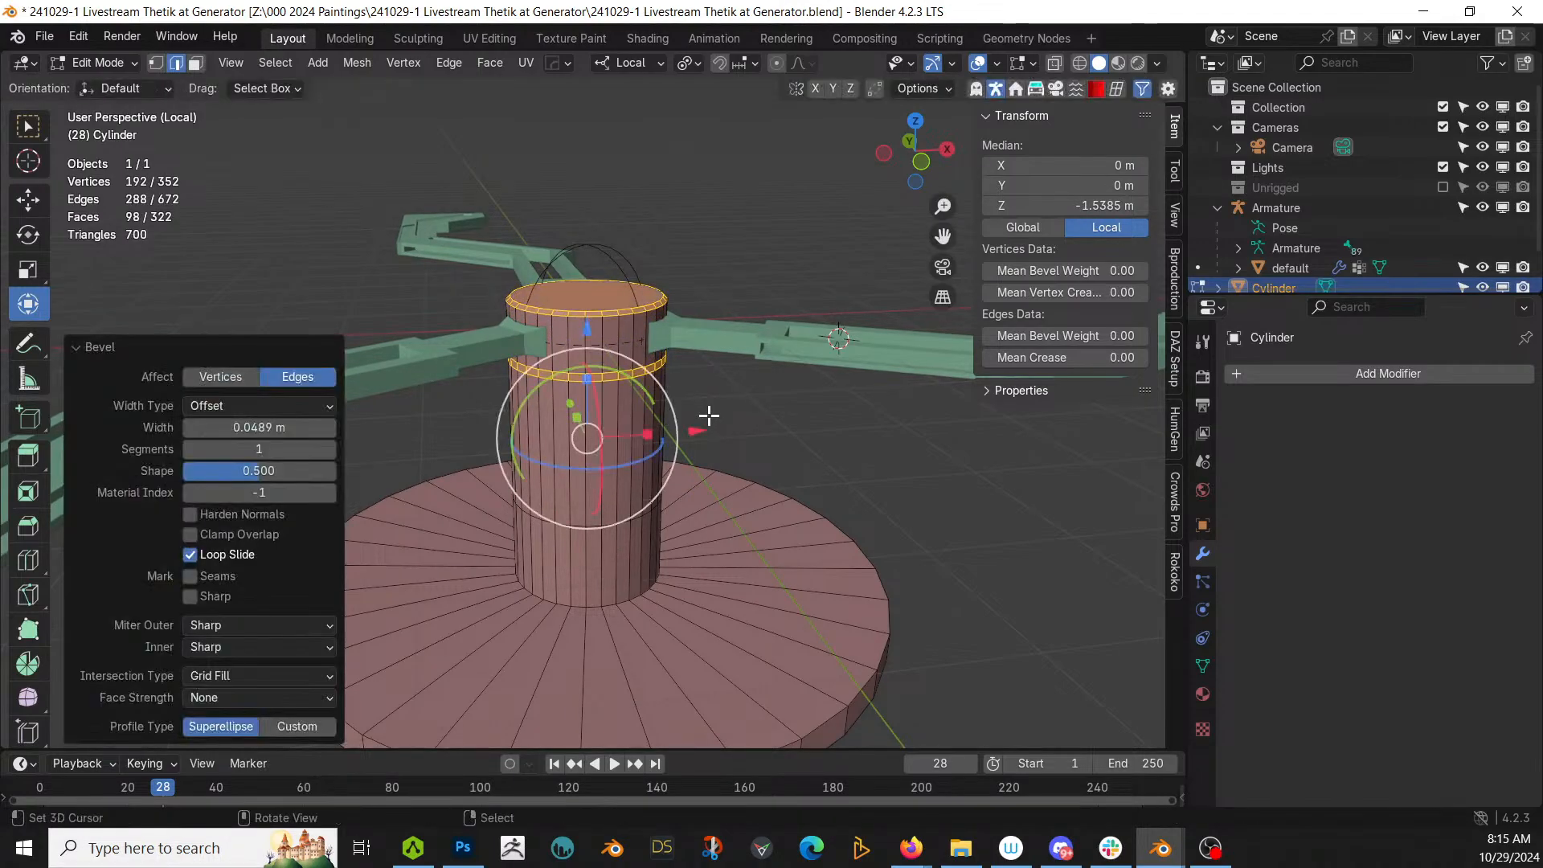
Step: Deselect the column's top face and extrude the narrow beveled bands inward along their normals to form grooves, returning to Object Mode
{"action": "middle_click_drag", "start_coordinate": [709, 417], "coordinate": [613, 355]}
{"action": "scroll", "coordinate": [710, 388], "scroll_direction": "up", "scroll_amount": 3}
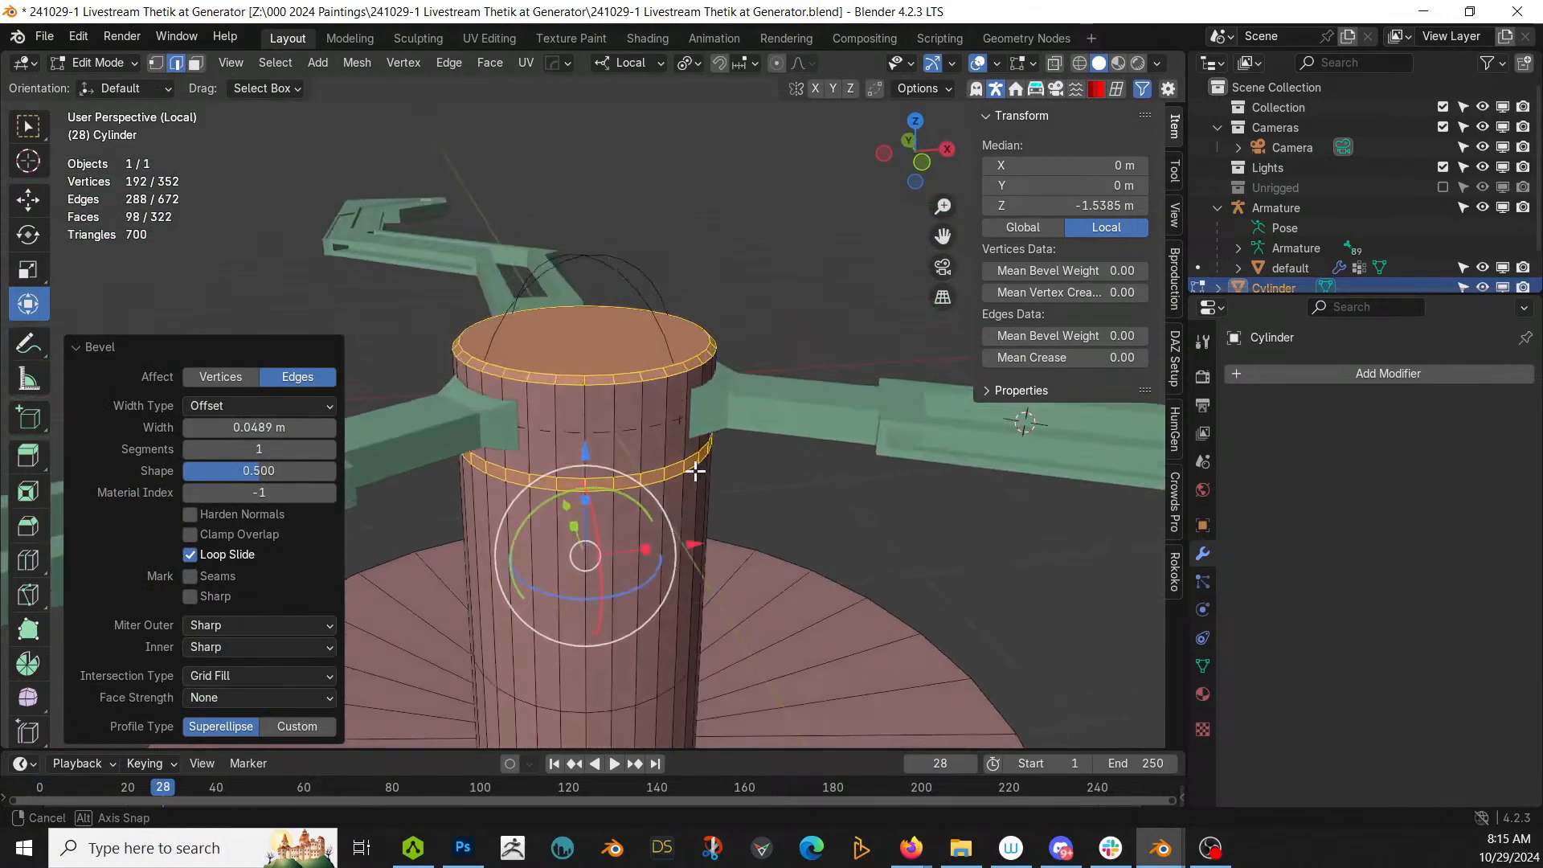
{"action": "left_click", "coordinate": [597, 346], "text": "shift"}
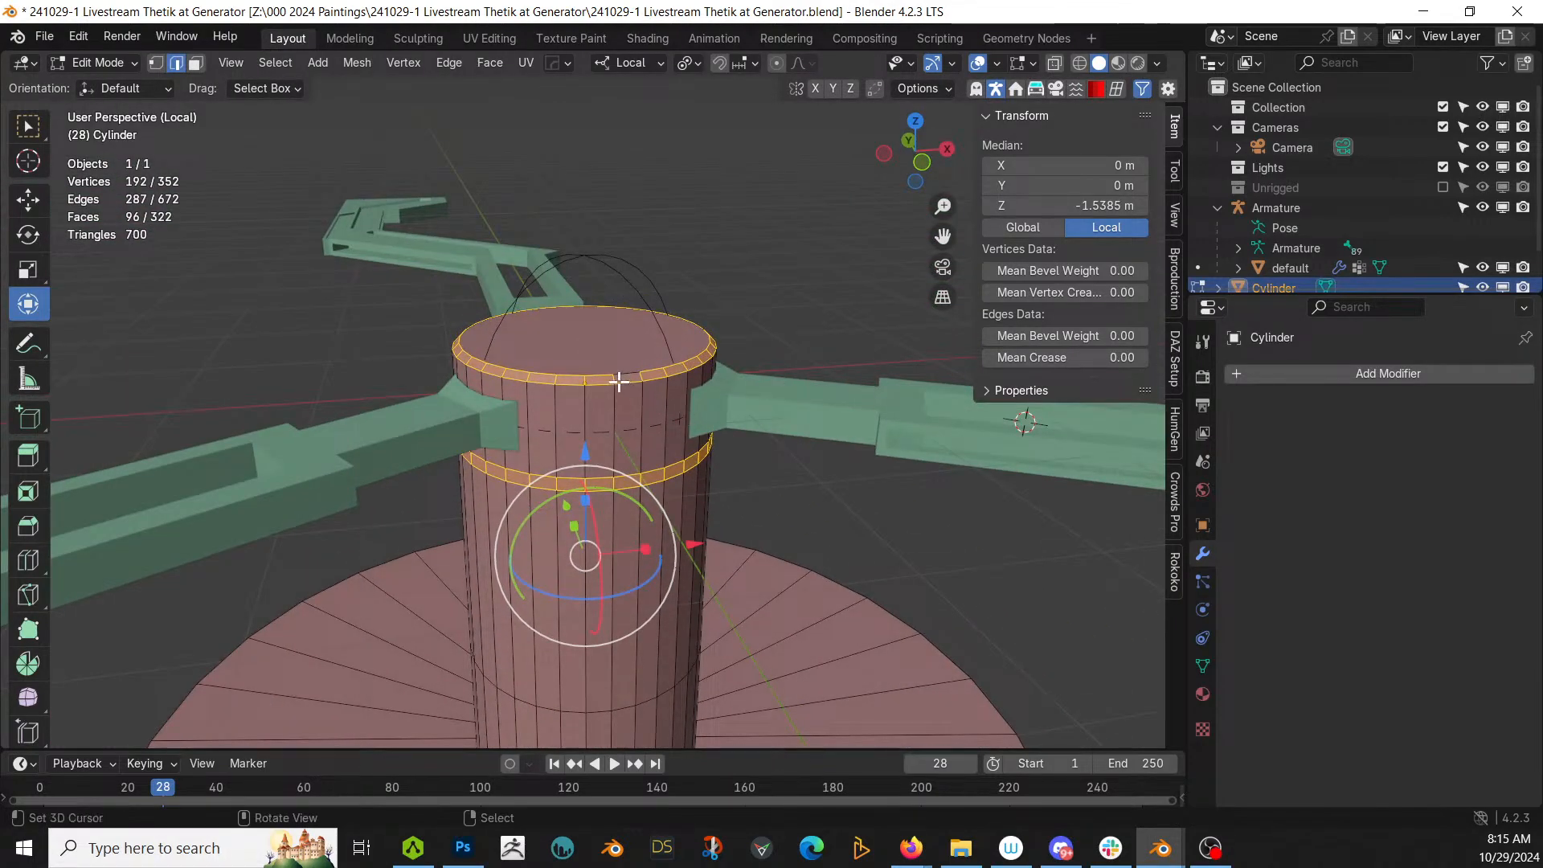
{"action": "key", "text": "3"}
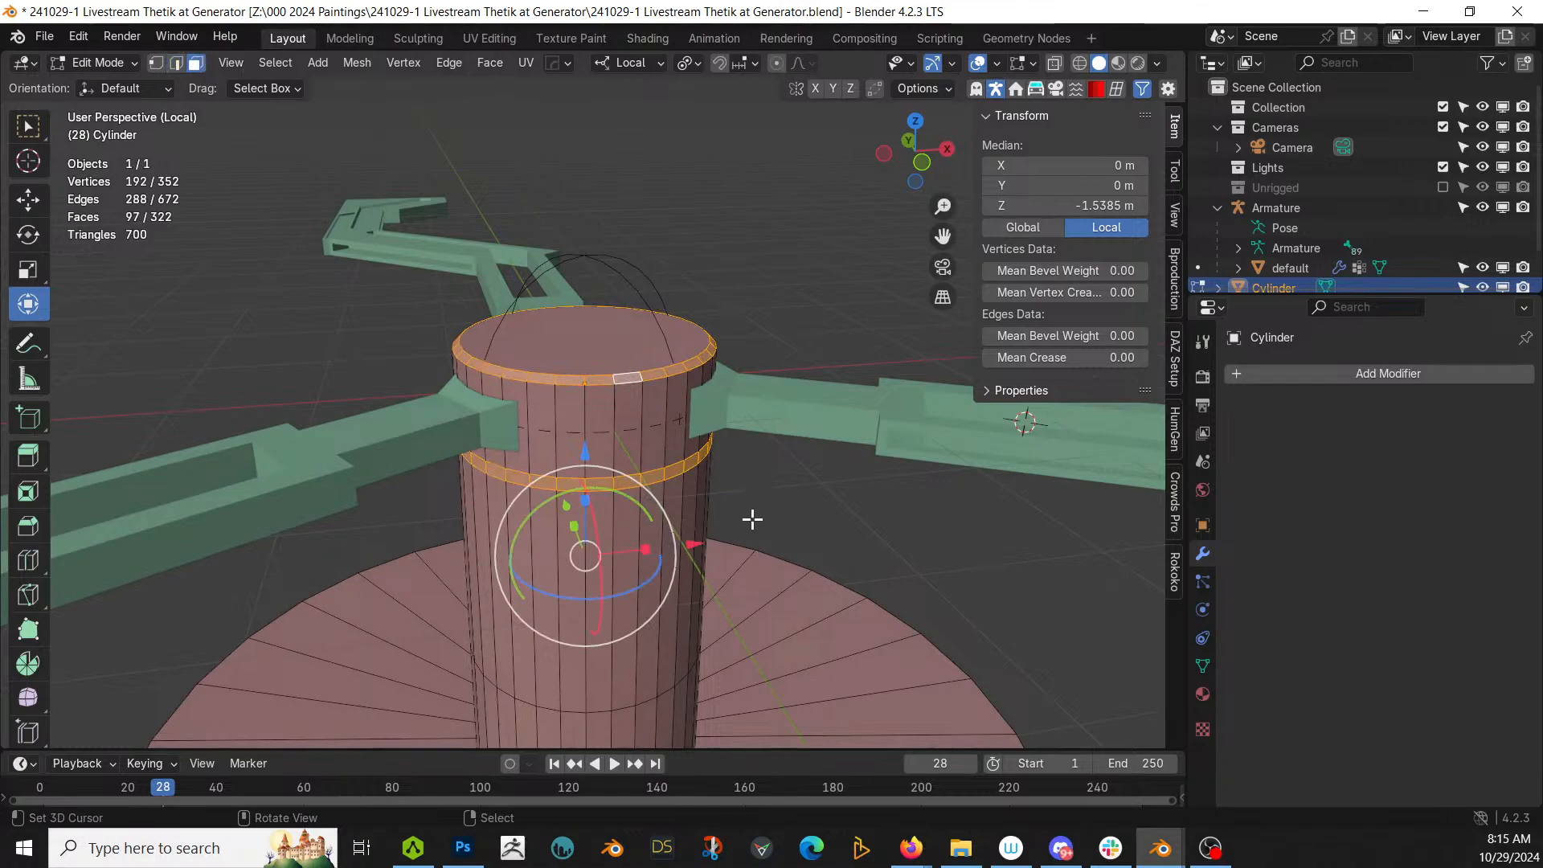
{"action": "key", "text": "alt+e"}
{"action": "left_click", "coordinate": [752, 519]}
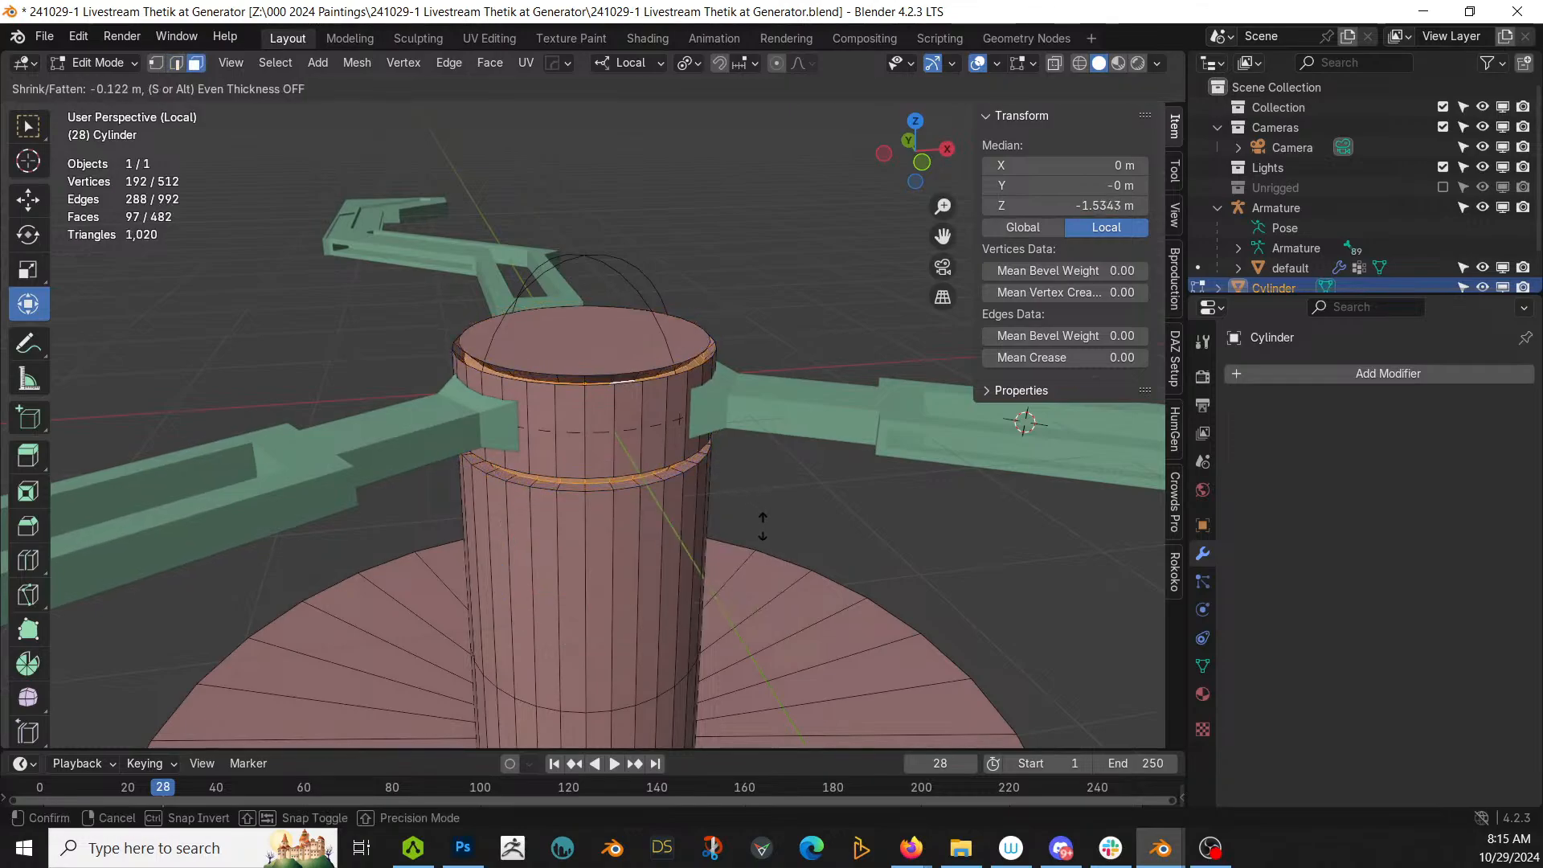
{"action": "left_click", "coordinate": [750, 519]}
{"action": "key", "text": "Tab"}
Step: Array the column-and-disc object along Z with five stacked copies at a constant offset of about 4.951 m
{"action": "middle_click_drag", "start_coordinate": [722, 508], "coordinate": [485, 506]}
{"action": "key", "text": "q"}
{"action": "mouse_move", "coordinate": [482, 504]}
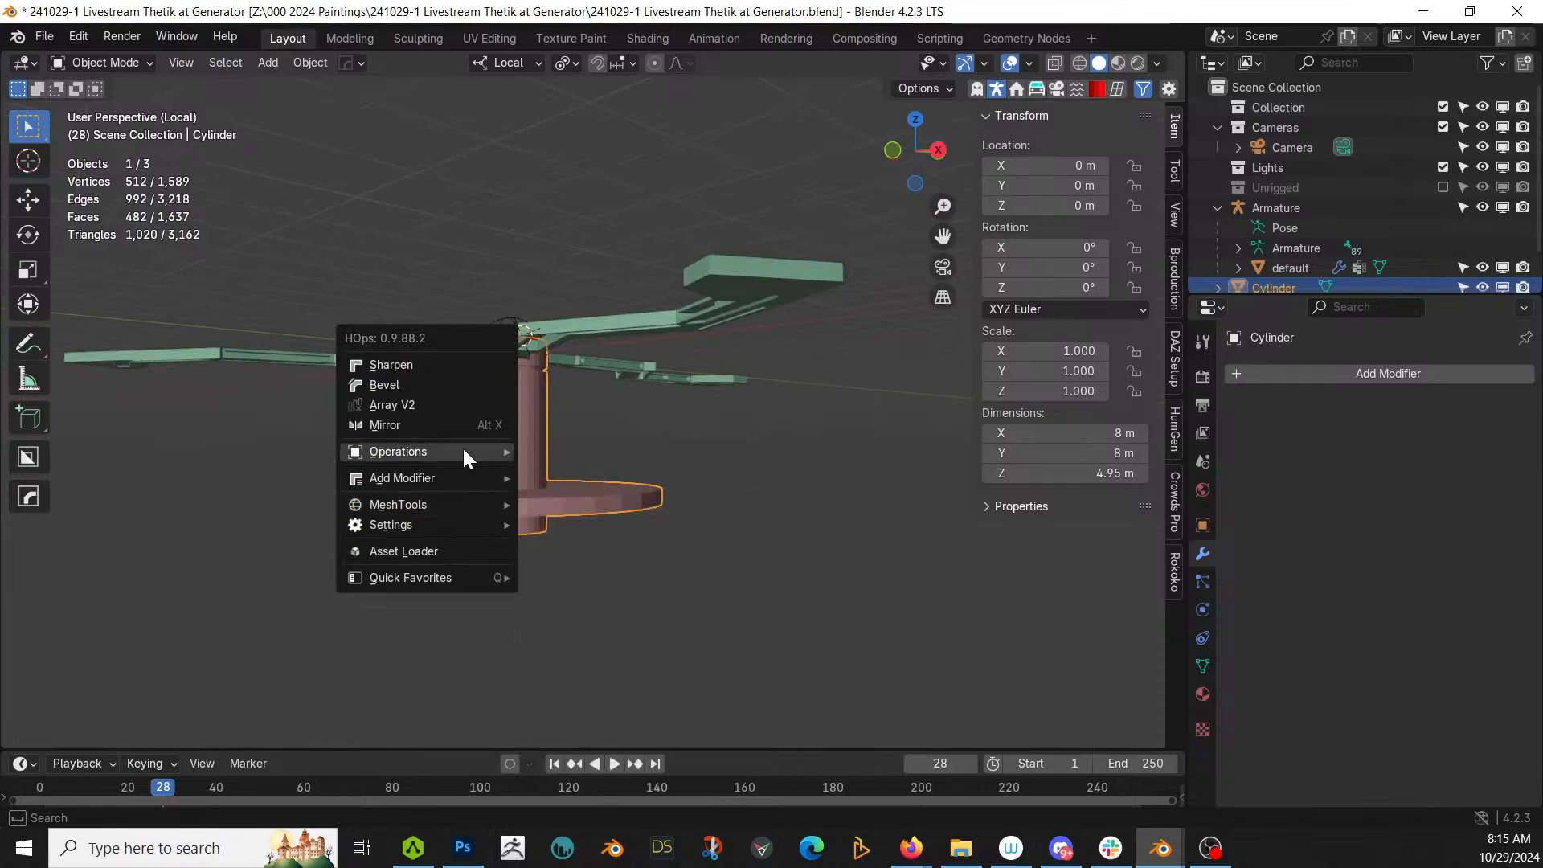
{"action": "left_click", "coordinate": [455, 406]}
{"action": "key", "text": "y"}
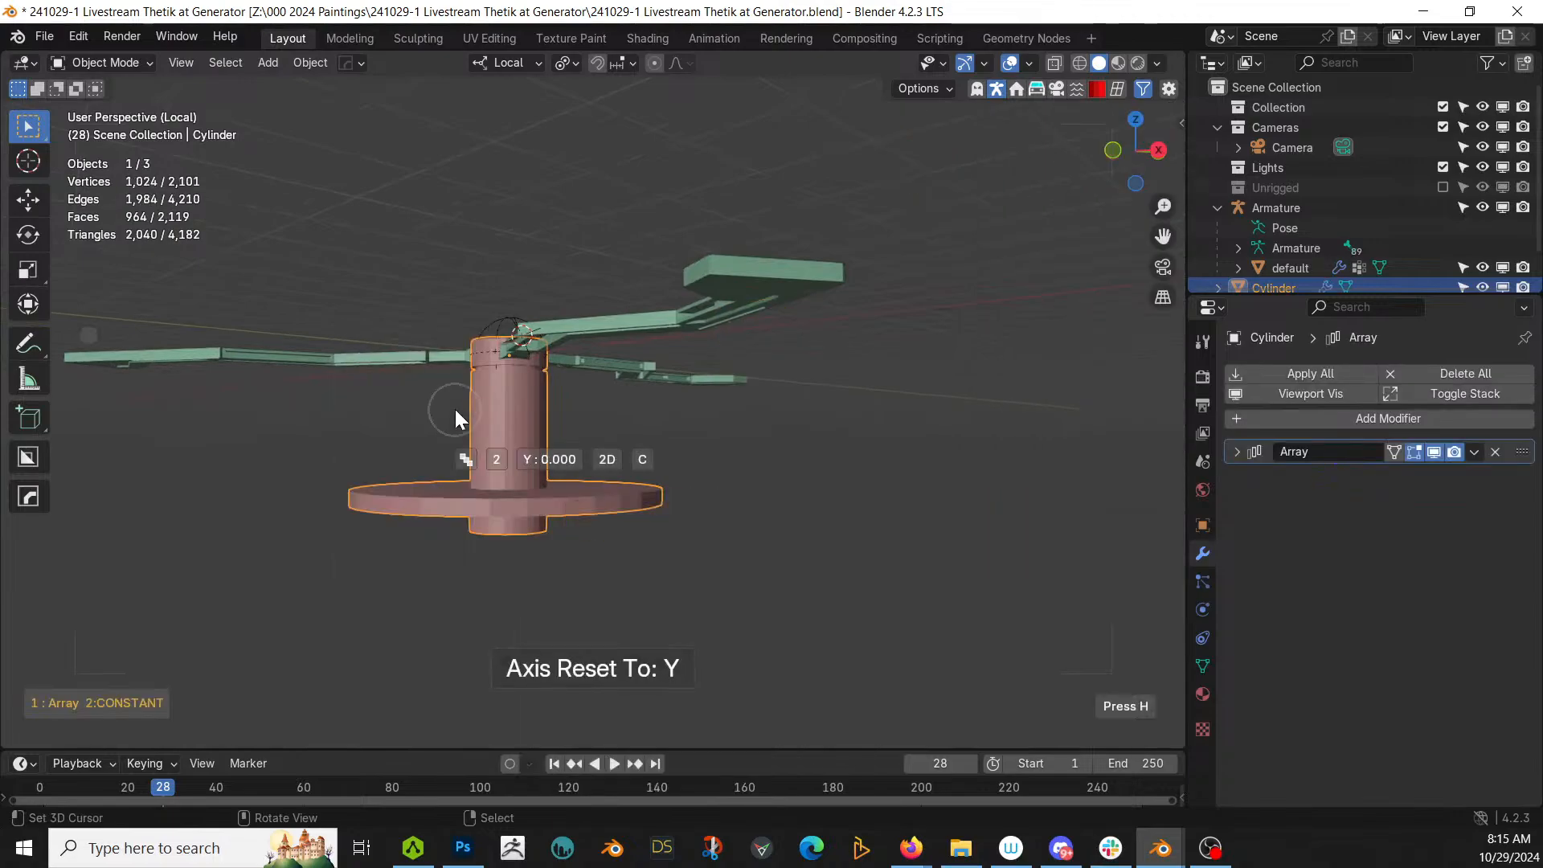
{"action": "key", "text": "z"}
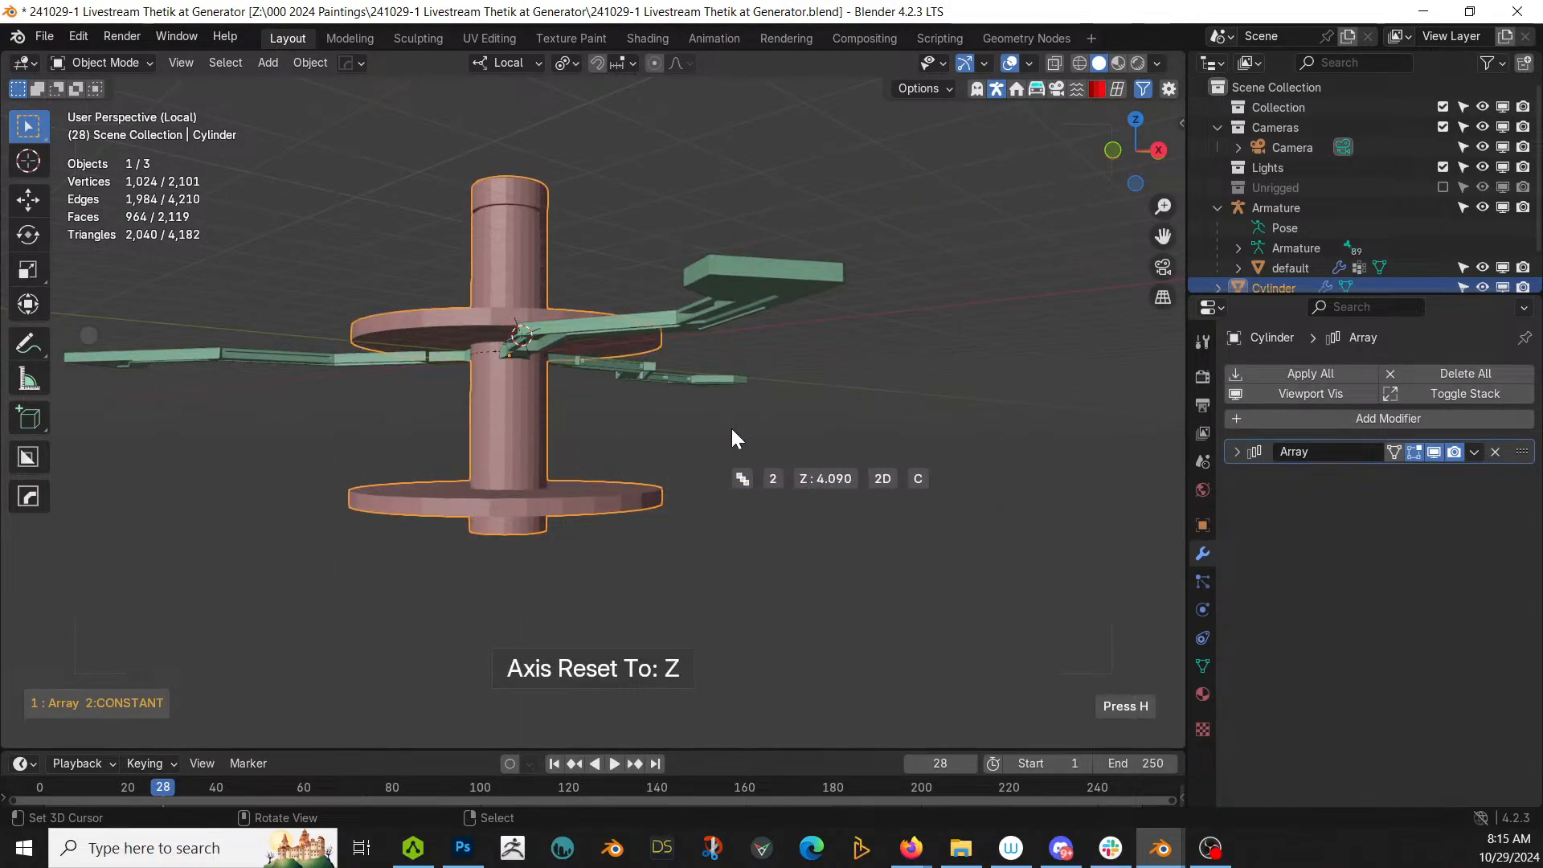
{"action": "key", "text": "1"}
{"action": "scroll", "coordinate": [732, 432], "scroll_direction": "up", "scroll_amount": 3}
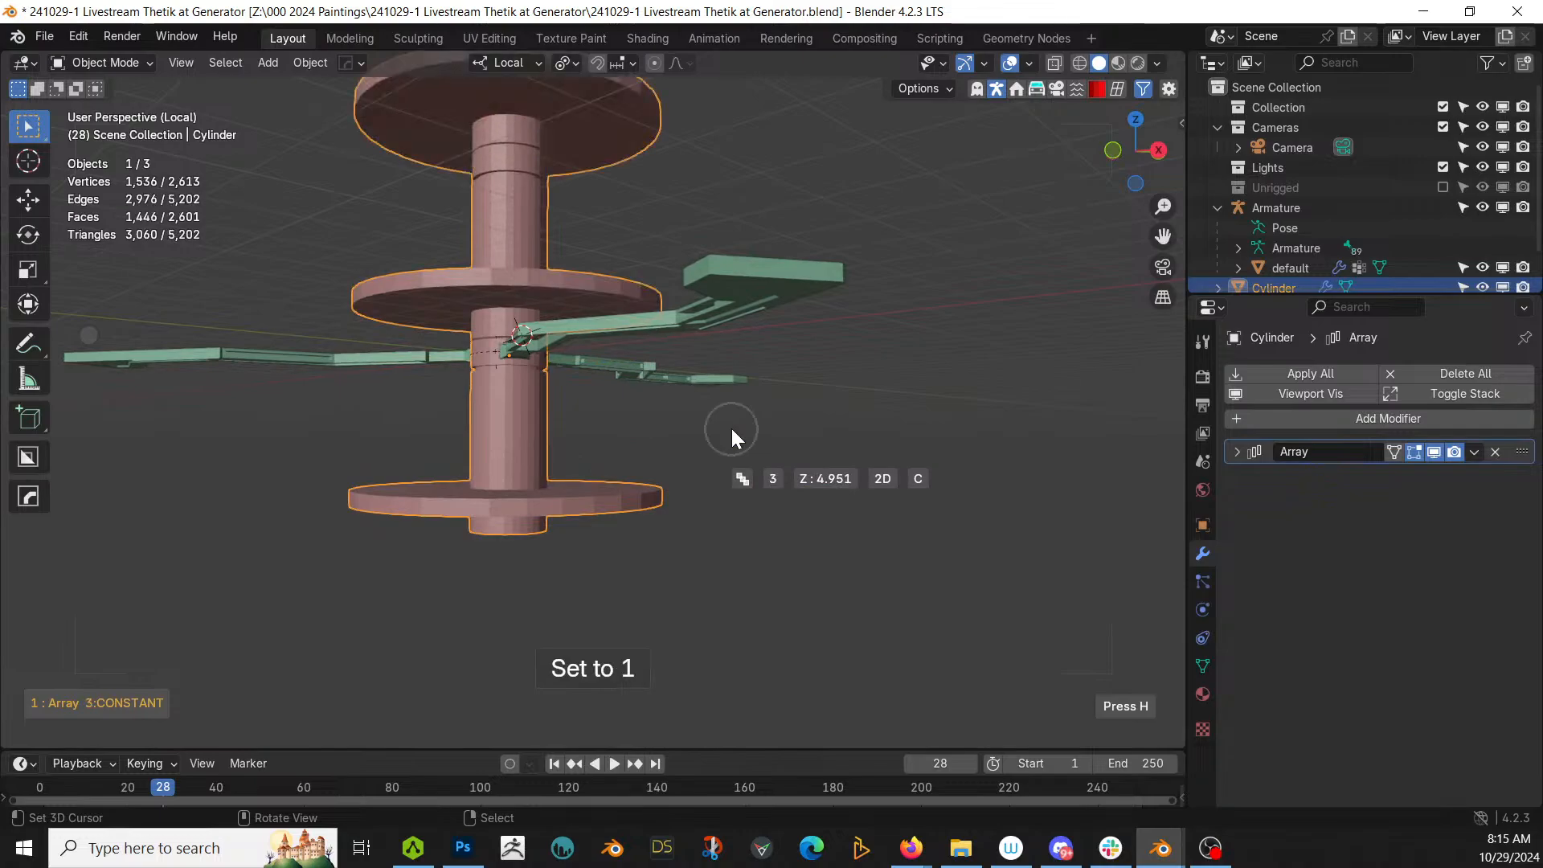
{"action": "left_click", "coordinate": [731, 425]}
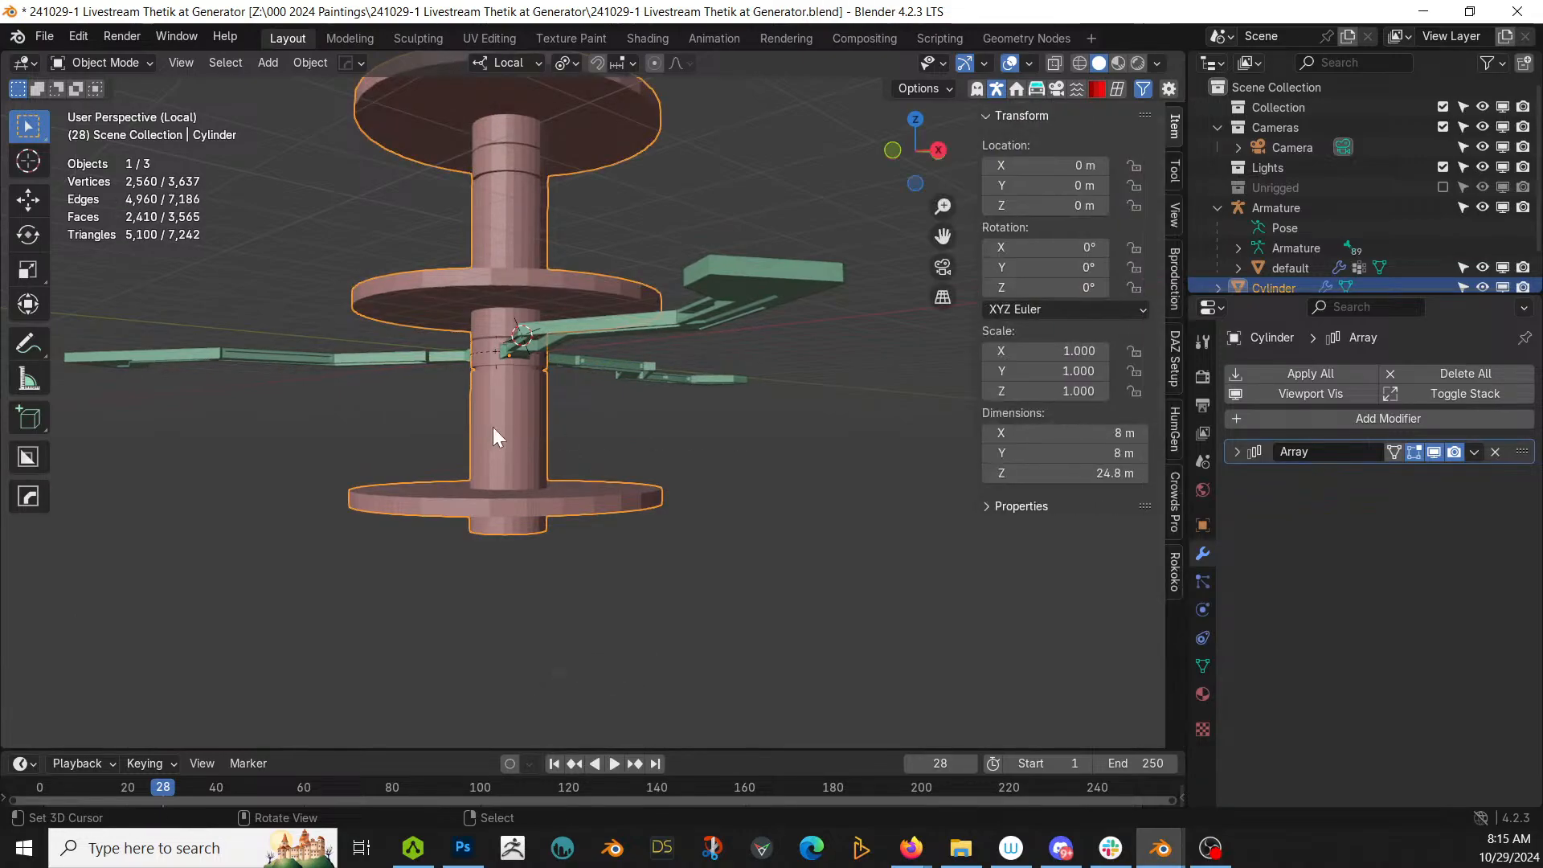
Step: Apply the modifiers on the three radial TechHeavy arms
{"action": "middle_click_drag", "start_coordinate": [493, 427], "coordinate": [546, 711]}
{"action": "scroll", "coordinate": [605, 439], "scroll_direction": "down", "scroll_amount": 3}
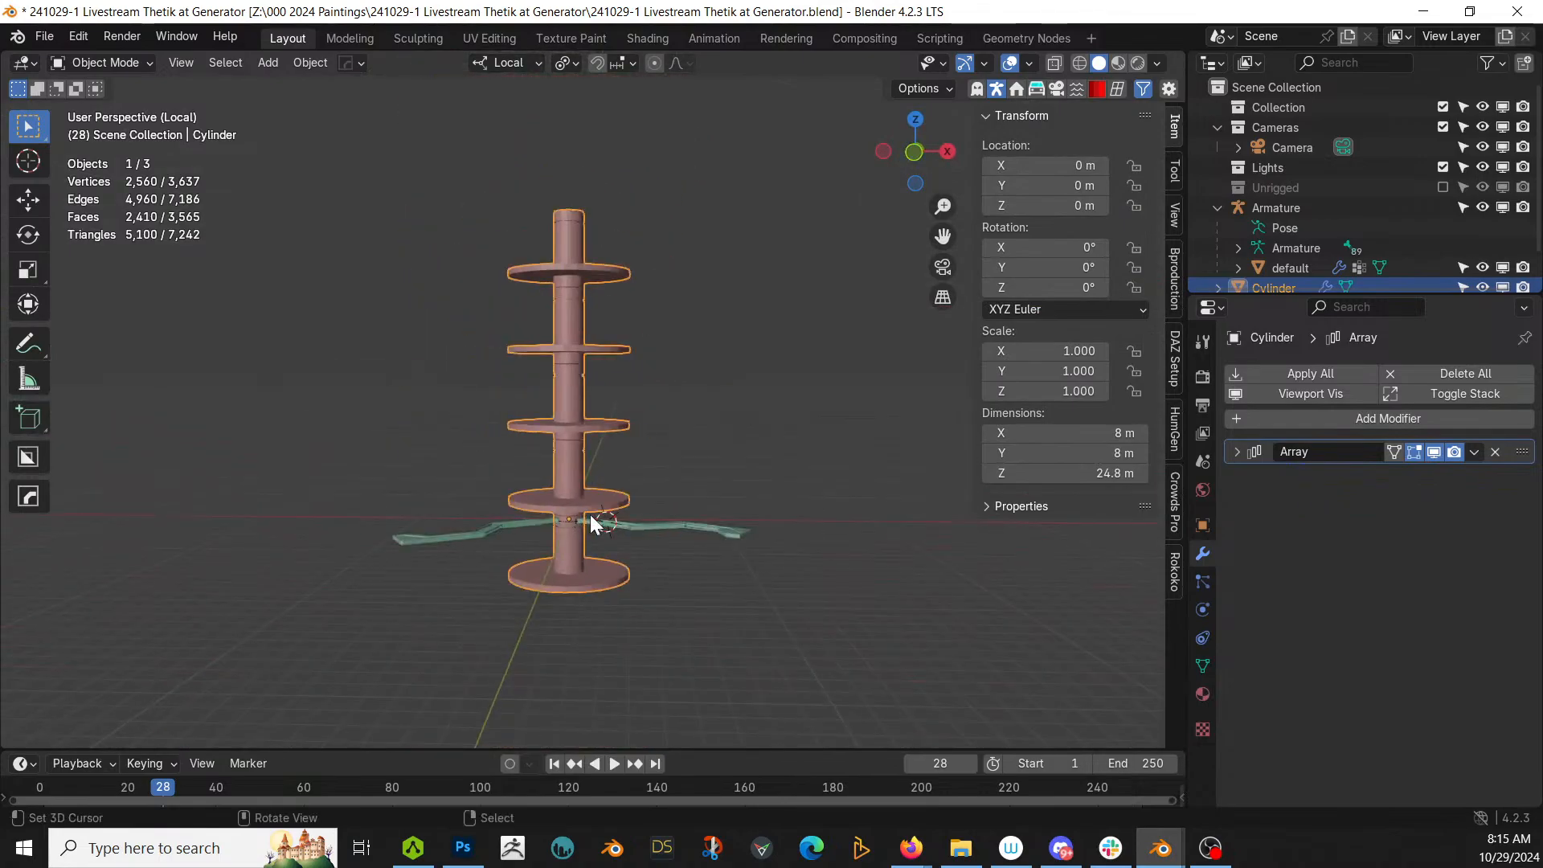
{"action": "scroll", "coordinate": [614, 530], "scroll_direction": "up", "scroll_amount": 1}
{"action": "left_click", "coordinate": [641, 554]}
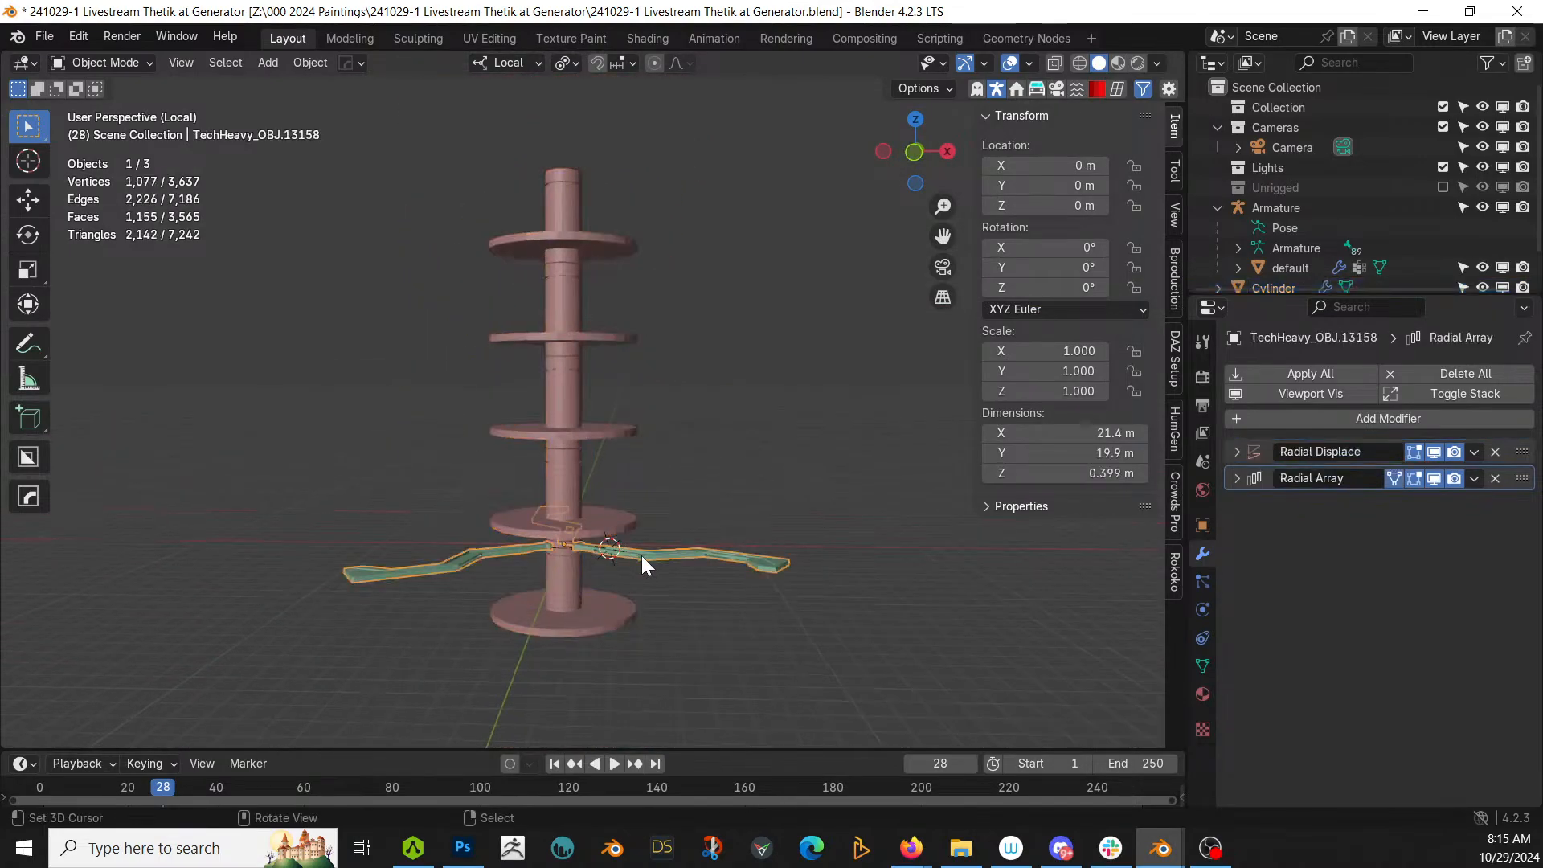
{"action": "scroll", "coordinate": [805, 547], "scroll_direction": "up", "scroll_amount": 2}
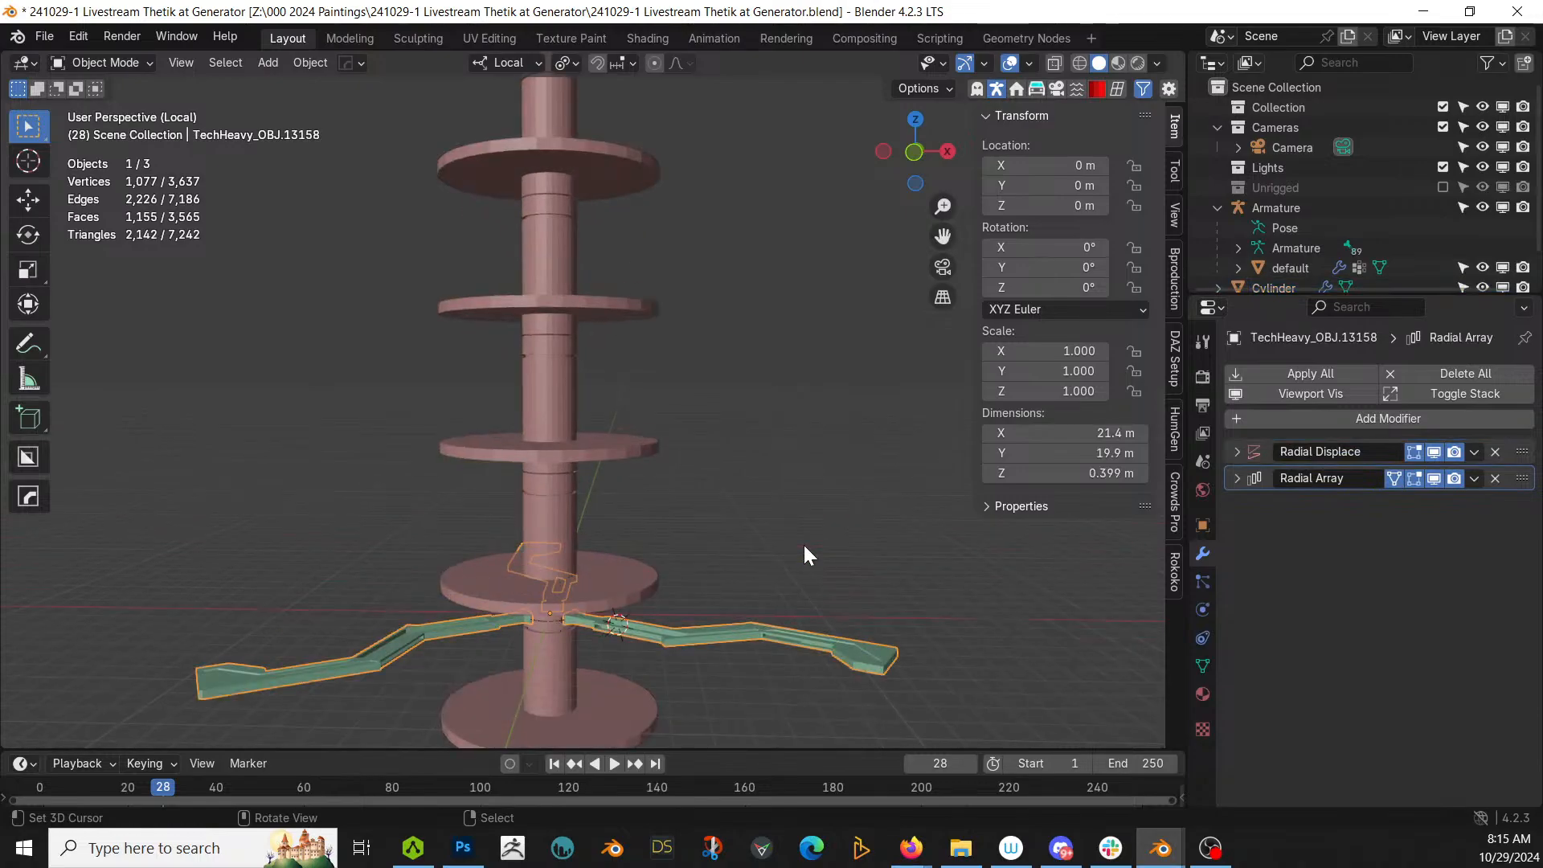
{"action": "left_click", "coordinate": [1304, 378]}
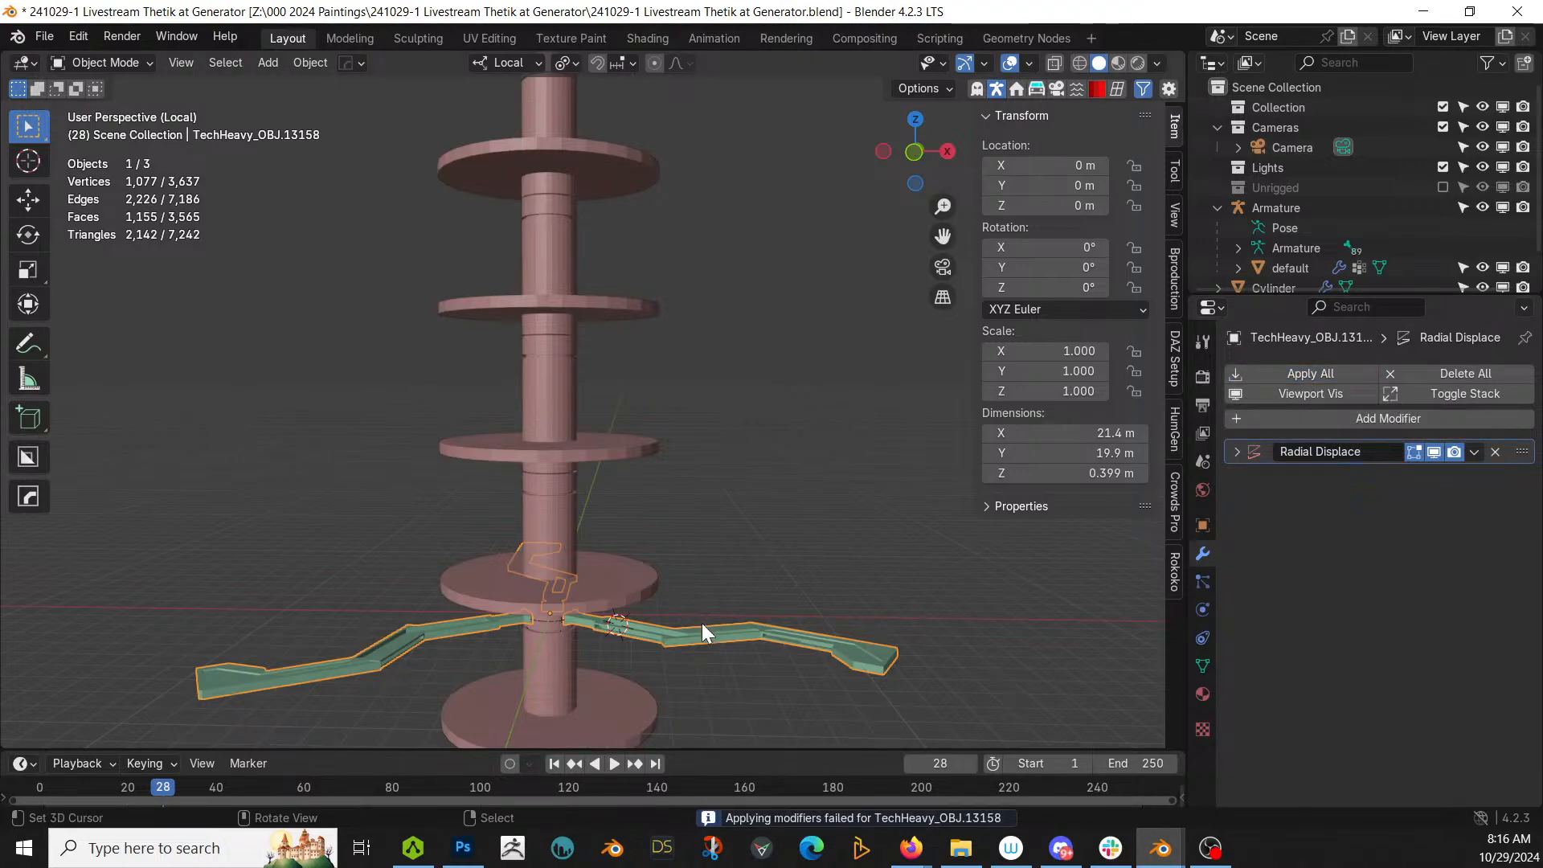
Step: Try a constant Z offset of 5 m on the column's array, and undo it
{"action": "left_click", "coordinate": [556, 518]}
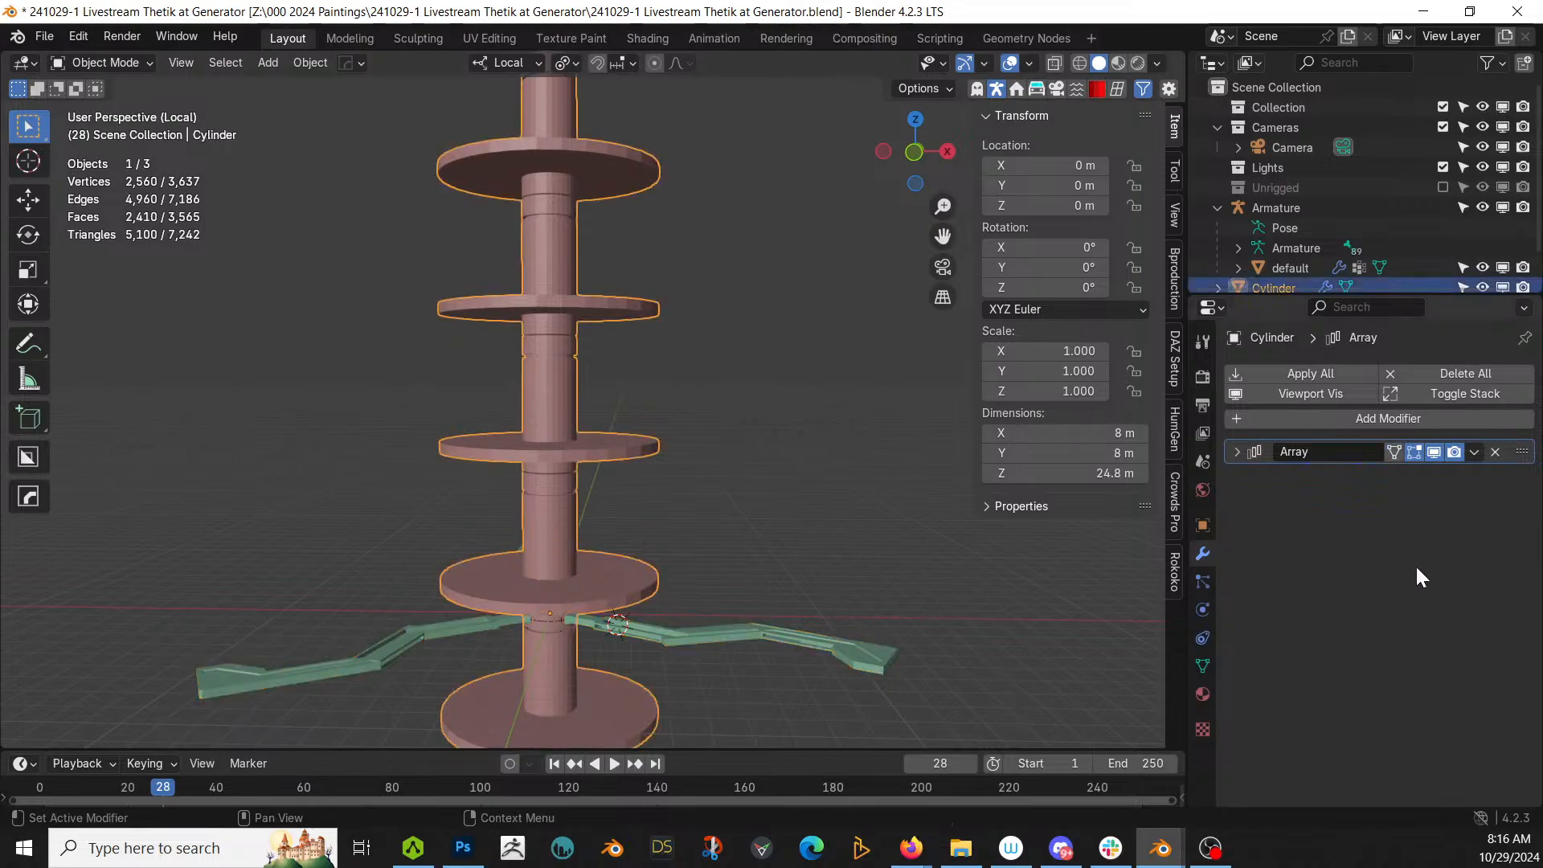
{"action": "left_click", "coordinate": [1237, 452]}
{"action": "left_click", "coordinate": [1251, 639]}
{"action": "left_click", "coordinate": [1422, 708]}
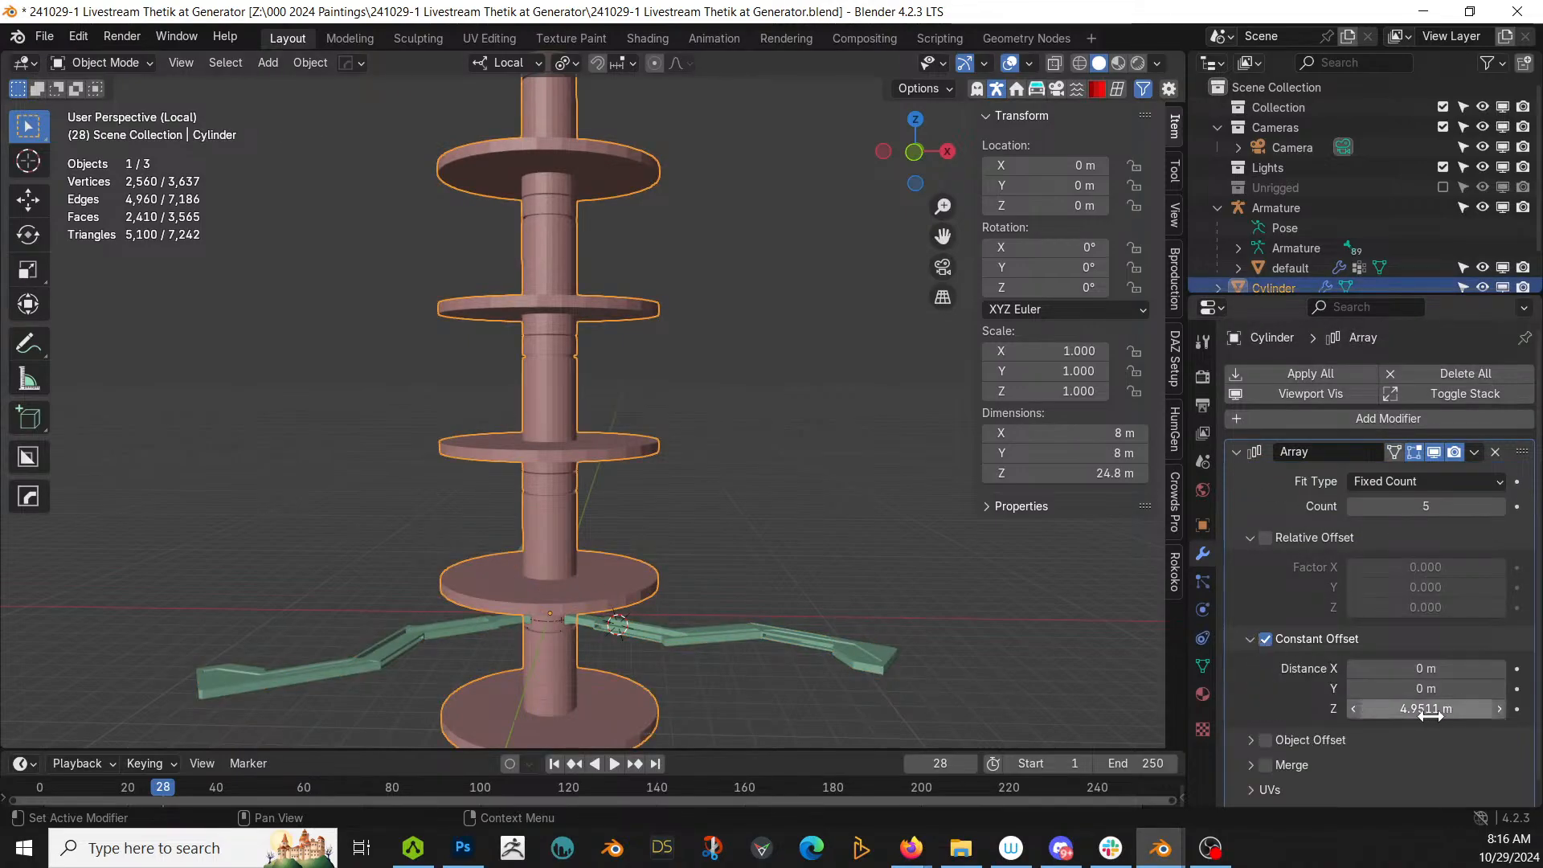
{"action": "type", "text": "5"}
{"action": "key", "text": "Return"}
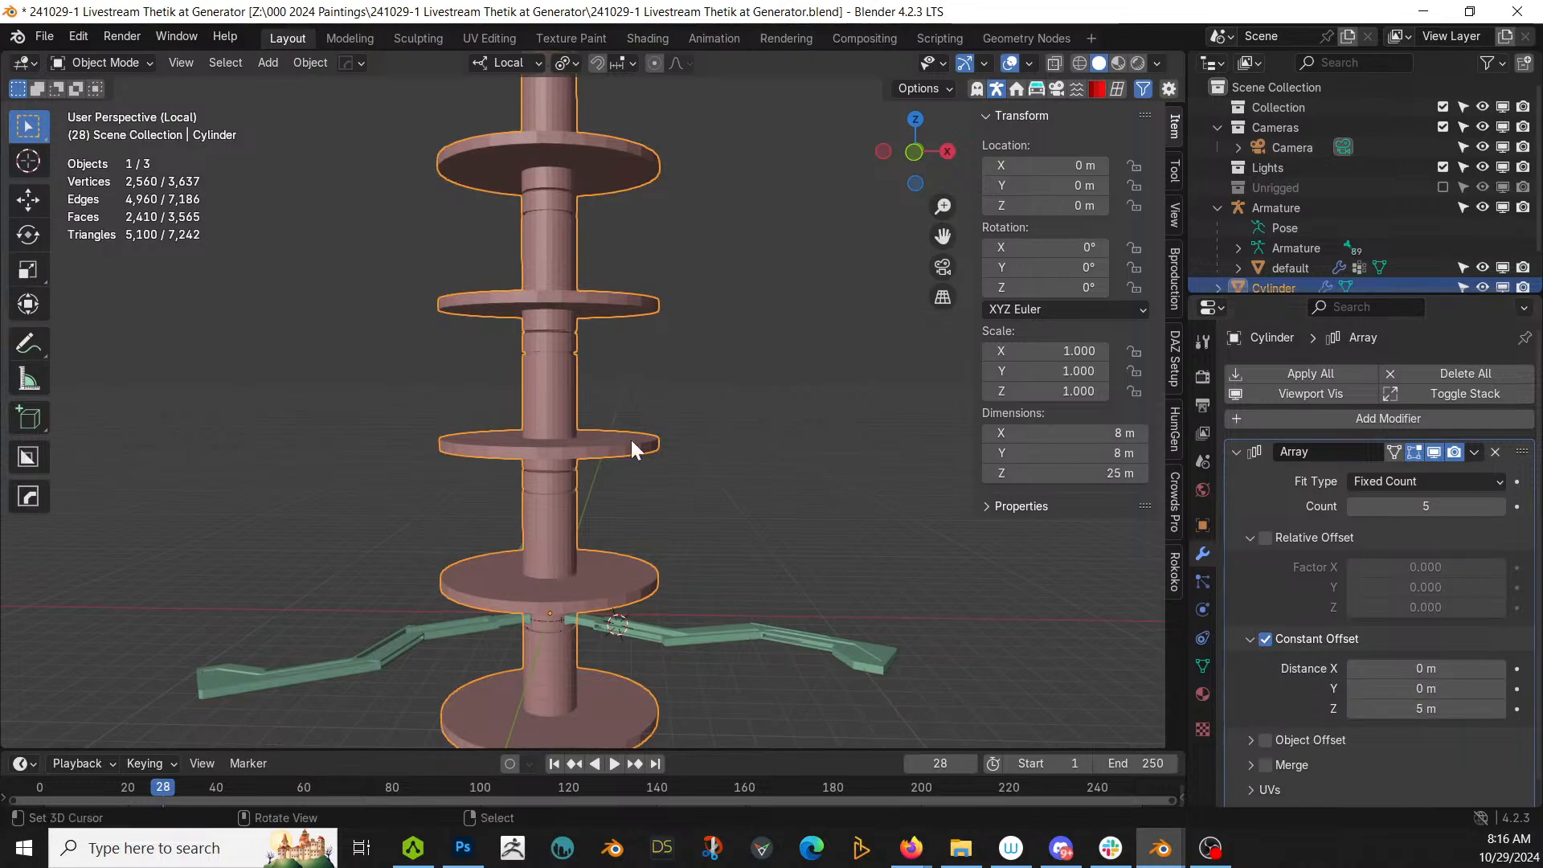
{"action": "middle_click_drag", "start_coordinate": [630, 440], "coordinate": [783, 459], "text": "ctrl"}
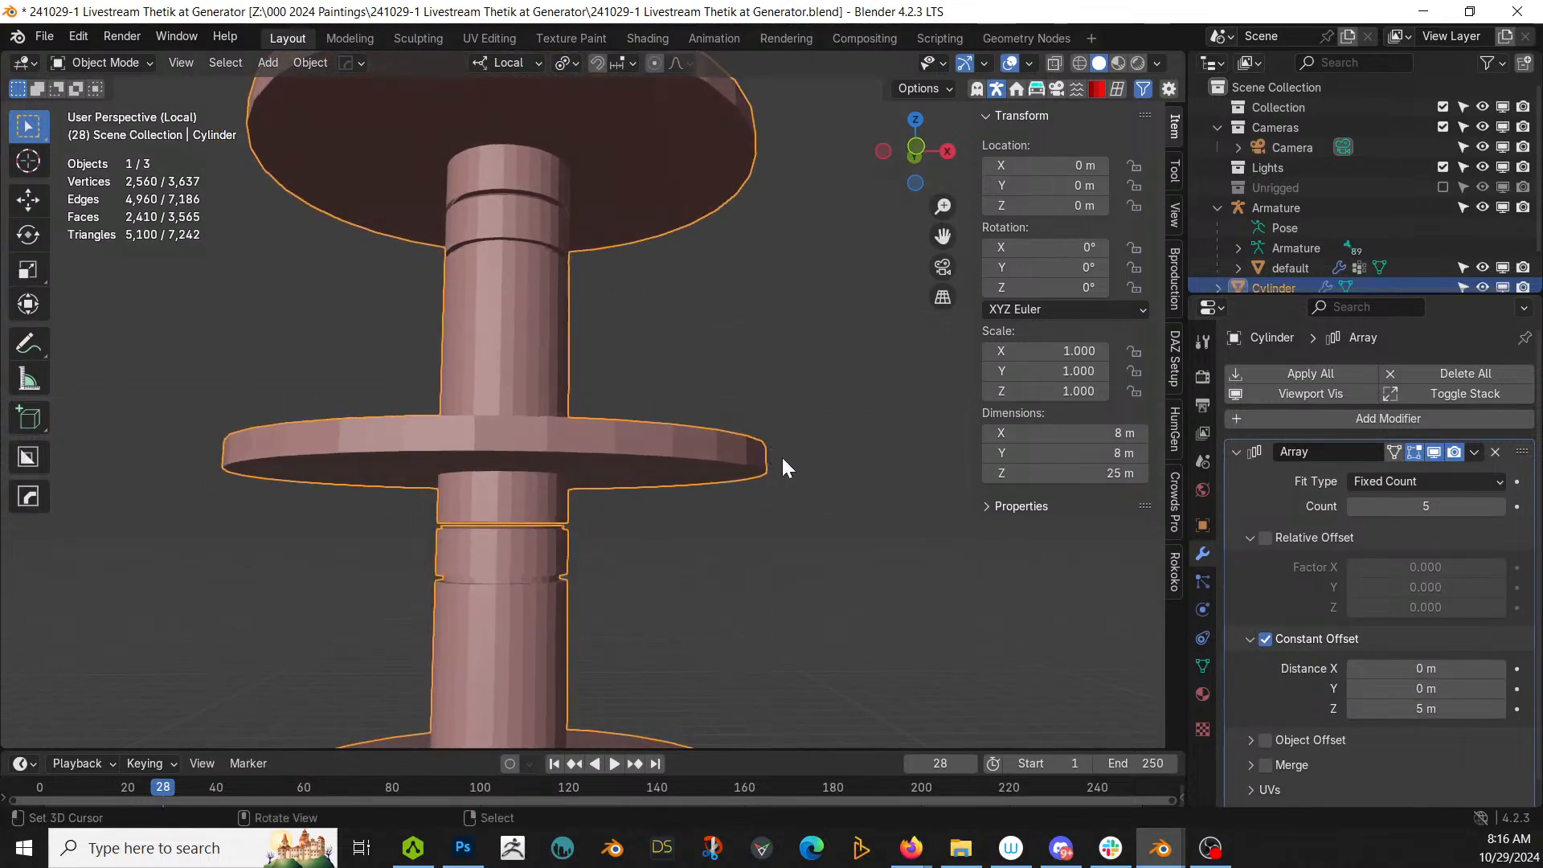
{"action": "key", "text": "ctrl+z"}
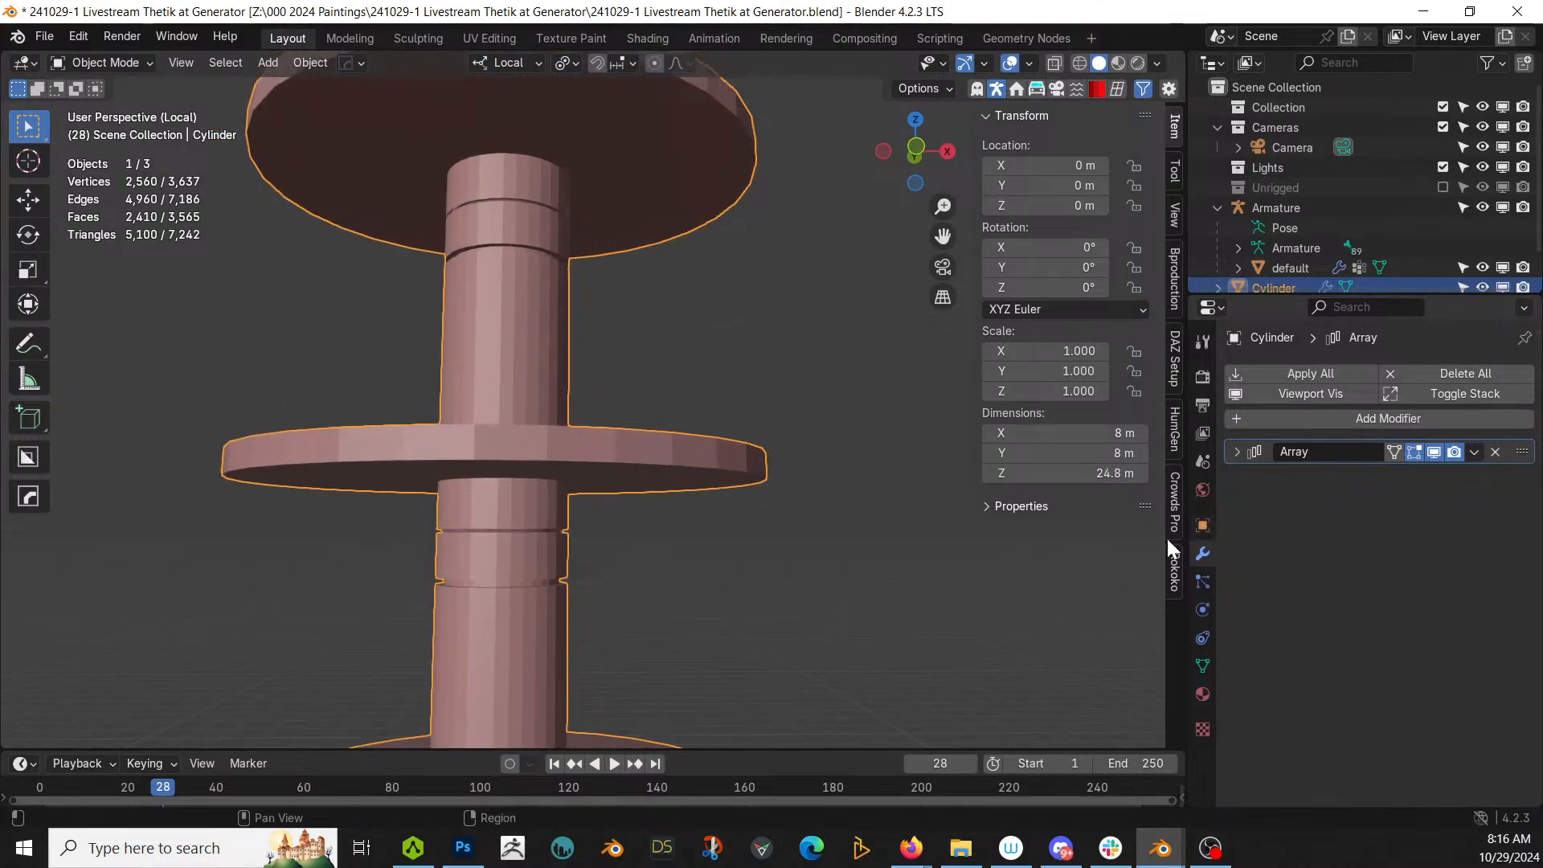
Step: Copy the constant Z offset value from the column's array
{"action": "left_click", "coordinate": [1236, 452]}
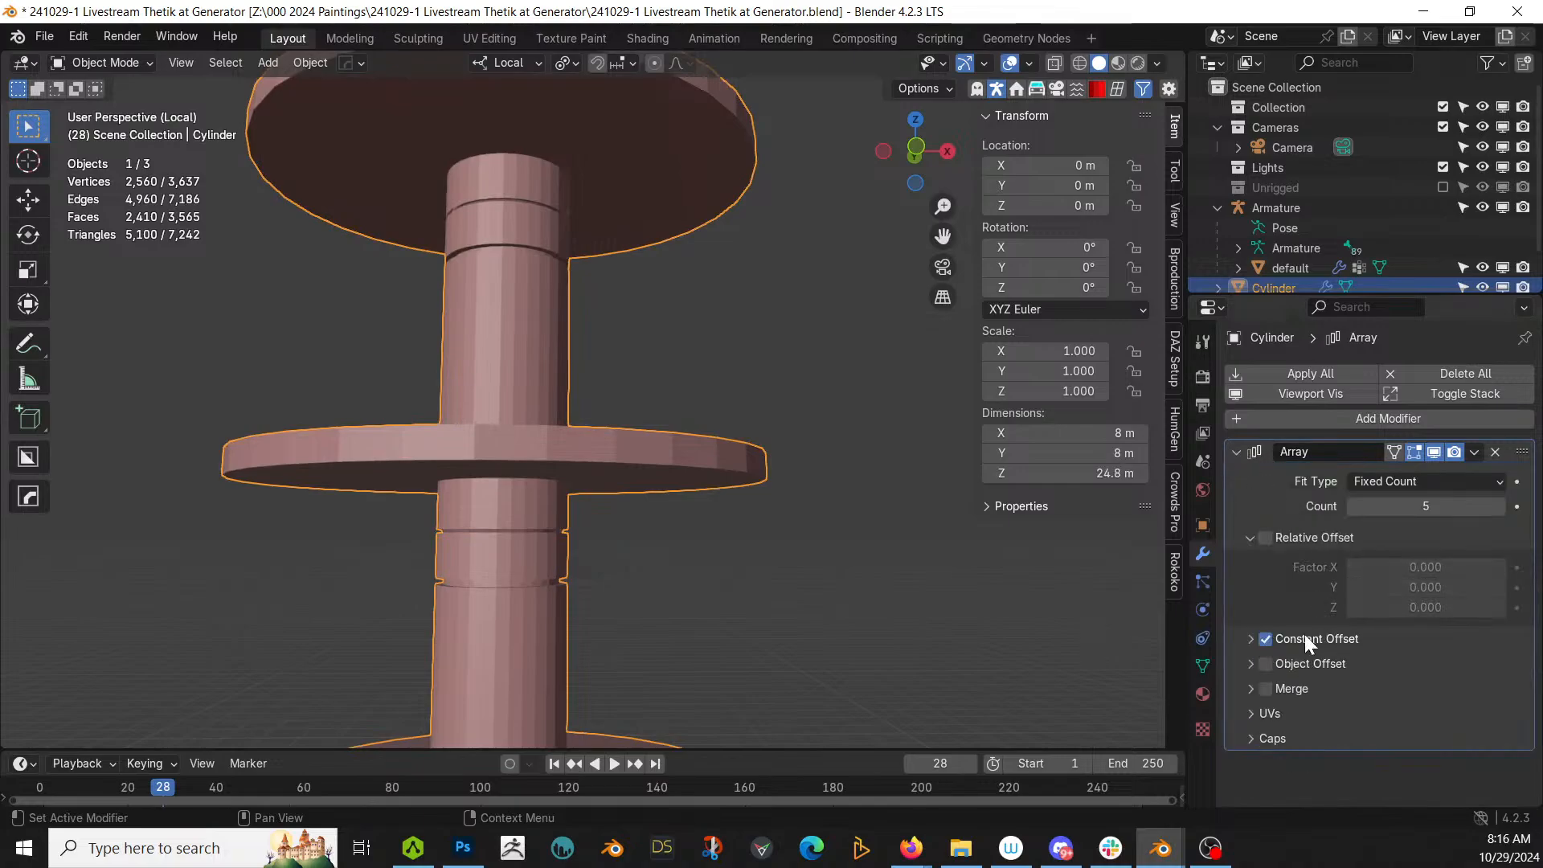
{"action": "left_click", "coordinate": [1251, 638]}
{"action": "left_click", "coordinate": [1381, 708]}
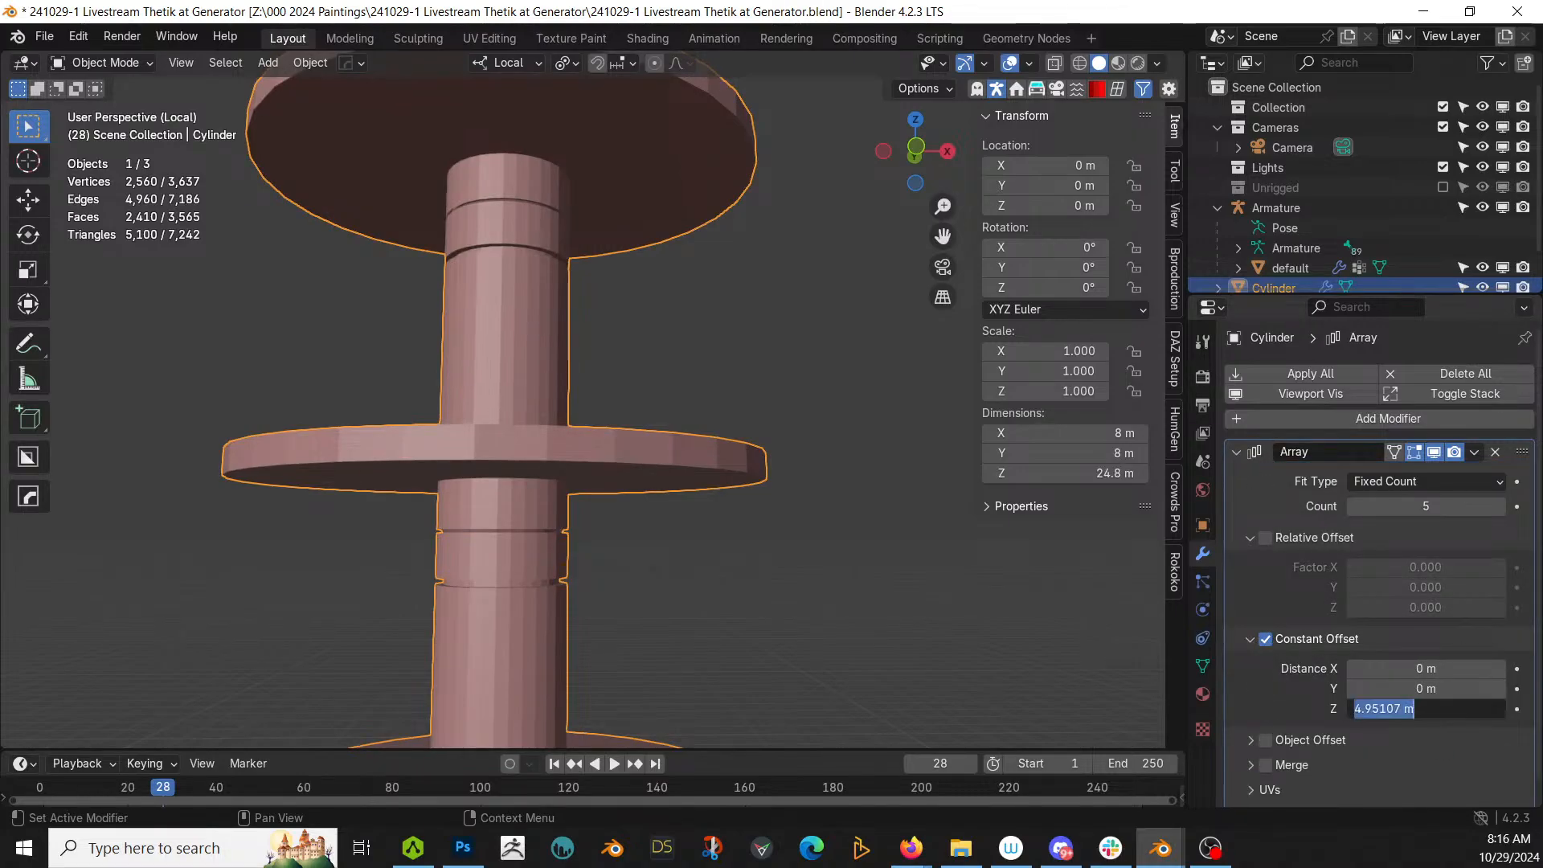
{"action": "key", "text": "Return"}
Step: Array the TechHeavy arms along Z with two copies at a constant offset of about 6.307 m
{"action": "scroll", "coordinate": [821, 683], "scroll_direction": "down", "scroll_amount": 3}
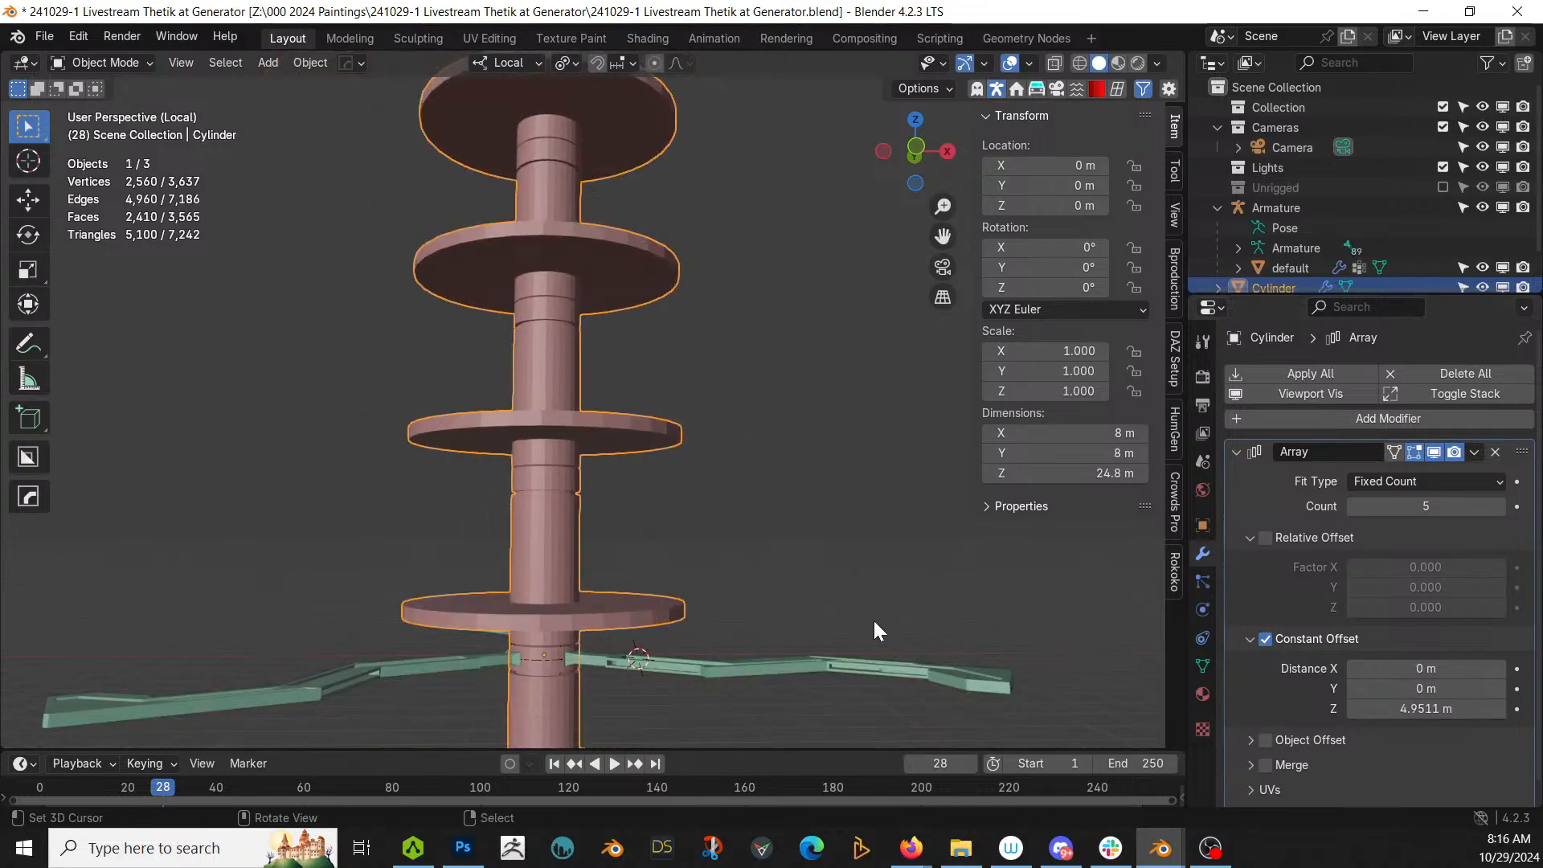
{"action": "left_click", "coordinate": [760, 667]}
{"action": "key", "text": "q"}
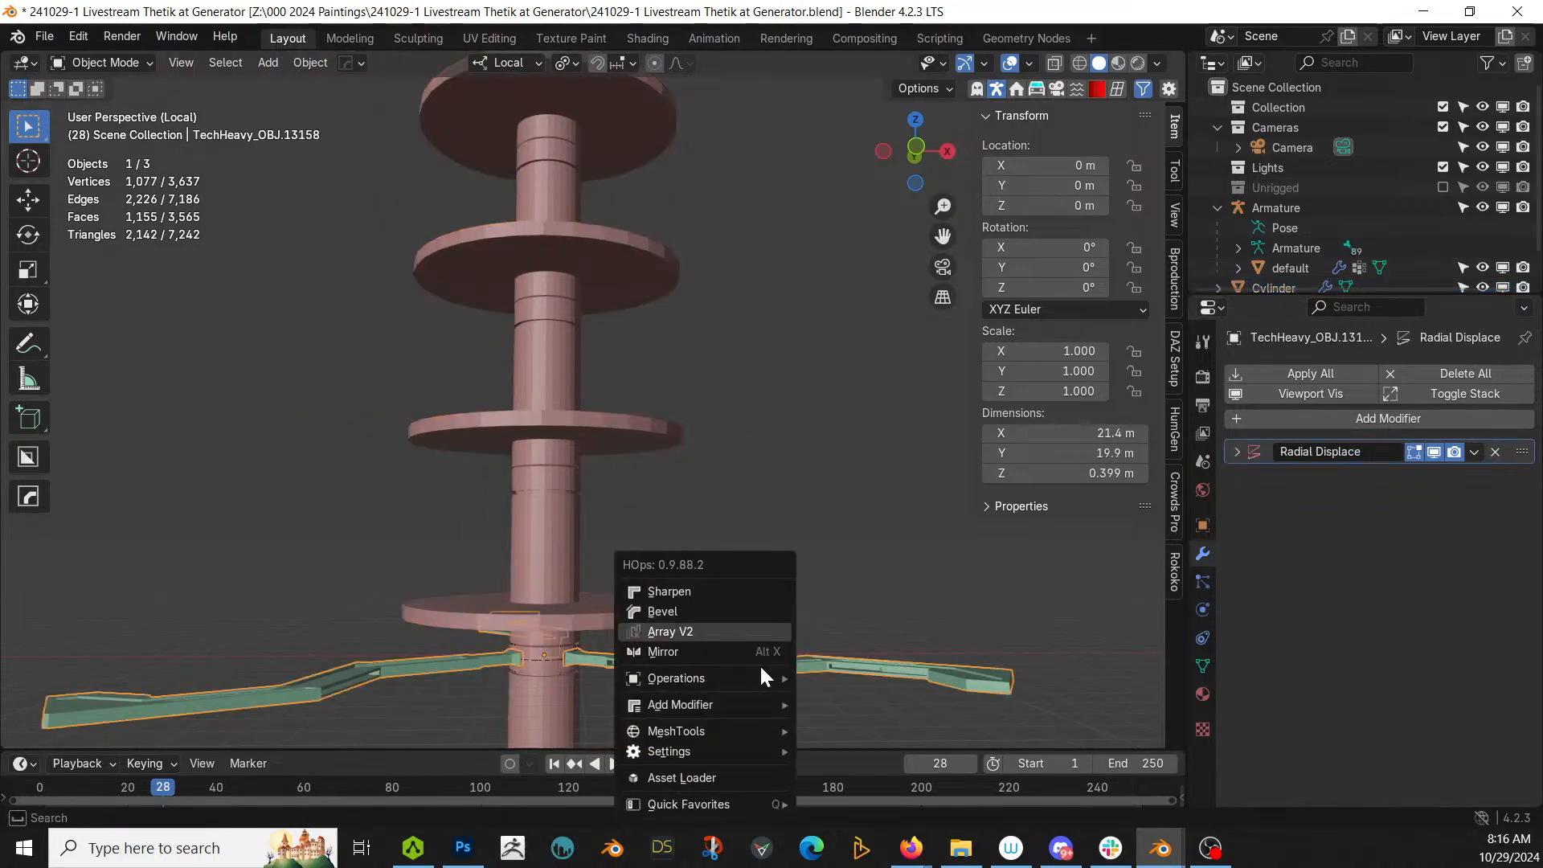
{"action": "left_click", "coordinate": [698, 620]}
{"action": "key", "text": "y"}
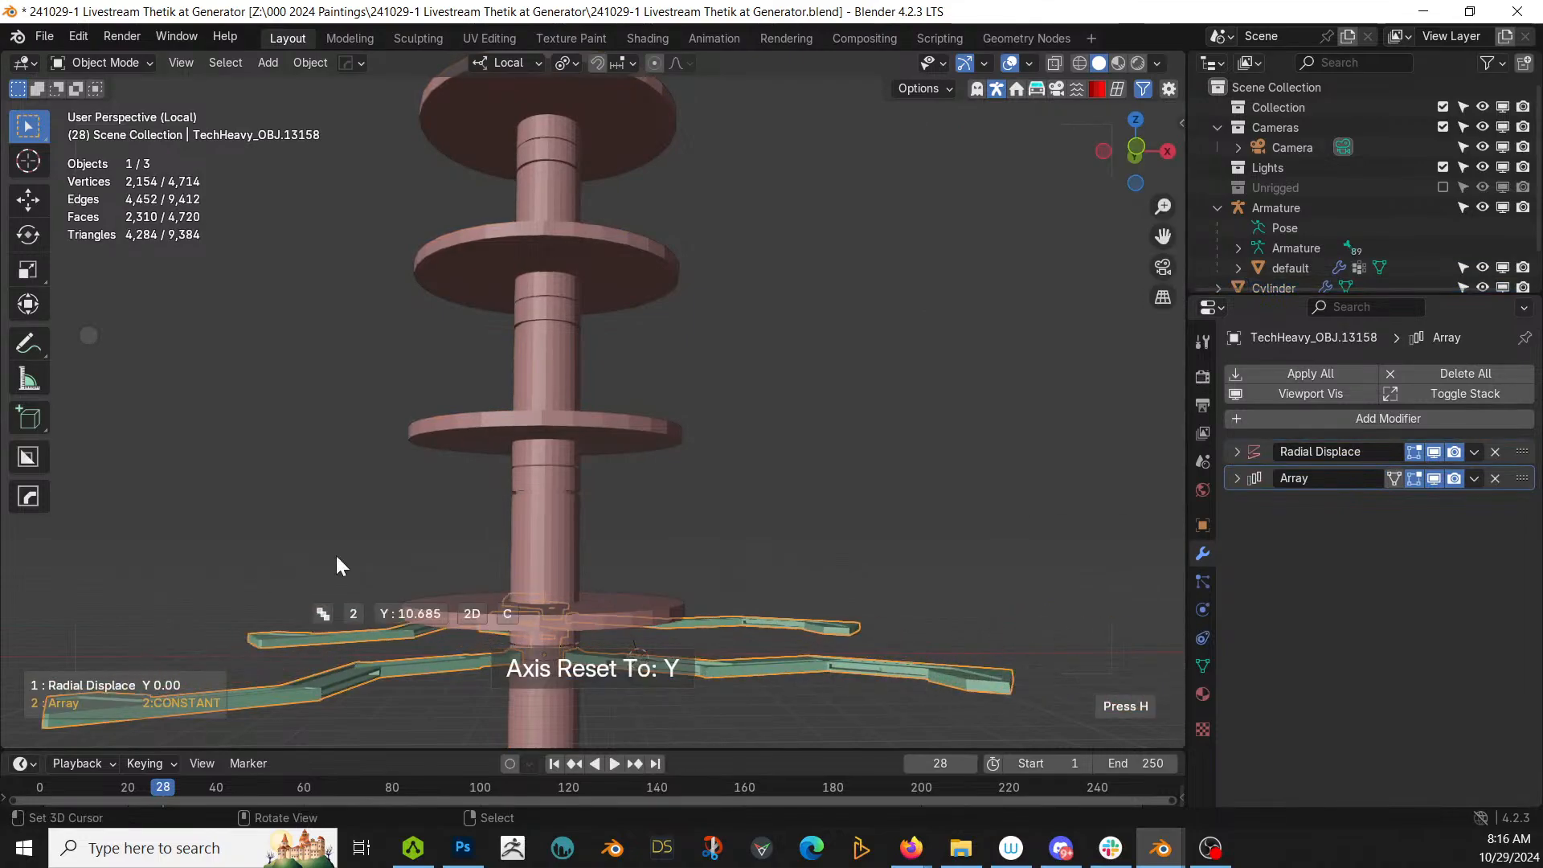
{"action": "key", "text": "z"}
{"action": "left_click", "coordinate": [822, 521]}
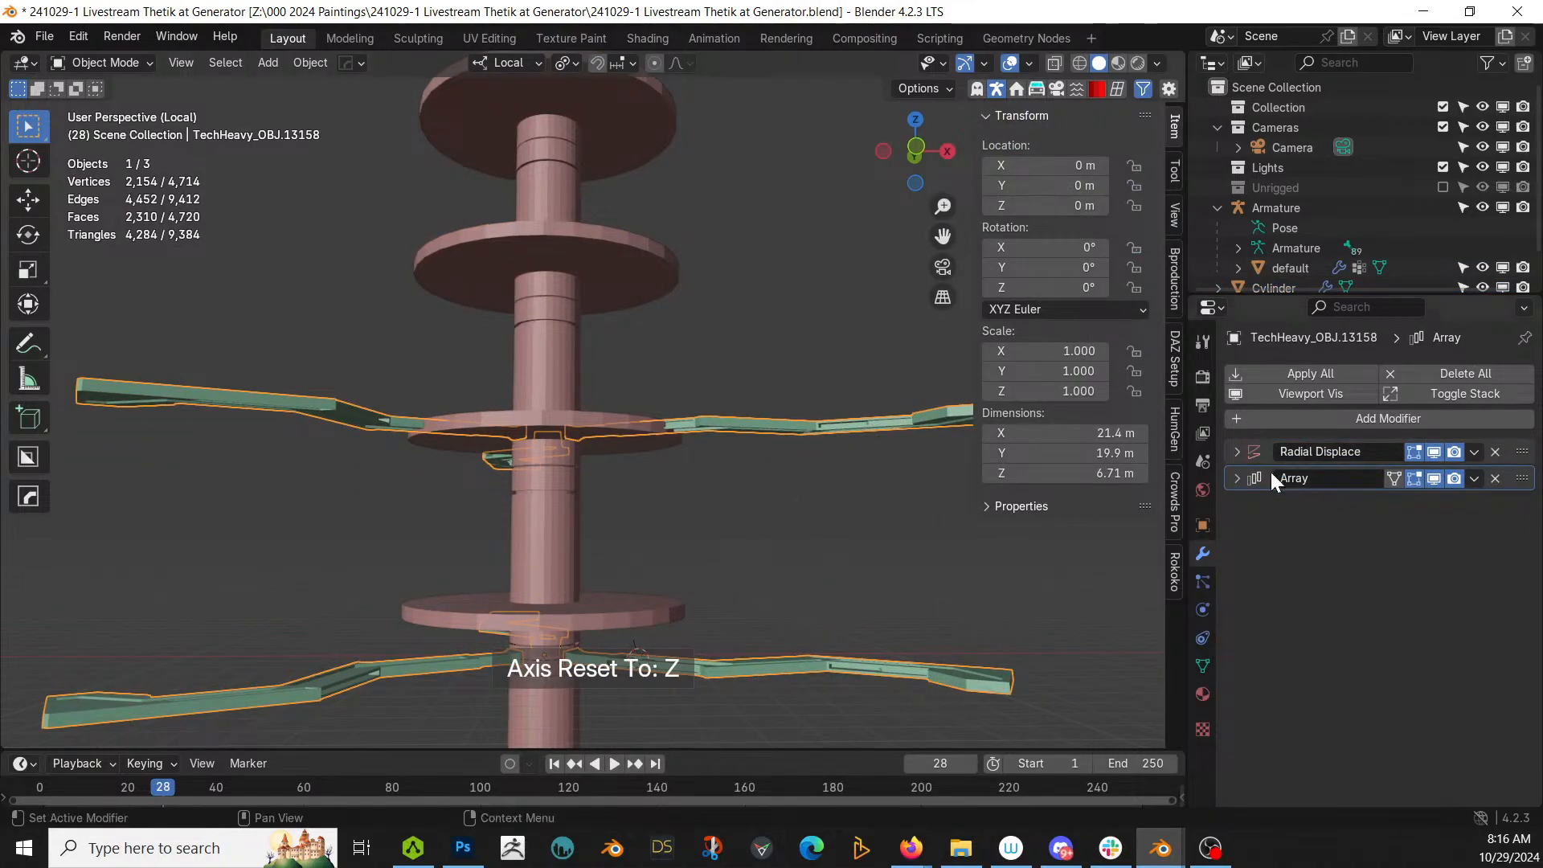
Step: Set the arms array's constant Z offset to 4.9511 m and its count to 4
{"action": "left_click", "coordinate": [1237, 478]}
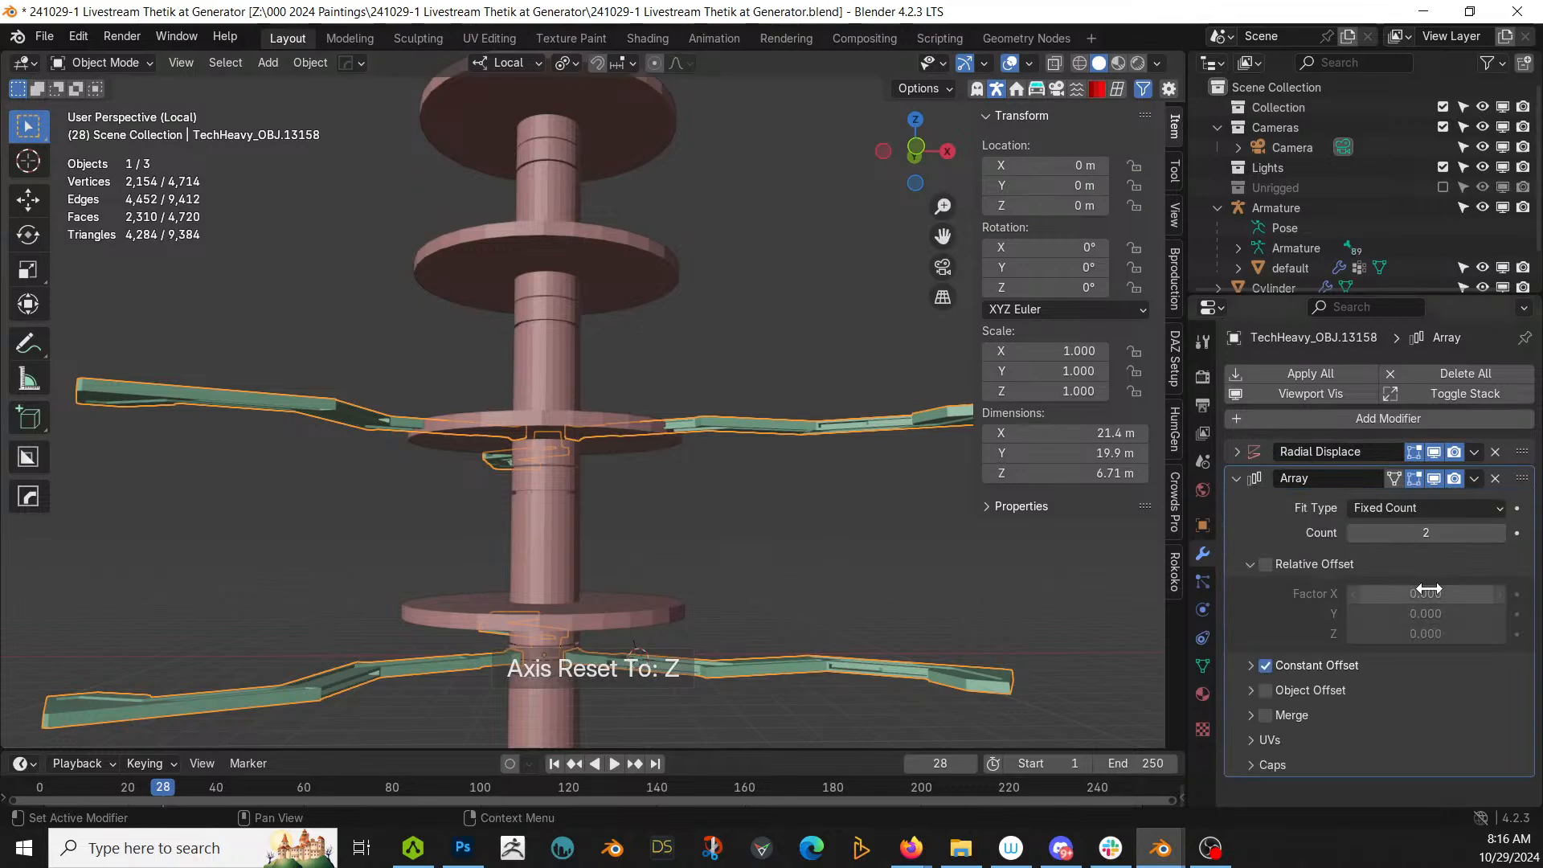
{"action": "left_click", "coordinate": [1263, 668]}
{"action": "left_click", "coordinate": [1425, 734]}
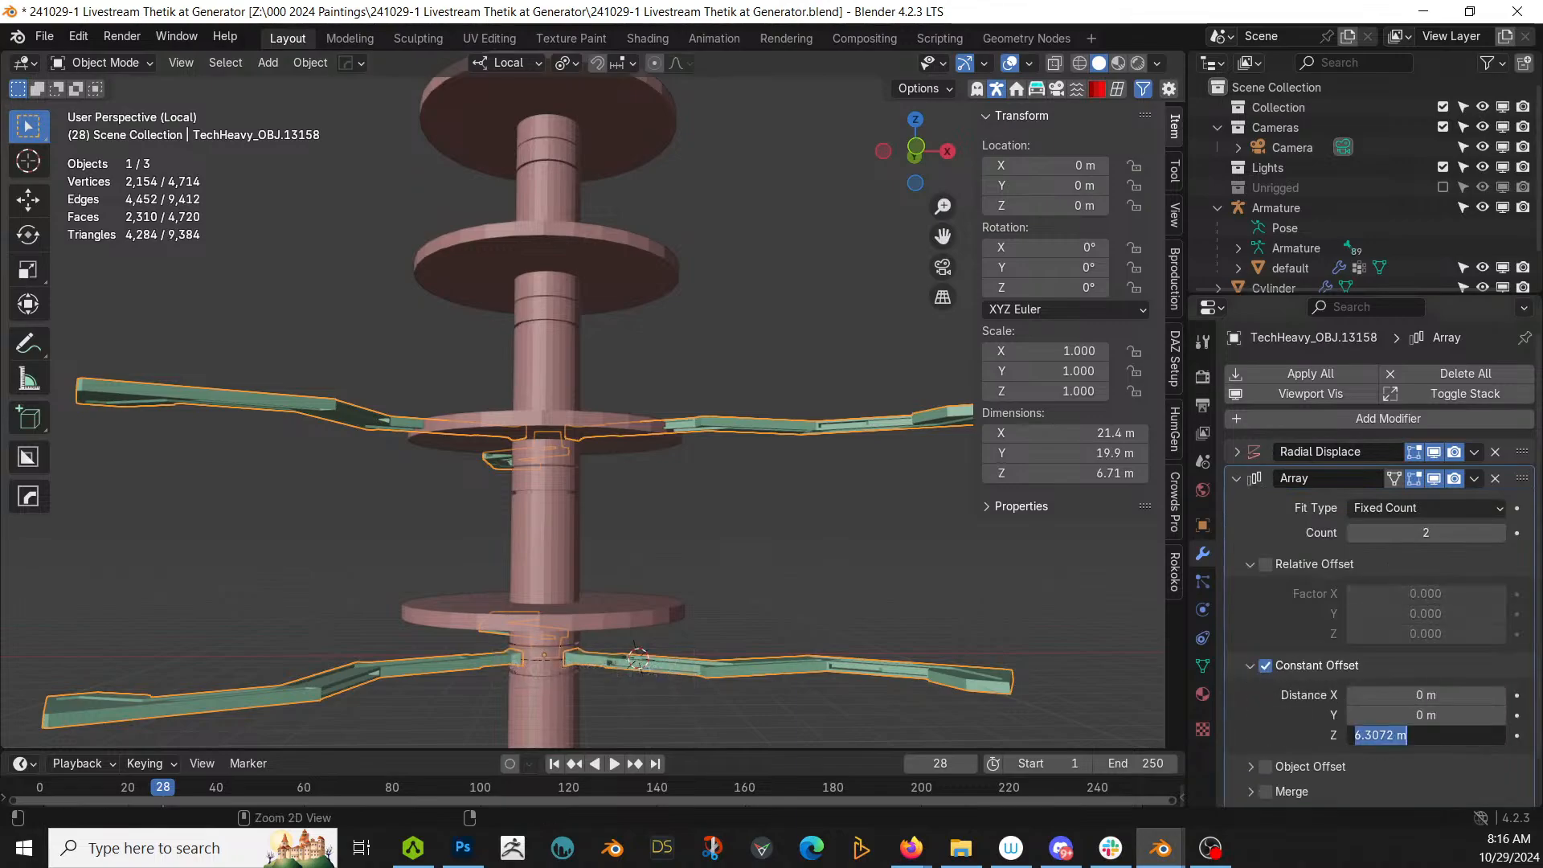
{"action": "key", "text": "Return"}
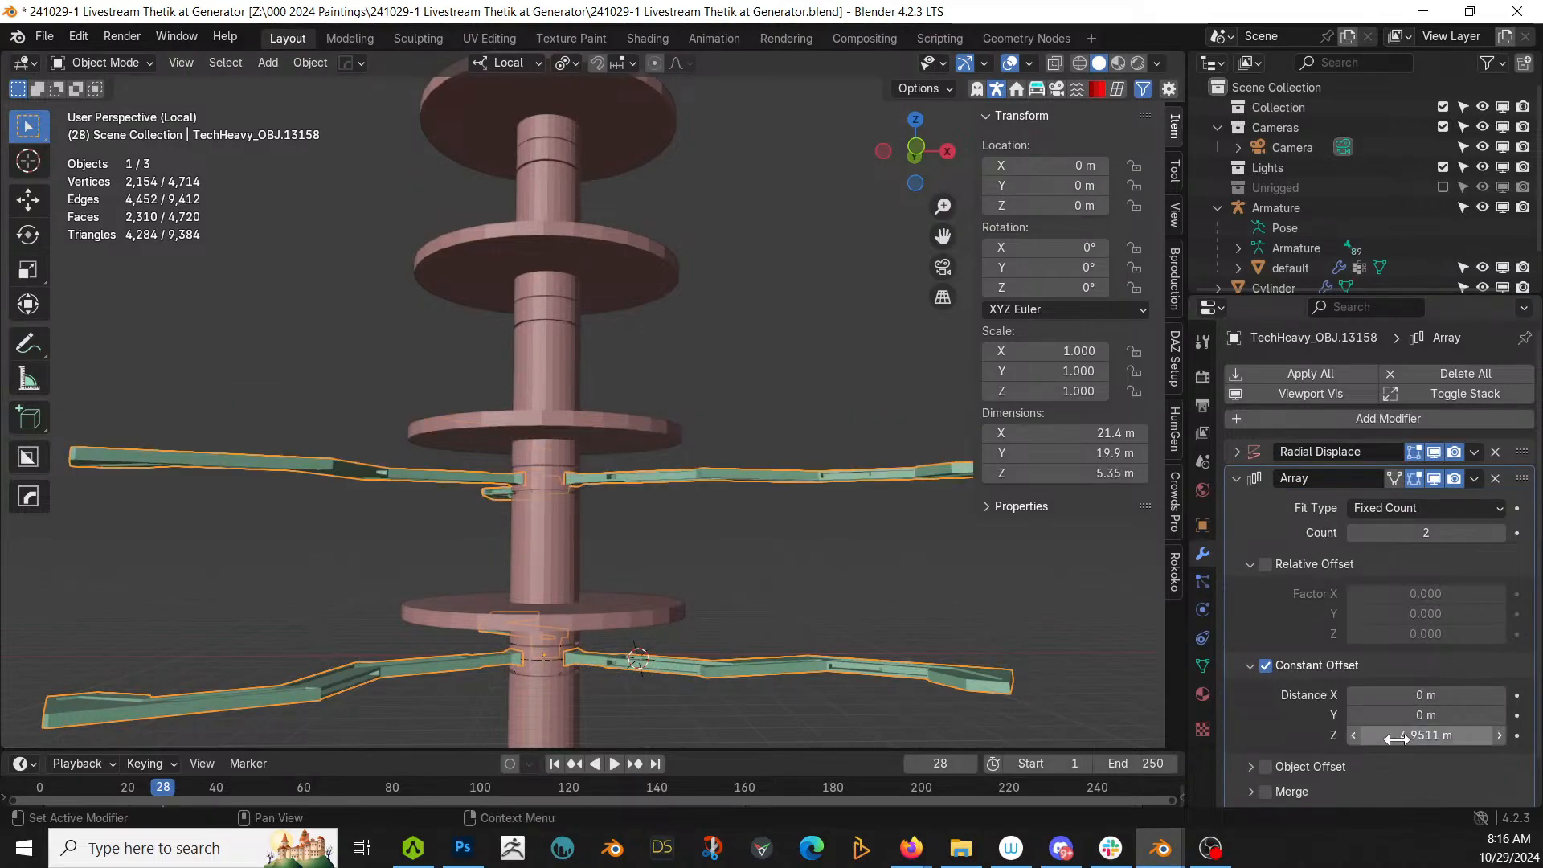
{"action": "left_click", "coordinate": [1499, 532]}
{"action": "left_click", "coordinate": [1500, 532]}
Step: Undo the Z array on the TechHeavy arms
{"action": "middle_click_drag", "start_coordinate": [956, 474], "coordinate": [580, 479]}
{"action": "scroll", "coordinate": [799, 493], "scroll_direction": "up", "scroll_amount": 2}
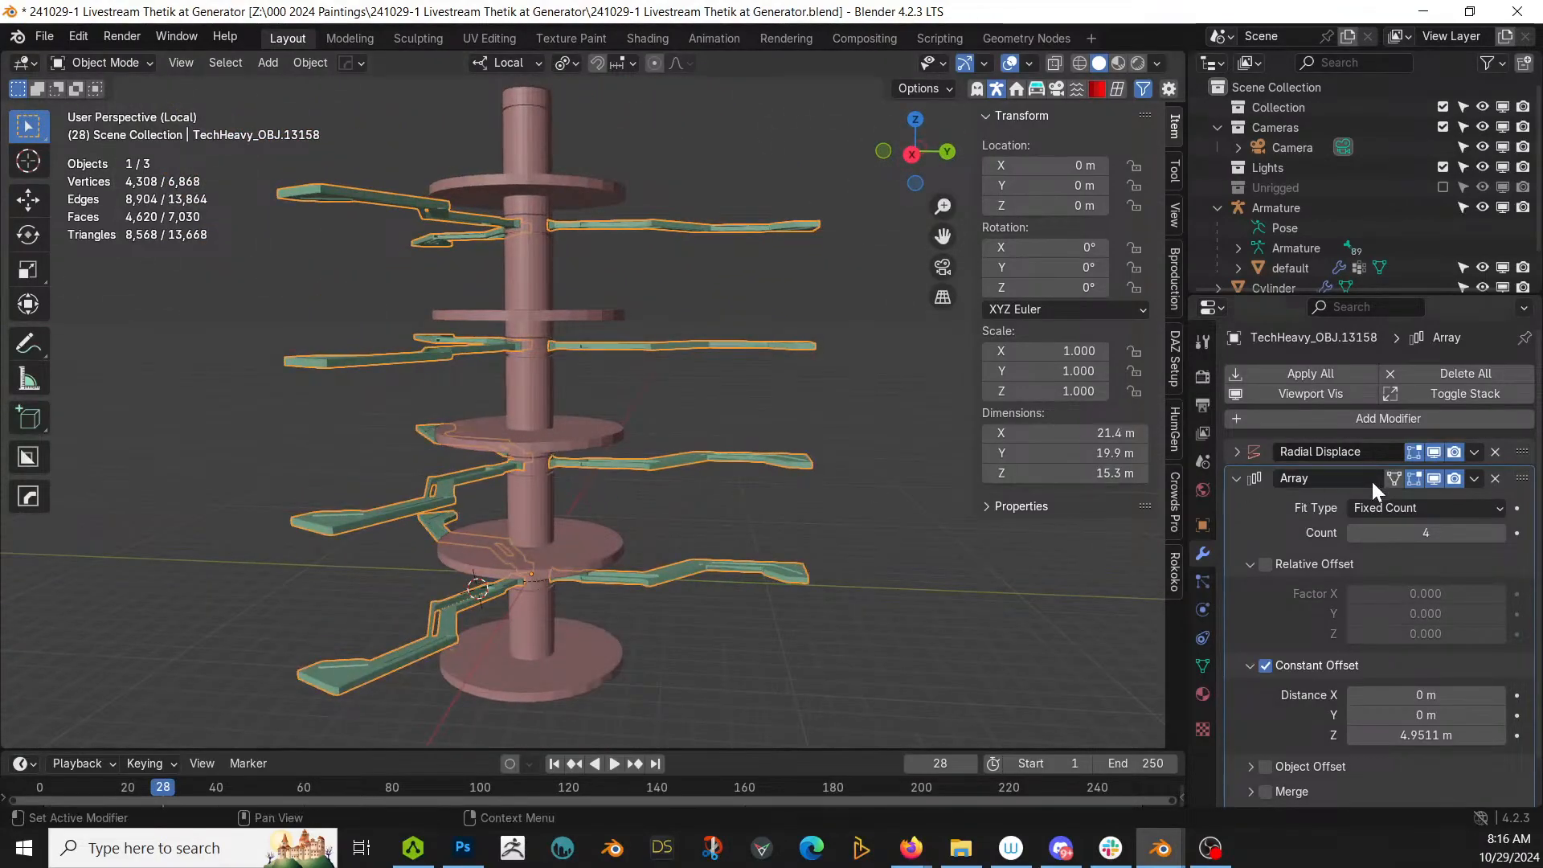
{"action": "left_click", "coordinate": [1352, 533]}
{"action": "key", "text": "ctrl+z"}
{"action": "key", "text": "ctrl+z"}
{"action": "key", "text": "ctrl+z"}
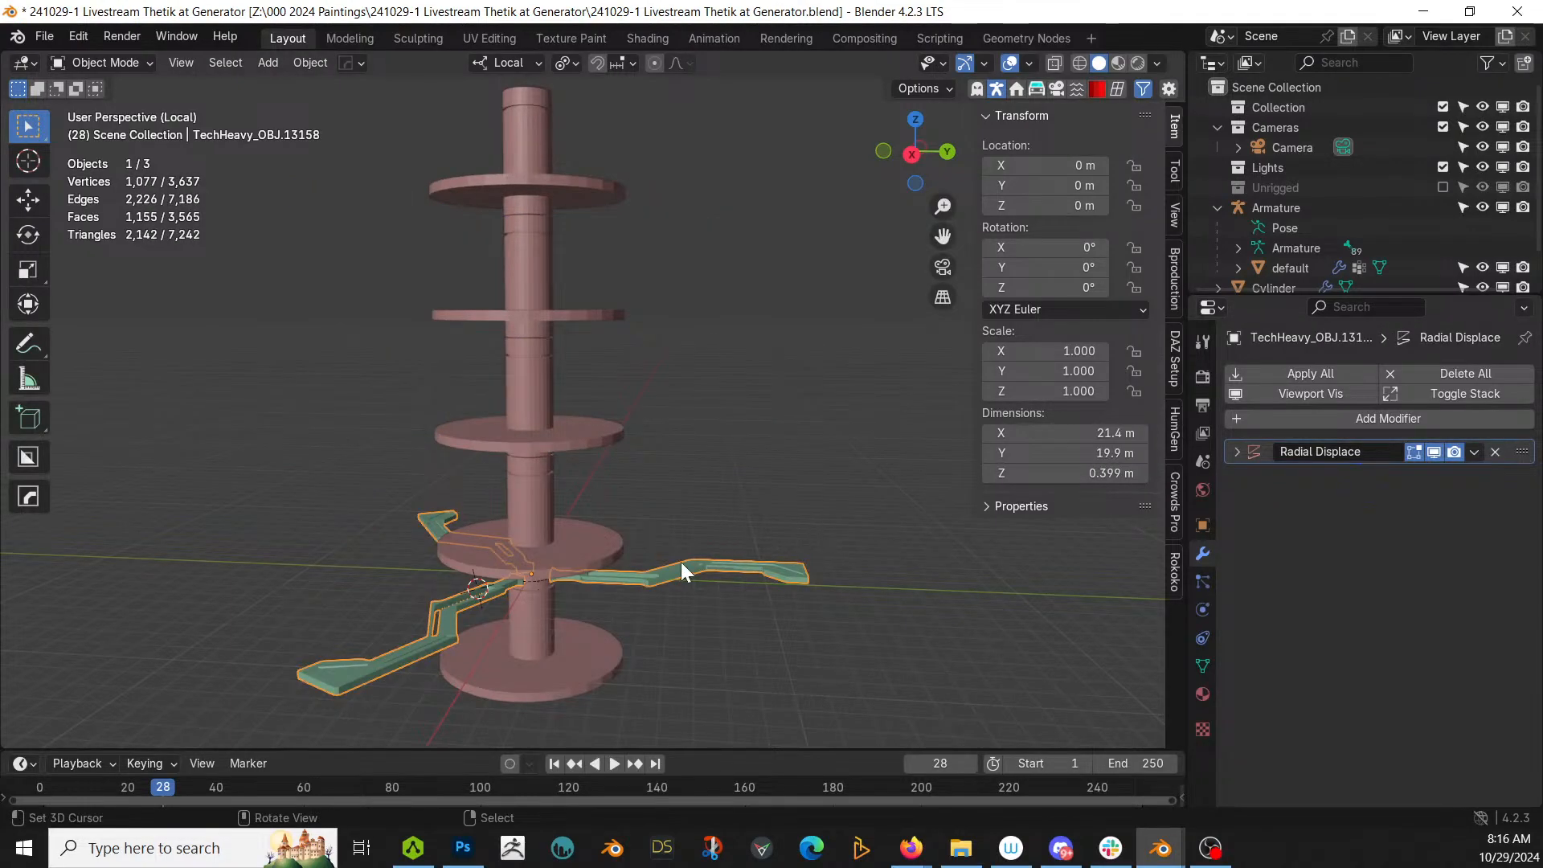
Step: Make a linked duplicate of the TechHeavy arms and move it up 4.95107 m along Z
{"action": "key", "text": "alt+d"}
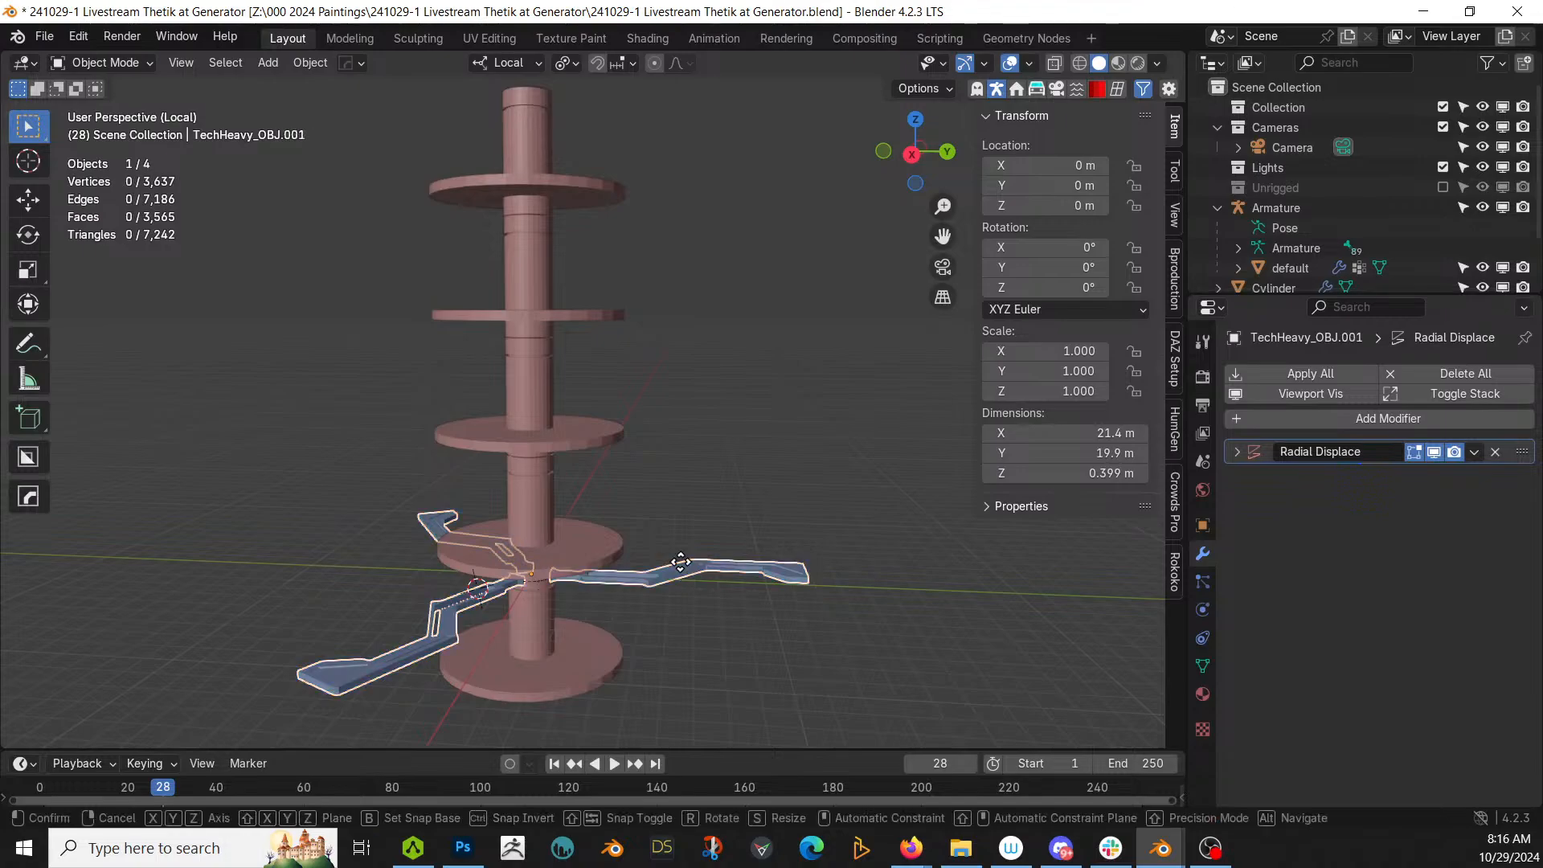
{"action": "key", "text": "z"}
{"action": "left_click", "coordinate": [680, 561]}
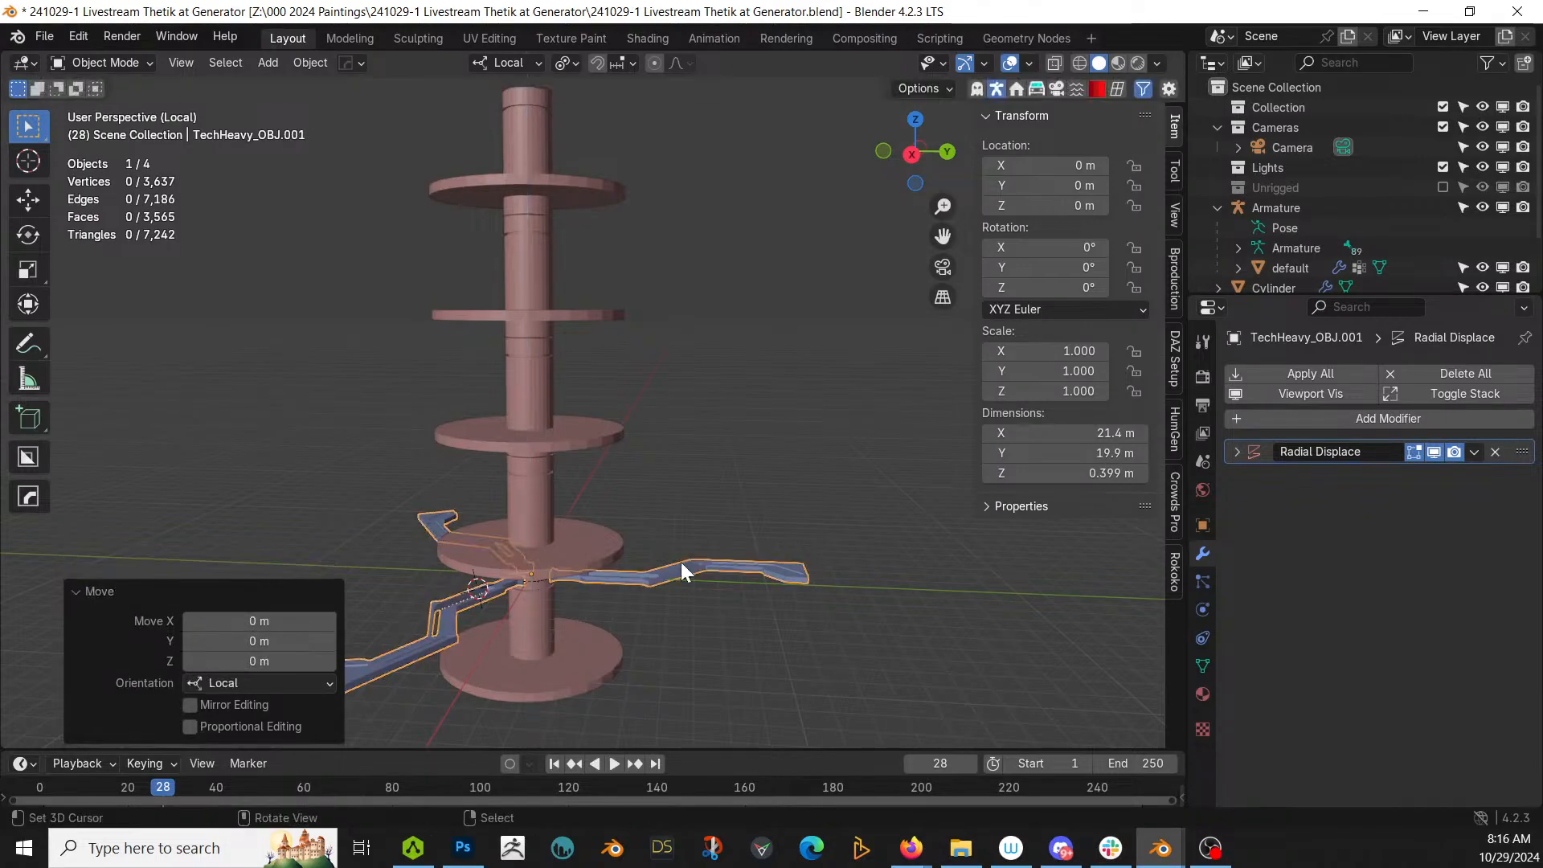
{"action": "left_click", "coordinate": [257, 661]}
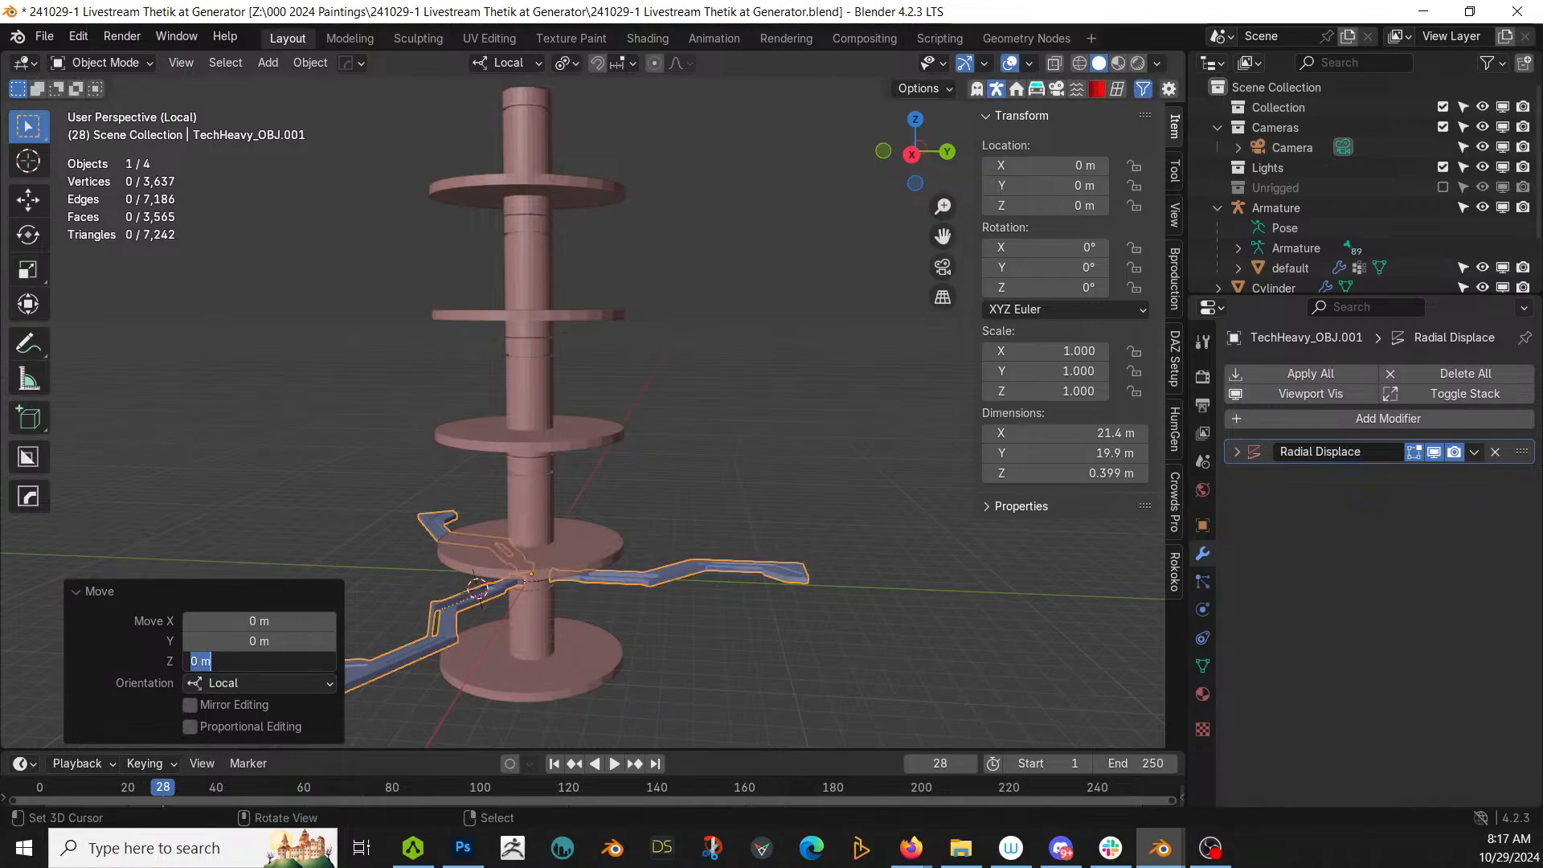
{"action": "type", "text": "4.95107 m"}
{"action": "key", "text": "Return"}
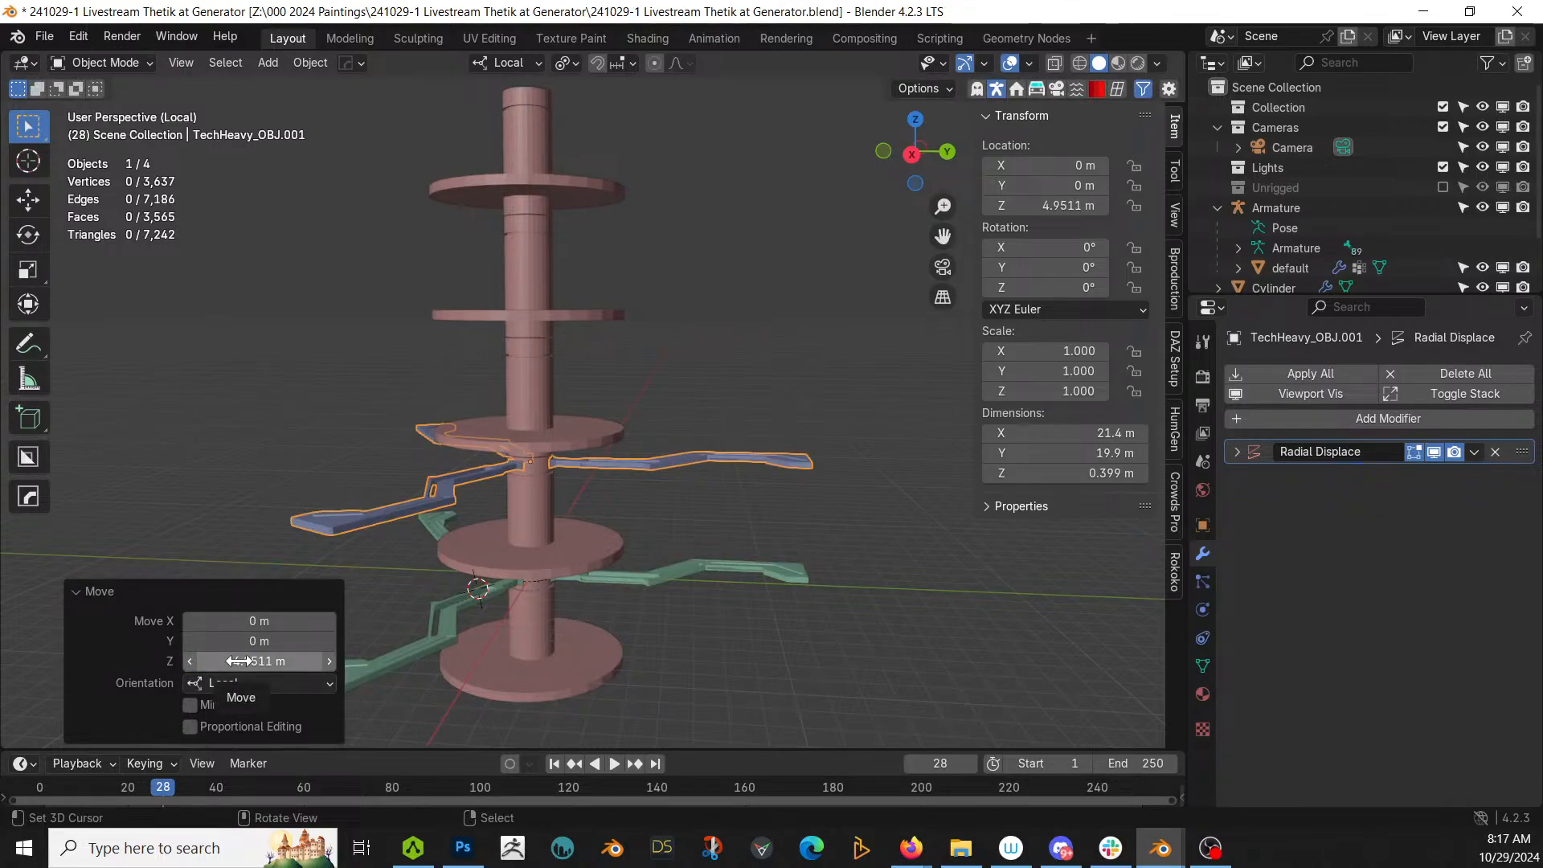
Step: Copy the Z distance from the move settings of the duplicated arms
{"action": "left_click", "coordinate": [237, 660]}
{"action": "key", "text": "Escape"}
{"action": "left_click", "coordinate": [237, 660]}
{"action": "key", "text": "ctrl+c"}
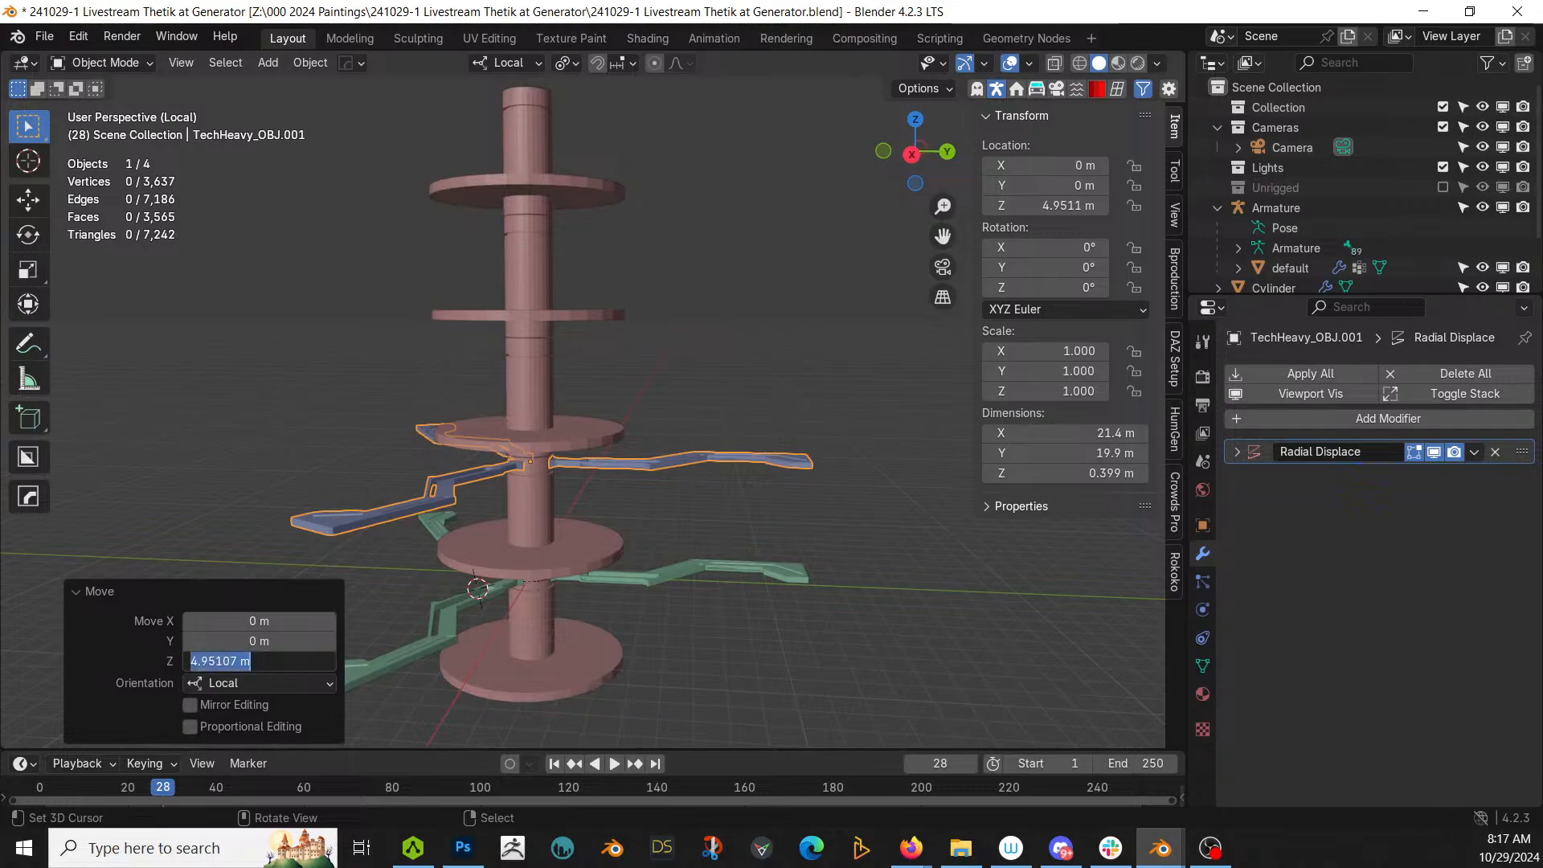
{"action": "key", "text": "Escape"}
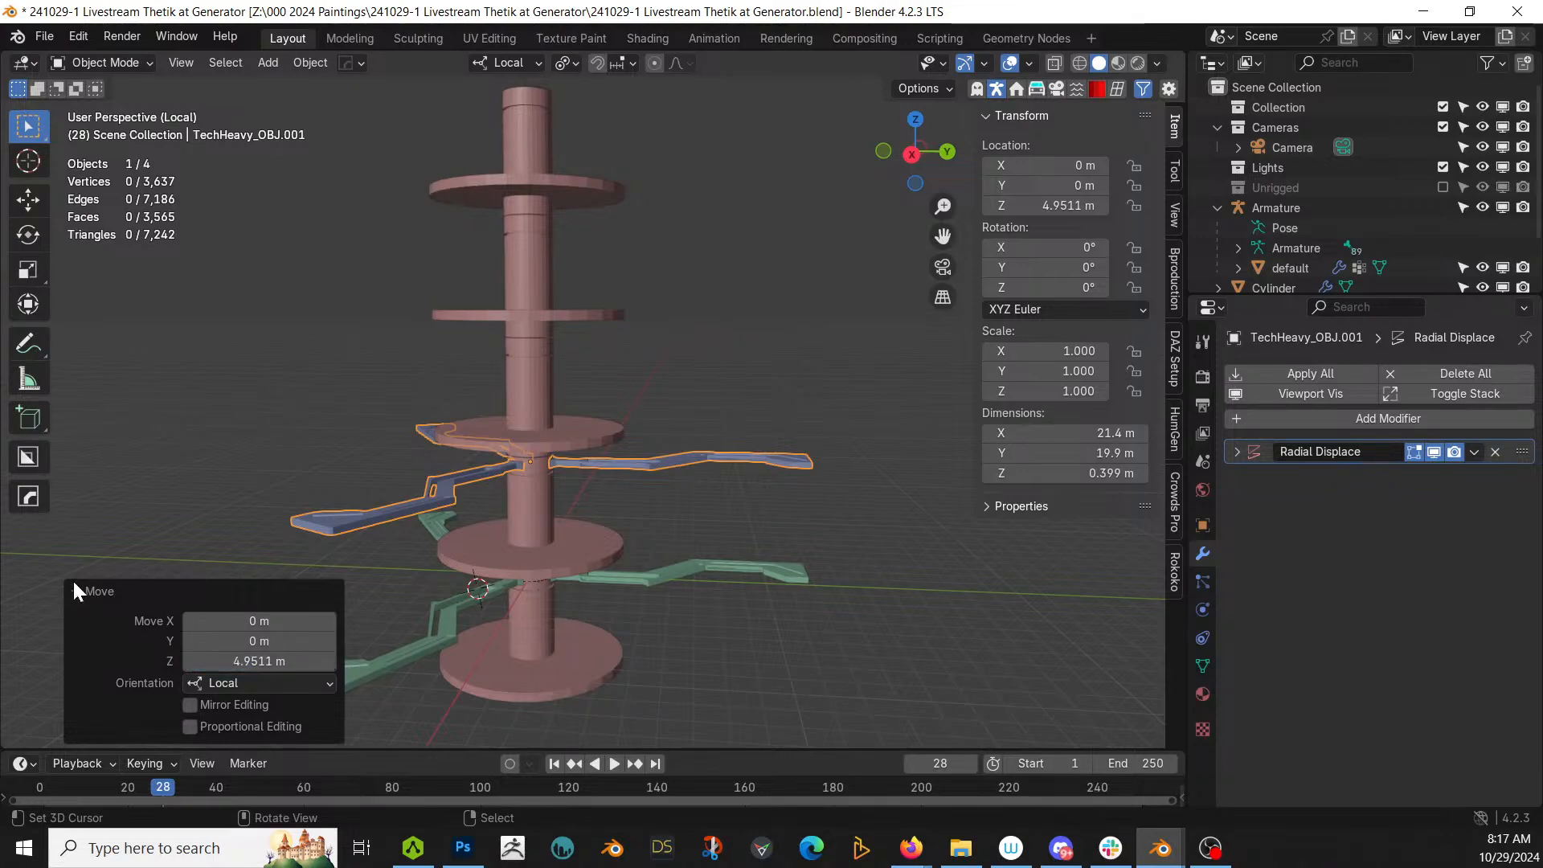
Step: Make a linked duplicate of the second-level arms and offset it 4.95107 m along Z
{"action": "left_click", "coordinate": [226, 470]}
{"action": "left_click", "coordinate": [388, 504]}
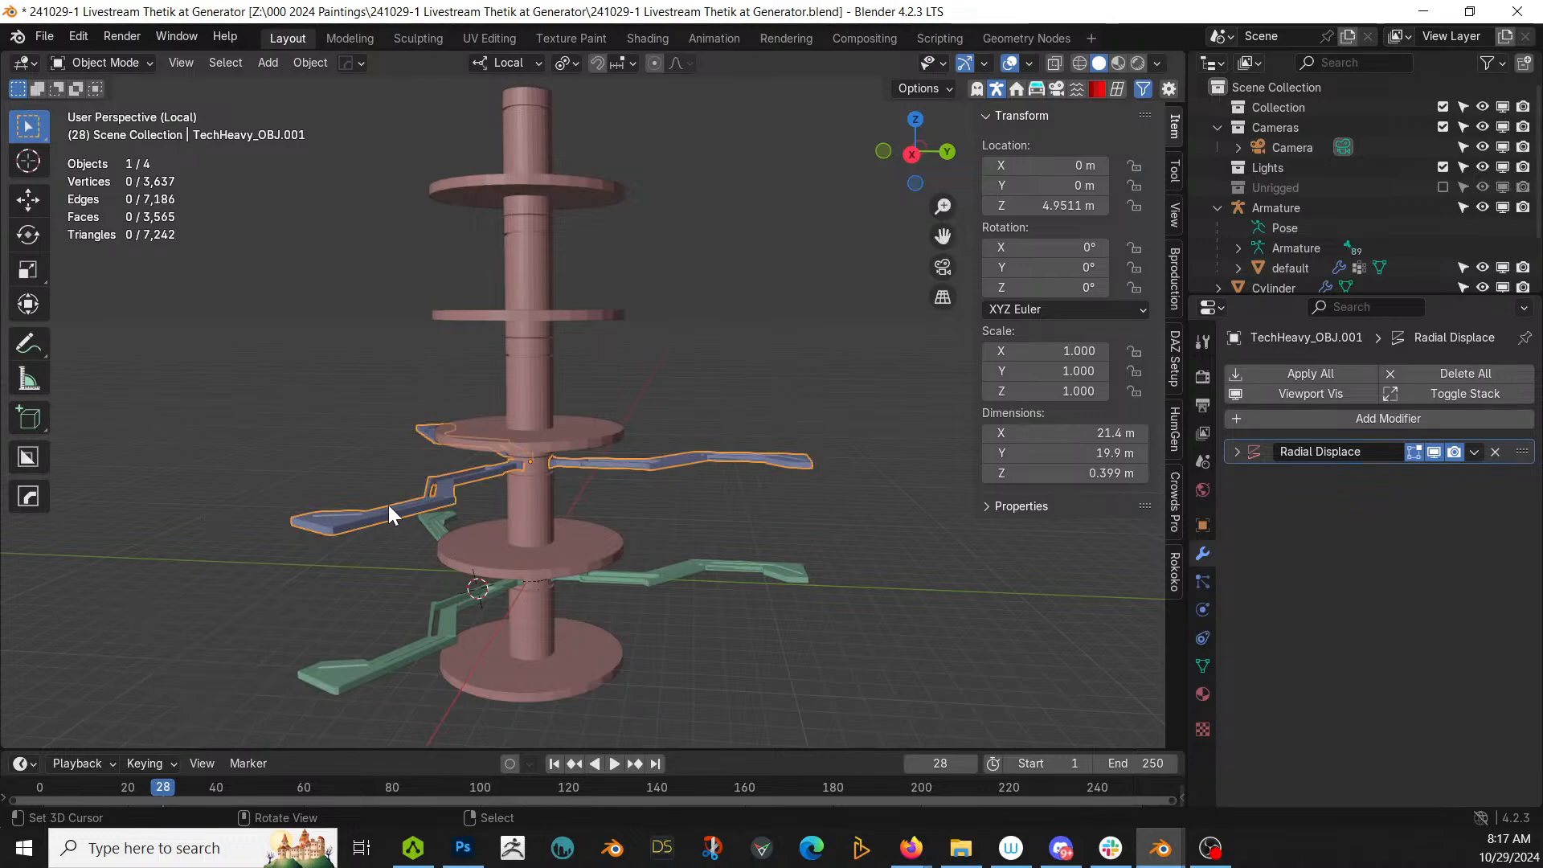
{"action": "key", "text": "shift+d"}
{"action": "right_click", "coordinate": [388, 505]}
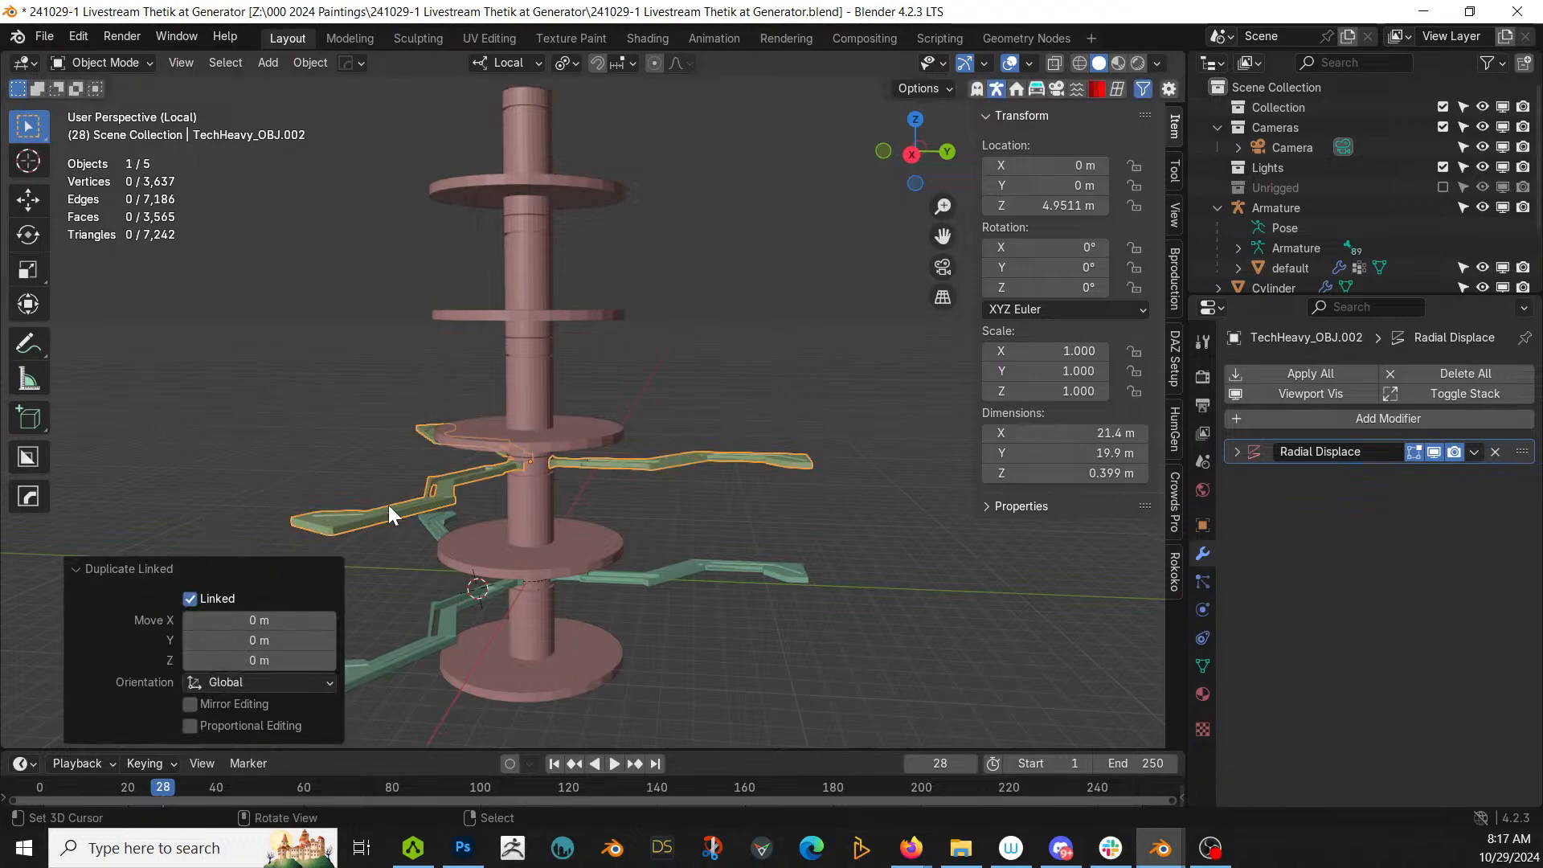
{"action": "left_click", "coordinate": [255, 665]}
{"action": "key", "text": "ctrl+v"}
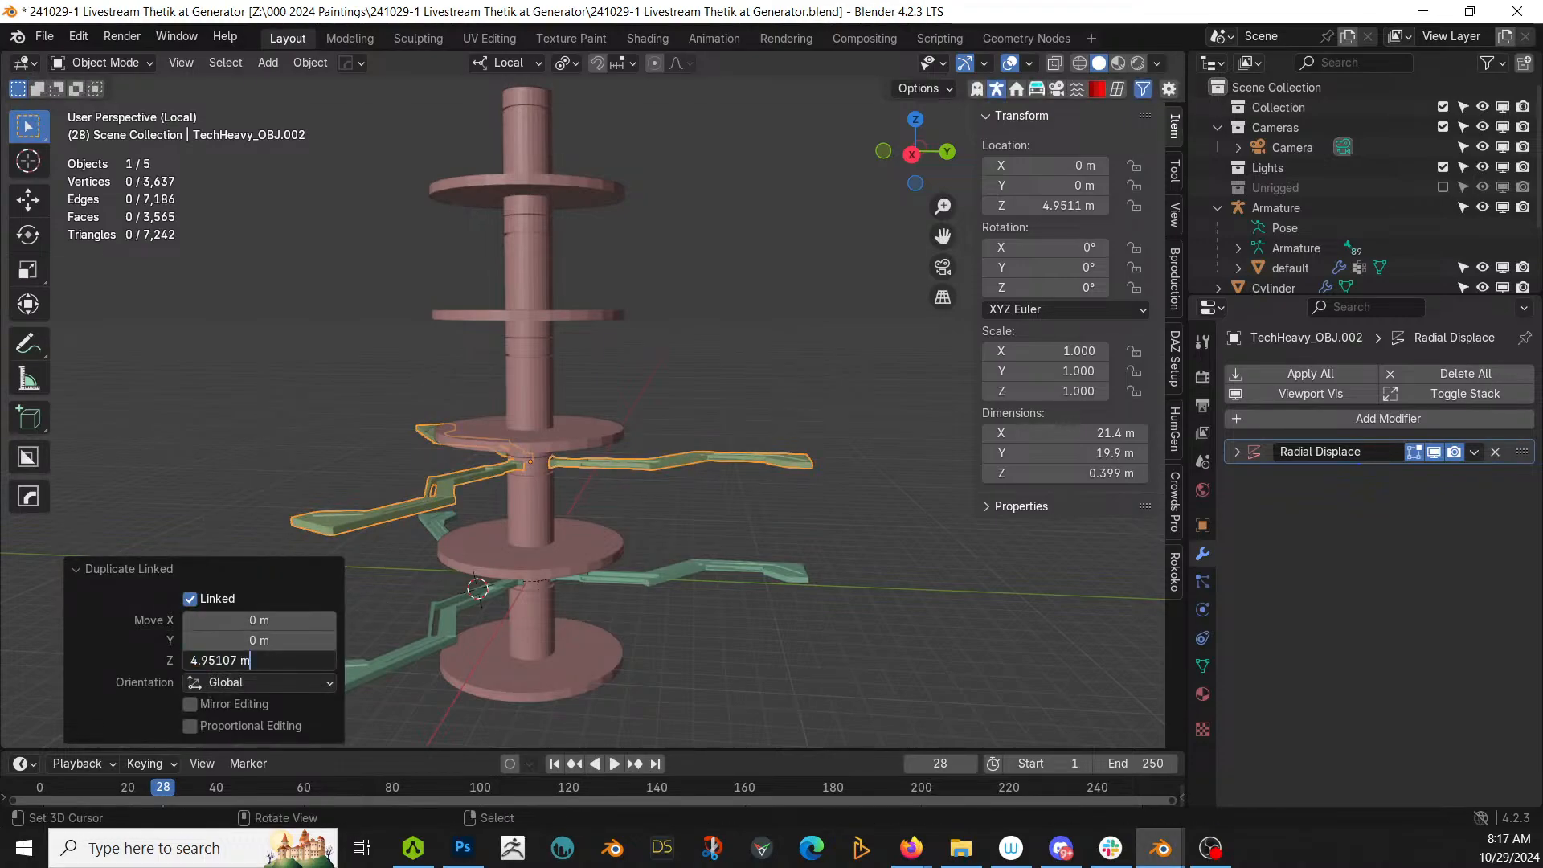
{"action": "key", "text": "Return"}
Step: Repeat the linked duplication twice to add two more arm sets farther up the column
{"action": "key", "text": "shift+r"}
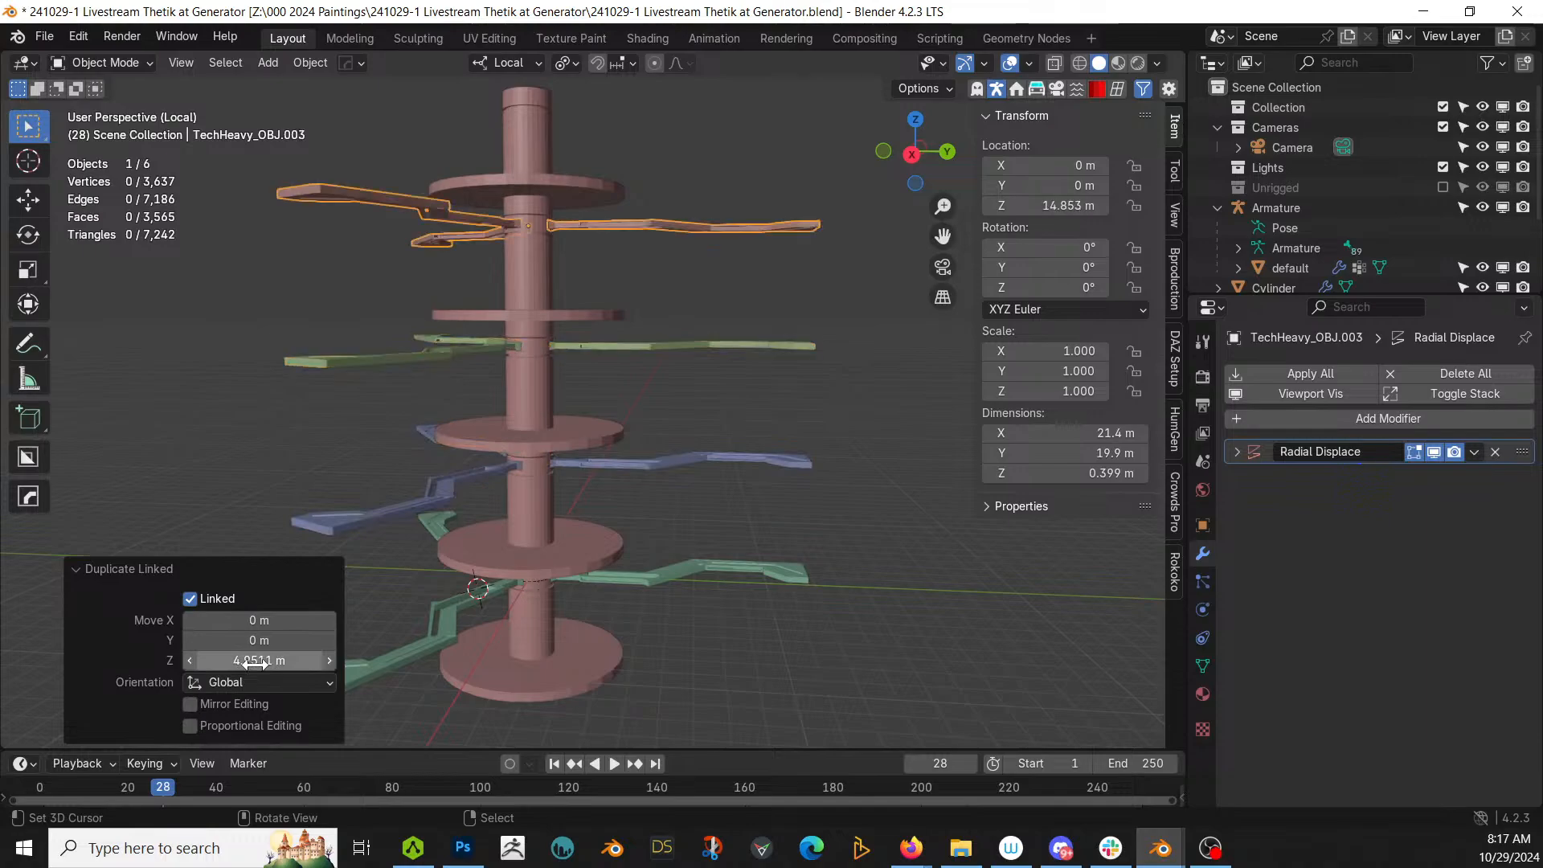
{"action": "key", "text": "shift+r"}
{"action": "middle_click_drag", "start_coordinate": [619, 533], "coordinate": [725, 500]}
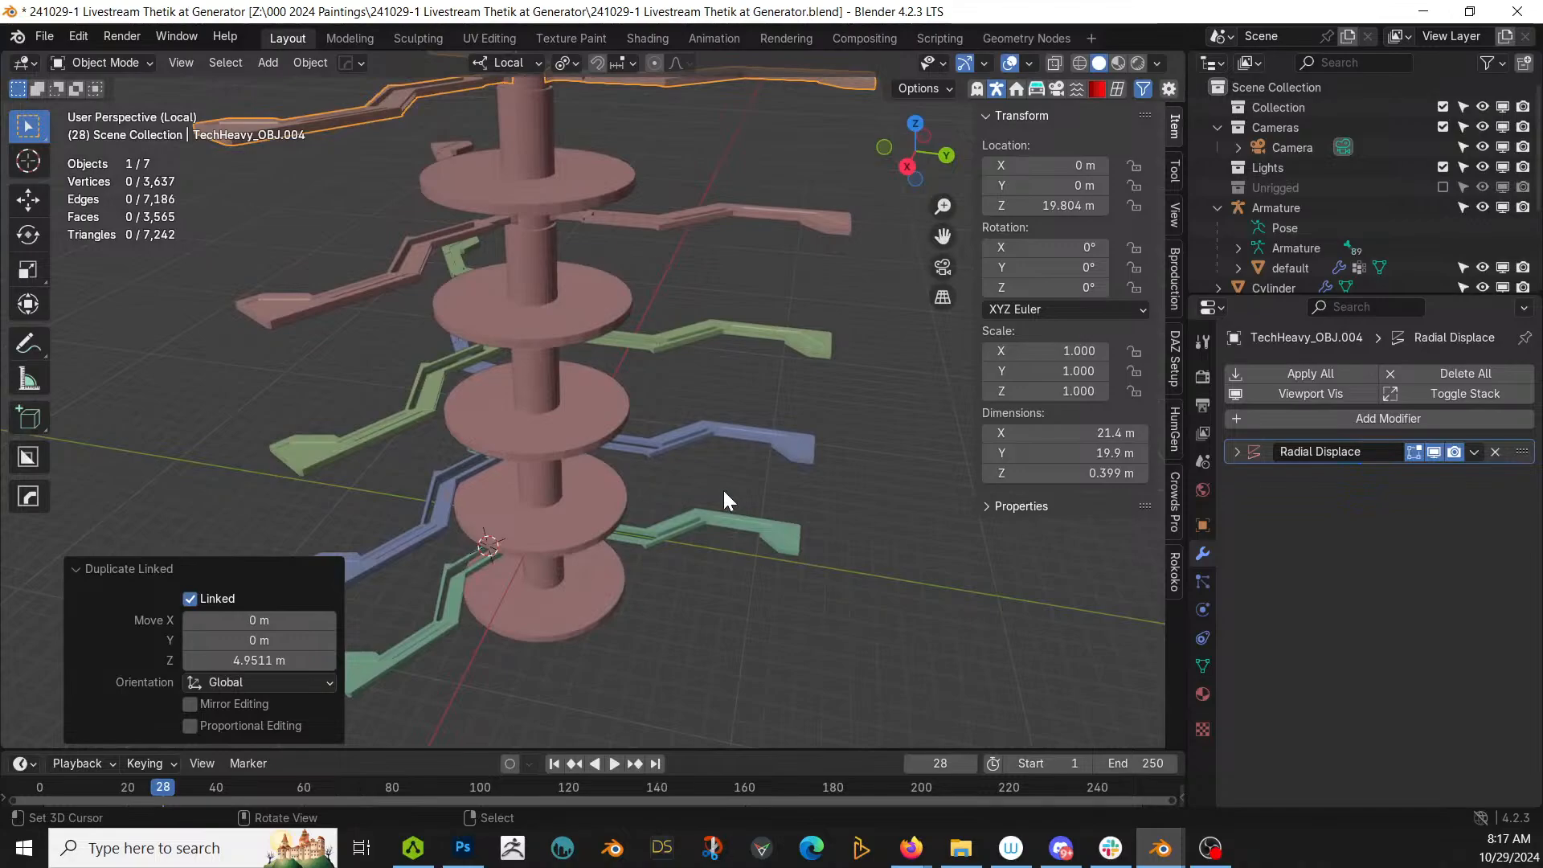
{"action": "mouse_move", "coordinate": [732, 510]}
{"action": "middle_mouse_down"}
{"action": "mouse_move", "coordinate": [736, 624]}
{"action": "mouse_move", "coordinate": [733, 488]}
{"action": "middle_mouse_up"}
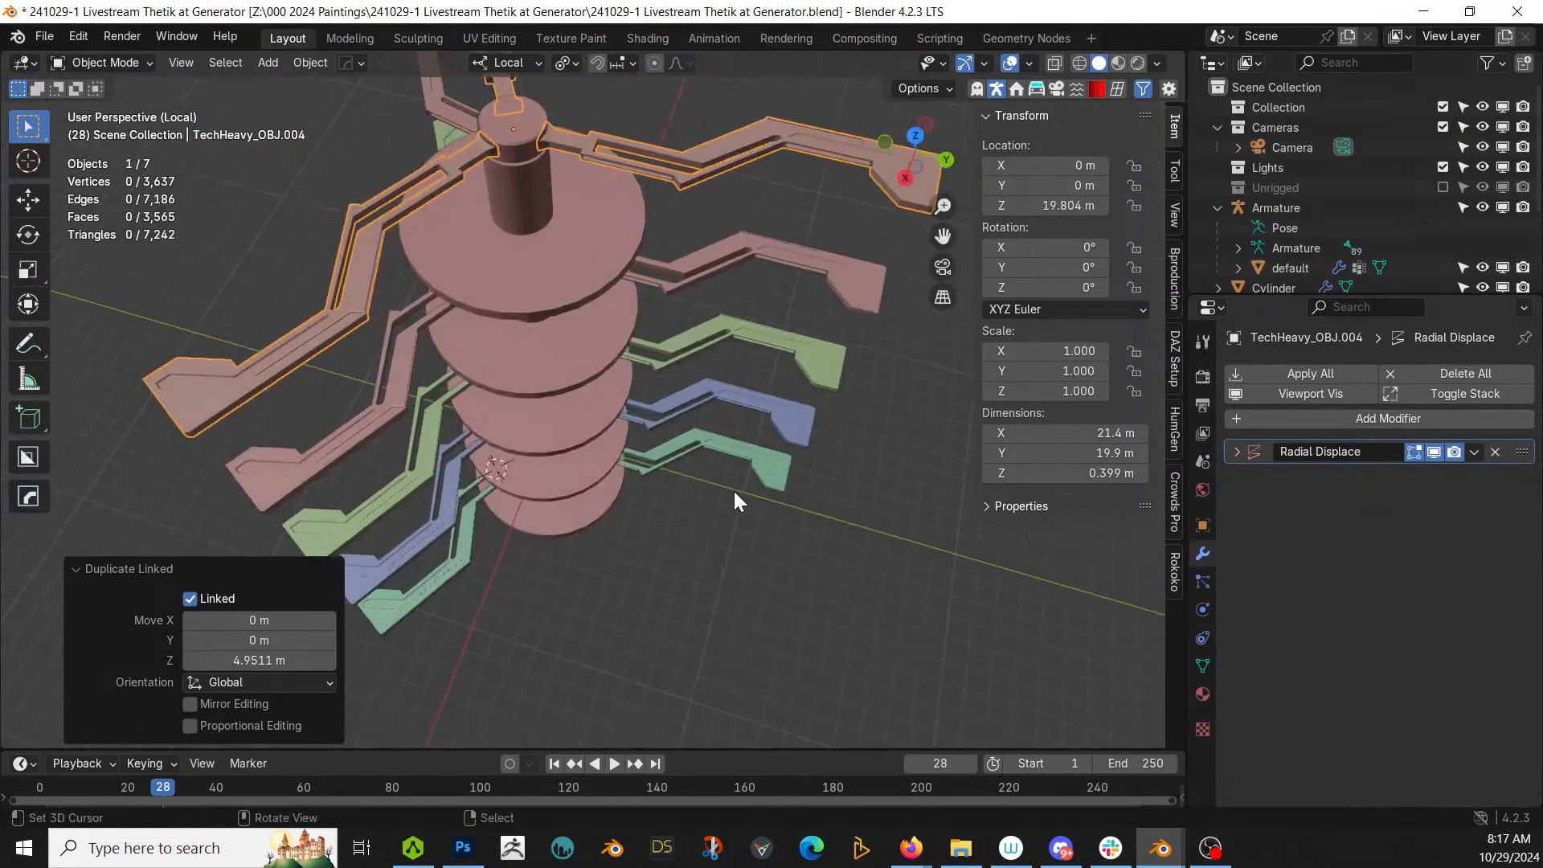
Step: Rotate the four lower arm sets together by 20° about their local Z axis
{"action": "left_click", "coordinate": [701, 450]}
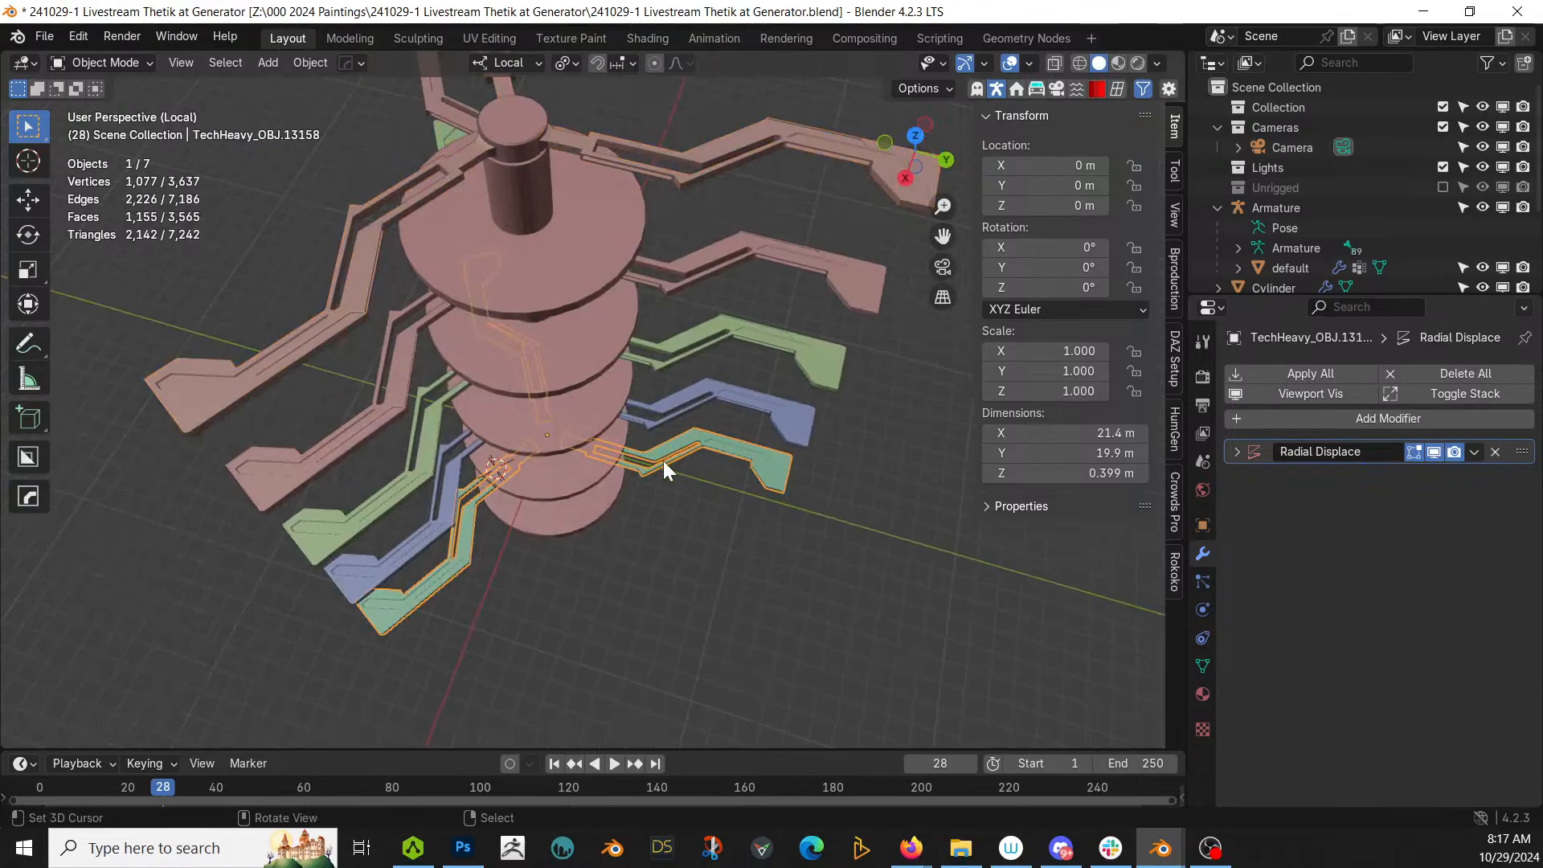
{"action": "key", "text": "KP_7"}
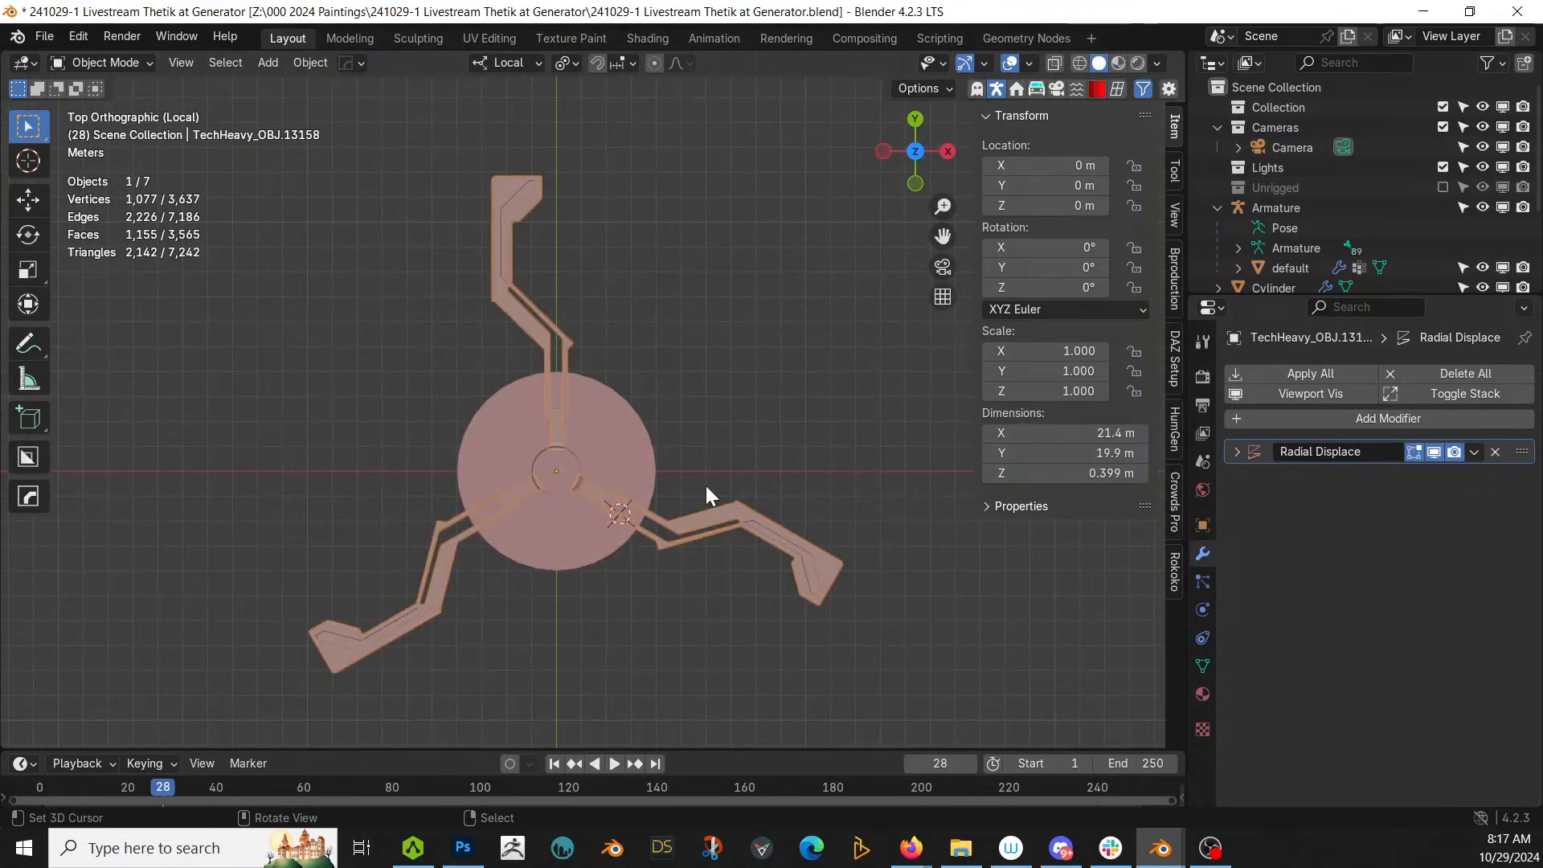
{"action": "middle_click_drag", "start_coordinate": [706, 484], "coordinate": [691, 398]}
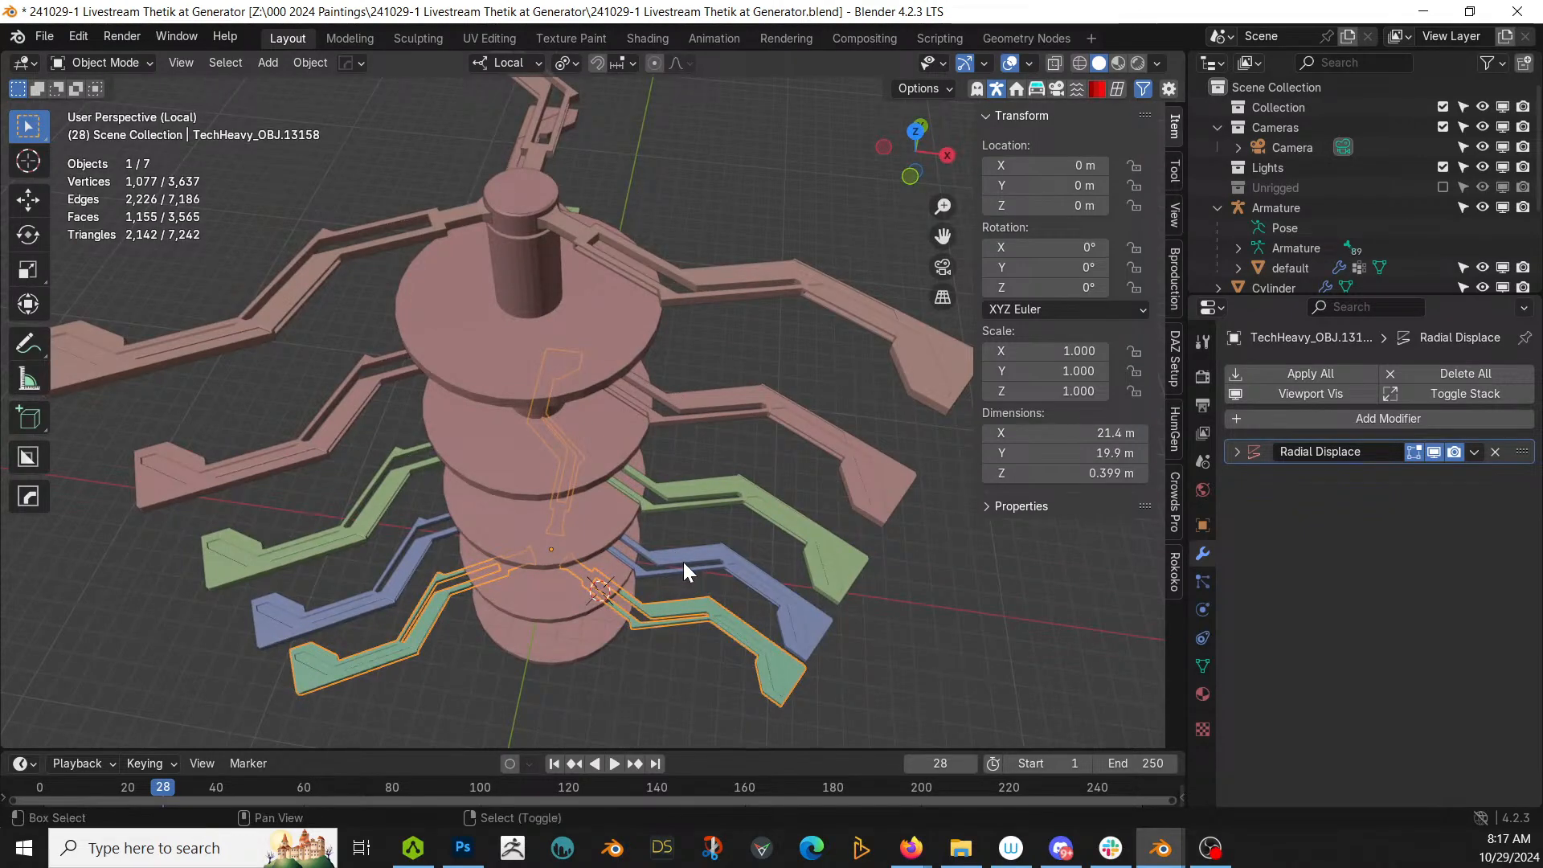
{"action": "left_click", "coordinate": [683, 561], "text": "shift"}
{"action": "left_click", "coordinate": [688, 495], "text": "shift"}
{"action": "left_click", "coordinate": [692, 411], "text": "shift"}
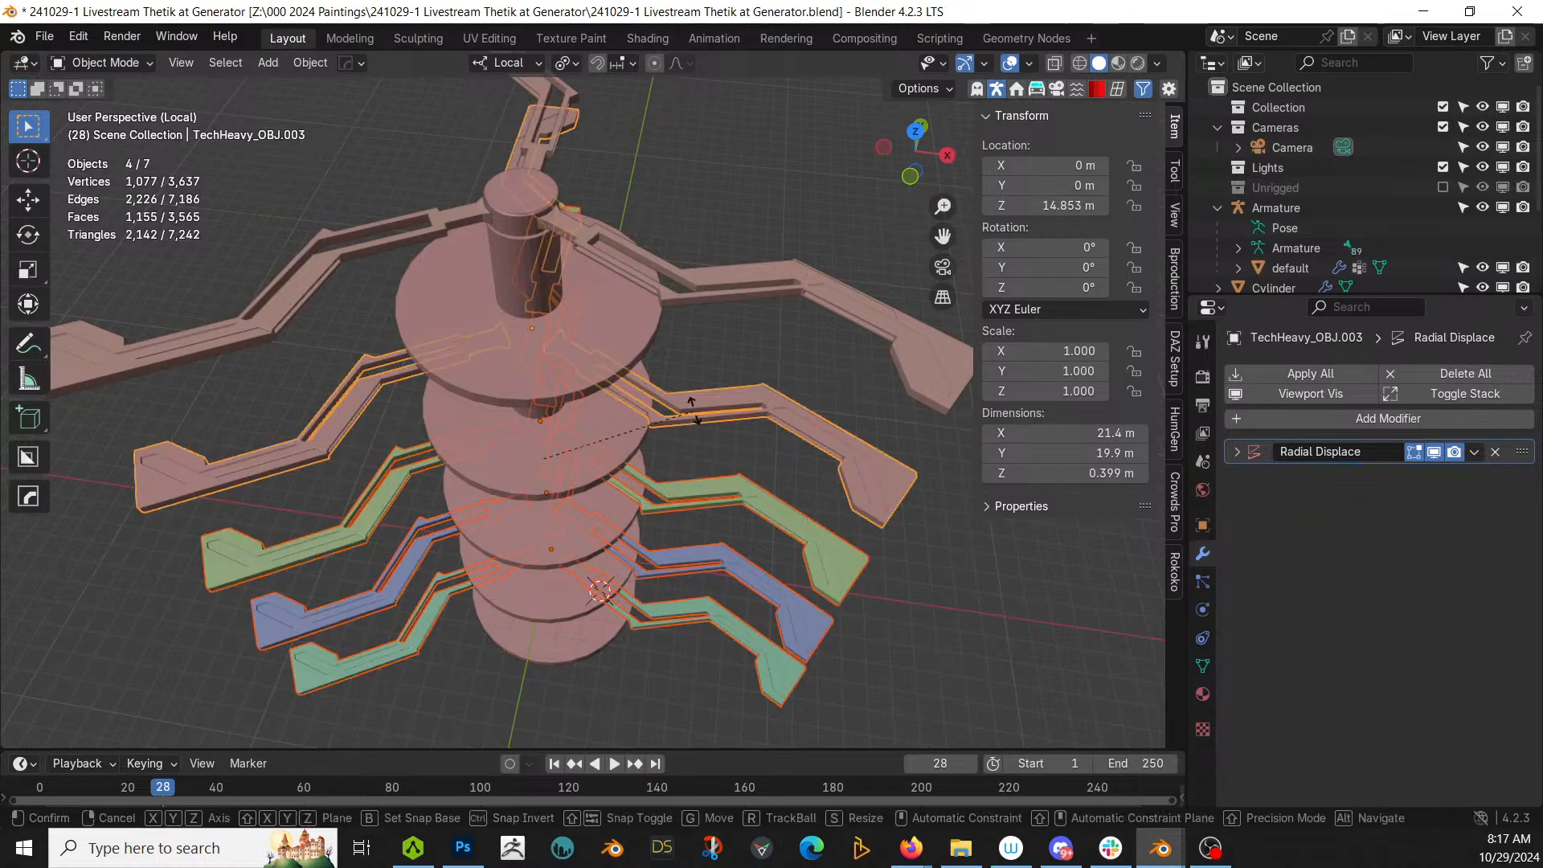
{"action": "key", "text": "r"}
{"action": "key", "text": "z"}
{"action": "key", "text": "z"}
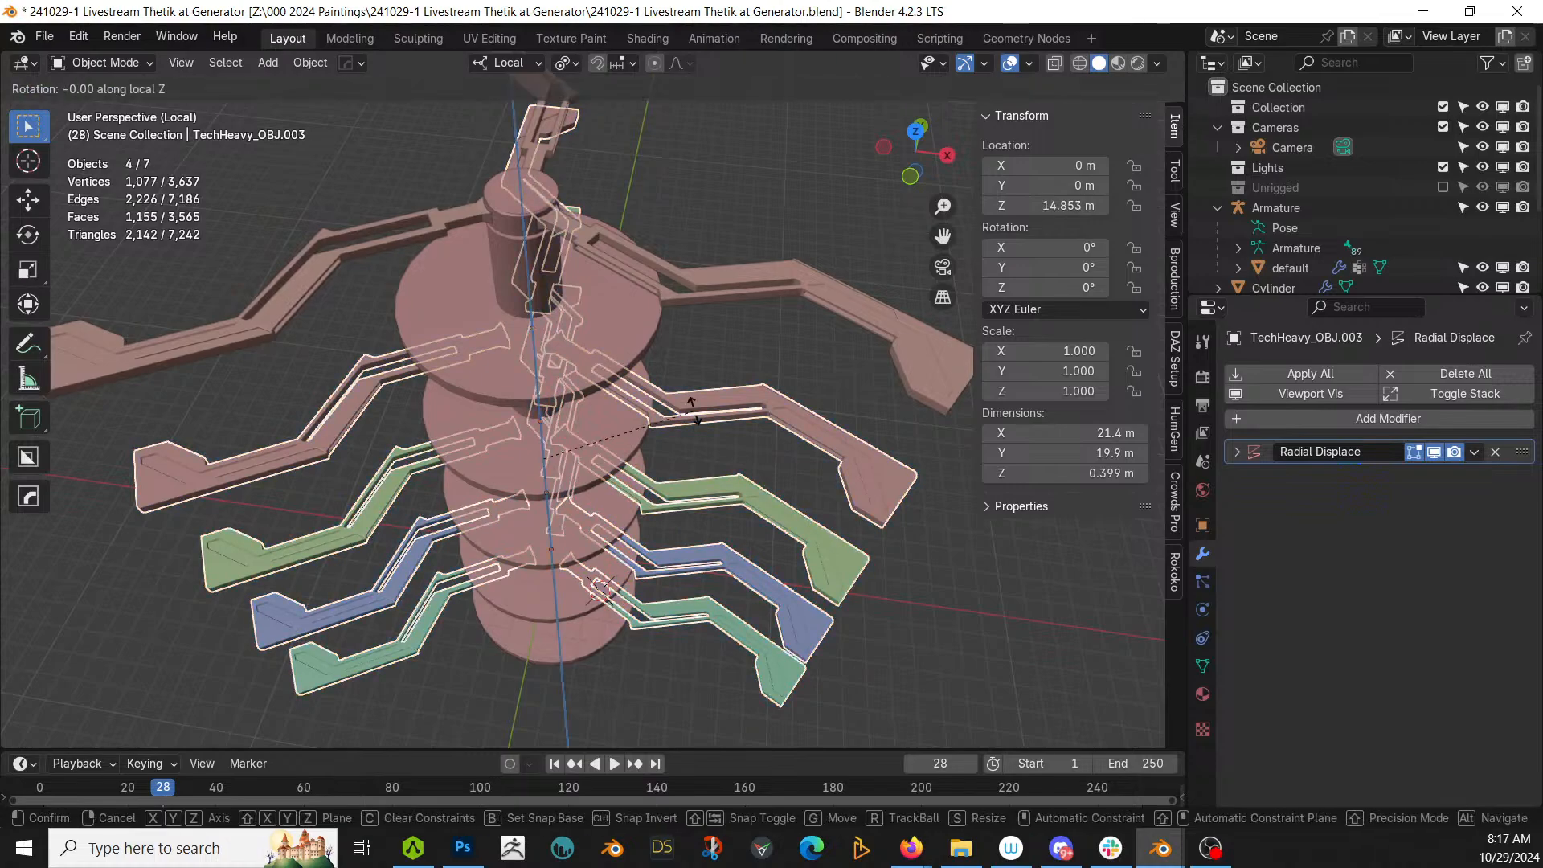
{"action": "type", "text": "20"}
{"action": "key", "text": "Return"}
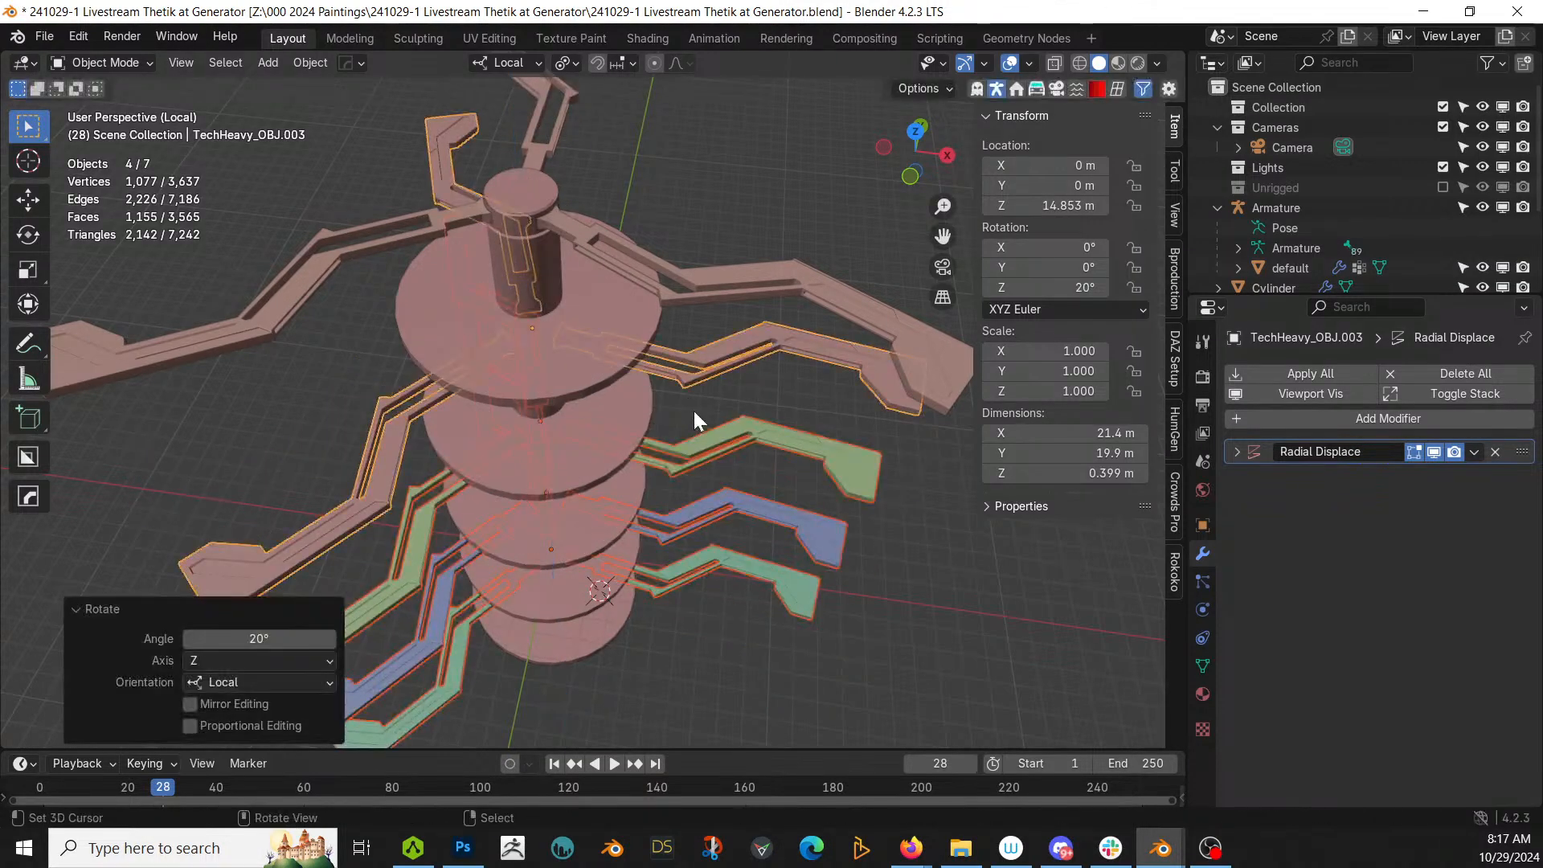
Step: Leave the fourth-level arms out of the selection and rotate the three lower sets 20° about local Z
{"action": "left_click", "coordinate": [367, 492], "text": "shift"}
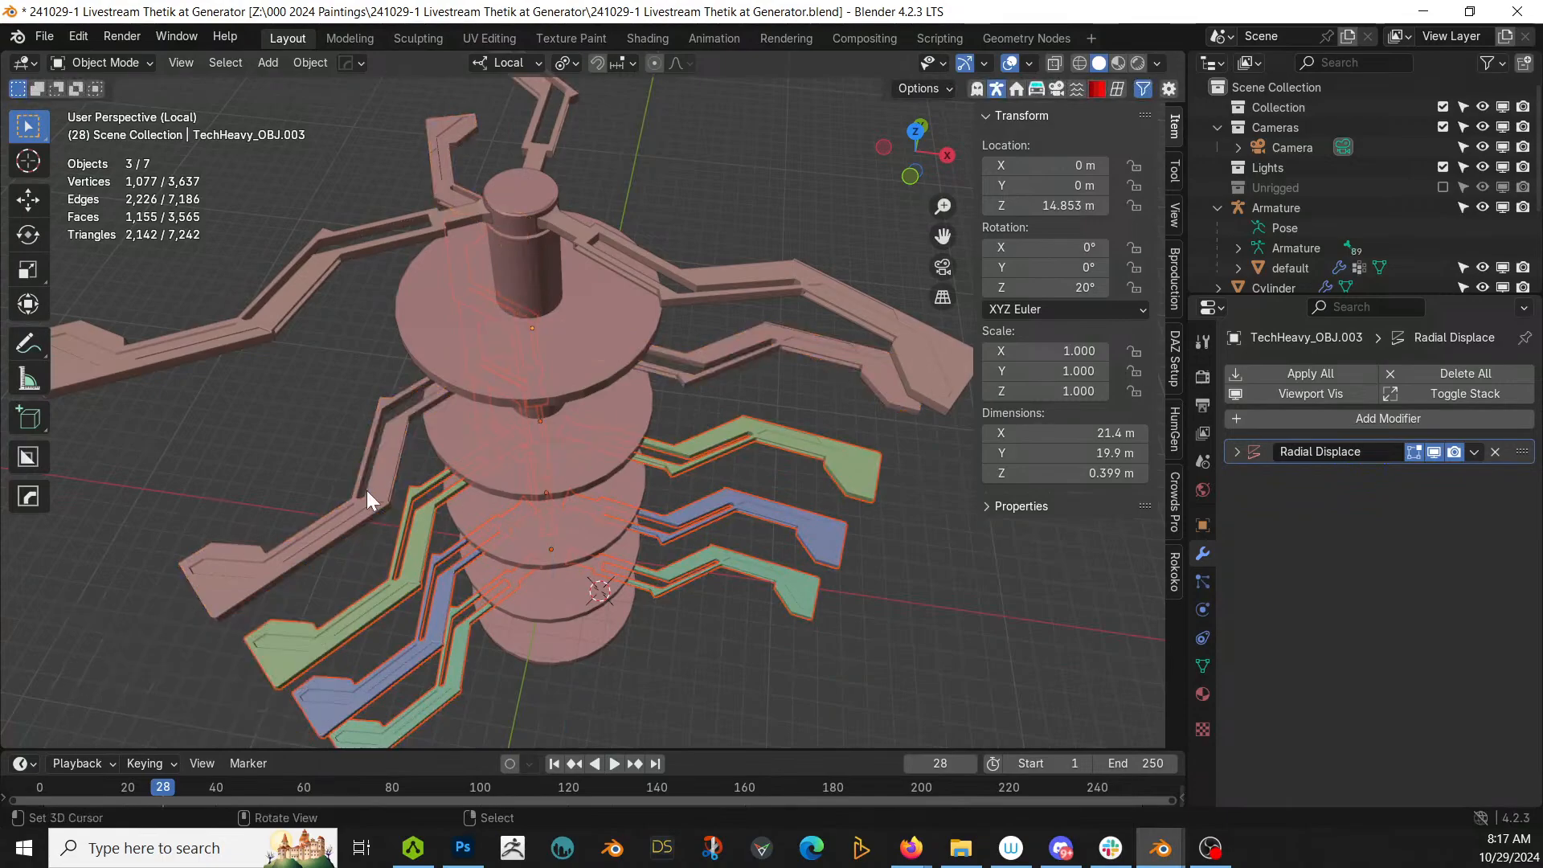
{"action": "key", "text": "r"}
{"action": "key", "text": "z"}
{"action": "key", "text": "z"}
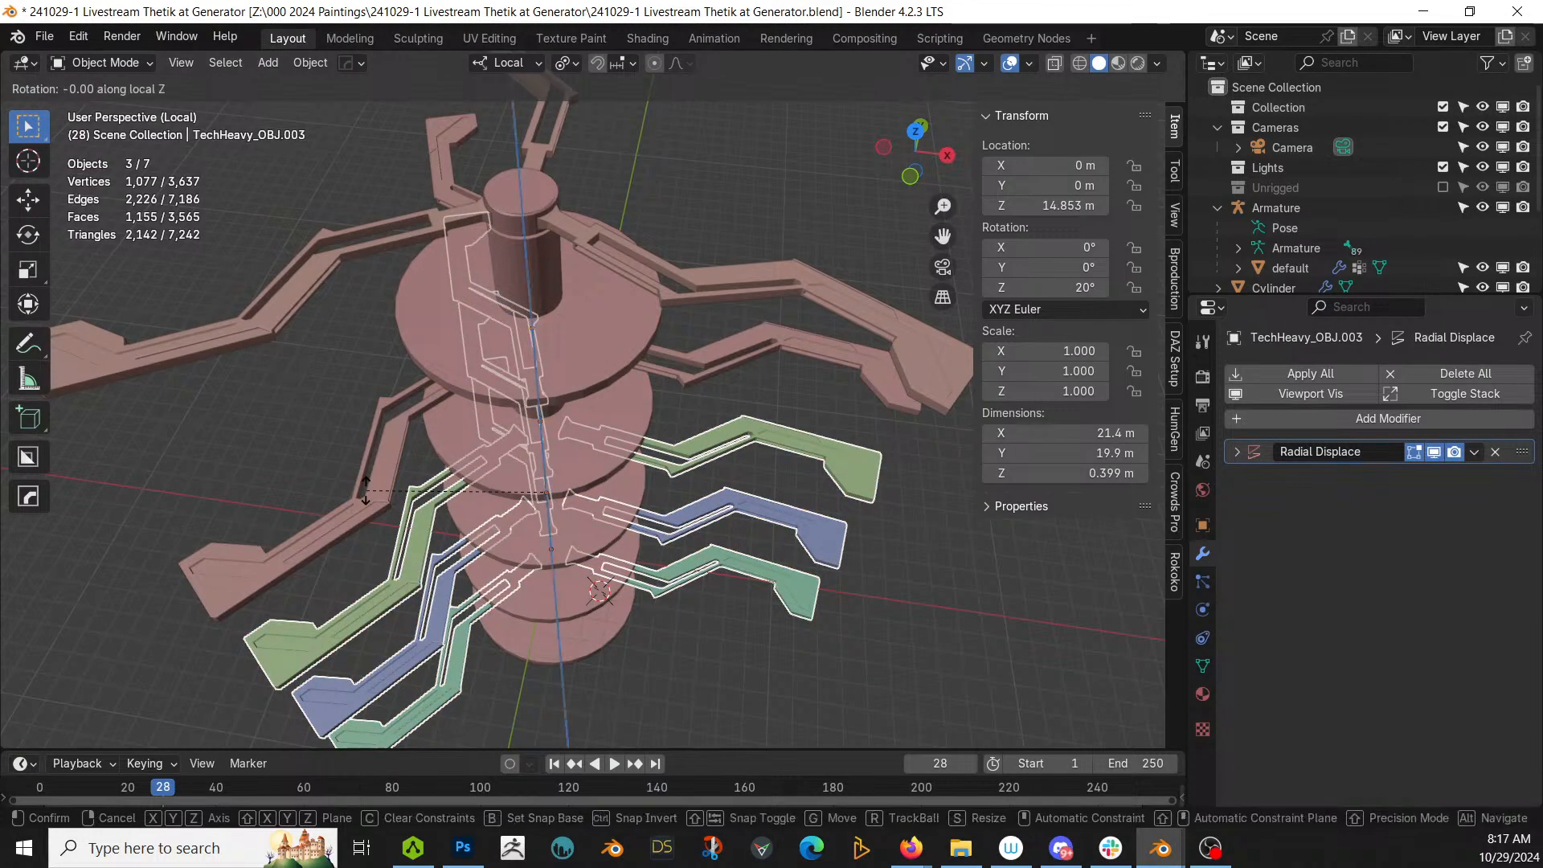
{"action": "type", "text": "20"}
{"action": "key", "text": "Return"}
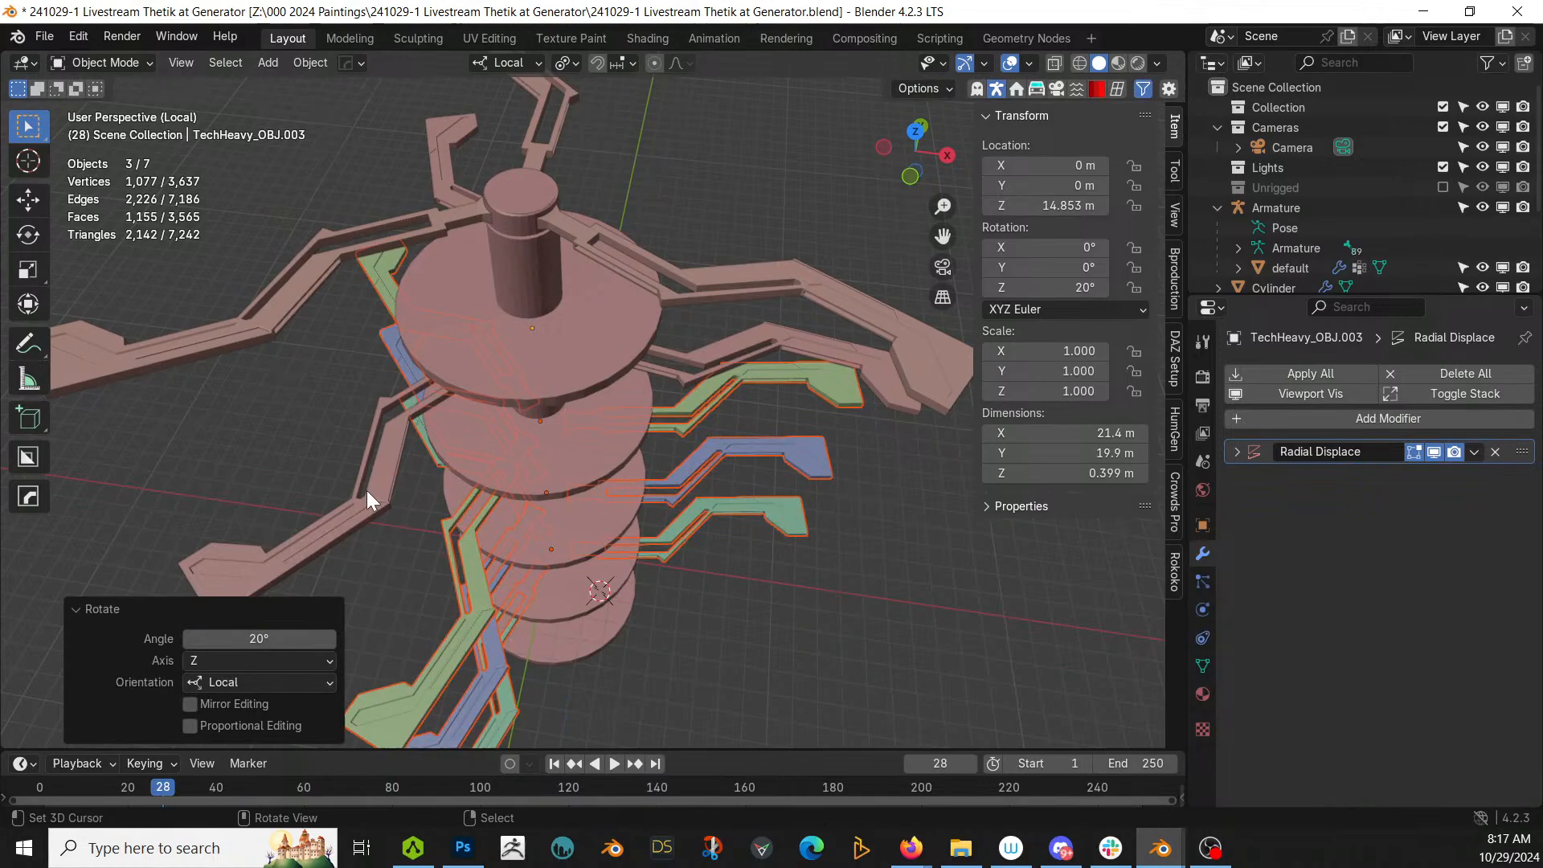
Step: Try rotating the same three lower arm sets another 20° about local Z, and undo the rotation
{"action": "right_click", "coordinate": [456, 634], "text": "shift"}
{"action": "type", "text": "rz20"}
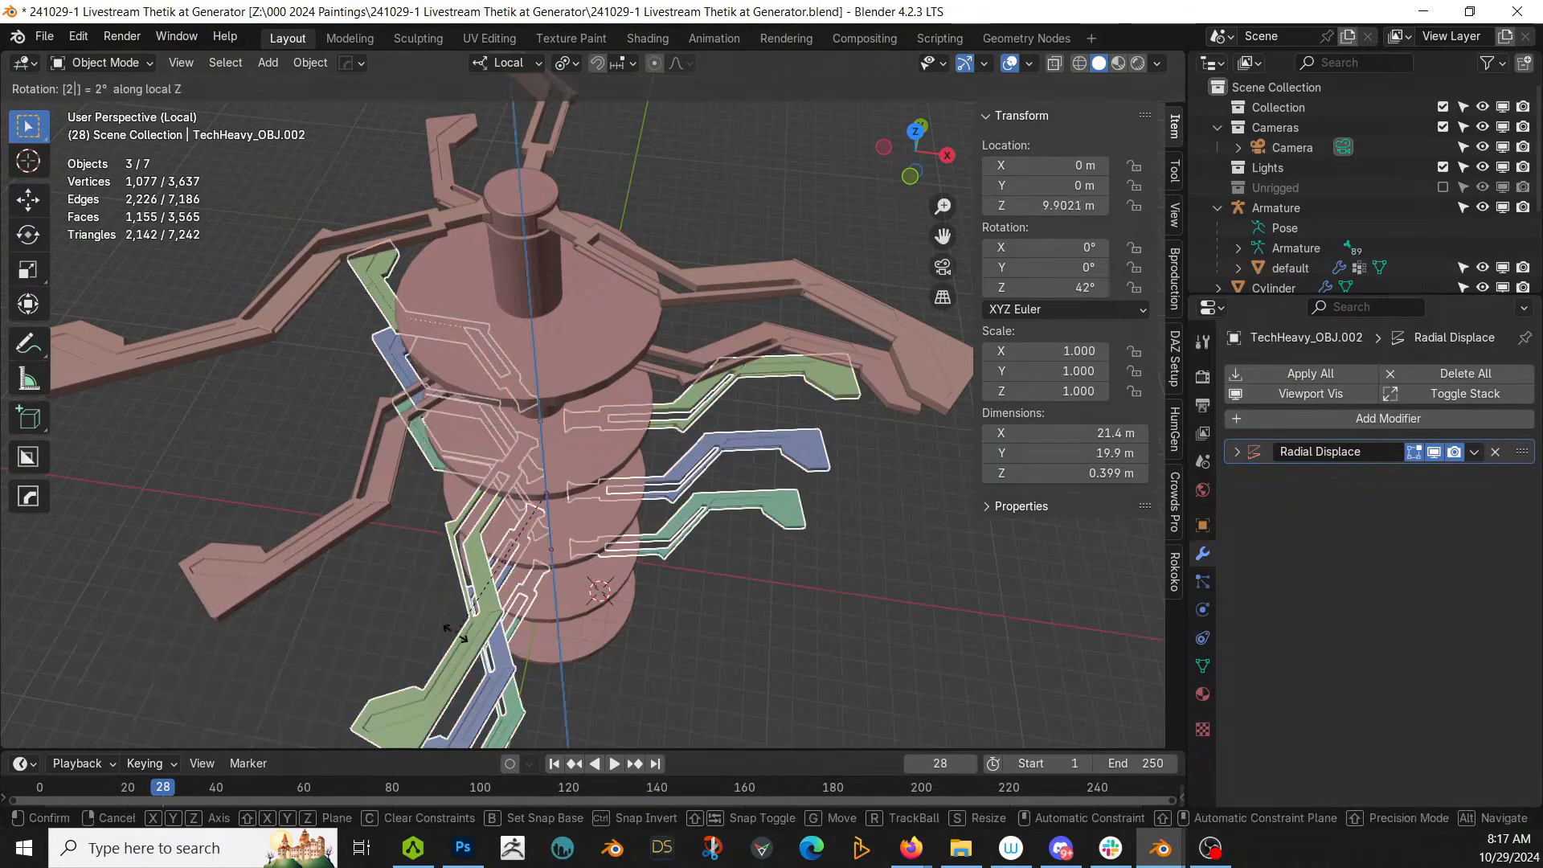
{"action": "key", "text": "Return"}
{"action": "middle_click_drag", "start_coordinate": [456, 641], "coordinate": [483, 547]}
{"action": "key", "text": "KP_7"}
{"action": "key", "text": "ctrl+z"}
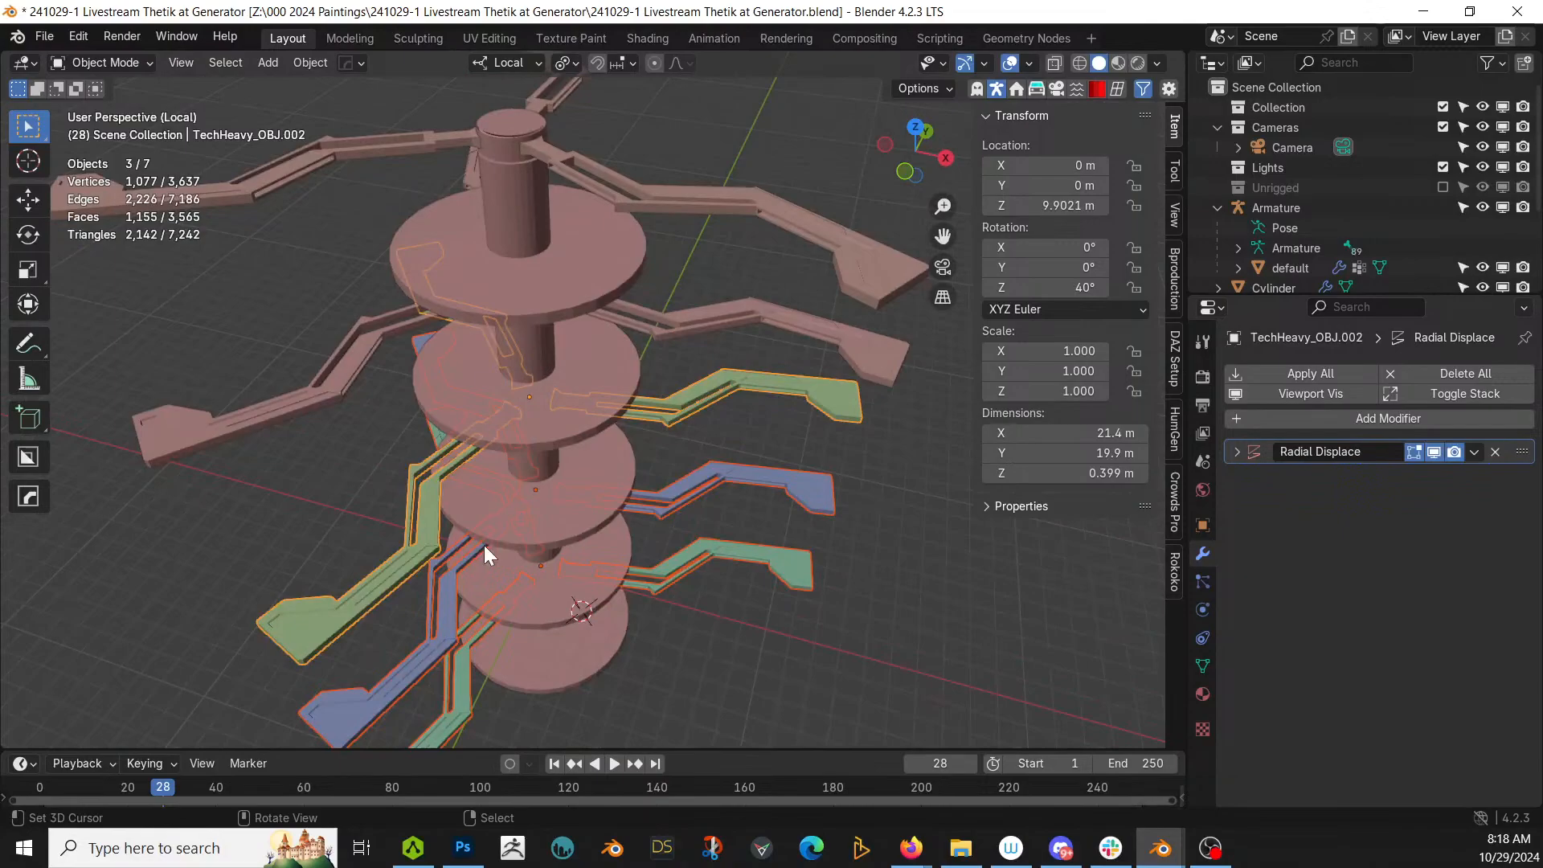
Step: Leave the third-level arms out of the selection and rotate the two lowest sets 20° about local Z
{"action": "left_click", "coordinate": [434, 554], "text": "shift"}
{"action": "key", "text": "r"}
{"action": "key", "text": "z"}
{"action": "key", "text": "z"}
{"action": "type", "text": "20"}
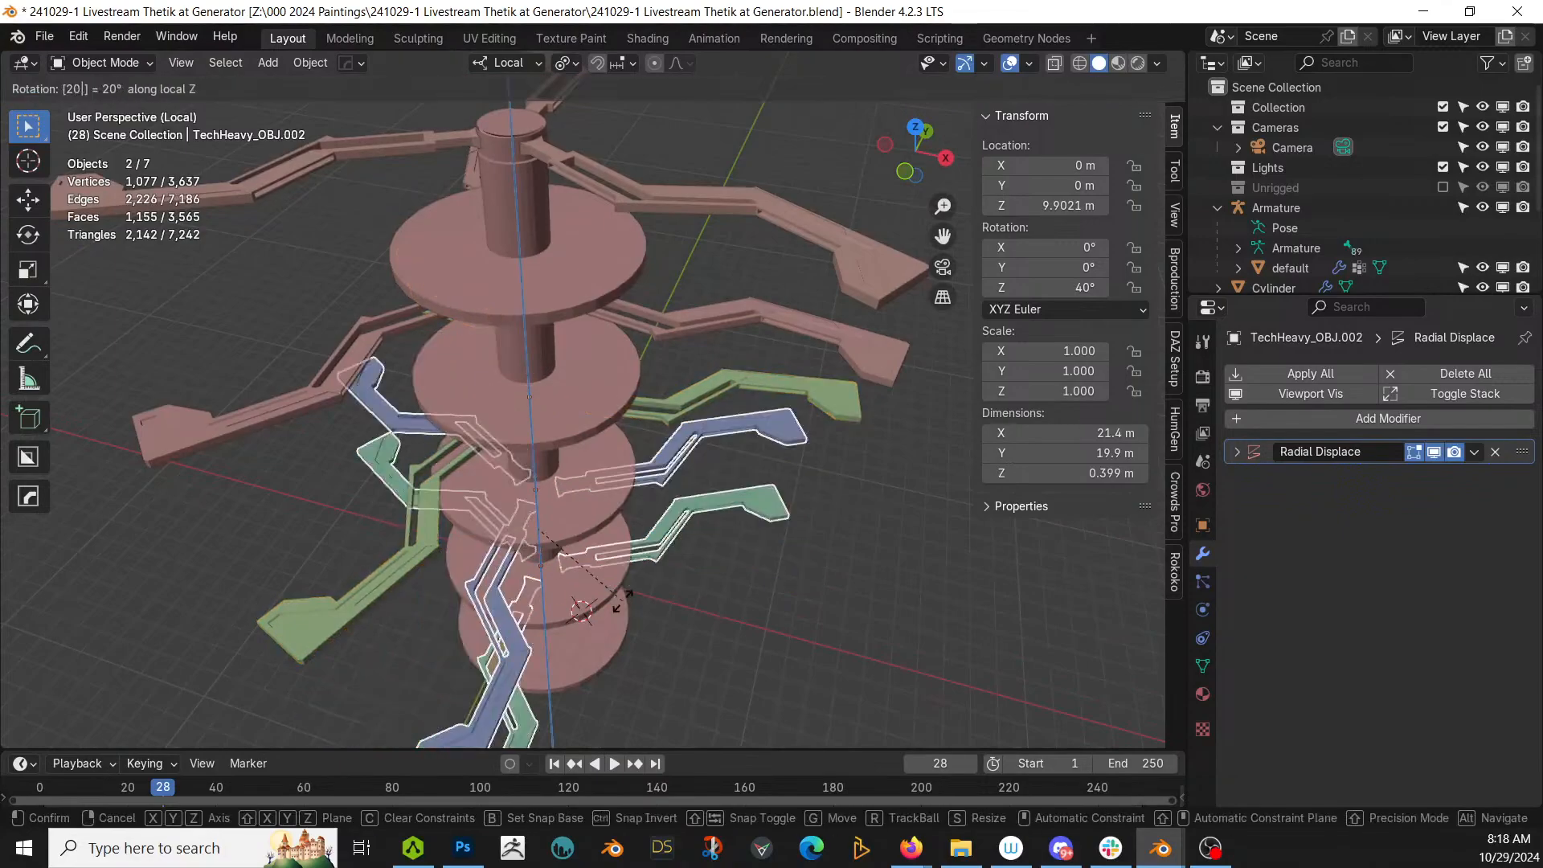
{"action": "key", "text": "Return"}
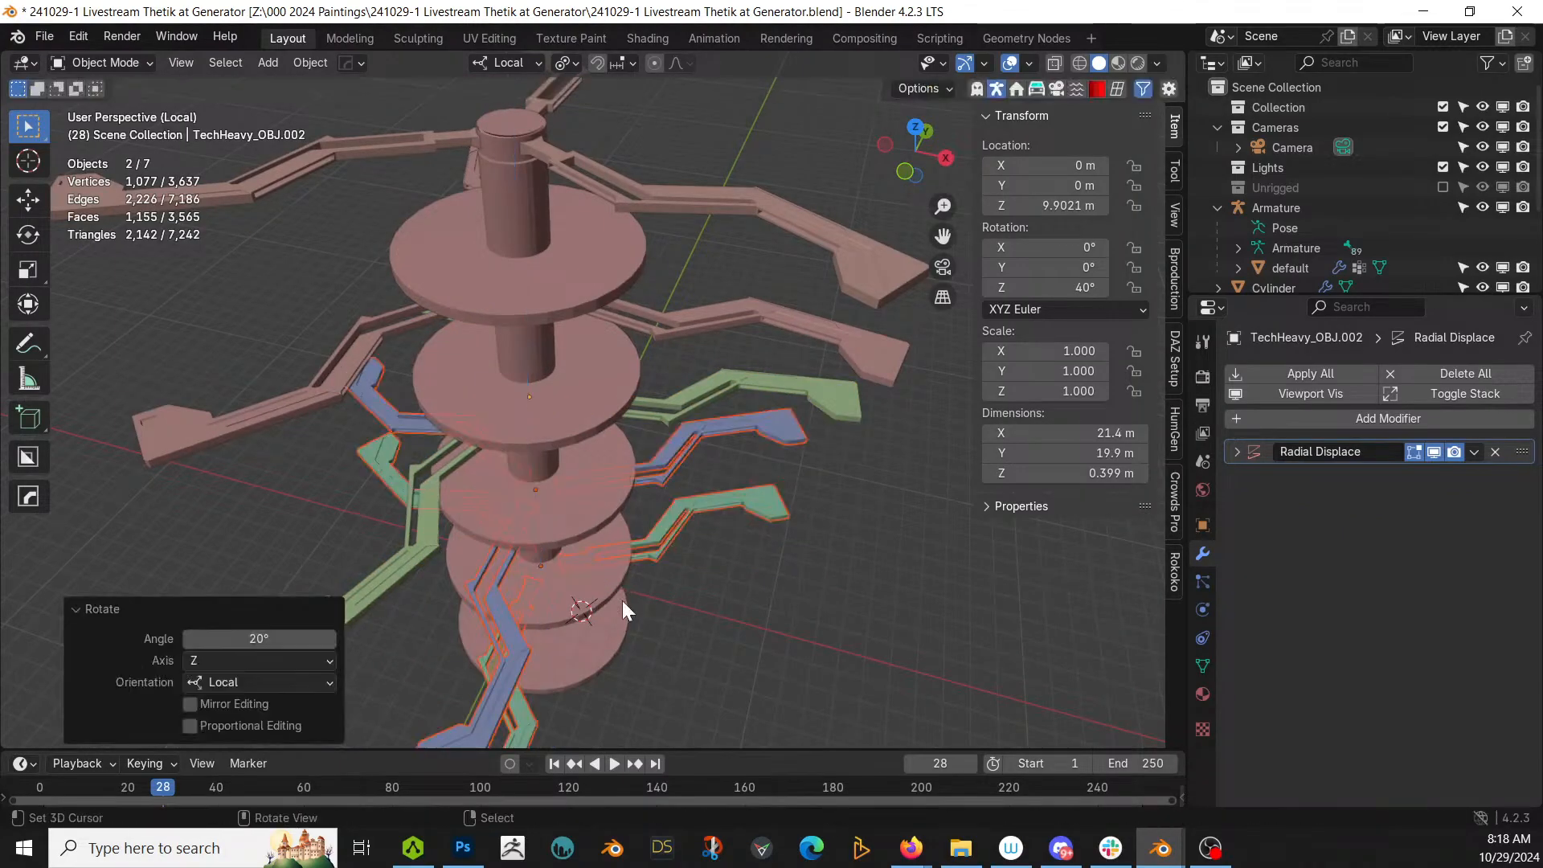
Step: Rotate only the lowest arm set another 20° about local Z and check the spiral from above
{"action": "right_click", "coordinate": [512, 647], "text": "shift"}
{"action": "right_click", "coordinate": [505, 640], "text": "shift"}
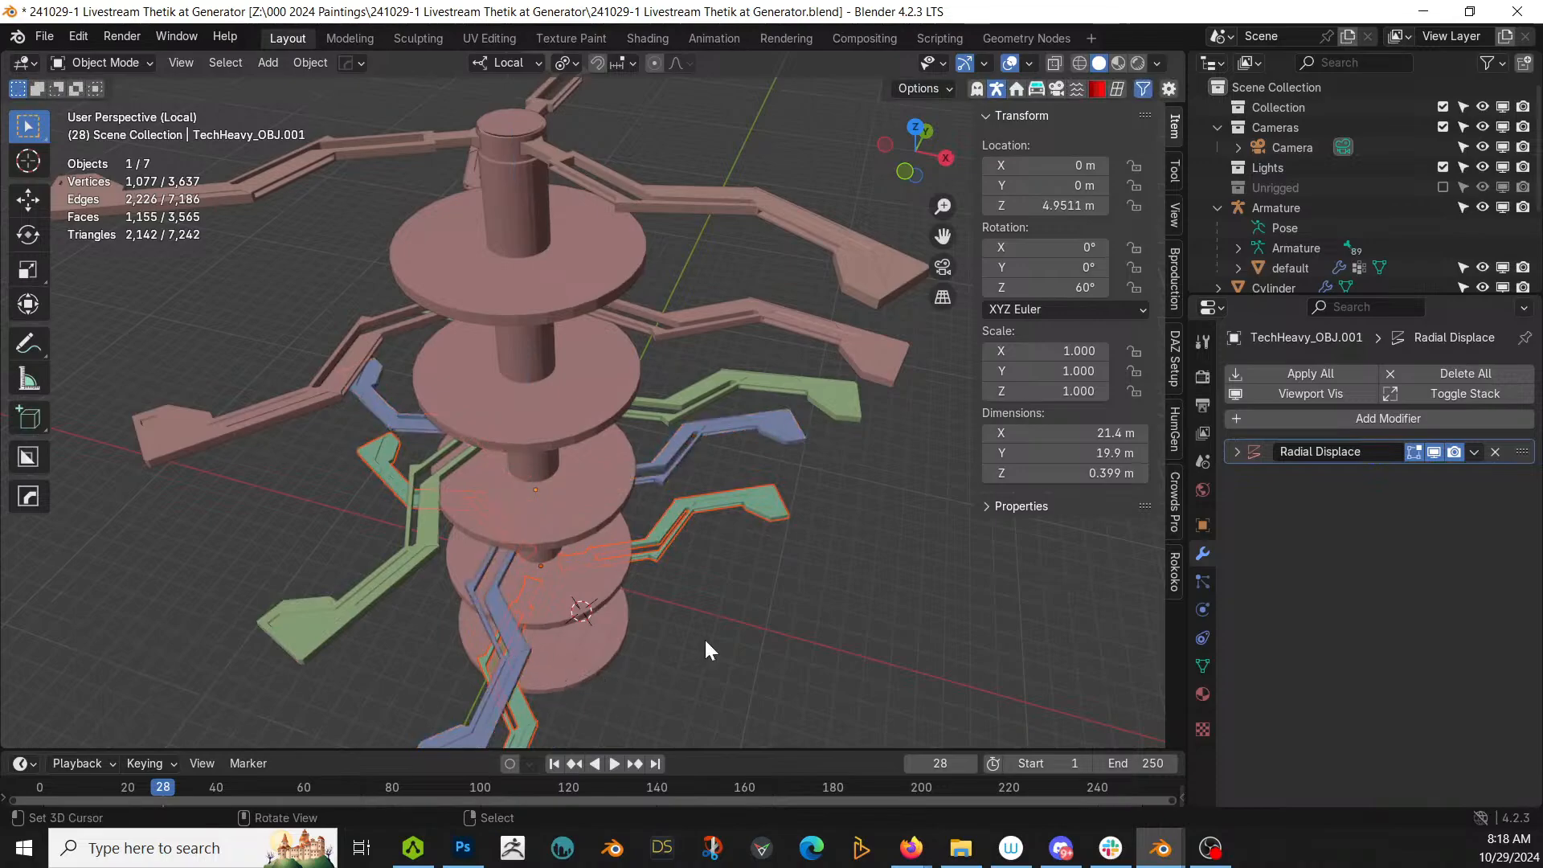
{"action": "key", "text": "r"}
{"action": "key", "text": "z"}
{"action": "key", "text": "z"}
{"action": "type", "text": "20"}
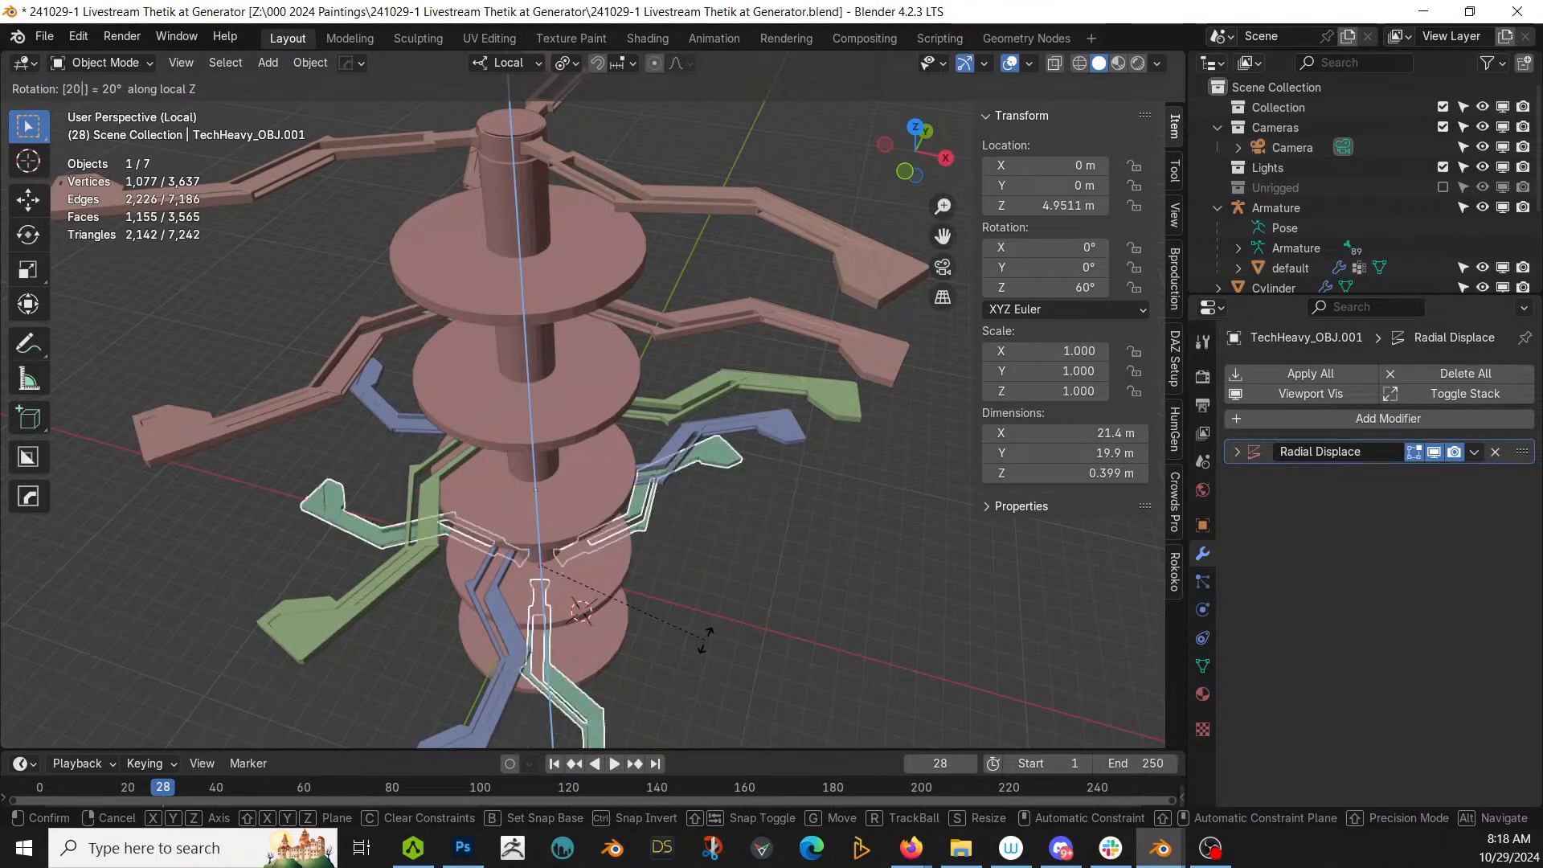
{"action": "key", "text": "Return"}
{"action": "key", "text": "KP_7"}
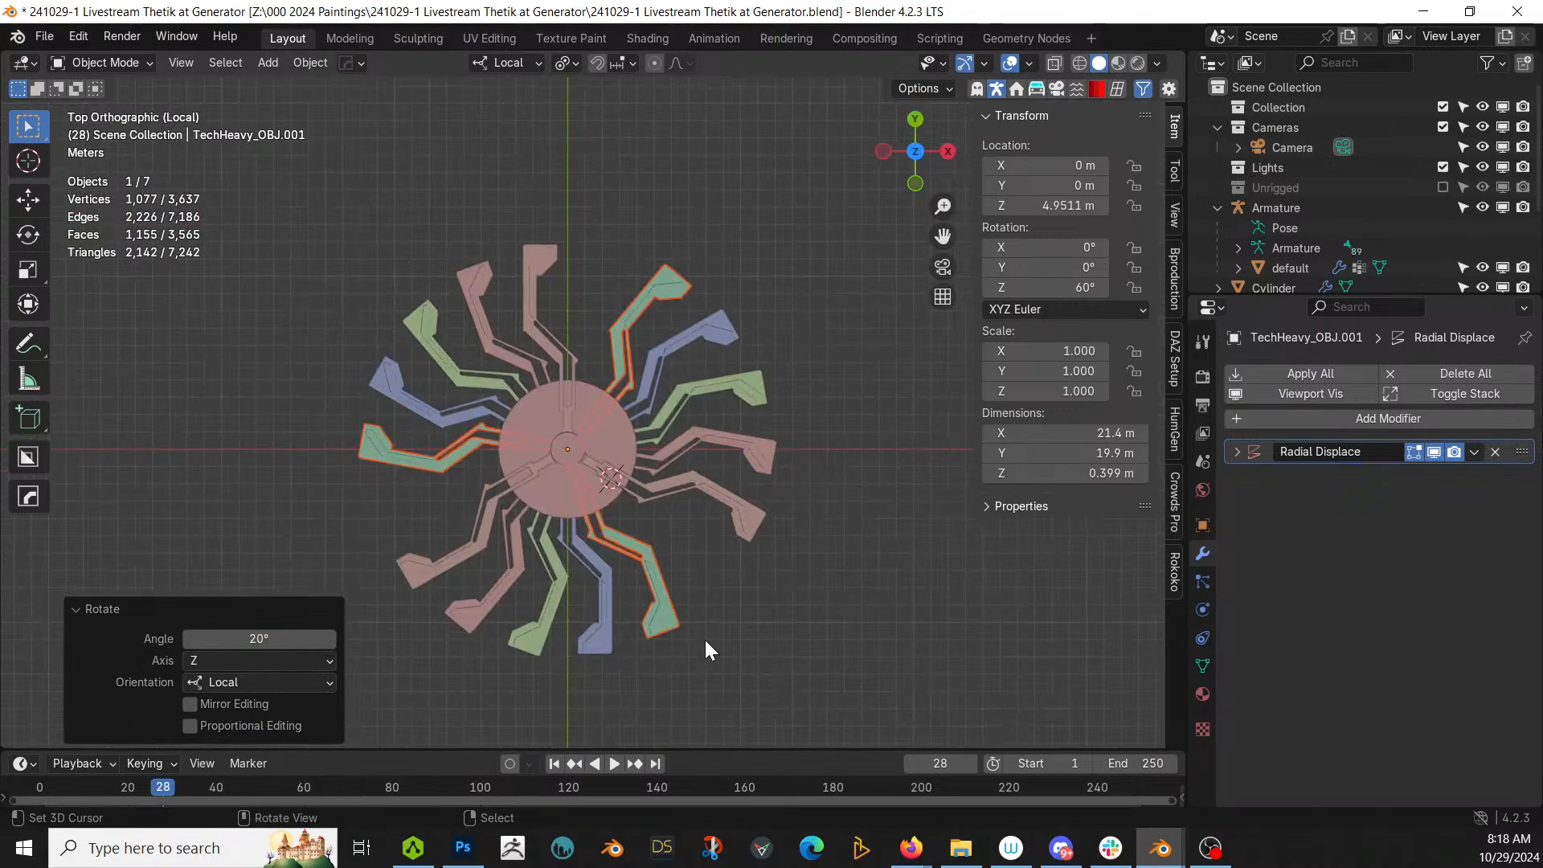
Step: Enter Edit Mode on the second-level arms and select a triangular face on the underside of one arm's tip
{"action": "middle_click_drag", "start_coordinate": [705, 639], "coordinate": [799, 286]}
{"action": "scroll", "coordinate": [687, 554], "scroll_direction": "up", "scroll_amount": 2}
{"action": "middle_click_drag", "start_coordinate": [673, 388], "coordinate": [635, 382]}
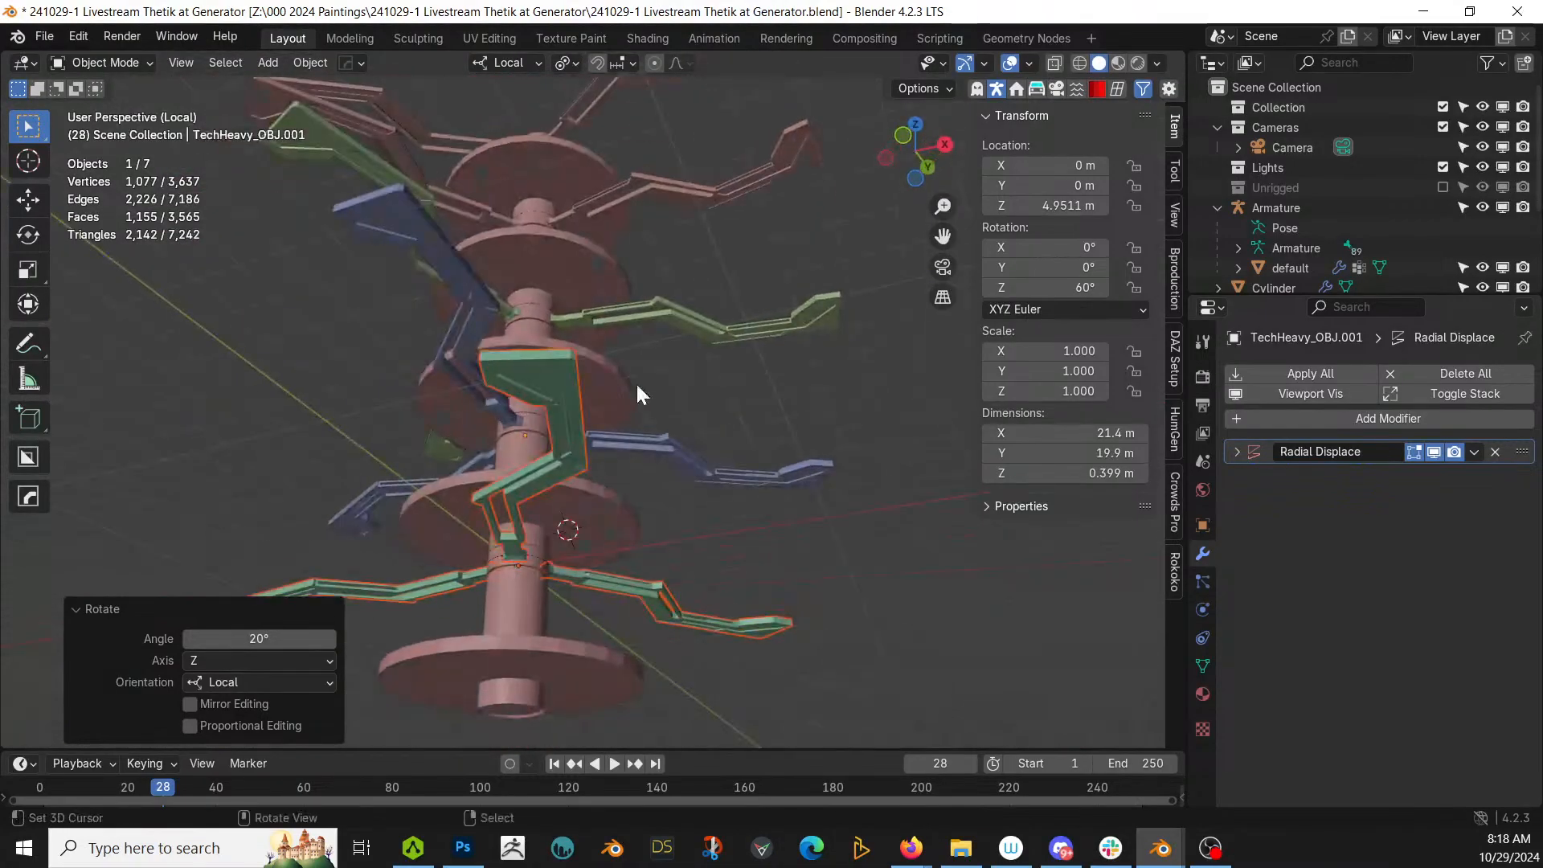
{"action": "key", "text": "Tab"}
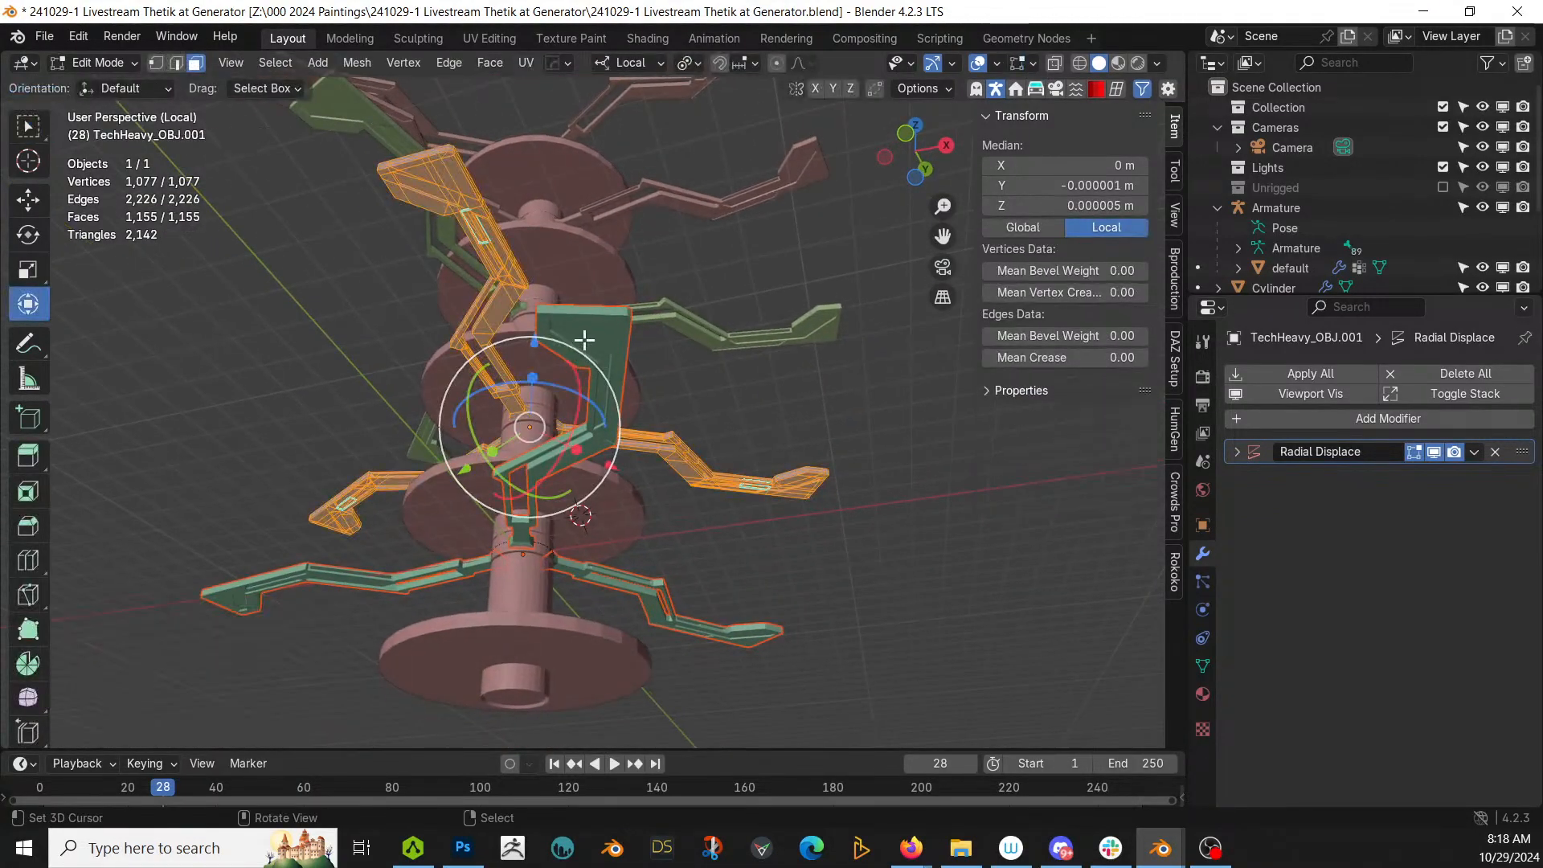
{"action": "left_click", "coordinate": [421, 174]}
{"action": "key", "text": "KP_Decimal"}
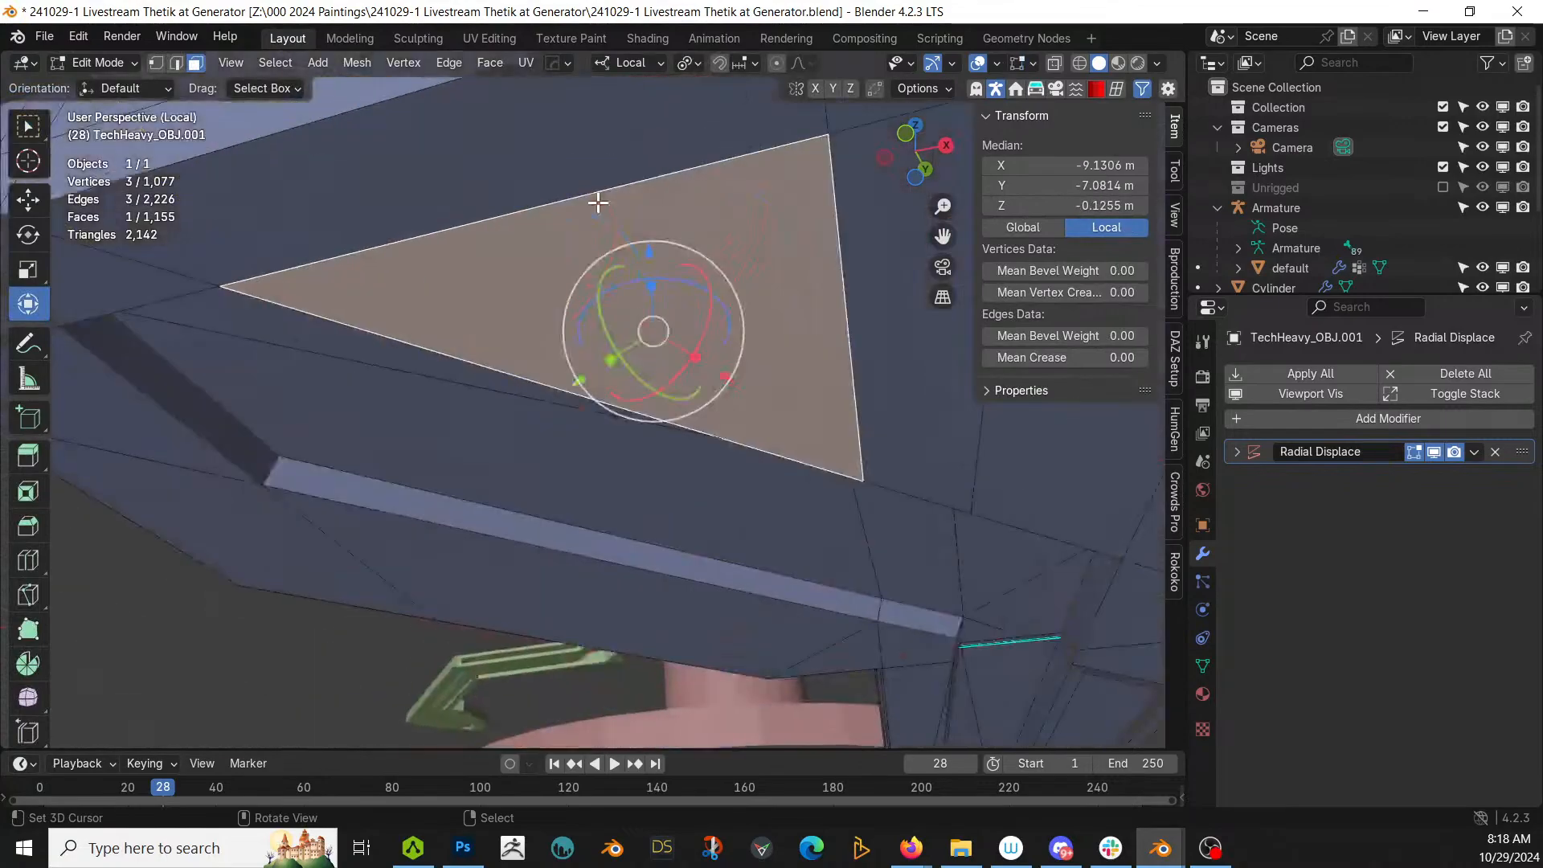
{"action": "scroll", "coordinate": [647, 110], "scroll_direction": "down", "scroll_amount": 4}
{"action": "middle_click_drag", "start_coordinate": [653, 111], "coordinate": [735, 123]}
{"action": "scroll", "coordinate": [656, 272], "scroll_direction": "down", "scroll_amount": 2}
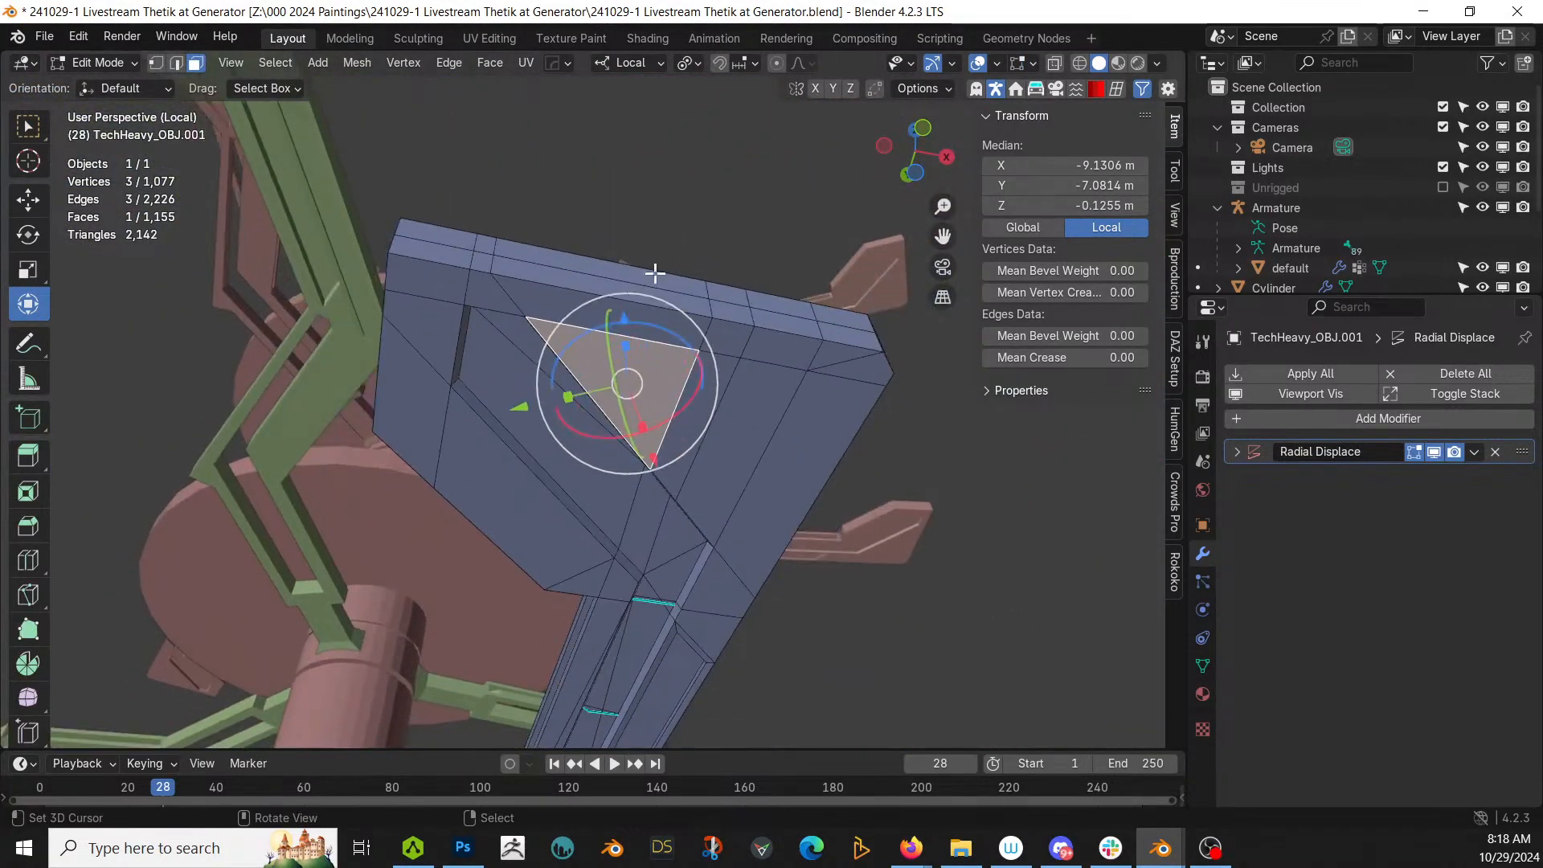
{"action": "middle_click_drag", "start_coordinate": [654, 273], "coordinate": [605, 357]}
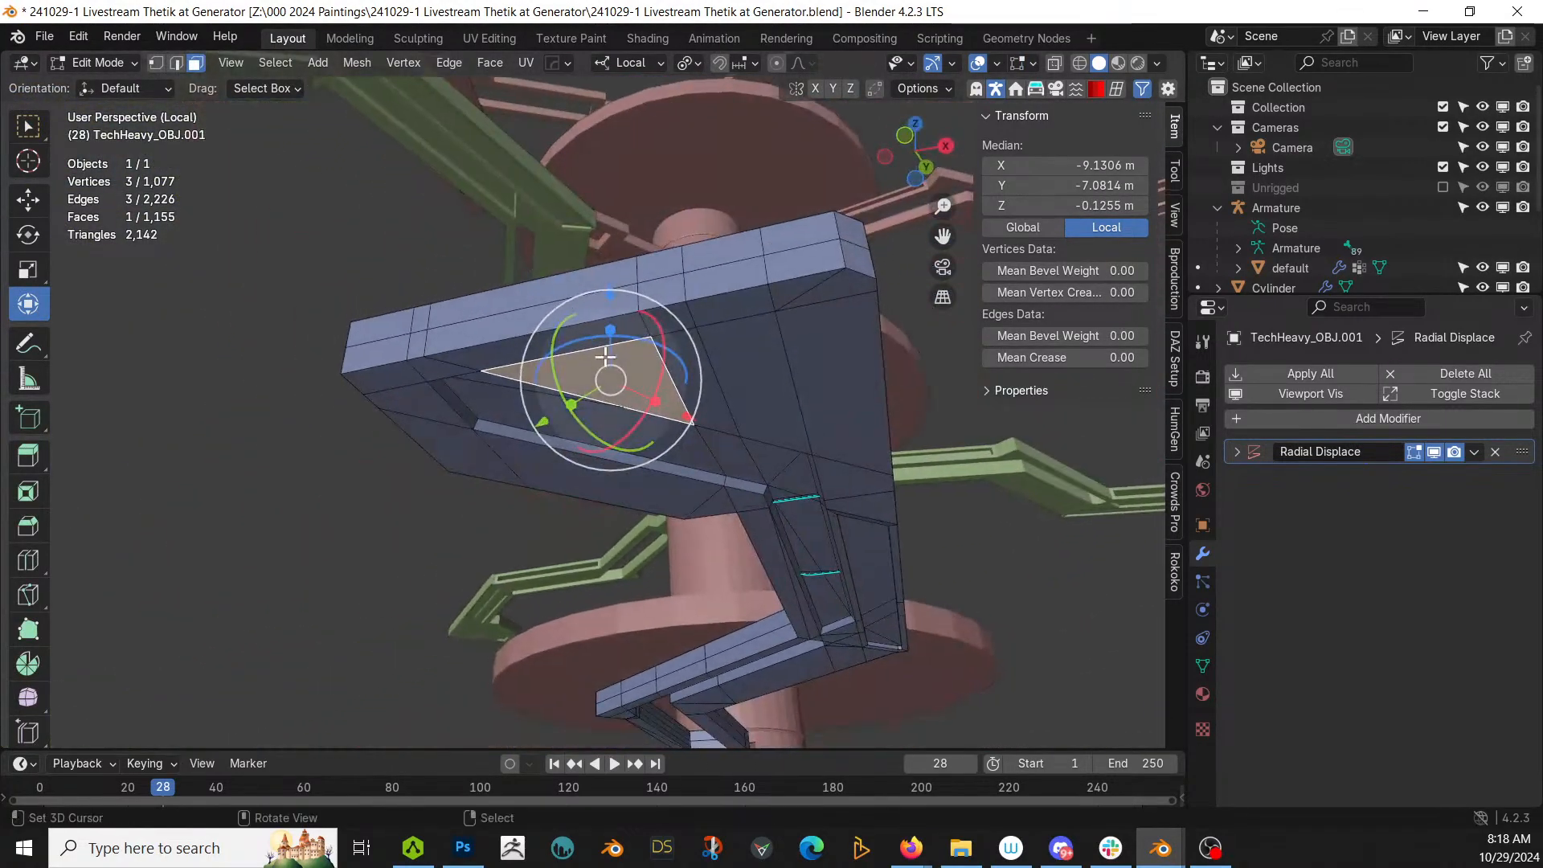
Step: Select the five faces forming the floor of the recessed panel on the underside of the arm's tip
{"action": "left_click", "coordinate": [607, 424]}
{"action": "middle_click_drag", "start_coordinate": [607, 424], "coordinate": [683, 130]}
{"action": "scroll", "coordinate": [695, 325], "scroll_direction": "up", "scroll_amount": 2}
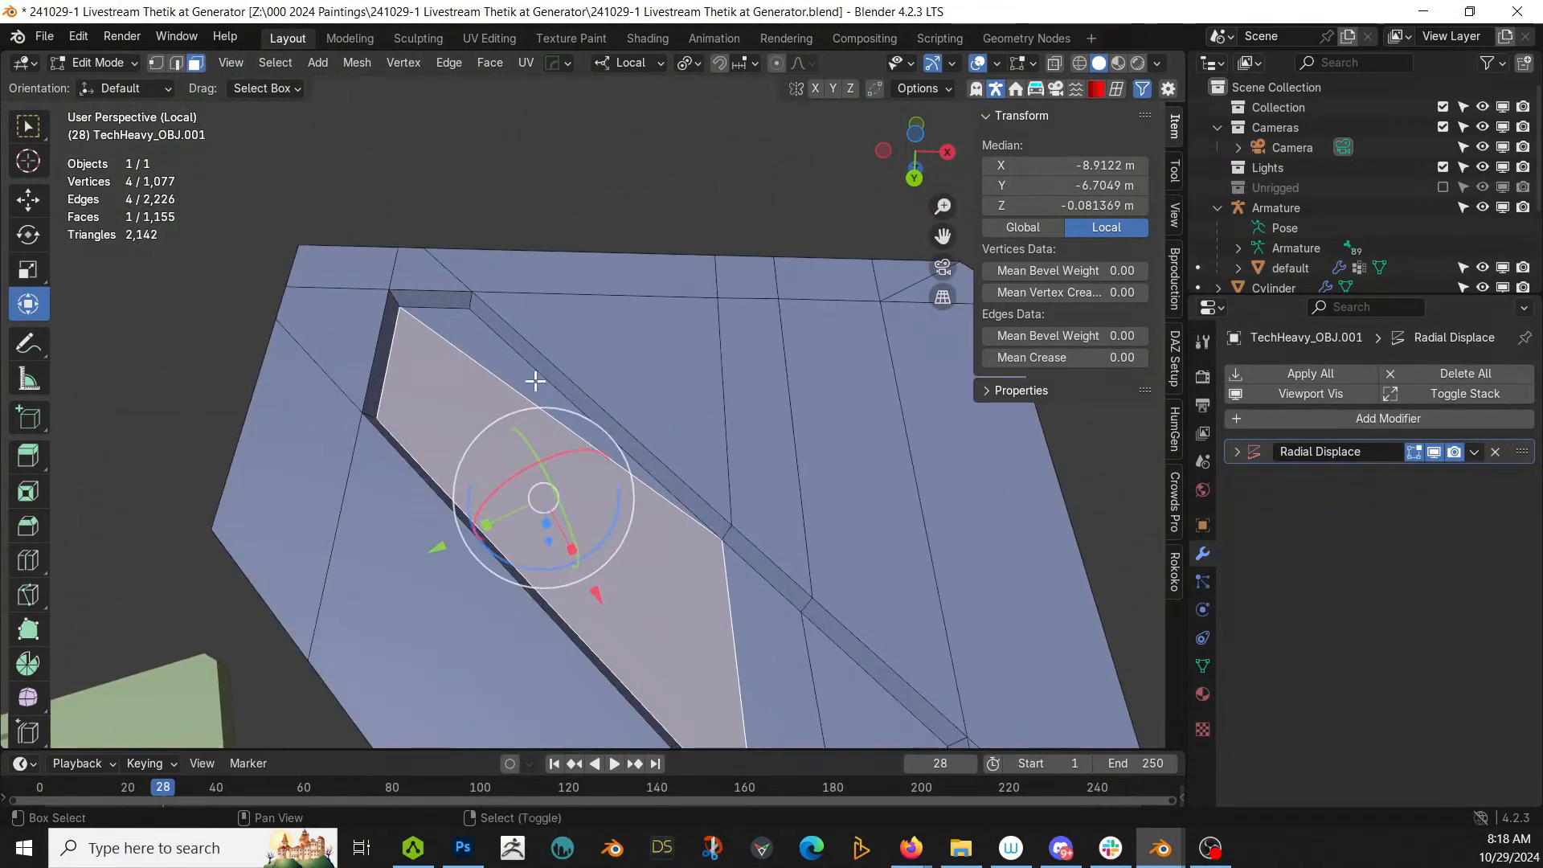
{"action": "left_click", "coordinate": [534, 378], "text": "shift"}
{"action": "middle_click_drag", "start_coordinate": [534, 378], "coordinate": [458, 213], "text": "shift"}
{"action": "left_click", "coordinate": [825, 587], "text": "shift"}
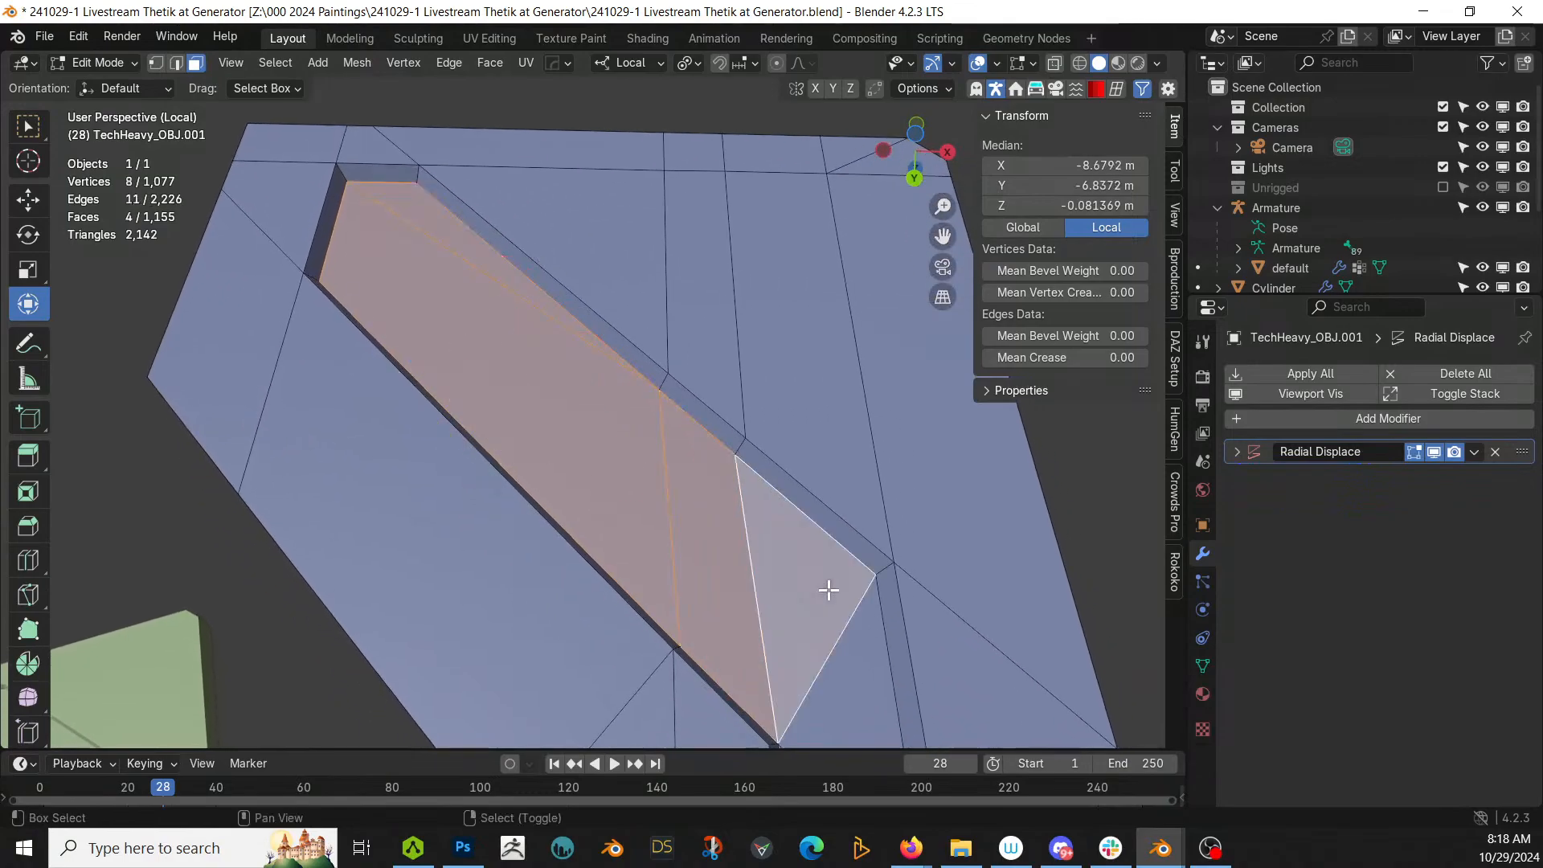
{"action": "scroll", "coordinate": [822, 589], "scroll_direction": "down", "scroll_amount": 3}
{"action": "left_click", "coordinate": [724, 570], "text": "shift"}
Step: Extend the selection to all similar coplanar faces across the second-level arms with Select Similar
{"action": "scroll", "coordinate": [722, 590], "scroll_direction": "down", "scroll_amount": 2}
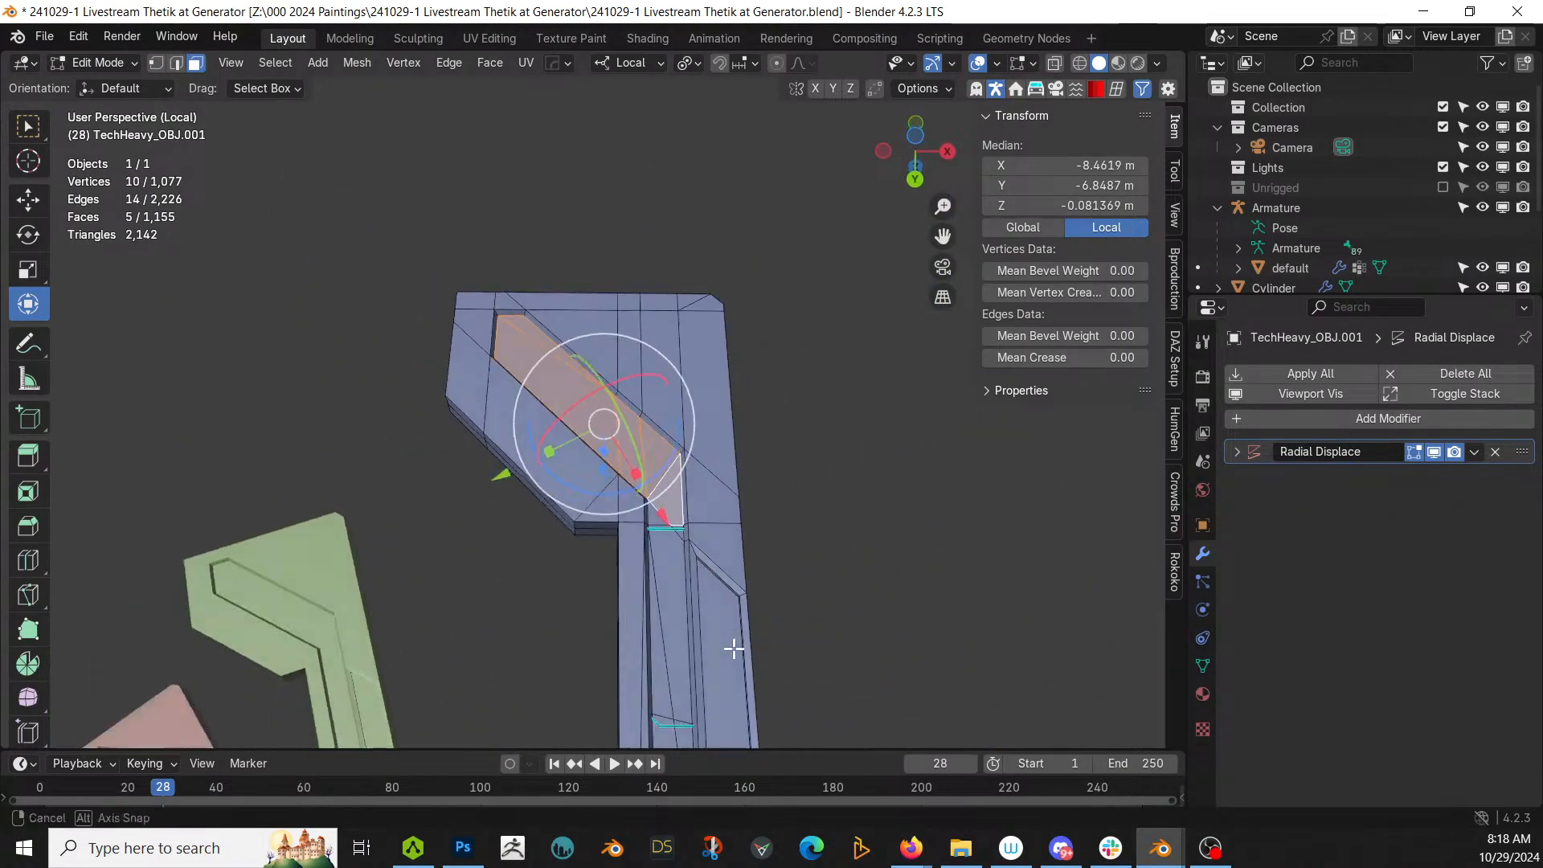
{"action": "middle_click_drag", "start_coordinate": [733, 643], "coordinate": [771, 104]}
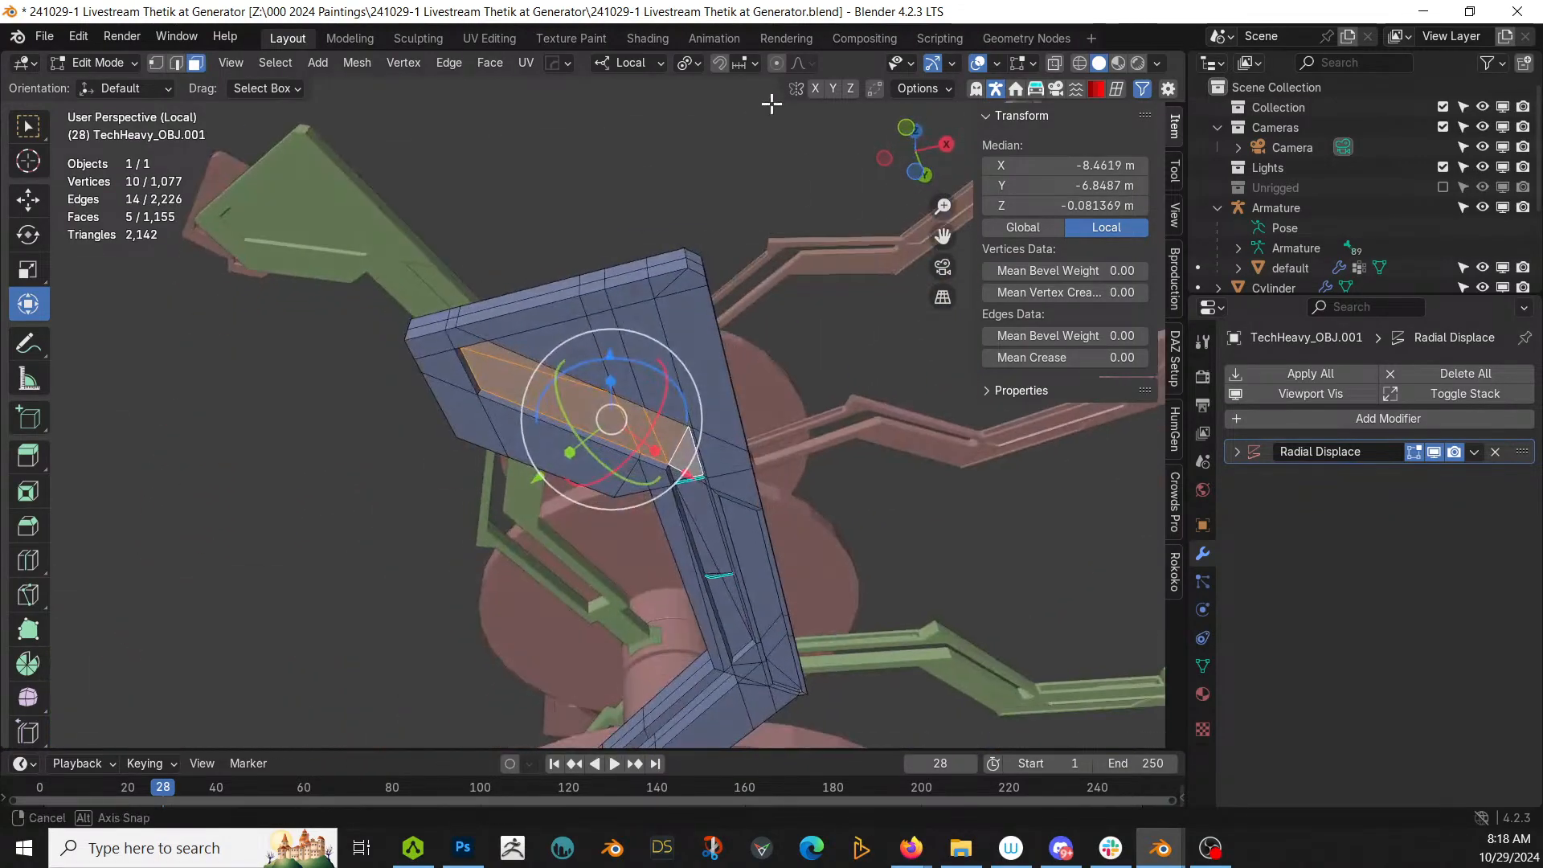
{"action": "key", "text": "shift+g"}
{"action": "left_click", "coordinate": [696, 384]}
{"action": "middle_click_drag", "start_coordinate": [682, 378], "coordinate": [696, 455]}
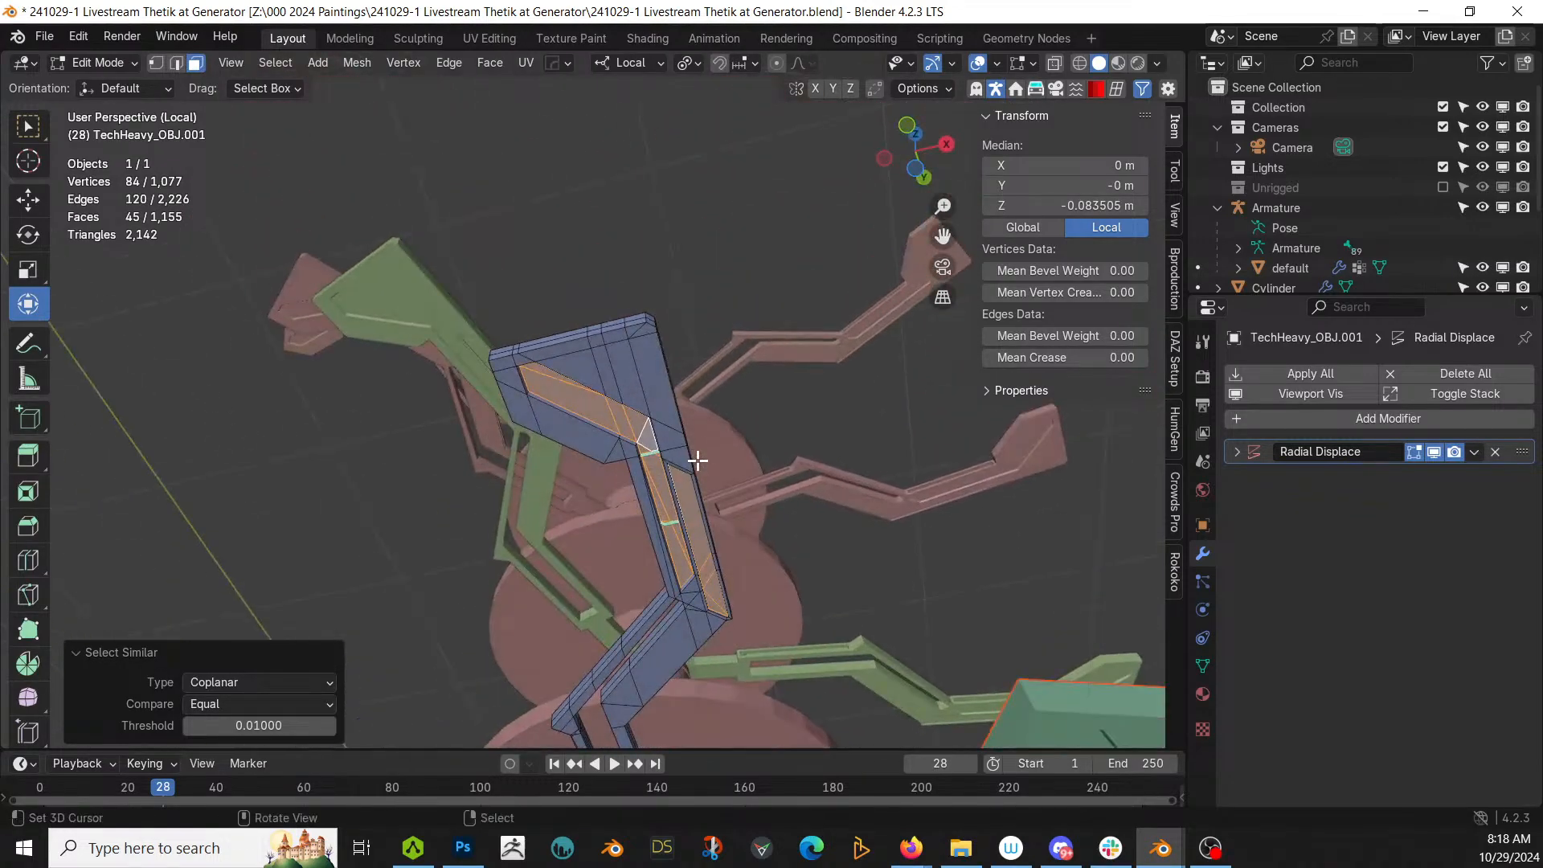
Step: Deselect the stray coplanar faces in the side recess above the arm's elbow, keeping the central panel faces selected
{"action": "left_click", "coordinate": [691, 514], "text": "shift"}
{"action": "scroll", "coordinate": [721, 575], "scroll_direction": "up", "scroll_amount": 3}
{"action": "middle_click_drag", "start_coordinate": [730, 554], "coordinate": [637, 219], "text": "shift"}
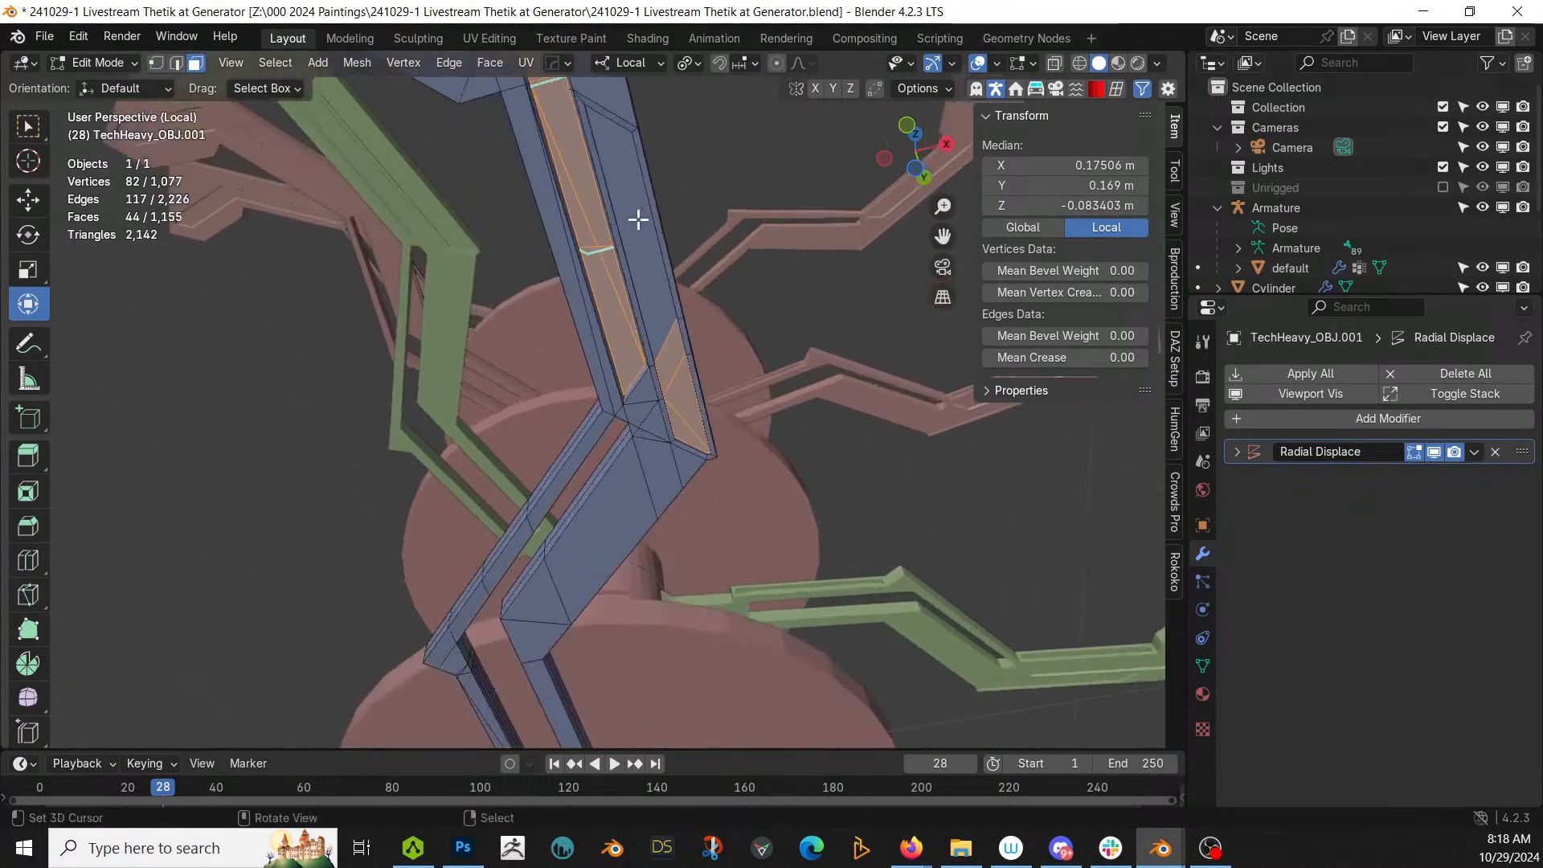
{"action": "scroll", "coordinate": [639, 233], "scroll_direction": "up", "scroll_amount": 2}
{"action": "left_click", "coordinate": [709, 339], "text": "shift"}
{"action": "left_click", "coordinate": [716, 389], "text": "shift"}
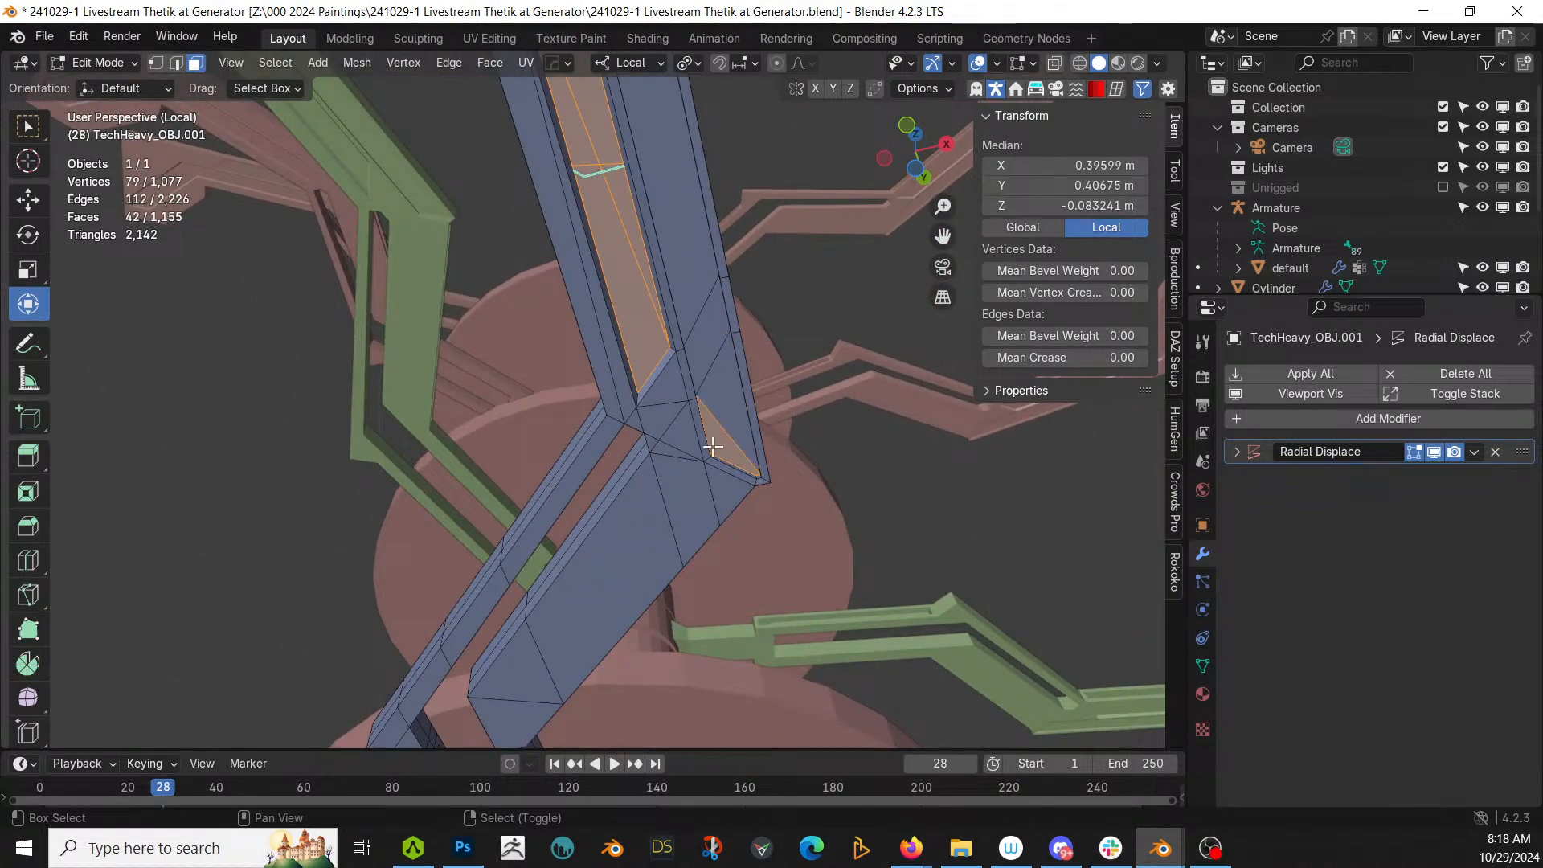
{"action": "middle_click_drag", "start_coordinate": [745, 366], "coordinate": [754, 396]}
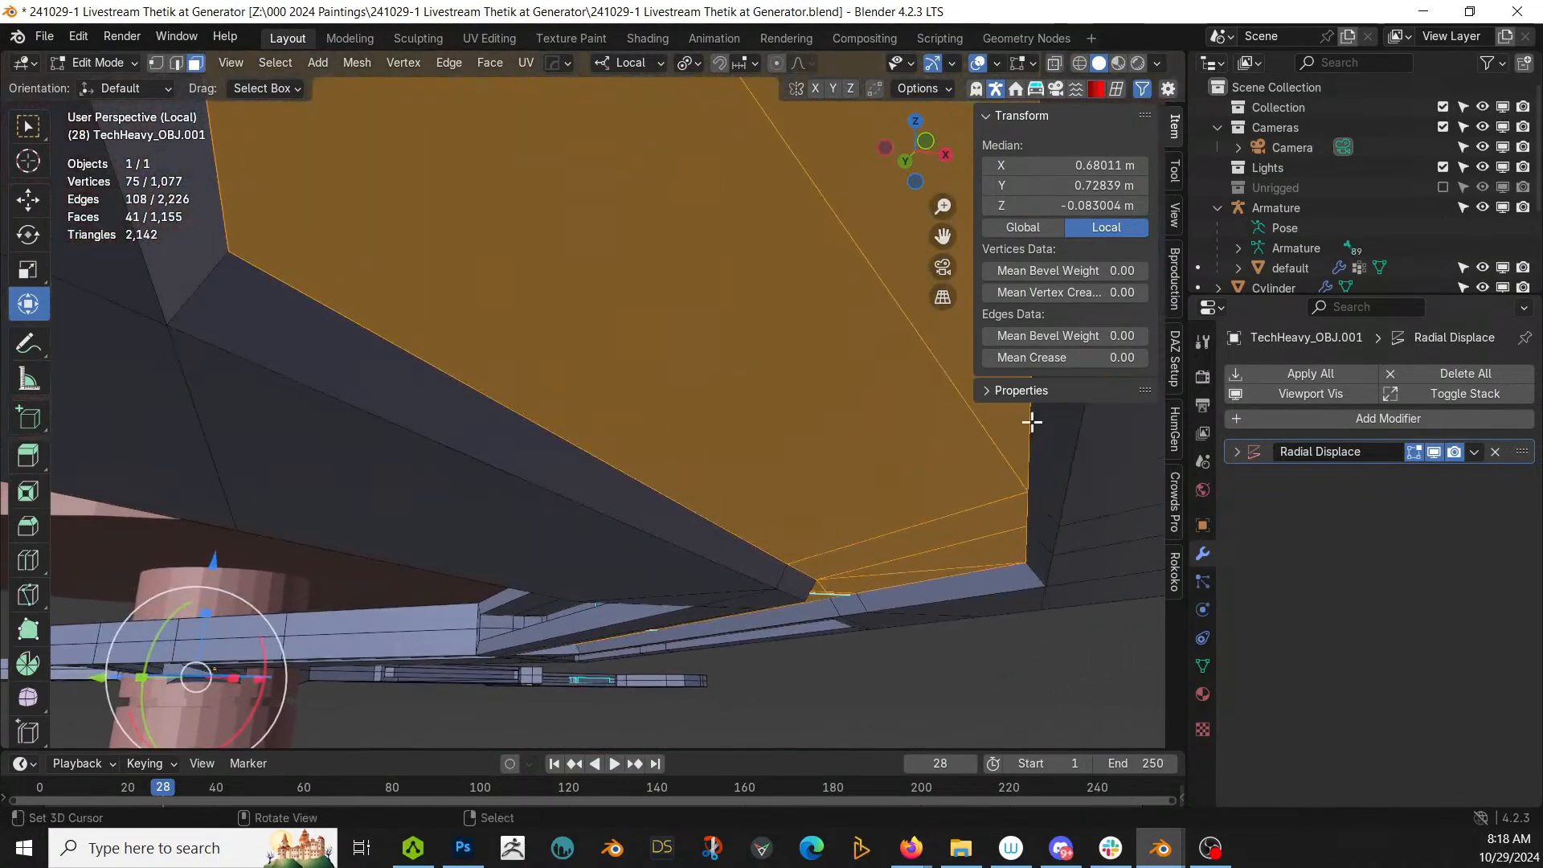
Step: Add a second material slot to the arms and apply the sy_yellow_5_emmisive material from the KO-Emissive KIT OPS pack
{"action": "left_click", "coordinate": [1202, 694]}
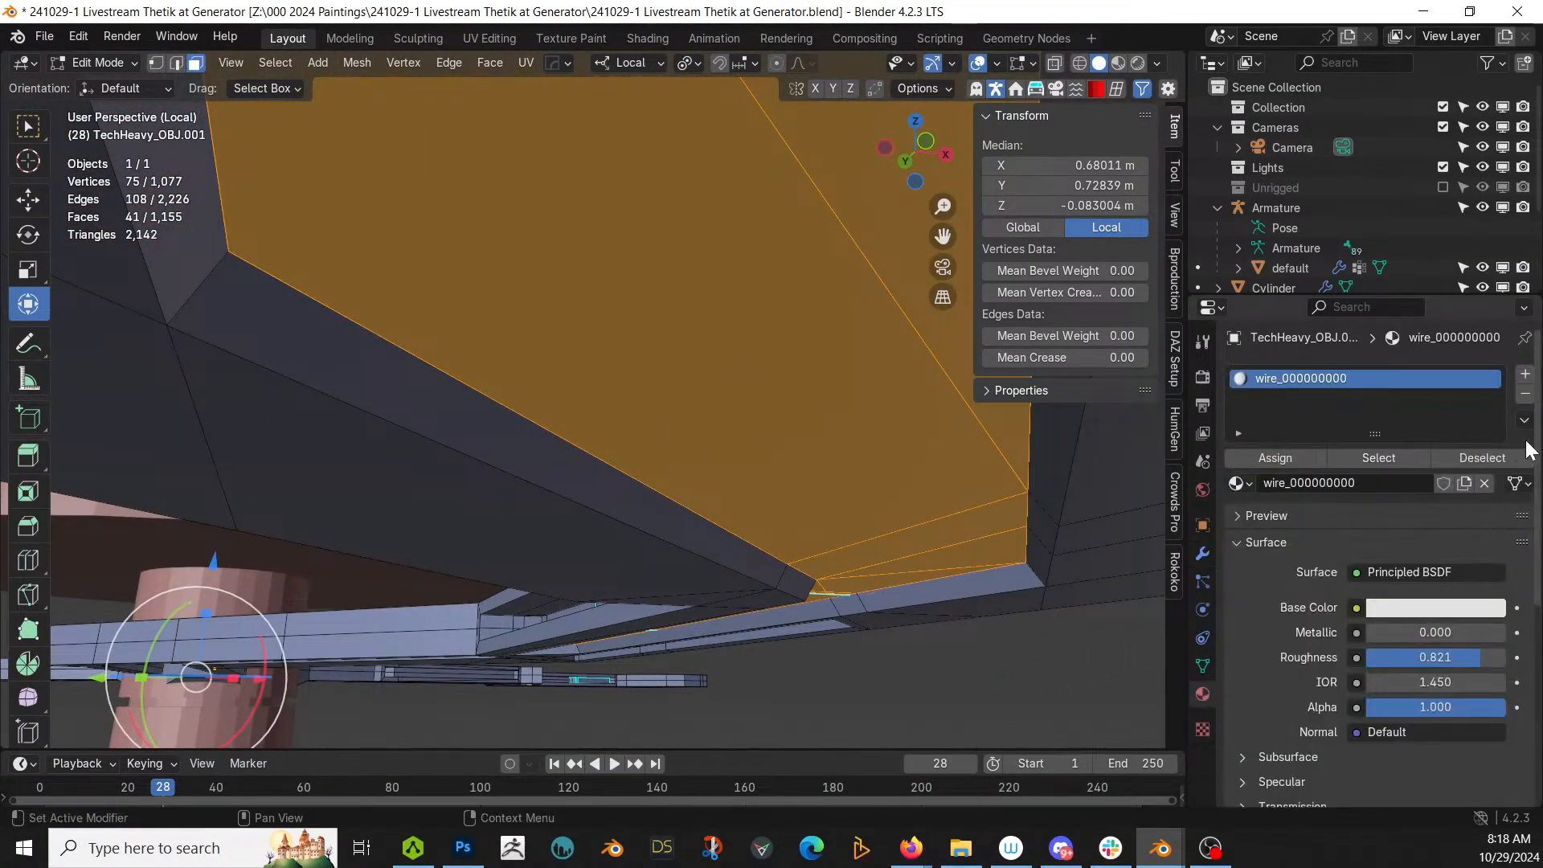
{"action": "left_click", "coordinate": [1524, 374]}
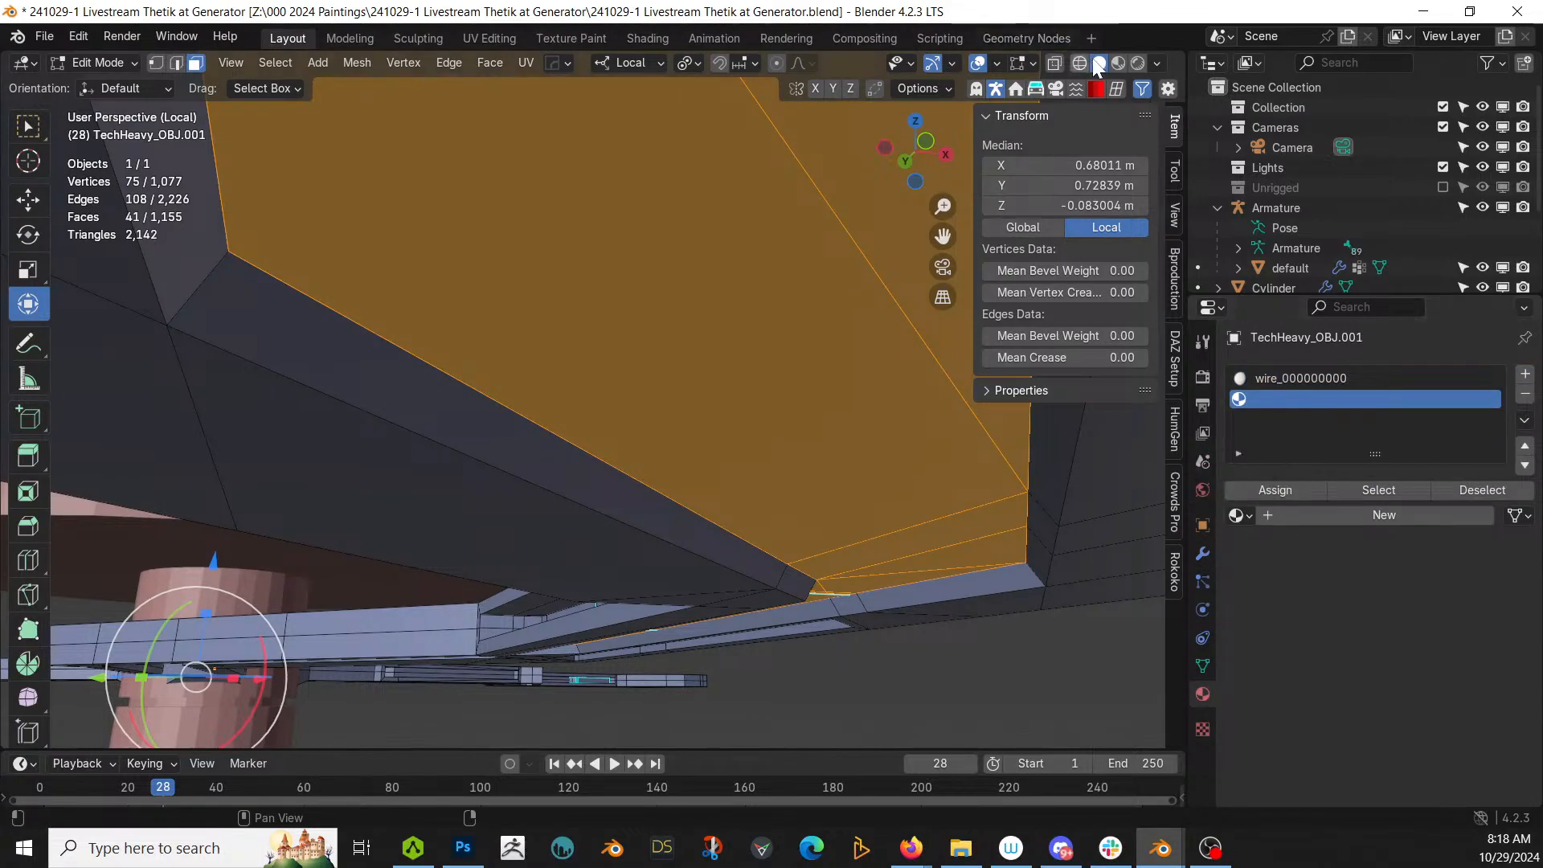
{"action": "left_click", "coordinate": [1094, 88]}
{"action": "left_click", "coordinate": [1175, 274]}
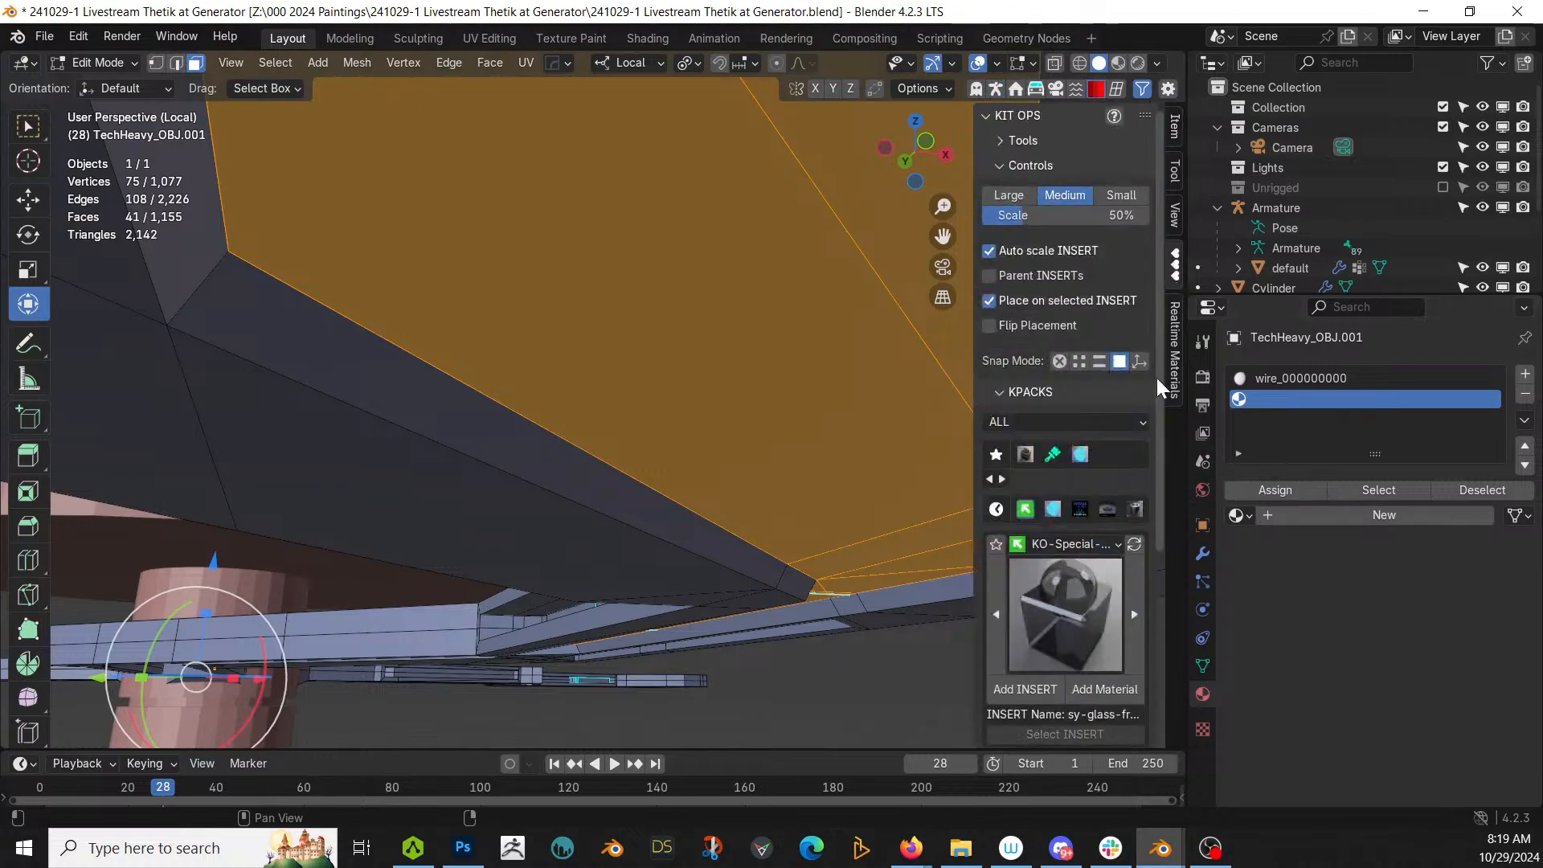
{"action": "left_click", "coordinate": [1054, 509]}
{"action": "left_click", "coordinate": [1061, 585]}
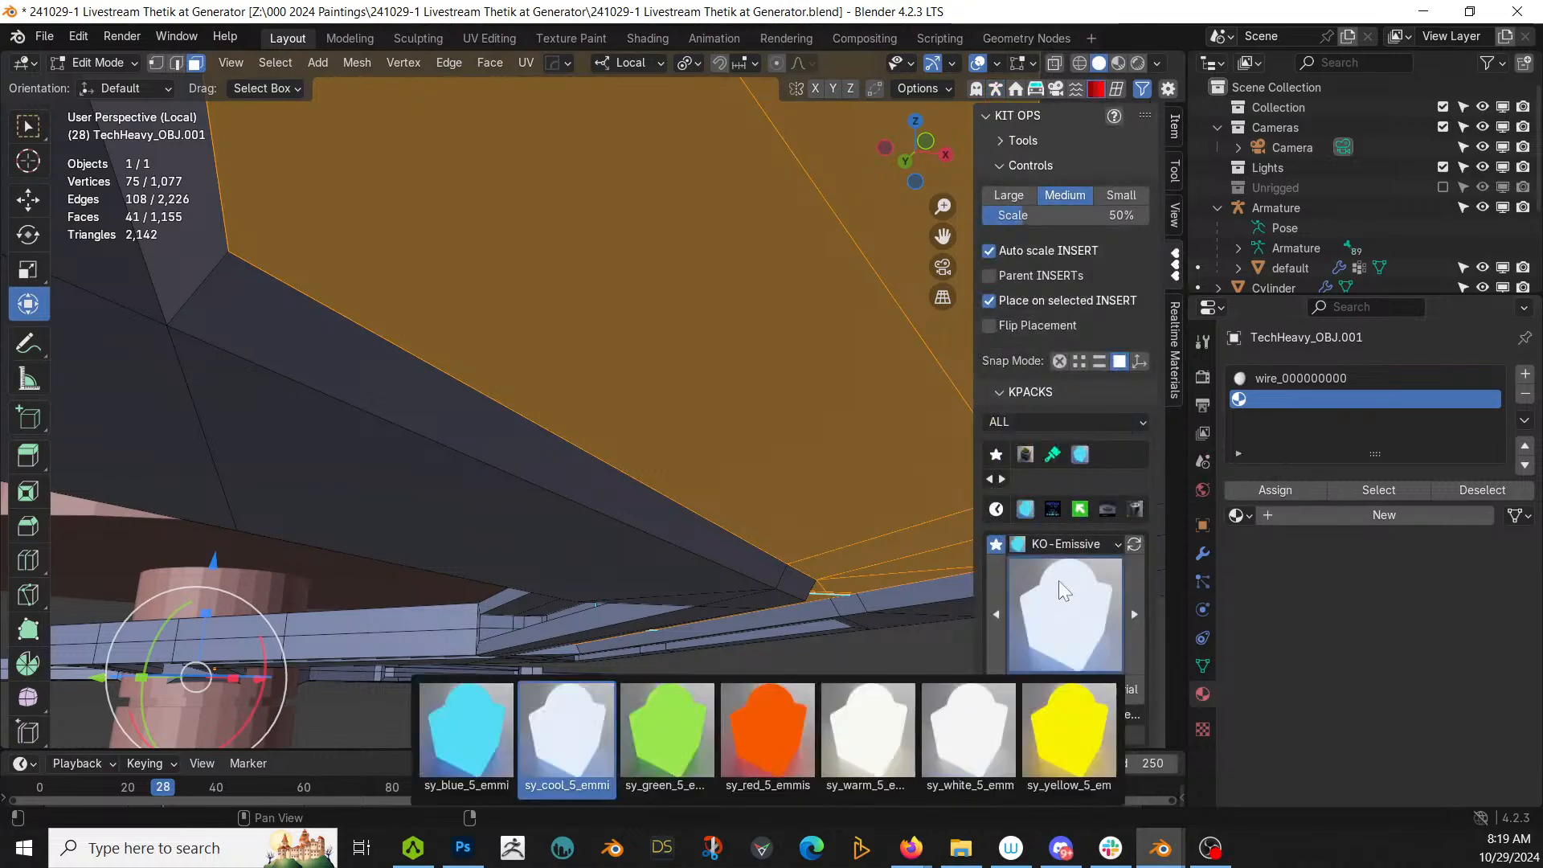
{"action": "left_click", "coordinate": [1078, 727]}
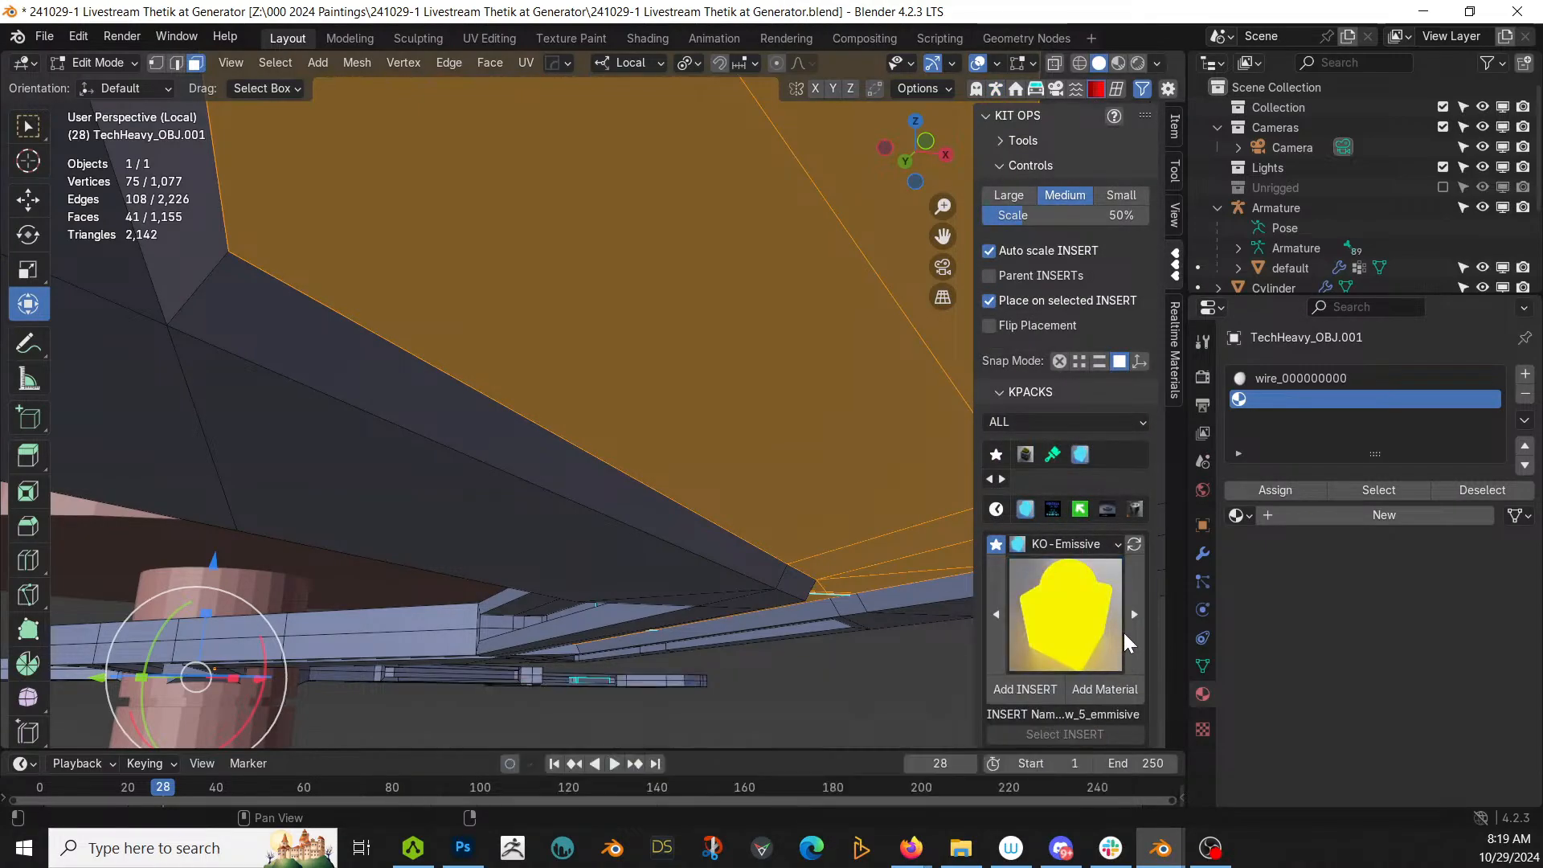
{"action": "left_click", "coordinate": [1104, 688]}
Step: Switch the viewport to Rendered shading to check the emissive material on the arms
{"action": "scroll", "coordinate": [774, 447], "scroll_direction": "down", "scroll_amount": 5}
{"action": "key", "text": "z"}
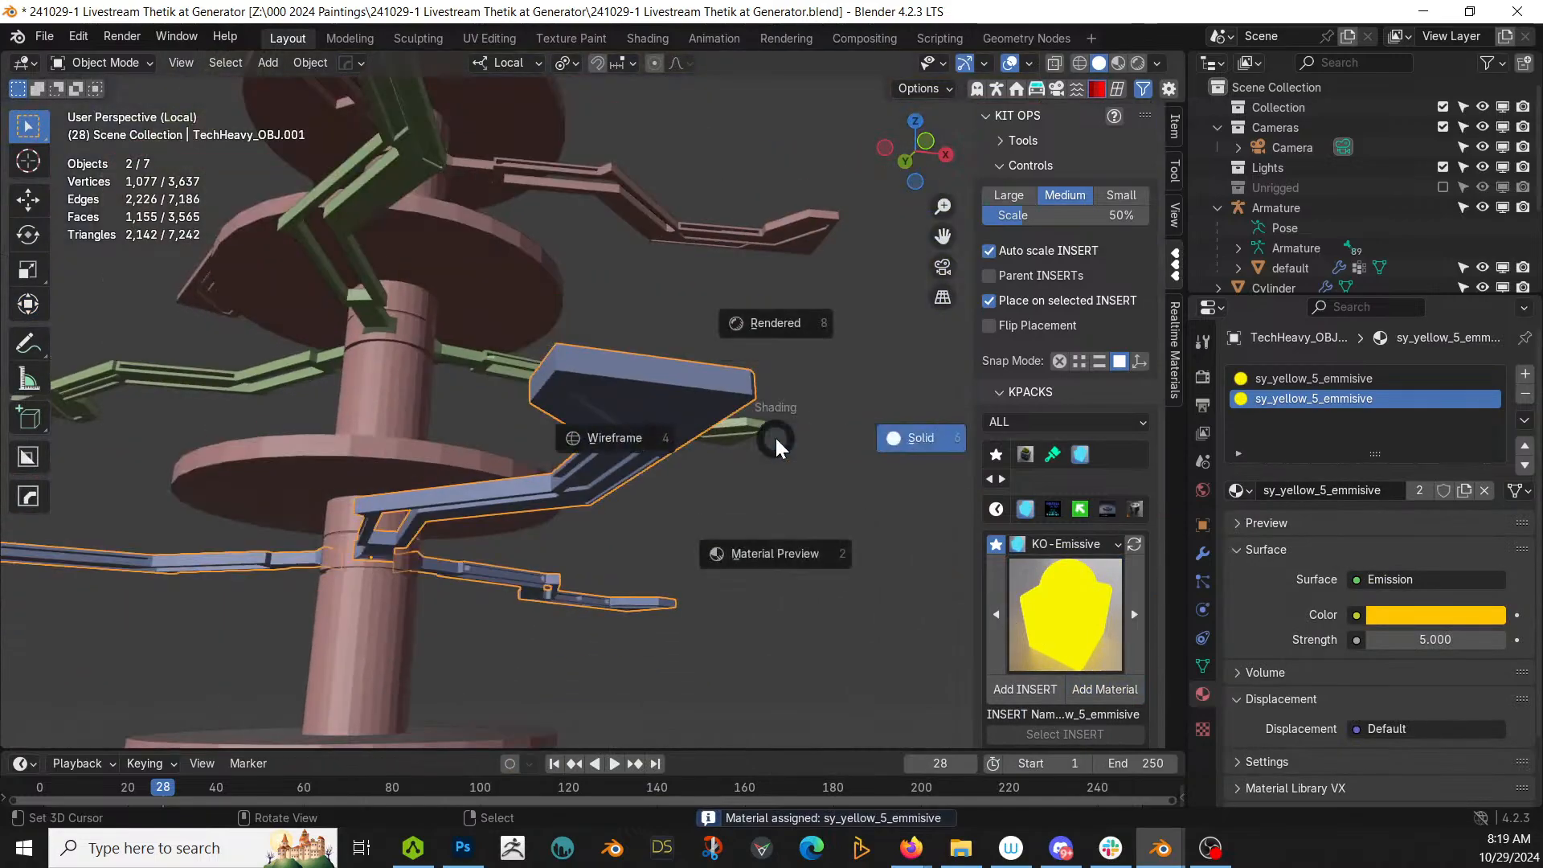
{"action": "key", "text": "8"}
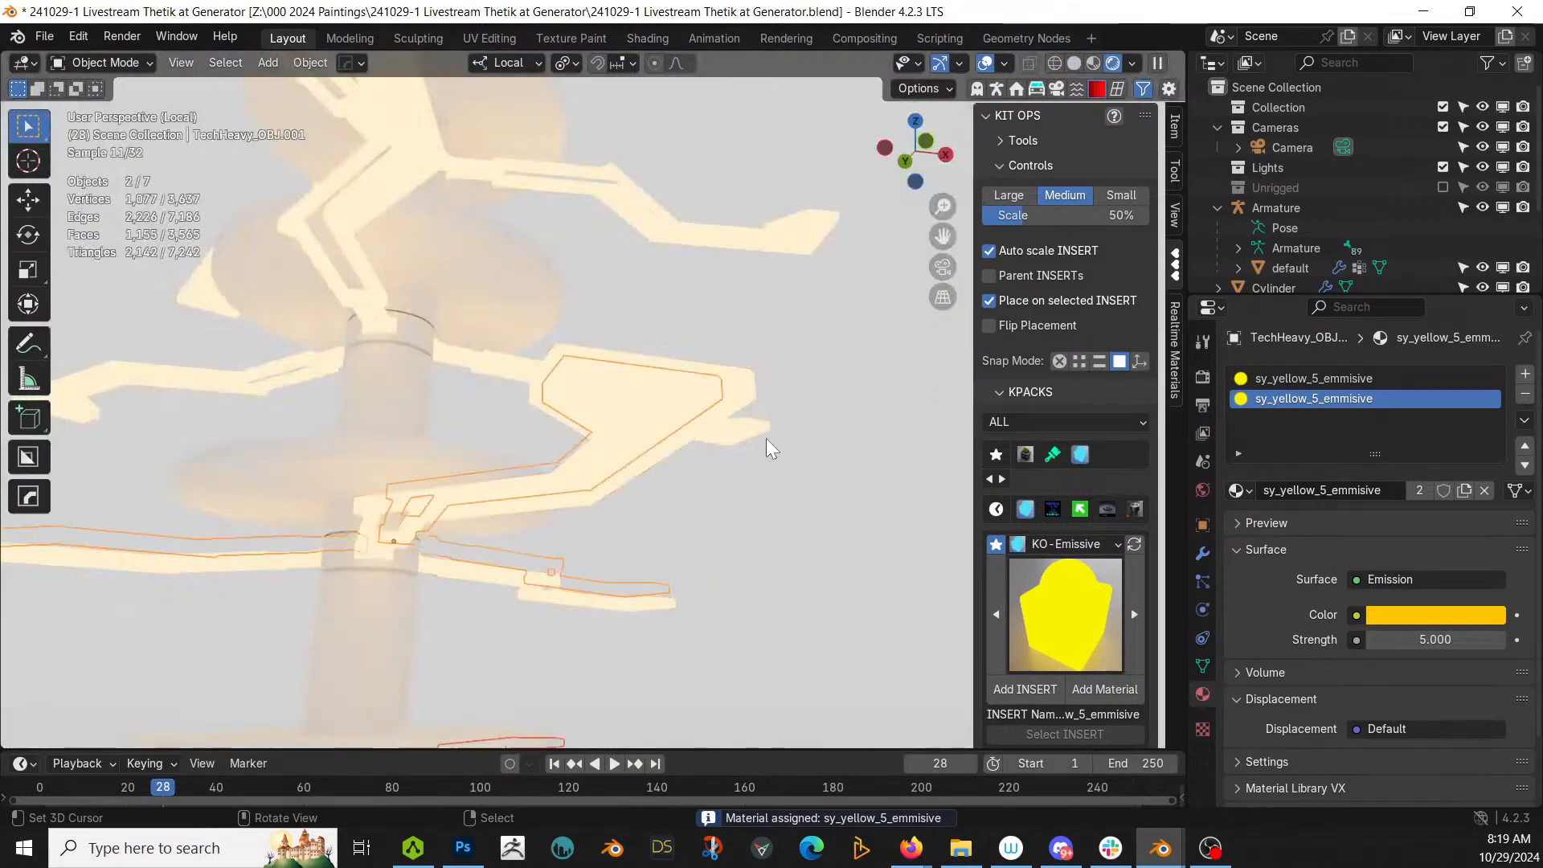
Step: Try to remove the first yellow material slot after selecting its faces in Edit Mode
{"action": "key", "text": "Tab"}
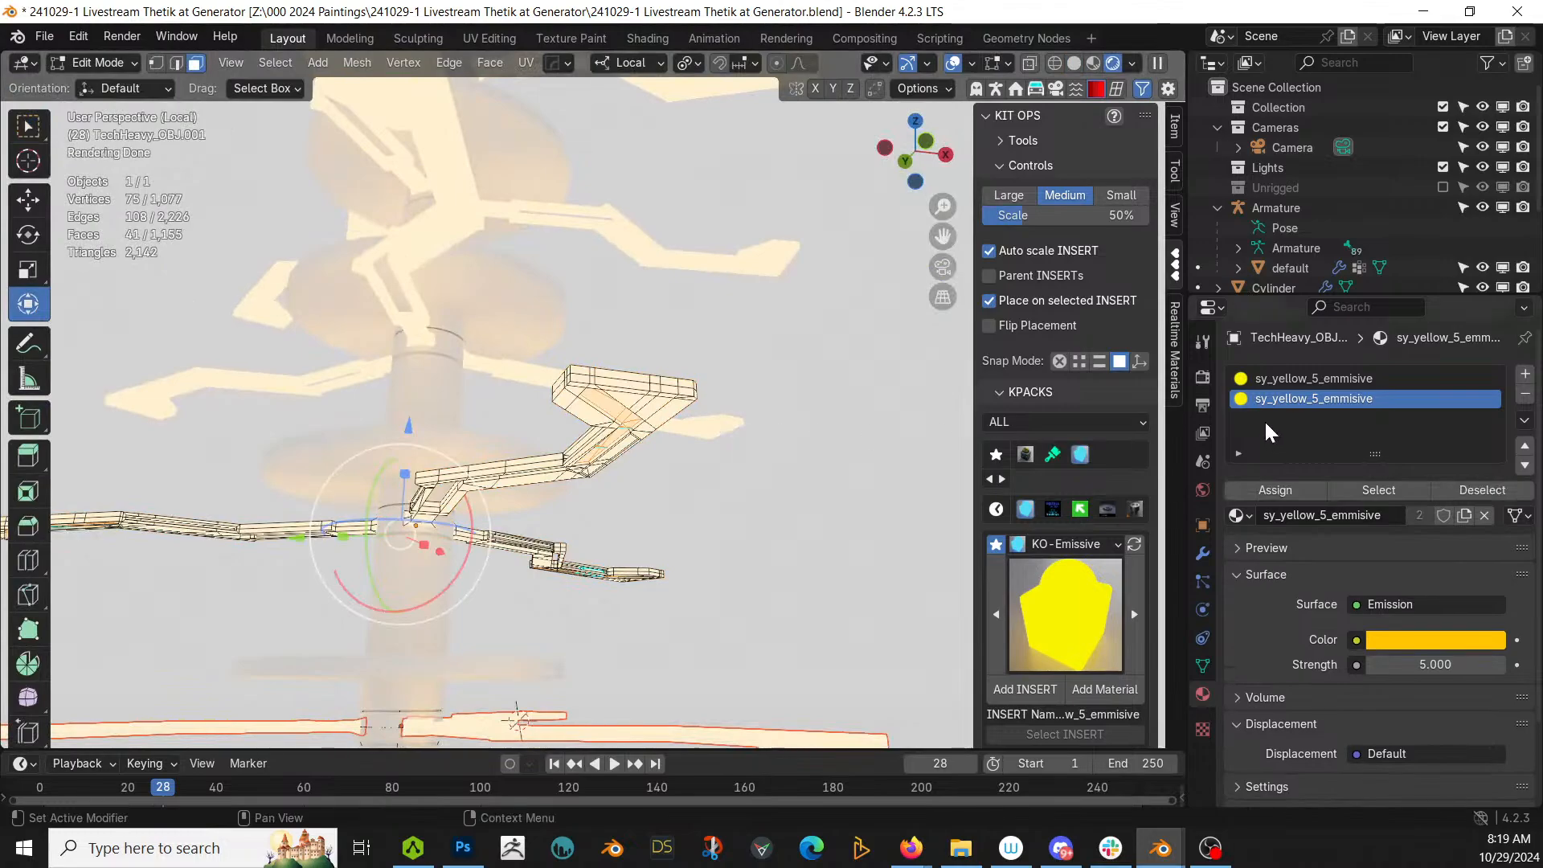
{"action": "left_click", "coordinate": [1274, 381]}
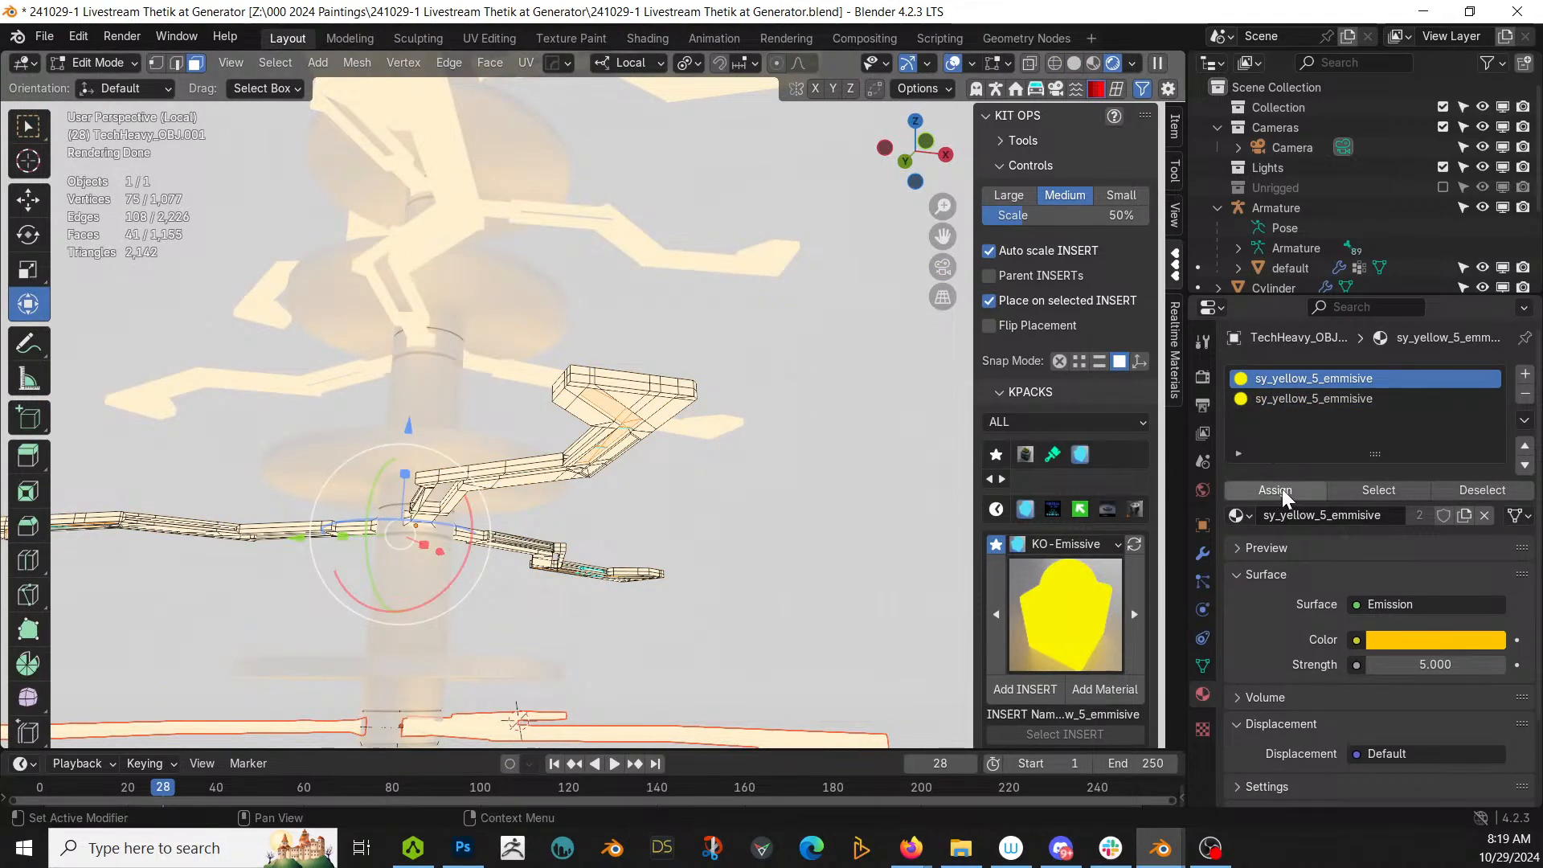
{"action": "left_click", "coordinate": [1376, 491]}
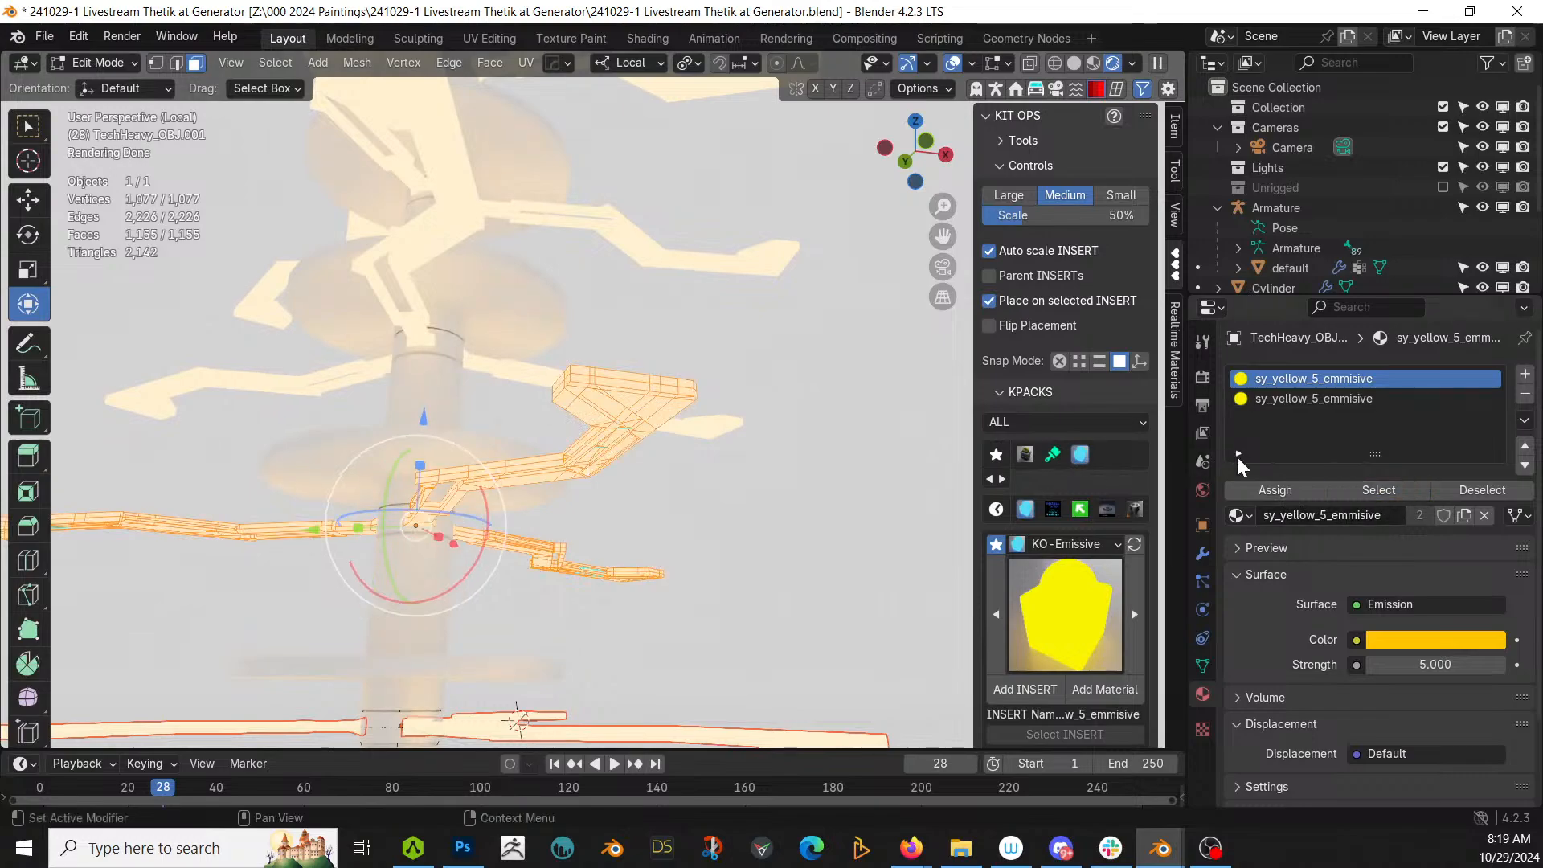
{"action": "left_click", "coordinate": [1525, 394]}
{"action": "key", "text": "Tab"}
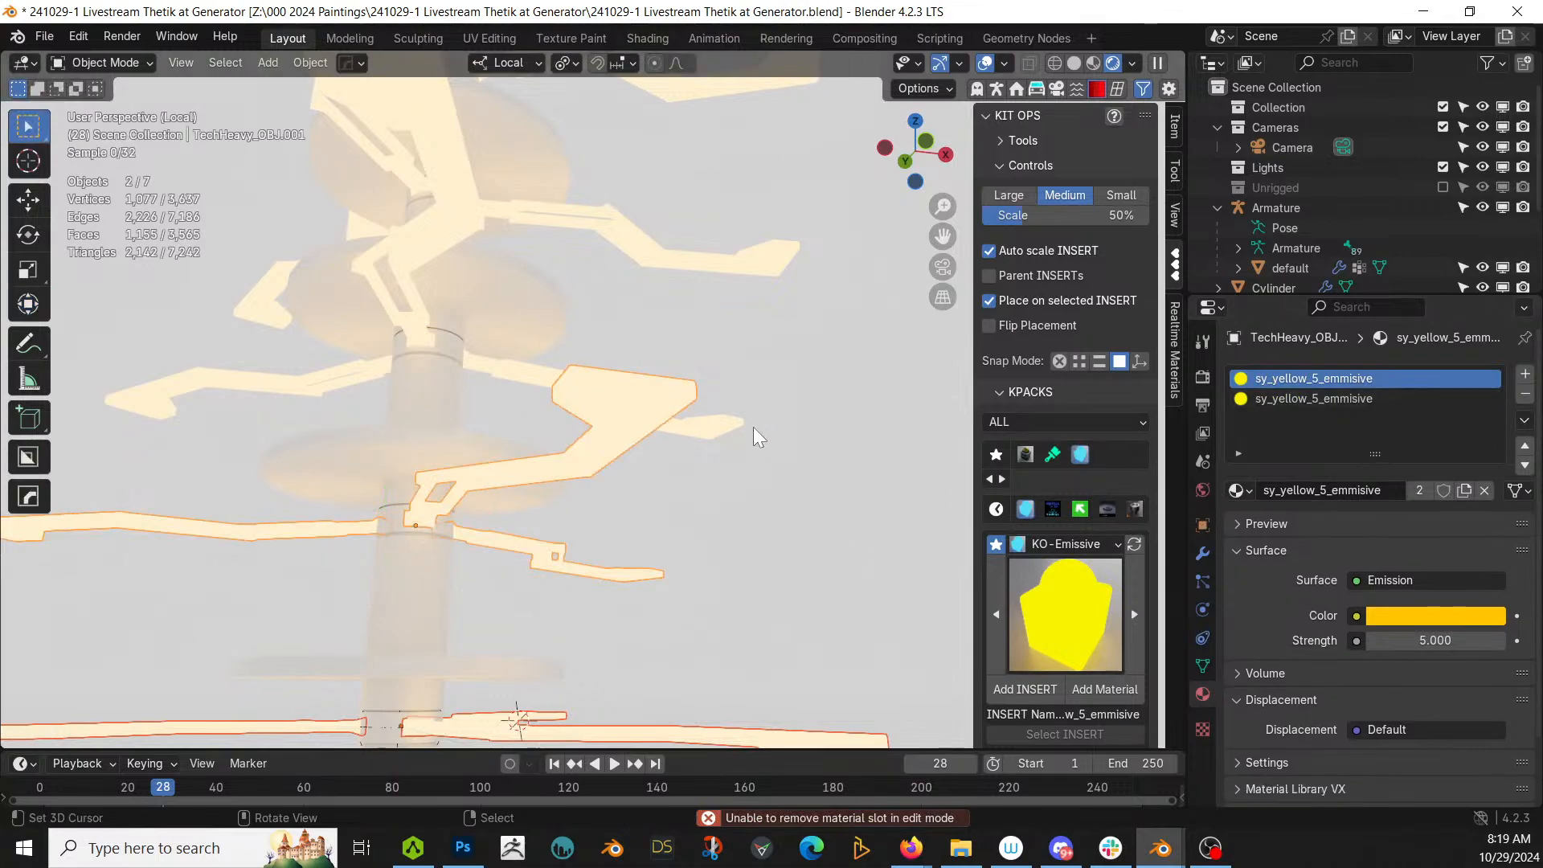
Step: Add an empty material slot to the arms and move it to the first place in the slot list
{"action": "left_click", "coordinate": [1524, 373]}
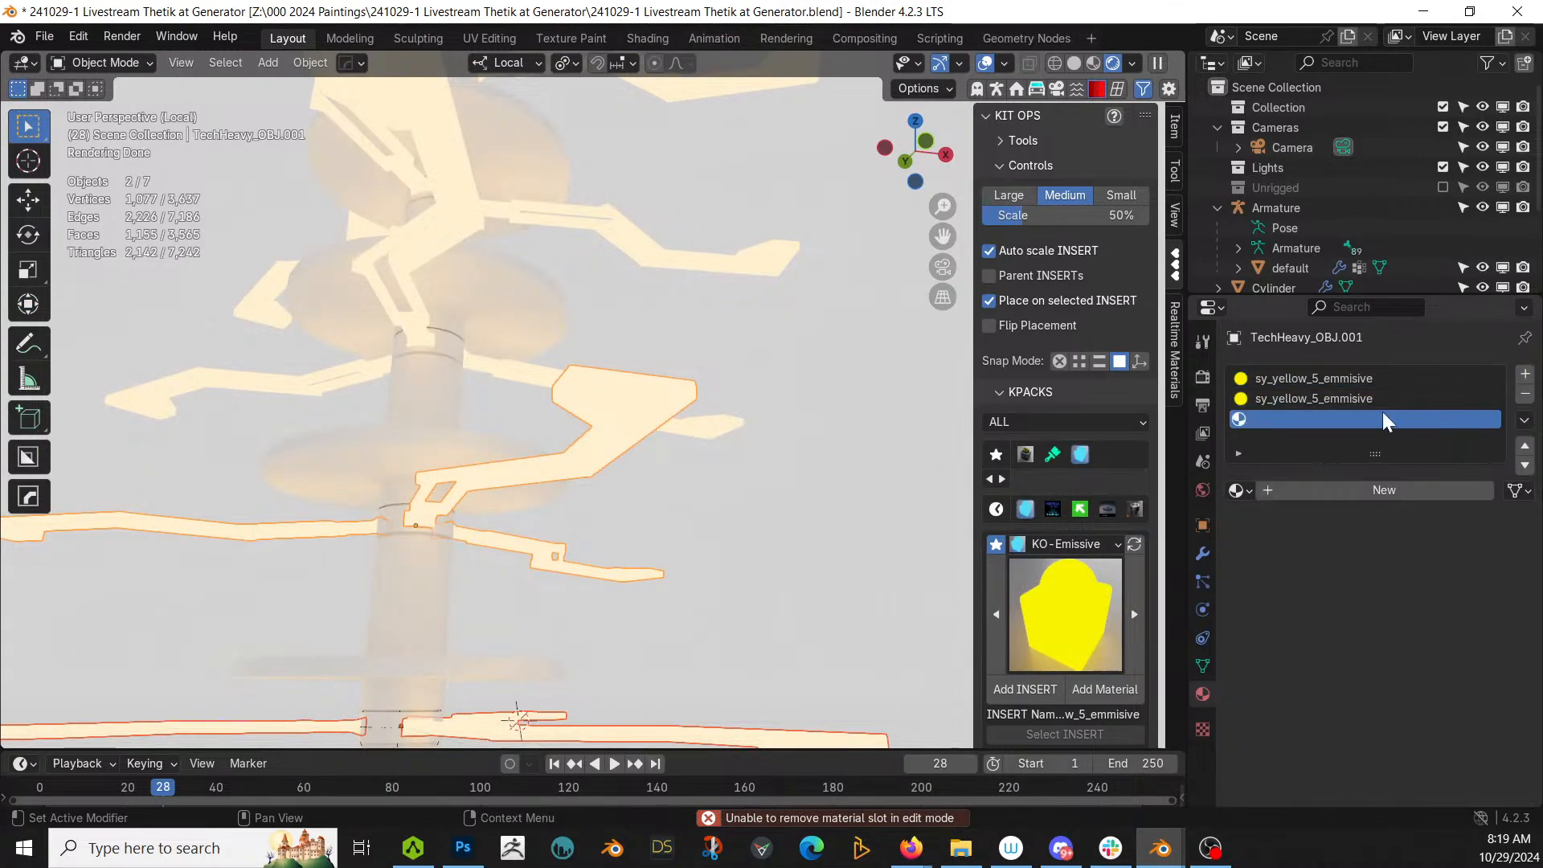
{"action": "left_click", "coordinate": [1524, 445]}
{"action": "left_click", "coordinate": [1524, 447]}
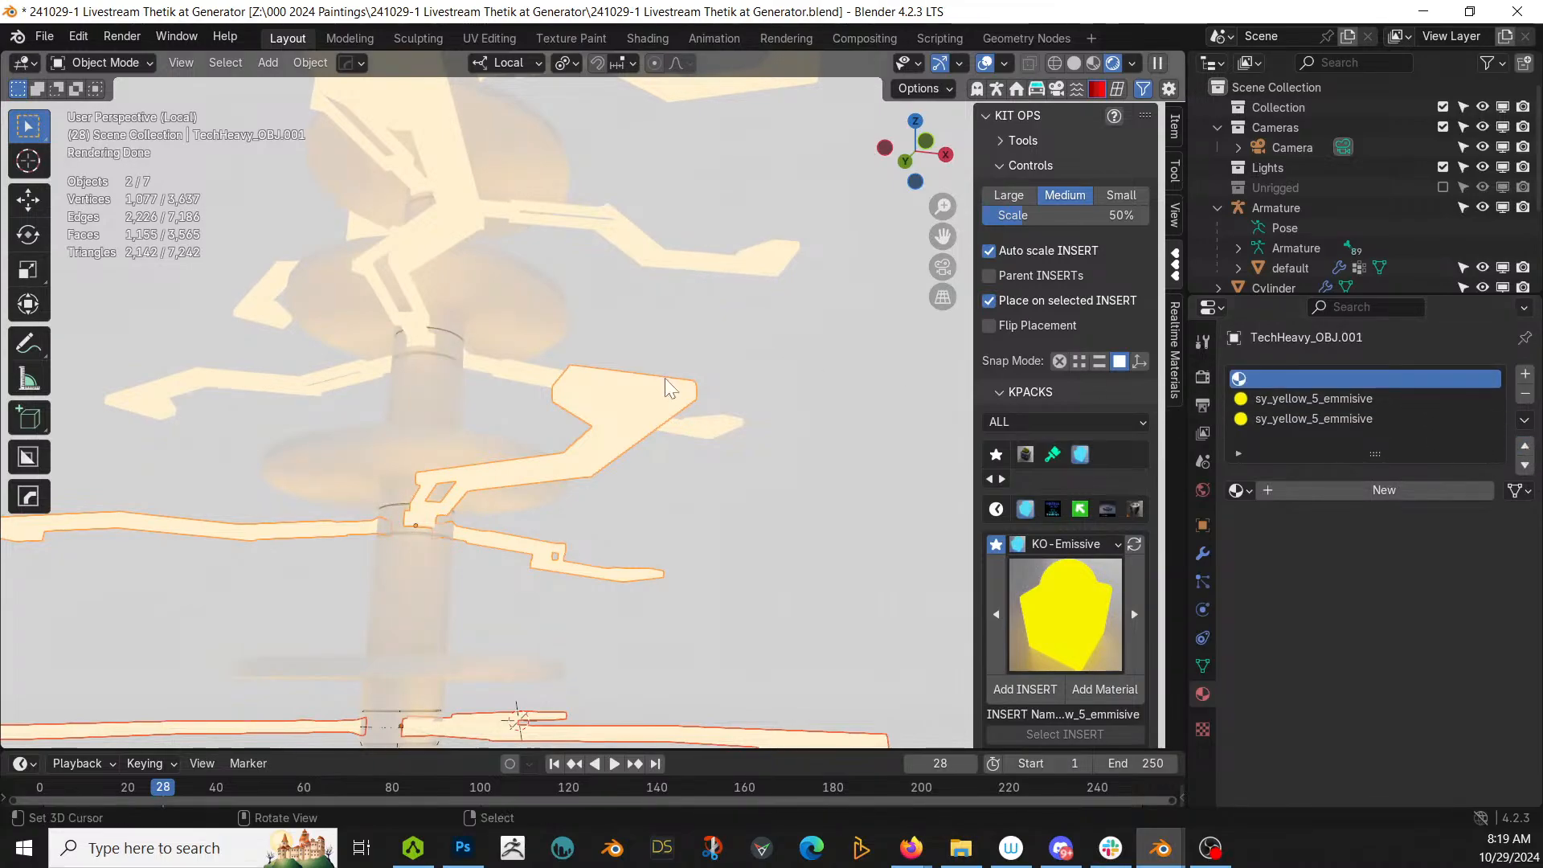
Step: Select the arm body faces by the first yellow slot and assign them to the empty material slot
{"action": "key", "text": "Tab"}
{"action": "left_click", "coordinate": [1334, 399]}
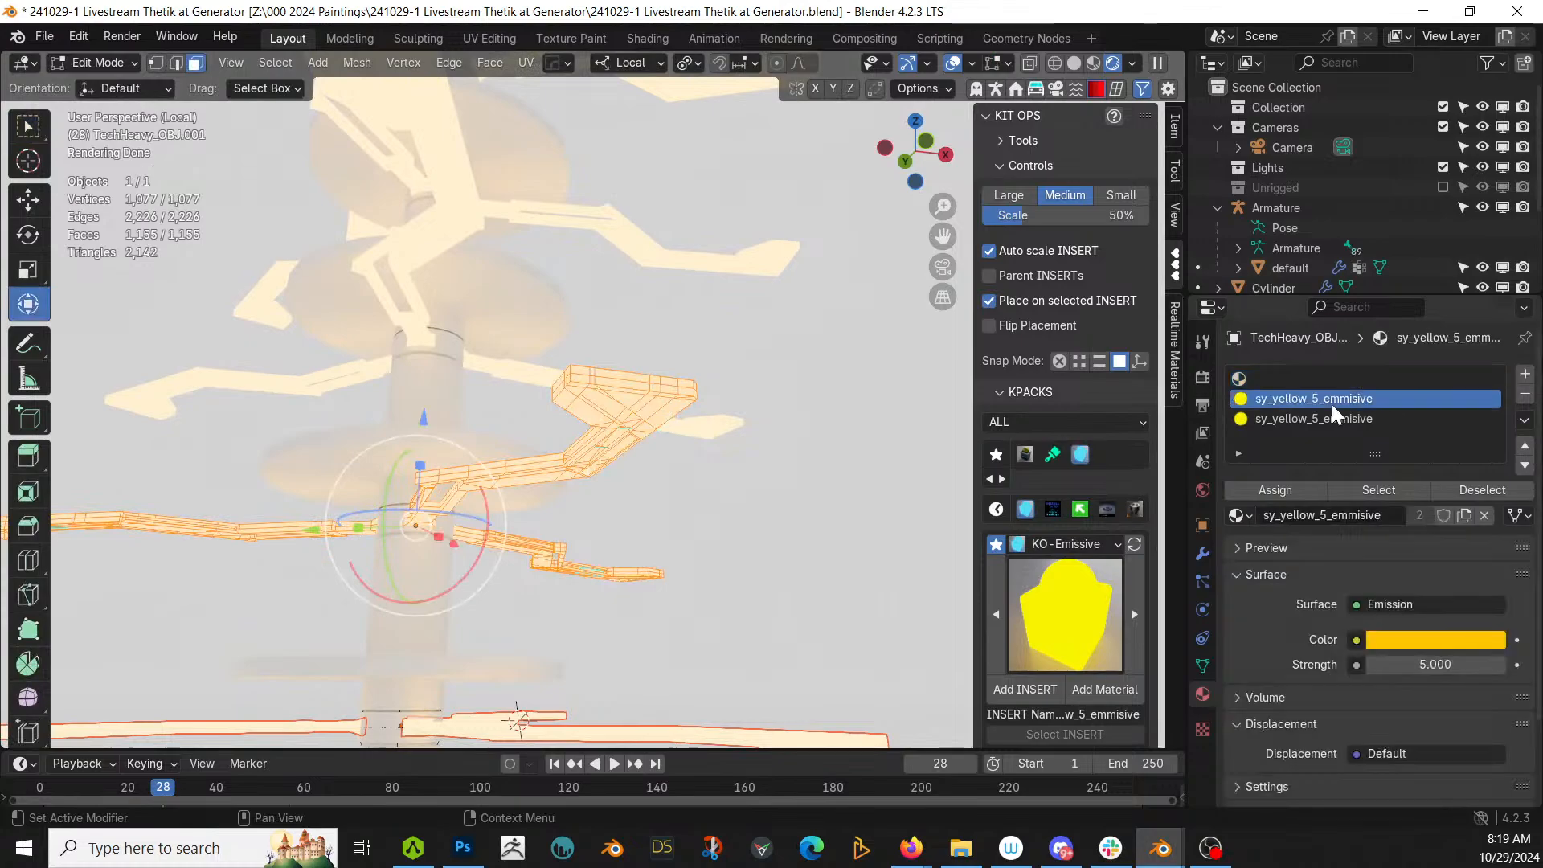
{"action": "left_click", "coordinate": [711, 426]}
{"action": "left_click", "coordinate": [1378, 490]}
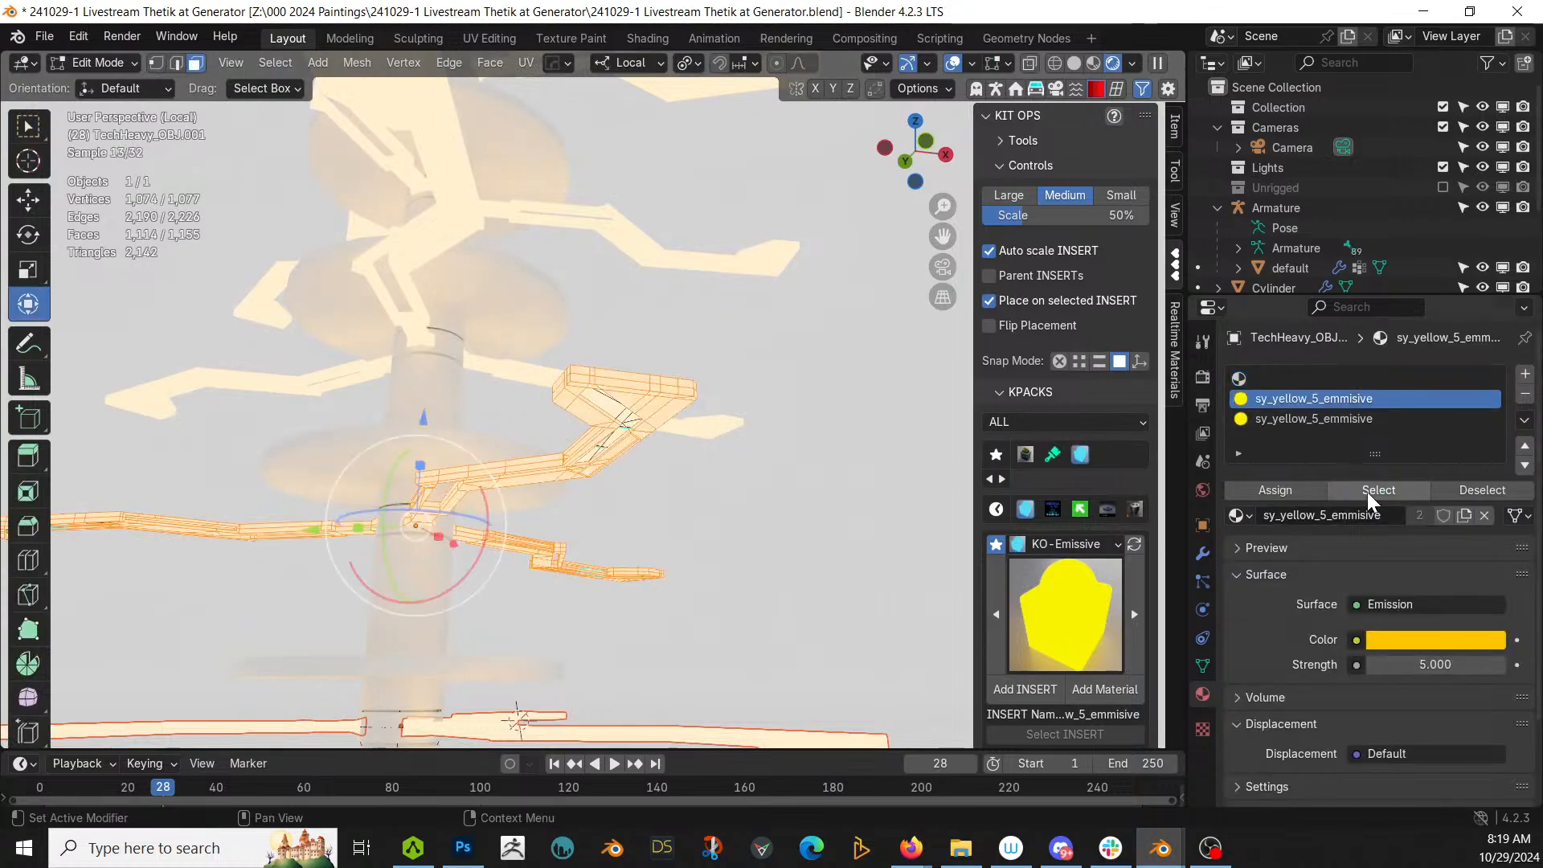
{"action": "left_click", "coordinate": [1301, 378]}
{"action": "left_click", "coordinate": [1267, 492]}
{"action": "scroll", "coordinate": [773, 516], "scroll_direction": "up", "scroll_amount": 2}
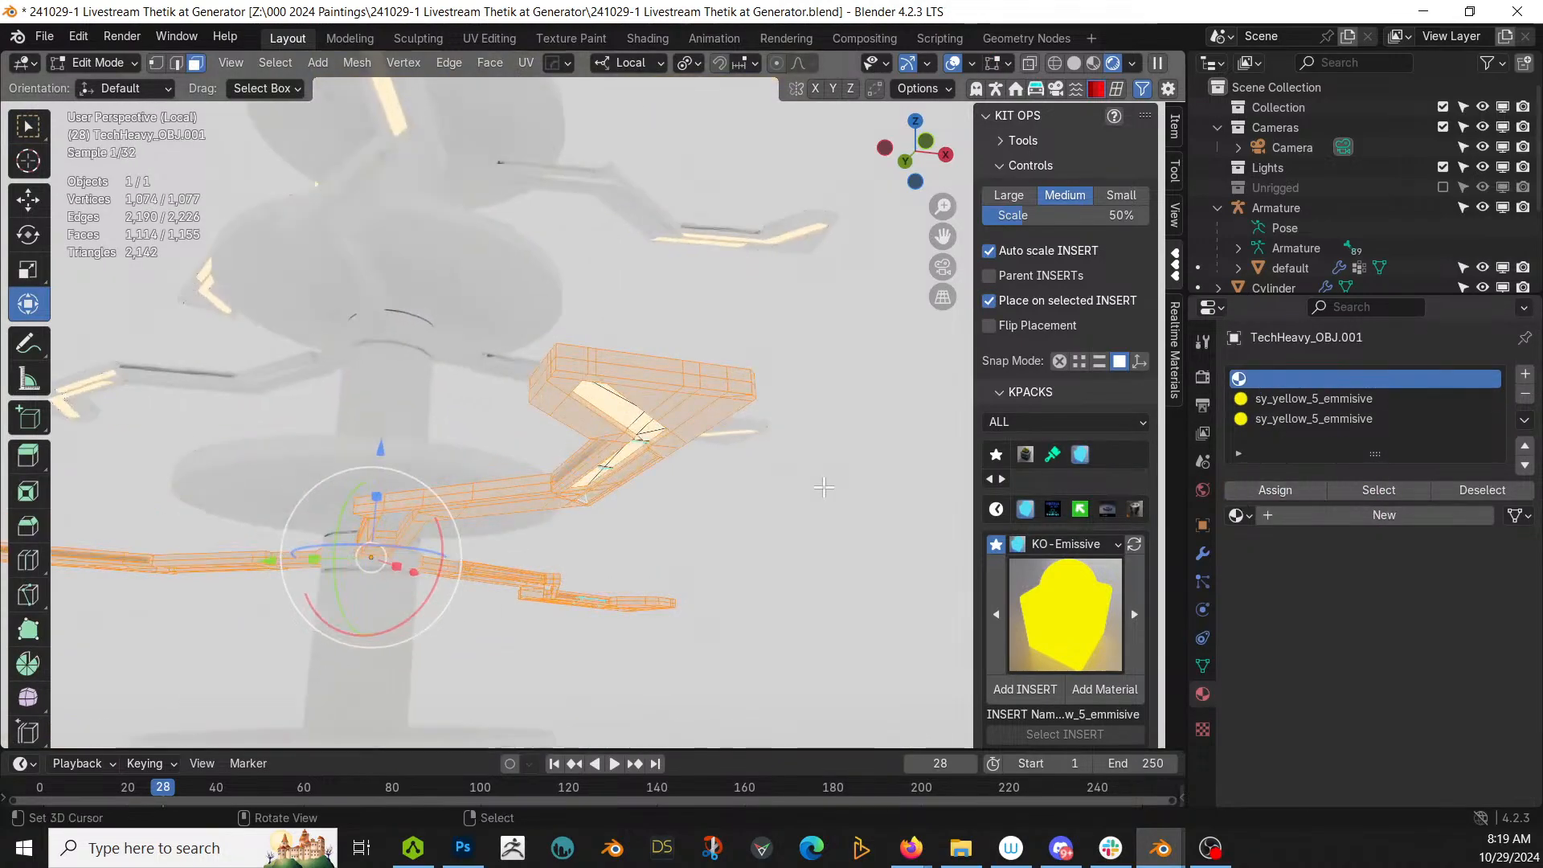
Step: Remove the duplicate sy_yellow_5_emmisive slot from the arms and save the file
{"action": "key", "text": "Tab"}
{"action": "left_click", "coordinate": [1306, 398]}
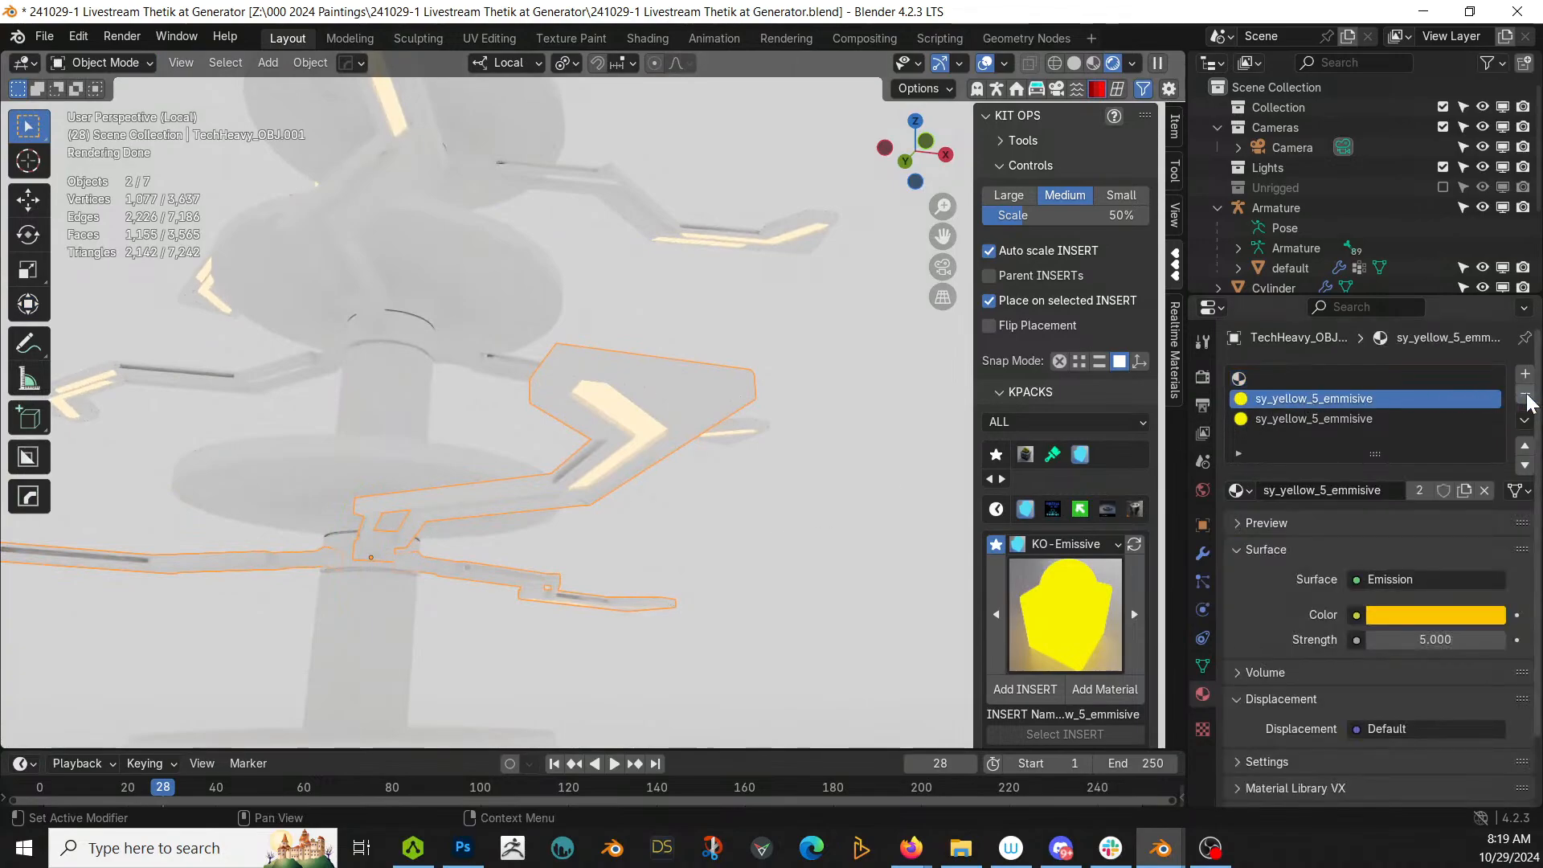
{"action": "middle_click_drag", "start_coordinate": [884, 478], "coordinate": [721, 584]}
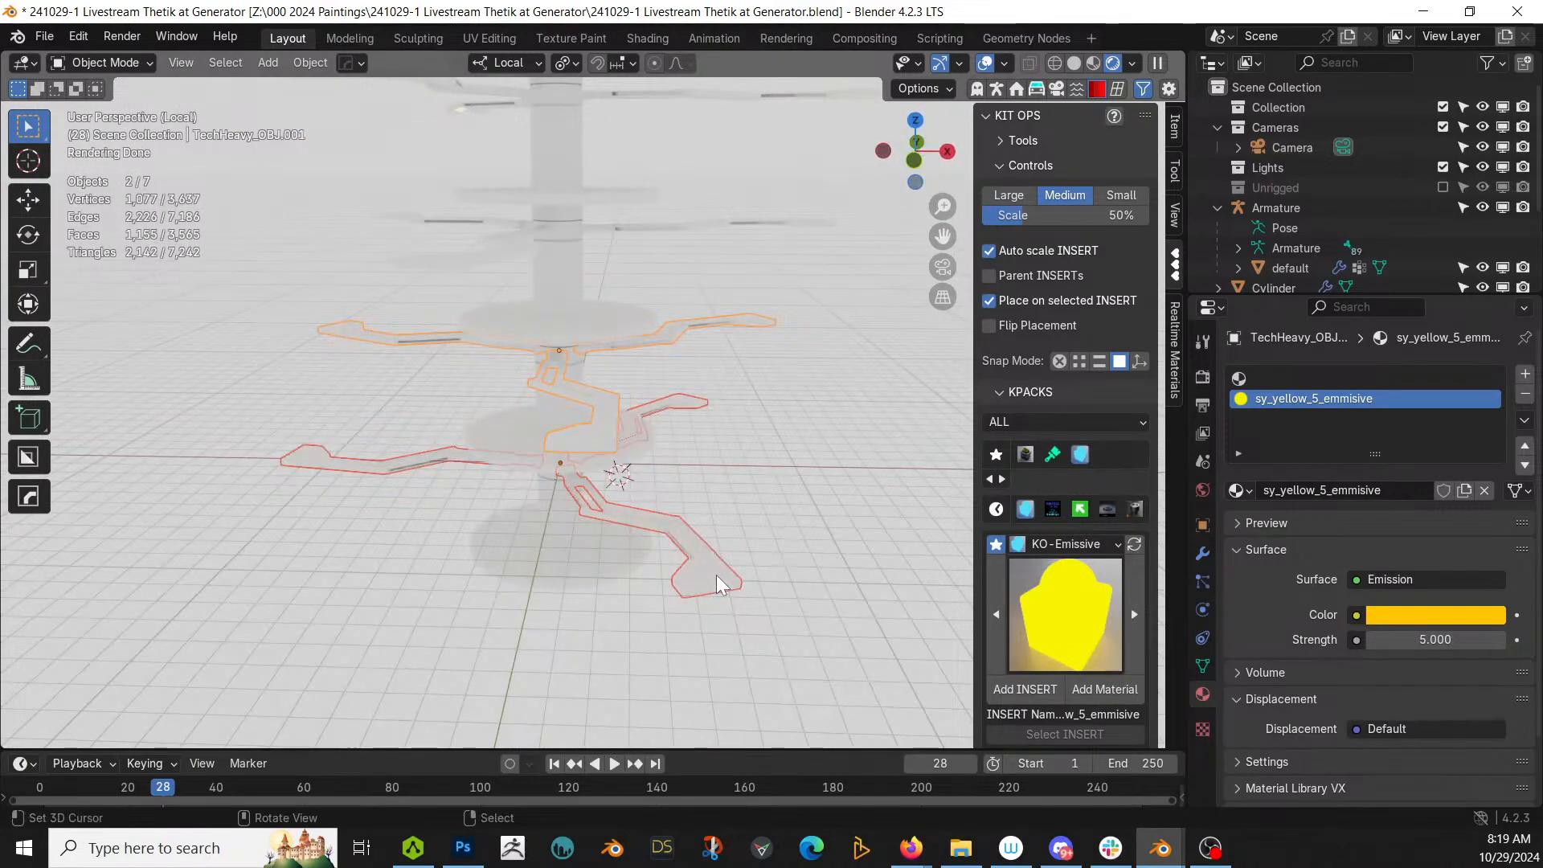
{"action": "key", "text": "ctrl+s"}
Step: Return the viewport to Solid shading and select the central cylinder with the stacked discs
{"action": "middle_click_drag", "start_coordinate": [603, 474], "coordinate": [647, 377]}
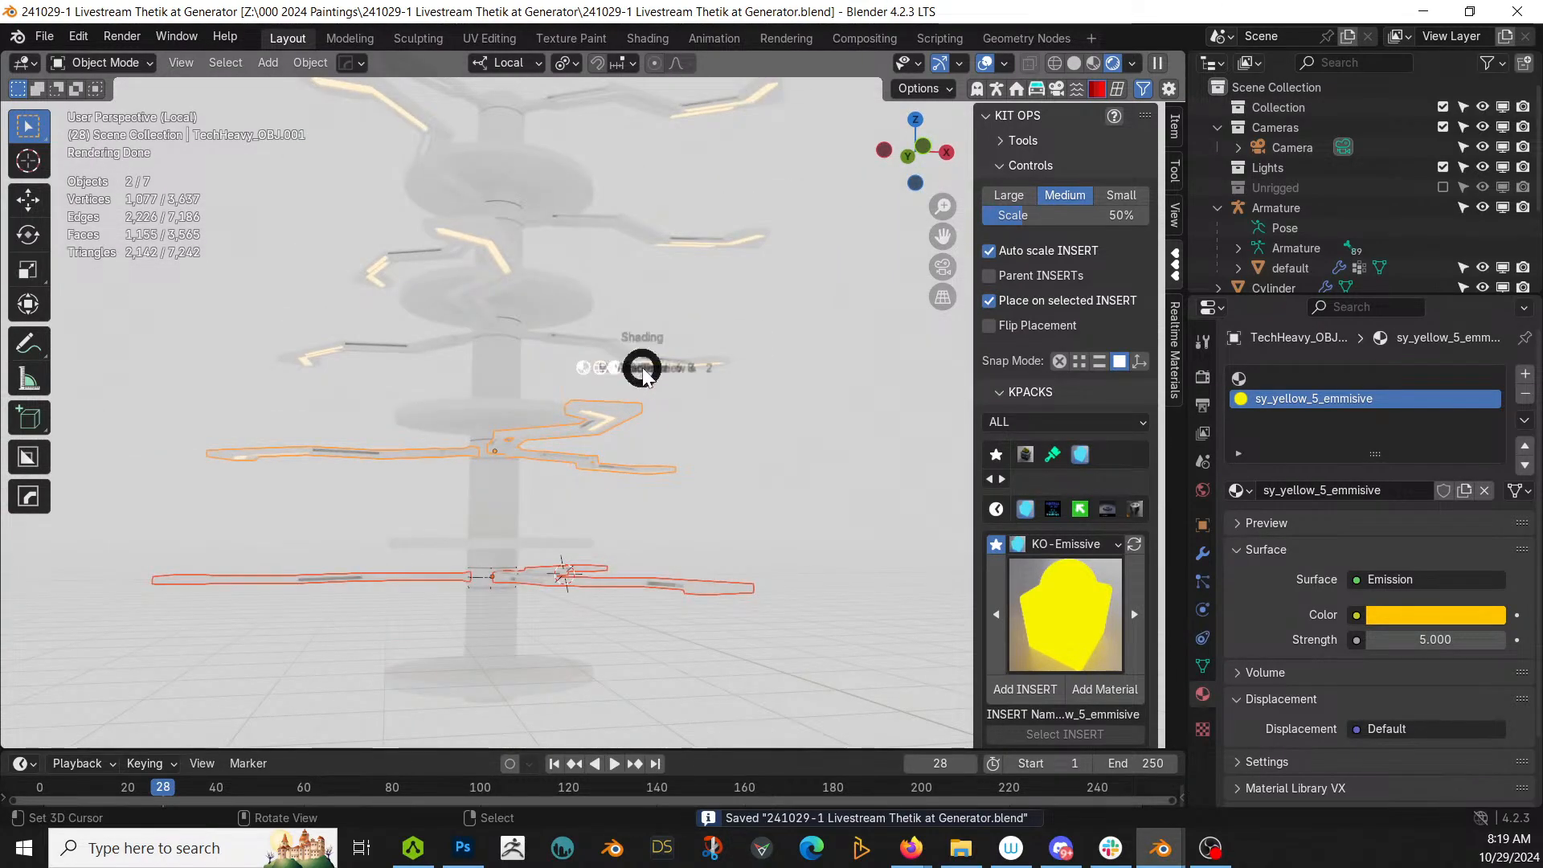
{"action": "left_click", "coordinate": [647, 377]}
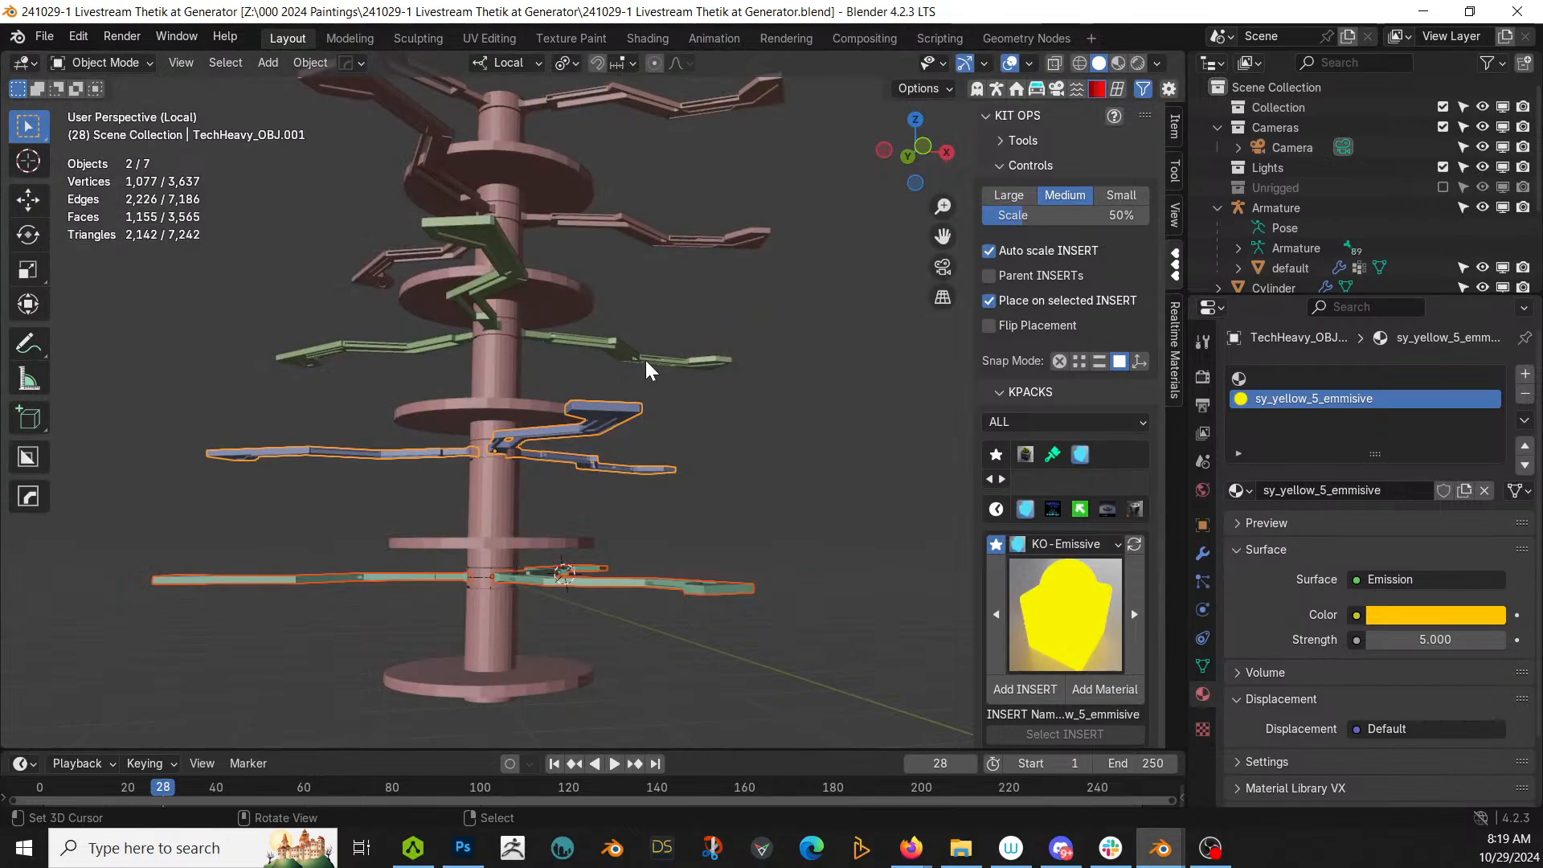
{"action": "middle_click_drag", "start_coordinate": [651, 370], "coordinate": [519, 502]}
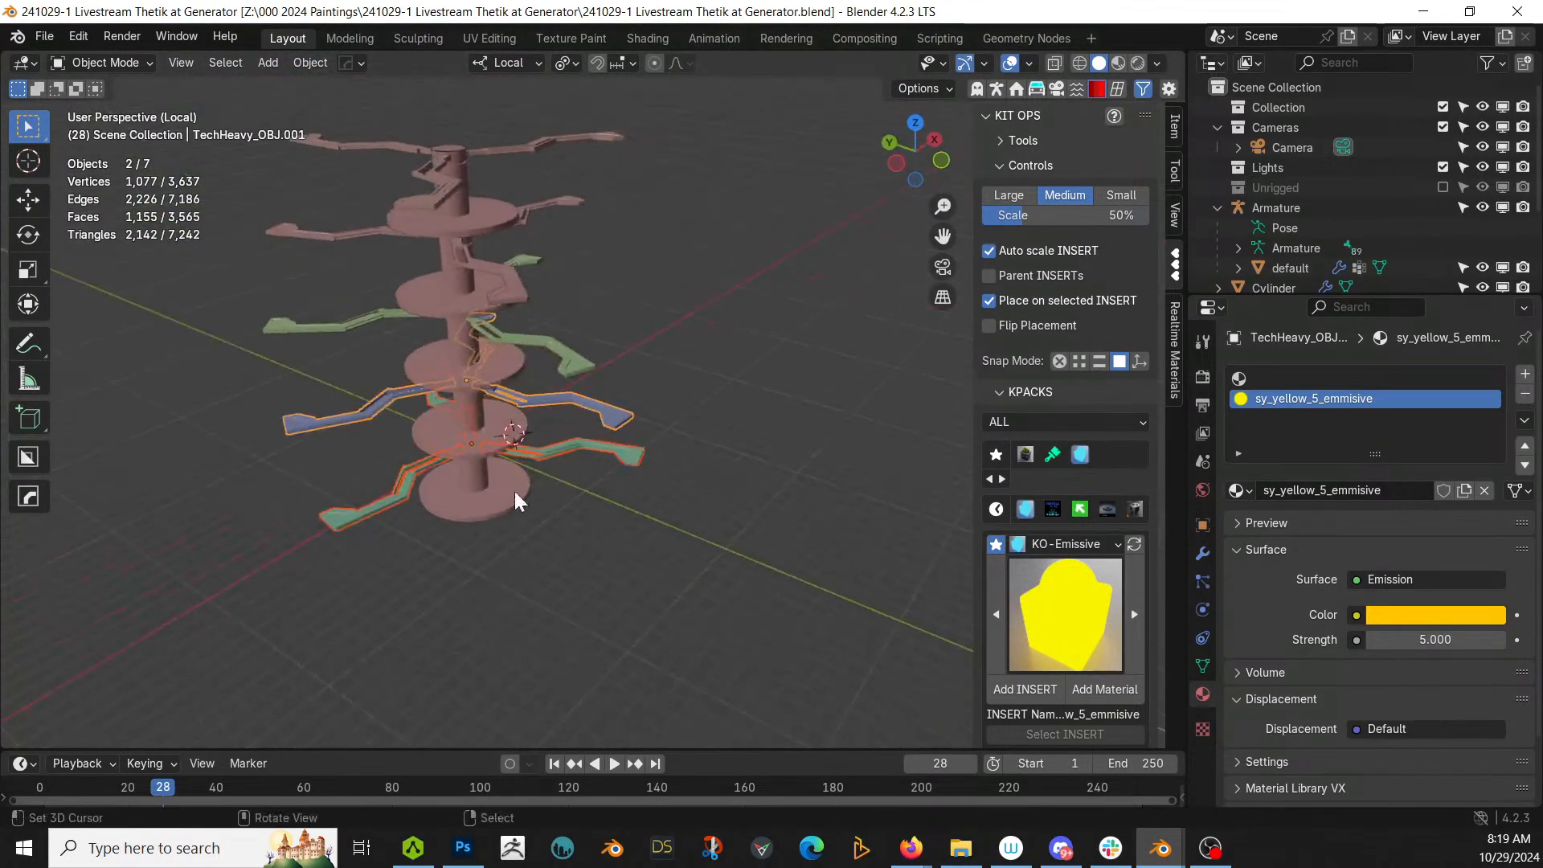
{"action": "left_click", "coordinate": [518, 502]}
{"action": "scroll", "coordinate": [511, 506], "scroll_direction": "up", "scroll_amount": 2}
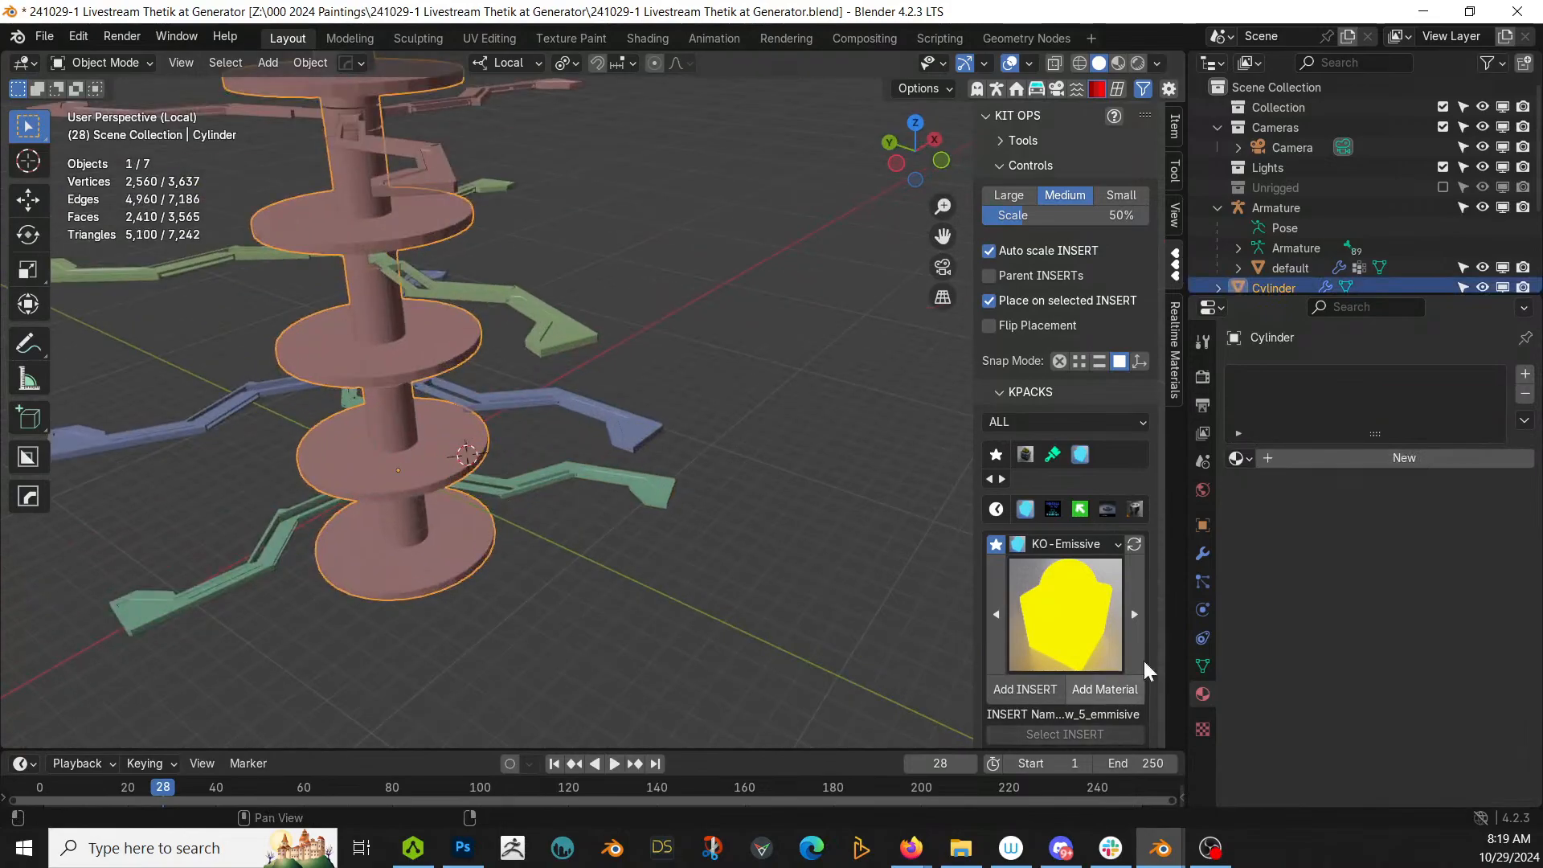
Step: Enter Edit Mode on the cylinder, leave Local View and turn off the Array modifier's display in Edit Mode
{"action": "left_click", "coordinate": [1202, 552]}
{"action": "scroll", "coordinate": [544, 548], "scroll_direction": "up", "scroll_amount": 2}
{"action": "key", "text": "Tab"}
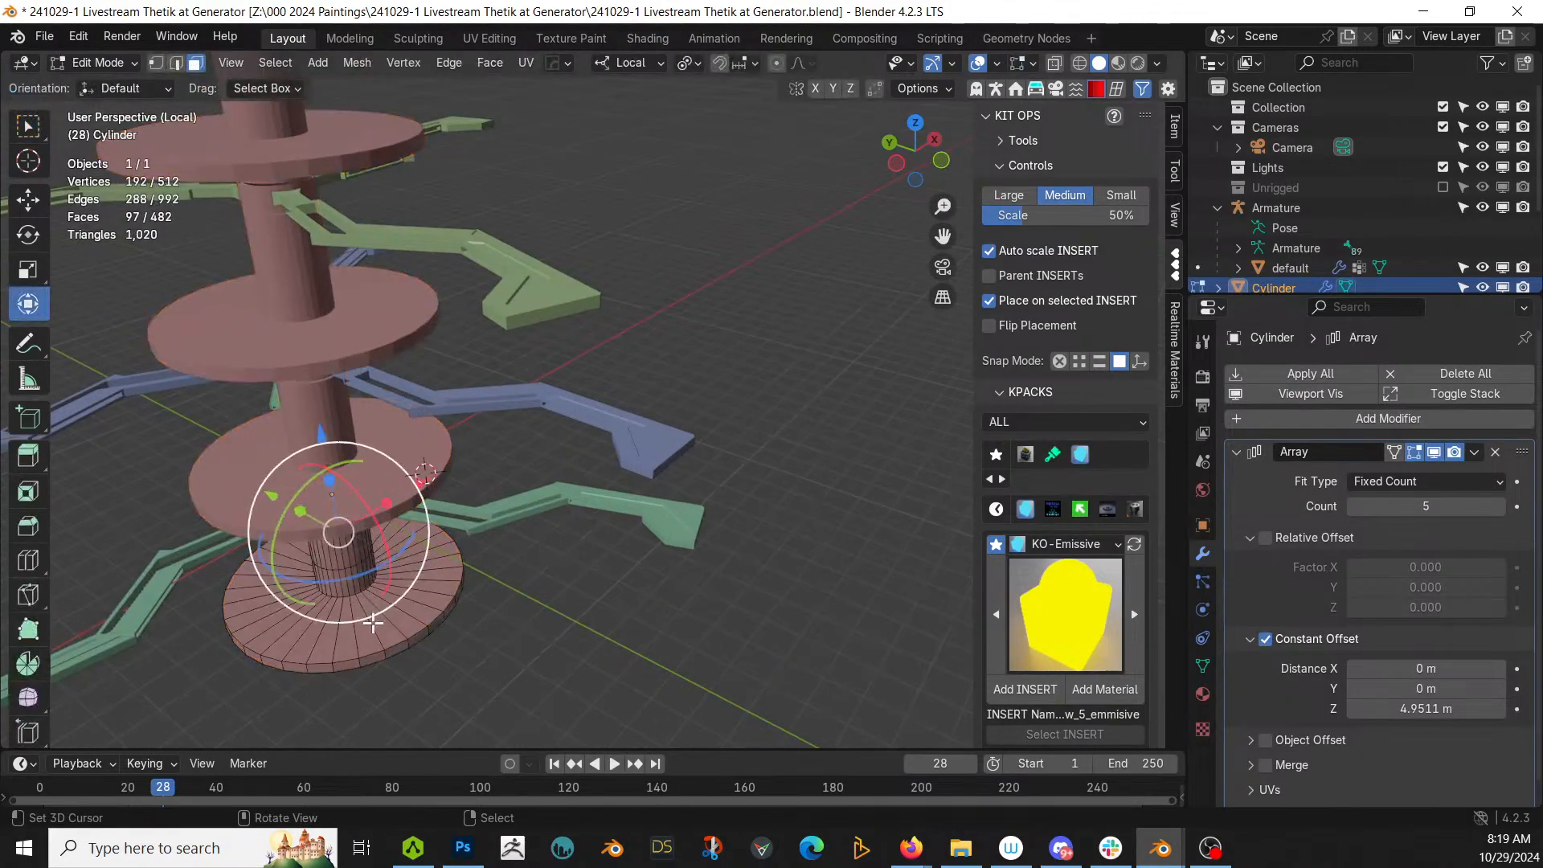
{"action": "middle_click_drag", "start_coordinate": [545, 548], "coordinate": [513, 506]}
{"action": "key", "text": "KP_Divide"}
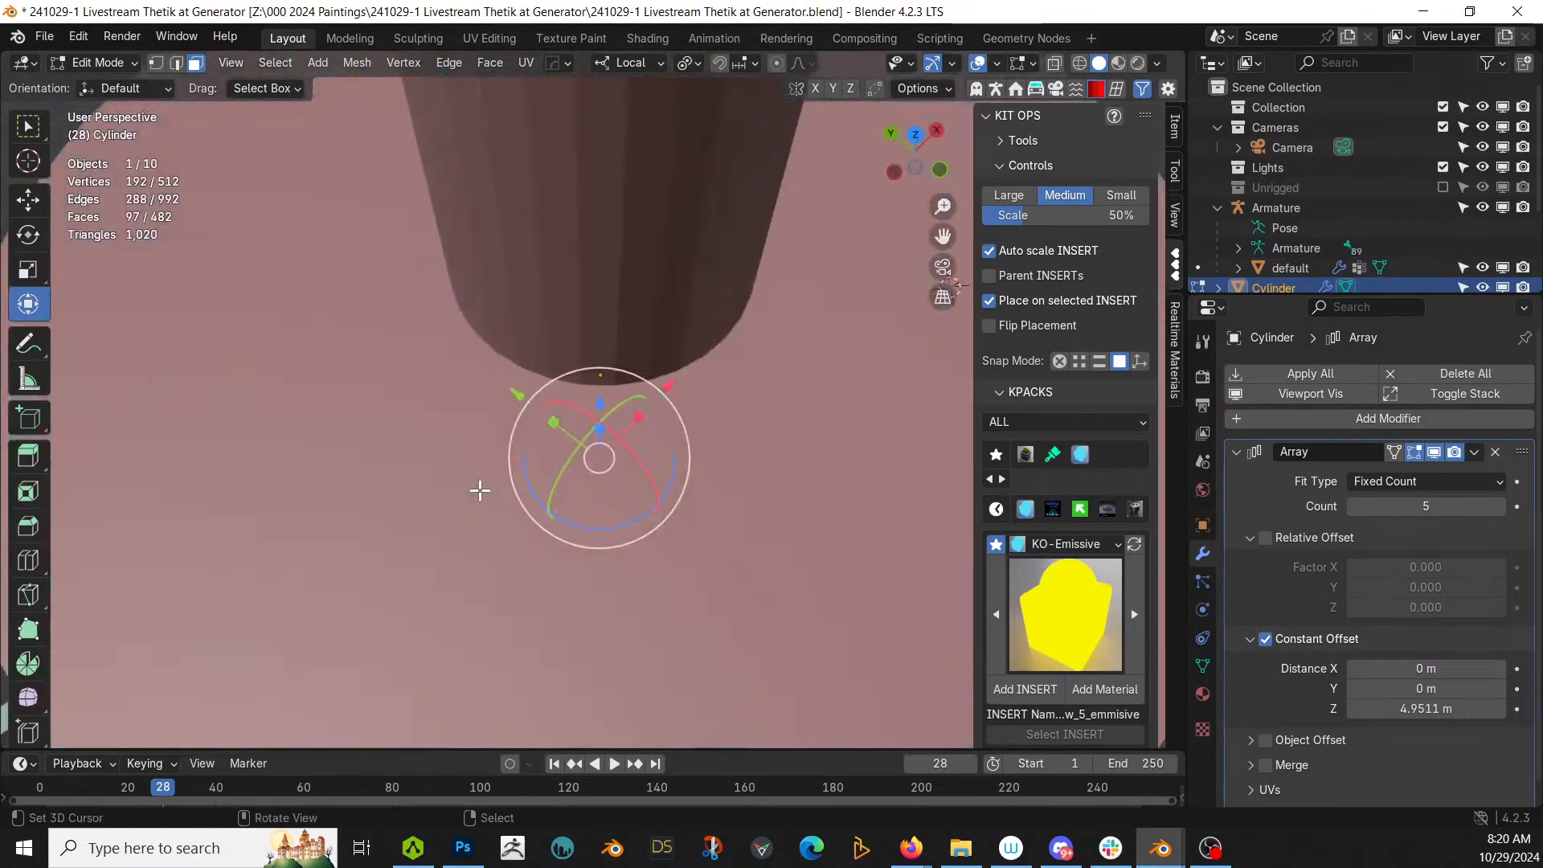
{"action": "left_click", "coordinate": [1419, 454]}
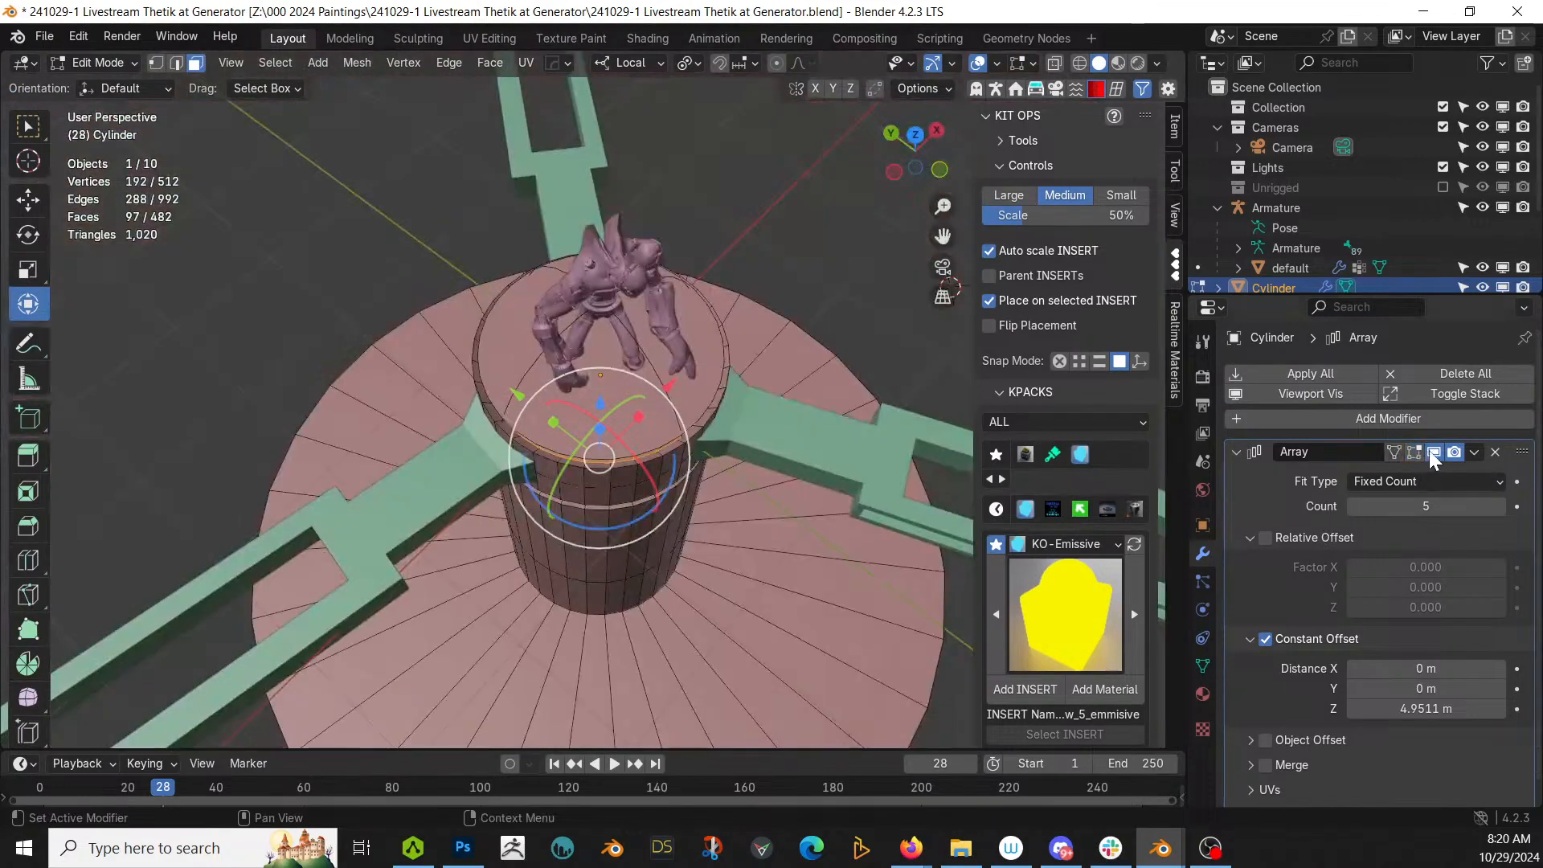
{"action": "scroll", "coordinate": [723, 494], "scroll_direction": "down", "scroll_amount": 2}
{"action": "middle_click_drag", "start_coordinate": [723, 495], "coordinate": [654, 560]}
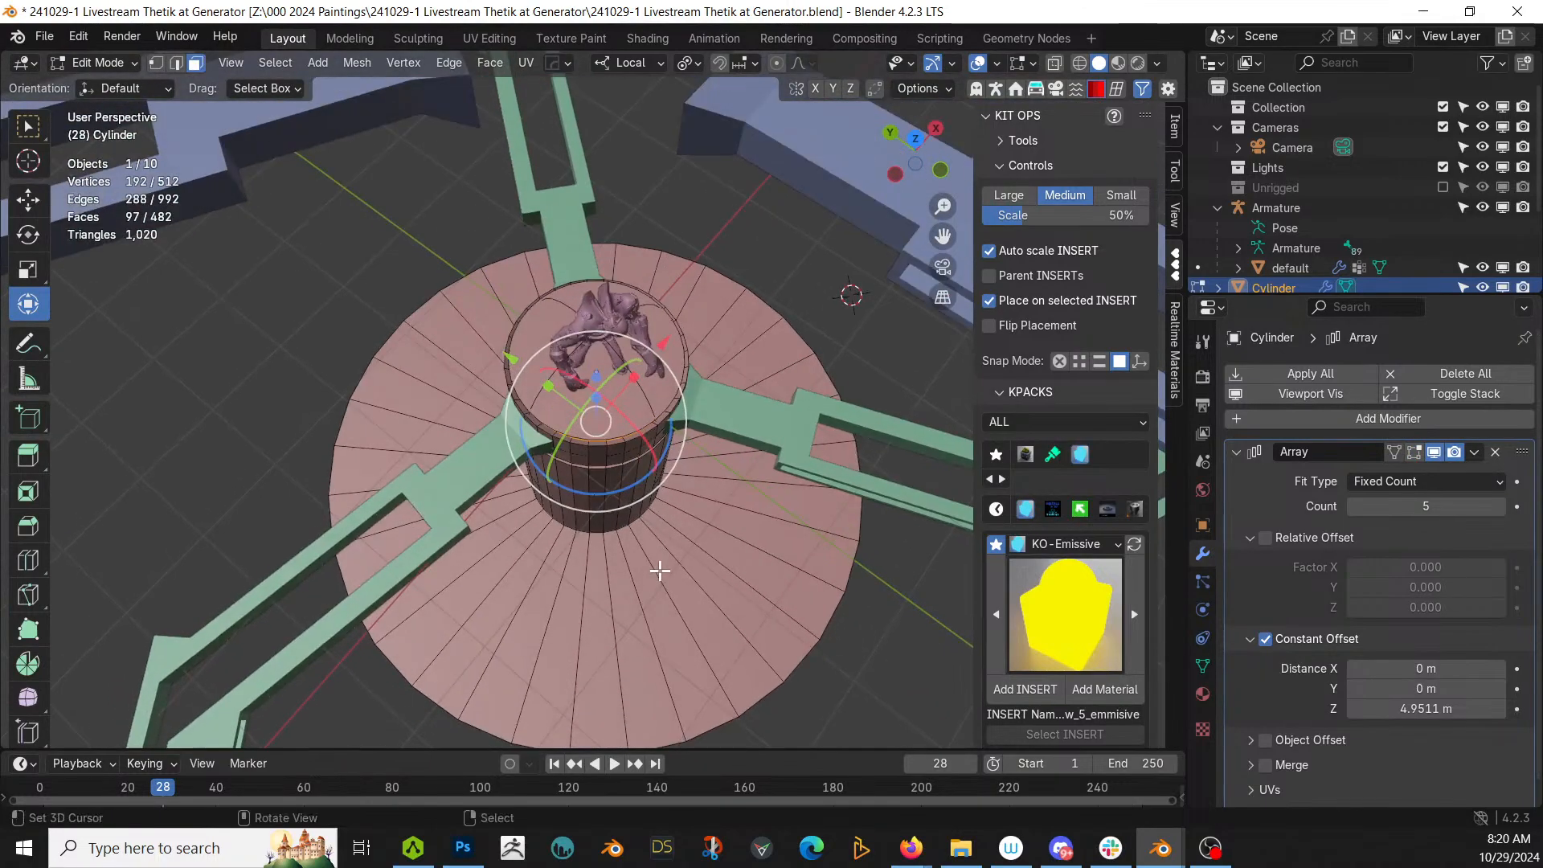
{"action": "middle_click_drag", "start_coordinate": [562, 618], "coordinate": [599, 586]}
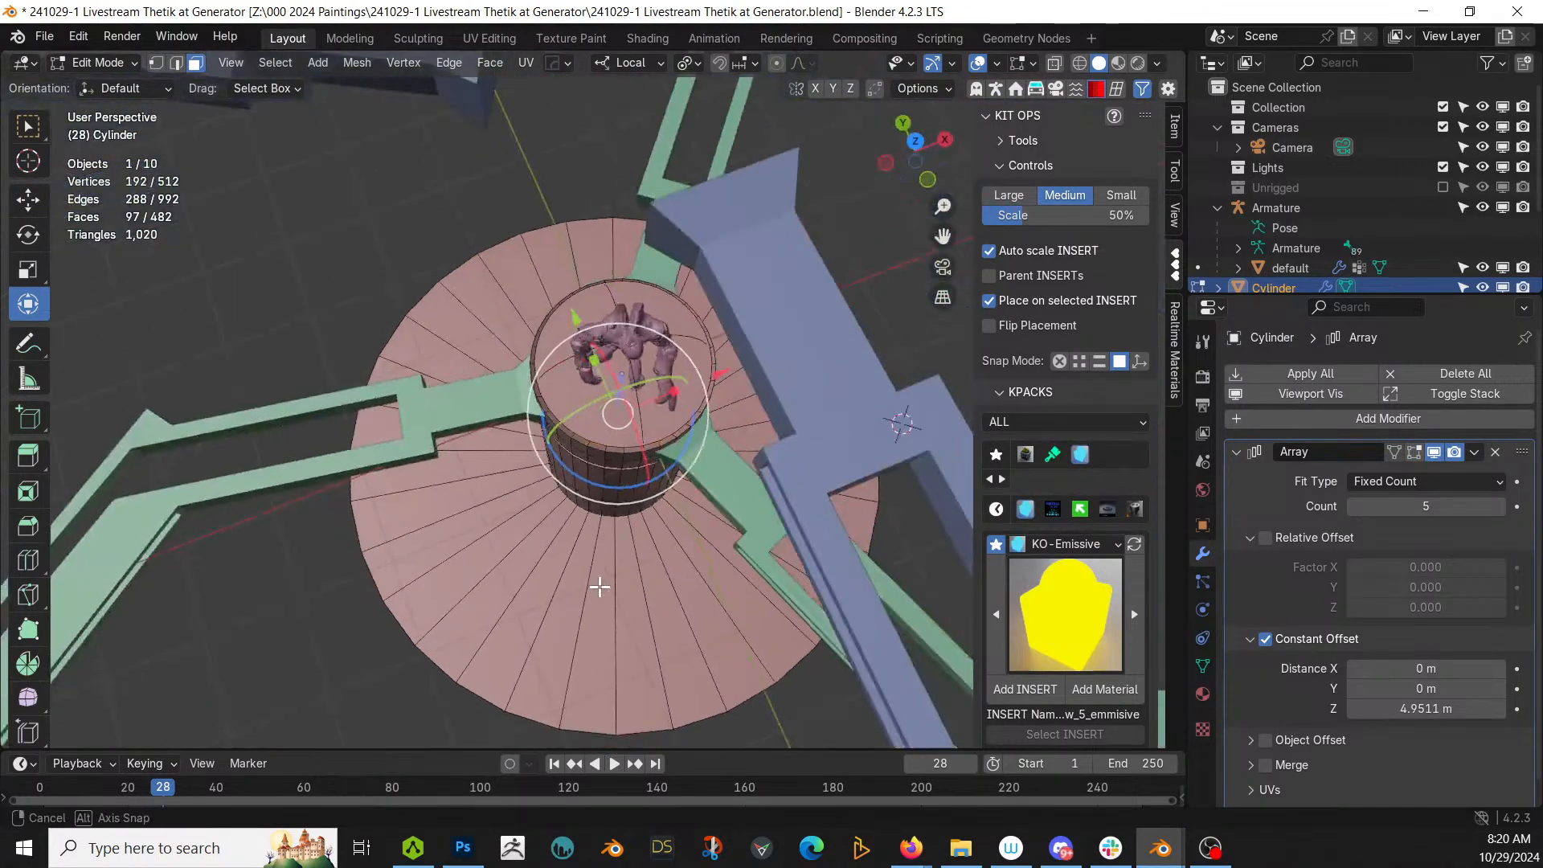
Step: Isolate the cylinder in Local View and select two adjacent rim faces on the disc's +X side and two on its -Y side
{"action": "key", "text": "KP_Divide"}
{"action": "key", "text": "KP_7"}
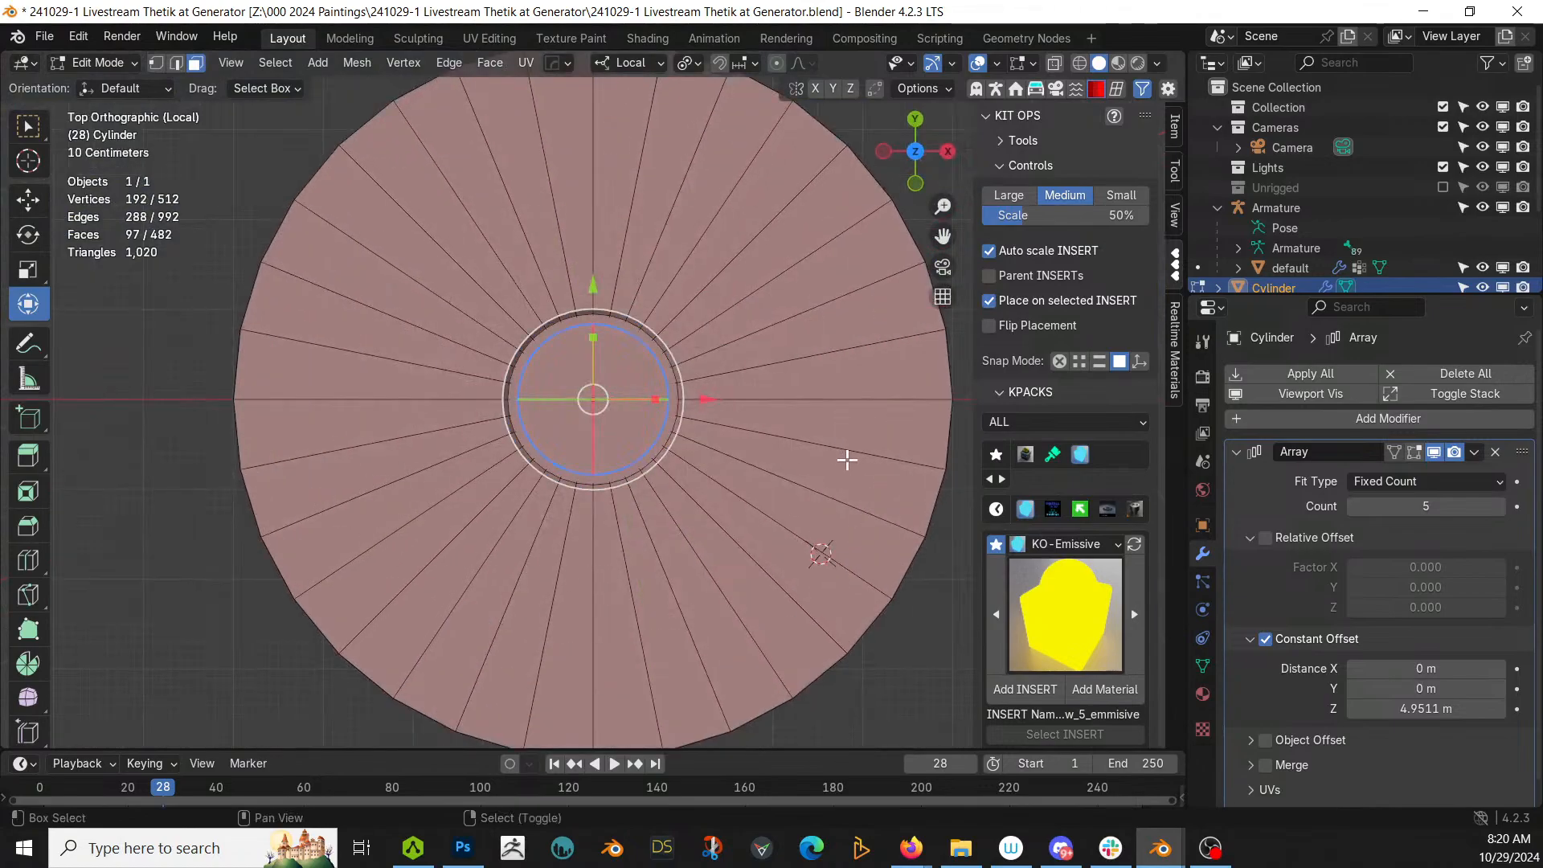
{"action": "middle_click_drag", "start_coordinate": [847, 458], "coordinate": [625, 282]}
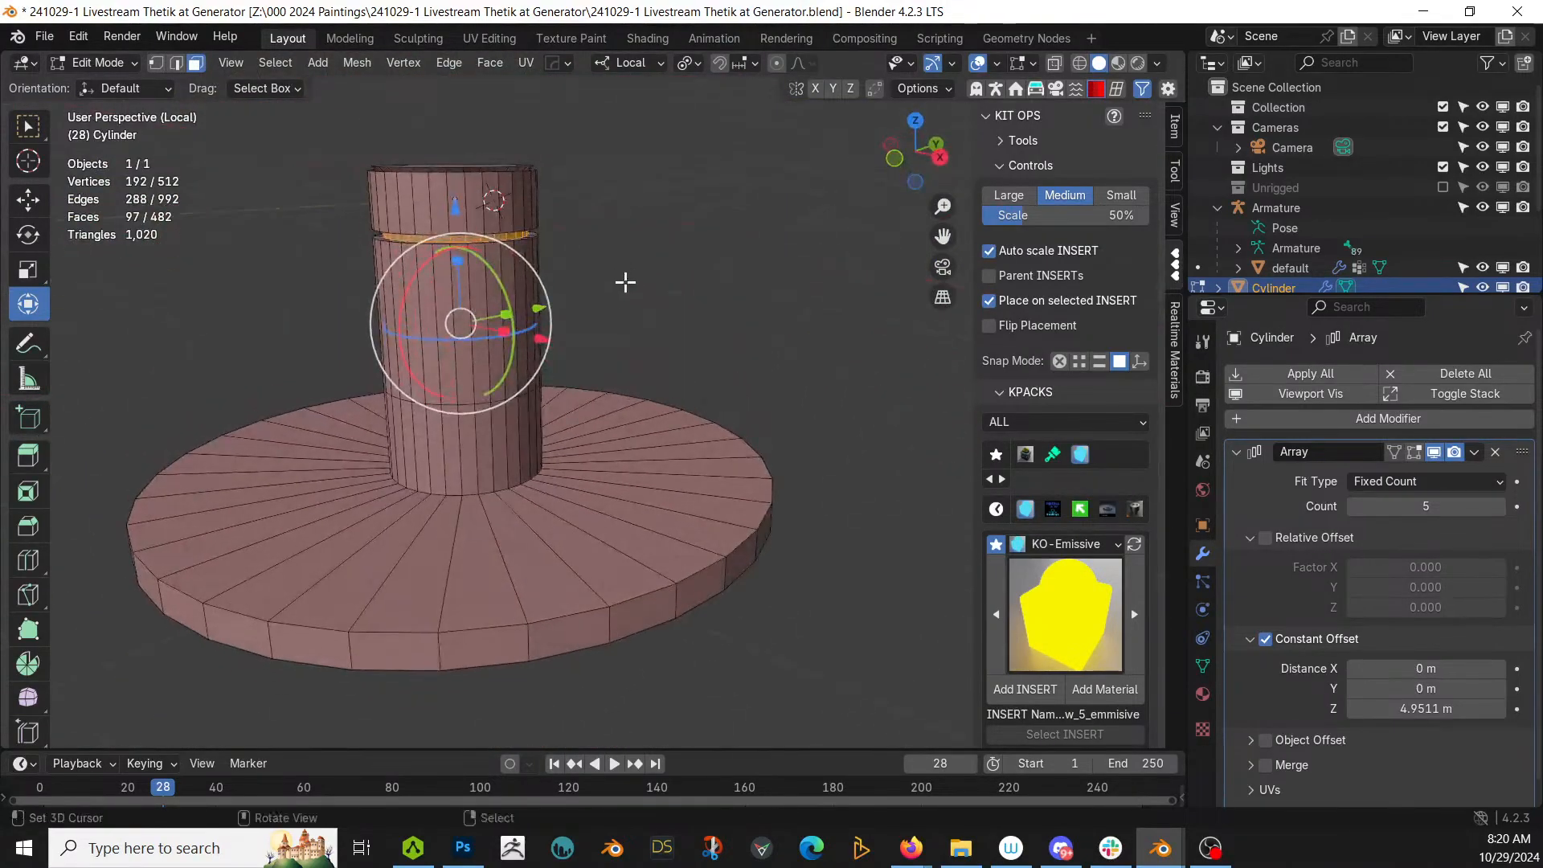
{"action": "left_click", "coordinate": [709, 587]}
{"action": "left_click", "coordinate": [685, 593], "text": "shift"}
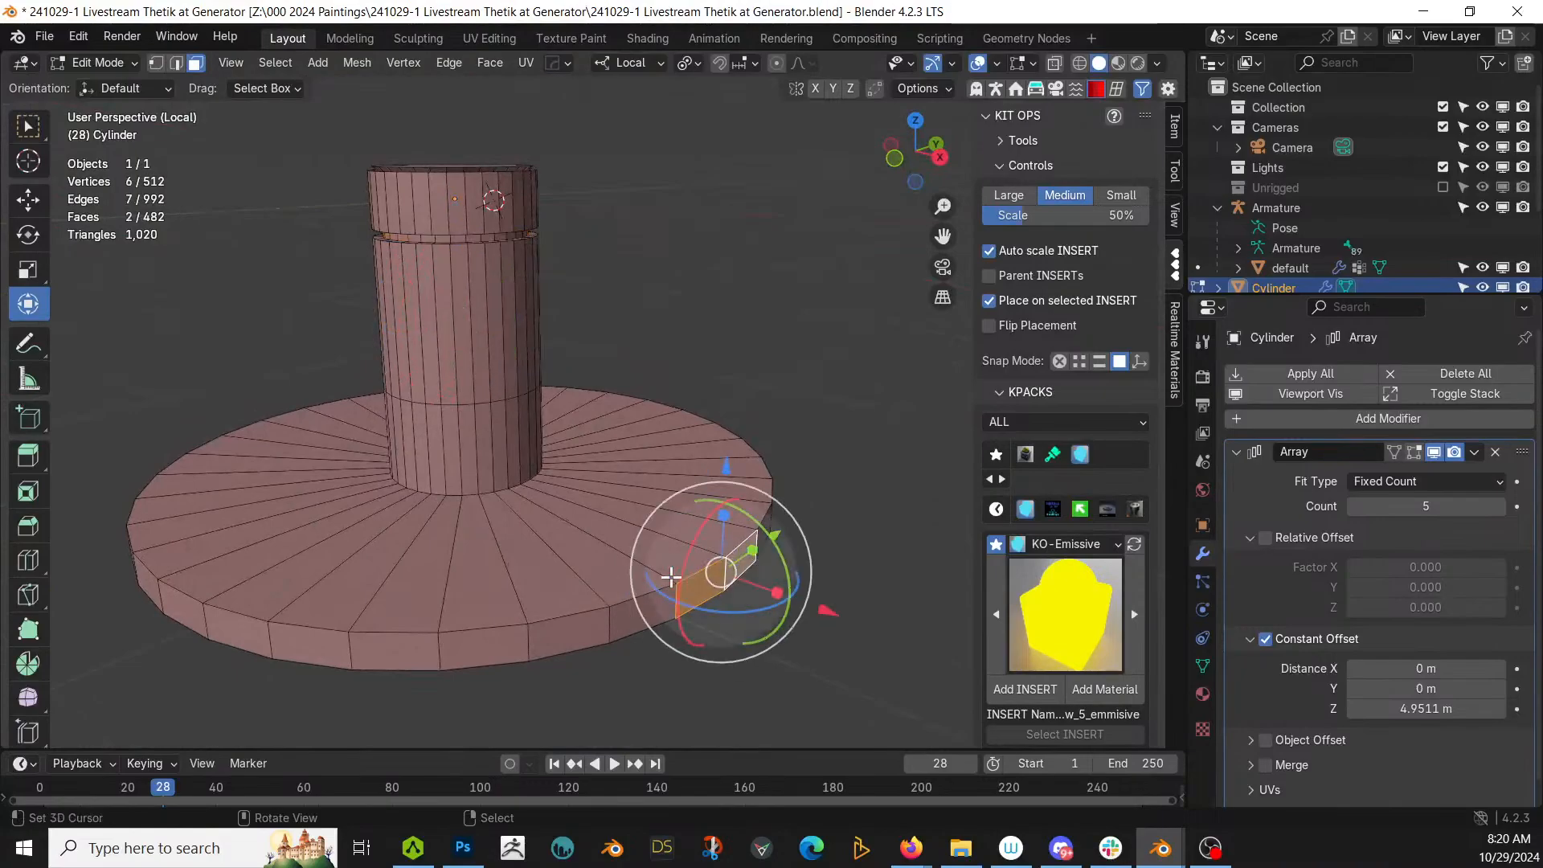
{"action": "key", "text": "KP_7"}
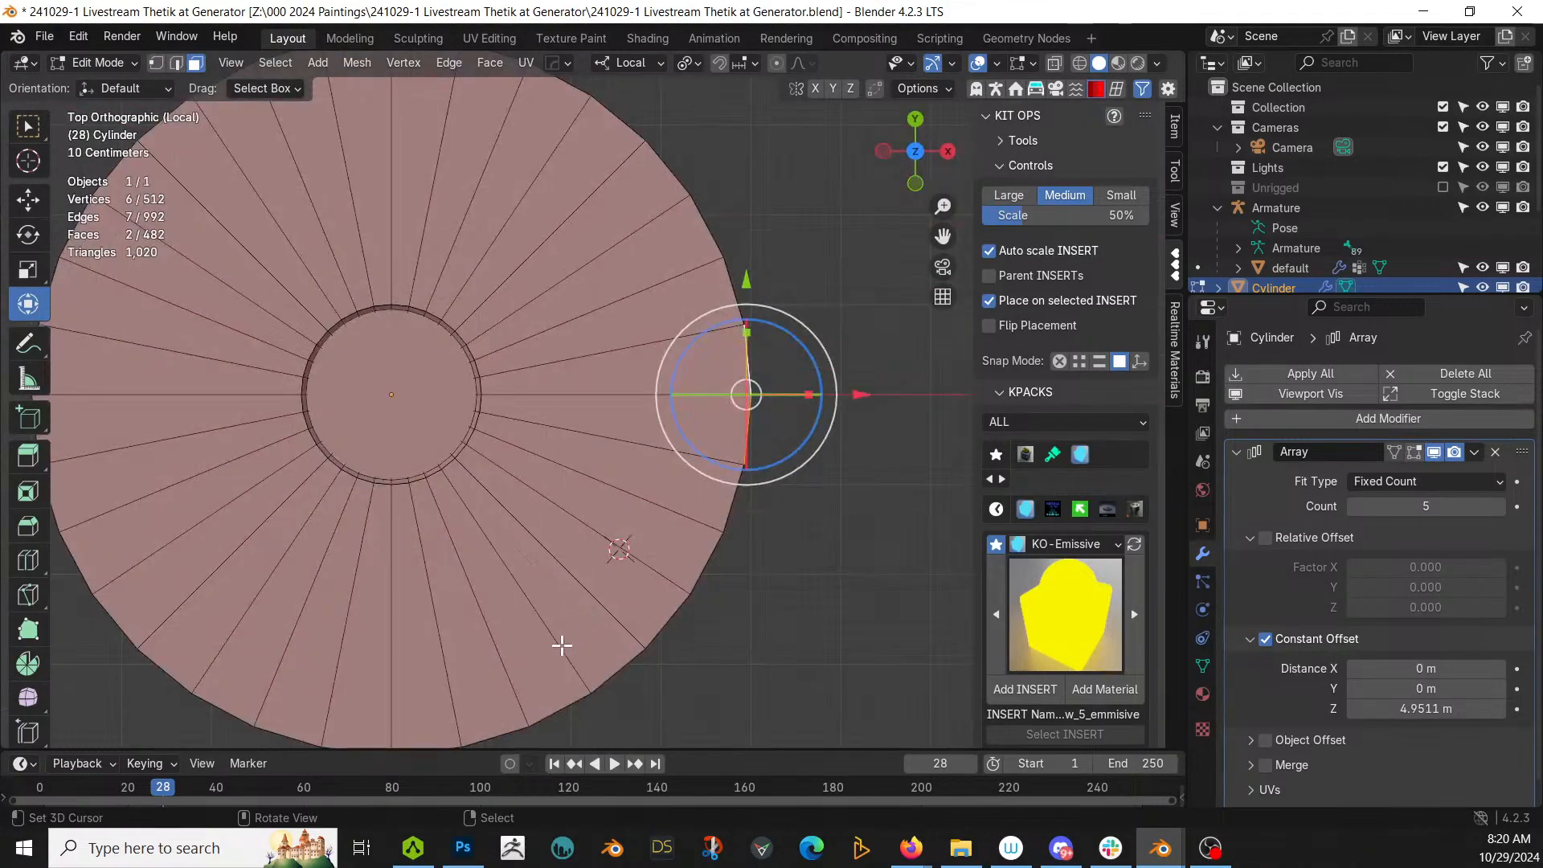
{"action": "middle_click_drag", "start_coordinate": [562, 644], "coordinate": [561, 486]}
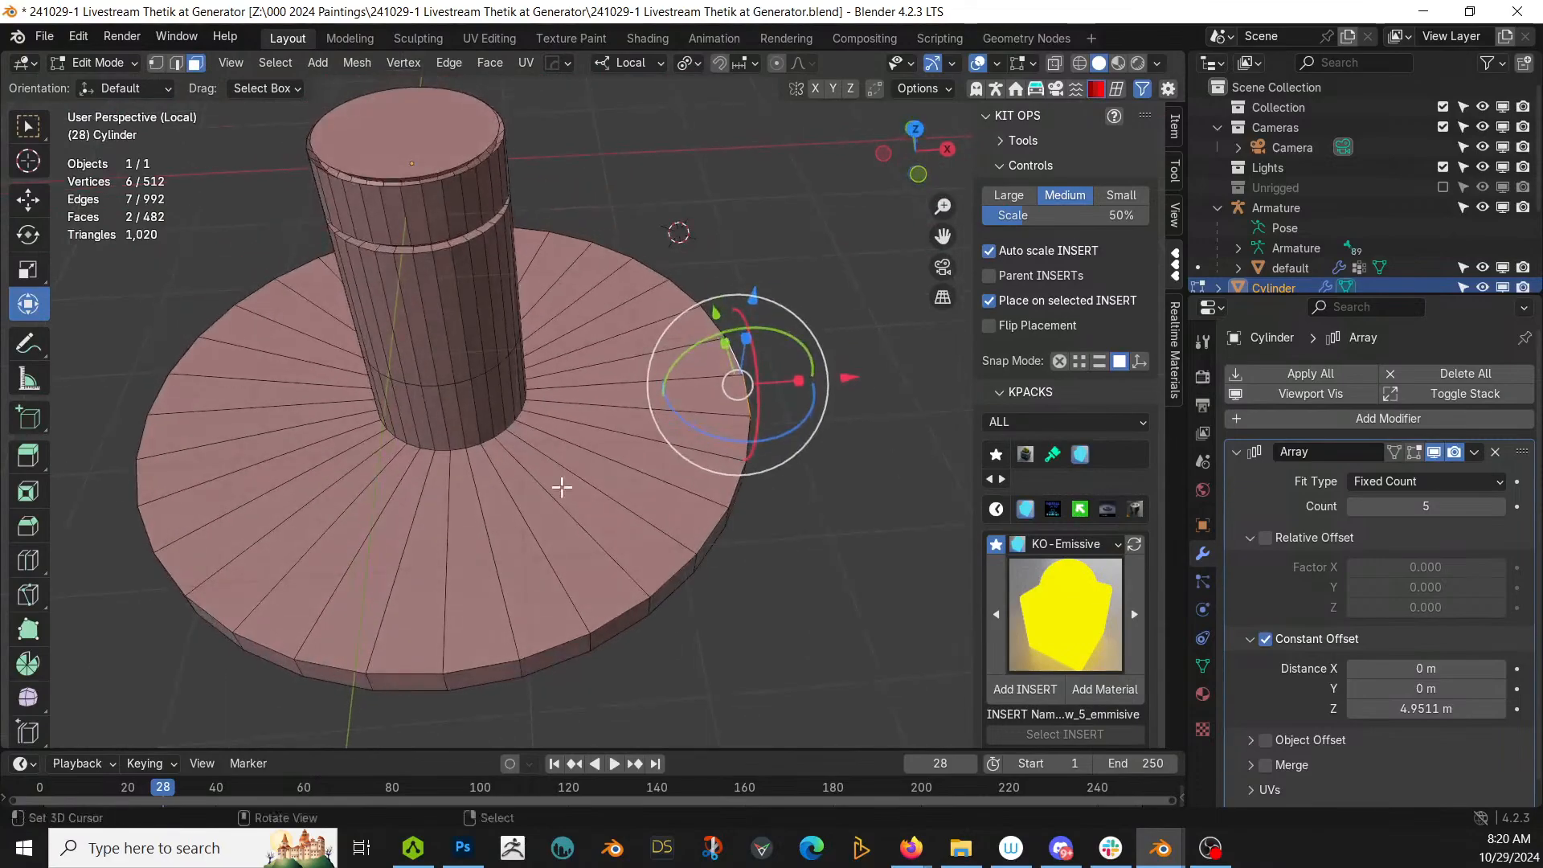
{"action": "left_click", "coordinate": [485, 682], "text": "shift"}
{"action": "left_click", "coordinate": [427, 685], "text": "shift"}
{"action": "scroll", "coordinate": [624, 640], "scroll_direction": "down", "scroll_amount": 2}
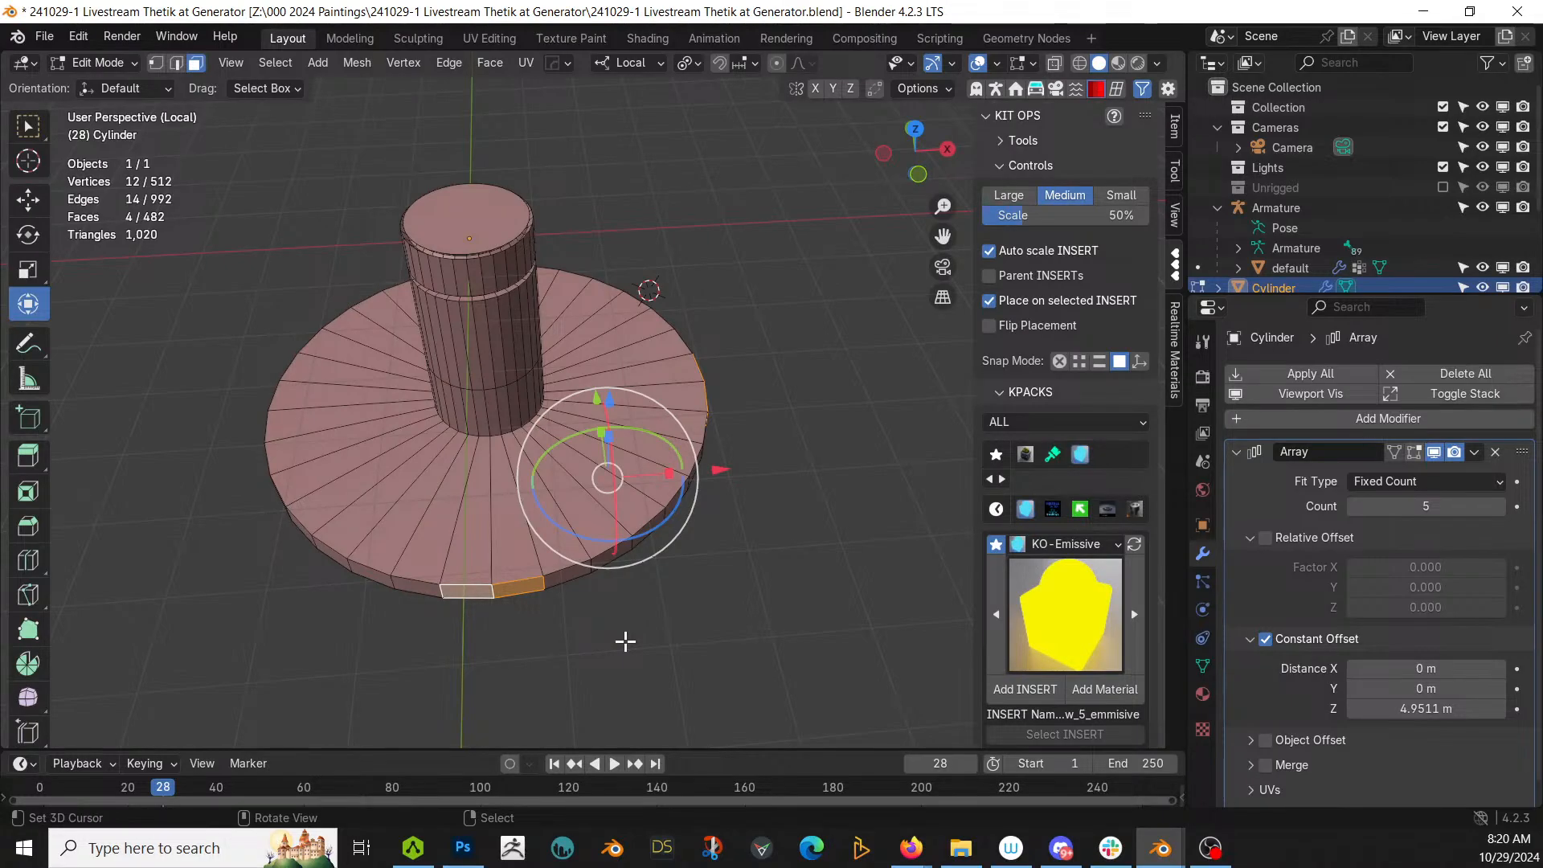
{"action": "key", "text": "alt+e"}
{"action": "left_click", "coordinate": [627, 641]}
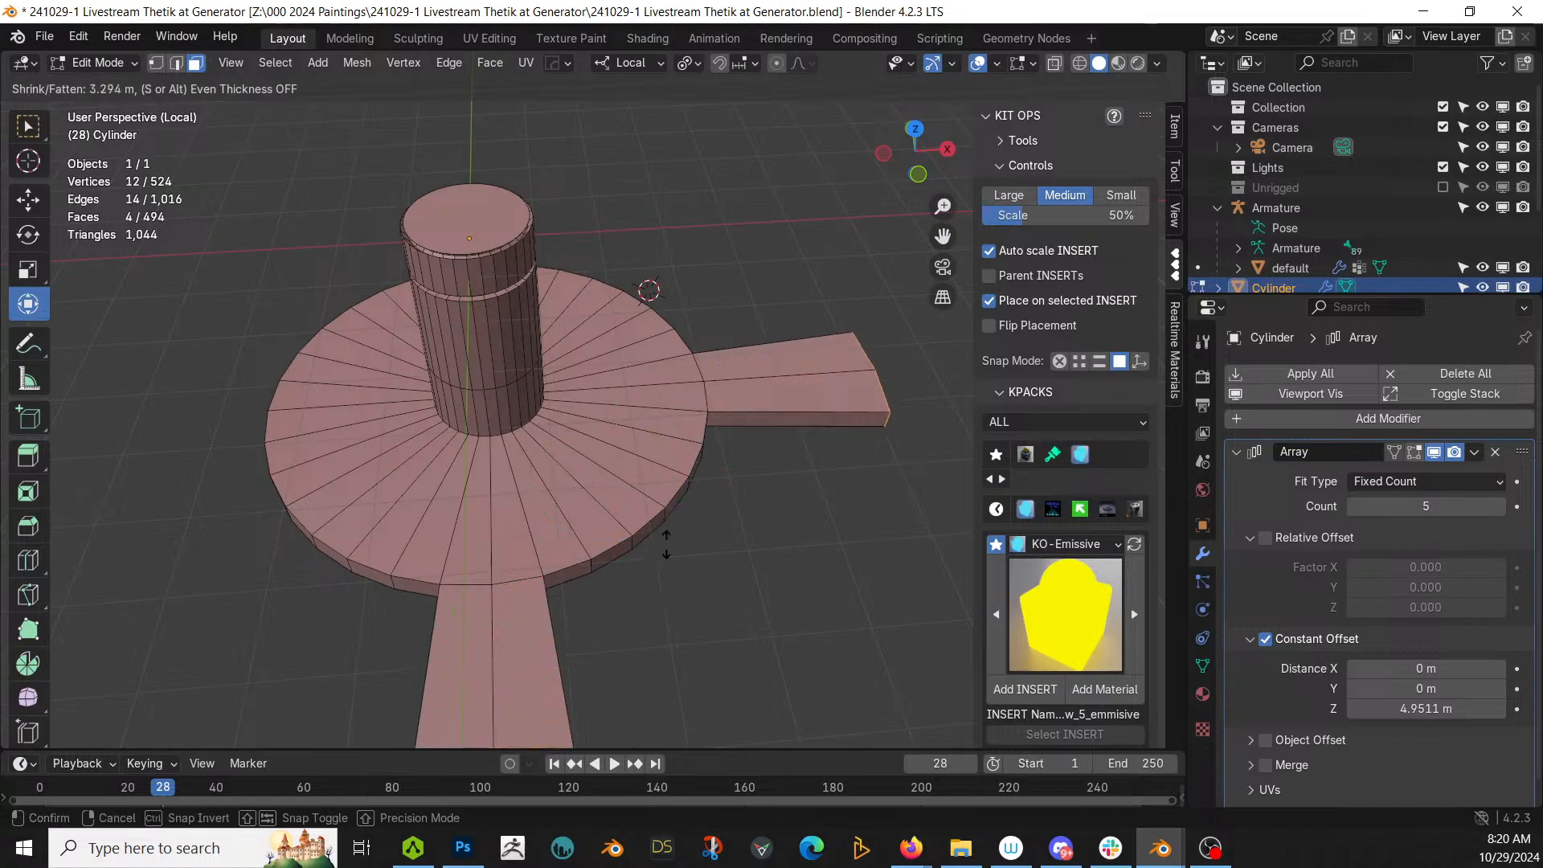
{"action": "right_click", "coordinate": [674, 553]}
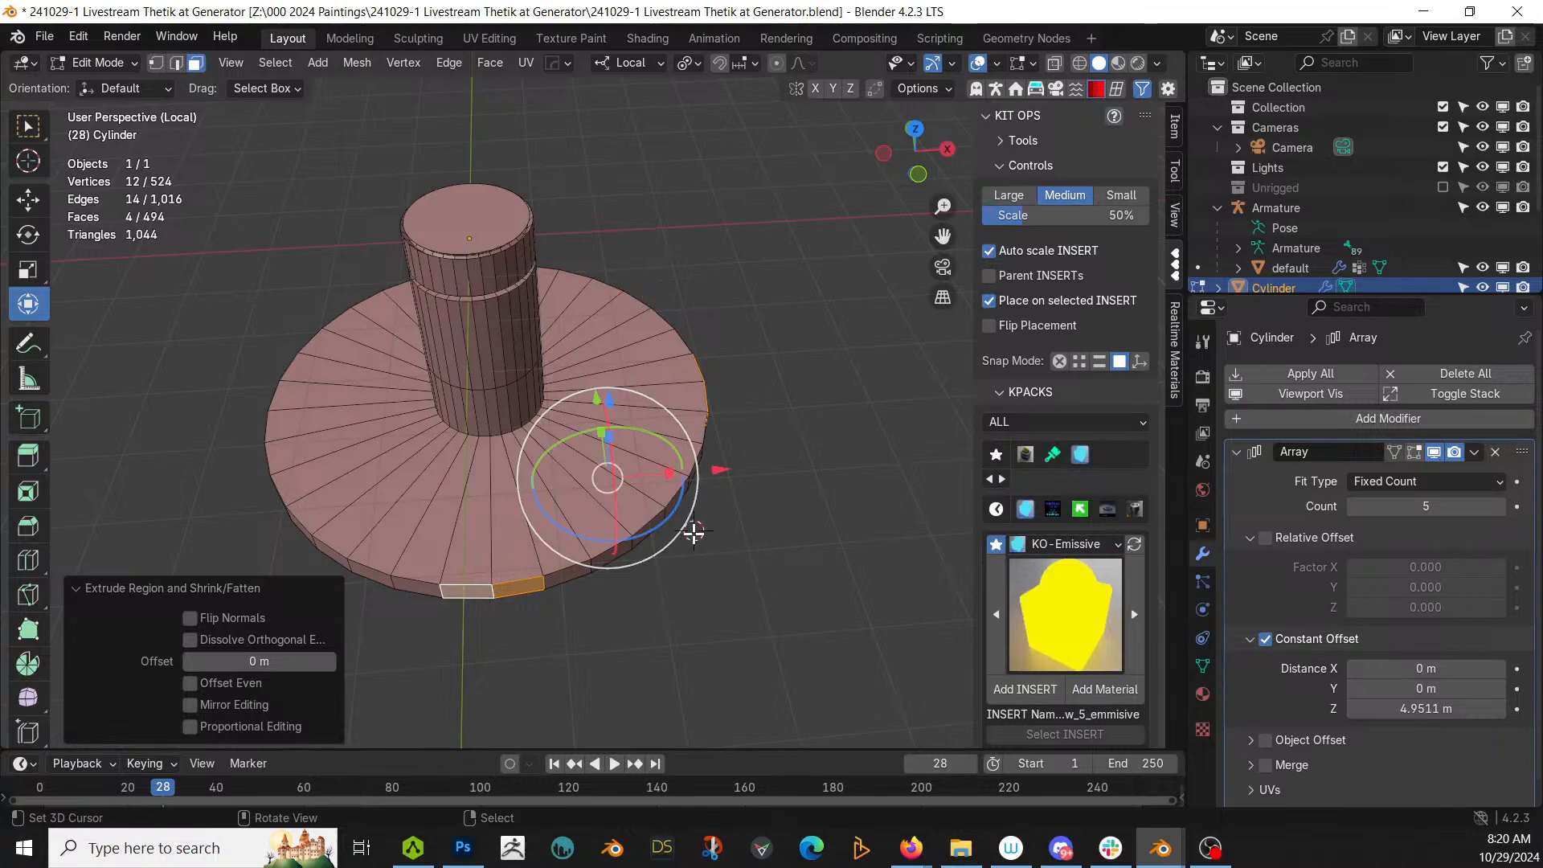
{"action": "key", "text": "ctrl+z"}
Step: Extrude the four selected rim faces along their normals by about 0.44 m
{"action": "key", "text": "alt+e"}
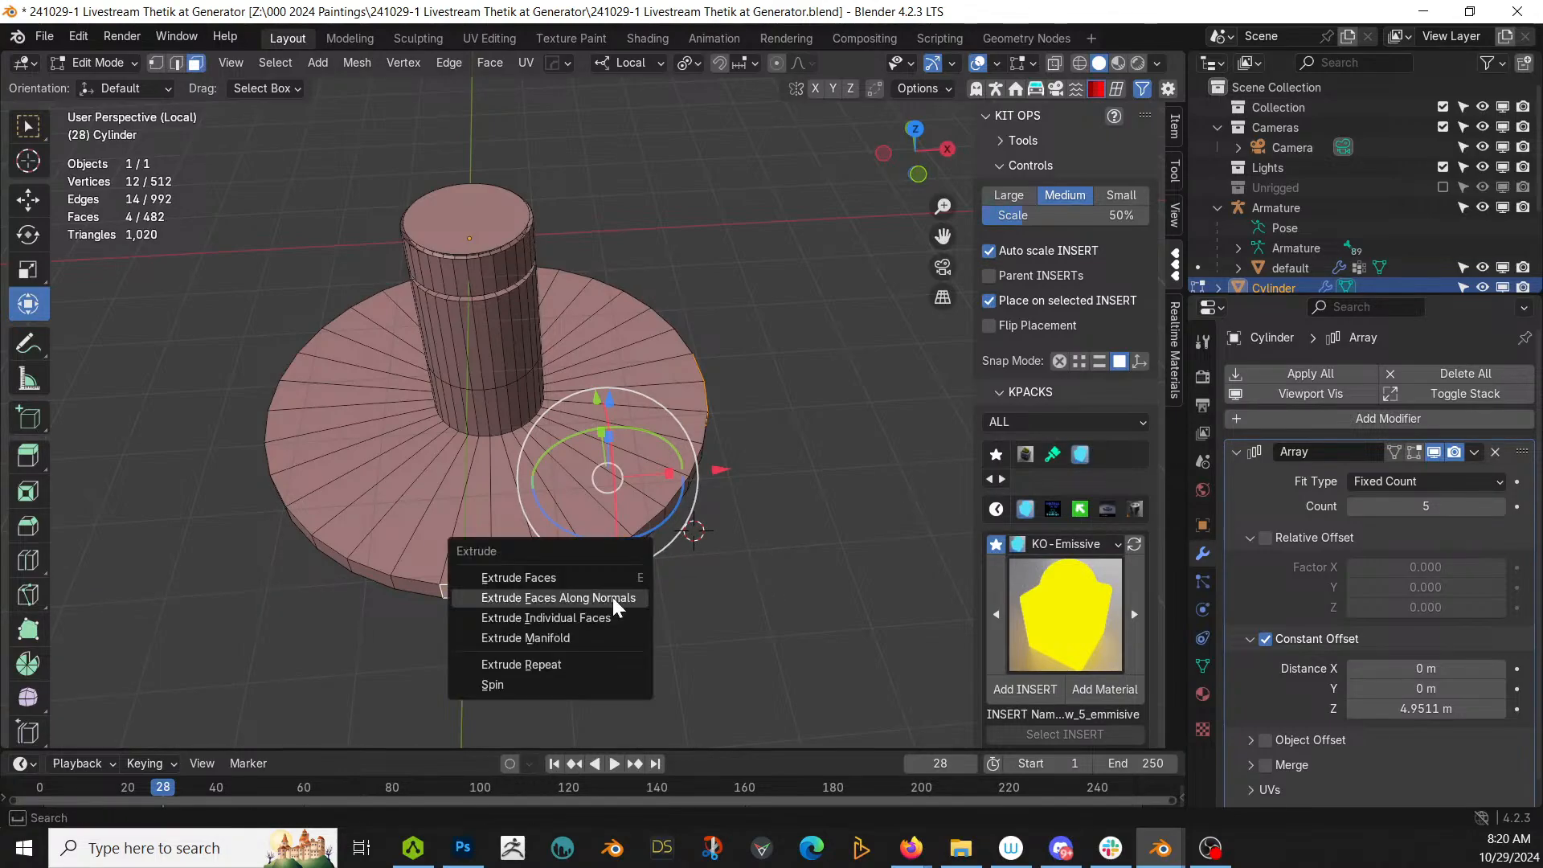
{"action": "left_click", "coordinate": [615, 598]}
{"action": "left_click", "coordinate": [619, 585]}
{"action": "middle_click_drag", "start_coordinate": [619, 586], "coordinate": [613, 503]}
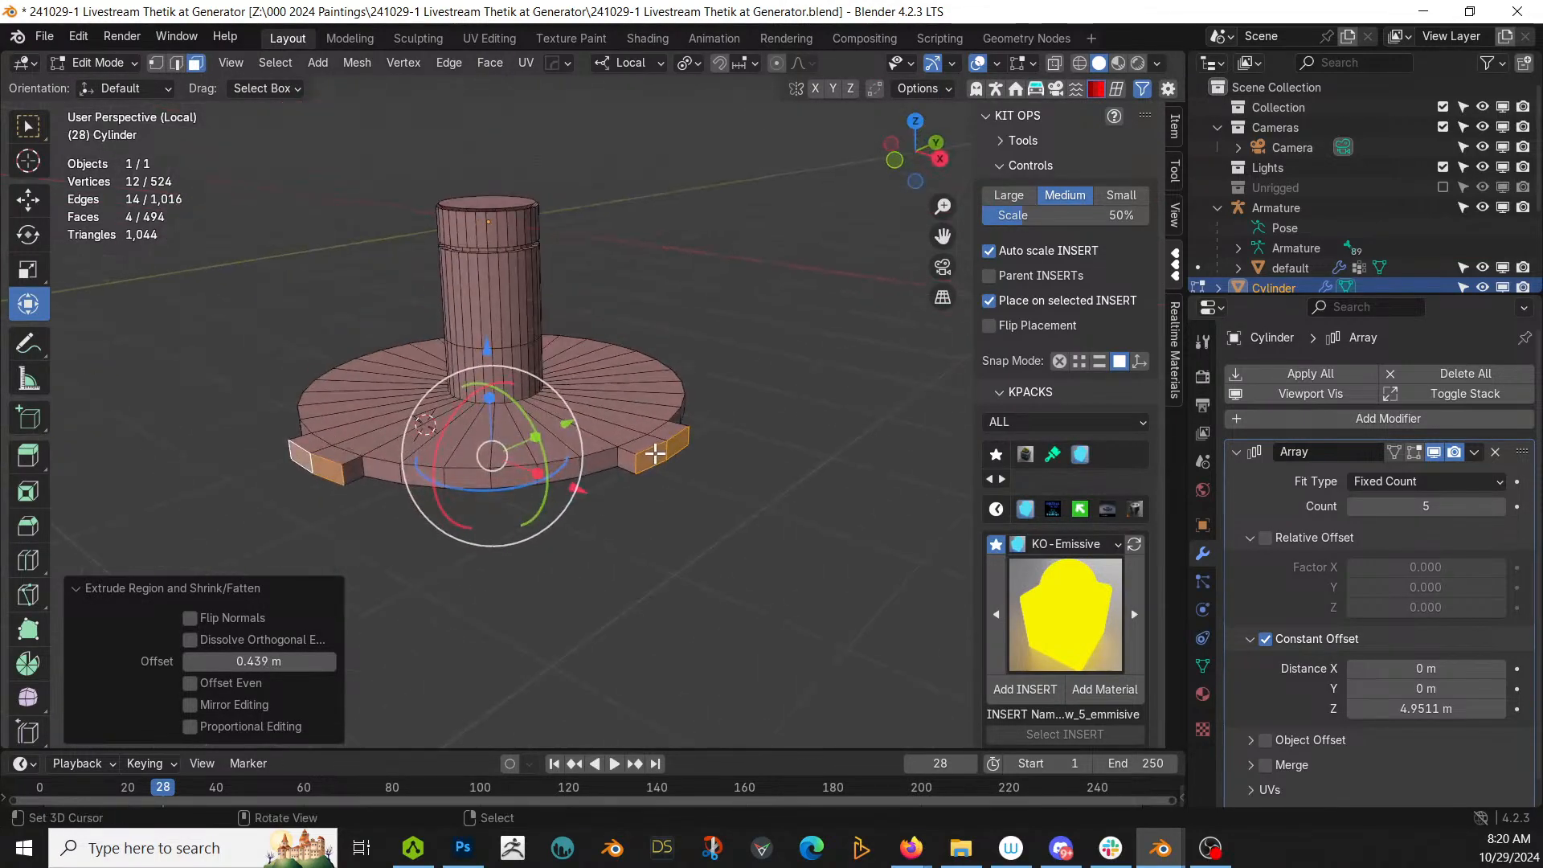
{"action": "left_click", "coordinate": [655, 454]}
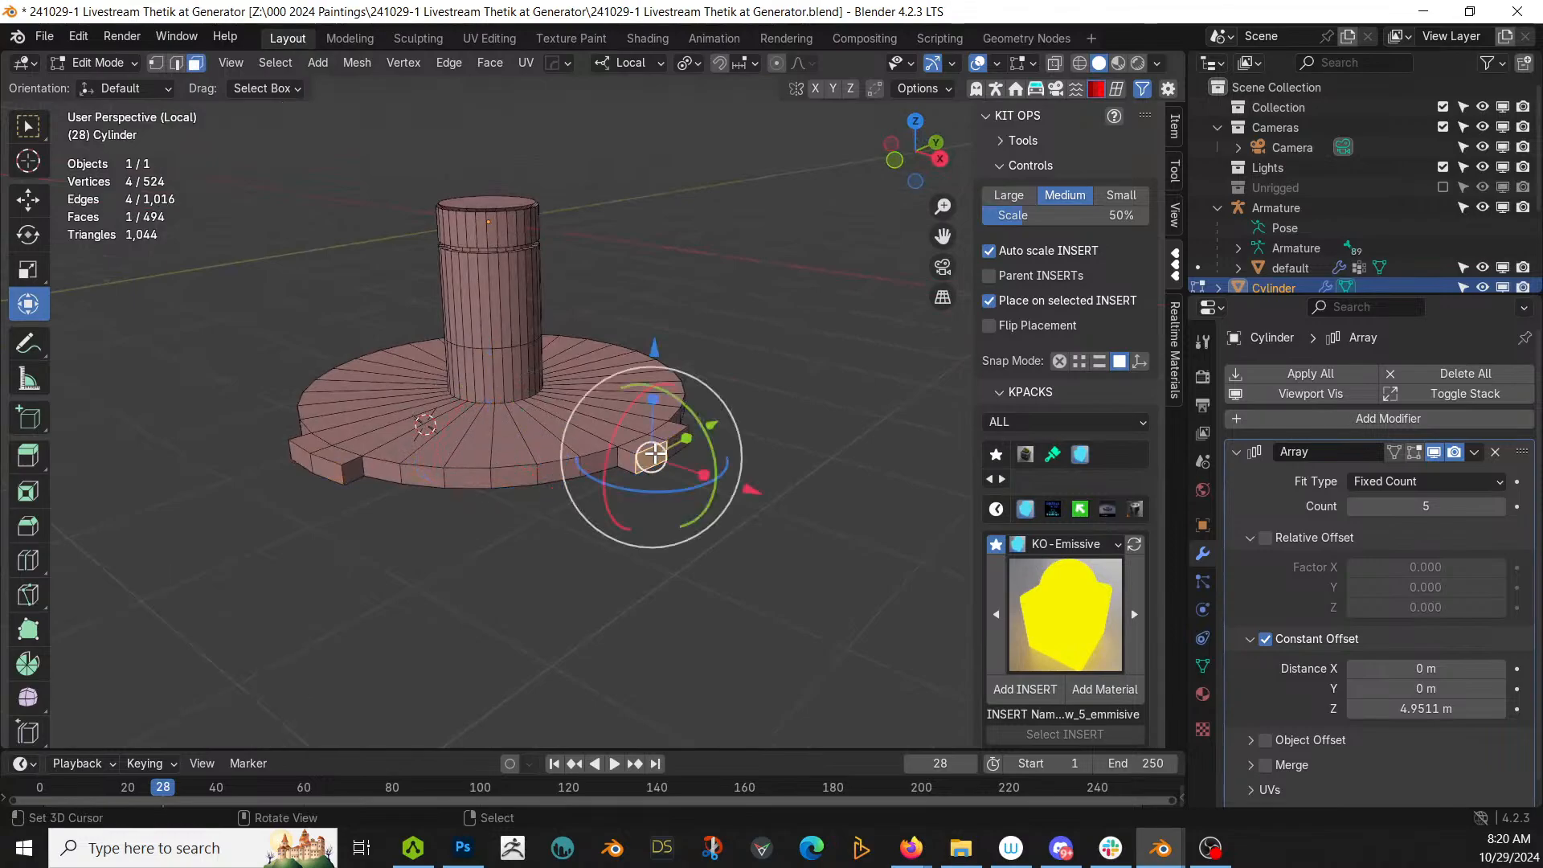
{"action": "key", "text": "ctrl+z"}
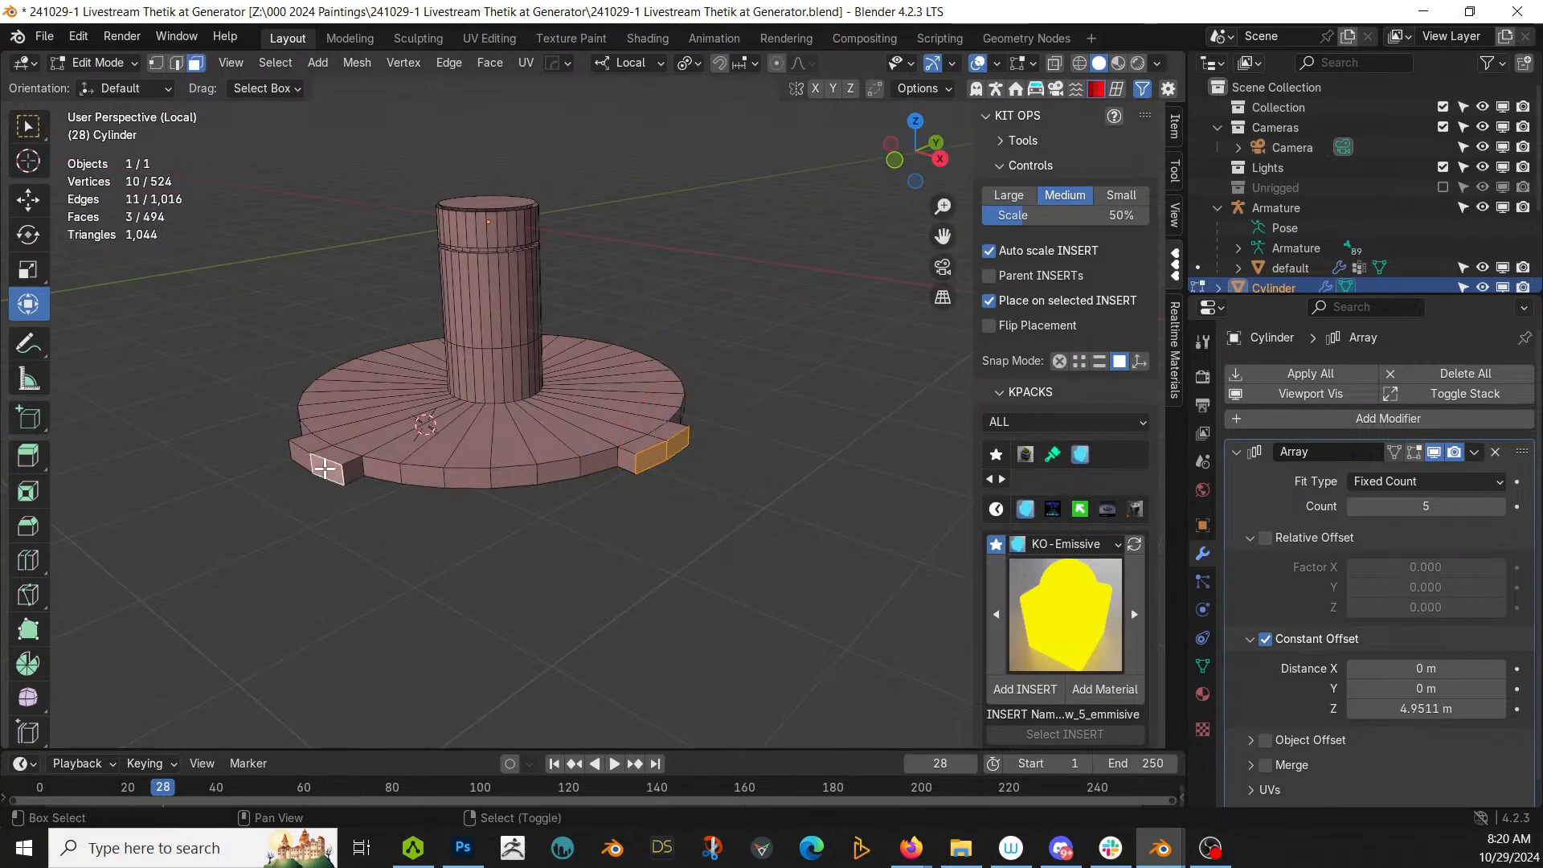
Step: Set the transform orientation to Normal and reselect the four extruded end faces, one pair per stub
{"action": "left_click", "coordinate": [631, 63]}
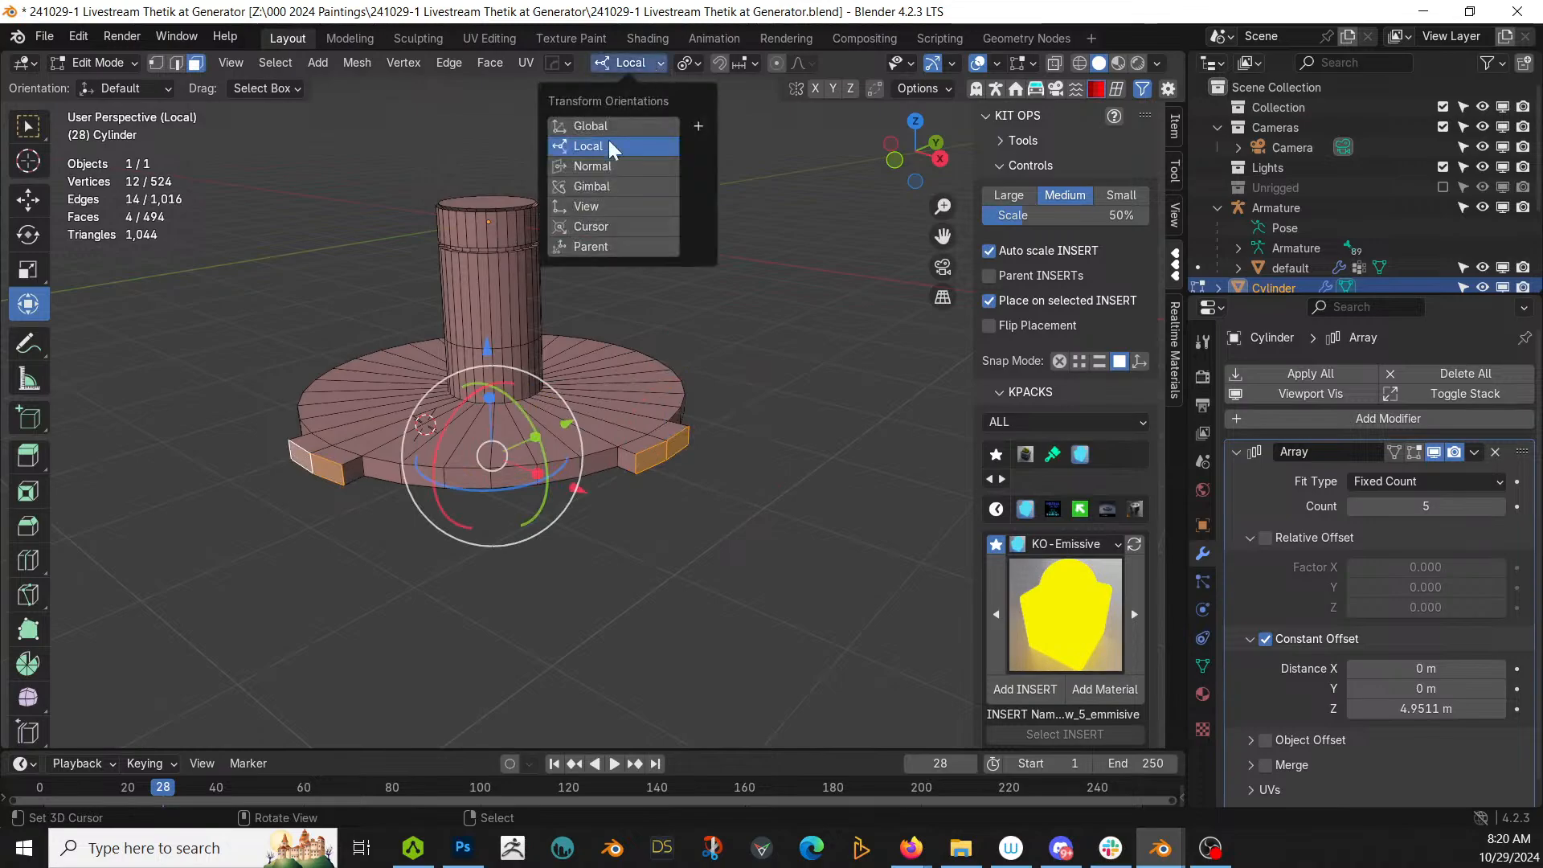
{"action": "left_click", "coordinate": [608, 166]}
{"action": "middle_click_drag", "start_coordinate": [587, 337], "coordinate": [568, 458]}
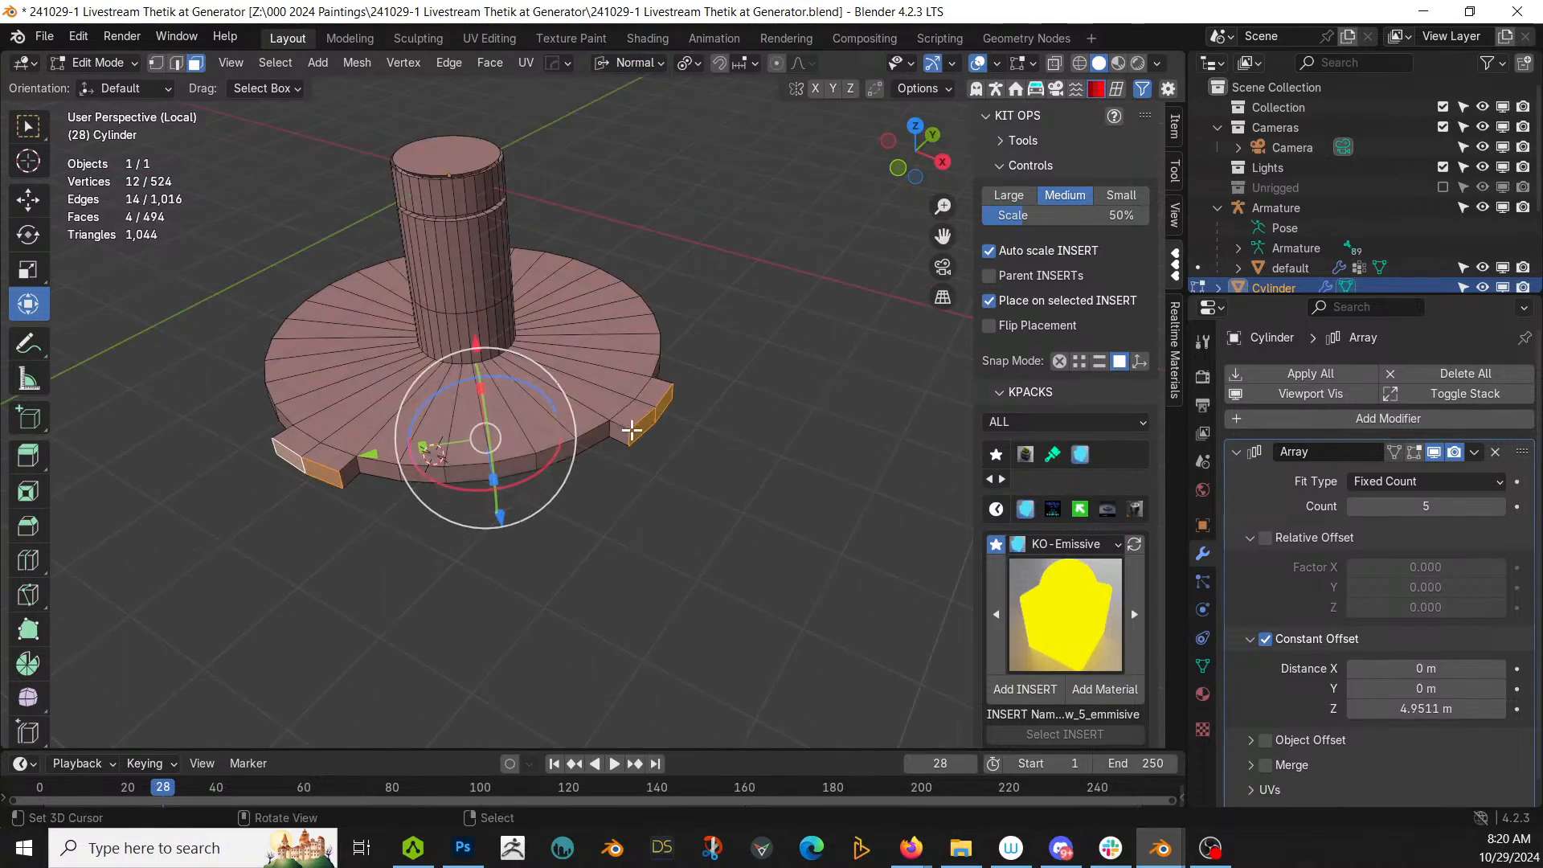
{"action": "left_click", "coordinate": [639, 428]}
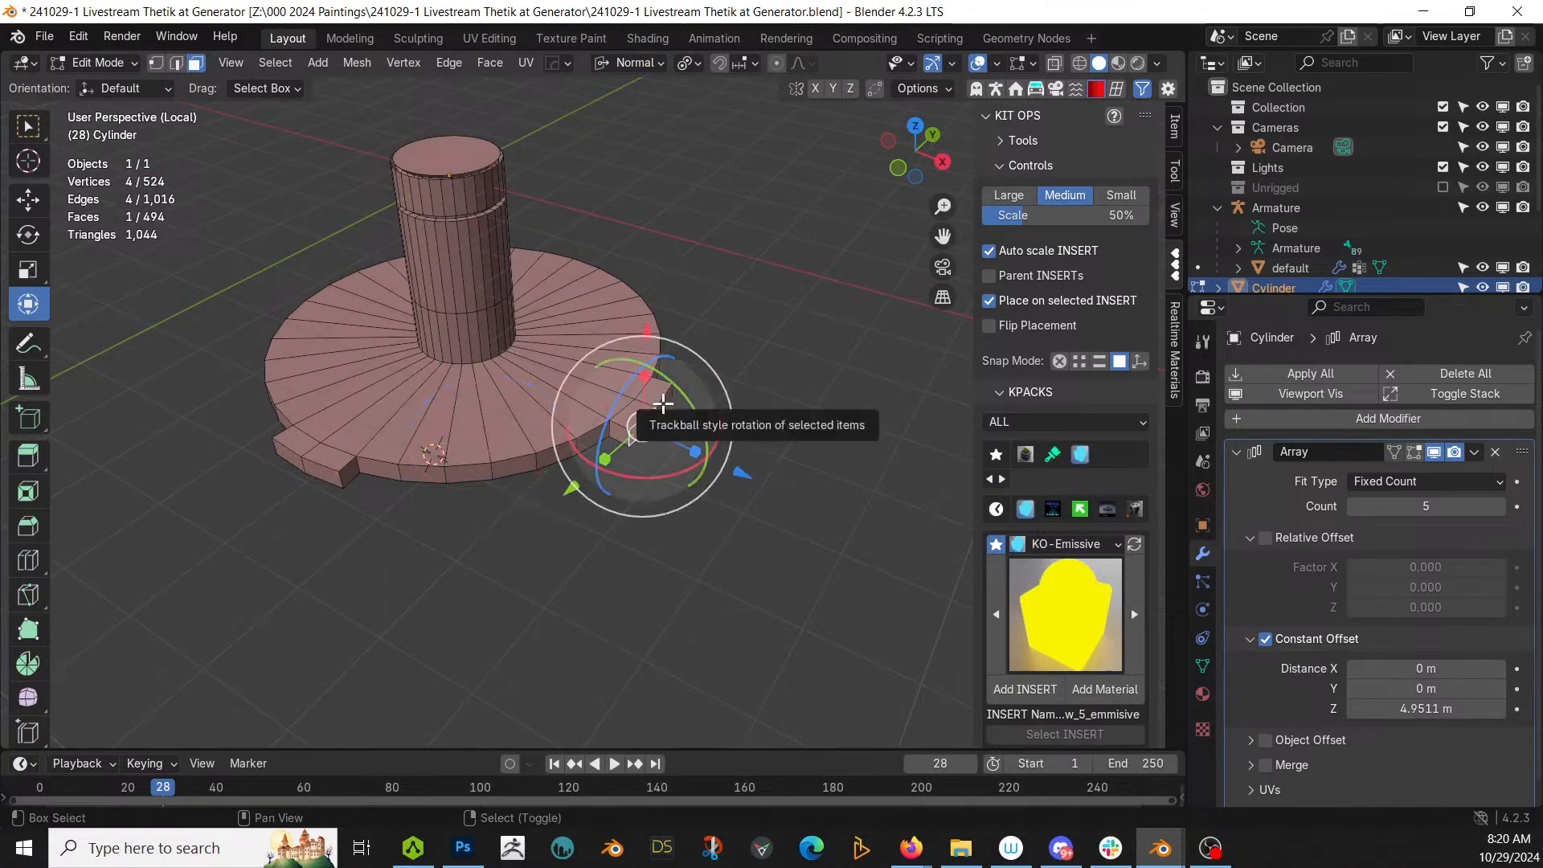
{"action": "right_click", "coordinate": [662, 404], "text": "shift"}
{"action": "right_click", "coordinate": [317, 472], "text": "shift"}
{"action": "right_click", "coordinate": [296, 456], "text": "shift"}
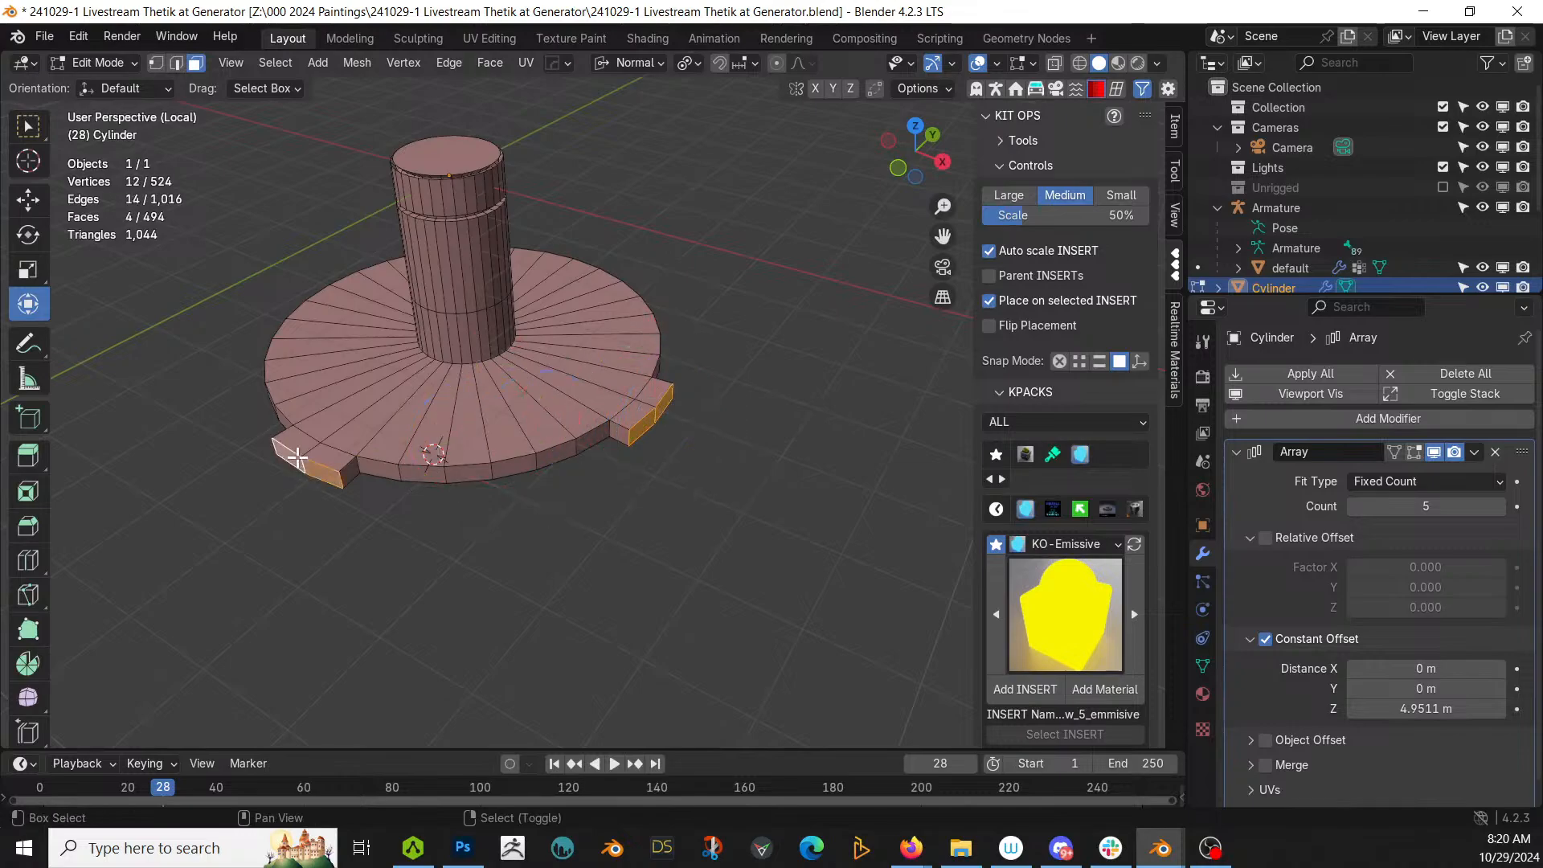
{"action": "key", "text": "s"}
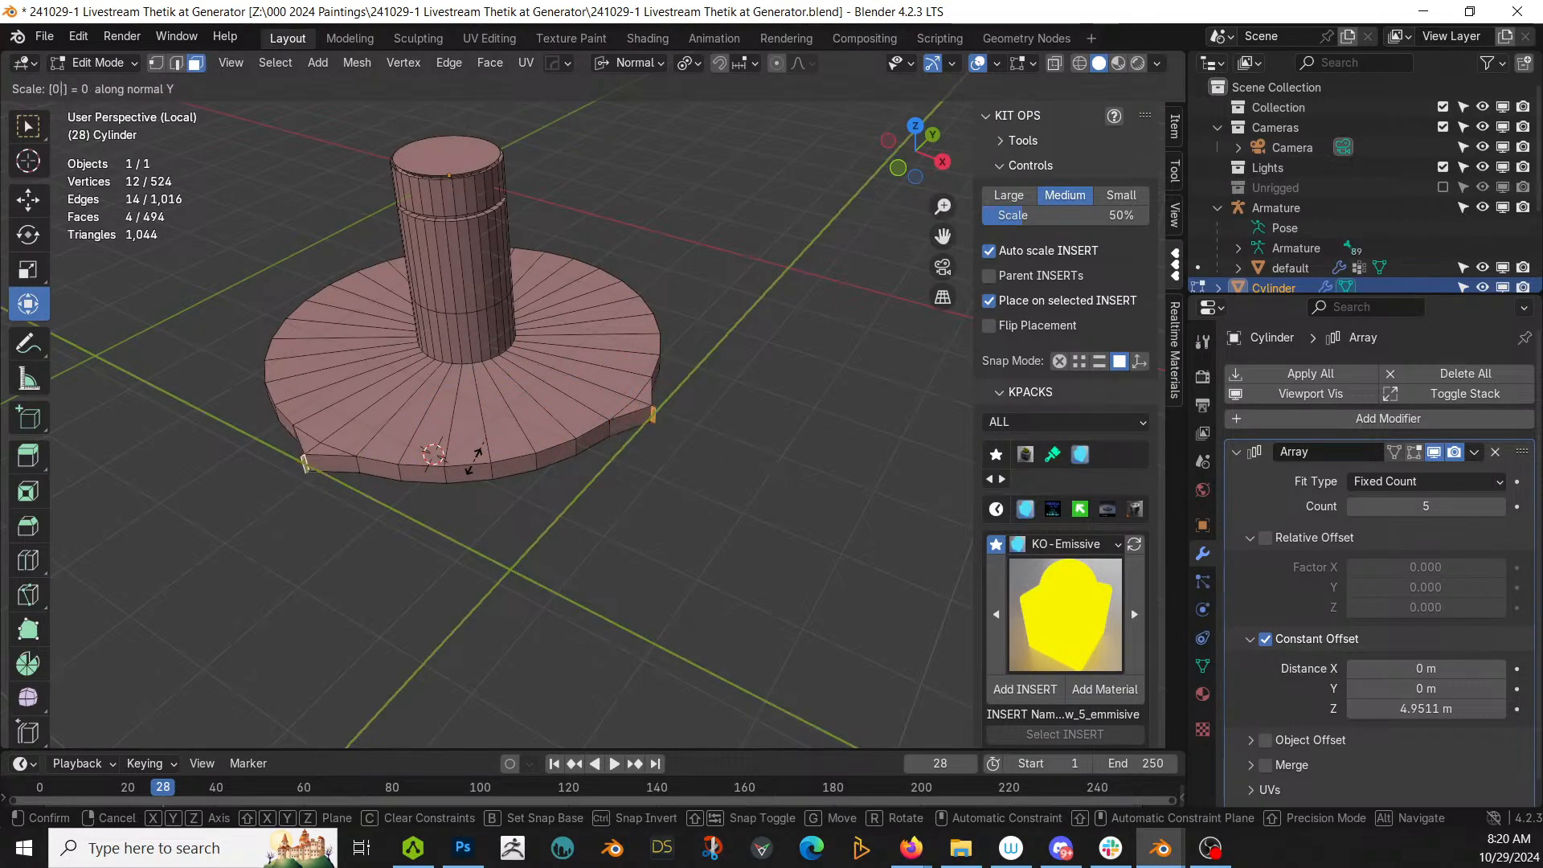
{"action": "key", "text": "Escape"}
{"action": "key", "text": "s"}
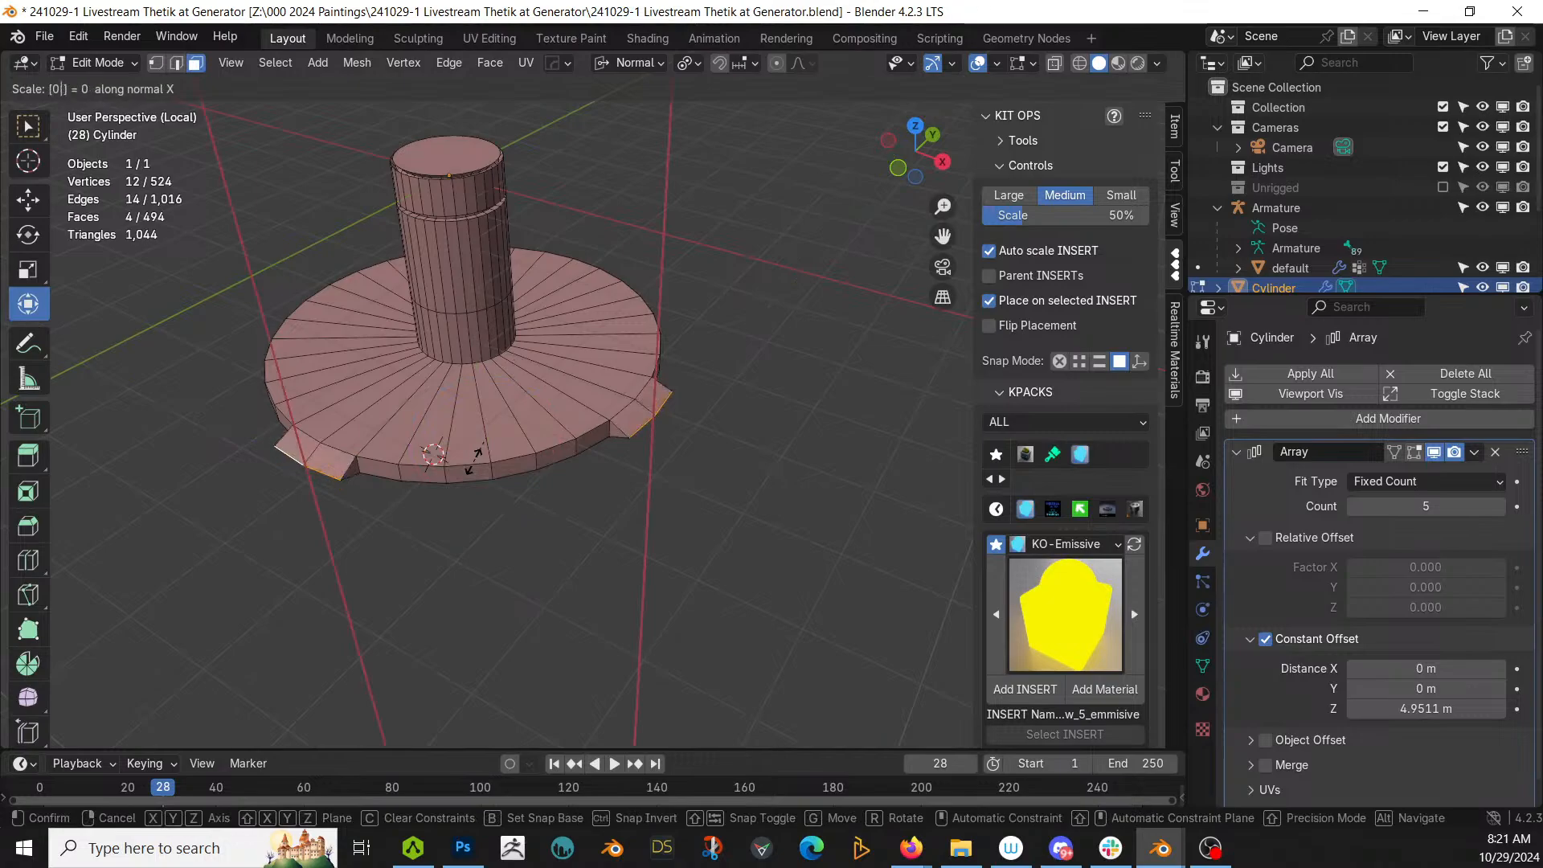
{"action": "key", "text": "Escape"}
Step: Flatten each stub's pair of end faces by scaling them to 0 along the normal Z axis
{"action": "key", "text": "s"}
{"action": "key", "text": "z"}
{"action": "key", "text": "z"}
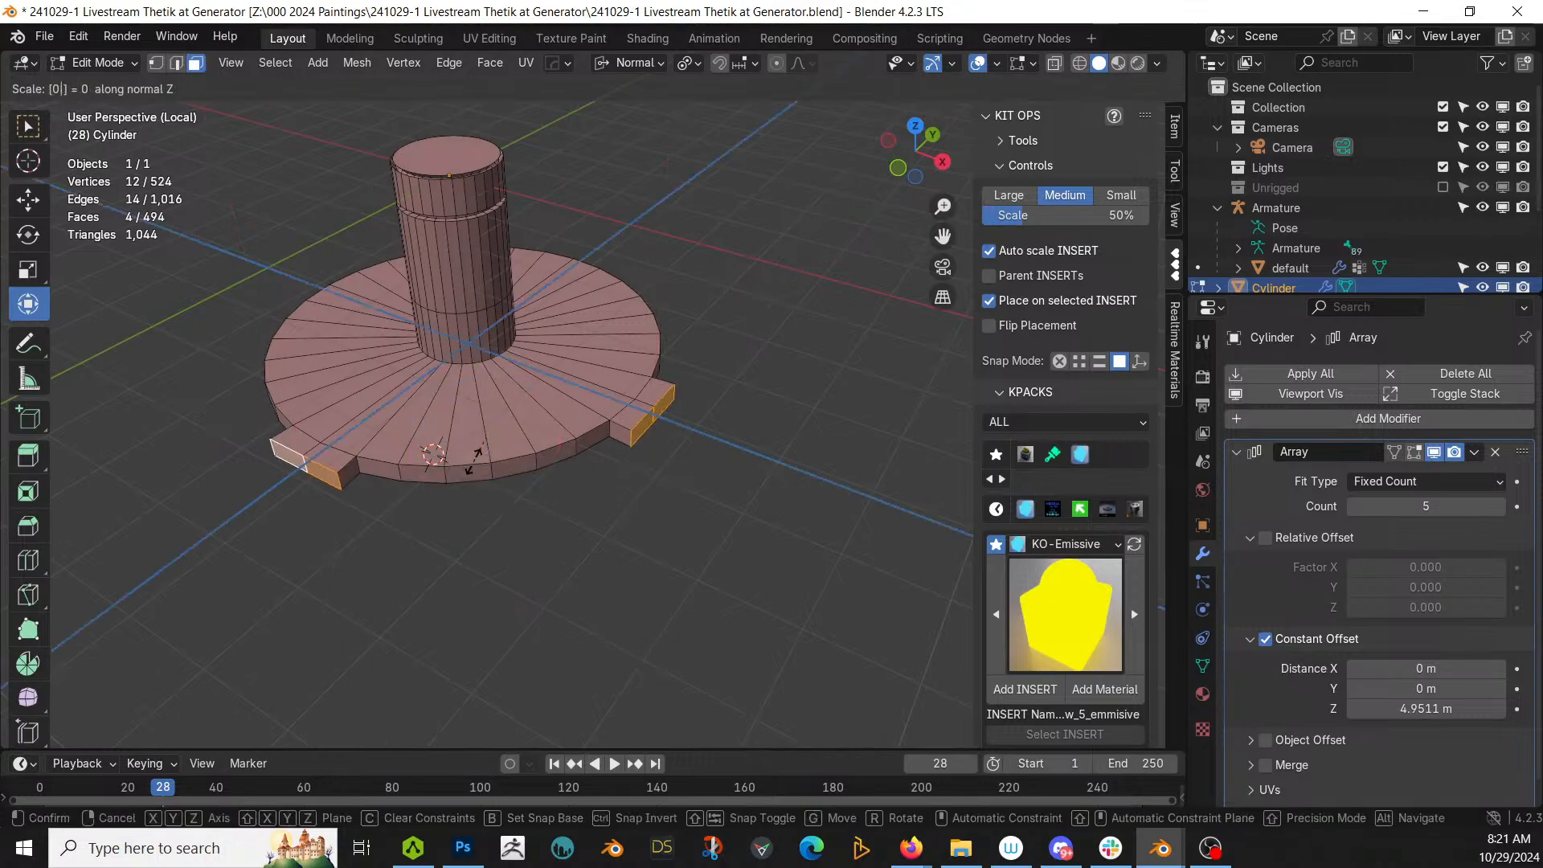
{"action": "key", "text": "Return"}
{"action": "middle_click_drag", "start_coordinate": [482, 438], "coordinate": [608, 368]}
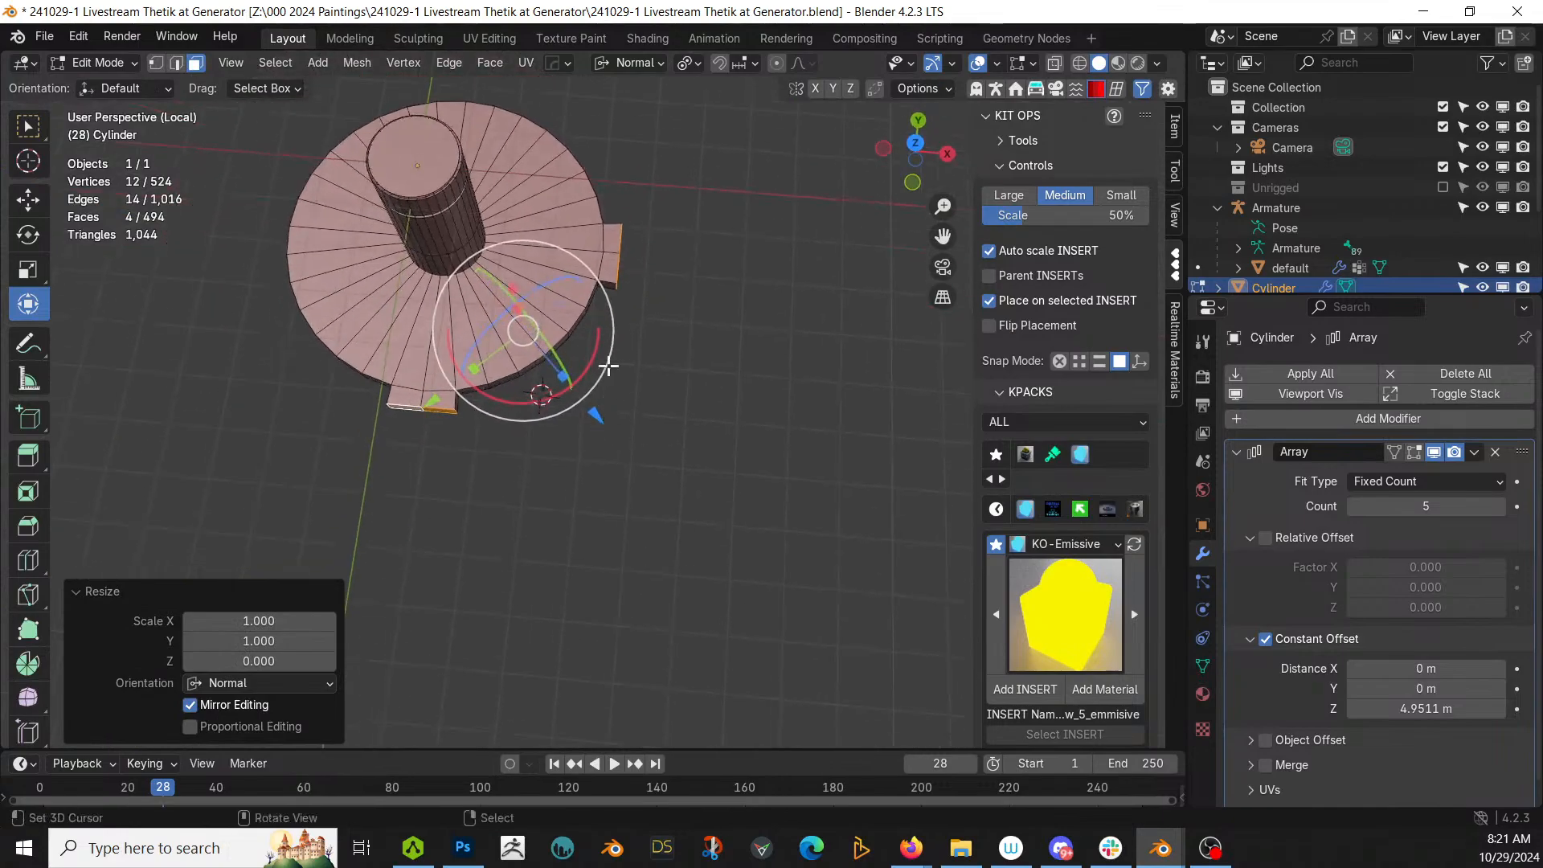
Step: Set the transform orientation back to Local and extrude the flat end faces along their normals by about 7.4 m
{"action": "left_click", "coordinate": [657, 66]}
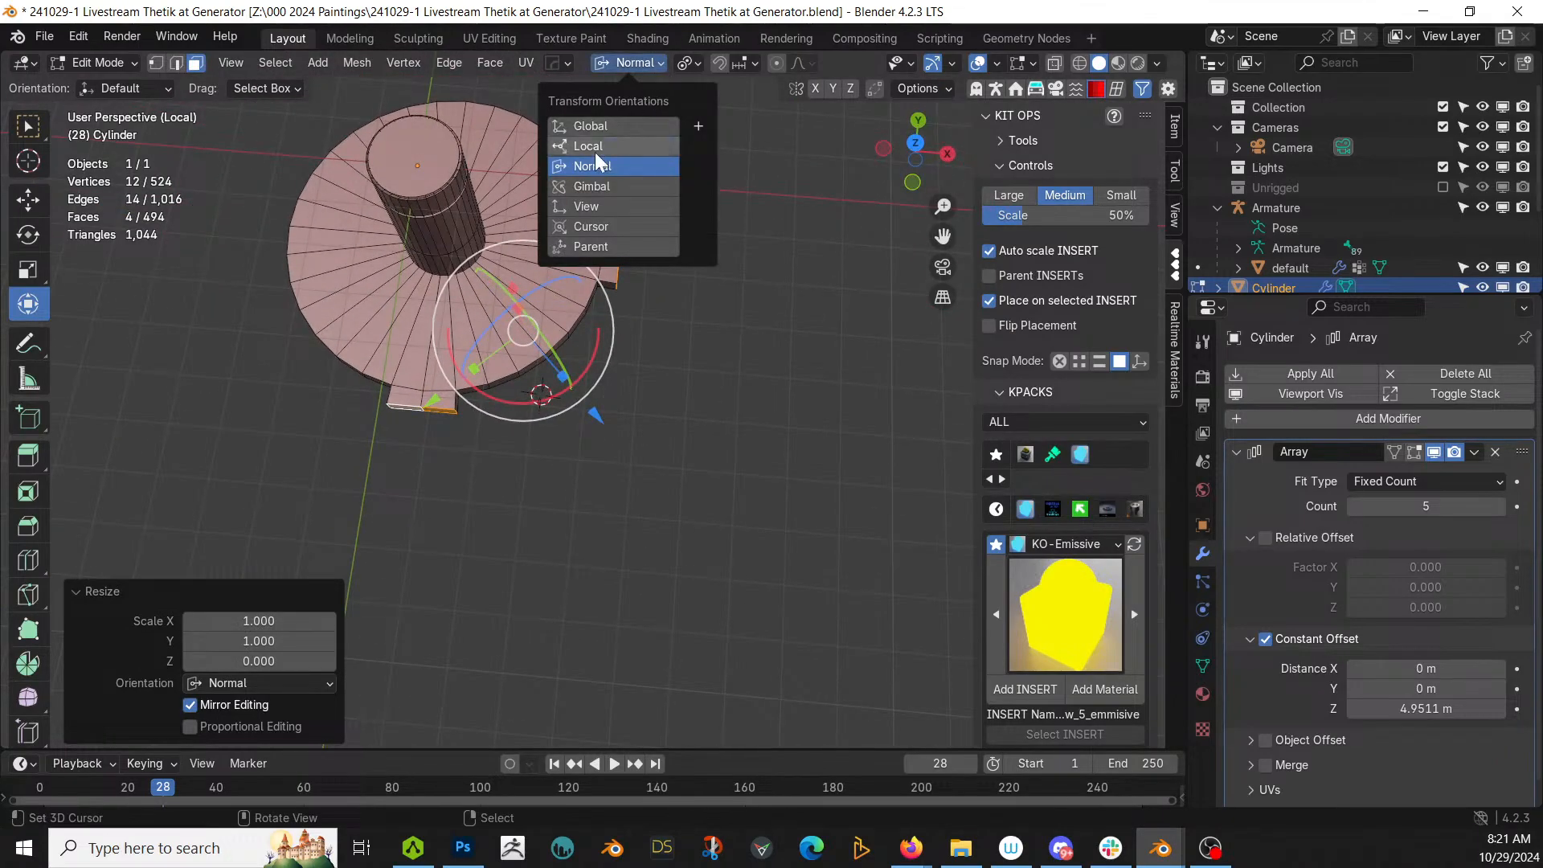
{"action": "left_click", "coordinate": [610, 145]}
{"action": "left_click", "coordinate": [678, 409]}
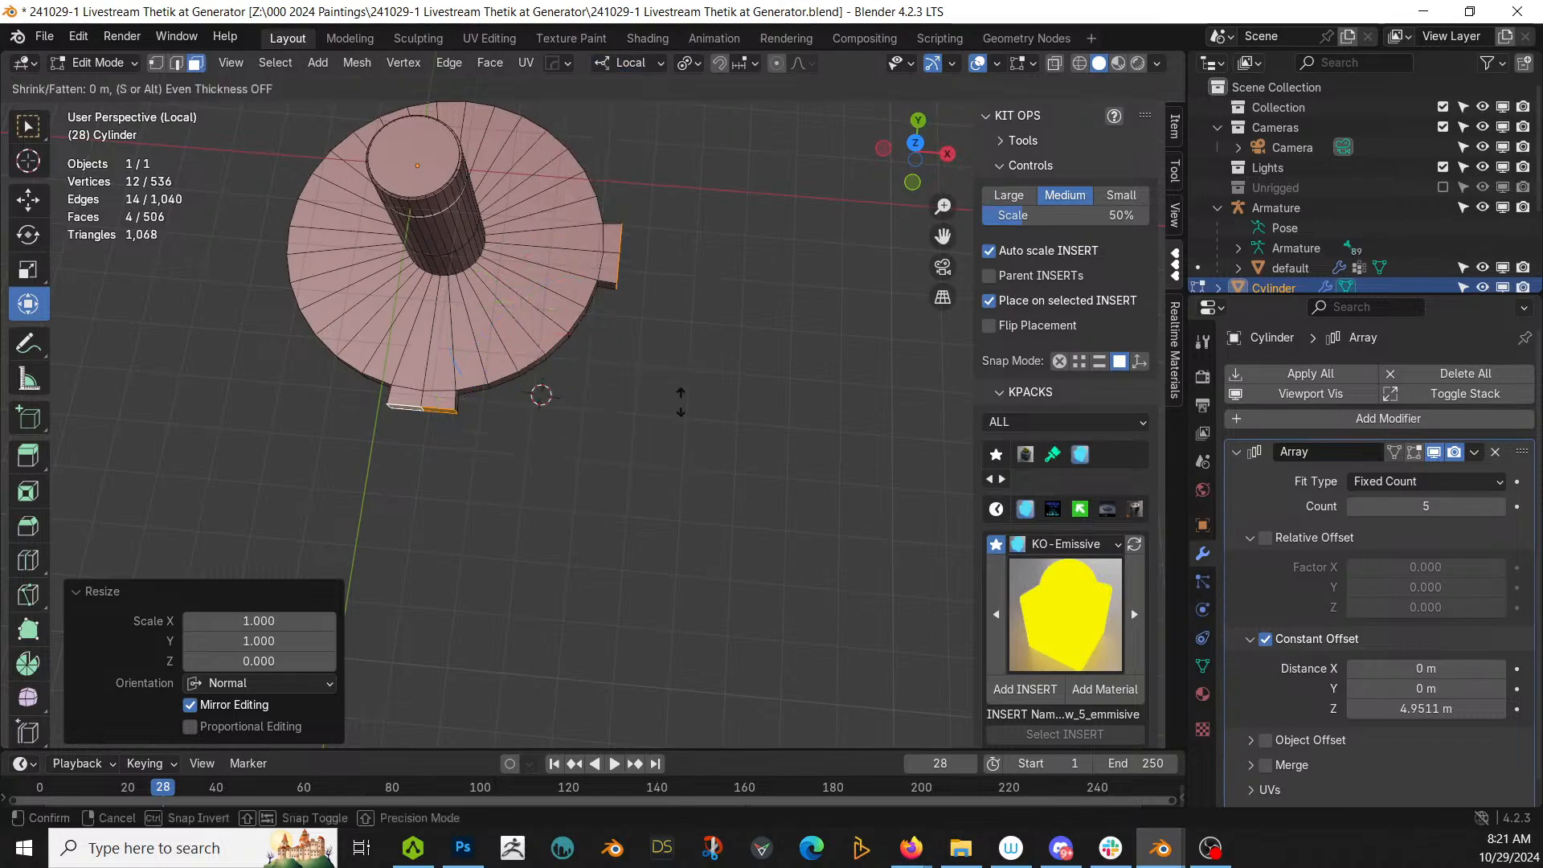
{"action": "left_click", "coordinate": [740, 252]}
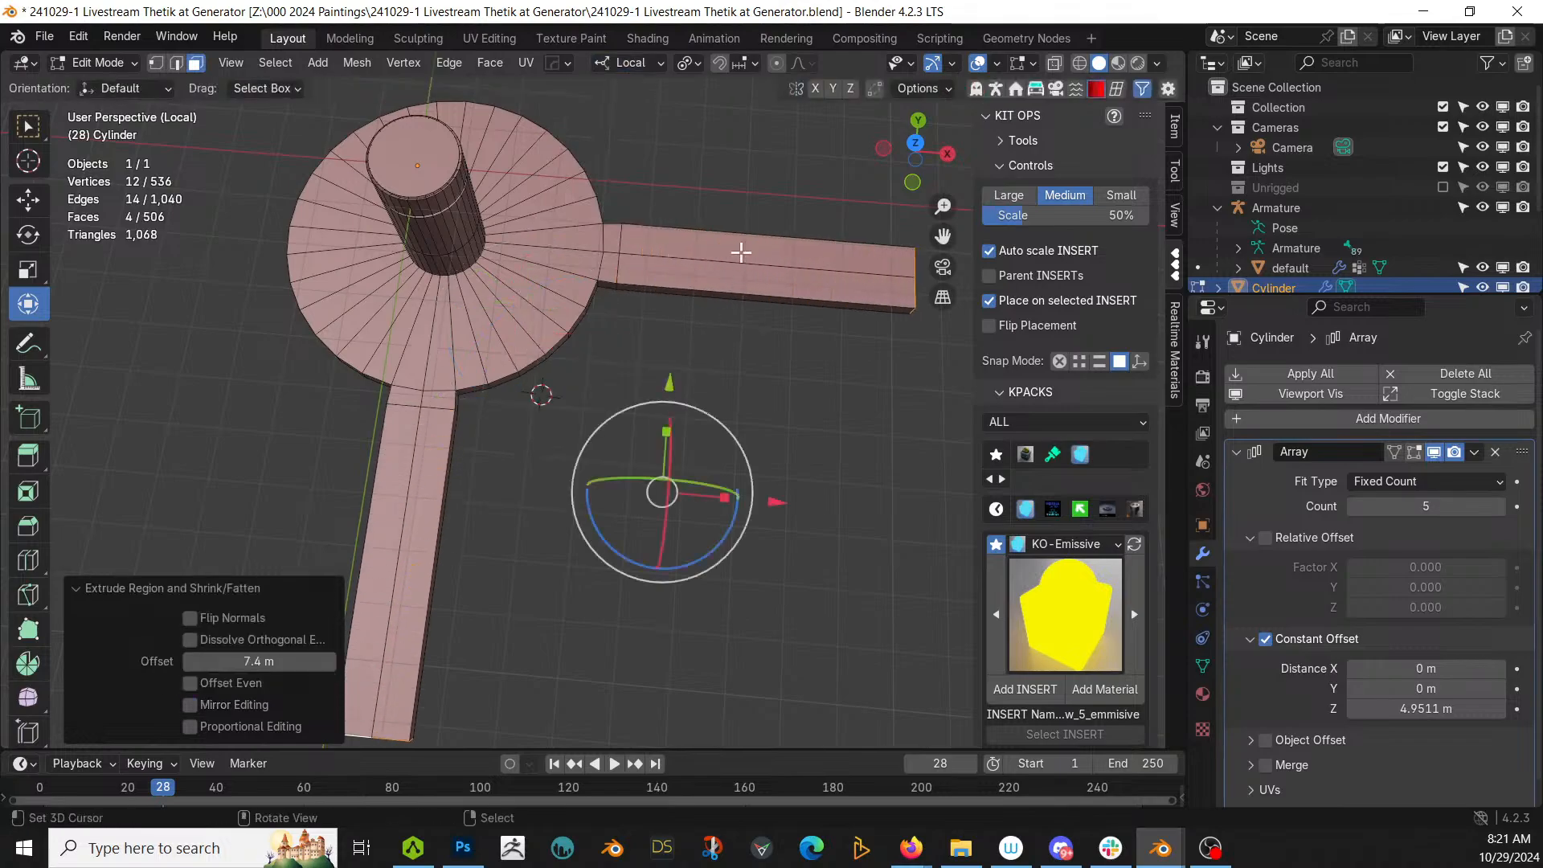
Step: Leave Local View and, in top view, extrude the beam ends along their normals by about 0.7 m
{"action": "key", "text": "KP_Divide"}
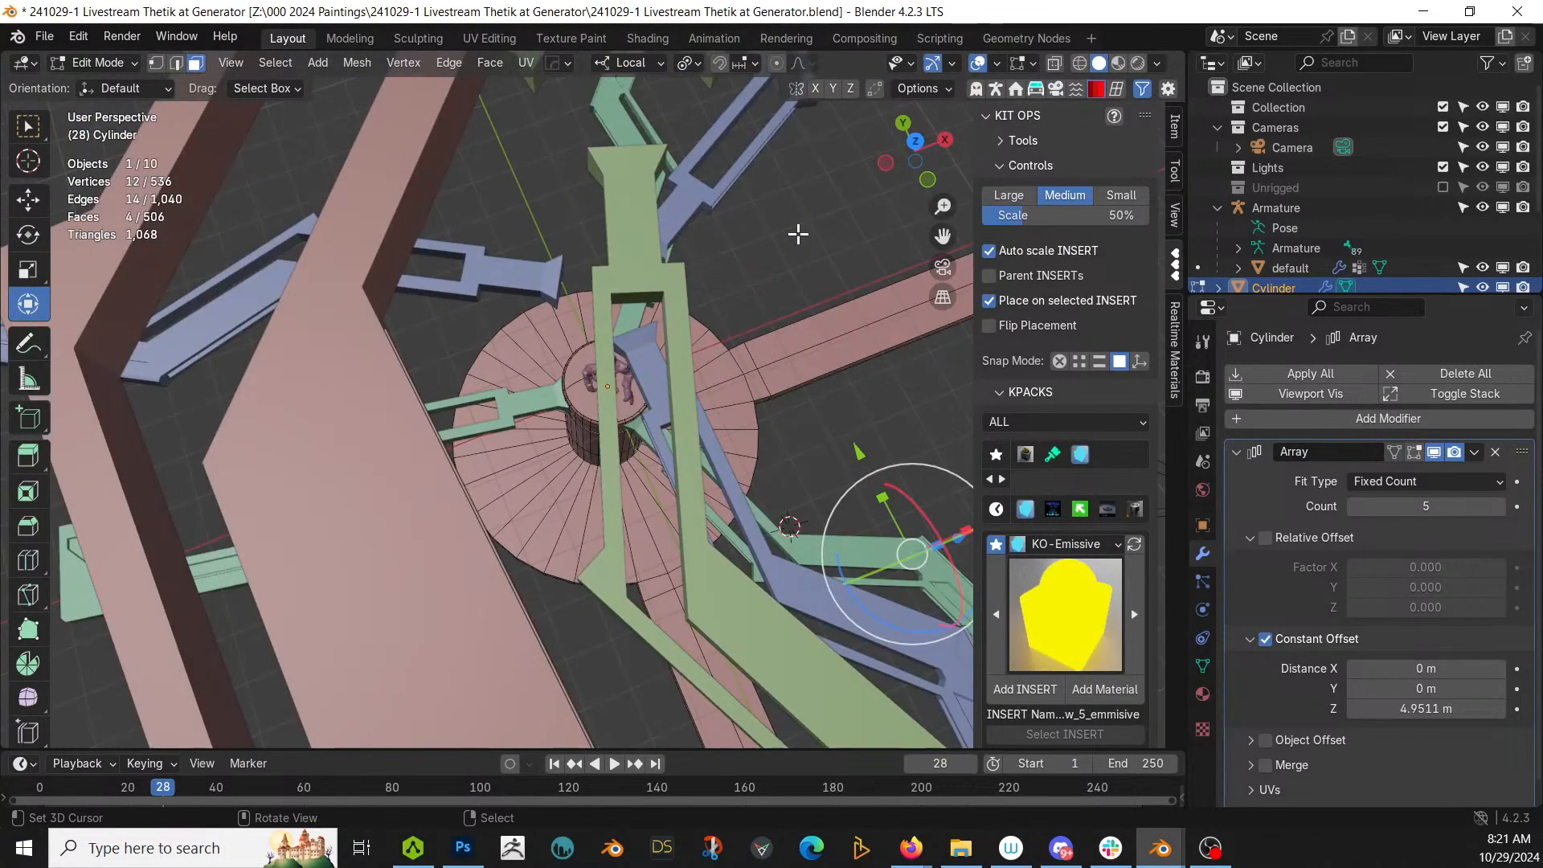
{"action": "key", "text": "KP_7"}
{"action": "scroll", "coordinate": [820, 284], "scroll_direction": "up", "scroll_amount": 1}
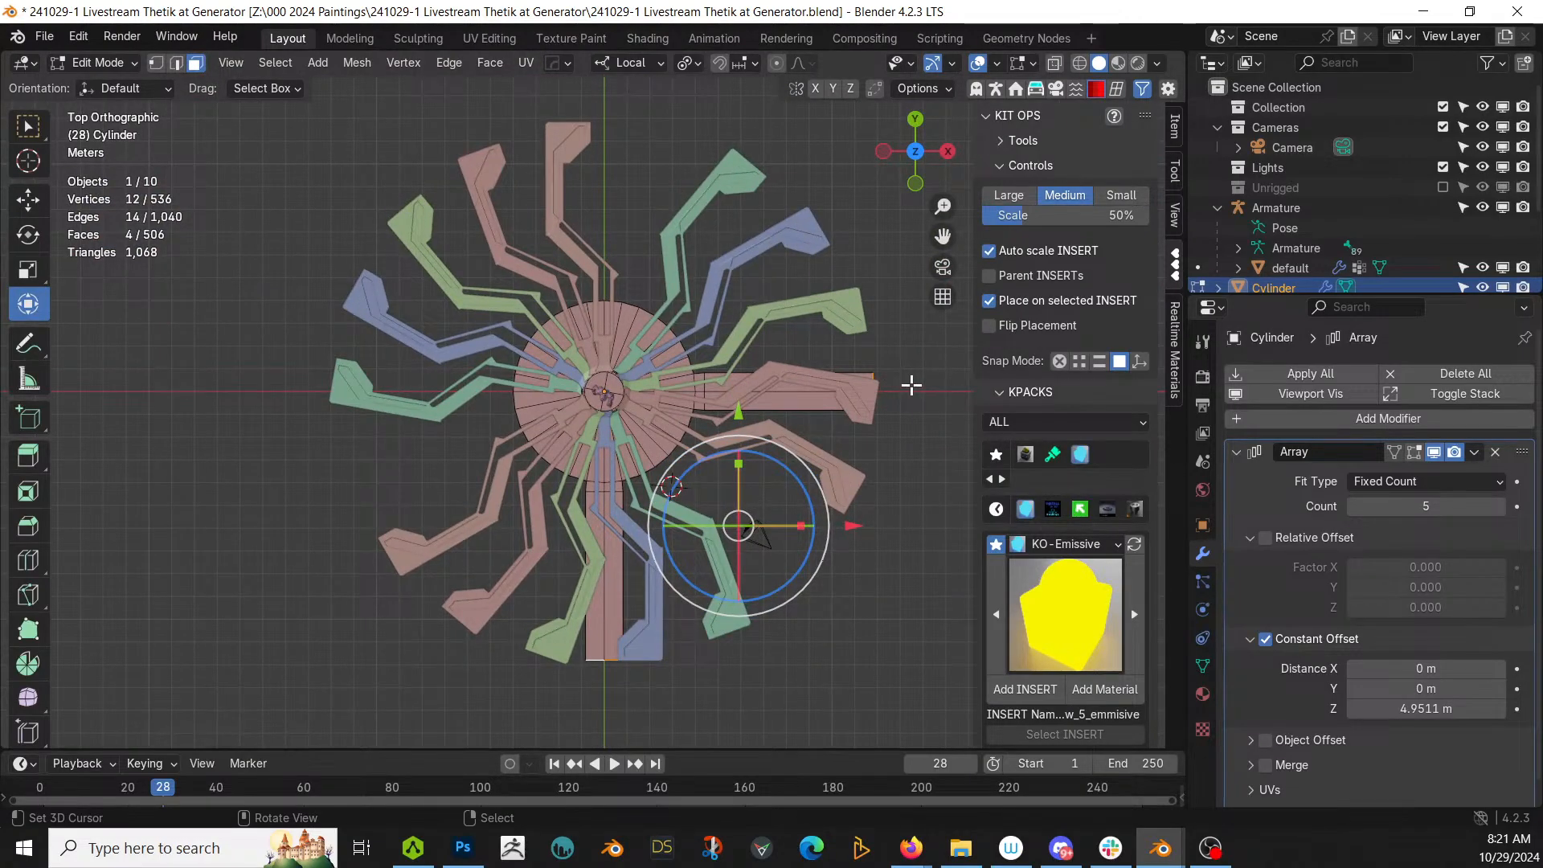
{"action": "key", "text": "alt+e"}
{"action": "left_click", "coordinate": [852, 395]}
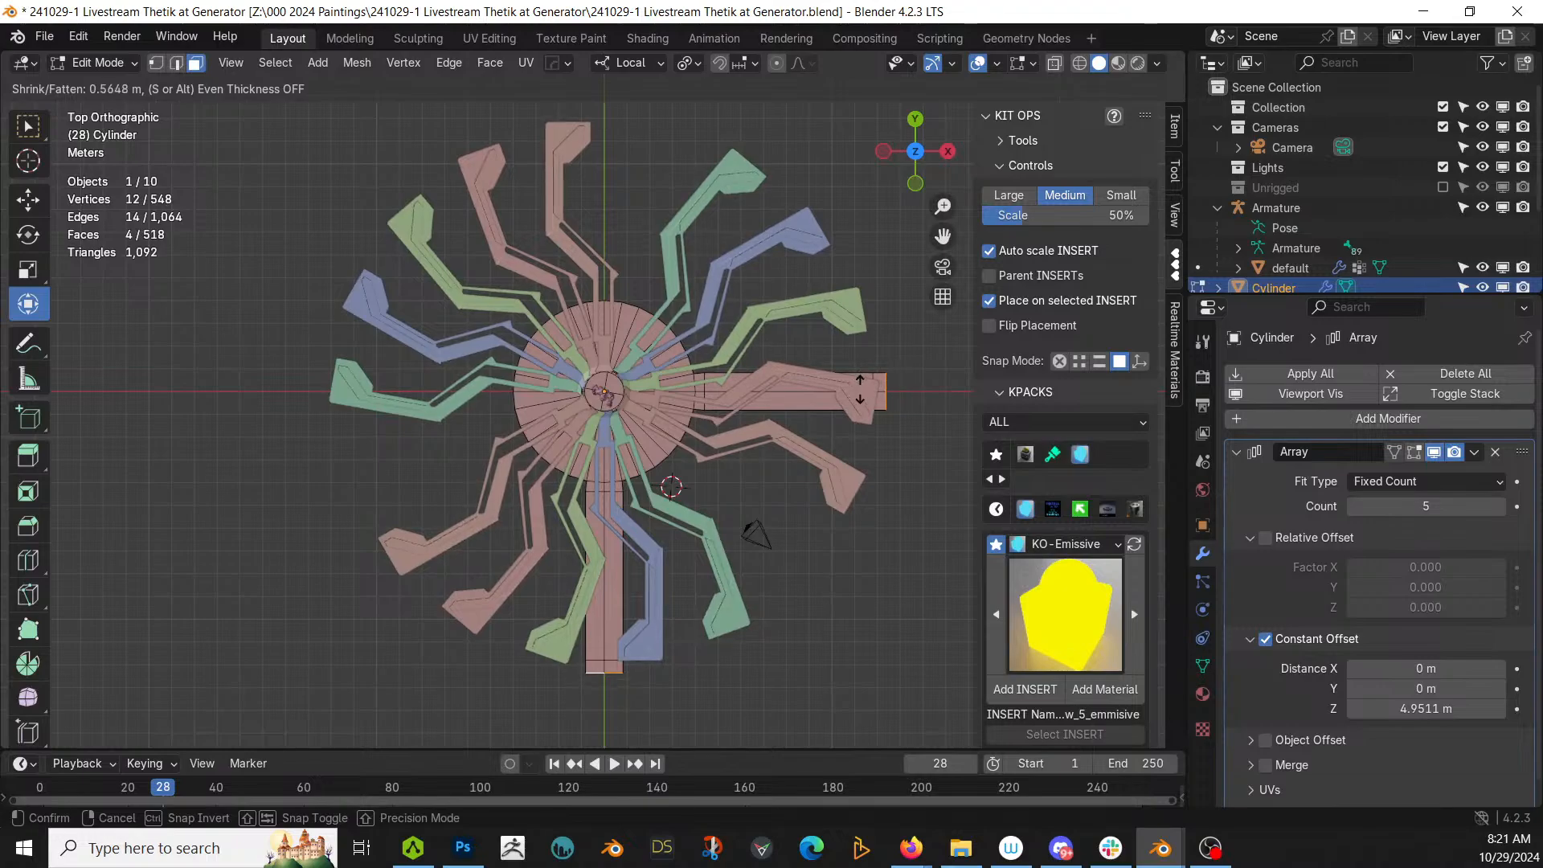
{"action": "left_click", "coordinate": [859, 388]}
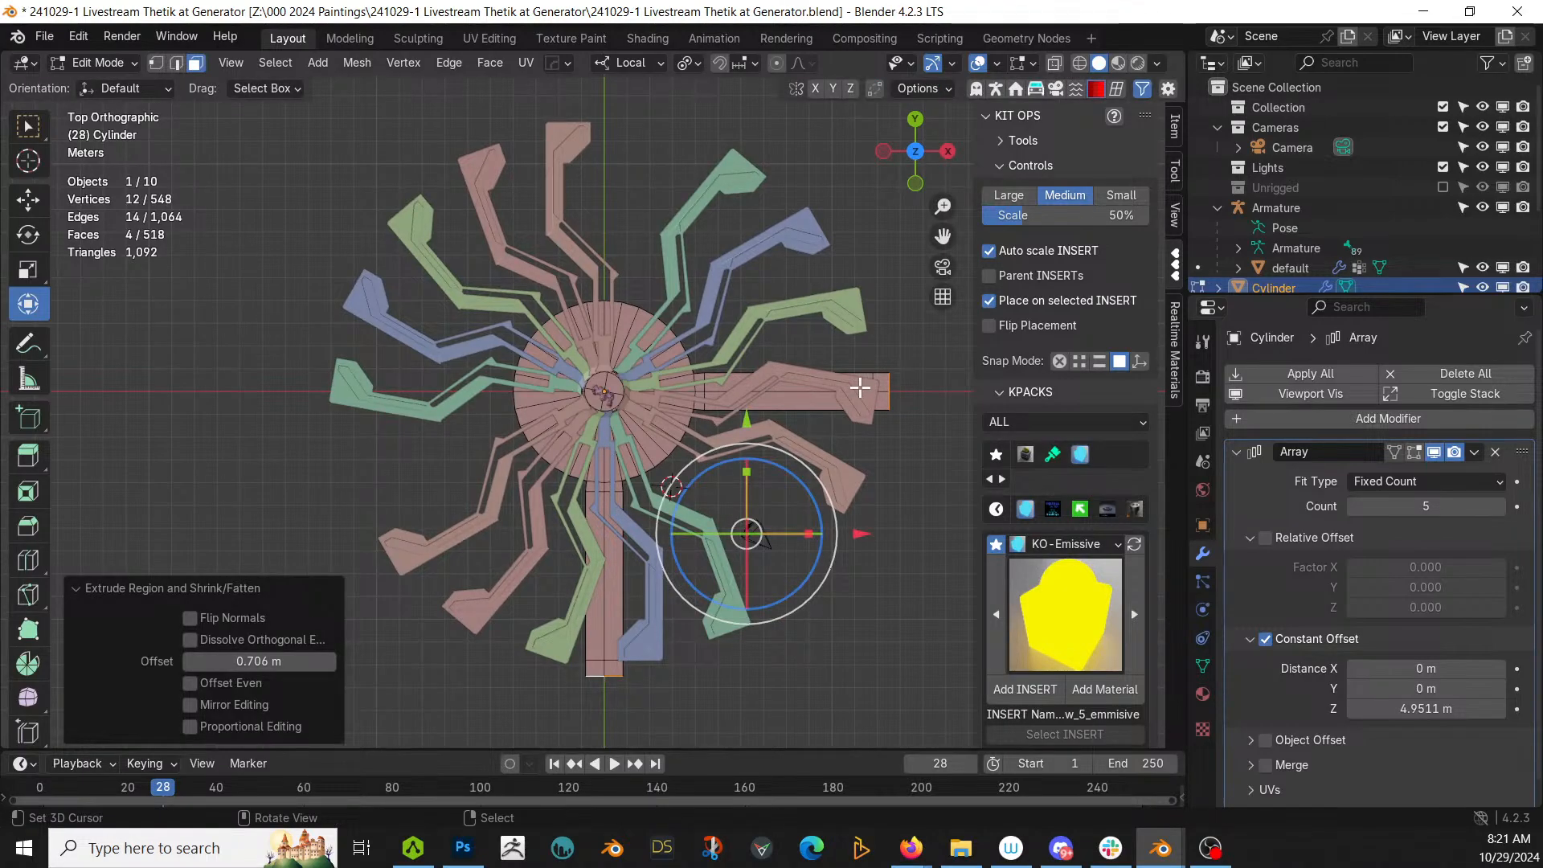
Step: Extrude the beam ends along their normals once more by about 1 m and return to Object Mode
{"action": "key", "text": "alt+e"}
{"action": "left_click", "coordinate": [854, 389]}
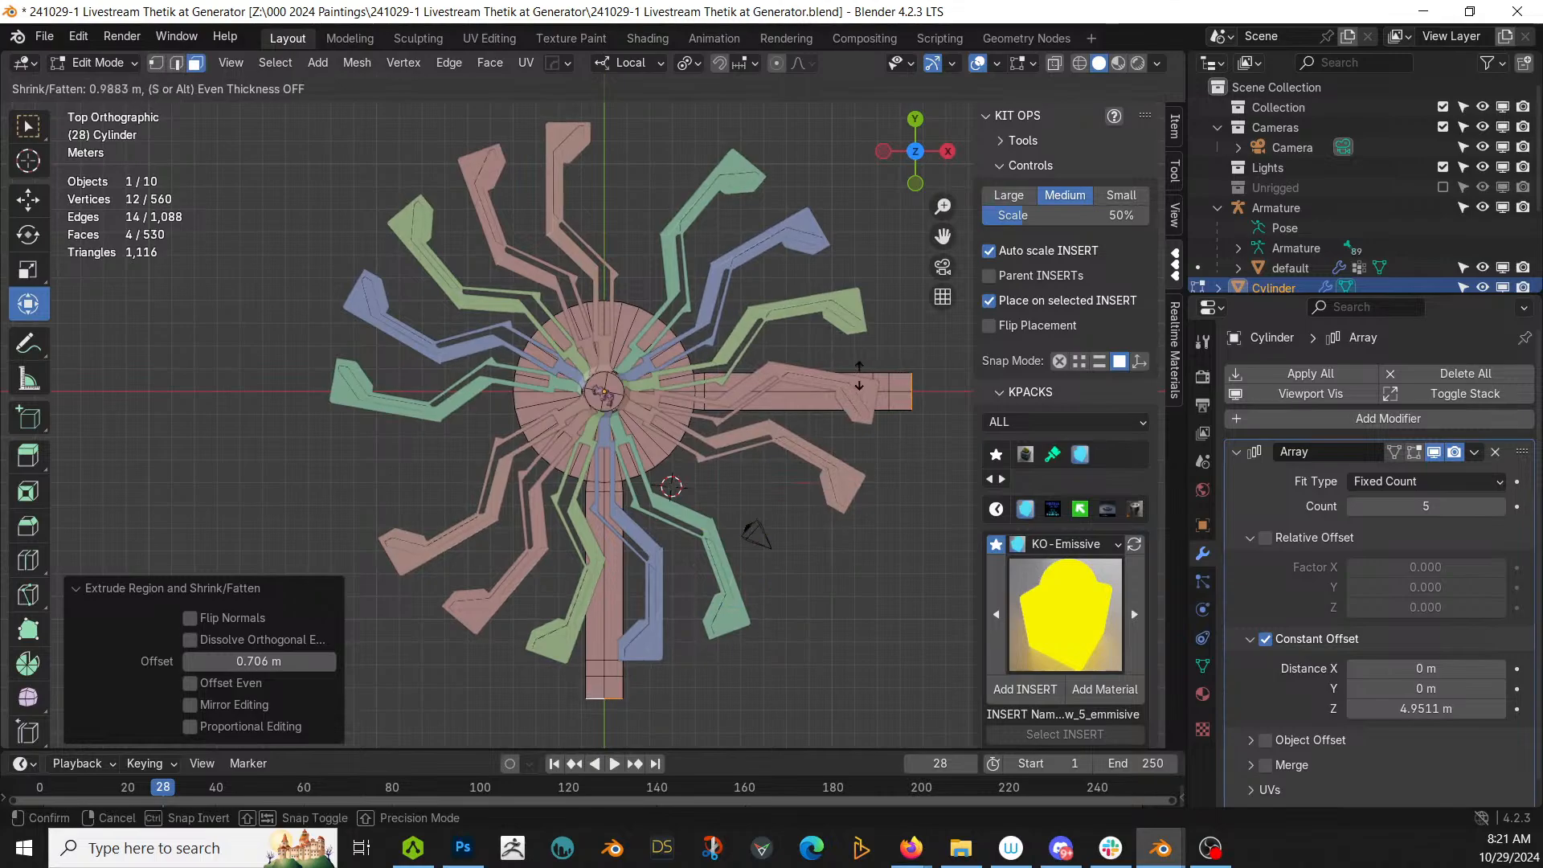
{"action": "left_click", "coordinate": [858, 385]}
{"action": "scroll", "coordinate": [860, 373], "scroll_direction": "down", "scroll_amount": 3}
{"action": "key", "text": "Tab"}
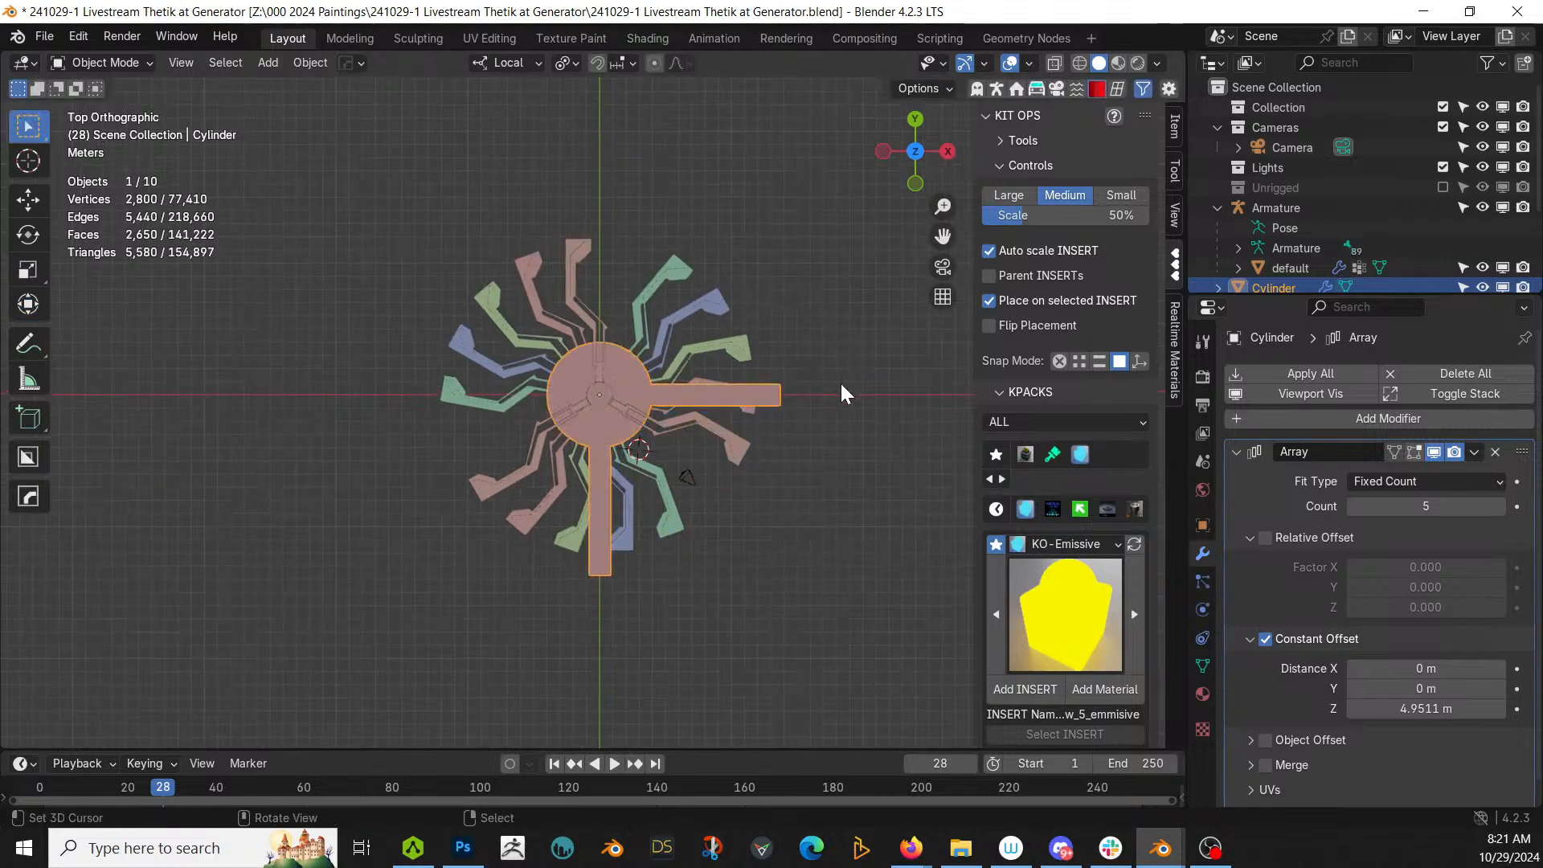
Step: Mirror the cylinder across X and across Y with the HardOps mirror to form a four-beam cross
{"action": "key", "text": "alt+x"}
{"action": "left_click", "coordinate": [747, 394]}
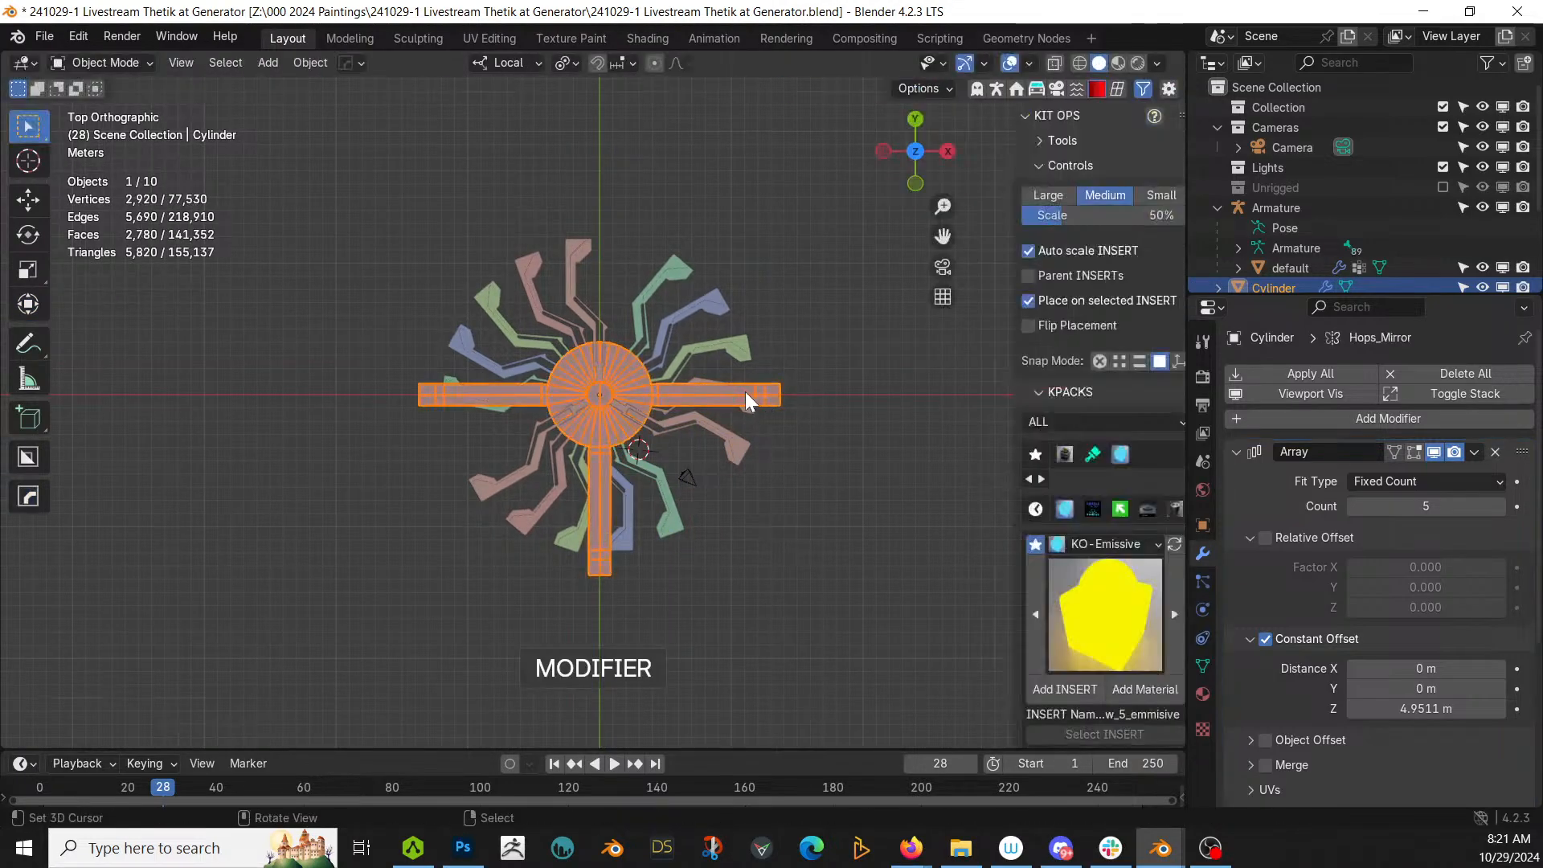
{"action": "key", "text": "alt+x"}
{"action": "left_click", "coordinate": [599, 535]}
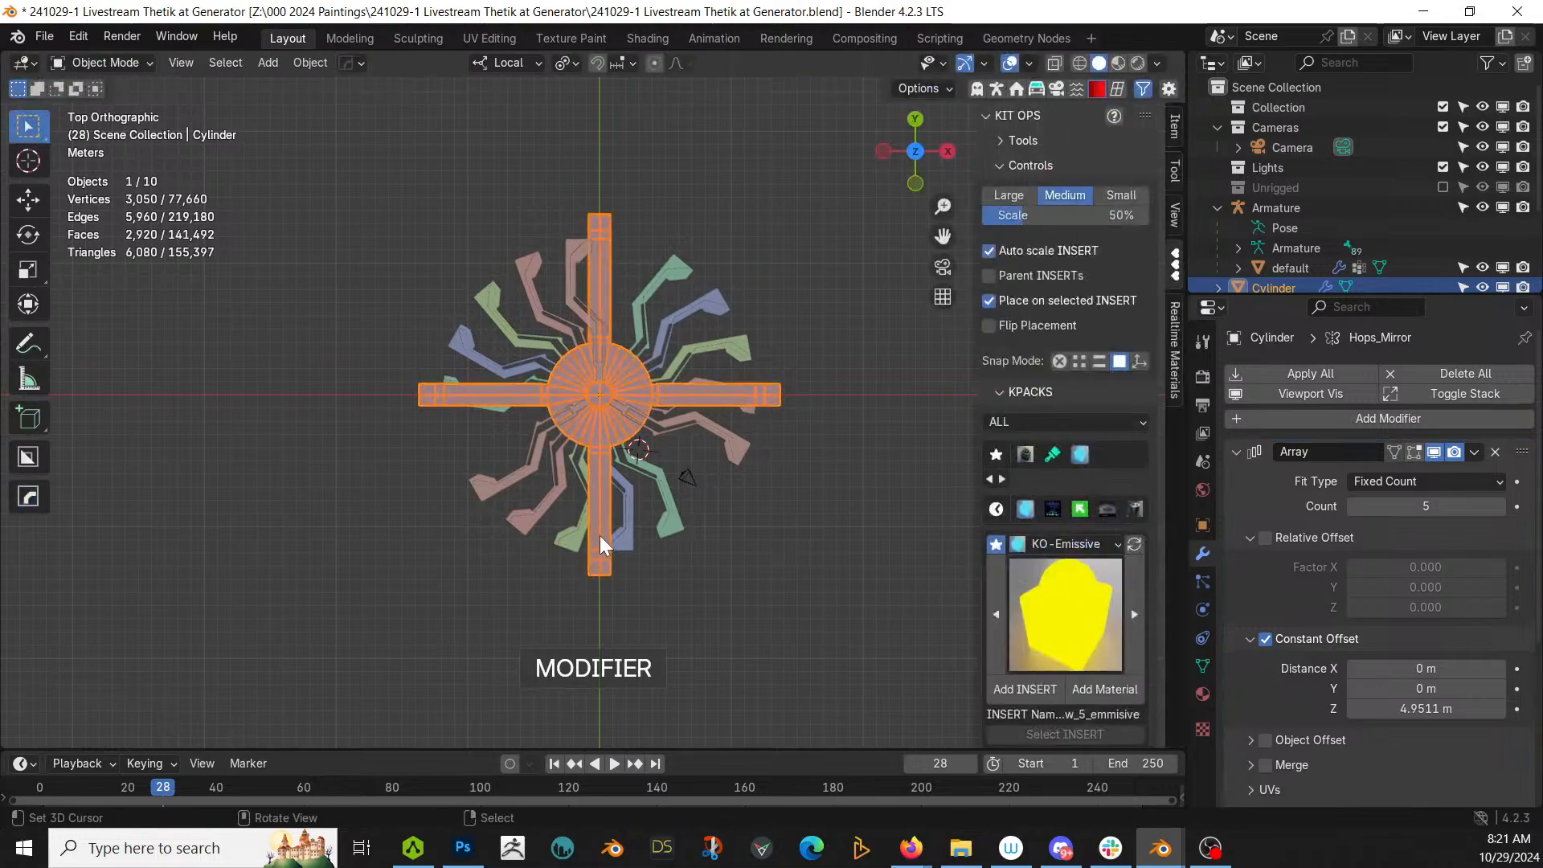
Step: Turn the Array modifier's Edit Mode display back on and isolate the cylinder in Local View
{"action": "left_click", "coordinate": [1413, 452]}
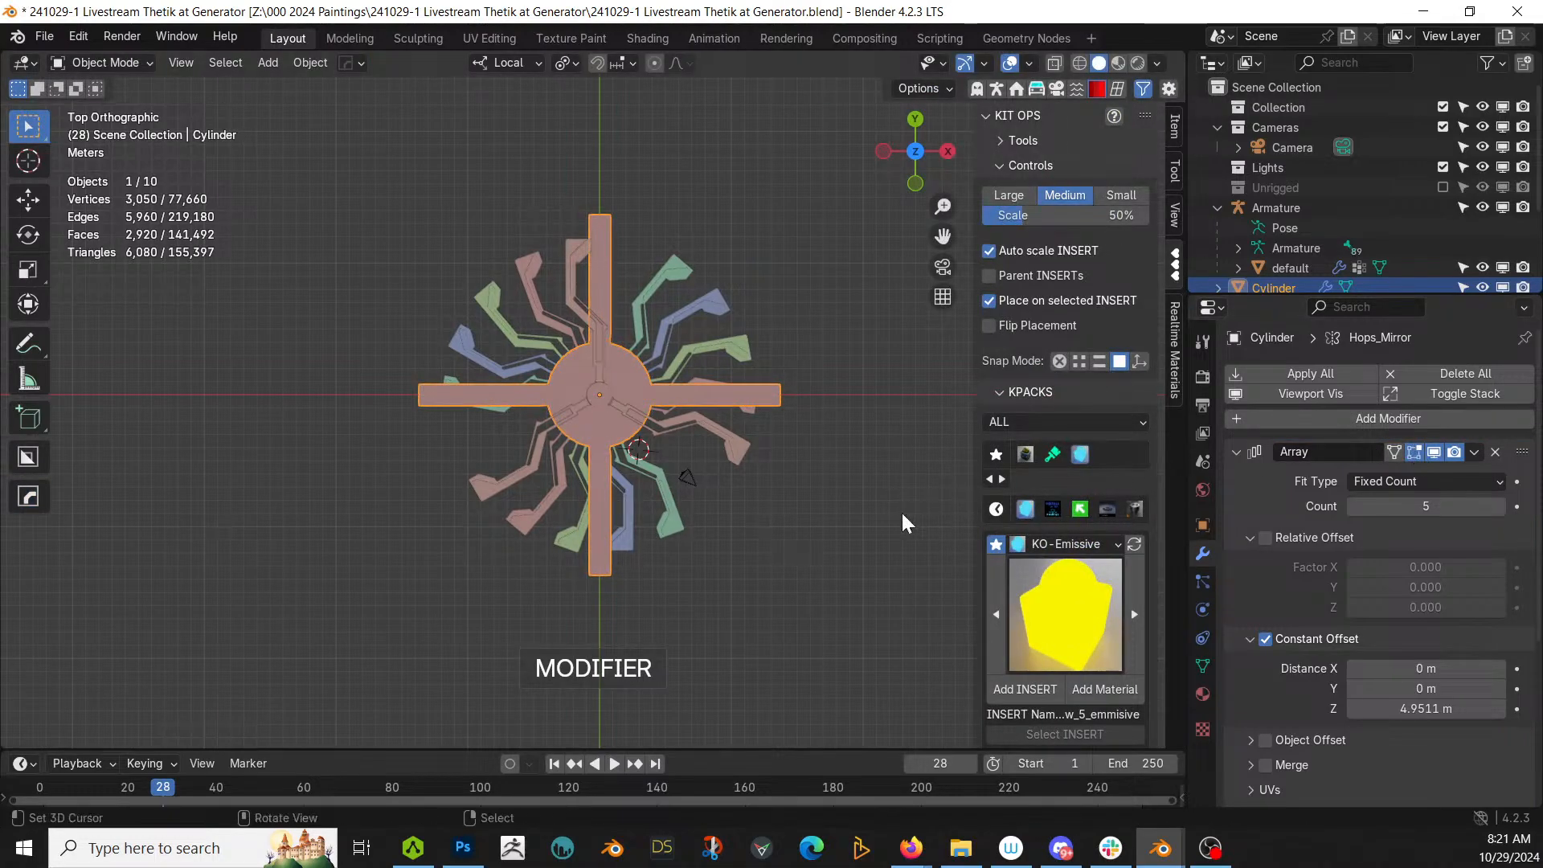
{"action": "middle_click_drag", "start_coordinate": [900, 509], "coordinate": [741, 360]}
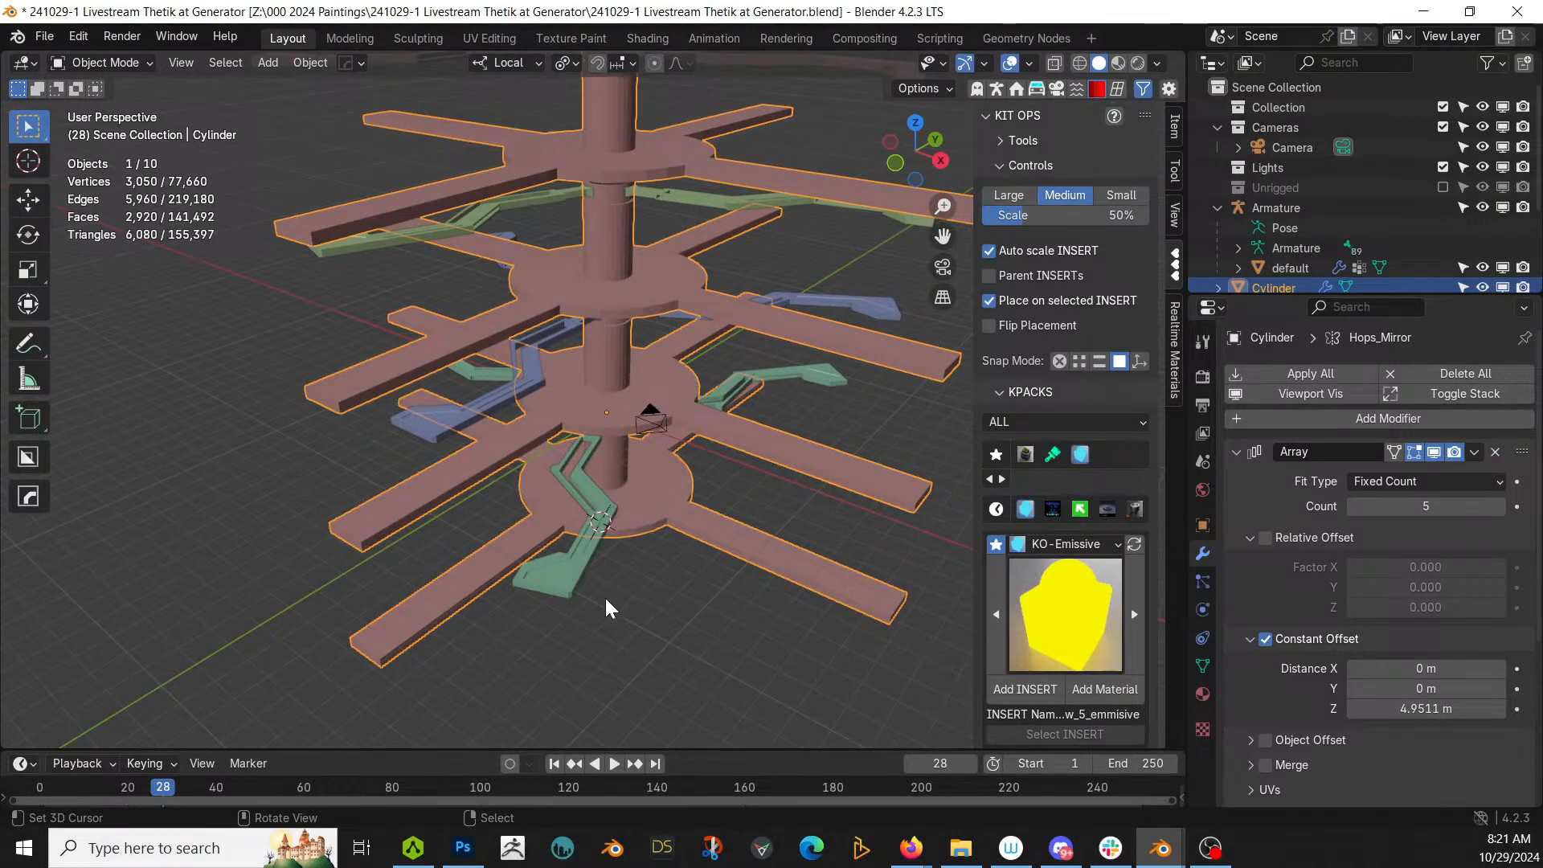
{"action": "middle_click_drag", "start_coordinate": [604, 596], "coordinate": [541, 454]}
{"action": "scroll", "coordinate": [600, 518], "scroll_direction": "up", "scroll_amount": 3}
{"action": "scroll", "coordinate": [546, 424], "scroll_direction": "up", "scroll_amount": 2}
{"action": "middle_click_drag", "start_coordinate": [687, 566], "coordinate": [653, 614]}
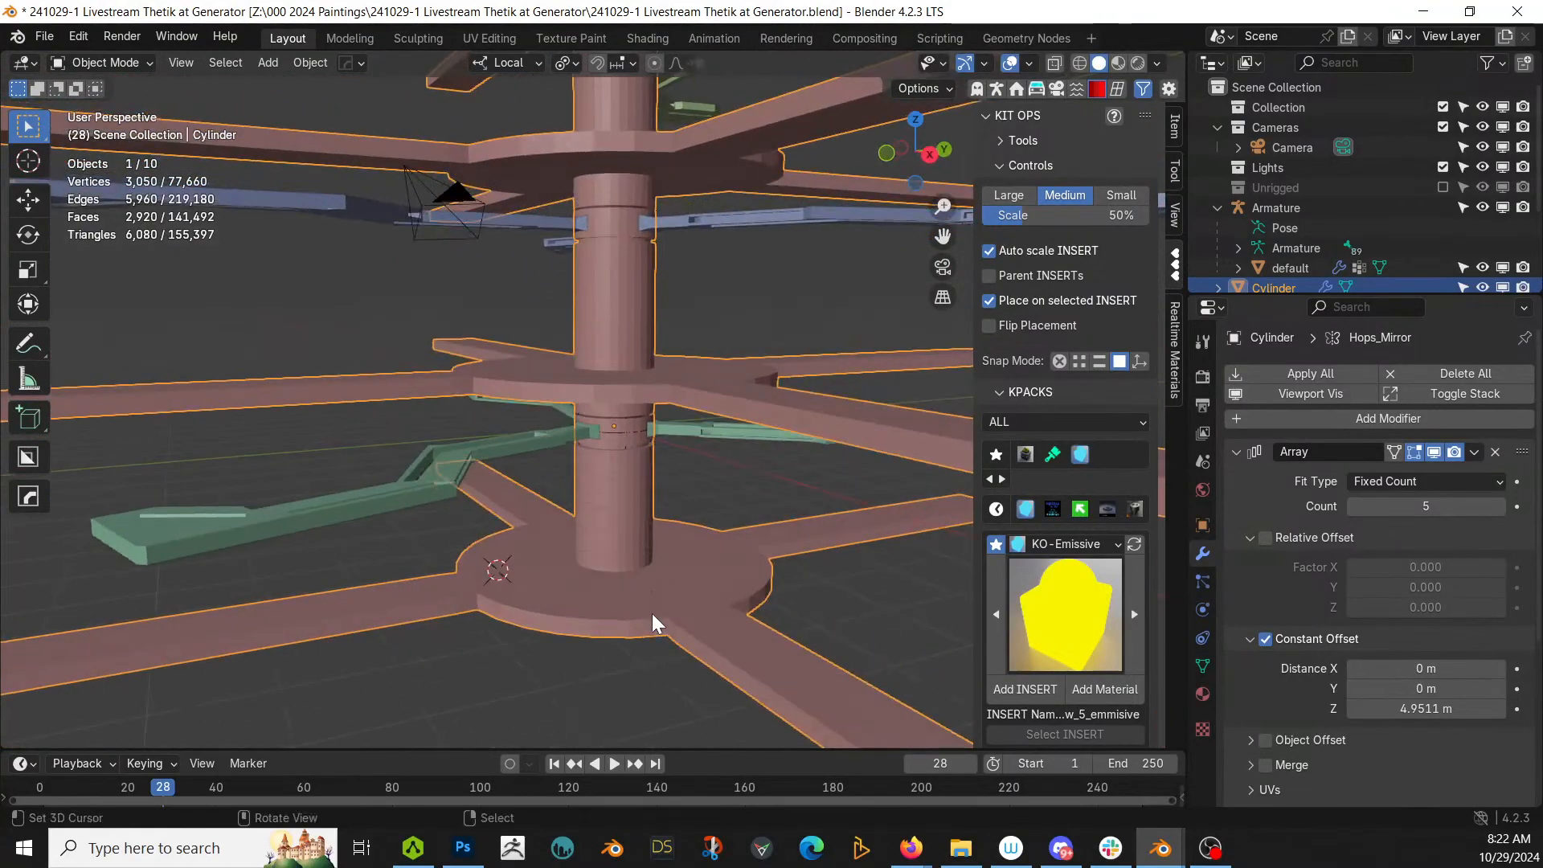
{"action": "key", "text": "KP_Divide"}
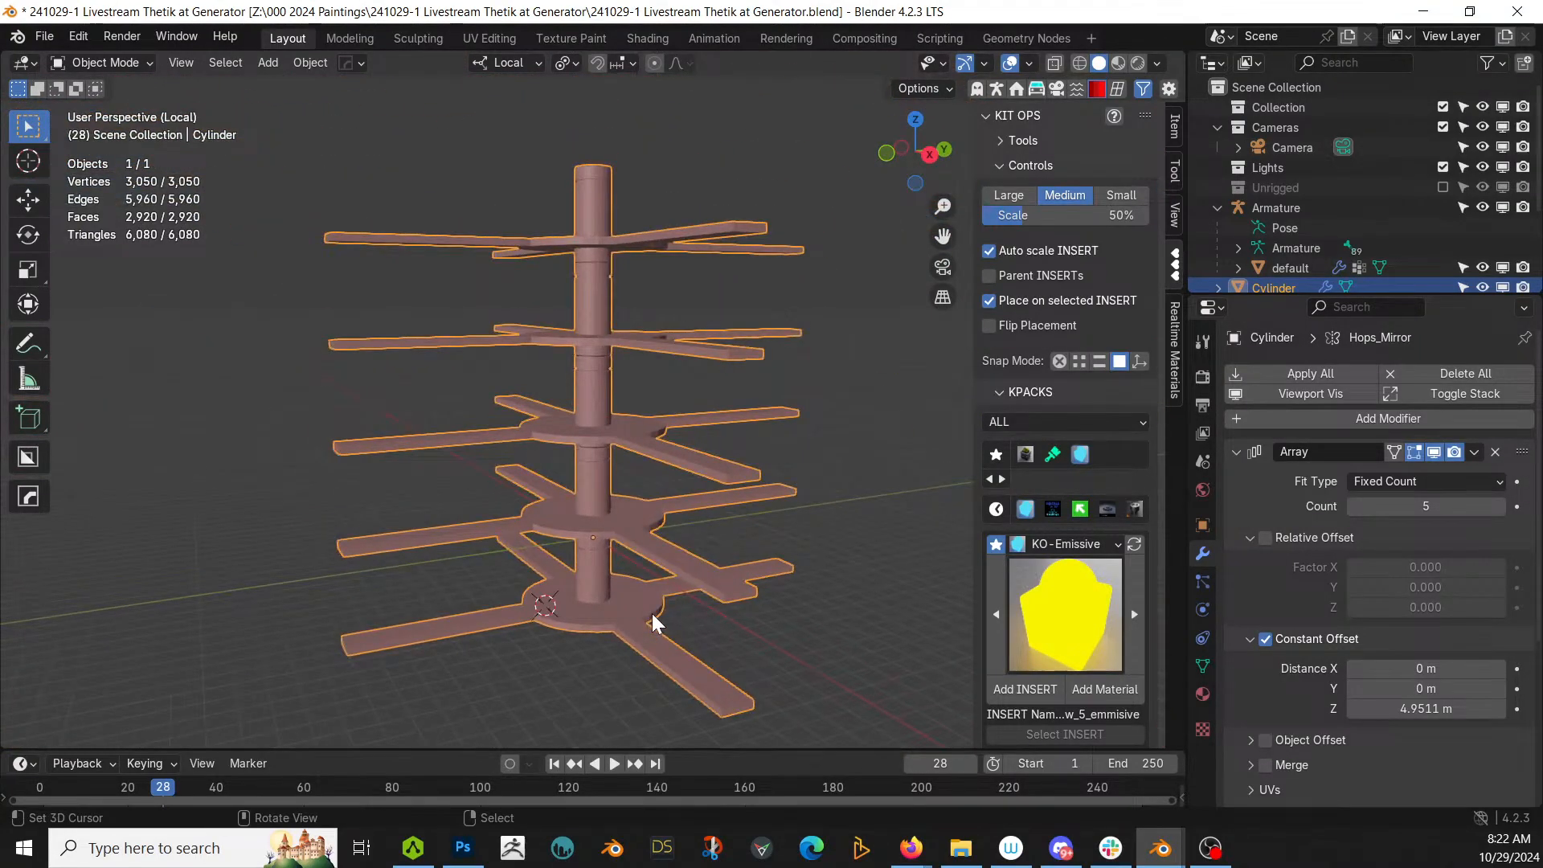
Step: Turn off the Array modifier's viewport and Edit Mode display and enter Edit Mode on the cylinder
{"action": "left_click", "coordinate": [1419, 449]}
{"action": "middle_click_drag", "start_coordinate": [614, 528], "coordinate": [625, 394], "text": "shift"}
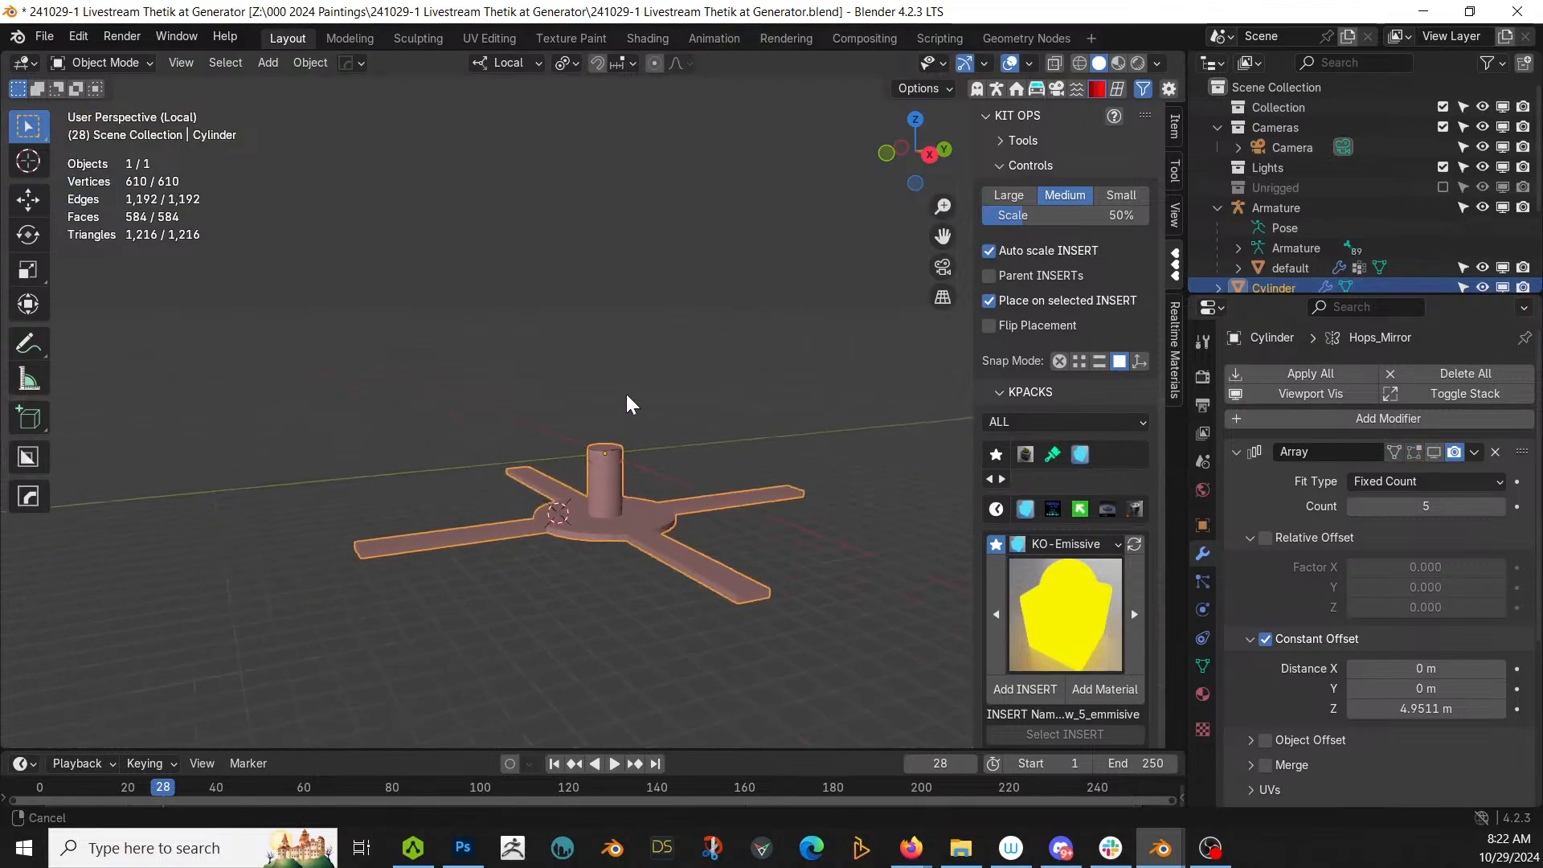
{"action": "key", "text": "Tab"}
Step: Add five evenly spaced loop cuts across the long section of each of the two editable beams
{"action": "middle_click_drag", "start_coordinate": [632, 483], "coordinate": [722, 541]}
{"action": "key", "text": "2"}
{"action": "left_click", "coordinate": [795, 605]}
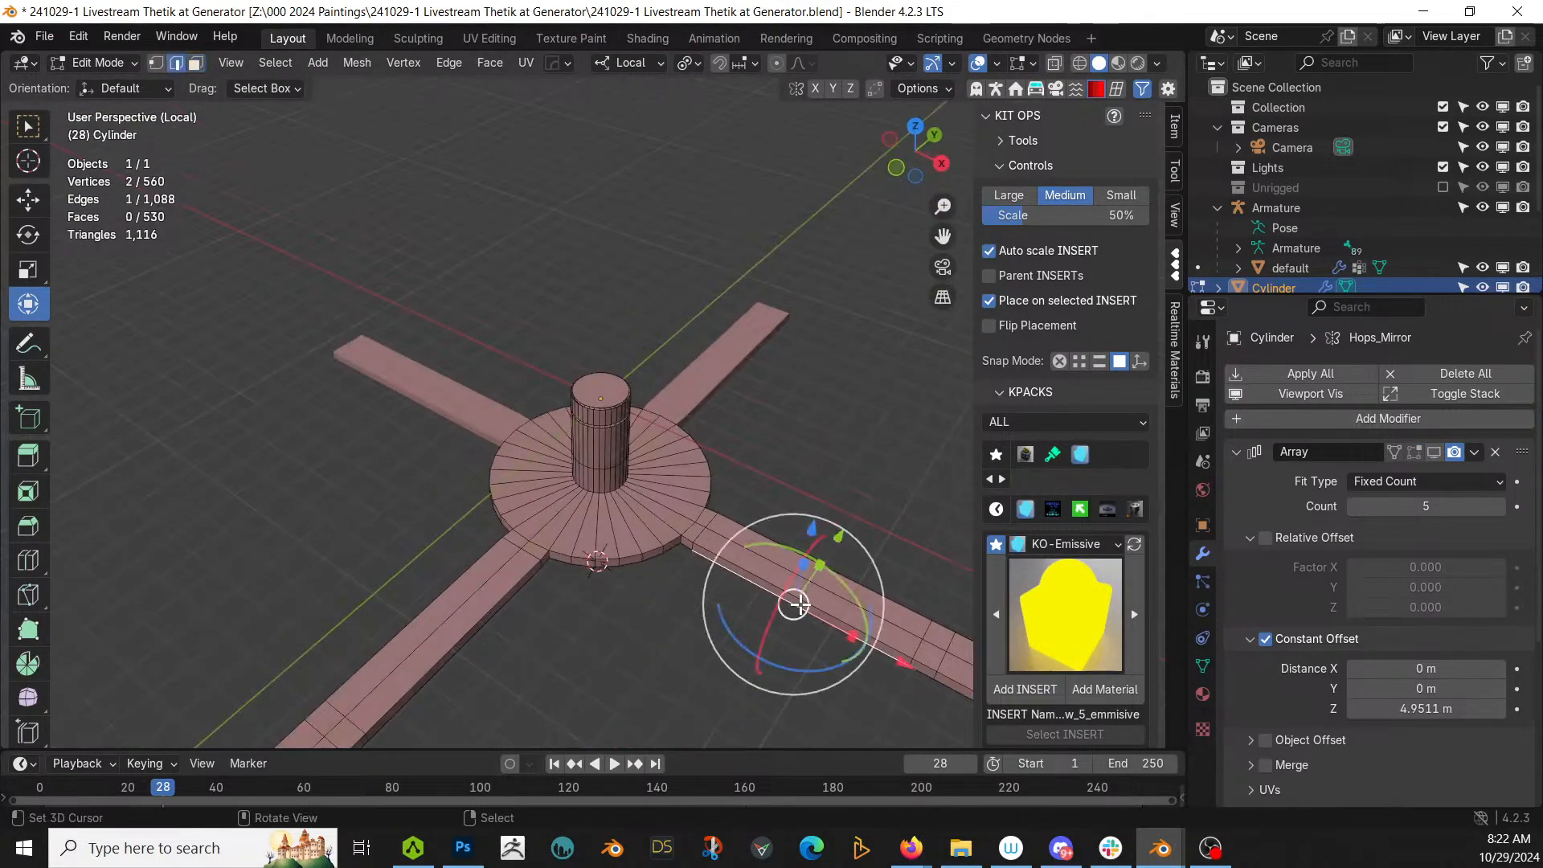
{"action": "key", "text": "ctrl+r"}
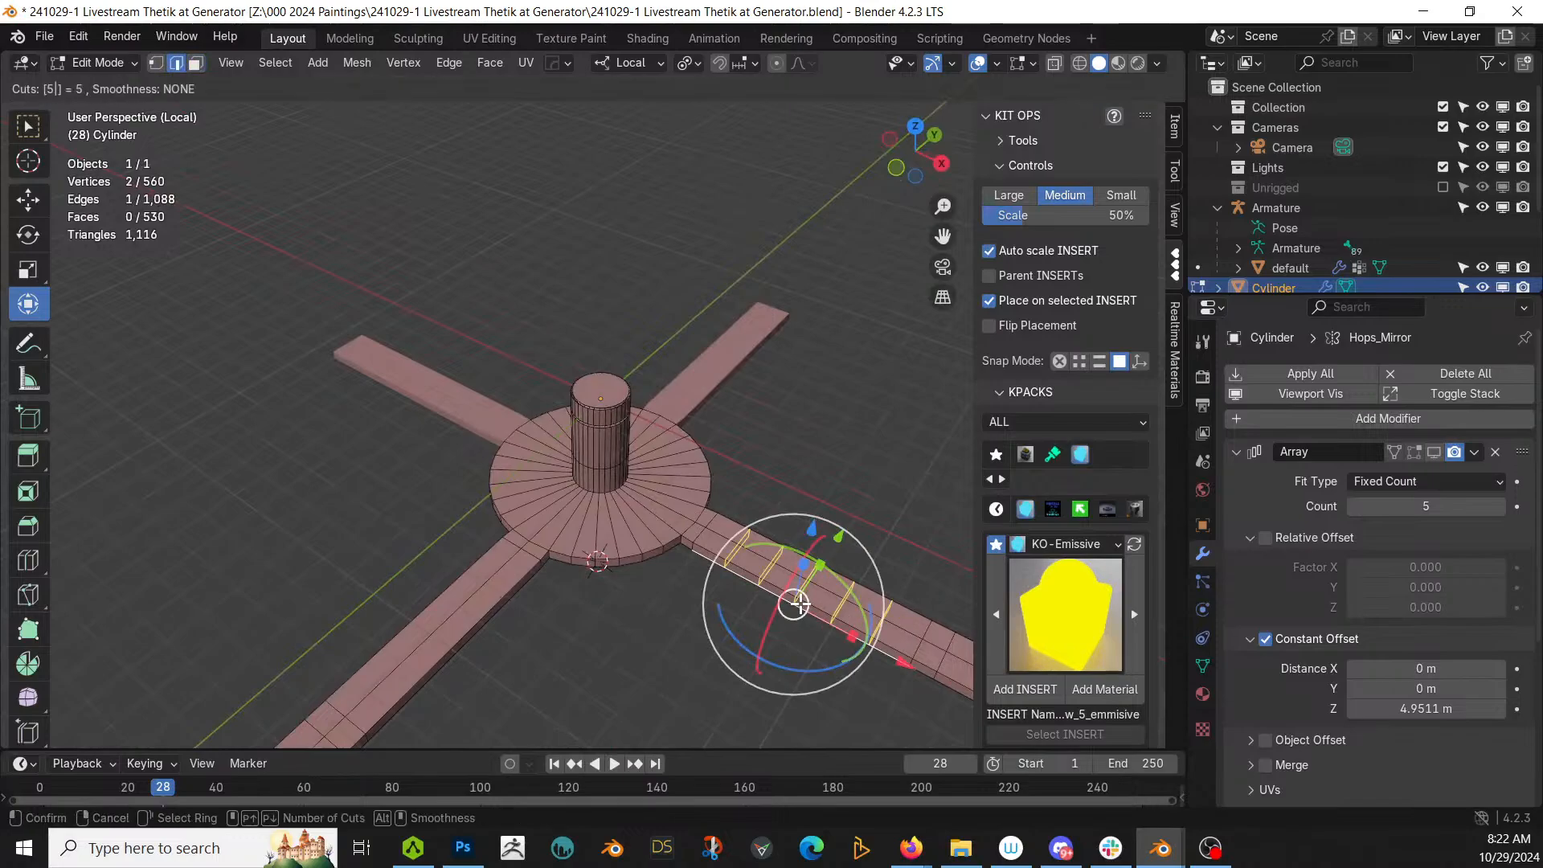
{"action": "left_click", "coordinate": [795, 605]}
{"action": "right_click", "coordinate": [617, 607]}
{"action": "left_click", "coordinate": [475, 632]}
{"action": "key", "text": "ctrl+r"}
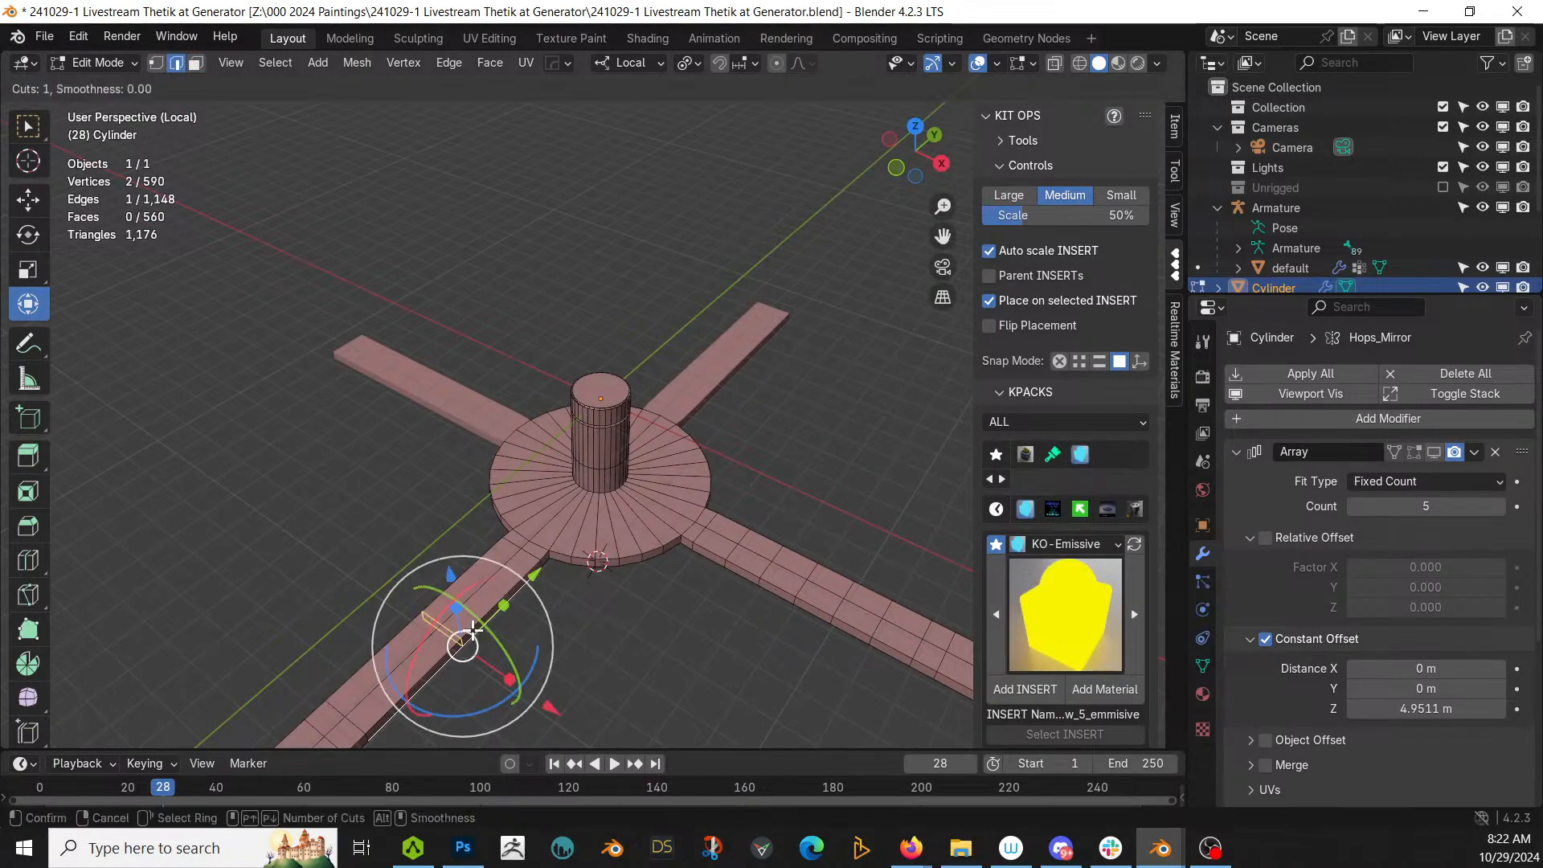
{"action": "left_click", "coordinate": [473, 629]}
{"action": "right_click", "coordinate": [528, 627]}
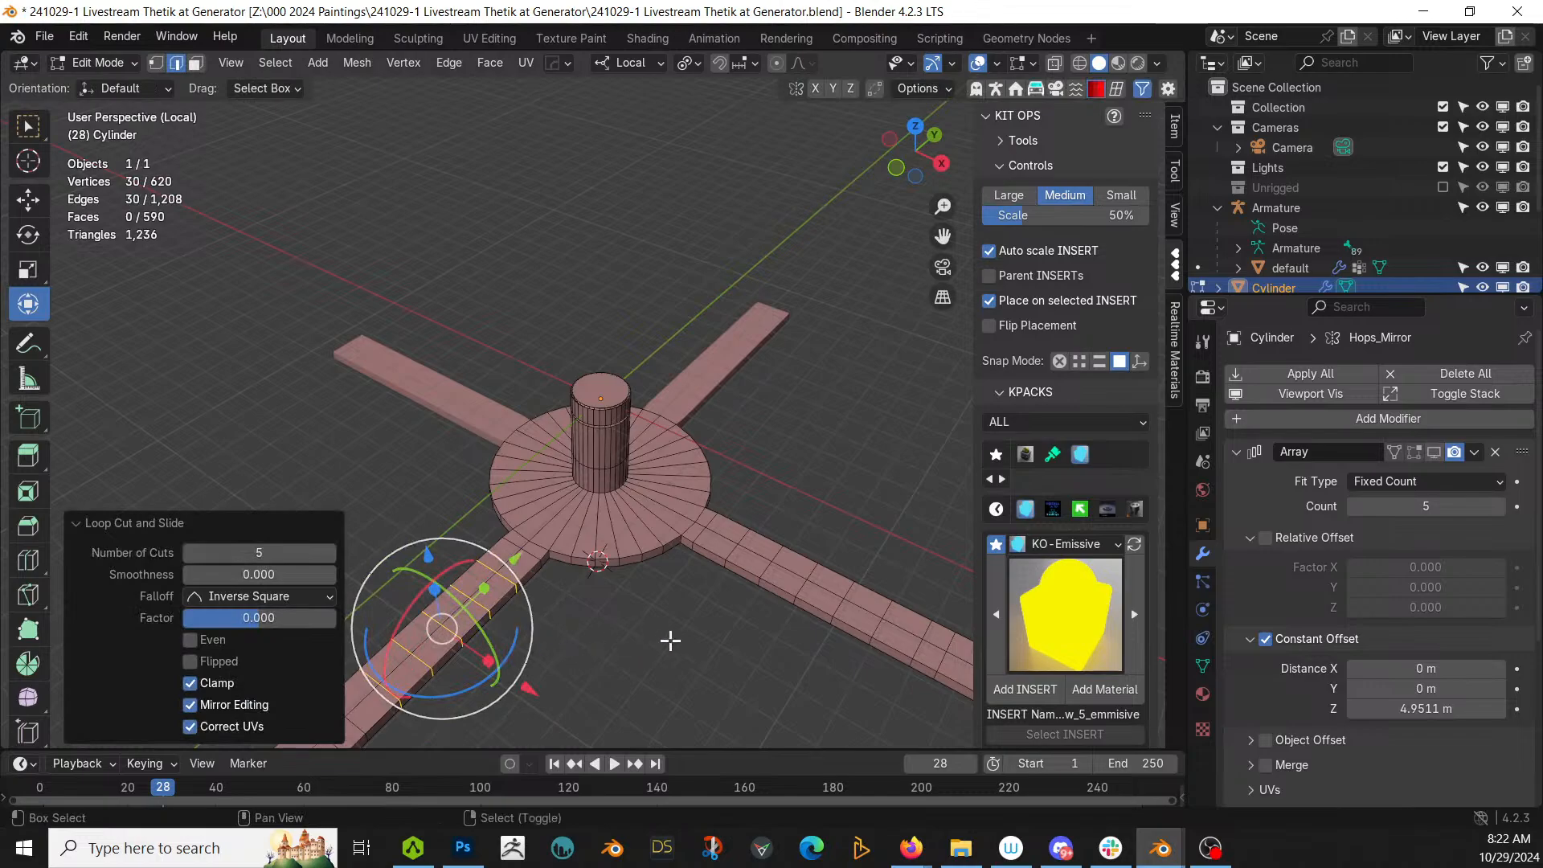
Step: Add three concentric loop cuts, without sliding them, to the underside of the disc
{"action": "middle_click_drag", "start_coordinate": [531, 707], "coordinate": [618, 362]}
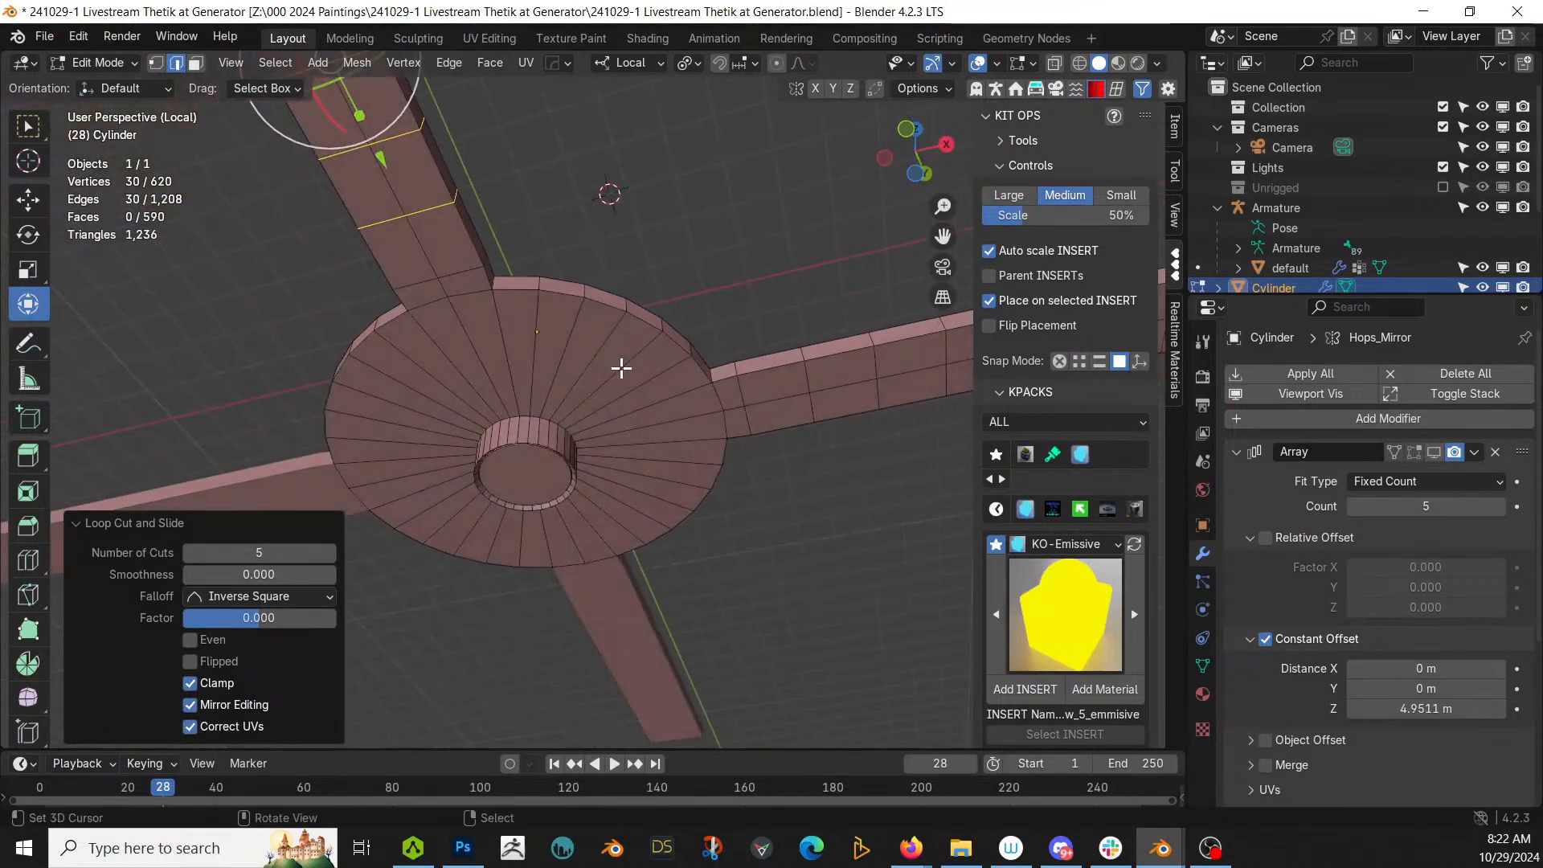
{"action": "middle_click_drag", "start_coordinate": [621, 369], "coordinate": [618, 514]}
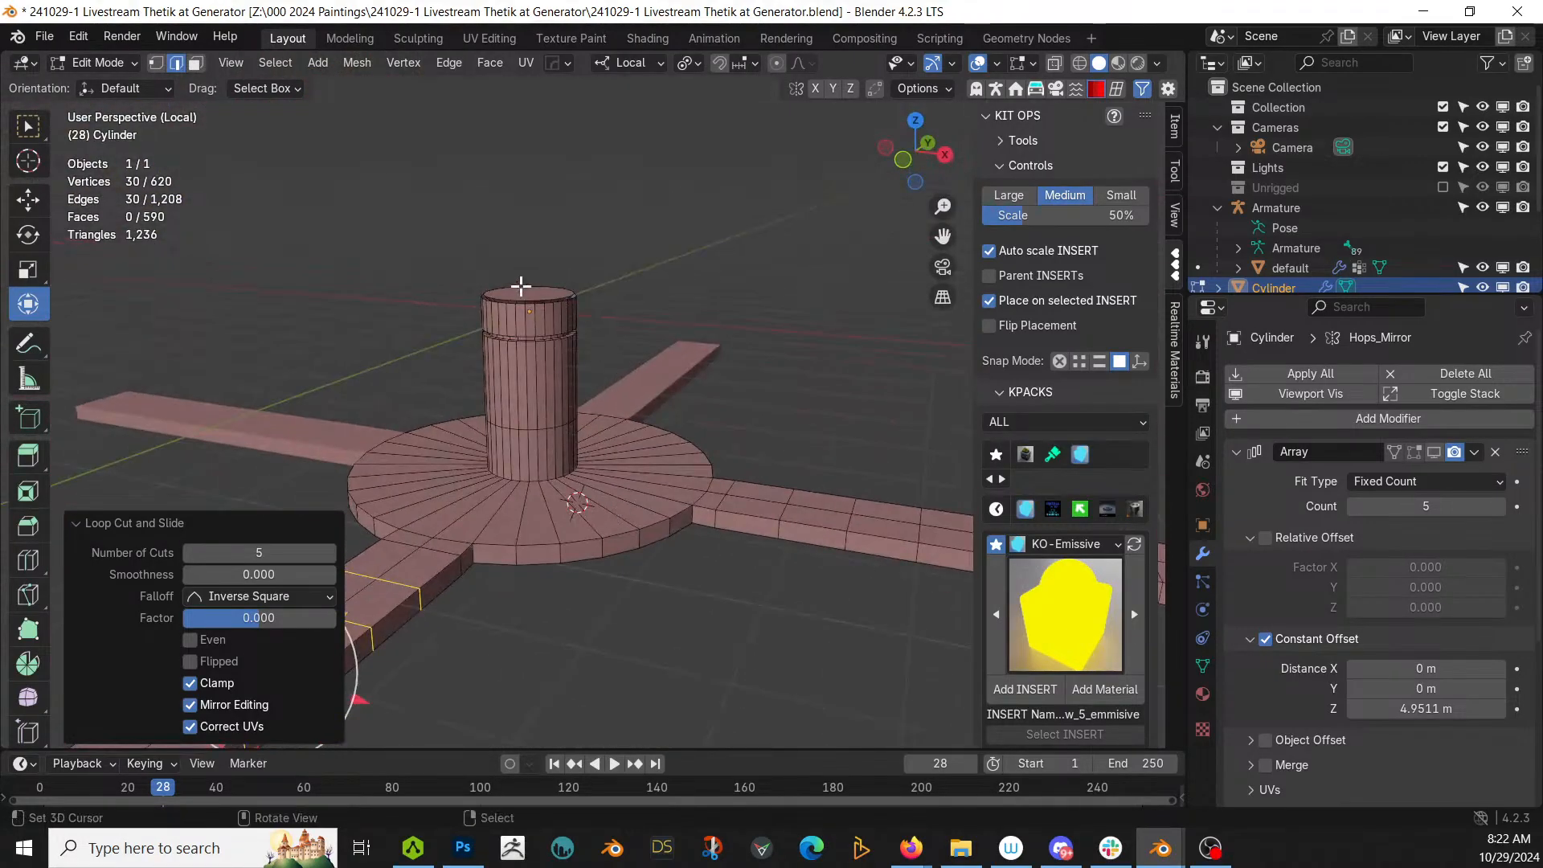
{"action": "mouse_move", "coordinate": [595, 400]}
{"action": "middle_mouse_down"}
{"action": "mouse_move", "coordinate": [581, 282]}
{"action": "mouse_move", "coordinate": [597, 363]}
{"action": "mouse_move", "coordinate": [578, 396]}
{"action": "middle_mouse_up"}
{"action": "left_click", "coordinate": [579, 394]}
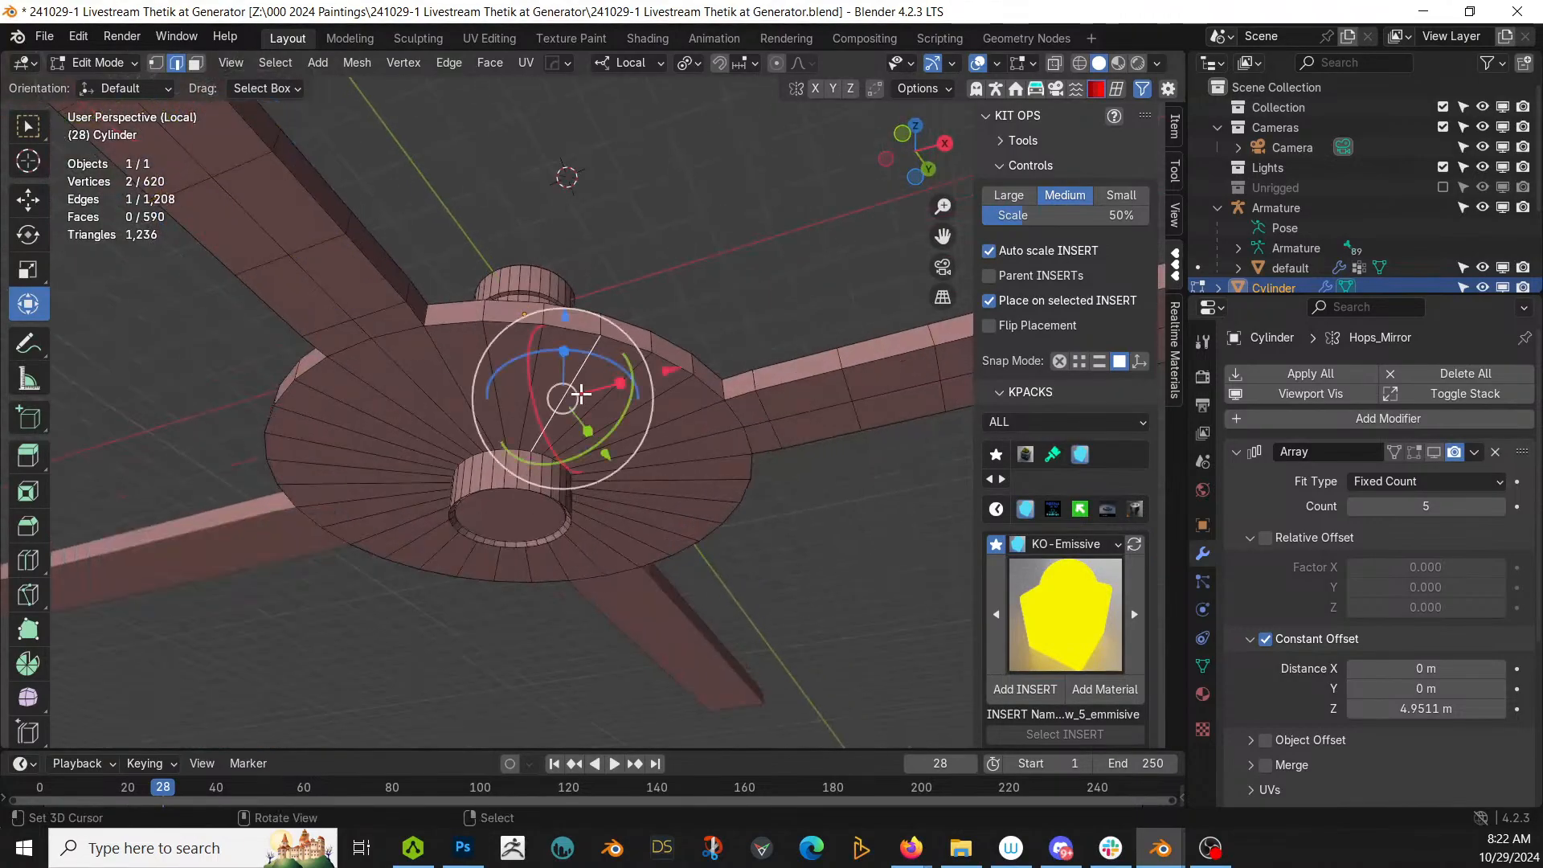
{"action": "key", "text": "ctrl+r"}
{"action": "scroll", "coordinate": [580, 394], "scroll_direction": "up", "scroll_amount": 2}
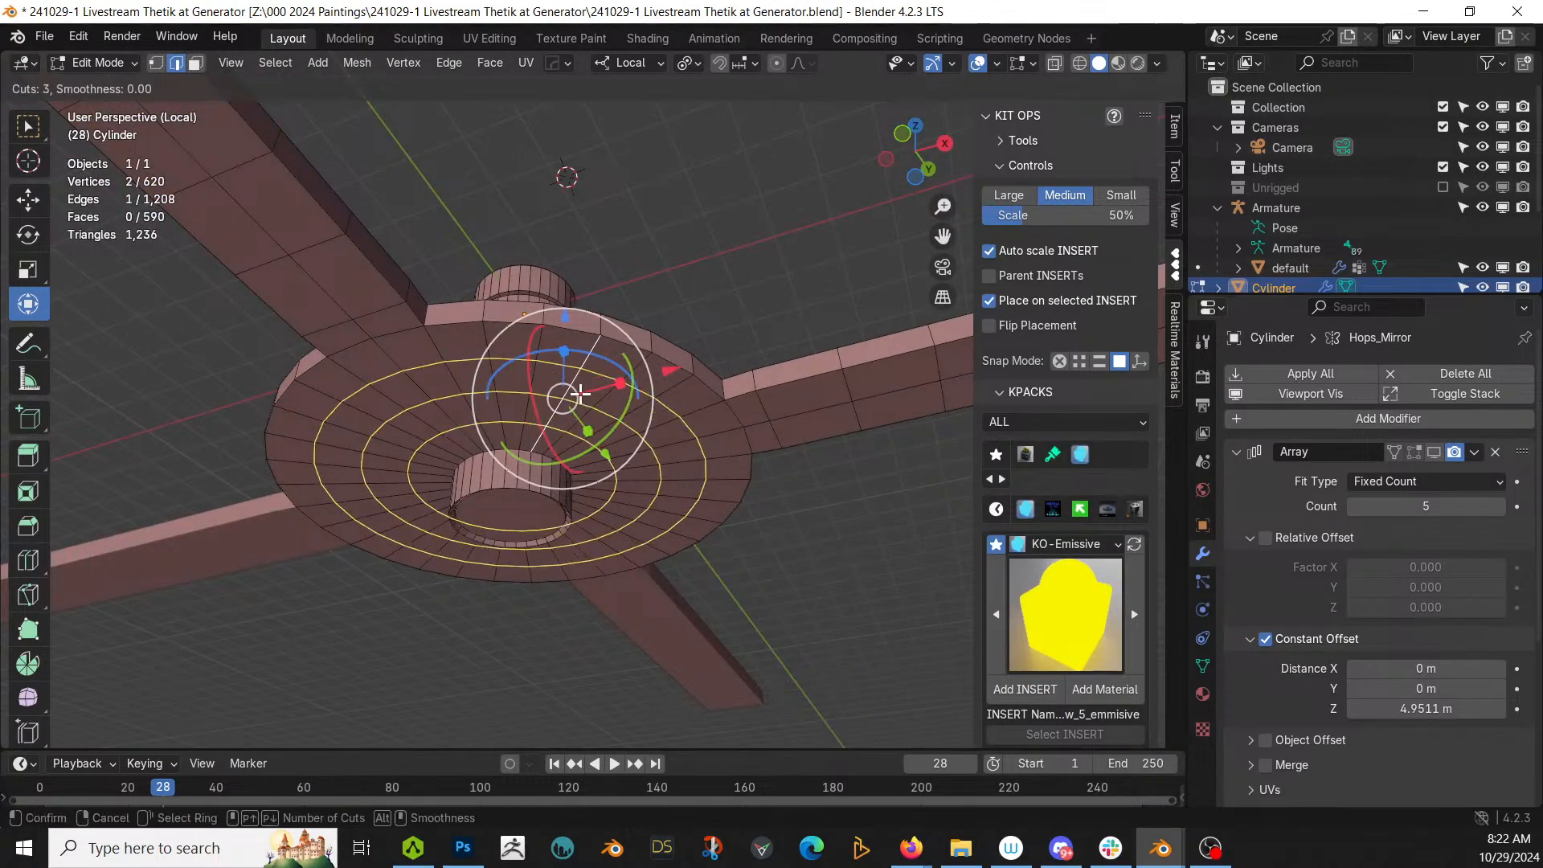
{"action": "left_click", "coordinate": [580, 393]}
{"action": "right_click", "coordinate": [580, 394]}
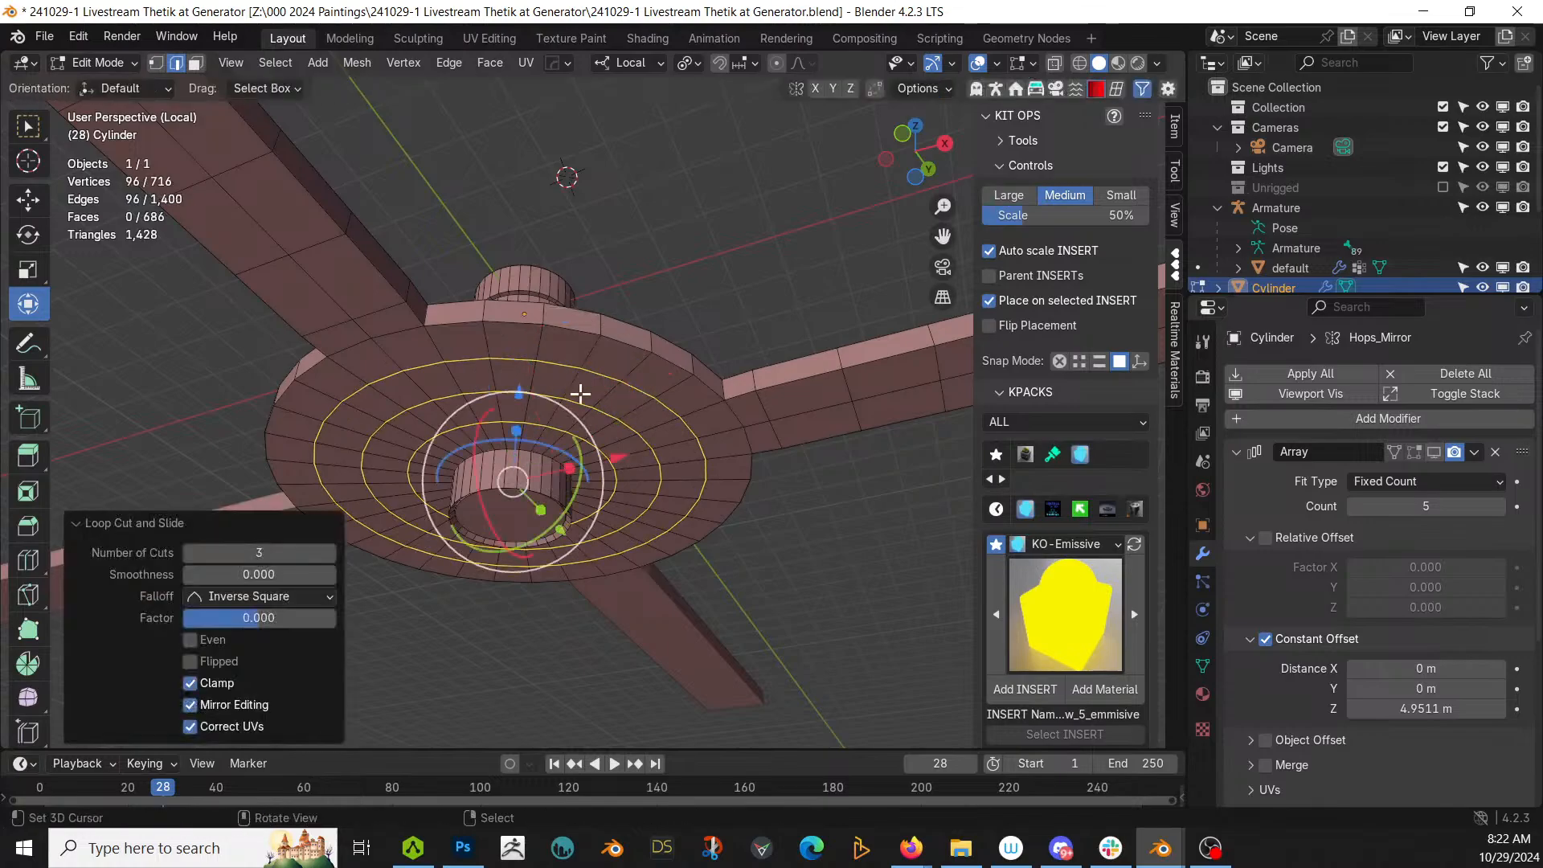
Step: Add three concentric loop cuts to the disc's upper surface and clear the selection
{"action": "middle_click_drag", "start_coordinate": [578, 389], "coordinate": [630, 630]}
{"action": "left_click", "coordinate": [637, 573]}
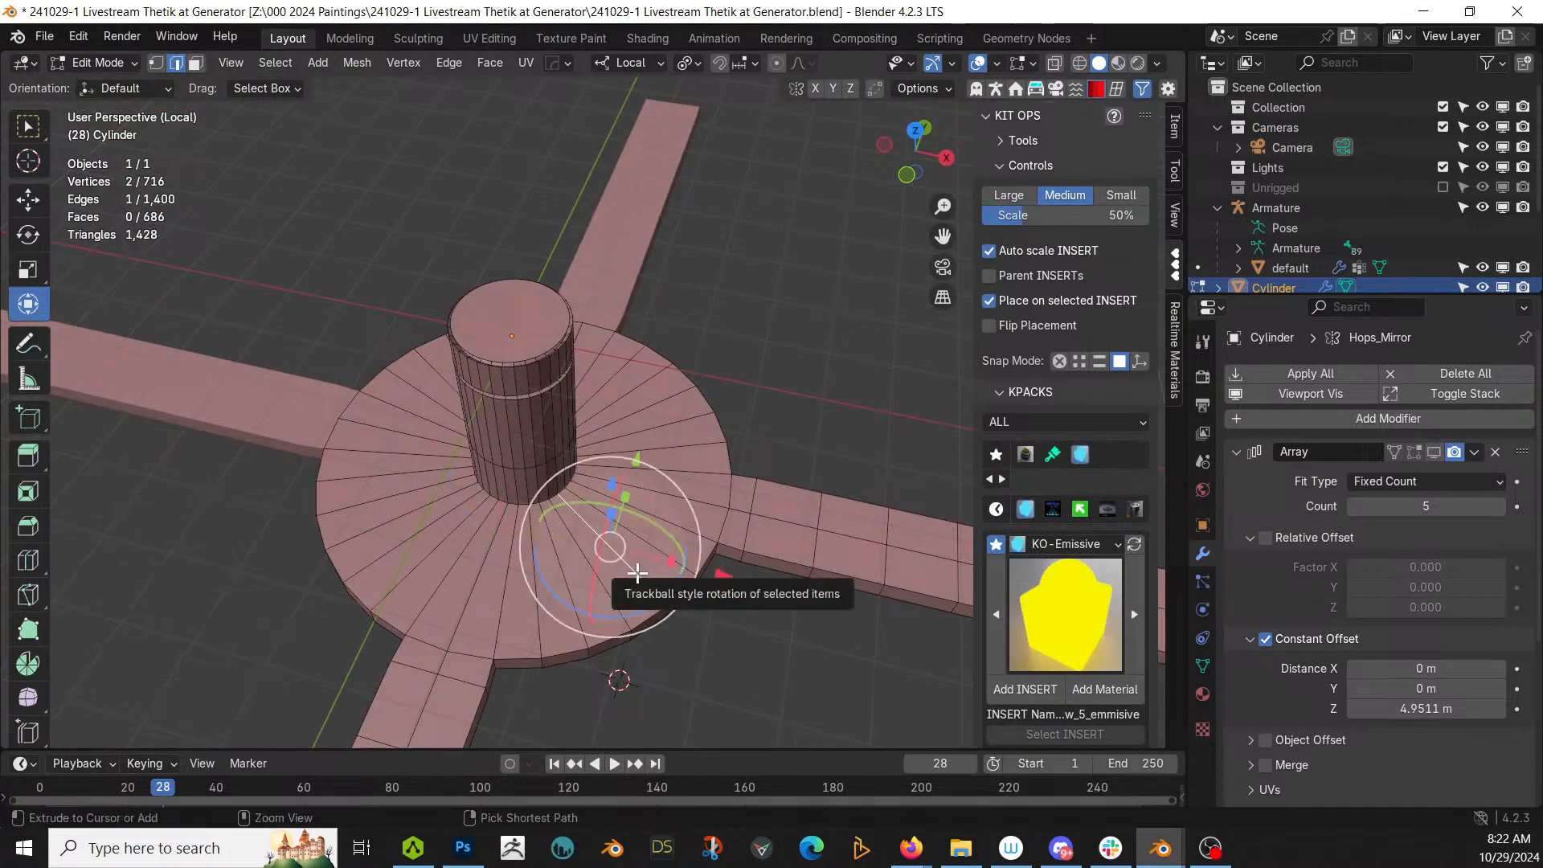
{"action": "key", "text": "ctrl+r"}
{"action": "left_click", "coordinate": [637, 573]}
{"action": "right_click", "coordinate": [637, 572]}
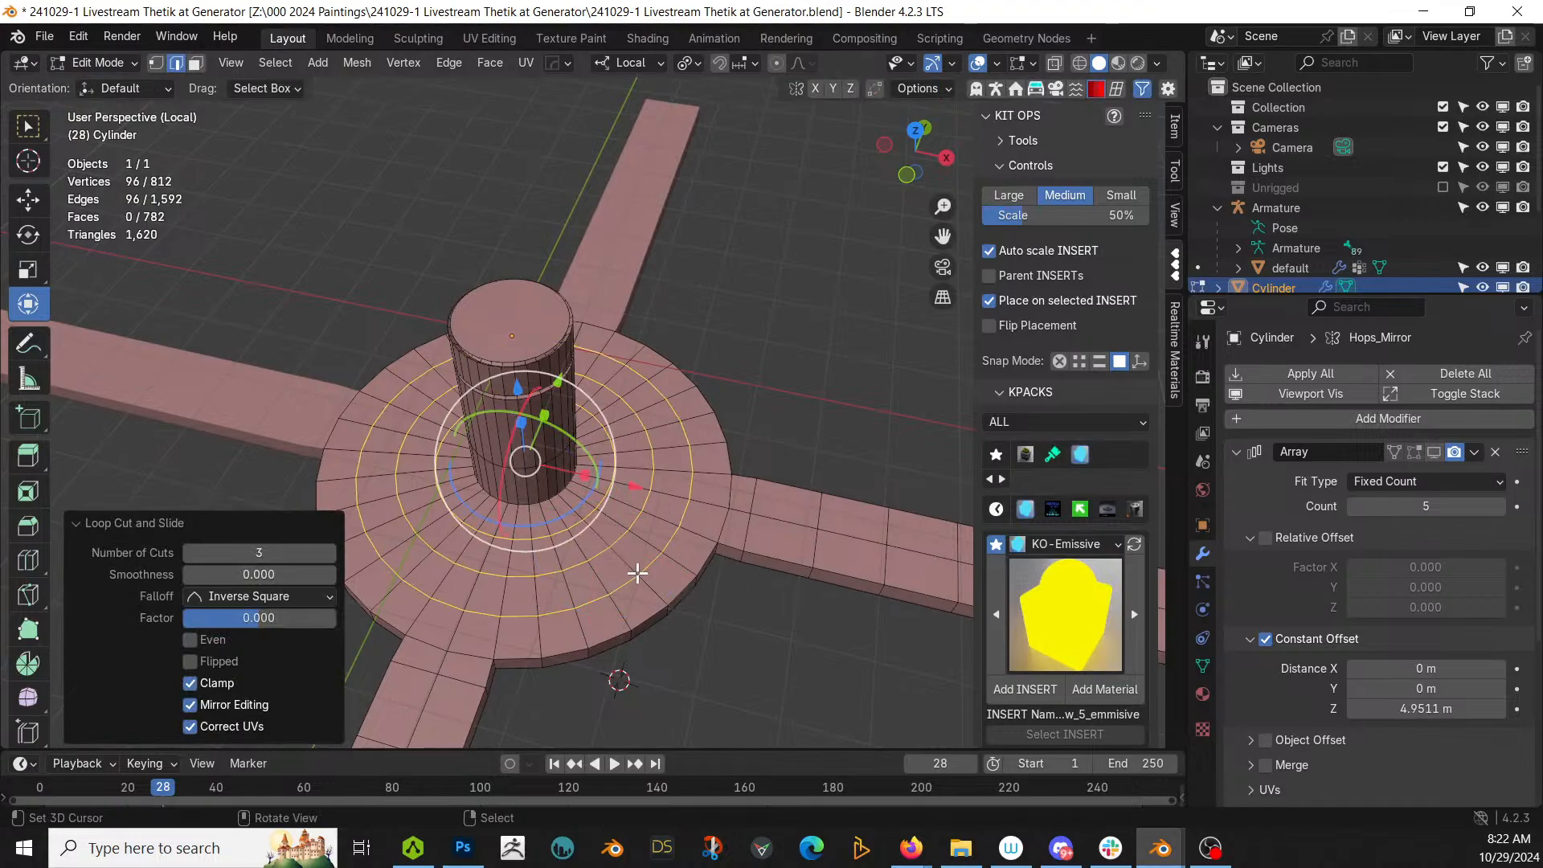
{"action": "middle_click_drag", "start_coordinate": [675, 550], "coordinate": [773, 390]}
{"action": "key", "text": "alt+a"}
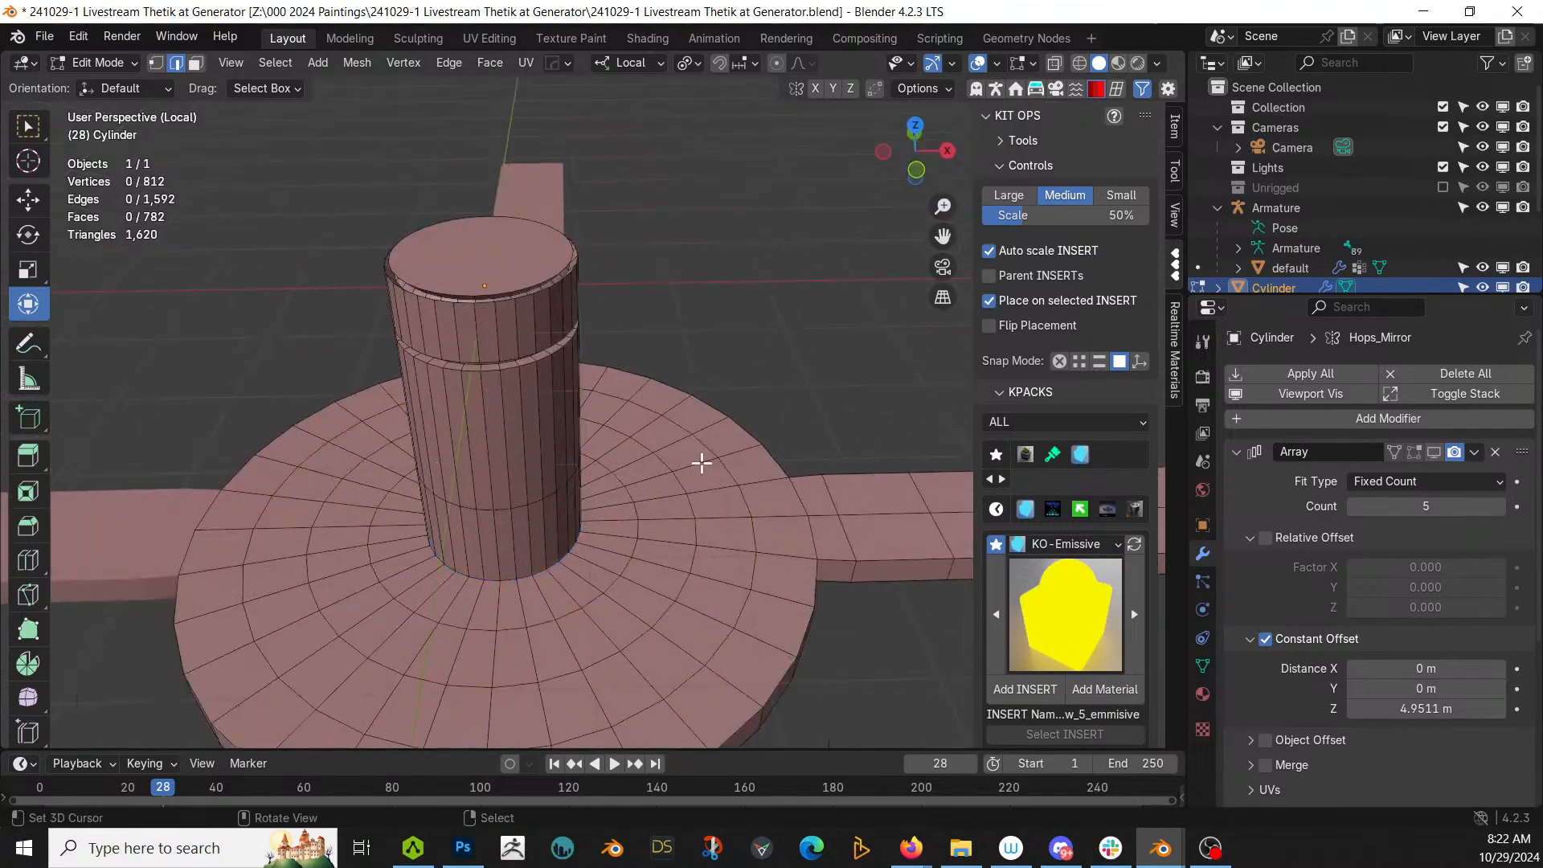
Step: Select all coplanar faces on the underside of the disc and beams and inset them by about 0.22 m
{"action": "middle_click_drag", "start_coordinate": [604, 553], "coordinate": [551, 333]}
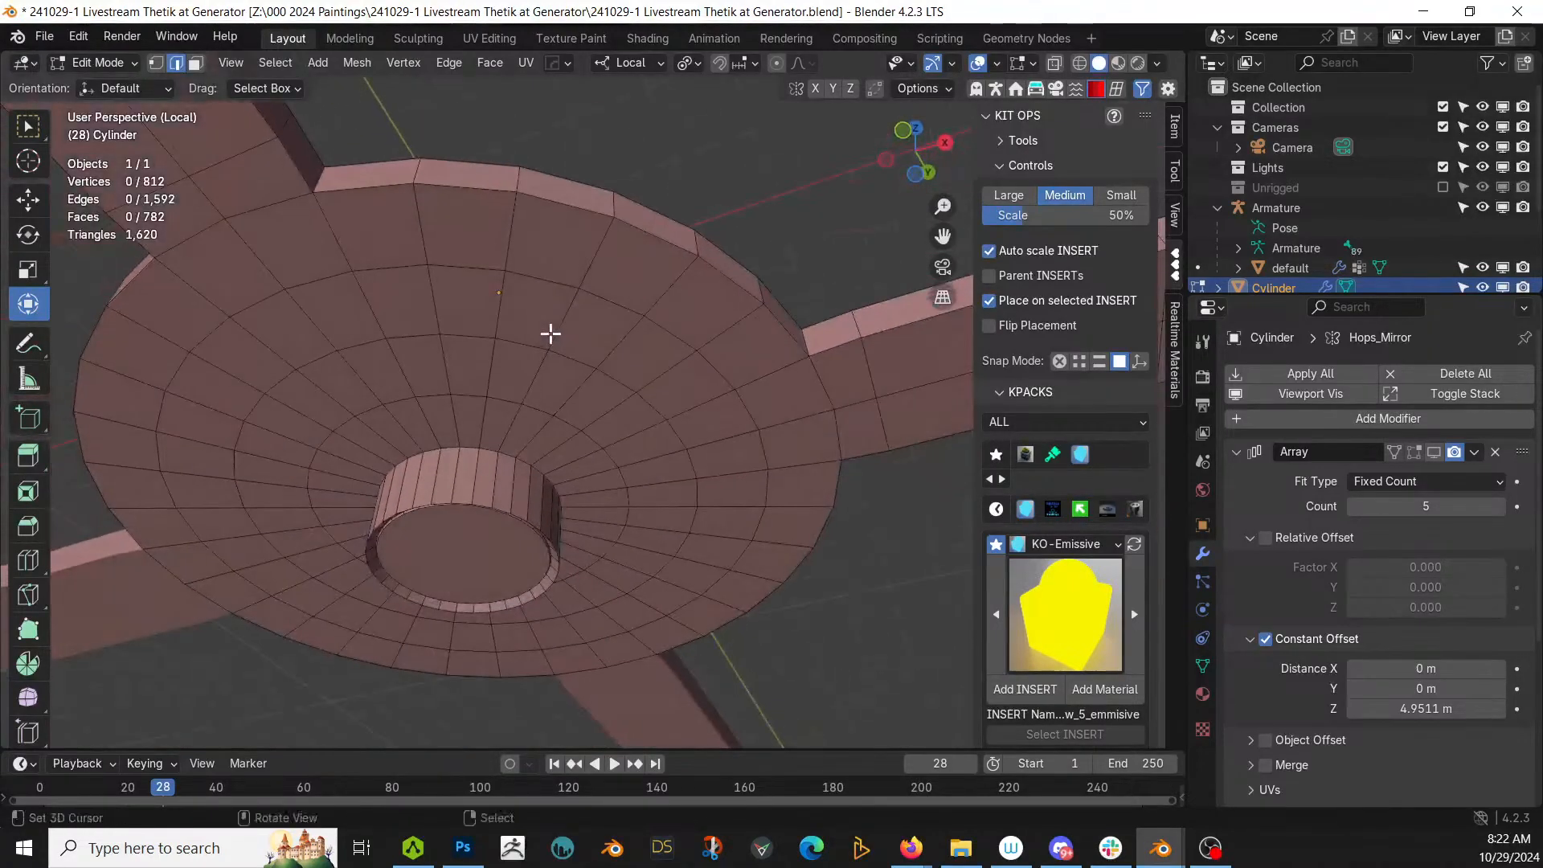
{"action": "left_click", "coordinate": [493, 296]}
{"action": "key", "text": "3"}
{"action": "left_click", "coordinate": [553, 254]}
{"action": "key", "text": "shift+g"}
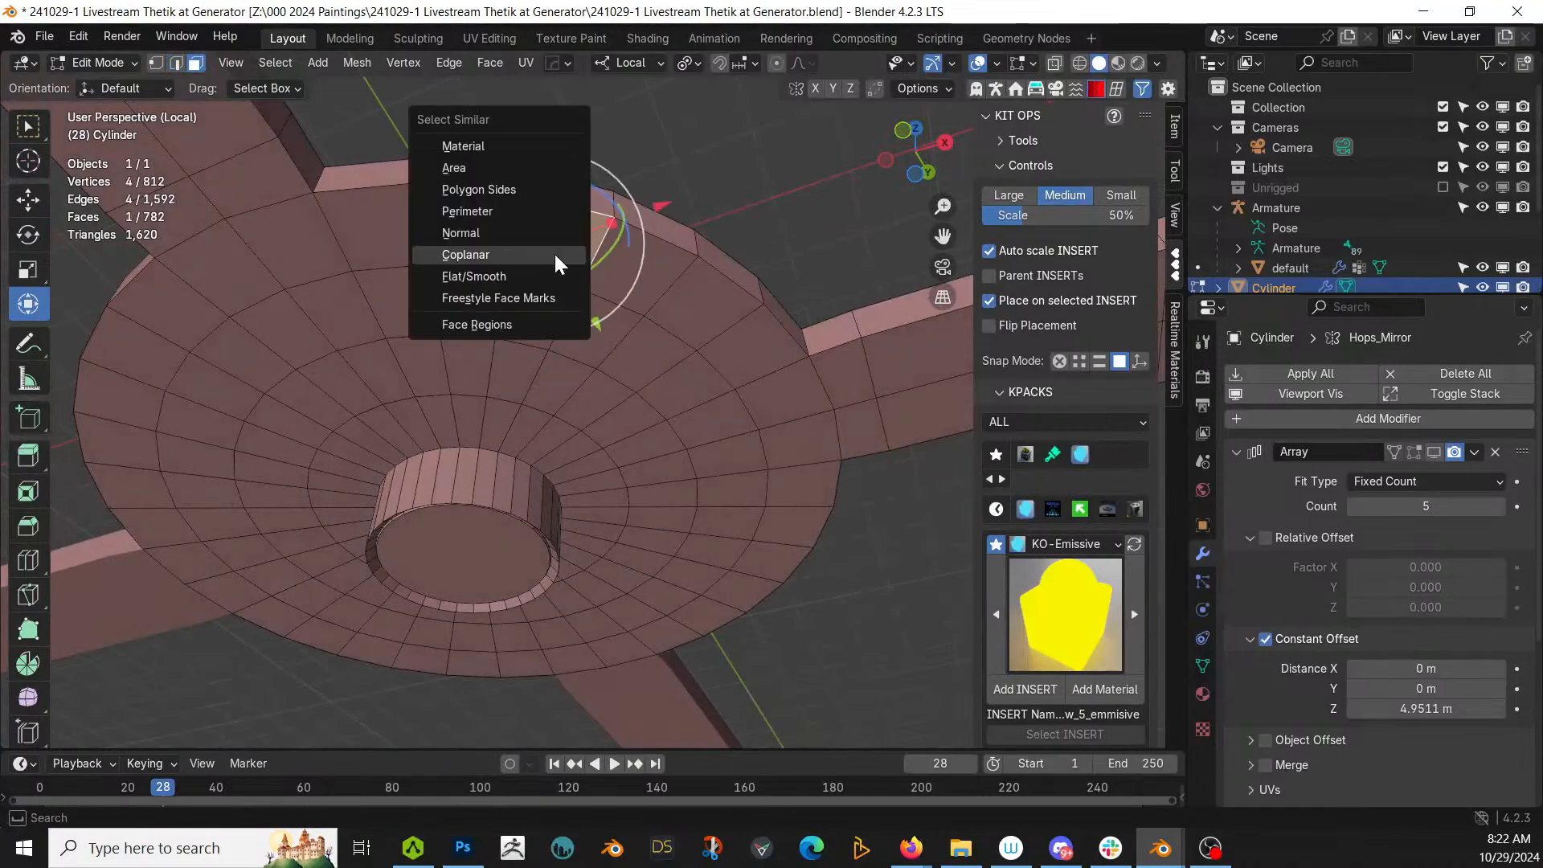
{"action": "left_click", "coordinate": [553, 252]}
{"action": "scroll", "coordinate": [708, 386], "scroll_direction": "down", "scroll_amount": 5}
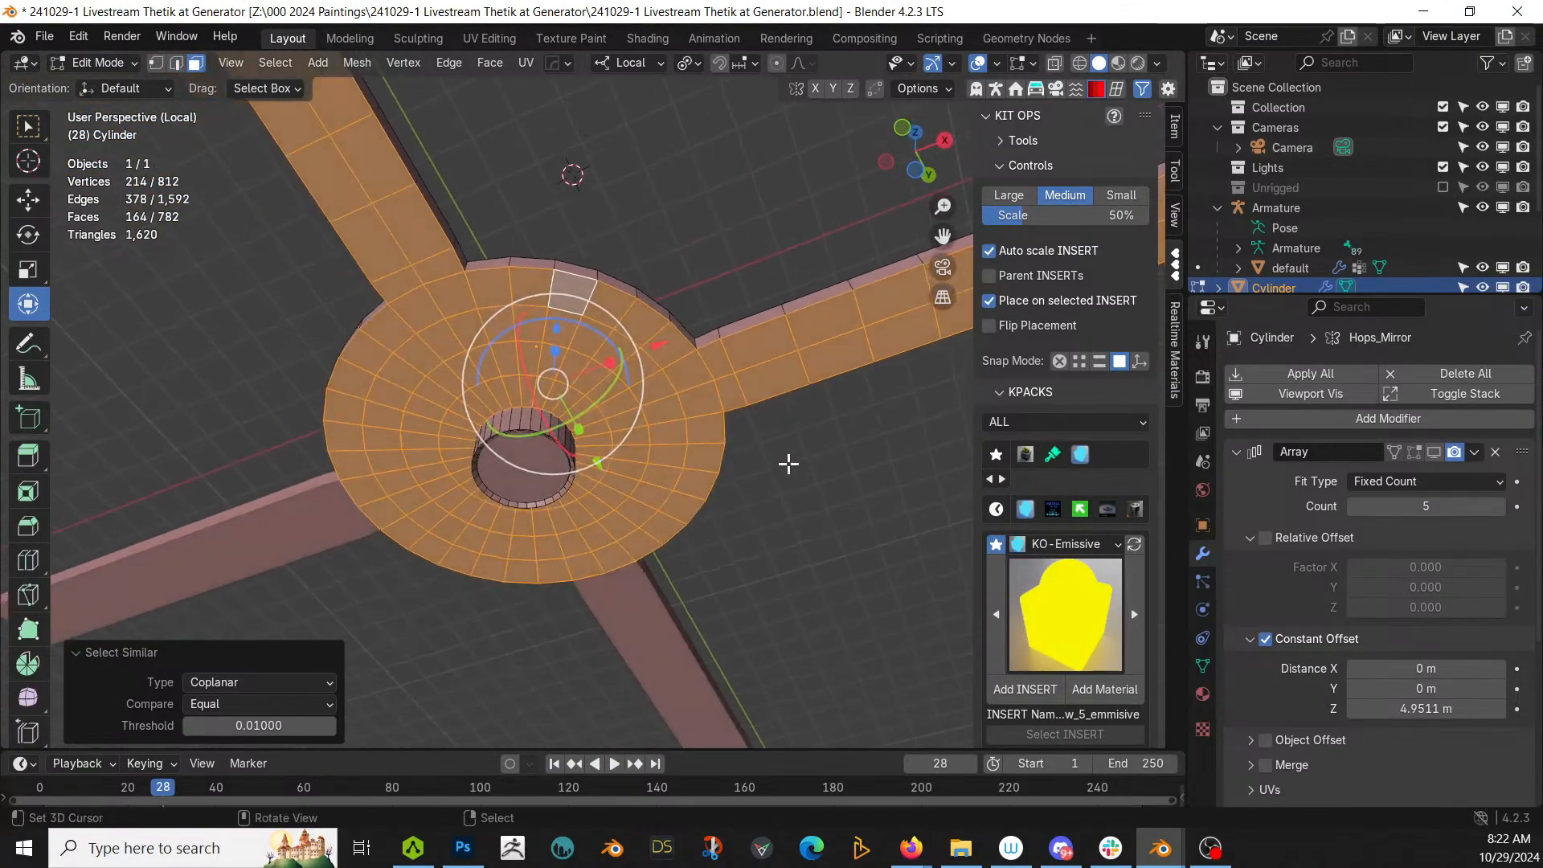
{"action": "key", "text": "i"}
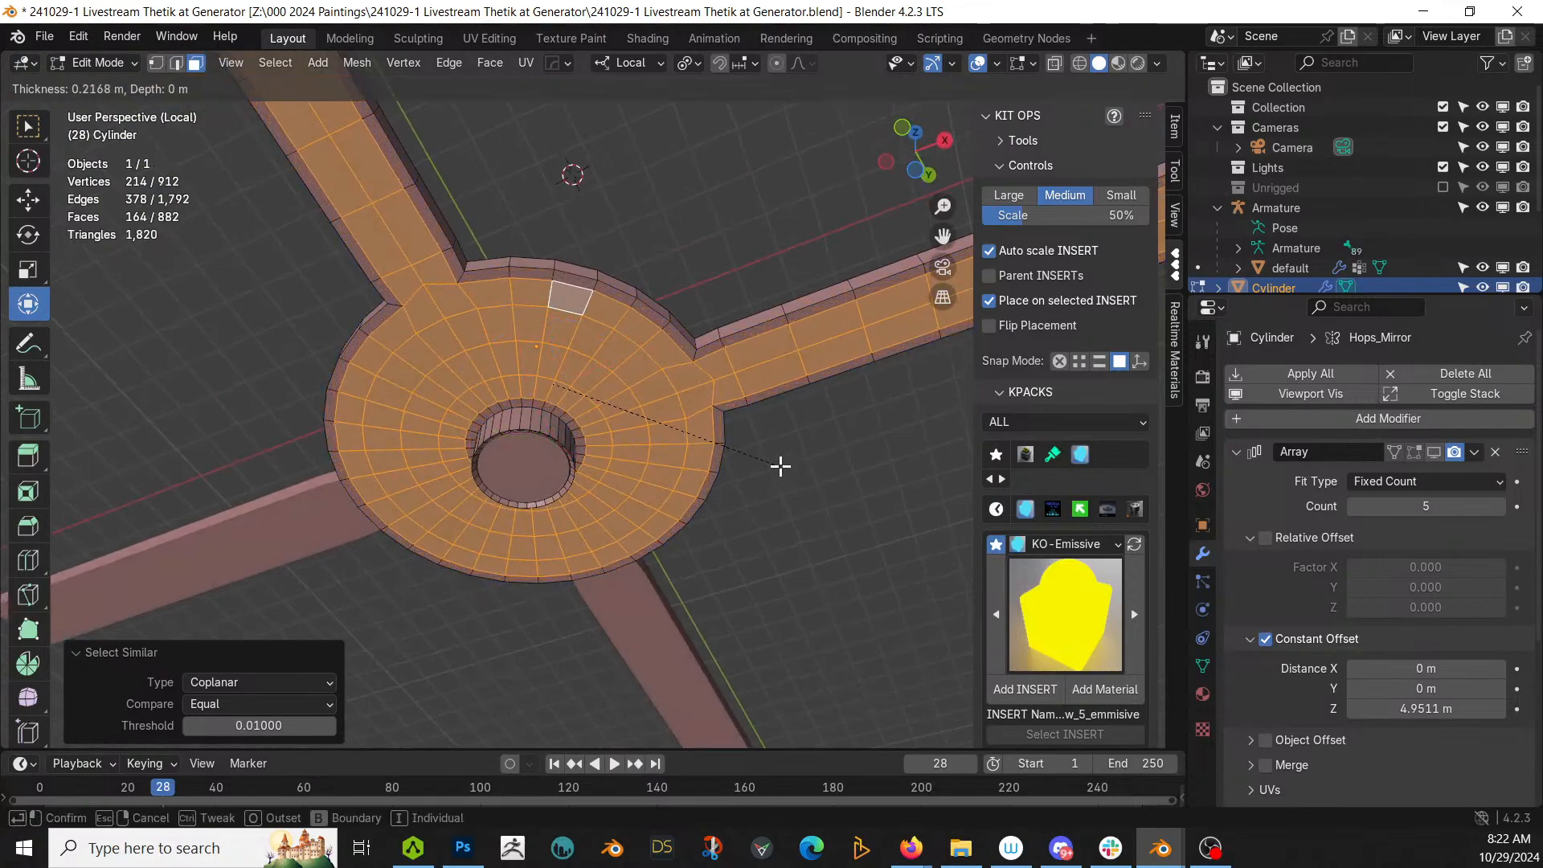
{"action": "left_click", "coordinate": [779, 465]}
Step: Apply Random Flow Plate Insets to the inset underside in Object Mode, with size 1 to 3 and depth 0.25 to 0.5
{"action": "mouse_move", "coordinate": [707, 461]}
{"action": "middle_mouse_down"}
{"action": "mouse_move", "coordinate": [706, 499]}
{"action": "mouse_move", "coordinate": [750, 561]}
{"action": "mouse_move", "coordinate": [704, 616]}
{"action": "mouse_move", "coordinate": [654, 637]}
{"action": "mouse_move", "coordinate": [648, 509]}
{"action": "mouse_move", "coordinate": [730, 458]}
{"action": "middle_mouse_up"}
{"action": "key", "text": "Tab"}
{"action": "key", "text": "shift+q"}
{"action": "mouse_move", "coordinate": [733, 466]}
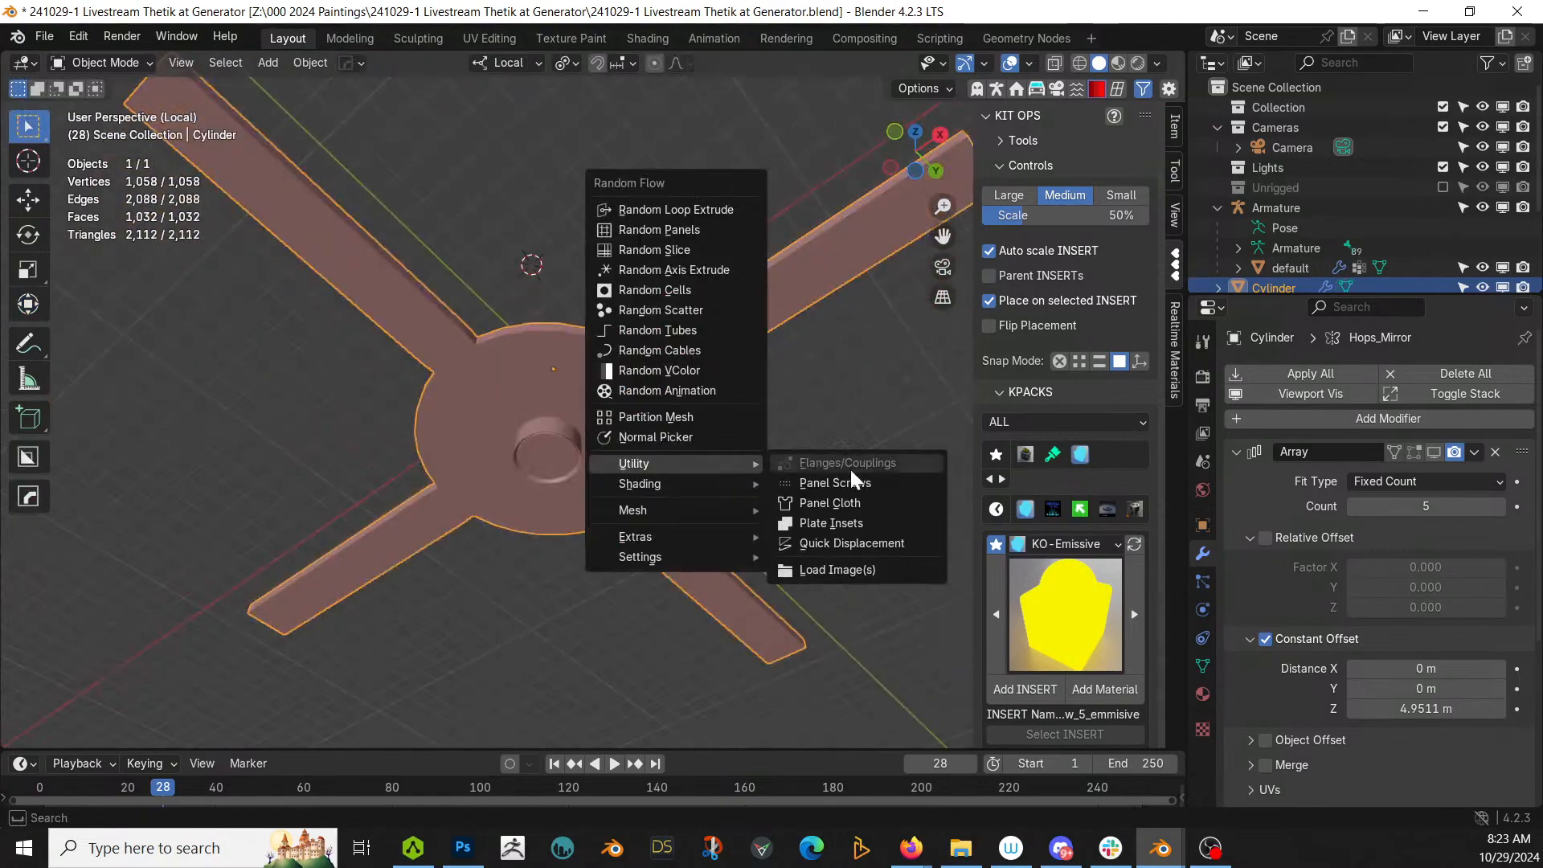
{"action": "left_click", "coordinate": [883, 521]}
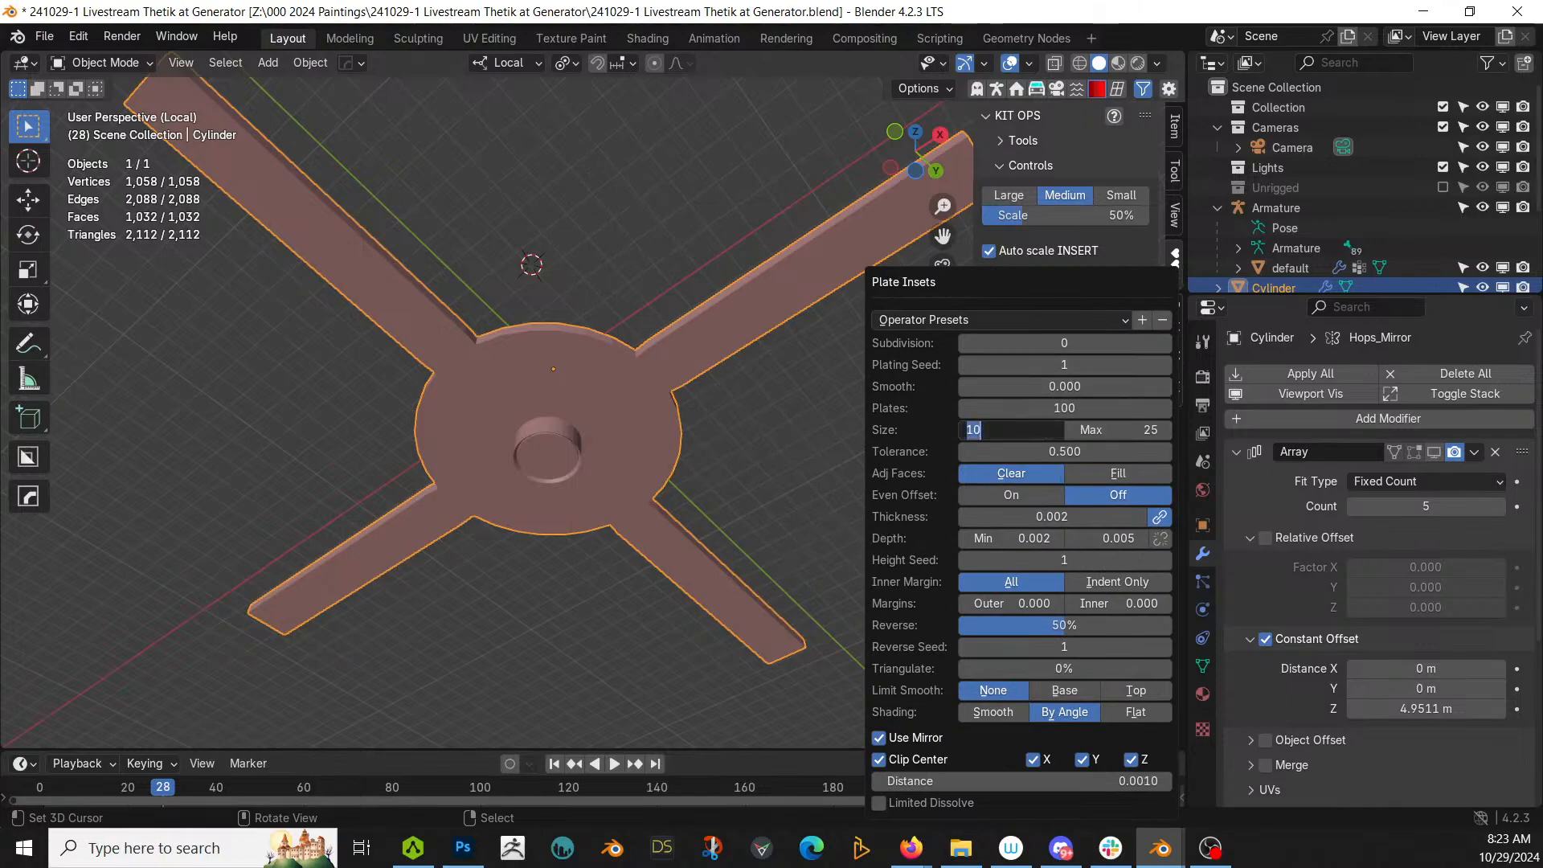
{"action": "left_click", "coordinate": [1027, 433]}
{"action": "key", "text": "Tab"}
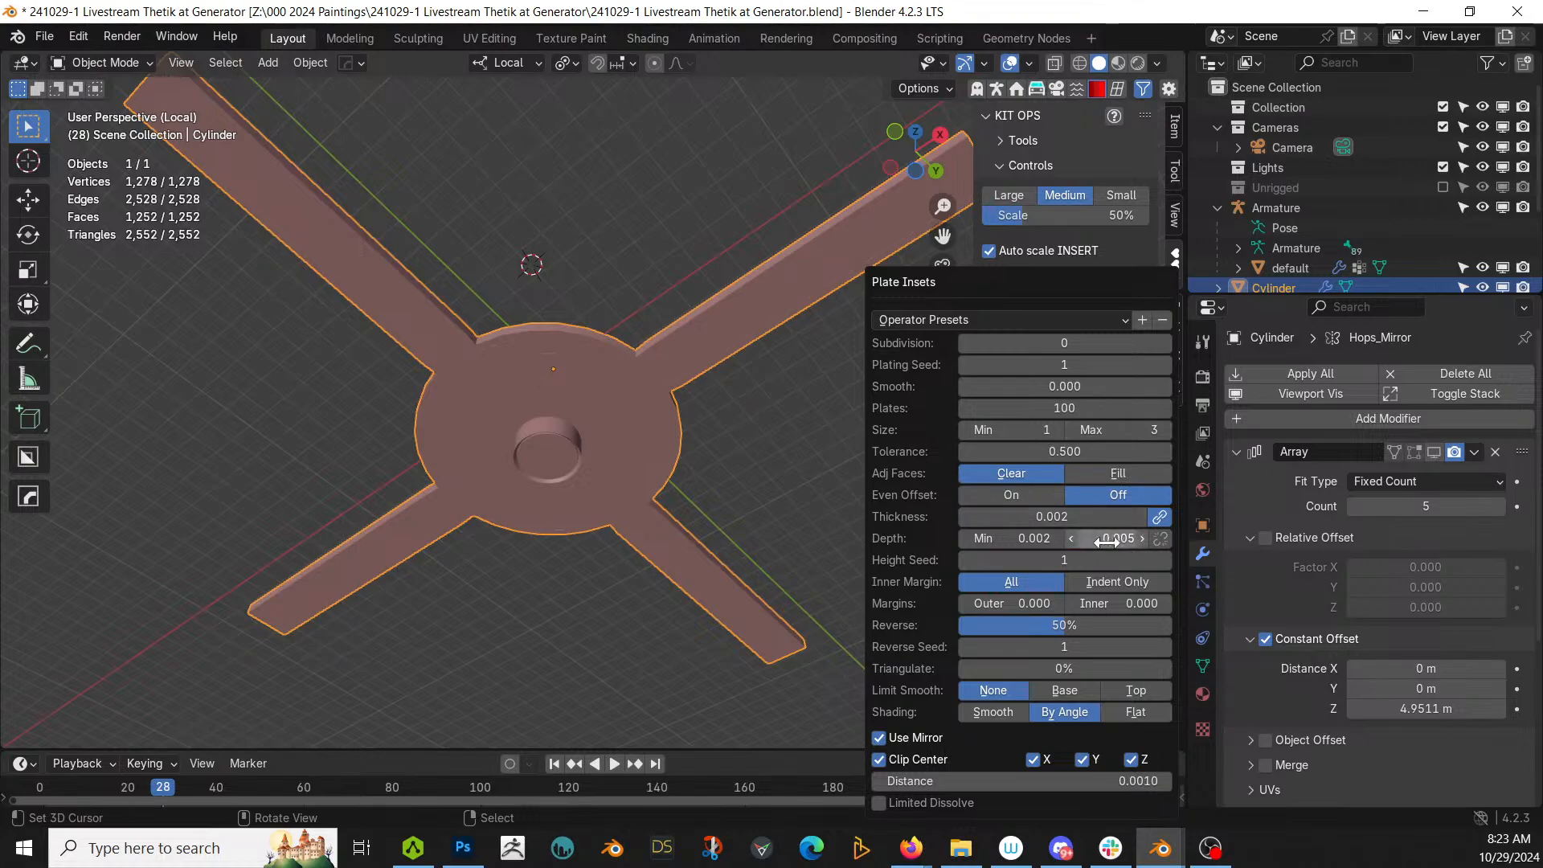
{"action": "type", "text": ".25"}
{"action": "key", "text": "Return"}
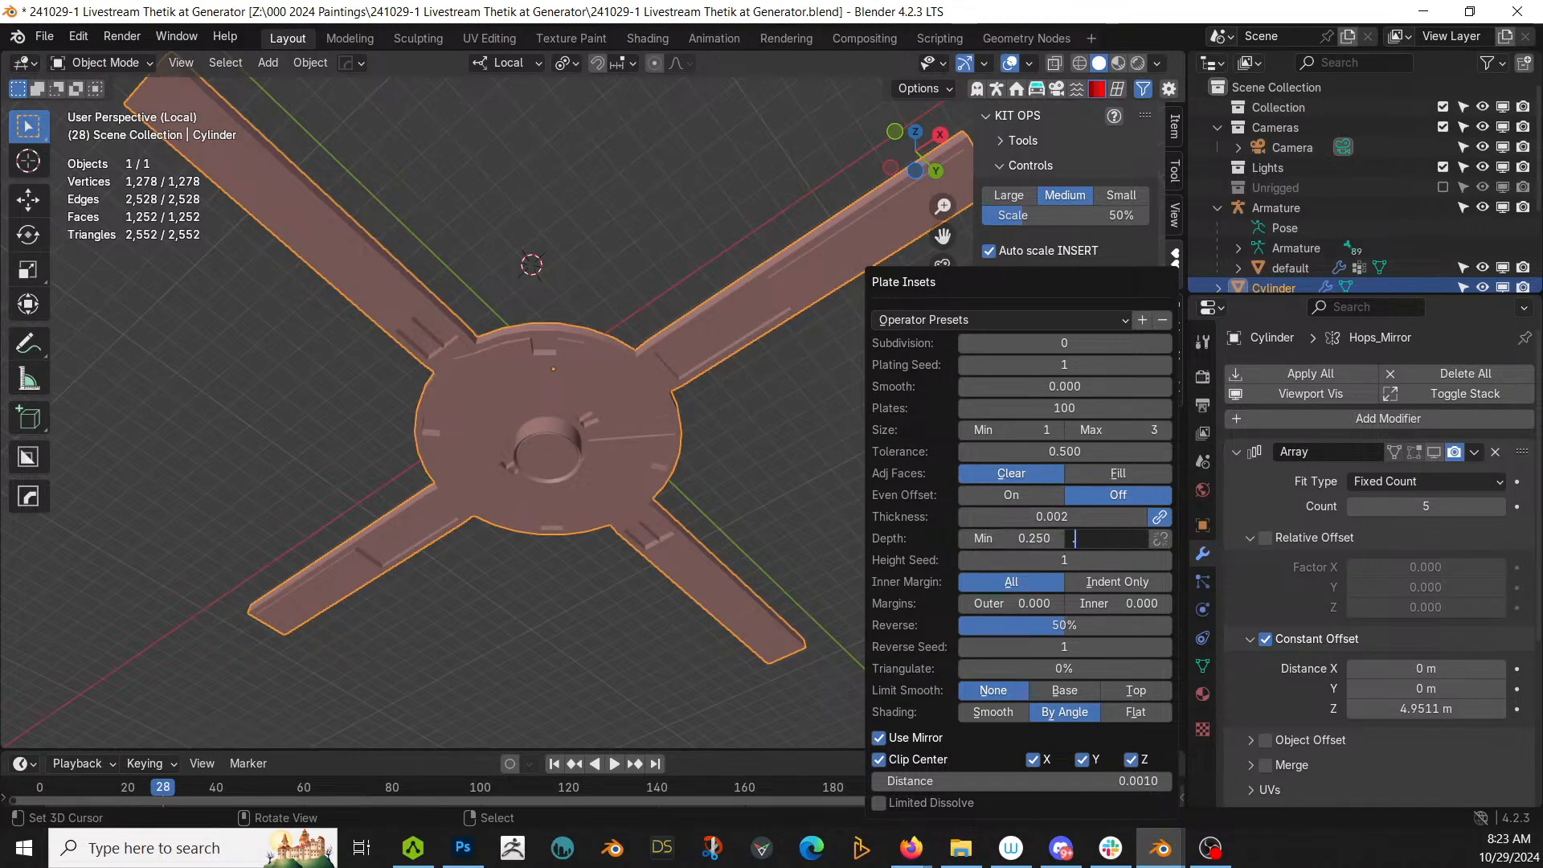
{"action": "type", "text": "3"}
{"action": "key", "text": "Return"}
Step: In Edit Mode, select the side face loop around the disc and beams and subdivide it with 2 cuts
{"action": "middle_click_drag", "start_coordinate": [724, 441], "coordinate": [679, 499]}
{"action": "key", "text": "Tab"}
{"action": "left_click", "coordinate": [499, 524]}
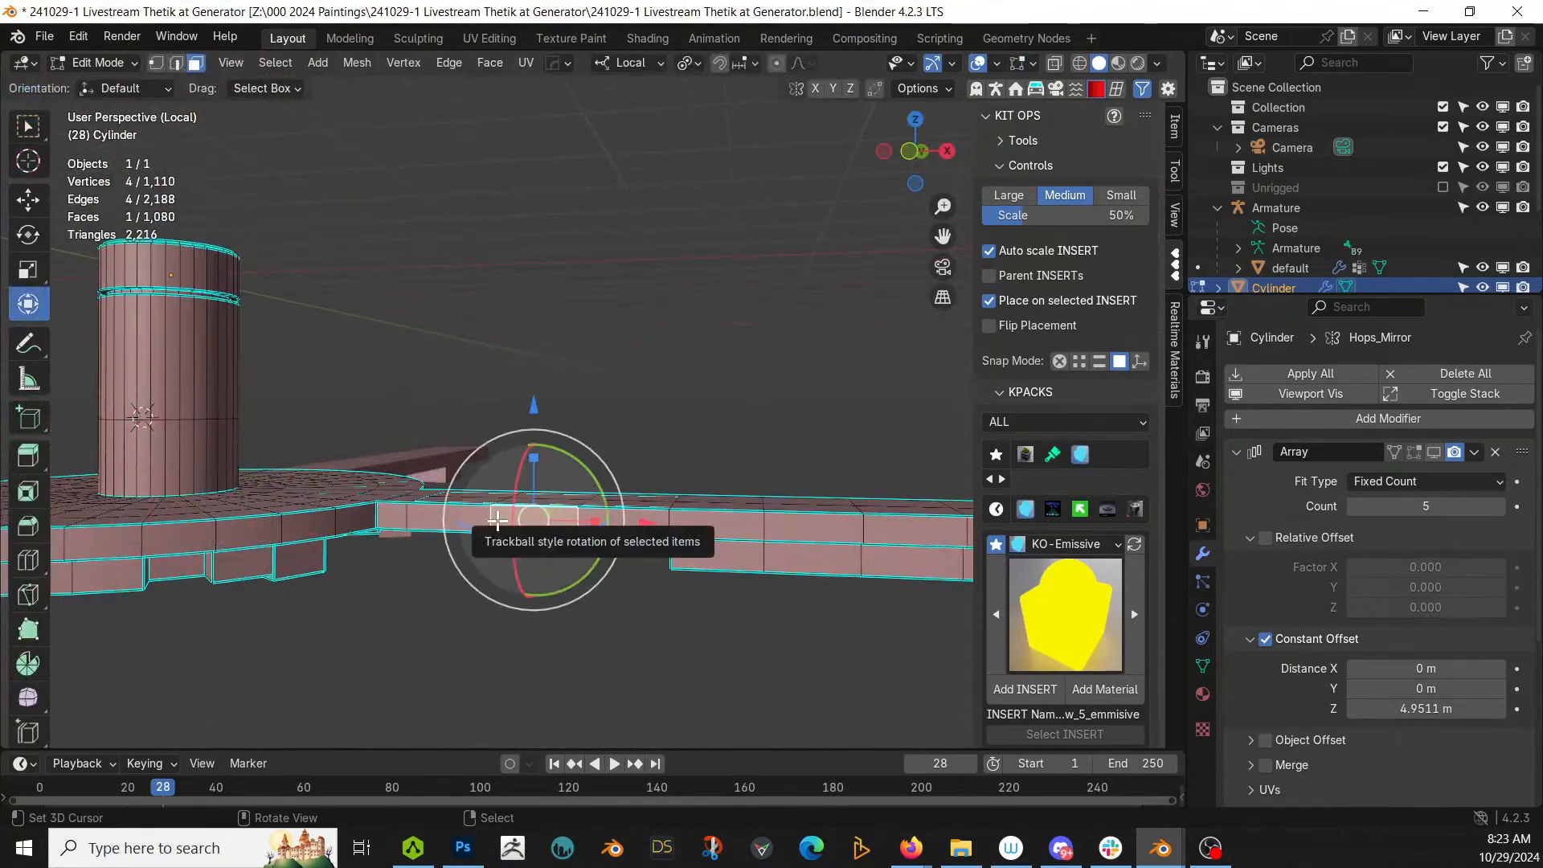
{"action": "key", "text": "alt+a"}
{"action": "left_click", "coordinate": [486, 517], "text": "alt"}
{"action": "middle_click_drag", "start_coordinate": [487, 516], "coordinate": [339, 512]}
{"action": "right_click", "coordinate": [448, 556]}
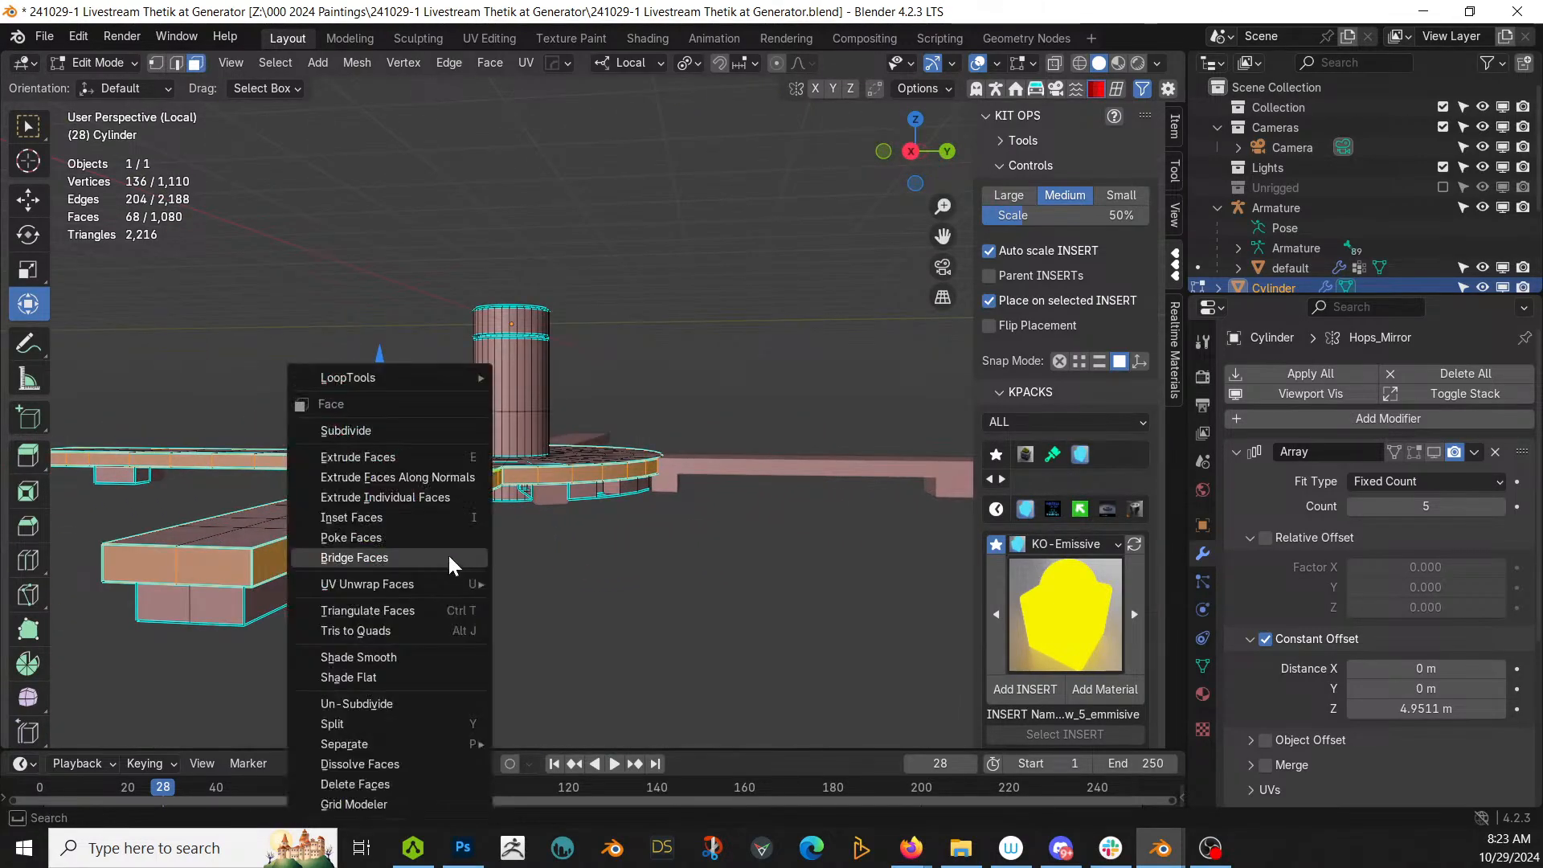
{"action": "left_click", "coordinate": [404, 428]}
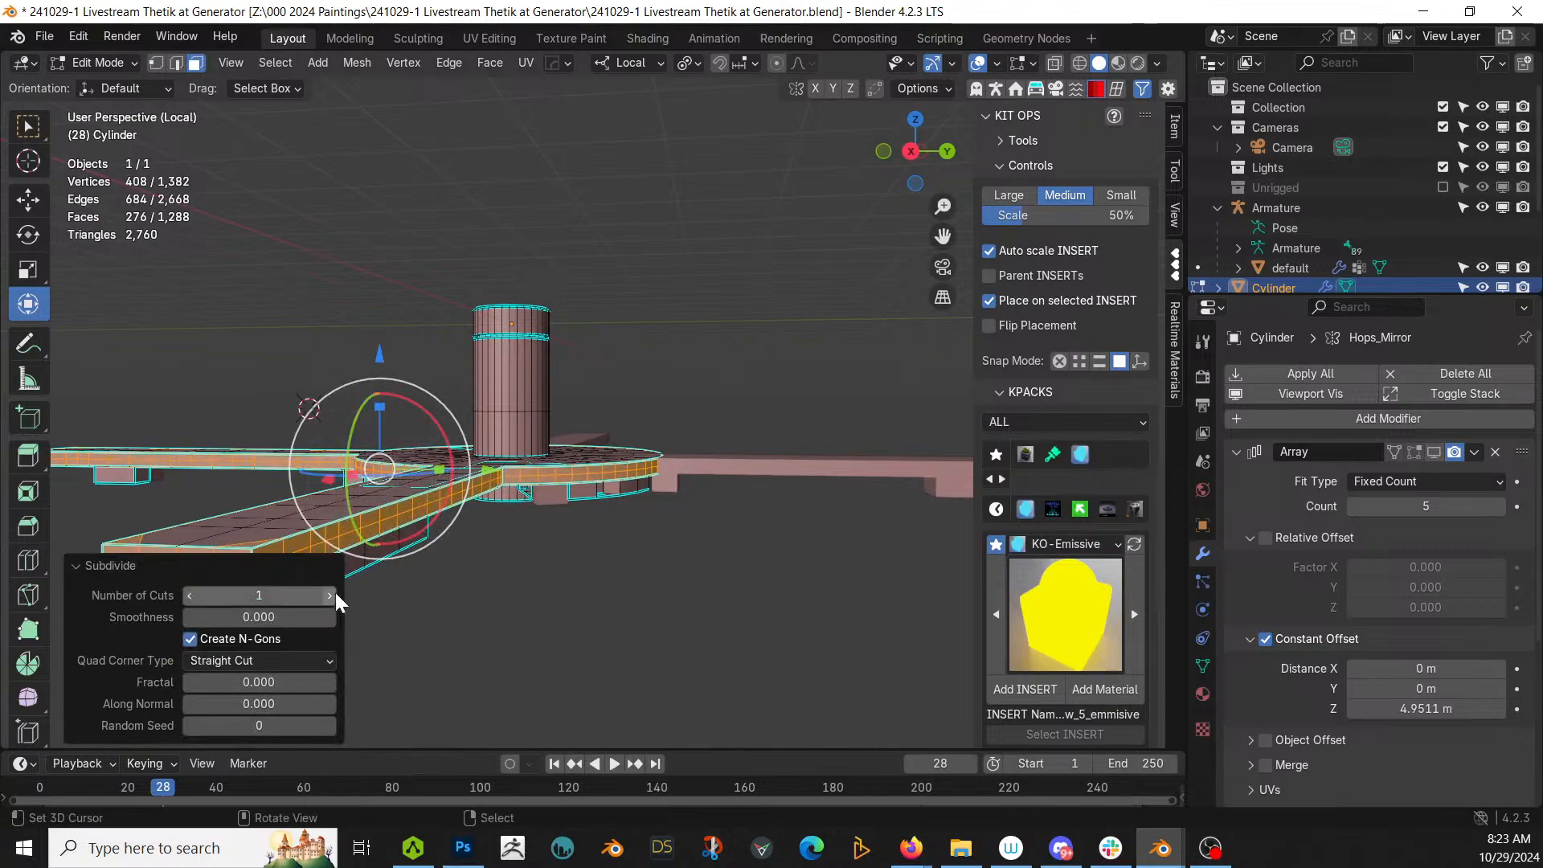
{"action": "left_click", "coordinate": [331, 594]}
Step: Return to Object Mode and apply Random Flow Plate Insets to the subdivided side faces with plating seed 2
{"action": "middle_click_drag", "start_coordinate": [518, 576], "coordinate": [671, 672]}
{"action": "key", "text": "Tab"}
{"action": "key", "text": "shift+v"}
{"action": "mouse_move", "coordinate": [700, 653]}
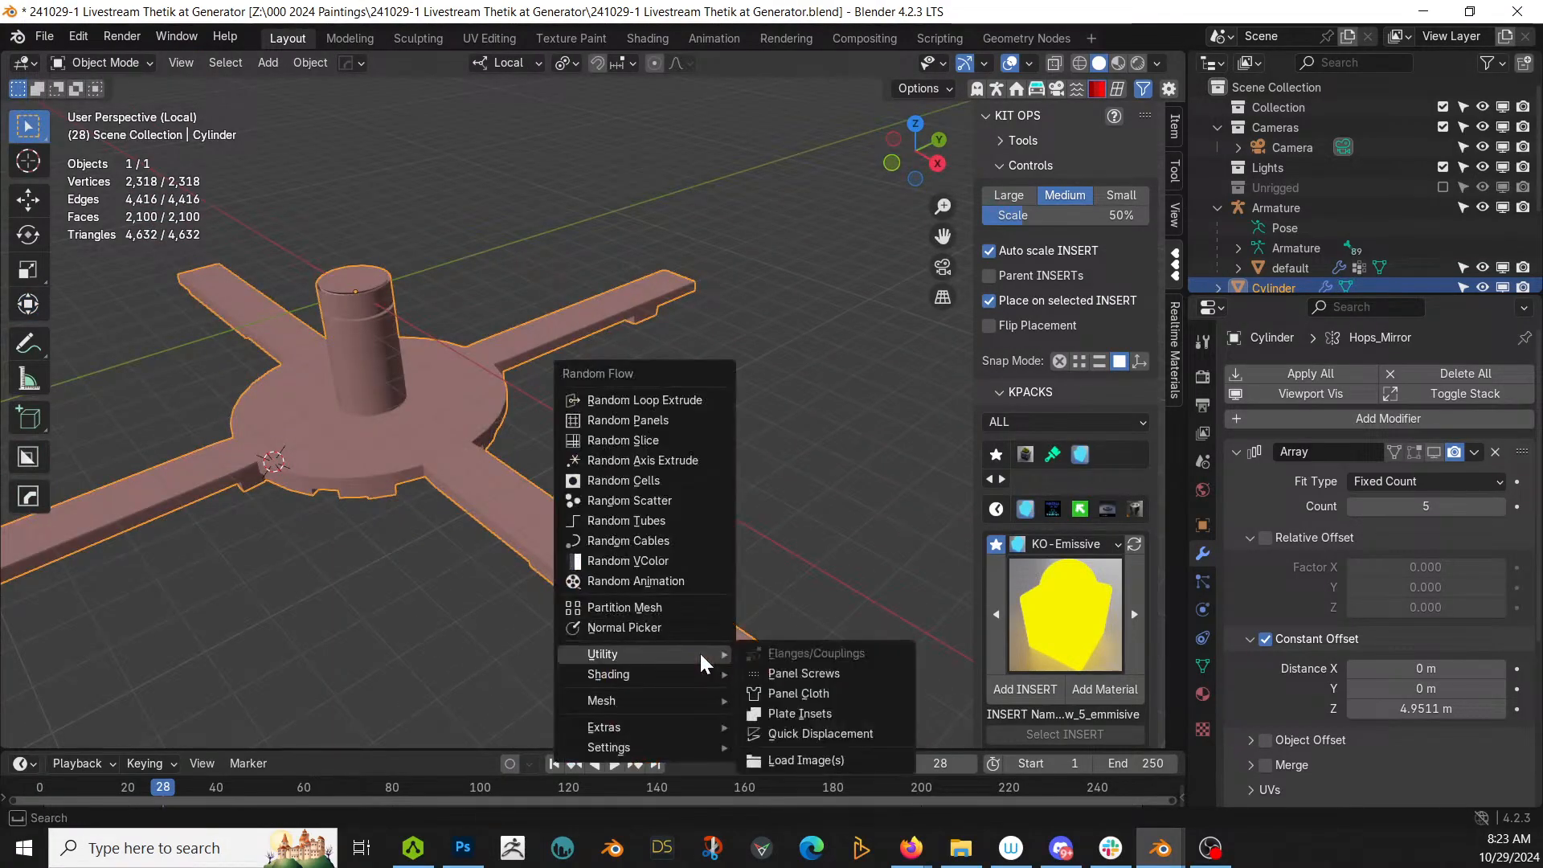
{"action": "left_click", "coordinate": [792, 712]}
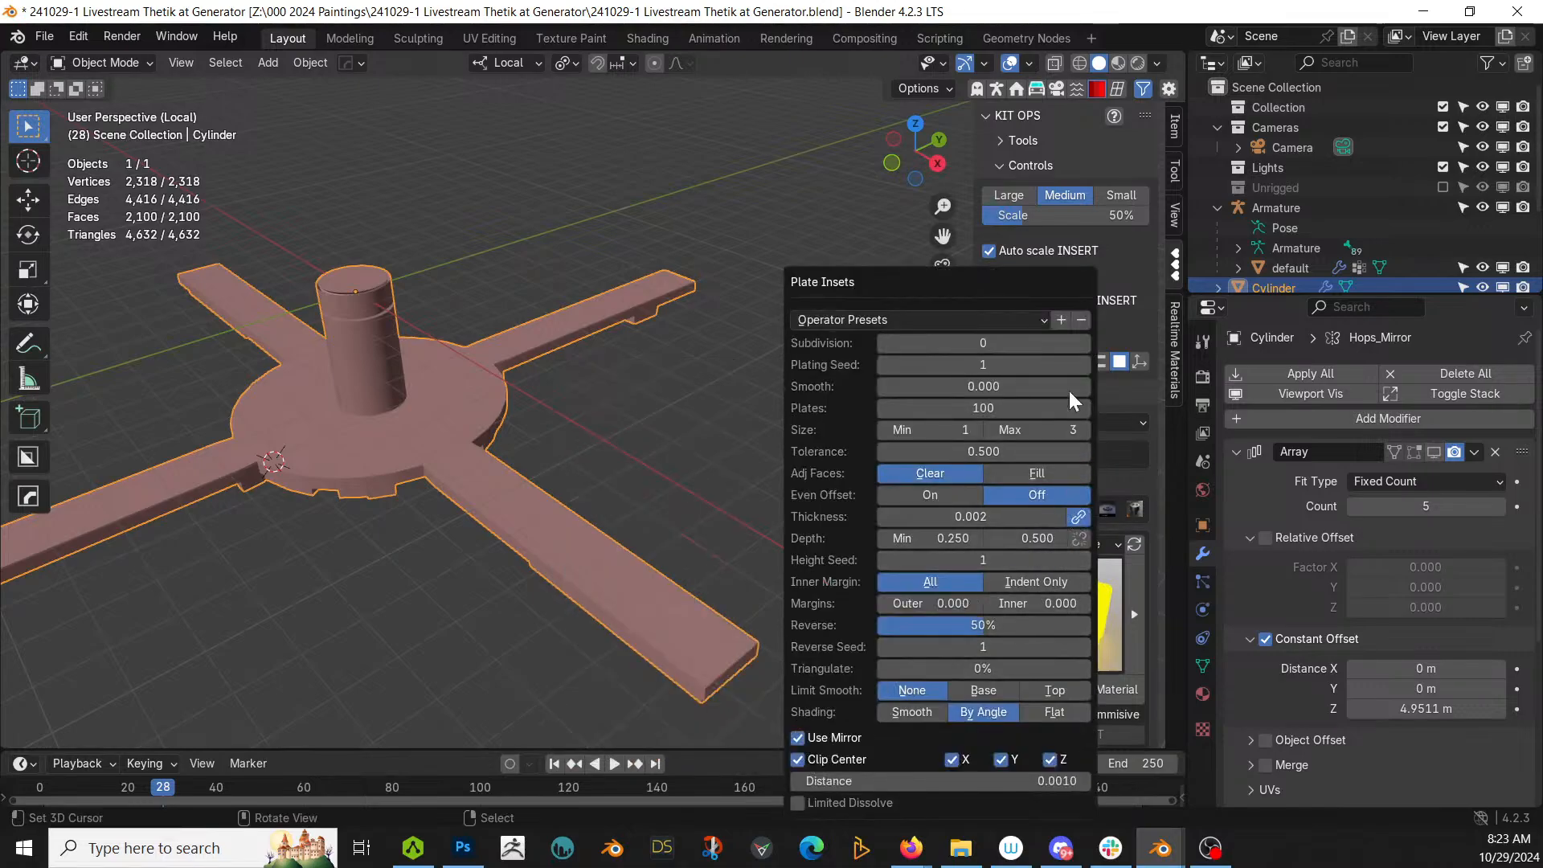
{"action": "left_click", "coordinate": [1086, 358]}
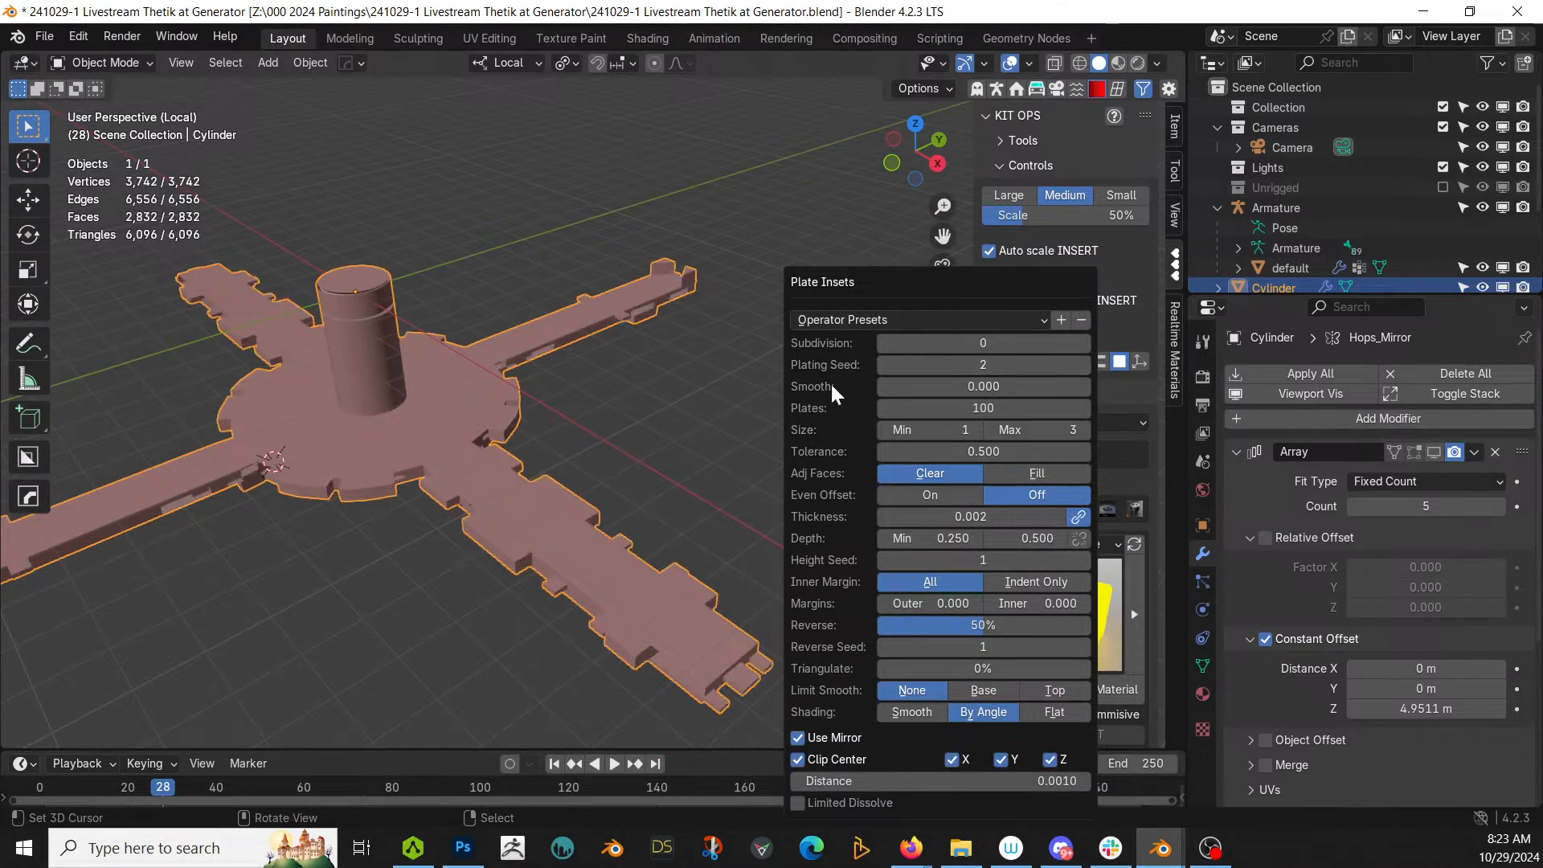
Step: Turn the Array modifier's viewport and Edit Mode display back on and leave Local View
{"action": "middle_click_drag", "start_coordinate": [637, 504], "coordinate": [696, 359]}
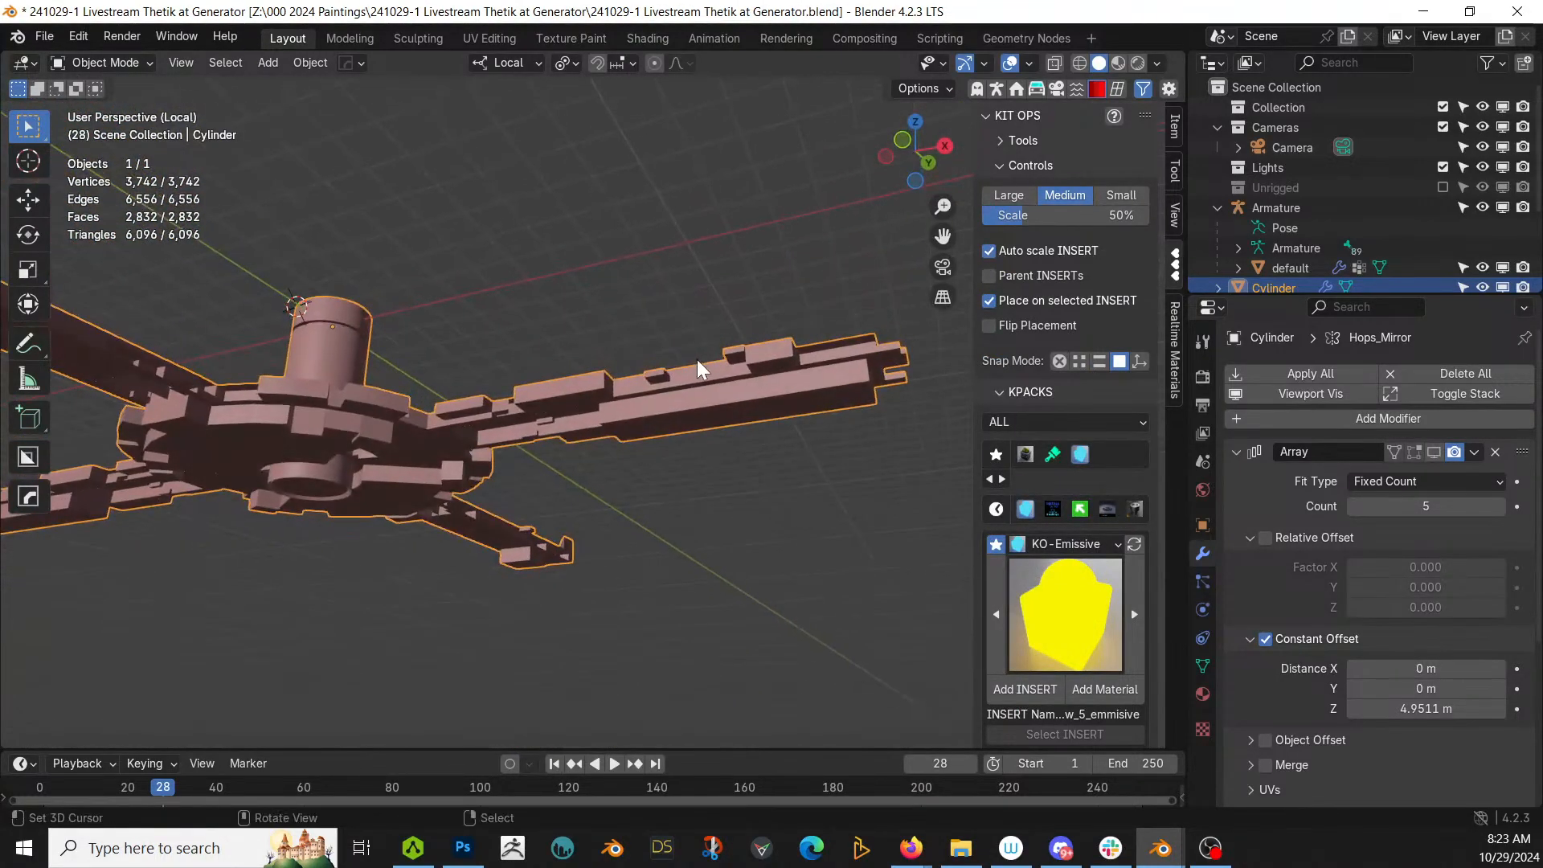
{"action": "middle_click_drag", "start_coordinate": [799, 319], "coordinate": [474, 422]}
{"action": "scroll", "coordinate": [691, 445], "scroll_direction": "up", "scroll_amount": 3}
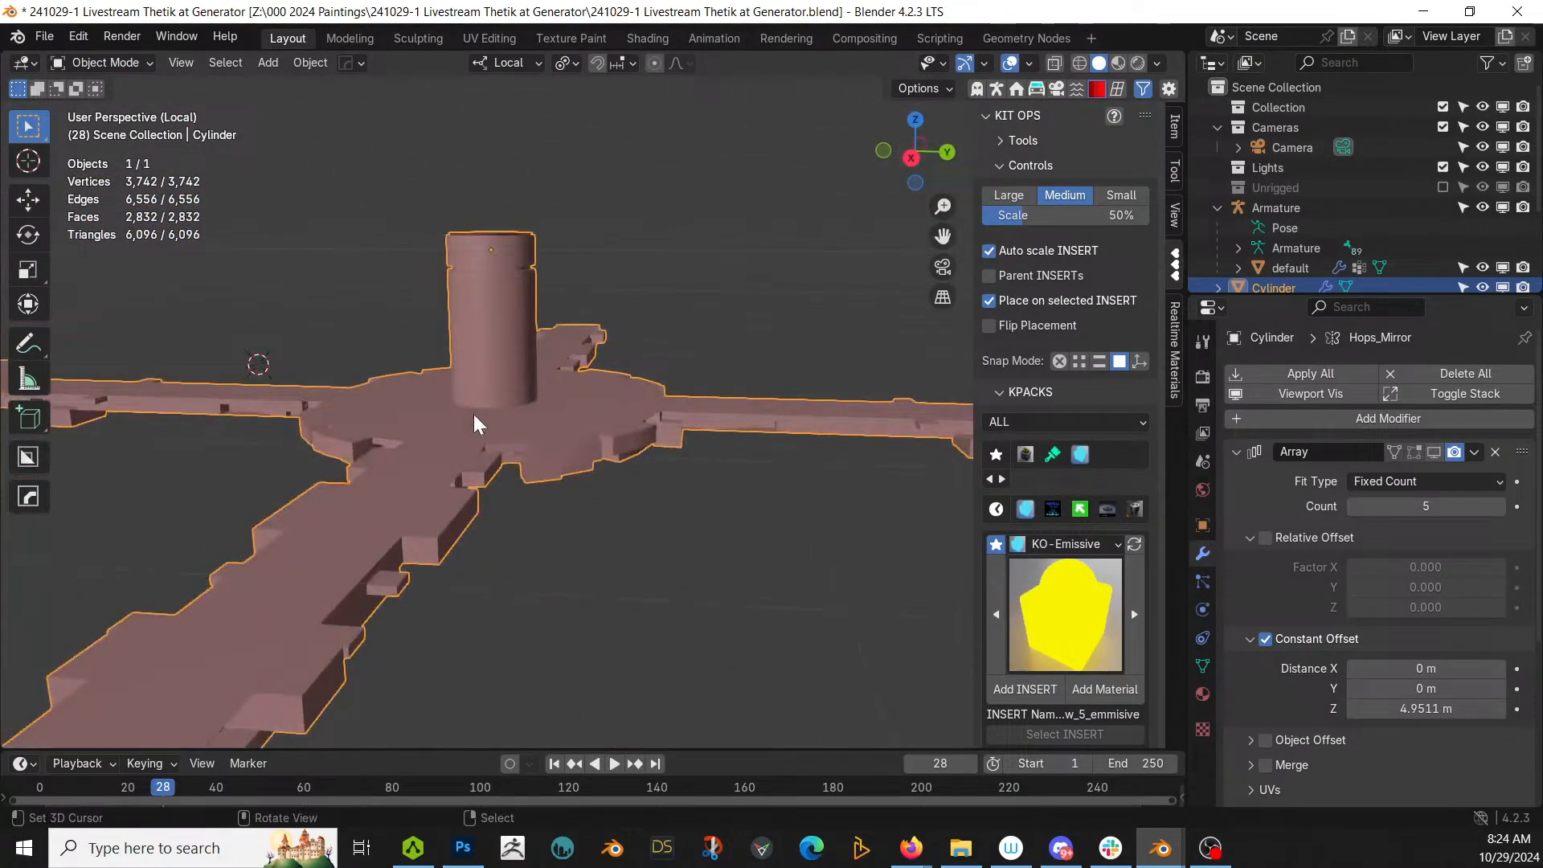
{"action": "left_click", "coordinate": [1434, 452]}
{"action": "middle_click_drag", "start_coordinate": [924, 399], "coordinate": [551, 449]}
{"action": "key", "text": "KP_Divide"}
{"action": "scroll", "coordinate": [527, 424], "scroll_direction": "down", "scroll_amount": 2}
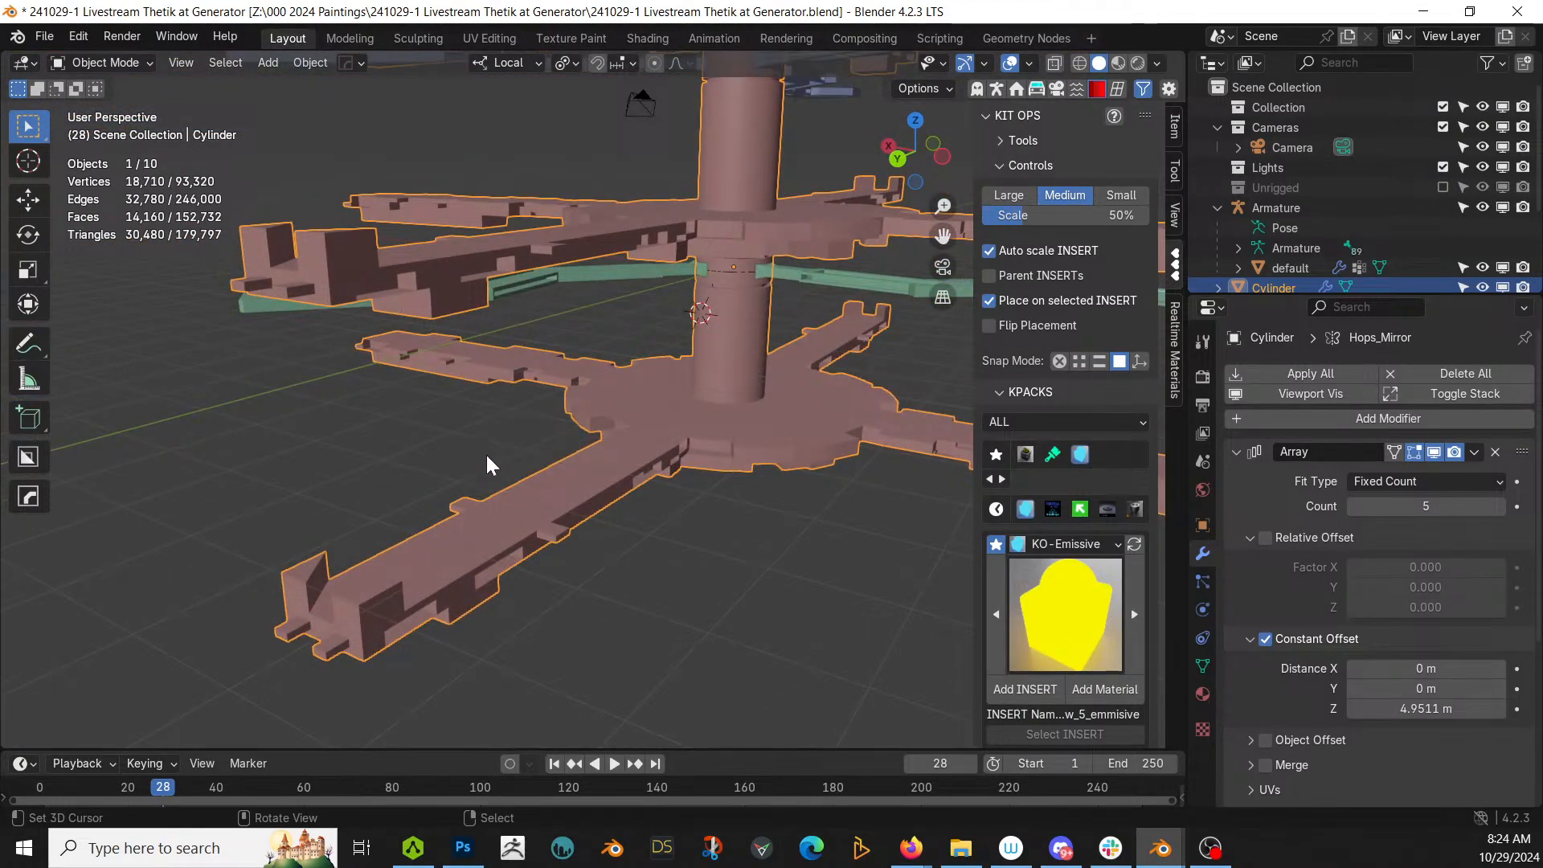
Step: Select one face on the disc's top in Edit Mode and isolate the cylinder in Local View with the Array display off
{"action": "scroll", "coordinate": [526, 505], "scroll_direction": "up", "scroll_amount": 2}
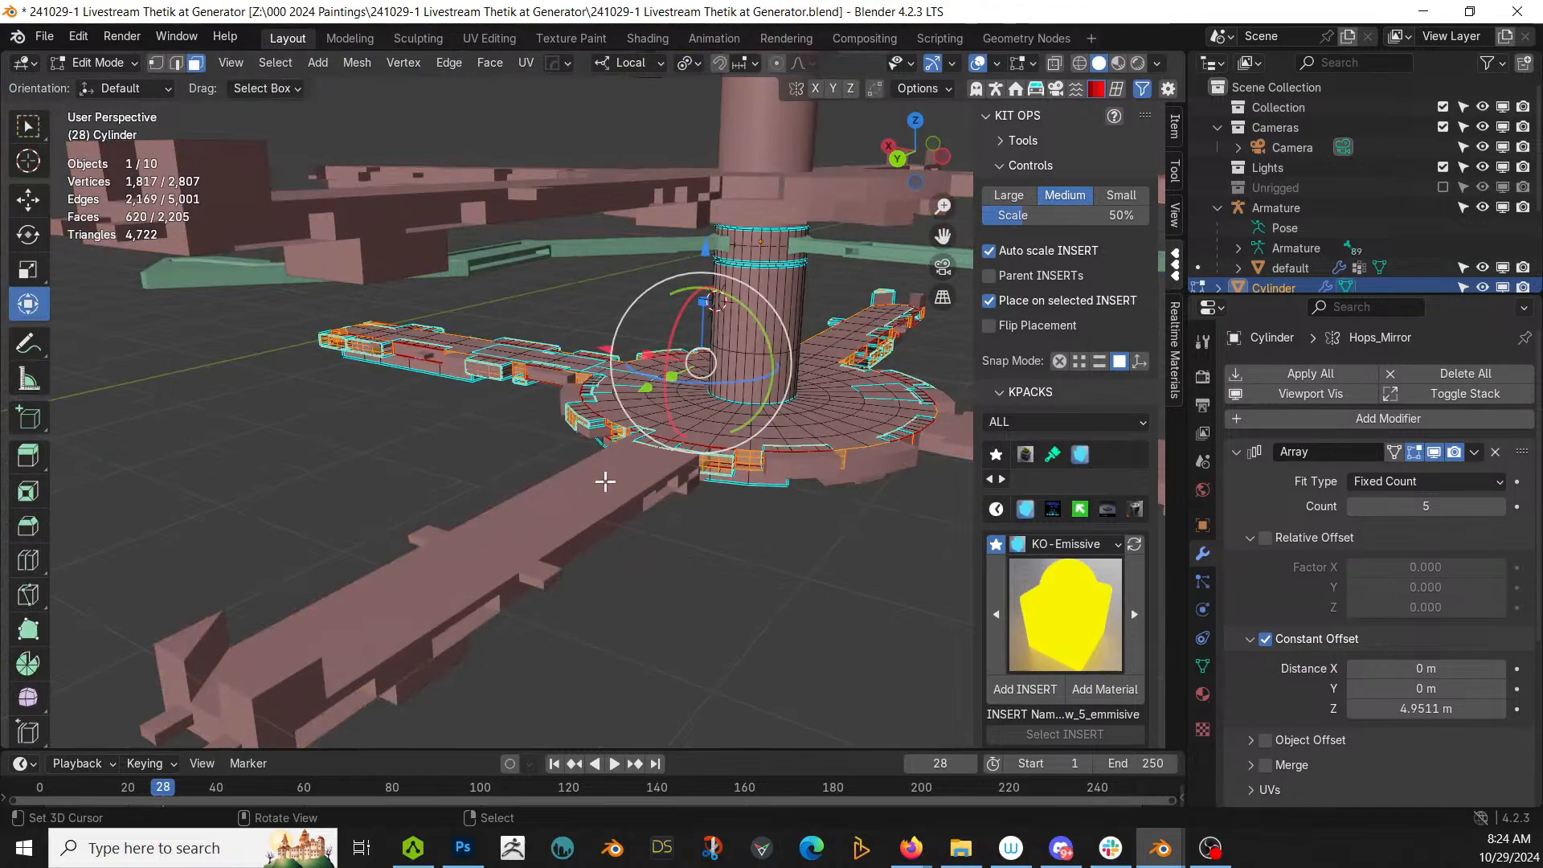
{"action": "left_click", "coordinate": [837, 391]}
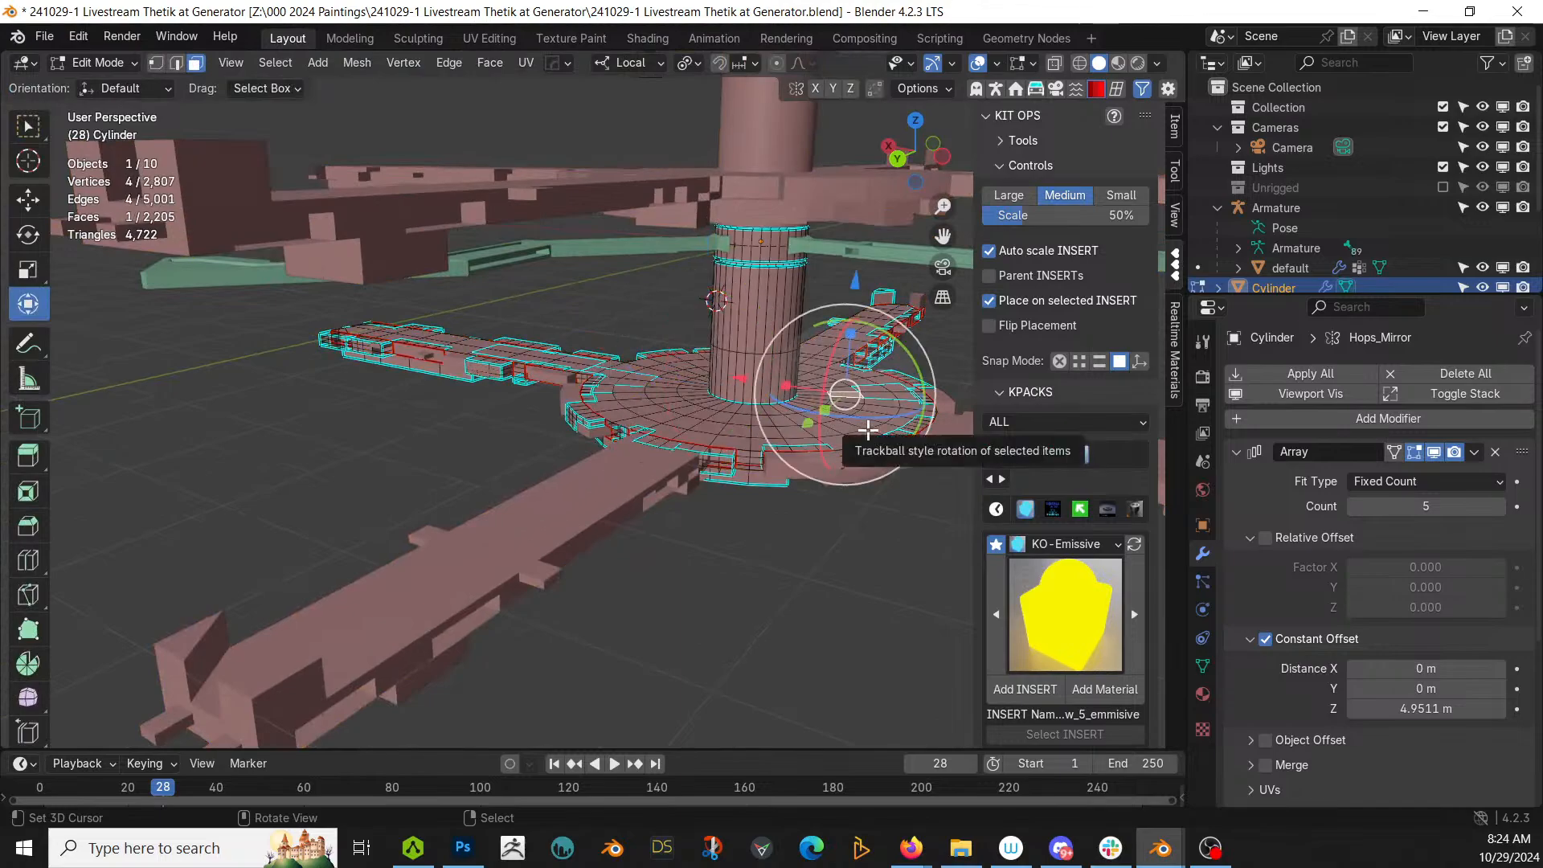
{"action": "key", "text": "KP_Divide"}
{"action": "left_click", "coordinate": [1413, 453]}
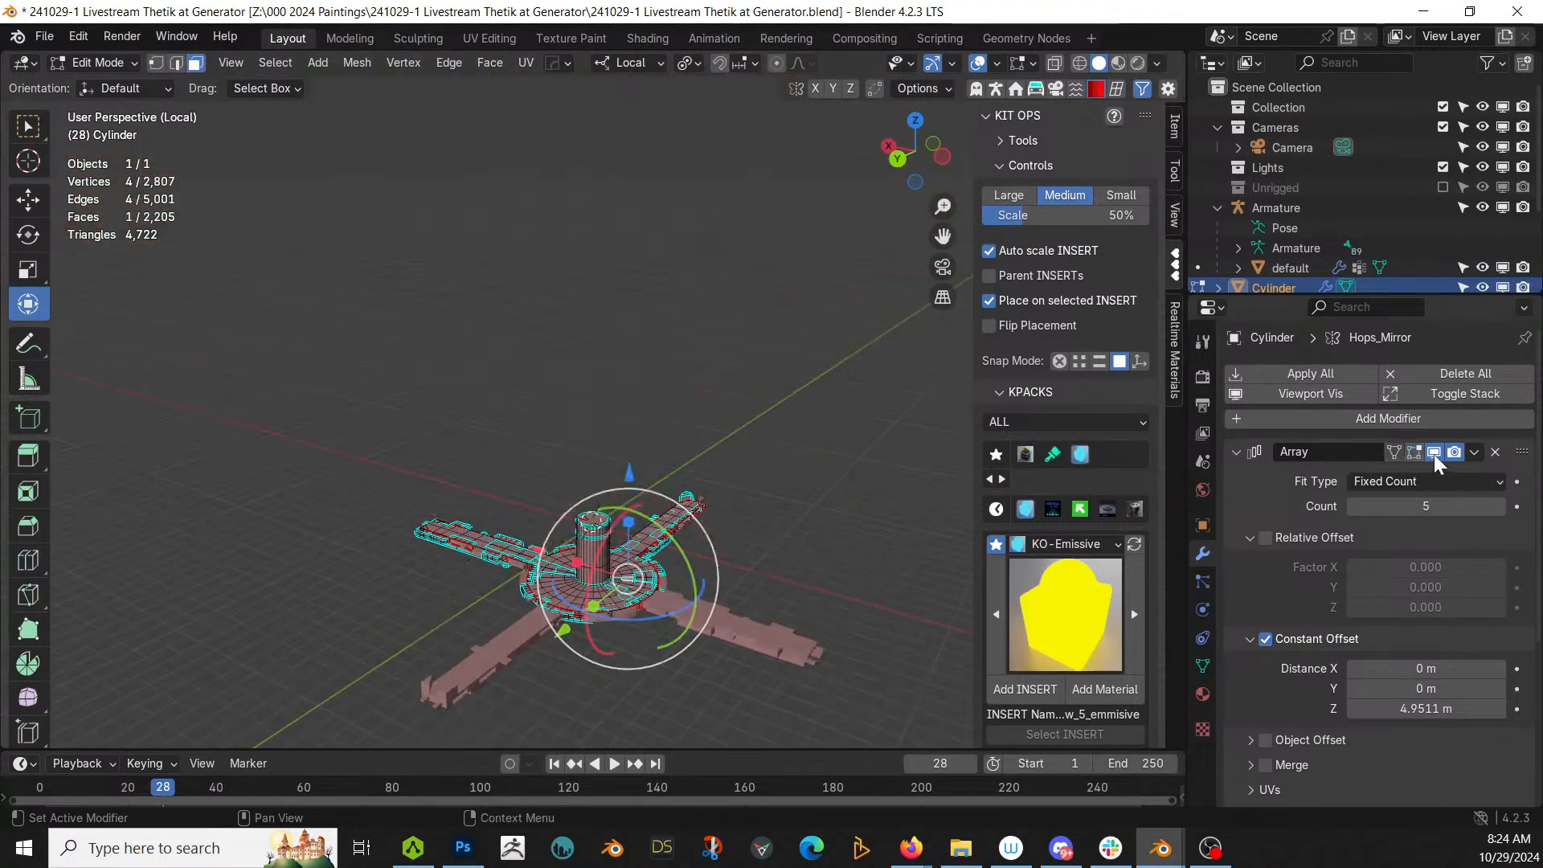
{"action": "scroll", "coordinate": [788, 525], "scroll_direction": "up", "scroll_amount": 4}
{"action": "key", "text": "KP_Decimal"}
{"action": "scroll", "coordinate": [767, 533], "scroll_direction": "down", "scroll_amount": 9}
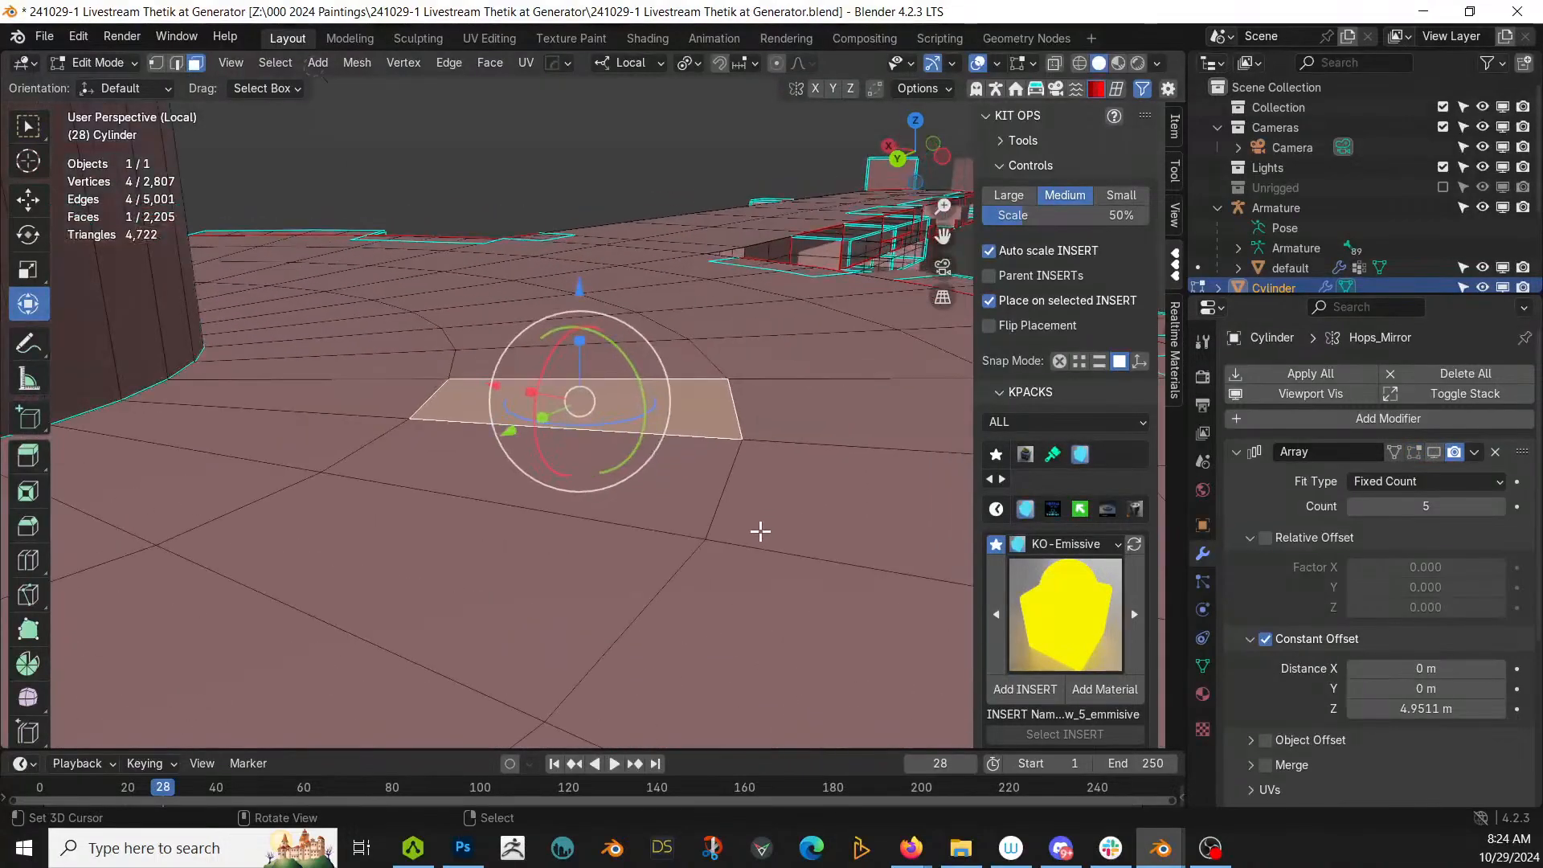
{"action": "scroll", "coordinate": [748, 539], "scroll_direction": "down", "scroll_amount": 5}
{"action": "middle_click_drag", "start_coordinate": [675, 585], "coordinate": [635, 595]}
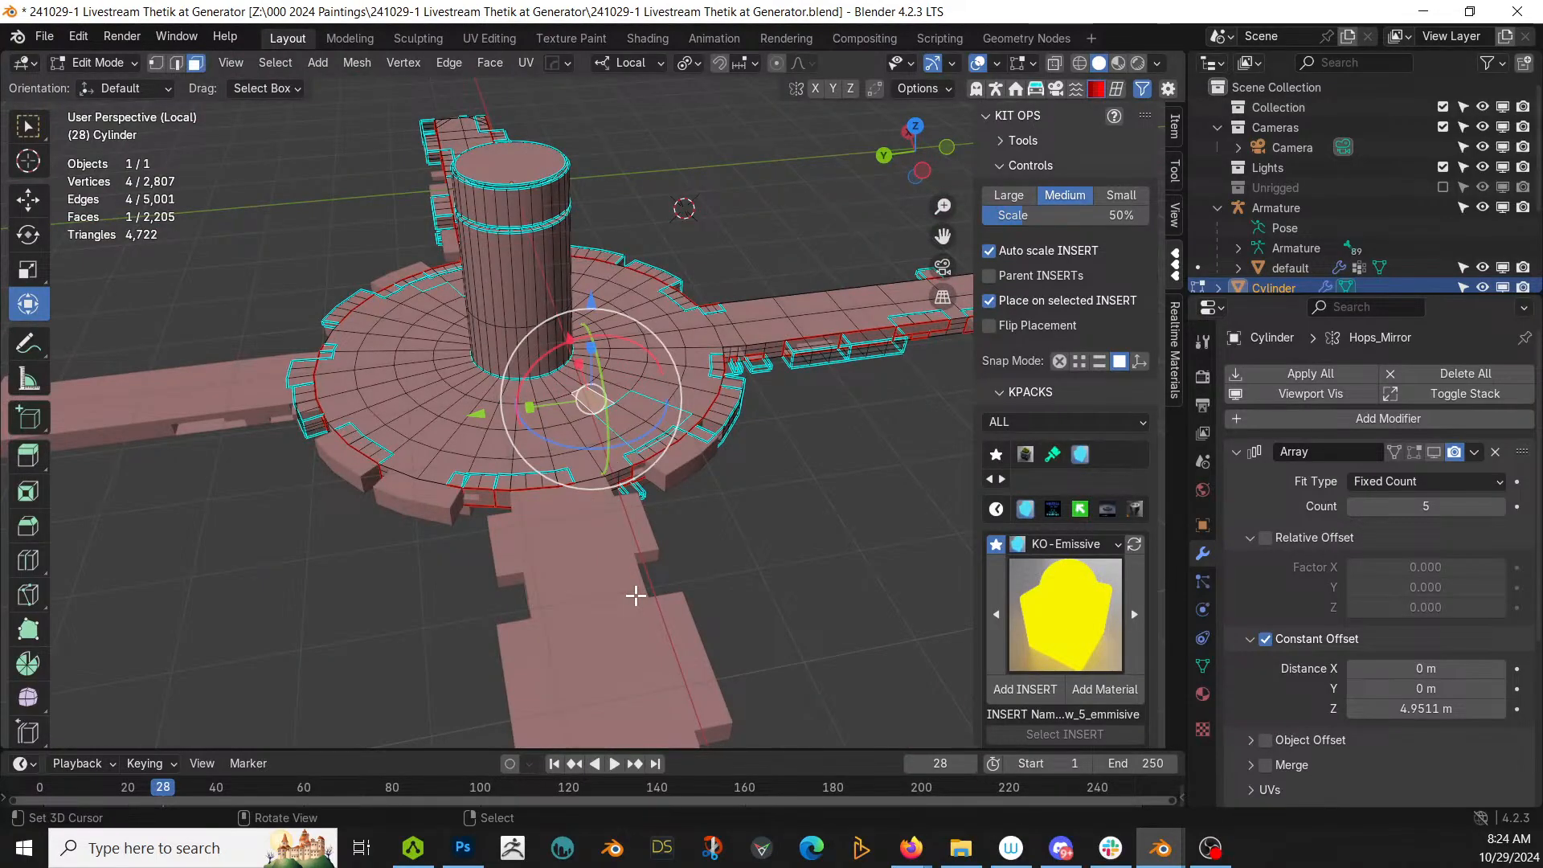
Step: Select the ring of disc-top faces around the column's base and subdivide it with 3 cuts
{"action": "scroll", "coordinate": [589, 482], "scroll_direction": "up", "scroll_amount": 2}
{"action": "middle_click_drag", "start_coordinate": [576, 456], "coordinate": [617, 525], "text": "shift"}
{"action": "scroll", "coordinate": [616, 525], "scroll_direction": "up", "scroll_amount": 3}
{"action": "right_click", "coordinate": [551, 589]}
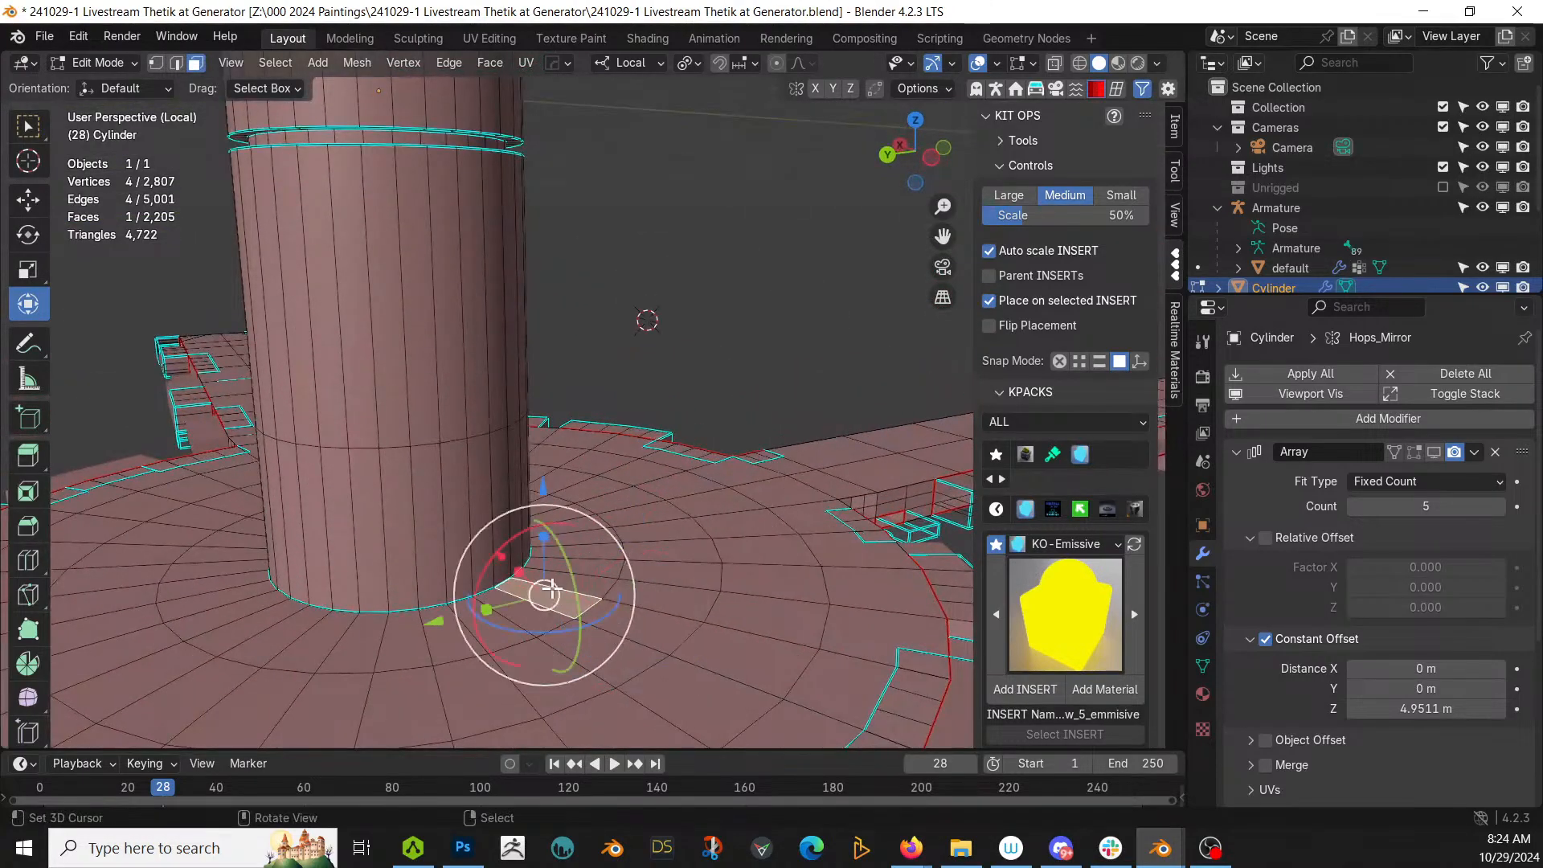
{"action": "key", "text": "alt+a"}
{"action": "right_click", "coordinate": [553, 587], "text": "alt"}
{"action": "key", "text": "w"}
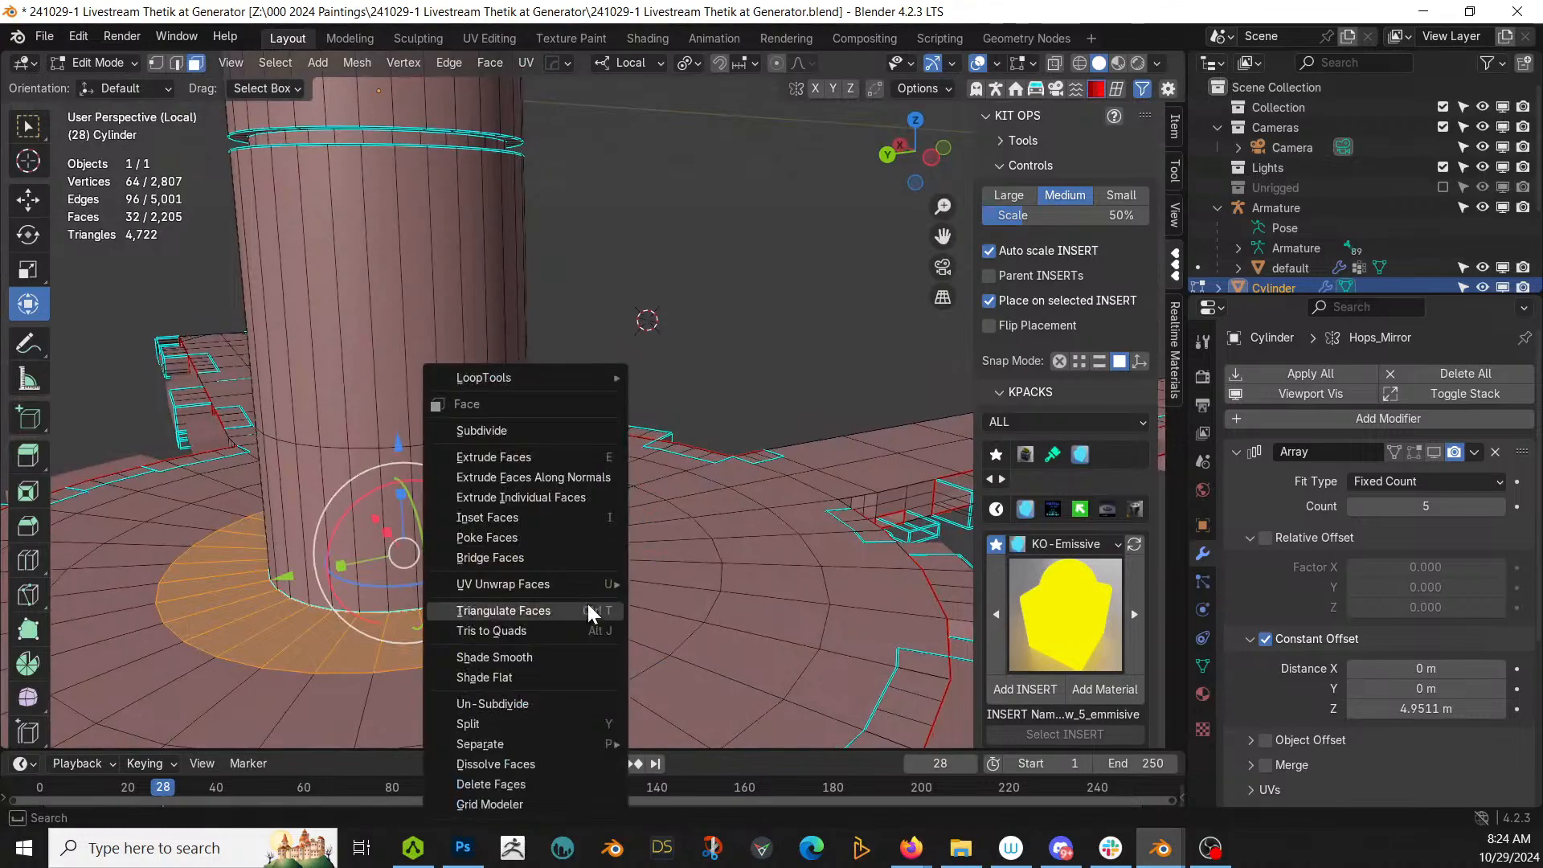
{"action": "left_click", "coordinate": [535, 431]}
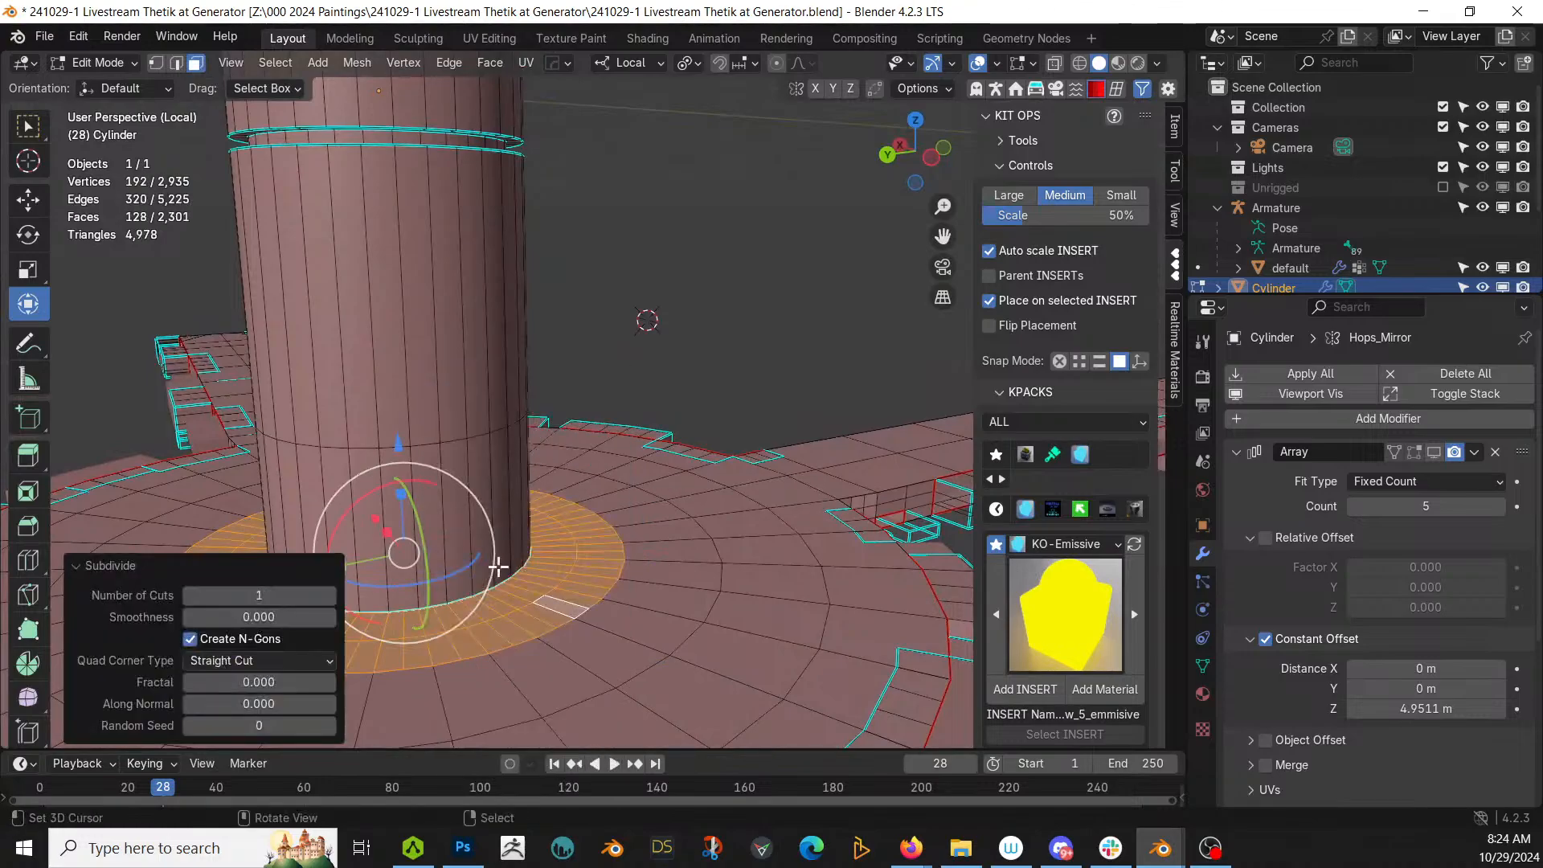
{"action": "left_click", "coordinate": [329, 595]}
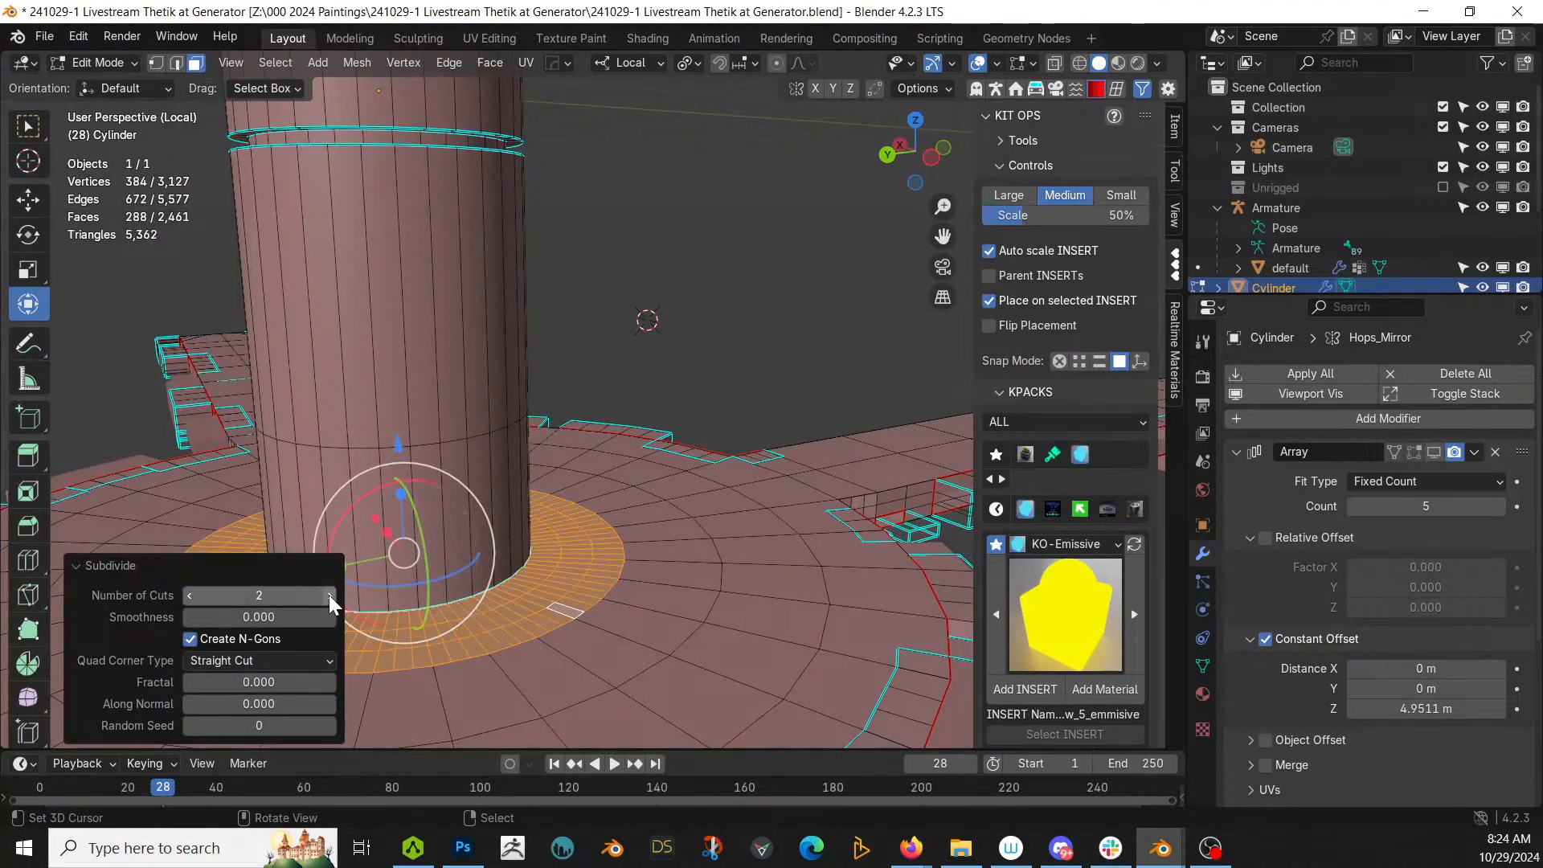
{"action": "left_click", "coordinate": [329, 595]}
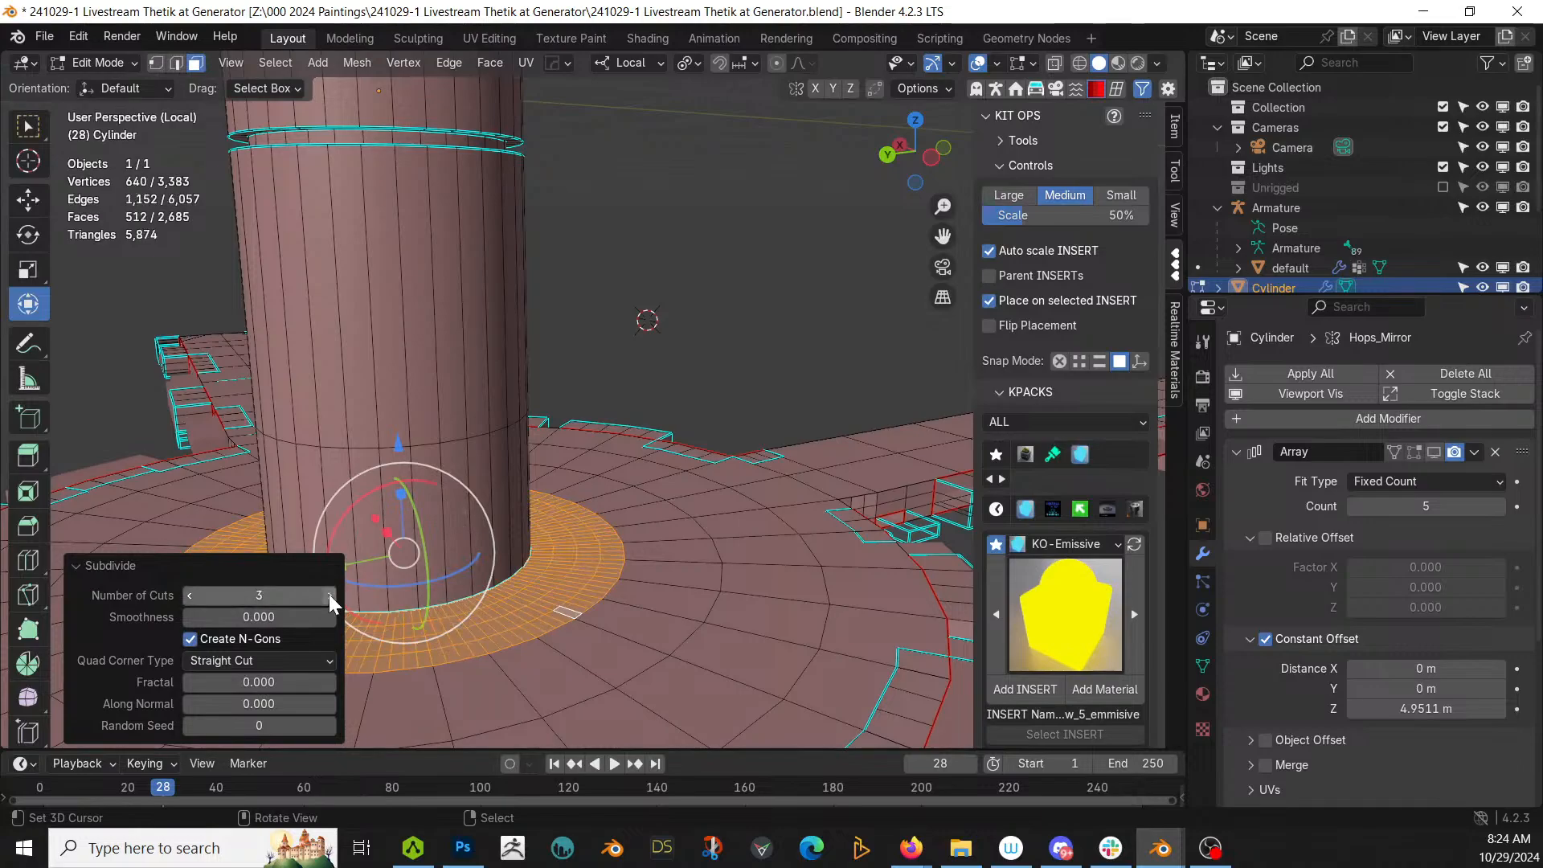
Step: Return to Object Mode and apply Random Flow Plate Insets to the subdivided ring with plating seed 2
{"action": "key", "text": "Tab"}
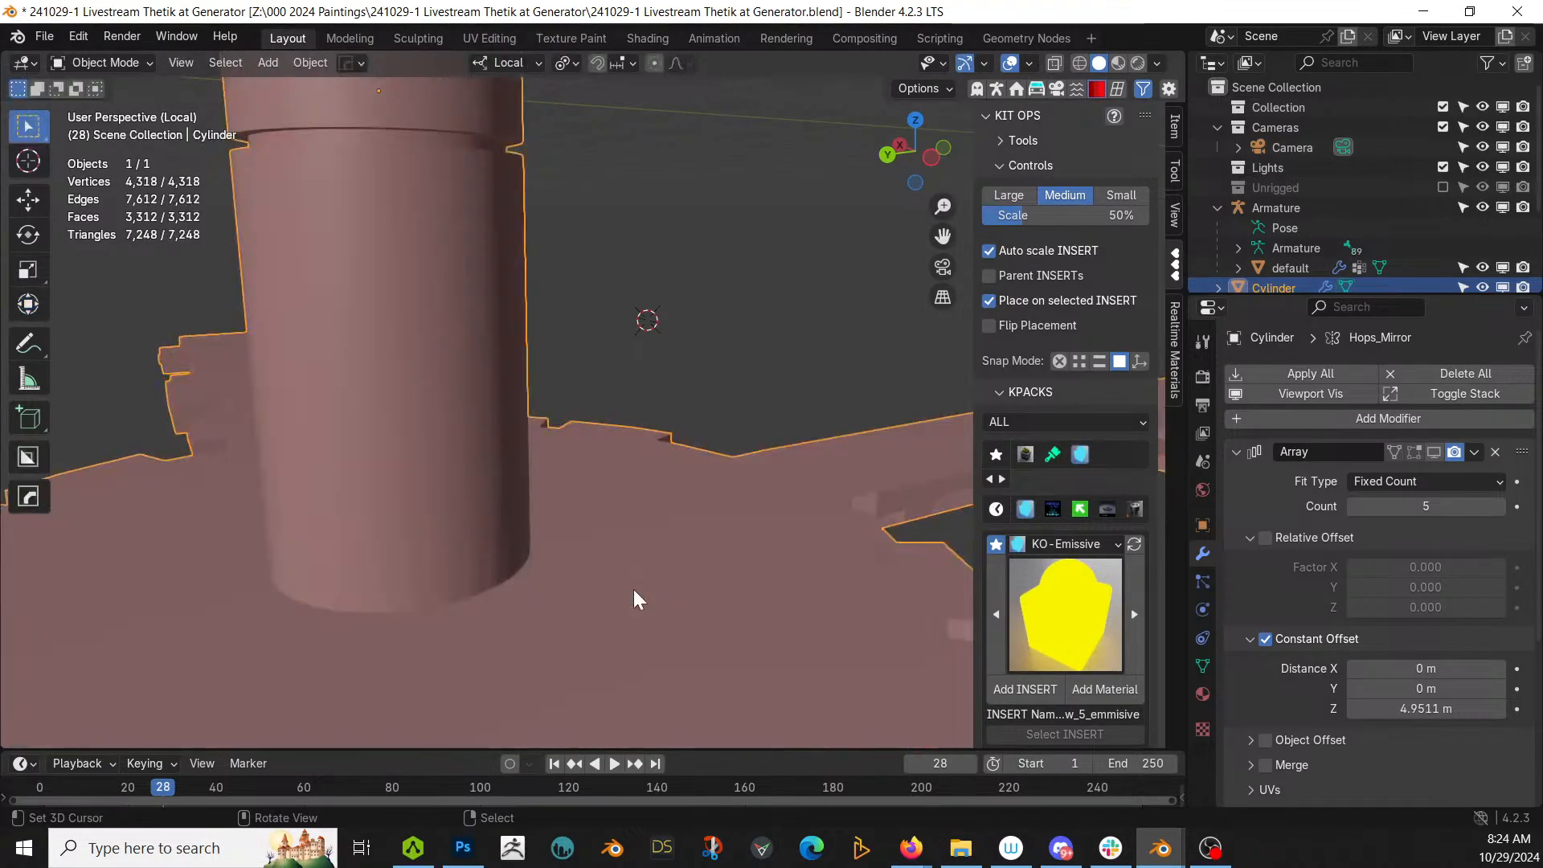
{"action": "key", "text": "shift+v"}
{"action": "mouse_move", "coordinate": [634, 589]}
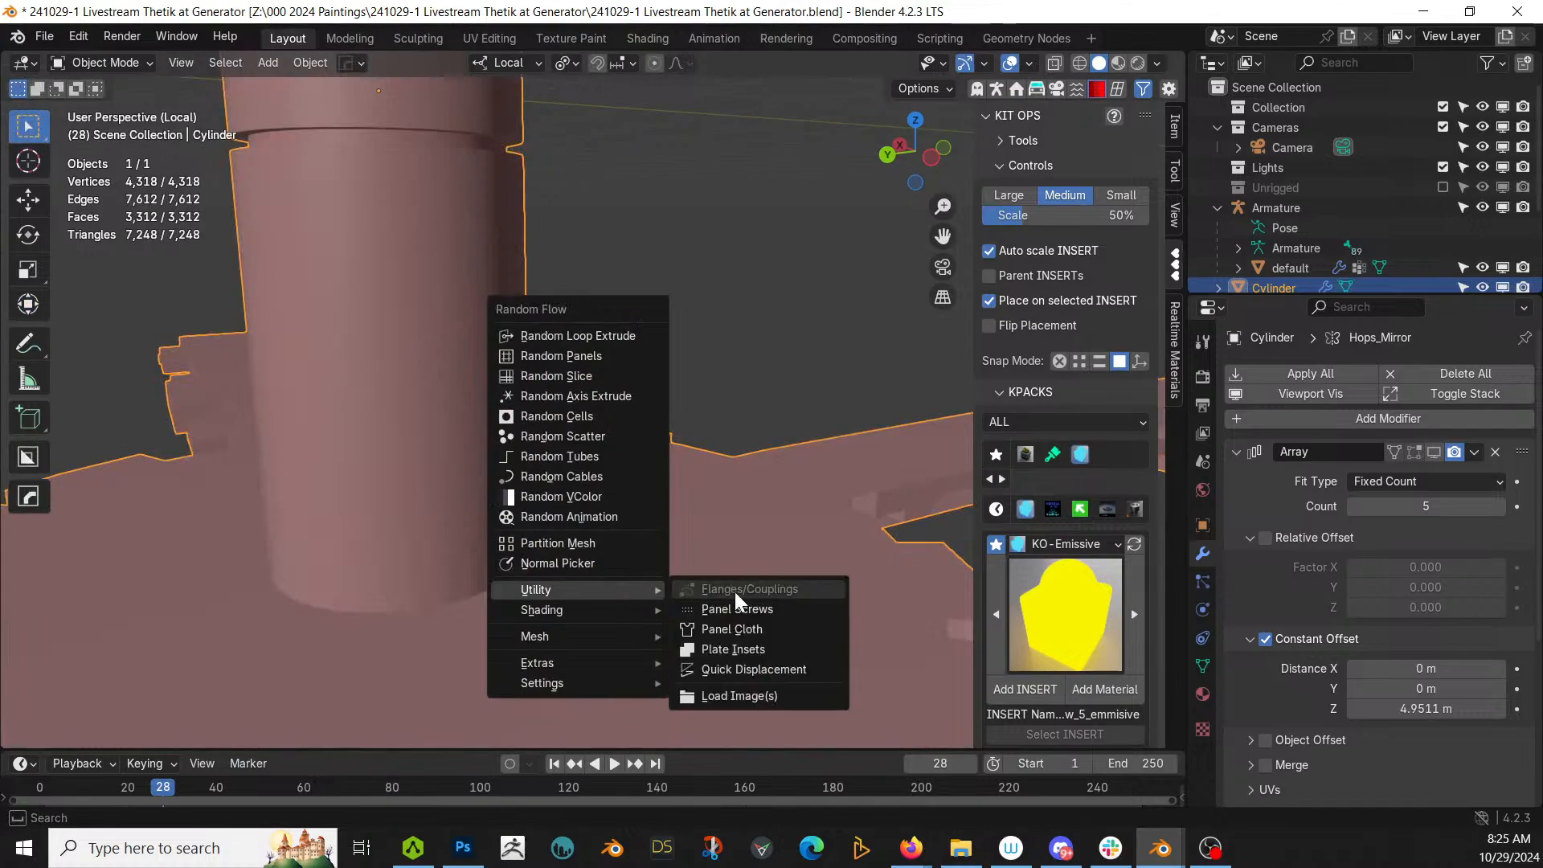
{"action": "left_click", "coordinate": [768, 649]}
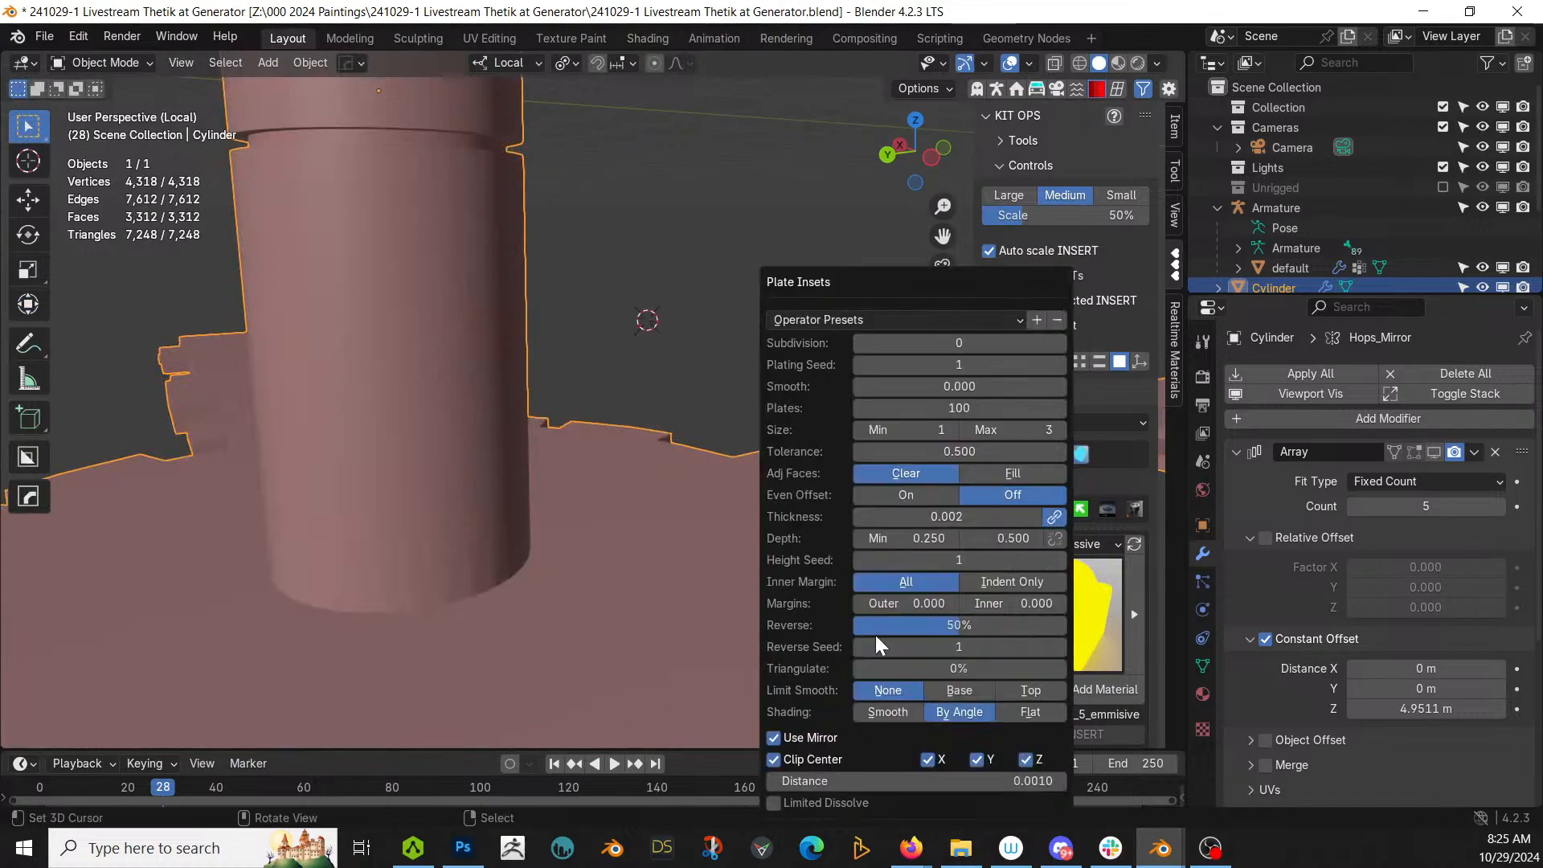
{"action": "left_click", "coordinate": [1059, 364]}
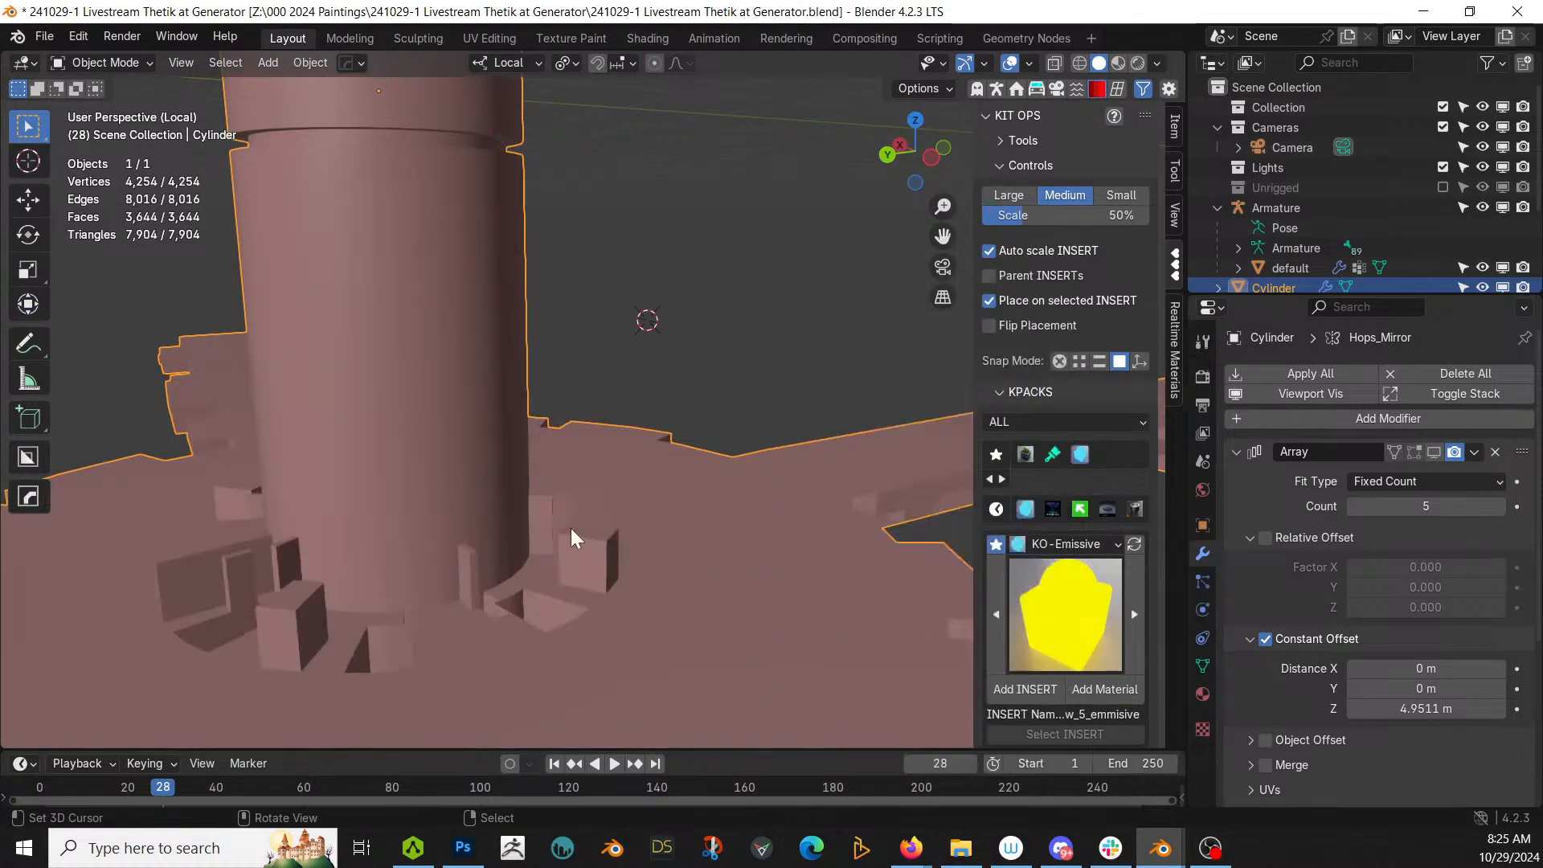
{"action": "middle_click_drag", "start_coordinate": [572, 533], "coordinate": [760, 556]}
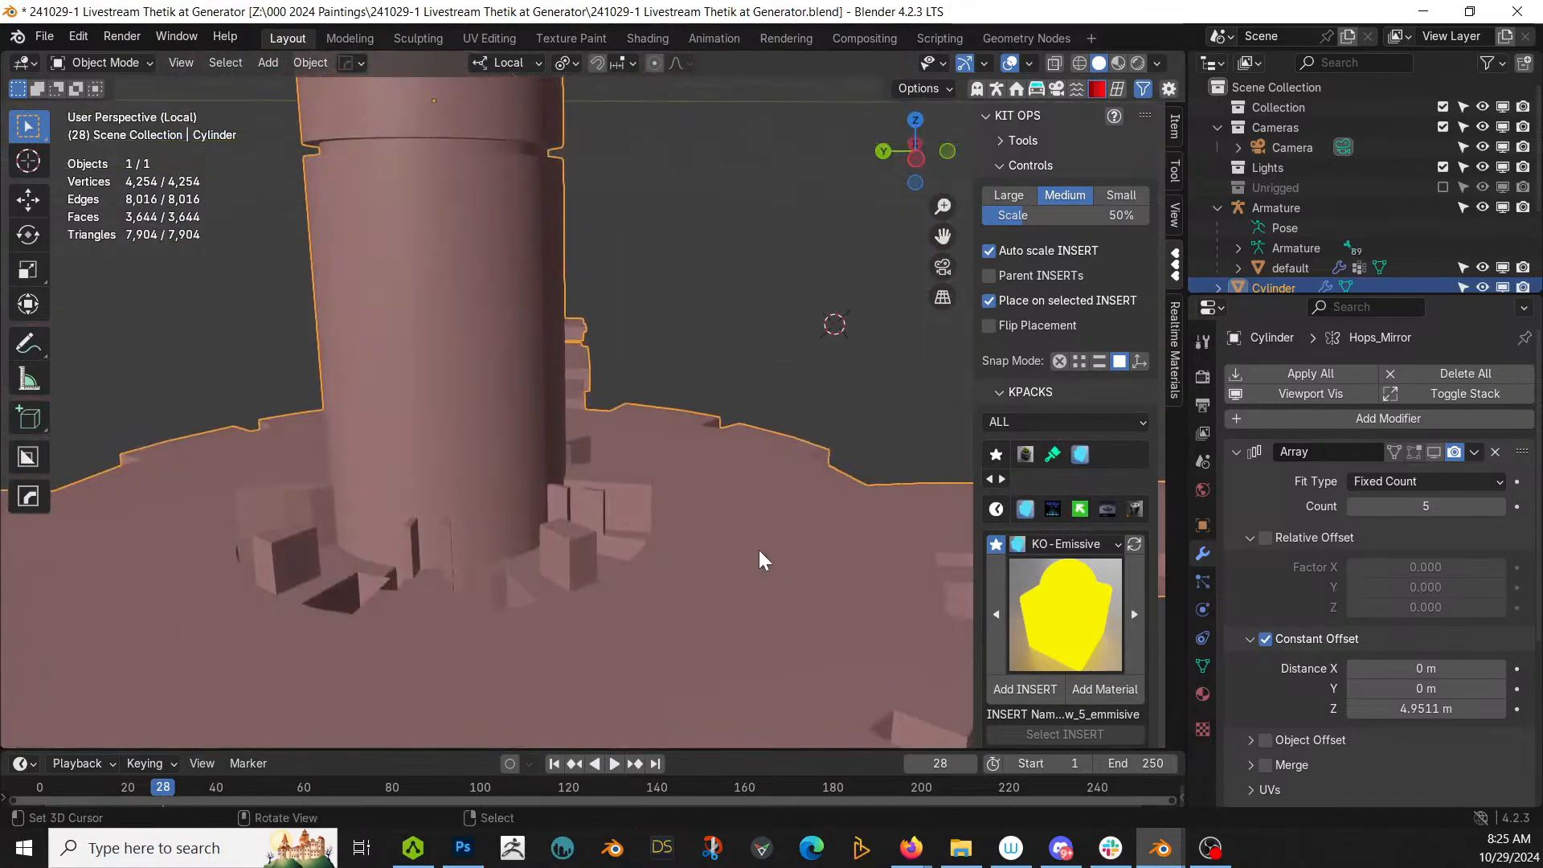
Step: Set the plate insets' depth range to a maximum of 0.25 and a minimum of 0.1
{"action": "key", "text": "F9"}
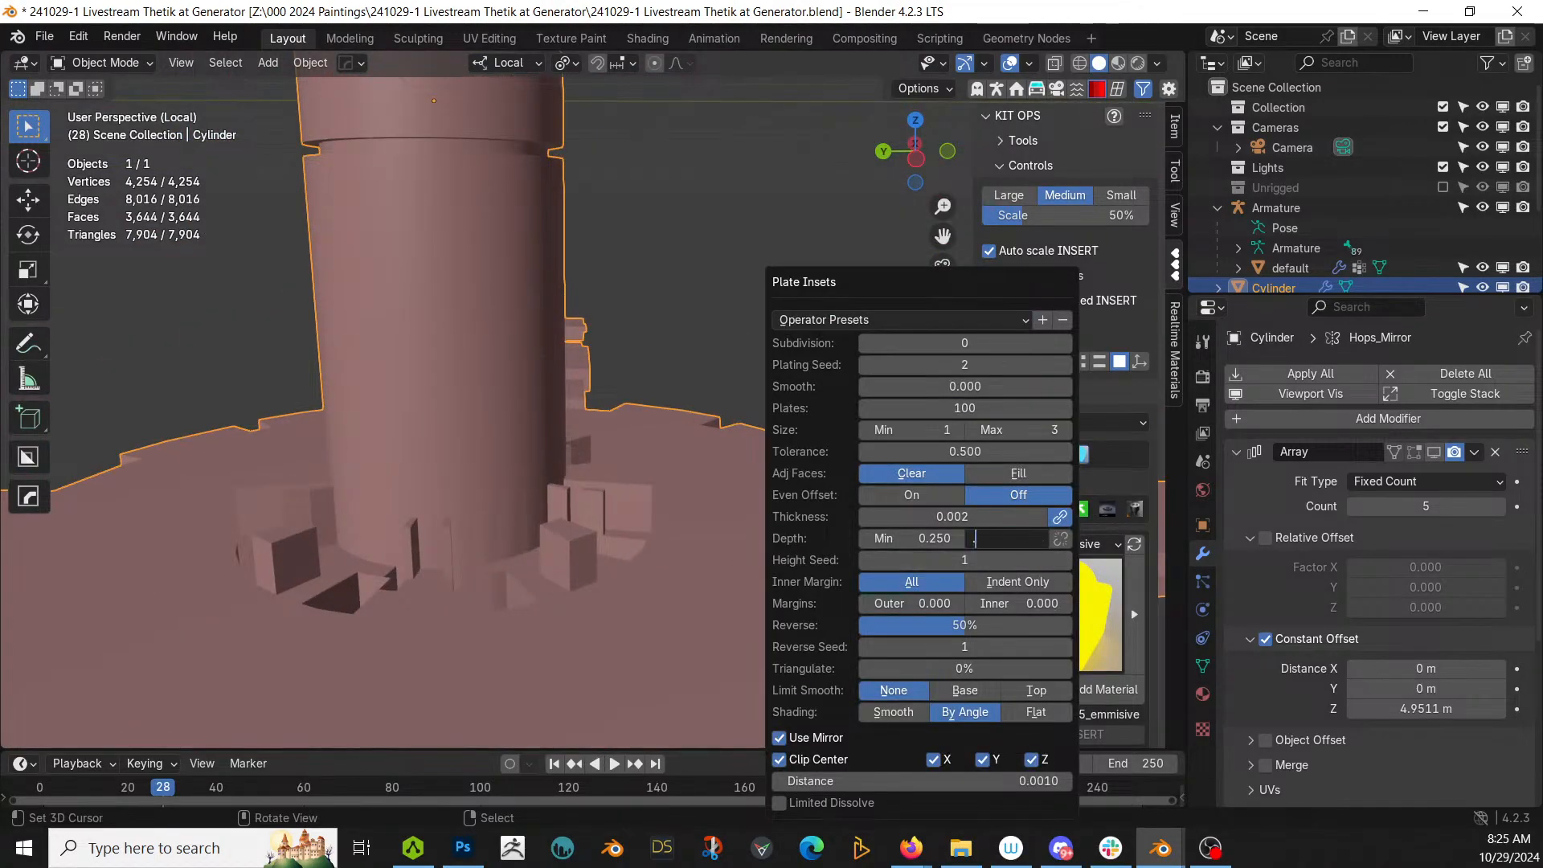
{"action": "key", "text": "Return"}
{"action": "double_click", "coordinate": [904, 540]}
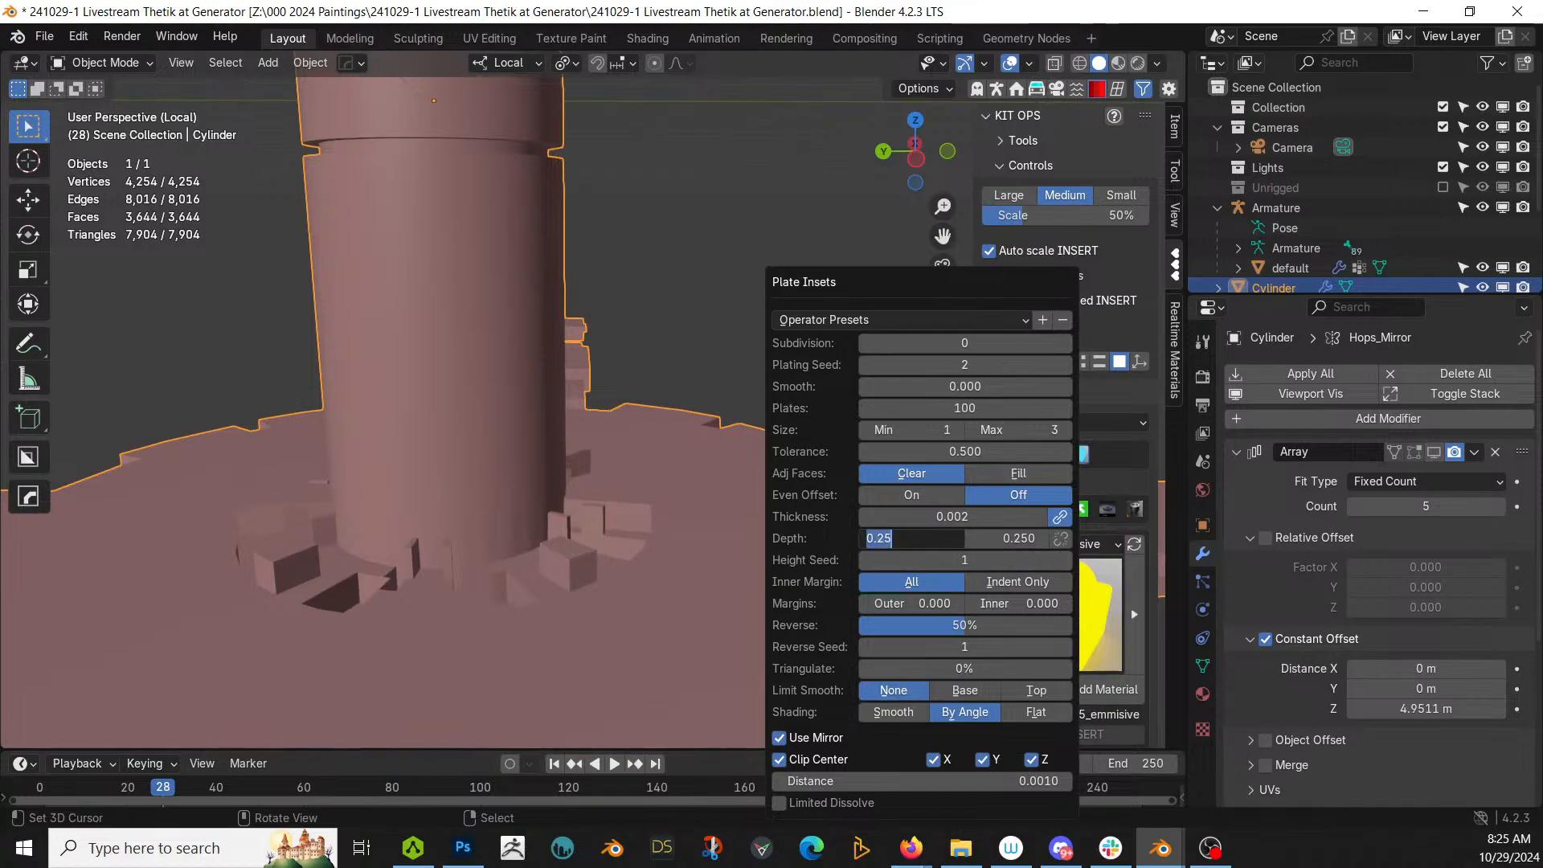
{"action": "type", "text": ".1"}
{"action": "key", "text": "Return"}
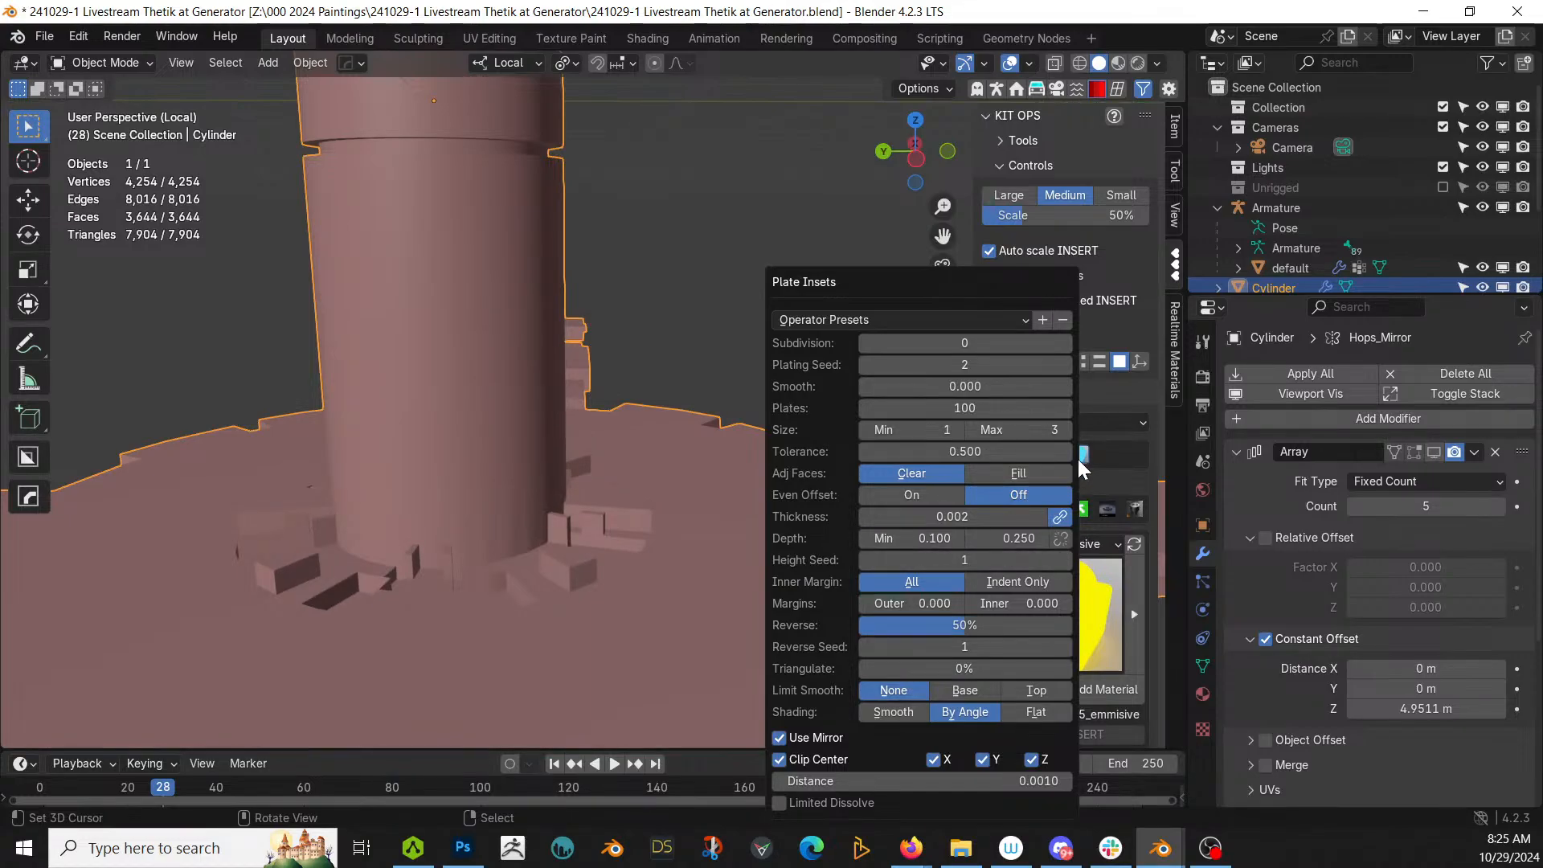
Step: Try a maximum plate size of 2 for the insets around the column, and set it to 4
{"action": "left_click", "coordinate": [971, 431]}
{"action": "middle_click_drag", "start_coordinate": [533, 546], "coordinate": [736, 558]}
{"action": "key", "text": "F9"}
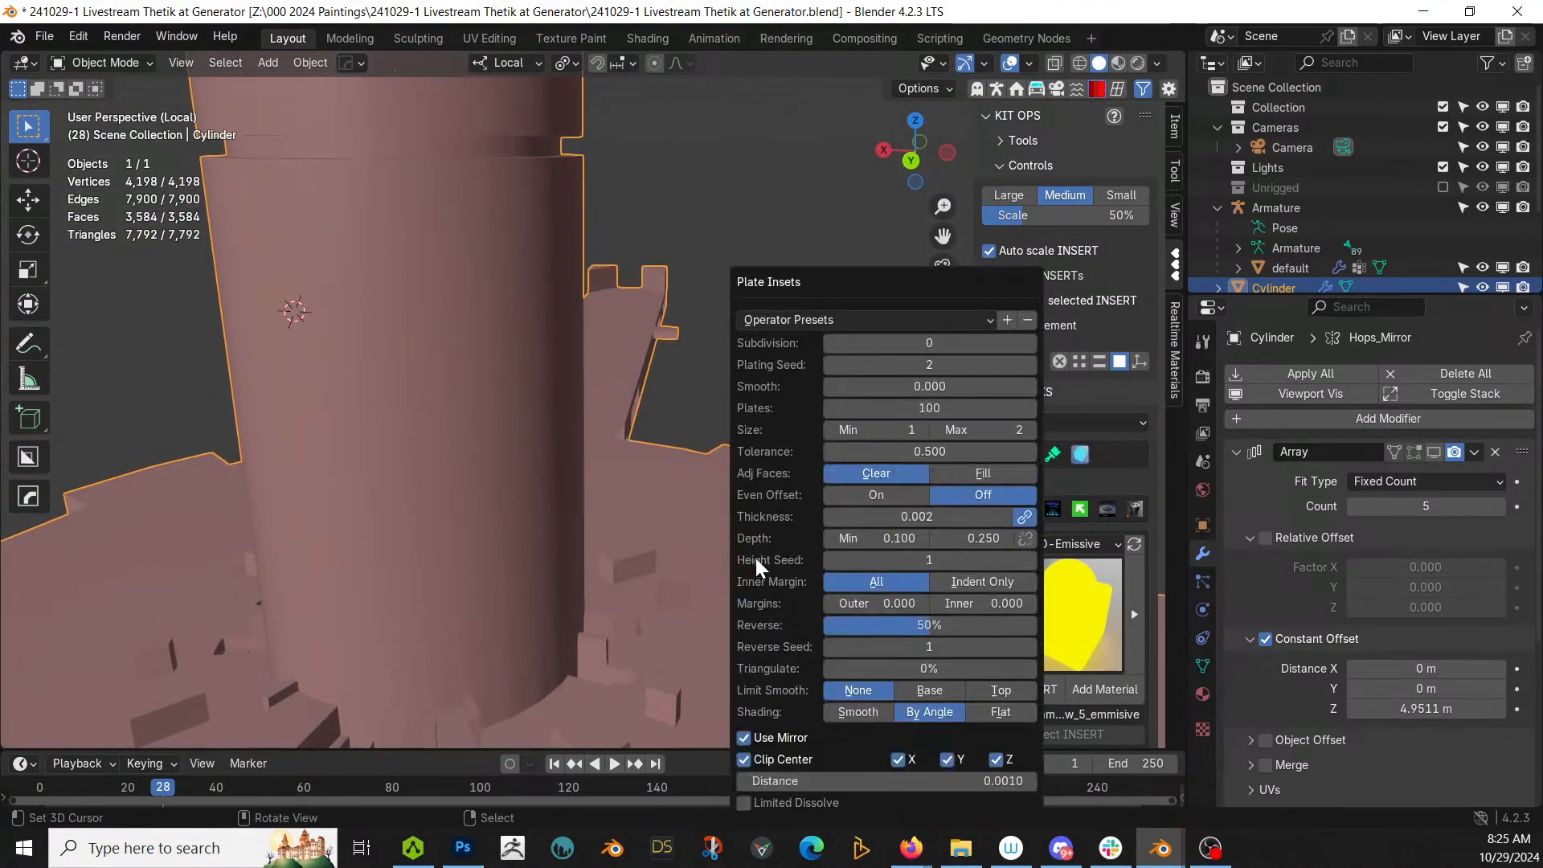
{"action": "left_click", "coordinate": [1029, 429]}
{"action": "left_click", "coordinate": [1029, 430]}
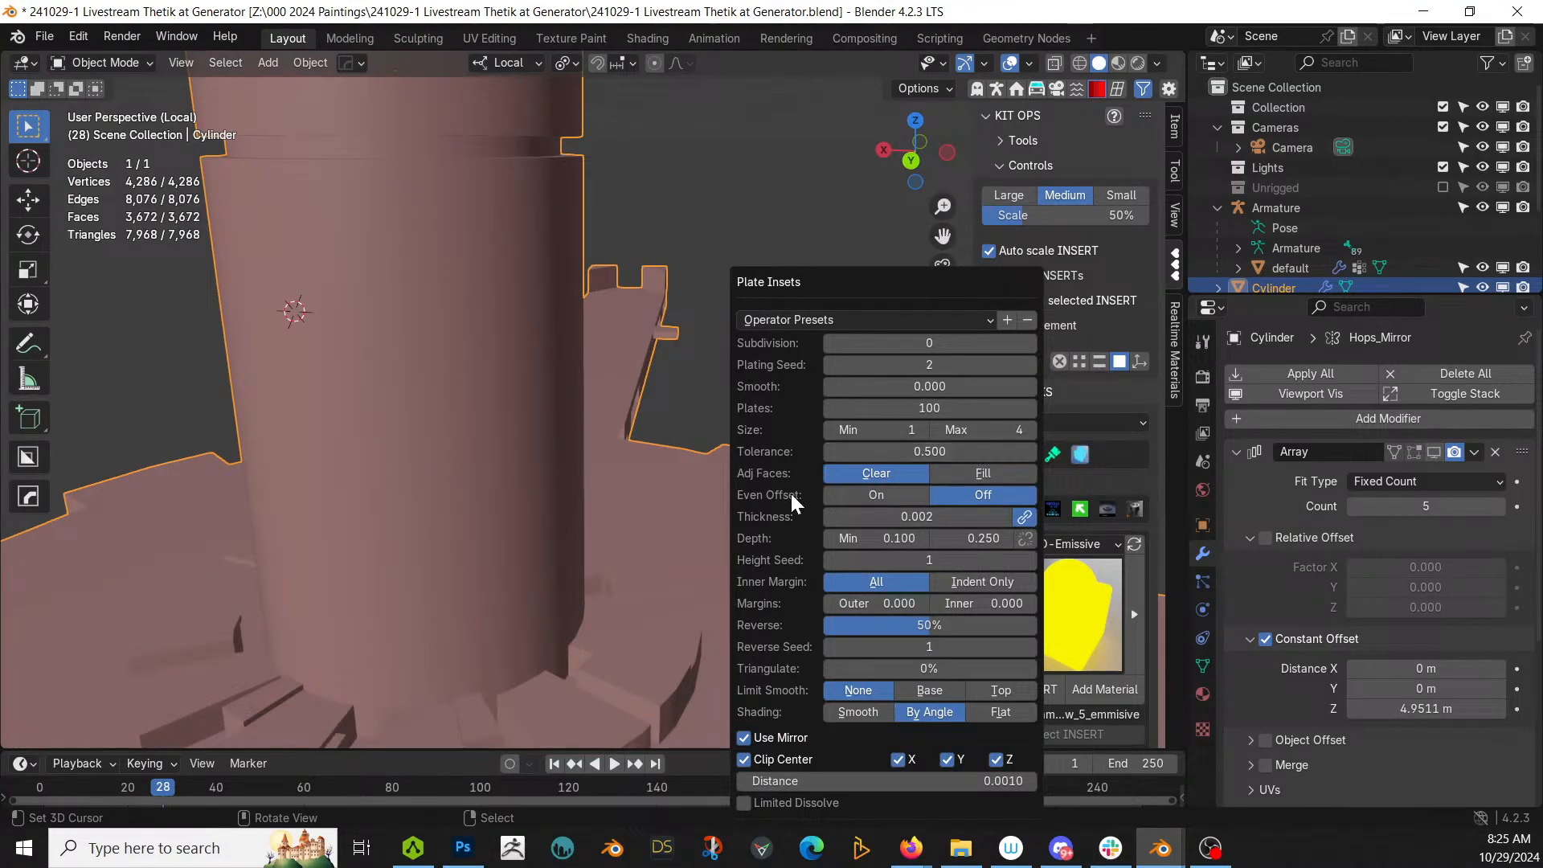
Step: Set the Plate Insets triangulation to 11% for the plates around the tower's base
{"action": "left_click_drag", "start_coordinate": [874, 668], "coordinate": [896, 668]}
{"action": "middle_click_drag", "start_coordinate": [336, 540], "coordinate": [441, 588]}
{"action": "scroll", "coordinate": [508, 625], "scroll_direction": "up", "scroll_amount": 3}
{"action": "middle_click_drag", "start_coordinate": [441, 469], "coordinate": [475, 487], "text": "shift"}
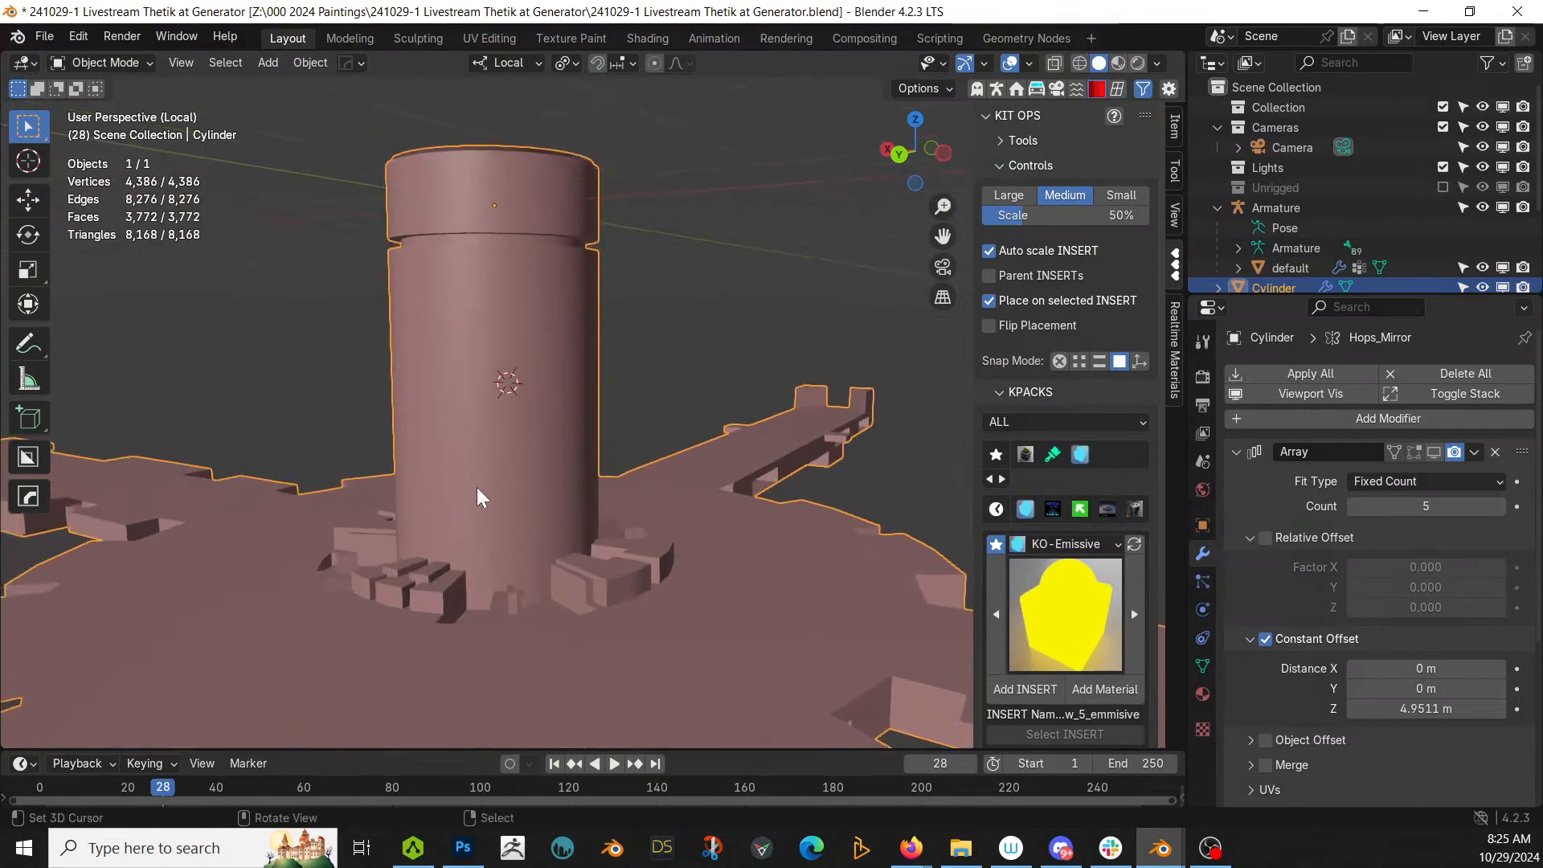
Step: Add eight evenly spaced loop cuts around the tower's shaft below the groove
{"action": "key", "text": "Tab"}
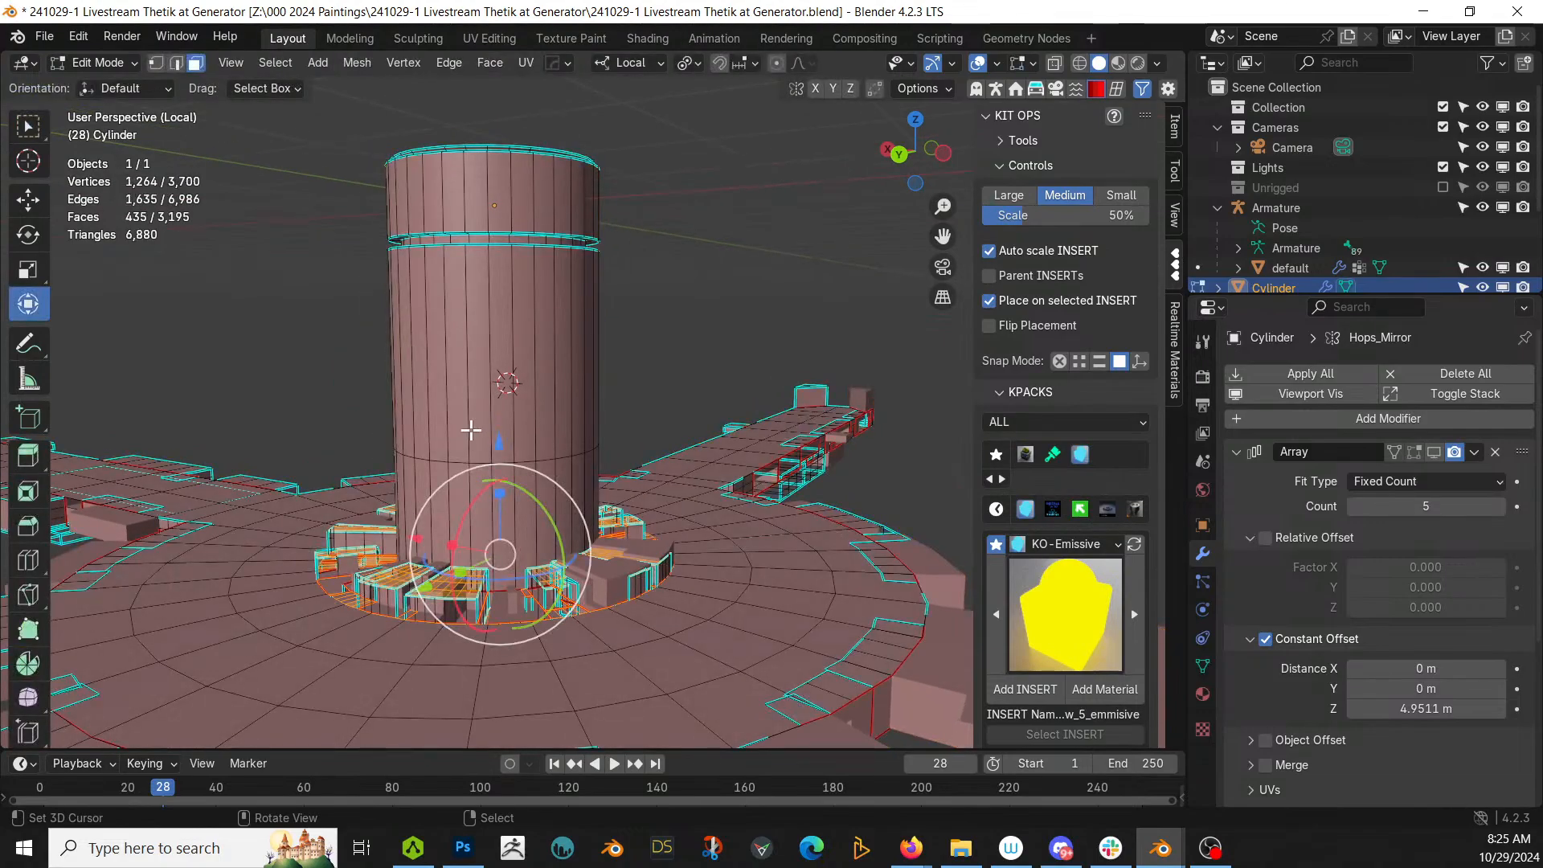
{"action": "left_click", "coordinate": [485, 399]}
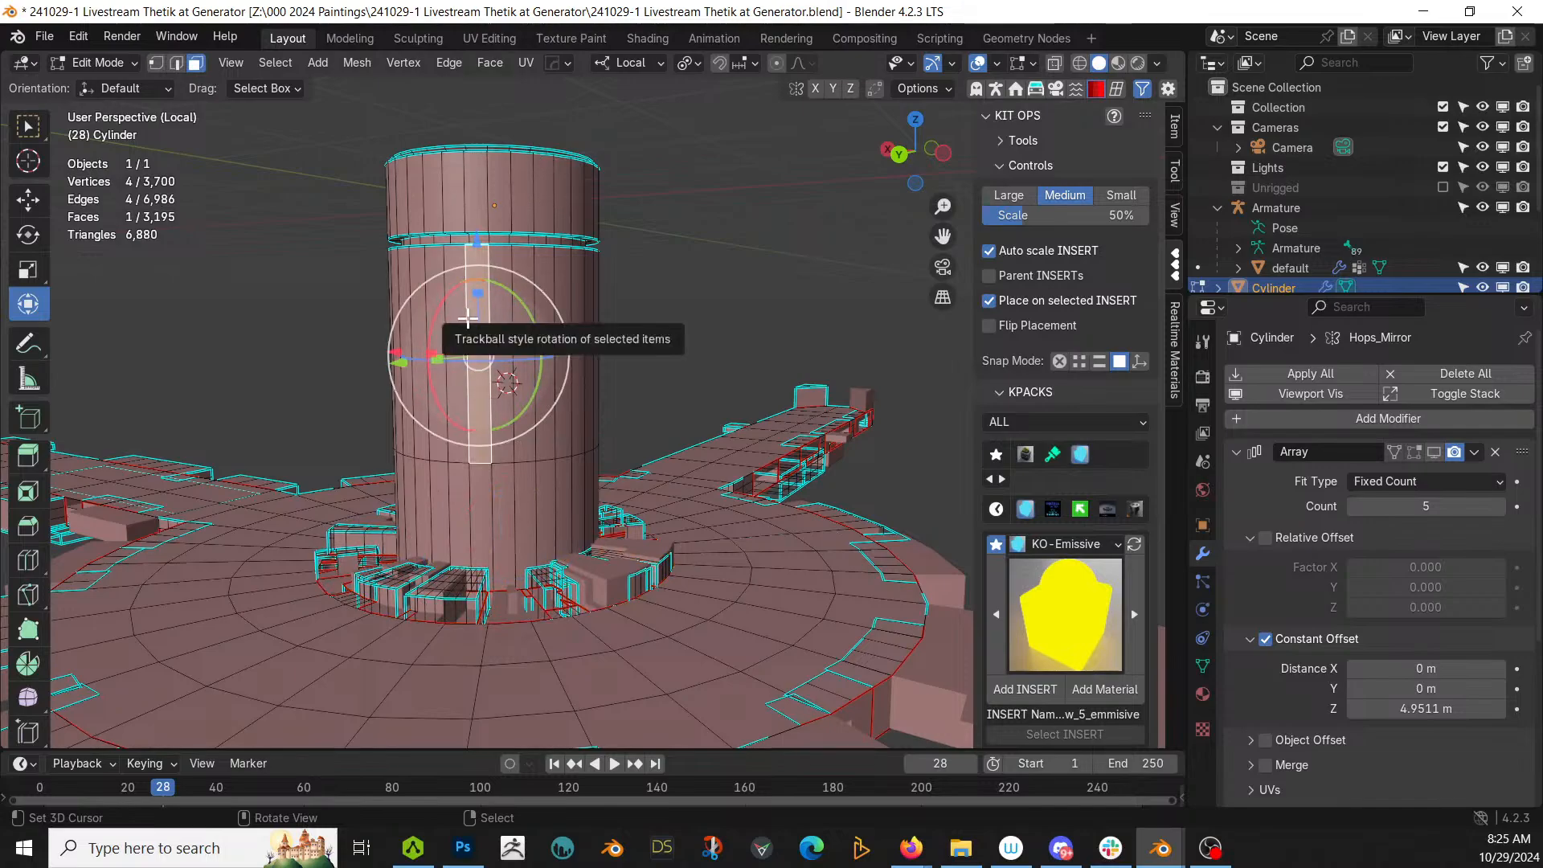
{"action": "key", "text": "KP_Divide"}
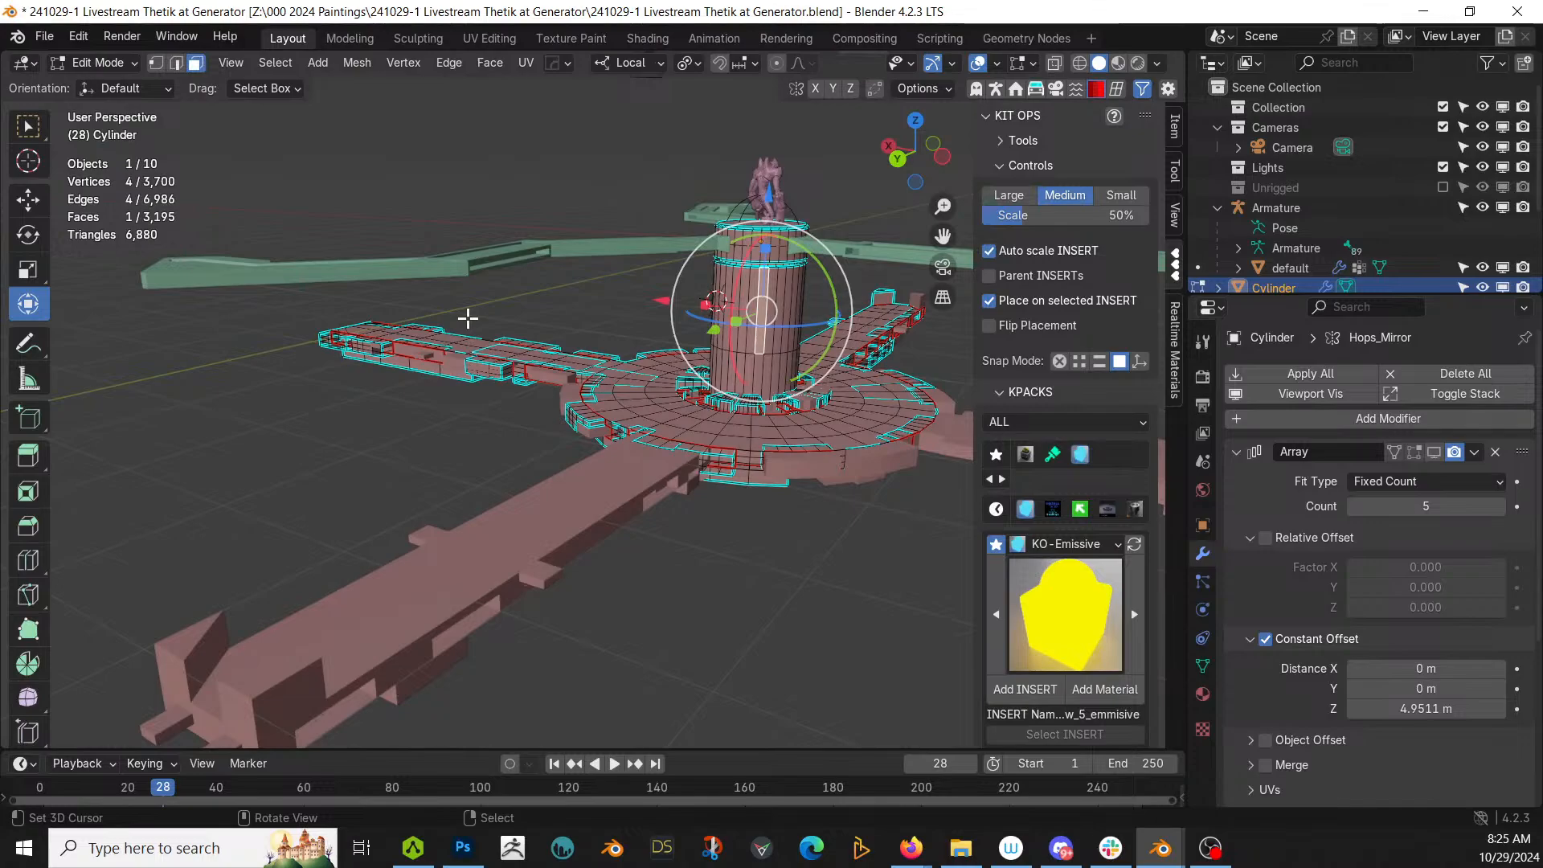
{"action": "key", "text": "KP_Divide"}
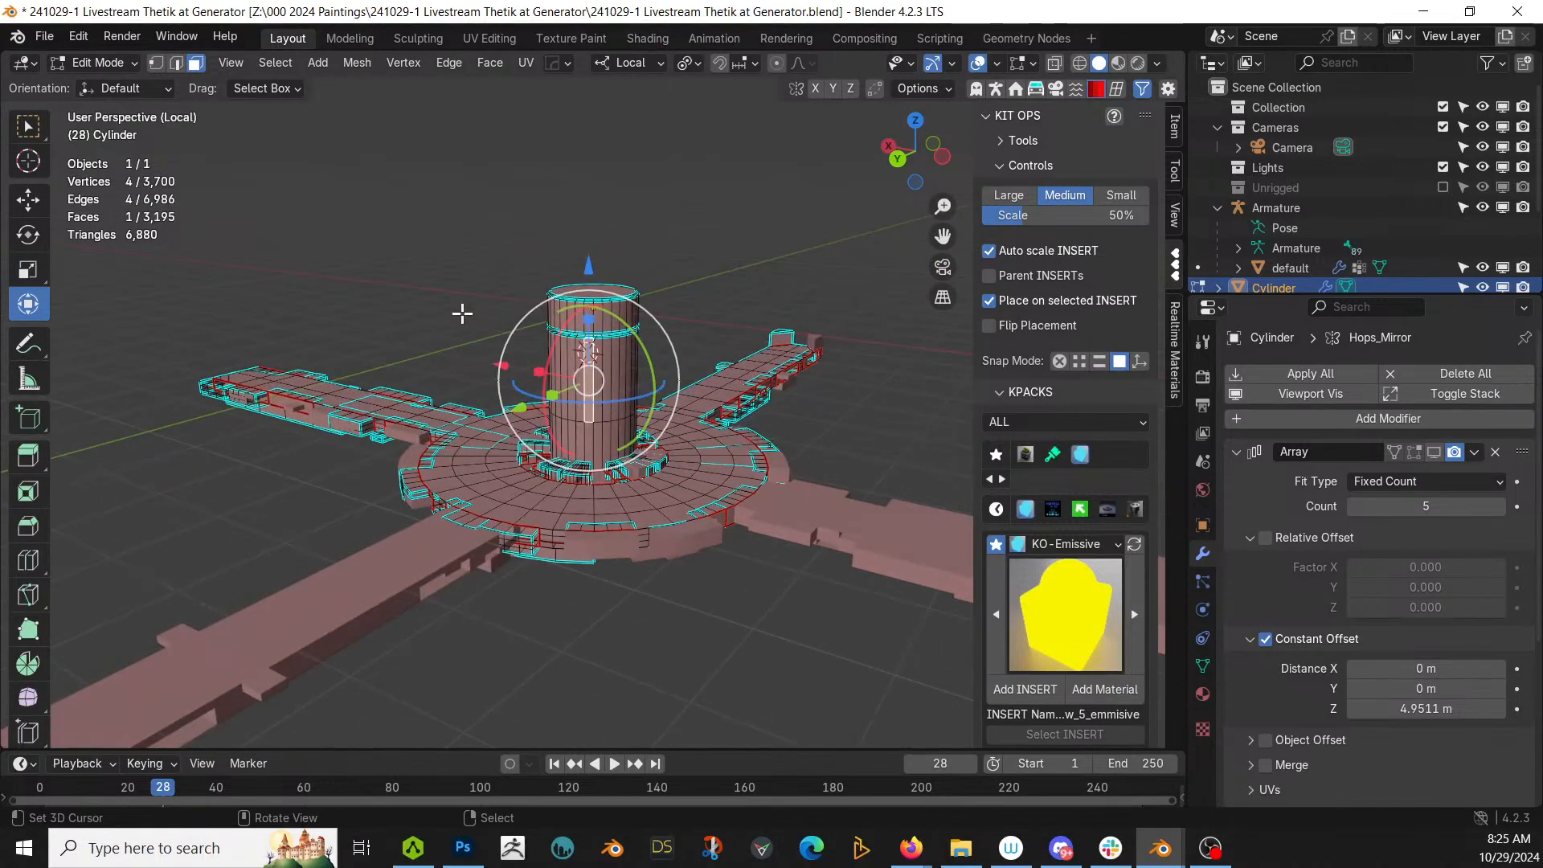
{"action": "scroll", "coordinate": [578, 386], "scroll_direction": "up", "scroll_amount": 5}
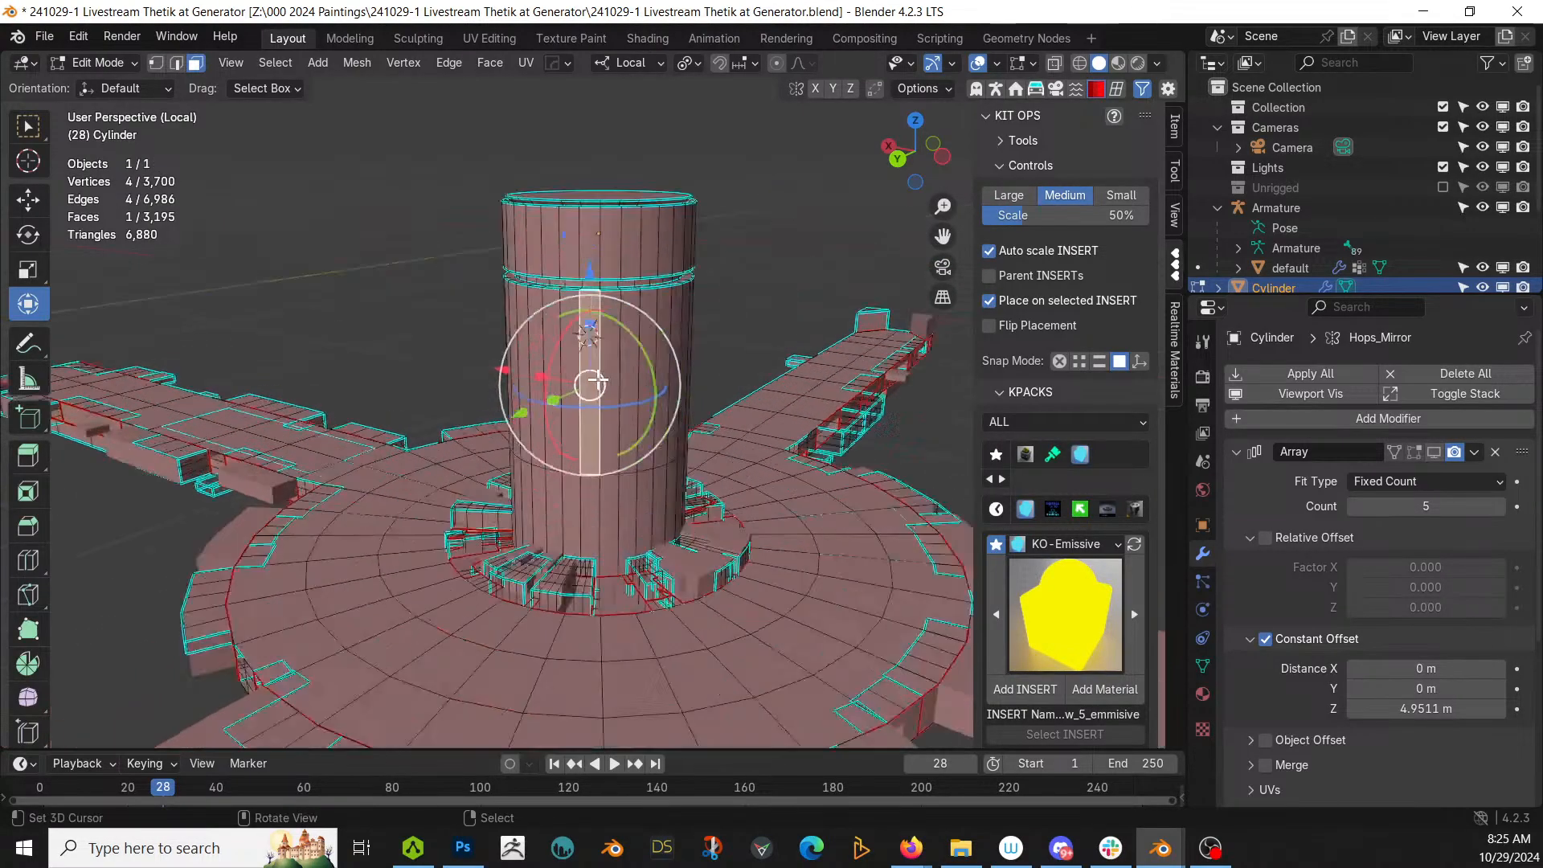
{"action": "key", "text": "2"}
{"action": "left_click", "coordinate": [614, 504]}
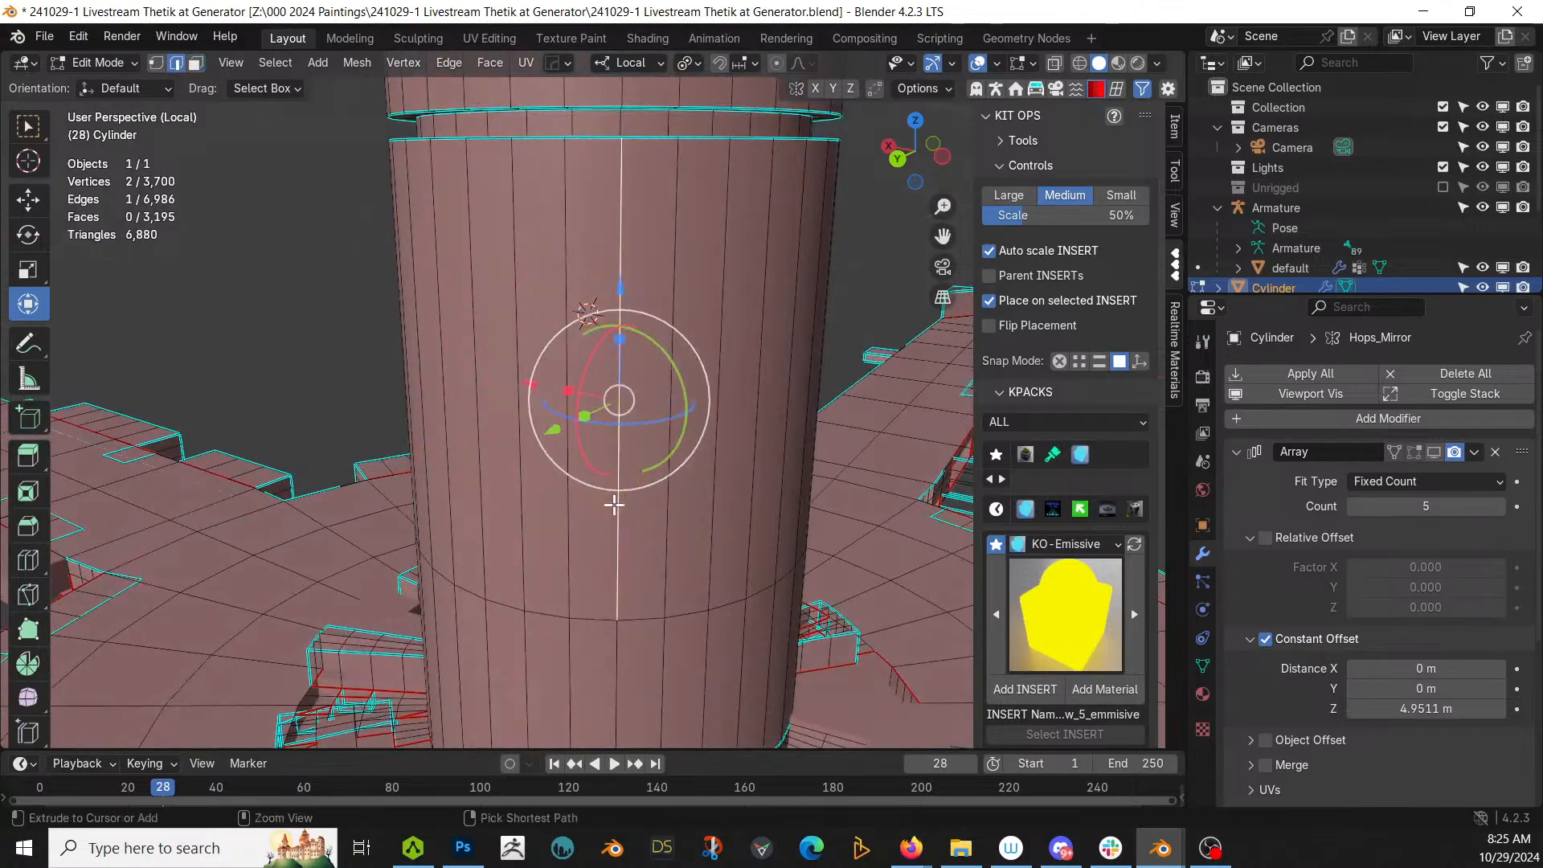
{"action": "key", "text": "ctrl+r"}
{"action": "scroll", "coordinate": [614, 505], "scroll_direction": "up", "scroll_amount": 3}
{"action": "scroll", "coordinate": [614, 505], "scroll_direction": "up", "scroll_amount": 4}
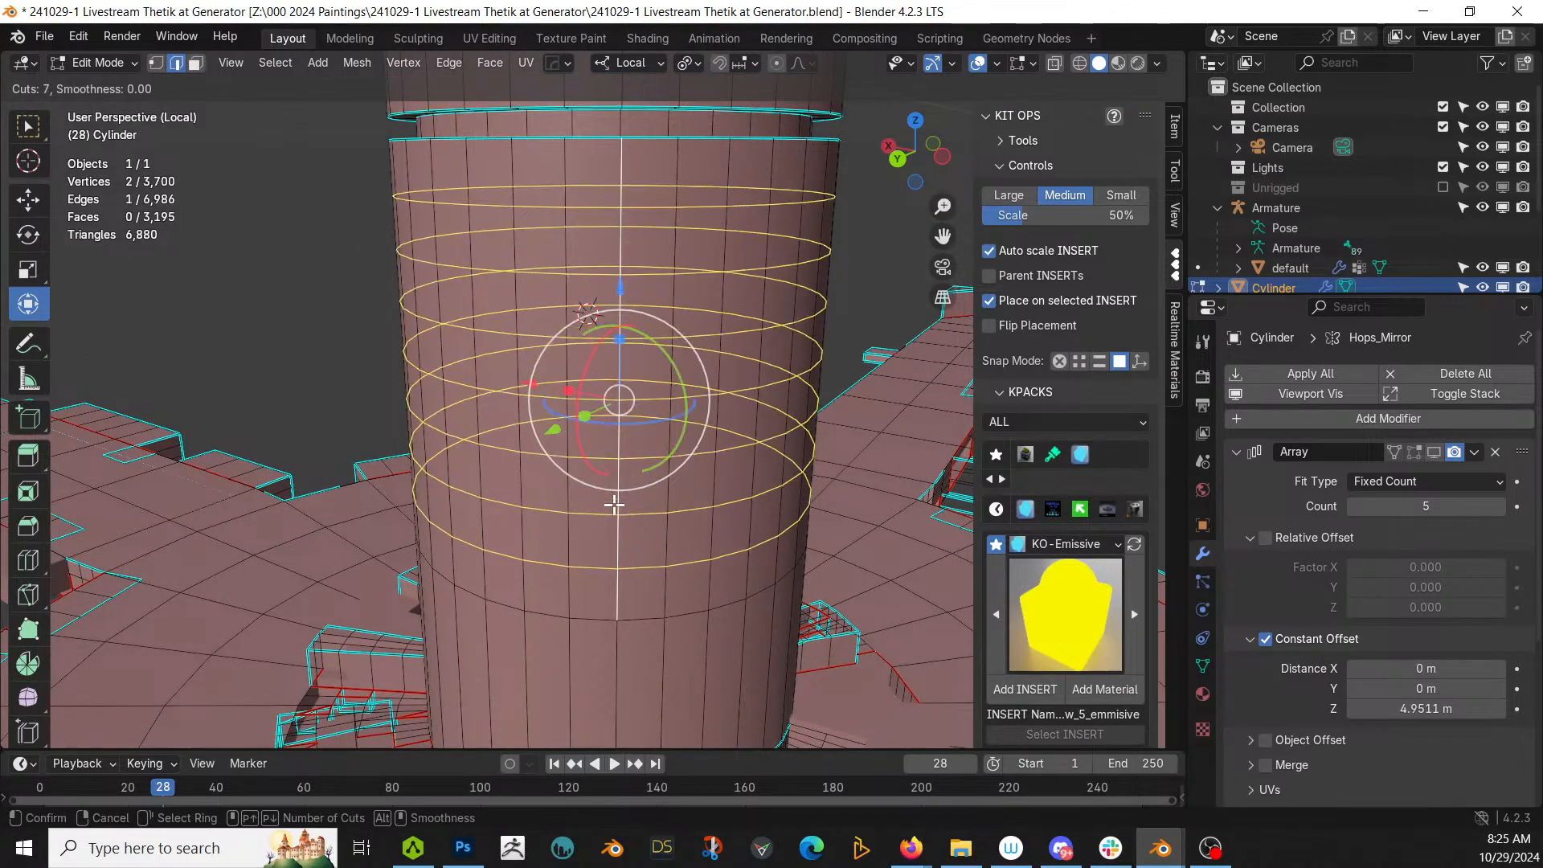
{"action": "left_click", "coordinate": [615, 504]}
{"action": "right_click", "coordinate": [616, 504]}
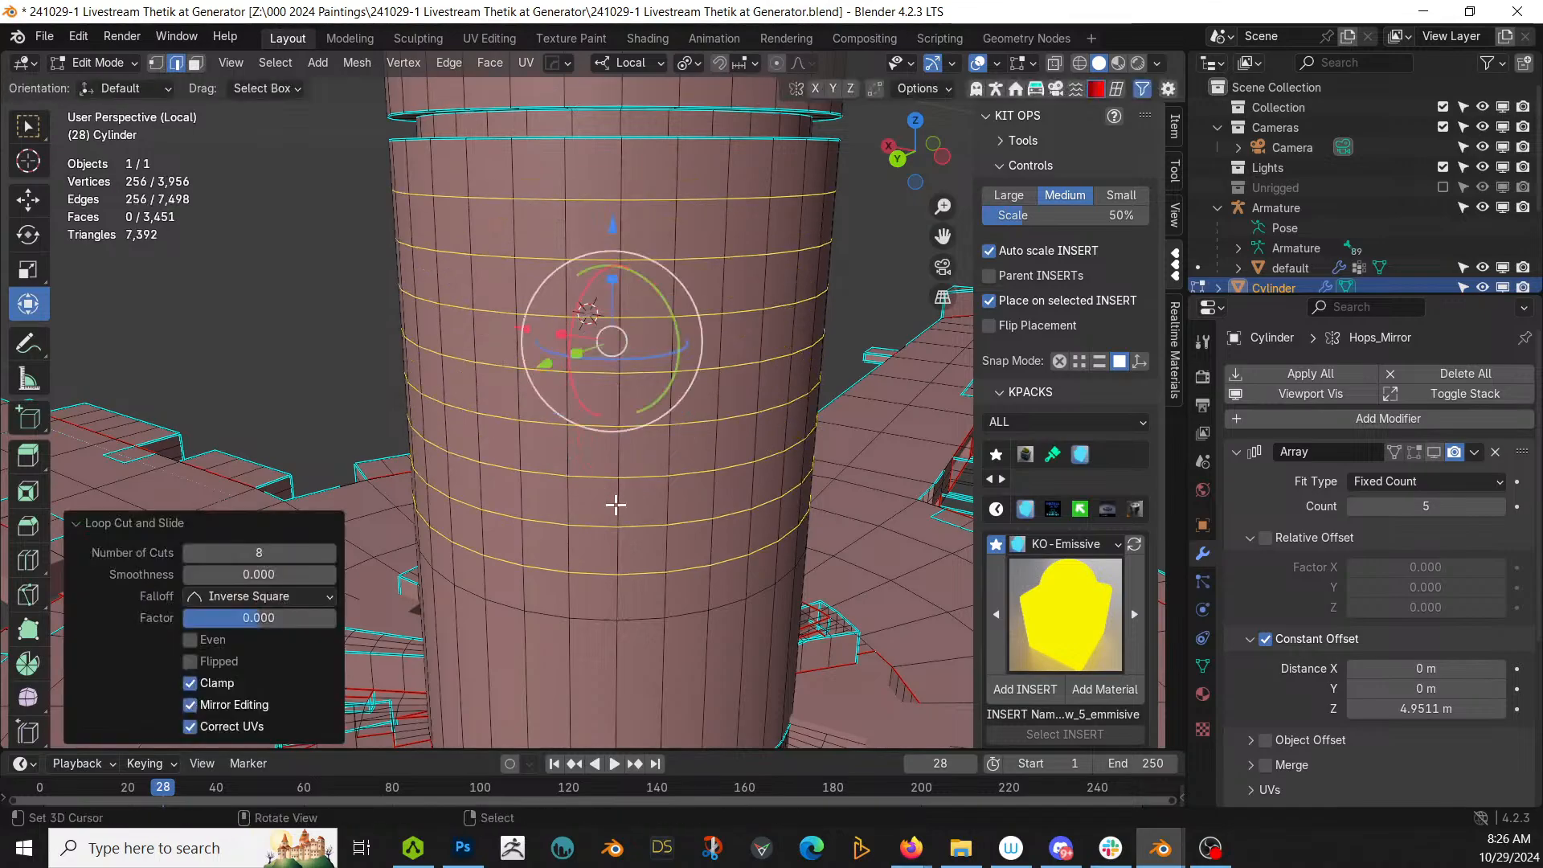
Step: Expand the selection to the shaft's whole subdivided band of faces and inset it by about 0.057 m
{"action": "key", "text": "ctrl+KP_Add"}
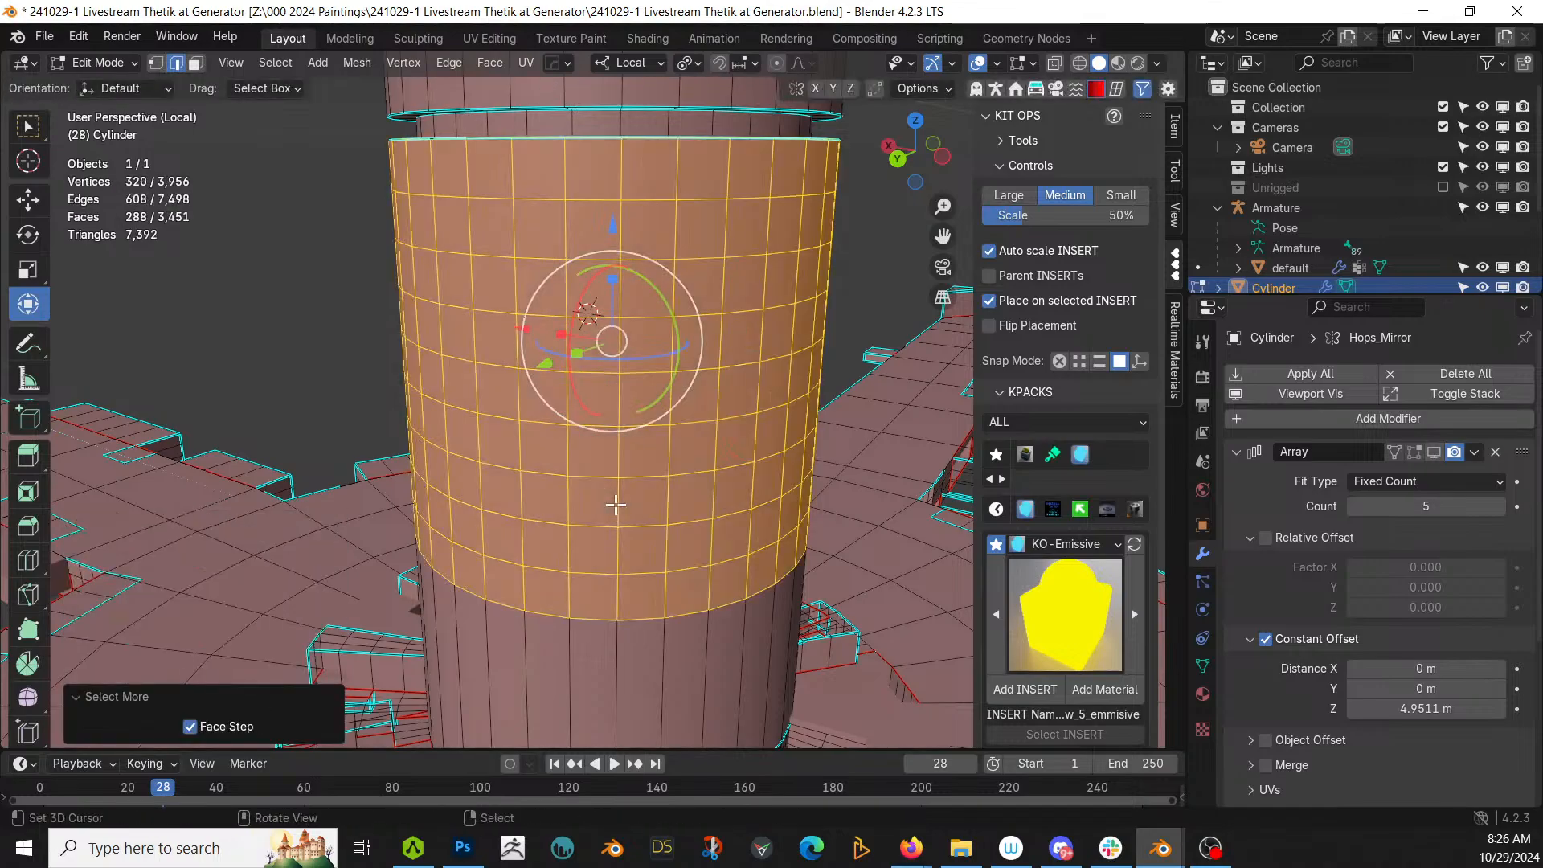
{"action": "key", "text": "3"}
{"action": "middle_click_drag", "start_coordinate": [616, 504], "coordinate": [666, 470]}
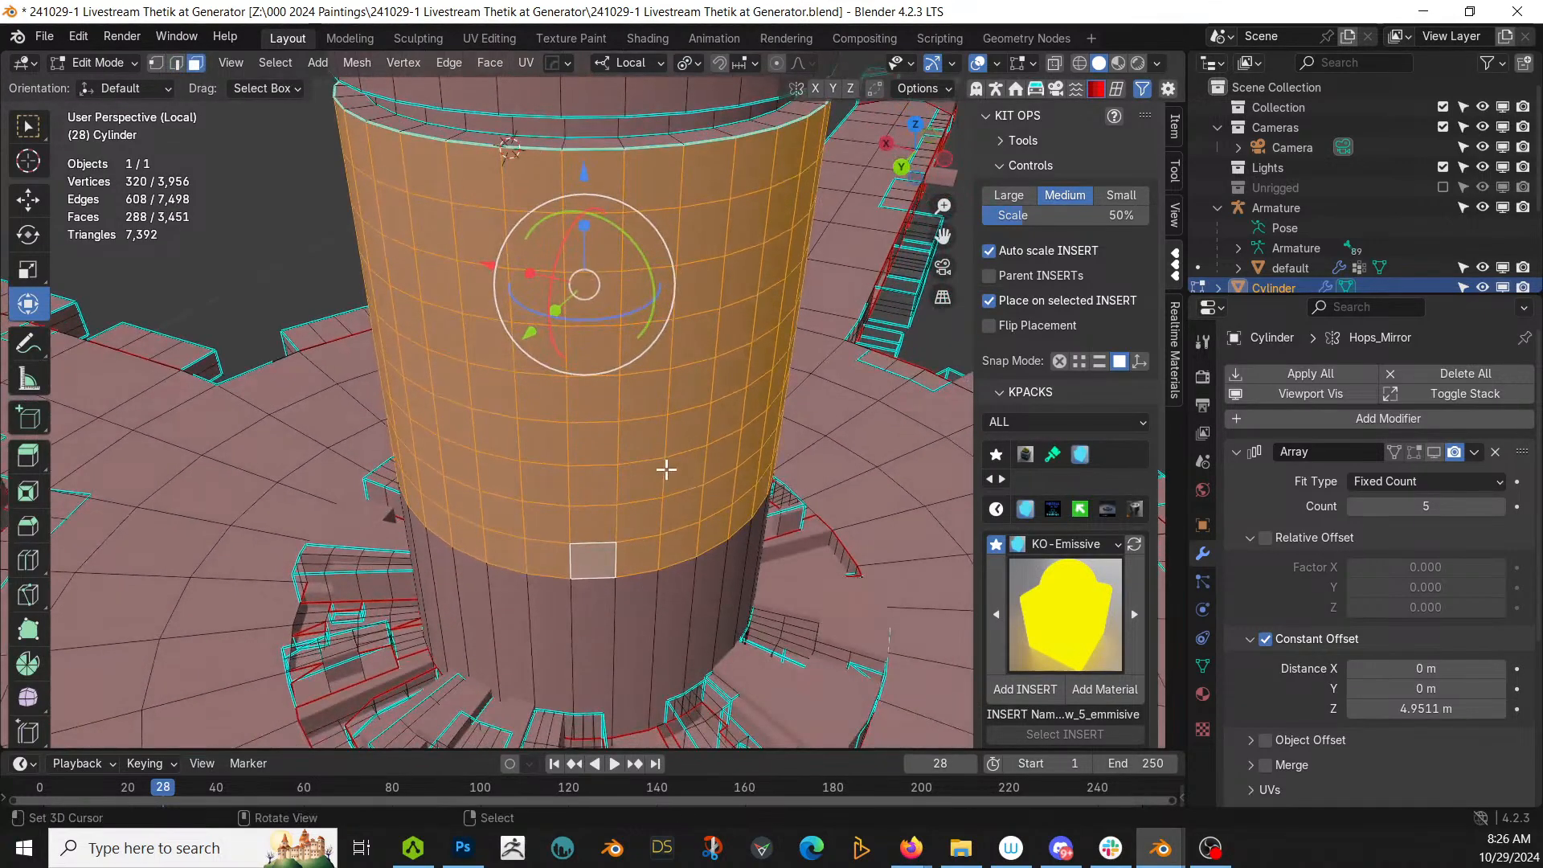
{"action": "key", "text": "i"}
{"action": "left_click", "coordinate": [739, 507]}
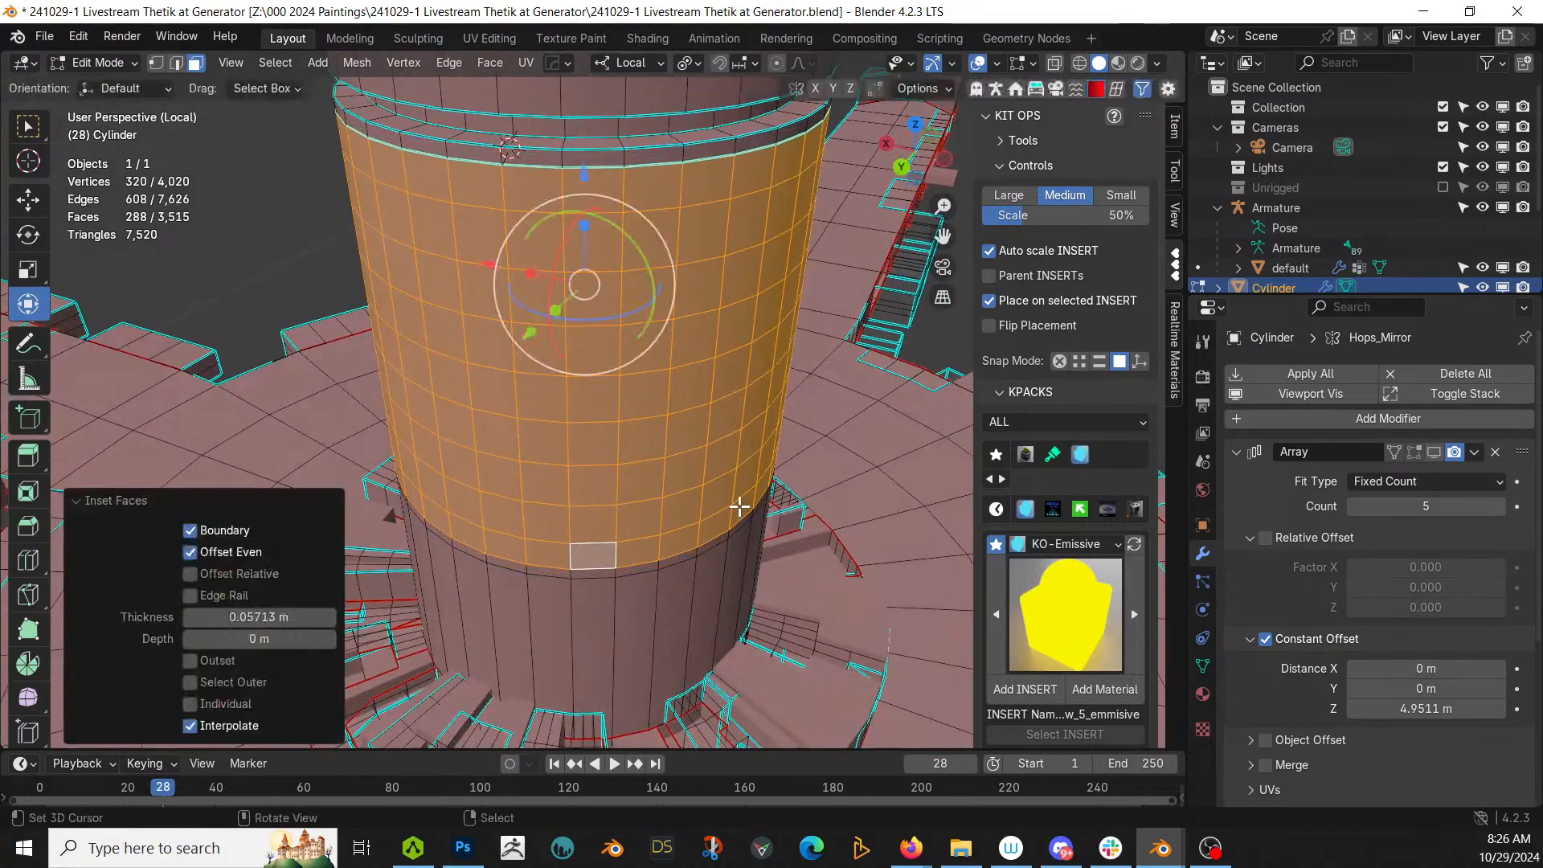
Step: Apply Random Flow's Plate Insets to the selected shaft band with plating seed 2
{"action": "middle_click_drag", "start_coordinate": [739, 506], "coordinate": [706, 432]}
{"action": "key", "text": "Tab"}
{"action": "key", "text": "shift+q"}
{"action": "mouse_move", "coordinate": [695, 446]}
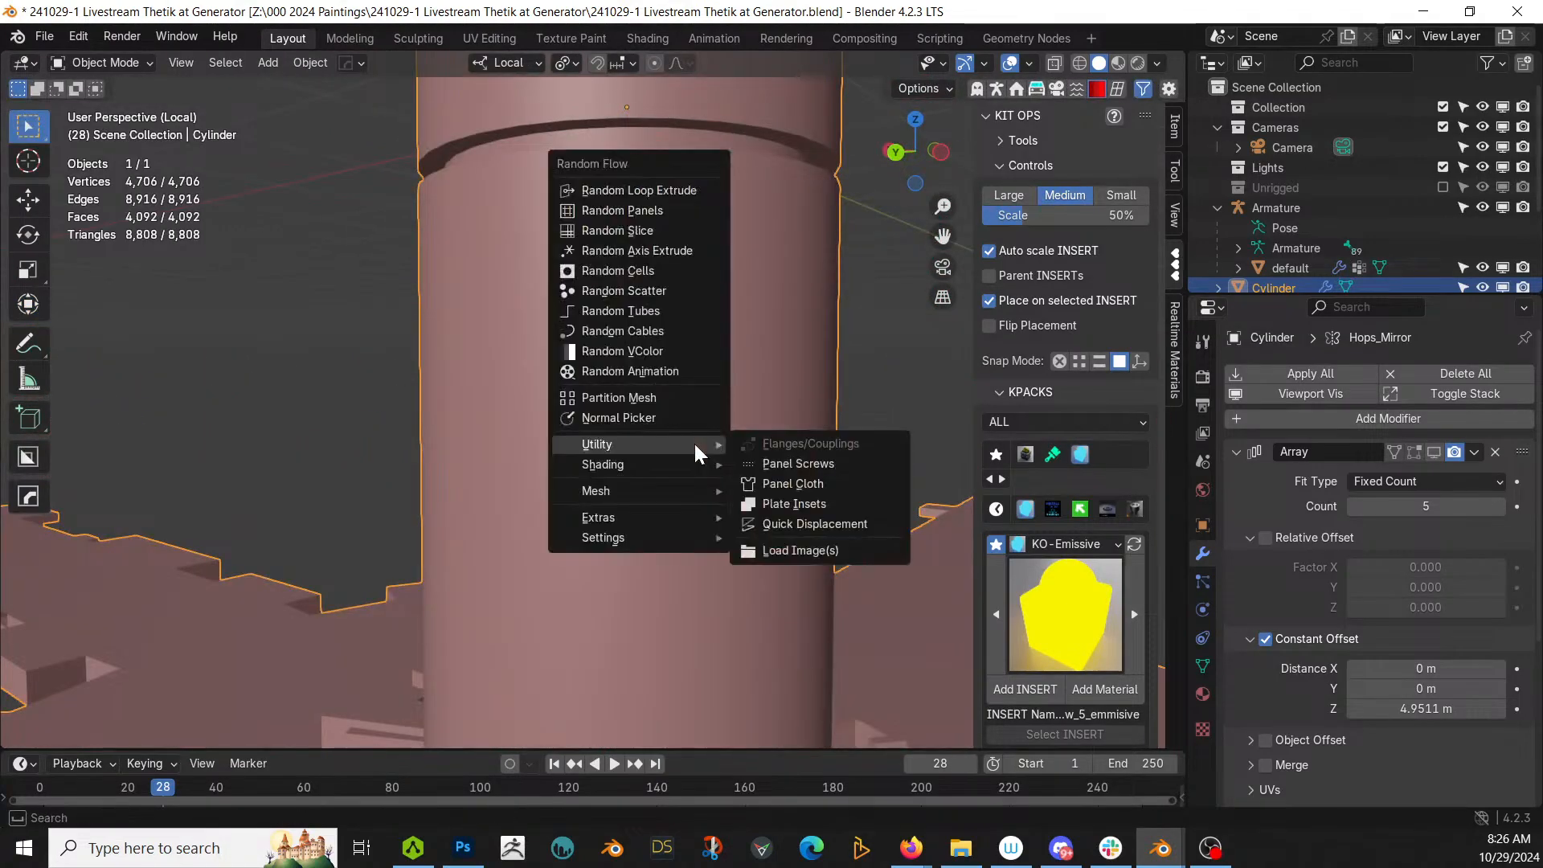
{"action": "left_click", "coordinate": [828, 504]}
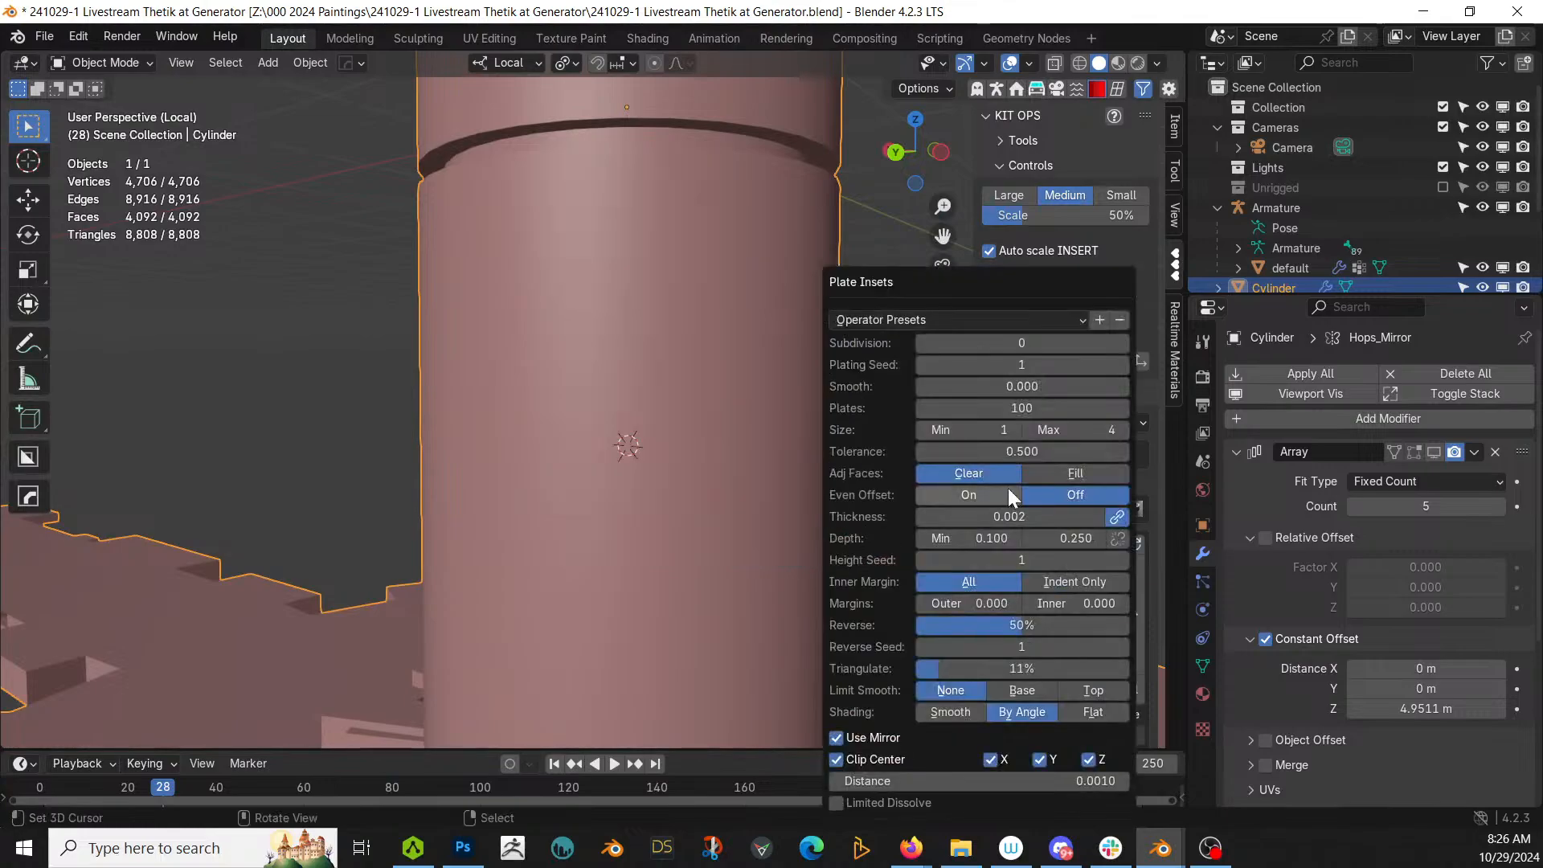
{"action": "left_click", "coordinate": [1125, 364]}
{"action": "scroll", "coordinate": [484, 377], "scroll_direction": "down", "scroll_amount": 3}
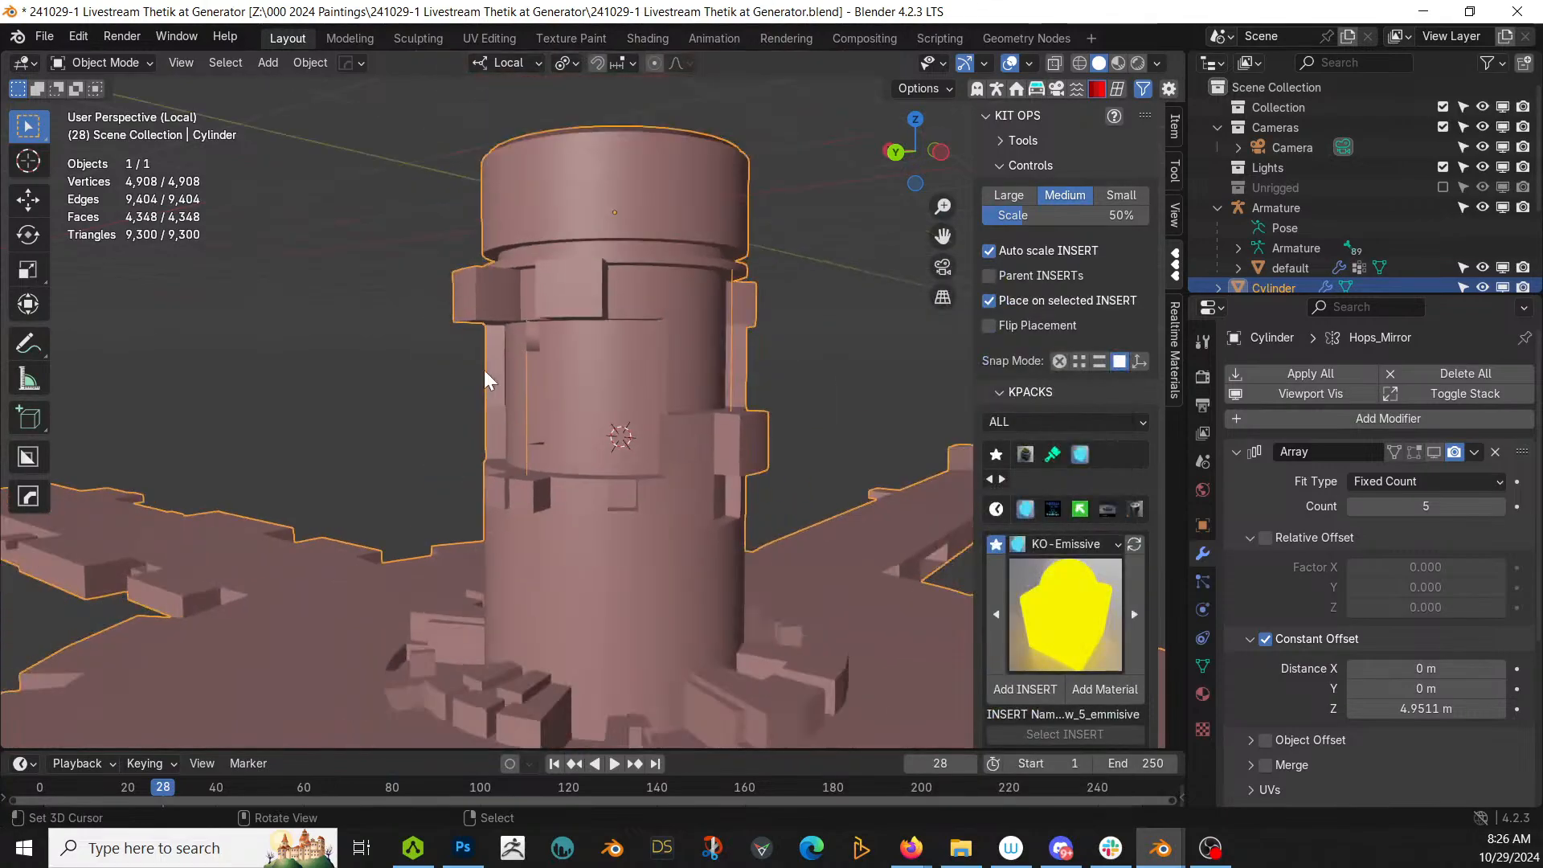
Step: Set the inner margin of the shaft's plate insets to 0.005
{"action": "middle_click_drag", "start_coordinate": [484, 369], "coordinate": [538, 373]}
{"action": "scroll", "coordinate": [538, 373], "scroll_direction": "up", "scroll_amount": 2}
{"action": "key", "text": "F9"}
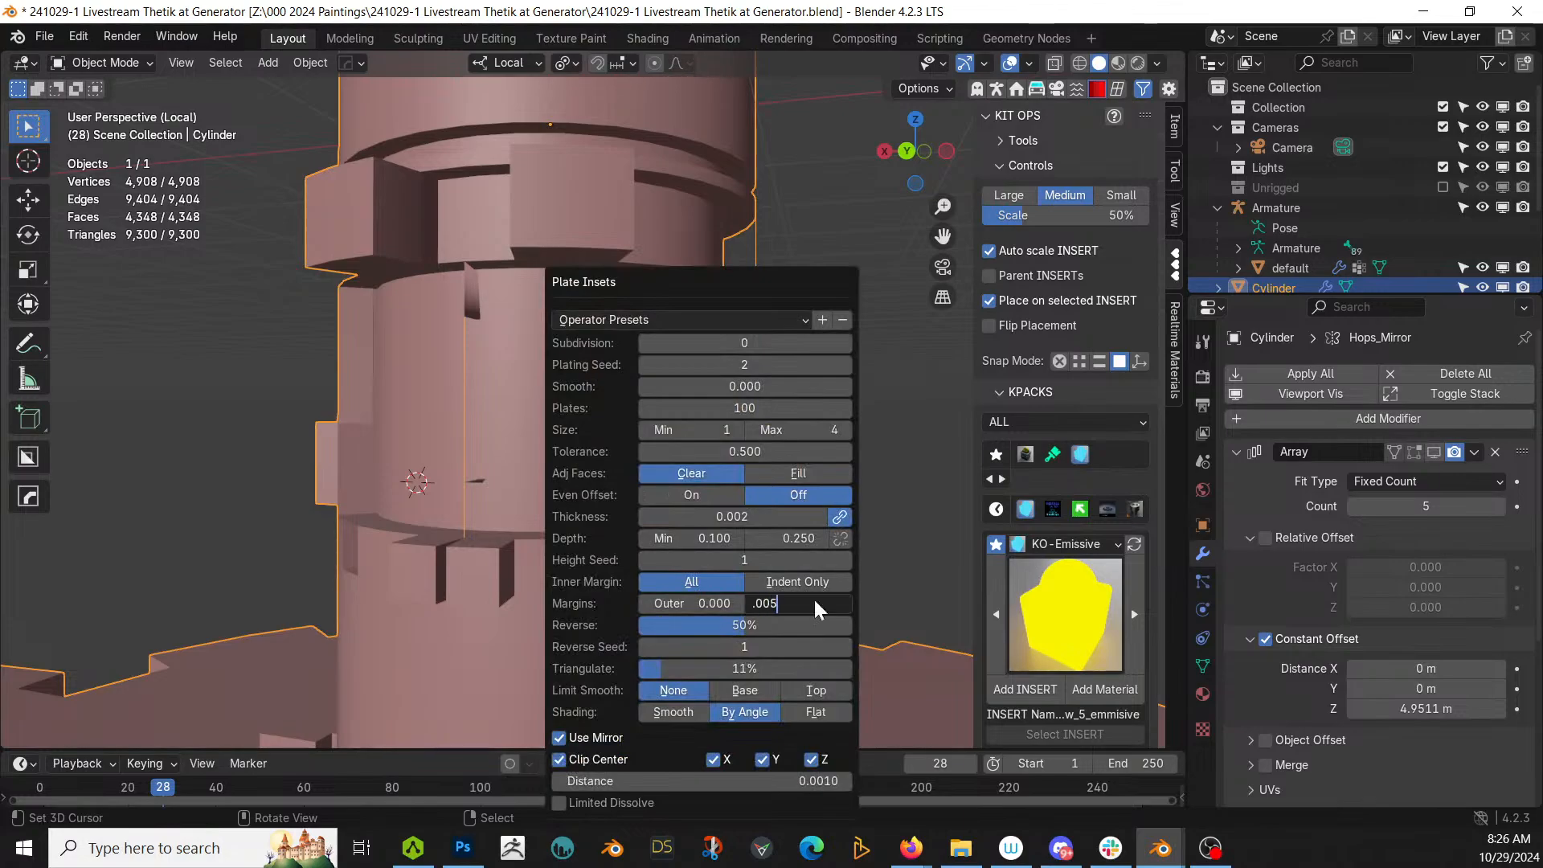
{"action": "key", "text": "Return"}
{"action": "middle_click_drag", "start_coordinate": [372, 505], "coordinate": [468, 442]}
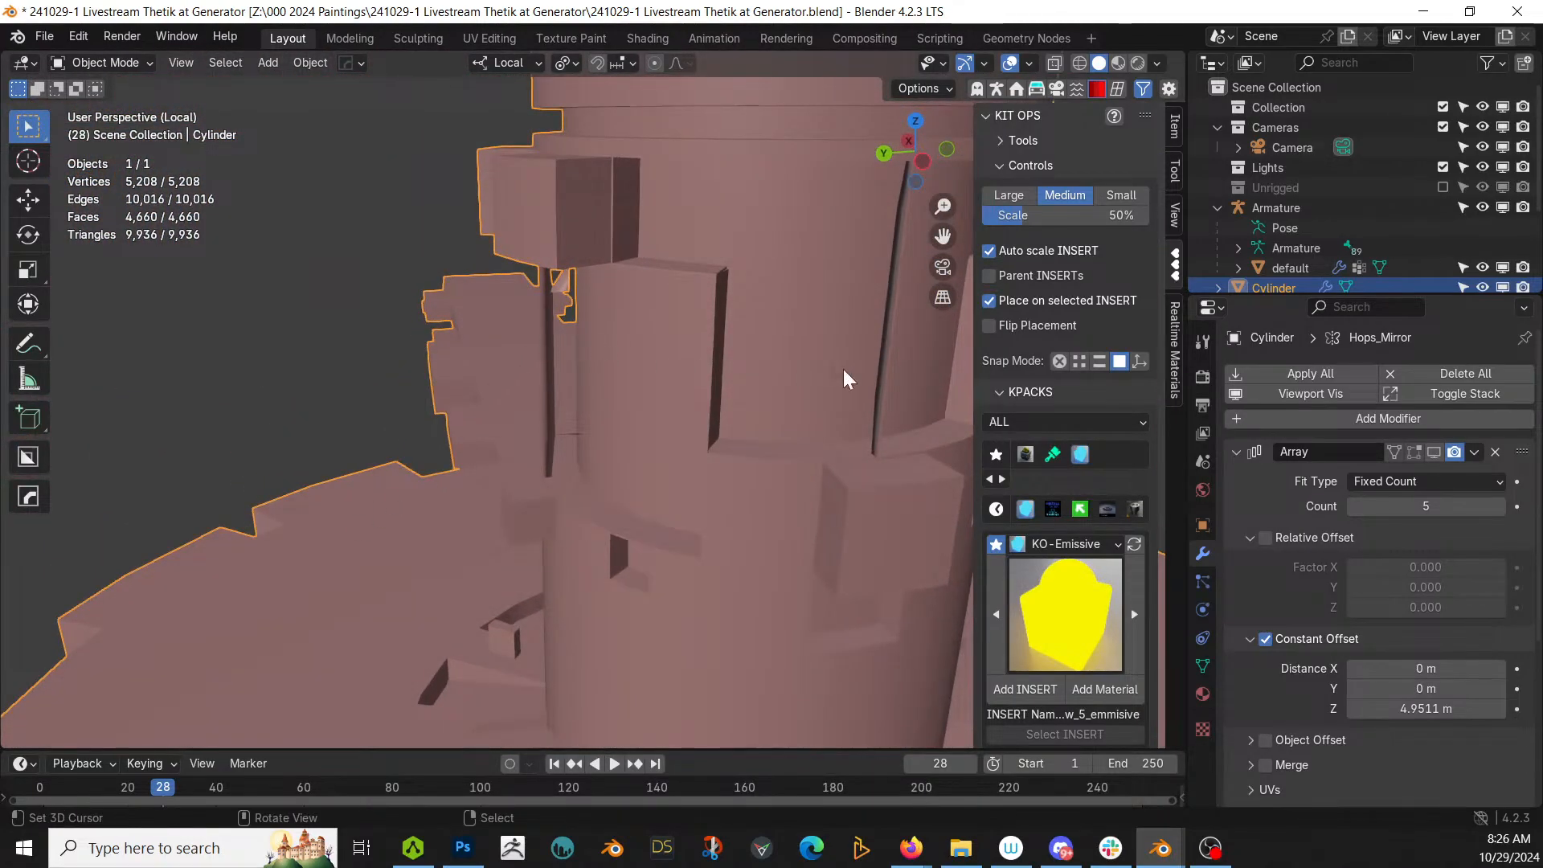
{"action": "middle_click_drag", "start_coordinate": [842, 369], "coordinate": [936, 310]}
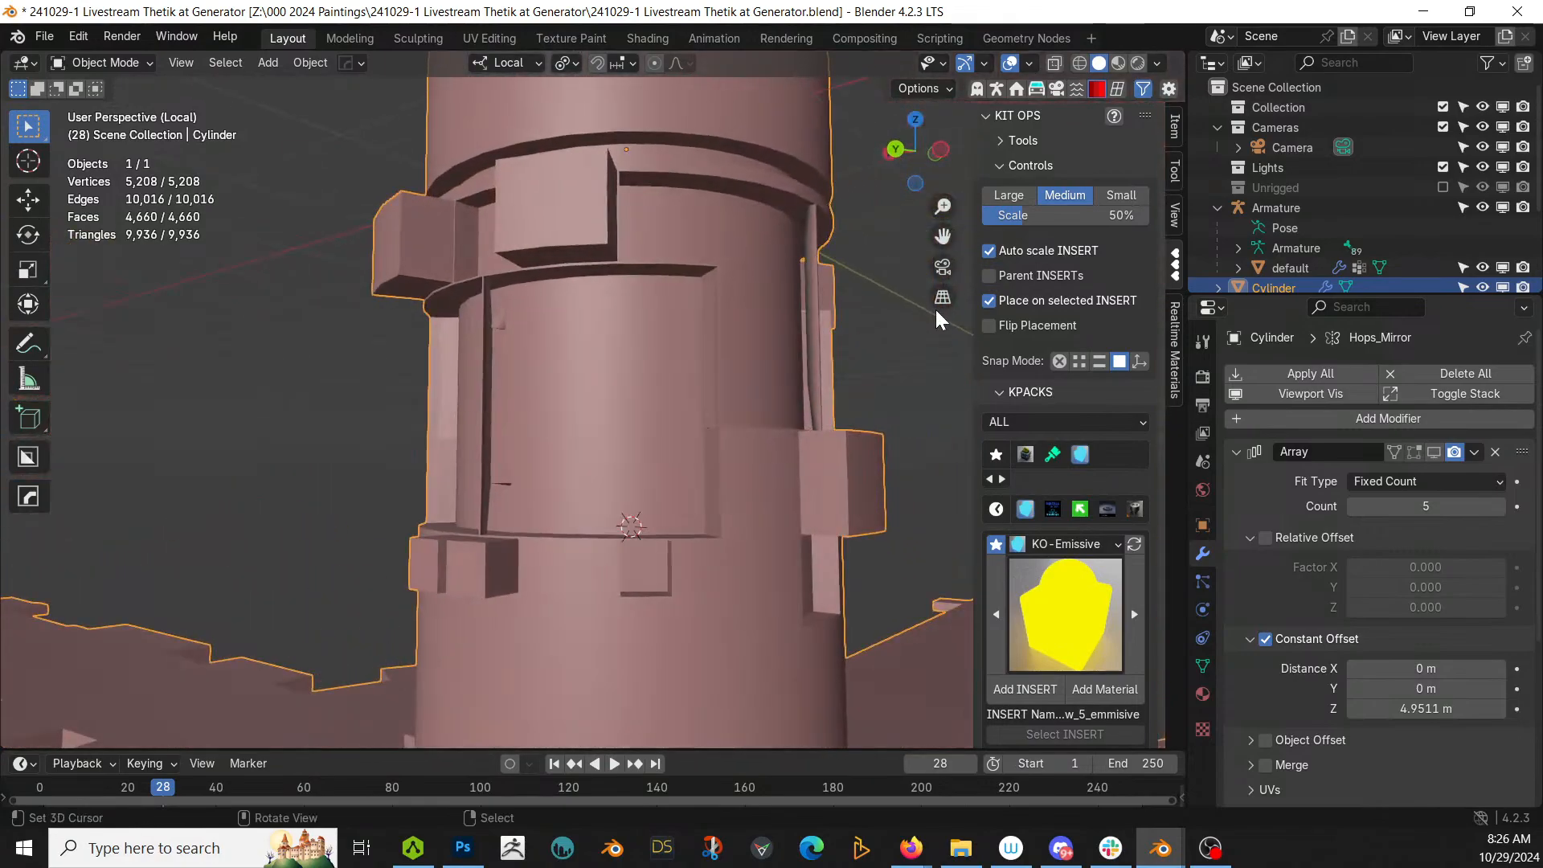
Step: Set the inner margin of the shaft's plate insets to 0.01 and deselect the tower object
{"action": "key", "text": "F9"}
{"action": "left_click", "coordinate": [1180, 602]}
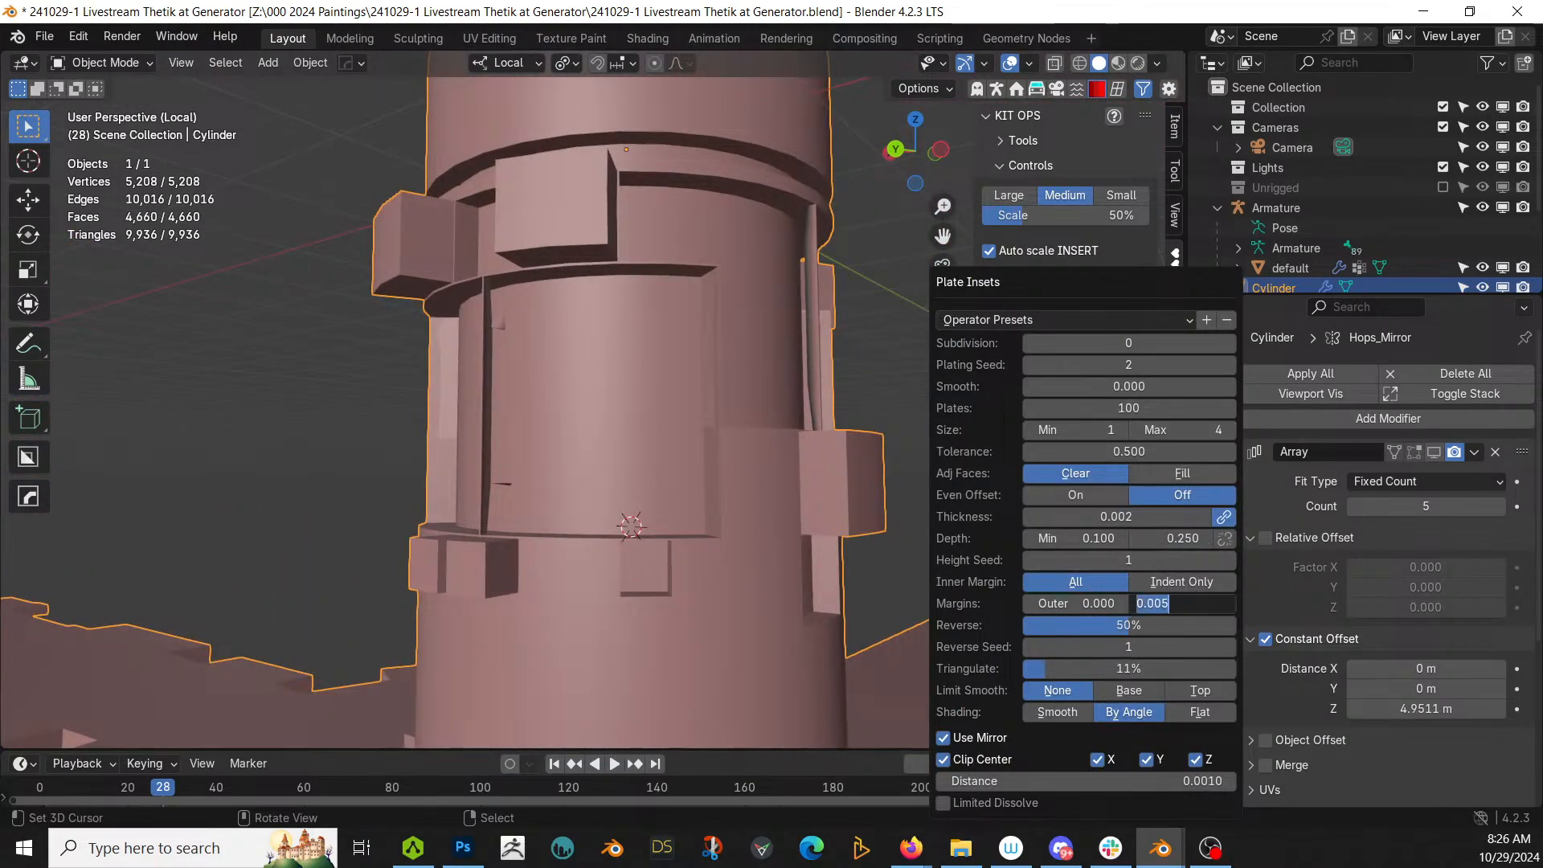
{"action": "type", "text": "."}
{"action": "key", "text": "Return"}
{"action": "left_click", "coordinate": [1197, 603]}
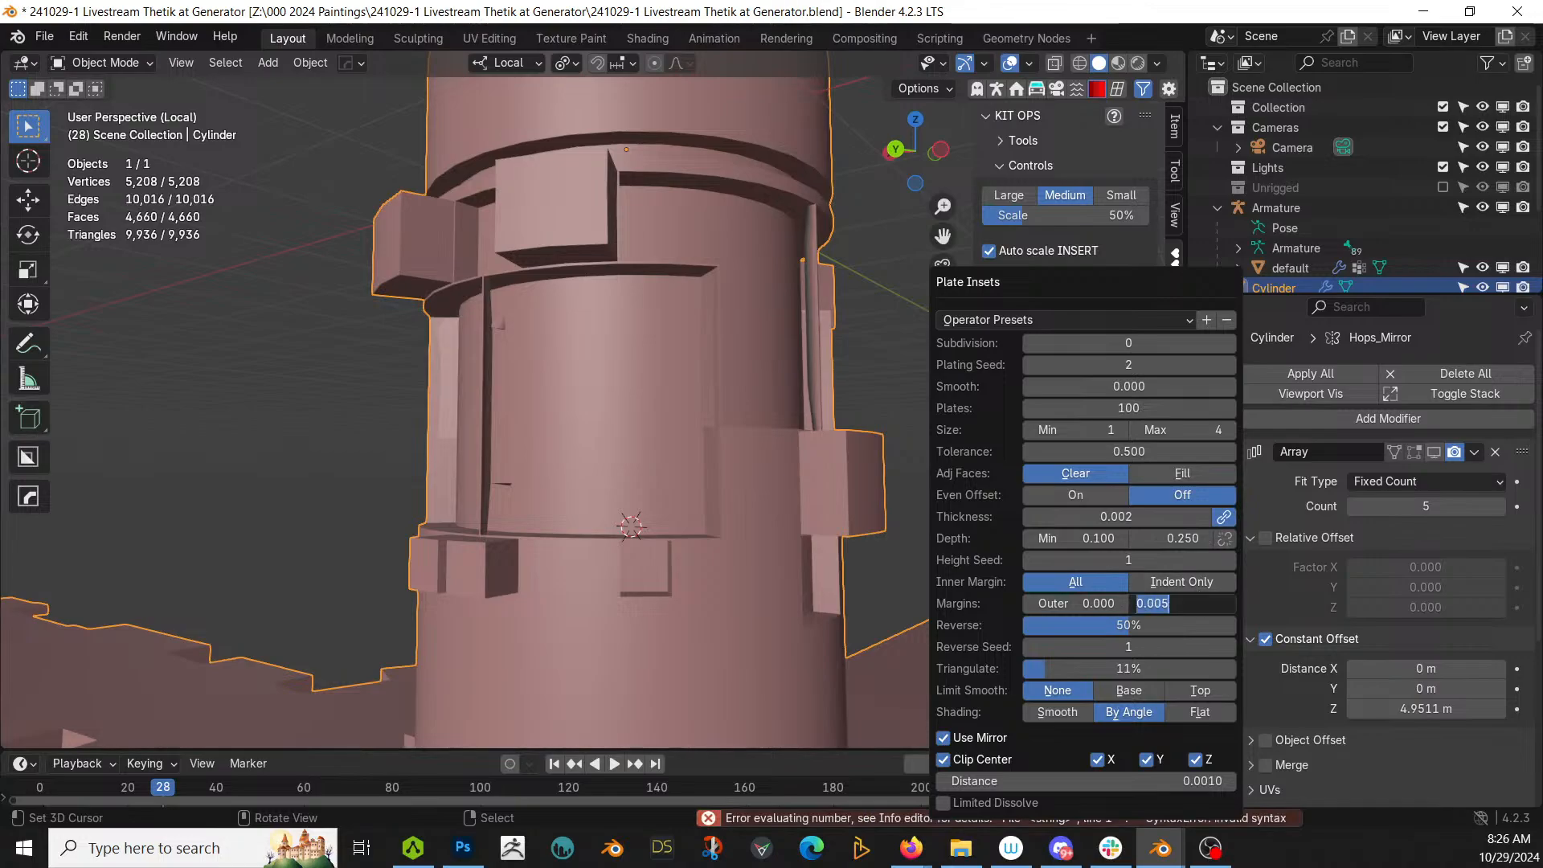
{"action": "type", "text": ".01"}
{"action": "key", "text": "Return"}
{"action": "middle_click_drag", "start_coordinate": [613, 416], "coordinate": [473, 383]}
{"action": "scroll", "coordinate": [472, 383], "scroll_direction": "up", "scroll_amount": 5}
{"action": "right_click", "coordinate": [364, 331]}
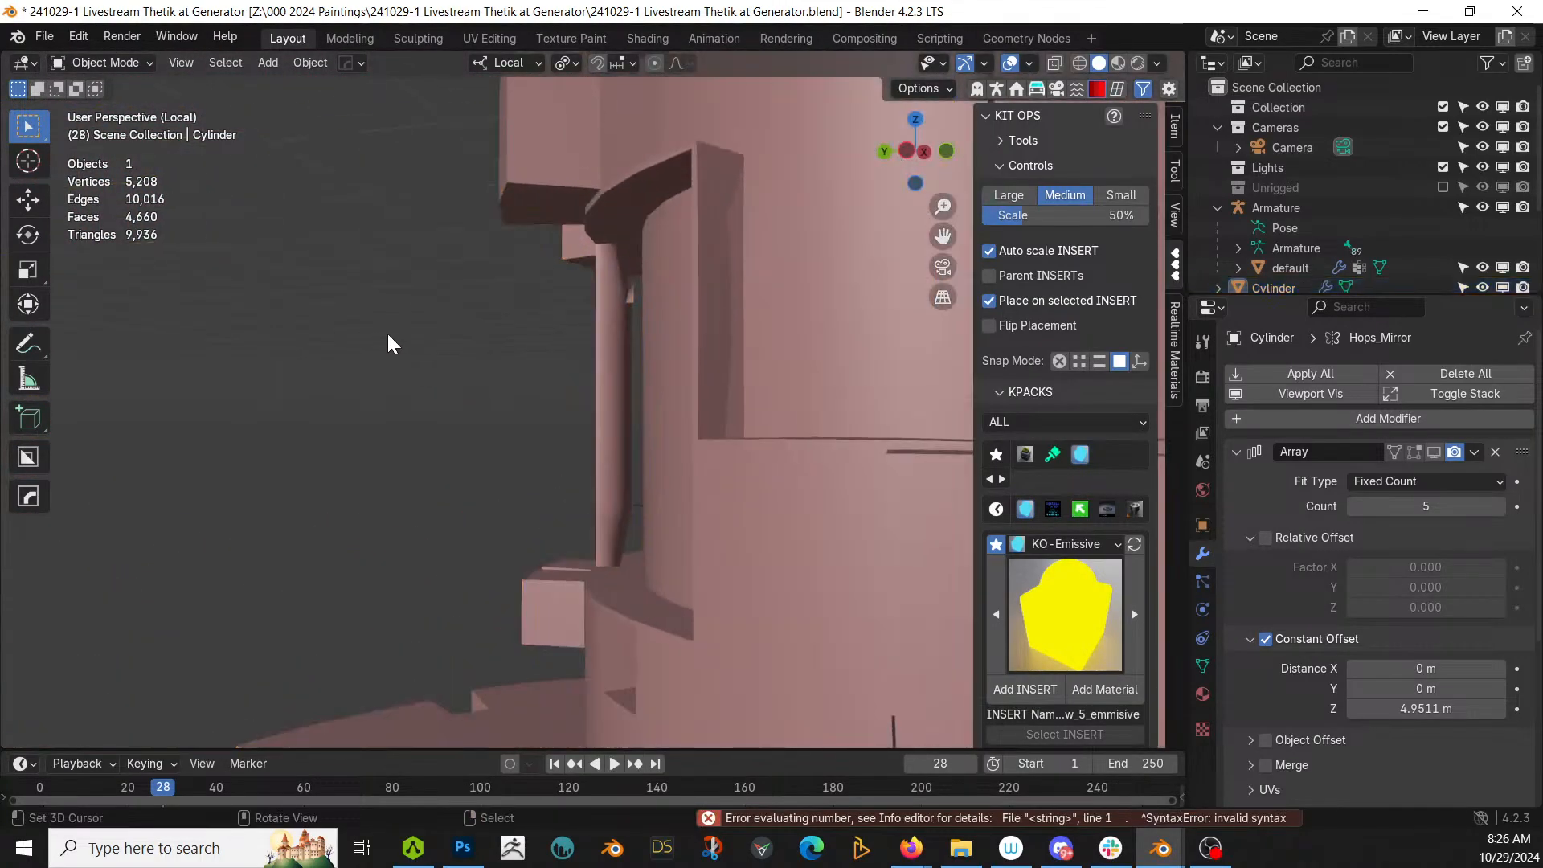
Step: Select a face on top of the disc platform and extend the selection to all similar faces
{"action": "middle_click_drag", "start_coordinate": [388, 335], "coordinate": [814, 368]}
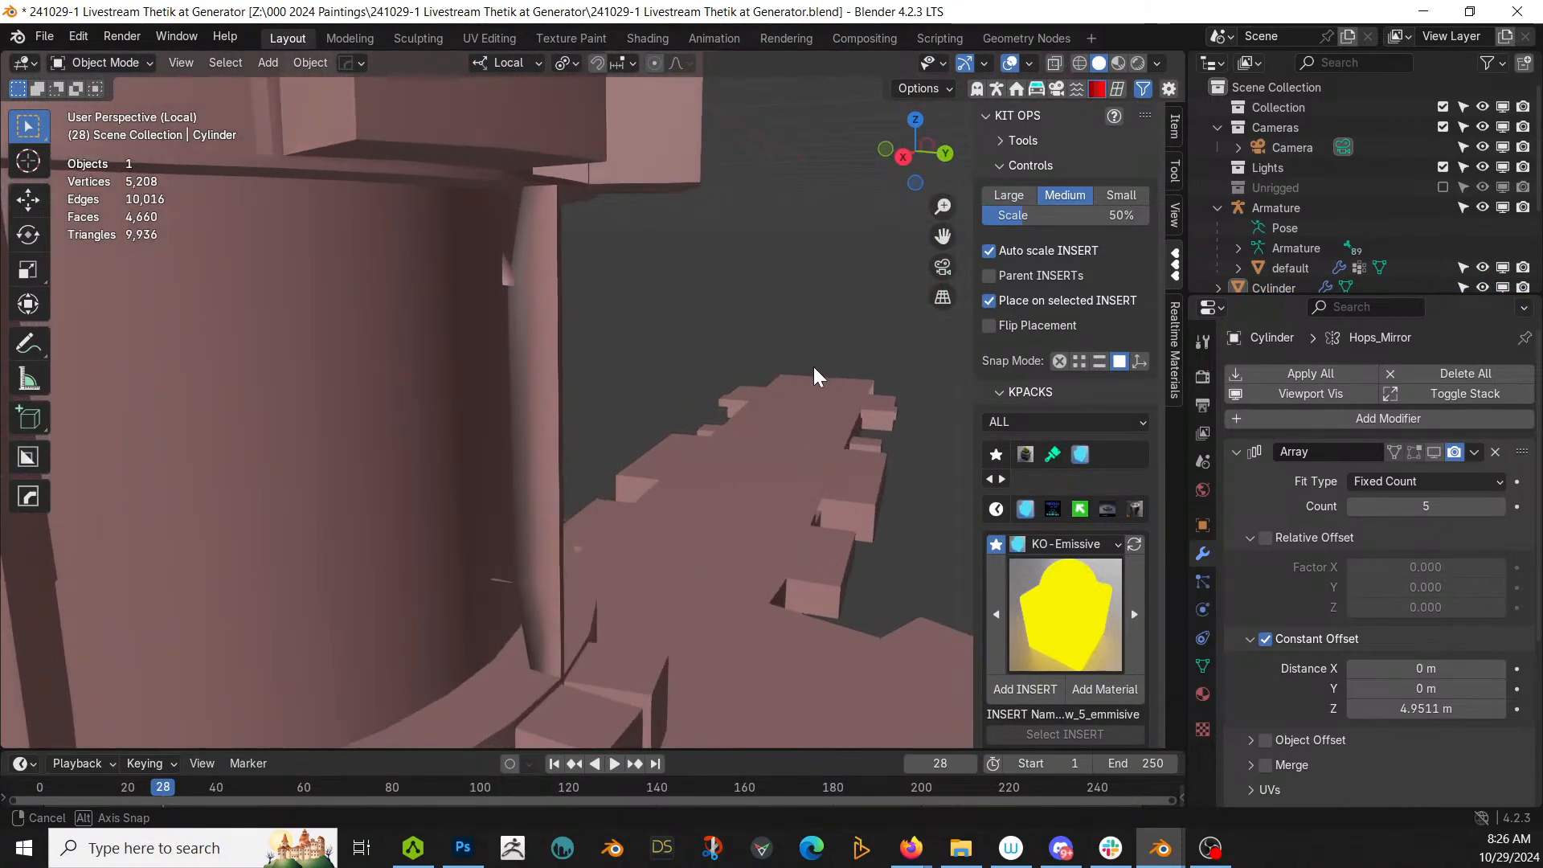
{"action": "scroll", "coordinate": [770, 321], "scroll_direction": "down", "scroll_amount": 6}
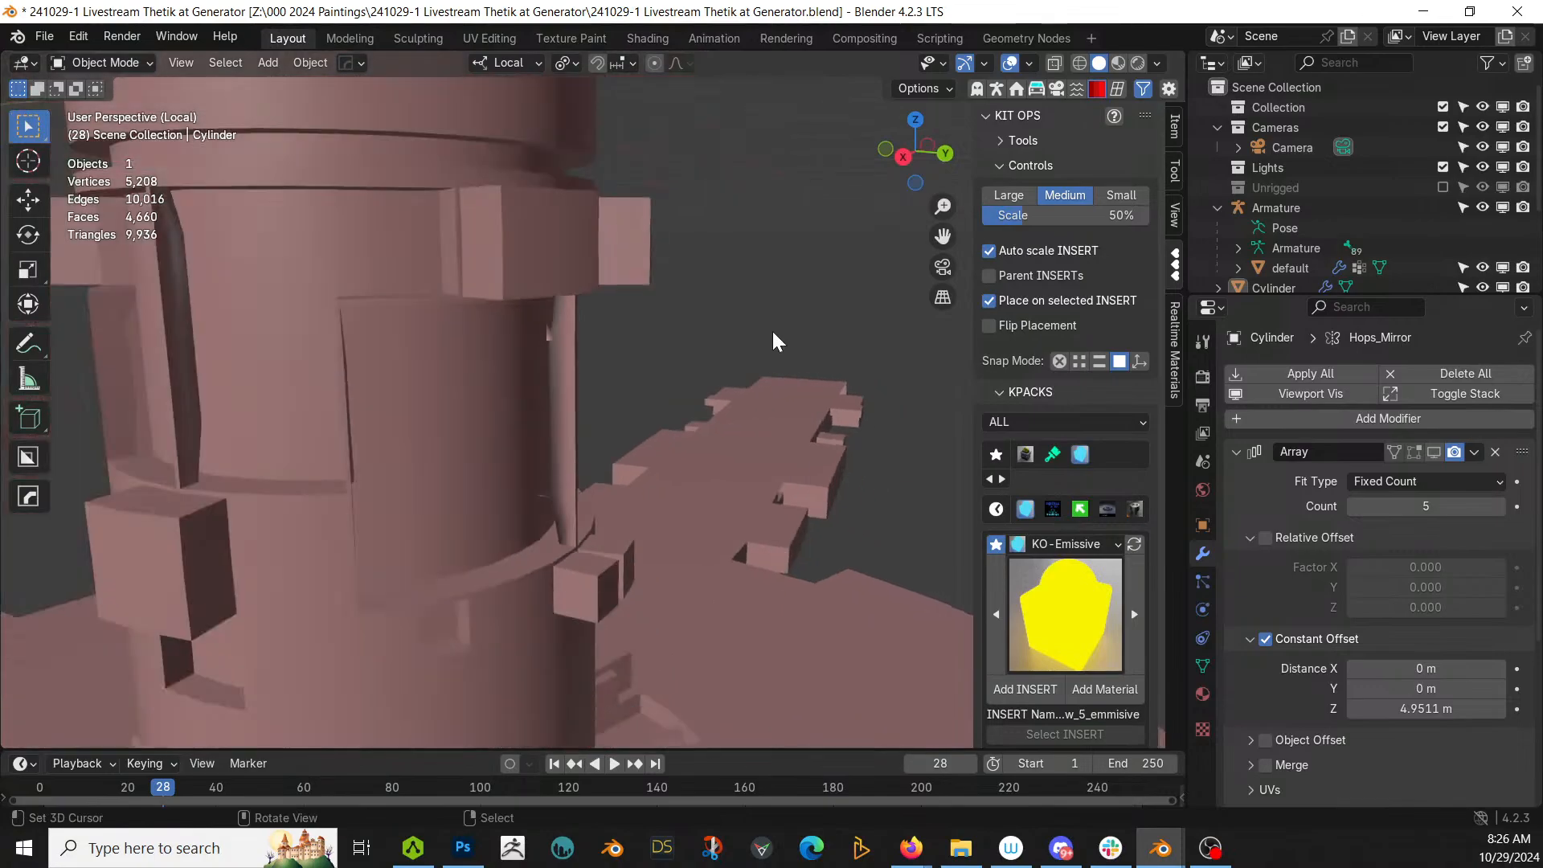
{"action": "middle_click_drag", "start_coordinate": [740, 340], "coordinate": [514, 479]}
{"action": "key", "text": "Tab"}
{"action": "left_click", "coordinate": [475, 494]}
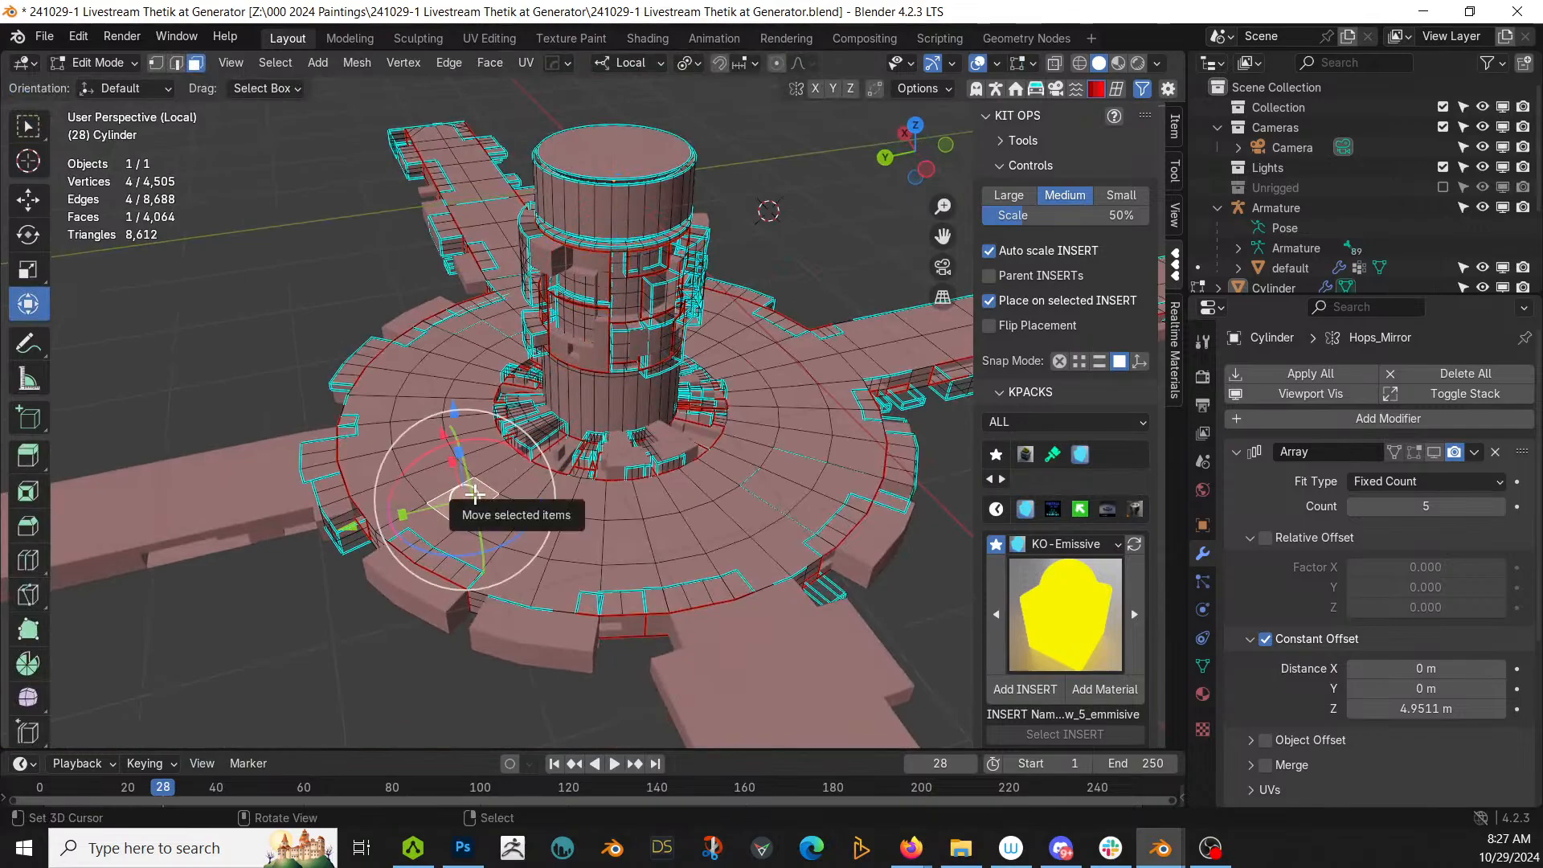
{"action": "key", "text": "shift+g"}
{"action": "left_click", "coordinate": [475, 499]}
{"action": "middle_click_drag", "start_coordinate": [475, 499], "coordinate": [709, 438]}
Step: Apply Random Panels to the selected platform faces with one subdivision cut and the Walk solver
{"action": "key", "text": "Tab"}
{"action": "key", "text": "shift+q"}
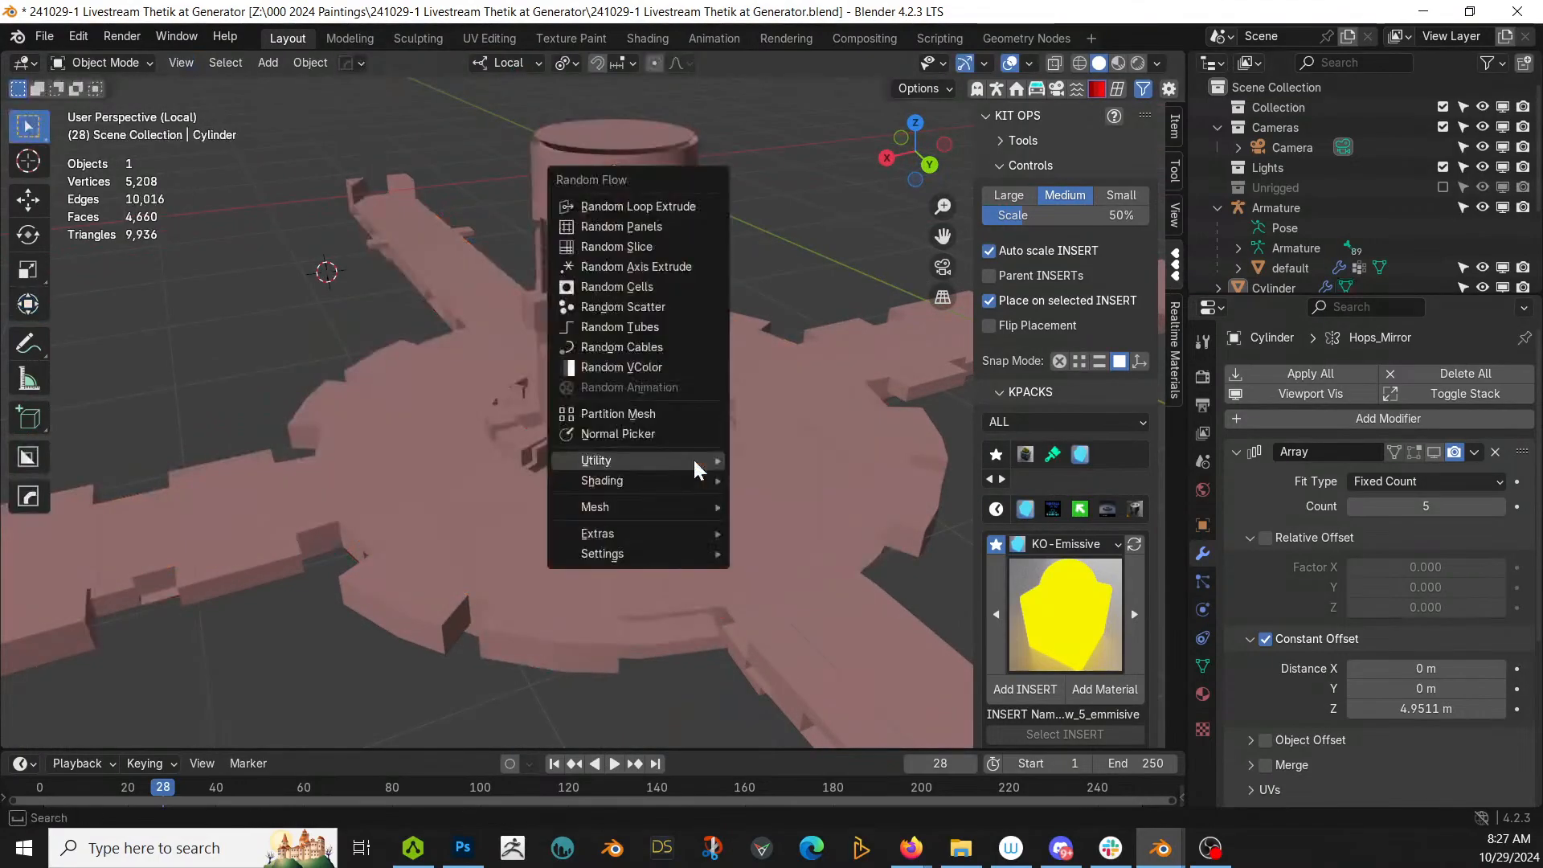
{"action": "left_click", "coordinate": [673, 226]}
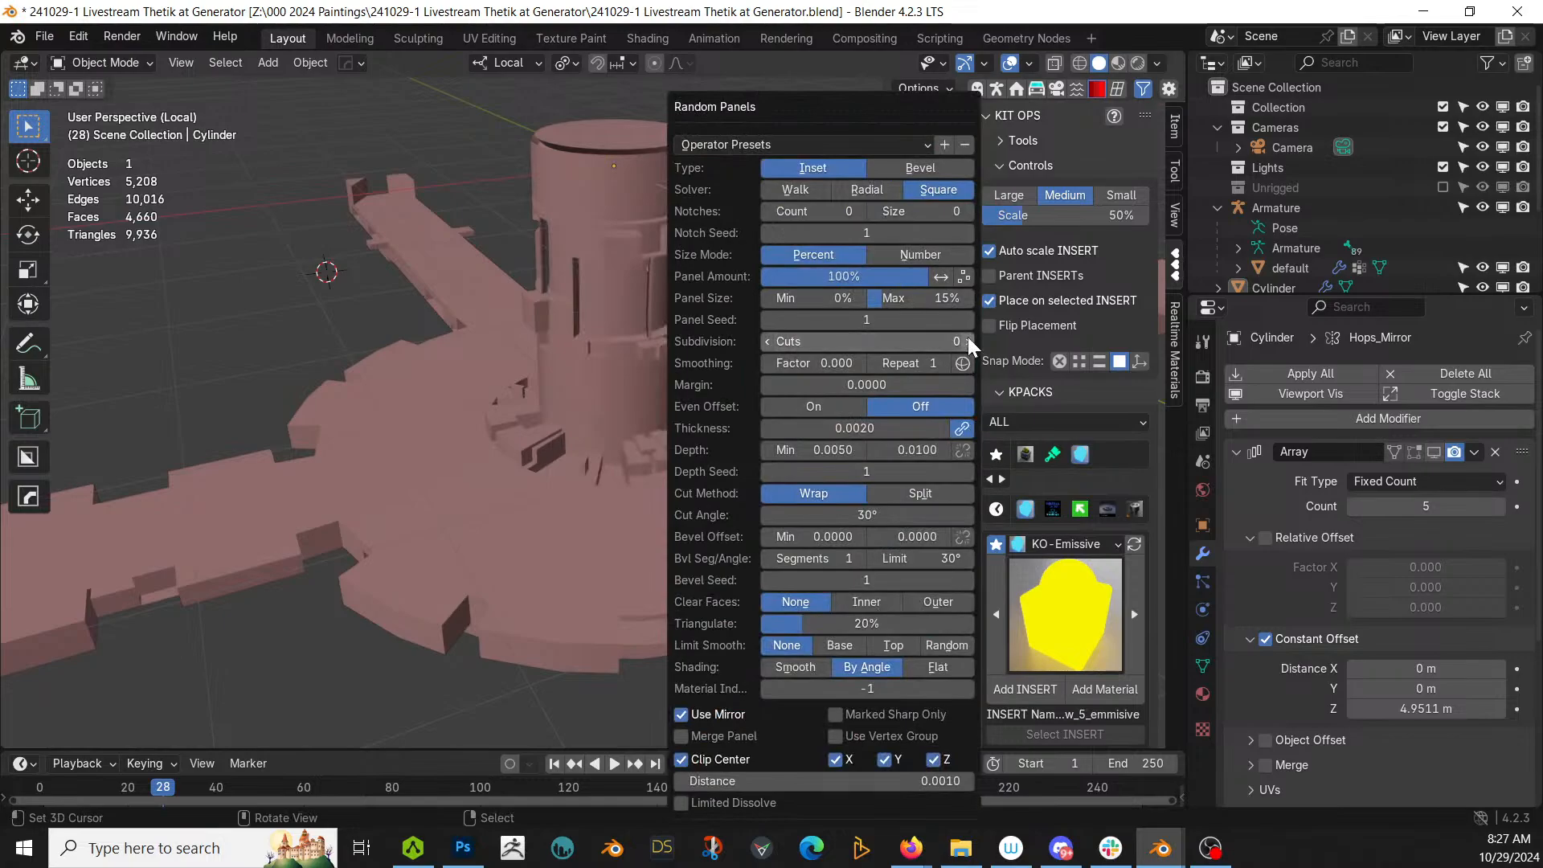
{"action": "left_click", "coordinate": [969, 344]}
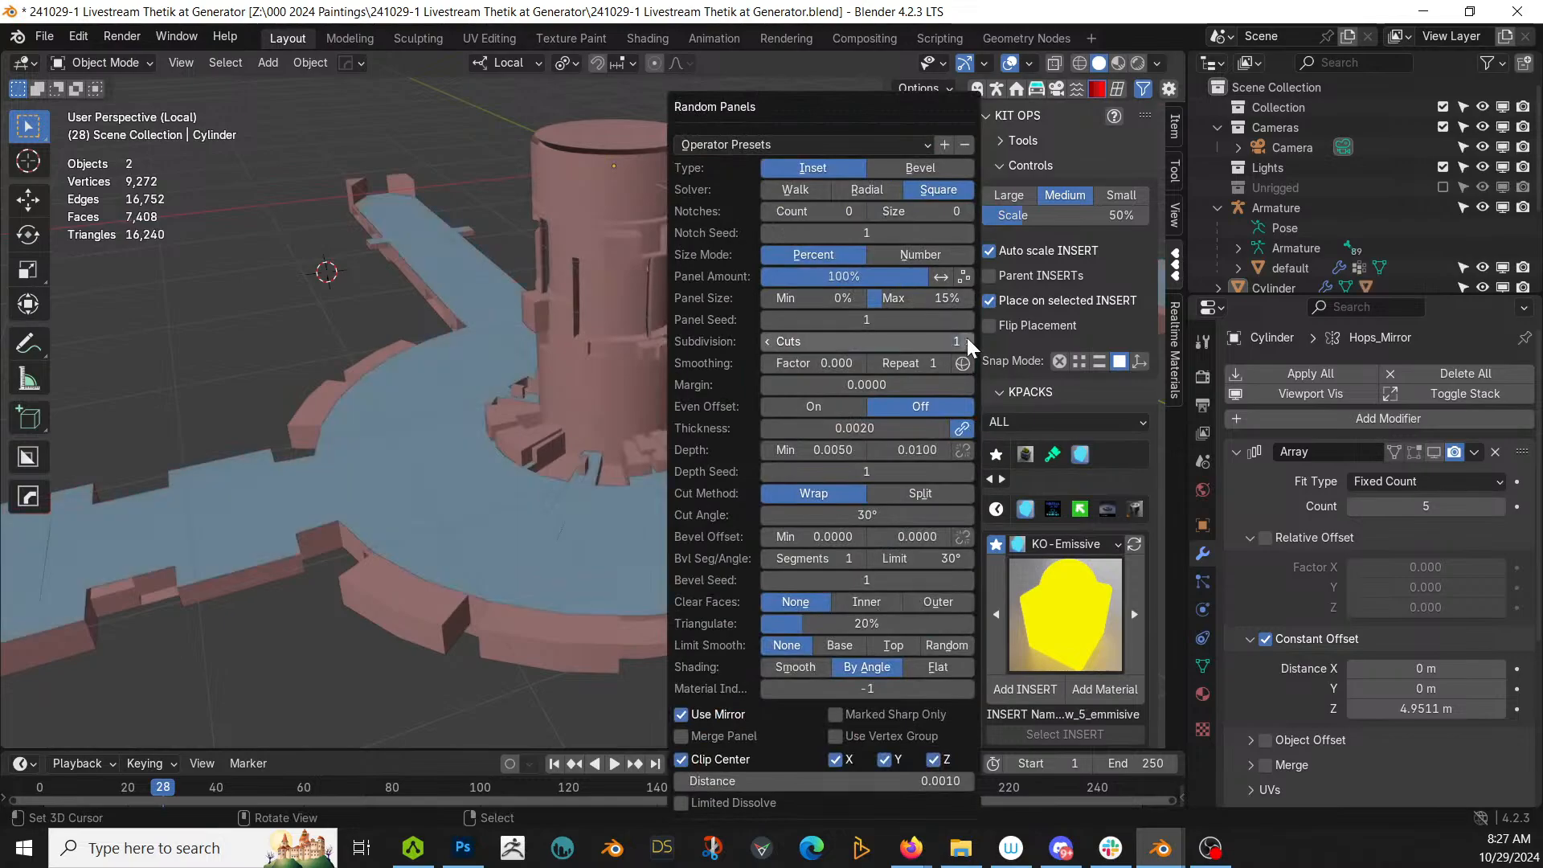
{"action": "left_click", "coordinate": [802, 193]}
{"action": "middle_click_drag", "start_coordinate": [784, 196], "coordinate": [1145, 434]}
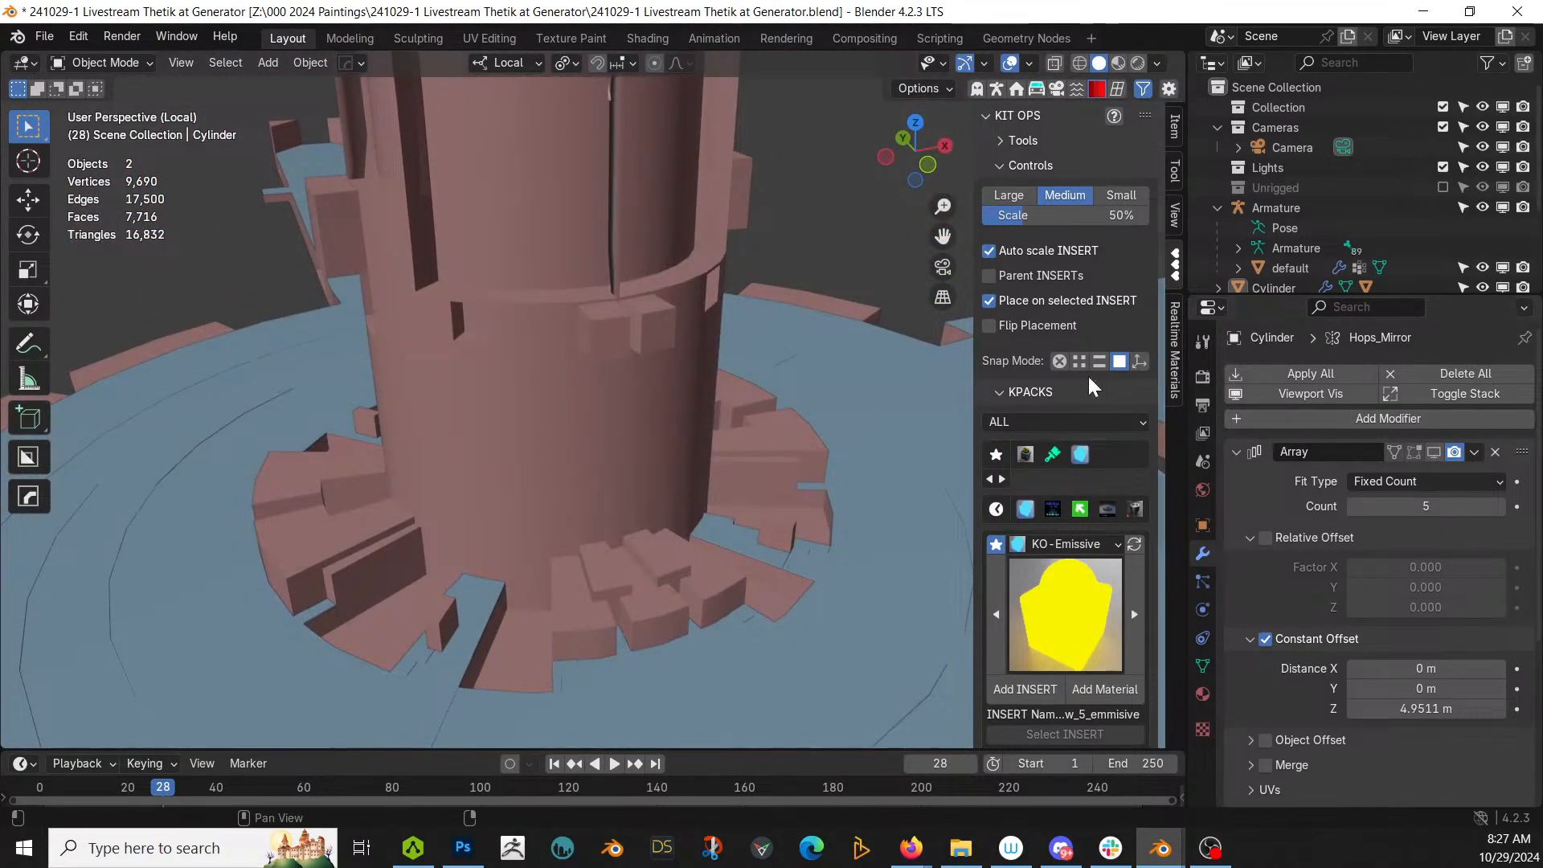
Step: Increase the subdivision cuts of the platform's random panels by one
{"action": "middle_click_drag", "start_coordinate": [711, 389], "coordinate": [233, 286]}
{"action": "scroll", "coordinate": [384, 325], "scroll_direction": "down", "scroll_amount": 3}
{"action": "key", "text": "F9"}
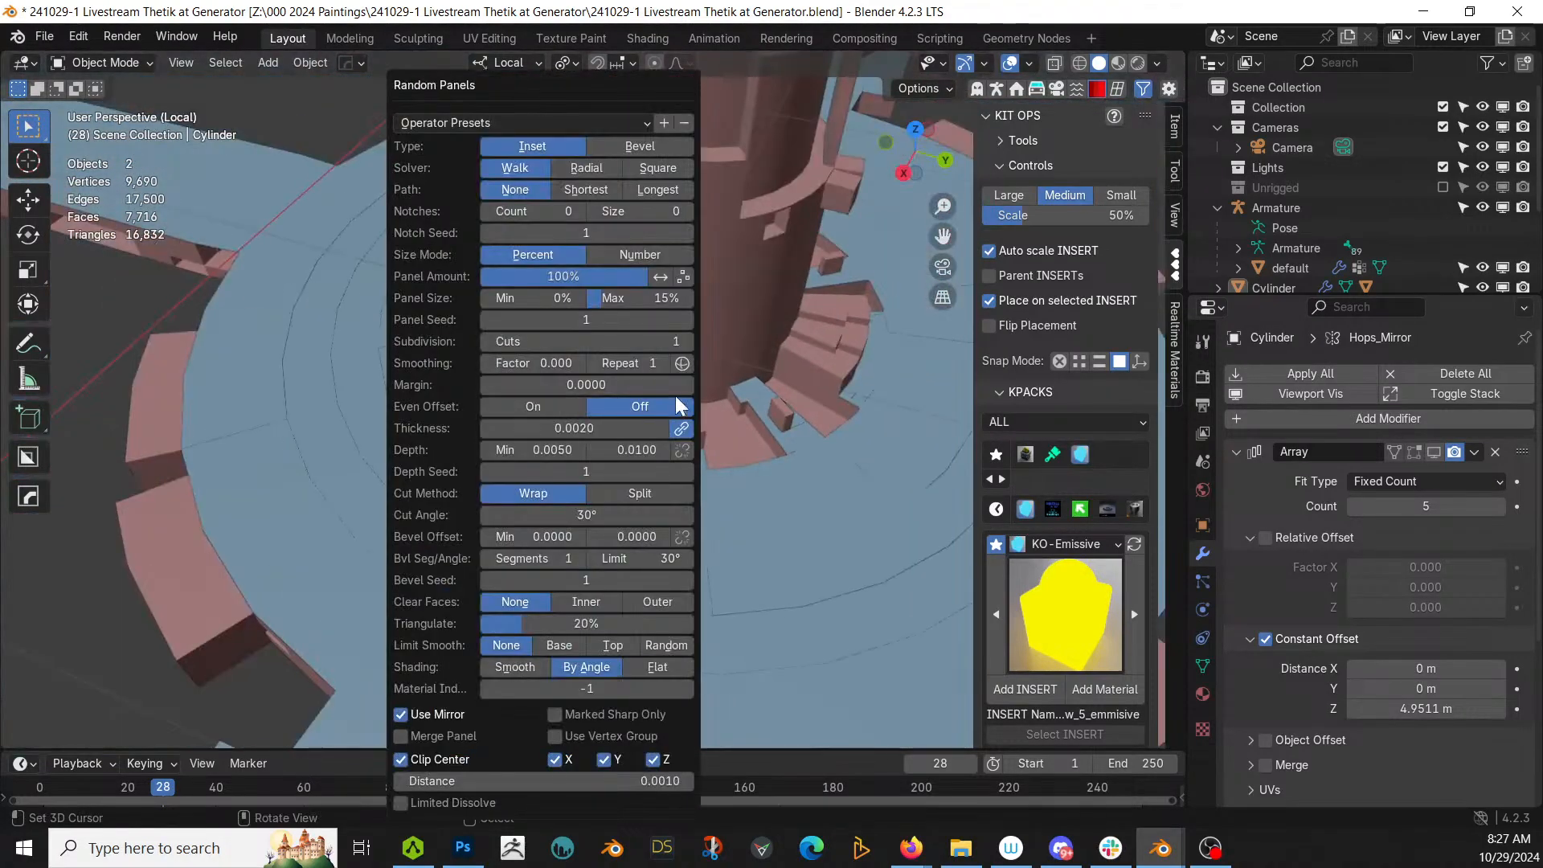
{"action": "left_click", "coordinate": [687, 342]}
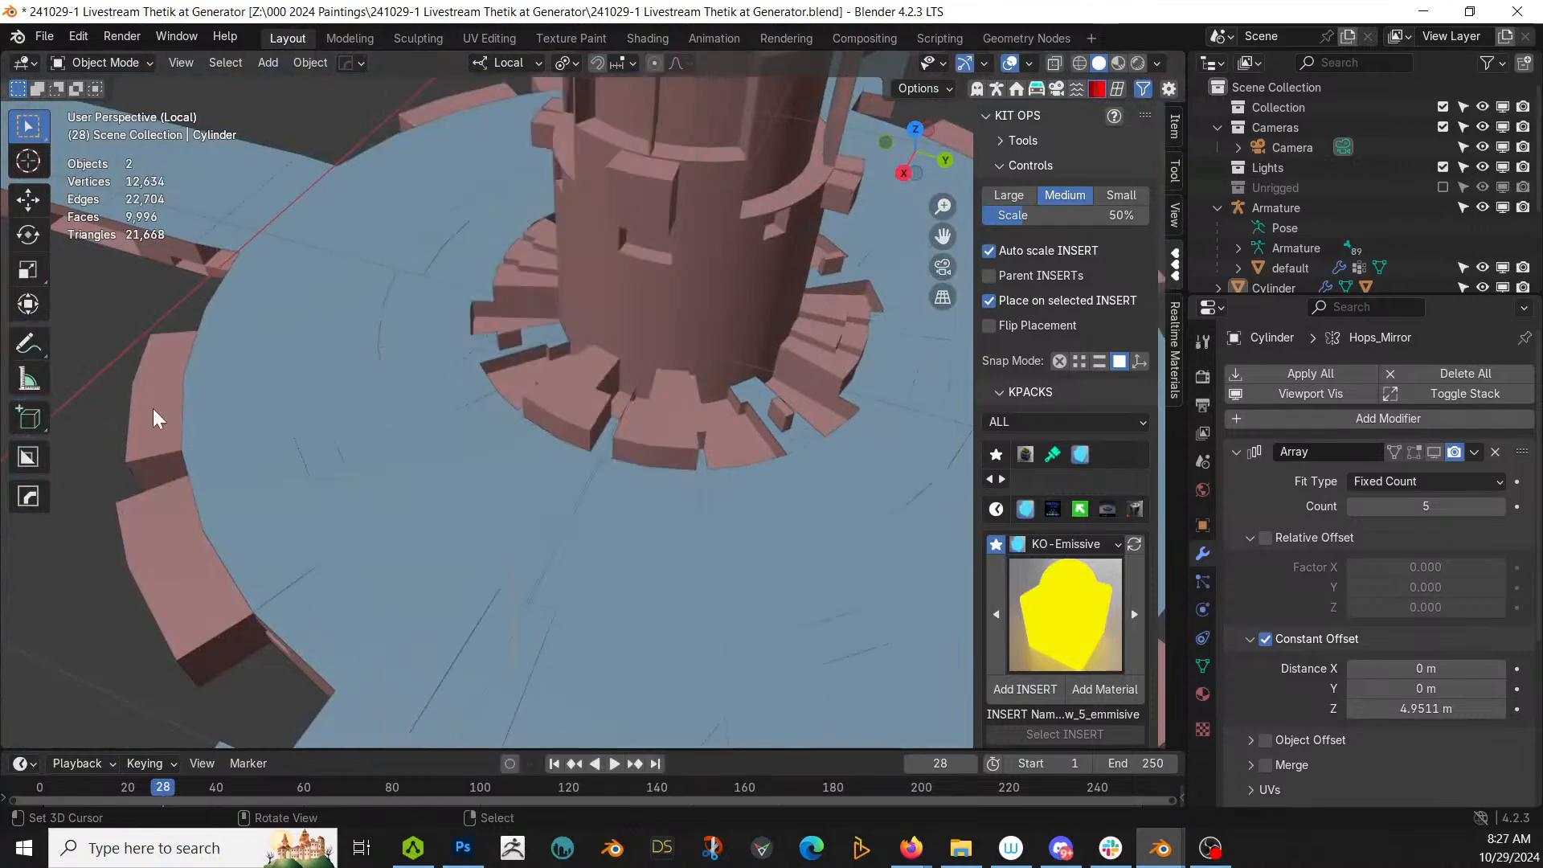
{"action": "middle_click_drag", "start_coordinate": [152, 408], "coordinate": [803, 431]}
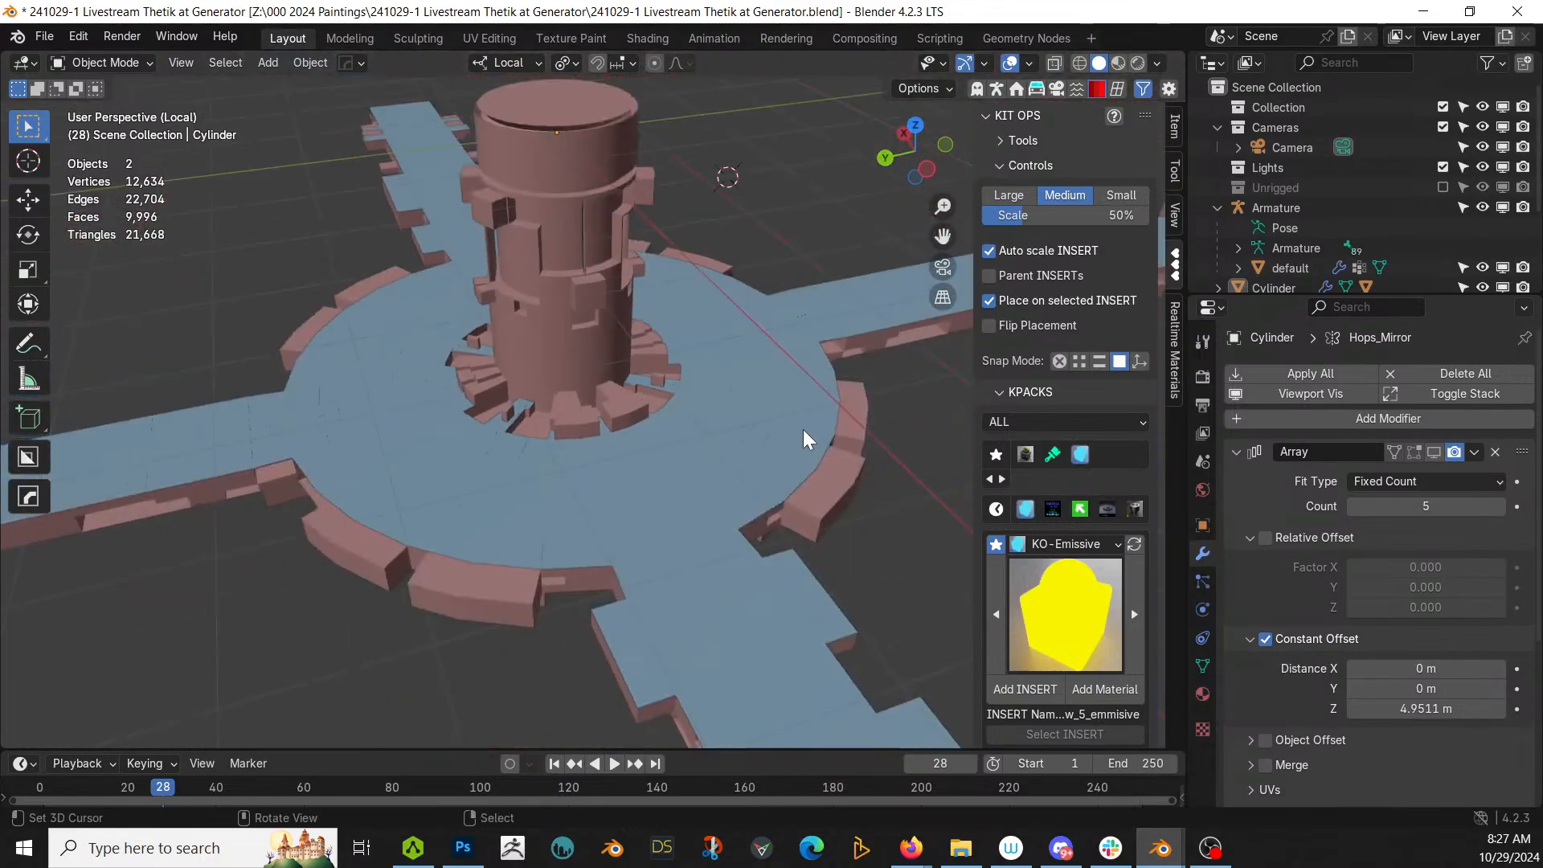
{"action": "scroll", "coordinate": [804, 431], "scroll_direction": "down", "scroll_amount": 2}
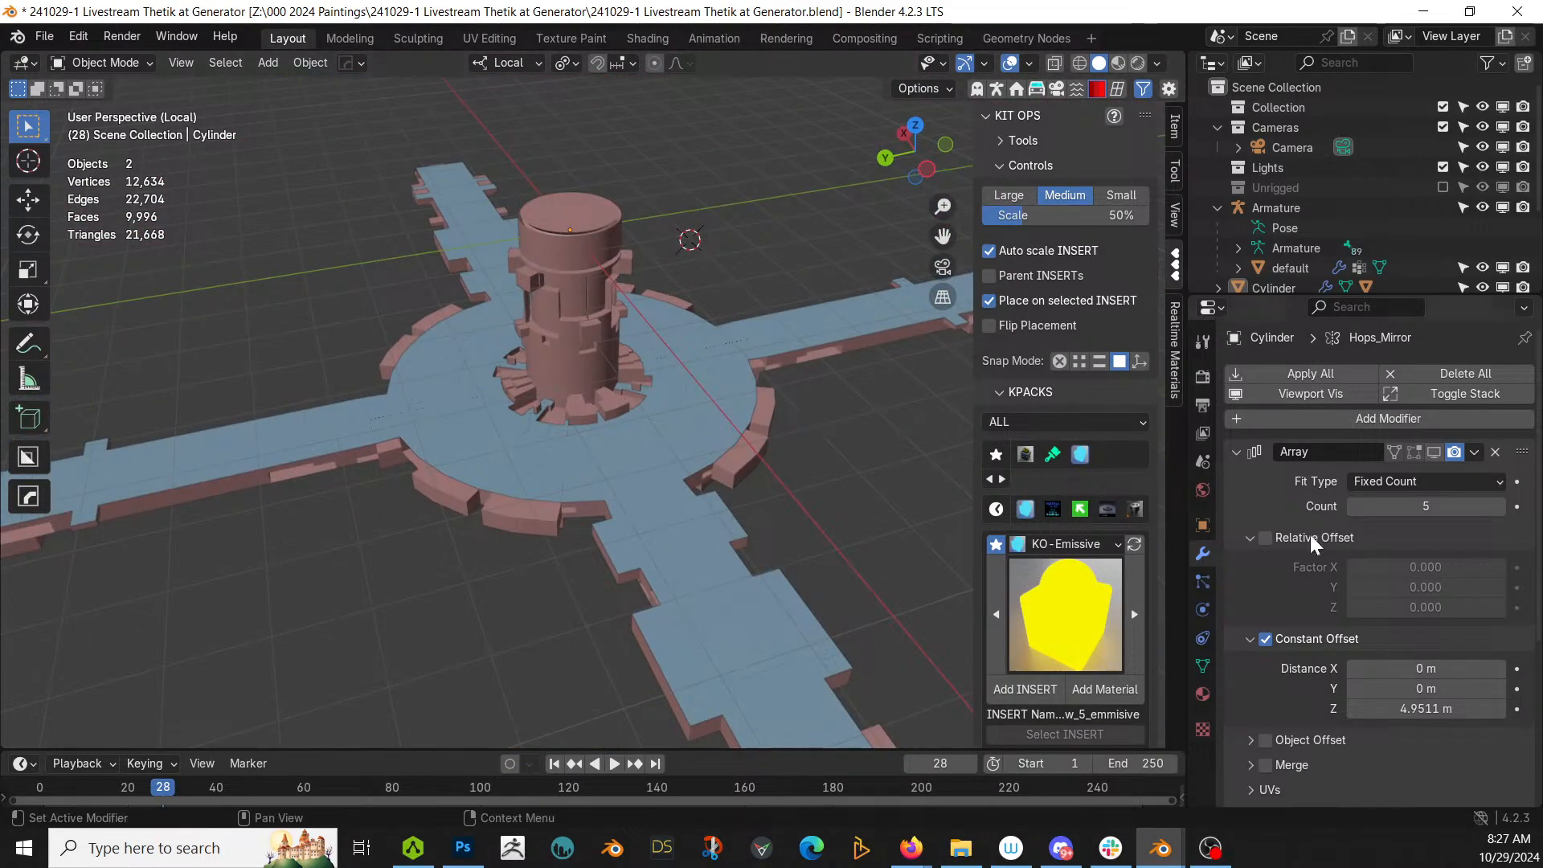
Step: Assign a new material to the random panels object and select the tower and platform base mesh
{"action": "left_click", "coordinate": [1203, 693]}
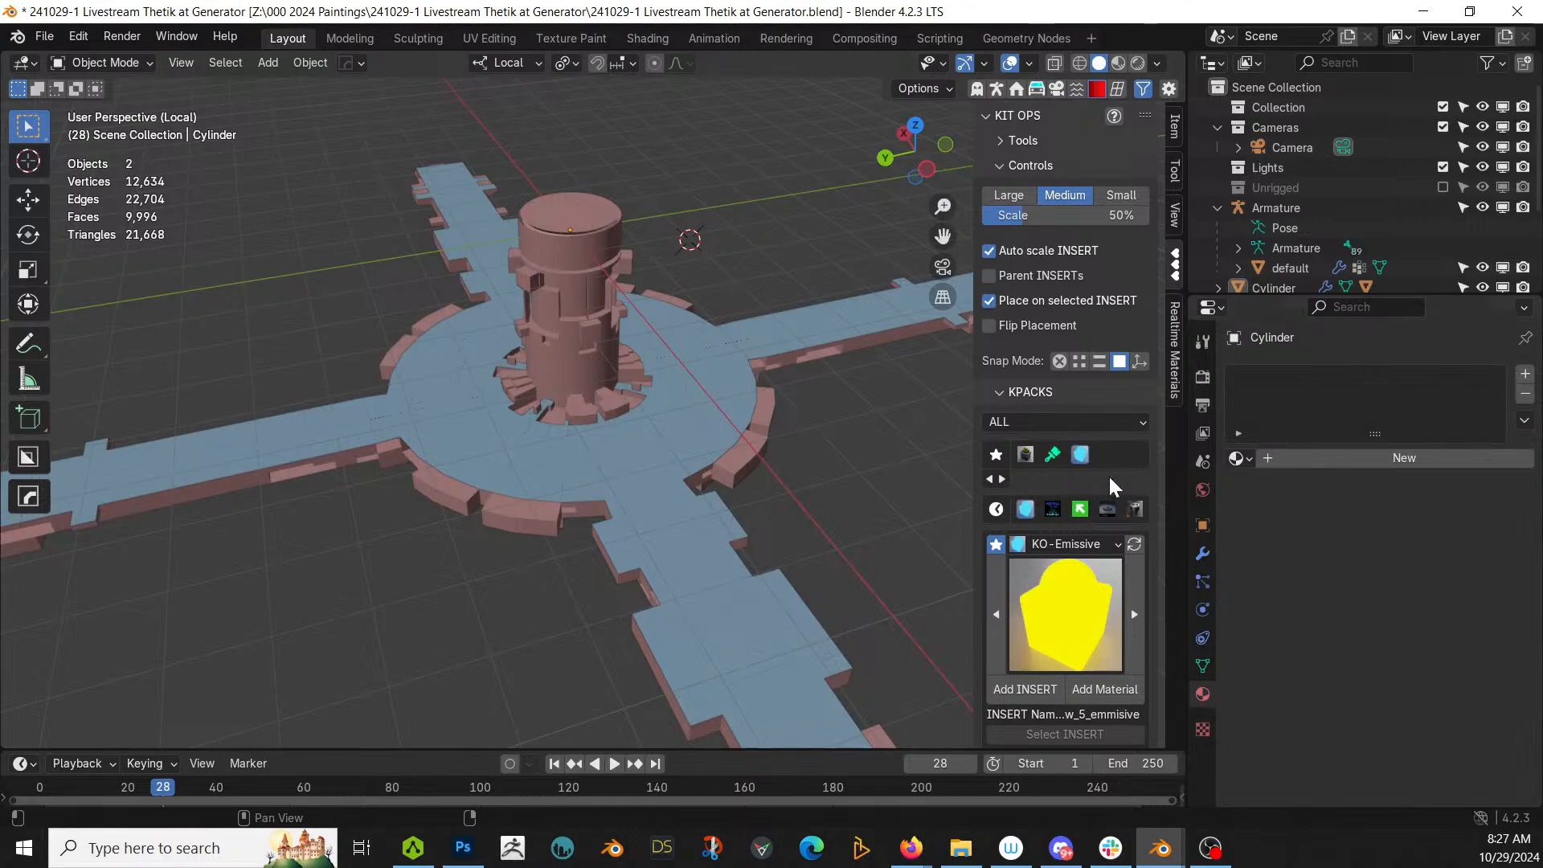
{"action": "left_click", "coordinate": [646, 454]}
{"action": "left_click", "coordinate": [1377, 459]}
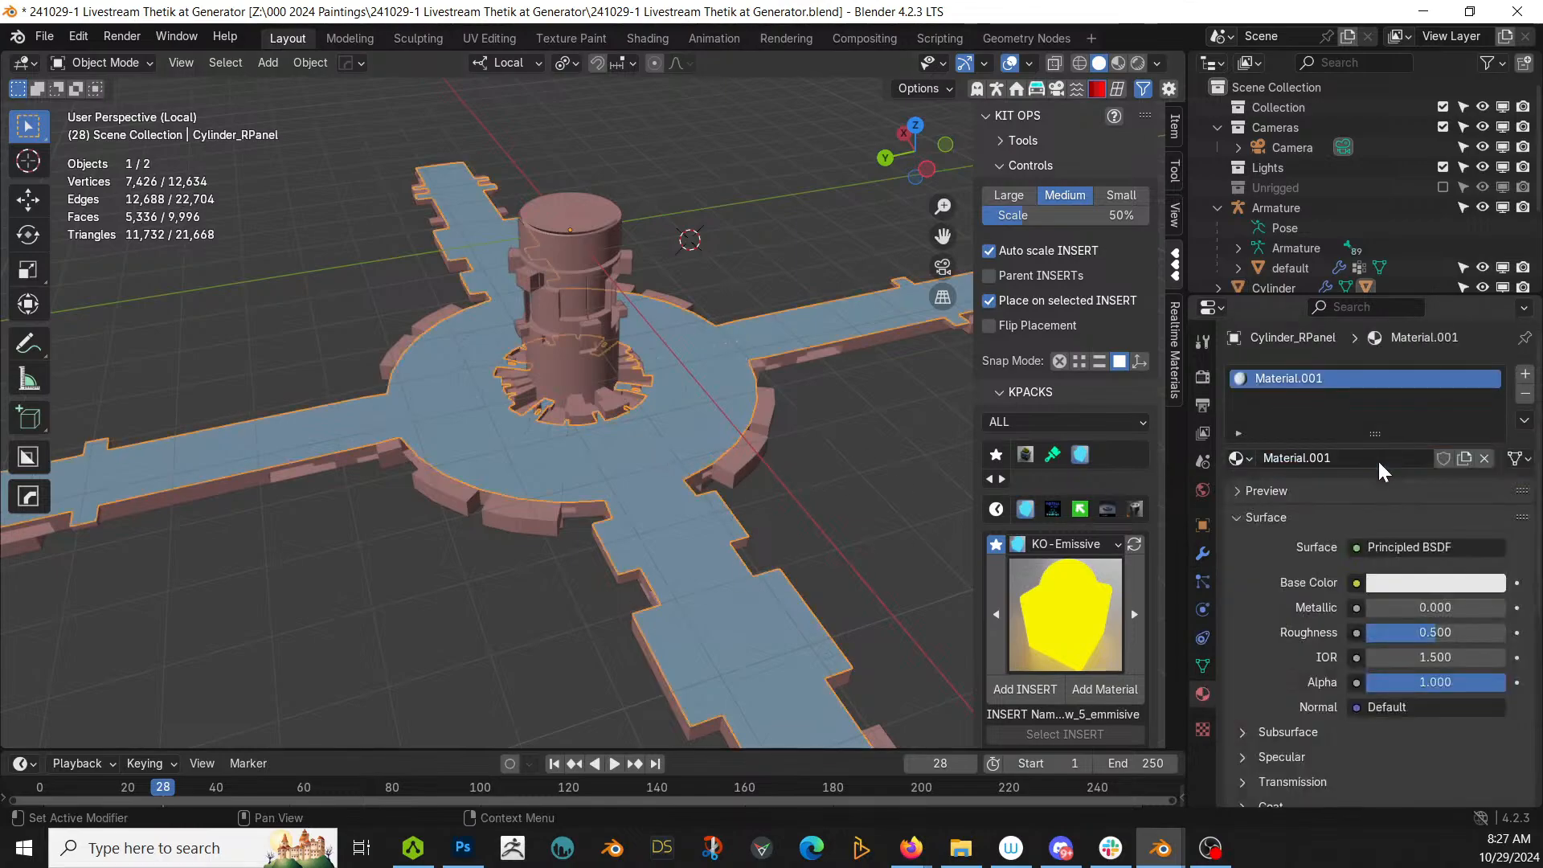
{"action": "left_click", "coordinate": [677, 480]}
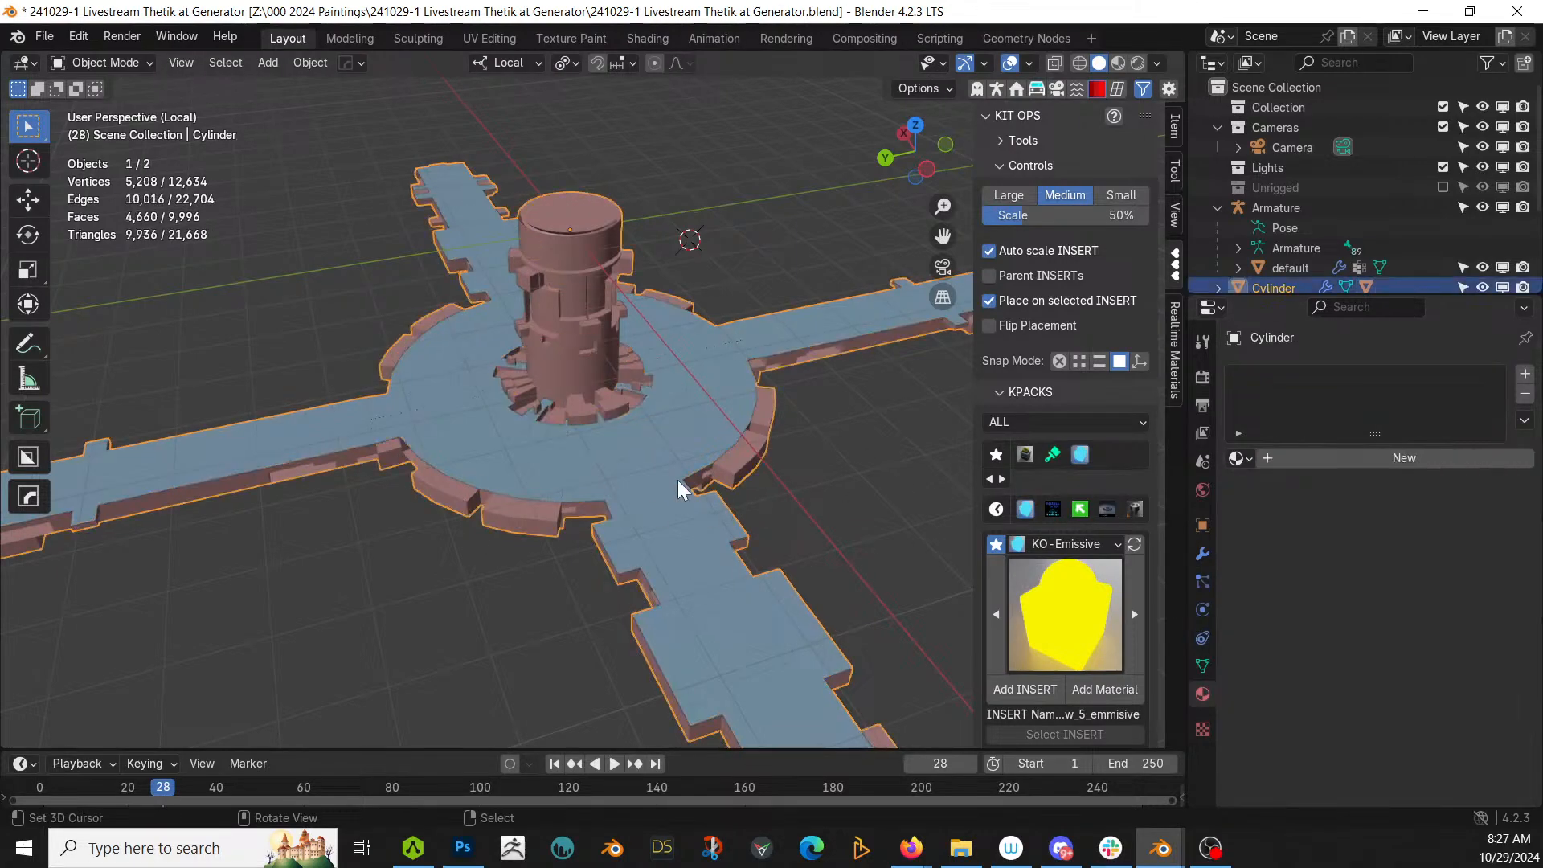
Step: Assign a new material to the tower and platform base mesh, and join the random panels object into it
{"action": "left_click", "coordinate": [1339, 458]}
{"action": "scroll", "coordinate": [754, 493], "scroll_direction": "up", "scroll_amount": 3}
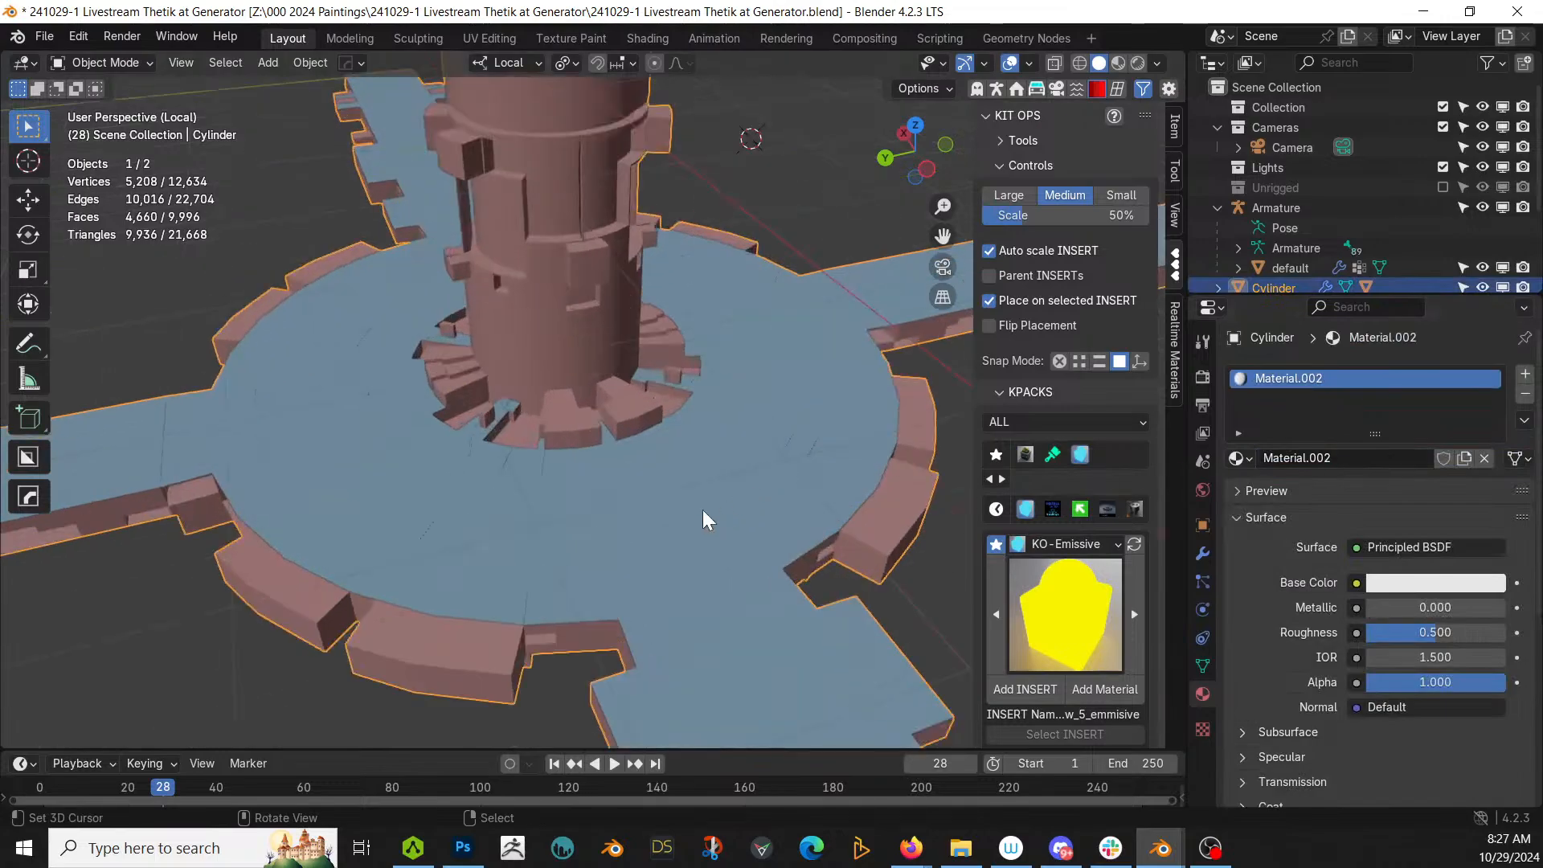
{"action": "left_click", "coordinate": [466, 558]}
{"action": "left_click", "coordinate": [438, 631], "text": "shift"}
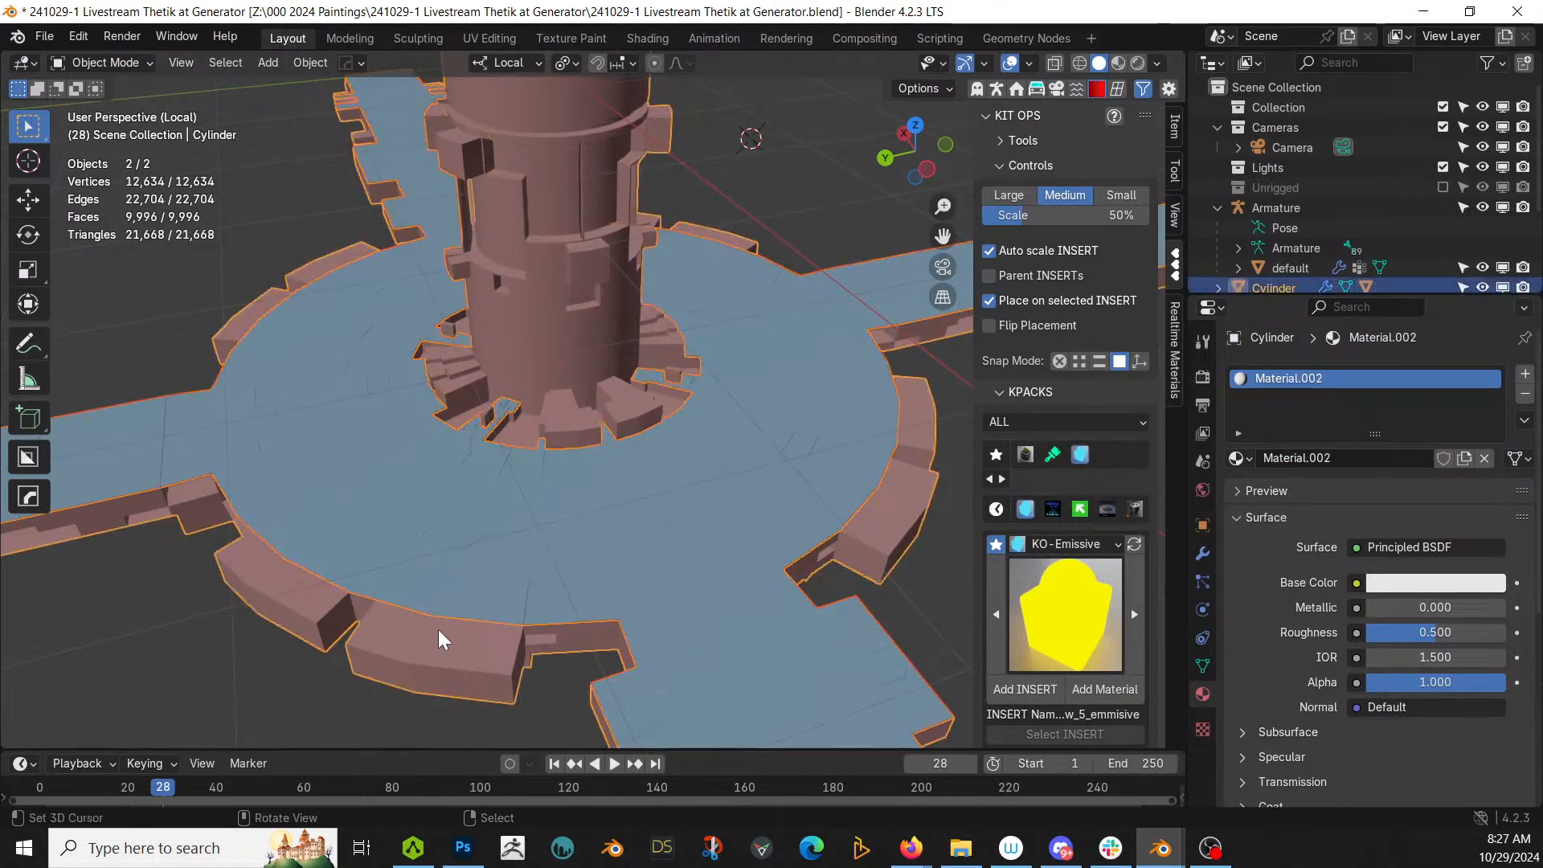
{"action": "key", "text": "ctrl+j"}
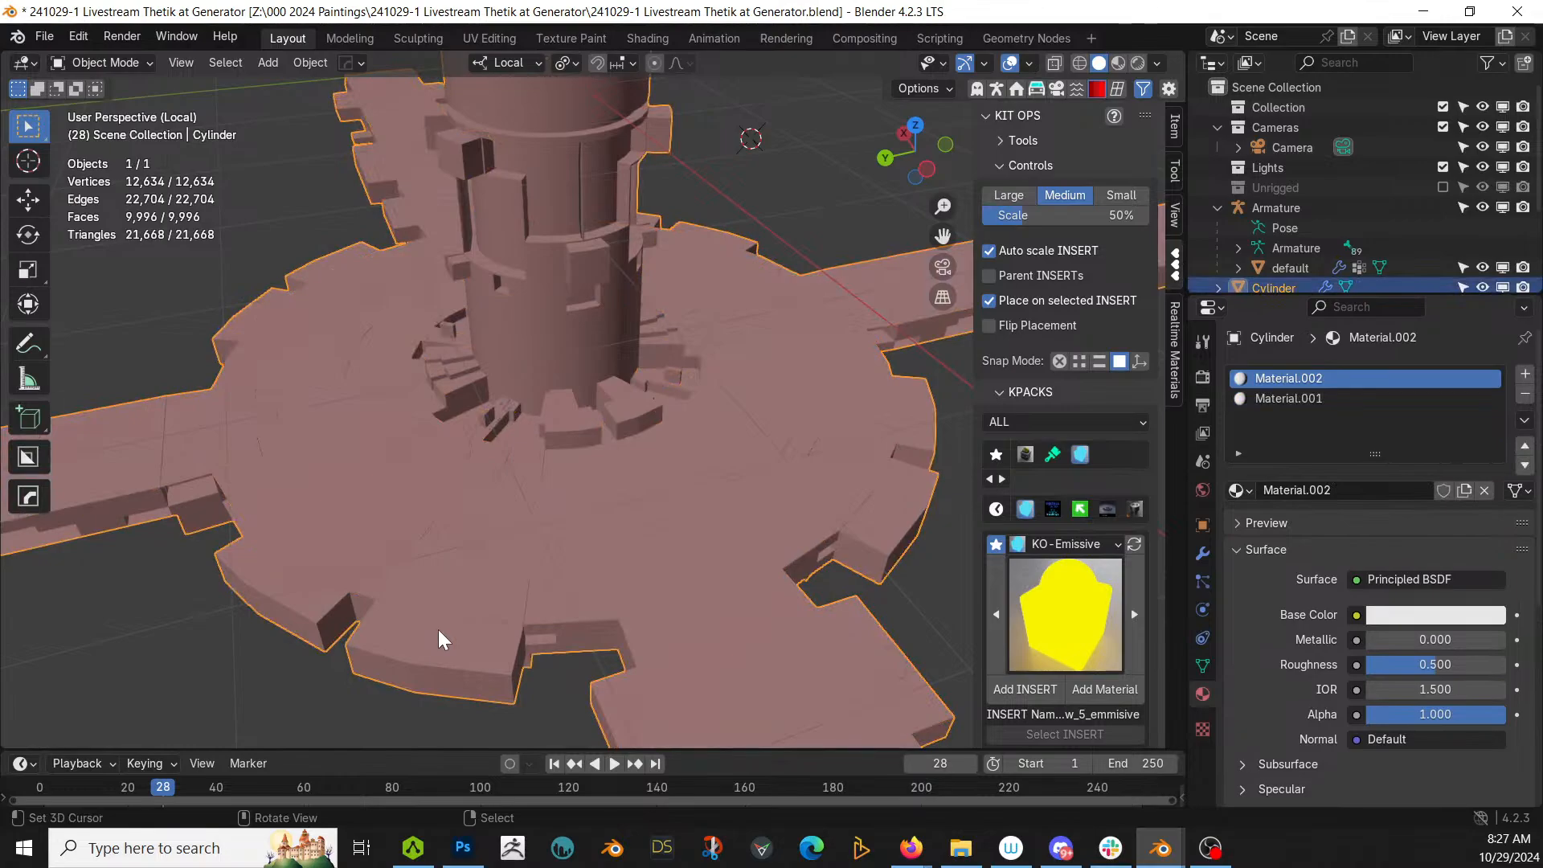
Step: Temporarily show the Array modifier's copies among the other scene objects and examine the stacked tower levels from several angles
{"action": "key", "text": "KP_Divide"}
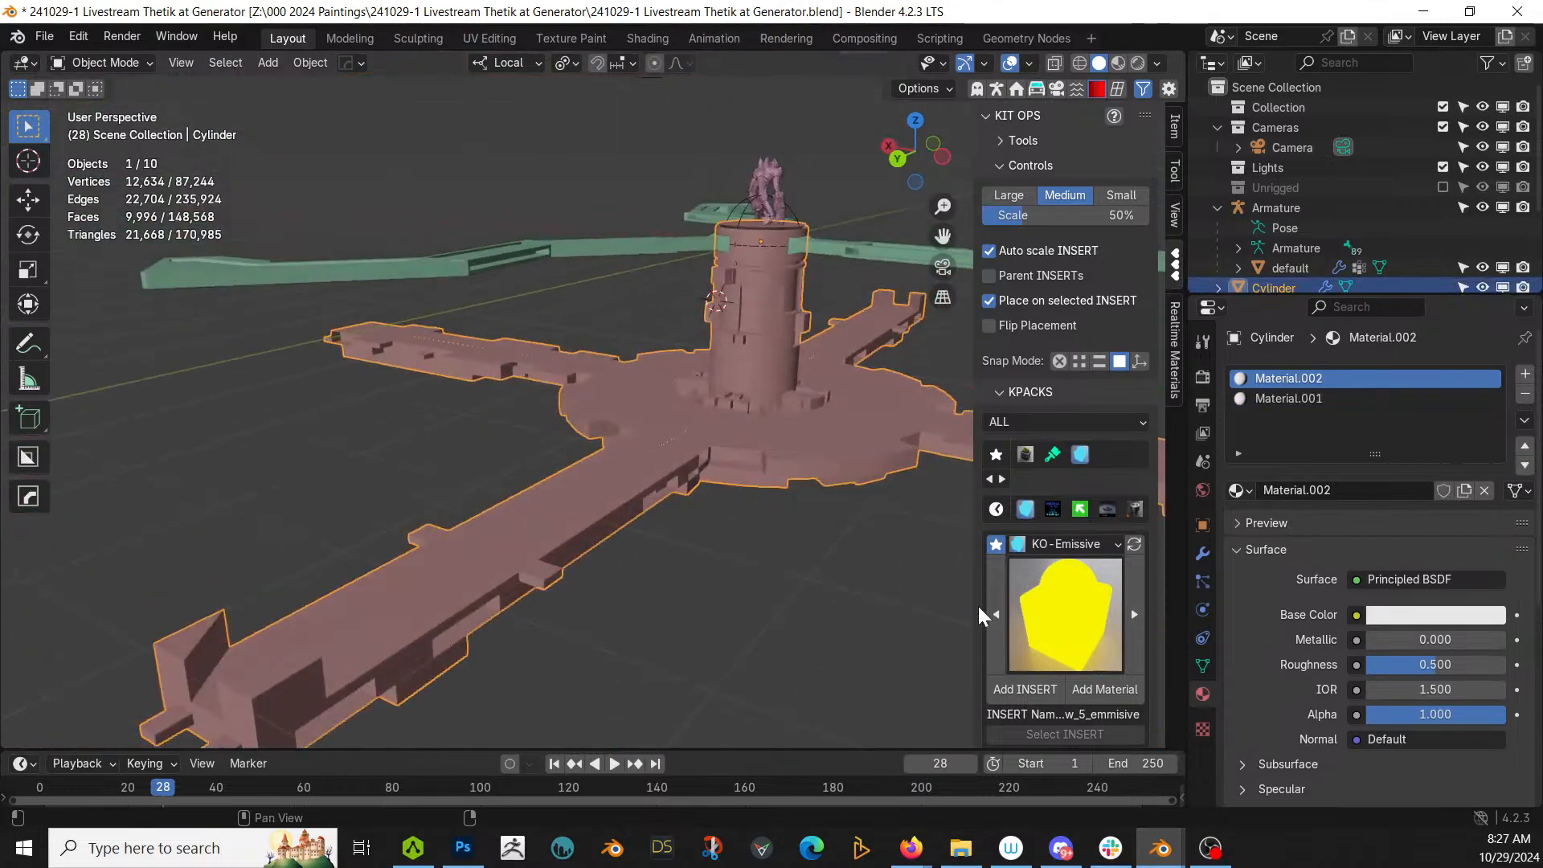
{"action": "left_click", "coordinate": [1203, 553]}
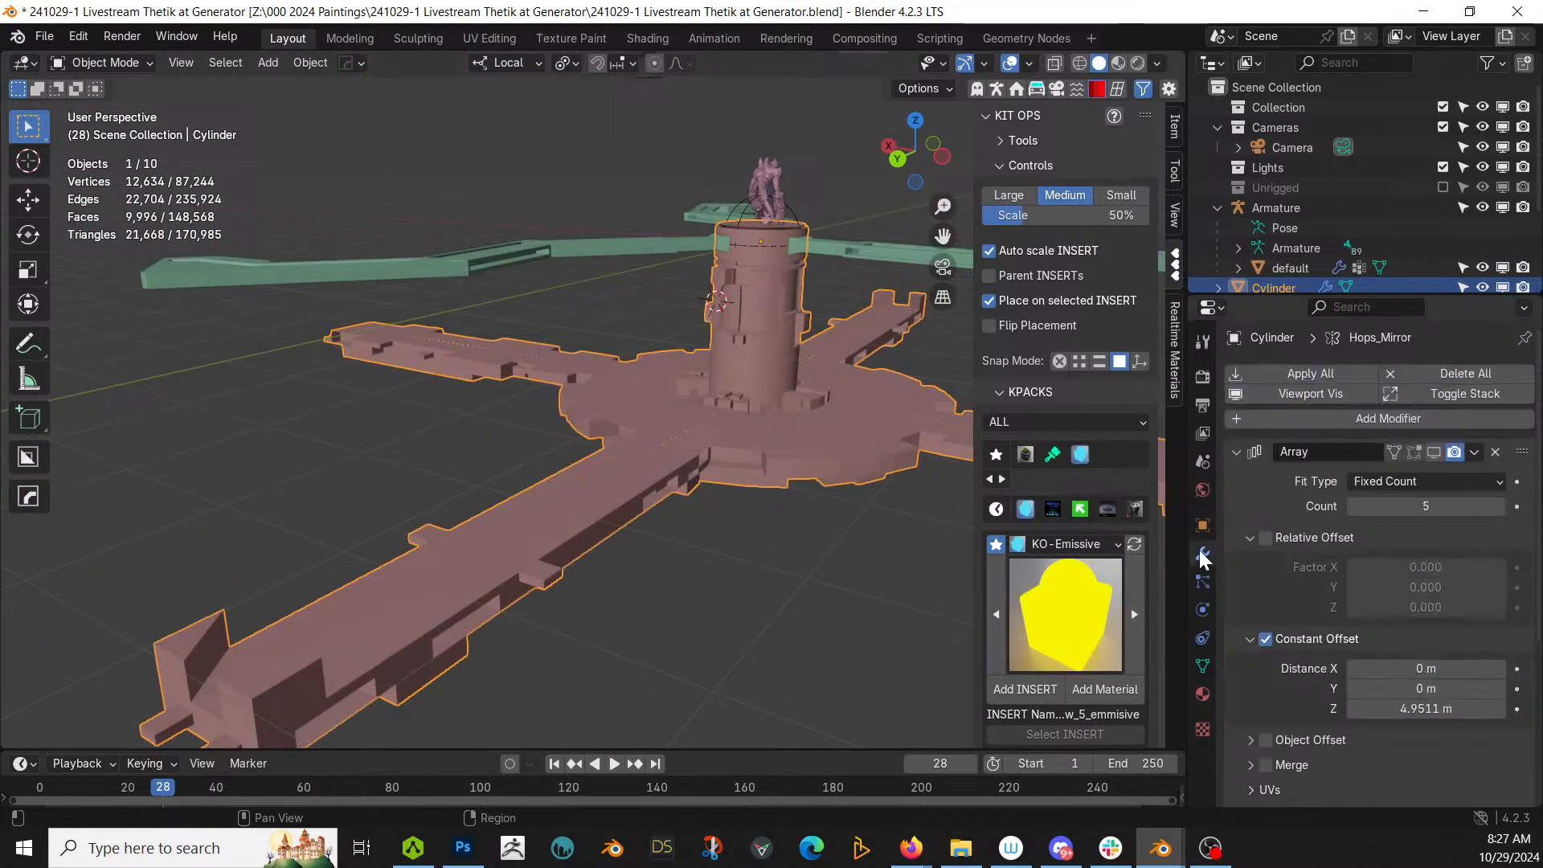
{"action": "left_click", "coordinate": [1433, 452]}
{"action": "middle_click_drag", "start_coordinate": [750, 328], "coordinate": [545, 693]}
{"action": "scroll", "coordinate": [528, 526], "scroll_direction": "down", "scroll_amount": 8}
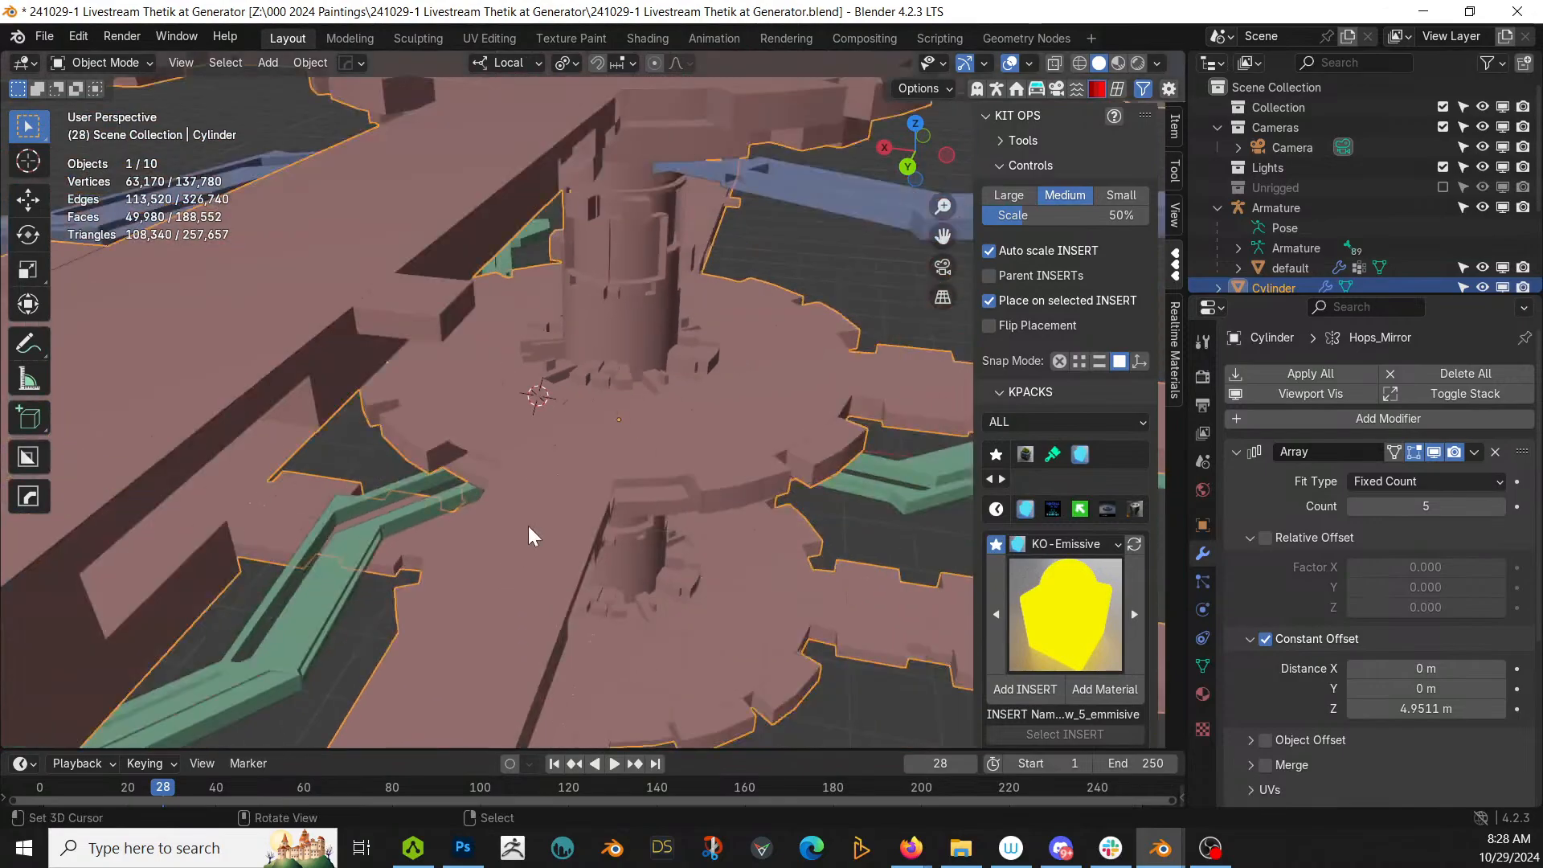
{"action": "middle_click_drag", "start_coordinate": [554, 490], "coordinate": [365, 407]}
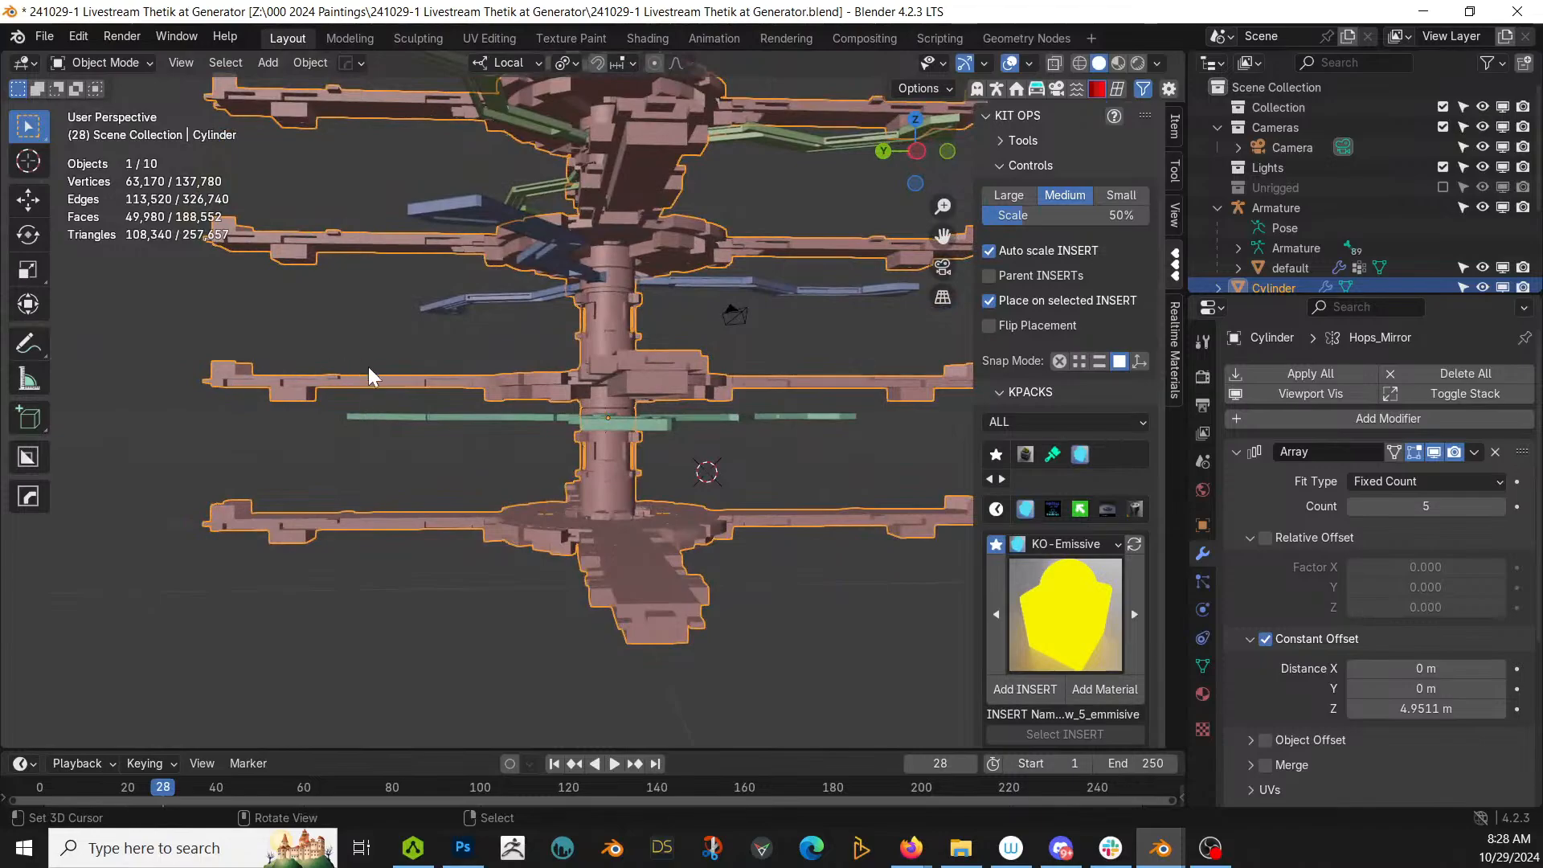
{"action": "middle_click_drag", "start_coordinate": [365, 406], "coordinate": [1072, 389]}
{"action": "scroll", "coordinate": [649, 429], "scroll_direction": "up", "scroll_amount": 3}
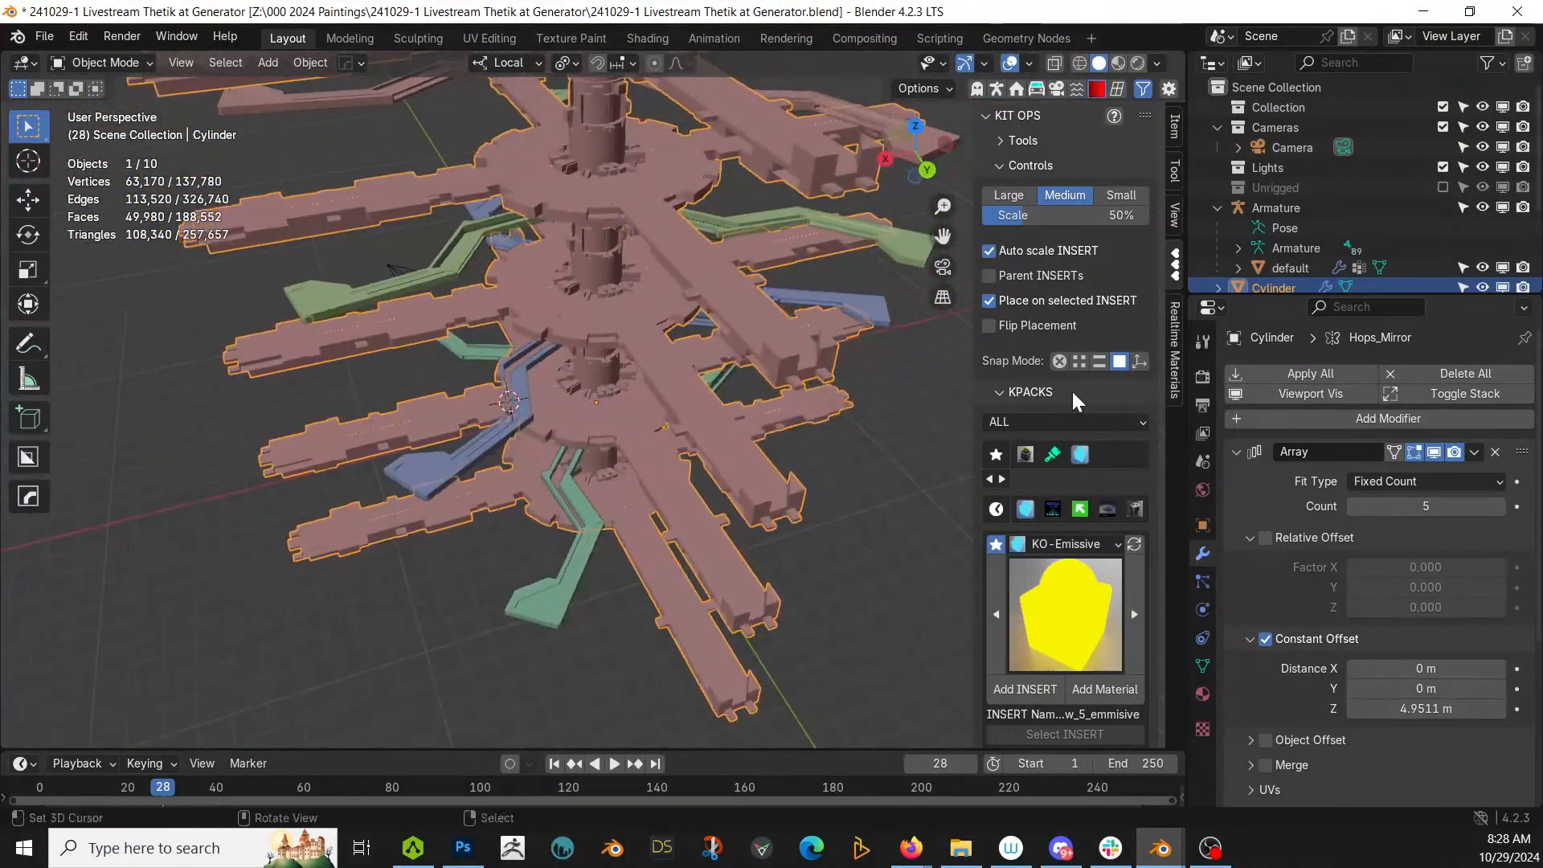
{"action": "middle_click_drag", "start_coordinate": [924, 354], "coordinate": [884, 214]}
{"action": "scroll", "coordinate": [885, 213], "scroll_direction": "up", "scroll_amount": 2}
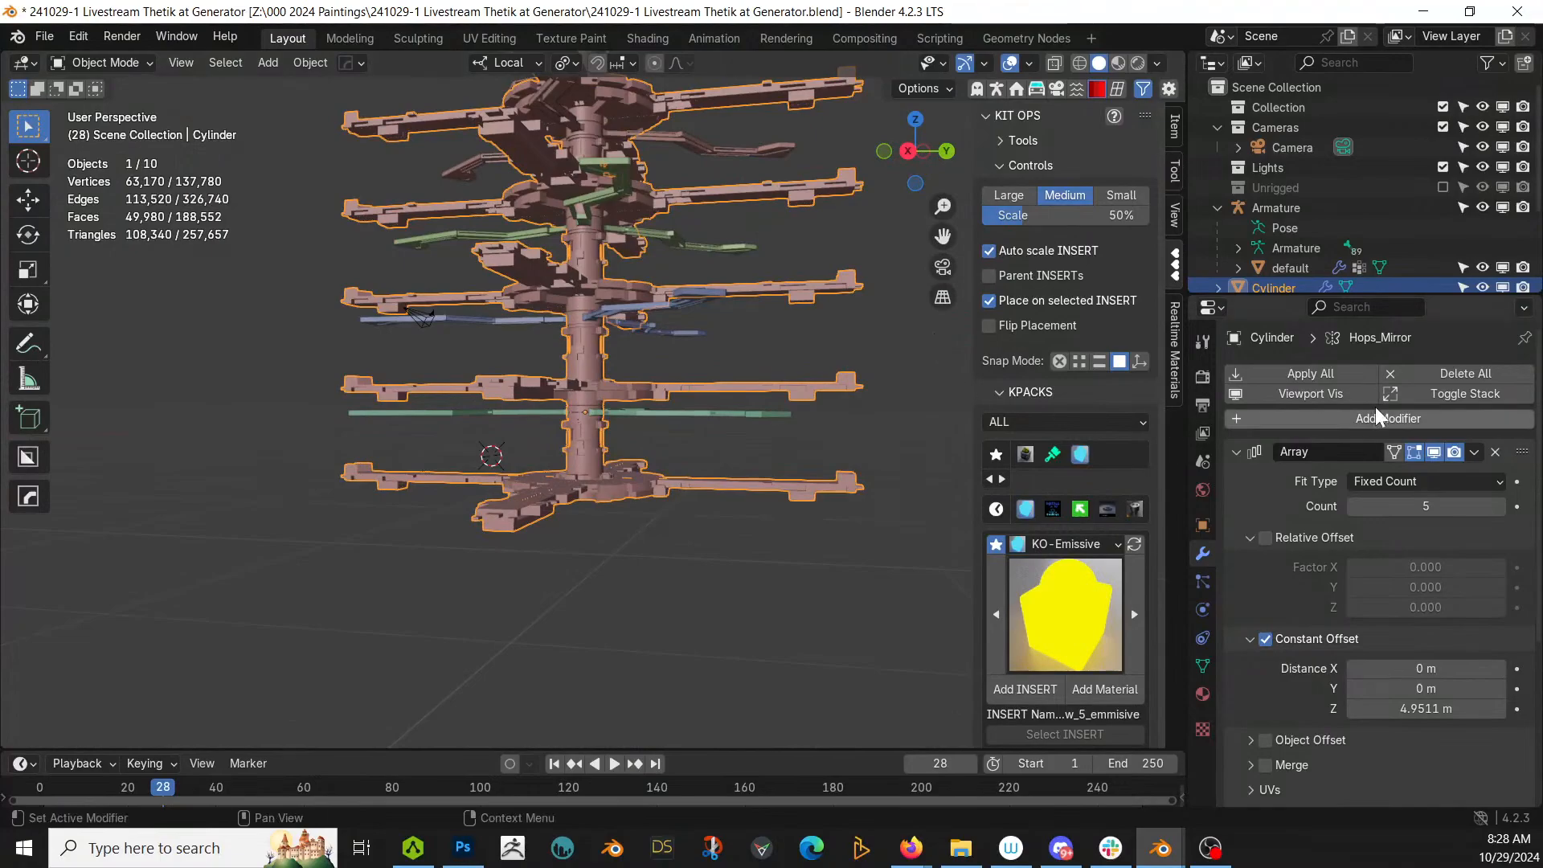
{"action": "left_click", "coordinate": [1433, 453]}
{"action": "middle_click_drag", "start_coordinate": [900, 495], "coordinate": [835, 575]}
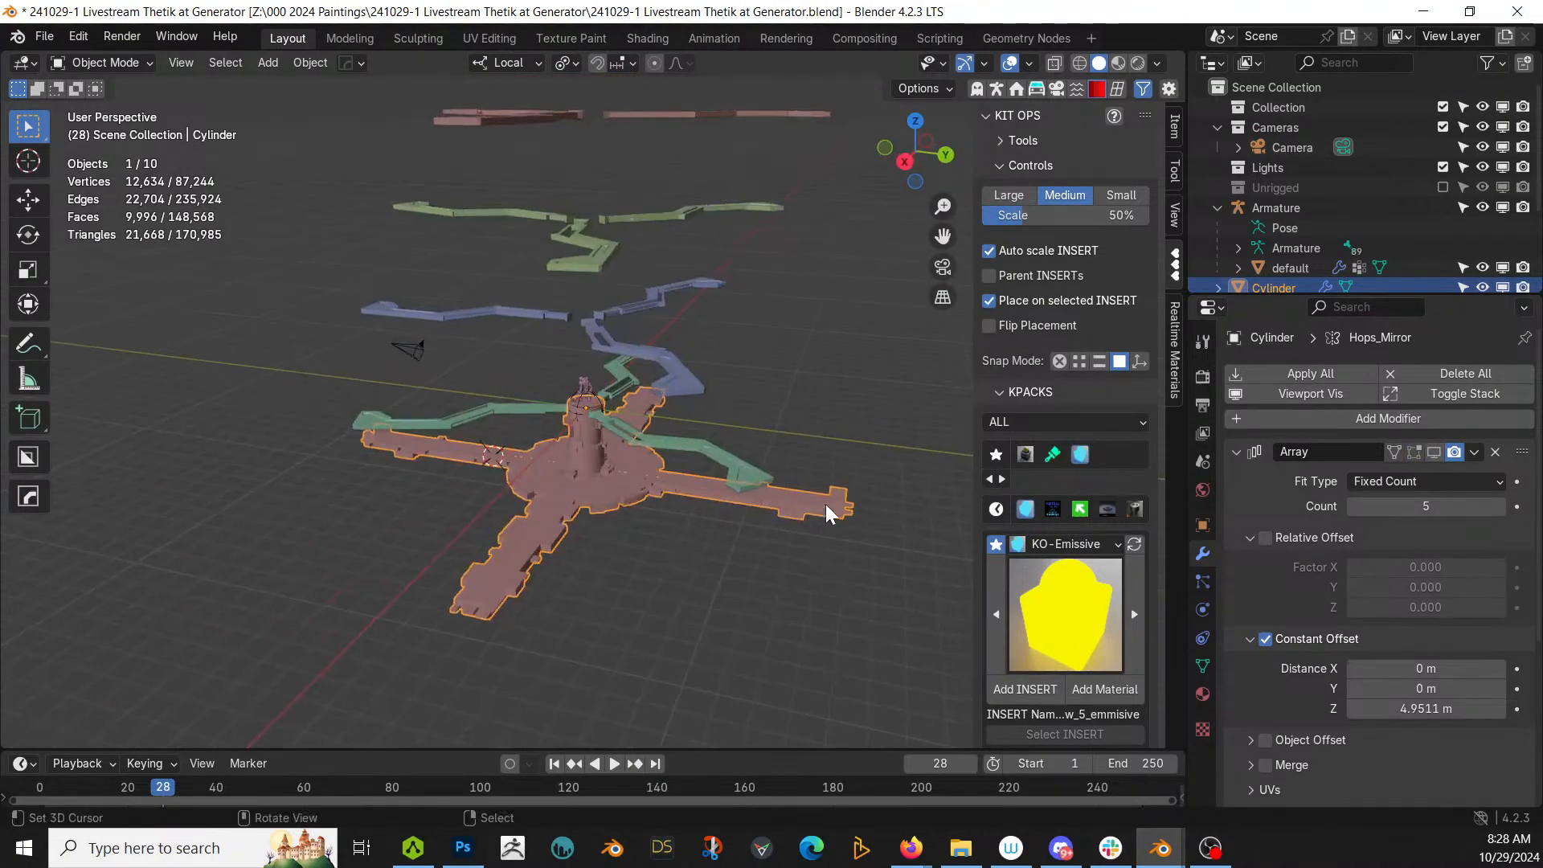
Step: Isolate the tower and platform mesh and open it for face editing with nothing selected
{"action": "key", "text": "KP_Divide"}
{"action": "key", "text": "Tab"}
{"action": "scroll", "coordinate": [817, 500], "scroll_direction": "up", "scroll_amount": 2}
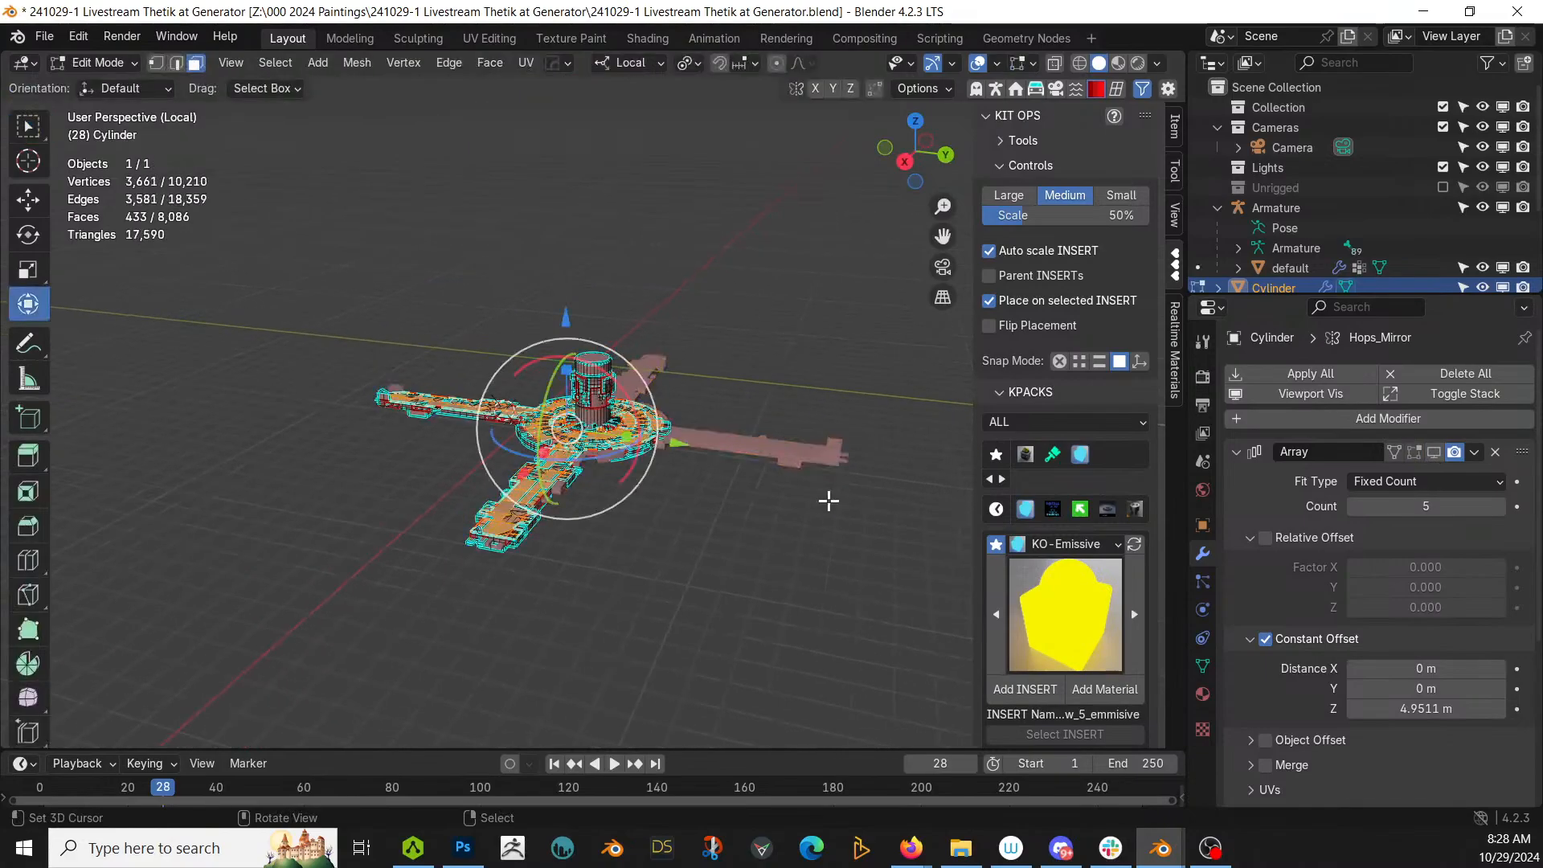
{"action": "middle_click_drag", "start_coordinate": [816, 500], "coordinate": [711, 550]}
{"action": "key", "text": "alt+a"}
{"action": "middle_click_drag", "start_coordinate": [717, 531], "coordinate": [1048, 185], "text": "shift"}
{"action": "scroll", "coordinate": [749, 405], "scroll_direction": "up", "scroll_amount": 3}
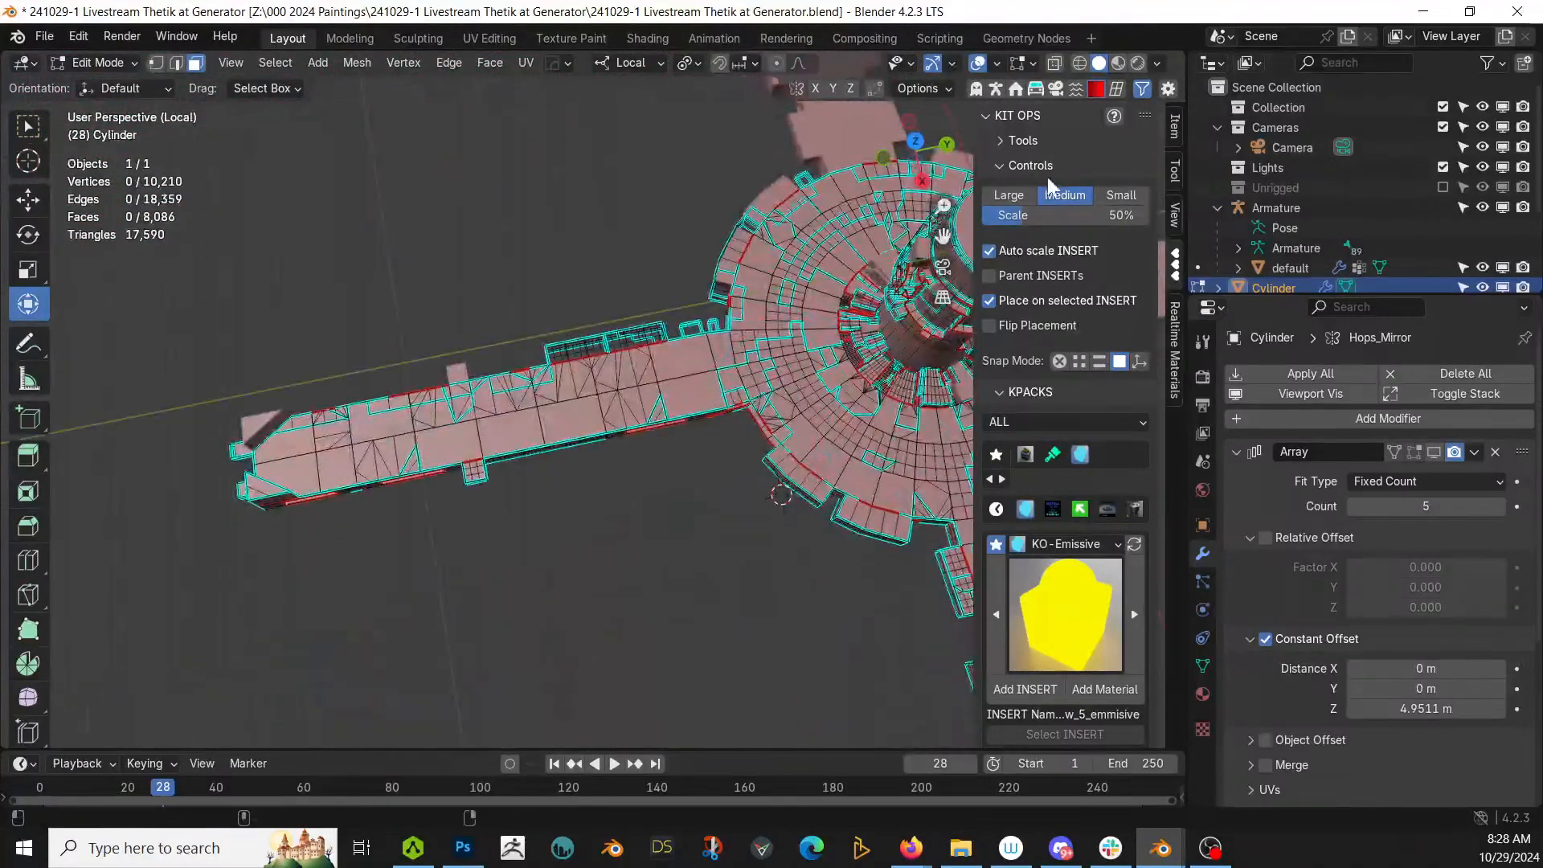
{"action": "middle_click_drag", "start_coordinate": [778, 482], "coordinate": [878, 364]}
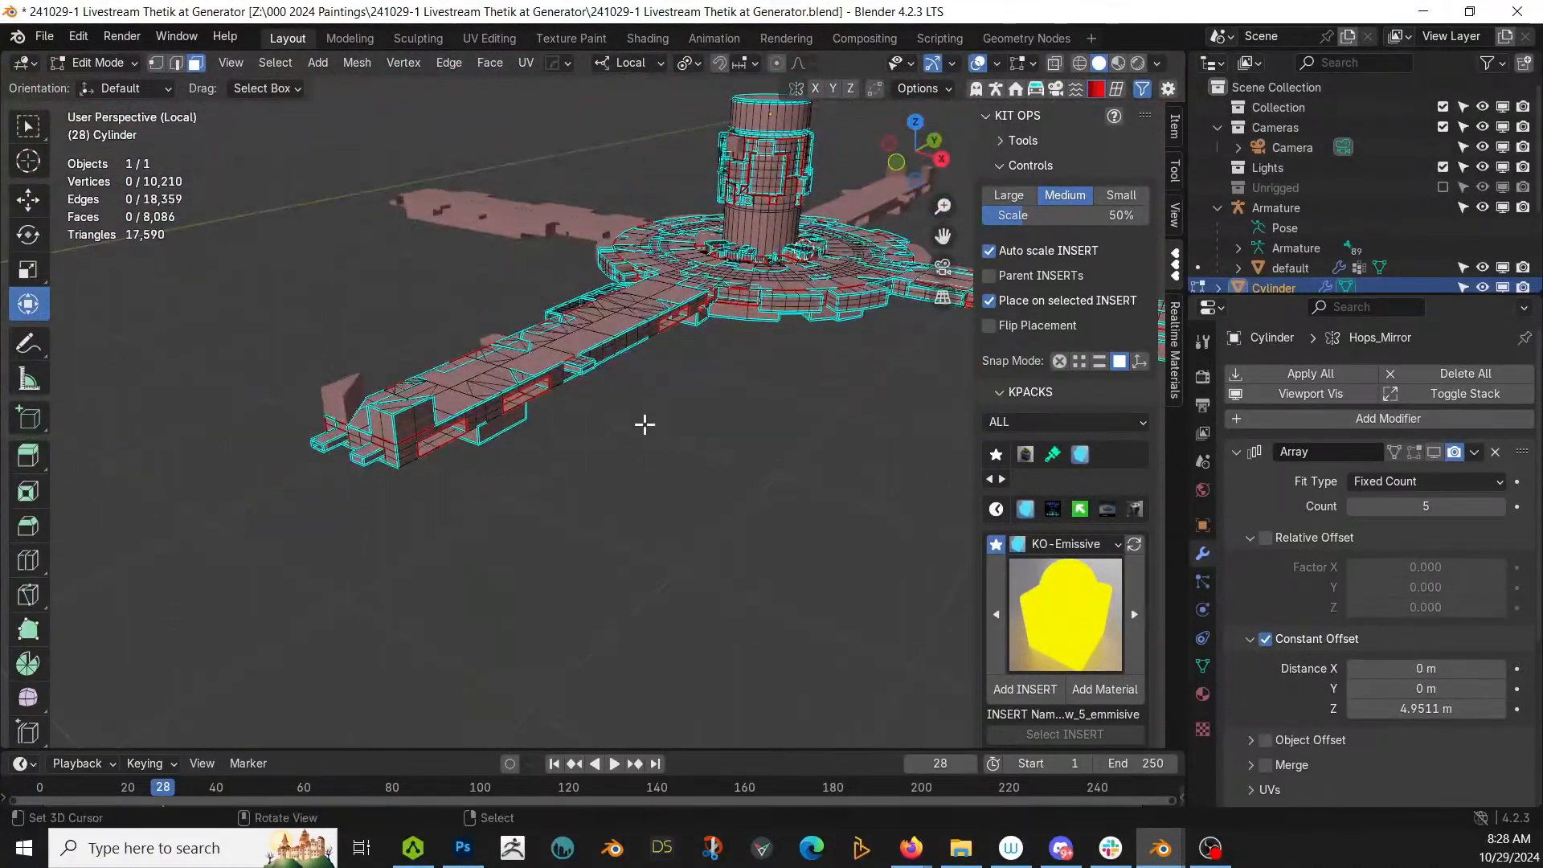
Step: Select all faces using Material.002 and hide the unselected panel faces
{"action": "left_click", "coordinate": [1201, 695]}
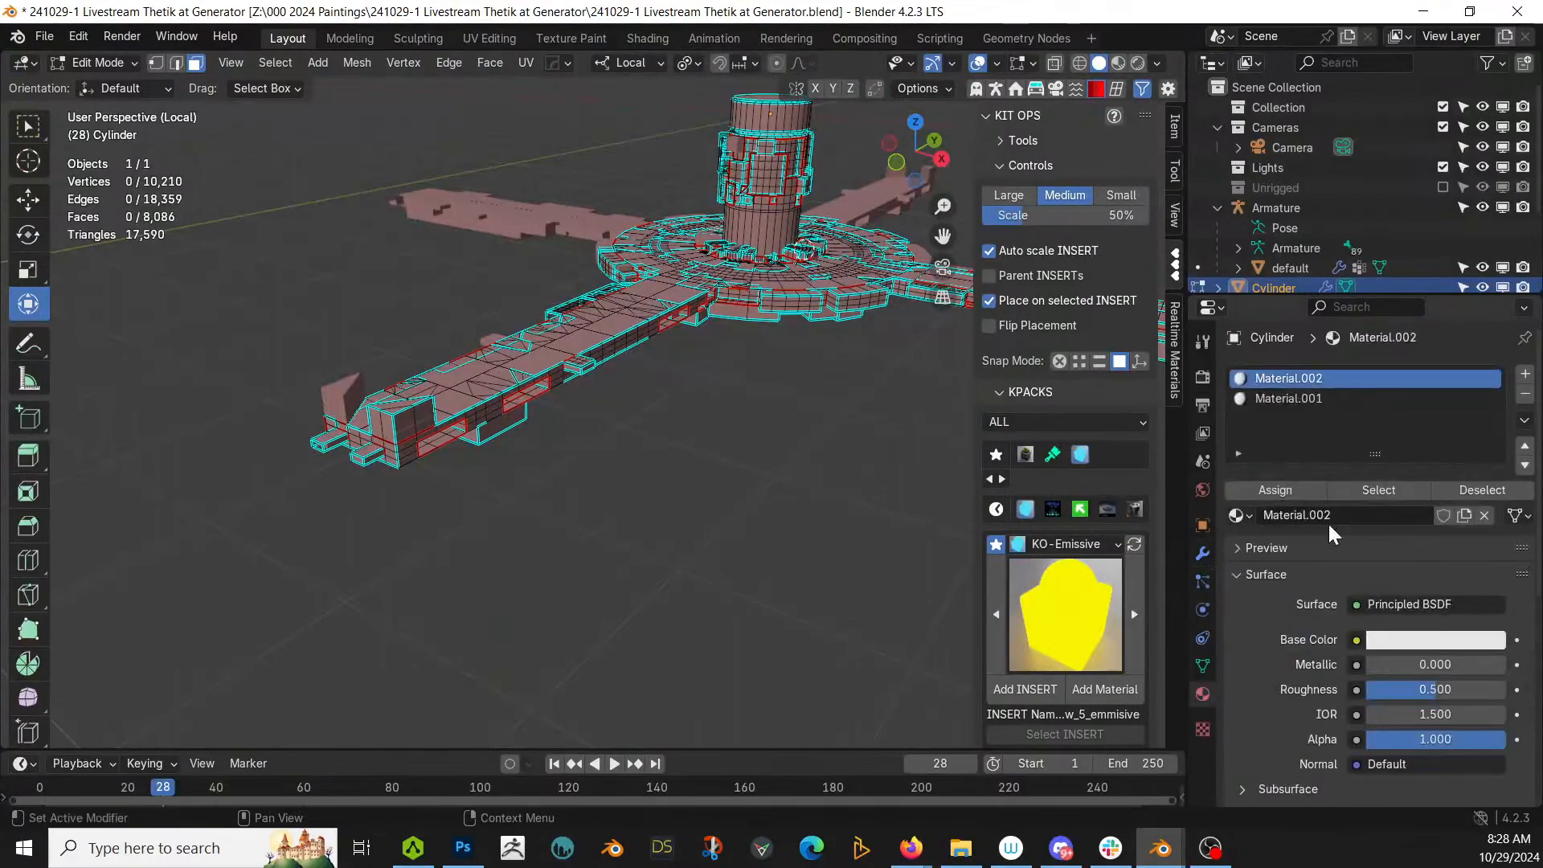
{"action": "left_click", "coordinate": [1369, 489]}
{"action": "key", "text": "shift+h"}
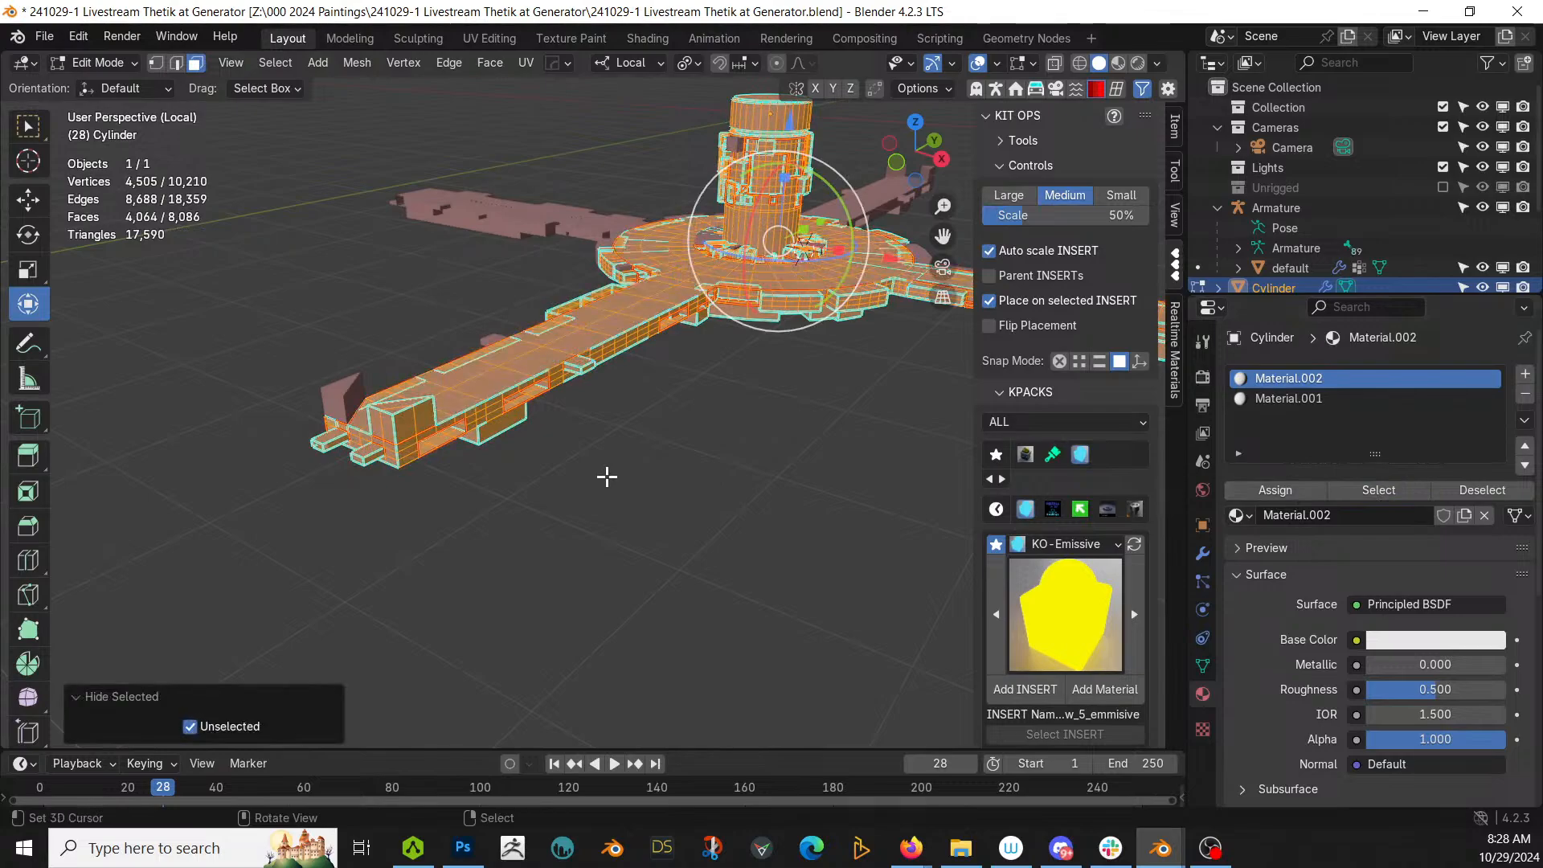
Step: Examine the ends of the two editable platform arms from above and the sides, picking faces there
{"action": "middle_click_drag", "start_coordinate": [623, 475], "coordinate": [334, 606]}
{"action": "scroll", "coordinate": [644, 450], "scroll_direction": "up", "scroll_amount": 2}
{"action": "middle_click_drag", "start_coordinate": [644, 451], "coordinate": [413, 293]}
{"action": "left_click", "coordinate": [668, 286]}
{"action": "middle_click_drag", "start_coordinate": [668, 286], "coordinate": [487, 340]}
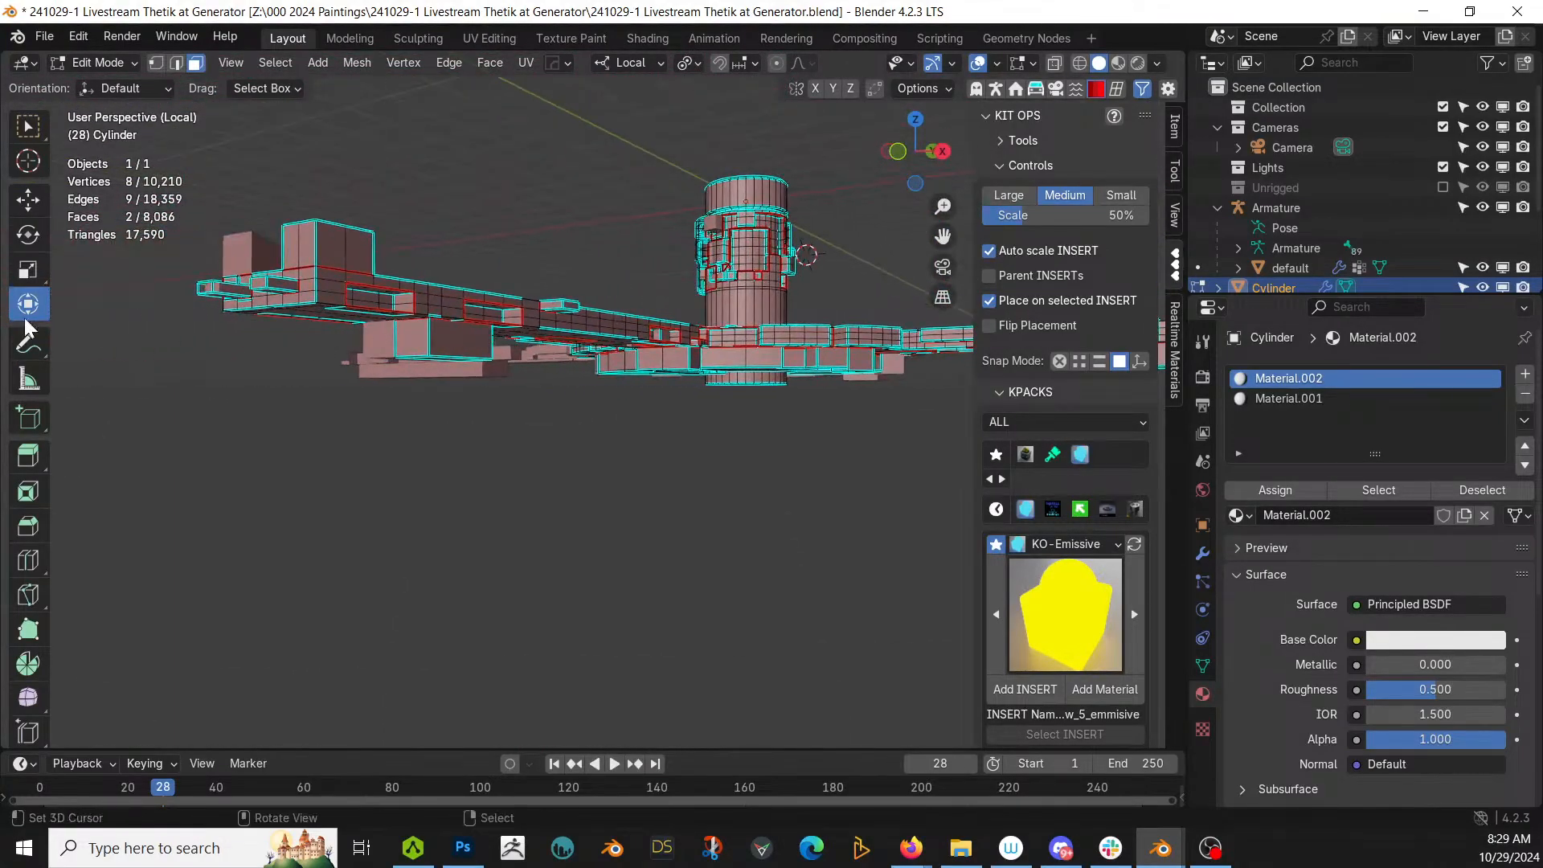
{"action": "middle_click_drag", "start_coordinate": [283, 321], "coordinate": [343, 404]}
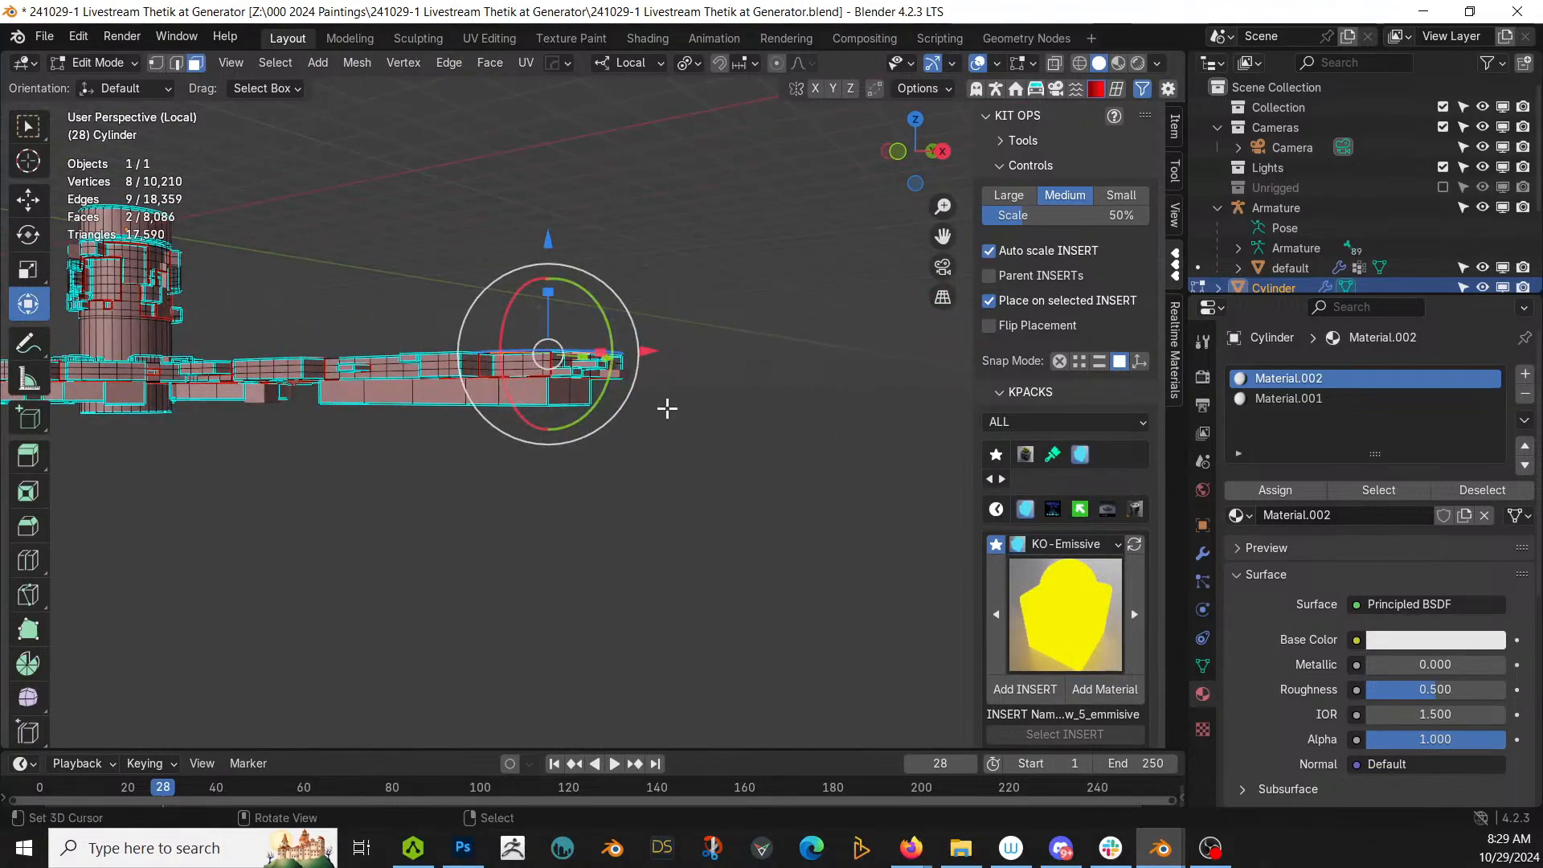
{"action": "middle_click_drag", "start_coordinate": [667, 409], "coordinate": [697, 467]}
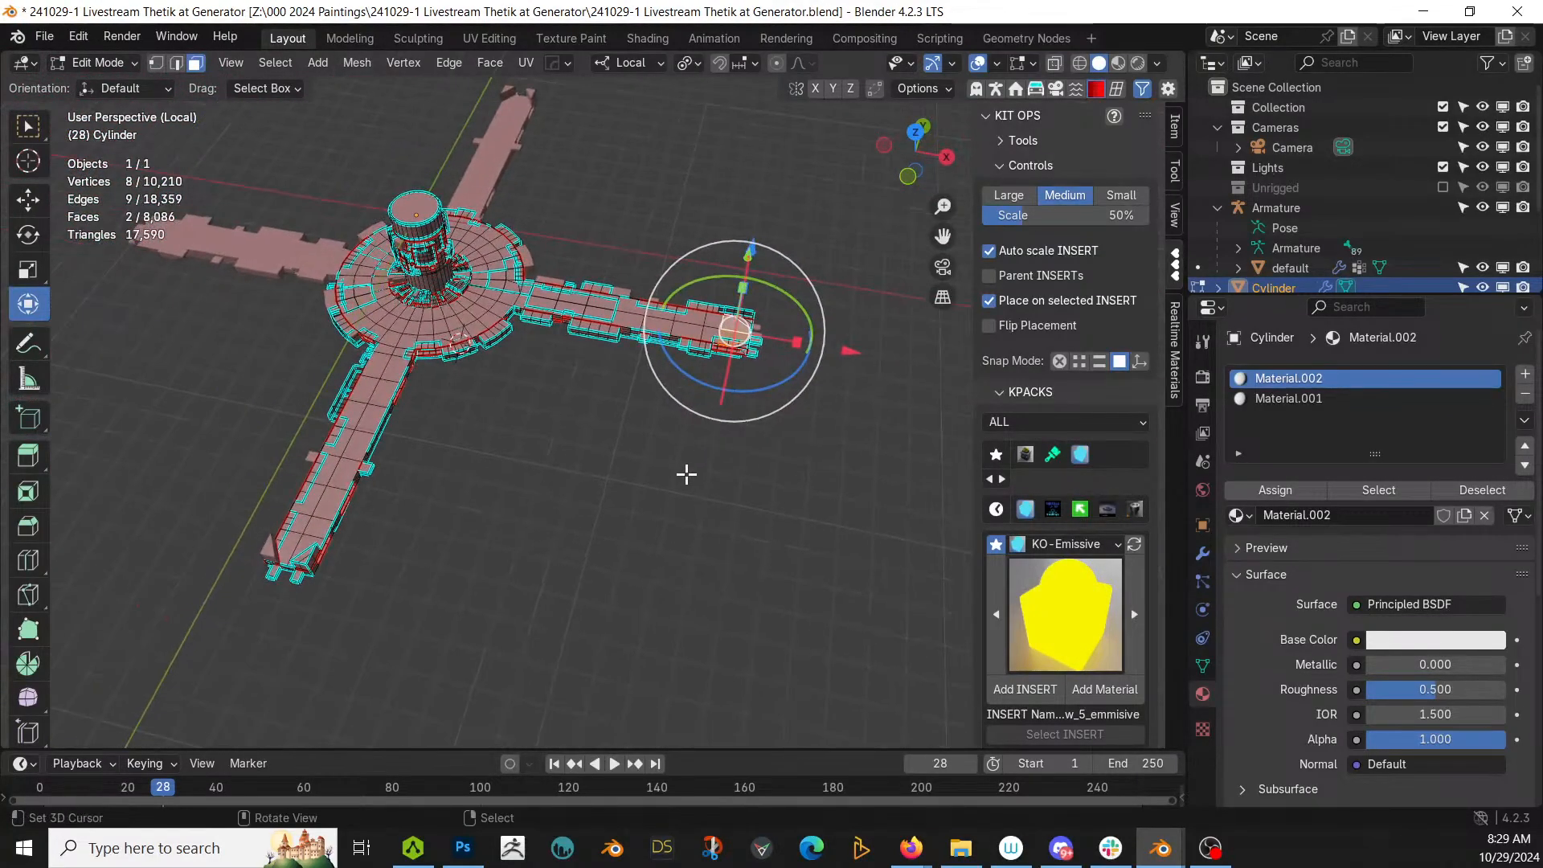
{"action": "key", "text": "KP_7"}
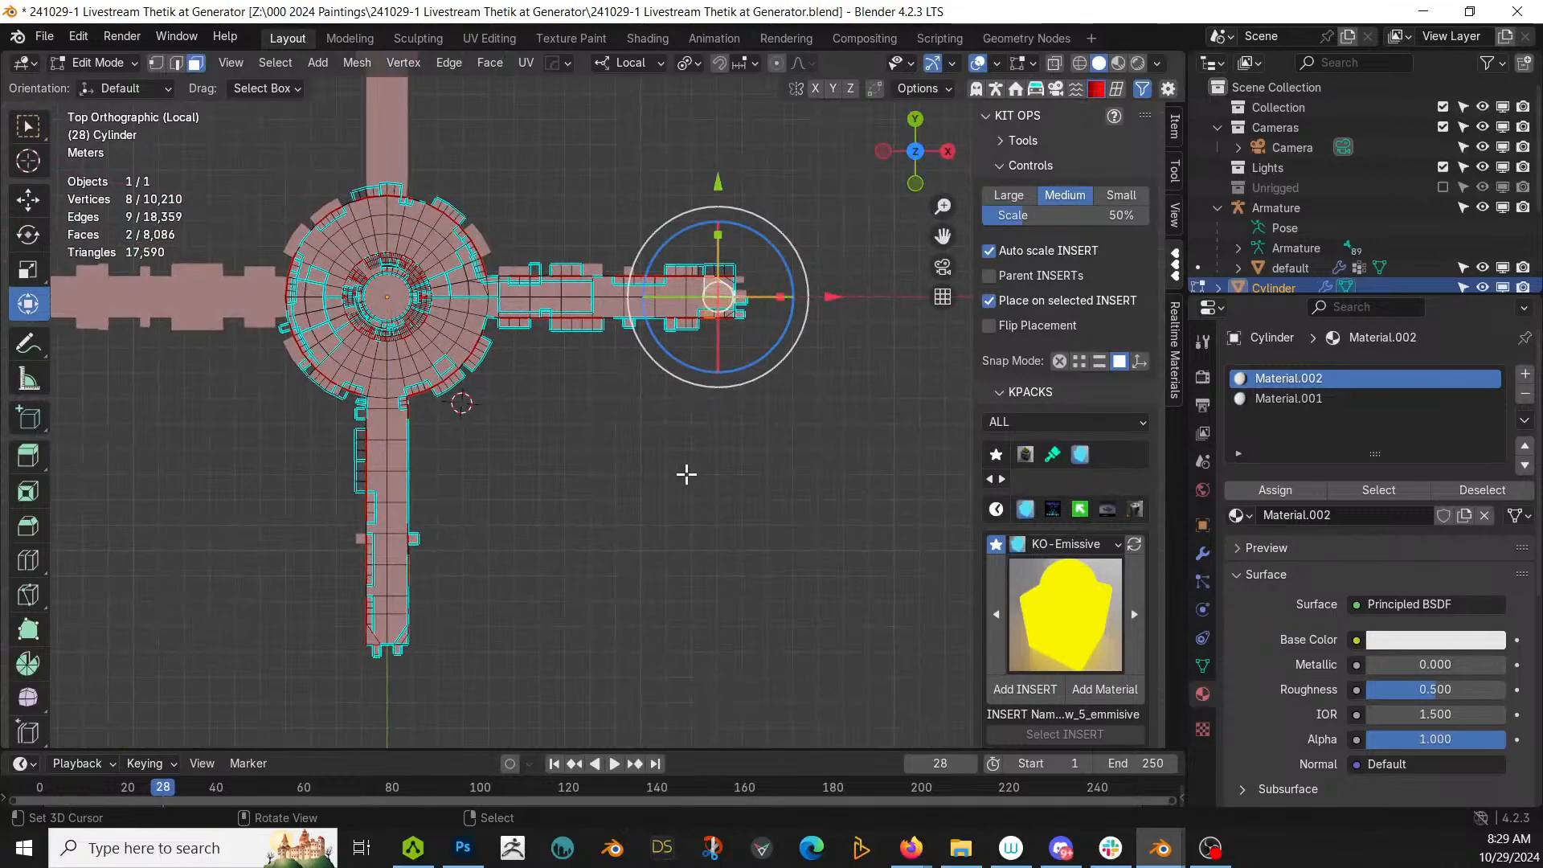
{"action": "scroll", "coordinate": [686, 475], "scroll_direction": "up", "scroll_amount": 3}
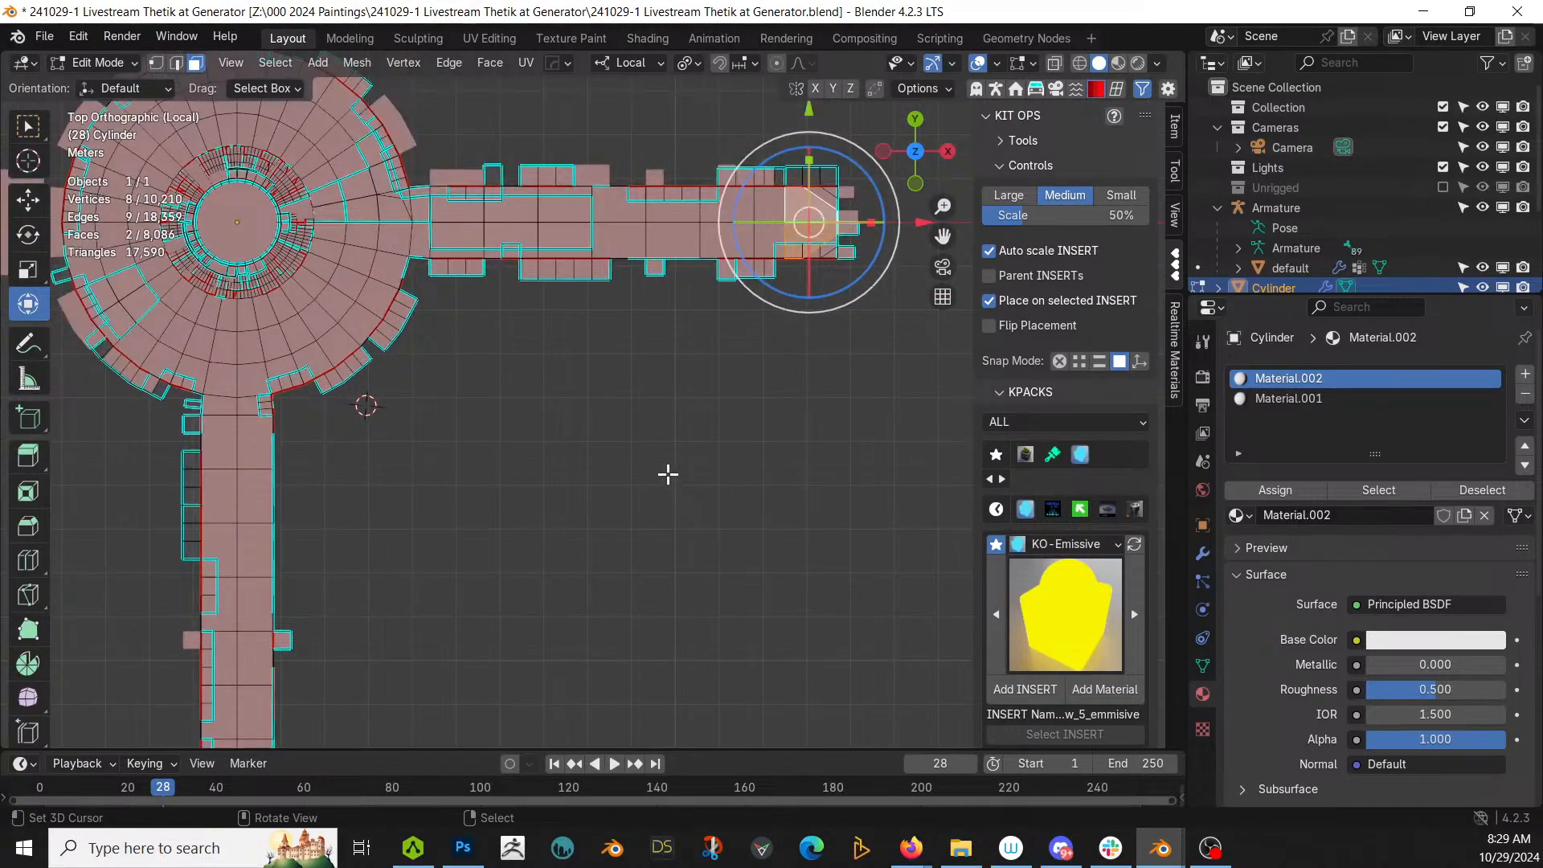
{"action": "middle_click_drag", "start_coordinate": [667, 475], "coordinate": [649, 379]}
{"action": "middle_click_drag", "start_coordinate": [468, 518], "coordinate": [687, 442]}
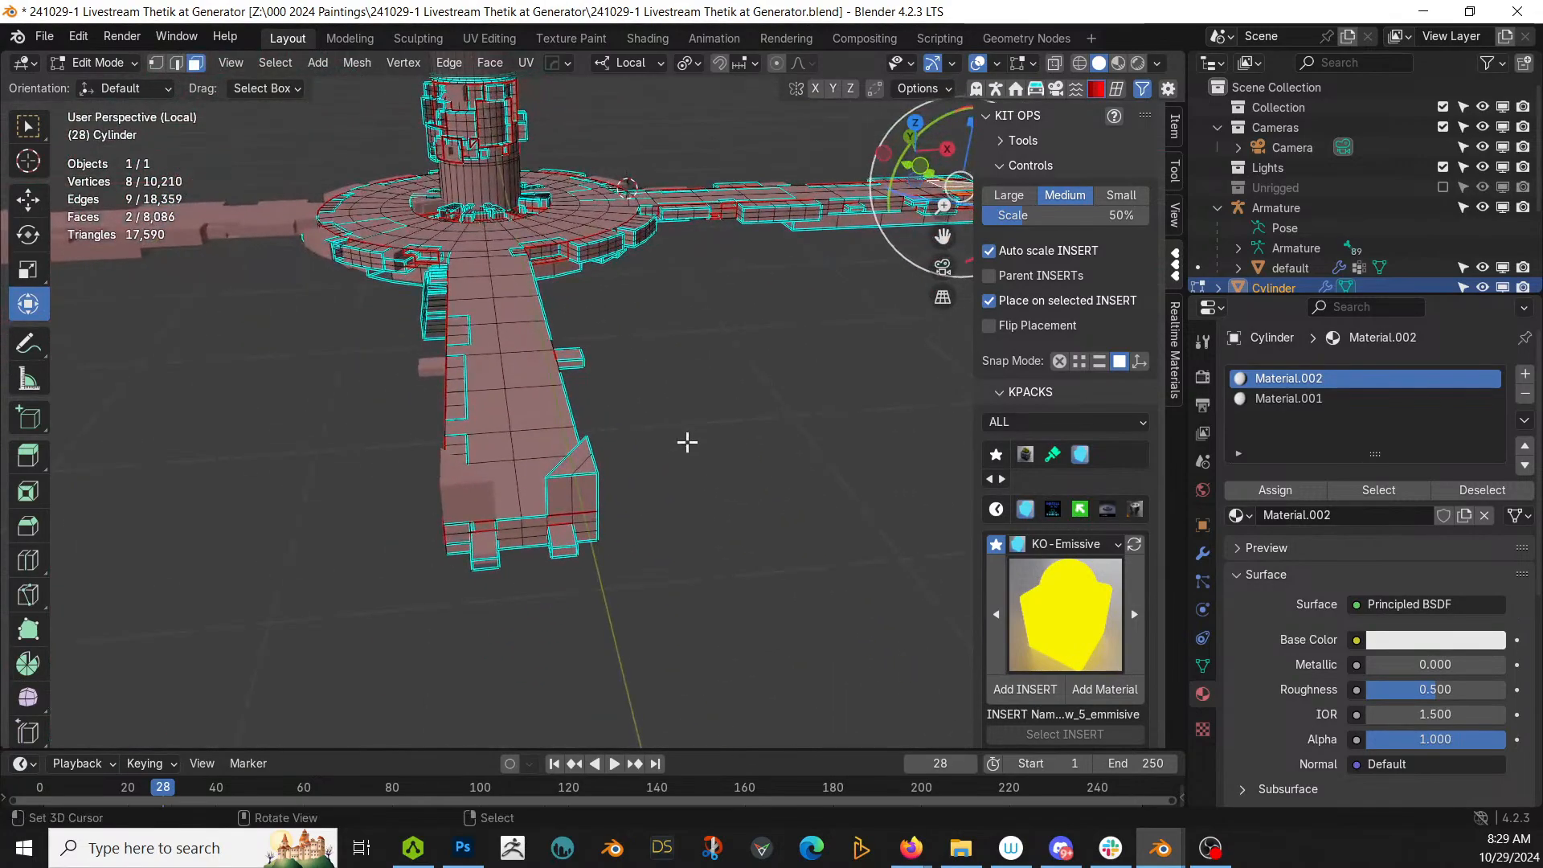
{"action": "left_click", "coordinate": [524, 534]}
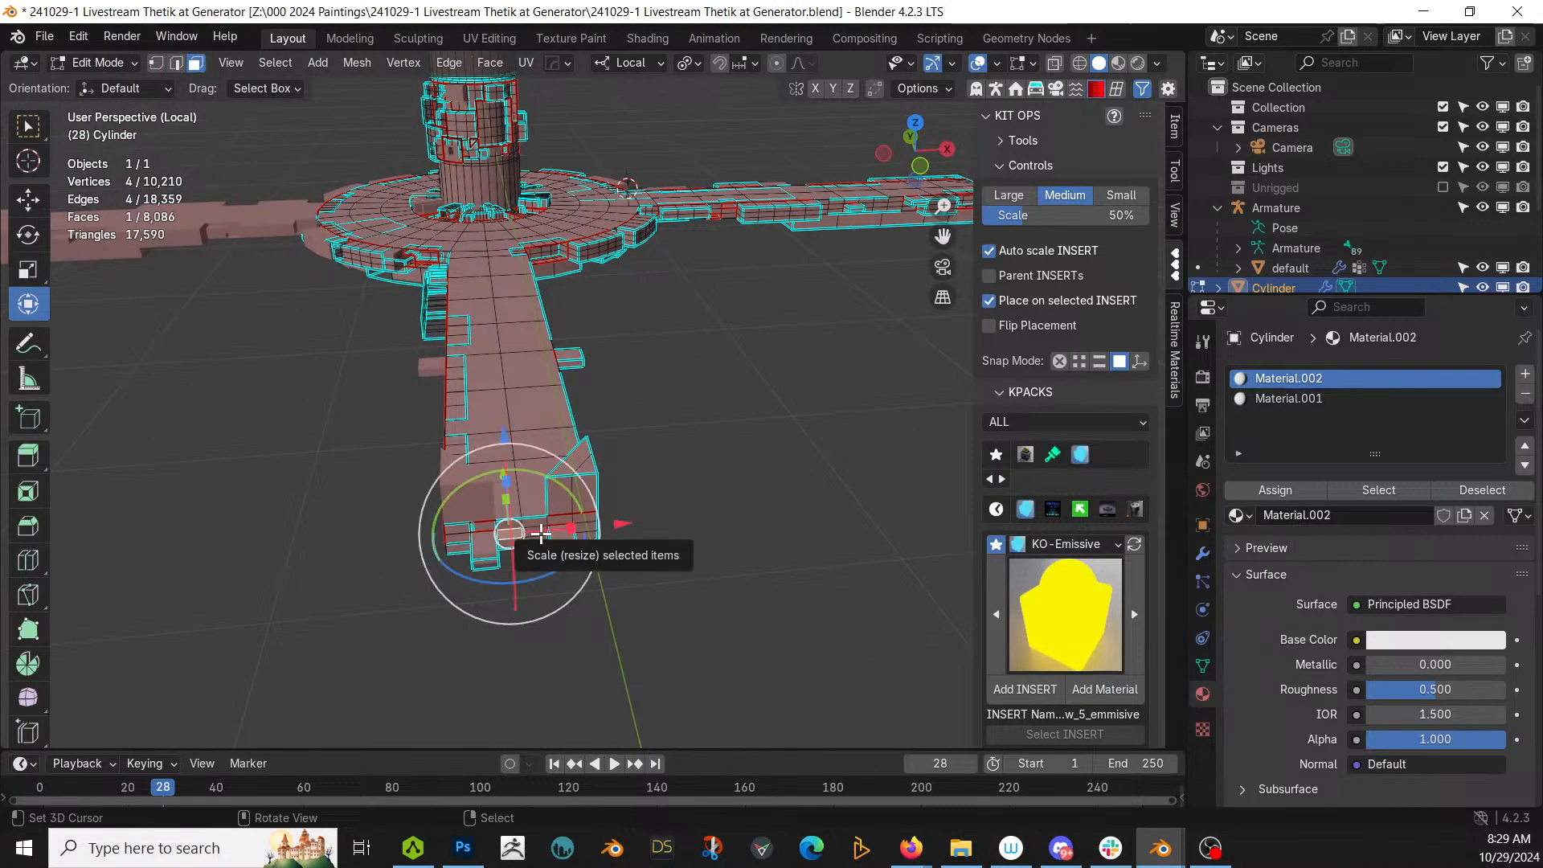
Step: Extrude the two top faces at the end of the X-axis arm upward by 2 m to form a pillar
{"action": "middle_click_drag", "start_coordinate": [540, 532], "coordinate": [1107, 624]}
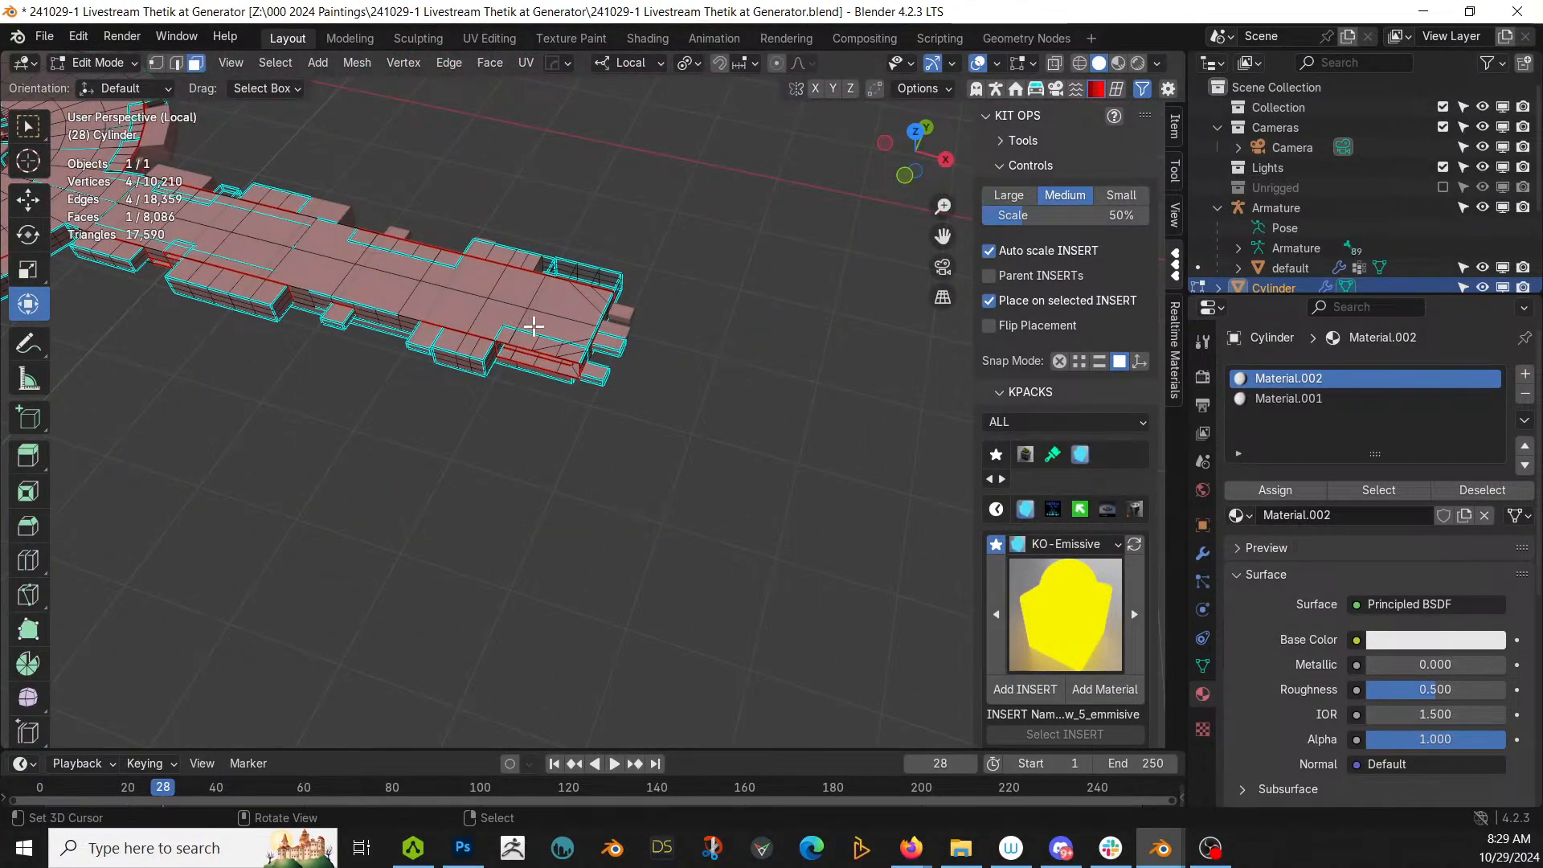
{"action": "middle_click_drag", "start_coordinate": [569, 302], "coordinate": [696, 299]}
{"action": "key", "text": "e"}
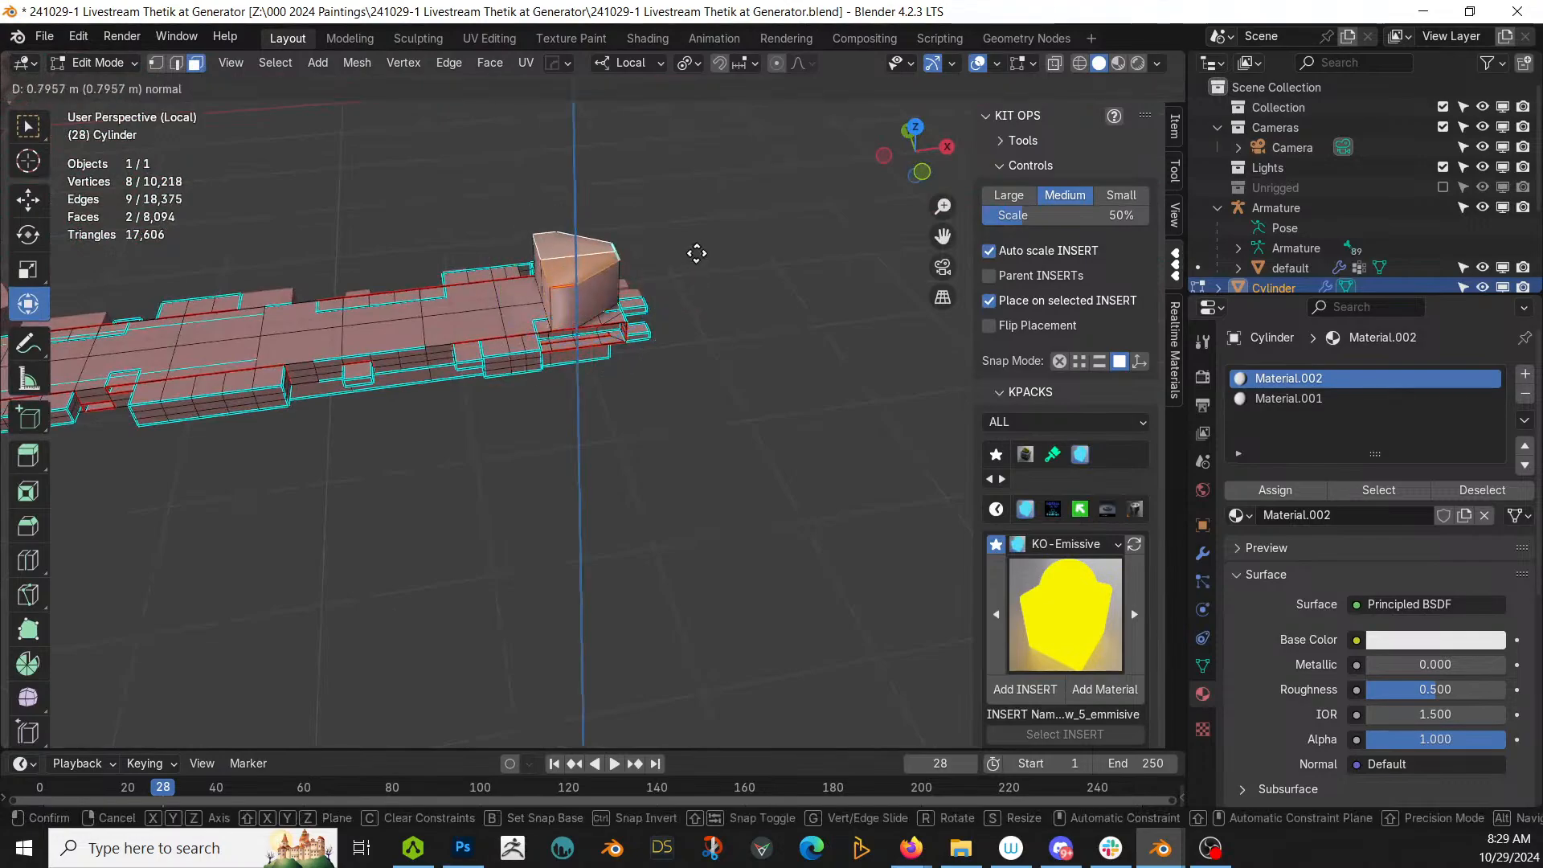
{"action": "left_click", "coordinate": [701, 204]}
{"action": "scroll", "coordinate": [555, 346], "scroll_direction": "down", "scroll_amount": 3}
{"action": "middle_click_drag", "start_coordinate": [530, 366], "coordinate": [681, 181], "text": "shift"}
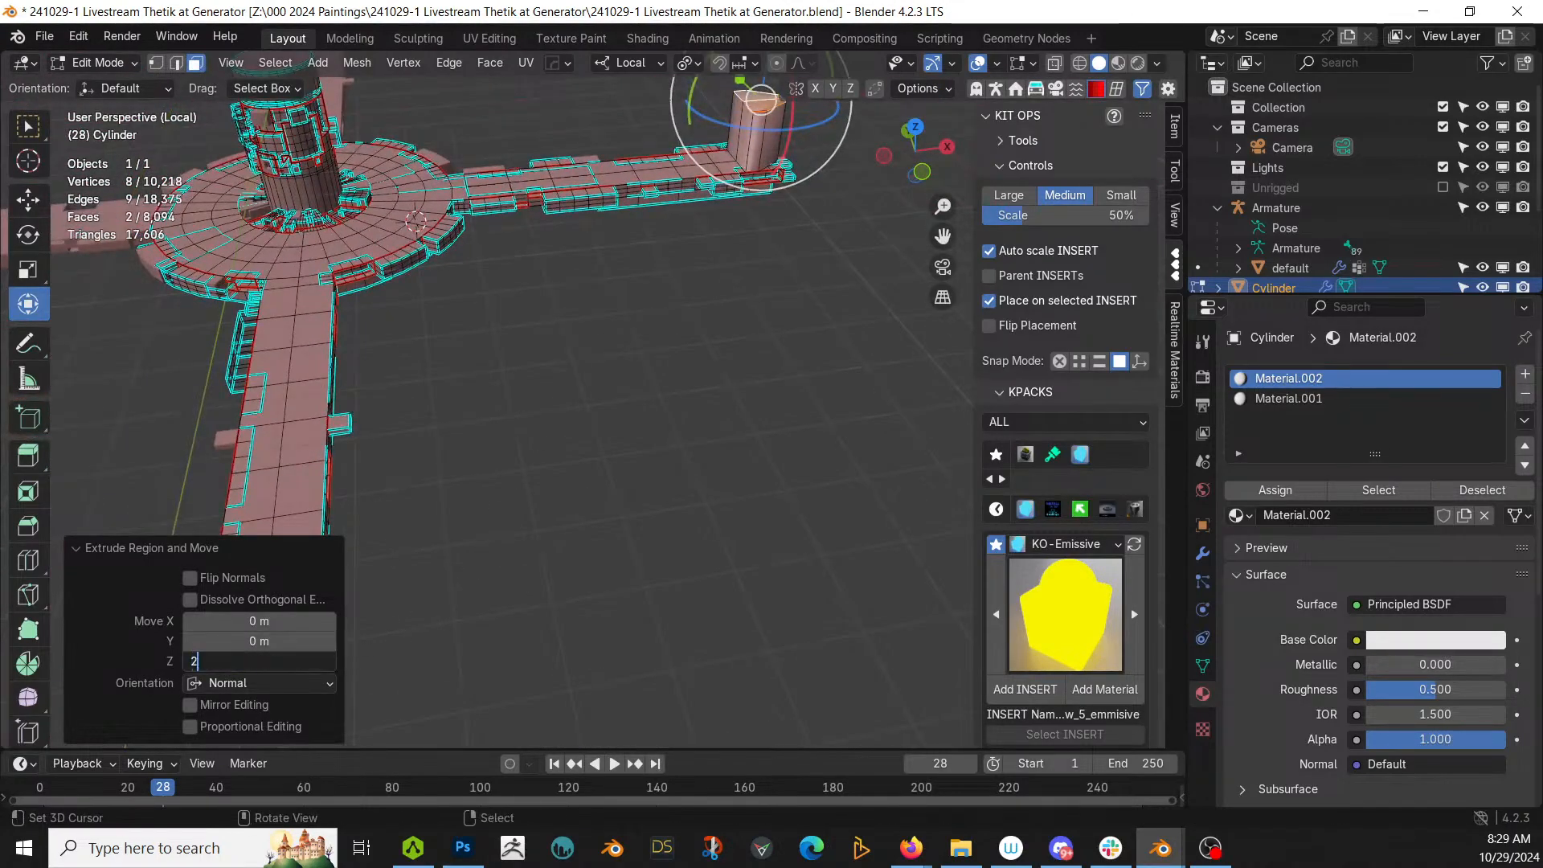
{"action": "type", "text": "2"}
{"action": "key", "text": "Return"}
Step: Extrude the two top faces at the end of the Y-axis arm upward by 2 m as a second pillar
{"action": "middle_click_drag", "start_coordinate": [422, 612], "coordinate": [689, 582]}
{"action": "middle_click_drag", "start_coordinate": [792, 502], "coordinate": [630, 630]}
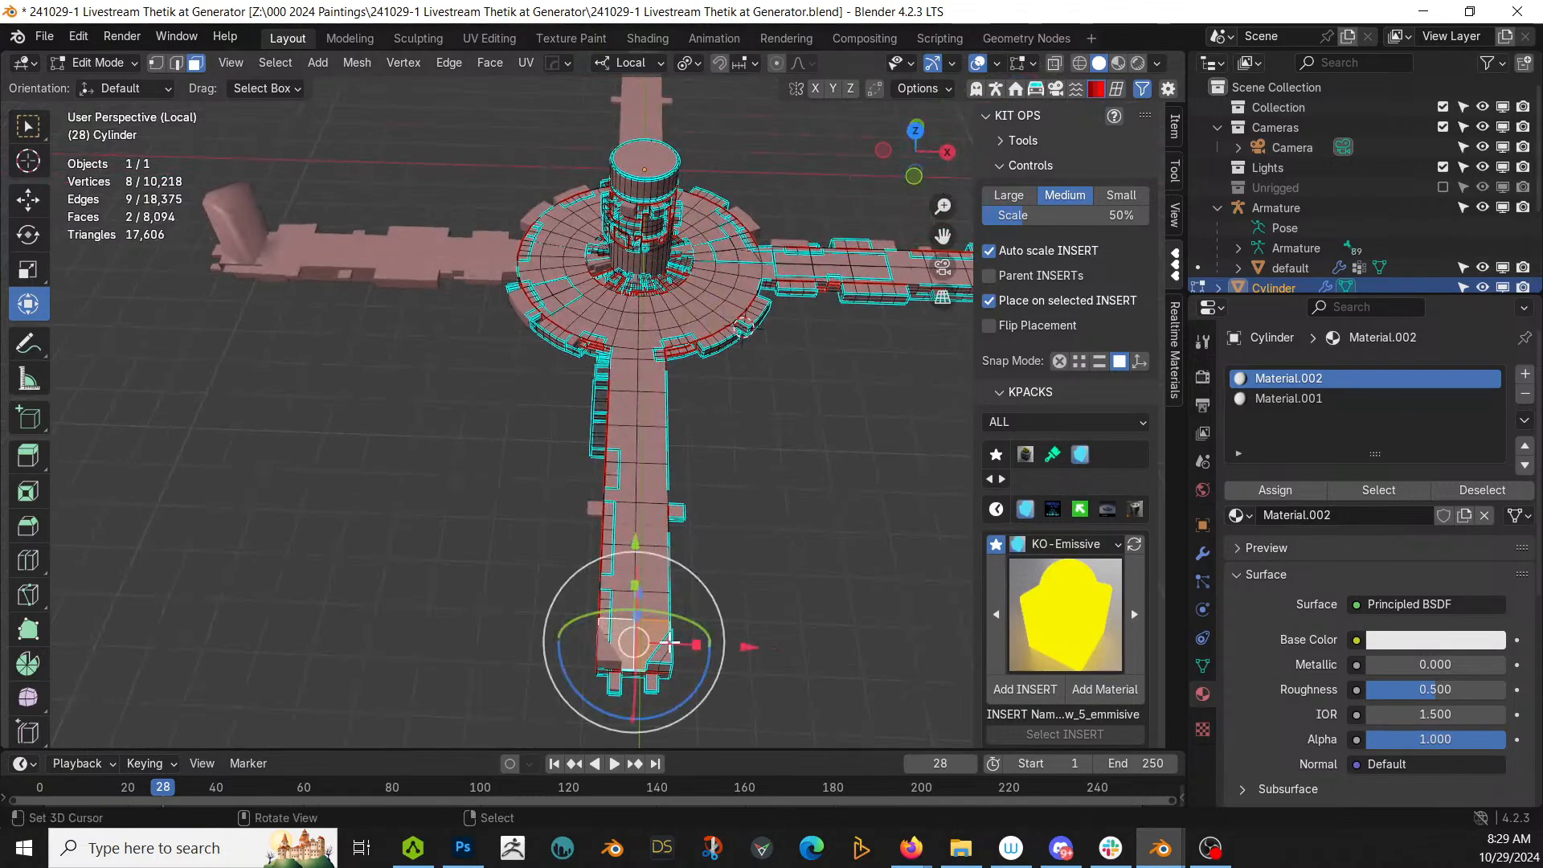
{"action": "key", "text": "e"}
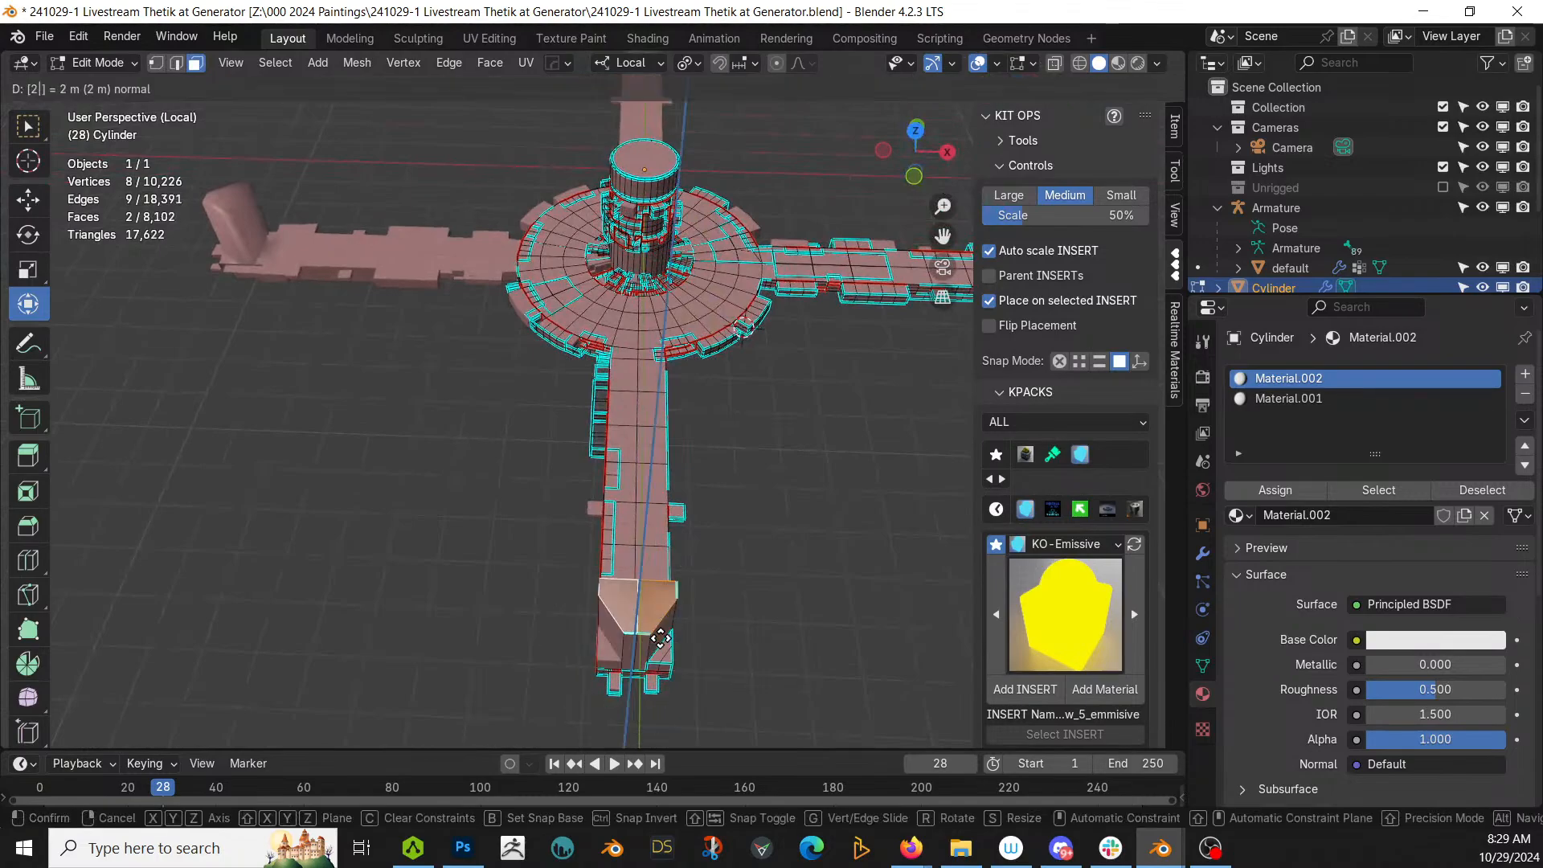
{"action": "key", "text": "Return"}
Step: Leave the isolated view and examine the pillars against the surrounding walkways, including from directly above
{"action": "middle_click_drag", "start_coordinate": [661, 637], "coordinate": [461, 501]}
{"action": "key", "text": "KP_Divide"}
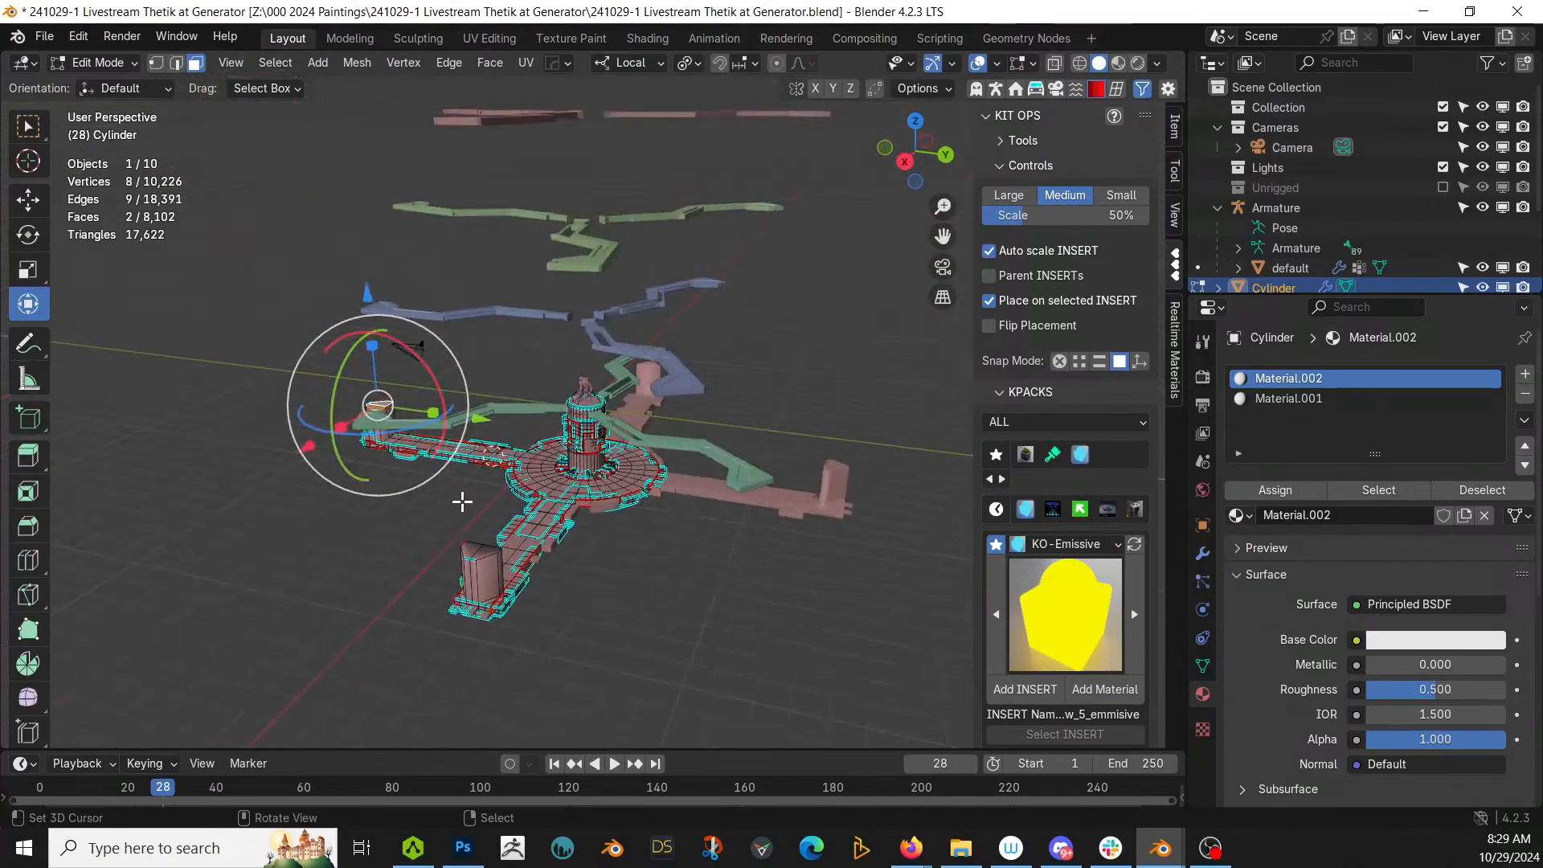
{"action": "middle_click_drag", "start_coordinate": [507, 502], "coordinate": [663, 640]}
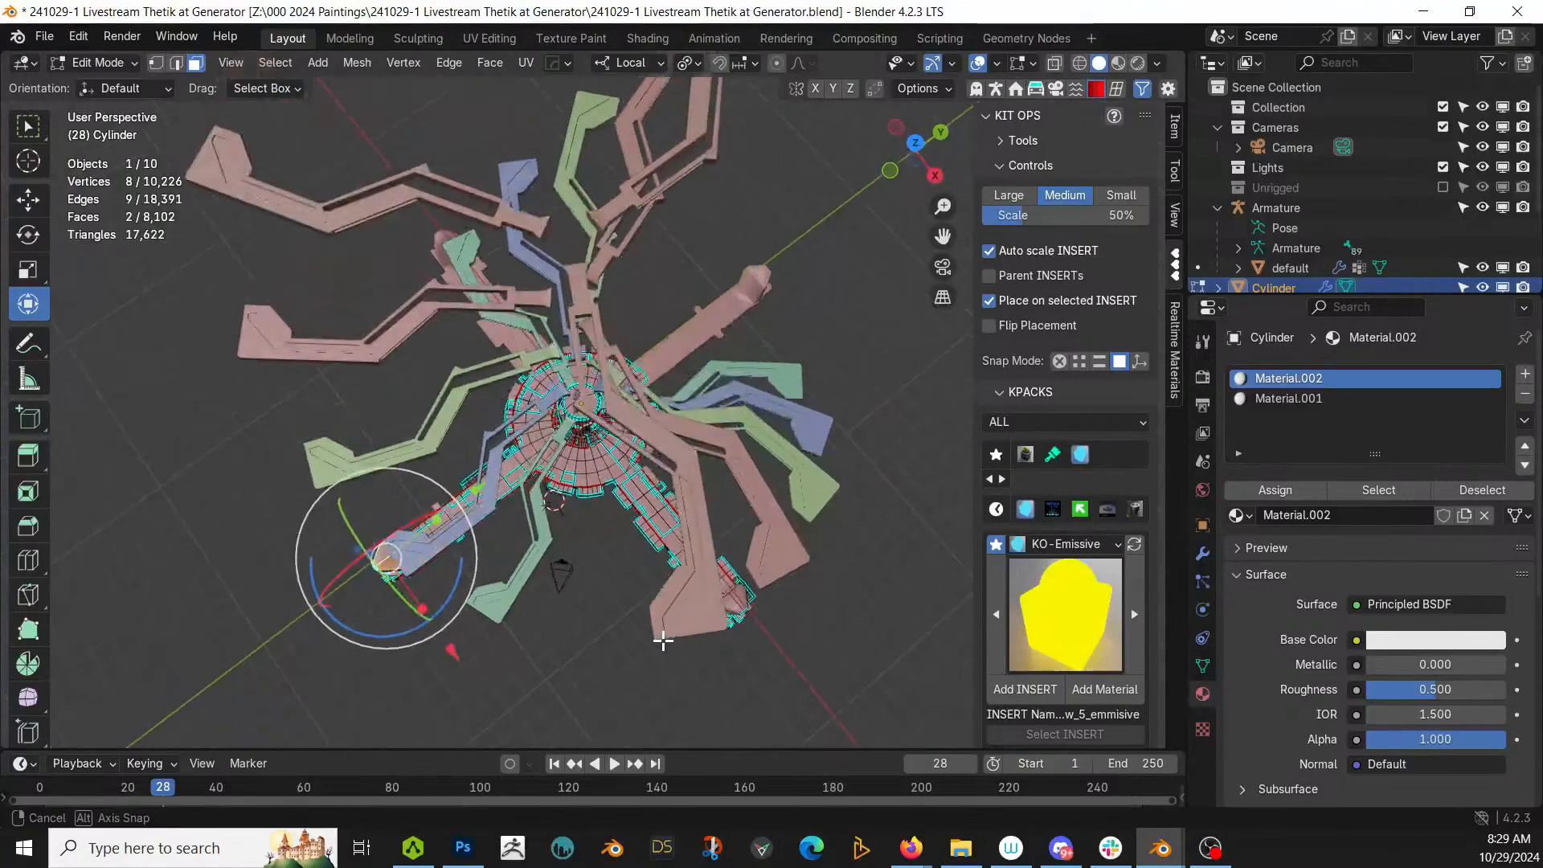
{"action": "key", "text": "KP_7"}
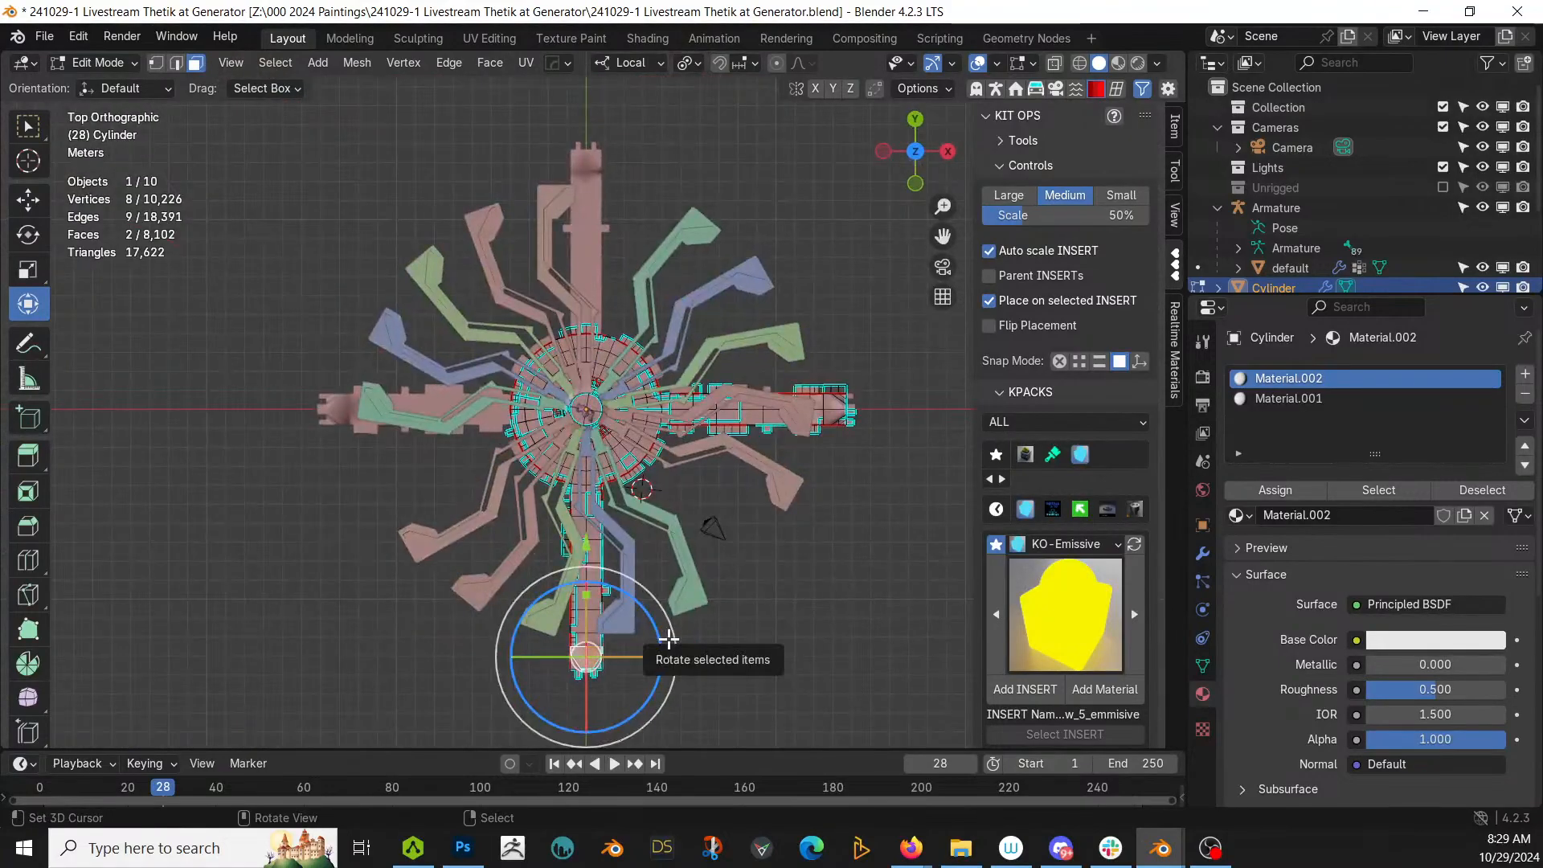
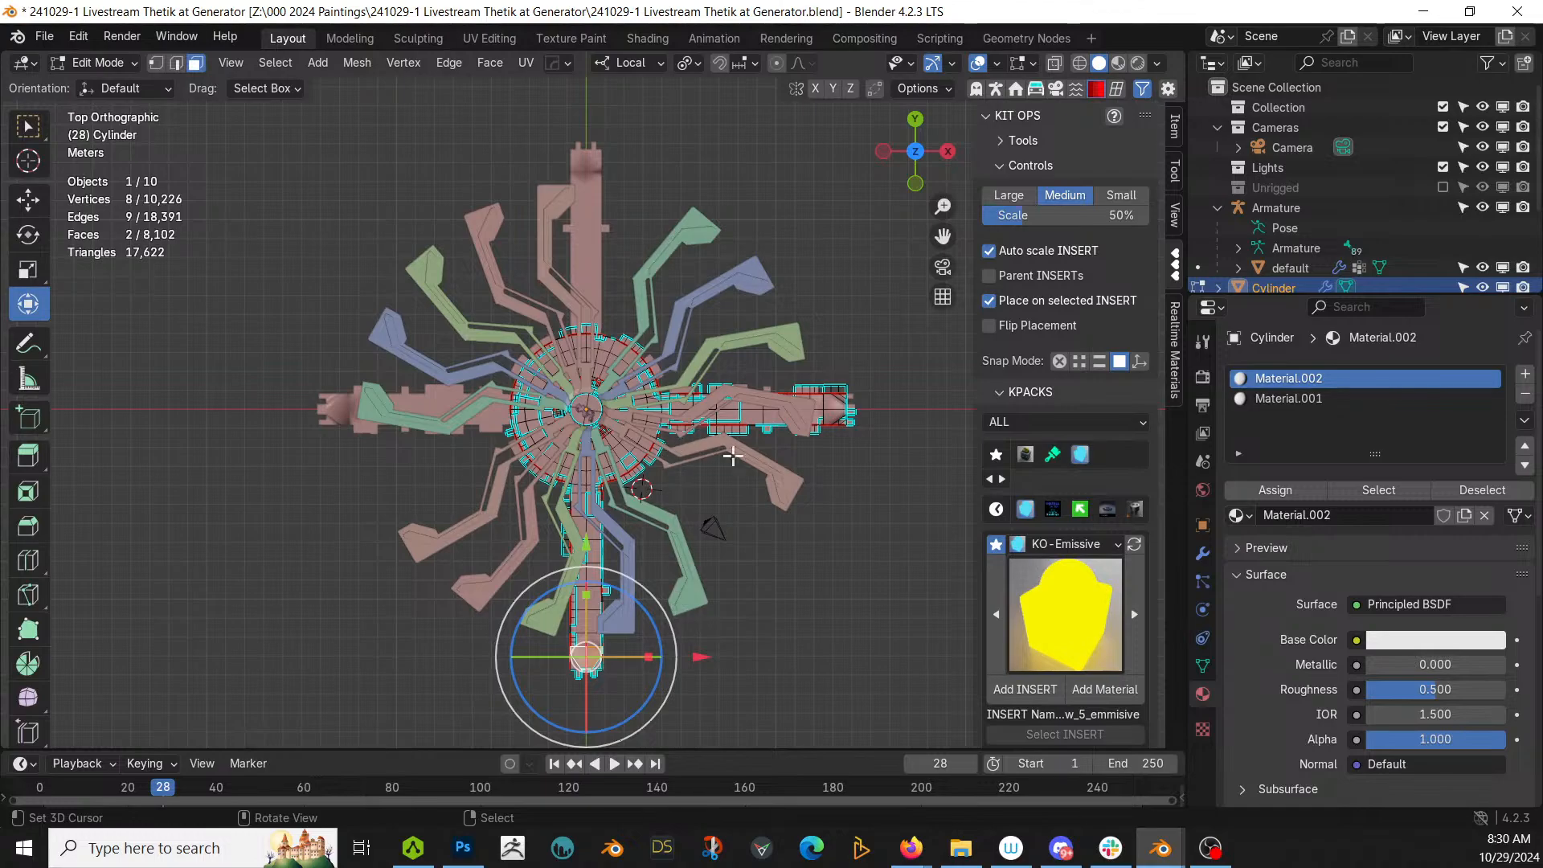
{"action": "middle_click_drag", "start_coordinate": [733, 455], "coordinate": [832, 617]}
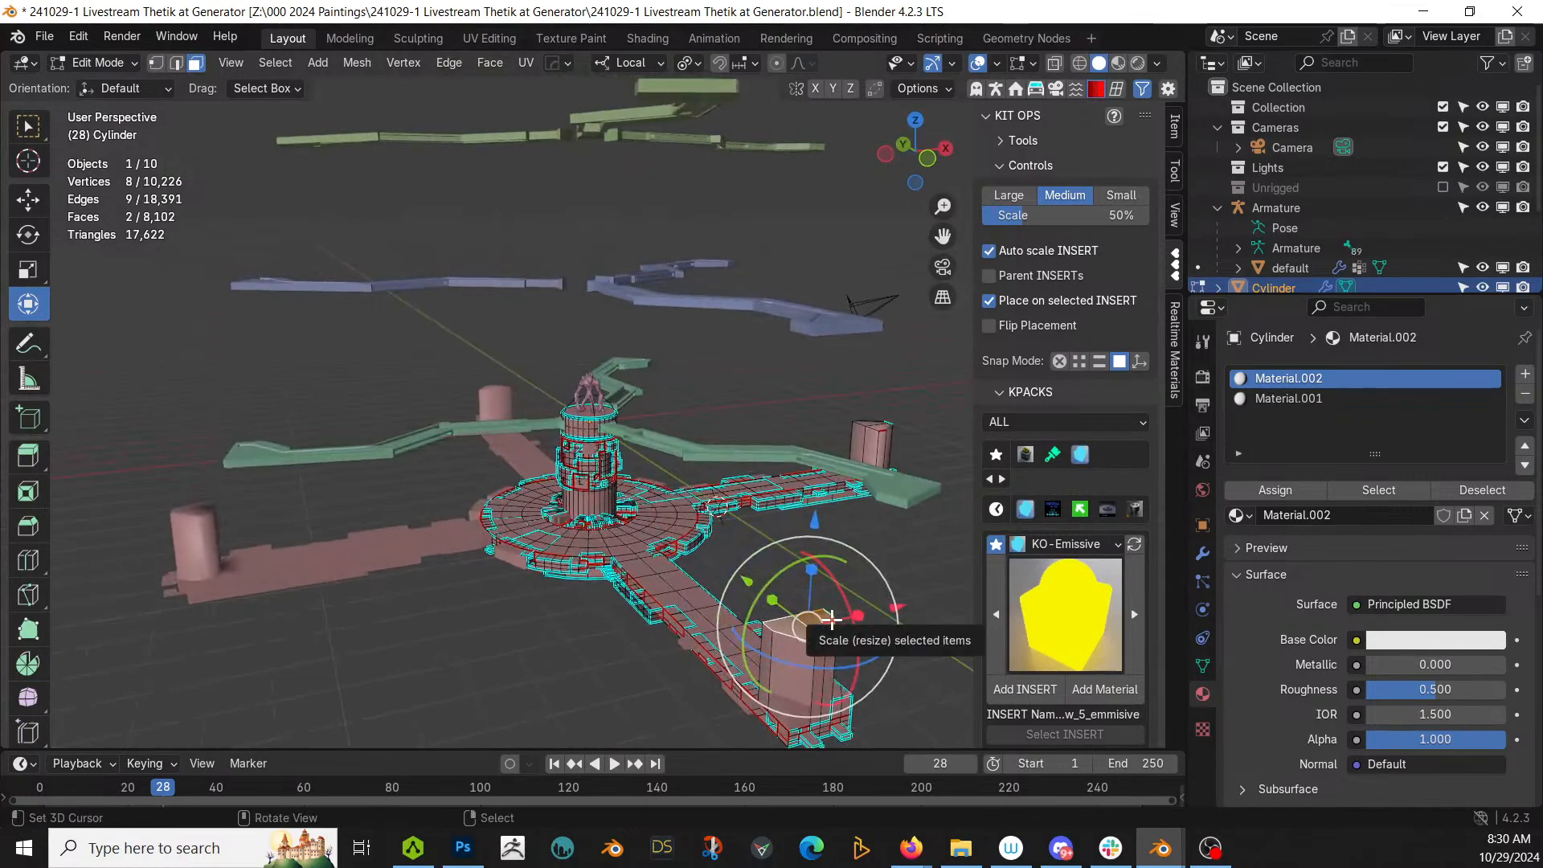
Step: Extrude the top faces of the Y-axis arm's pillar upward by another 1 m
{"action": "middle_click_drag", "start_coordinate": [900, 599], "coordinate": [592, 464], "text": "shift"}
{"action": "scroll", "coordinate": [794, 490], "scroll_direction": "up", "scroll_amount": 3}
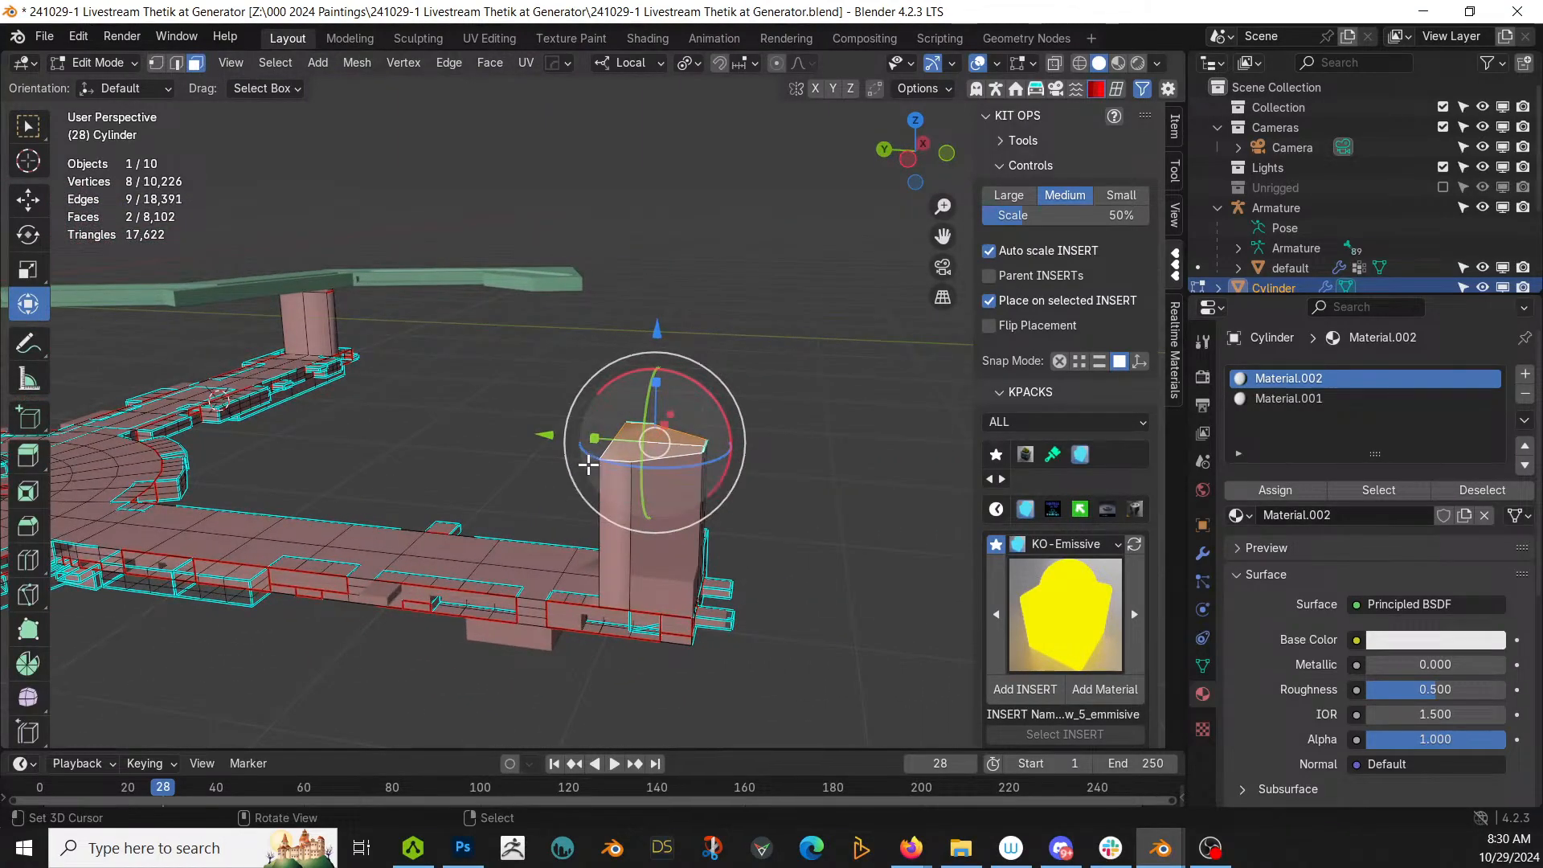
{"action": "type", "text": "e1"}
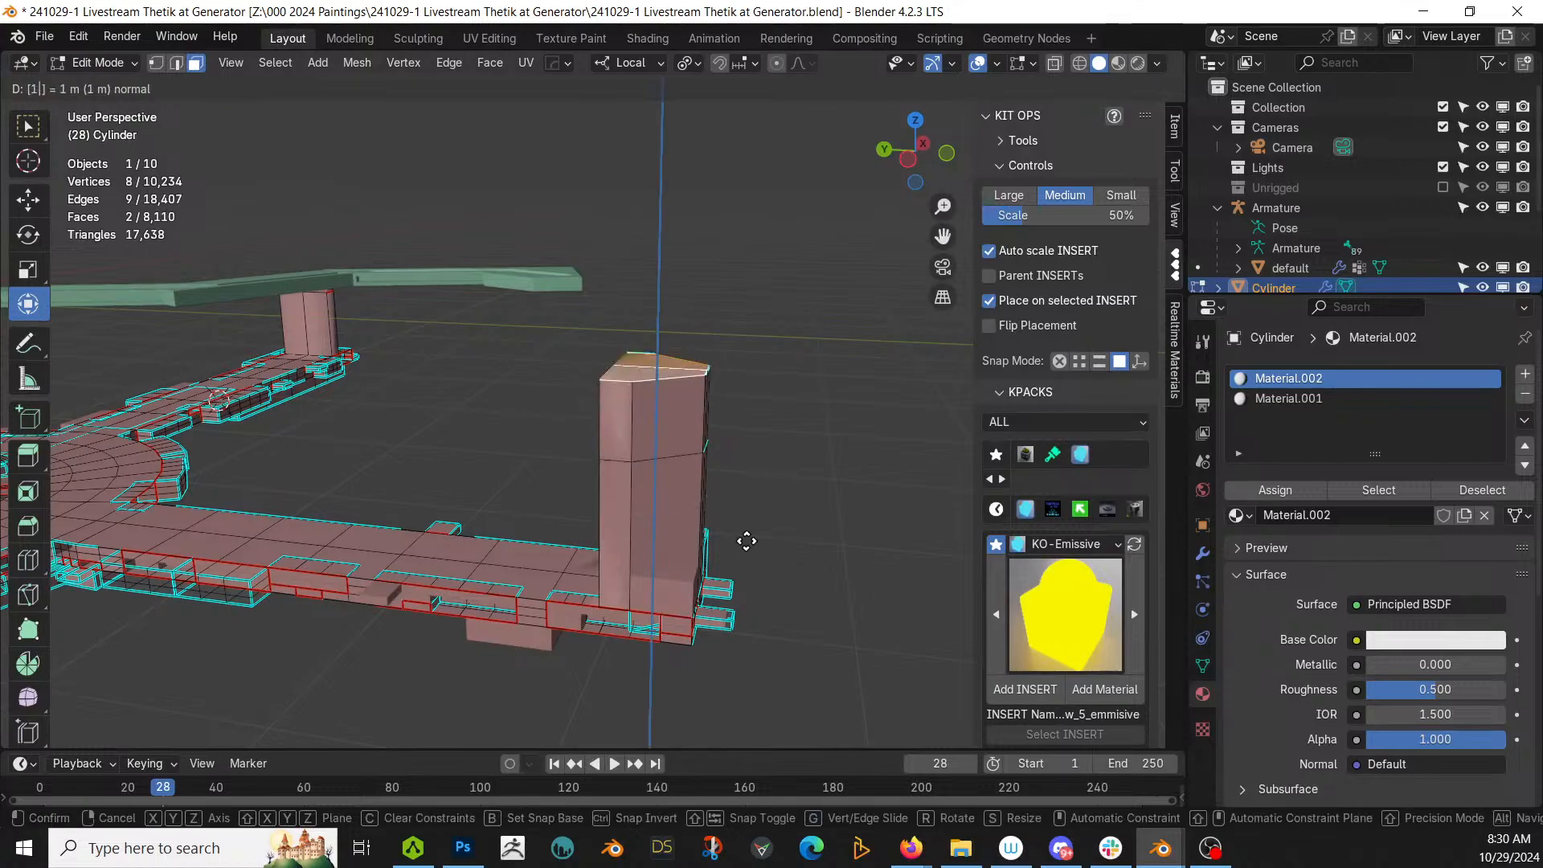
{"action": "key", "text": "Return"}
{"action": "scroll", "coordinate": [655, 536], "scroll_direction": "down", "scroll_amount": 3}
{"action": "middle_click_drag", "start_coordinate": [655, 536], "coordinate": [1007, 483], "text": "shift"}
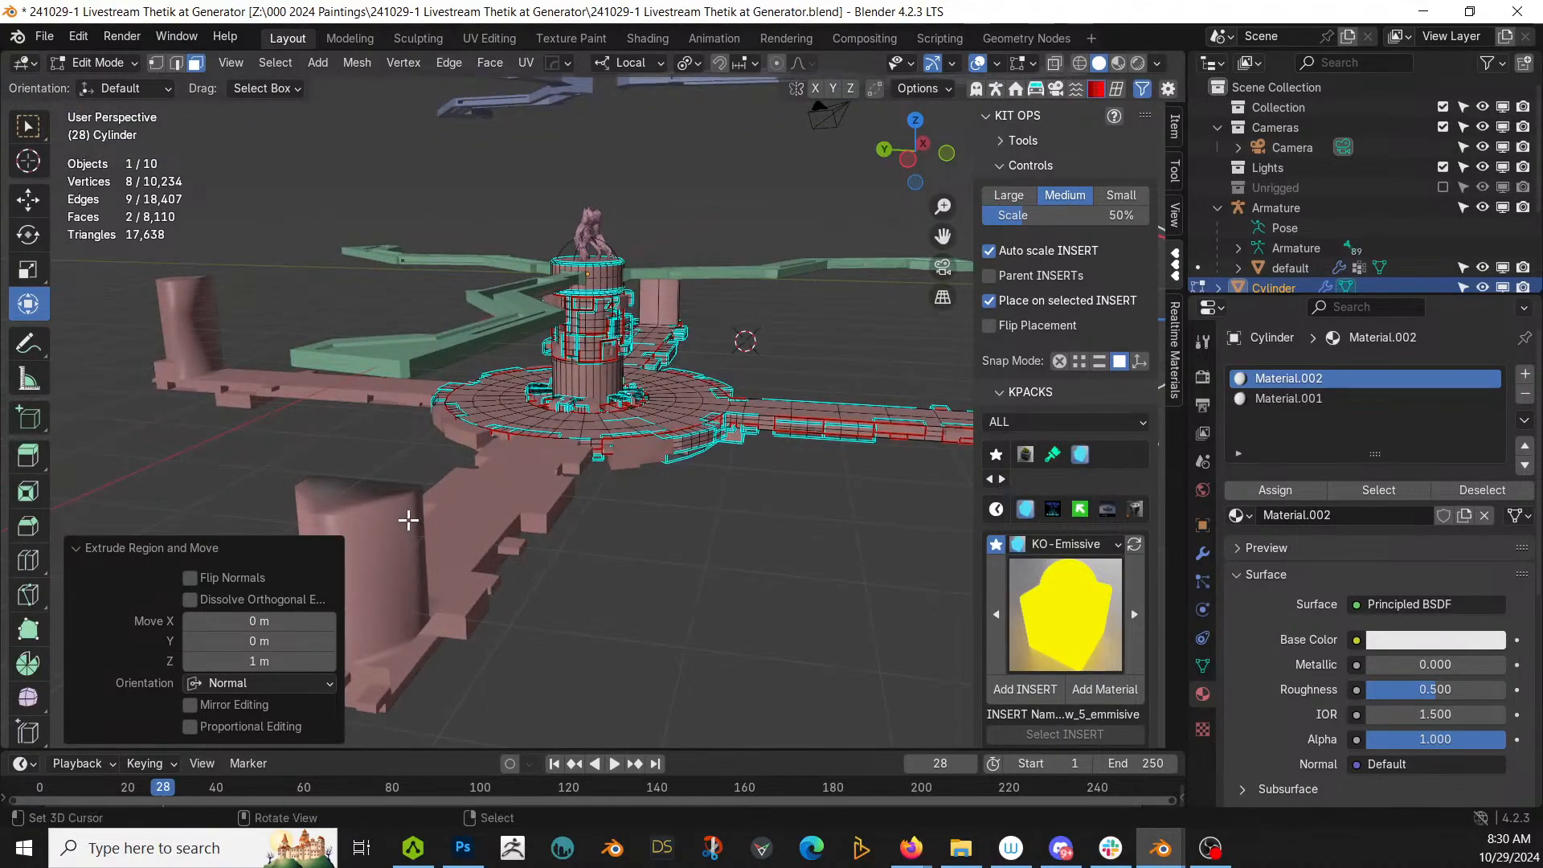
Step: Extrude the two top faces of the X-axis arm's pillar upward by another 1 m
{"action": "key", "text": "Tab"}
{"action": "middle_click_drag", "start_coordinate": [543, 488], "coordinate": [389, 535]}
{"action": "key", "text": "Tab"}
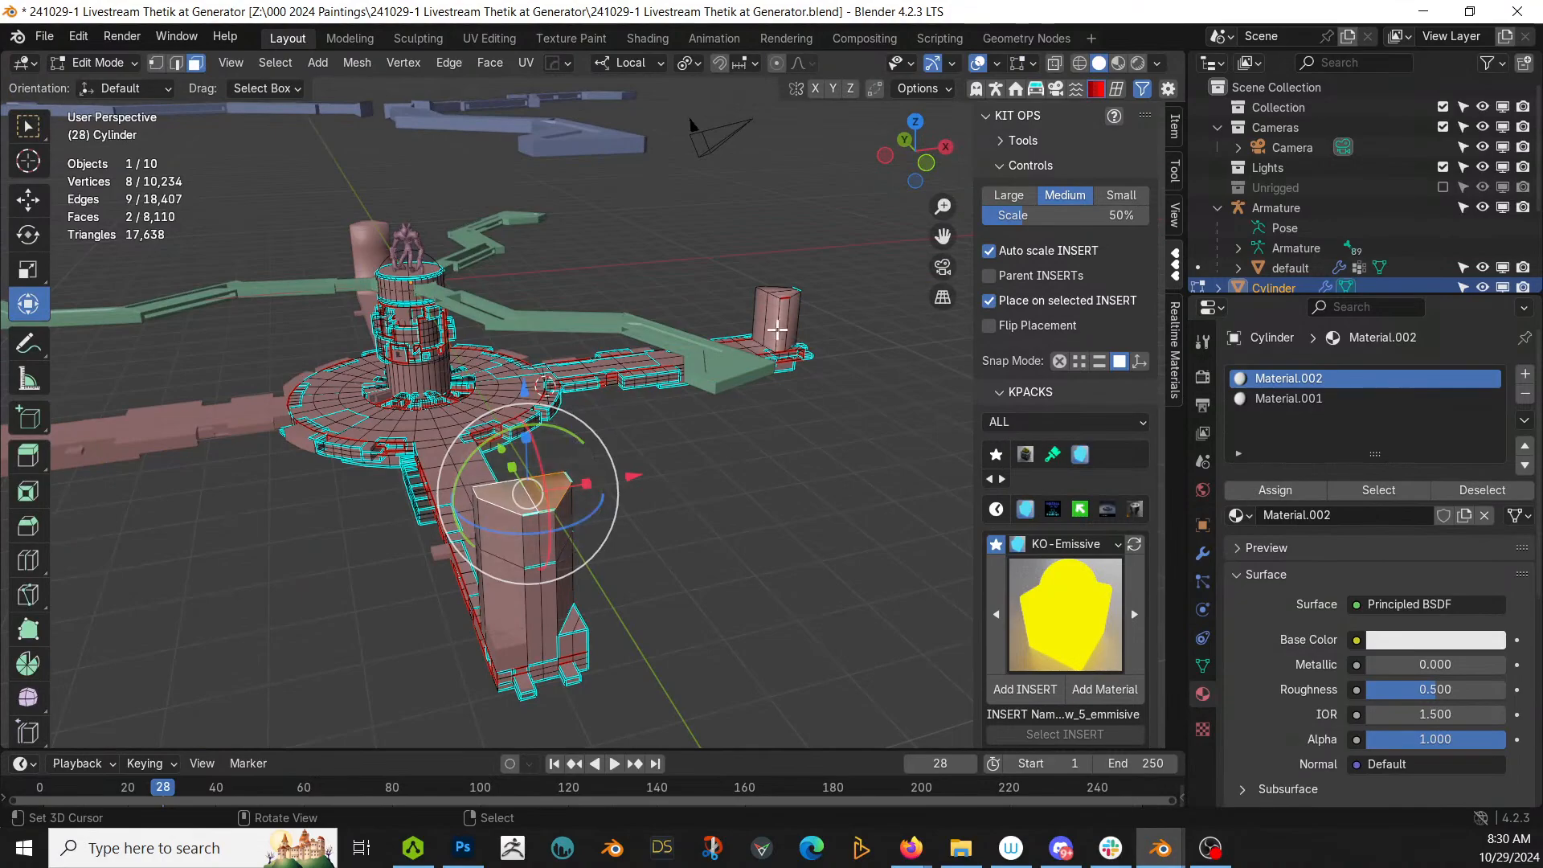
{"action": "left_click", "coordinate": [780, 296]}
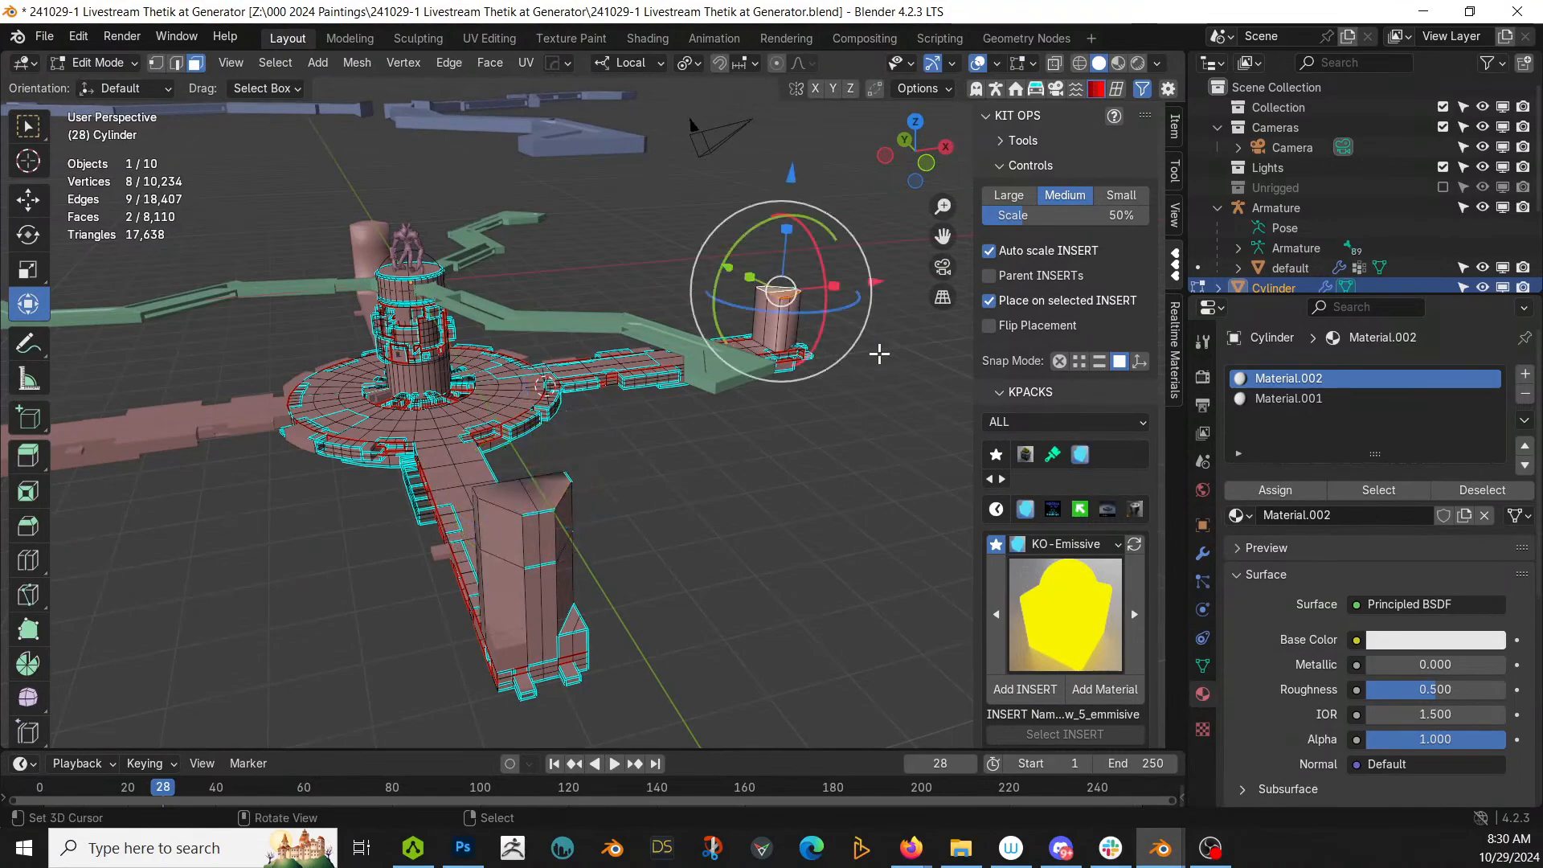
{"action": "key", "text": "e"}
{"action": "key", "text": "Return"}
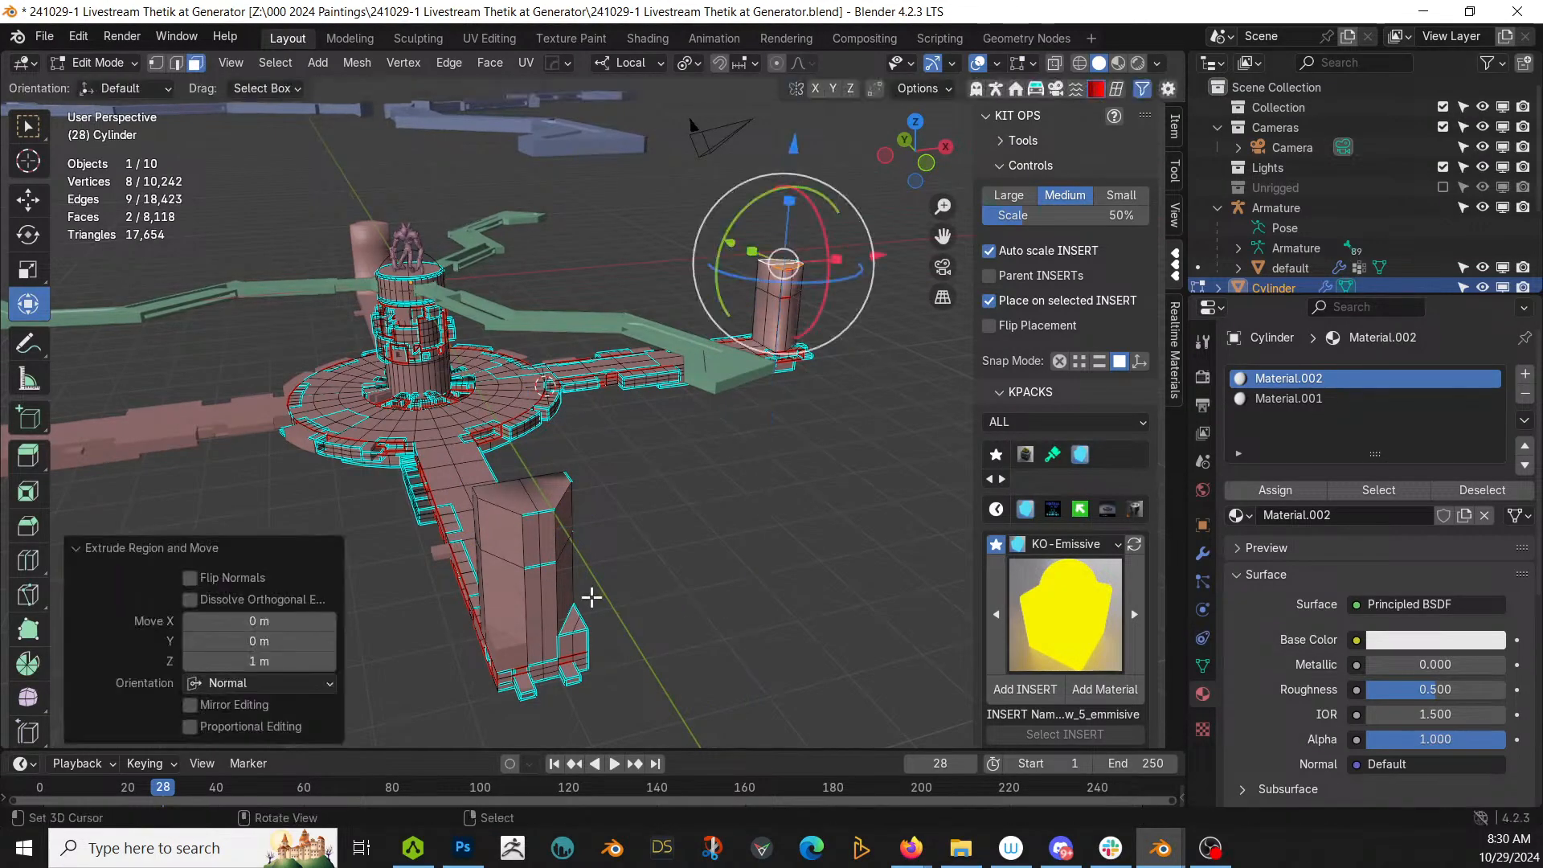
Step: Select all eight faces on the platform-facing and adjoining sides of the Y-axis arm's pillar
{"action": "mouse_move", "coordinate": [603, 596]}
{"action": "middle_mouse_down"}
{"action": "mouse_move", "coordinate": [654, 592]}
{"action": "mouse_move", "coordinate": [607, 572]}
{"action": "middle_mouse_up"}
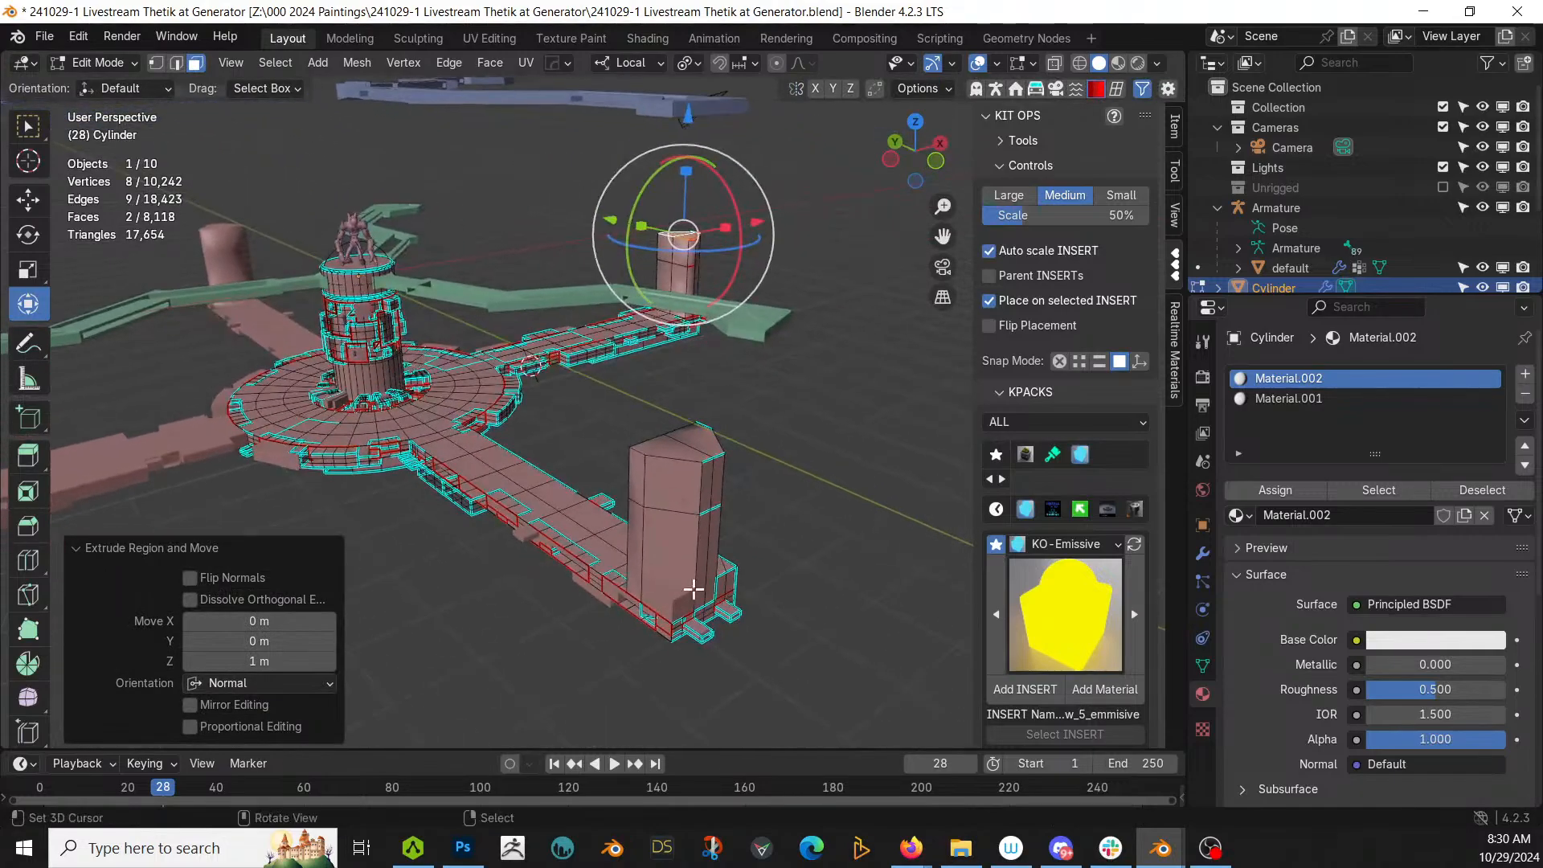
{"action": "left_click", "coordinate": [673, 559]}
{"action": "left_click", "coordinate": [670, 492], "text": "shift"}
{"action": "middle_click_drag", "start_coordinate": [694, 496], "coordinate": [612, 497]}
{"action": "left_click", "coordinate": [217, 451], "text": "shift"}
{"action": "left_click", "coordinate": [227, 493], "text": "shift"}
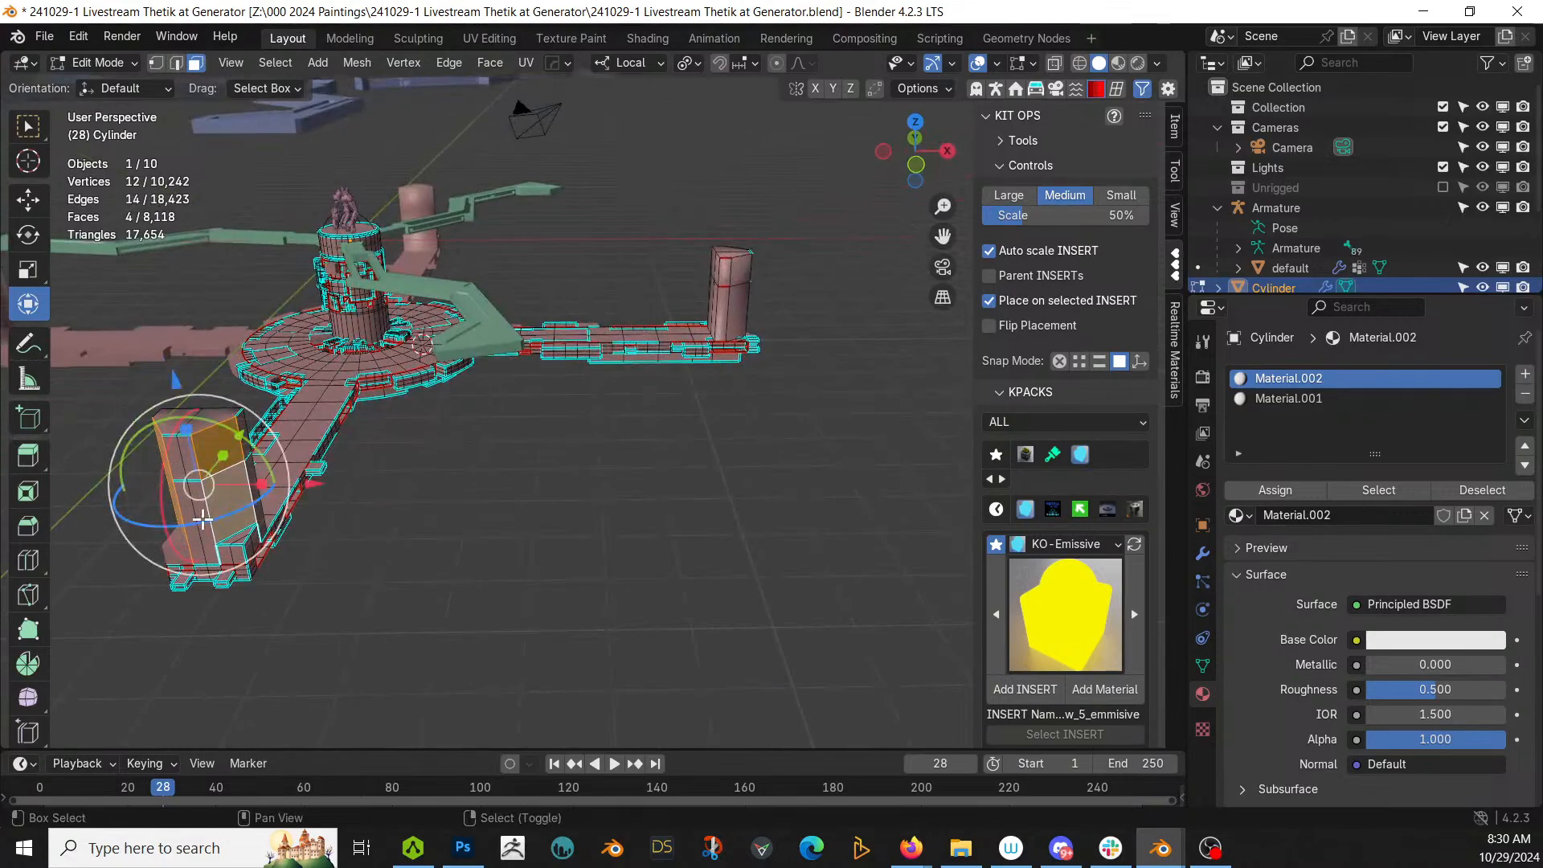
{"action": "left_click", "coordinate": [202, 519], "text": "shift"}
{"action": "left_click", "coordinate": [187, 504], "text": "shift"}
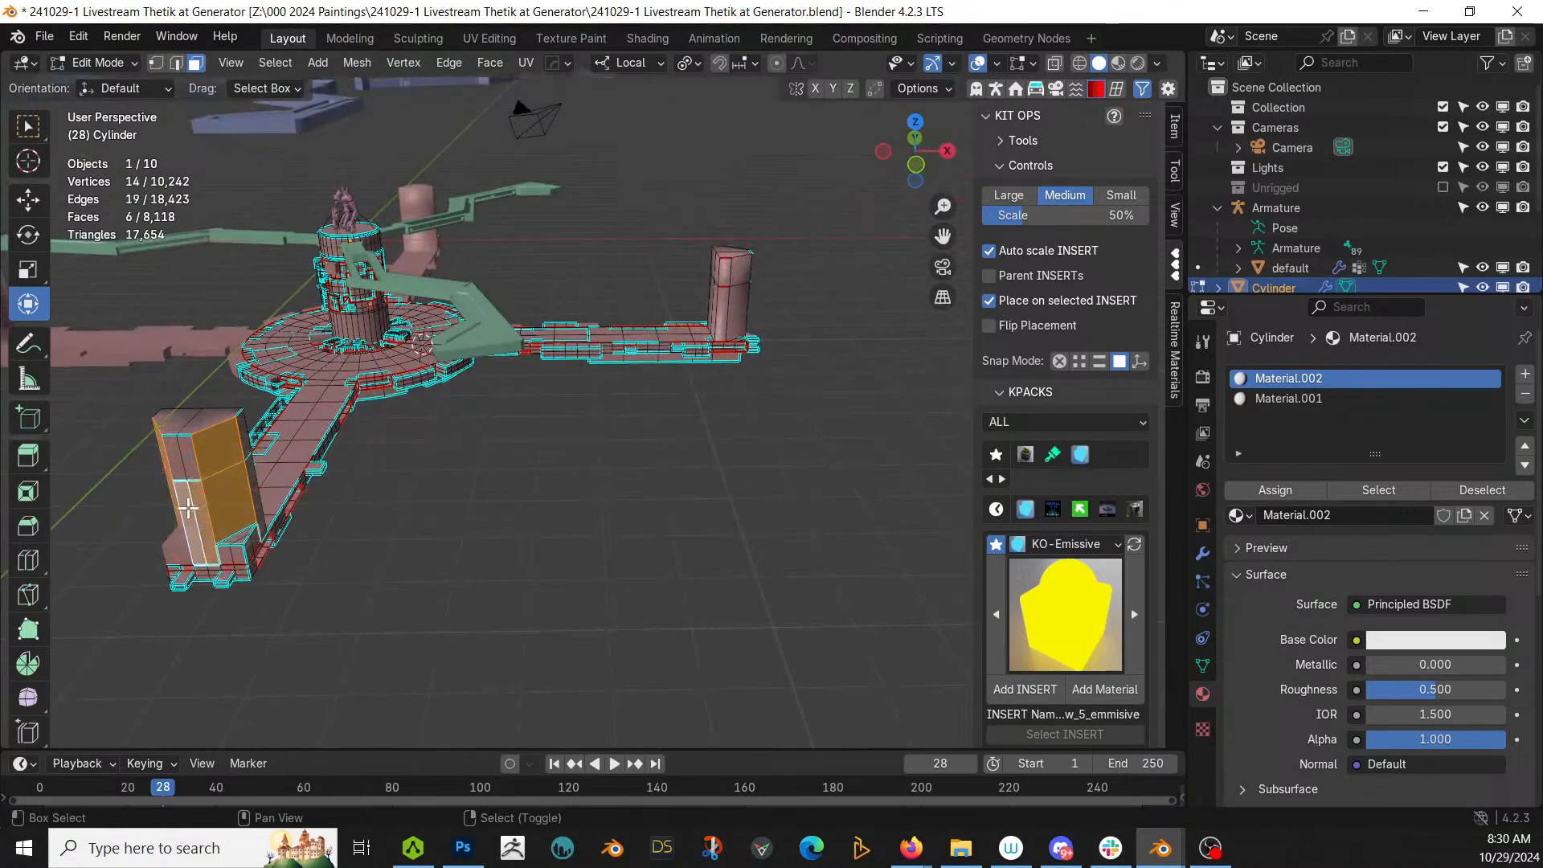
{"action": "left_click", "coordinate": [175, 463], "text": "shift"}
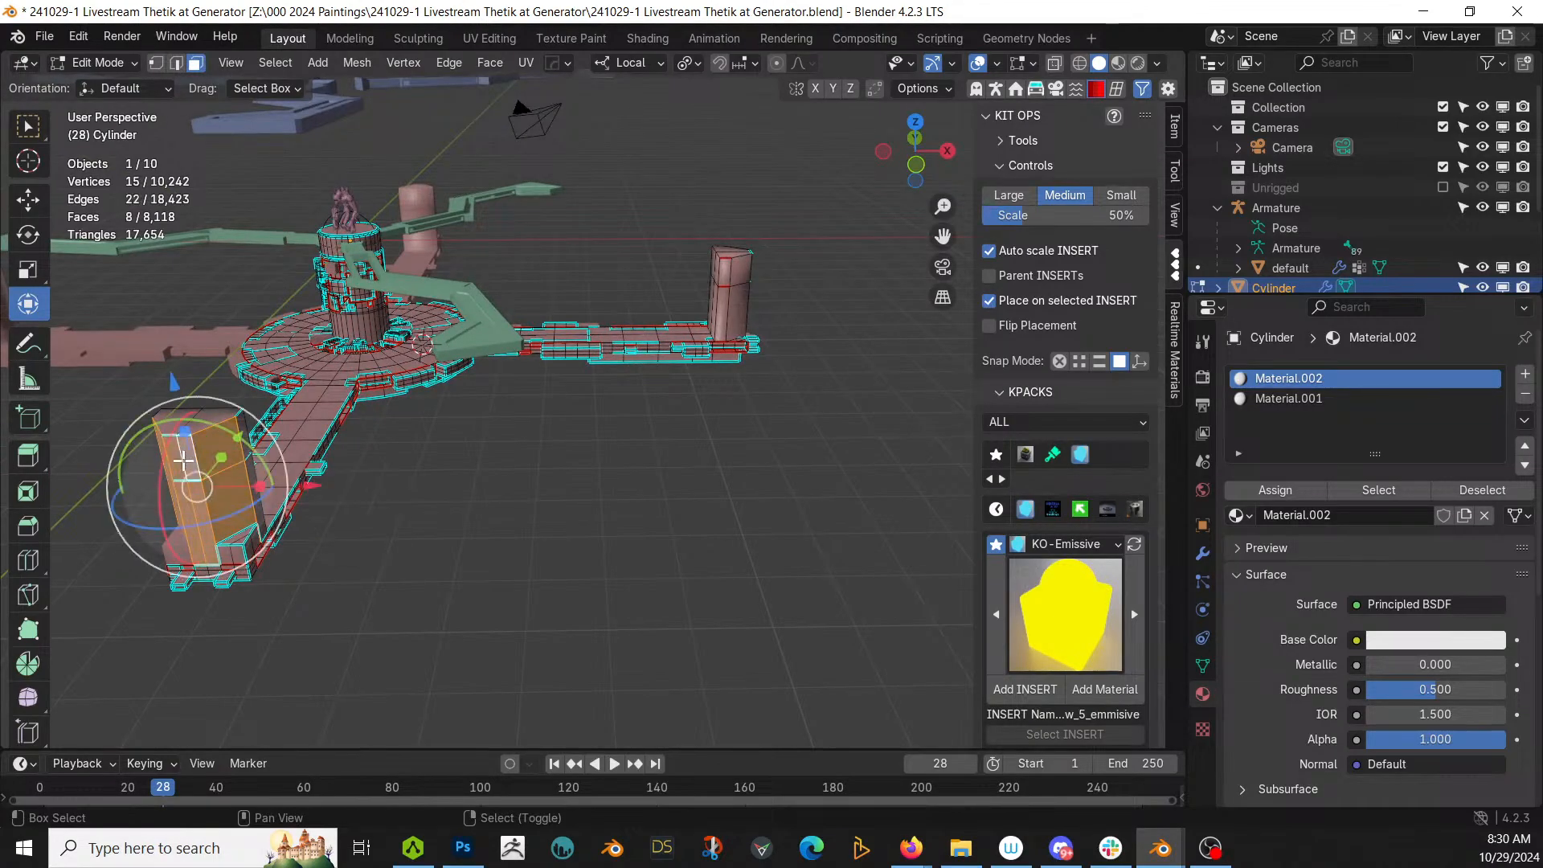
{"action": "middle_click_drag", "start_coordinate": [402, 520], "coordinate": [663, 582]}
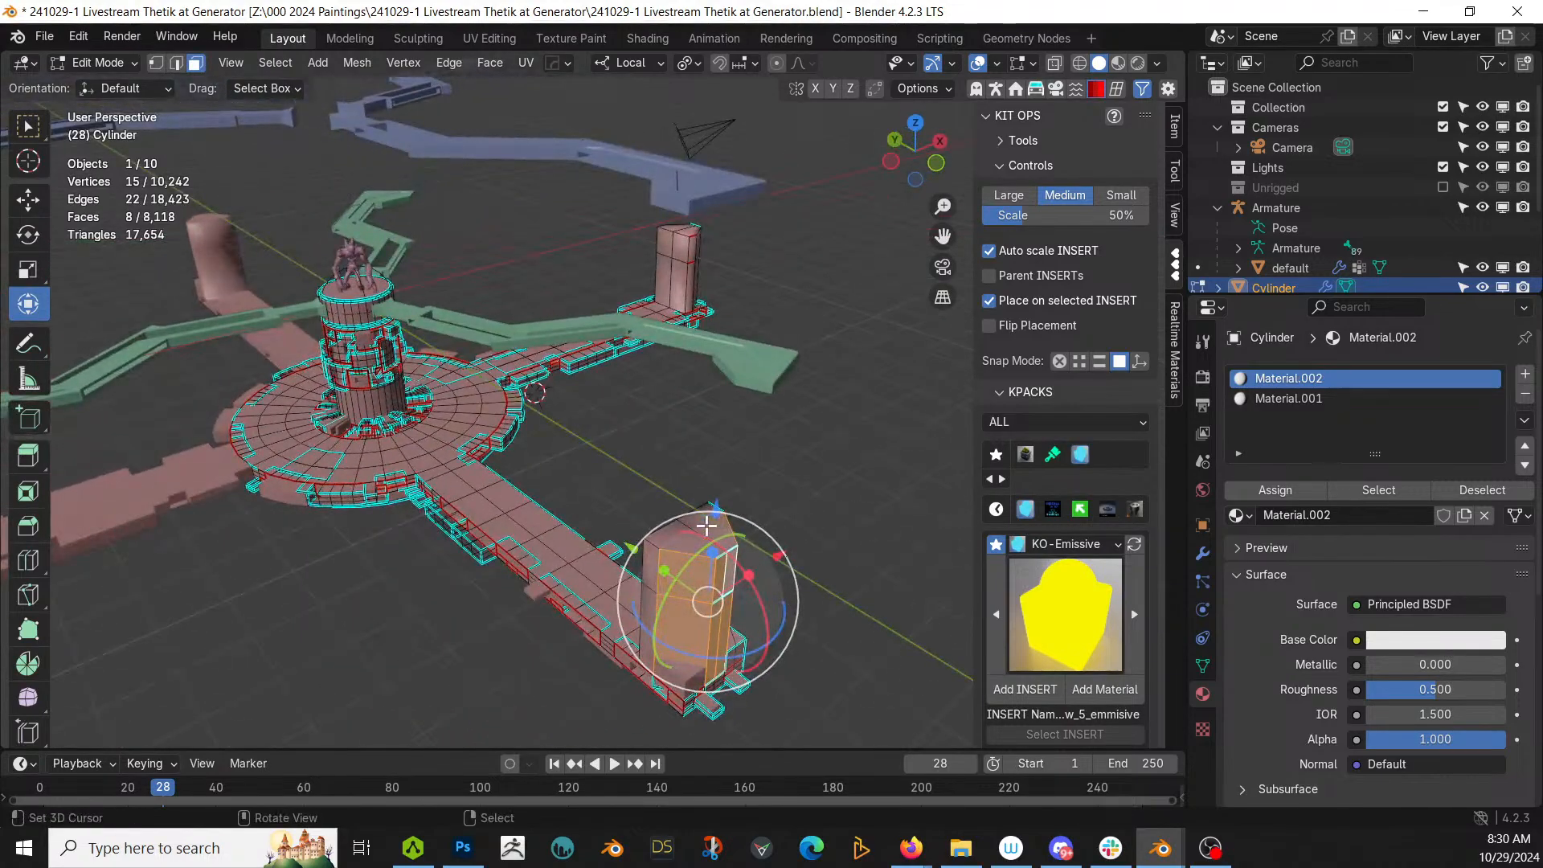
Step: Add the eight matching side faces of the X-axis arm's pillar to the selection
{"action": "middle_click_drag", "start_coordinate": [705, 524], "coordinate": [613, 496]}
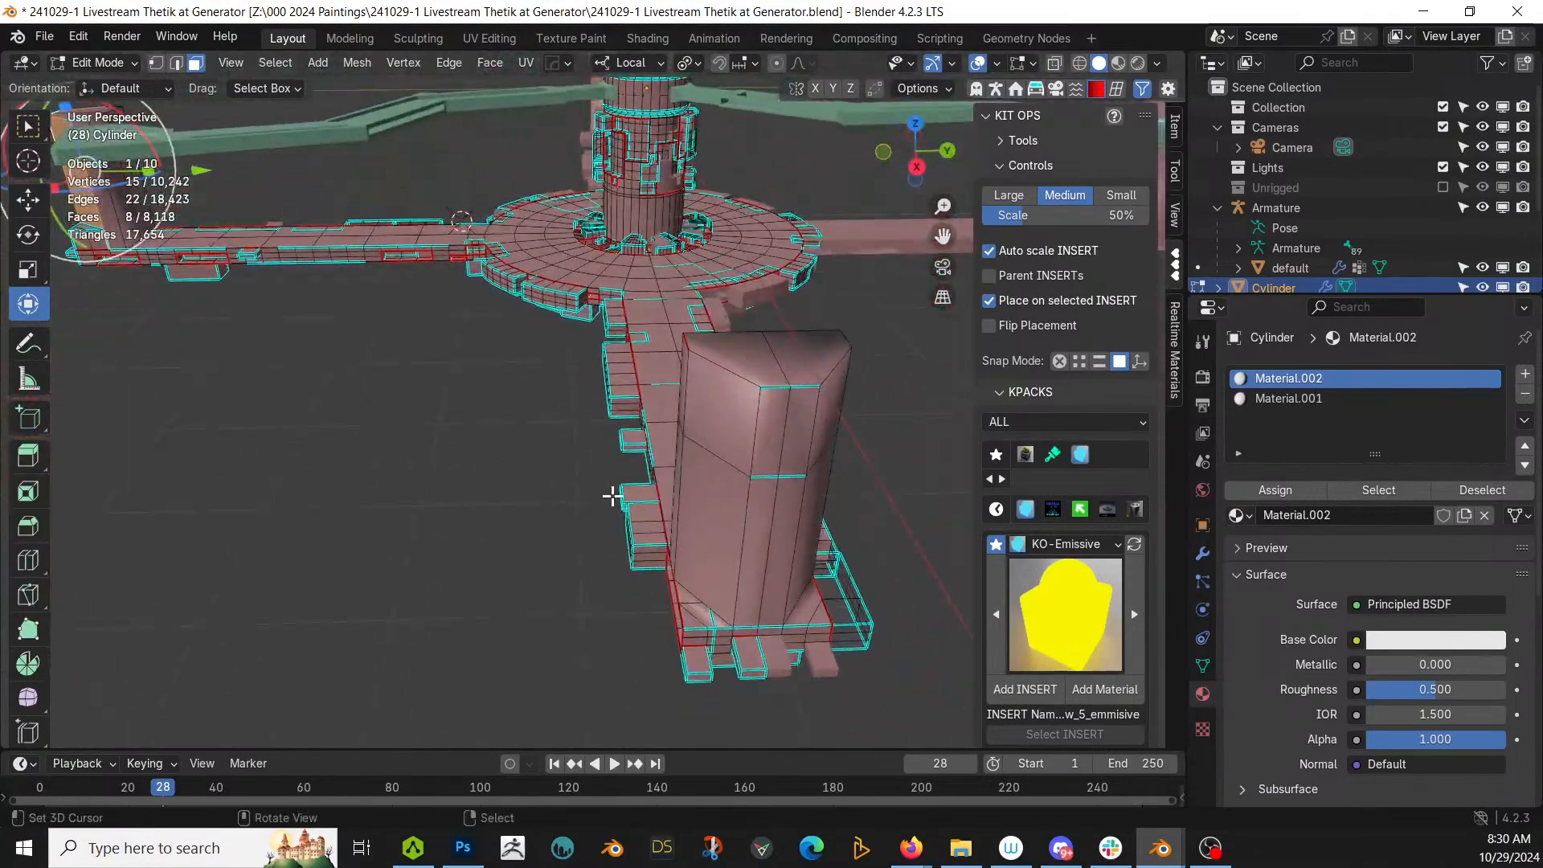
{"action": "left_click", "coordinate": [719, 465], "text": "shift"}
{"action": "left_click", "coordinate": [728, 443], "text": "shift"}
{"action": "left_click", "coordinate": [765, 444], "text": "shift"}
{"action": "left_click", "coordinate": [788, 447], "text": "shift"}
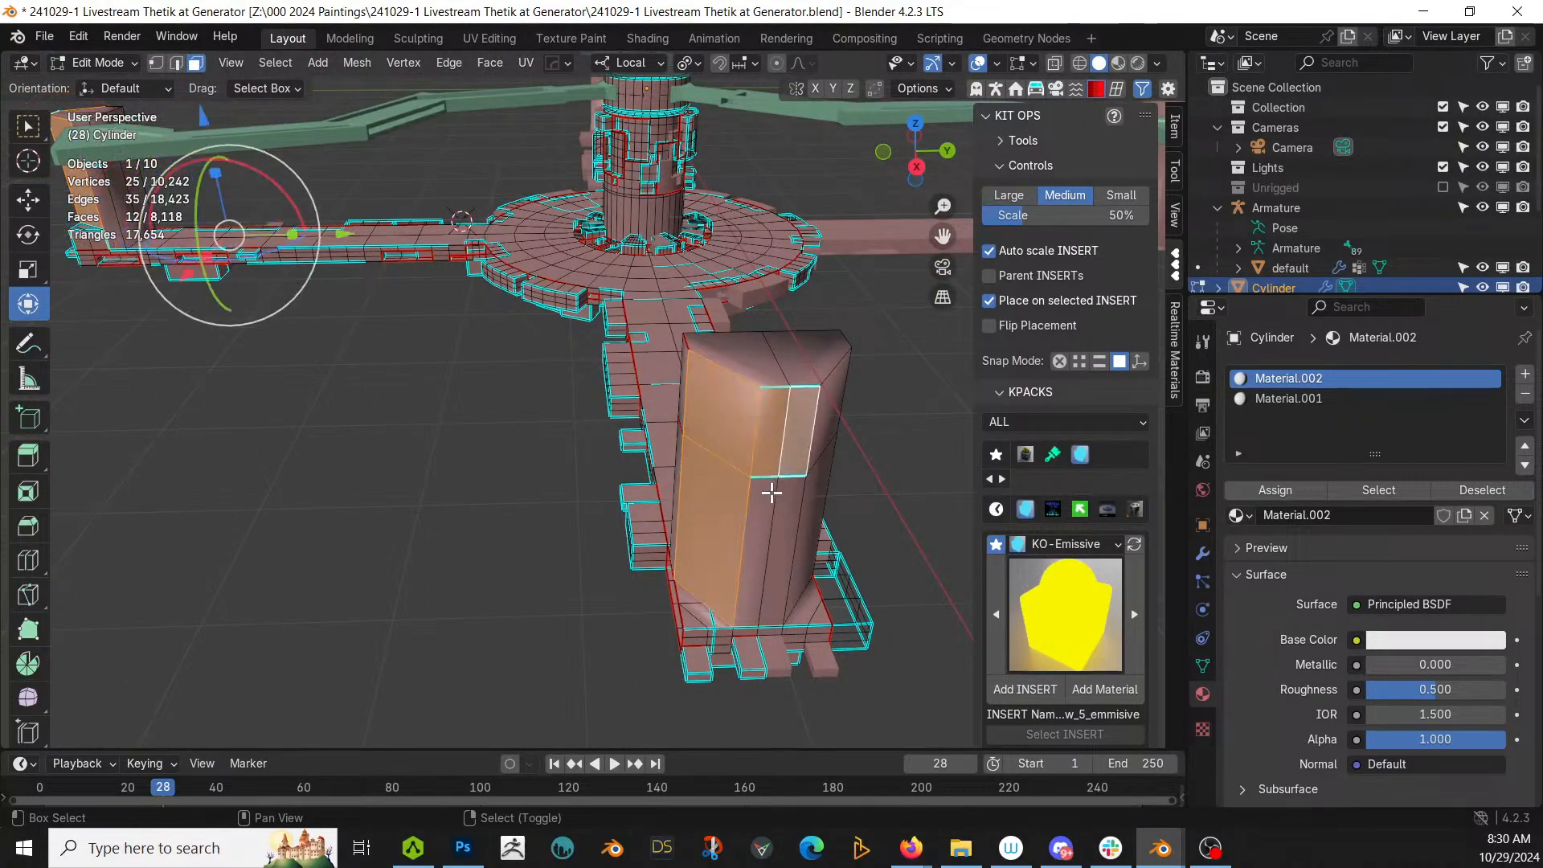
{"action": "left_click", "coordinate": [779, 490], "text": "shift"}
{"action": "left_click", "coordinate": [808, 498], "text": "shift"}
{"action": "left_click", "coordinate": [807, 450], "text": "shift"}
{"action": "left_click", "coordinate": [821, 422], "text": "shift"}
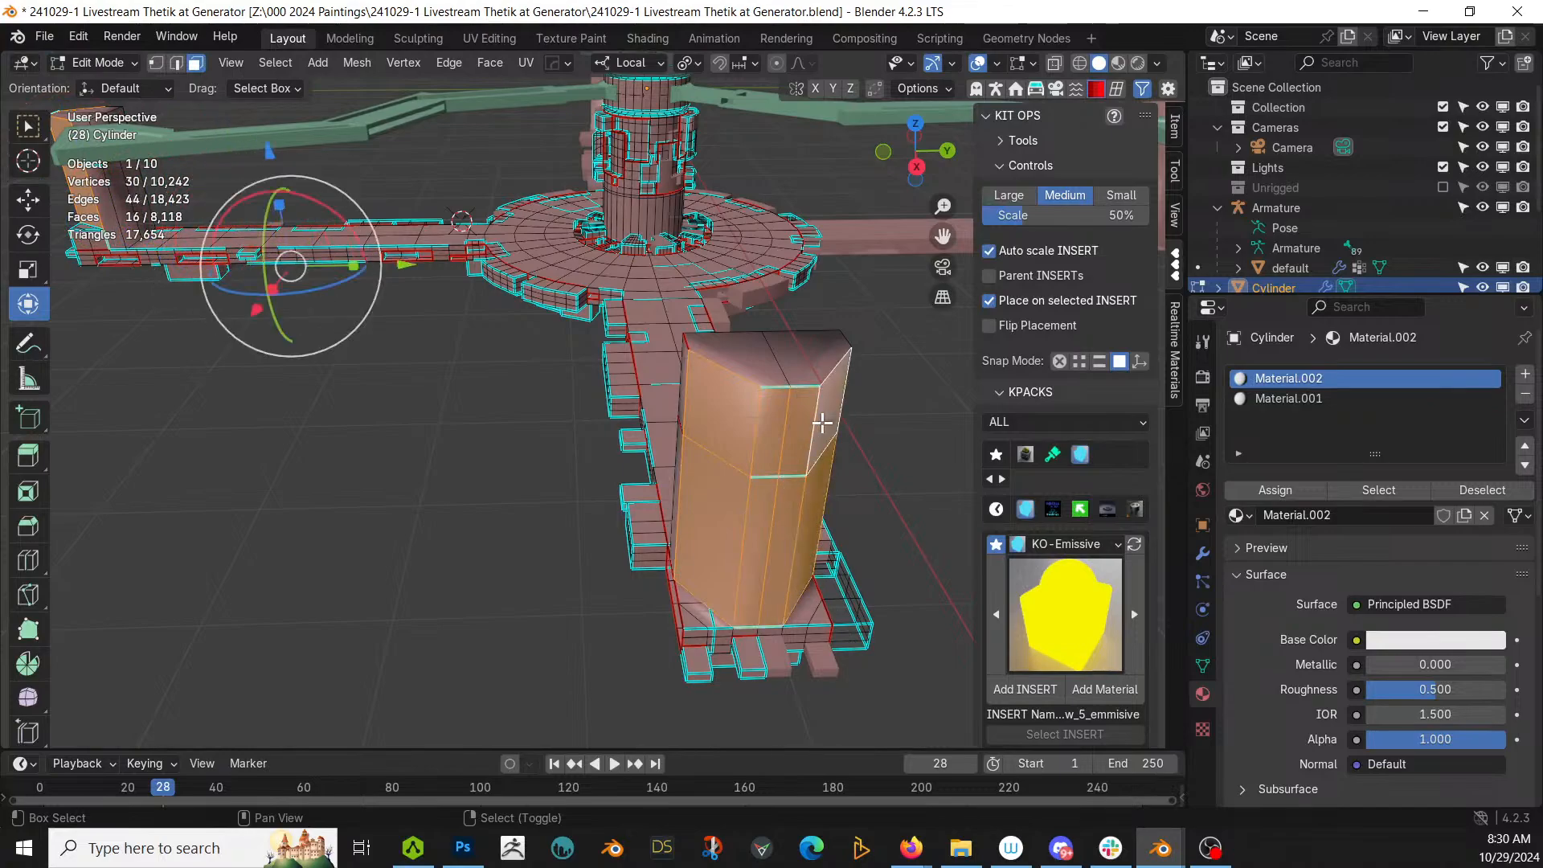
Step: Extrude the selected side faces of both pillars outward along their normals to form wide faceted blocks
{"action": "middle_click_drag", "start_coordinate": [821, 422], "coordinate": [728, 427]}
{"action": "scroll", "coordinate": [581, 470], "scroll_direction": "down", "scroll_amount": 3}
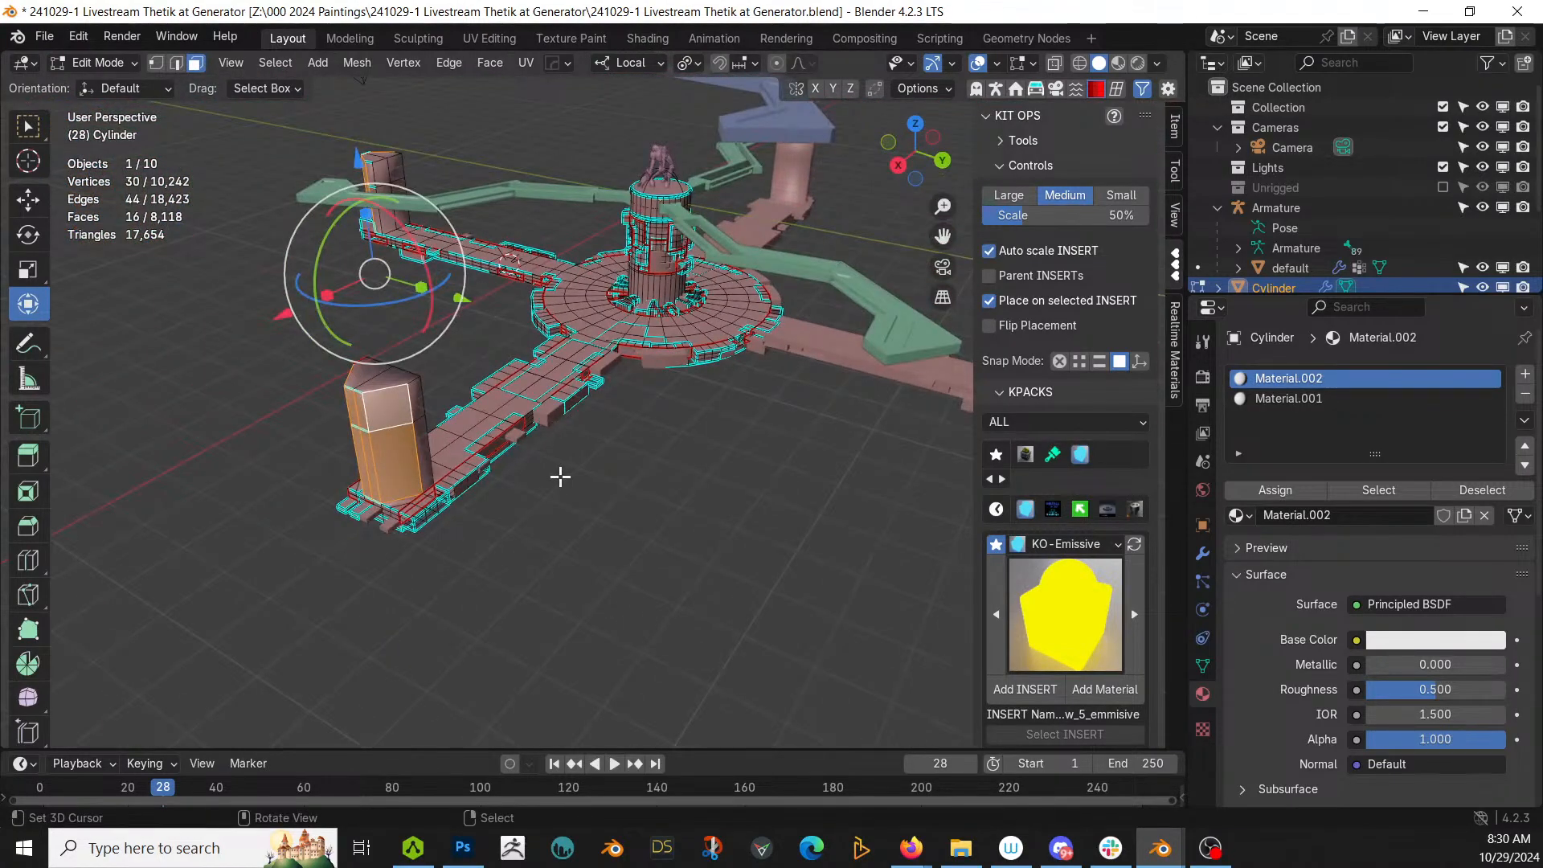
{"action": "key", "text": "alt+e"}
{"action": "left_click", "coordinate": [561, 475]}
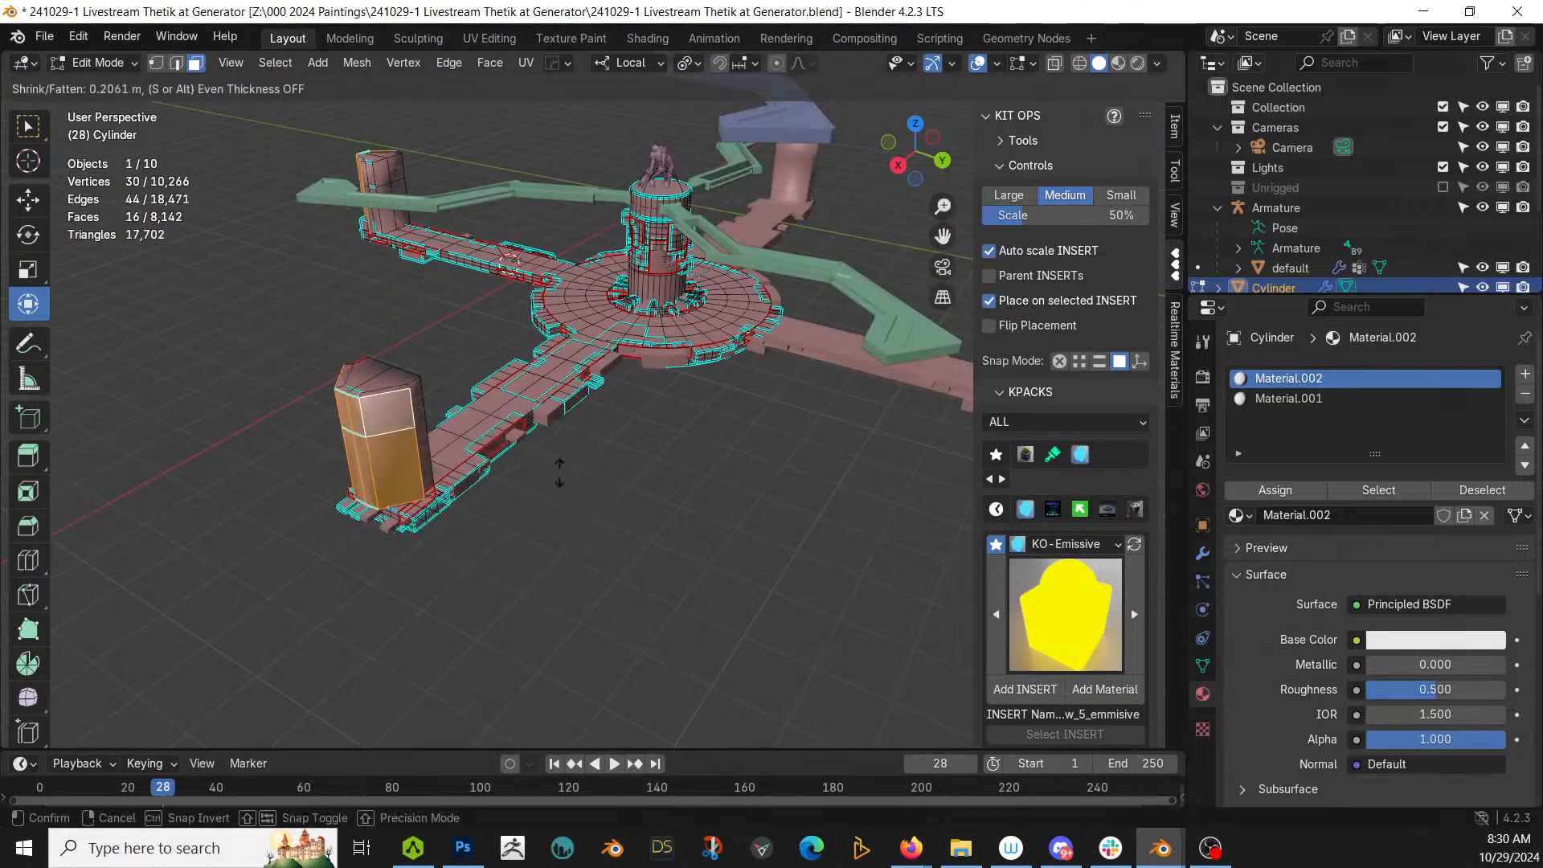
{"action": "left_click", "coordinate": [575, 427]}
{"action": "middle_click_drag", "start_coordinate": [575, 427], "coordinate": [379, 525]}
Step: Leave mesh editing and sharpen the whole tower object with HOps Sharpen at 30° sharpness
{"action": "key", "text": "Tab"}
{"action": "key", "text": "q"}
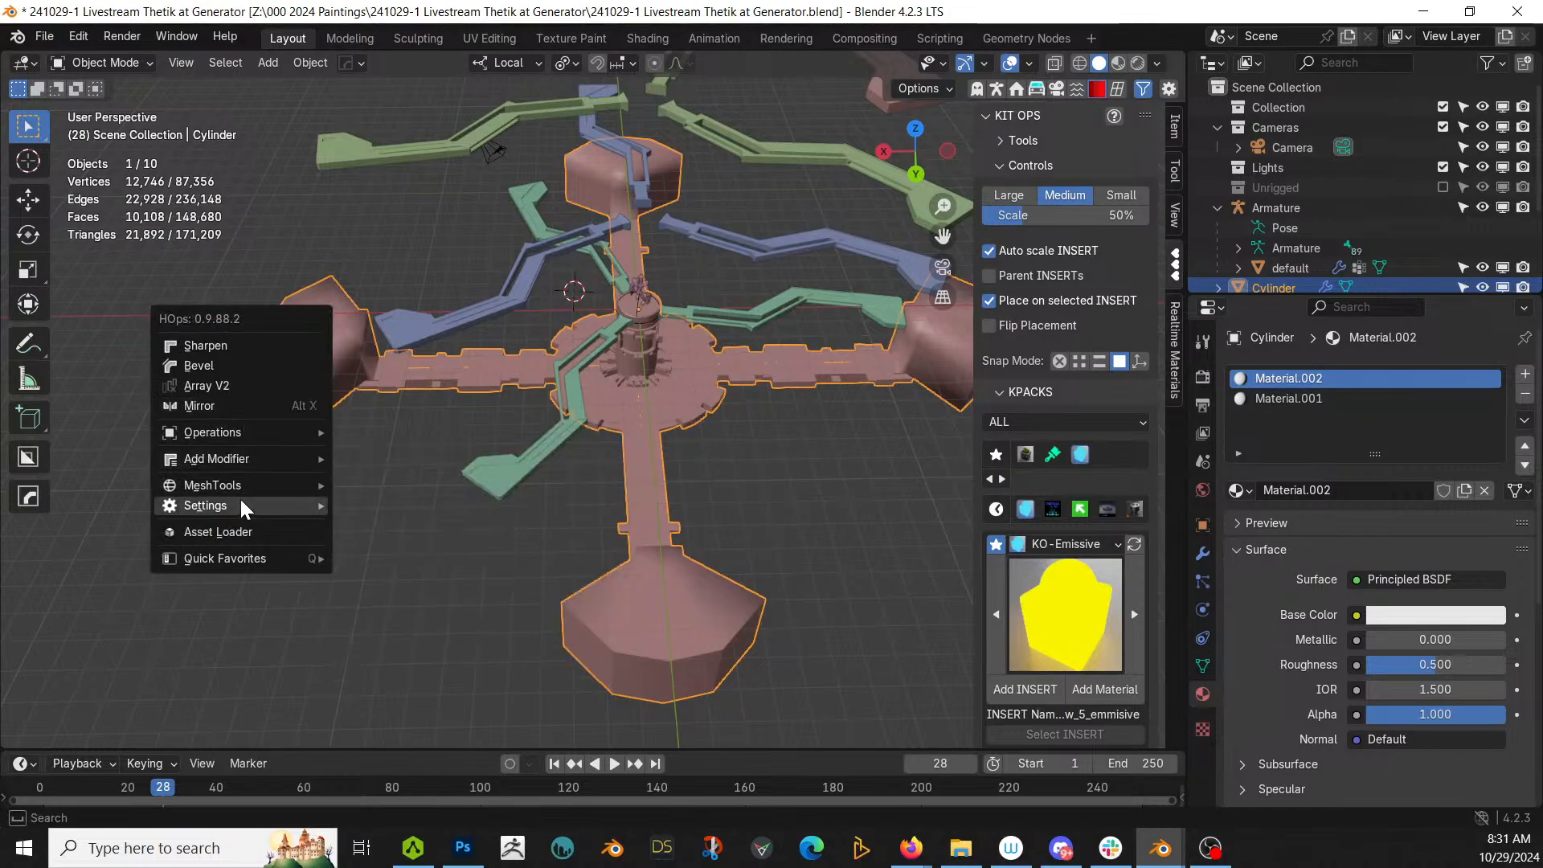
{"action": "left_click", "coordinate": [229, 345]}
{"action": "middle_click_drag", "start_coordinate": [243, 347], "coordinate": [819, 390]}
{"action": "scroll", "coordinate": [823, 385], "scroll_direction": "up", "scroll_amount": 5}
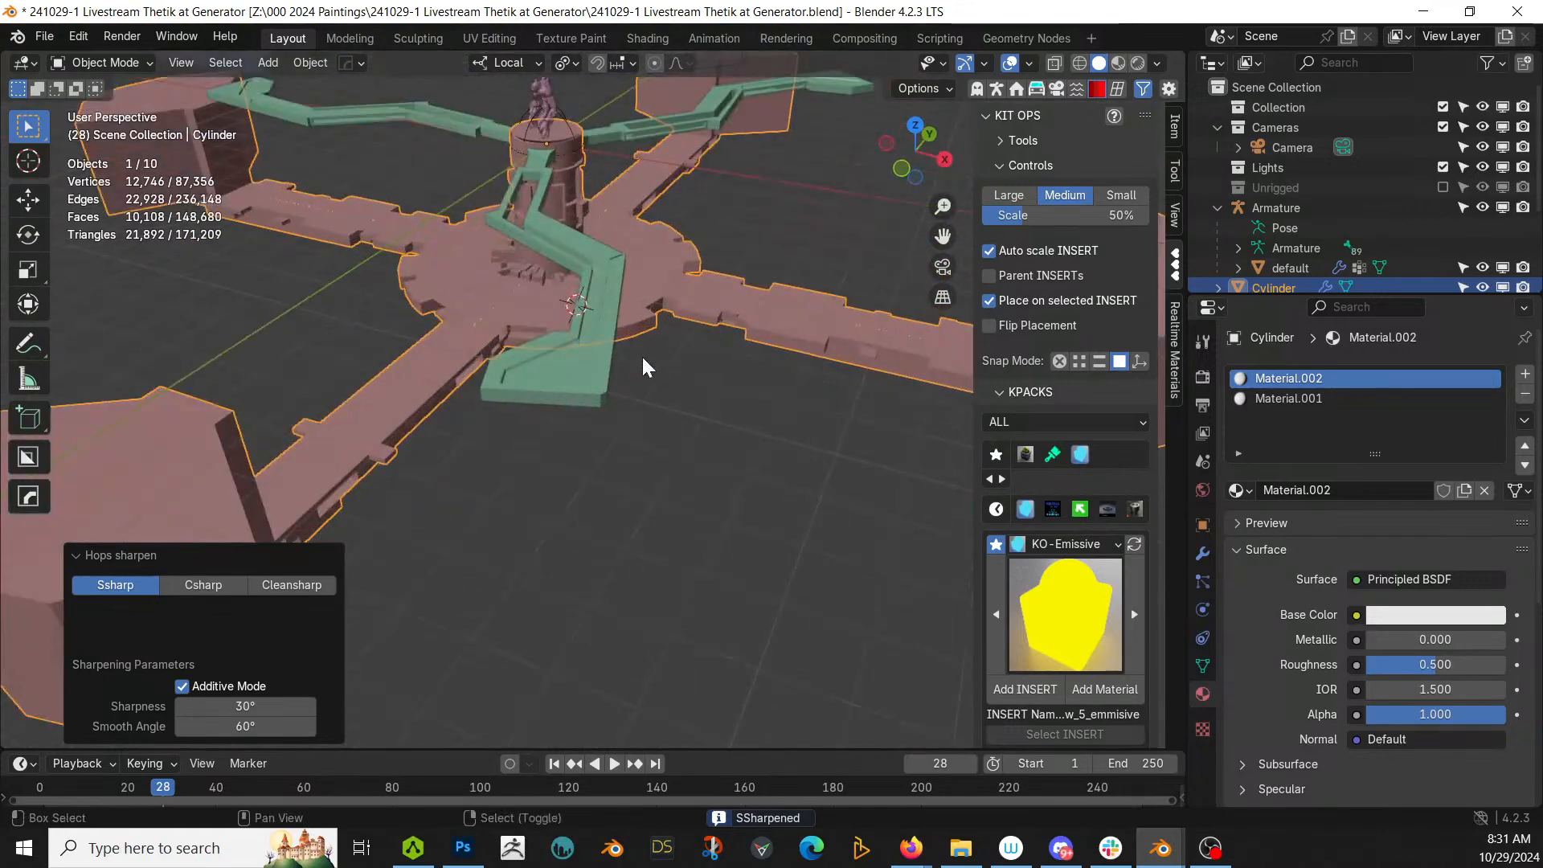
Step: In mesh editing, select the four faces on the tower-facing front of the X-axis arm's end block
{"action": "middle_click_drag", "start_coordinate": [643, 367], "coordinate": [651, 449]}
{"action": "left_click", "coordinate": [706, 362]}
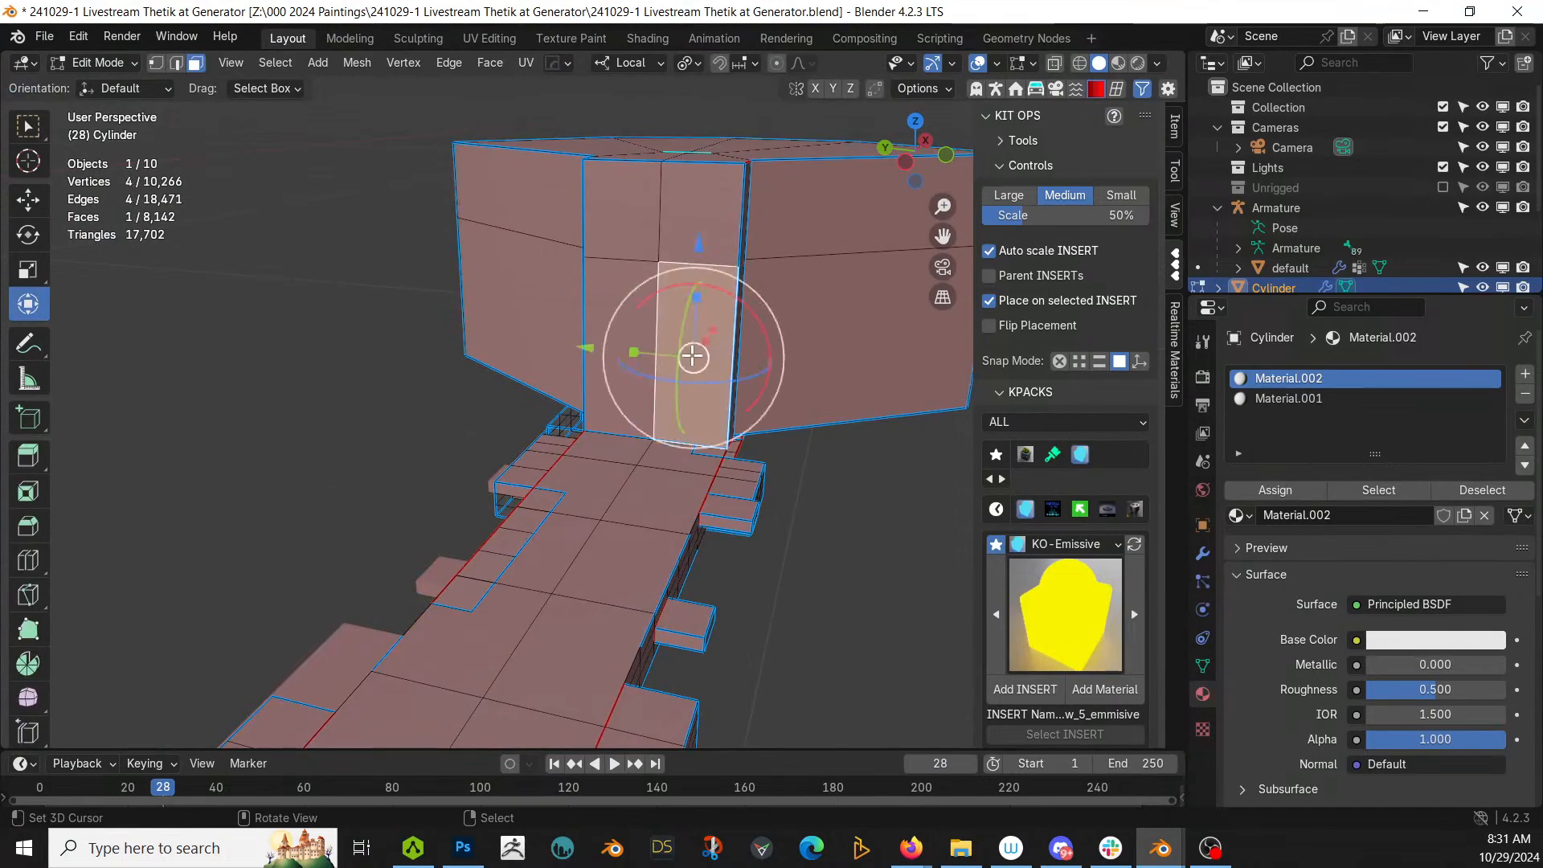
{"action": "middle_click_drag", "start_coordinate": [660, 313], "coordinate": [595, 434], "text": "shift"}
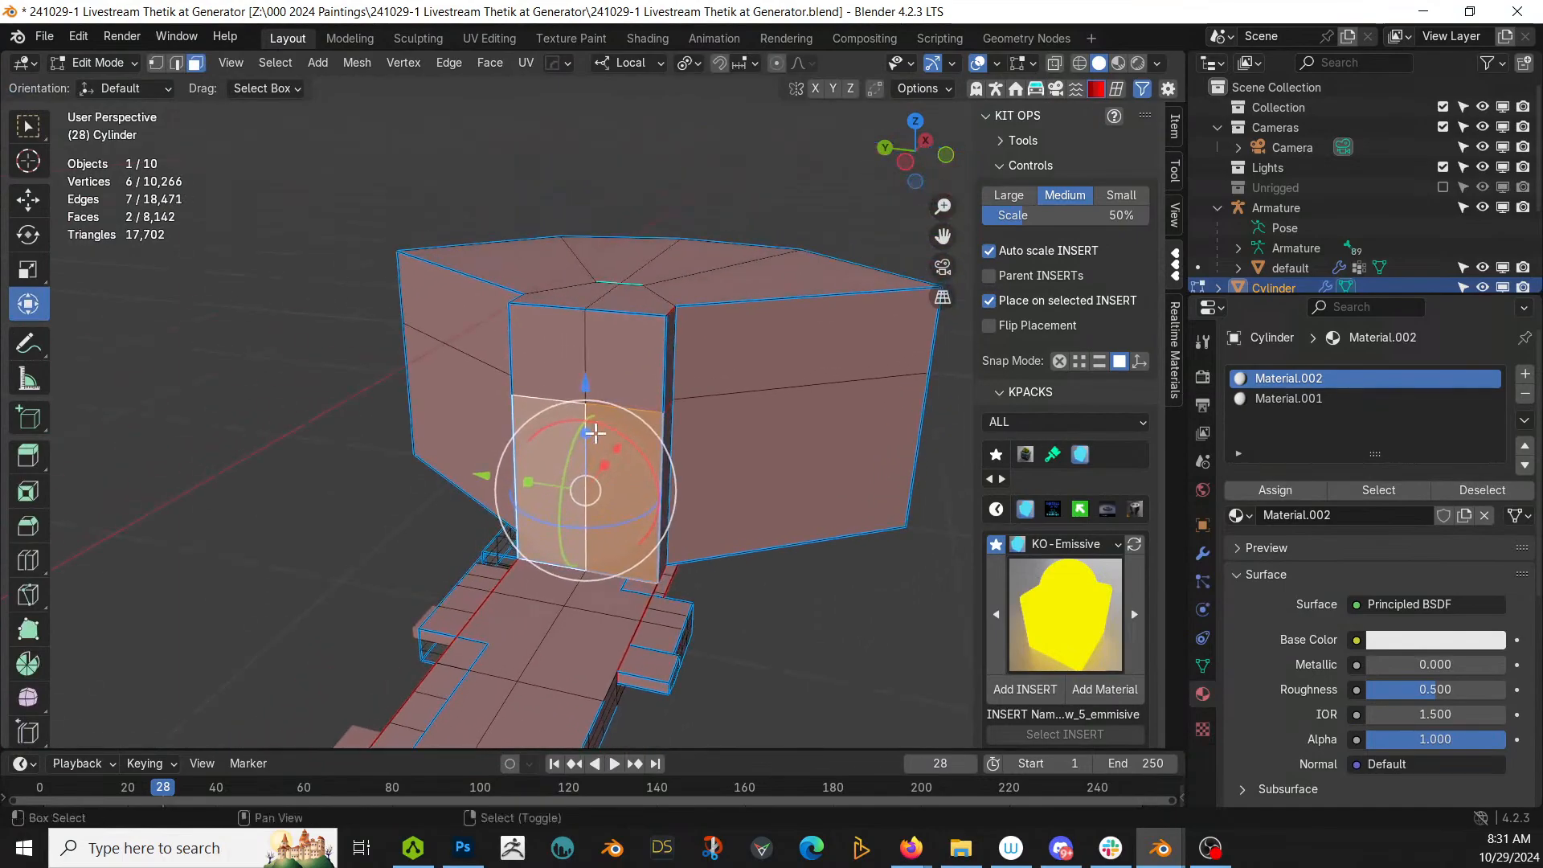
{"action": "left_click", "coordinate": [558, 354], "text": "shift"}
{"action": "left_click", "coordinate": [619, 327], "text": "shift"}
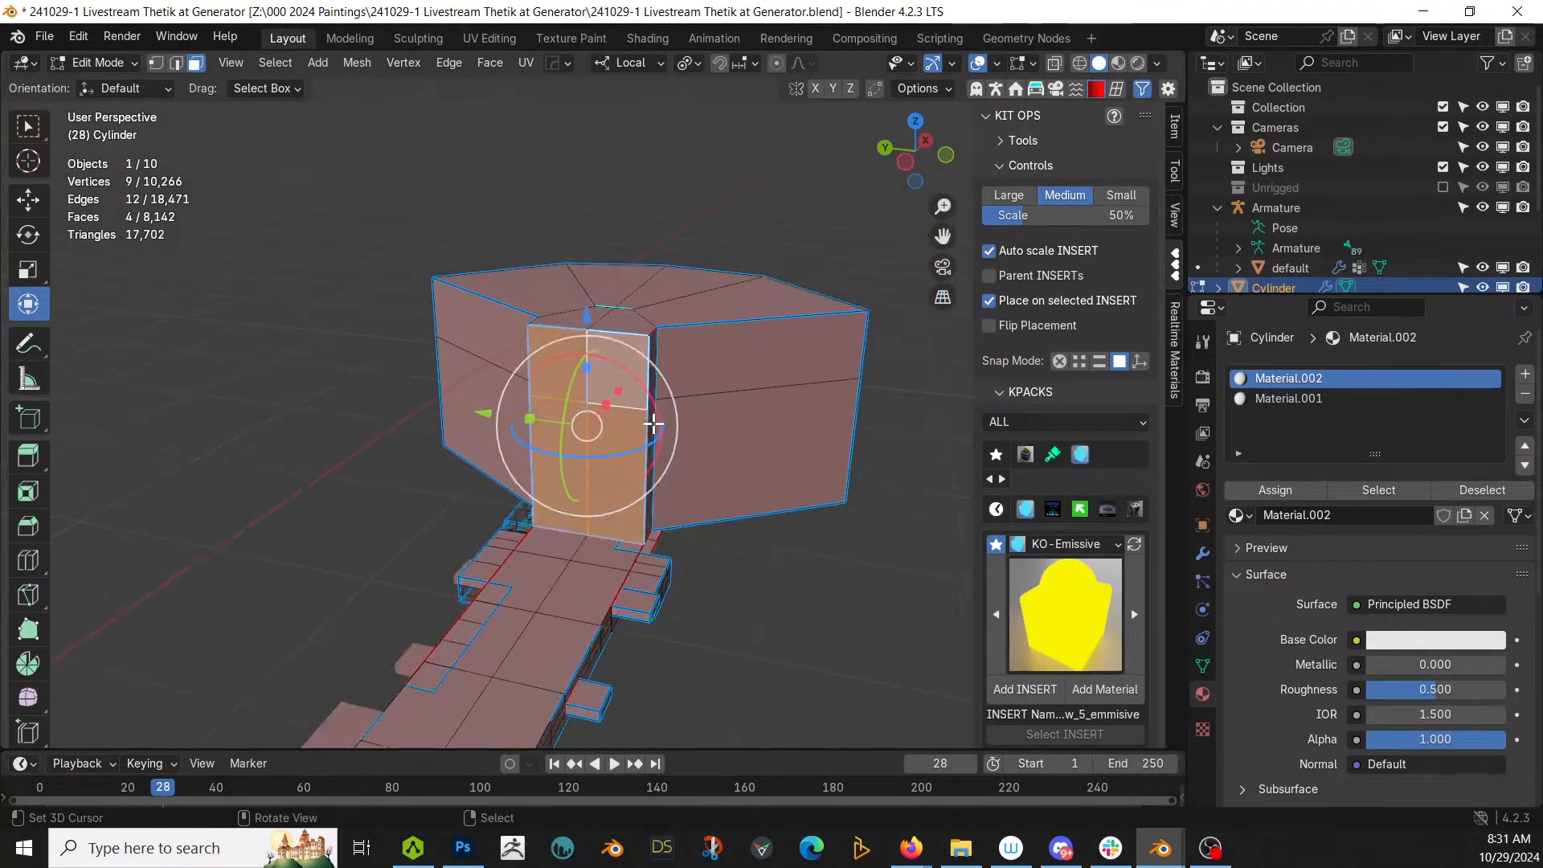
{"action": "middle_click_drag", "start_coordinate": [659, 480], "coordinate": [529, 239], "text": "shift"}
{"action": "scroll", "coordinate": [526, 243], "scroll_direction": "down", "scroll_amount": 5}
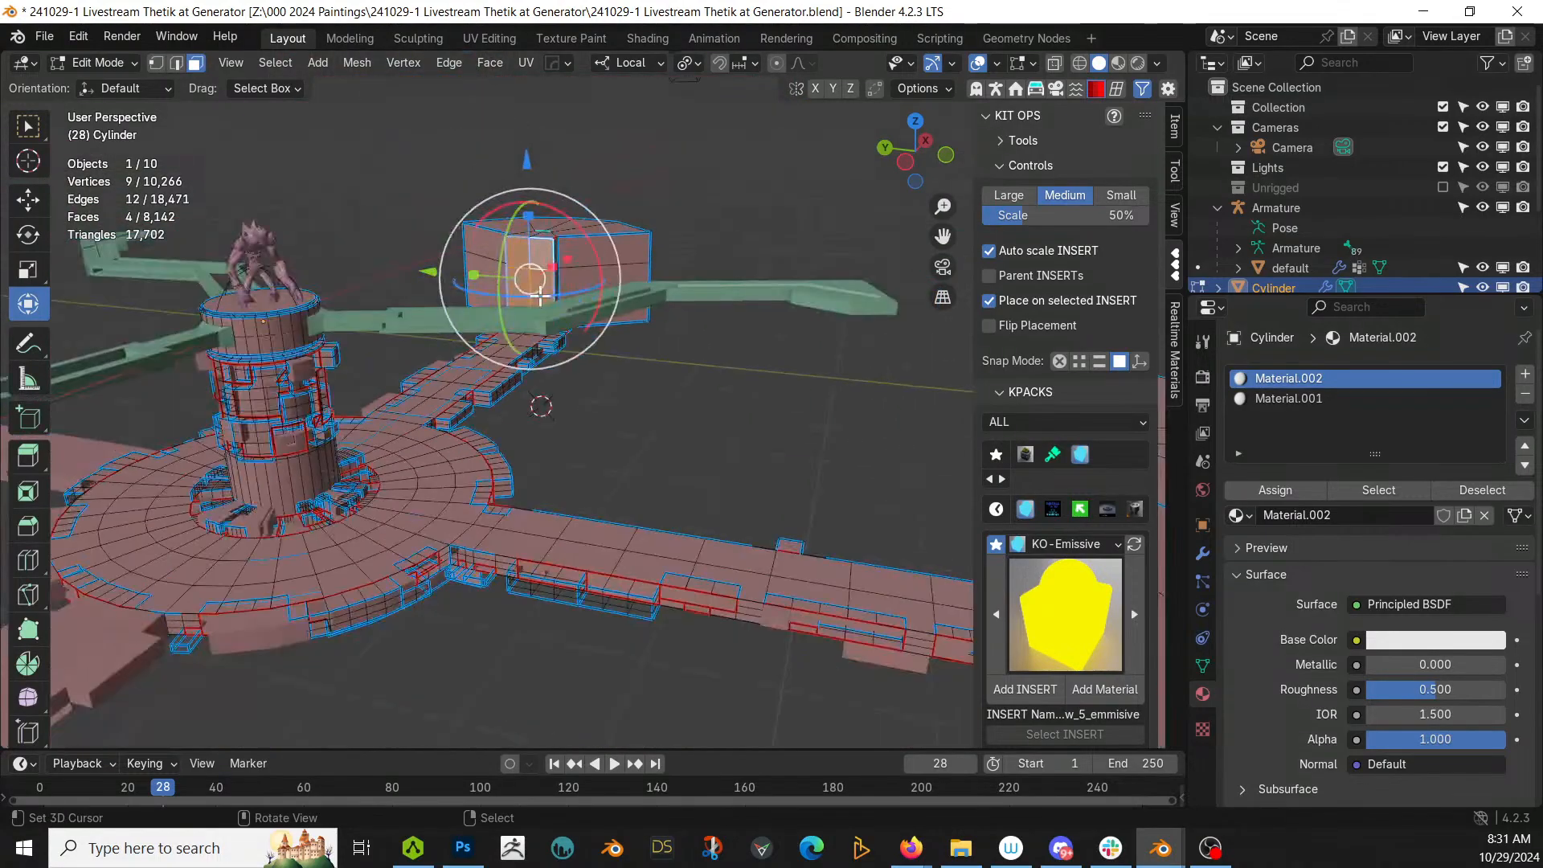
Step: Add the four tower-facing front faces of the Y-axis arm's end block to the selection
{"action": "middle_click_drag", "start_coordinate": [574, 297], "coordinate": [681, 422]}
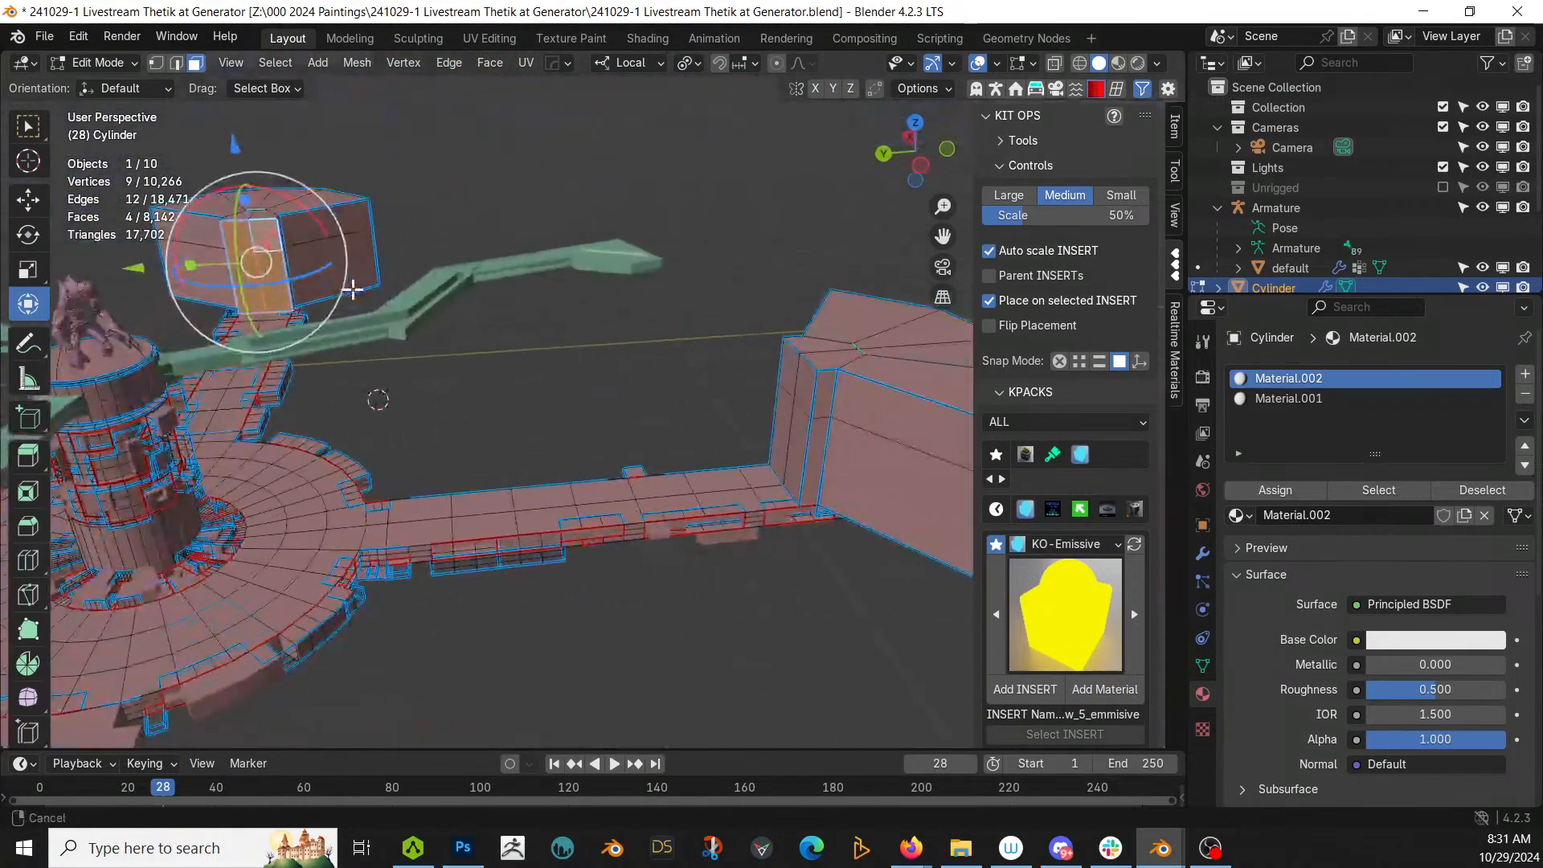
{"action": "left_click", "coordinate": [777, 427], "text": "shift"}
{"action": "left_click", "coordinate": [797, 432], "text": "shift"}
{"action": "left_click", "coordinate": [794, 372], "text": "shift"}
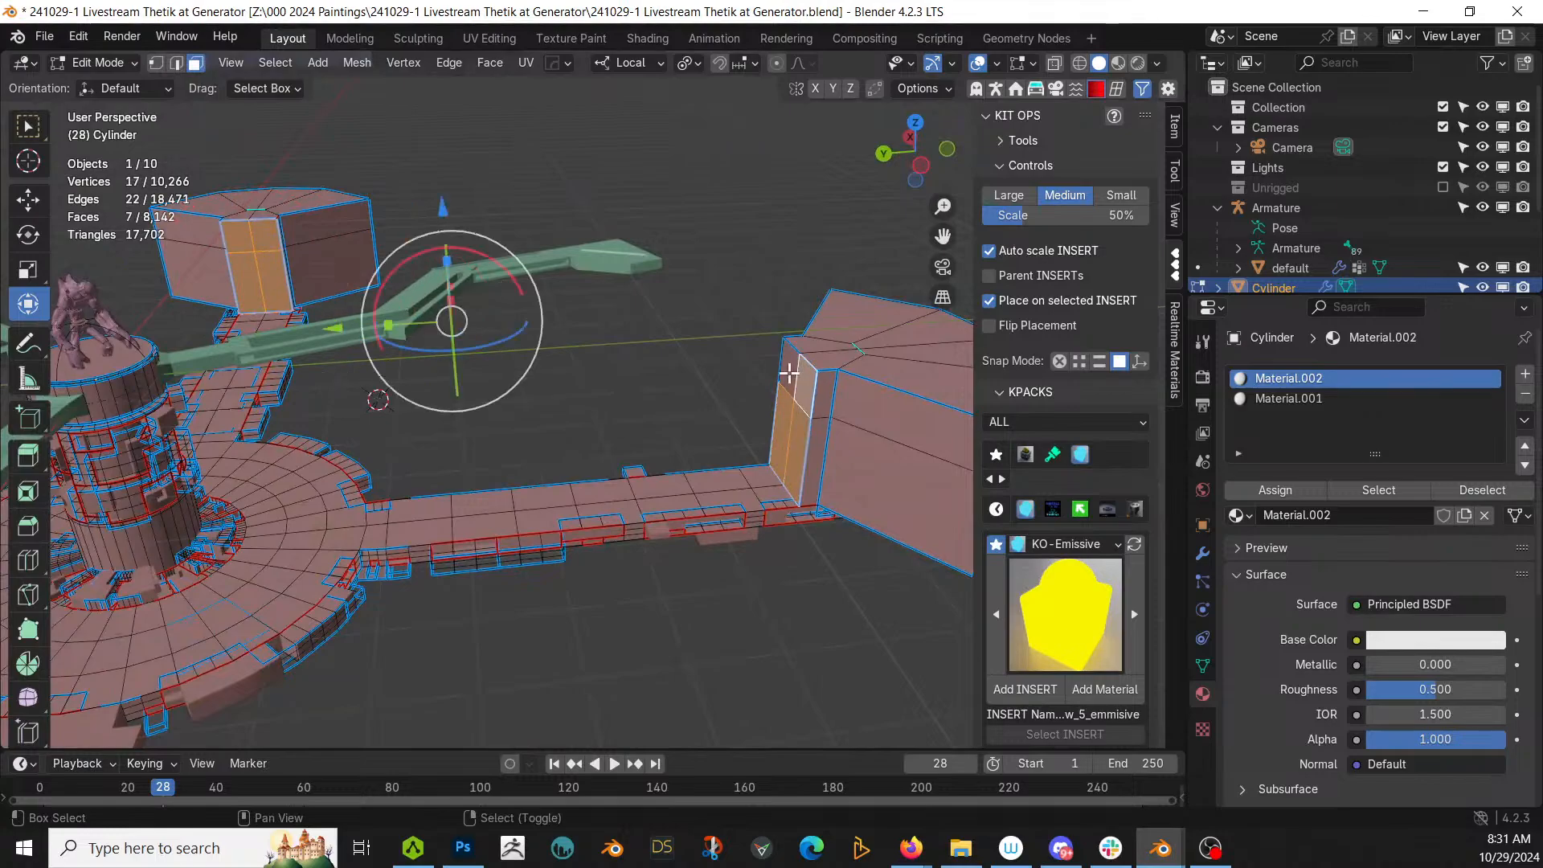
{"action": "left_click", "coordinate": [782, 465], "text": "shift"}
Step: Inset the selected front faces by about 0.19 m and extrude them about 2.91 m inward as doorway recesses
{"action": "key", "text": "i"}
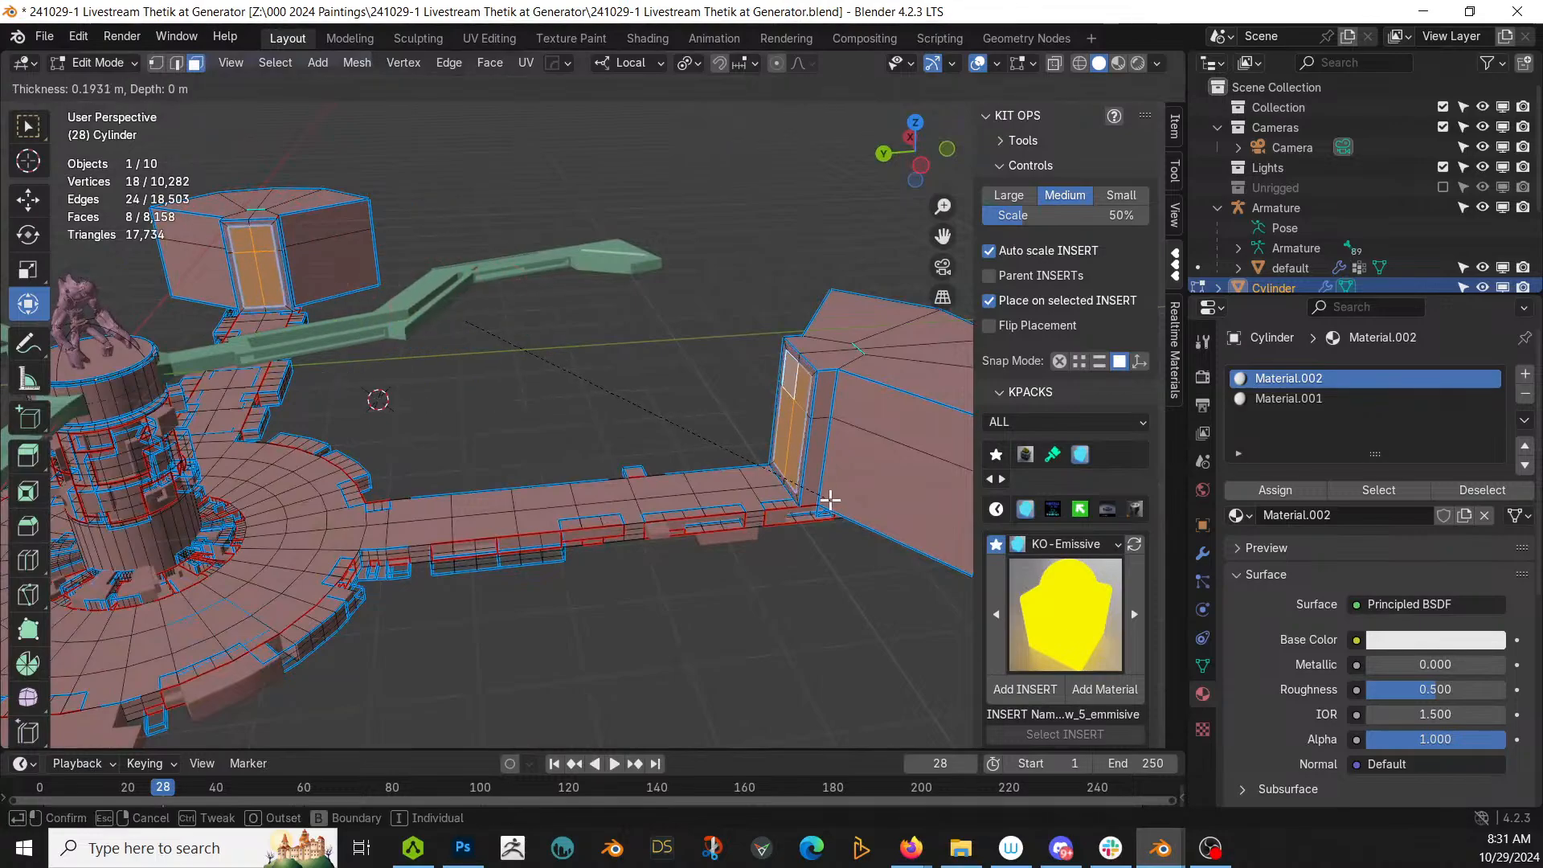
{"action": "left_click", "coordinate": [829, 499]}
{"action": "key", "text": "alt+e"}
{"action": "left_click", "coordinate": [831, 499]}
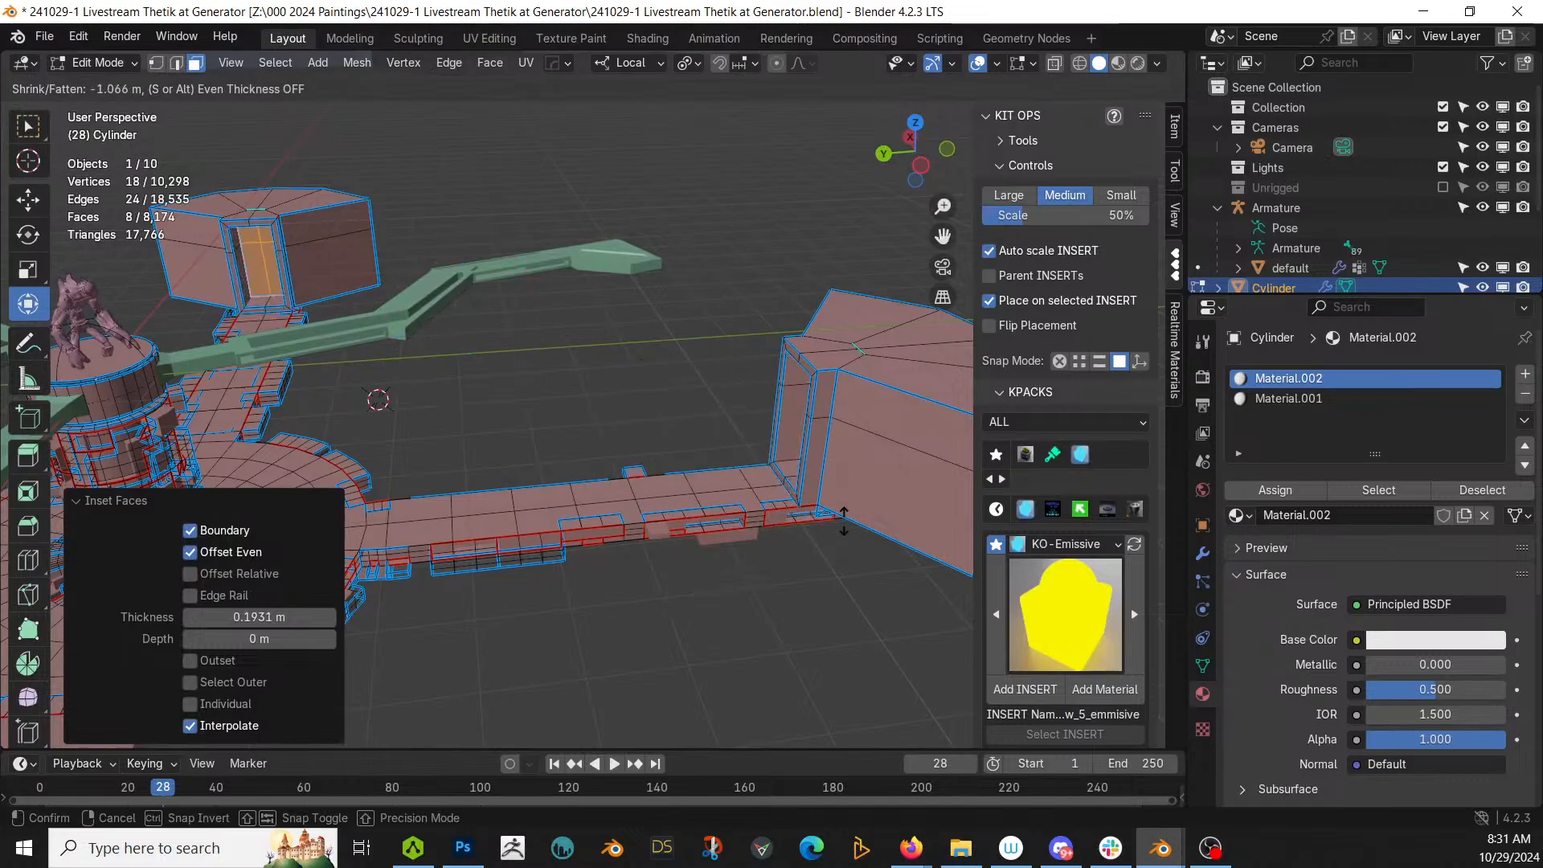
{"action": "left_click", "coordinate": [846, 557]}
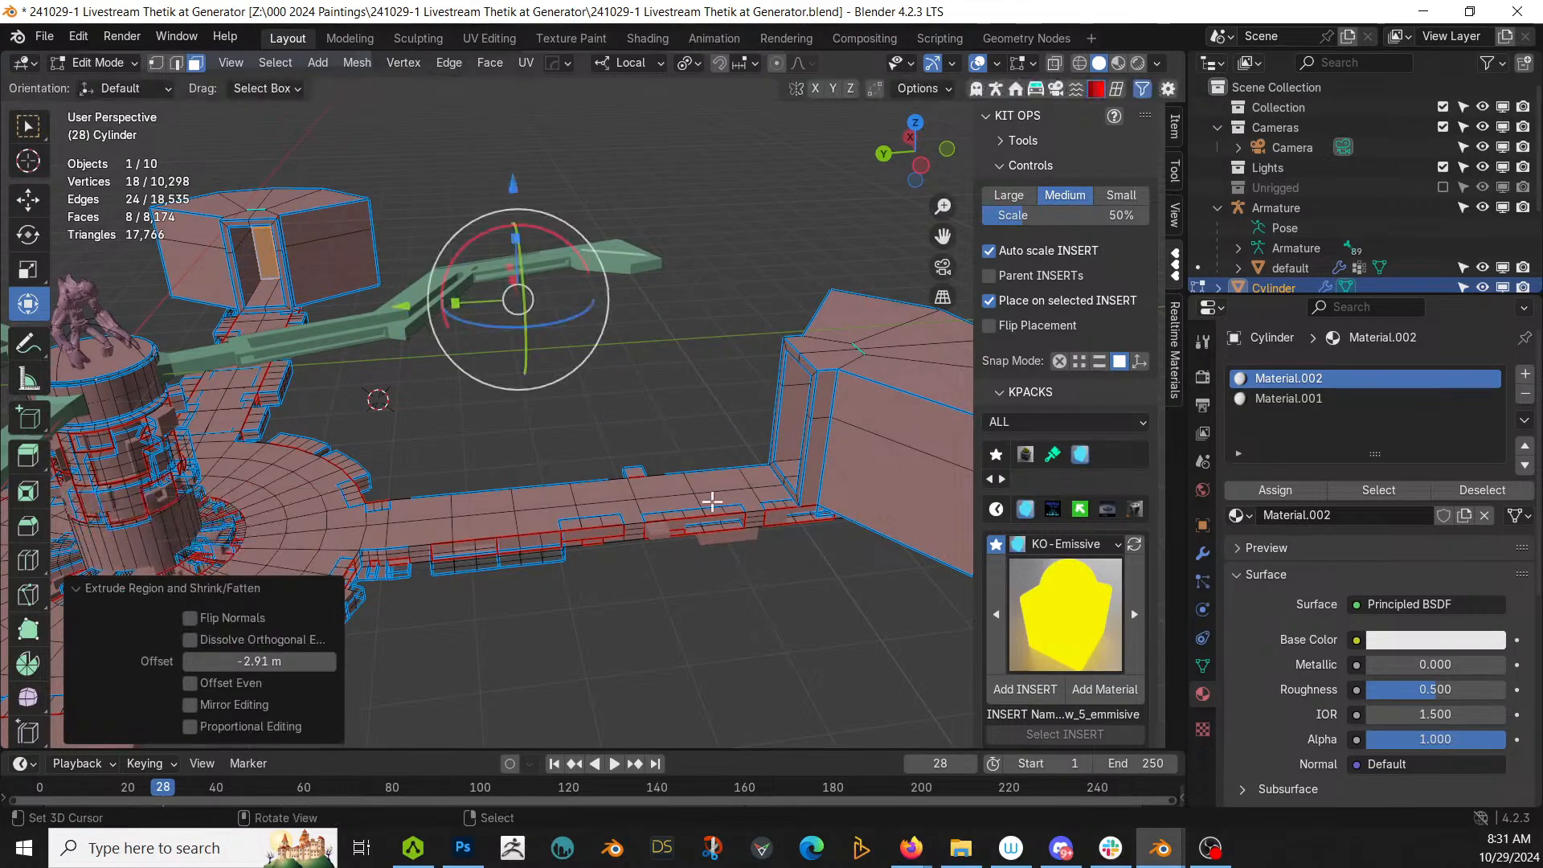
Step: Leave mesh editing, save the file and turn on the Array modifier's viewport display to show the stacked floors
{"action": "key", "text": "Tab"}
{"action": "scroll", "coordinate": [649, 474], "scroll_direction": "down", "scroll_amount": 5}
{"action": "mouse_move", "coordinate": [680, 465]}
{"action": "middle_mouse_down"}
{"action": "mouse_move", "coordinate": [717, 436]}
{"action": "mouse_move", "coordinate": [655, 476]}
{"action": "middle_mouse_up"}
{"action": "scroll", "coordinate": [717, 437], "scroll_direction": "up", "scroll_amount": 2}
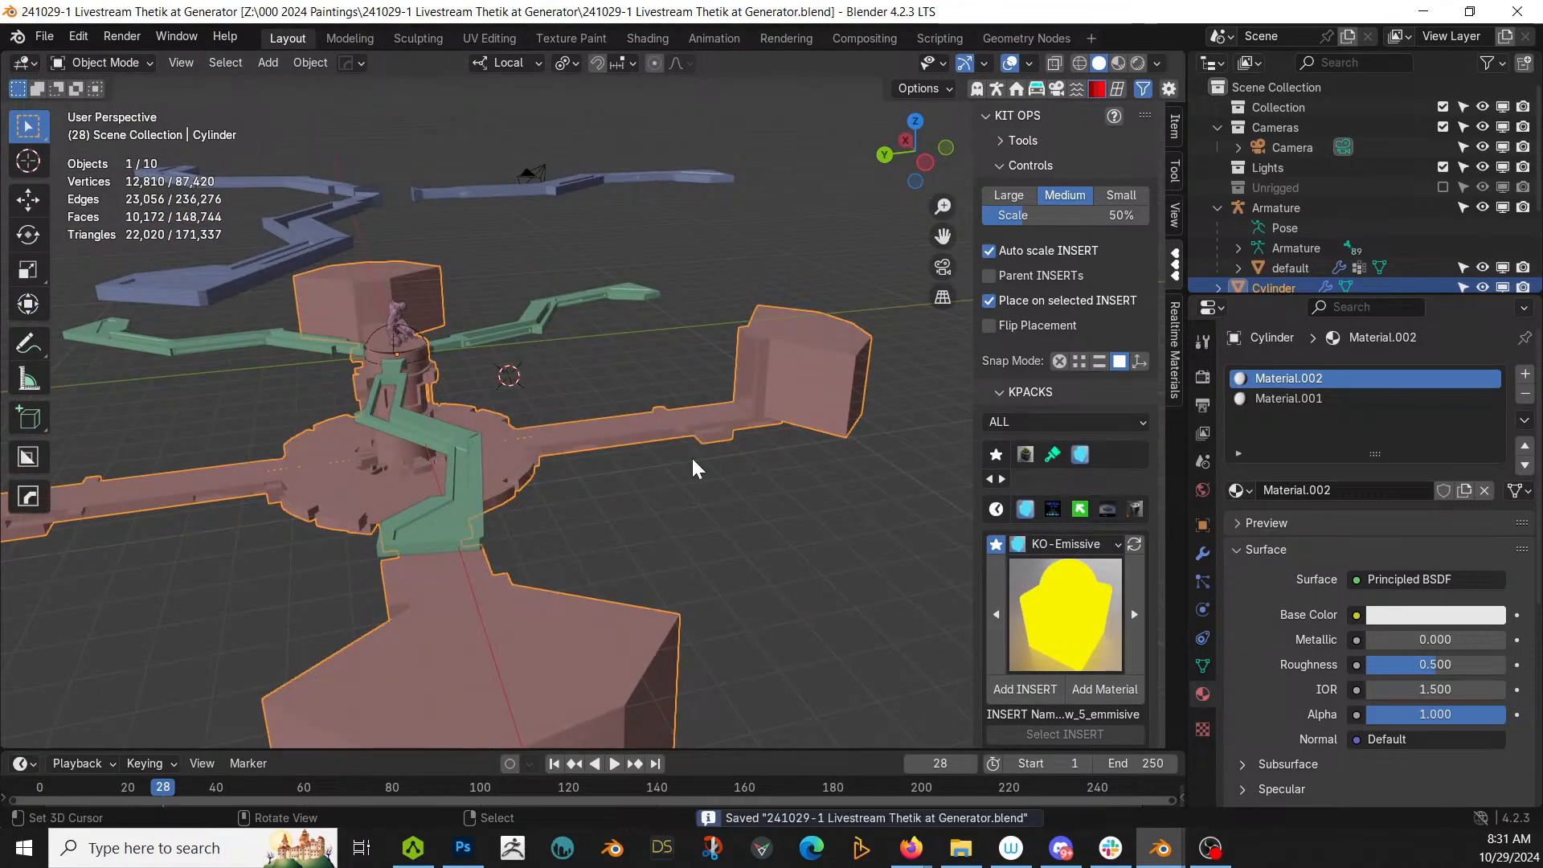
{"action": "left_click", "coordinate": [1202, 553]}
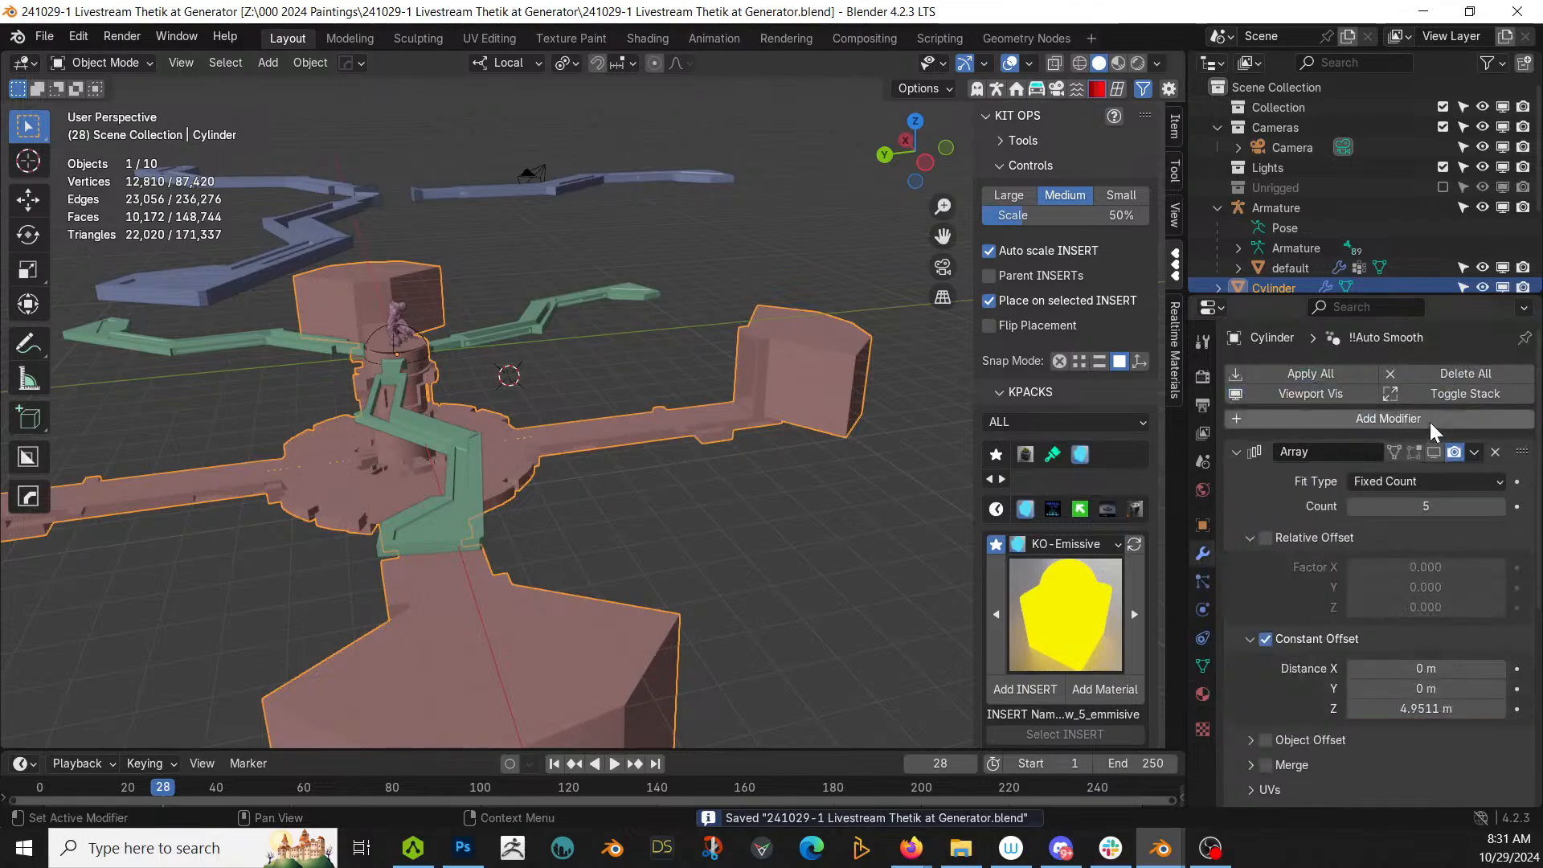
{"action": "left_click", "coordinate": [1433, 452]}
{"action": "scroll", "coordinate": [812, 354], "scroll_direction": "down", "scroll_amount": 5}
{"action": "middle_click_drag", "start_coordinate": [812, 355], "coordinate": [770, 436]}
{"action": "scroll", "coordinate": [751, 431], "scroll_direction": "up", "scroll_amount": 4}
{"action": "scroll", "coordinate": [751, 430], "scroll_direction": "down", "scroll_amount": 3}
Step: Look at the tower straight from above and snap the 3D cursor to the world origin
{"action": "key", "text": "KP_7"}
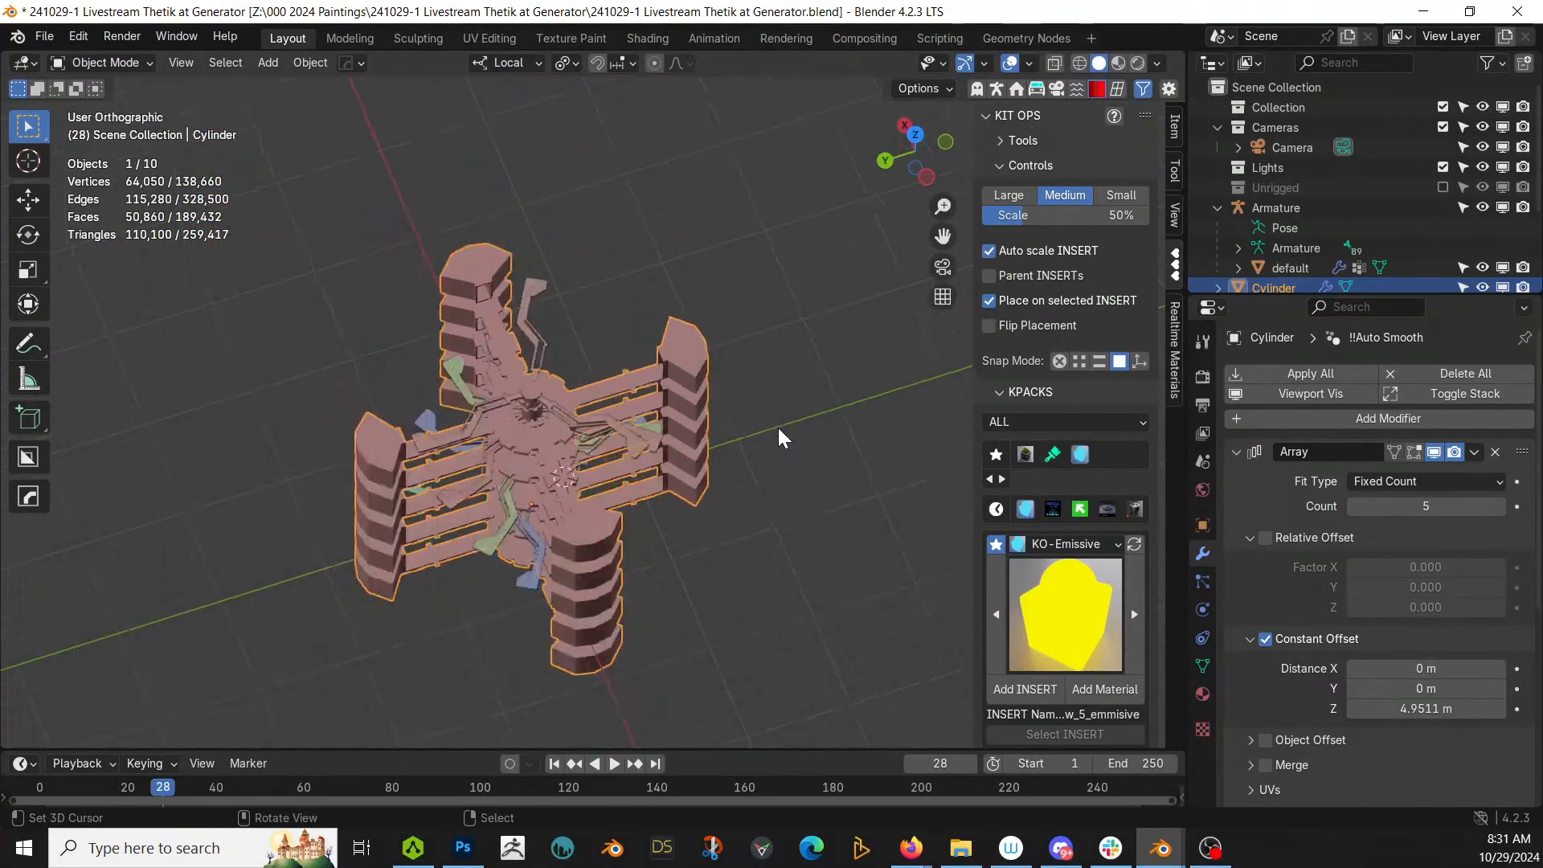
{"action": "middle_click_drag", "start_coordinate": [680, 406], "coordinate": [784, 551], "text": "shift"}
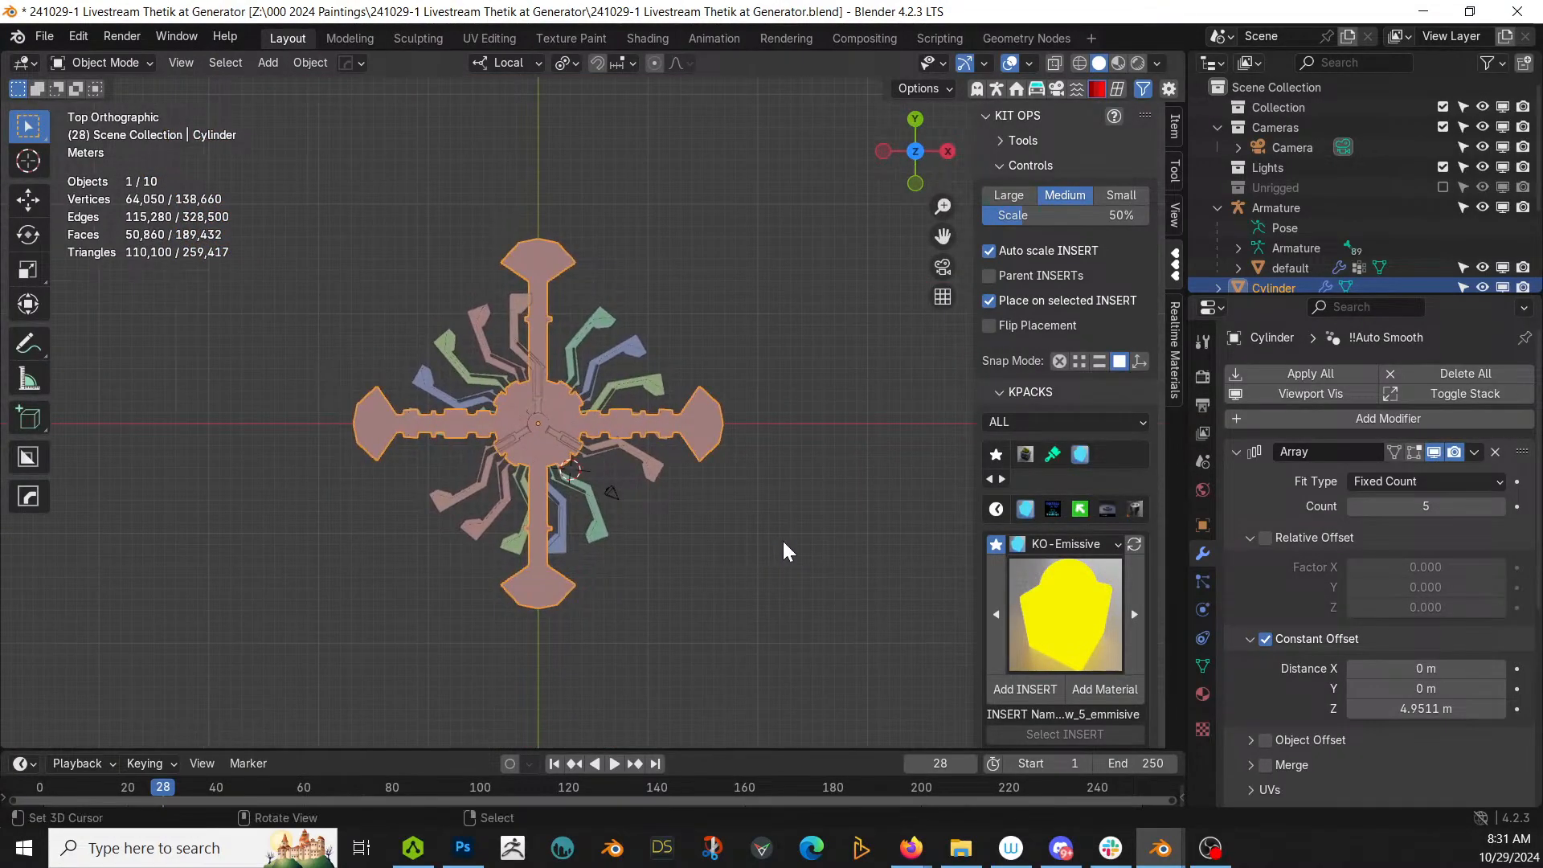
{"action": "key", "text": "shift+s"}
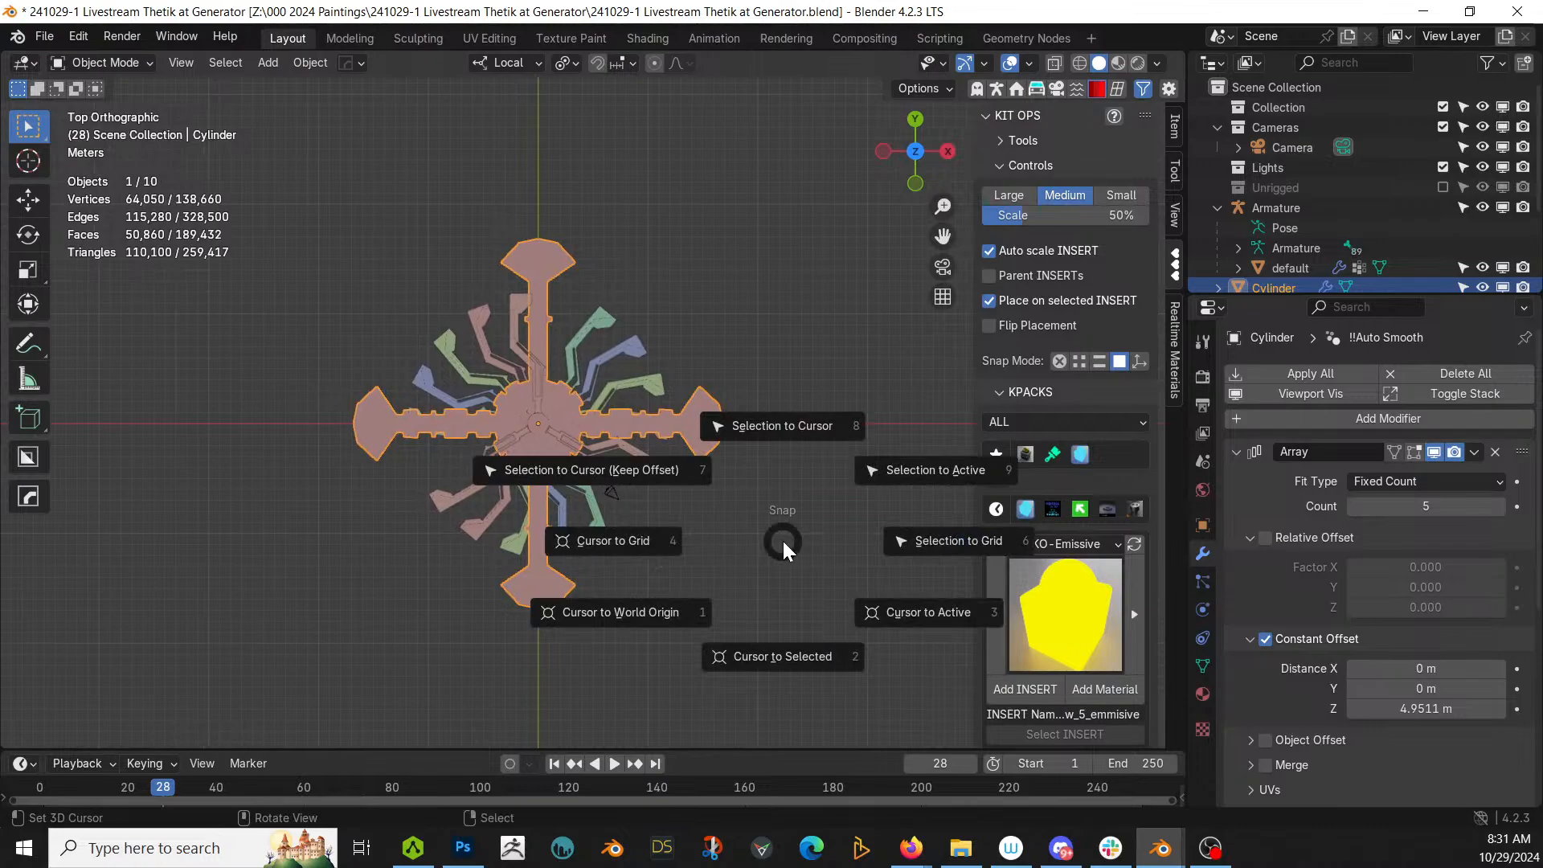
{"action": "key", "text": "KP_1"}
Step: Add a 32-vertex cylinder at the world origin and scale it uniformly by about 16.11 to reach the end blocks
{"action": "key", "text": "shift+a"}
{"action": "mouse_move", "coordinate": [747, 326]}
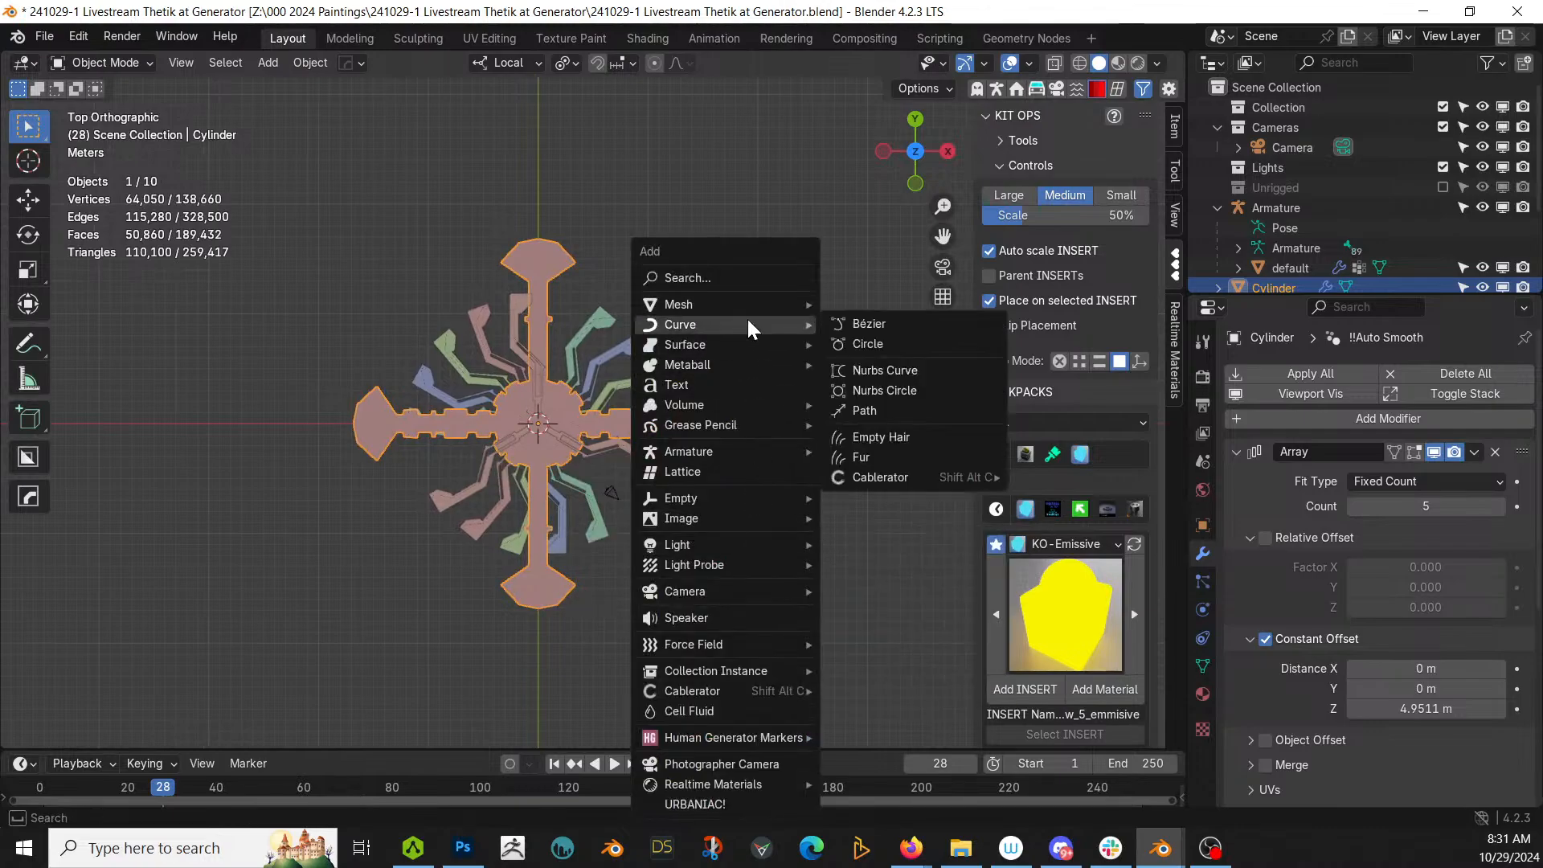
{"action": "mouse_move", "coordinate": [707, 305]}
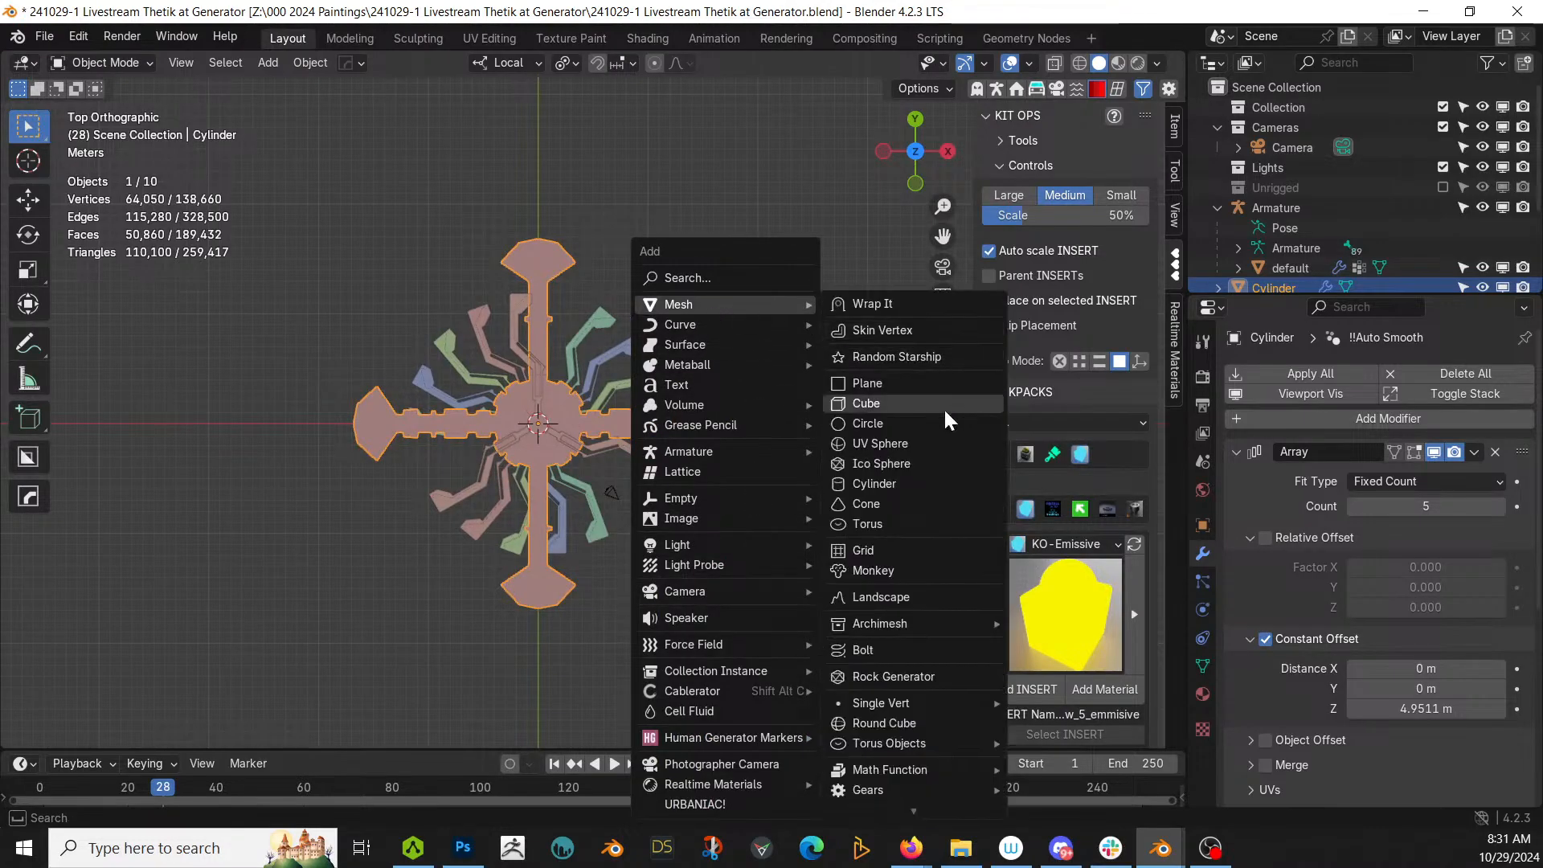
{"action": "left_click", "coordinate": [897, 483]}
{"action": "key", "text": "s"}
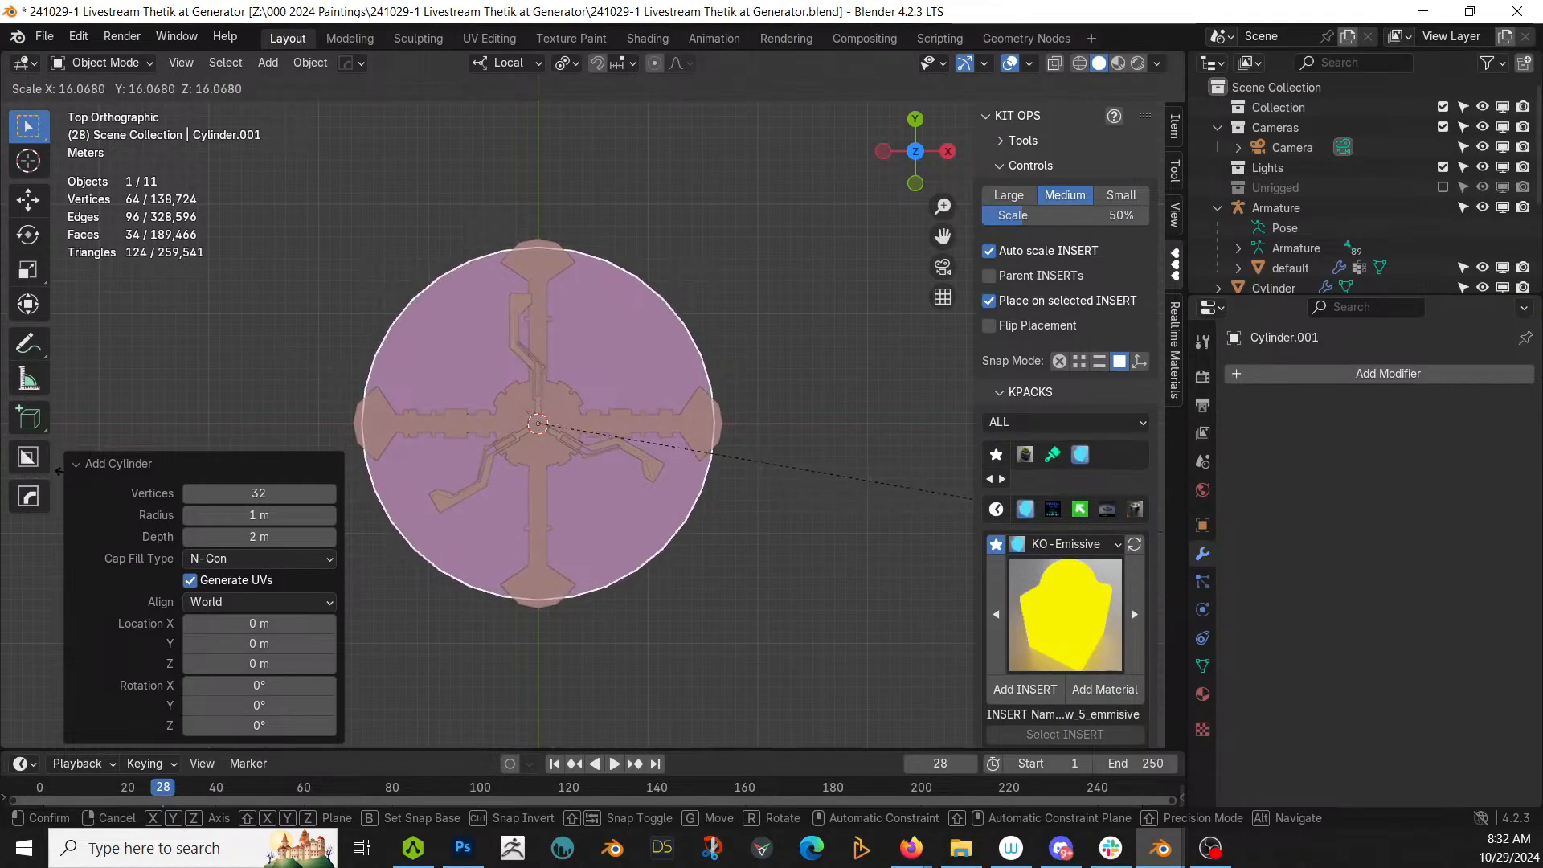
{"action": "left_click", "coordinate": [4, 507]}
Step: In front view, move the new cylinder up along Z by about 7.6 m to enclose the stacked floors
{"action": "middle_click_drag", "start_coordinate": [219, 490], "coordinate": [233, 307]}
{"action": "key", "text": "KP_1"}
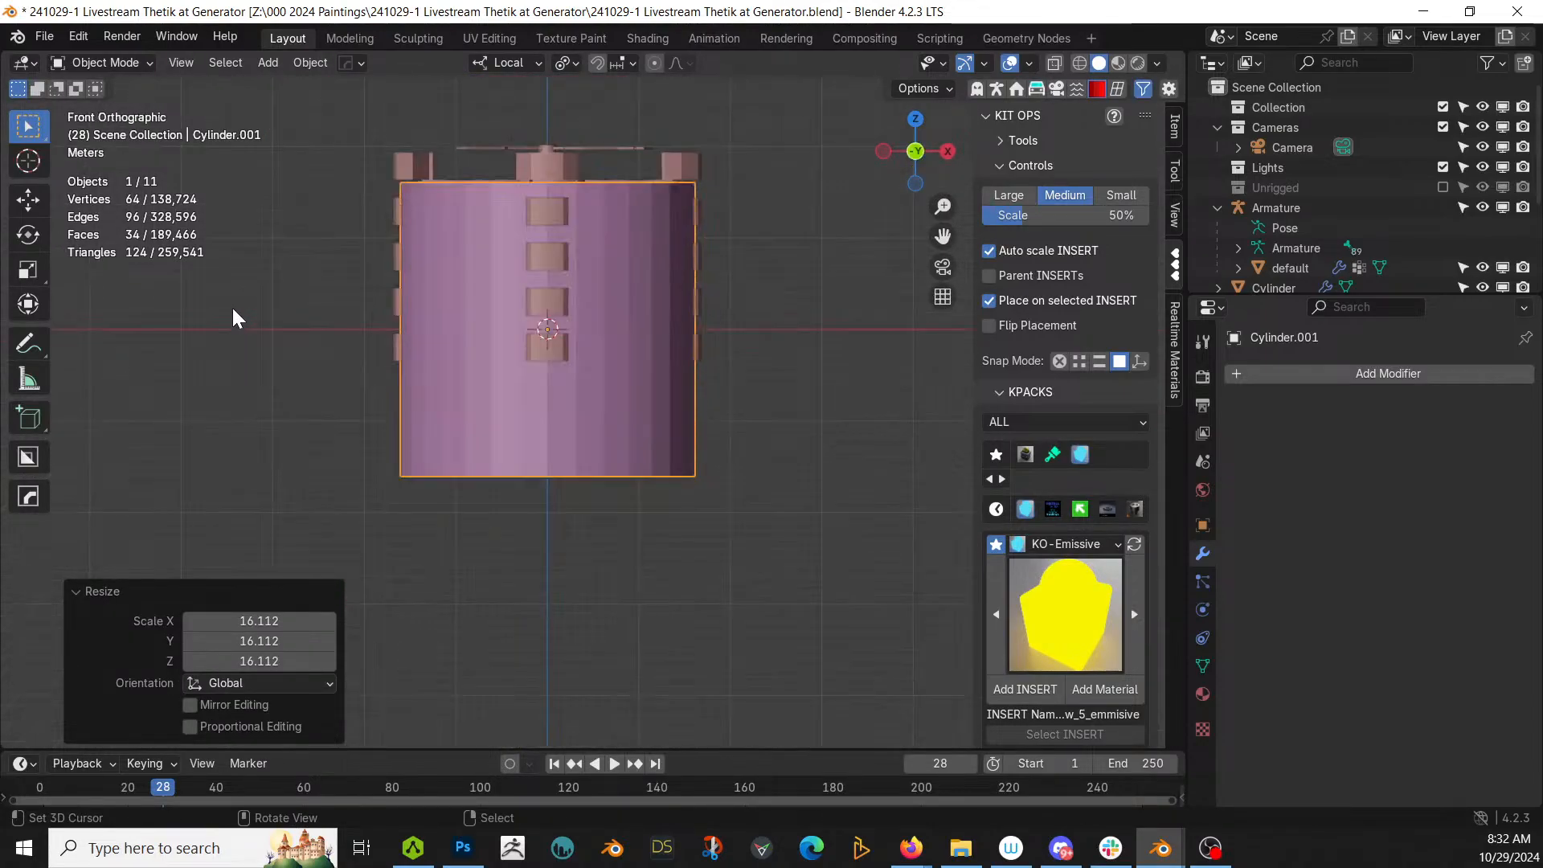
{"action": "key", "text": "g"}
{"action": "key", "text": "z"}
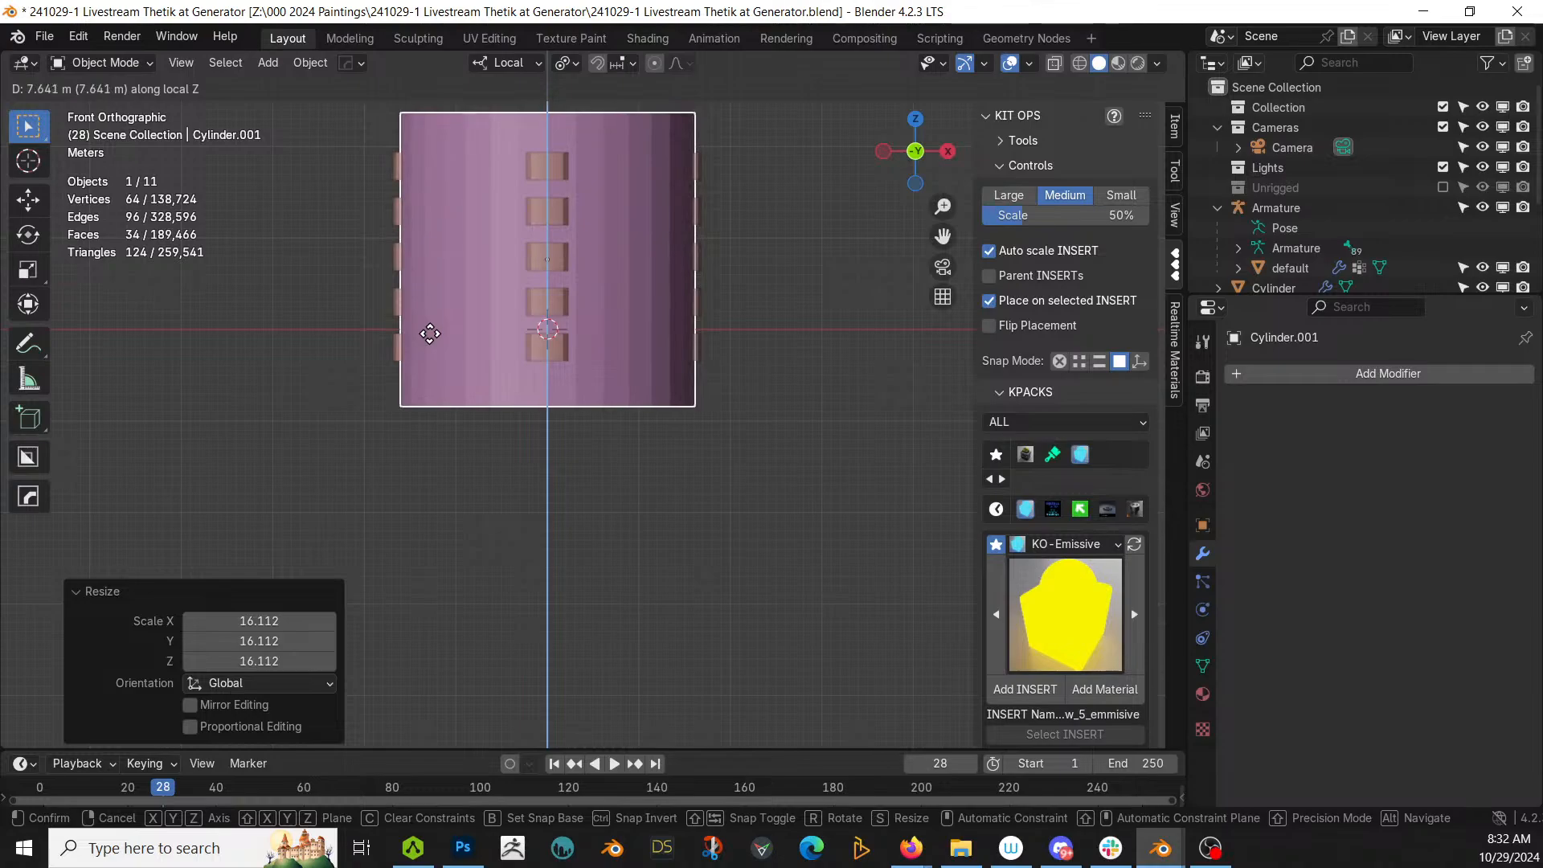
{"action": "left_click", "coordinate": [431, 335]}
Step: Recalculate the enclosing cylinder's normals to face inside and check its interior around the stacked platforms
{"action": "middle_click_drag", "start_coordinate": [432, 335], "coordinate": [571, 425]}
{"action": "key", "text": "Tab"}
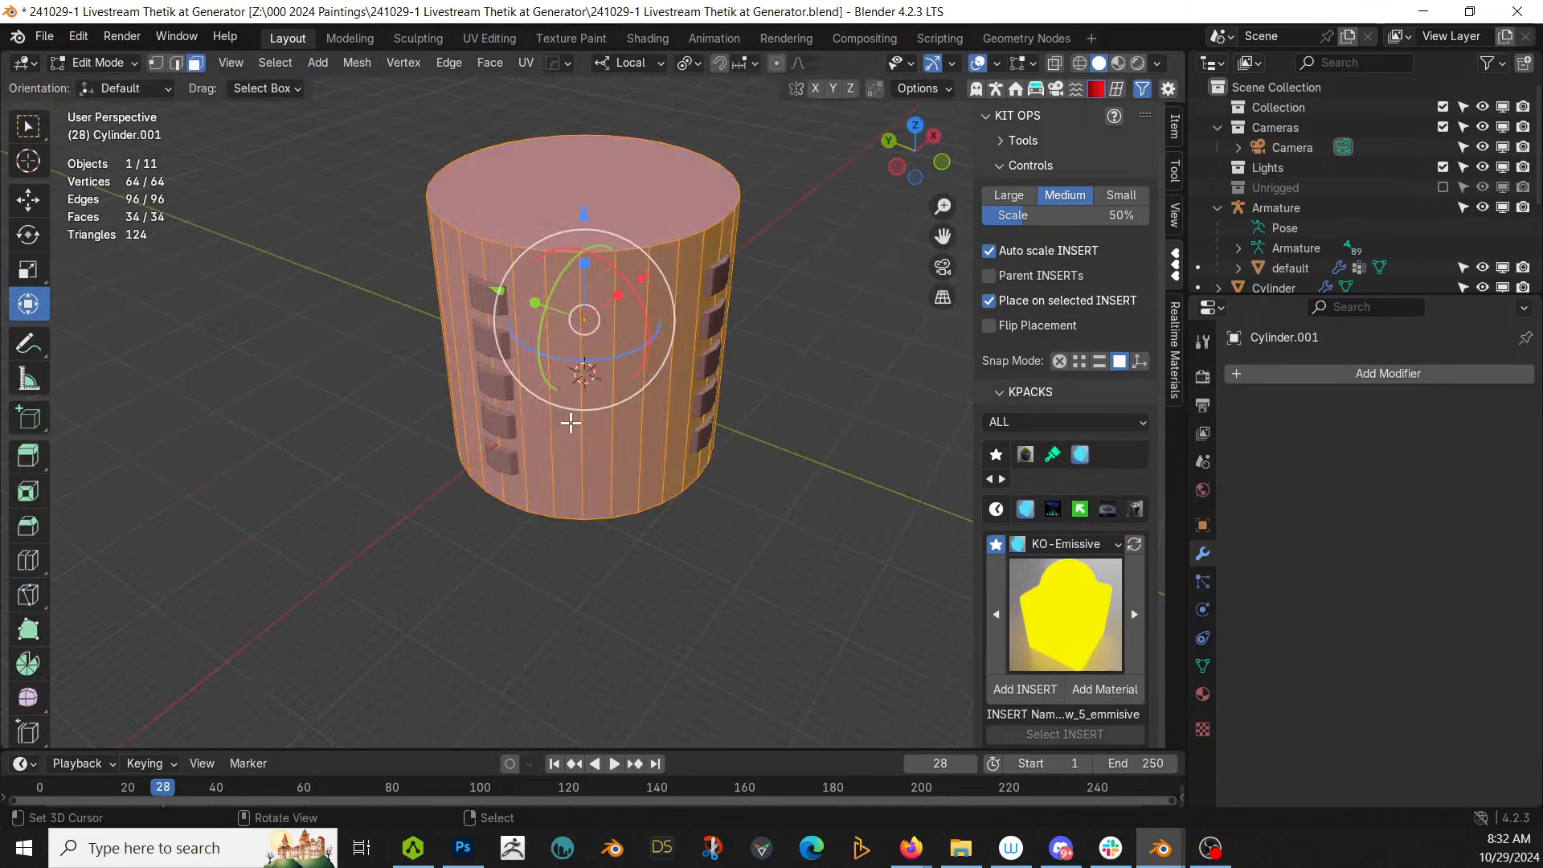
{"action": "key", "text": "shift+n"}
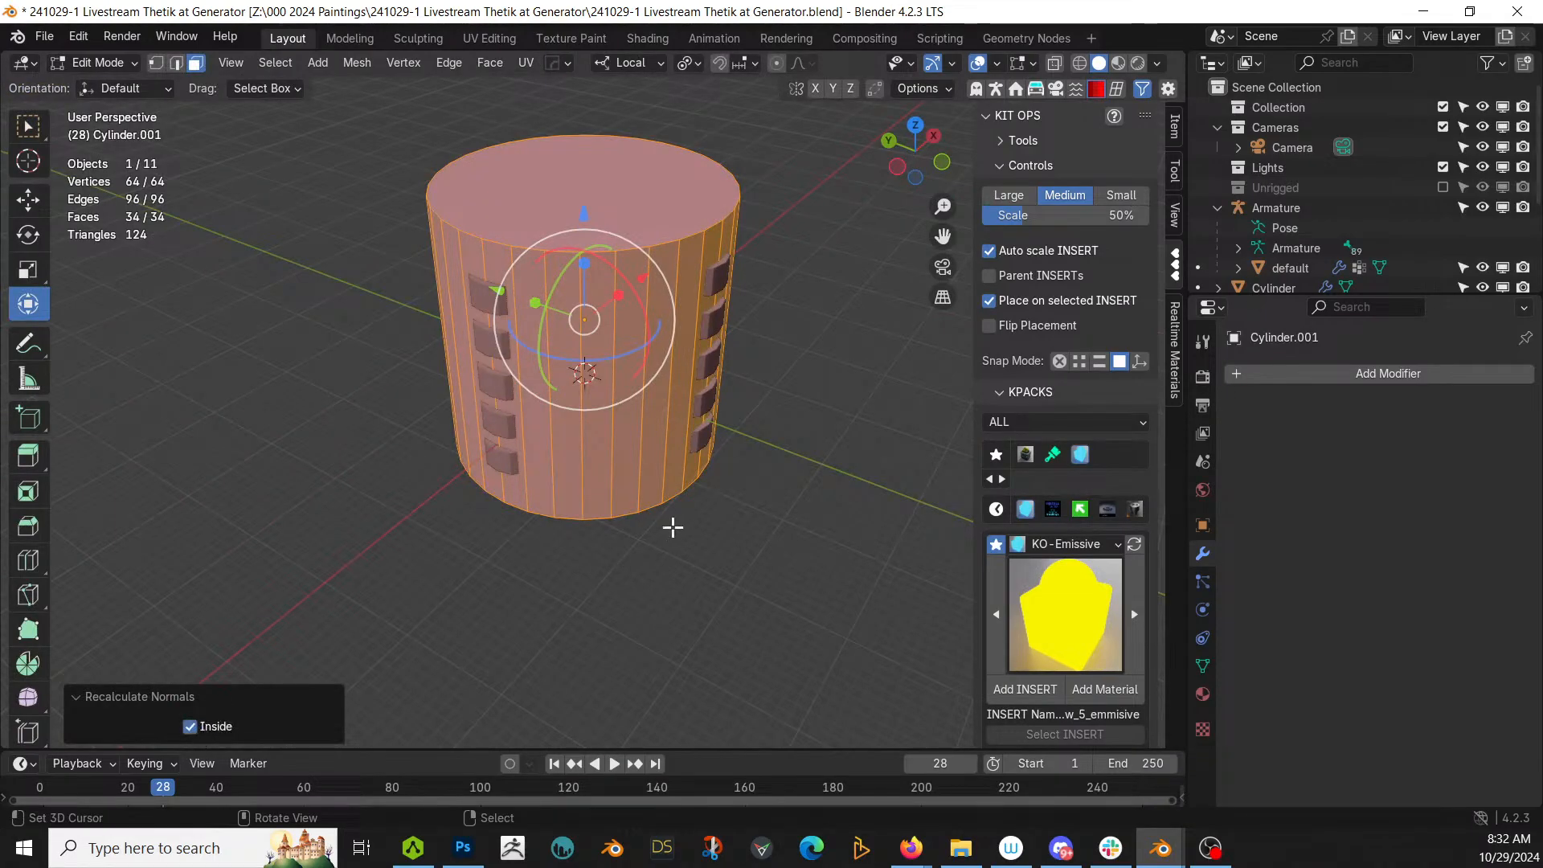
{"action": "scroll", "coordinate": [673, 526], "scroll_direction": "up", "scroll_amount": 10}
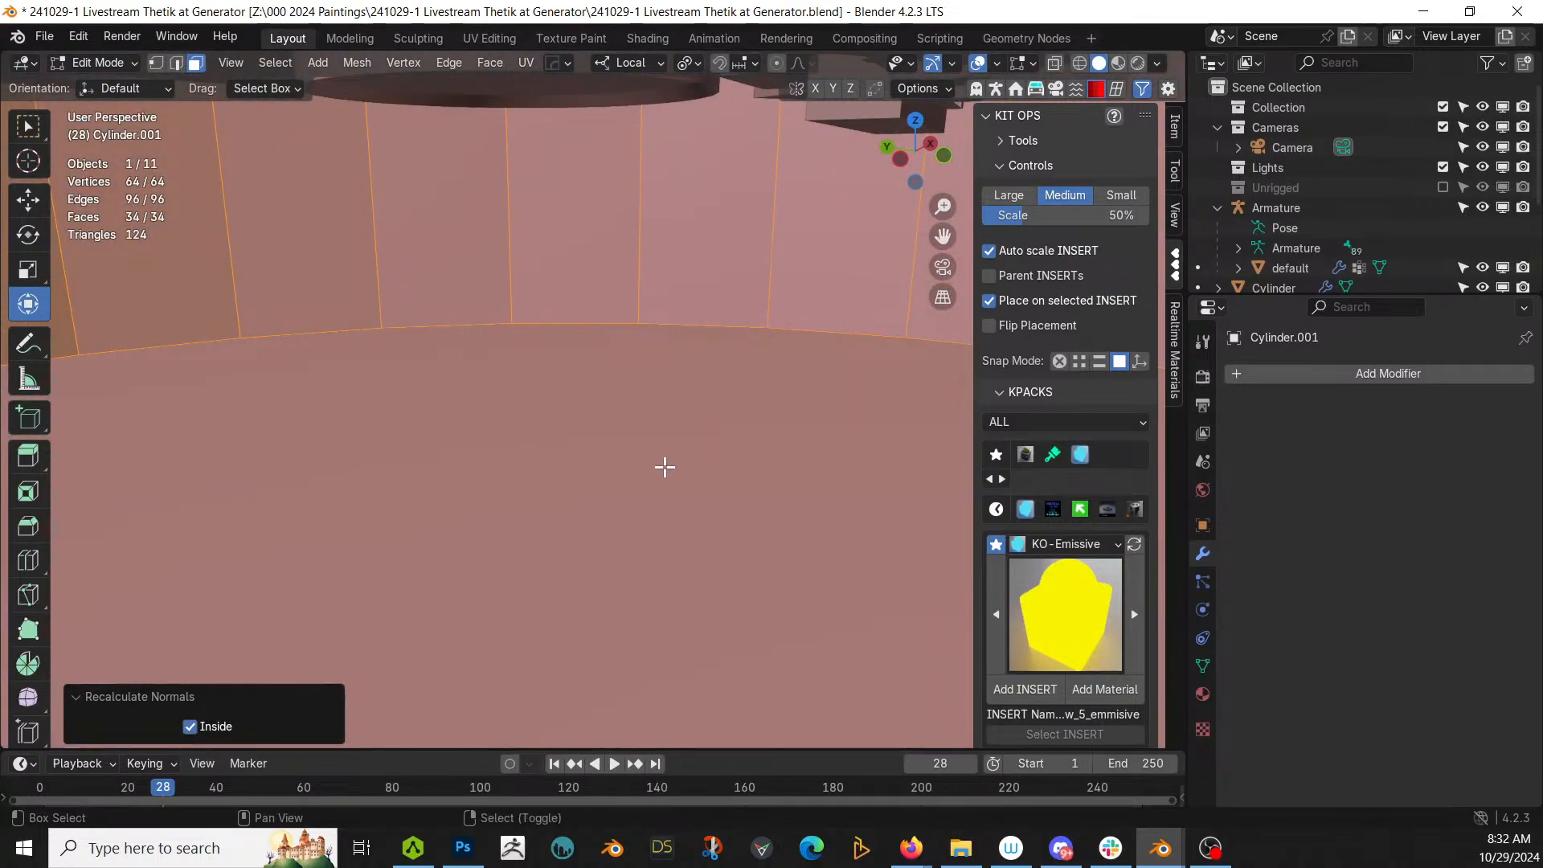
{"action": "middle_click_drag", "start_coordinate": [665, 467], "coordinate": [423, 130], "text": "shift"}
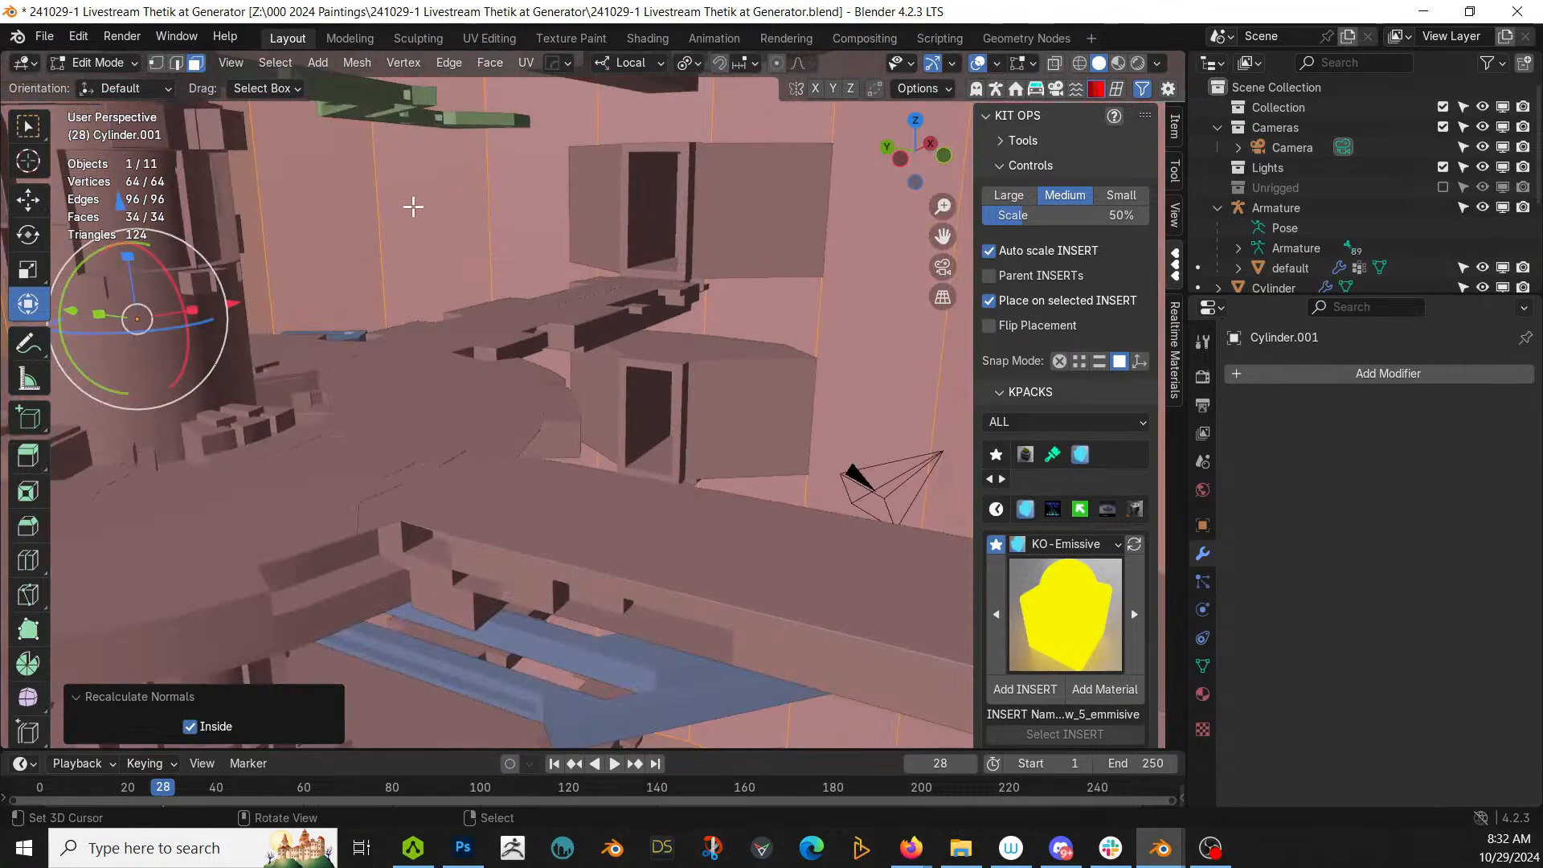
{"action": "middle_click_drag", "start_coordinate": [413, 206], "coordinate": [551, 233]}
{"action": "scroll", "coordinate": [681, 278], "scroll_direction": "down", "scroll_amount": 8}
{"action": "scroll", "coordinate": [587, 337], "scroll_direction": "up", "scroll_amount": 1}
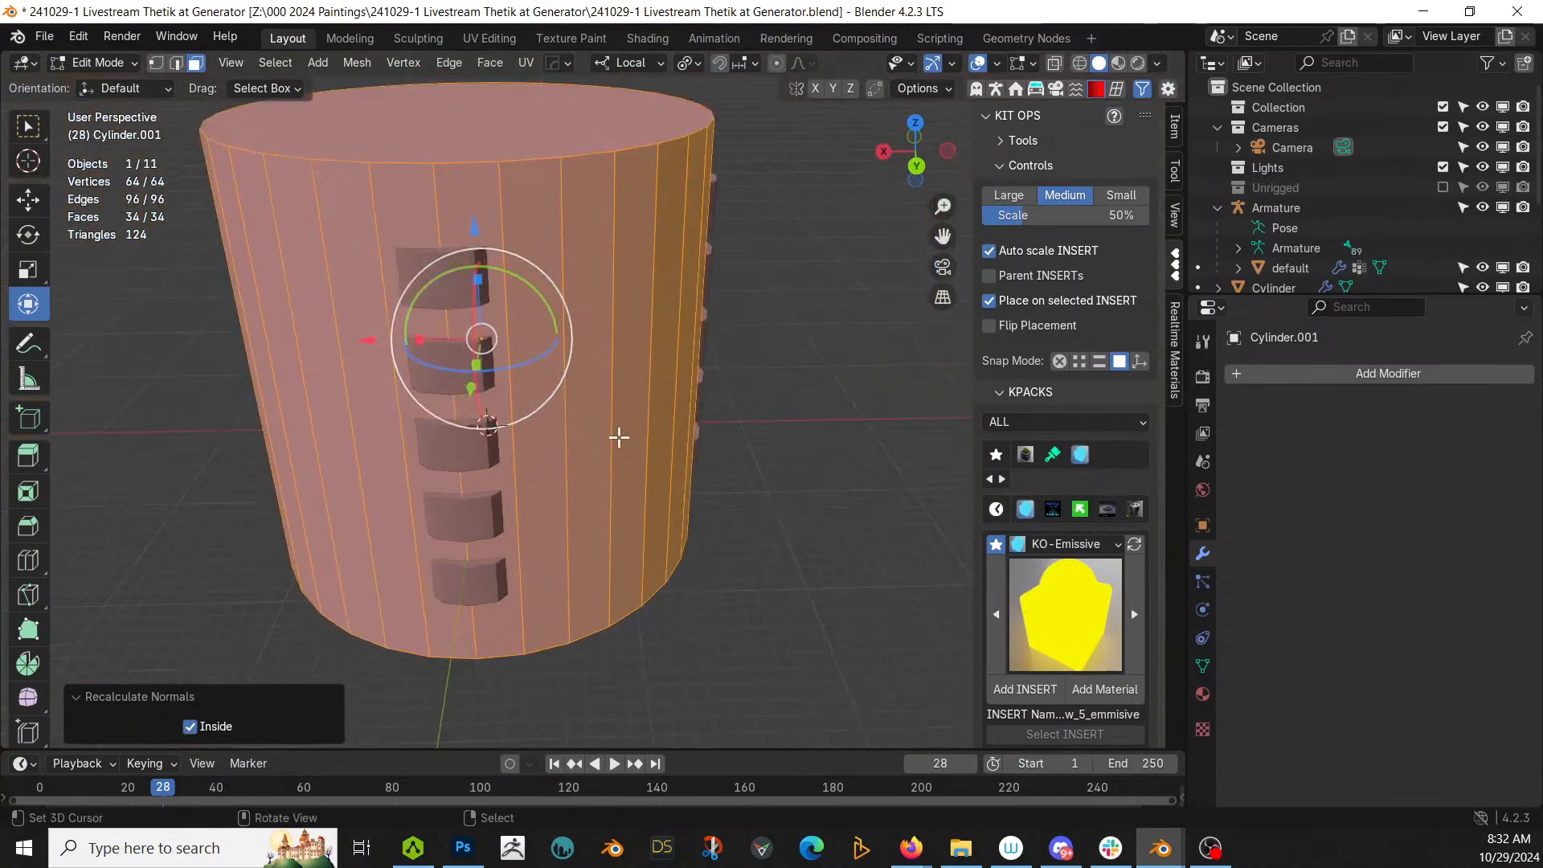
Step: Add 10 evenly spaced horizontal loop cuts around the cylinder wall without sliding them
{"action": "key", "text": "2"}
{"action": "left_click", "coordinate": [619, 437]}
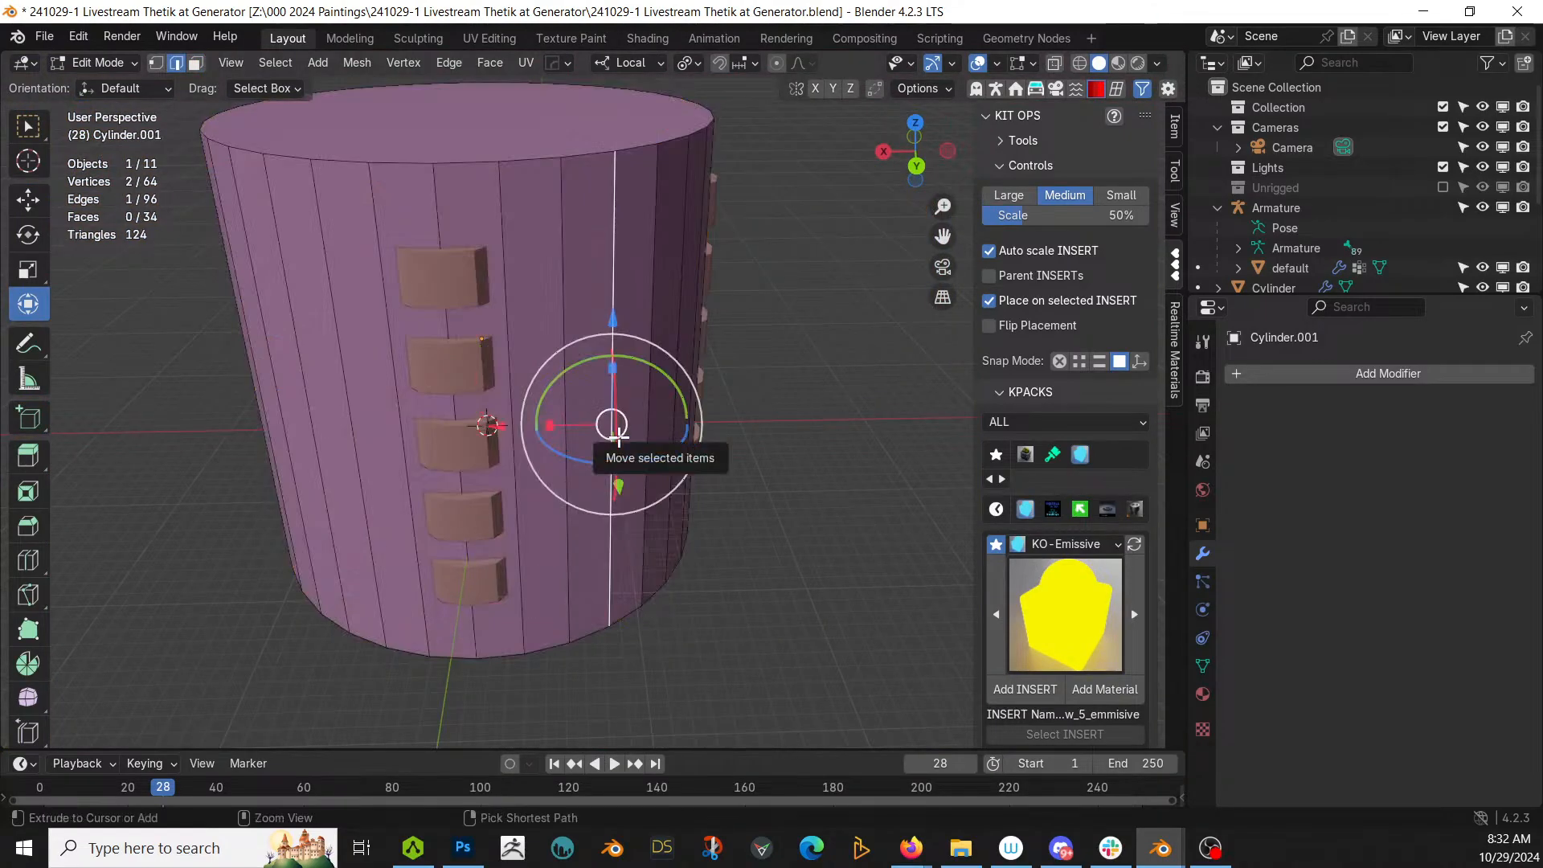
{"action": "key", "text": "ctrl+r"}
{"action": "scroll", "coordinate": [618, 435], "scroll_direction": "up", "scroll_amount": 8}
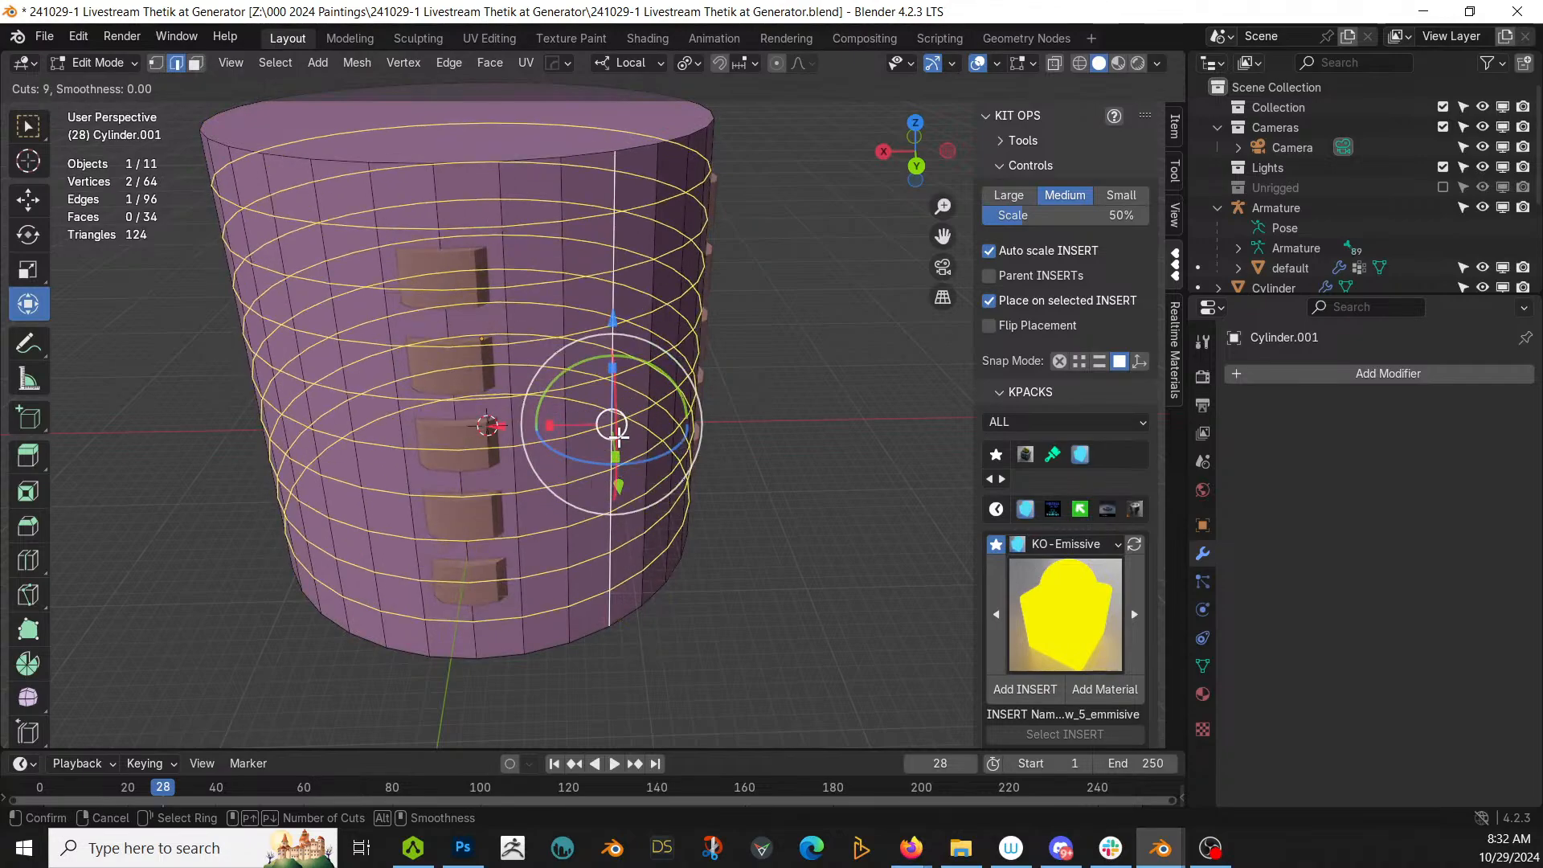
{"action": "scroll", "coordinate": [618, 436], "scroll_direction": "up", "scroll_amount": 1}
{"action": "left_click", "coordinate": [617, 436]}
{"action": "right_click", "coordinate": [617, 437]}
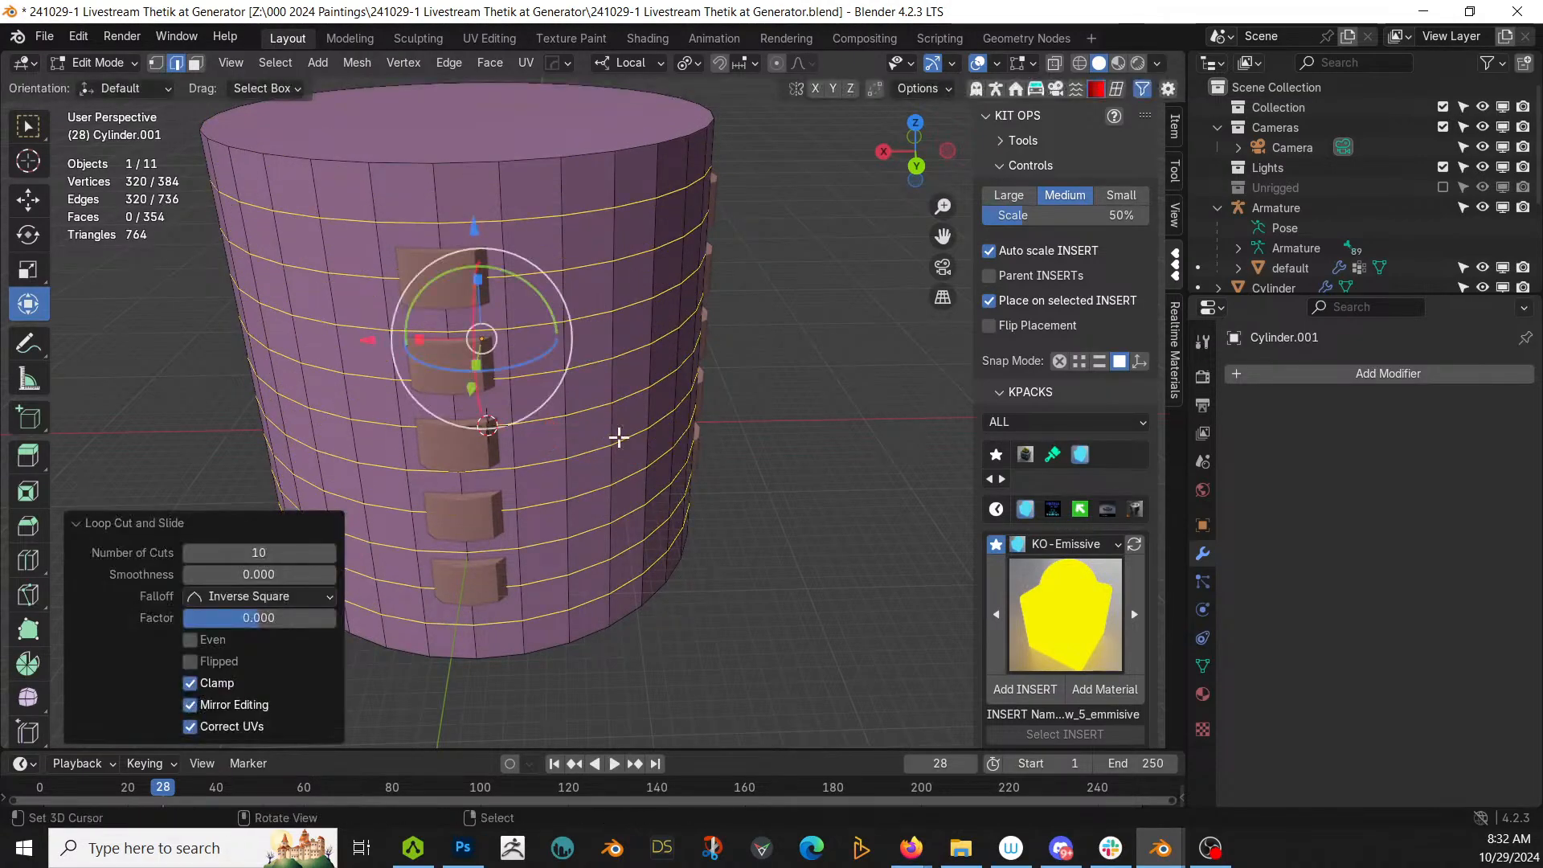
Step: Separate the cylinder's top cap face into its own object and return to object mode
{"action": "middle_click_drag", "start_coordinate": [388, 512], "coordinate": [488, 274]}
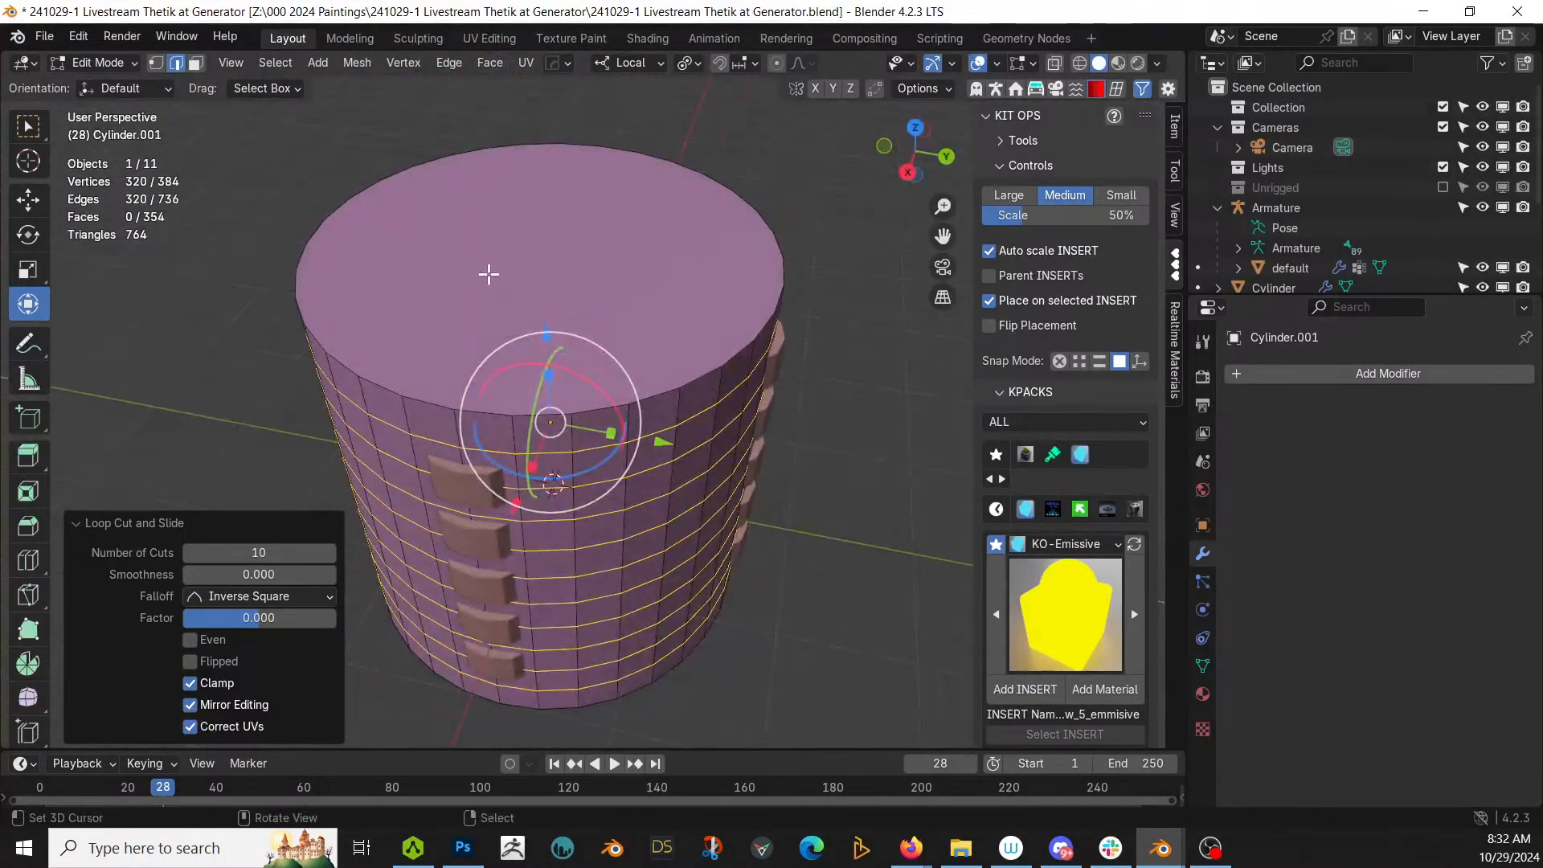
{"action": "key", "text": "3"}
{"action": "left_click", "coordinate": [512, 276]}
{"action": "key", "text": "p"}
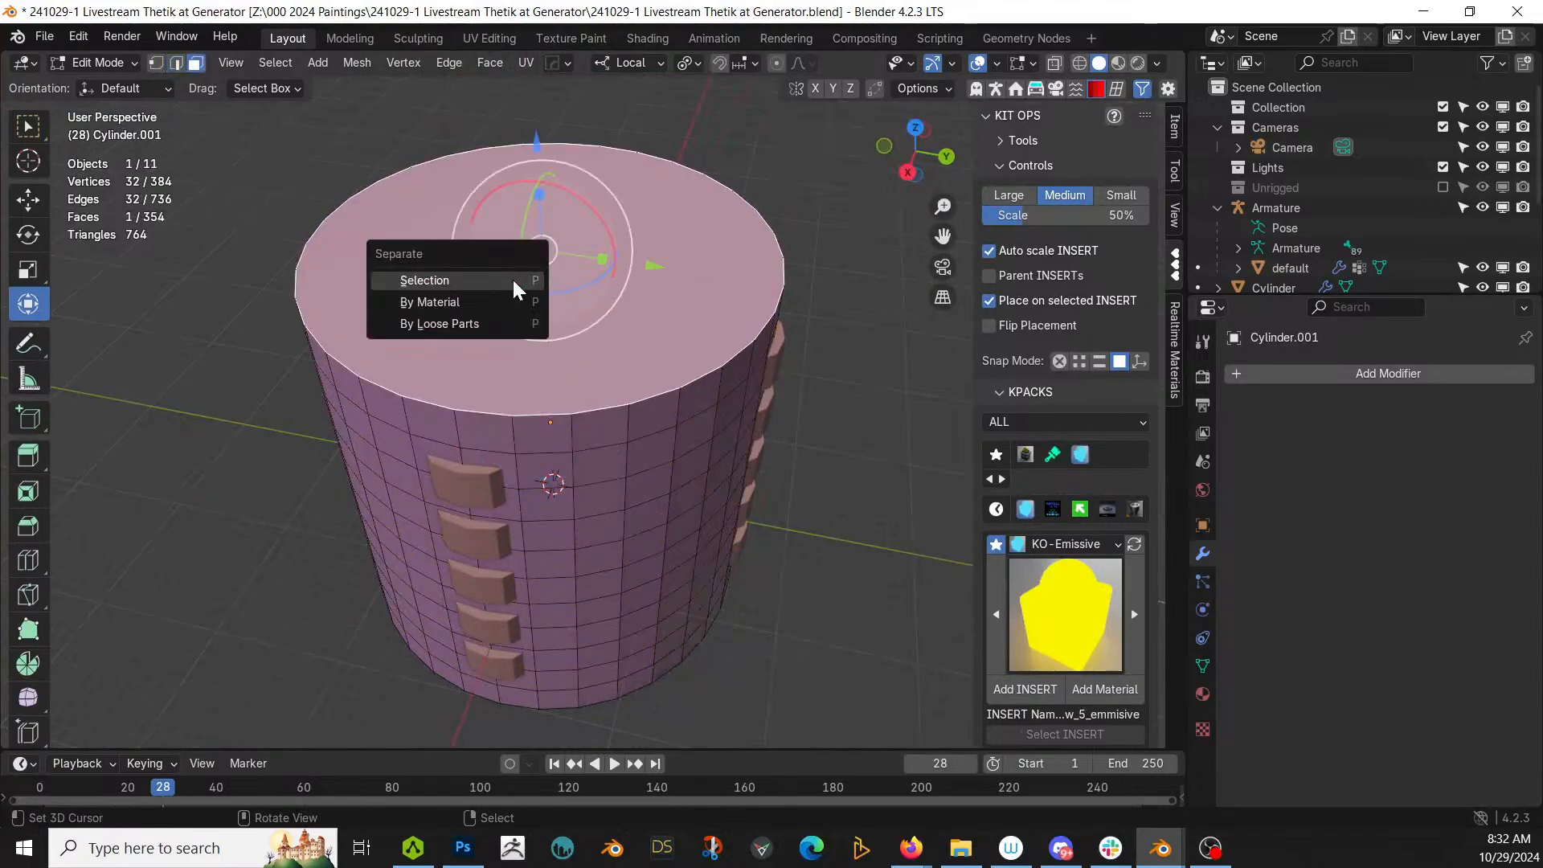
{"action": "left_click", "coordinate": [513, 277]}
{"action": "key", "text": "Tab"}
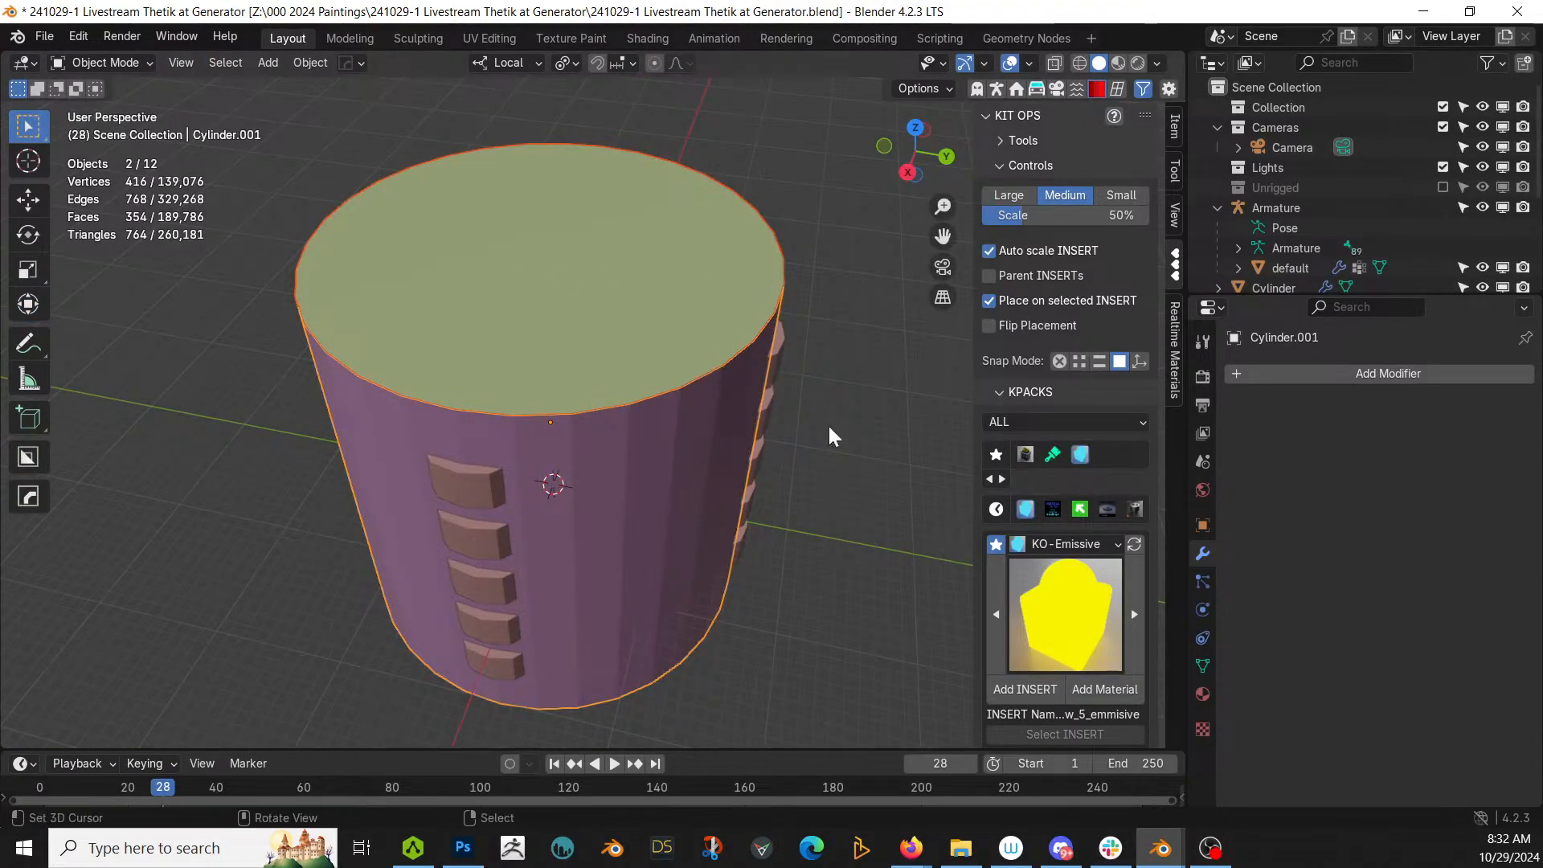
Step: Move the separated top cap to a new collection named Ceiling and exclude that collection from the view layer
{"action": "scroll", "coordinate": [1436, 212], "scroll_direction": "down", "scroll_amount": 4}
{"action": "left_click", "coordinate": [635, 288]}
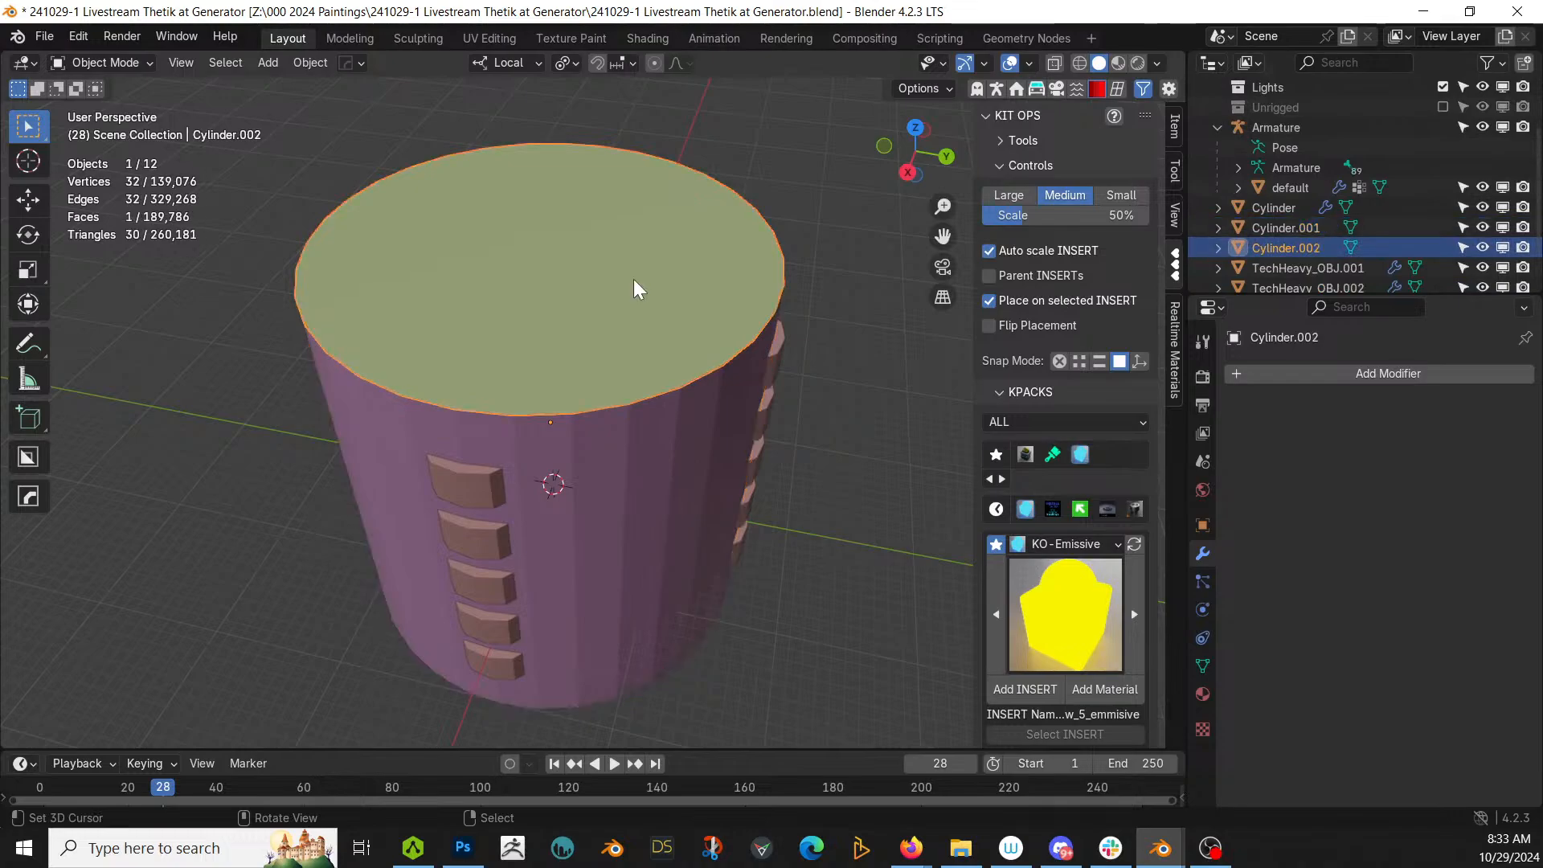
{"action": "key", "text": "m"}
{"action": "left_click", "coordinate": [560, 279]}
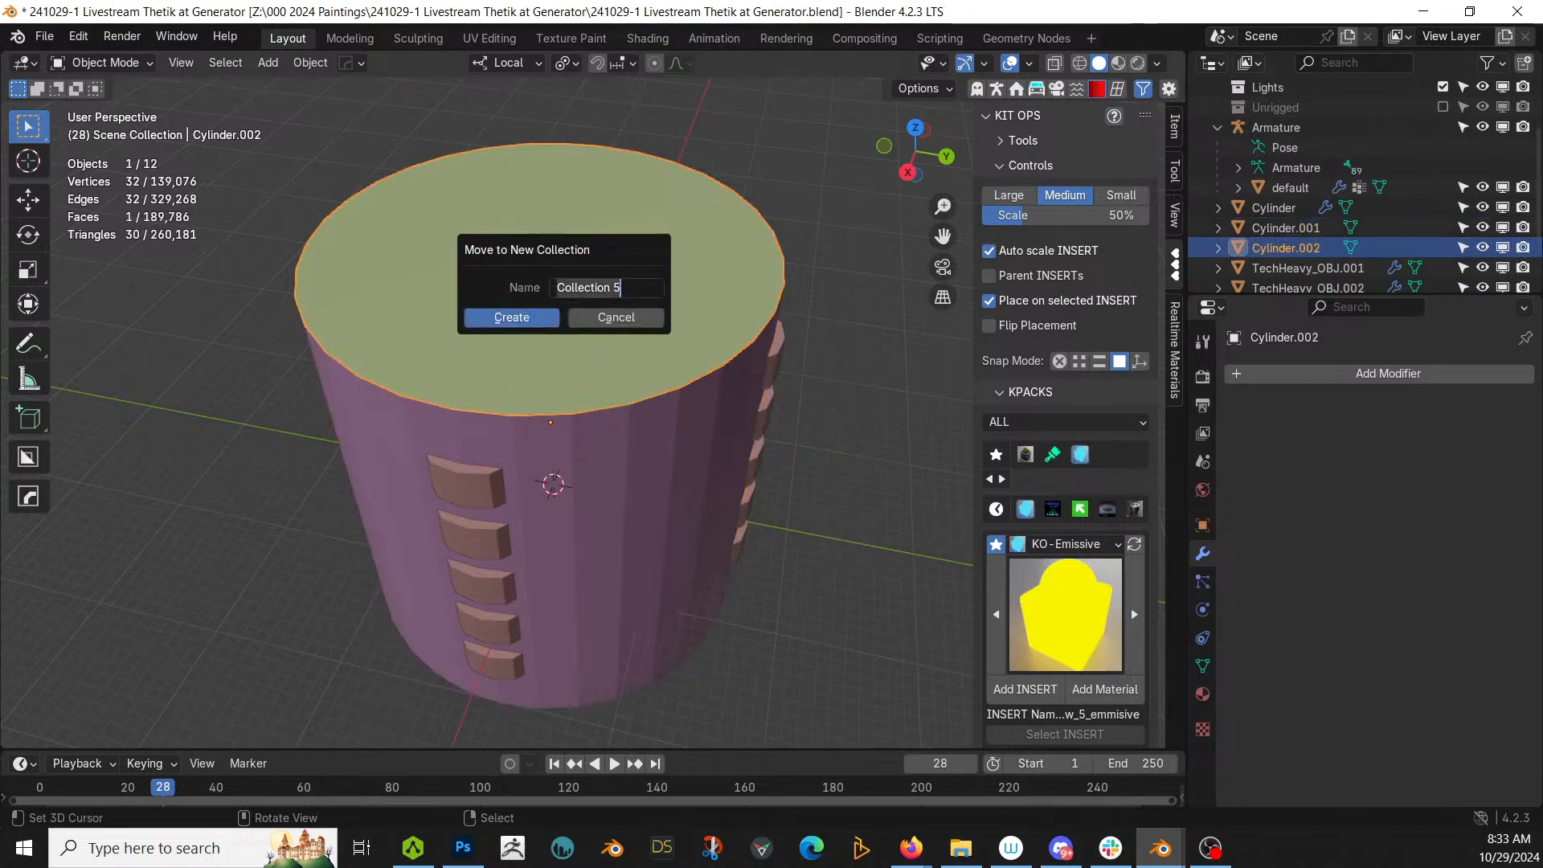
{"action": "key", "text": "Return"}
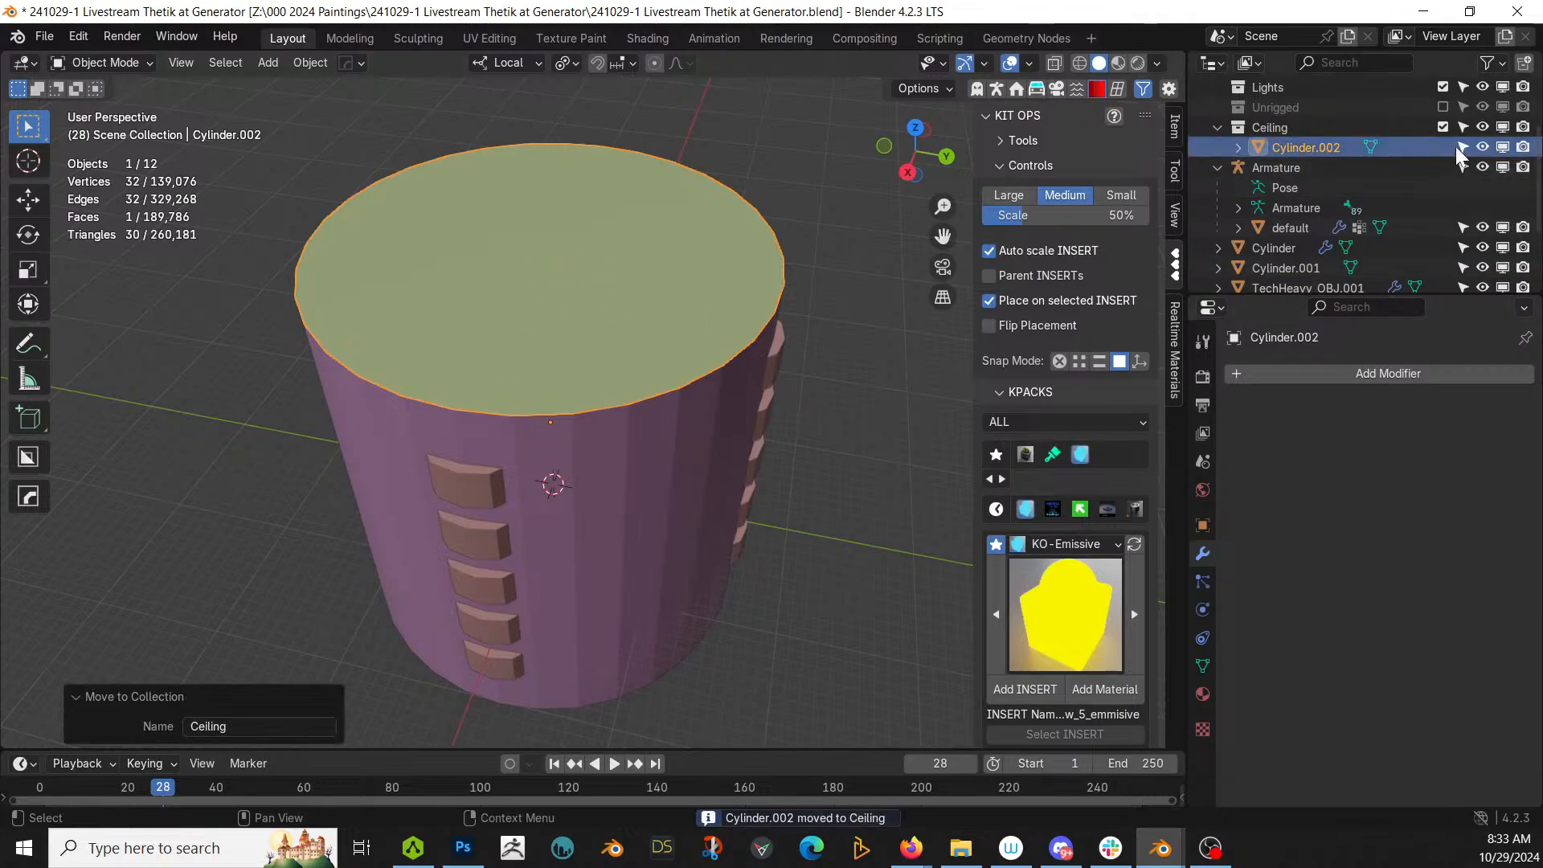
{"action": "left_click", "coordinate": [1443, 127]}
Step: Separate the cylinder's bottom cap face into its own object and return to object mode
{"action": "left_click_drag", "start_coordinate": [929, 175], "coordinate": [784, 286]}
{"action": "scroll", "coordinate": [783, 286], "scroll_direction": "up", "scroll_amount": 4}
{"action": "scroll", "coordinate": [784, 286], "scroll_direction": "up", "scroll_amount": 3}
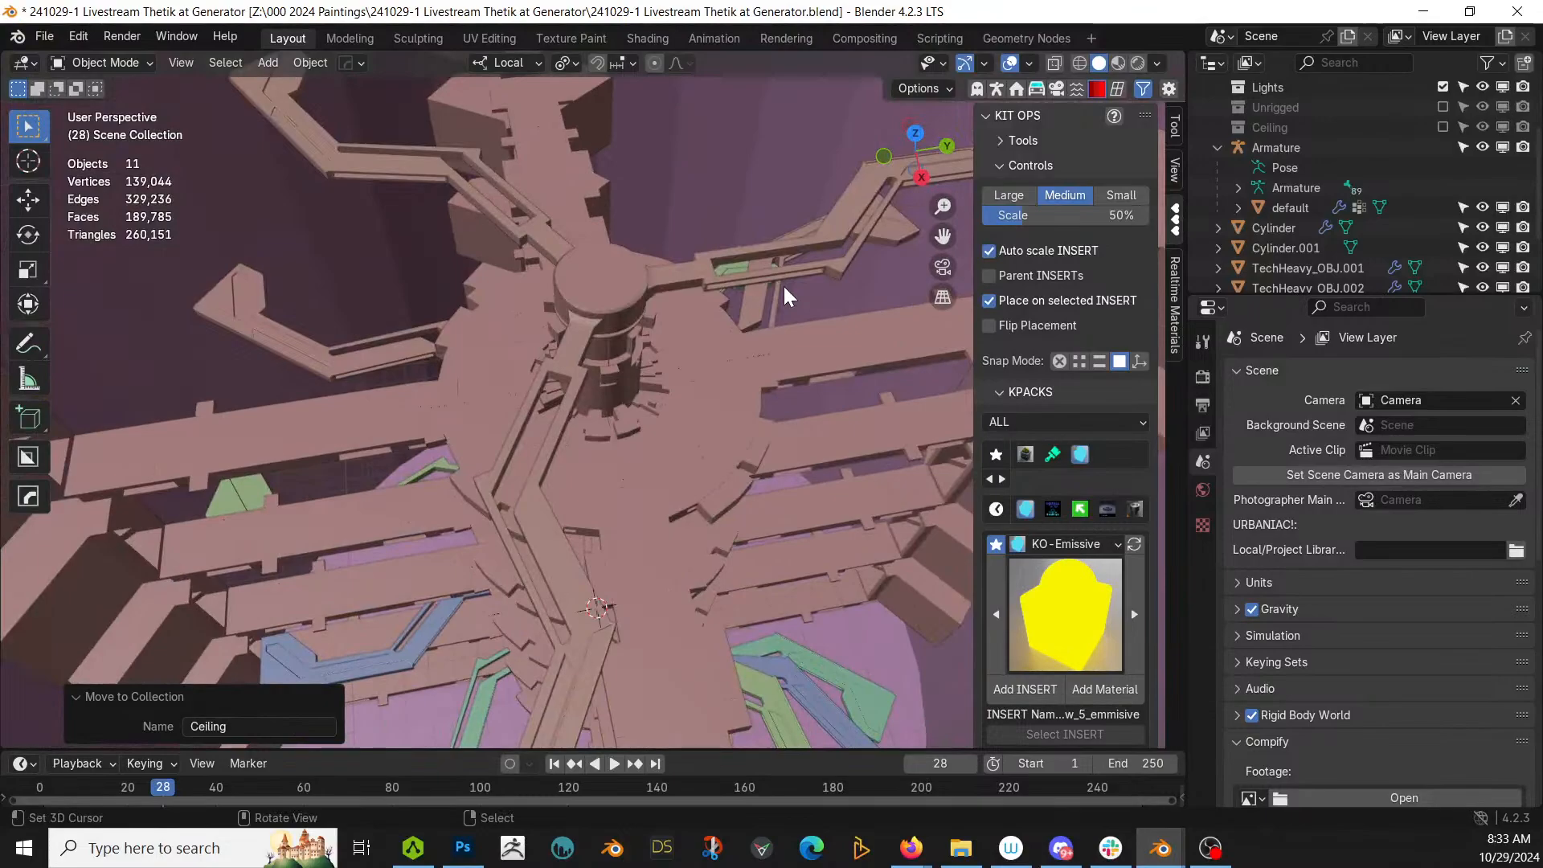
{"action": "middle_click_drag", "start_coordinate": [731, 273], "coordinate": [656, 307]}
{"action": "scroll", "coordinate": [656, 307], "scroll_direction": "down", "scroll_amount": 2}
{"action": "middle_click_drag", "start_coordinate": [610, 503], "coordinate": [718, 339]}
{"action": "left_click", "coordinate": [717, 342]}
{"action": "key", "text": "Tab"}
{"action": "left_click", "coordinate": [715, 343]}
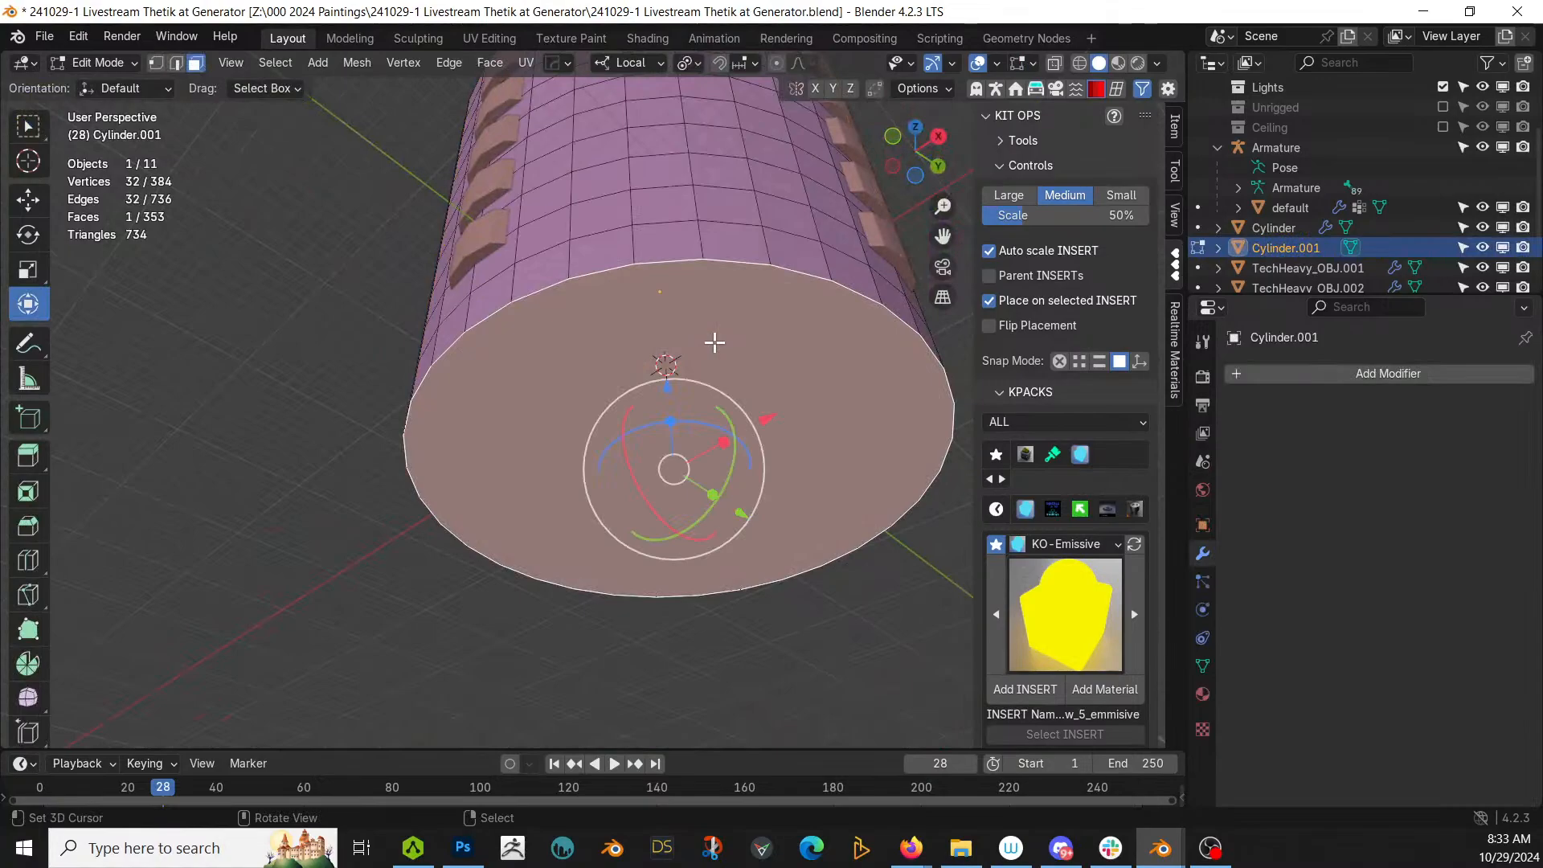
{"action": "key", "text": "p"}
{"action": "left_click", "coordinate": [714, 340]}
{"action": "key", "text": "Tab"}
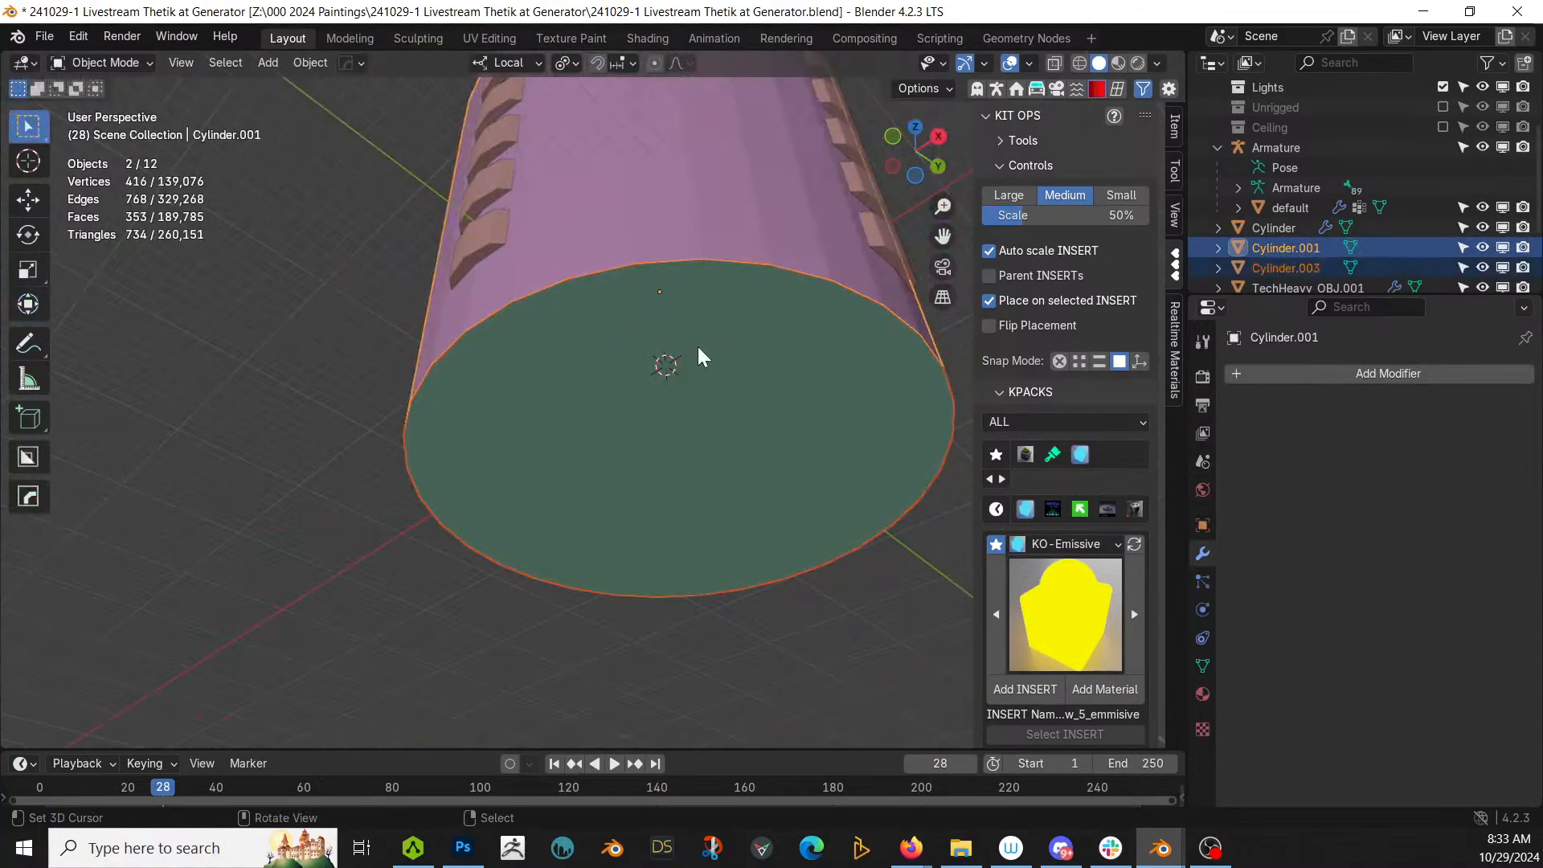
Step: Move the separated bottom cap to a new collection named Floor and exclude that collection from the view layer
{"action": "left_click", "coordinate": [698, 345]}
{"action": "key", "text": "m"}
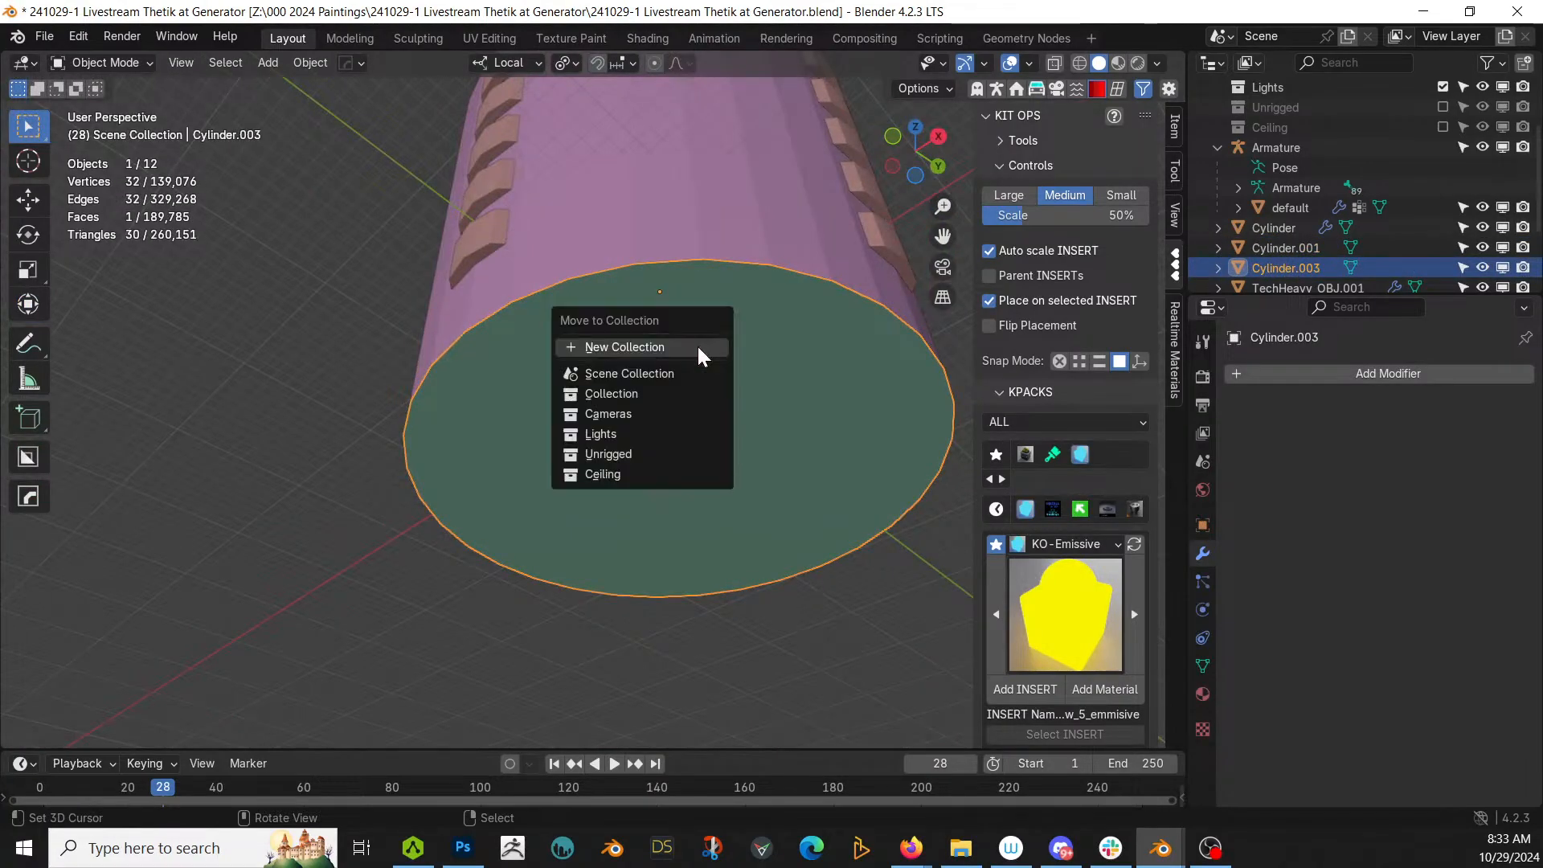
{"action": "left_click", "coordinate": [698, 347]}
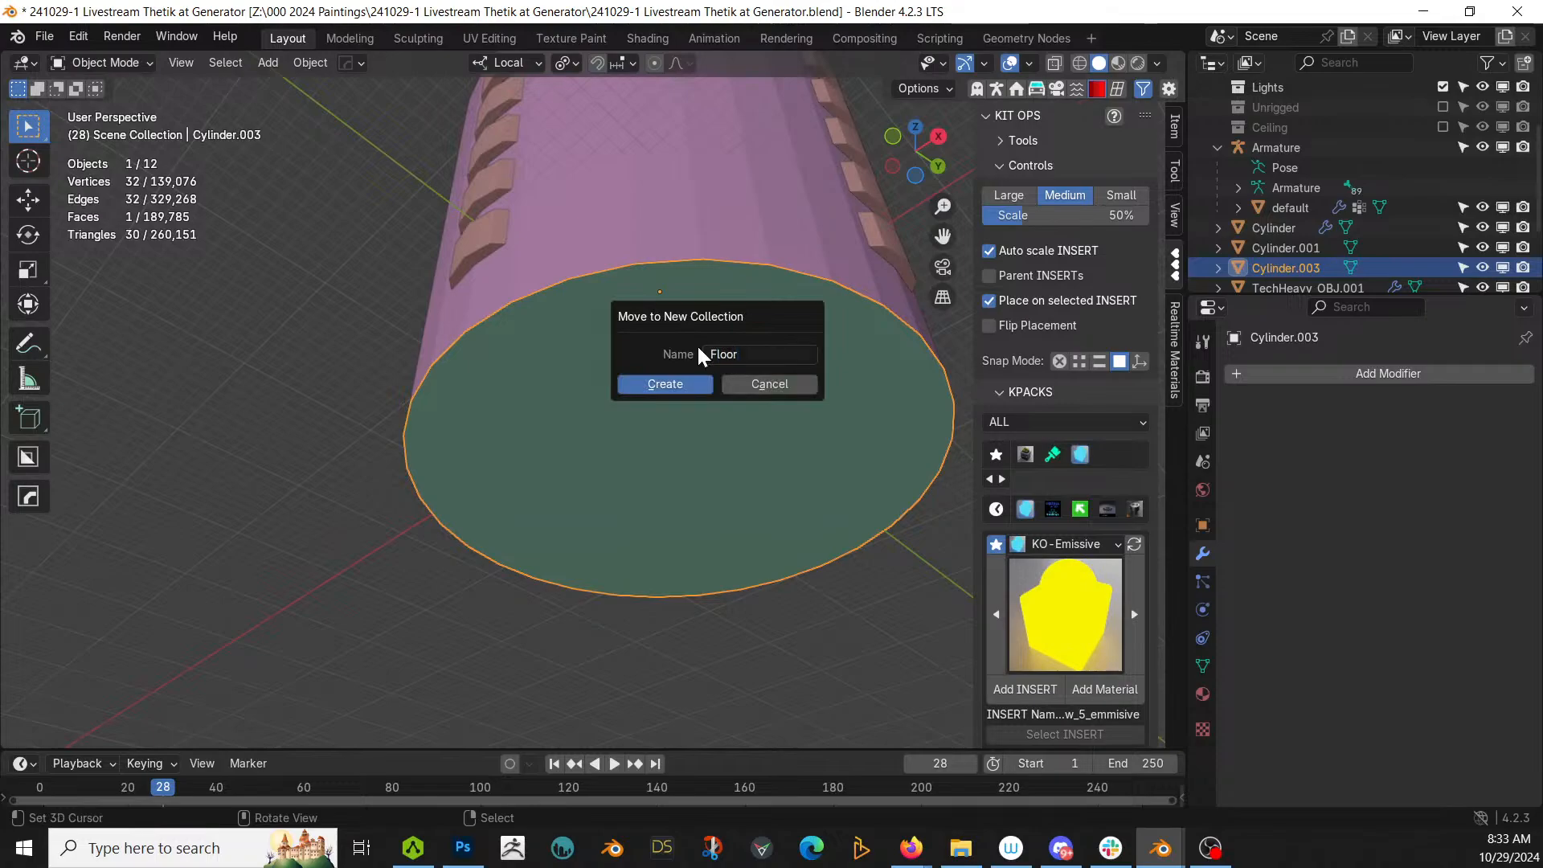
{"action": "key", "text": "Return"}
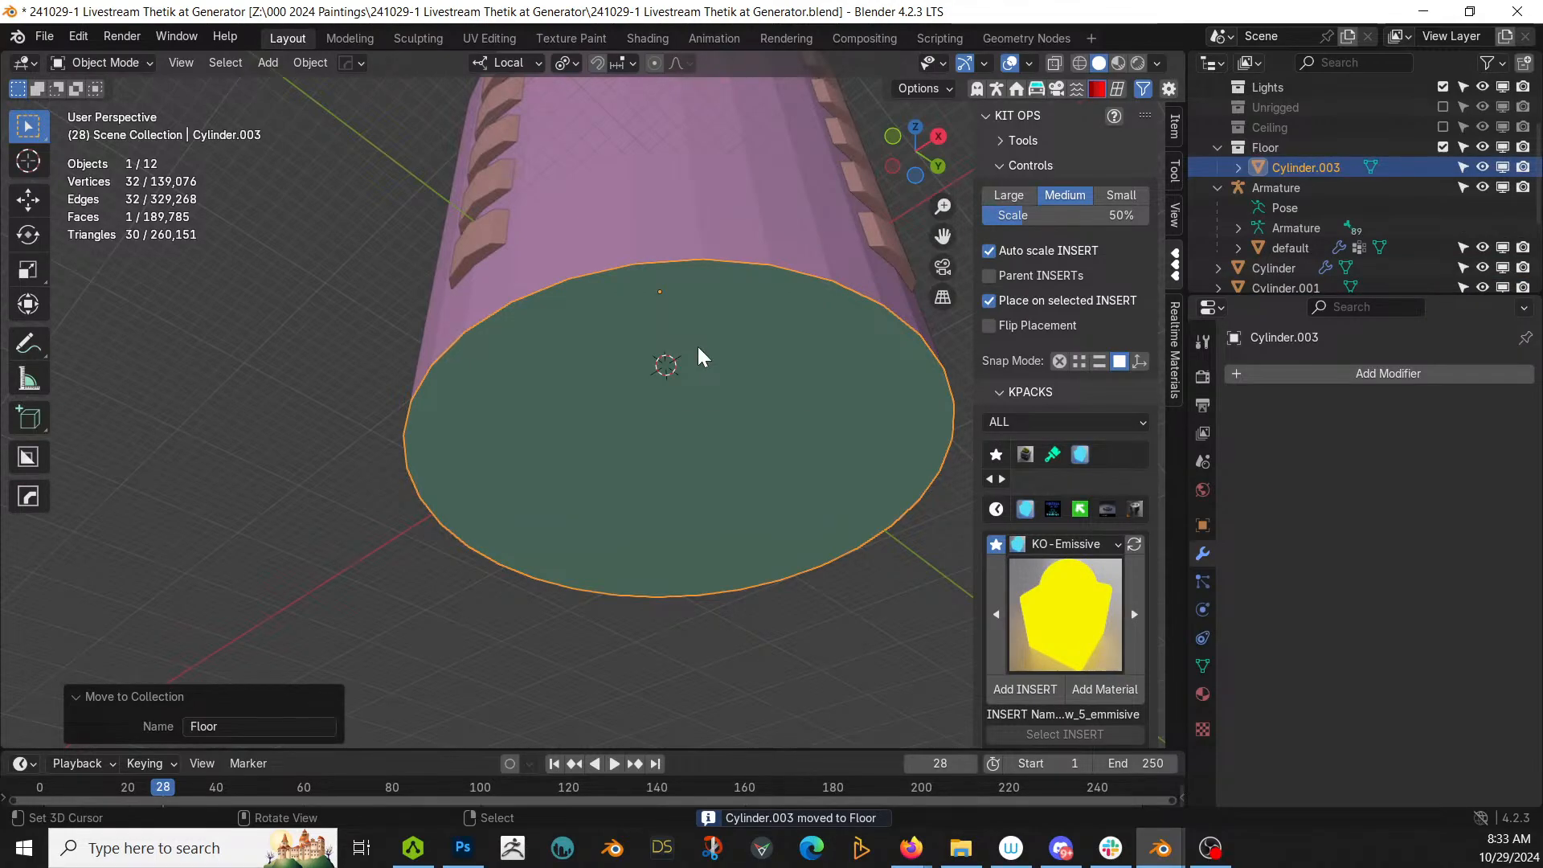
{"action": "left_click", "coordinate": [1443, 147]}
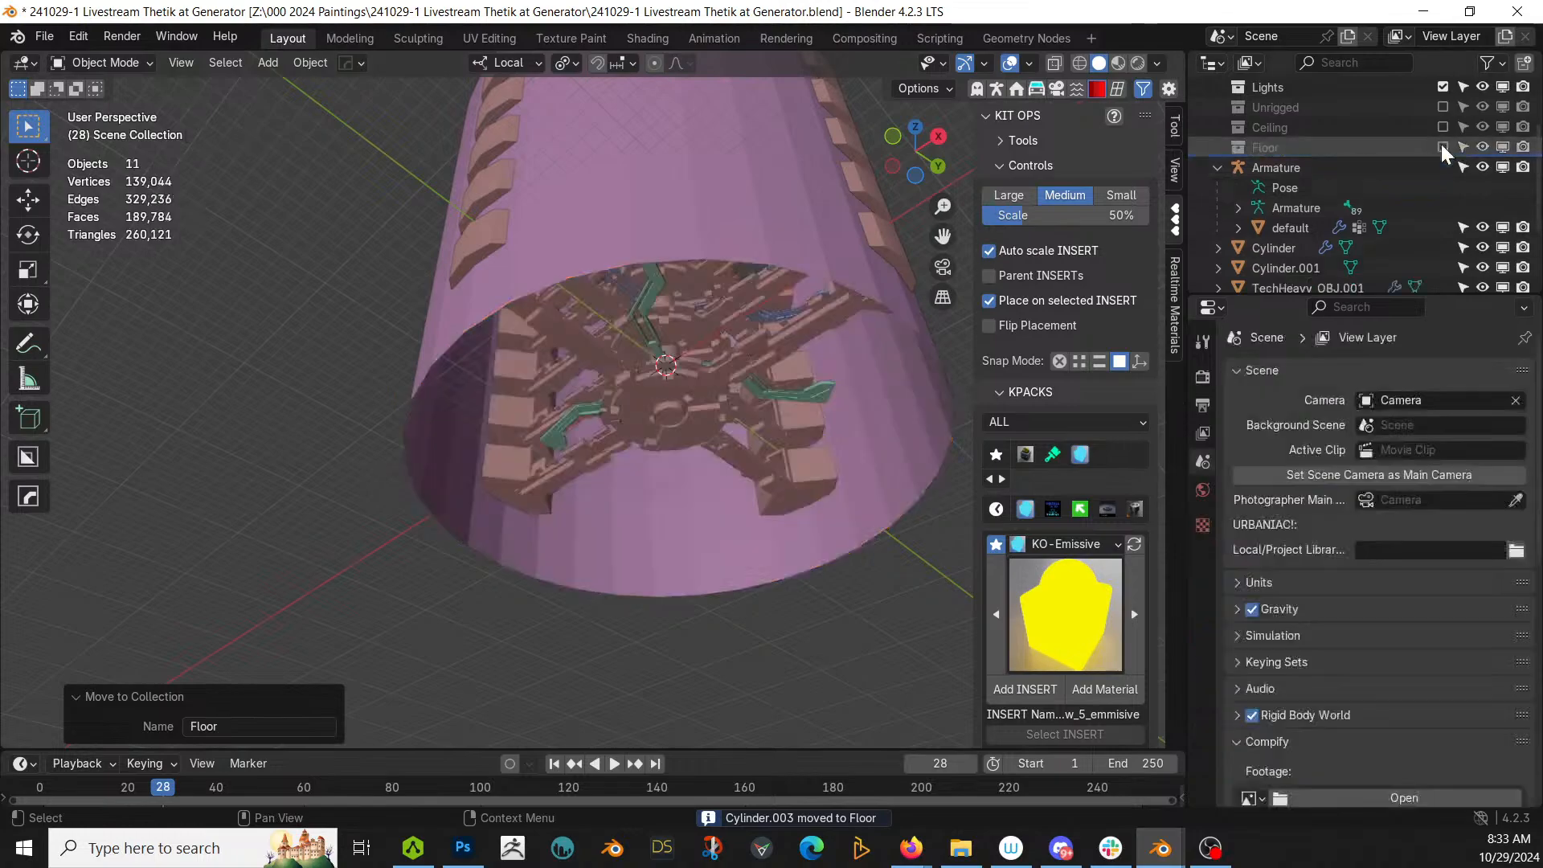
Step: Add a HardOps mirror modifier to the open cylindrical shell, mirrored and bisected along its local X axis
{"action": "middle_click_drag", "start_coordinate": [739, 307], "coordinate": [633, 306]}
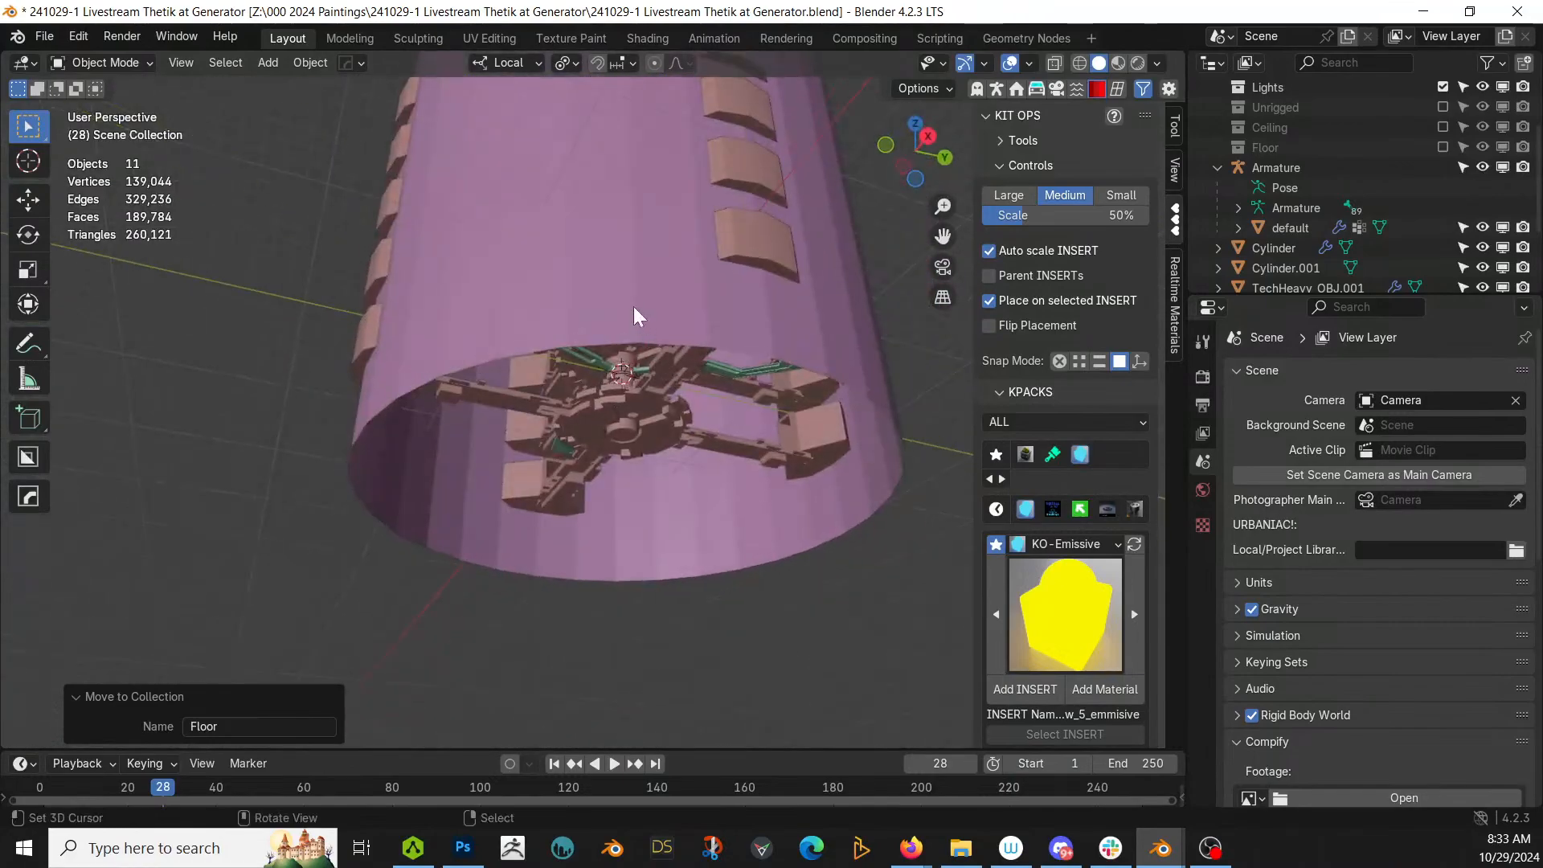
{"action": "left_click", "coordinate": [625, 243]}
{"action": "scroll", "coordinate": [624, 235], "scroll_direction": "down", "scroll_amount": 4}
{"action": "middle_click_drag", "start_coordinate": [622, 248], "coordinate": [625, 338]}
{"action": "key", "text": "alt+x"}
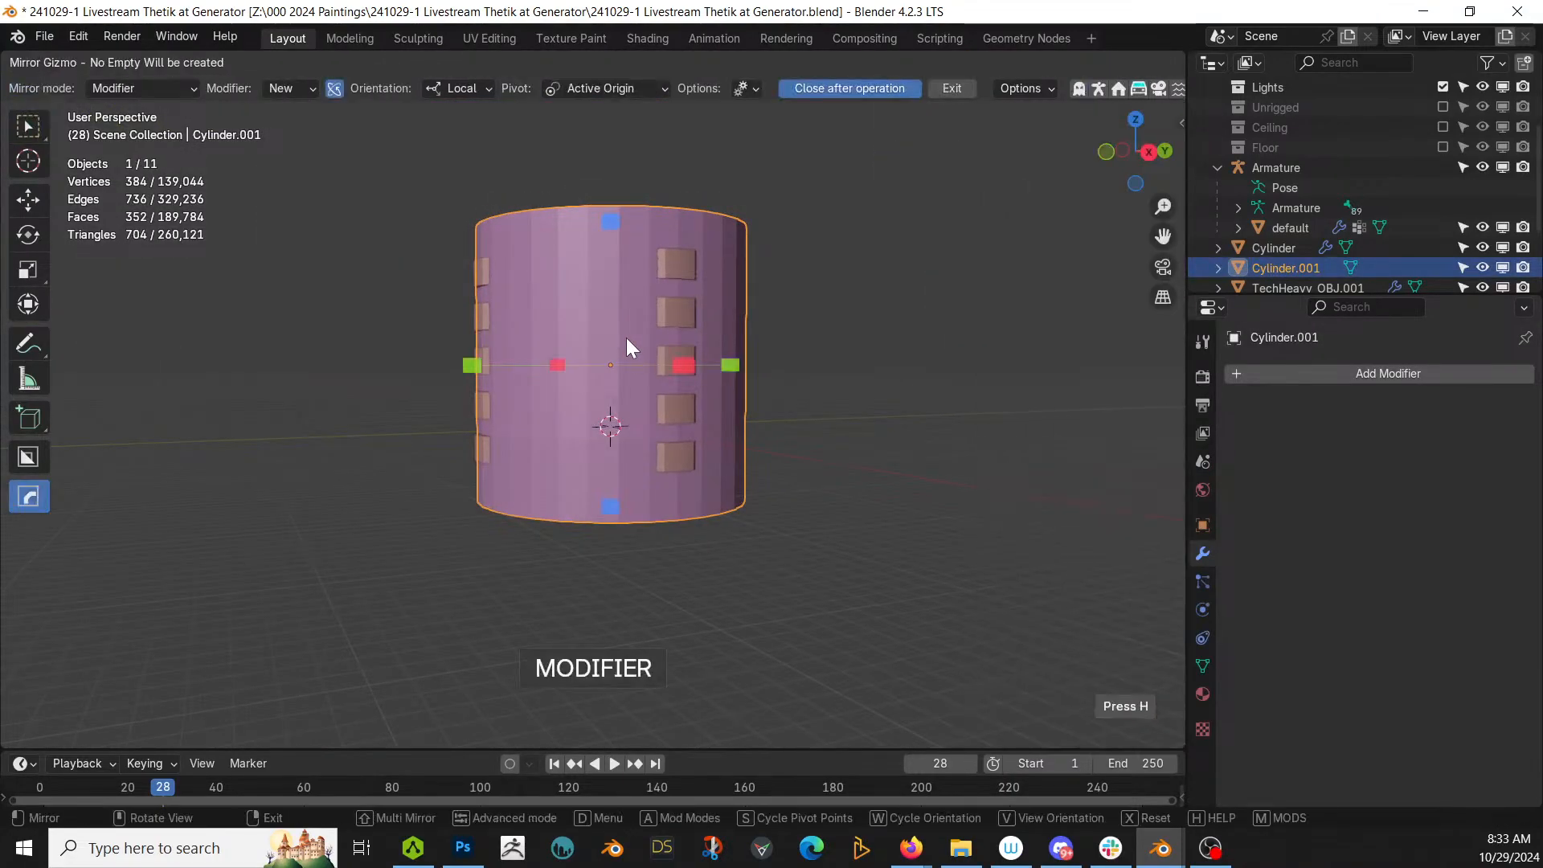
{"action": "middle_click_drag", "start_coordinate": [697, 447], "coordinate": [722, 509]}
{"action": "left_click", "coordinate": [721, 509]}
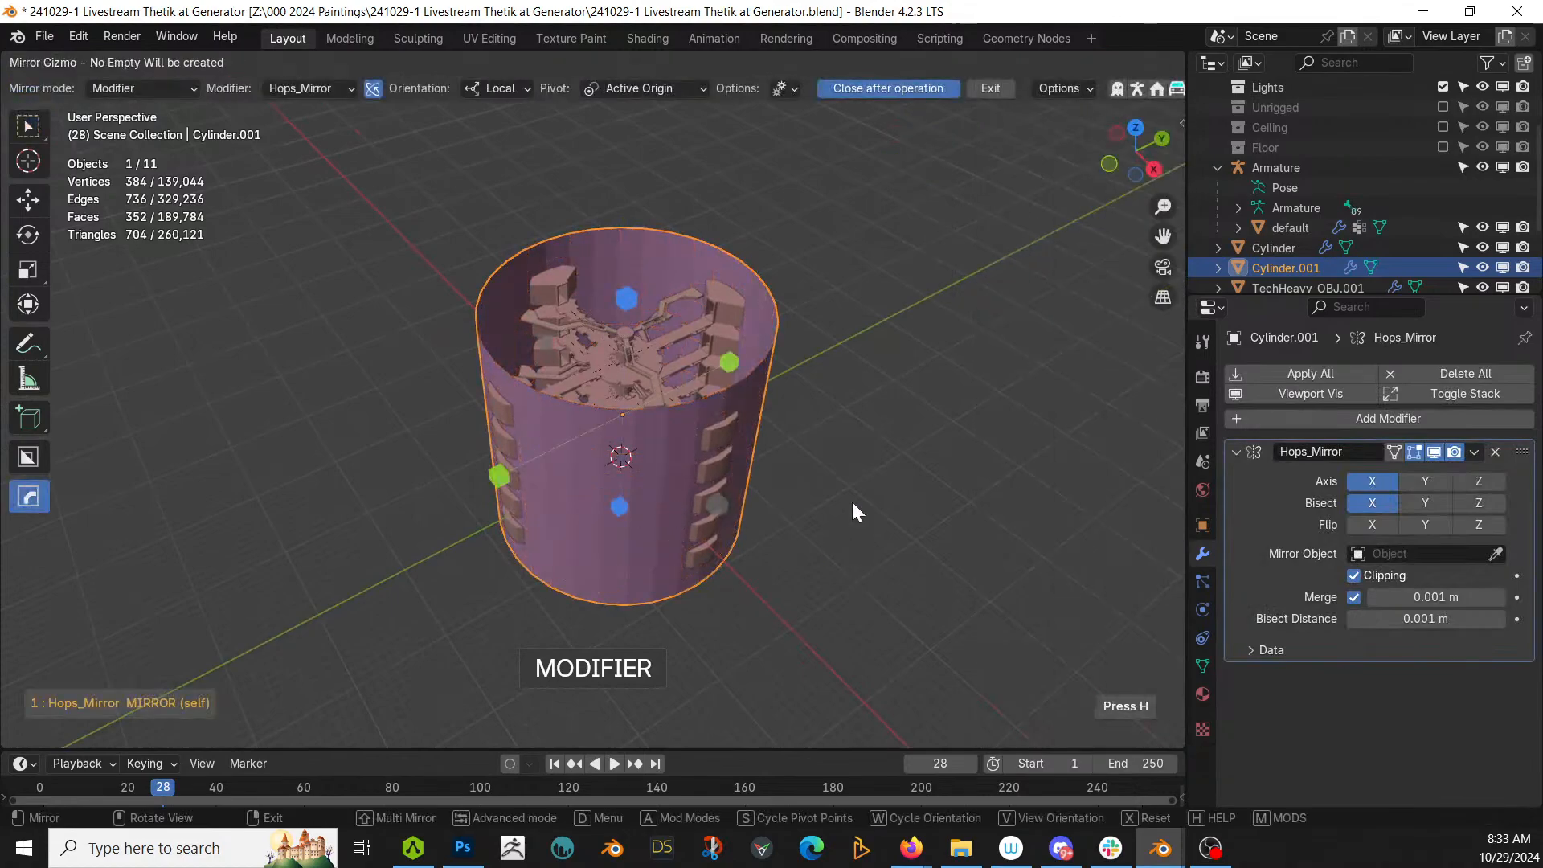
{"action": "middle_click_drag", "start_coordinate": [851, 499], "coordinate": [745, 527]}
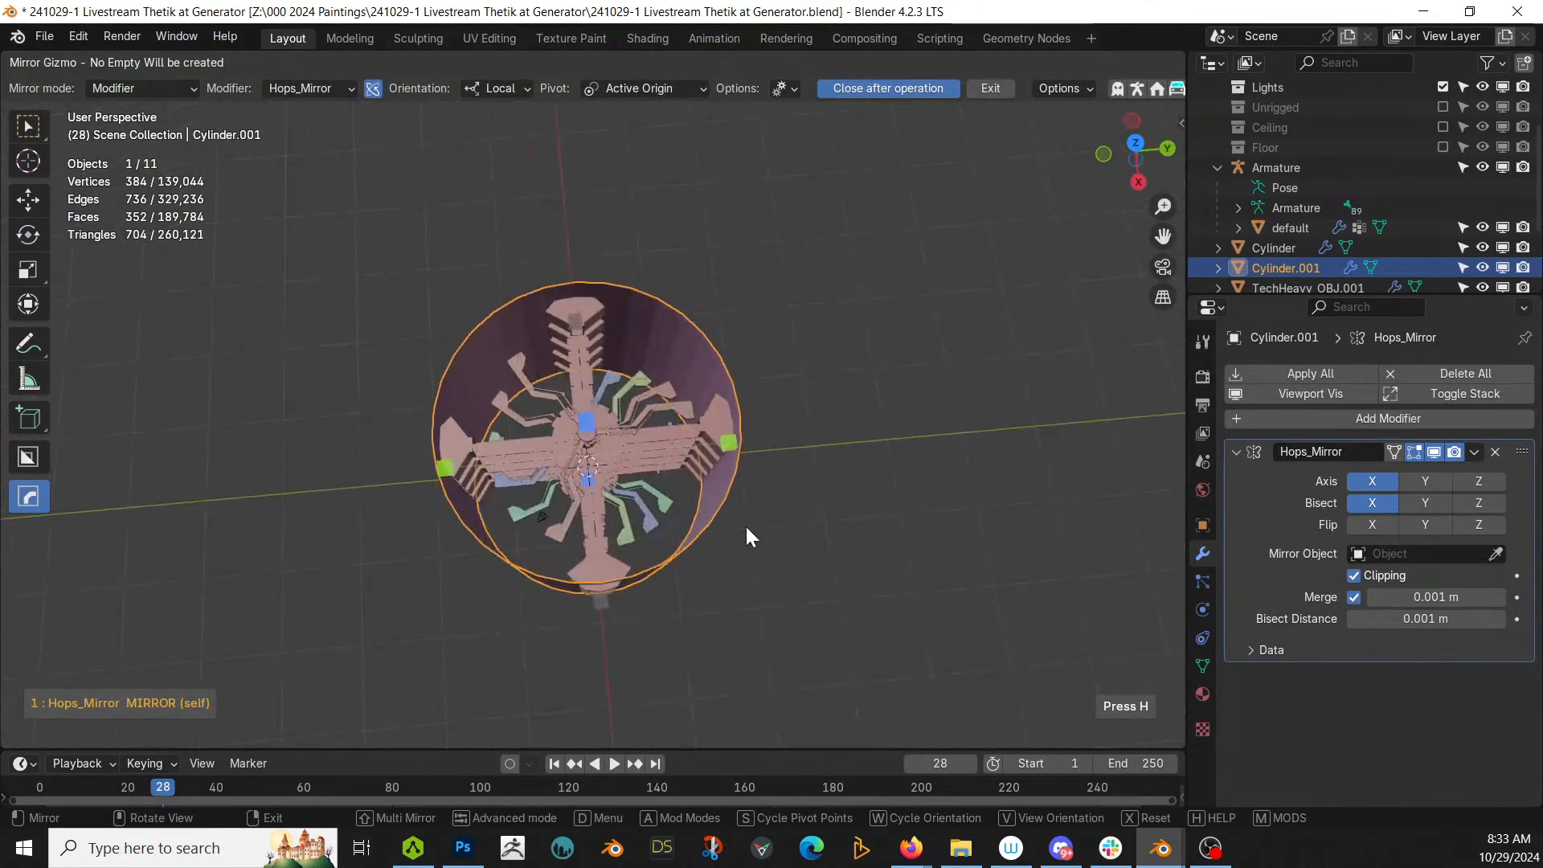
{"action": "key", "text": "Escape"}
{"action": "key", "text": "n"}
Step: Extend the shell's mirror modifier to the Y axis with bisect and flip enabled on Y
{"action": "key", "text": "KP_7"}
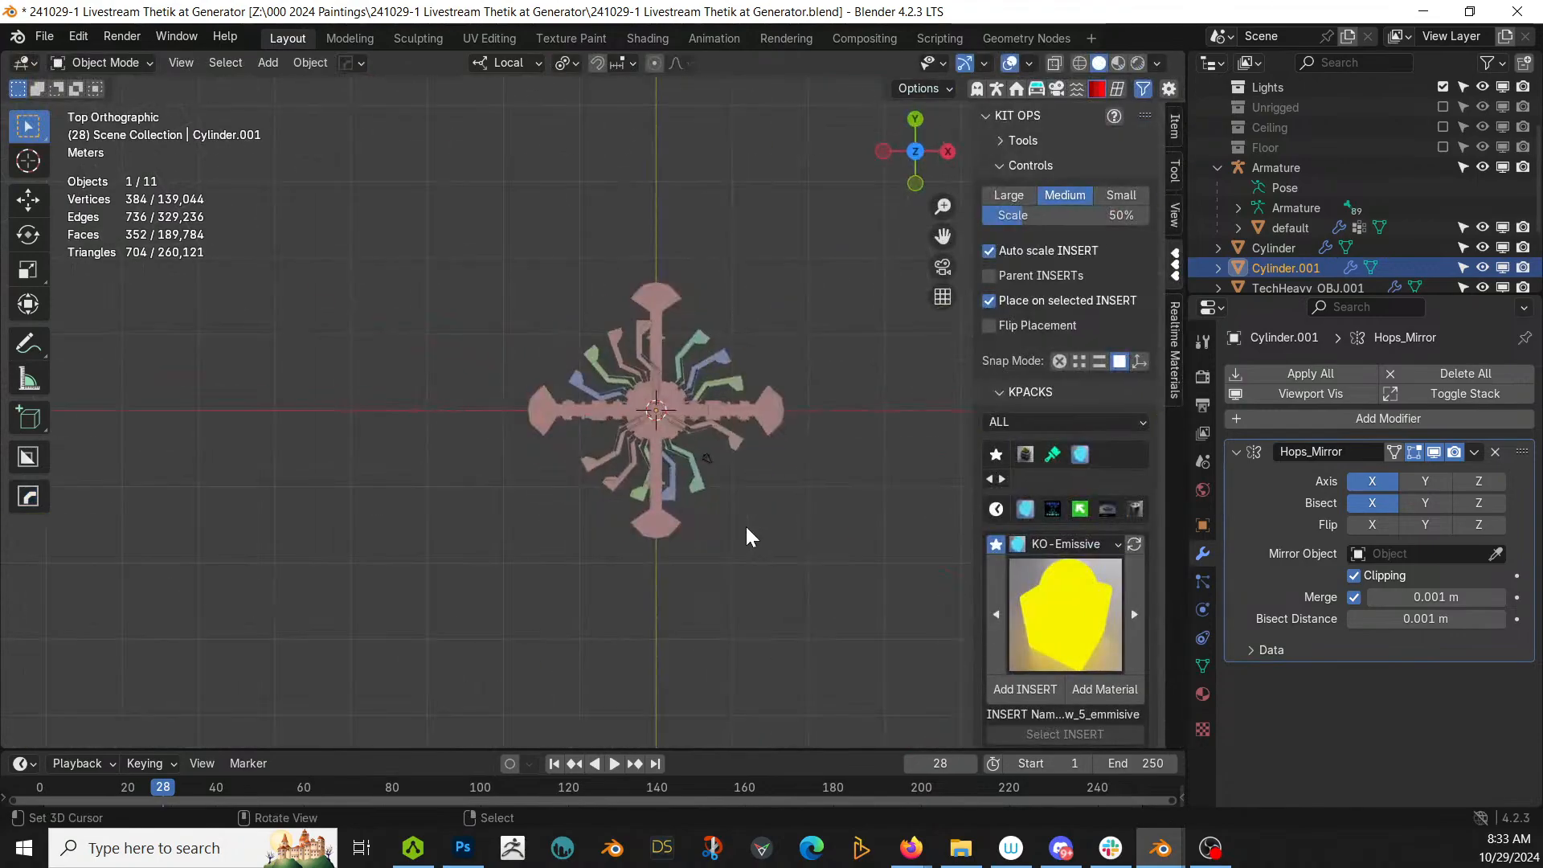
{"action": "key", "text": "Tab"}
{"action": "key", "text": "Tab"}
{"action": "middle_click_drag", "start_coordinate": [654, 524], "coordinate": [653, 426]}
{"action": "key", "text": "alt+x"}
{"action": "left_click", "coordinate": [673, 511]}
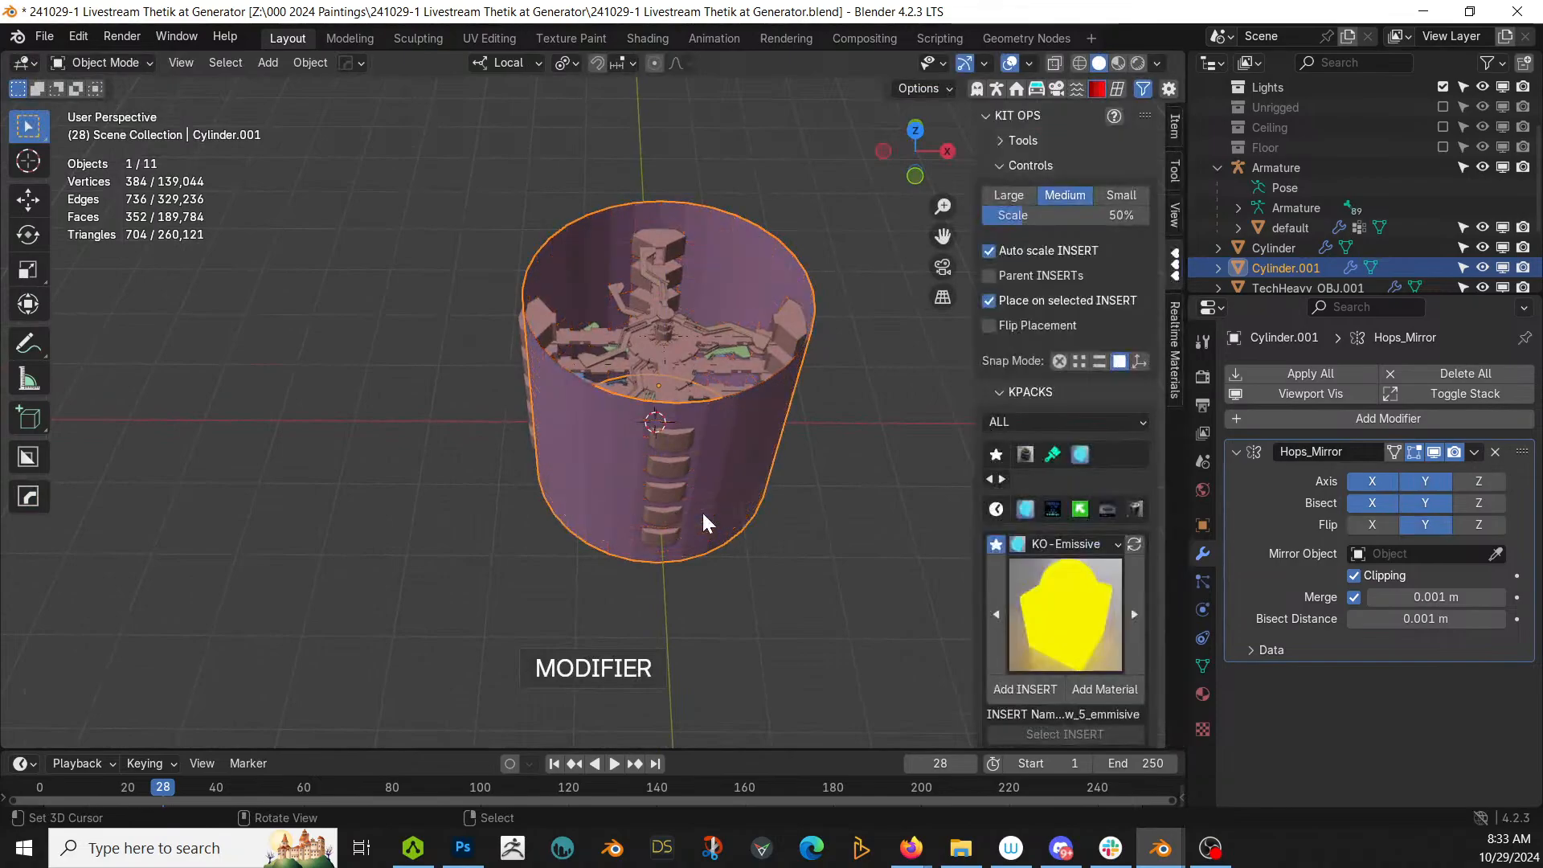
Step: Try Random Flow's Plate Insets on the whole mirrored shell with a different plating seed, and undo the result
{"action": "scroll", "coordinate": [702, 513], "scroll_direction": "up", "scroll_amount": 2}
{"action": "middle_click_drag", "start_coordinate": [718, 454], "coordinate": [585, 317]}
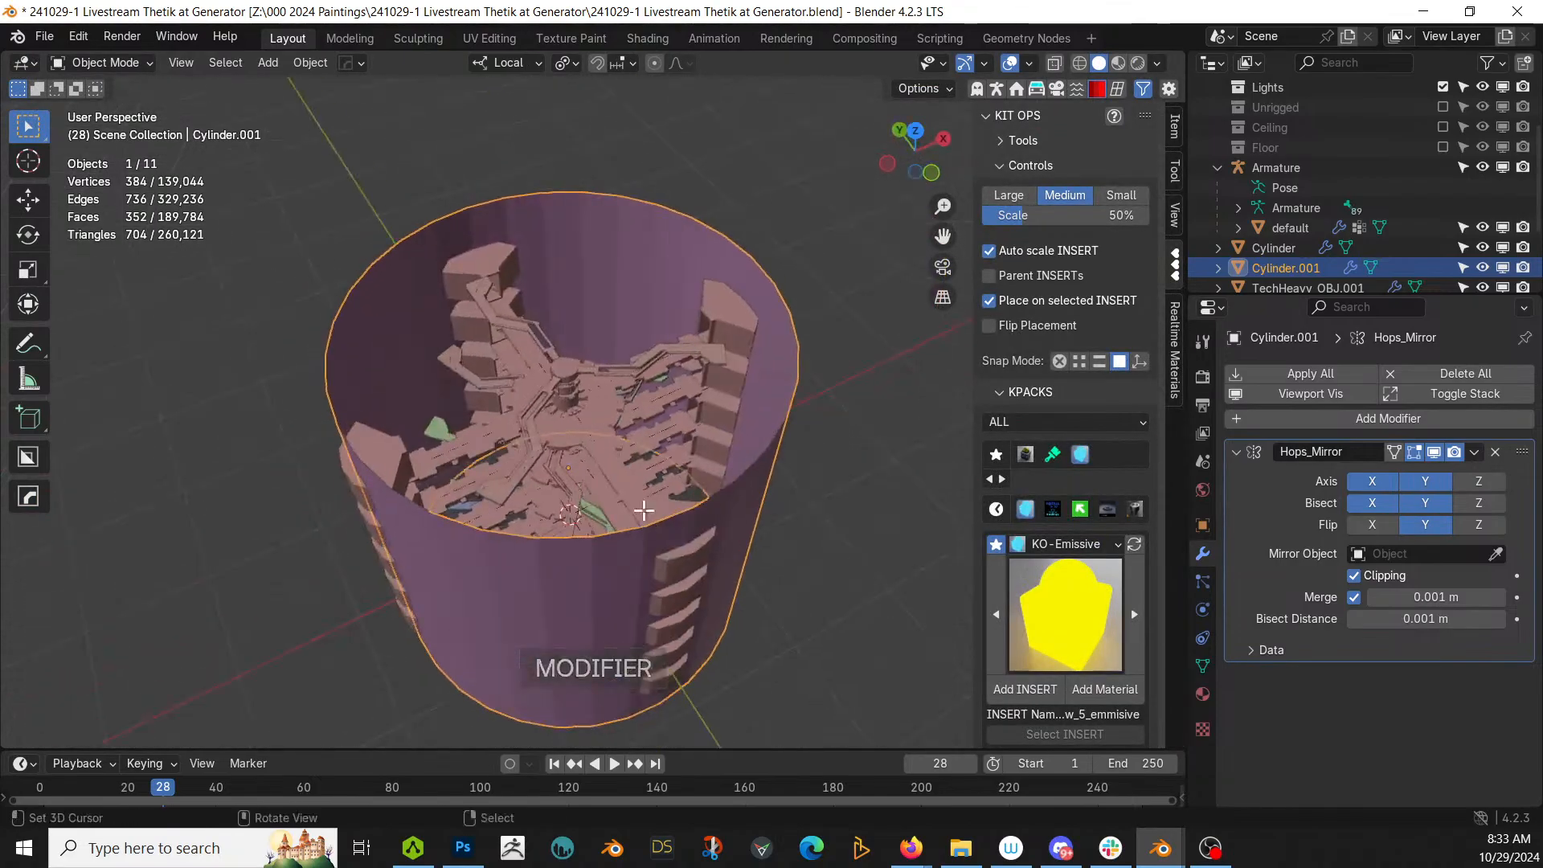
{"action": "key", "text": "Tab"}
{"action": "key", "text": "a"}
{"action": "key", "text": "Tab"}
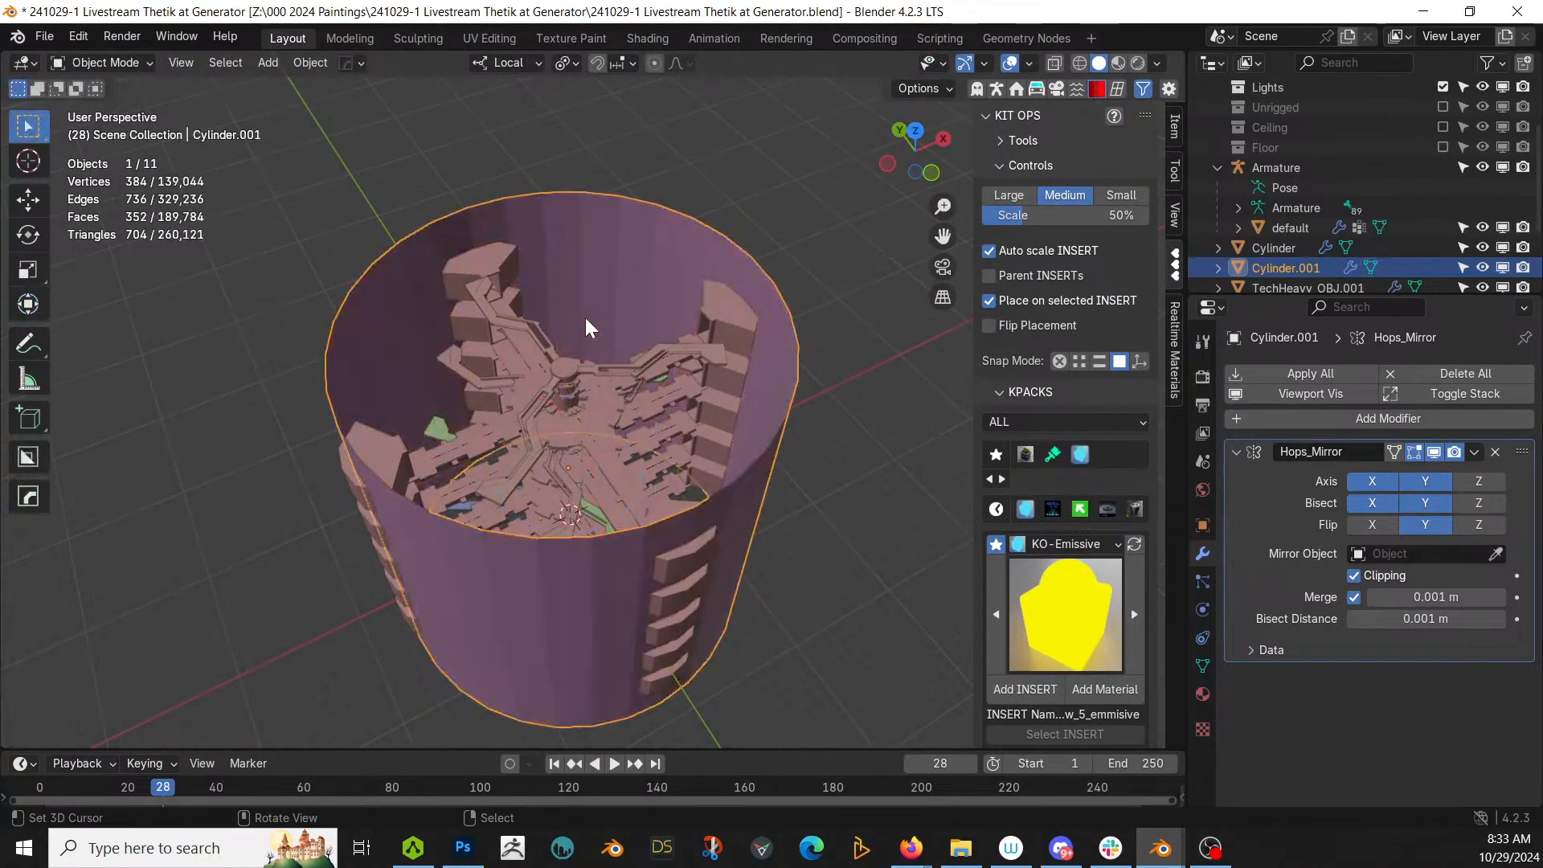
{"action": "scroll", "coordinate": [585, 317], "scroll_direction": "up", "scroll_amount": 1}
{"action": "middle_click_drag", "start_coordinate": [585, 317], "coordinate": [594, 389]}
{"action": "key", "text": "shift+q"}
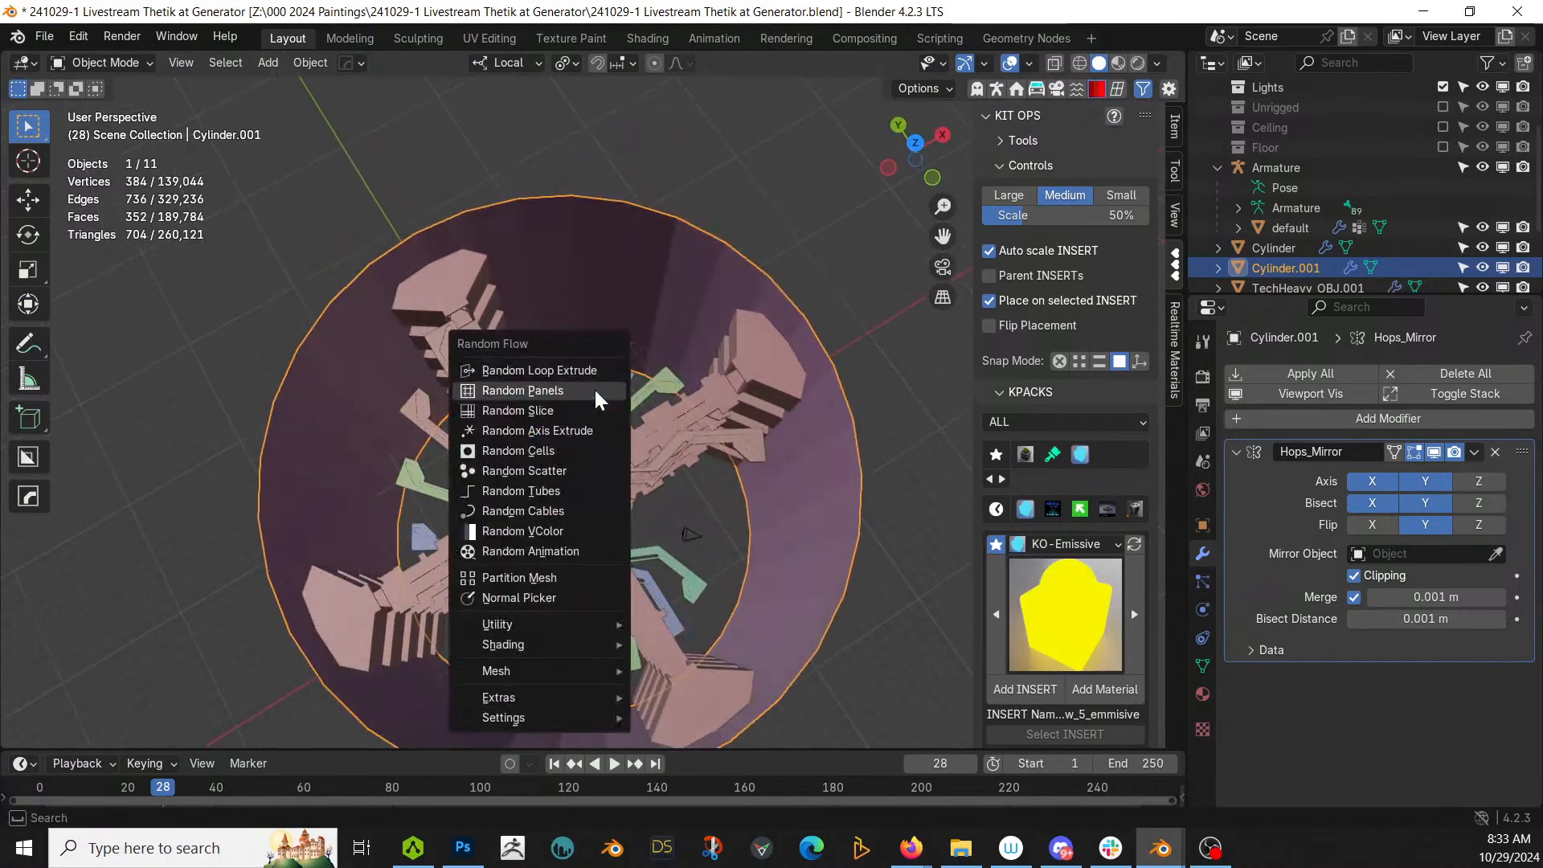
{"action": "mouse_move", "coordinate": [568, 624]}
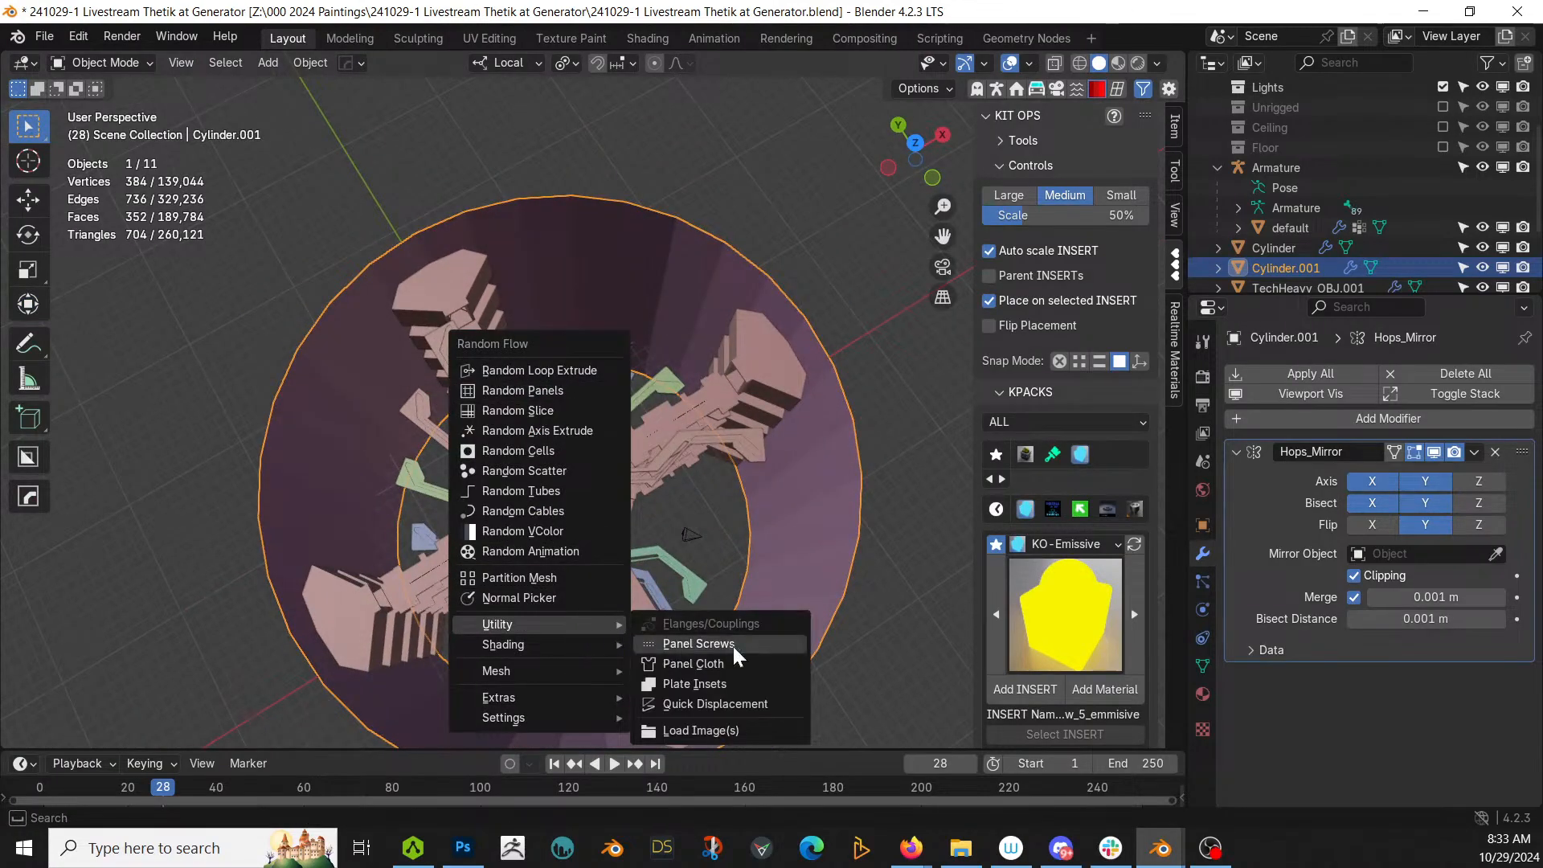
{"action": "left_click", "coordinate": [764, 683]}
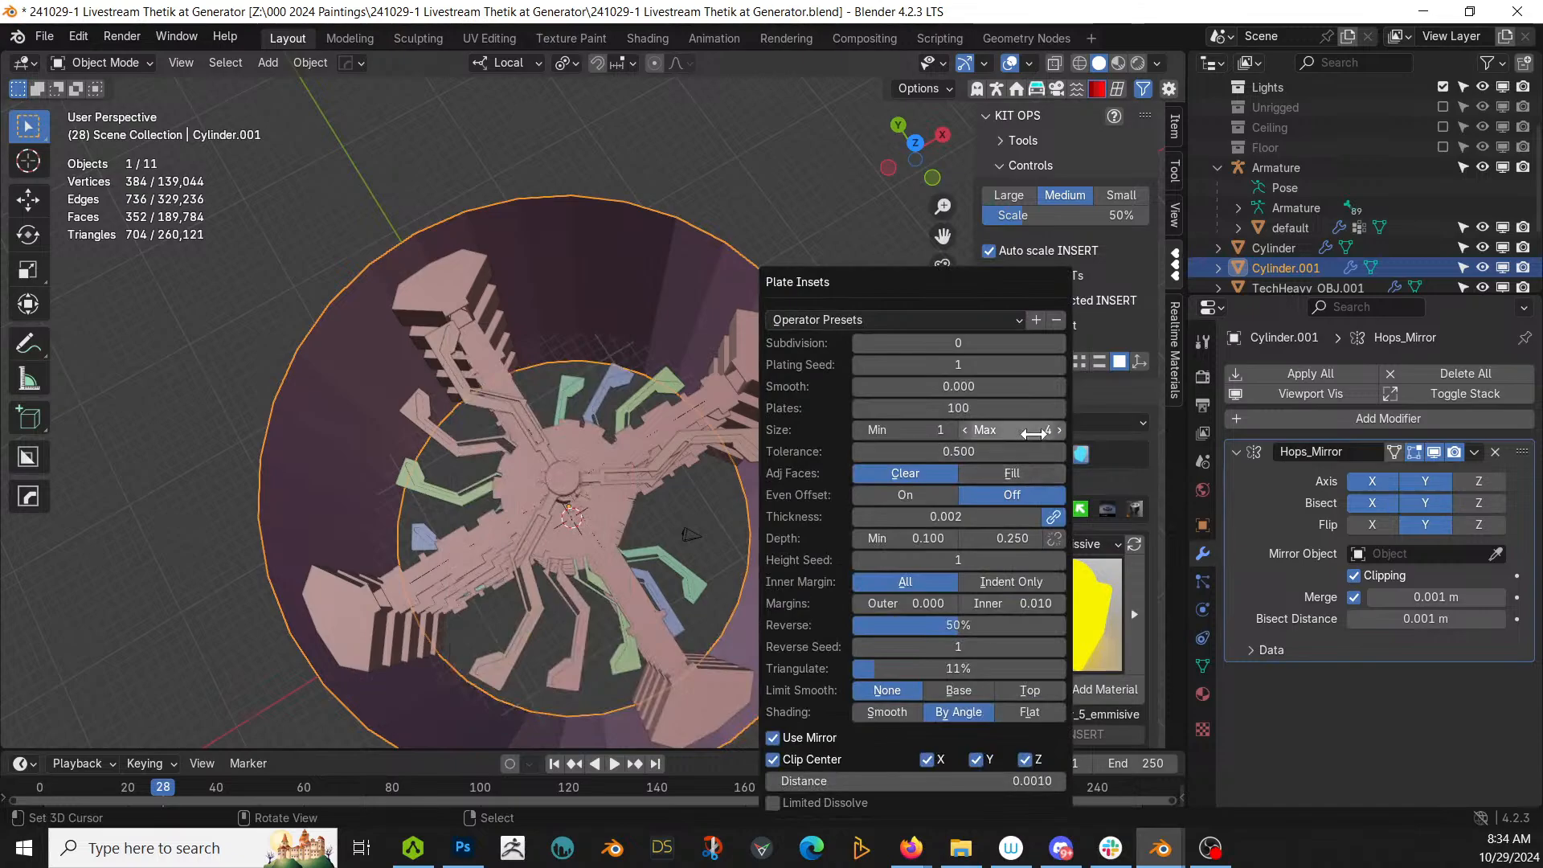
{"action": "left_click", "coordinate": [1059, 364]}
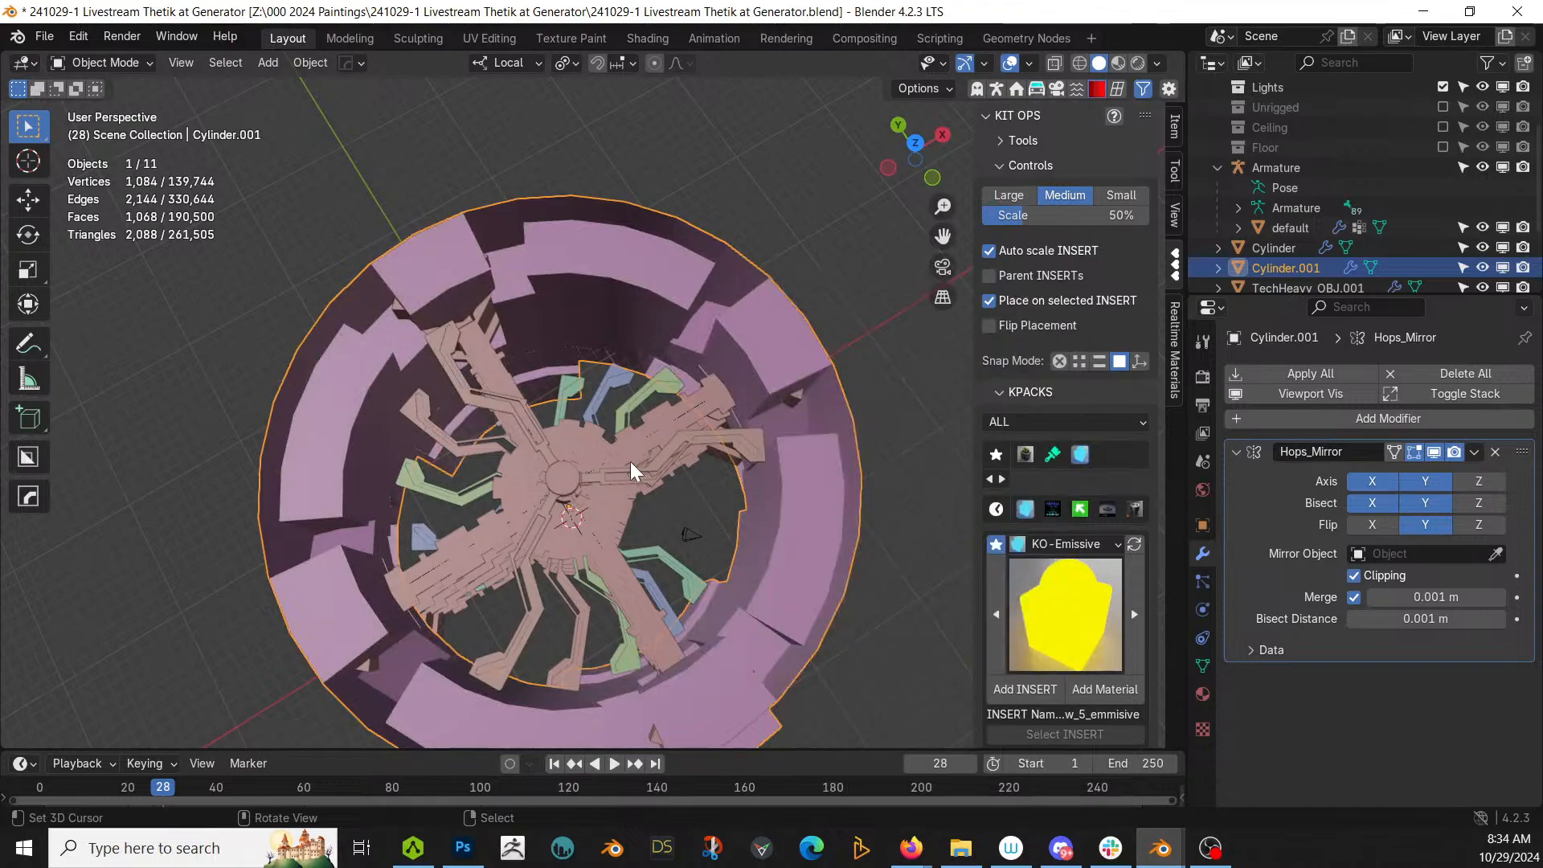
{"action": "key", "text": "ctrl+z"}
Step: Apply the cylindrical shell's rotation and scale
{"action": "key", "text": "ctrl+a"}
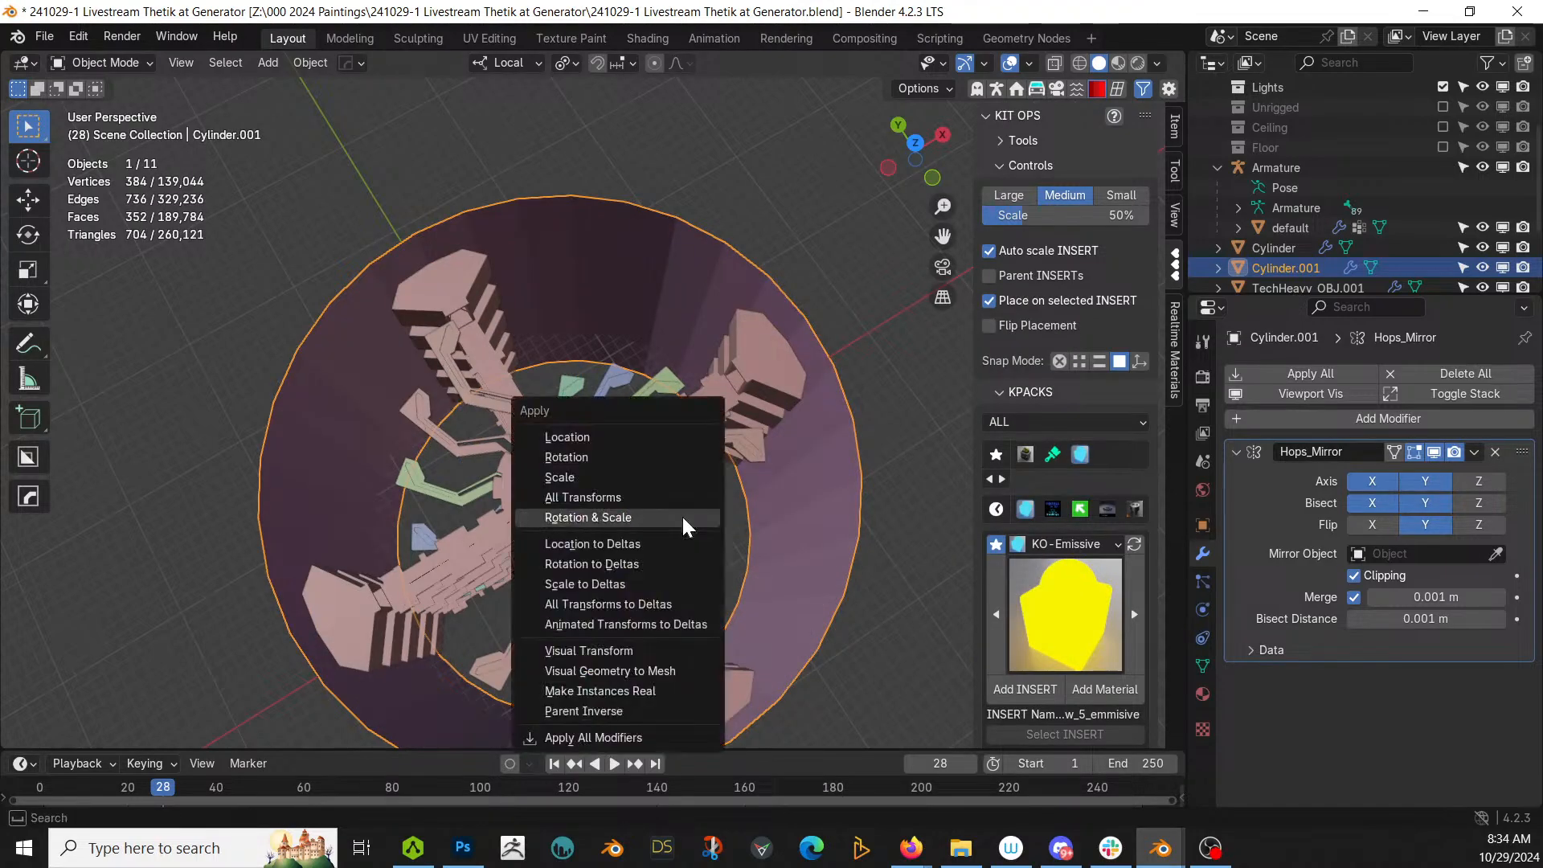
{"action": "left_click", "coordinate": [682, 518]}
{"action": "key", "text": "Tab"}
{"action": "key", "text": "Tab"}
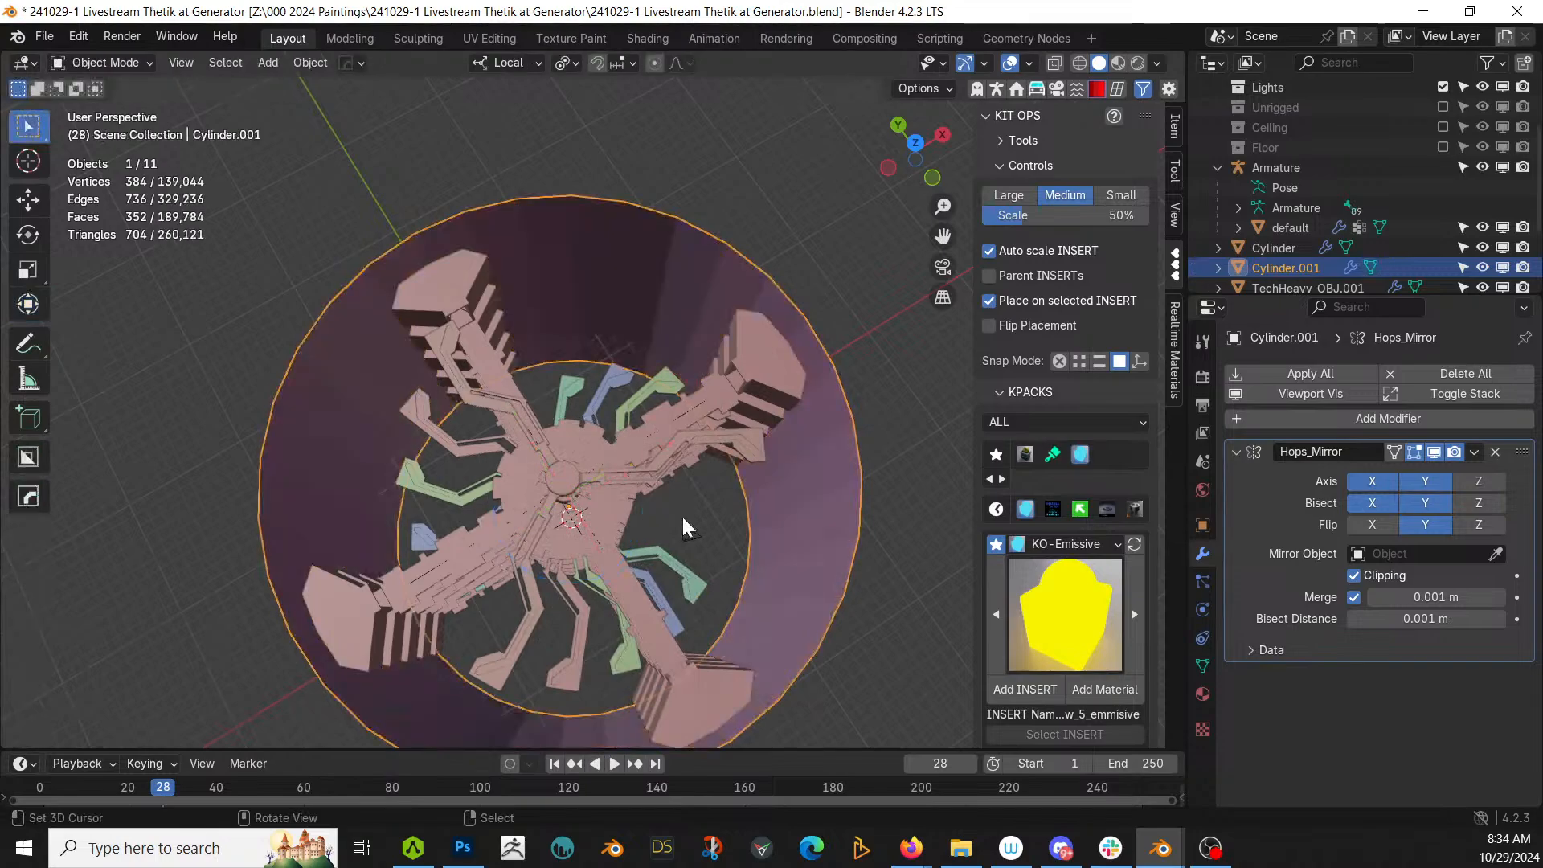
Step: Apply Random Flow's Plate Insets to the mirrored cylindrical shell with a plating seed of 2
{"action": "key", "text": "ctrl+alt+x"}
{"action": "mouse_move", "coordinate": [681, 515]}
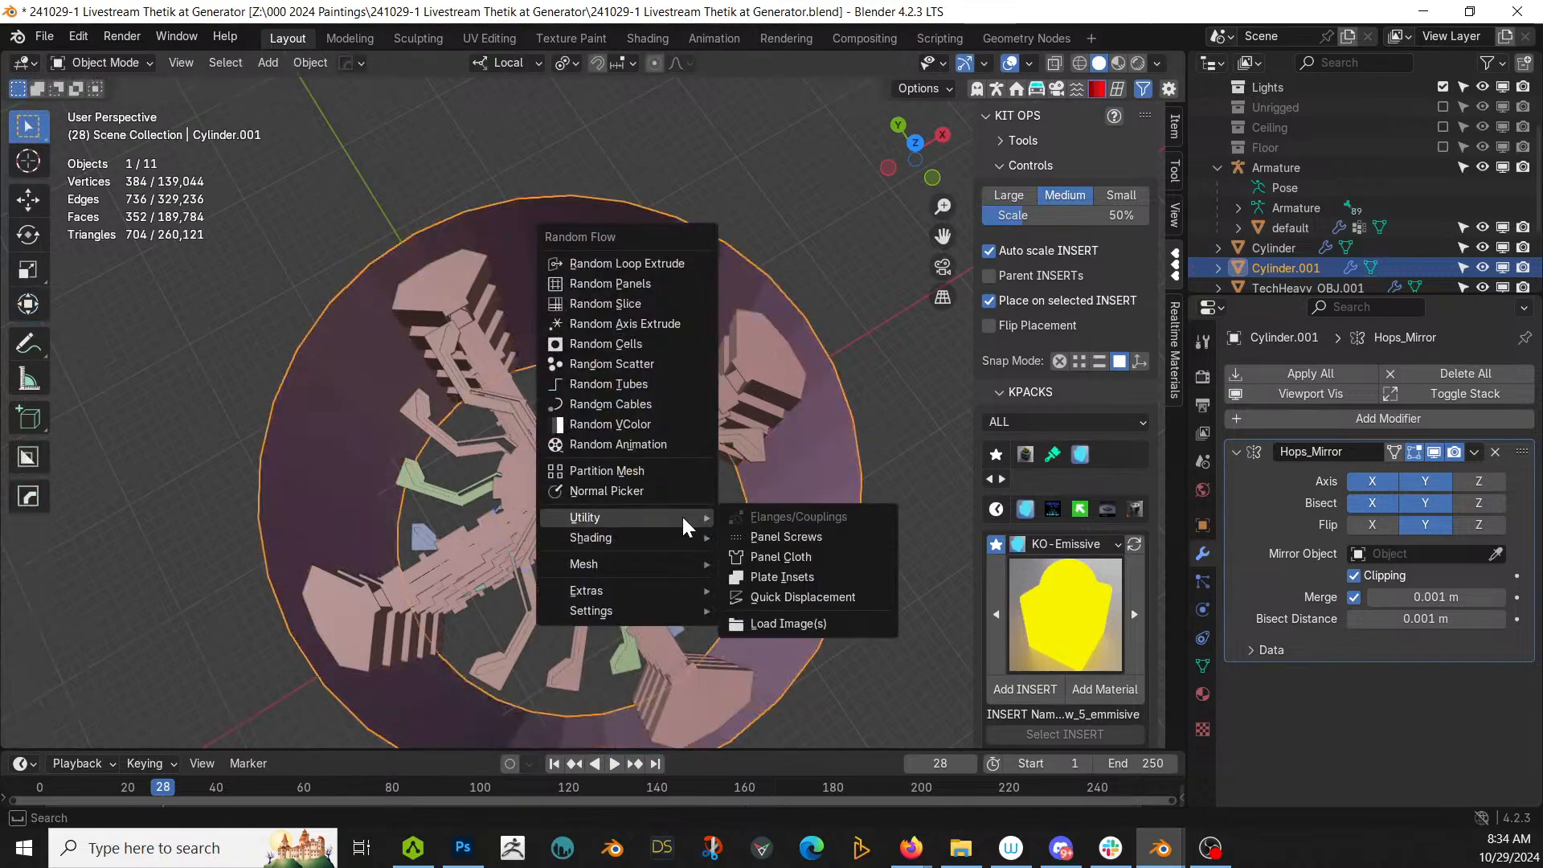
{"action": "left_click", "coordinate": [810, 574]}
{"action": "left_click", "coordinate": [1107, 365]}
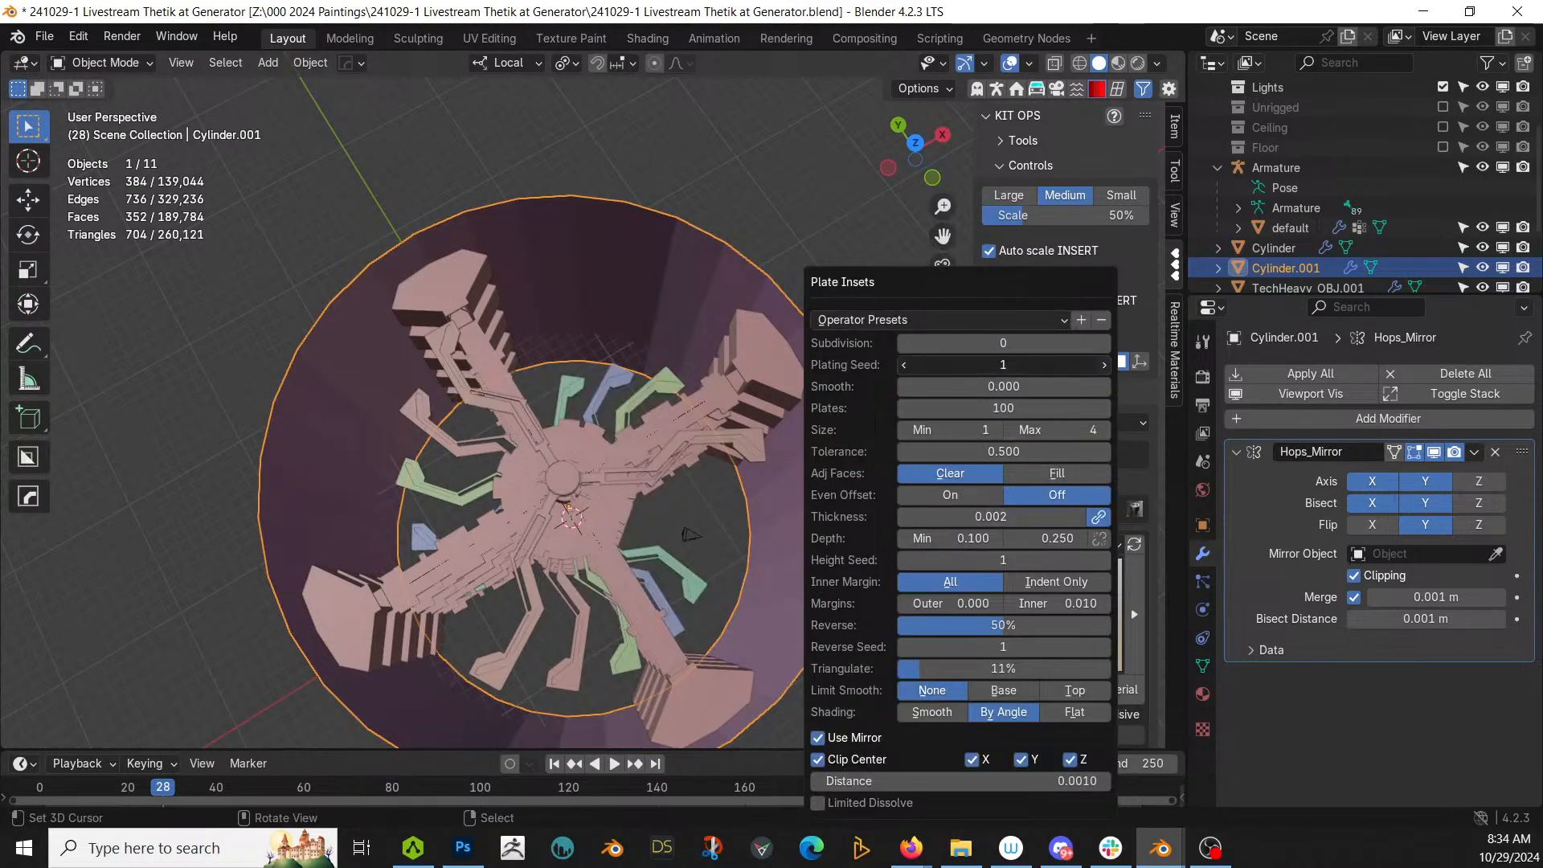
{"action": "middle_click_drag", "start_coordinate": [625, 471], "coordinate": [1063, 350]}
{"action": "scroll", "coordinate": [727, 411], "scroll_direction": "up", "scroll_amount": 5}
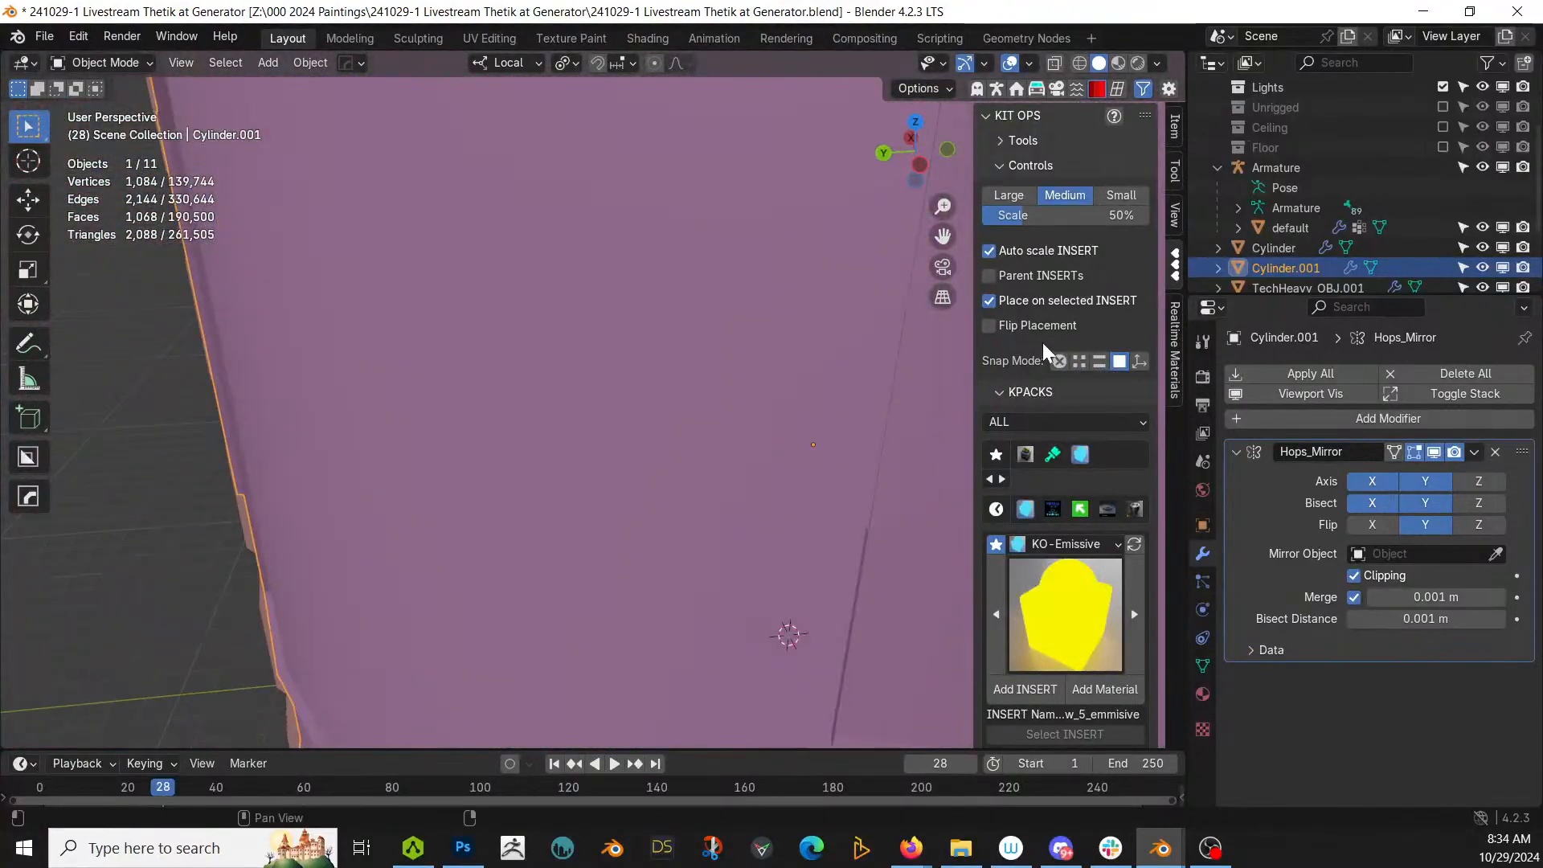
{"action": "middle_click_drag", "start_coordinate": [565, 449], "coordinate": [726, 484]}
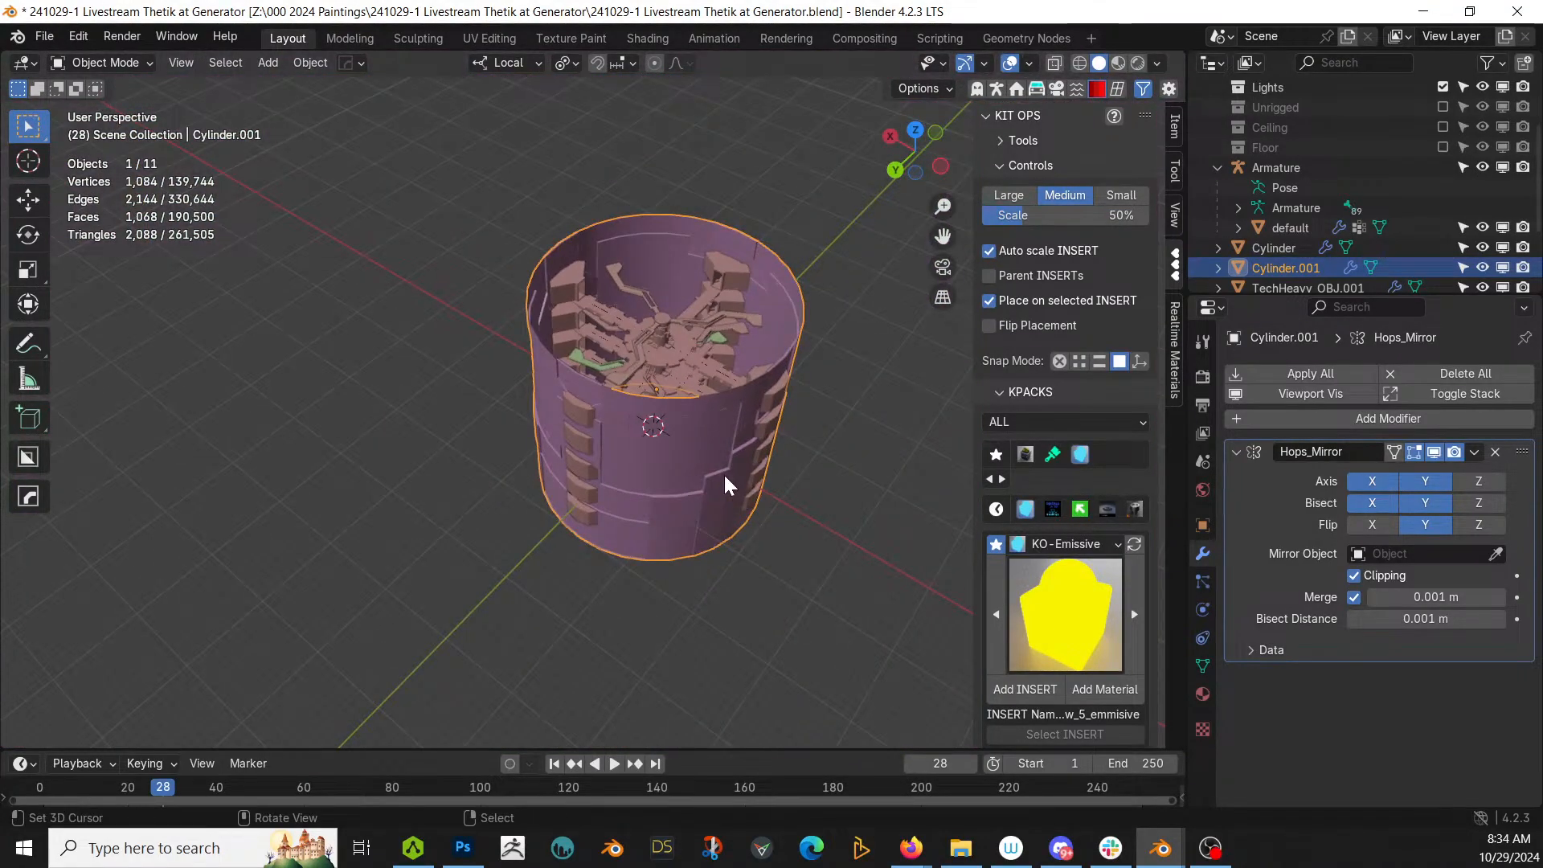
Step: Raise the subdivision of the shell's plate insets to 2
{"action": "key", "text": "F9"}
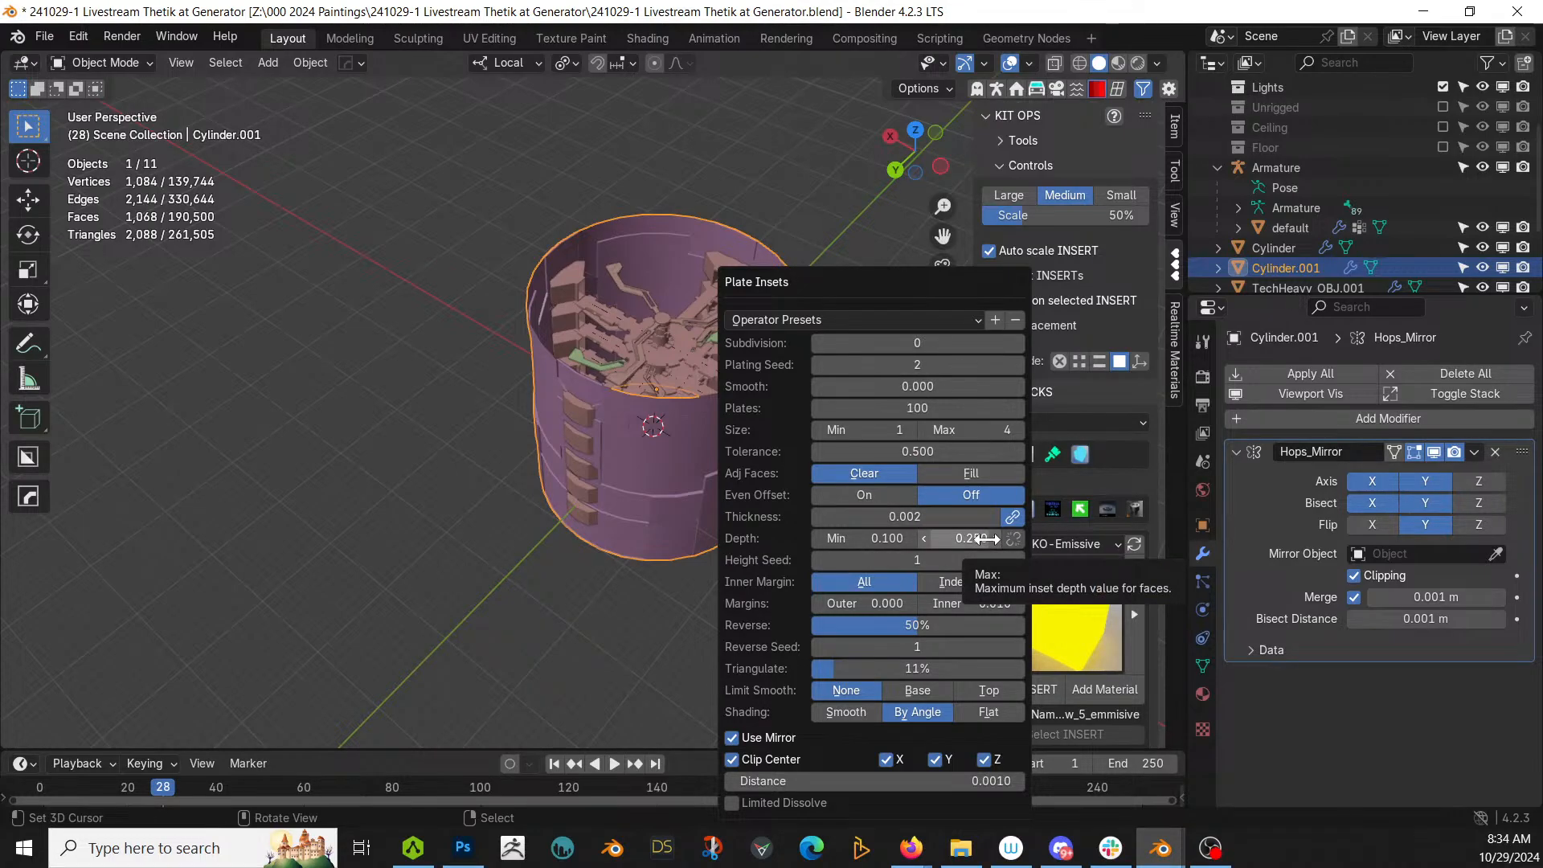
{"action": "left_click", "coordinate": [1016, 343]}
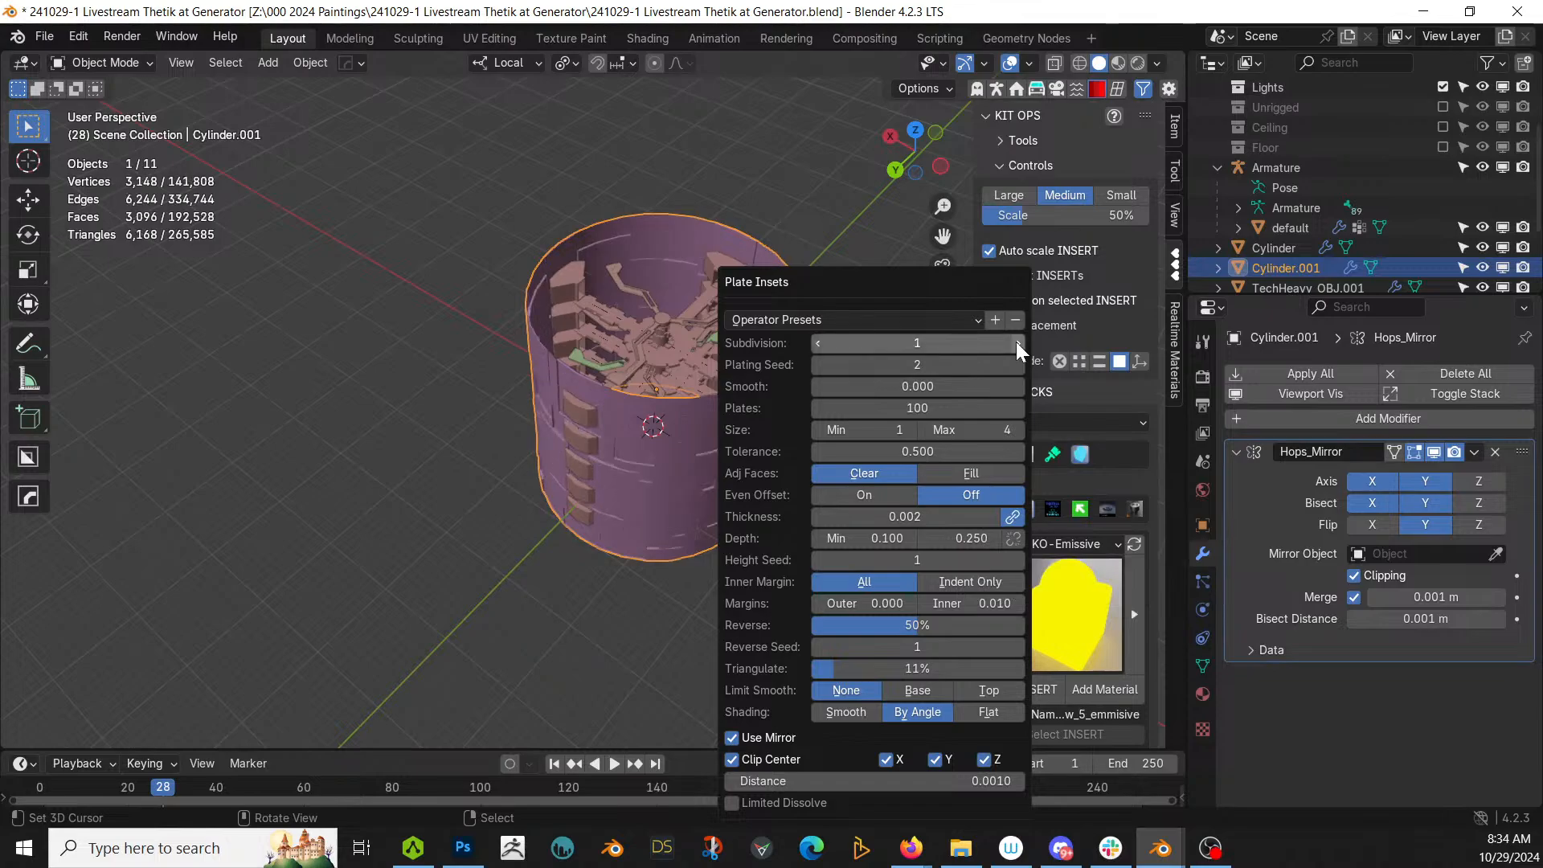
{"action": "left_click", "coordinate": [1016, 342]}
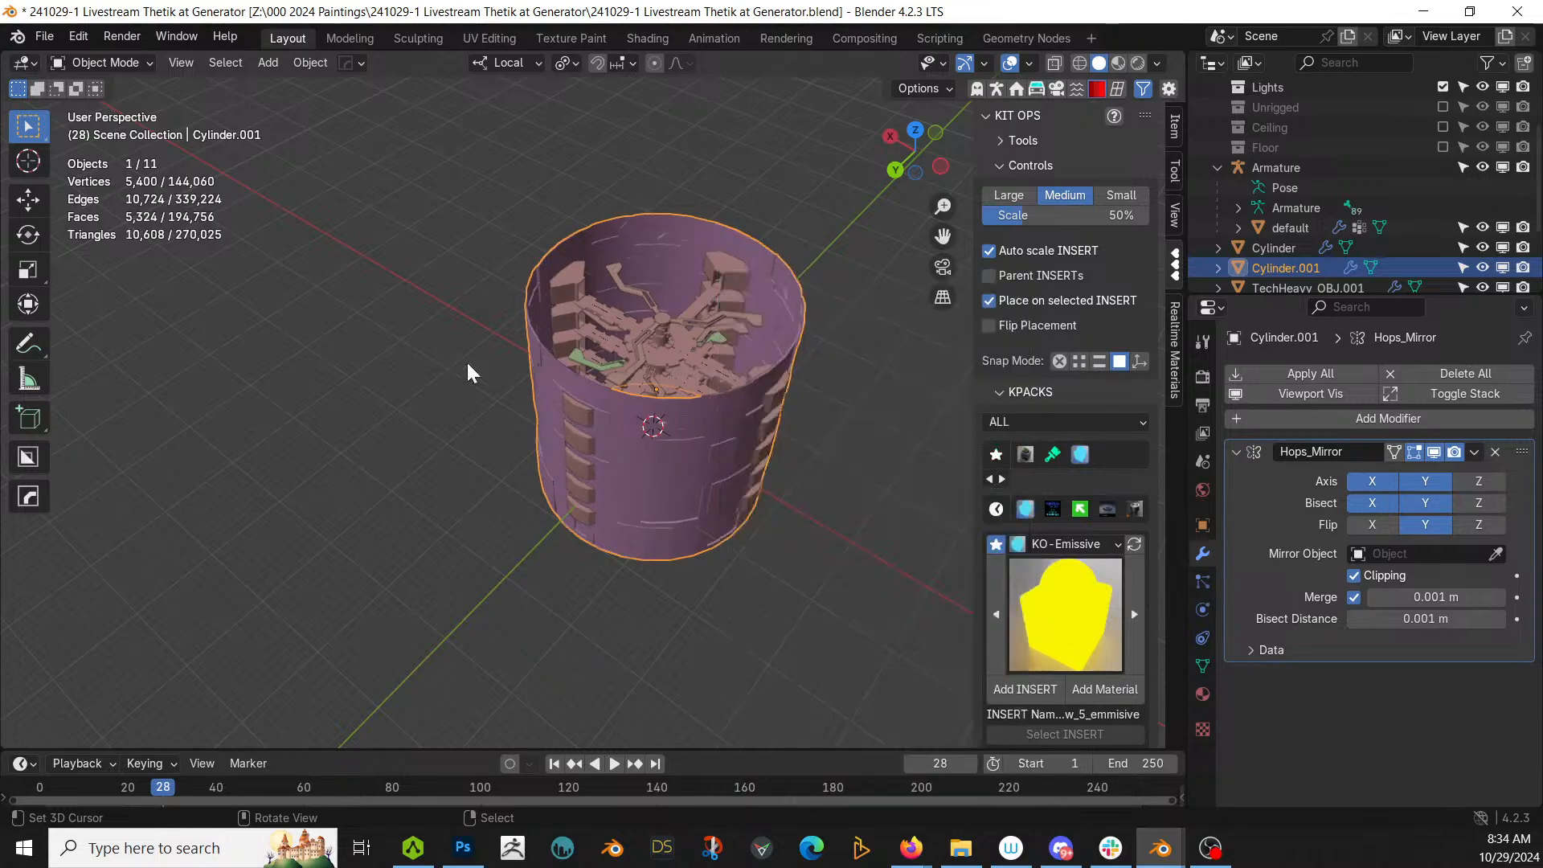
Step: Duplicate the round face at the underside centre of the tower's lowest hub and separate it into its own object
{"action": "scroll", "coordinate": [561, 342], "scroll_direction": "up", "scroll_amount": 4}
{"action": "middle_click_drag", "start_coordinate": [562, 342], "coordinate": [942, 197]}
{"action": "scroll", "coordinate": [388, 359], "scroll_direction": "up", "scroll_amount": 3}
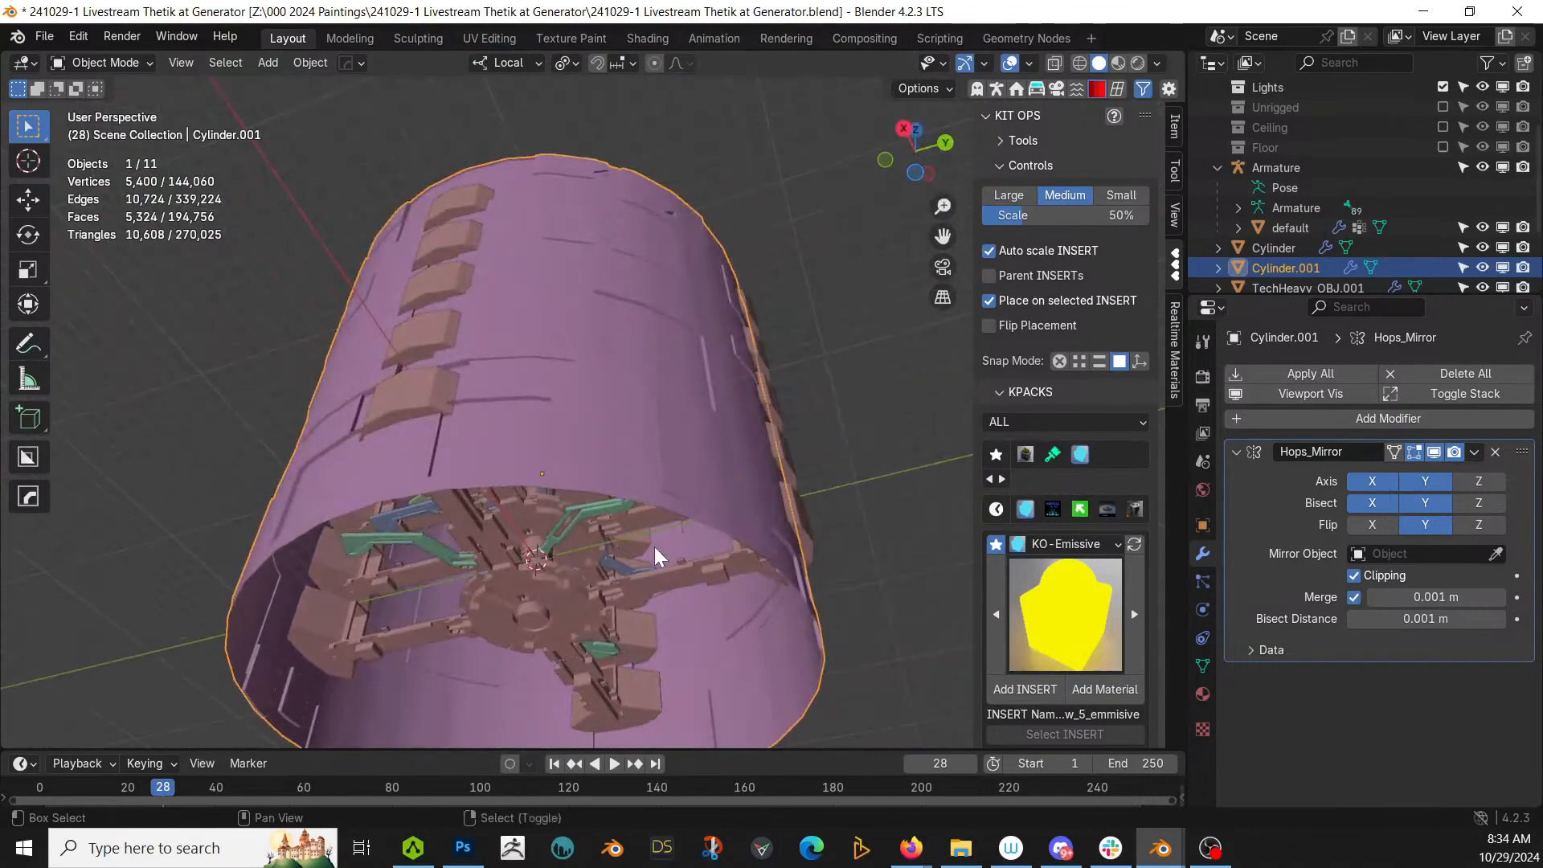
{"action": "middle_click_drag", "start_coordinate": [654, 546], "coordinate": [746, 394], "text": "shift"}
{"action": "scroll", "coordinate": [745, 394], "scroll_direction": "up", "scroll_amount": 3}
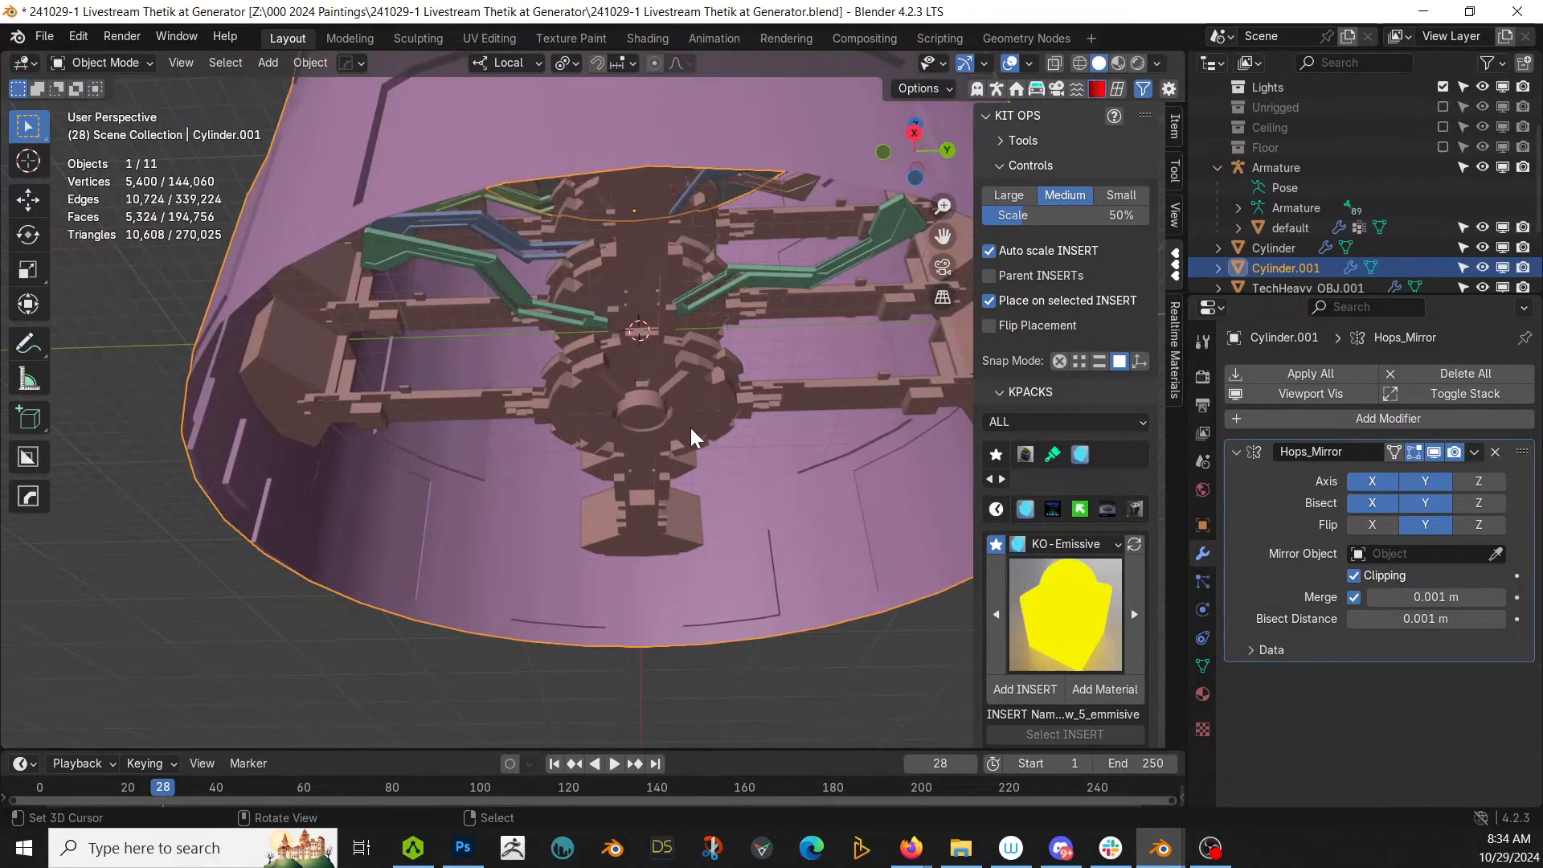
{"action": "left_click", "coordinate": [644, 413]}
{"action": "key", "text": "Tab"}
{"action": "left_click", "coordinate": [644, 413]}
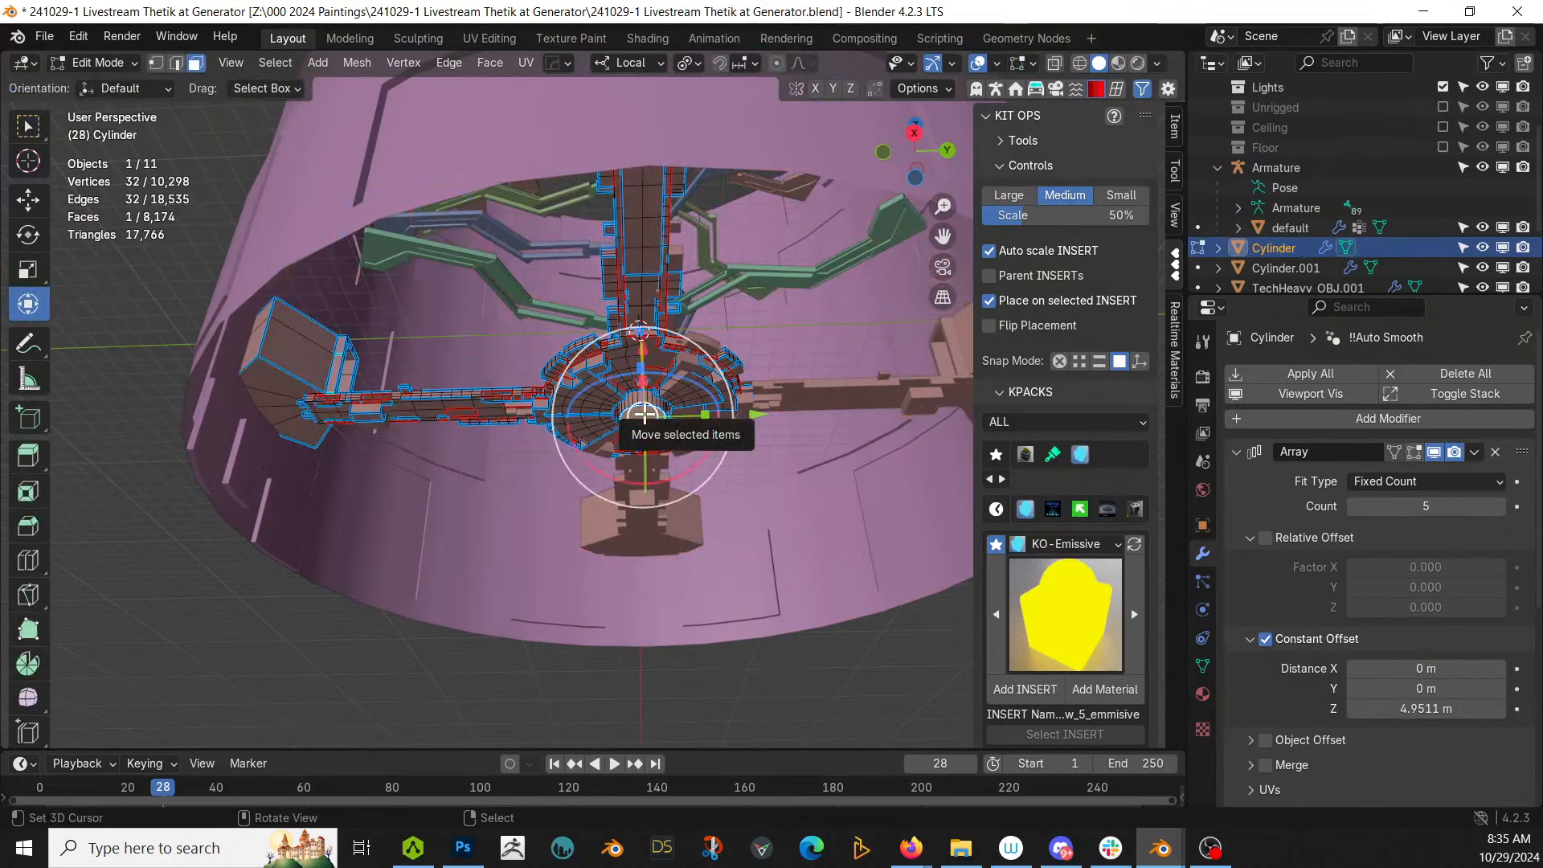
{"action": "key", "text": "shift+d"}
{"action": "right_click", "coordinate": [643, 413]}
{"action": "key", "text": "p"}
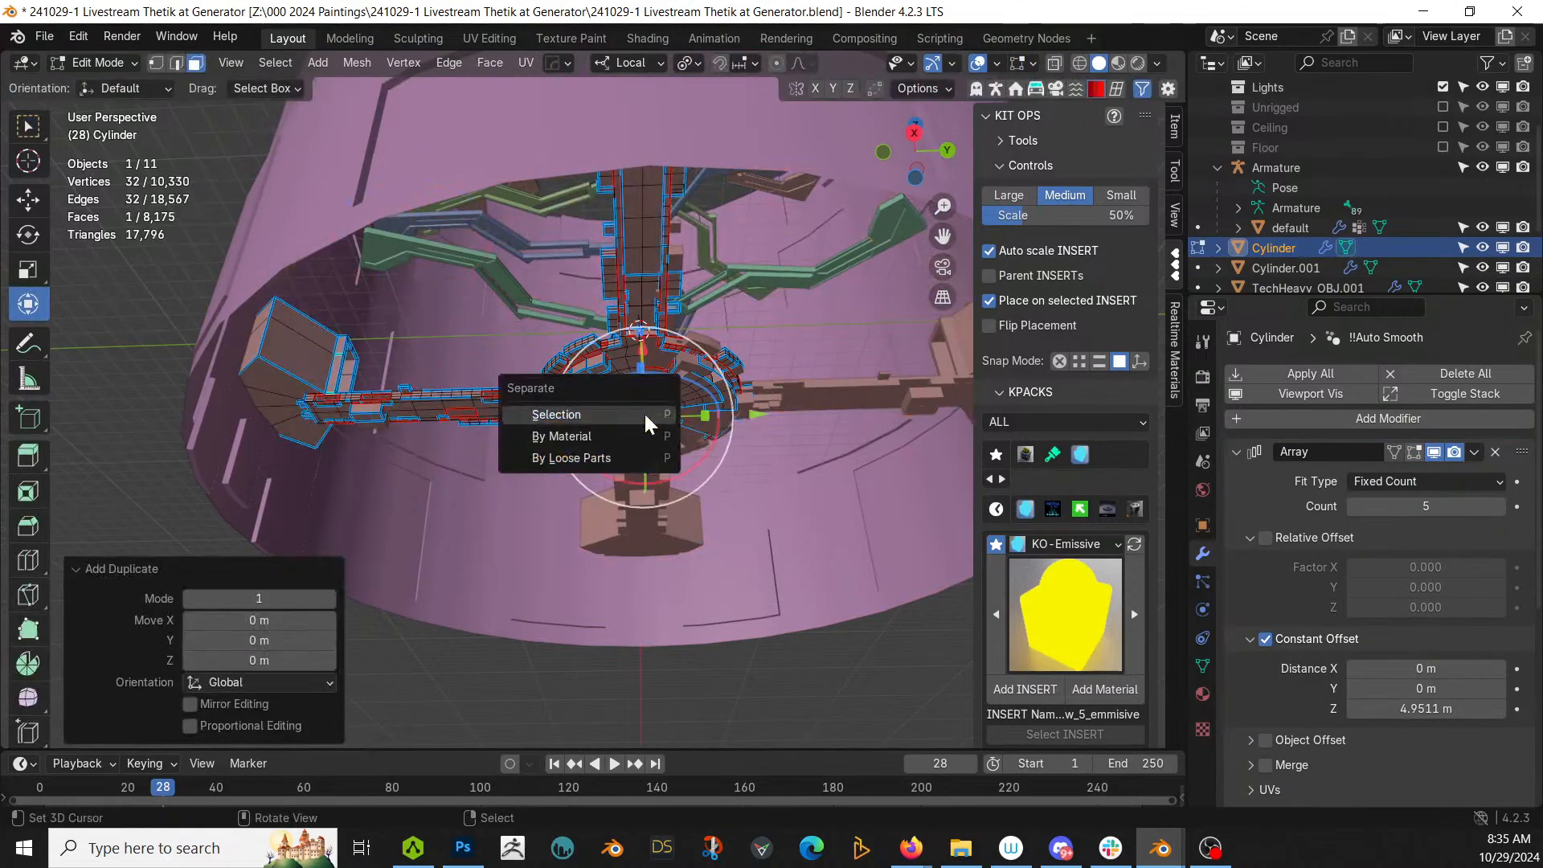
{"action": "left_click", "coordinate": [644, 413]}
Step: Remove the Array modifier from the separated round face
{"action": "key", "text": "Tab"}
{"action": "left_click", "coordinate": [644, 413]}
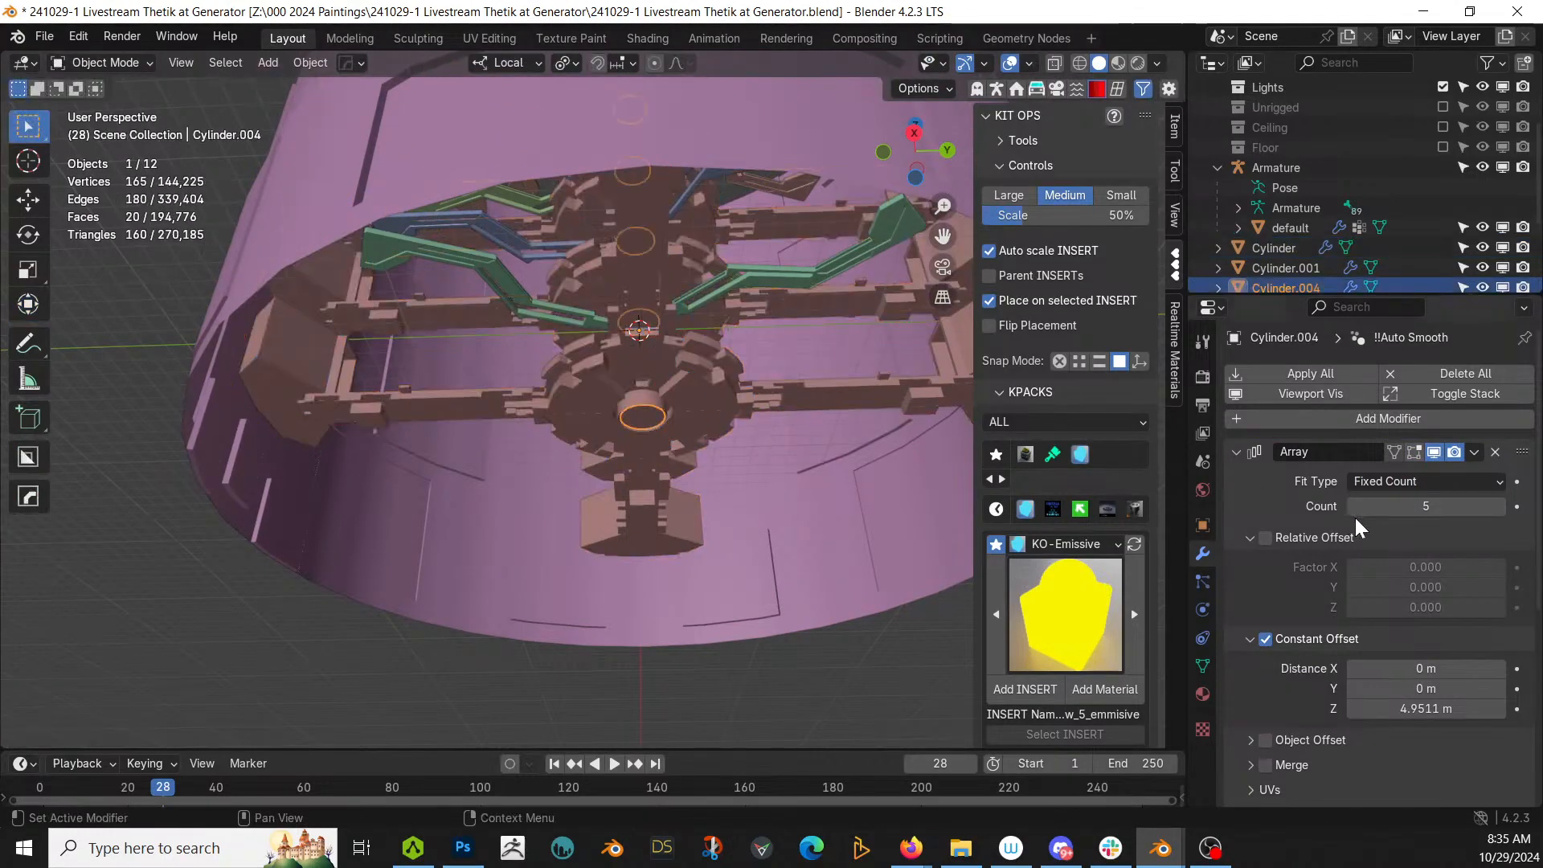
{"action": "left_click", "coordinate": [1495, 452]}
Step: Extrude the separated round face downward about 9.2 m into a column extending below the shell
{"action": "key", "text": "Tab"}
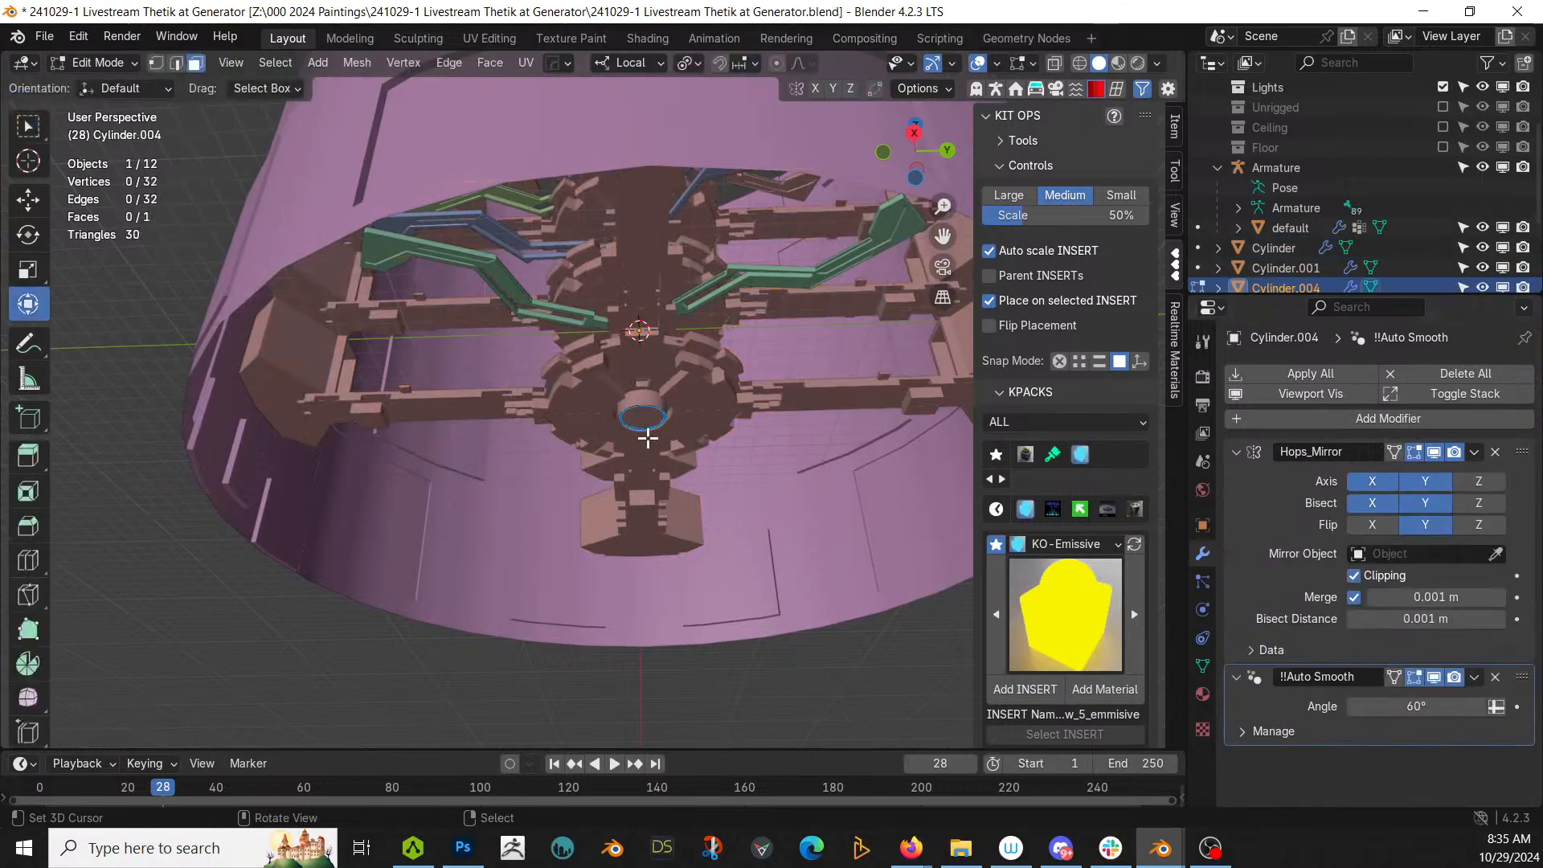
{"action": "left_click", "coordinate": [648, 416]}
{"action": "key", "text": "e"}
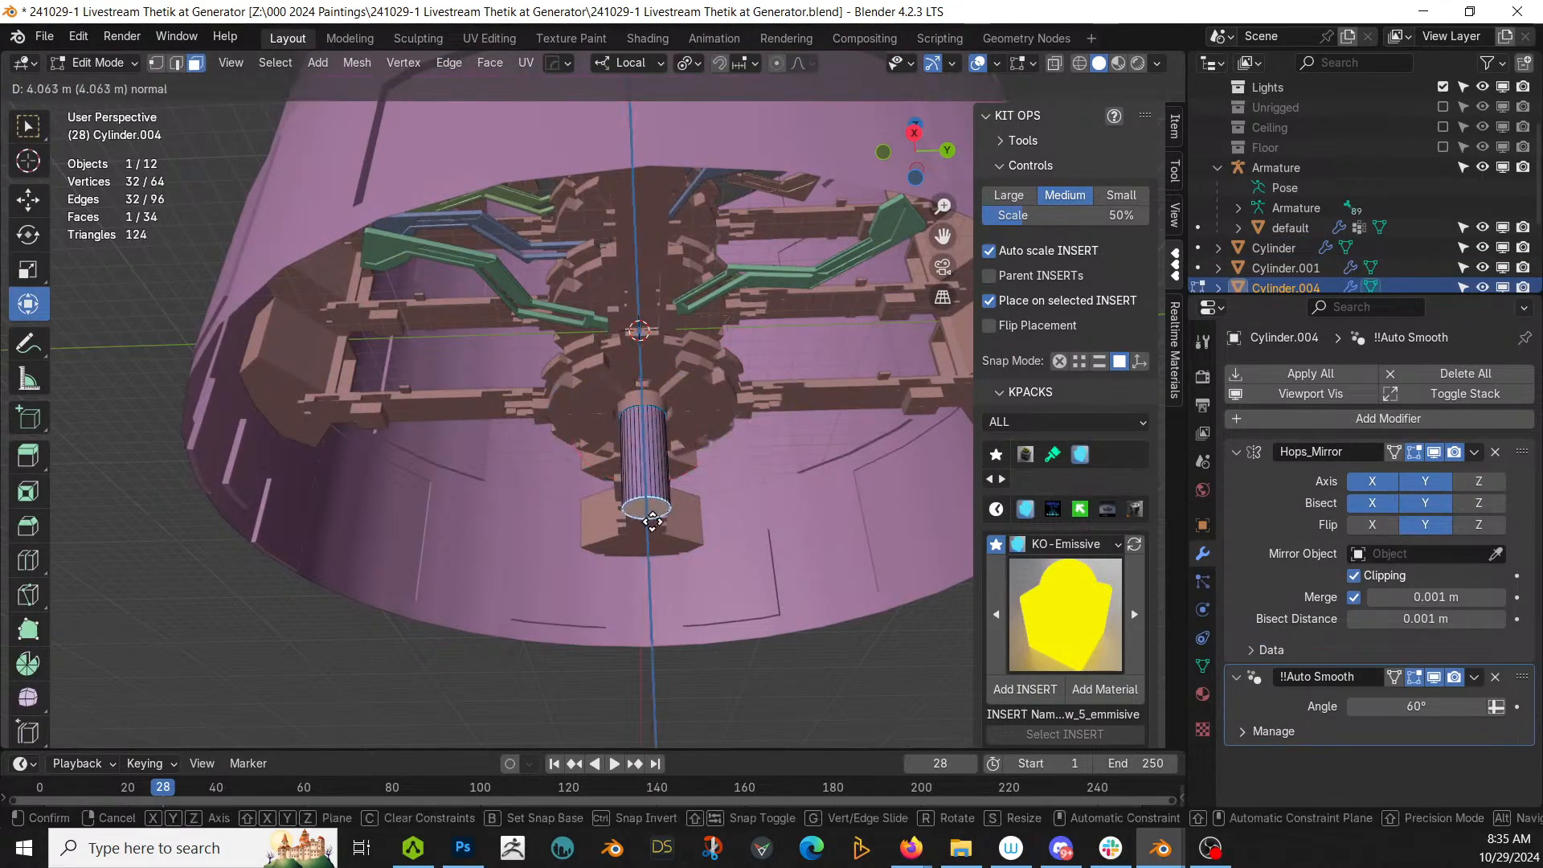
{"action": "left_click", "coordinate": [654, 651]}
{"action": "middle_click_drag", "start_coordinate": [654, 650], "coordinate": [533, 703]}
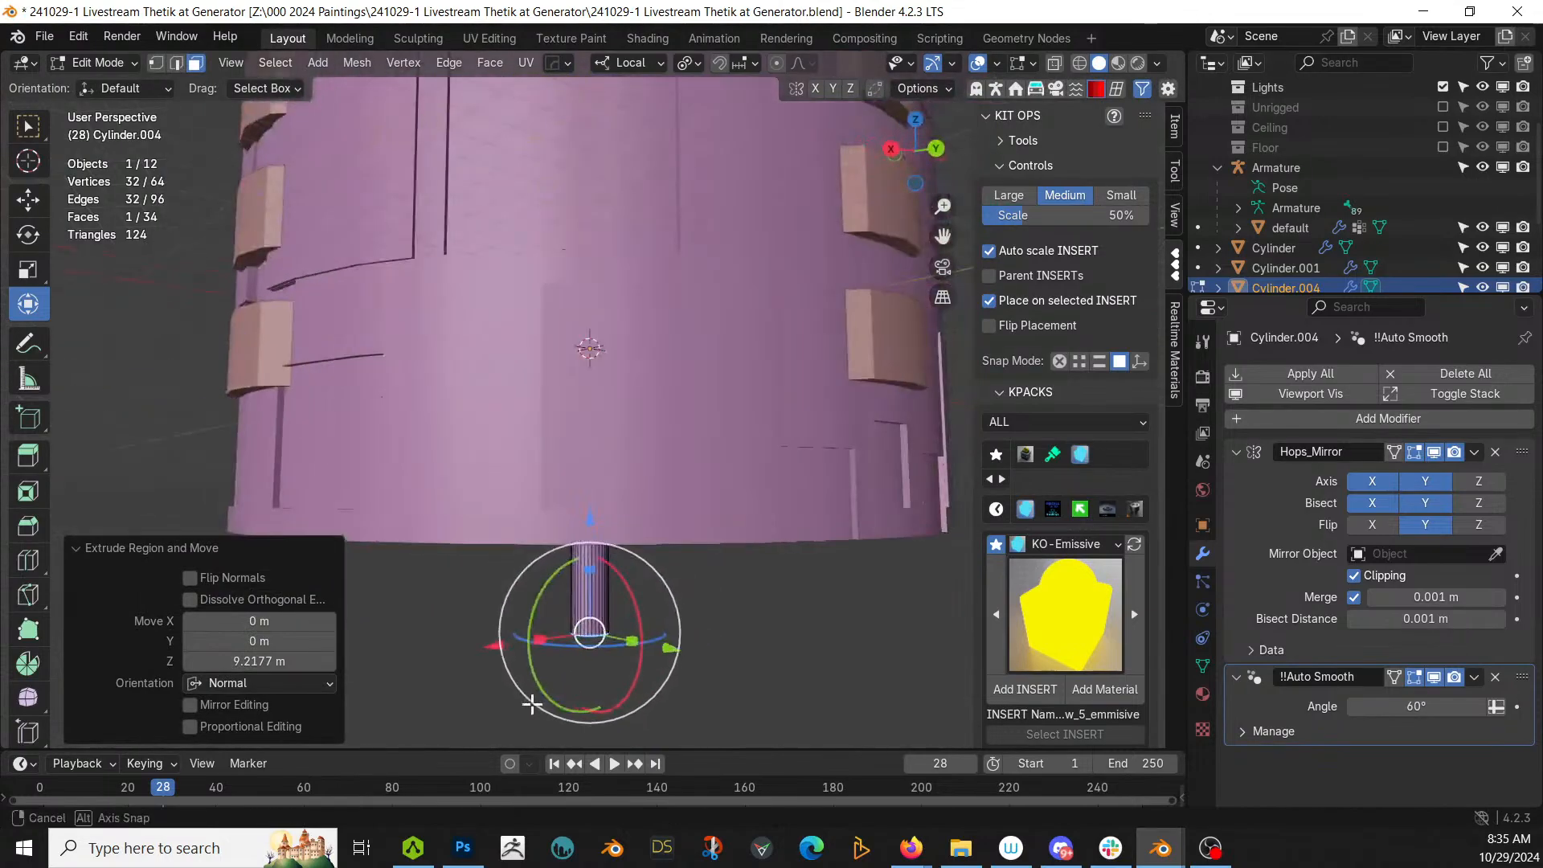
Step: Isolate the column and add 34 evenly spaced horizontal loop cuts along its length
{"action": "key", "text": "KP_Divide"}
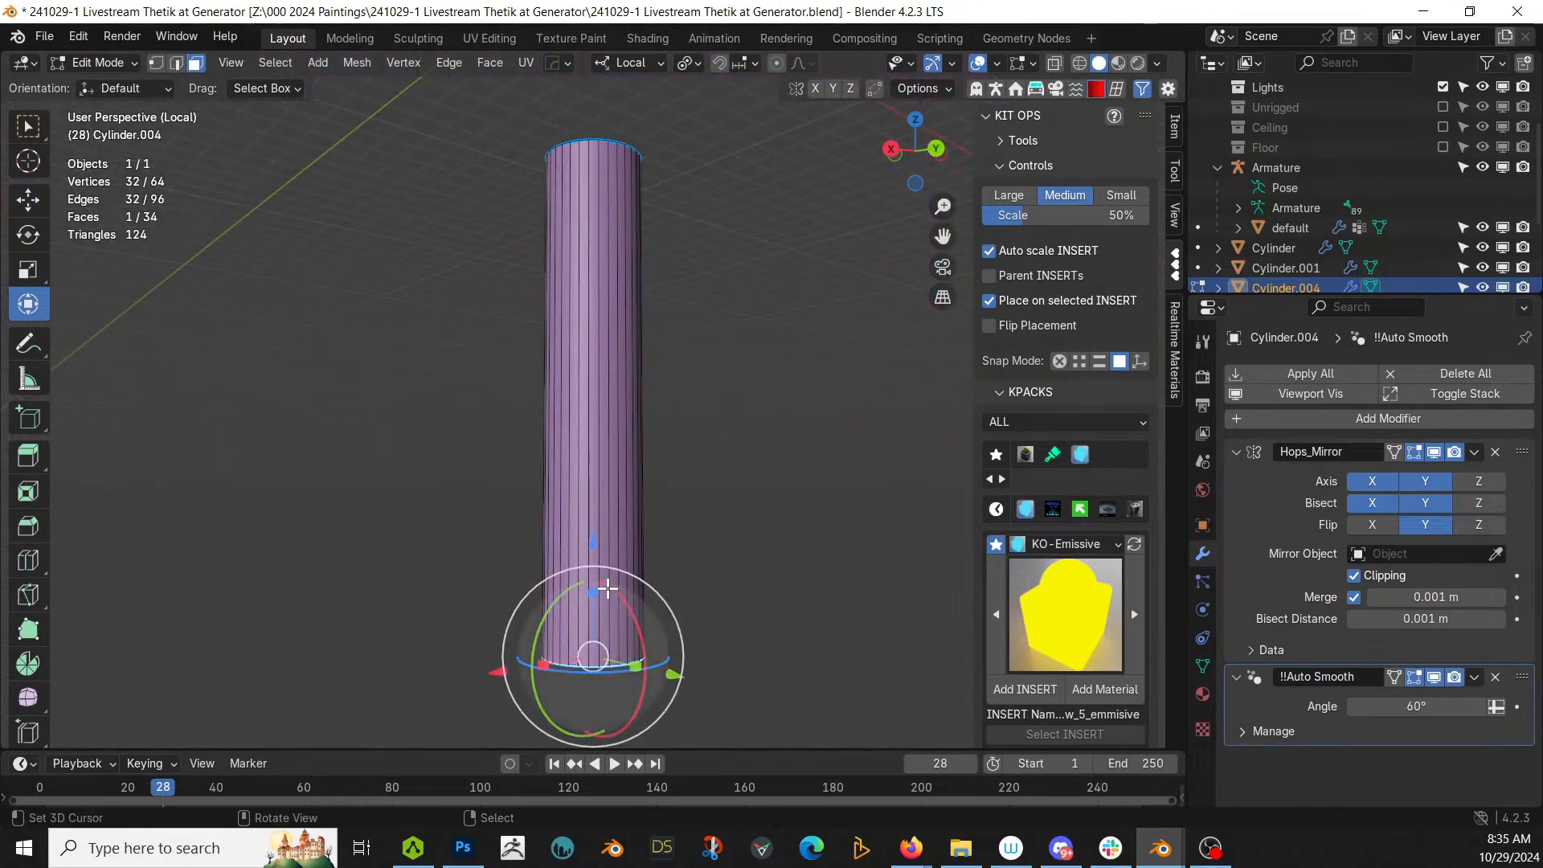
{"action": "left_click", "coordinate": [610, 572]}
{"action": "key", "text": "ctrl+r"}
{"action": "scroll", "coordinate": [609, 572], "scroll_direction": "up", "scroll_amount": 20}
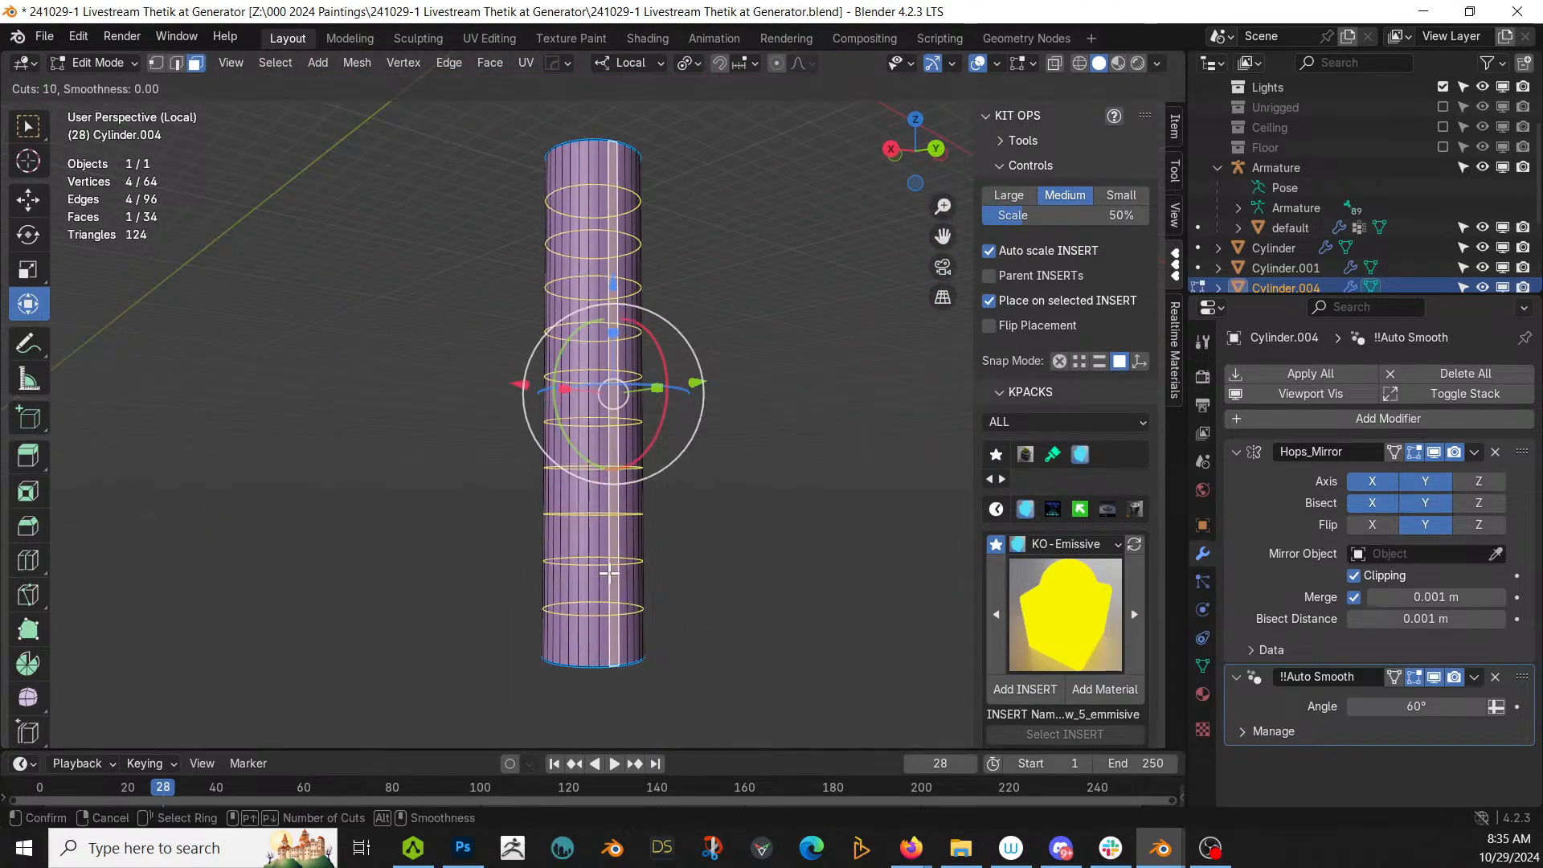
{"action": "scroll", "coordinate": [609, 572], "scroll_direction": "up", "scroll_amount": 13}
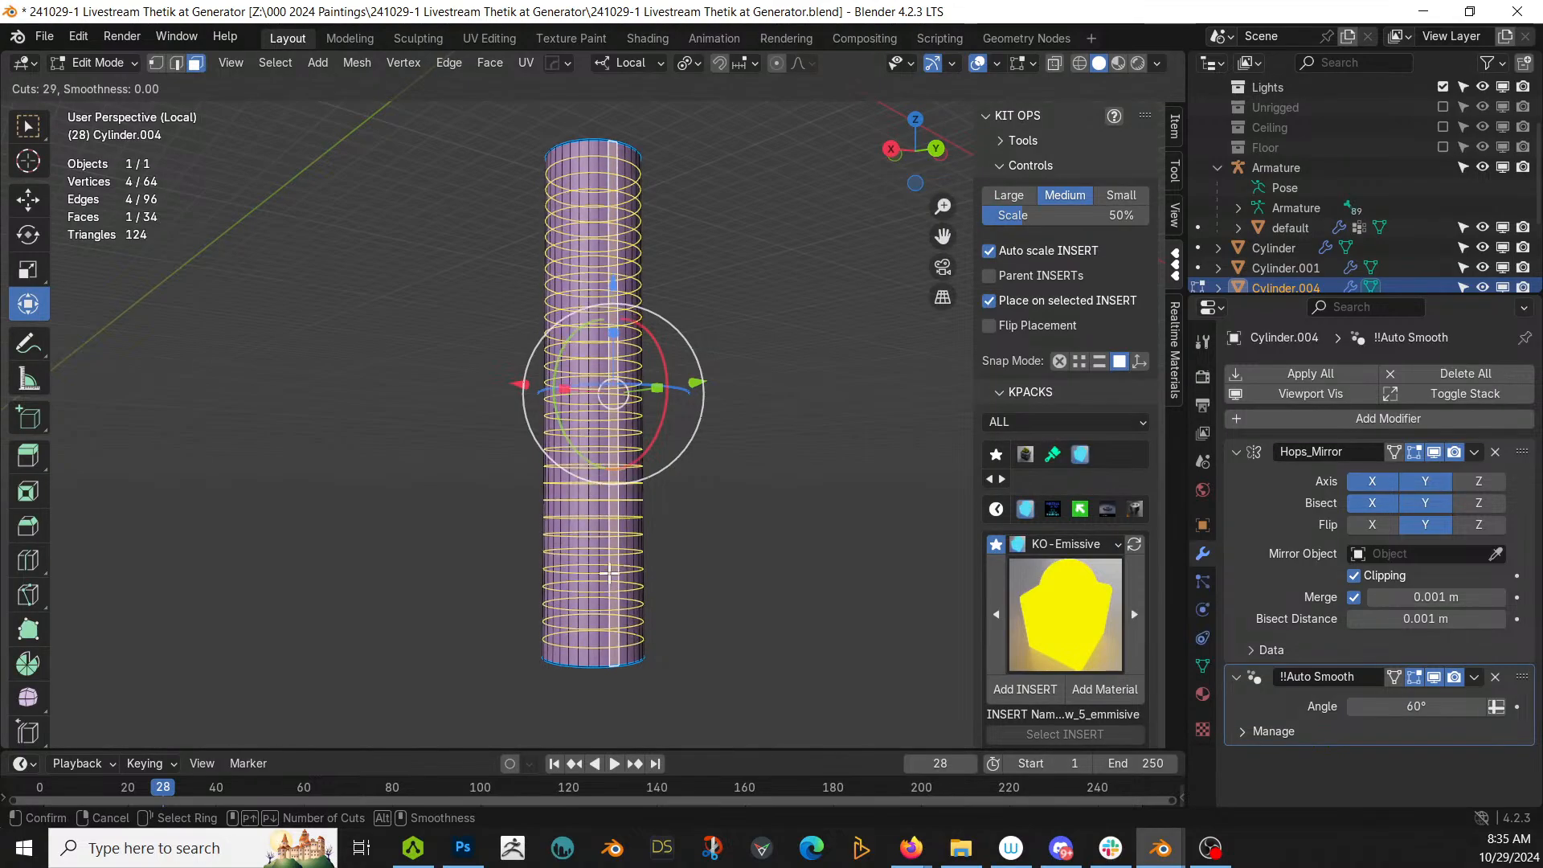
{"action": "left_click", "coordinate": [609, 572]}
{"action": "right_click", "coordinate": [609, 572]}
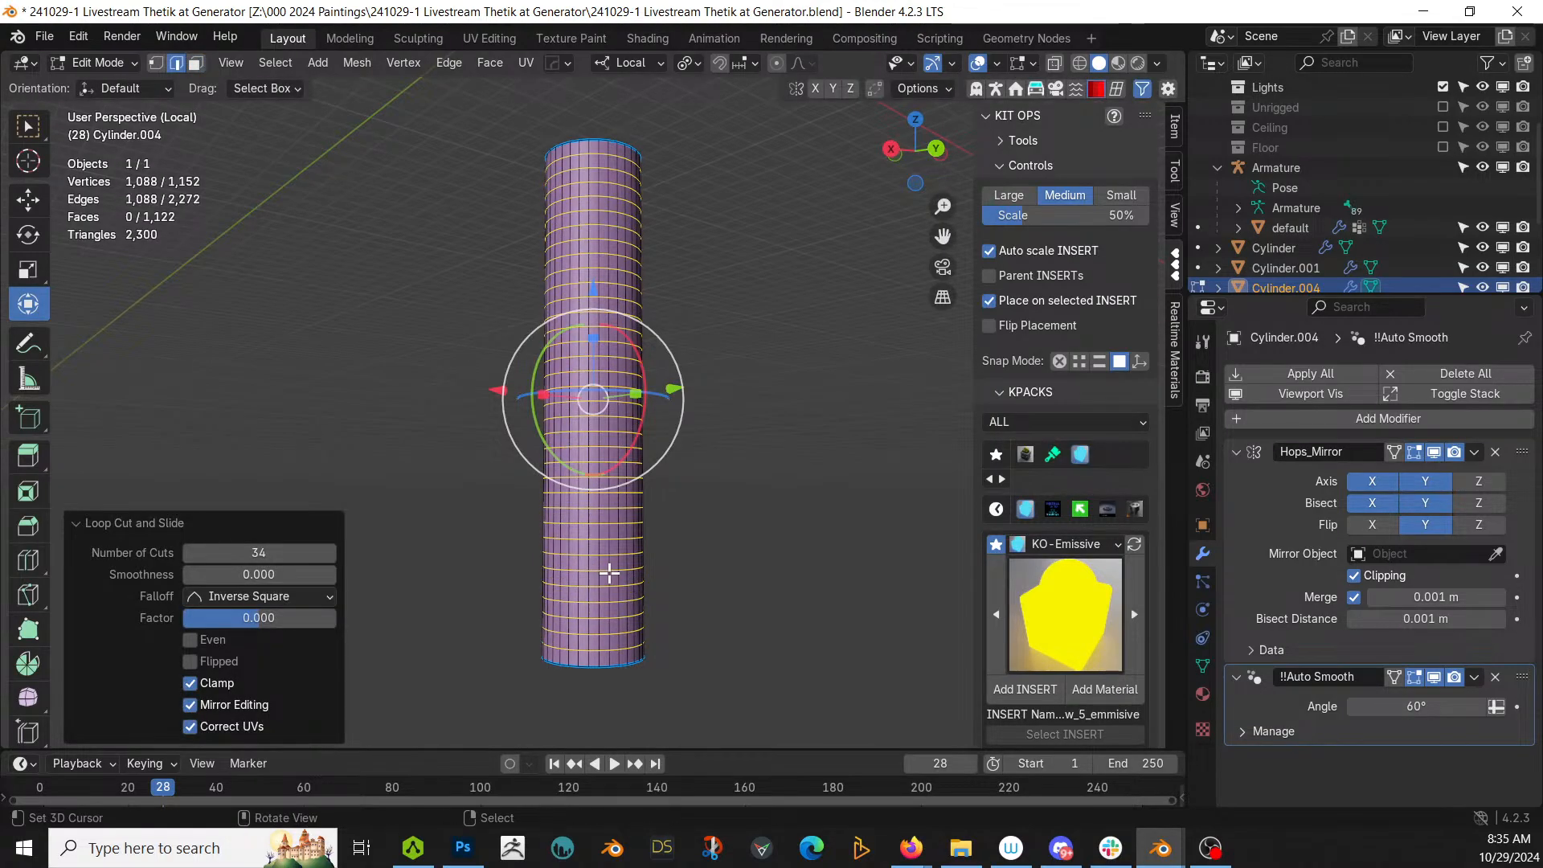
Step: Apply Random Flow's Plate Insets to the column with a plating seed of 2, and leave the isolated view
{"action": "key", "text": "a"}
{"action": "key", "text": "Tab"}
{"action": "key", "text": "shift+v"}
{"action": "mouse_move", "coordinate": [609, 572]}
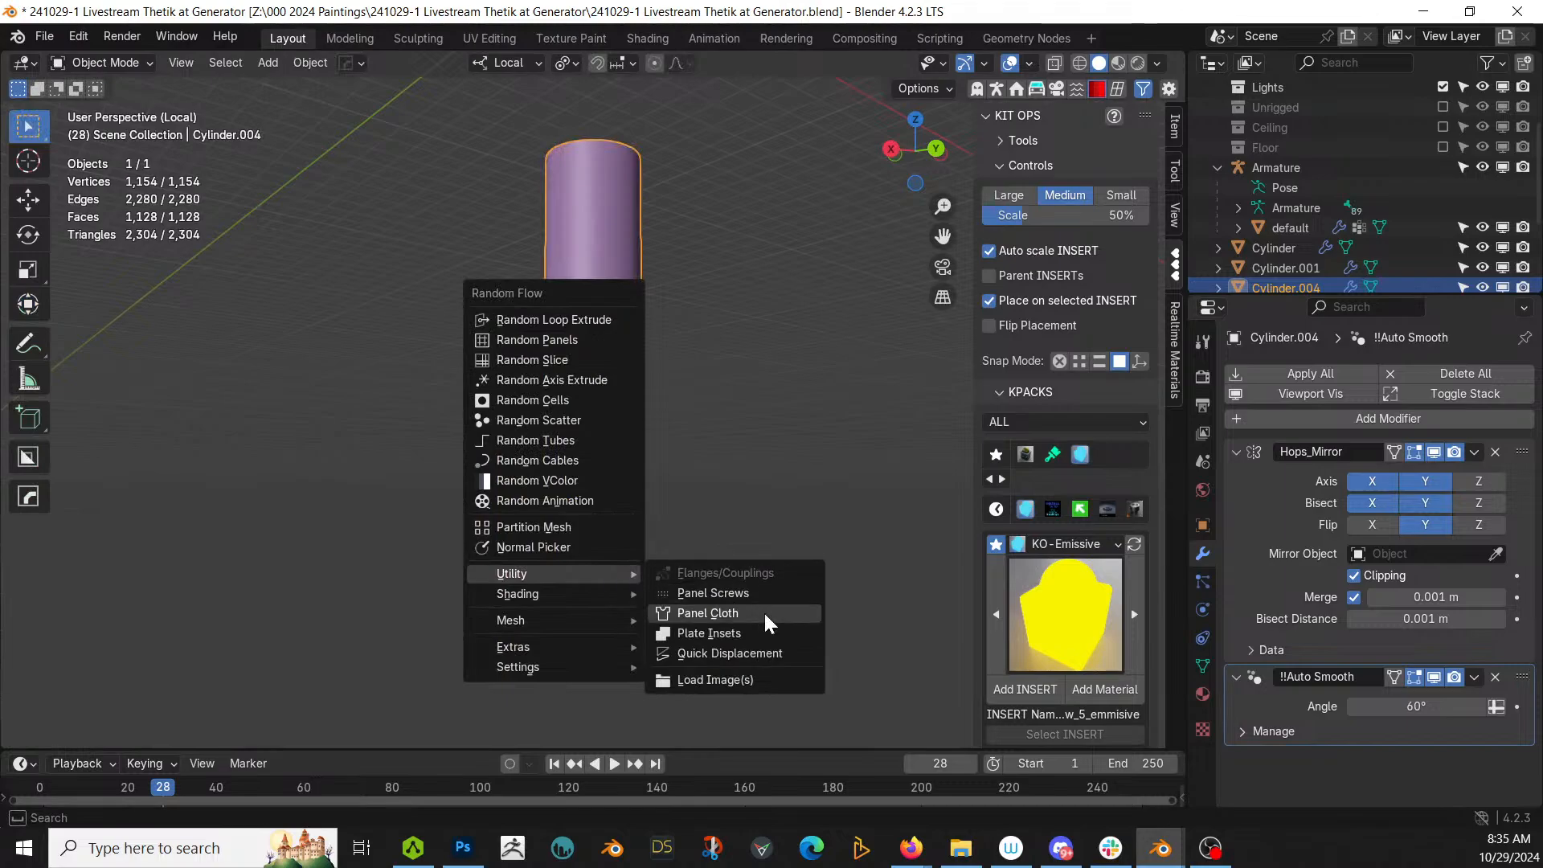
{"action": "left_click", "coordinate": [752, 634]}
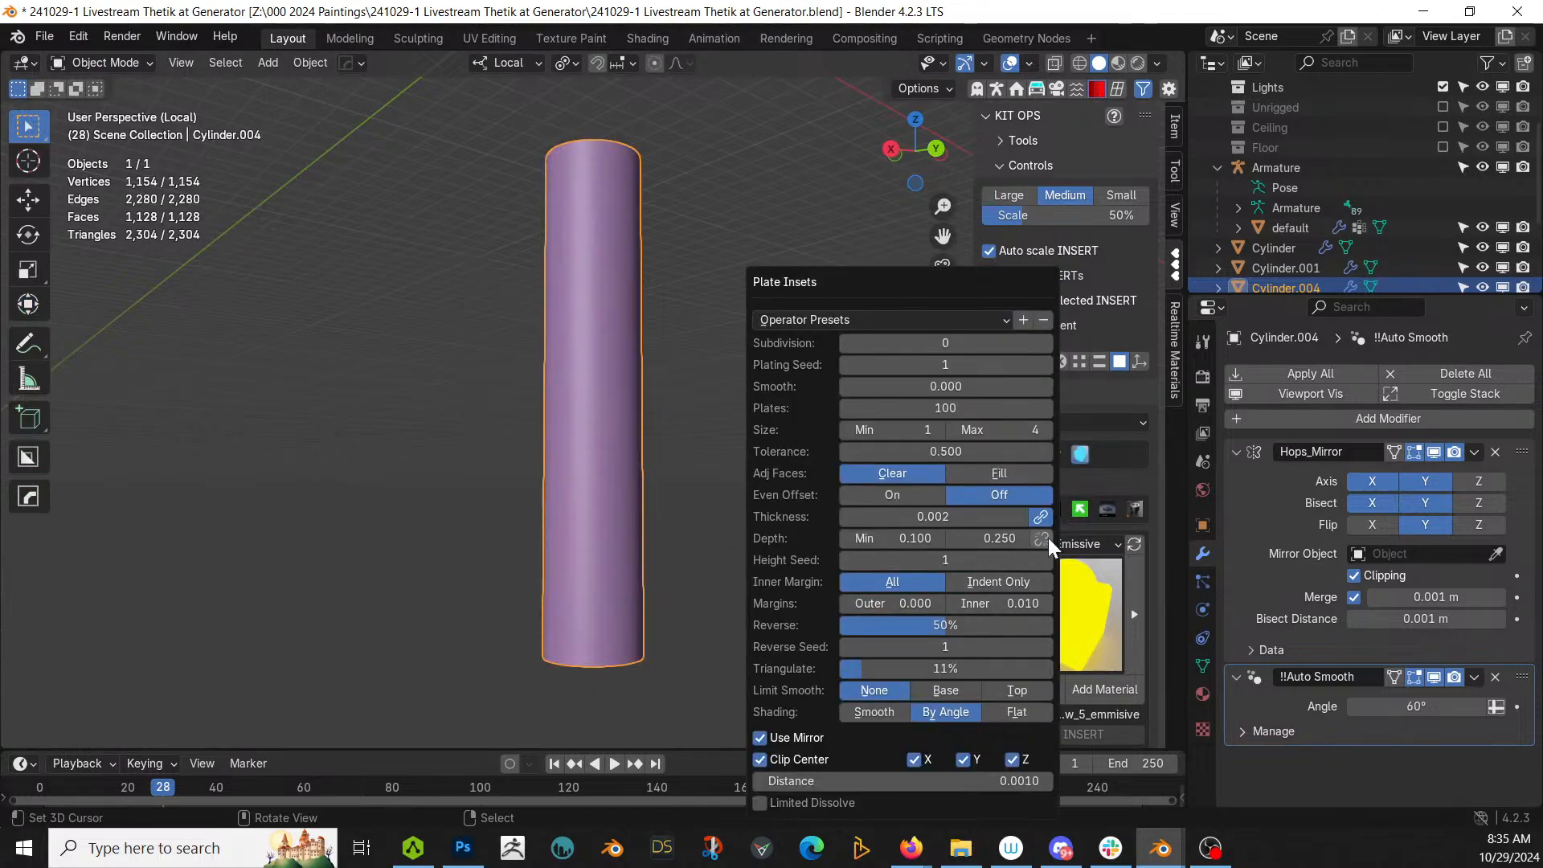
{"action": "left_click", "coordinate": [1048, 364]}
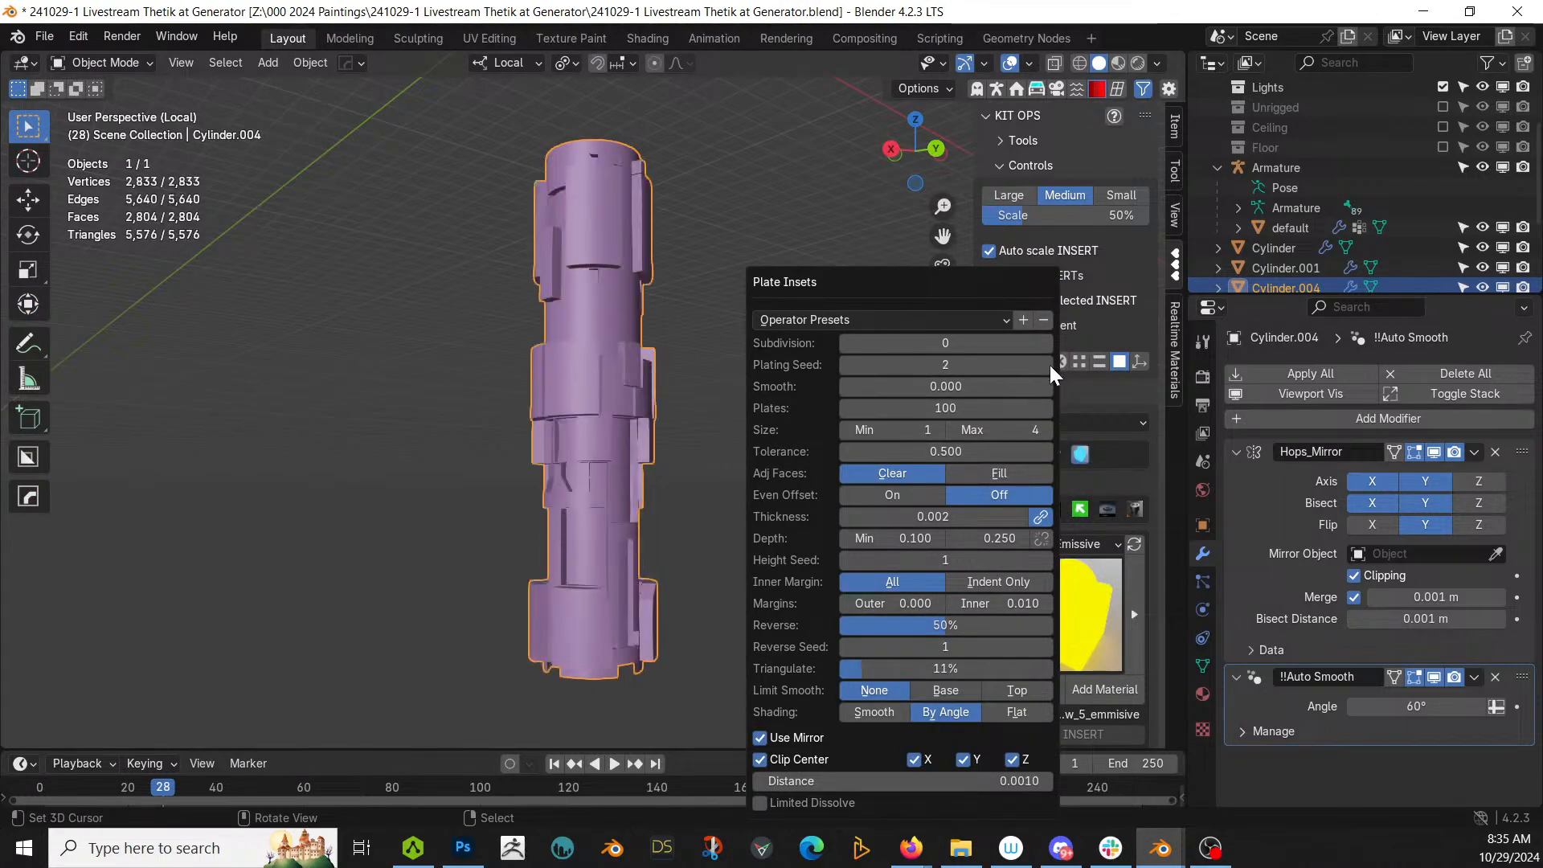
{"action": "middle_click_drag", "start_coordinate": [618, 426], "coordinate": [713, 498]}
{"action": "key", "text": "KP_Divide"}
Step: Enable the Floor collection and isolate its flat disc in the top view
{"action": "scroll", "coordinate": [713, 498], "scroll_direction": "down", "scroll_amount": 6}
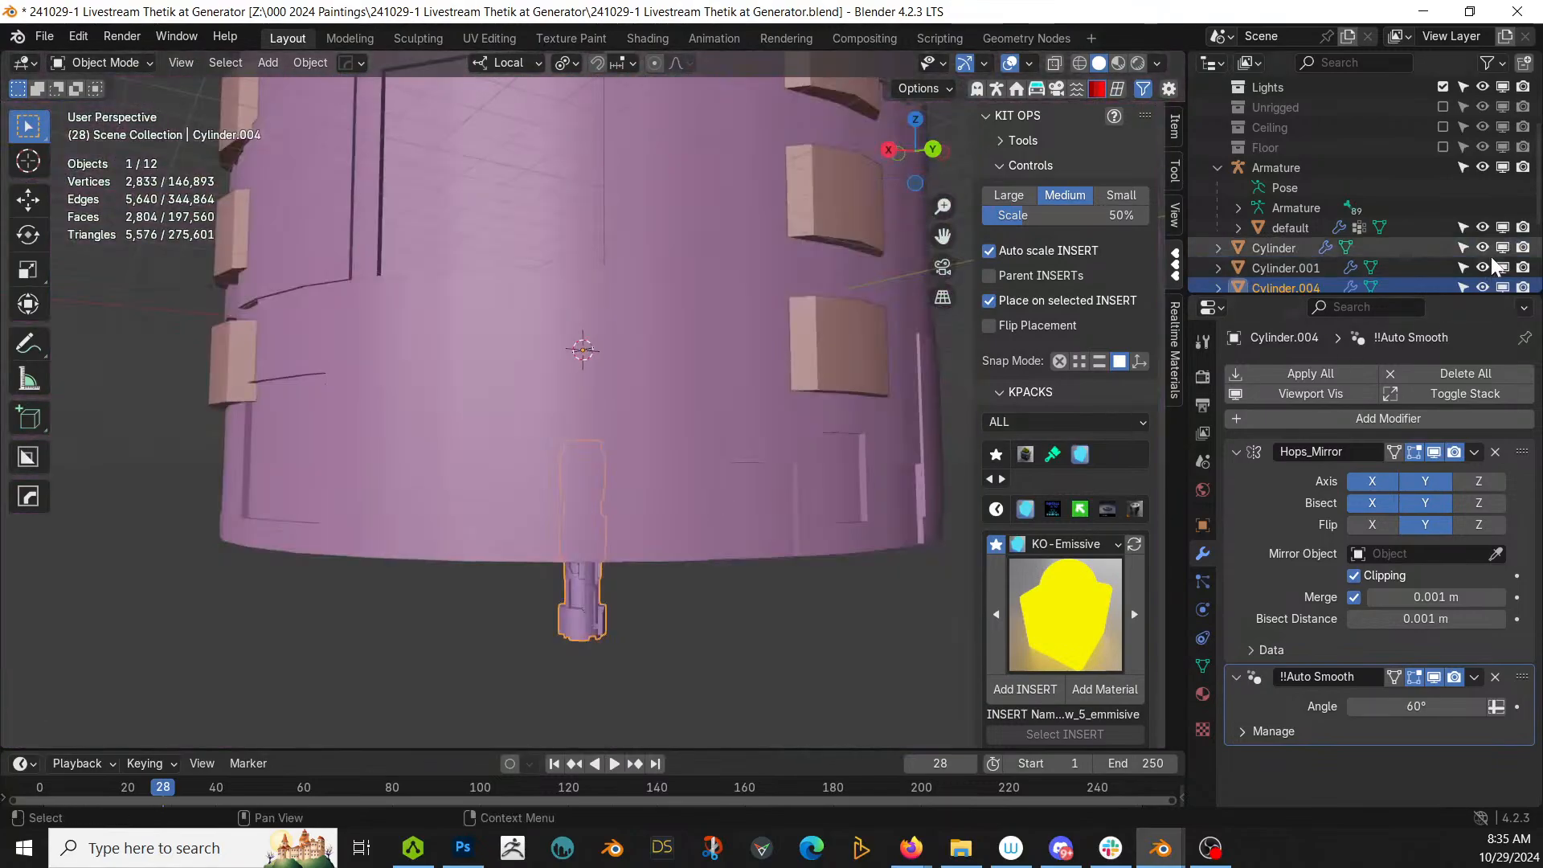
{"action": "left_click", "coordinate": [1444, 145]}
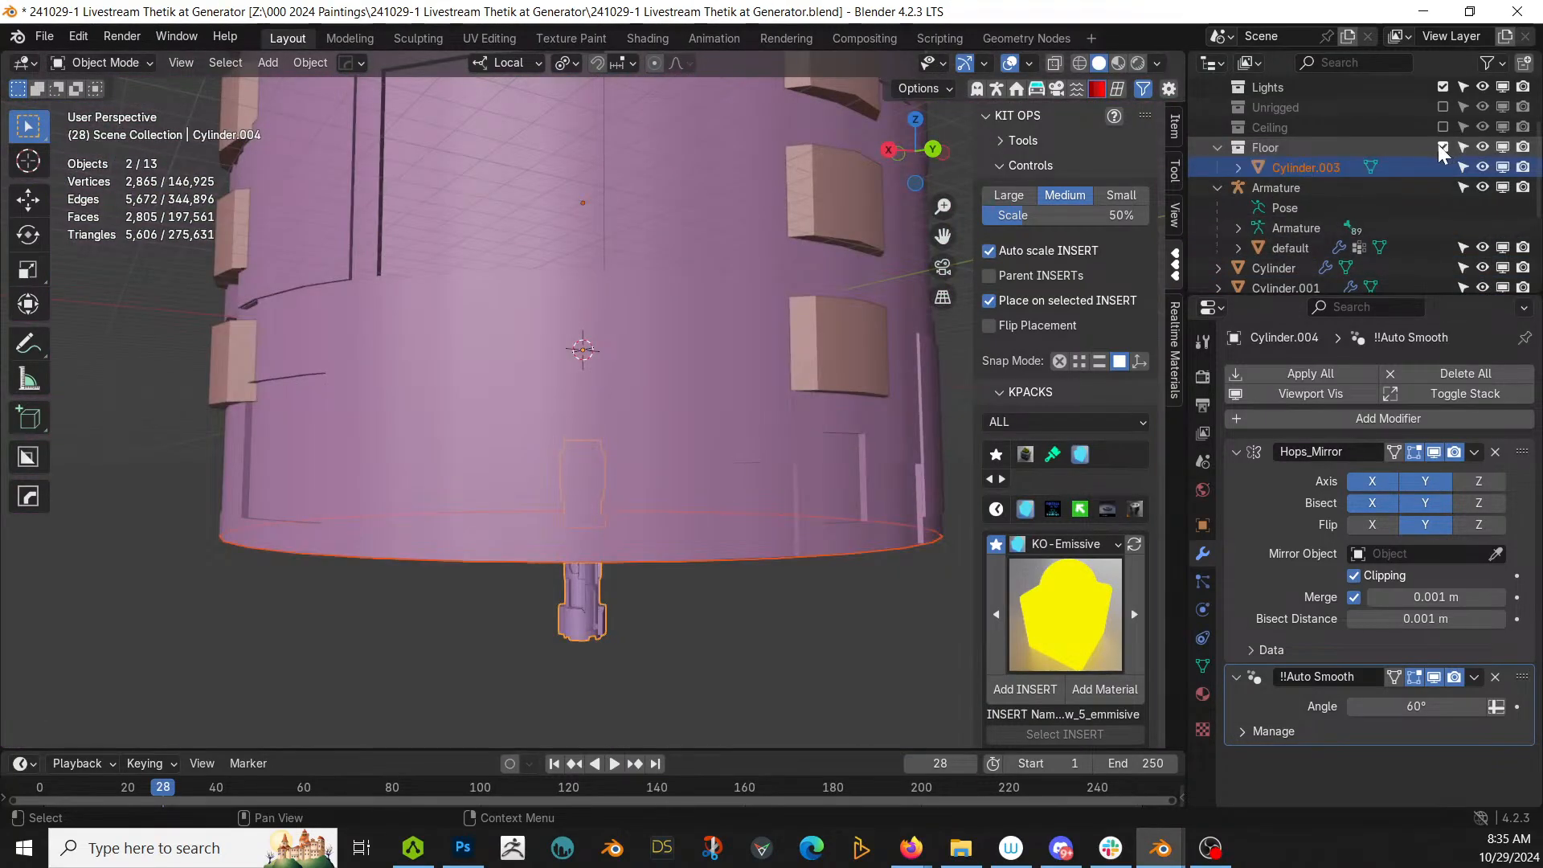
{"action": "left_click", "coordinate": [1303, 167]}
{"action": "middle_click_drag", "start_coordinate": [518, 494], "coordinate": [631, 480]}
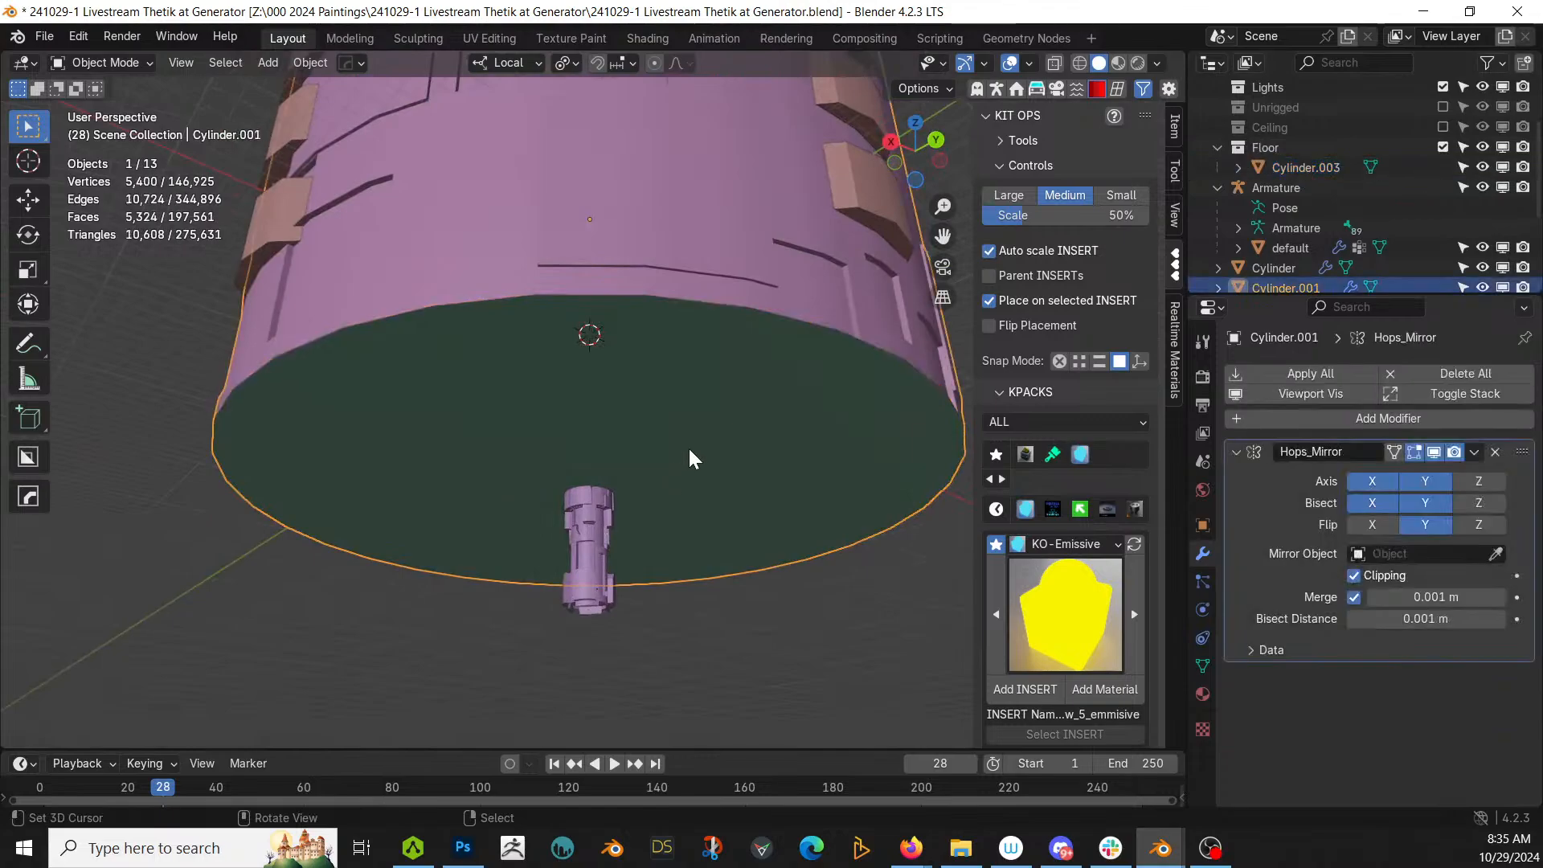
{"action": "key", "text": "slash"}
{"action": "middle_click_drag", "start_coordinate": [692, 444], "coordinate": [585, 652]}
{"action": "scroll", "coordinate": [587, 655], "scroll_direction": "up", "scroll_amount": 2}
{"action": "key", "text": "Tab"}
{"action": "scroll", "coordinate": [614, 580], "scroll_direction": "down", "scroll_amount": 3}
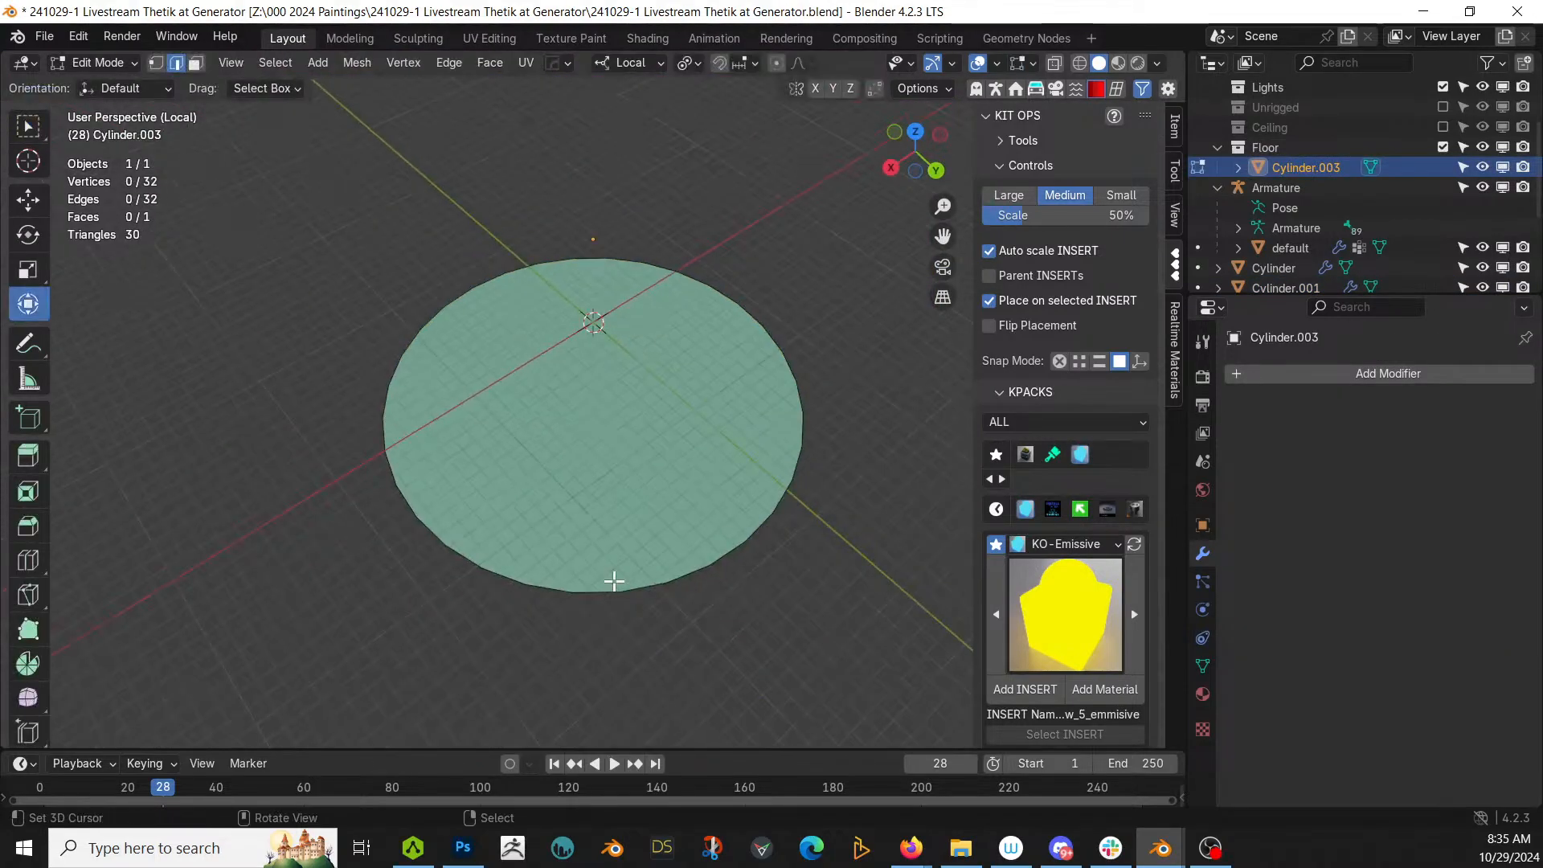
{"action": "key", "text": "KP_7"}
{"action": "key", "text": "Tab"}
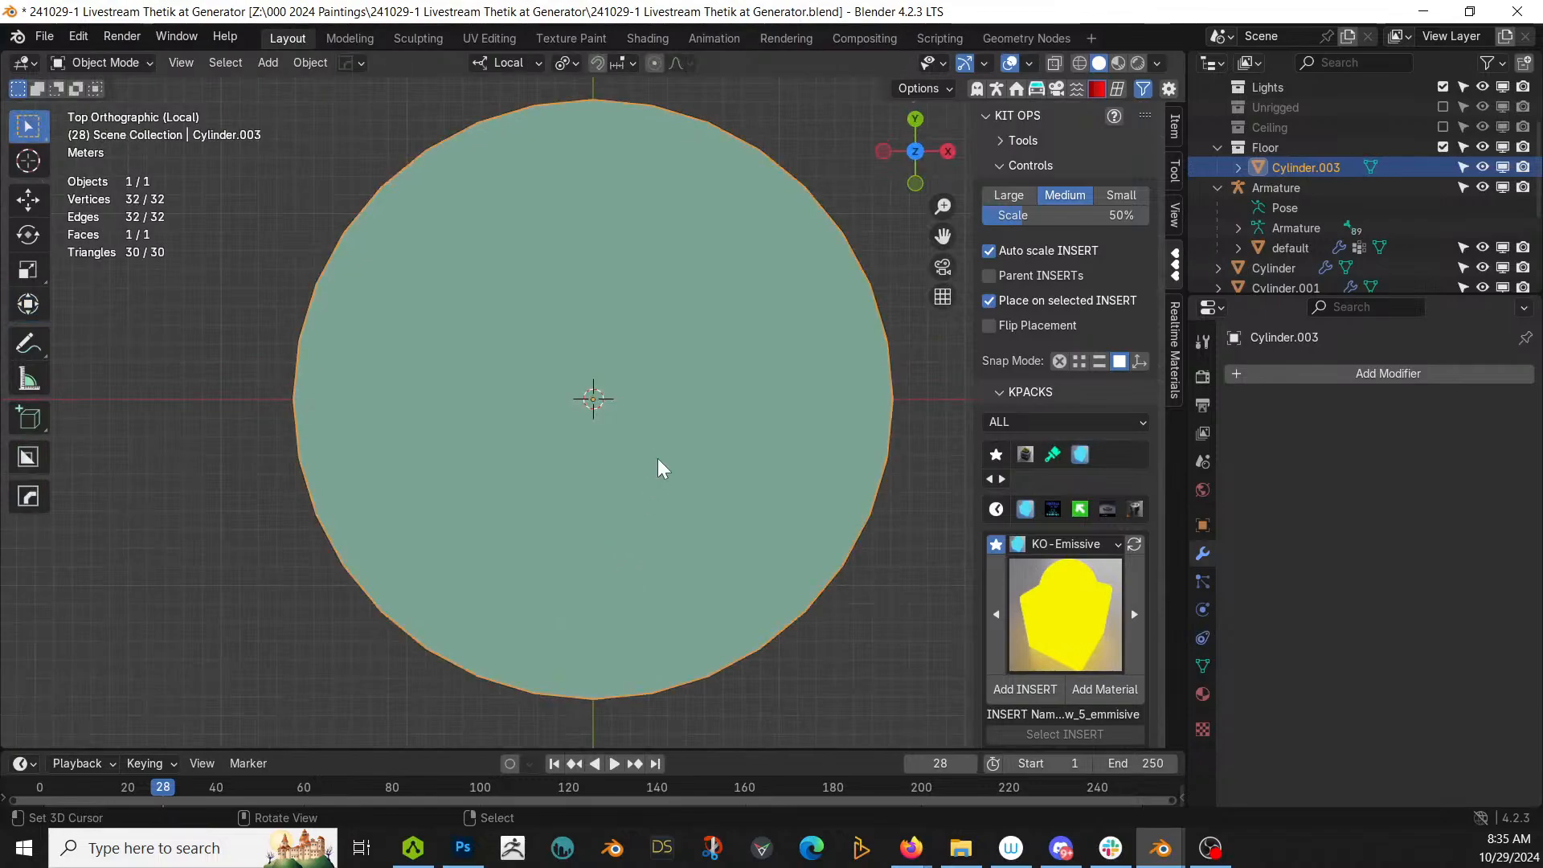
Step: Inset the floor disc's face by about 0.15 m and repeat the inset five more times to form concentric rings
{"action": "key", "text": "Tab"}
{"action": "key", "text": "3"}
{"action": "key", "text": "a"}
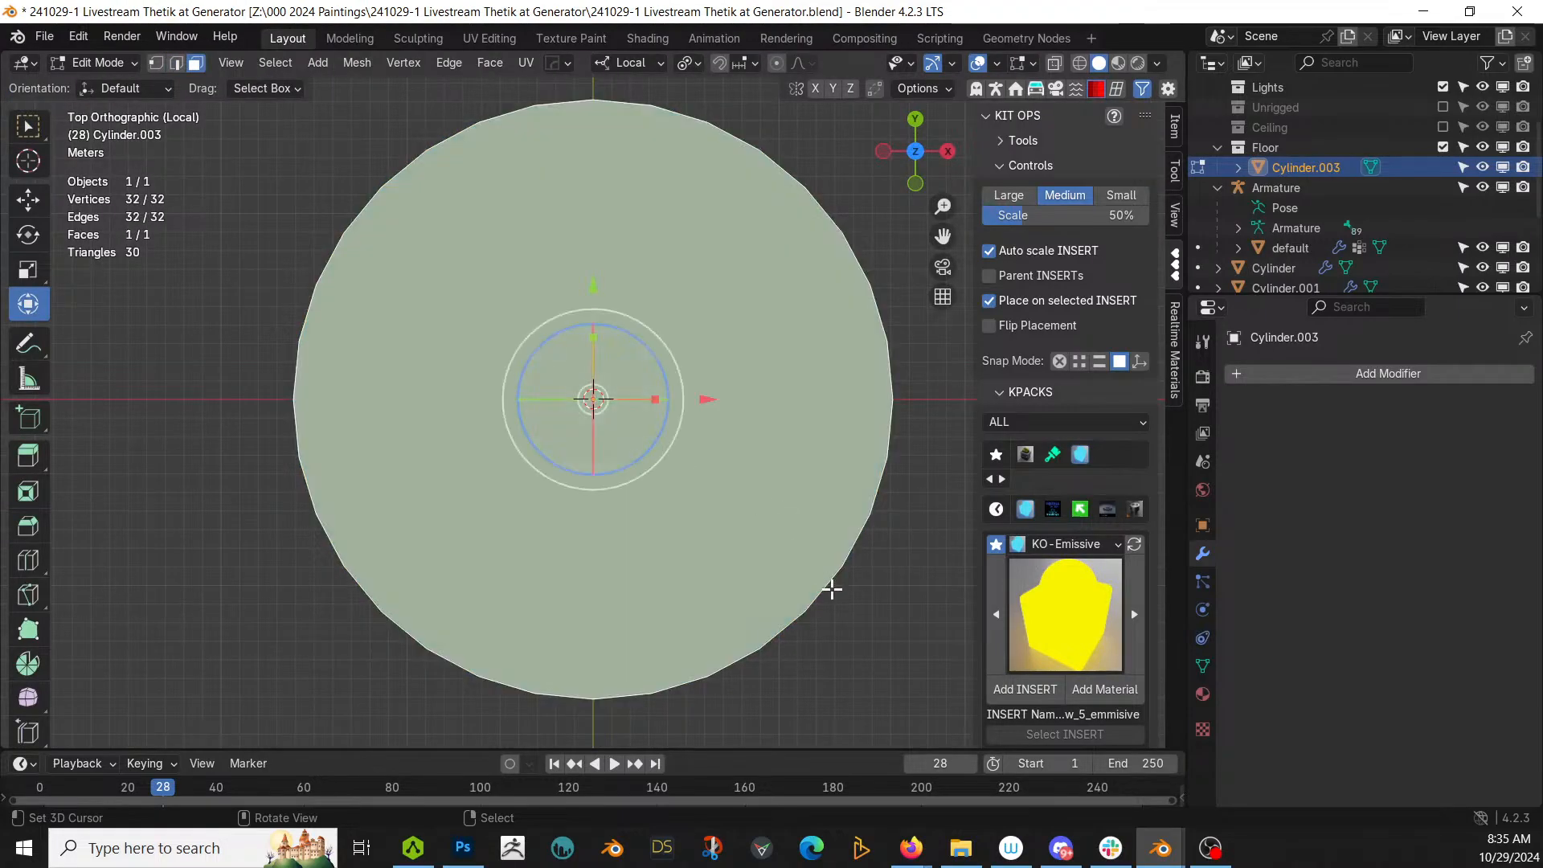
{"action": "key", "text": "i"}
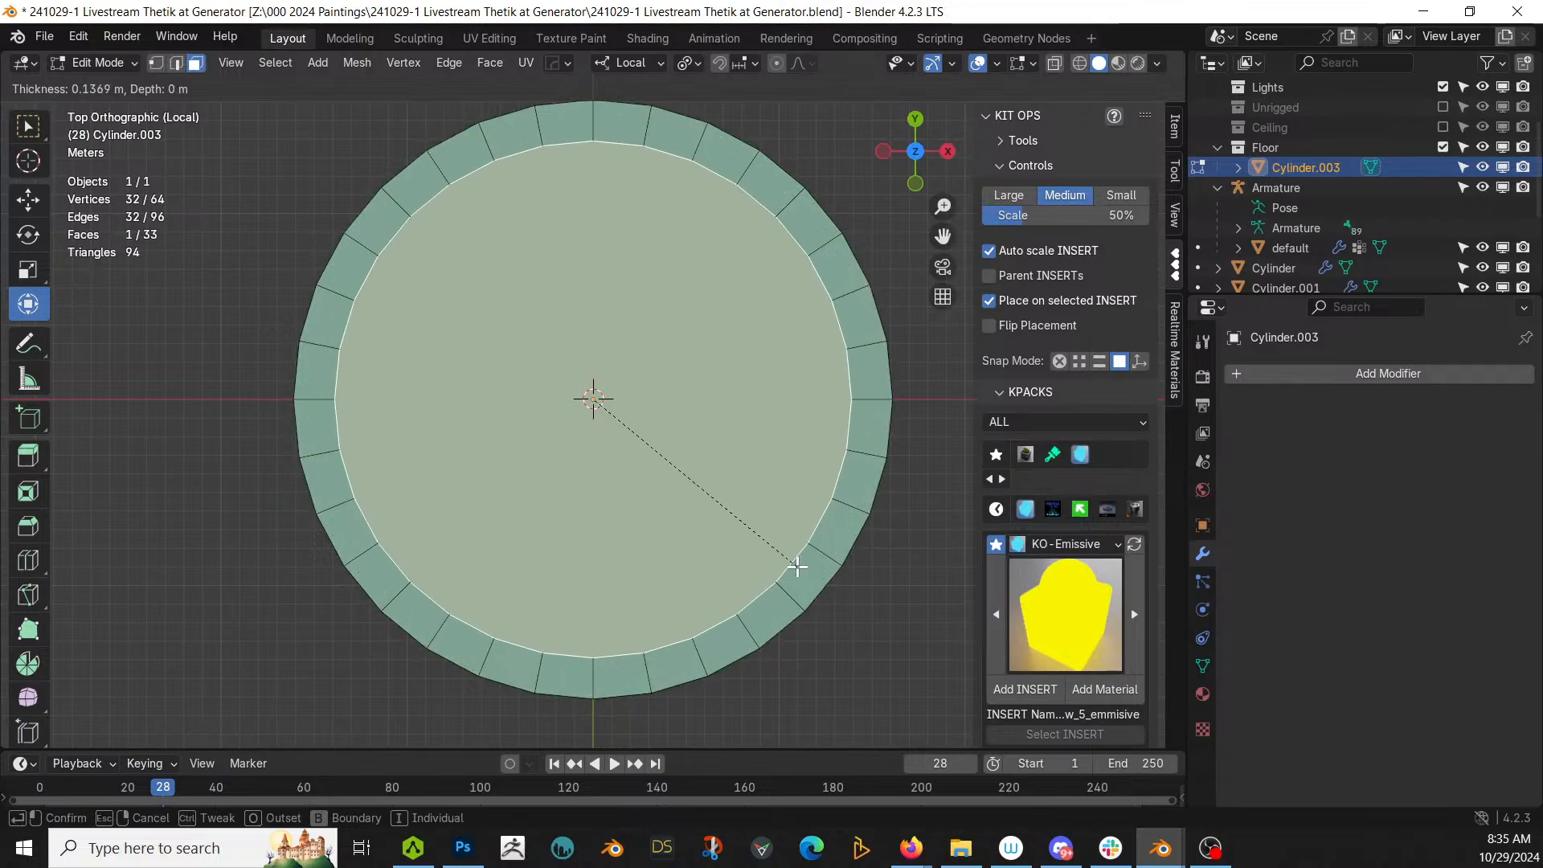
{"action": "left_click", "coordinate": [794, 565]}
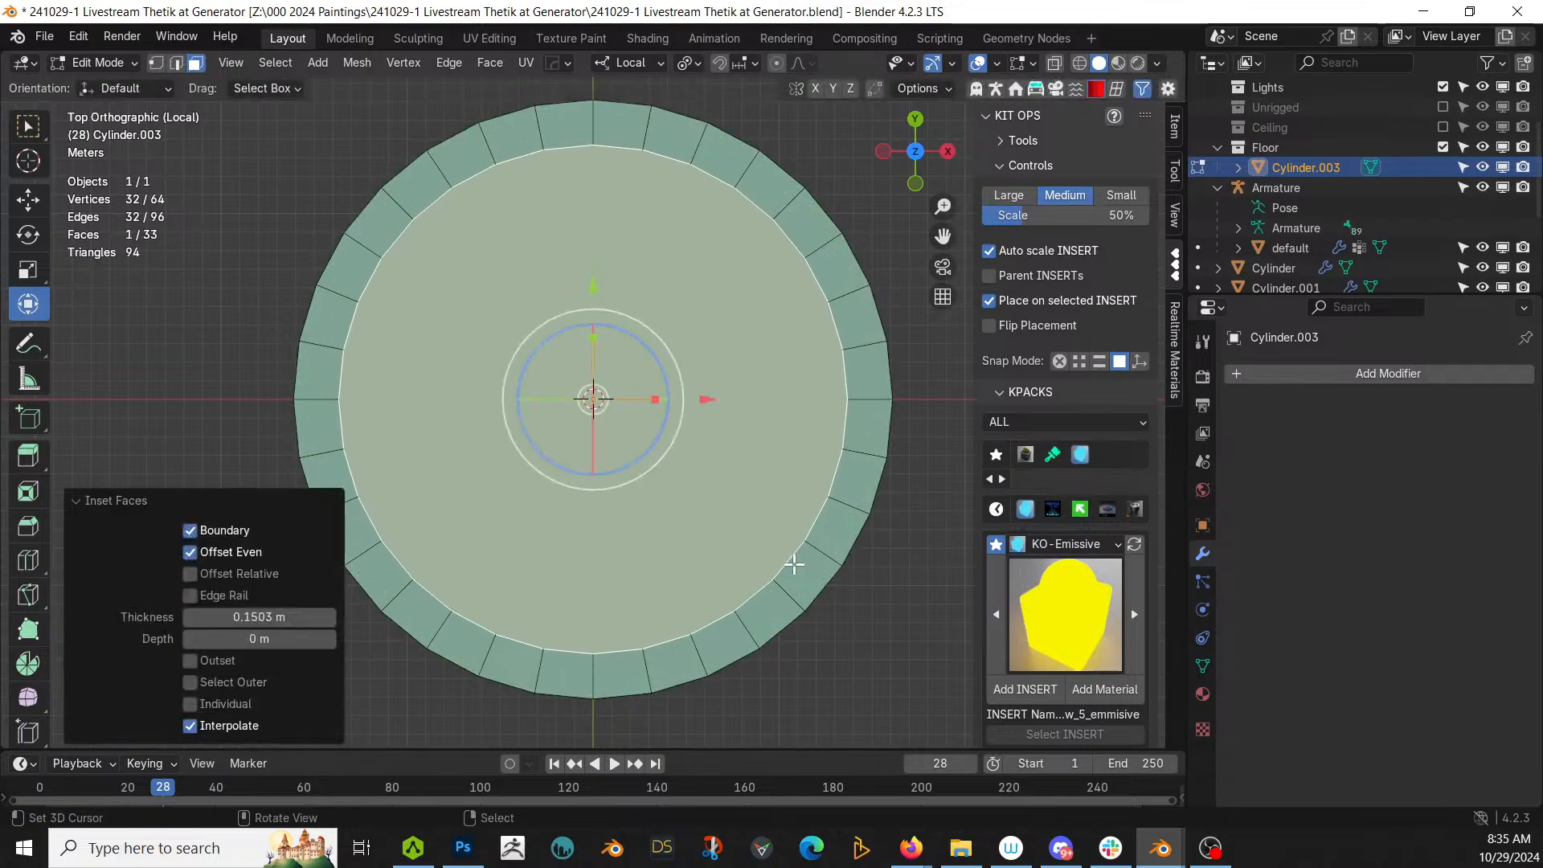
{"action": "key", "text": "shift+r"}
{"action": "key", "text": "shift+r"}
{"action": "key", "text": "shift+r"}
{"action": "key", "text": "shift+r"}
{"action": "key", "text": "shift+r"}
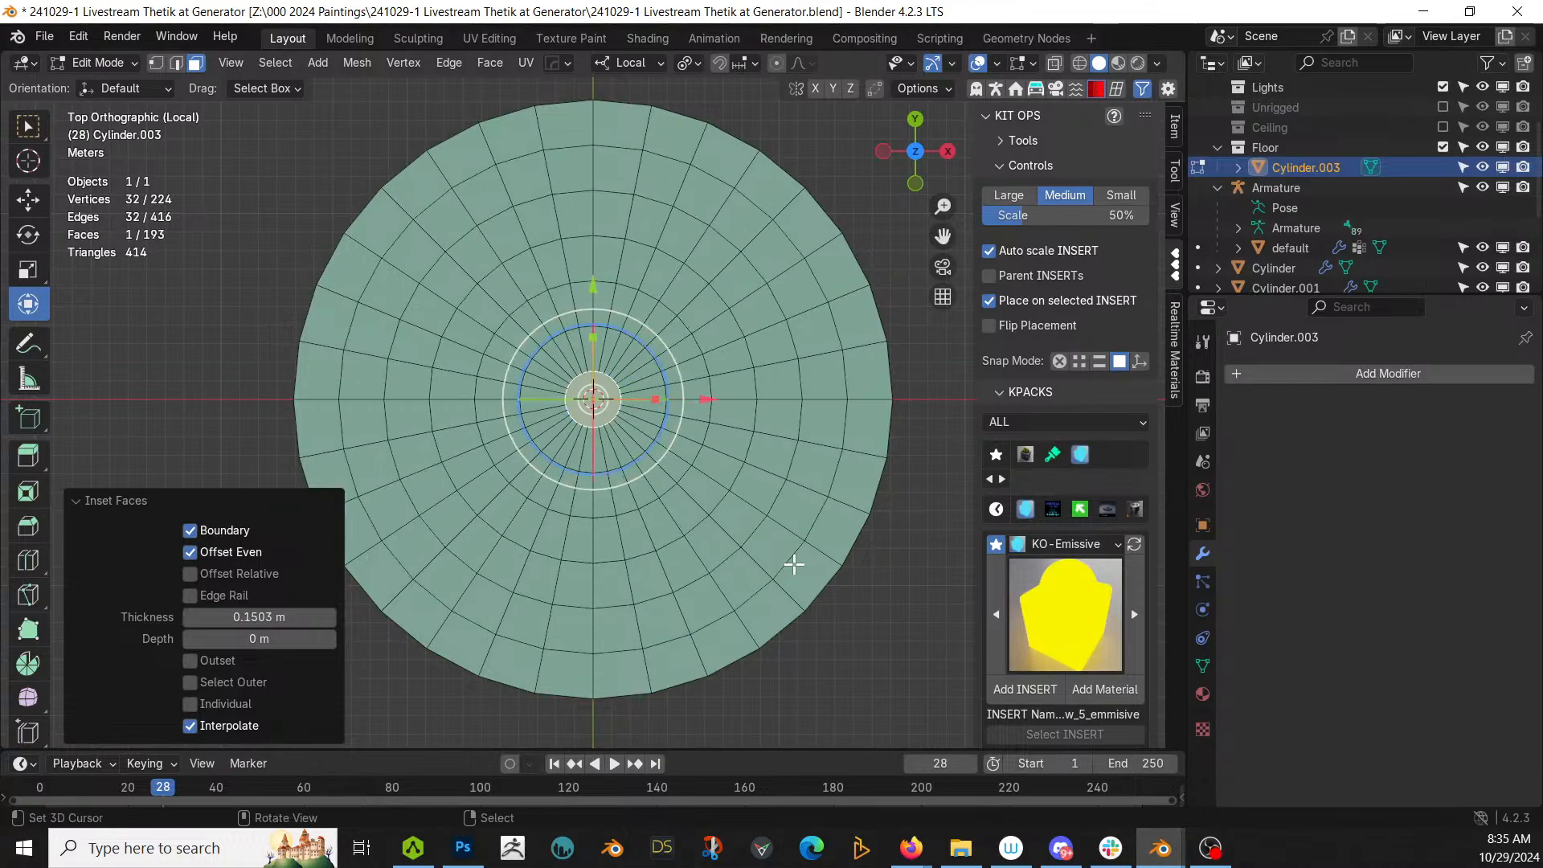
Step: Apply Random Flow's Plate Insets to the ringed floor disc with a plating seed of 2
{"action": "middle_click_drag", "start_coordinate": [794, 565], "coordinate": [812, 454]}
{"action": "key", "text": "a"}
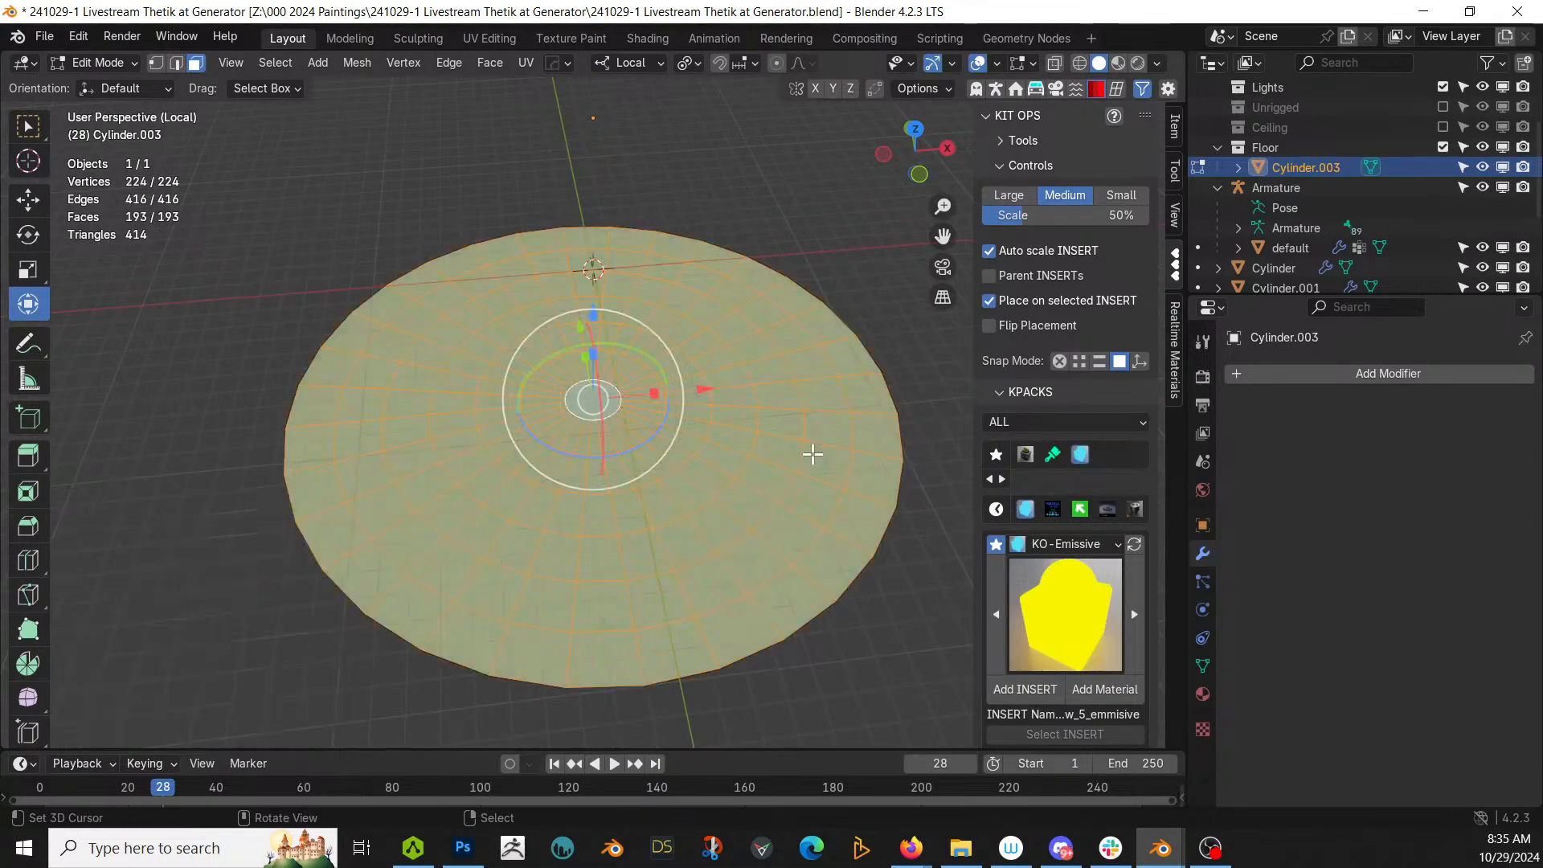
{"action": "key", "text": "Tab"}
{"action": "key", "text": "shift+alt+f"}
{"action": "mouse_move", "coordinate": [812, 451]}
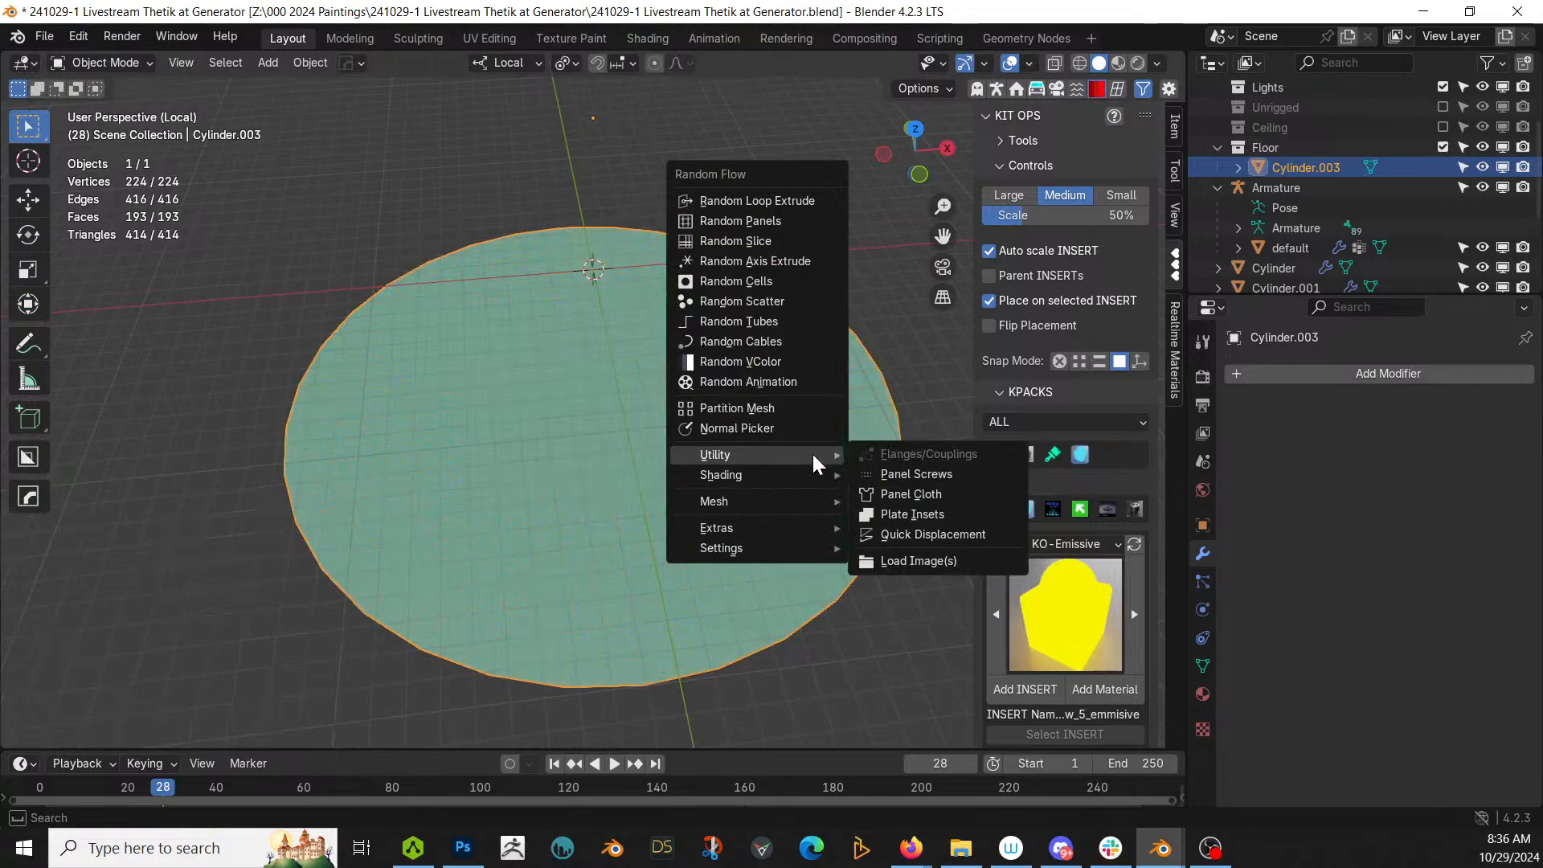
{"action": "left_click", "coordinate": [950, 514]}
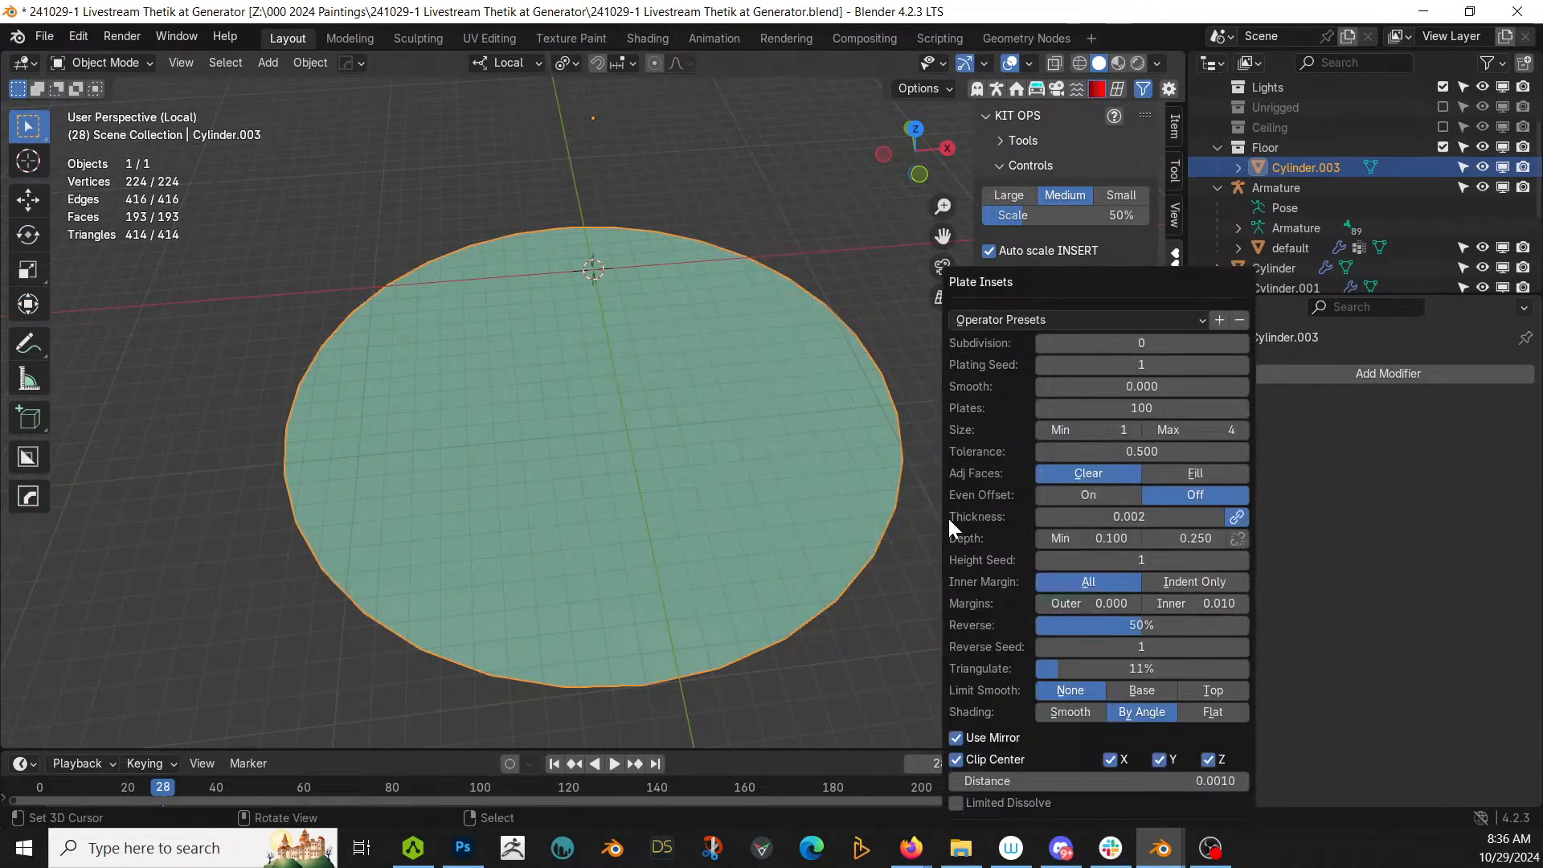
{"action": "left_click", "coordinate": [1242, 364]}
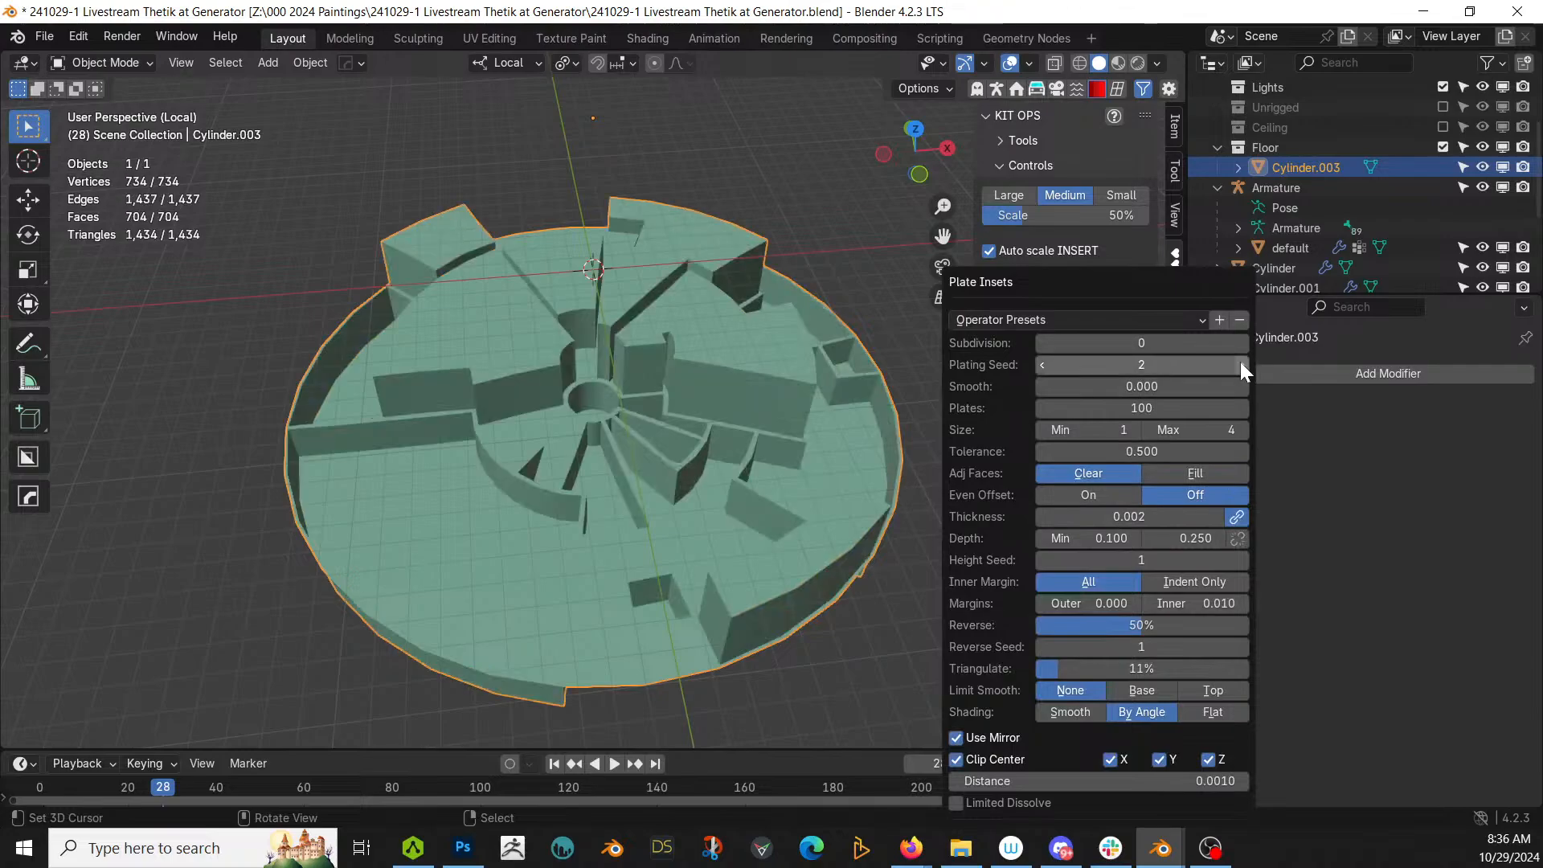
Step: Undo the floor disc's plate insets and apply the disc's rotation and scale
{"action": "middle_click_drag", "start_coordinate": [735, 454], "coordinate": [723, 397]}
{"action": "key", "text": "ctrl+z"}
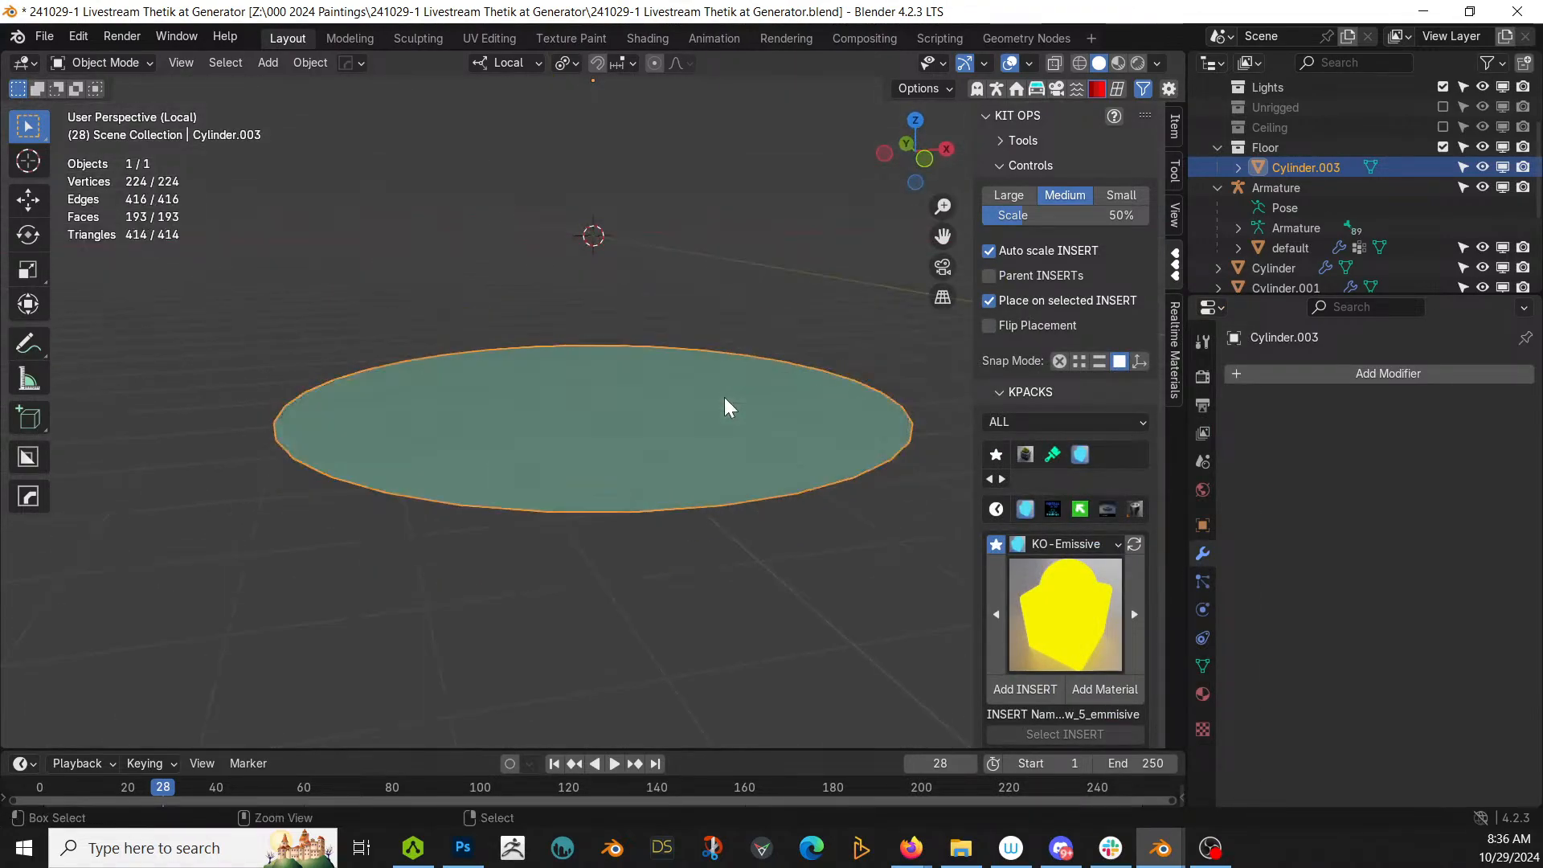
{"action": "key", "text": "ctrl+a"}
{"action": "left_click", "coordinate": [721, 398]}
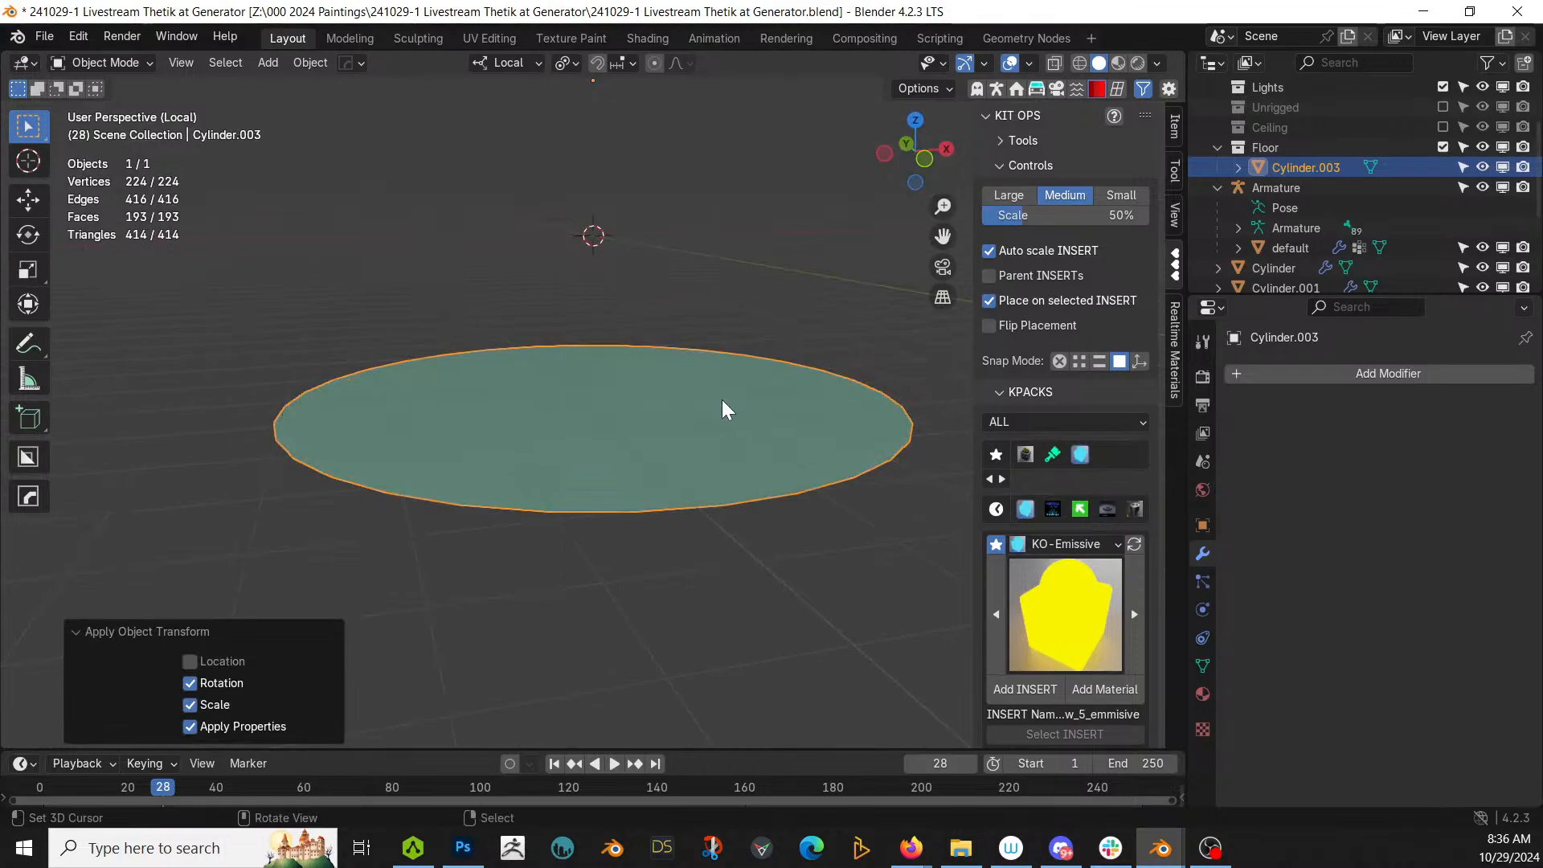
Step: Apply Random Flow's Plate Insets to the ringed floor disc again with a maximum depth of 2
{"action": "key", "text": "shift+q"}
{"action": "mouse_move", "coordinate": [721, 399]}
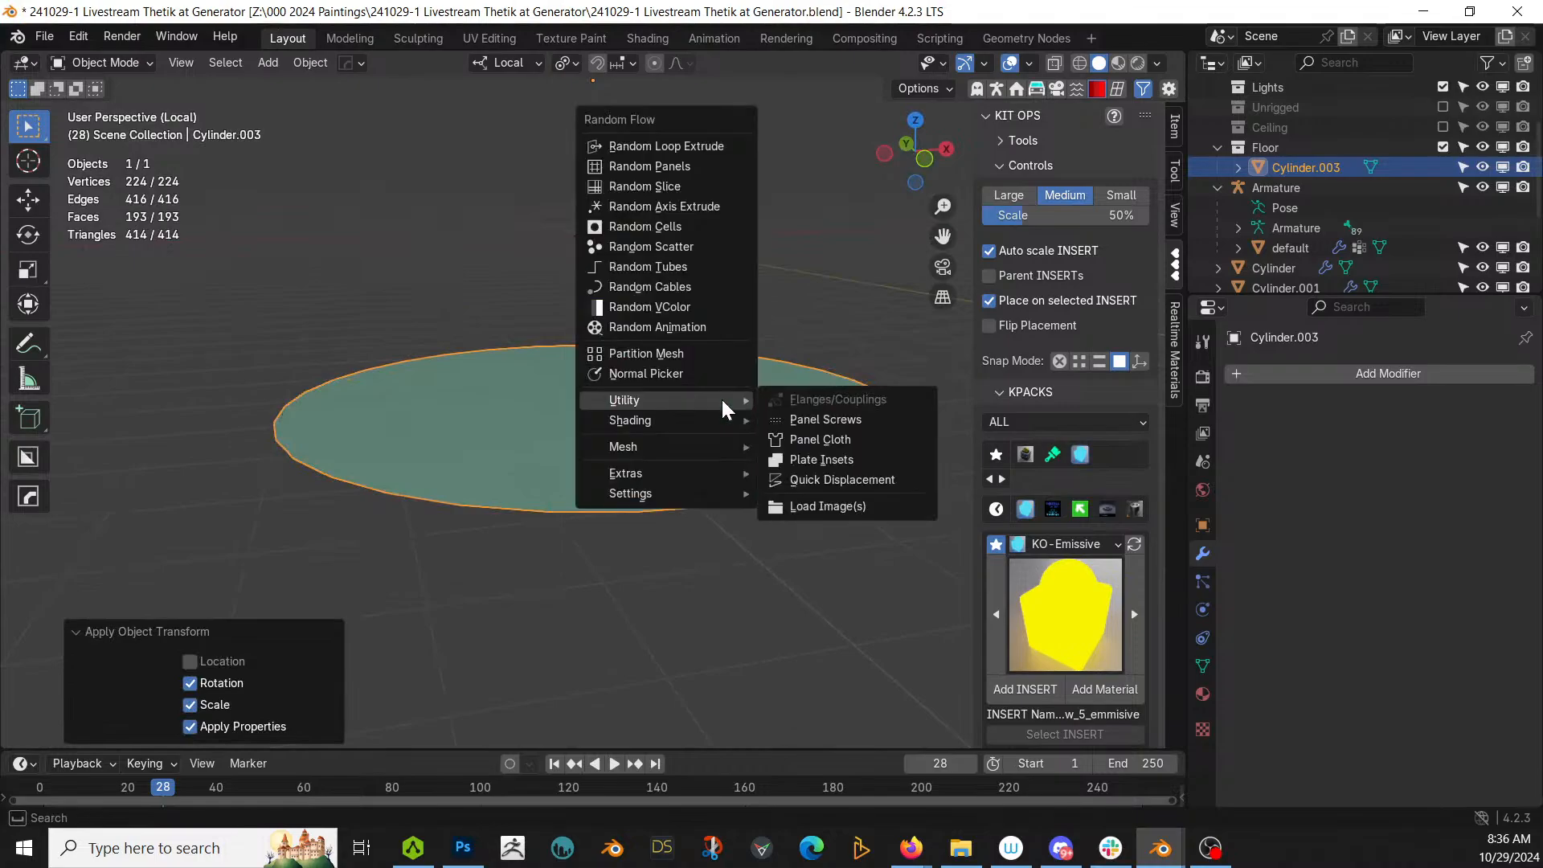
{"action": "left_click", "coordinate": [873, 459]}
{"action": "left_click", "coordinate": [1165, 368]}
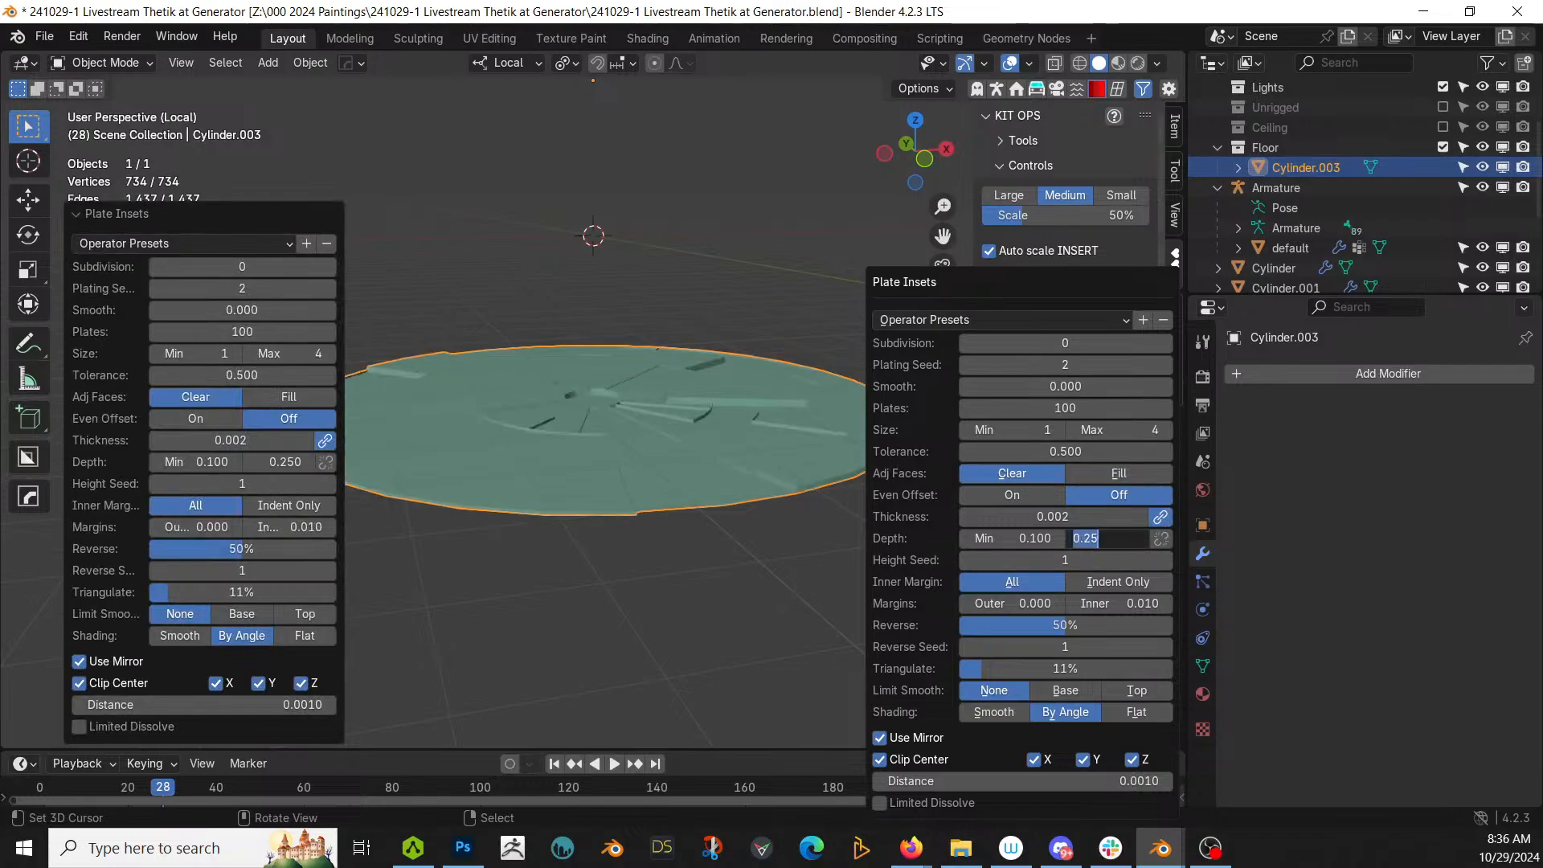
{"action": "type", "text": "2"}
{"action": "key", "text": "Return"}
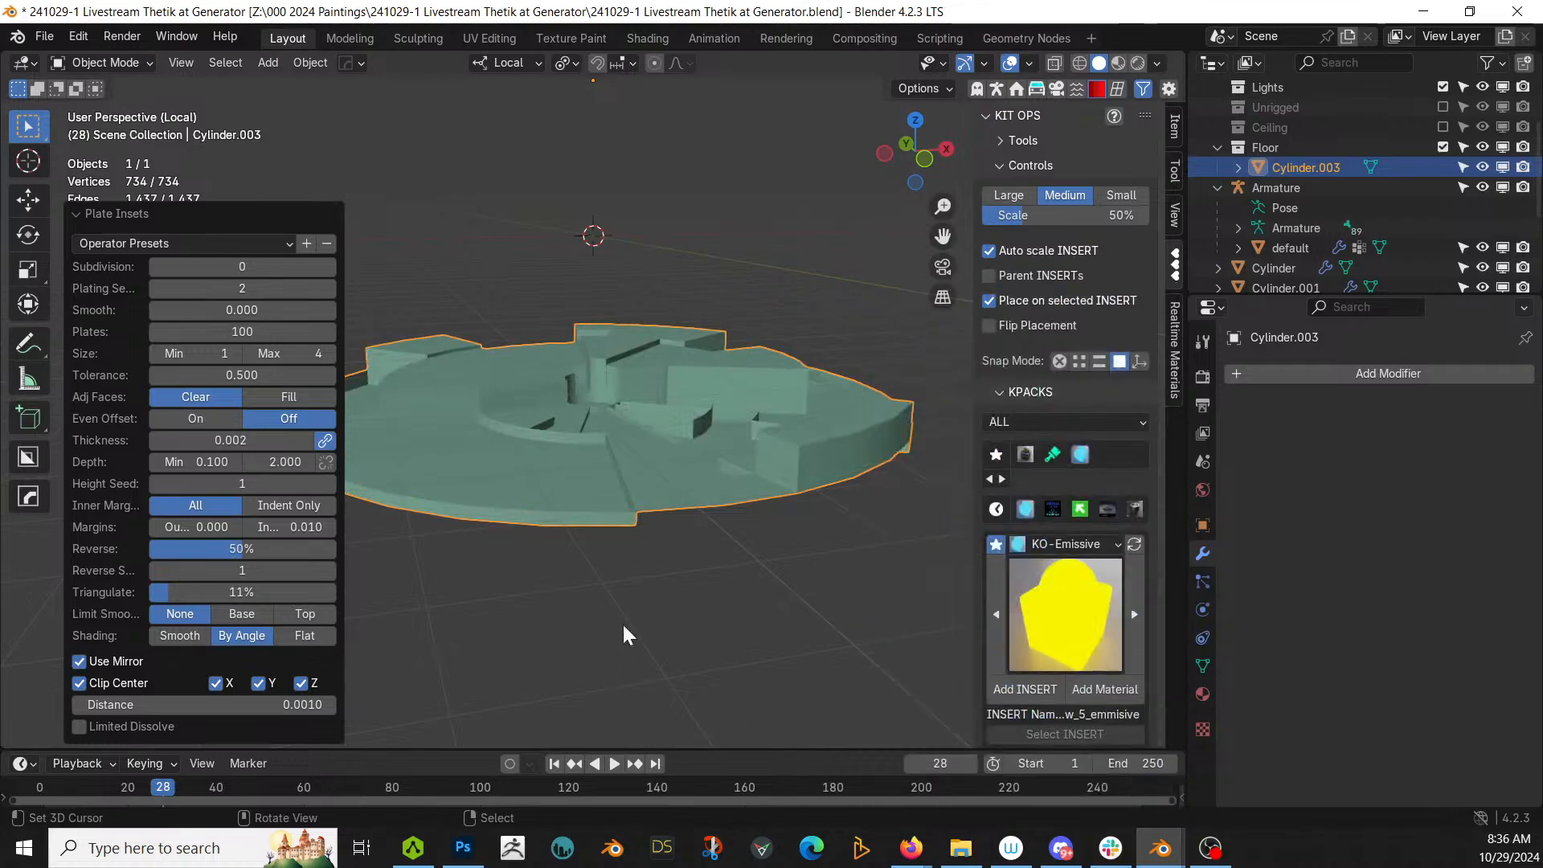
Step: Leave the isolated view and set the floor plating's inner margin to 0.1
{"action": "middle_click_drag", "start_coordinate": [633, 581], "coordinate": [85, 166]}
{"action": "key", "text": "KP_Divide"}
{"action": "key", "text": "F9"}
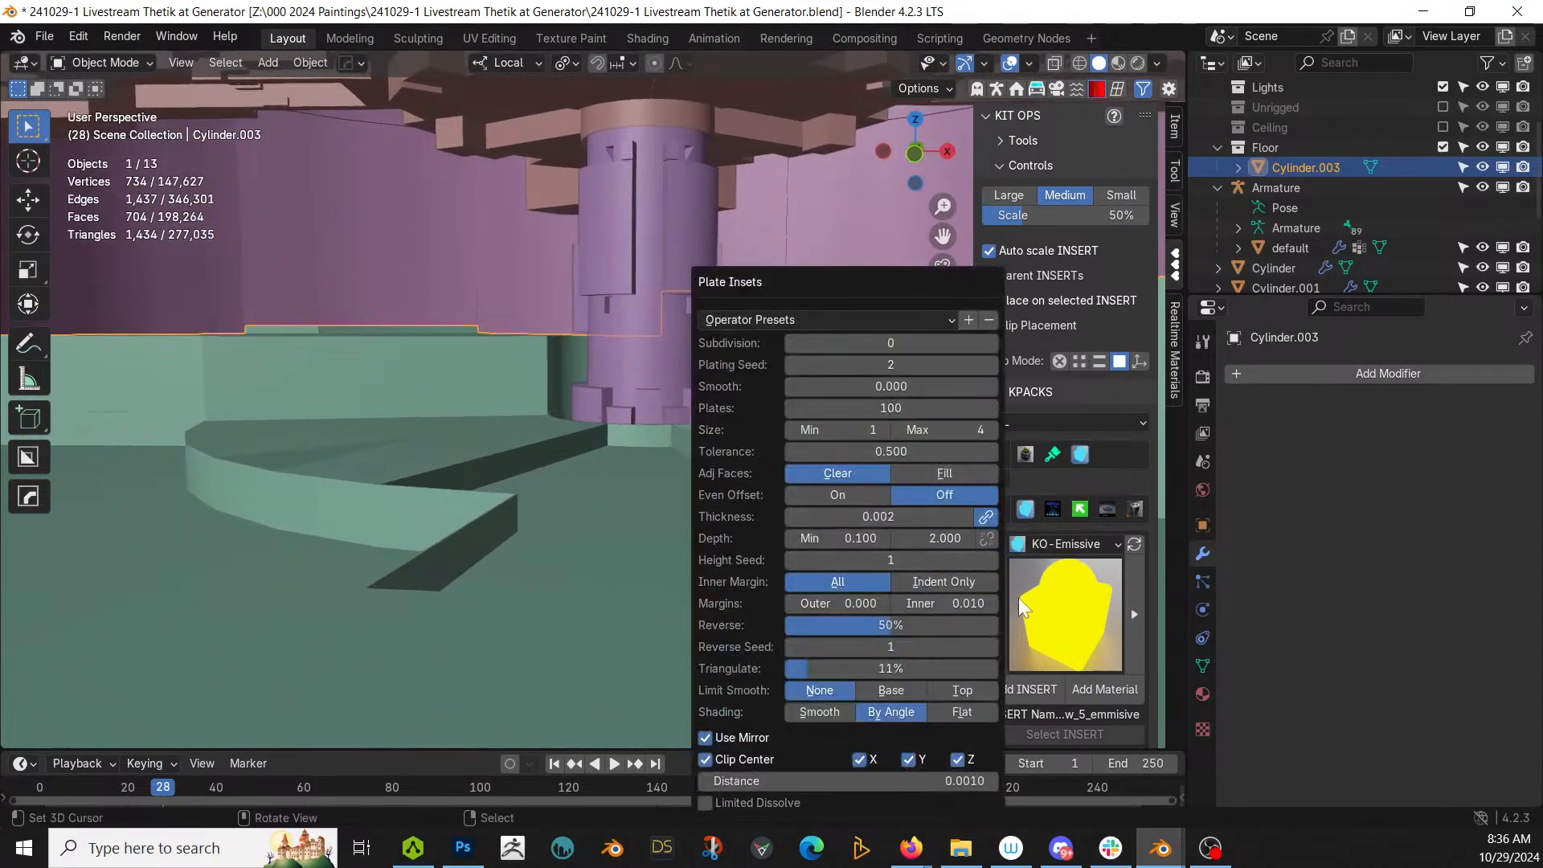
{"action": "left_click", "coordinate": [945, 604]}
{"action": "type", "text": ".1"}
{"action": "key", "text": "Return"}
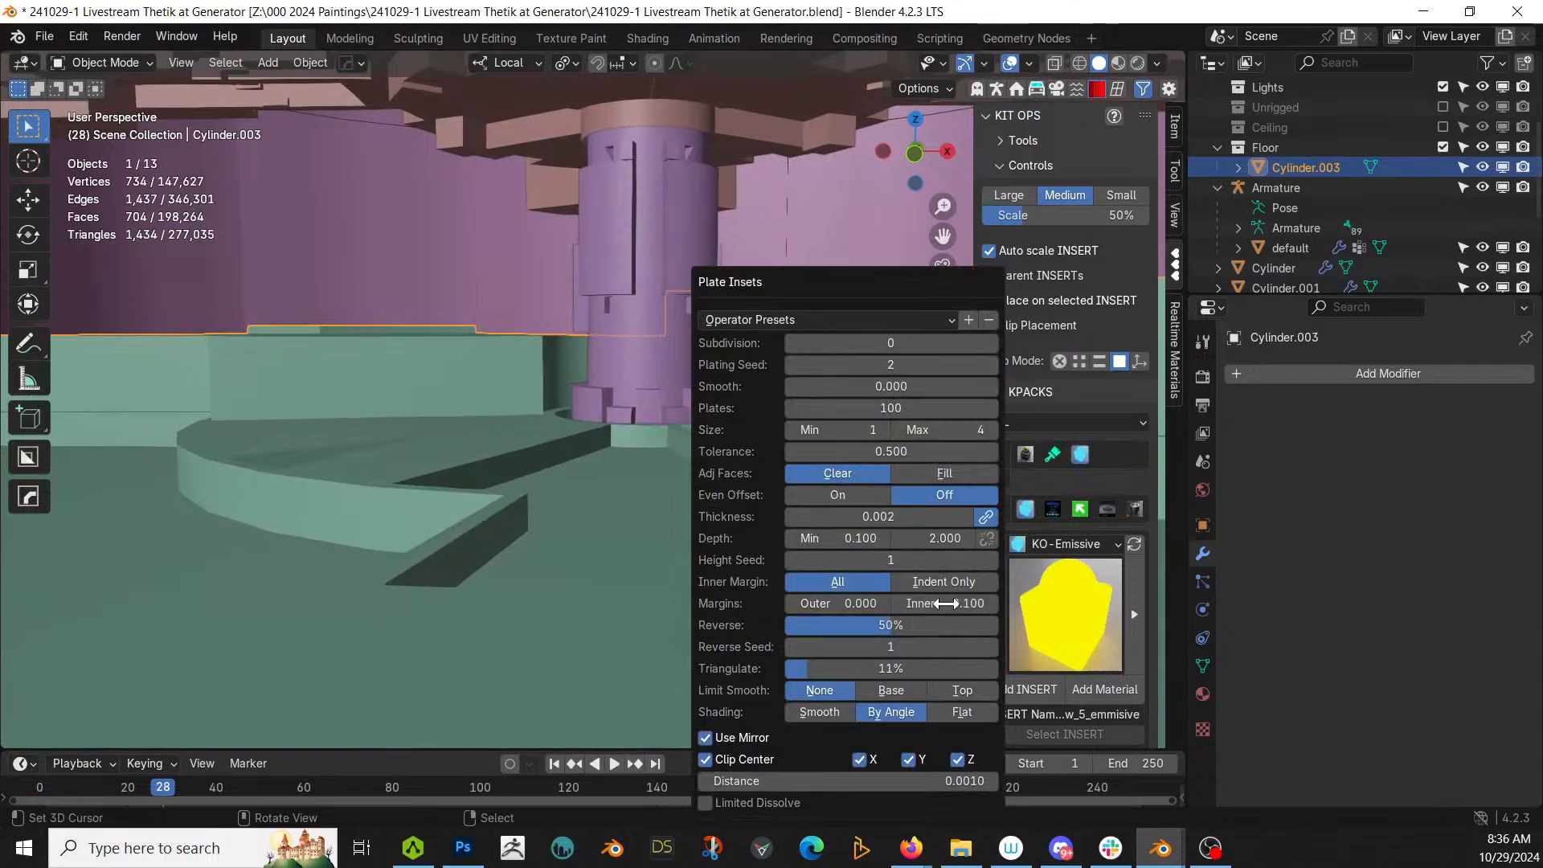
{"action": "middle_click_drag", "start_coordinate": [572, 492], "coordinate": [493, 479]}
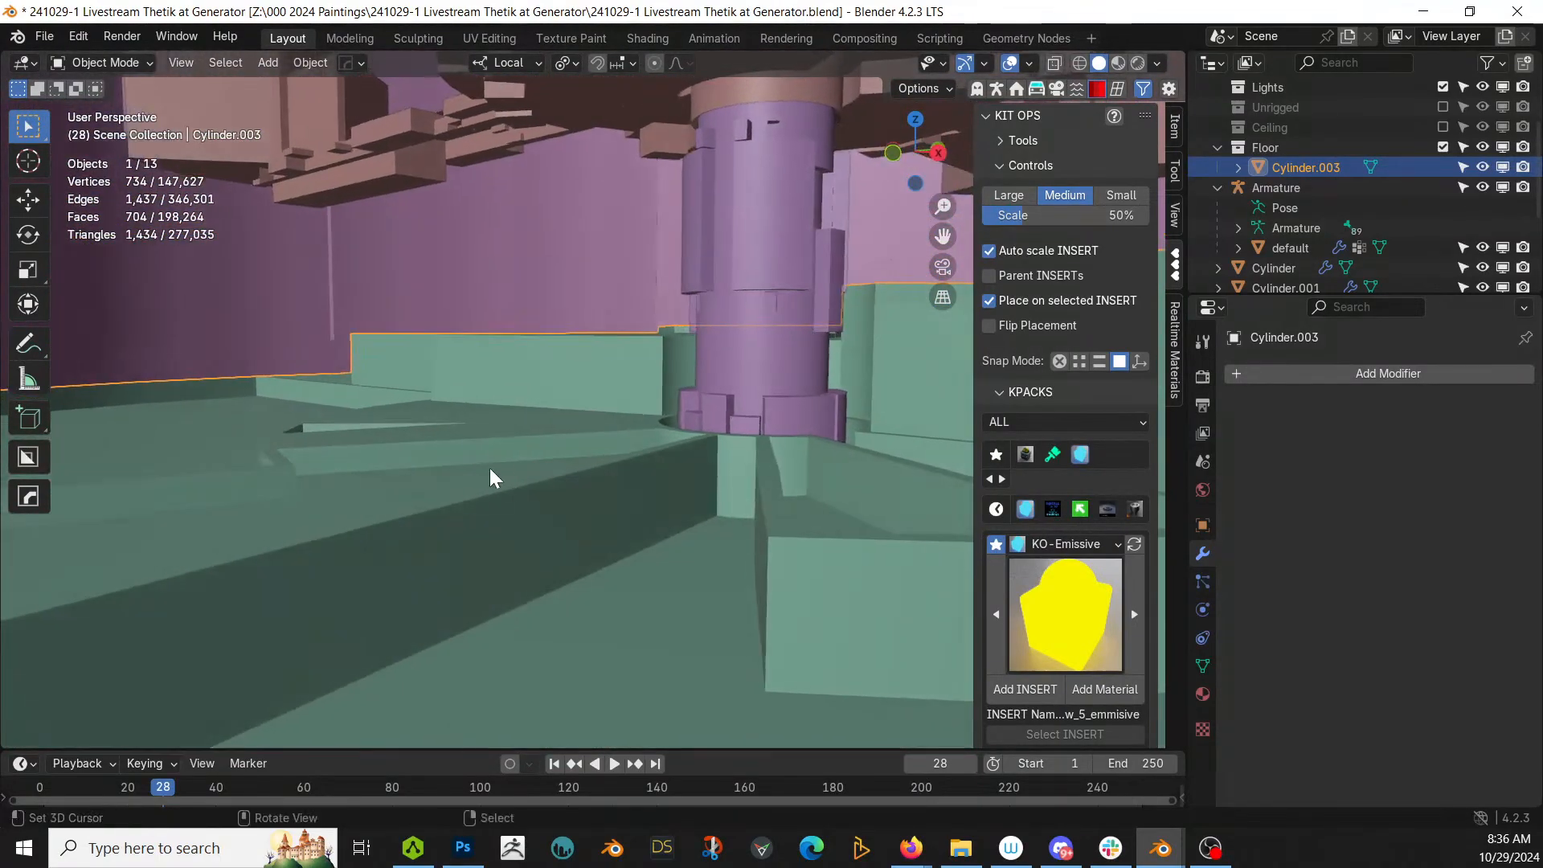
Step: Move the outer cylindrical shell into a new collection named Walls and disable that collection
{"action": "key", "text": "KP_Divide"}
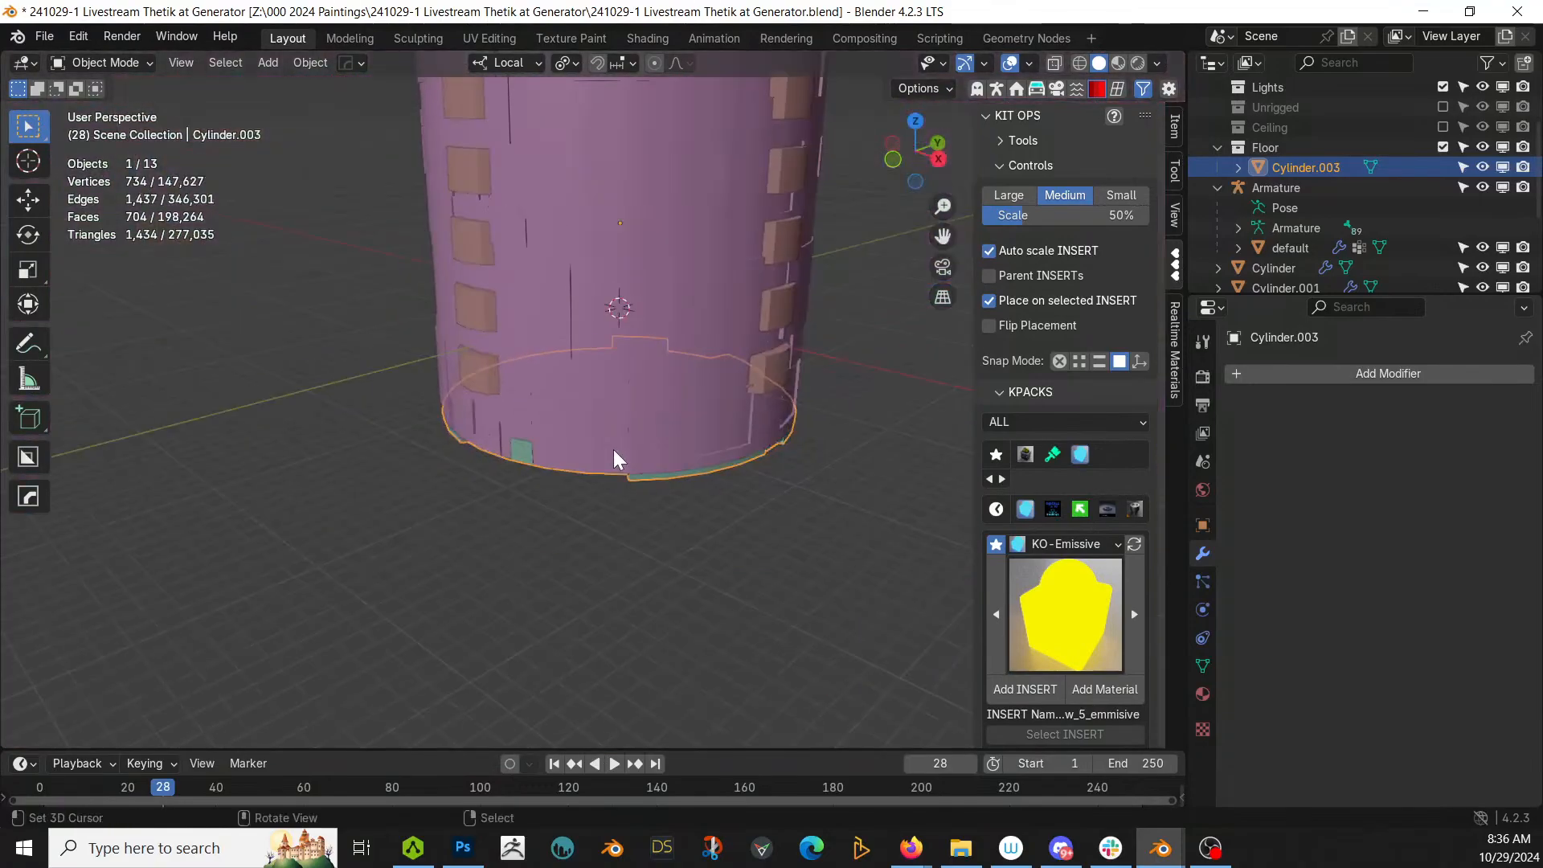
{"action": "middle_click_drag", "start_coordinate": [614, 458], "coordinate": [620, 312]}
{"action": "scroll", "coordinate": [620, 312], "scroll_direction": "up", "scroll_amount": 2}
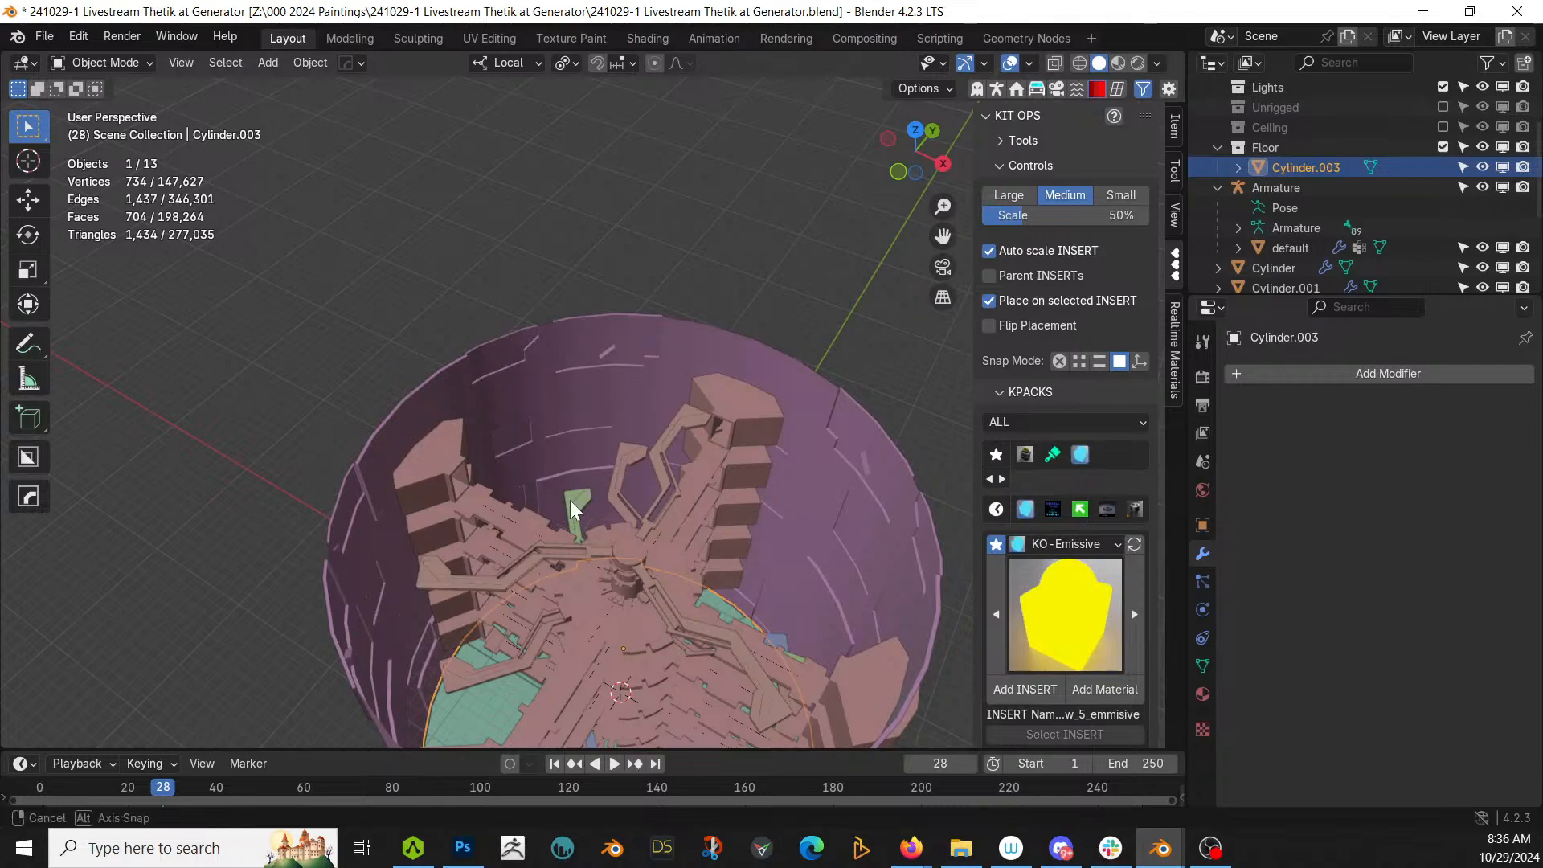
{"action": "middle_click_drag", "start_coordinate": [571, 500], "coordinate": [495, 508]}
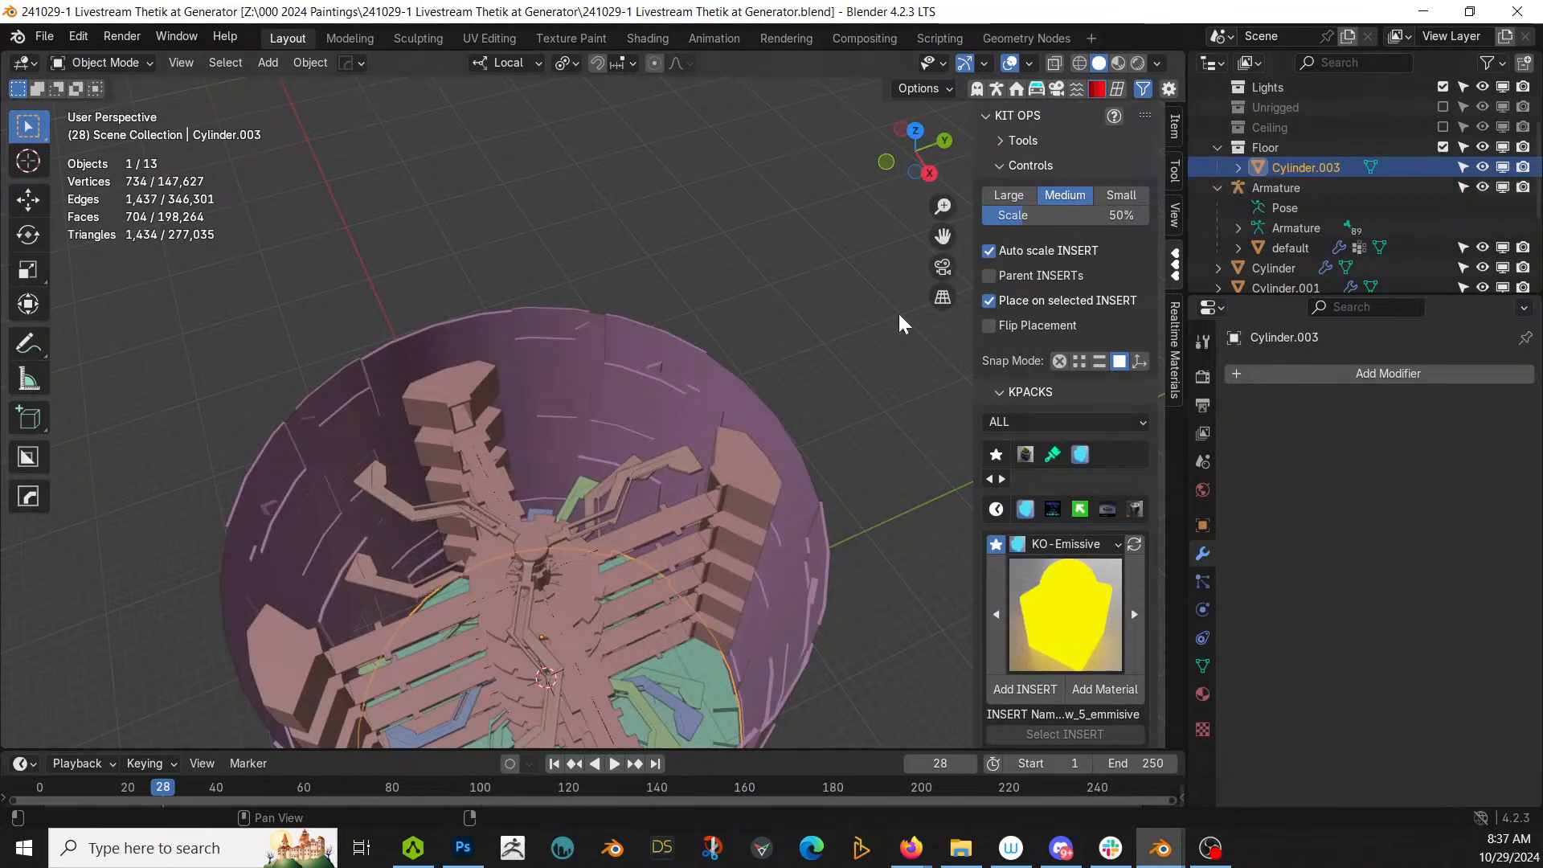
{"action": "left_click", "coordinate": [627, 321]}
{"action": "key", "text": "m"}
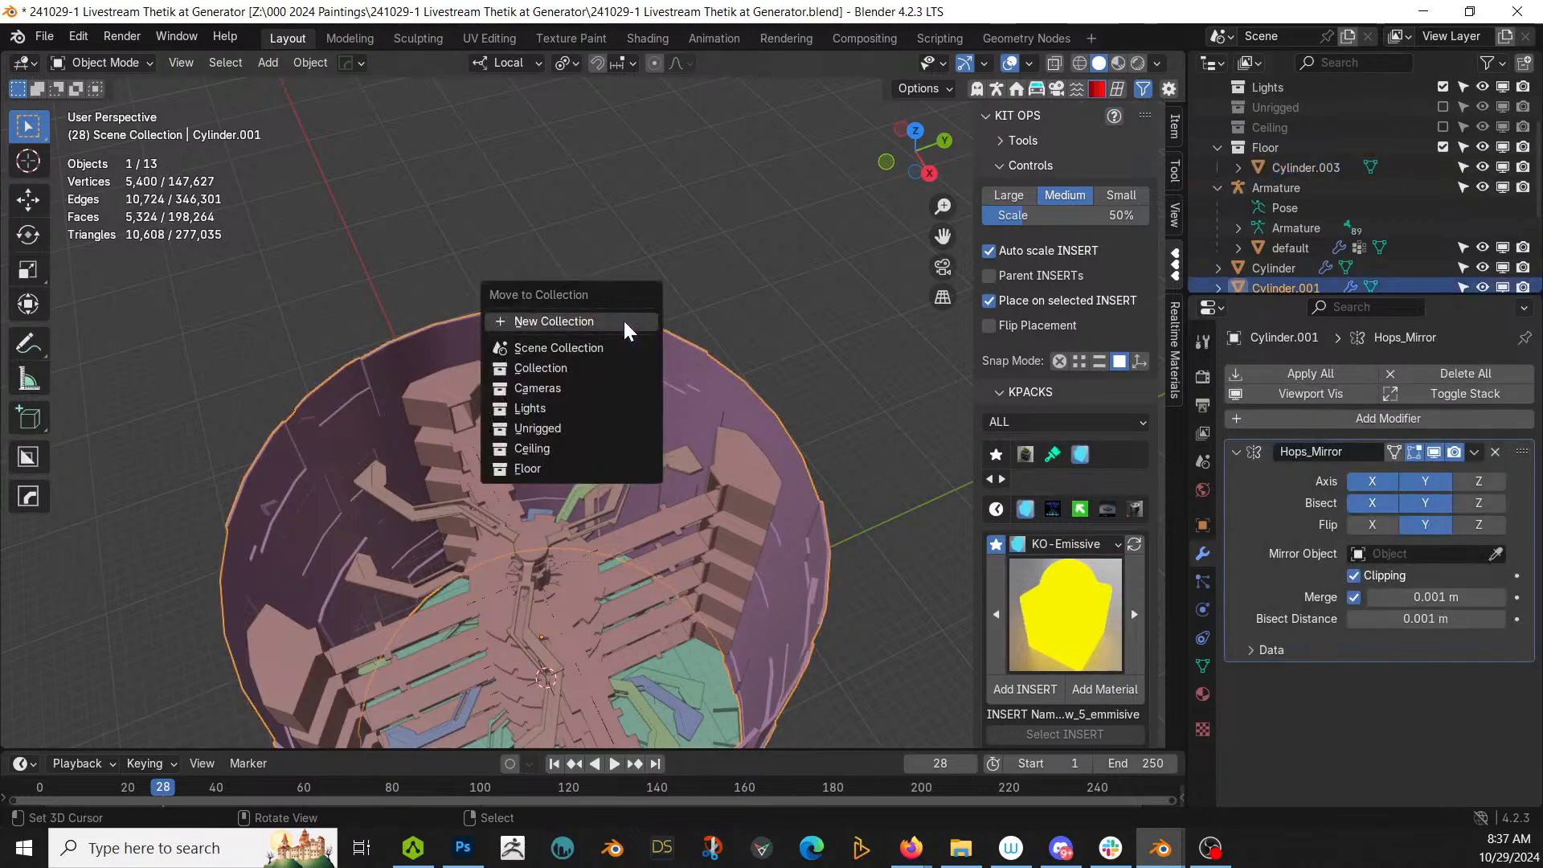
{"action": "left_click", "coordinate": [624, 320]}
{"action": "type", "text": "Walls"}
{"action": "key", "text": "Return"}
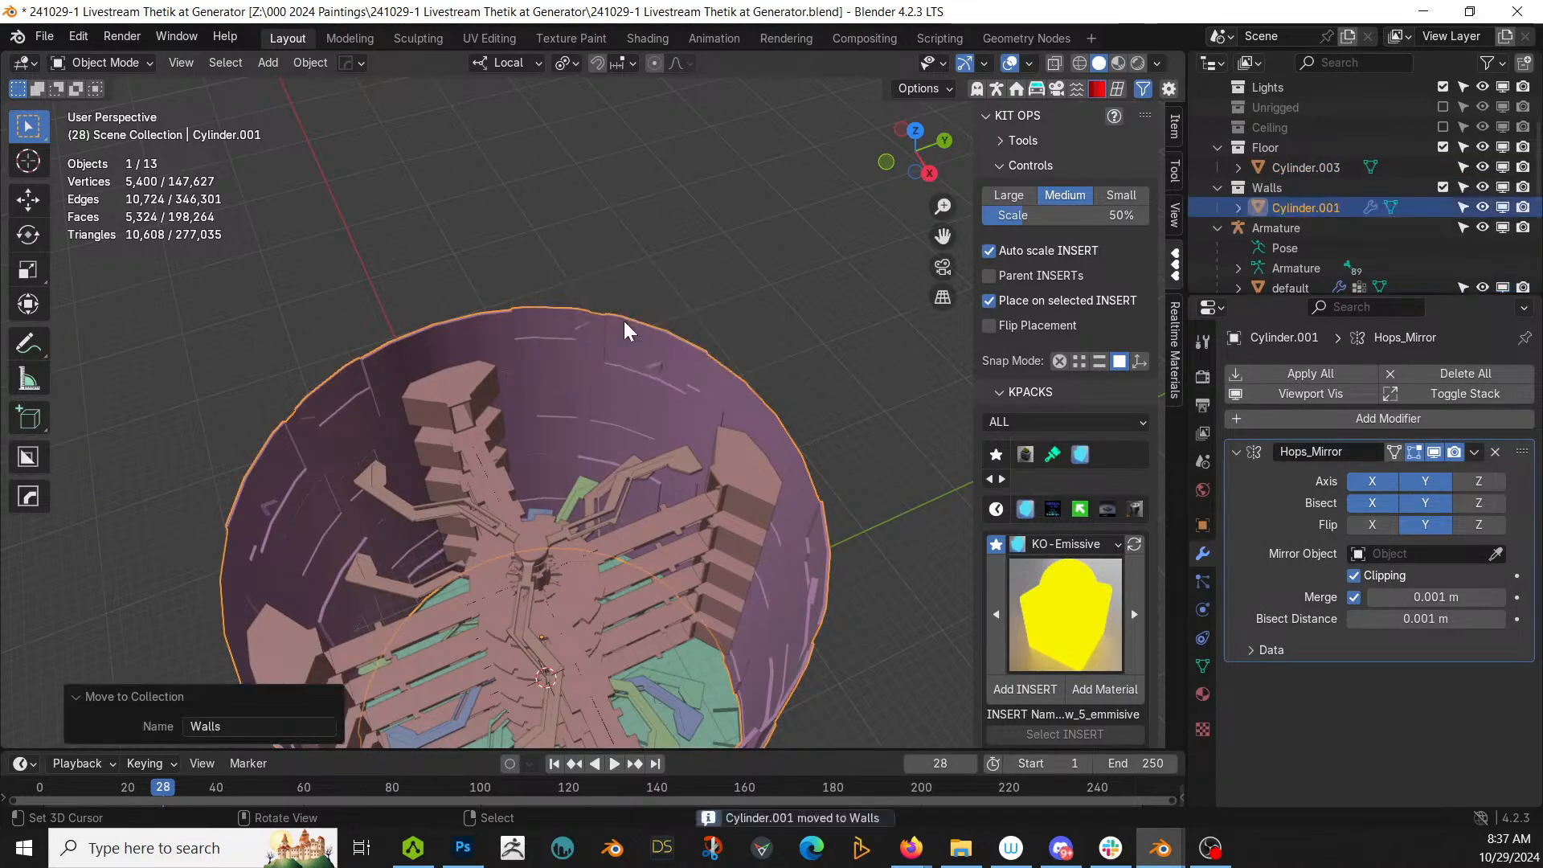
{"action": "left_click", "coordinate": [1437, 186]}
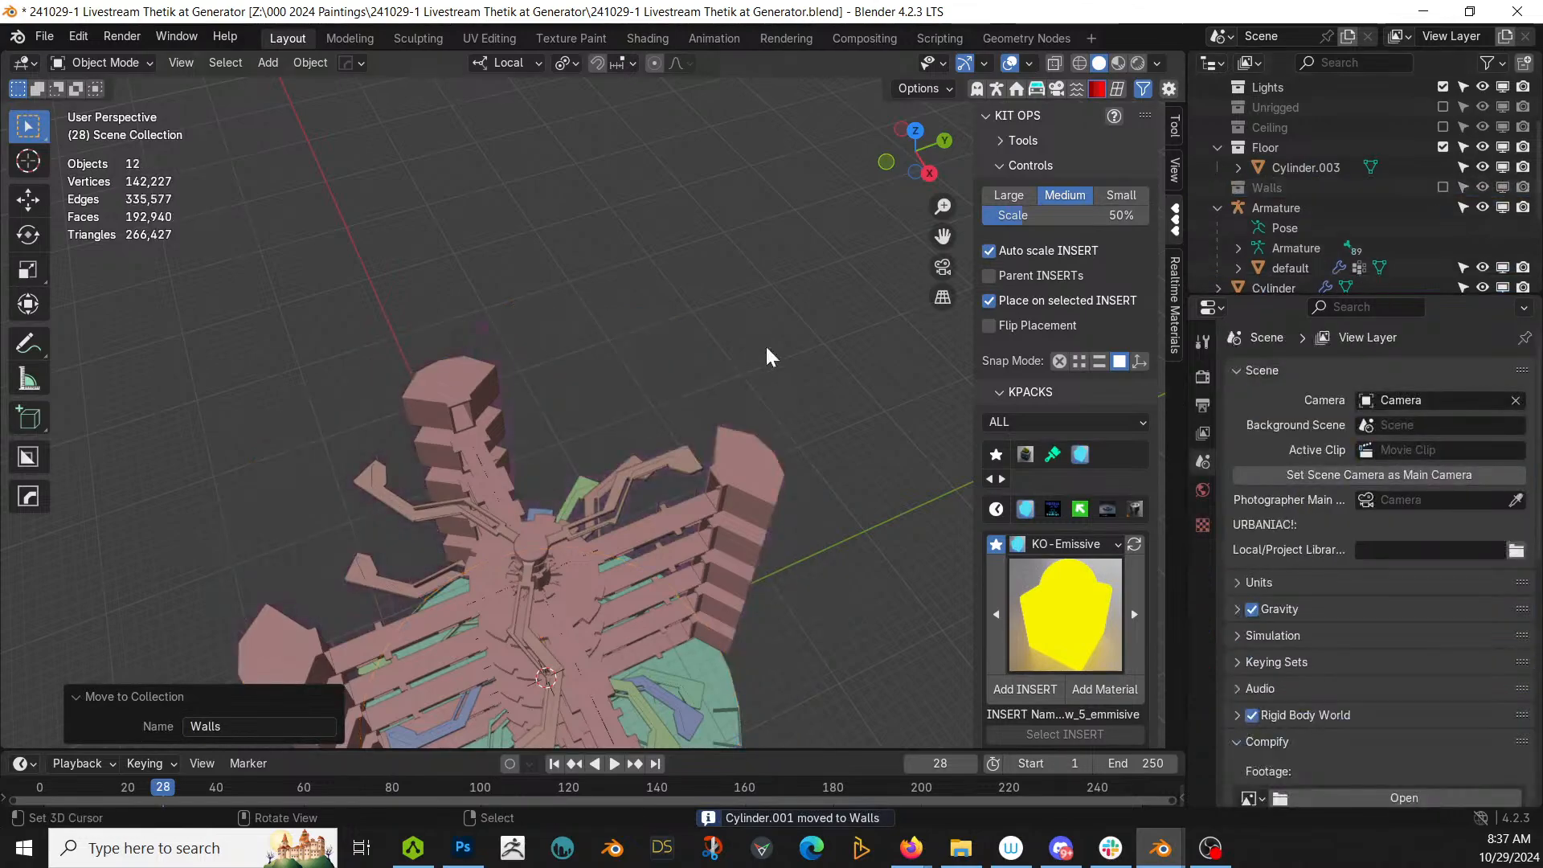
Step: Move the character's Armature beside the central column at the lowest platform, by about 1.17 m in X, -2.22 m in Y and -3.46 m in Z
{"action": "middle_click_drag", "start_coordinate": [765, 344], "coordinate": [834, 238]}
{"action": "scroll", "coordinate": [833, 239], "scroll_direction": "down", "scroll_amount": 1}
{"action": "left_click", "coordinate": [1238, 210]}
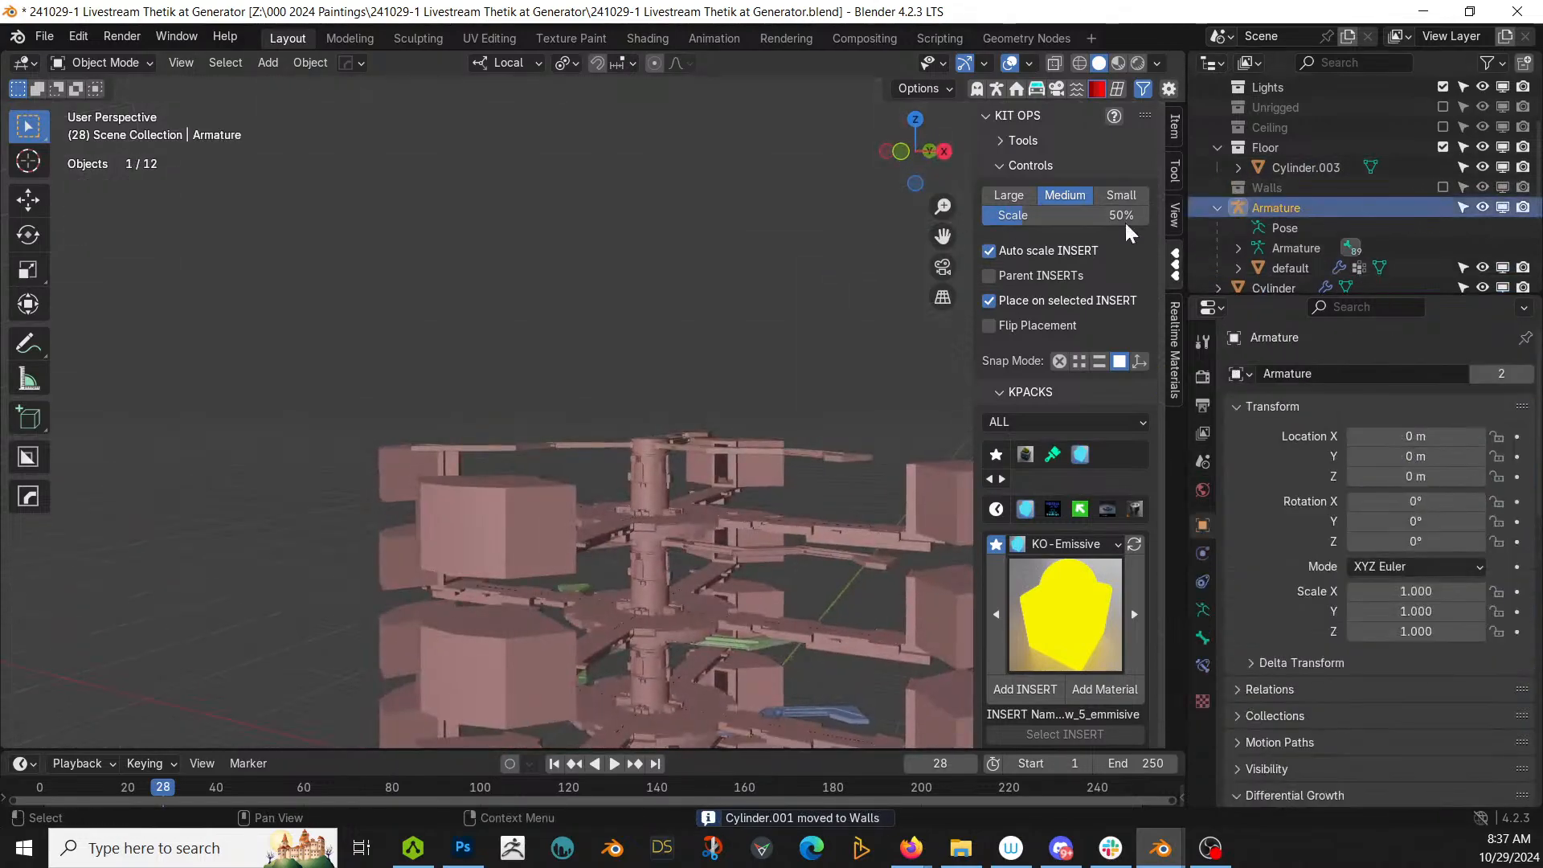
{"action": "scroll", "coordinate": [706, 378], "scroll_direction": "down", "scroll_amount": 2}
{"action": "key", "text": "KP_Decimal"}
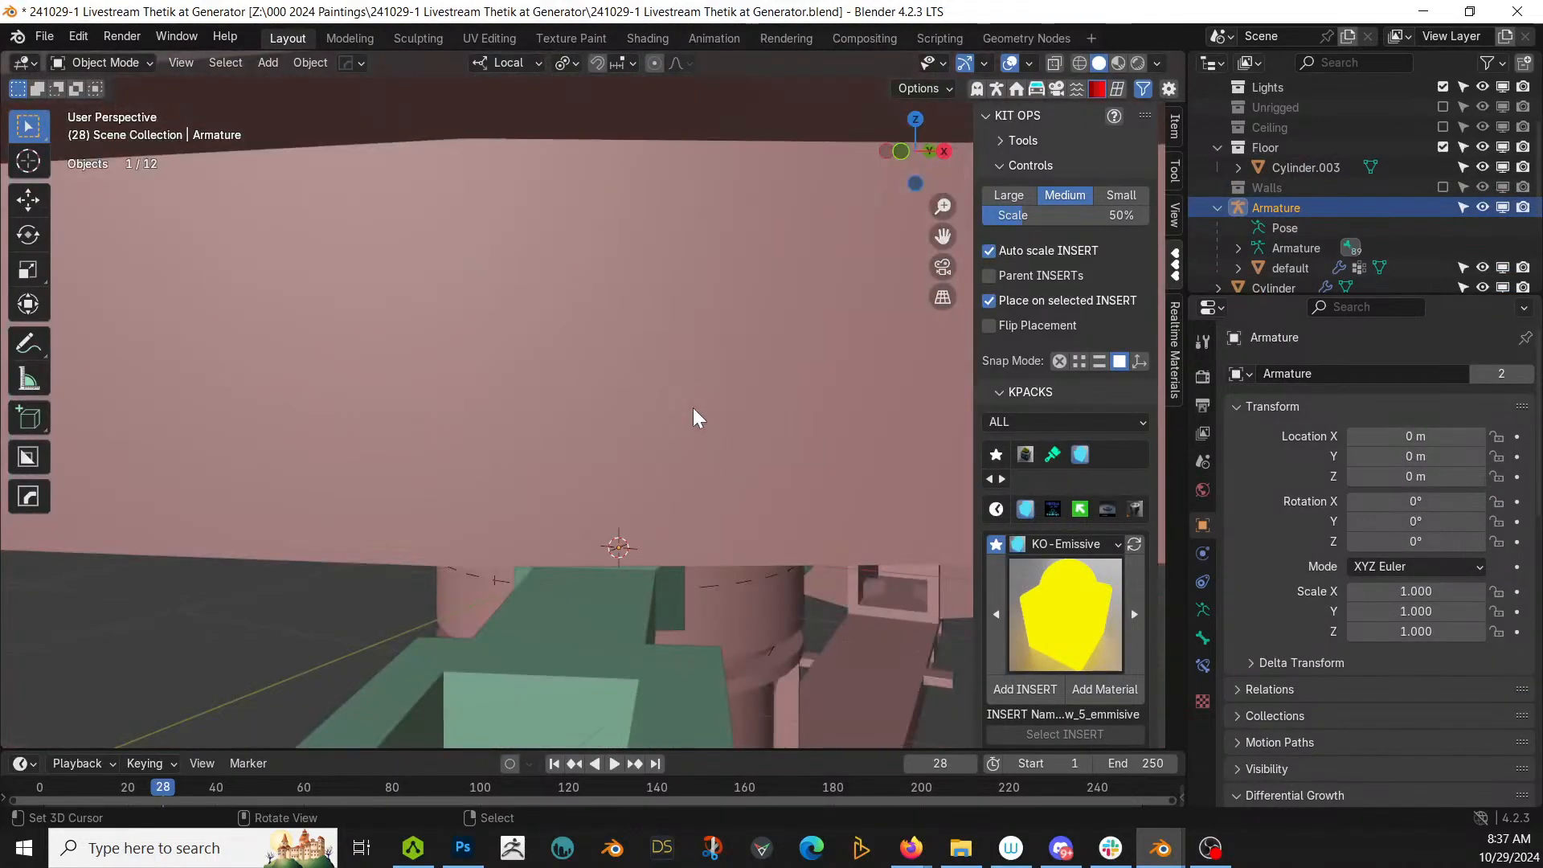
{"action": "scroll", "coordinate": [696, 407], "scroll_direction": "down", "scroll_amount": 7}
{"action": "middle_click_drag", "start_coordinate": [698, 407], "coordinate": [869, 341]}
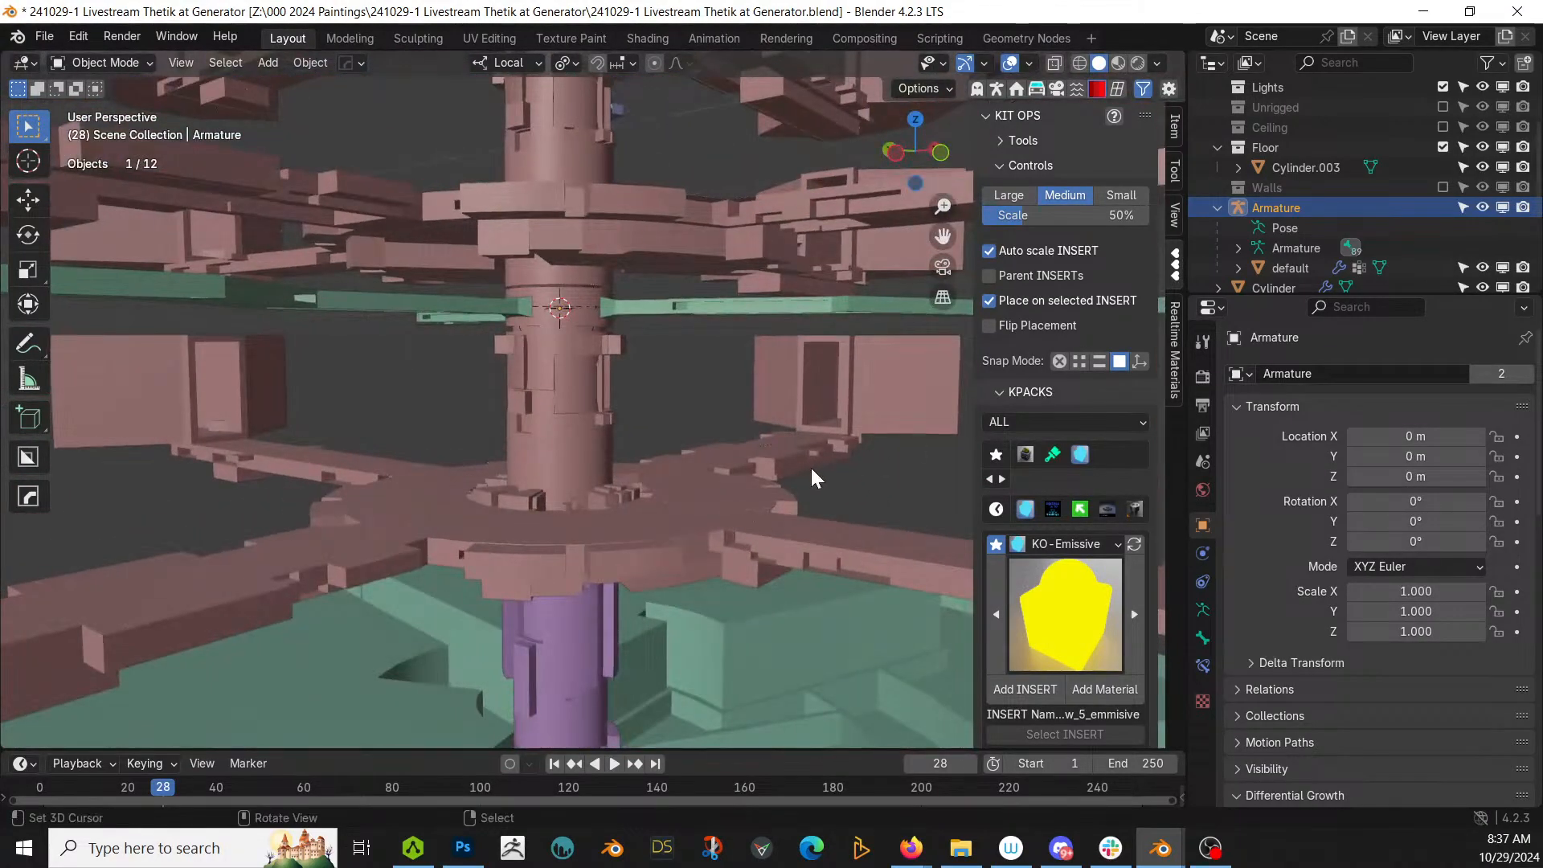
{"action": "middle_click_drag", "start_coordinate": [812, 470], "coordinate": [841, 448]}
{"action": "middle_click_drag", "start_coordinate": [764, 413], "coordinate": [610, 436]}
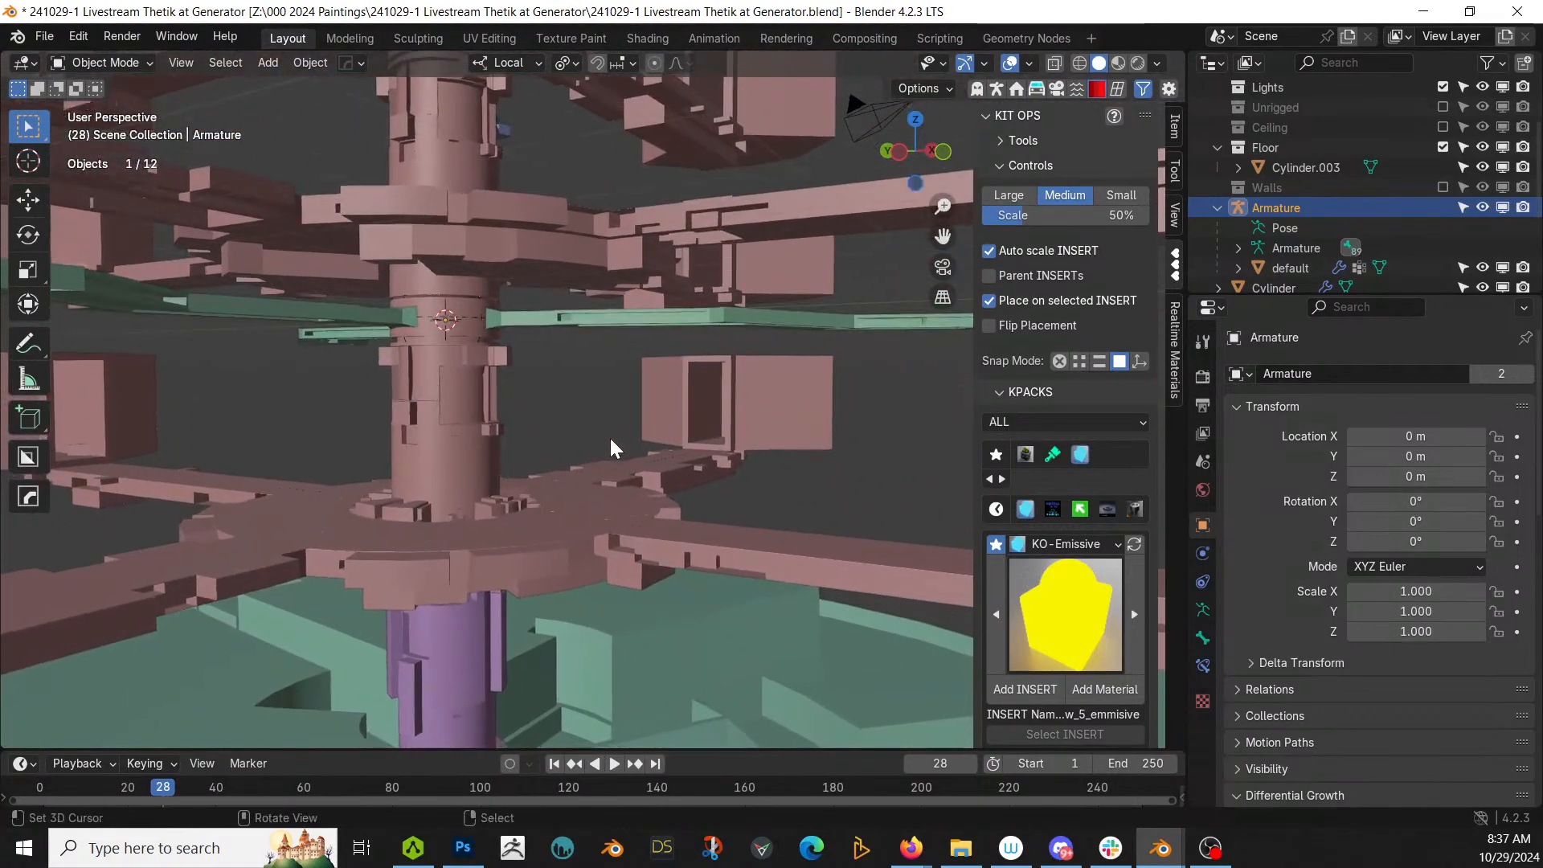
{"action": "key", "text": "g"}
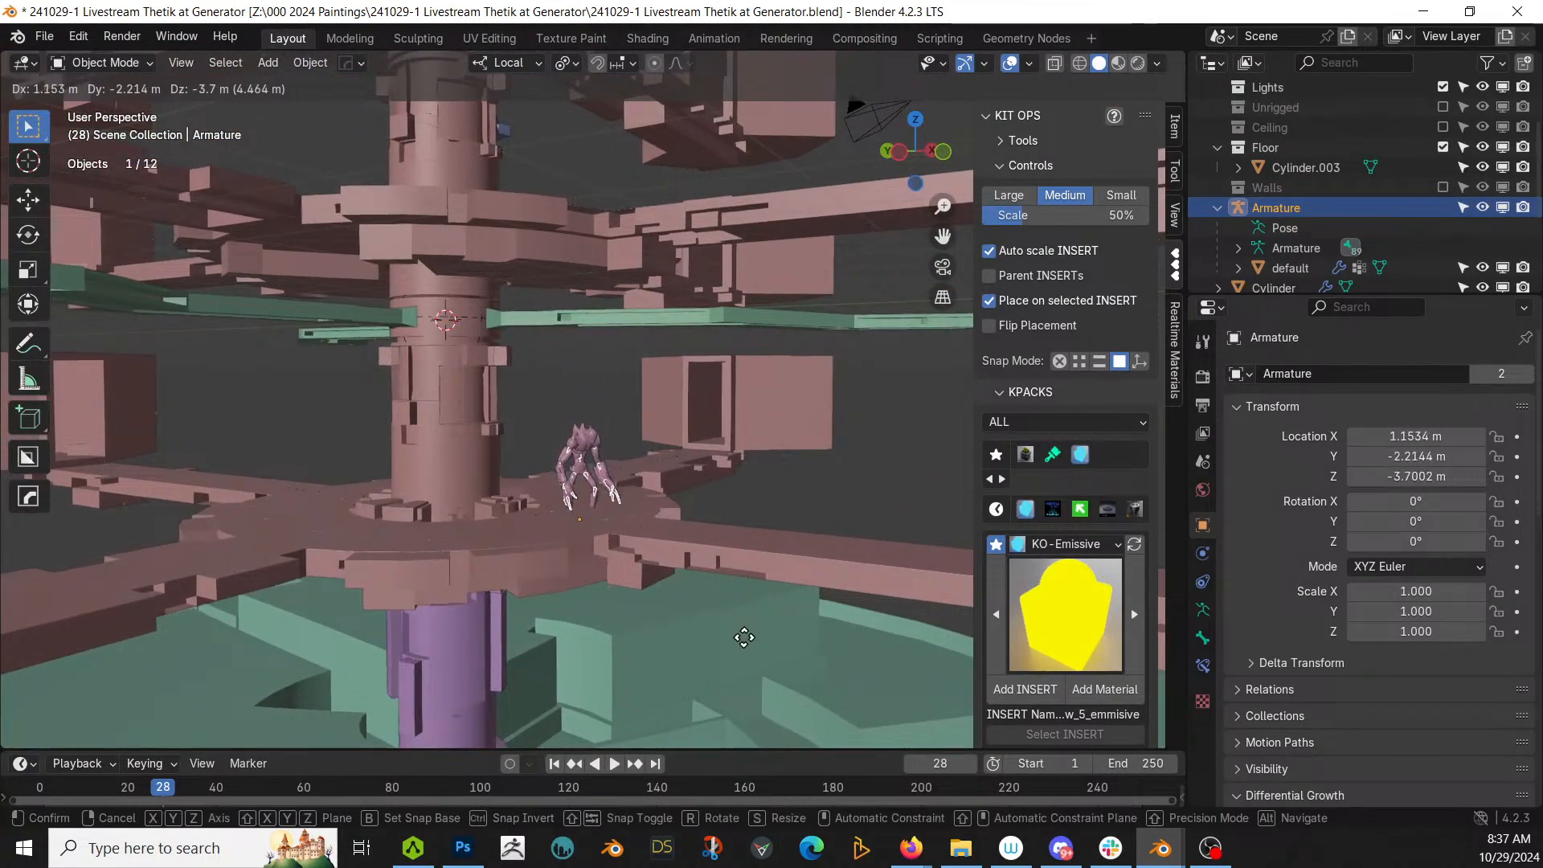
{"action": "left_click", "coordinate": [745, 624]}
Step: Raise the Armature about 4.94 m along its local Z axis onto the next platform up
{"action": "middle_click_drag", "start_coordinate": [745, 625], "coordinate": [706, 655]}
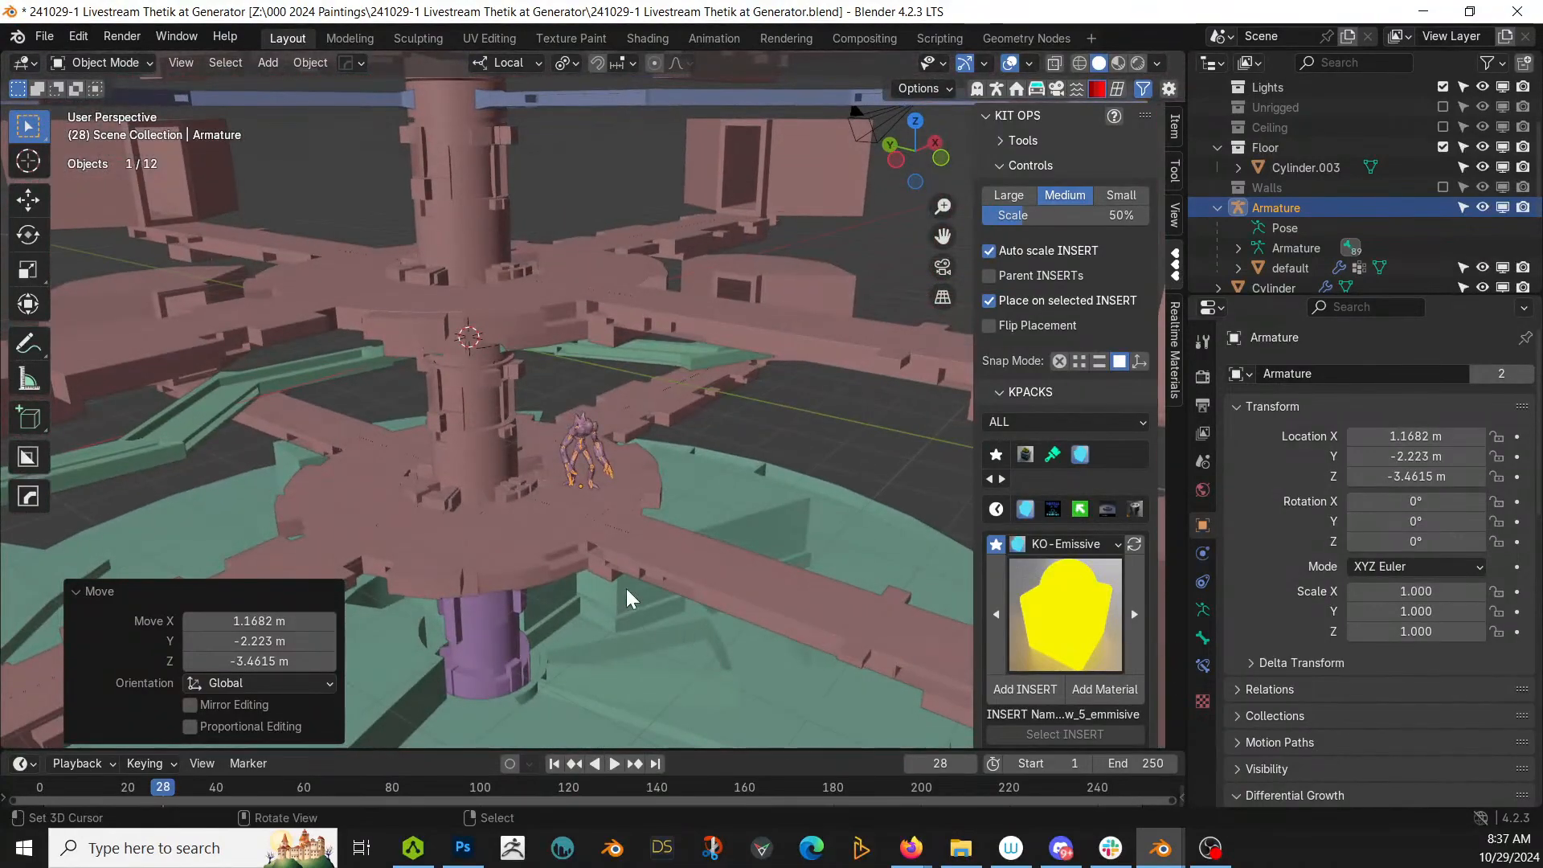
{"action": "key", "text": "g"}
{"action": "key", "text": "z"}
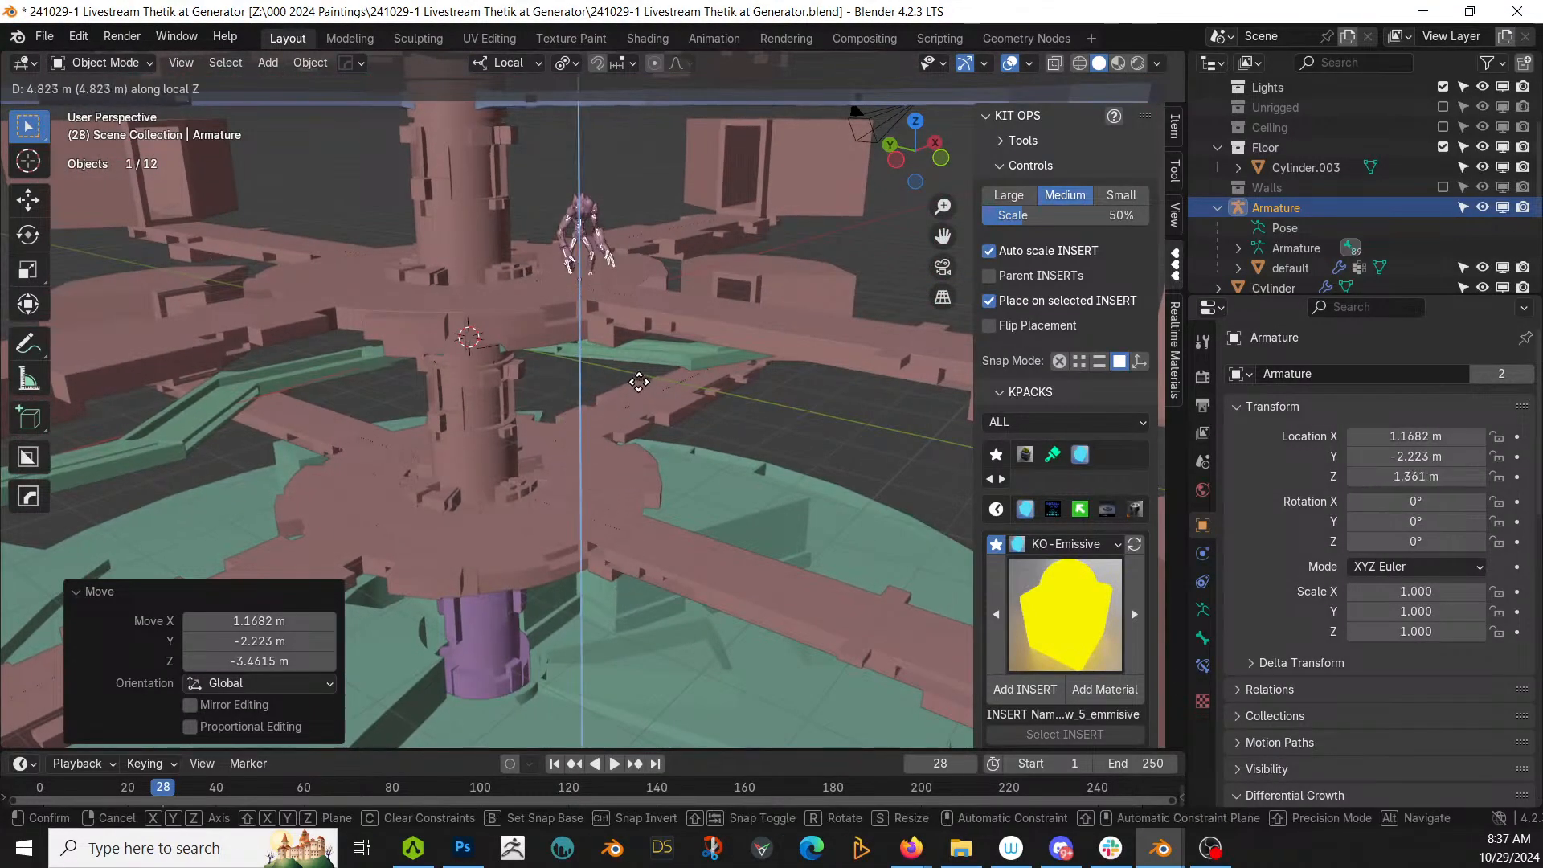
{"action": "left_click", "coordinate": [635, 376]}
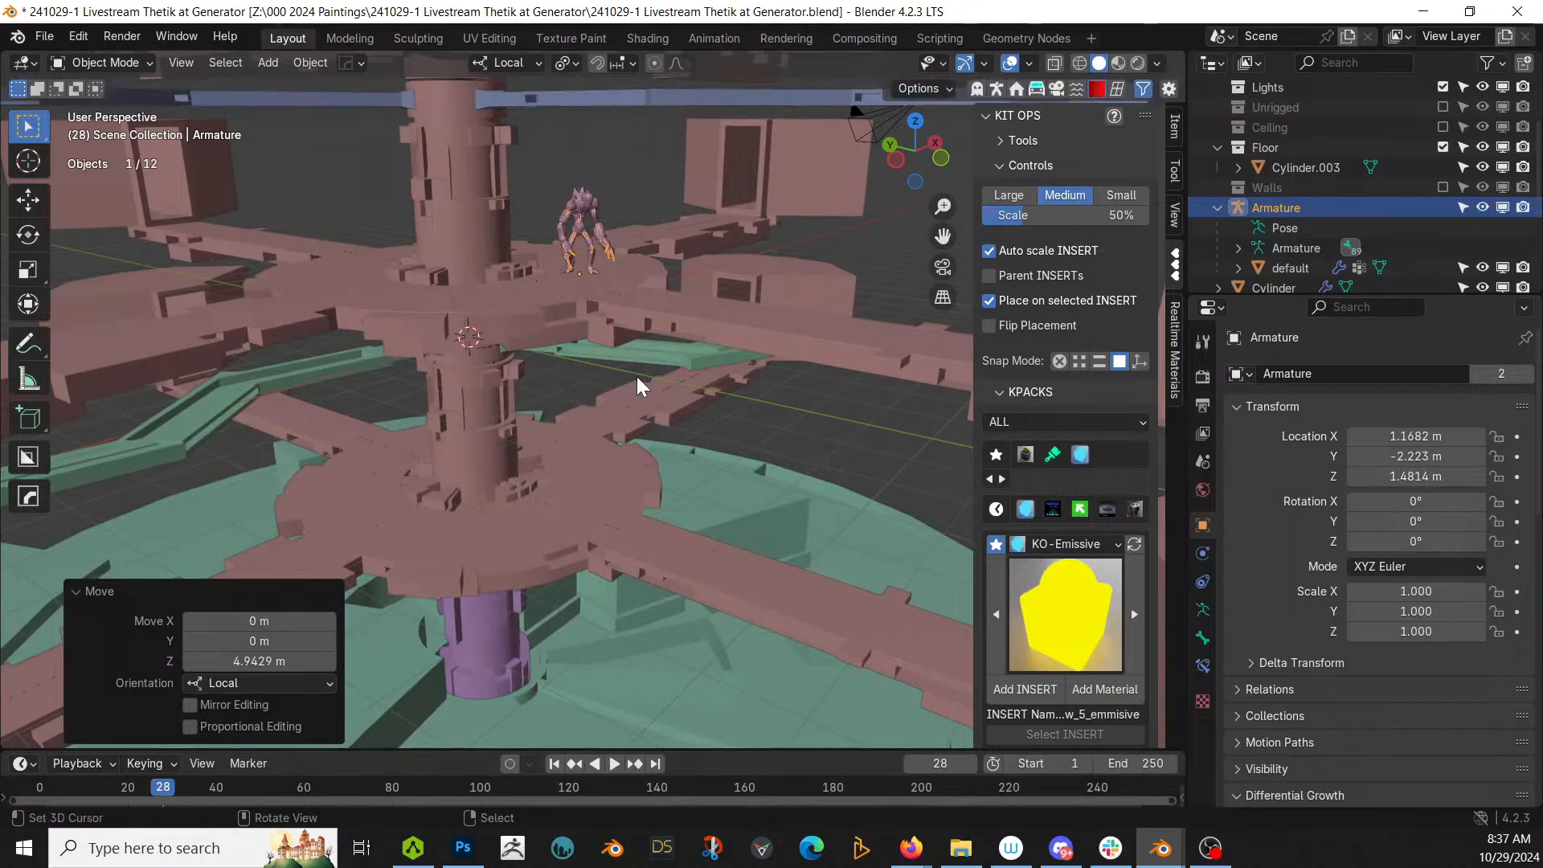
{"action": "key", "text": "KP_Decimal"}
{"action": "middle_click_drag", "start_coordinate": [637, 377], "coordinate": [847, 425]}
{"action": "scroll", "coordinate": [794, 286], "scroll_direction": "down", "scroll_amount": 4}
{"action": "middle_click_drag", "start_coordinate": [842, 418], "coordinate": [842, 433]}
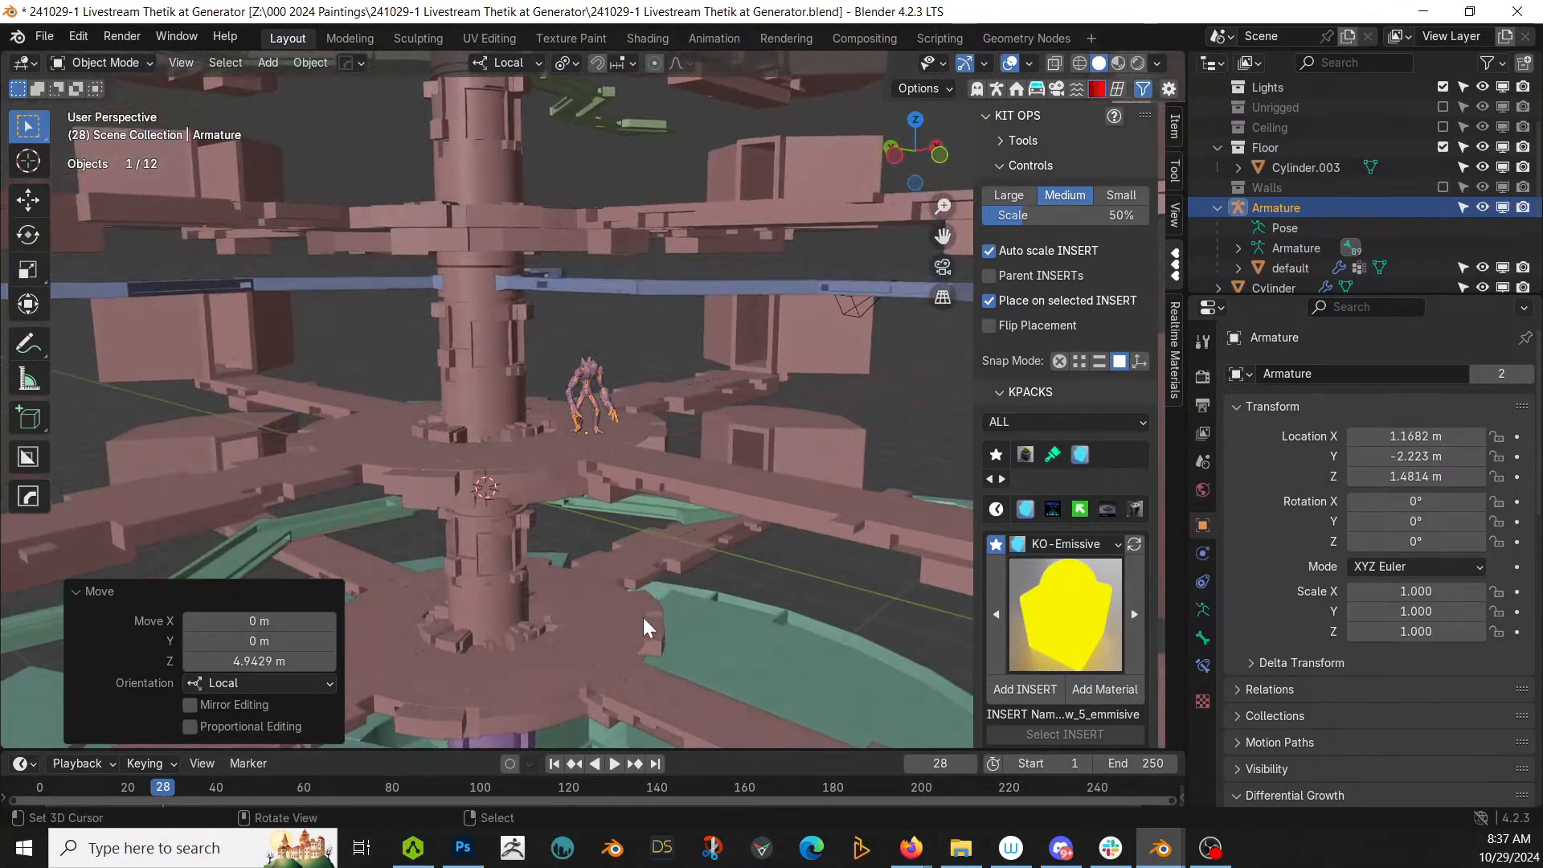
Step: Isolate the stacked platform tower and turn off its Array modifier's viewport display
{"action": "left_click", "coordinate": [589, 646]}
{"action": "key", "text": "KP_Divide"}
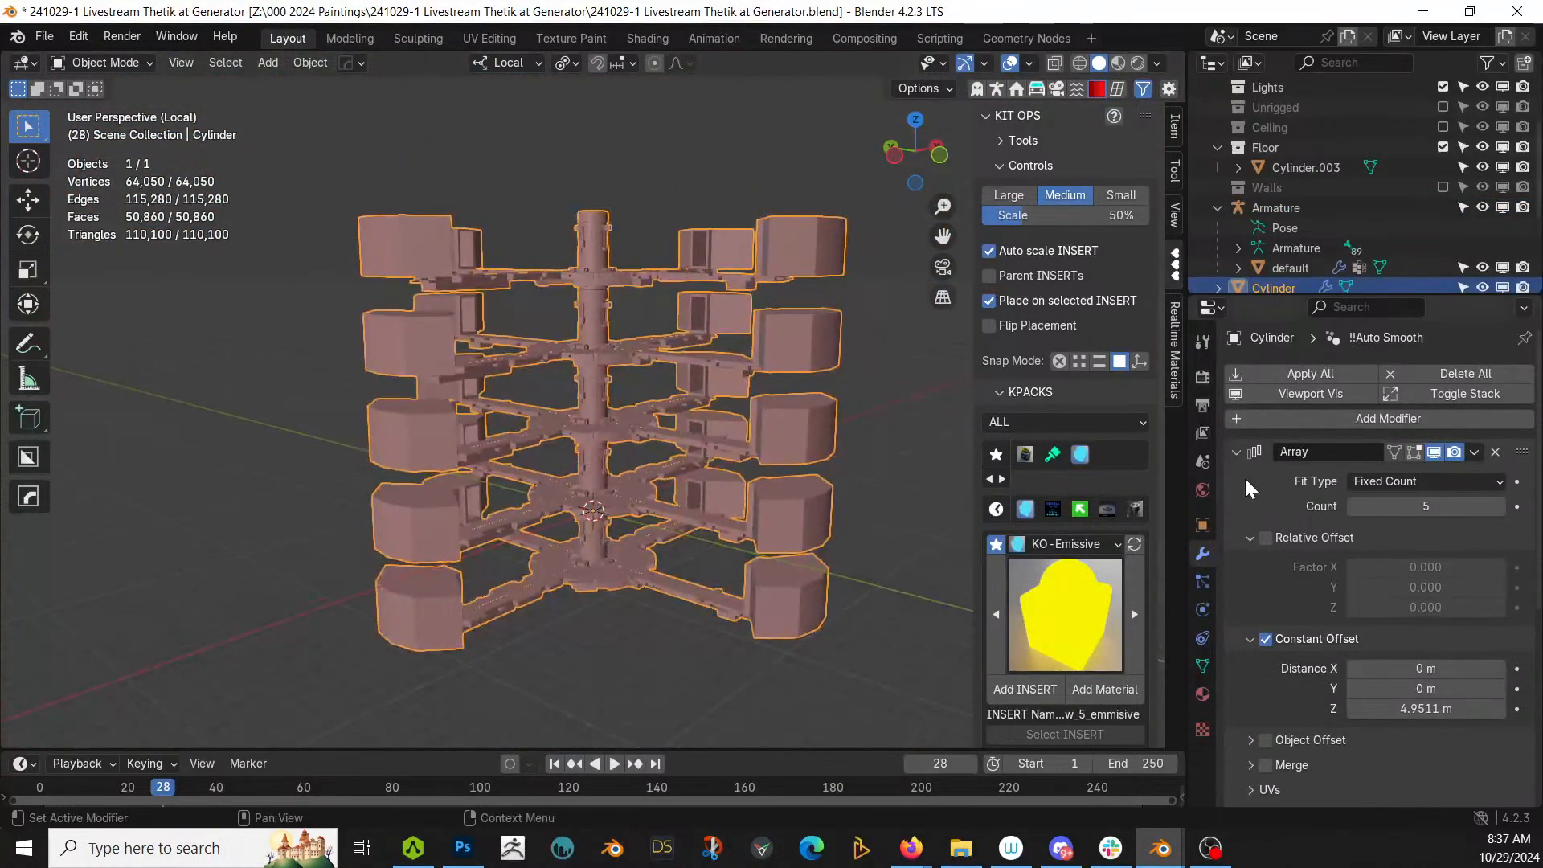
{"action": "left_click", "coordinate": [1433, 452]}
{"action": "scroll", "coordinate": [645, 577], "scroll_direction": "up", "scroll_amount": 3}
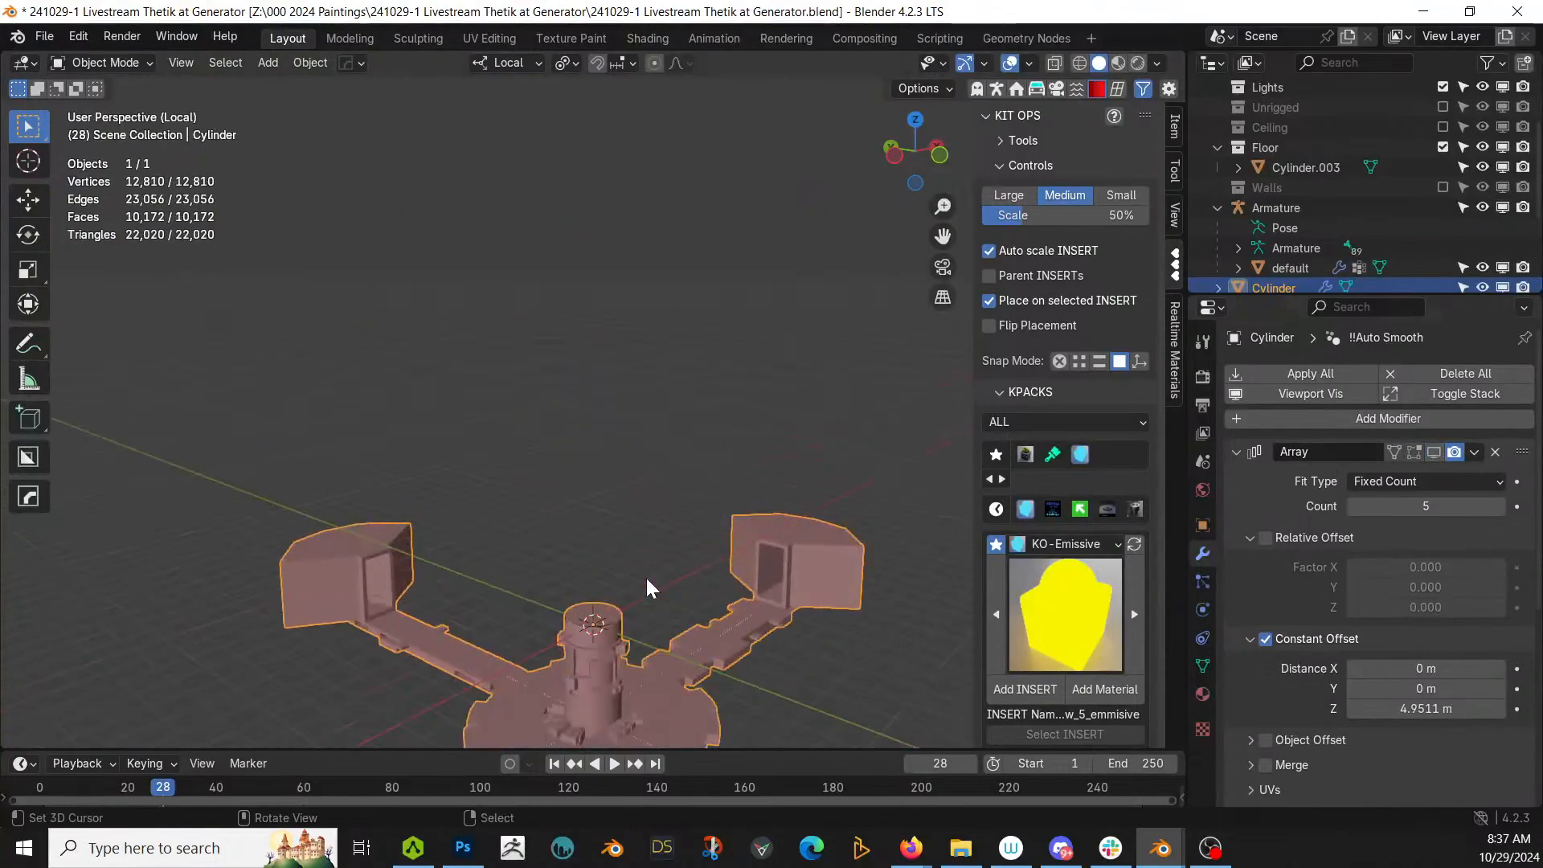
{"action": "key", "text": "Tab"}
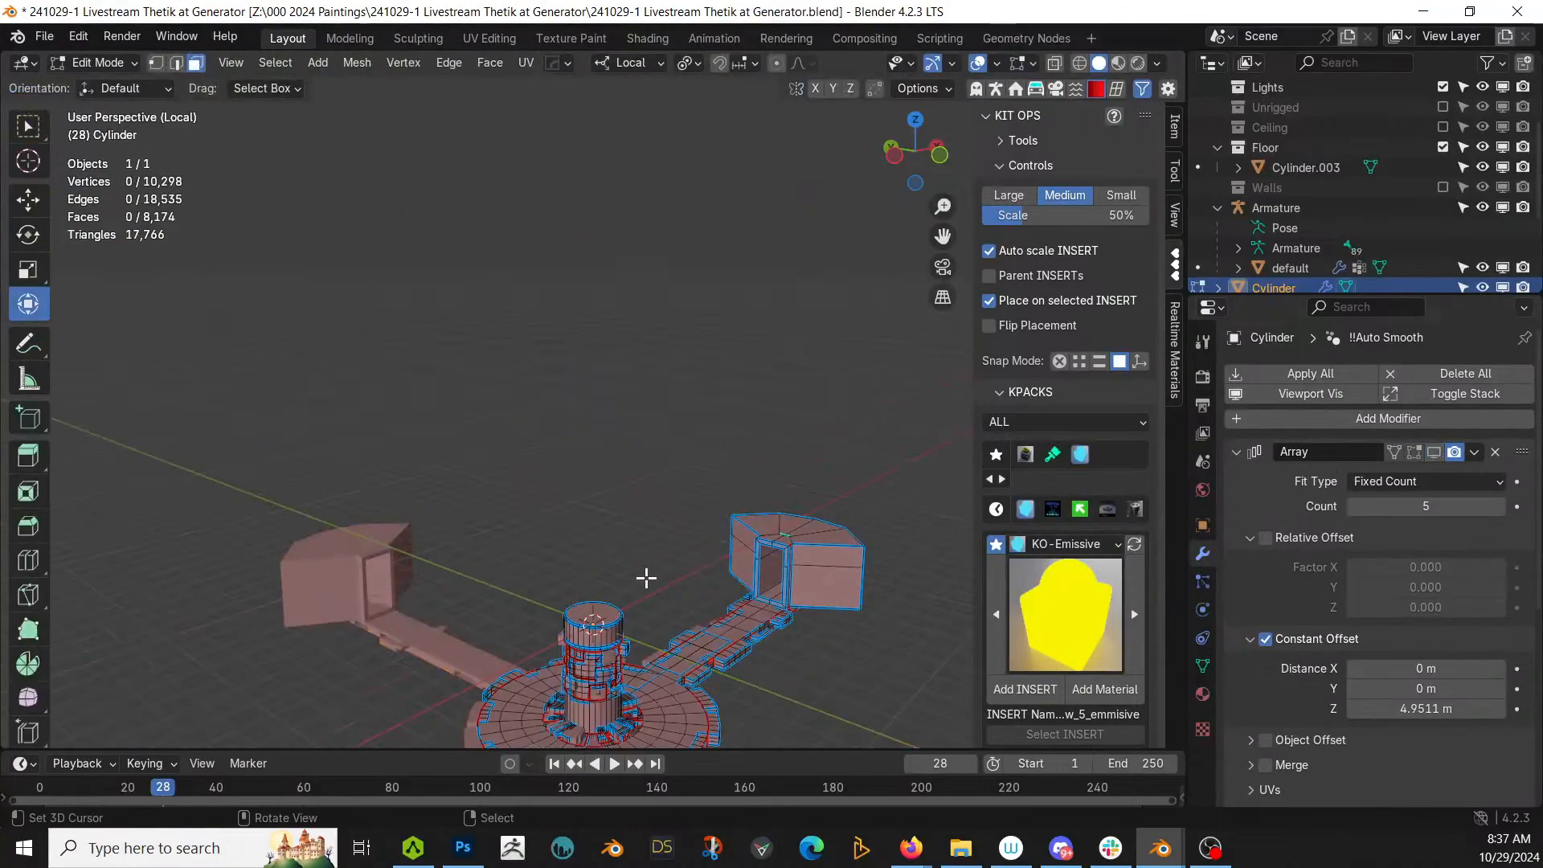
{"action": "left_click", "coordinate": [686, 707]}
{"action": "key", "text": "KP_Decimal"}
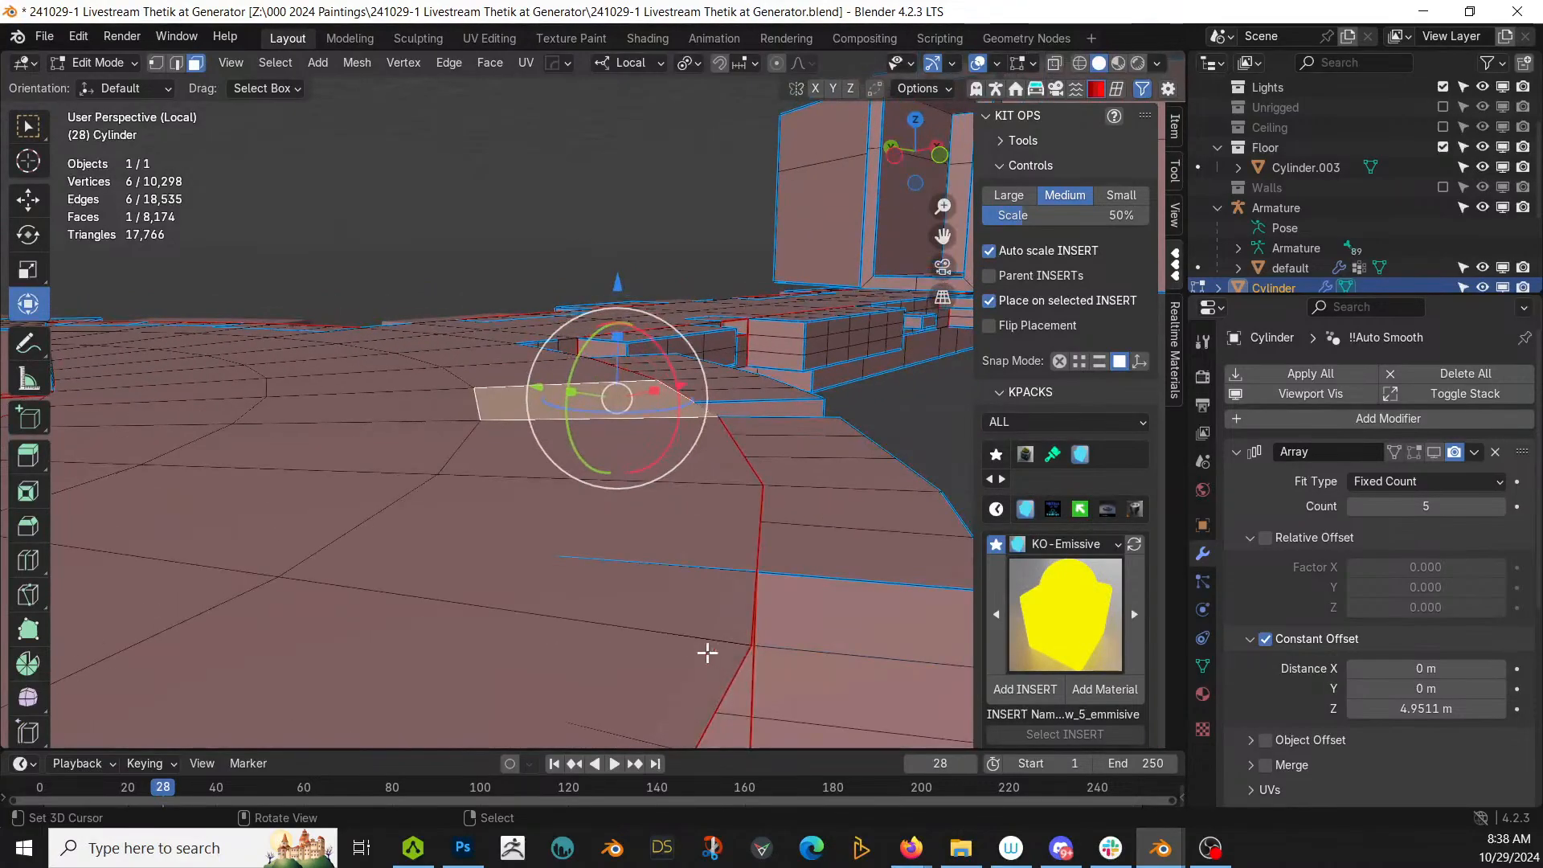
{"action": "middle_click_drag", "start_coordinate": [707, 653], "coordinate": [699, 555]}
{"action": "left_click", "coordinate": [490, 411]}
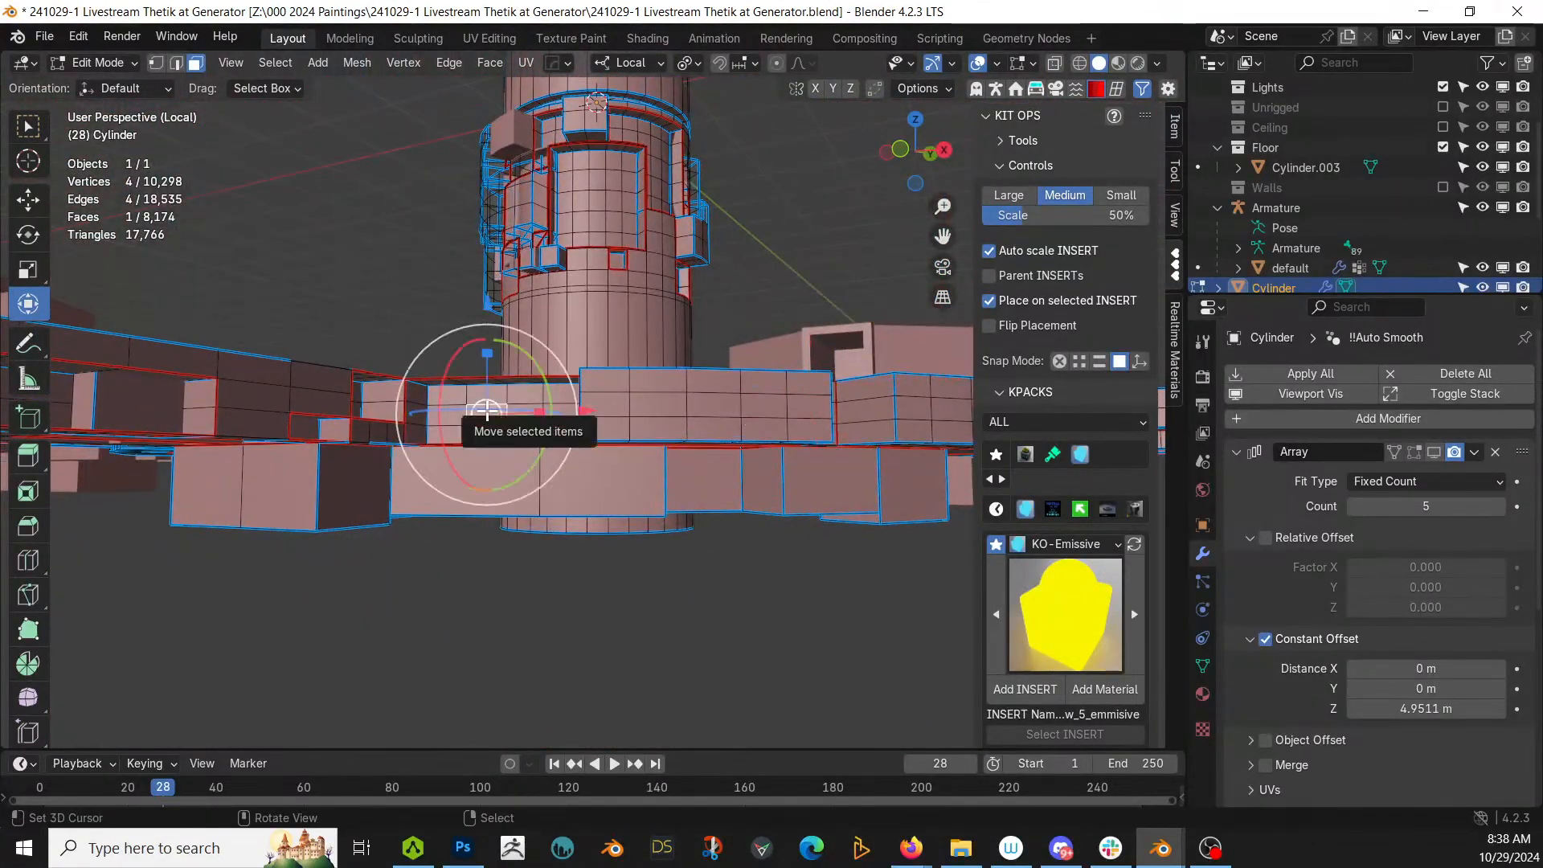
{"action": "key", "text": "l"}
{"action": "middle_click_drag", "start_coordinate": [672, 612], "coordinate": [446, 581]}
{"action": "key", "text": "Tab"}
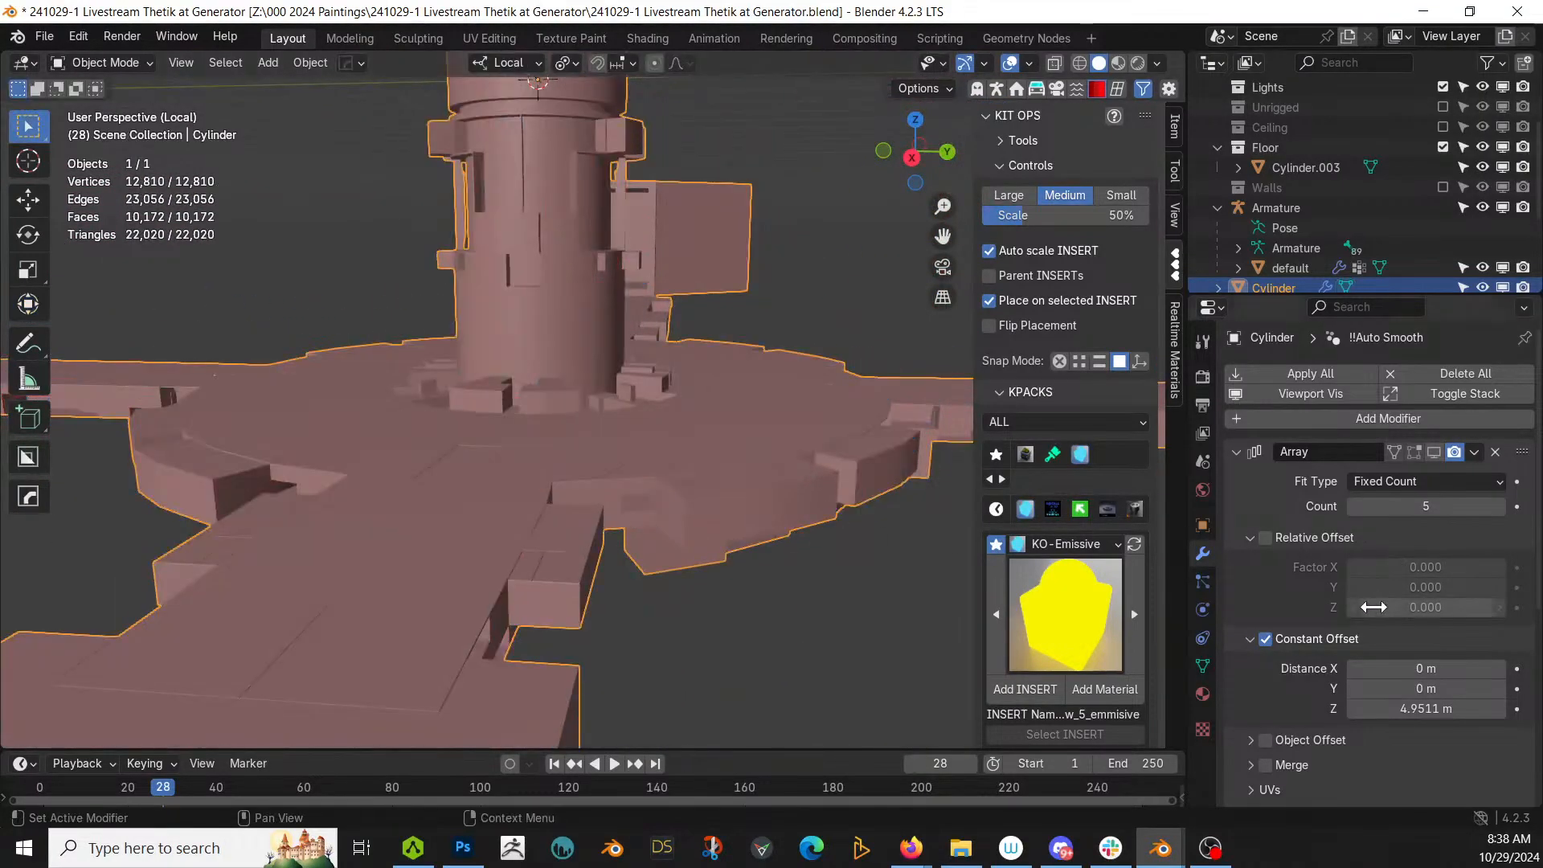
Step: Apply the Hops_Mirror modifier to the platform tower's mesh
{"action": "scroll", "coordinate": [1351, 657], "scroll_direction": "down", "scroll_amount": 2}
{"action": "left_click_drag", "start_coordinate": [1503, 764], "coordinate": [1497, 401]}
{"action": "key", "text": "ctrl+a"}
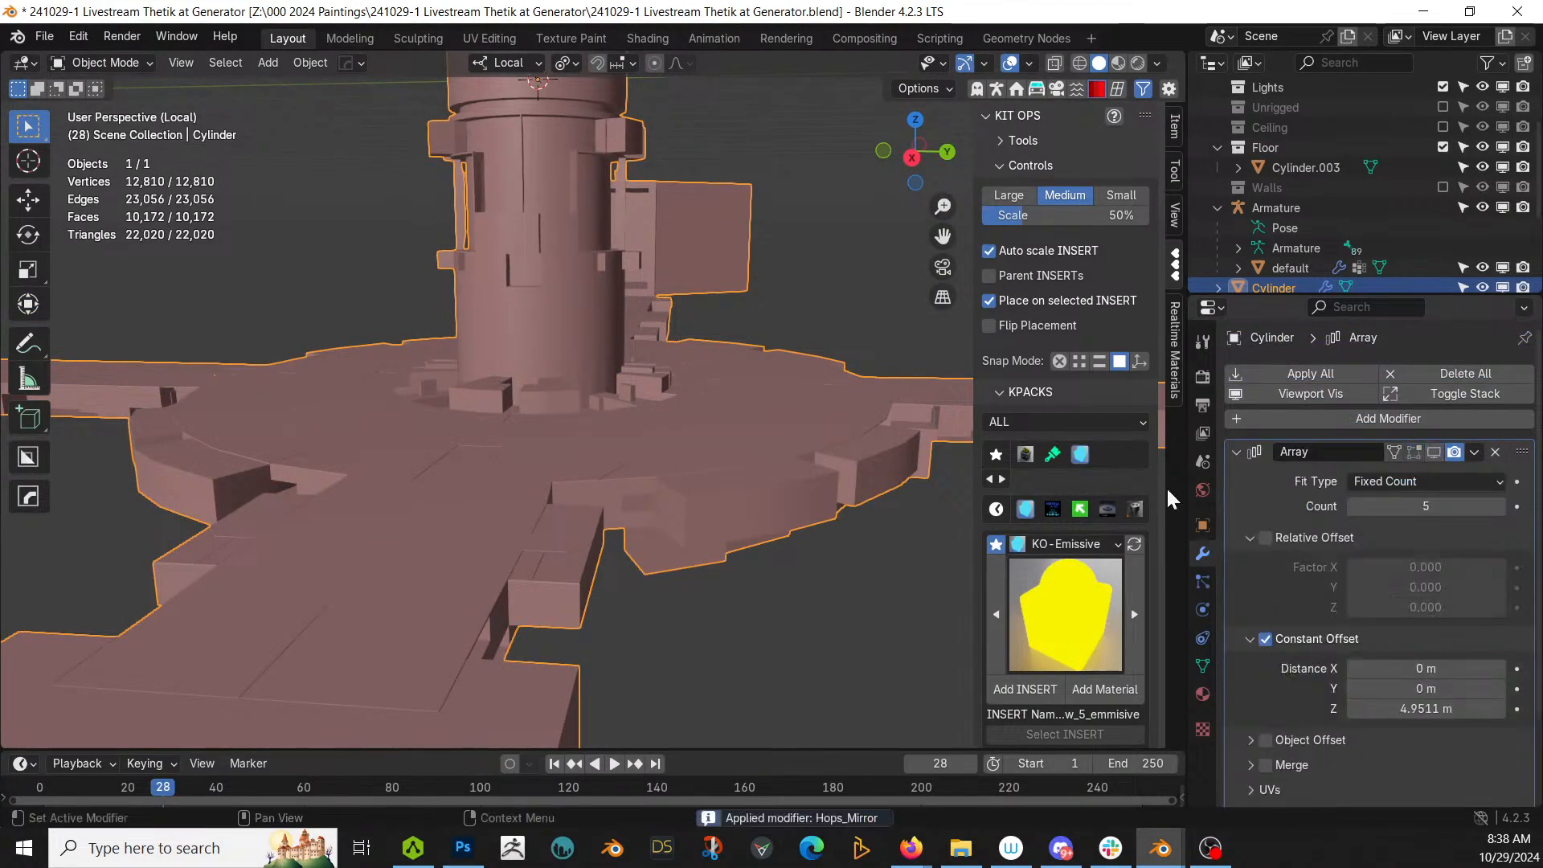
{"action": "middle_click_drag", "start_coordinate": [531, 465], "coordinate": [516, 541]}
Step: Select panels on the platform's disc rim and arm side with Select Linked, delimited by Sharp
{"action": "key", "text": "Tab"}
{"action": "key", "text": "l"}
{"action": "scroll", "coordinate": [486, 526], "scroll_direction": "down", "scroll_amount": 2}
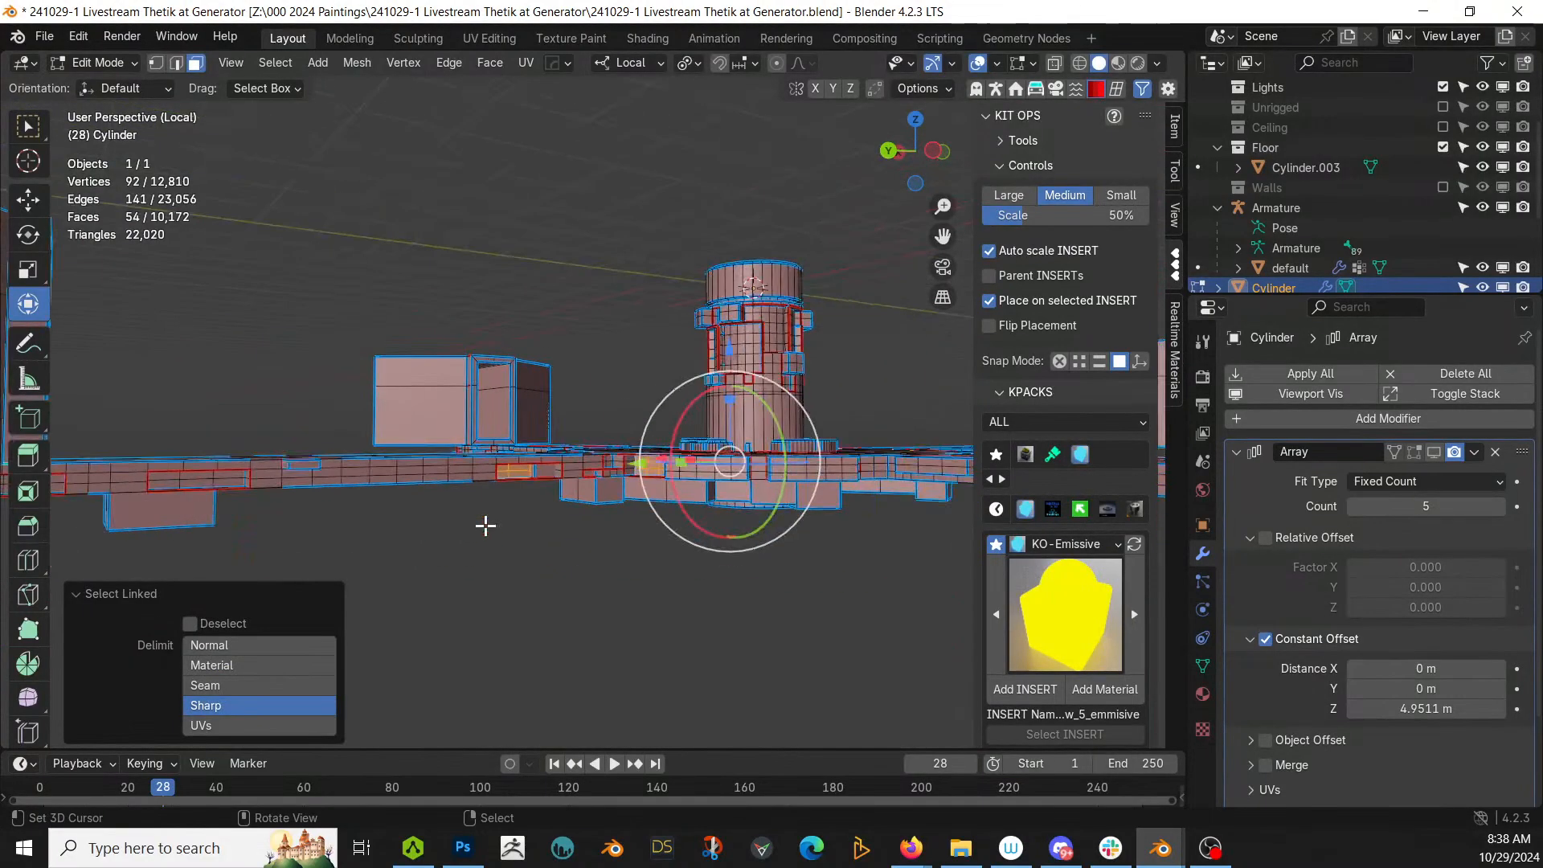
{"action": "key", "text": "l"}
{"action": "middle_click_drag", "start_coordinate": [269, 503], "coordinate": [556, 543], "text": "shift"}
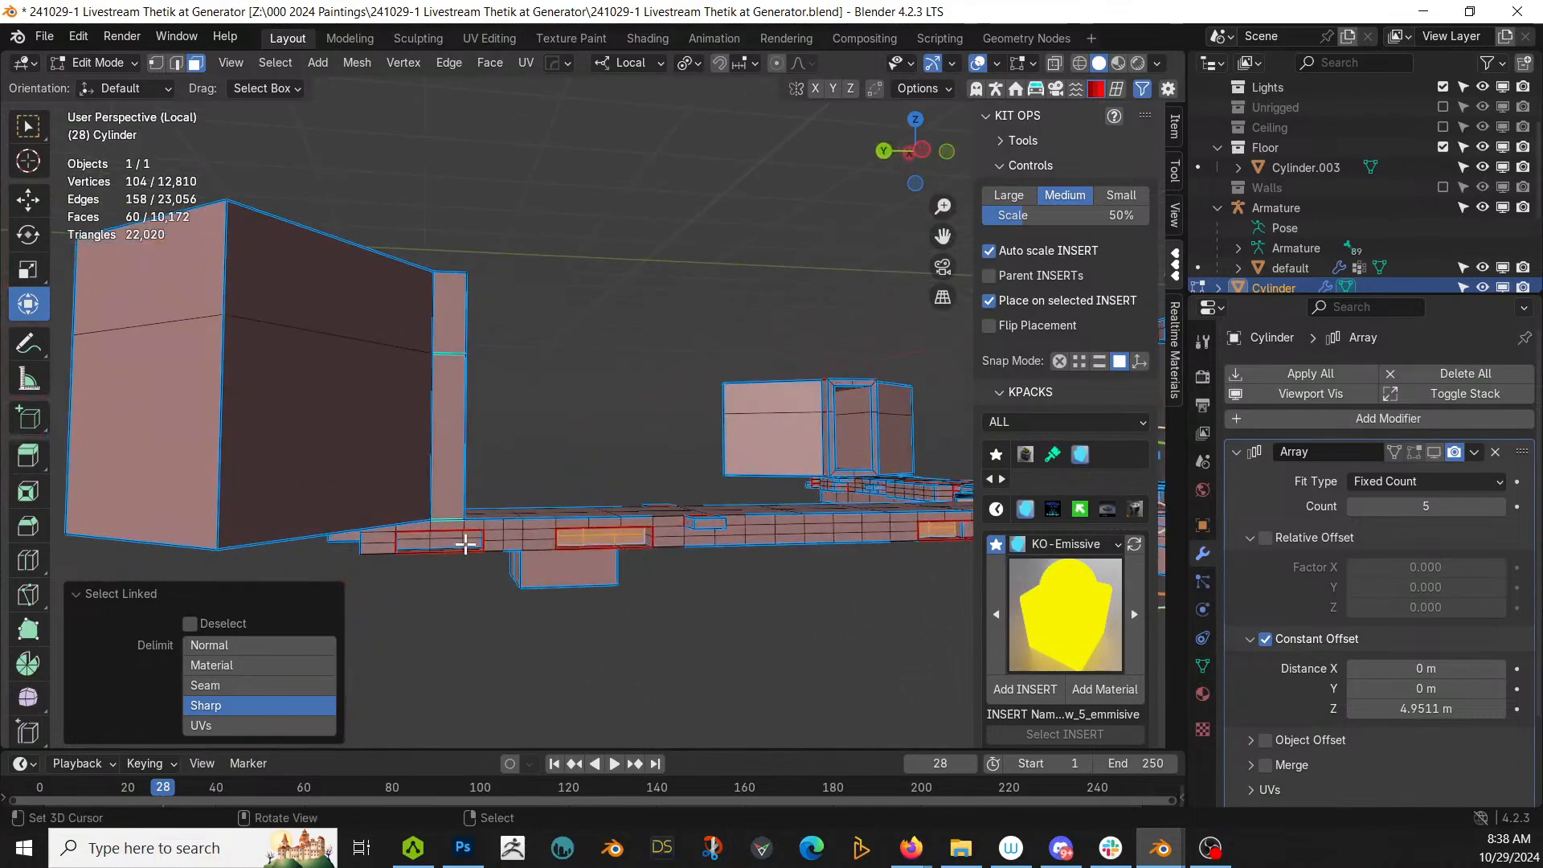
{"action": "middle_click_drag", "start_coordinate": [805, 545], "coordinate": [583, 548], "text": "shift"}
{"action": "mouse_move", "coordinate": [583, 548]}
{"action": "middle_mouse_down", "text": "shift"}
{"action": "mouse_move", "coordinate": [477, 477]}
{"action": "mouse_move", "coordinate": [590, 518]}
{"action": "middle_mouse_up", "text": "shift"}
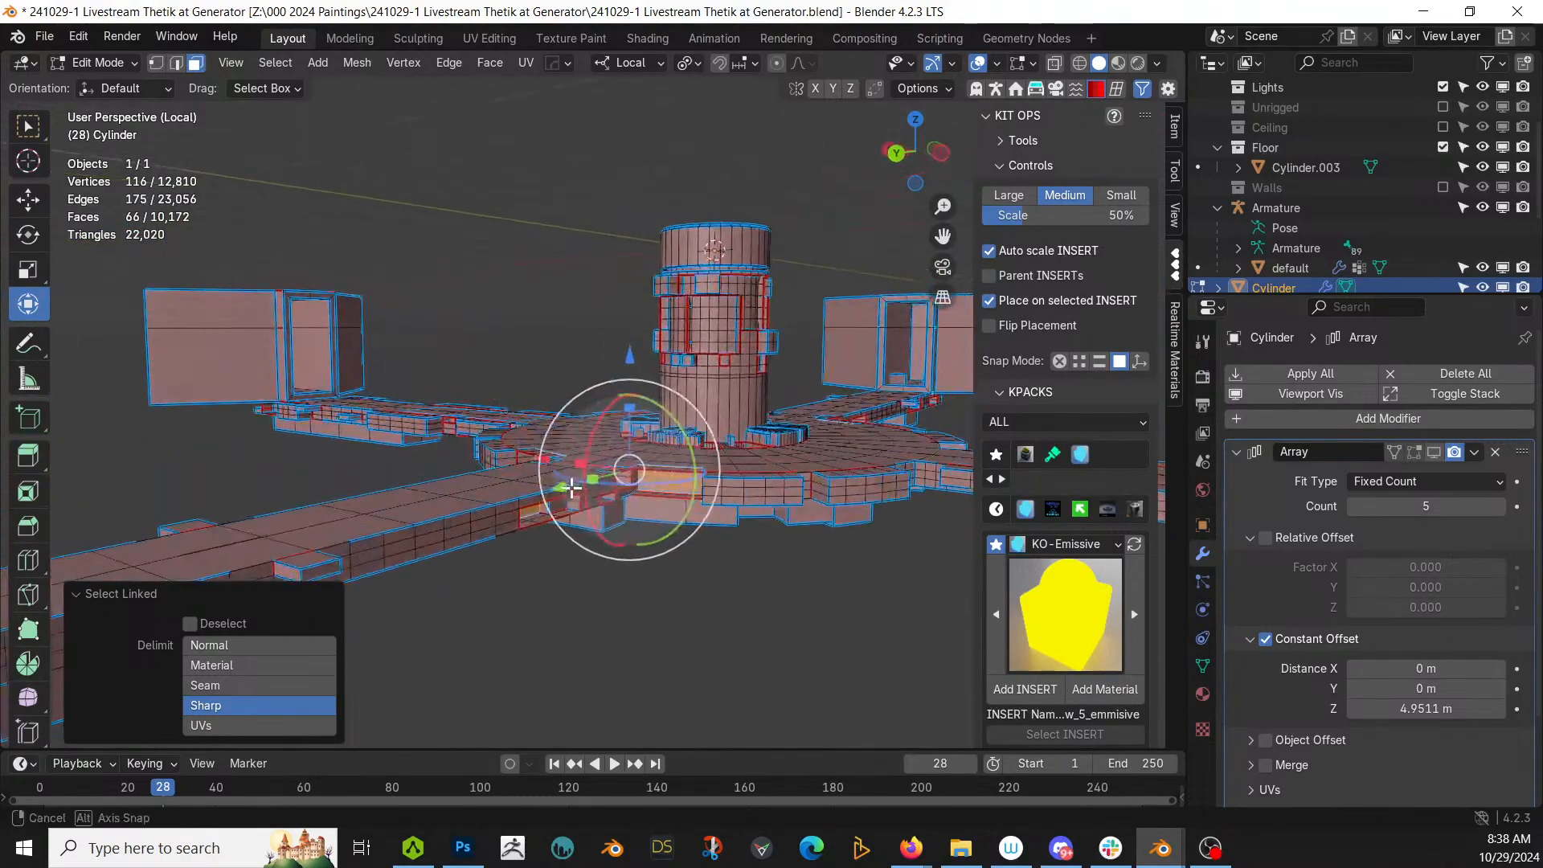
{"action": "middle_click_drag", "start_coordinate": [795, 506], "coordinate": [538, 454], "text": "shift"}
{"action": "middle_click_drag", "start_coordinate": [672, 436], "coordinate": [608, 422]}
{"action": "scroll", "coordinate": [730, 441], "scroll_direction": "up", "scroll_amount": 2}
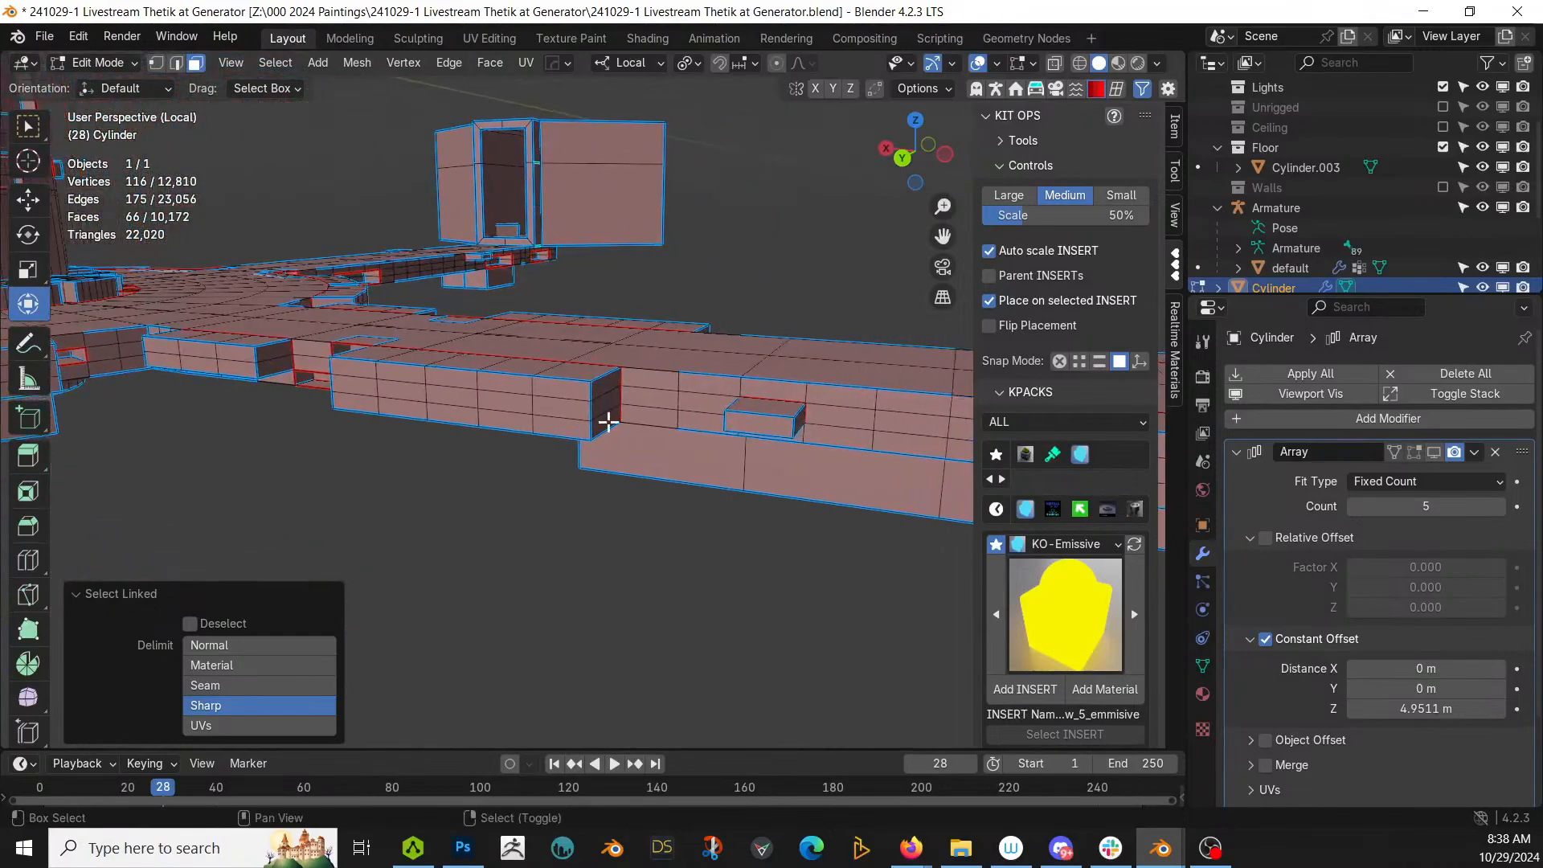
Step: Add the recessed side panel and the end panel of the neighbouring arm to the linked face selection
{"action": "key", "text": "l"}
{"action": "scroll", "coordinate": [751, 407], "scroll_direction": "down", "scroll_amount": 2}
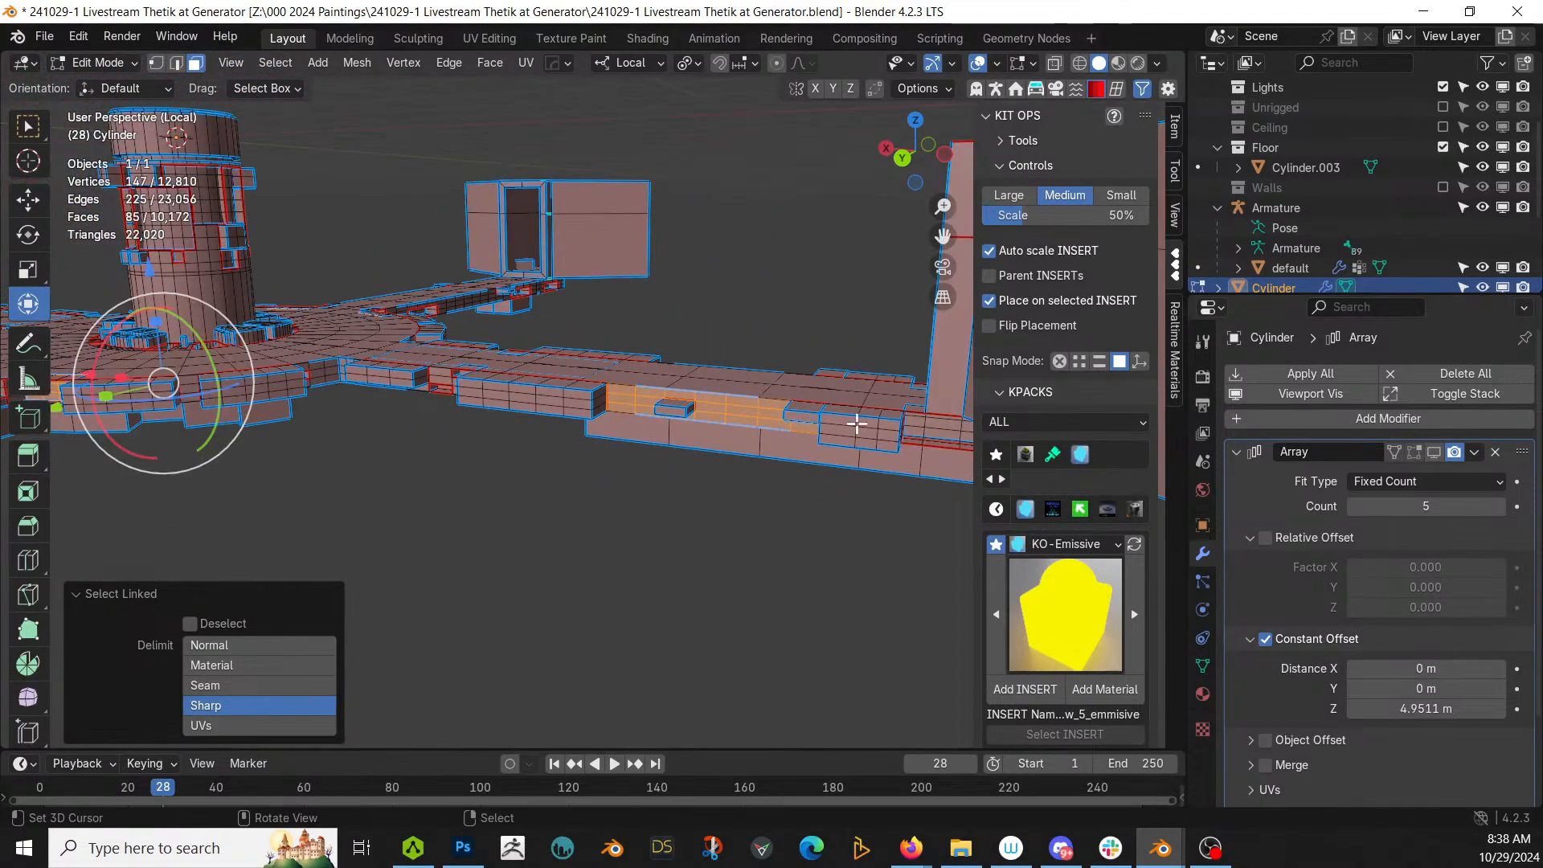
{"action": "middle_click_drag", "start_coordinate": [907, 480], "coordinate": [718, 495], "text": "shift"}
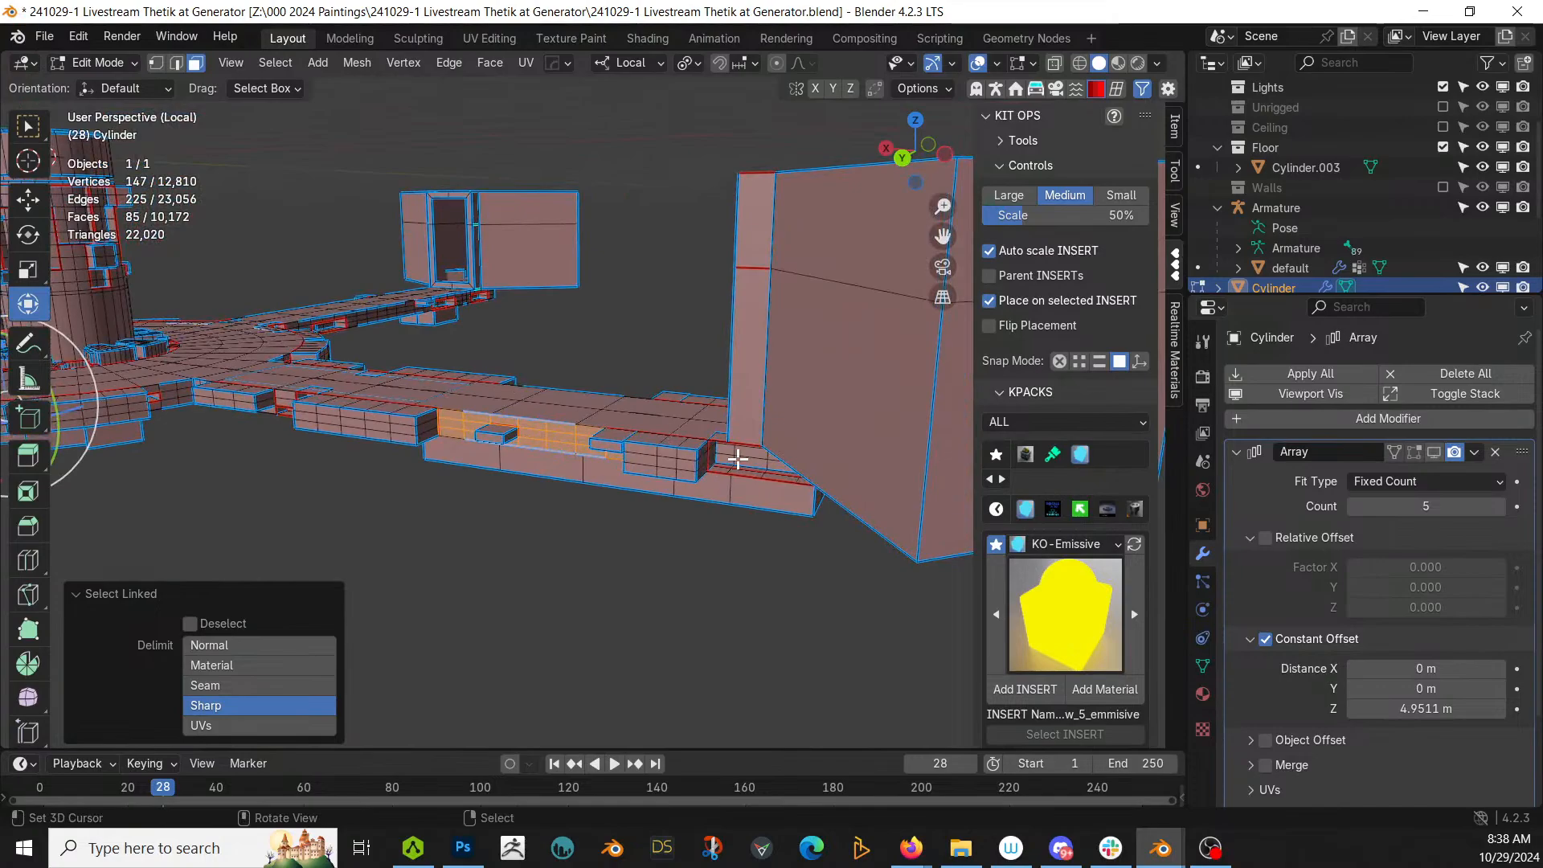
{"action": "key", "text": "l"}
{"action": "scroll", "coordinate": [634, 490], "scroll_direction": "down", "scroll_amount": 6}
{"action": "middle_click_drag", "start_coordinate": [609, 507], "coordinate": [566, 504]}
Step: Mirror the platform across its local X and Y axes with a new Hops_Mirror modifier
{"action": "key", "text": "Tab"}
{"action": "key", "text": "alt+x"}
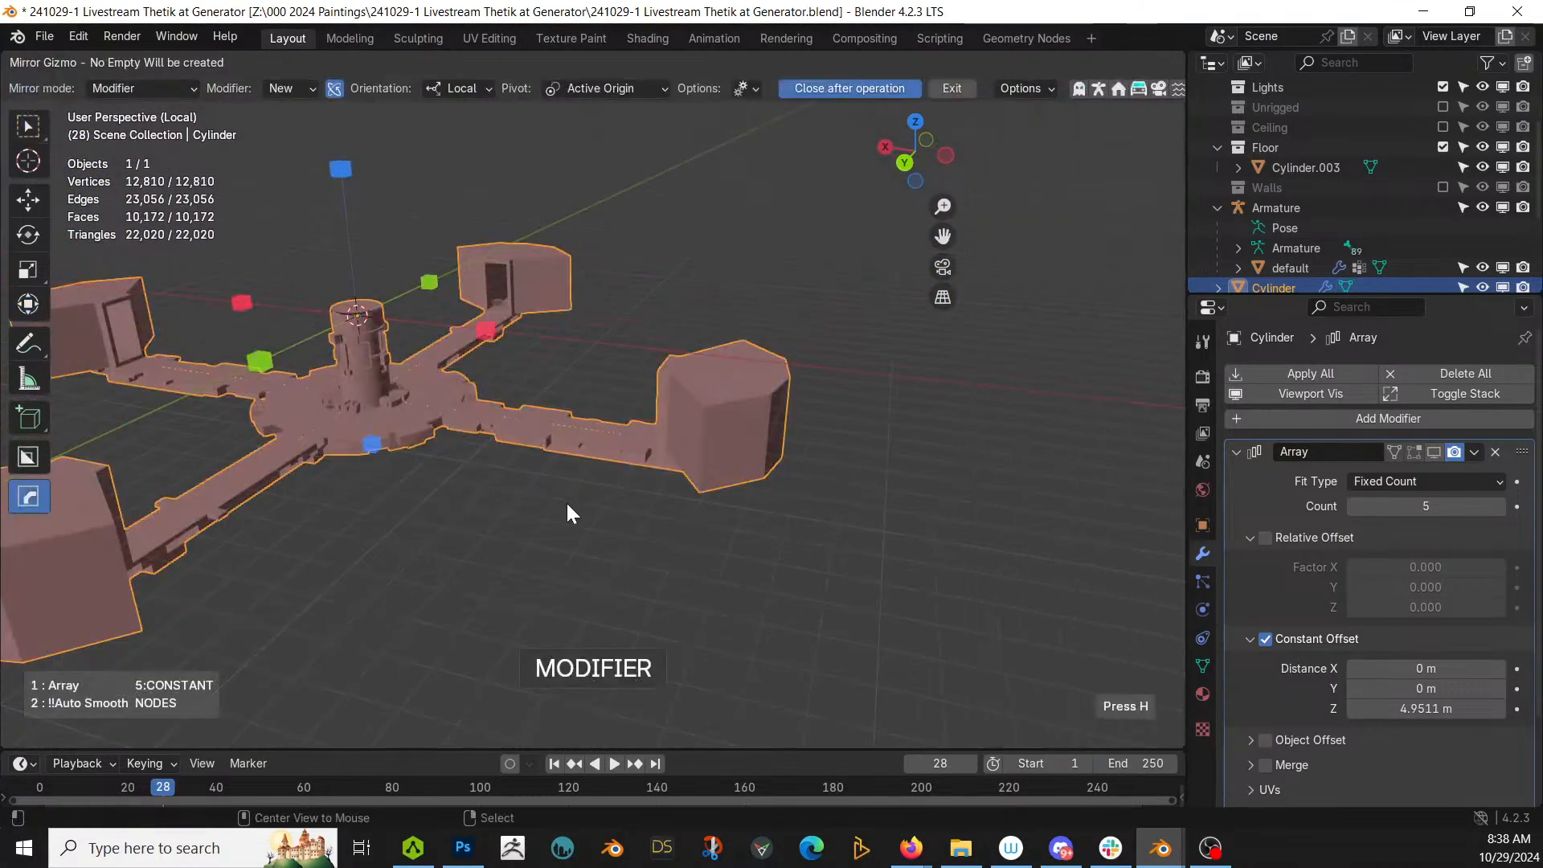
{"action": "left_click", "coordinate": [480, 329]}
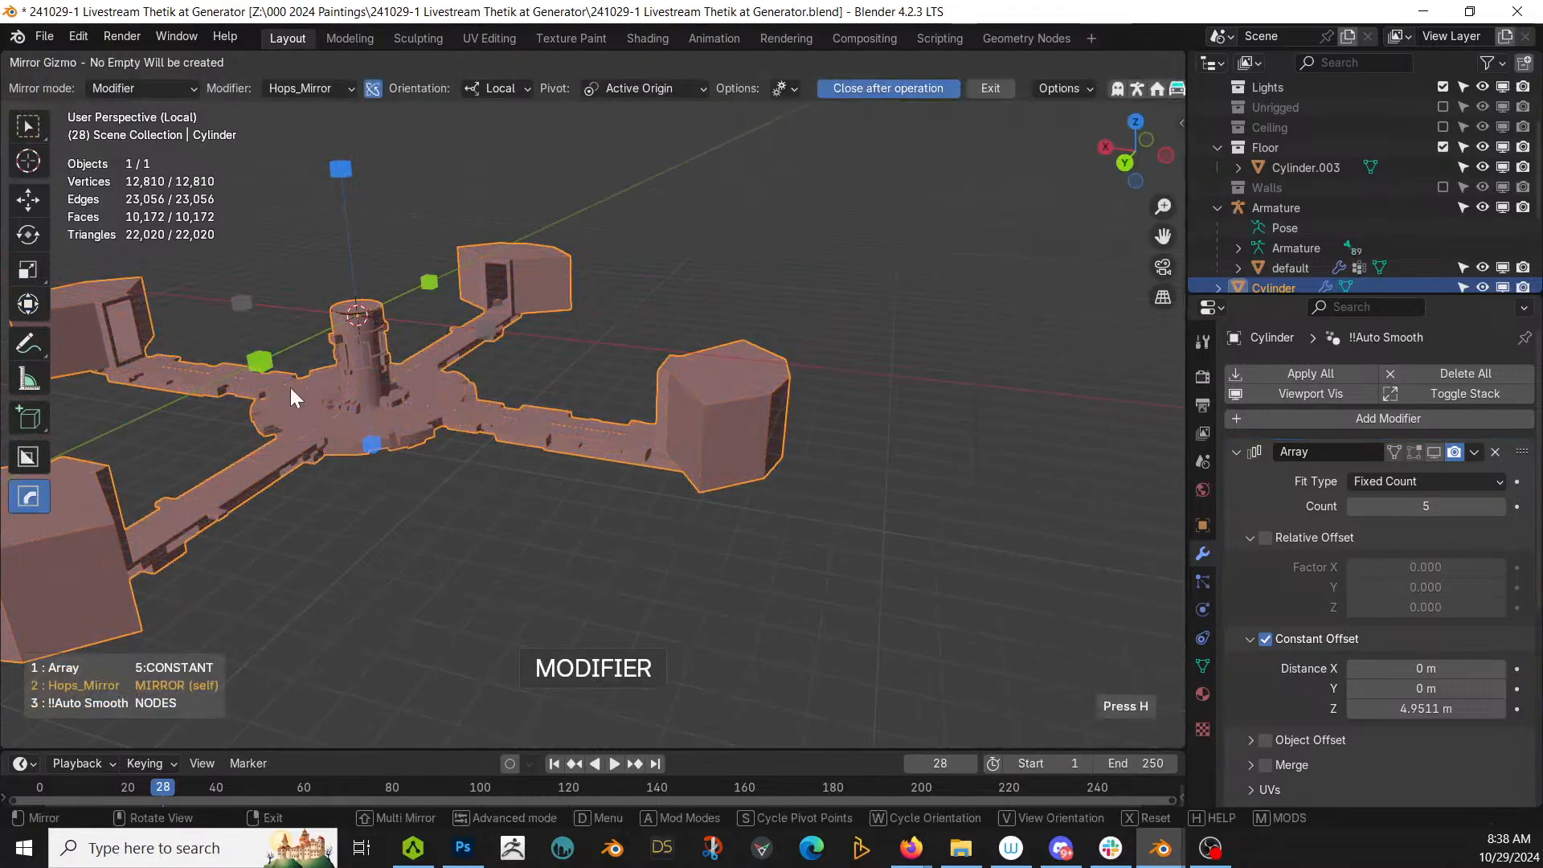
{"action": "left_click", "coordinate": [261, 364]}
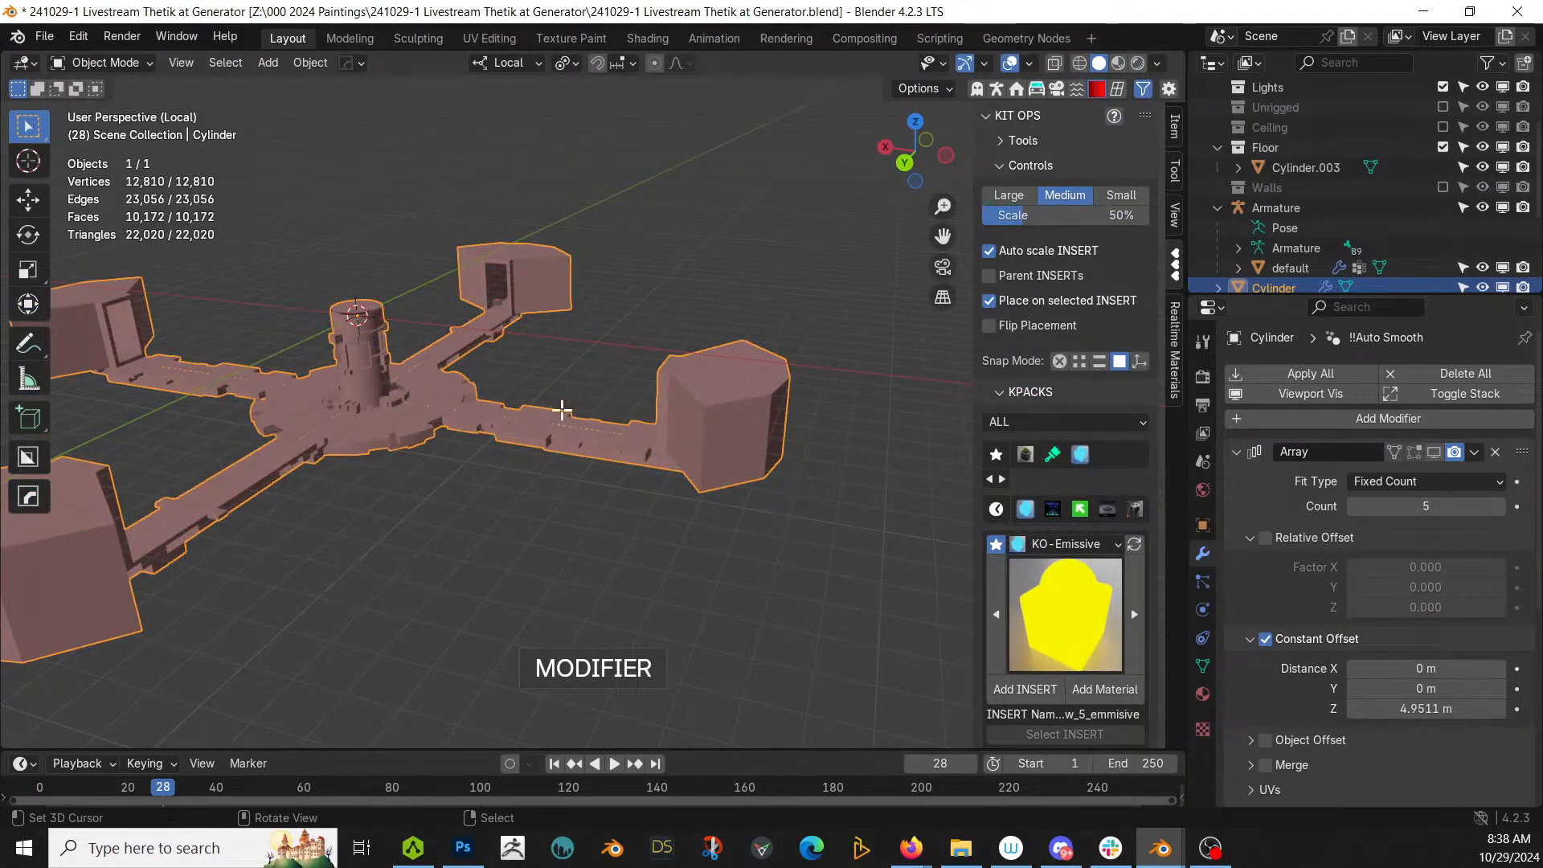
Step: Turn on the Array modifier's edit-mode display and move Hops_Mirror above it in the modifier stack
{"action": "key", "text": "Tab"}
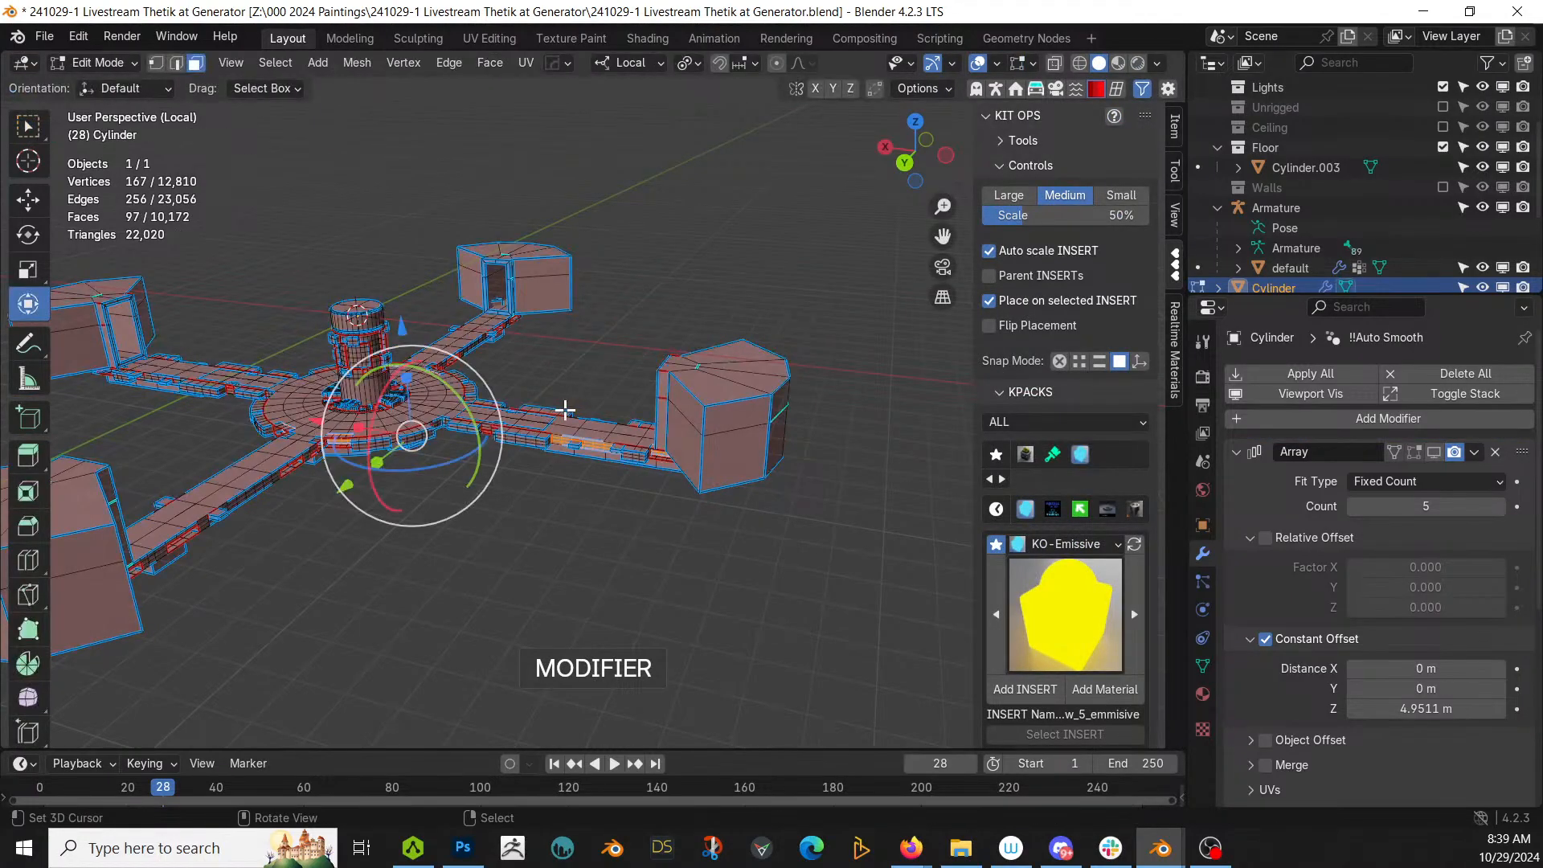
{"action": "left_click", "coordinate": [1412, 448]}
{"action": "left_click", "coordinate": [1434, 451]}
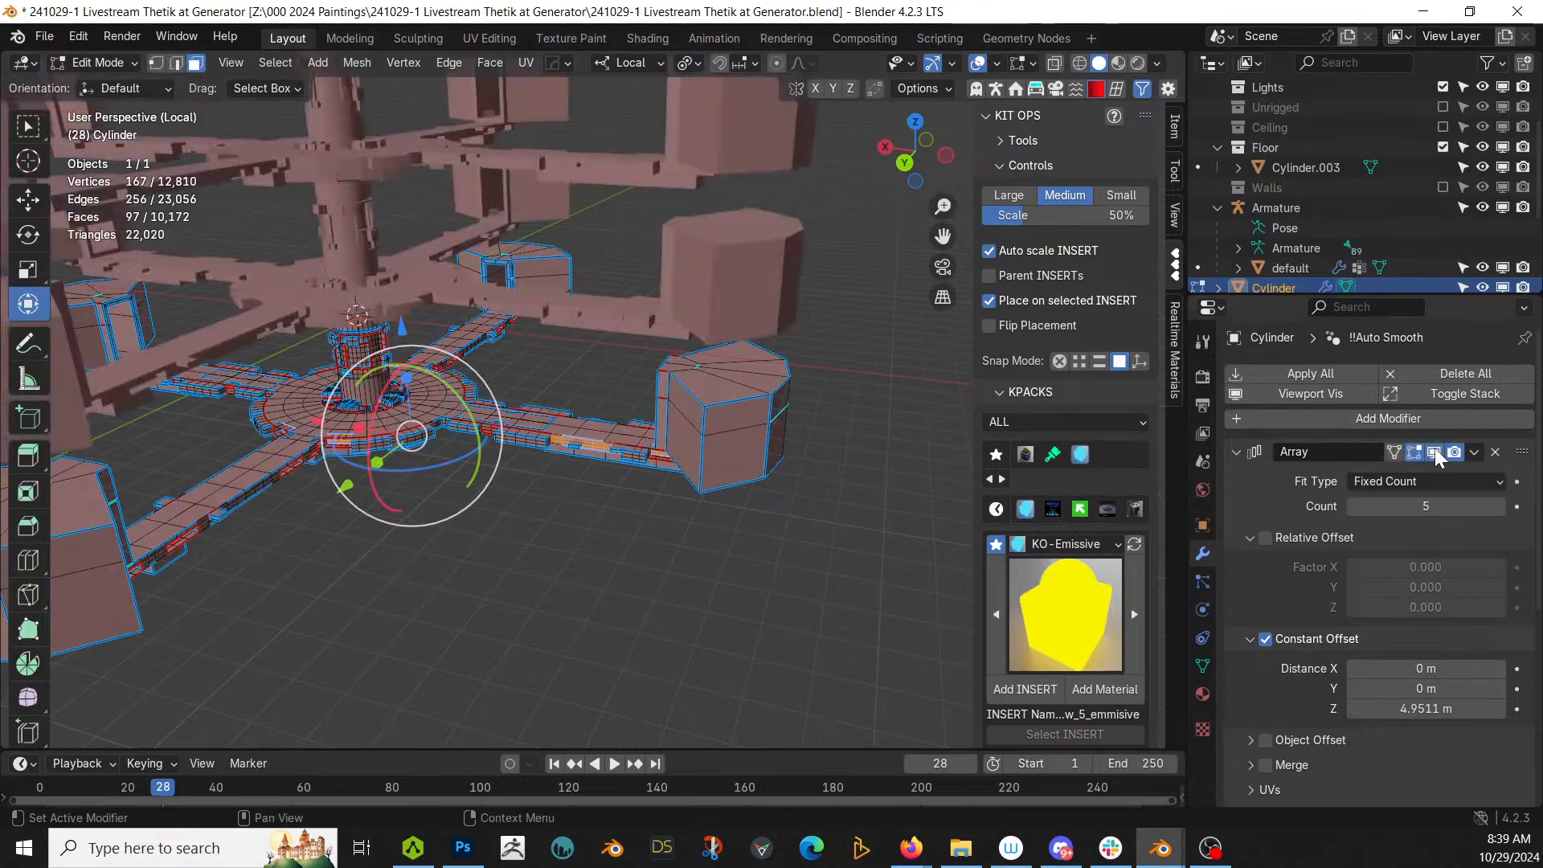
{"action": "left_click", "coordinate": [1434, 448]}
{"action": "scroll", "coordinate": [1299, 508], "scroll_direction": "down", "scroll_amount": 1}
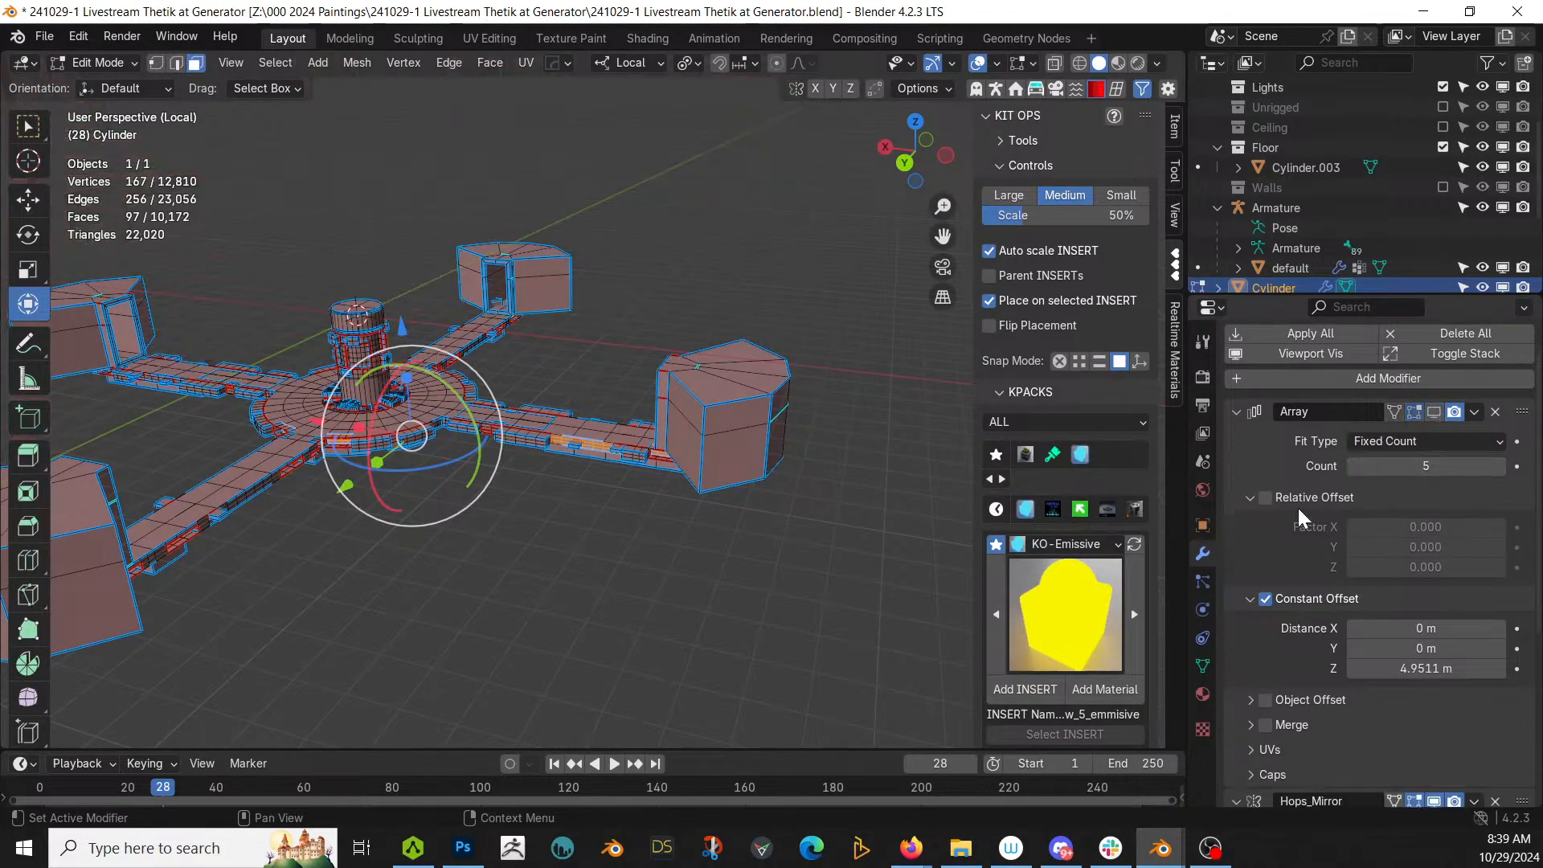
{"action": "left_click", "coordinate": [1236, 411]}
{"action": "left_click_drag", "start_coordinate": [1521, 479], "coordinate": [1511, 451]}
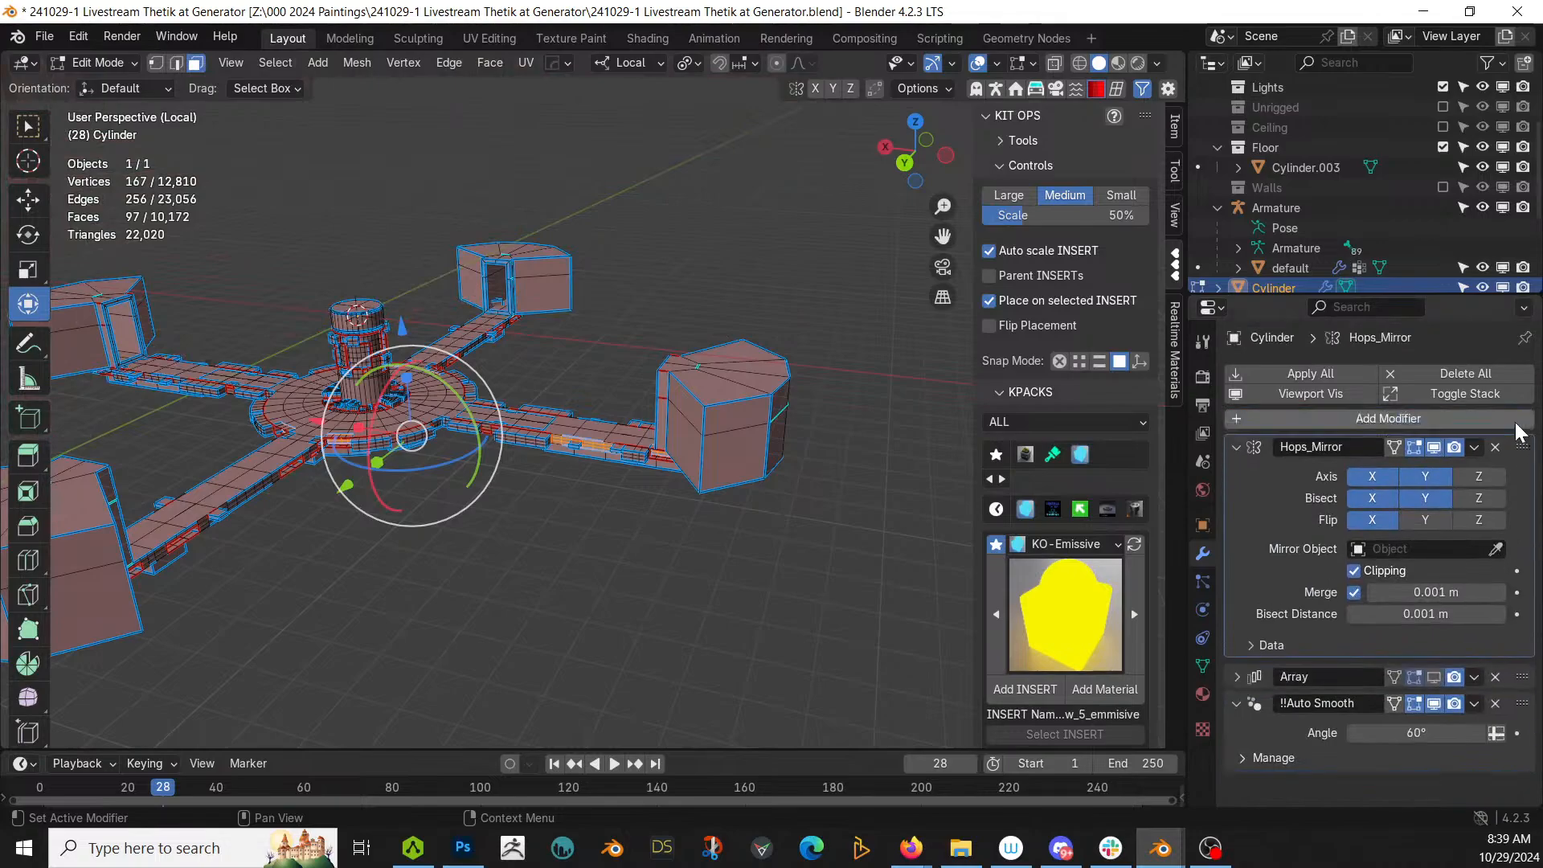
Step: Generate Random Tubes on the platform's selected panels with an amount of 10
{"action": "key", "text": "Tab"}
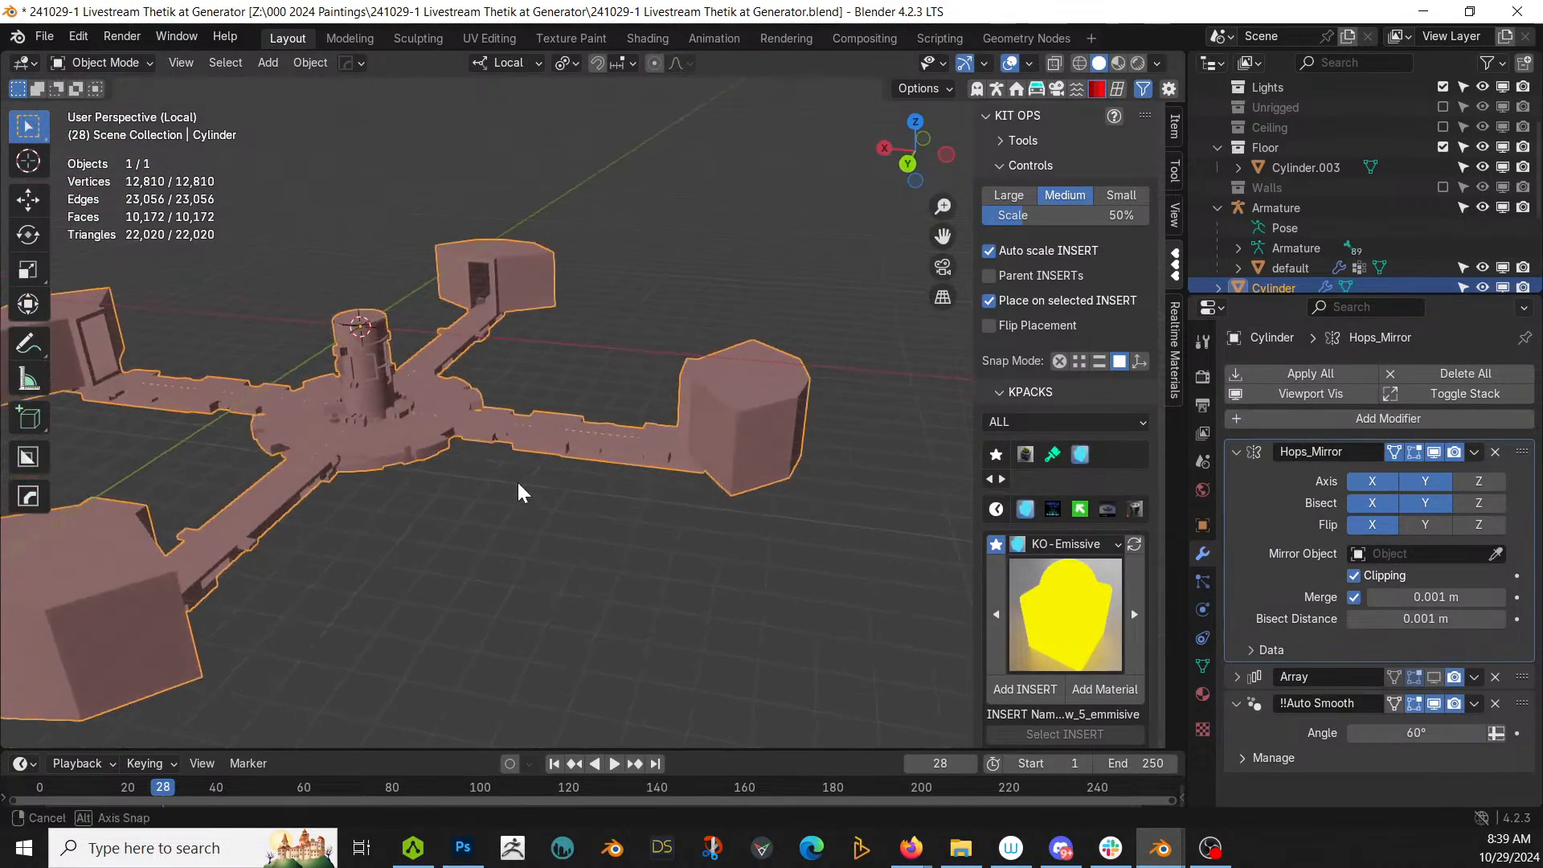
{"action": "key", "text": "Tab"}
{"action": "middle_click_drag", "start_coordinate": [517, 482], "coordinate": [579, 492]}
{"action": "key", "text": "Tab"}
{"action": "scroll", "coordinate": [666, 499], "scroll_direction": "up", "scroll_amount": 4}
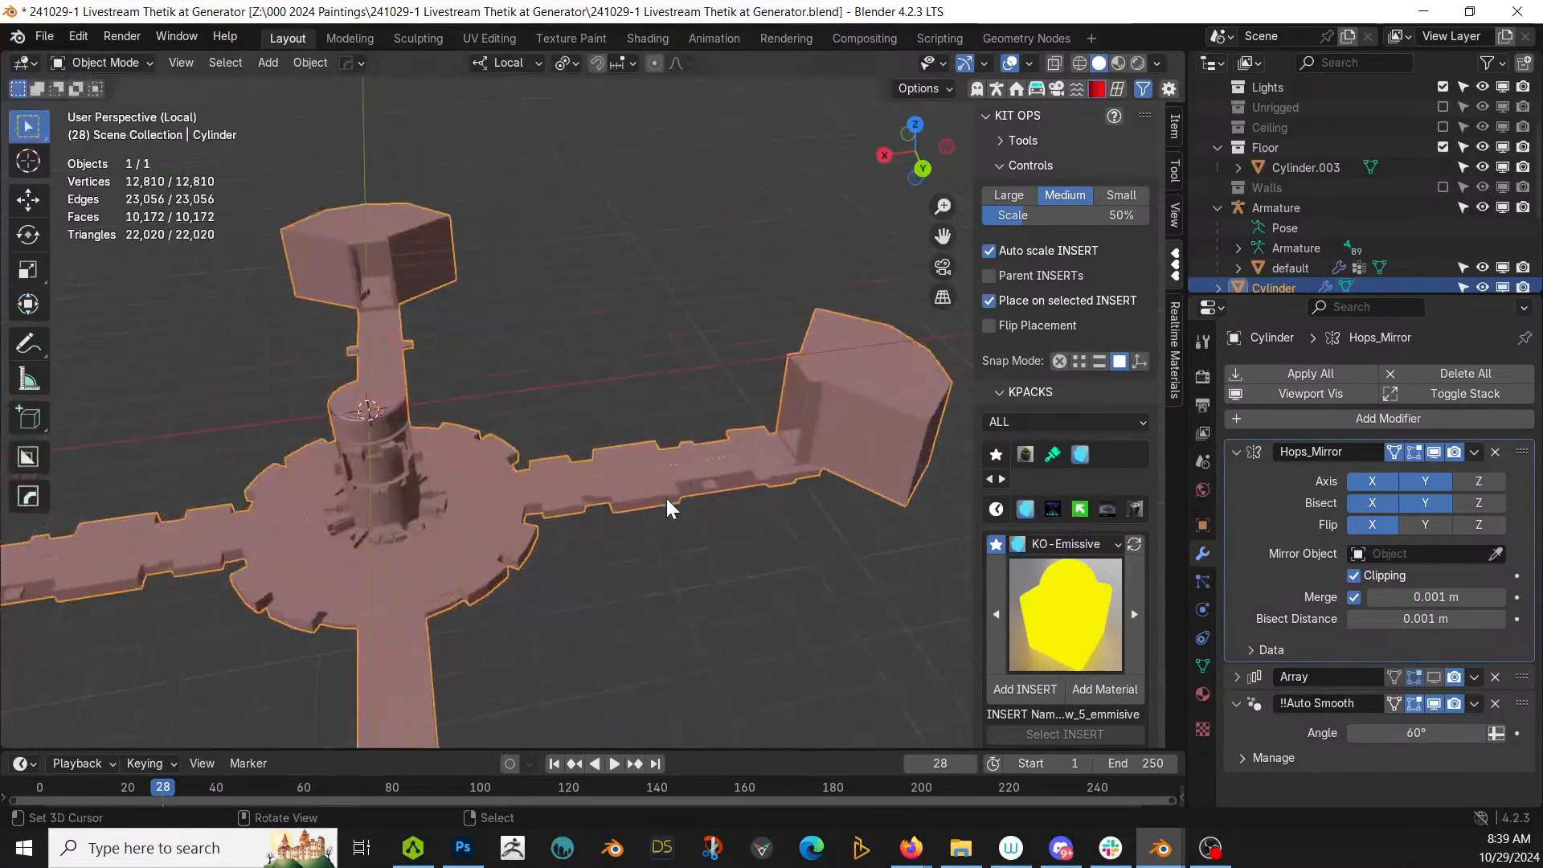
{"action": "key", "text": "shift+v"}
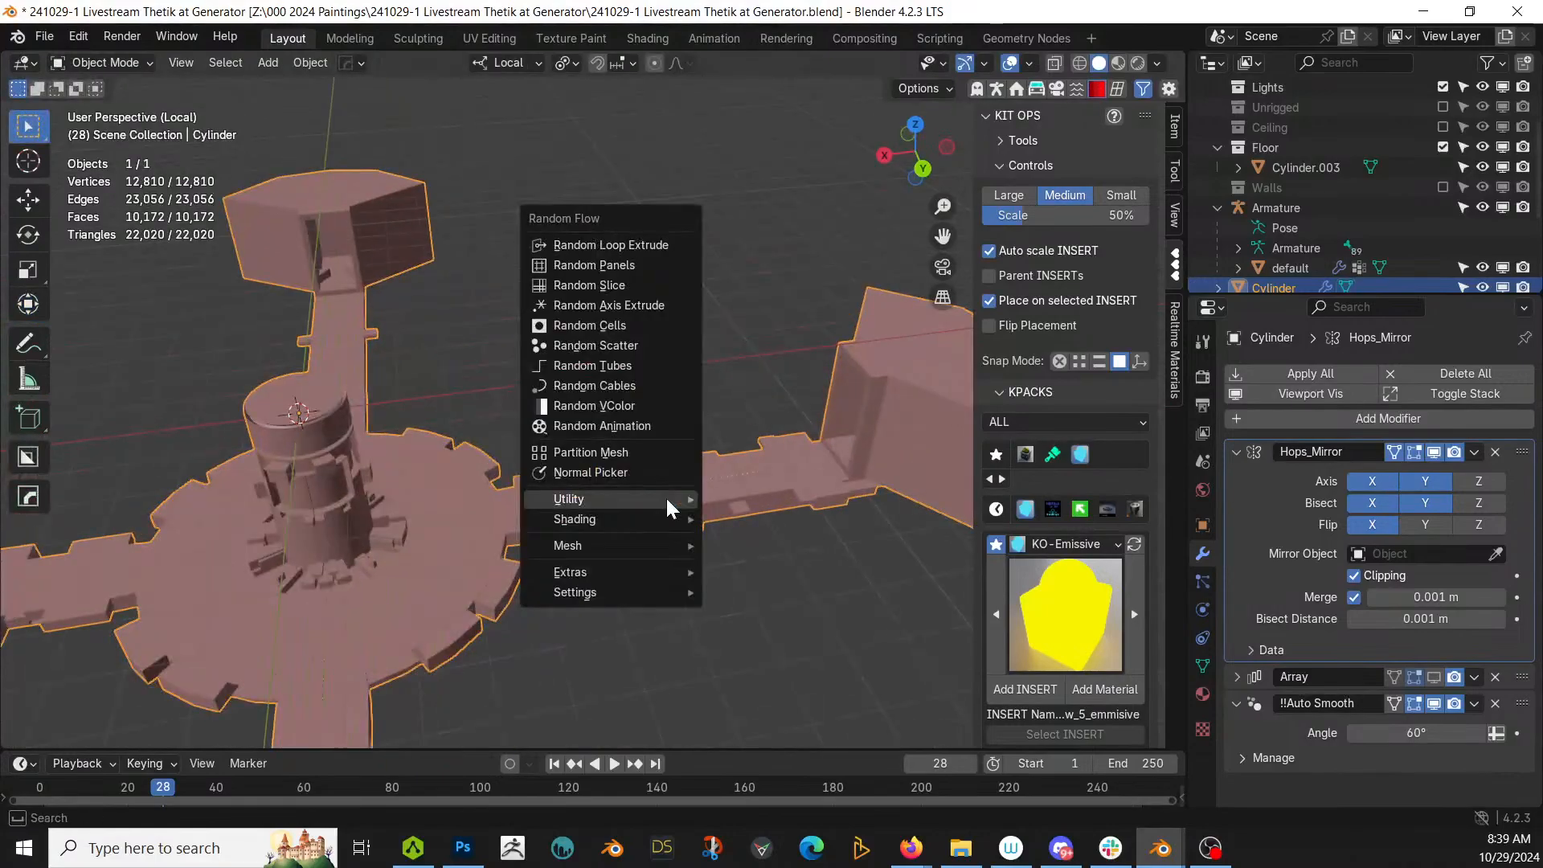
{"action": "left_click", "coordinate": [654, 364]}
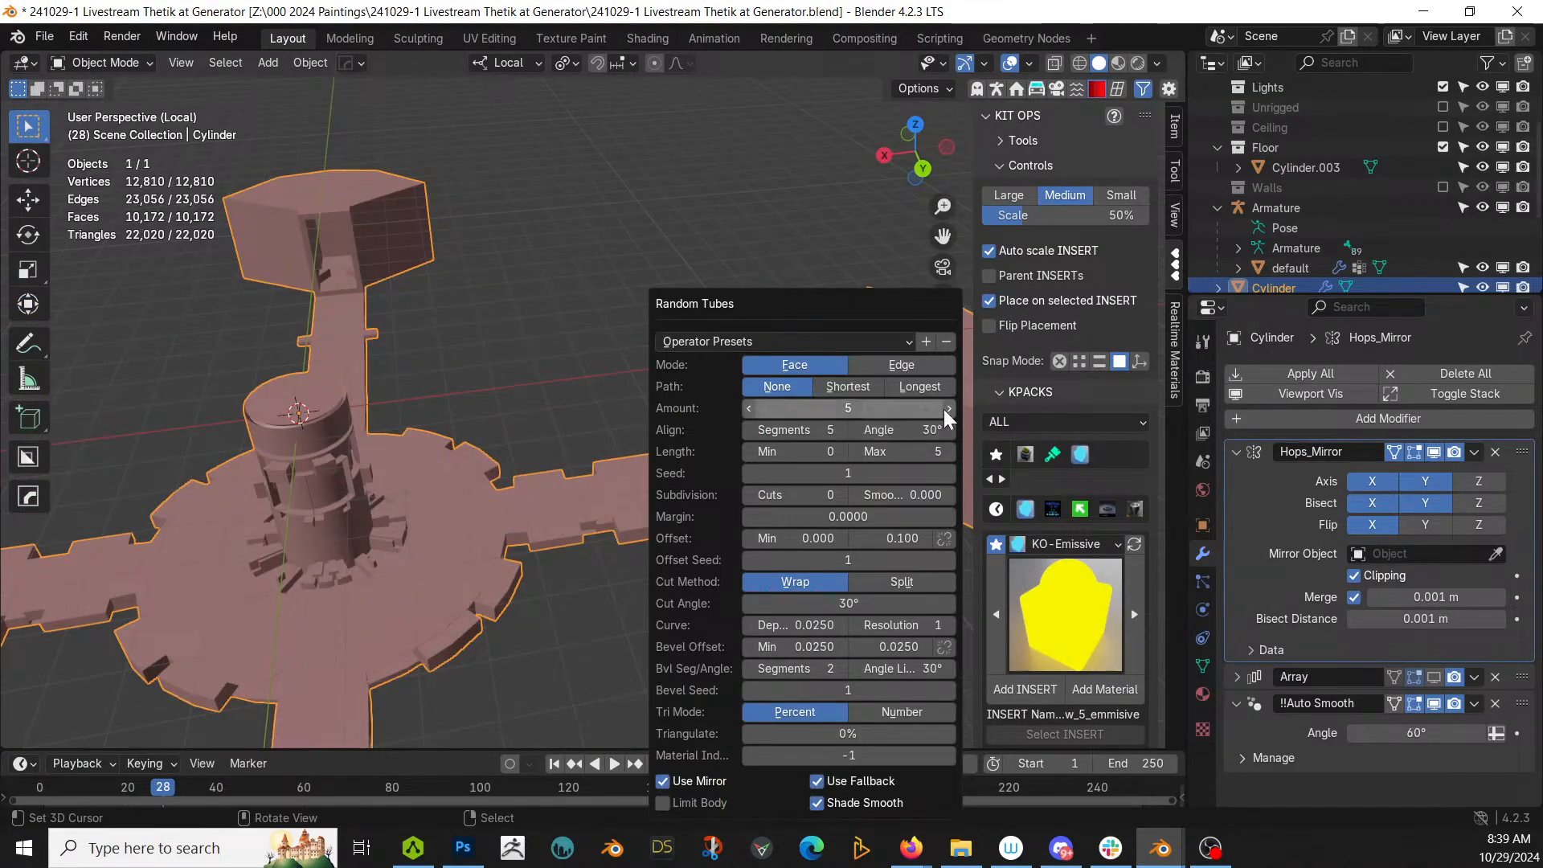
{"action": "left_click", "coordinate": [879, 408]}
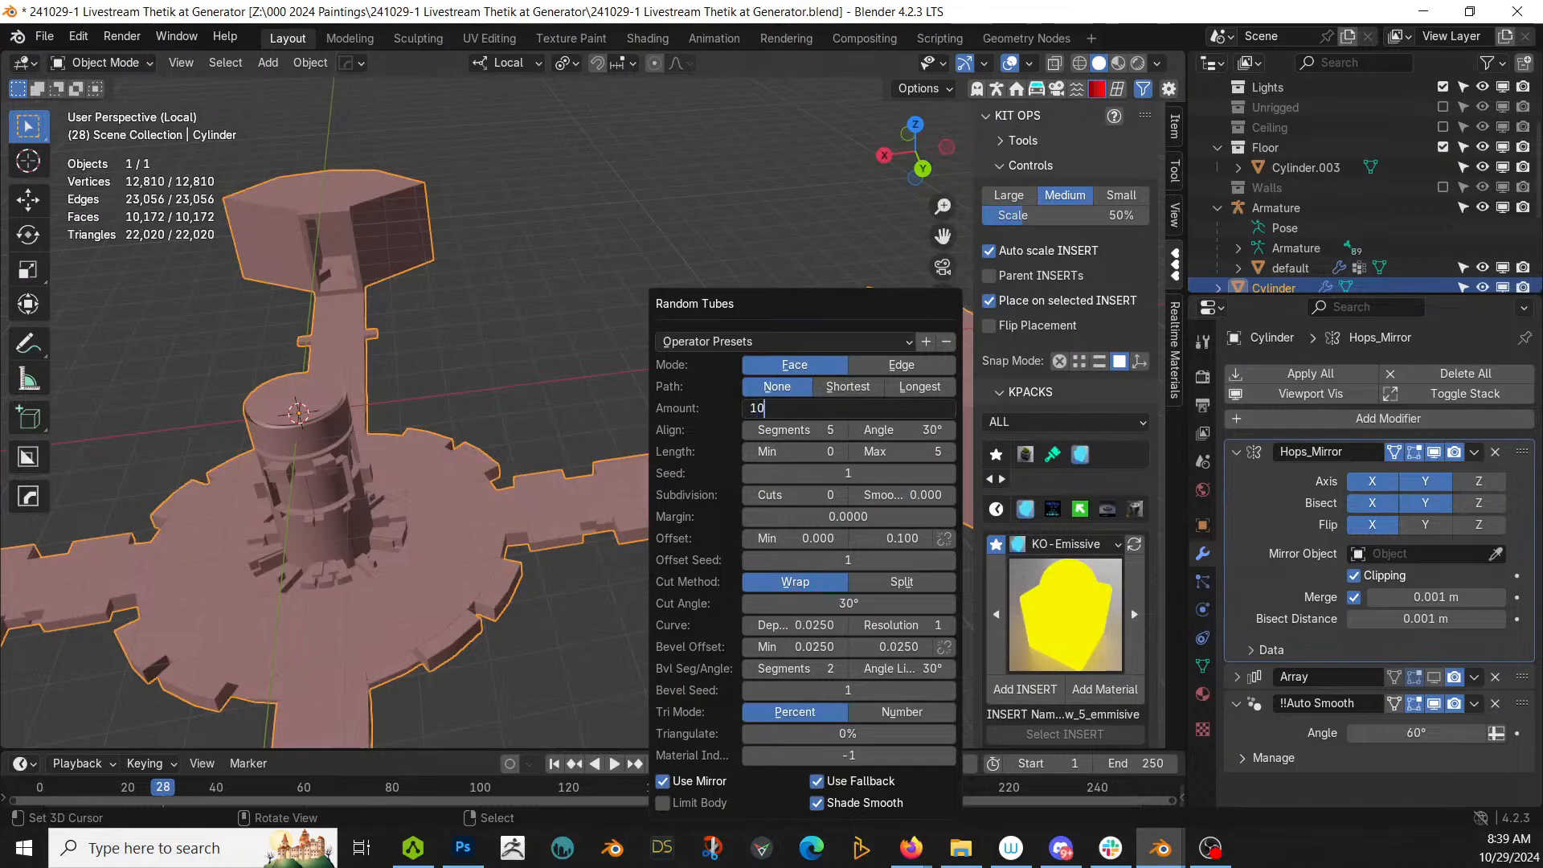
{"action": "key", "text": "Return"}
Step: Set the Random Tubes curve depth to 0.05
{"action": "middle_click_drag", "start_coordinate": [273, 547], "coordinate": [627, 468]}
{"action": "scroll", "coordinate": [311, 474], "scroll_direction": "up", "scroll_amount": 3}
{"action": "key", "text": "F9"}
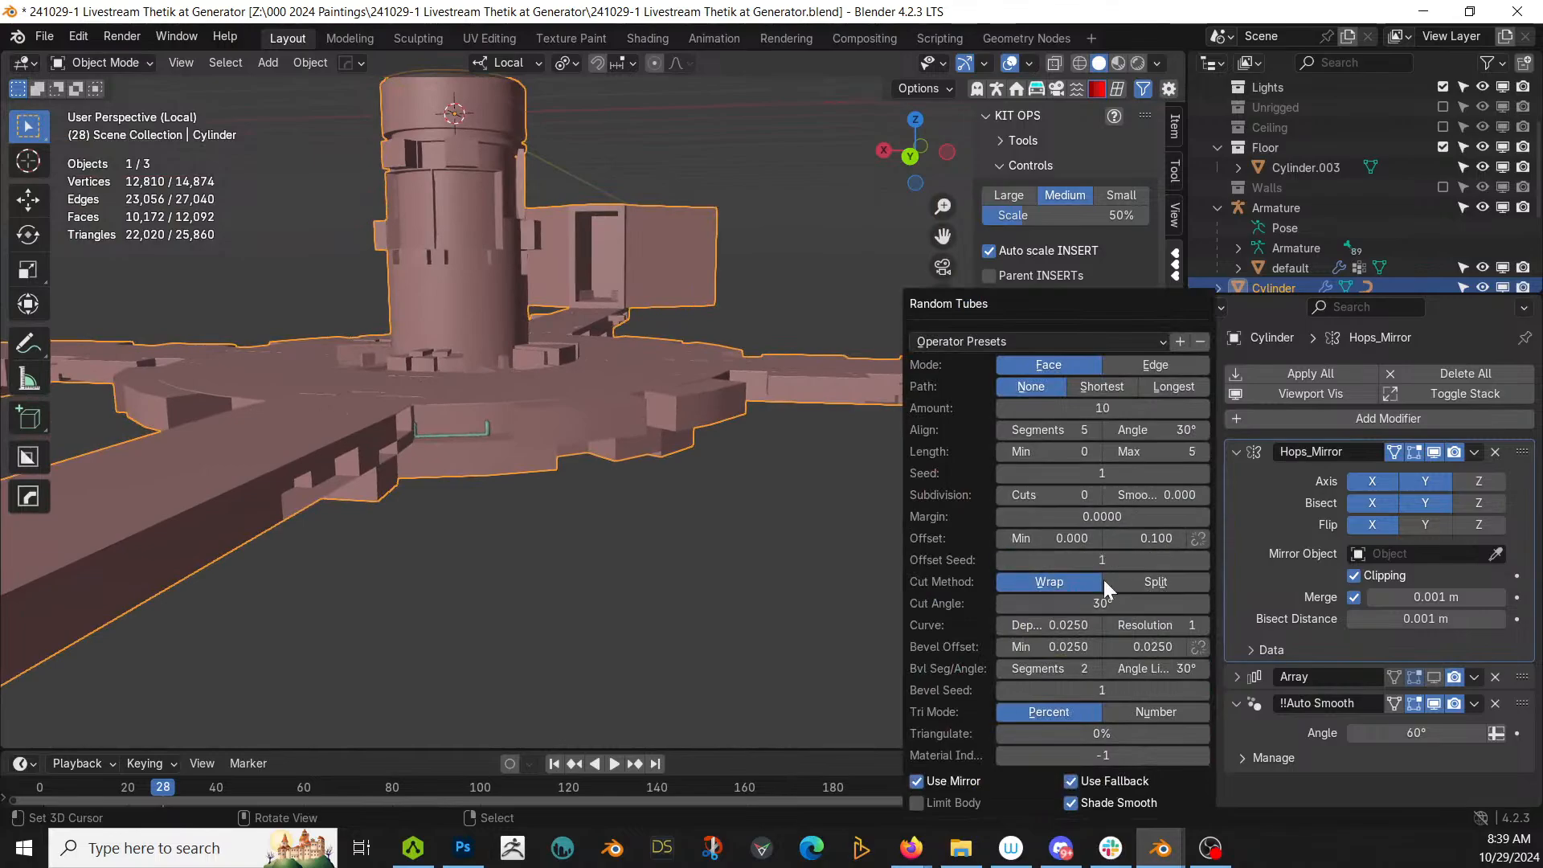
{"action": "left_click", "coordinate": [1093, 626]}
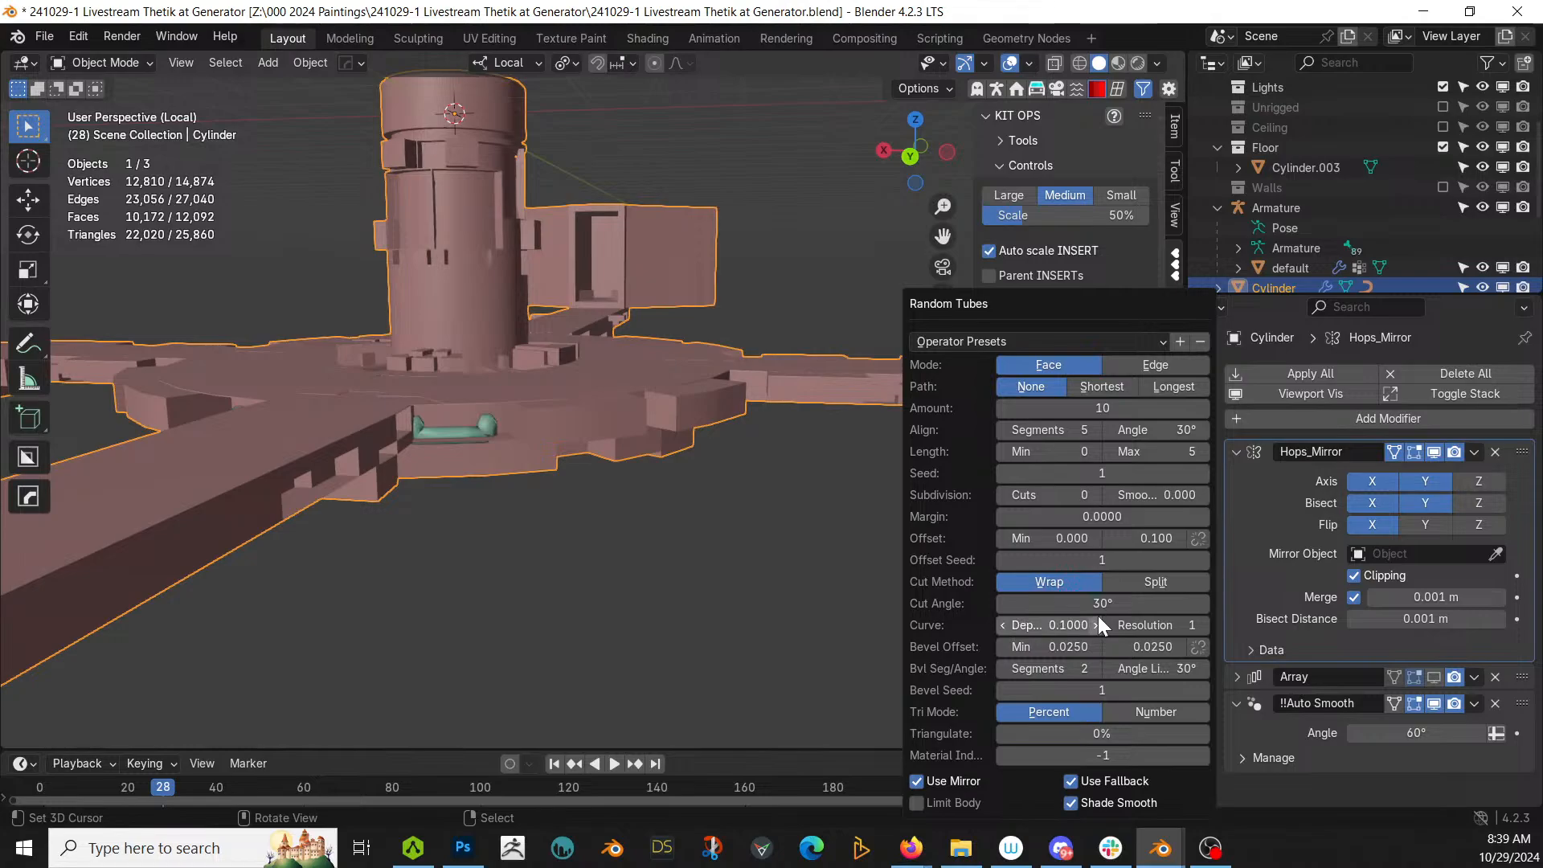
{"action": "left_click", "coordinate": [1098, 620]}
{"action": "type", "text": ".0"}
{"action": "key", "text": "Return"}
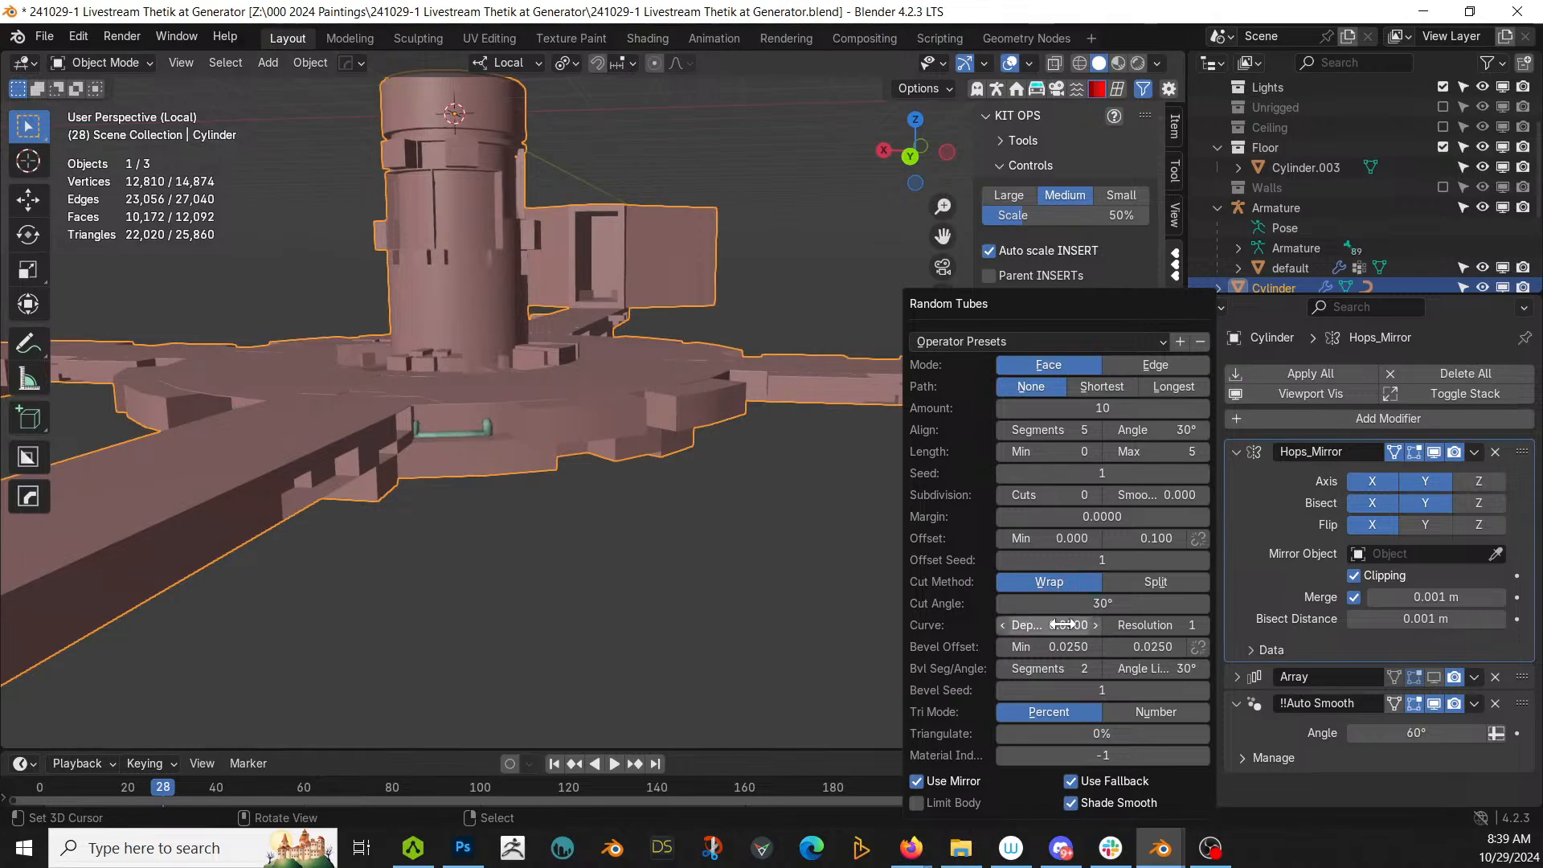
Step: Set the Random Tubes amount to 50 and increase the tubes' margin
{"action": "left_click", "coordinate": [1109, 407]}
{"action": "key", "text": "Return"}
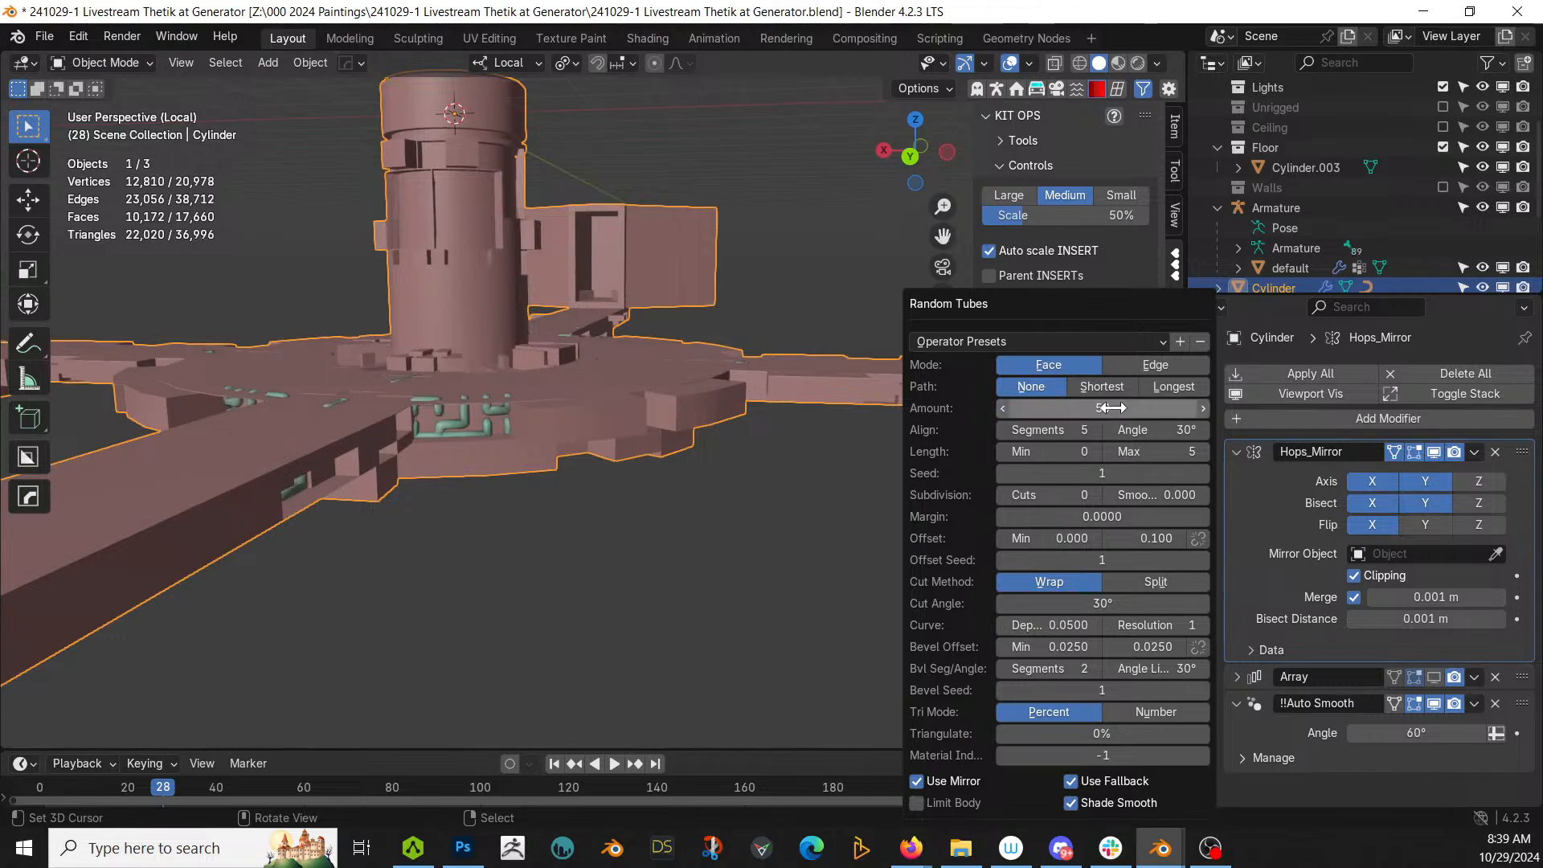
{"action": "mouse_move", "coordinate": [580, 410]}
{"action": "middle_mouse_down"}
{"action": "mouse_move", "coordinate": [592, 442]}
{"action": "mouse_move", "coordinate": [575, 469]}
{"action": "mouse_move", "coordinate": [523, 477]}
{"action": "mouse_move", "coordinate": [575, 395]}
{"action": "mouse_move", "coordinate": [601, 407]}
{"action": "middle_mouse_up"}
{"action": "key", "text": "F9"}
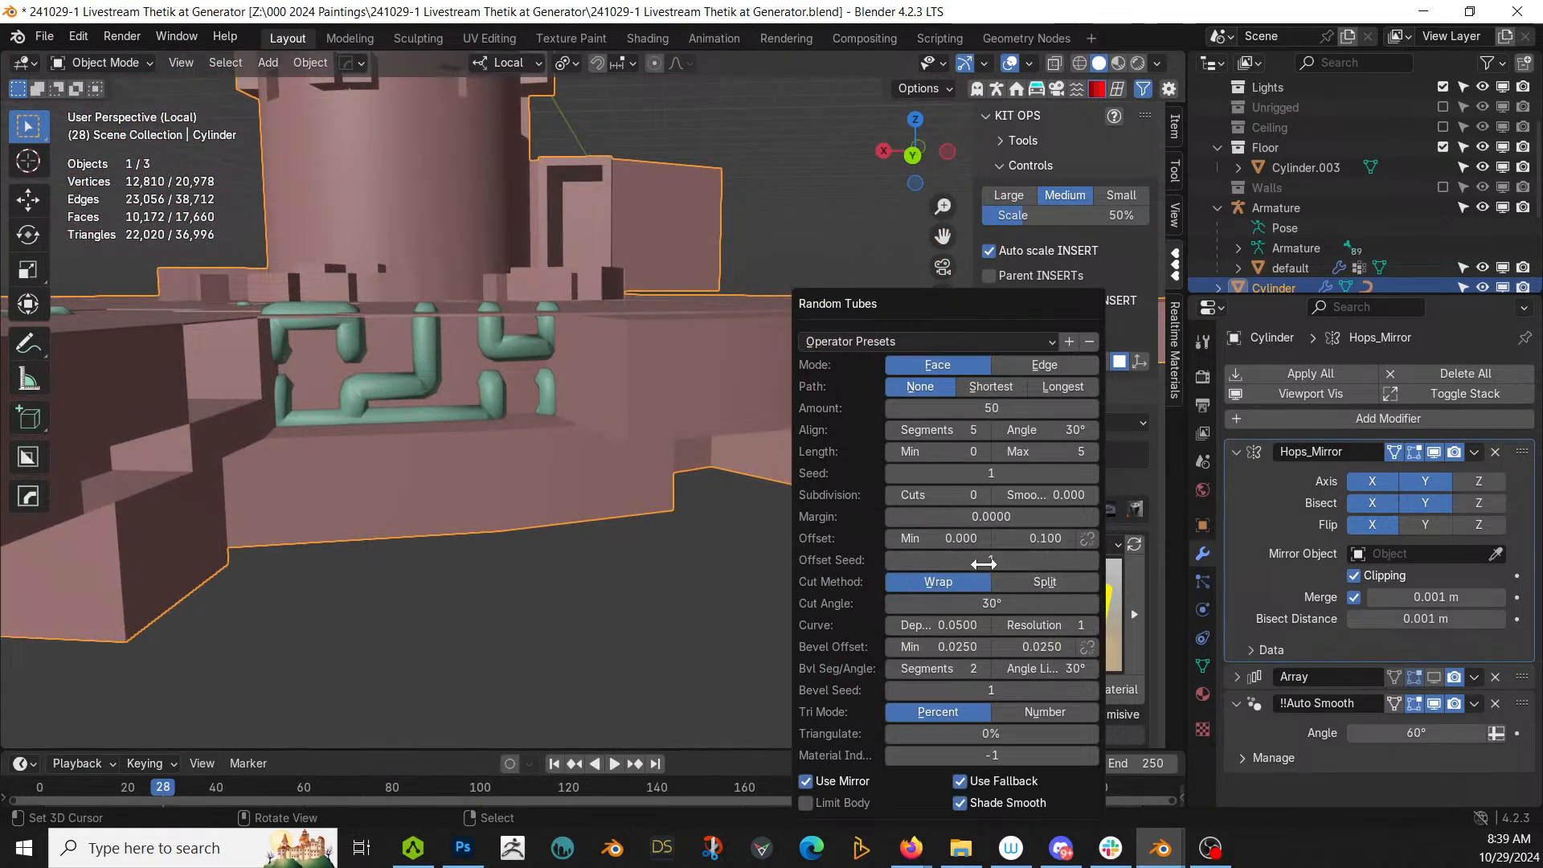
{"action": "left_click_drag", "start_coordinate": [991, 517], "coordinate": [1038, 517]}
{"action": "middle_click_drag", "start_coordinate": [529, 556], "coordinate": [240, 538]}
{"action": "scroll", "coordinate": [587, 571], "scroll_direction": "down", "scroll_amount": 5}
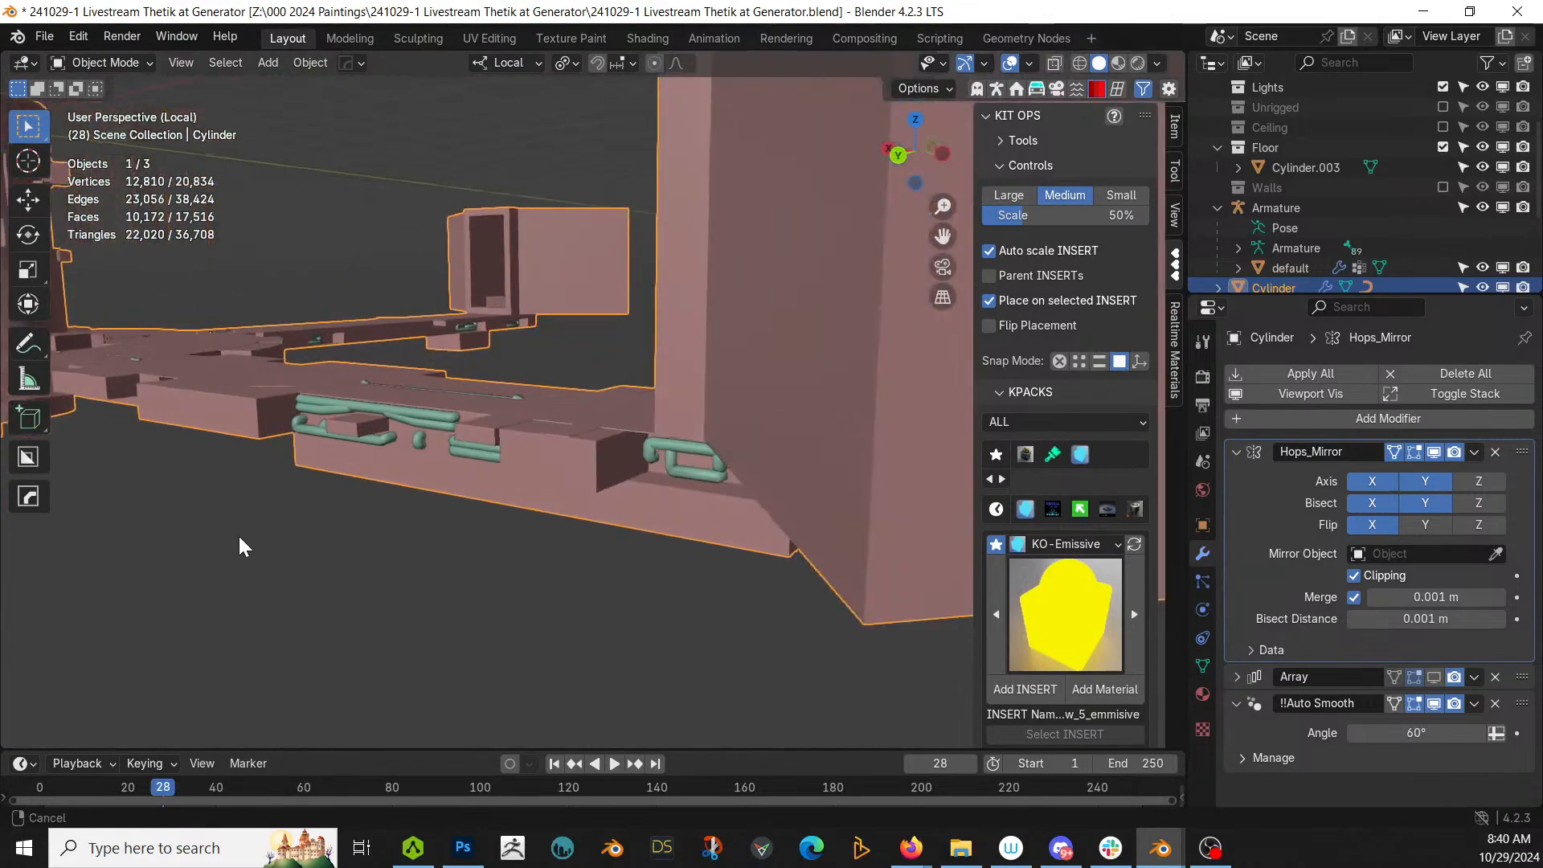
Step: Select the generated tubes and convert them to mesh
{"action": "left_click", "coordinate": [429, 427]}
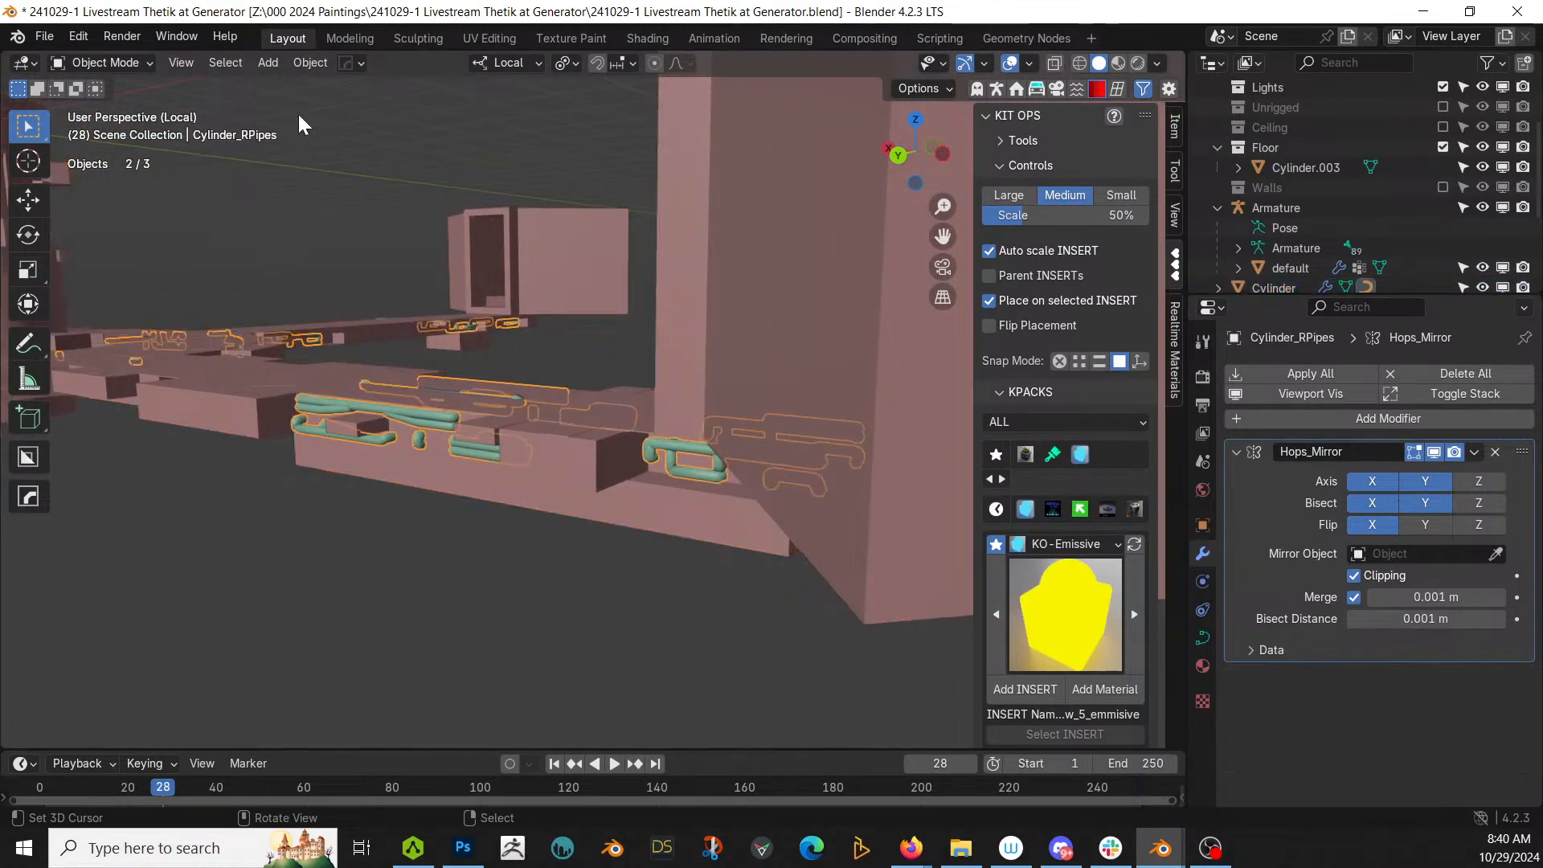
{"action": "left_click", "coordinate": [313, 62]}
{"action": "mouse_move", "coordinate": [400, 641]}
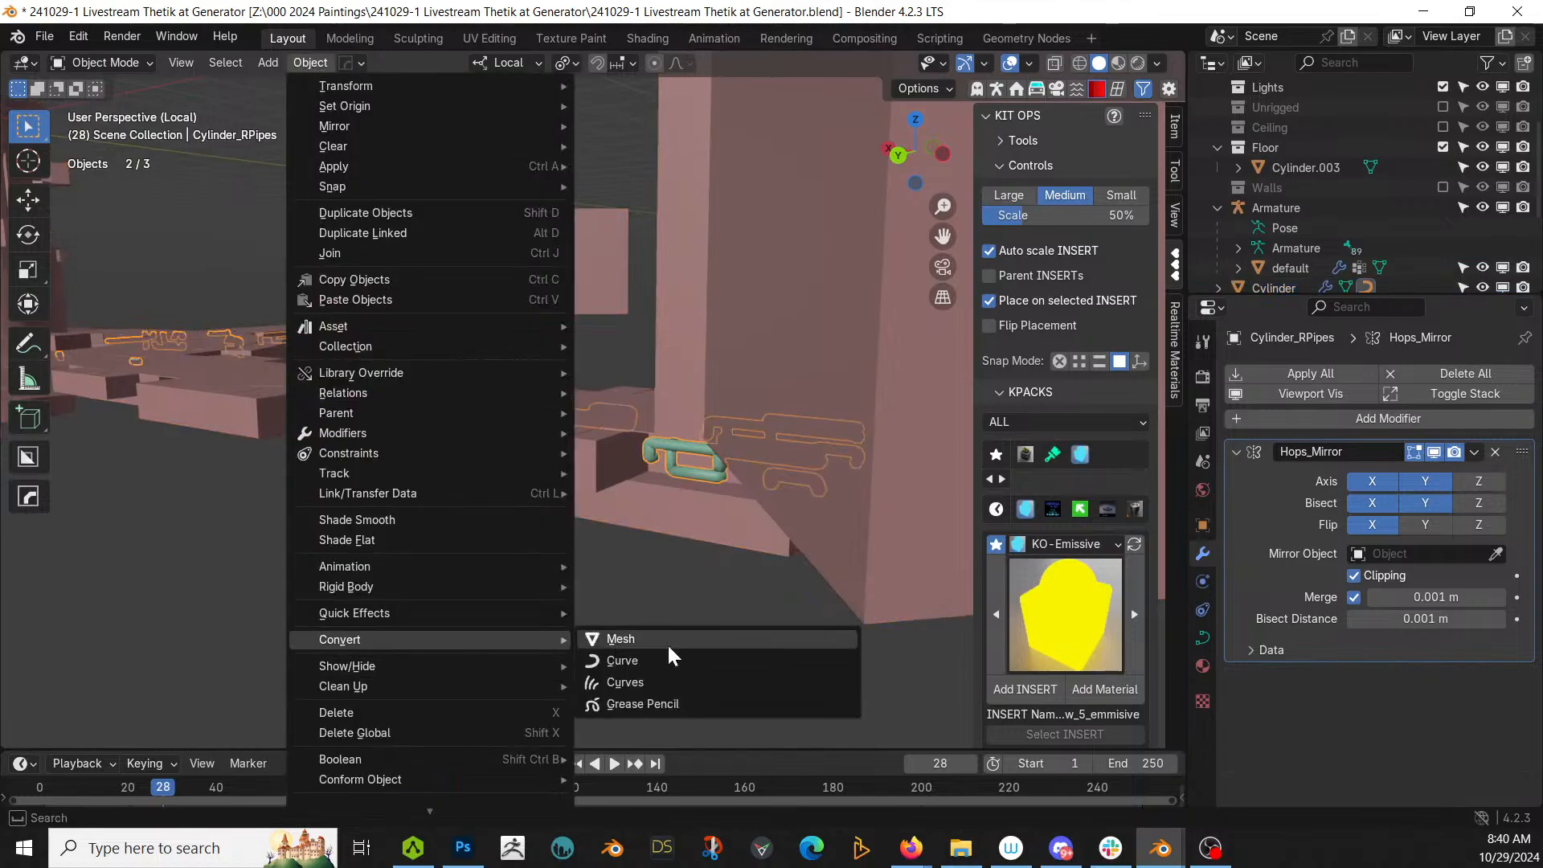
{"action": "left_click", "coordinate": [667, 639]}
Step: Replace the tubes' material with a new one and join the tubes into the platform mesh
{"action": "left_click", "coordinate": [1203, 693]}
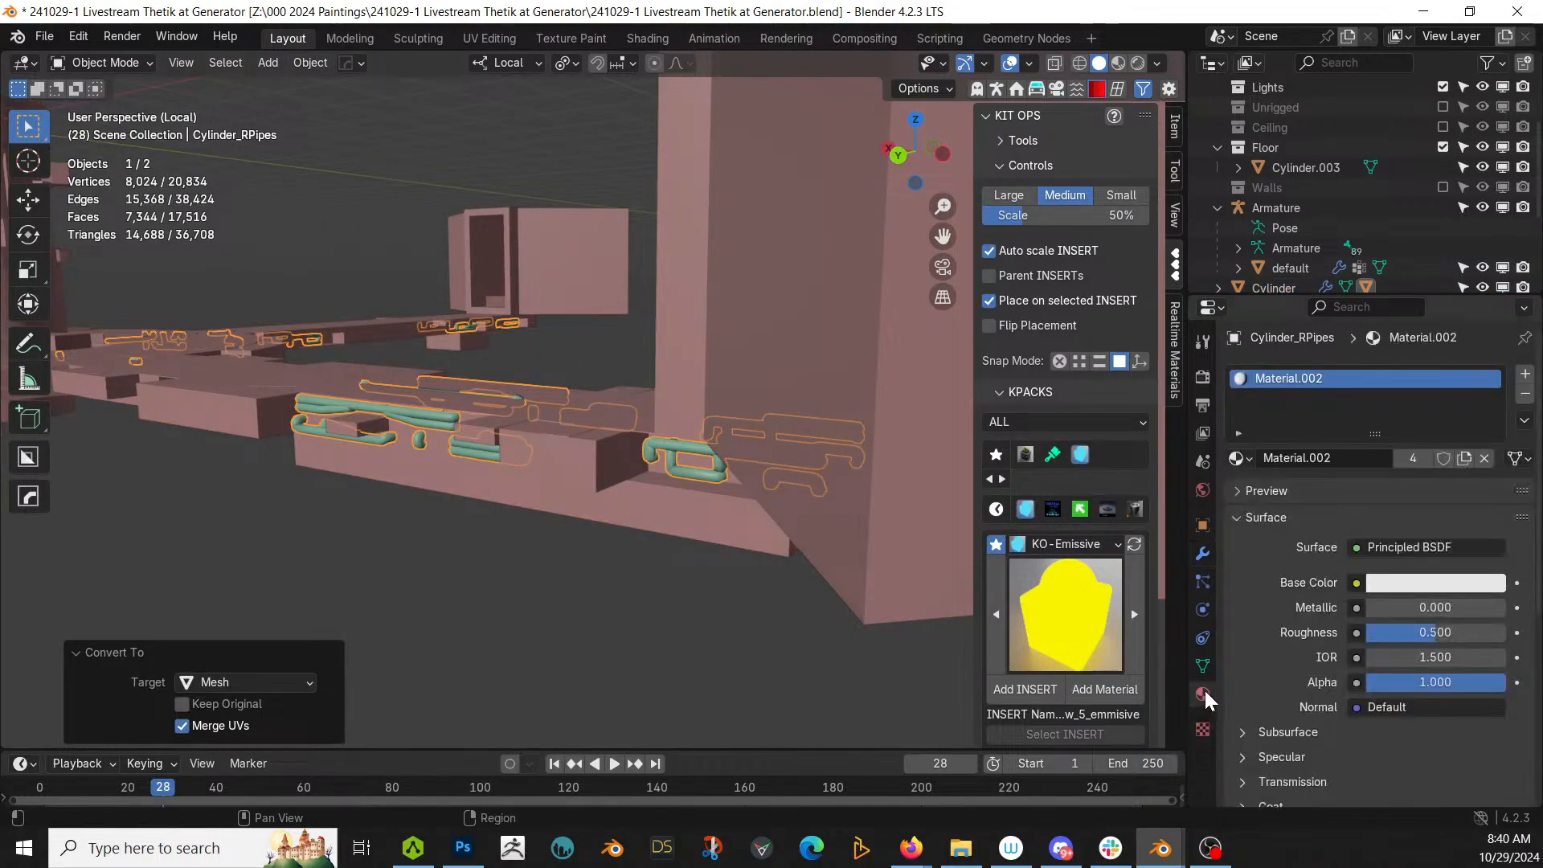
{"action": "left_click", "coordinate": [1524, 394]}
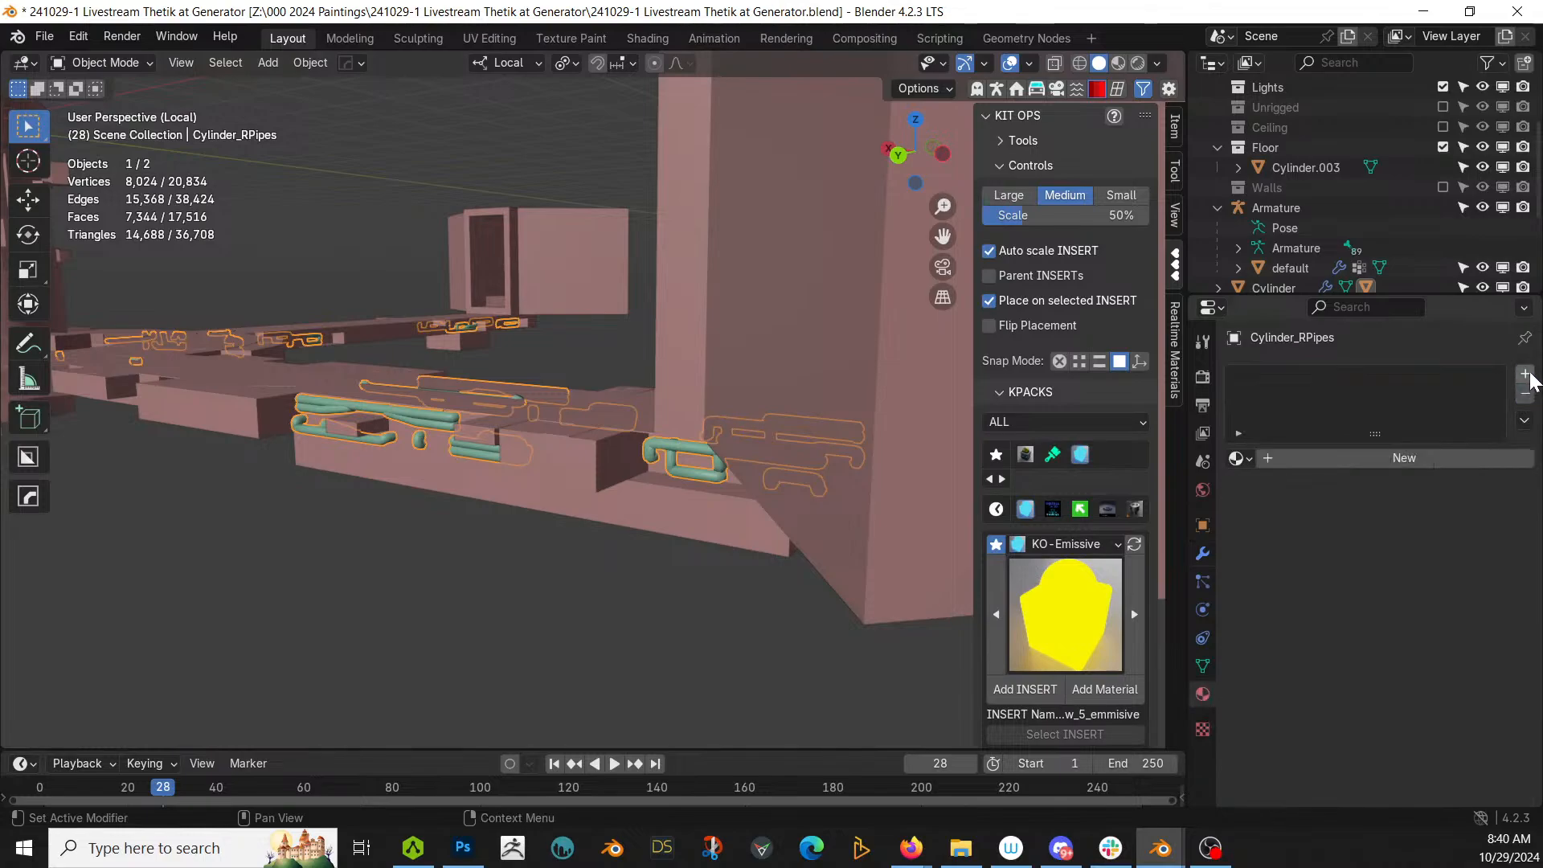
{"action": "left_click", "coordinate": [1314, 457]}
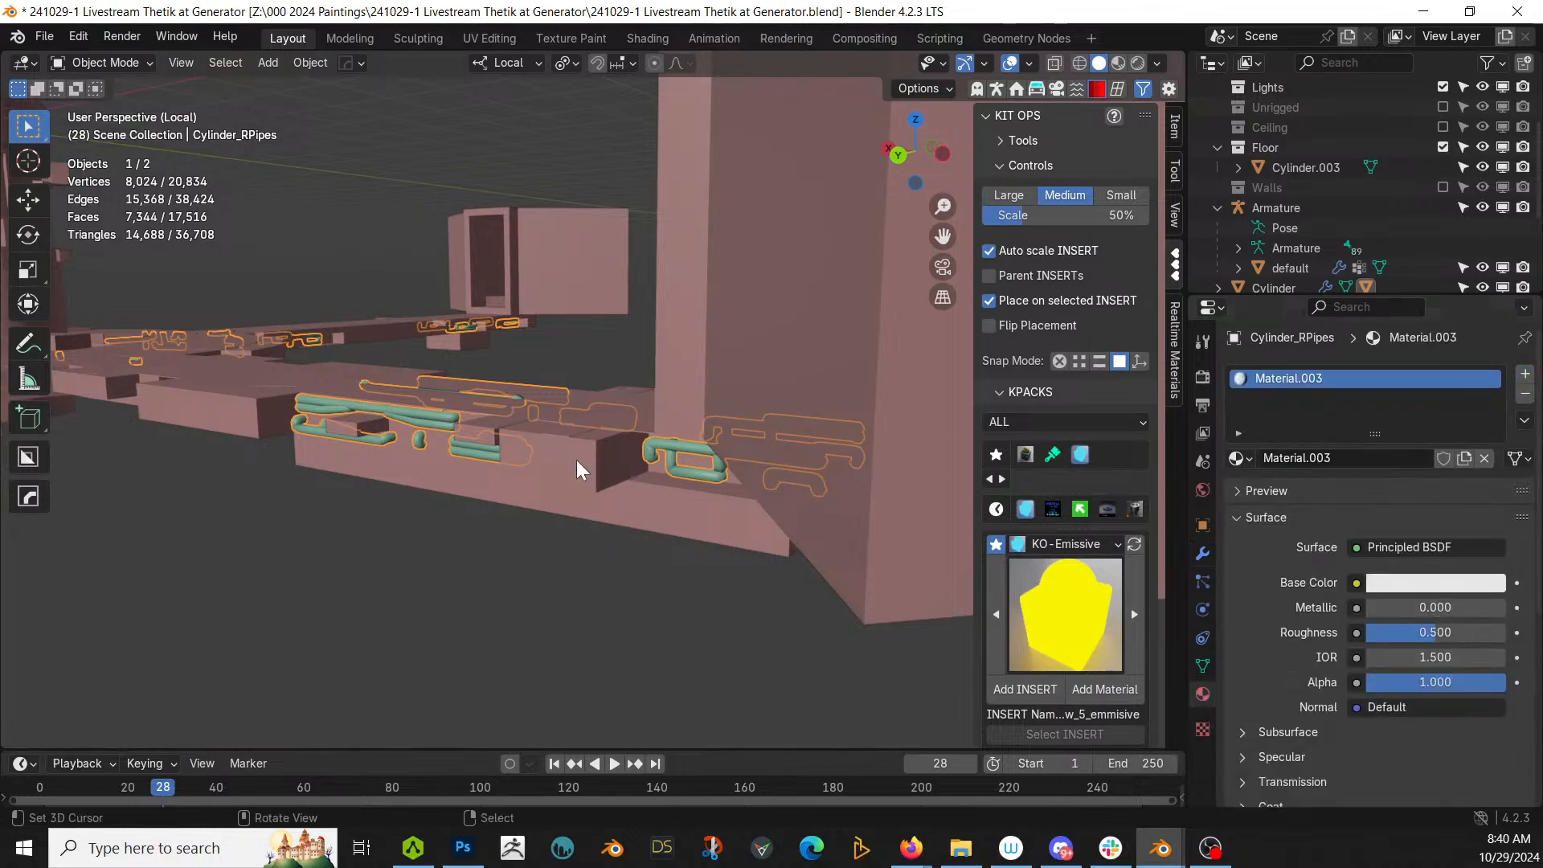
{"action": "left_click", "coordinate": [554, 457], "text": "shift"}
{"action": "key", "text": "ctrl+j"}
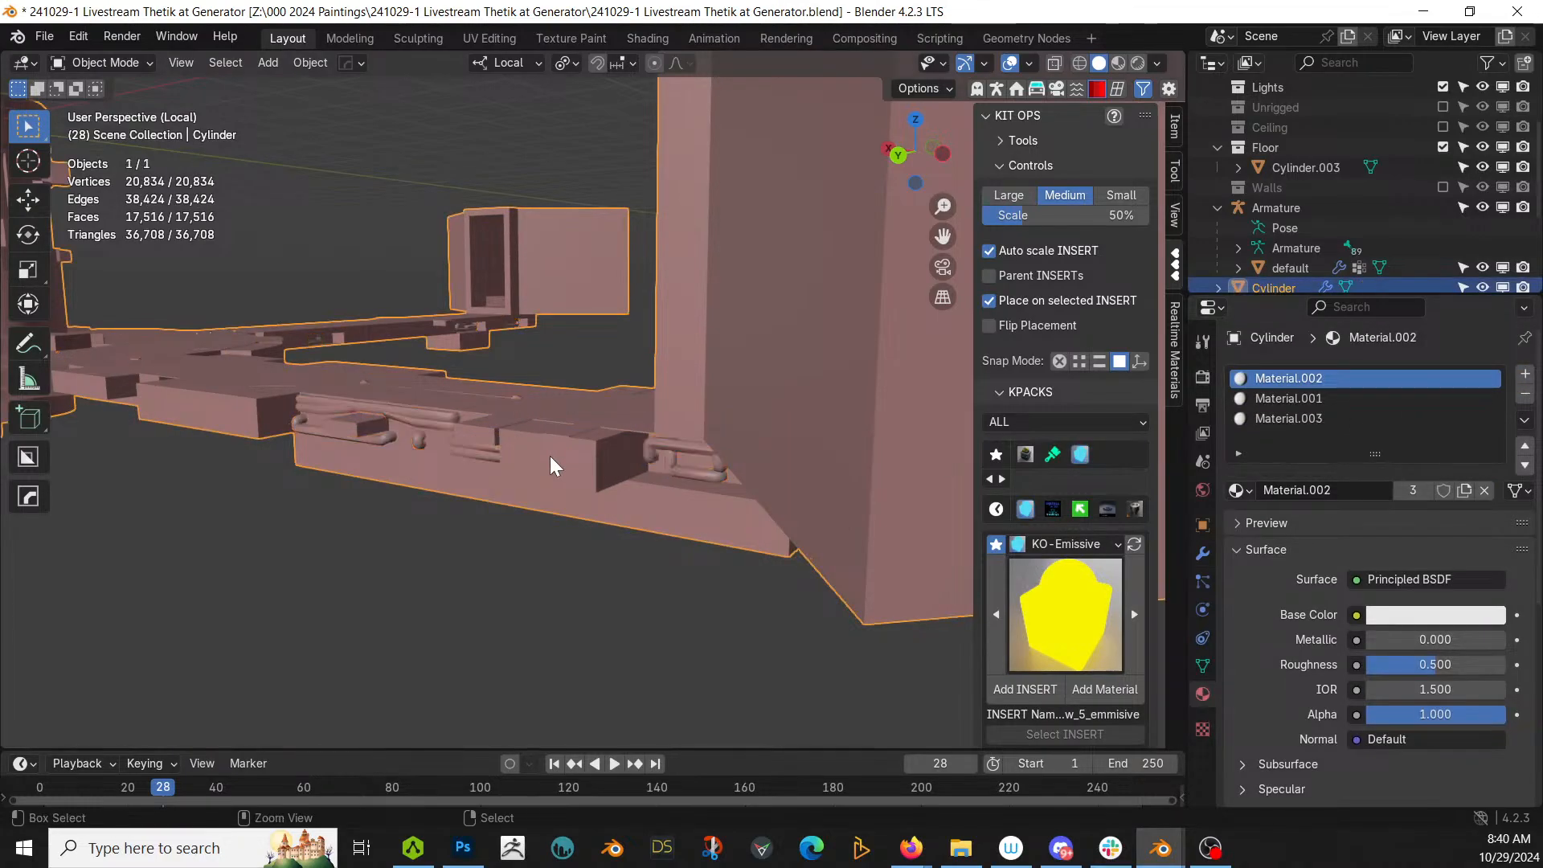
Step: Append Random Flow's shading materials to the scene
{"action": "scroll", "coordinate": [143, 465], "scroll_direction": "down", "scroll_amount": 5}
{"action": "middle_click_drag", "start_coordinate": [143, 466], "coordinate": [220, 489]}
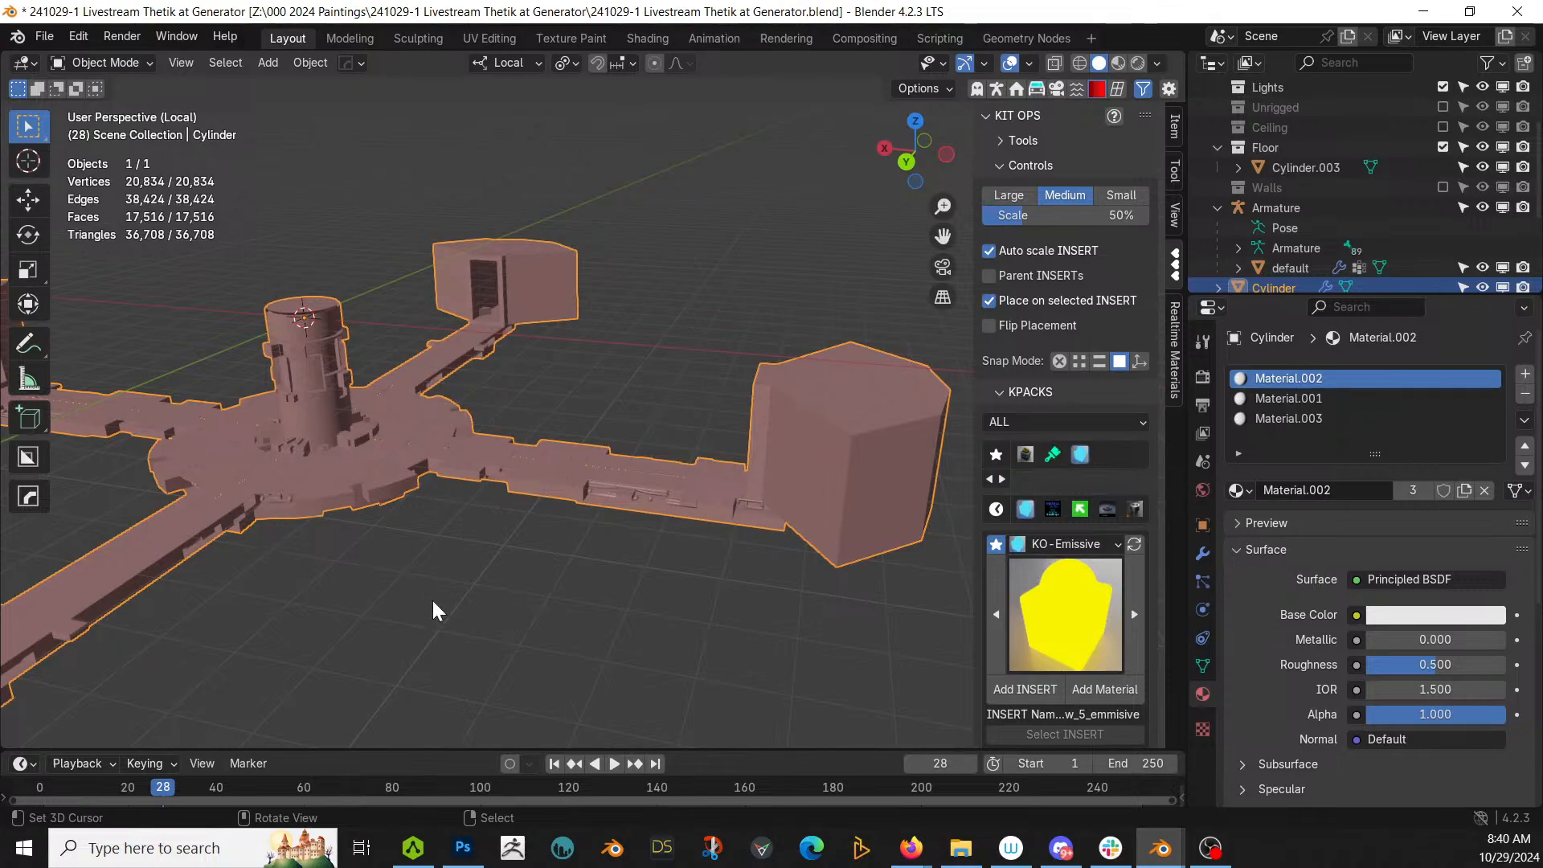
{"action": "mouse_move", "coordinate": [660, 500]}
{"action": "middle_mouse_down"}
{"action": "mouse_move", "coordinate": [850, 445]}
{"action": "mouse_move", "coordinate": [645, 476]}
{"action": "mouse_move", "coordinate": [634, 498]}
{"action": "middle_mouse_up"}
{"action": "scroll", "coordinate": [633, 498], "scroll_direction": "up", "scroll_amount": 3}
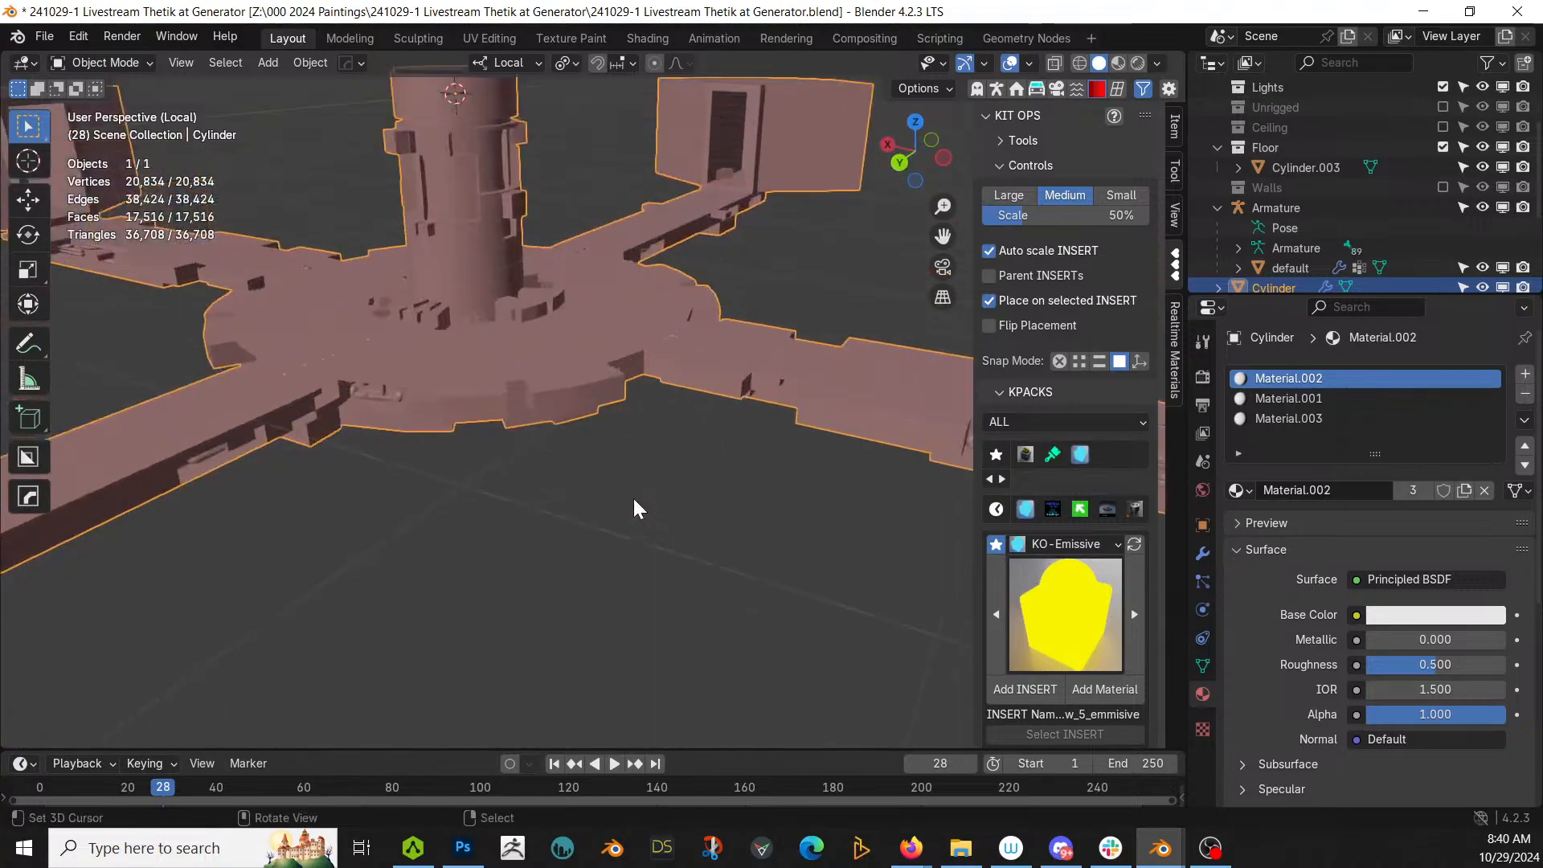
{"action": "key", "text": "shift+alt+x"}
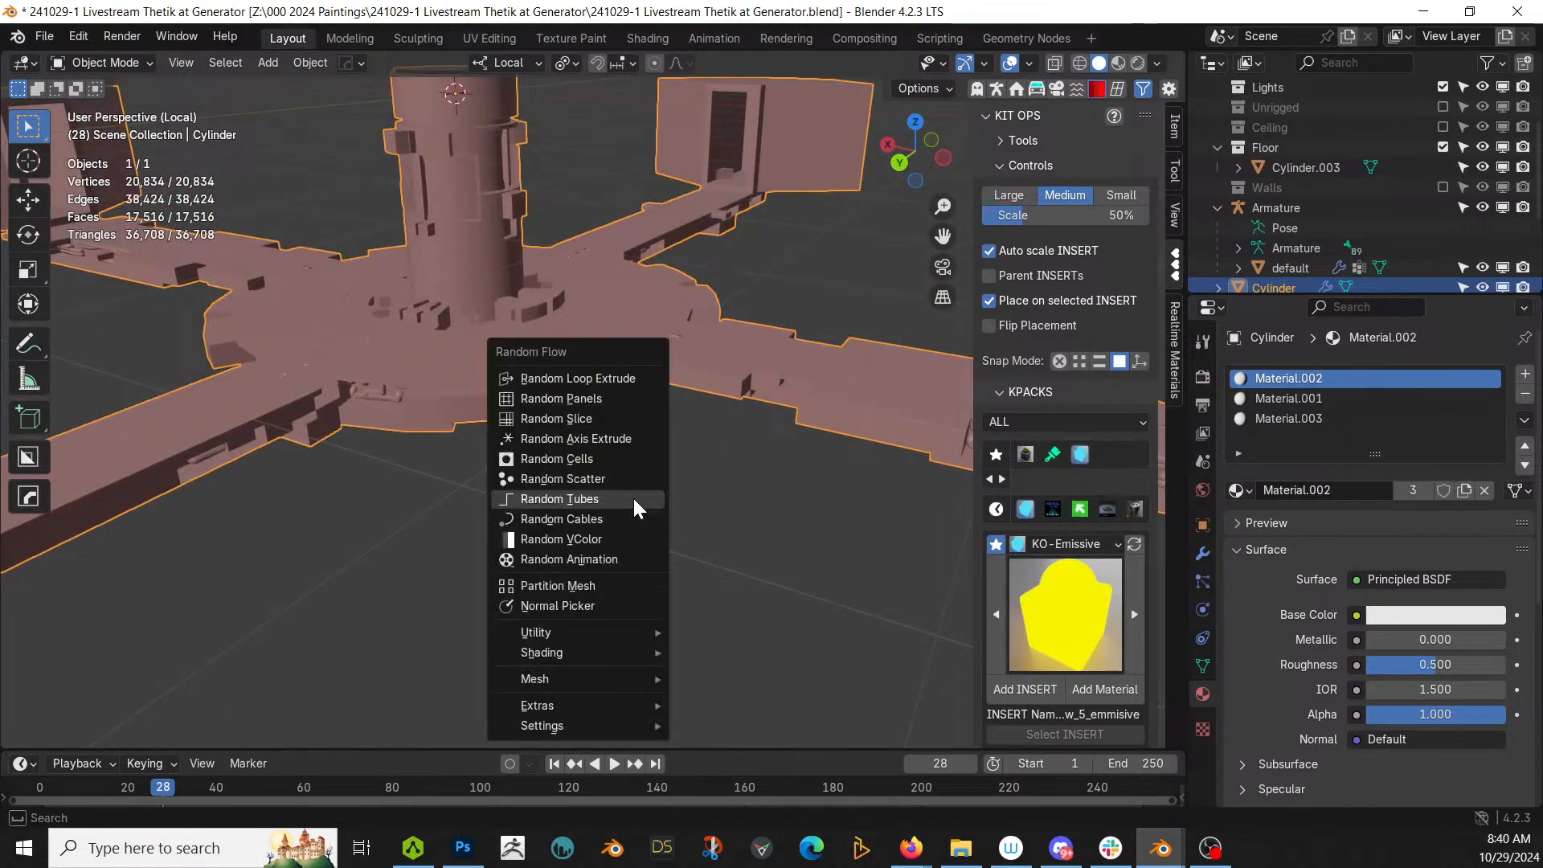
{"action": "mouse_move", "coordinate": [614, 636]}
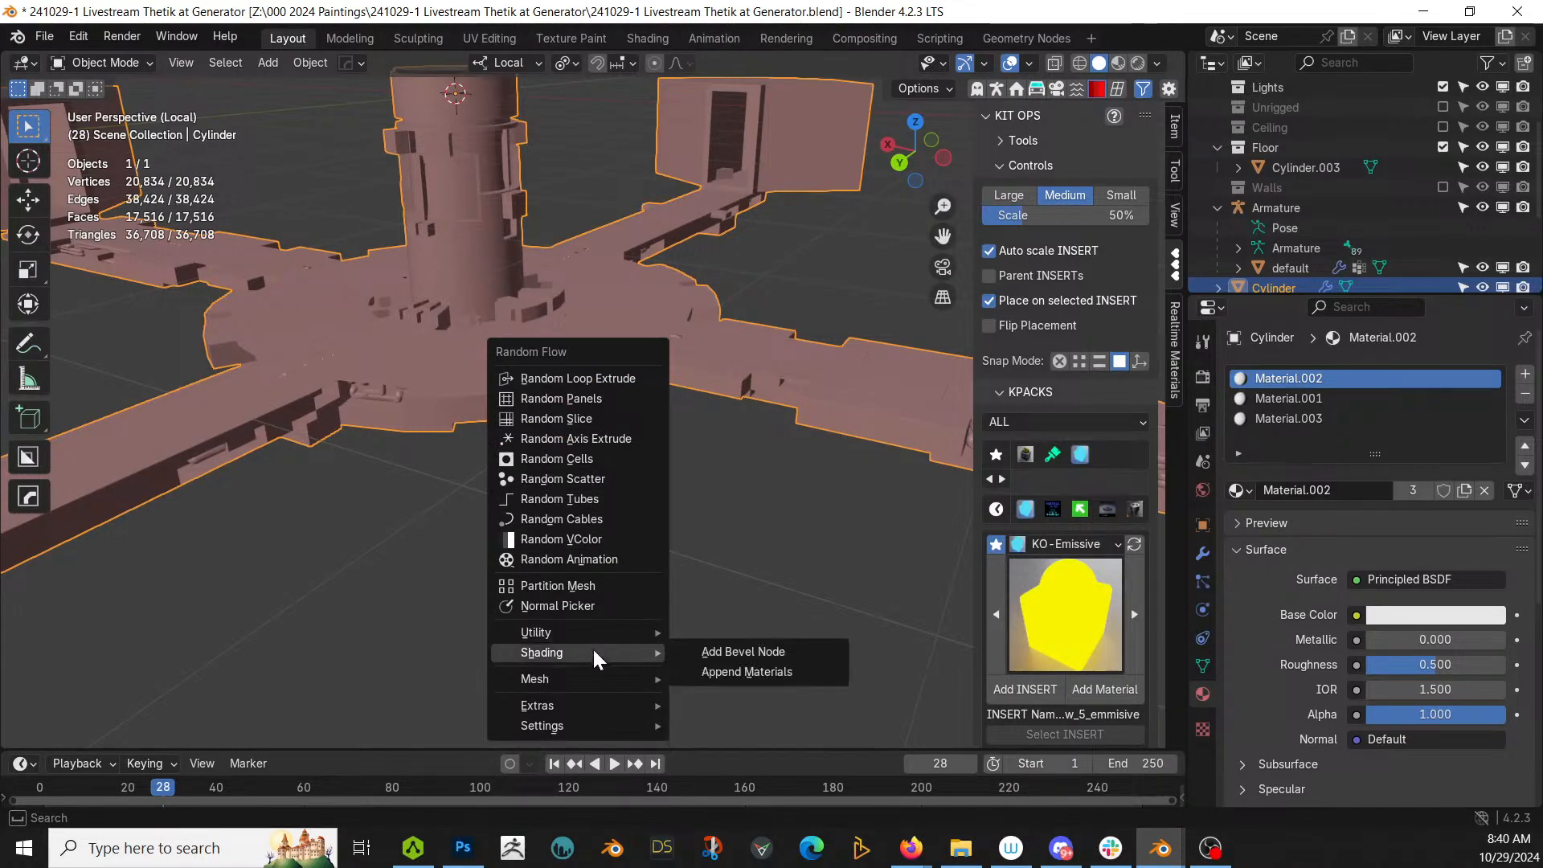
{"action": "left_click", "coordinate": [789, 672]}
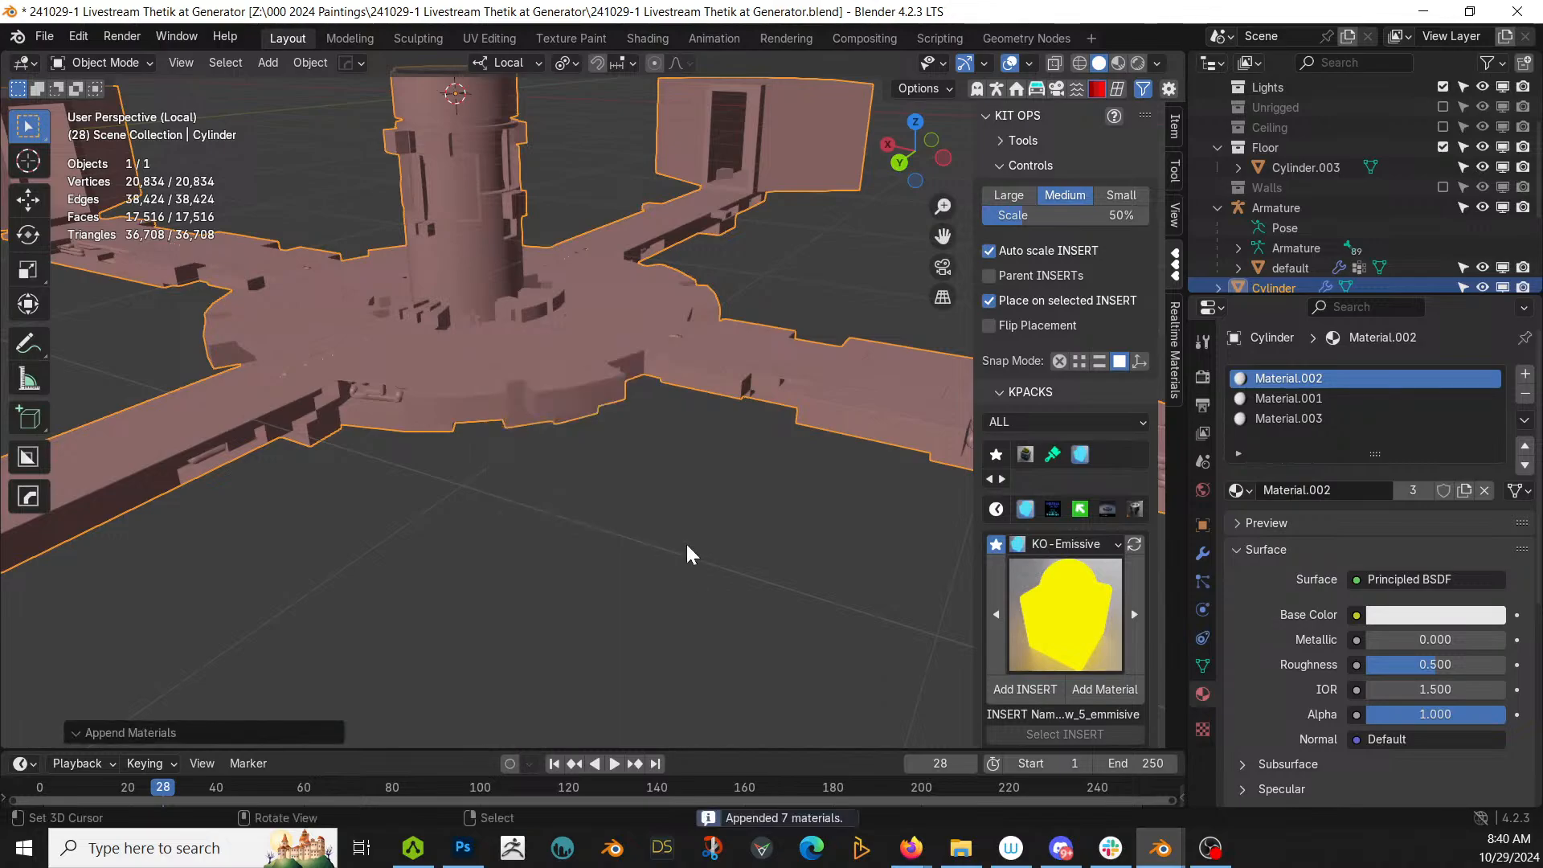
Step: Replace Material.002 in the platform's first material slot with the Distressed Hull Texture material
{"action": "middle_click_drag", "start_coordinate": [628, 485], "coordinate": [675, 610]}
{"action": "scroll", "coordinate": [669, 580], "scroll_direction": "up", "scroll_amount": 4}
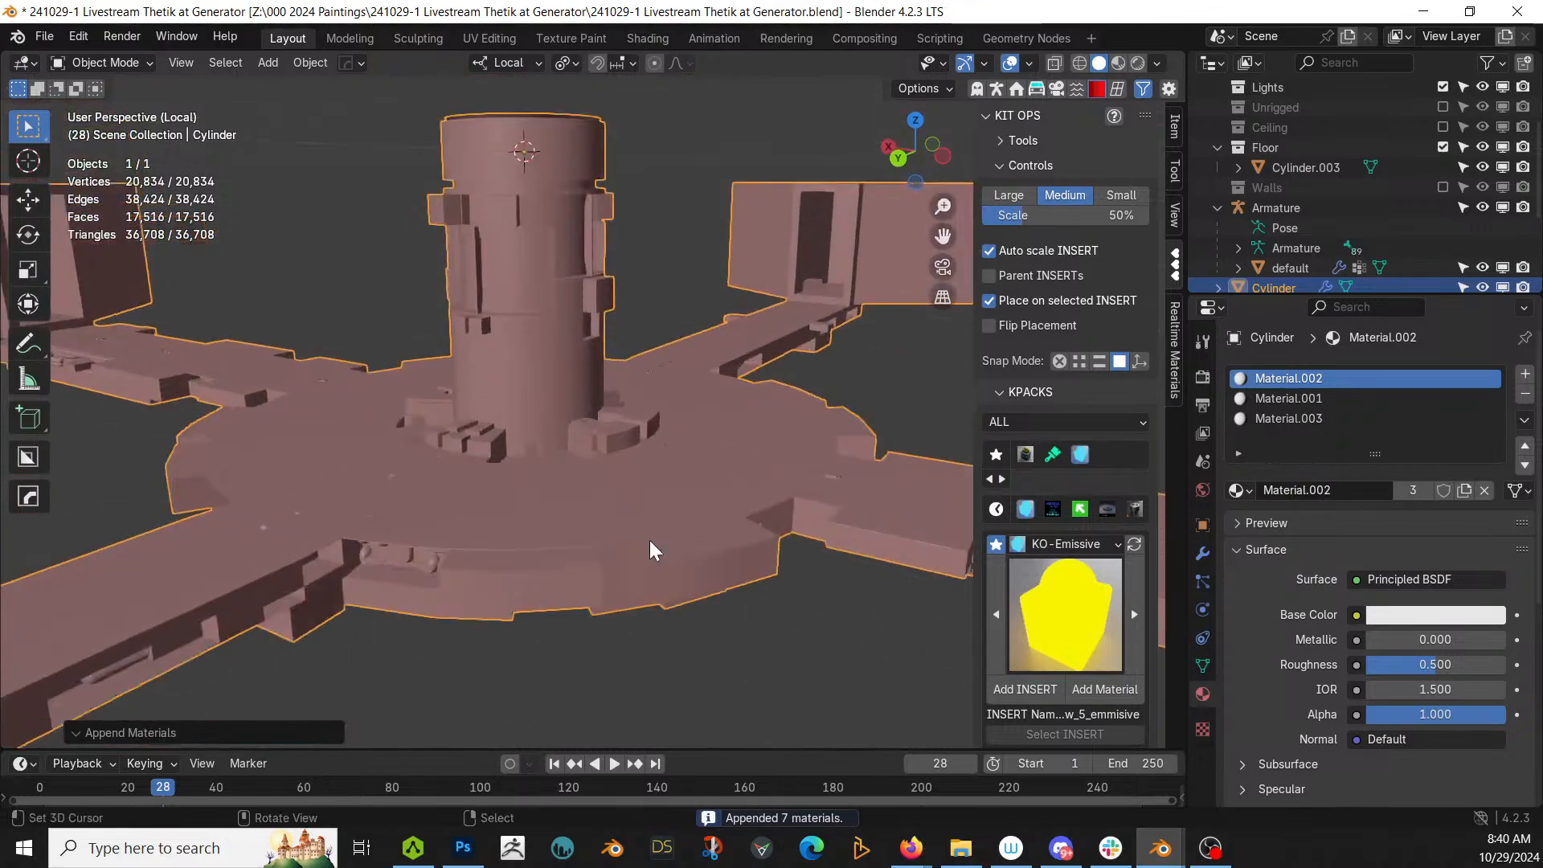
{"action": "key", "text": "Tab"}
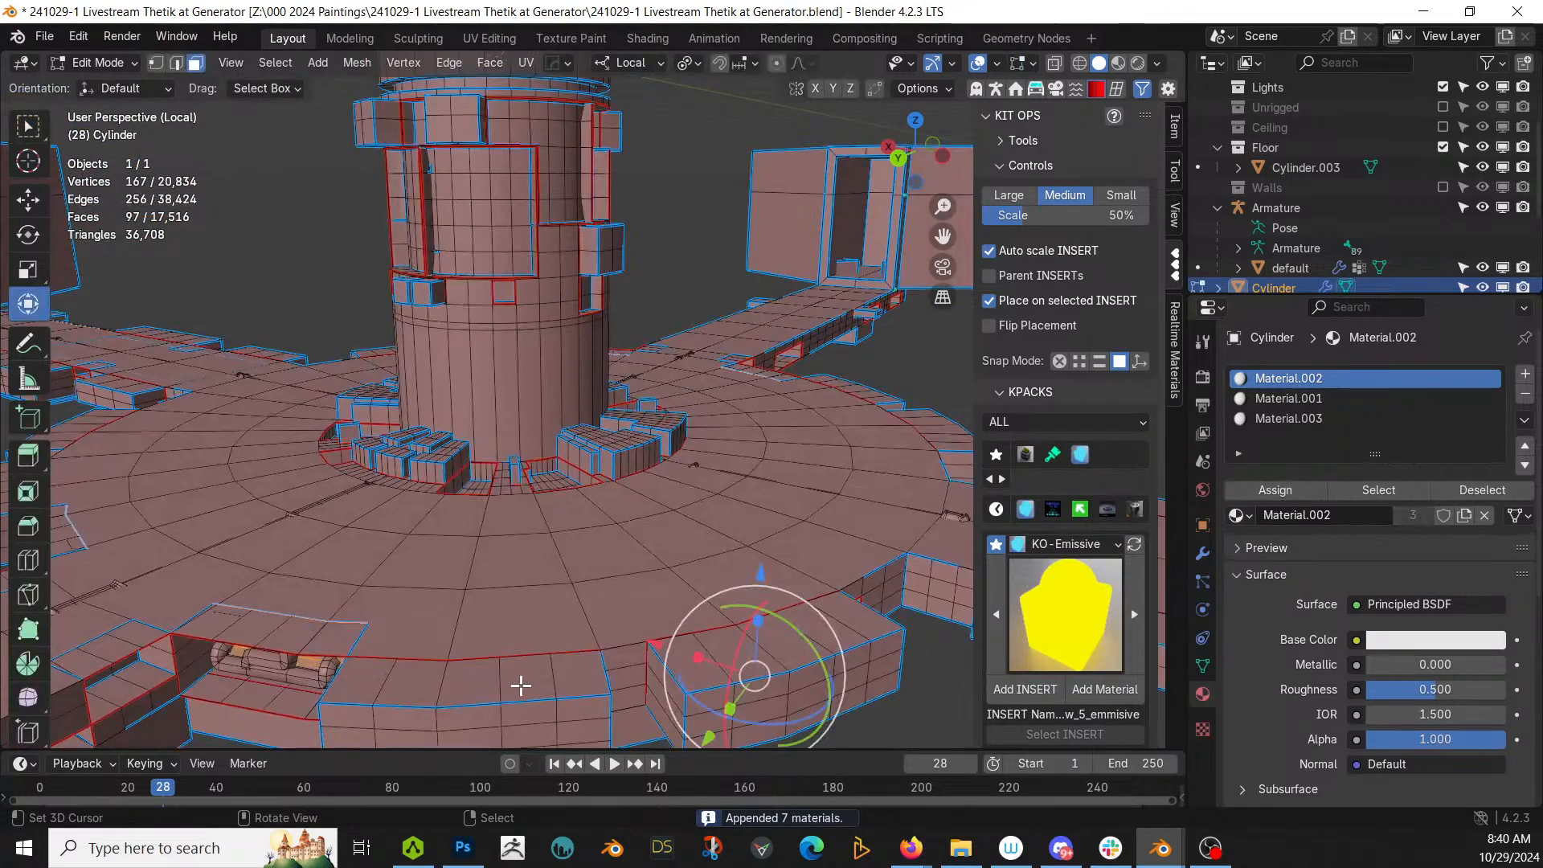
{"action": "left_click", "coordinate": [836, 544]}
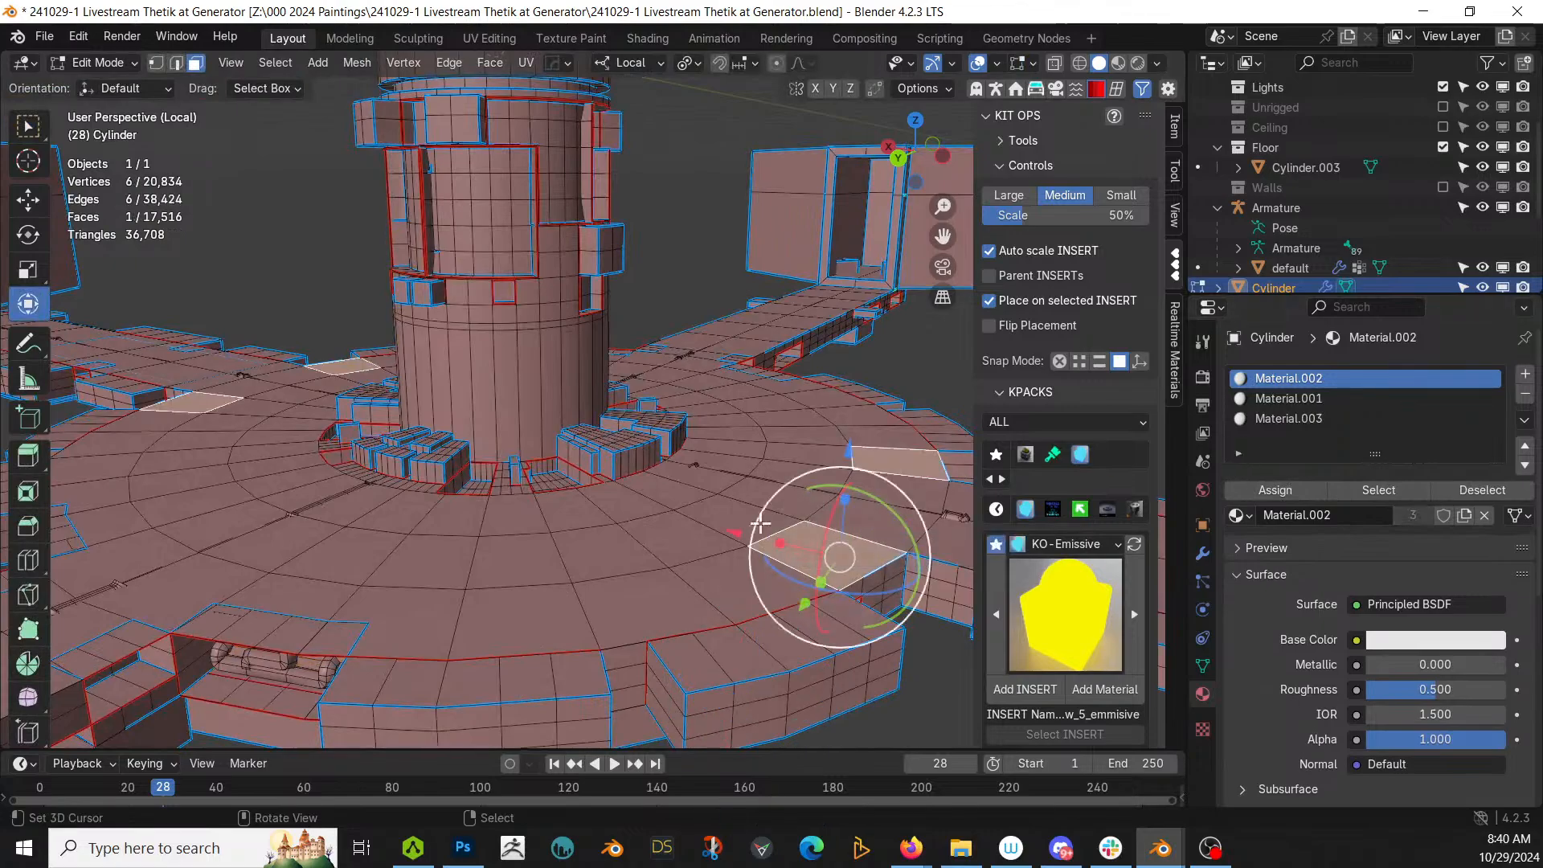
{"action": "scroll", "coordinate": [760, 524], "scroll_direction": "down", "scroll_amount": 3}
{"action": "key", "text": "Tab"}
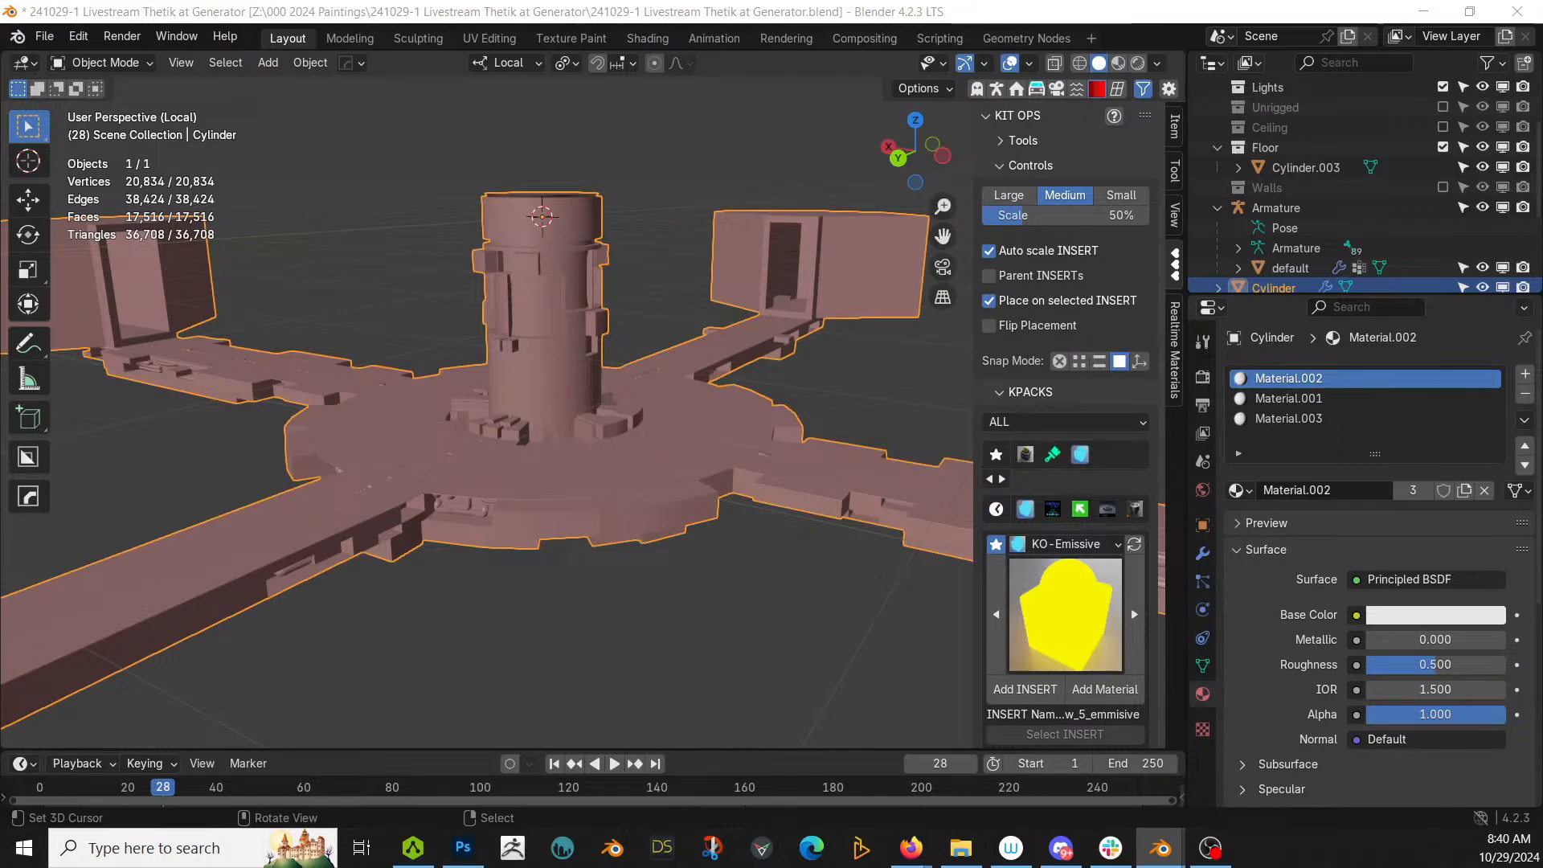
{"action": "left_click_drag", "start_coordinate": [1259, 201], "coordinate": [1342, 374]}
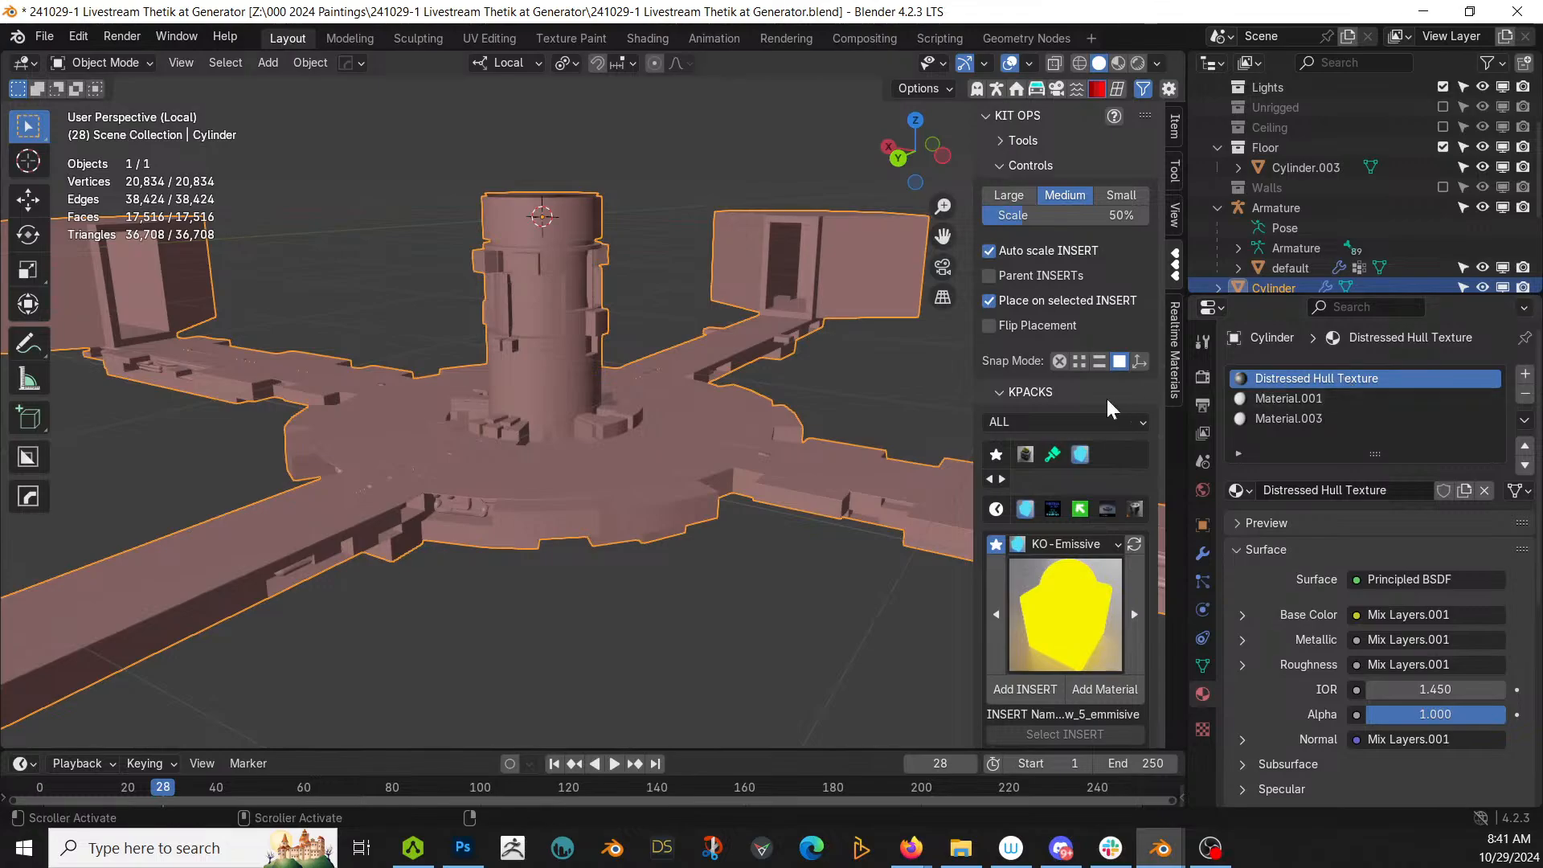
Step: Switch the viewport to rendered shading and replace Material.001 in the platform's second slot with Distressed Hull Texture
{"action": "middle_click_drag", "start_coordinate": [771, 546], "coordinate": [868, 450]}
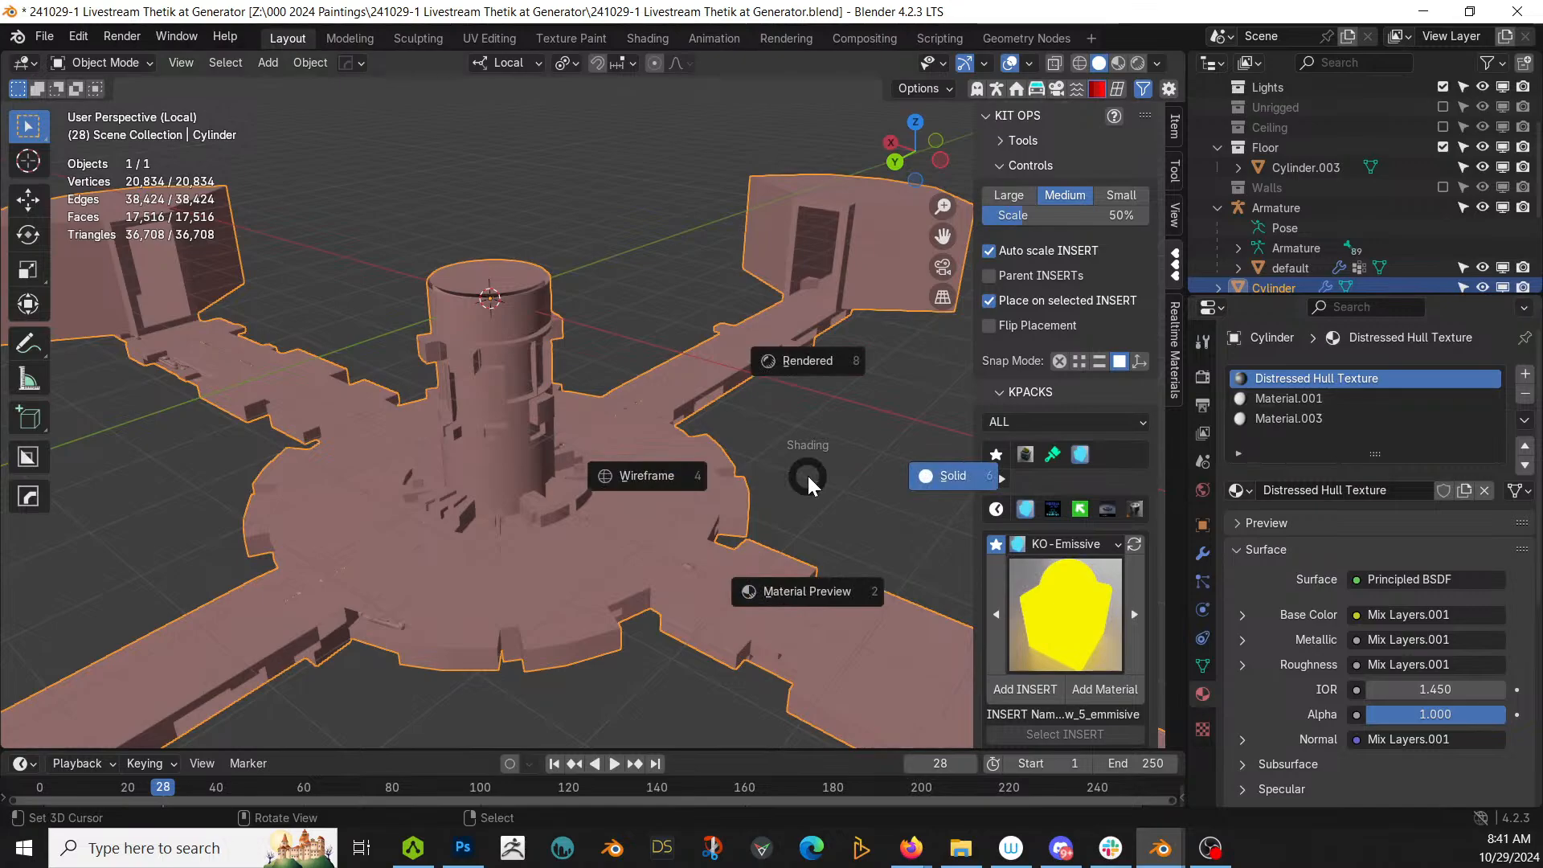
{"action": "key", "text": "8"}
{"action": "mouse_move", "coordinate": [799, 476]}
{"action": "middle_mouse_down"}
{"action": "mouse_move", "coordinate": [731, 479]}
{"action": "mouse_move", "coordinate": [732, 464]}
{"action": "middle_mouse_up"}
{"action": "scroll", "coordinate": [731, 464], "scroll_direction": "up", "scroll_amount": 3}
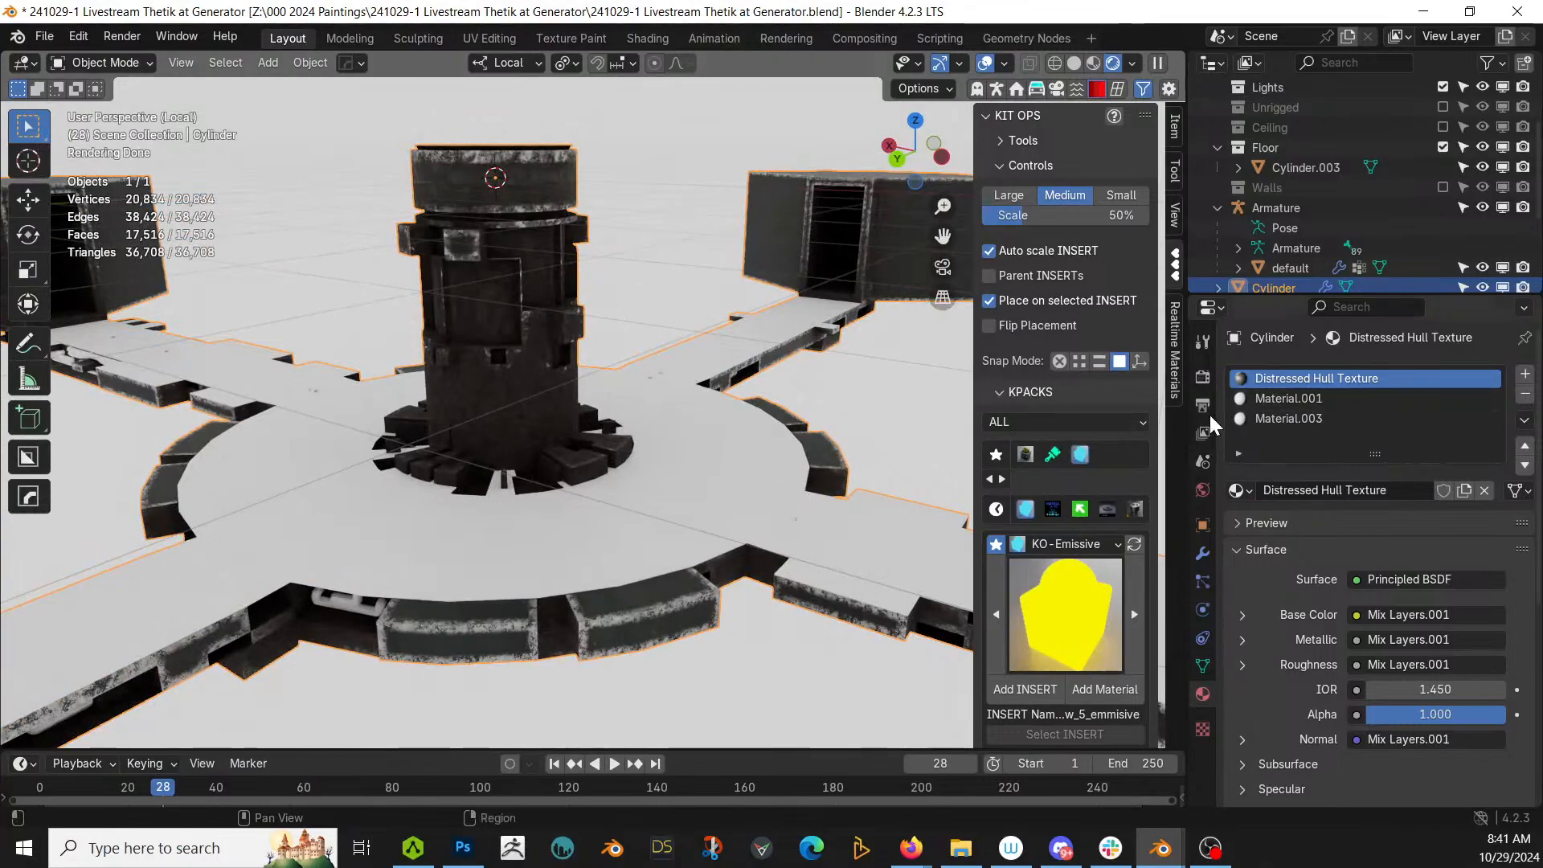
{"action": "left_click", "coordinate": [1345, 400]}
{"action": "left_click", "coordinate": [1237, 490]}
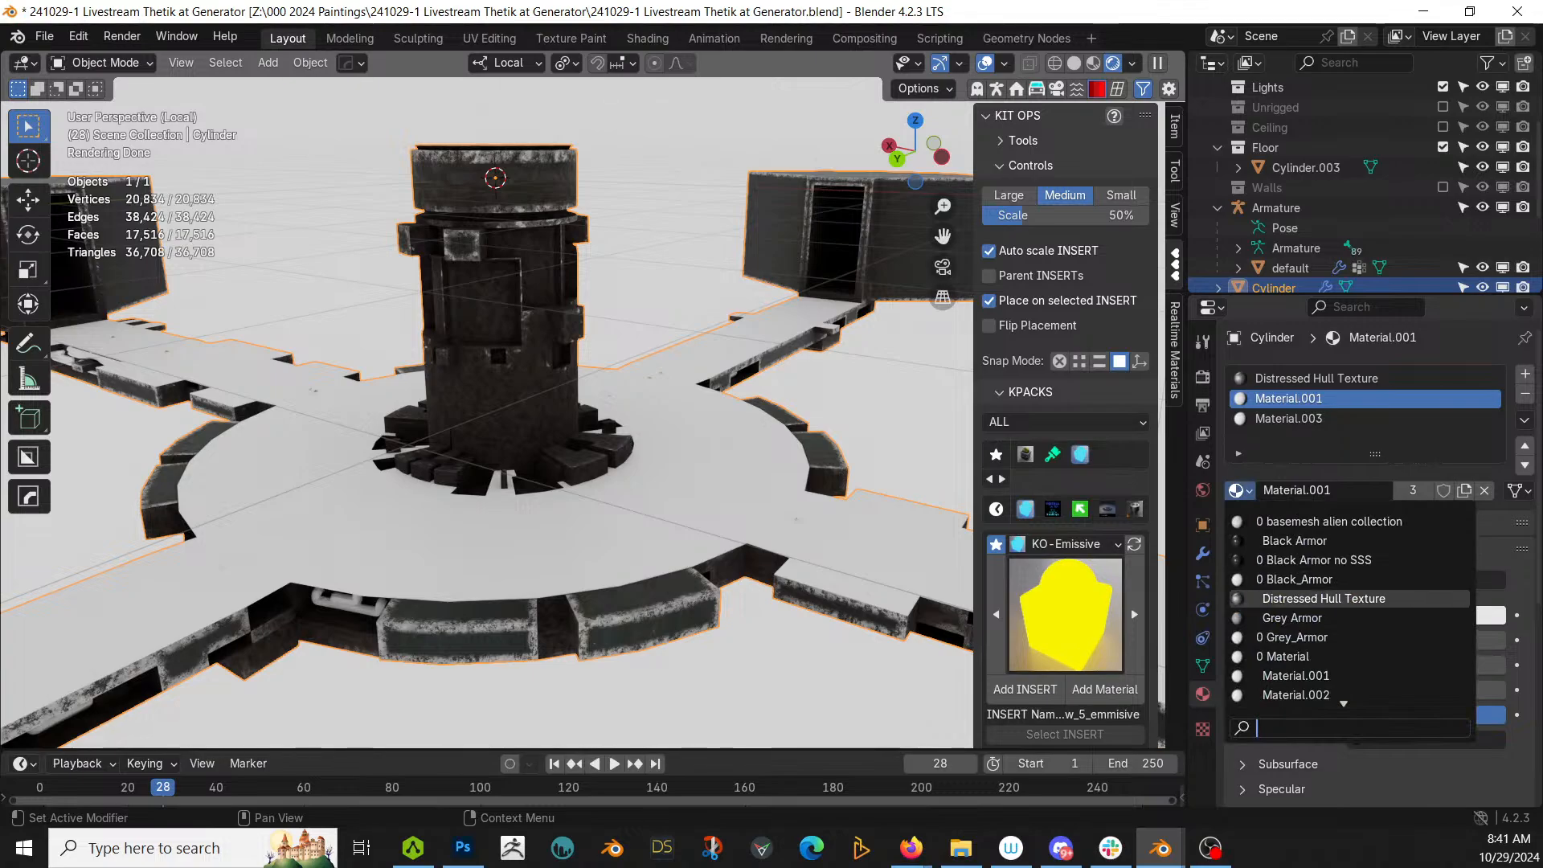
{"action": "left_click", "coordinate": [1323, 598]}
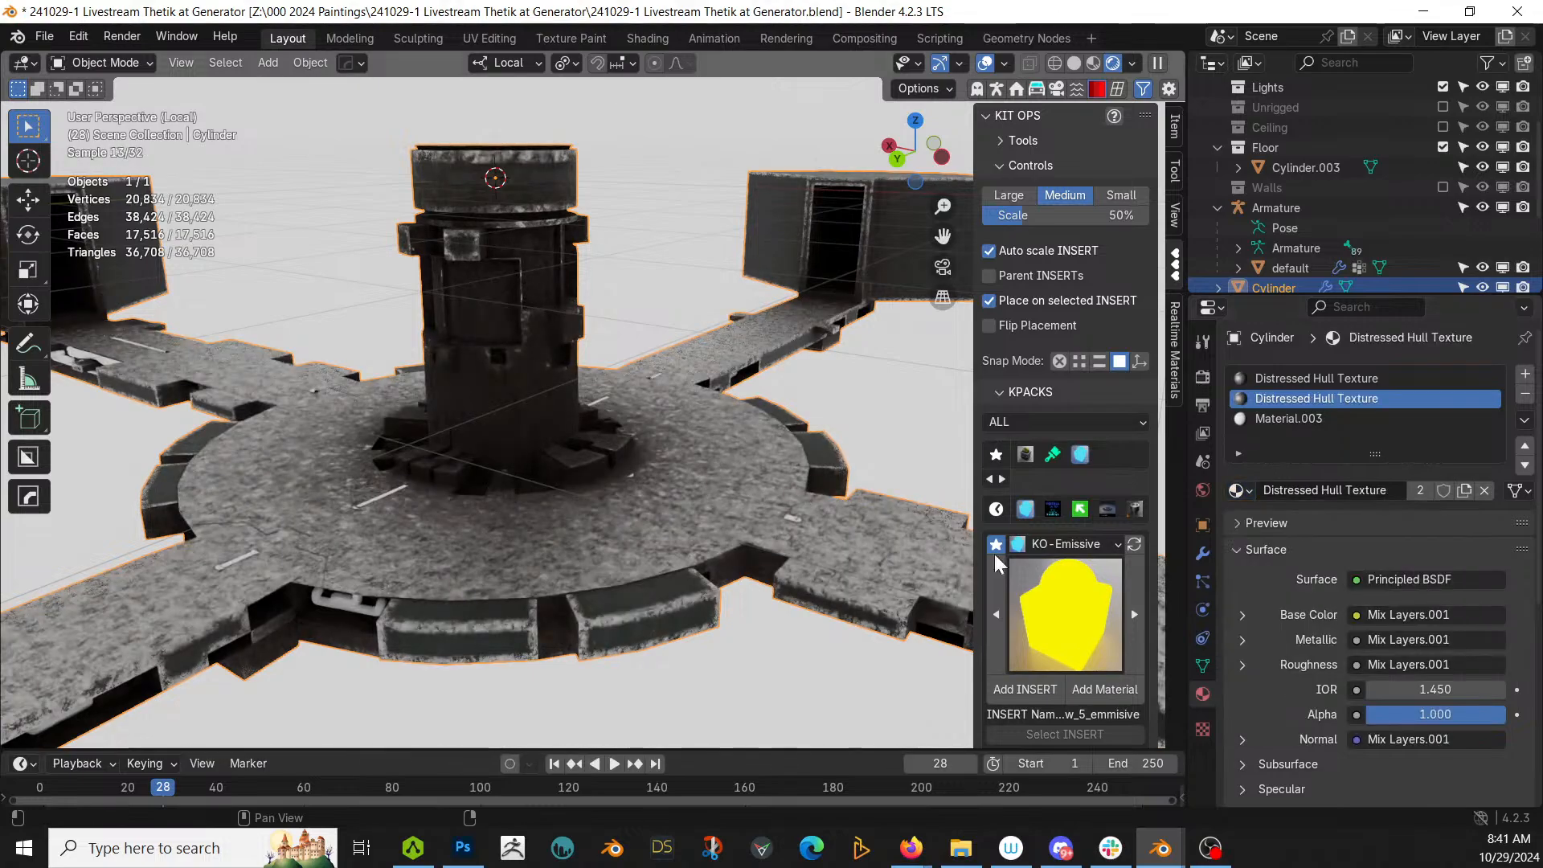
Step: Search for the Random Flow materials and set the platform's first material slot to rflow_panel_soft_uv
{"action": "left_click", "coordinate": [1357, 383]}
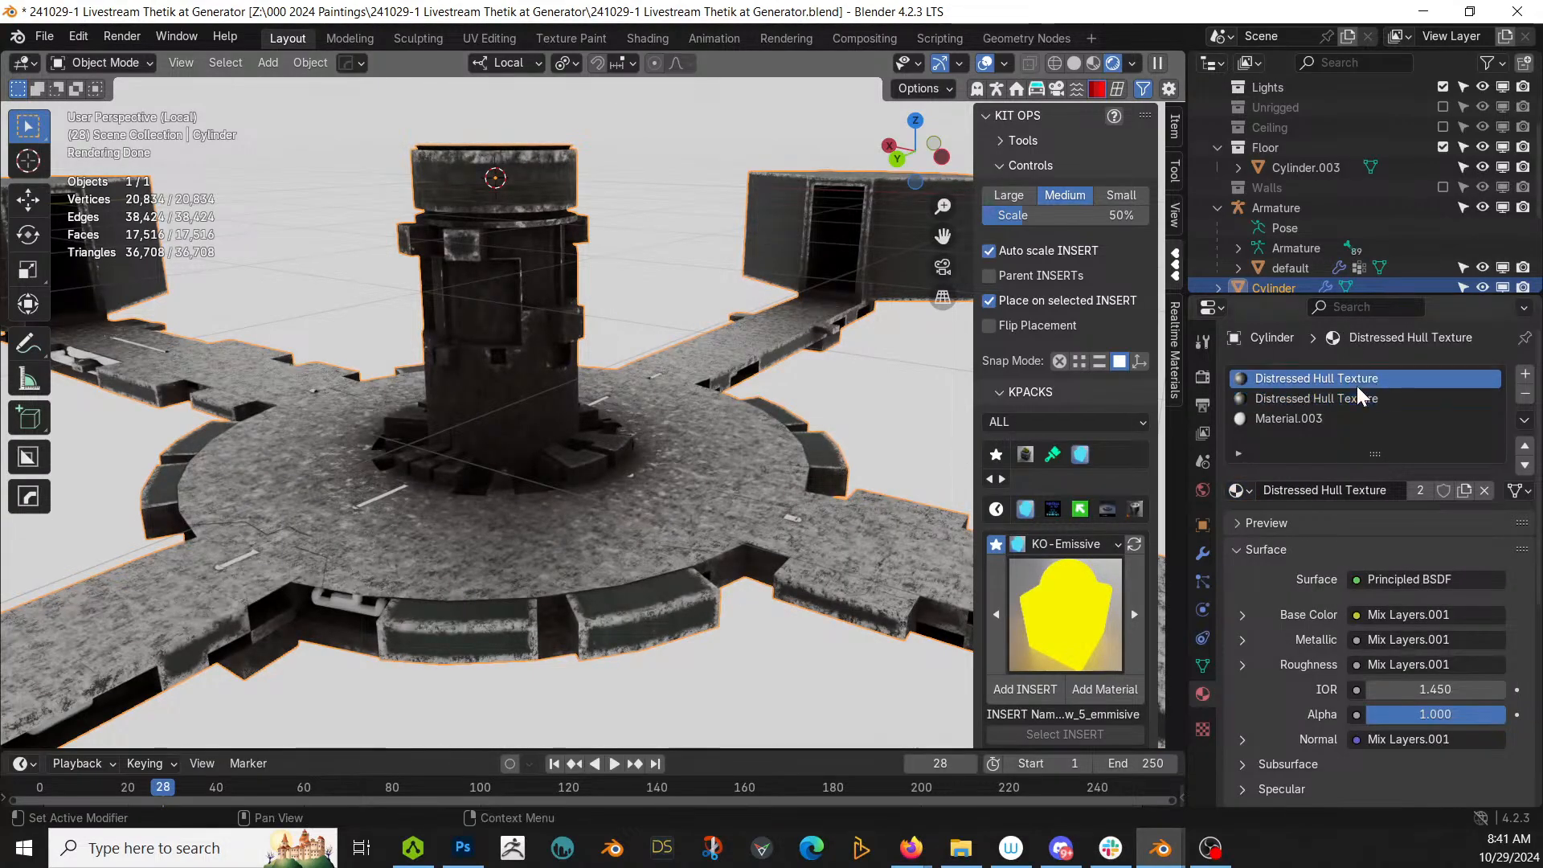
{"action": "left_click", "coordinate": [1238, 490]}
{"action": "type", "text": "rf"}
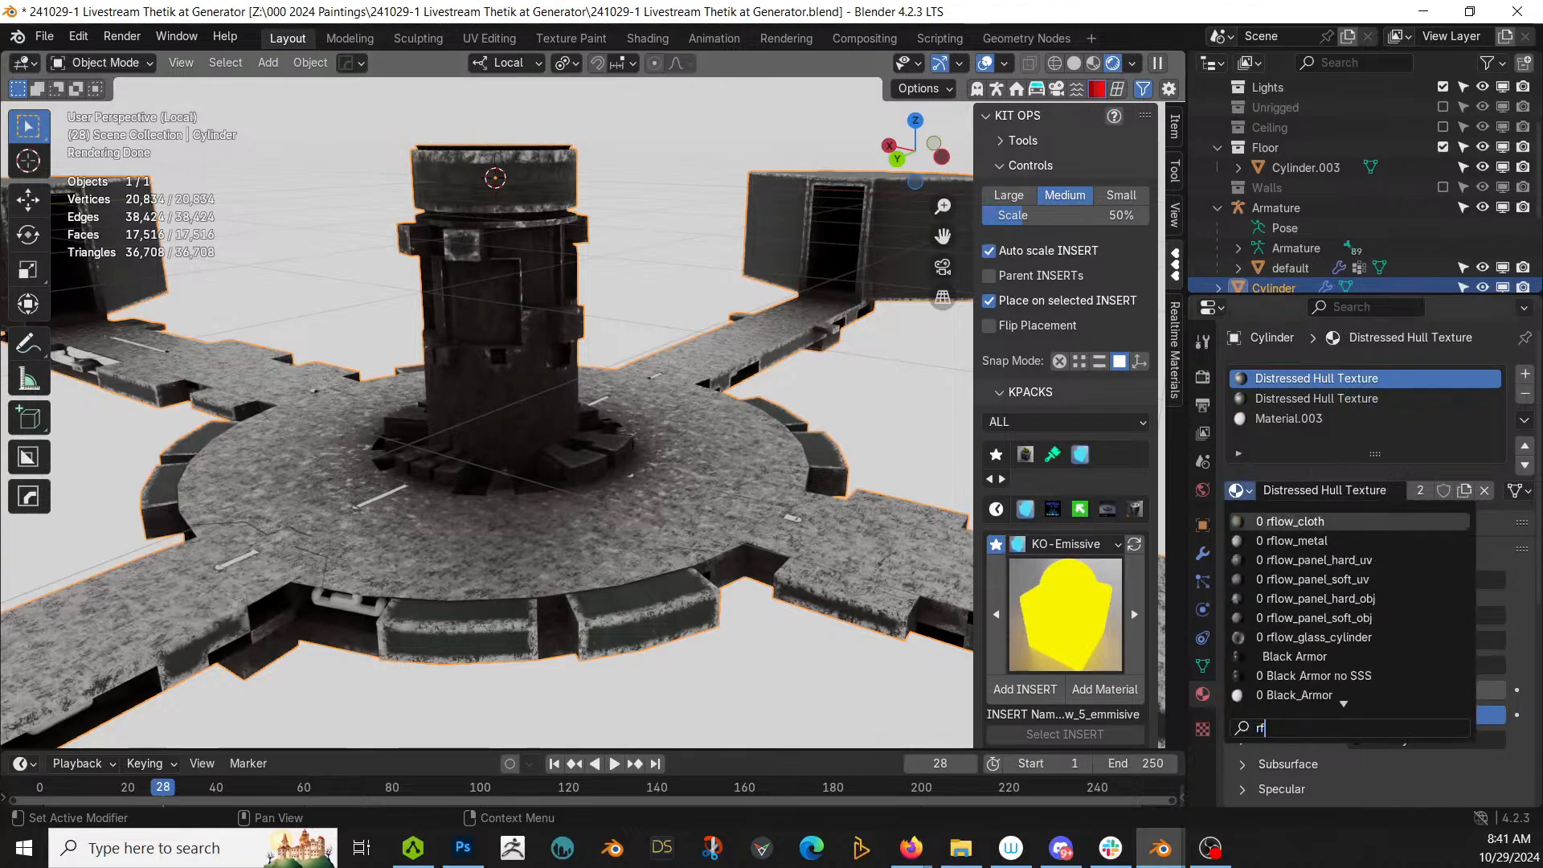
{"action": "key", "text": "Down"}
{"action": "key", "text": "Down"}
{"action": "key", "text": "Down"}
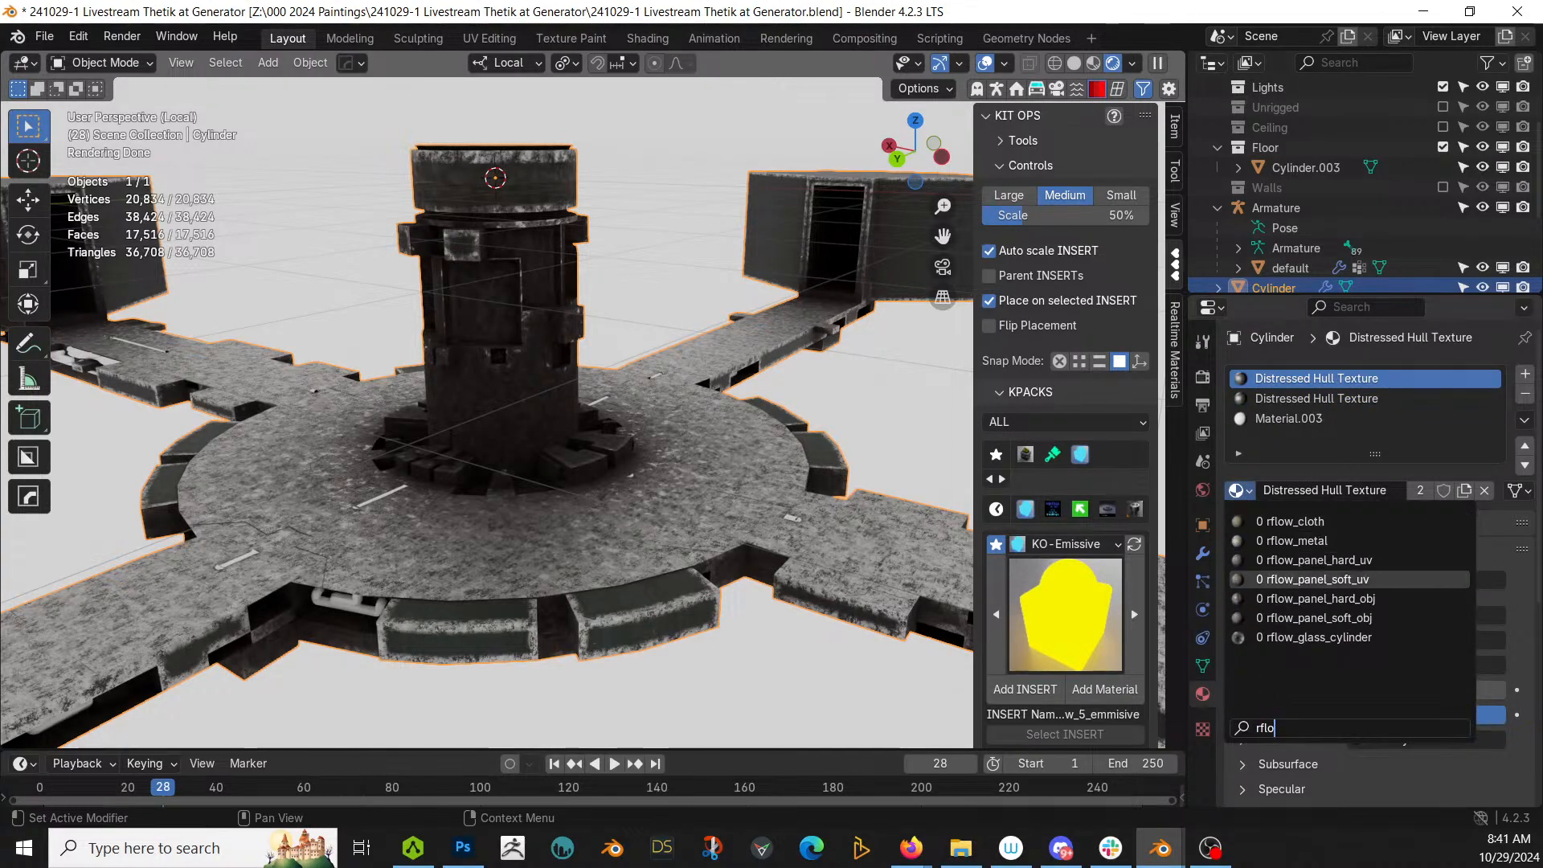
{"action": "key", "text": "Return"}
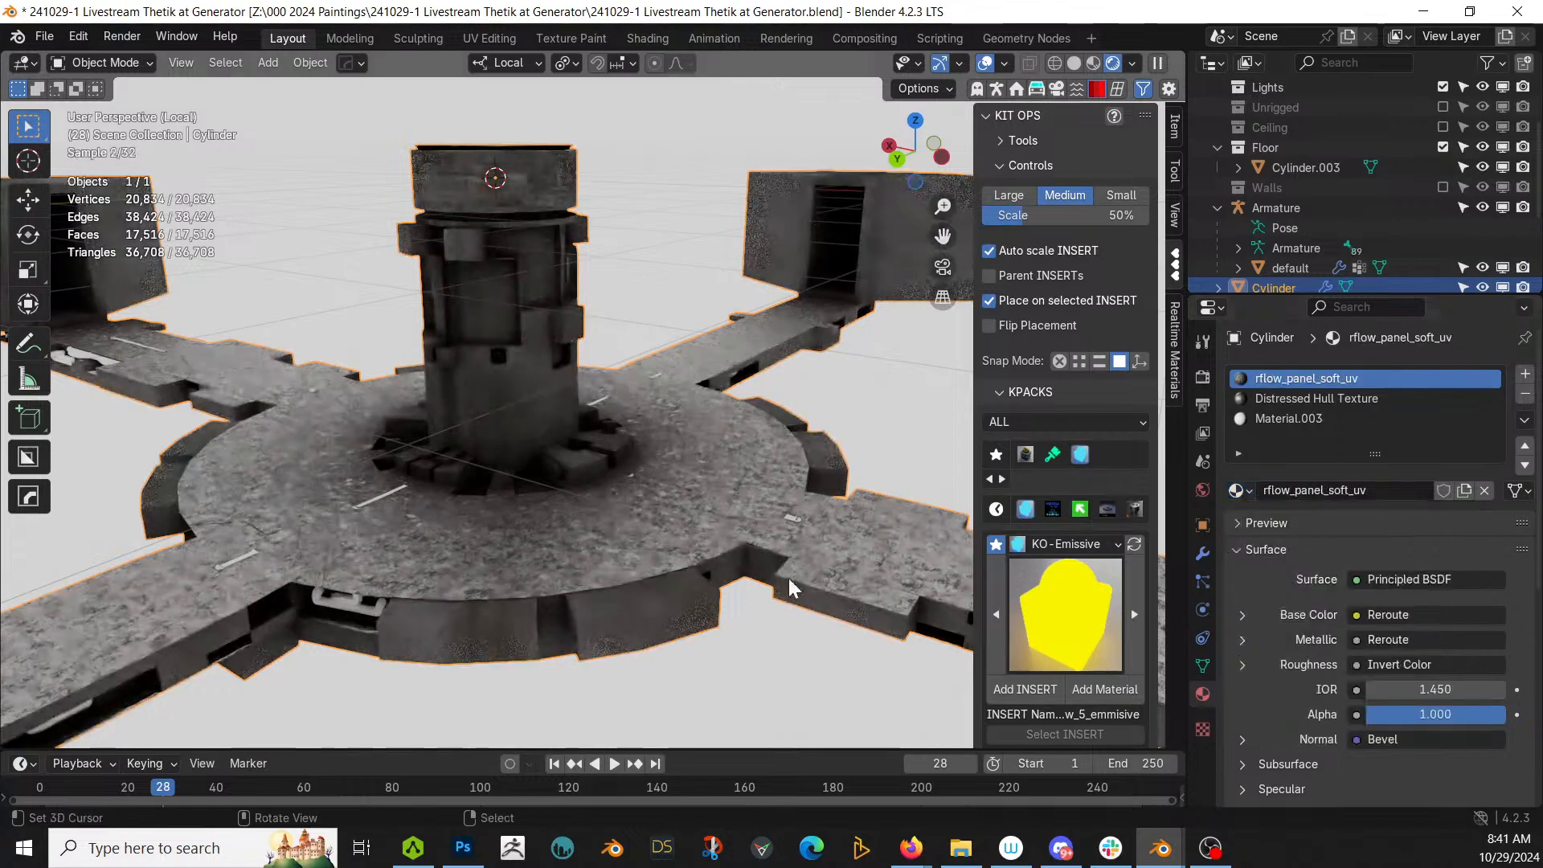
Step: Unwrap the selected platform faces with a Cube Projection
{"action": "key", "text": "Tab"}
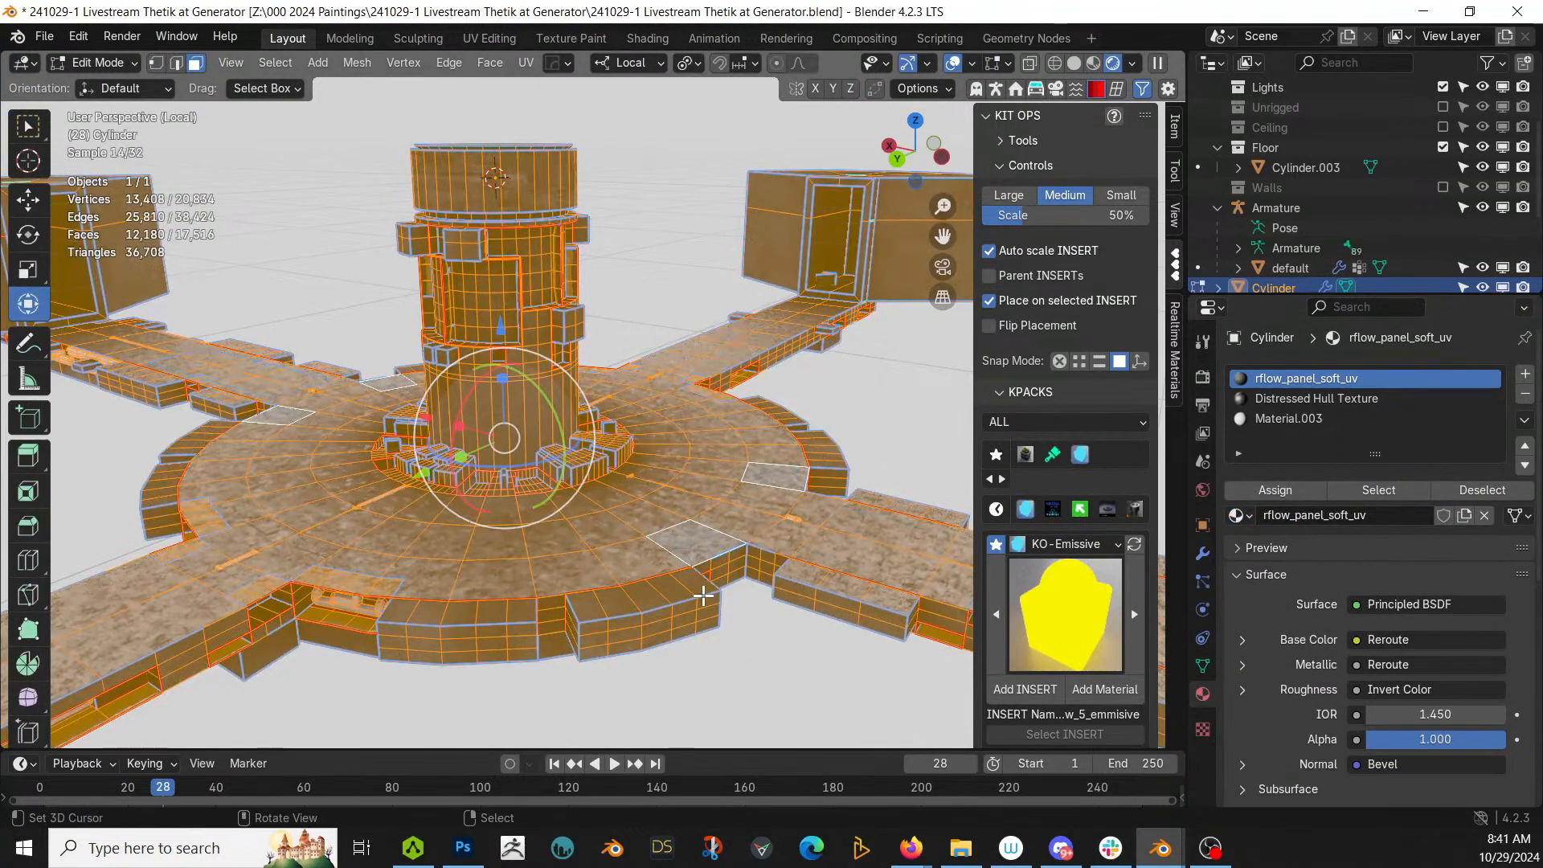
{"action": "key", "text": "u"}
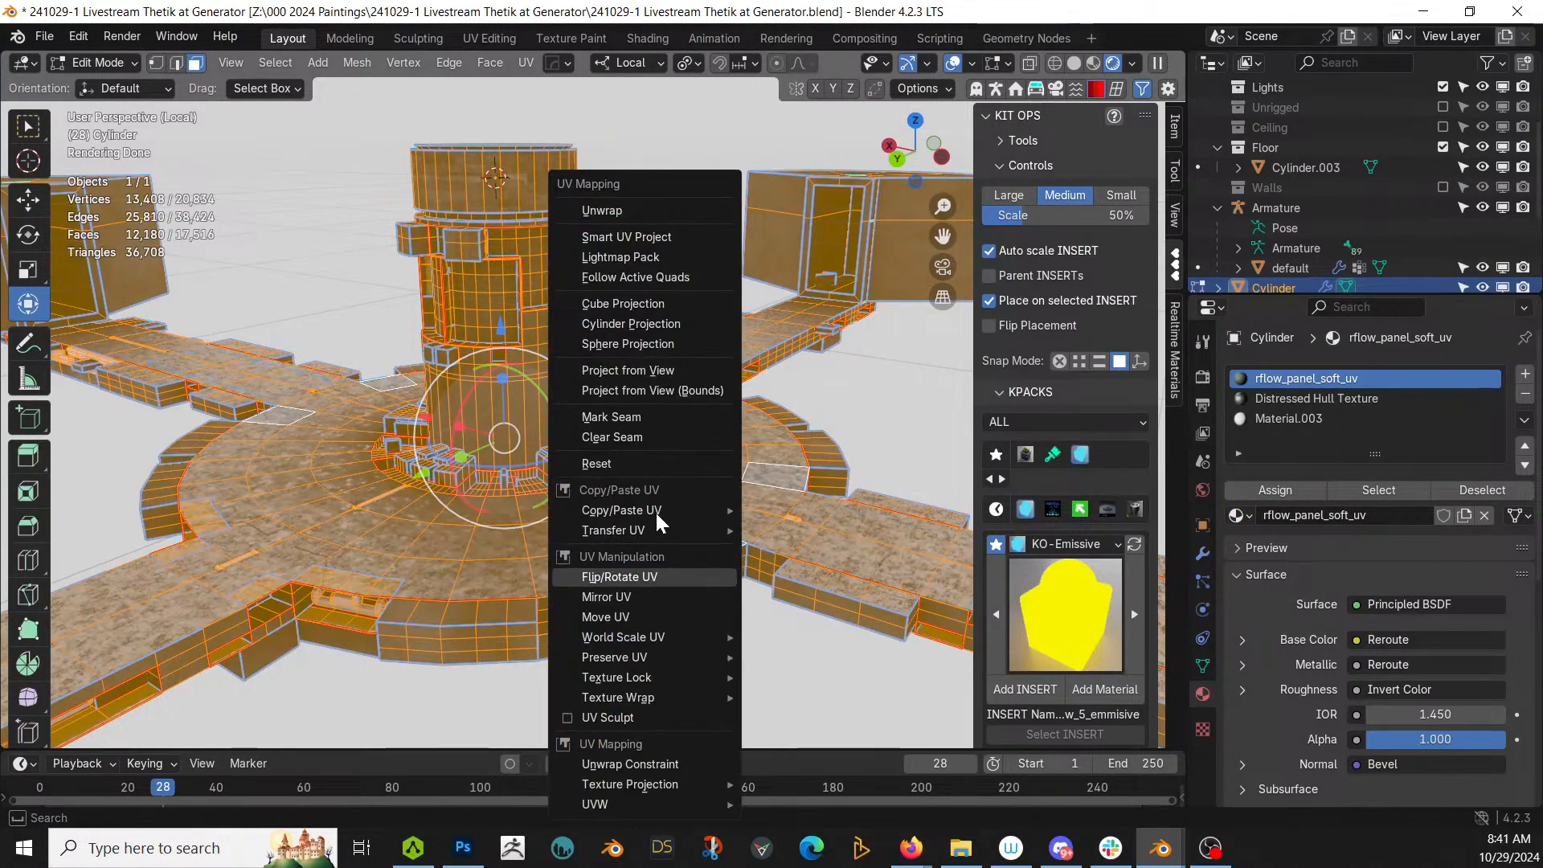
{"action": "left_click", "coordinate": [630, 307]}
{"action": "key", "text": "Tab"}
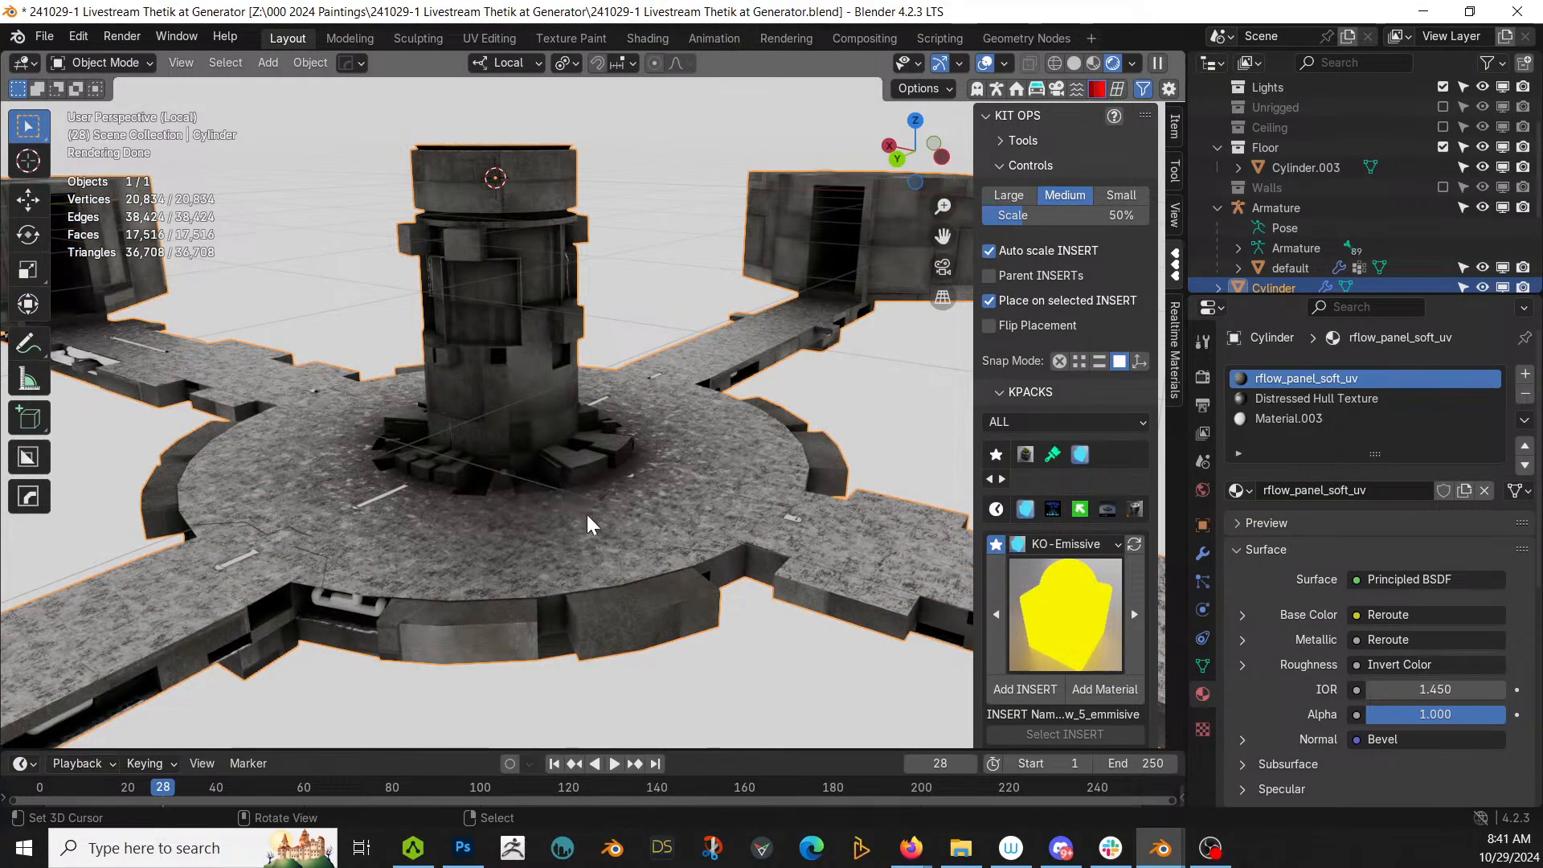
Step: Examine which material slots the faces on top of the round platform use, including the Distressed Hull Texture slot
{"action": "middle_click_drag", "start_coordinate": [586, 514], "coordinate": [638, 567]}
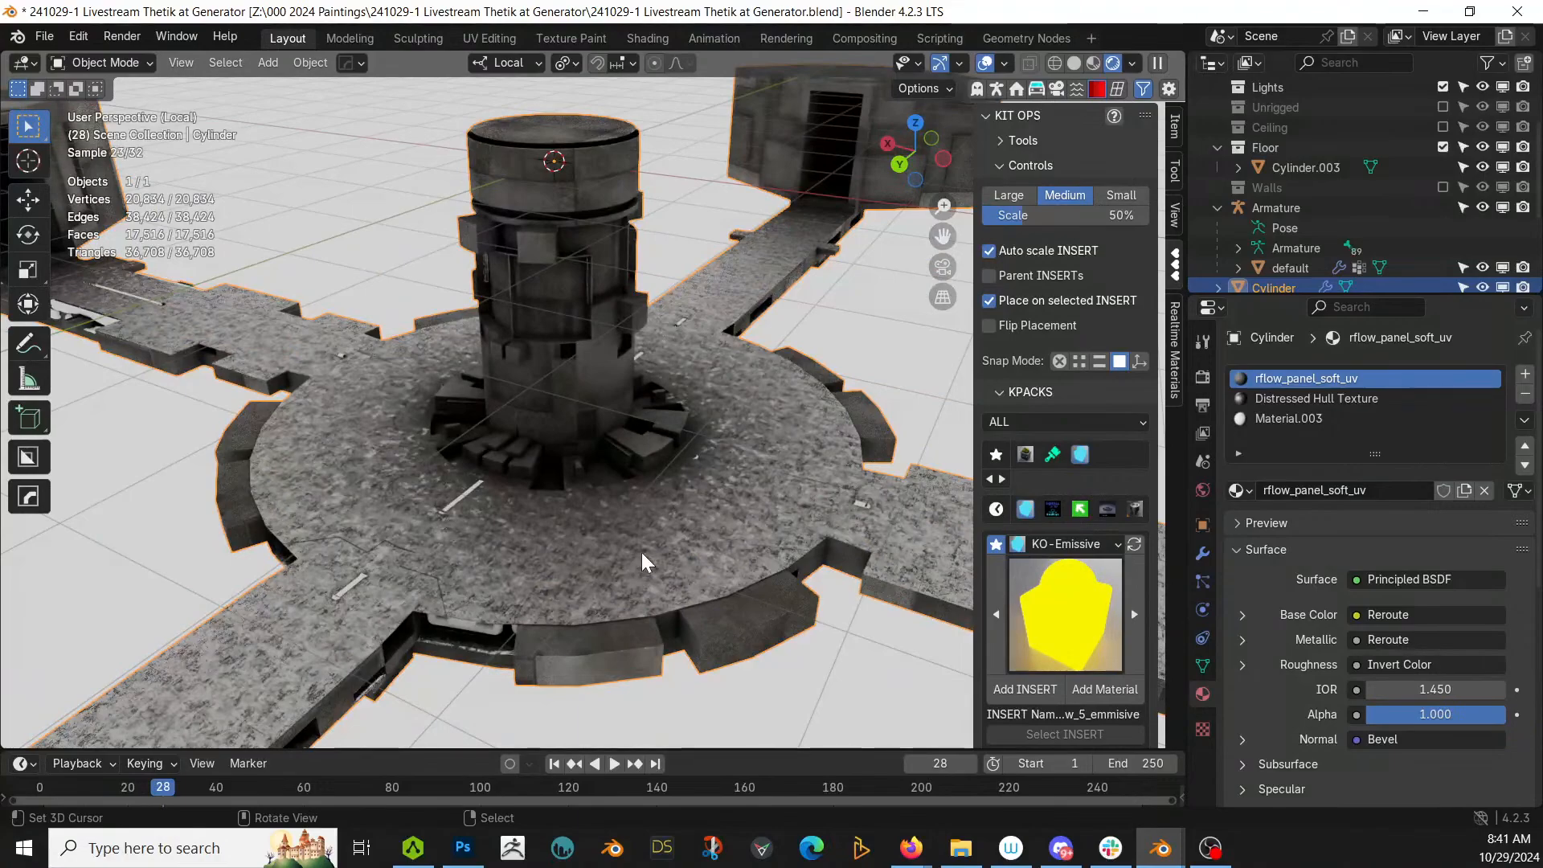
{"action": "key", "text": "Tab"}
{"action": "left_click", "coordinate": [641, 550]}
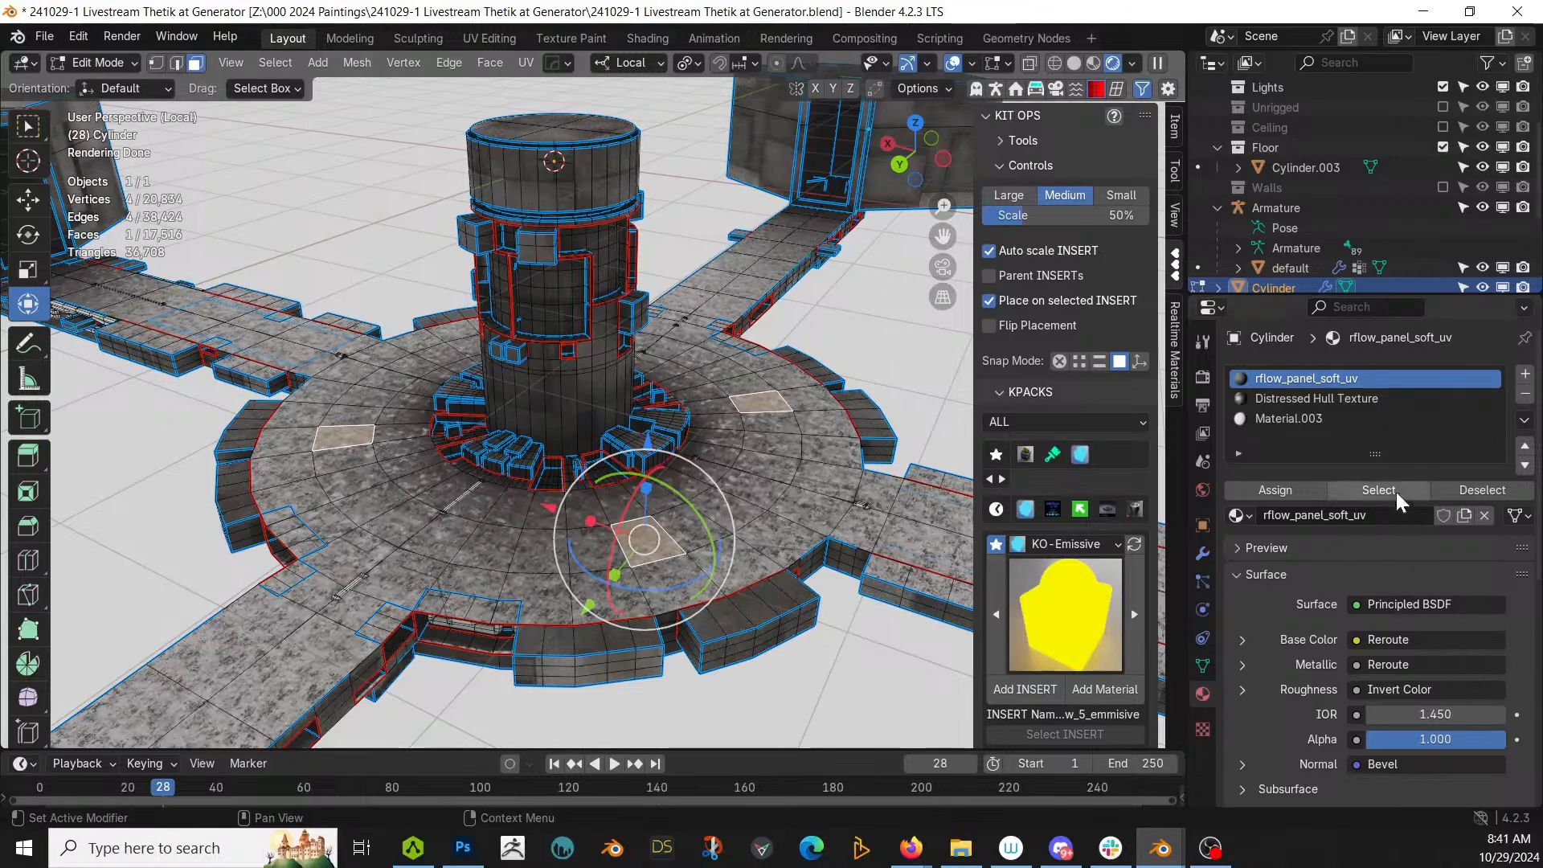
{"action": "left_click", "coordinate": [1330, 399]}
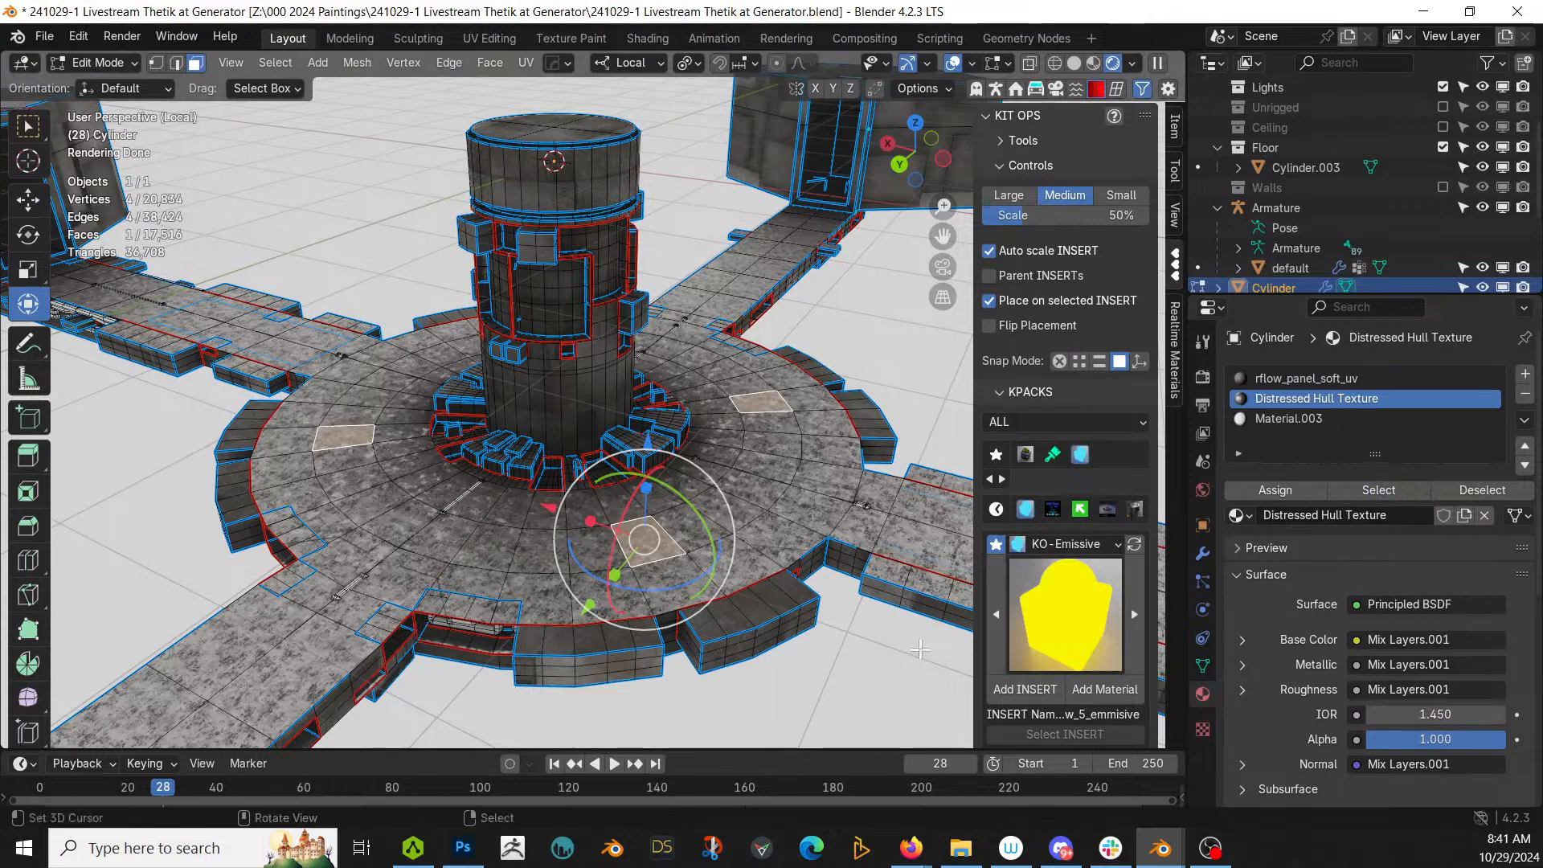
{"action": "left_click", "coordinate": [796, 546]}
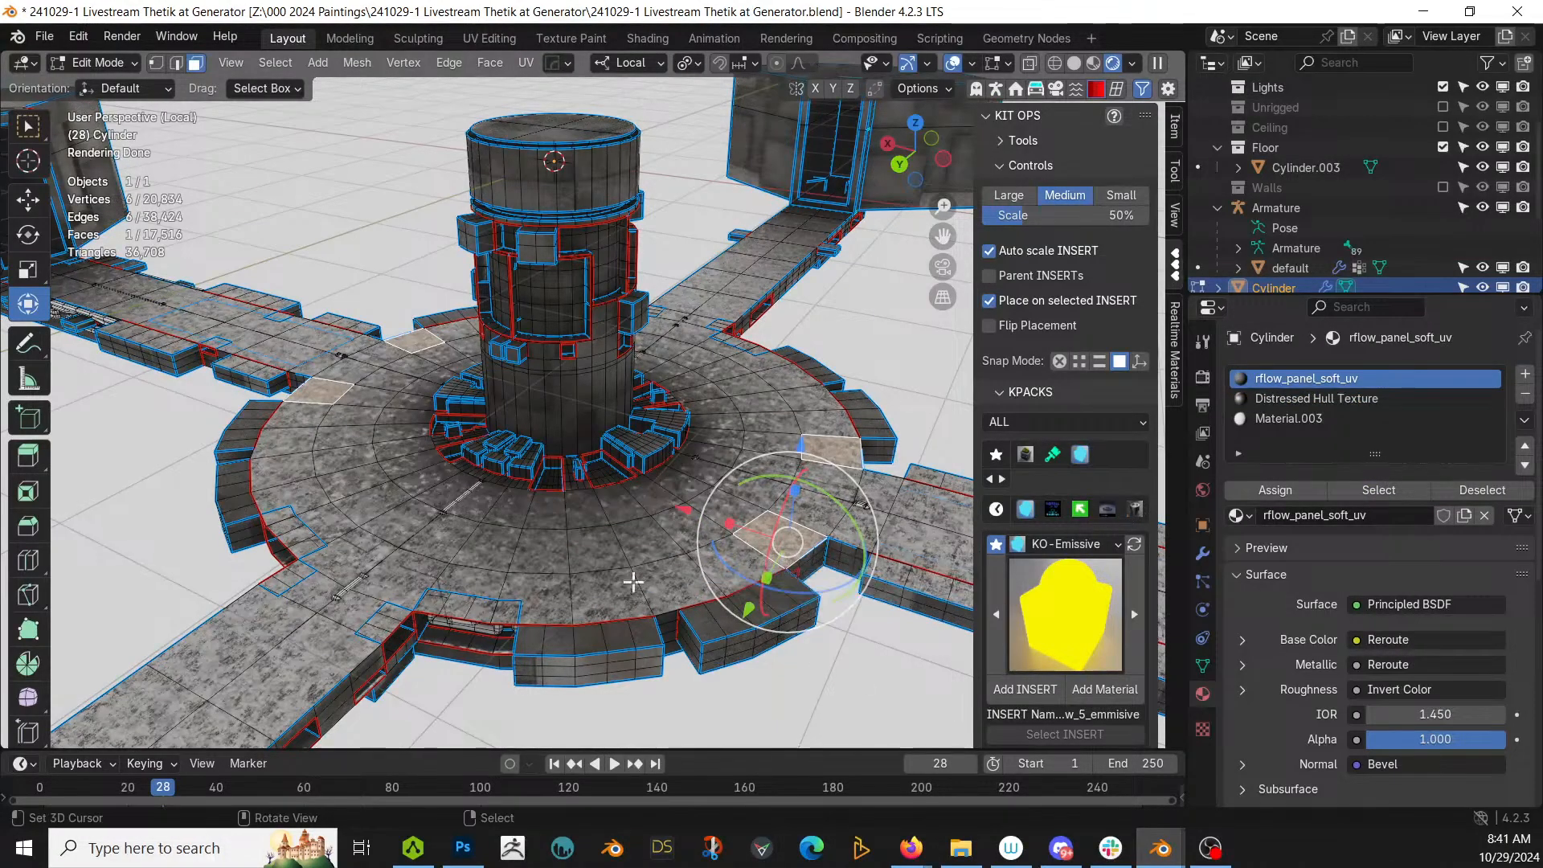
{"action": "left_click", "coordinate": [584, 590]}
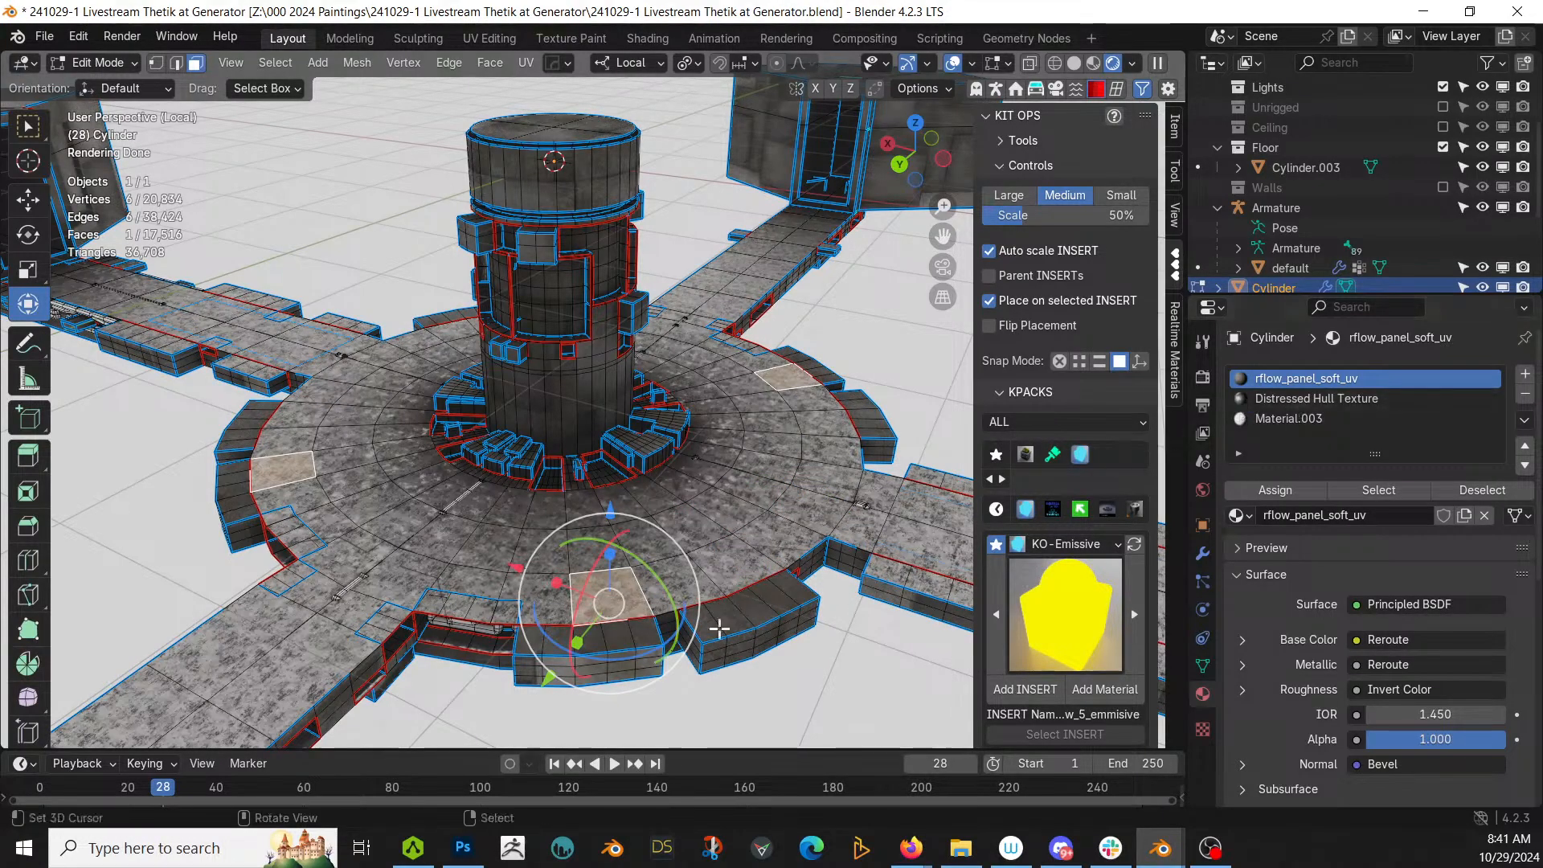
{"action": "left_click", "coordinate": [810, 657]}
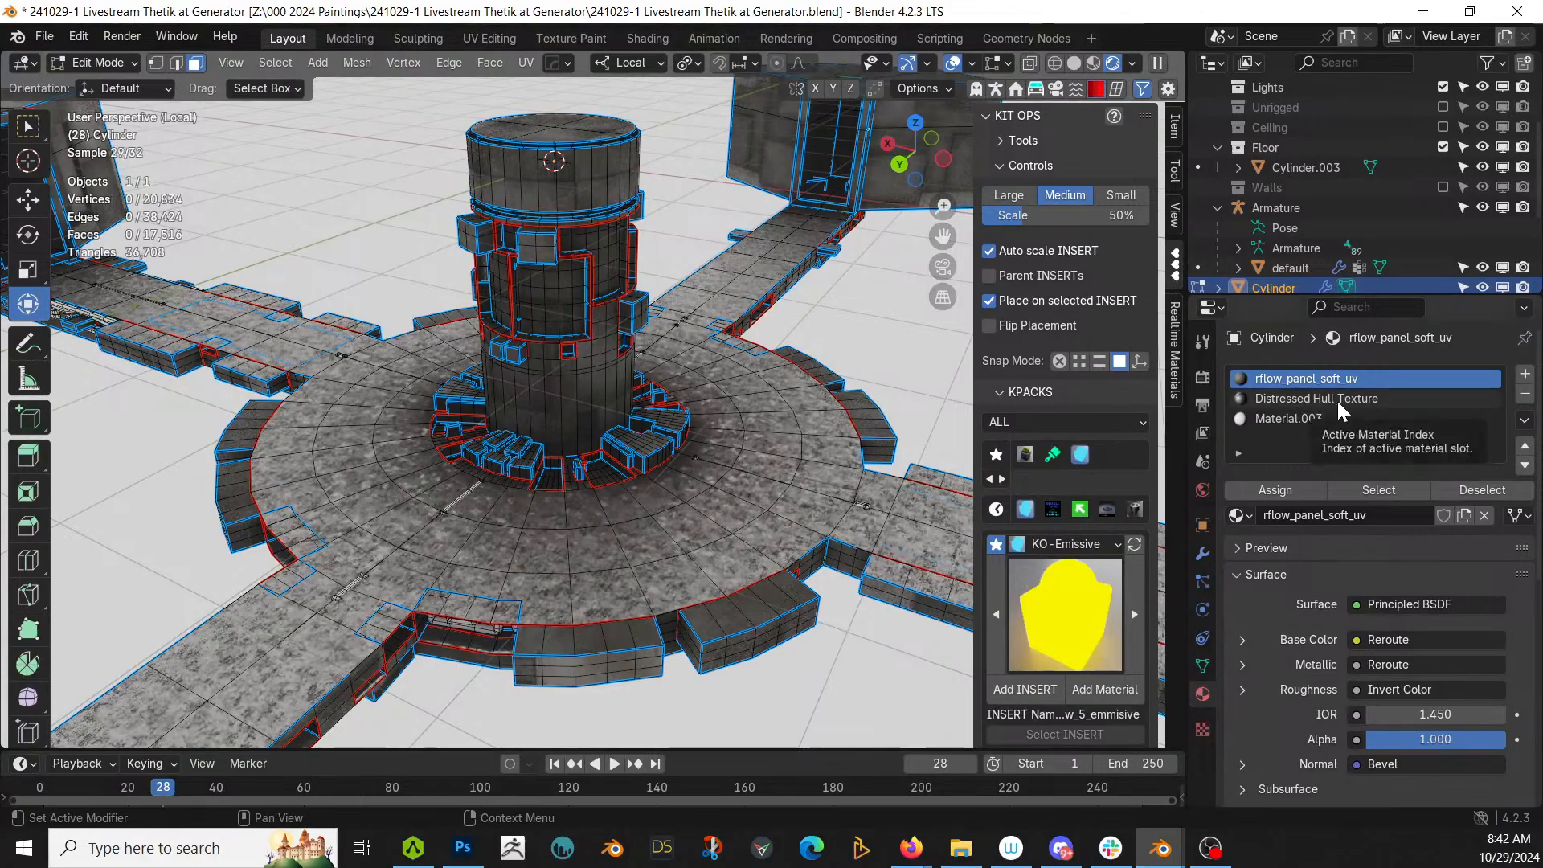
{"action": "left_click", "coordinate": [1337, 398]}
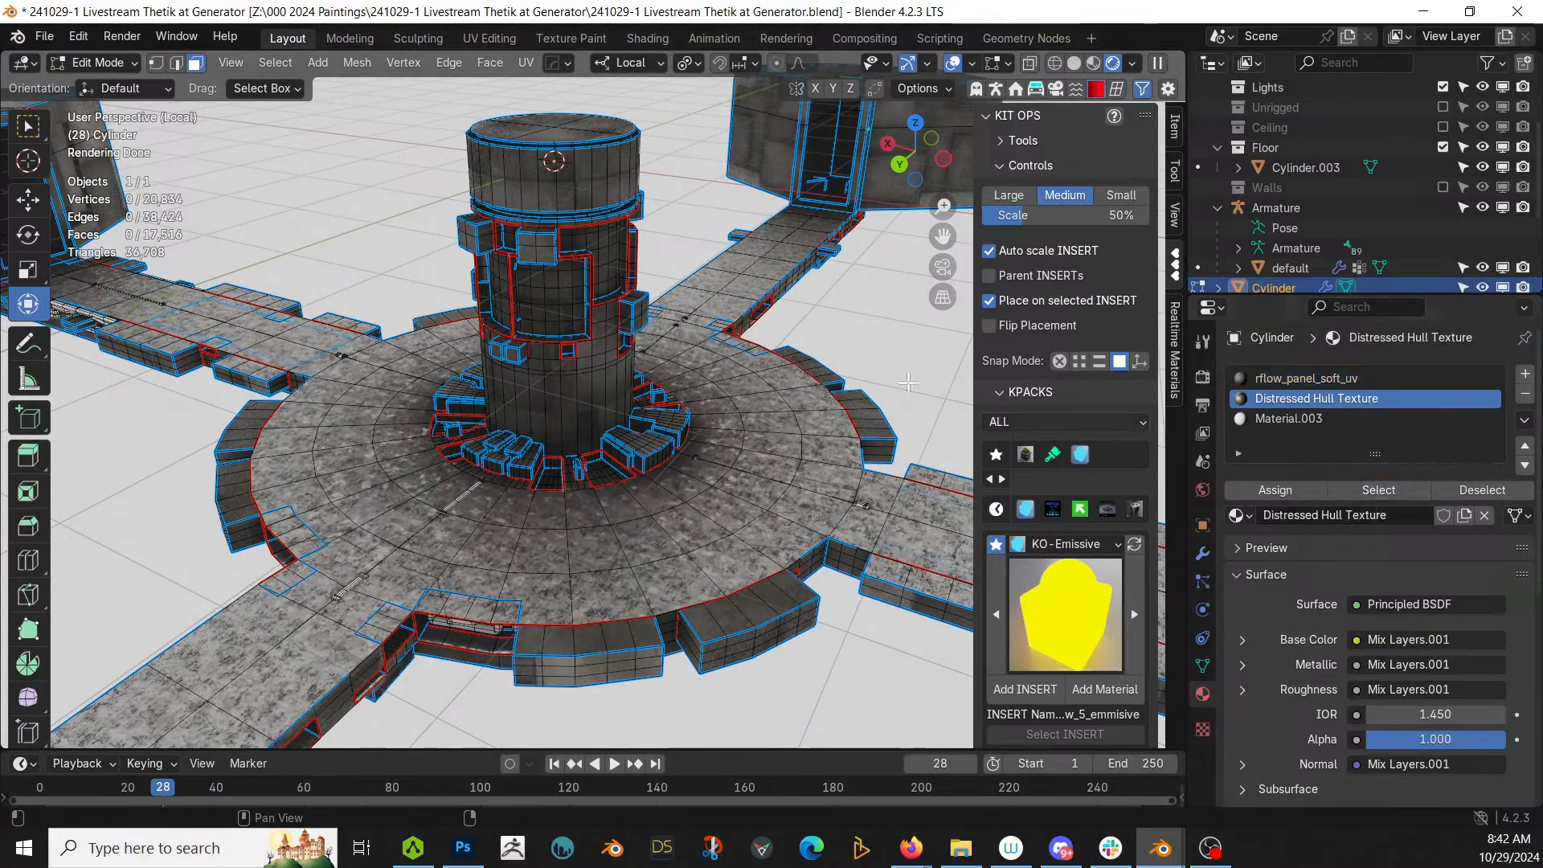
Step: Switch to solid shading and select all faces using rflow_panel_soft_uv to check the material's coverage
{"action": "scroll", "coordinate": [753, 384], "scroll_direction": "down", "scroll_amount": 5}
{"action": "middle_click_drag", "start_coordinate": [752, 384], "coordinate": [709, 375]}
{"action": "scroll", "coordinate": [681, 415], "scroll_direction": "up", "scroll_amount": 4}
{"action": "scroll", "coordinate": [709, 373], "scroll_direction": "up", "scroll_amount": 3}
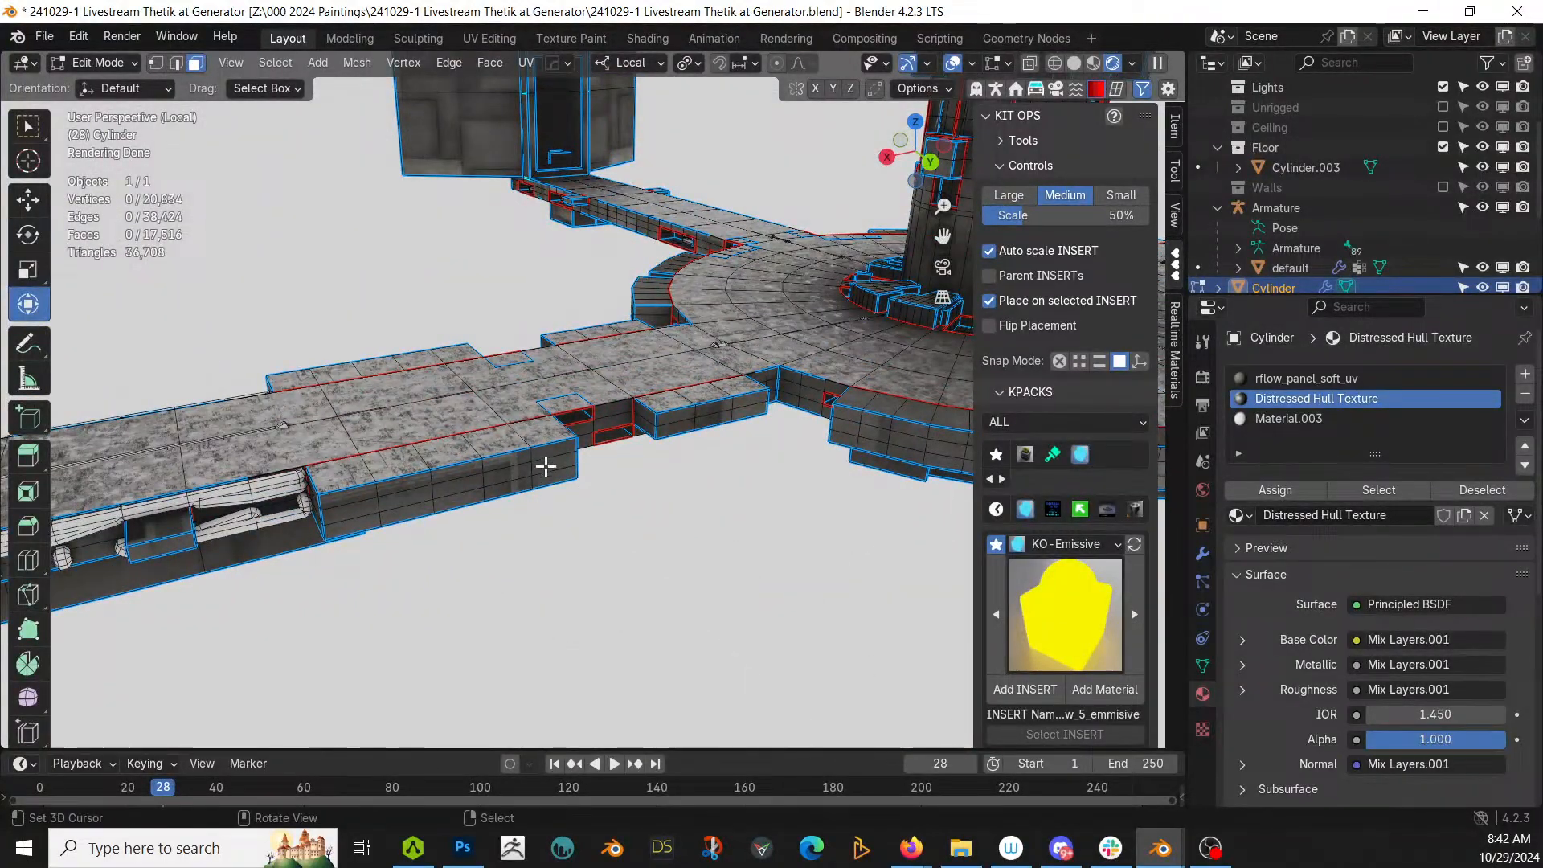
{"action": "key", "text": "z"}
{"action": "key", "text": "s"}
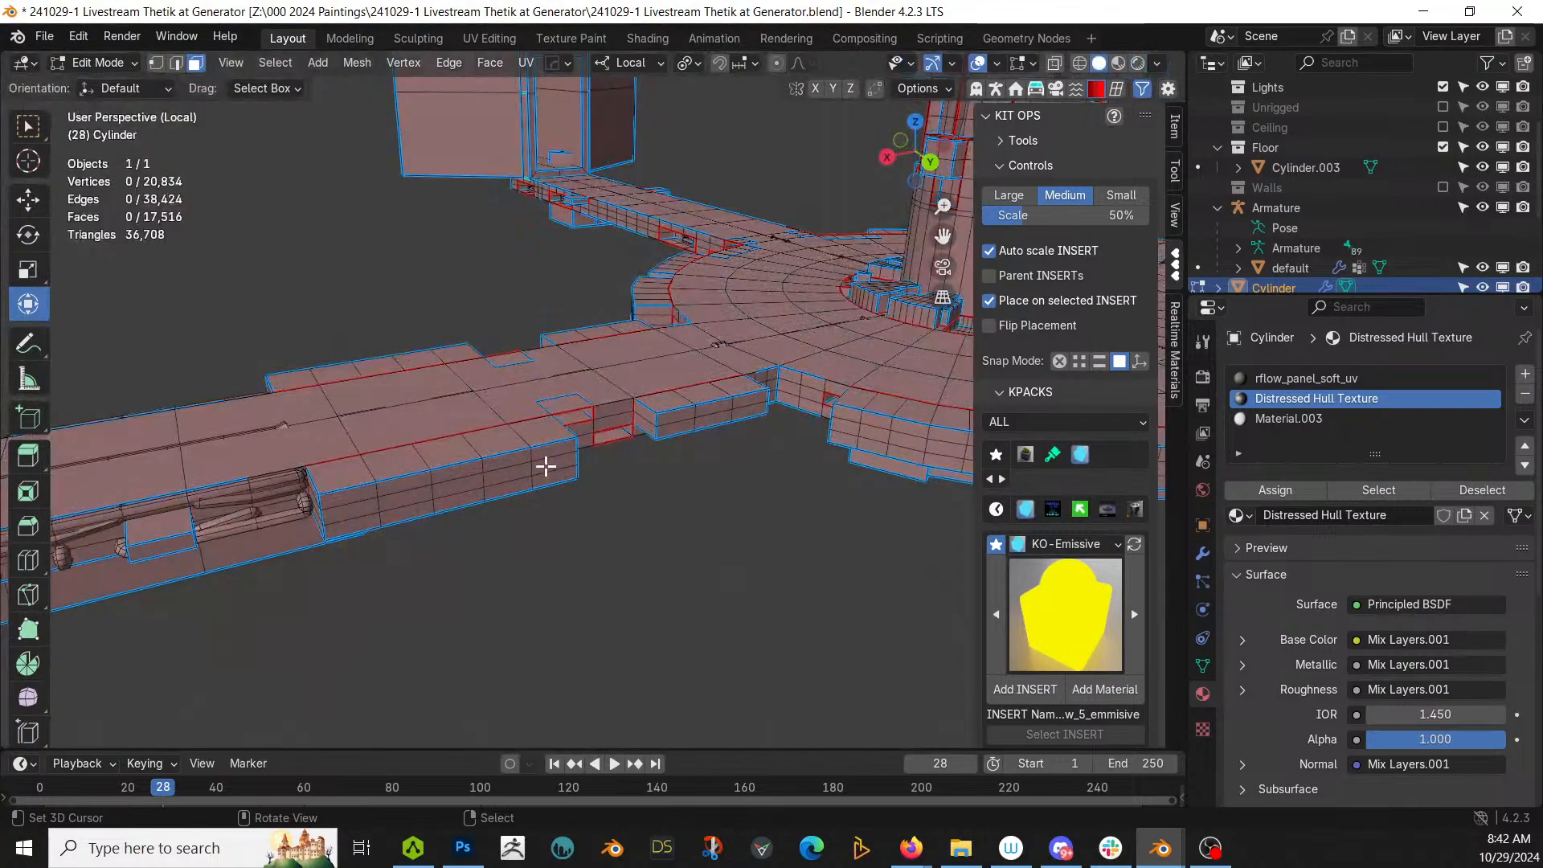
{"action": "middle_click_drag", "start_coordinate": [546, 465], "coordinate": [525, 561]}
{"action": "key", "text": "Tab"}
{"action": "key", "text": "Tab"}
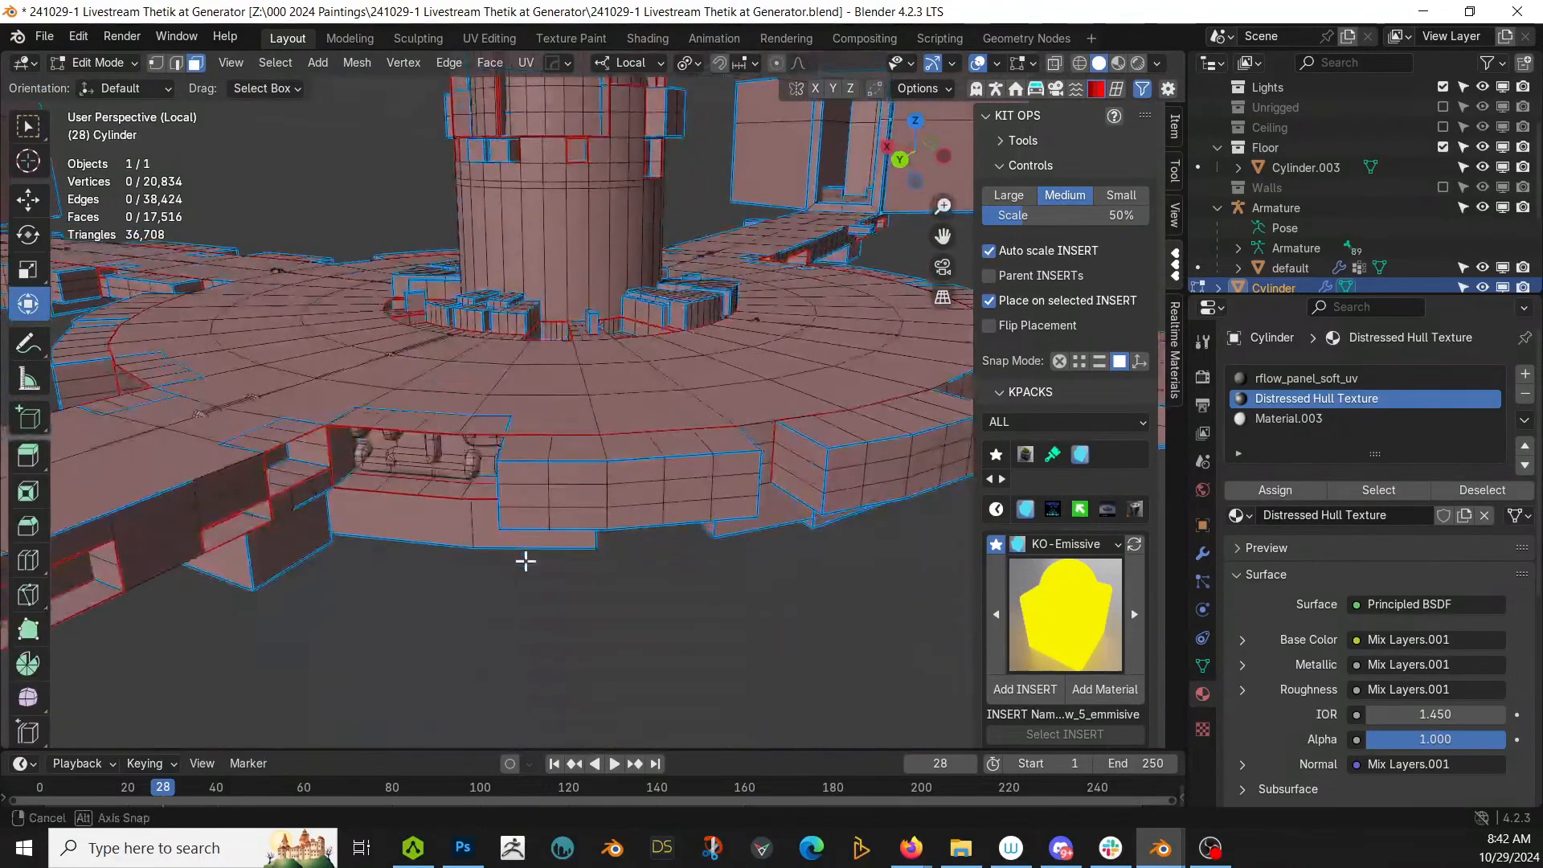
{"action": "left_click", "coordinate": [475, 521]}
{"action": "key", "text": "l"}
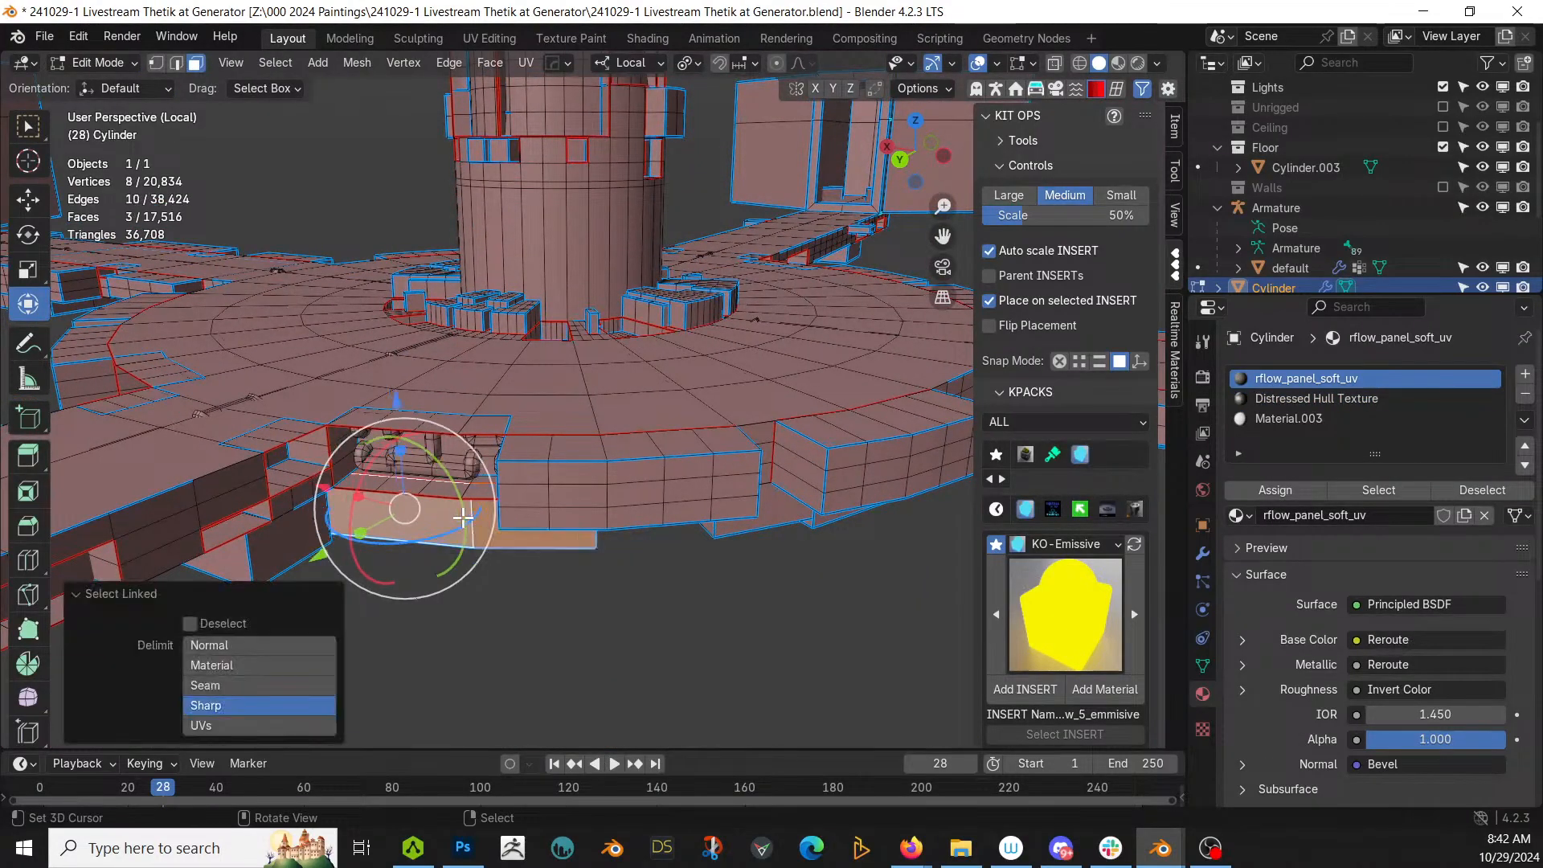
{"action": "left_click", "coordinate": [1376, 490]}
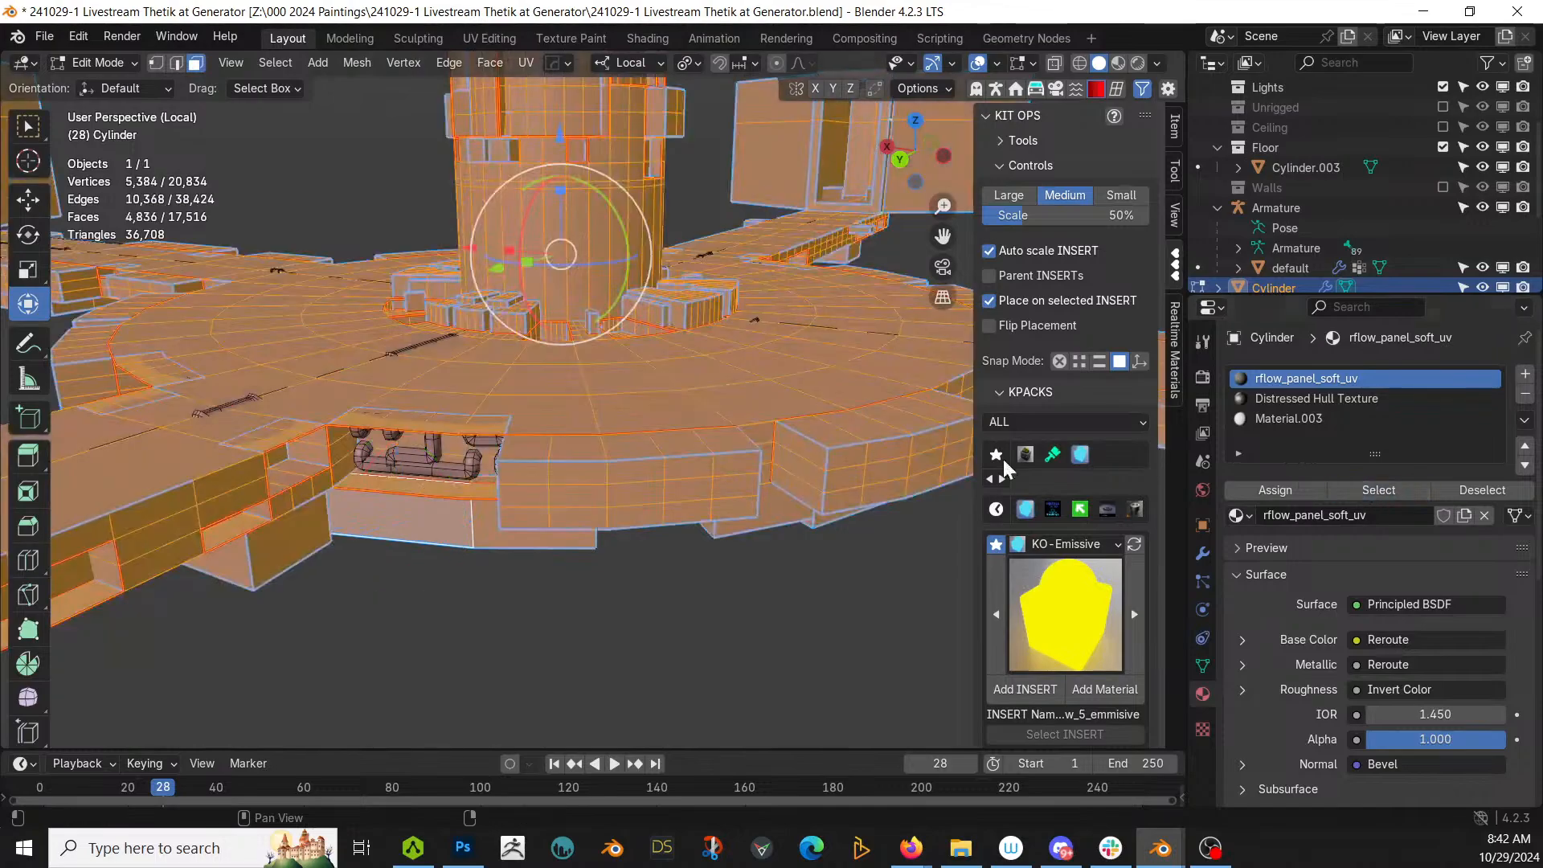
Step: Check the material on the walkway's top faces and remove the Distressed Hull Texture slot from the platform
{"action": "left_click", "coordinate": [511, 399]}
{"action": "middle_click_drag", "start_coordinate": [603, 406], "coordinate": [733, 450]}
{"action": "scroll", "coordinate": [733, 460], "scroll_direction": "up", "scroll_amount": 3}
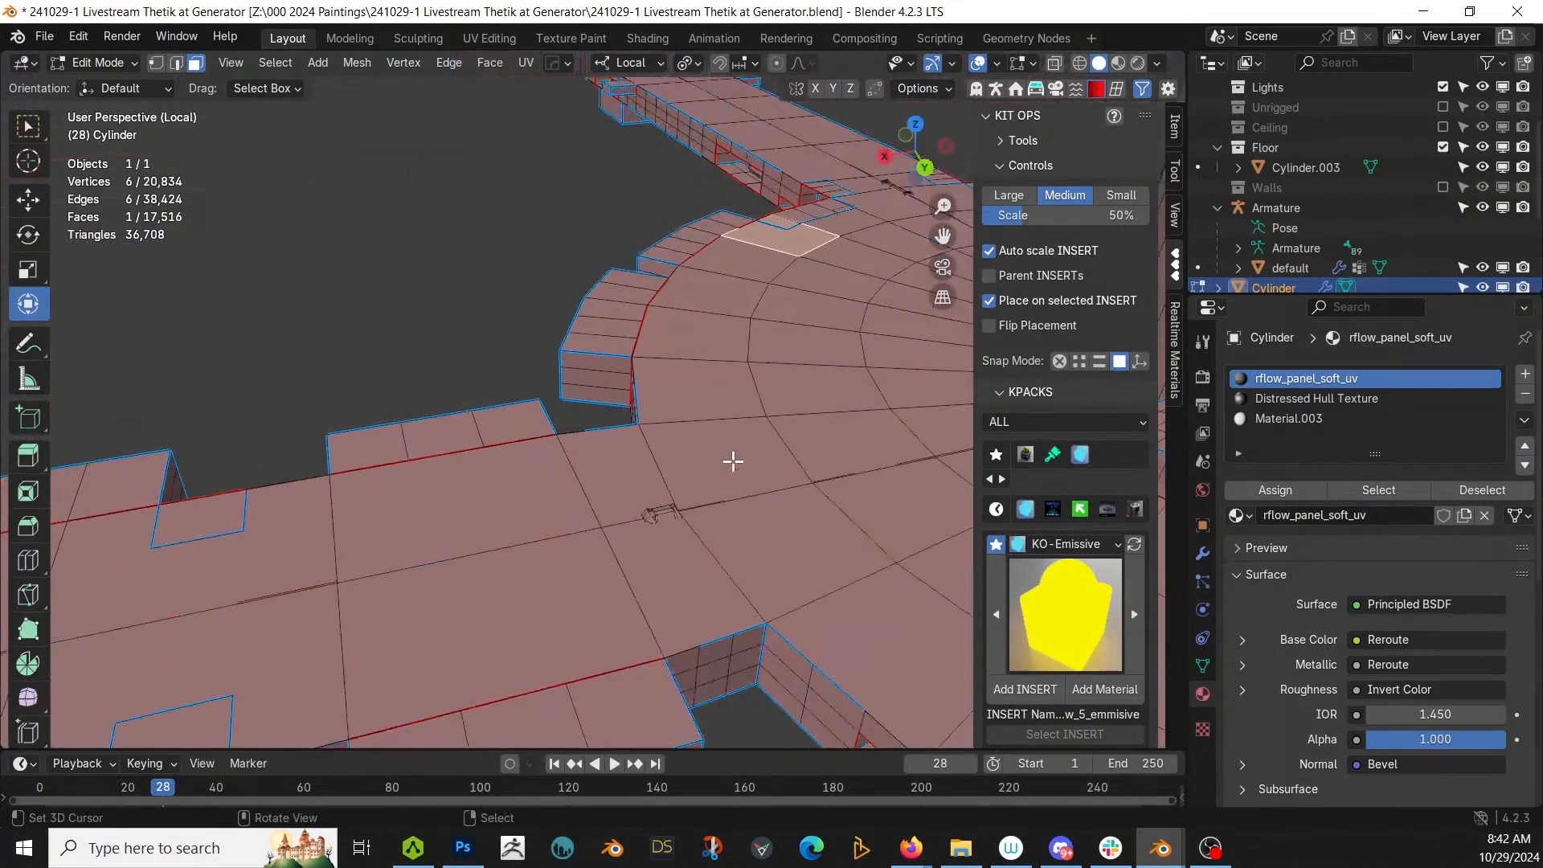
{"action": "left_click", "coordinate": [496, 555]}
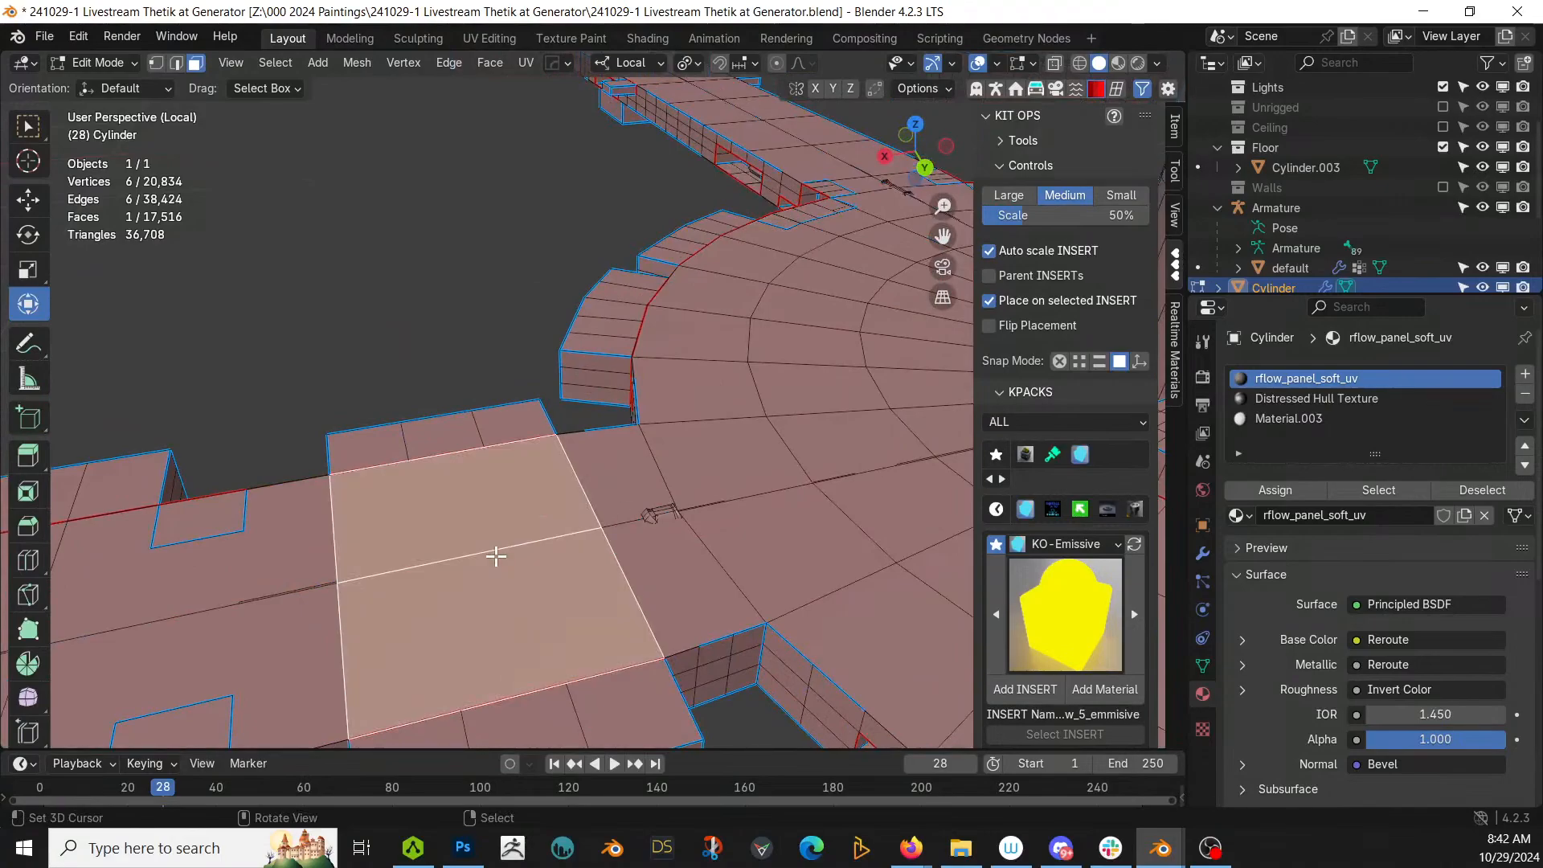
{"action": "left_click", "coordinate": [1368, 400]}
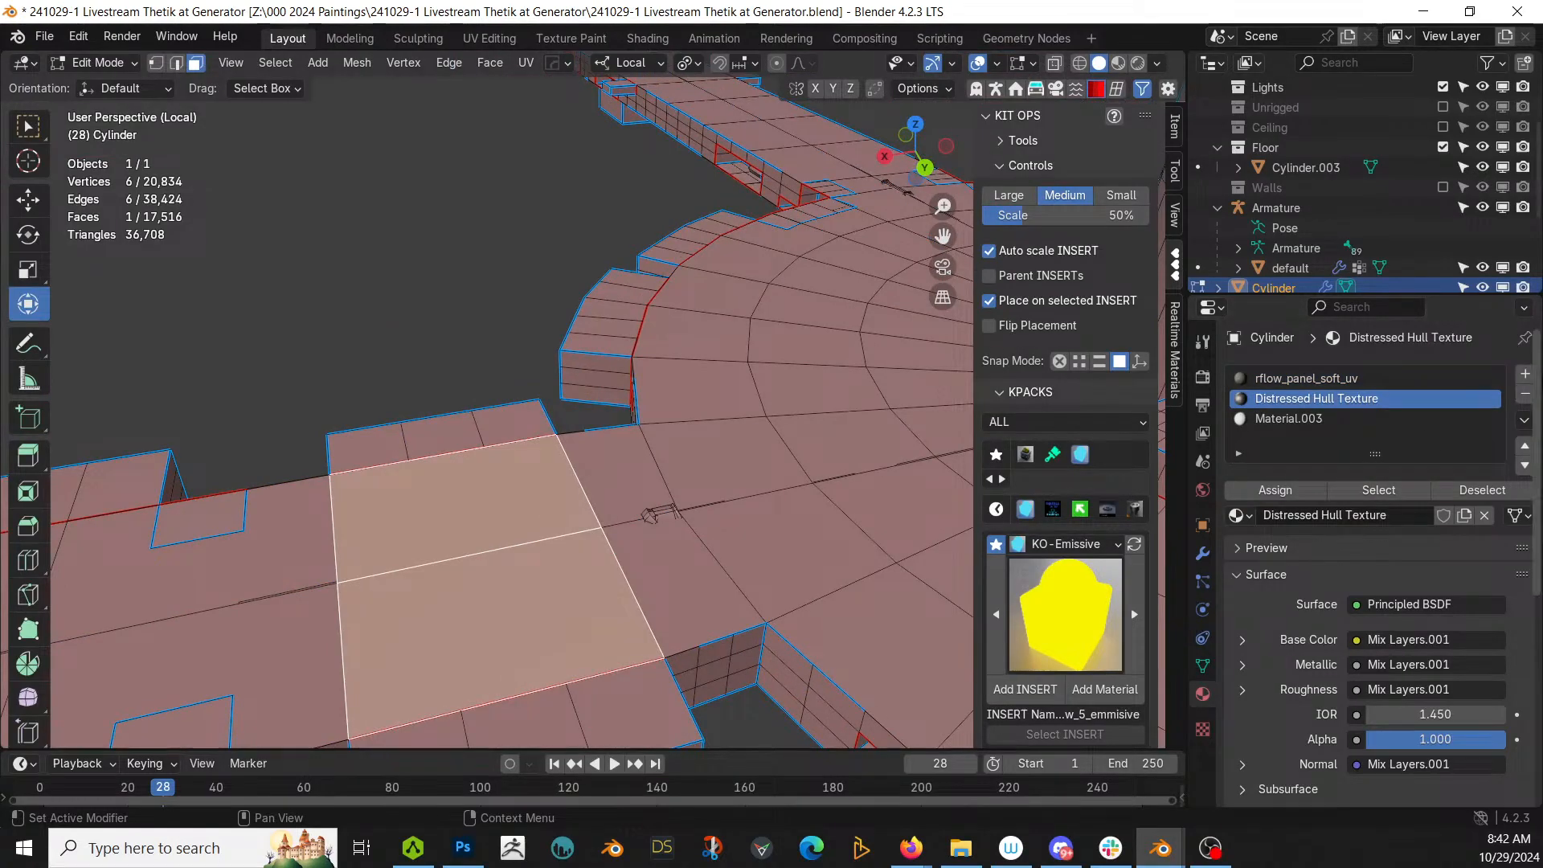
{"action": "left_click", "coordinate": [1526, 395]}
{"action": "key", "text": "Tab"}
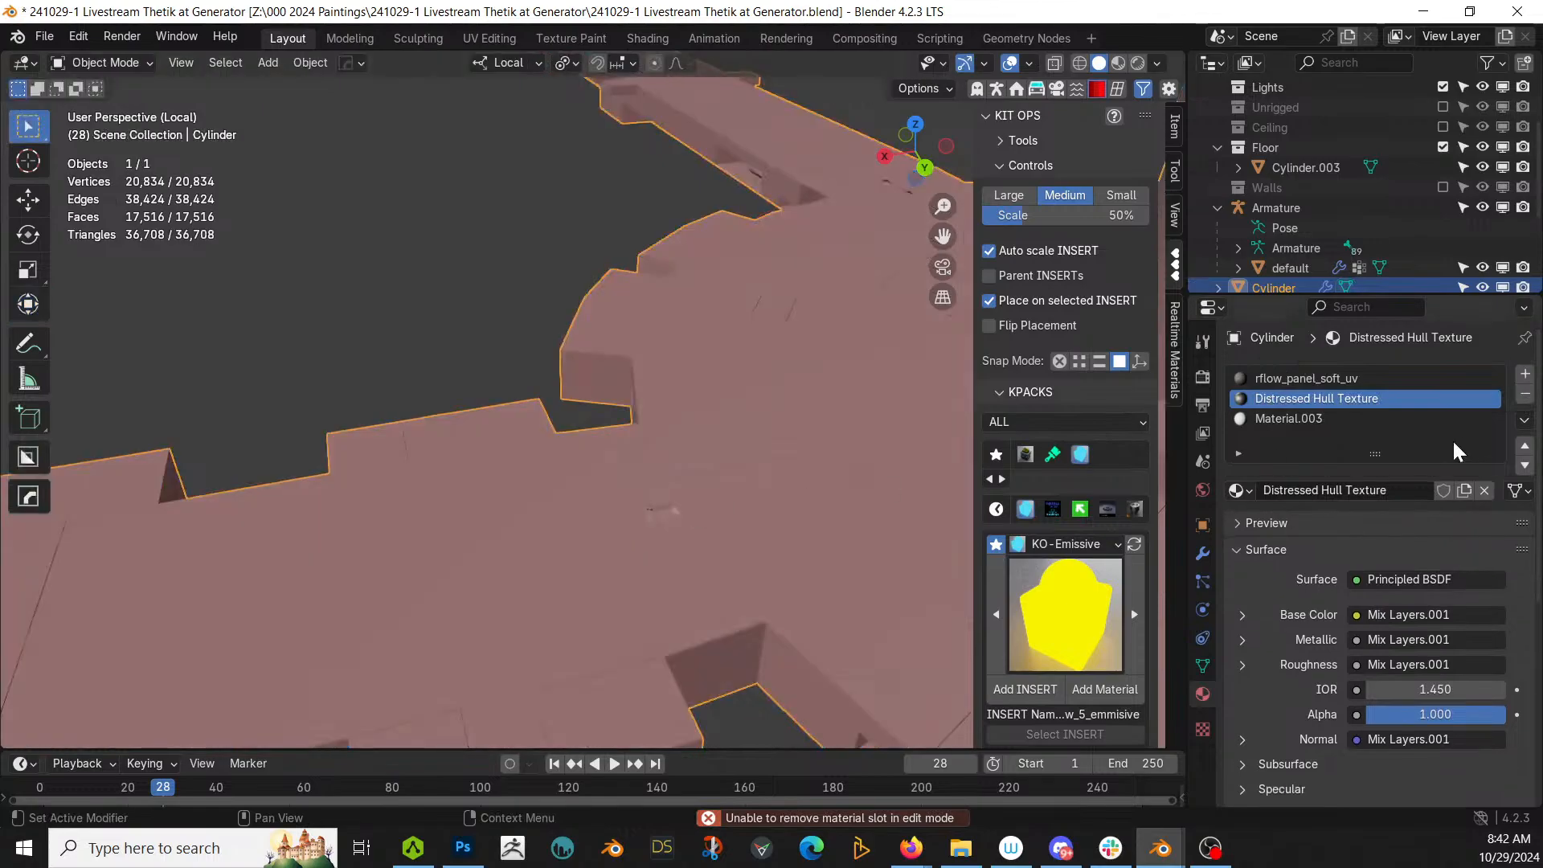
{"action": "left_click", "coordinate": [1524, 396]}
Step: Return the viewport to rendered shading to review the materials across the platform and walkways
{"action": "key", "text": "z"}
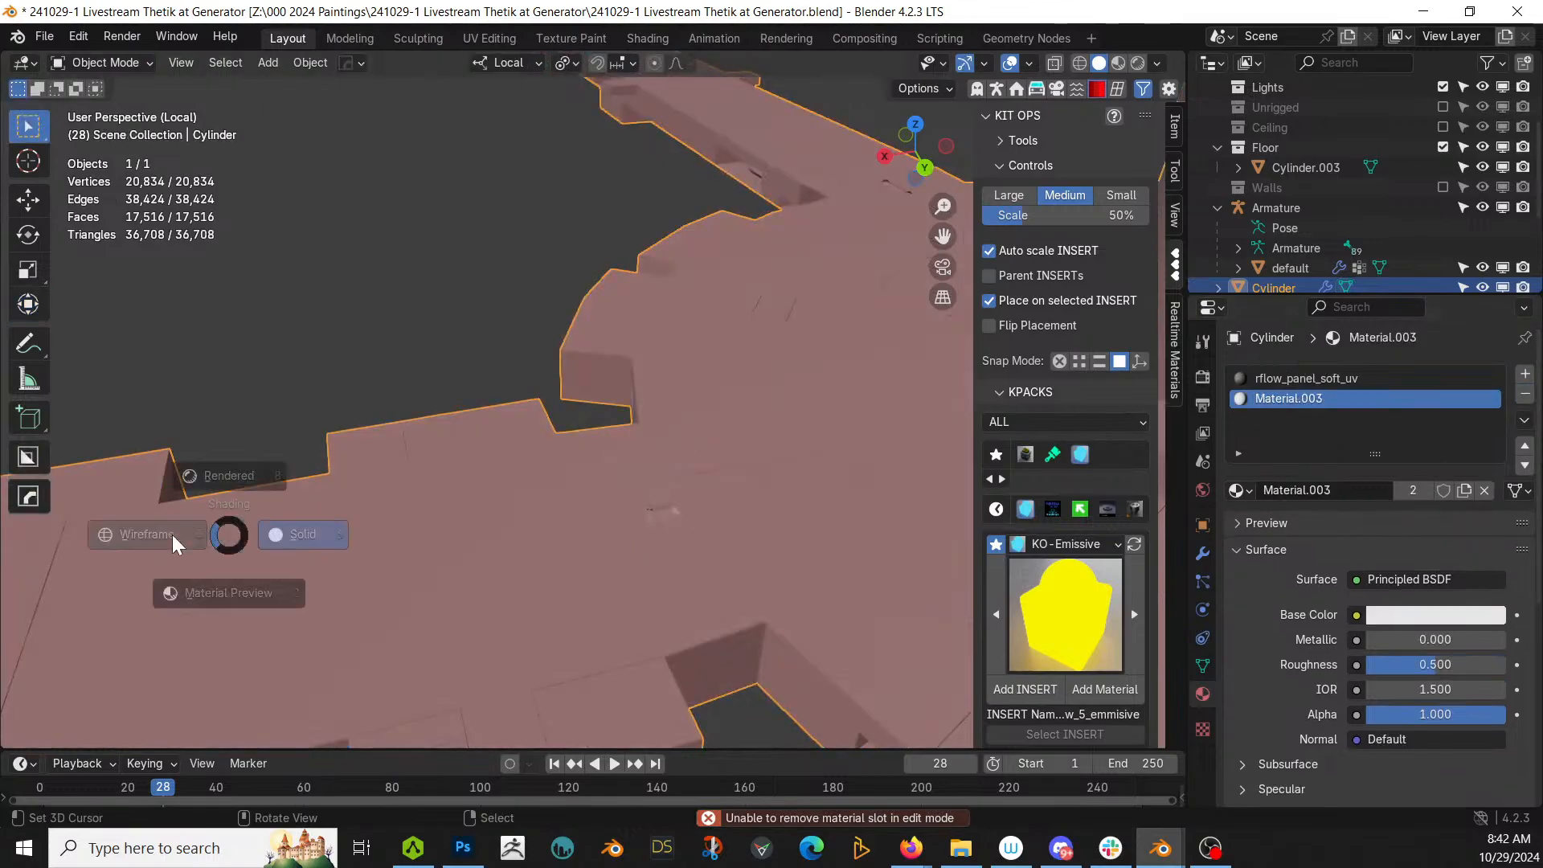
{"action": "key", "text": "8"}
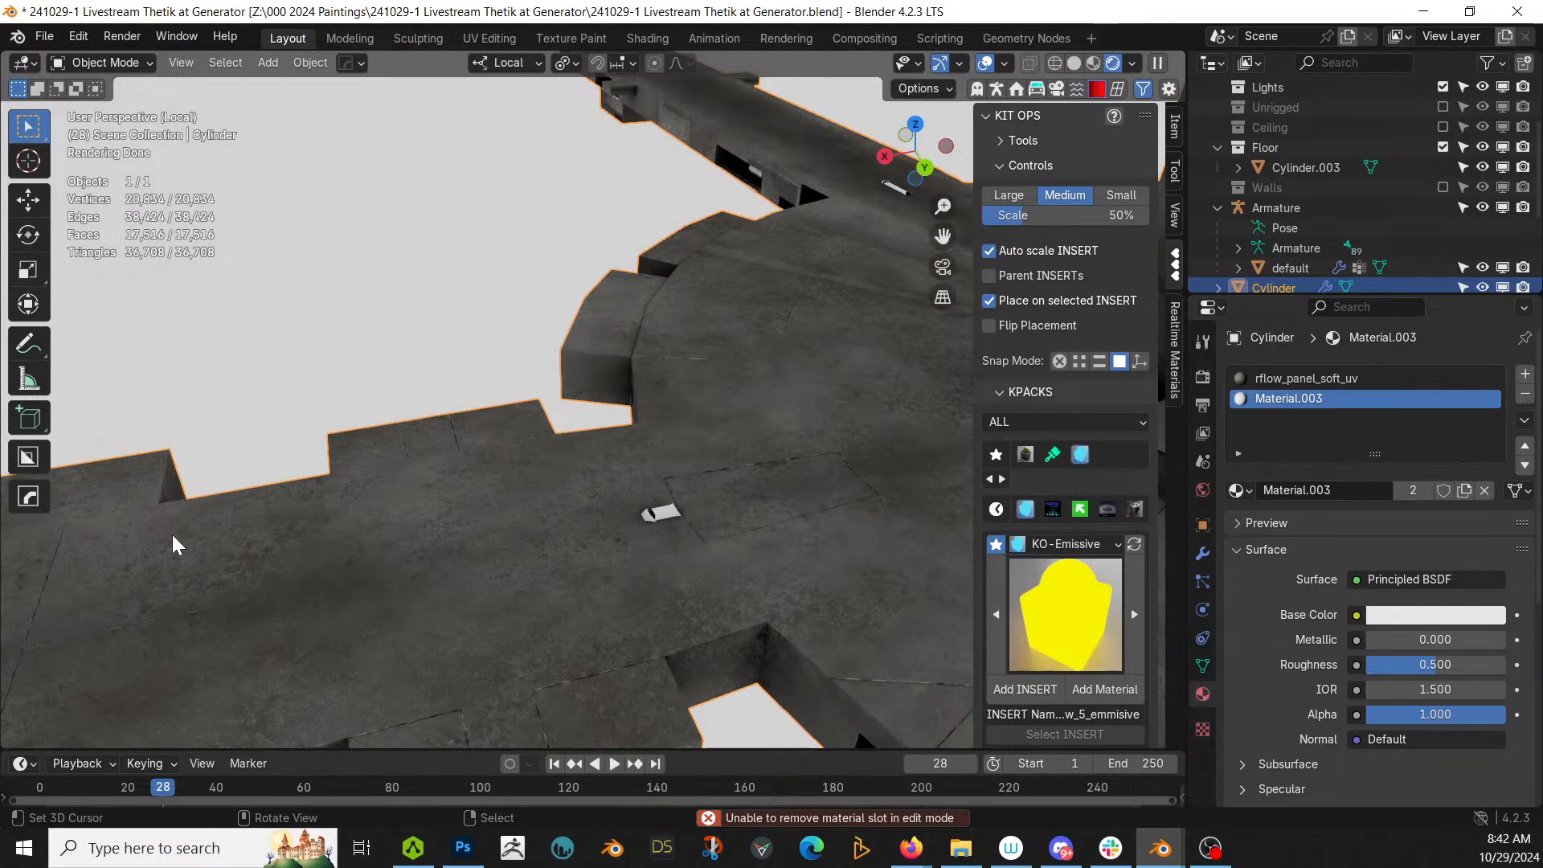
{"action": "scroll", "coordinate": [422, 528], "scroll_direction": "down", "scroll_amount": 5}
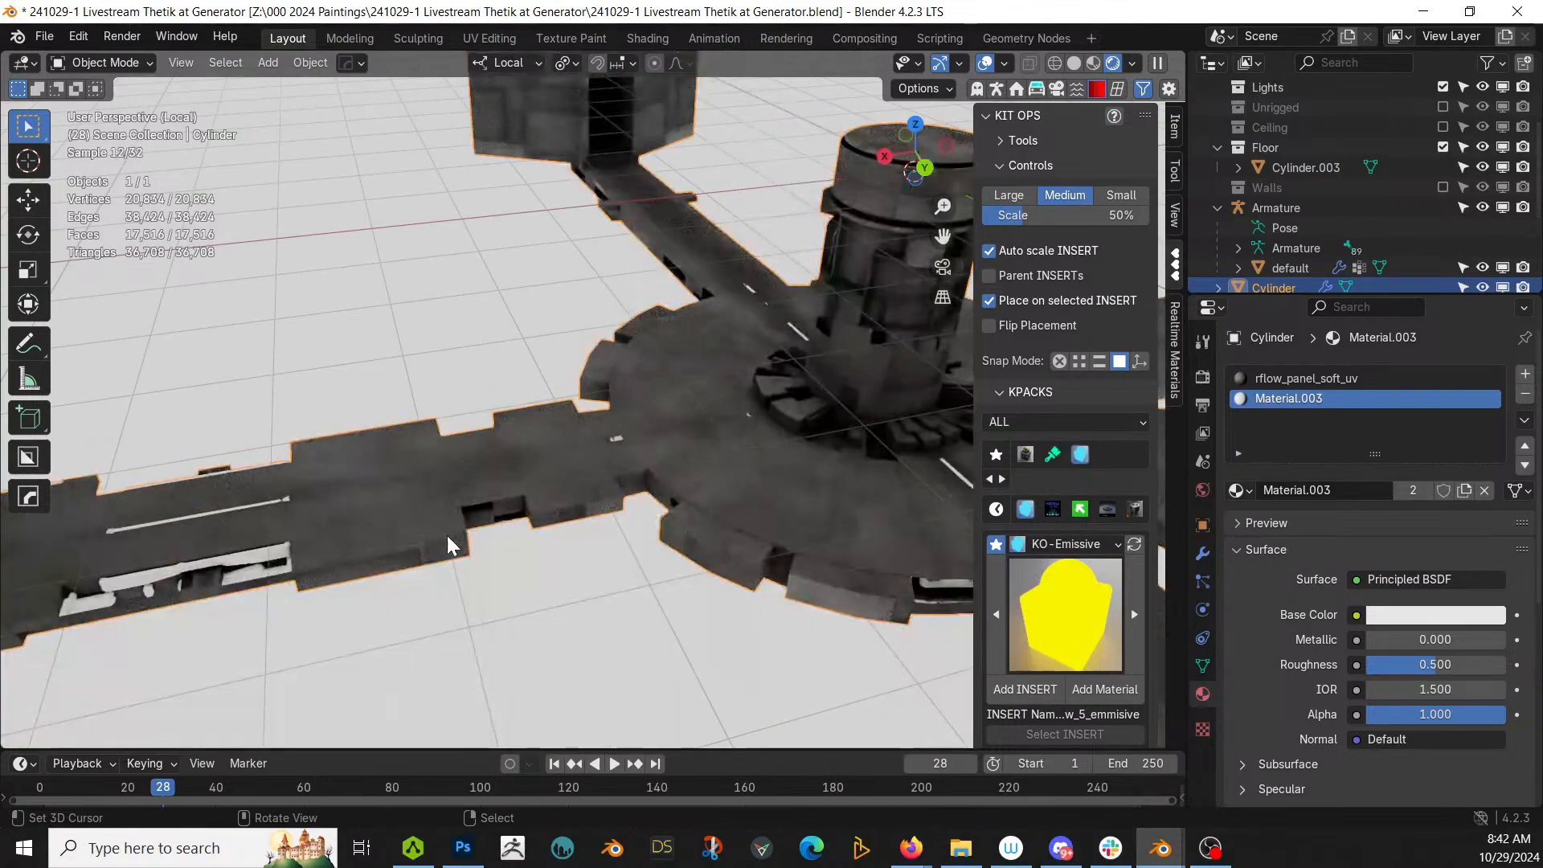
Step: Unwrap the faces with the panel material across the platform and walkways using Smart UV Project with a 66° angle limit
{"action": "middle_click_drag", "start_coordinate": [447, 536], "coordinate": [489, 550]}
{"action": "key", "text": "Tab"}
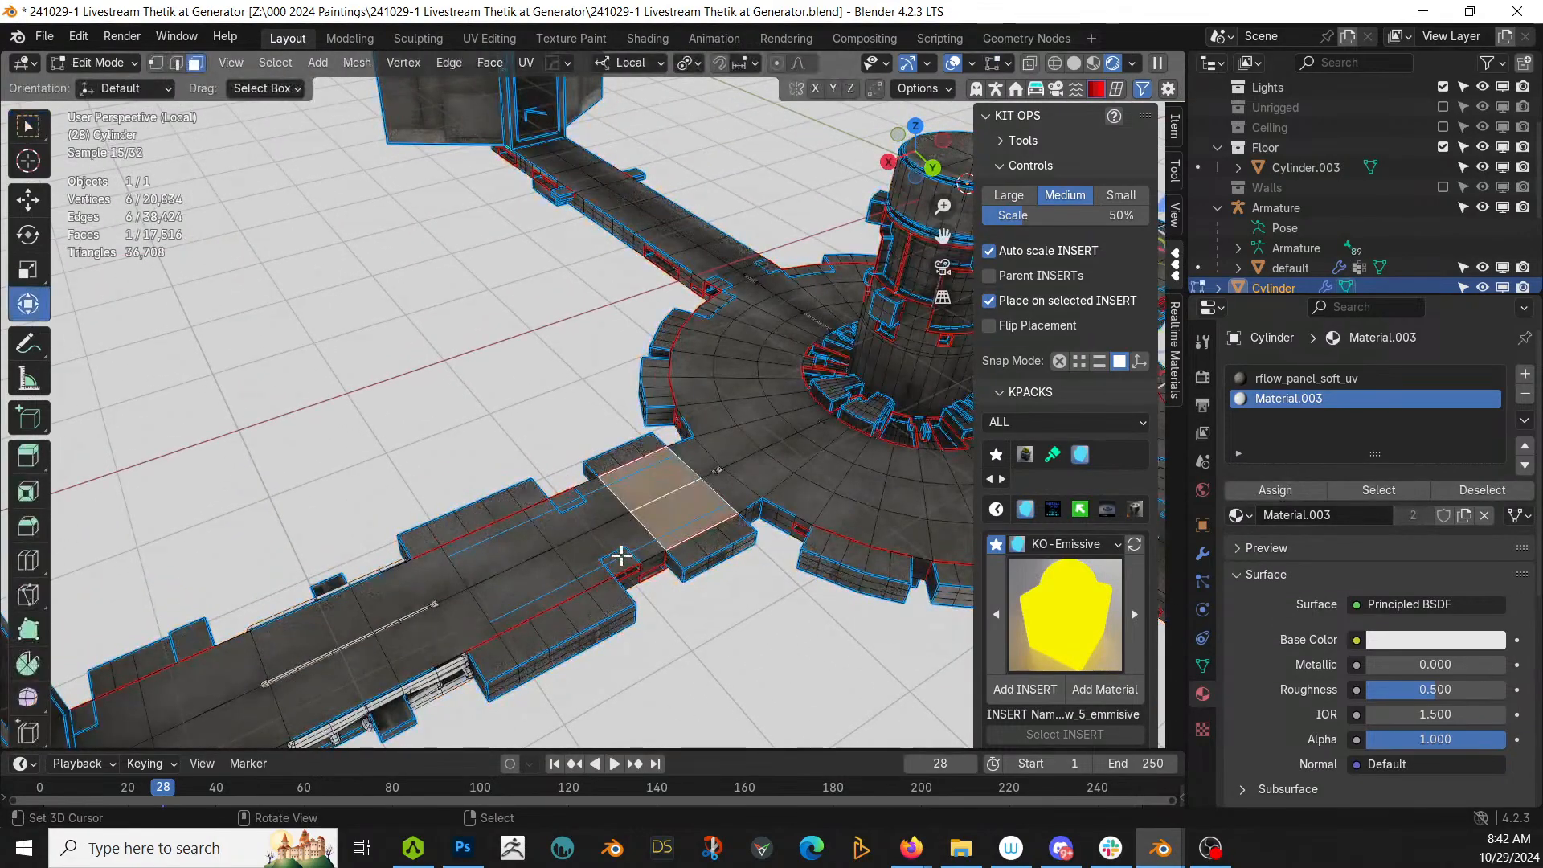
{"action": "key", "text": "u"}
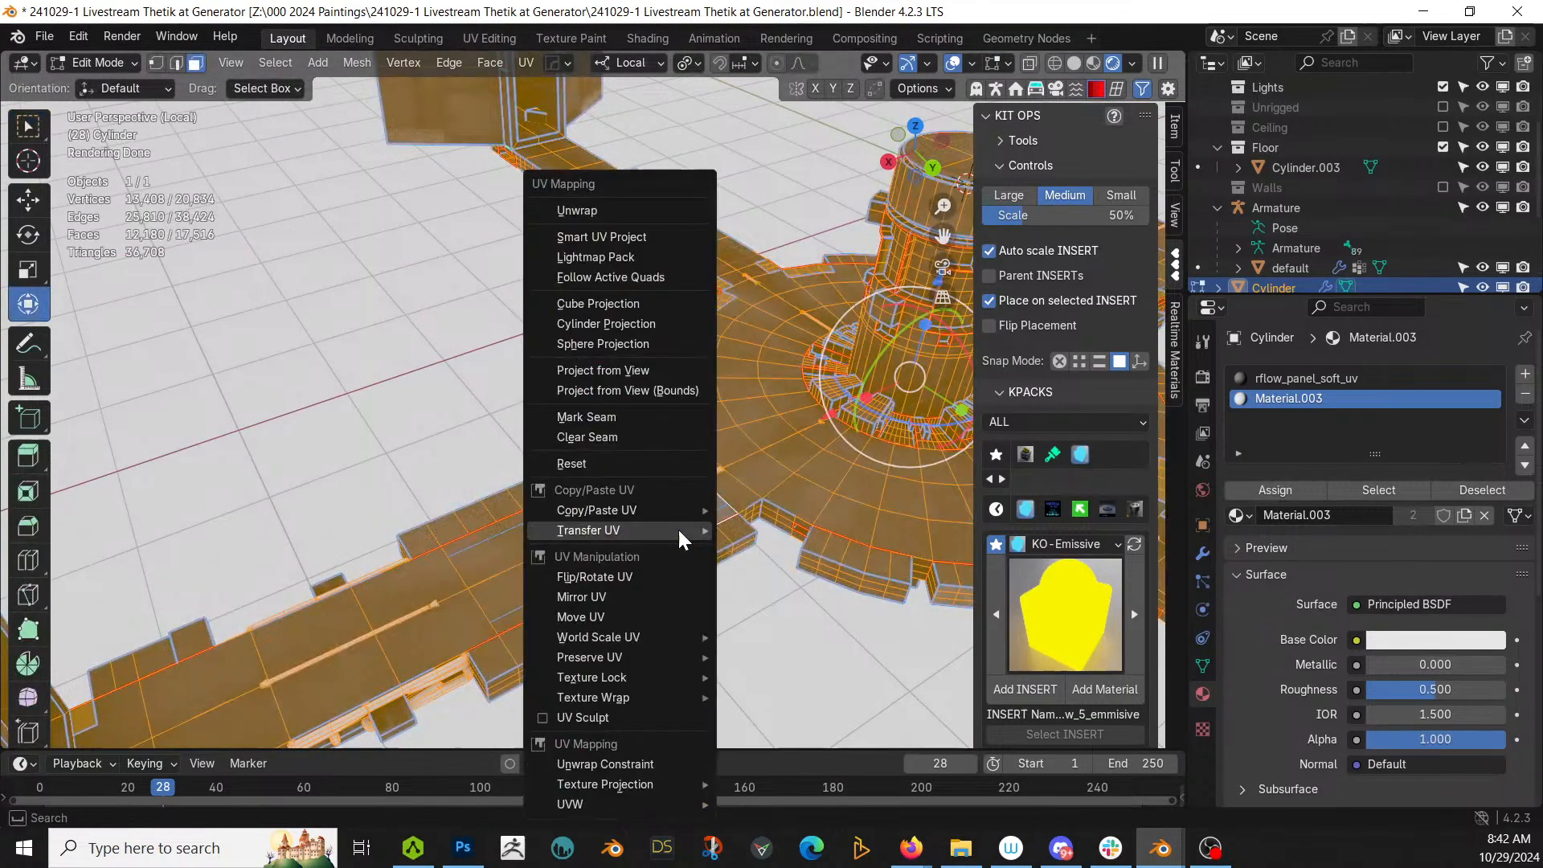
{"action": "left_click", "coordinate": [664, 231]}
{"action": "left_click", "coordinate": [647, 426]}
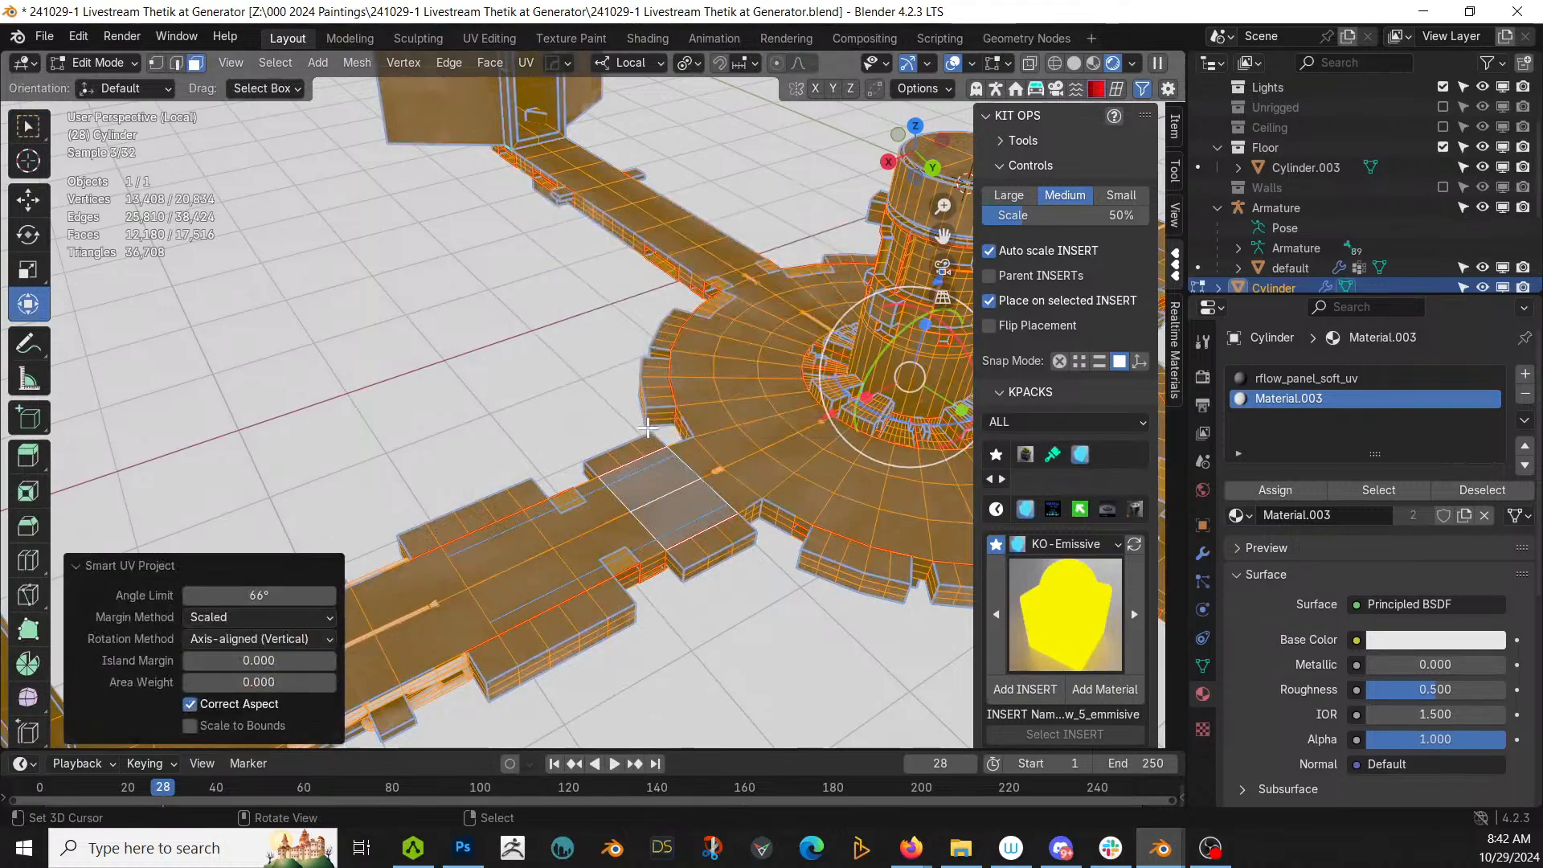
{"action": "scroll", "coordinate": [647, 429], "scroll_direction": "up", "scroll_amount": 4}
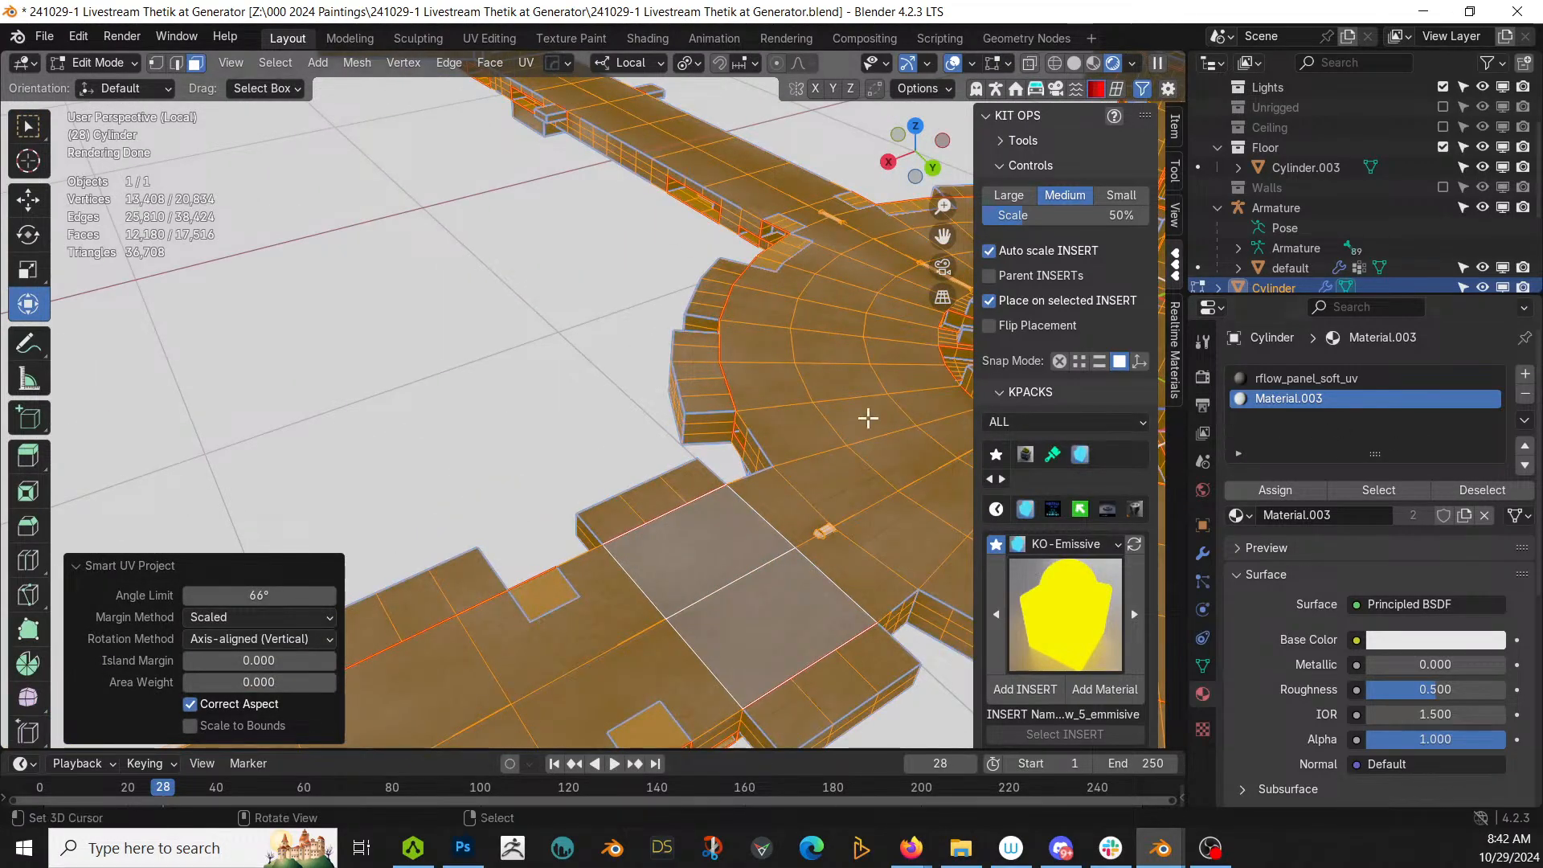
{"action": "key", "text": "Tab"}
{"action": "scroll", "coordinate": [640, 321], "scroll_direction": "down", "scroll_amount": 3}
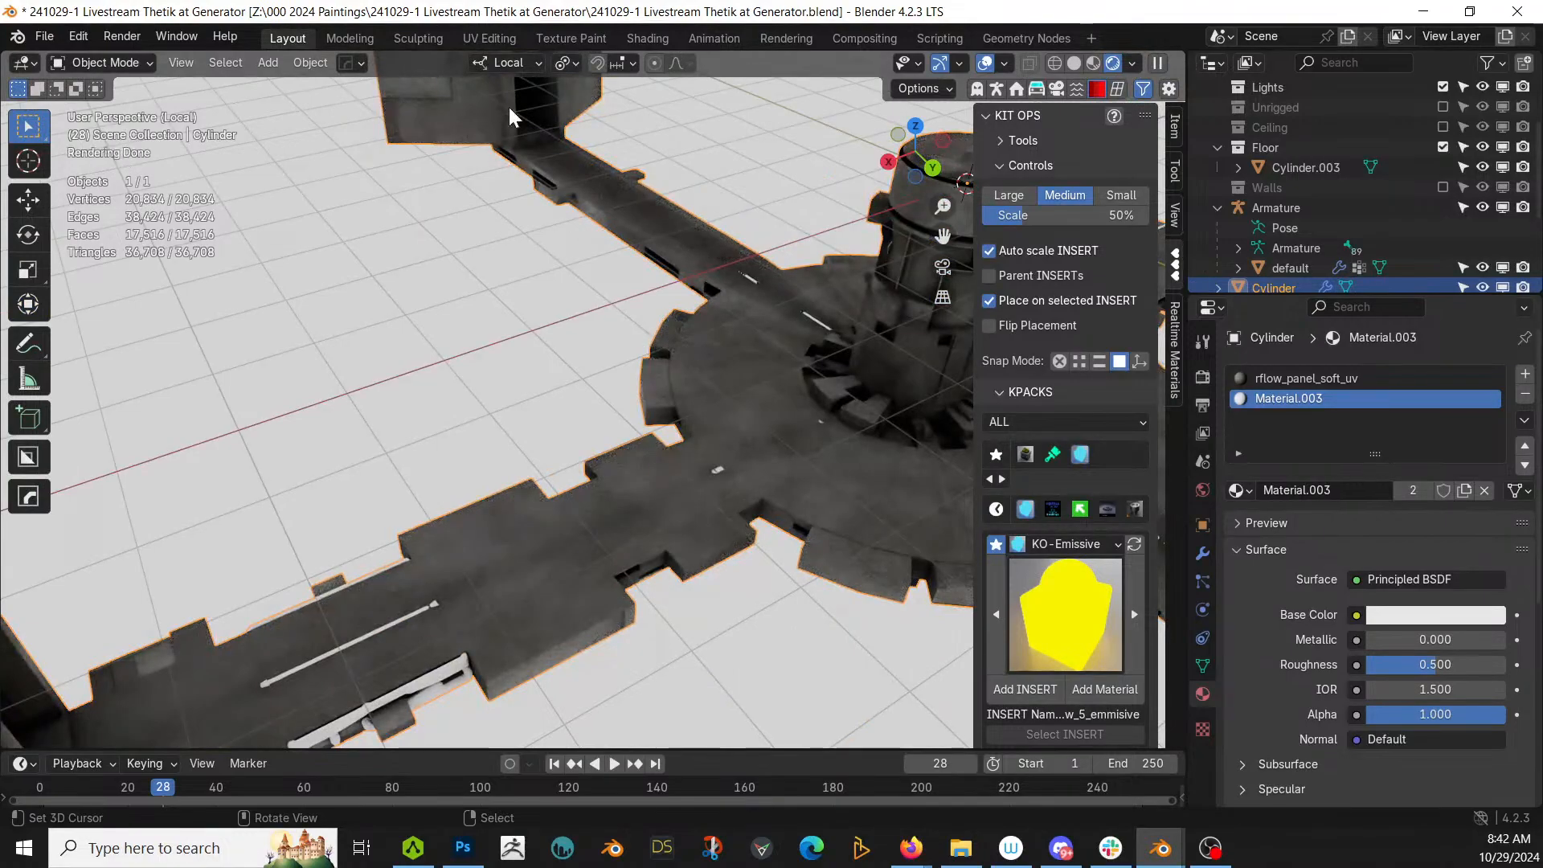
Step: Scale all UV islands of the platform up by a factor of 5 in the UV Editing workspace
{"action": "left_click", "coordinate": [492, 37]}
{"action": "scroll", "coordinate": [394, 455], "scroll_direction": "down", "scroll_amount": 3}
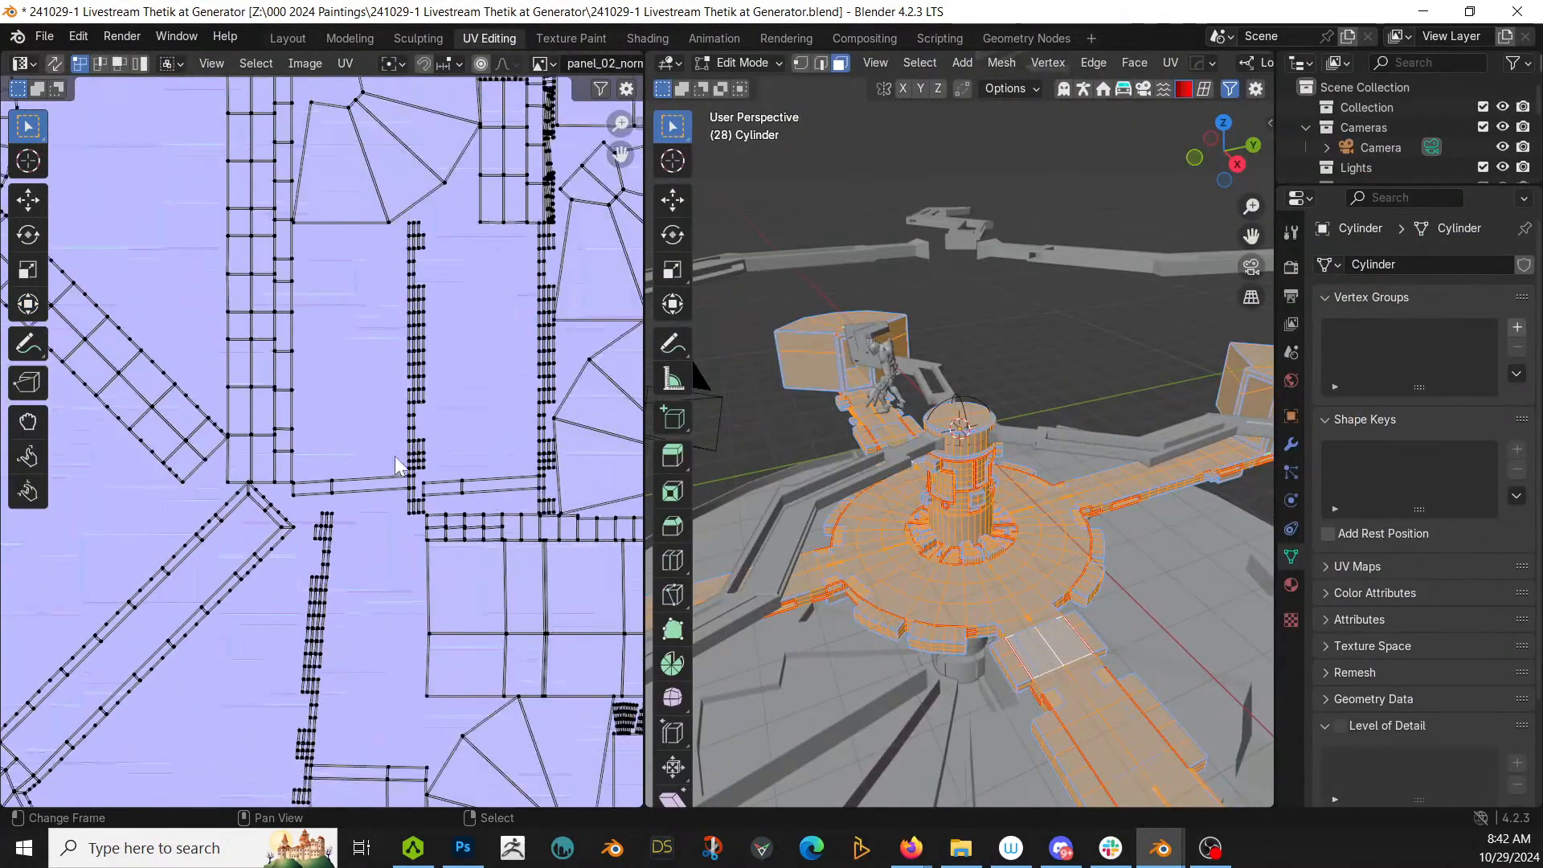
{"action": "scroll", "coordinate": [394, 456], "scroll_direction": "down", "scroll_amount": 6}
{"action": "type", "text": "as"}
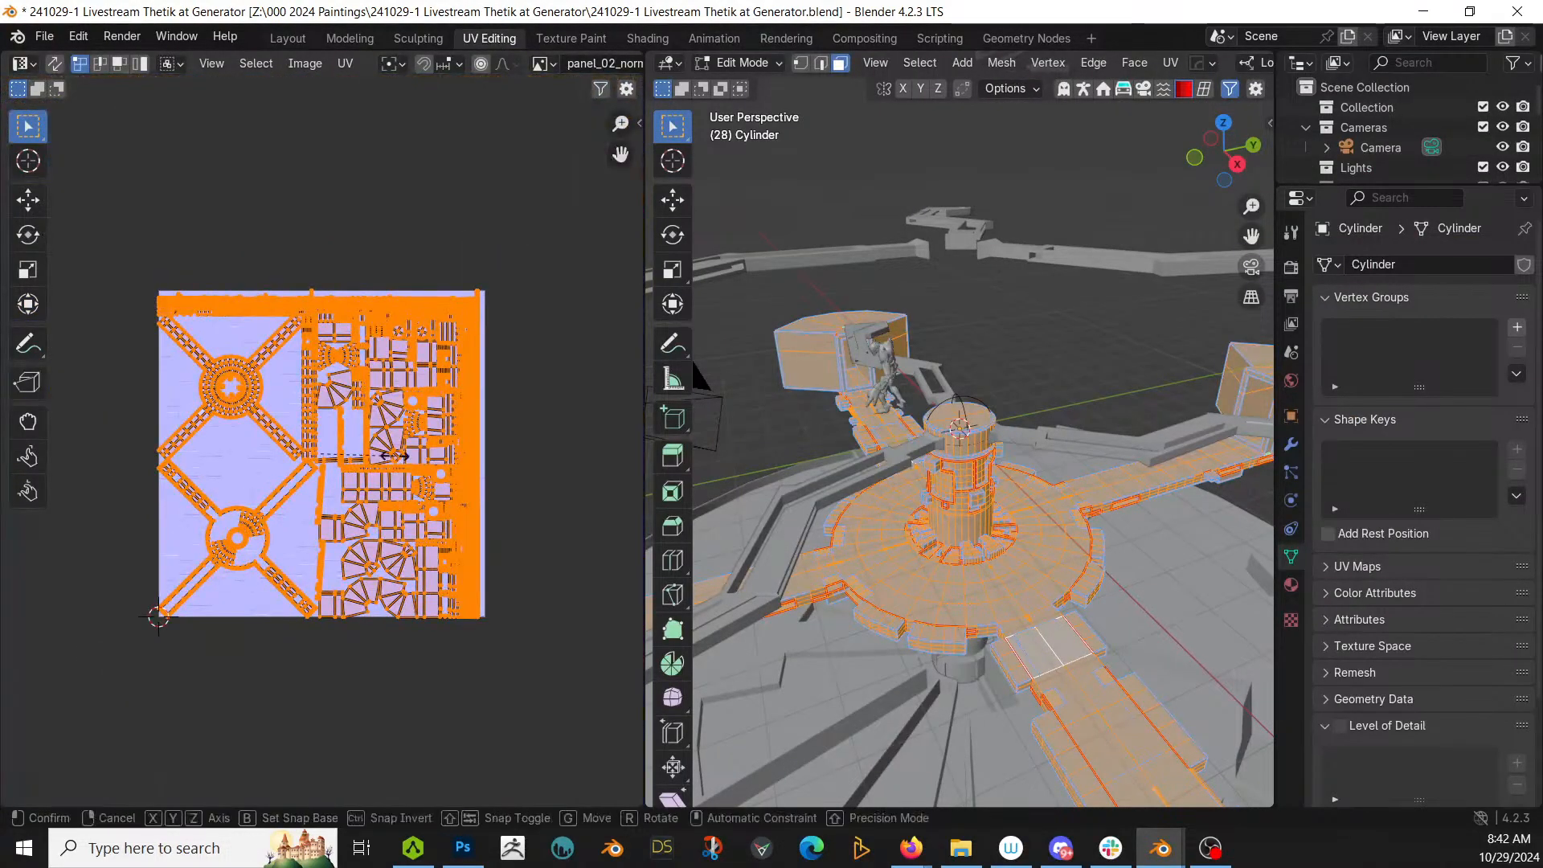
{"action": "type", "text": "5"}
{"action": "key", "text": "Return"}
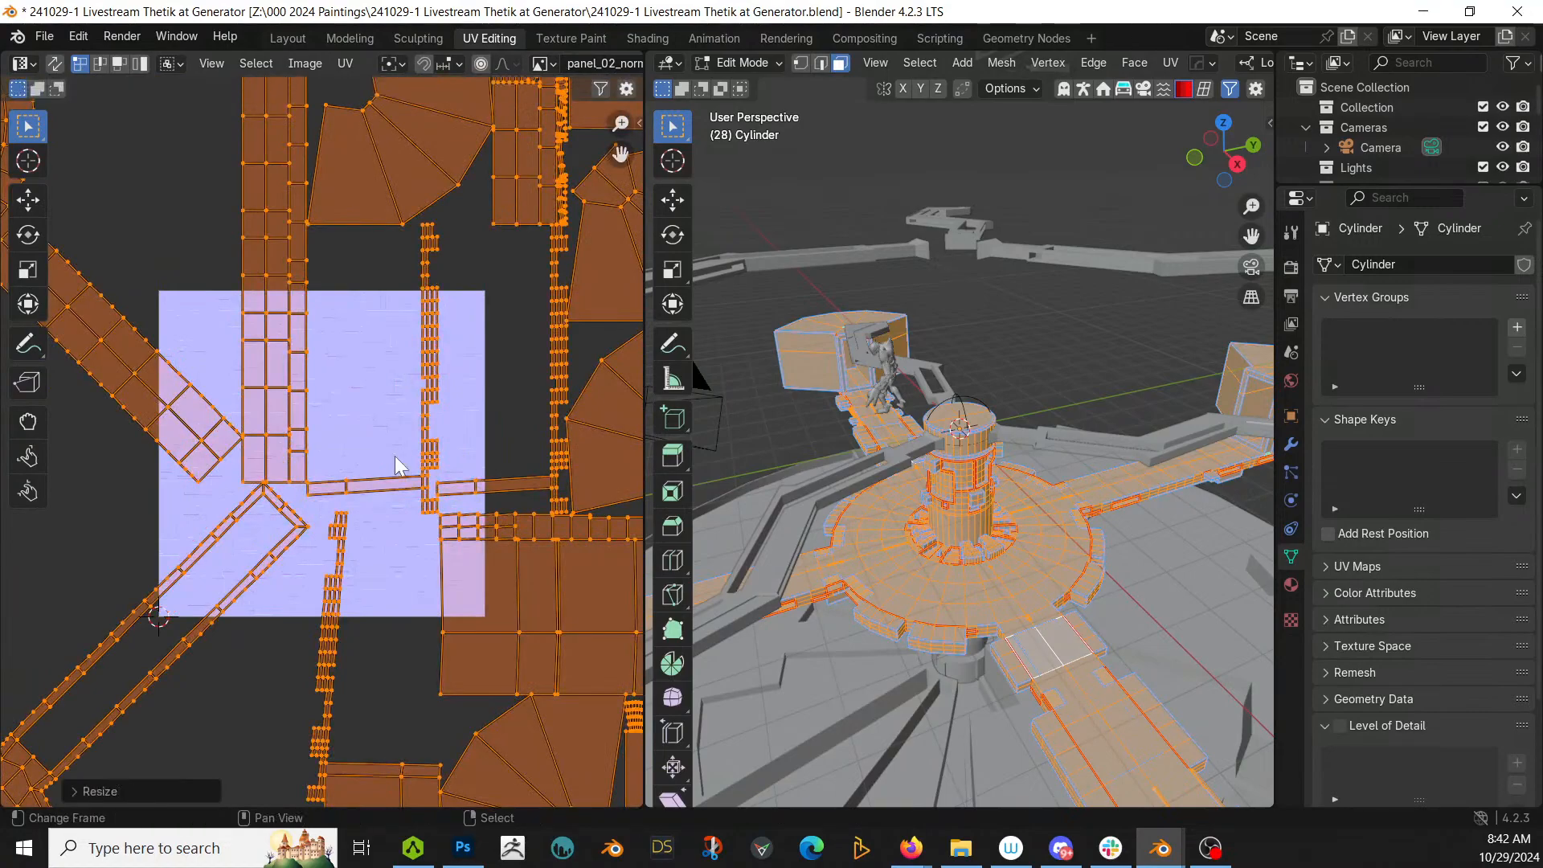
Step: Inspect the rescaled panel texture on the platform's top, rim and central column in rendered shading
{"action": "key", "text": "Tab"}
{"action": "key", "text": "z"}
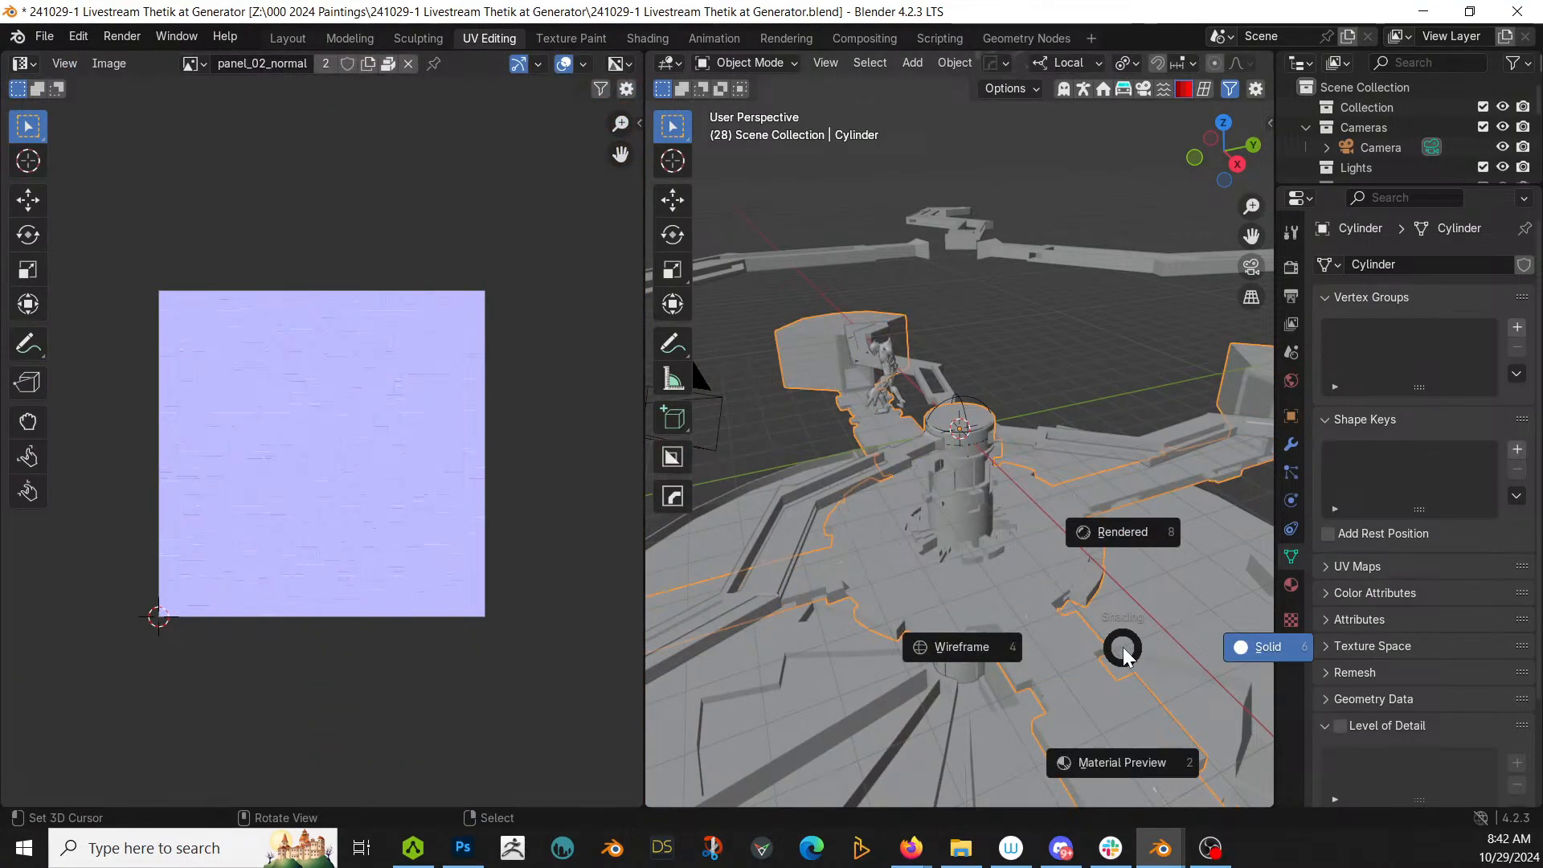
{"action": "key", "text": "8"}
{"action": "scroll", "coordinate": [1106, 649], "scroll_direction": "up", "scroll_amount": 3}
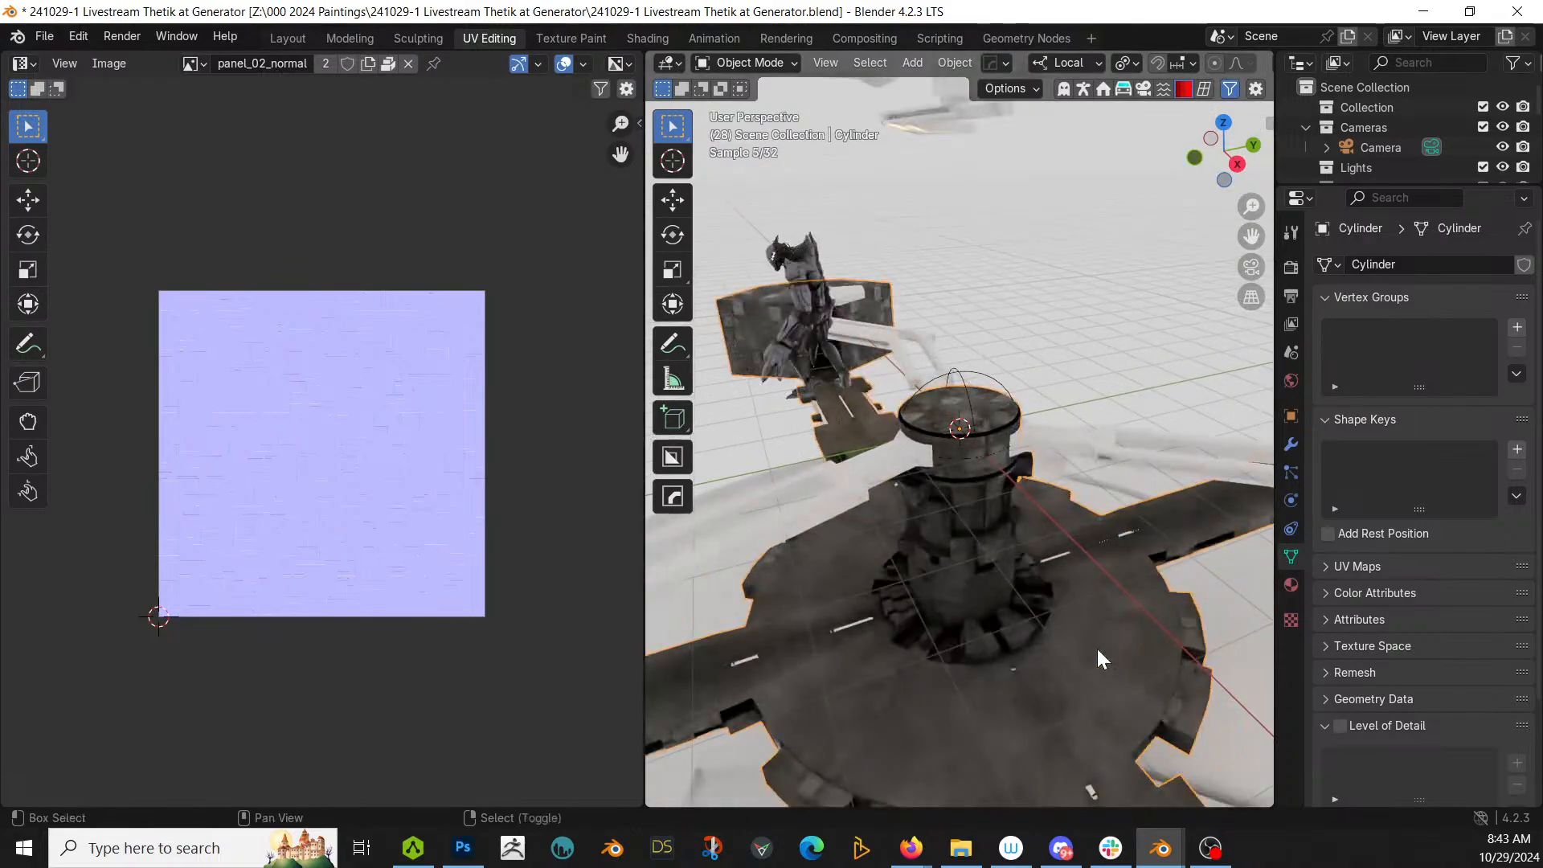
{"action": "middle_click_drag", "start_coordinate": [1097, 648], "coordinate": [882, 431], "text": "shift"}
{"action": "scroll", "coordinate": [884, 434], "scroll_direction": "up", "scroll_amount": 2}
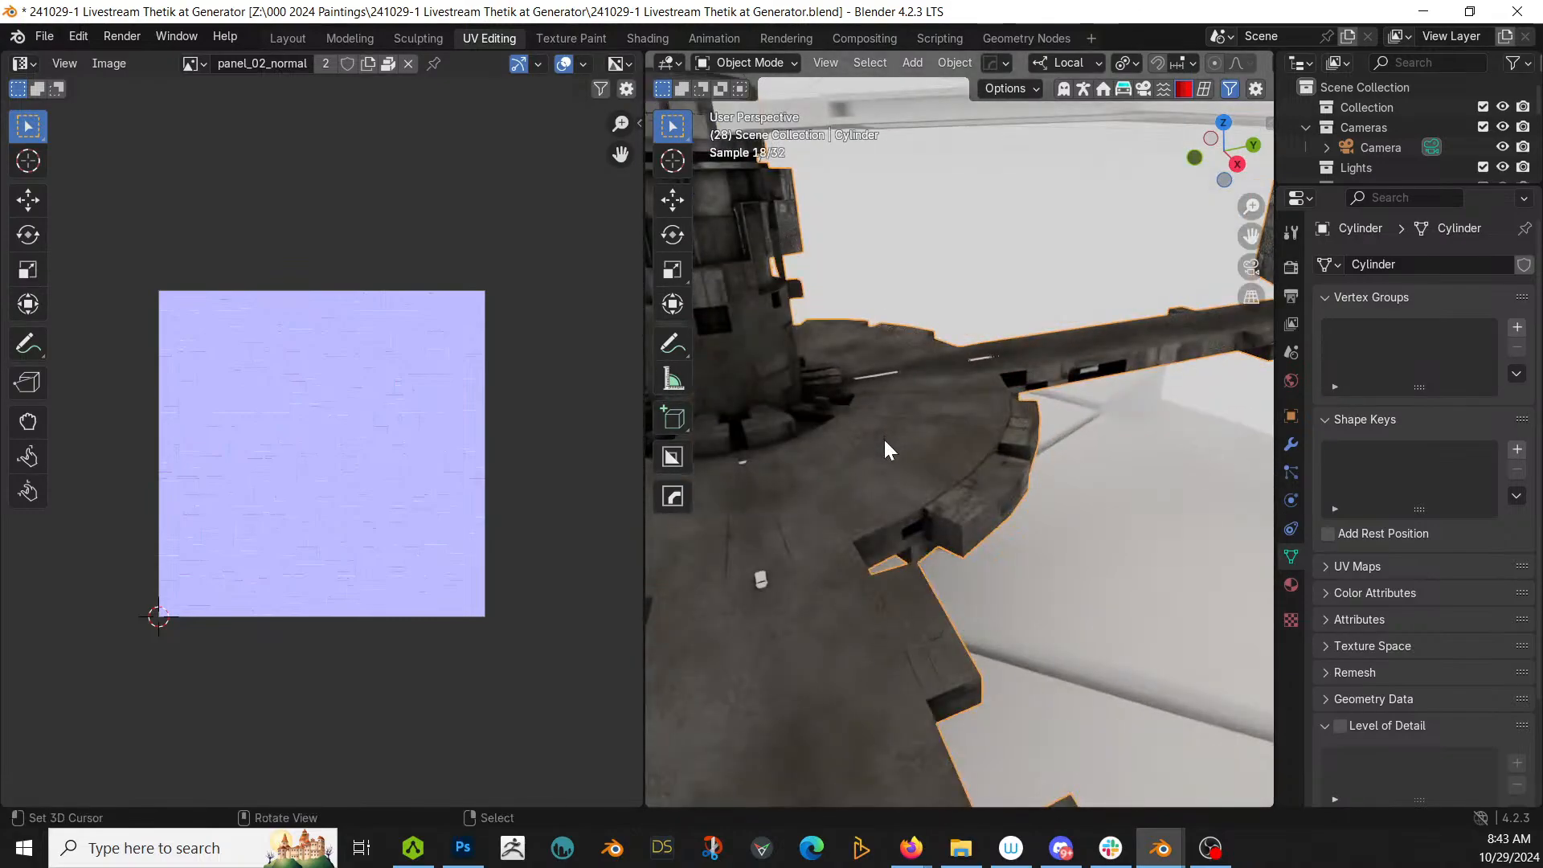
{"action": "scroll", "coordinate": [882, 454], "scroll_direction": "up", "scroll_amount": 3}
{"action": "middle_click_drag", "start_coordinate": [873, 486], "coordinate": [812, 466]}
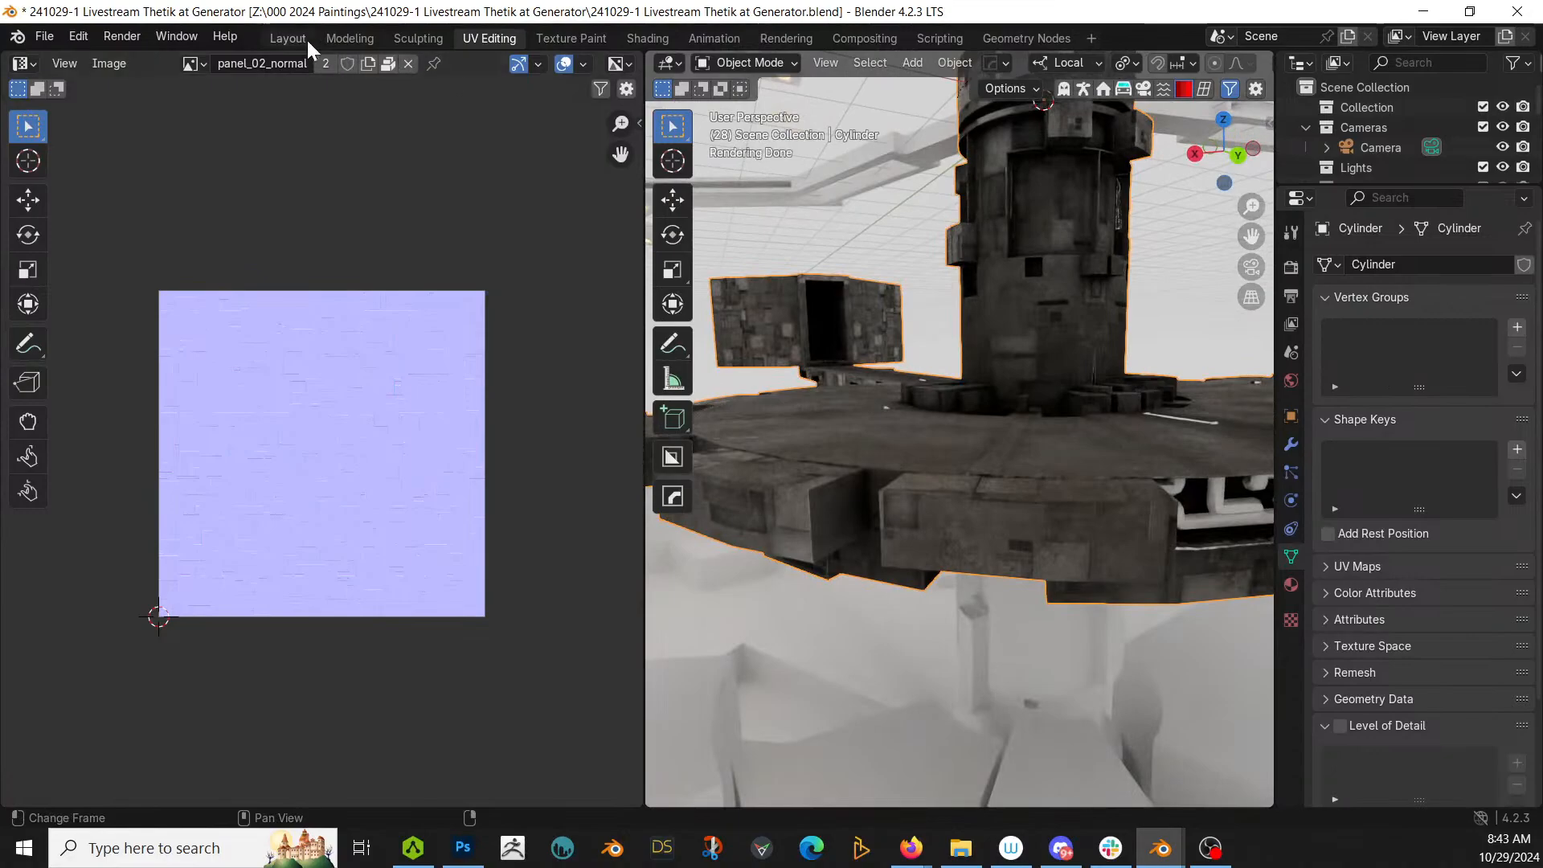
Step: Back in the Layout workspace, try Dirty Worn Orange Paint and Dirty Yellow Paint on Dented Metal in the platform's second material slot
{"action": "key", "text": "ctrl+Page_Up"}
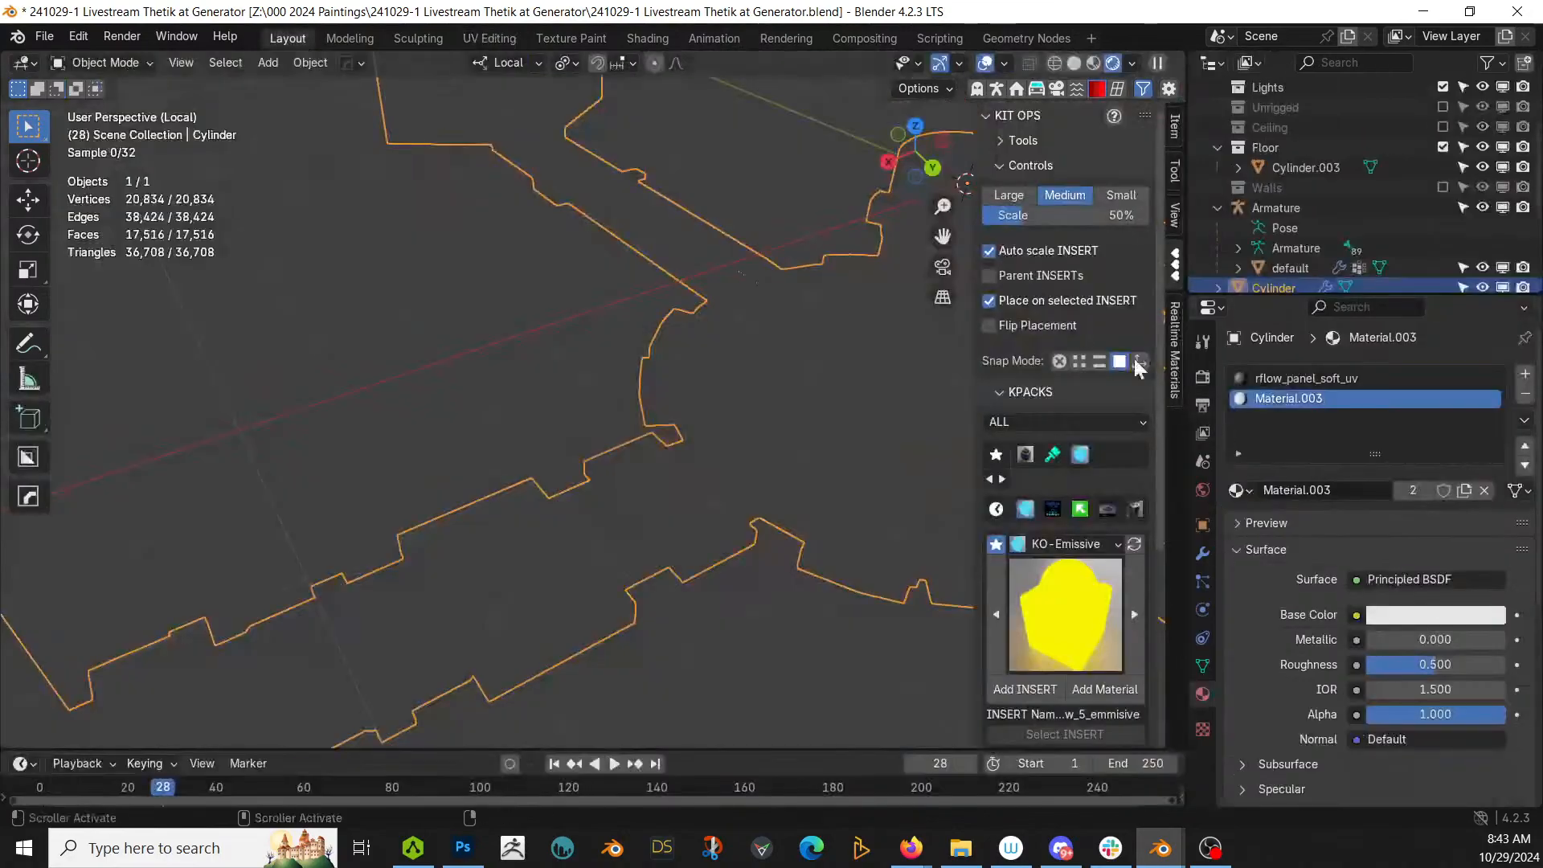
{"action": "middle_click_drag", "start_coordinate": [633, 566], "coordinate": [625, 488]}
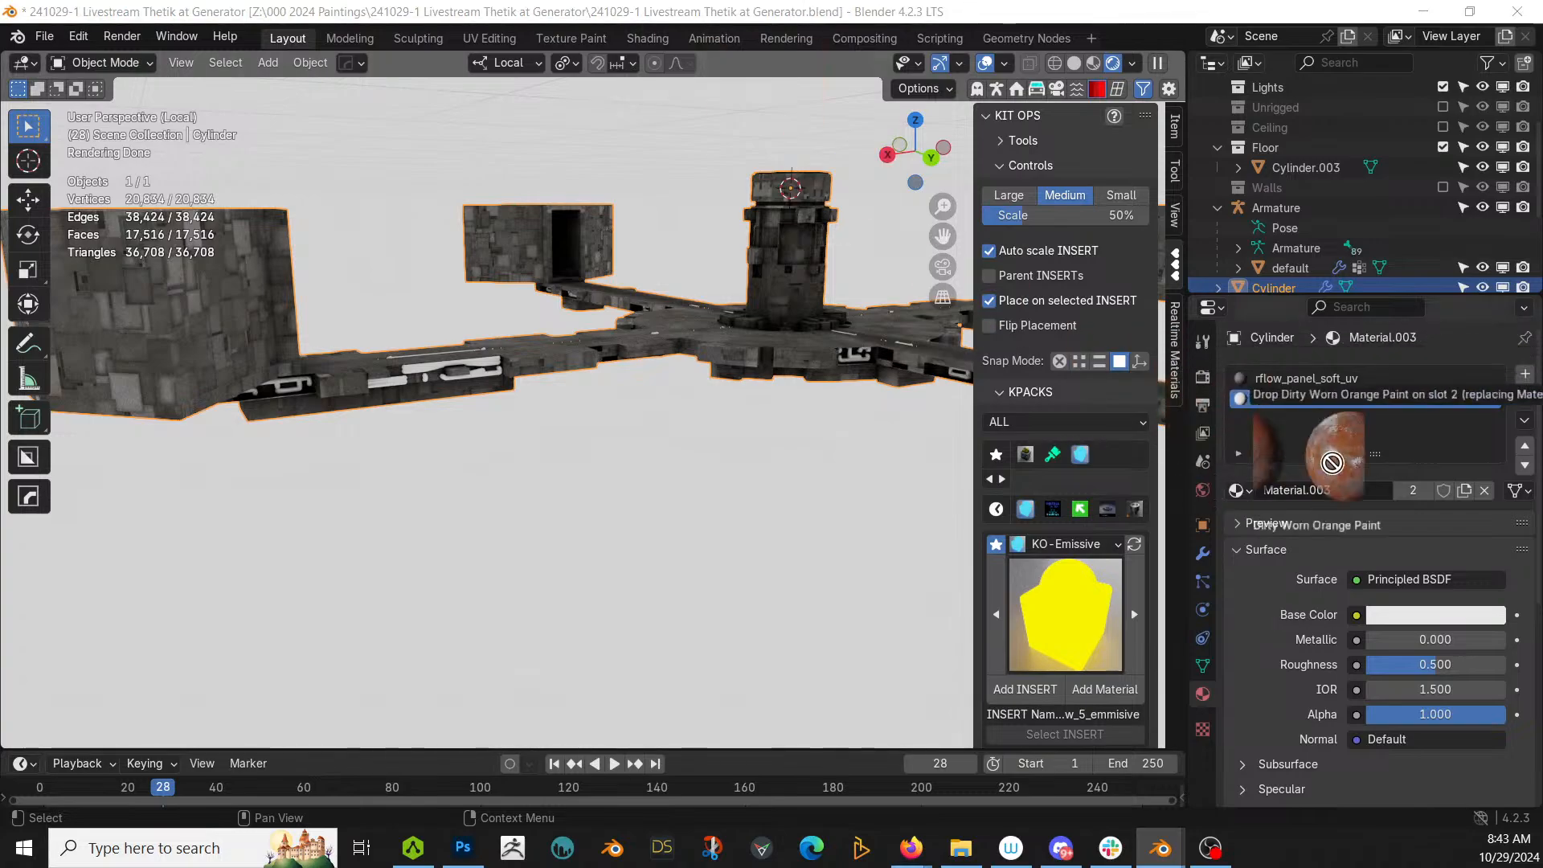
{"action": "left_click_drag", "start_coordinate": [1331, 460], "coordinate": [1387, 416]}
{"action": "scroll", "coordinate": [693, 365], "scroll_direction": "up", "scroll_amount": 3}
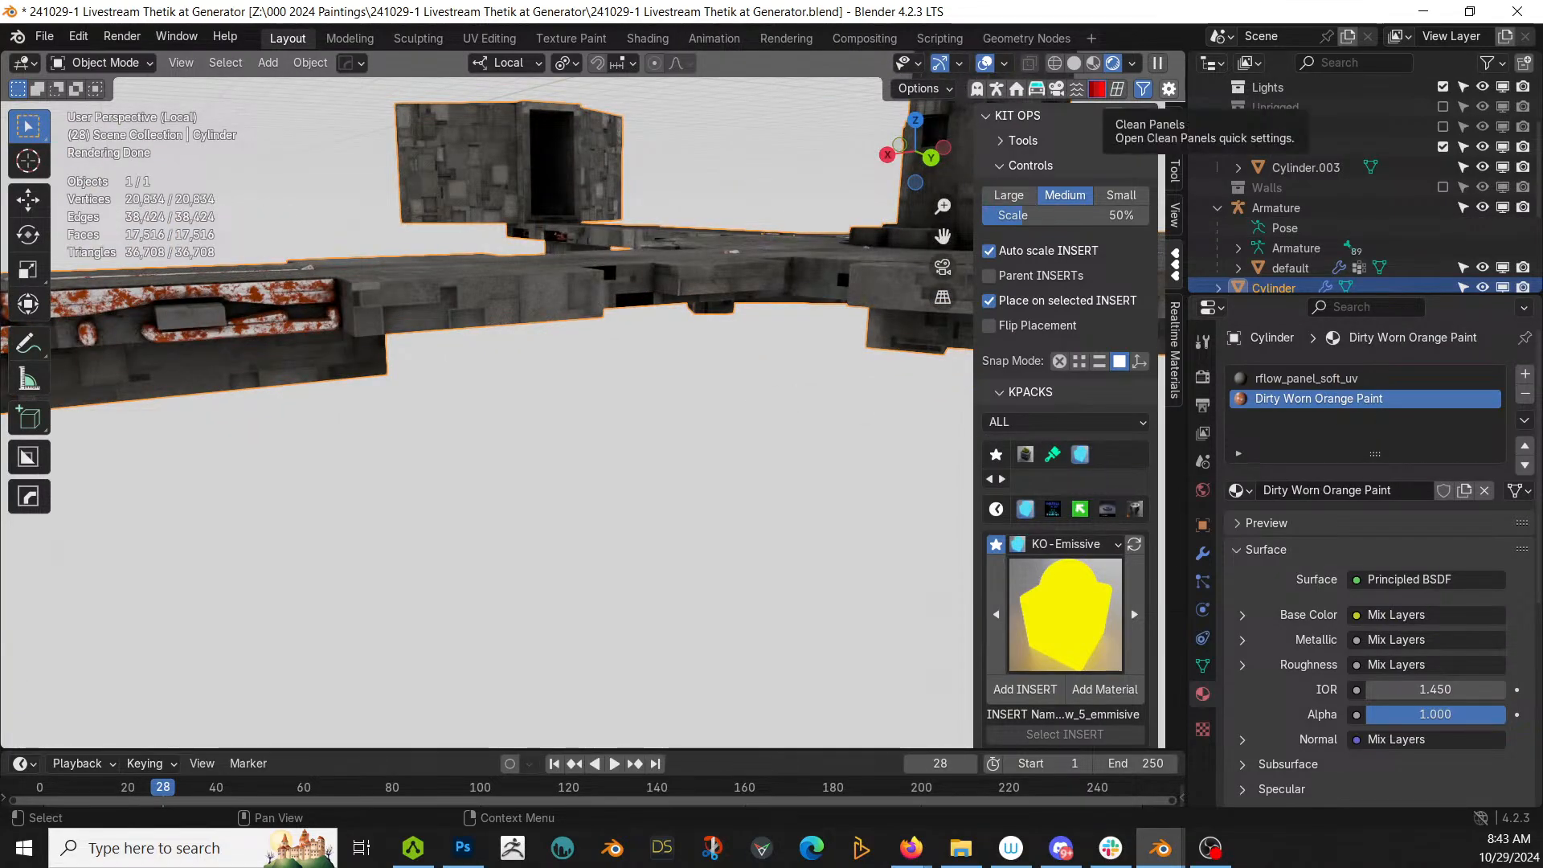
{"action": "left_click_drag", "start_coordinate": [1341, 392], "coordinate": [1402, 431]}
{"action": "middle_click_drag", "start_coordinate": [589, 412], "coordinate": [435, 451]}
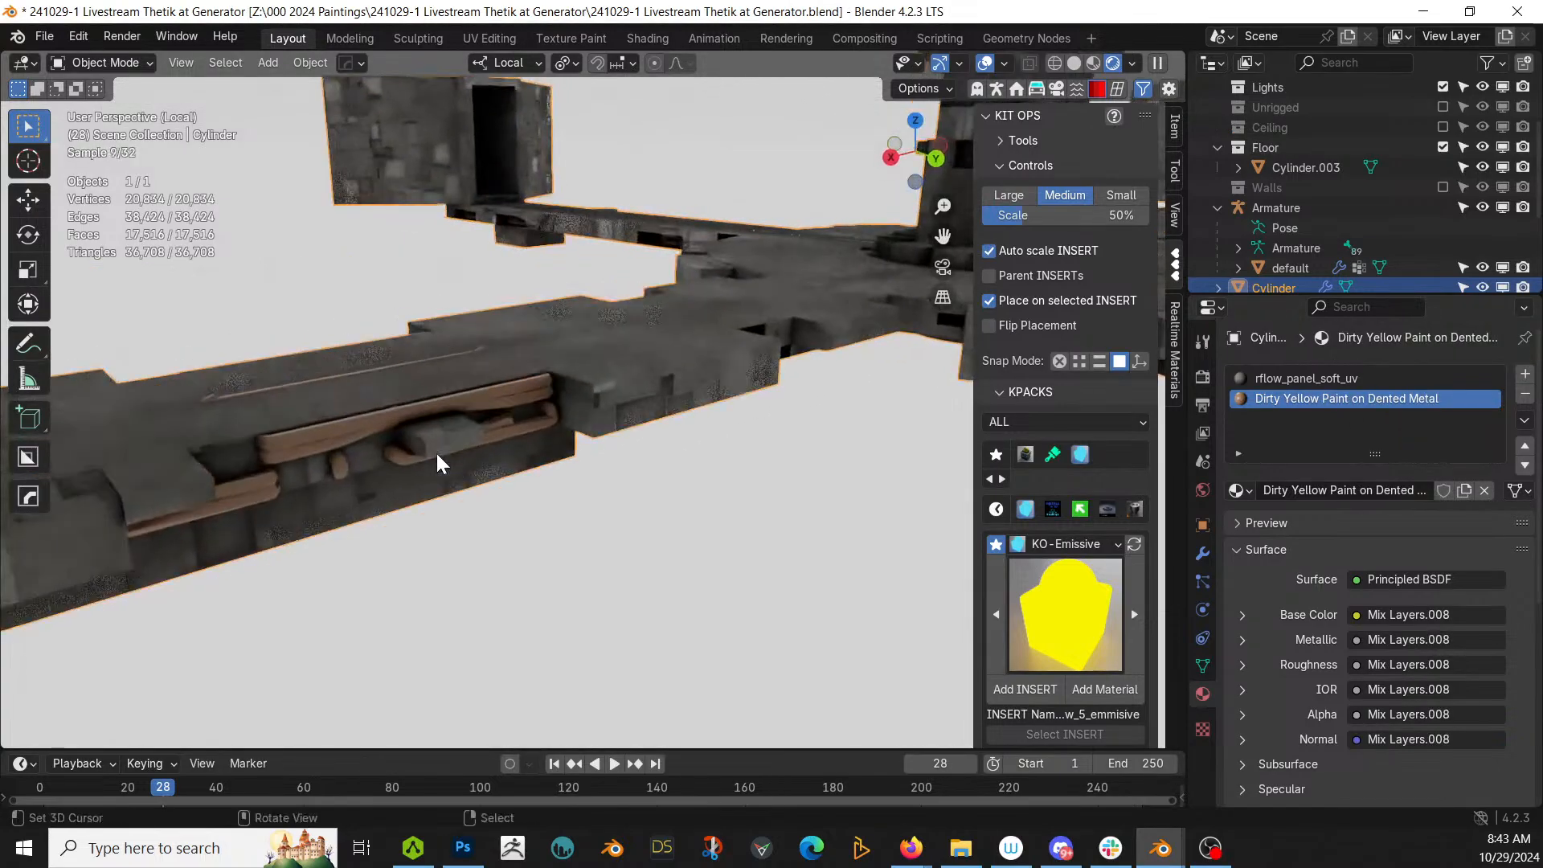
{"action": "middle_click_drag", "start_coordinate": [523, 425], "coordinate": [484, 402]}
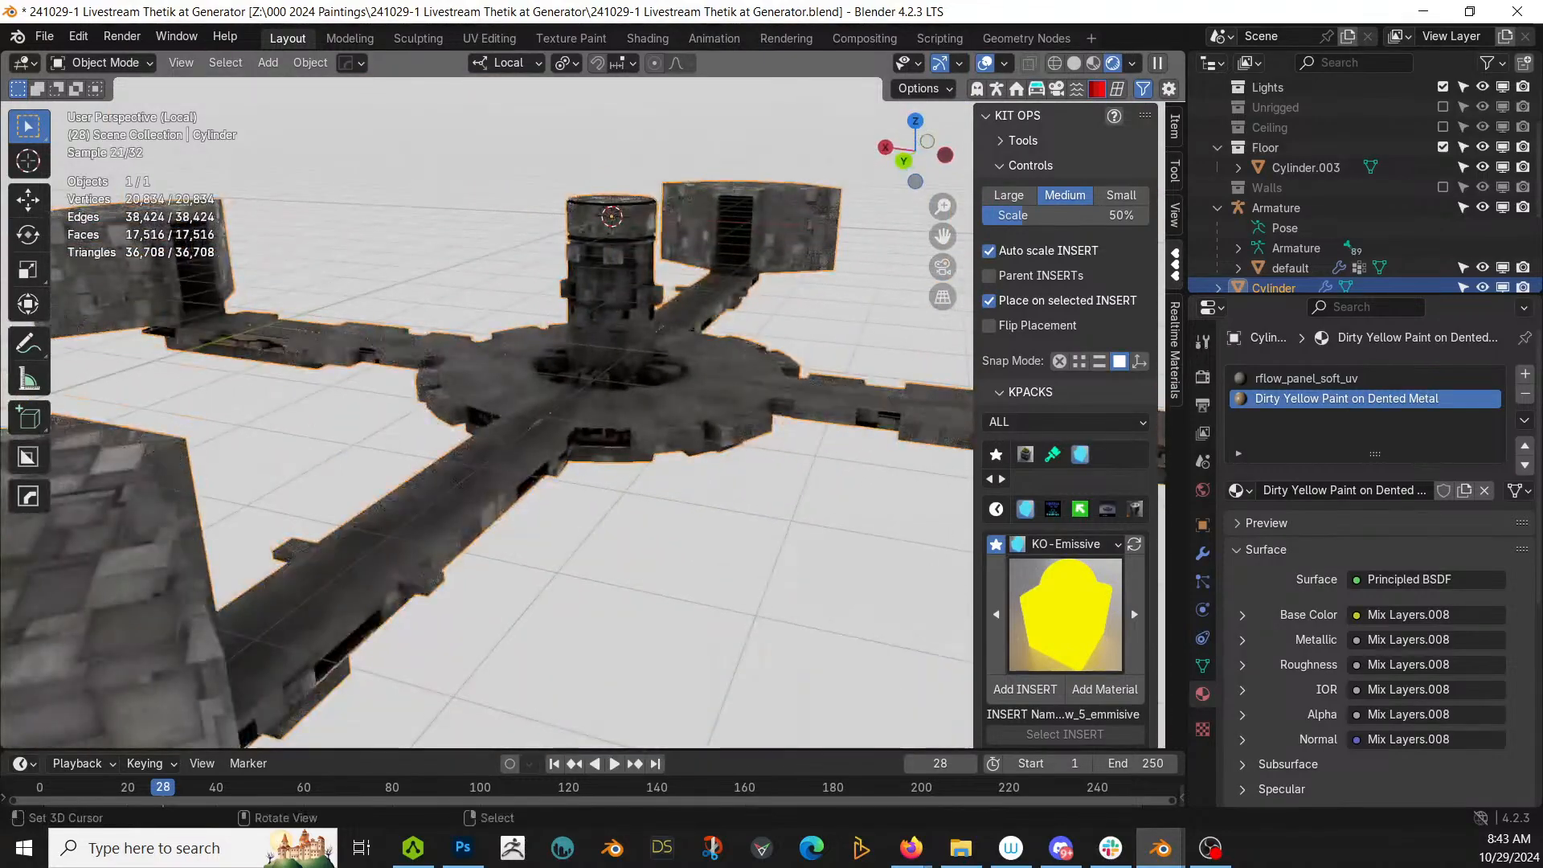
Step: Assign the Grunge Yellow Painted Metal asset to the platform's second material slot, used by the pipe details
{"action": "mouse_move", "coordinate": [1373, 456]}
{"action": "left_mouse_down"}
{"action": "mouse_move", "coordinate": [1488, 540]}
{"action": "mouse_move", "coordinate": [1447, 462]}
{"action": "mouse_move", "coordinate": [1387, 412]}
{"action": "left_mouse_up"}
{"action": "mouse_move", "coordinate": [548, 413]}
{"action": "middle_mouse_down"}
{"action": "mouse_move", "coordinate": [688, 405]}
{"action": "mouse_move", "coordinate": [729, 439]}
{"action": "mouse_move", "coordinate": [820, 447]}
{"action": "mouse_move", "coordinate": [894, 424]}
{"action": "mouse_move", "coordinate": [922, 379]}
{"action": "mouse_move", "coordinate": [717, 395]}
{"action": "mouse_move", "coordinate": [443, 494]}
{"action": "mouse_move", "coordinate": [529, 467]}
{"action": "mouse_move", "coordinate": [535, 480]}
{"action": "mouse_move", "coordinate": [705, 494]}
{"action": "mouse_move", "coordinate": [544, 472]}
{"action": "mouse_move", "coordinate": [689, 417]}
{"action": "mouse_move", "coordinate": [735, 489]}
{"action": "mouse_move", "coordinate": [774, 484]}
{"action": "mouse_move", "coordinate": [753, 461]}
{"action": "mouse_move", "coordinate": [541, 487]}
{"action": "mouse_move", "coordinate": [558, 585]}
{"action": "middle_mouse_up"}
{"action": "scroll", "coordinate": [637, 418], "scroll_direction": "up", "scroll_amount": 3}
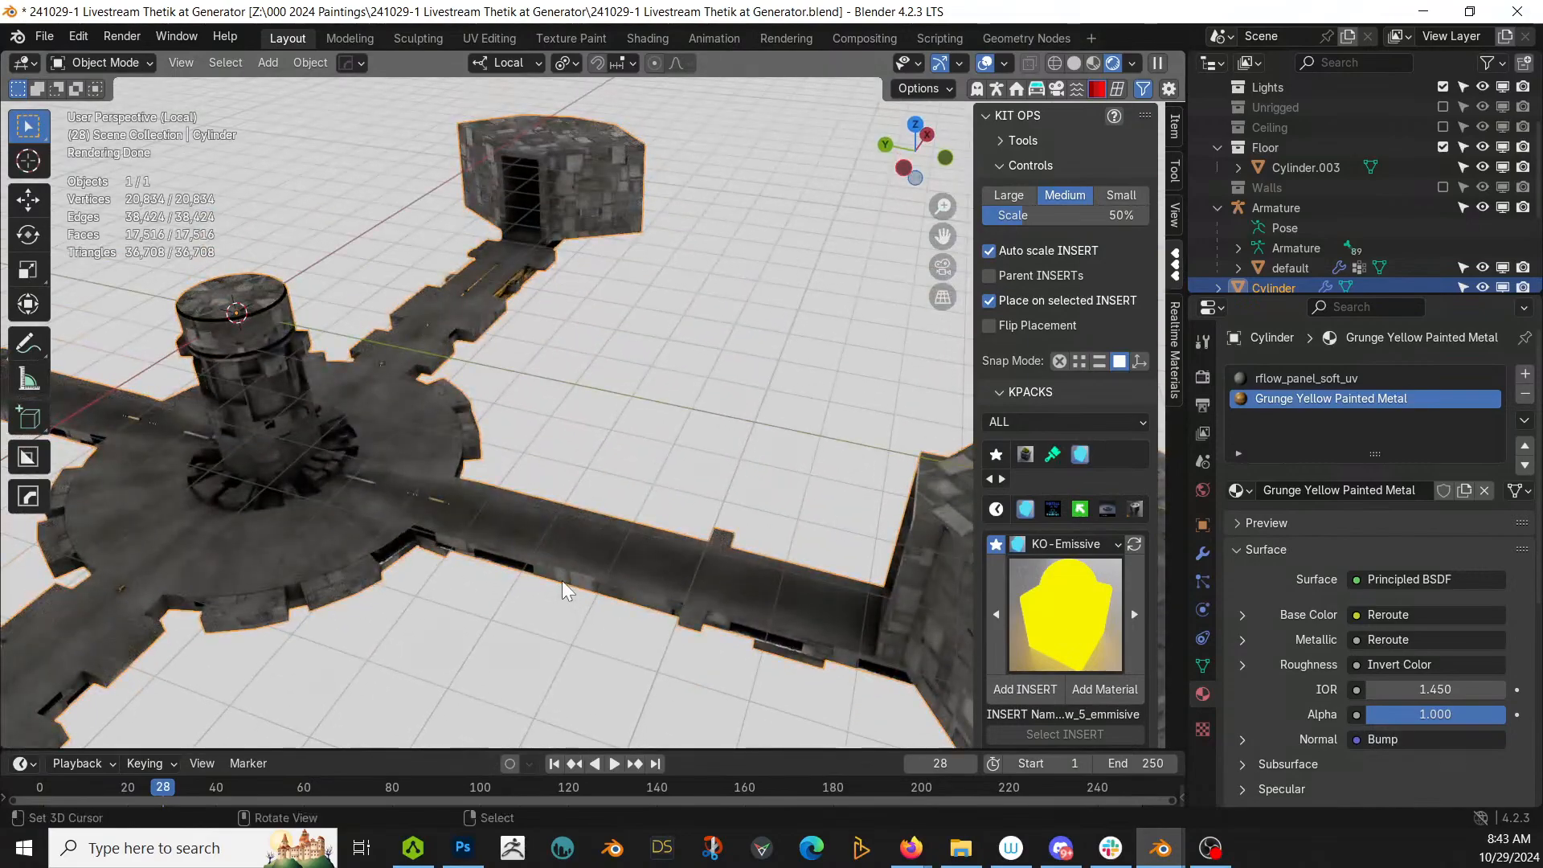
Step: Leave local view and assign Distressed Hull Texture with Chevrons to the empty first material slot of the zigzag arms
{"action": "key", "text": "KP_Divide"}
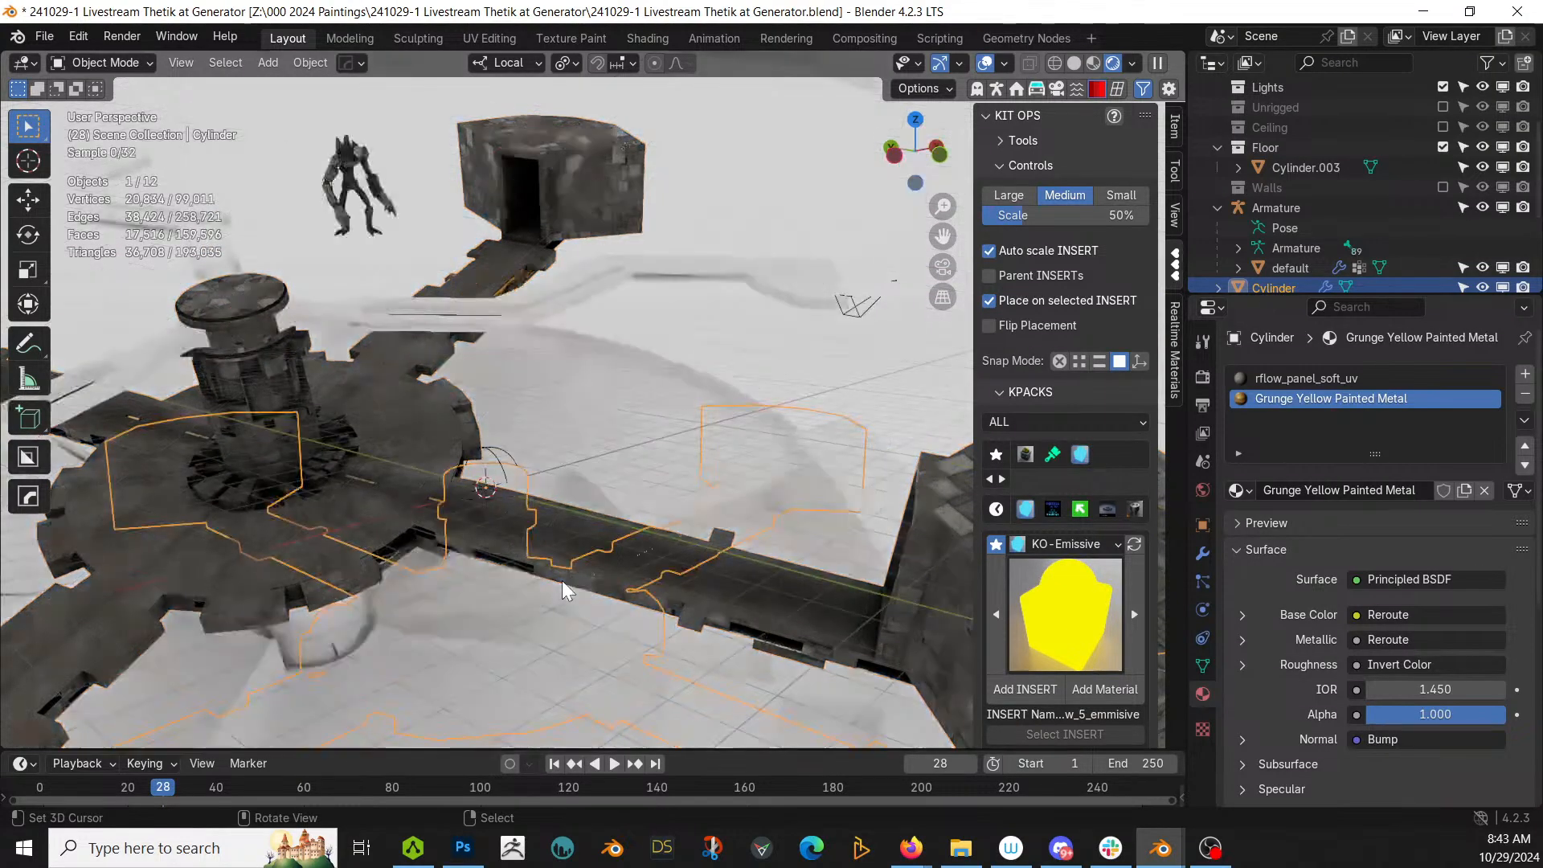
{"action": "left_click", "coordinate": [298, 511]}
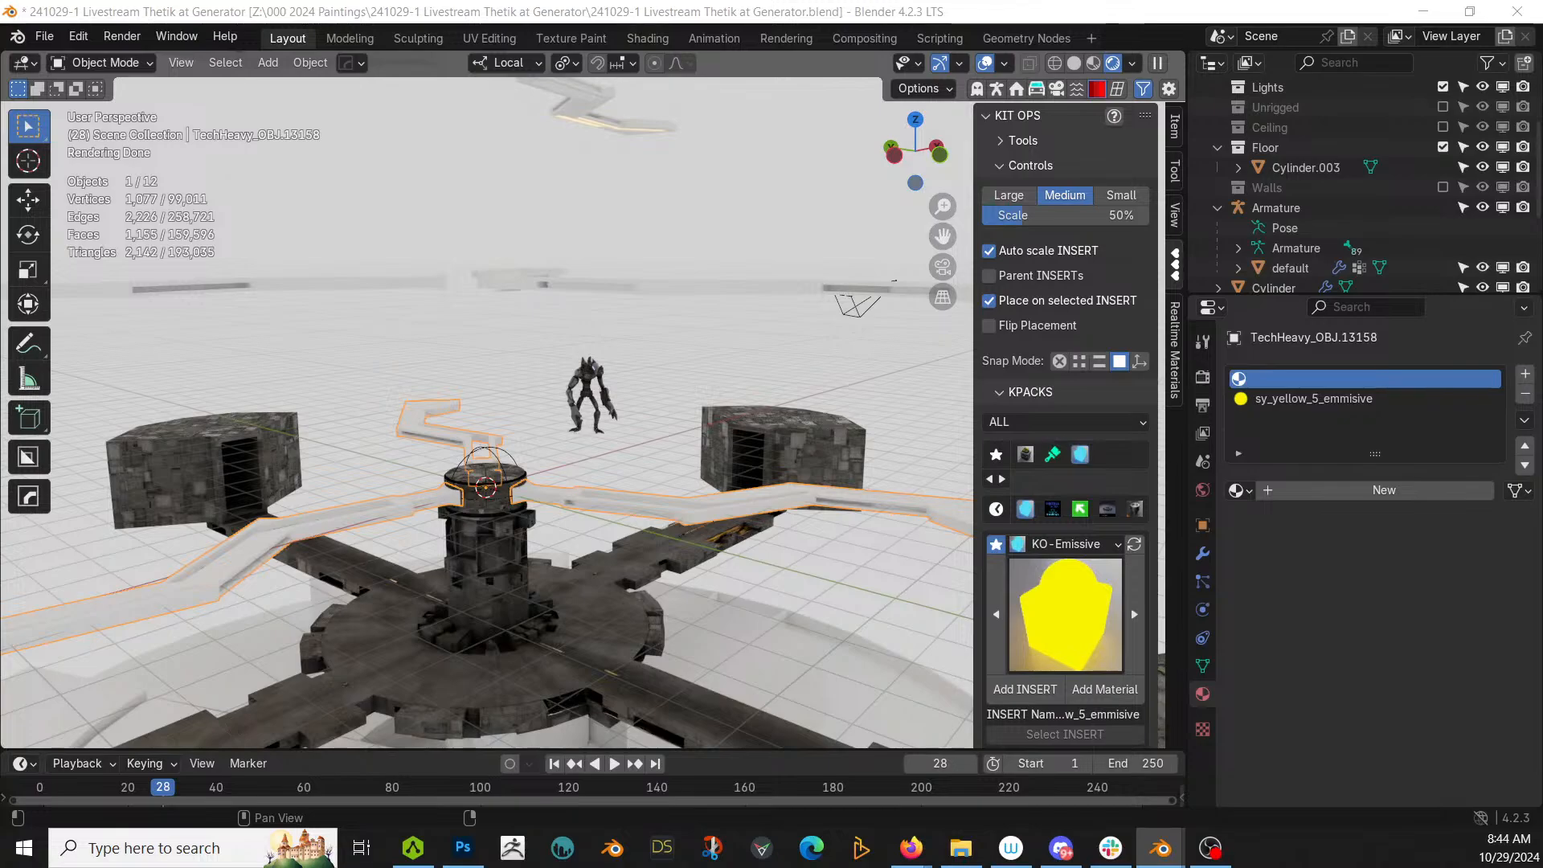
{"action": "left_click_drag", "start_coordinate": [803, 104], "coordinate": [1344, 376]}
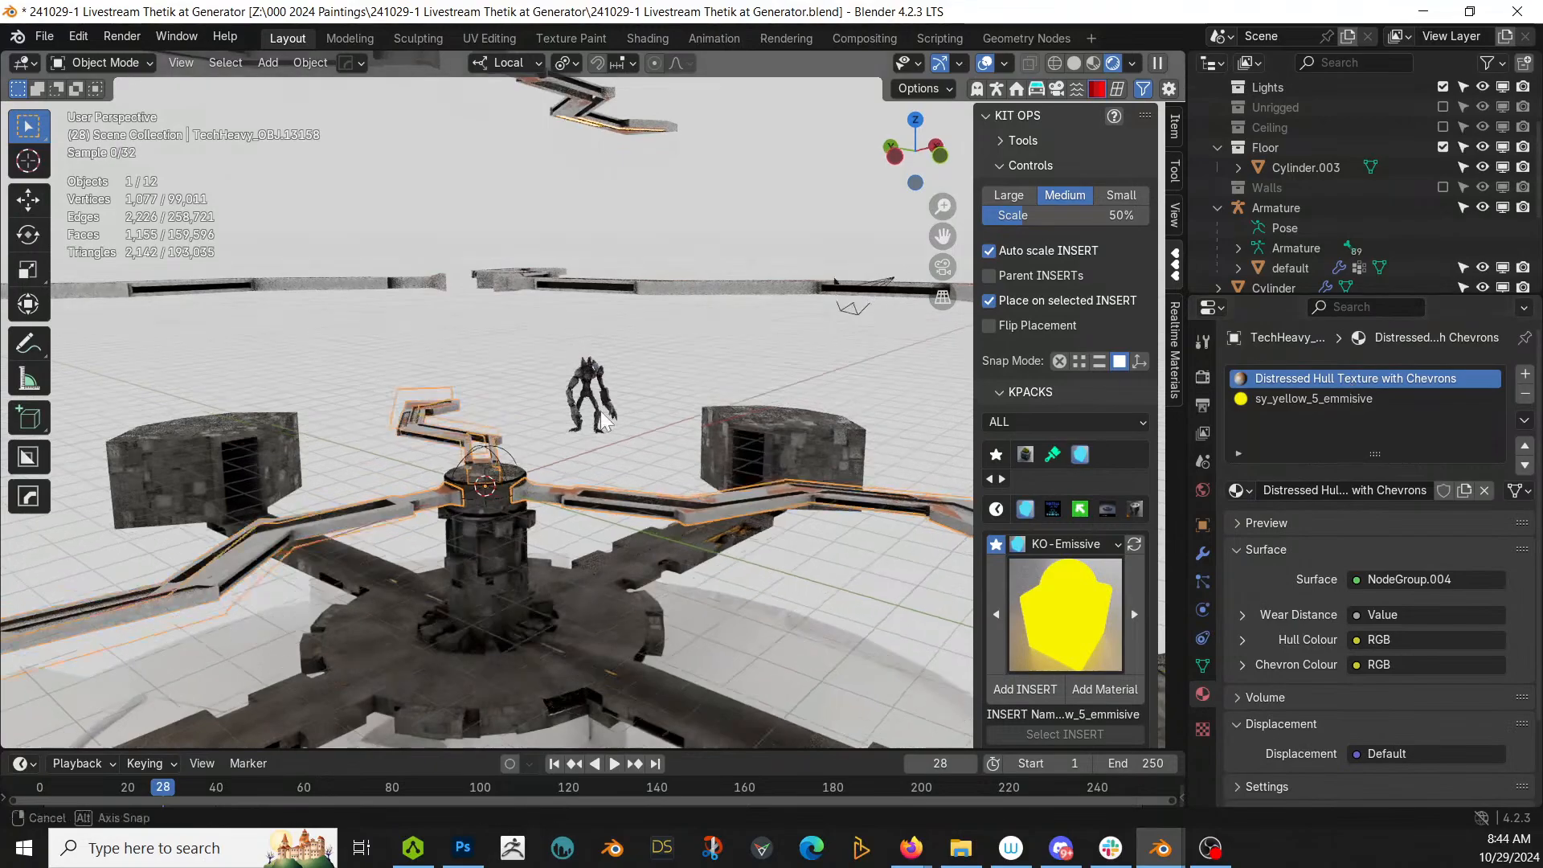
{"action": "middle_click_drag", "start_coordinate": [707, 450], "coordinate": [677, 475]}
{"action": "scroll", "coordinate": [618, 522], "scroll_direction": "up", "scroll_amount": 5}
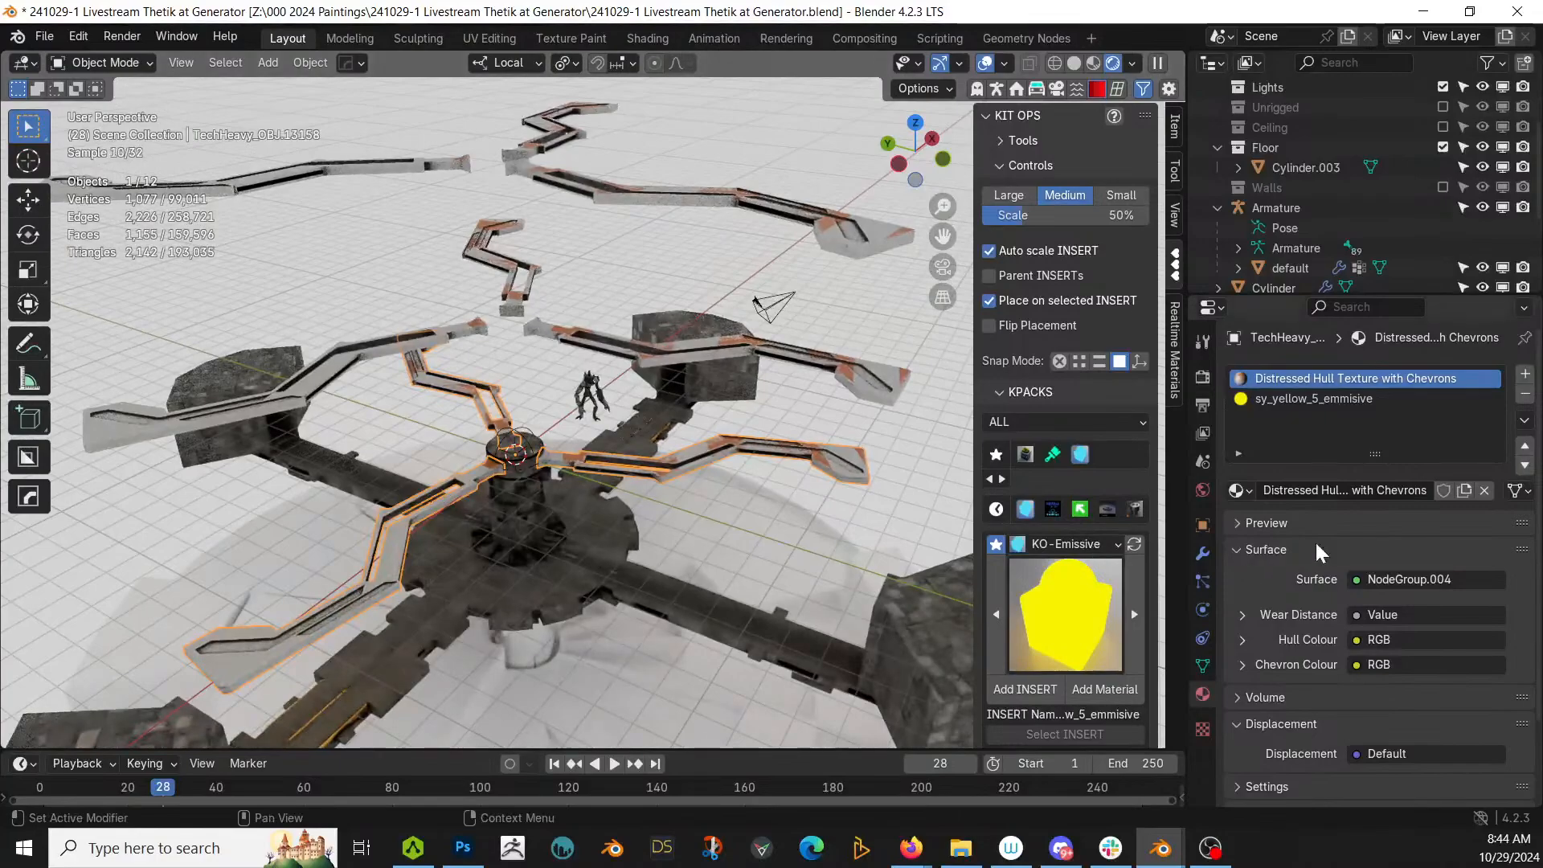
Step: Darken the Hull Colour of the arms' Distressed Hull Texture with Chevrons material to a dark grey
{"action": "left_click", "coordinate": [1242, 639]}
{"action": "left_click_drag", "start_coordinate": [1530, 685], "coordinate": [1530, 720]}
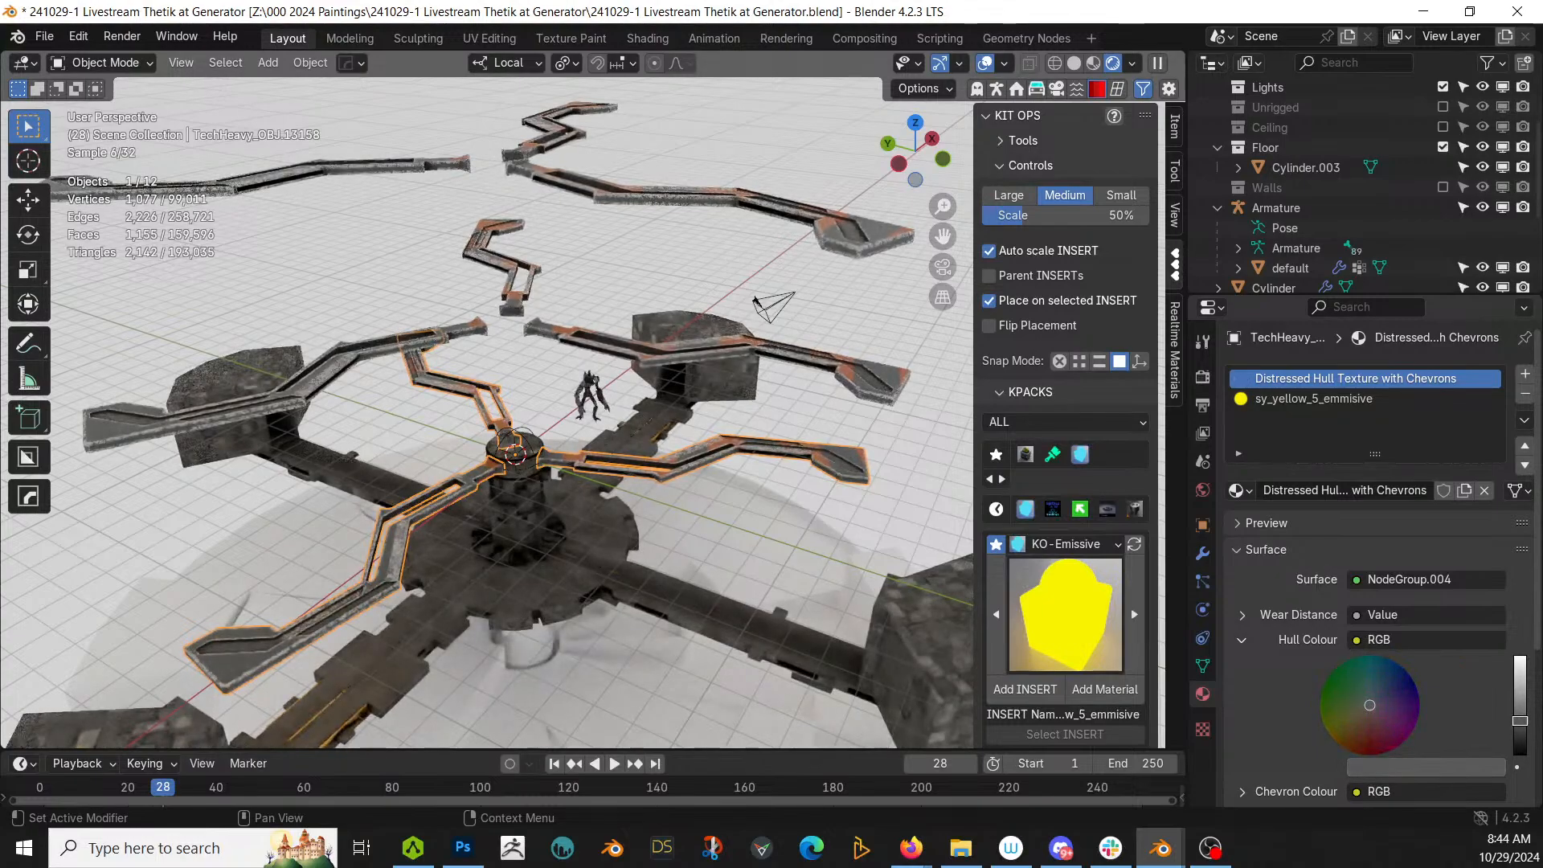
{"action": "scroll", "coordinate": [1366, 563], "scroll_direction": "down", "scroll_amount": 2}
{"action": "middle_click_drag", "start_coordinate": [466, 482], "coordinate": [335, 324]}
{"action": "middle_click_drag", "start_coordinate": [344, 327], "coordinate": [365, 306]}
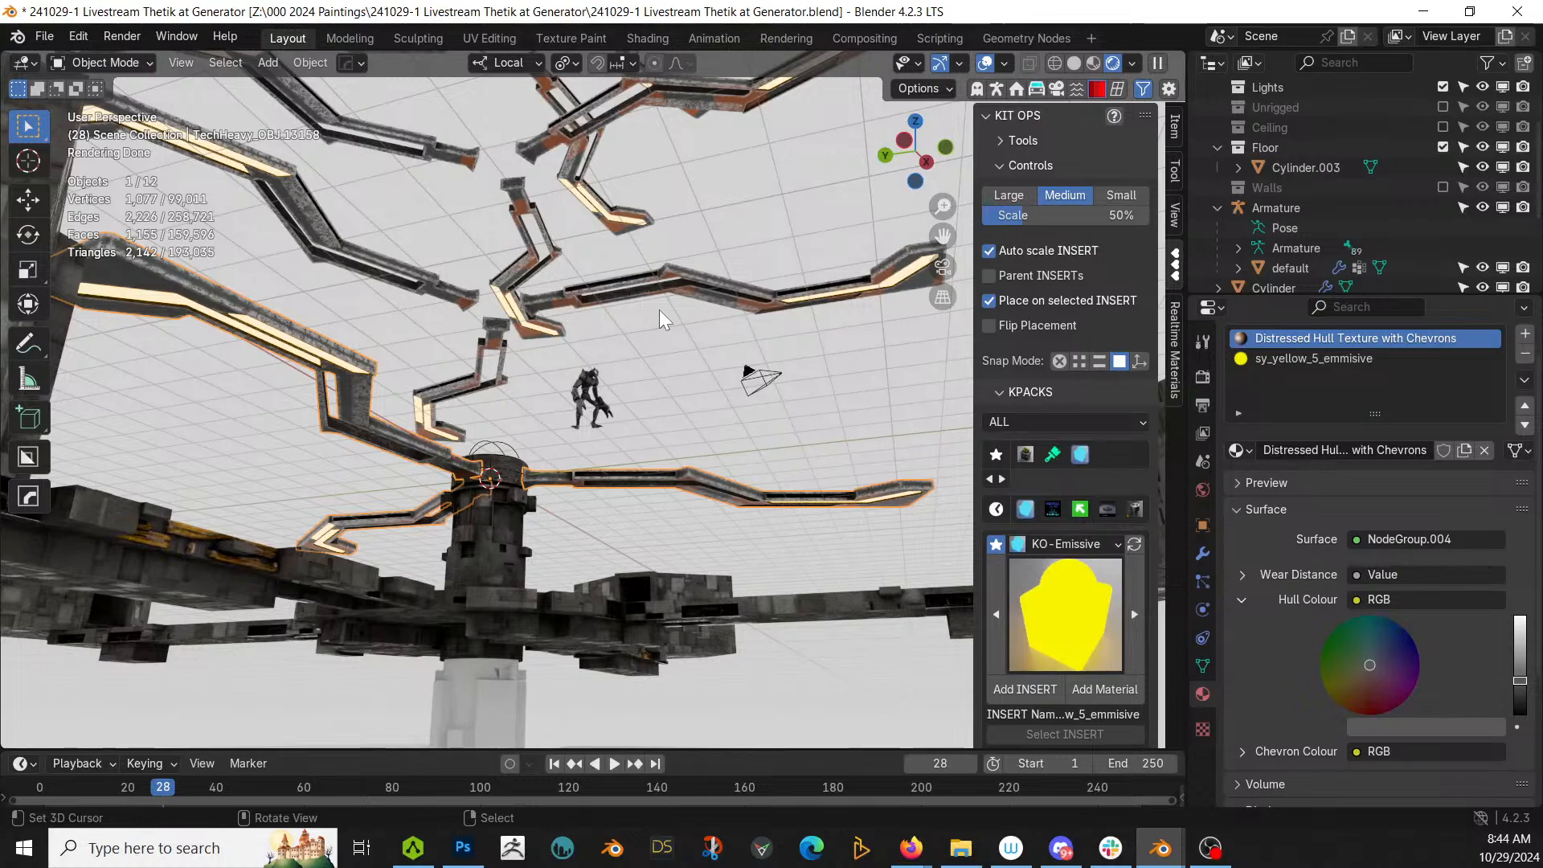
Step: Remove both material slots, Material.002 and Material.001, from the column beneath the platform
{"action": "middle_click_drag", "start_coordinate": [585, 486], "coordinate": [517, 620]}
{"action": "left_click", "coordinate": [514, 603]}
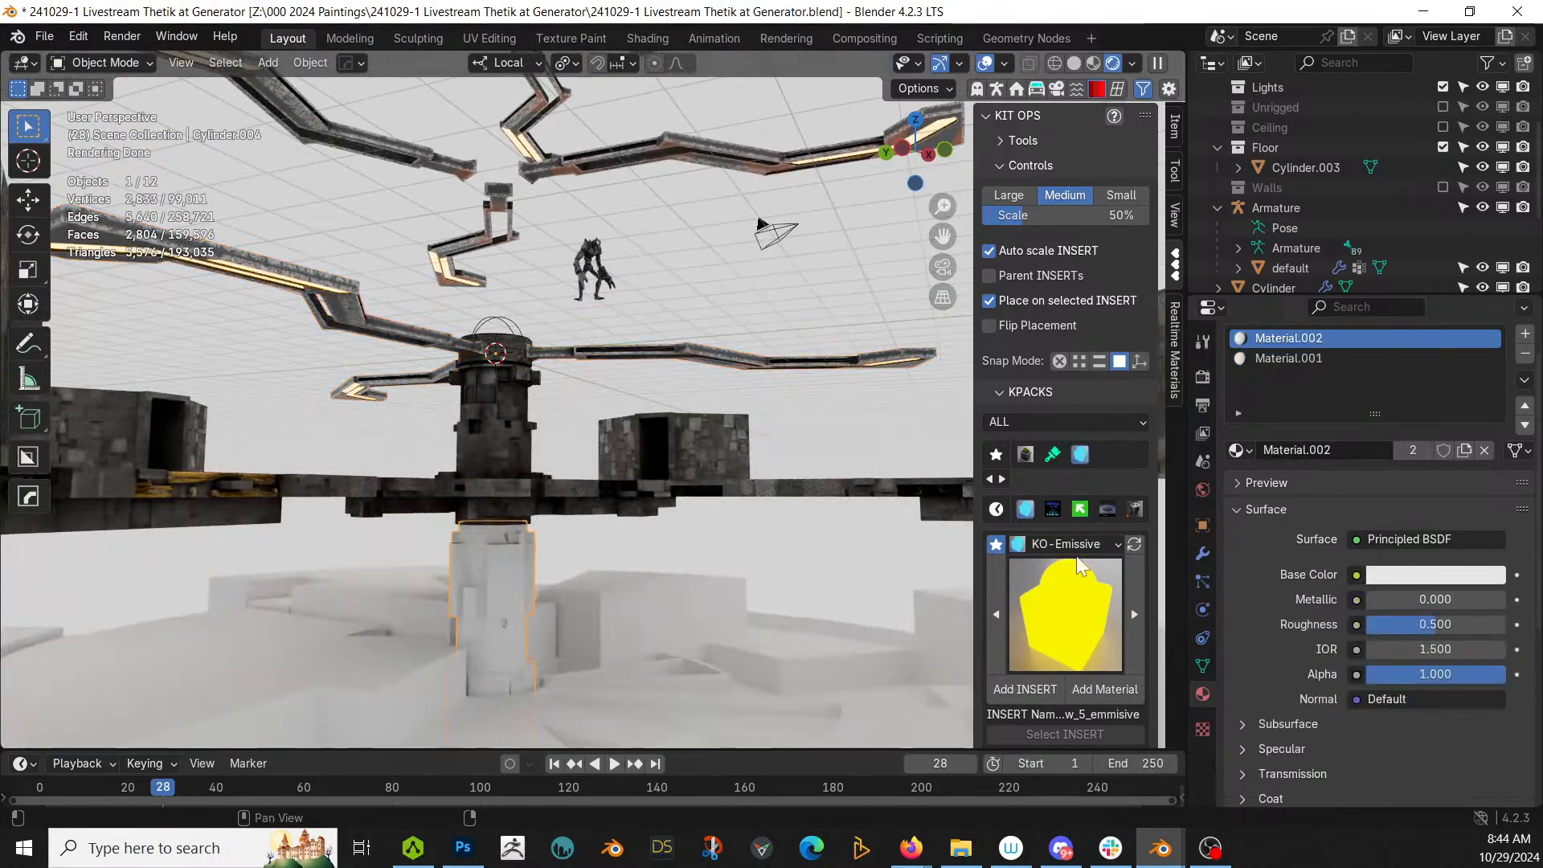
{"action": "left_click", "coordinate": [1524, 380]}
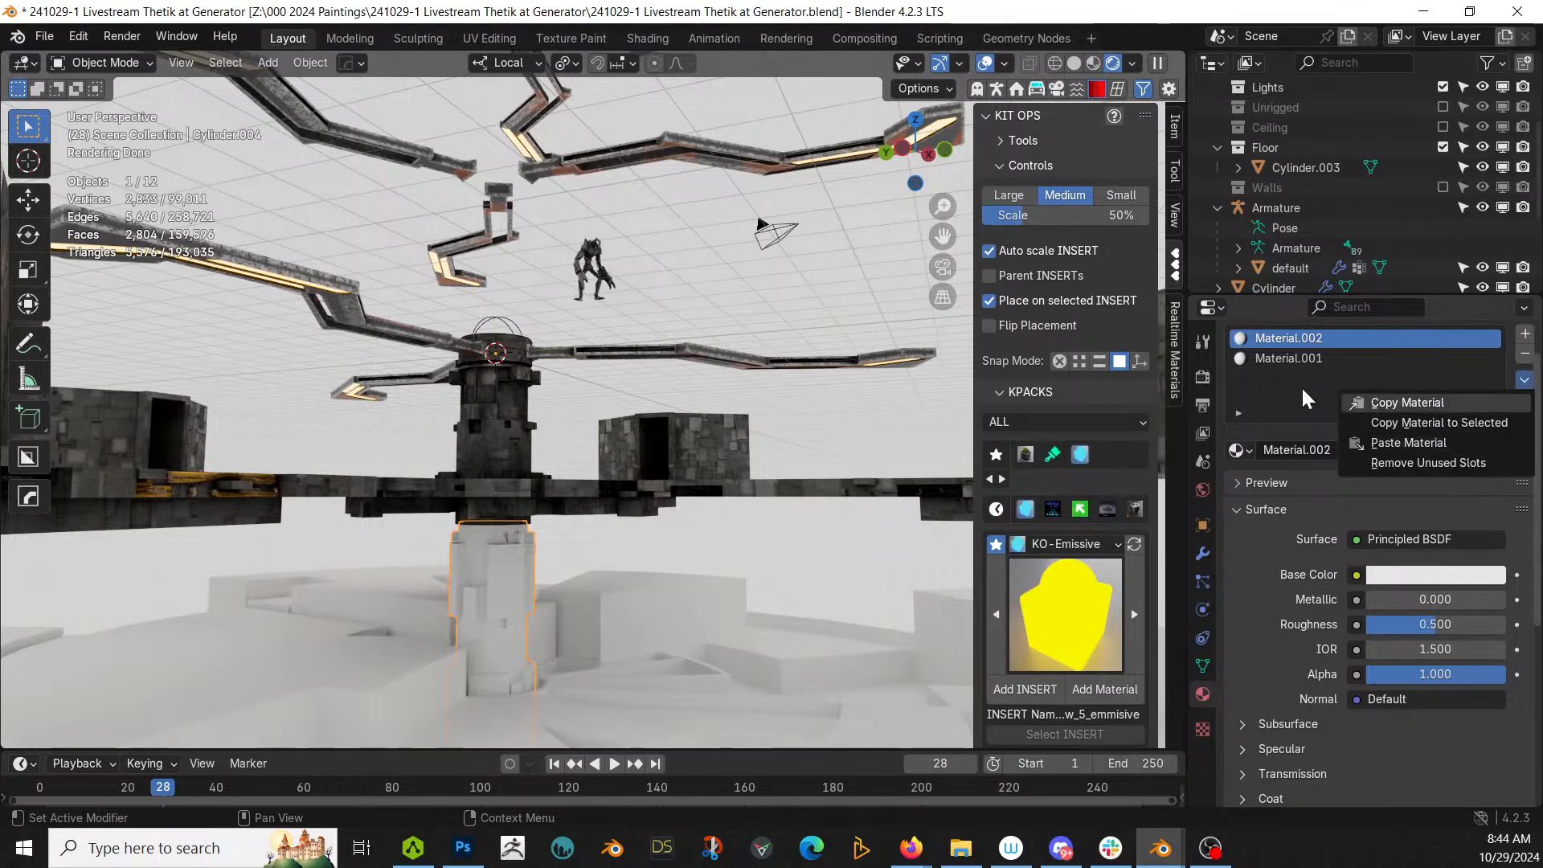
{"action": "left_click", "coordinate": [1382, 402]}
{"action": "left_click", "coordinate": [1524, 354]}
{"action": "left_click", "coordinate": [1525, 353]}
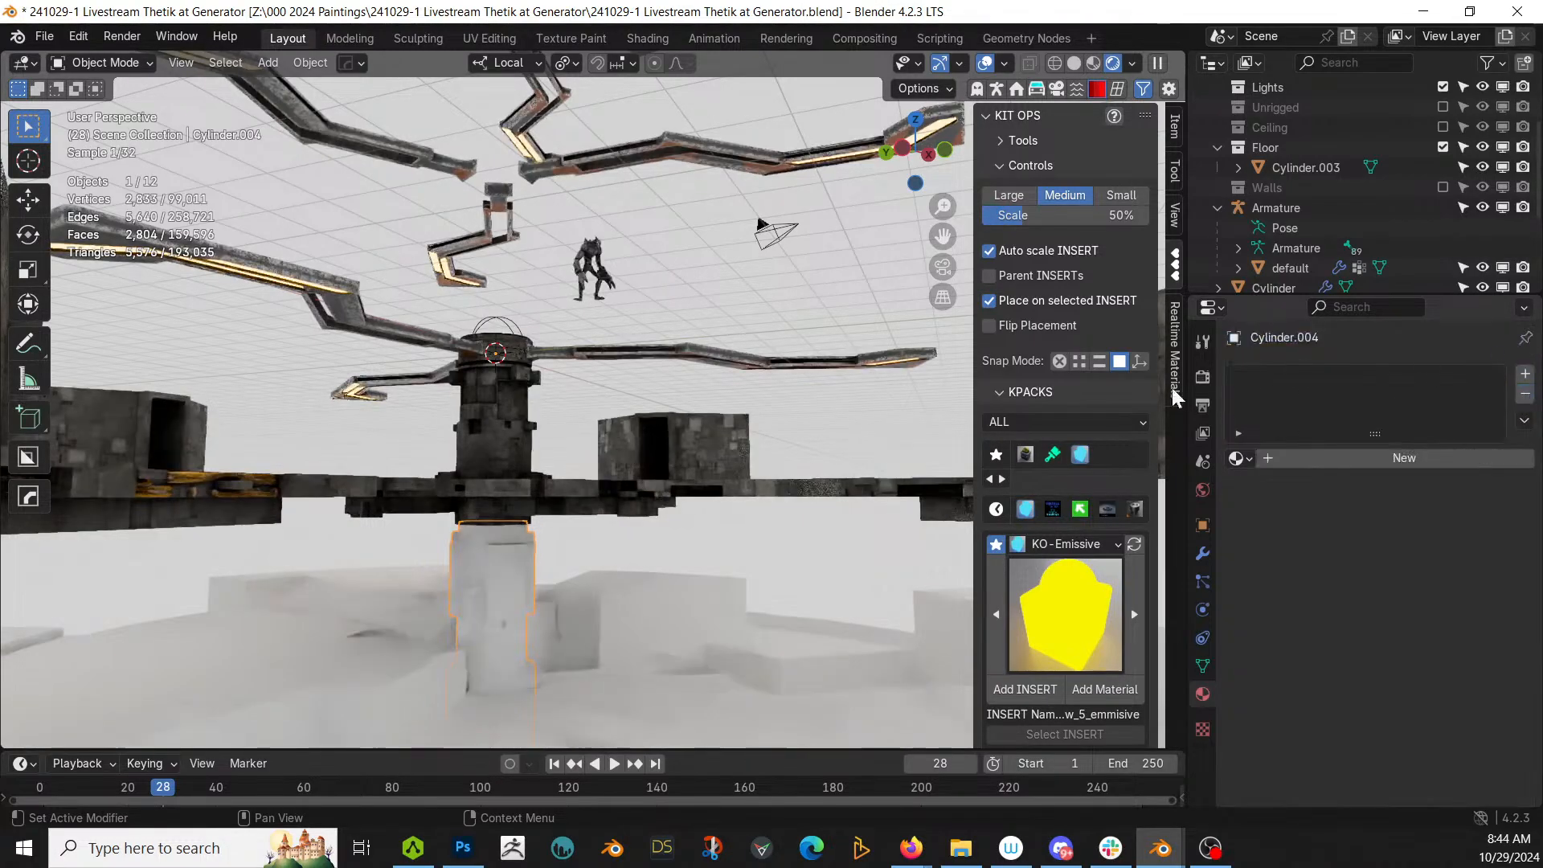
Step: Assign the existing rflow_panel_soft_uv material to the column beneath the platform
{"action": "left_click", "coordinate": [1237, 457]}
{"action": "type", "text": "rflow"}
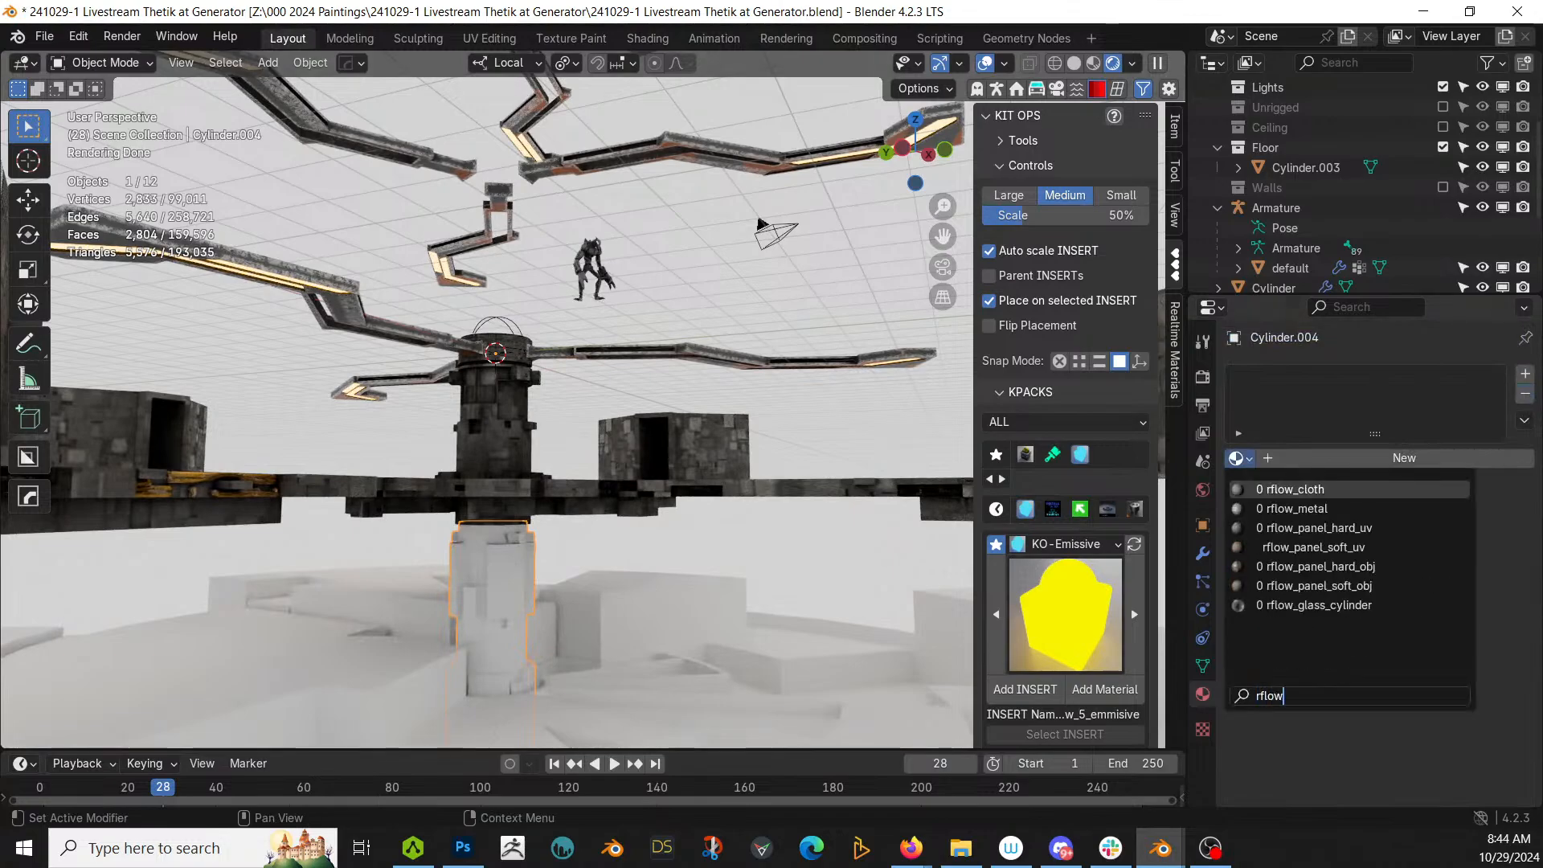
{"action": "key", "text": "Down"}
{"action": "key", "text": "Down"}
{"action": "key", "text": "Down"}
{"action": "key", "text": "Return"}
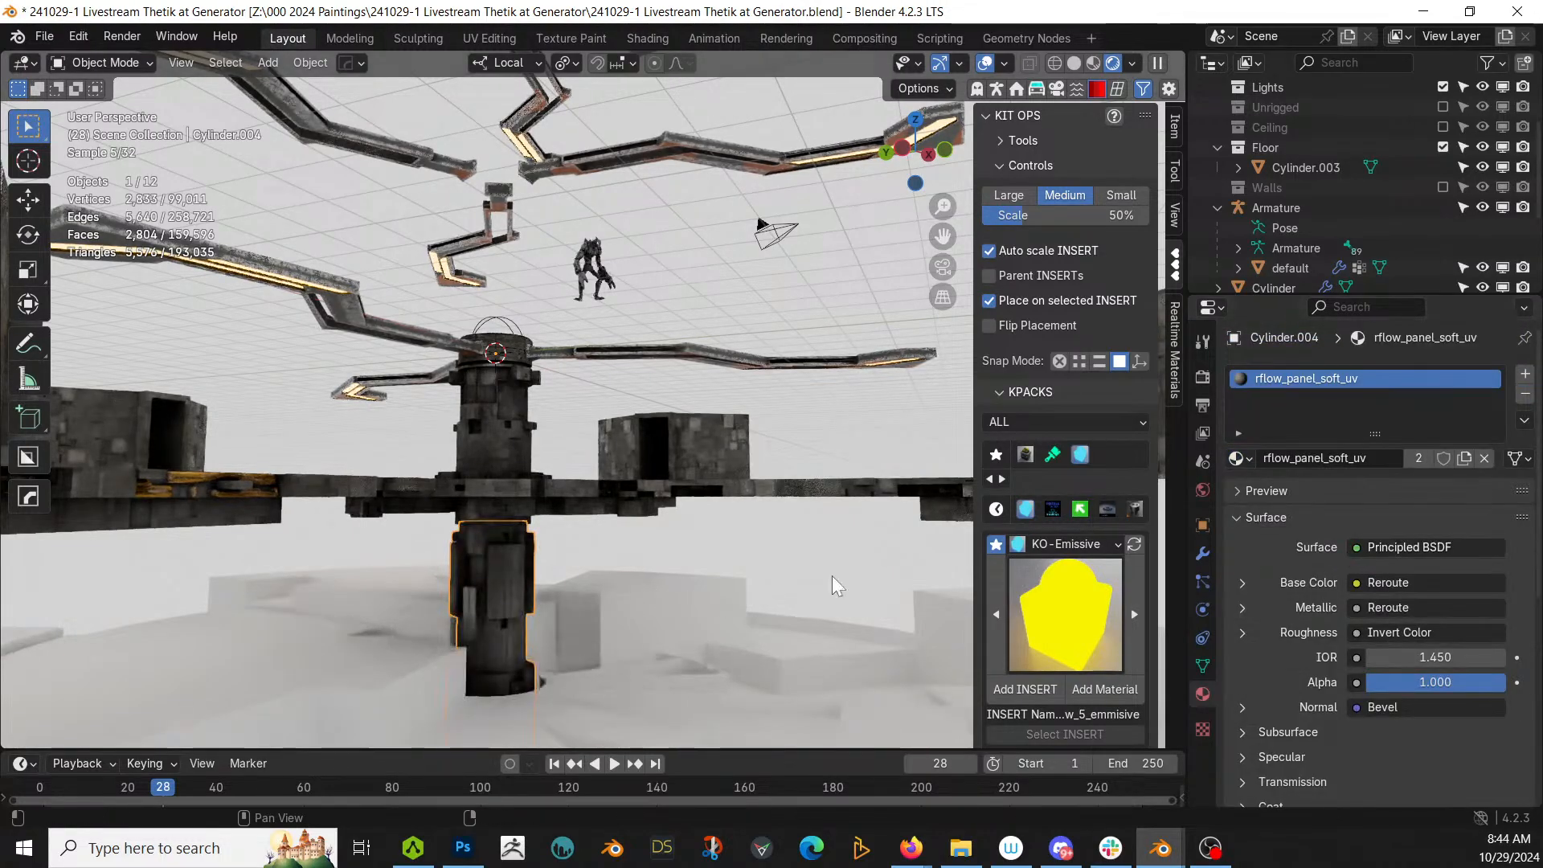
{"action": "middle_click_drag", "start_coordinate": [581, 610], "coordinate": [499, 620]}
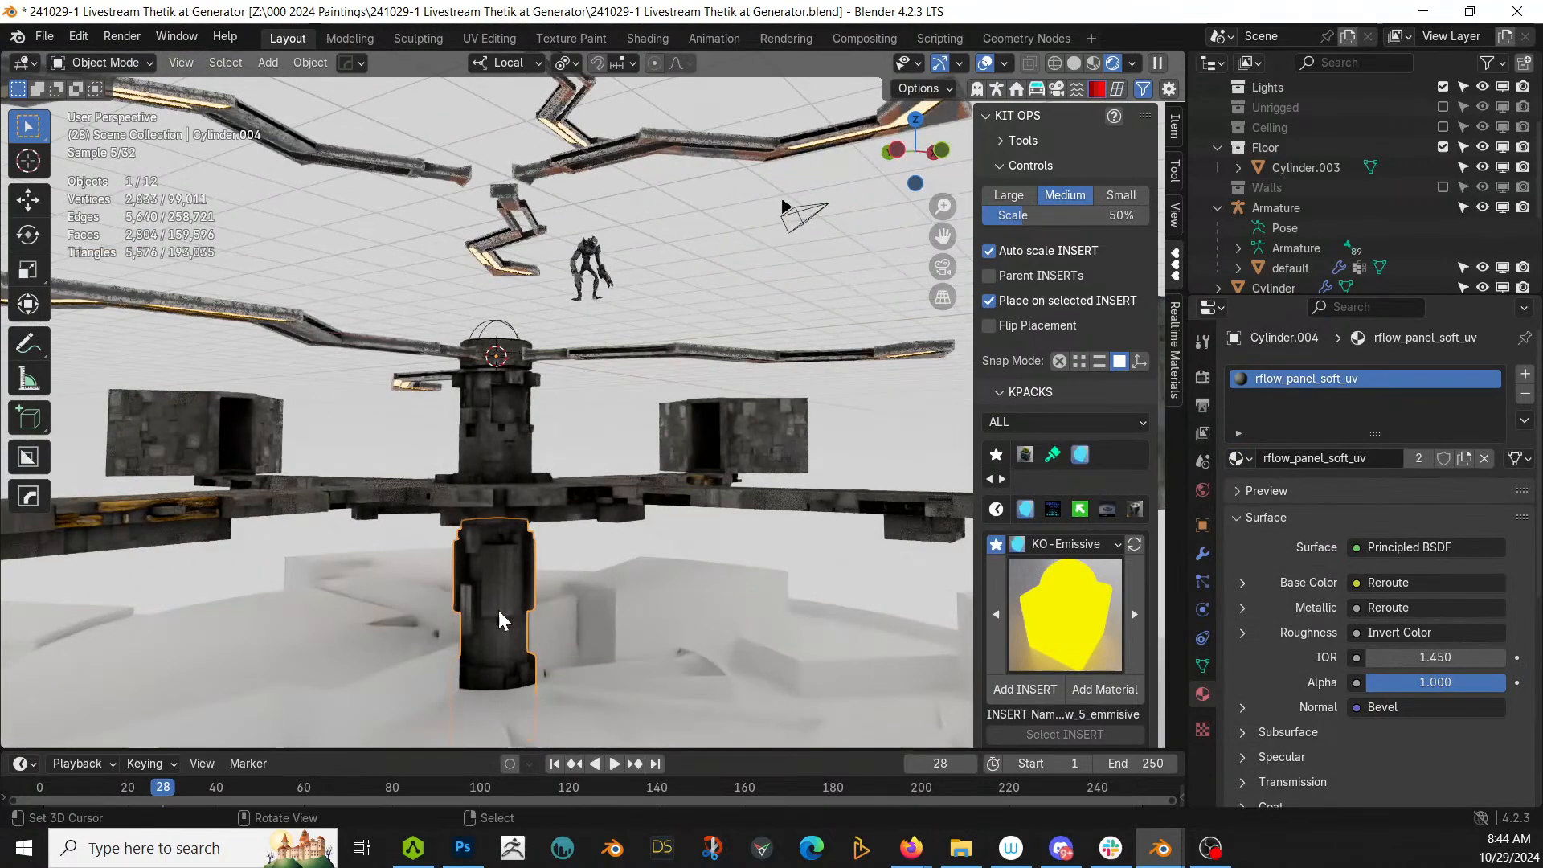
Step: Replace Material.004 on the circular floor with the rflow_panel_soft_uv material
{"action": "left_click", "coordinate": [402, 640]}
{"action": "left_click", "coordinate": [1265, 461]}
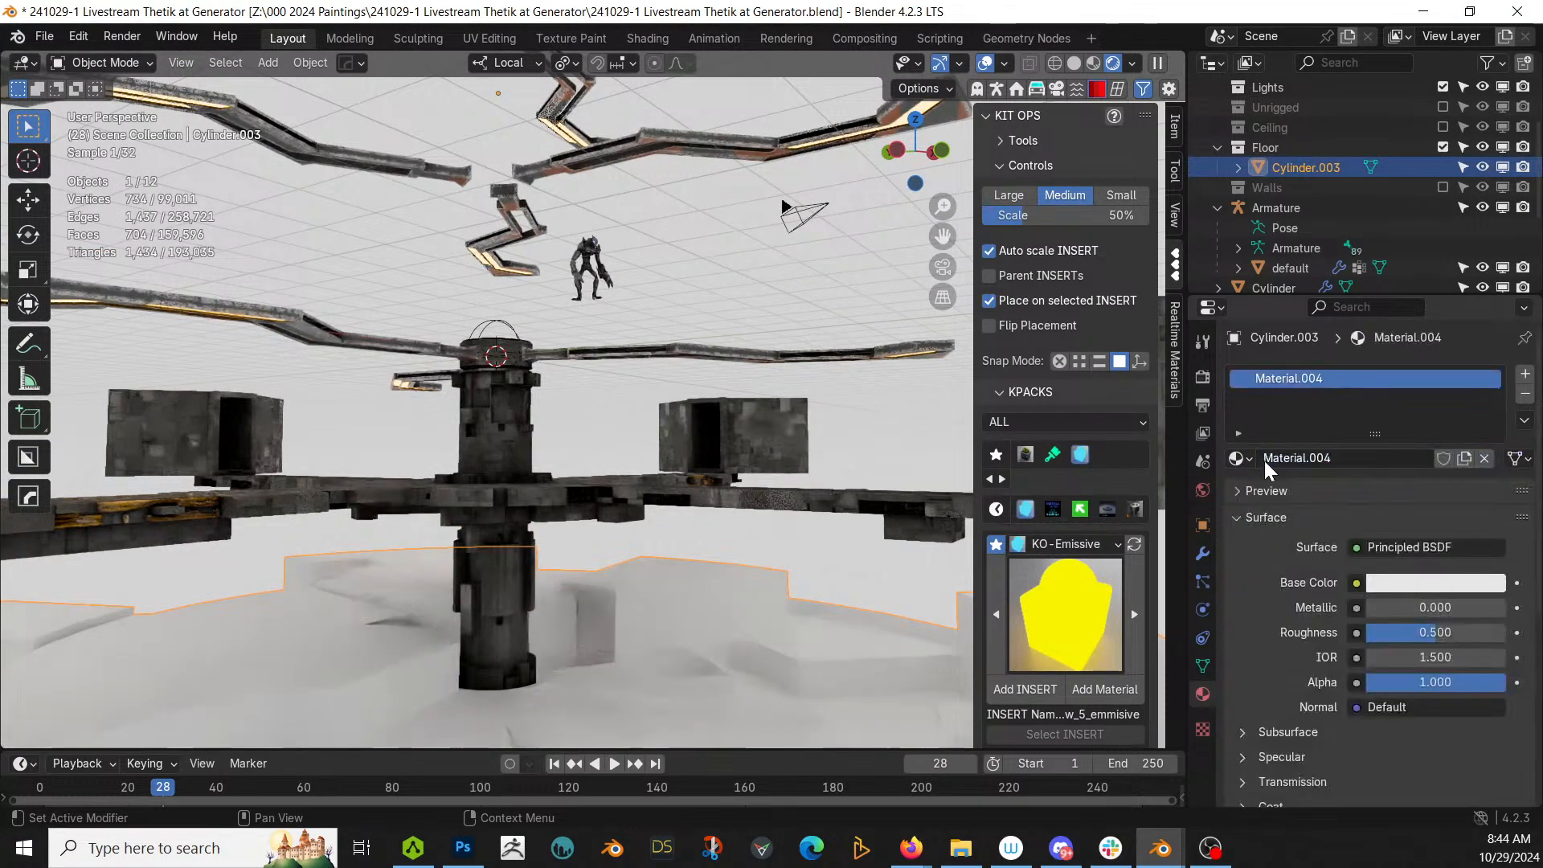
{"action": "left_click", "coordinate": [1238, 458]}
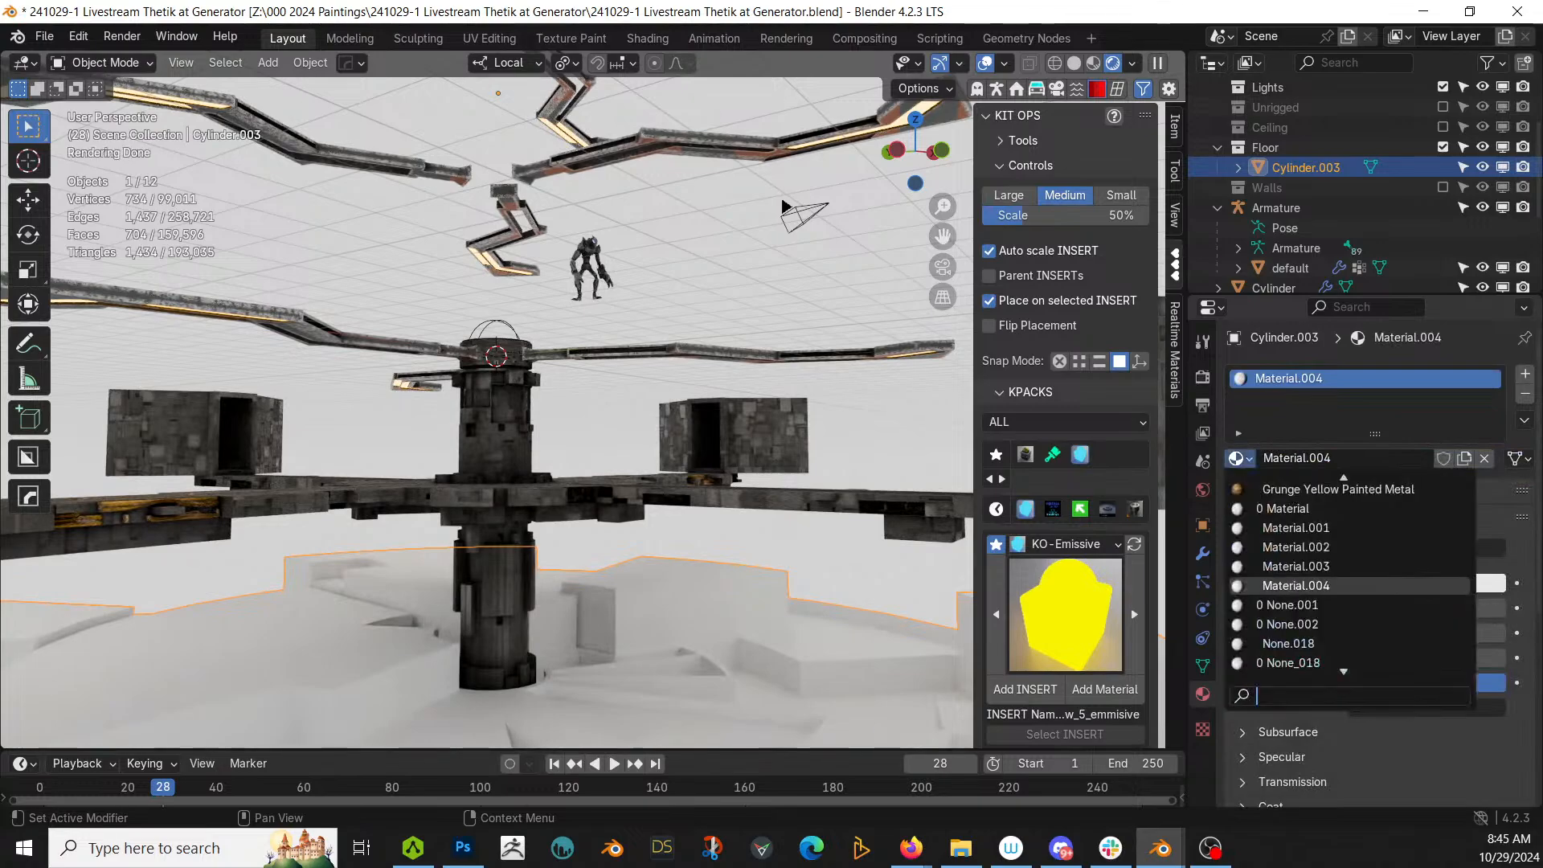
{"action": "type", "text": "rflow"}
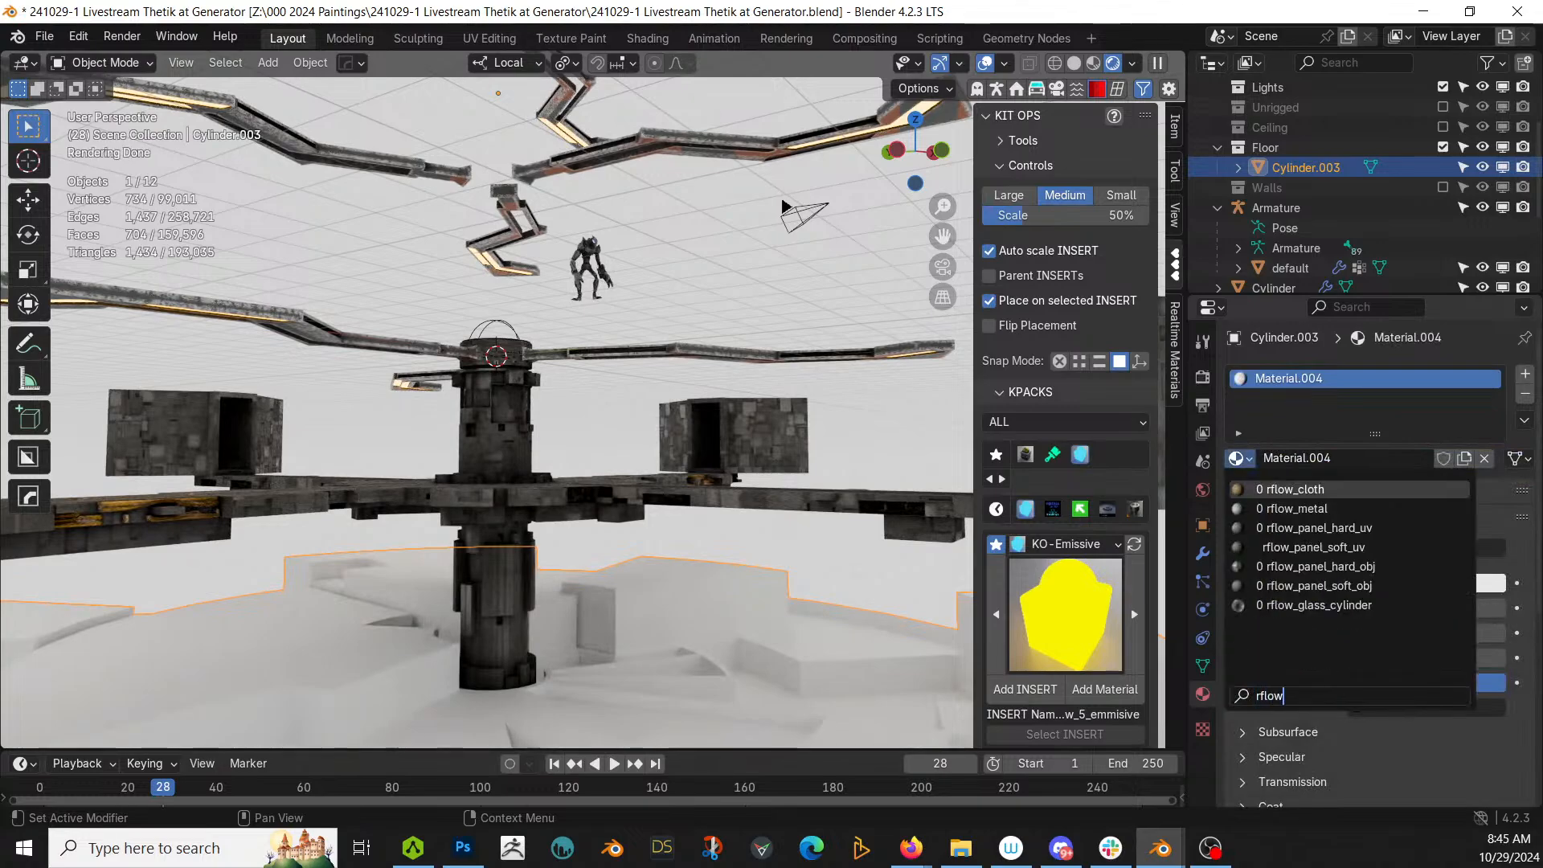
{"action": "left_click", "coordinate": [1304, 548]}
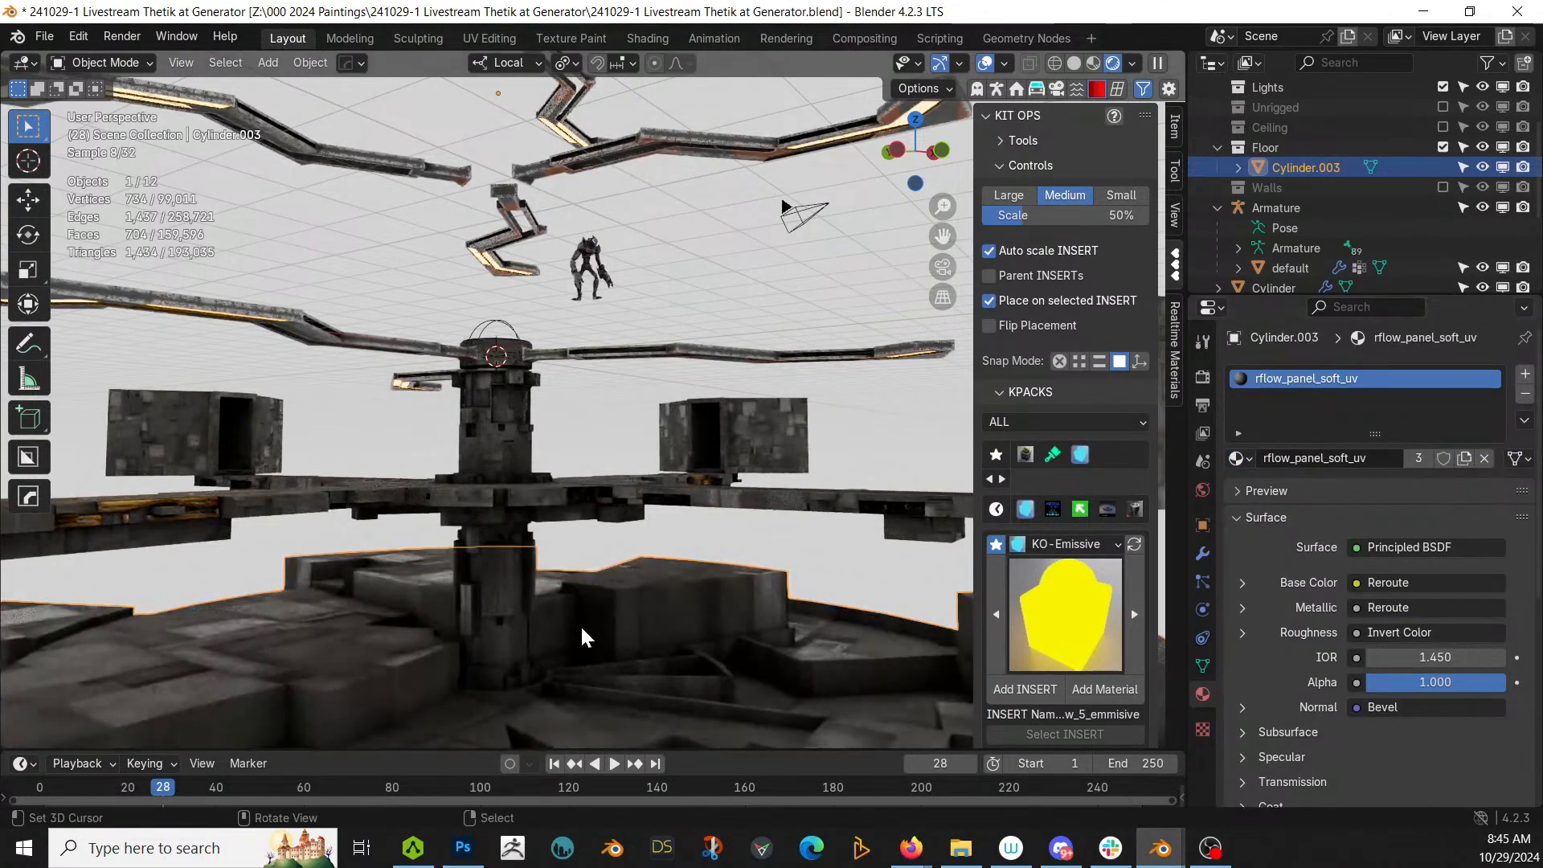
{"action": "scroll", "coordinate": [585, 637], "scroll_direction": "down", "scroll_amount": 2}
{"action": "middle_click_drag", "start_coordinate": [585, 631], "coordinate": [591, 690]}
{"action": "scroll", "coordinate": [598, 659], "scroll_direction": "down", "scroll_amount": 3}
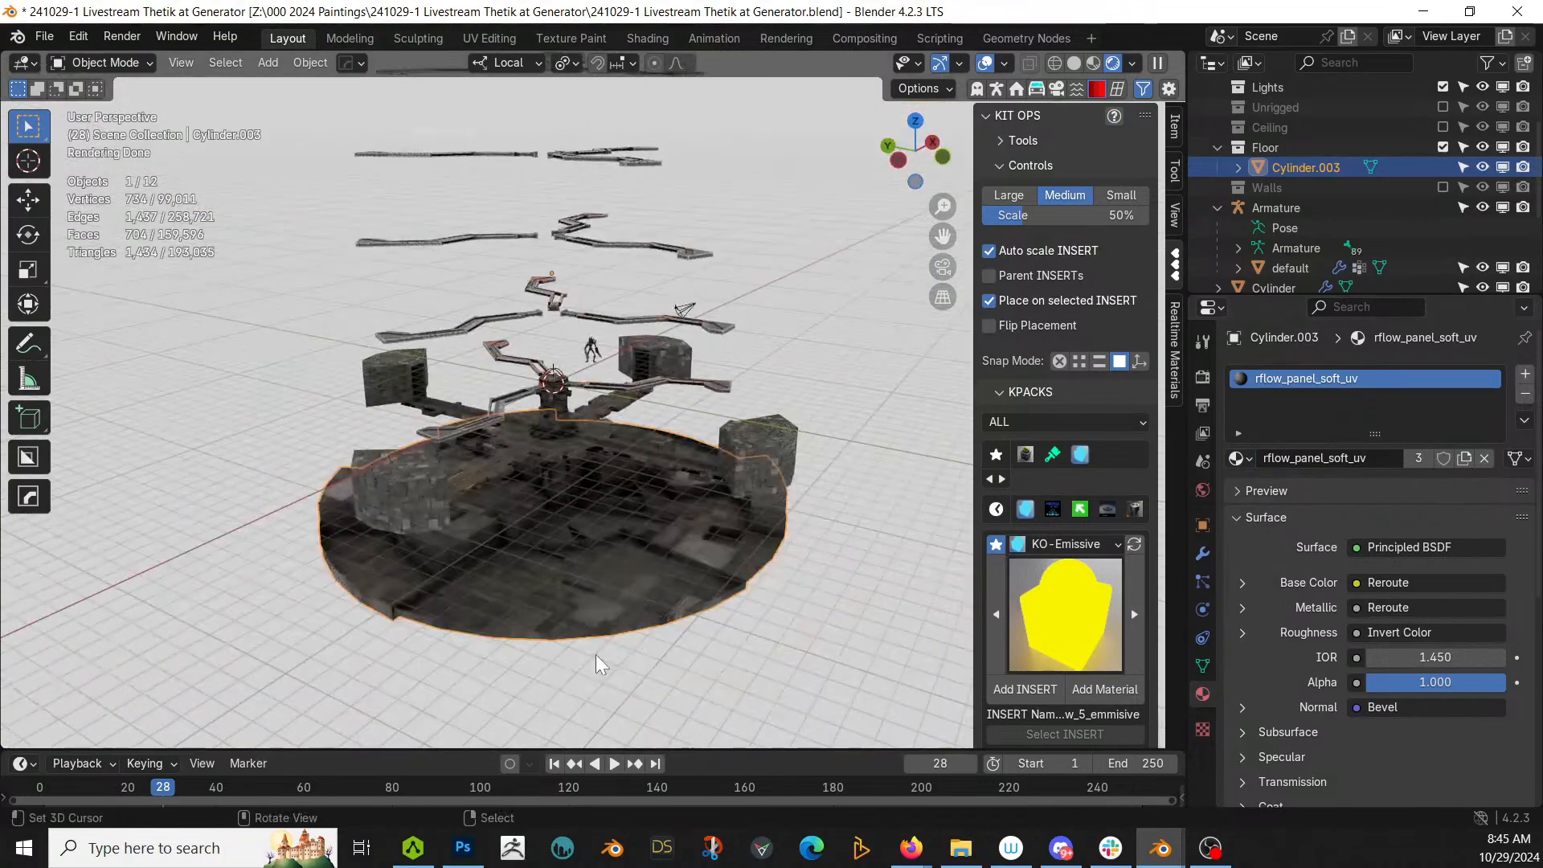
Step: Enable the Walls collection and link the floor's rflow_panel_soft_uv material to the cylindrical wall
{"action": "left_click", "coordinate": [1442, 187]}
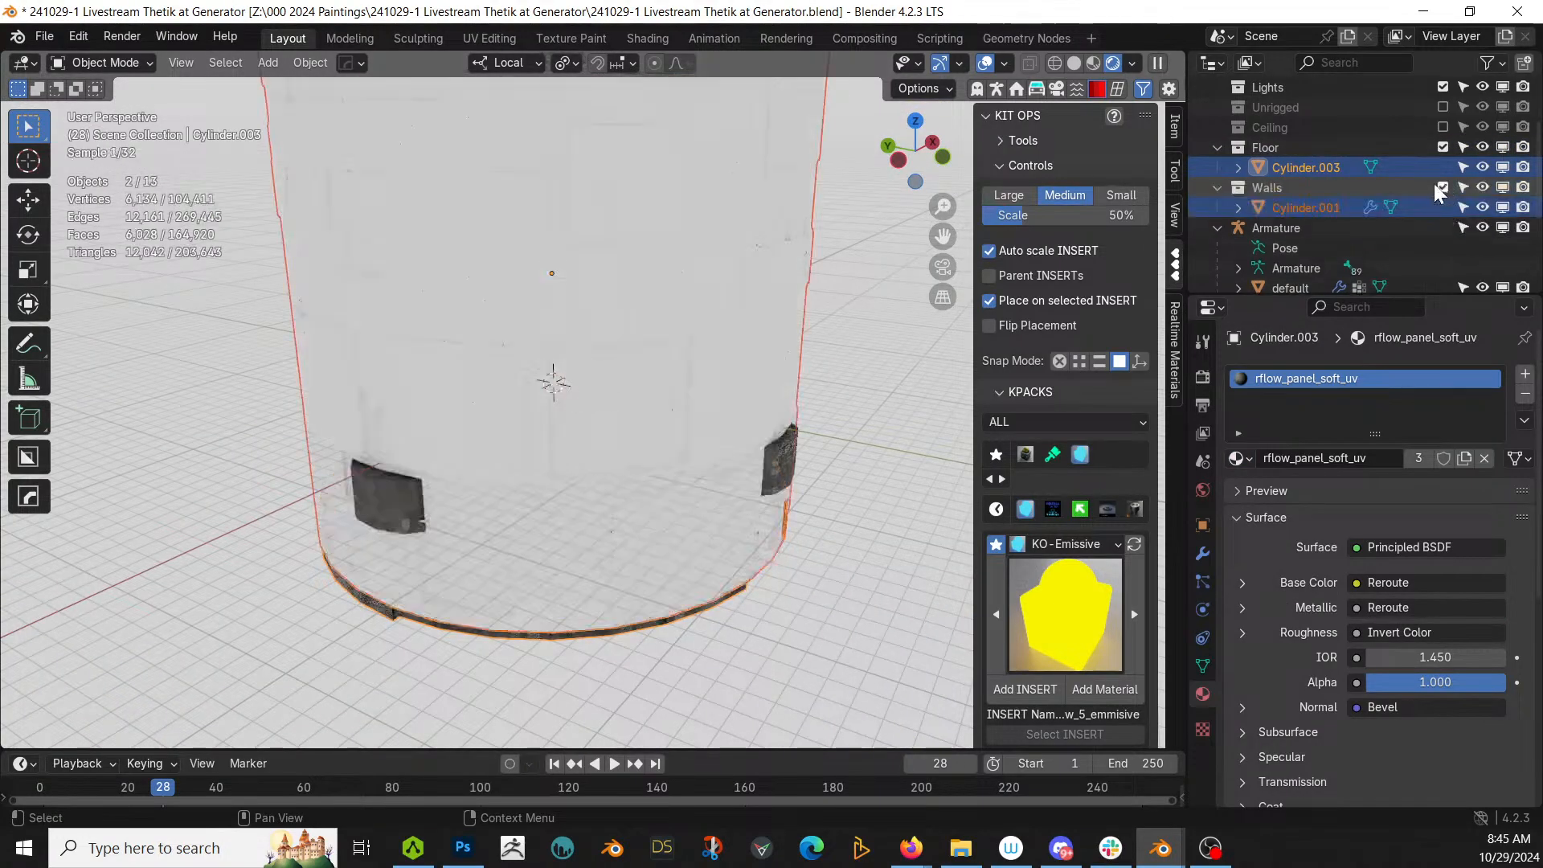
{"action": "right_click", "coordinate": [570, 256]}
{"action": "middle_click_drag", "start_coordinate": [733, 534], "coordinate": [595, 449]}
{"action": "right_click", "coordinate": [593, 449], "text": "shift"}
{"action": "key", "text": "ctrl+l"}
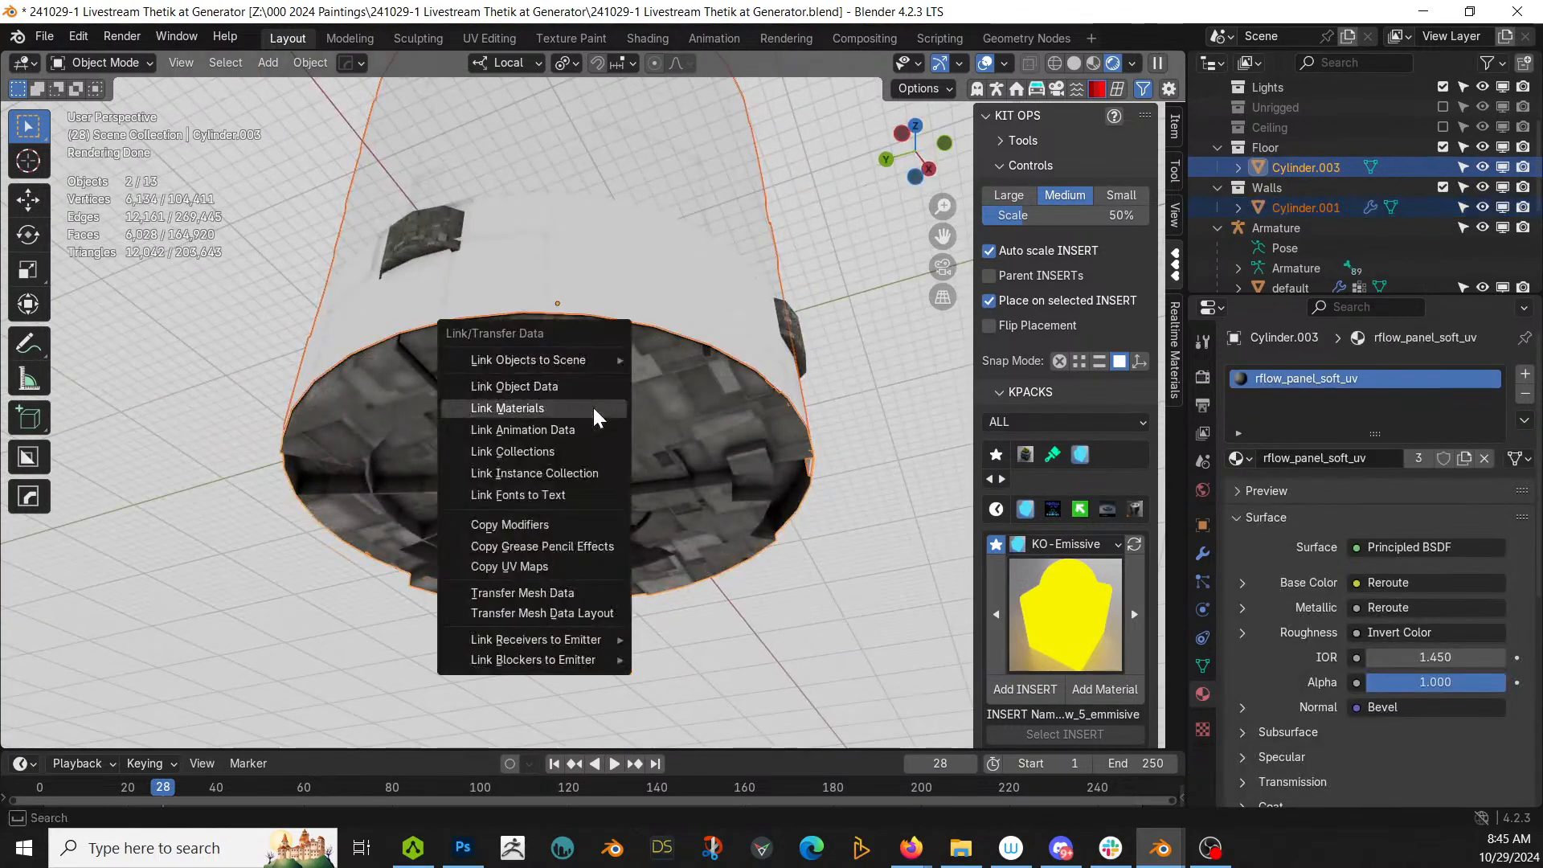
{"action": "left_click", "coordinate": [596, 416]}
Step: Inspect the panel material on the wall's interior around the arms and floor, from low and high viewpoints
{"action": "scroll", "coordinate": [596, 416], "scroll_direction": "up", "scroll_amount": 5}
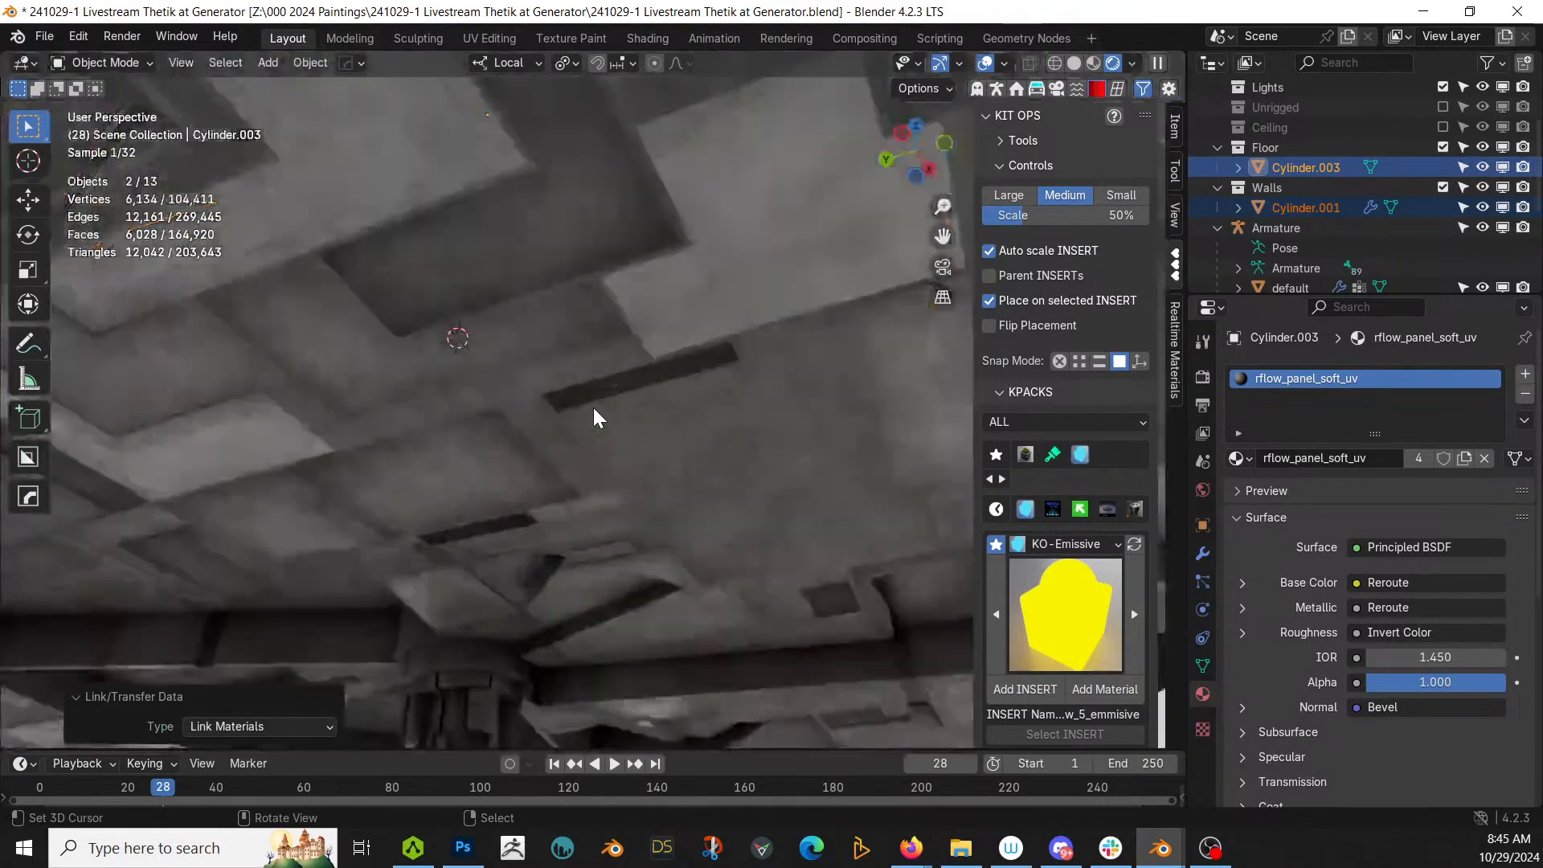
{"action": "scroll", "coordinate": [594, 409], "scroll_direction": "up", "scroll_amount": 2}
{"action": "middle_click_drag", "start_coordinate": [613, 421], "coordinate": [645, 445]}
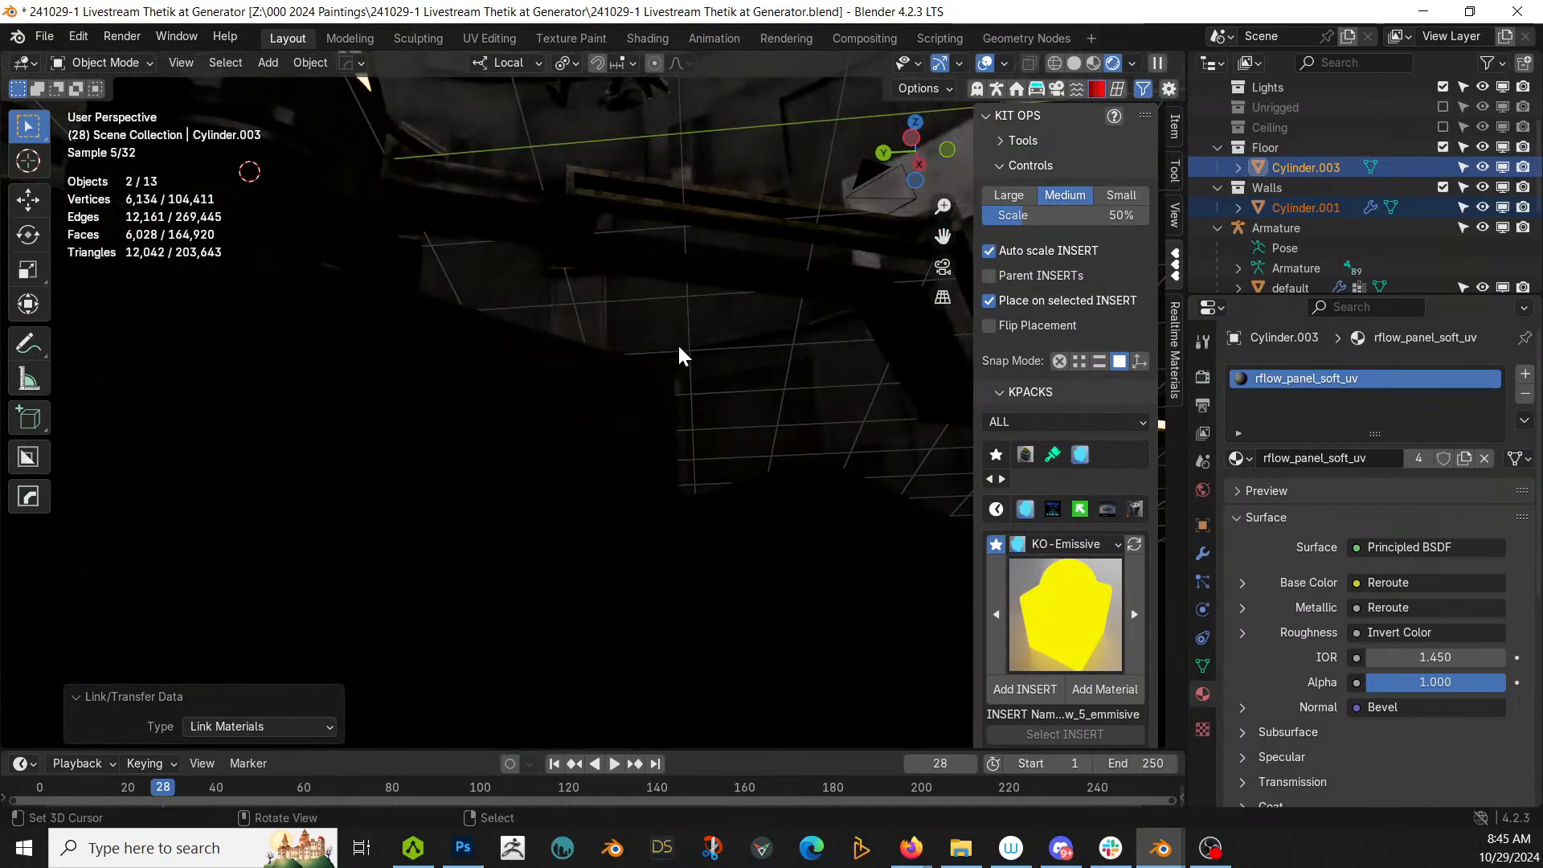
{"action": "middle_click_drag", "start_coordinate": [673, 345], "coordinate": [568, 737], "text": "shift"}
{"action": "middle_click_drag", "start_coordinate": [533, 644], "coordinate": [599, 560]}
{"action": "scroll", "coordinate": [600, 560], "scroll_direction": "down", "scroll_amount": 4}
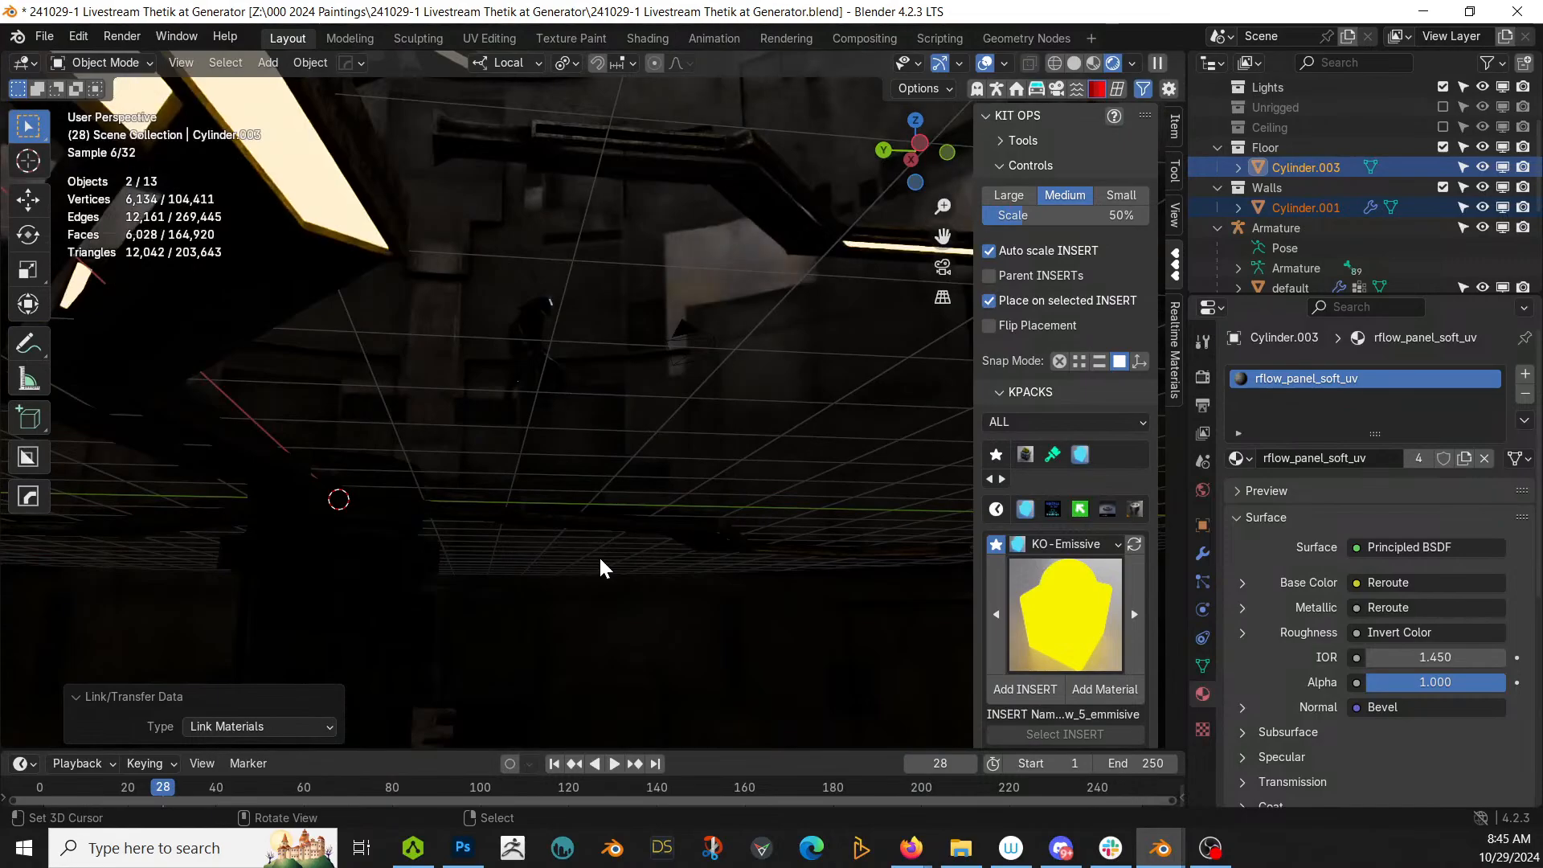
{"action": "scroll", "coordinate": [599, 560], "scroll_direction": "down", "scroll_amount": 2}
{"action": "scroll", "coordinate": [605, 578], "scroll_direction": "up", "scroll_amount": 5}
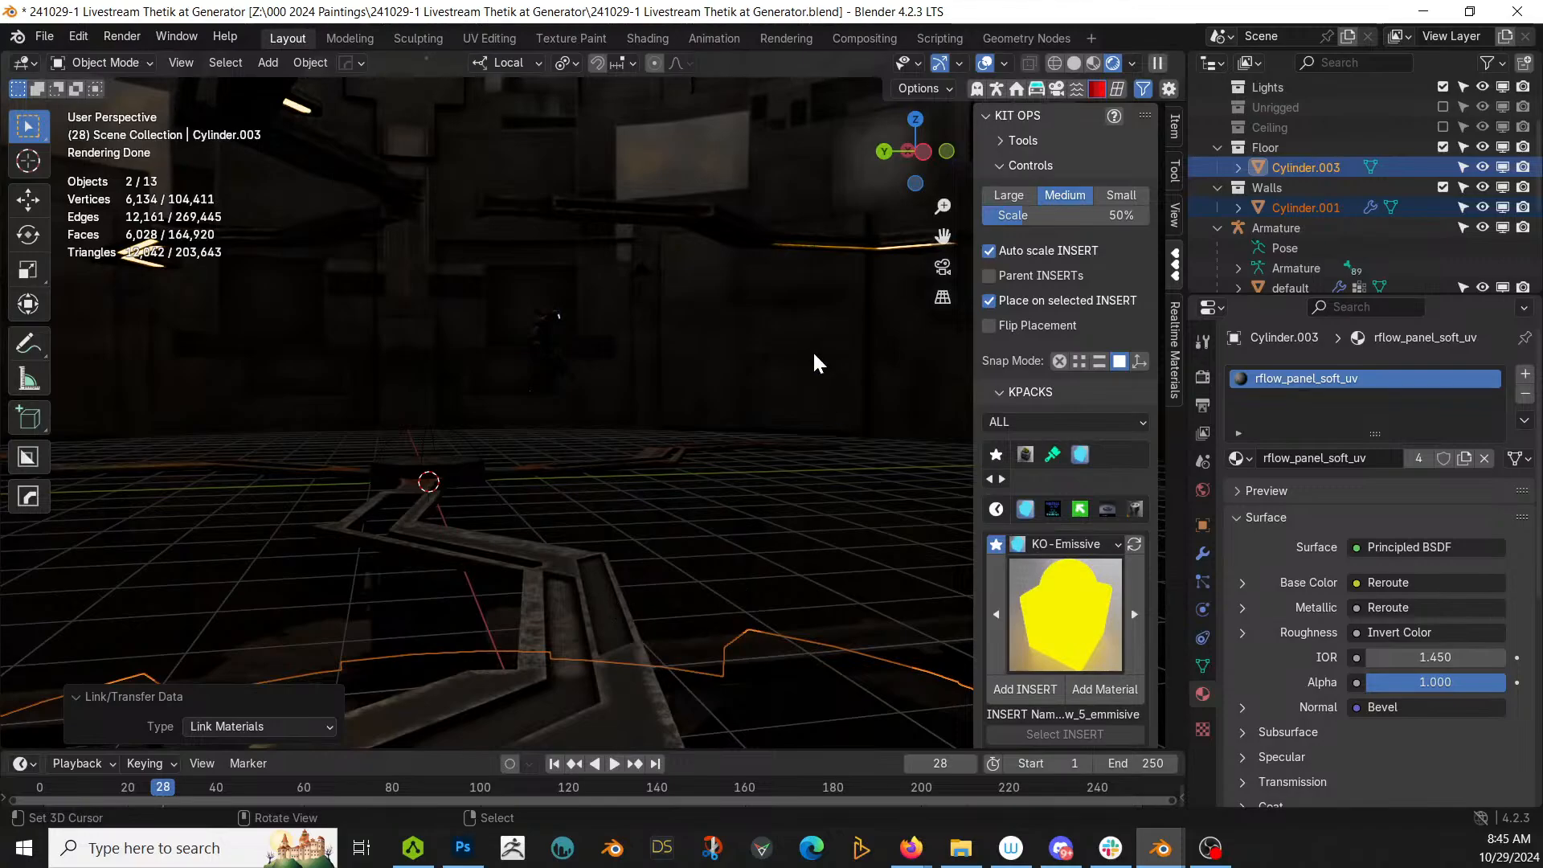
{"action": "middle_click_drag", "start_coordinate": [743, 466], "coordinate": [912, 372]}
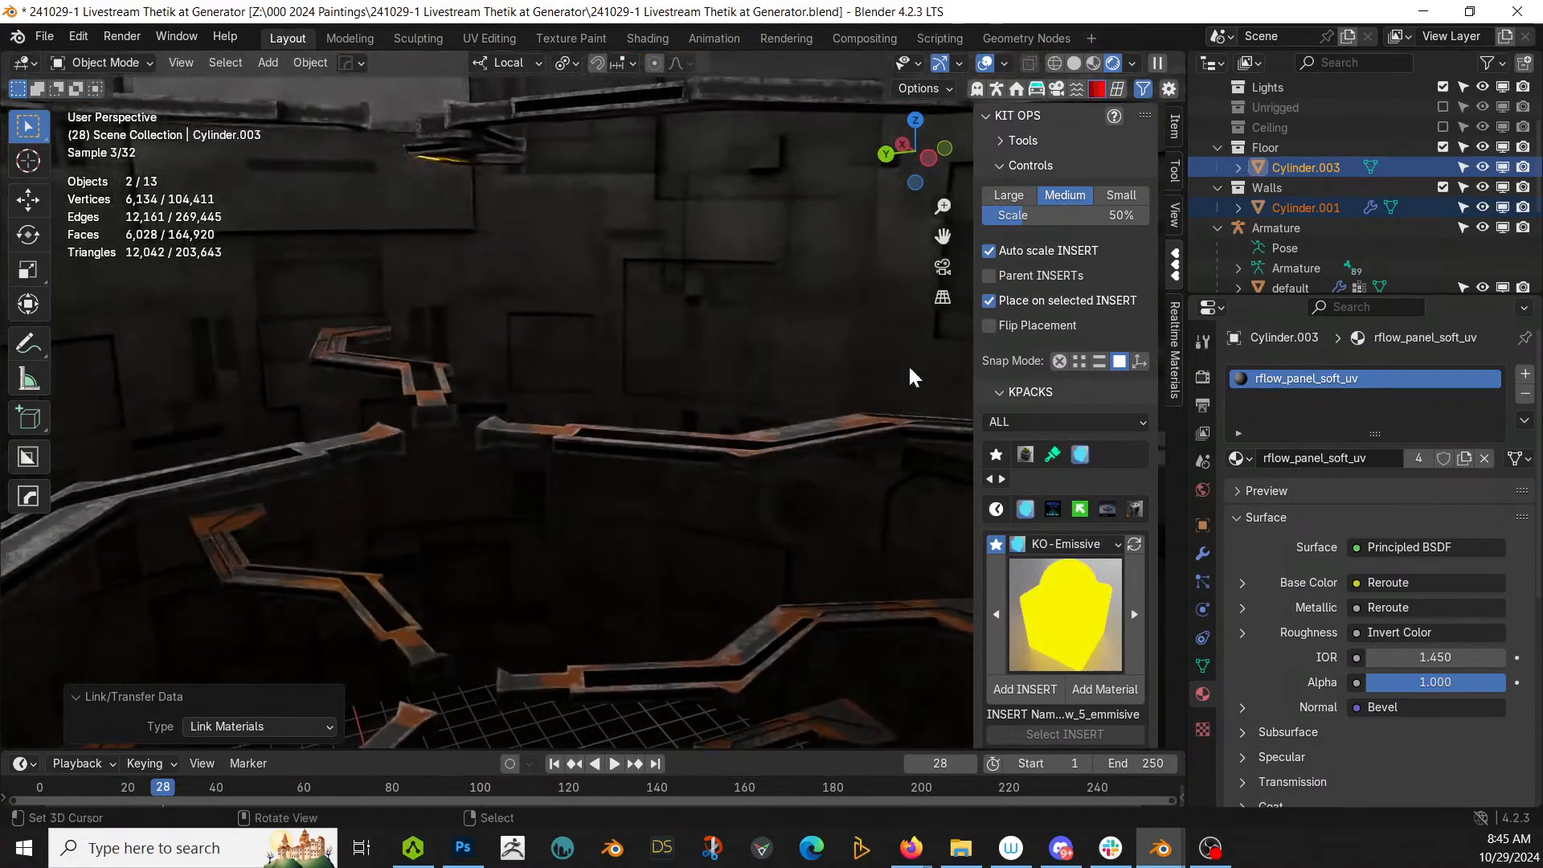
{"action": "scroll", "coordinate": [580, 609], "scroll_direction": "up", "scroll_amount": 5}
{"action": "middle_click_drag", "start_coordinate": [617, 574], "coordinate": [637, 639]}
Step: In solid shading, enable viewport display of the central platform's Array modifier and save the file
{"action": "left_click", "coordinate": [552, 605]}
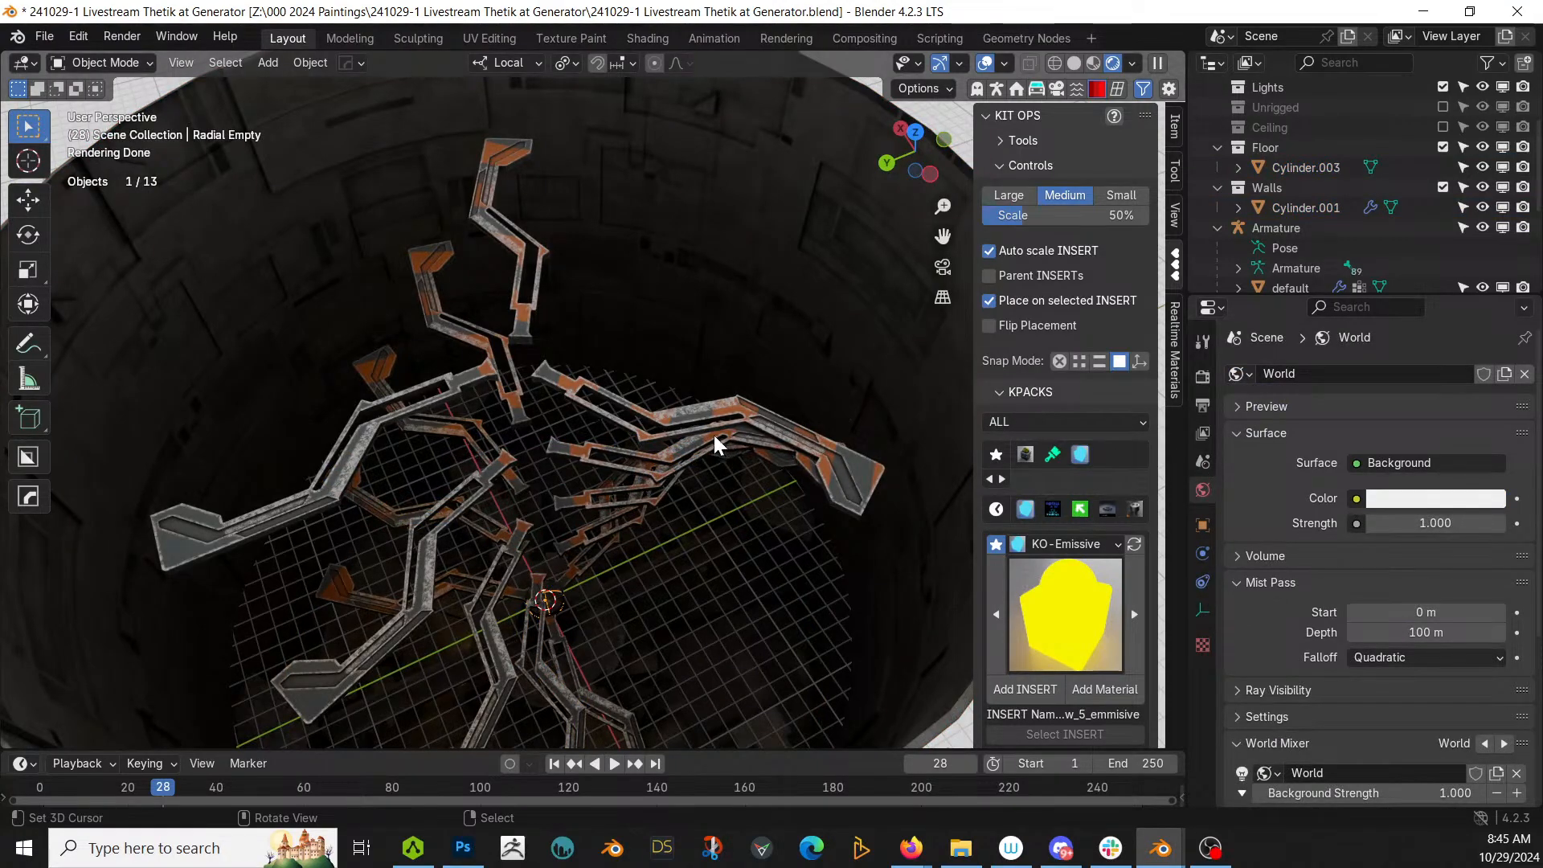
{"action": "key", "text": "z"}
{"action": "key", "text": "6"}
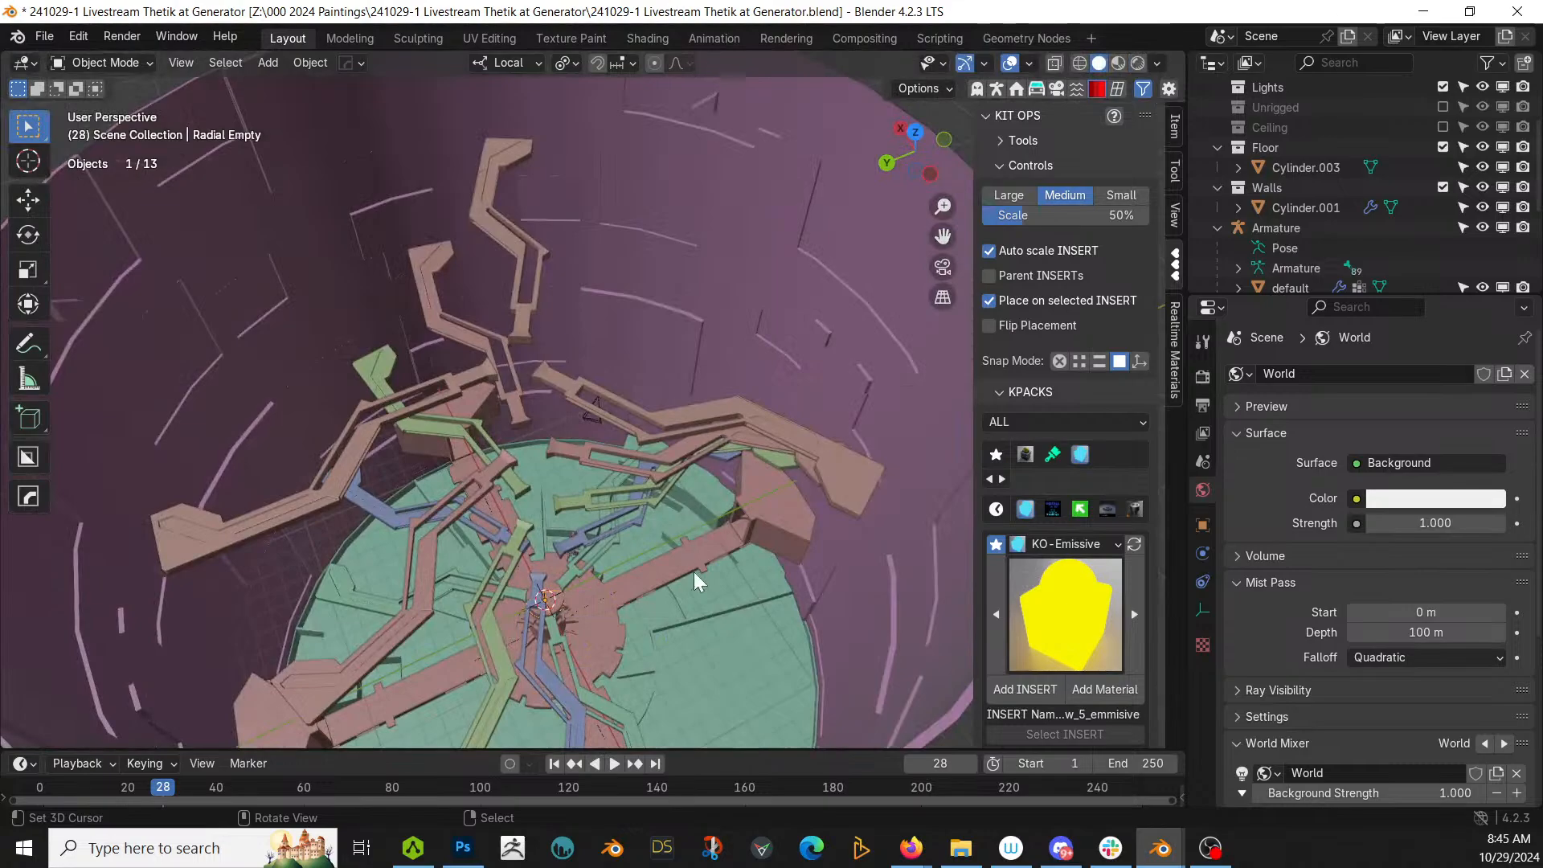
{"action": "left_click", "coordinate": [585, 621]}
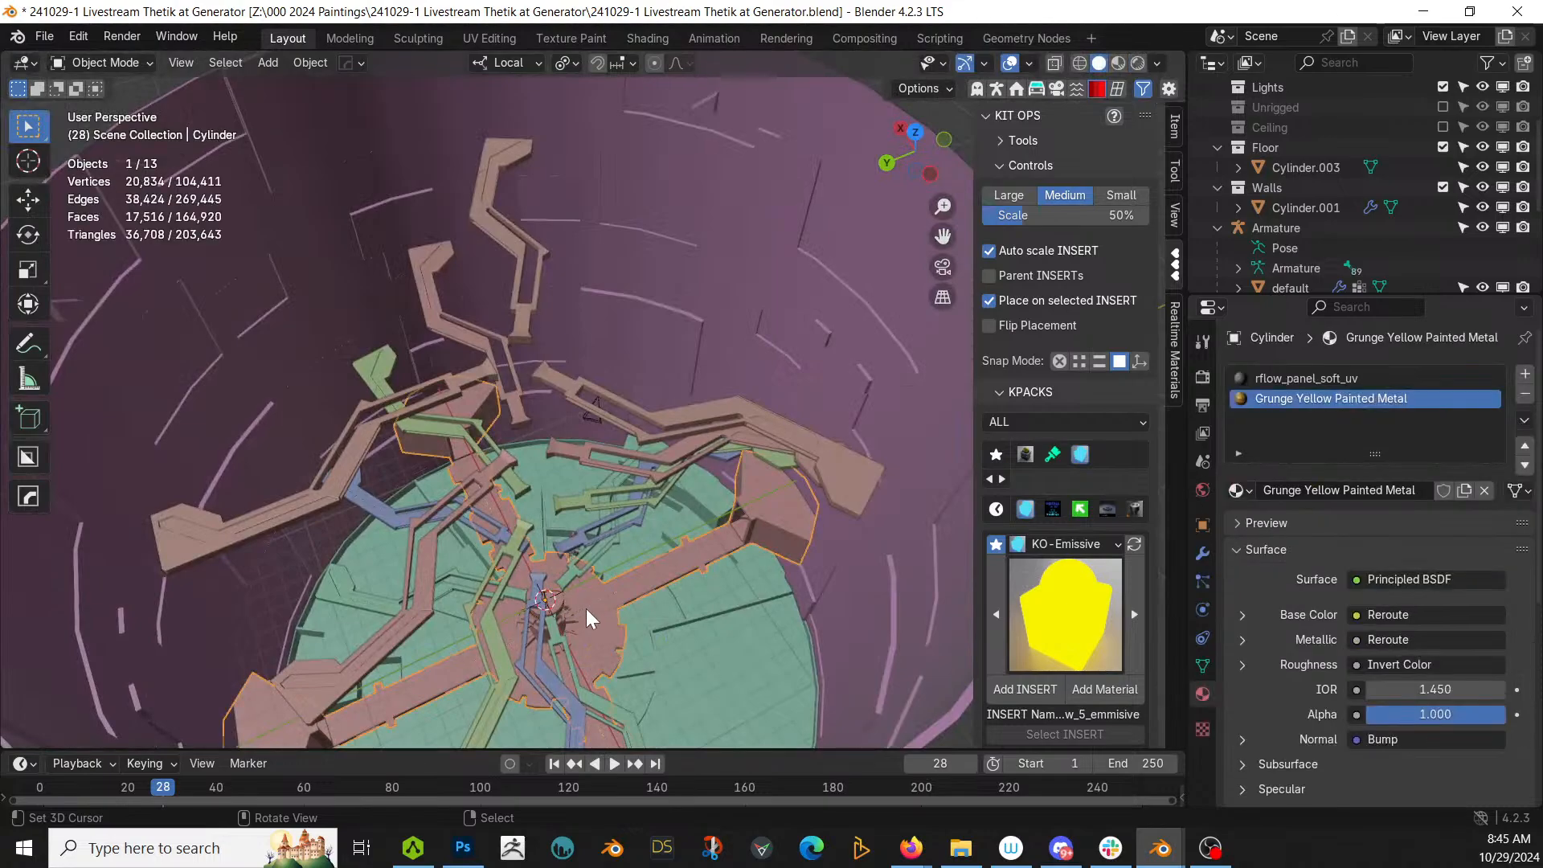
{"action": "left_click", "coordinate": [1202, 553]}
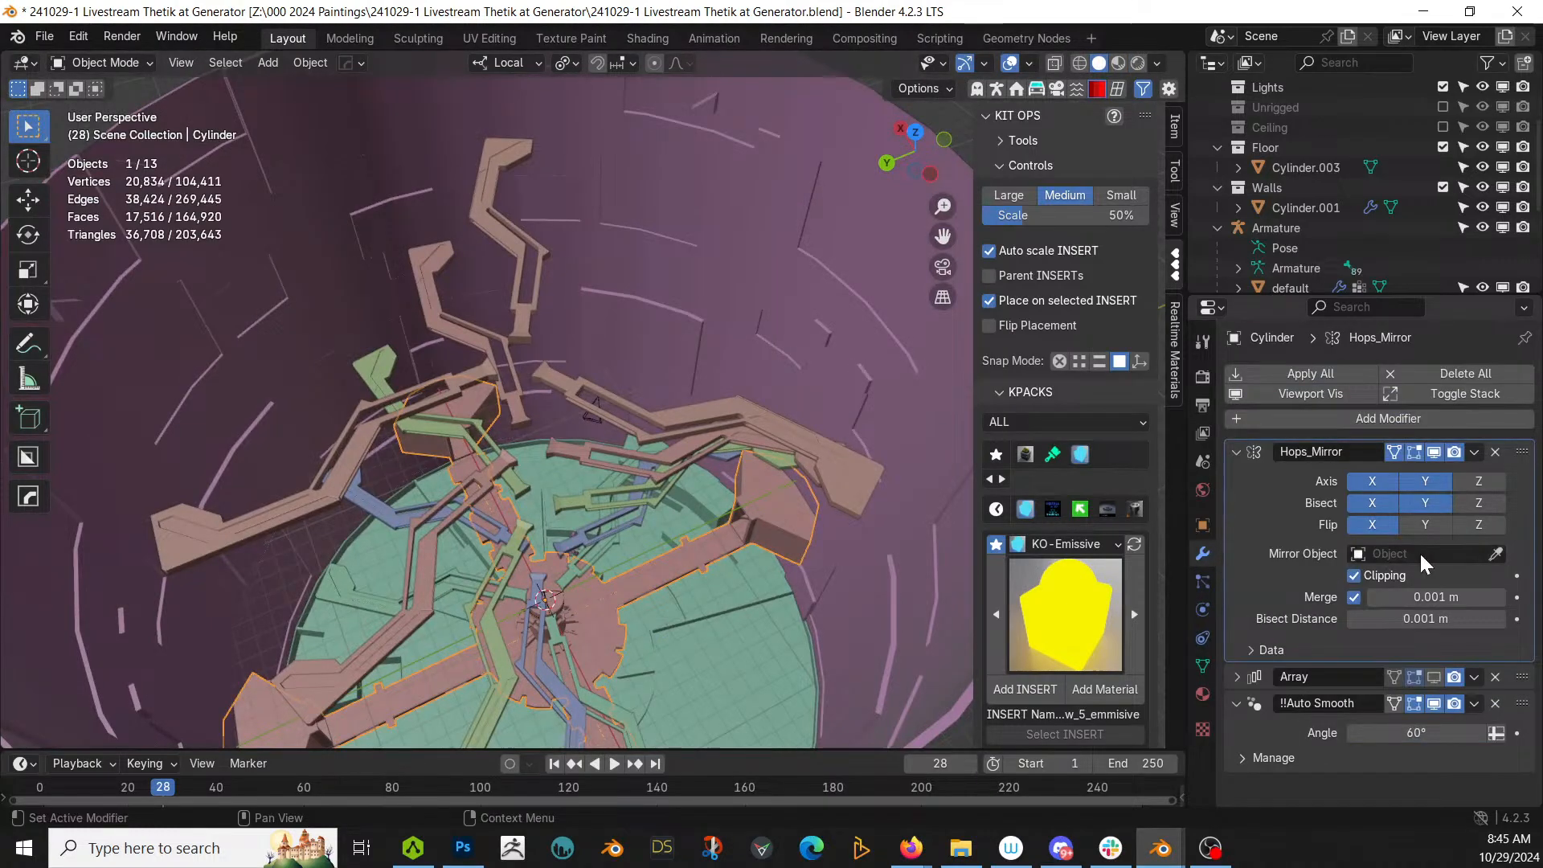
{"action": "left_click", "coordinate": [1434, 678]}
{"action": "middle_click_drag", "start_coordinate": [395, 530], "coordinate": [498, 313]}
{"action": "scroll", "coordinate": [402, 488], "scroll_direction": "up", "scroll_amount": 5}
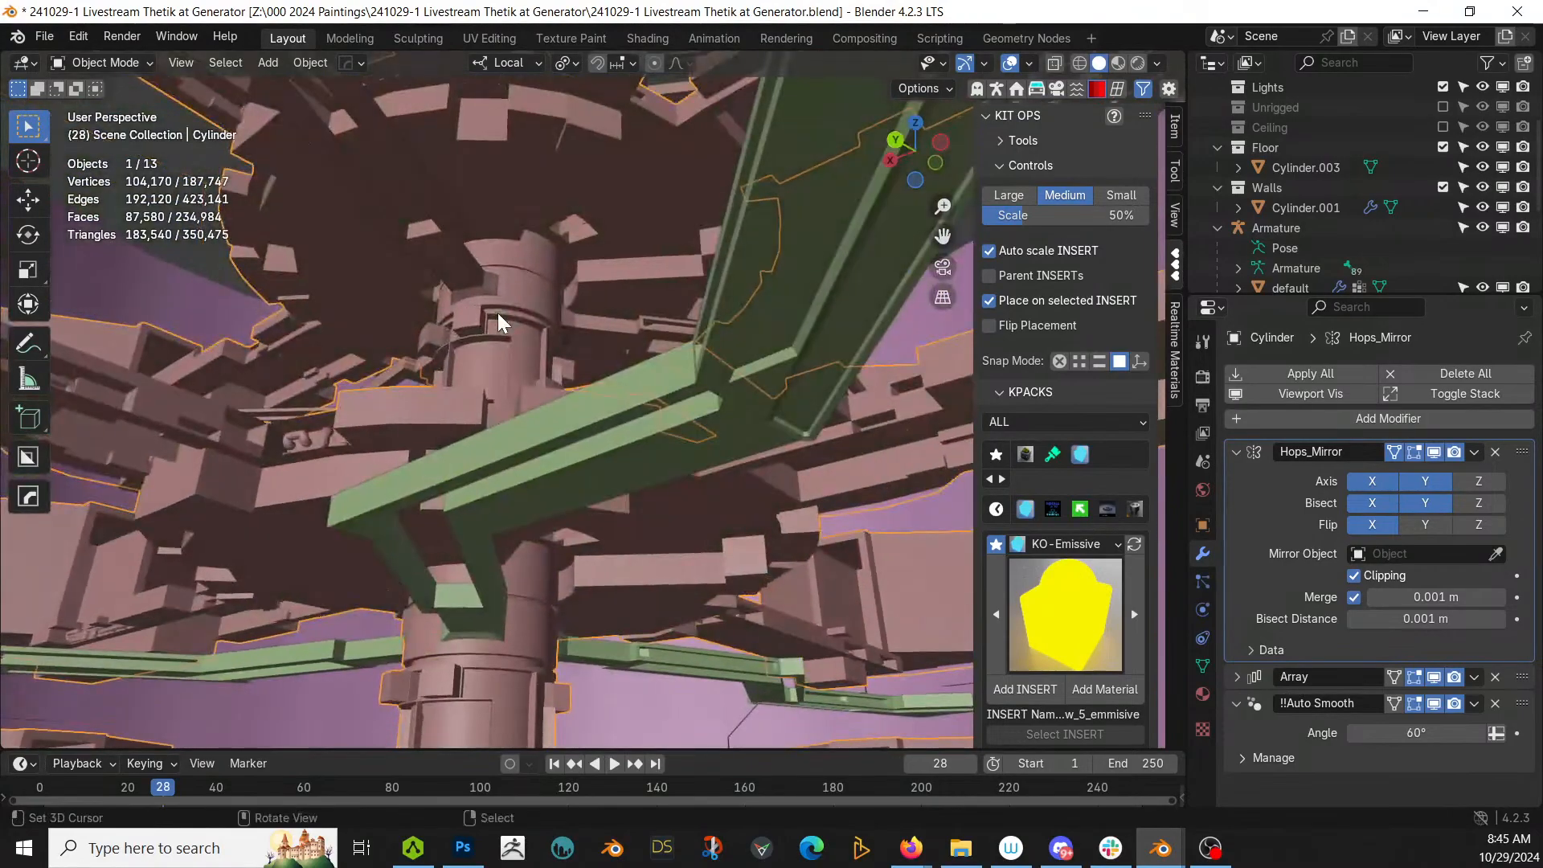
{"action": "key", "text": "ctrl+s"}
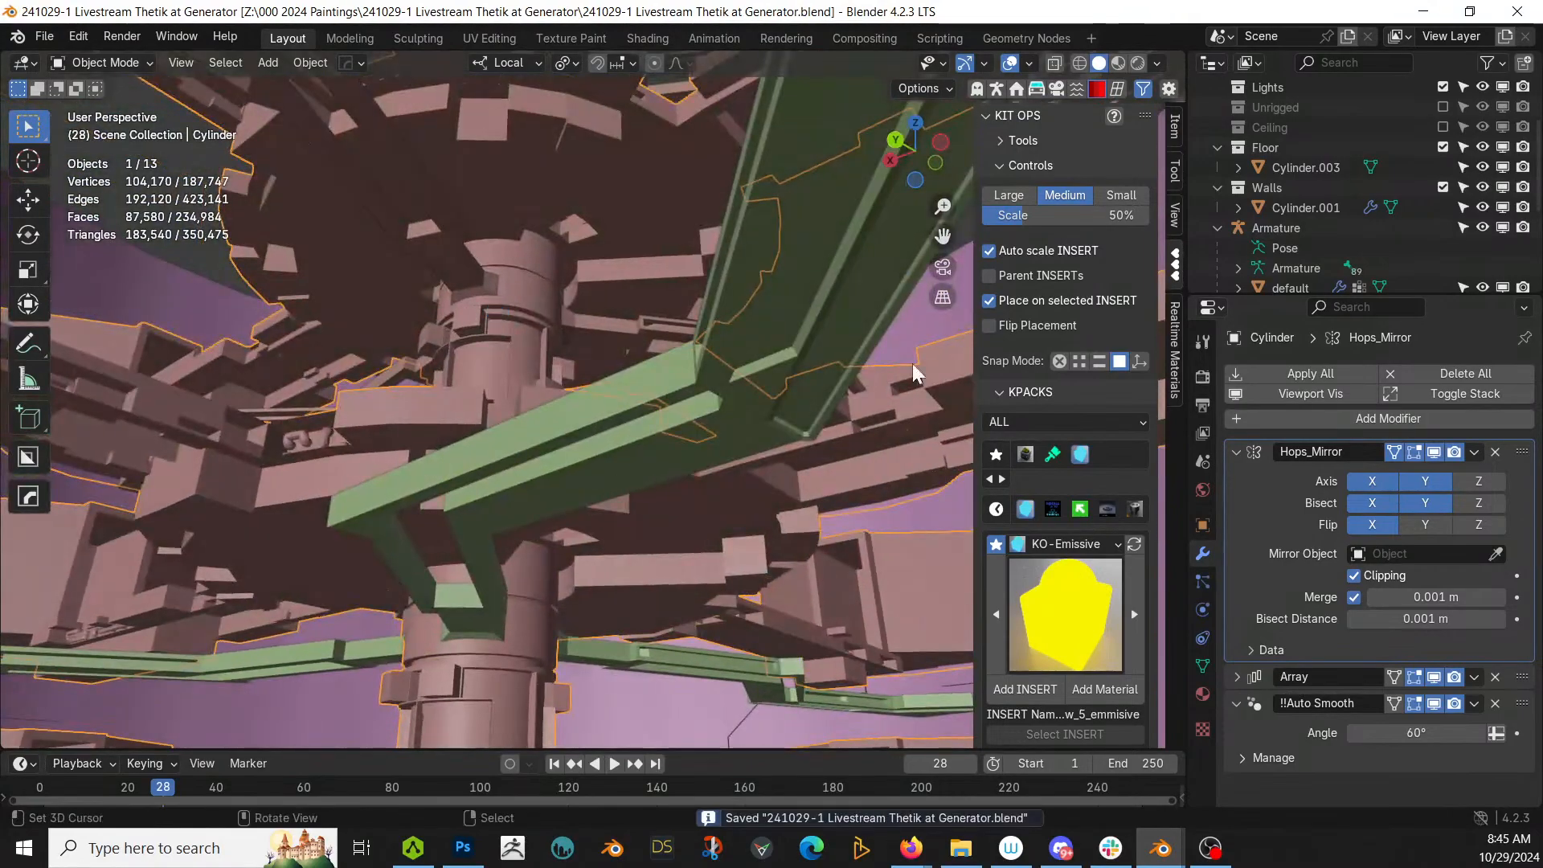
Step: Select the armature, frame it in the viewport and return to the scene camera's view
{"action": "left_click", "coordinate": [1309, 229]}
{"action": "key", "text": "KP_Decimal"}
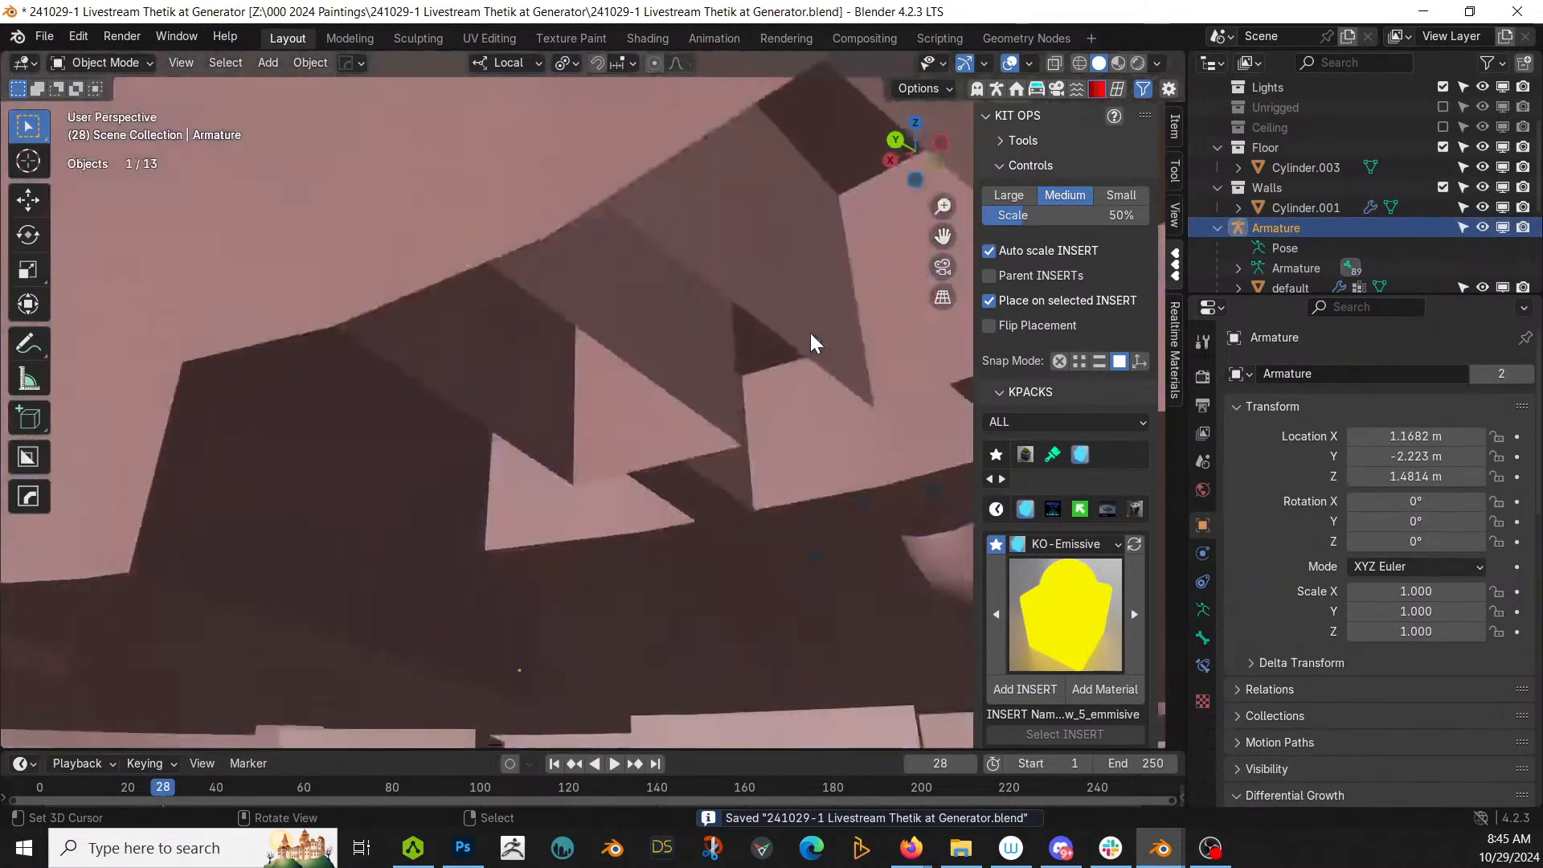
{"action": "middle_click_drag", "start_coordinate": [804, 344], "coordinate": [436, 480]}
{"action": "key", "text": "KP_0"}
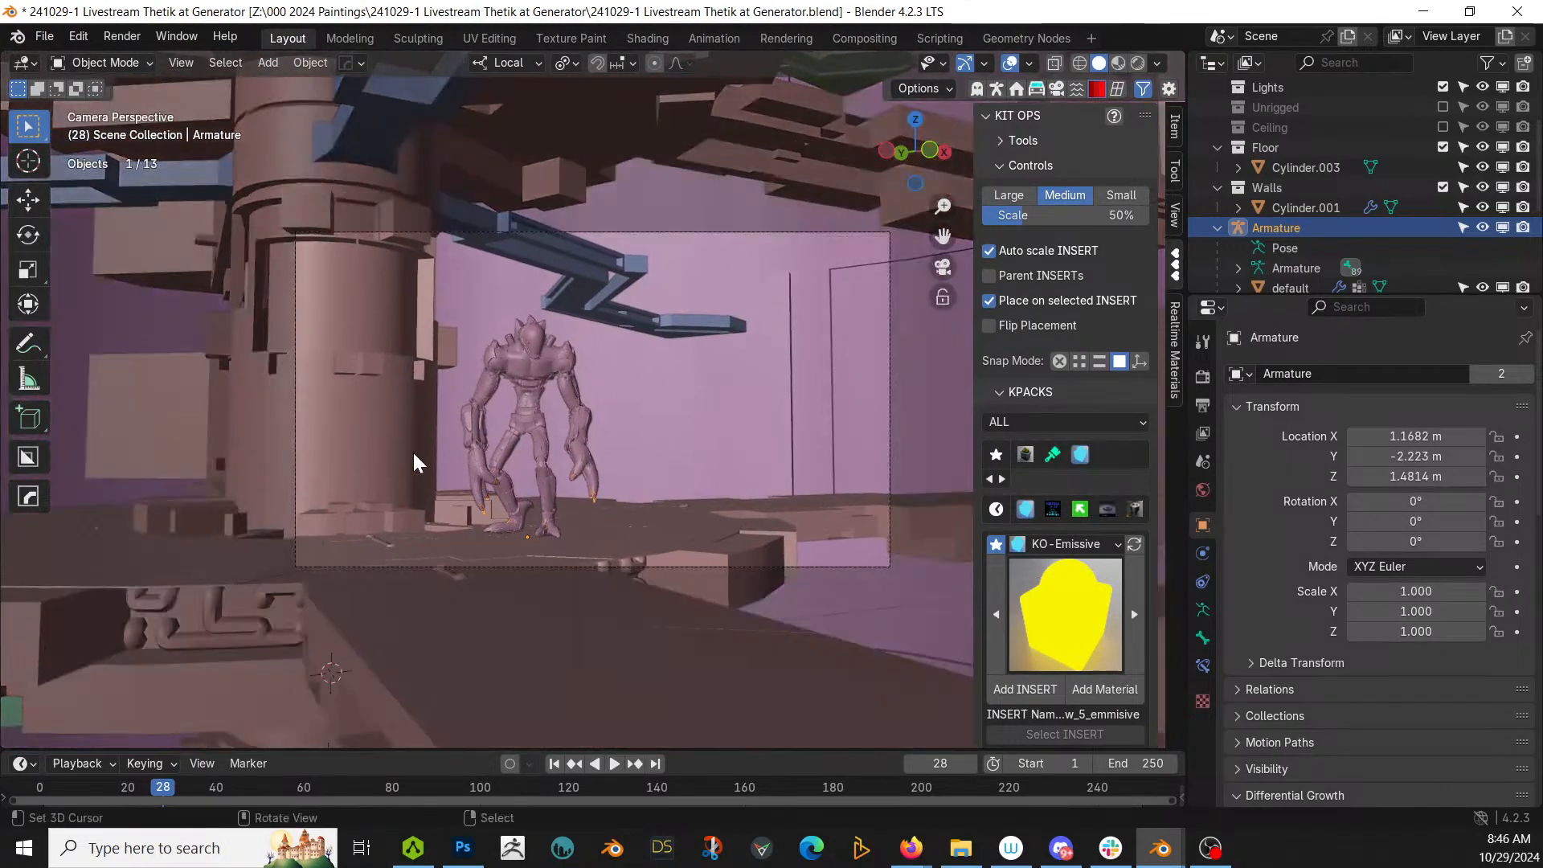
Step: Apply the arri alexa 65 camera preset and the cooke 50mm anamorphic lens preset to the scene camera
{"action": "left_click", "coordinate": [1056, 89]}
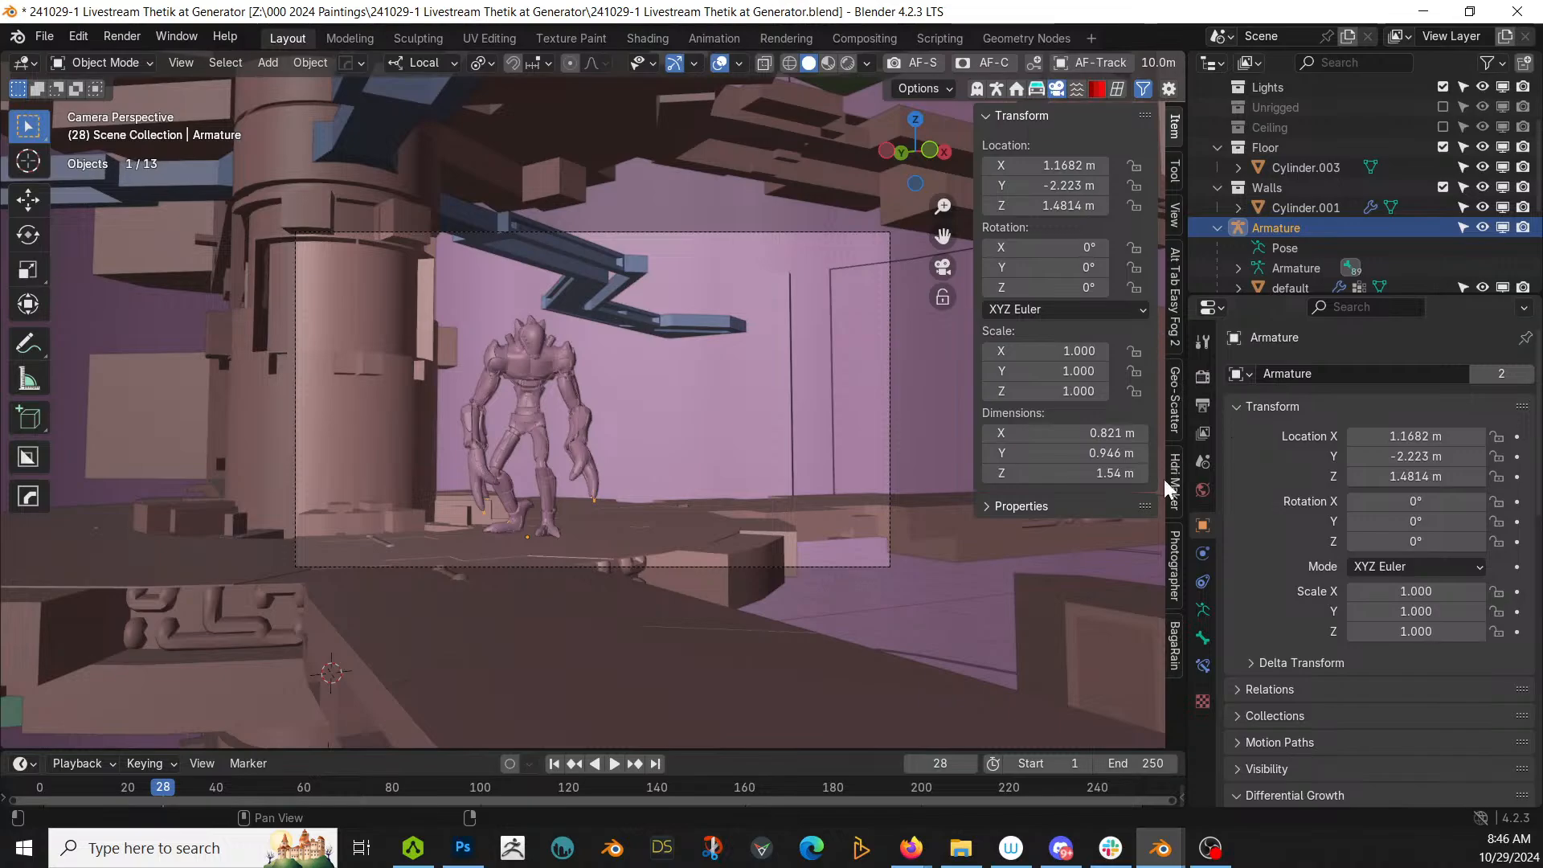
{"action": "left_click", "coordinate": [1171, 561]}
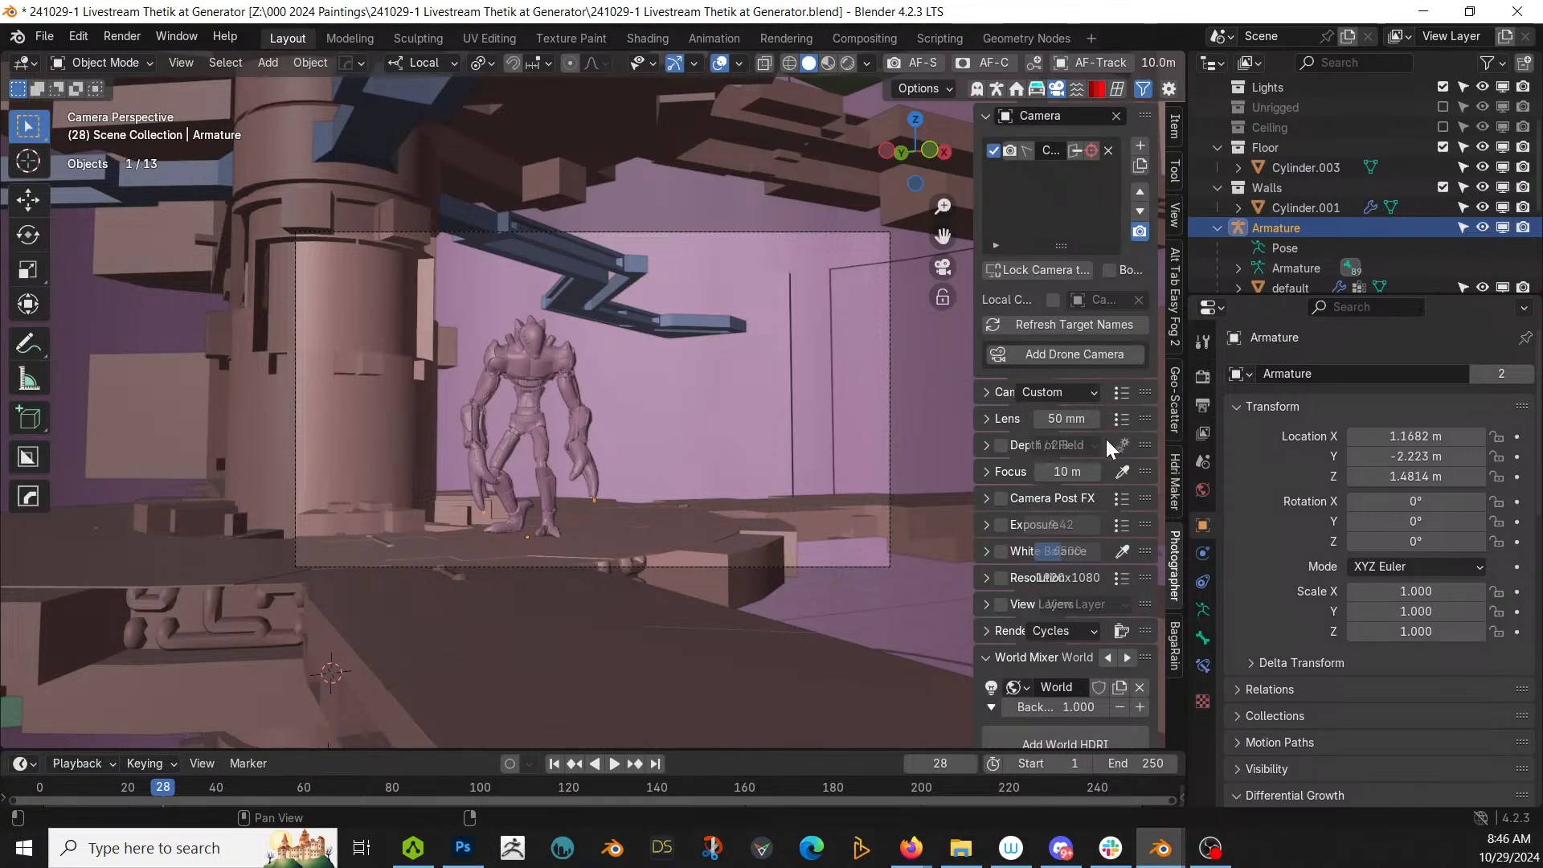
{"action": "left_click", "coordinate": [1093, 392]}
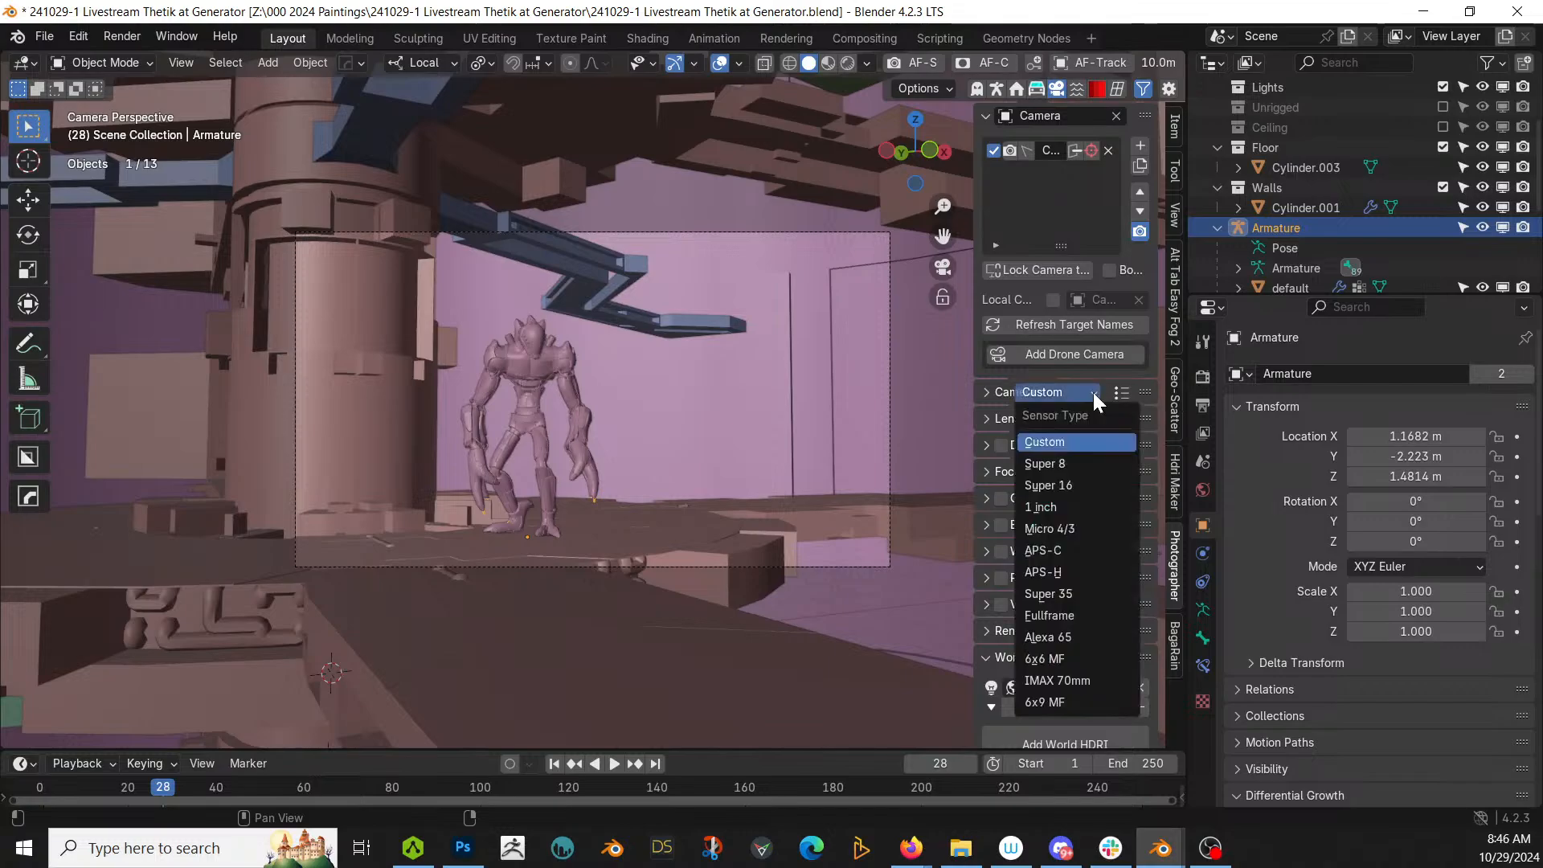
{"action": "left_click", "coordinate": [1121, 390]}
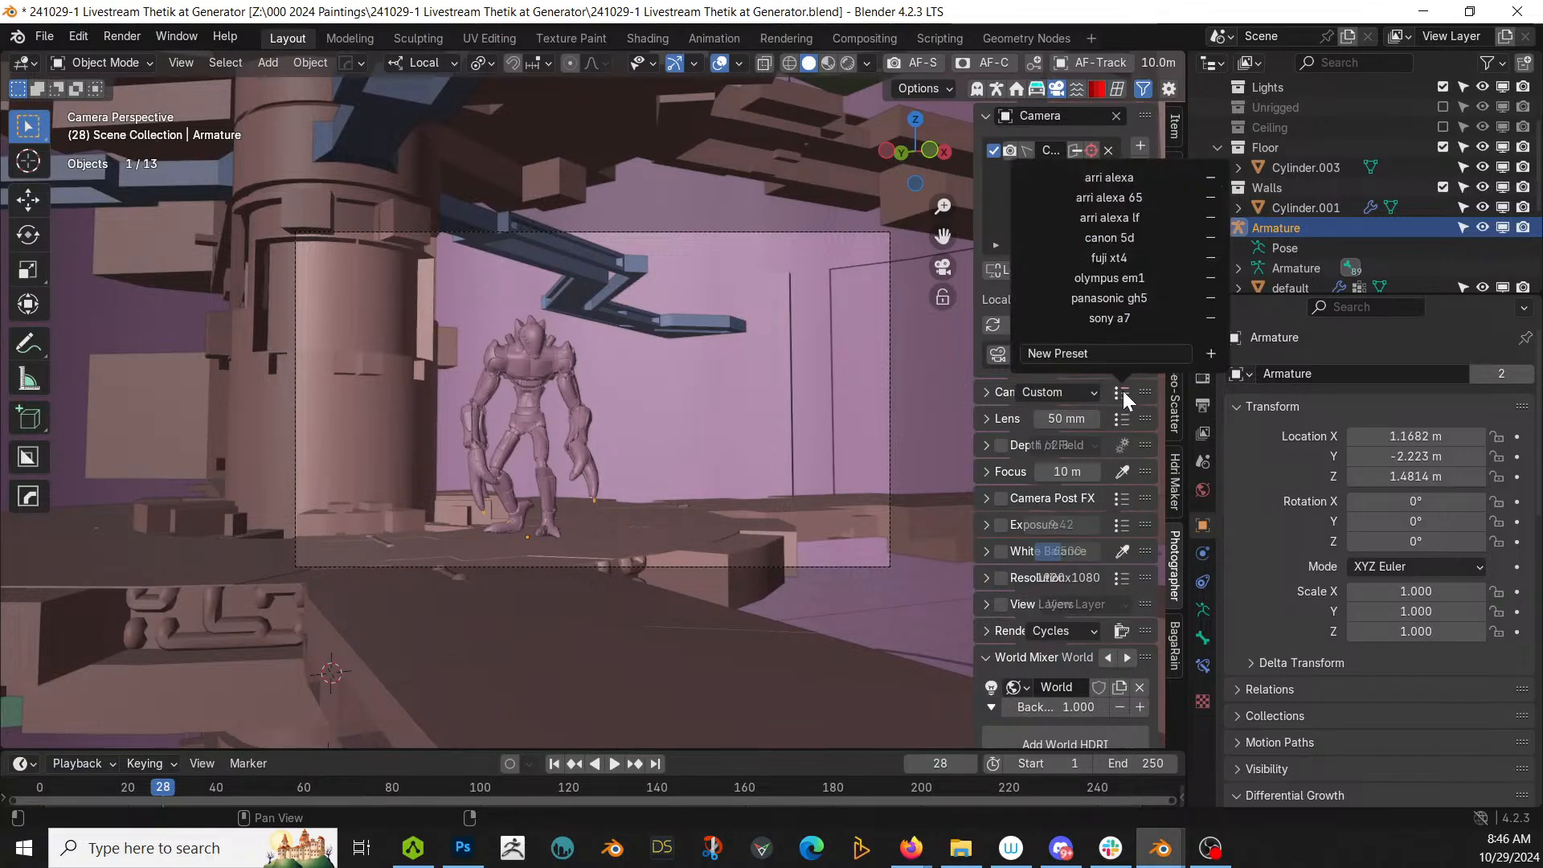
{"action": "left_click", "coordinate": [1126, 204]}
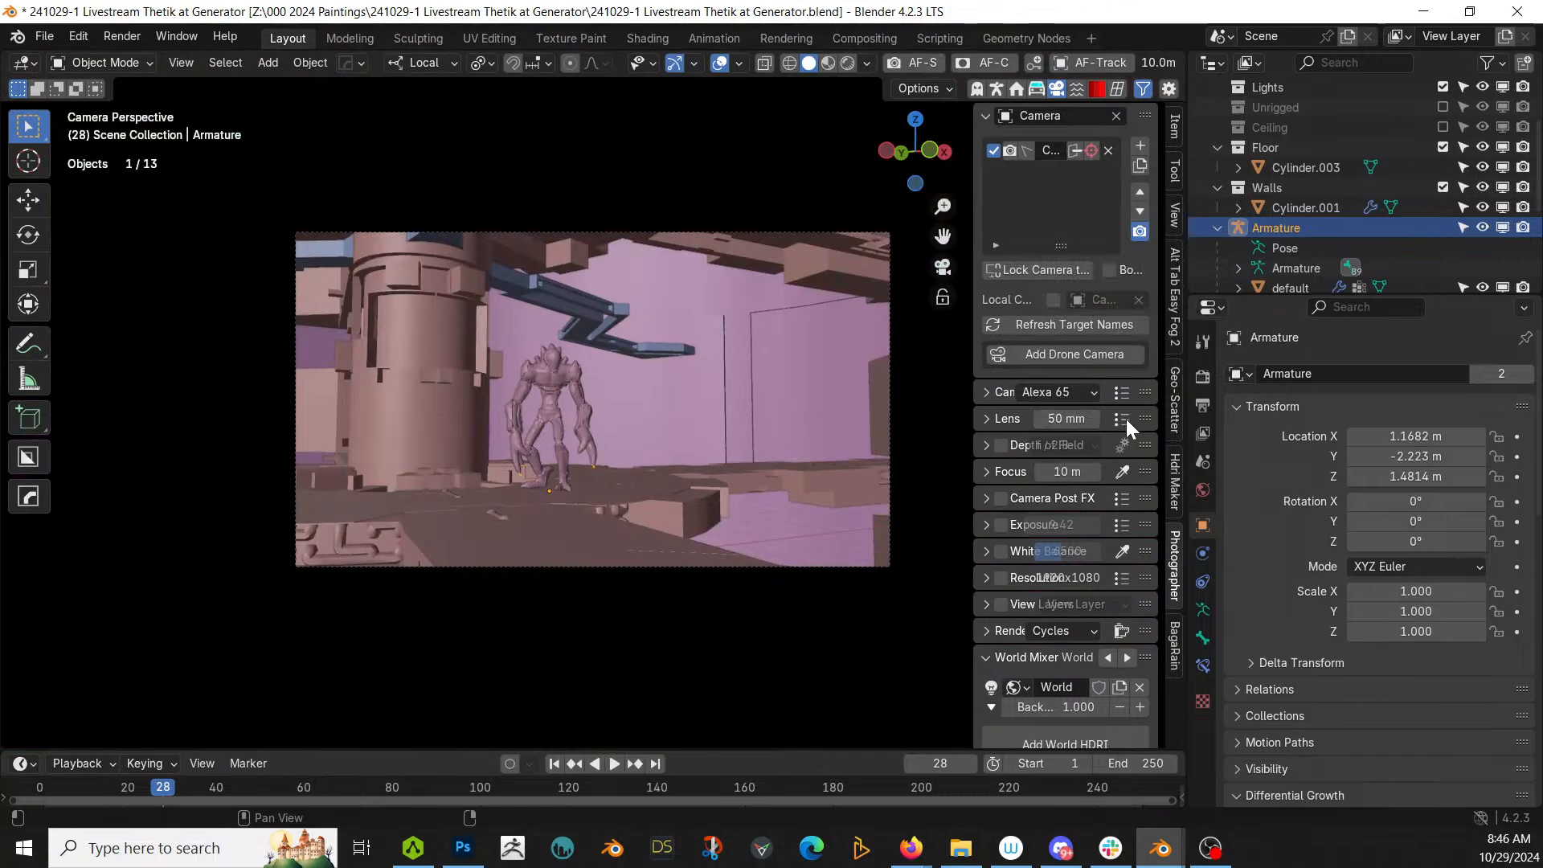
{"action": "left_click", "coordinate": [1124, 417]}
{"action": "left_click", "coordinate": [1161, 183]}
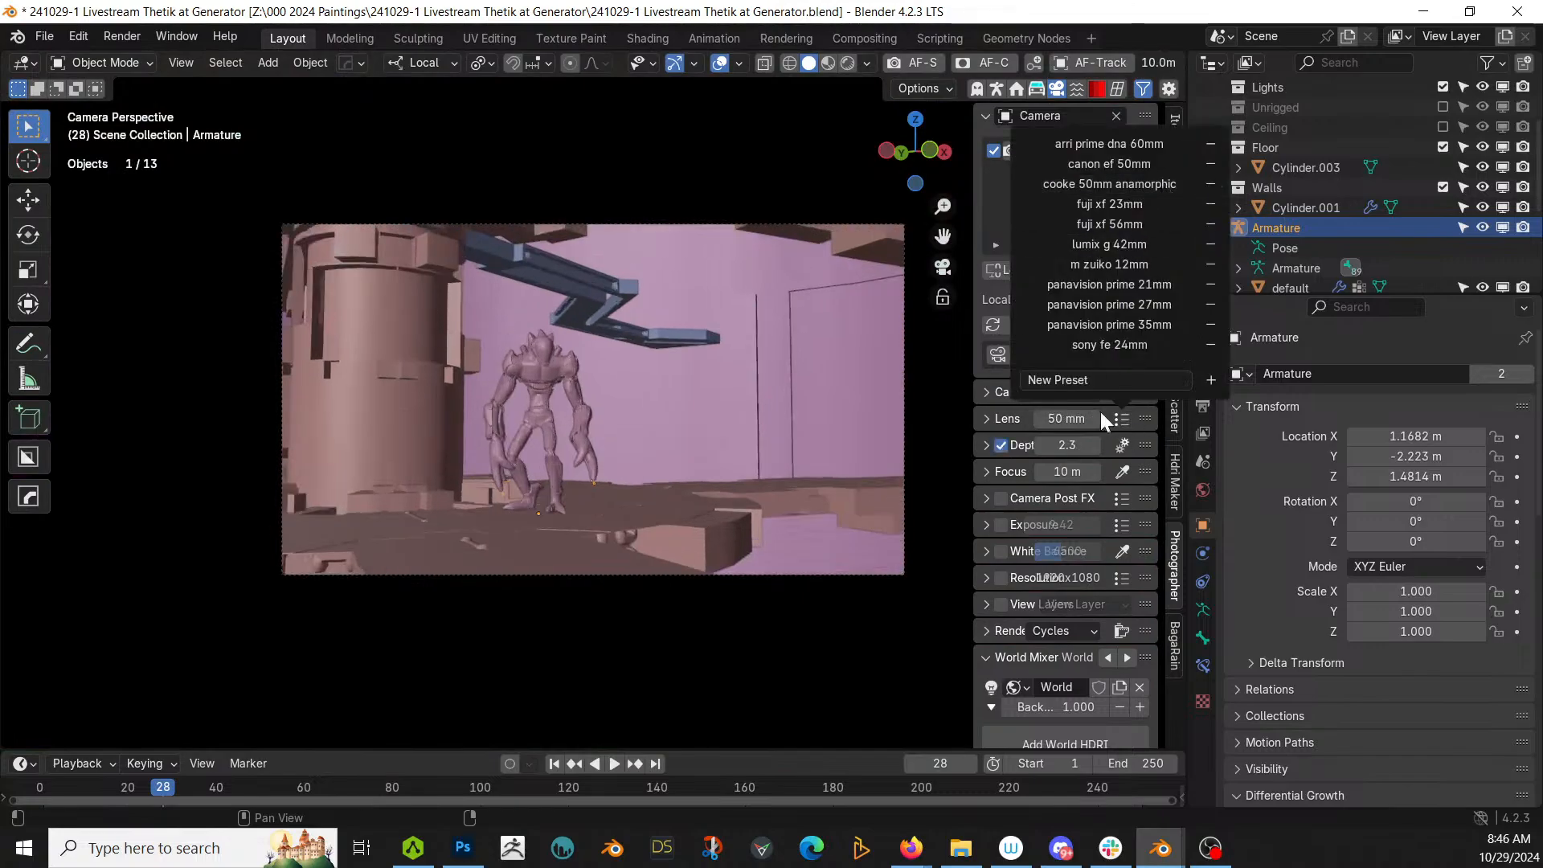
Step: Enable the camera's exposure at 7 and apply the "2 39 50 of 5100" resolution preset
{"action": "left_click", "coordinate": [1063, 526]}
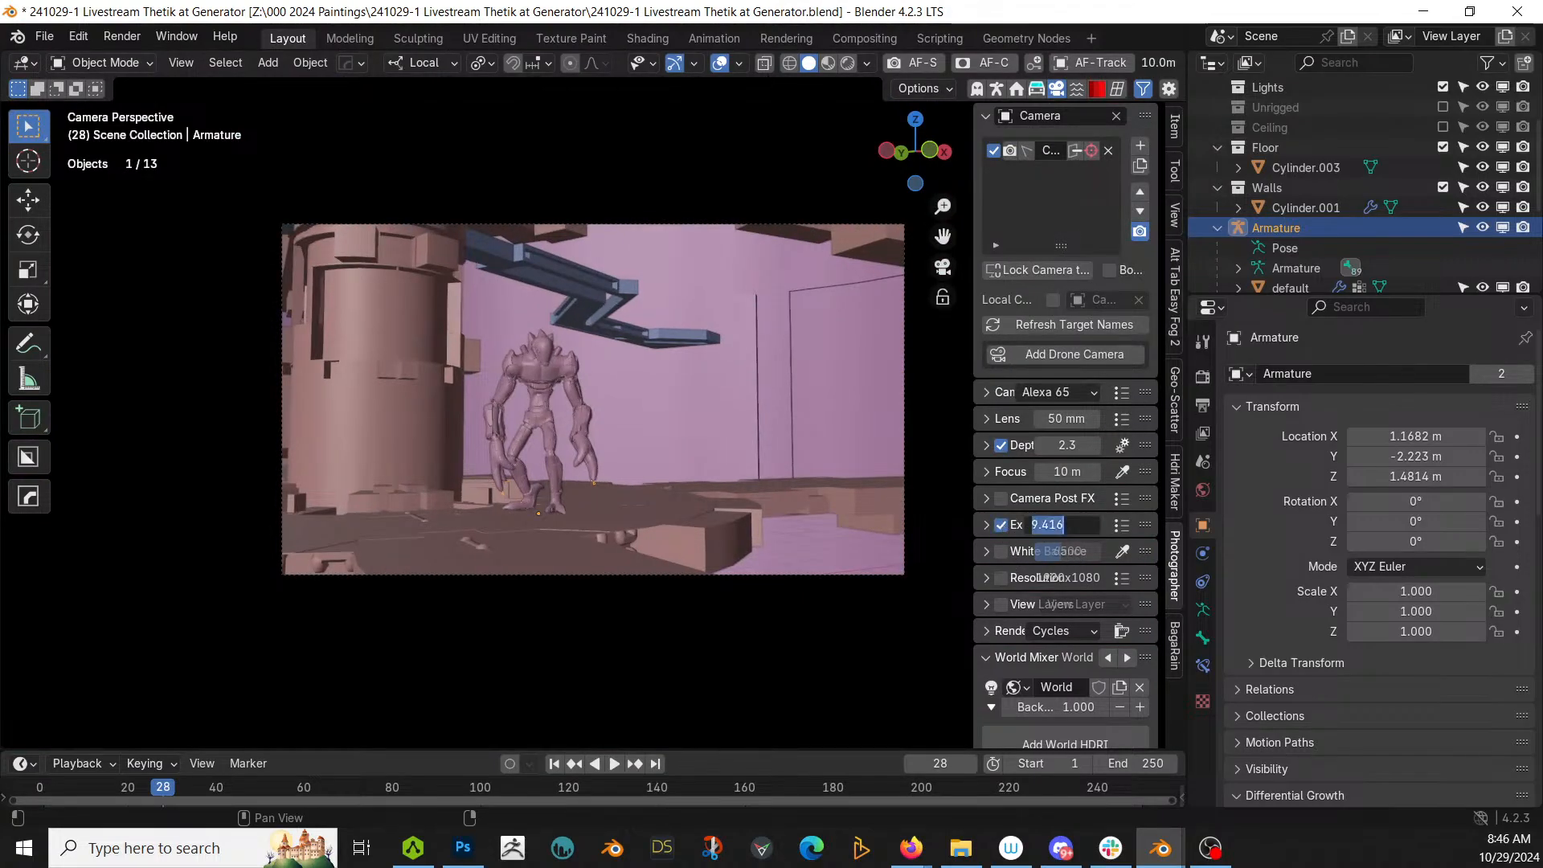
{"action": "type", "text": "7"}
{"action": "key", "text": "Return"}
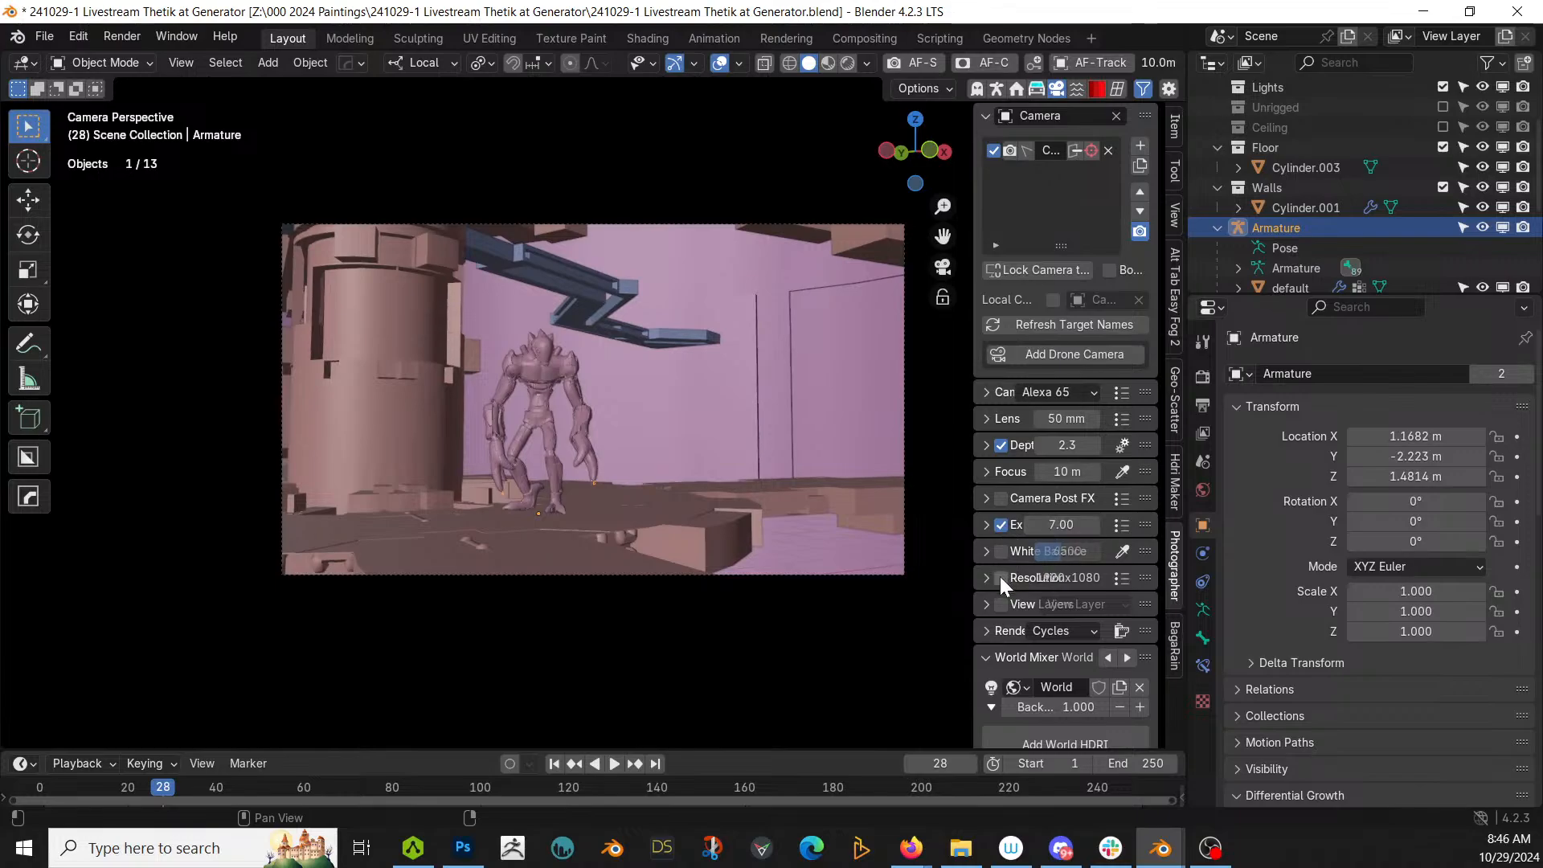
{"action": "left_click", "coordinate": [1117, 579]}
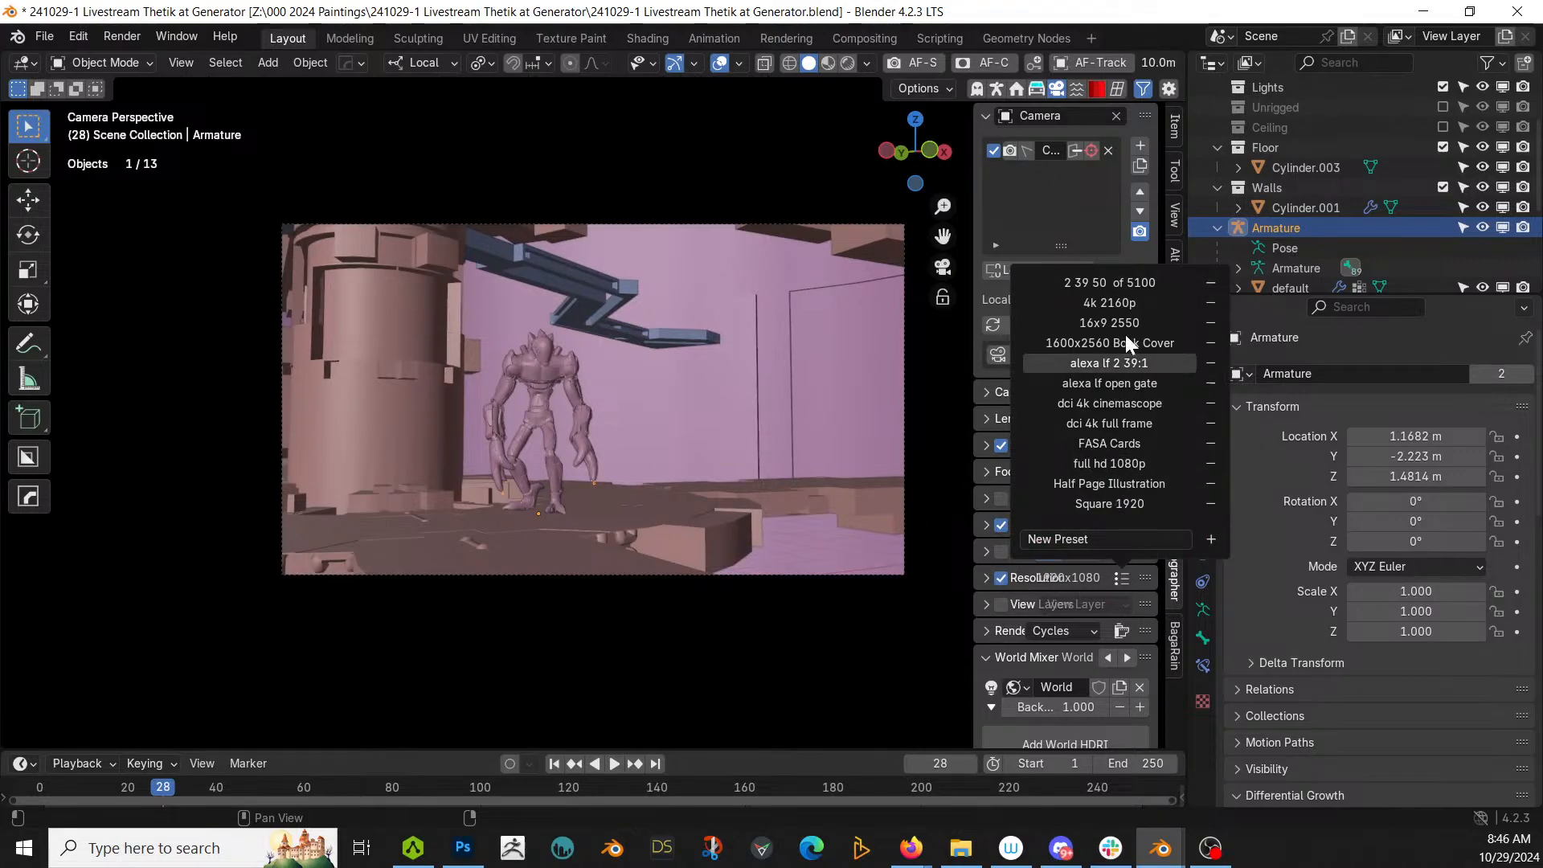
{"action": "left_click", "coordinate": [1132, 283]}
Step: Reposition the camera with walk navigation so the creature and central column stand left of centre with the walkway in the foreground
{"action": "key", "text": "shift+grave"}
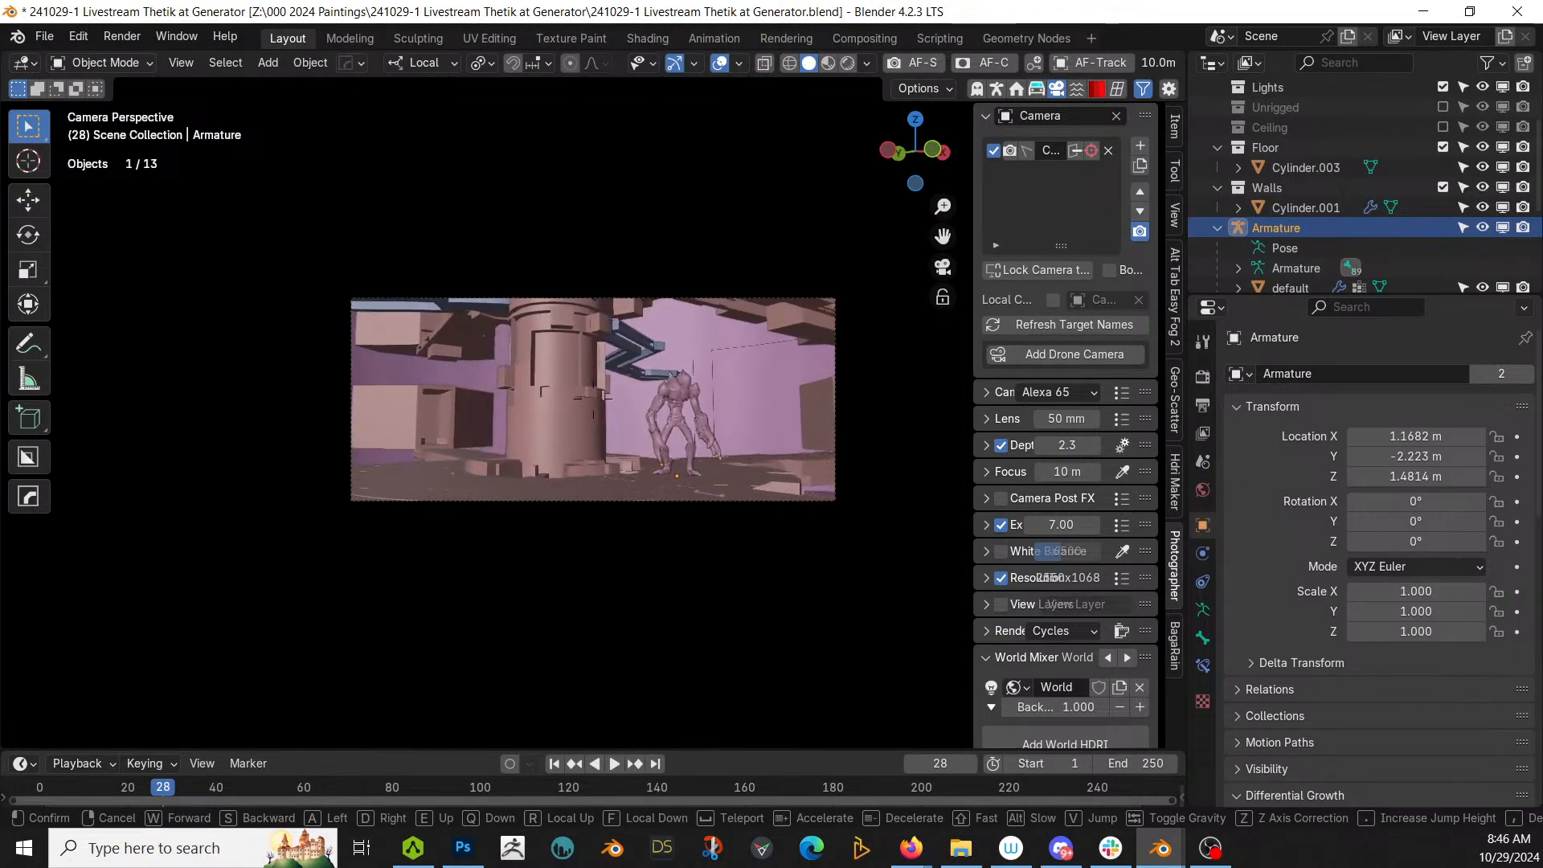
{"action": "key", "text": "s"}
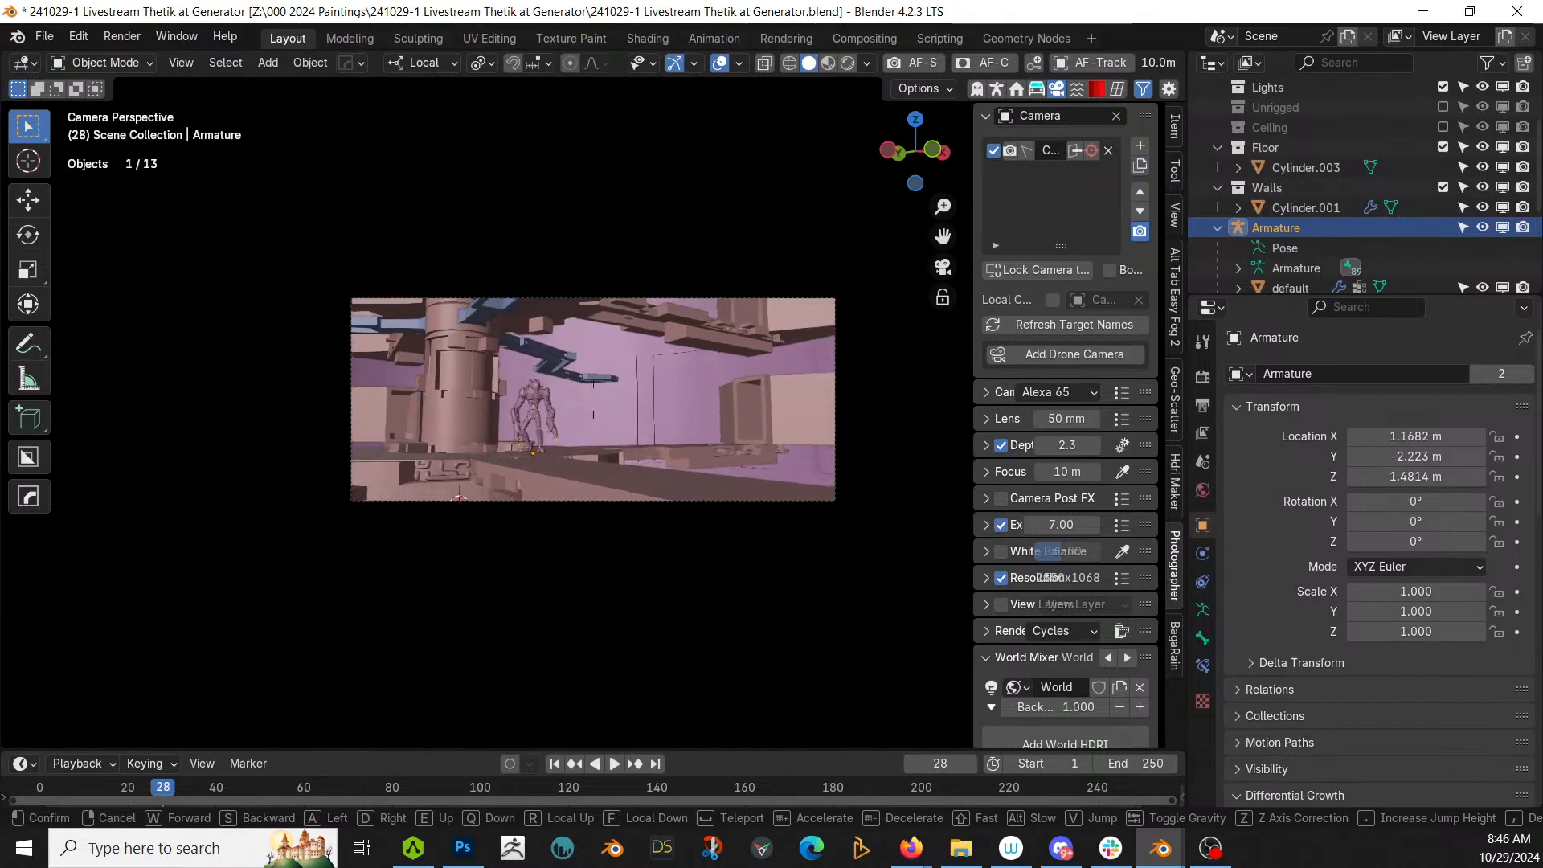
{"action": "key", "text": "d"}
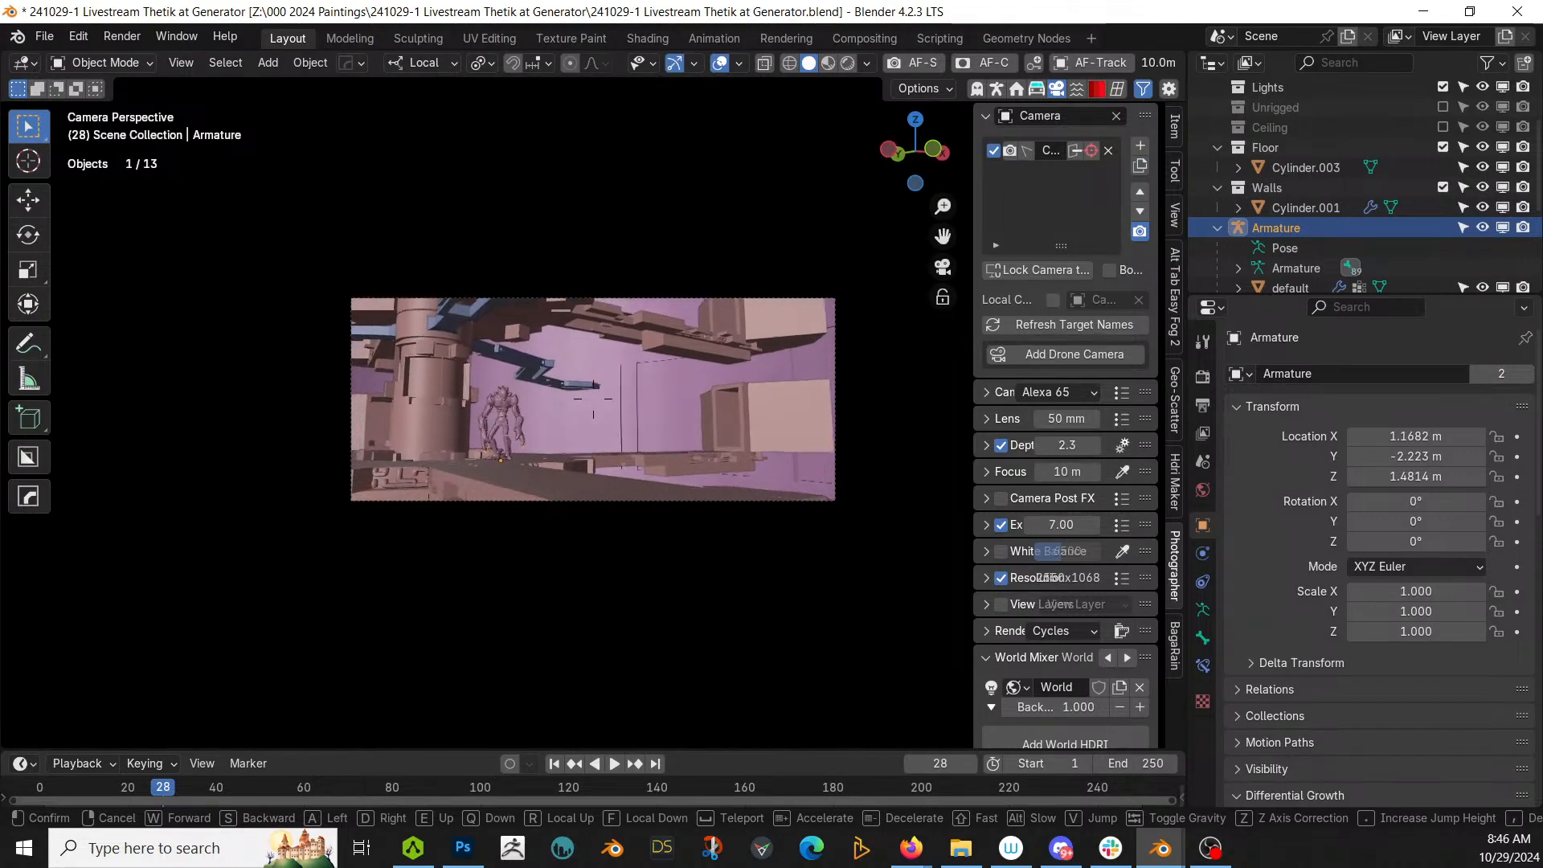
{"action": "key", "text": "w"}
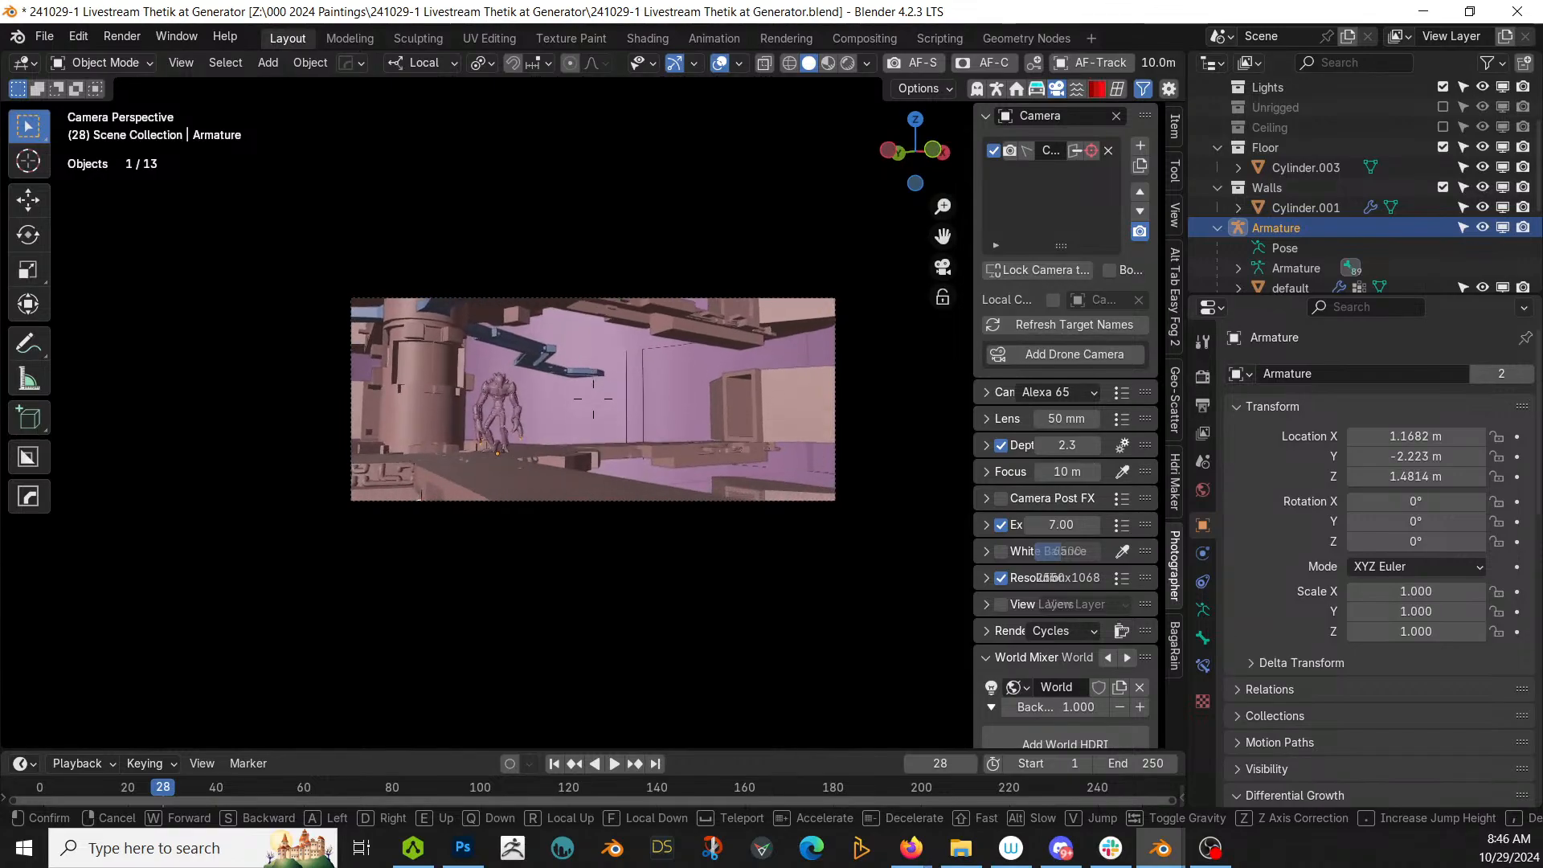
{"action": "key", "text": "w"}
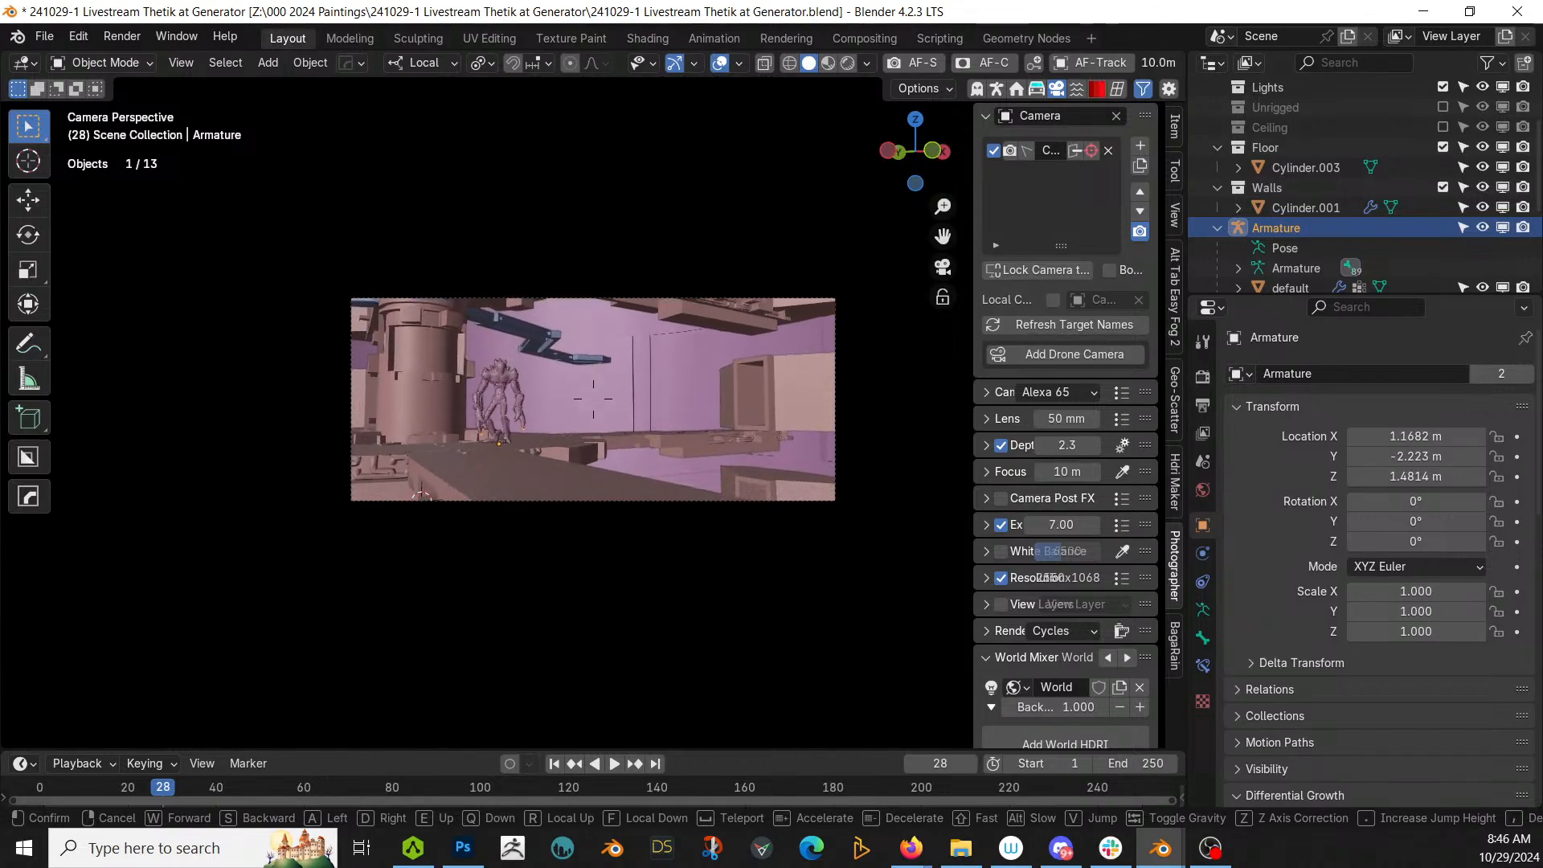
{"action": "key", "text": "Return"}
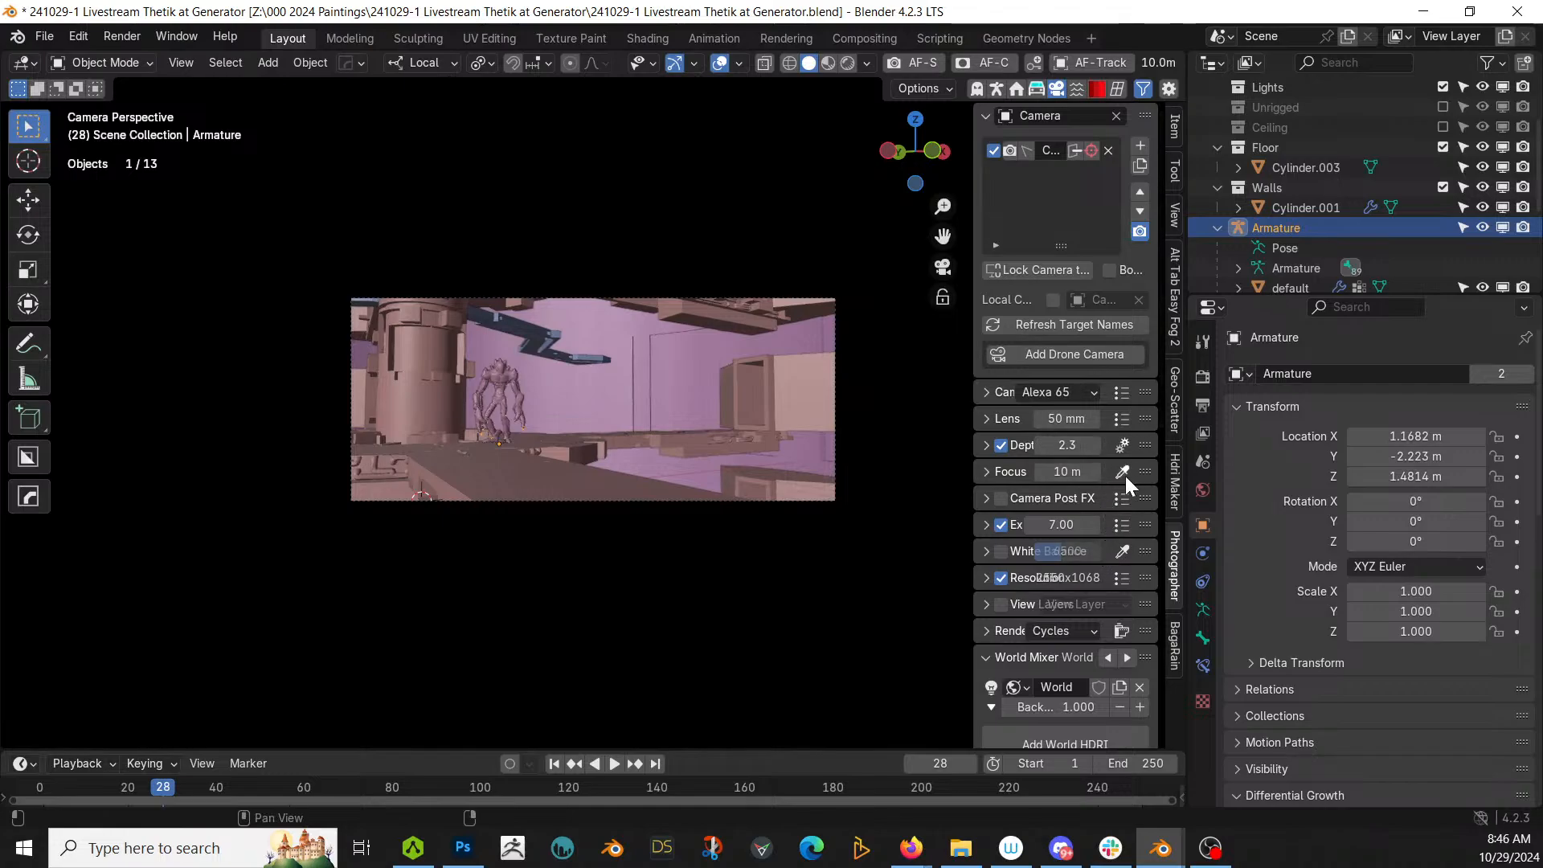
Step: Switch the viewport to Rendered shading and hide the floor grid overlay
{"action": "key", "text": "z"}
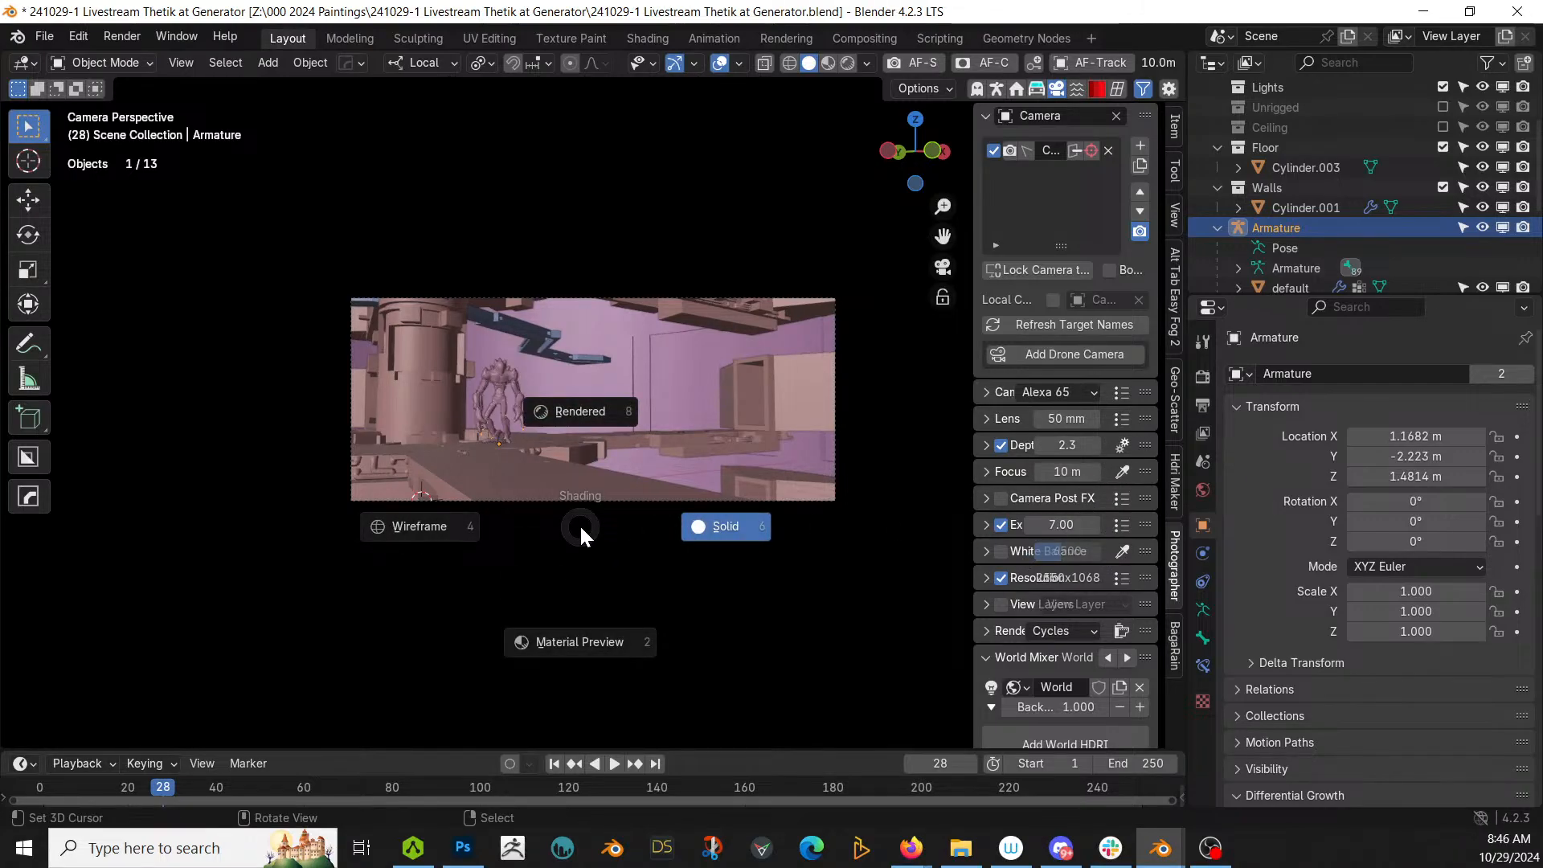
{"action": "key", "text": "8"}
{"action": "scroll", "coordinate": [594, 471], "scroll_direction": "up", "scroll_amount": 2}
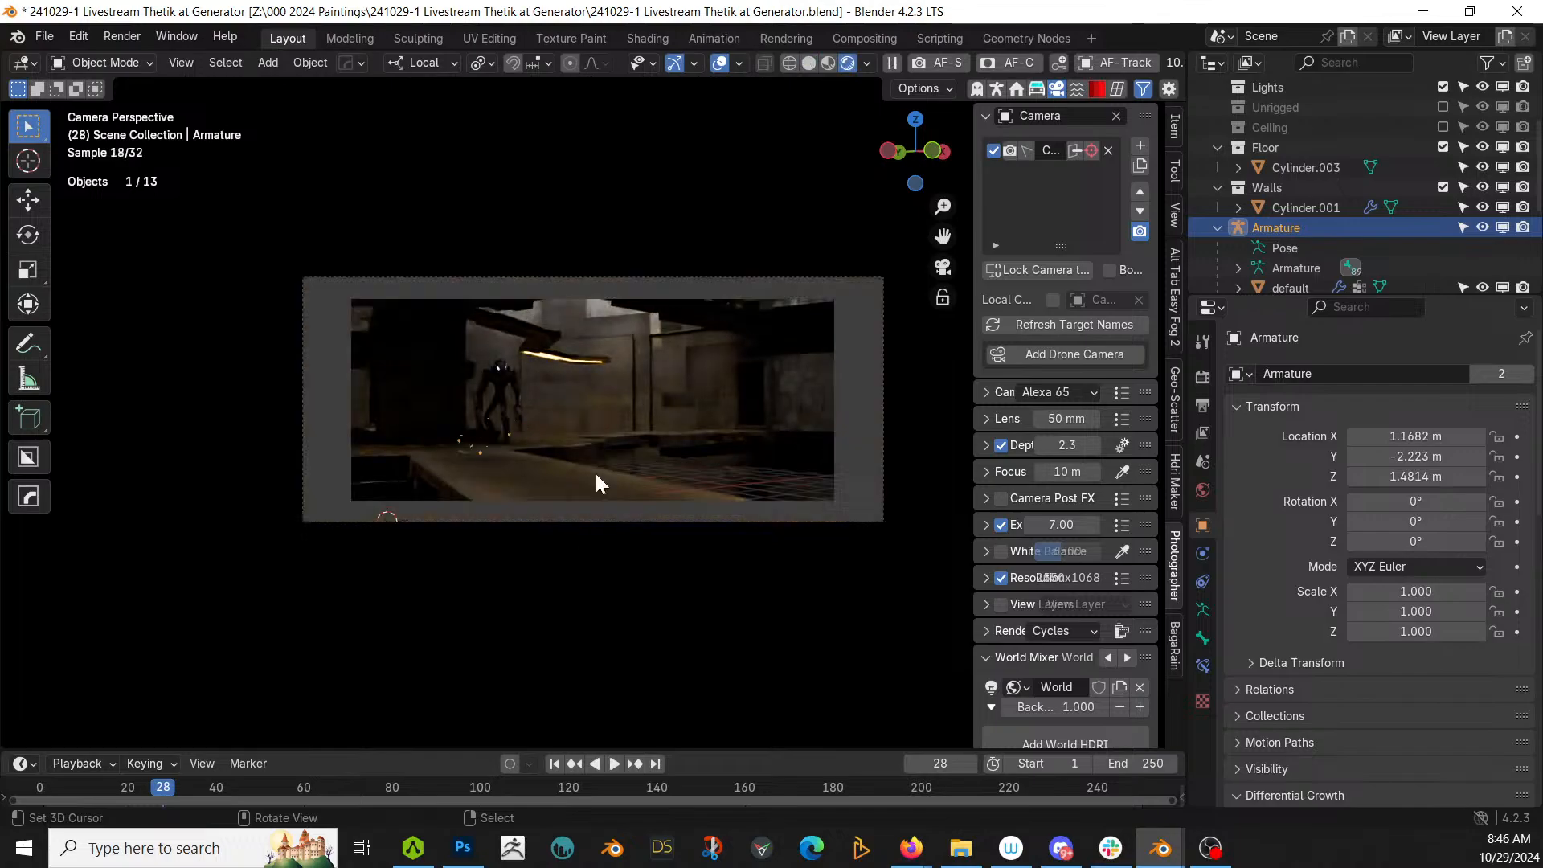
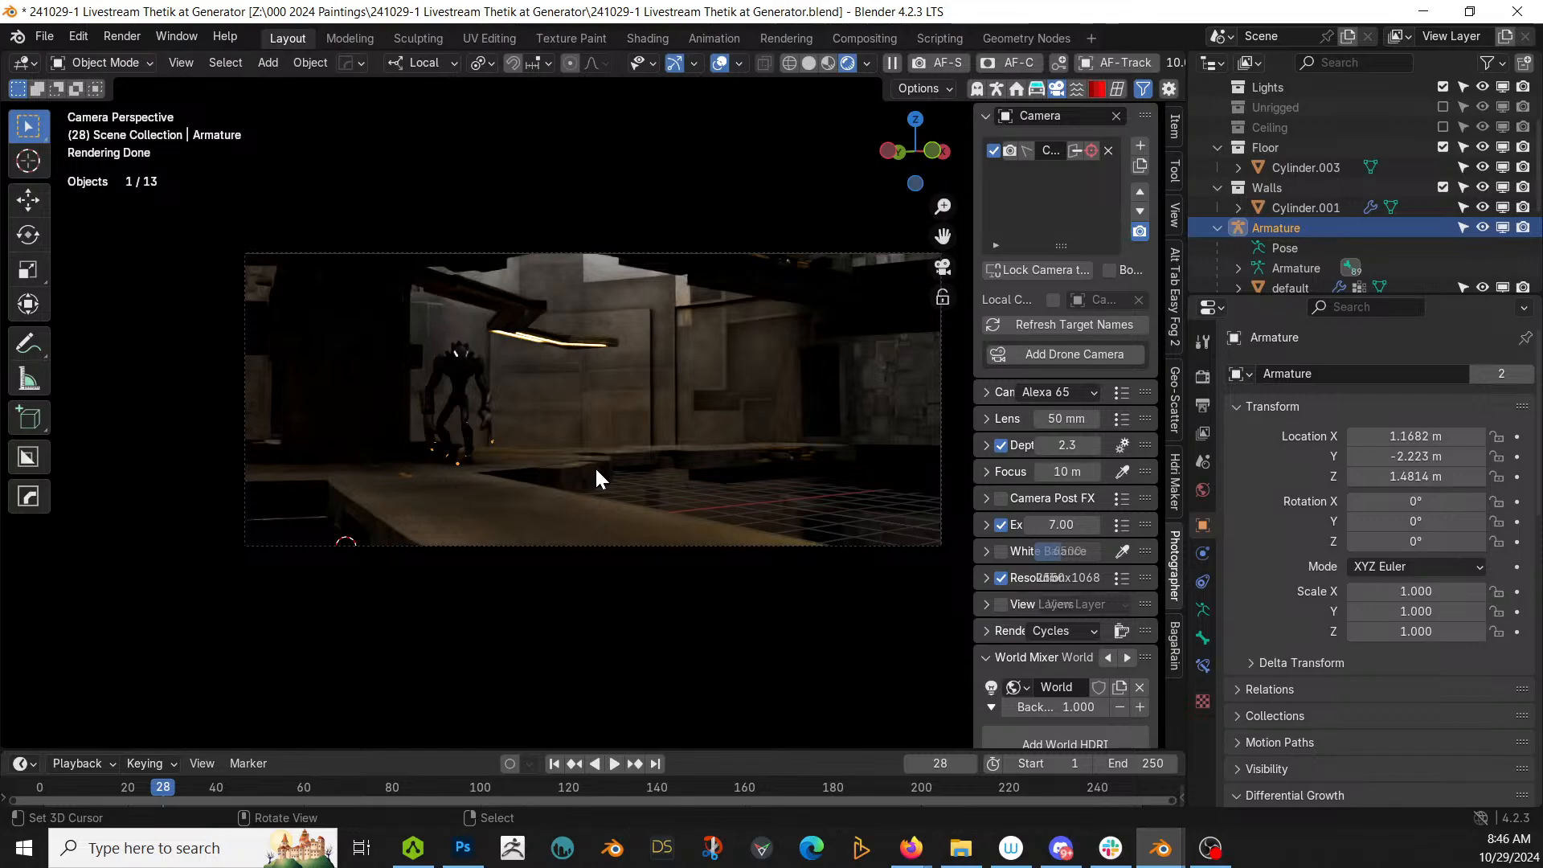
{"action": "left_click", "coordinate": [740, 65]}
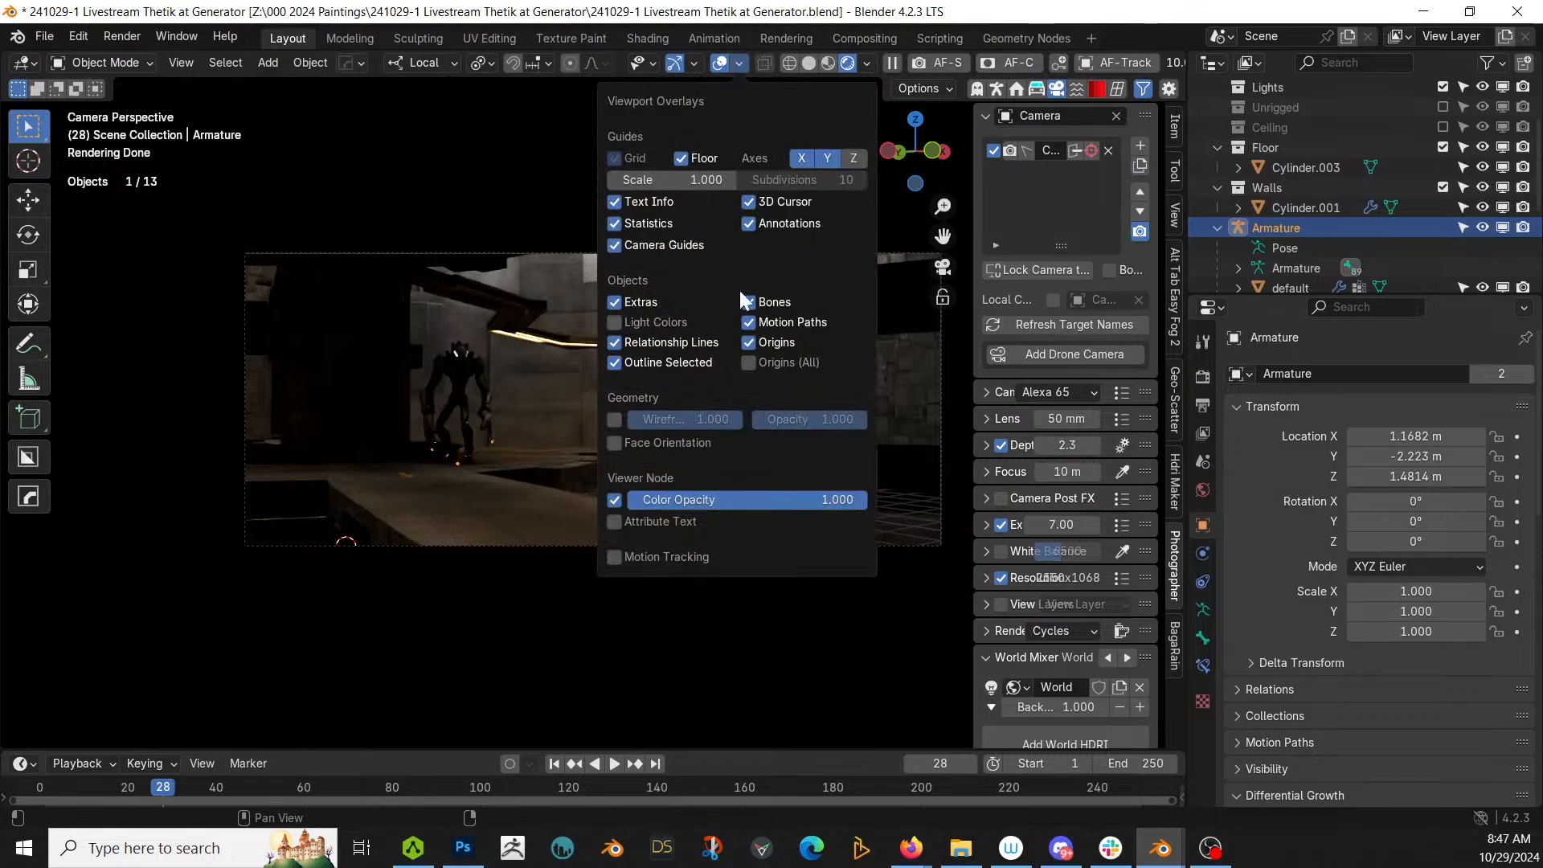
{"action": "left_click", "coordinate": [682, 158]}
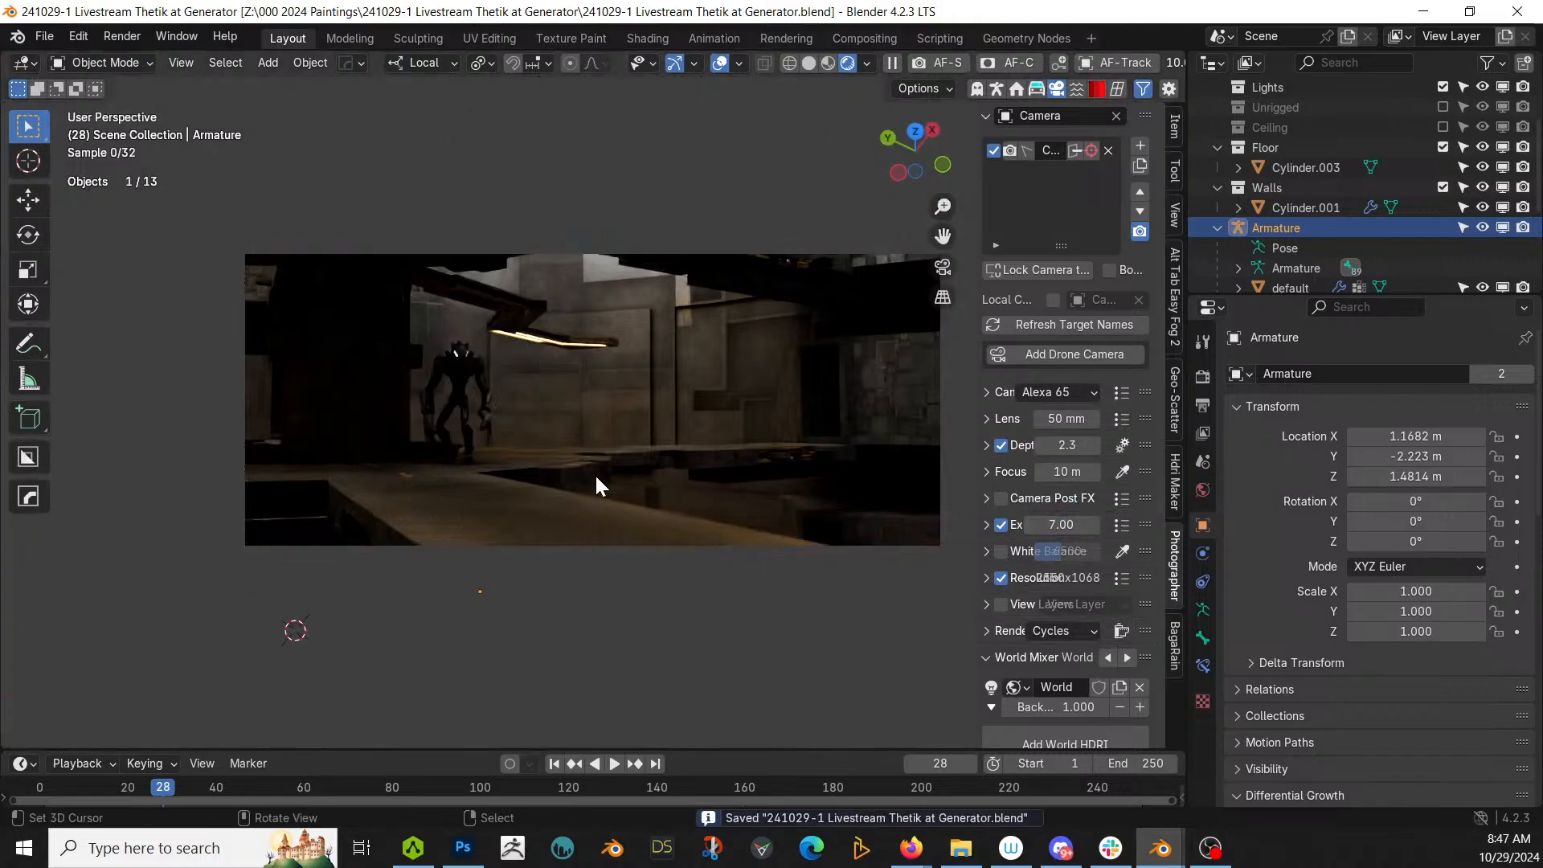
Step: Place the 3D cursor on the walkway in front of the creature and make the Lights collection active
{"action": "middle_click_drag", "start_coordinate": [595, 474], "coordinate": [642, 502]}
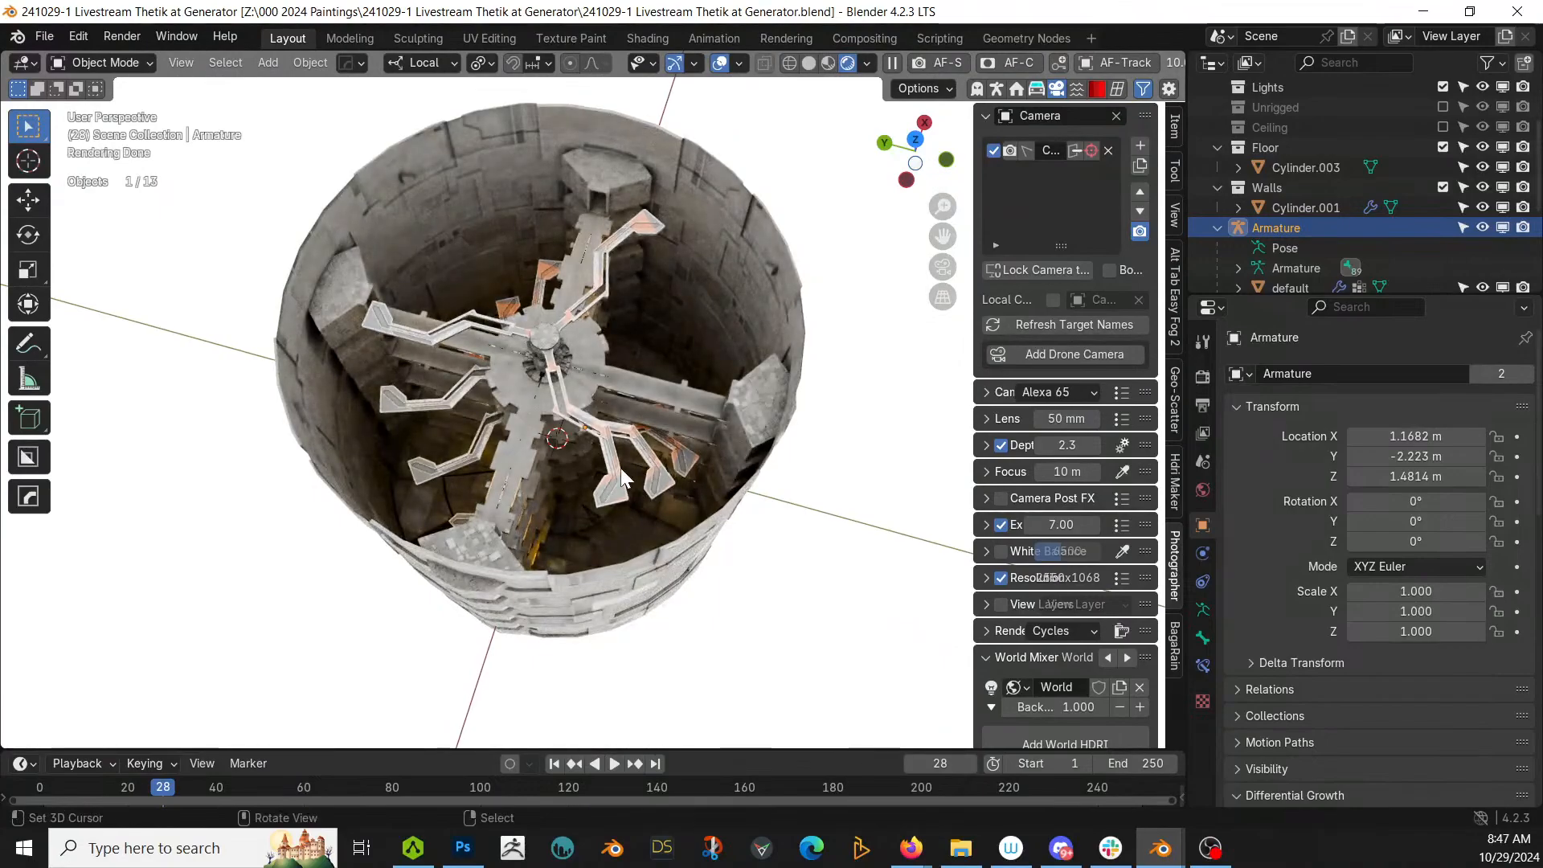
{"action": "key", "text": "KP_0"}
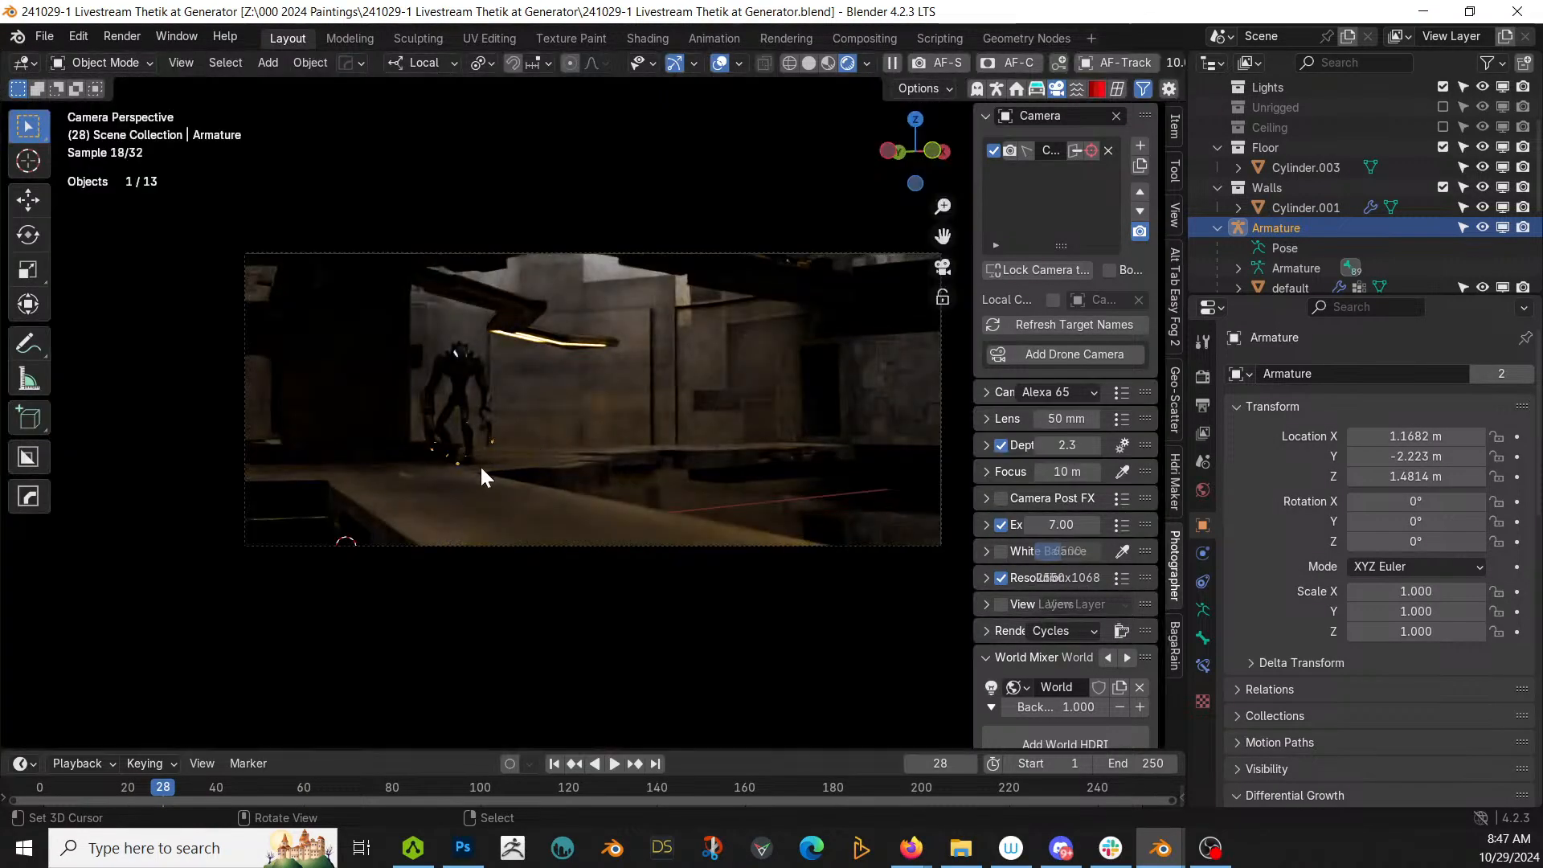
{"action": "left_click", "coordinate": [433, 485]}
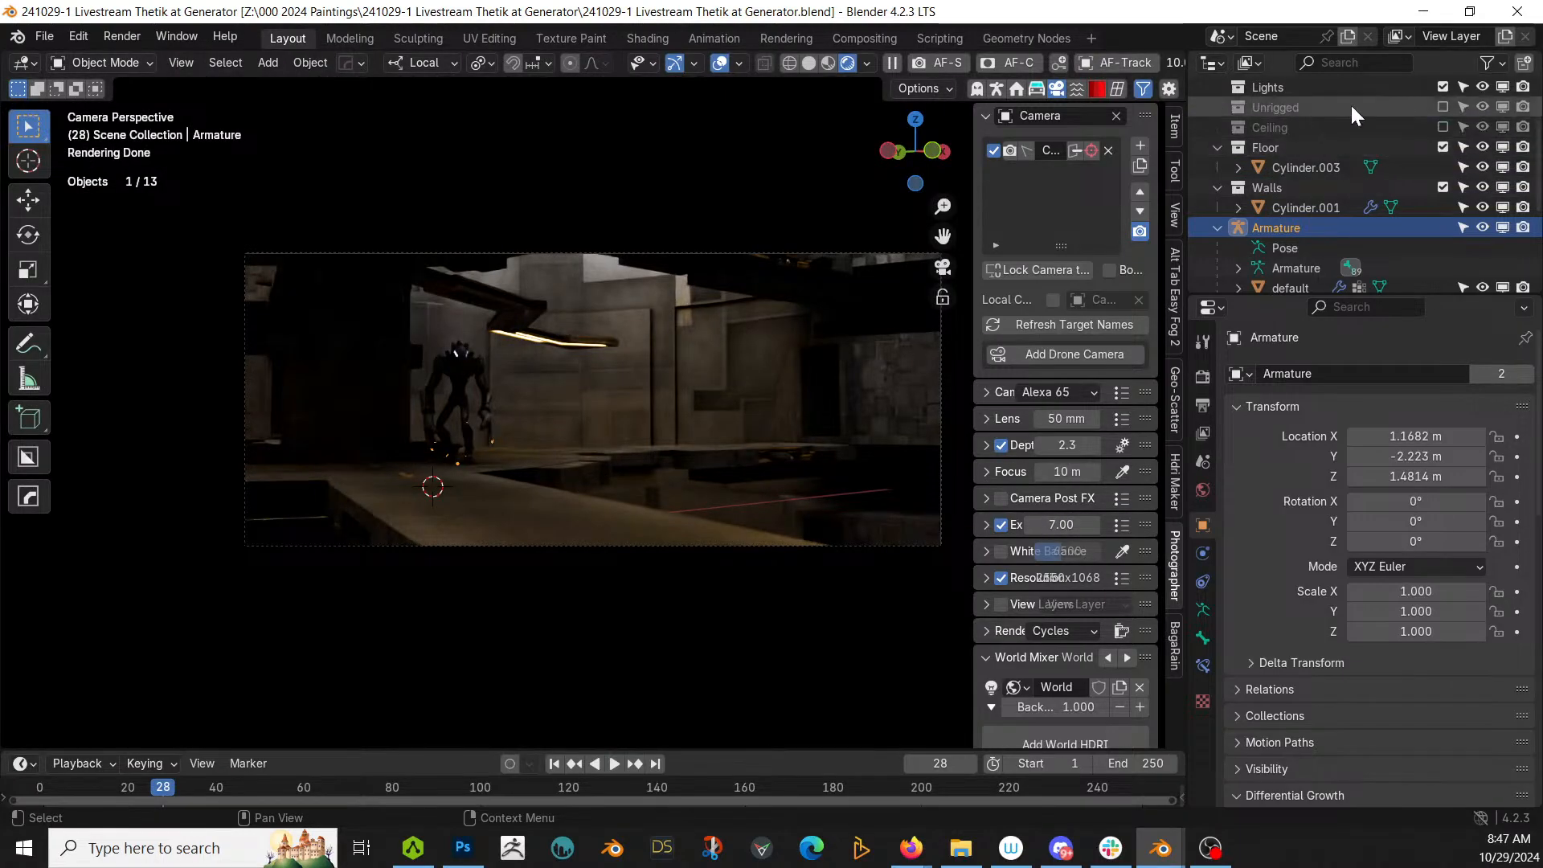
{"action": "scroll", "coordinate": [1393, 145], "scroll_direction": "up", "scroll_amount": 2}
{"action": "left_click", "coordinate": [1370, 128]}
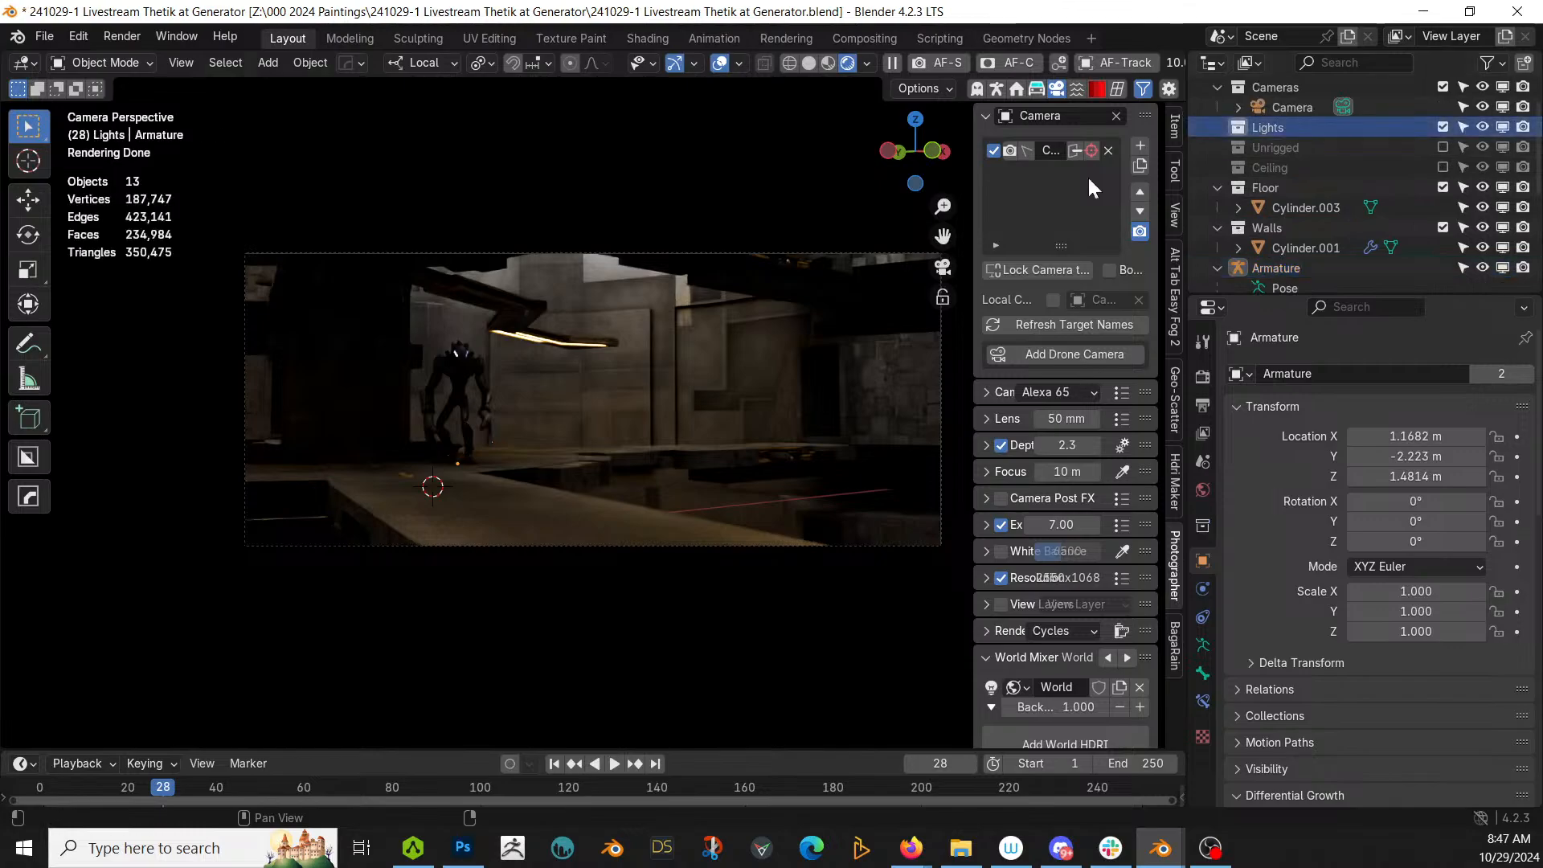
Step: Add a sun light at the 3D cursor and raise it about 0.94 m along Z
{"action": "key", "text": "shift+a"}
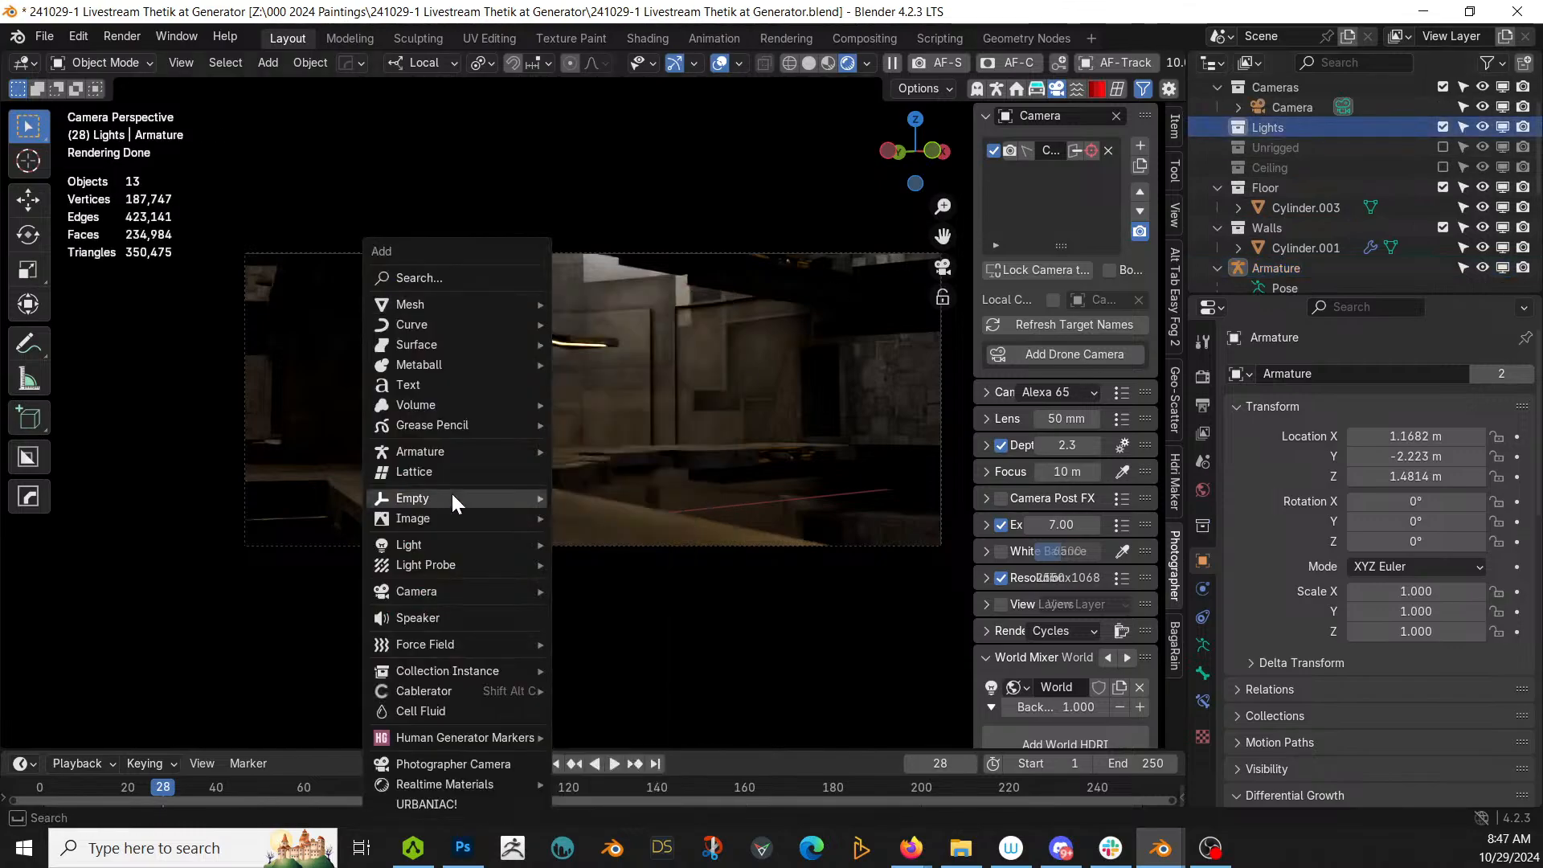
{"action": "mouse_move", "coordinate": [421, 544]}
{"action": "left_click", "coordinate": [653, 566]}
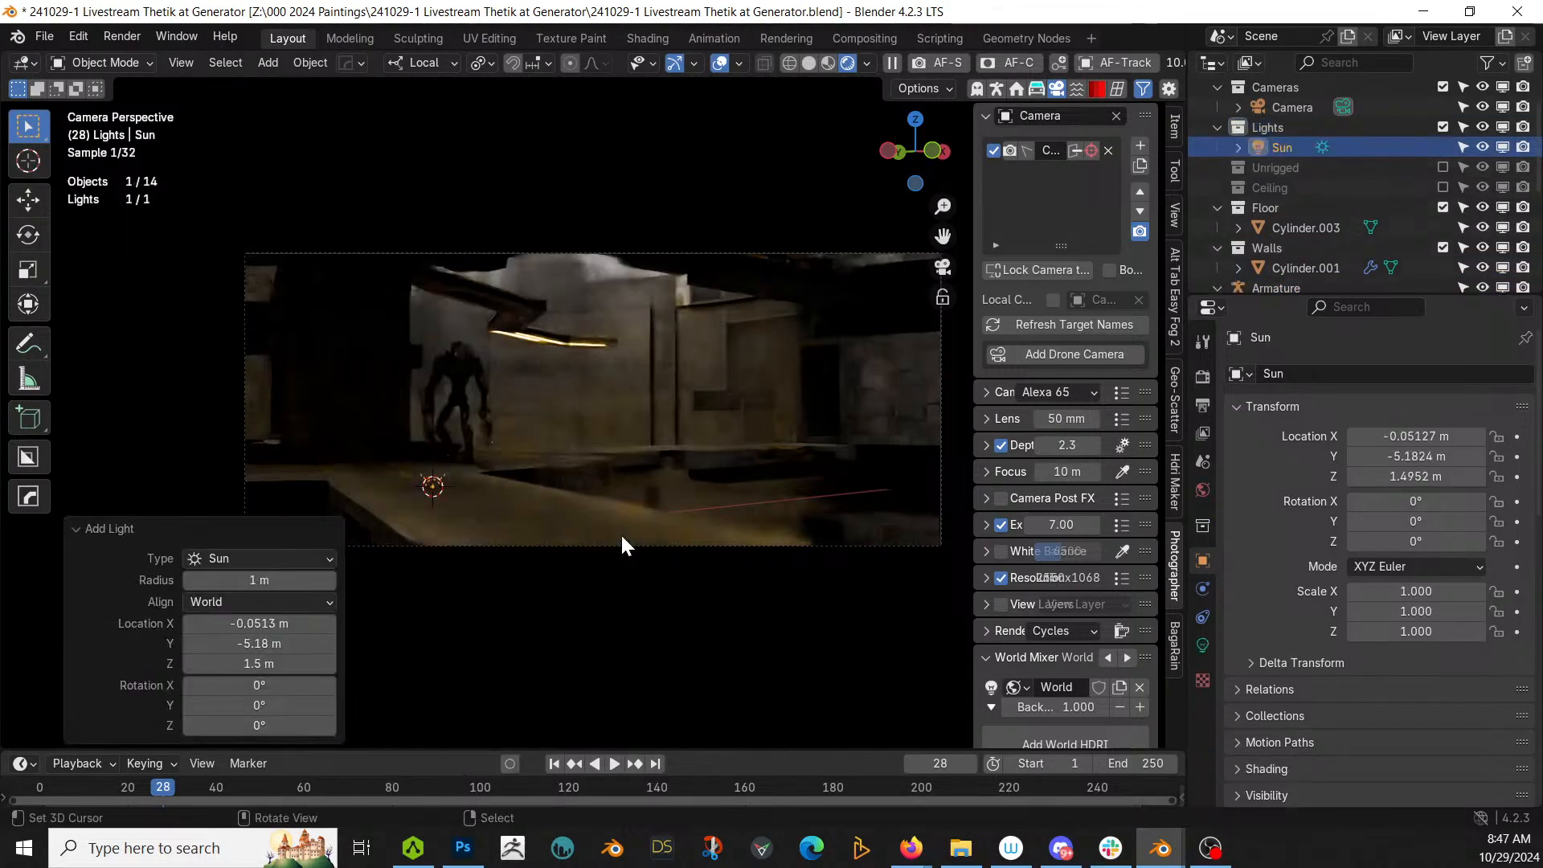
{"action": "key", "text": "g"}
{"action": "key", "text": "z"}
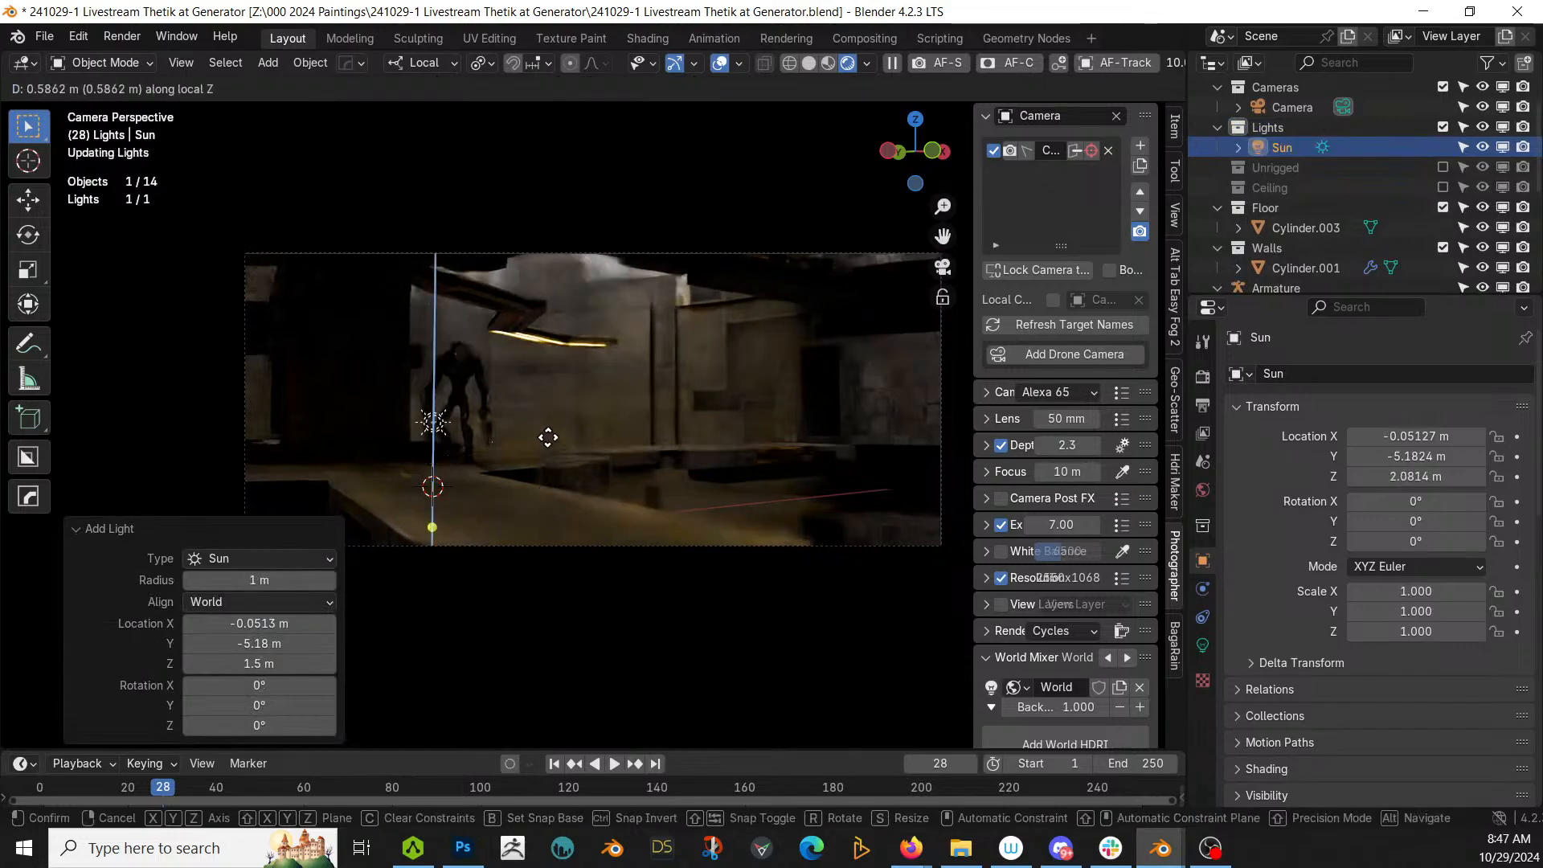
{"action": "left_click", "coordinate": [552, 410]}
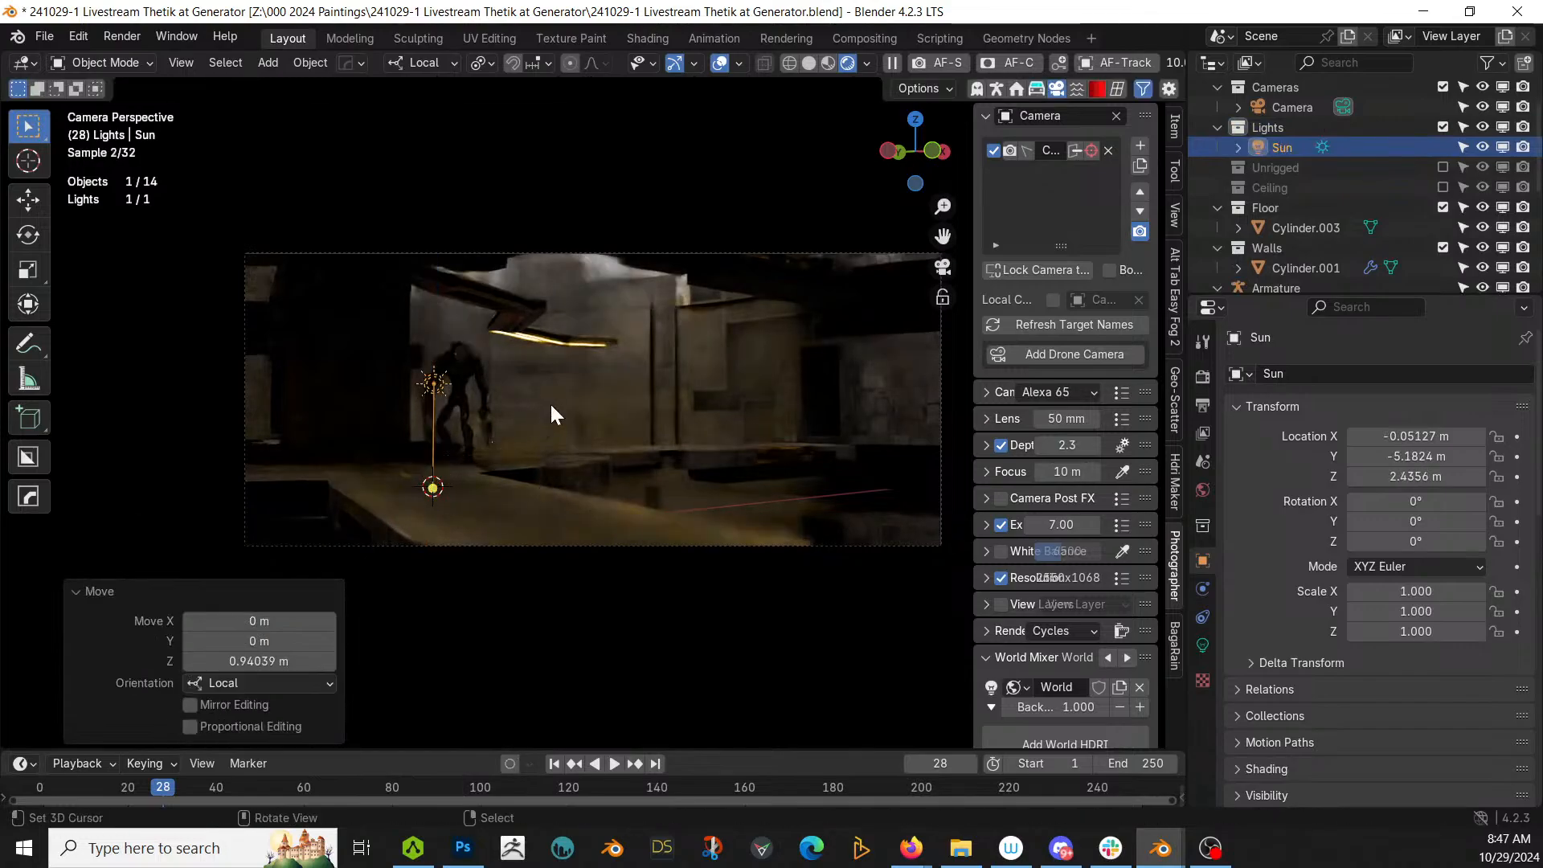
Step: Set the sun's irradiance to 10 W/m2 and its color temperature to 10000
{"action": "left_click", "coordinate": [1203, 646]}
{"action": "left_click", "coordinate": [1415, 531]}
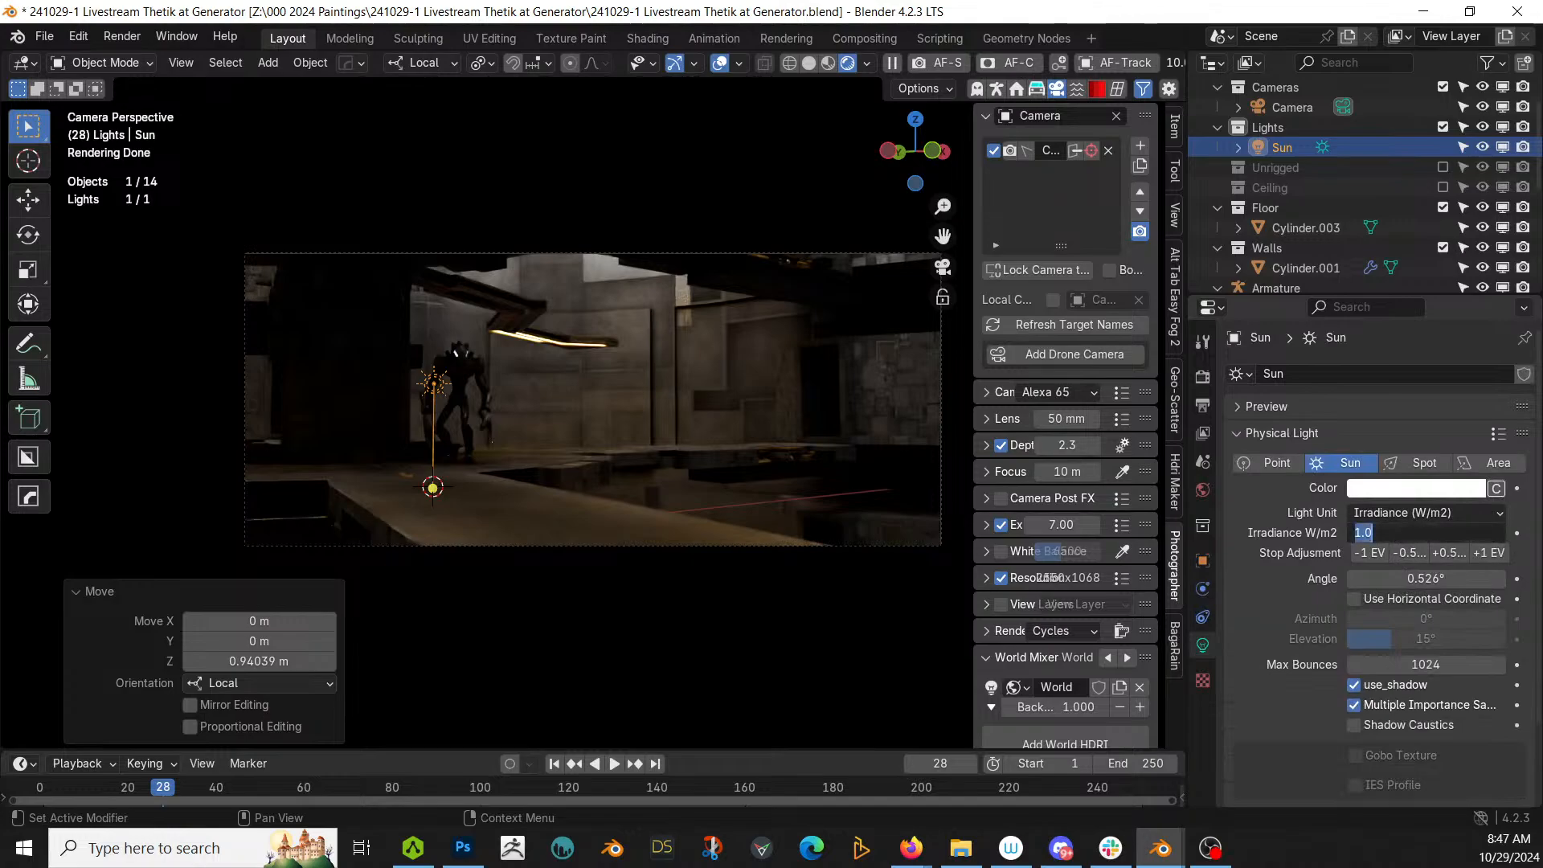
{"action": "key", "text": "Return"}
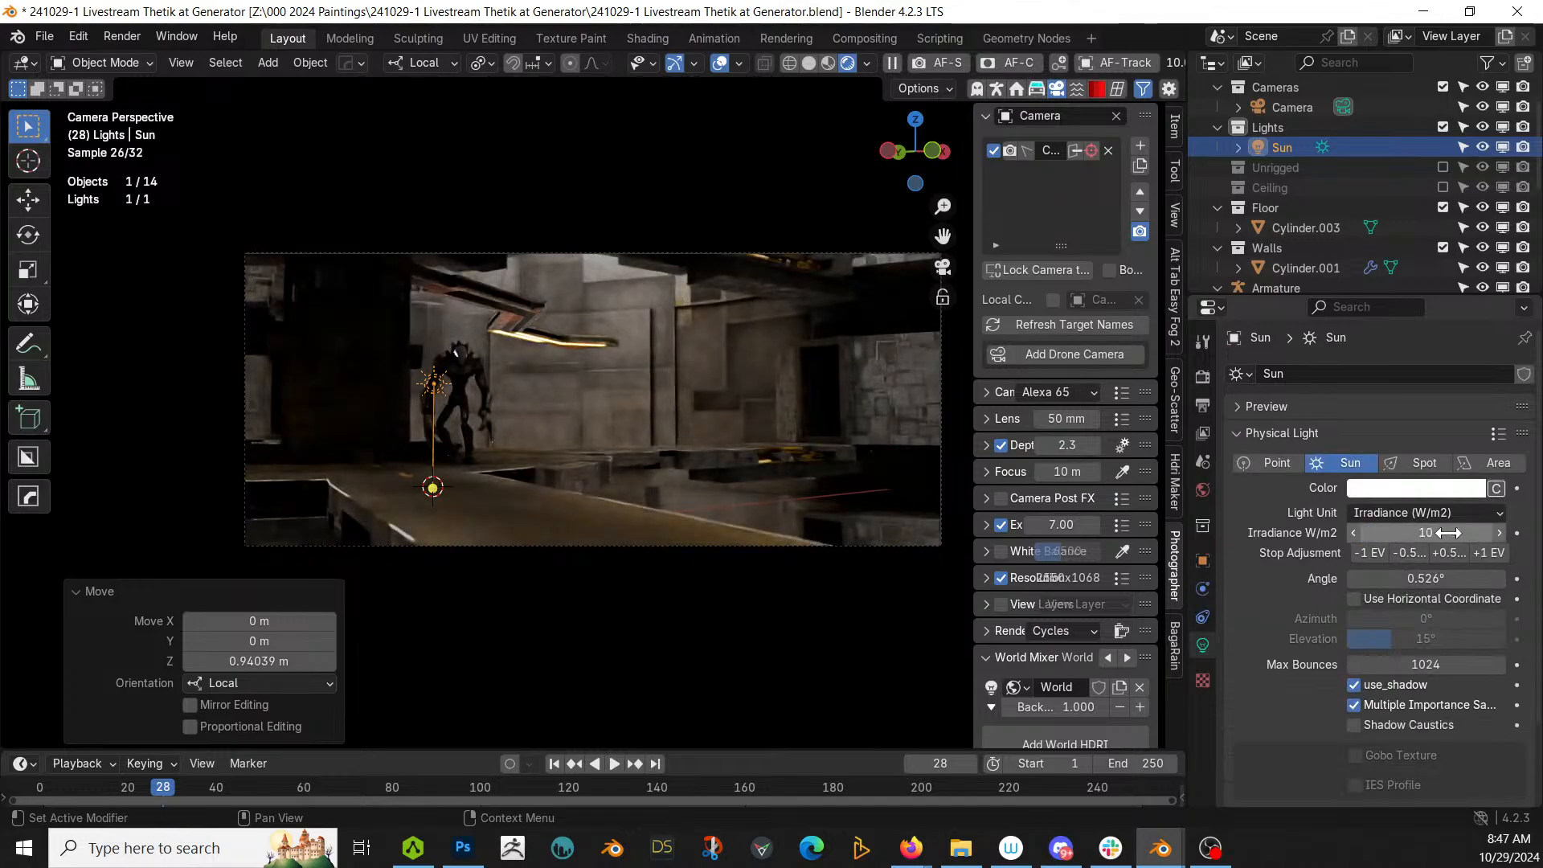
{"action": "left_click", "coordinate": [1493, 488]}
{"action": "left_click", "coordinate": [1376, 485]}
{"action": "type", "text": "10000"}
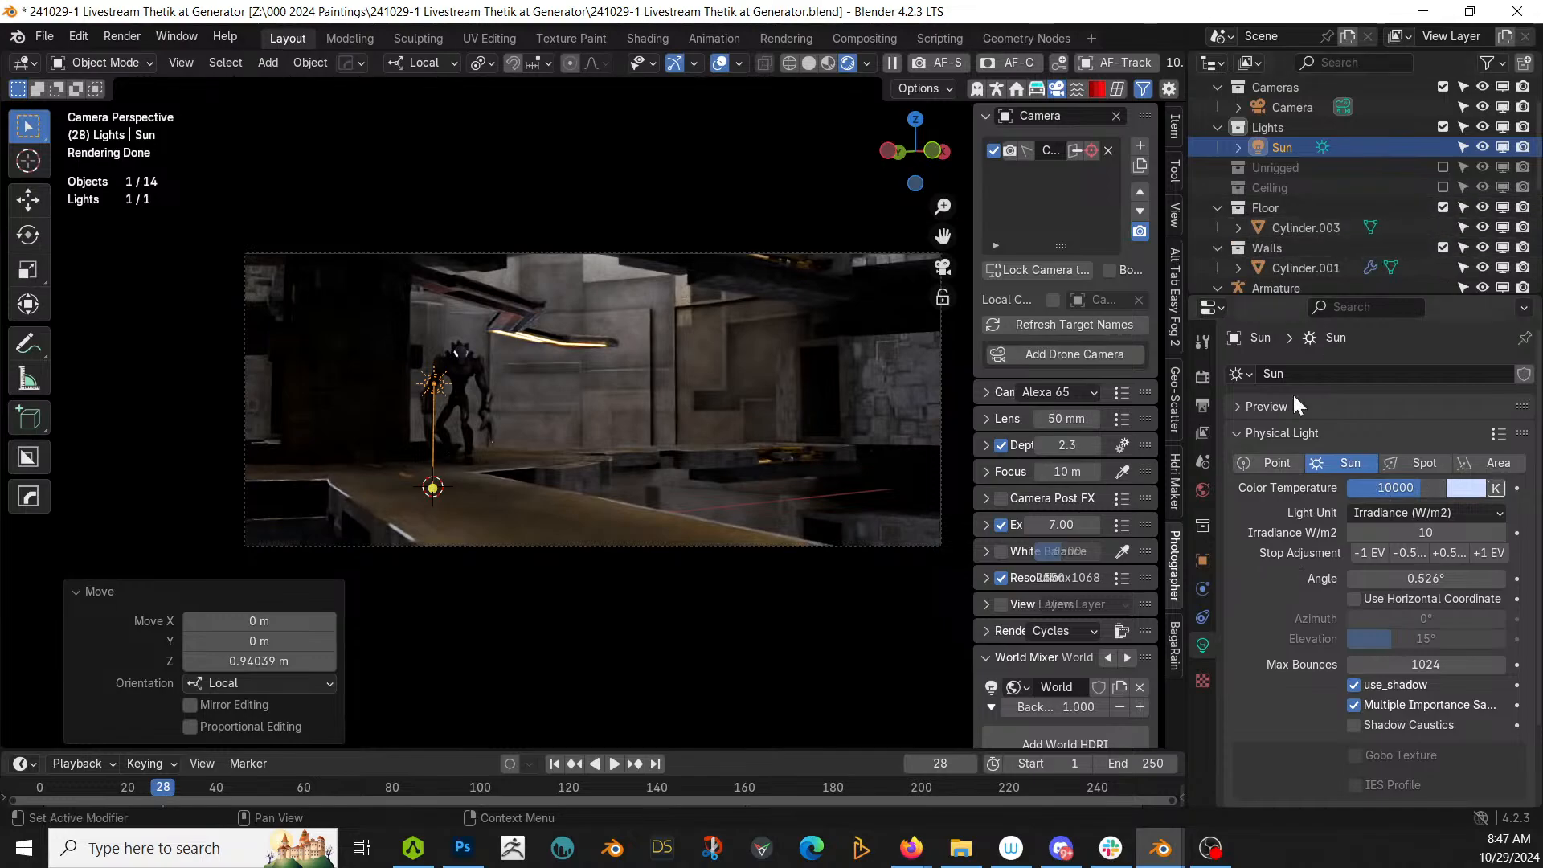
Step: Darken the world background color to black
{"action": "left_click", "coordinate": [1203, 489]}
{"action": "left_click", "coordinate": [1416, 500]}
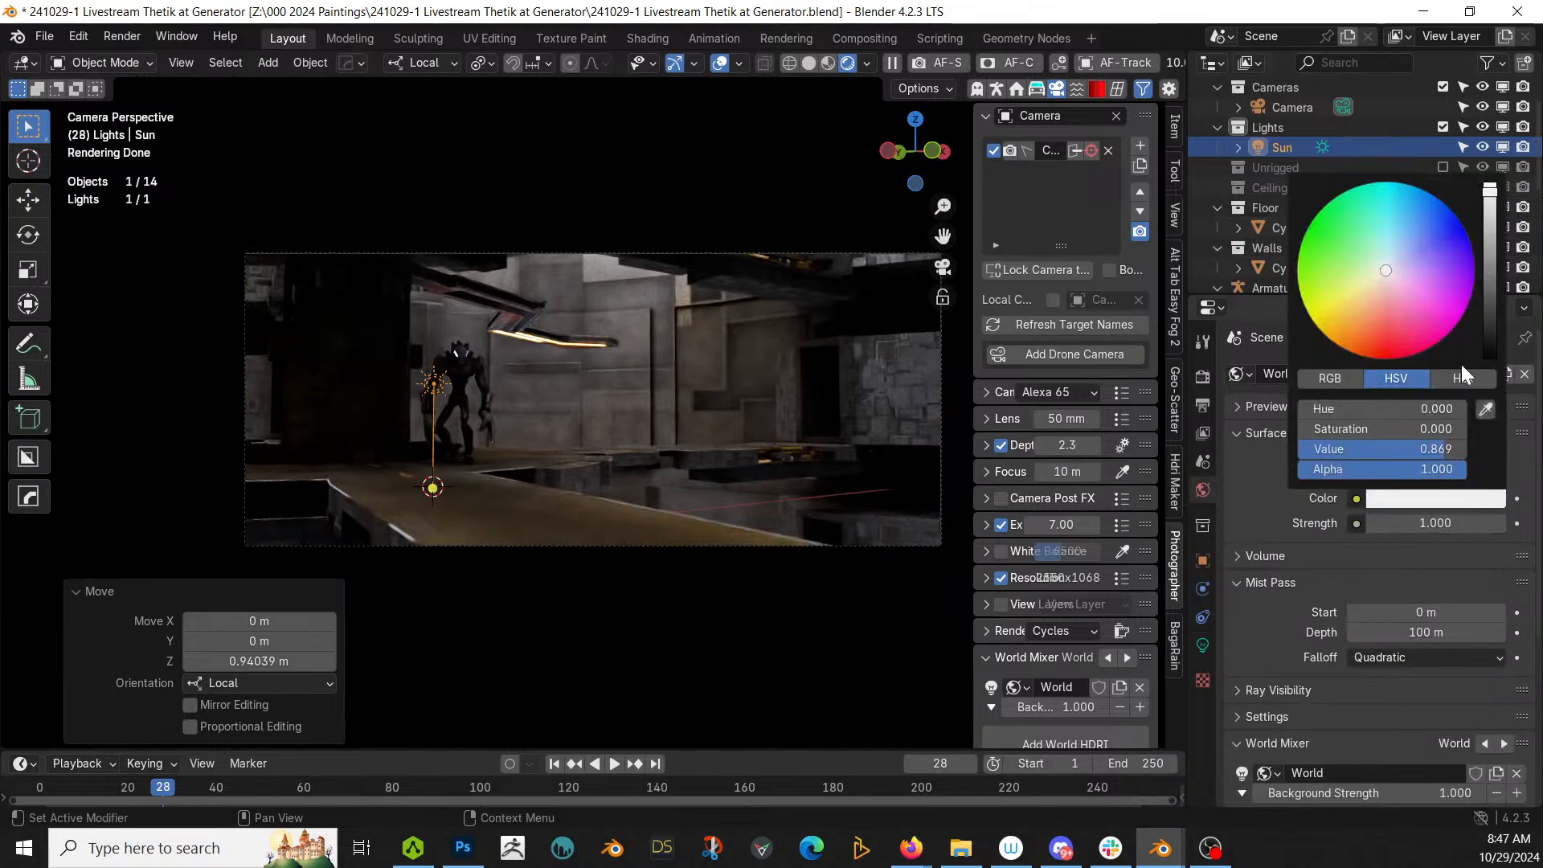
{"action": "left_click_drag", "start_coordinate": [1490, 196], "coordinate": [1489, 358]}
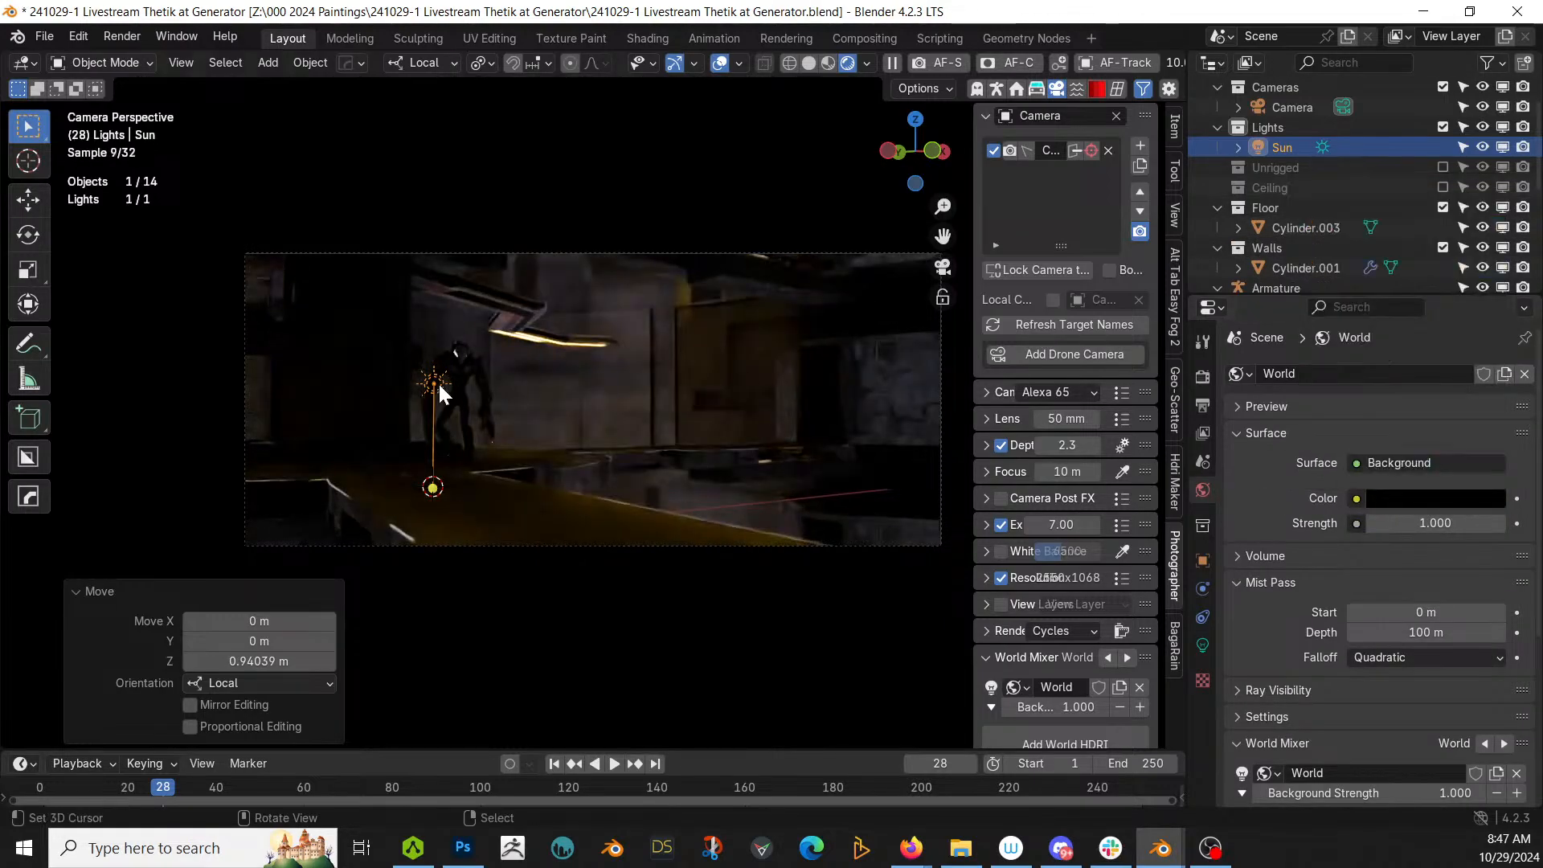
Step: Rotate the sun about -5.45° around its local Y axis and 1.61° around its local X axis
{"action": "left_click", "coordinate": [29, 304]}
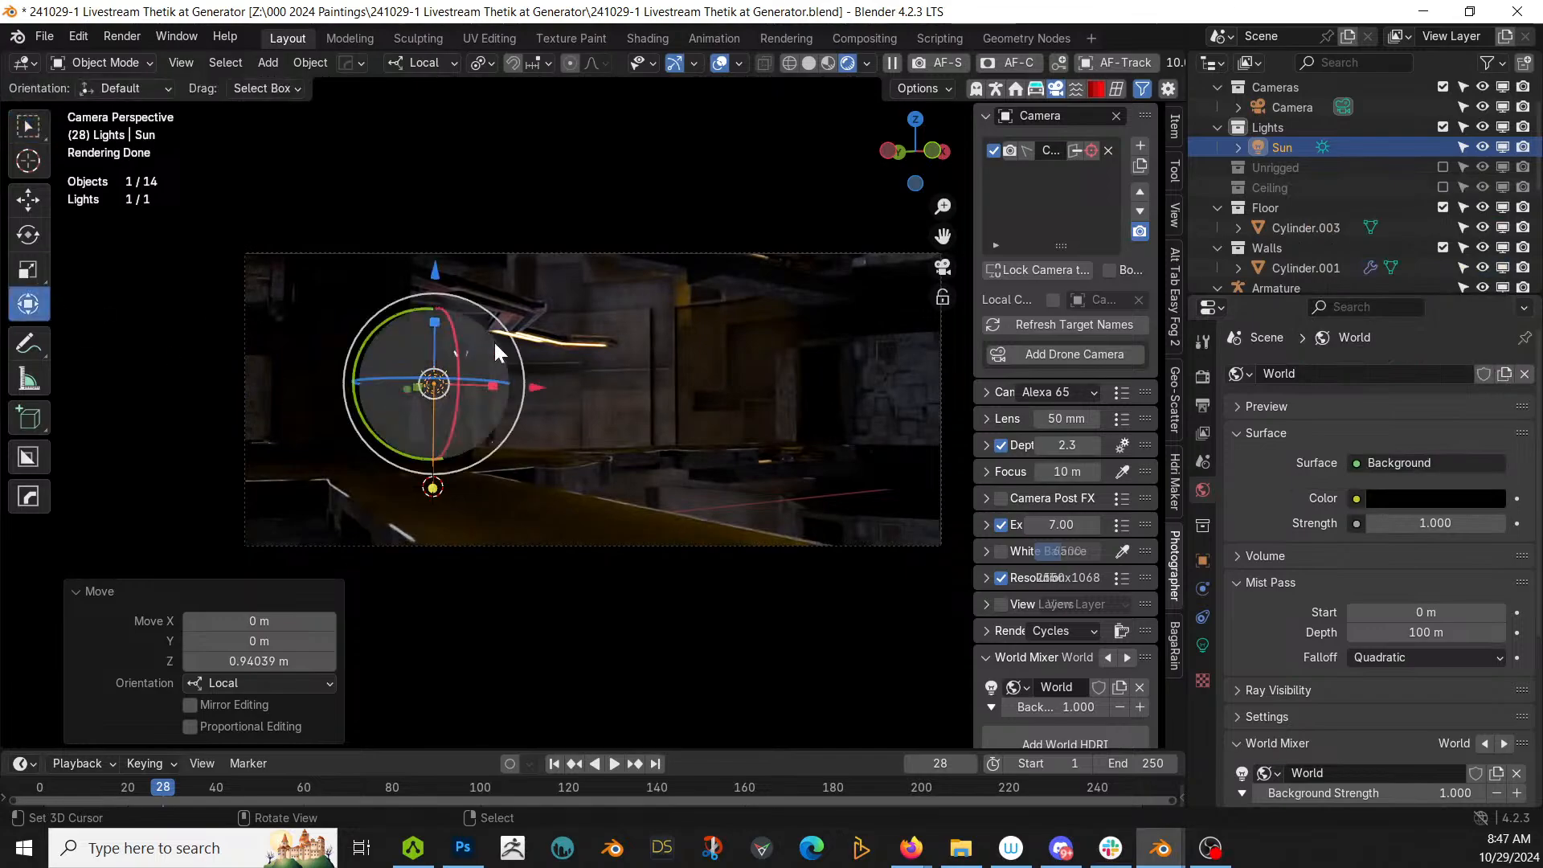
{"action": "left_click_drag", "start_coordinate": [403, 322], "coordinate": [399, 315]}
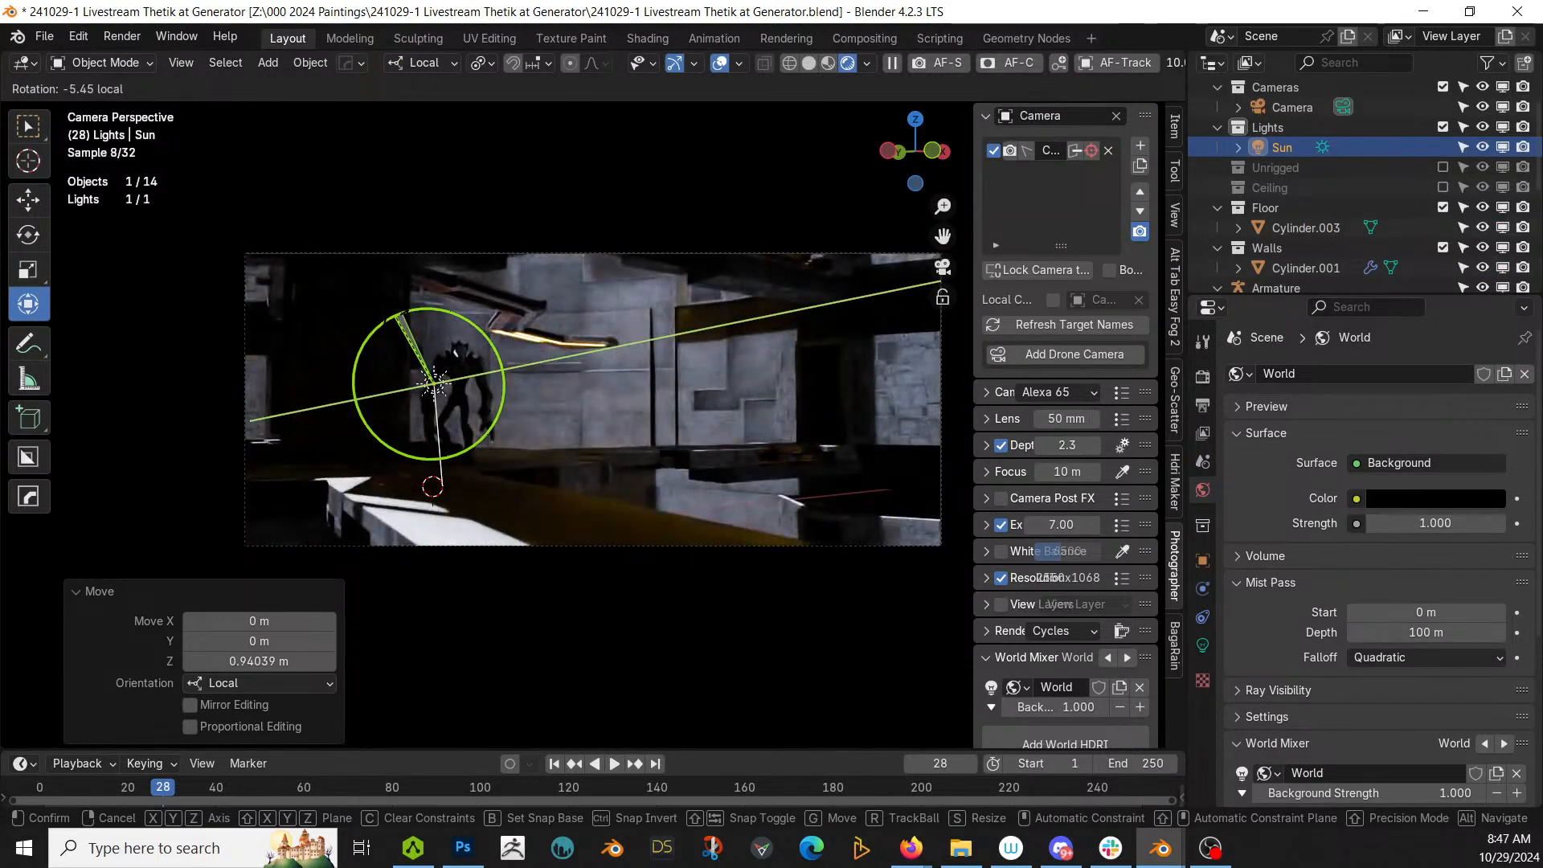
{"action": "left_click_drag", "start_coordinate": [396, 316], "coordinate": [396, 316]}
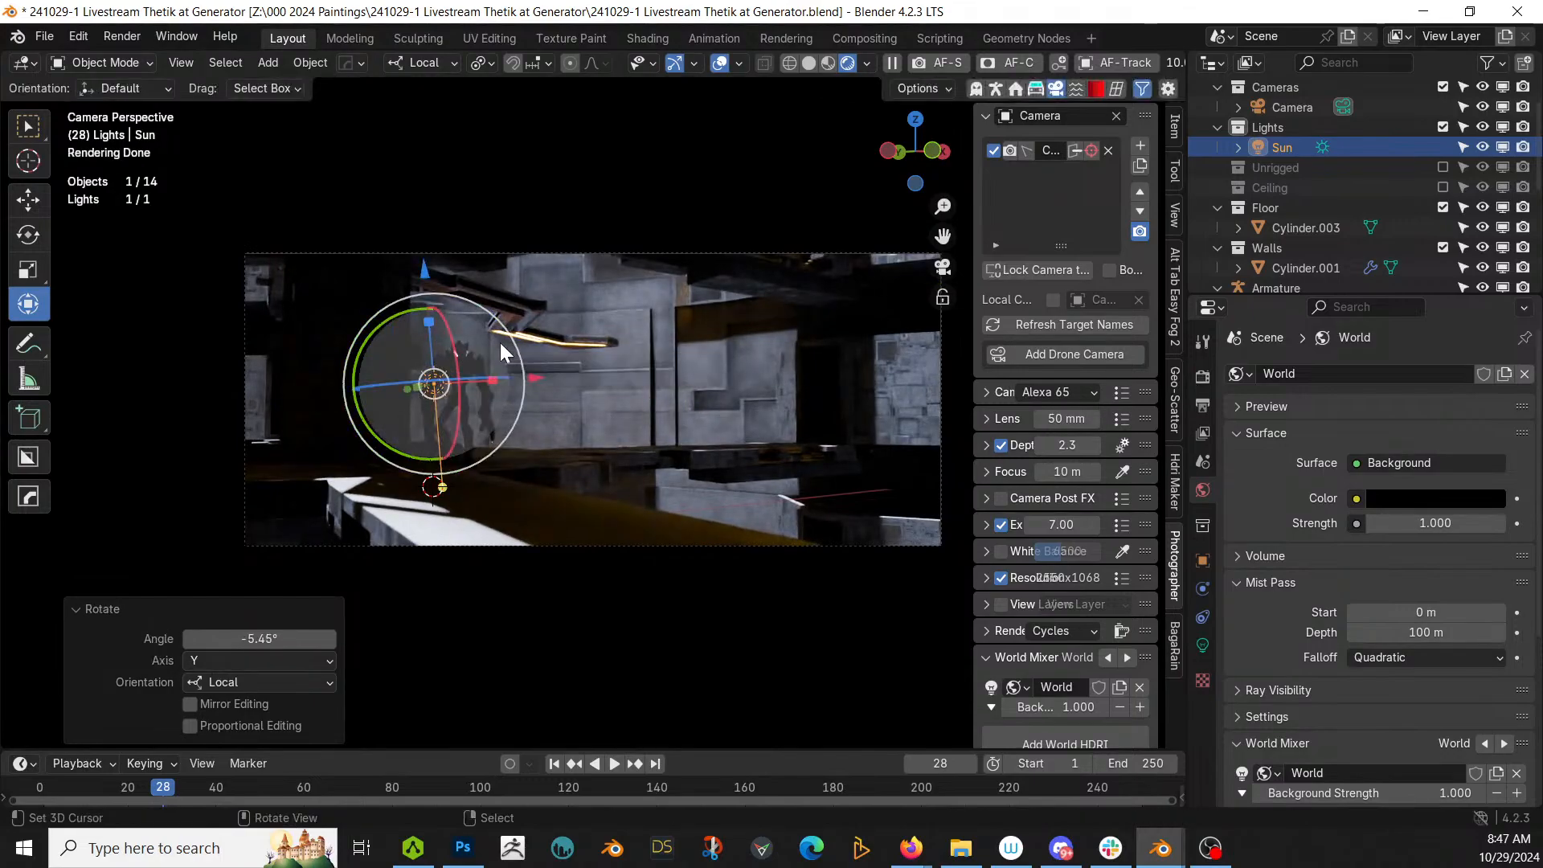
{"action": "middle_click_drag", "start_coordinate": [500, 342], "coordinate": [465, 418]}
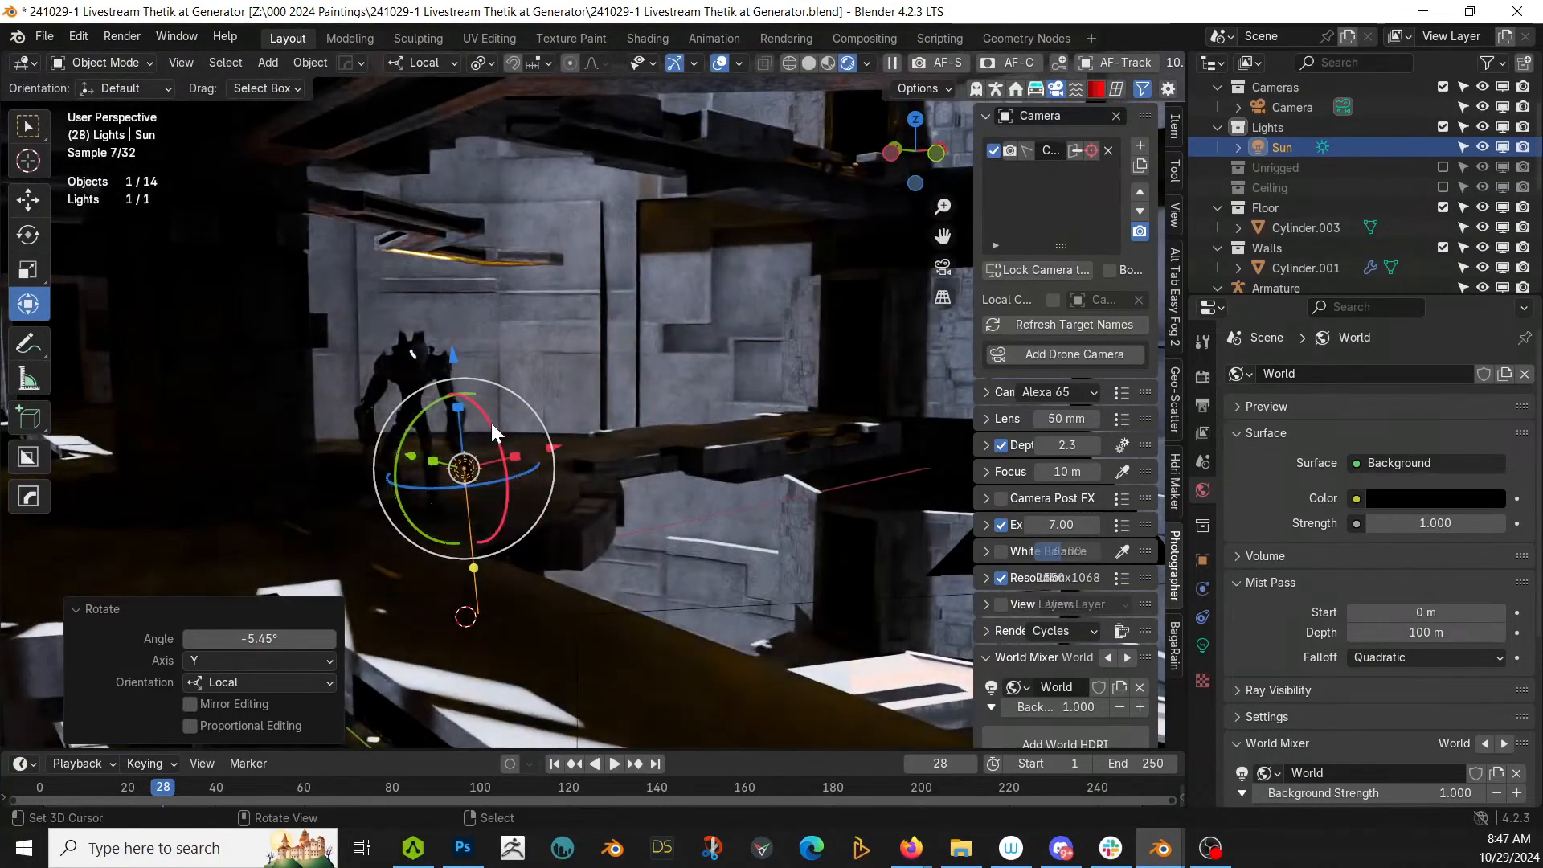
{"action": "left_click_drag", "start_coordinate": [490, 423], "coordinate": [475, 612]}
{"action": "key", "text": "KP_0"}
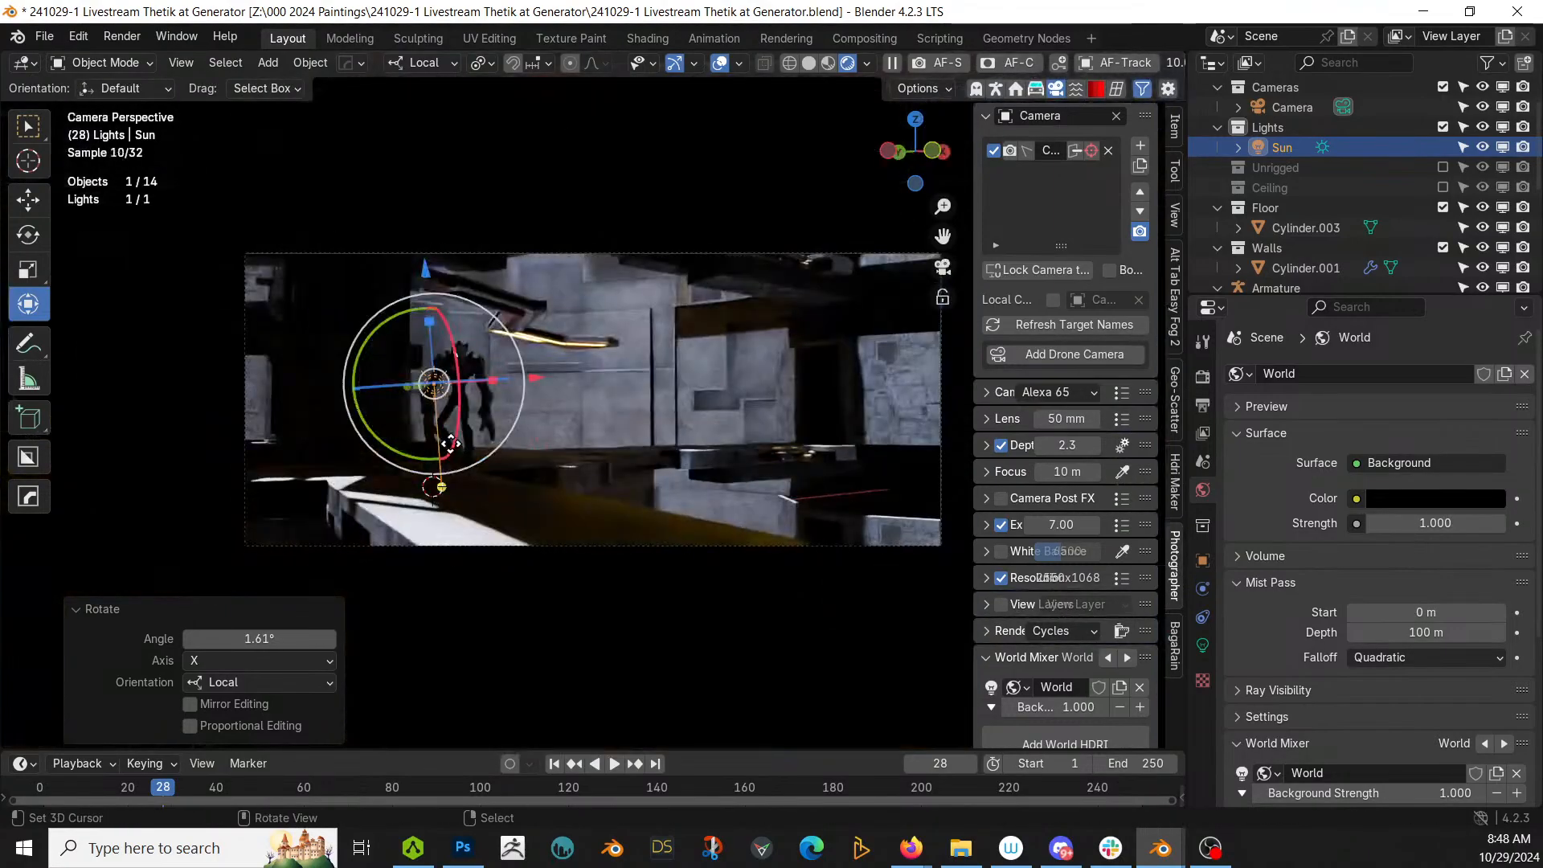
{"action": "scroll", "coordinate": [614, 431], "scroll_direction": "up", "scroll_amount": 1}
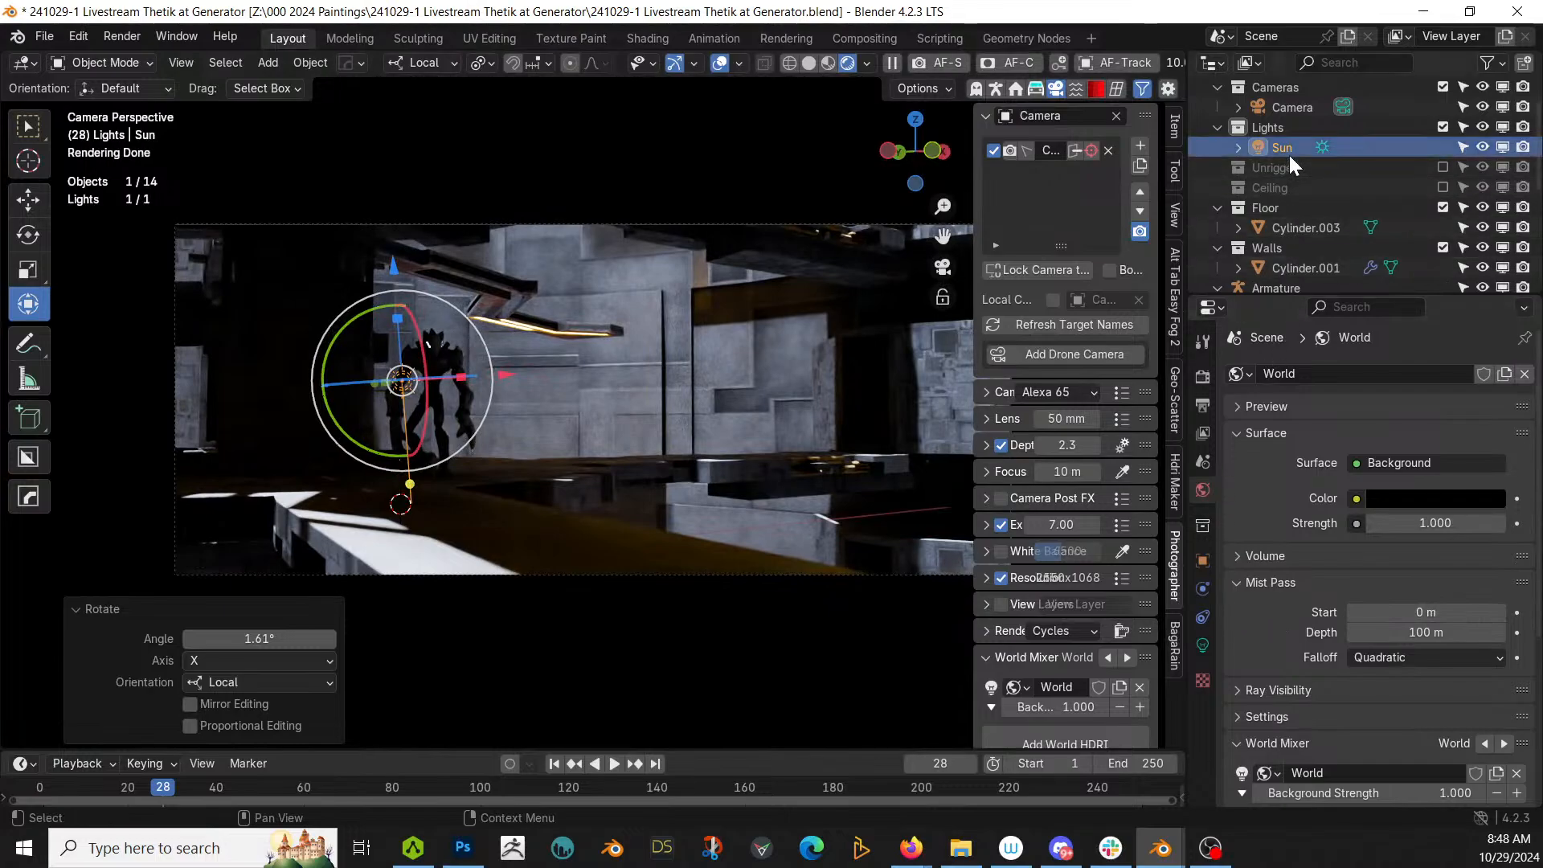
Step: Set the sun's irradiance to 2 W/m2
{"action": "left_click", "coordinate": [1202, 646]}
{"action": "left_click", "coordinate": [1414, 532]}
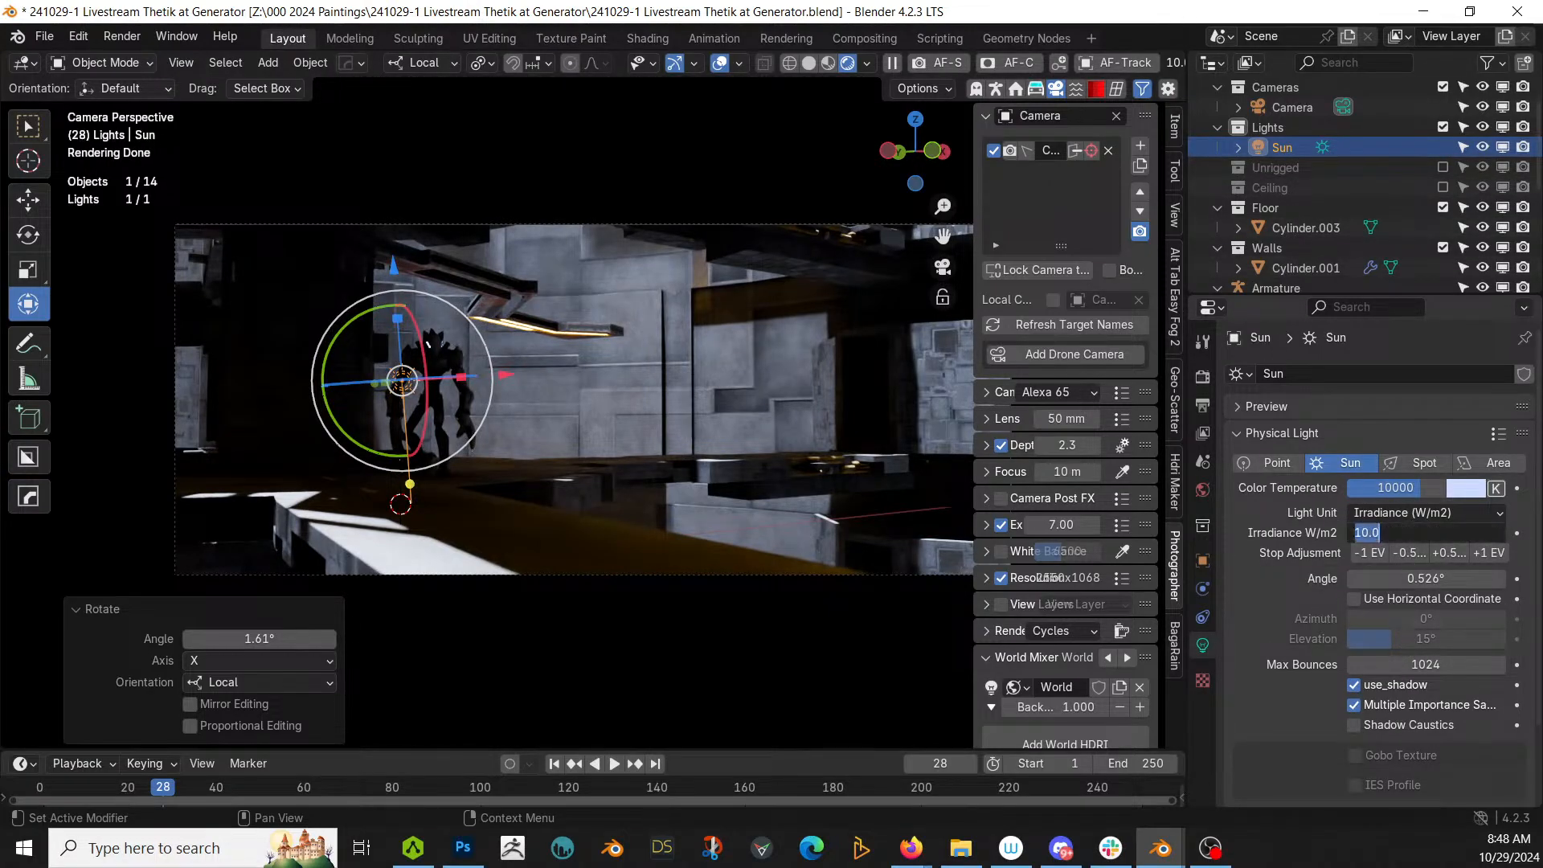
{"action": "type", "text": "2"}
{"action": "key", "text": "Return"}
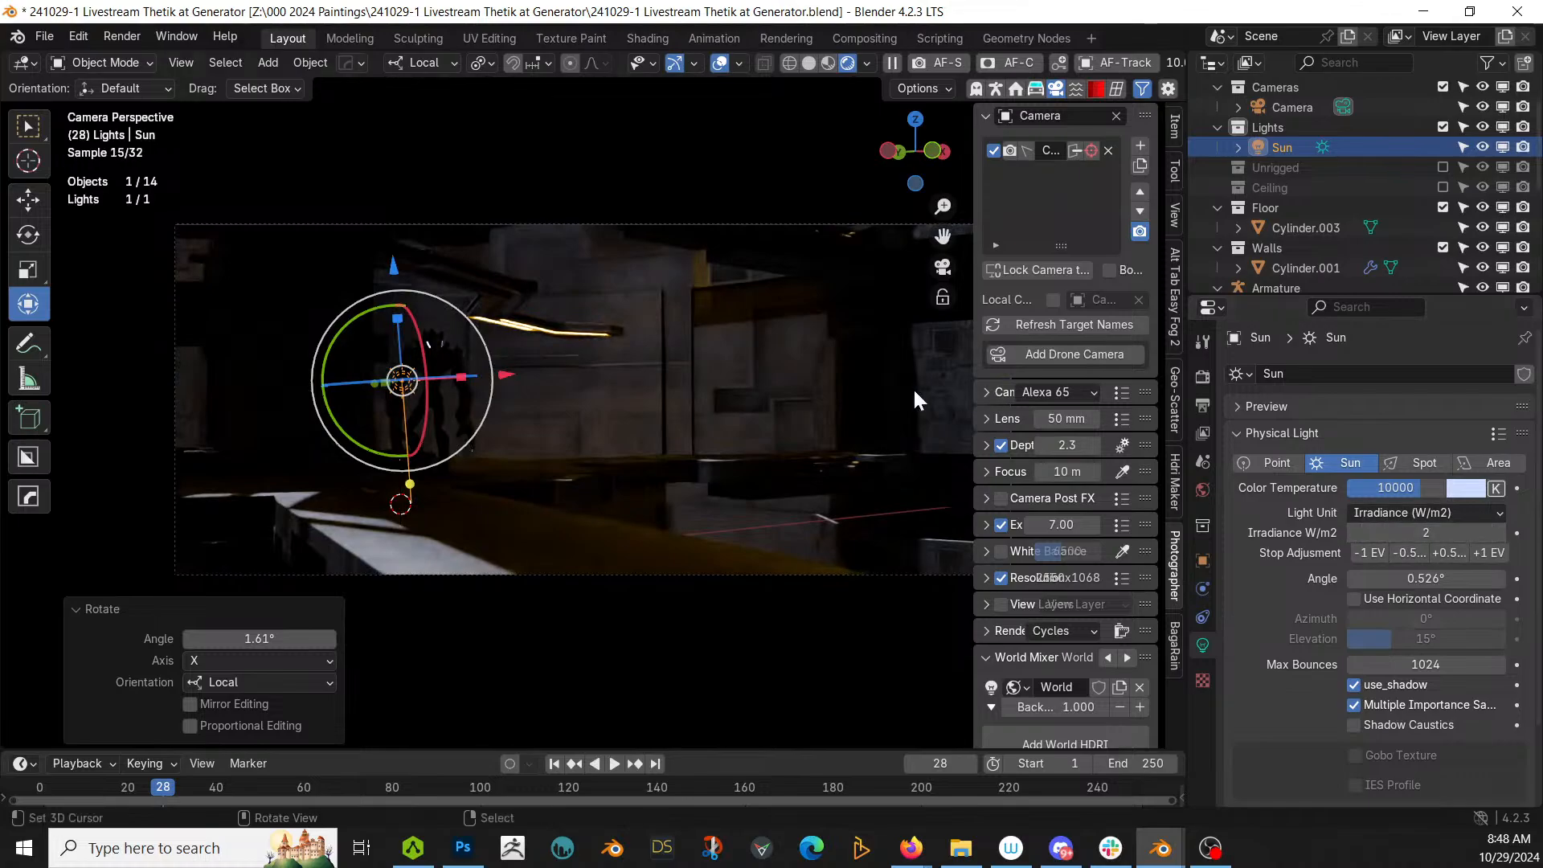
Step: Set the camera's exposure value to 6 and save the file
{"action": "left_click", "coordinate": [1060, 524]}
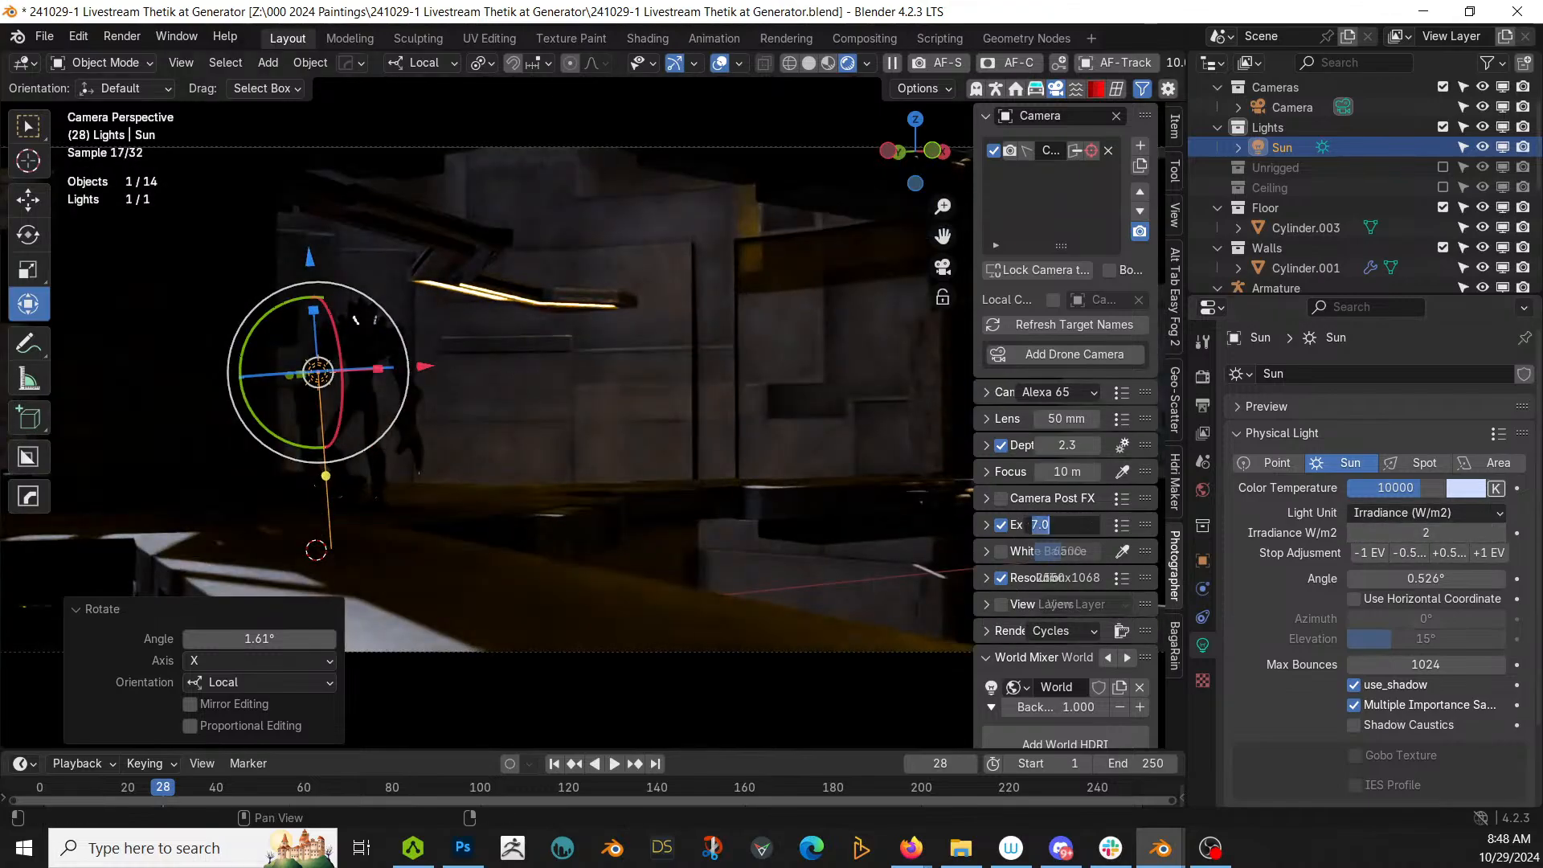
{"action": "type", "text": "6"}
{"action": "key", "text": "Return"}
{"action": "scroll", "coordinate": [602, 423], "scroll_direction": "down", "scroll_amount": 1}
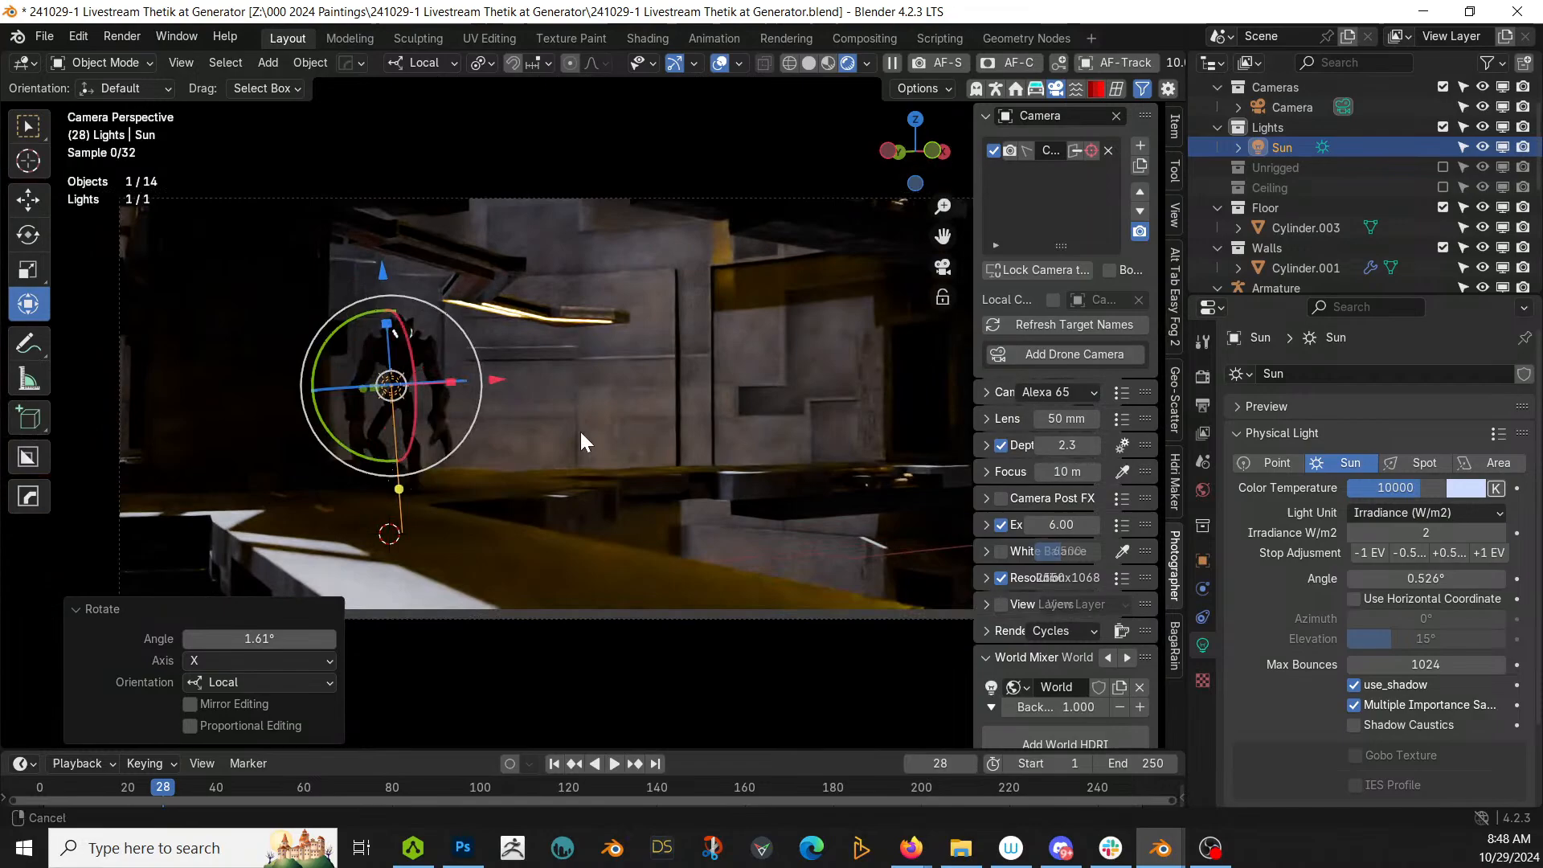
{"action": "middle_click_drag", "start_coordinate": [580, 431], "coordinate": [644, 442], "text": "shift"}
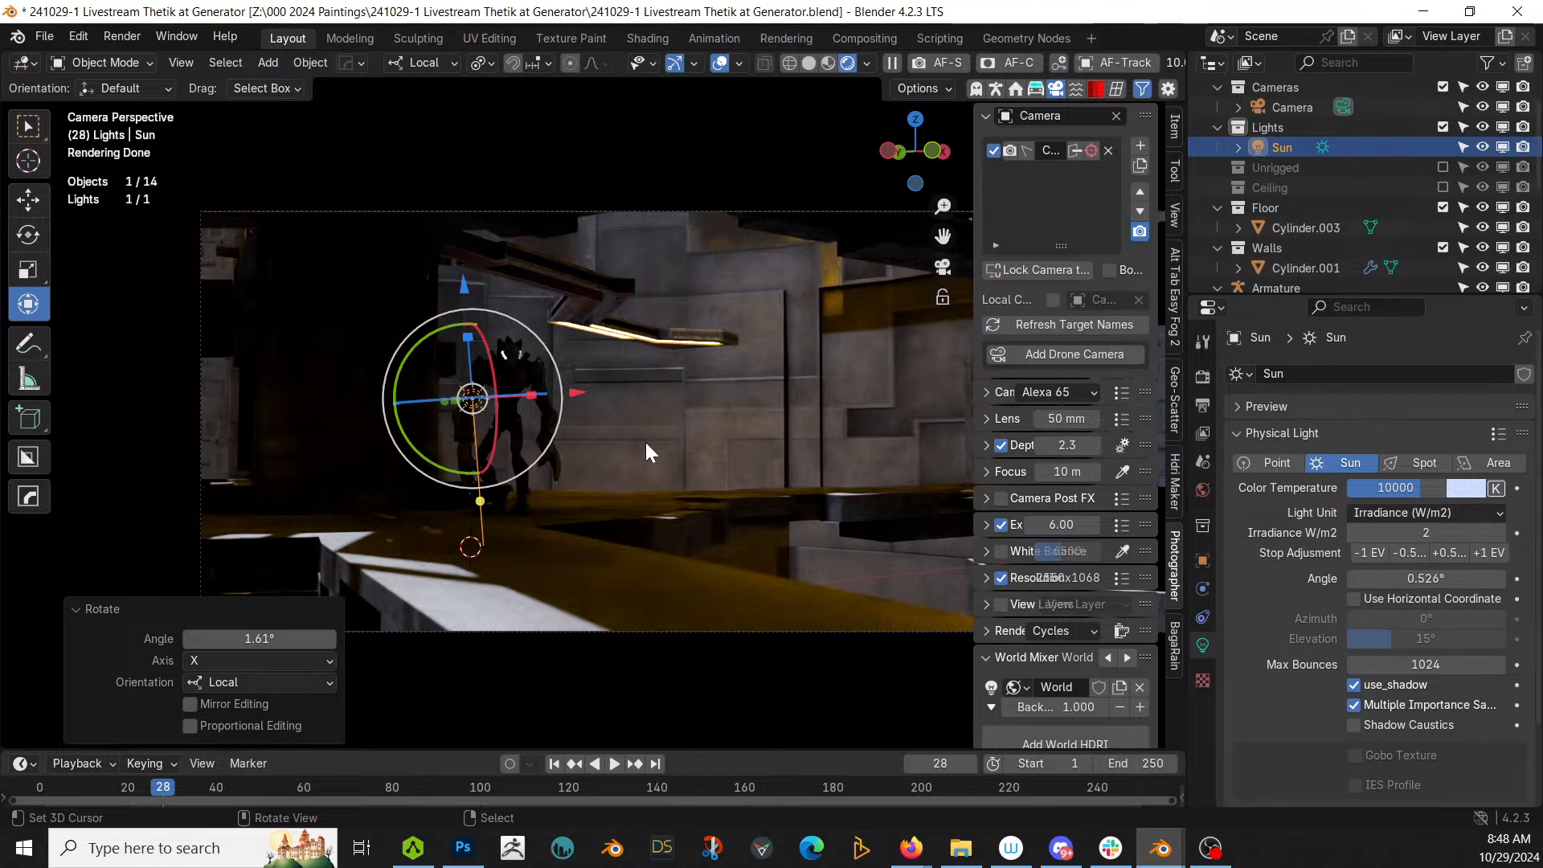
{"action": "scroll", "coordinate": [460, 418], "scroll_direction": "down", "scroll_amount": 1}
{"action": "scroll", "coordinate": [460, 418], "scroll_direction": "down", "scroll_amount": 2}
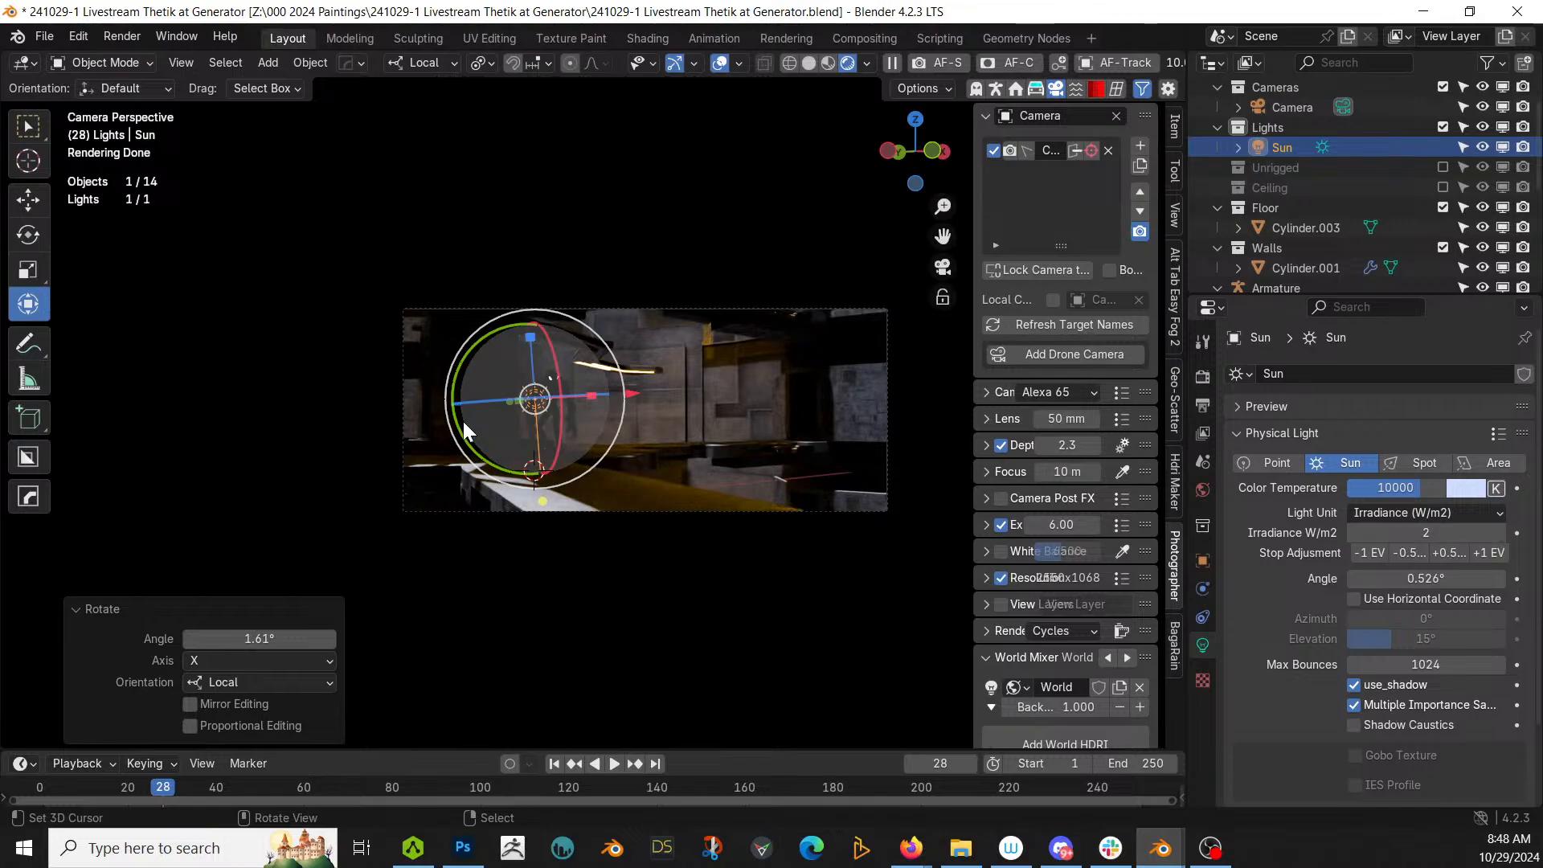
{"action": "key", "text": "ctrl+s"}
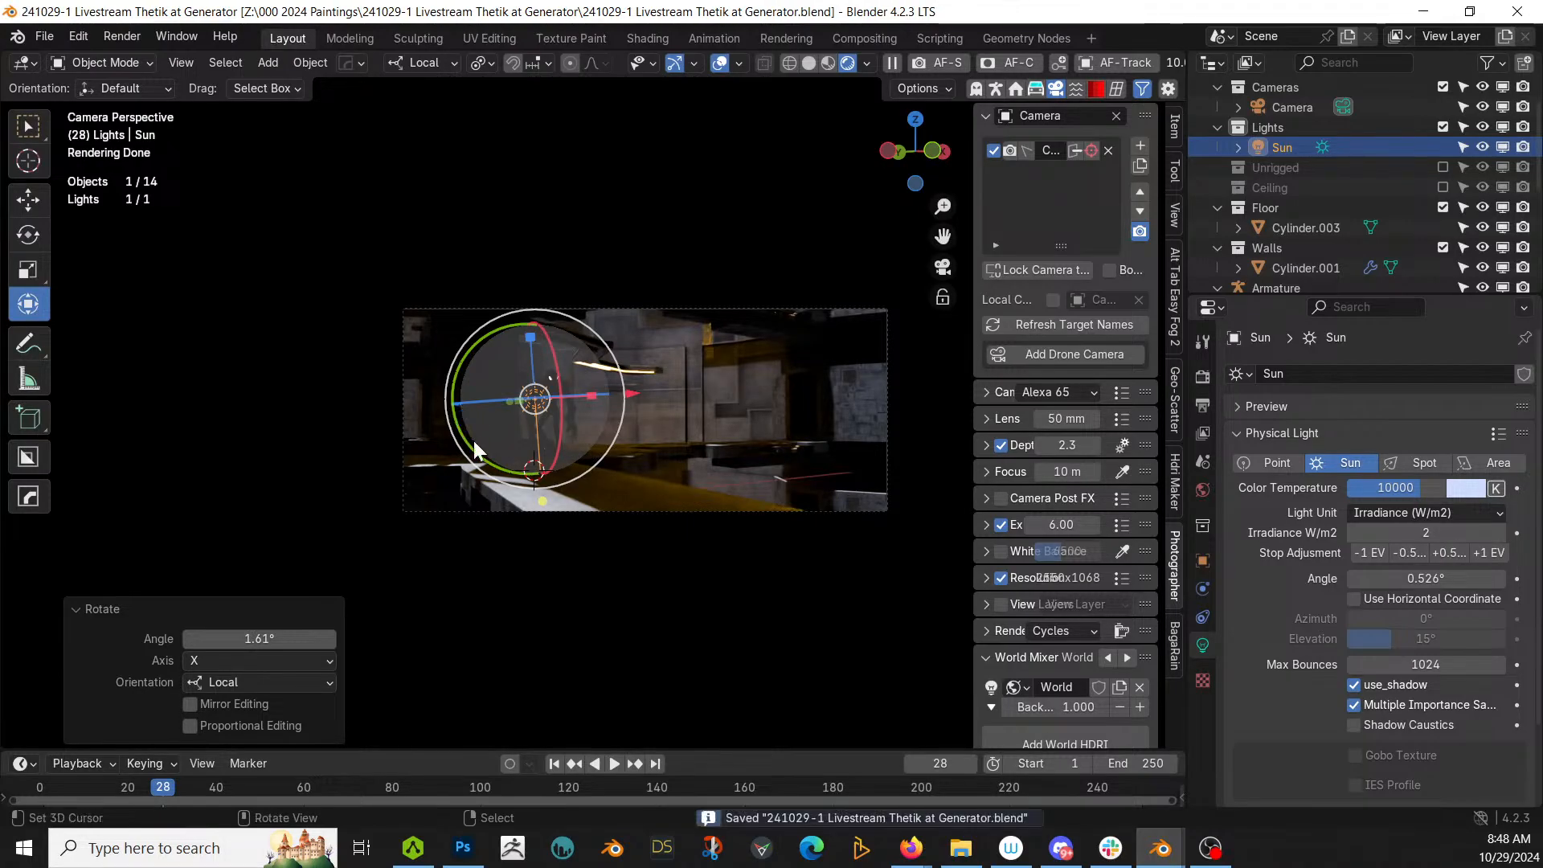
Step: Switch the viewport to solid shading and isolate the generator's walkway structure in local view
{"action": "scroll", "coordinate": [474, 441], "scroll_direction": "up", "scroll_amount": 2}
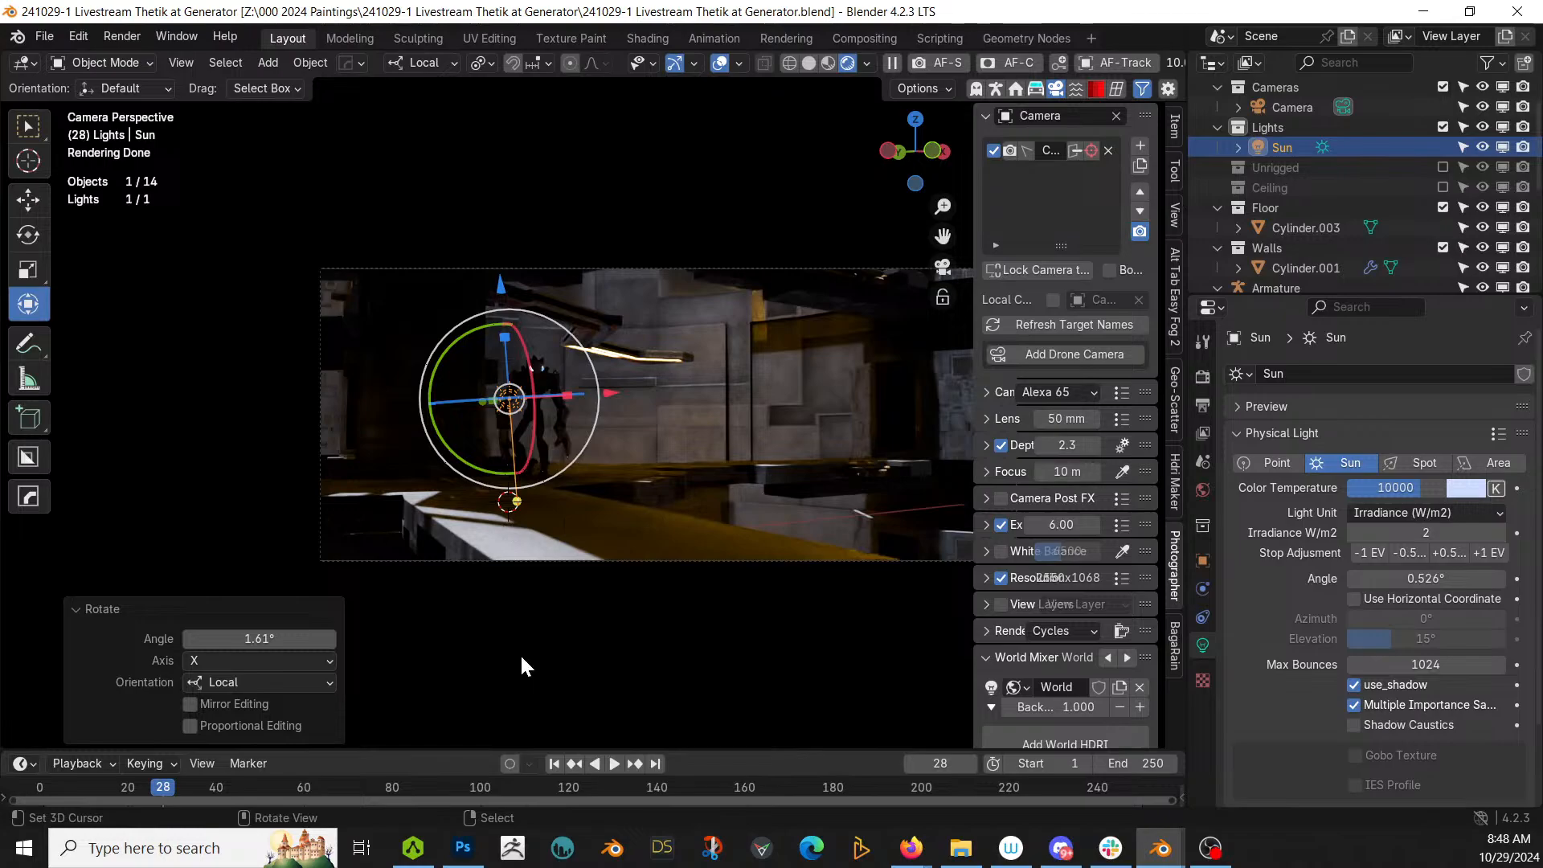
{"action": "key", "text": "z"}
{"action": "key", "text": "6"}
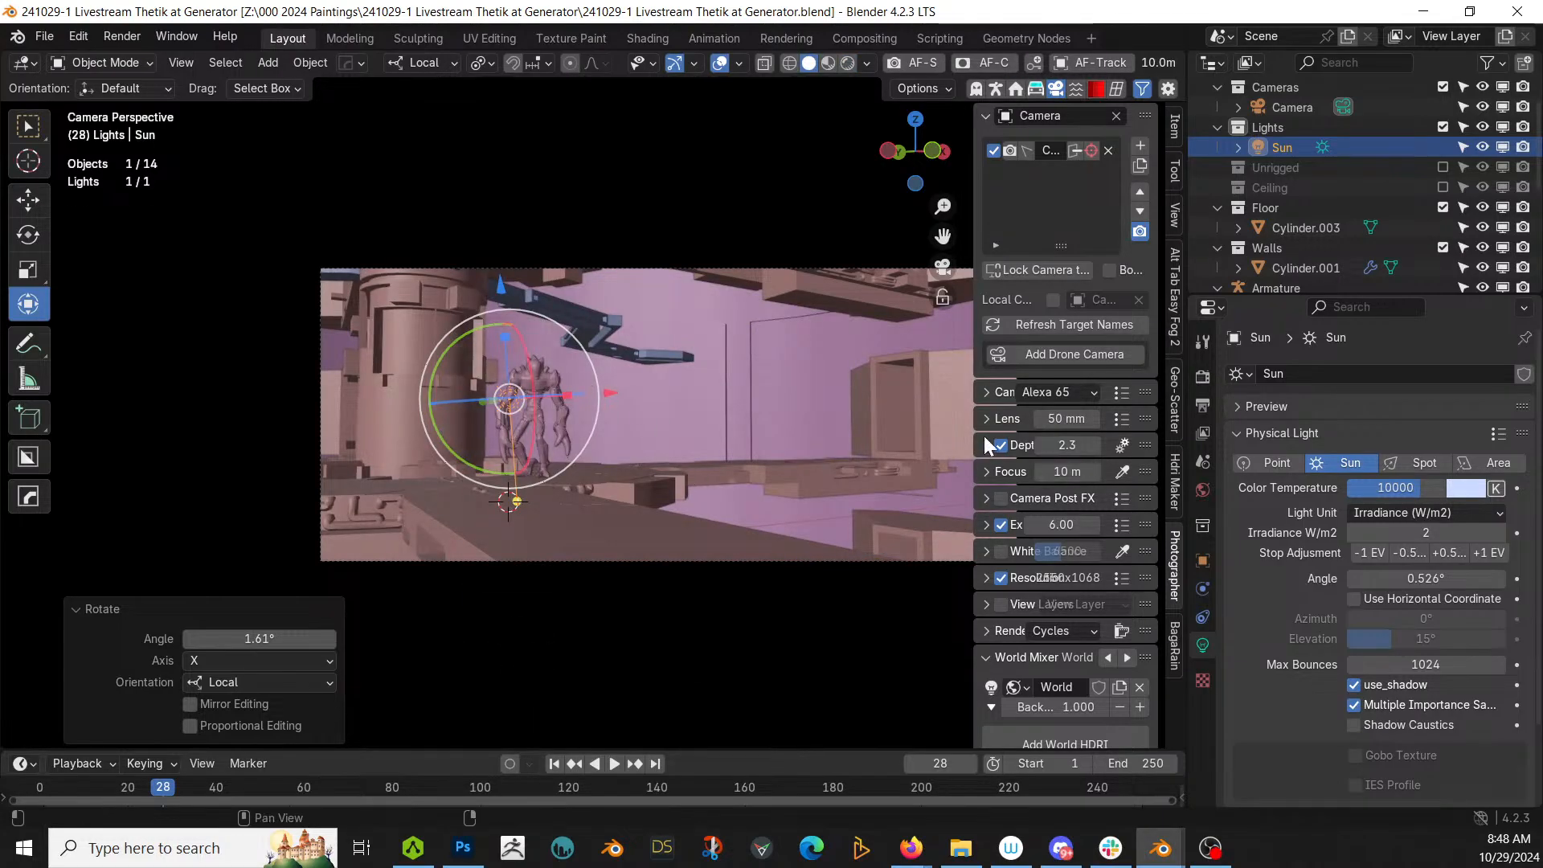
{"action": "left_click", "coordinate": [580, 531]}
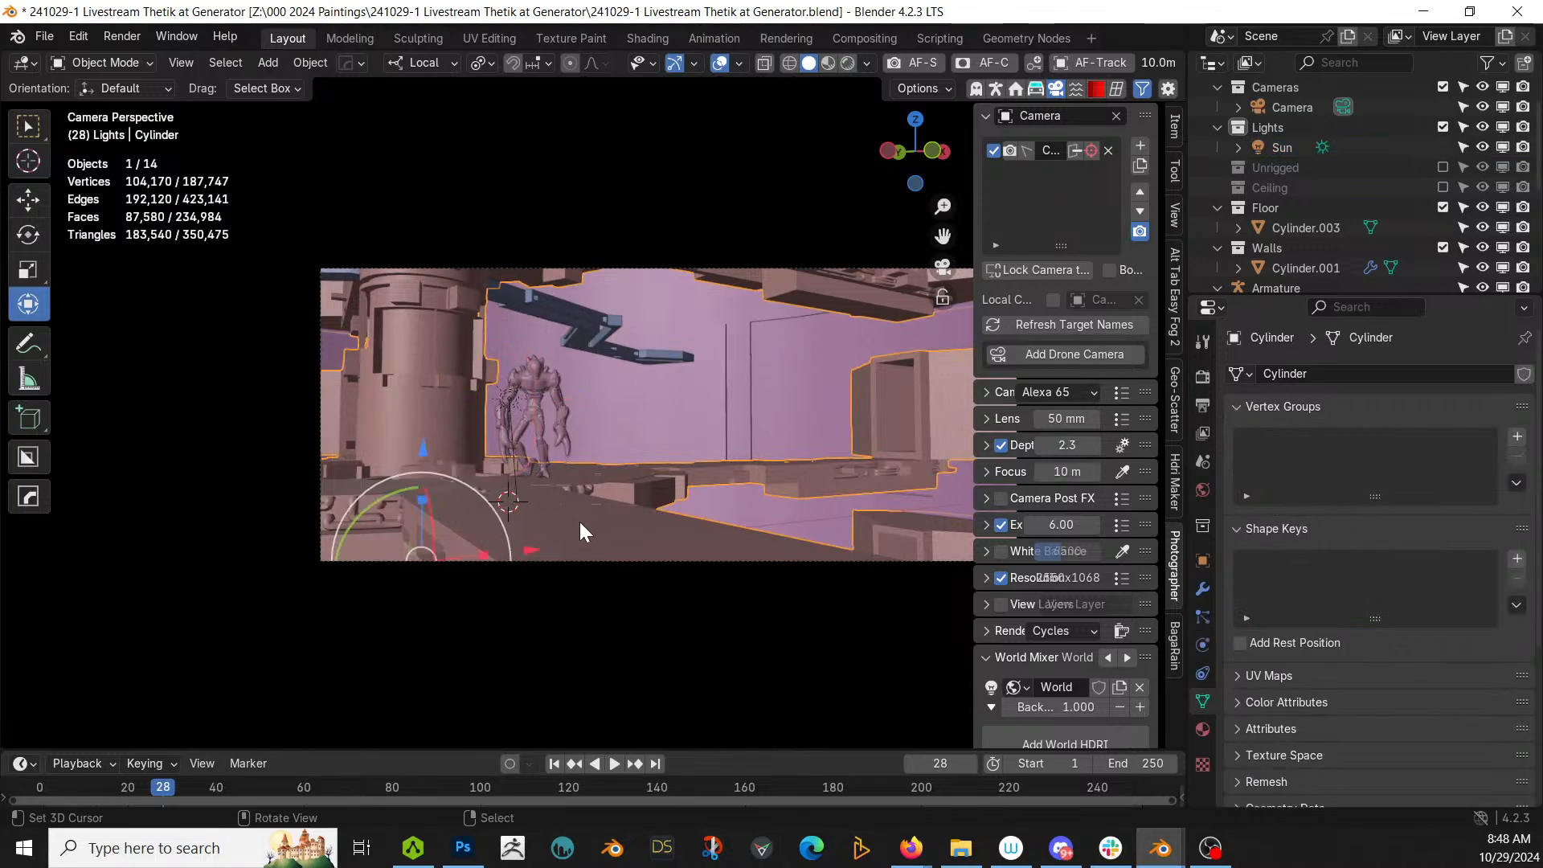
{"action": "key", "text": "KP_Divide"}
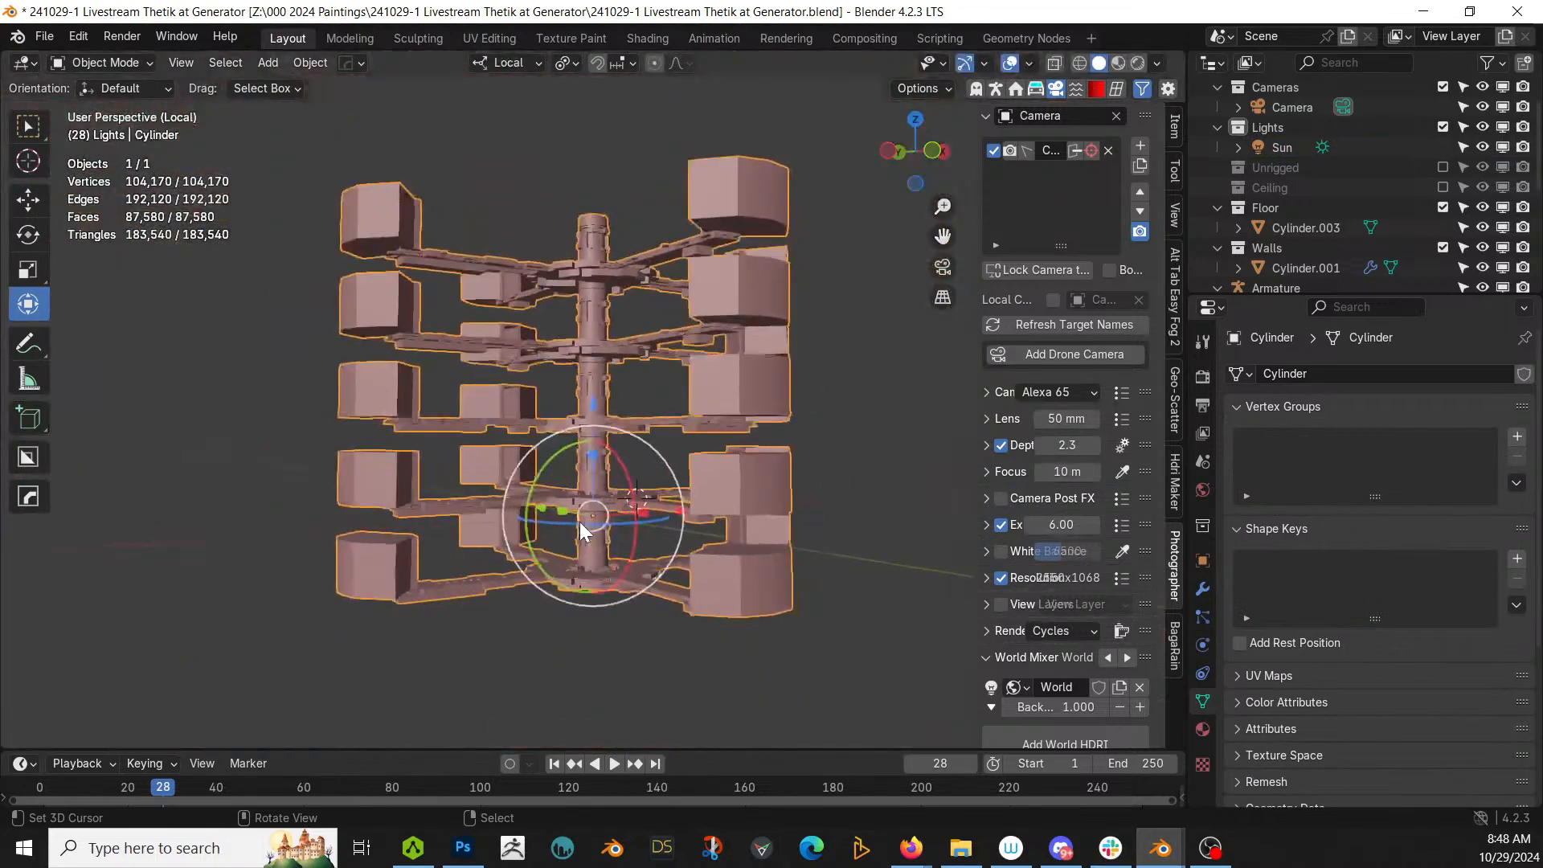
Step: Enter Edit Mode on the structure, show its Hops_Mirror result on the edit cage, and hide the Array modifier while editing
{"action": "left_click", "coordinate": [1203, 729]}
{"action": "left_click", "coordinate": [1202, 589]}
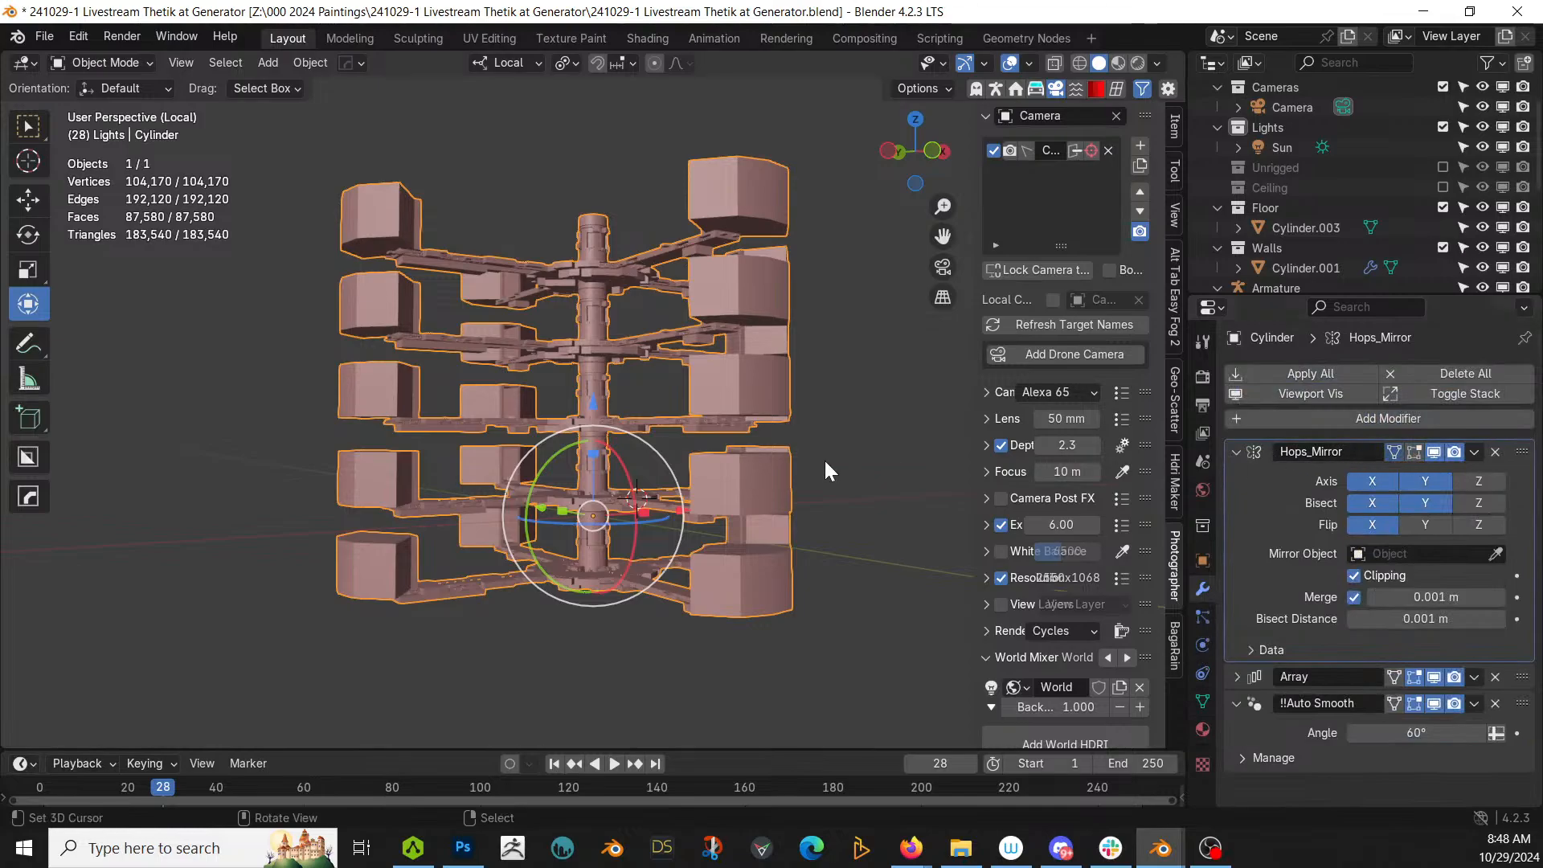
{"action": "key", "text": "Tab"}
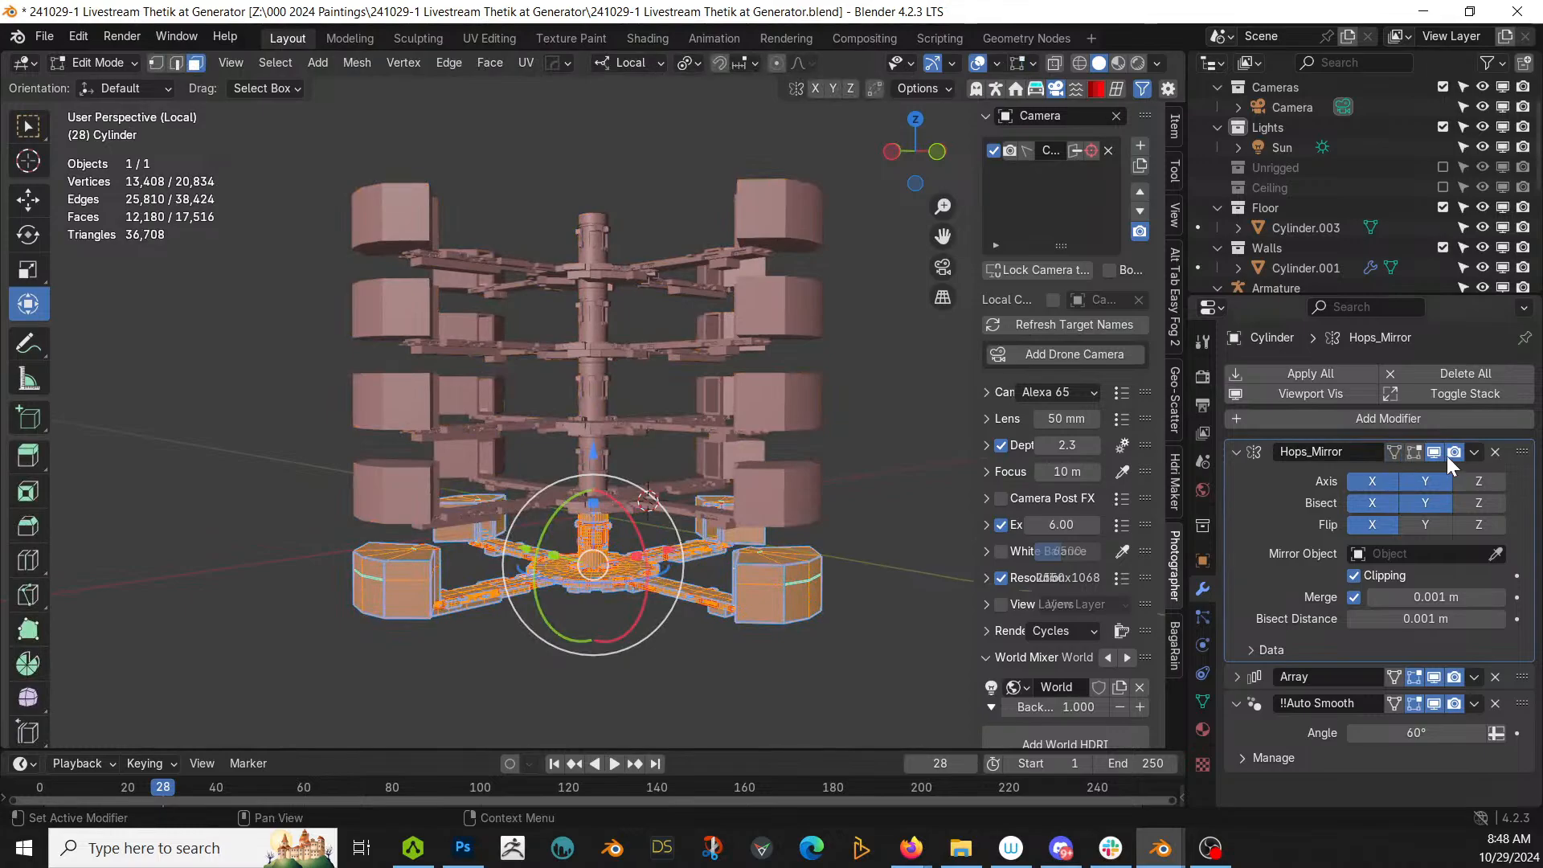
{"action": "left_click", "coordinate": [1393, 451]}
{"action": "left_click", "coordinate": [1418, 677]}
{"action": "scroll", "coordinate": [651, 551], "scroll_direction": "up", "scroll_amount": 3}
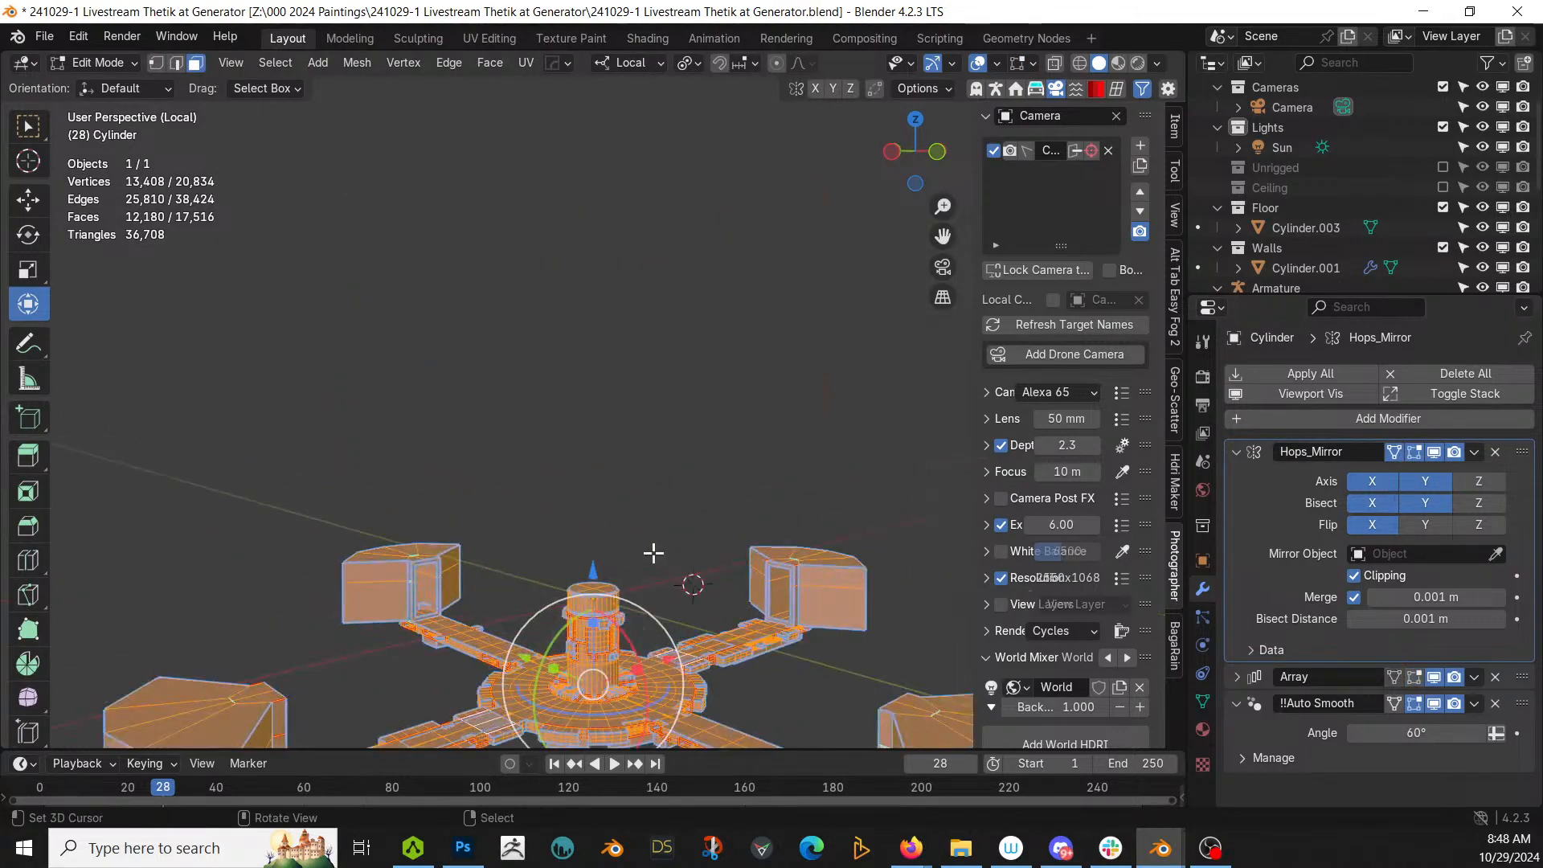
Step: Examine the central column, the walkways and the doorways of the blocks at the walkway ends
{"action": "middle_click_drag", "start_coordinate": [650, 552], "coordinate": [782, 389]}
{"action": "scroll", "coordinate": [712, 570], "scroll_direction": "up", "scroll_amount": 3}
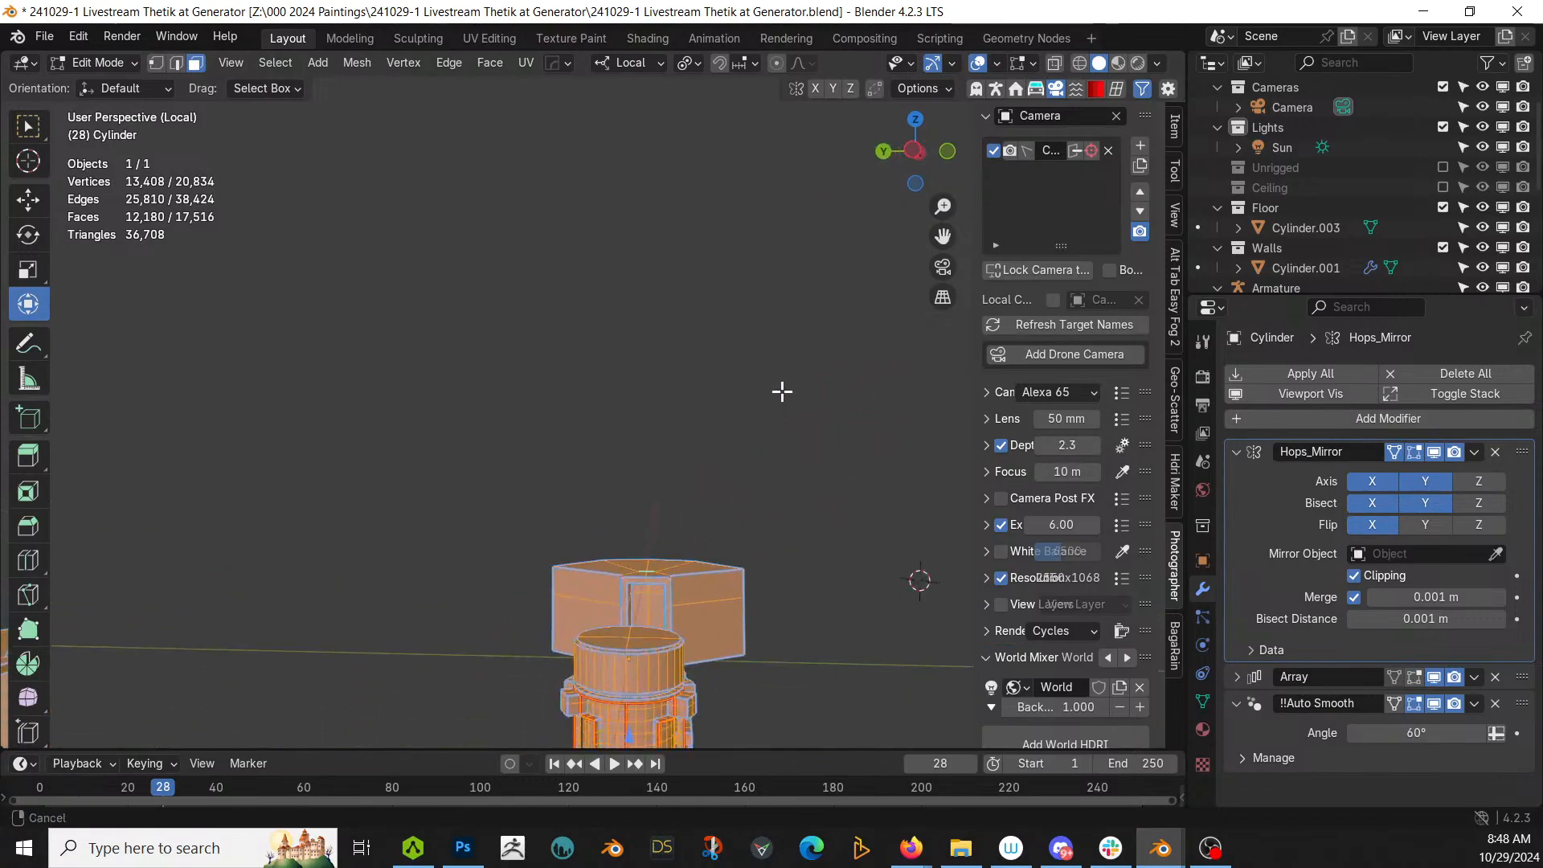
{"action": "left_click", "coordinate": [657, 603]}
{"action": "key", "text": "KP_Decimal"}
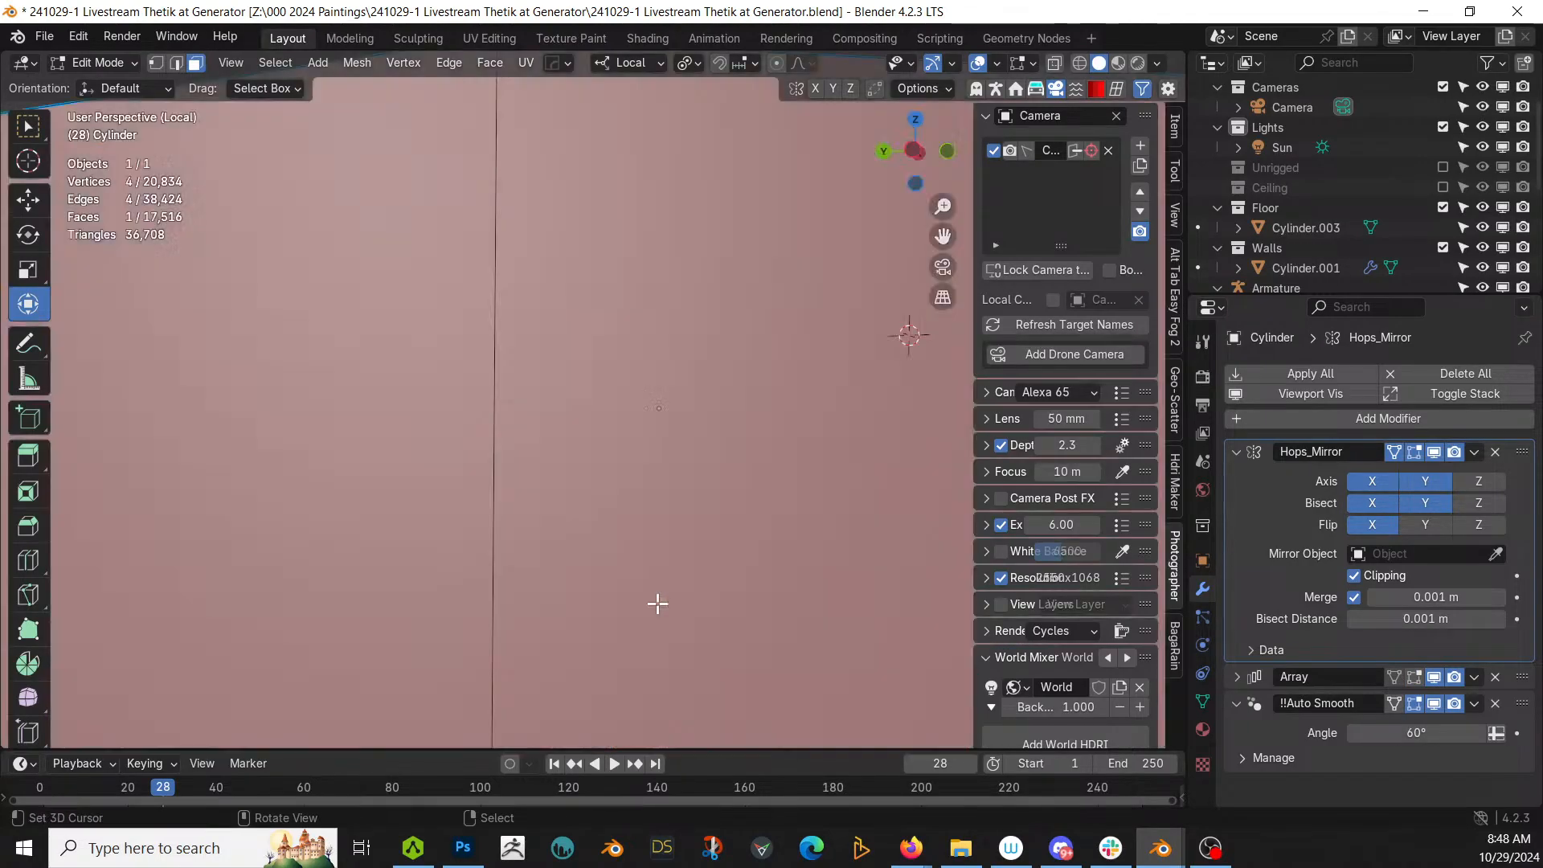
{"action": "scroll", "coordinate": [659, 566], "scroll_direction": "down", "scroll_amount": 2}
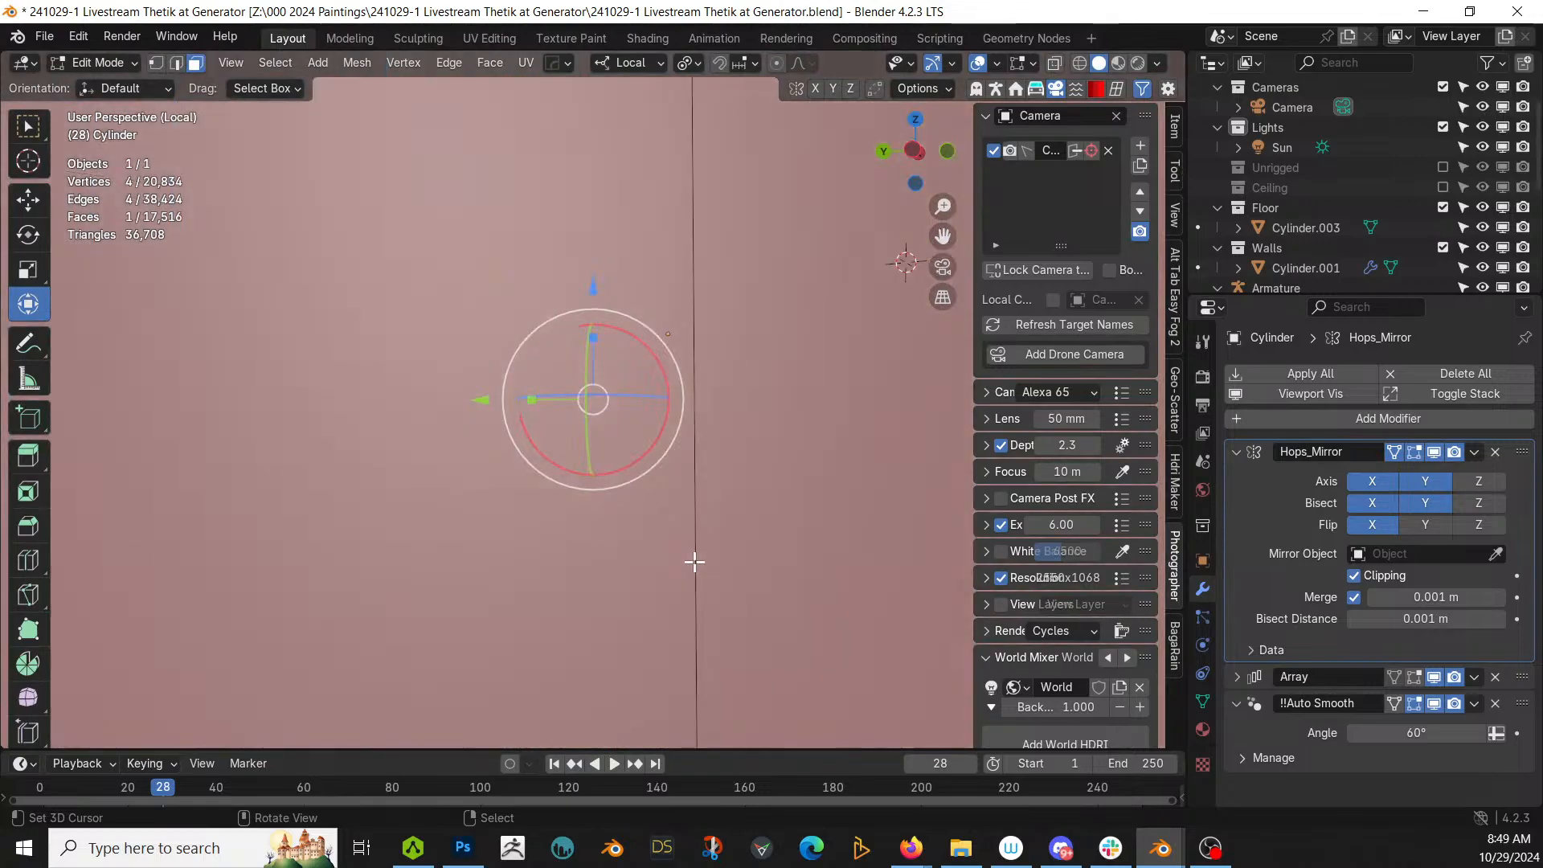
{"action": "scroll", "coordinate": [692, 560], "scroll_direction": "down", "scroll_amount": 3}
{"action": "middle_click_drag", "start_coordinate": [693, 559], "coordinate": [1160, 585]}
{"action": "middle_click_drag", "start_coordinate": [768, 403], "coordinate": [756, 419]}
{"action": "mouse_move", "coordinate": [723, 400]}
{"action": "middle_mouse_down", "text": "shift"}
{"action": "mouse_move", "coordinate": [798, 505]}
{"action": "mouse_move", "coordinate": [706, 413]}
{"action": "middle_mouse_up", "text": "shift"}
{"action": "left_click", "coordinate": [643, 353]}
{"action": "key", "text": "KP_Decimal"}
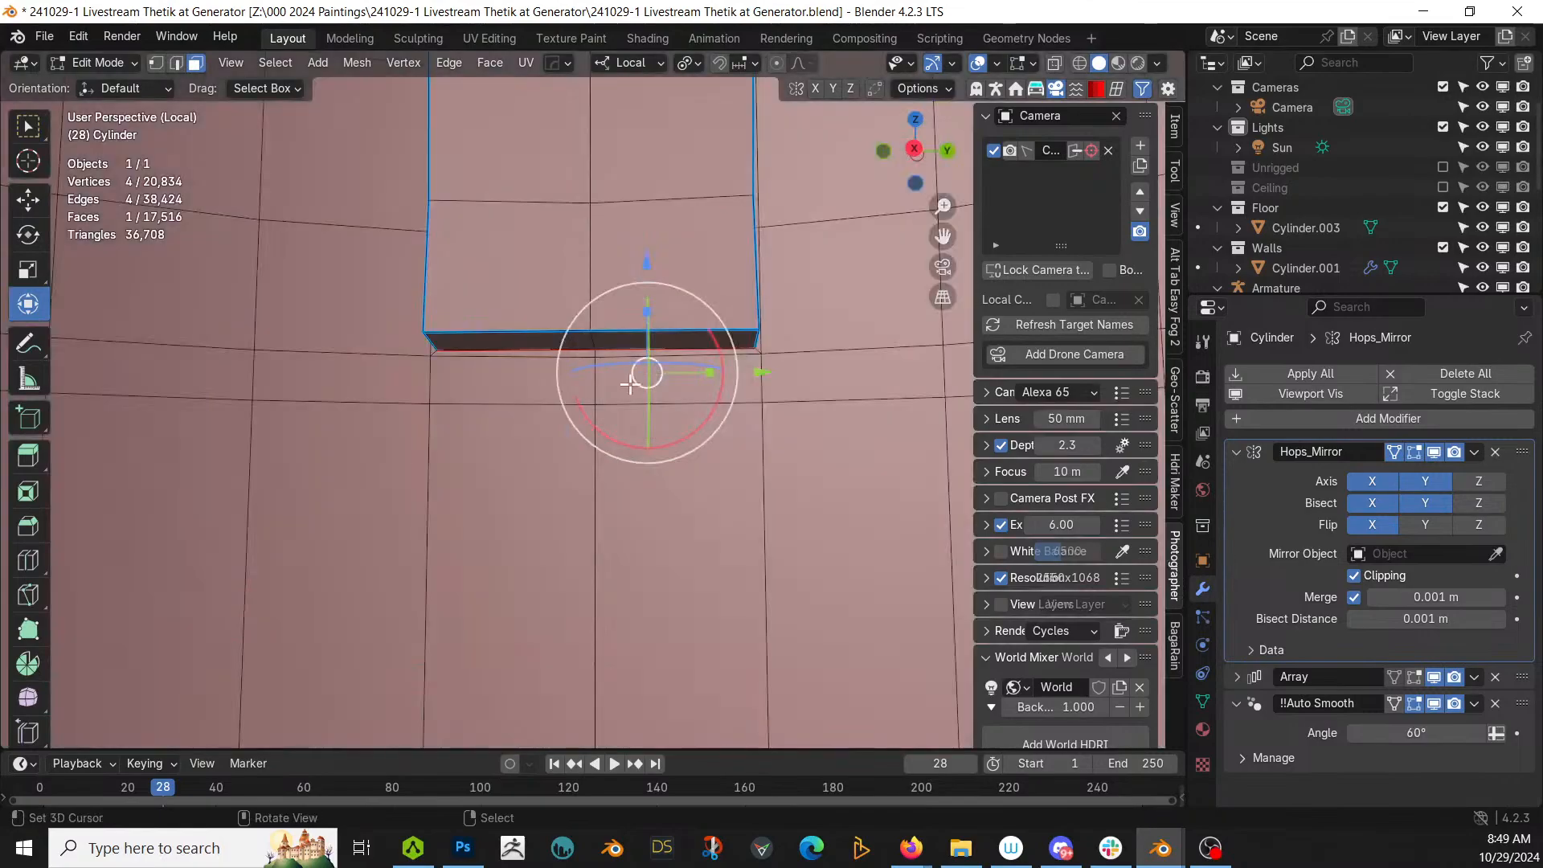
{"action": "scroll", "coordinate": [627, 373], "scroll_direction": "down", "scroll_amount": 8}
{"action": "middle_click_drag", "start_coordinate": [627, 373], "coordinate": [986, 642]}
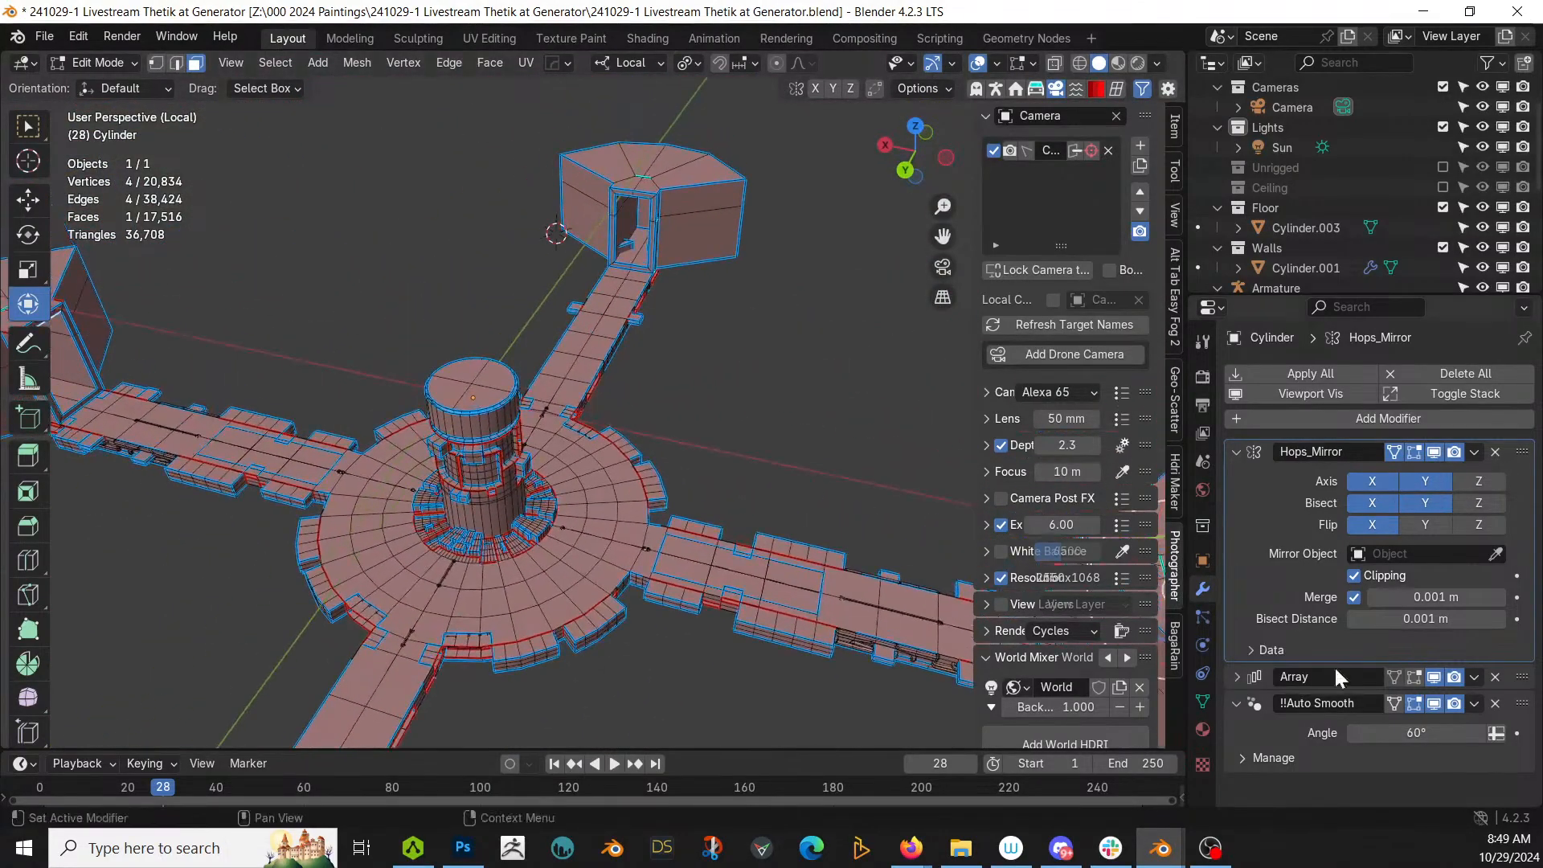
Step: Select the ceiling faces inside the doorway of a block at the end of a walkway
{"action": "left_click", "coordinate": [1392, 451]}
{"action": "scroll", "coordinate": [719, 456], "scroll_direction": "down", "scroll_amount": 3}
{"action": "middle_click_drag", "start_coordinate": [706, 458], "coordinate": [645, 383]}
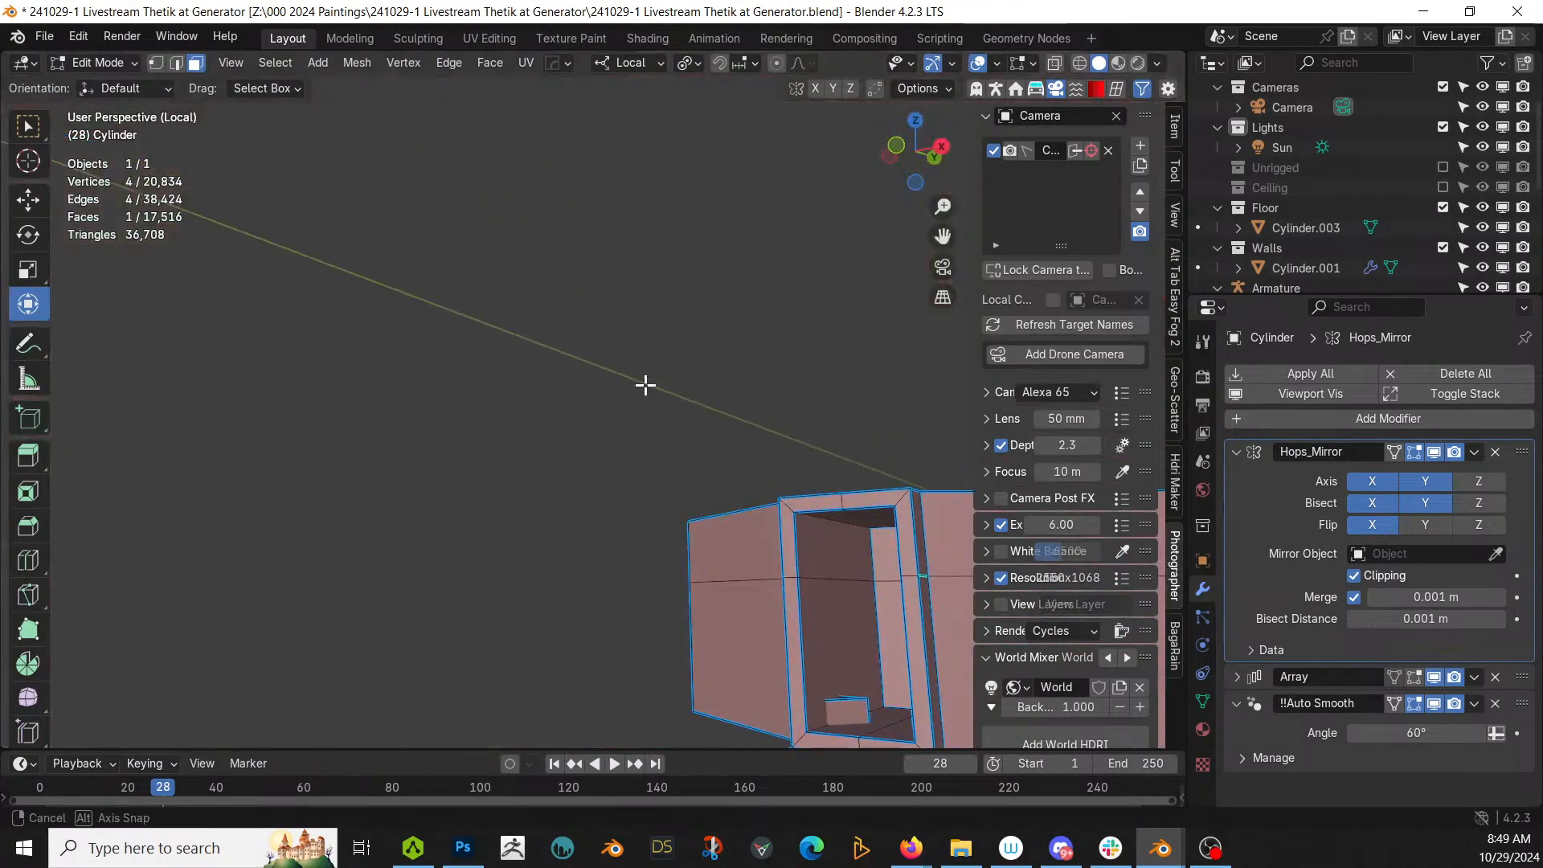
{"action": "left_click", "coordinate": [870, 522], "text": "shift"}
{"action": "left_click", "coordinate": [870, 520], "text": "shift"}
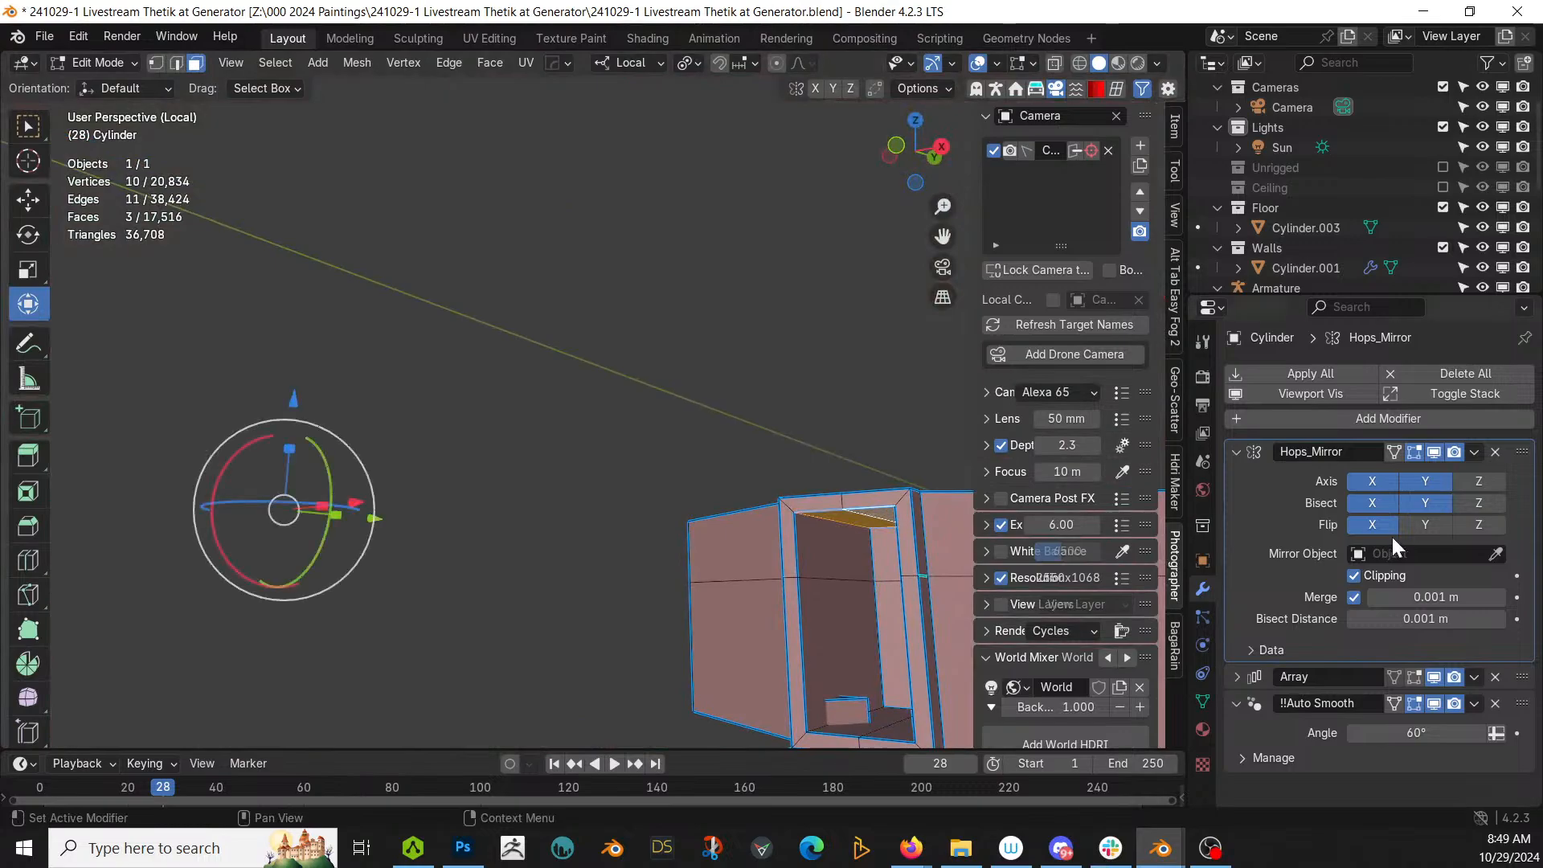
{"action": "scroll", "coordinate": [655, 493], "scroll_direction": "down", "scroll_amount": 5}
{"action": "middle_click_drag", "start_coordinate": [654, 493], "coordinate": [672, 420]}
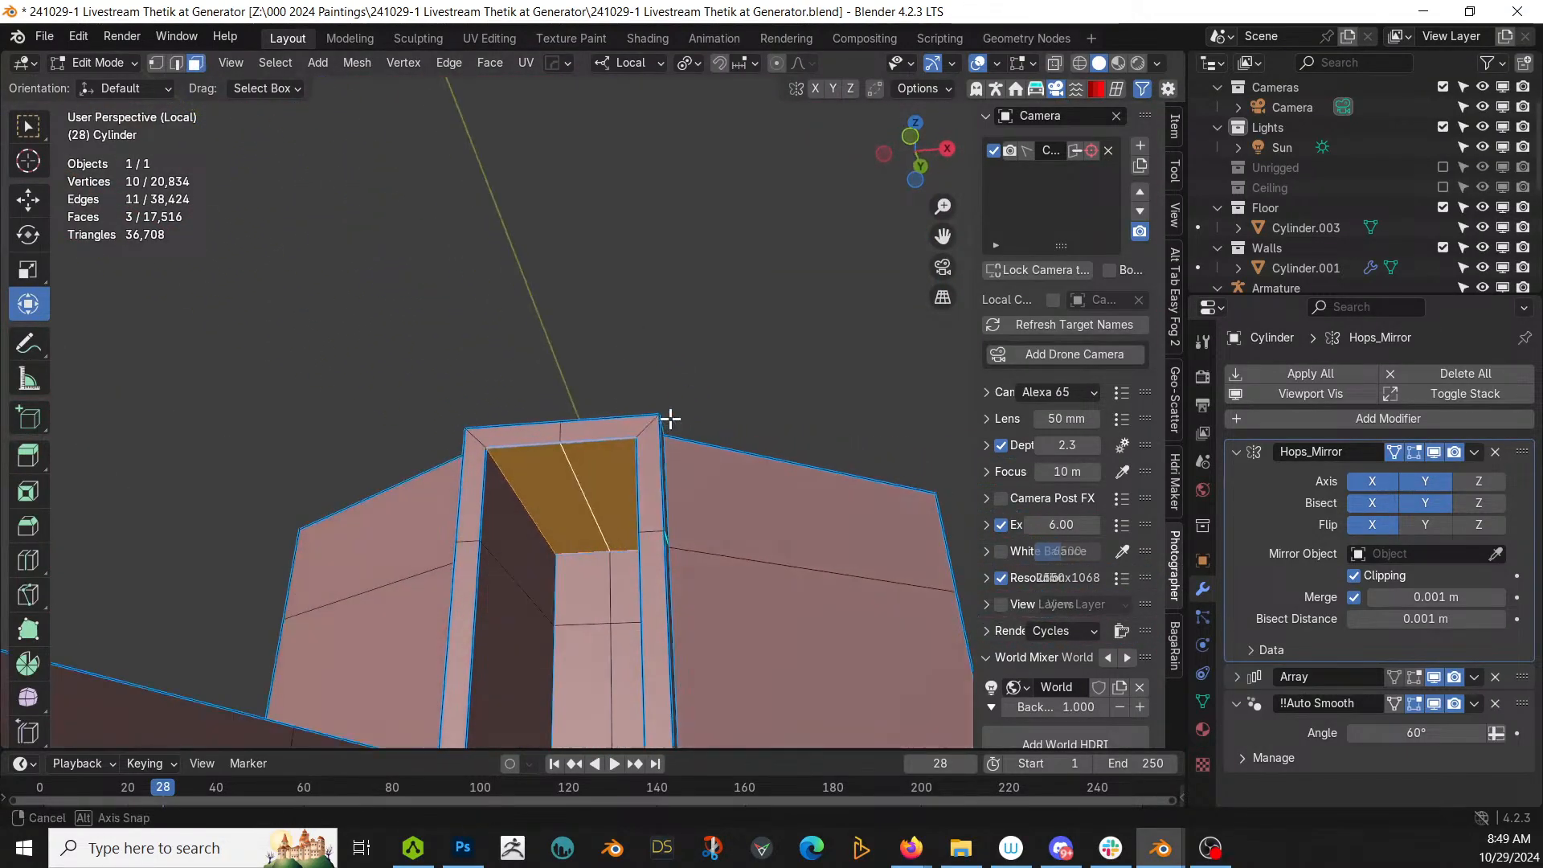
Step: Inset the doorway's ceiling faces by about 0.21 m and extrude them about 0.077 m inward to form a recess
{"action": "key", "text": "i"}
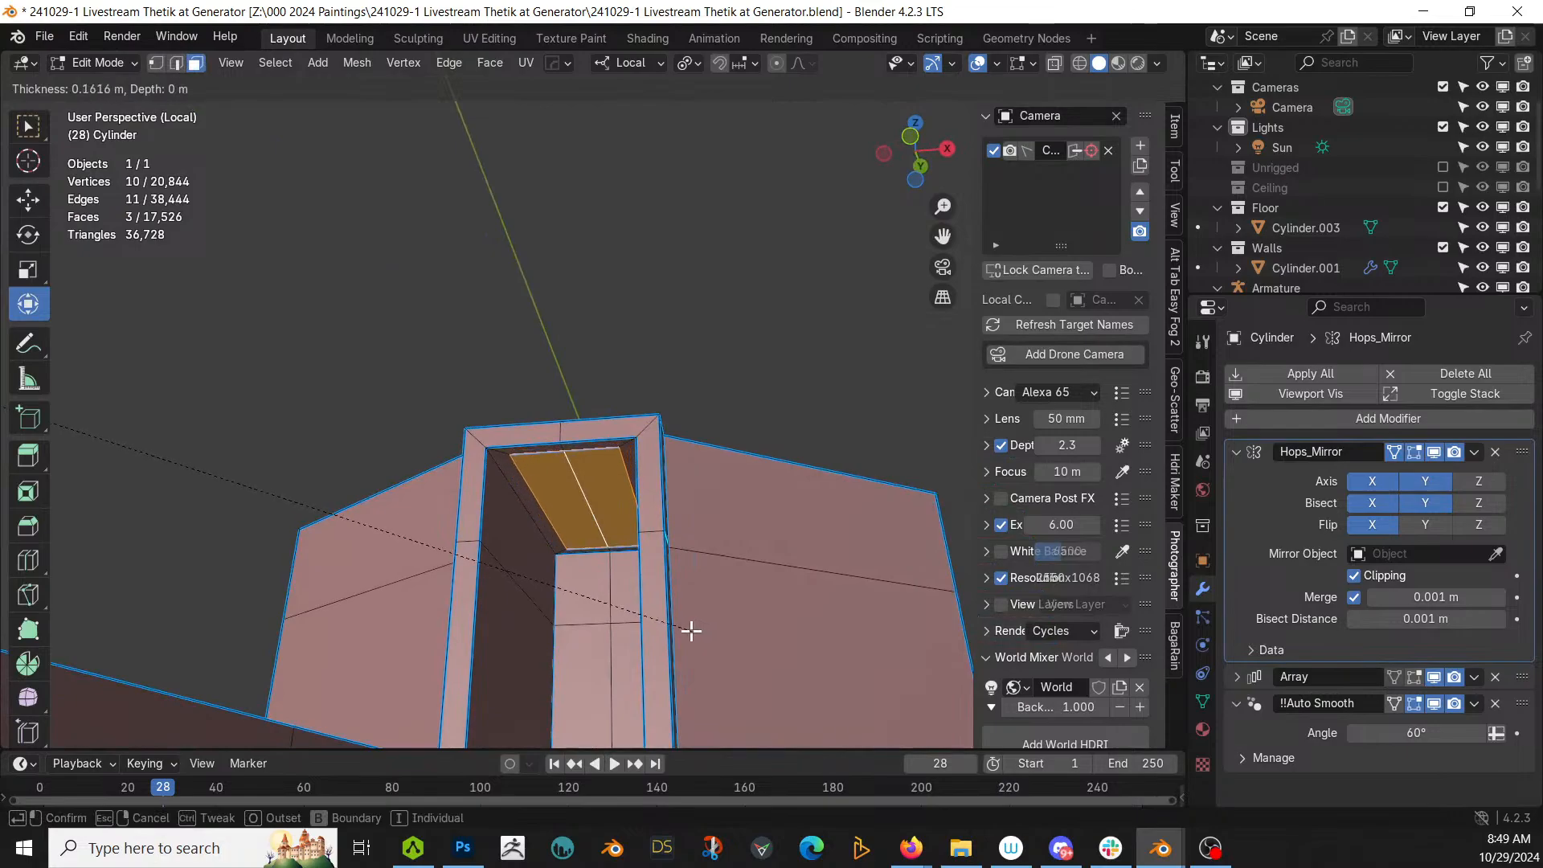
{"action": "left_click", "coordinate": [683, 628]}
{"action": "key", "text": "e"}
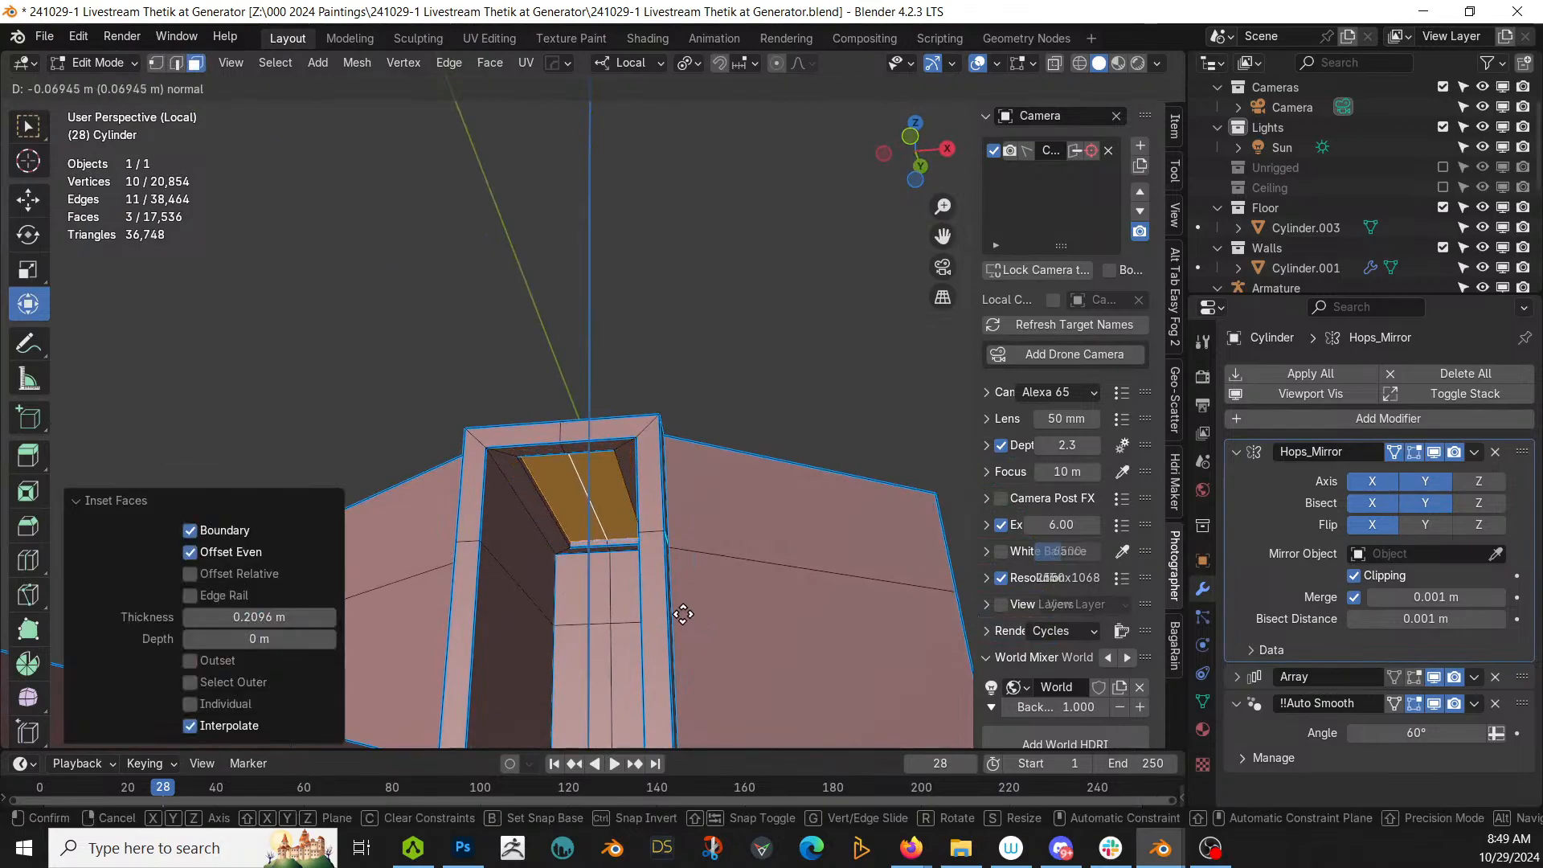
{"action": "left_click", "coordinate": [683, 613]}
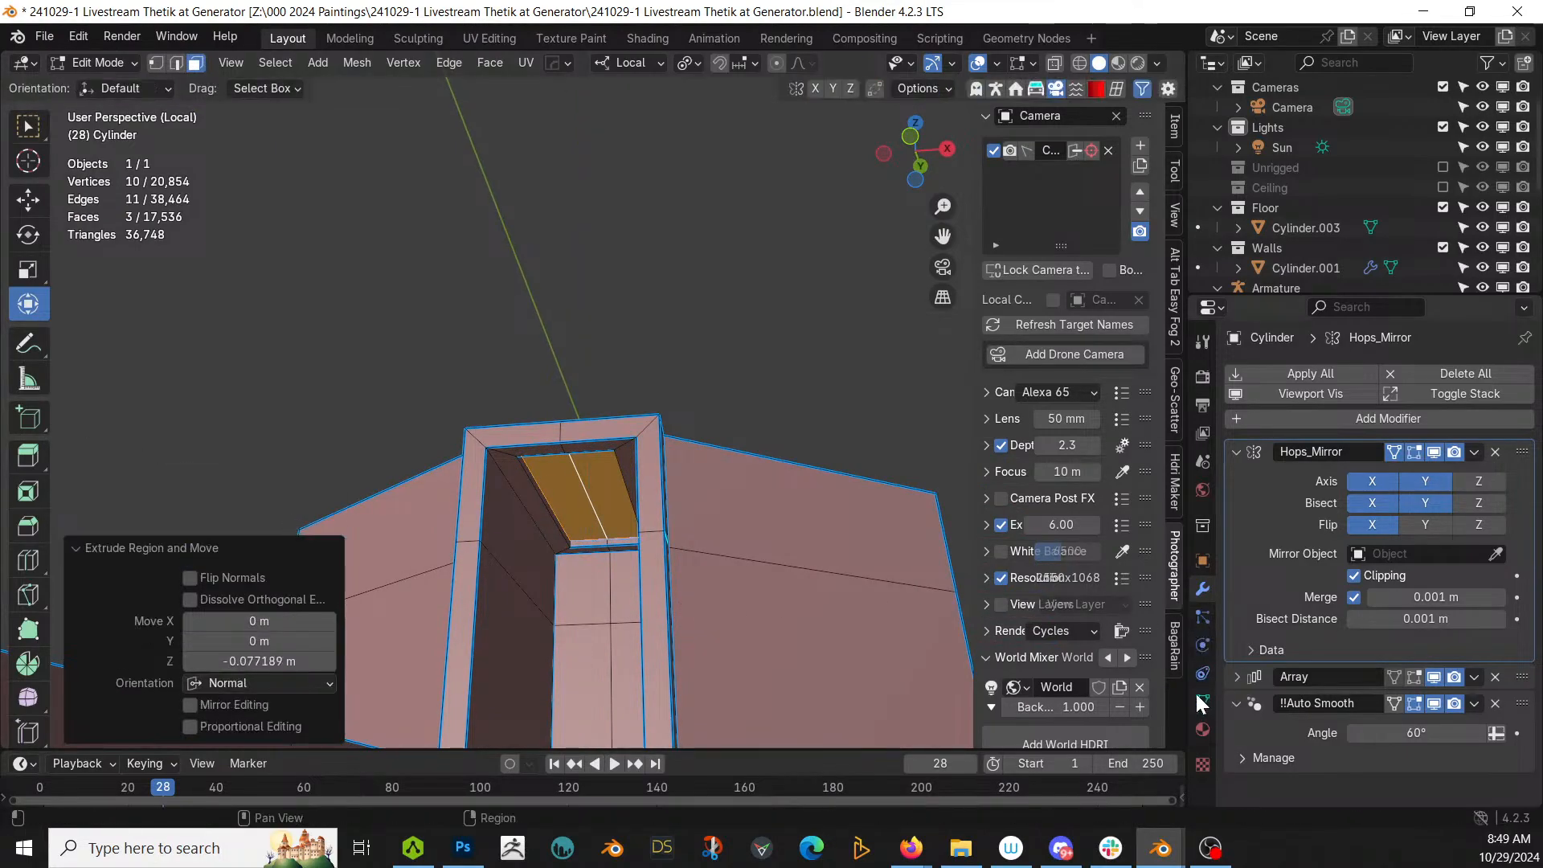
Step: Add a material slot to the structure and assign the KO-Emissive material sy_white_5_emmisive to the selected doorway recess faces
{"action": "left_click", "coordinate": [1200, 731]}
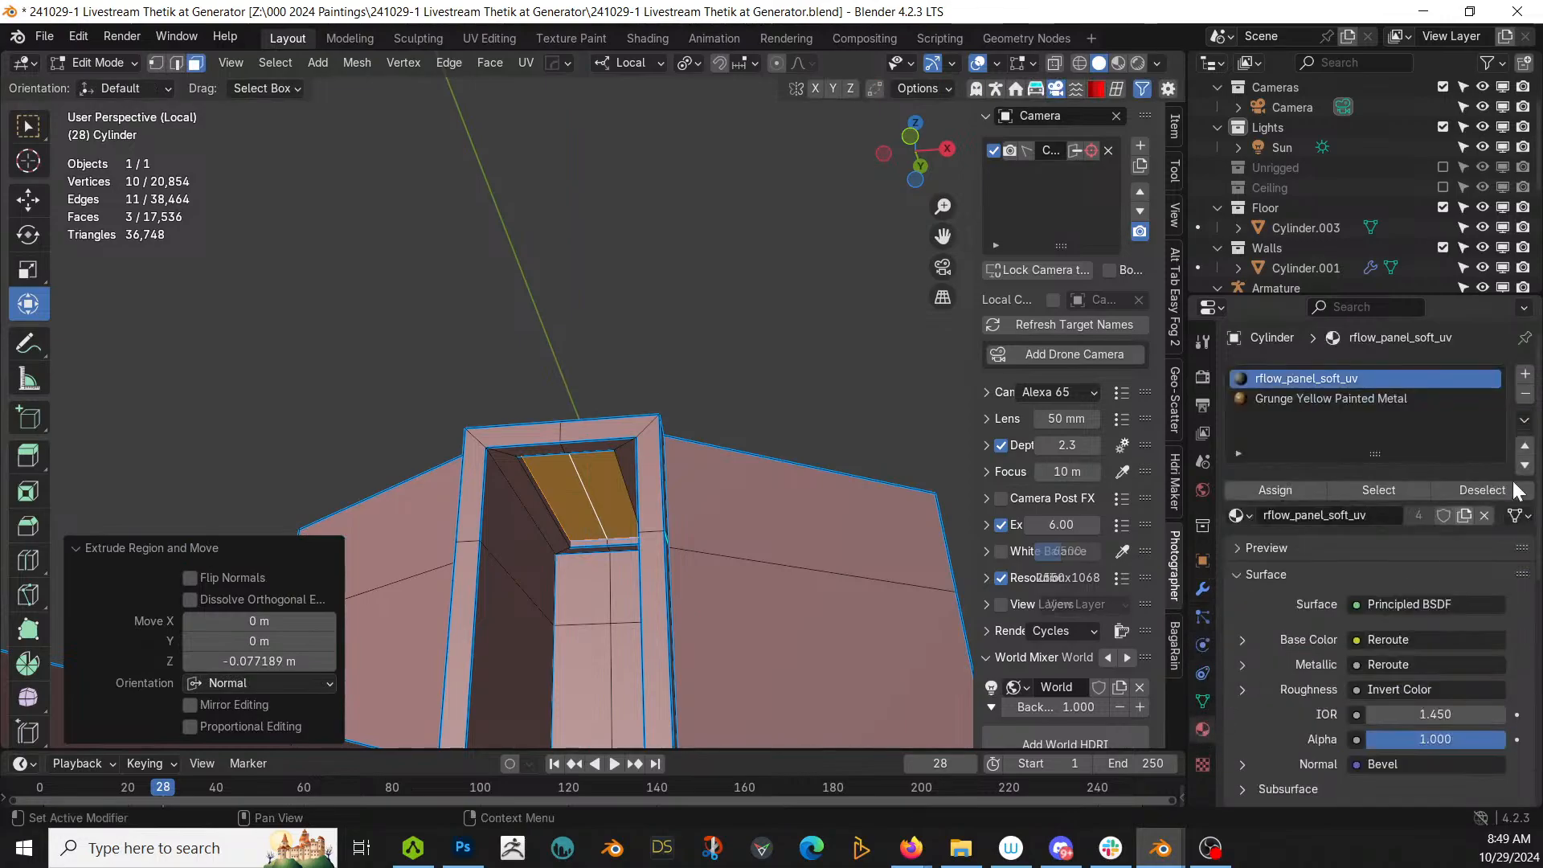
{"action": "left_click", "coordinate": [1524, 375]}
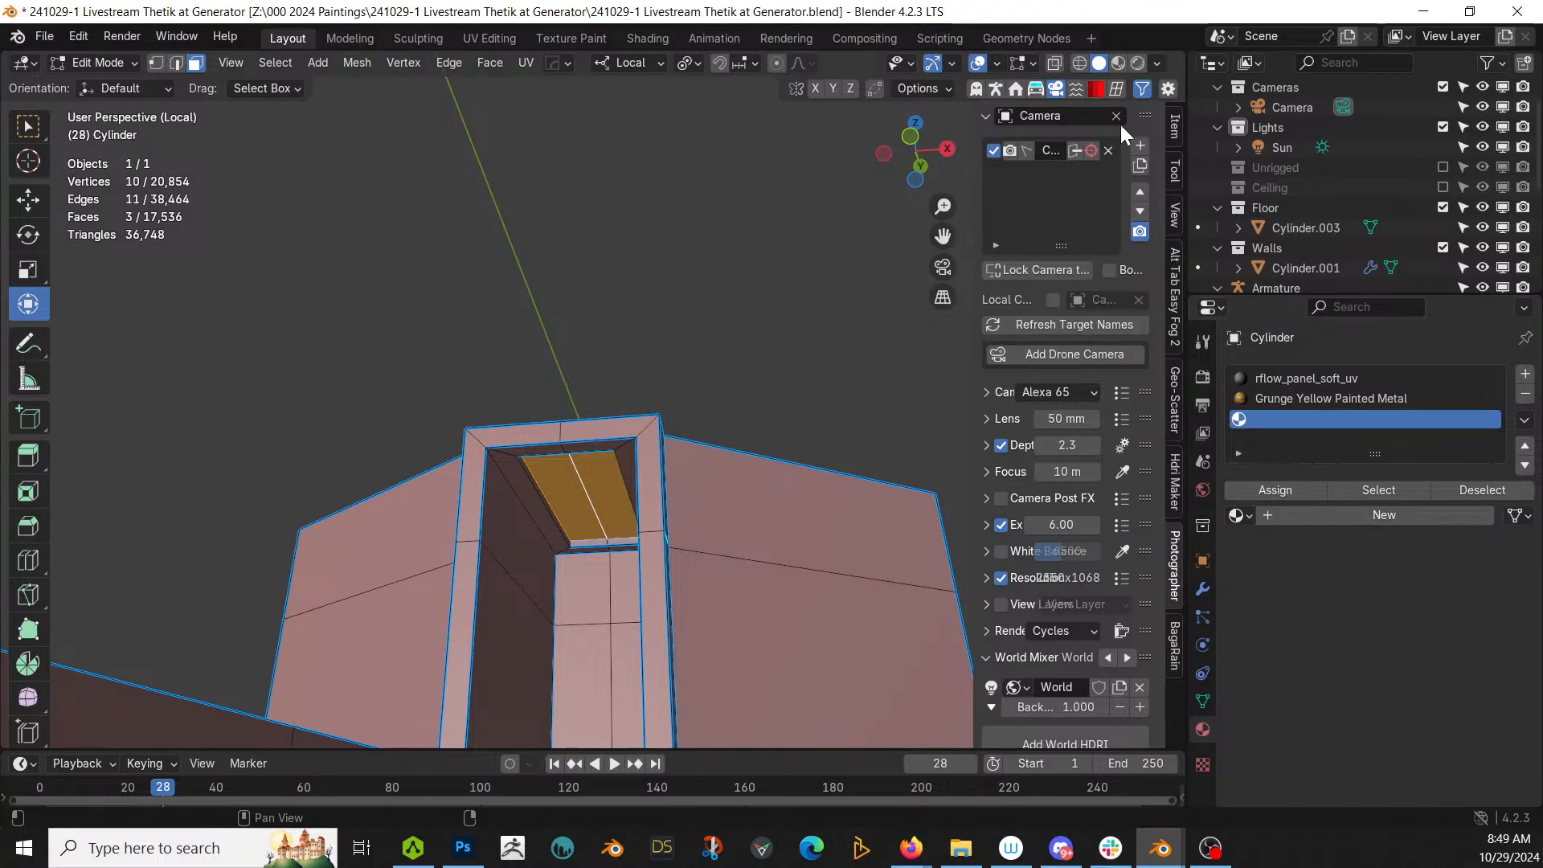
{"action": "left_click", "coordinate": [1096, 86]}
{"action": "left_click", "coordinate": [1174, 271]}
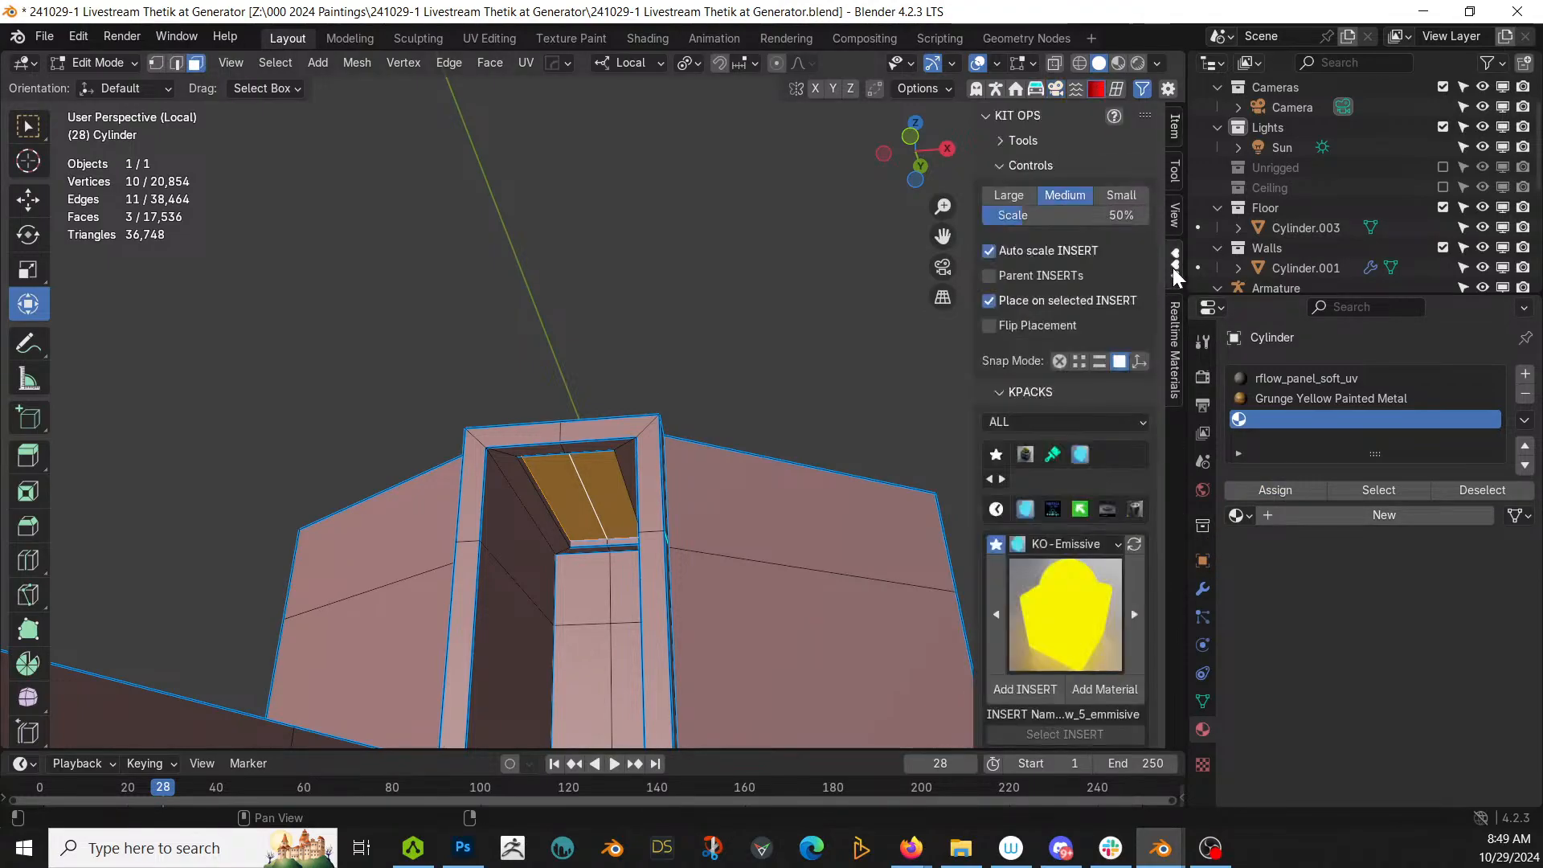
{"action": "left_click", "coordinate": [1086, 612]}
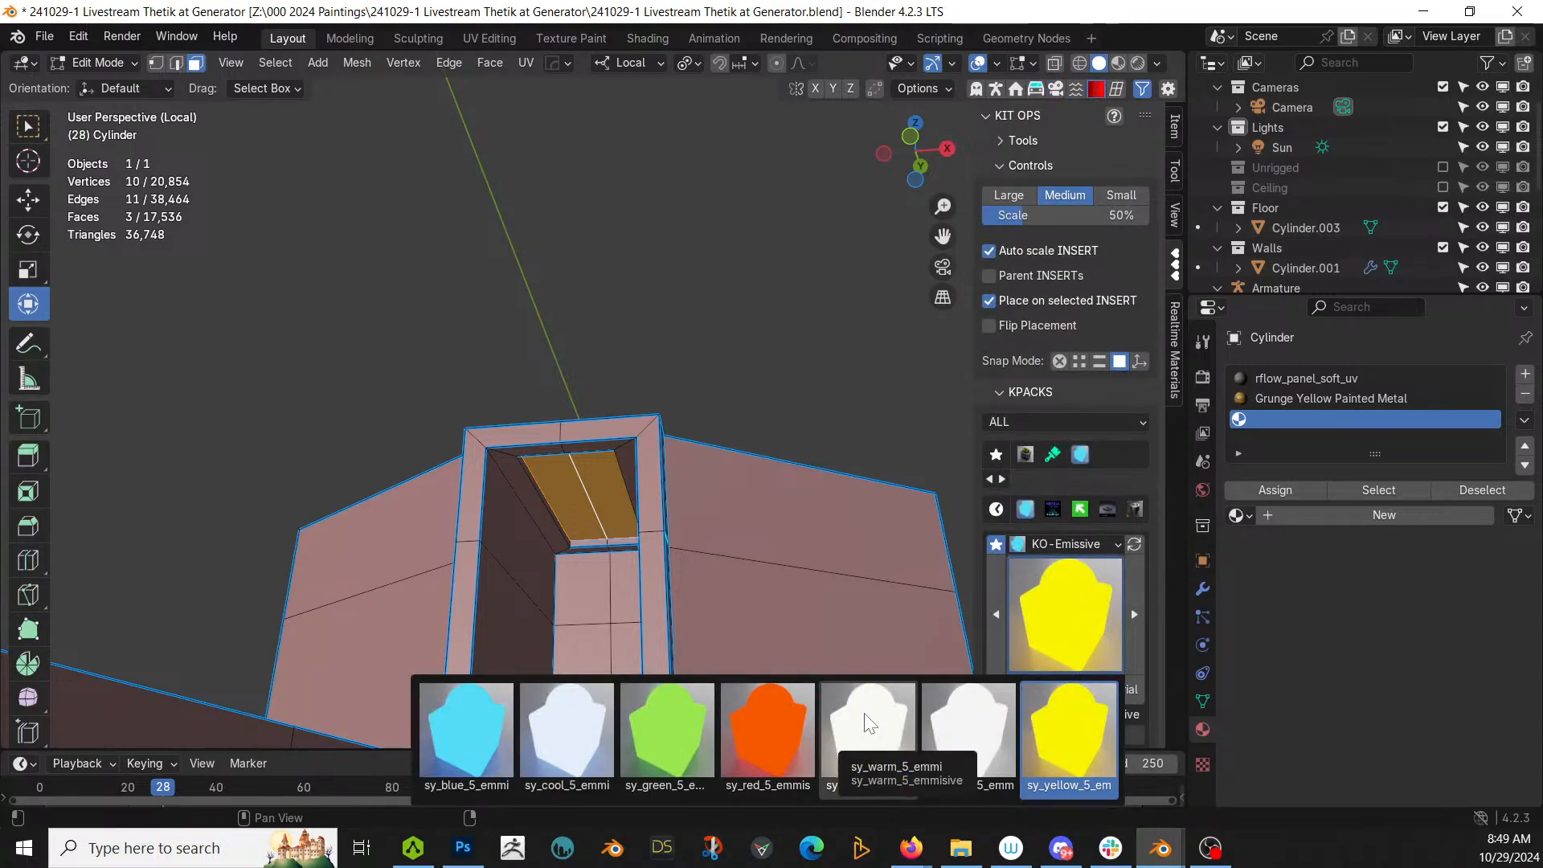
{"action": "left_click", "coordinate": [973, 723]}
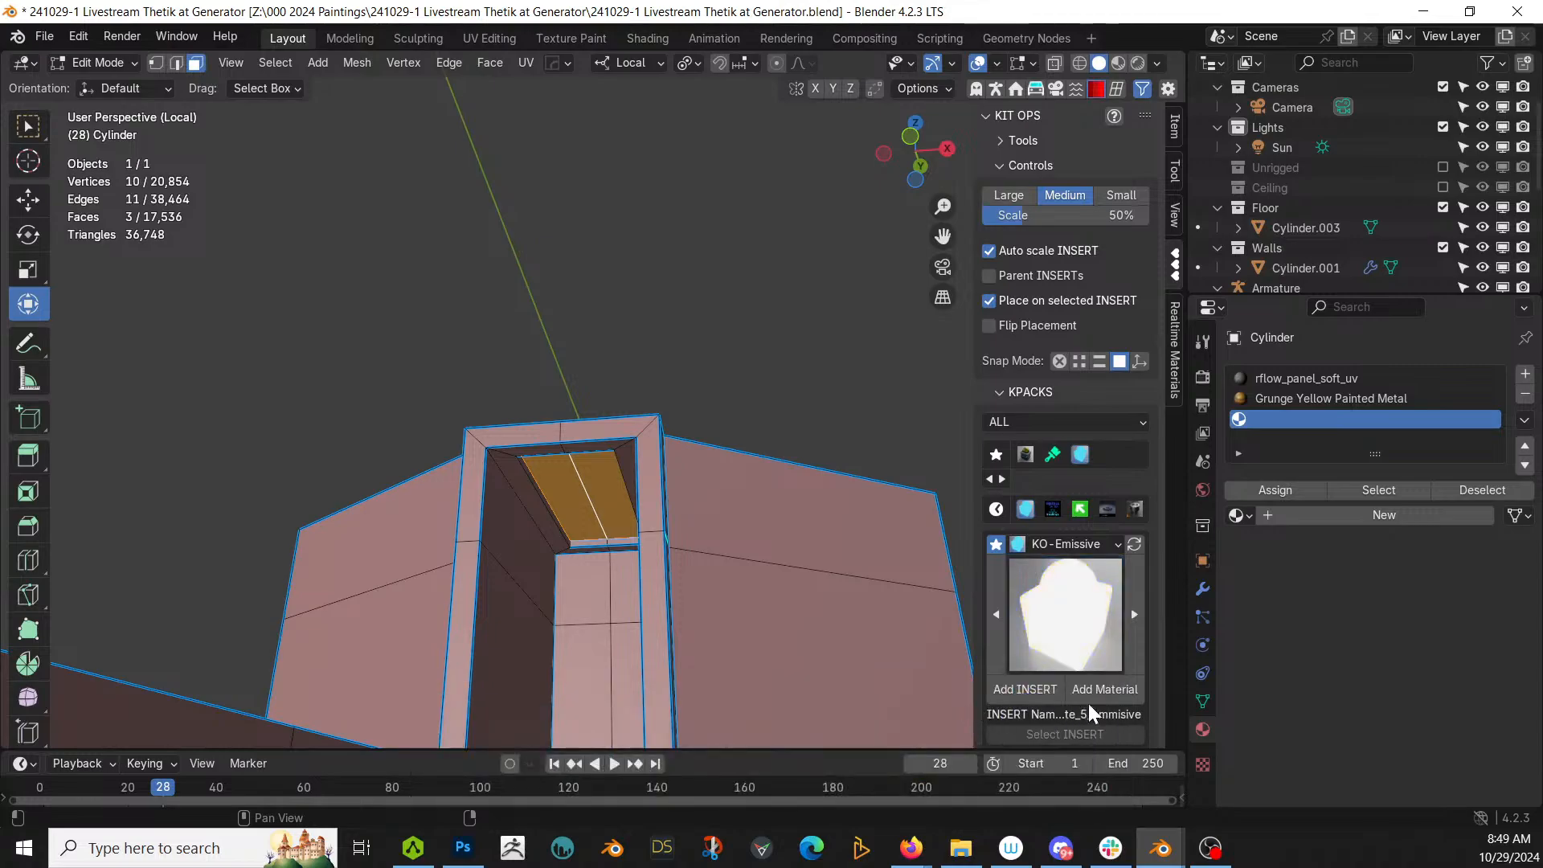
{"action": "left_click", "coordinate": [1105, 691]}
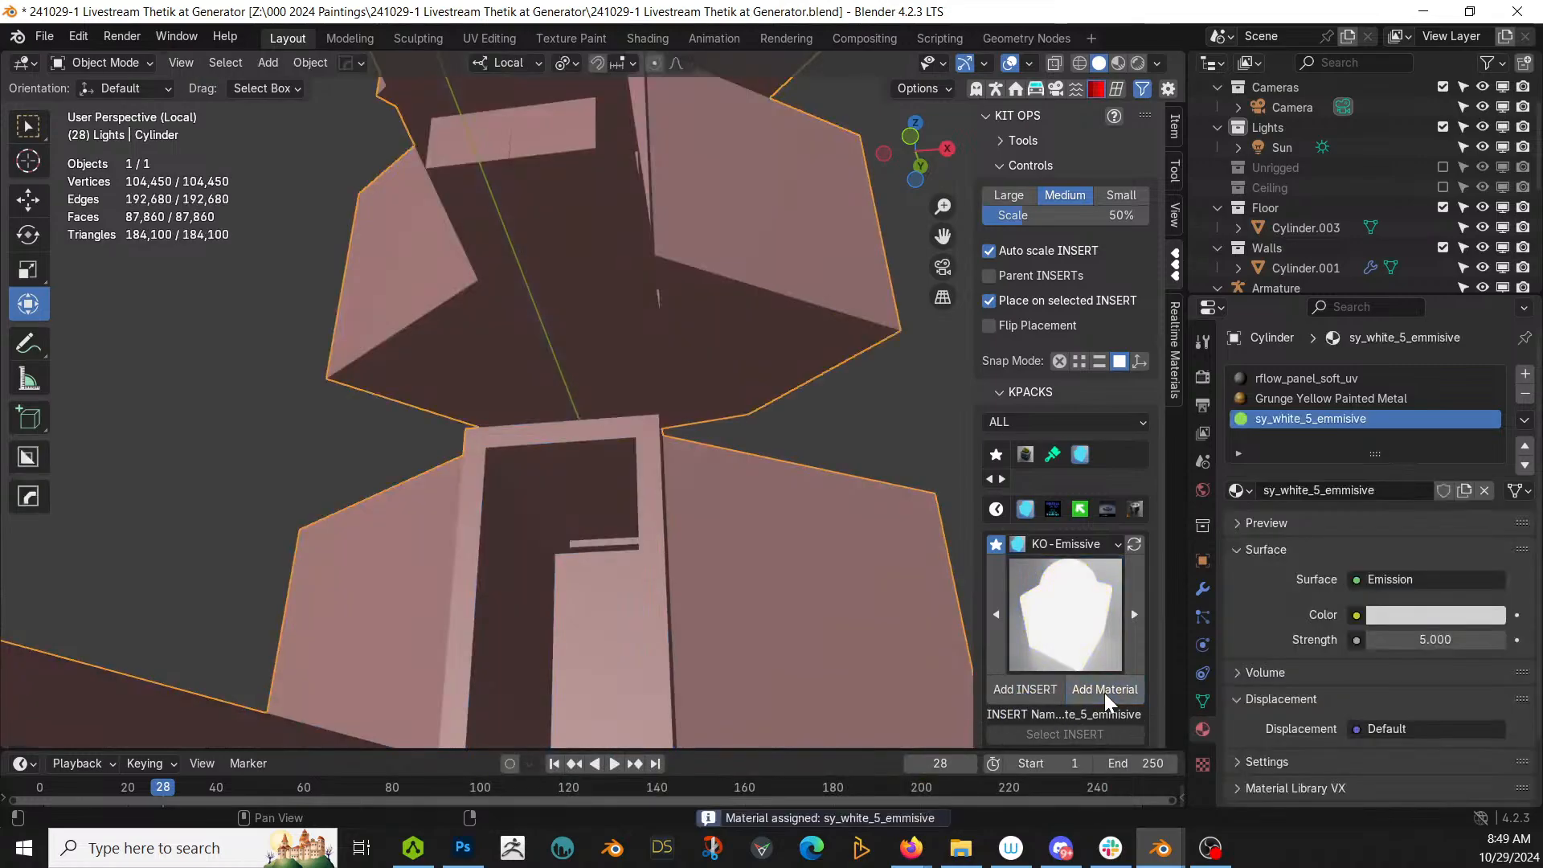
Step: Preview the emissive doorways in rendered shading, exit local view to check the full scene, and save the file
{"action": "middle_click_drag", "start_coordinate": [809, 562], "coordinate": [750, 619]}
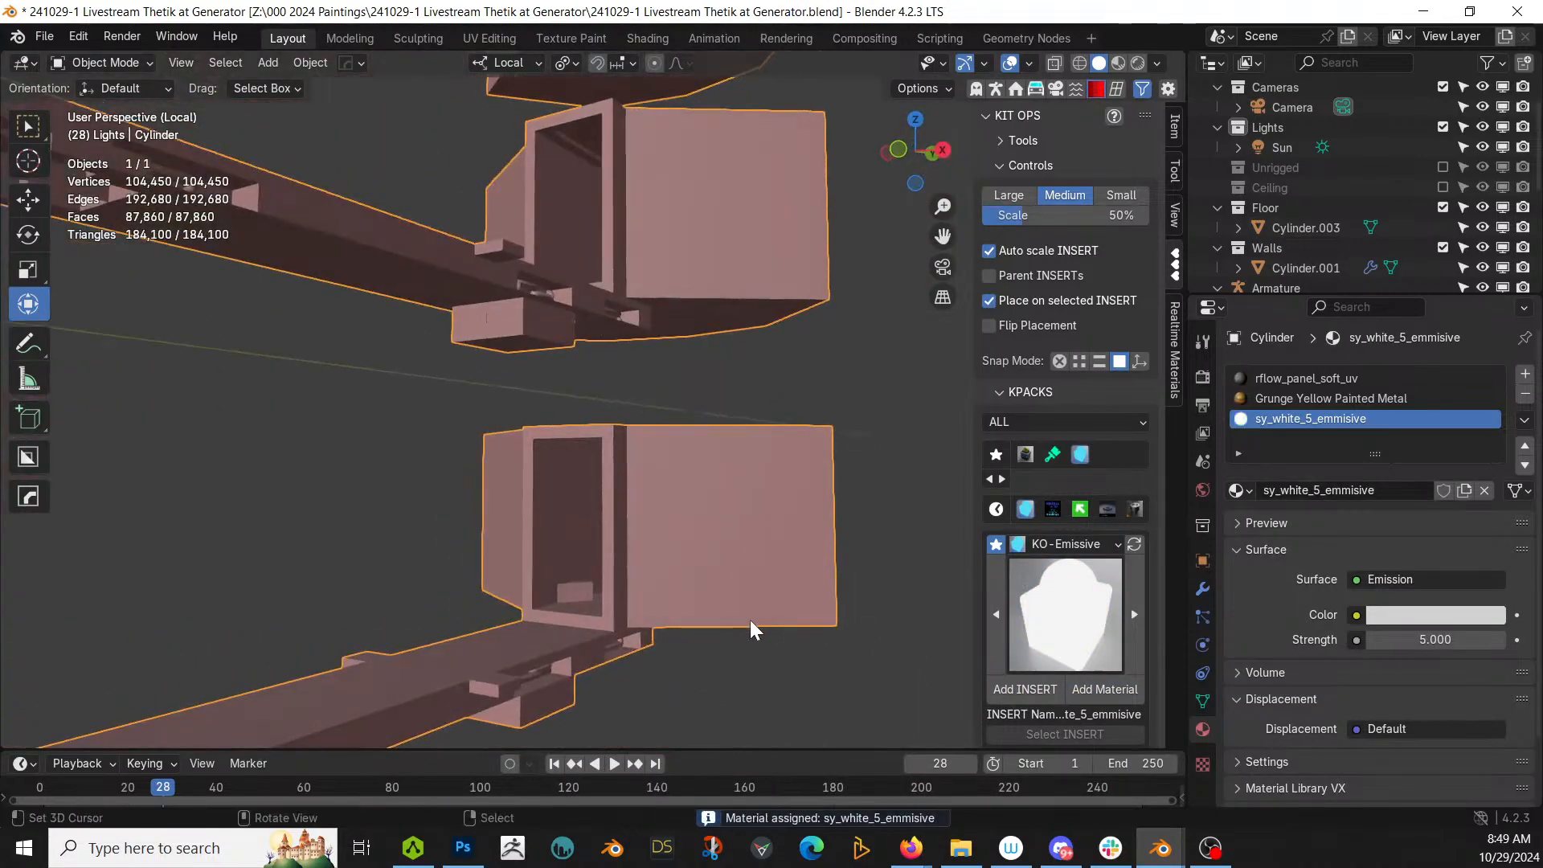
{"action": "key", "text": "z"}
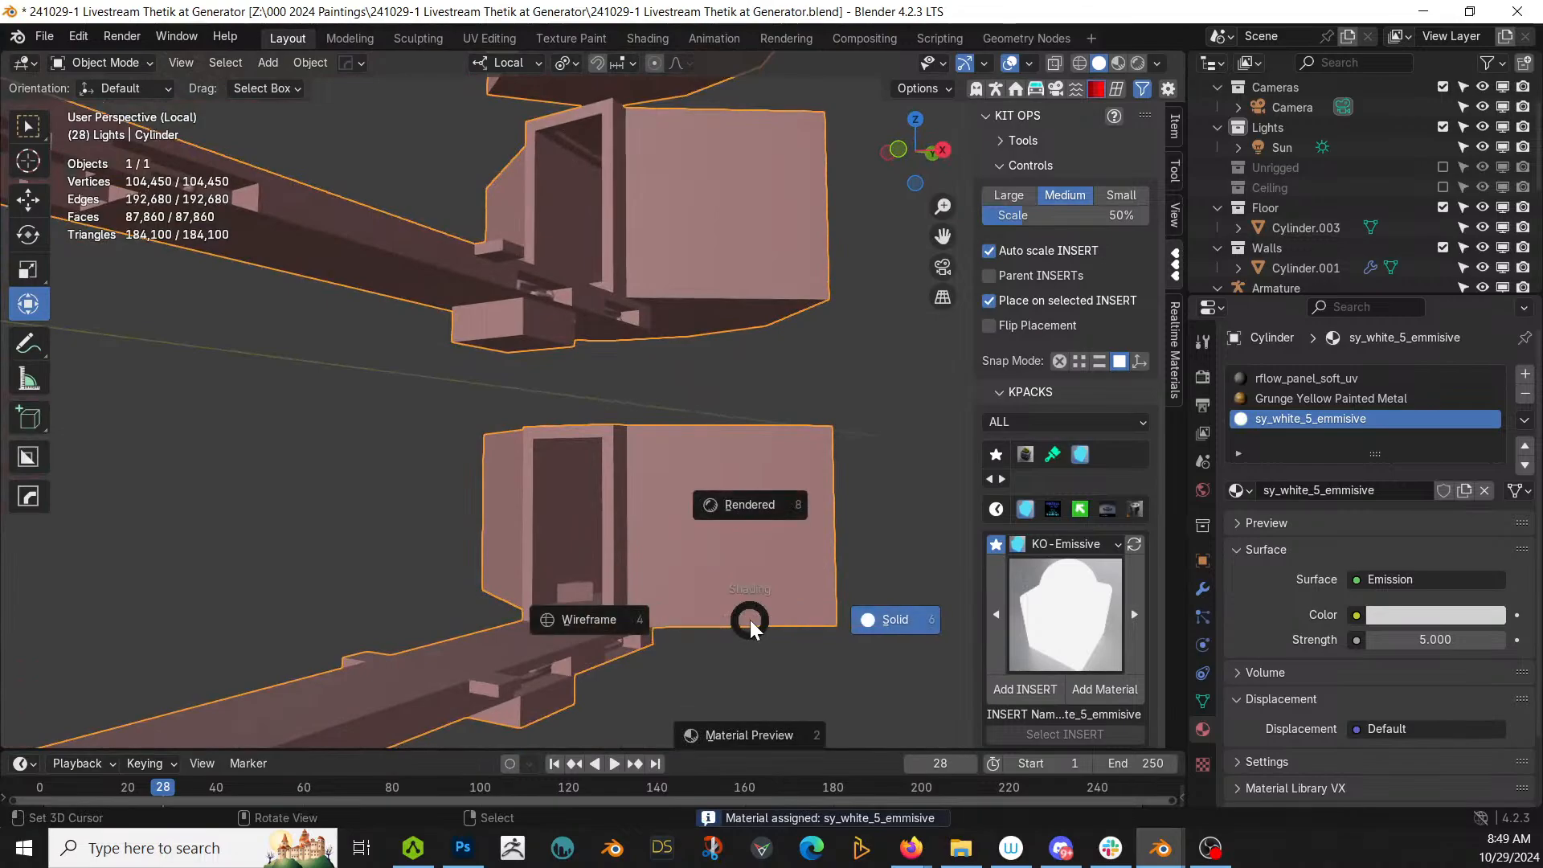
{"action": "key", "text": "8"}
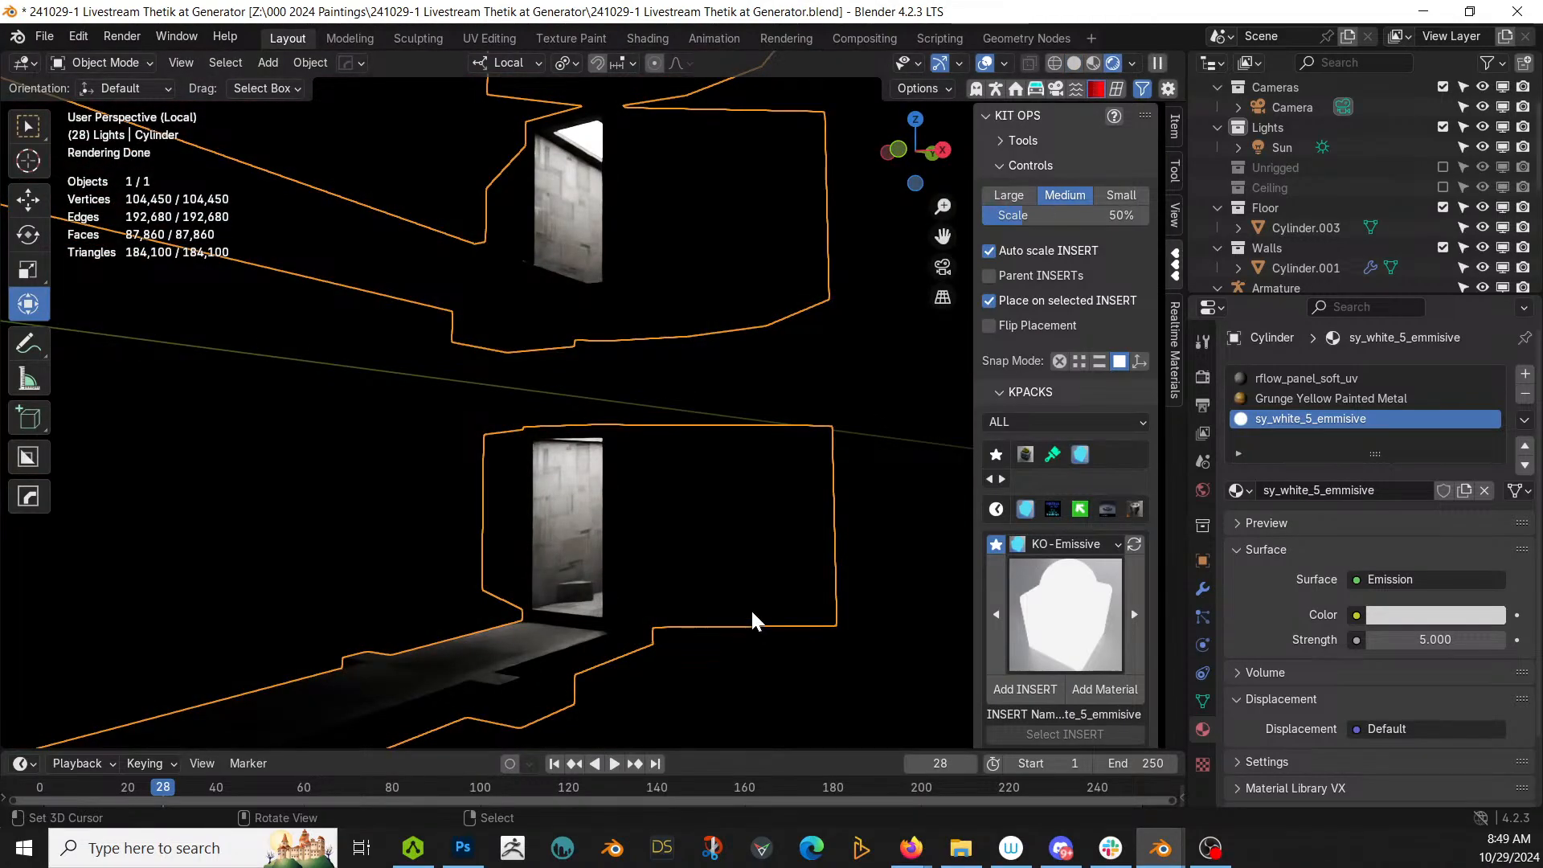
{"action": "key", "text": "KP_Divide"}
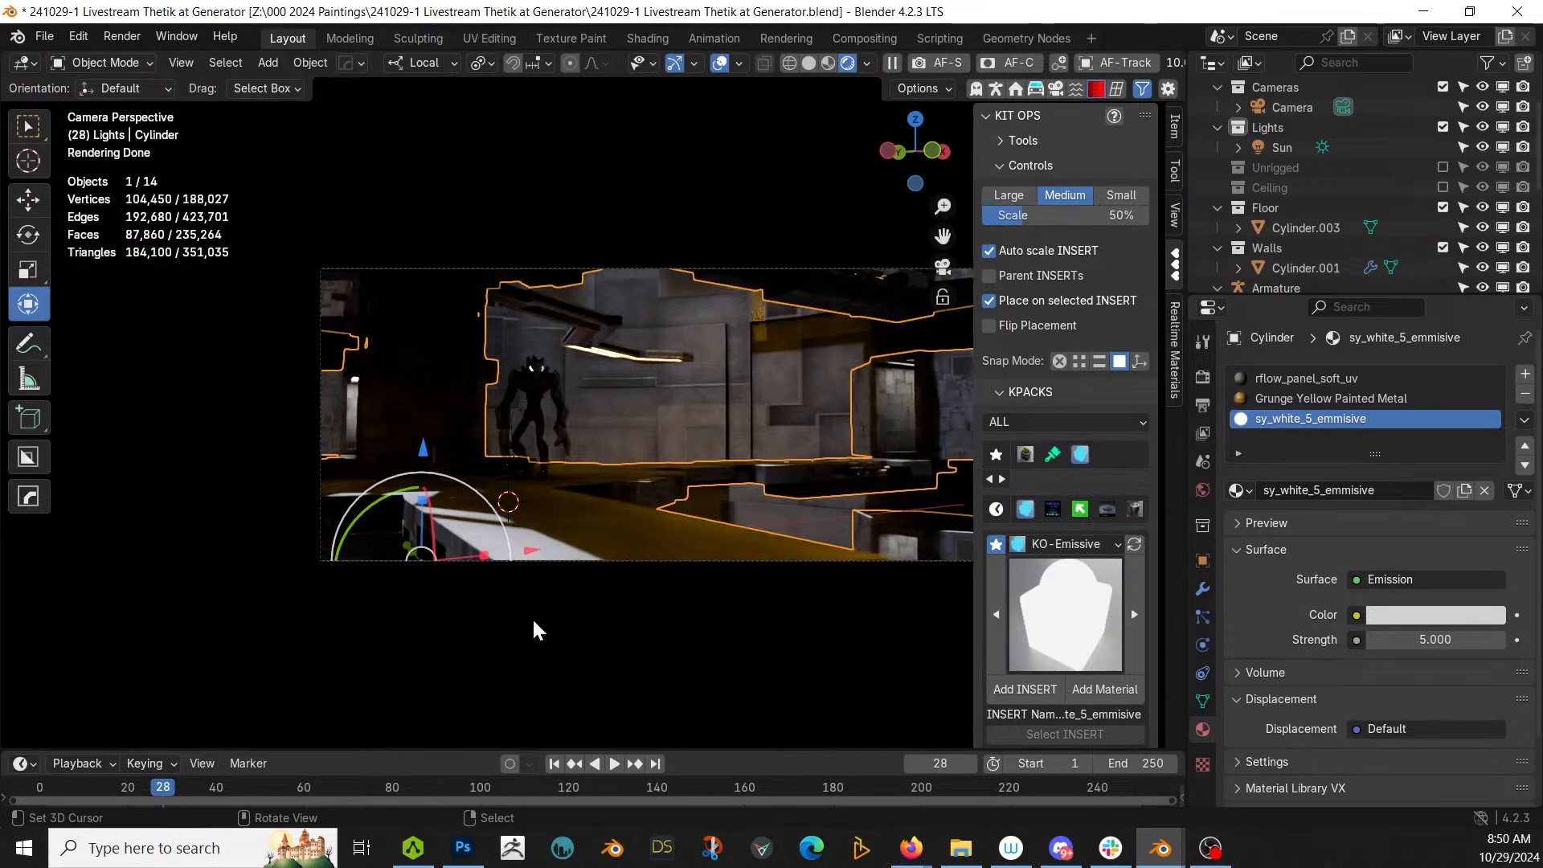
{"action": "left_click", "coordinate": [691, 682]}
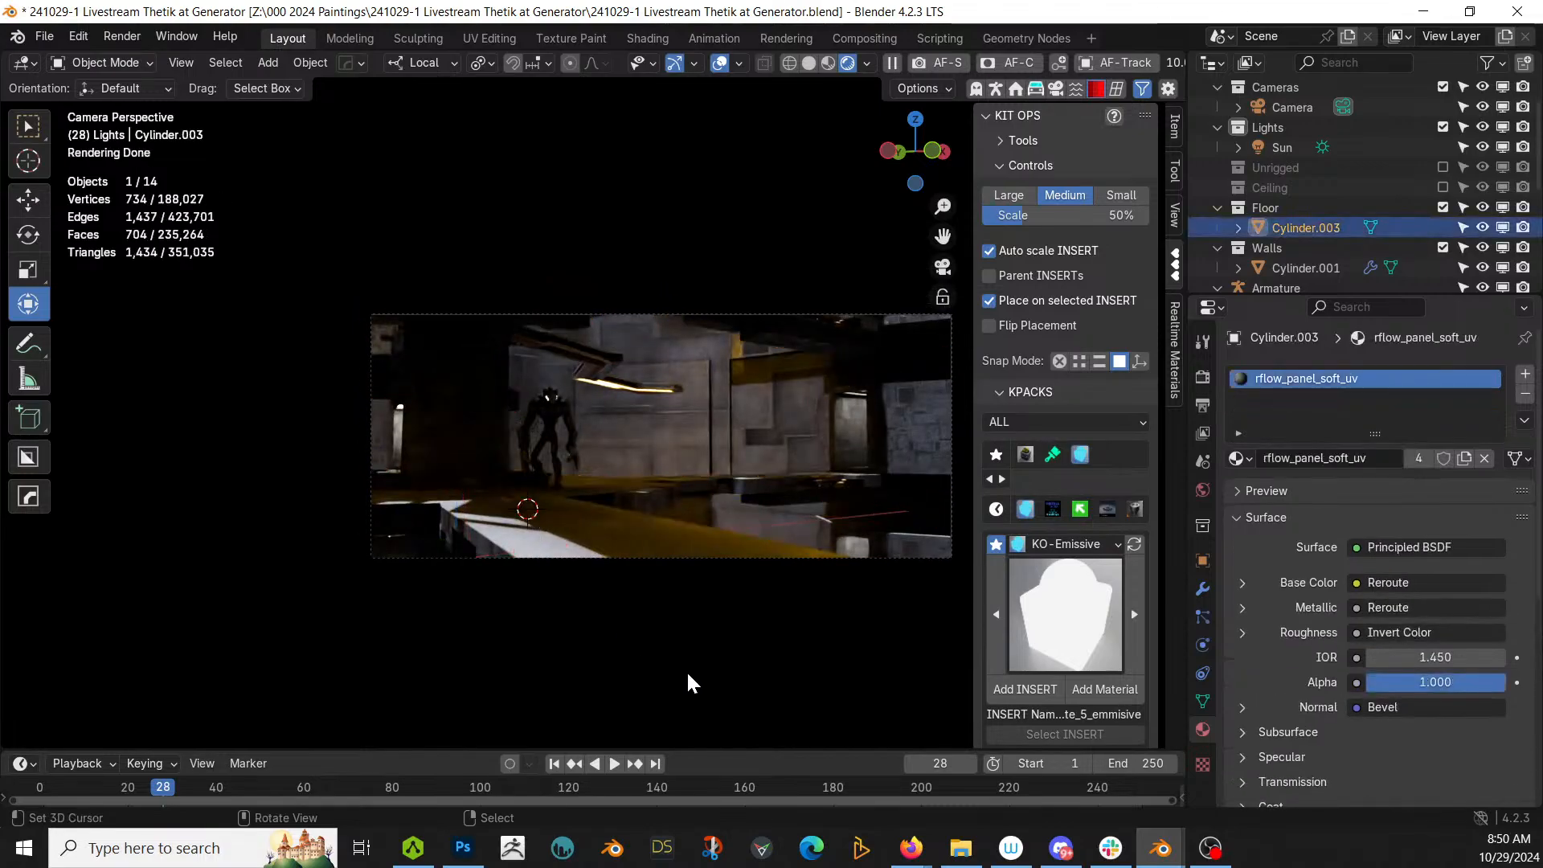
{"action": "key", "text": "ctrl+s"}
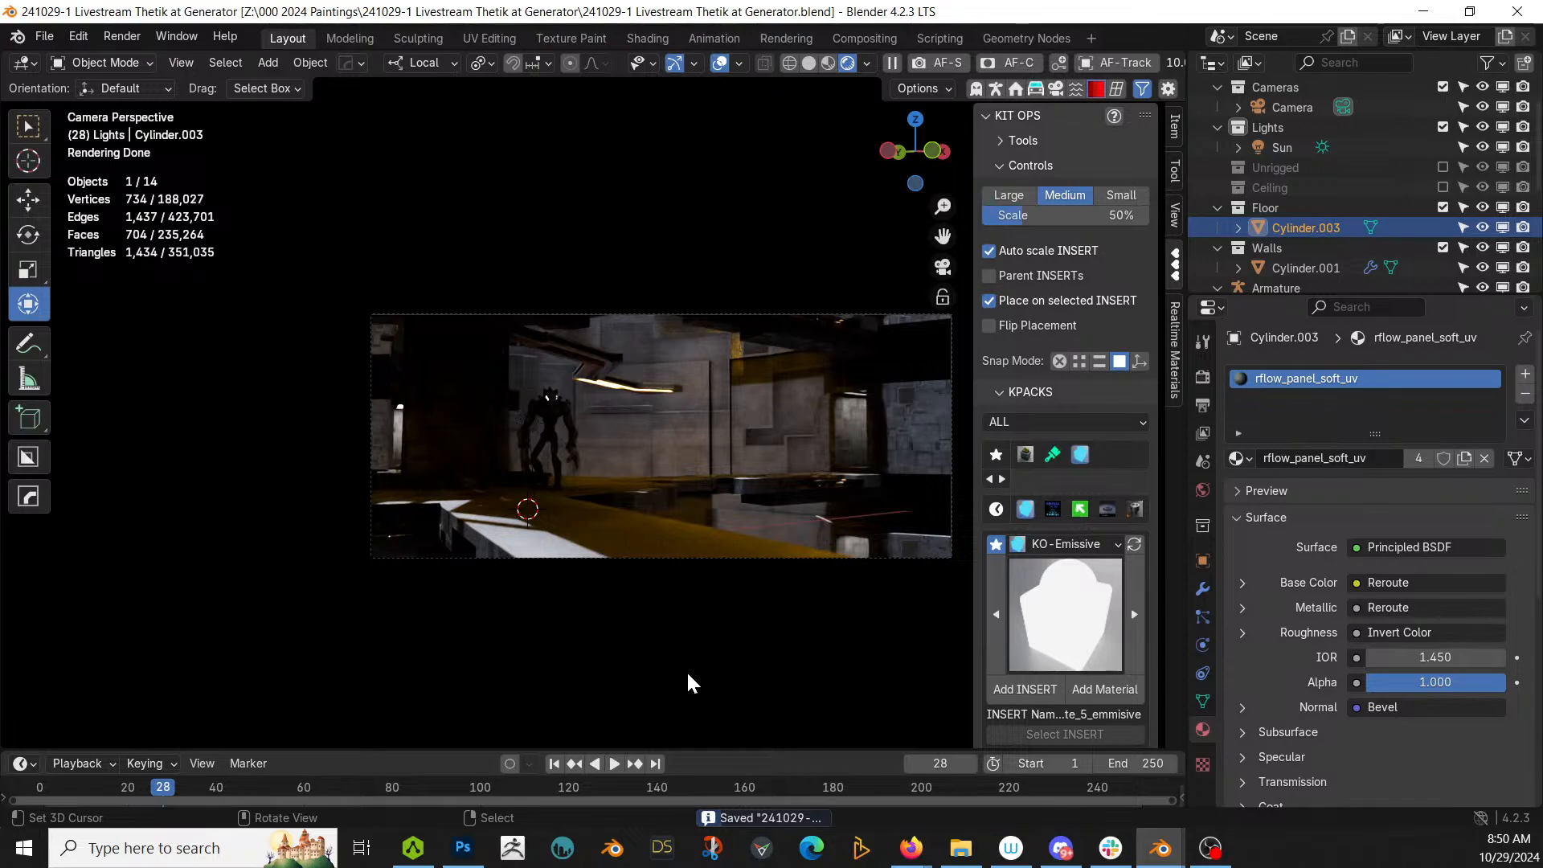
Step: Return to solid shading, view the whole chamber from outside, and snap the 3D cursor to the world origin
{"action": "key", "text": "z"}
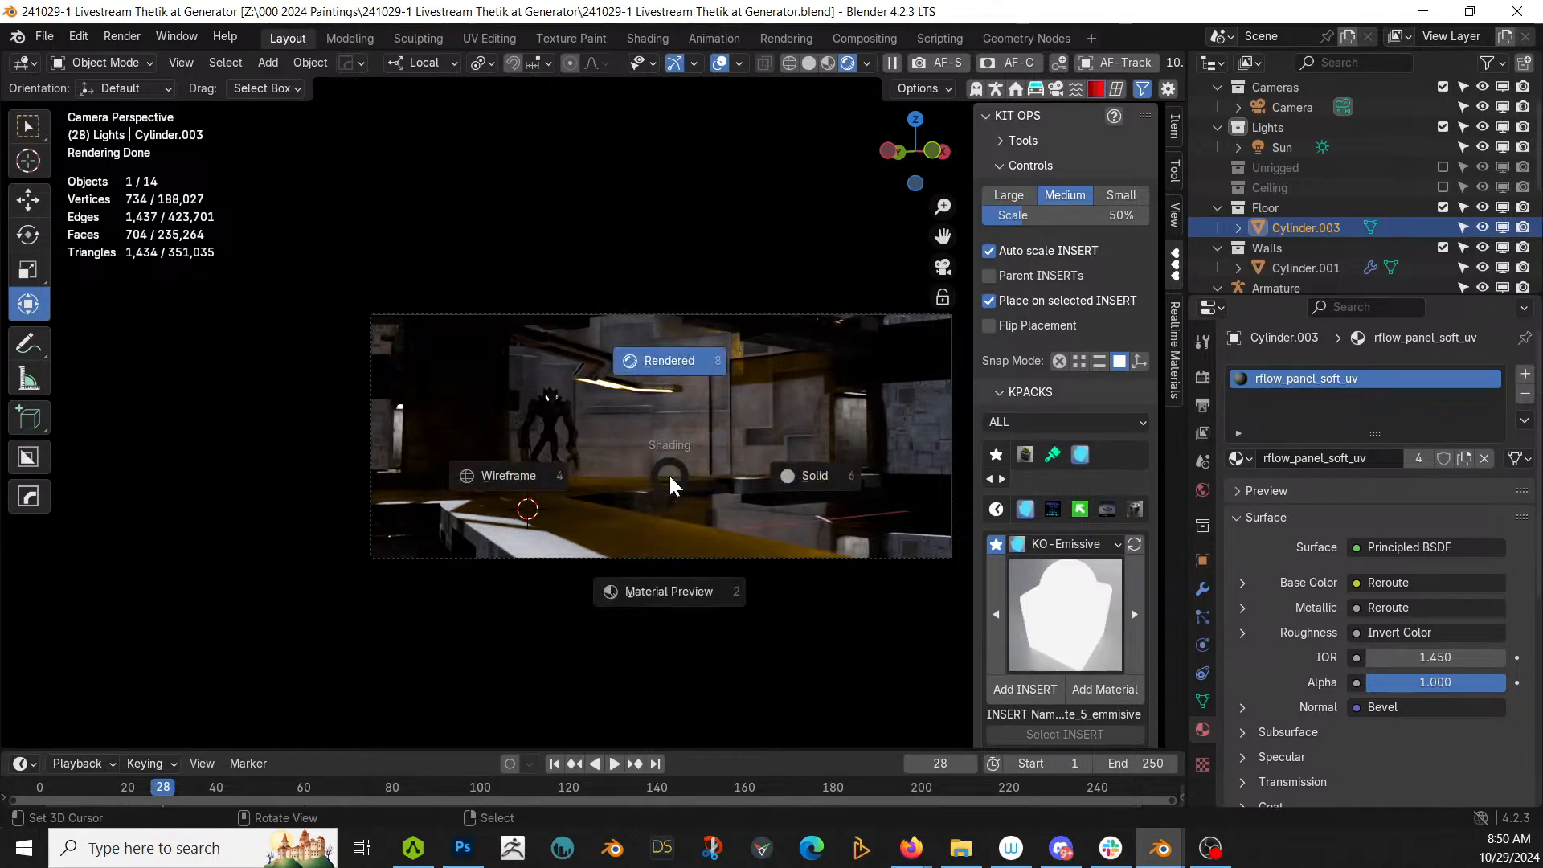
{"action": "left_click", "coordinate": [675, 482]}
{"action": "middle_click_drag", "start_coordinate": [673, 485], "coordinate": [674, 612]}
{"action": "scroll", "coordinate": [665, 537], "scroll_direction": "down", "scroll_amount": 10}
{"action": "middle_click_drag", "start_coordinate": [902, 508], "coordinate": [892, 552]}
{"action": "key", "text": "shift+s"}
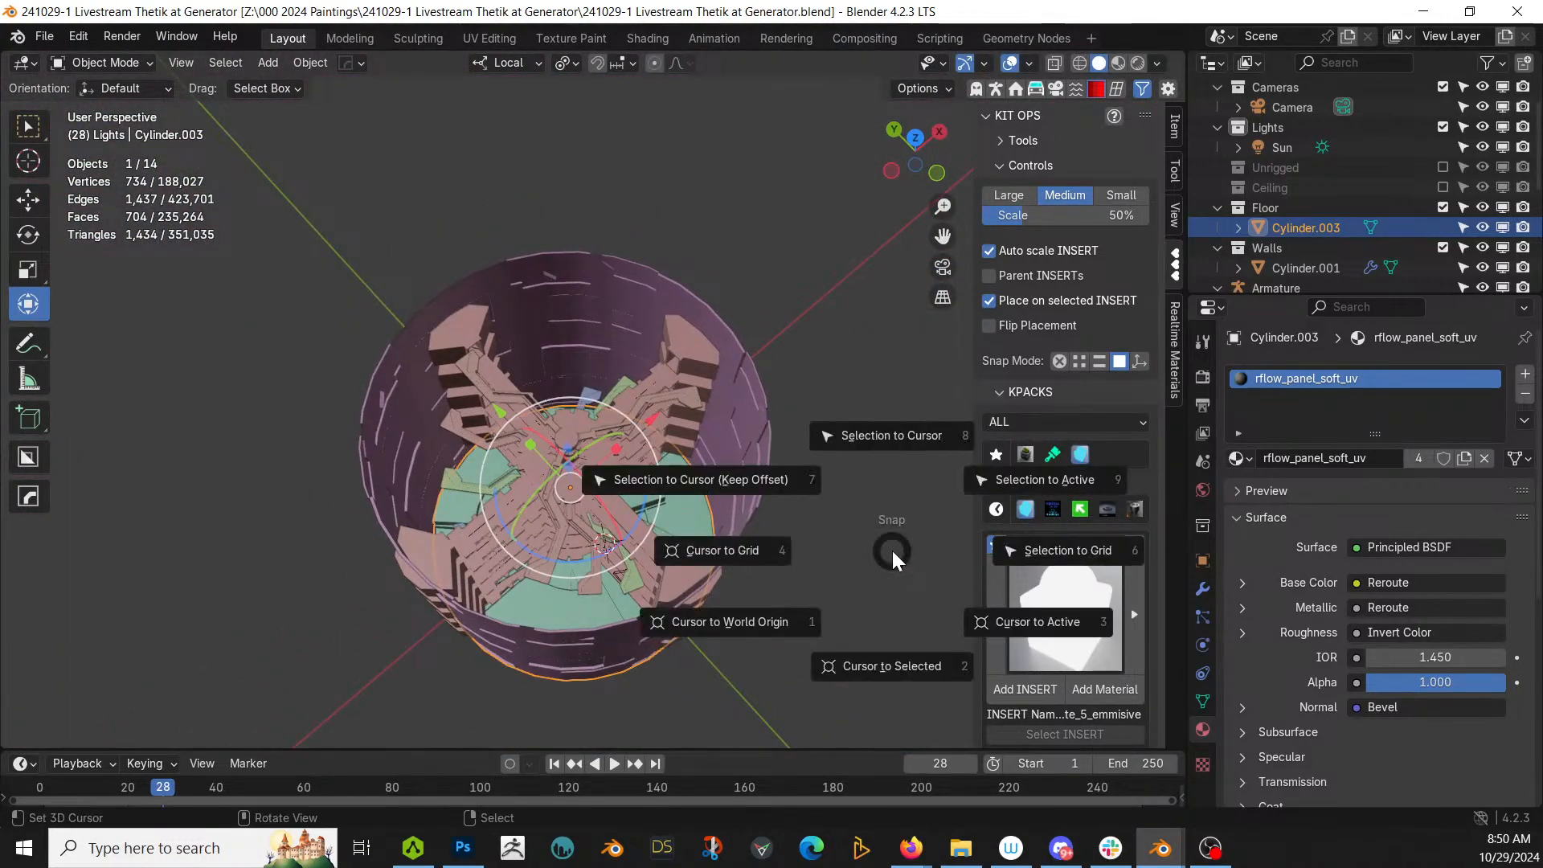
{"action": "left_click", "coordinate": [791, 614]}
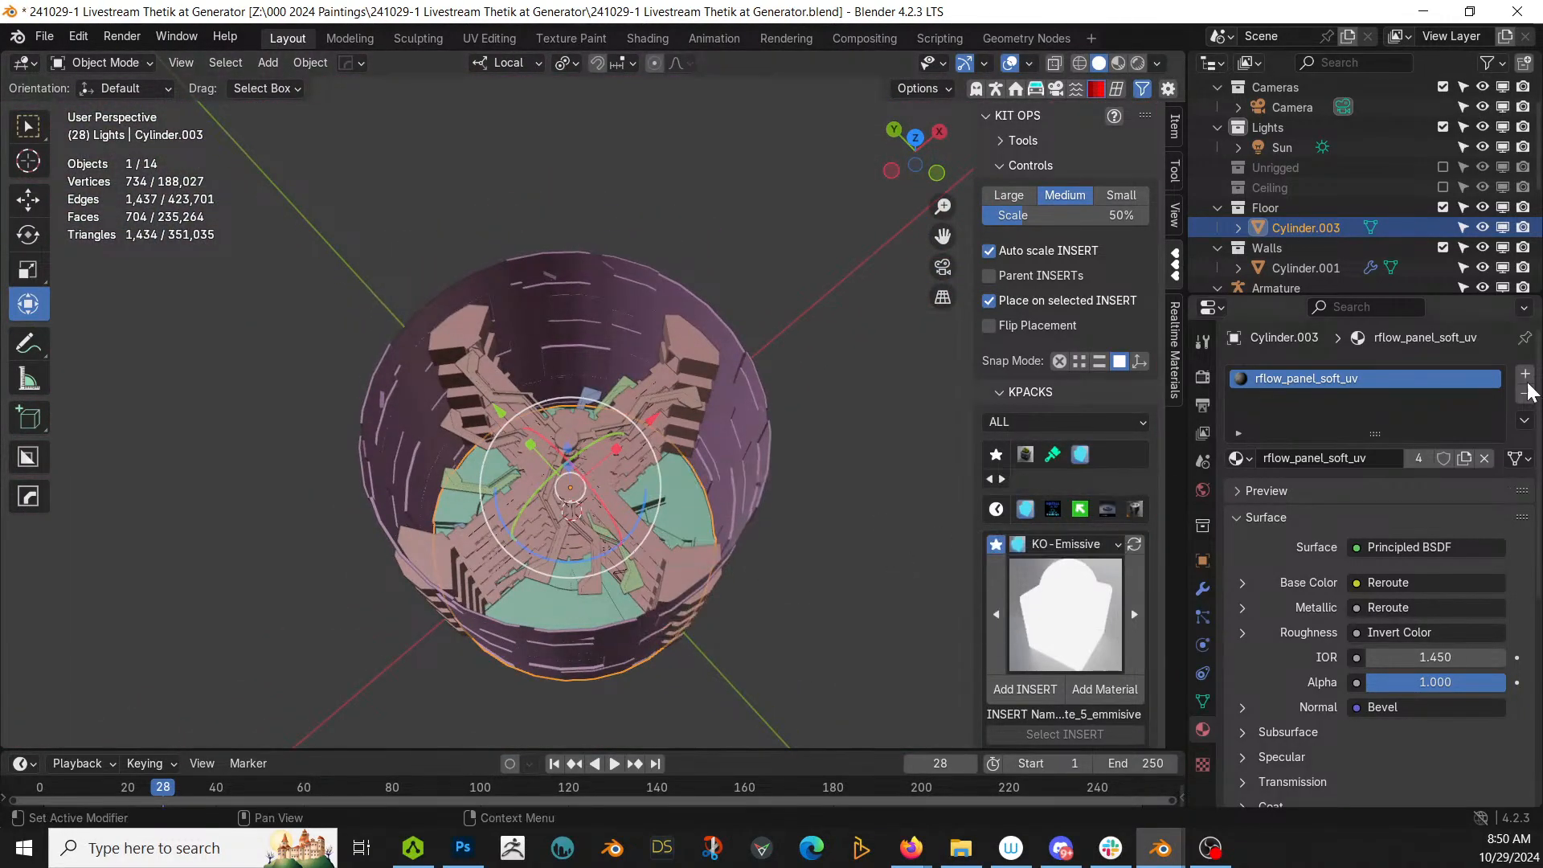
Step: Add the GodRay Fog volume from the Ground Fogs category of Alt Tab Easy Fog 2
{"action": "left_click", "coordinate": [1058, 90]}
{"action": "left_click", "coordinate": [1173, 281]}
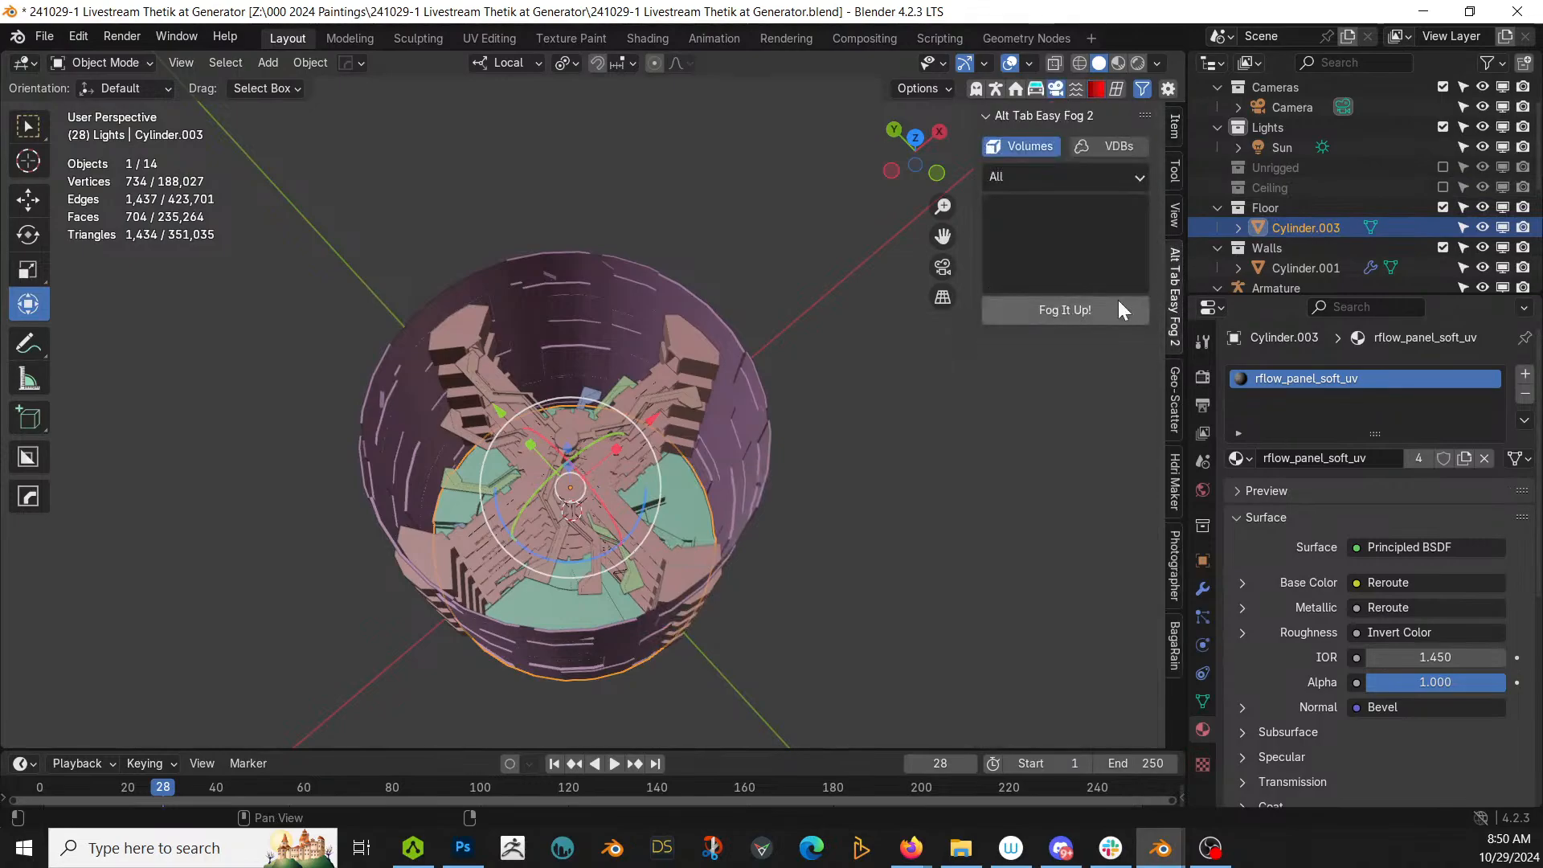
{"action": "left_click", "coordinate": [1050, 177]}
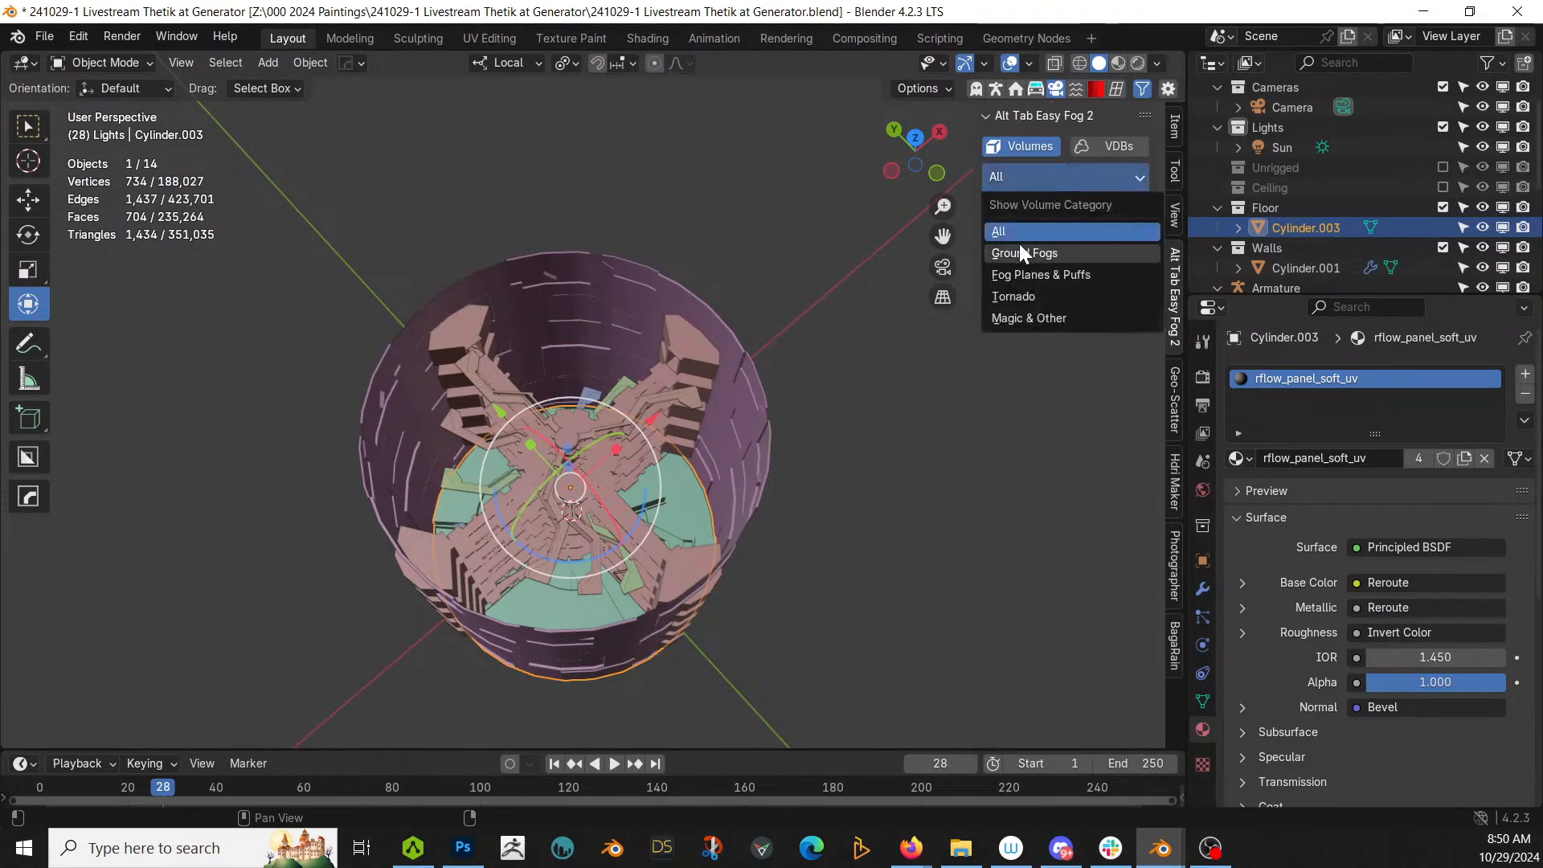
{"action": "left_click", "coordinate": [1019, 246]}
{"action": "left_click", "coordinate": [1069, 246]}
{"action": "left_click", "coordinate": [671, 337]}
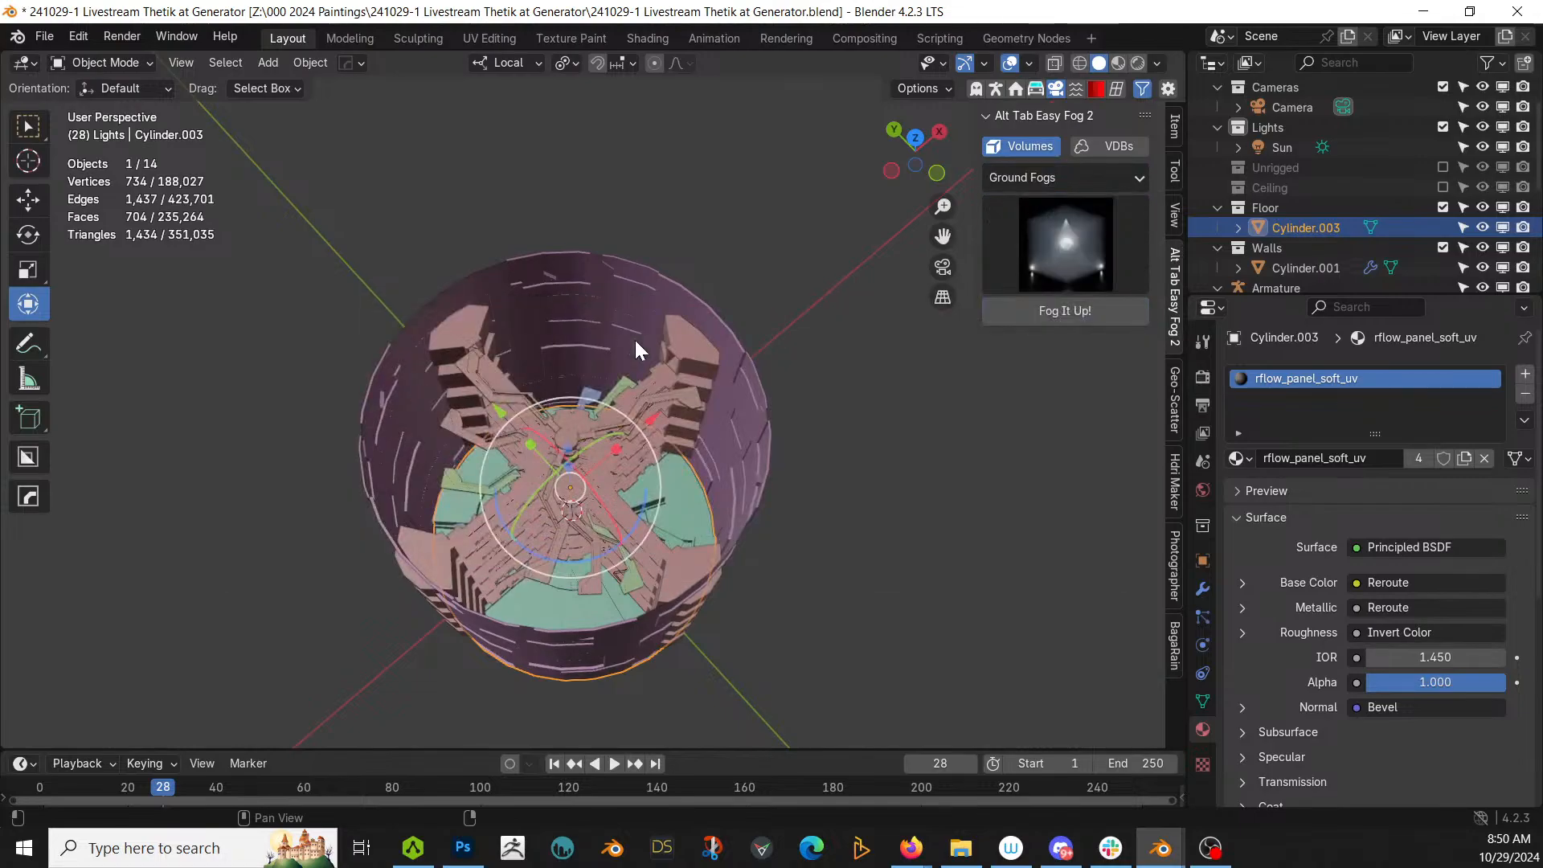
{"action": "left_click", "coordinate": [1062, 311]}
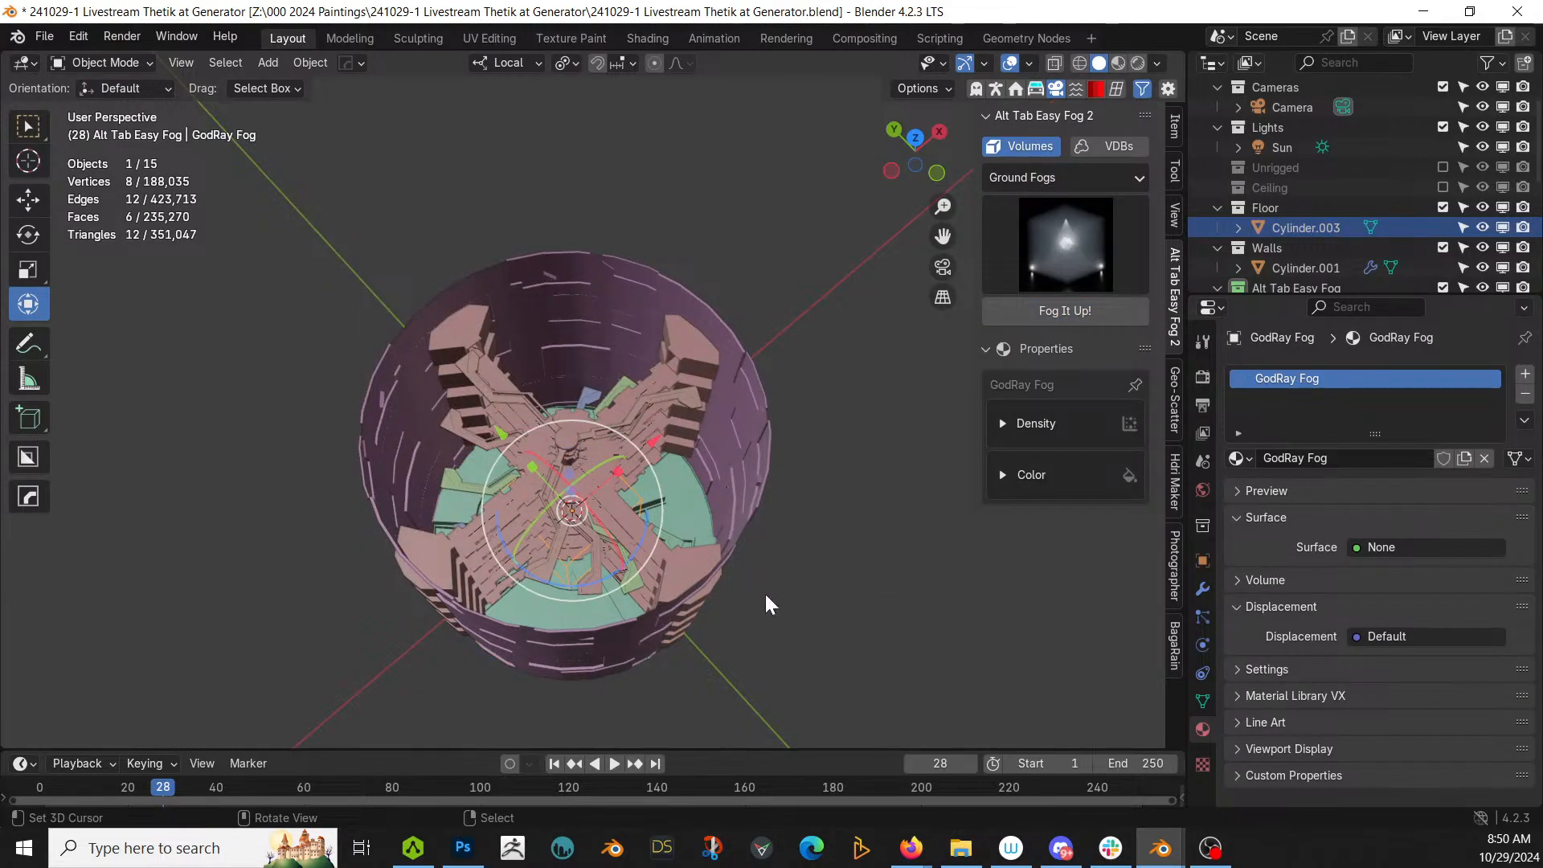
Step: Scale the fog volume uniformly by about 3.52 in top view so it encloses the circular chamber
{"action": "key", "text": "KP_7"}
{"action": "key", "text": "s"}
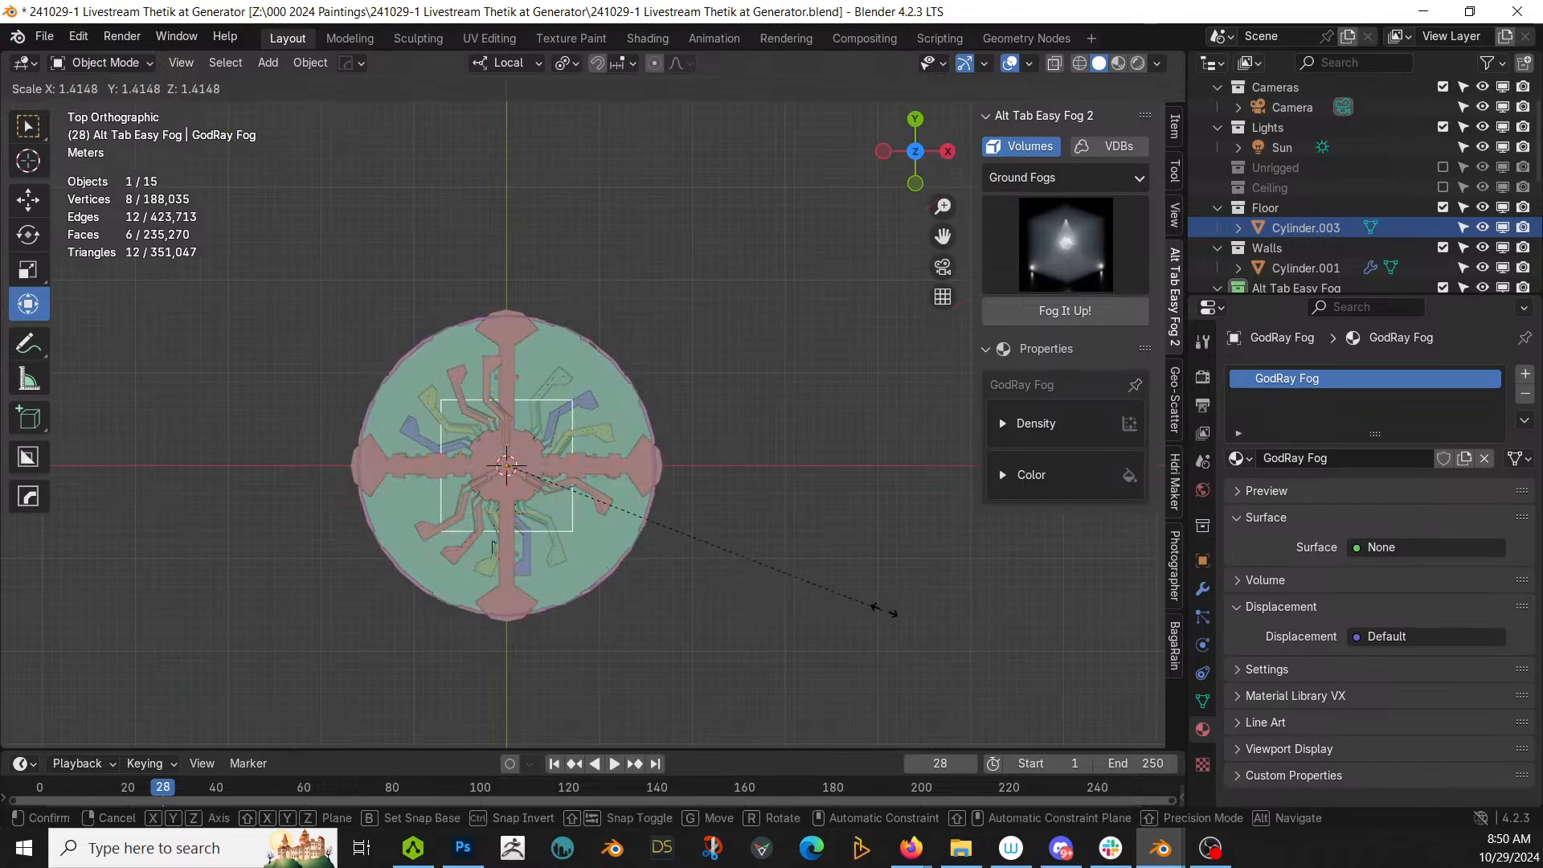
{"action": "left_click", "coordinate": [298, 689]}
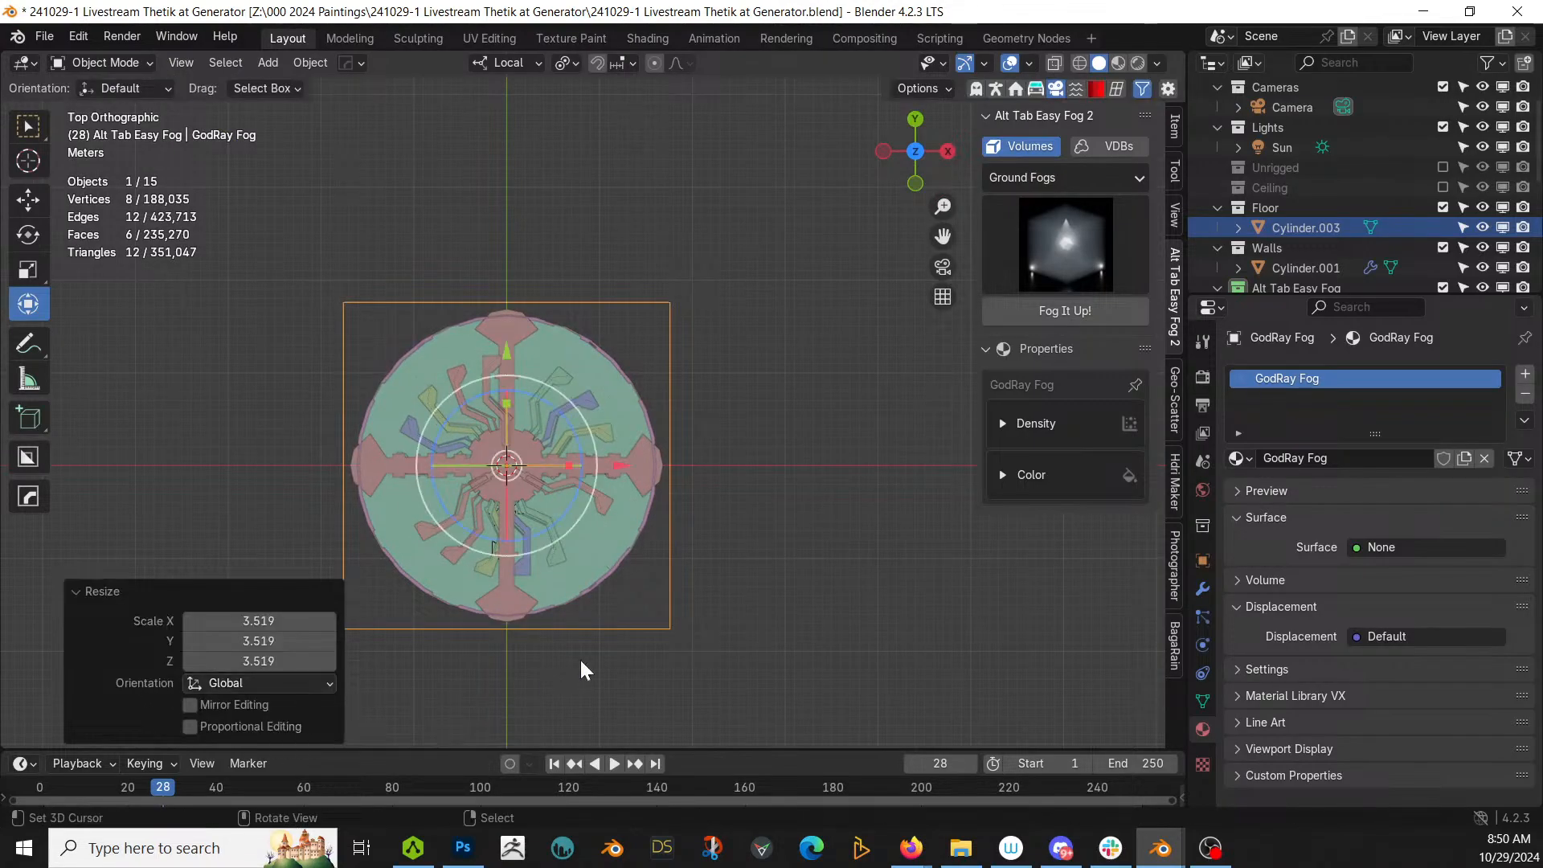
Step: Raise the fog volume about 7.19 m along Z to surround the chamber walls and apply its rotation and scale
{"action": "key", "text": "KP_1"}
{"action": "key", "text": "g"}
{"action": "key", "text": "z"}
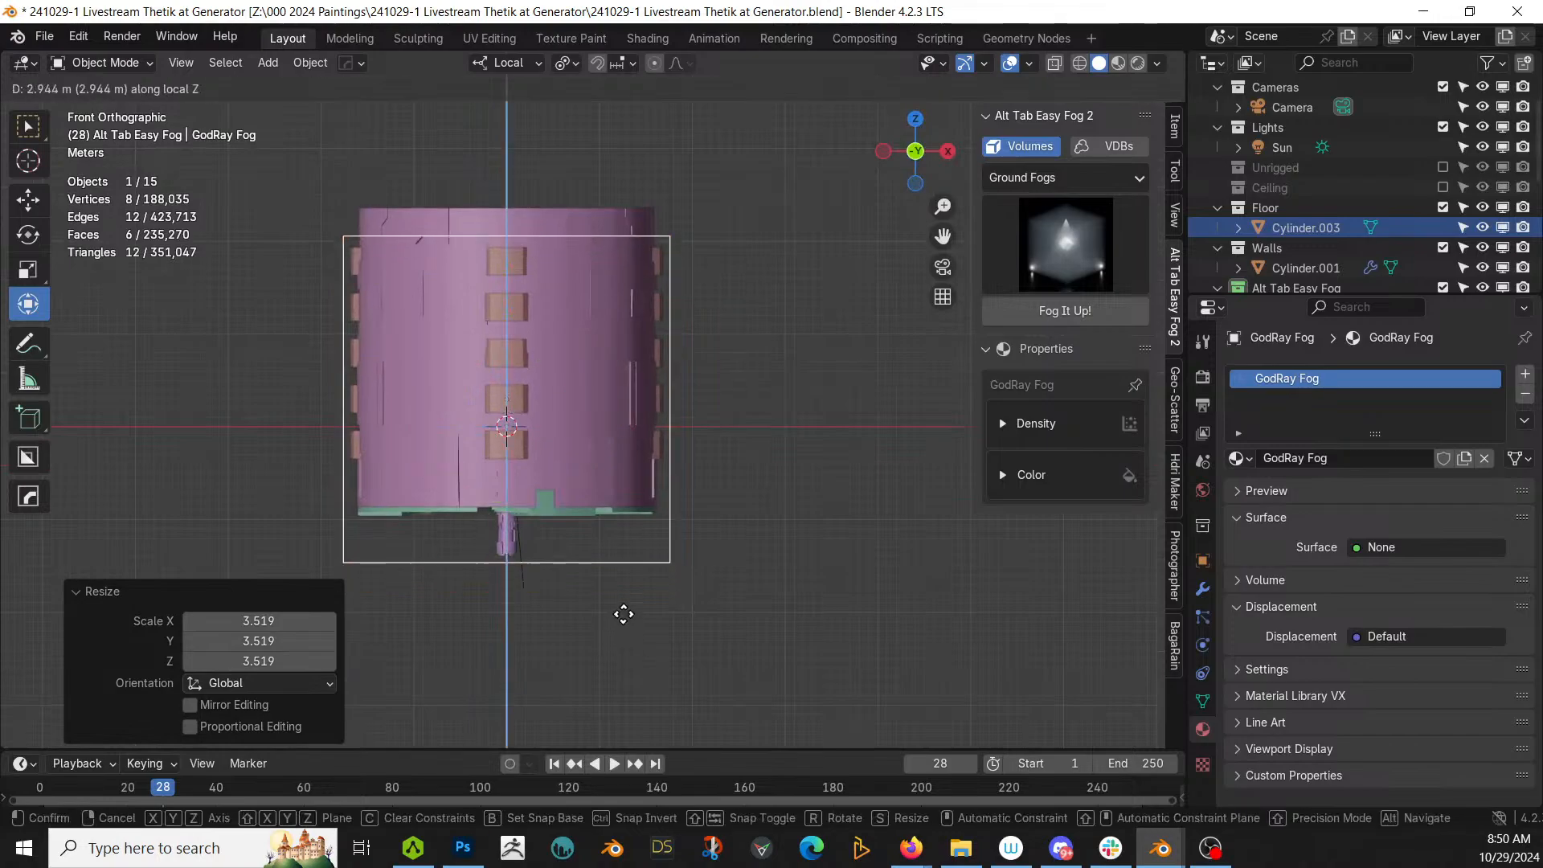
{"action": "left_click", "coordinate": [648, 577]}
{"action": "key", "text": "ctrl+a"}
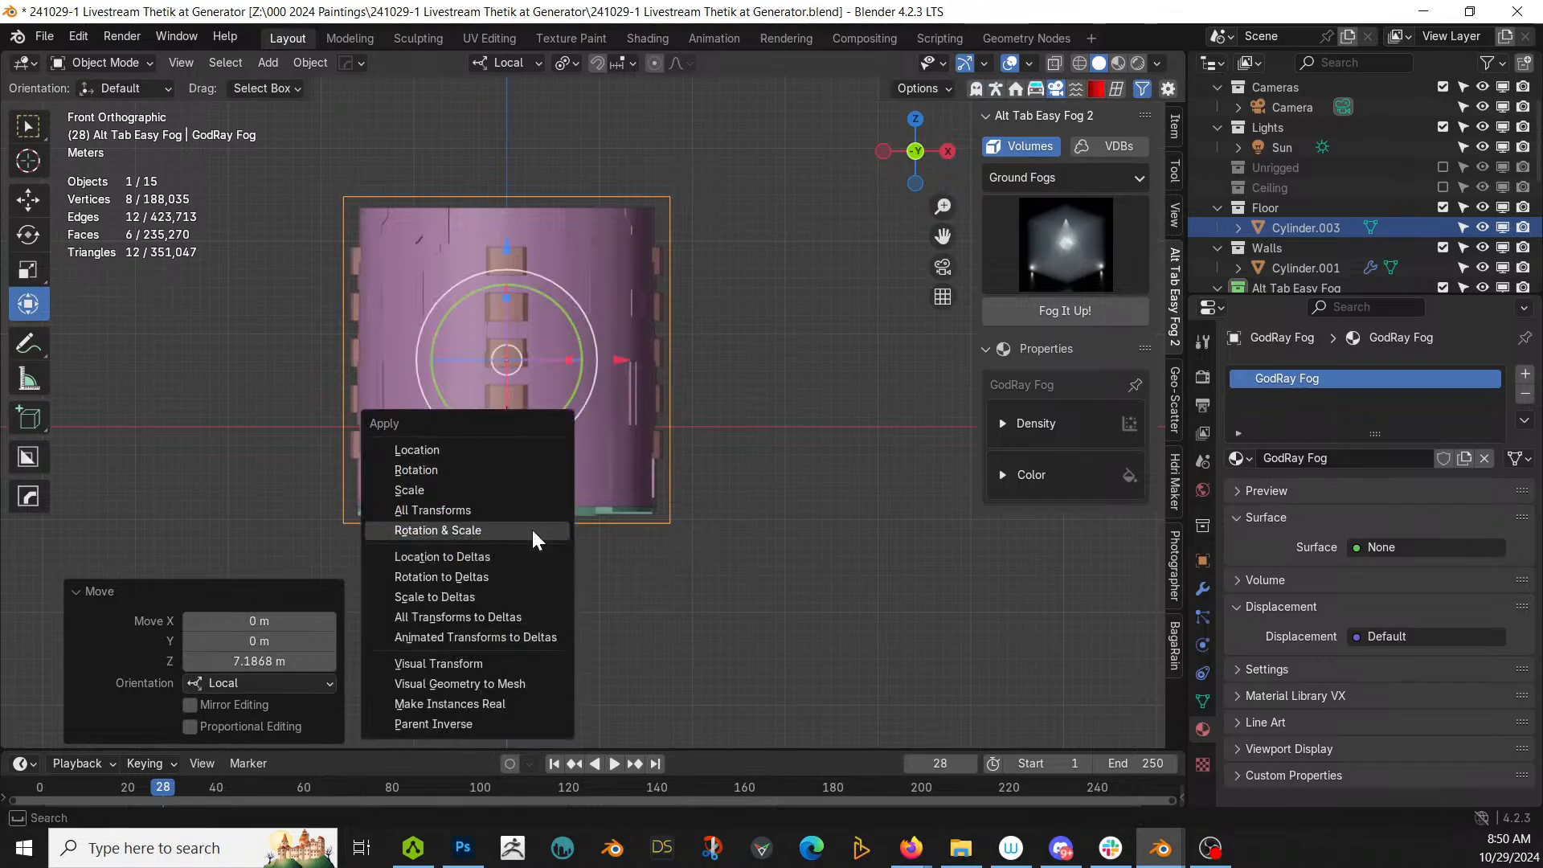
{"action": "left_click", "coordinate": [532, 529]}
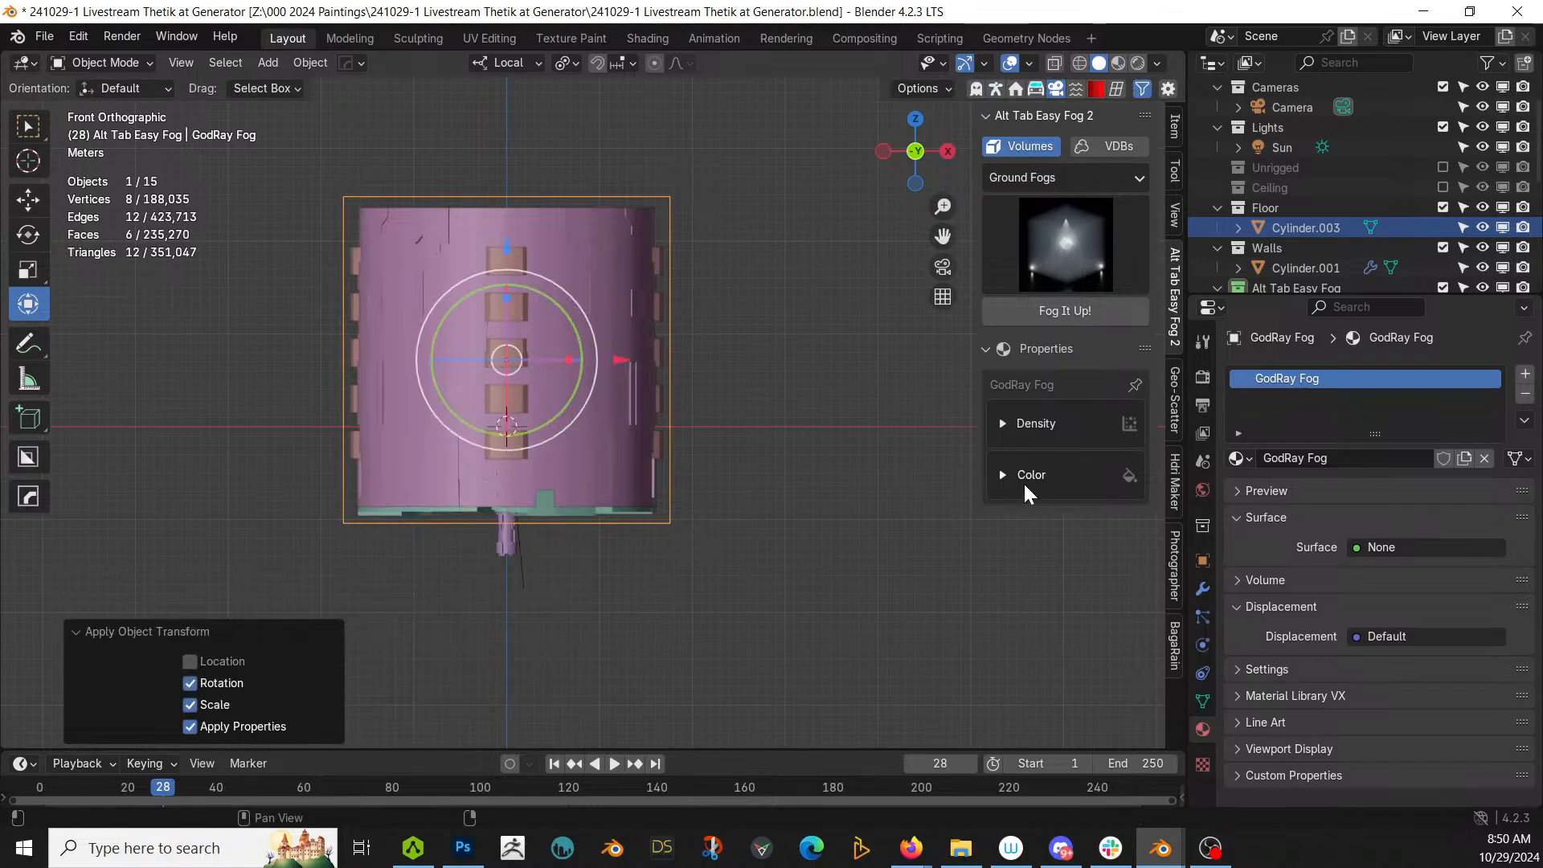
Step: Set the GodRay Fog density to 0.2 and tint its color pale green
{"action": "left_click", "coordinate": [1001, 422]}
{"action": "left_click", "coordinate": [1092, 459]}
{"action": "type", "text": "0.2"}
{"action": "key", "text": "Return"}
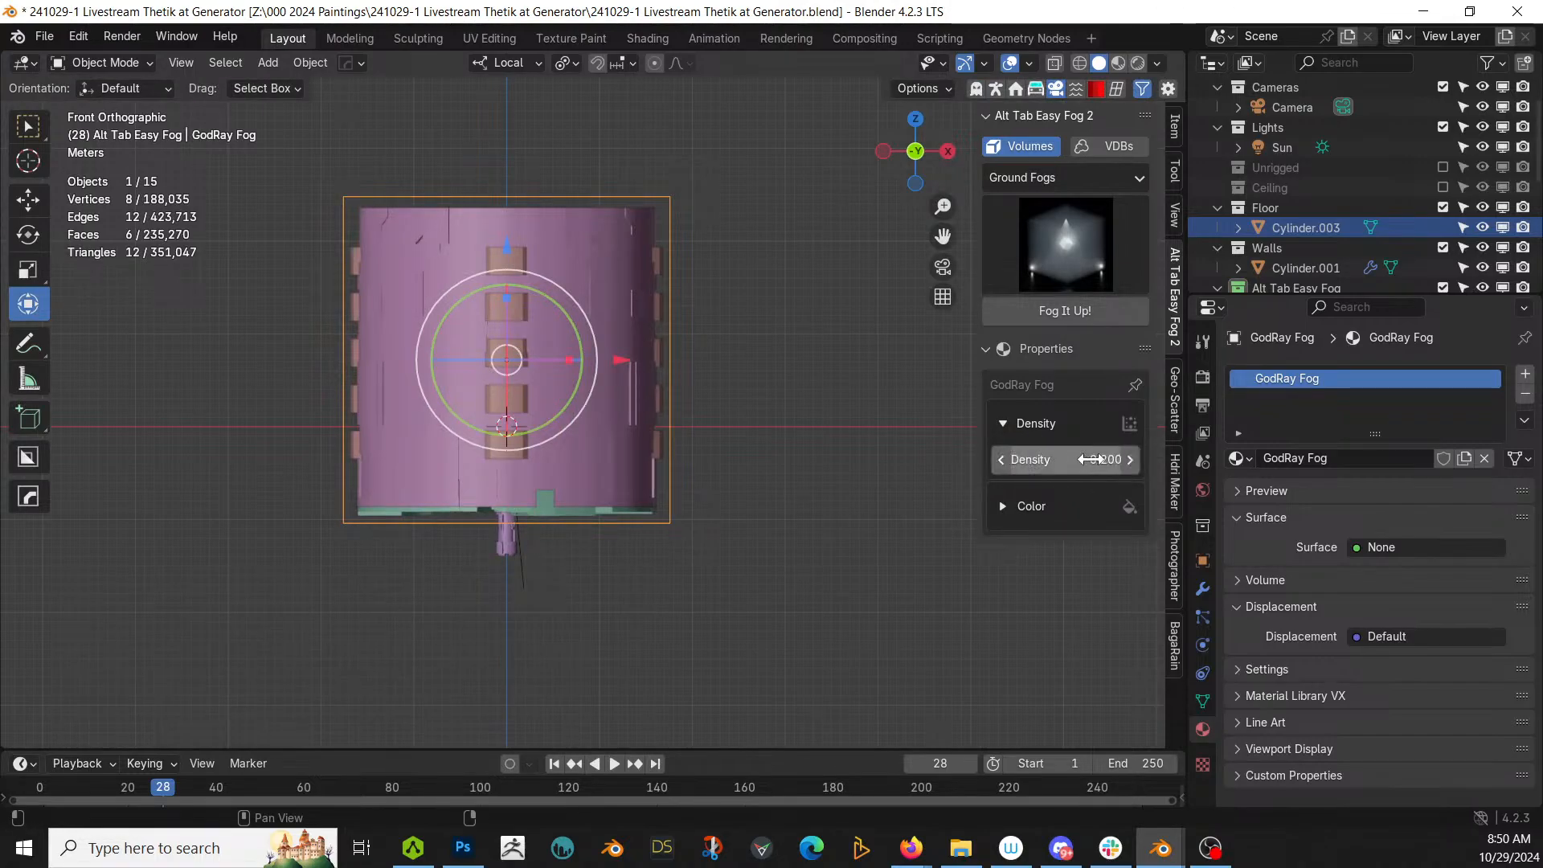
{"action": "left_click", "coordinate": [1002, 506]}
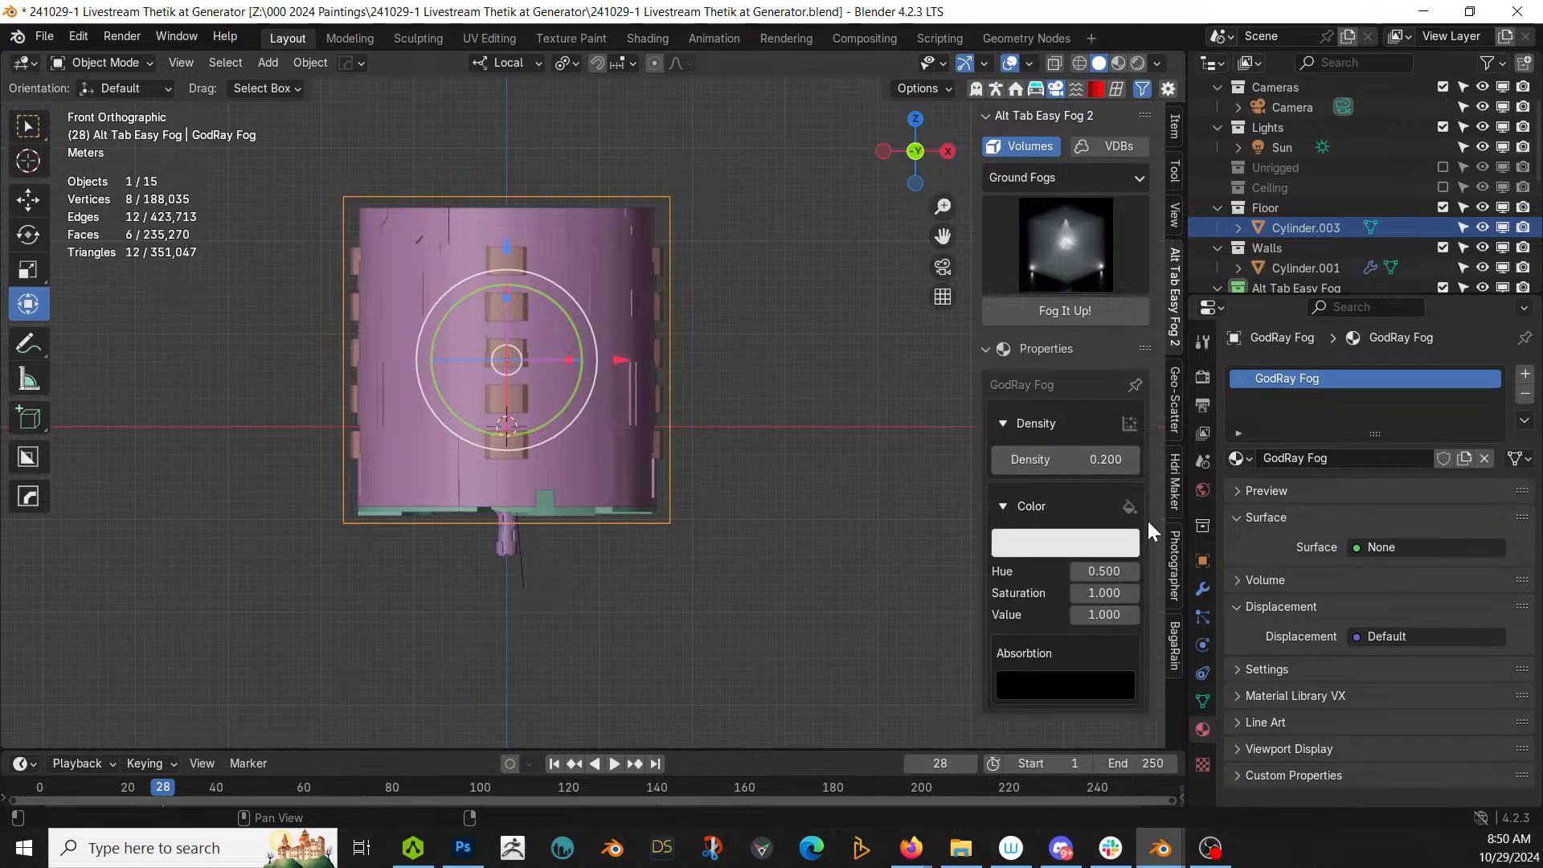
{"action": "left_click", "coordinate": [1113, 546]}
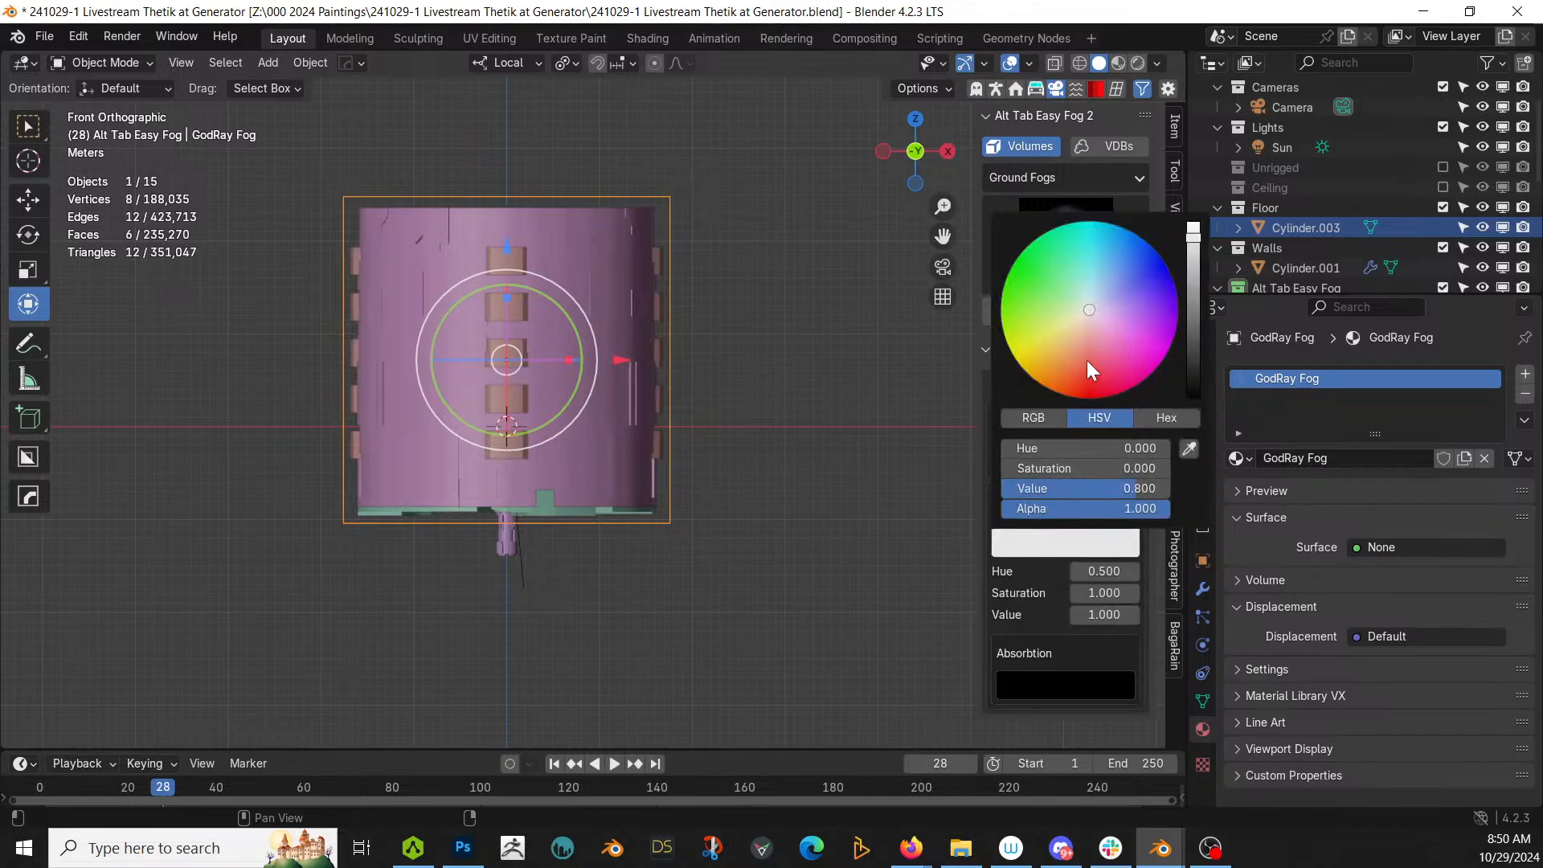
{"action": "left_click", "coordinate": [1069, 307]}
Step: Examine the fog in rendered shading through the camera and from above the chamber
{"action": "key", "text": "KP_0"}
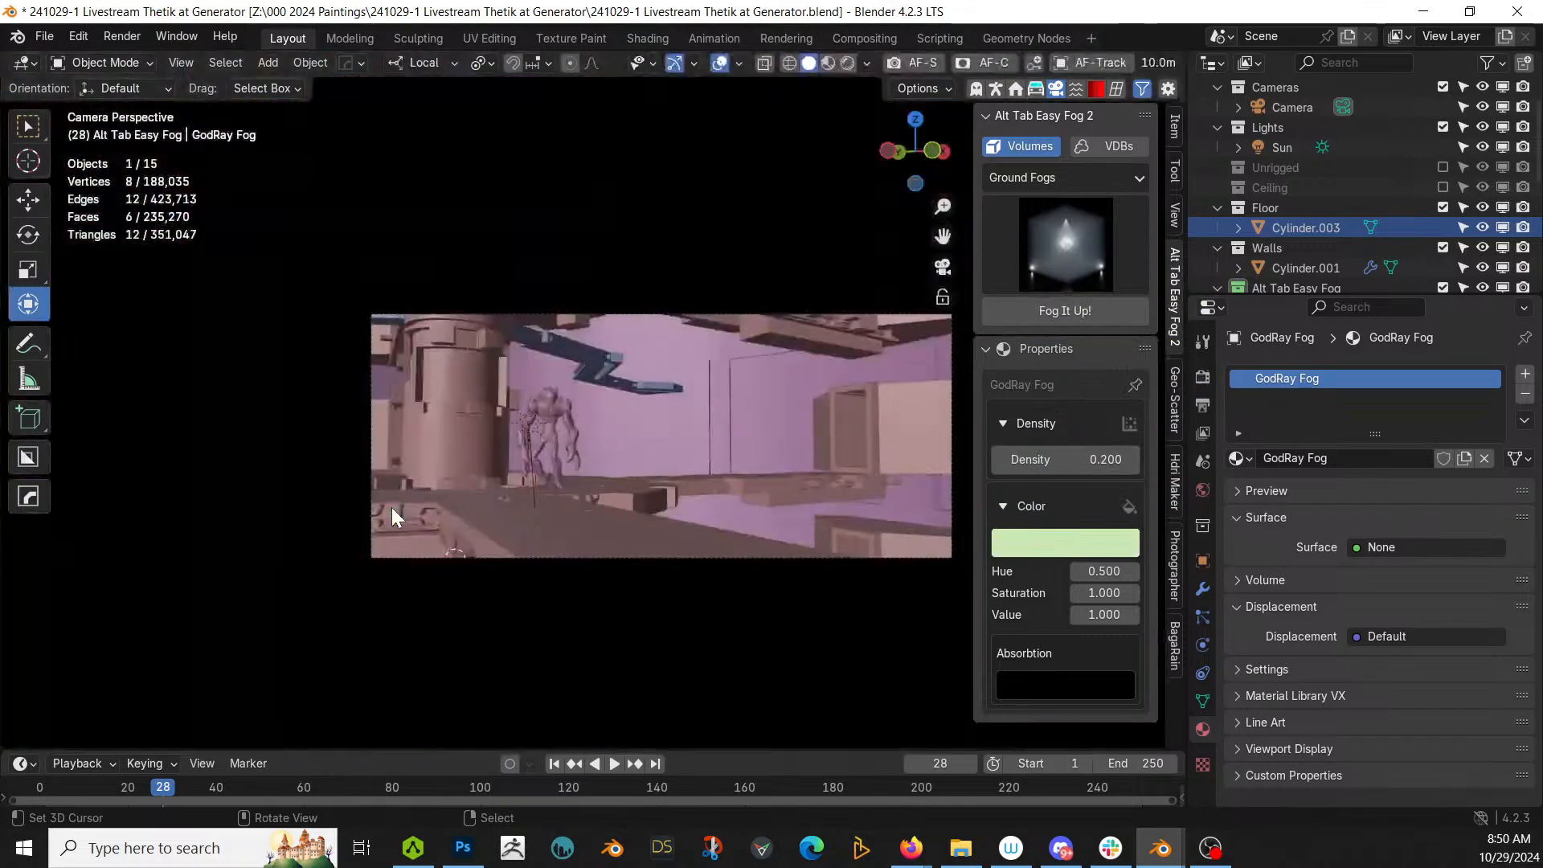
{"action": "key", "text": "z"}
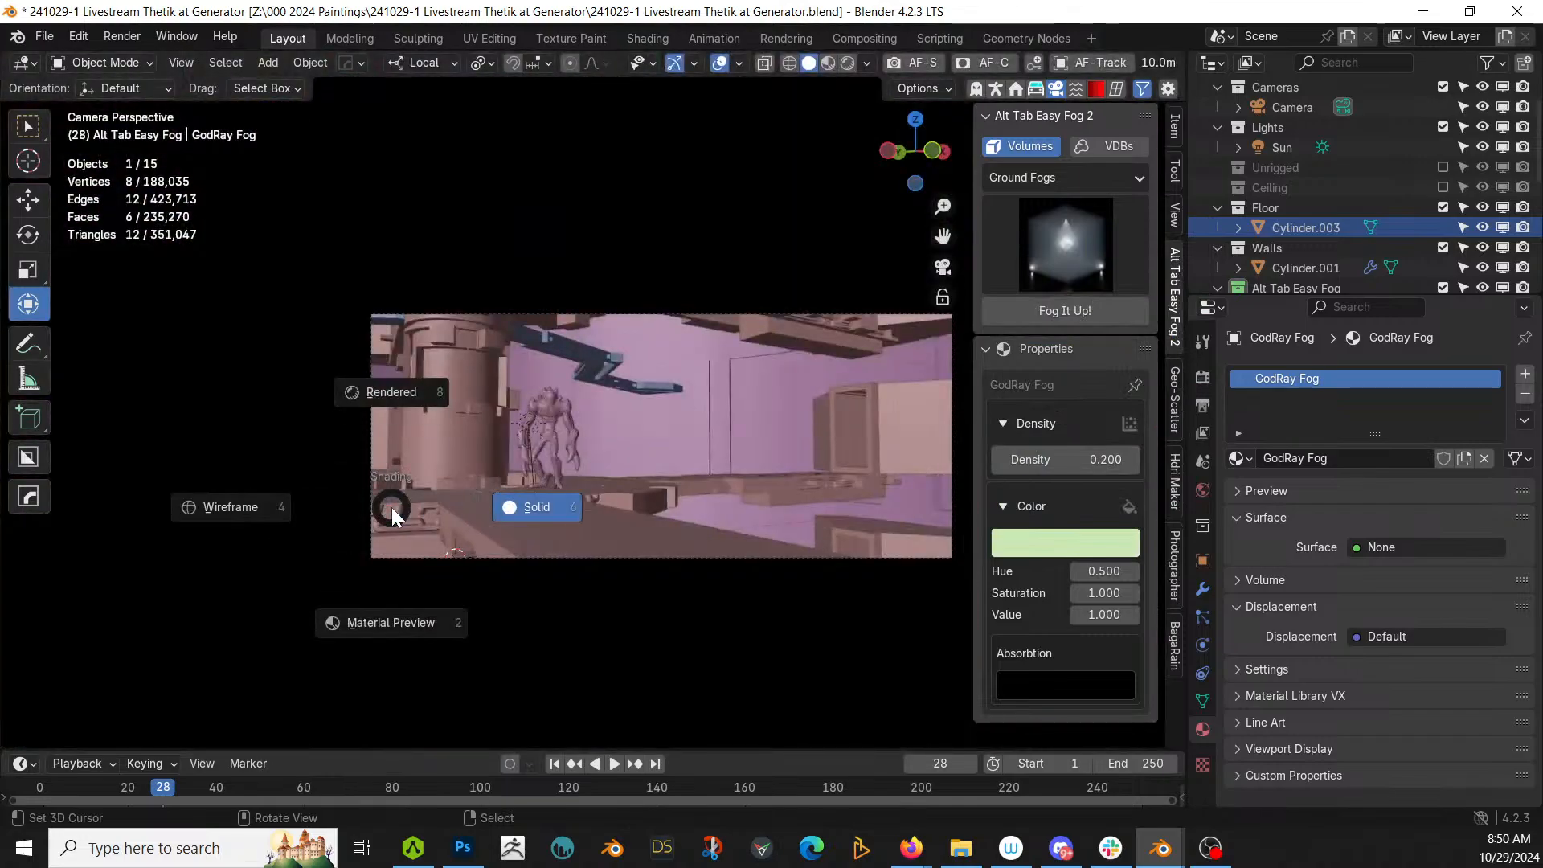
{"action": "key", "text": "KP_8"}
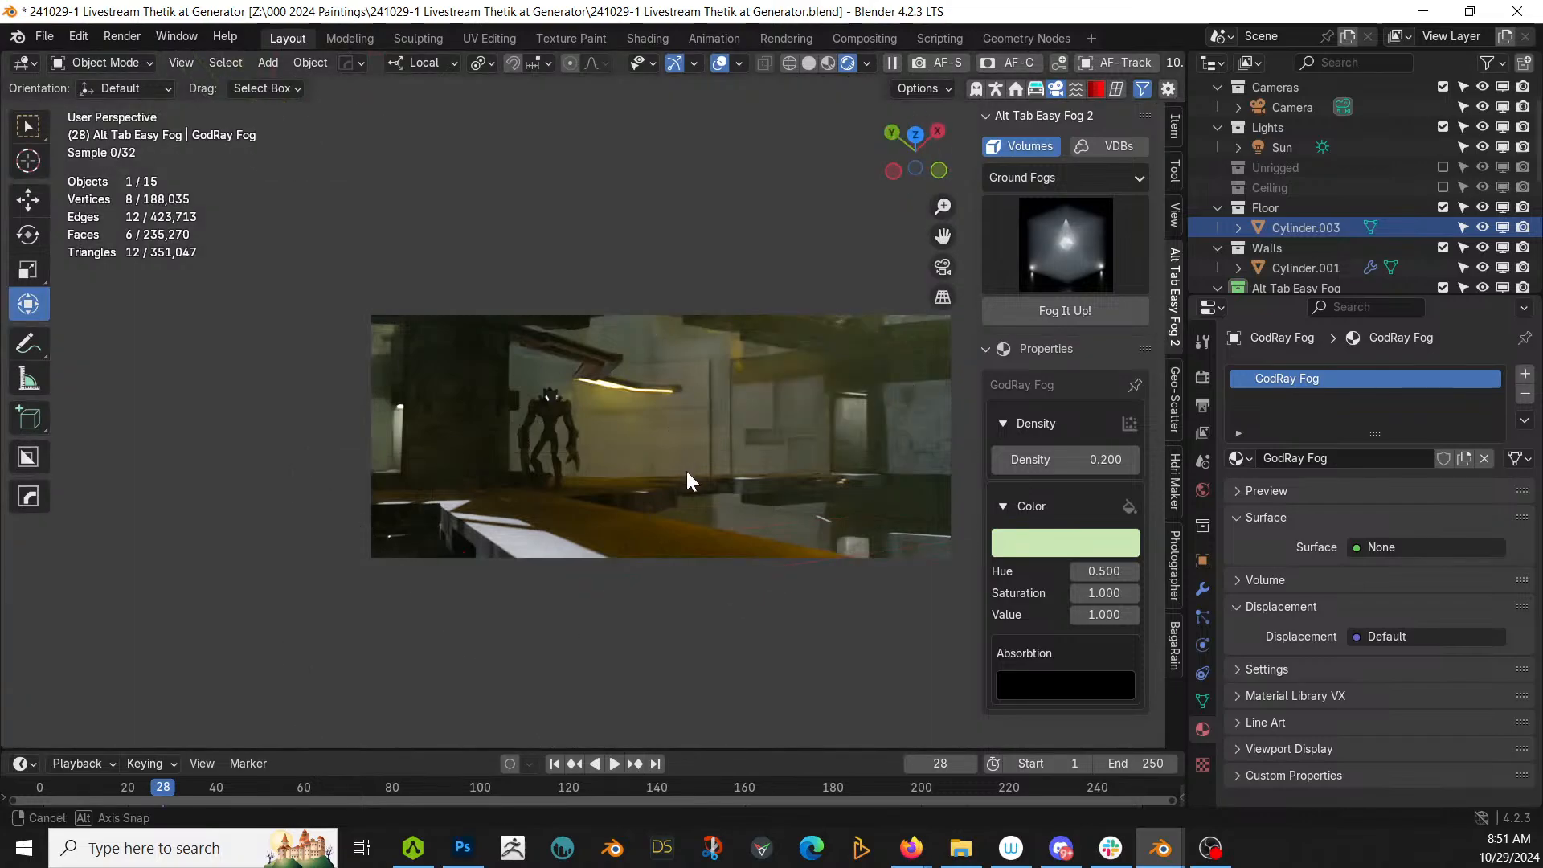
{"action": "middle_click_drag", "start_coordinate": [686, 471], "coordinate": [667, 476]}
{"action": "middle_click_drag", "start_coordinate": [516, 532], "coordinate": [585, 558]}
{"action": "scroll", "coordinate": [573, 580], "scroll_direction": "up", "scroll_amount": 3}
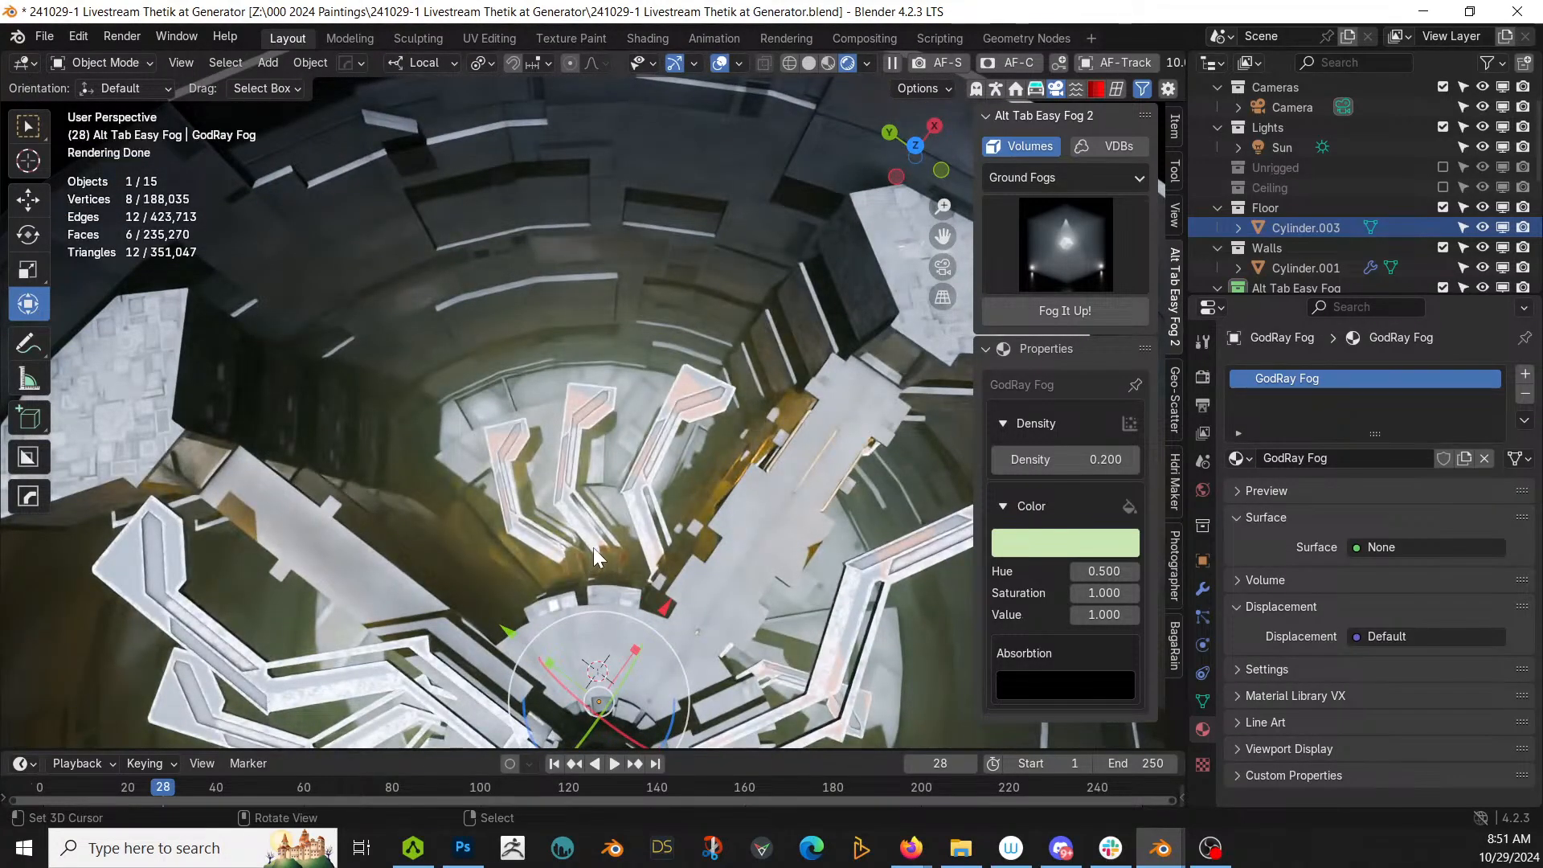
Step: Reposition the camera slightly with walk navigation to refine the framing of the creature beside the central column
{"action": "key", "text": "KP_0"}
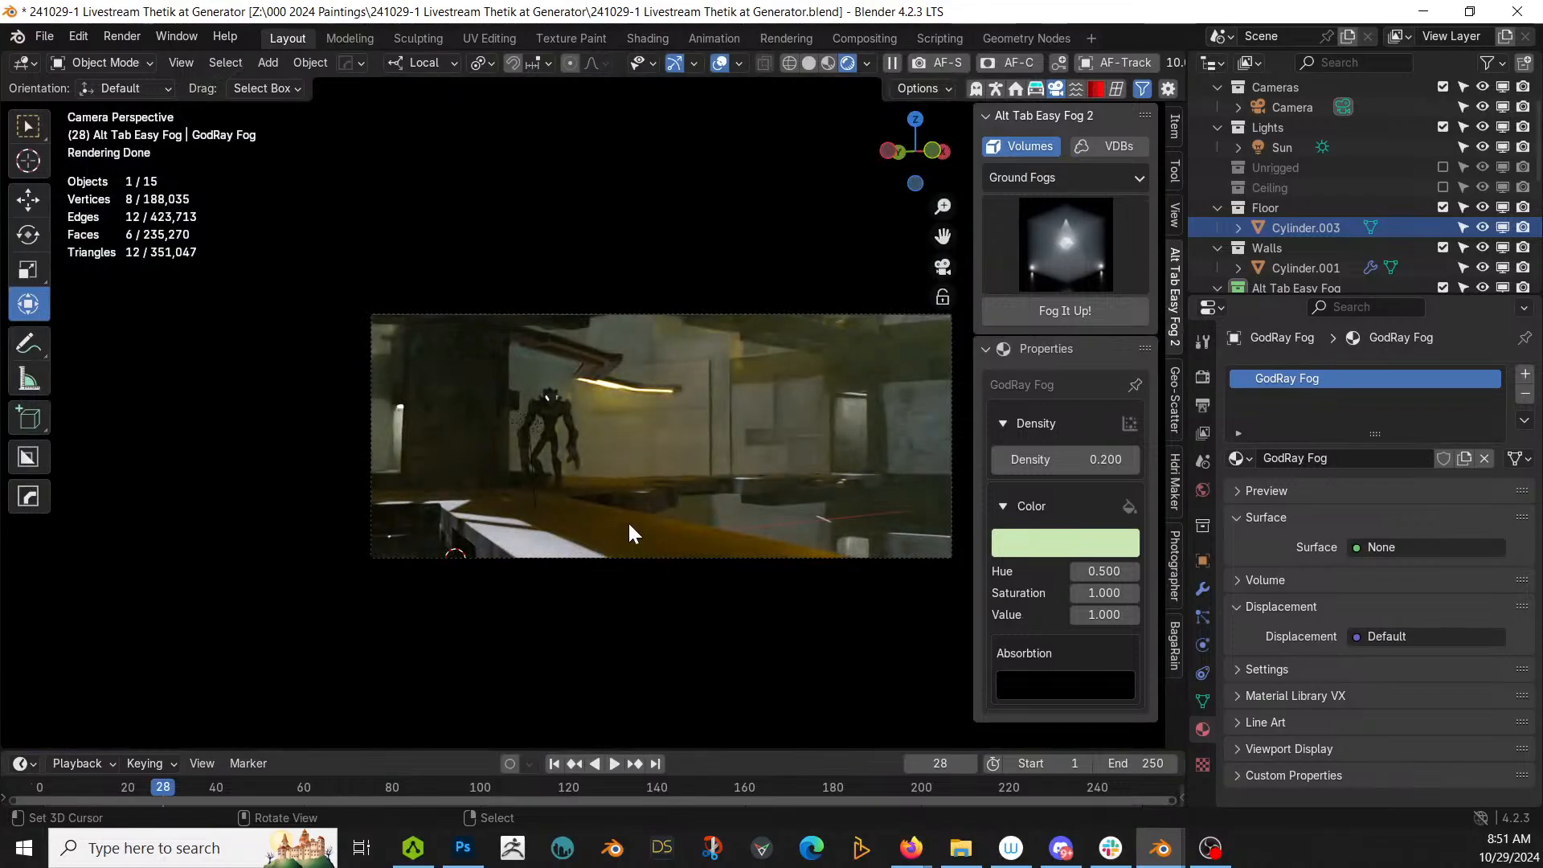
{"action": "key", "text": "shift+grave"}
{"action": "key", "text": "w"}
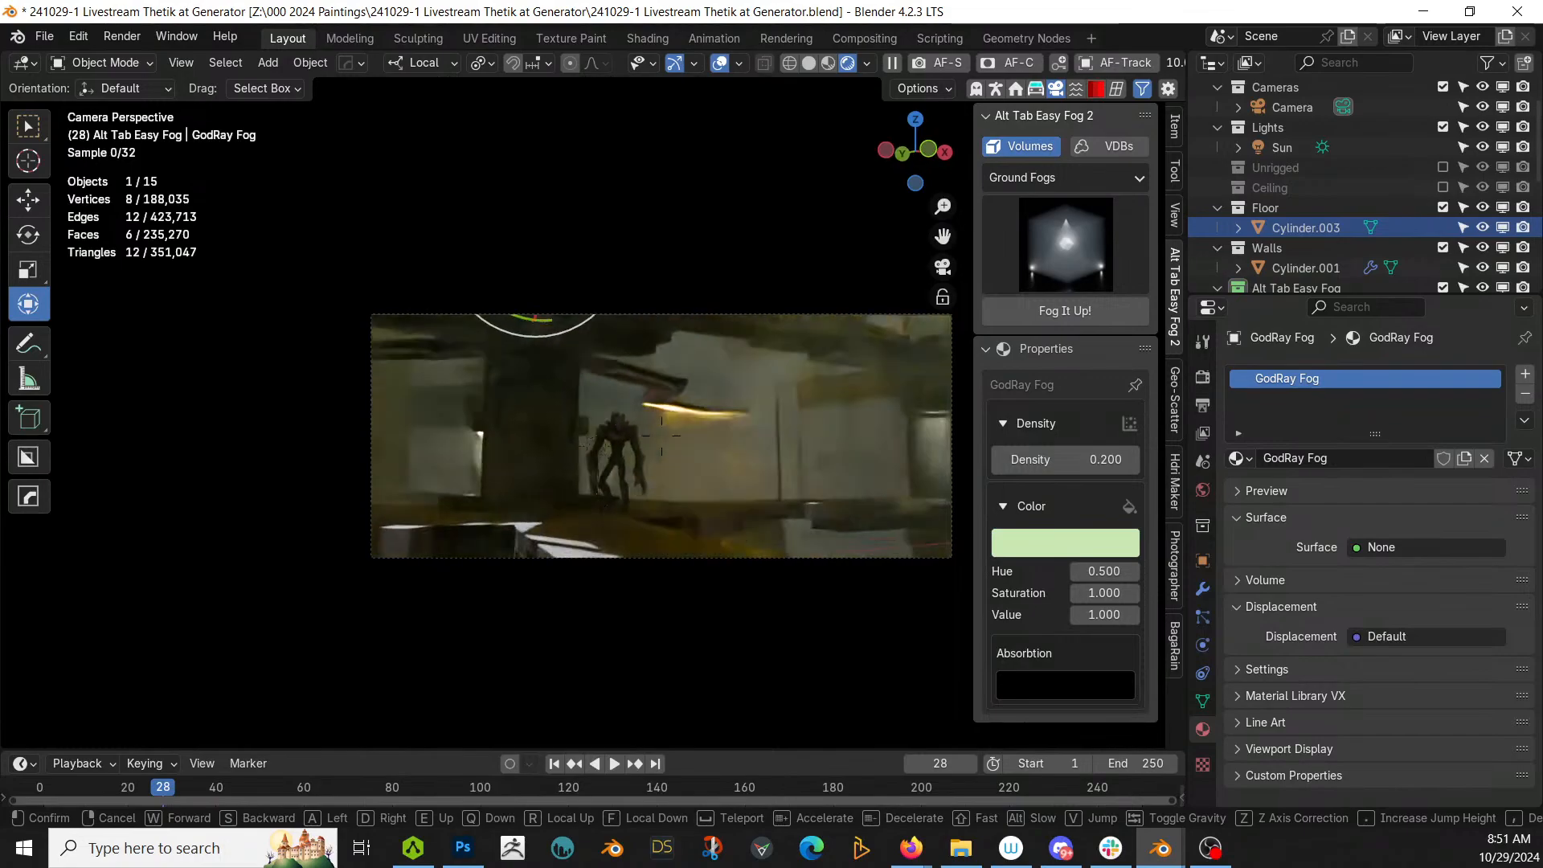
{"action": "key", "text": "w"}
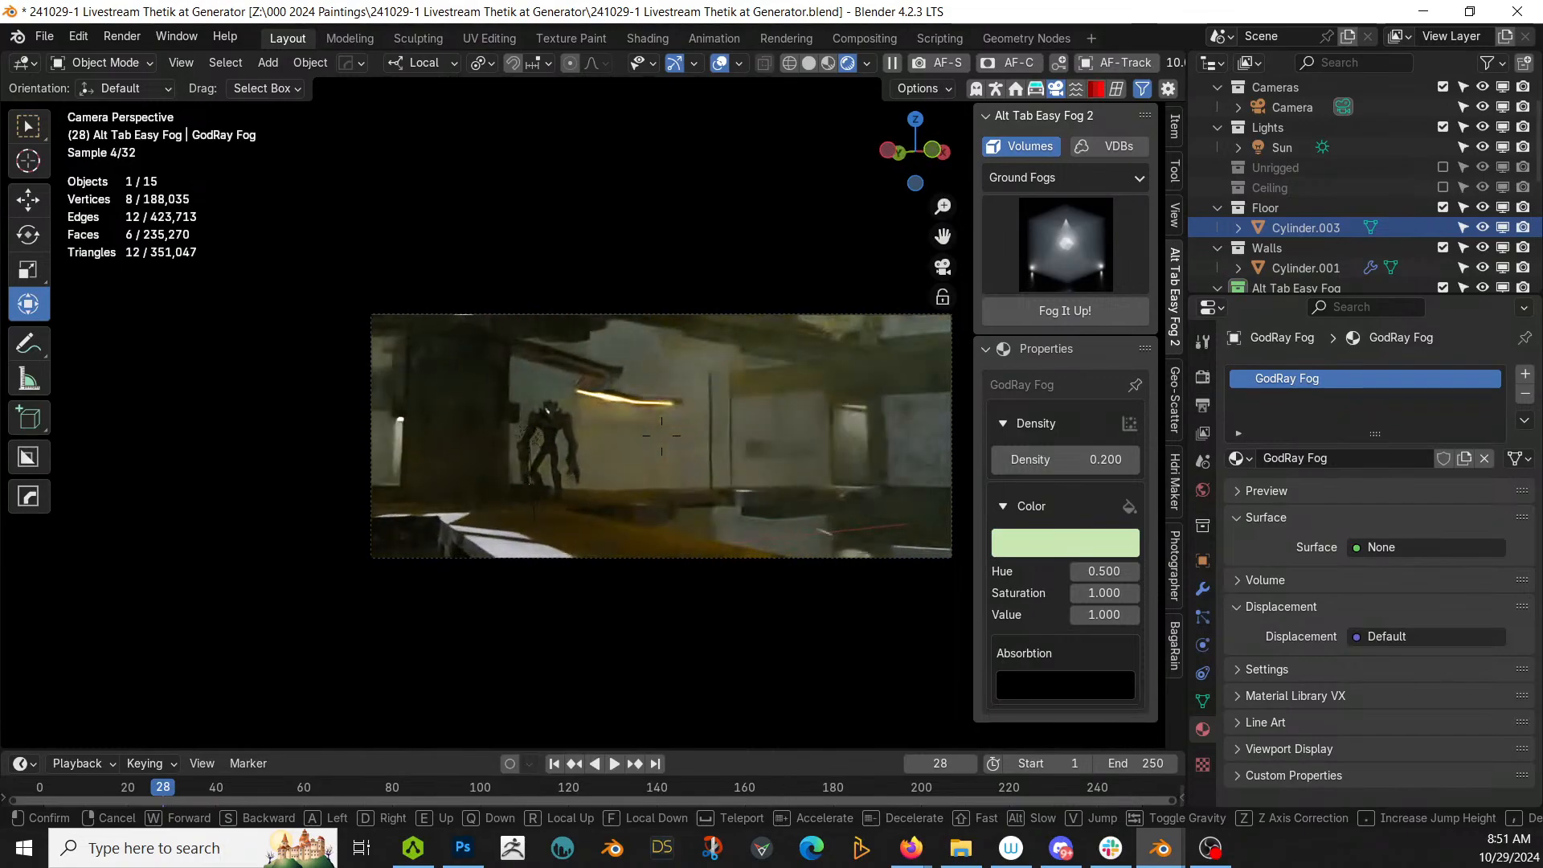
{"action": "left_click", "coordinate": [633, 495]}
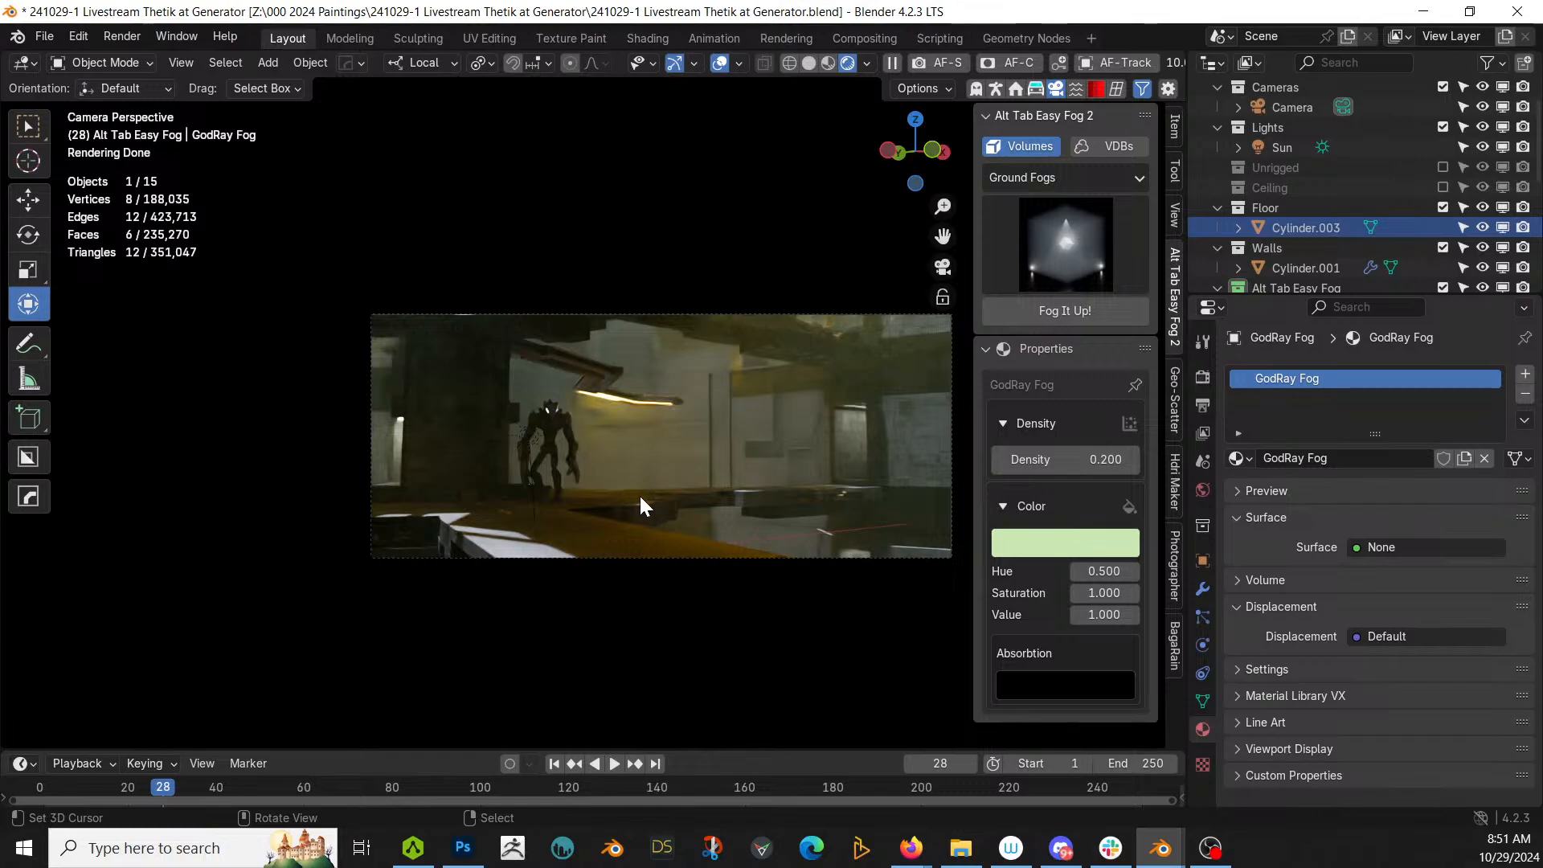
Step: Isolate the central generator column in solid shading and turn off its Array modifier's viewport display to leave a single tier
{"action": "key", "text": "z"}
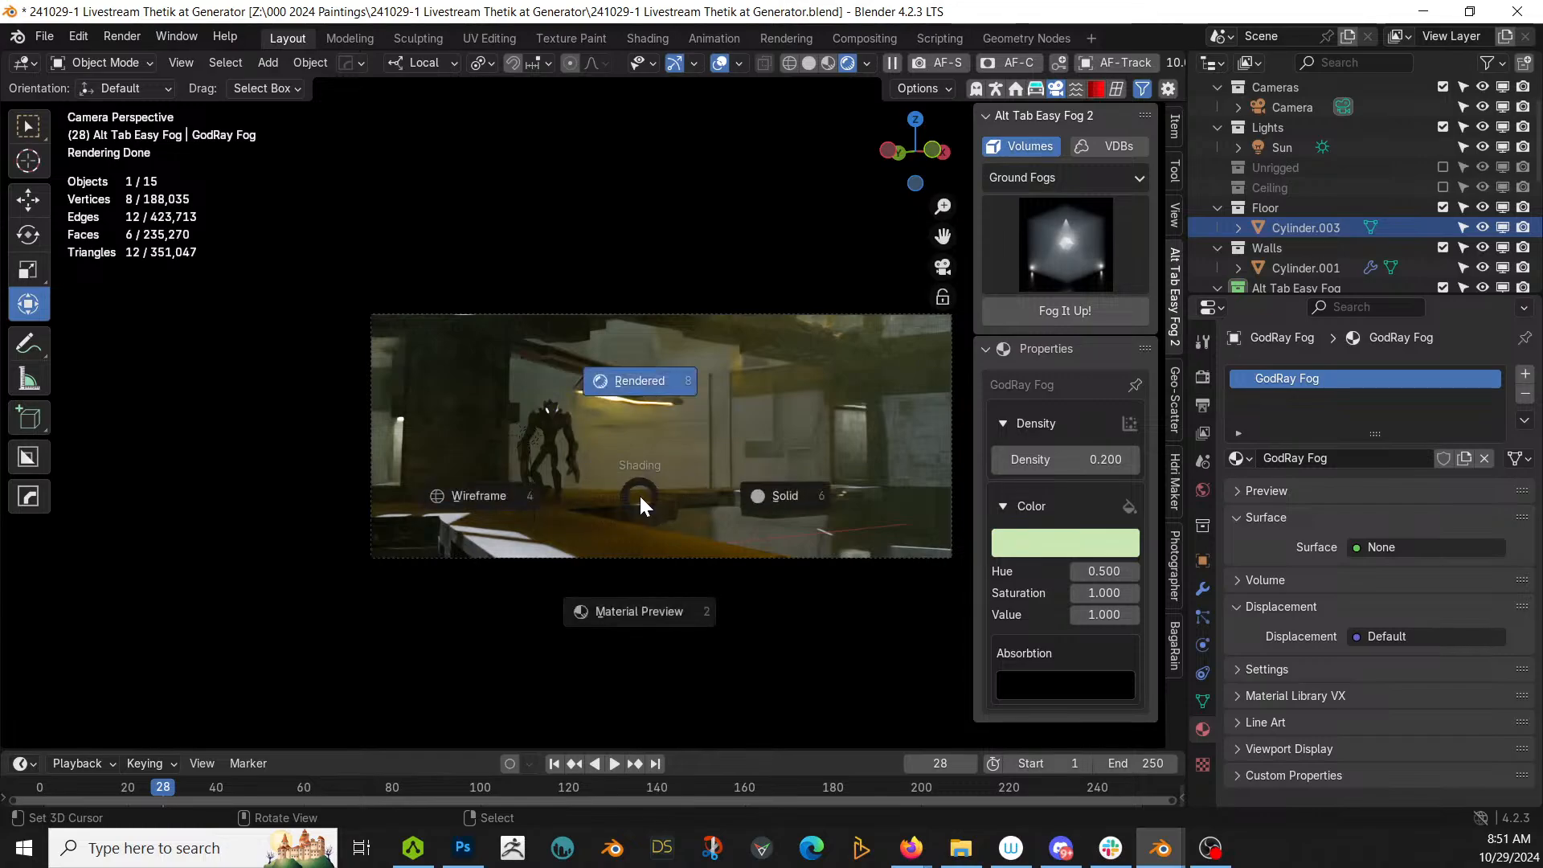
{"action": "key", "text": "6"}
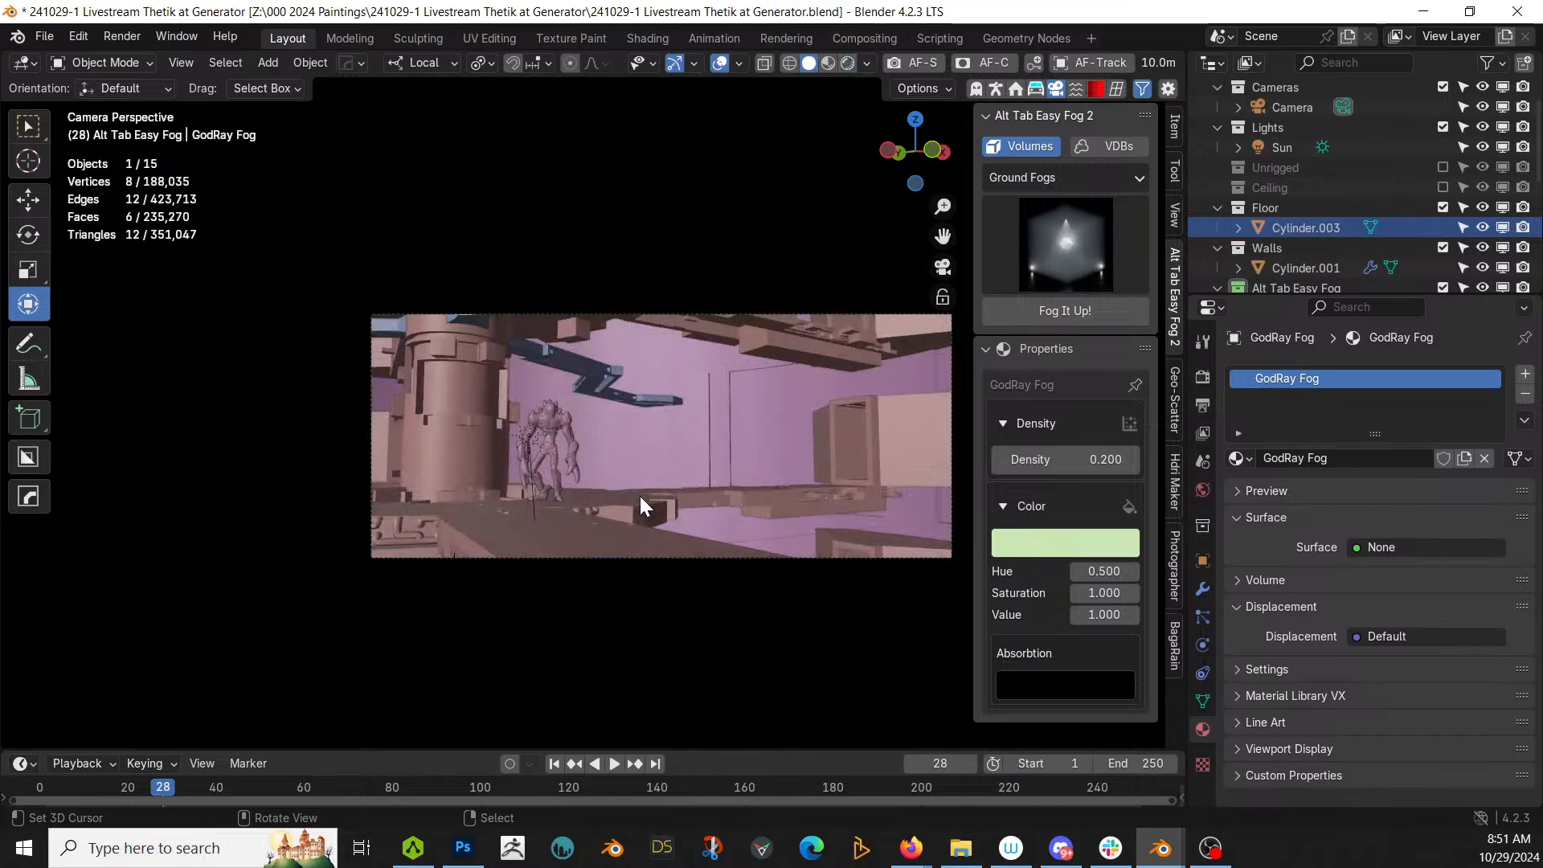
{"action": "left_click", "coordinate": [456, 411]}
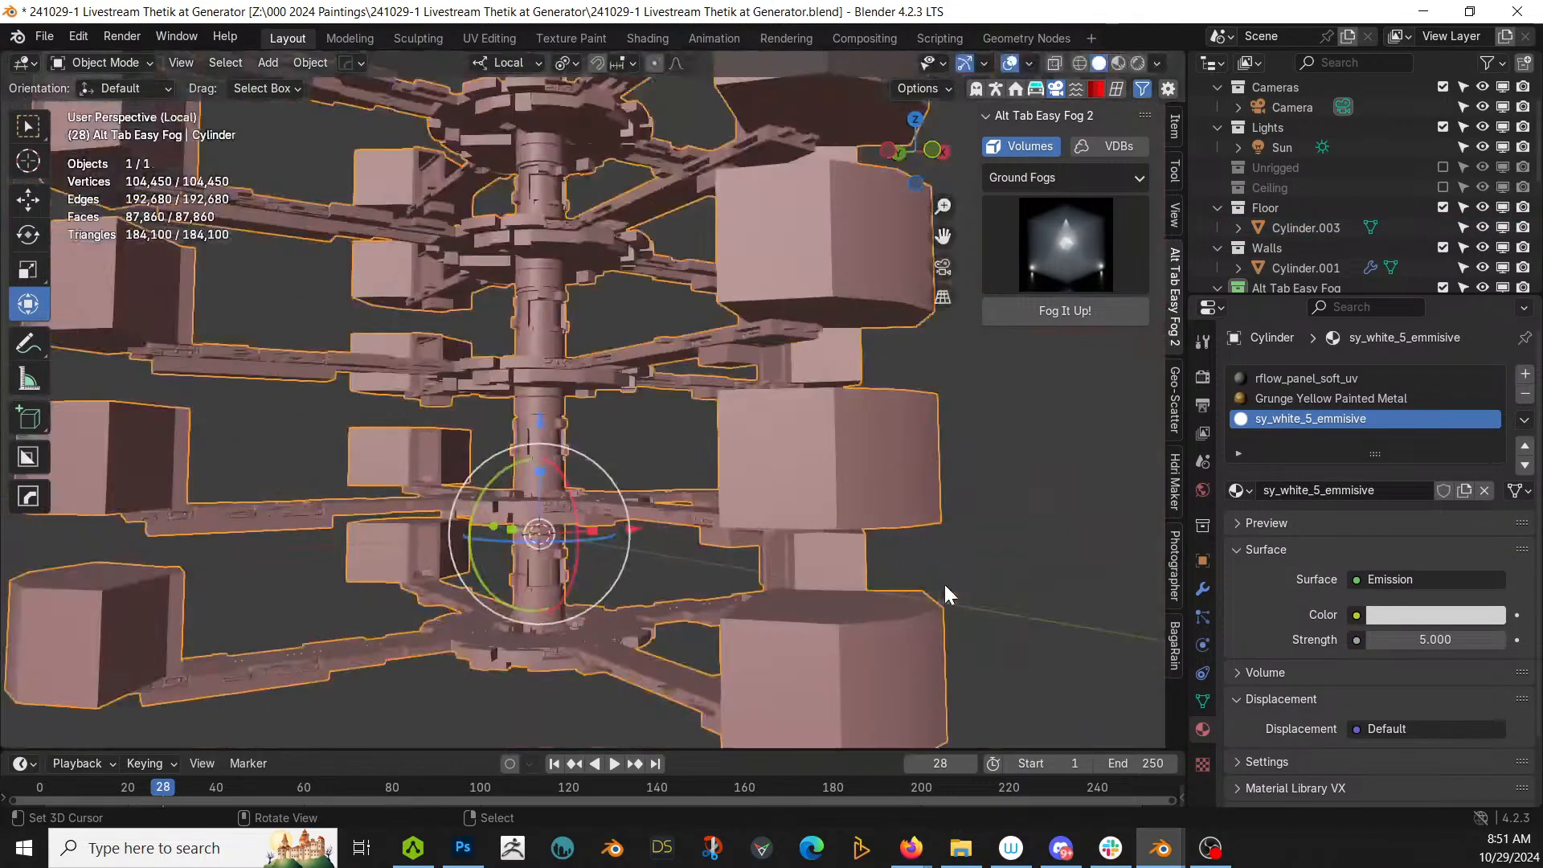
{"action": "key", "text": "KP_Divide"}
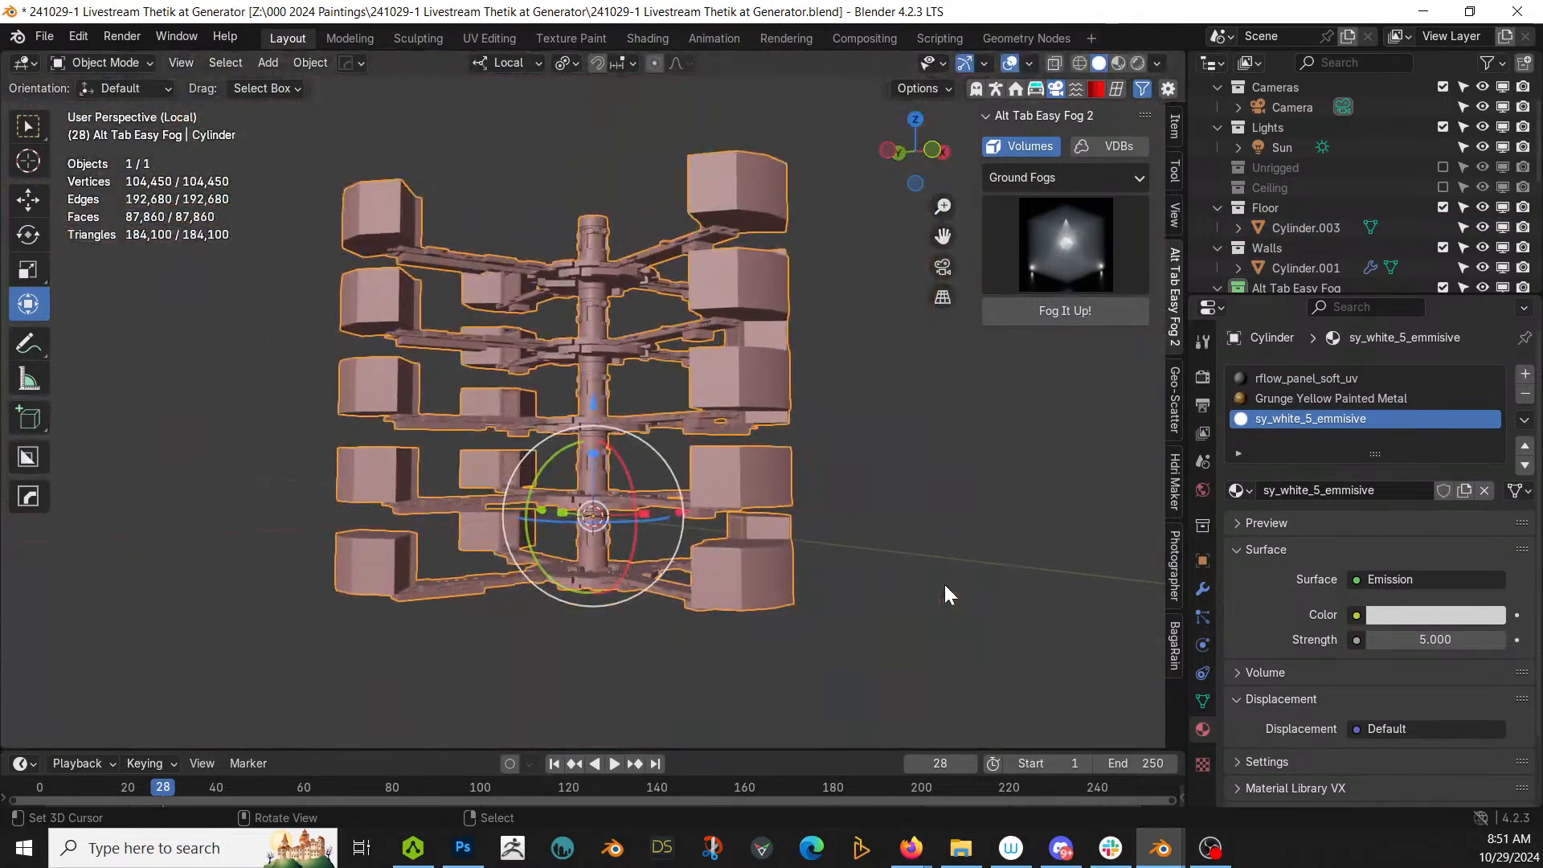
{"action": "left_click", "coordinate": [1203, 589]}
{"action": "left_click", "coordinate": [1420, 479]}
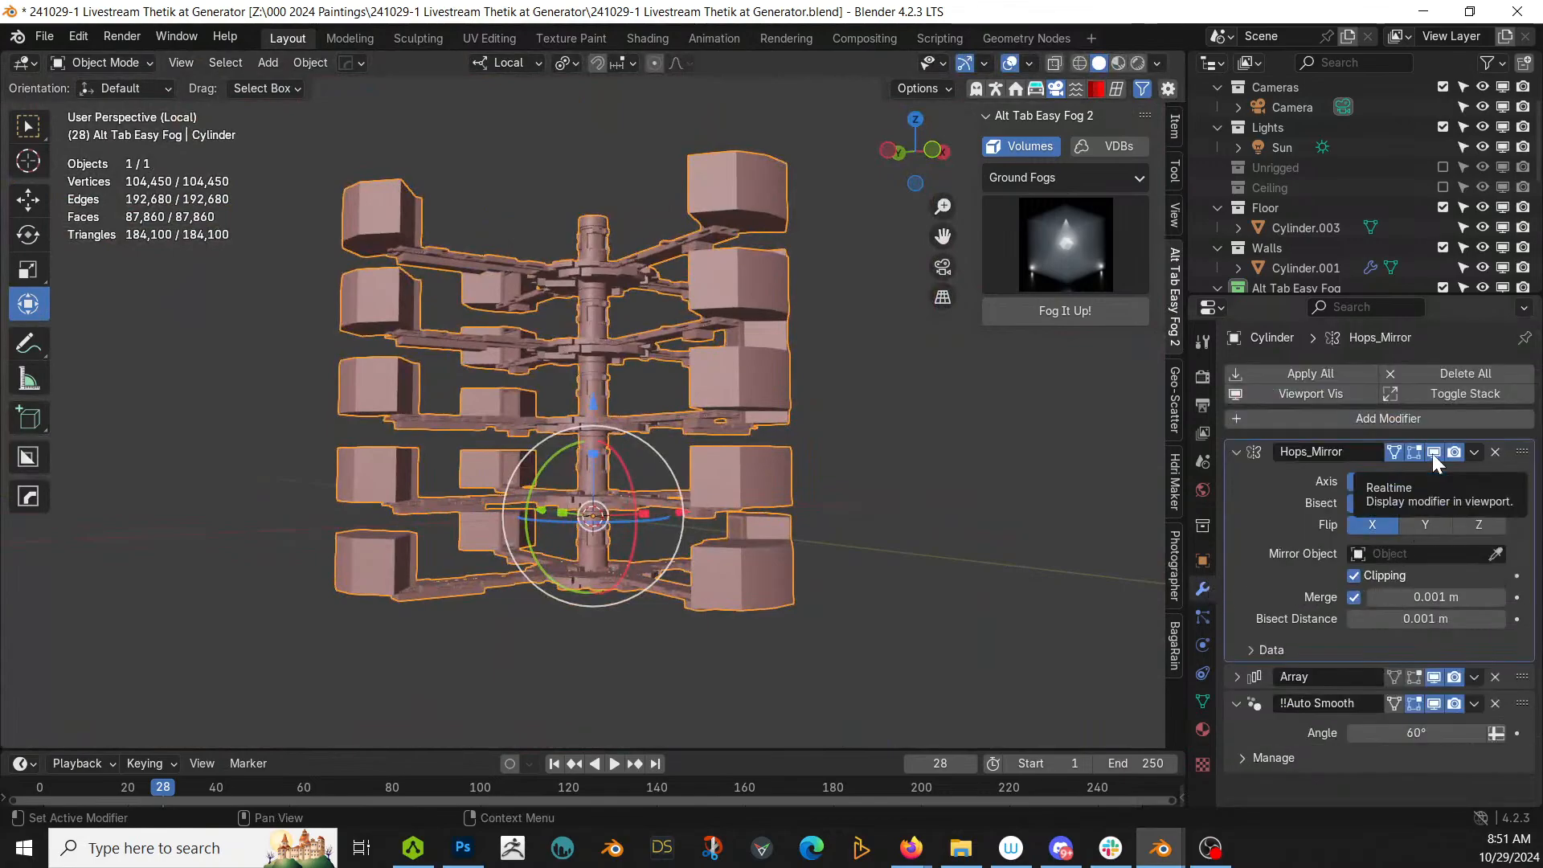
{"action": "left_click", "coordinate": [1434, 677]}
{"action": "middle_click_drag", "start_coordinate": [924, 643], "coordinate": [885, 655]}
{"action": "key", "text": "KP_7"}
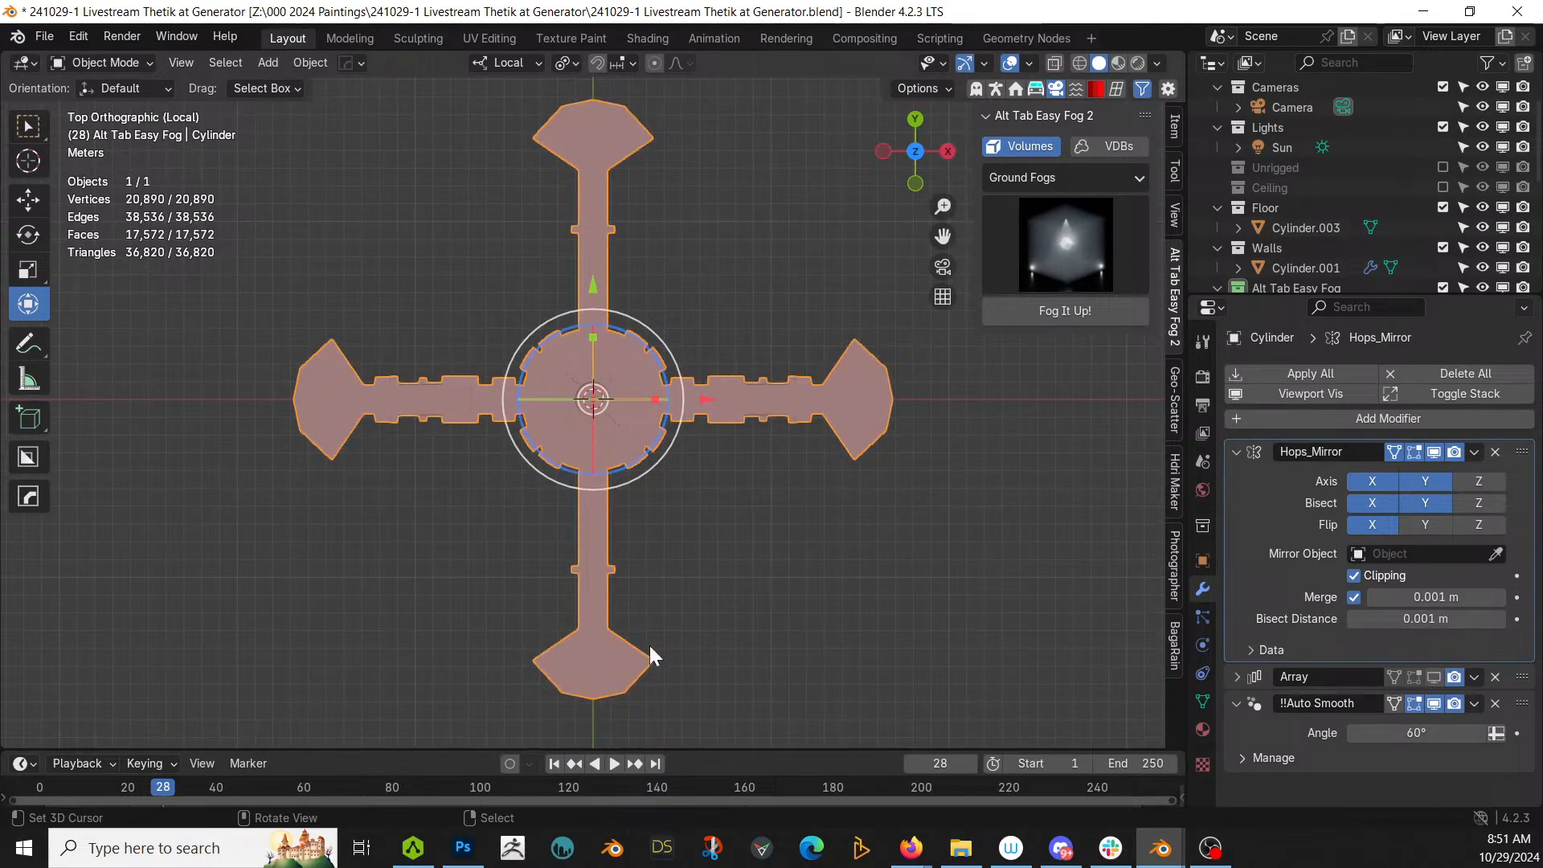
Step: Add the cylinoid1 insert from the HardOps-Inserts kit to the side face of the box at an arm's end
{"action": "middle_click_drag", "start_coordinate": [648, 654], "coordinate": [884, 374]}
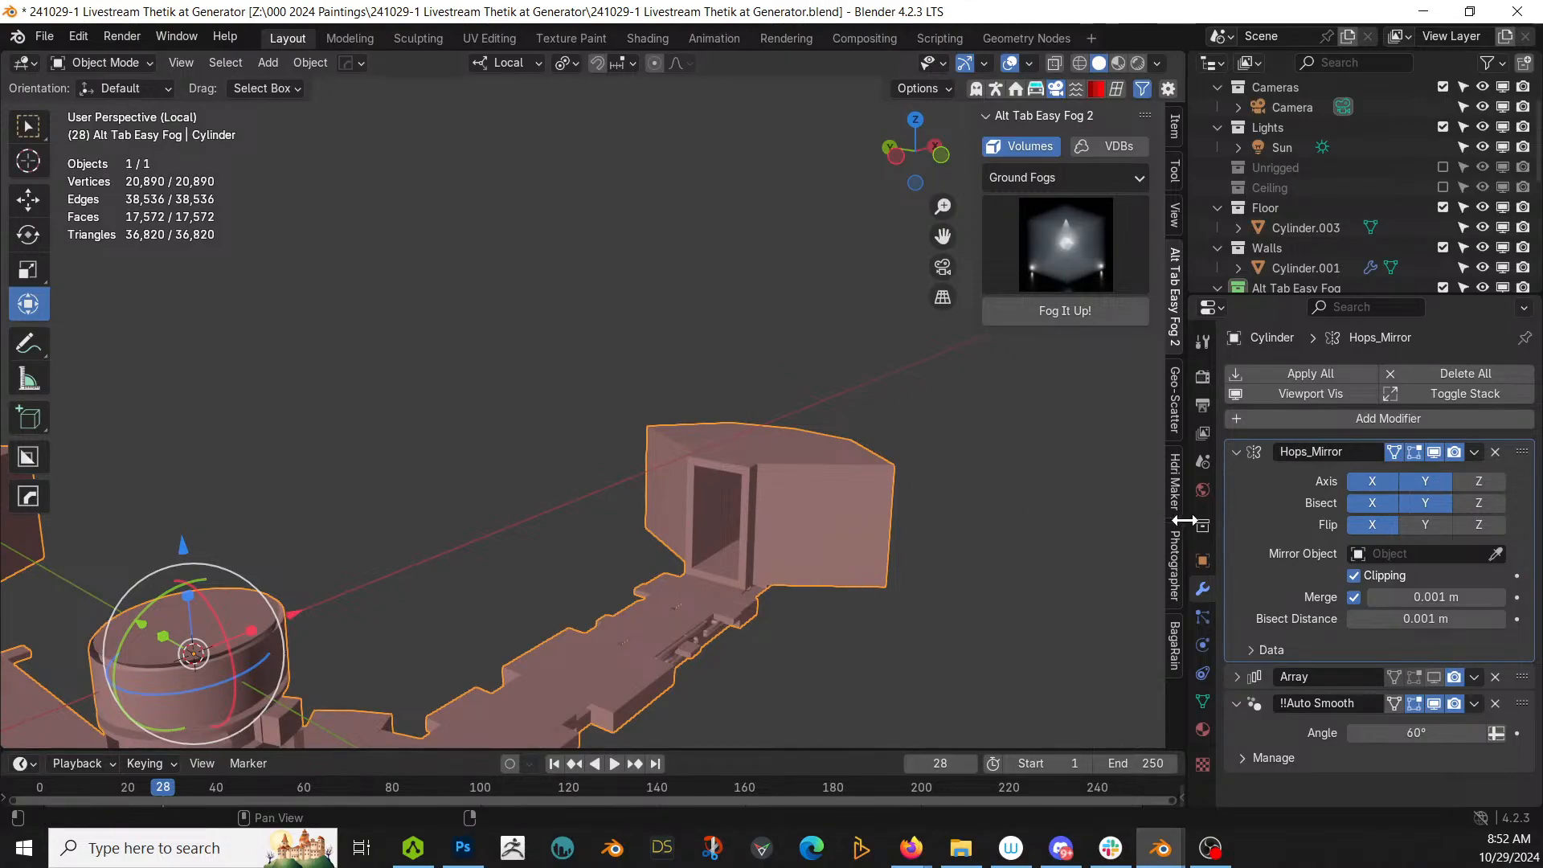
{"action": "left_click", "coordinate": [1114, 91]}
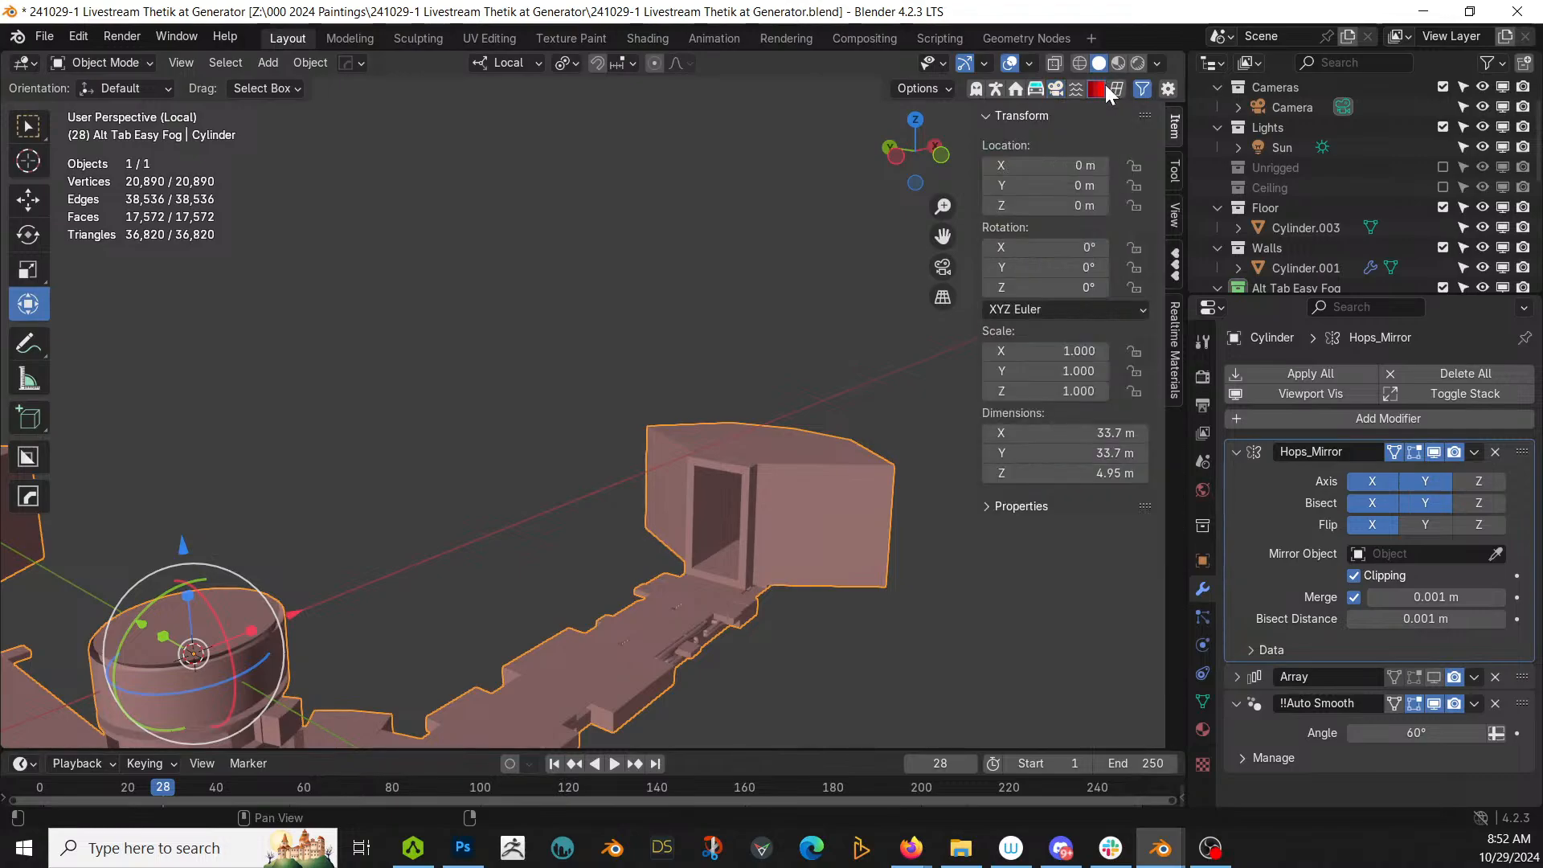
{"action": "left_click", "coordinate": [1174, 259]}
{"action": "left_click", "coordinate": [1075, 546]}
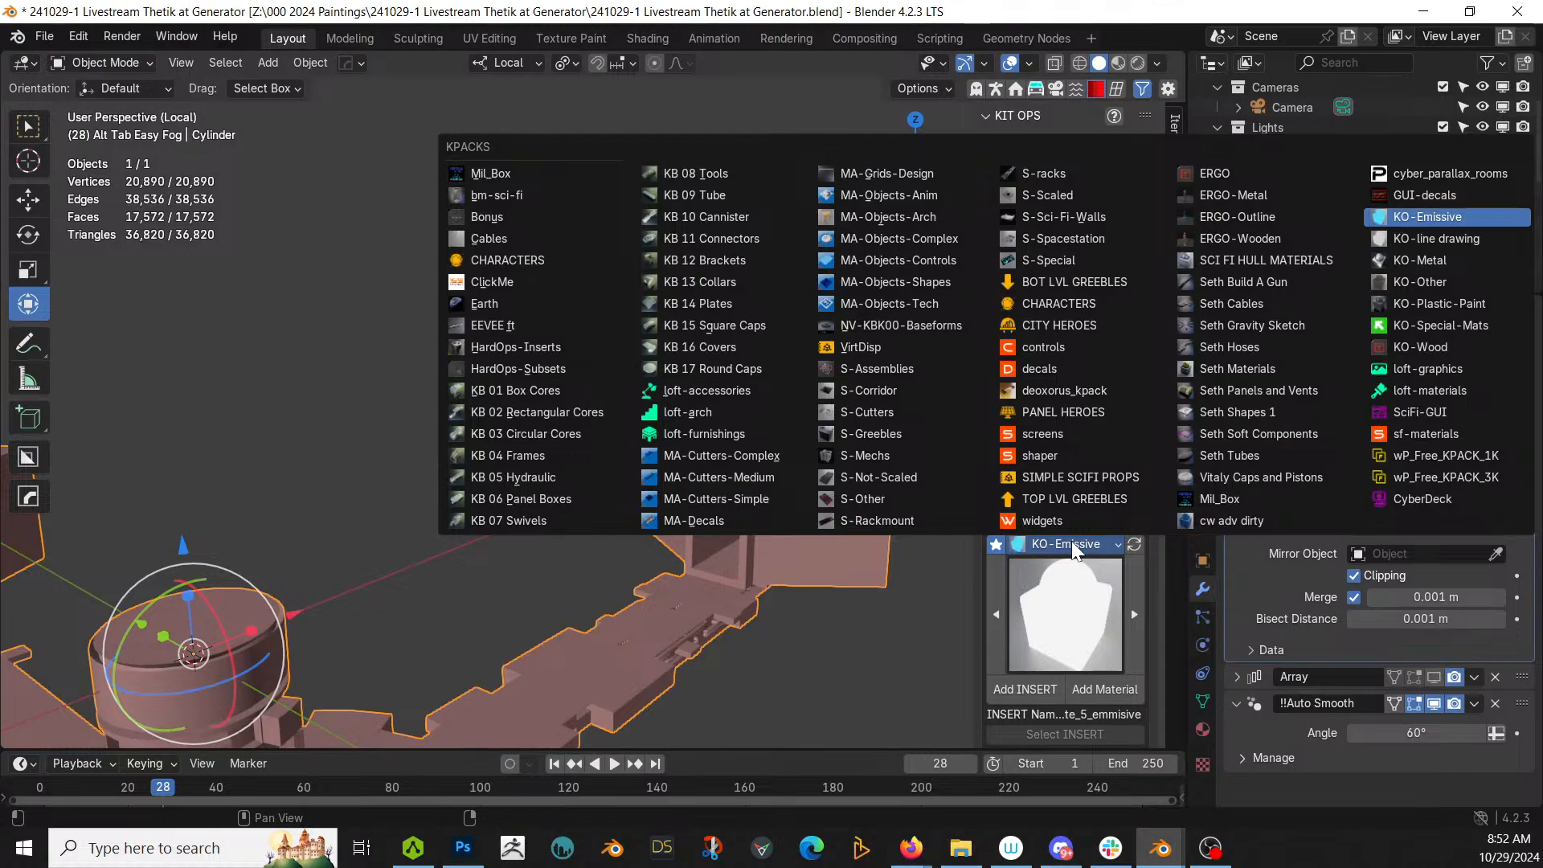
{"action": "left_click", "coordinate": [518, 347]}
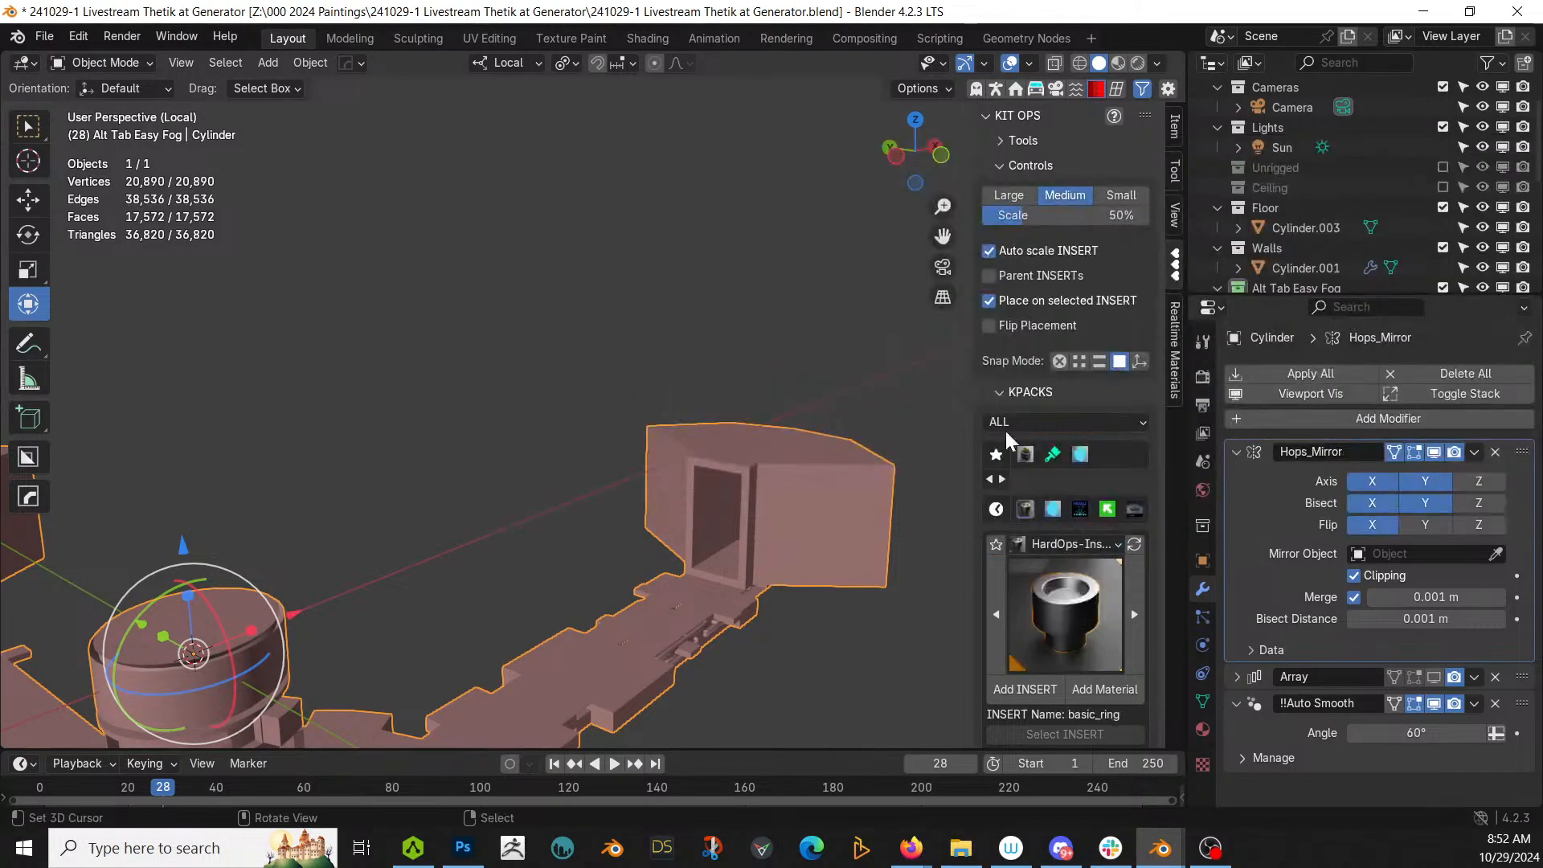
{"action": "left_click", "coordinate": [1104, 614]}
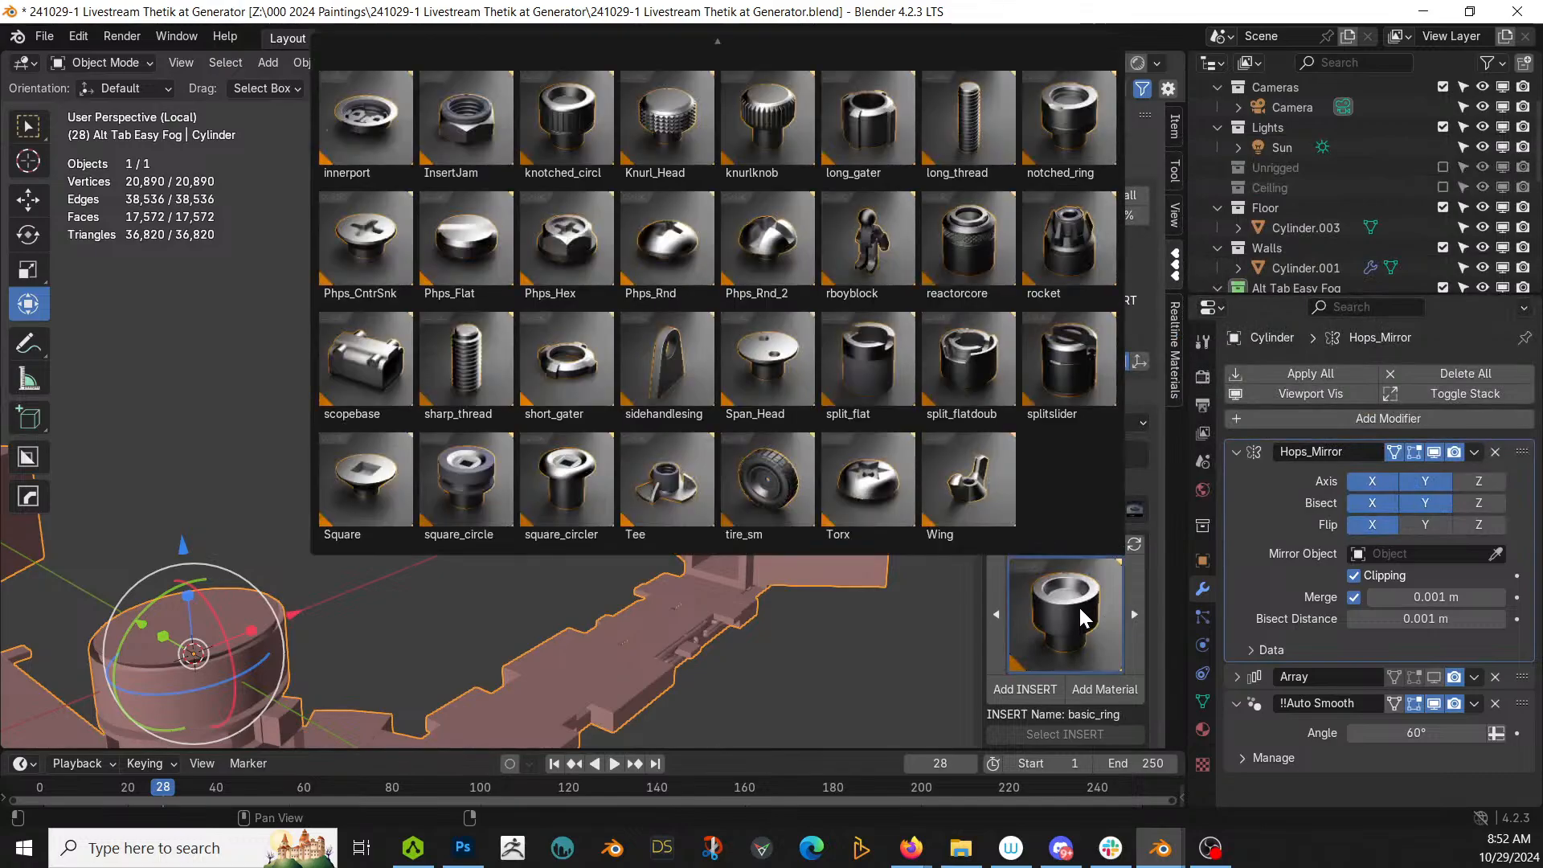
{"action": "scroll", "coordinate": [868, 241], "scroll_direction": "up", "scroll_amount": 5}
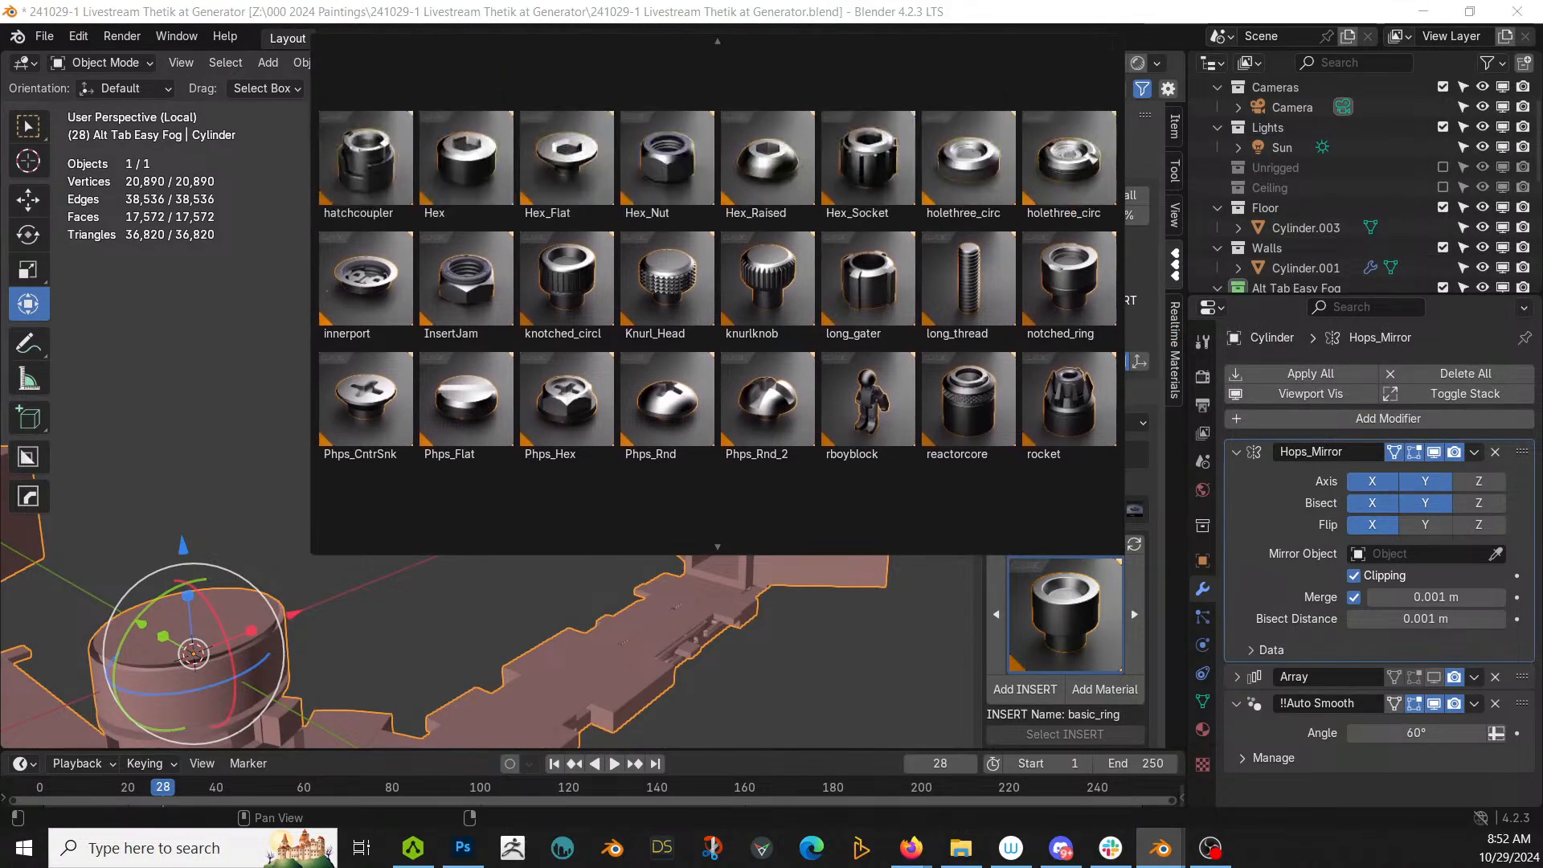
{"action": "scroll", "coordinate": [964, 241], "scroll_direction": "up", "scroll_amount": 2}
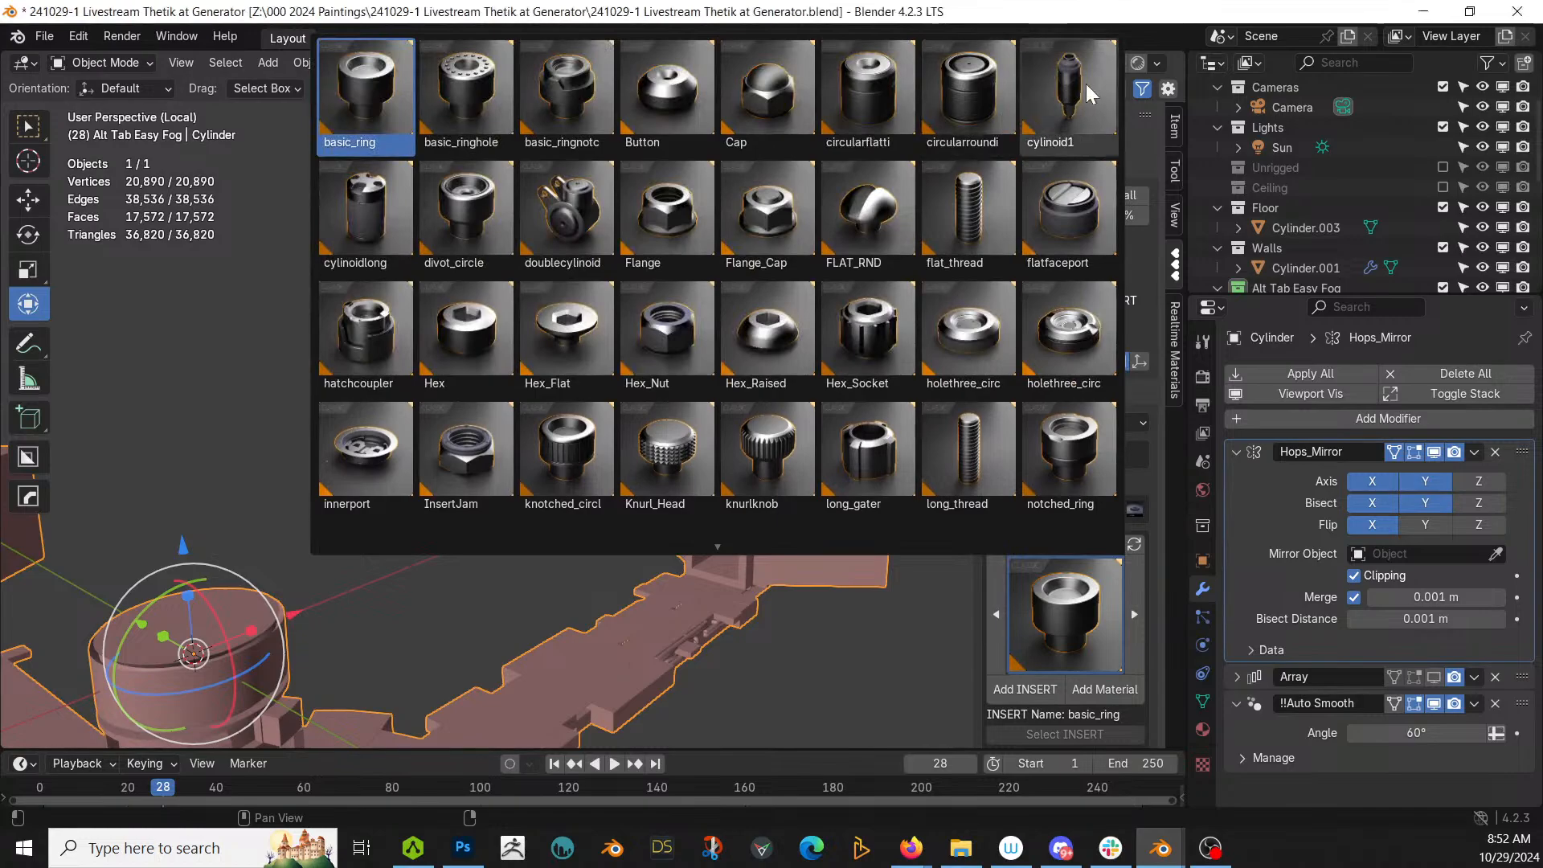
{"action": "left_click", "coordinate": [1069, 137]}
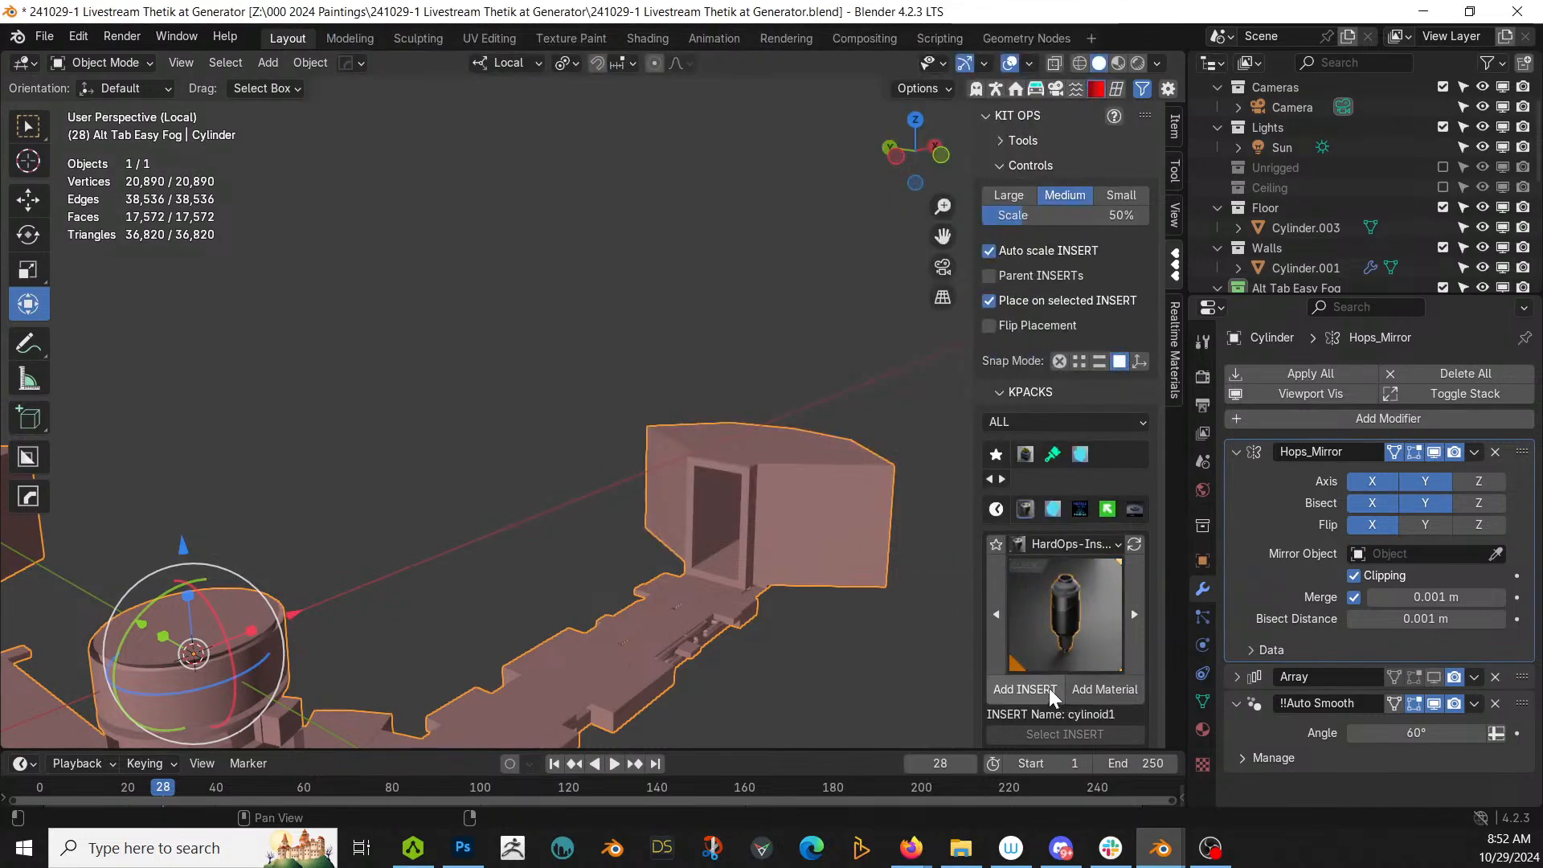
{"action": "left_click", "coordinate": [830, 537]}
Step: Shrink the cylinoid insert with two uniform scalings, by 0.174 and by 0.569
{"action": "scroll", "coordinate": [841, 559], "scroll_direction": "down", "scroll_amount": 5}
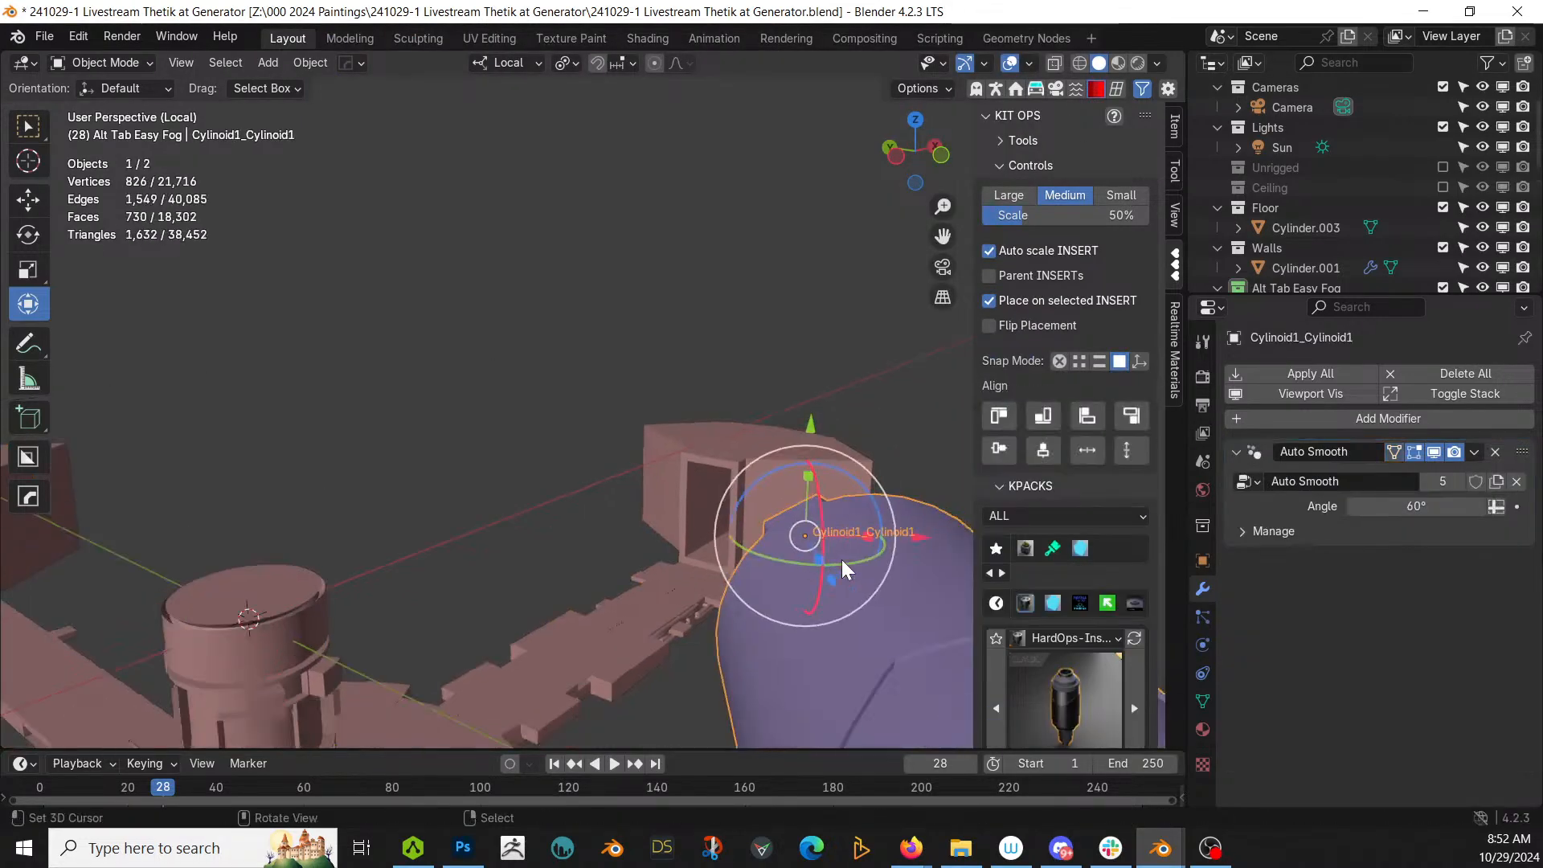
{"action": "key", "text": "s"}
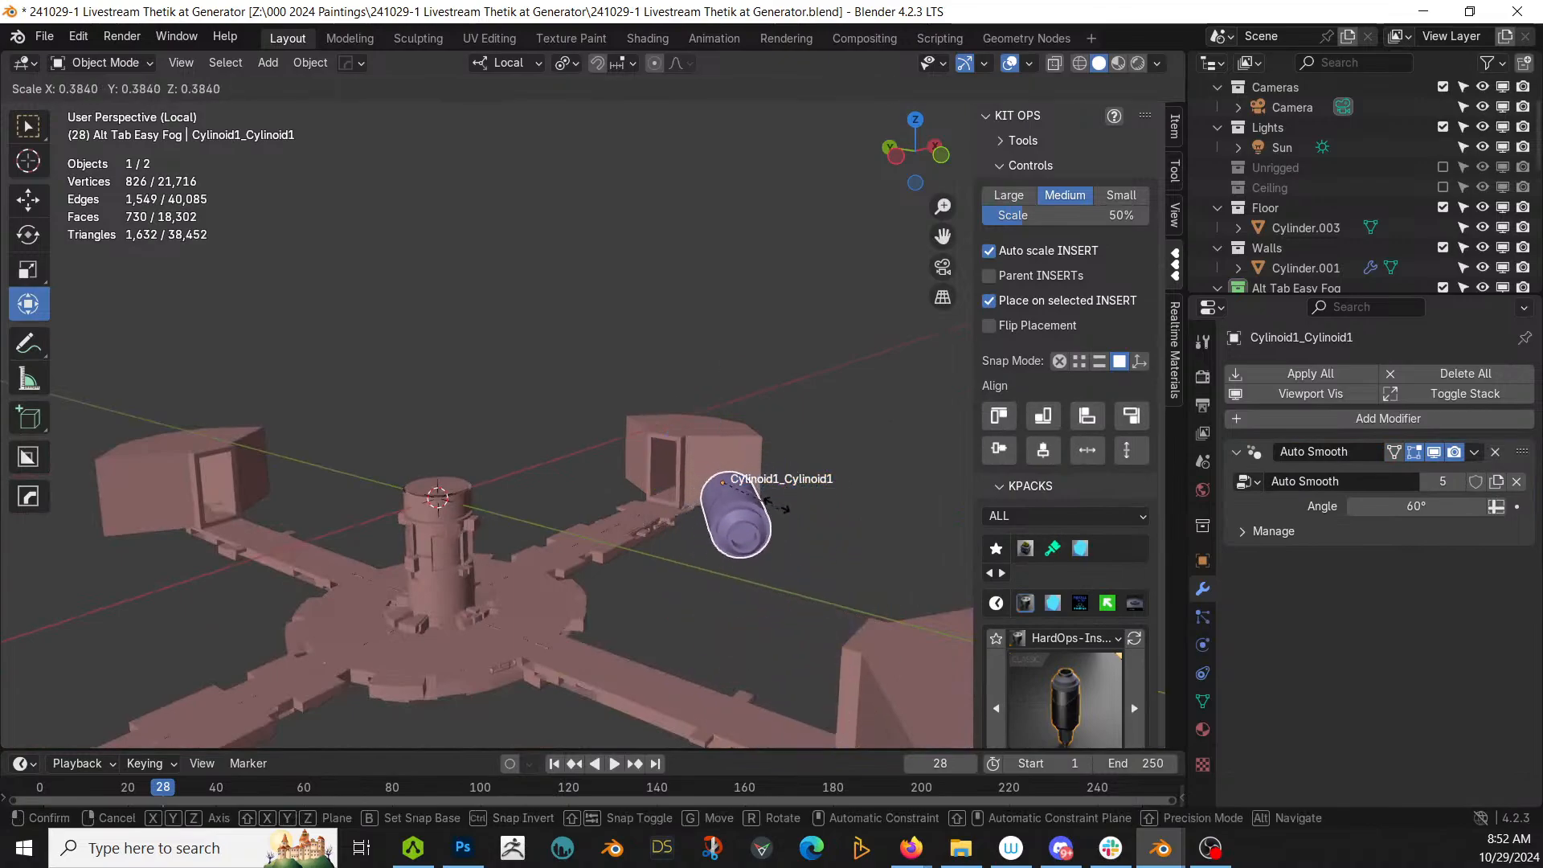
{"action": "left_click", "coordinate": [733, 492]}
{"action": "key", "text": "KP_Decimal"}
{"action": "middle_click_drag", "start_coordinate": [839, 547], "coordinate": [931, 619]}
{"action": "scroll", "coordinate": [924, 626], "scroll_direction": "down", "scroll_amount": 5}
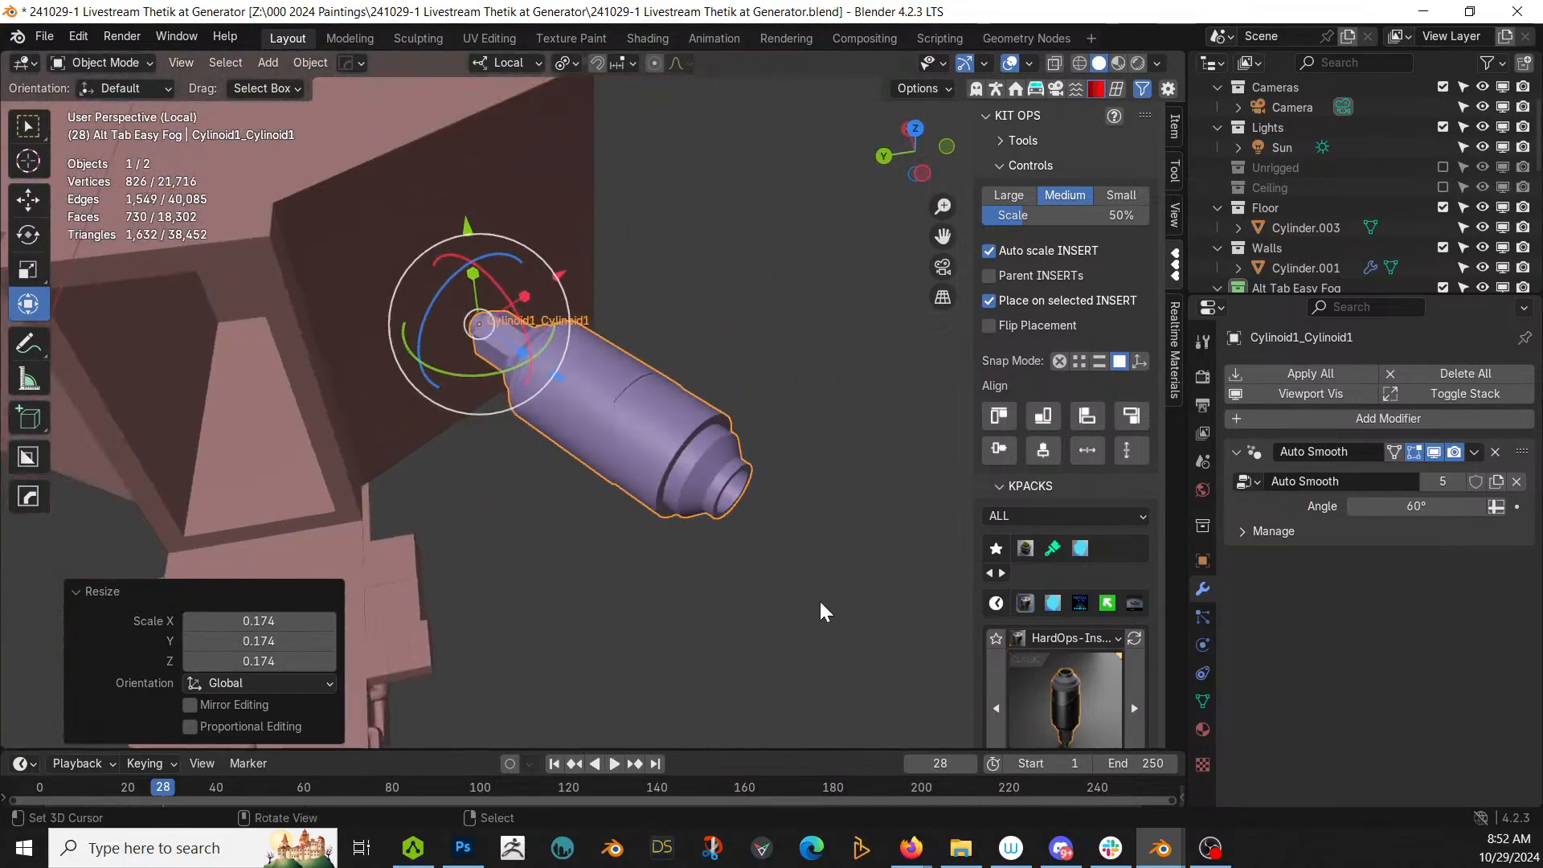
{"action": "key", "text": "s"}
{"action": "left_click", "coordinate": [668, 489]}
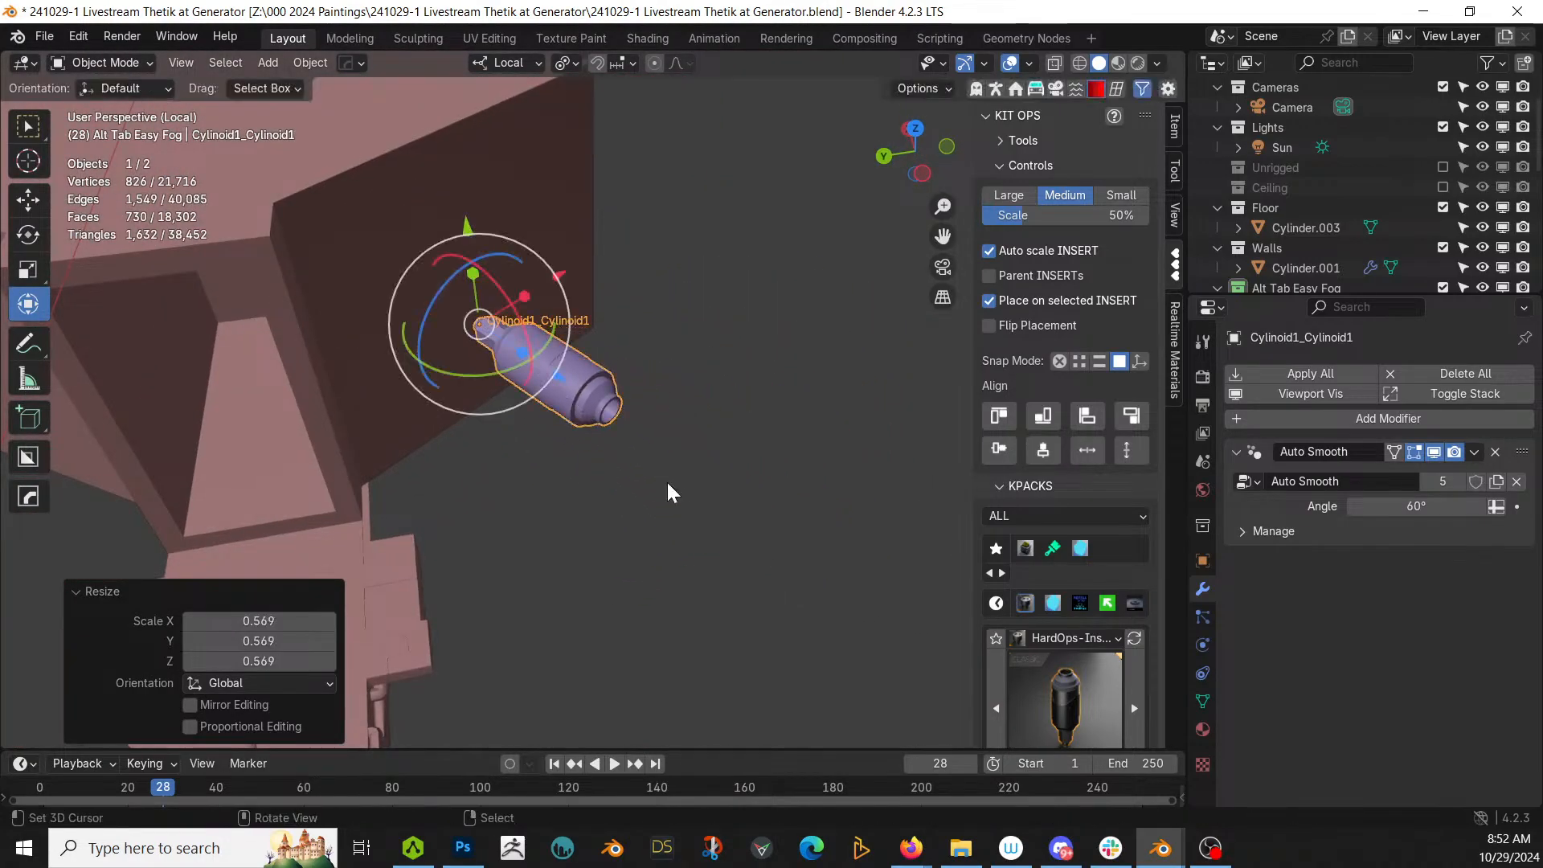
Step: Move the cylinoid insert up the box face about 0.59 m along its local Y axis
{"action": "middle_click_drag", "start_coordinate": [669, 490], "coordinate": [739, 379]}
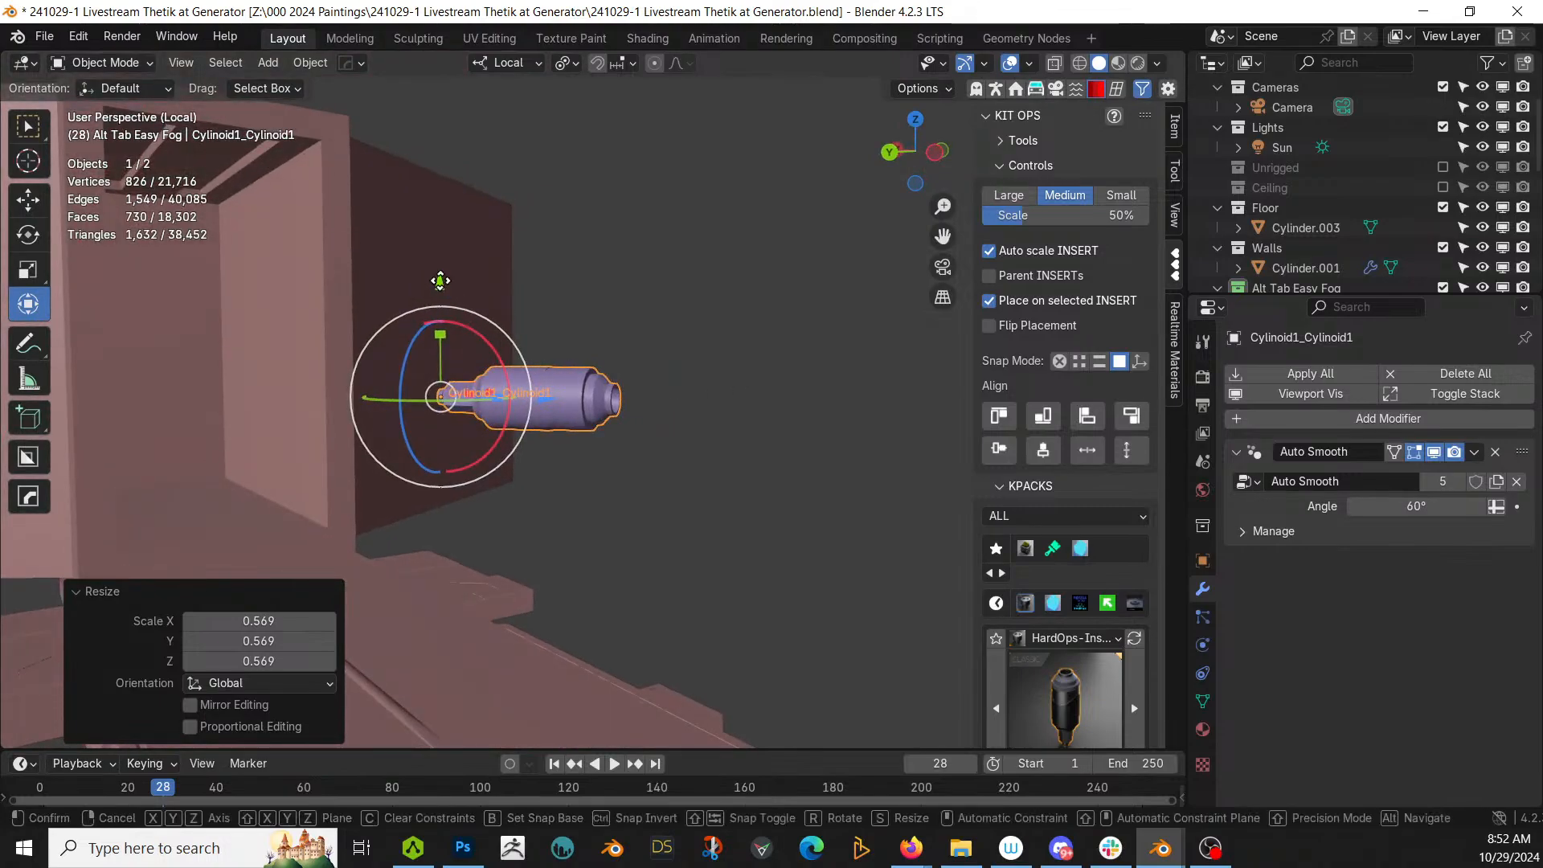
{"action": "left_click_drag", "start_coordinate": [440, 282], "coordinate": [454, 225]}
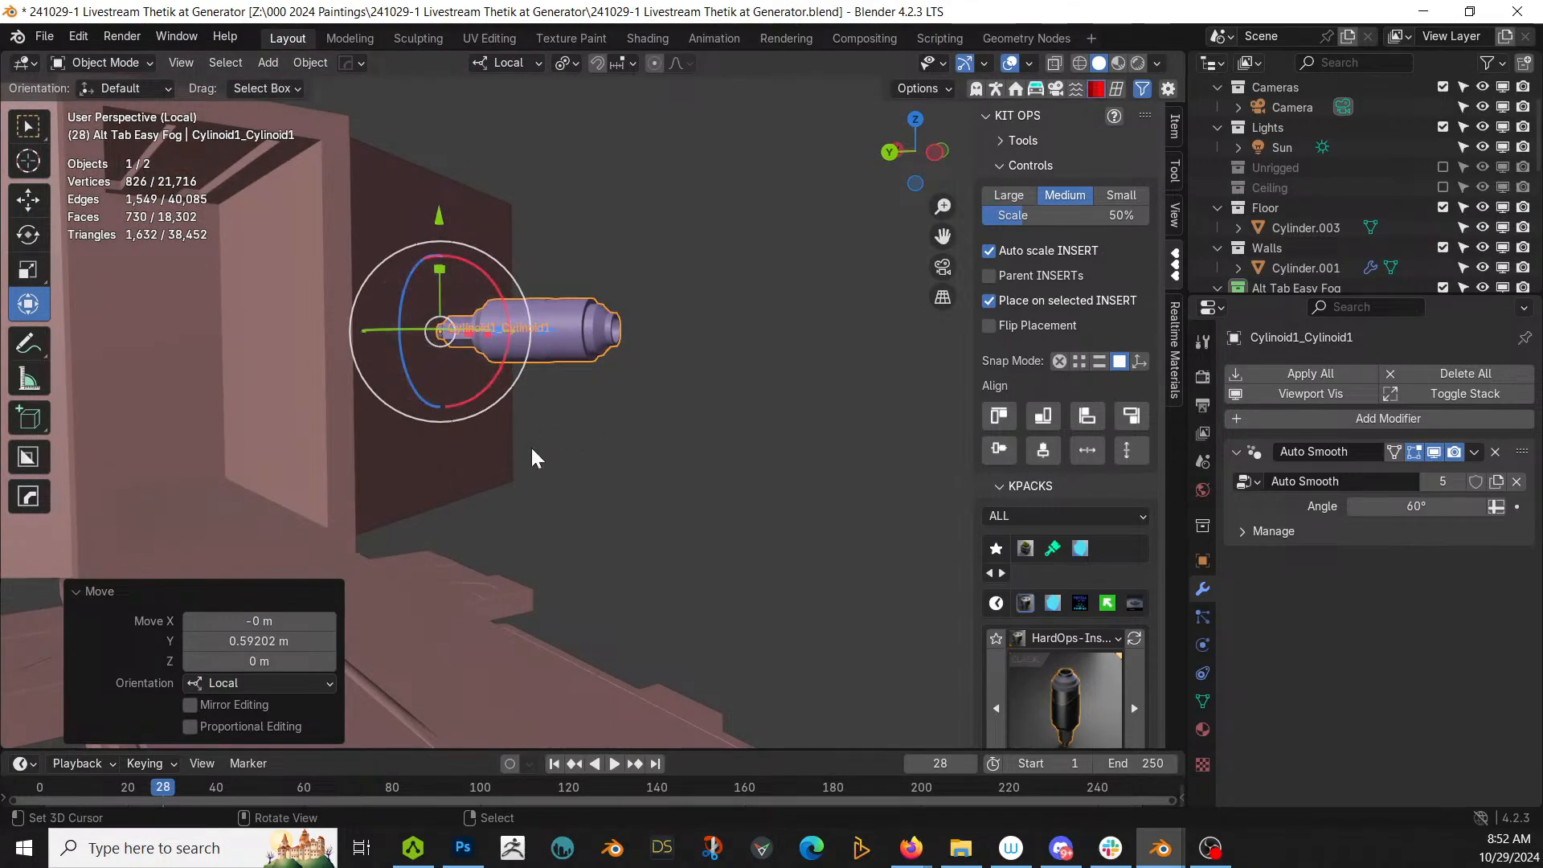
{"action": "middle_click_drag", "start_coordinate": [803, 482], "coordinate": [561, 441]}
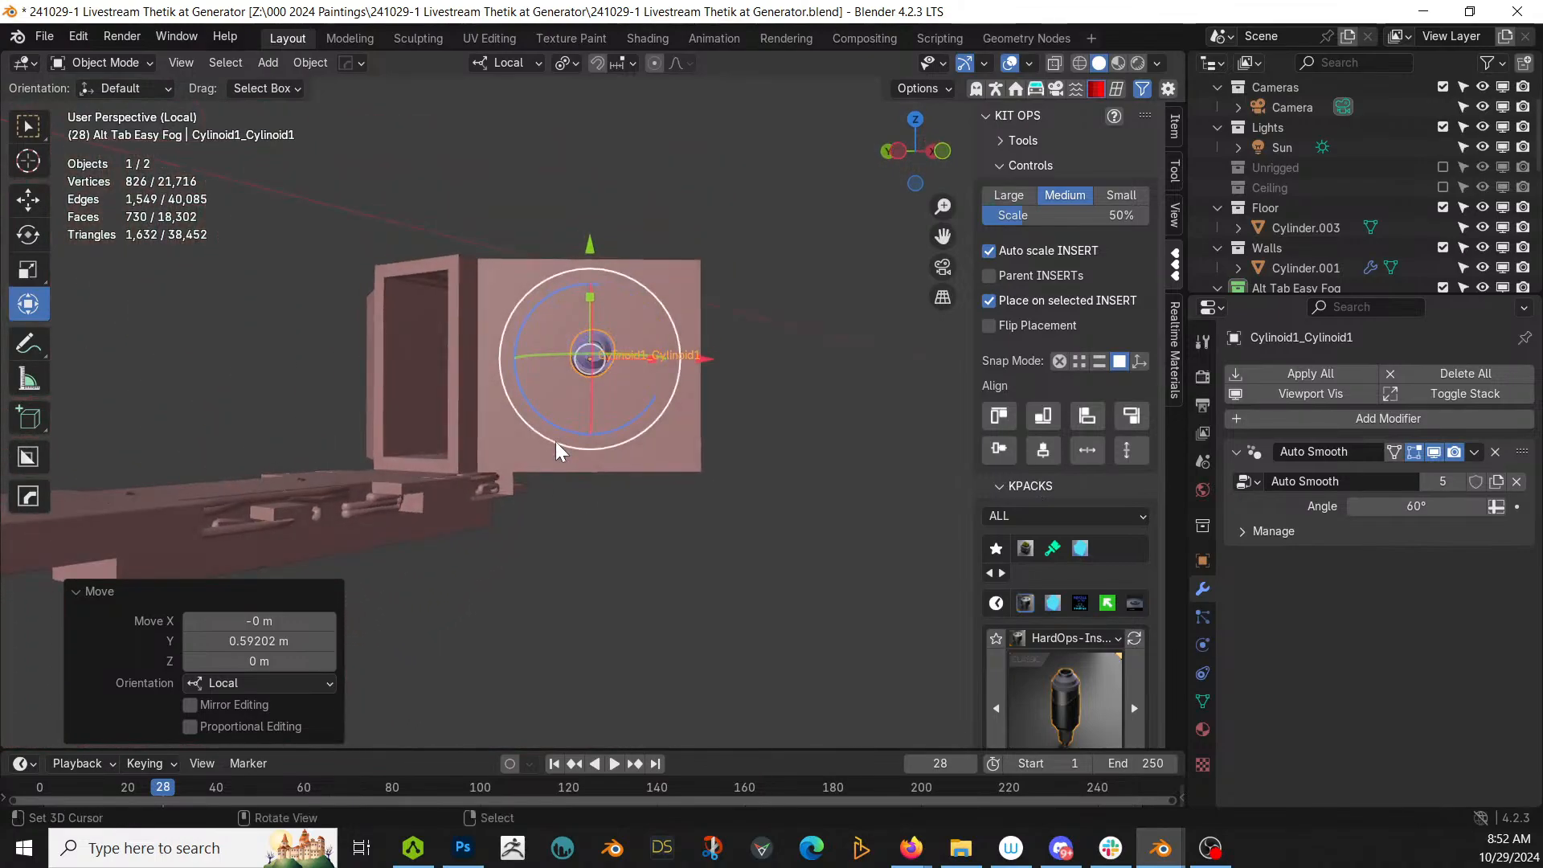
Step: Mirror the cylinoid insert across the column's X and Y axes with the KIT OPS modifiers
{"action": "key", "text": "KP_1"}
{"action": "middle_click_drag", "start_coordinate": [701, 455], "coordinate": [1148, 641]}
{"action": "scroll", "coordinate": [1142, 630], "scroll_direction": "down", "scroll_amount": 10}
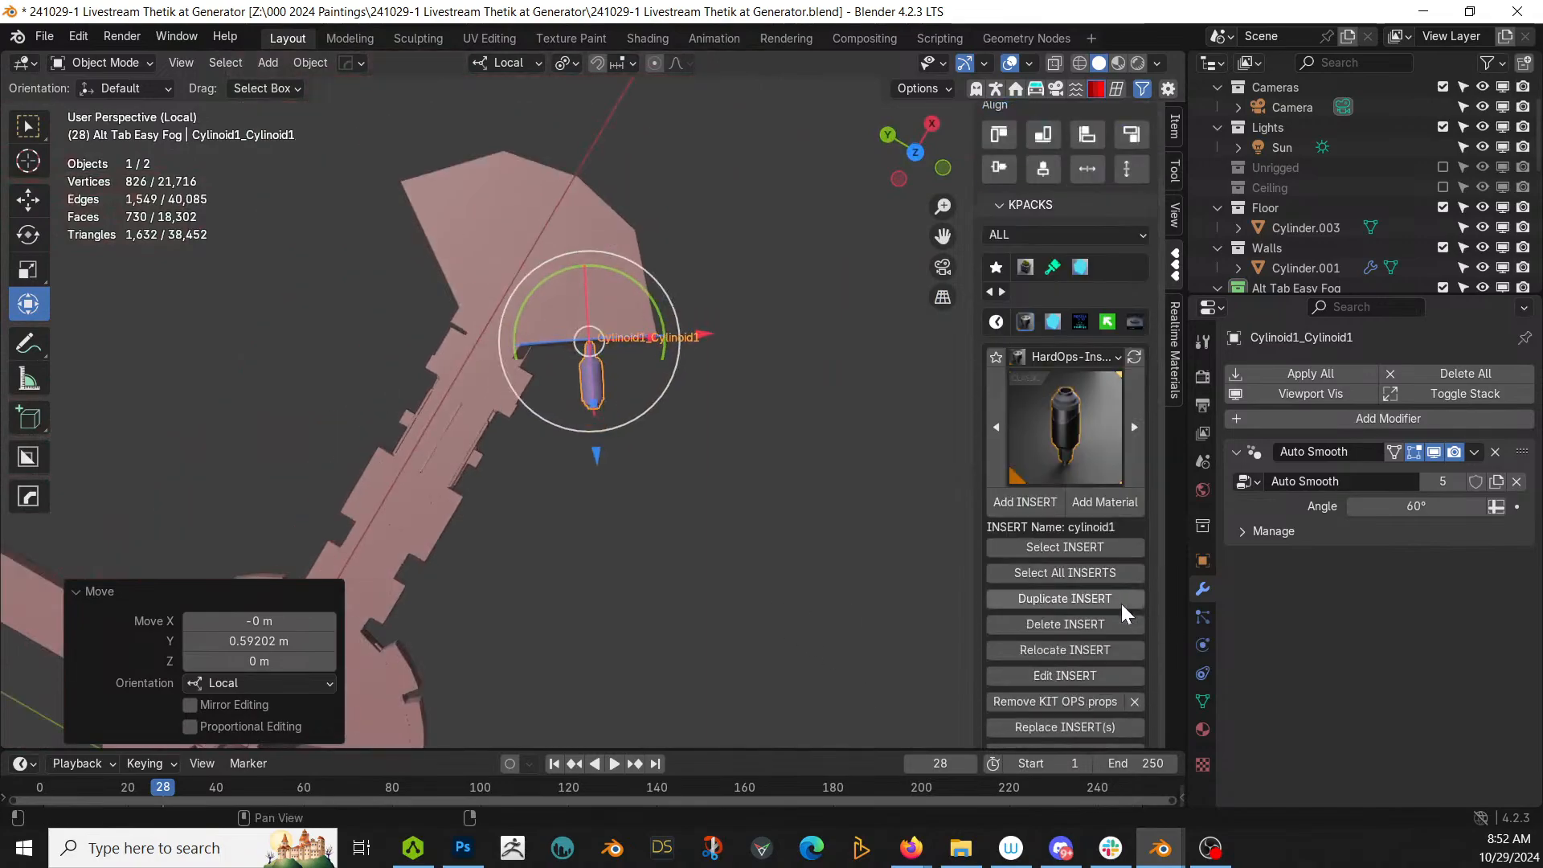
{"action": "left_click", "coordinate": [1048, 704]}
{"action": "scroll", "coordinate": [653, 577], "scroll_direction": "down", "scroll_amount": 3}
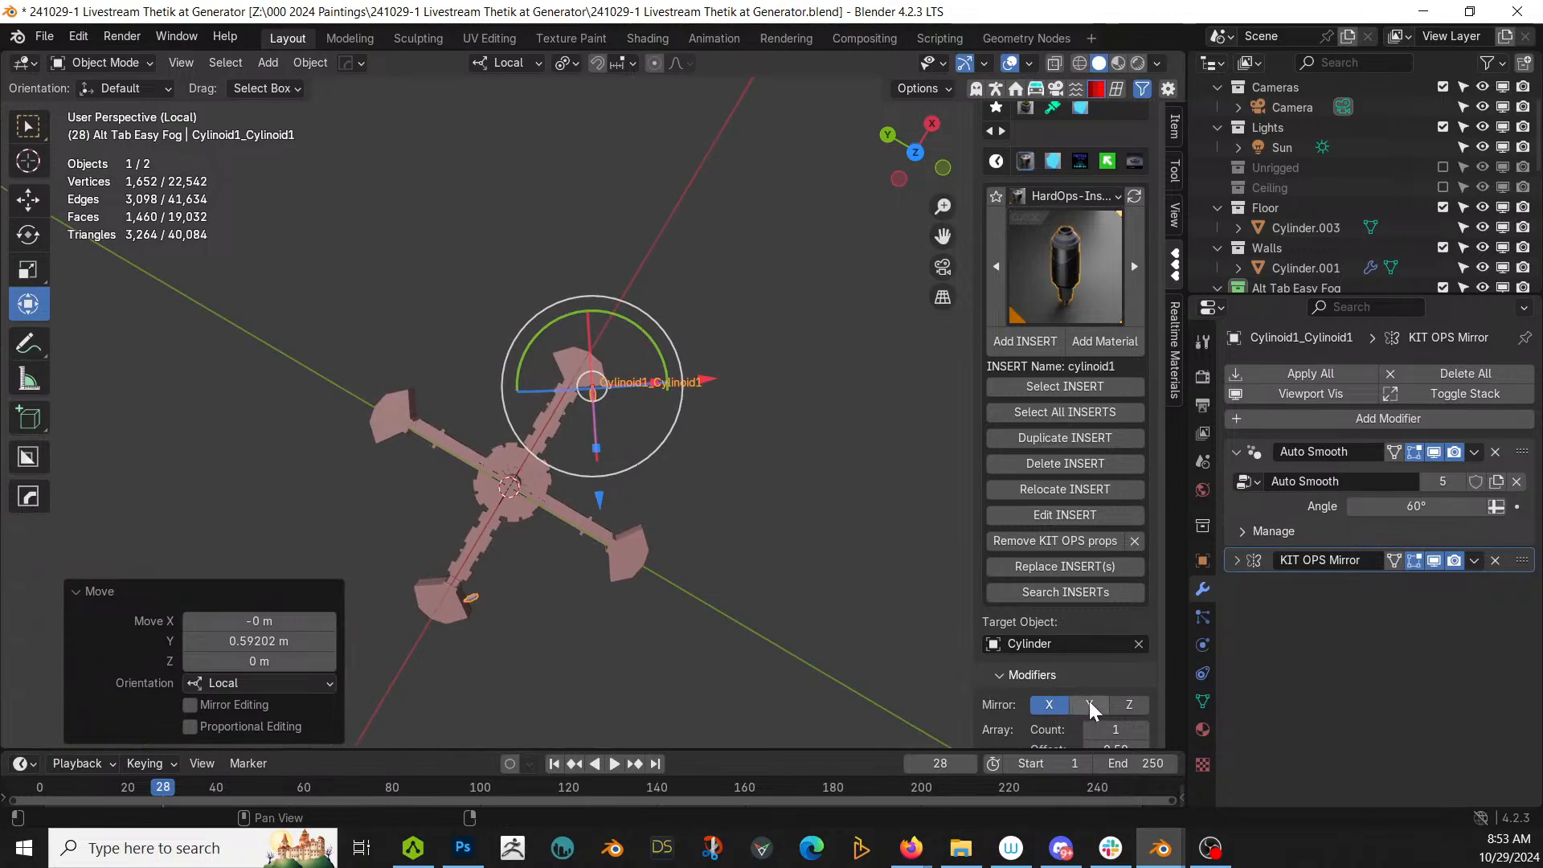
{"action": "mouse_move", "coordinate": [815, 616]}
{"action": "middle_mouse_down"}
{"action": "mouse_move", "coordinate": [758, 577]}
{"action": "mouse_move", "coordinate": [805, 548]}
{"action": "mouse_move", "coordinate": [830, 497]}
{"action": "mouse_move", "coordinate": [755, 531]}
{"action": "mouse_move", "coordinate": [712, 579]}
{"action": "mouse_move", "coordinate": [664, 551]}
{"action": "mouse_move", "coordinate": [830, 533]}
{"action": "mouse_move", "coordinate": [794, 636]}
{"action": "middle_mouse_up"}
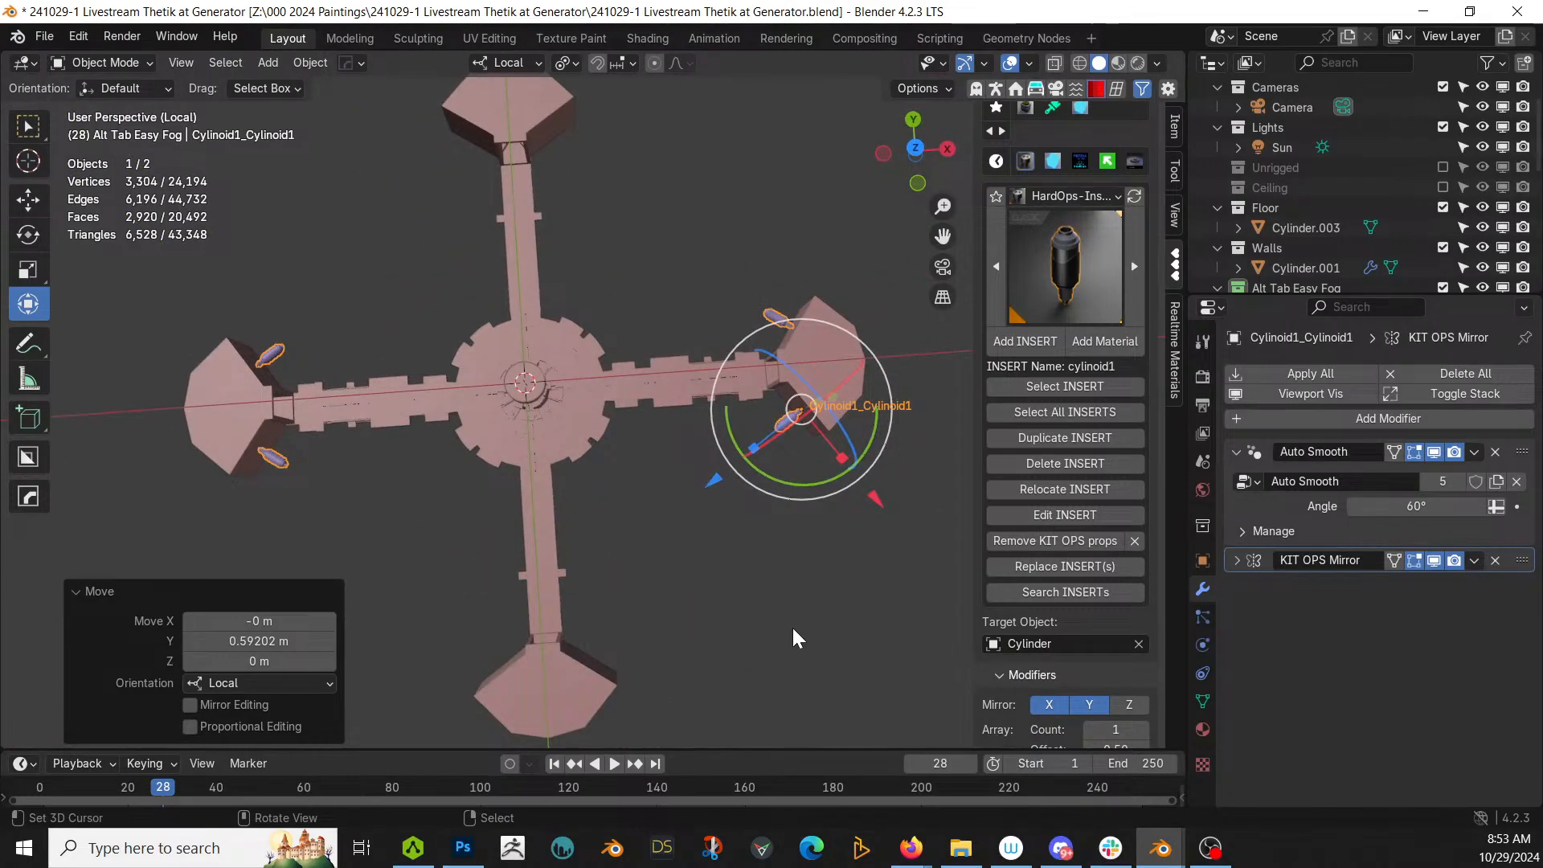
Step: Duplicate the mirrored inserts in place and rotate the copy 90° about global Z around the 3D cursor
{"action": "key", "text": "KP_7"}
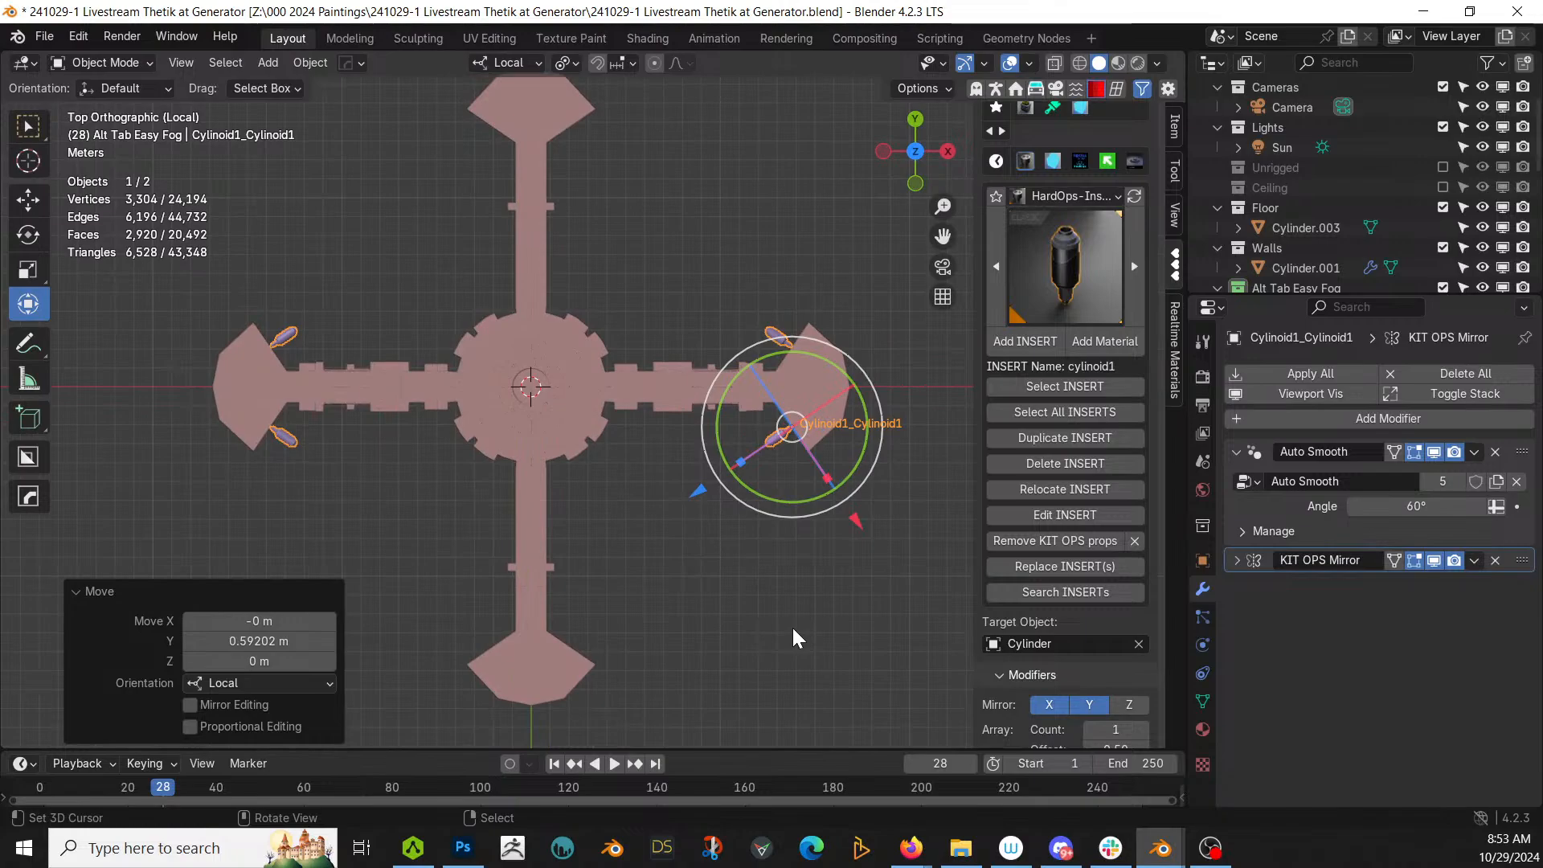
{"action": "key", "text": "shift+d"}
{"action": "key", "text": "Escape"}
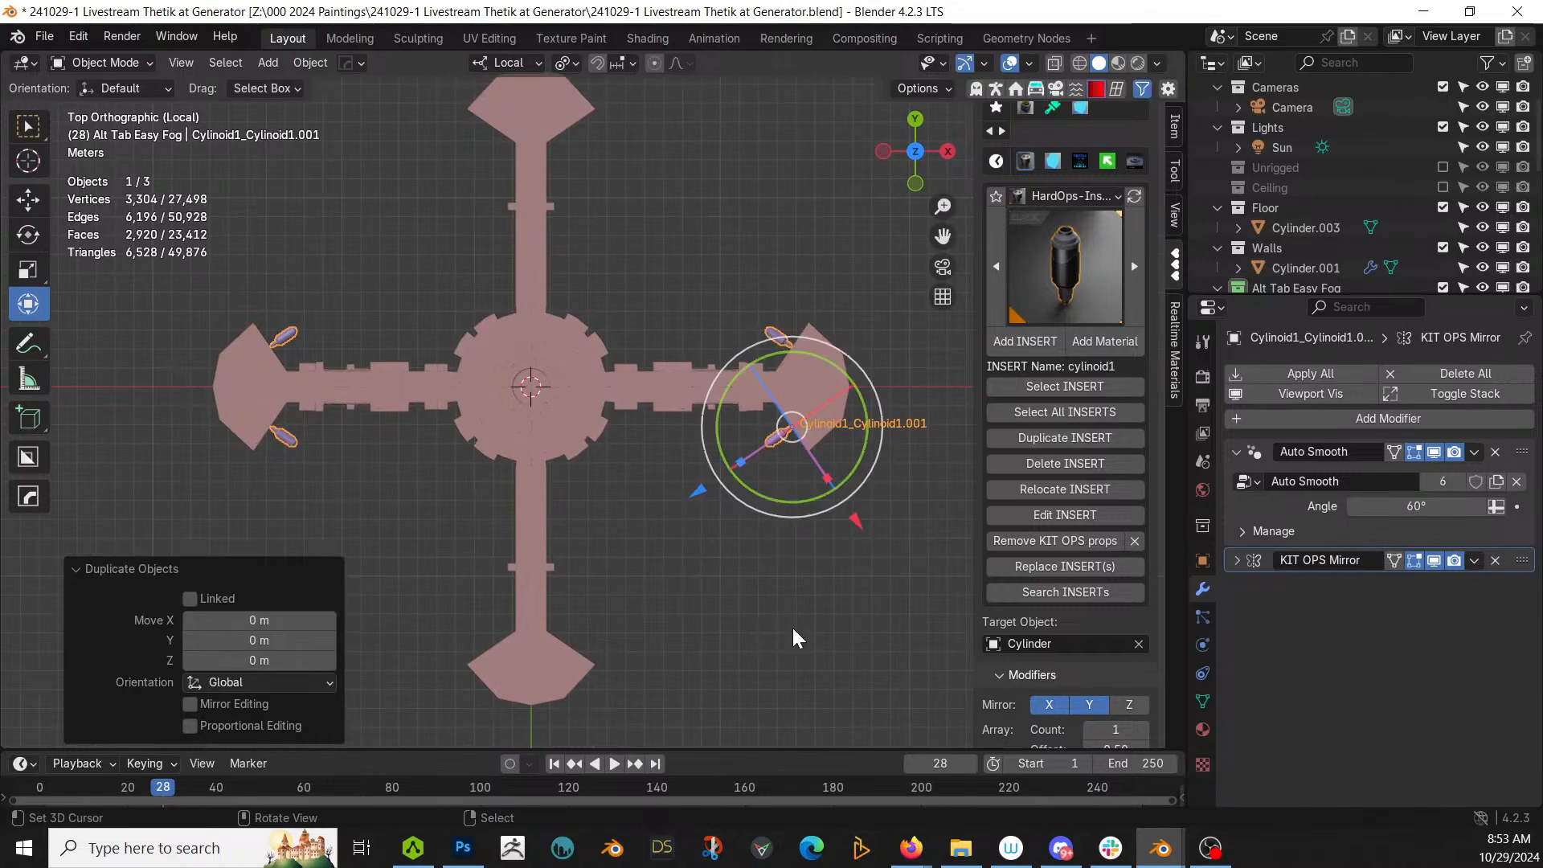
{"action": "left_click", "coordinate": [514, 63]}
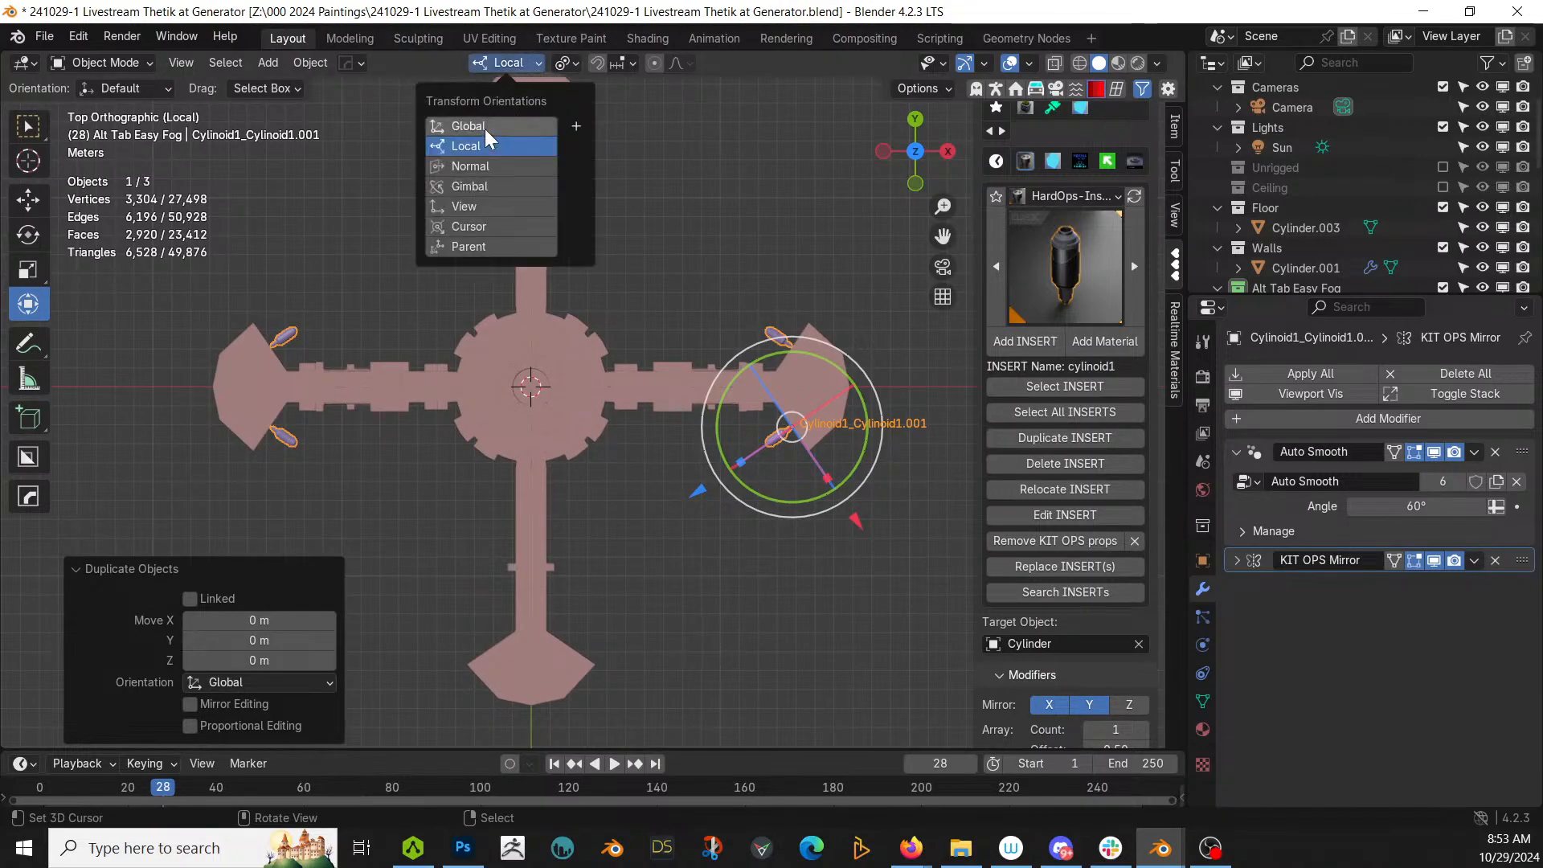
{"action": "left_click", "coordinate": [494, 123]}
{"action": "left_click", "coordinate": [565, 63]}
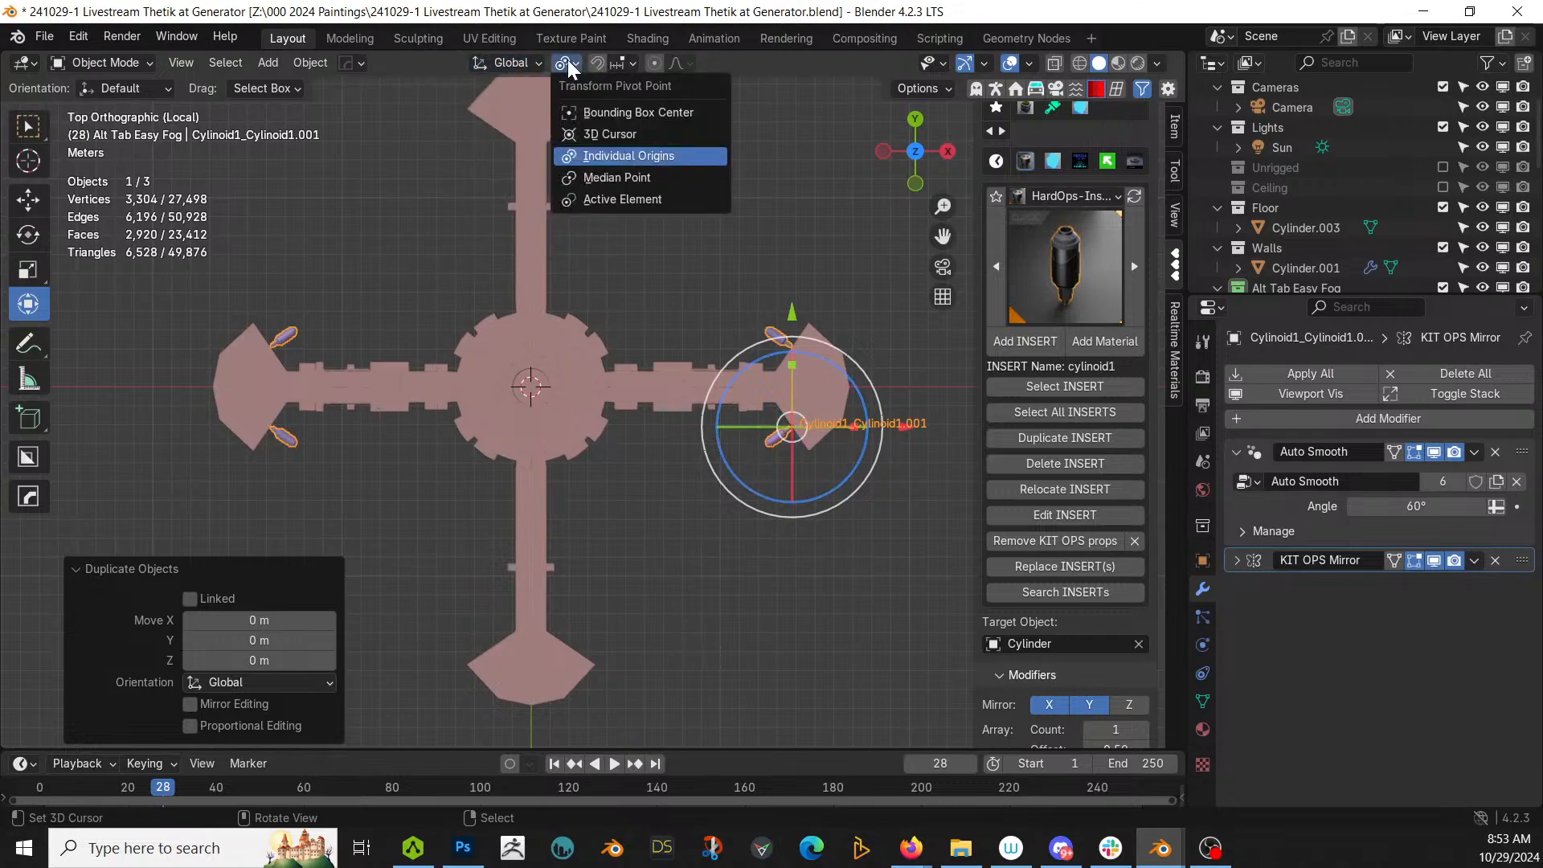
{"action": "left_click", "coordinate": [608, 135]}
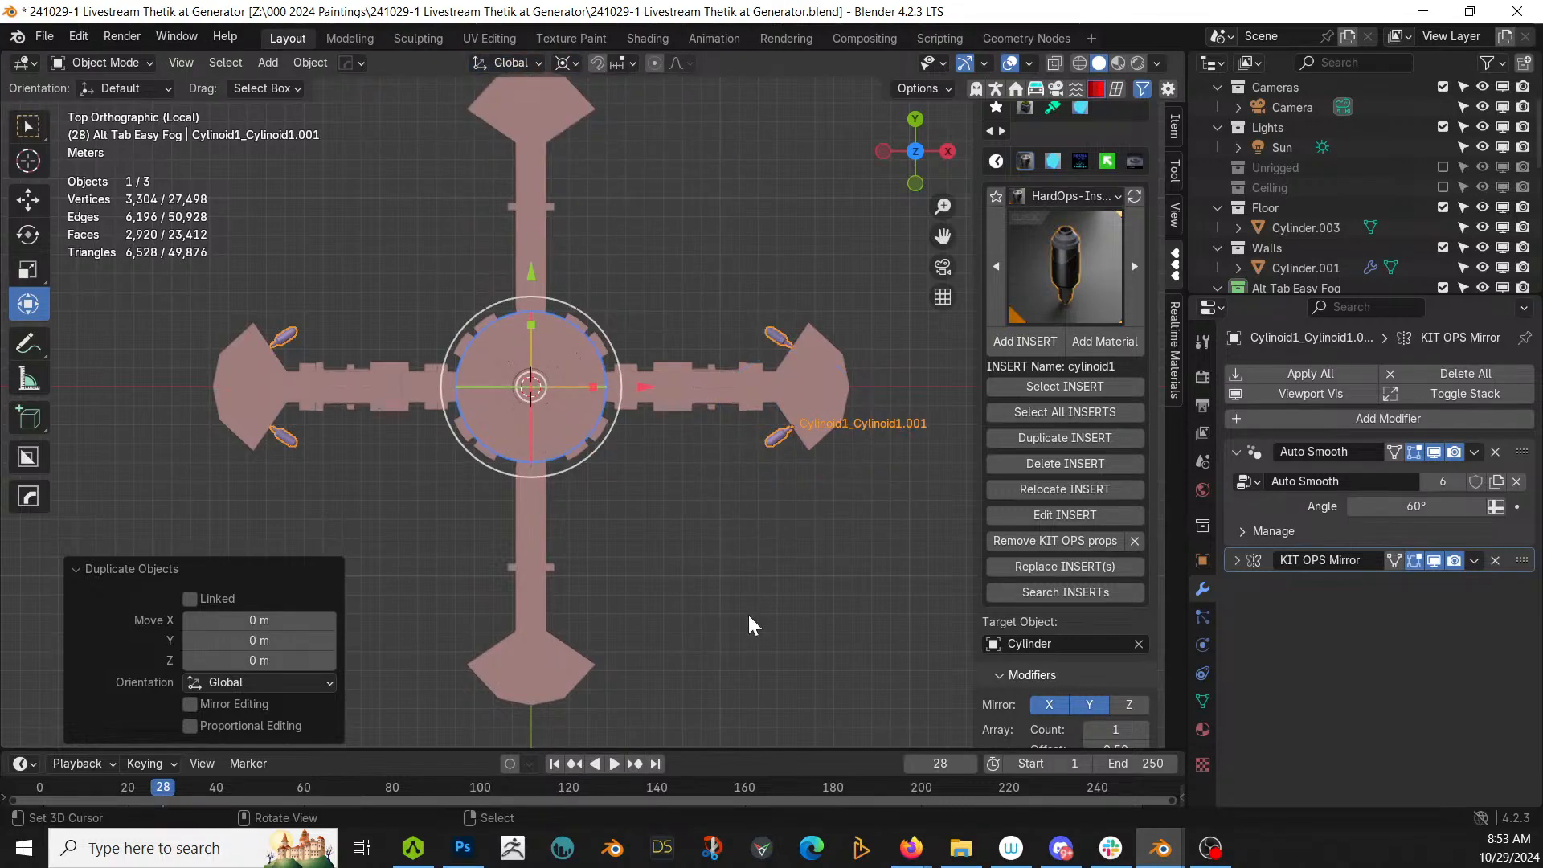
{"action": "type", "text": "rz"}
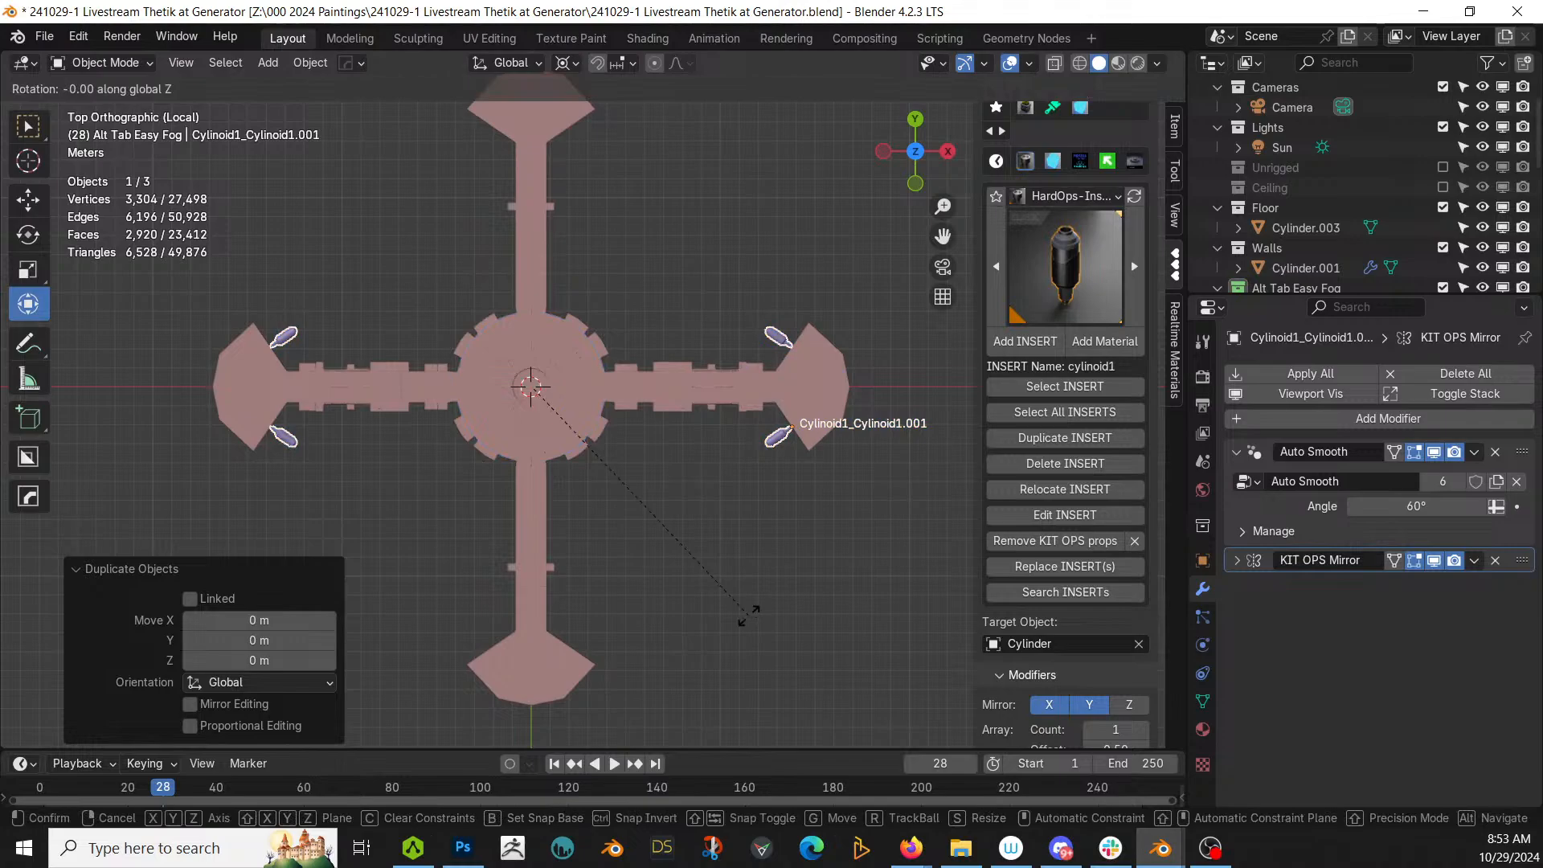
{"action": "type", "text": "90"}
{"action": "key", "text": "Return"}
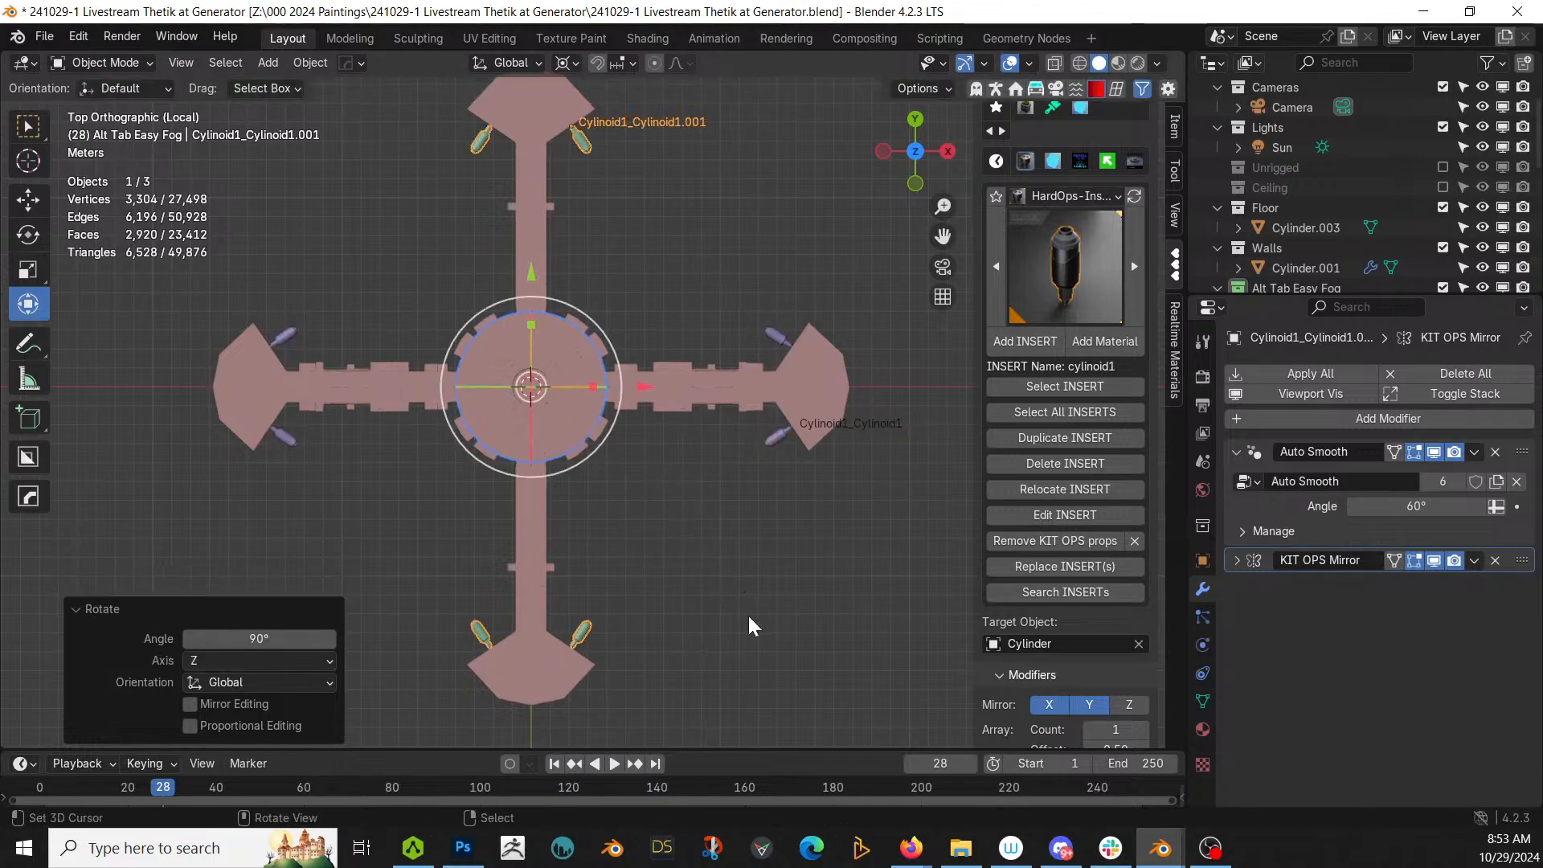
Step: Apply all modifiers on the rotated copy and on the original set of cylinoid inserts
{"action": "middle_click_drag", "start_coordinate": [749, 616], "coordinate": [862, 424]}
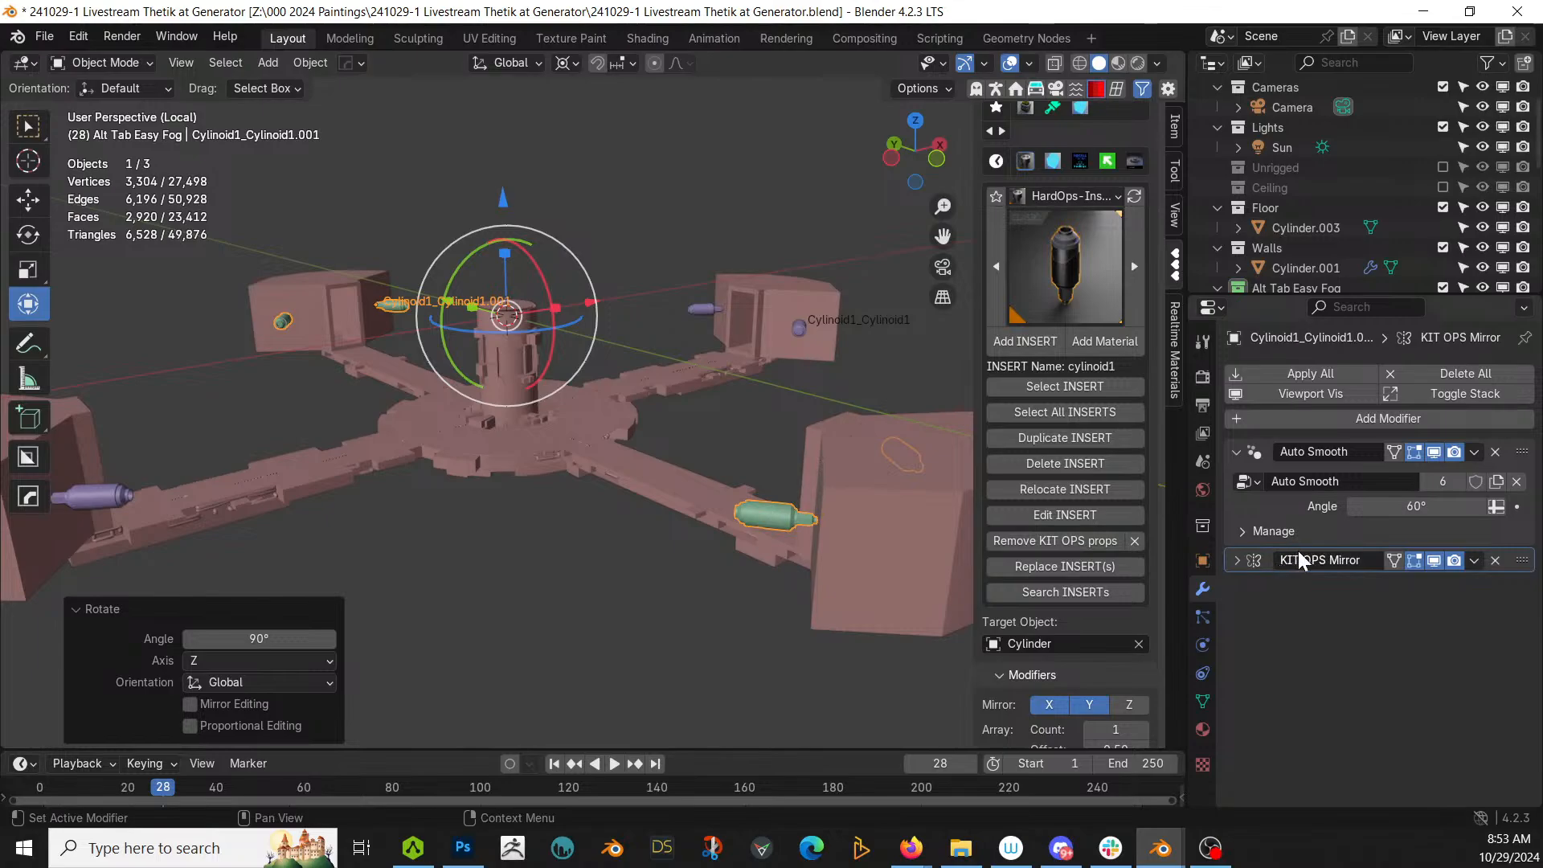
{"action": "left_click", "coordinate": [1327, 370]}
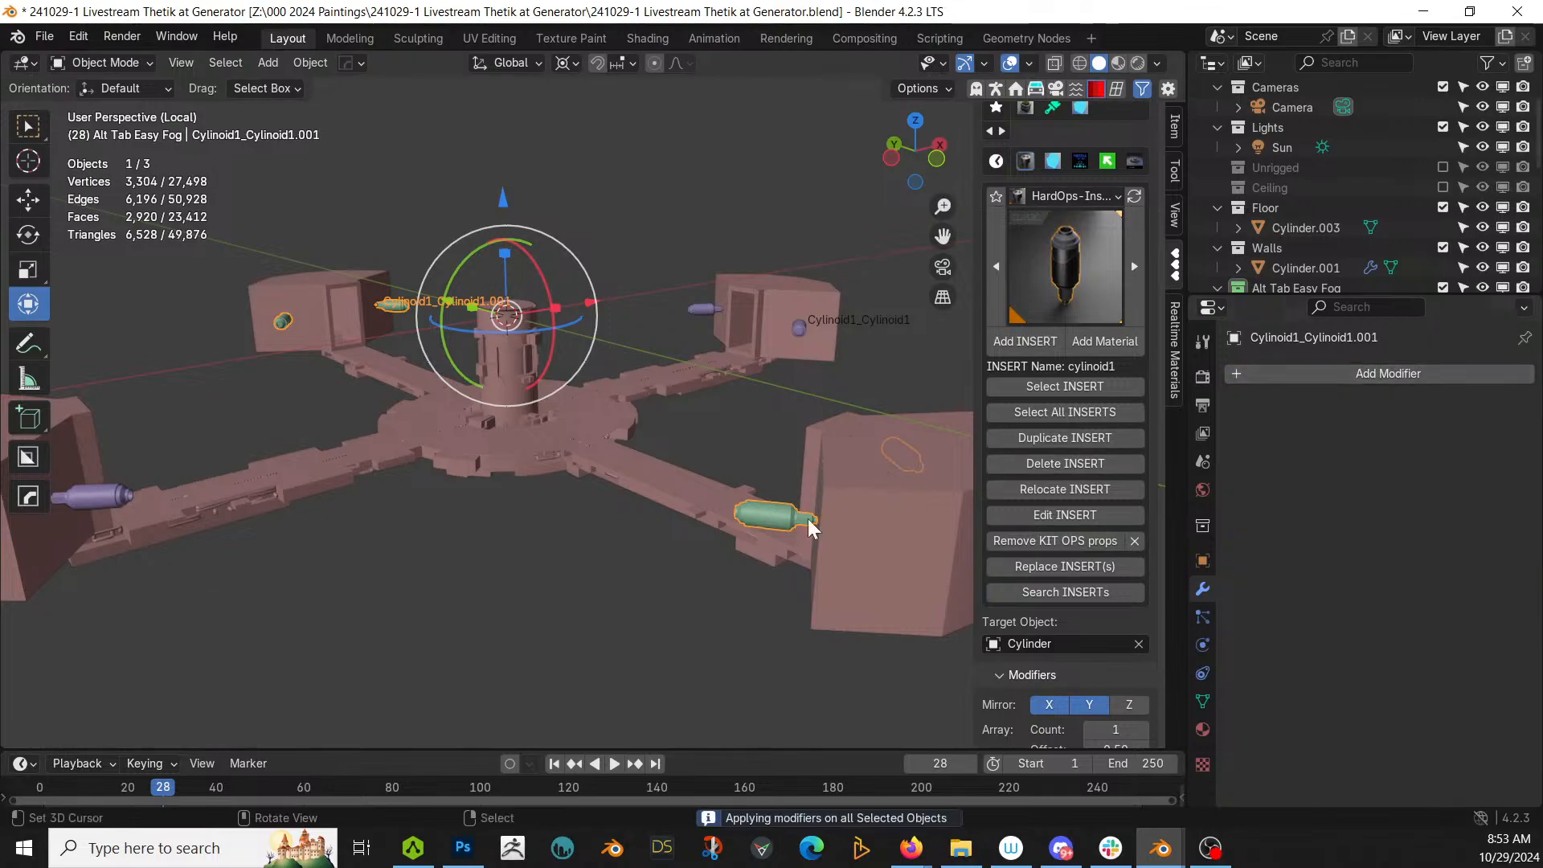
{"action": "left_click", "coordinate": [799, 329]}
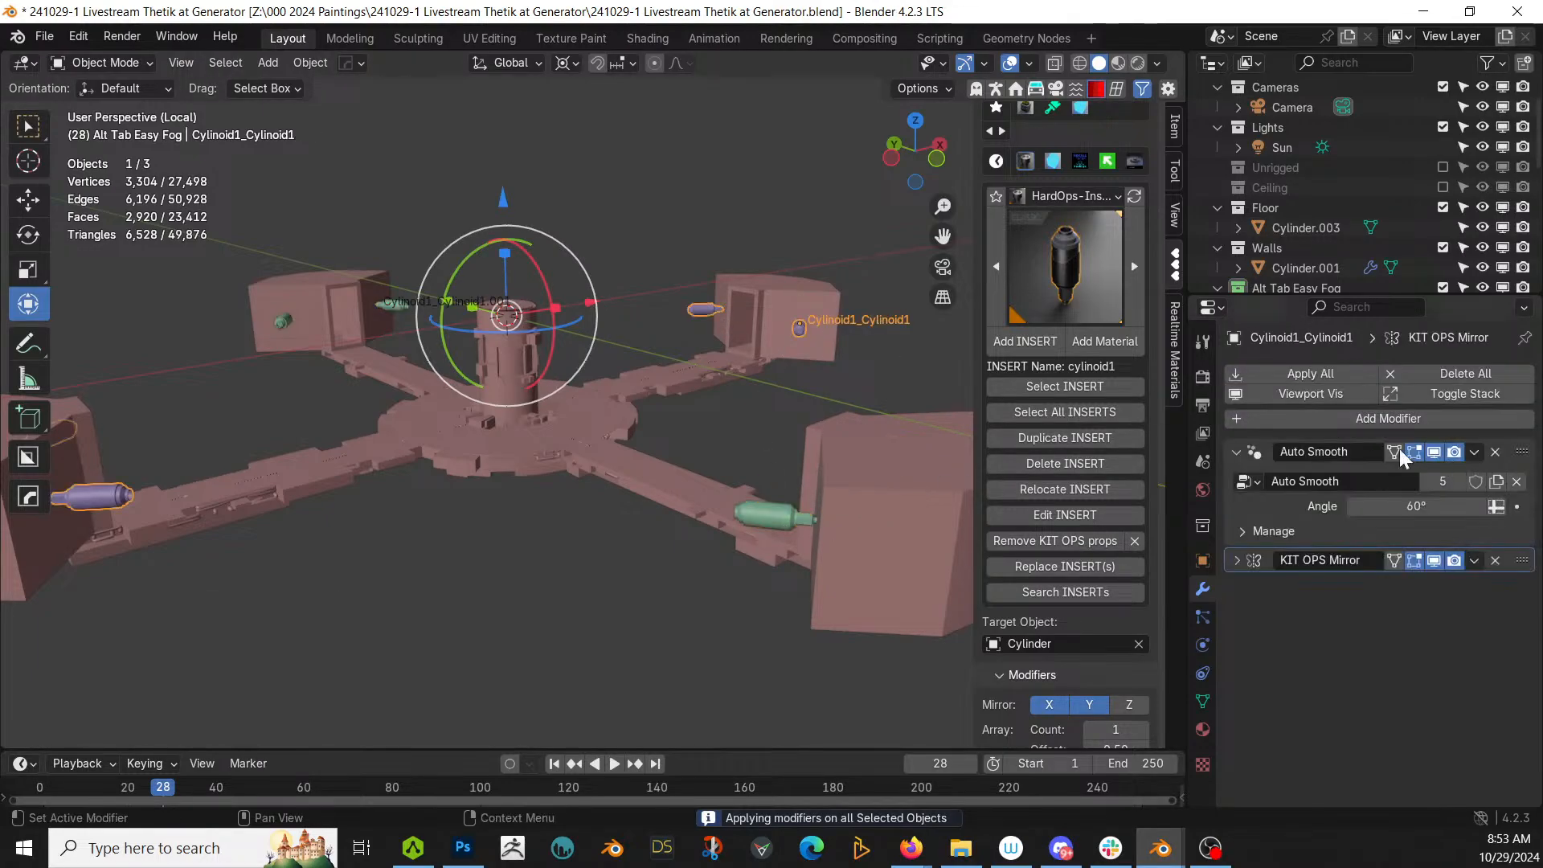
{"action": "left_click", "coordinate": [1327, 371]}
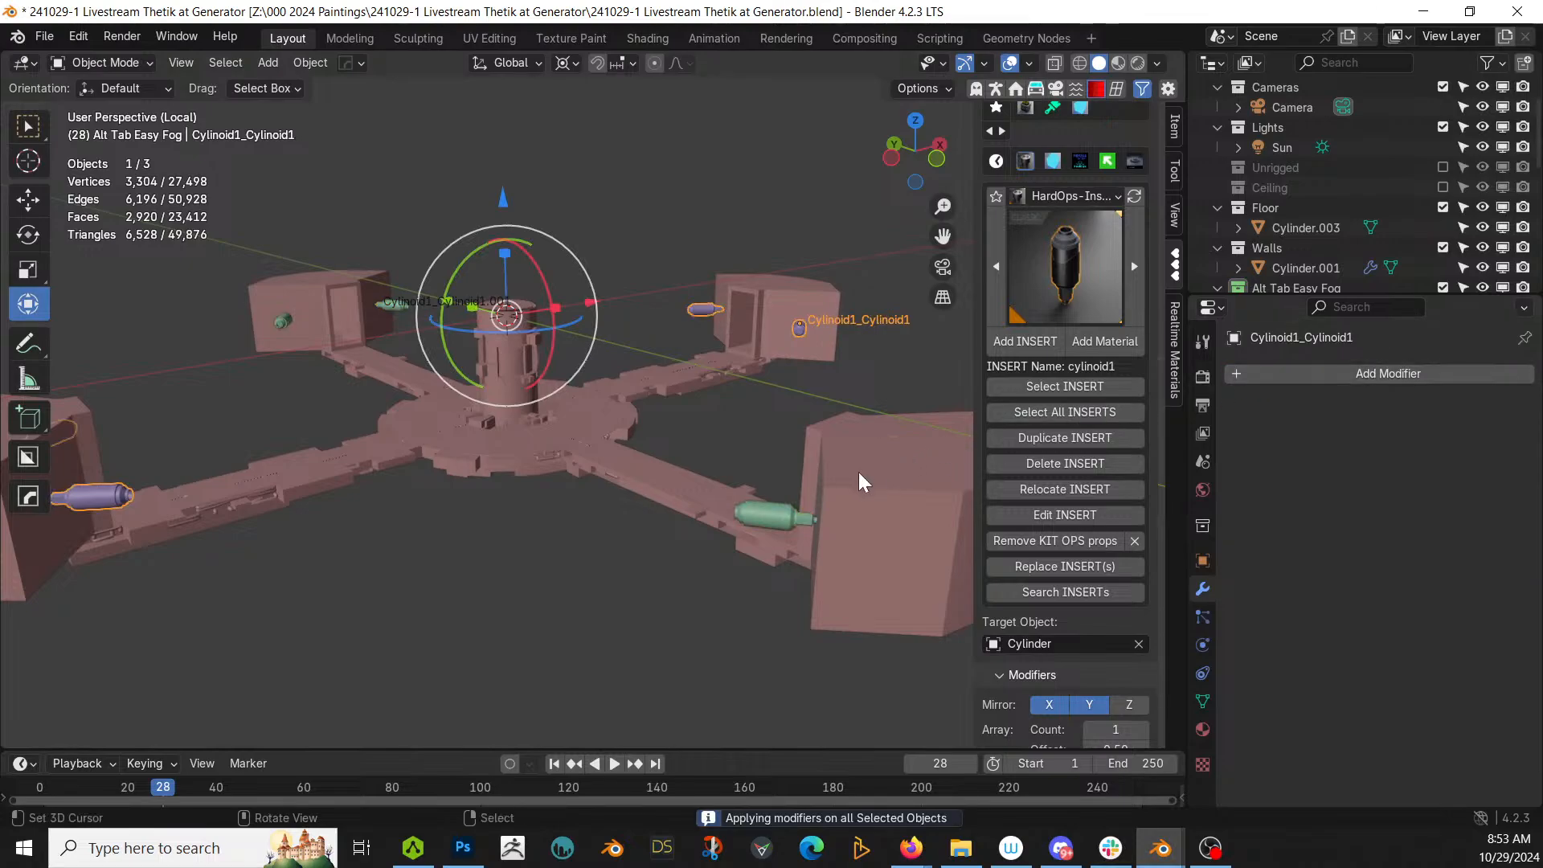
Step: Join both sets of cylinoid inserts into the generator column mesh
{"action": "left_click", "coordinate": [771, 305]}
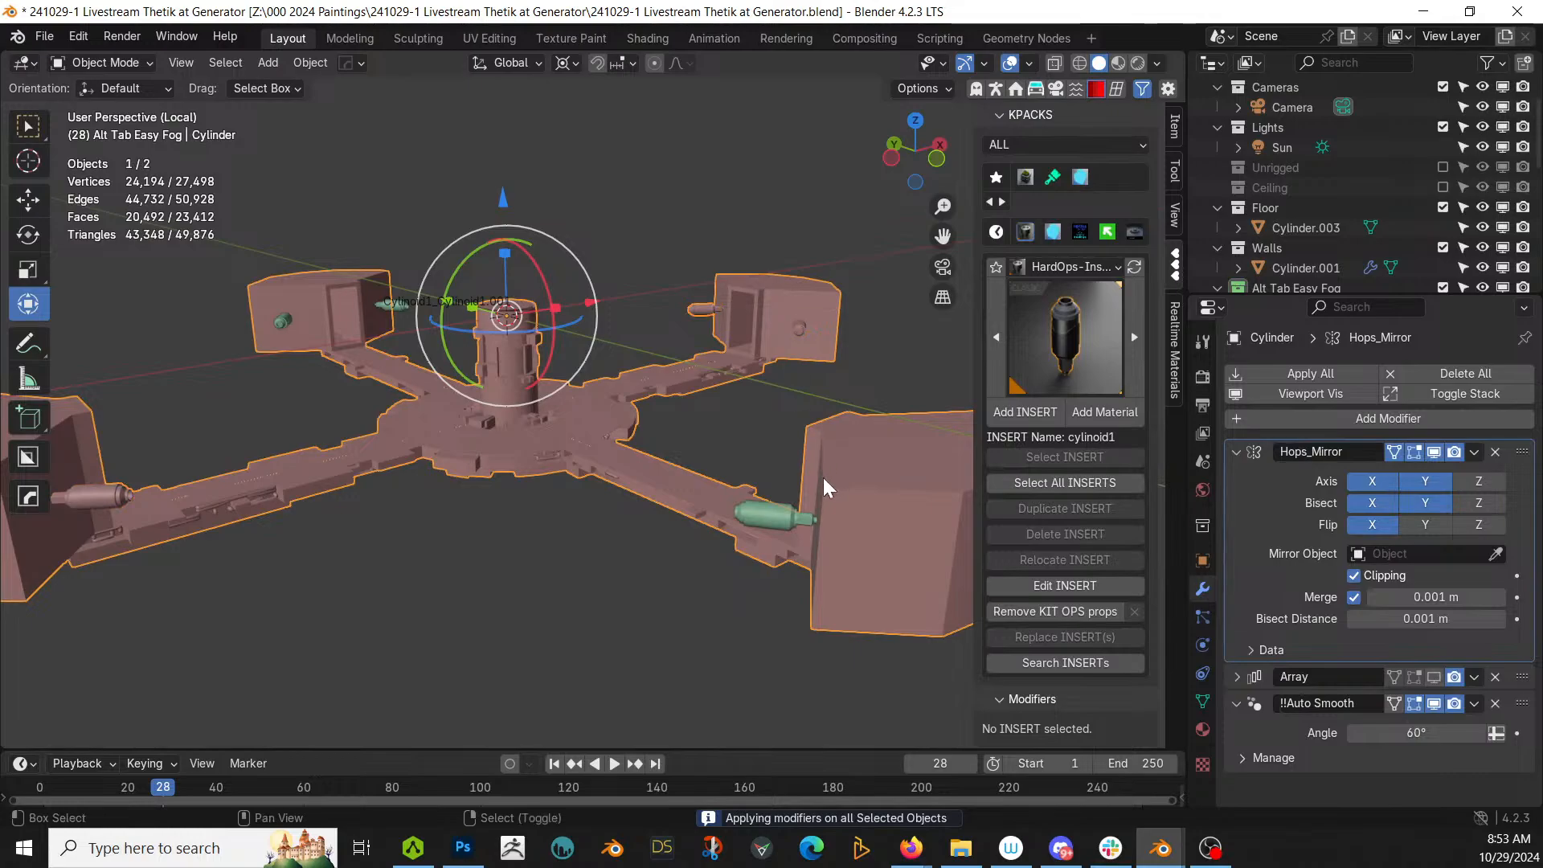
{"action": "left_click", "coordinate": [771, 512]}
{"action": "left_click", "coordinate": [866, 489], "text": "shift"}
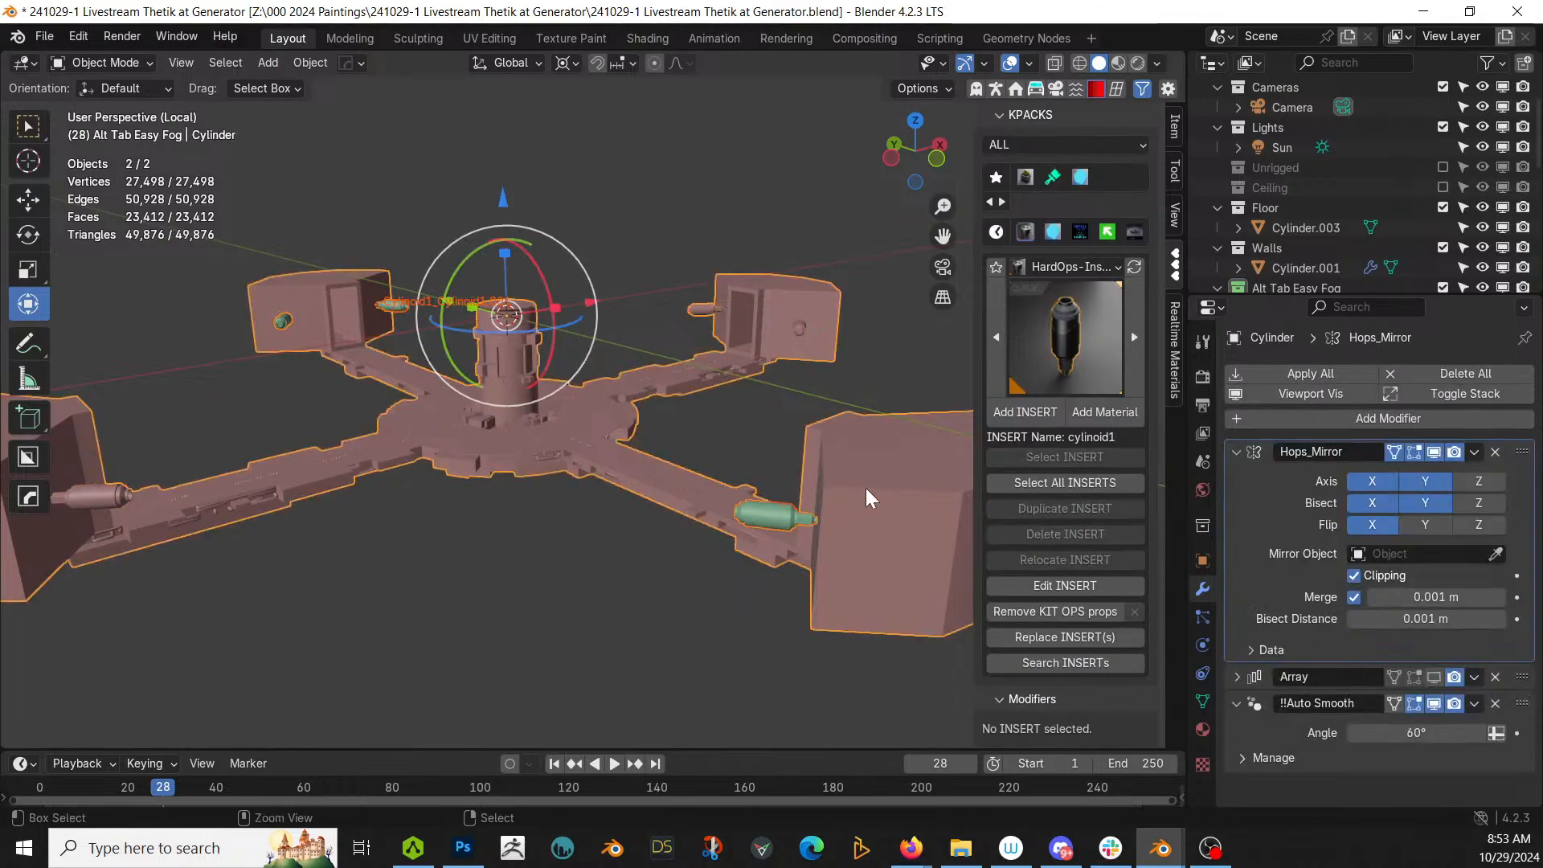
{"action": "key", "text": "ctrl+j"}
{"action": "key", "text": "Tab"}
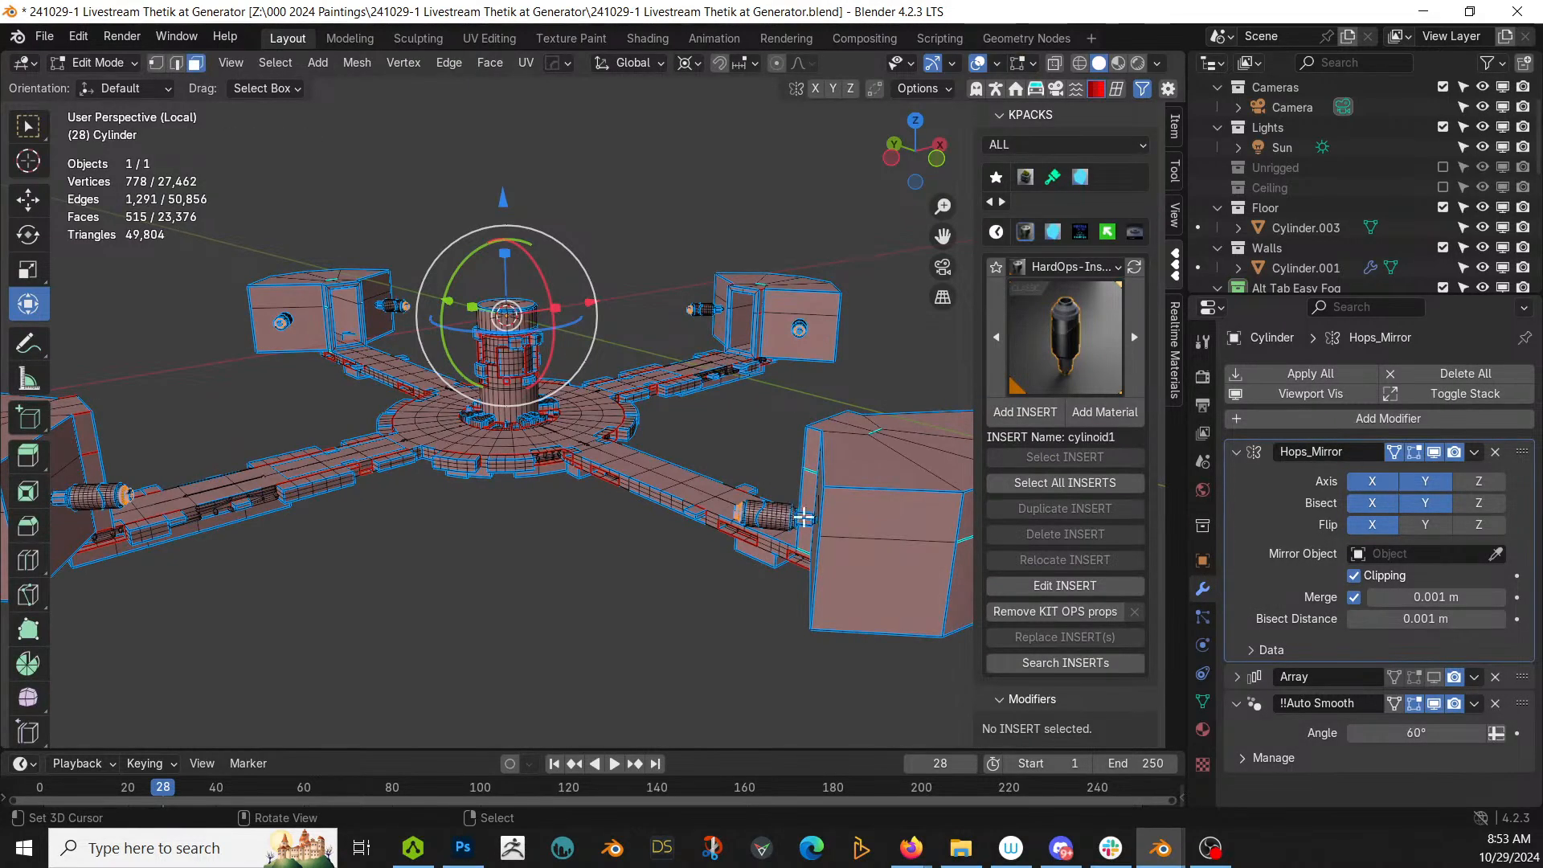
{"action": "key", "text": "Tab"}
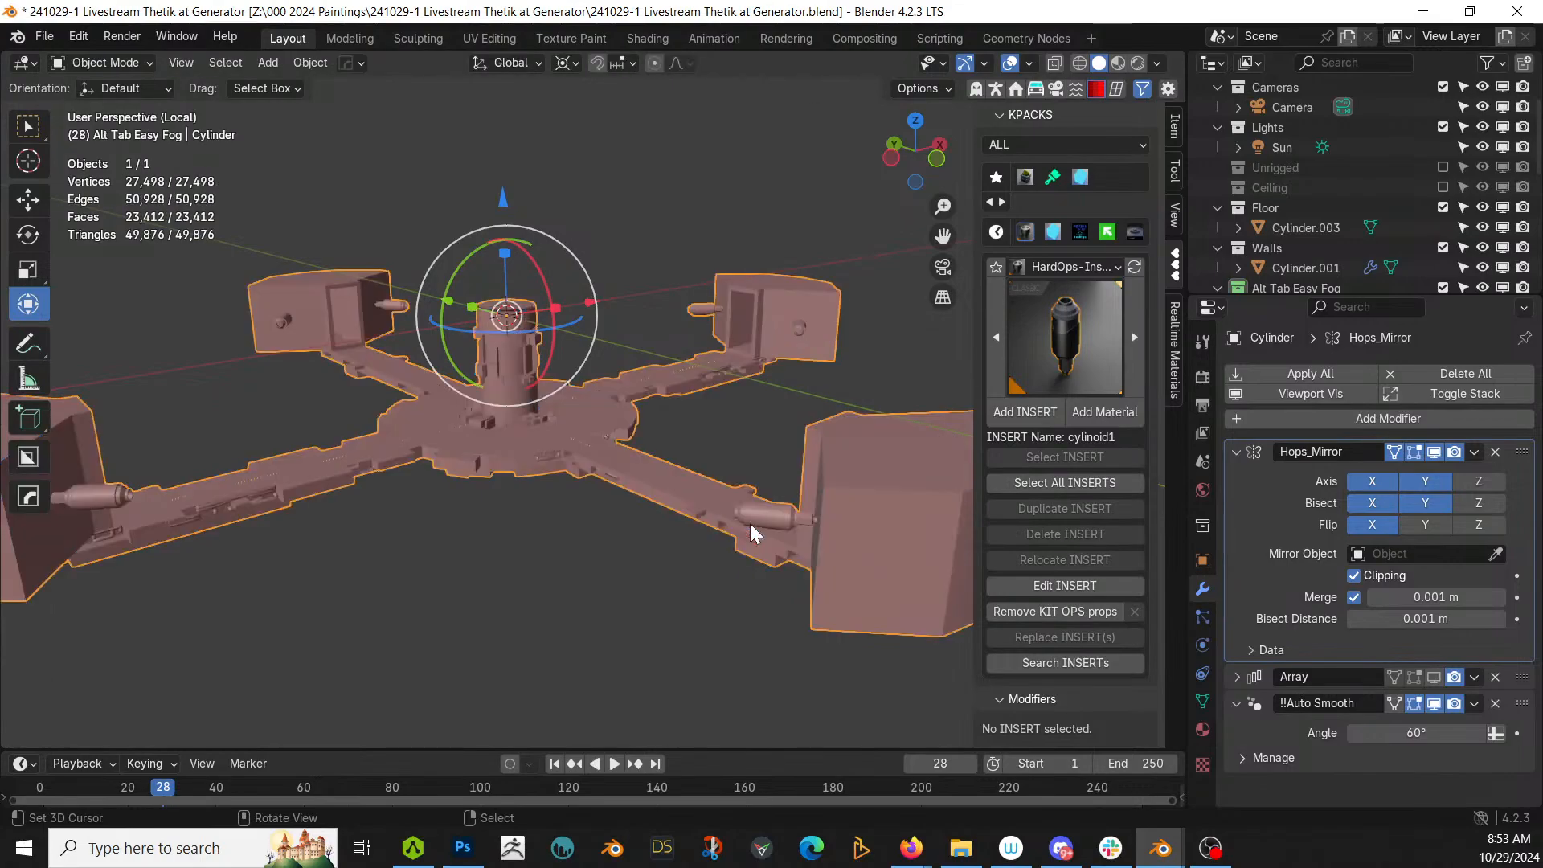
Step: Remove the unused material slots from the joined generator column
{"action": "left_click", "coordinate": [1202, 729]}
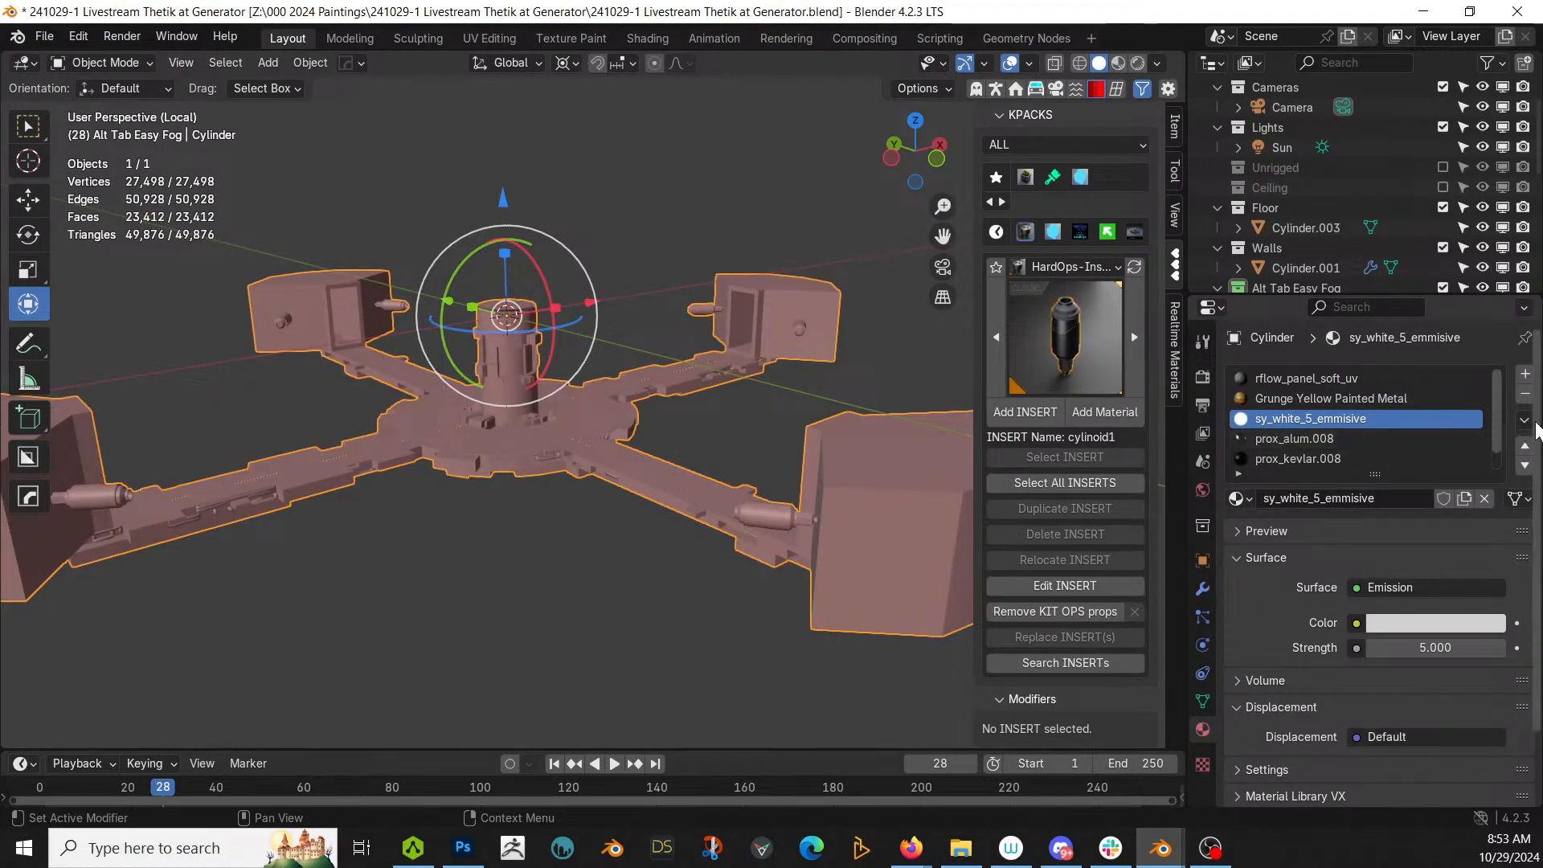
{"action": "left_click", "coordinate": [1524, 419]}
{"action": "left_click", "coordinate": [1468, 504]}
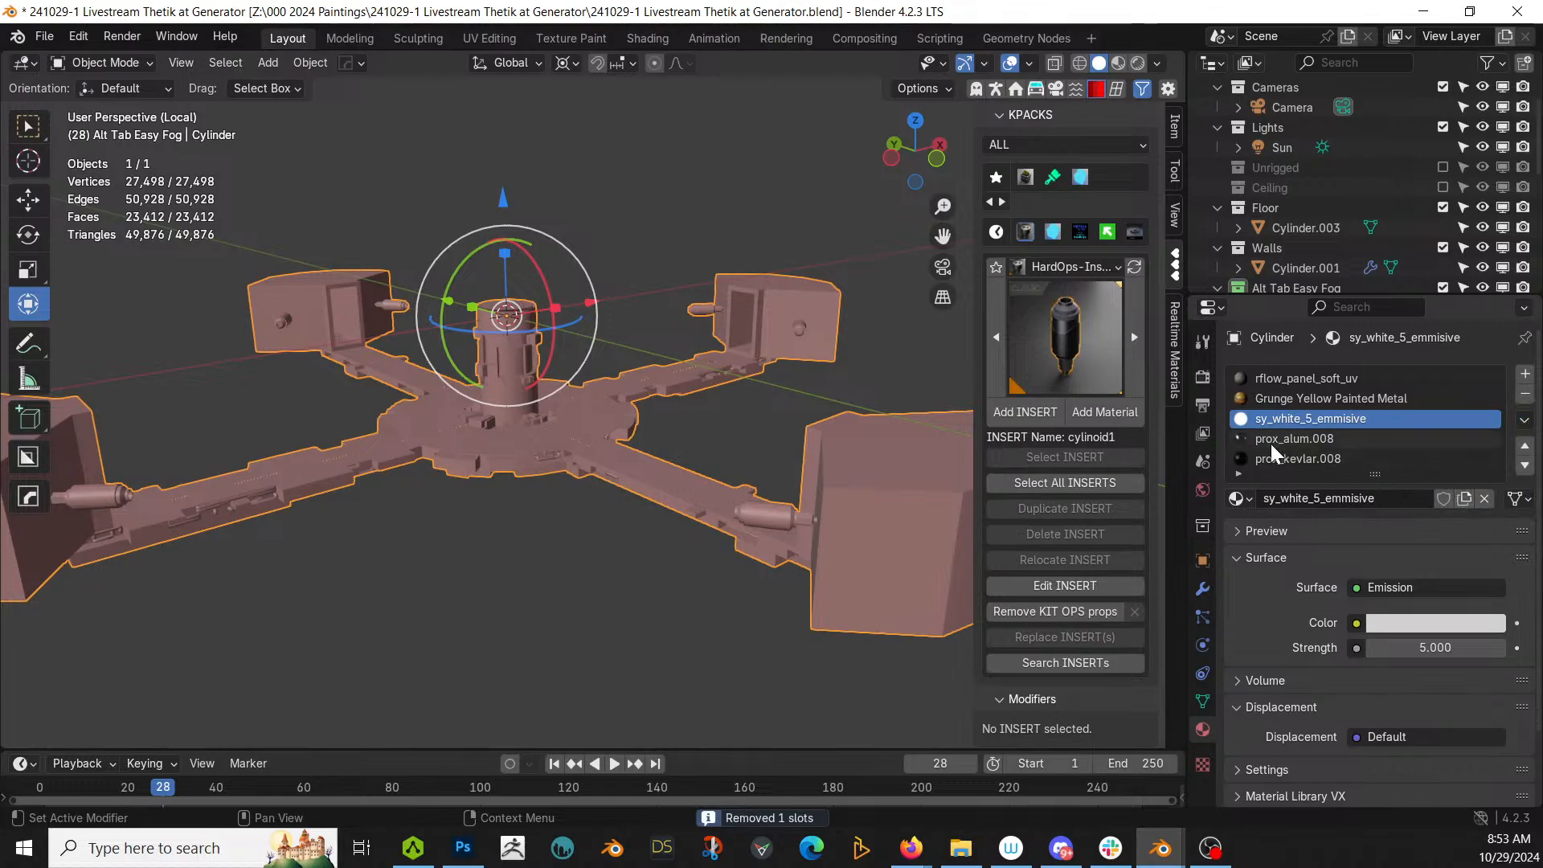
Step: Replace the column's prox_alum.008 material with Black Armor and its prox_kevlar.008 material with Grey Armor
{"action": "left_click", "coordinate": [1323, 438]}
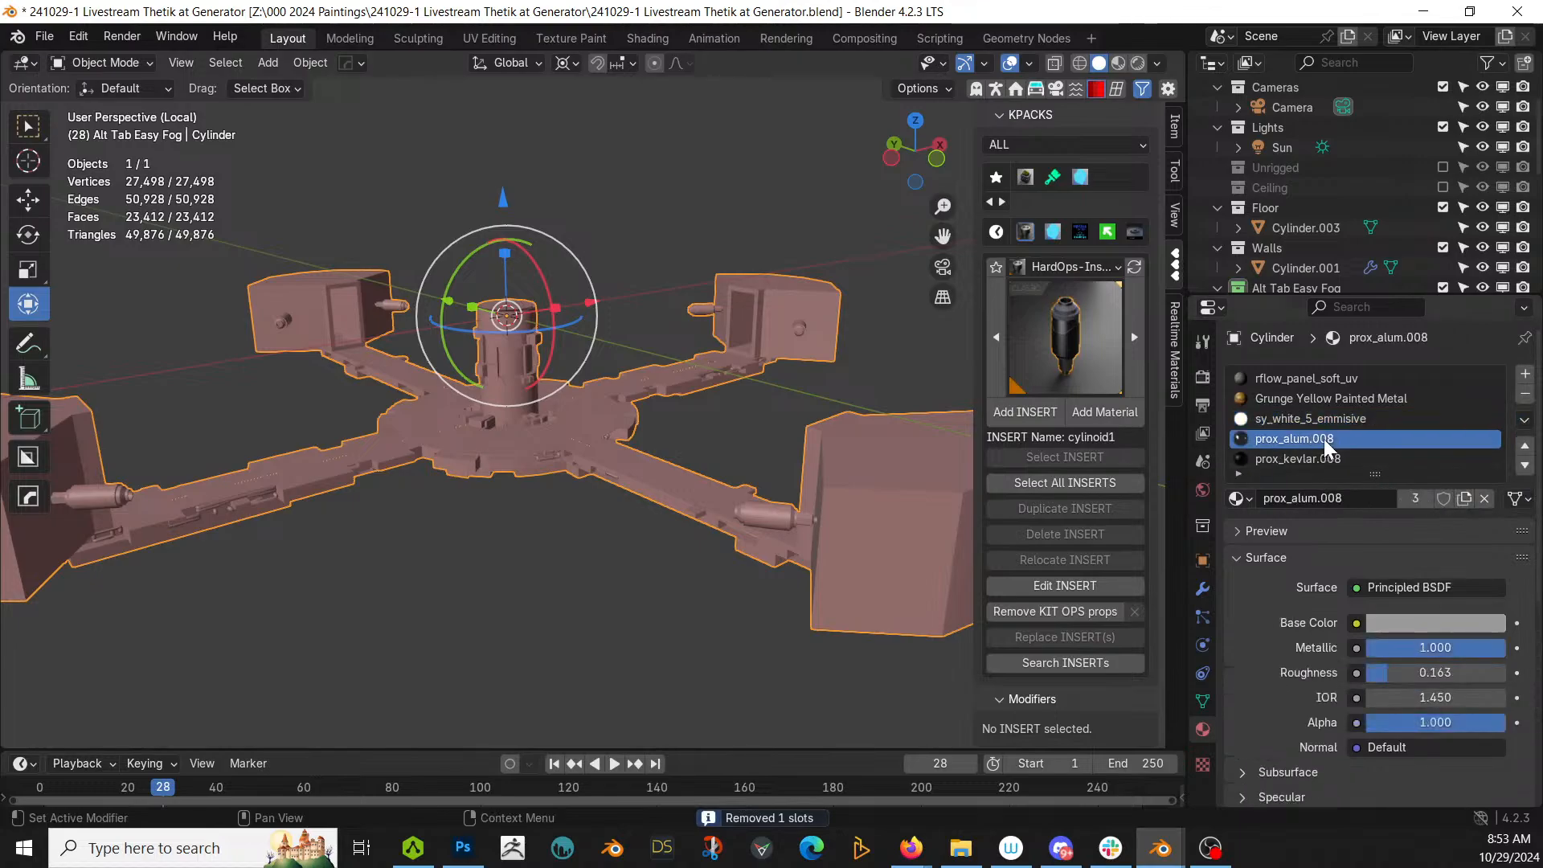
{"action": "left_click", "coordinate": [1247, 498]}
{"action": "type", "text": "BLACK"}
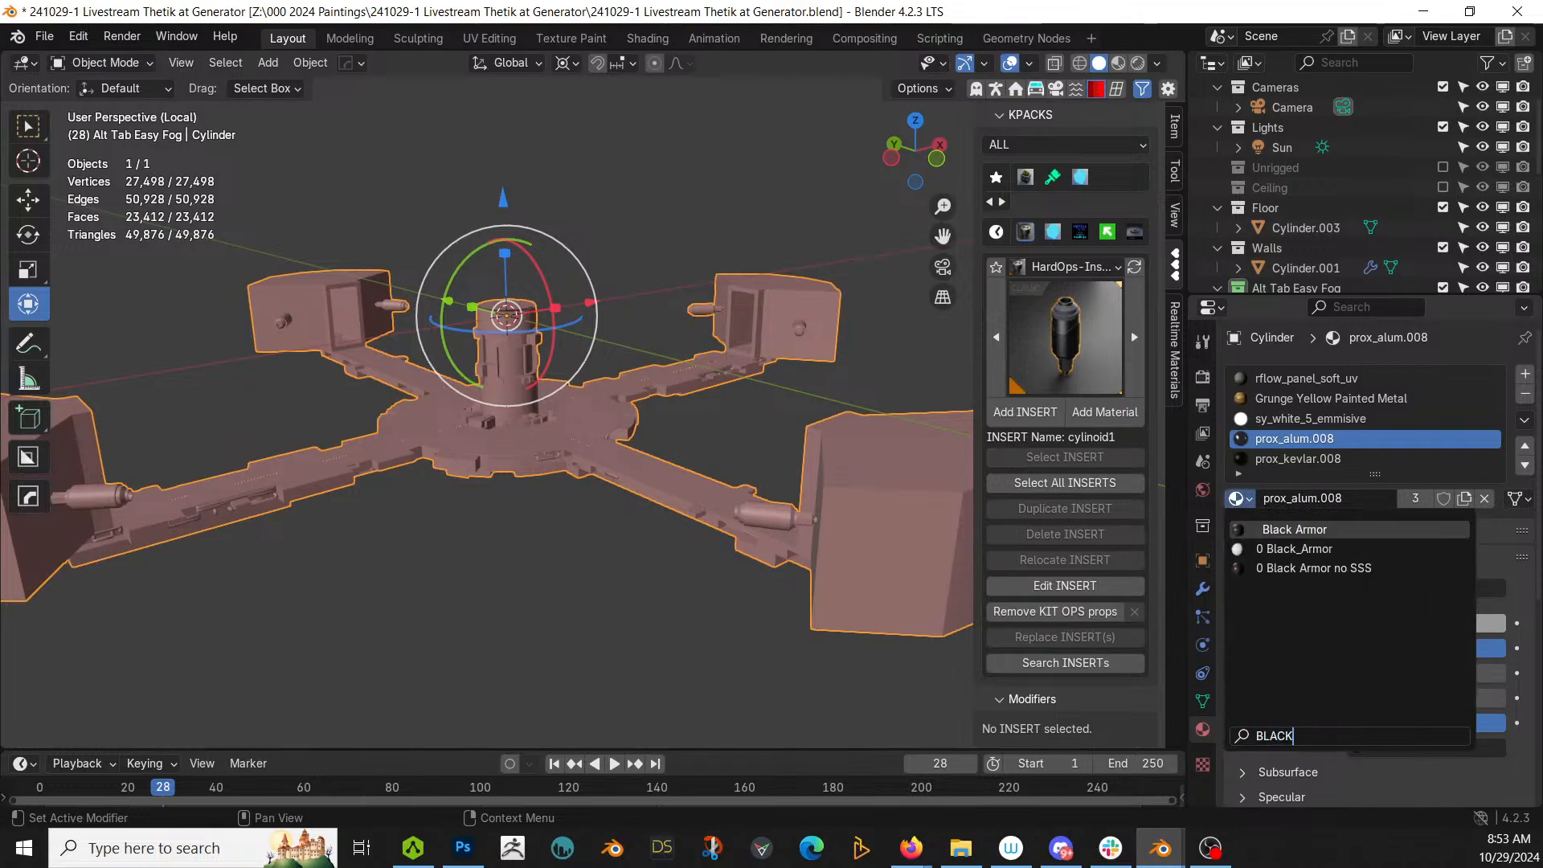
{"action": "key", "text": "Return"}
{"action": "left_click", "coordinate": [1299, 459]}
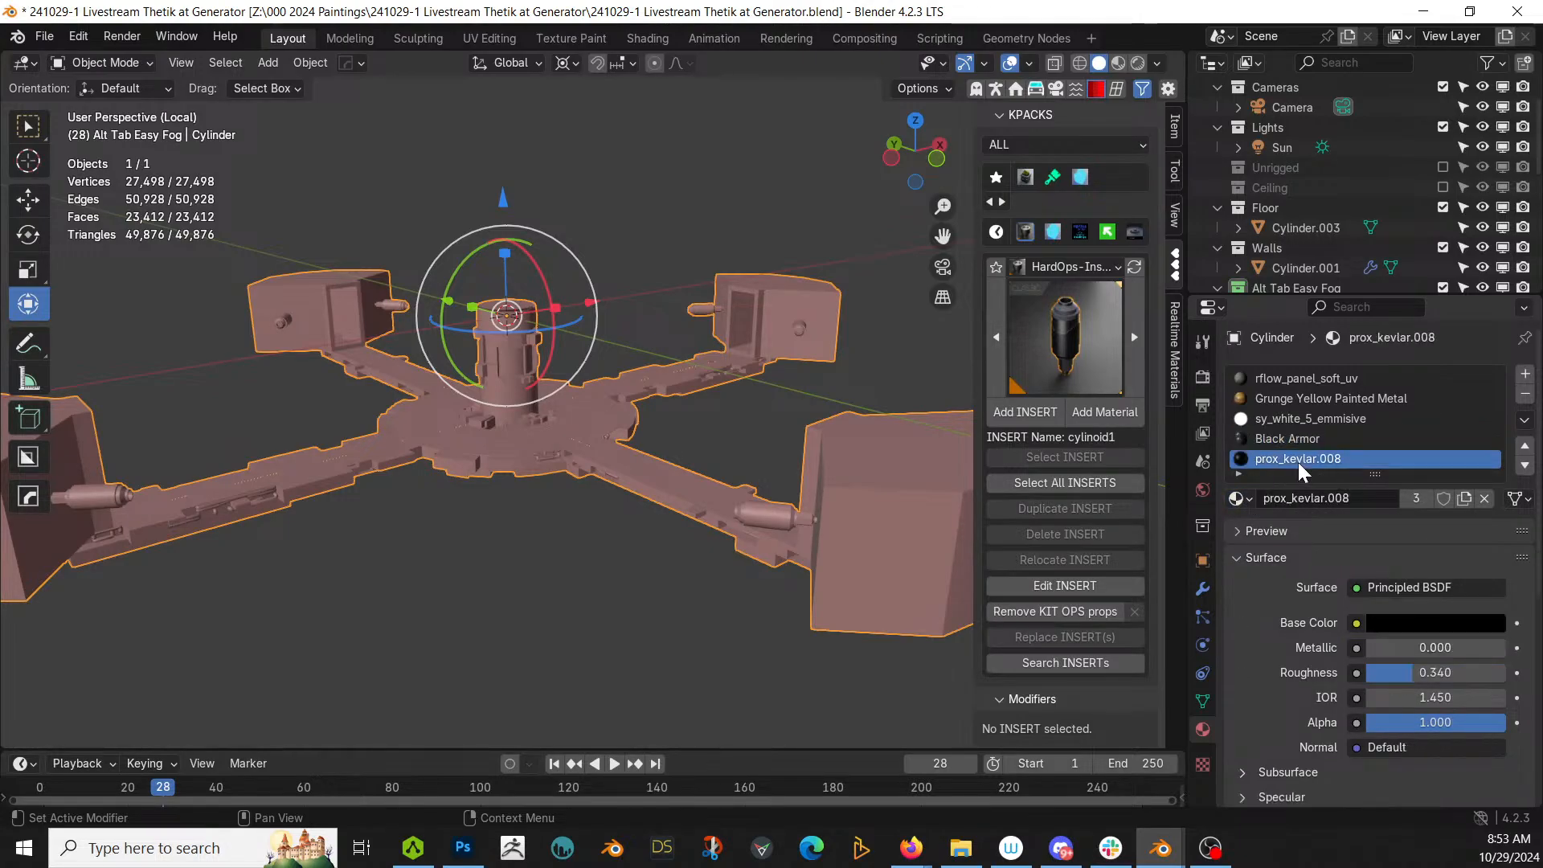
{"action": "left_click", "coordinate": [1247, 498]}
{"action": "type", "text": "GRE"}
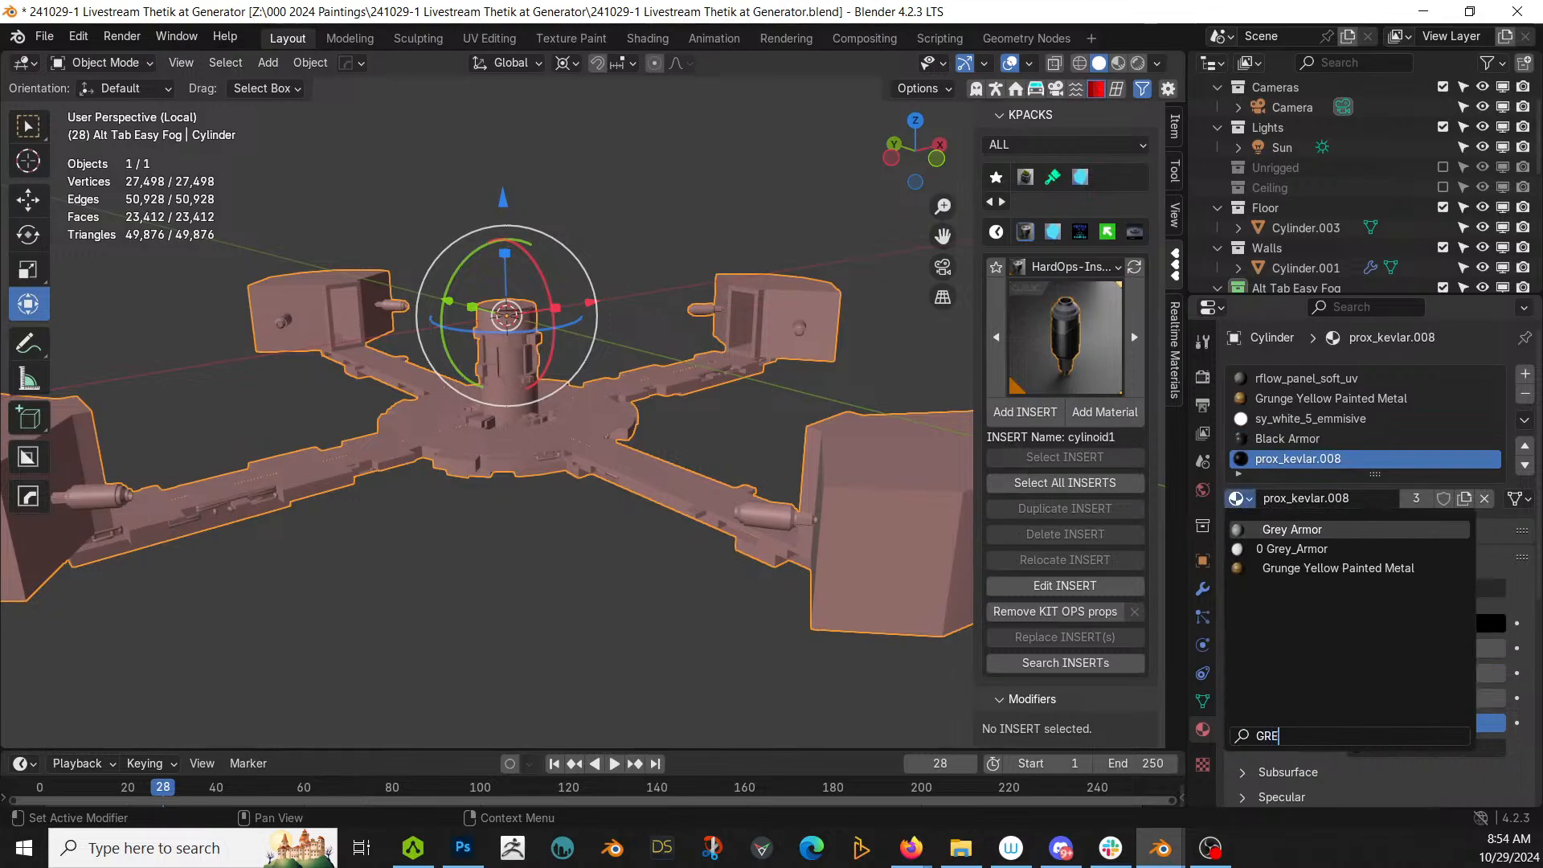
{"action": "key", "text": "Return"}
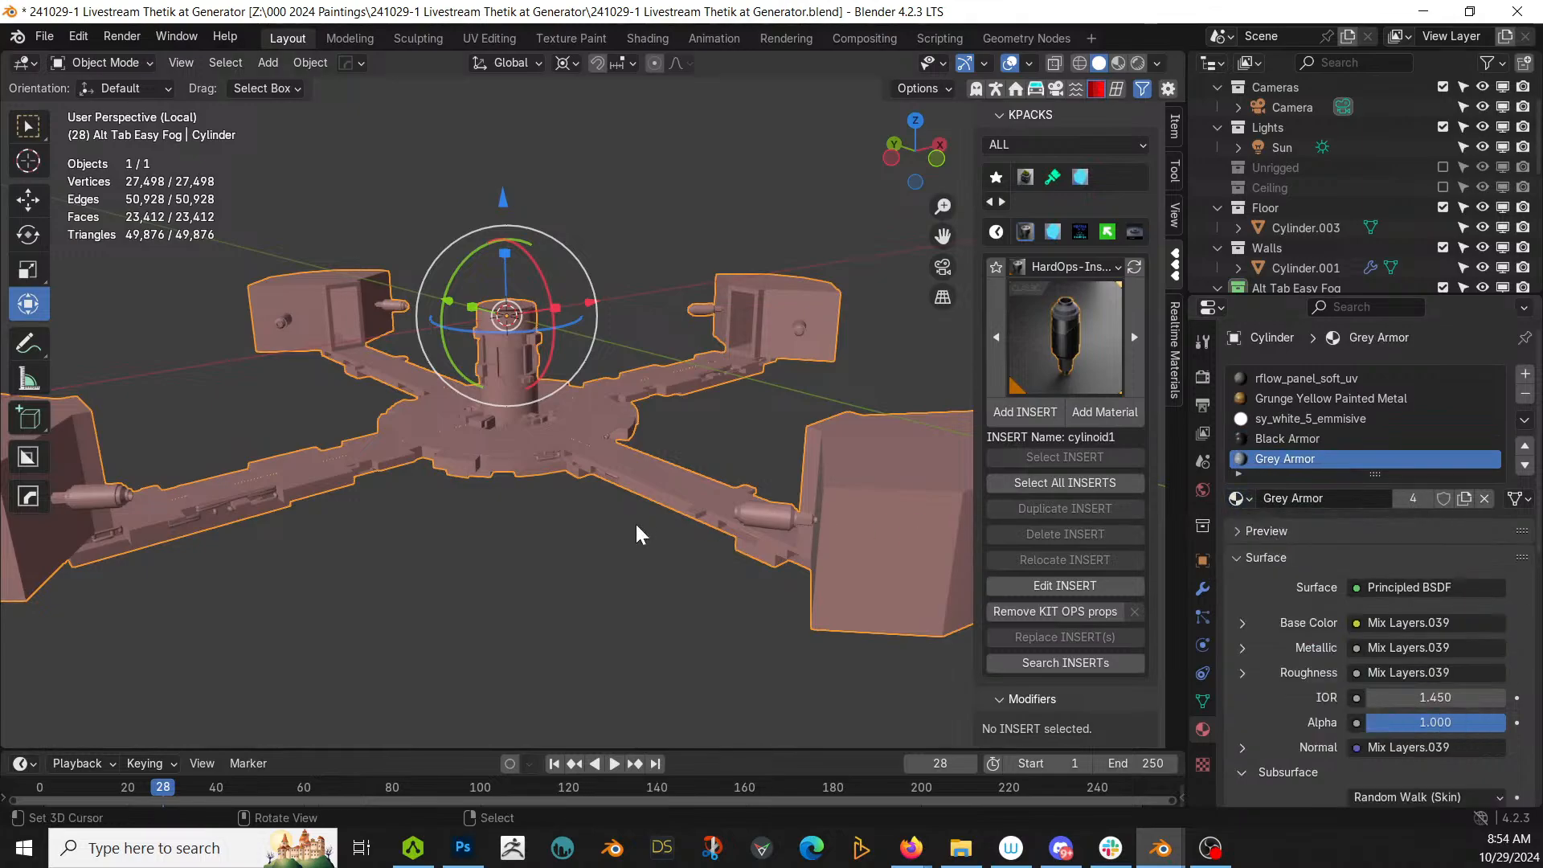
Step: Preview the column in rendered shading, including through the scene camera with the whole set shown
{"action": "key", "text": "z"}
{"action": "key", "text": "8"}
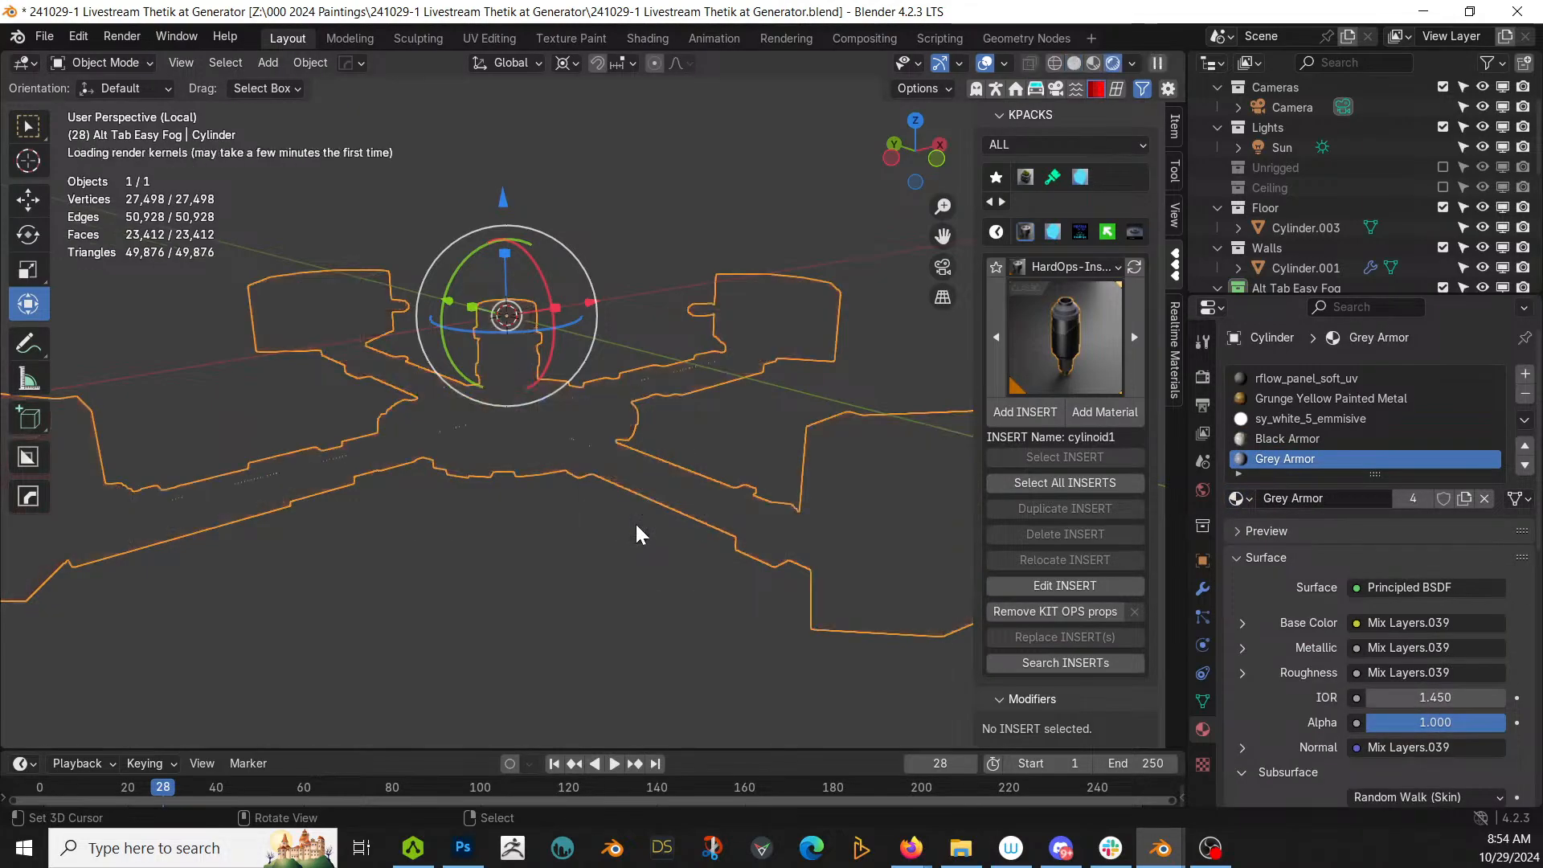
{"action": "key", "text": "KP_Divide"}
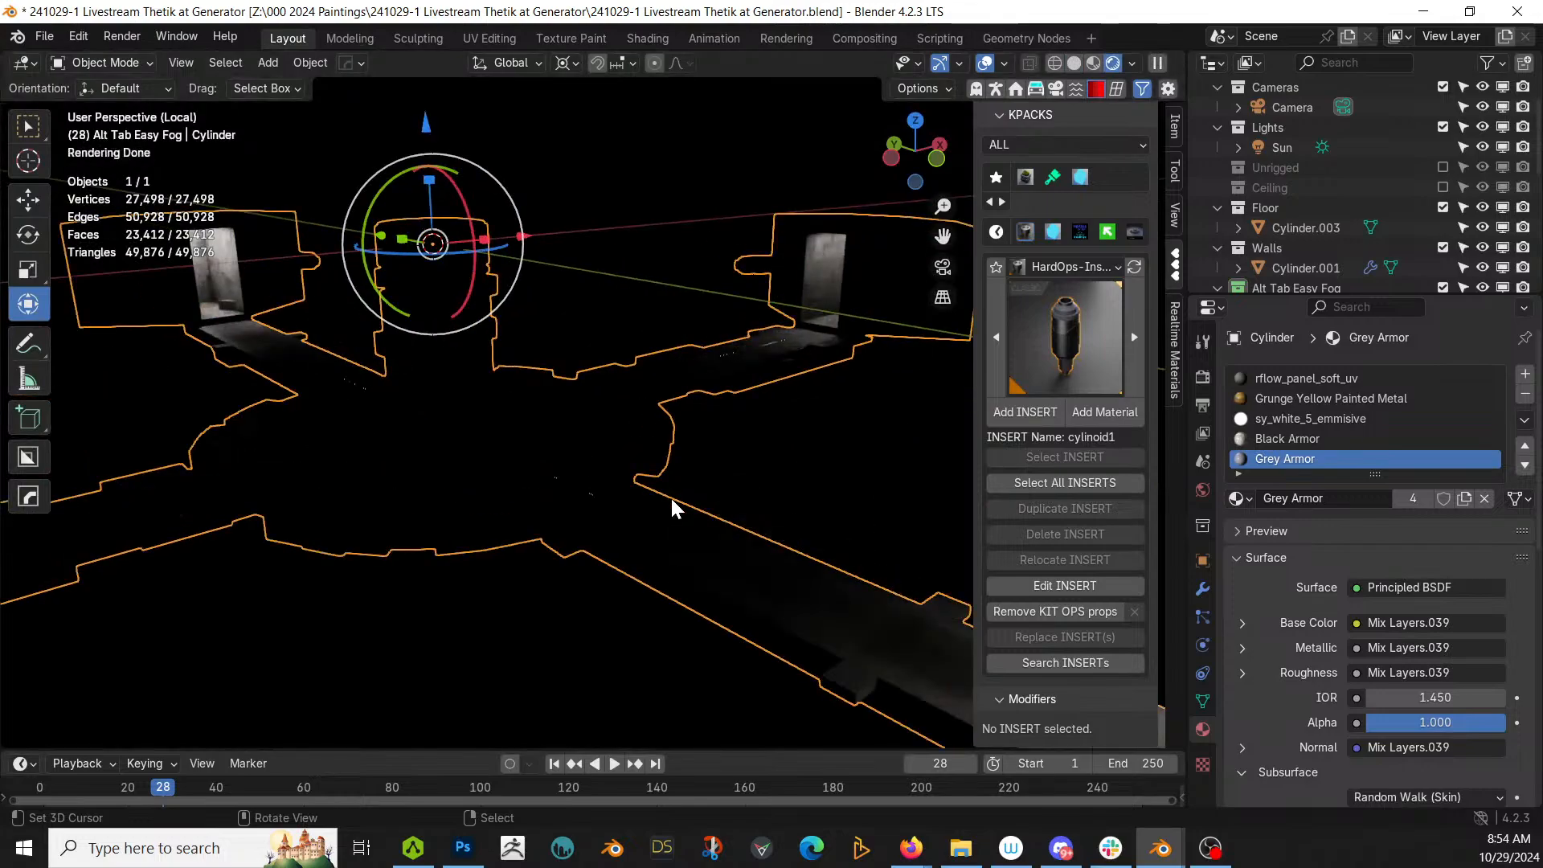
{"action": "key", "text": "KP_0"}
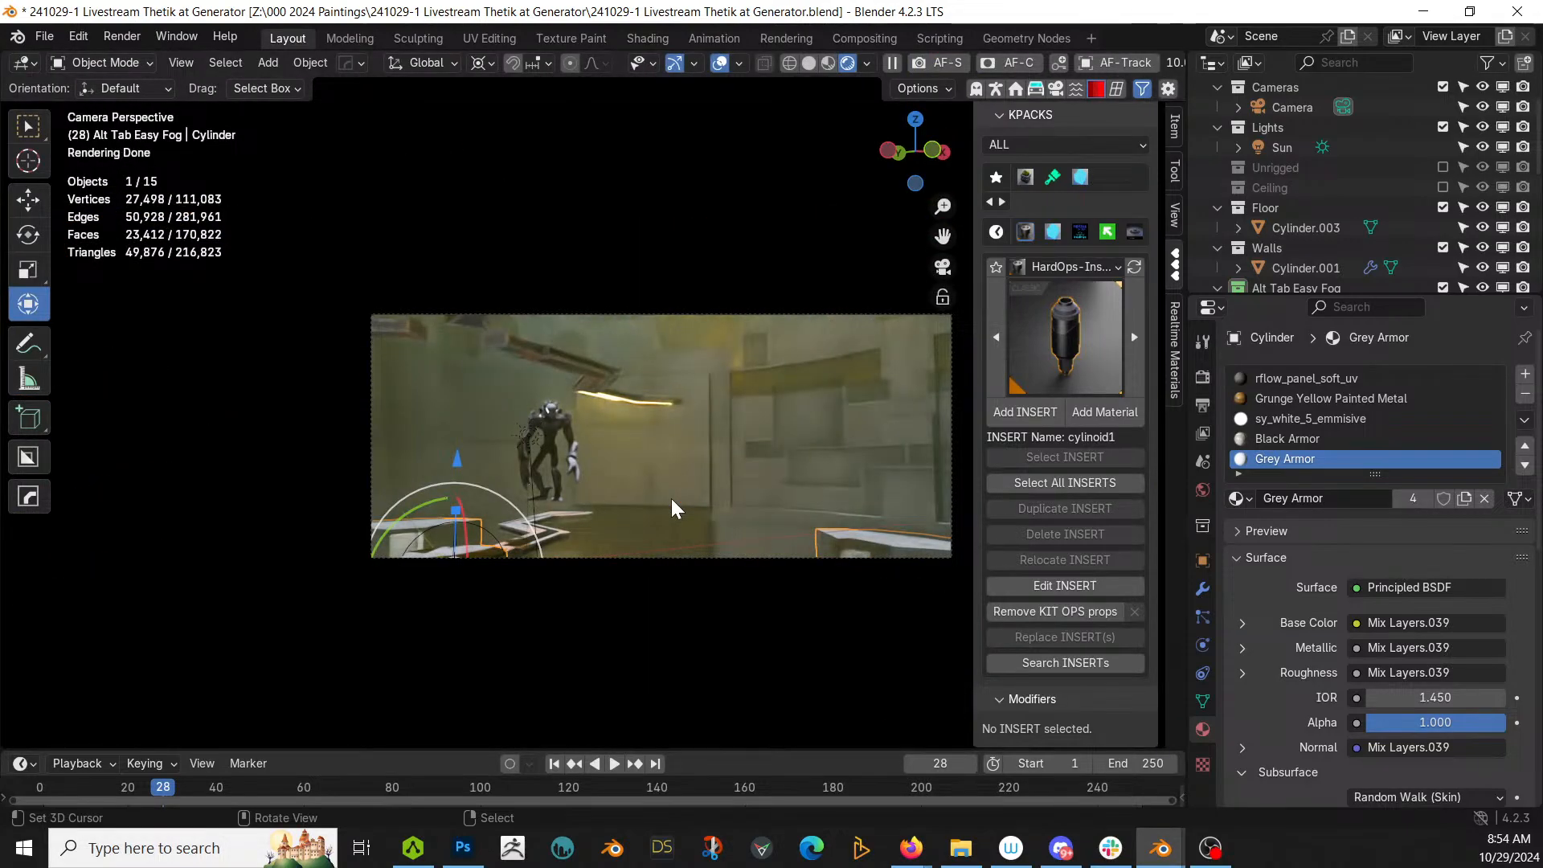
{"action": "key", "text": "KP_Divide"}
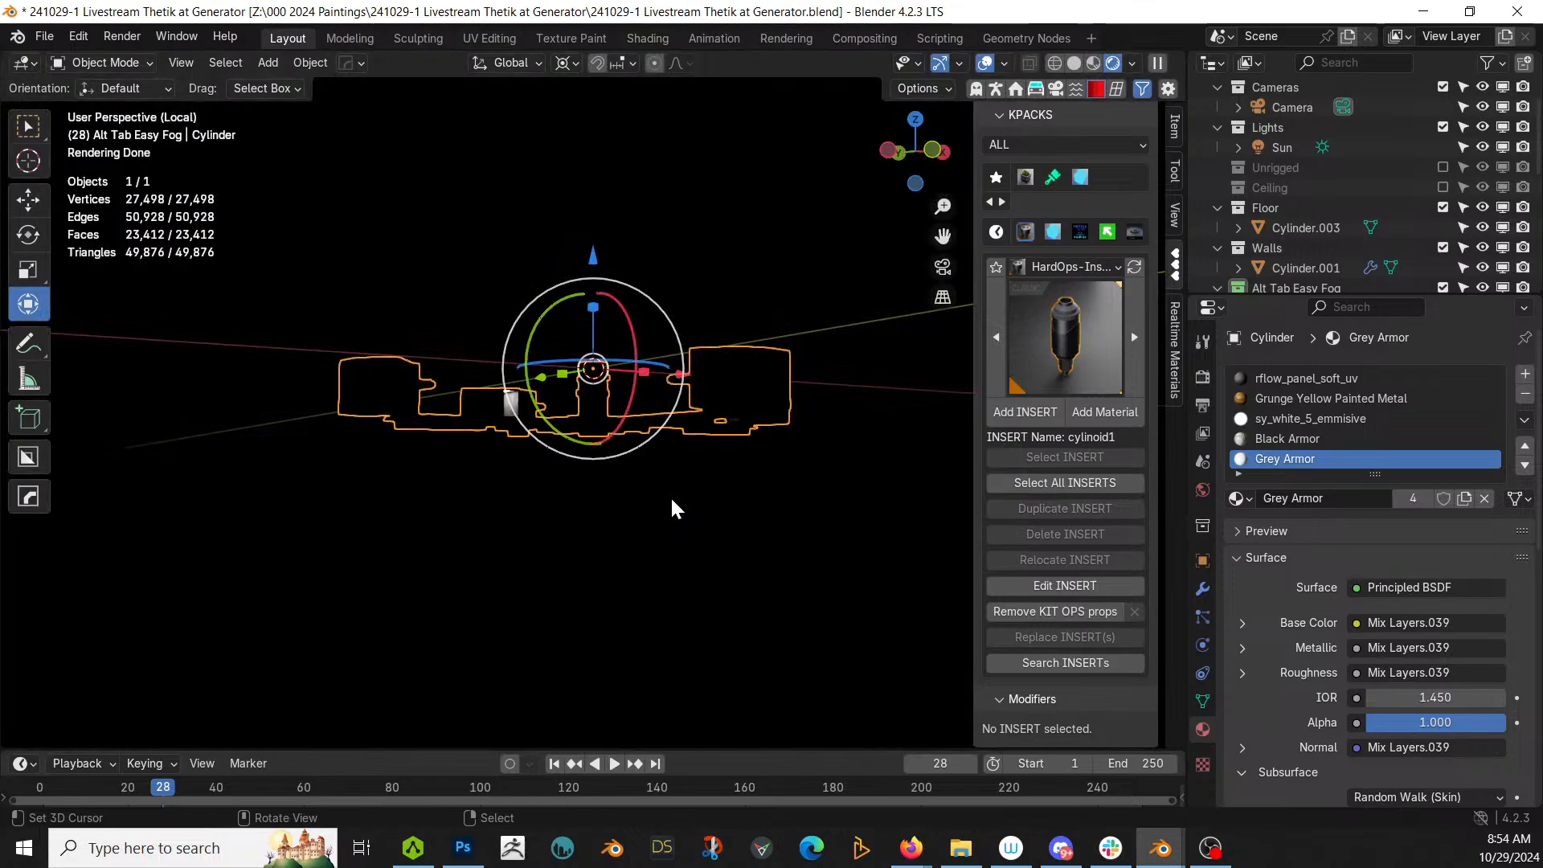
Step: Show the column's Array modifier in the viewport and inspect the rendered generator through the camera and from a free view
{"action": "left_click", "coordinate": [1203, 589]}
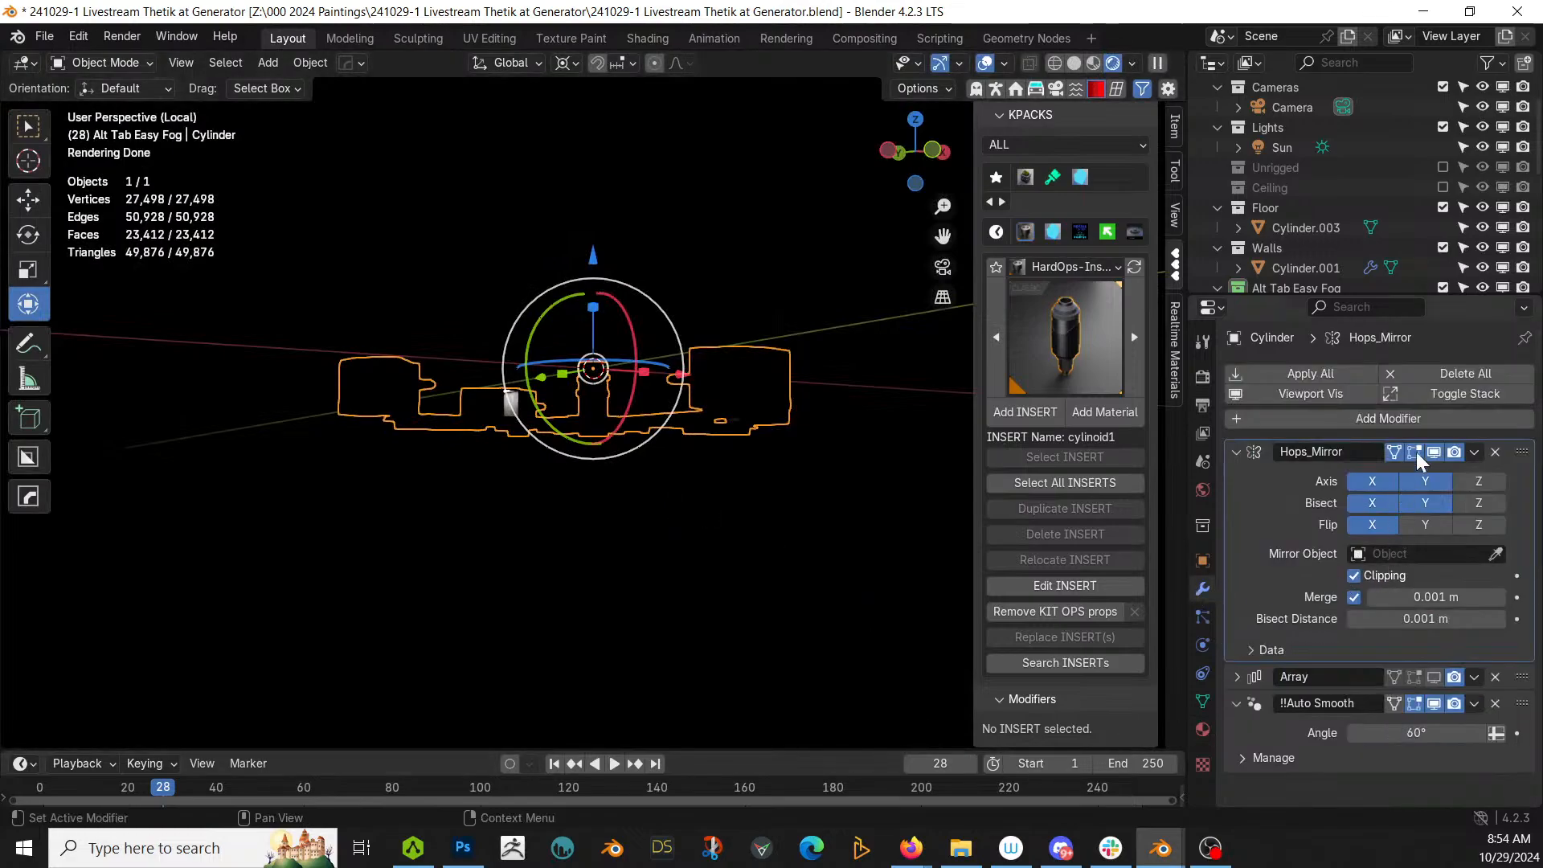
{"action": "left_click", "coordinate": [1433, 677]}
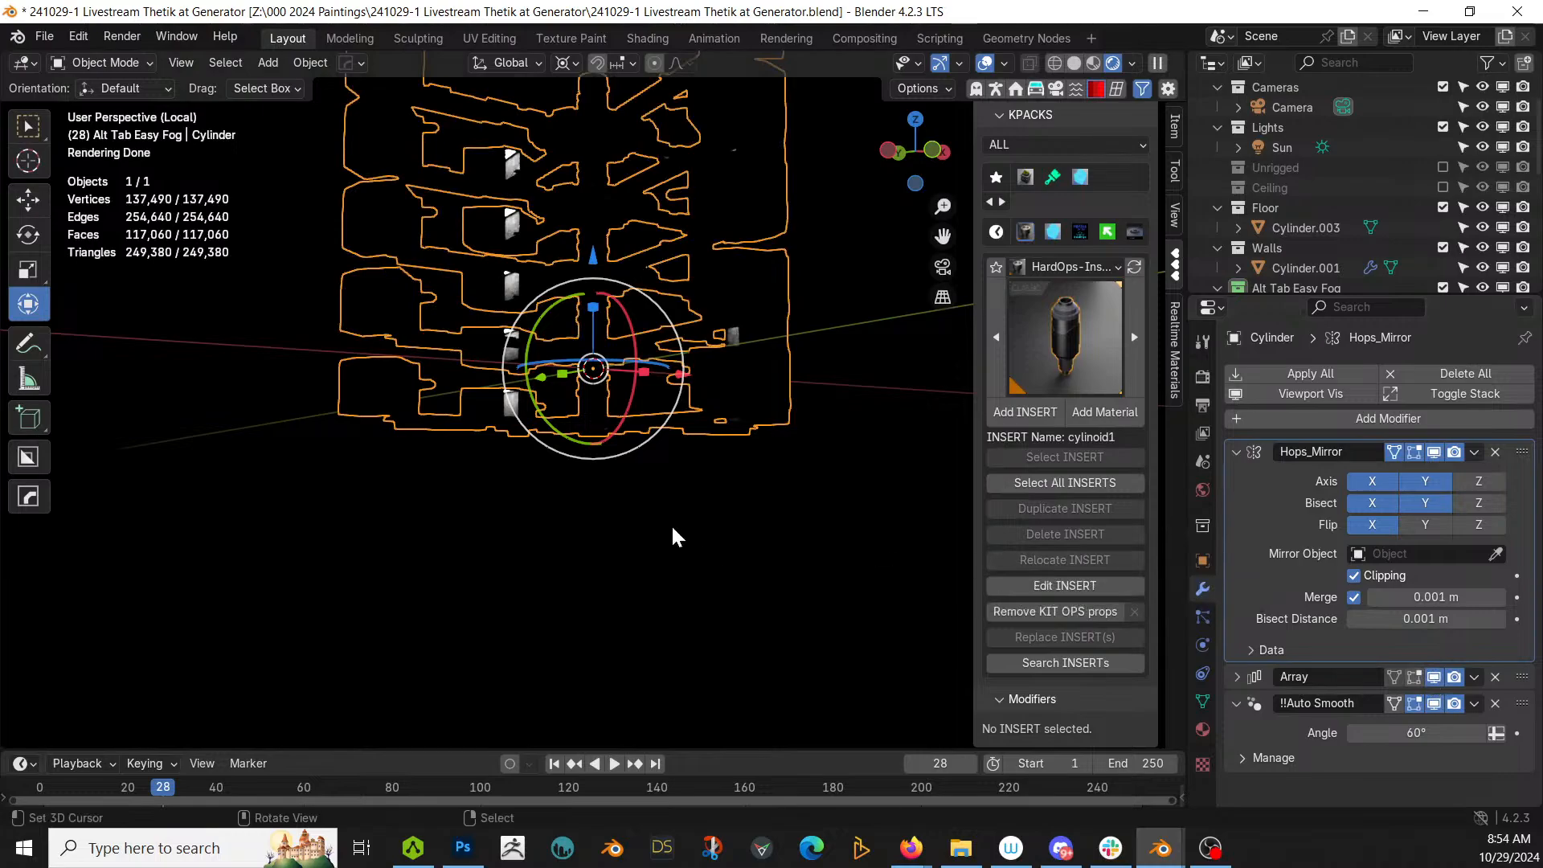
{"action": "key", "text": "KP_0"}
{"action": "key", "text": "KP_Divide"}
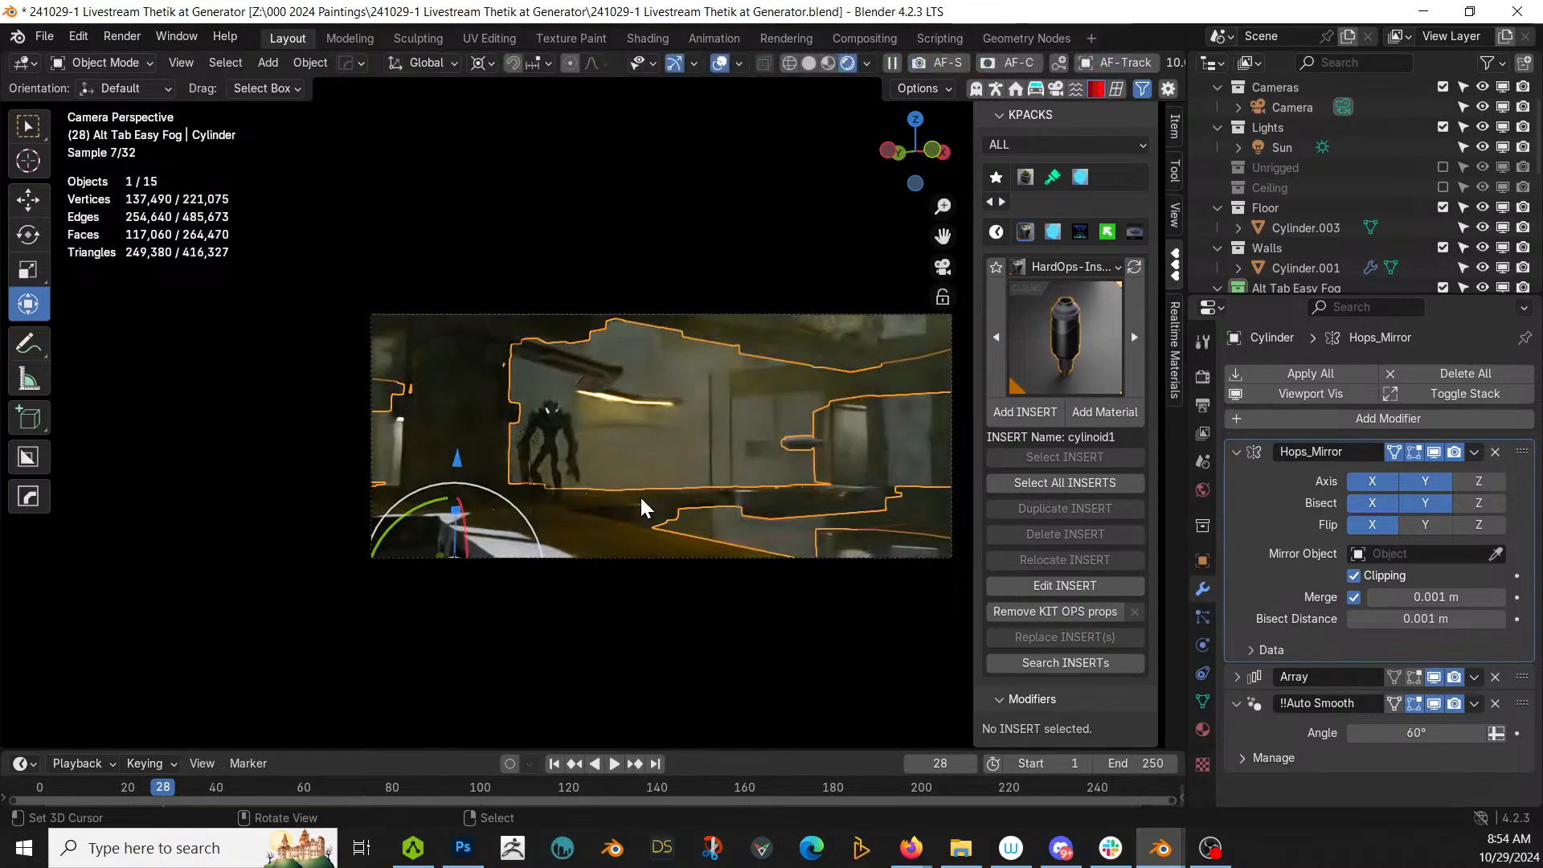
{"action": "left_click", "coordinate": [797, 696]}
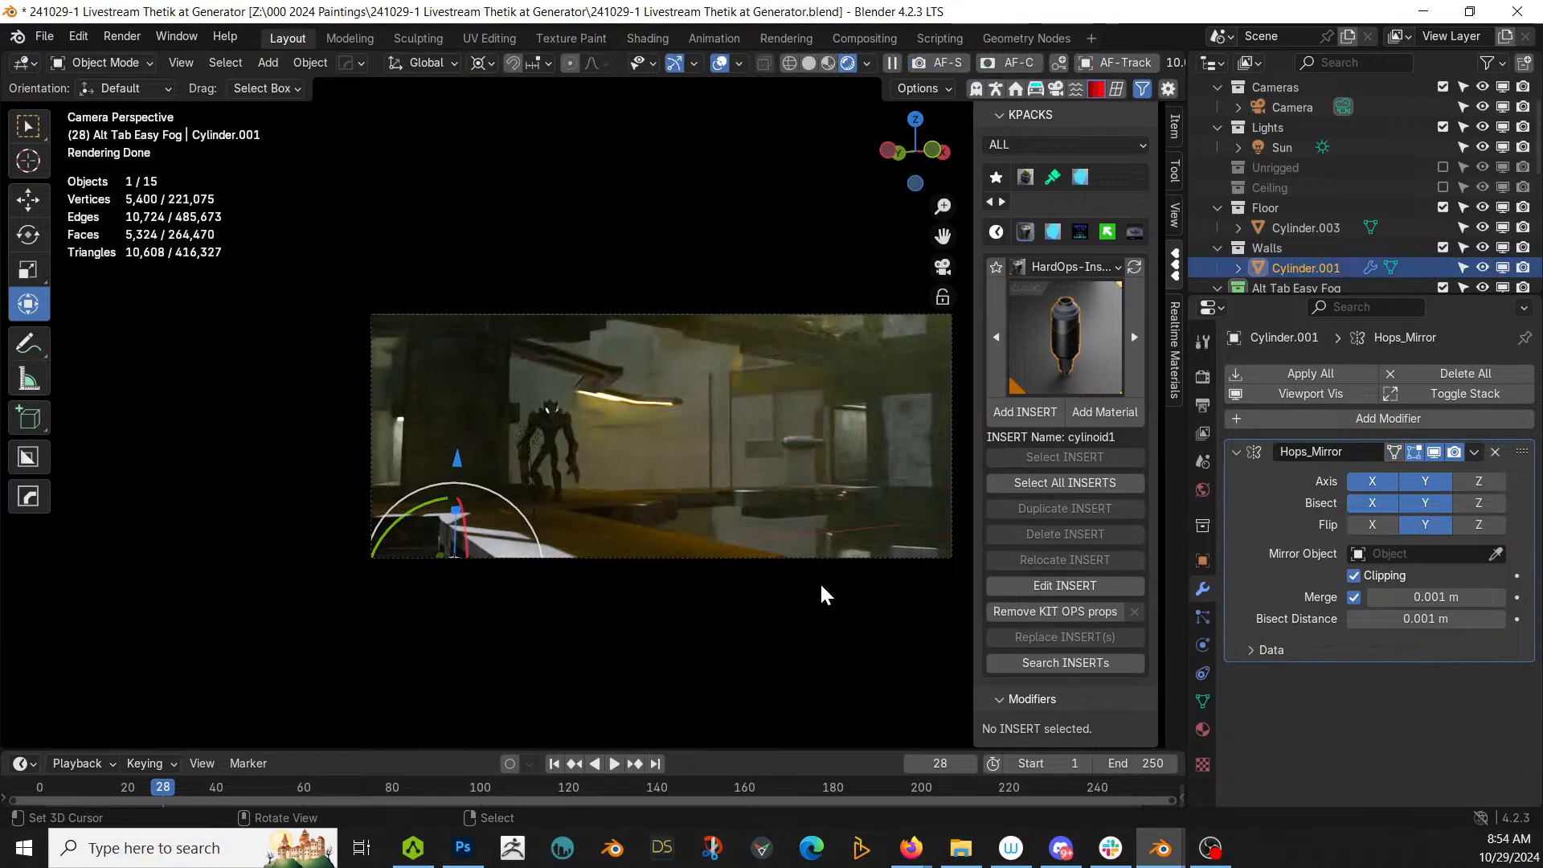
{"action": "scroll", "coordinate": [818, 581], "scroll_direction": "up", "scroll_amount": 2}
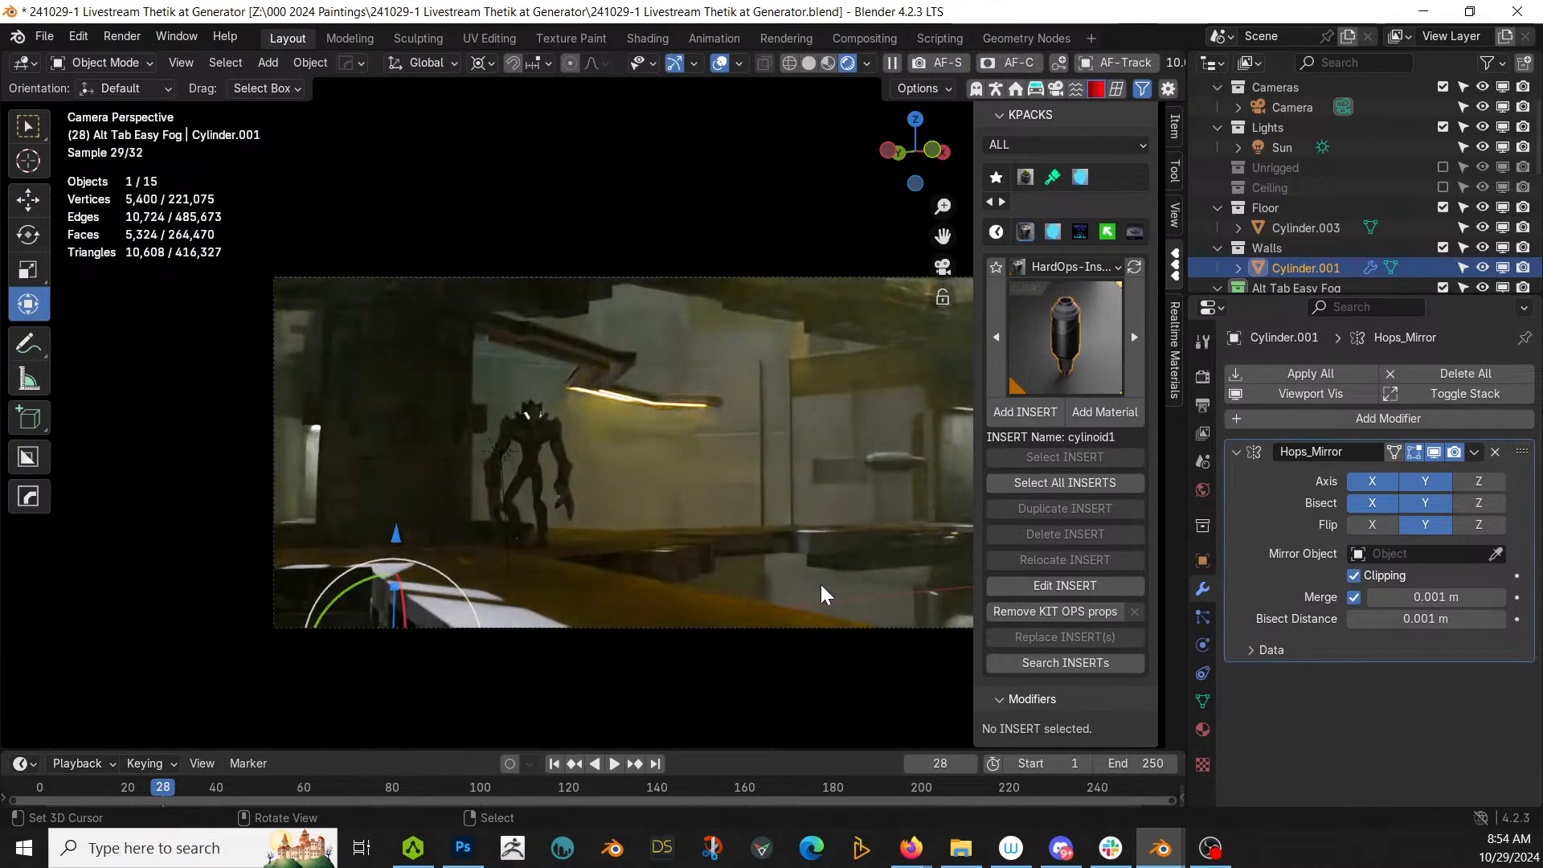
{"action": "middle_click_drag", "start_coordinate": [821, 585], "coordinate": [884, 619]}
{"action": "middle_click_drag", "start_coordinate": [868, 611], "coordinate": [692, 614]}
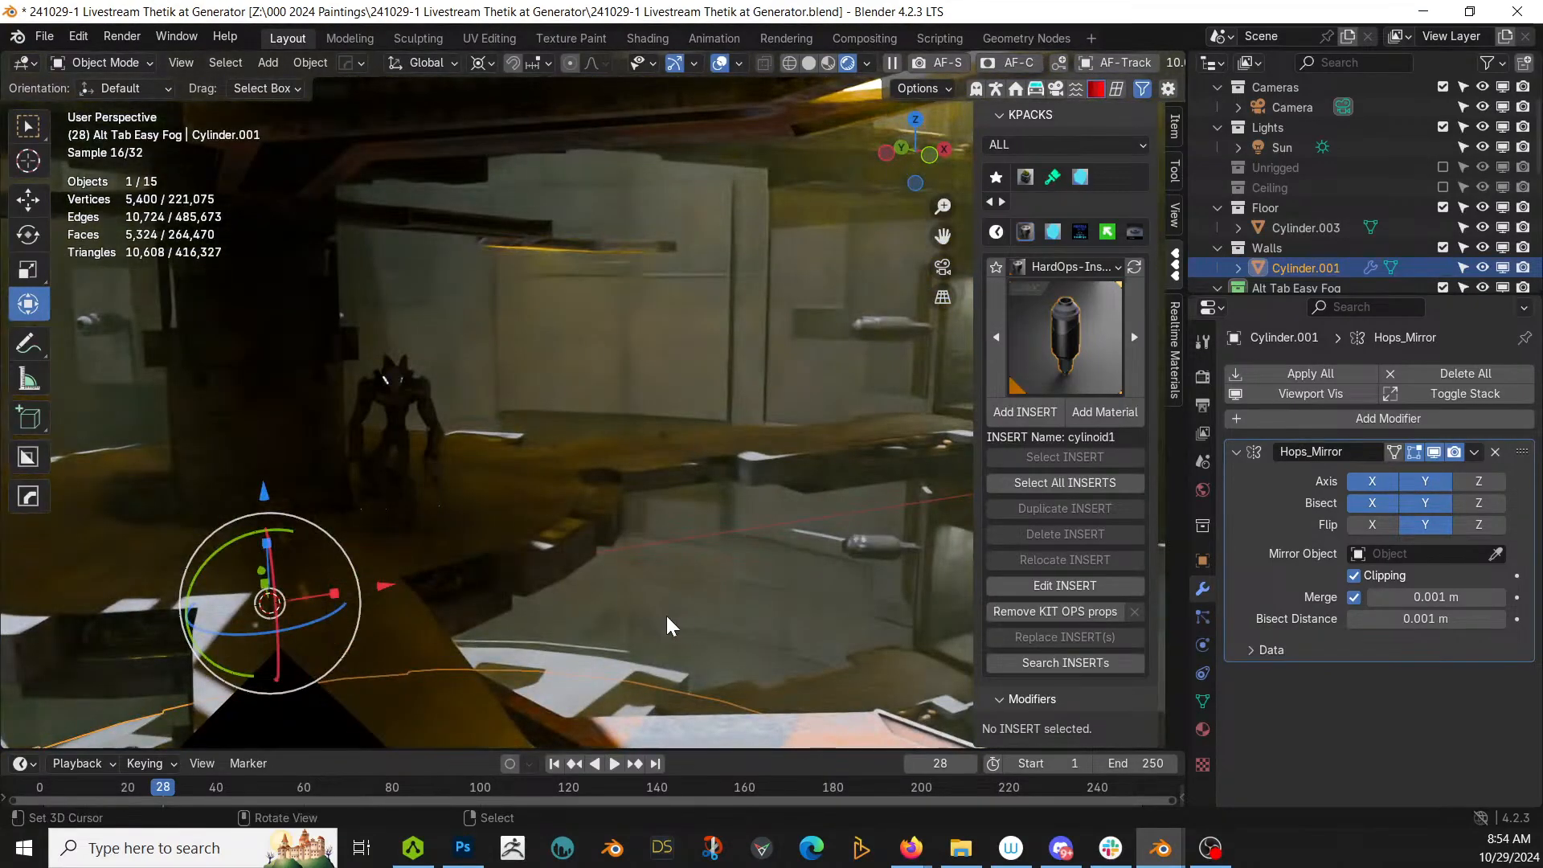
Step: Turn off viewport display of the column's Array modifier and return to solid shading
{"action": "left_click", "coordinate": [169, 378]}
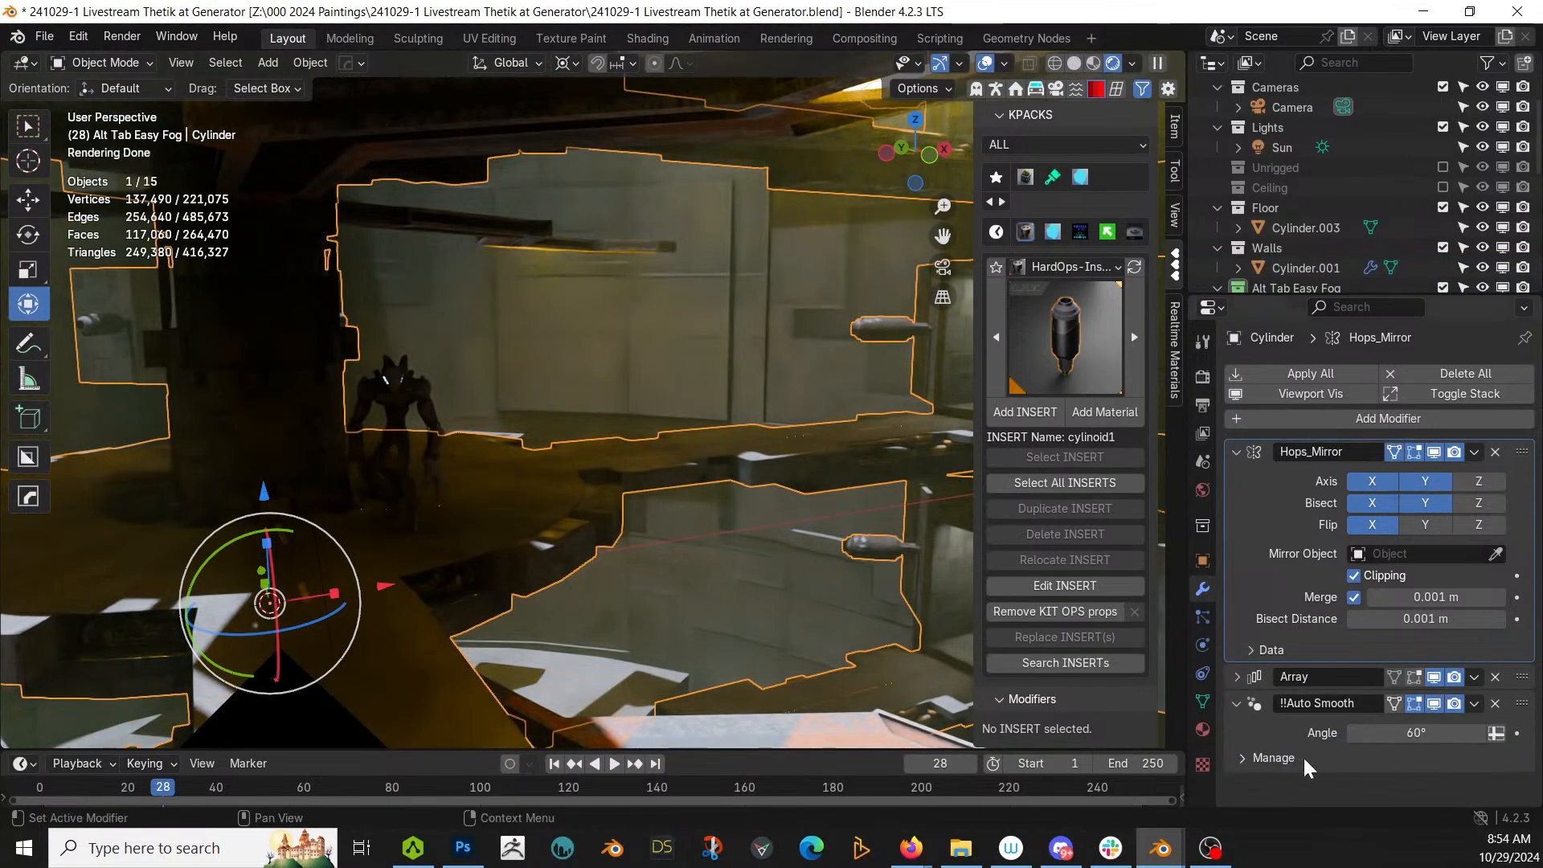
{"action": "left_click", "coordinate": [1434, 679]}
{"action": "key", "text": "z"}
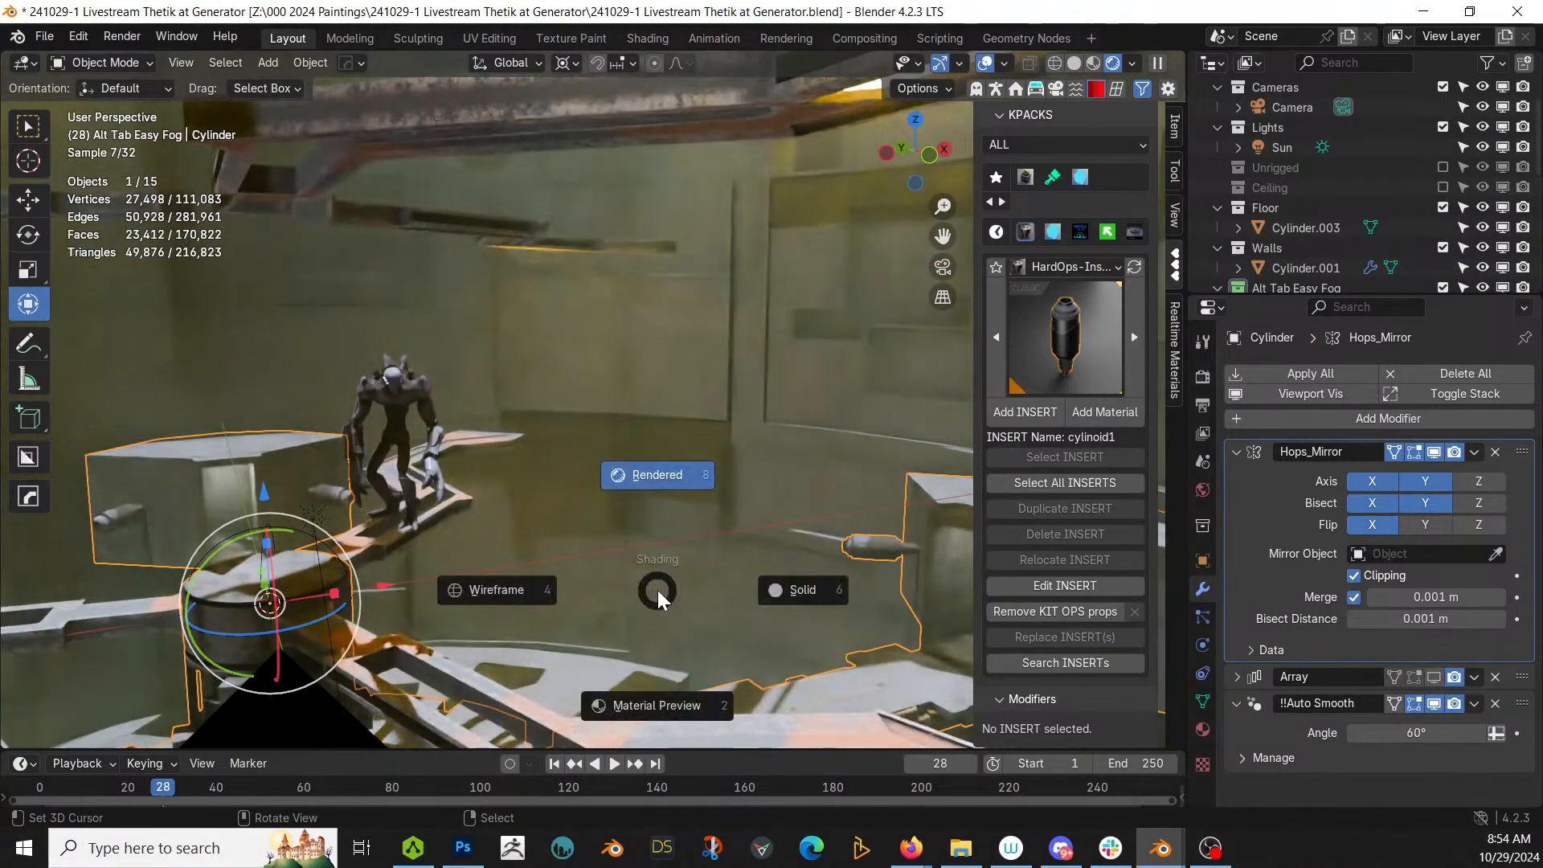
{"action": "key", "text": "6"}
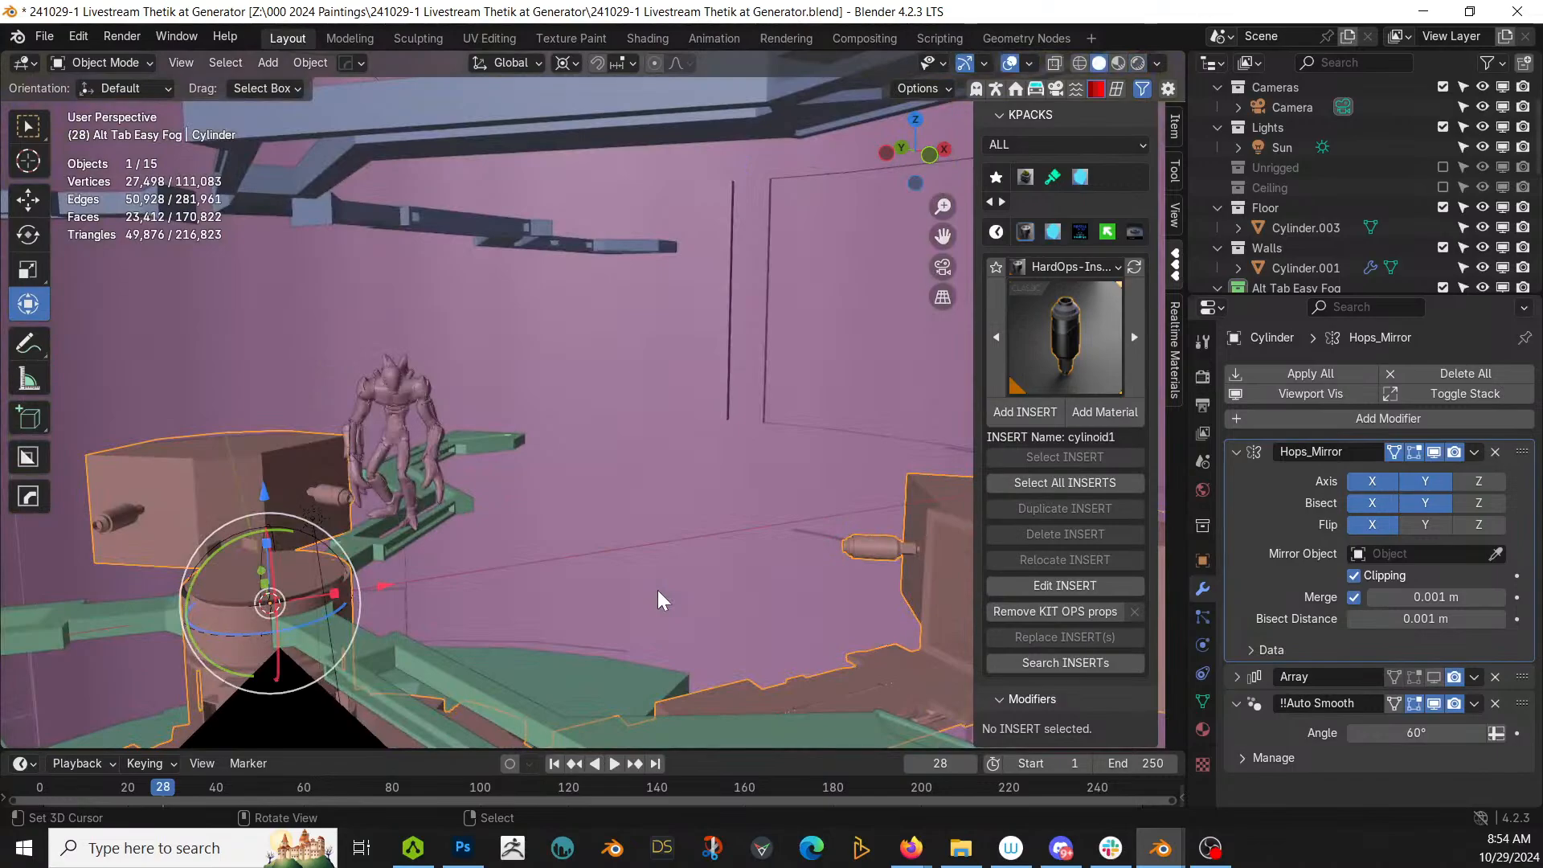
Step: Isolate the column and add the adv_cube7_3 insert from the MA-Cutters packs to its curved face
{"action": "key", "text": "slash"}
{"action": "middle_click_drag", "start_coordinate": [657, 590], "coordinate": [515, 616]}
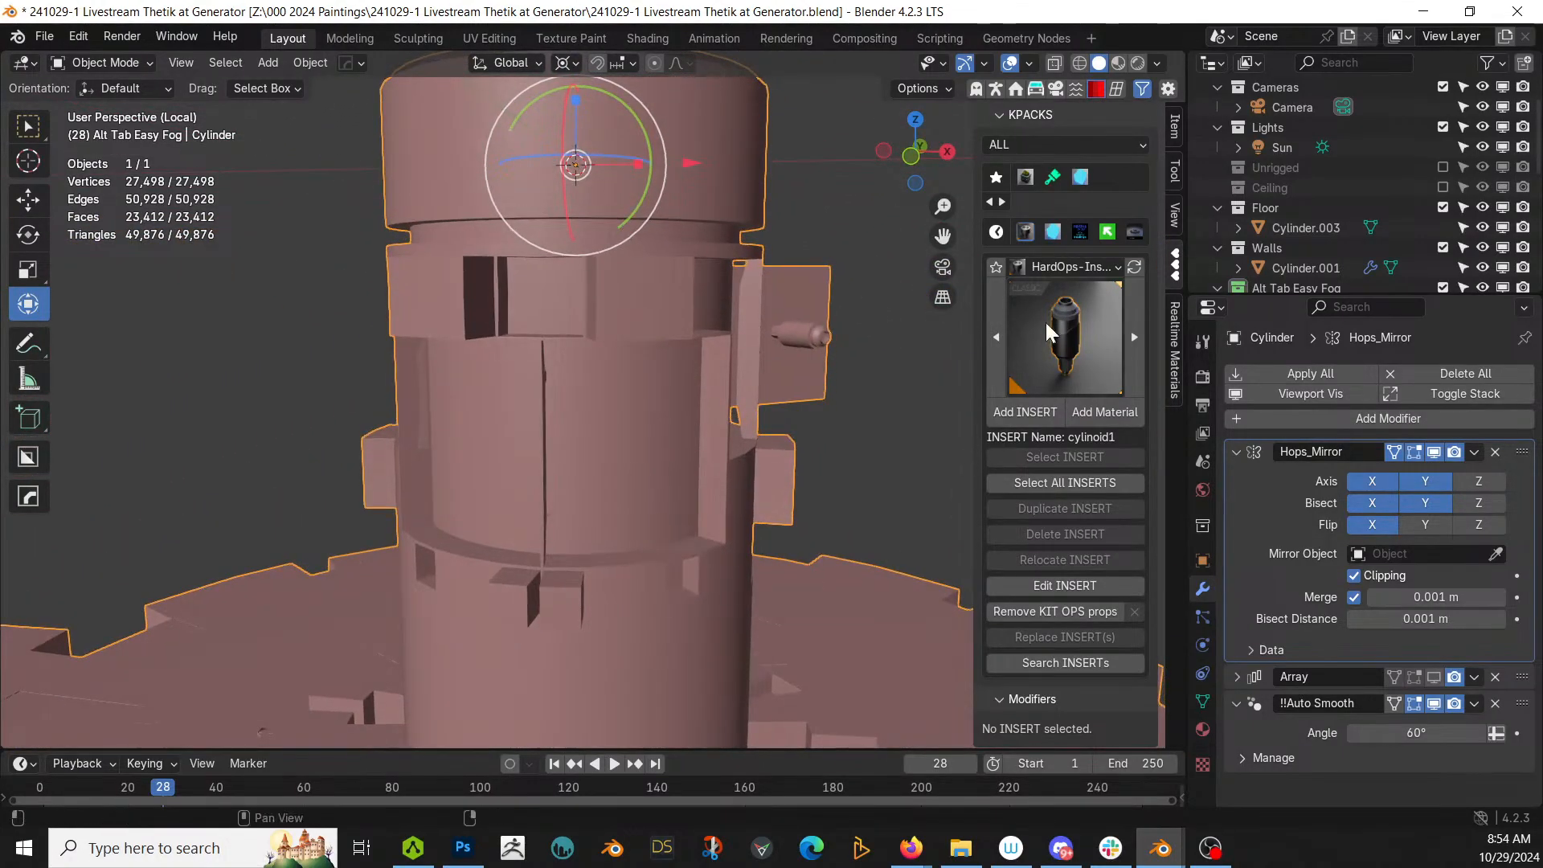
{"action": "left_click", "coordinate": [1046, 321]}
{"action": "left_click", "coordinate": [1064, 267]}
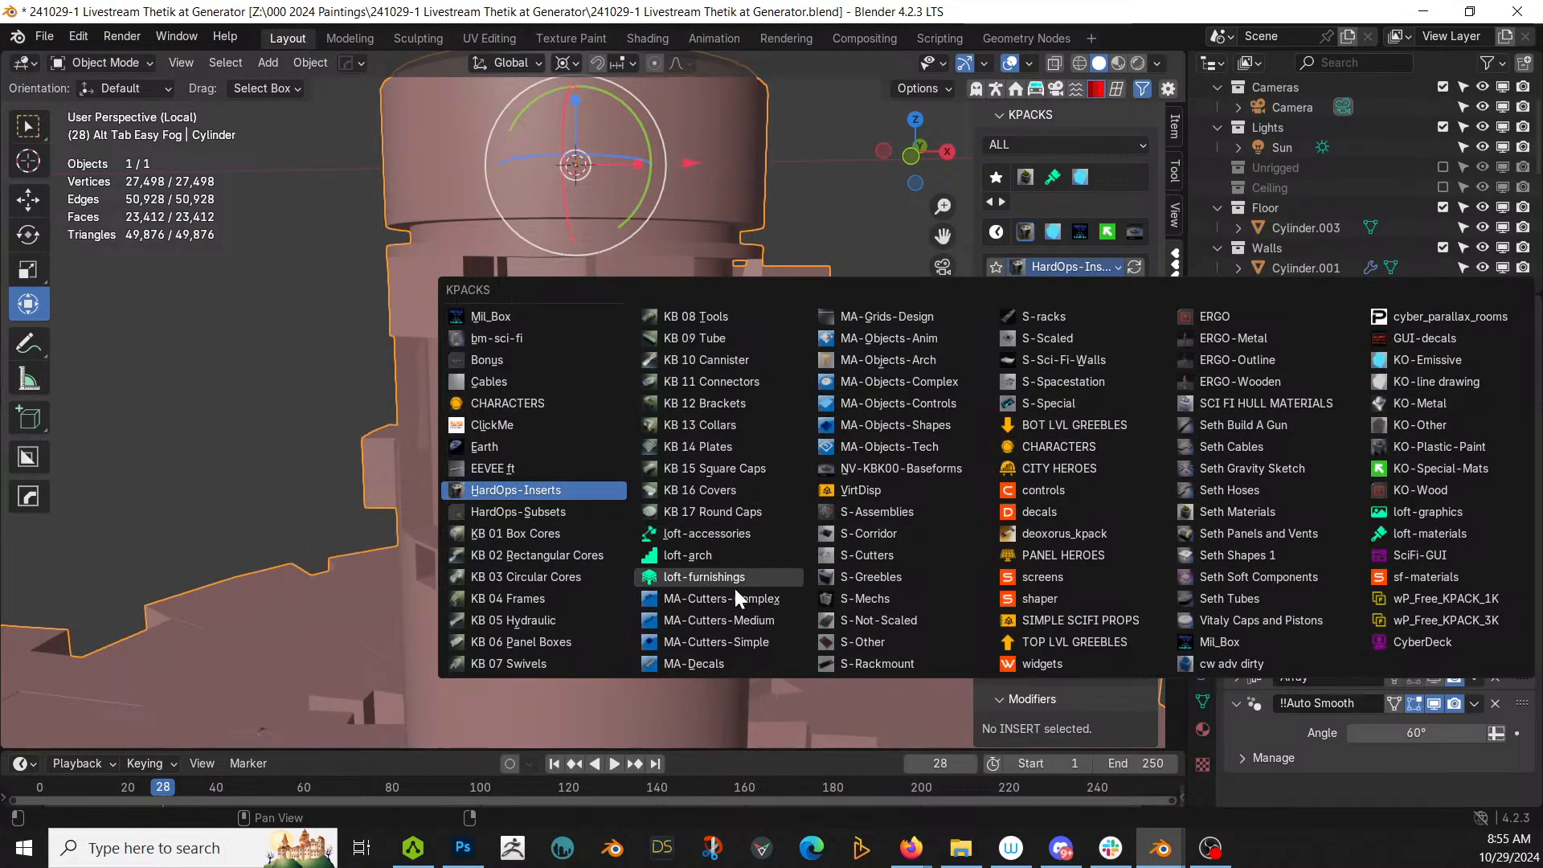
{"action": "left_click", "coordinate": [768, 617]}
{"action": "left_click", "coordinate": [1078, 340]}
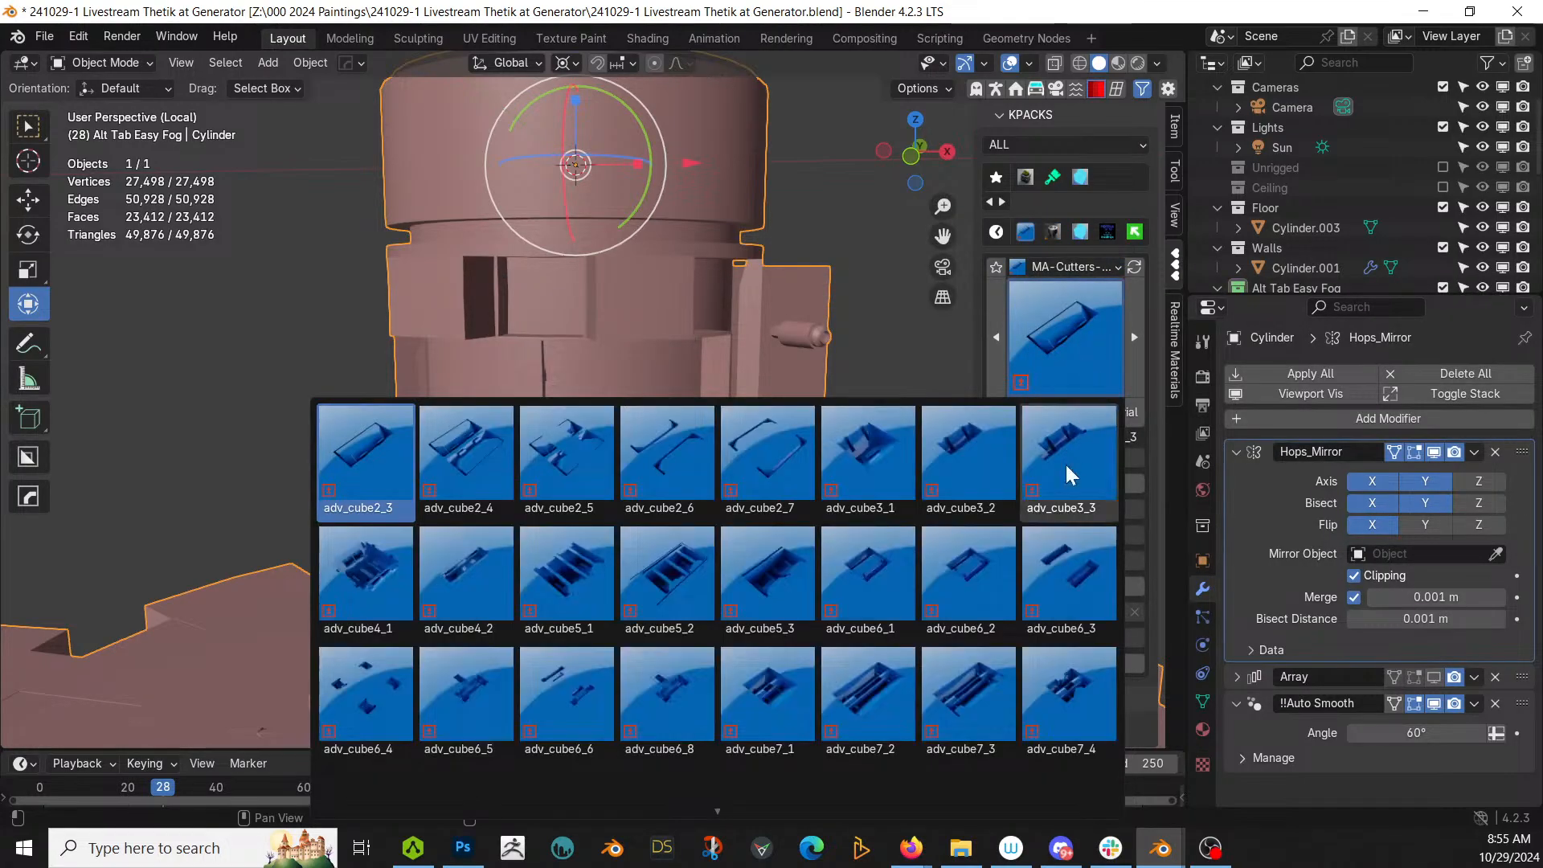
{"action": "left_click", "coordinate": [969, 684]}
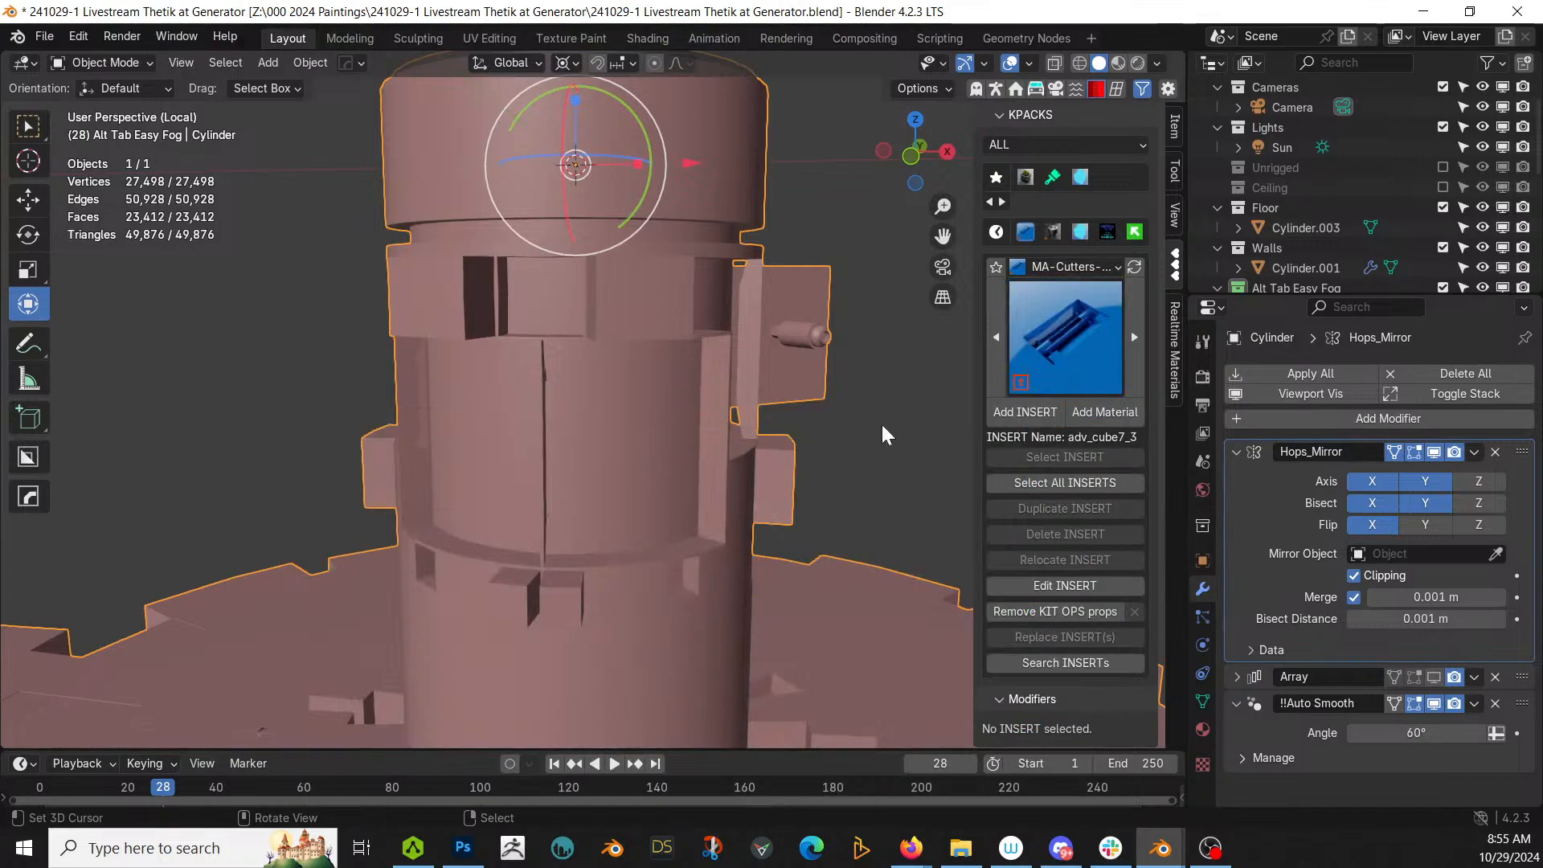
{"action": "left_click", "coordinate": [1096, 410]}
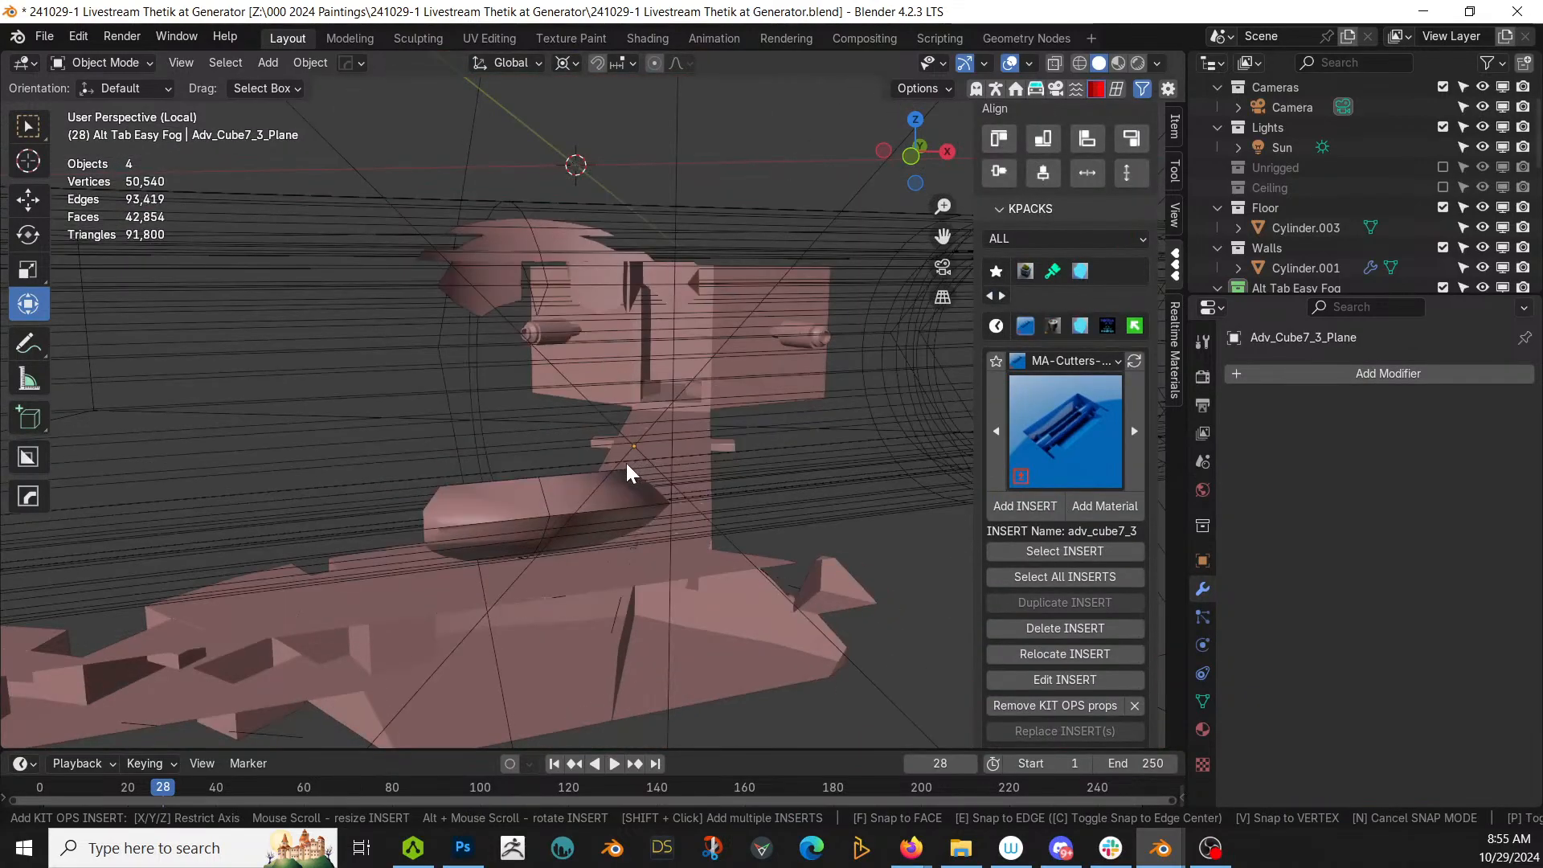
{"action": "left_click", "coordinate": [625, 463]}
Step: Scale the cutter insert by 0.1 and lower it about 1.38 m along global Z
{"action": "type", "text": "s.1"}
{"action": "key", "text": "Return"}
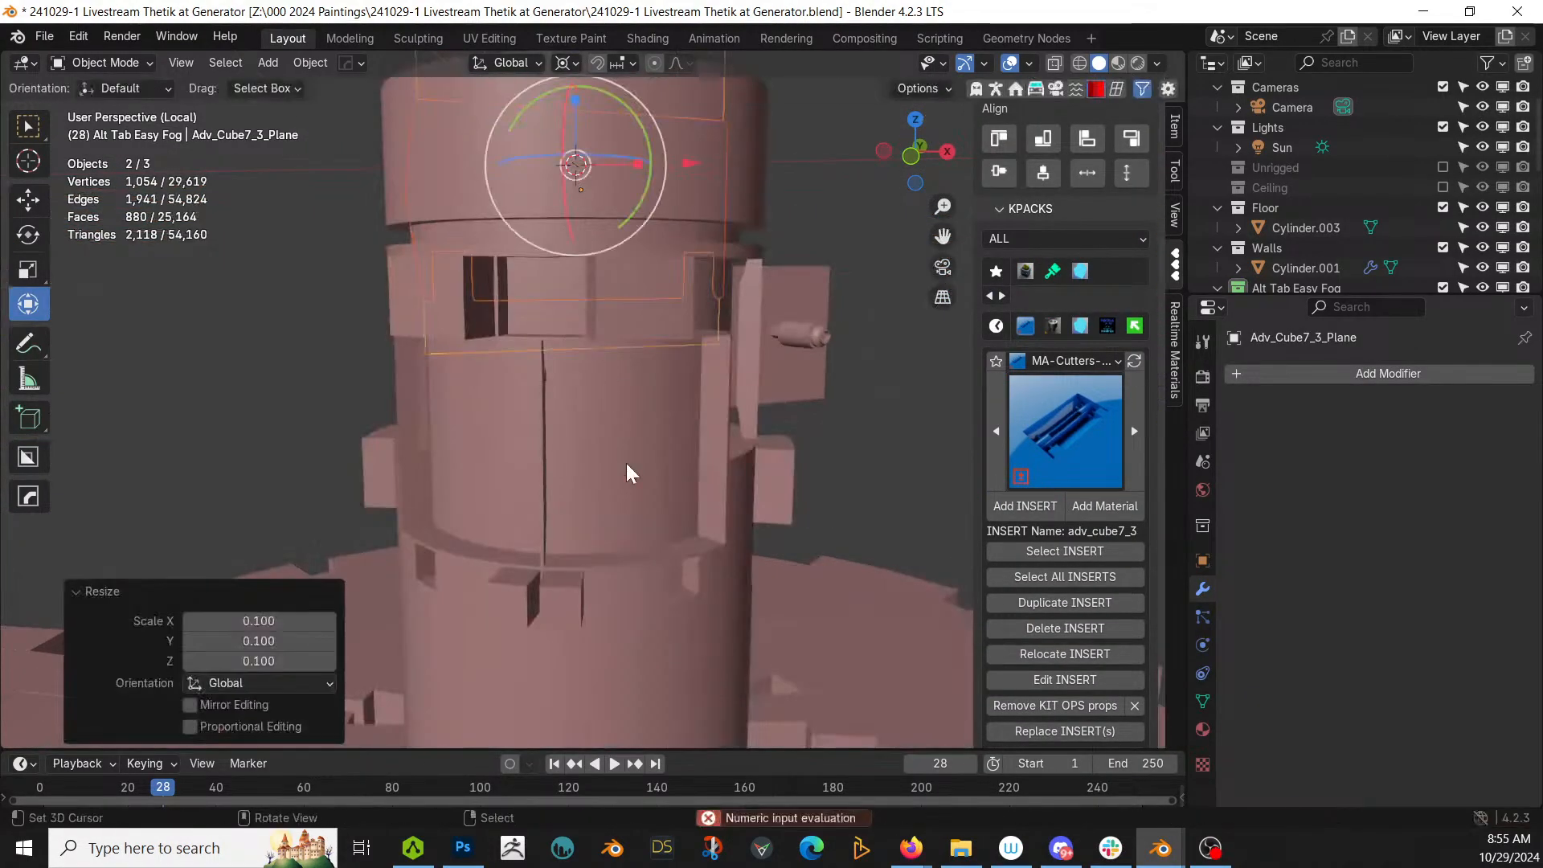
{"action": "key", "text": "g"}
{"action": "key", "text": "z"}
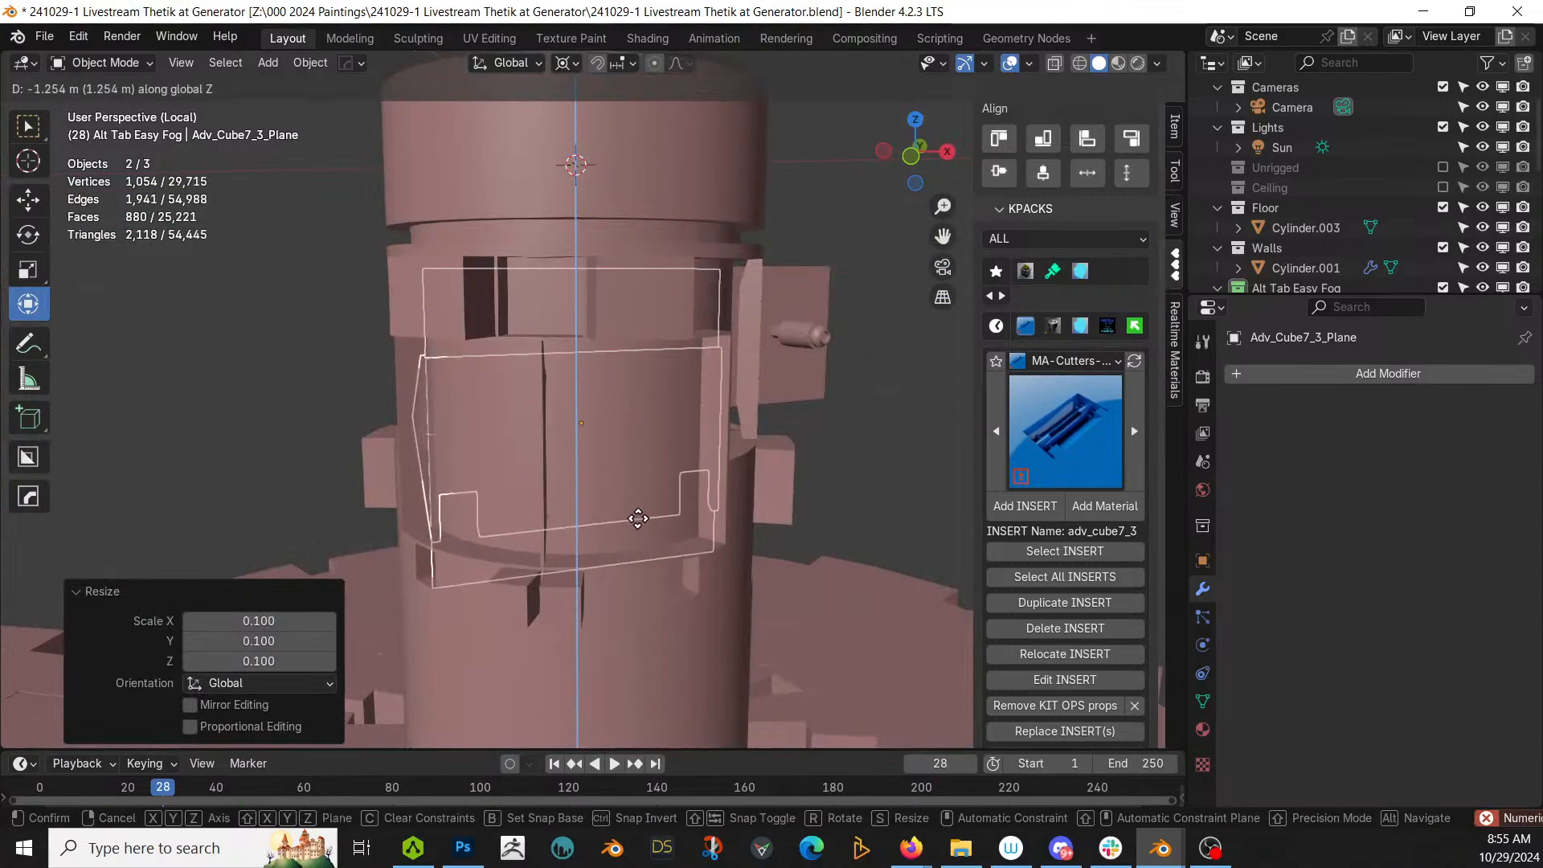
{"action": "left_click", "coordinate": [651, 514]}
Step: Set the transform orientation to Local and move the cutter insert about 0.75 m along its local Z
{"action": "middle_click_drag", "start_coordinate": [651, 514], "coordinate": [732, 563]}
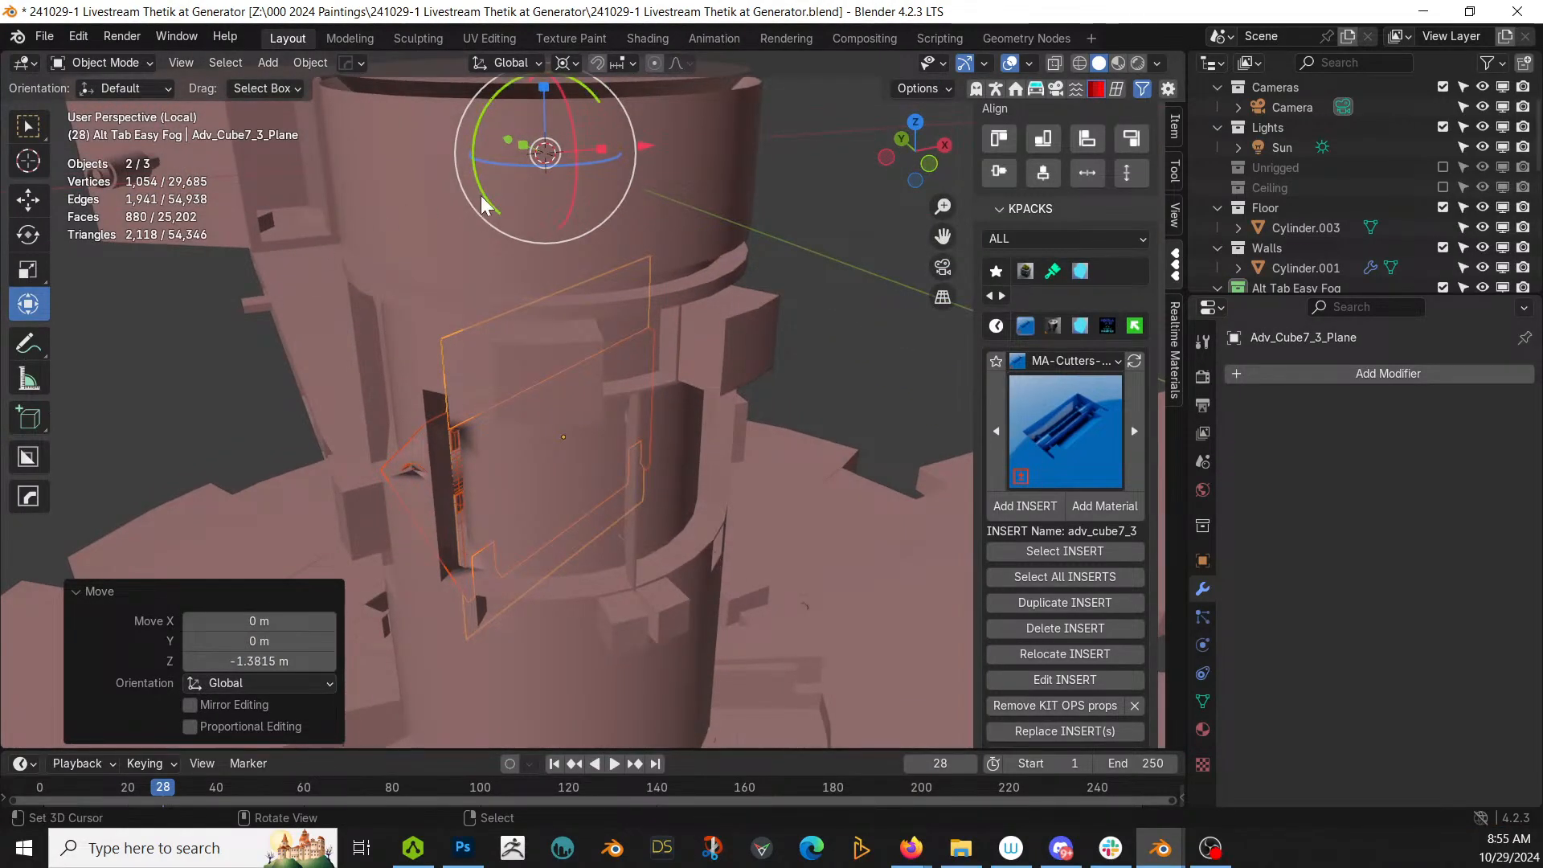
{"action": "left_click", "coordinate": [539, 64]}
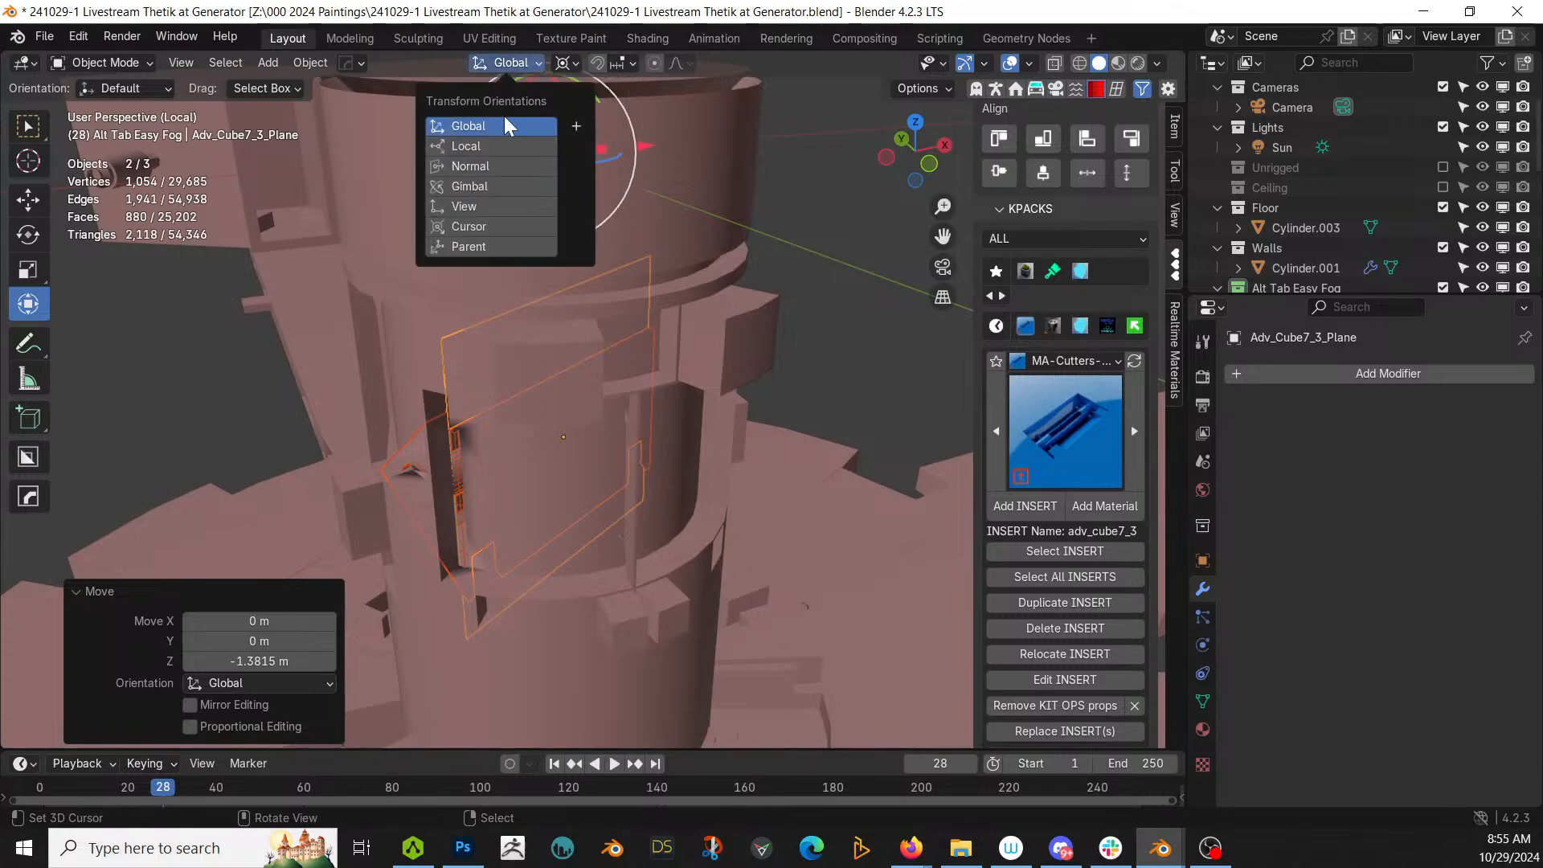
{"action": "left_click", "coordinate": [468, 144]}
{"action": "key", "text": "g"}
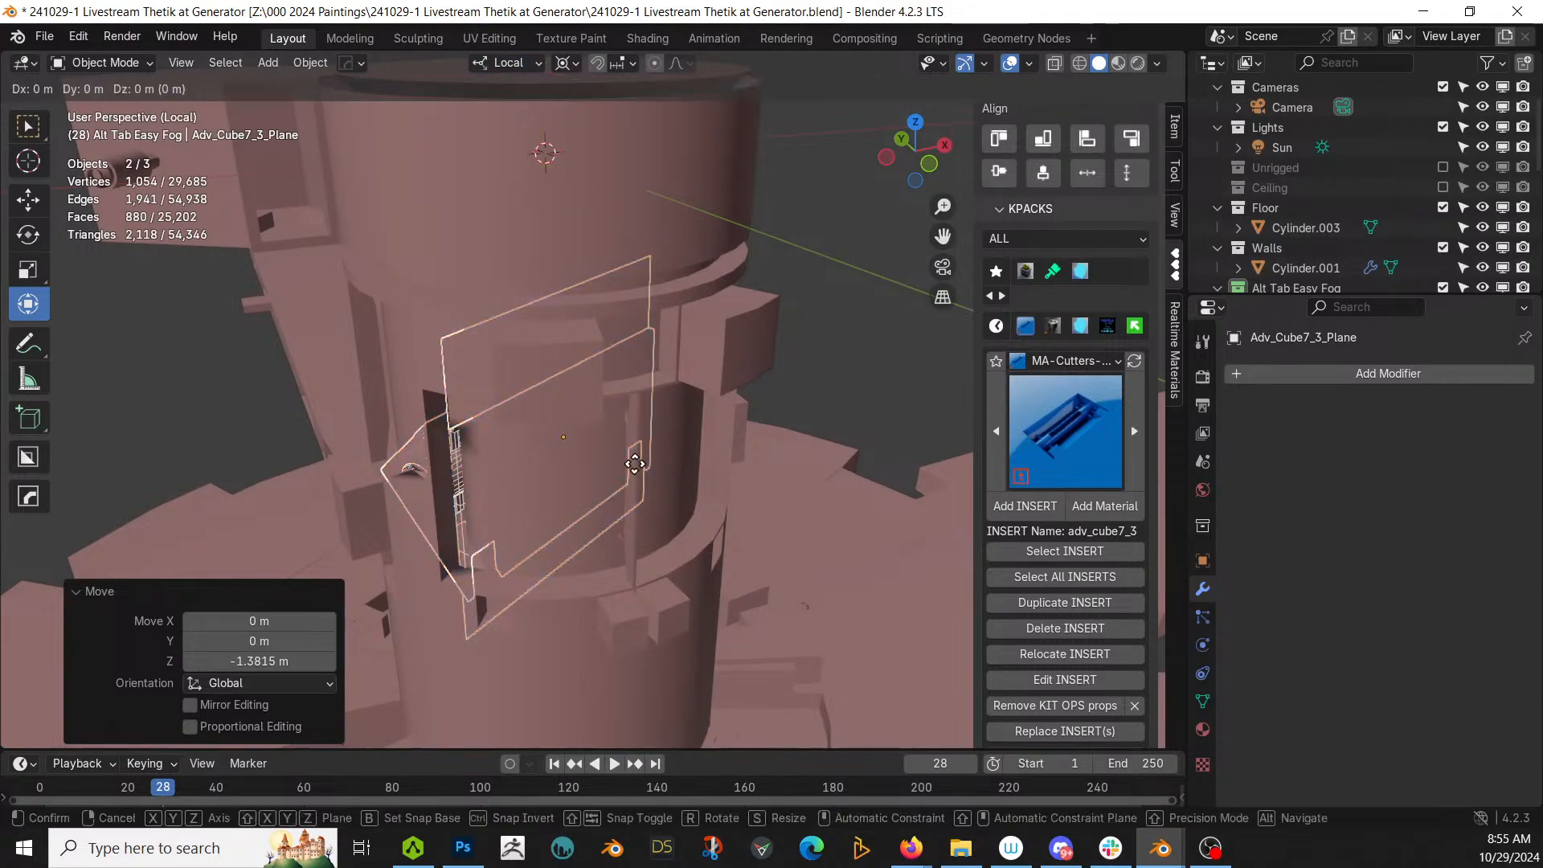
{"action": "key", "text": "x"}
{"action": "right_click", "coordinate": [752, 512]}
{"action": "key", "text": "g"}
{"action": "key", "text": "z"}
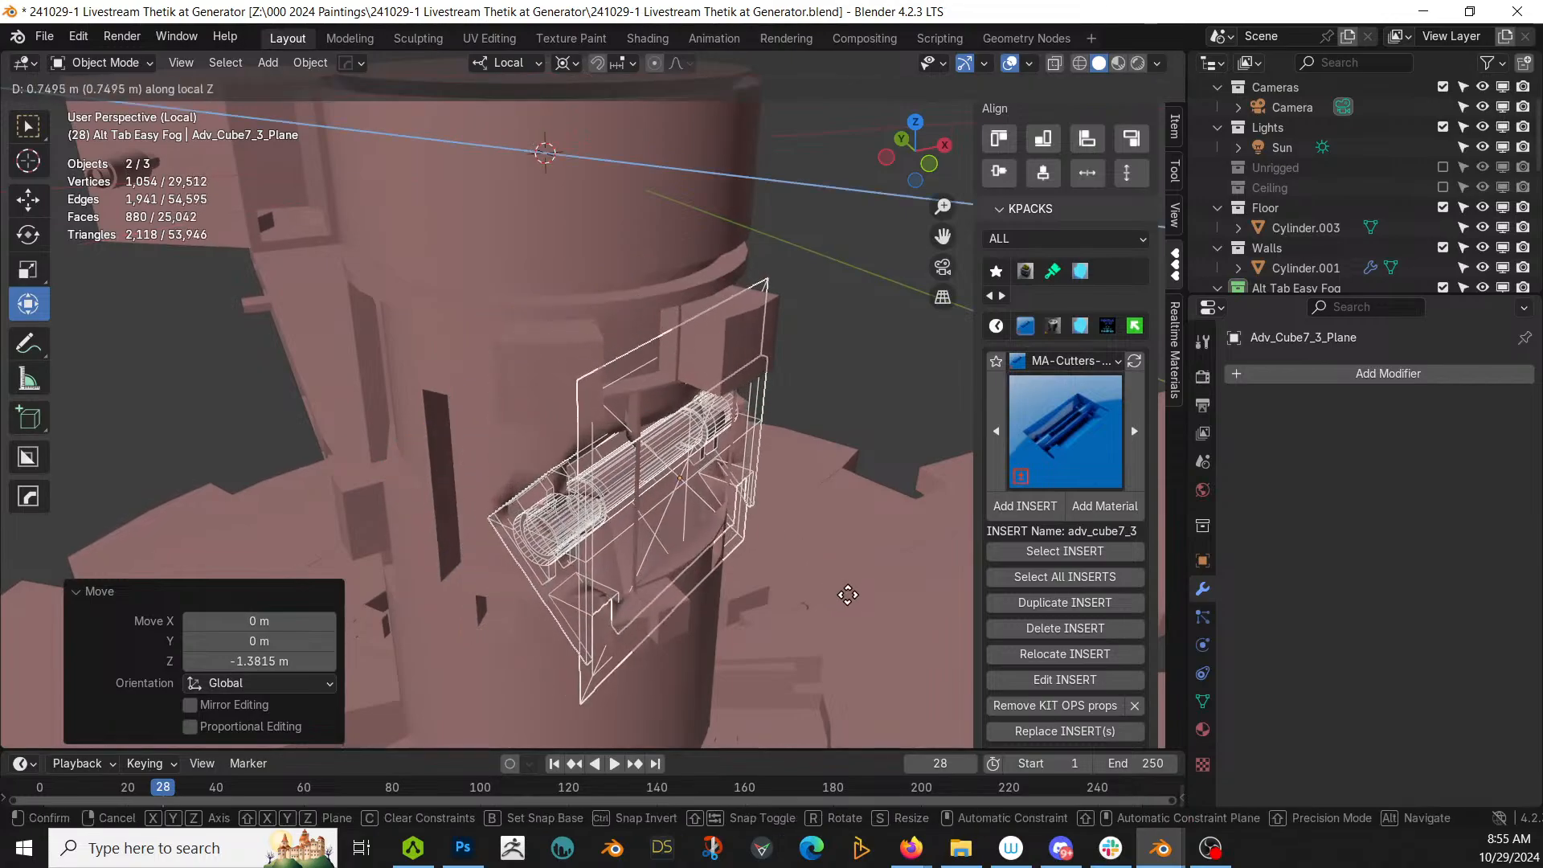
{"action": "left_click", "coordinate": [803, 593]}
Step: Change the pivot from the 3D cursor to the insert's own centre and rotate the insert 90° about its local Z
{"action": "middle_click_drag", "start_coordinate": [800, 592], "coordinate": [641, 526]}
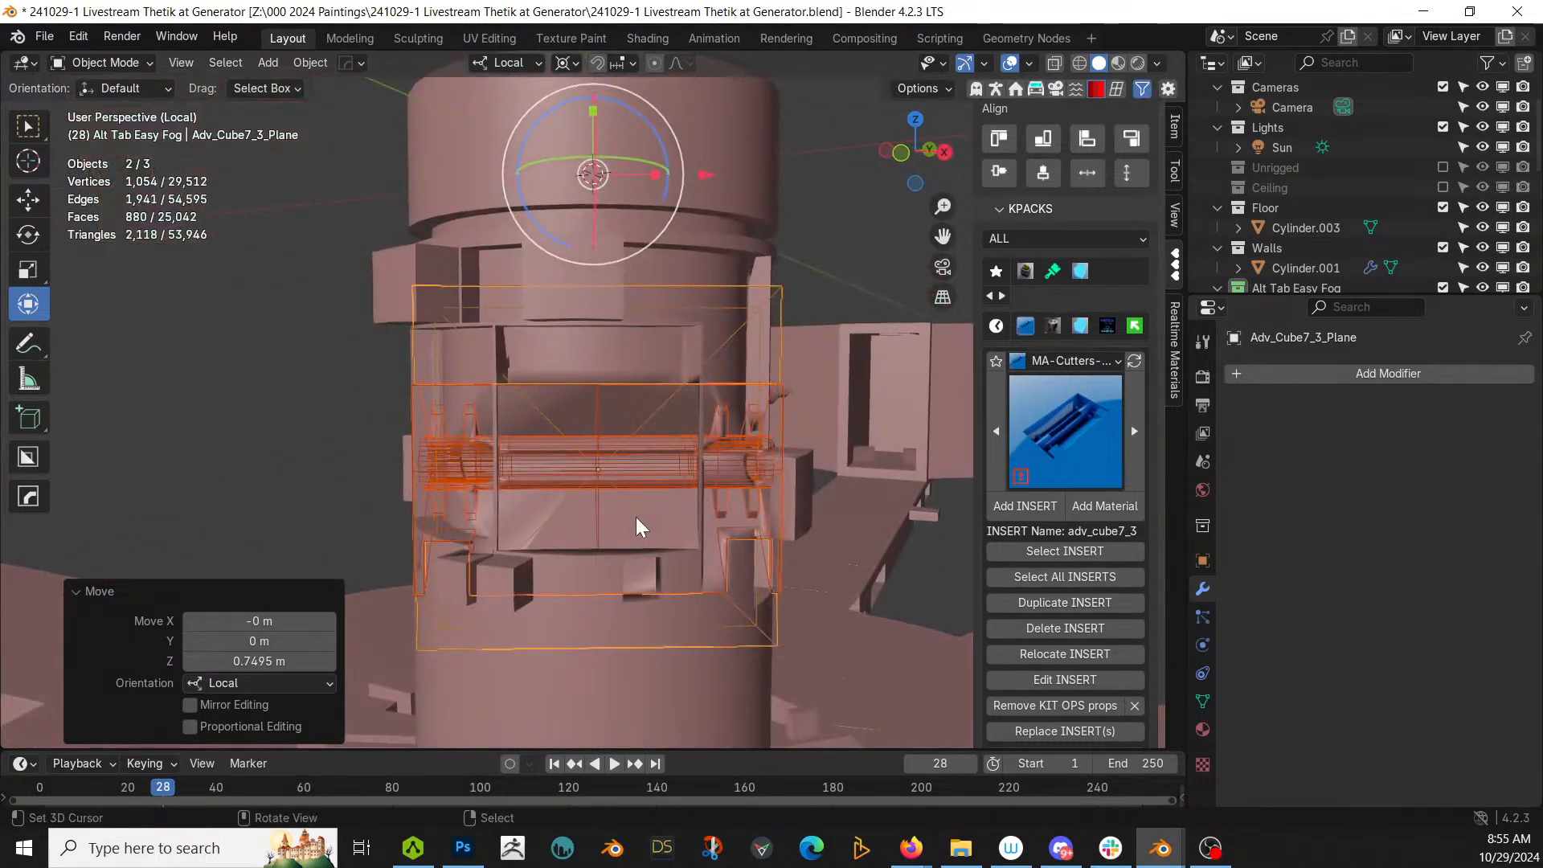
{"action": "type", "text": "rz90"}
{"action": "key", "text": "Escape"}
{"action": "left_click", "coordinate": [567, 63]}
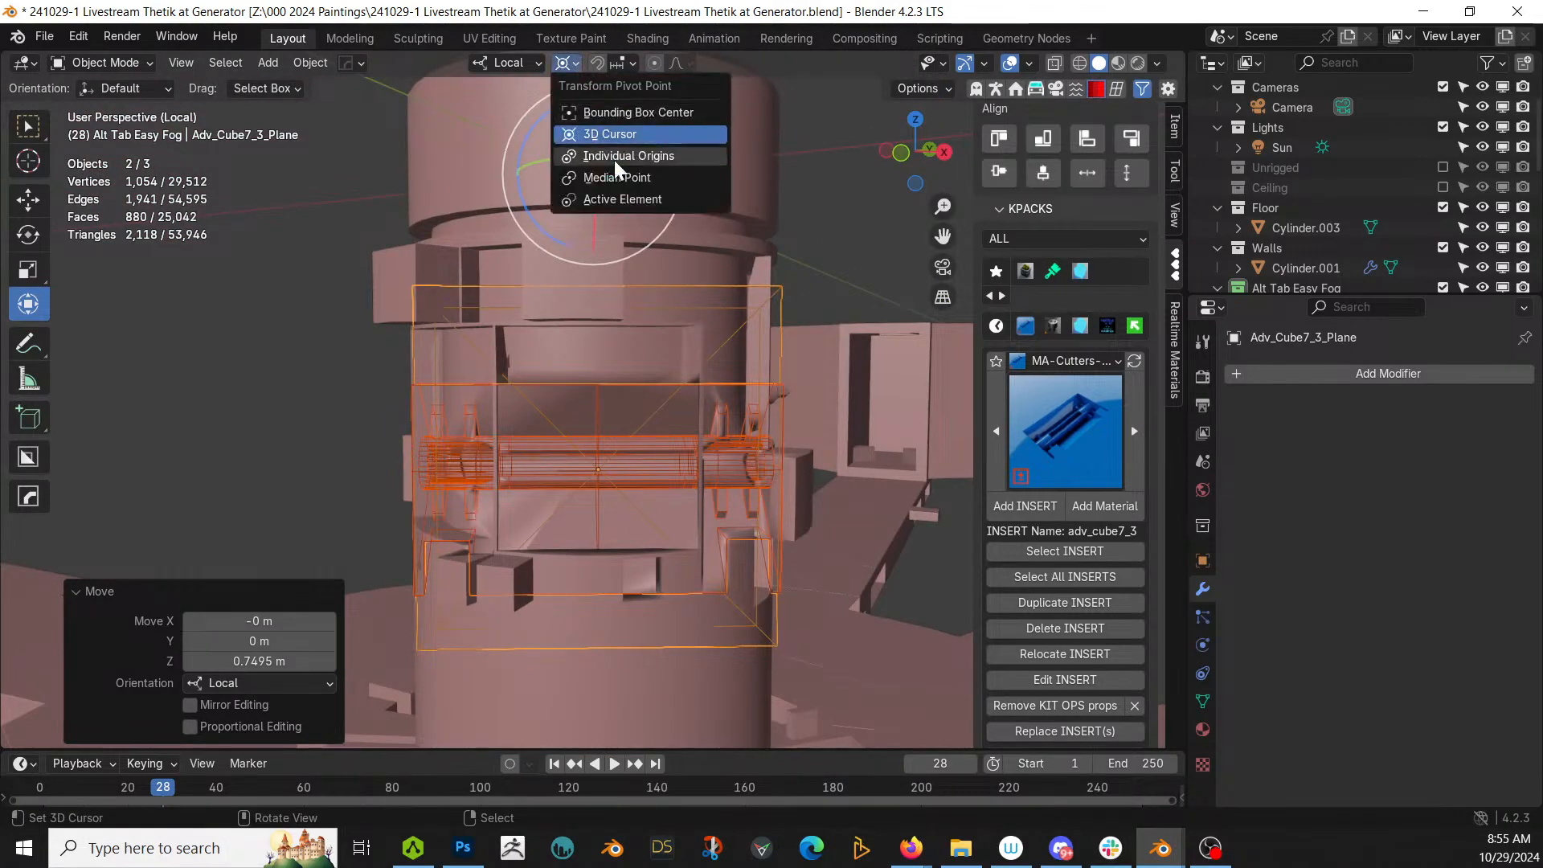
{"action": "left_click", "coordinate": [619, 177]}
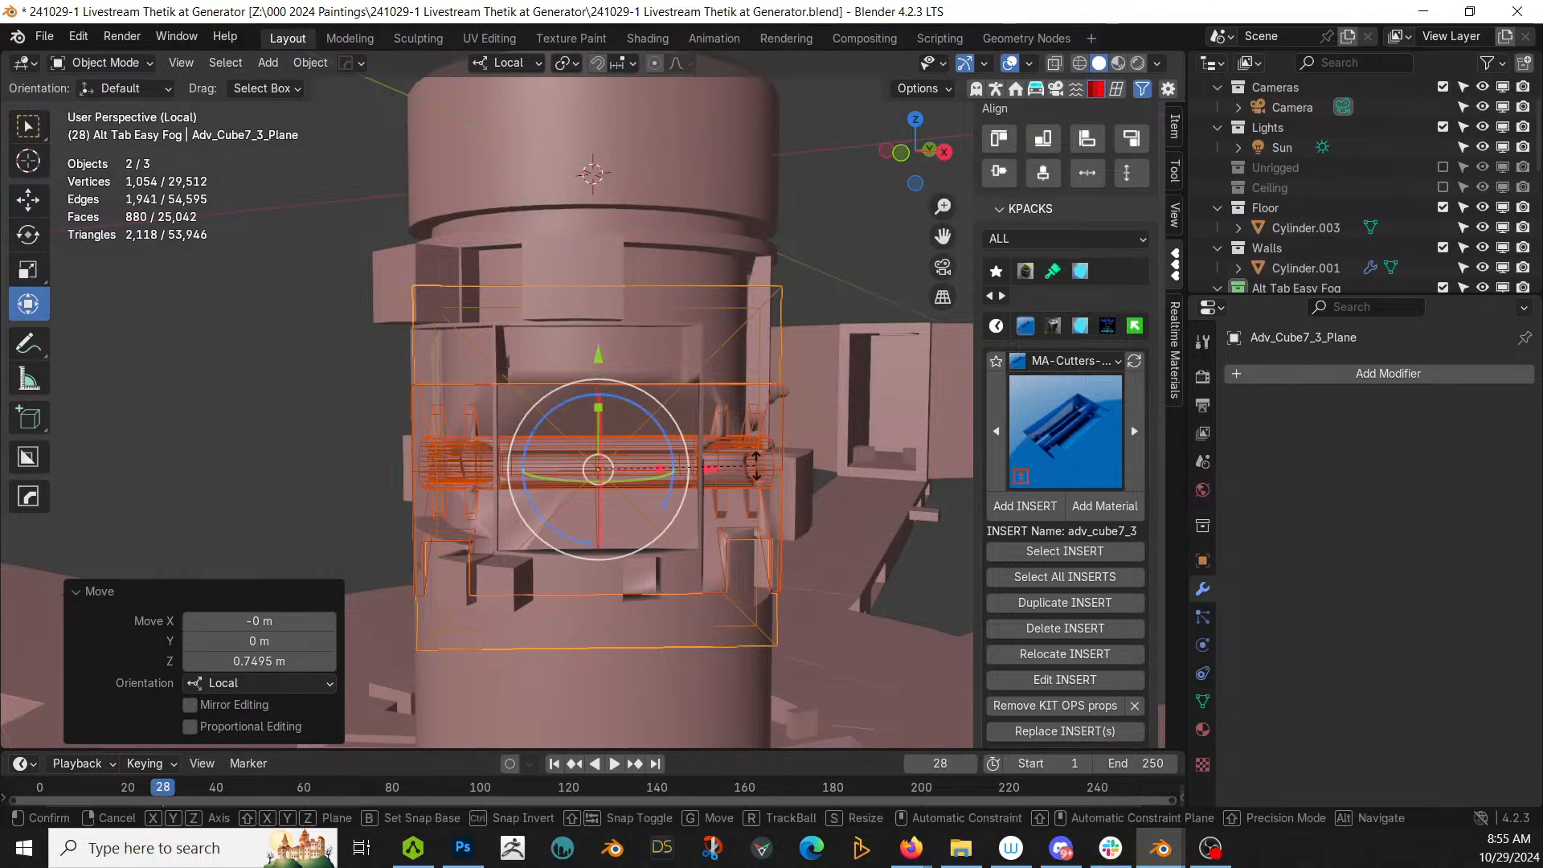
{"action": "type", "text": "rz9"}
{"action": "key", "text": "Return"}
{"action": "middle_click_drag", "start_coordinate": [756, 474], "coordinate": [771, 613]}
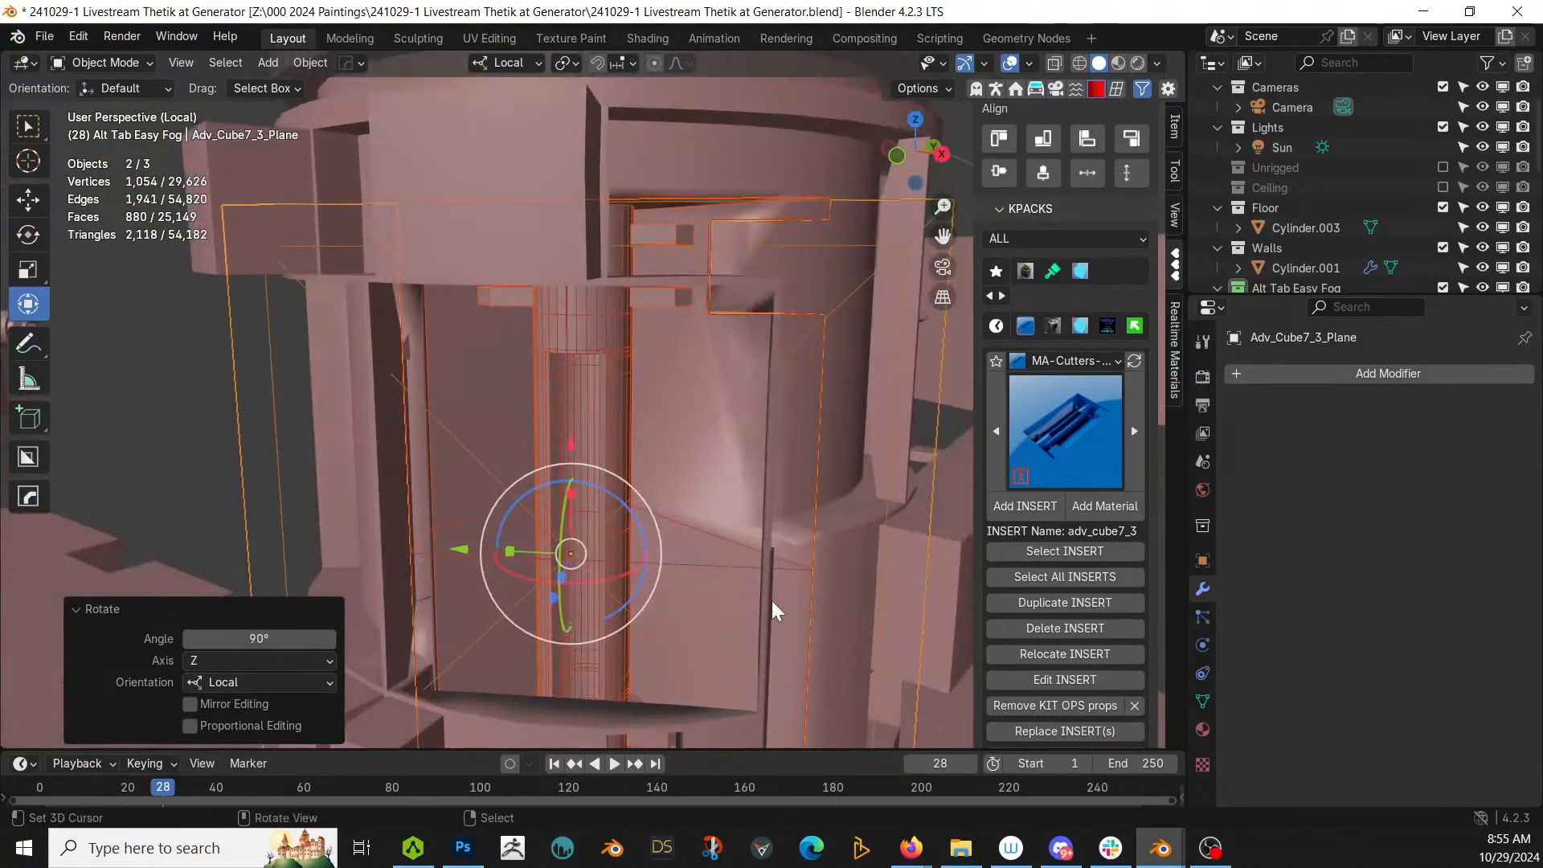
Step: Scale the cutter insert to about 0.797 and shift it about 0.05 m along its local X
{"action": "key", "text": "s"}
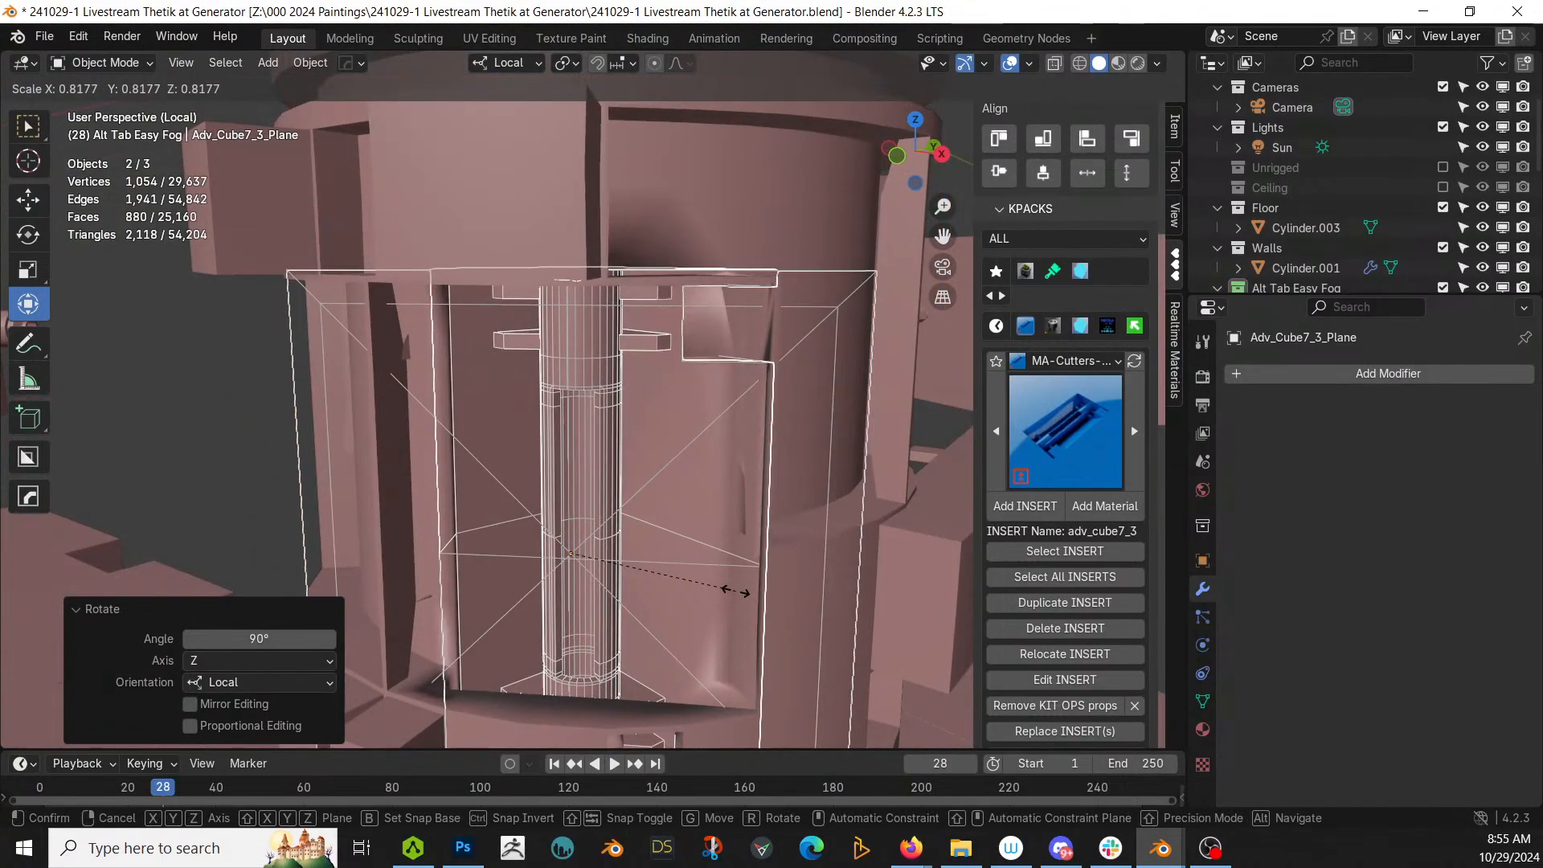
{"action": "left_click", "coordinate": [727, 590]}
{"action": "middle_click_drag", "start_coordinate": [727, 591], "coordinate": [568, 538]}
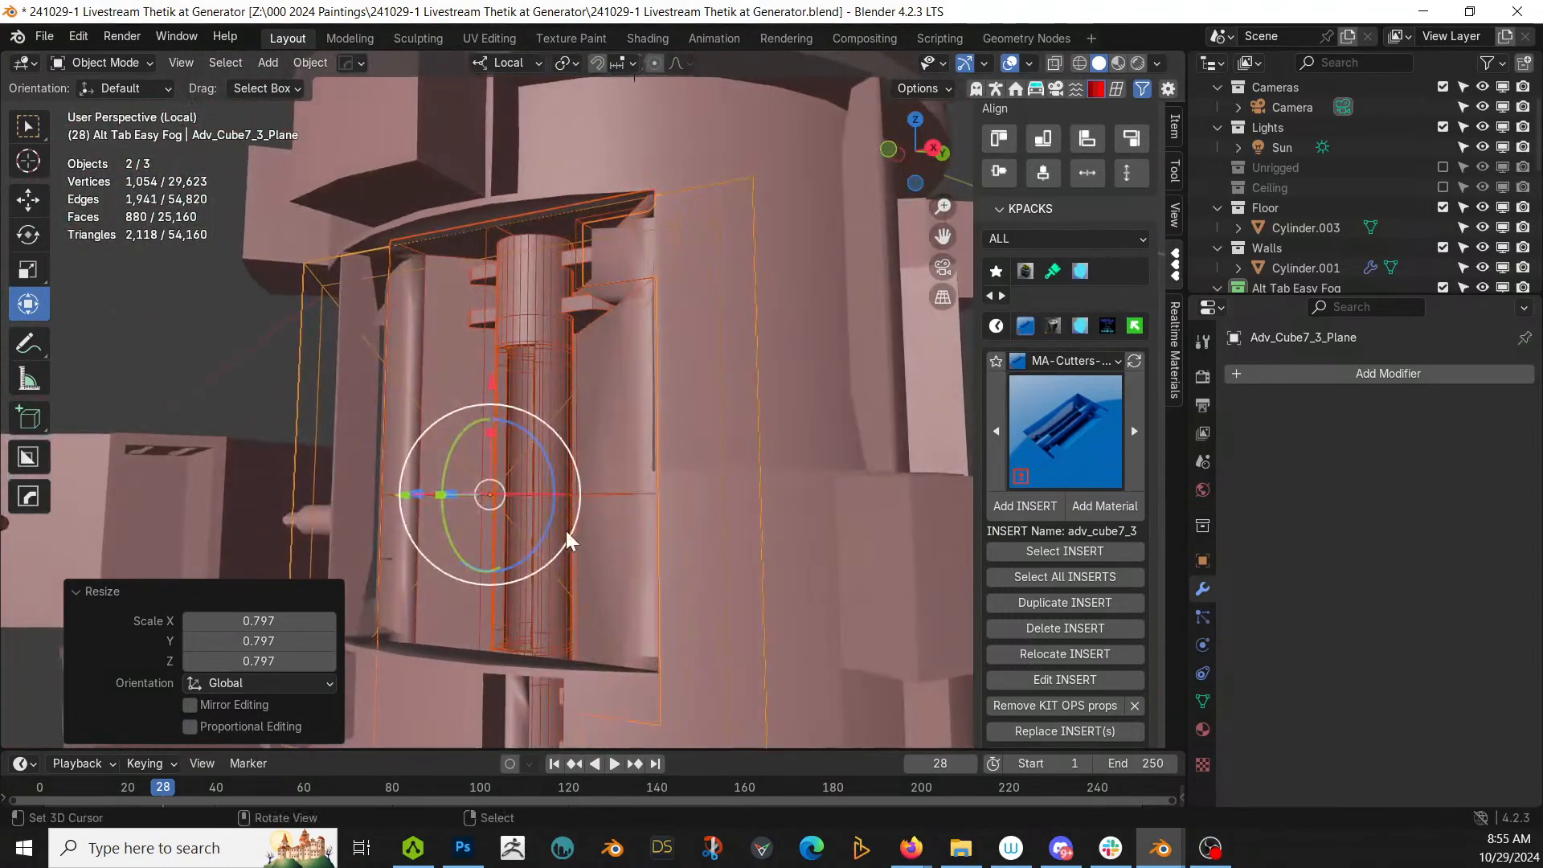
{"action": "left_click_drag", "start_coordinate": [494, 383], "coordinate": [491, 359]}
{"action": "middle_click_drag", "start_coordinate": [491, 358], "coordinate": [550, 386]}
Step: Mirror the cutter insert across X and Y around the column with the KIT OPS mirror
{"action": "scroll", "coordinate": [551, 393], "scroll_direction": "down", "scroll_amount": 3}
{"action": "scroll", "coordinate": [1082, 667], "scroll_direction": "down", "scroll_amount": 6}
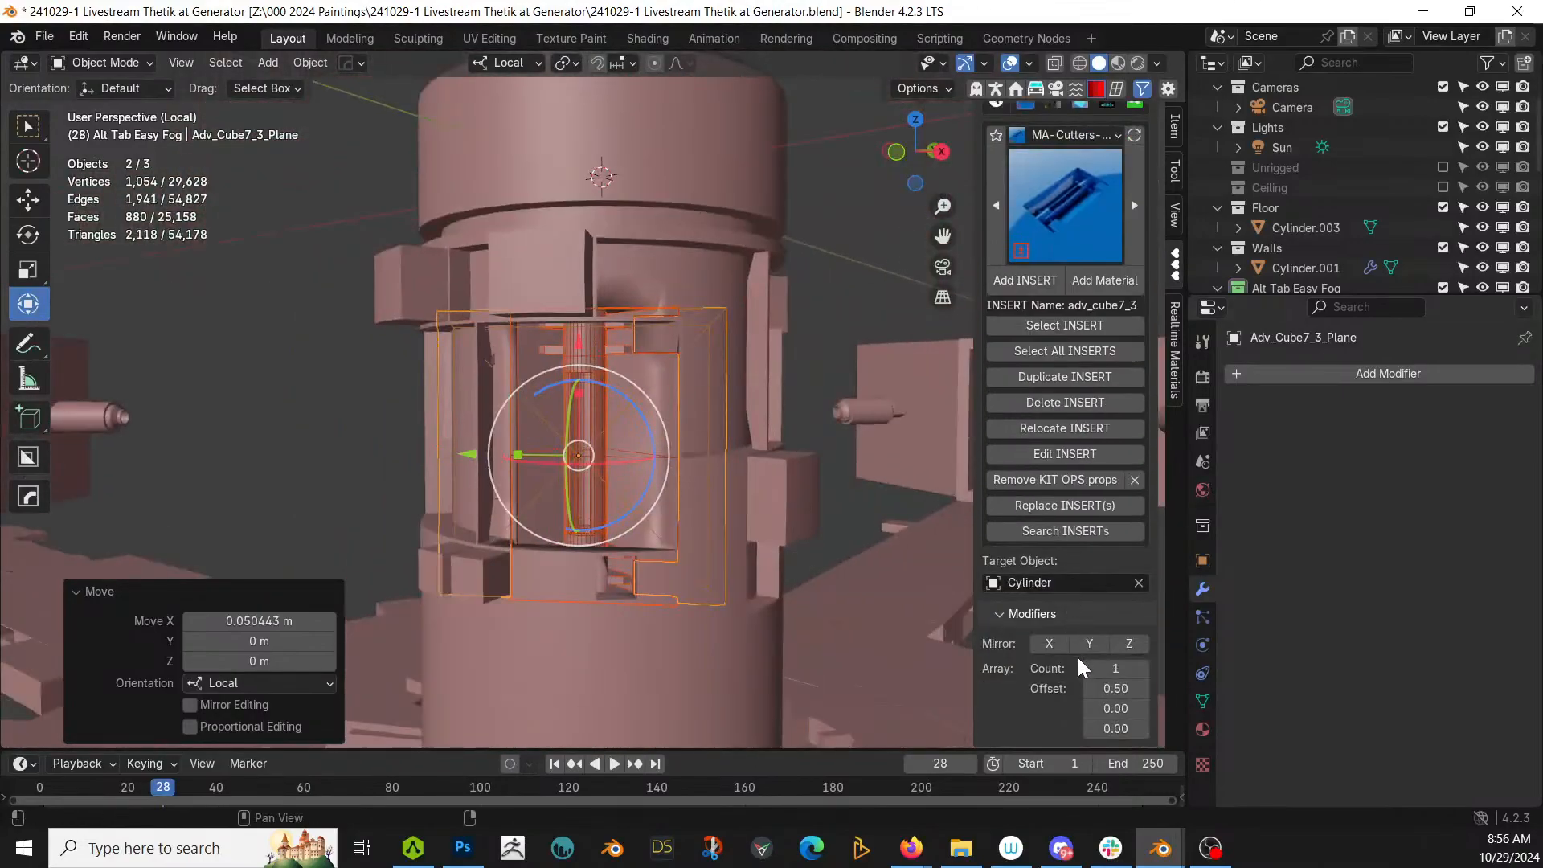
{"action": "left_click", "coordinate": [1048, 643]}
{"action": "middle_click_drag", "start_coordinate": [643, 522], "coordinate": [1116, 599]}
{"action": "left_click", "coordinate": [1090, 642]}
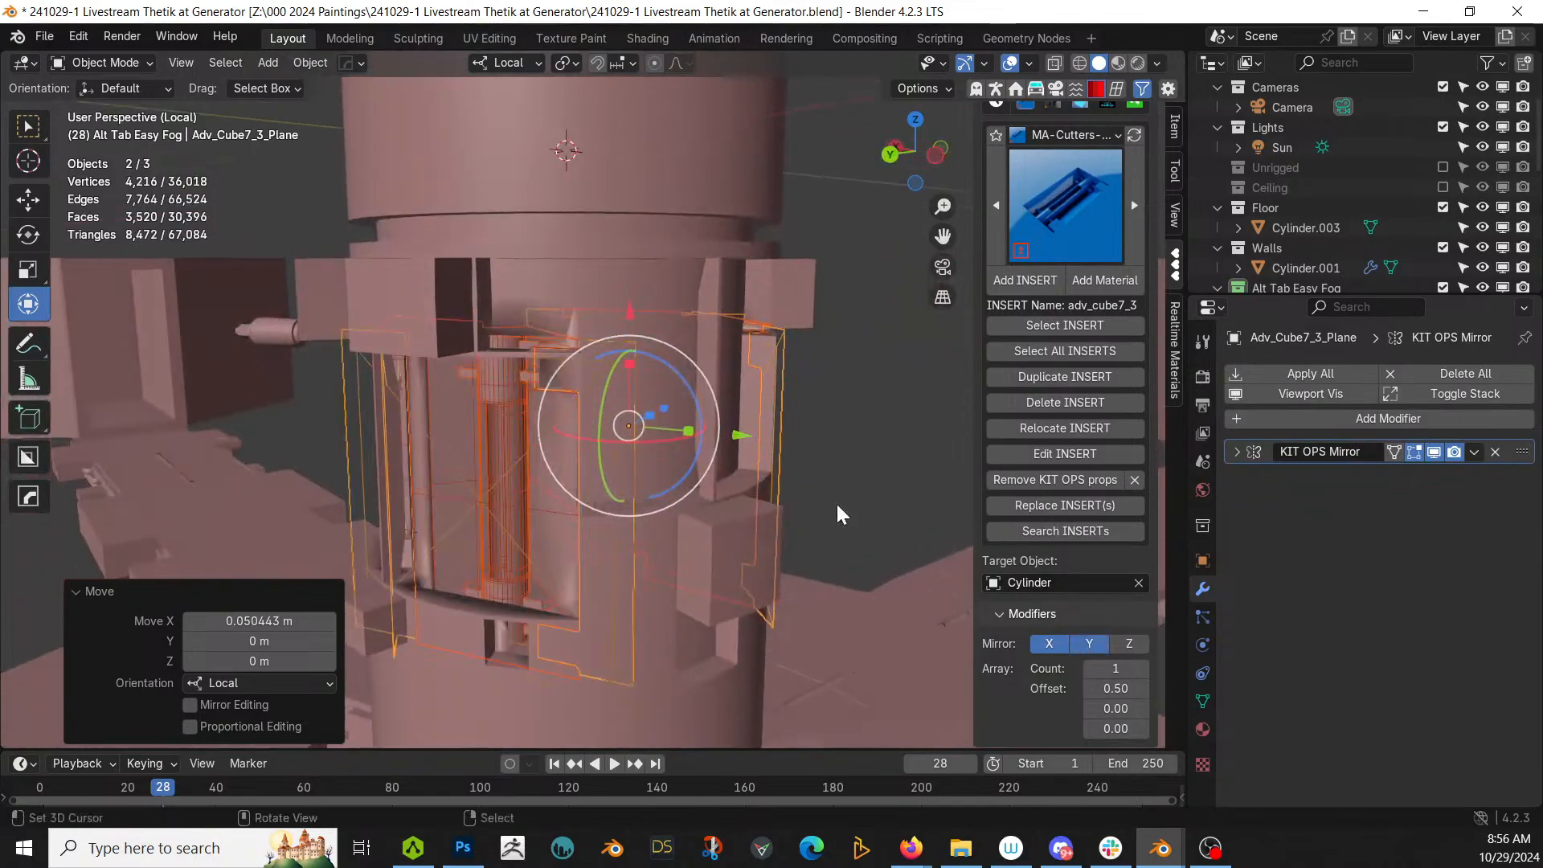
{"action": "middle_click_drag", "start_coordinate": [836, 509], "coordinate": [4, 423]}
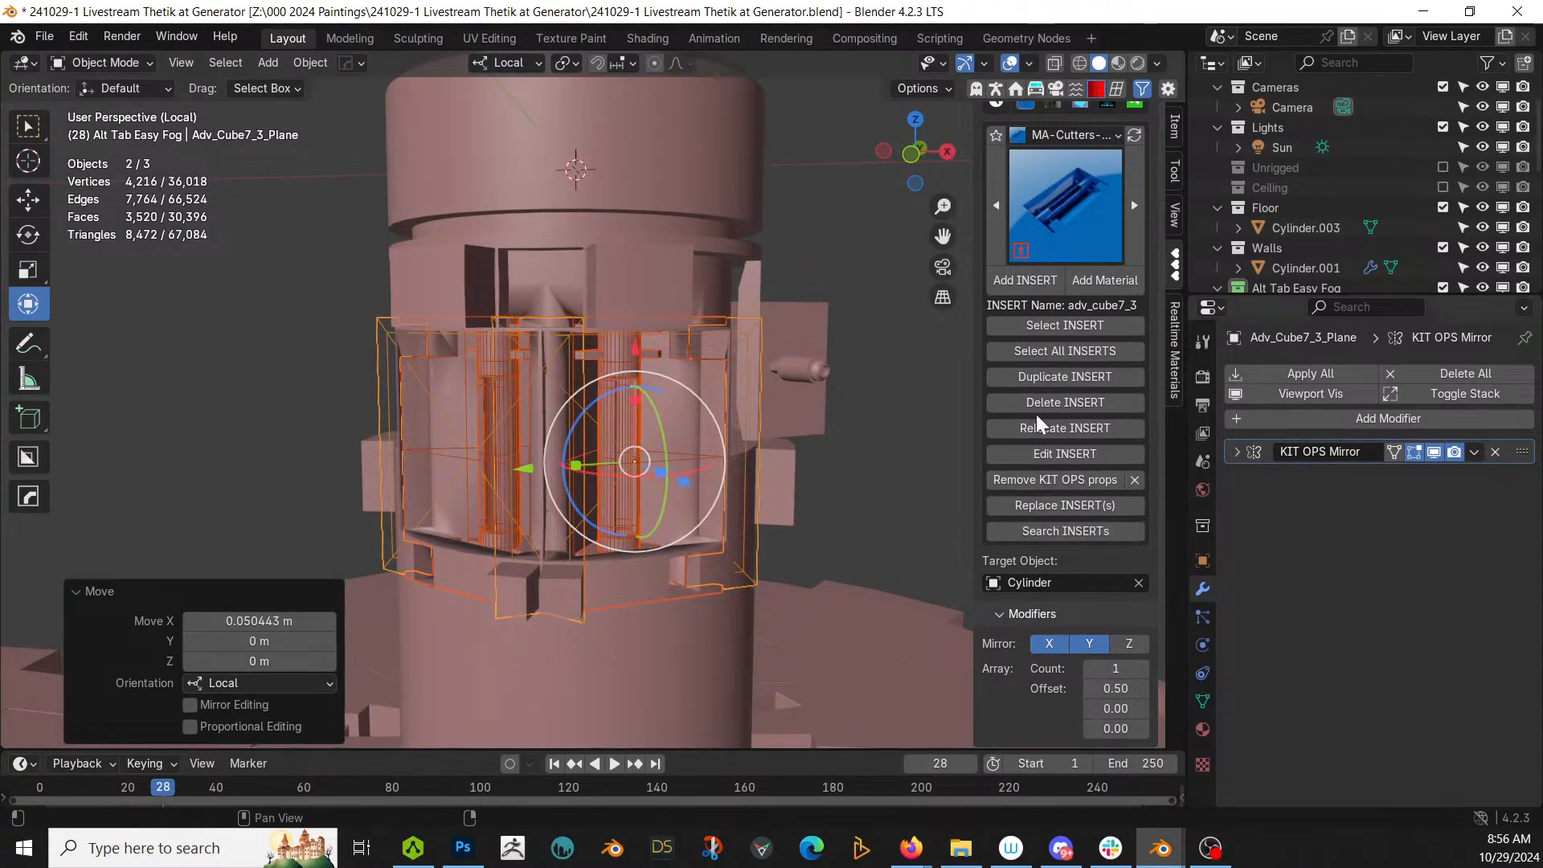
Step: Move the column's insert Difference modifier to the start of the modifier stack and apply it
{"action": "left_click", "coordinate": [652, 264]}
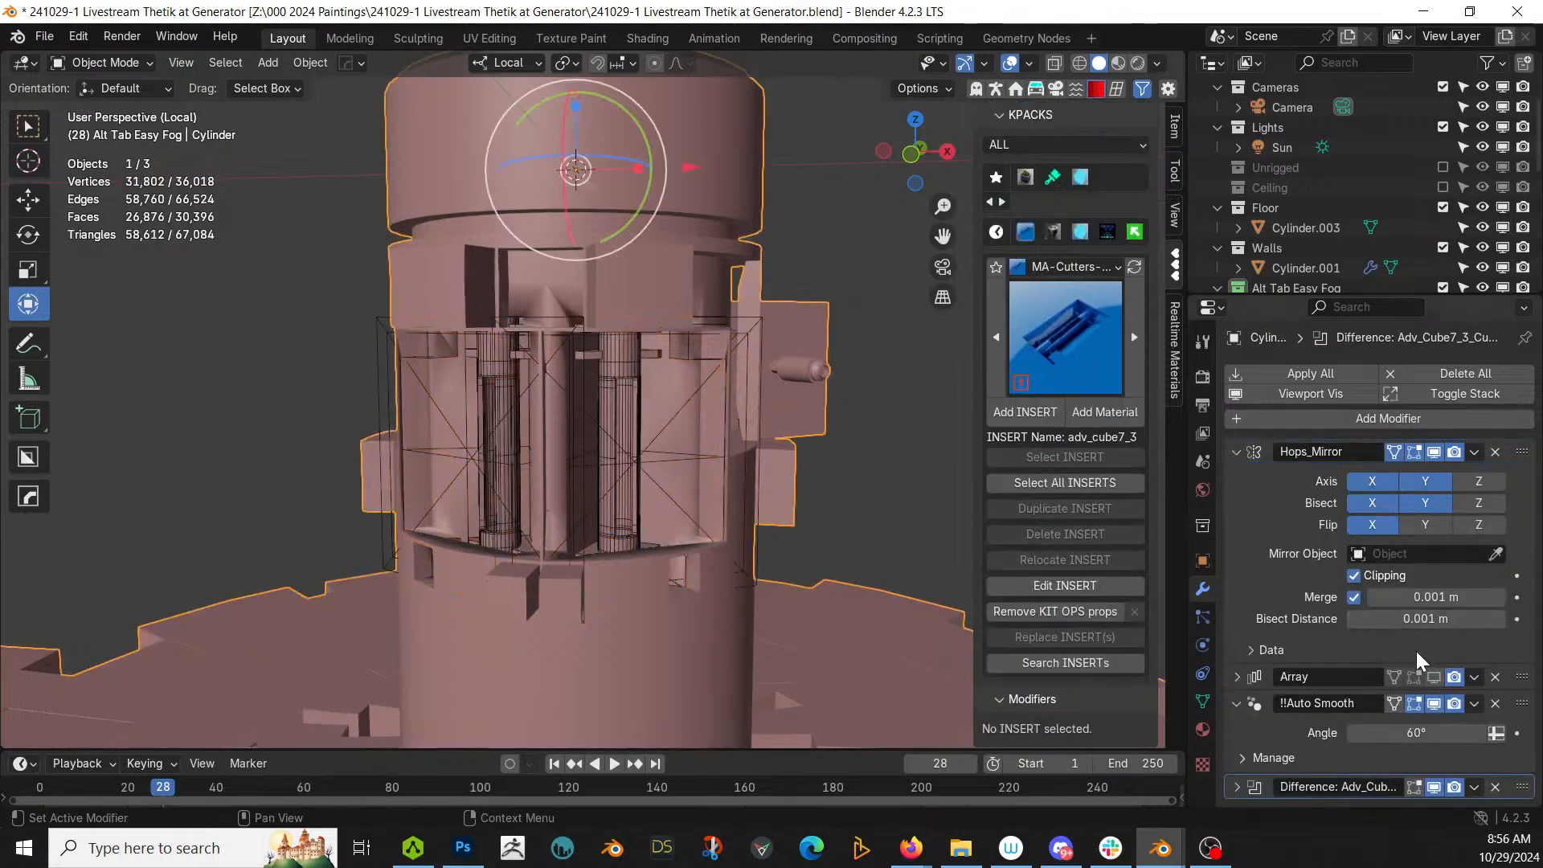
{"action": "left_click_drag", "start_coordinate": [1520, 791], "coordinate": [1508, 446]}
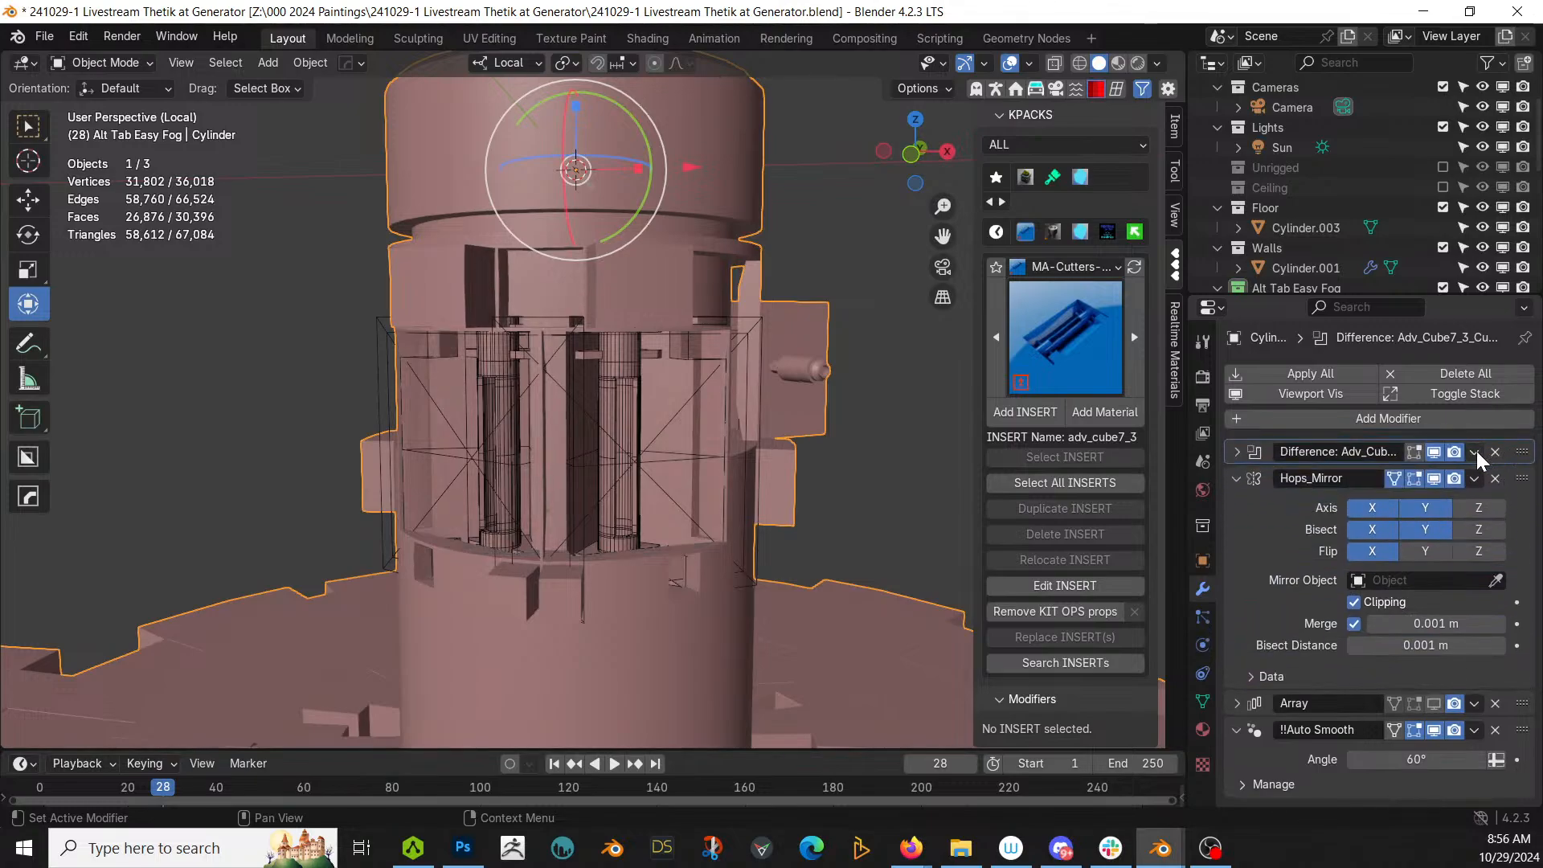
{"action": "left_click", "coordinate": [1477, 451]}
{"action": "left_click", "coordinate": [1410, 472]}
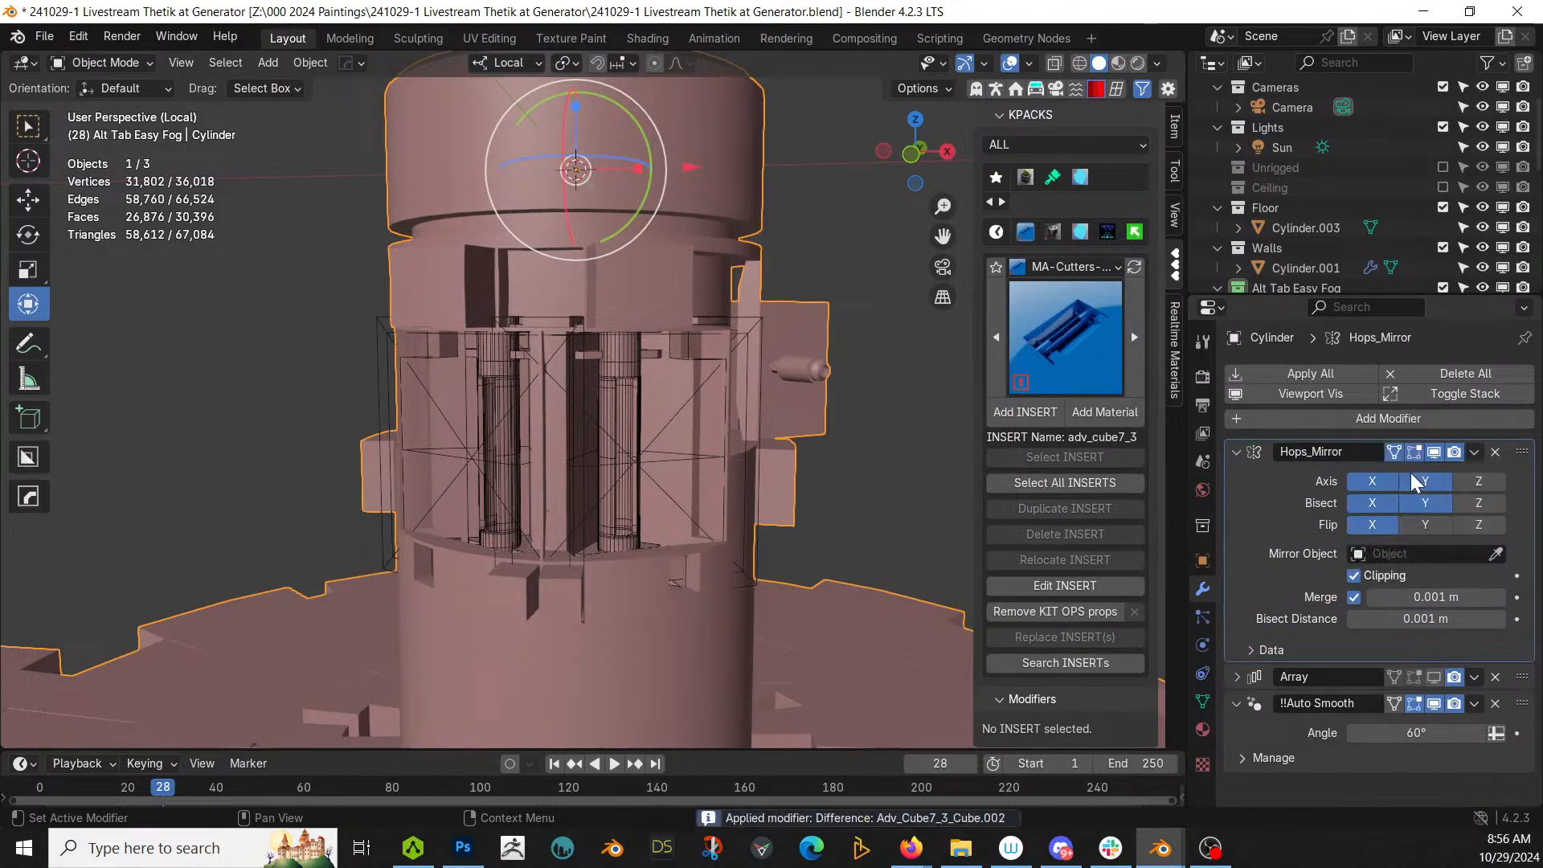
Step: Delete the leftover Adv_Cube7_3 cutter objects from around the column
{"action": "left_click", "coordinate": [620, 460]}
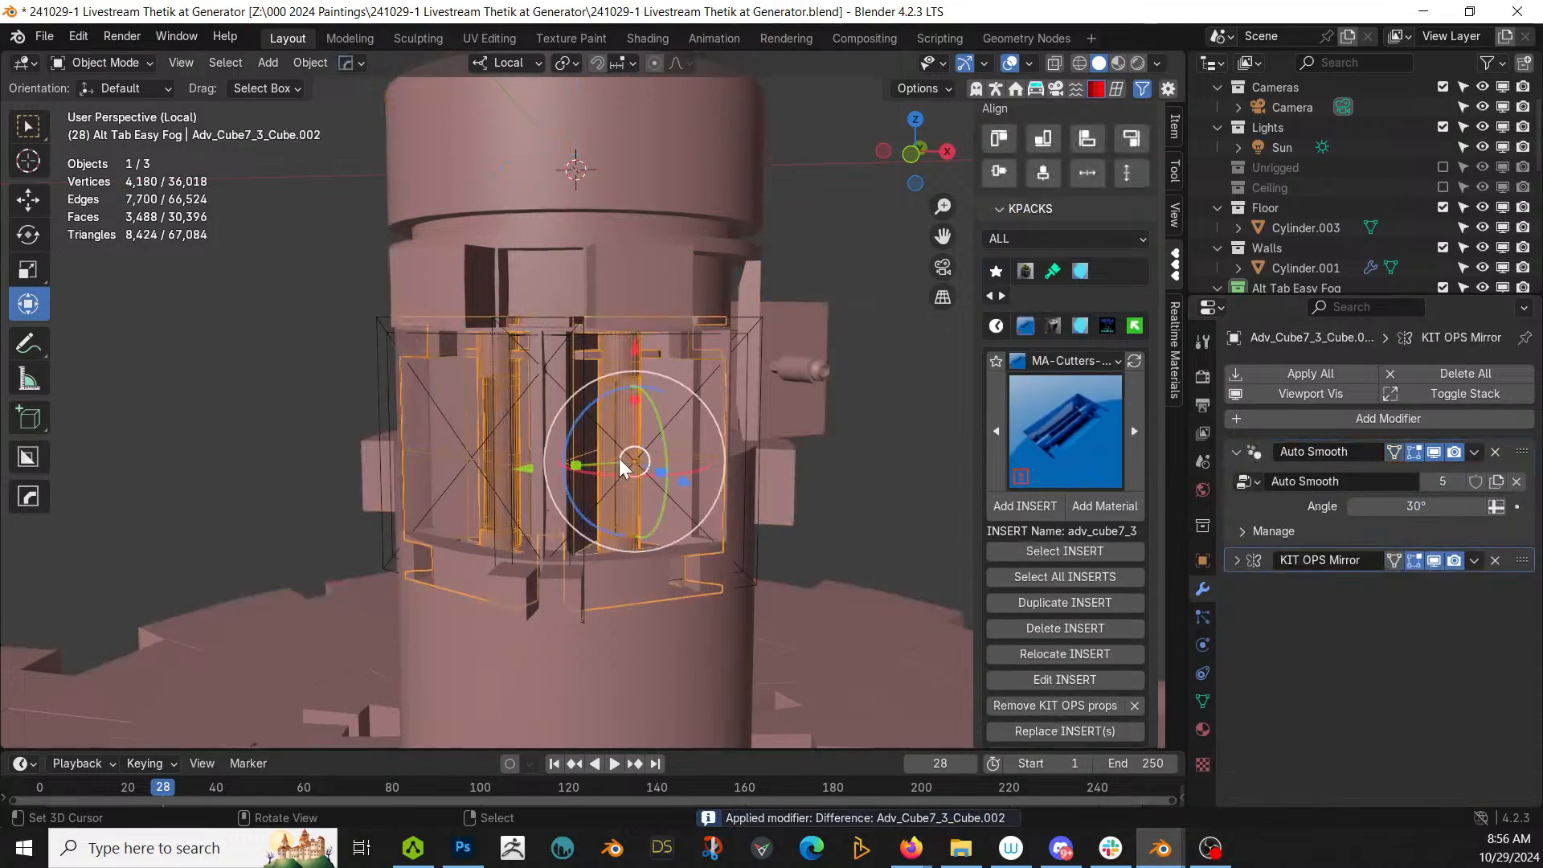
{"action": "key", "text": "x"}
{"action": "left_click", "coordinate": [636, 464]}
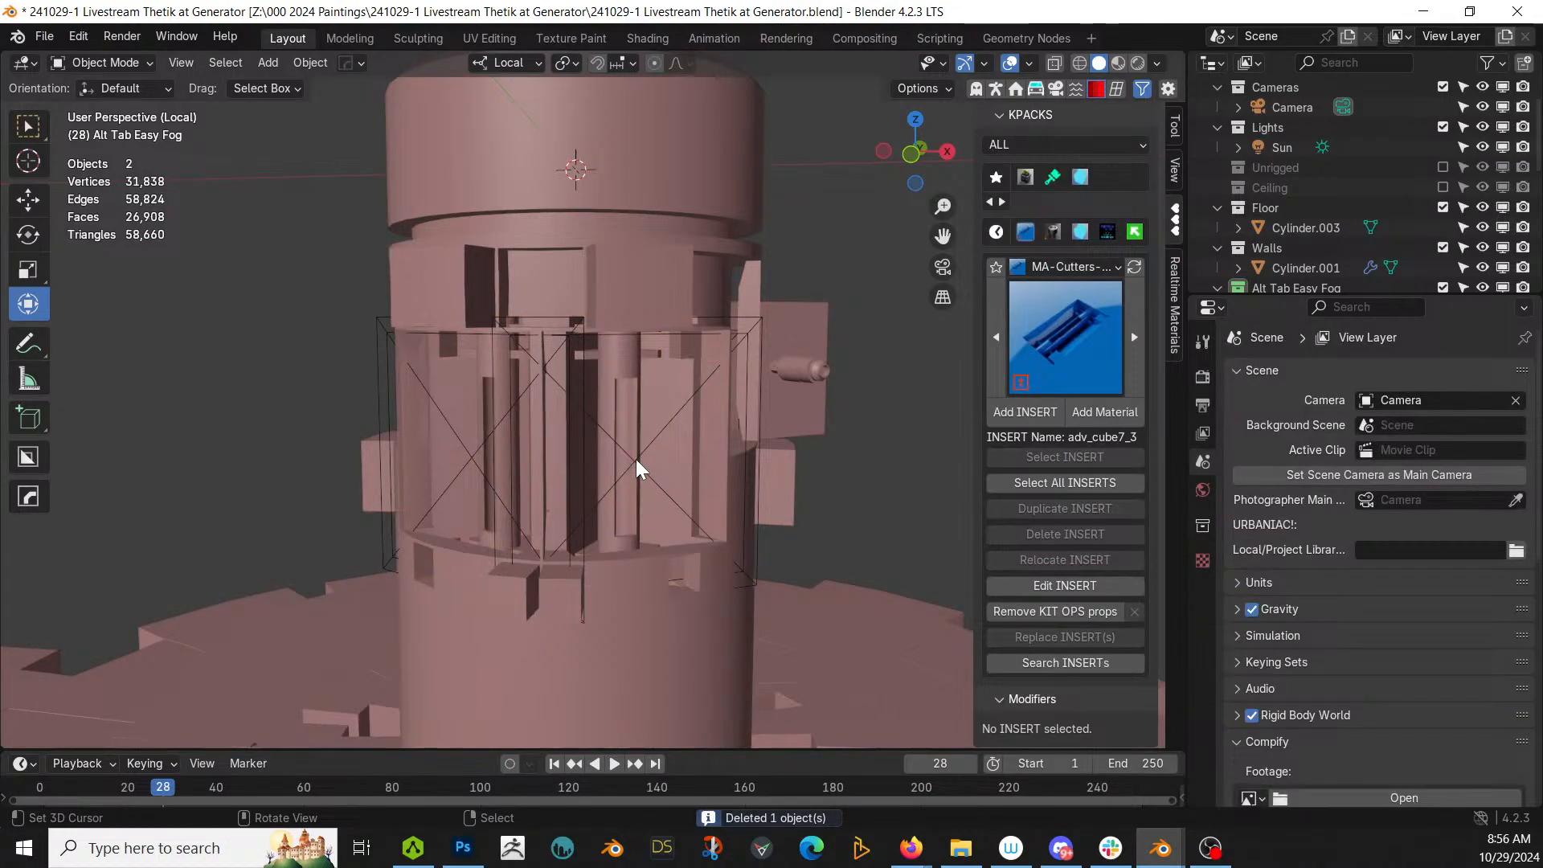
{"action": "left_click", "coordinate": [636, 464]}
{"action": "key", "text": "Delete"}
Step: Inset the underside faces of the column's two upper blocks by about 0.038 m and extrude them inward about 0.125 m
{"action": "middle_click_drag", "start_coordinate": [635, 460], "coordinate": [552, 439]}
{"action": "right_click", "coordinate": [611, 393]}
{"action": "key", "text": "Tab"}
{"action": "right_click", "coordinate": [614, 402]}
{"action": "right_click", "coordinate": [633, 418], "text": "shift"}
{"action": "key", "text": "i"}
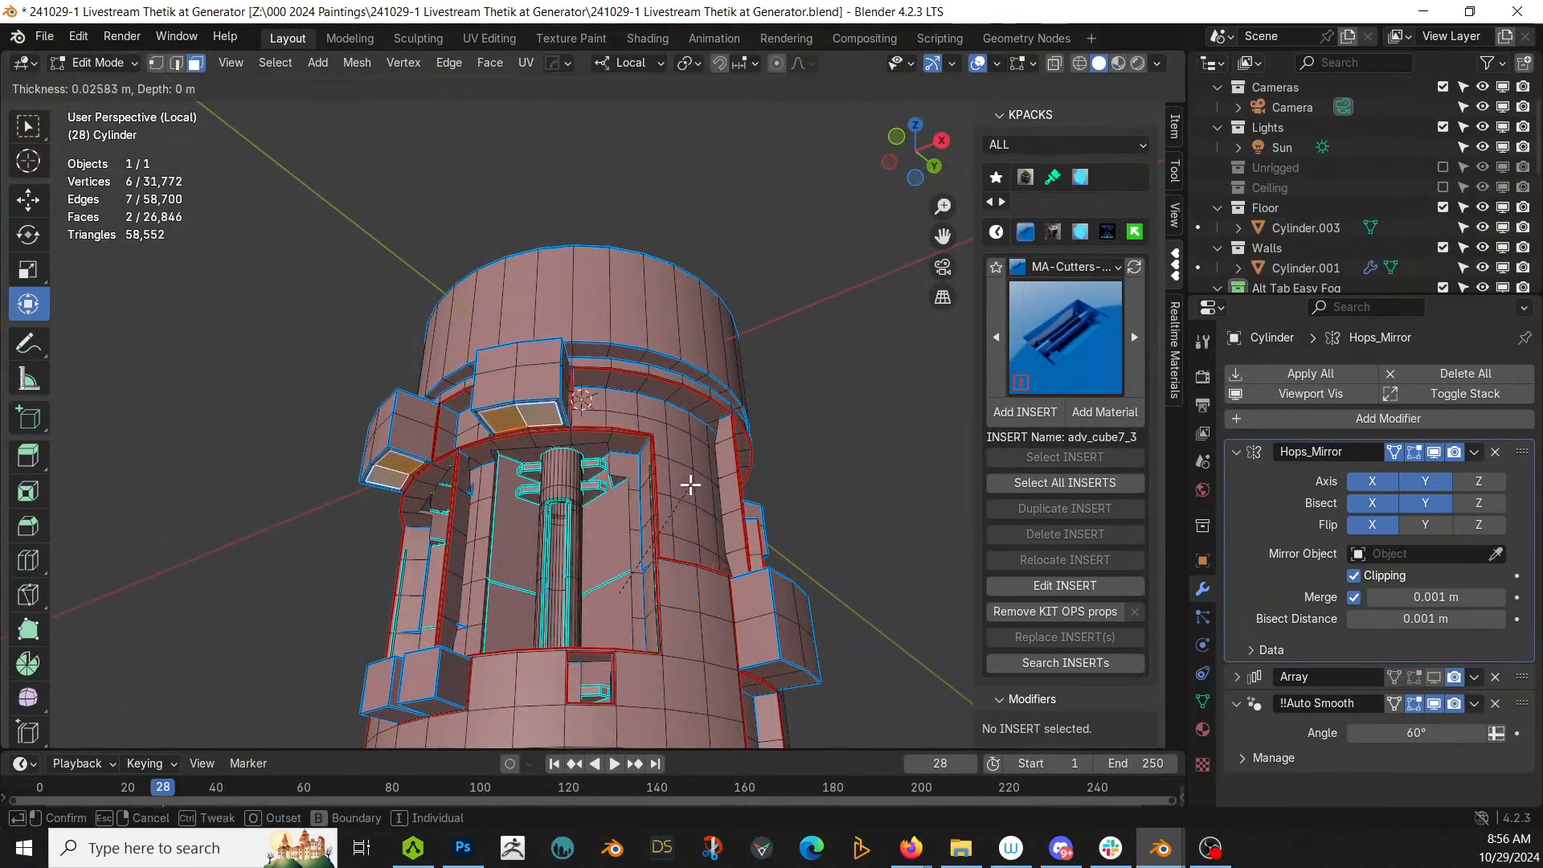
{"action": "left_click", "coordinate": [683, 481]}
{"action": "key", "text": "e"}
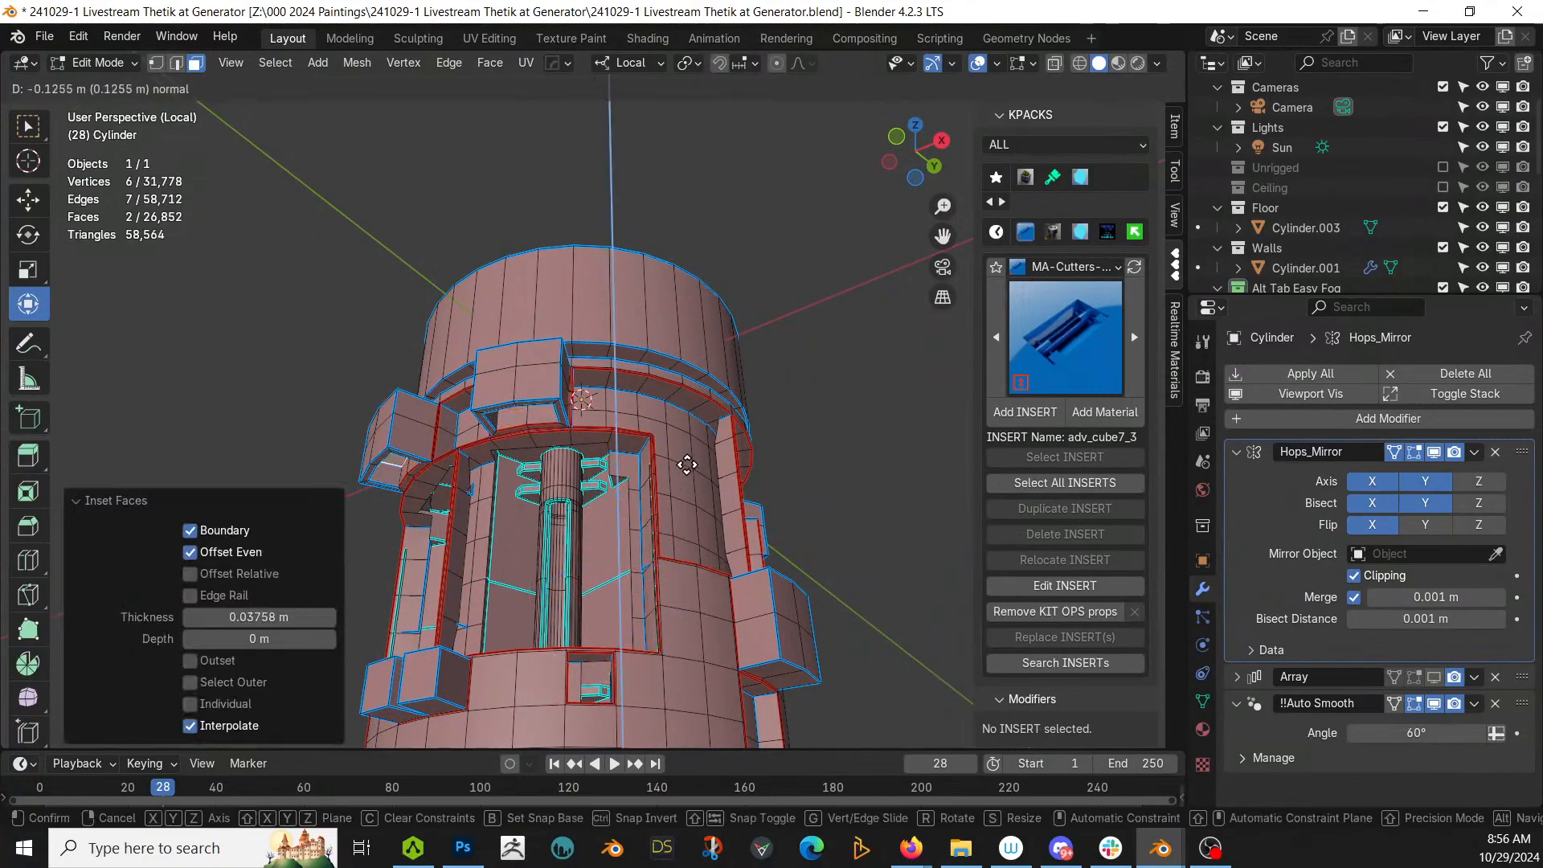
{"action": "left_click", "coordinate": [683, 462]}
Step: Assign the recessed underside faces a new material slot and fill it with the sy_red_5_emmisive material from KO-Emissive
{"action": "left_click", "coordinate": [1080, 232]}
{"action": "left_click", "coordinate": [1067, 339]}
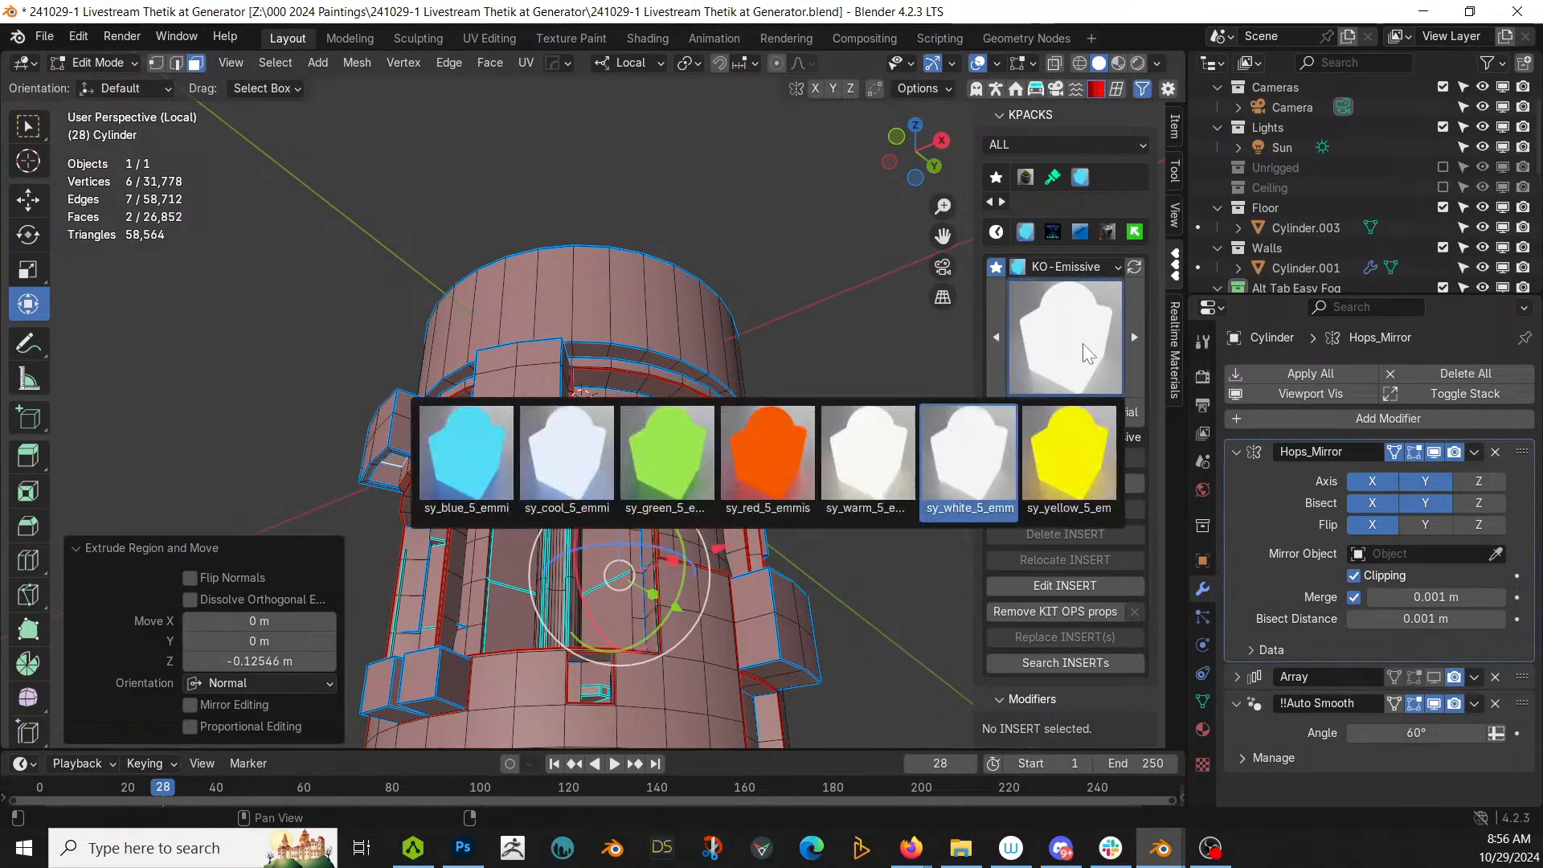
{"action": "left_click", "coordinate": [802, 457]}
{"action": "left_click", "coordinate": [1204, 728]}
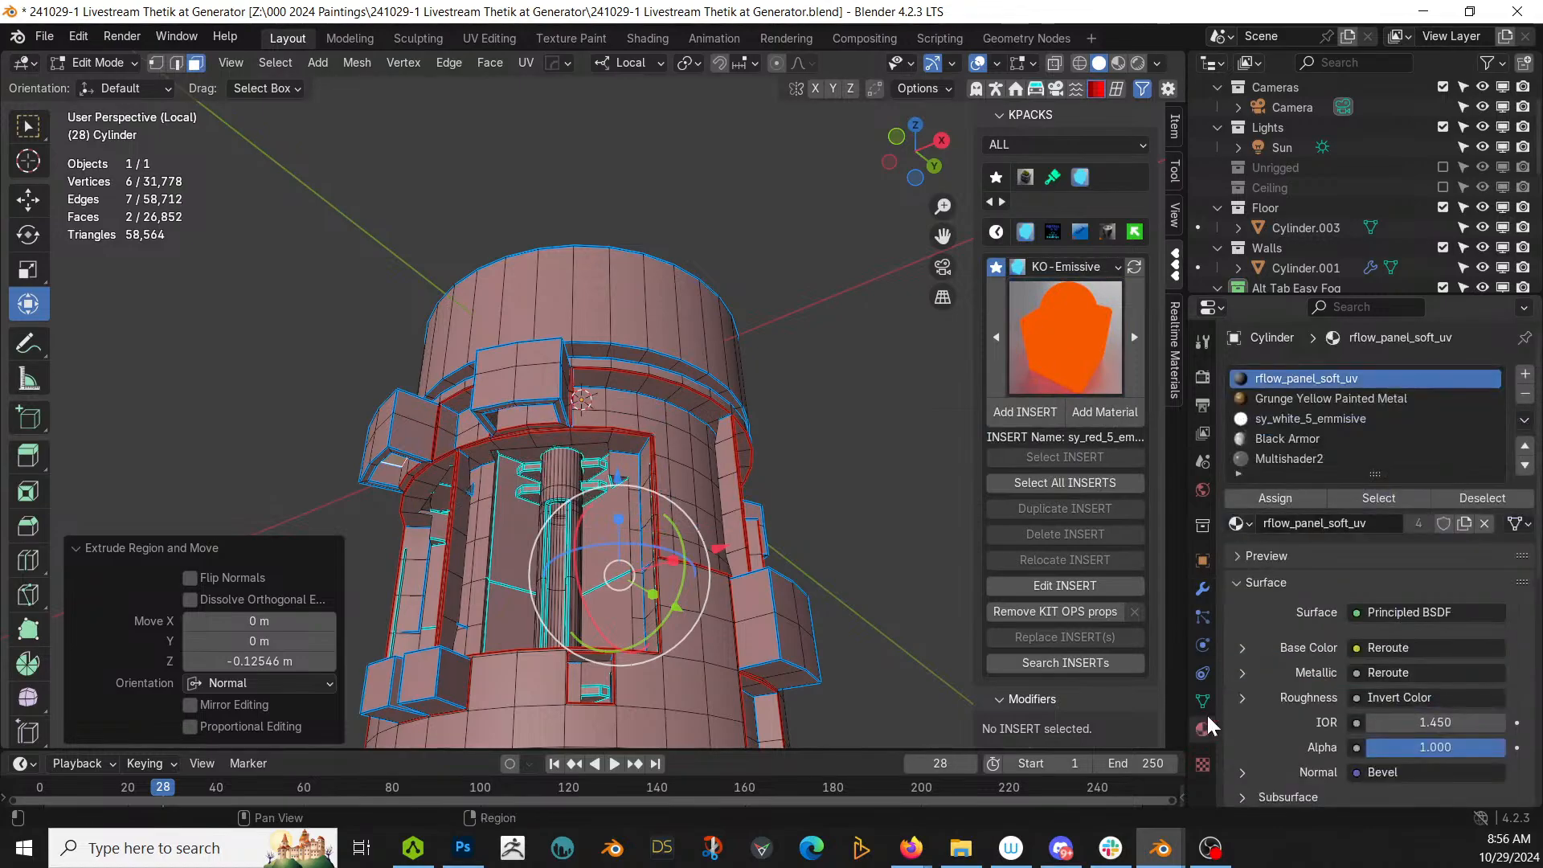
{"action": "left_click", "coordinate": [1525, 376]}
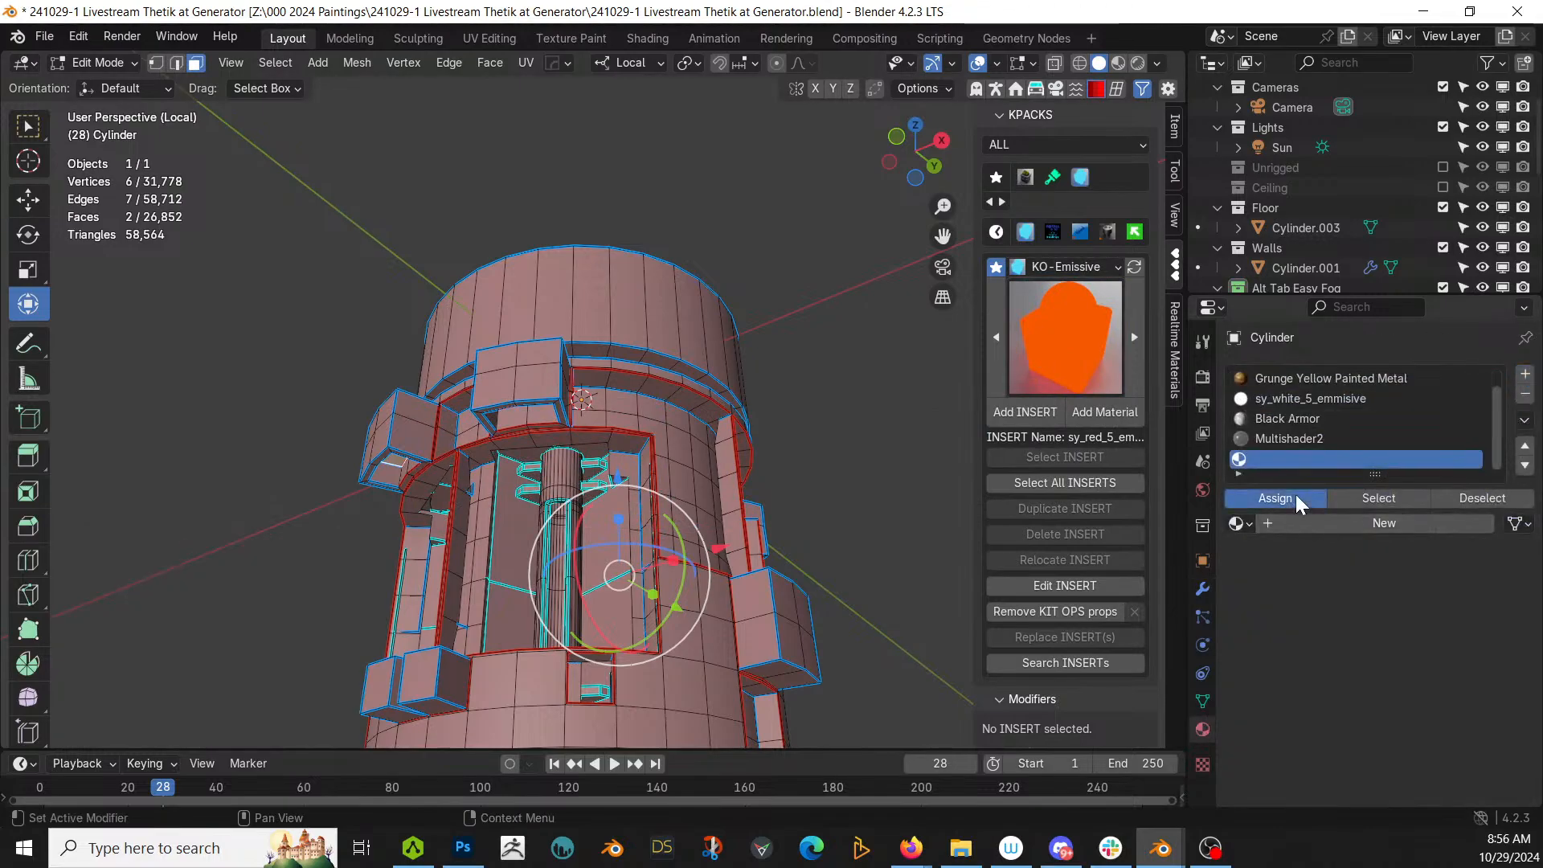
{"action": "left_click", "coordinate": [1113, 413]}
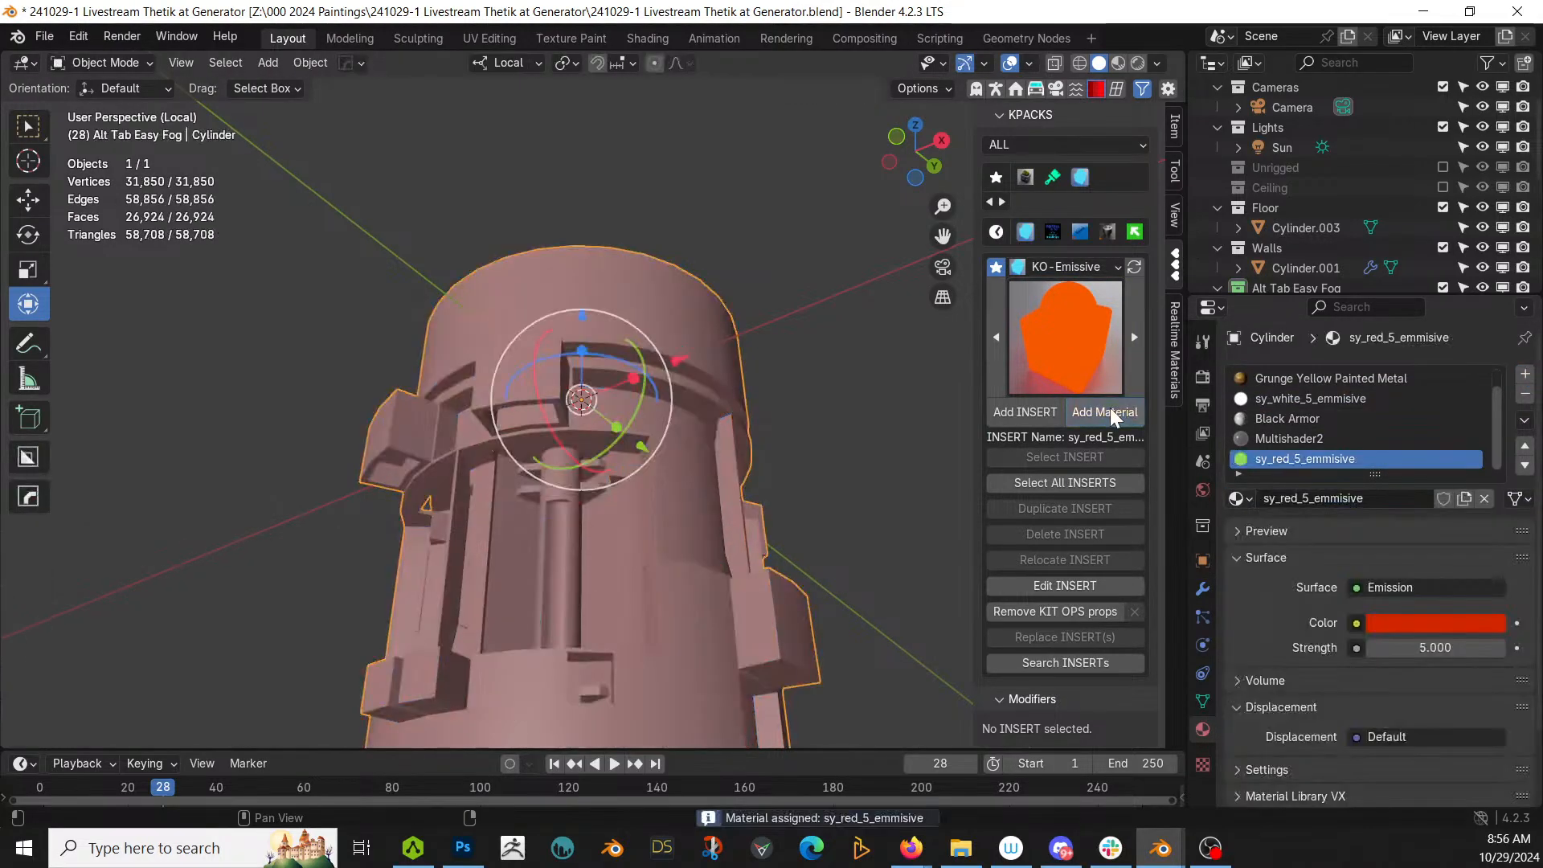
Step: Show the column's Array modifier in the viewport, leave isolation and inspect the red lights through the camera in rendered shading
{"action": "key", "text": "z"}
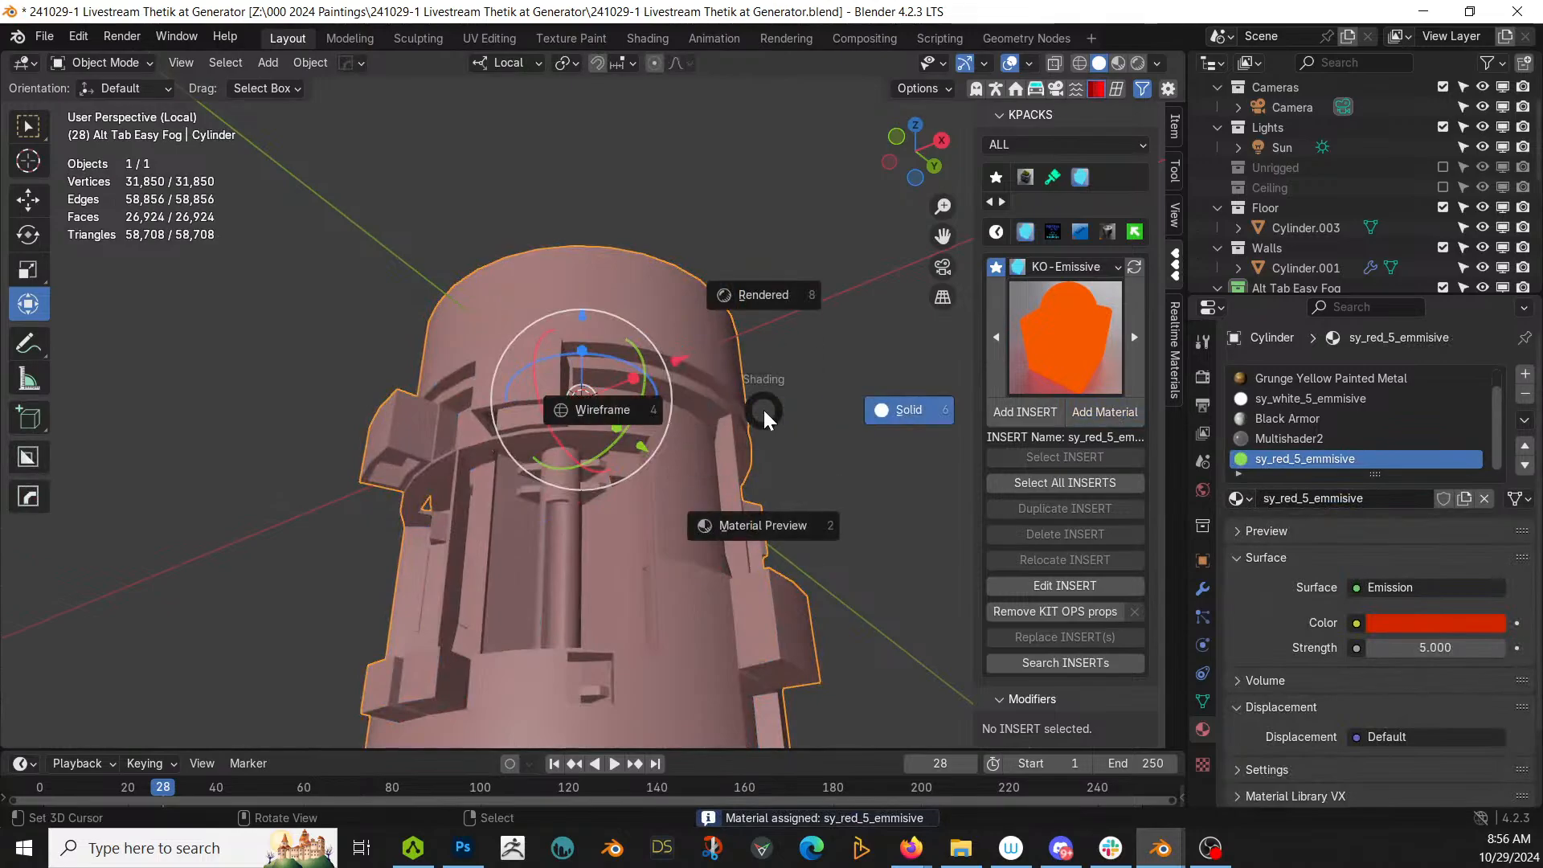
{"action": "key", "text": "8"}
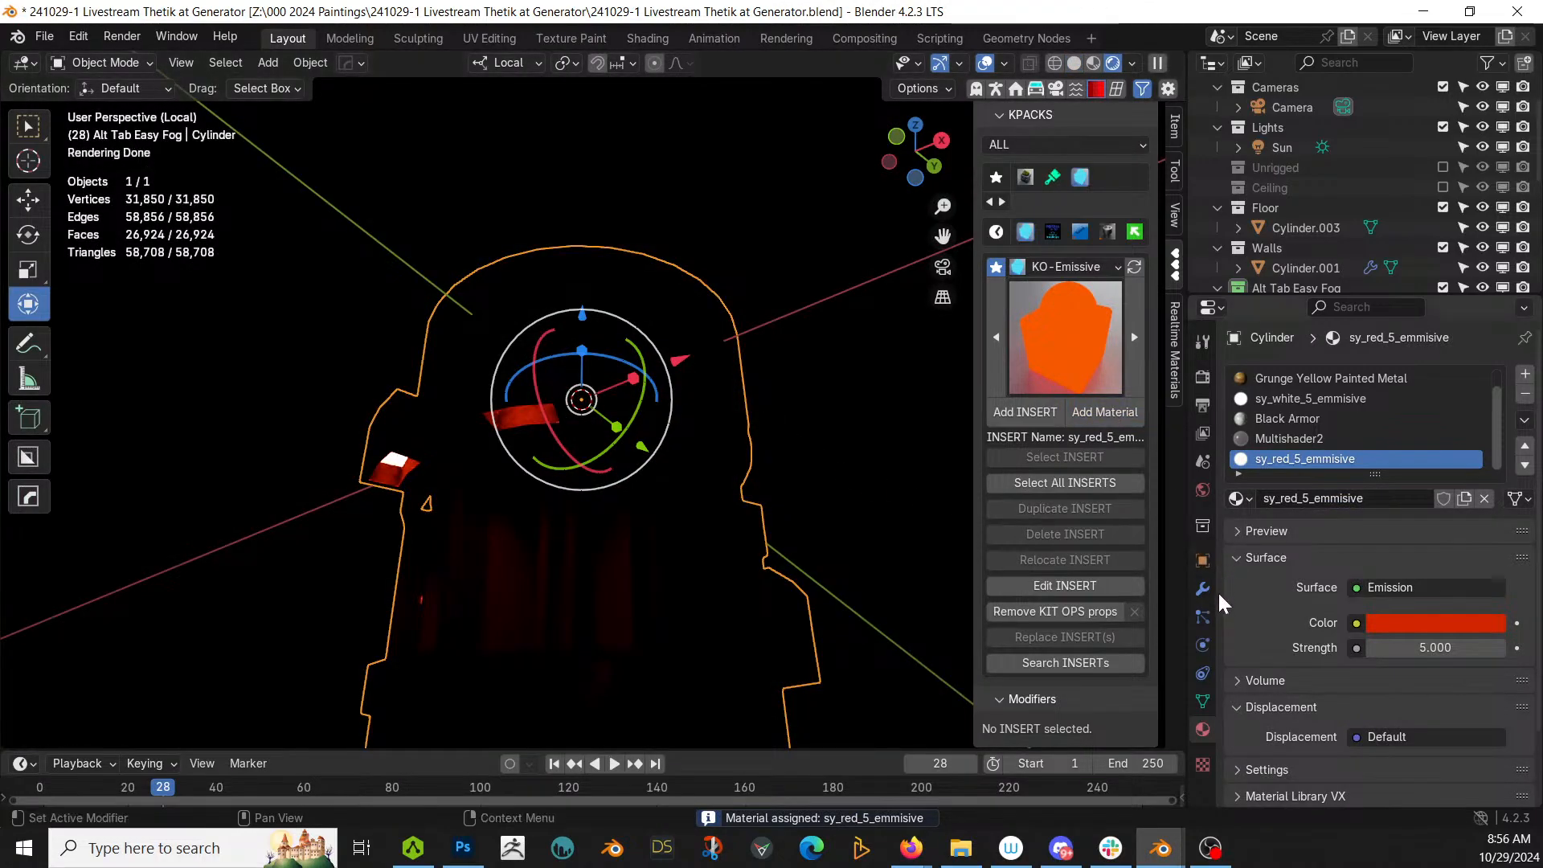
{"action": "left_click", "coordinate": [1201, 591]}
{"action": "left_click", "coordinate": [1435, 677]}
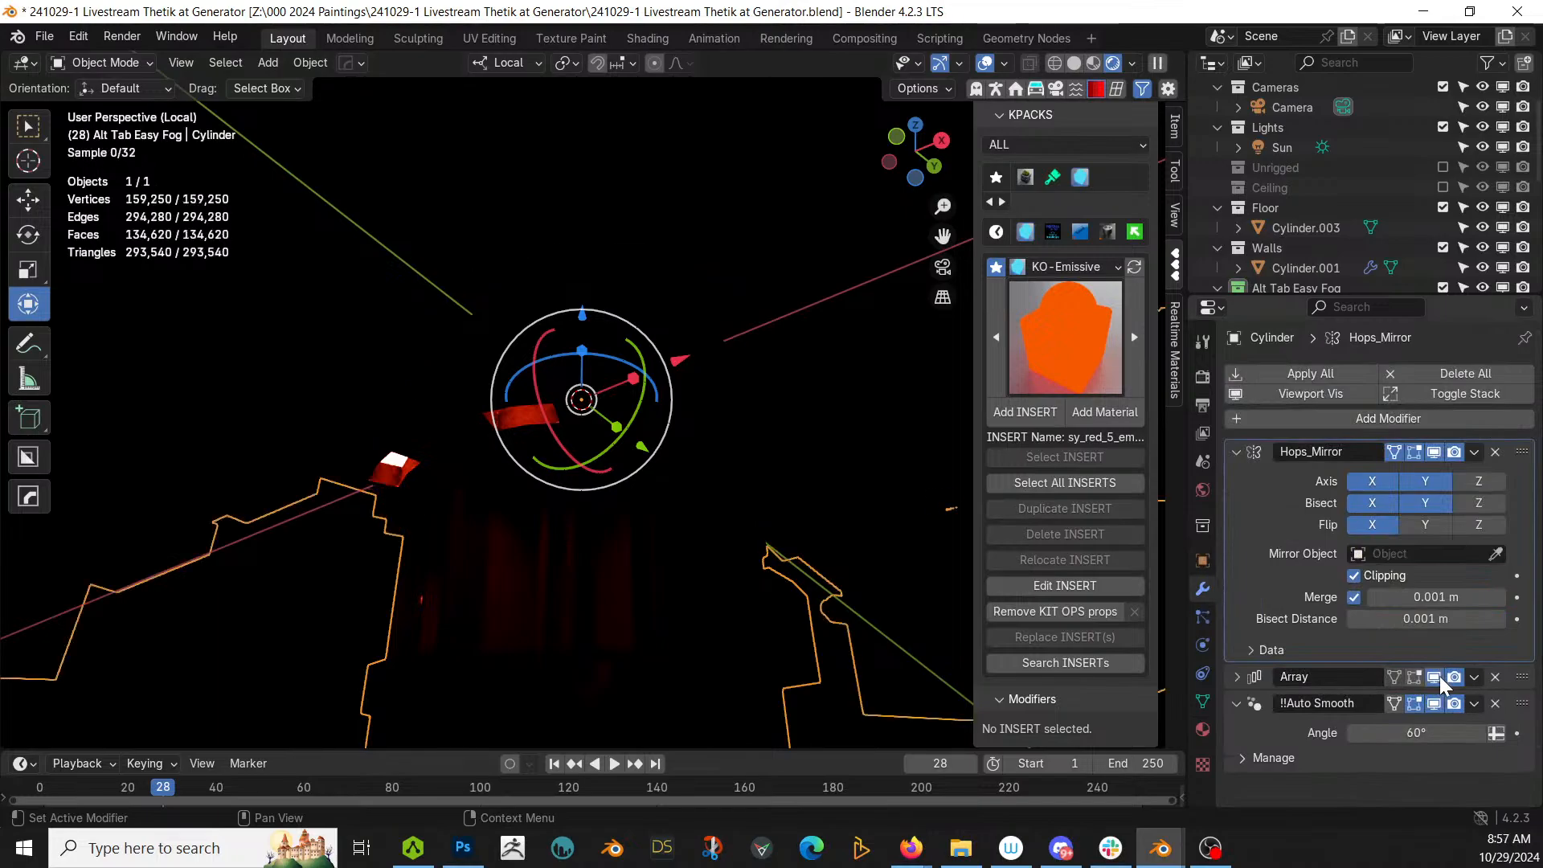
{"action": "key", "text": "KP_Divide"}
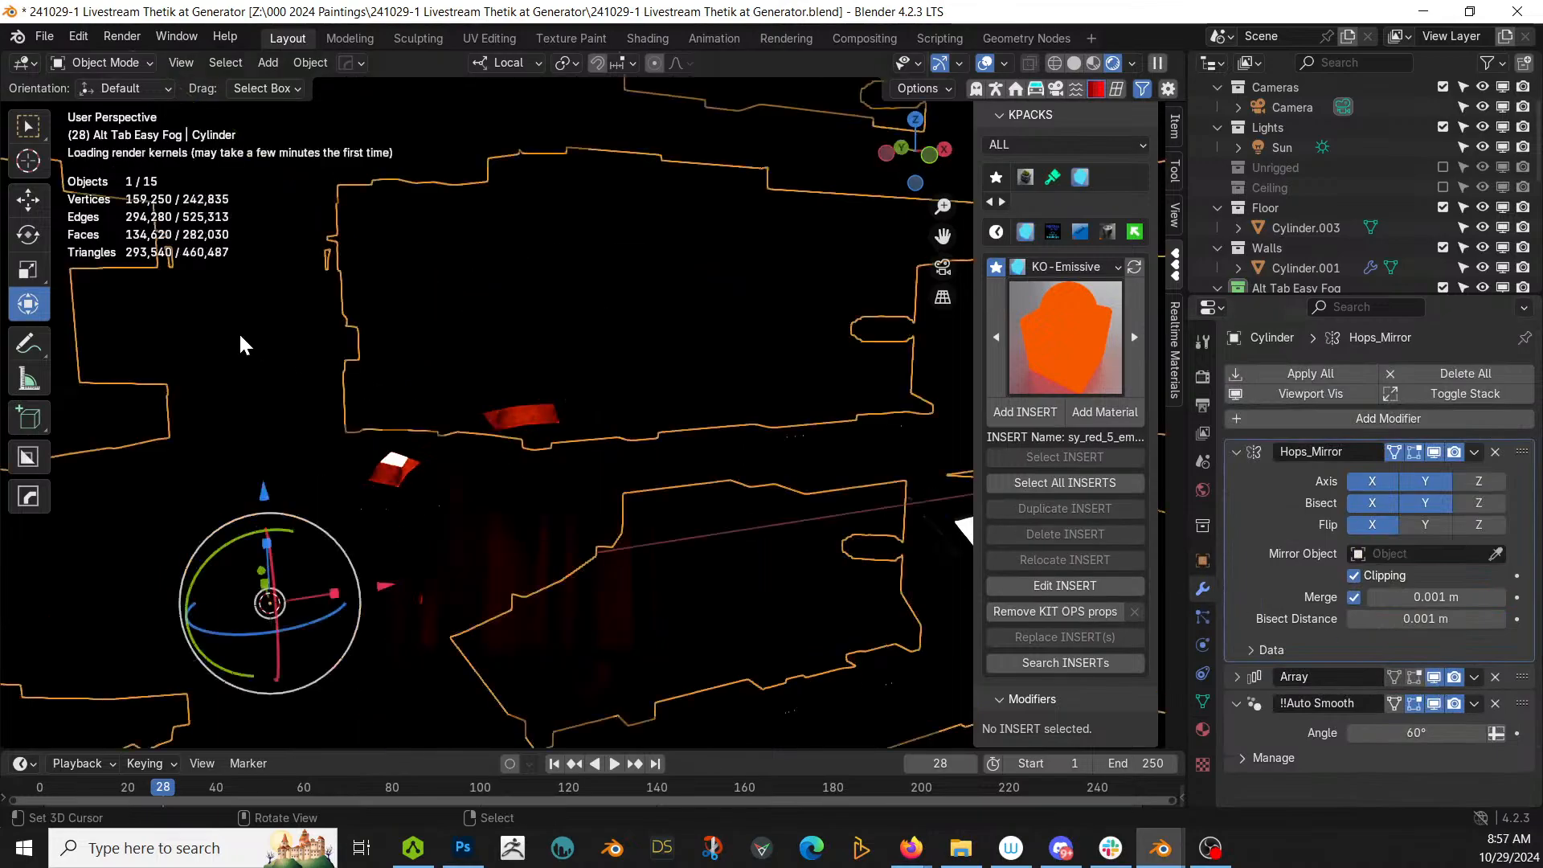
{"action": "key", "text": "KP_0"}
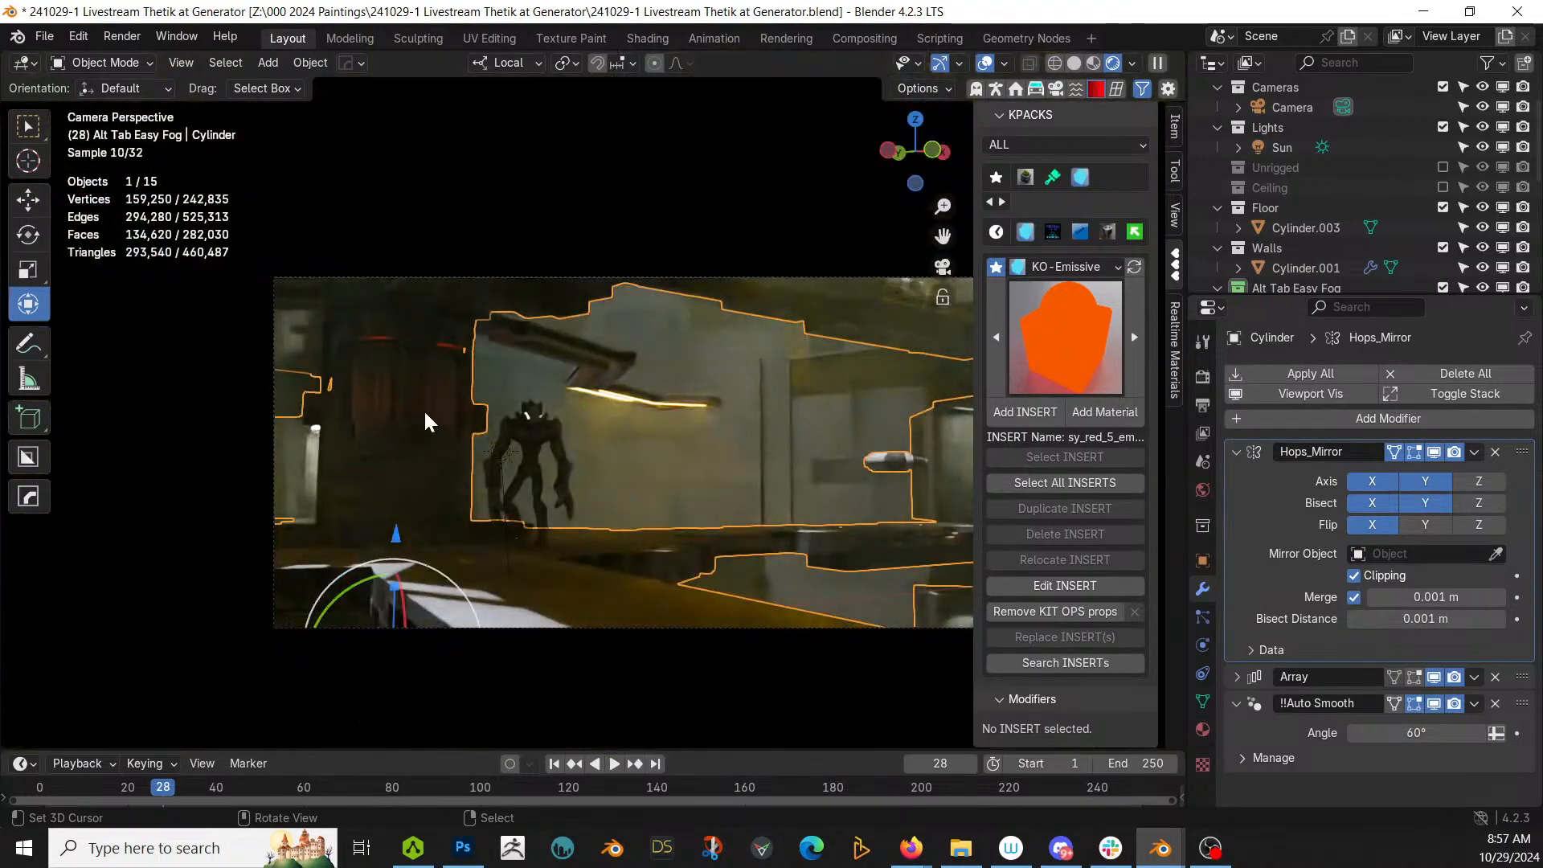
{"action": "left_click", "coordinate": [585, 441]}
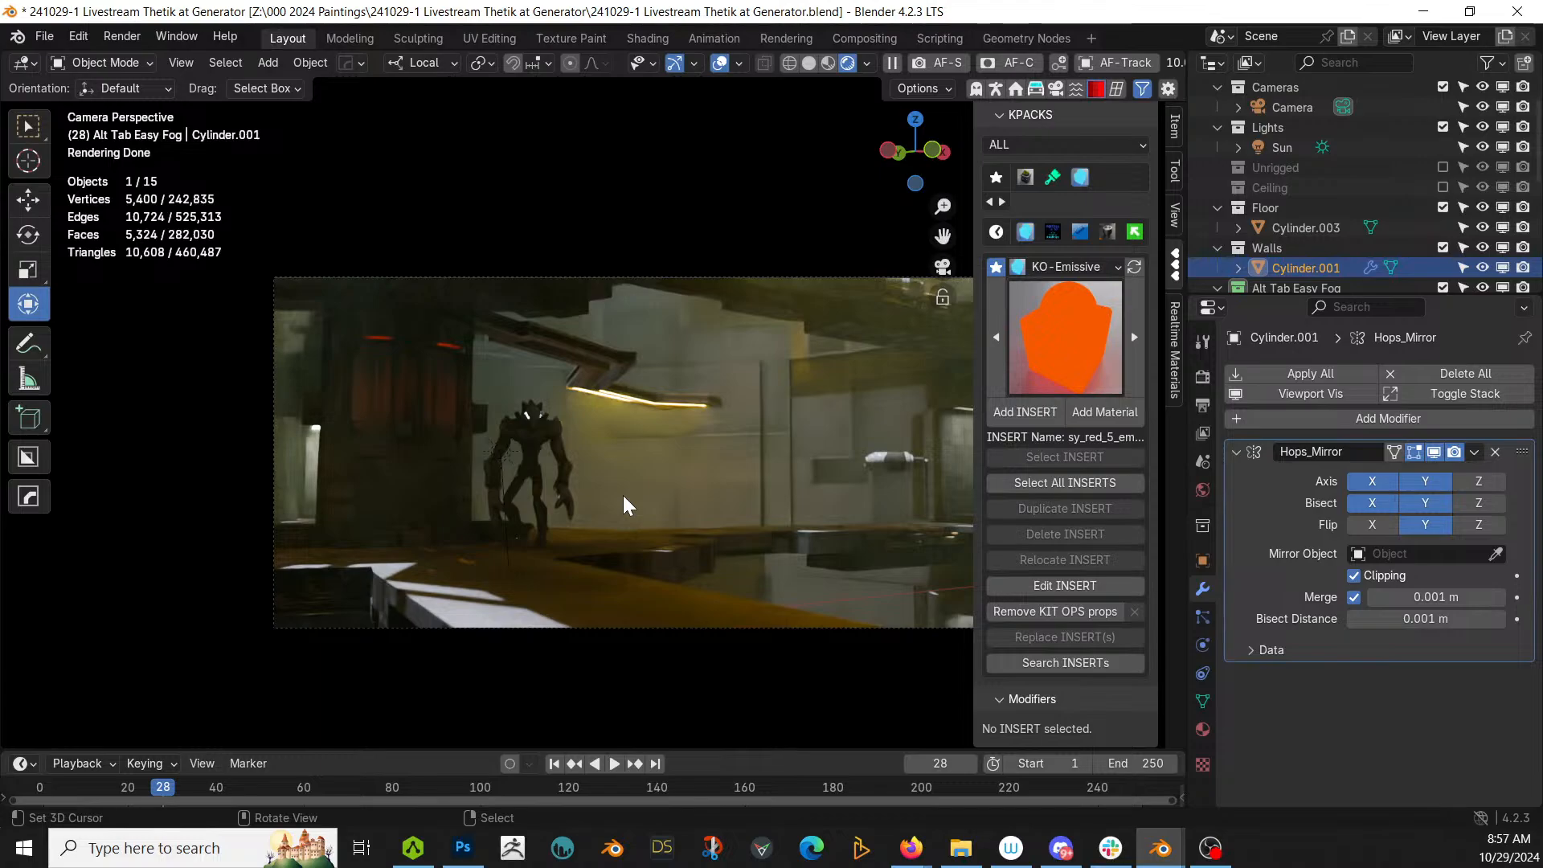
{"action": "scroll", "coordinate": [630, 551], "scroll_direction": "up", "scroll_amount": 5}
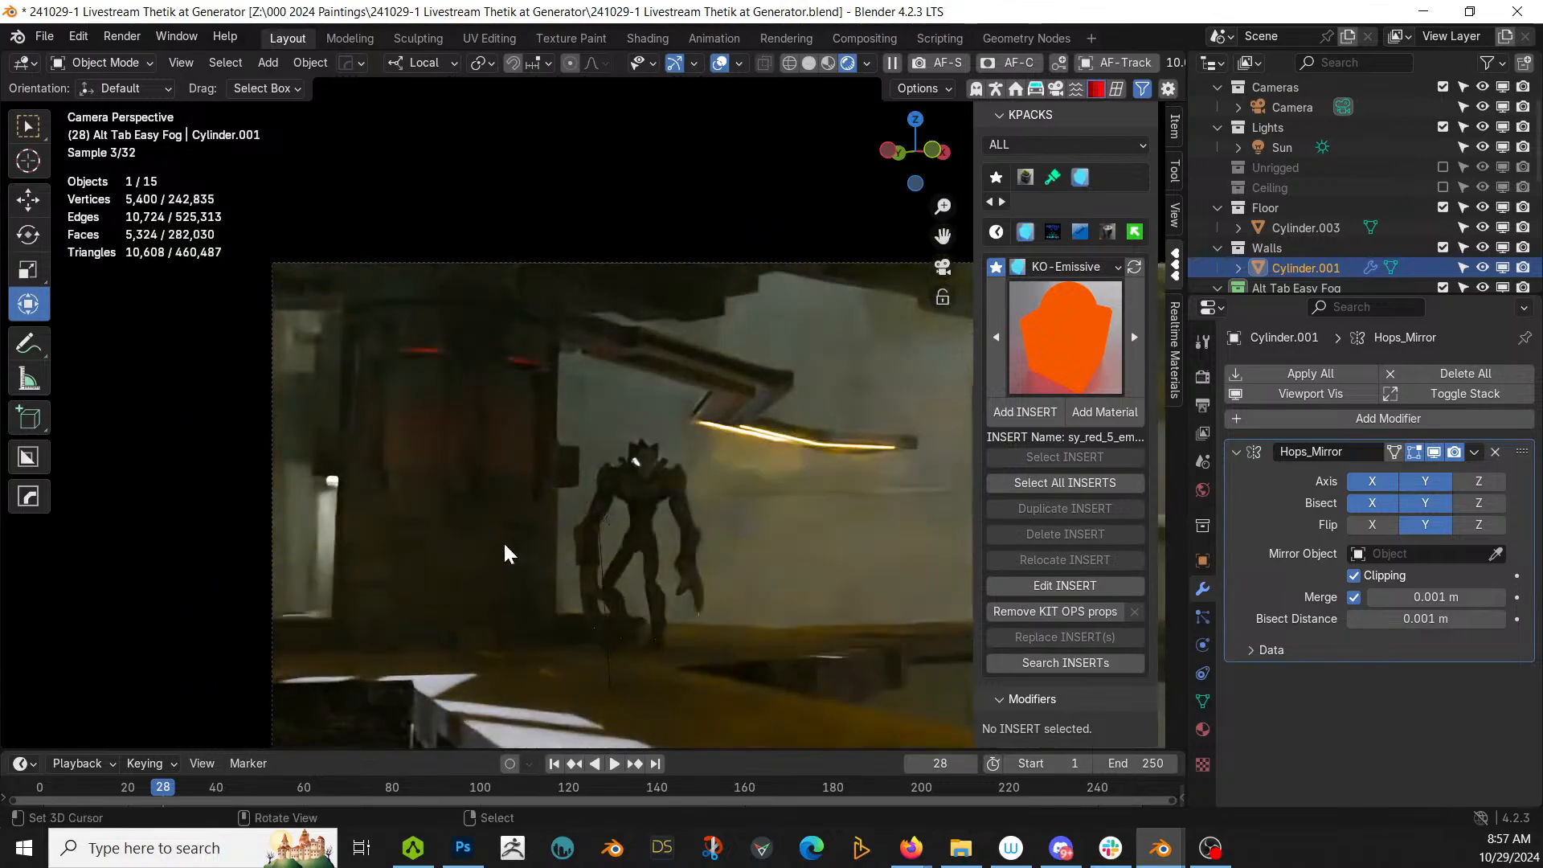
Step: Select the linked geometry of the generator column structure and unwrap it with Smart UV Project at a 66° angle limit
{"action": "left_click", "coordinate": [484, 517]}
{"action": "scroll", "coordinate": [483, 517], "scroll_direction": "up", "scroll_amount": 2}
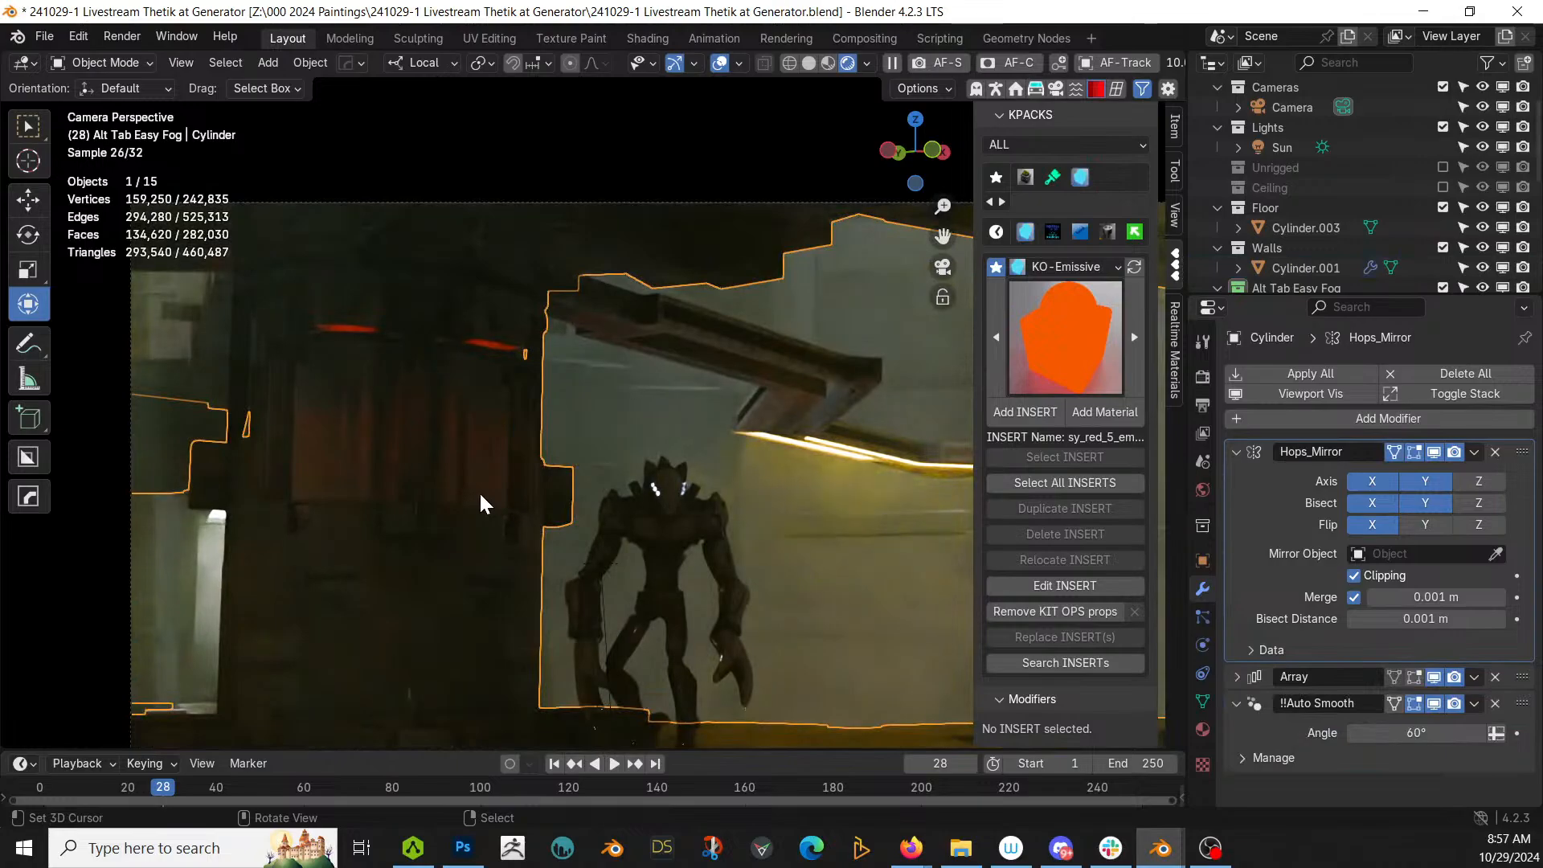
{"action": "key", "text": "Tab"}
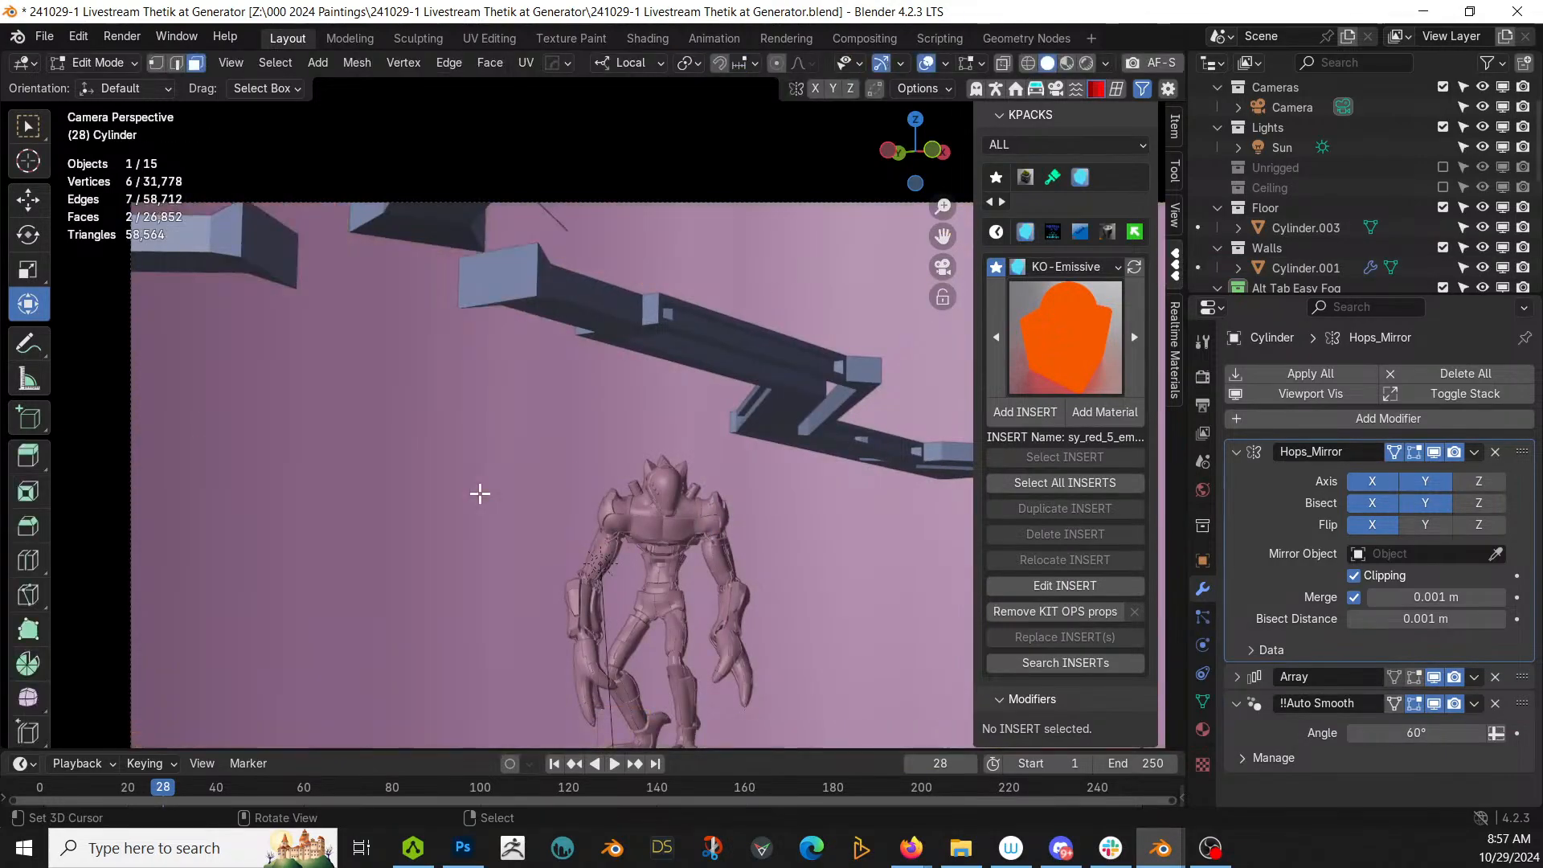
{"action": "scroll", "coordinate": [508, 471], "scroll_direction": "down", "scroll_amount": 2}
{"action": "middle_click_drag", "start_coordinate": [513, 468], "coordinate": [514, 372]}
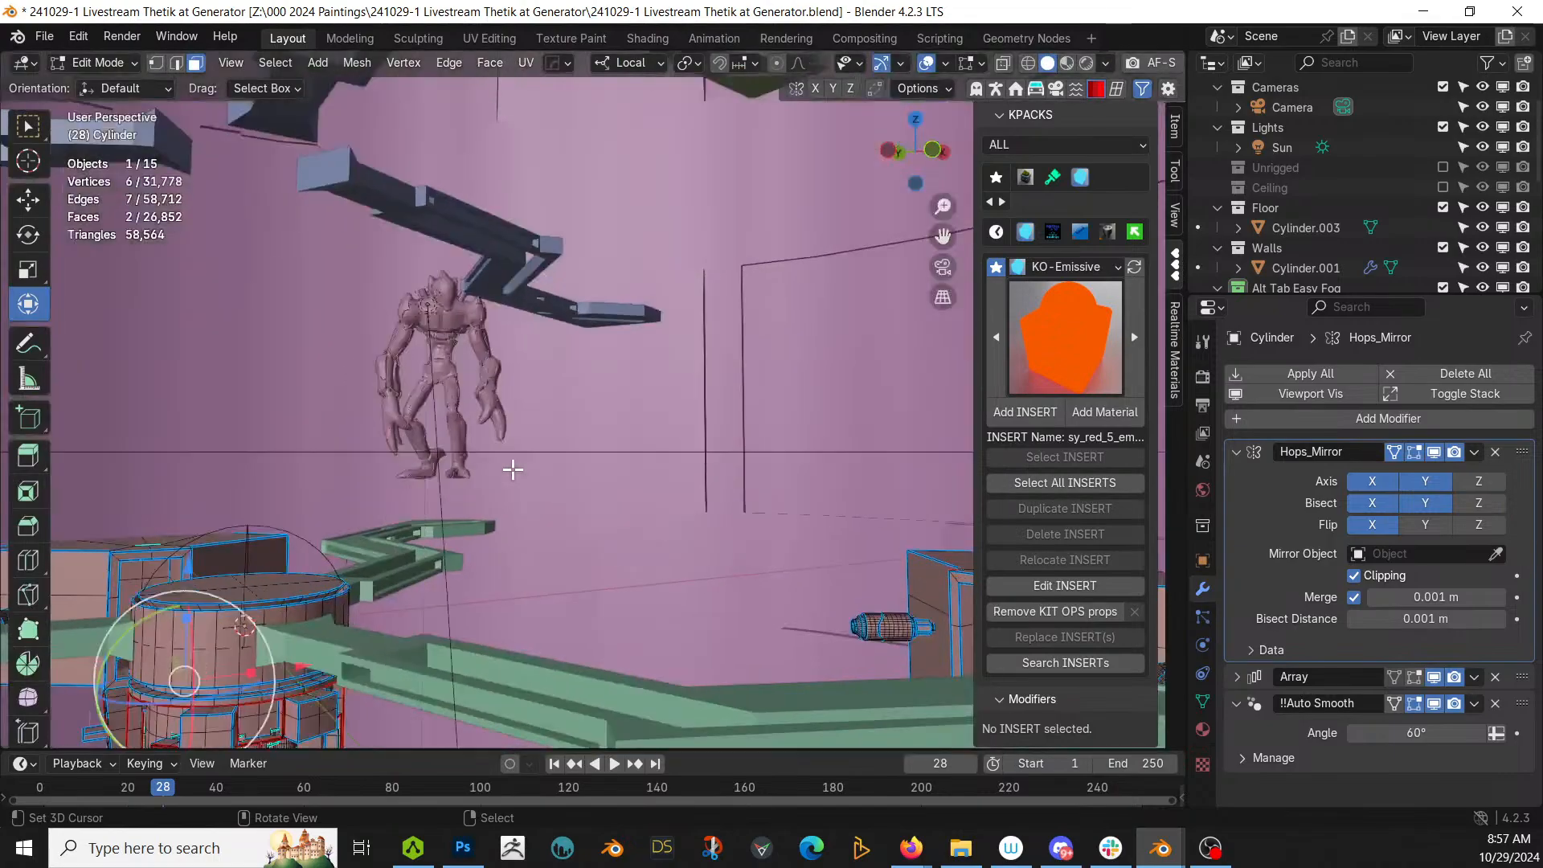
{"action": "key", "text": "KP_Decimal"}
{"action": "scroll", "coordinate": [511, 469], "scroll_direction": "down", "scroll_amount": 10}
{"action": "key", "text": "l"}
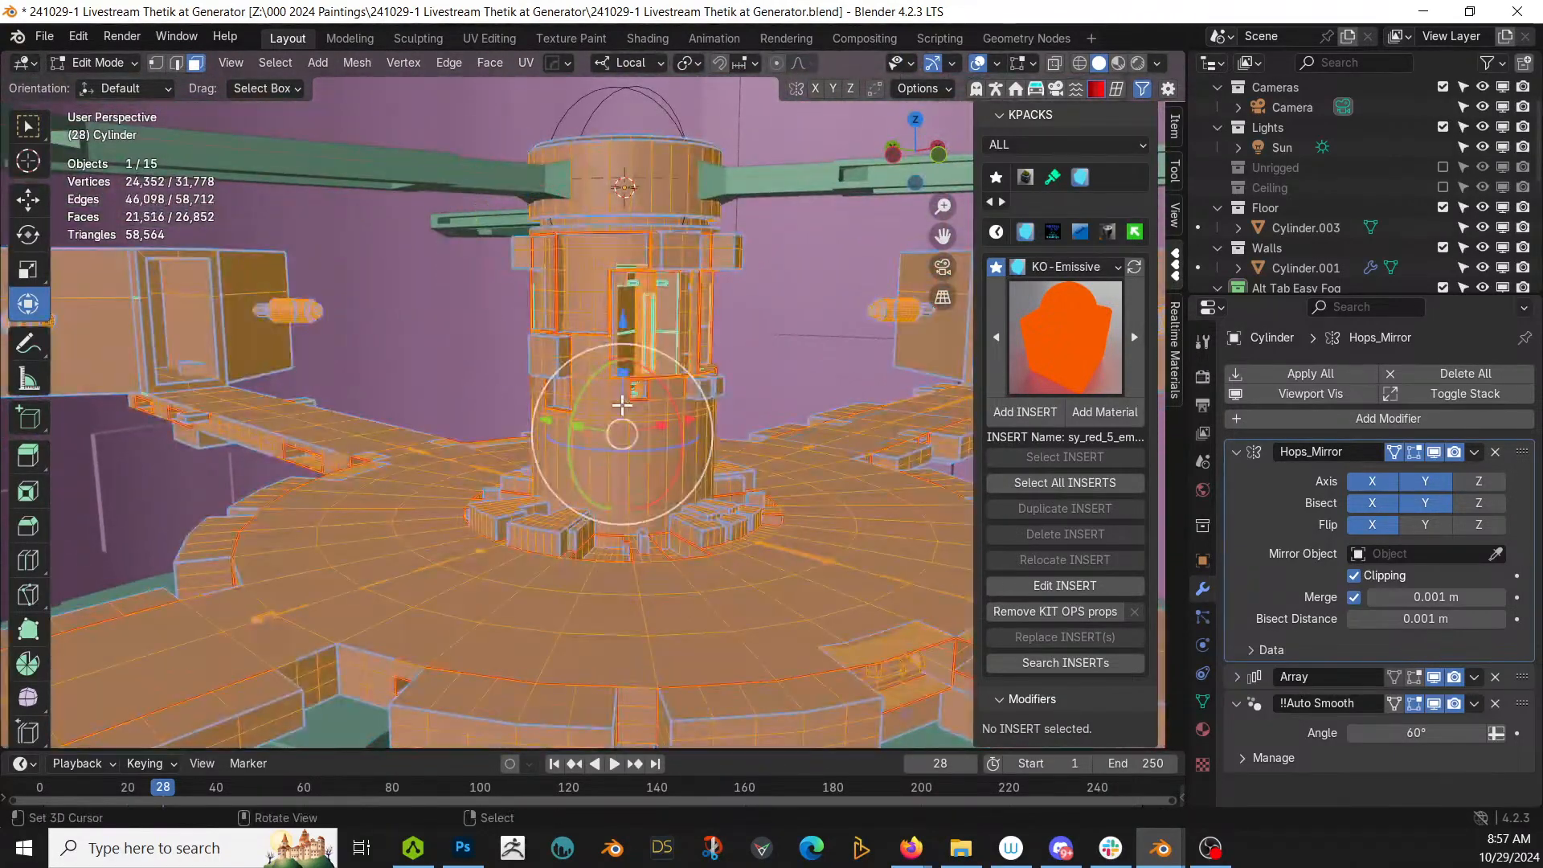
{"action": "key", "text": "u"}
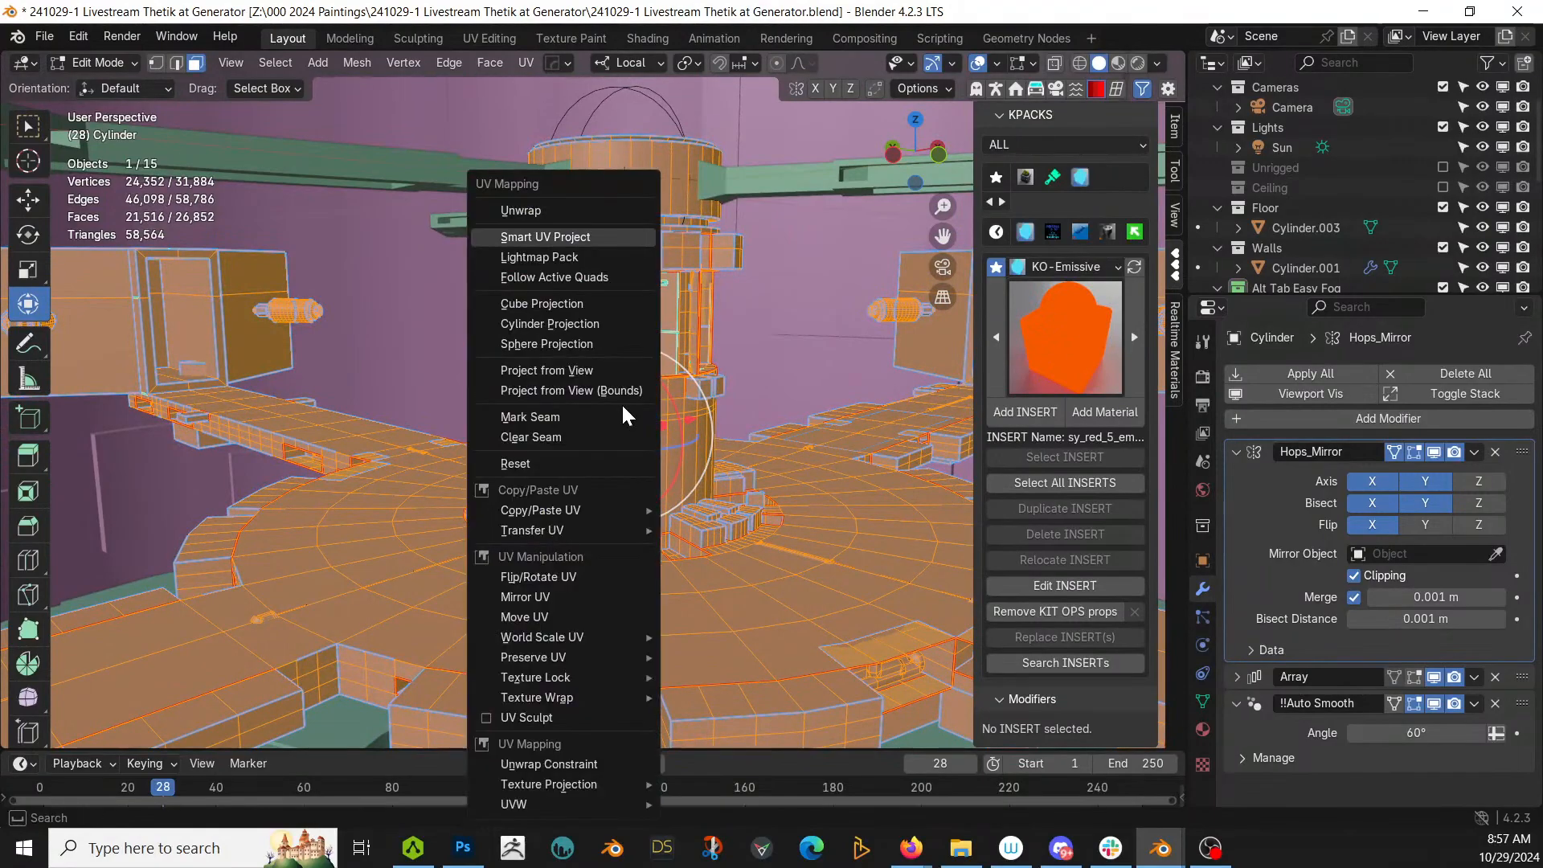
{"action": "left_click", "coordinate": [567, 309]}
{"action": "key", "text": "u"}
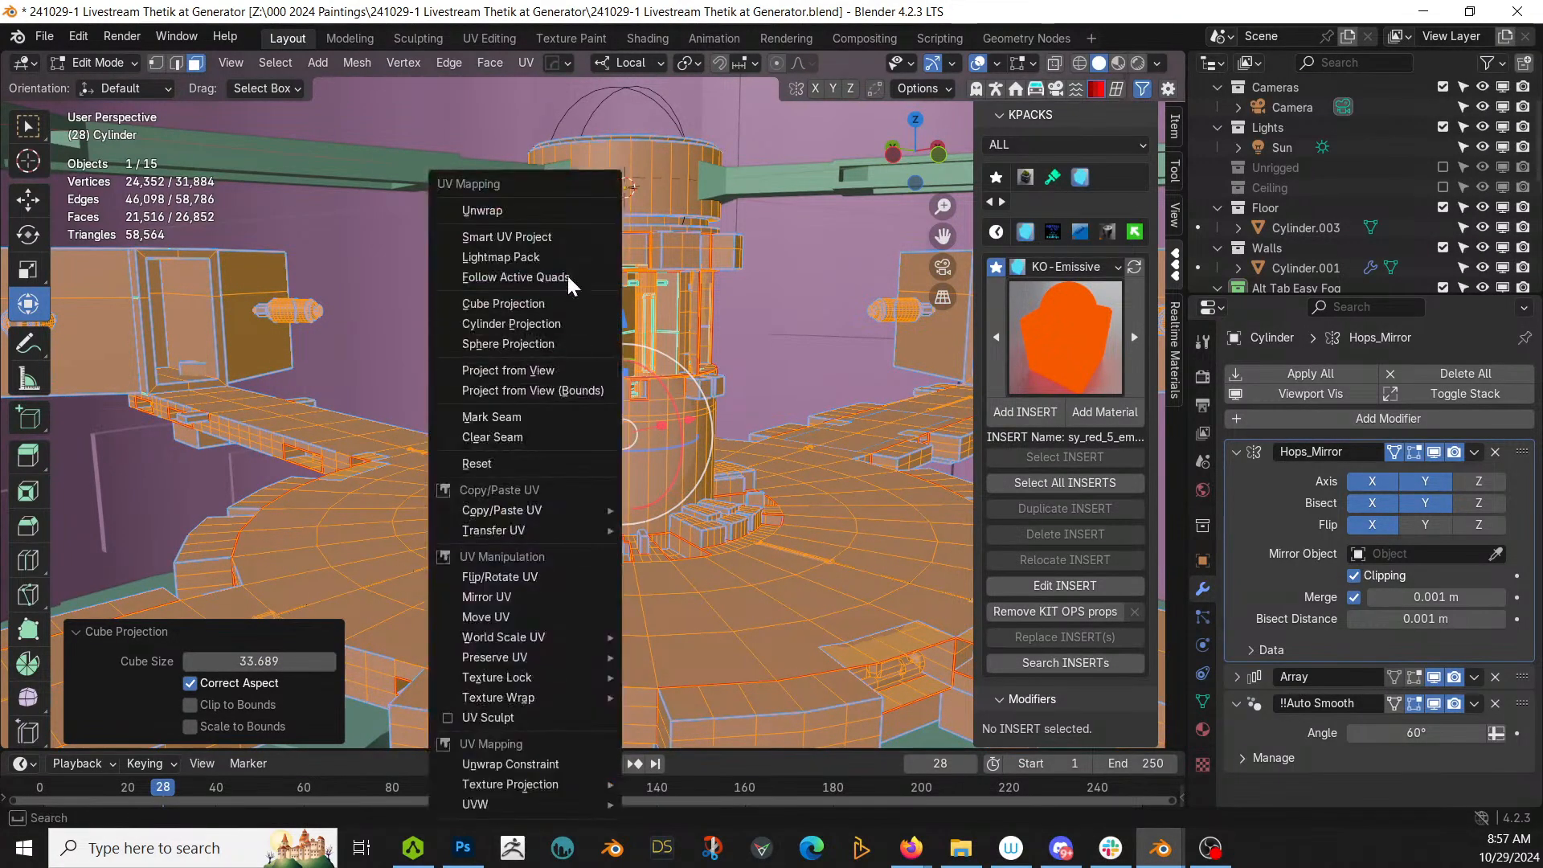
{"action": "left_click", "coordinate": [542, 238]}
{"action": "left_click", "coordinate": [512, 426]}
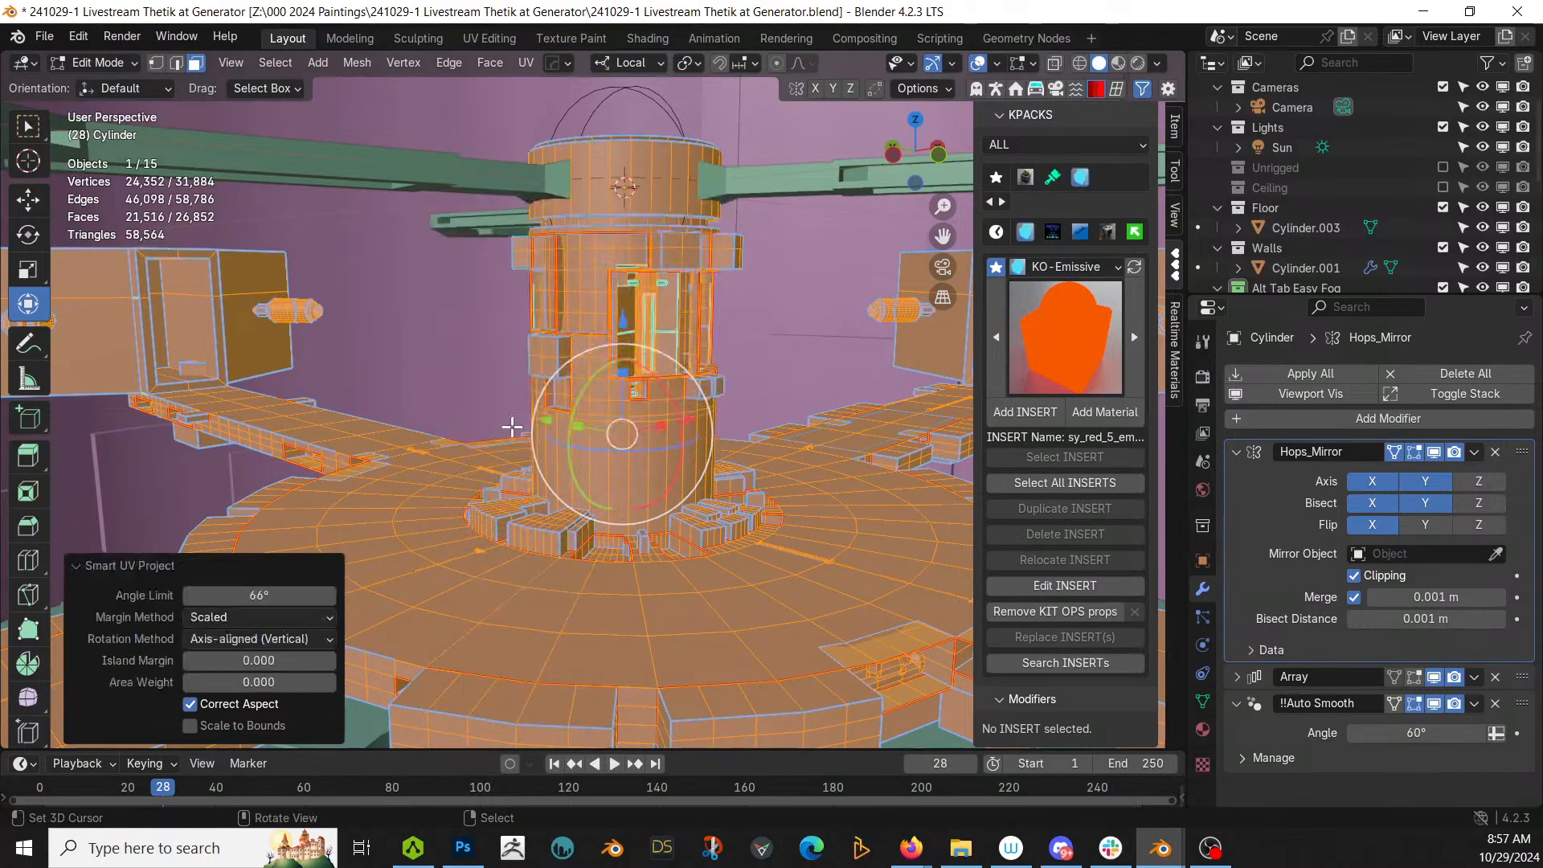
Step: Scale the unwrapped UVs by 5 in the UV editor and check the column's surface in rendered shading
{"action": "left_click", "coordinate": [498, 36]}
{"action": "scroll", "coordinate": [369, 471], "scroll_direction": "up", "scroll_amount": 9}
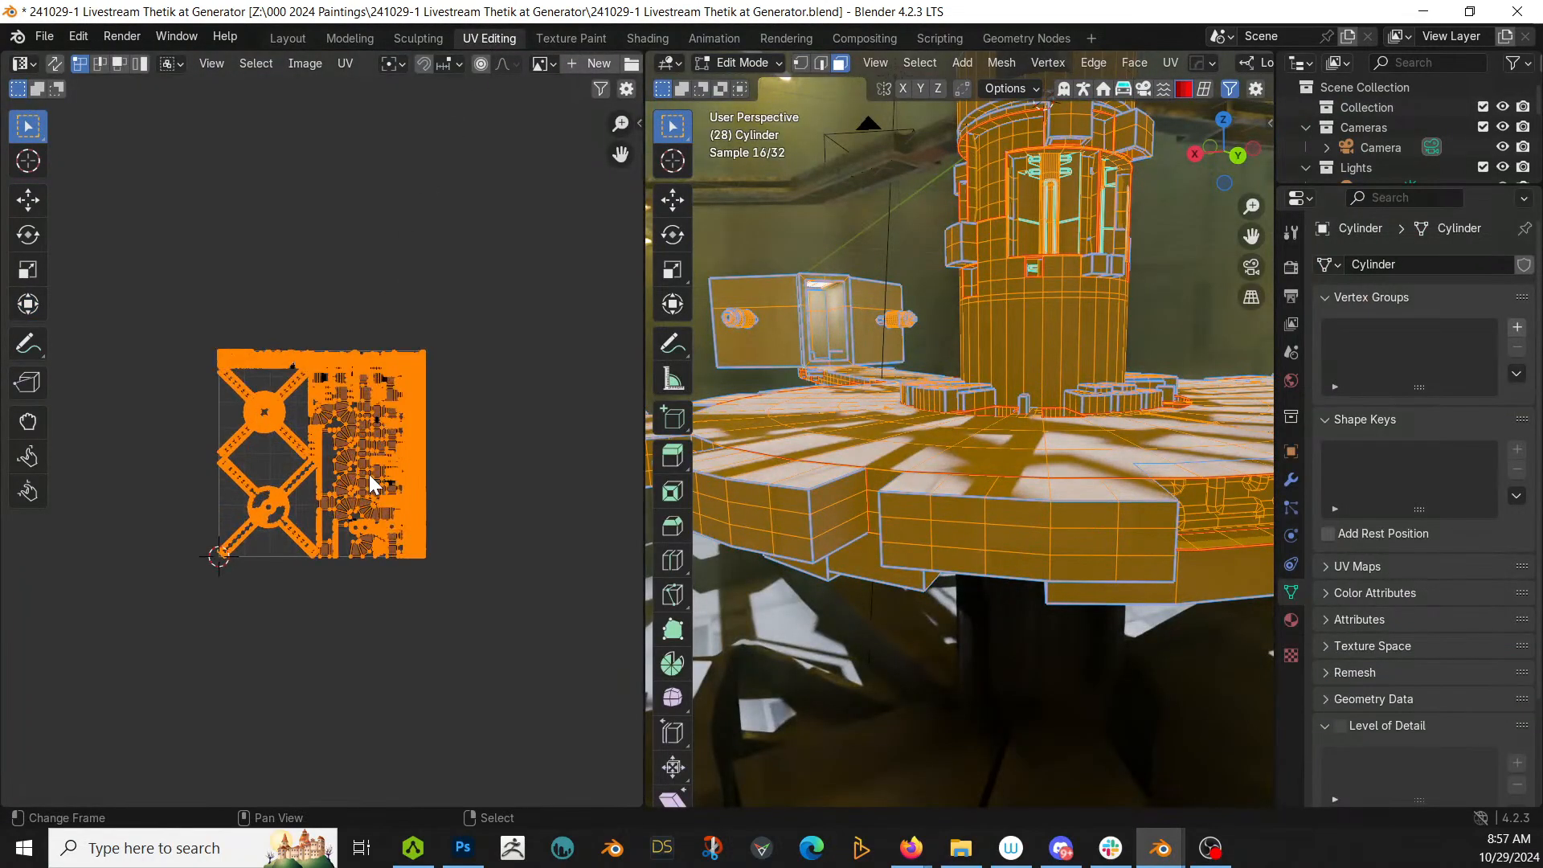
{"action": "type", "text": "s5"}
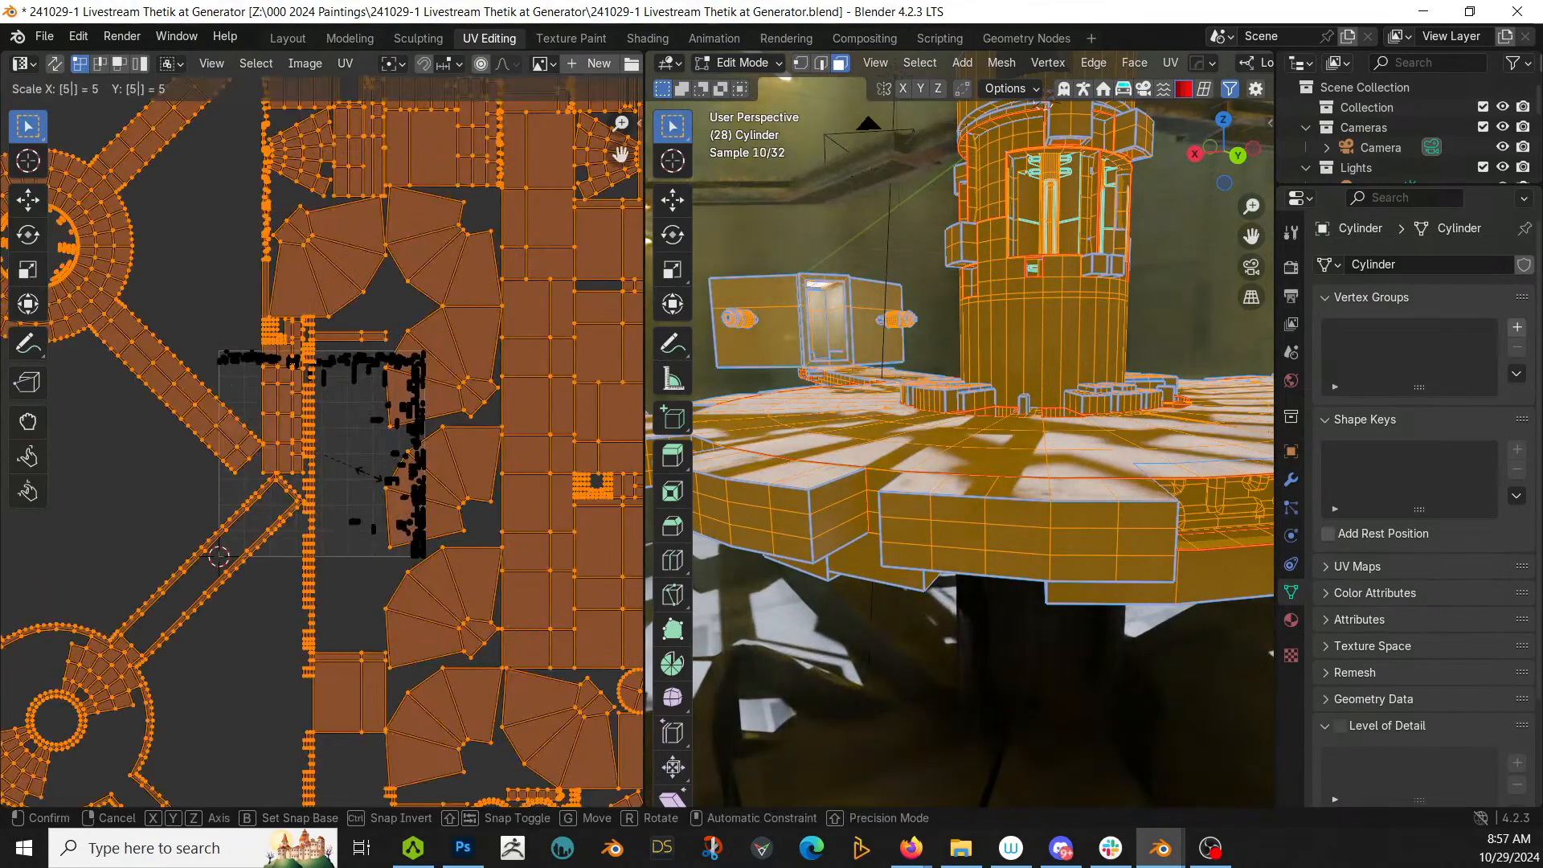
{"action": "key", "text": "Return"}
{"action": "key", "text": "Tab"}
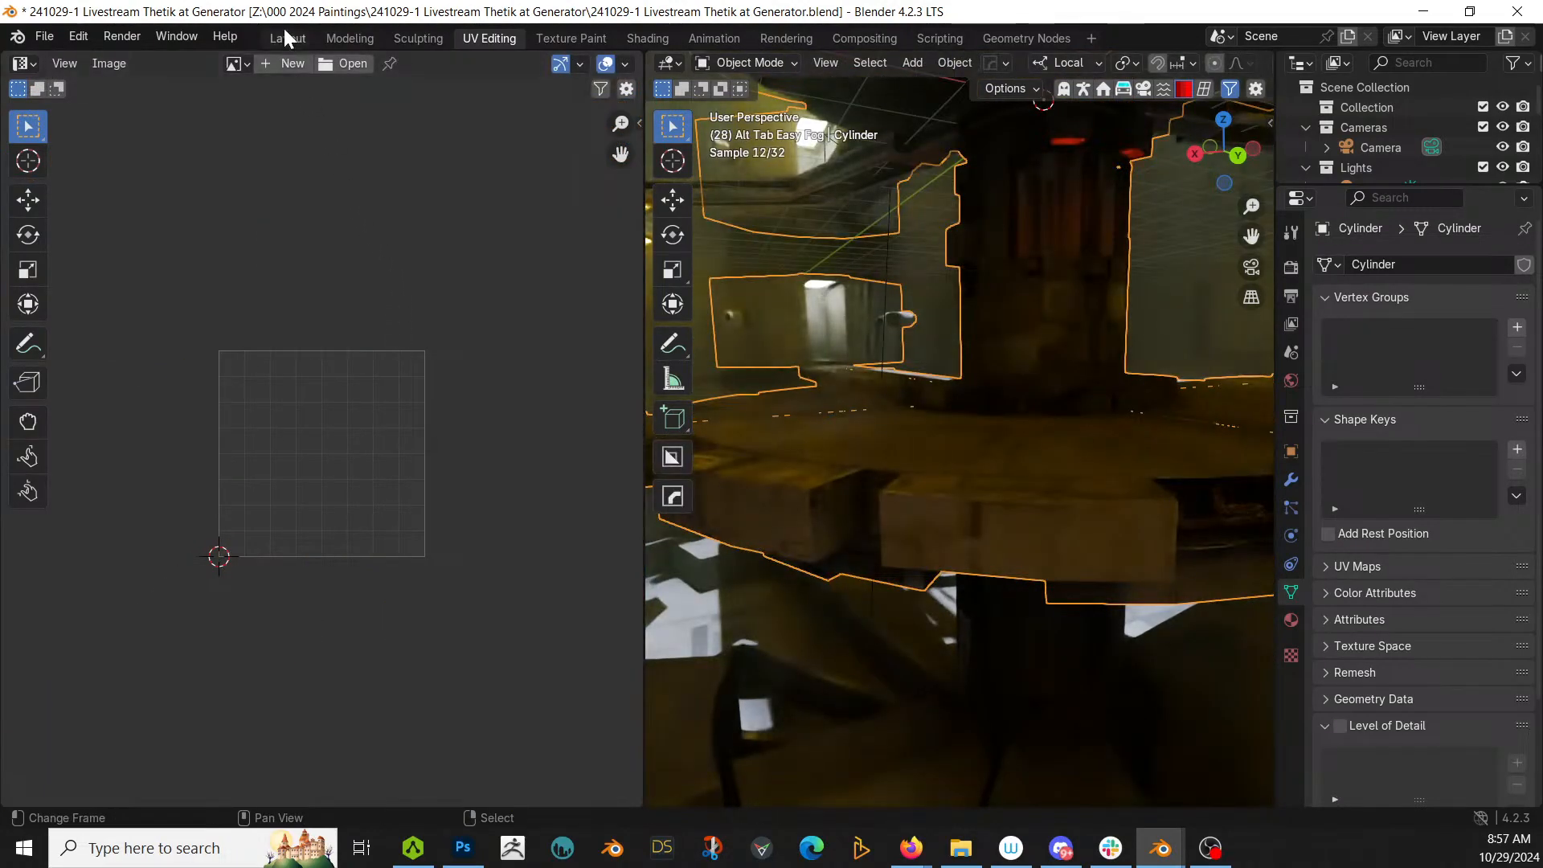
{"action": "left_click", "coordinate": [286, 37]}
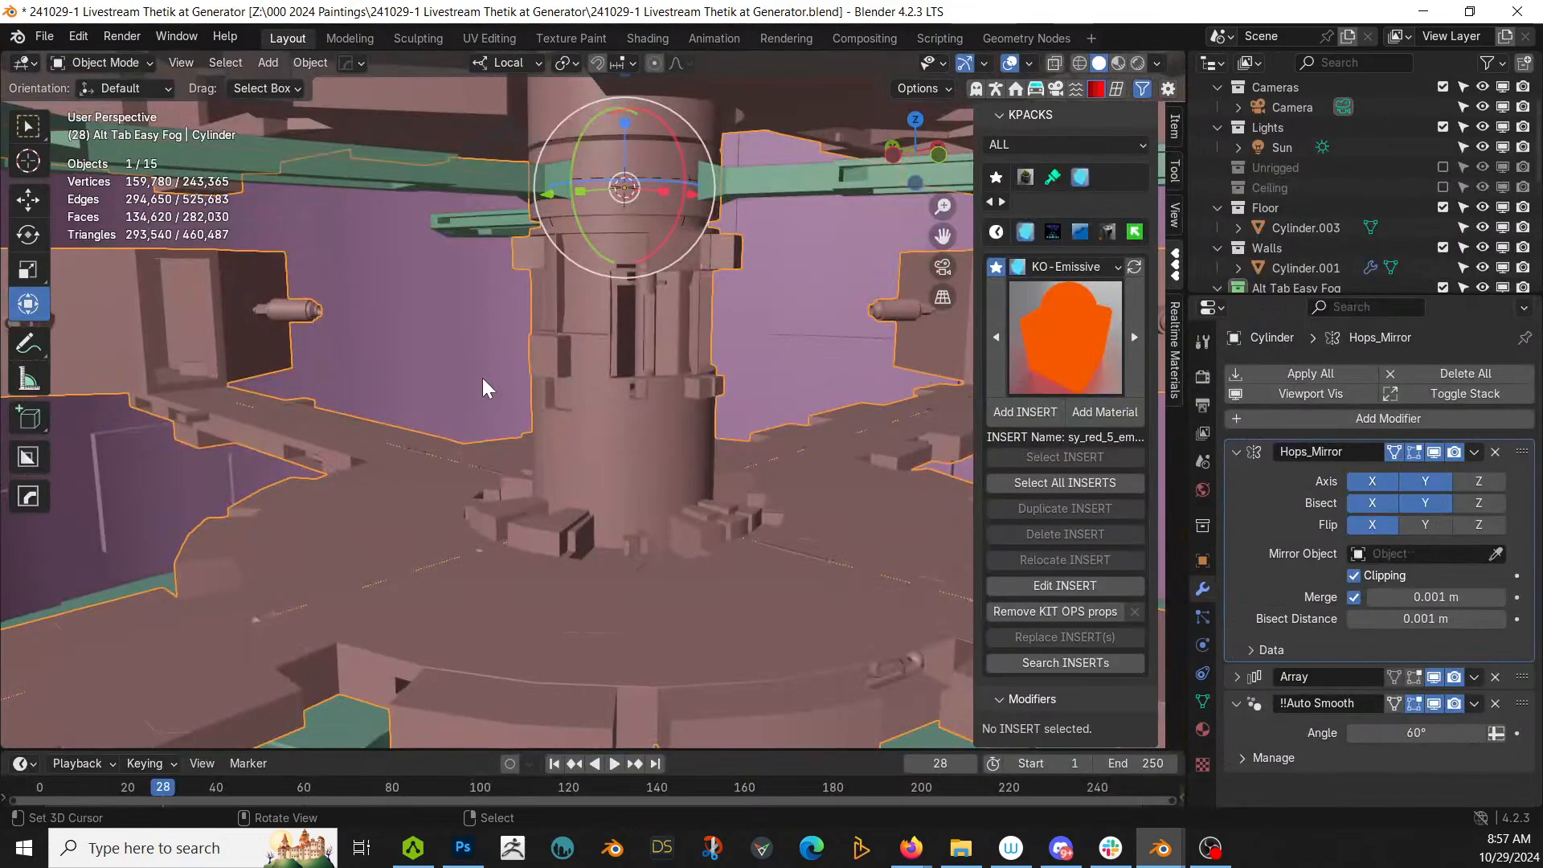
{"action": "key", "text": "z"}
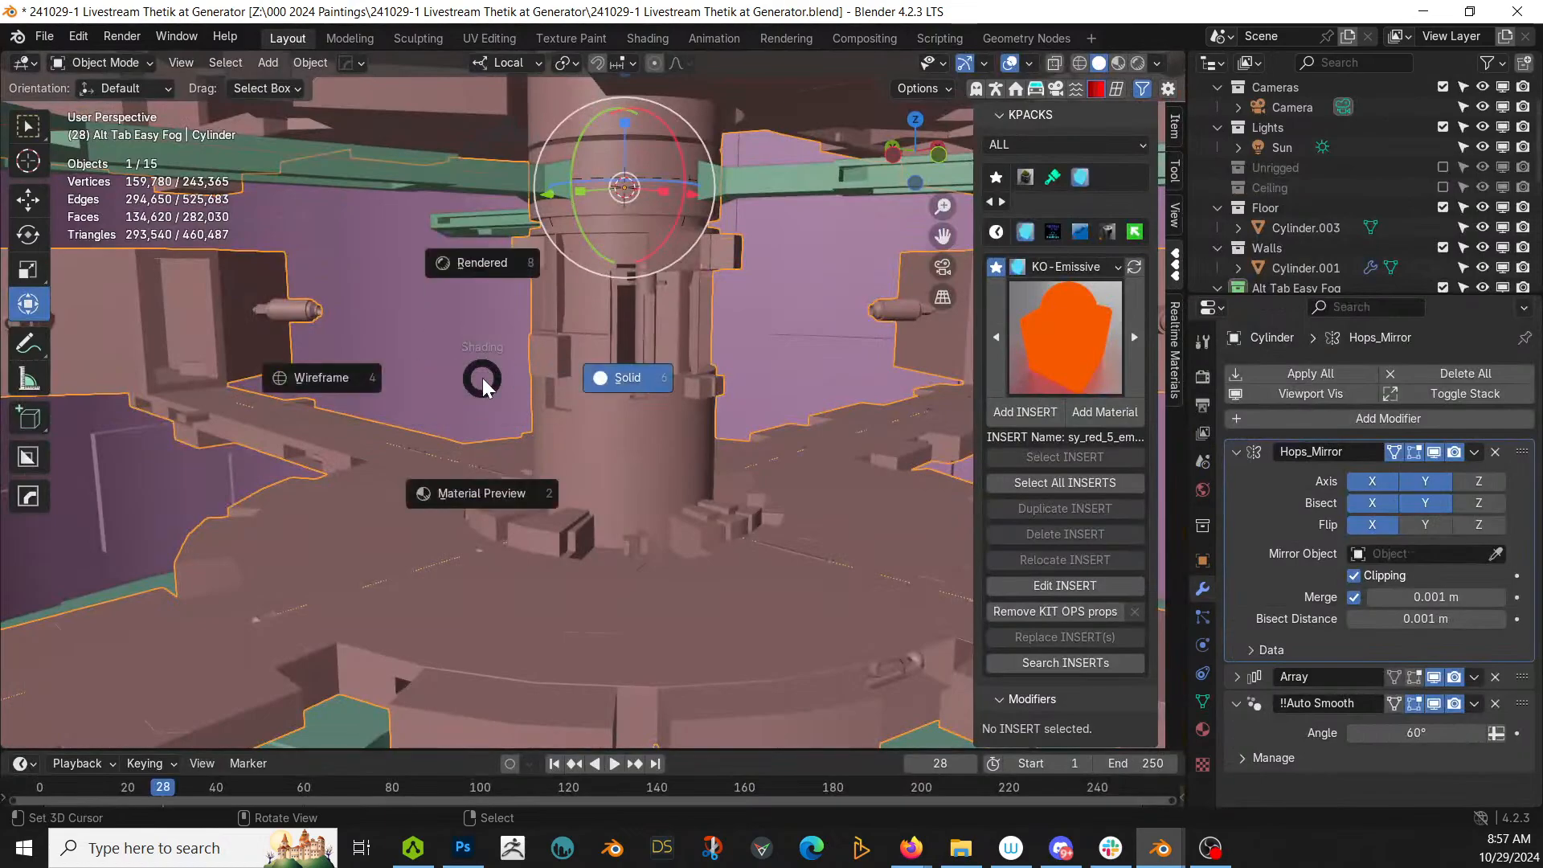
{"action": "left_click", "coordinate": [482, 263]}
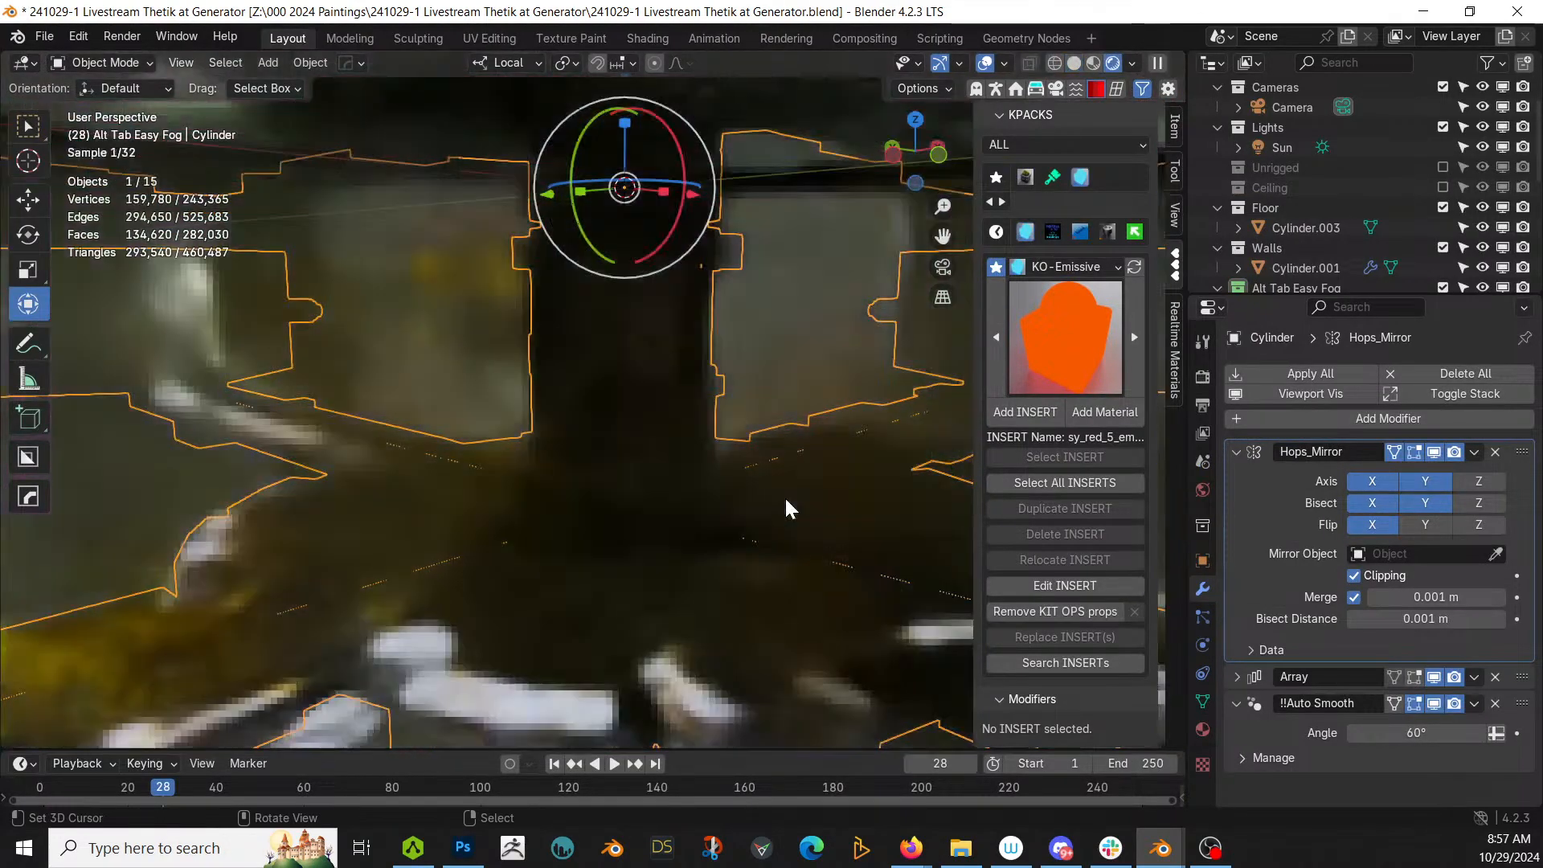
{"action": "scroll", "coordinate": [784, 495], "scroll_direction": "up", "scroll_amount": 3}
{"action": "mouse_move", "coordinate": [784, 495]}
{"action": "middle_mouse_down"}
{"action": "mouse_move", "coordinate": [716, 461]}
{"action": "mouse_move", "coordinate": [575, 551]}
{"action": "mouse_move", "coordinate": [601, 564]}
{"action": "mouse_move", "coordinate": [621, 539]}
{"action": "mouse_move", "coordinate": [598, 539]}
{"action": "middle_mouse_up"}
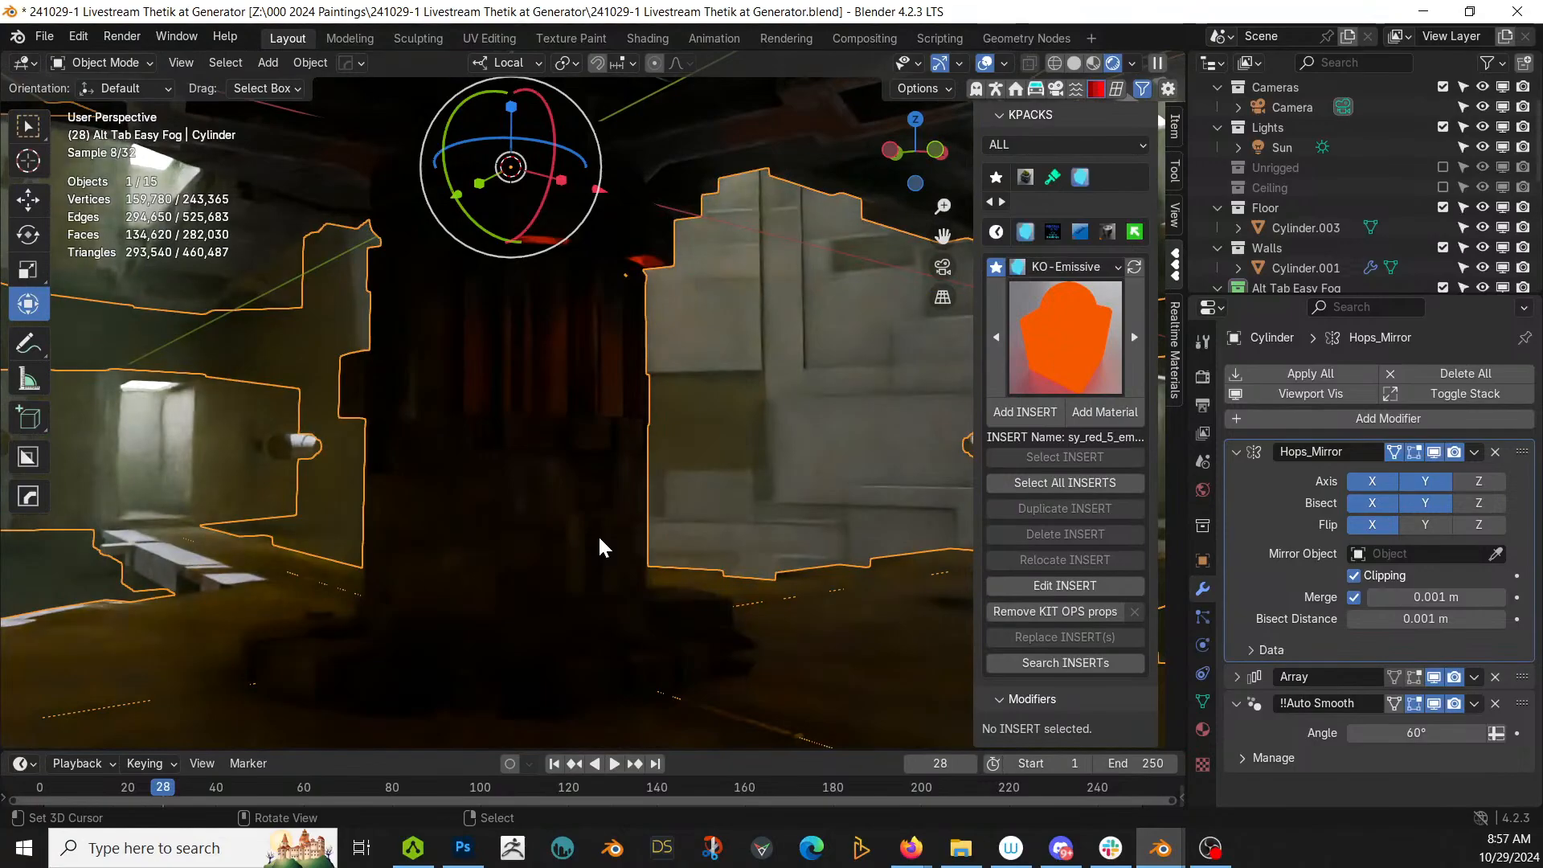
Step: Inset the underside faces of the column's two lower blocks by about 0.044 m and extrude them inward about 0.045 m
{"action": "key", "text": "z"}
{"action": "left_click", "coordinate": [601, 536]}
{"action": "middle_click_drag", "start_coordinate": [600, 537], "coordinate": [580, 418]}
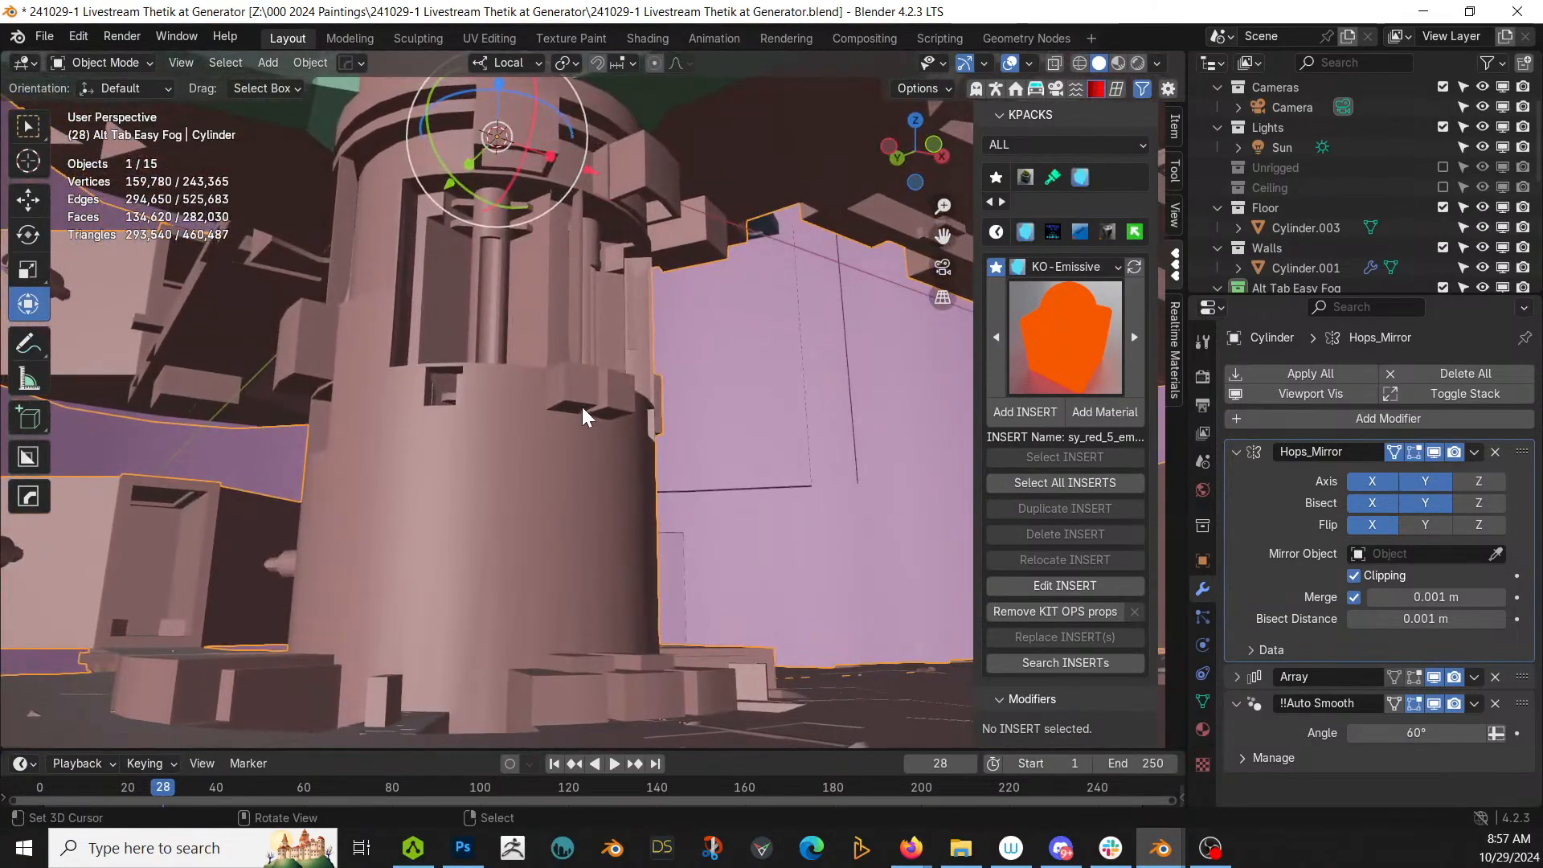
{"action": "left_click", "coordinate": [582, 407]}
{"action": "left_click", "coordinate": [608, 417]}
{"action": "key", "text": "Tab"}
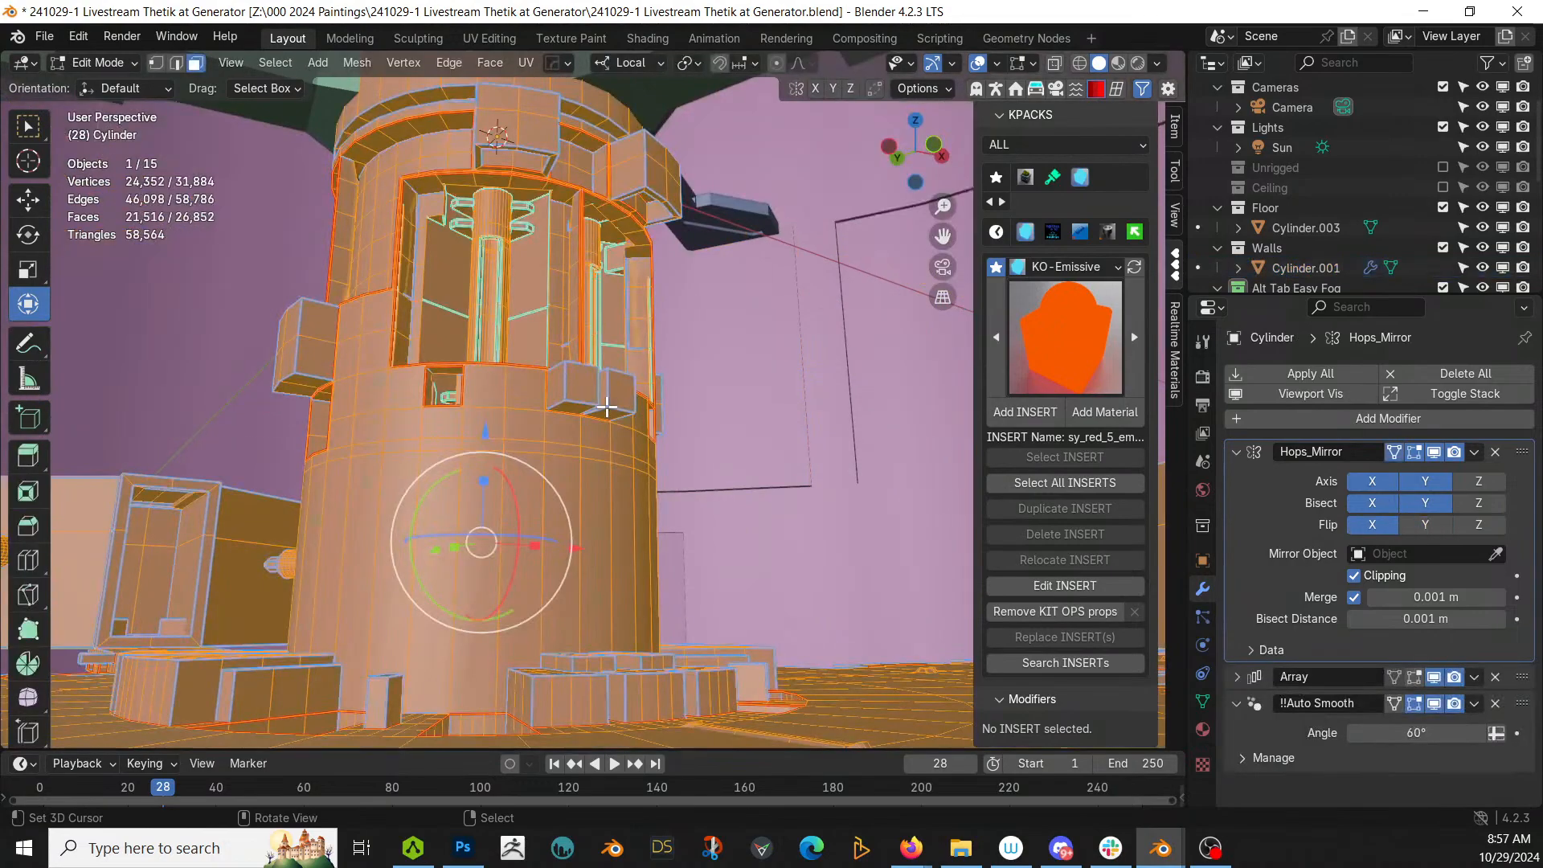
{"action": "left_click", "coordinate": [615, 411]}
{"action": "middle_click_drag", "start_coordinate": [615, 412], "coordinate": [470, 362]}
{"action": "right_click", "coordinate": [492, 330], "text": "shift"}
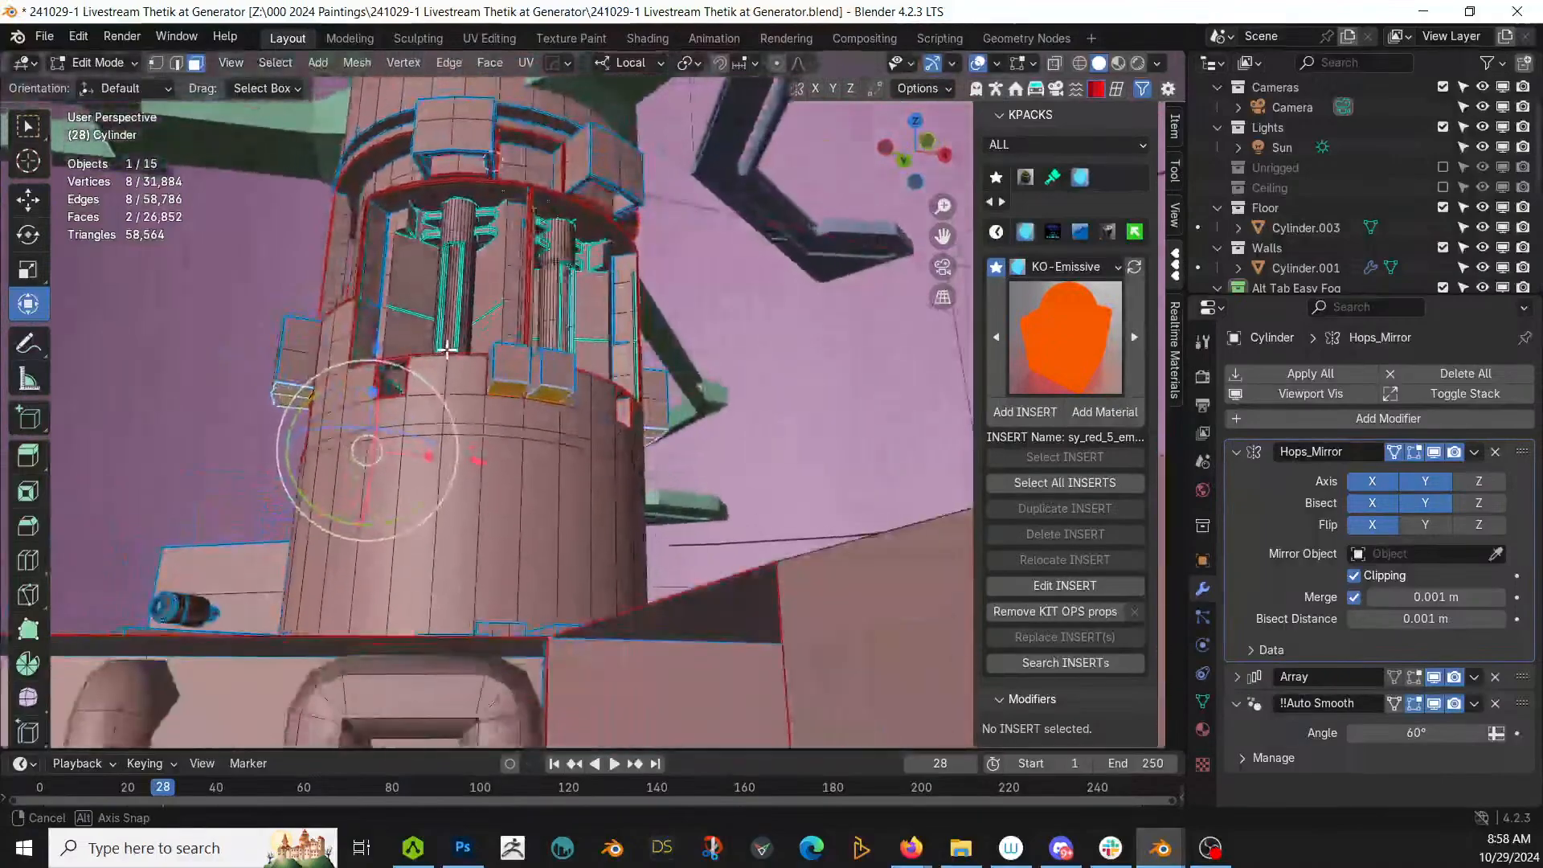
{"action": "scroll", "coordinate": [511, 399], "scroll_direction": "up", "scroll_amount": 2}
{"action": "key", "text": "i"}
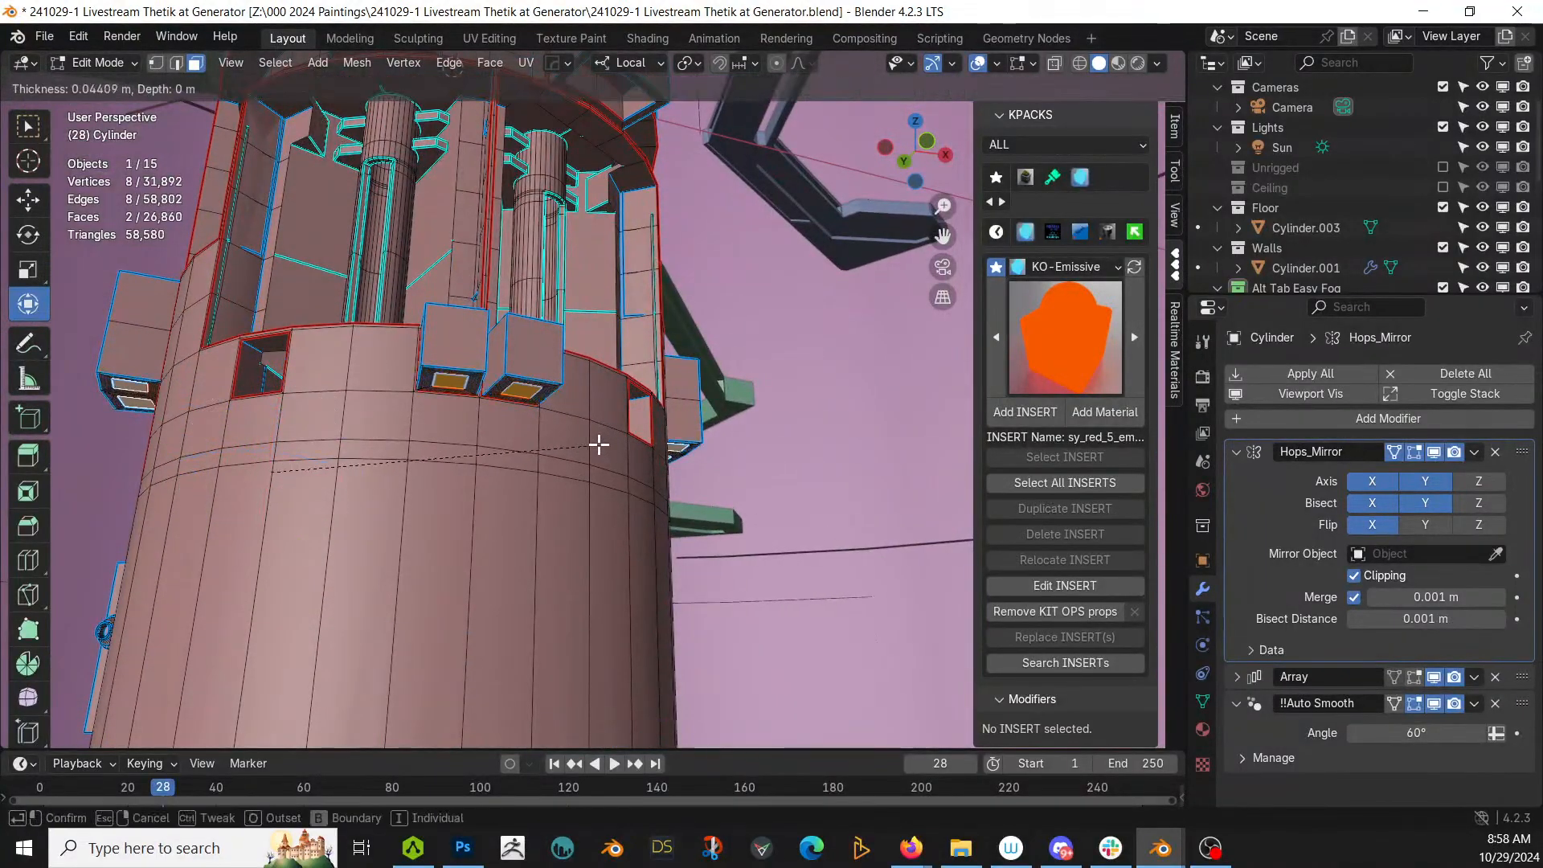
{"action": "left_click", "coordinate": [596, 441]}
{"action": "key", "text": "e"}
{"action": "left_click", "coordinate": [600, 434]}
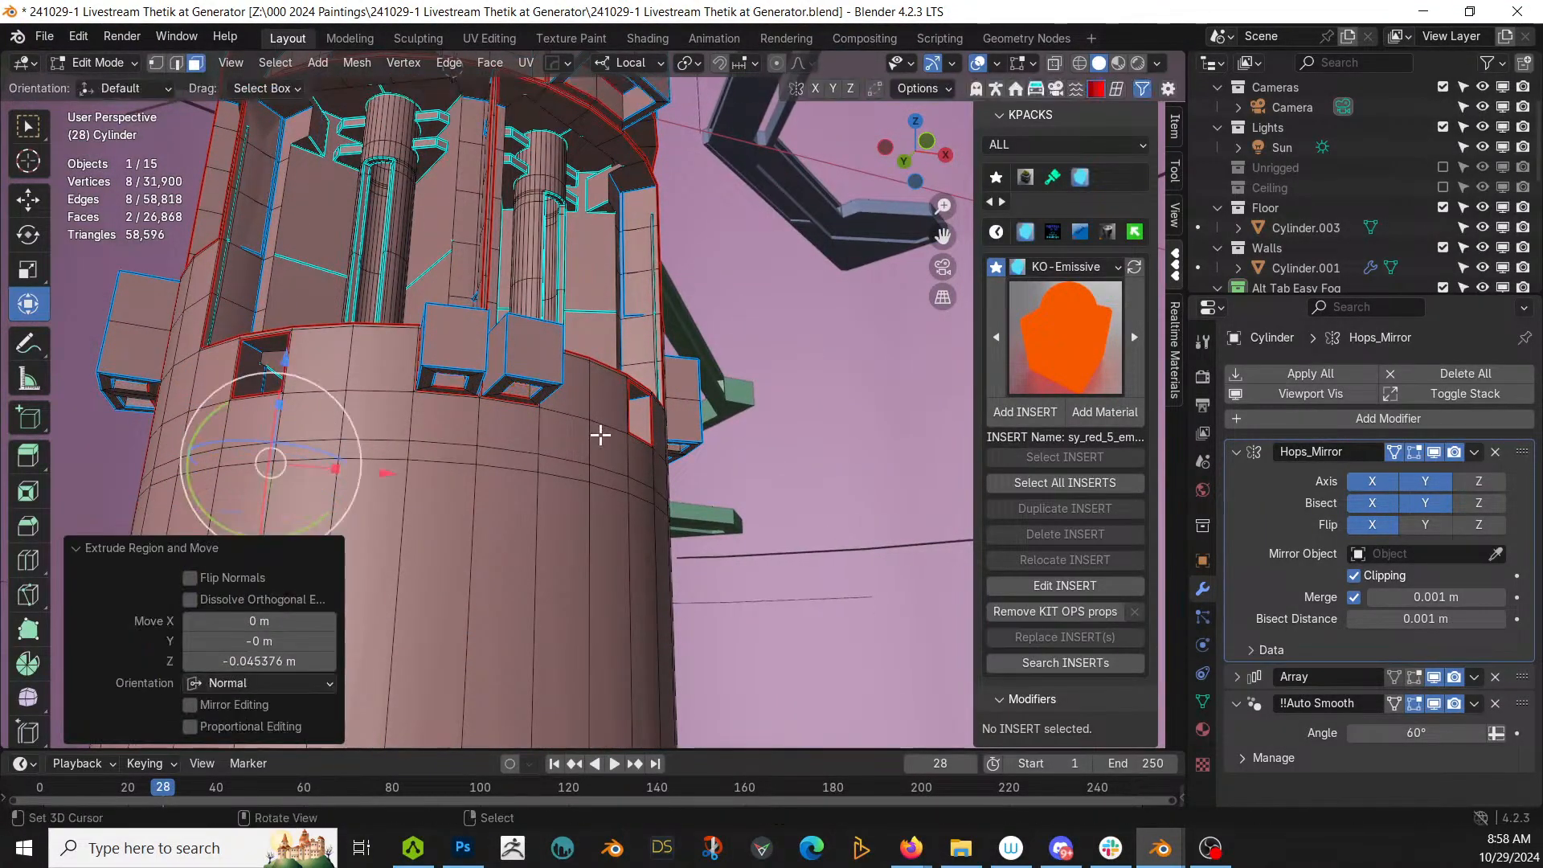
Step: Assign the recessed underside faces a new material slot with sy_yellow_5_emmisive and inspect the lights in rendered shading
{"action": "left_click", "coordinate": [1203, 729]}
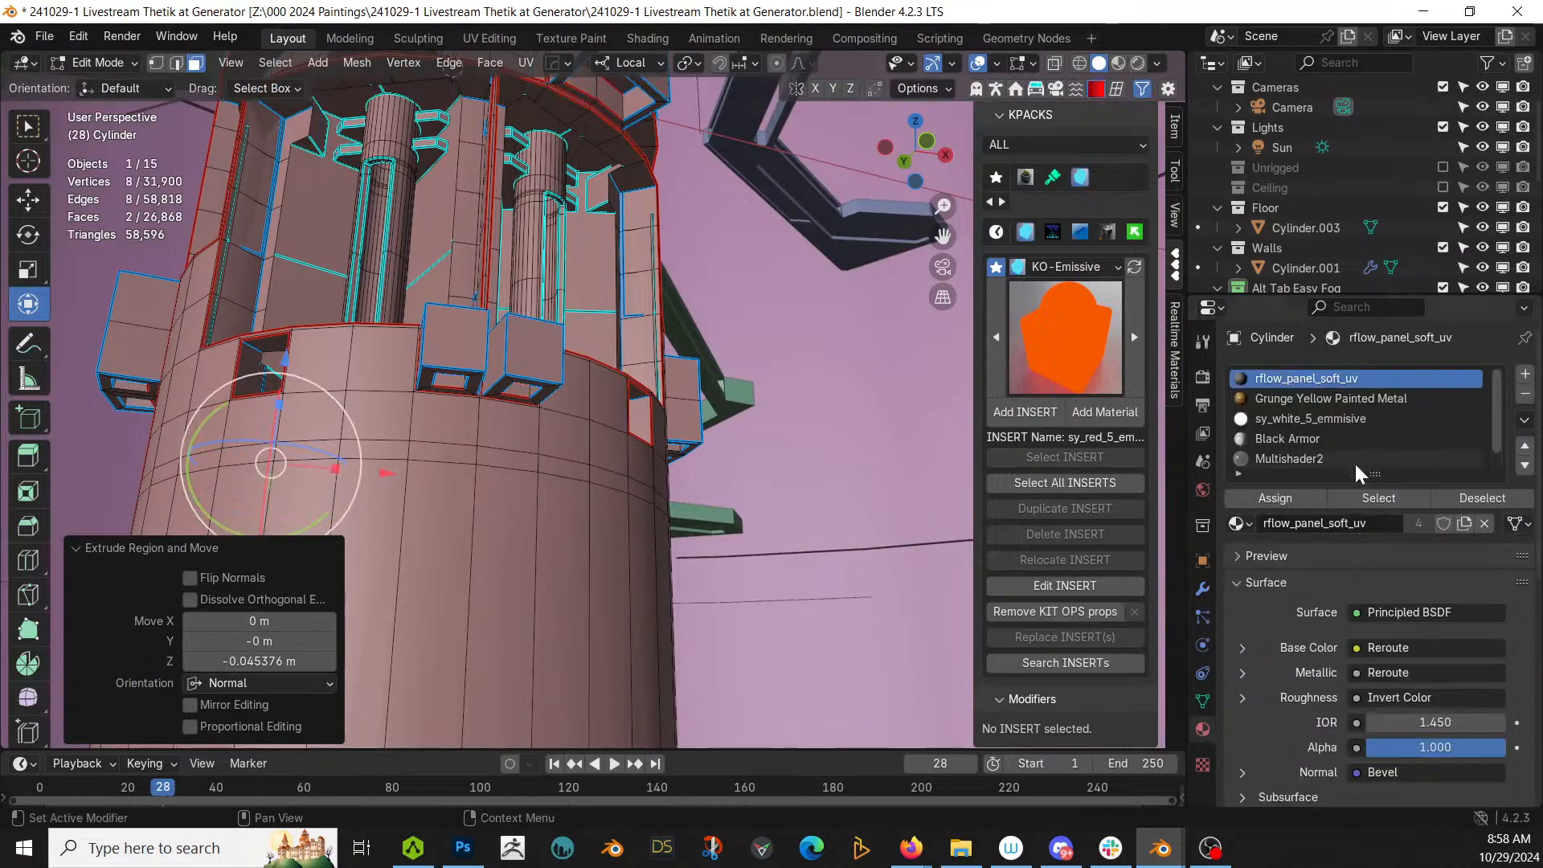
{"action": "scroll", "coordinate": [1326, 413], "scroll_direction": "down", "scroll_amount": 1}
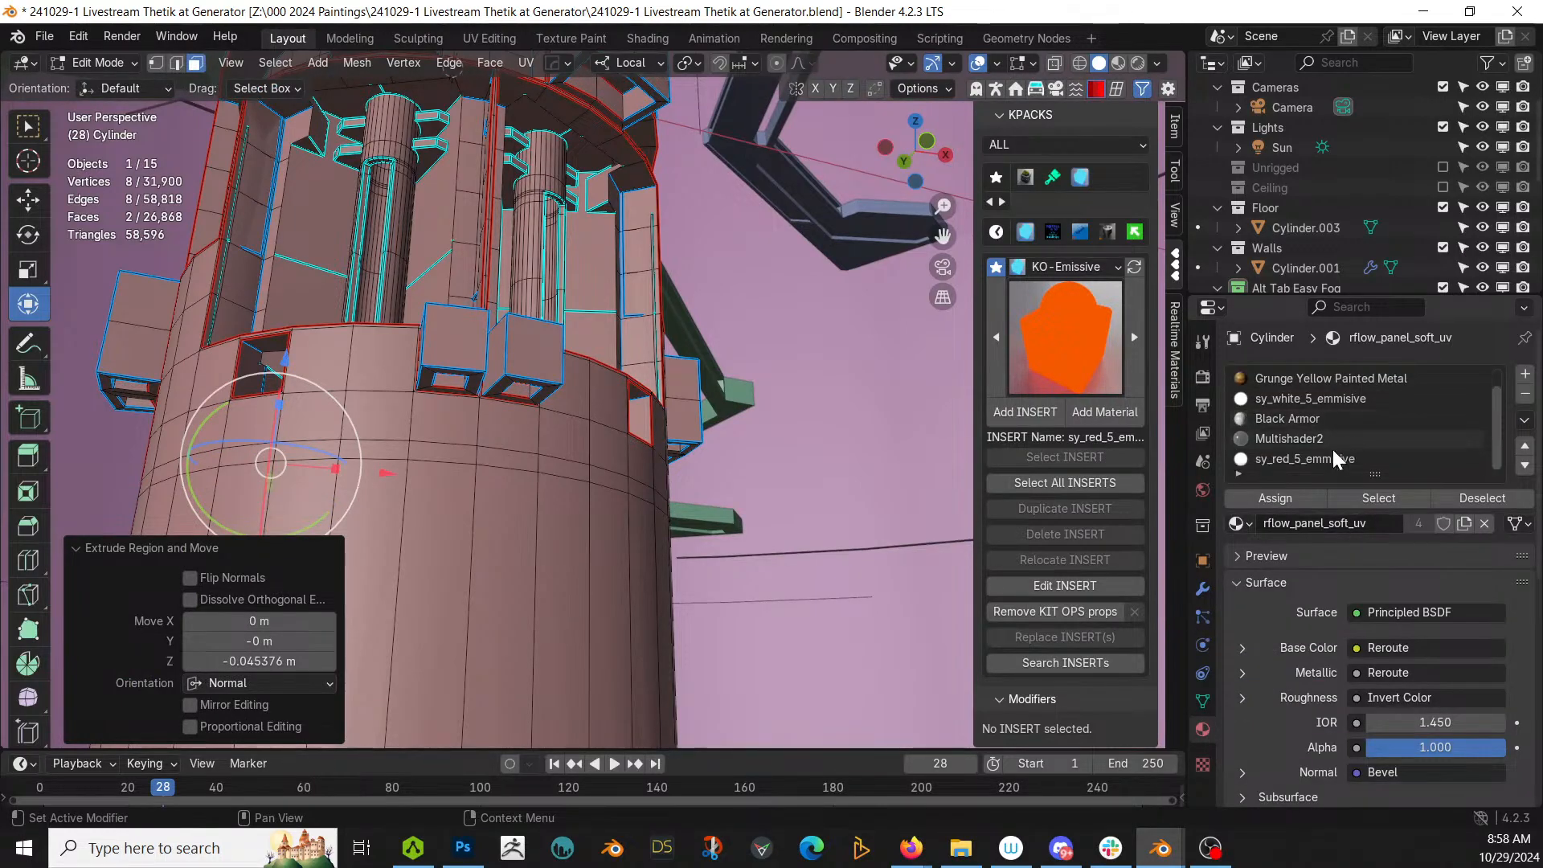
{"action": "left_click", "coordinate": [1525, 374]}
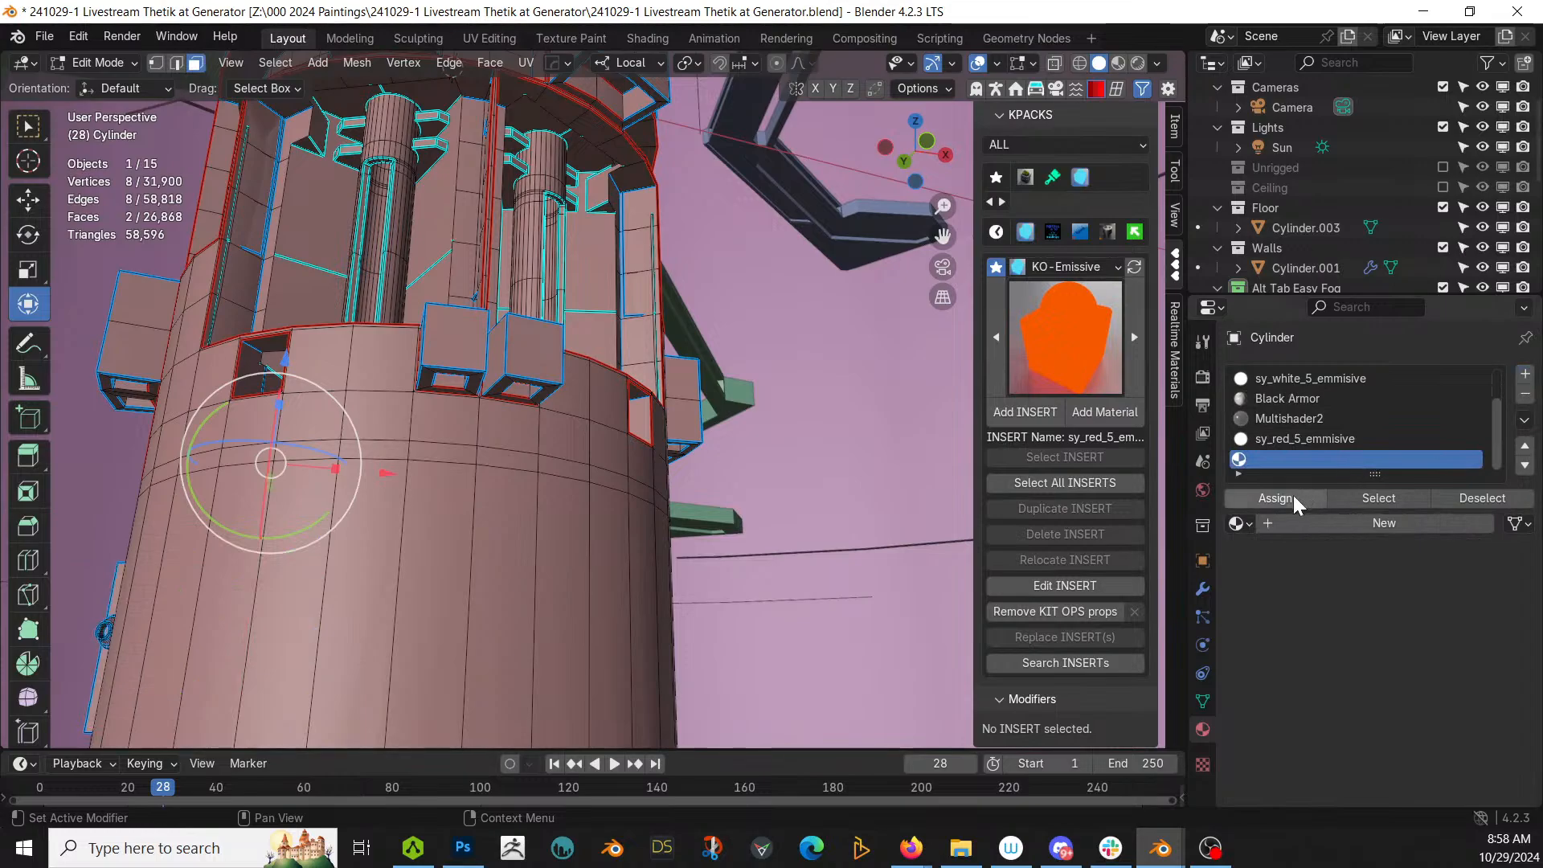
{"action": "left_click", "coordinate": [1252, 523]}
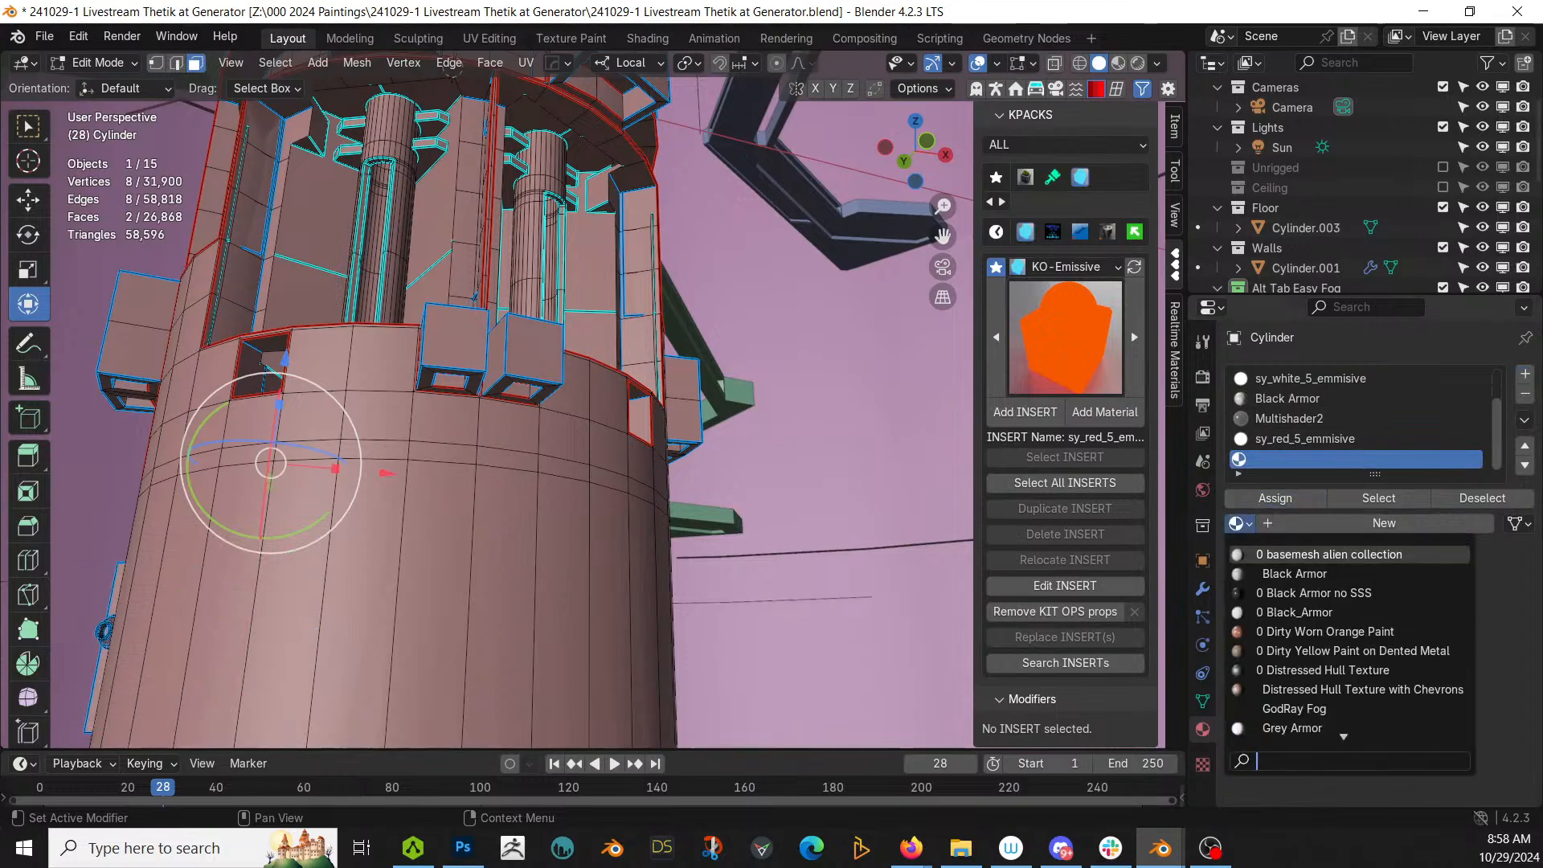
{"action": "type", "text": "yel"}
{"action": "key", "text": "Return"}
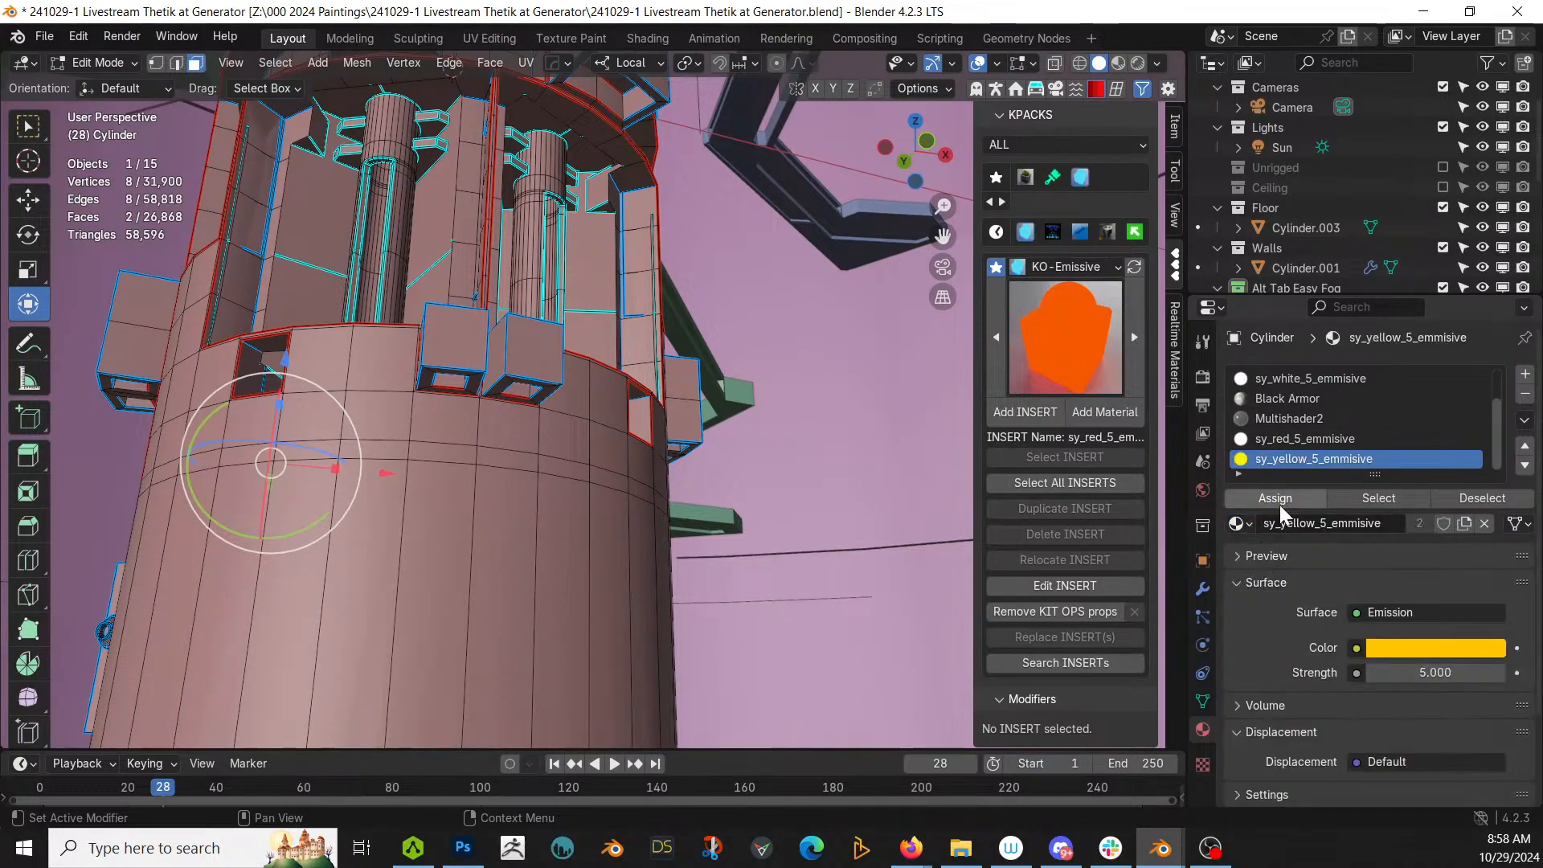
{"action": "scroll", "coordinate": [517, 502], "scroll_direction": "down", "scroll_amount": 5}
{"action": "key", "text": "Tab"}
{"action": "scroll", "coordinate": [522, 500], "scroll_direction": "up", "scroll_amount": 4}
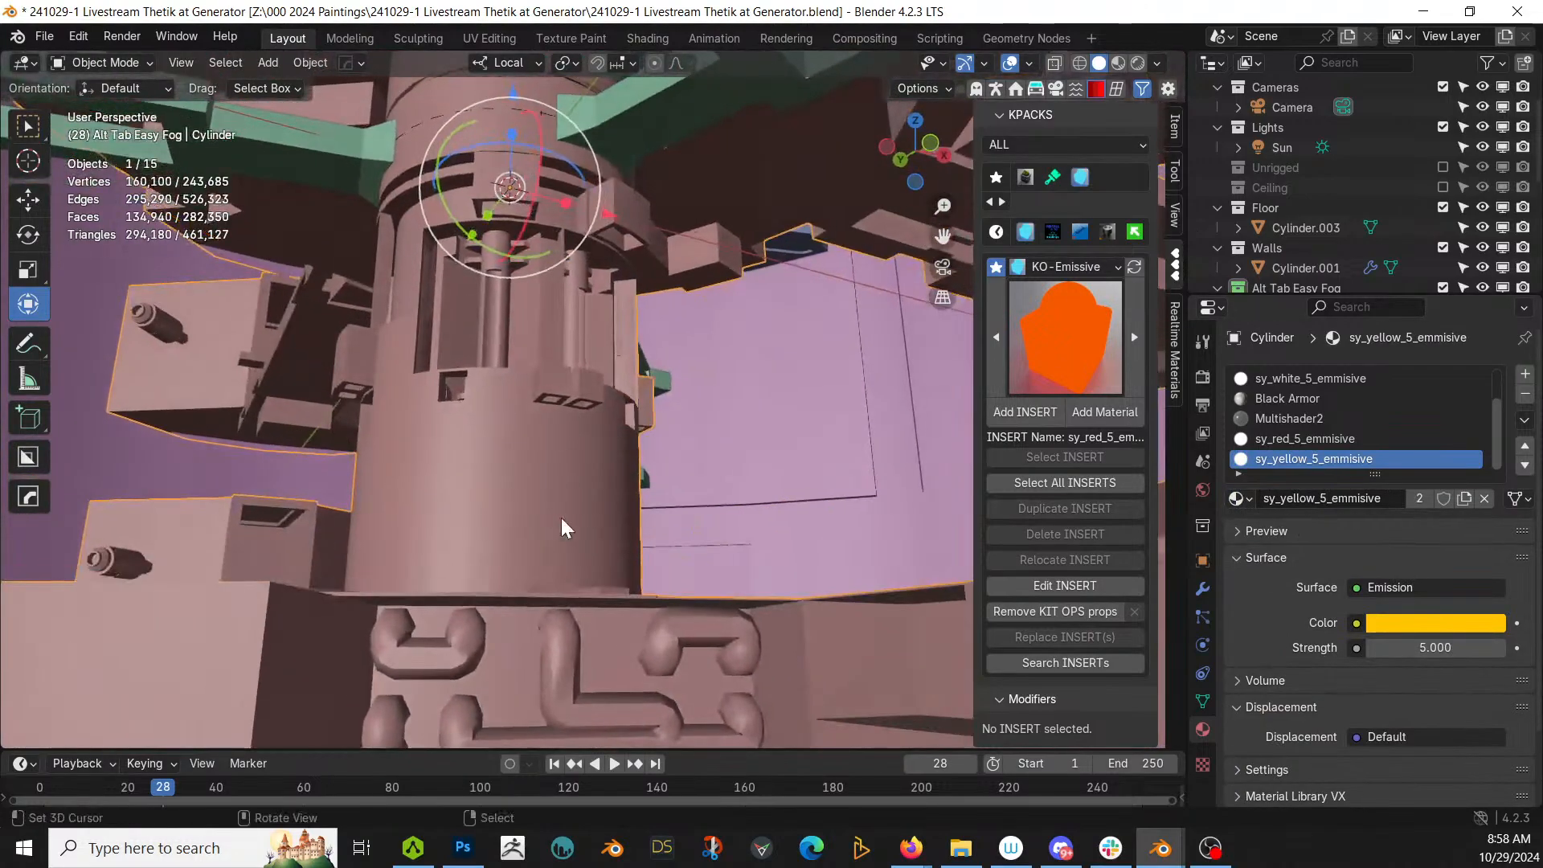
{"action": "key", "text": "z"}
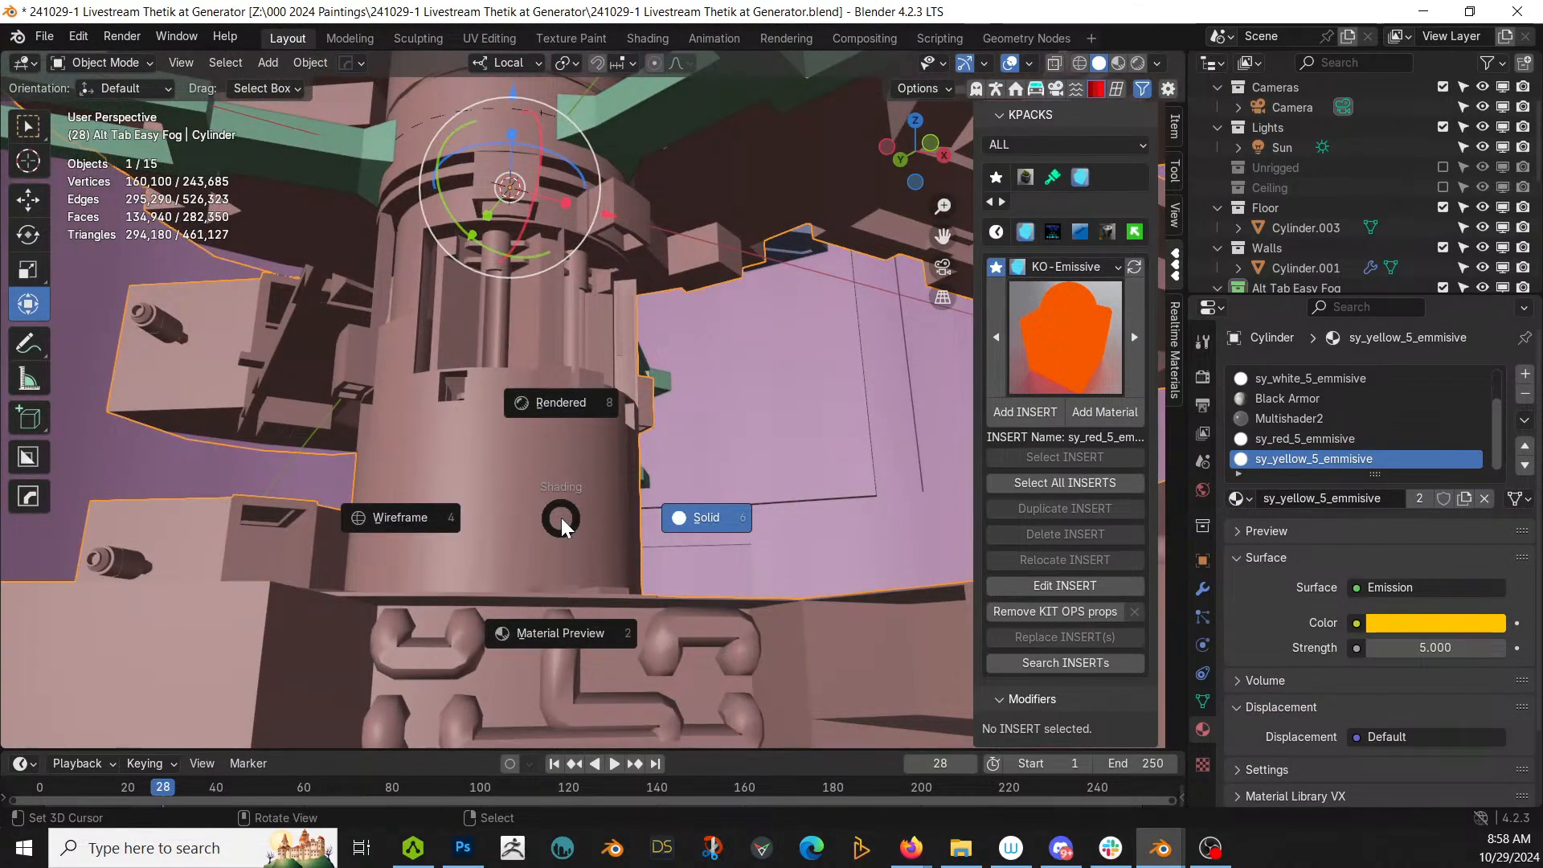
{"action": "key", "text": "8"}
{"action": "middle_click_drag", "start_coordinate": [514, 341], "coordinate": [482, 416]}
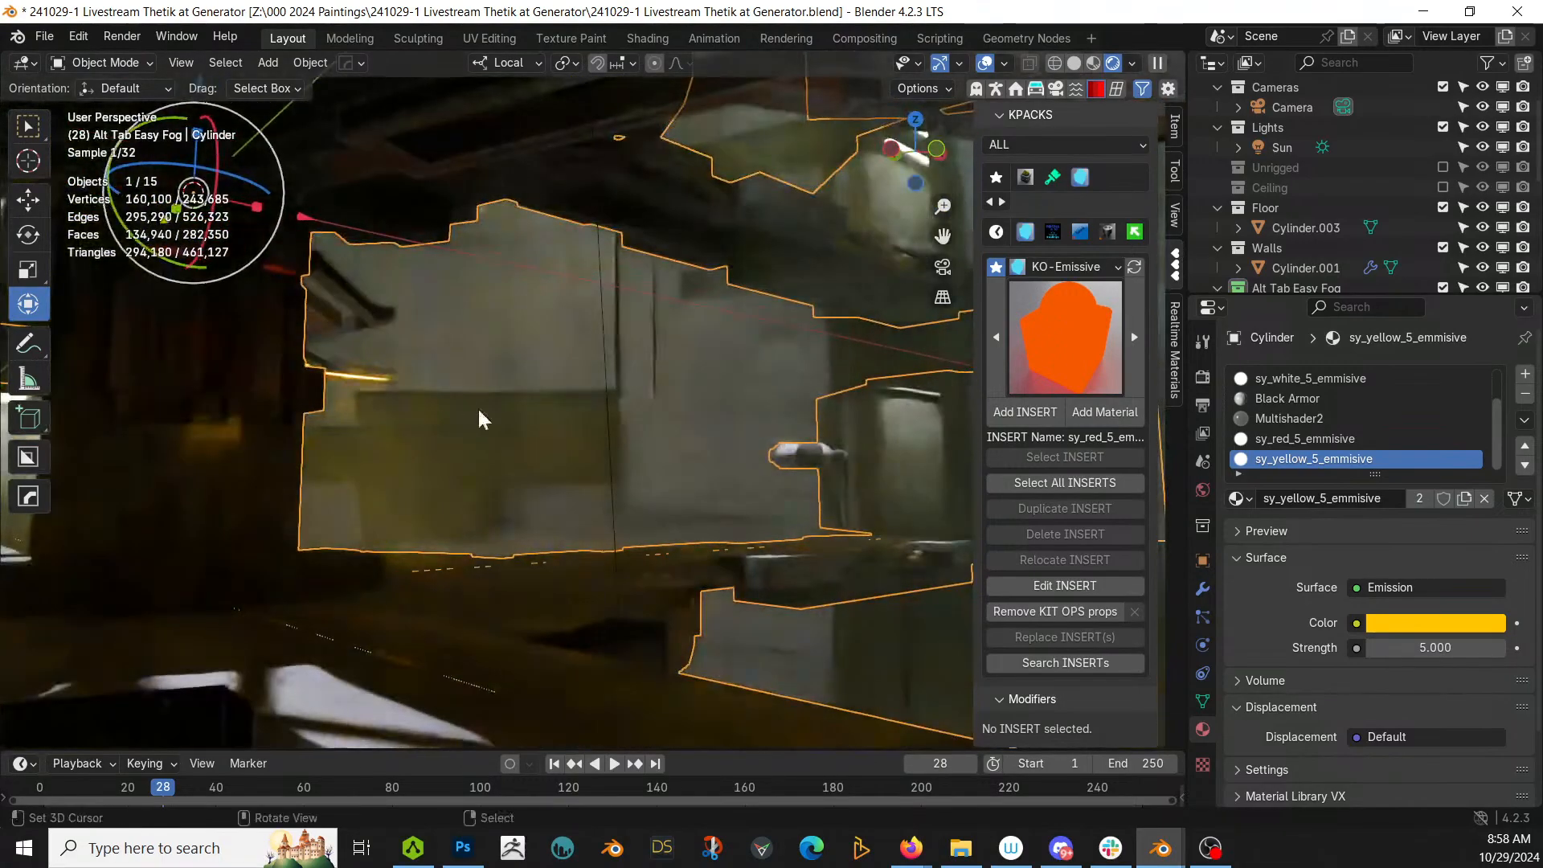
Step: Replace the Multishader2 material on the capsule-shaped detail beside the wall recess with Grey Armor
{"action": "left_click", "coordinate": [816, 458]}
{"action": "left_click", "coordinate": [787, 462]}
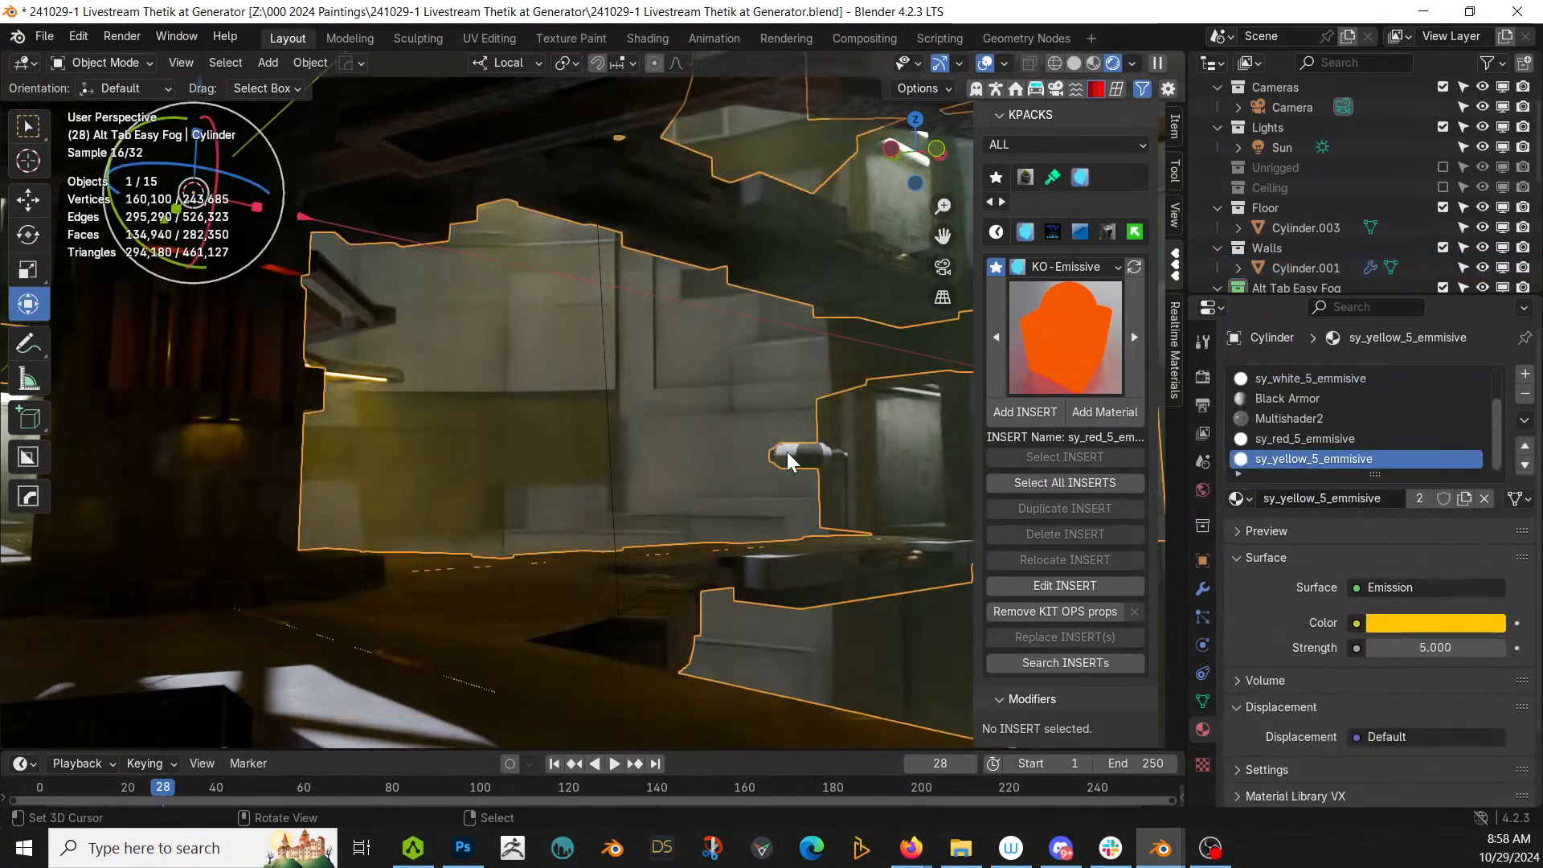
{"action": "key", "text": "Tab"}
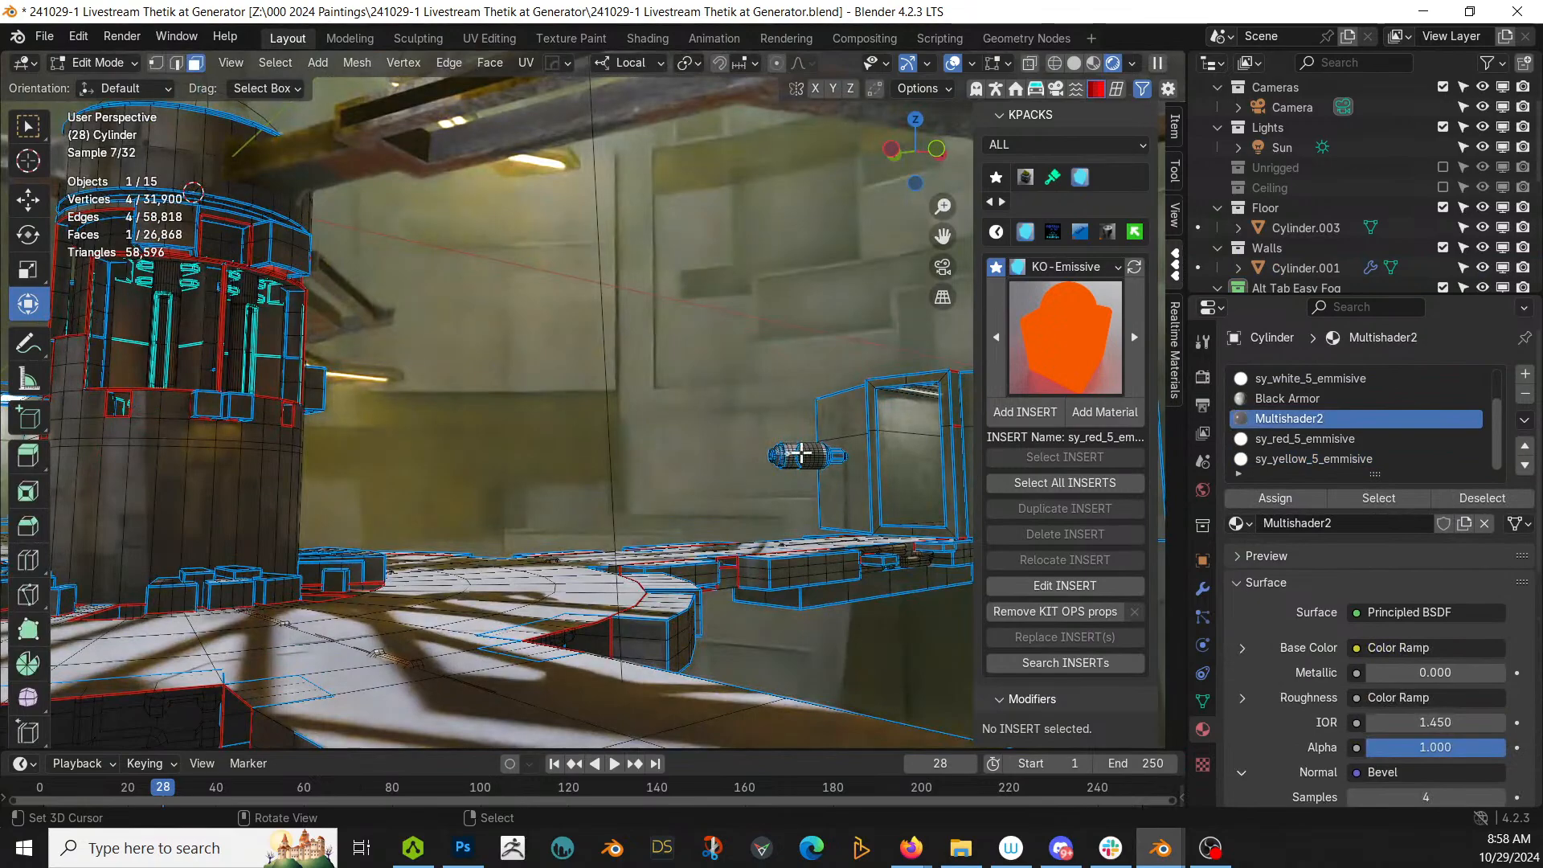
{"action": "scroll", "coordinate": [804, 458], "scroll_direction": "up", "scroll_amount": 2}
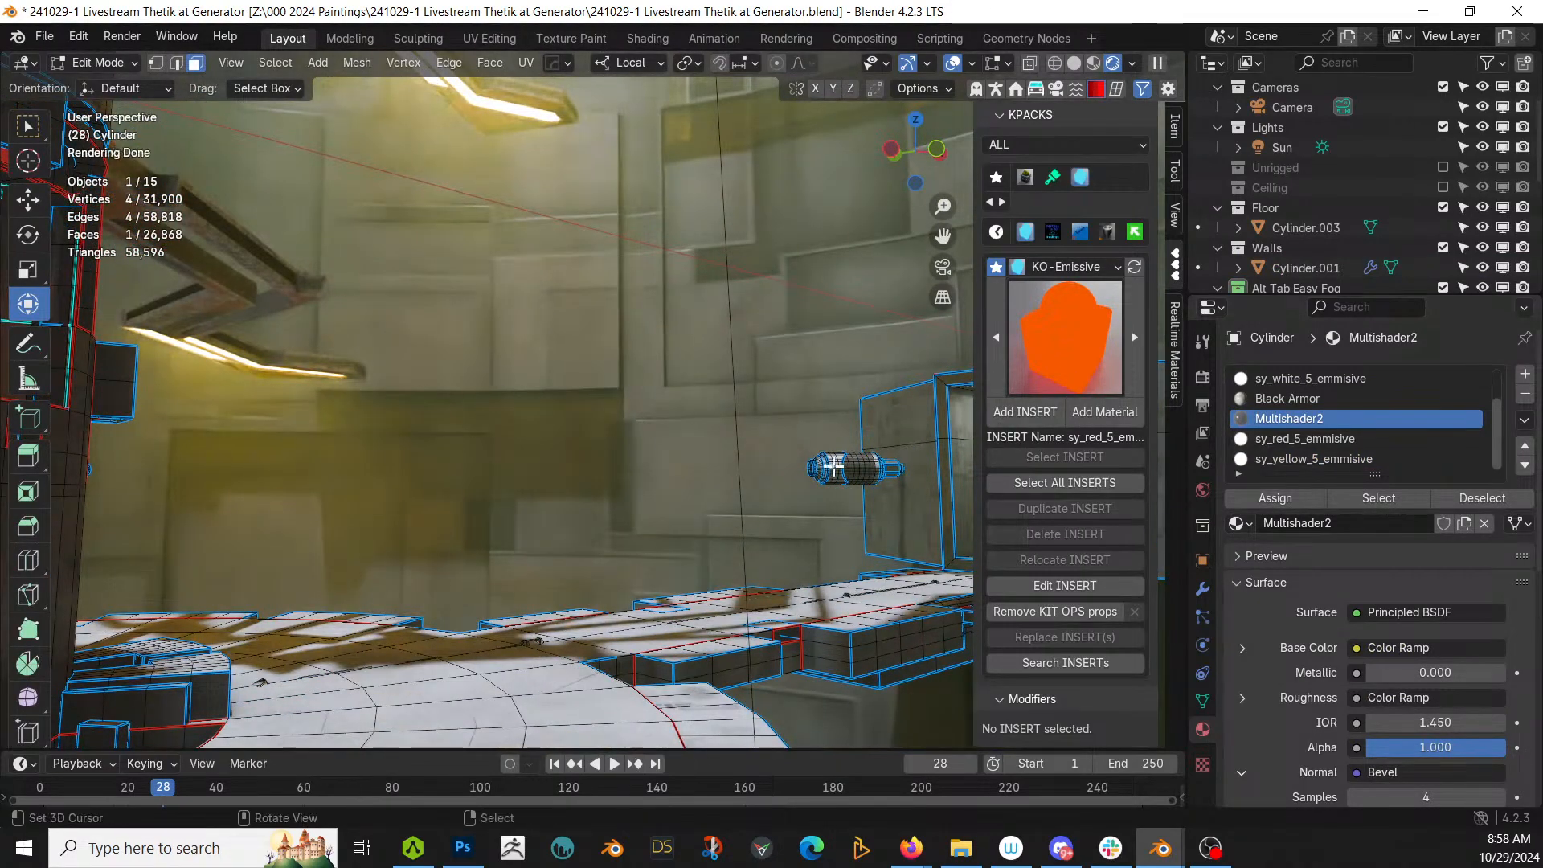
{"action": "left_click", "coordinate": [1374, 498]}
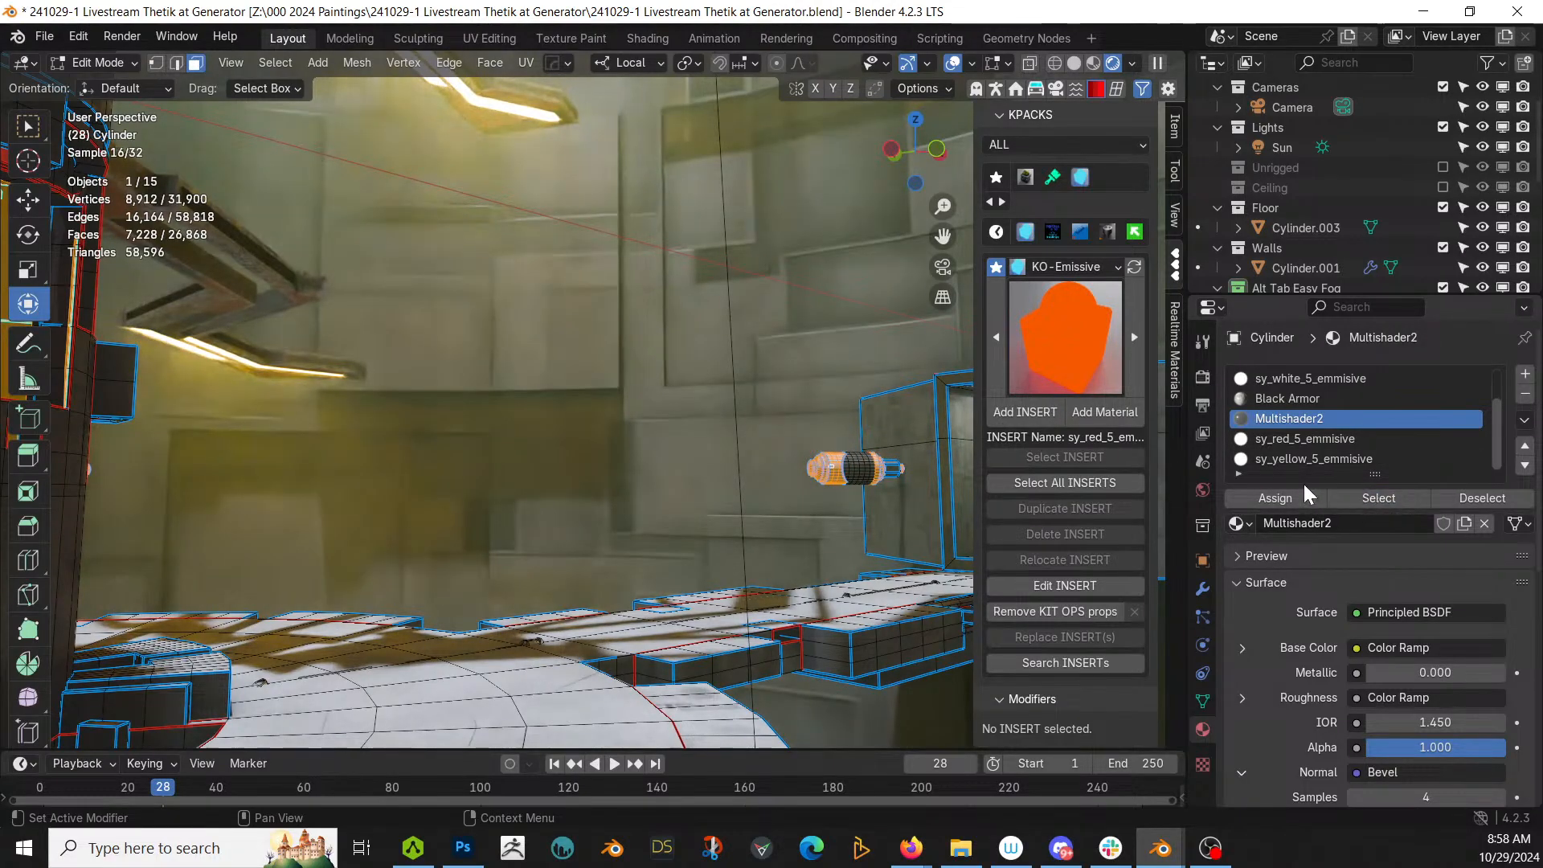
{"action": "left_click", "coordinate": [1252, 524]}
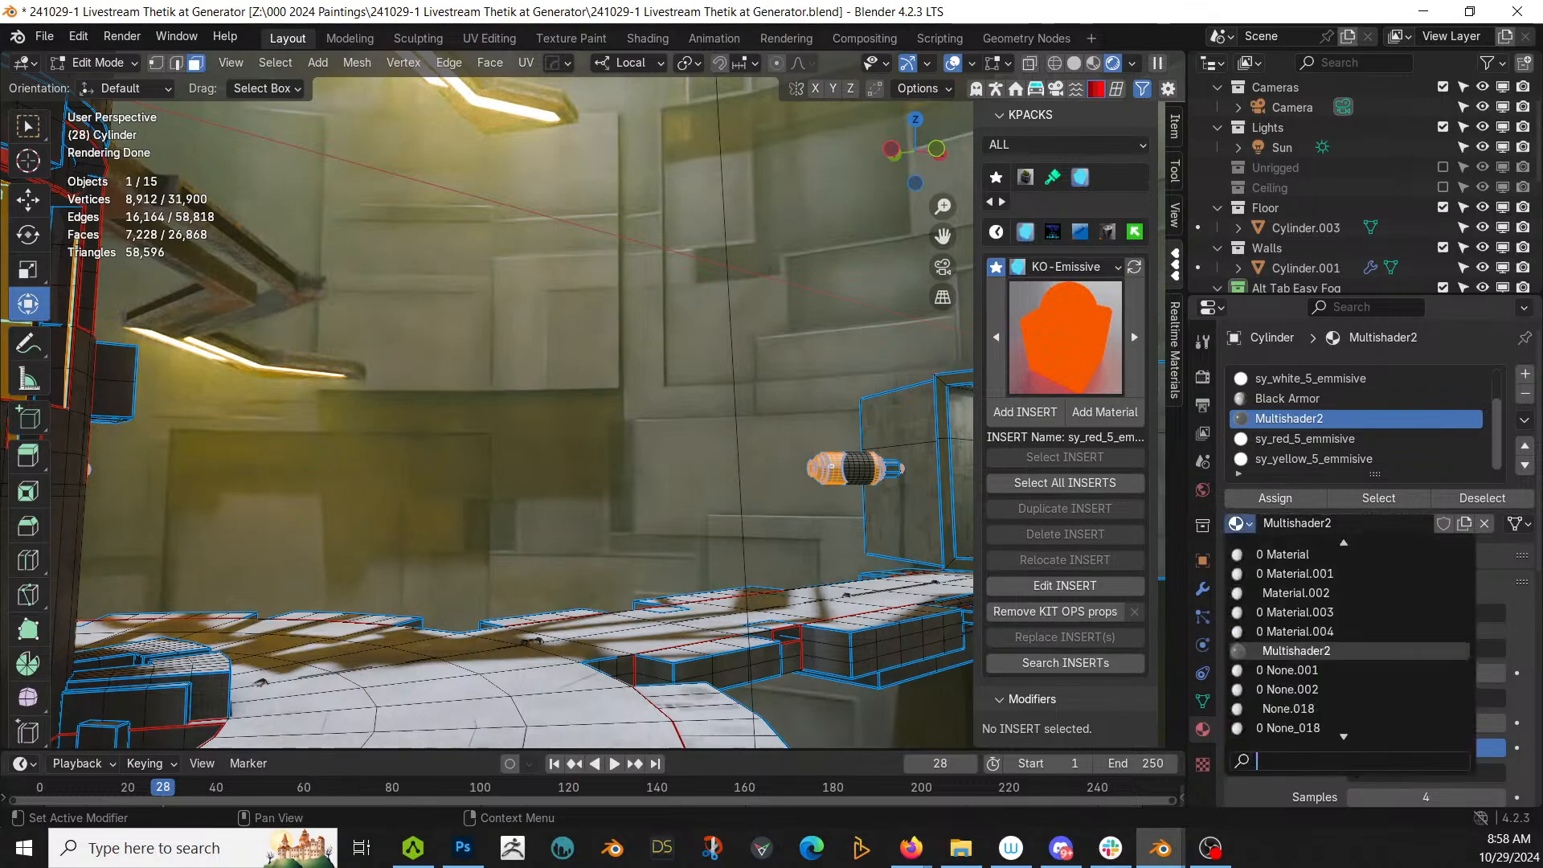
{"action": "type", "text": "grey"}
{"action": "key", "text": "Return"}
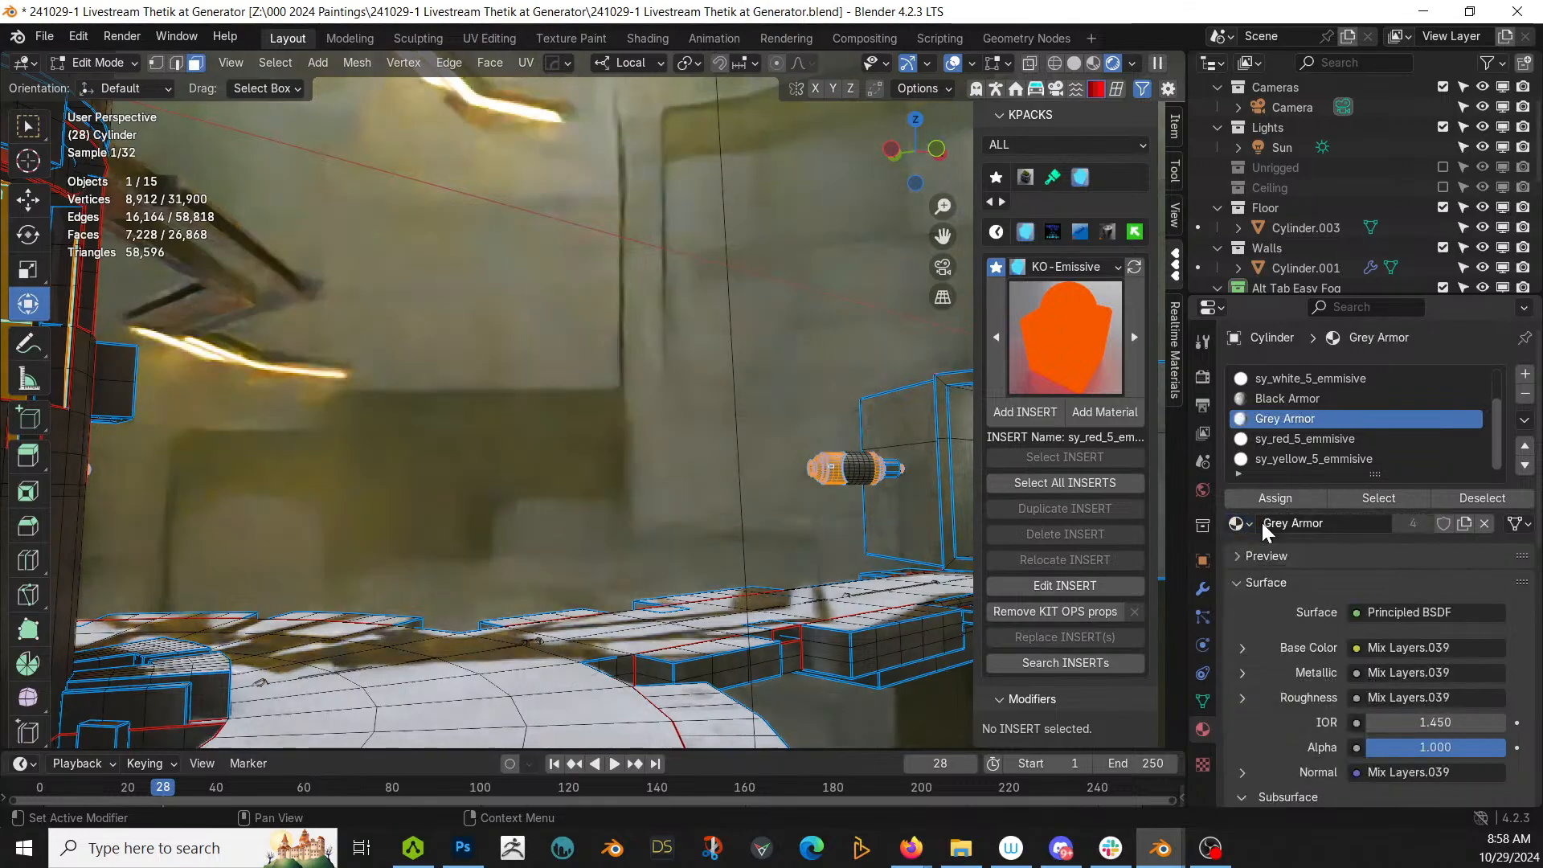
{"action": "key", "text": "Tab"}
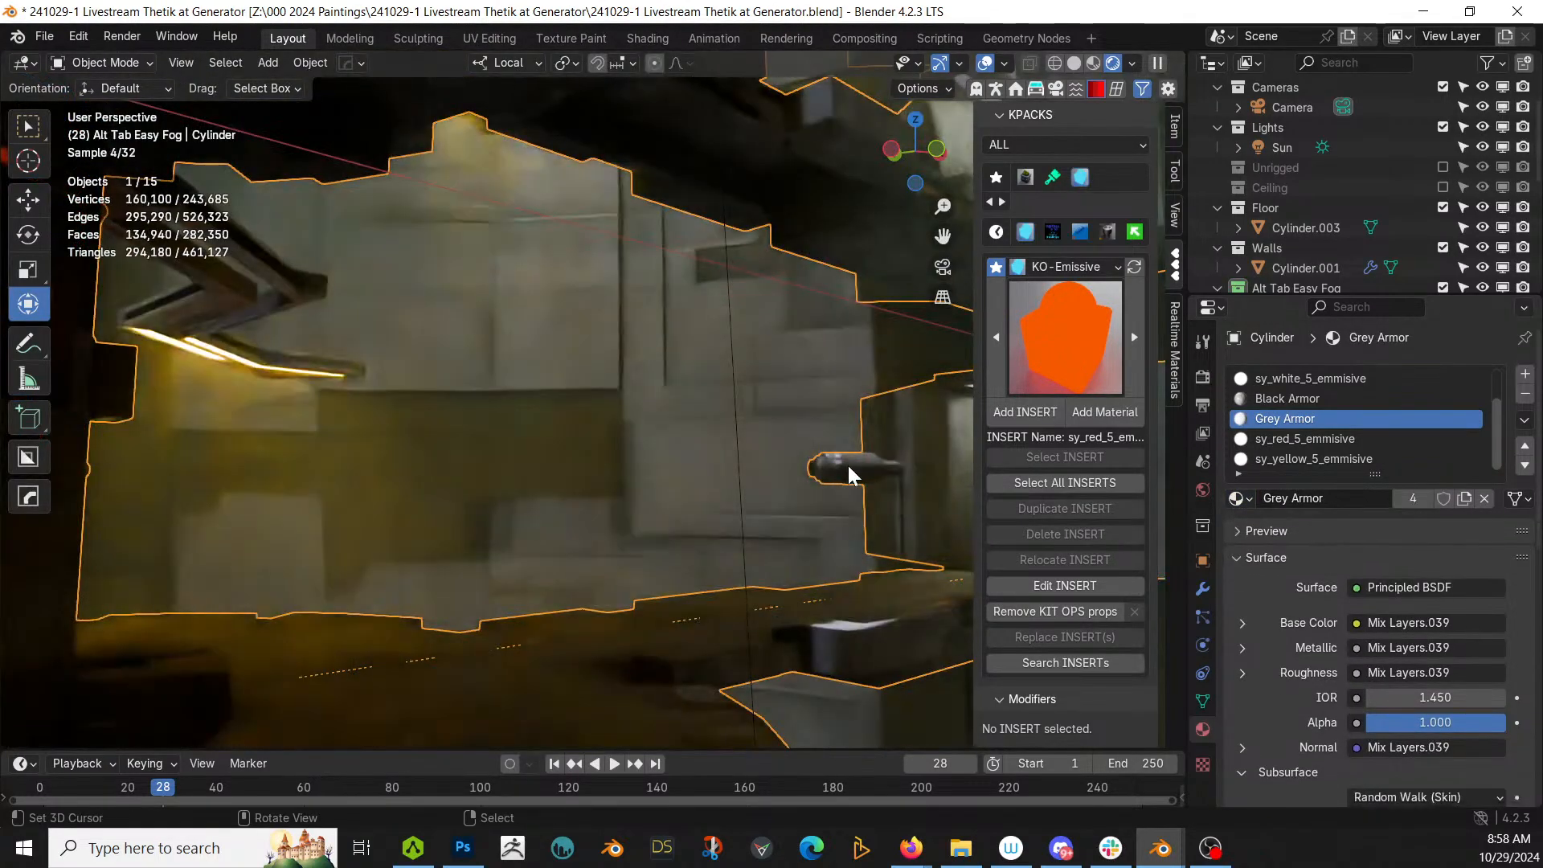
Step: Check the material assigned to the middle of the capsule-shaped detail and save the file
{"action": "key", "text": "Tab"}
{"action": "left_click", "coordinate": [854, 460]}
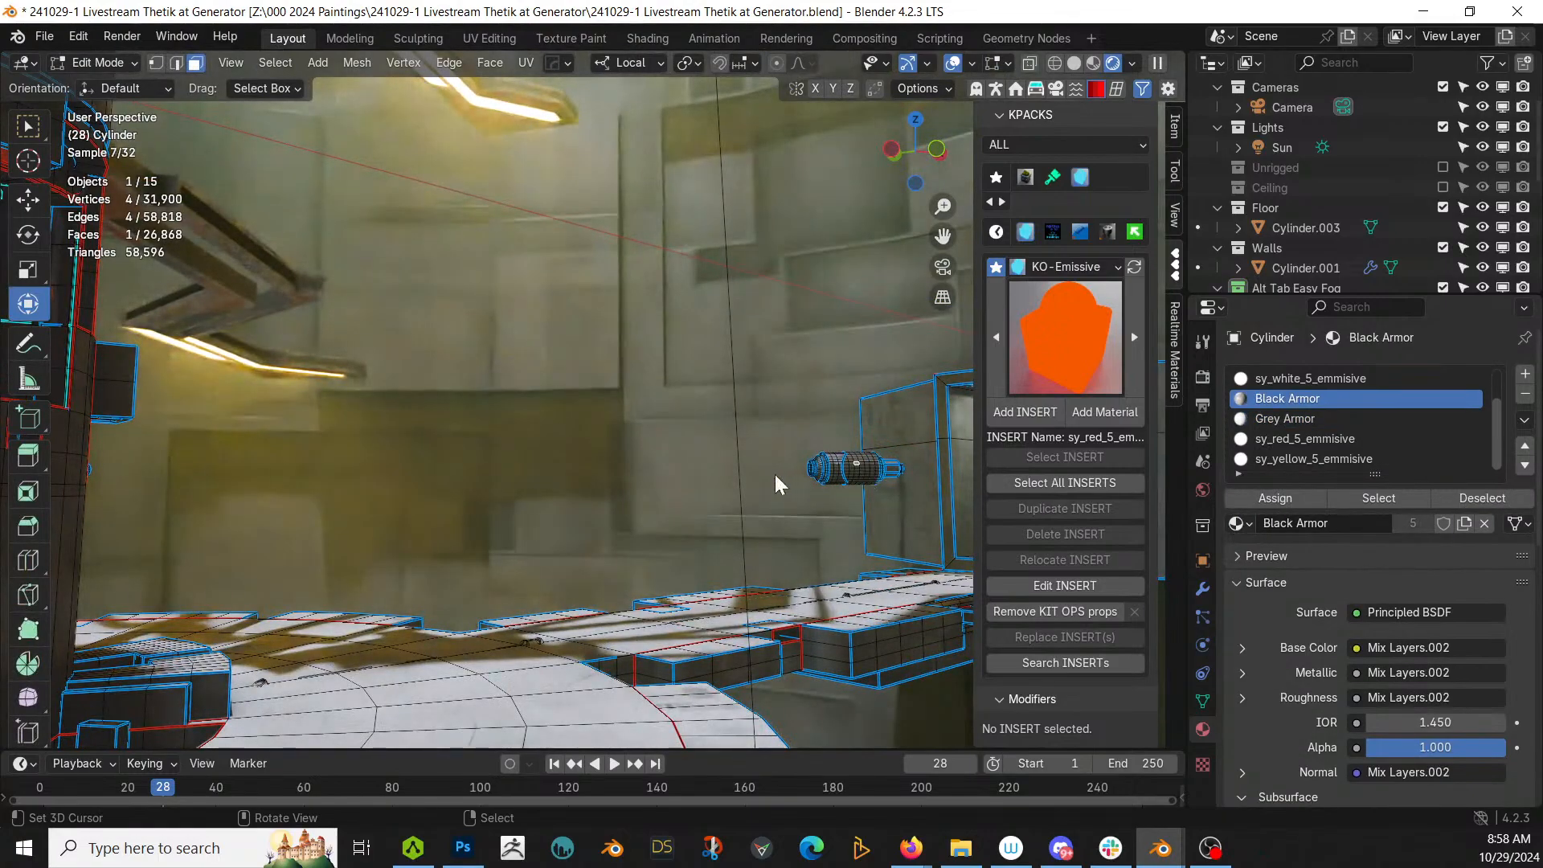
{"action": "key", "text": "Tab"}
{"action": "scroll", "coordinate": [733, 492], "scroll_direction": "down", "scroll_amount": 3}
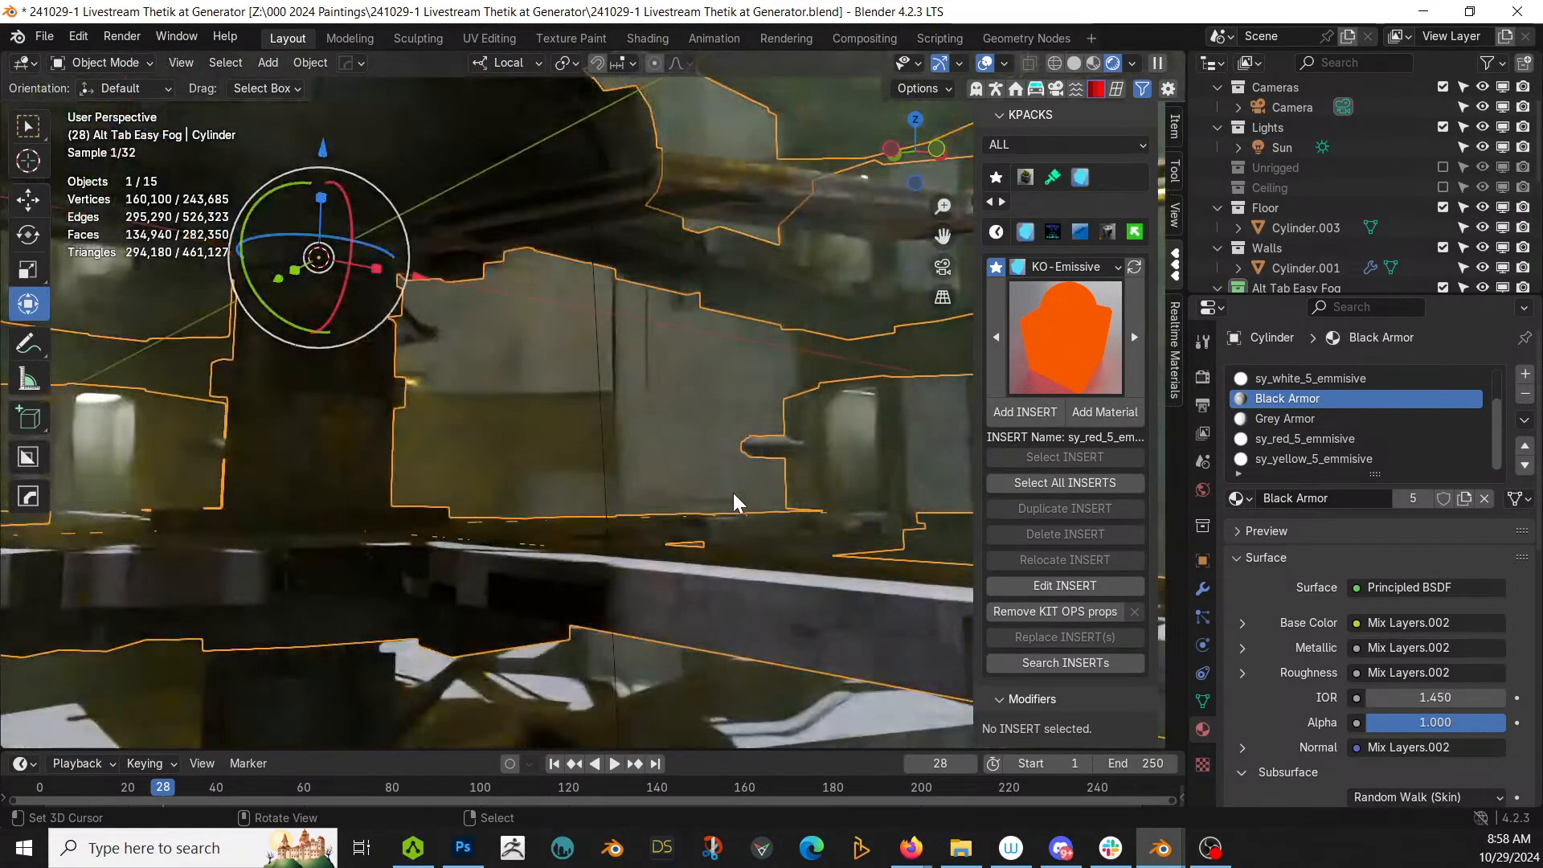
{"action": "key", "text": "ctrl+s"}
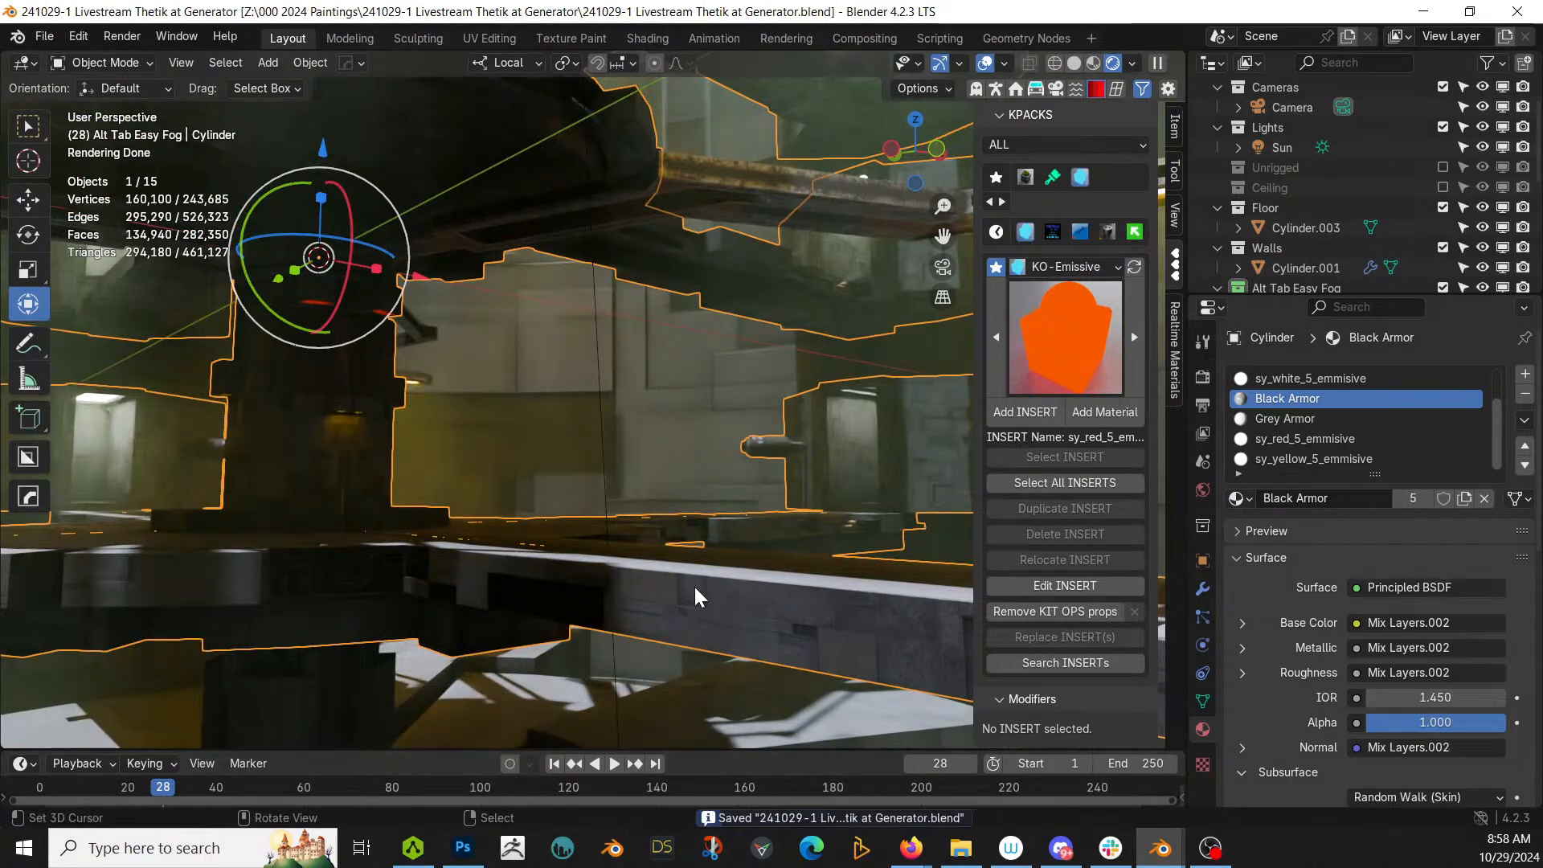
Step: Apply Random Flow's Add Bevel Node to the Cylinder with the Black Armor material active, and repeat it with rflow_panel_soft_uv
{"action": "key", "text": "shift+q"}
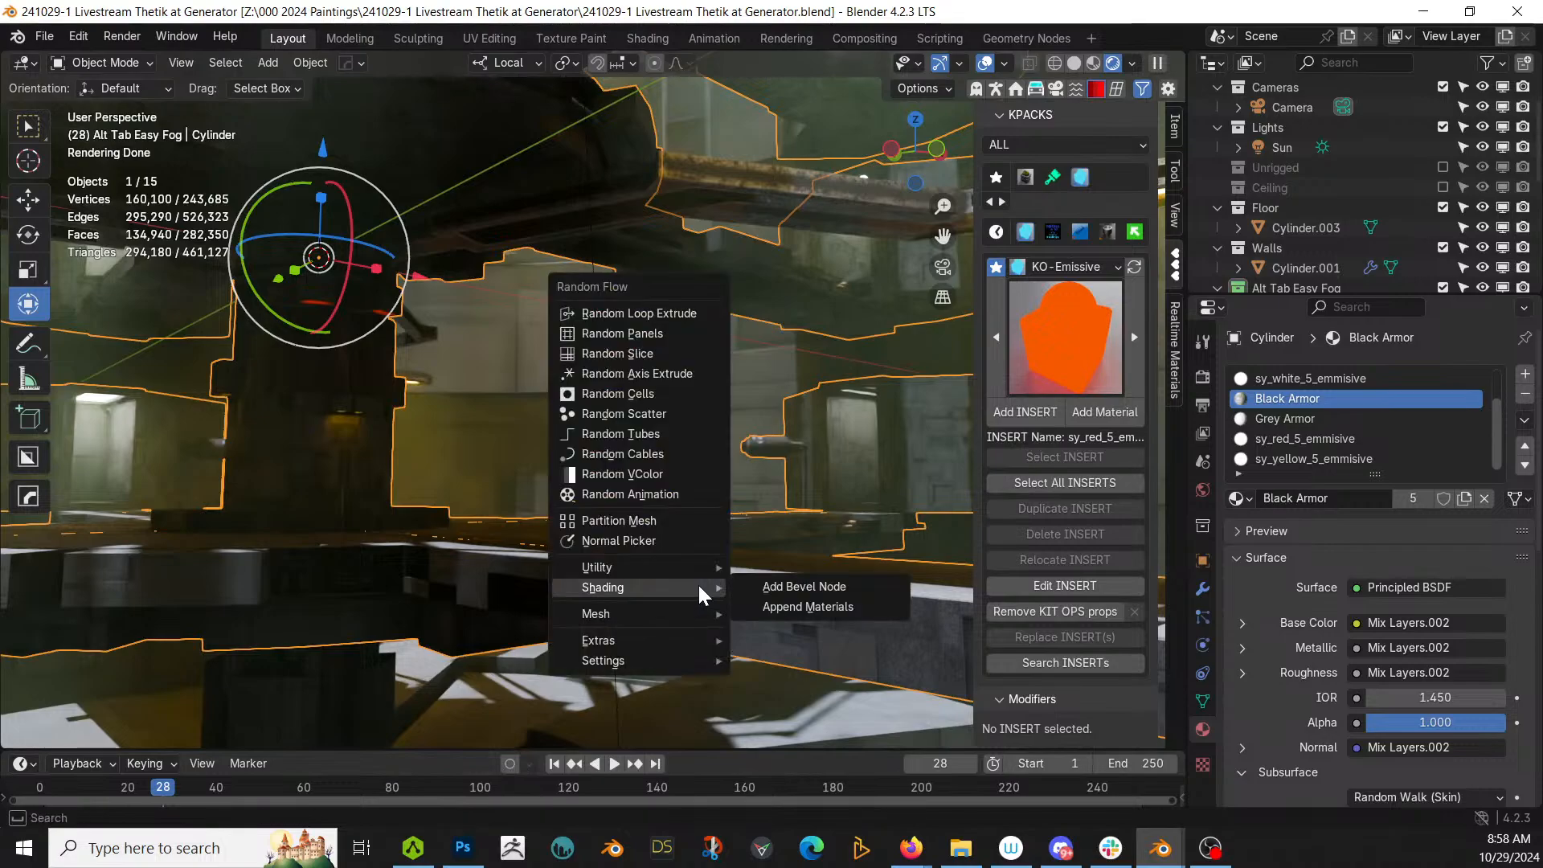
{"action": "left_click", "coordinate": [782, 588]}
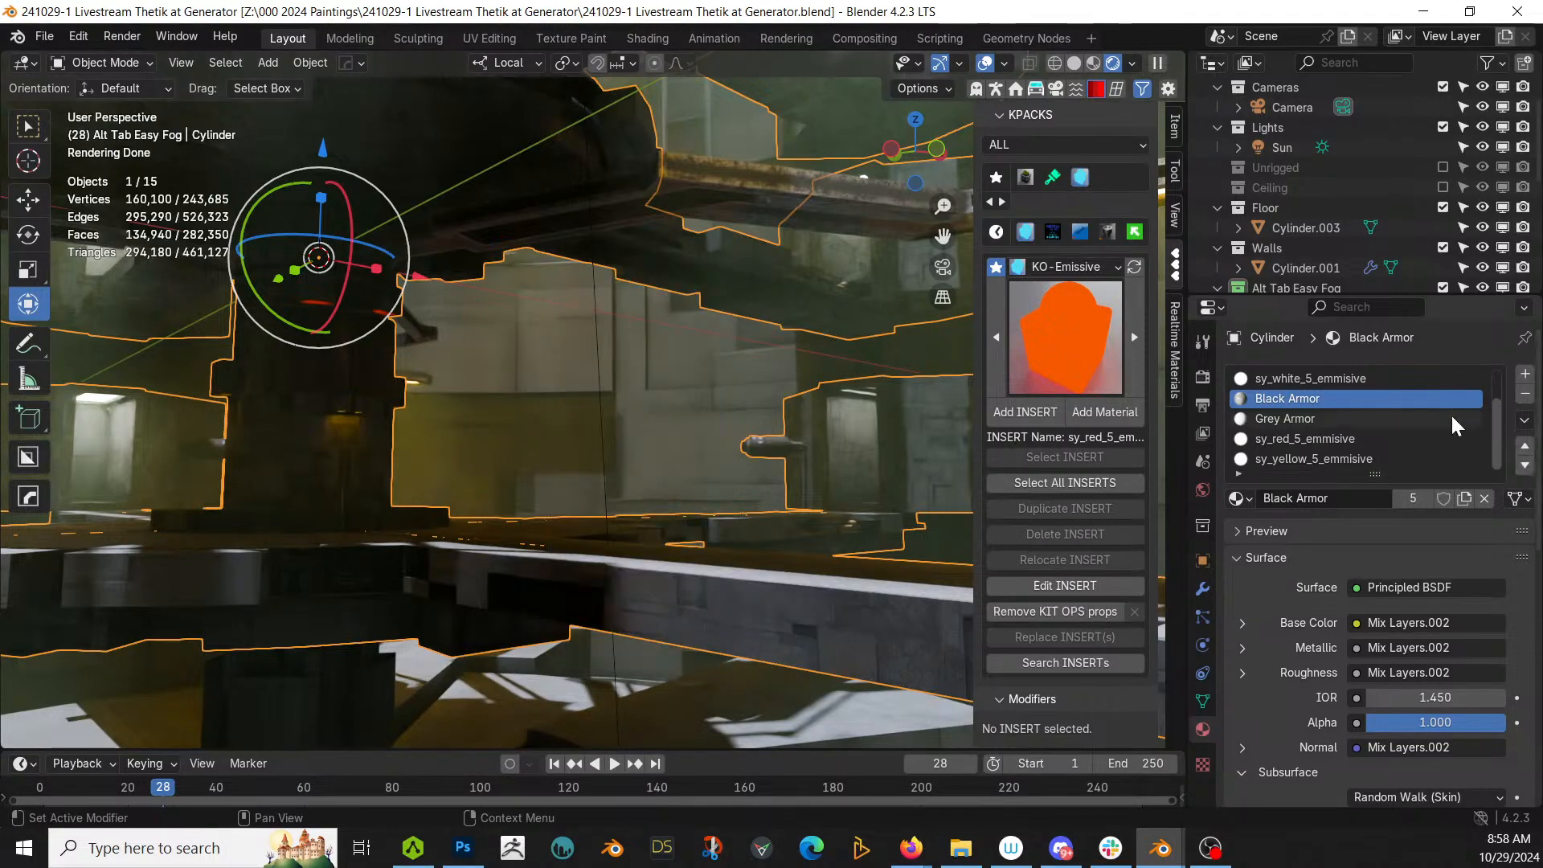
{"action": "scroll", "coordinate": [1449, 413], "scroll_direction": "up", "scroll_amount": 2}
{"action": "left_click", "coordinate": [1342, 379]}
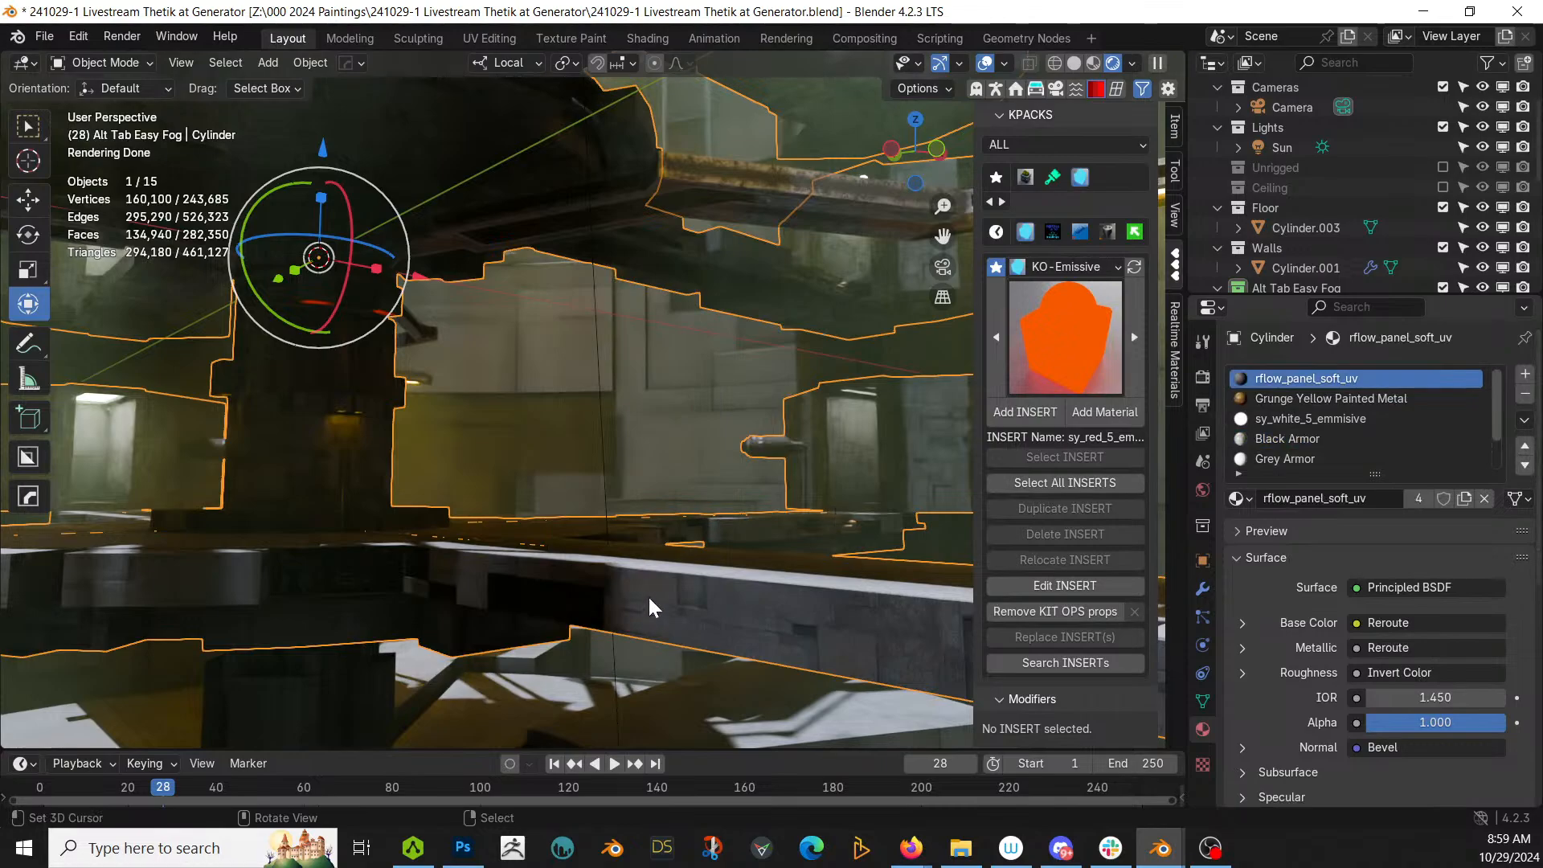
{"action": "key", "text": "shift+q"}
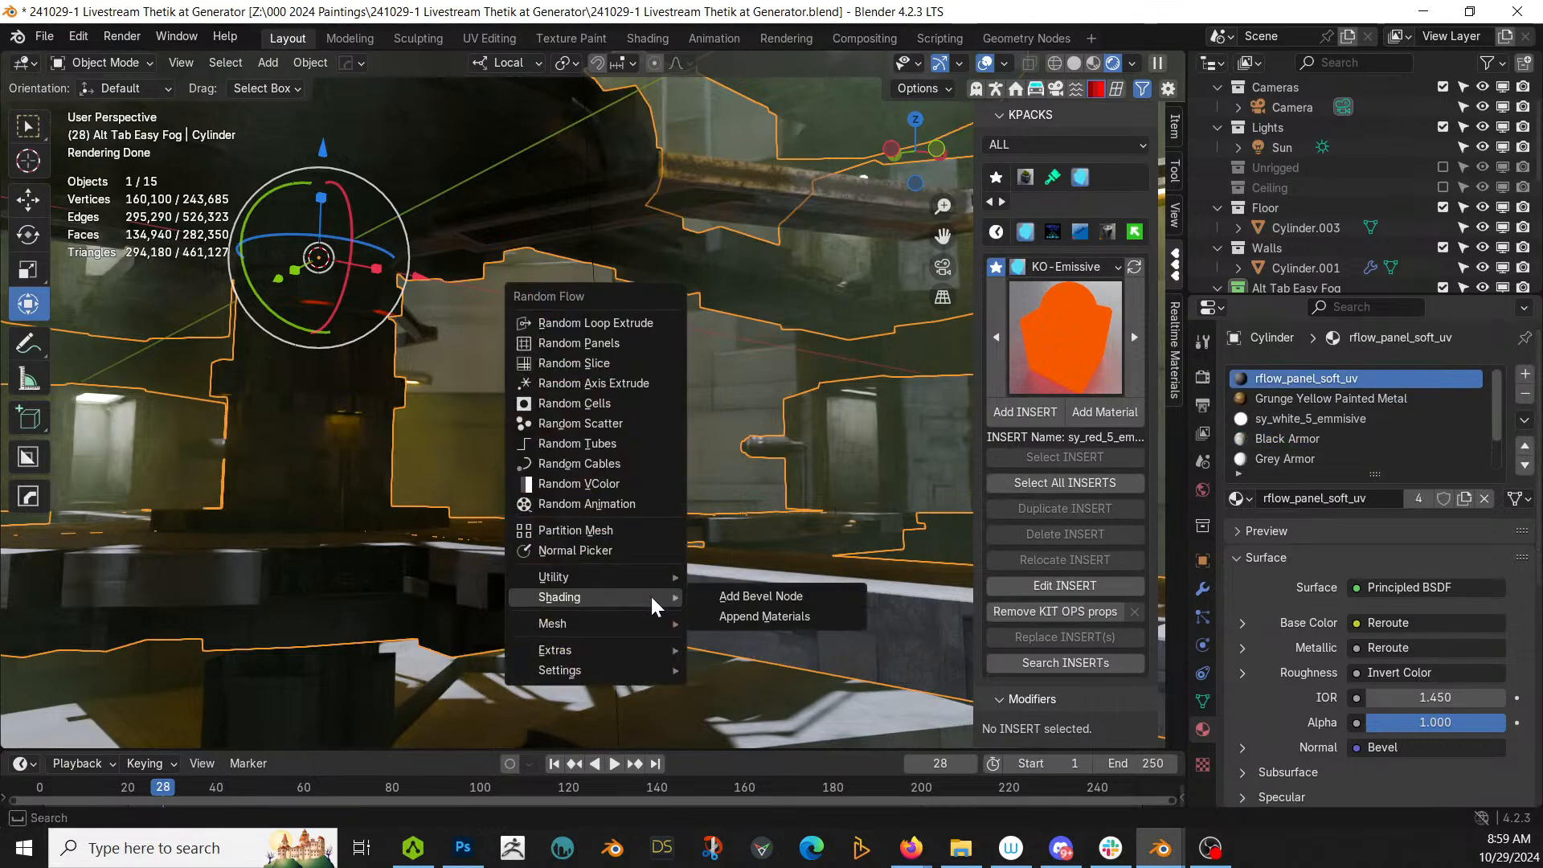
{"action": "left_click", "coordinate": [765, 596]}
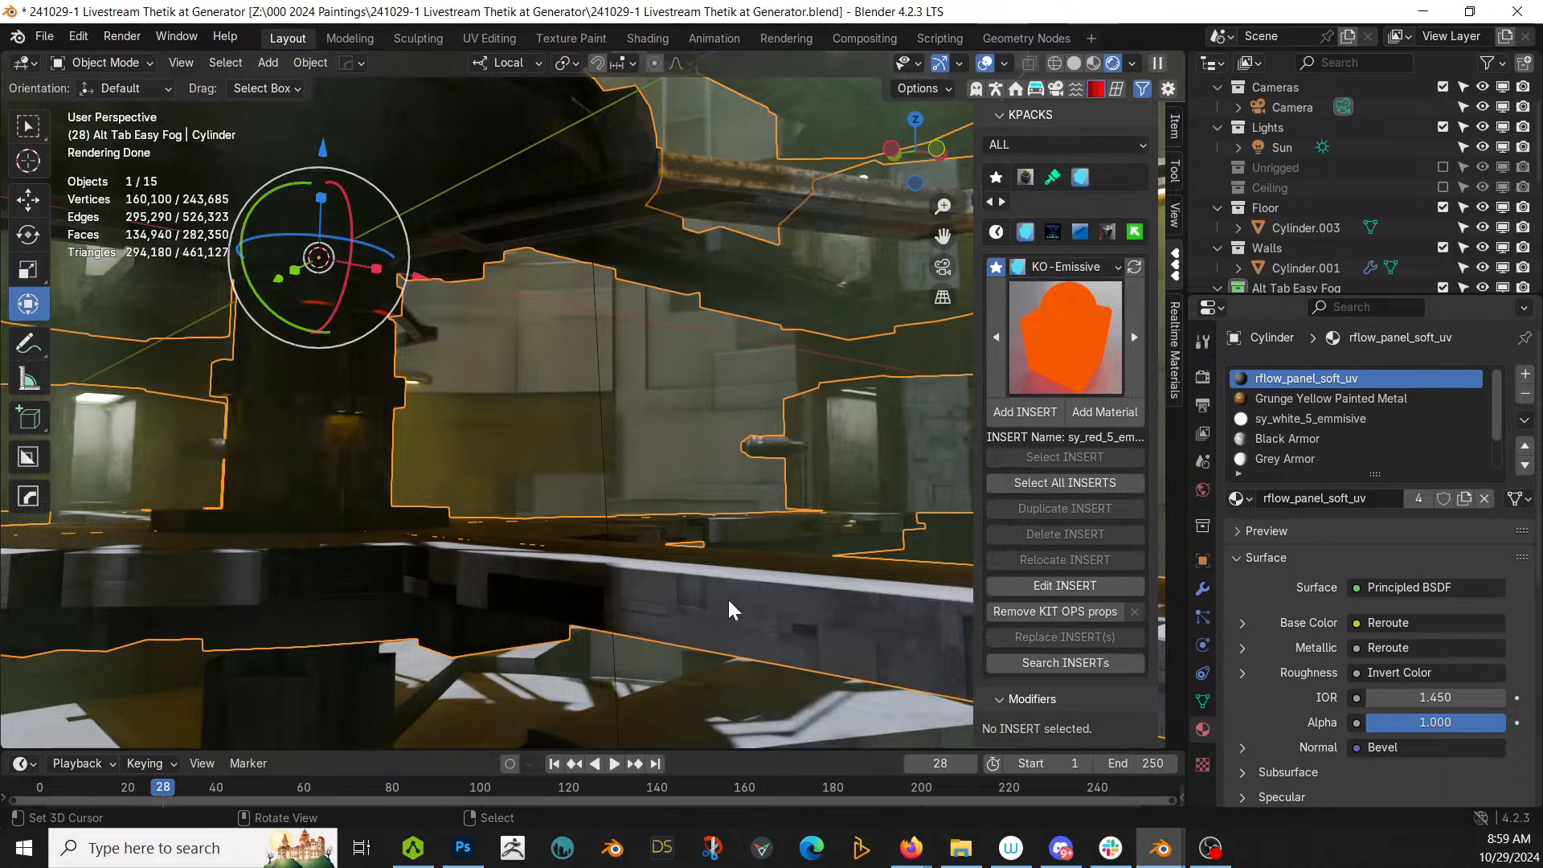
Step: Try a HardOps bevel on the Cylinder with 3 segments, 0.010 width and a 30° angle limit
{"action": "key", "text": "q"}
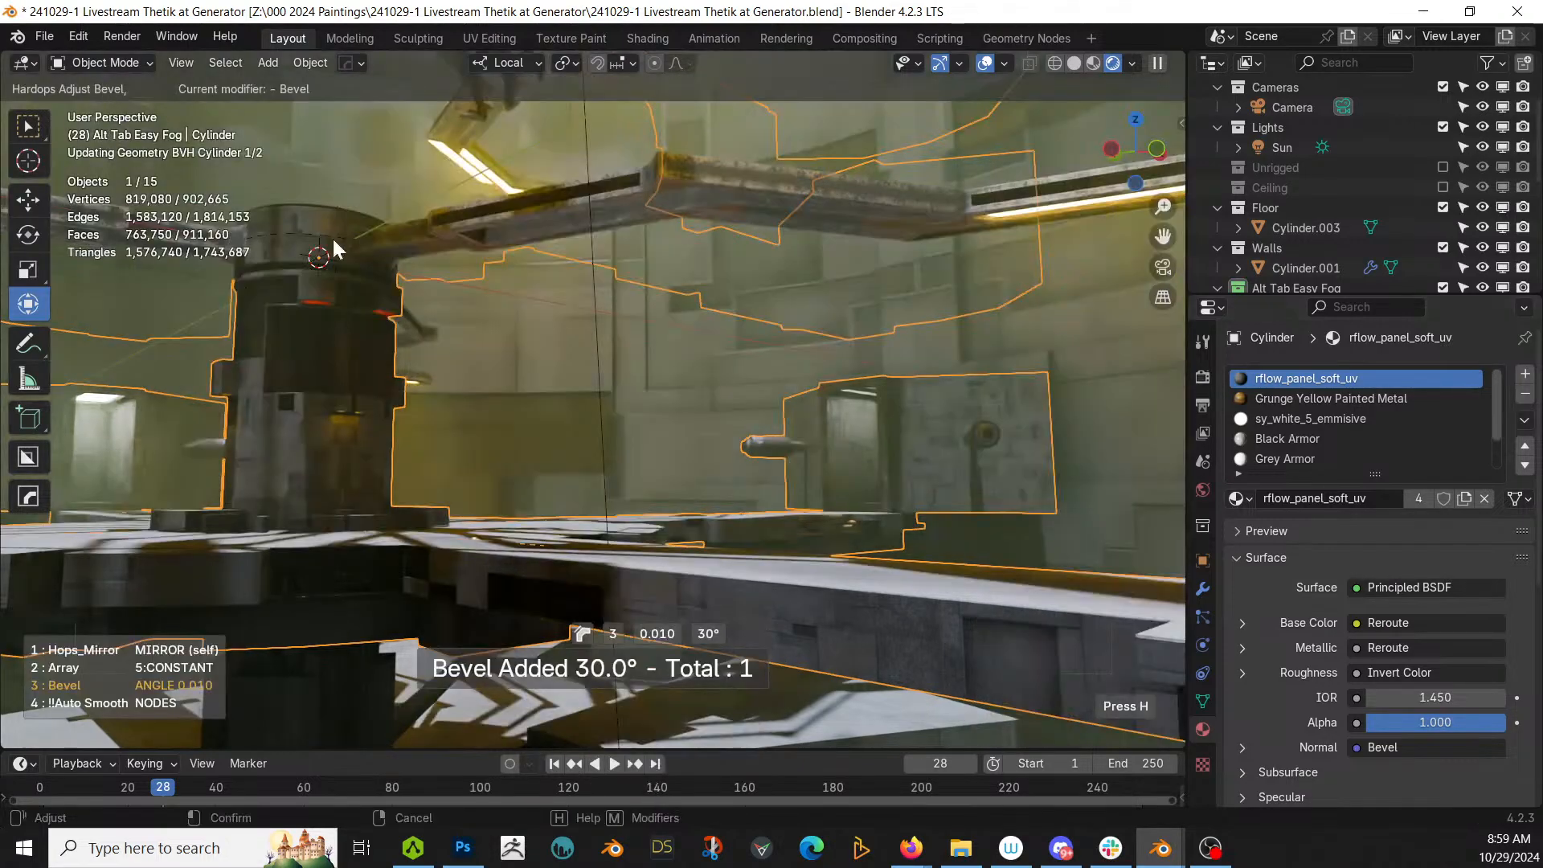
{"action": "left_click", "coordinate": [635, 475]}
{"action": "key", "text": "n"}
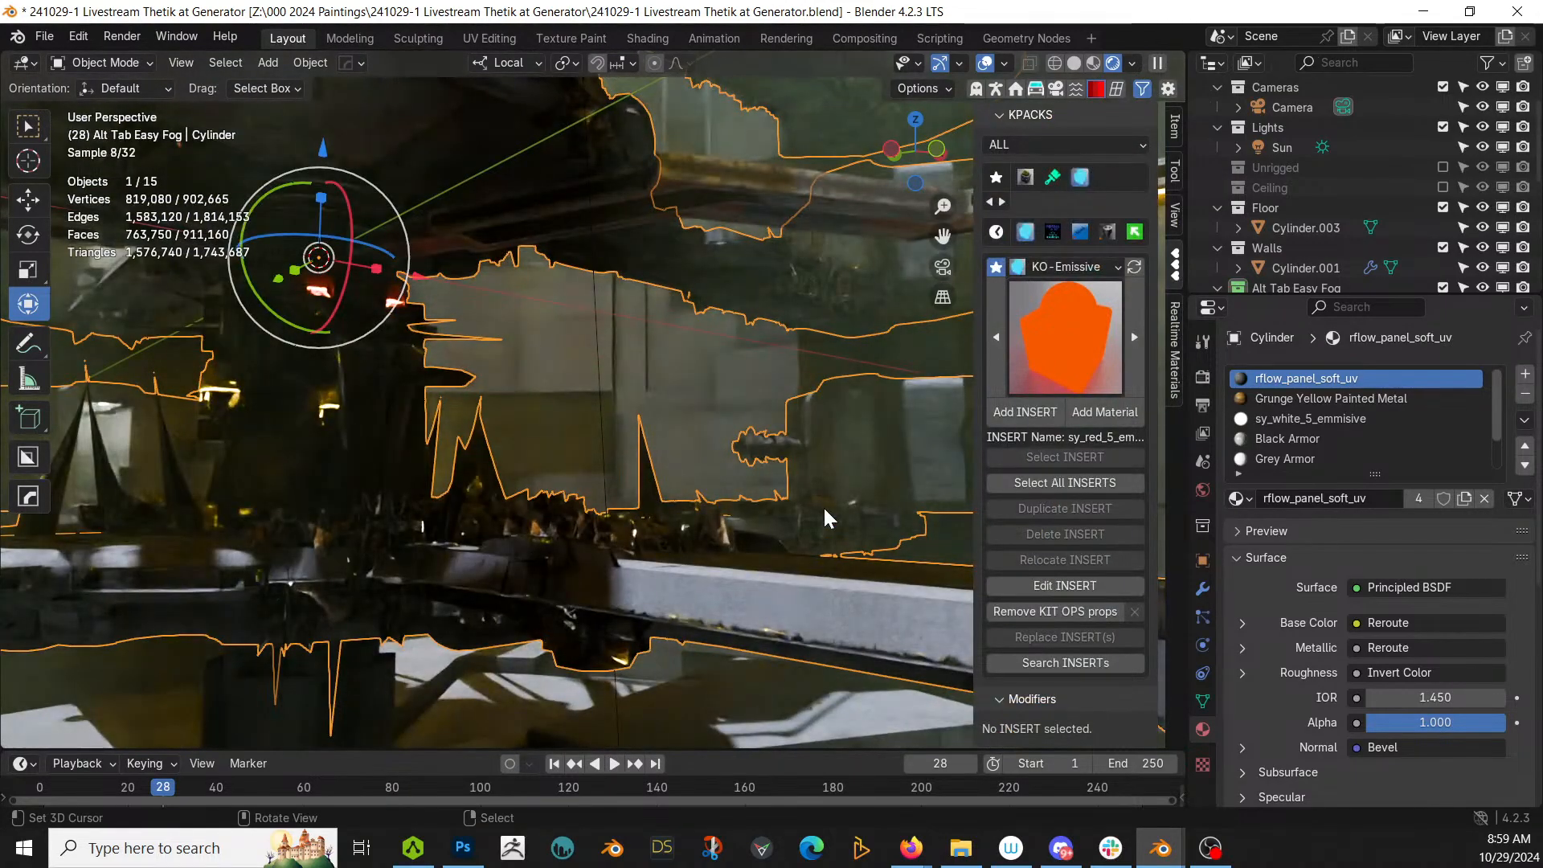
Step: Delete the Bevel modifier from the generator Cylinder
{"action": "left_click", "coordinate": [824, 511]}
{"action": "left_click", "coordinate": [1202, 588]}
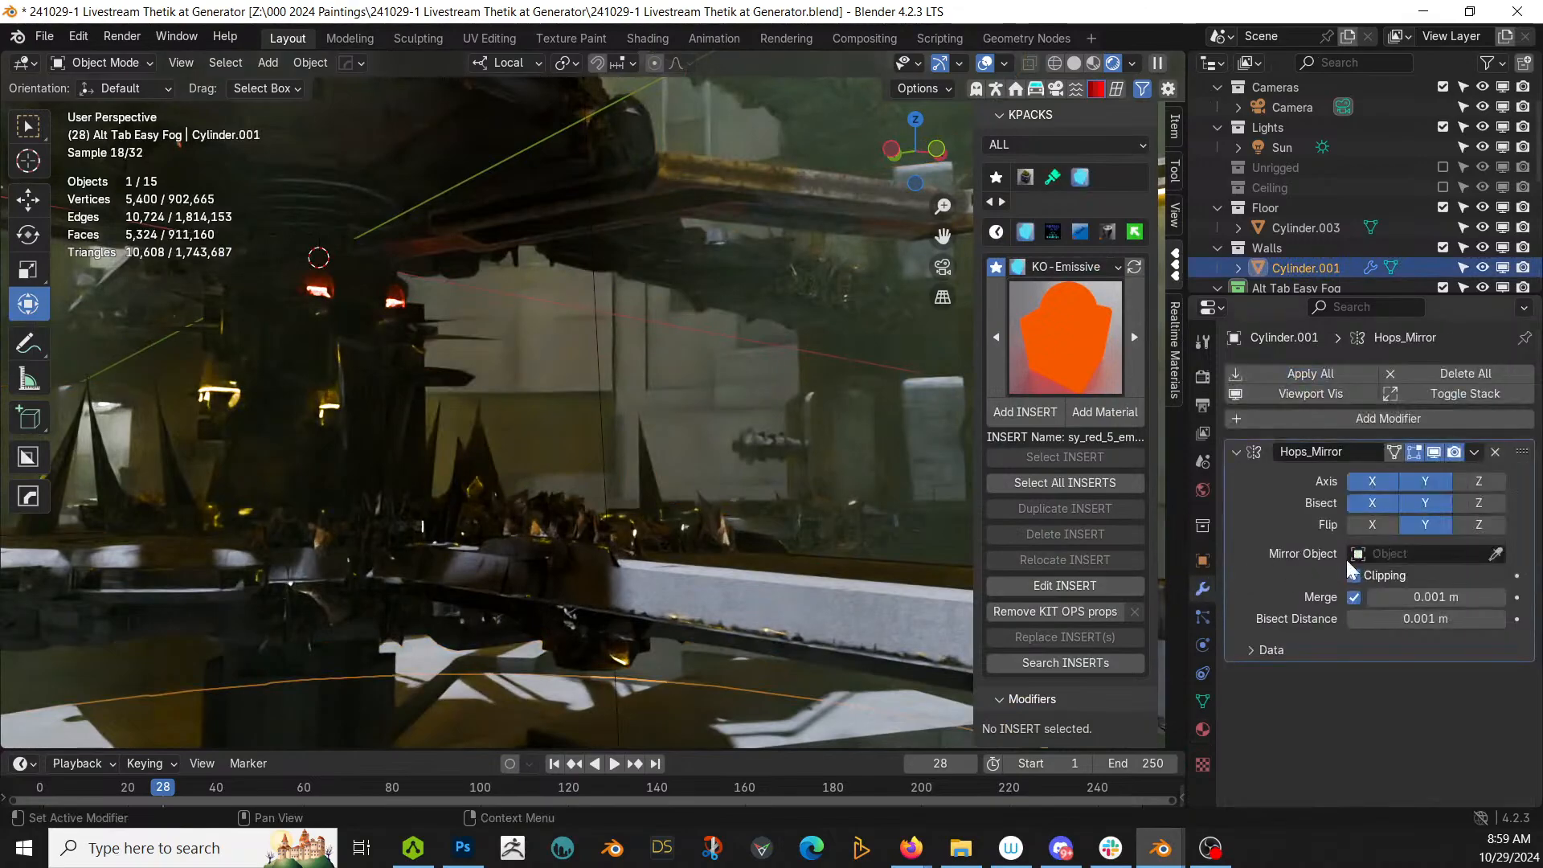
{"action": "left_click", "coordinate": [432, 492]}
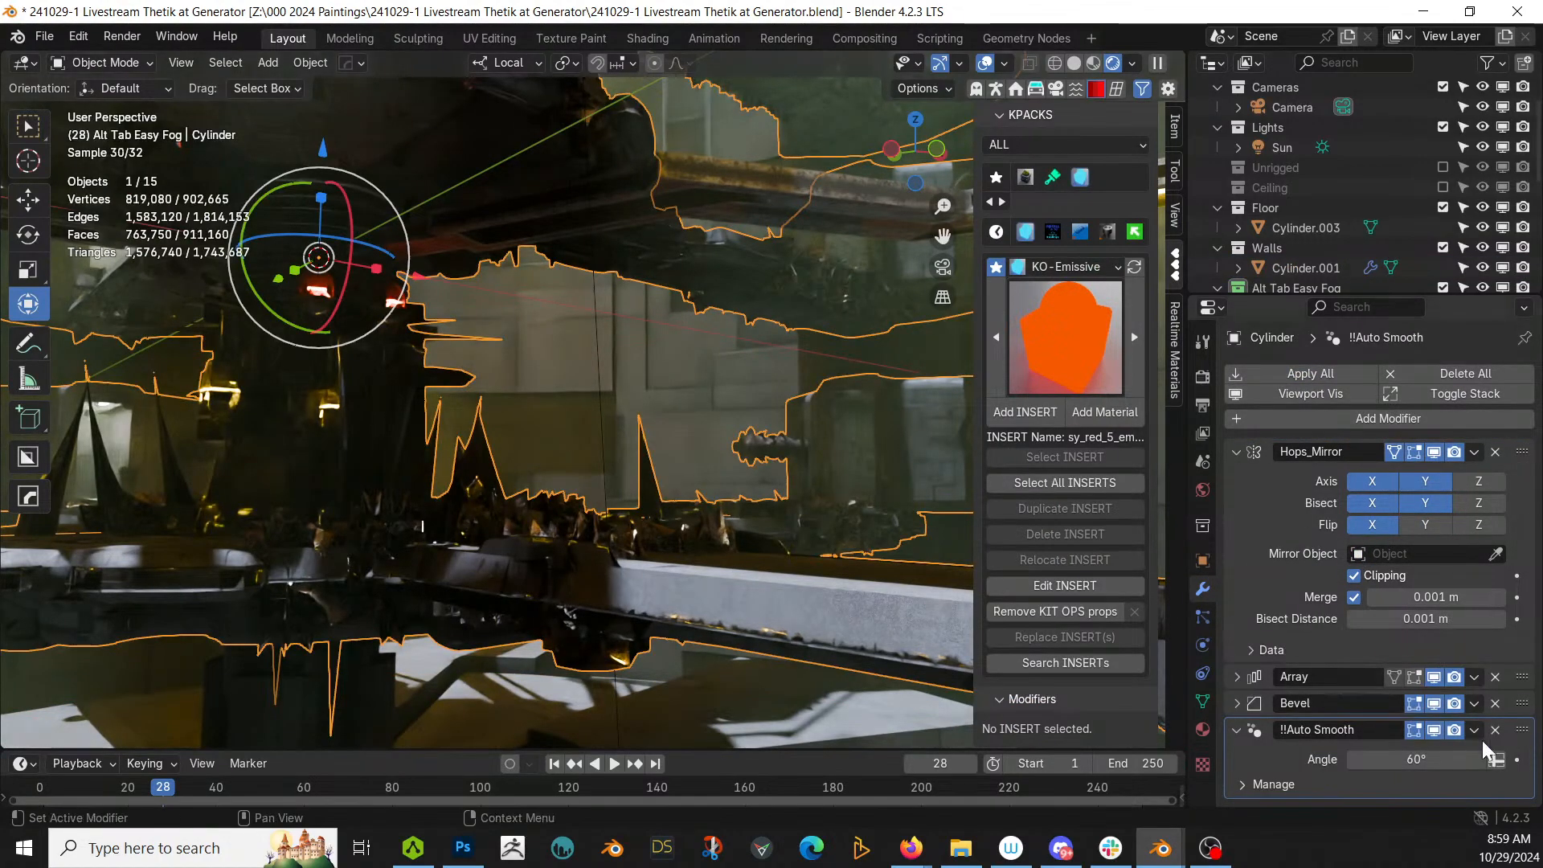
{"action": "left_click", "coordinate": [1495, 704]}
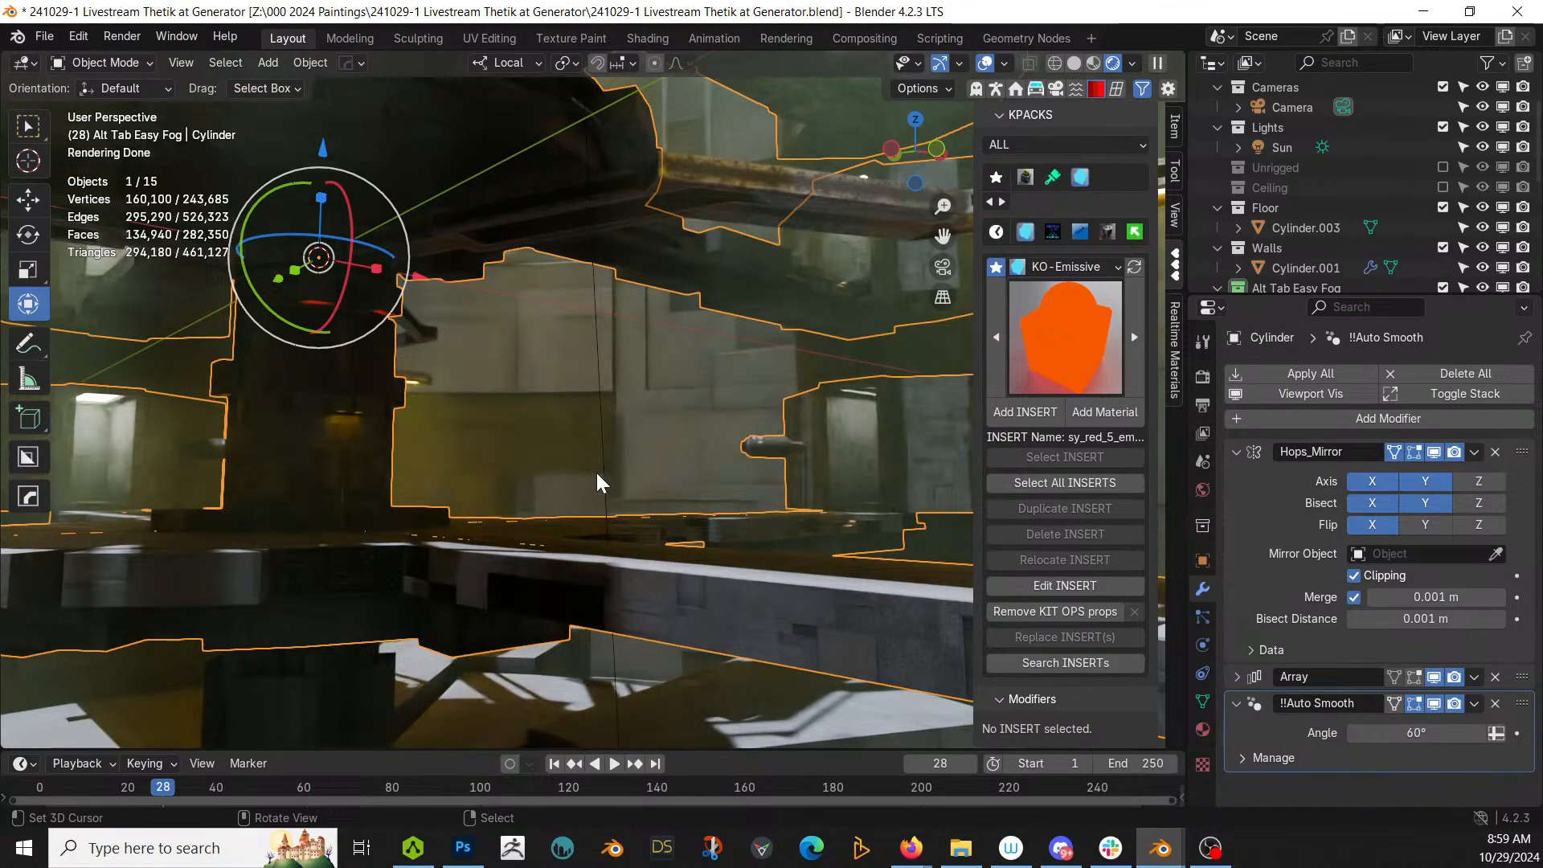
Step: Return to the camera view, select the wall object Cylinder.001 and save the file
{"action": "scroll", "coordinate": [658, 563], "scroll_direction": "up", "scroll_amount": 2}
{"action": "scroll", "coordinate": [662, 562], "scroll_direction": "down", "scroll_amount": 1}
{"action": "scroll", "coordinate": [662, 561], "scroll_direction": "down", "scroll_amount": 1}
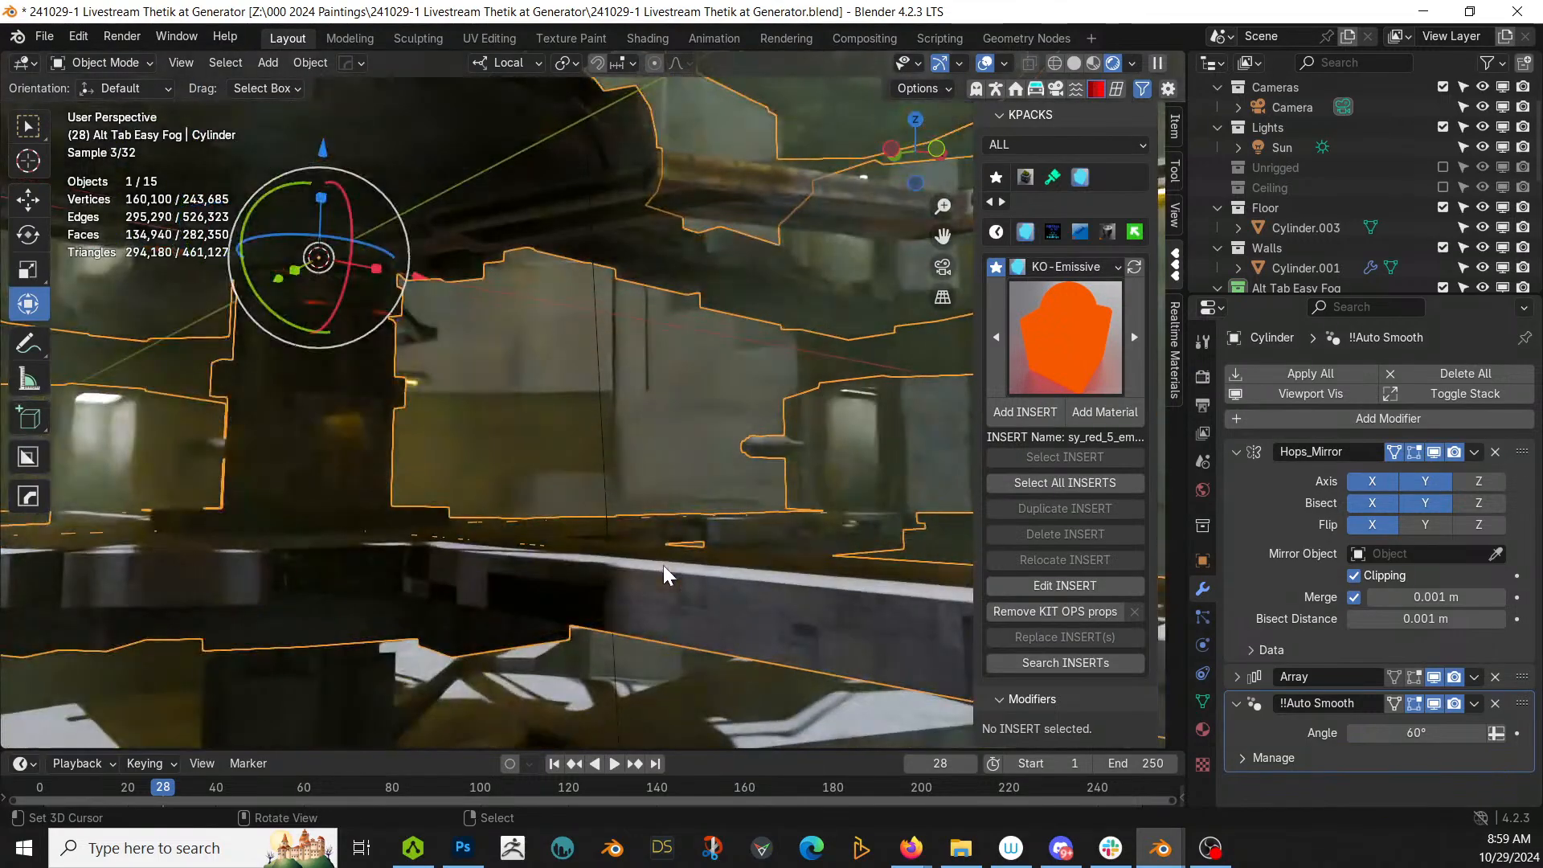
{"action": "key", "text": "KP_0"}
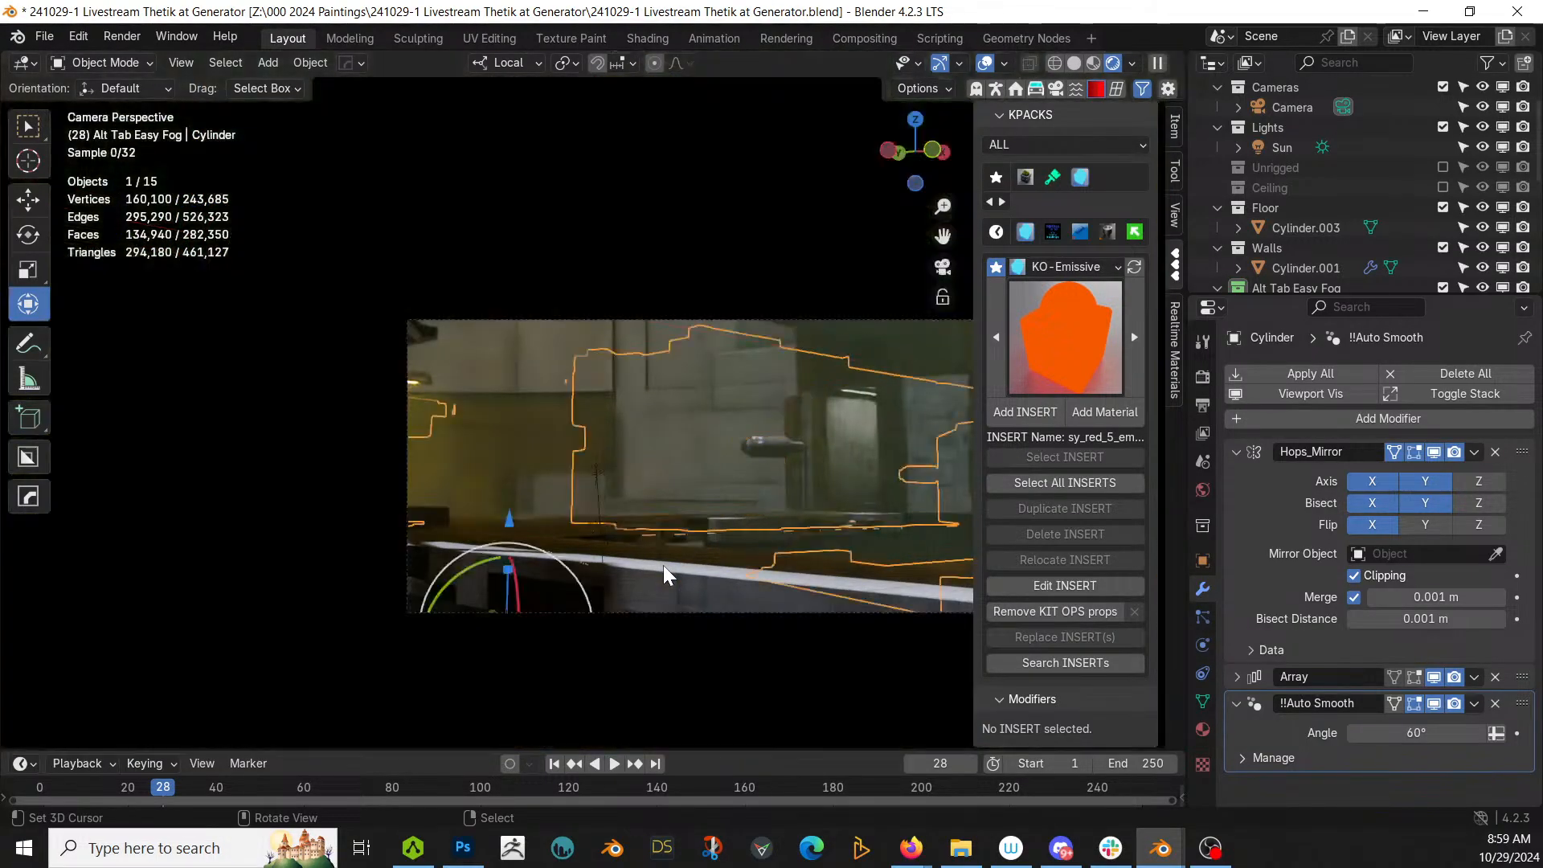
{"action": "left_click", "coordinate": [775, 472]}
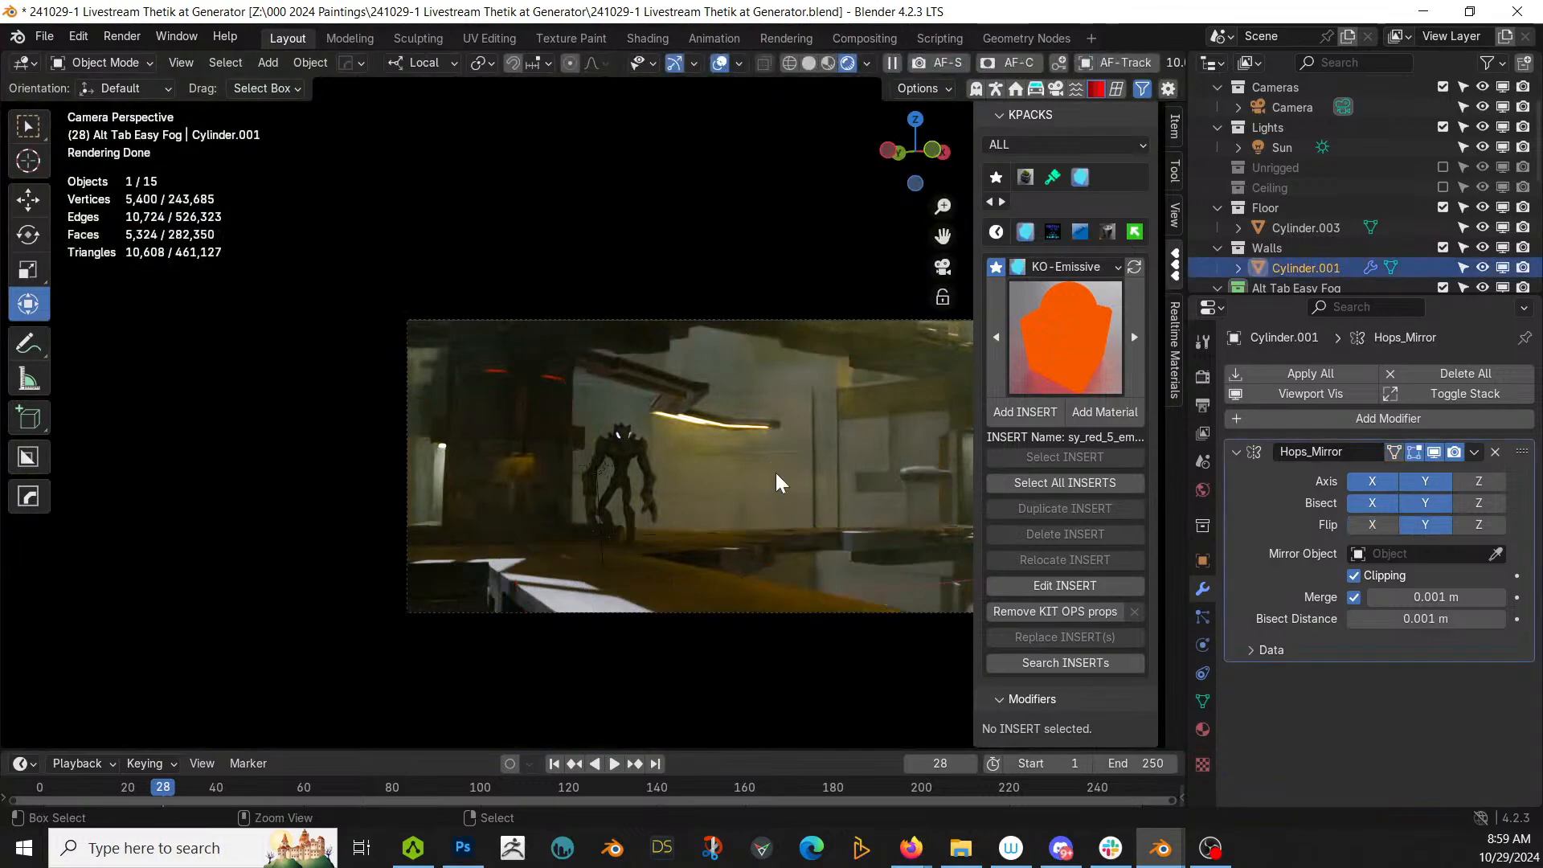
{"action": "key", "text": "ctrl+s"}
{"action": "scroll", "coordinate": [776, 482], "scroll_direction": "down", "scroll_amount": 2}
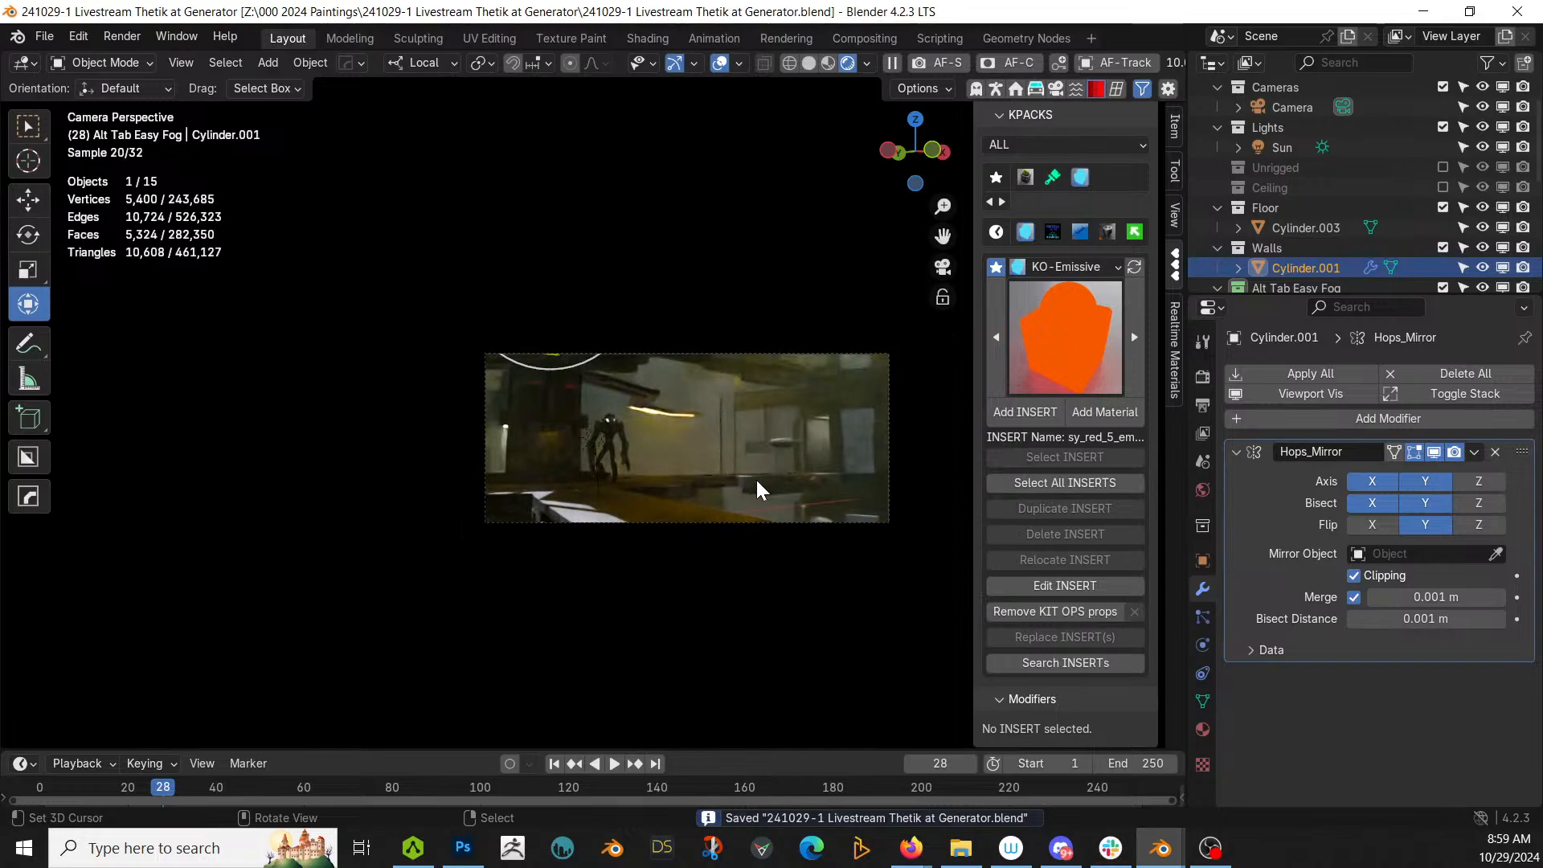
{"action": "middle_click_drag", "start_coordinate": [777, 499], "coordinate": [726, 506], "text": "shift"}
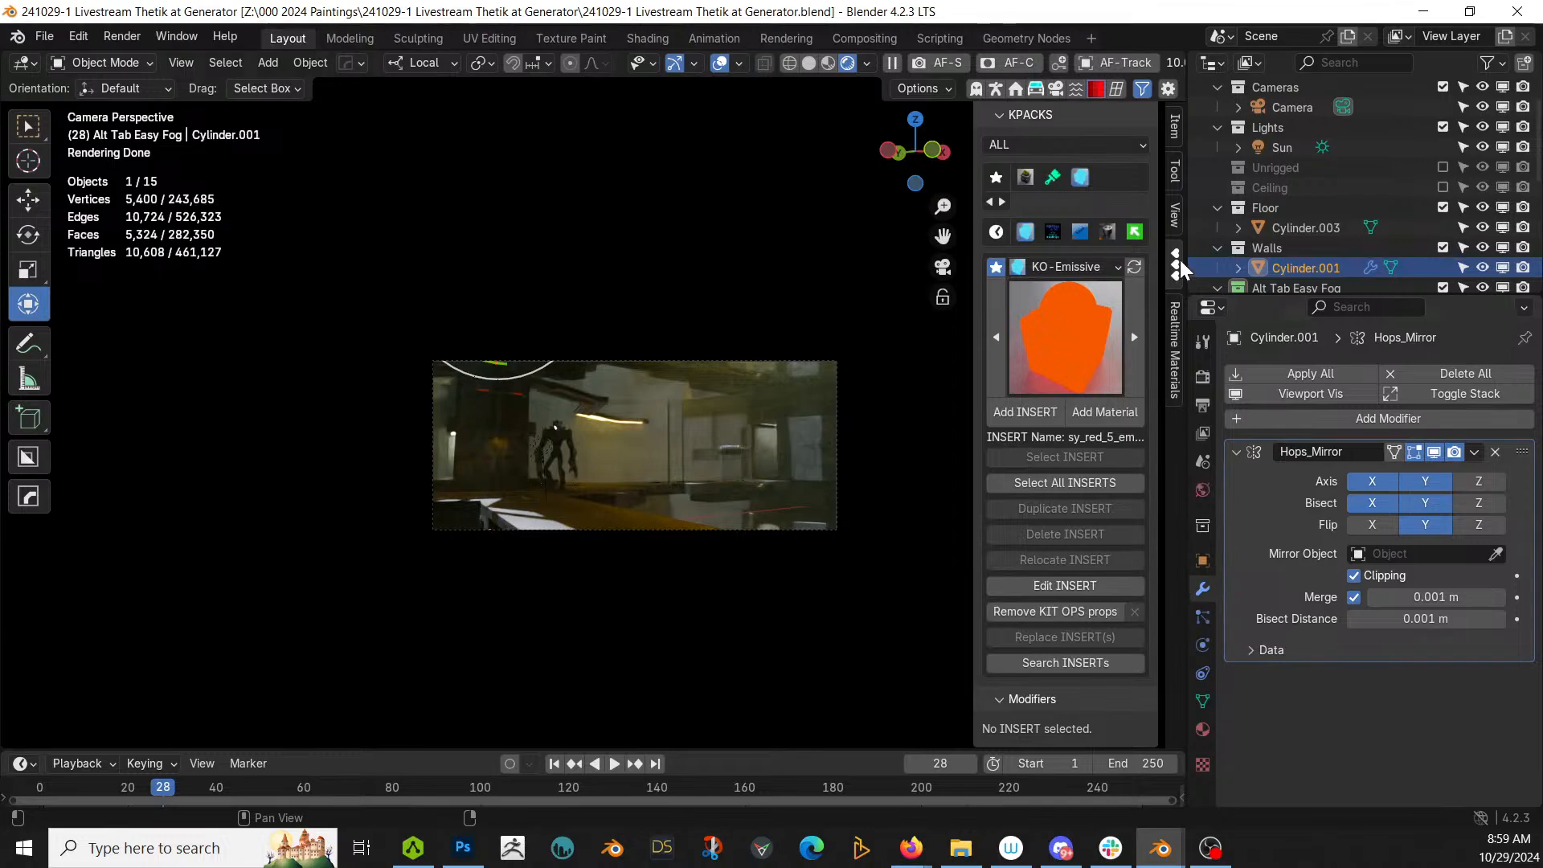
Step: Try a camera exposure value of 7 in the Photographer settings and settle on 6.5
{"action": "left_click", "coordinate": [1055, 90]}
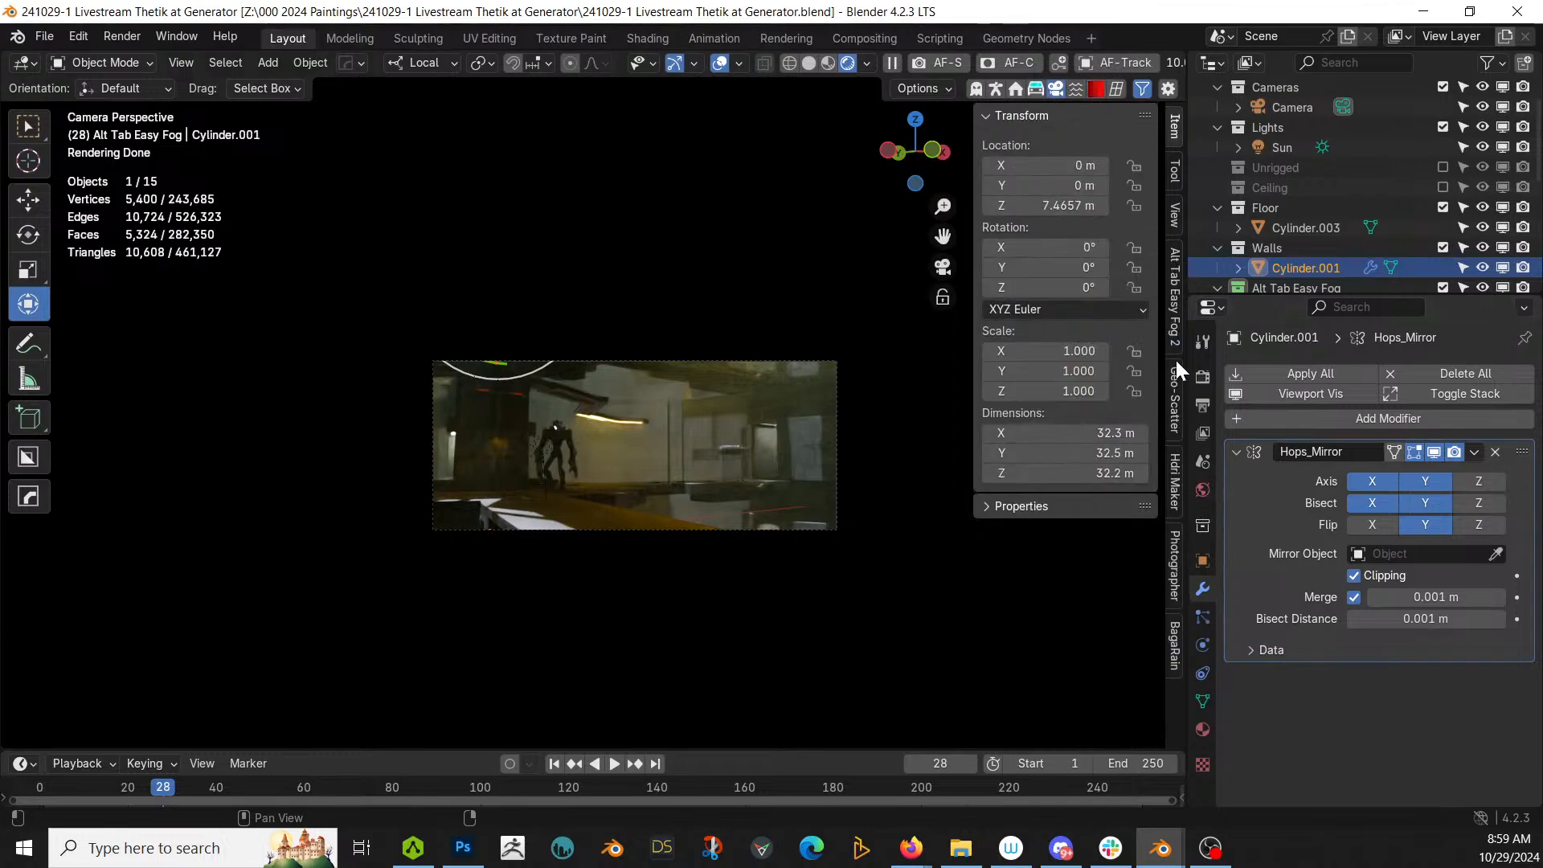
{"action": "left_click", "coordinate": [1177, 578]}
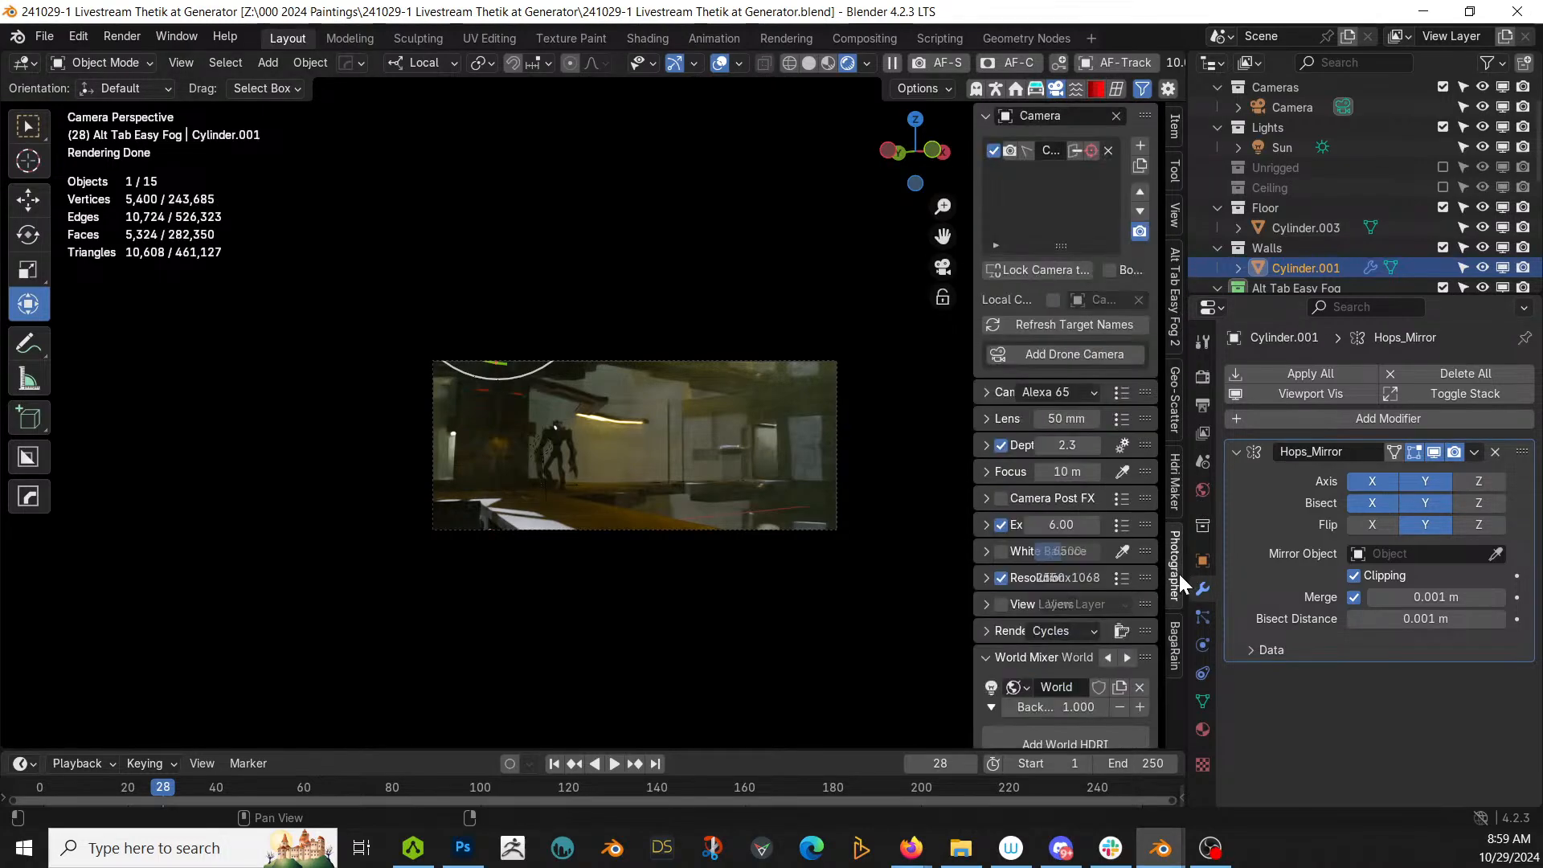
{"action": "left_click", "coordinate": [1065, 524]}
{"action": "type", "text": "75"}
{"action": "key", "text": "Return"}
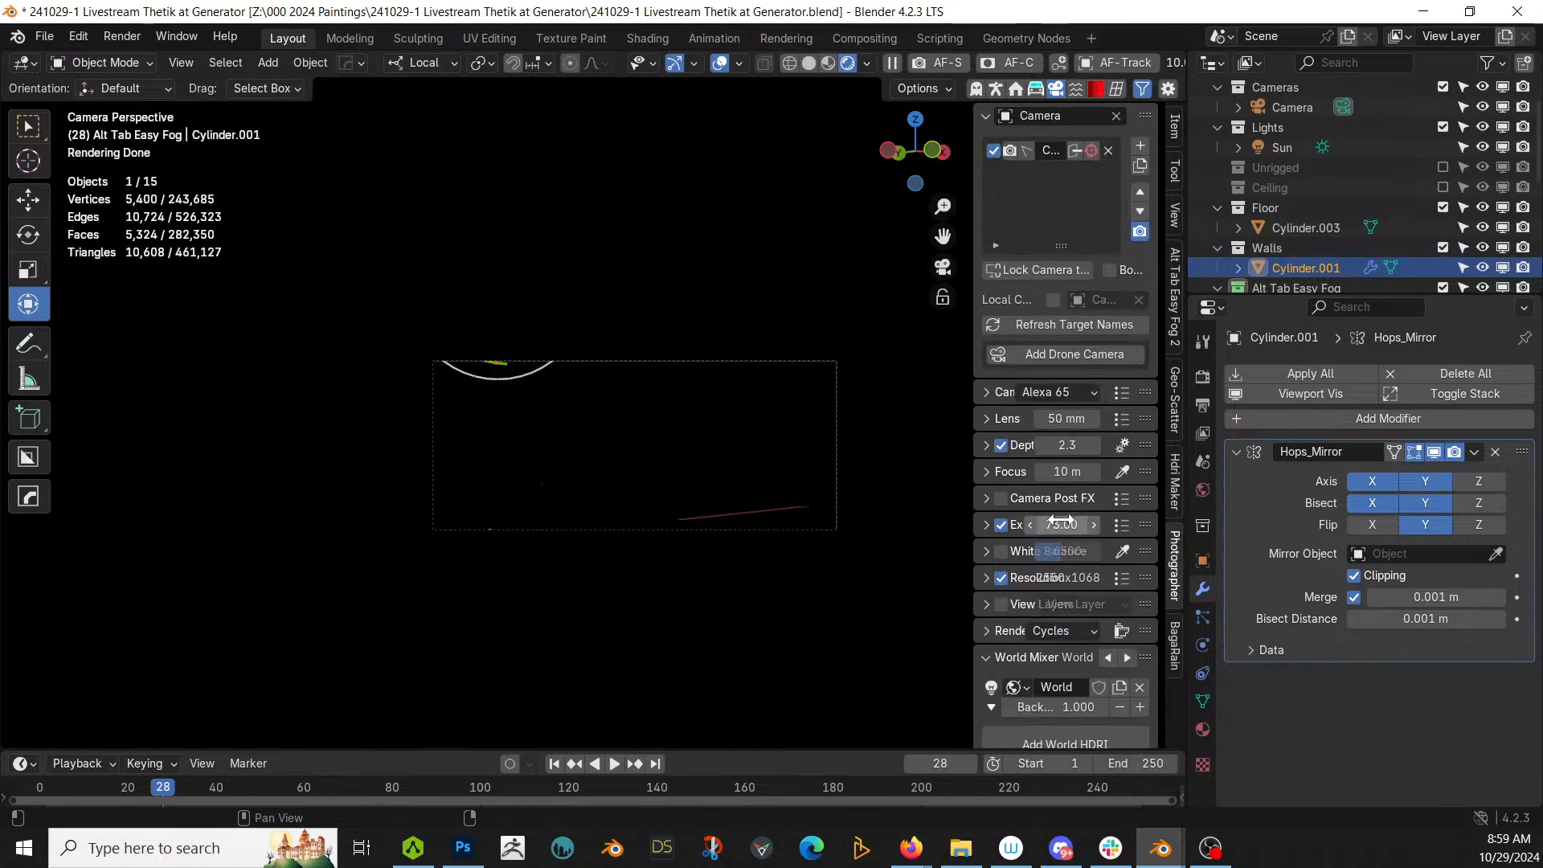
{"action": "left_click", "coordinate": [1065, 525]}
{"action": "type", "text": "7"}
{"action": "key", "text": "Return"}
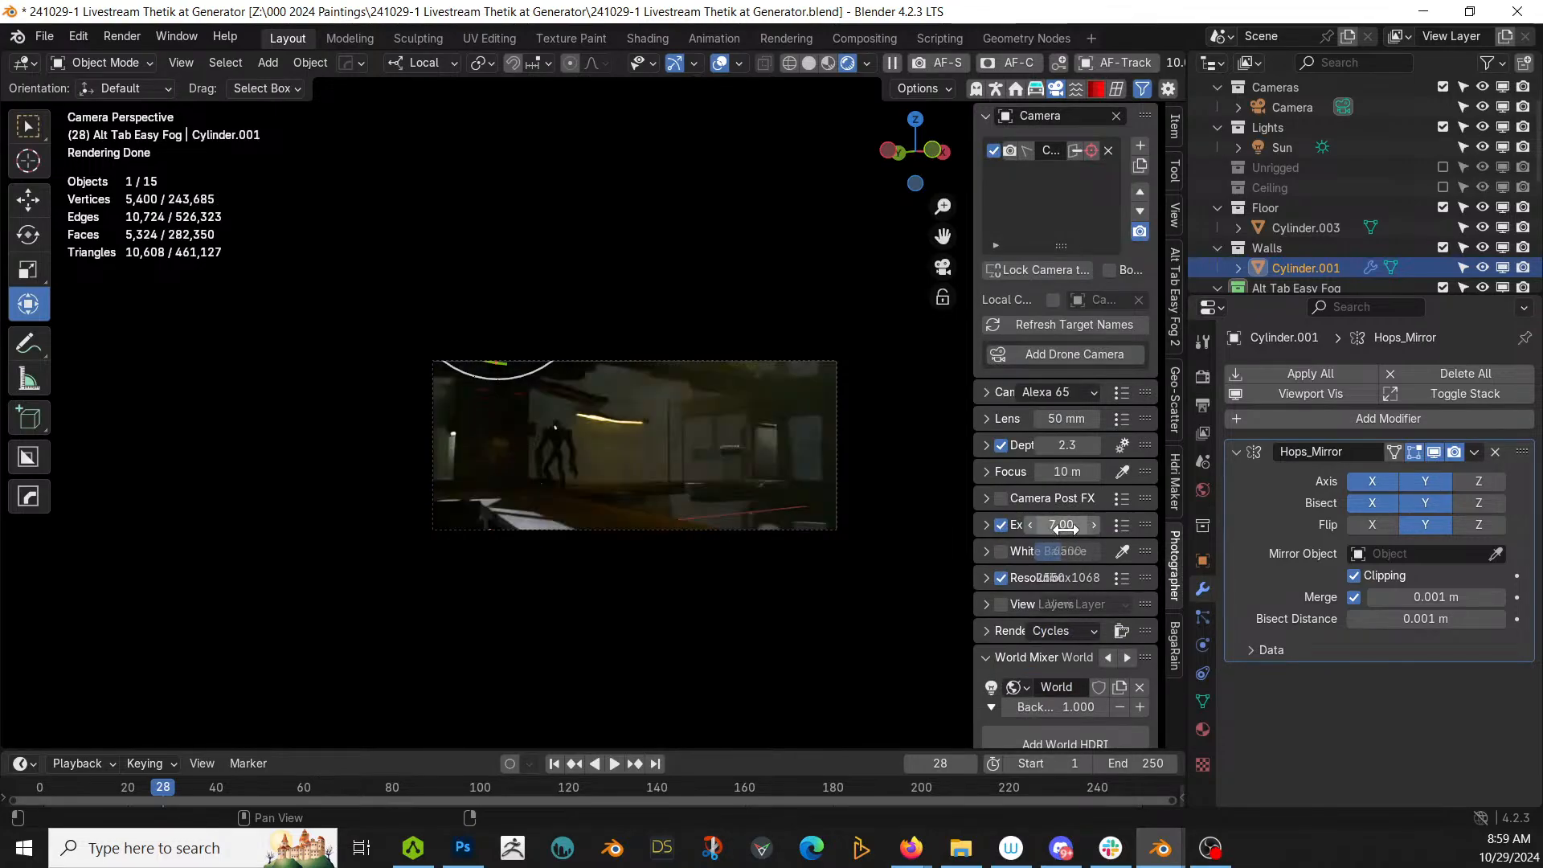
{"action": "scroll", "coordinate": [811, 476], "scroll_direction": "up", "scroll_amount": 3}
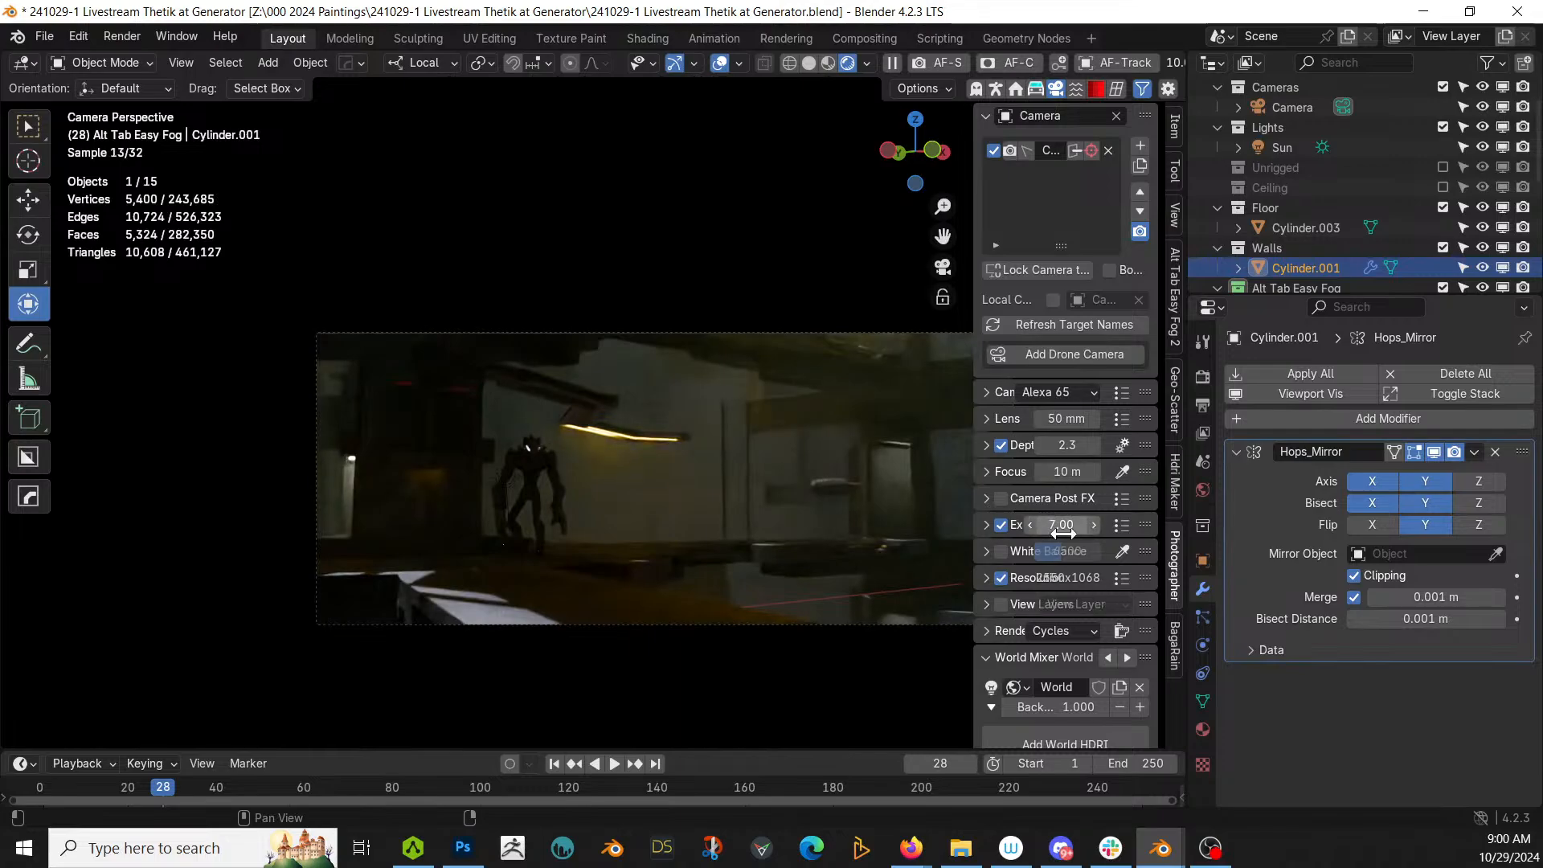
{"action": "type", "text": "6.5"}
{"action": "key", "text": "Return"}
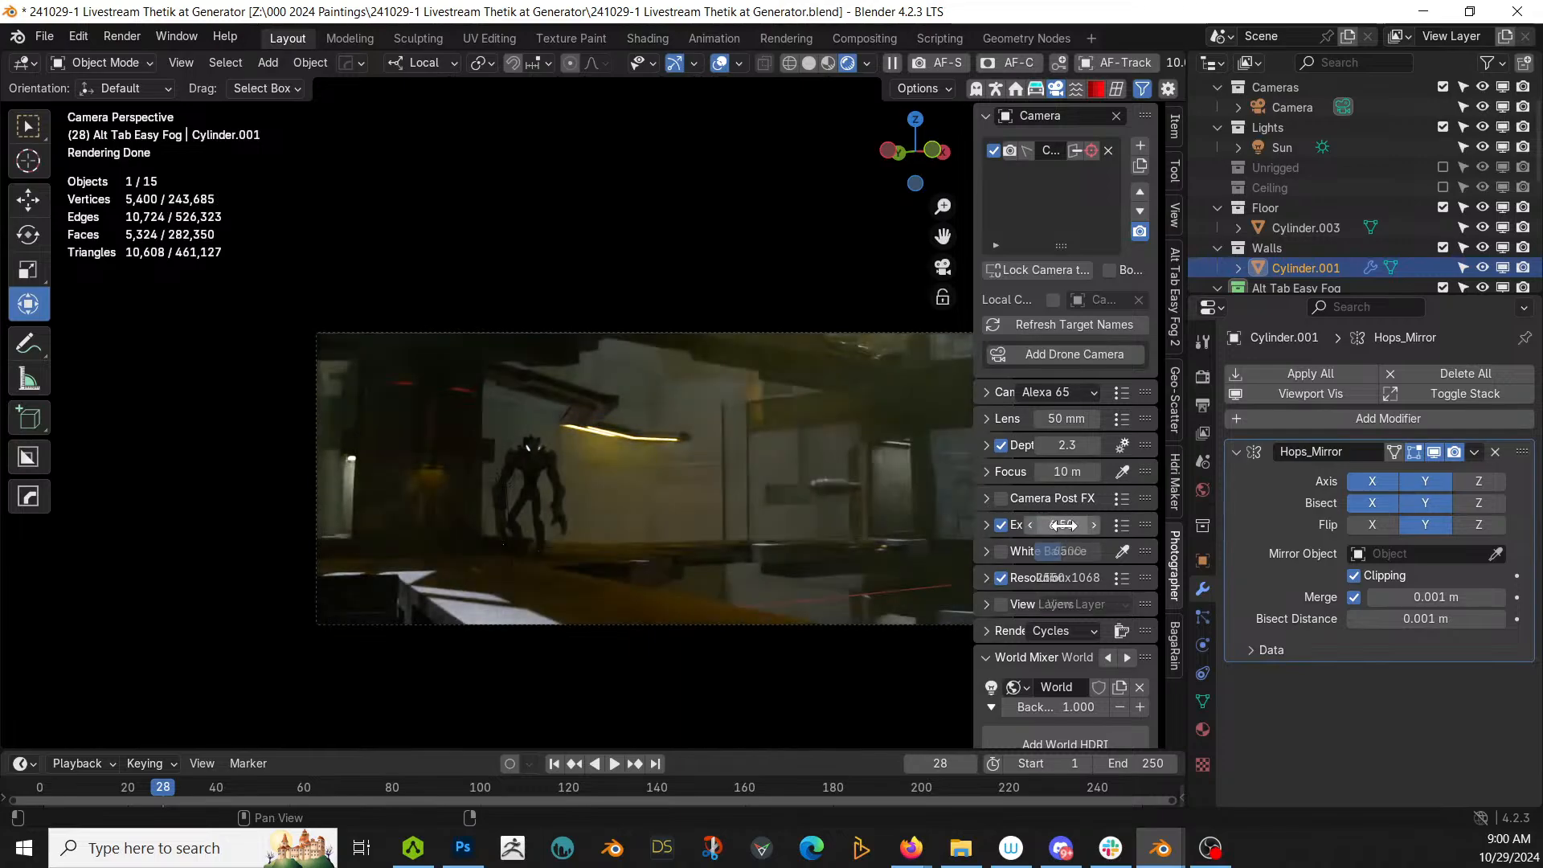
Step: Try an irradiance of 3 W/m2 on the Sun light and return it to 2 W/m2
{"action": "left_click", "coordinate": [1300, 149]}
{"action": "left_click", "coordinate": [1202, 645]}
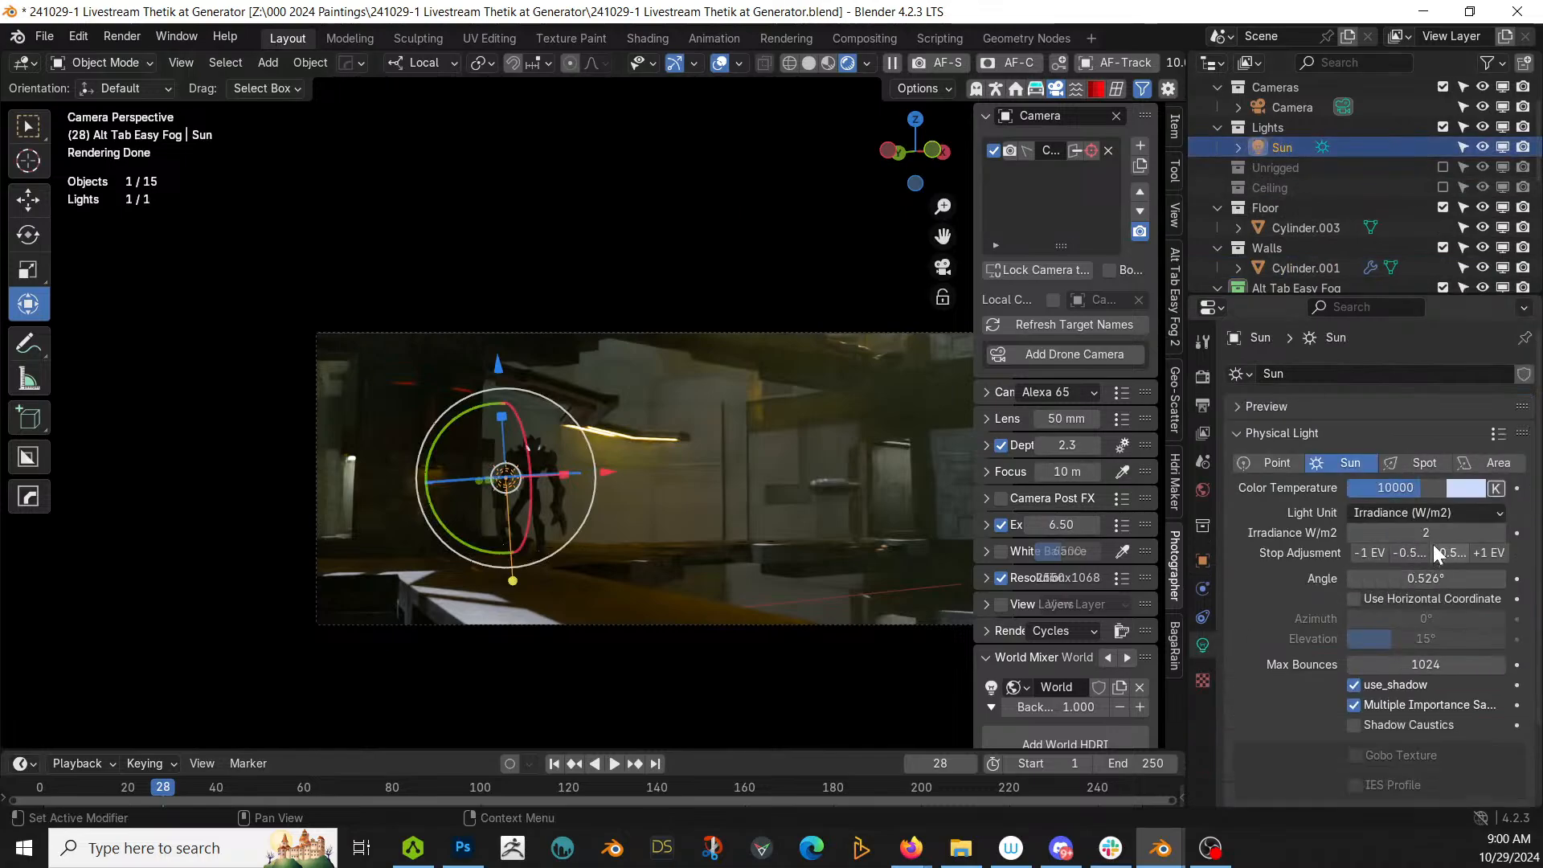
{"action": "left_click_drag", "start_coordinate": [1438, 532], "coordinate": [1441, 532]}
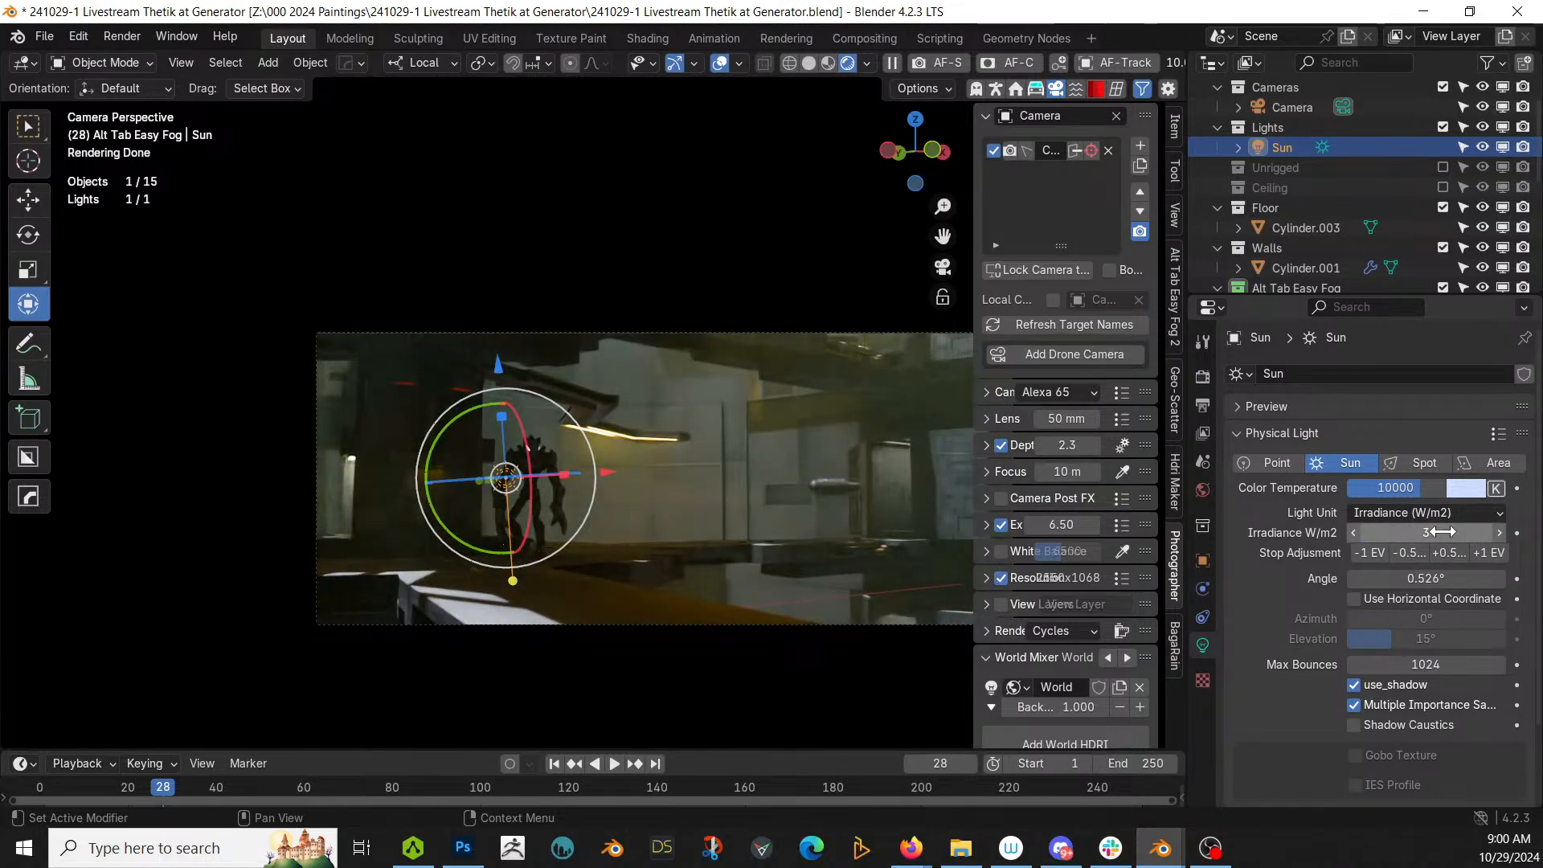
{"action": "left_click_drag", "start_coordinate": [1435, 532], "coordinate": [1421, 533]}
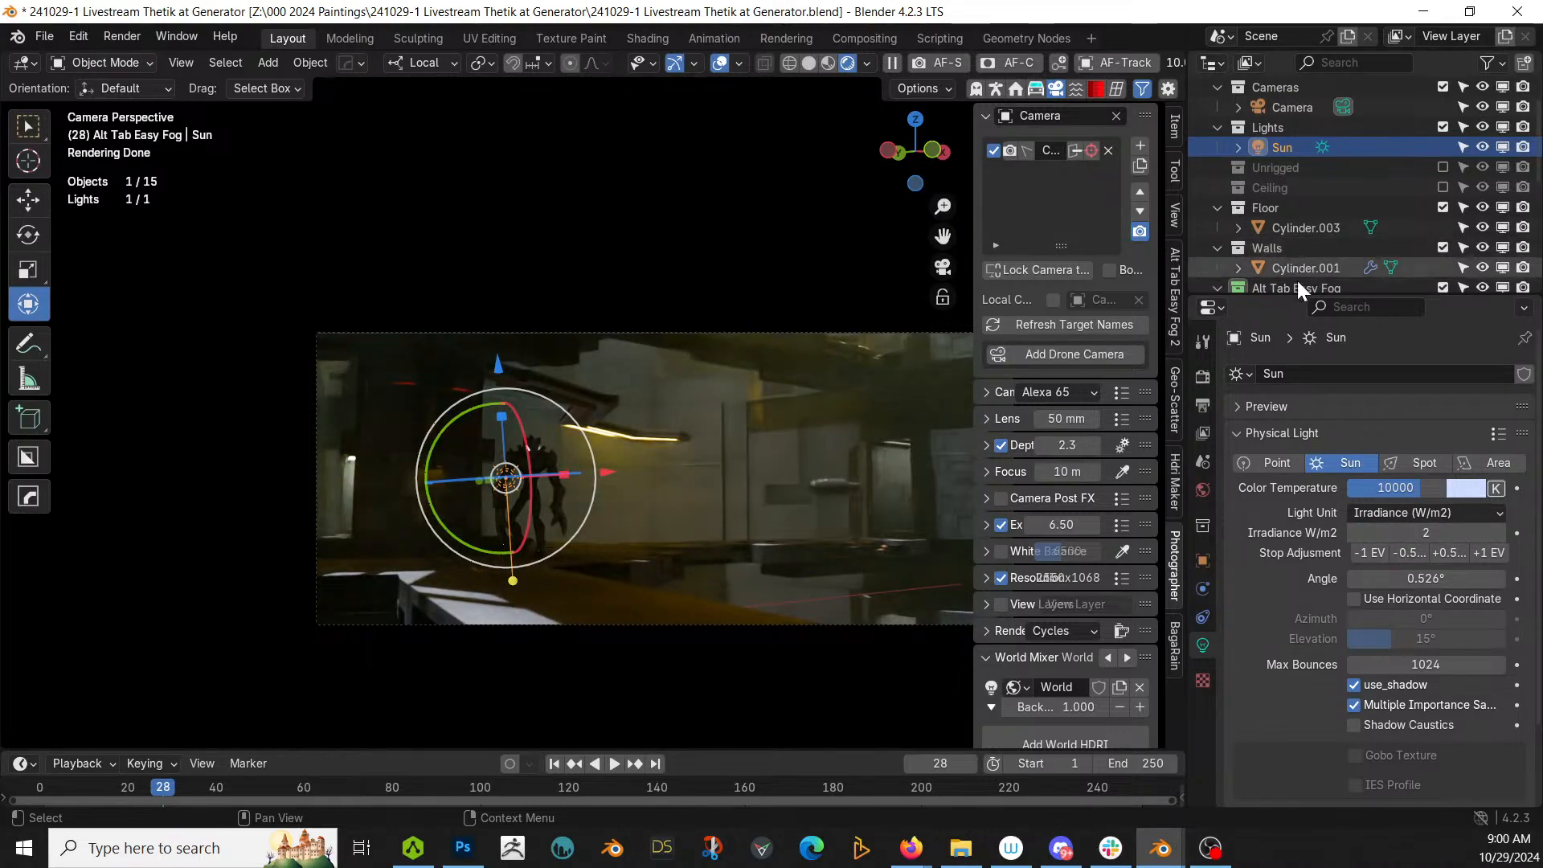
Step: Try densities of 0.5 and 0.3 on the GodRay Fog volume in Alt Tab Easy Fog 2
{"action": "scroll", "coordinate": [1310, 283], "scroll_direction": "down", "scroll_amount": 2}
{"action": "left_click", "coordinate": [1310, 271]}
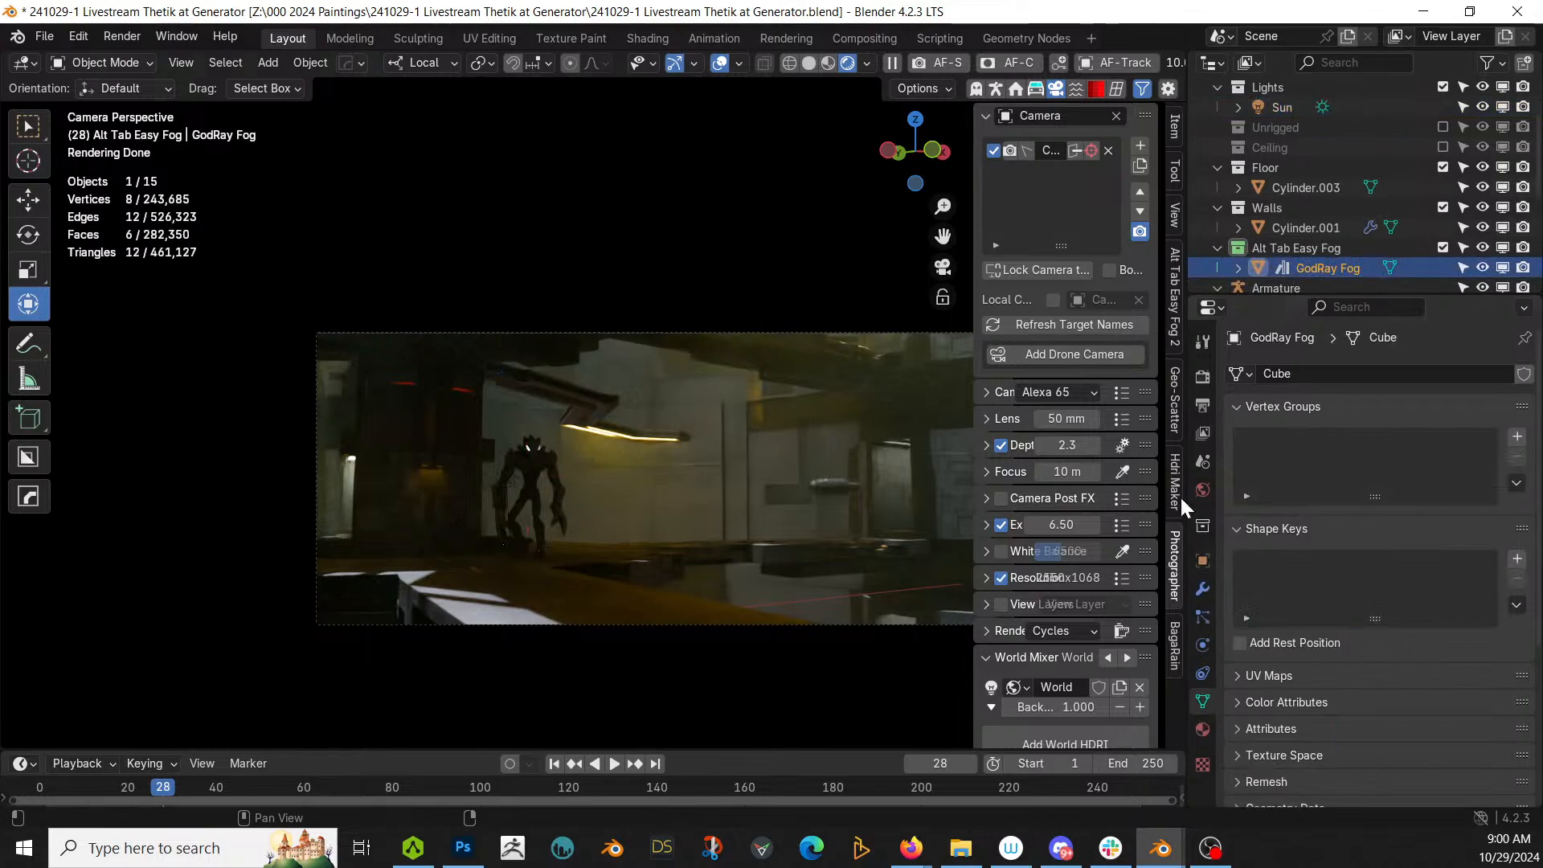
{"action": "left_click", "coordinate": [1173, 313]}
{"action": "left_click", "coordinate": [1065, 458]}
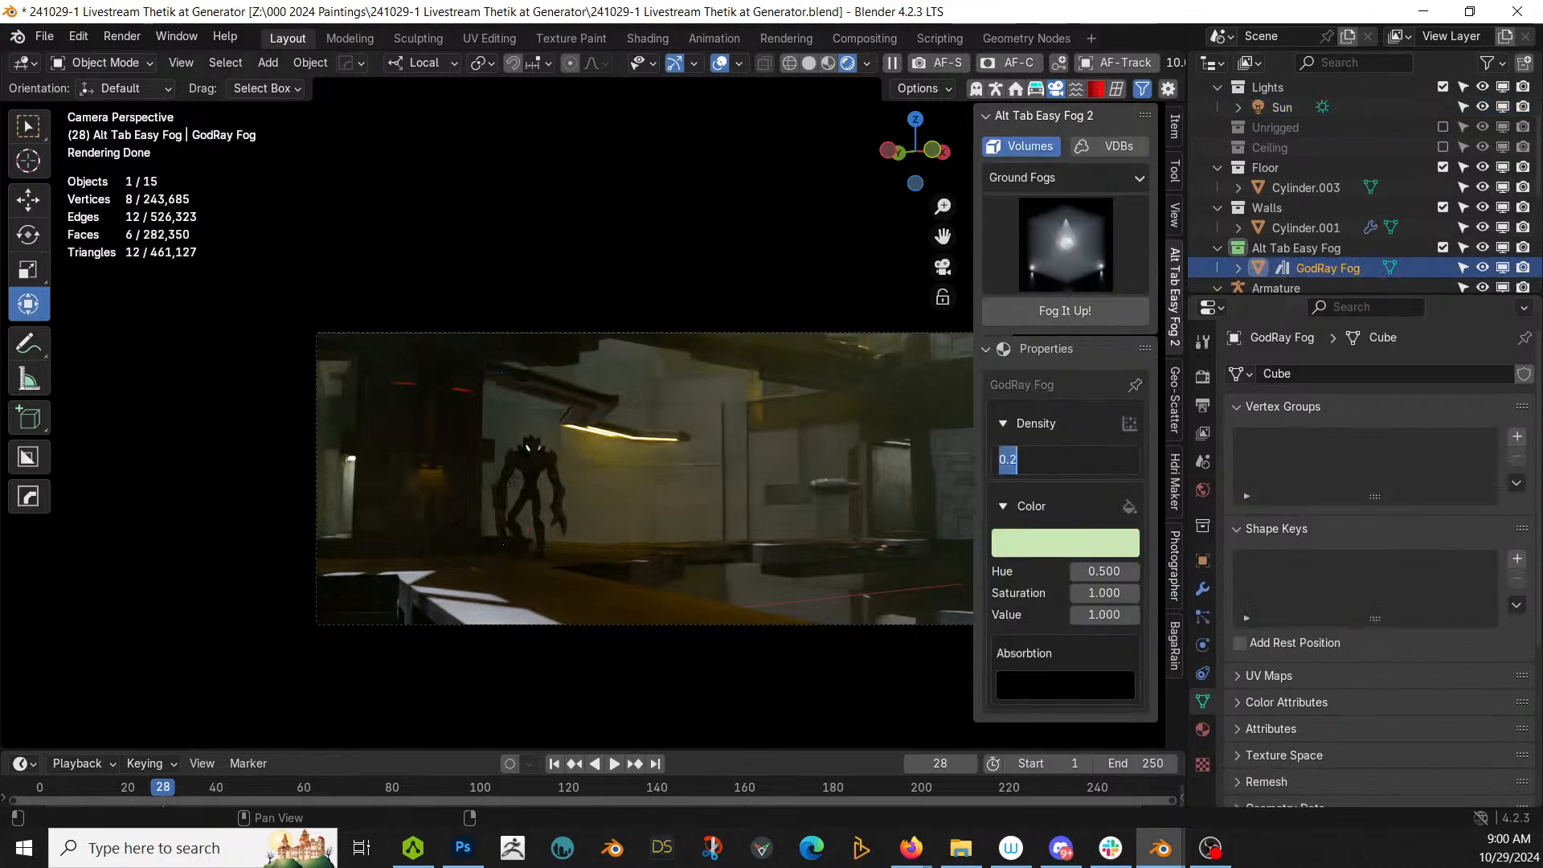
{"action": "type", "text": "0.5"}
{"action": "key", "text": "Return"}
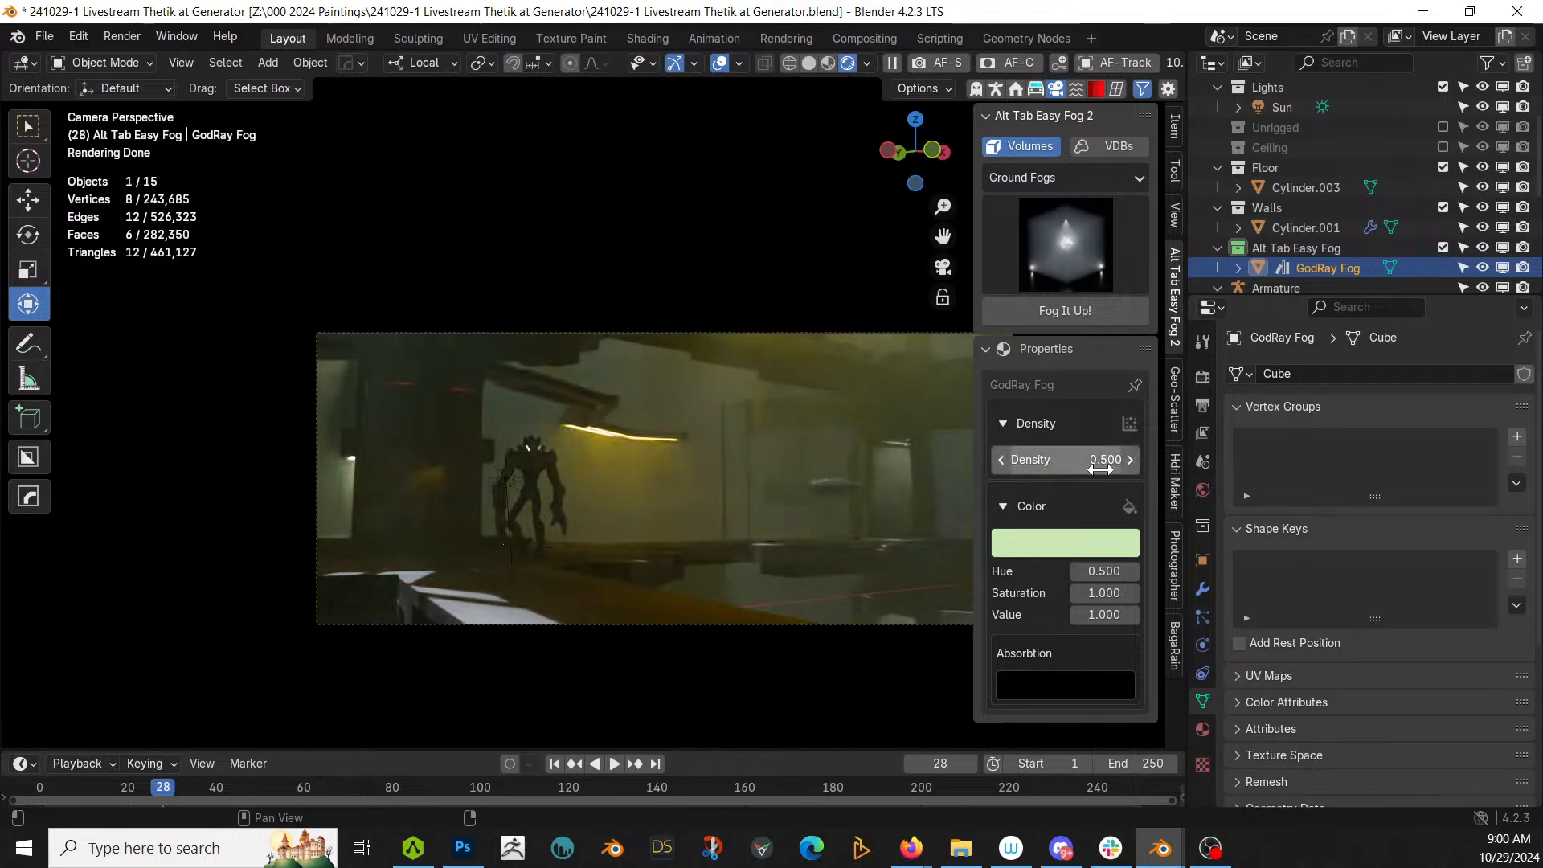
{"action": "left_click", "coordinate": [1098, 460]}
{"action": "type", "text": ".3"}
{"action": "key", "text": "Return"}
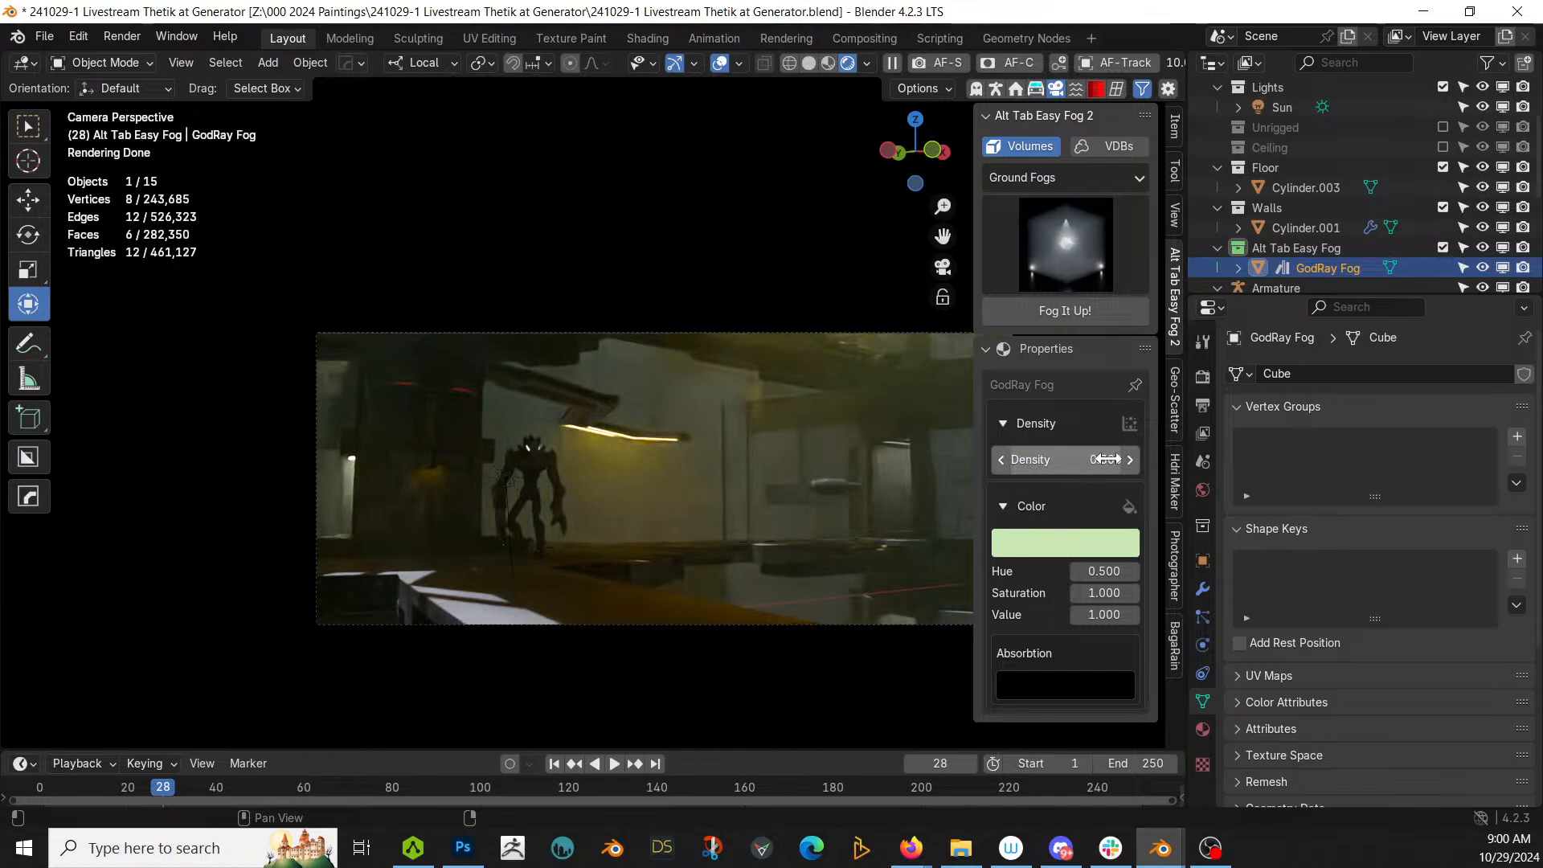
Step: Set the GodRay Fog density back to 0.2 and save the file
{"action": "left_click", "coordinate": [1117, 459]}
{"action": "key", "text": "BackSpace"}
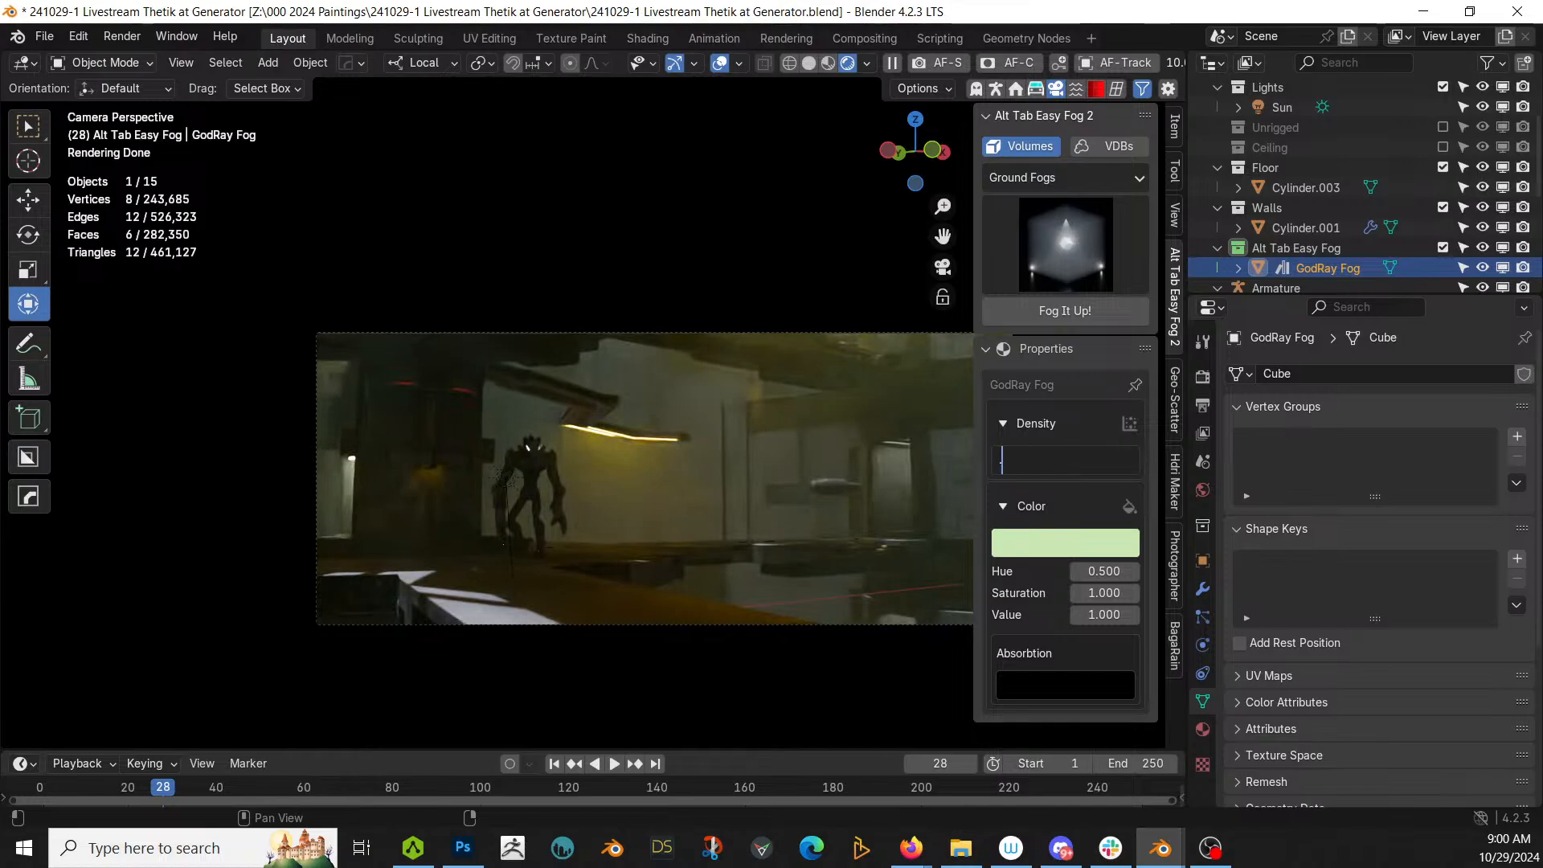
{"action": "type", "text": ".2"}
{"action": "key", "text": "Return"}
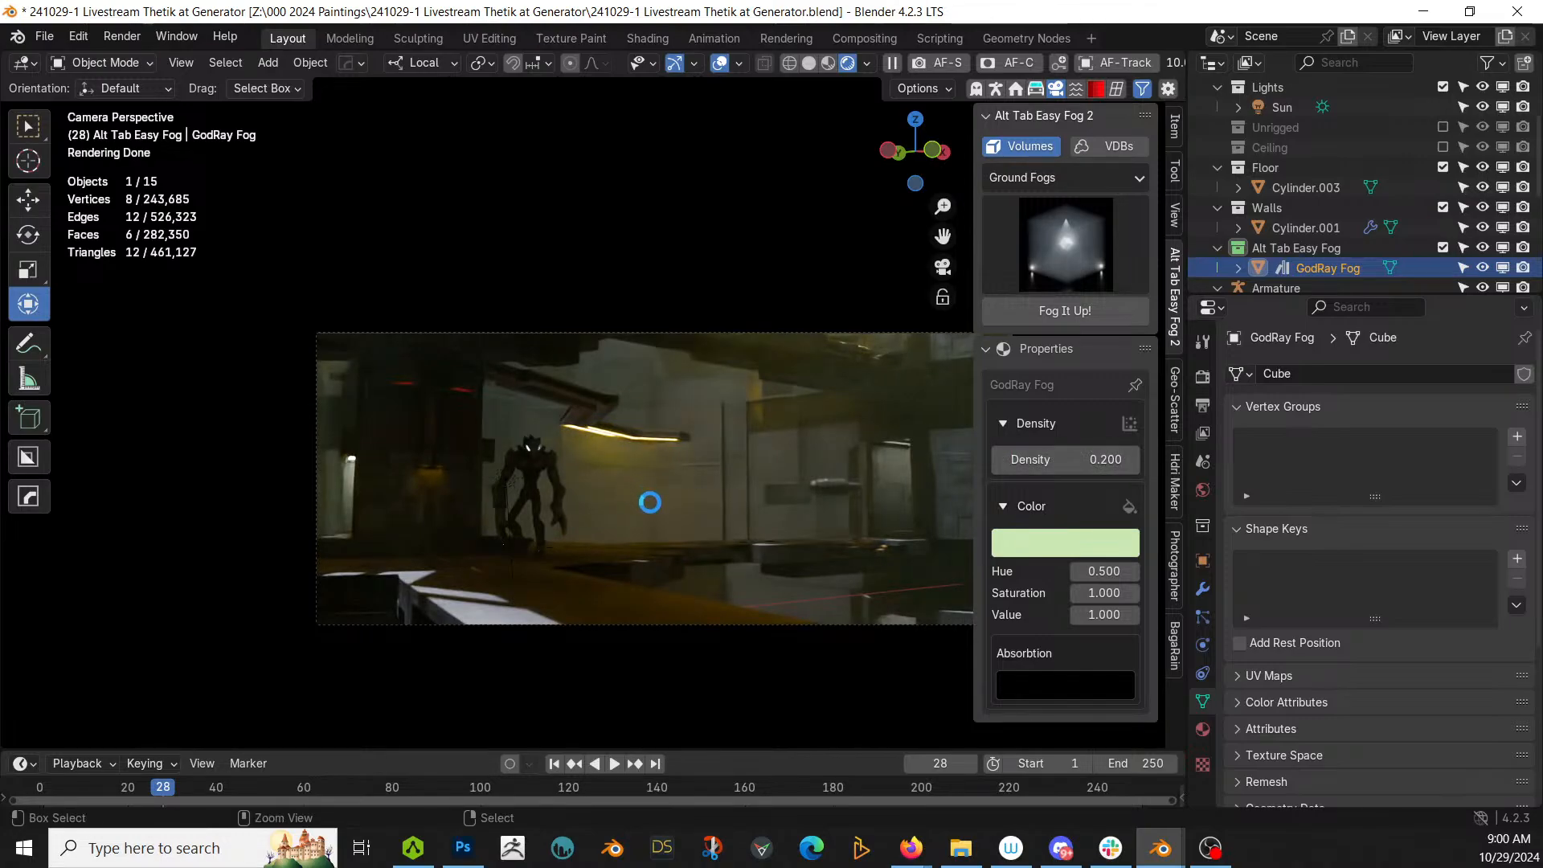
{"action": "key", "text": "ctrl+s"}
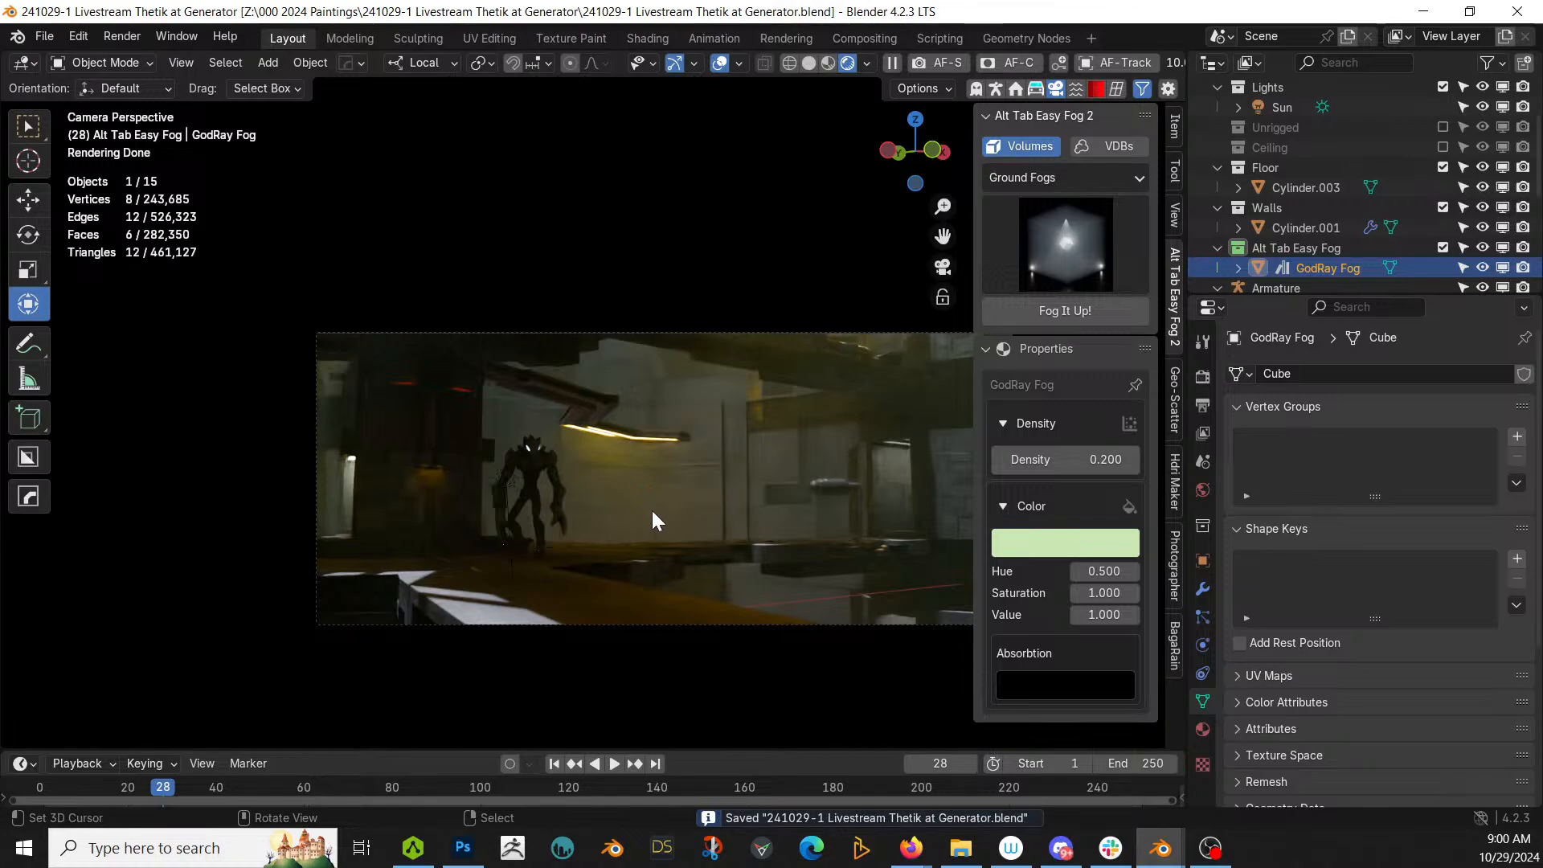
{"action": "middle_click_drag", "start_coordinate": [653, 509], "coordinate": [557, 520], "text": "shift"}
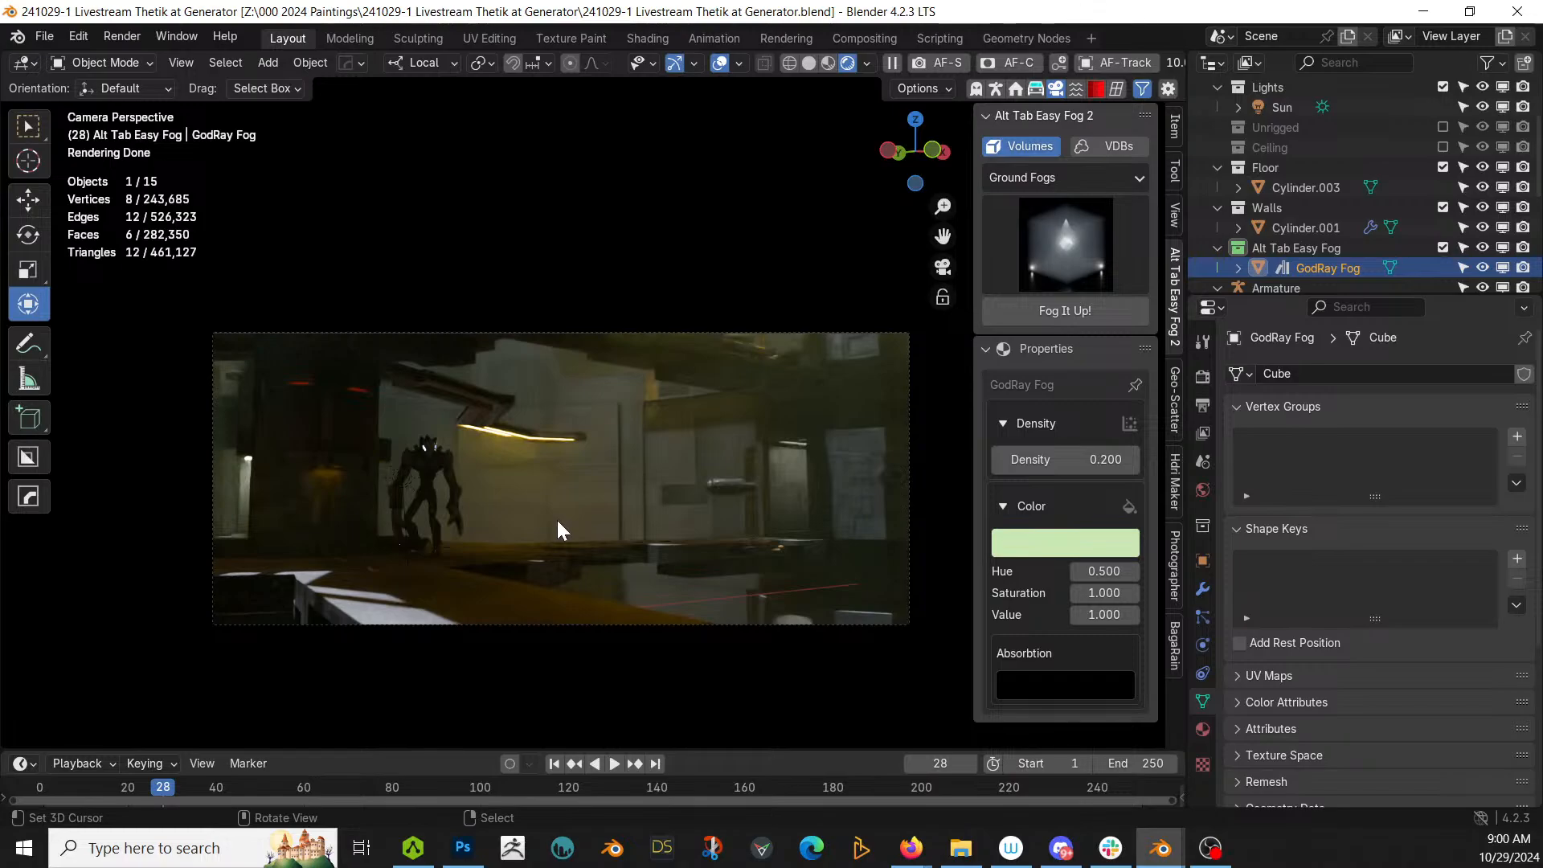
{"action": "key", "text": "shift+grave"}
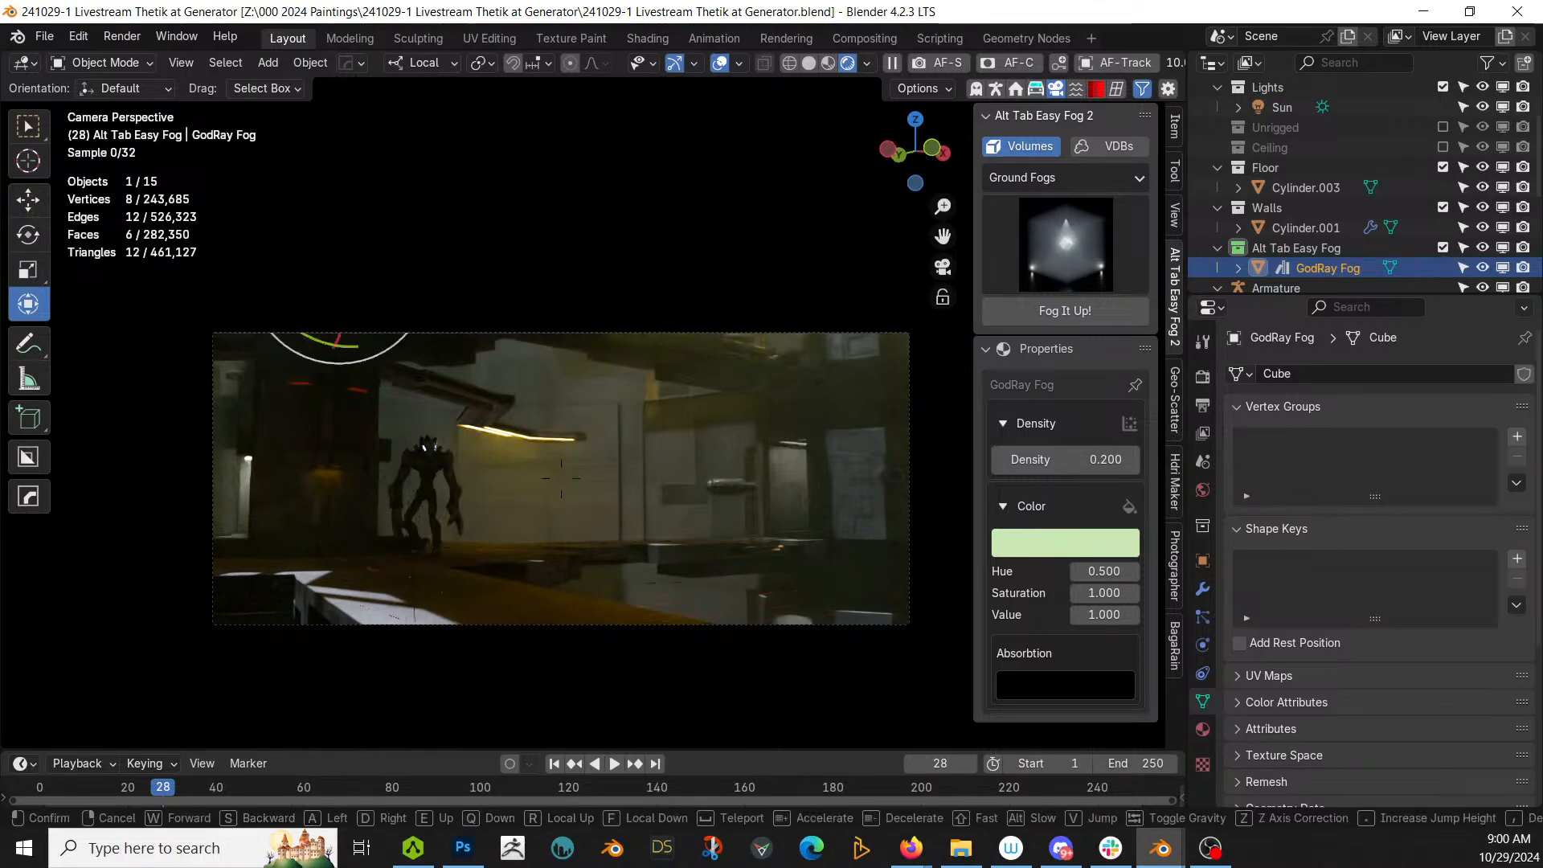
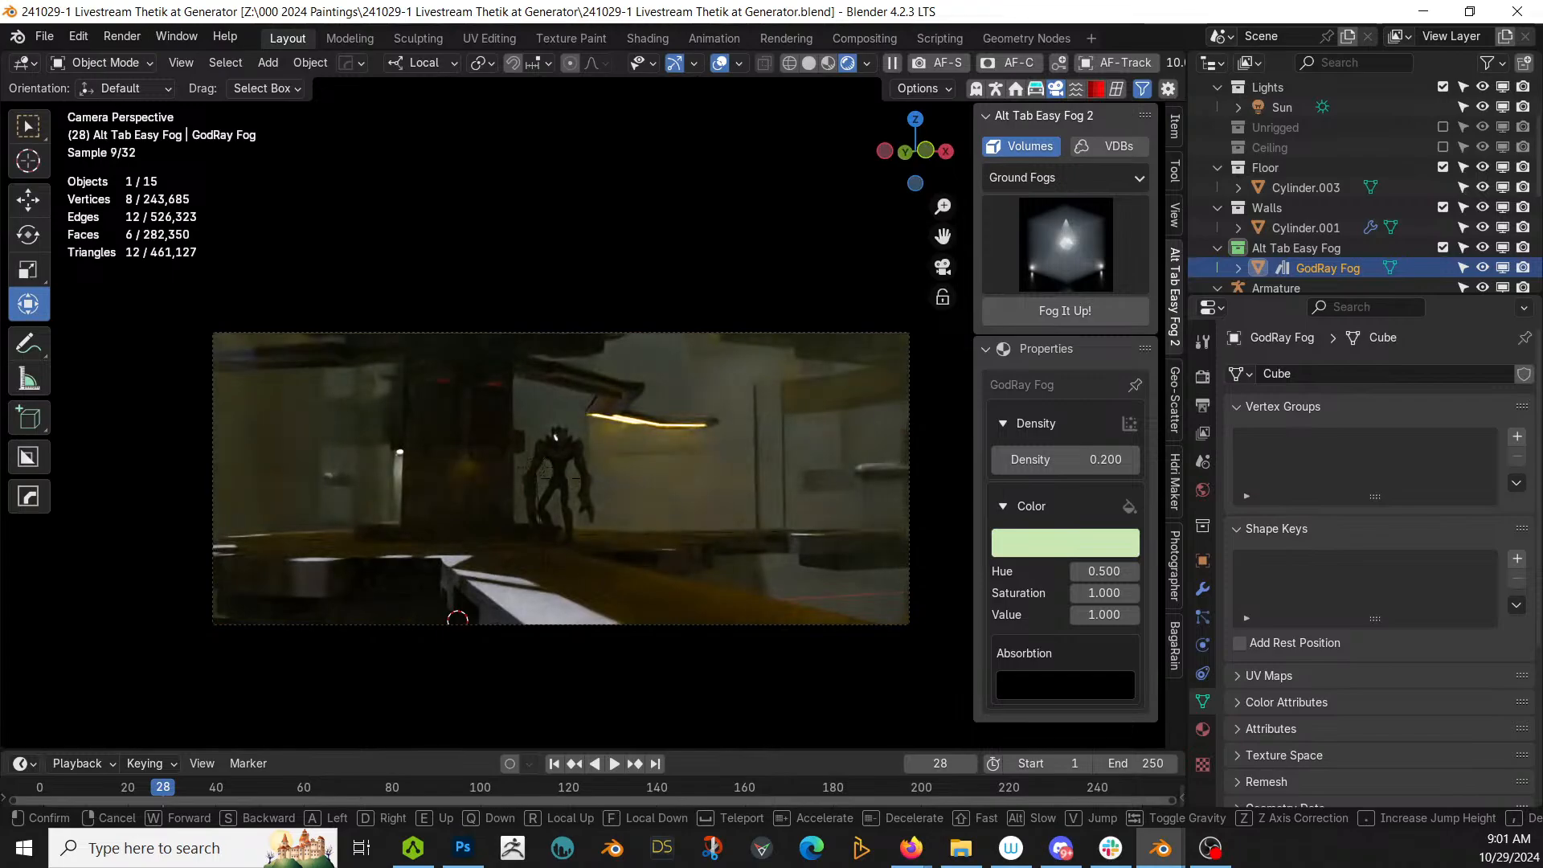
{"action": "left_click", "coordinate": [464, 542]}
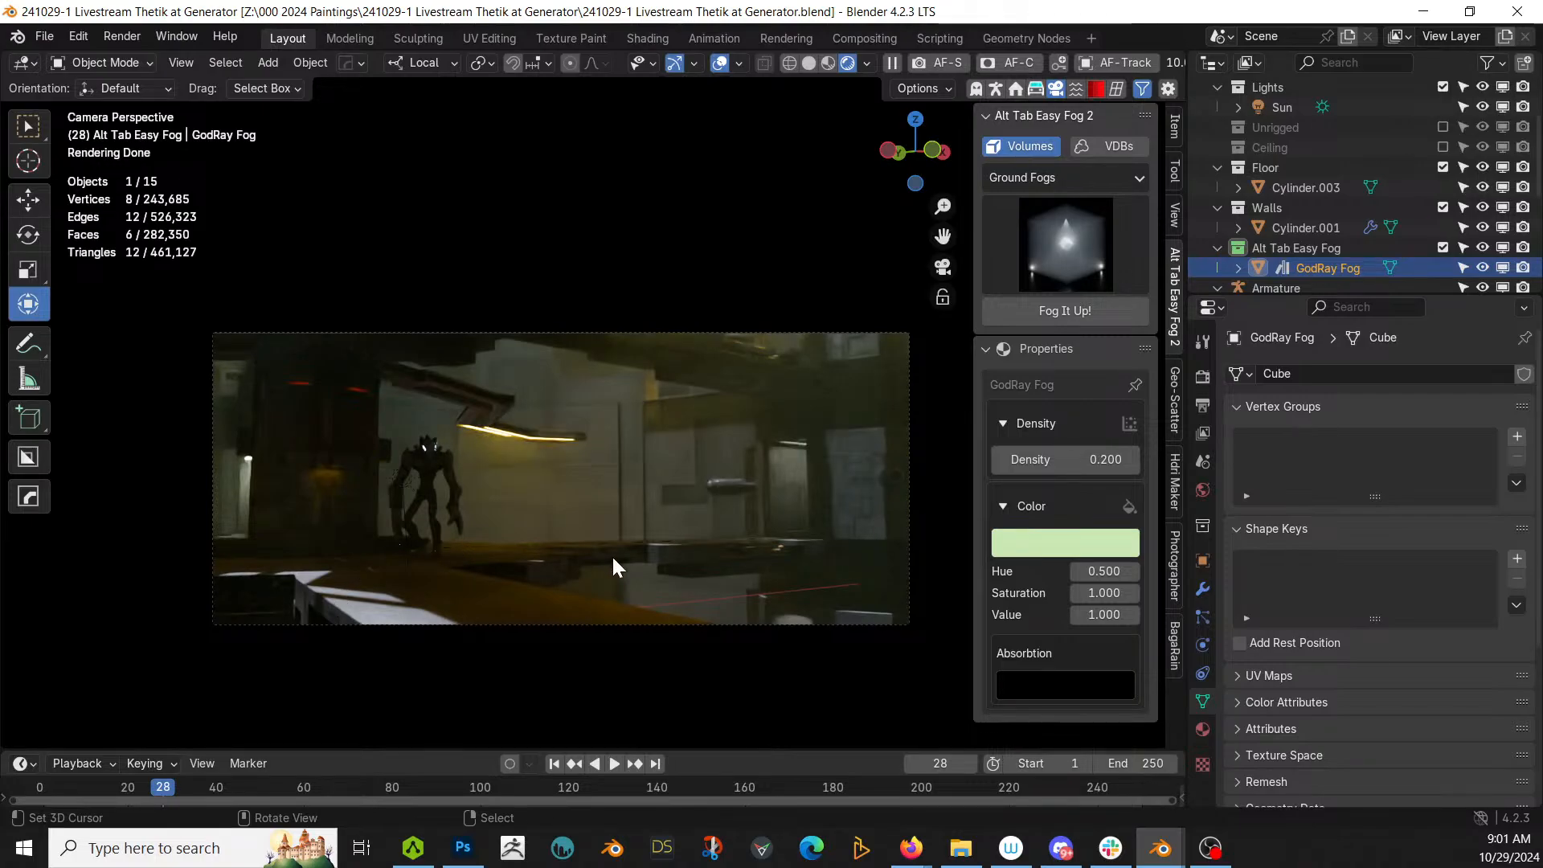
Step: Isolate the generator object in solid shading and turn off its Array modifier in the viewport
{"action": "key", "text": "z"}
{"action": "key", "text": "6"}
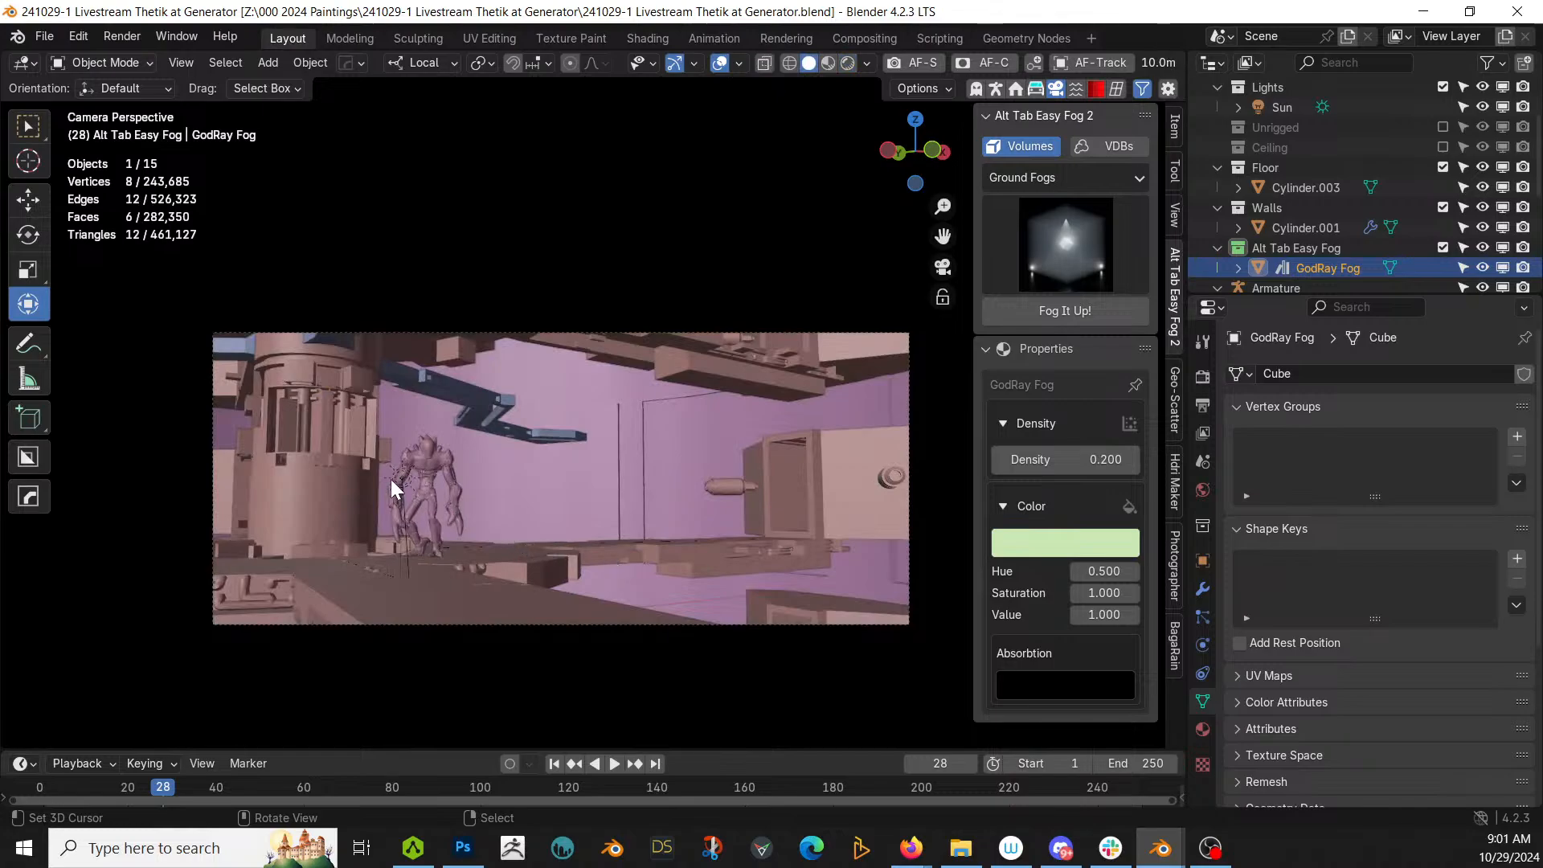
{"action": "left_click", "coordinate": [305, 415]}
{"action": "key", "text": "KP_Divide"}
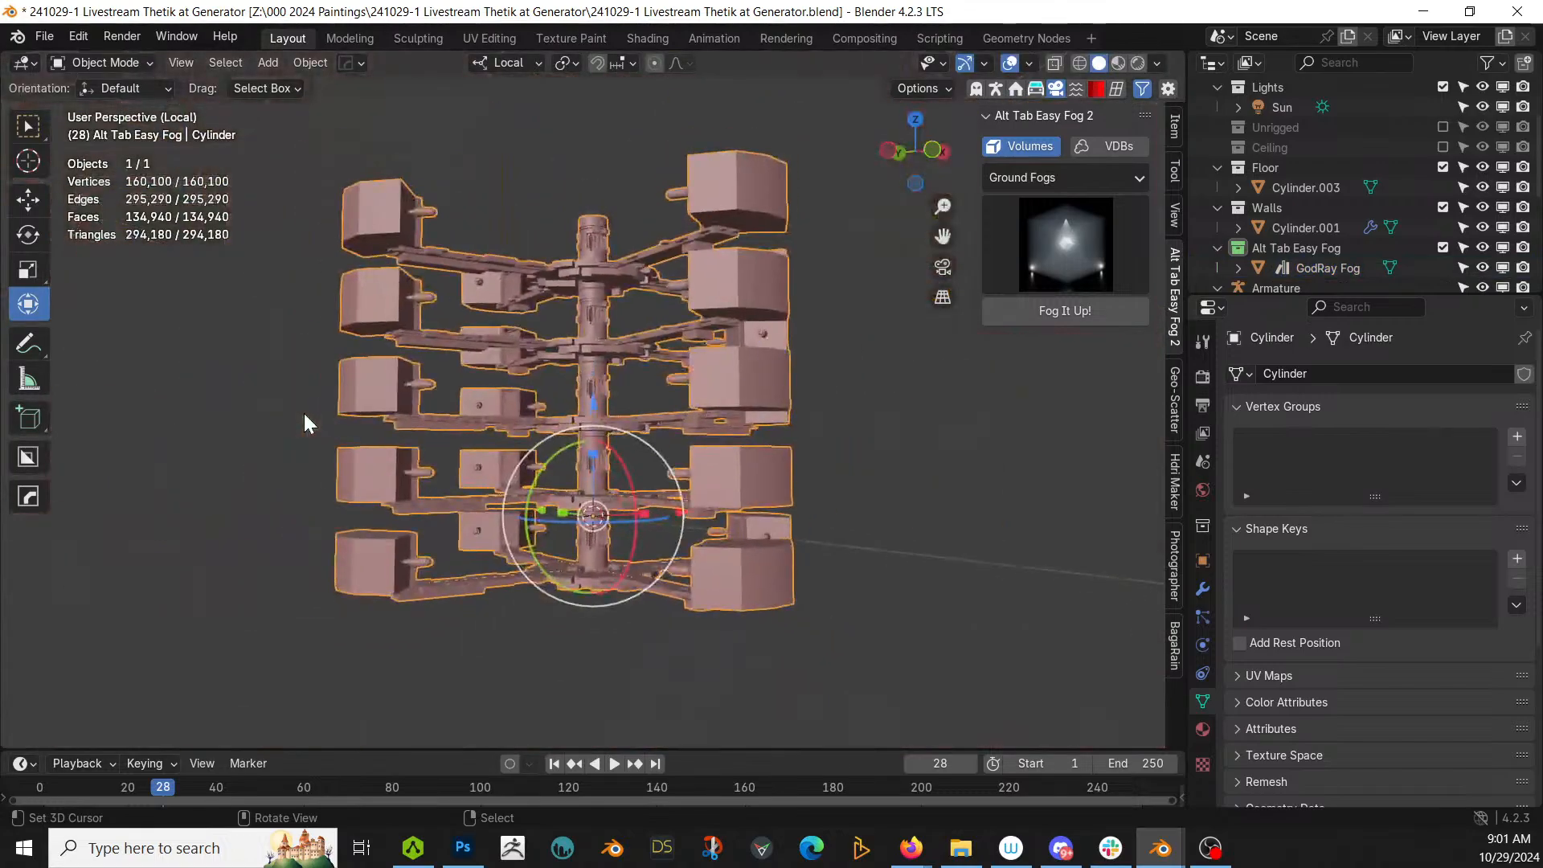
{"action": "left_click", "coordinate": [1202, 587]}
{"action": "left_click", "coordinate": [1434, 677]}
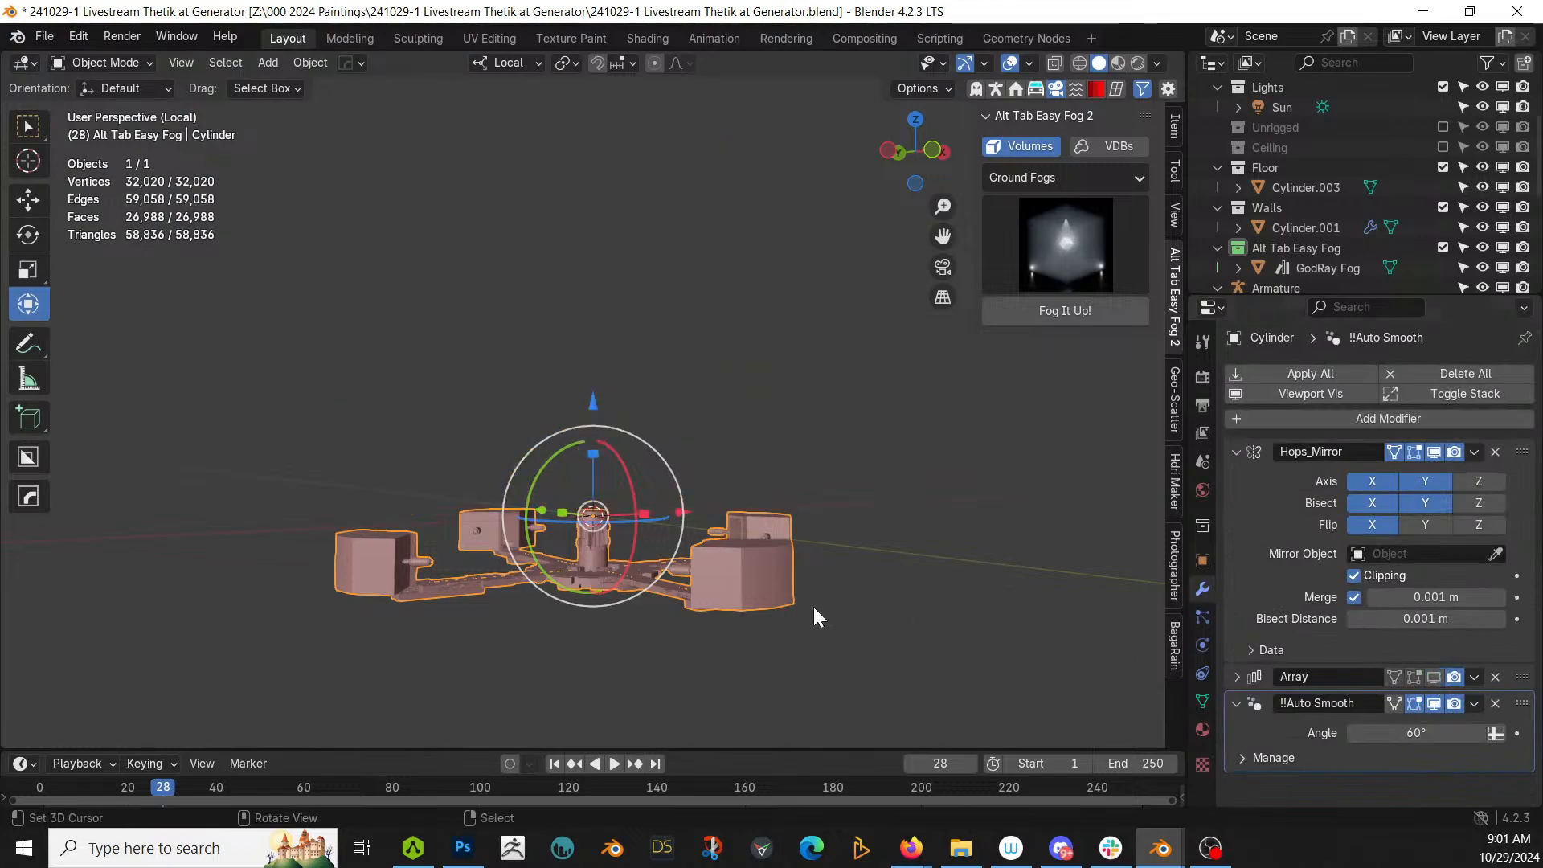
Step: Enter mesh editing on the generator and frame the recessed window in its central column
{"action": "key", "text": "Tab"}
{"action": "key", "text": "KP_Decimal"}
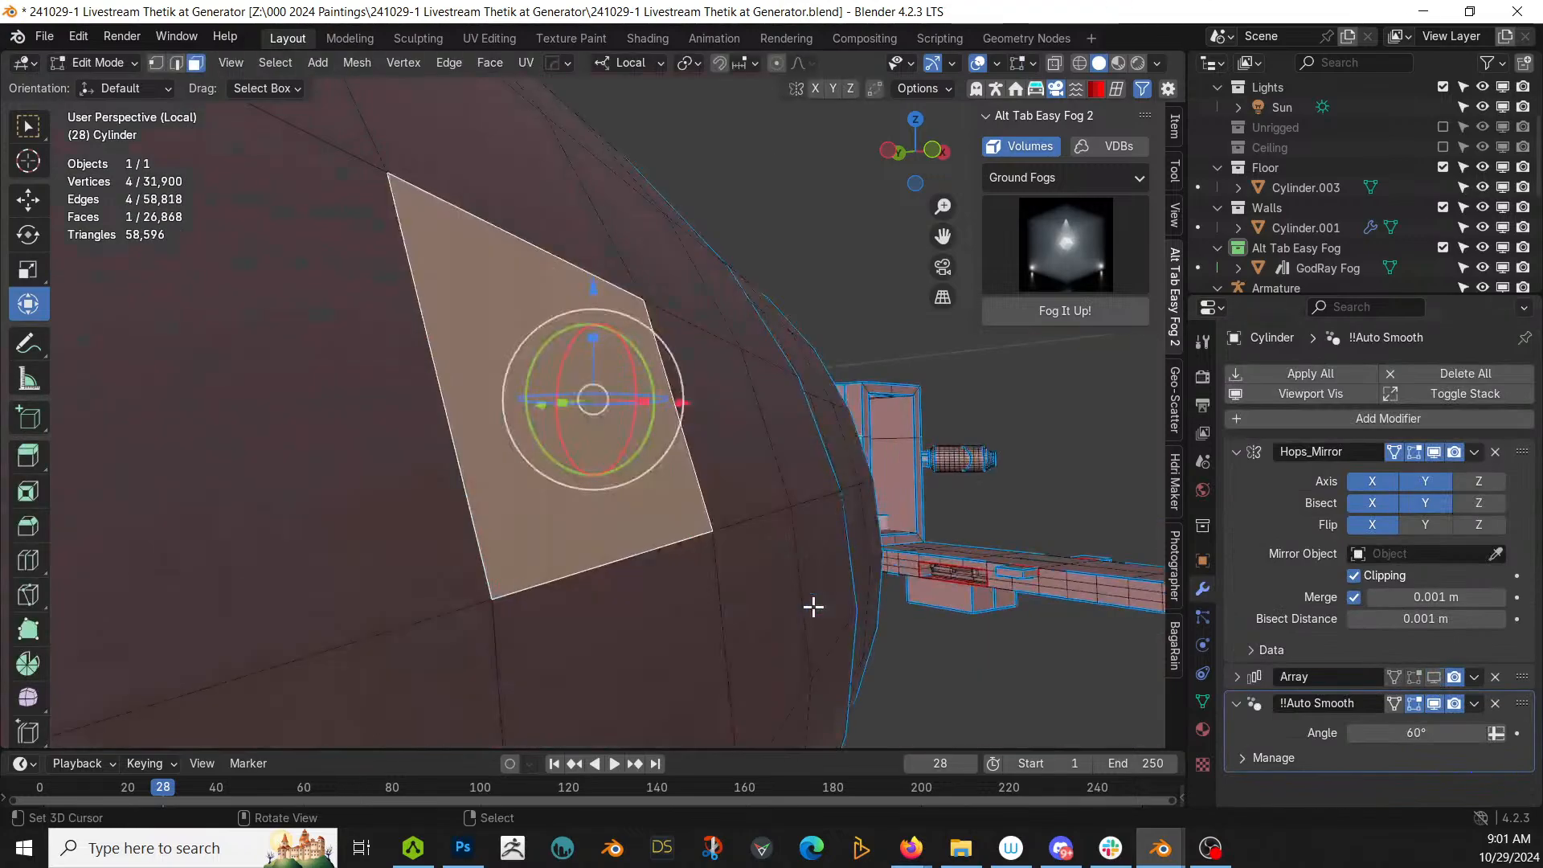
{"action": "scroll", "coordinate": [814, 607], "scroll_direction": "down", "scroll_amount": 2}
{"action": "middle_click_drag", "start_coordinate": [827, 607], "coordinate": [586, 74], "text": "shift"}
{"action": "scroll", "coordinate": [713, 359], "scroll_direction": "down", "scroll_amount": 9}
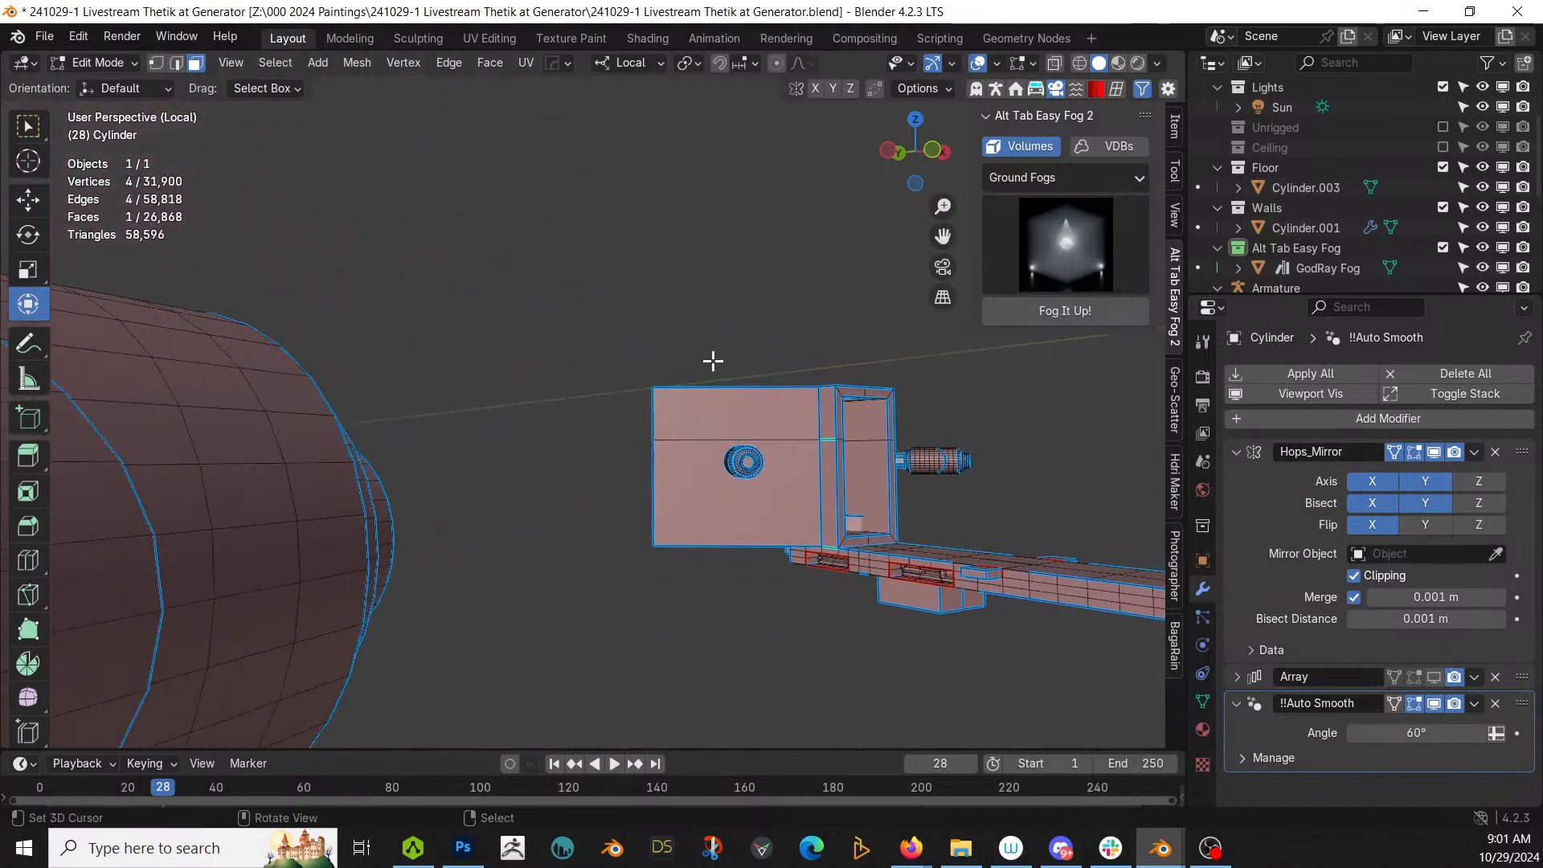
{"action": "middle_click_drag", "start_coordinate": [924, 480], "coordinate": [769, 323]}
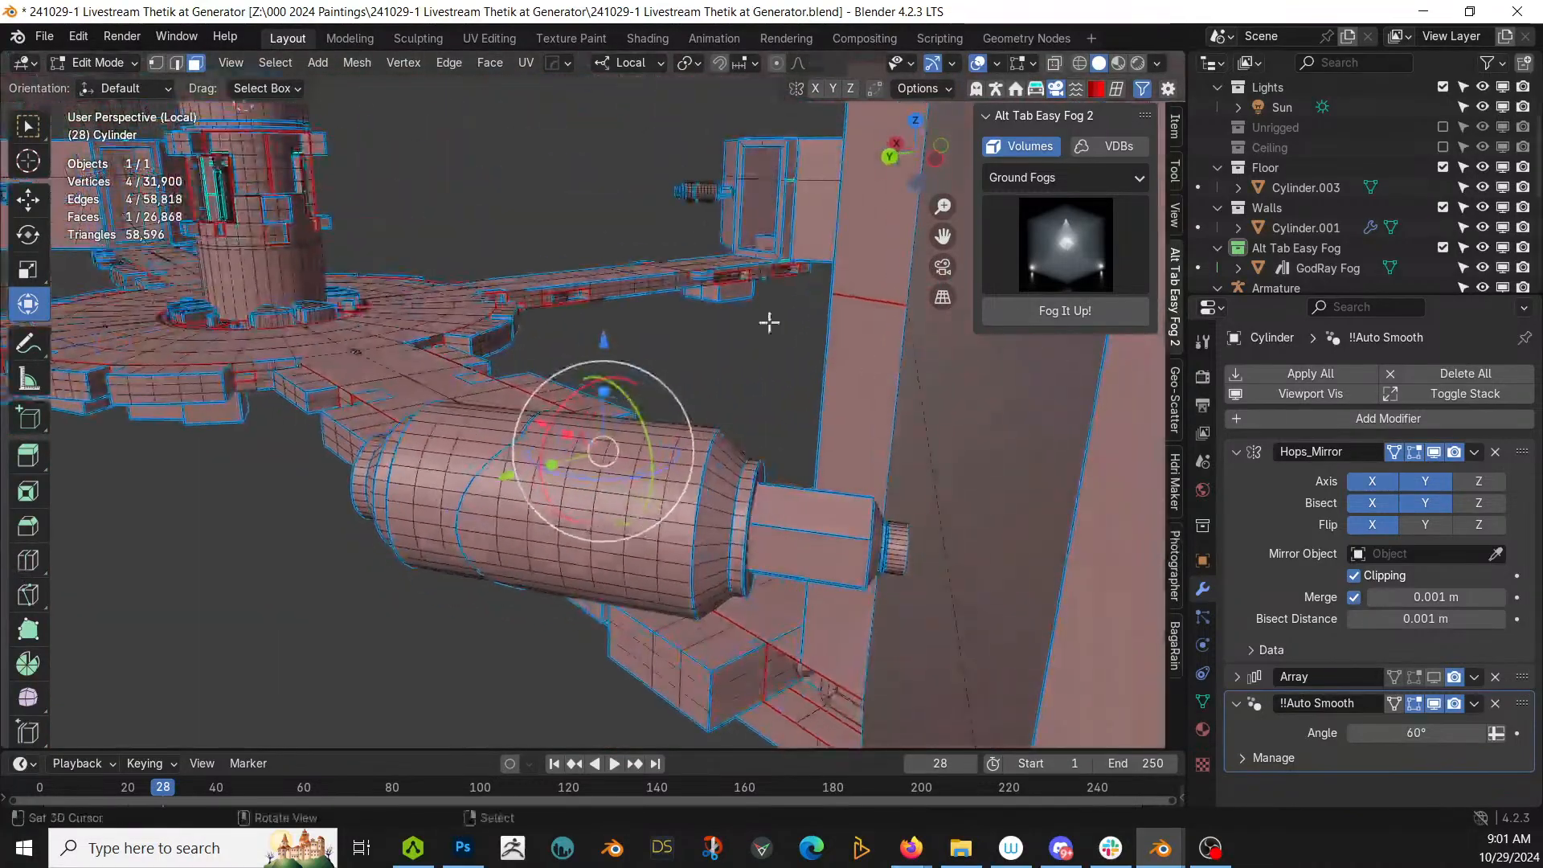
{"action": "left_click", "coordinate": [220, 191]}
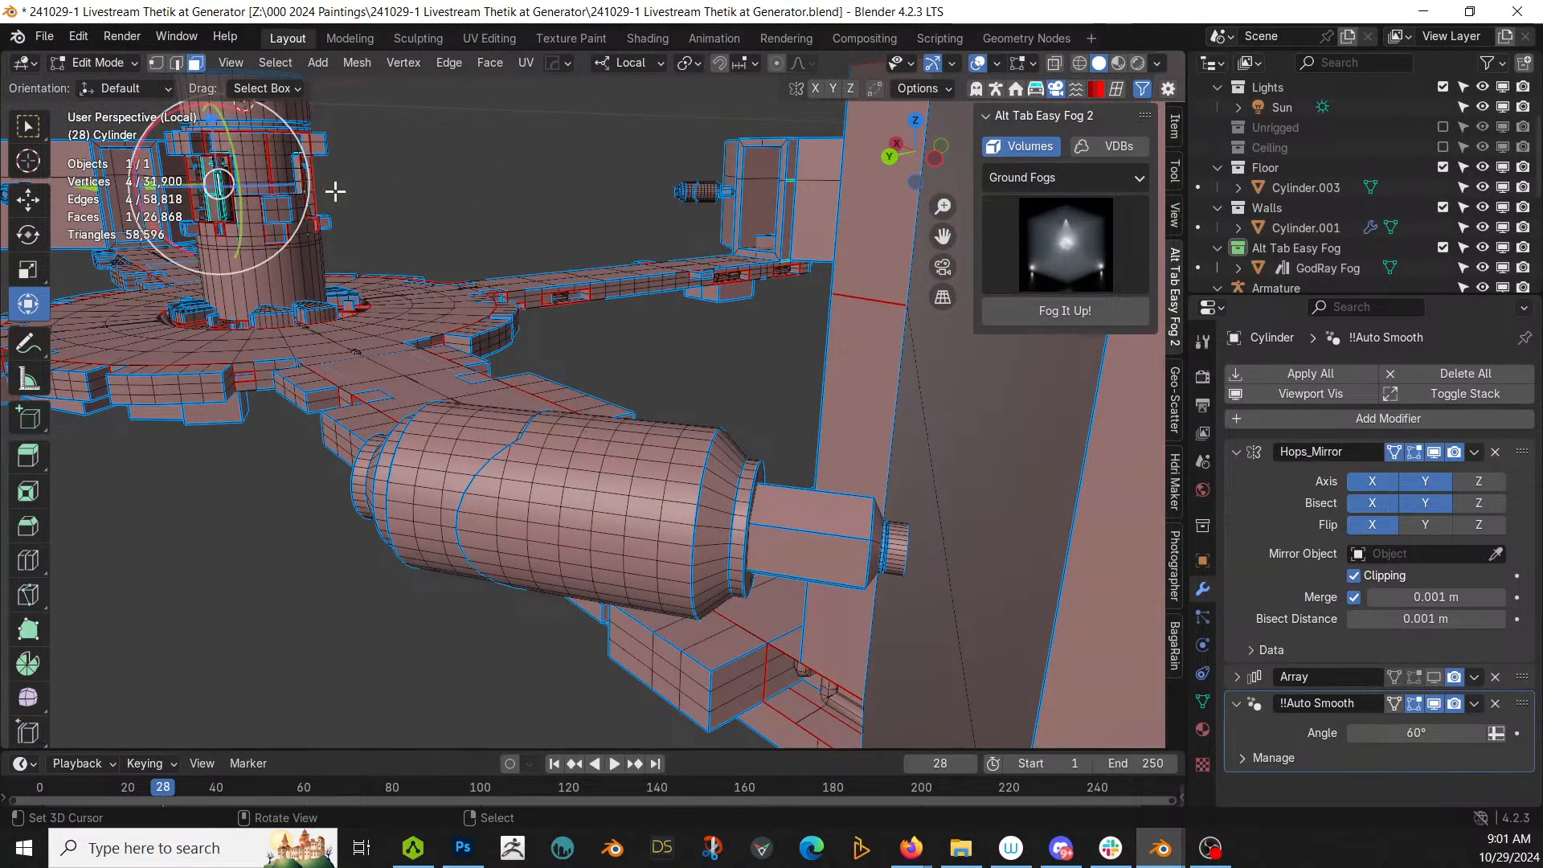
{"action": "key", "text": "KP_Decimal"}
{"action": "middle_click_drag", "start_coordinate": [449, 154], "coordinate": [544, 100]}
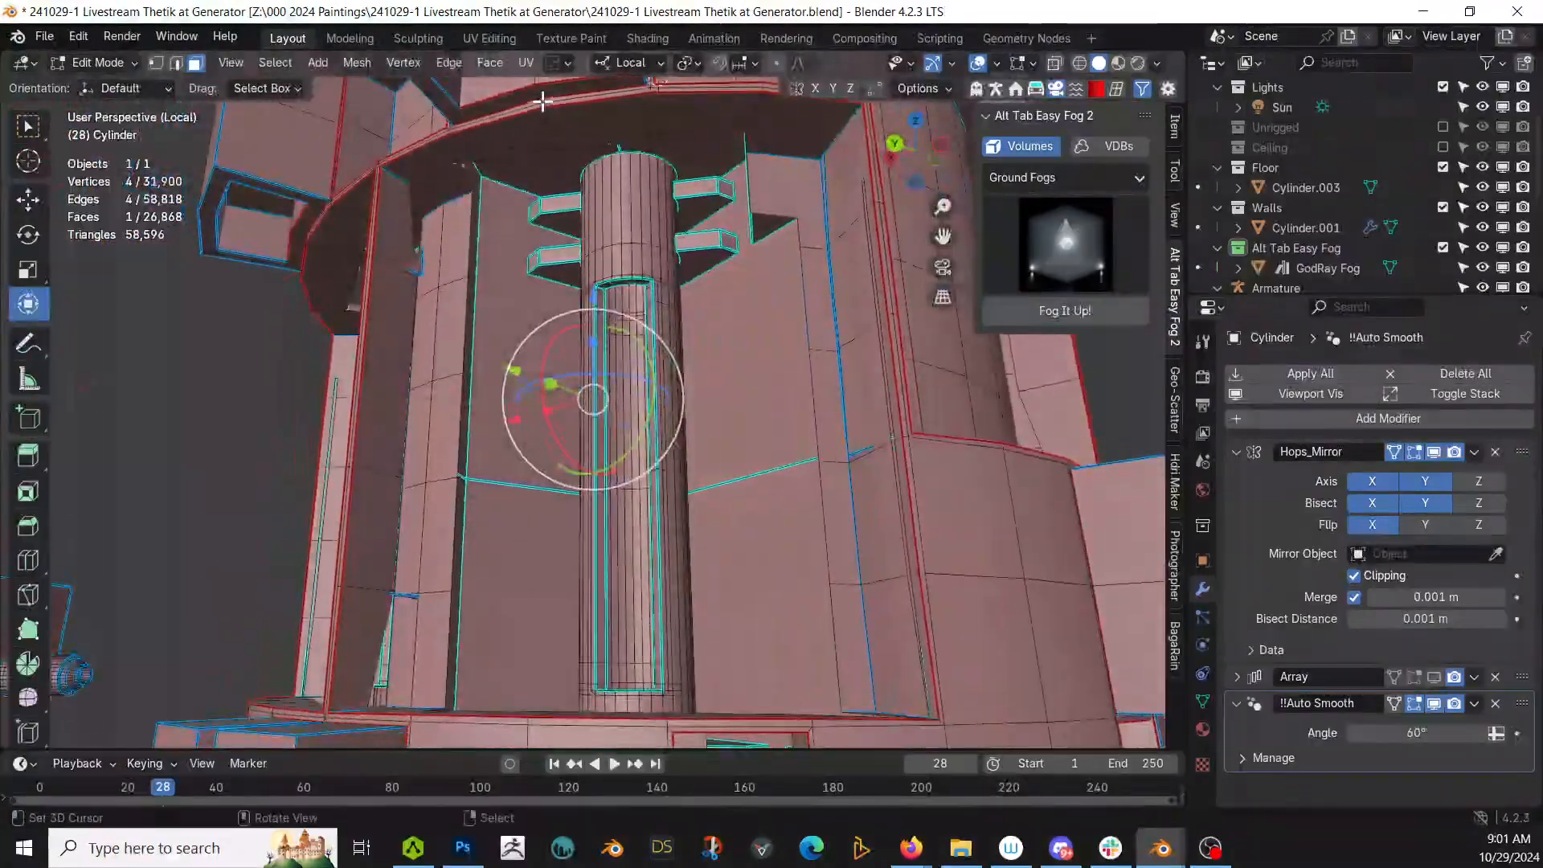
Step: Assign the sy_yellow_5_emmisive material to the two end-cap faces inside the slotted tube of the generator's central column
{"action": "key", "text": "l"}
{"action": "middle_click_drag", "start_coordinate": [655, 234], "coordinate": [536, 287]}
{"action": "scroll", "coordinate": [667, 364], "scroll_direction": "up", "scroll_amount": 5}
{"action": "middle_click_drag", "start_coordinate": [530, 233], "coordinate": [692, 234]}
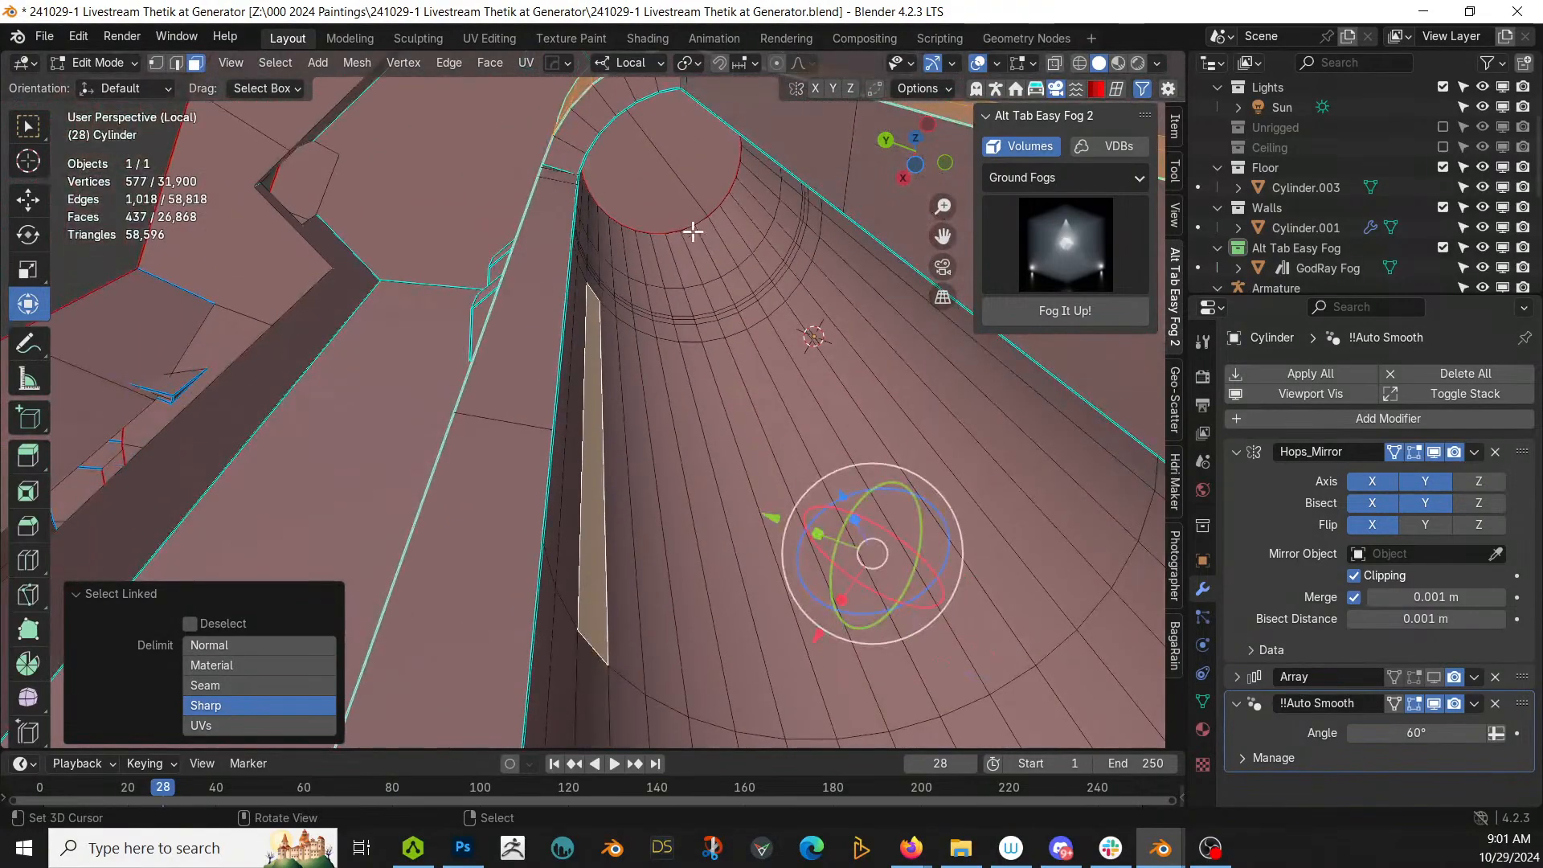
{"action": "left_click", "coordinate": [672, 179]}
{"action": "middle_click_drag", "start_coordinate": [675, 169], "coordinate": [836, 112]}
{"action": "middle_click_drag", "start_coordinate": [613, 299], "coordinate": [635, 612]}
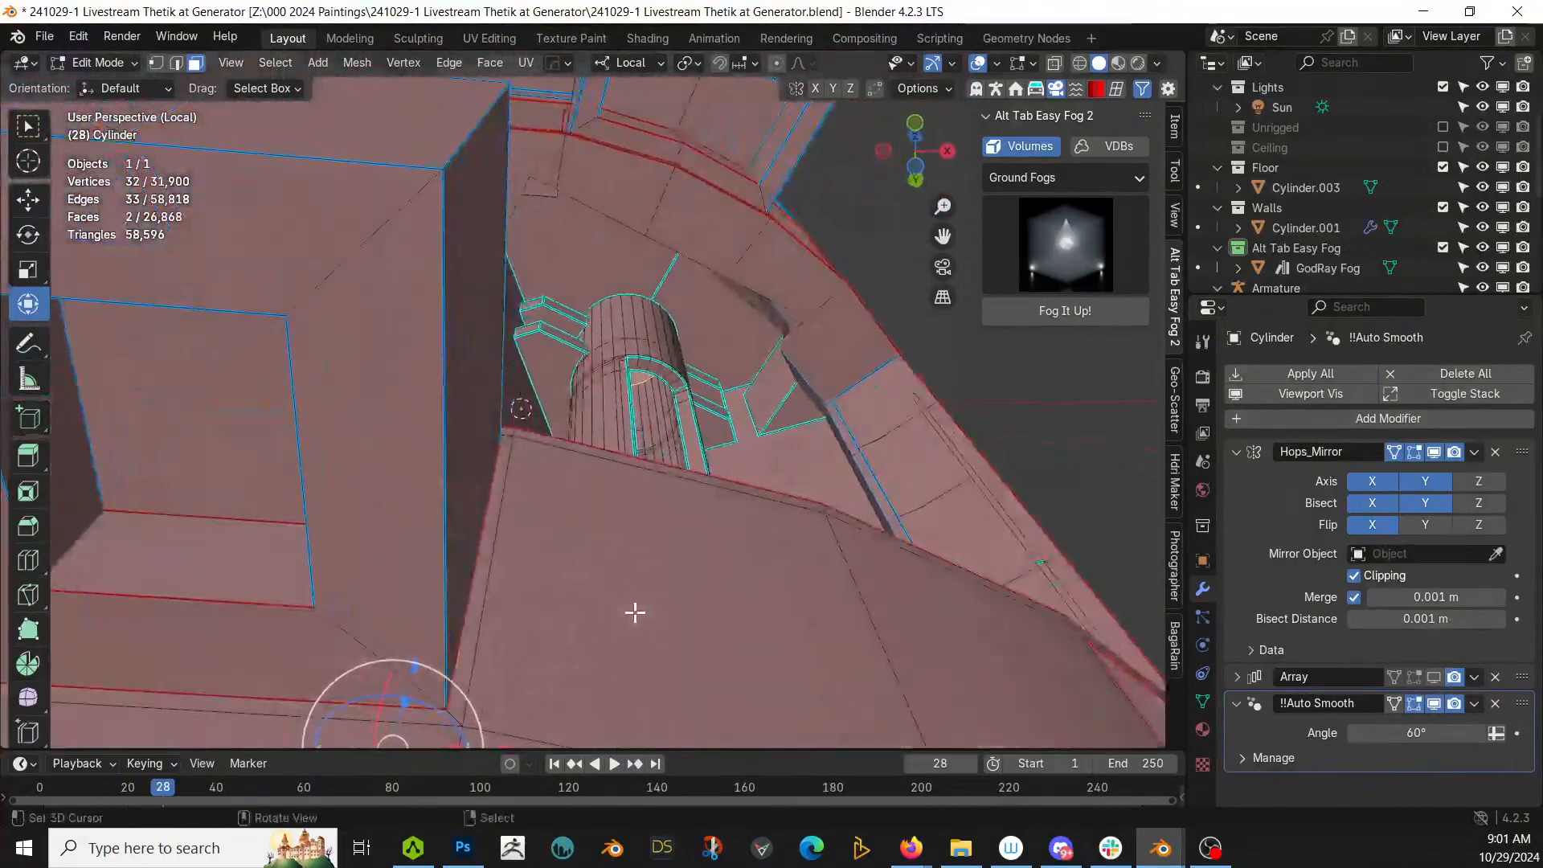
{"action": "middle_click_drag", "start_coordinate": [741, 522], "coordinate": [713, 346]}
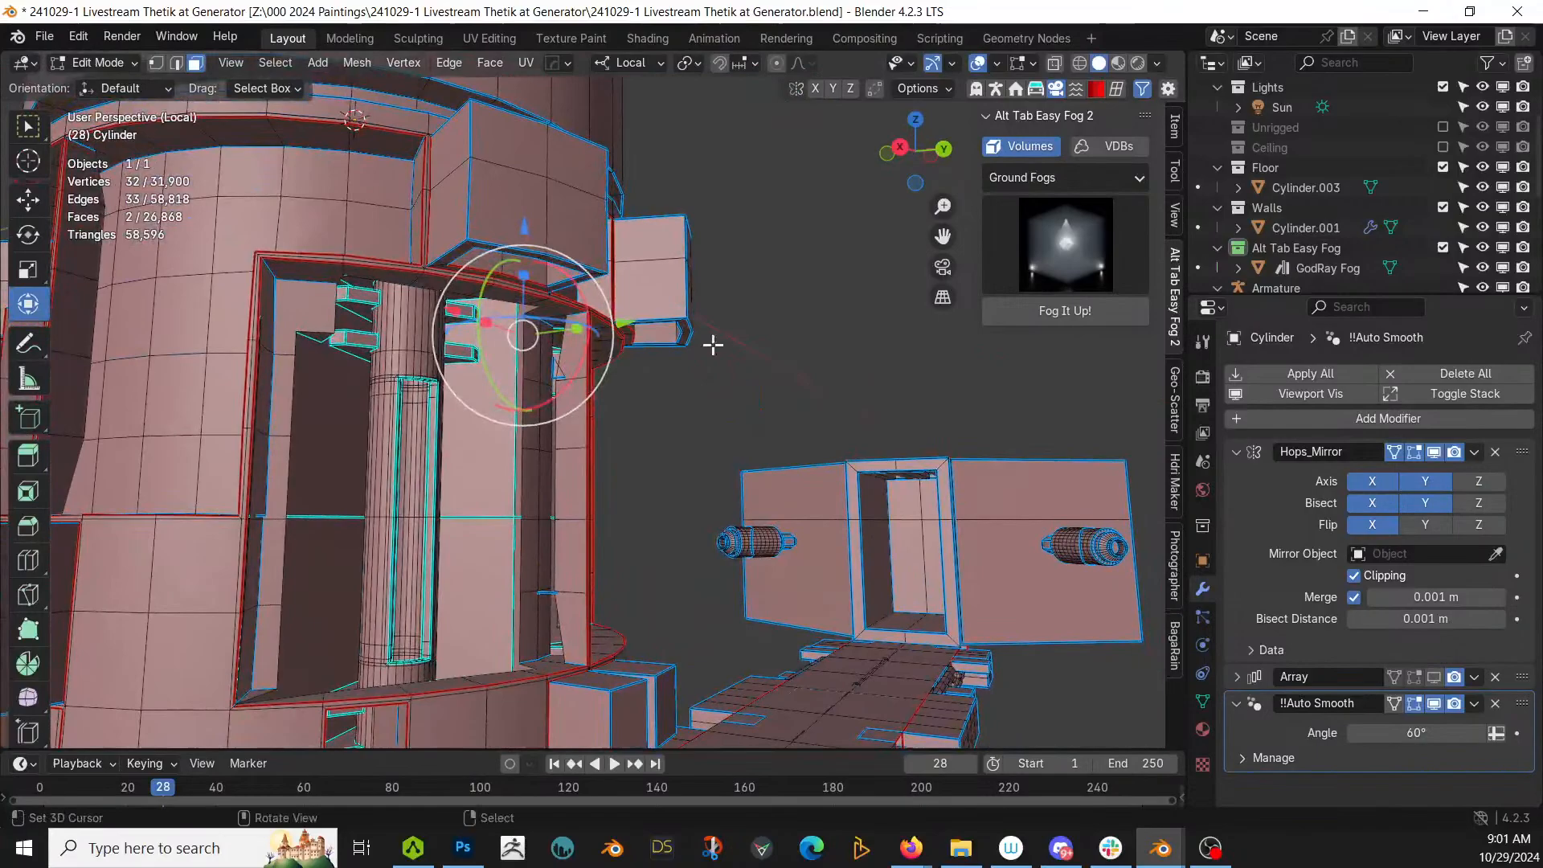
{"action": "left_click", "coordinate": [1203, 729]}
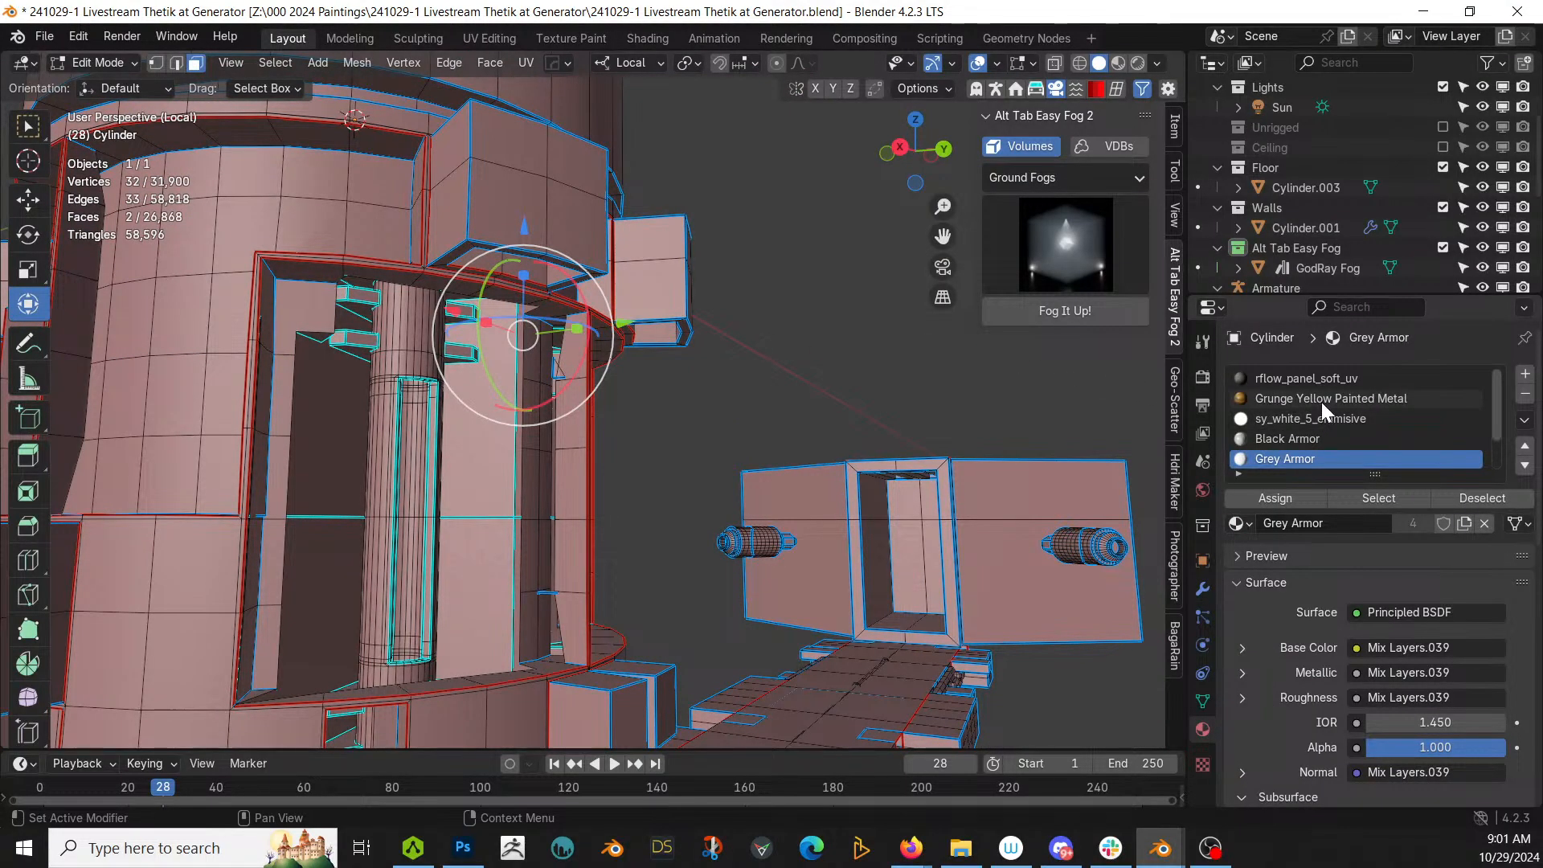
{"action": "scroll", "coordinate": [1321, 402], "scroll_direction": "down", "scroll_amount": 2}
{"action": "left_click", "coordinate": [1330, 456]}
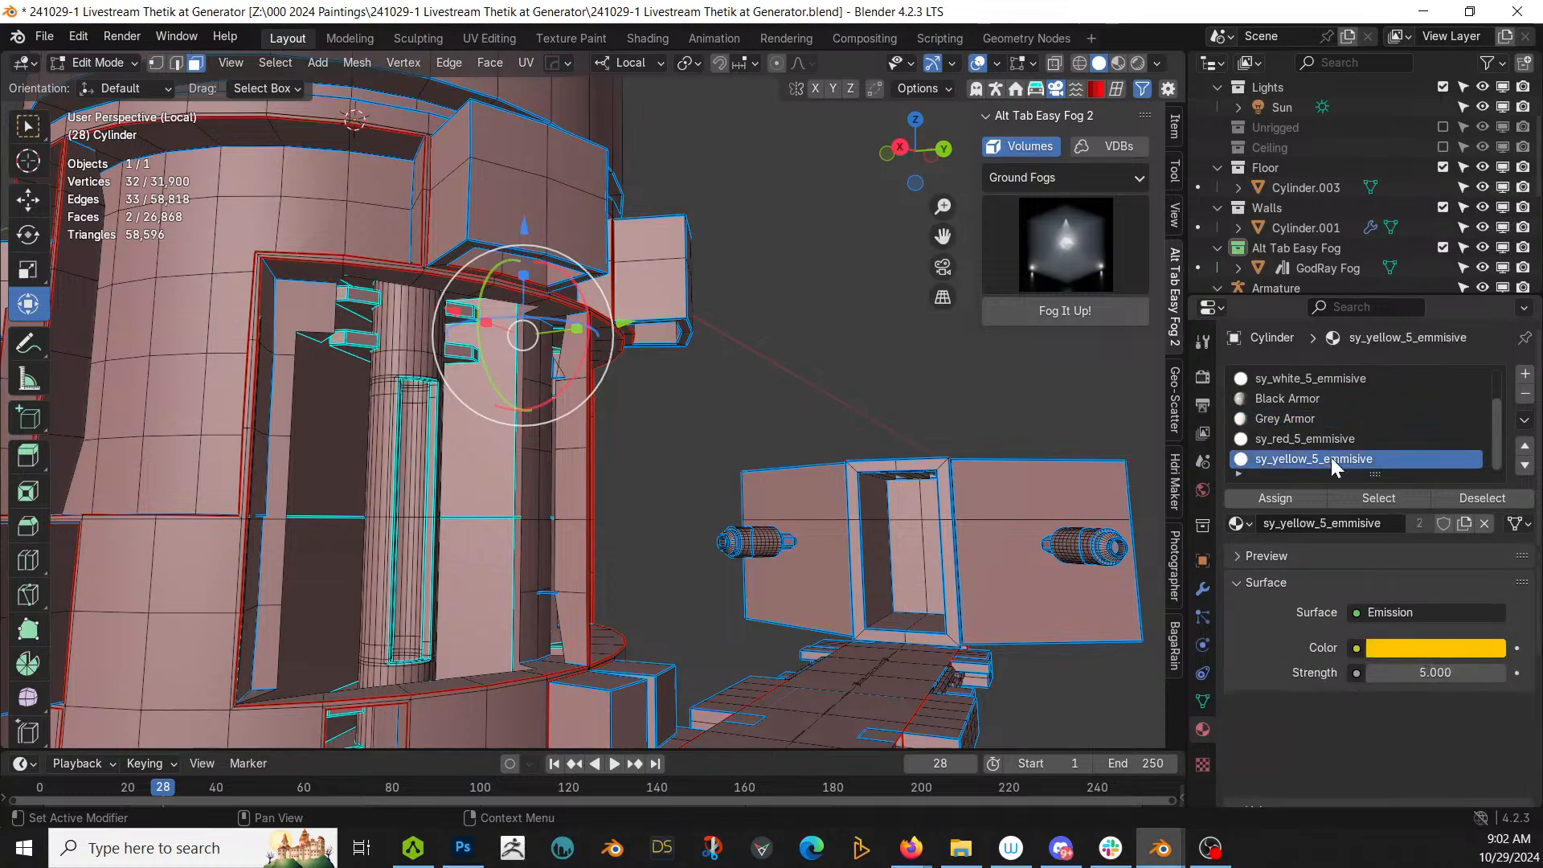
Step: Show the isolated generator in rendered shading and leave mesh editing to check the glow in its tubes
{"action": "key", "text": "z"}
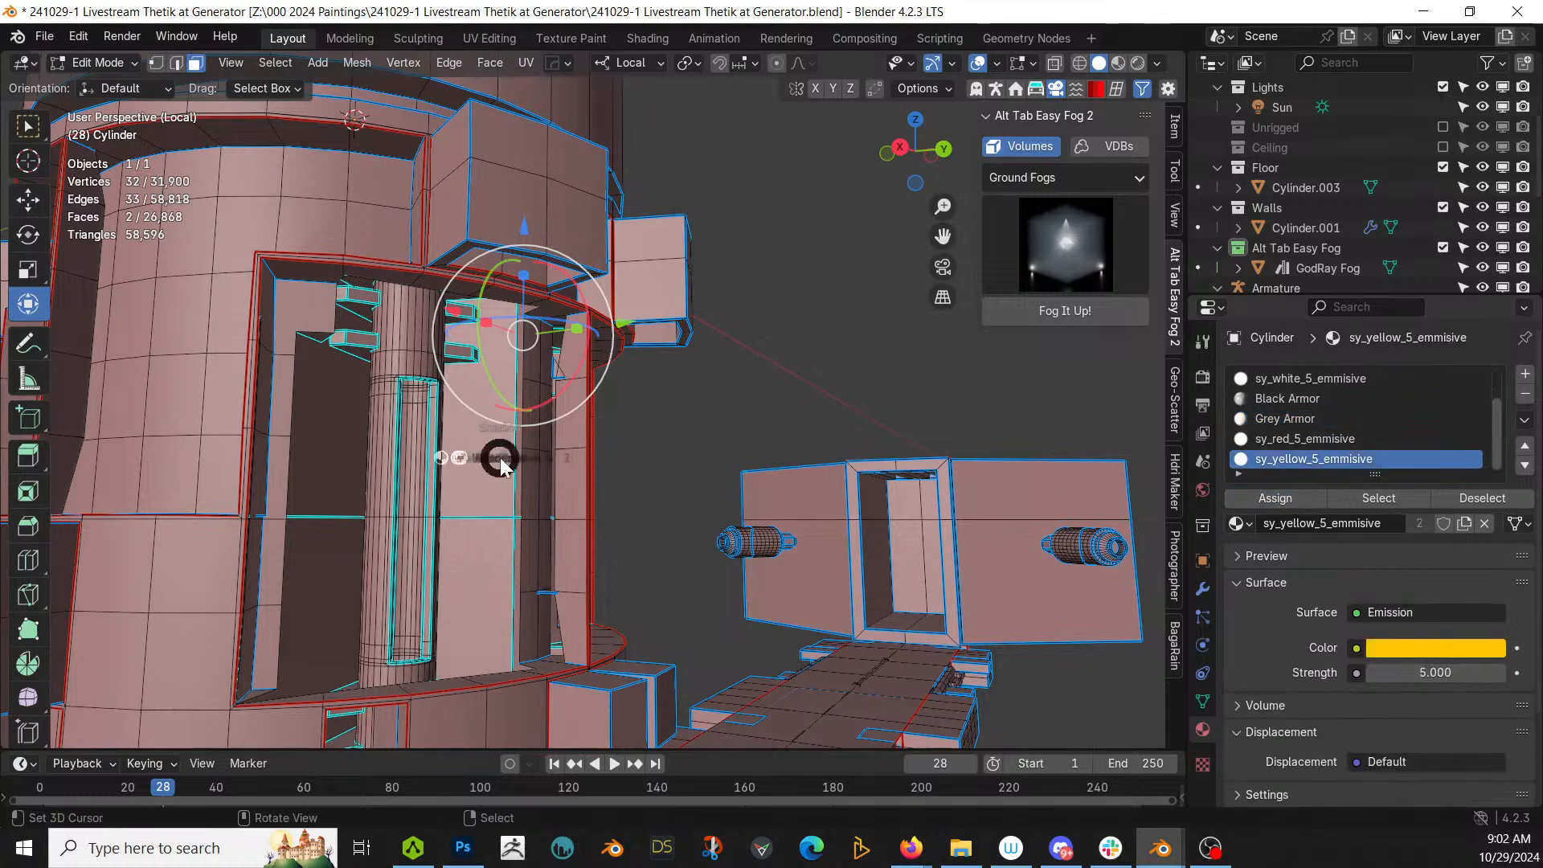
{"action": "key", "text": "8"}
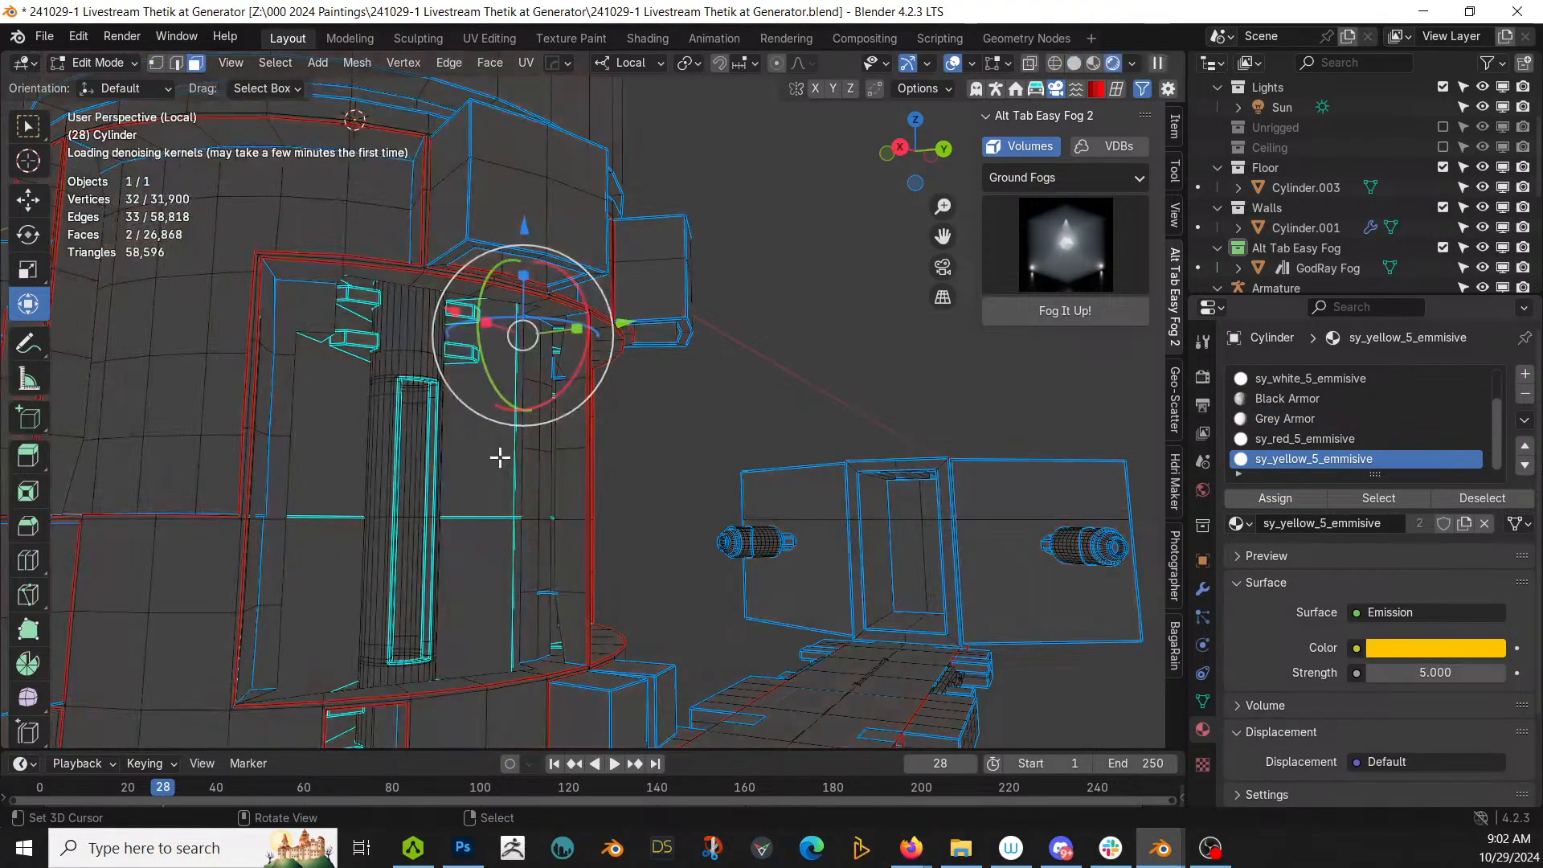
{"action": "middle_click_drag", "start_coordinate": [499, 451], "coordinate": [379, 531]}
{"action": "scroll", "coordinate": [382, 533], "scroll_direction": "up", "scroll_amount": 2}
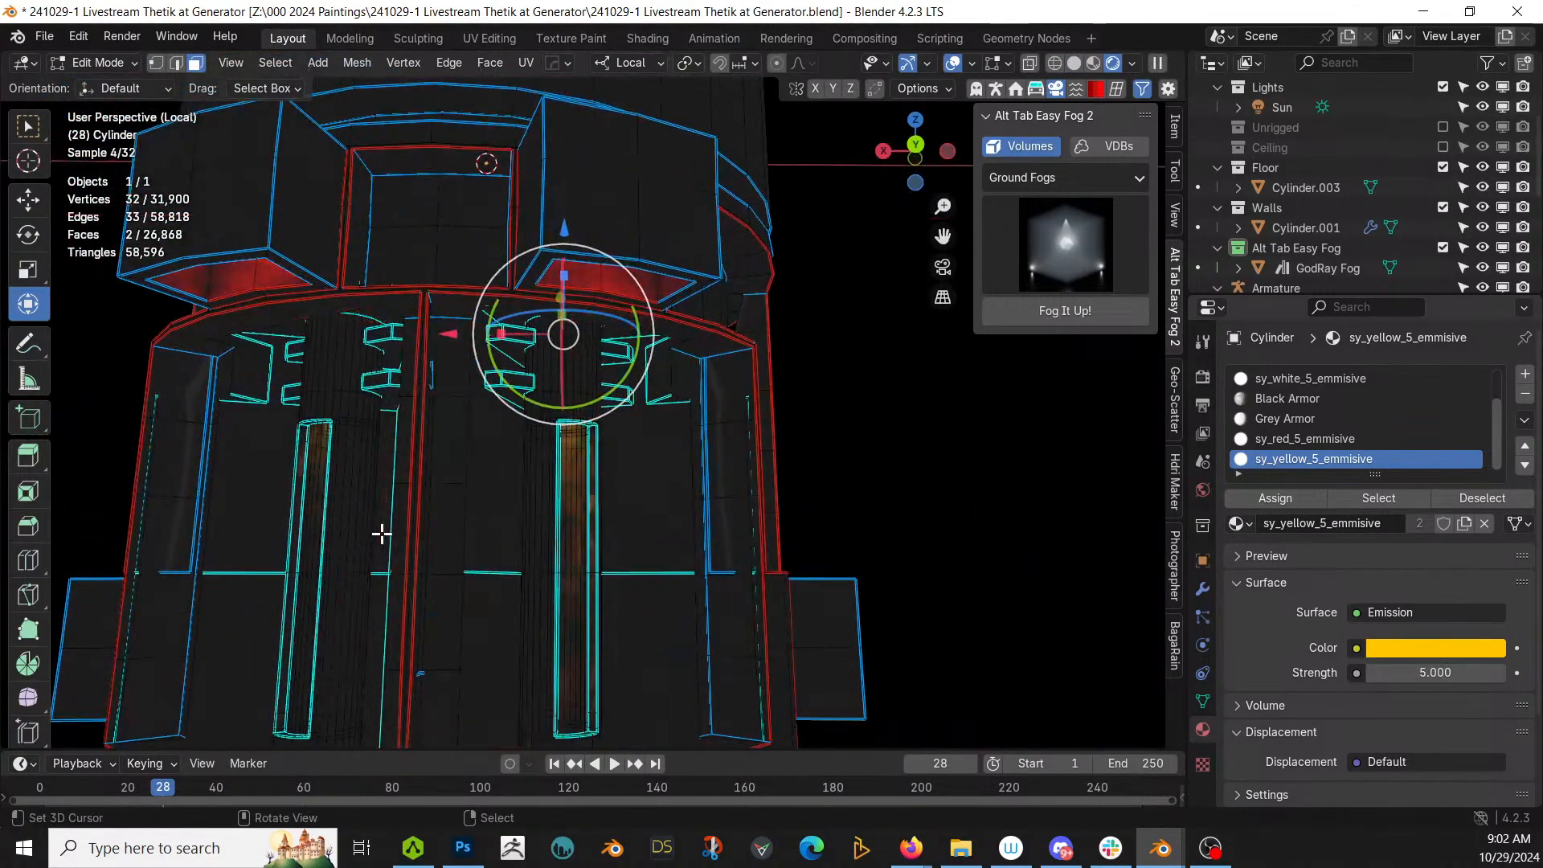
{"action": "key", "text": "Tab"}
{"action": "scroll", "coordinate": [491, 551], "scroll_direction": "down", "scroll_amount": 2}
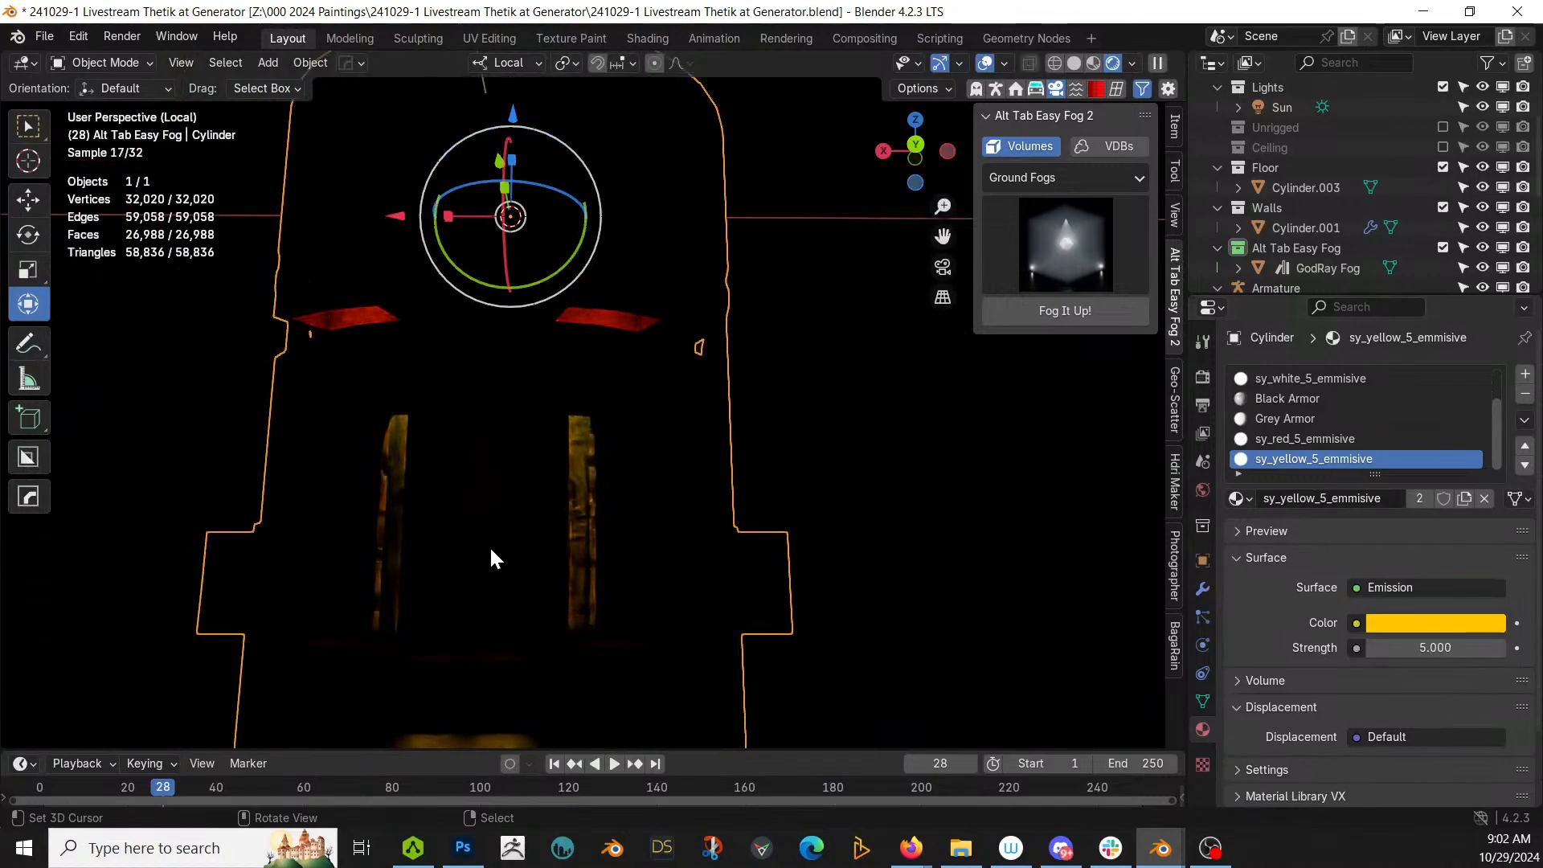
{"action": "scroll", "coordinate": [491, 550], "scroll_direction": "down", "scroll_amount": 2}
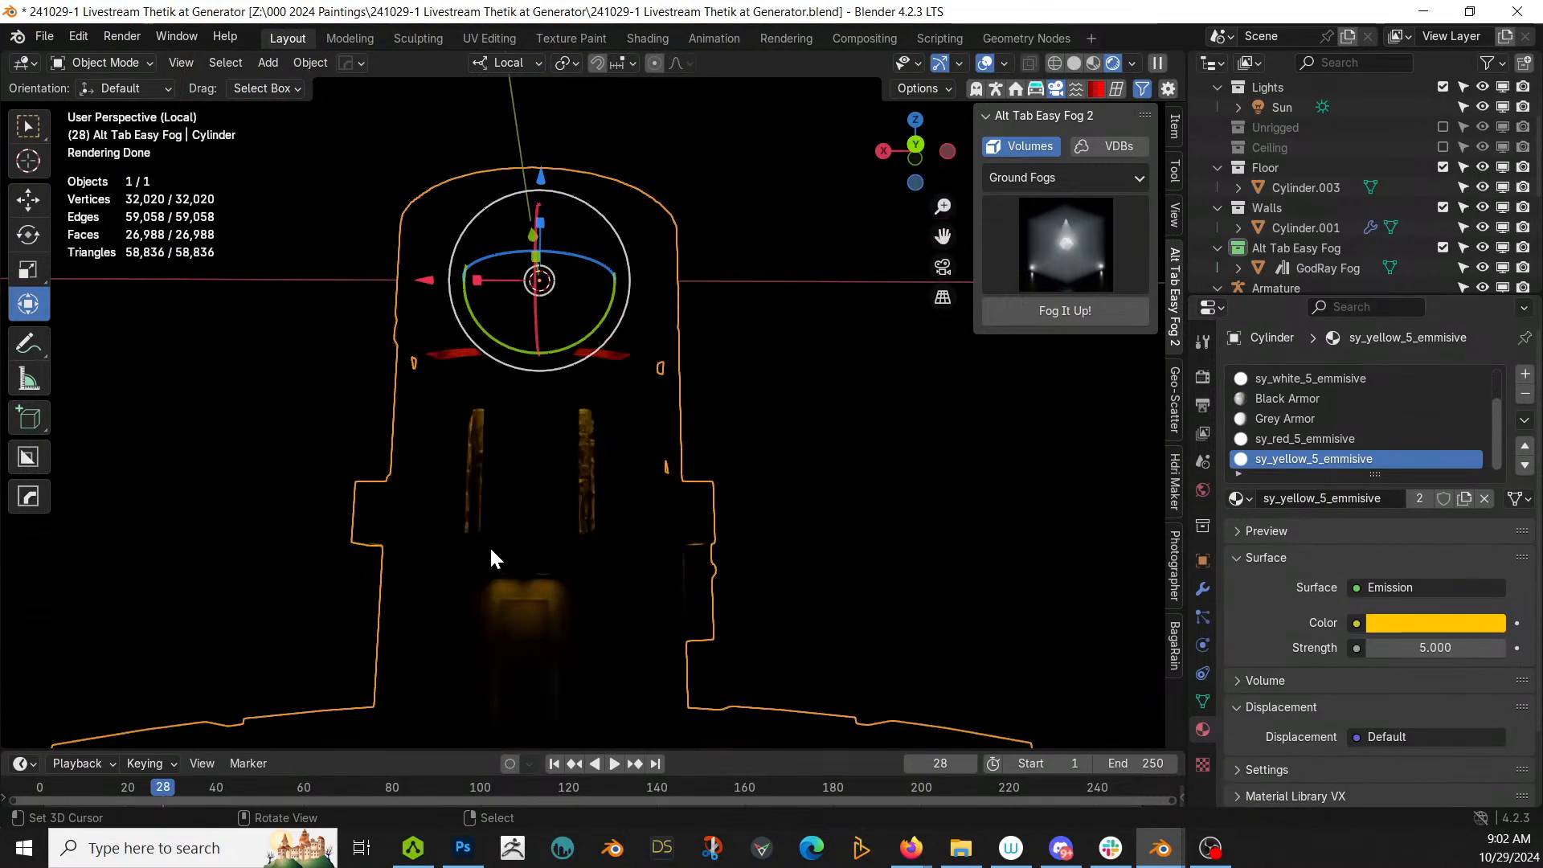
Step: Turn the generator's Array modifier back on in the full-scene camera view and save the file
{"action": "key", "text": "KP_0"}
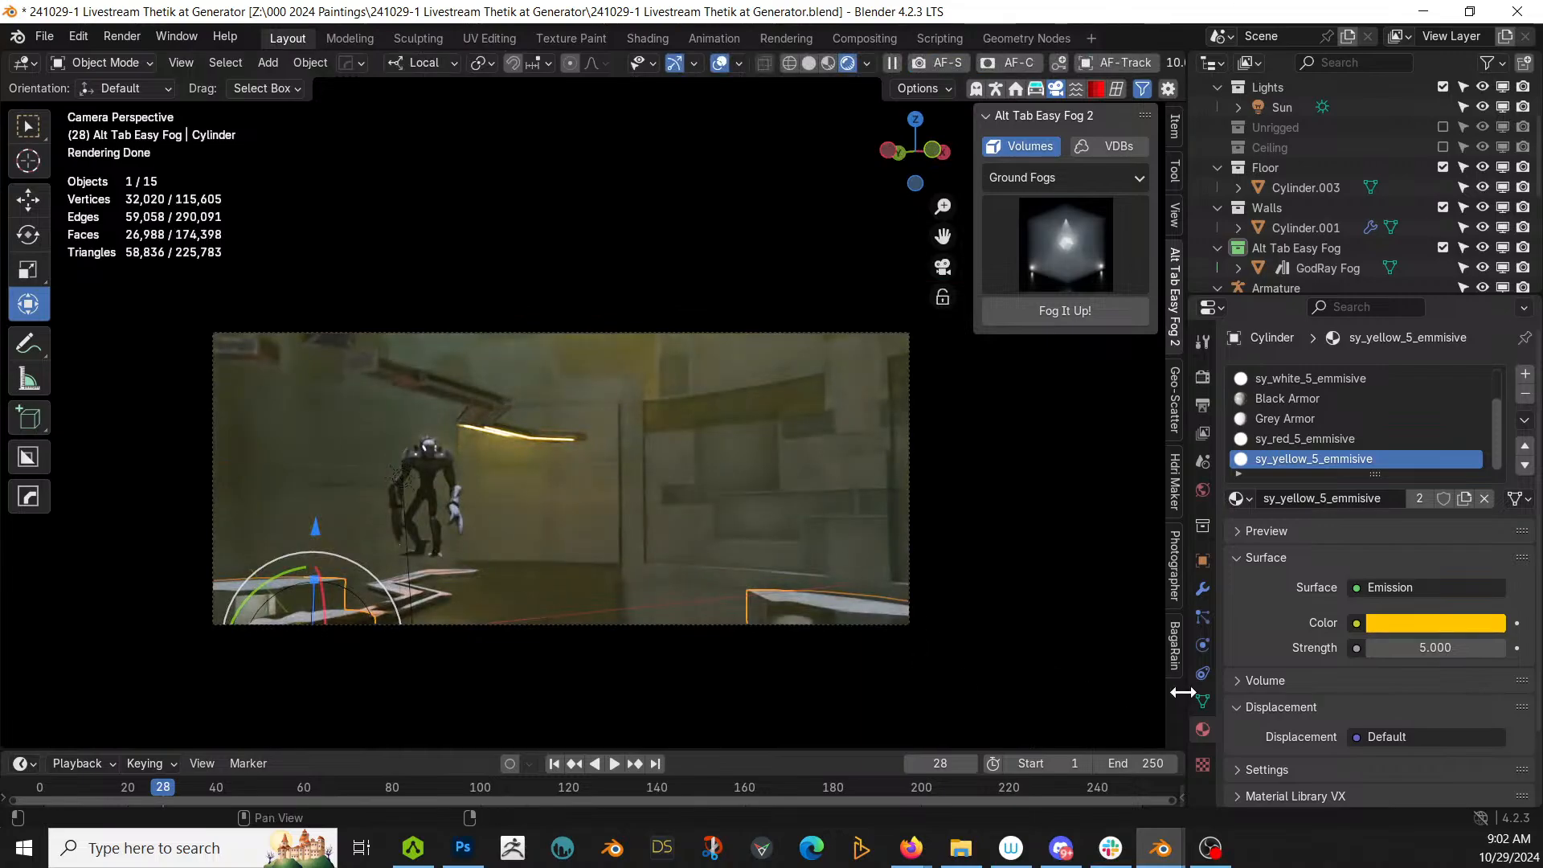
{"action": "left_click", "coordinate": [1202, 589]}
{"action": "left_click", "coordinate": [1433, 675]}
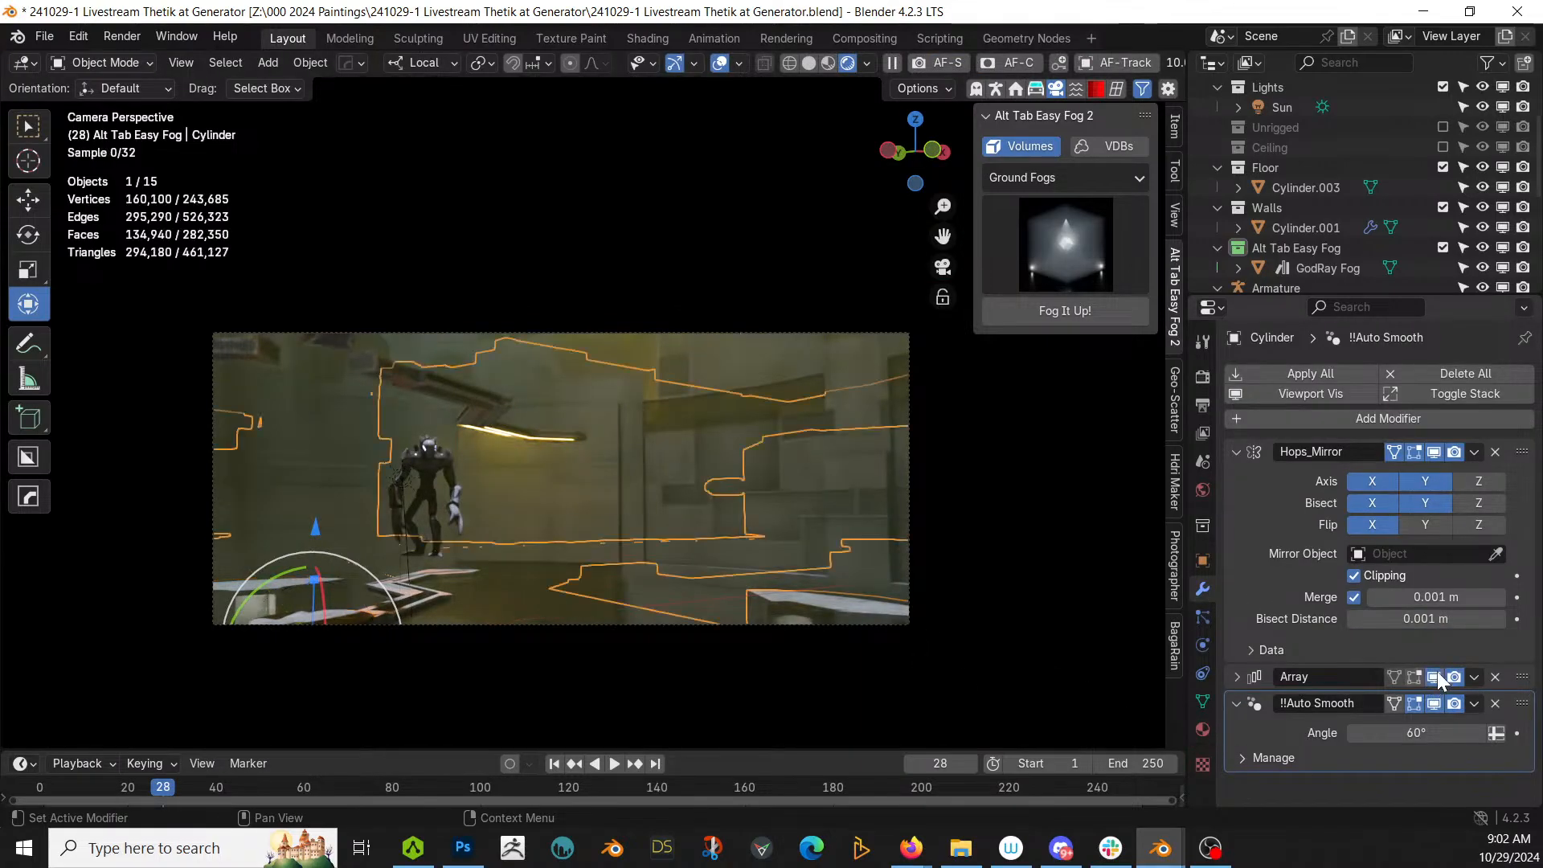
{"action": "left_click", "coordinate": [590, 477]}
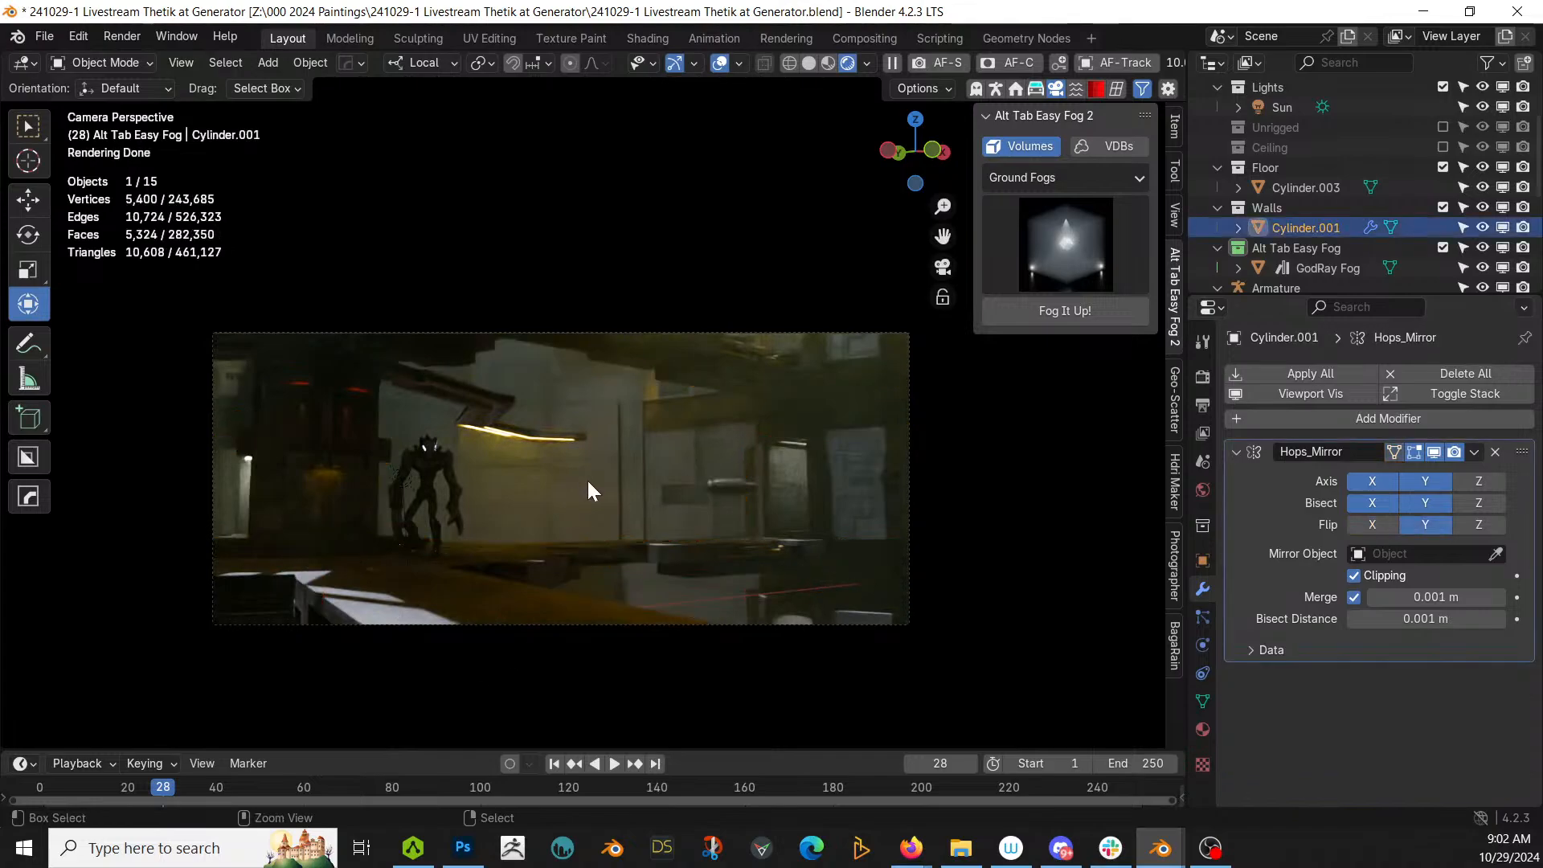
{"action": "key", "text": "ctrl+s"}
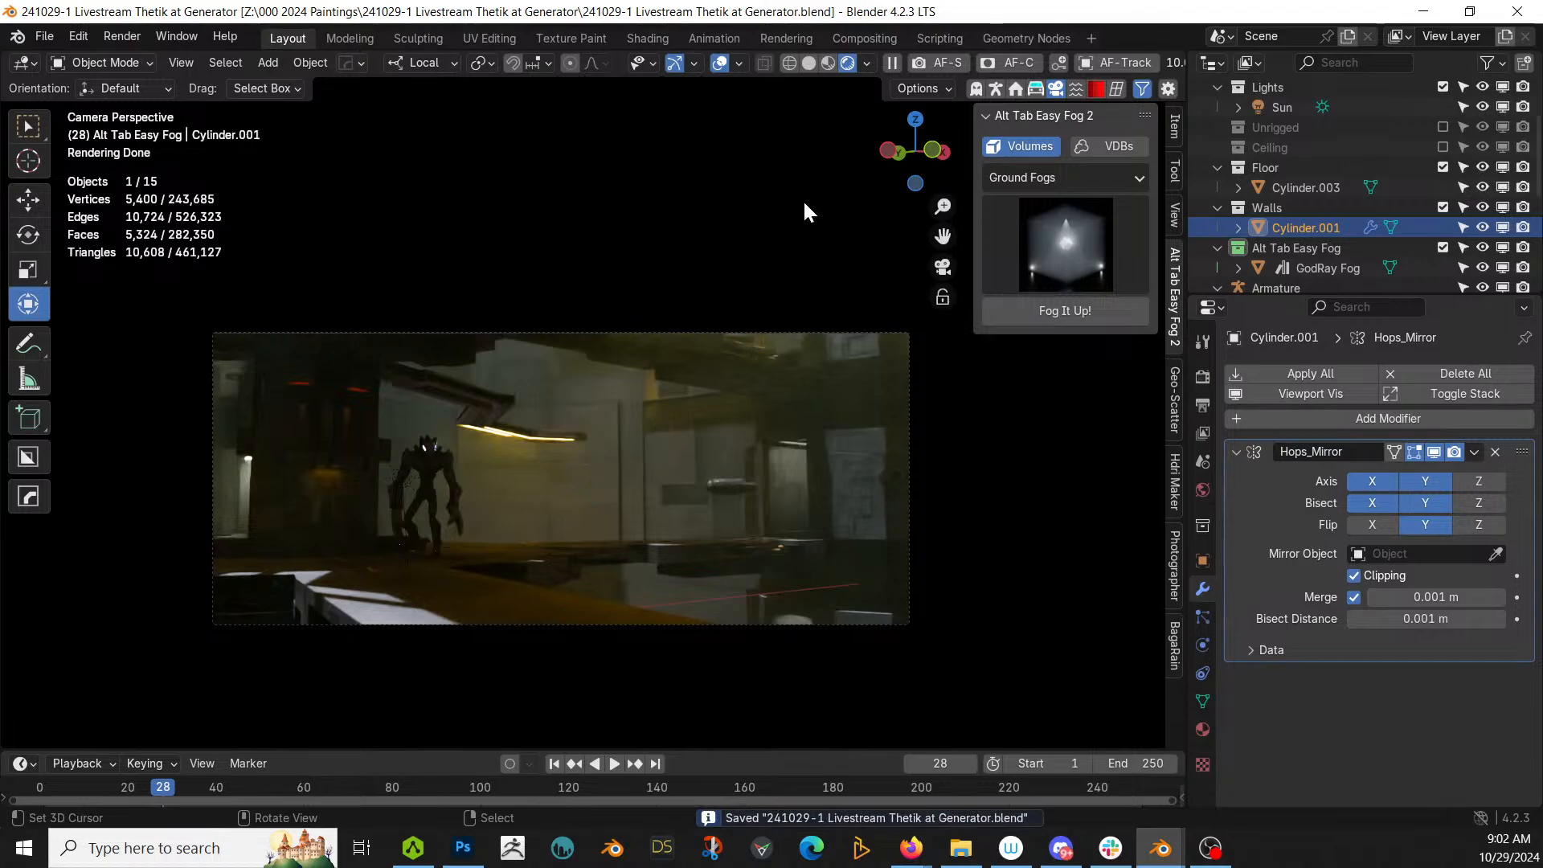
Step: Set the viewport compositor to Camera and open the cw_Compositor.001 node group in the Compositing workspace
{"action": "left_click", "coordinate": [866, 64]}
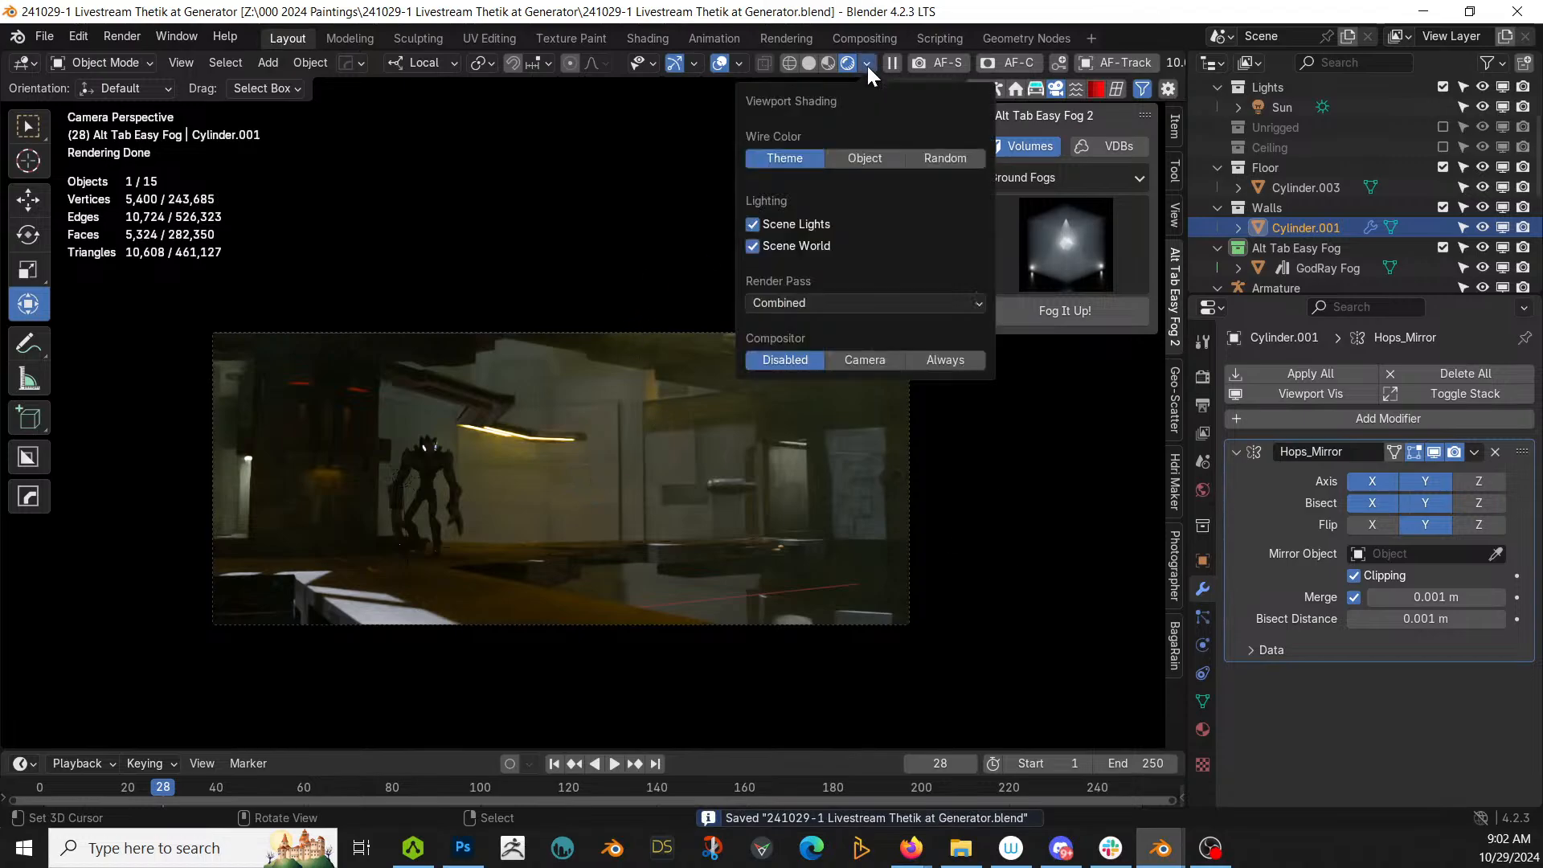
{"action": "left_click", "coordinate": [860, 359]}
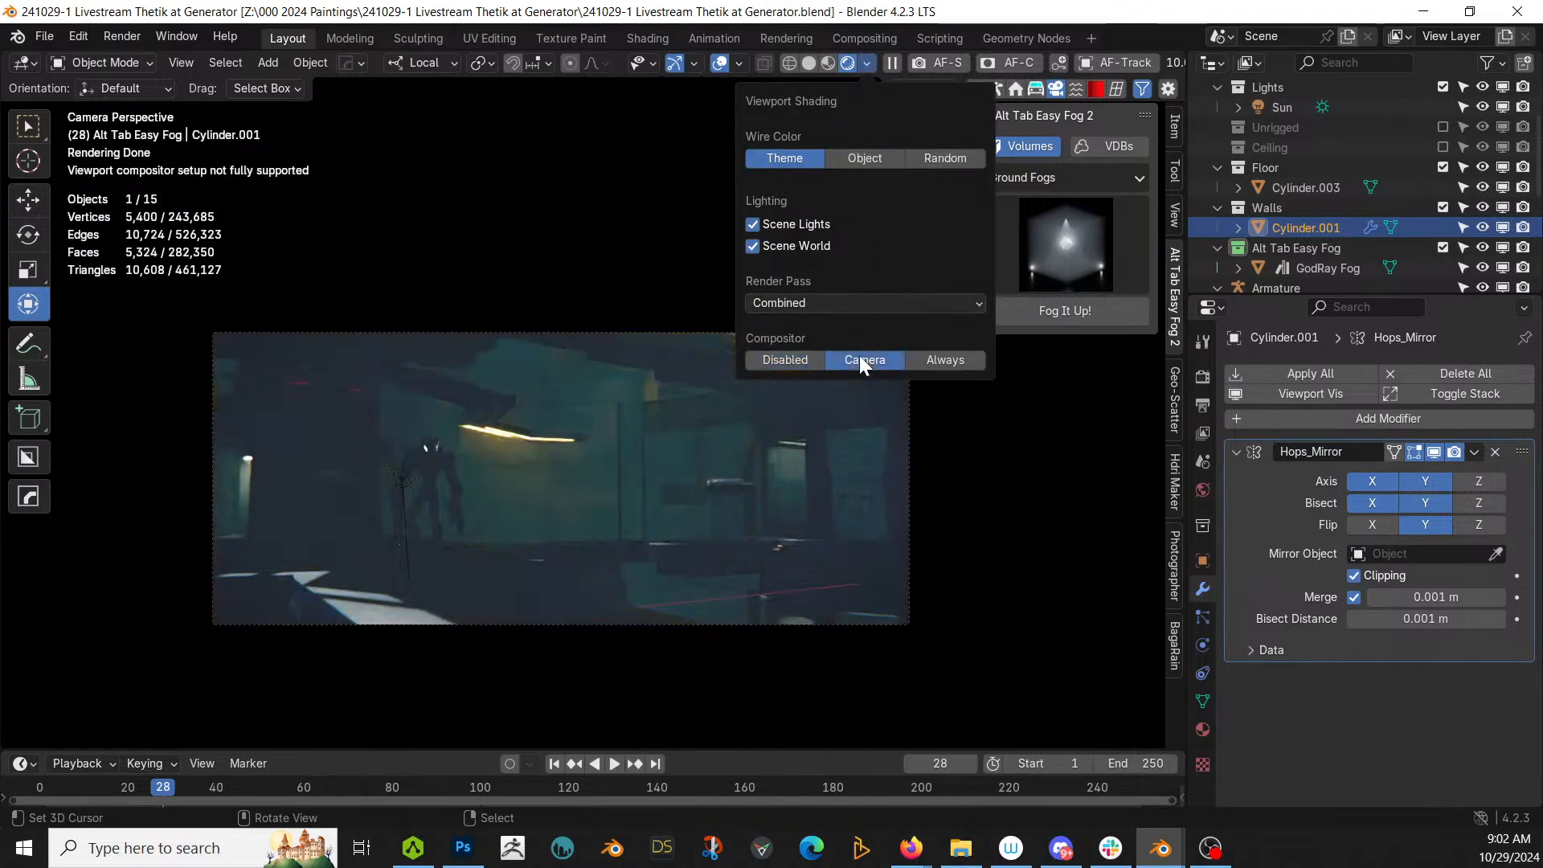
{"action": "left_click", "coordinate": [863, 39]}
{"action": "left_click", "coordinate": [552, 234]}
{"action": "key", "text": "Tab"}
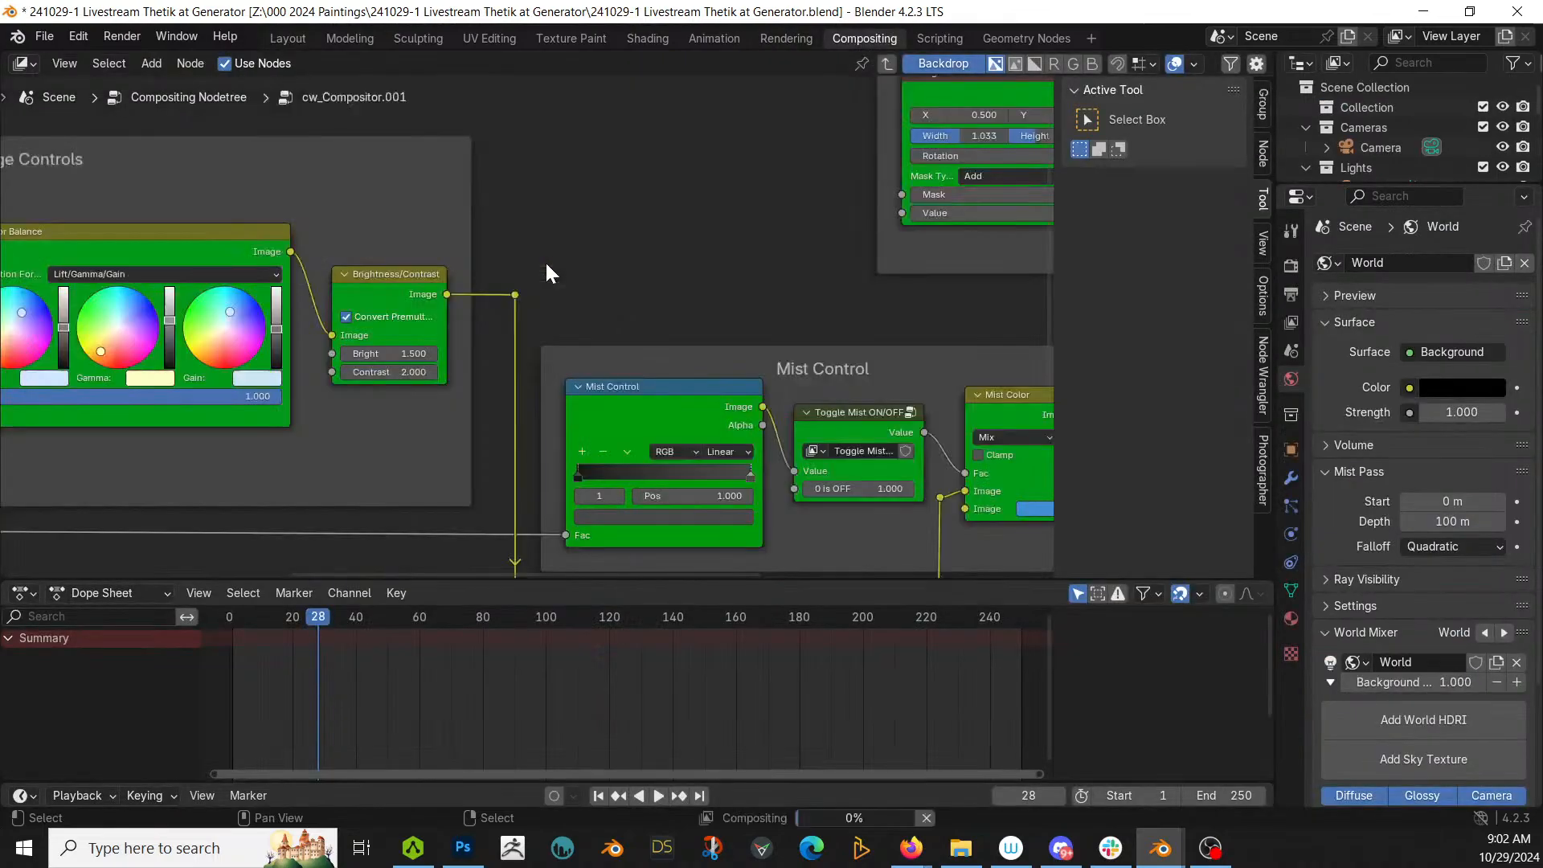
Step: Set the Color Balance factor to 0.75 and the Brightness/Contrast node's Bright value to 1
{"action": "left_click", "coordinate": [244, 397]}
{"action": "type", "text": "0.75"}
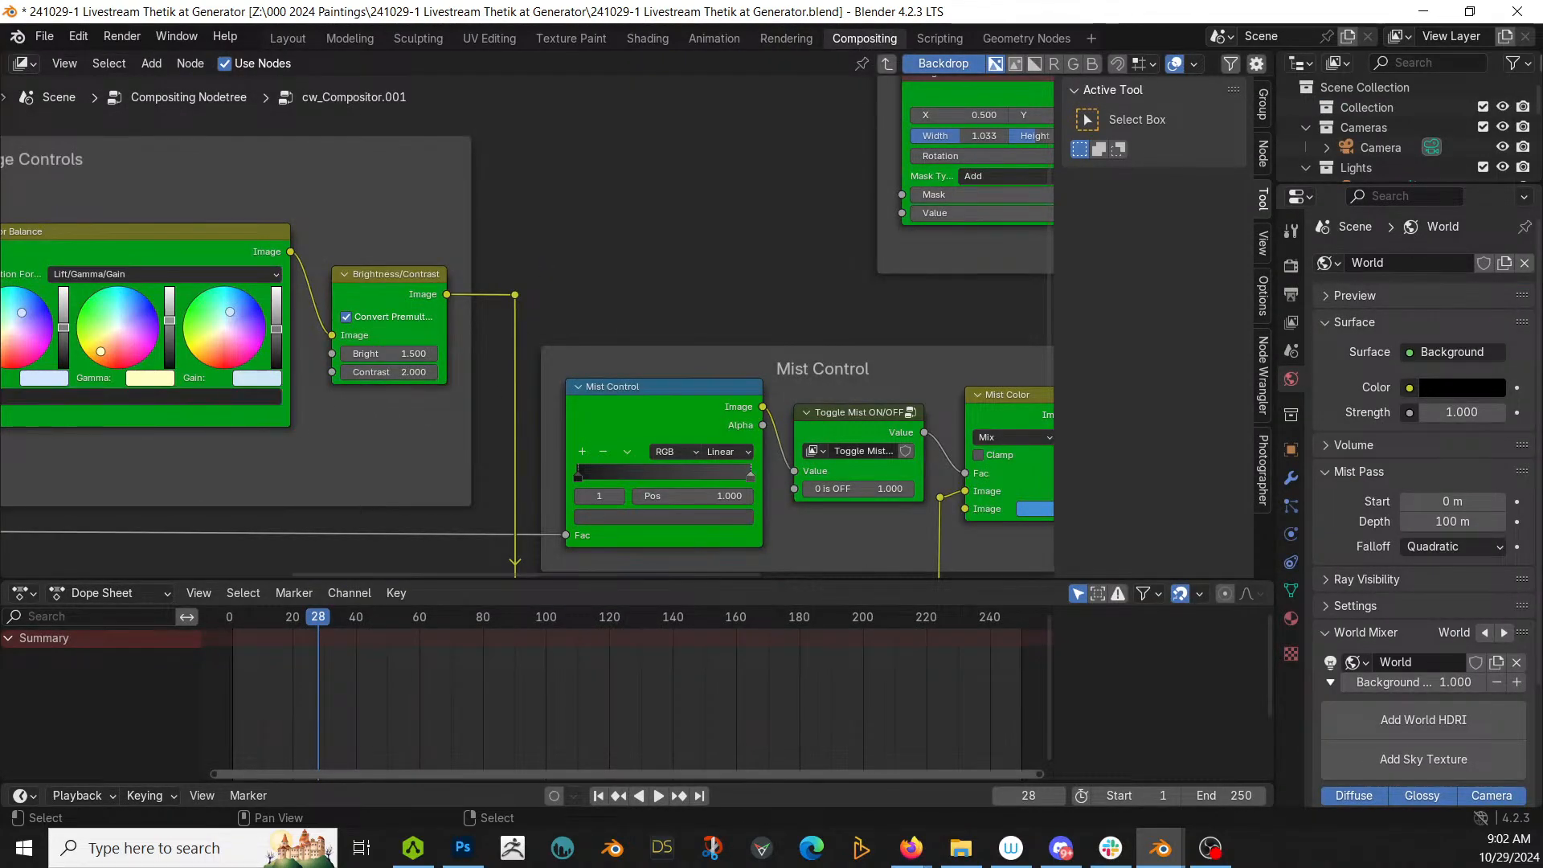
{"action": "key", "text": "Return"}
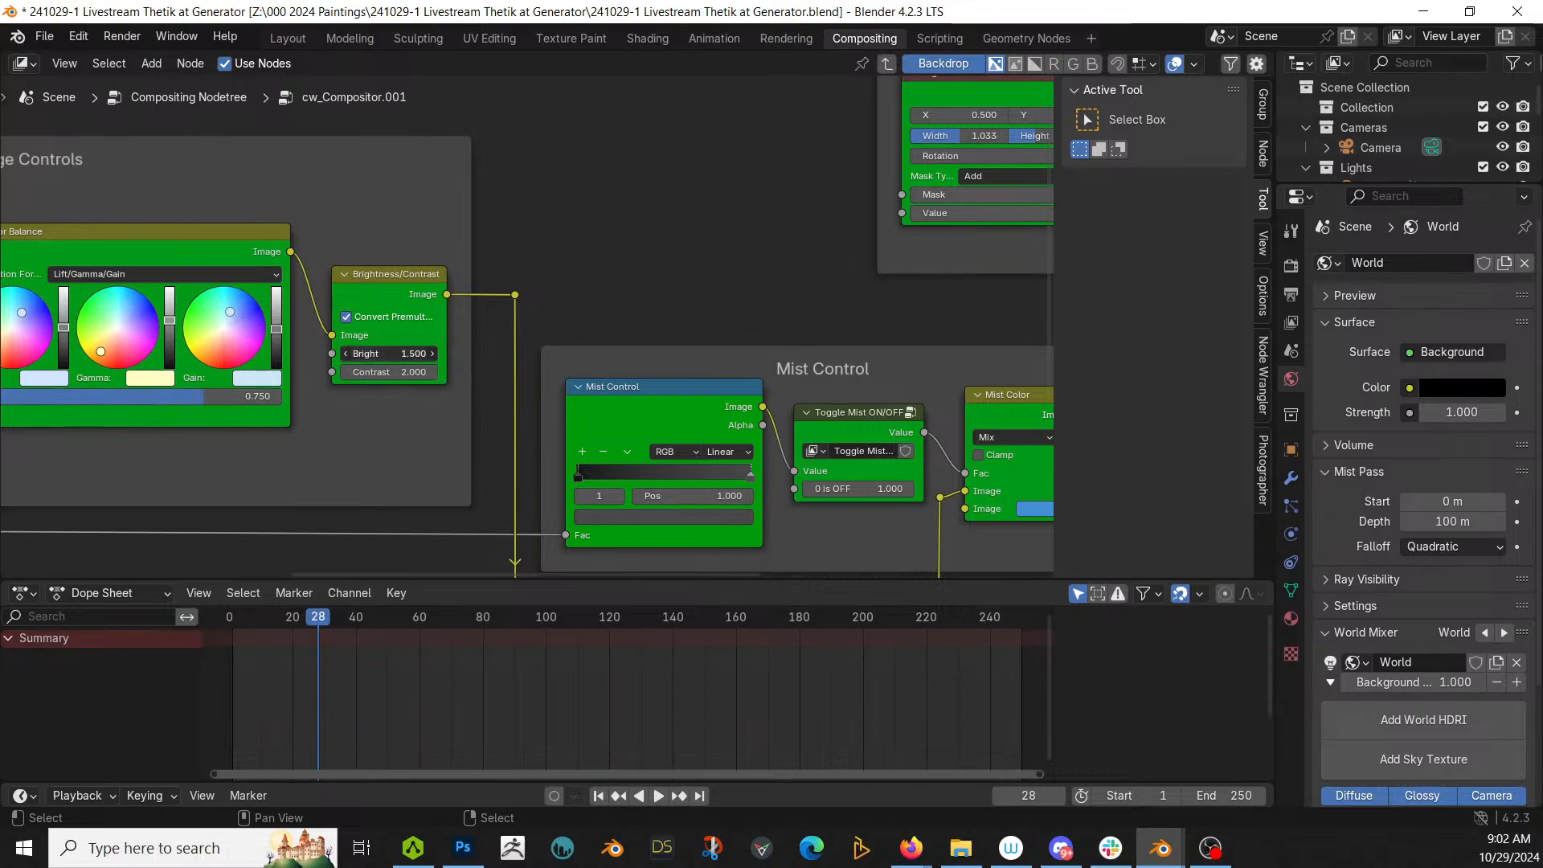
{"action": "type", "text": "1"}
{"action": "key", "text": "Return"}
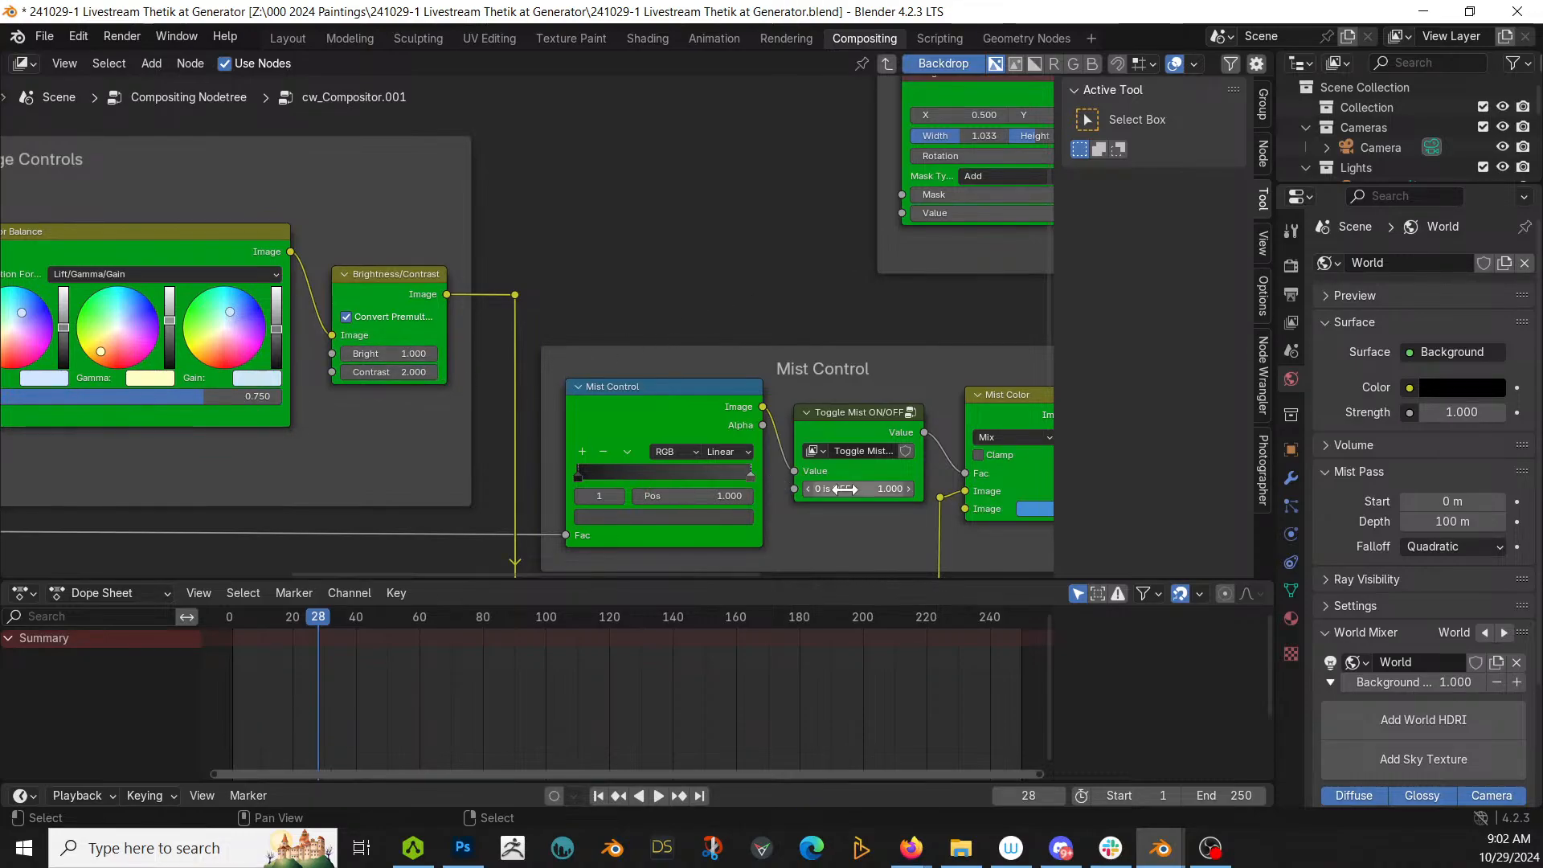
Step: Set the Toggle Mist ON/OFF value to 0.1 and shift the Mist Color to a cyan-green hue
{"action": "type", "text": "0.1"}
{"action": "key", "text": "Return"}
{"action": "left_click", "coordinate": [1029, 508]}
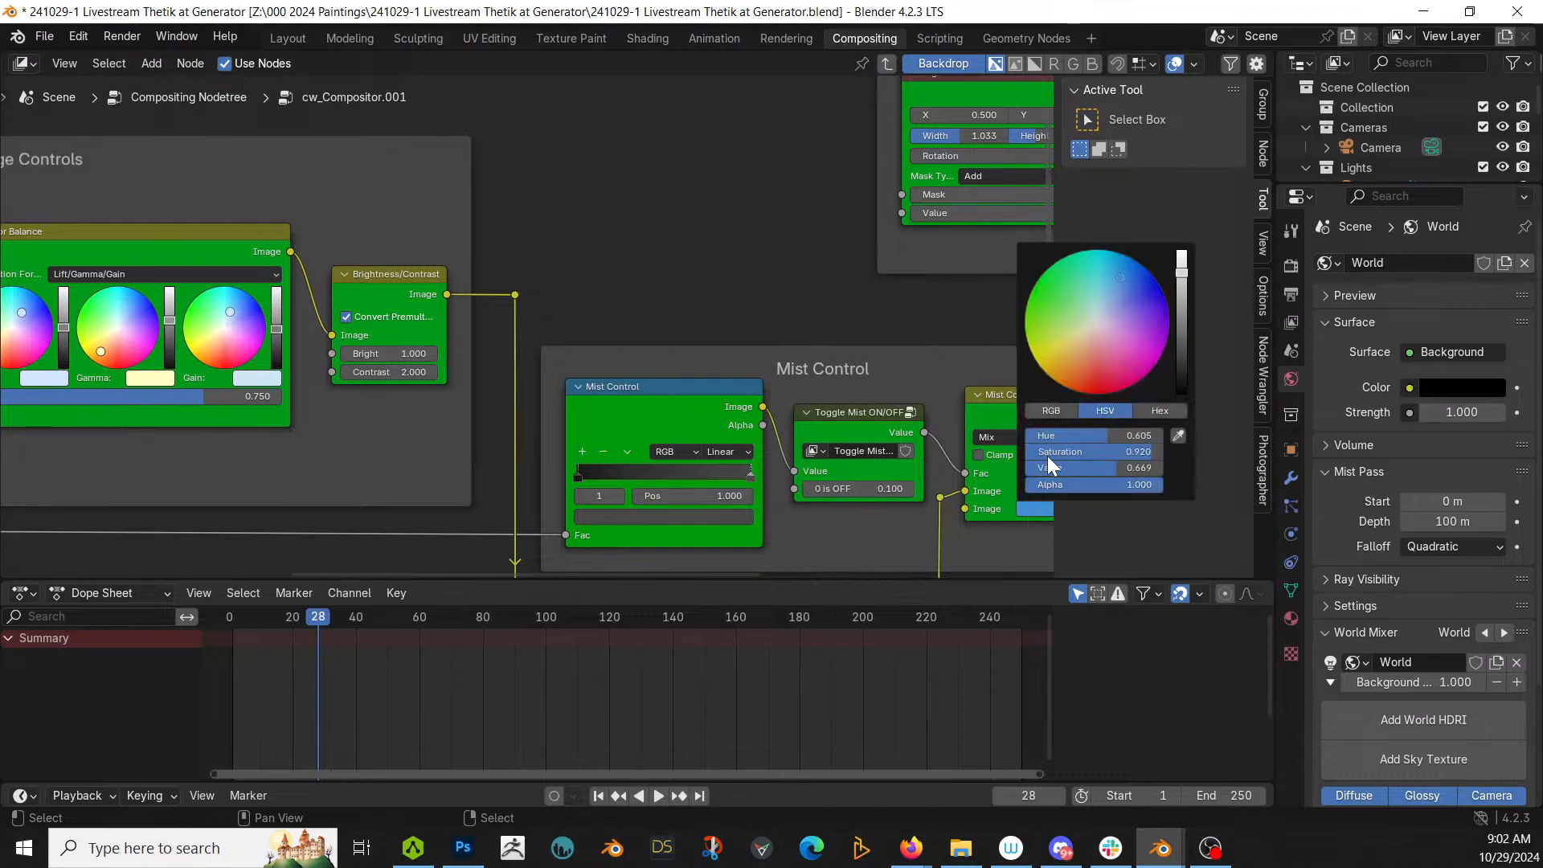
{"action": "left_click", "coordinate": [1077, 278]}
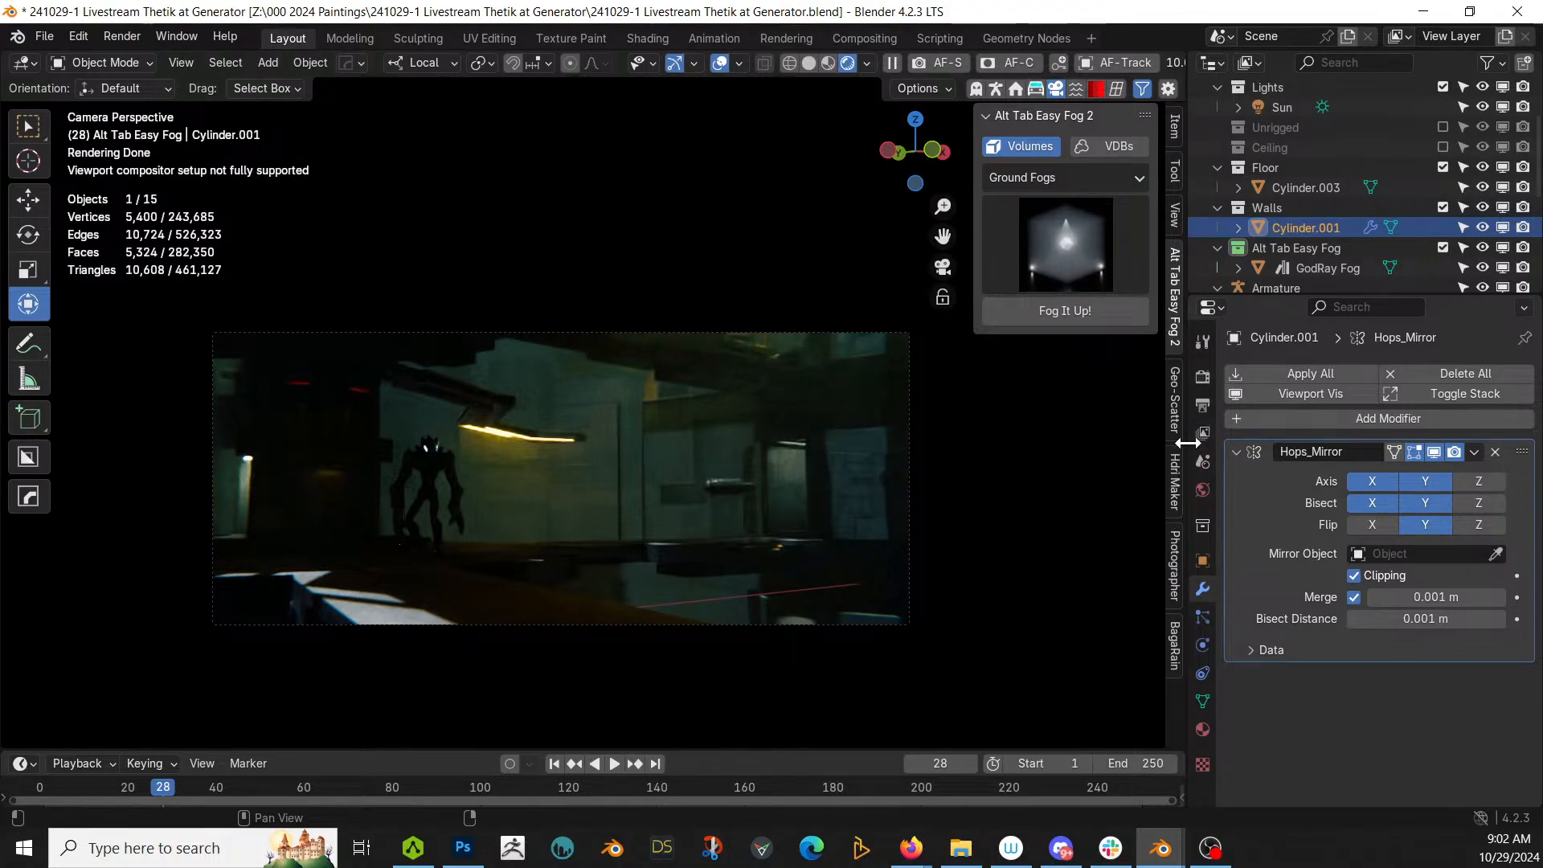
Step: Set the camera exposure to 6 in the Photographer settings
{"action": "left_click", "coordinate": [1176, 569]}
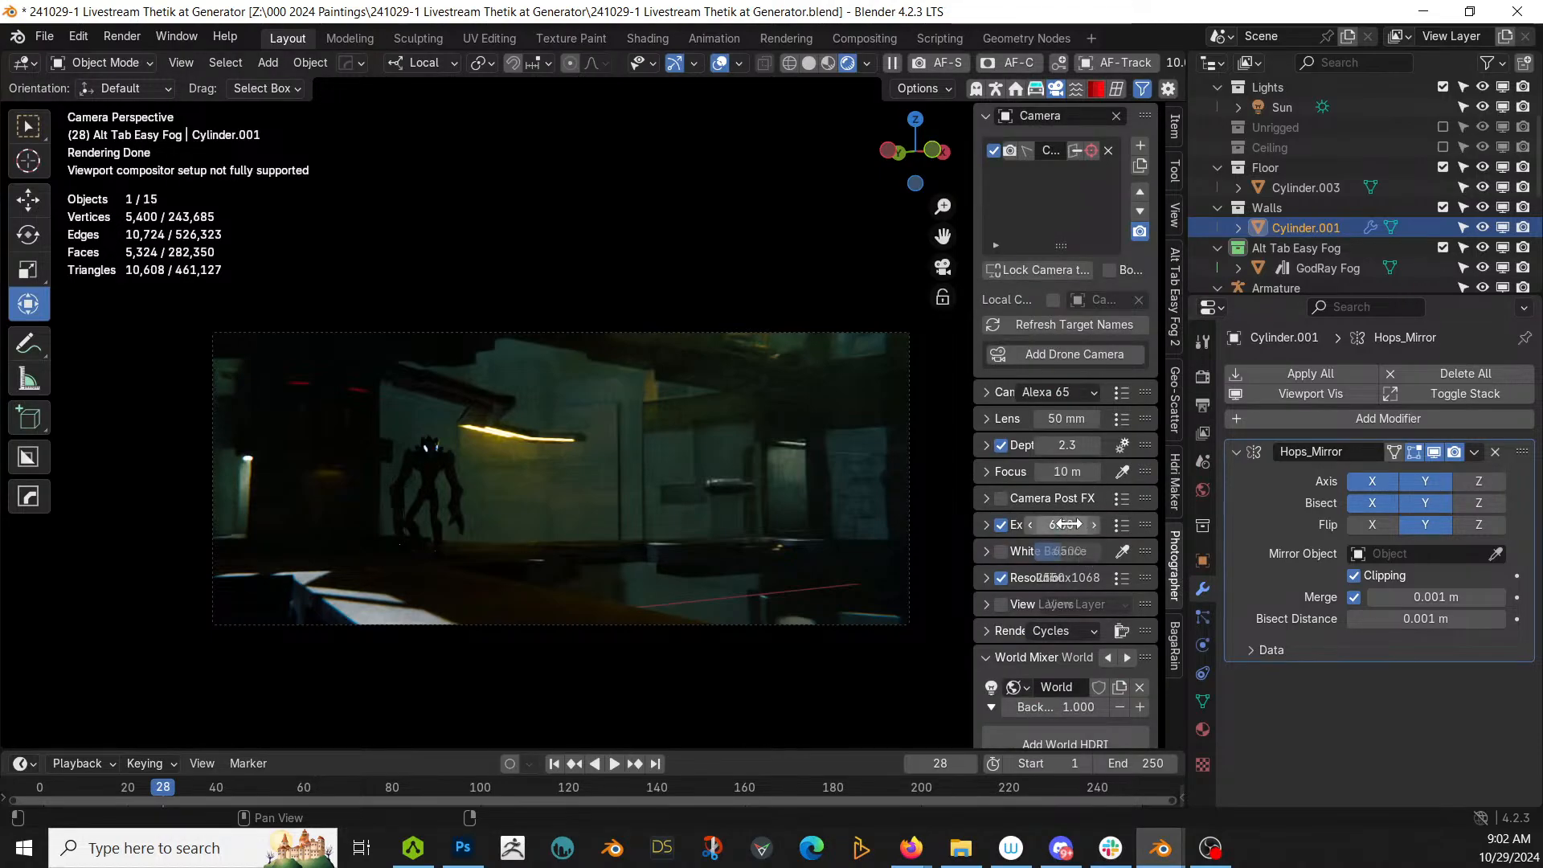
{"action": "key", "text": "Return"}
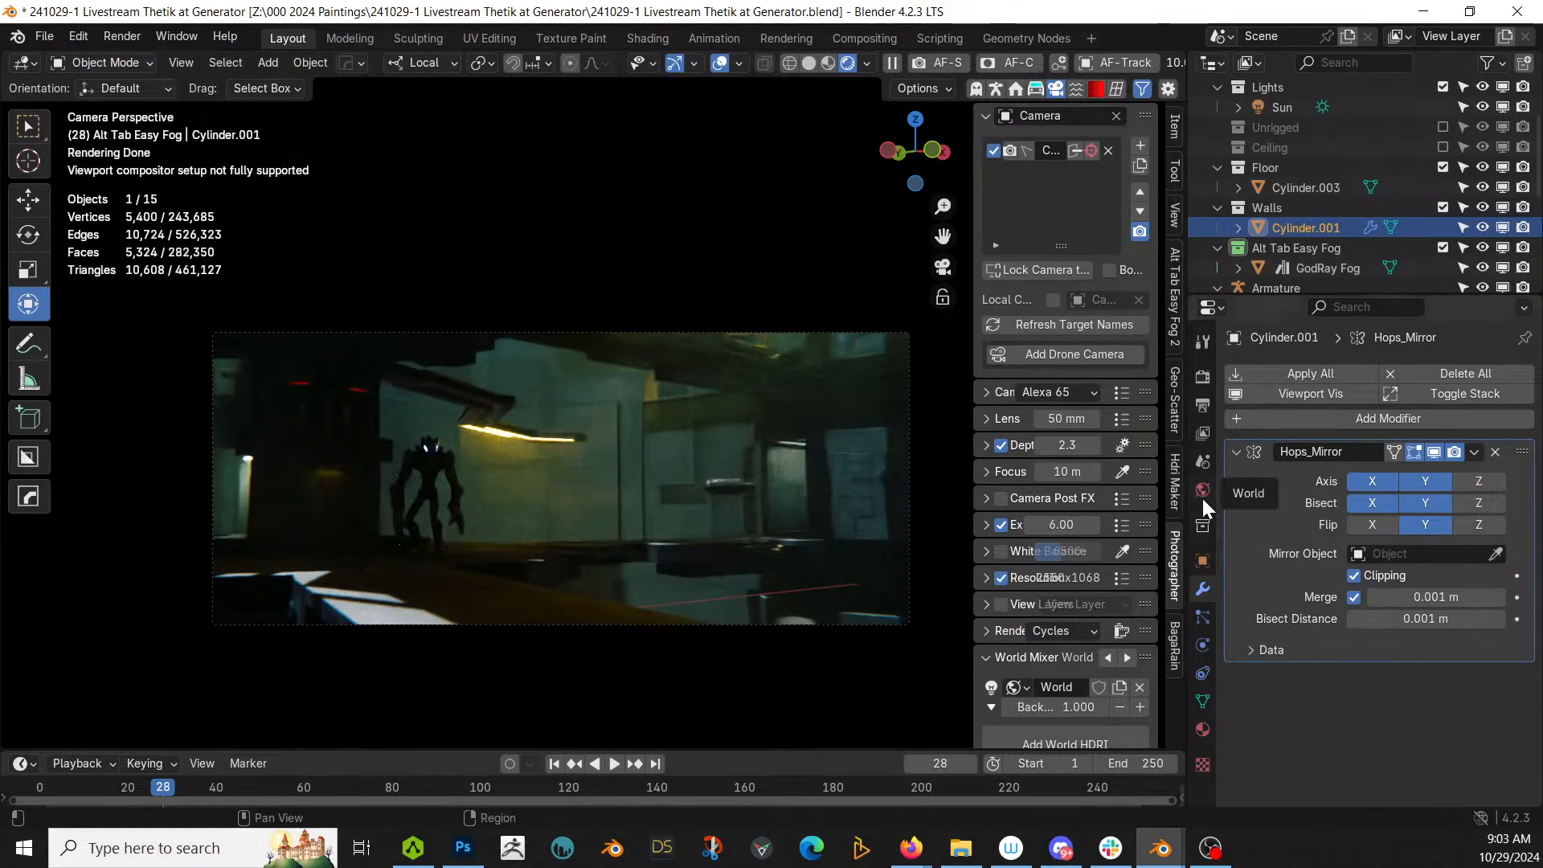
Step: Set the render max samples to 512 and the total, diffuse, glossy, transmission and volume max bounces to 16
{"action": "left_click", "coordinate": [1203, 373]}
{"action": "double_click", "coordinate": [1439, 691]}
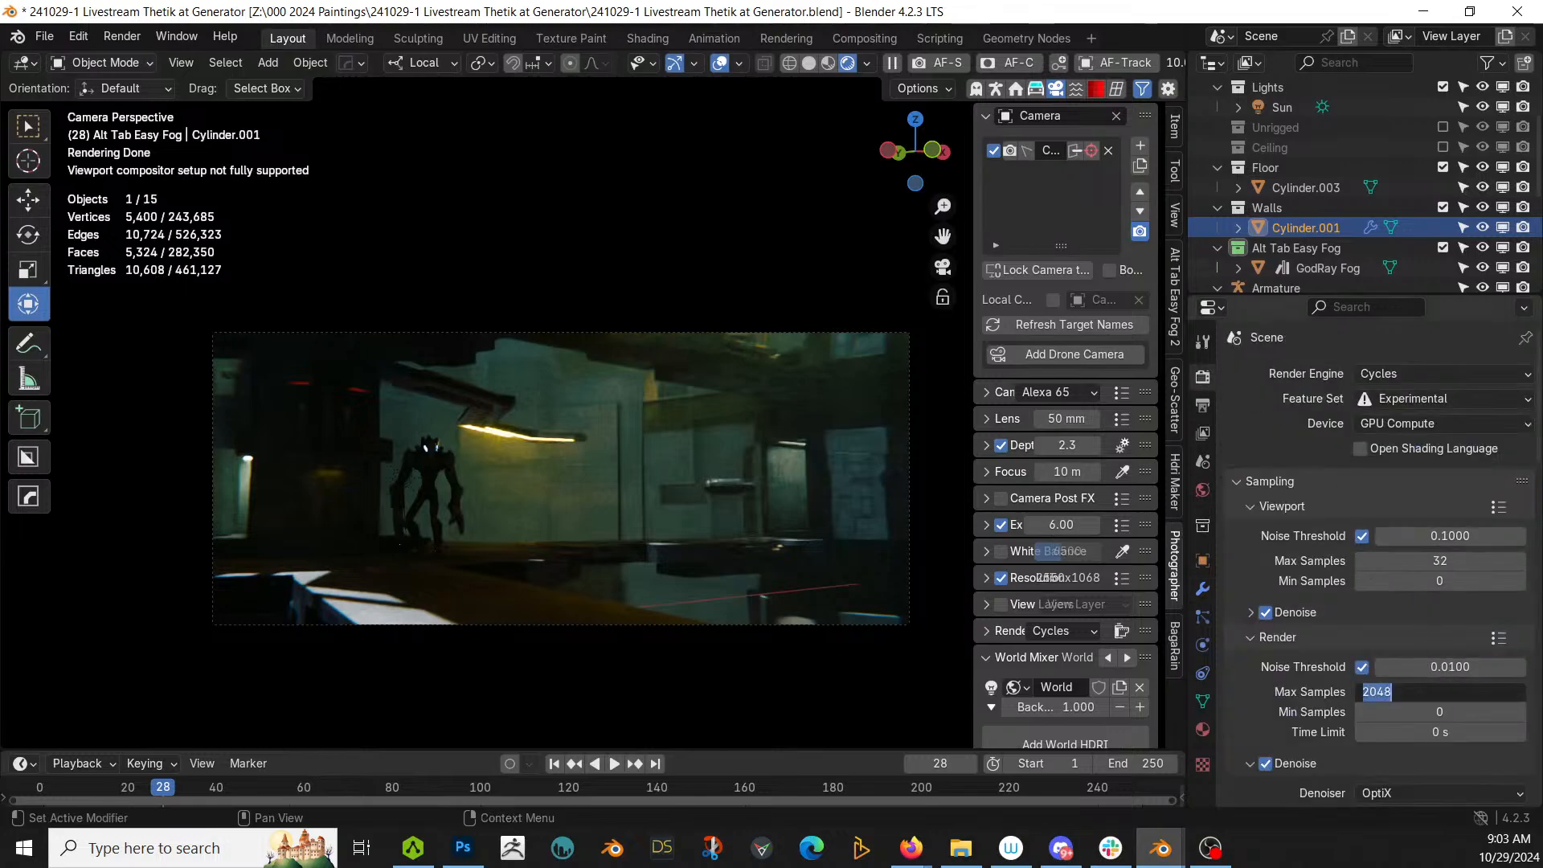
{"action": "key", "text": "Return"}
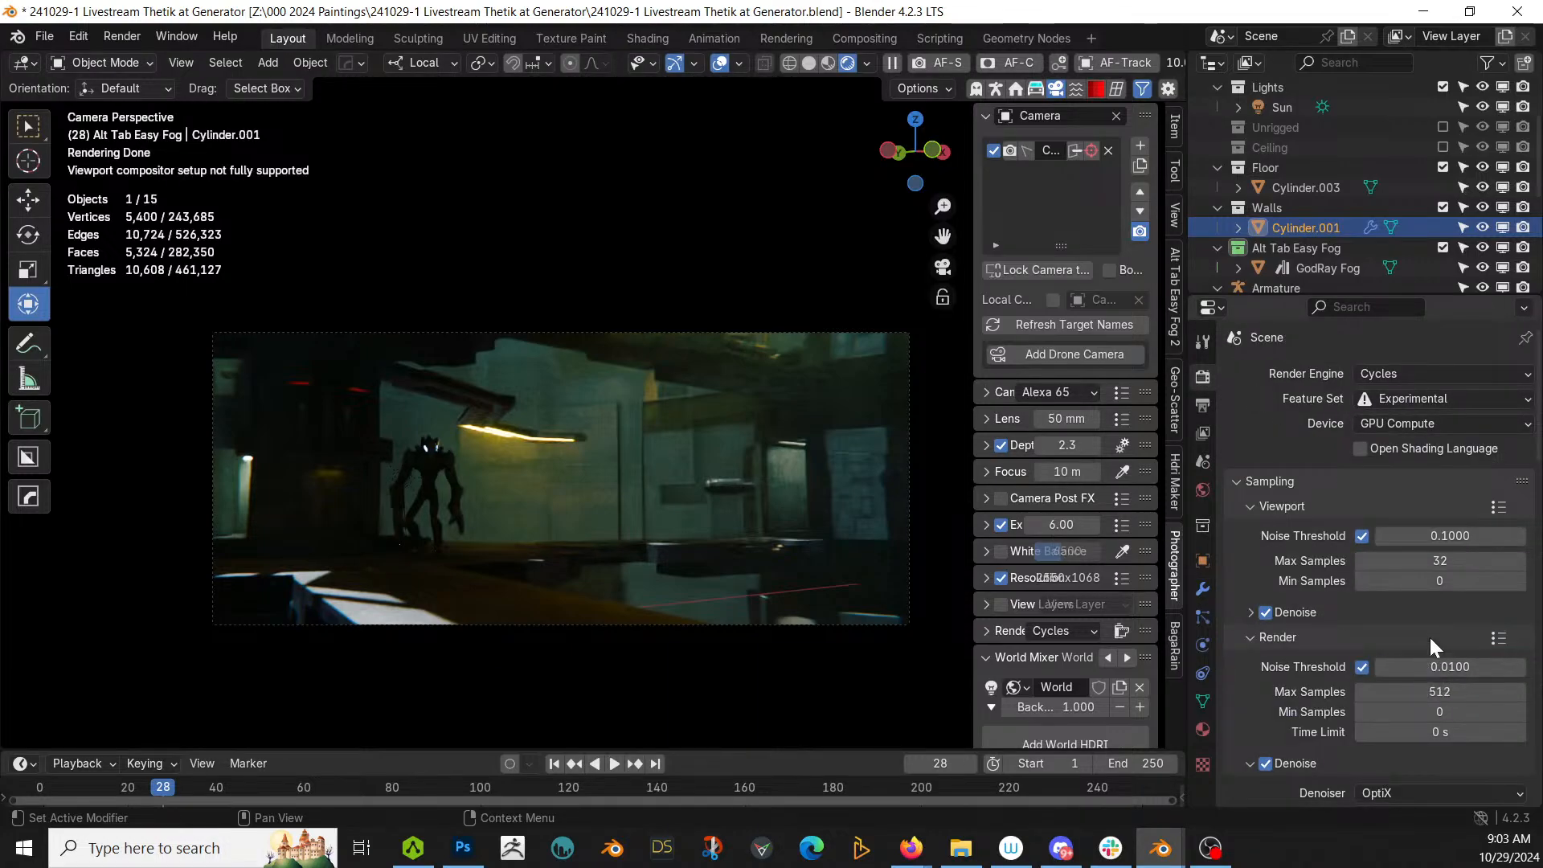
{"action": "scroll", "coordinate": [1430, 638], "scroll_direction": "down", "scroll_amount": 8}
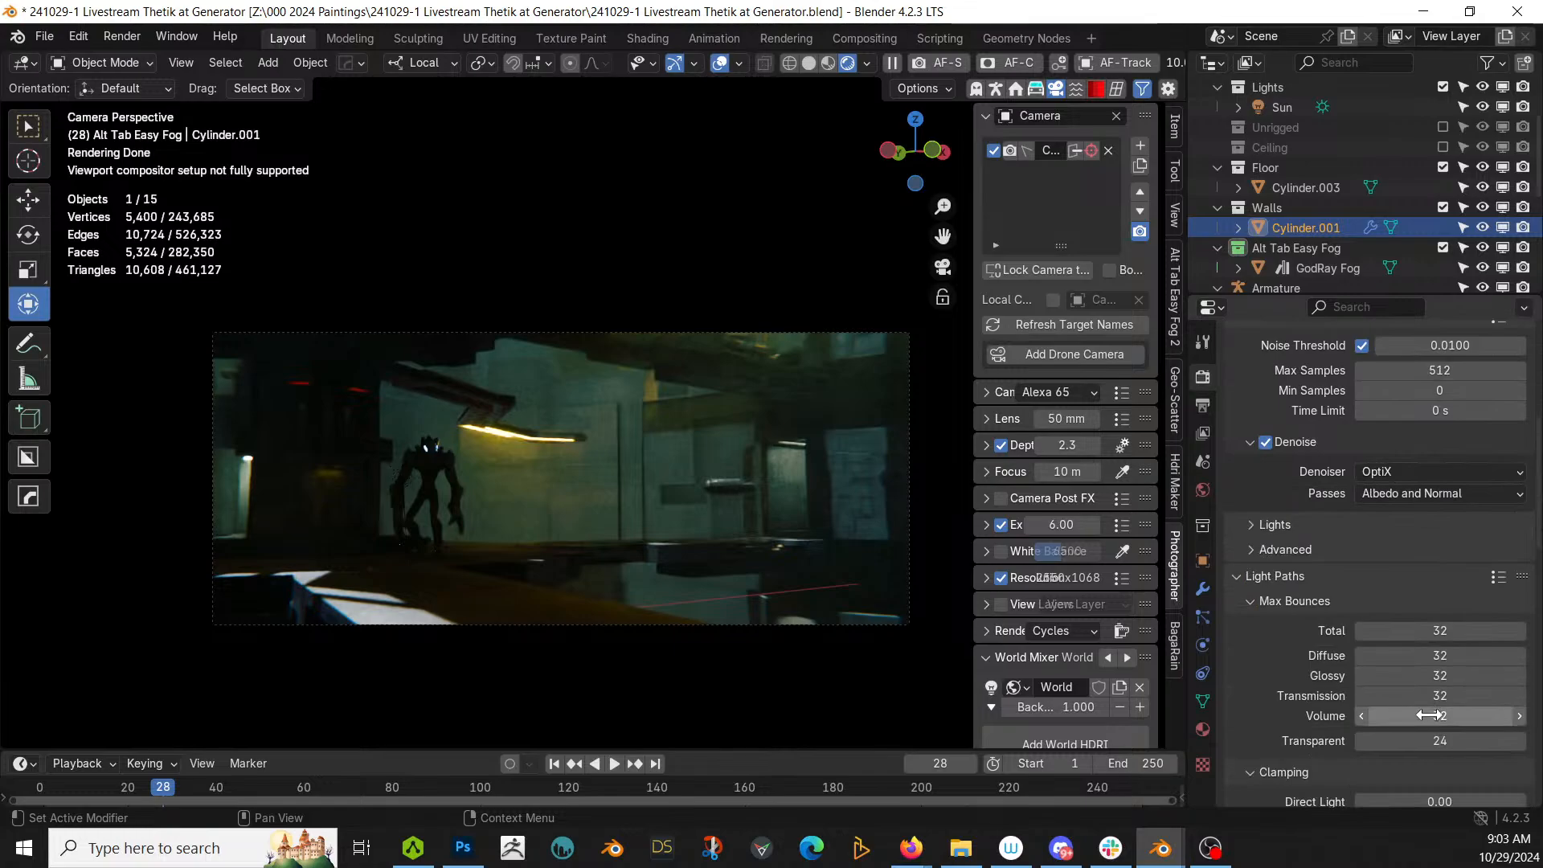
{"action": "left_click_drag", "start_coordinate": [1430, 716], "coordinate": [1430, 632]}
{"action": "type", "text": "16"}
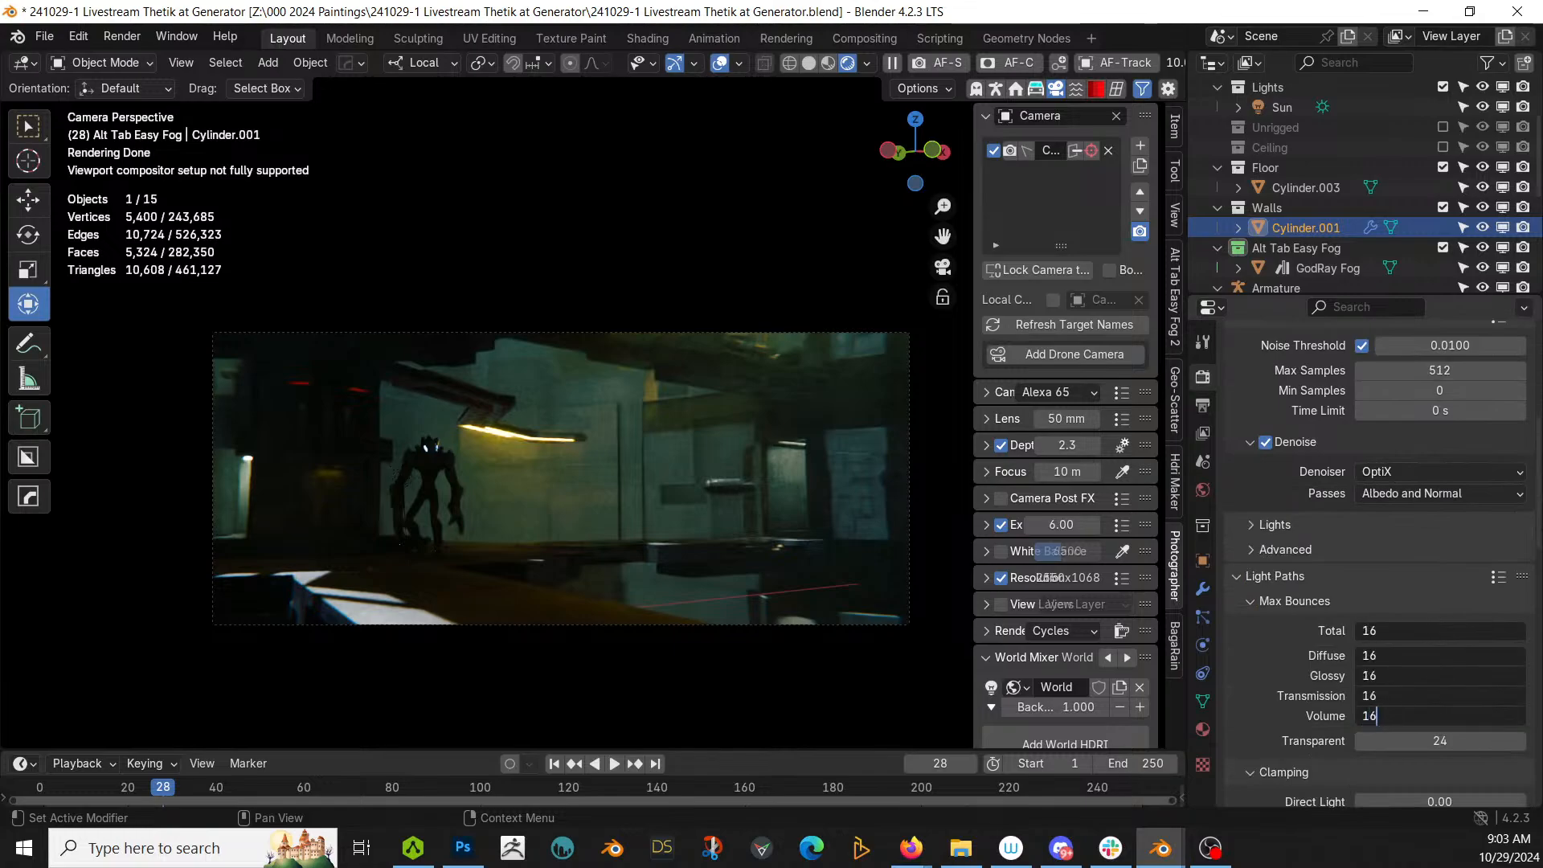
{"action": "key", "text": "Return"}
Step: Set the color management look to Base Contrast and save the file
{"action": "scroll", "coordinate": [1275, 669], "scroll_direction": "down", "scroll_amount": 6}
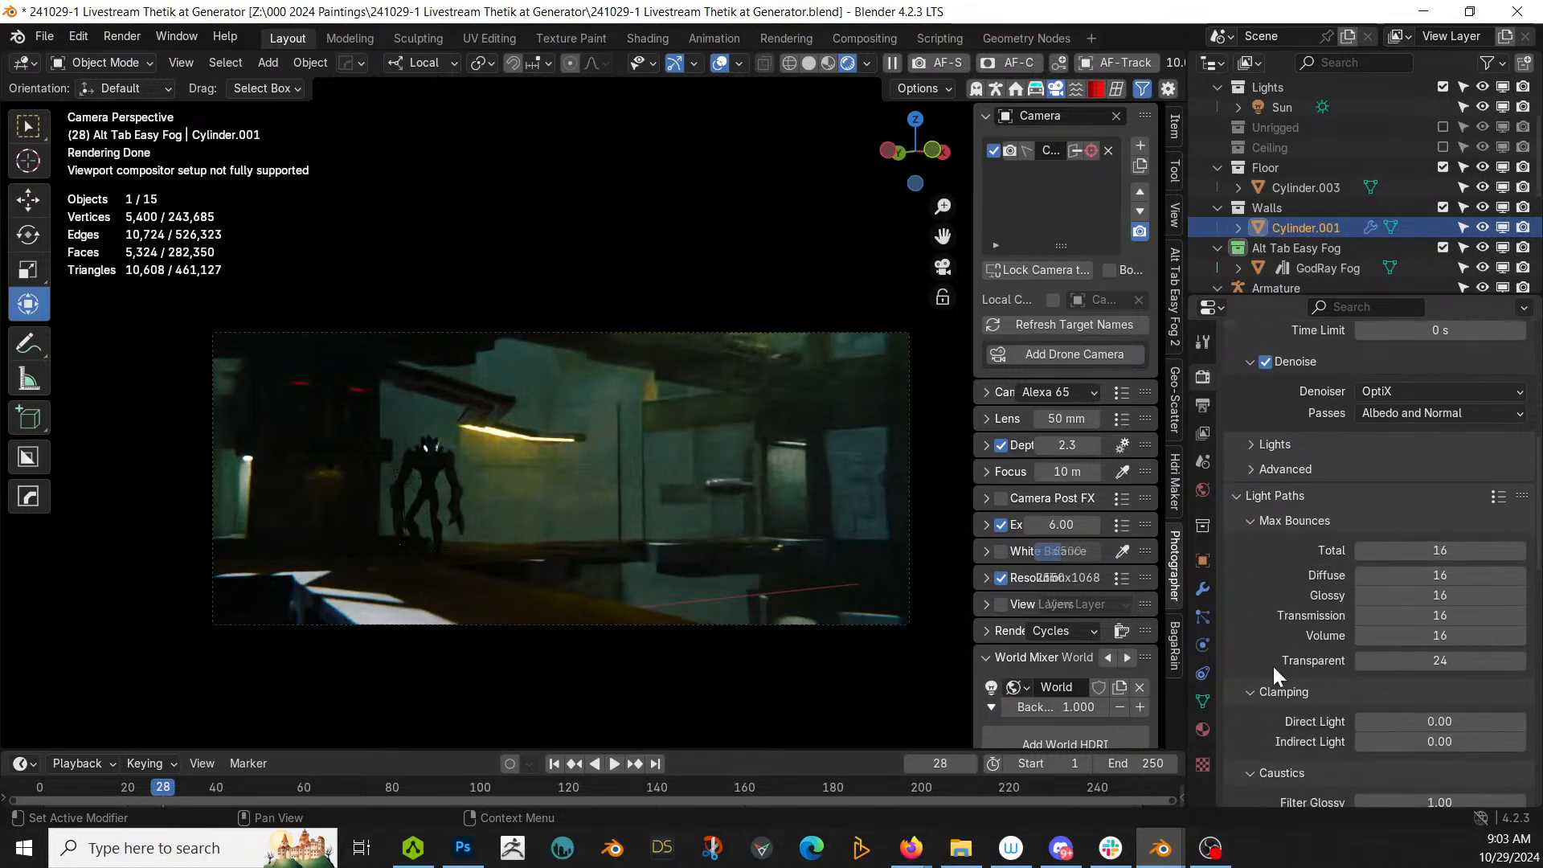
{"action": "scroll", "coordinate": [1271, 664], "scroll_direction": "down", "scroll_amount": 14}
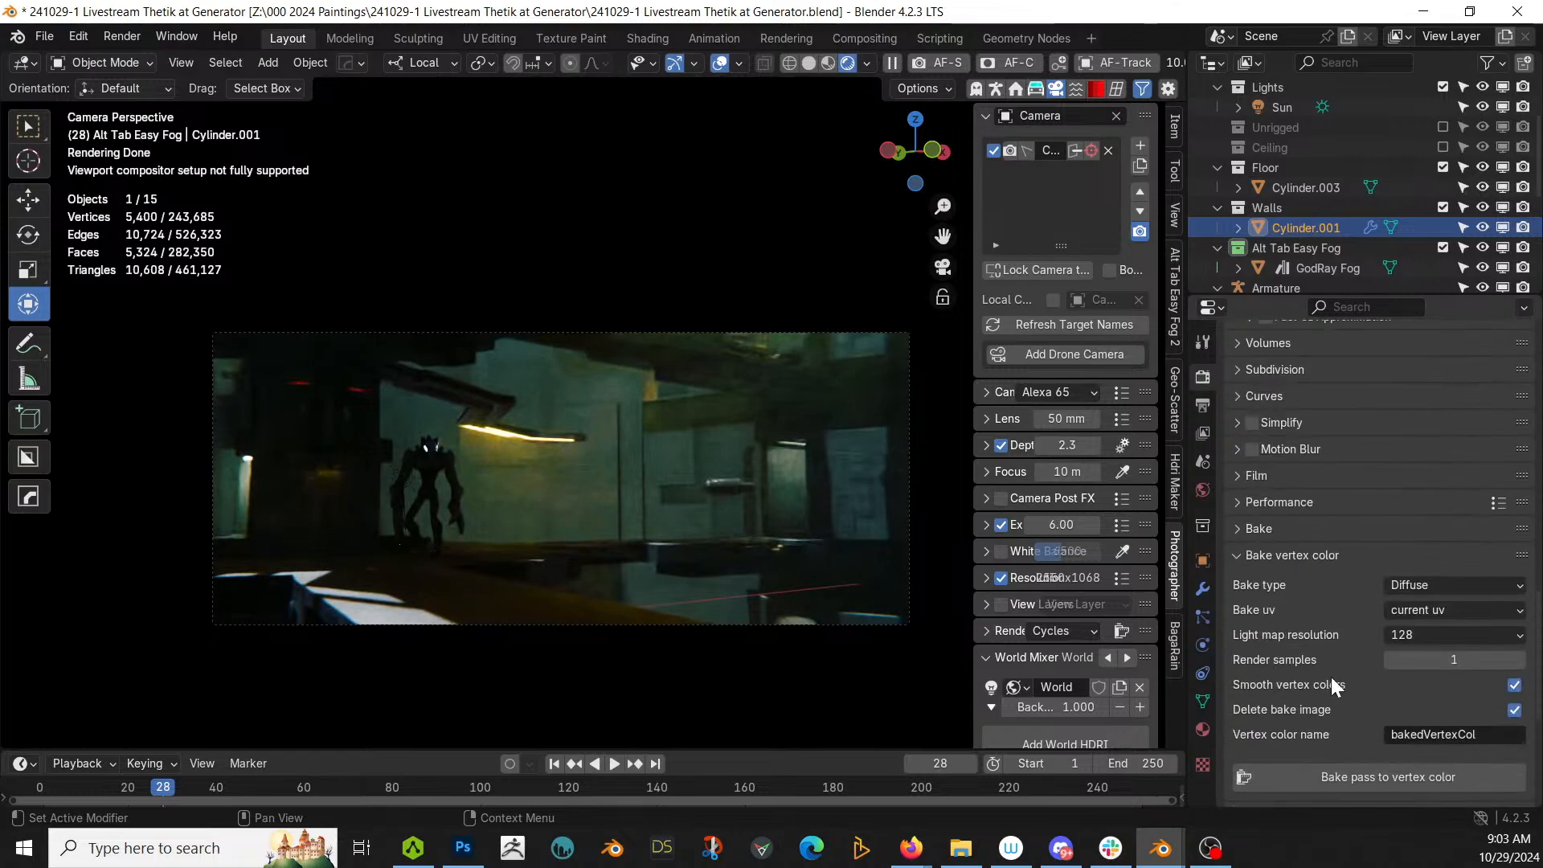
{"action": "scroll", "coordinate": [1398, 765], "scroll_direction": "down", "scroll_amount": 2}
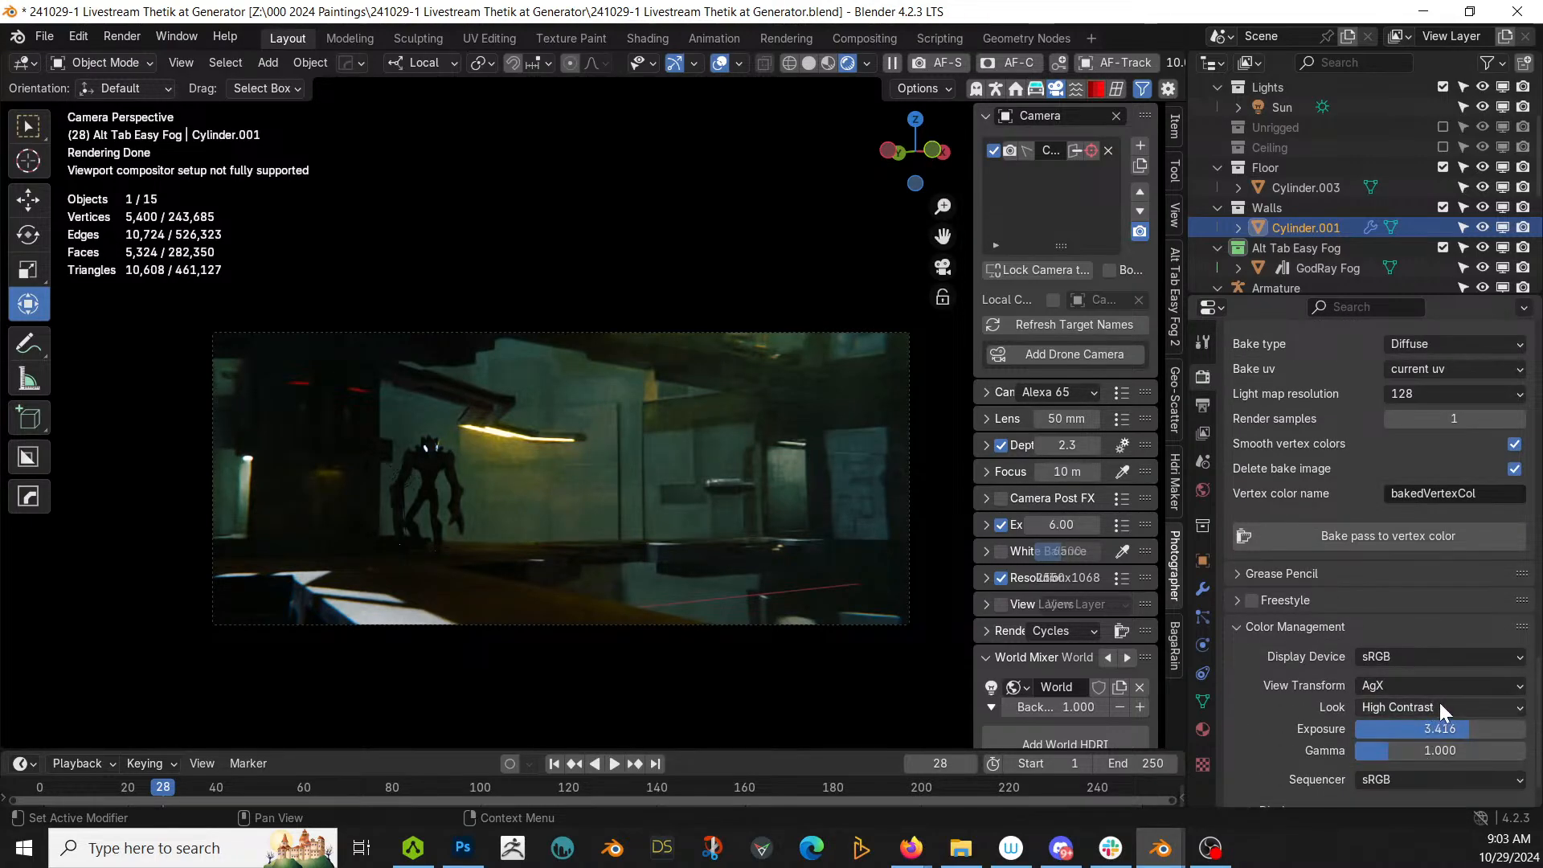
{"action": "left_click", "coordinate": [1448, 706]}
{"action": "left_click", "coordinate": [1424, 619]}
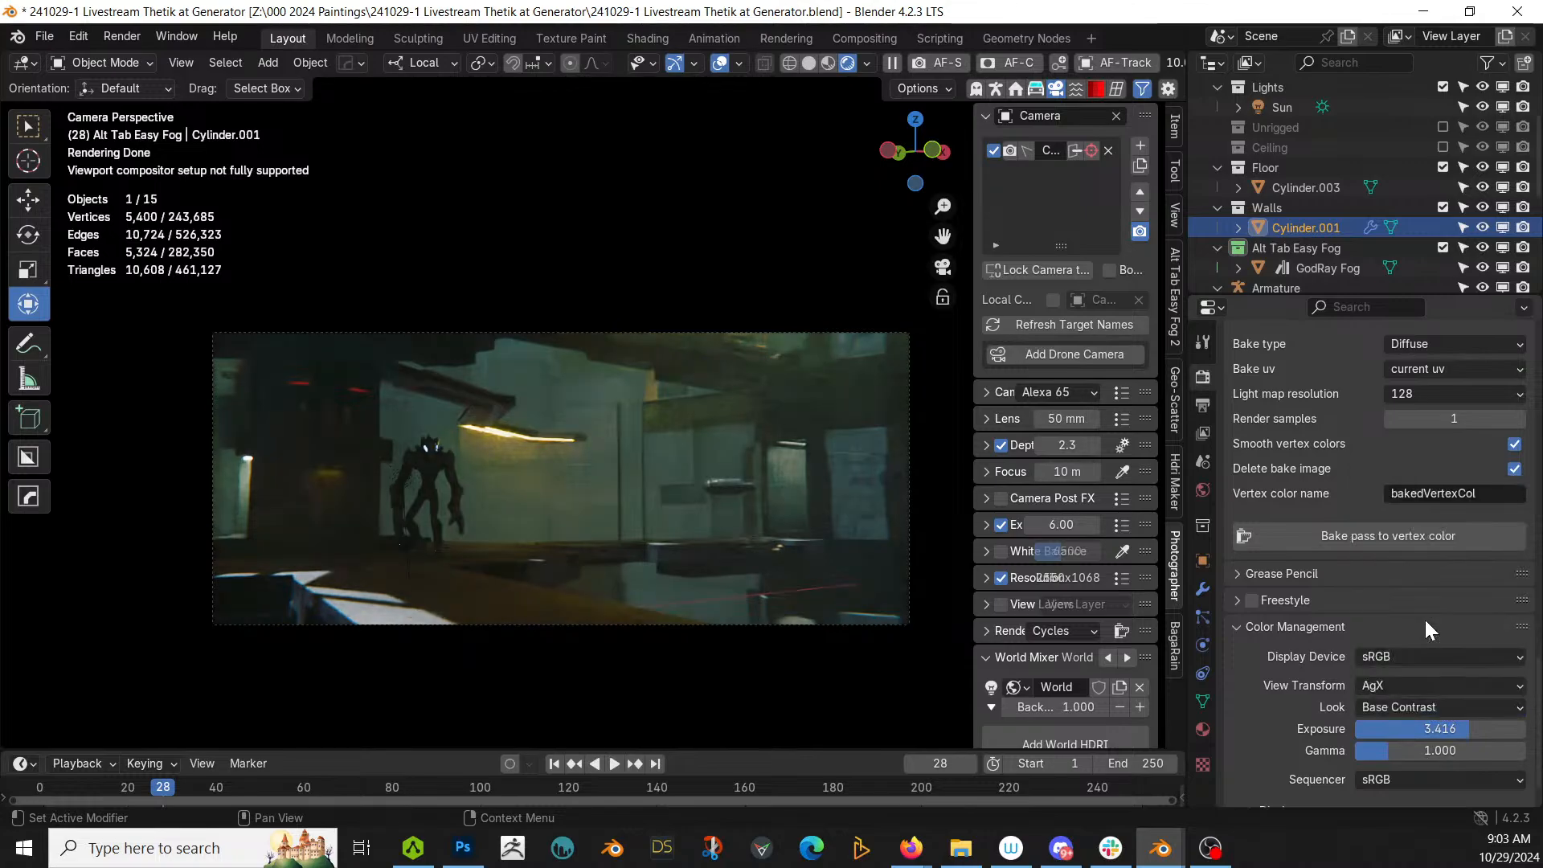
{"action": "left_click", "coordinate": [648, 719]}
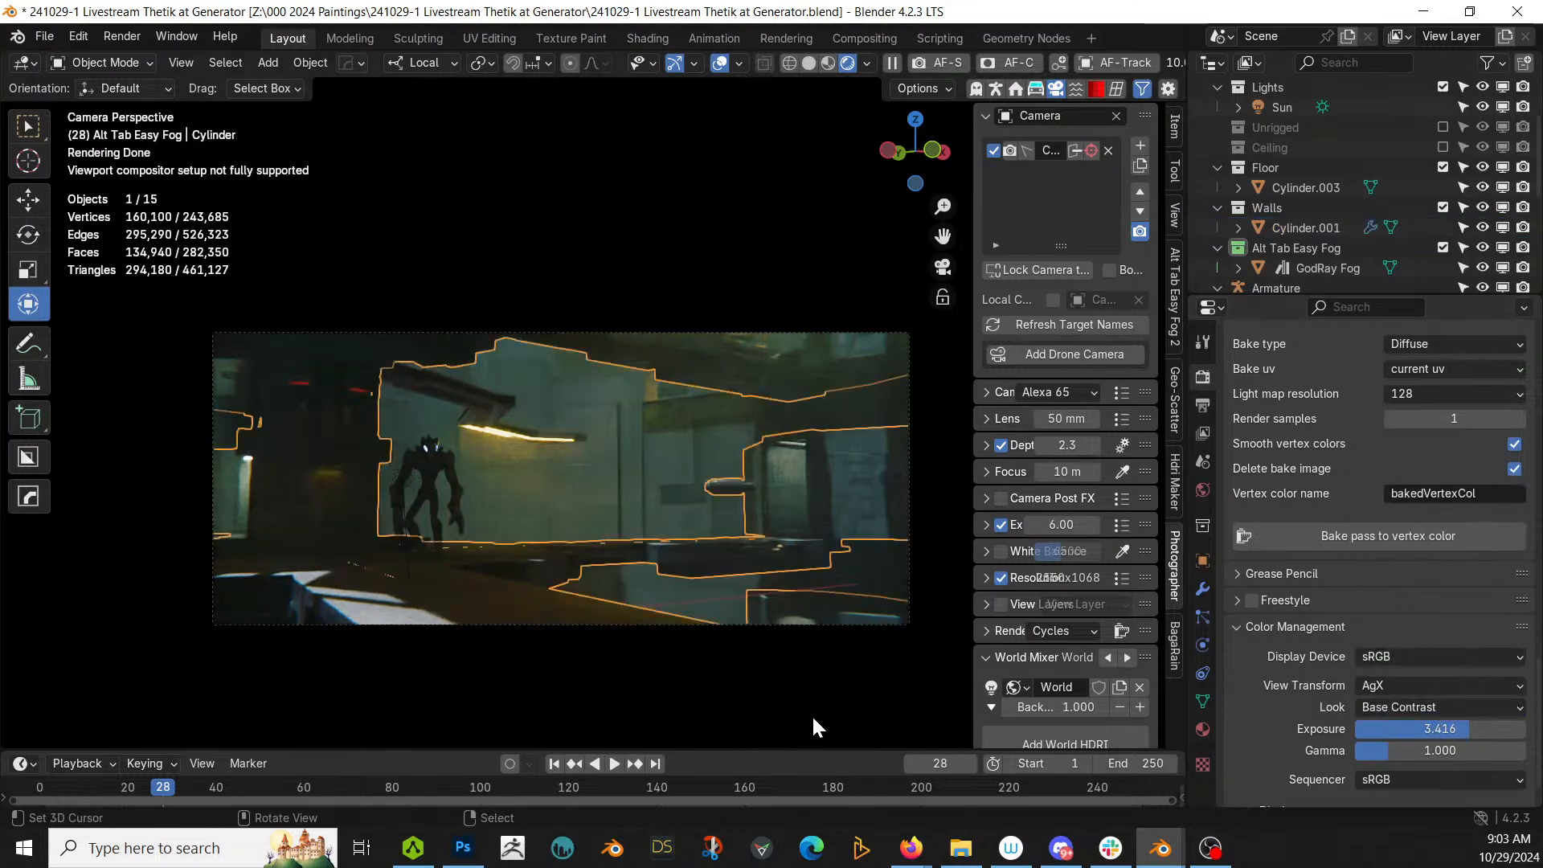
{"action": "left_click", "coordinate": [647, 222]}
{"action": "key", "text": "ctrl+s"}
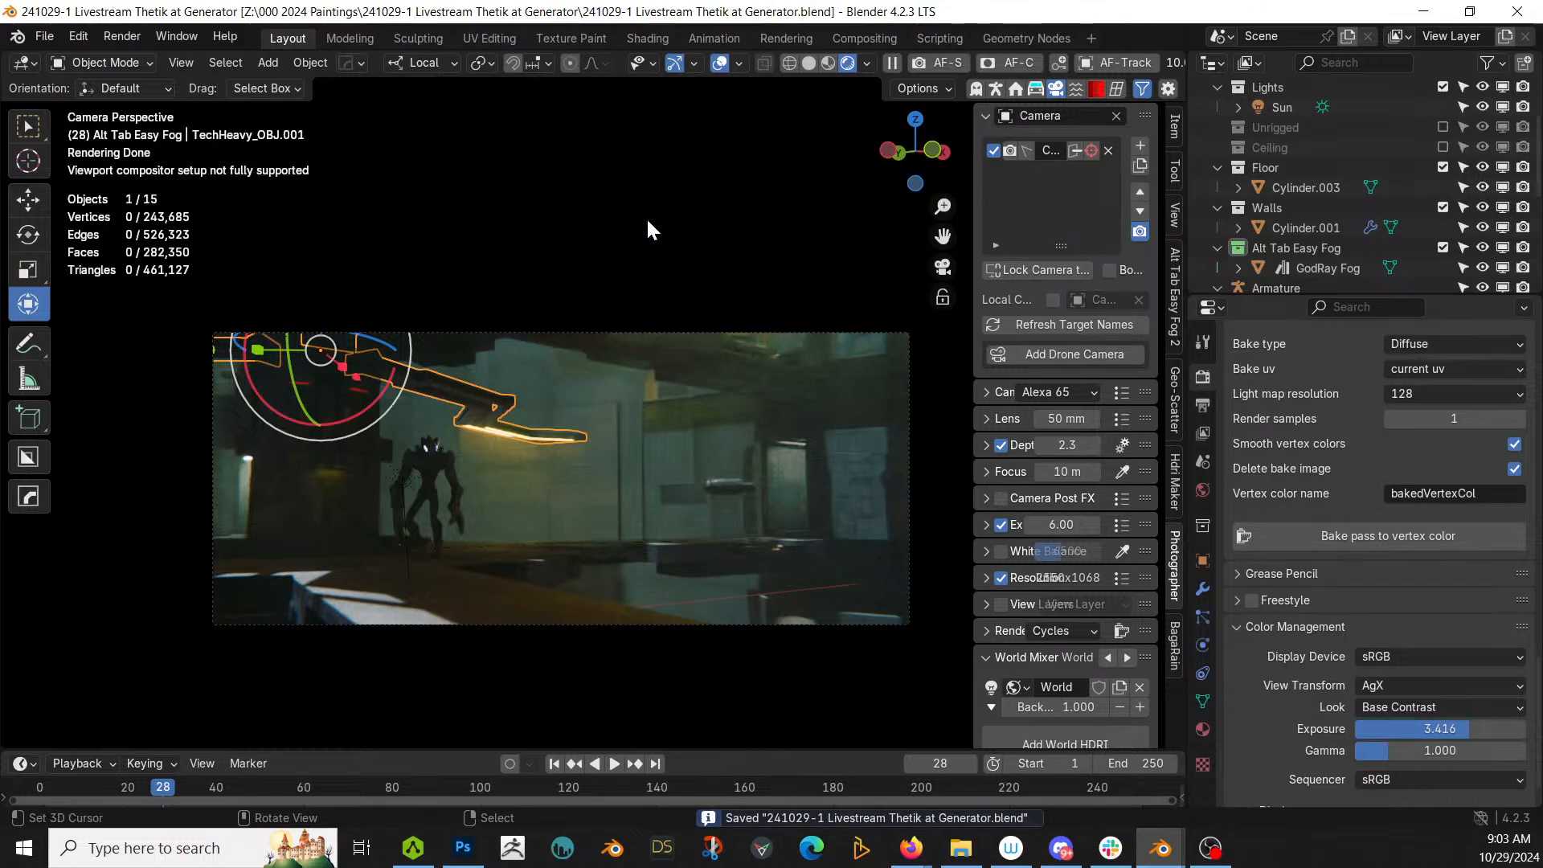
Step: Switch the viewport to solid shading and isolate the creature mesh in local view
{"action": "key", "text": "z"}
{"action": "key", "text": "6"}
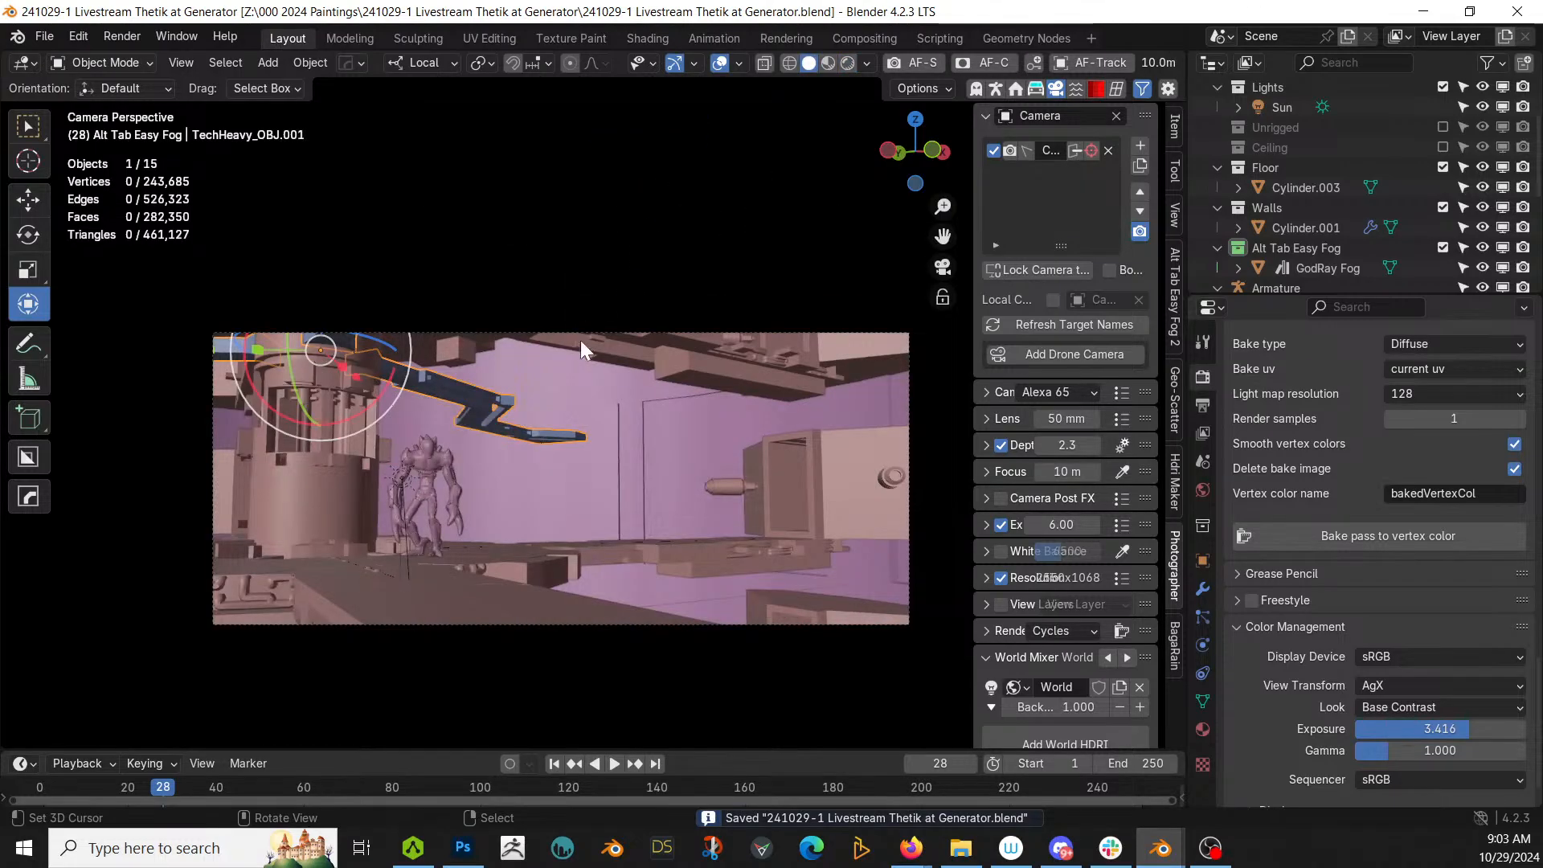
{"action": "left_click", "coordinate": [430, 460]}
{"action": "key", "text": "KP_Decimal"}
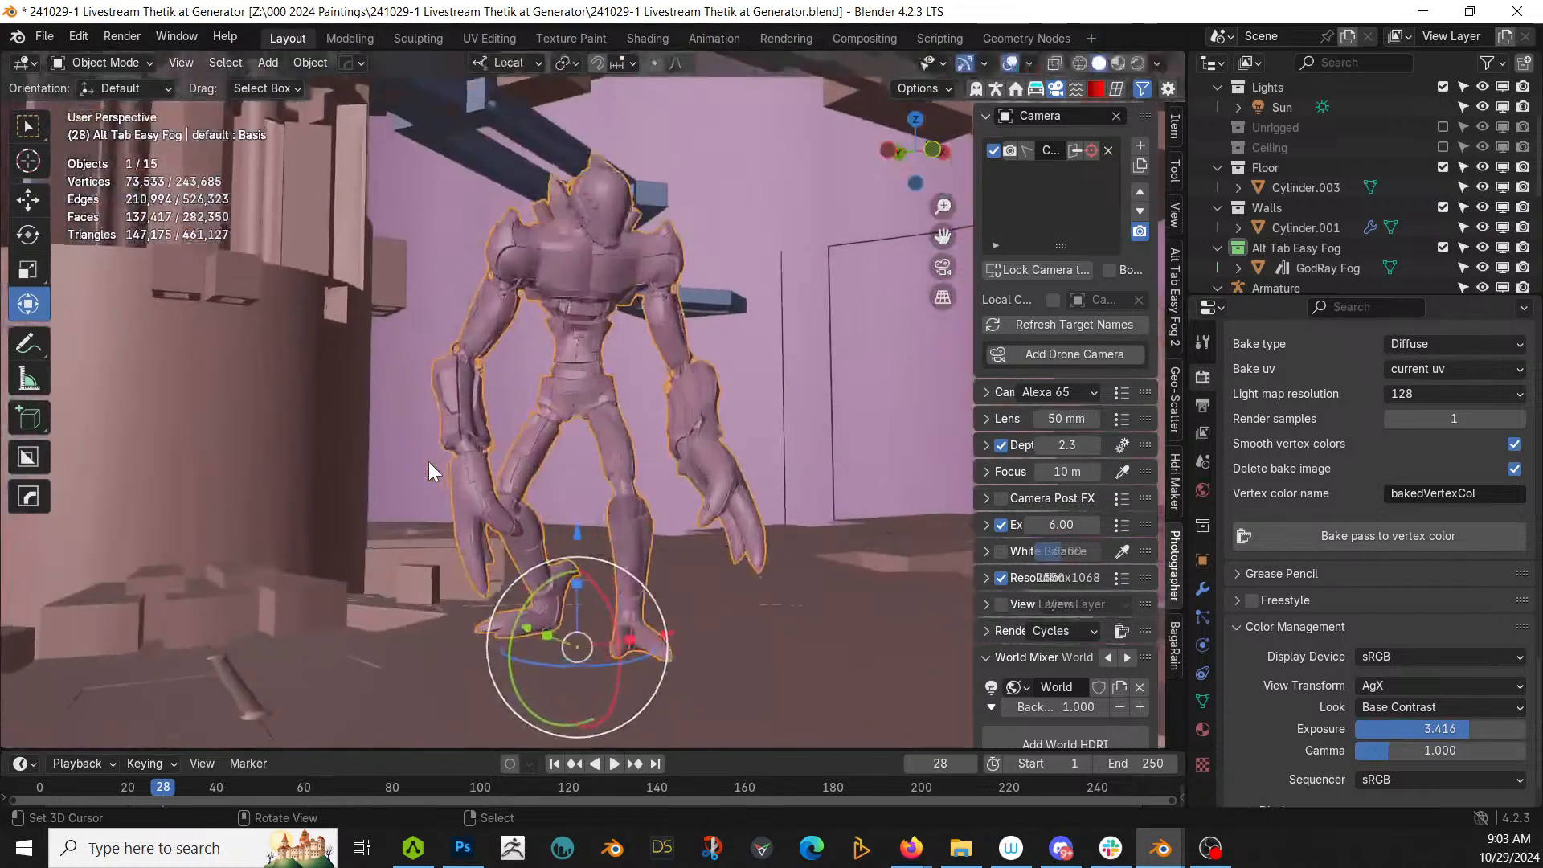
{"action": "key", "text": "KP_Divide"}
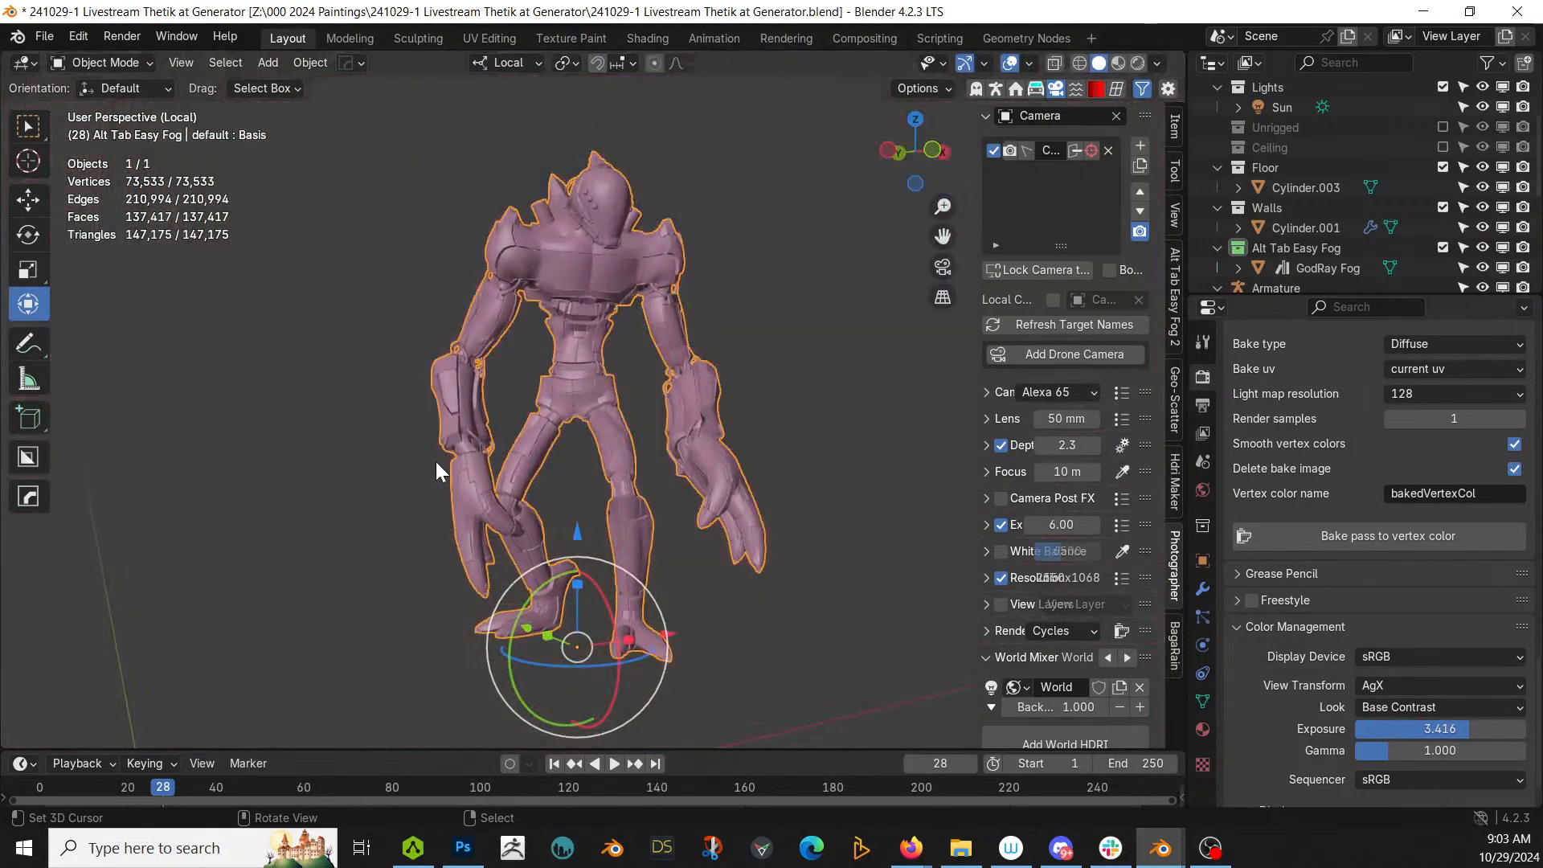
Step: Examine the isolated creature's head, torso, arms and legs from several angles
{"action": "middle_click_drag", "start_coordinate": [435, 461], "coordinate": [720, 681]}
{"action": "scroll", "coordinate": [725, 460], "scroll_direction": "up", "scroll_amount": 5}
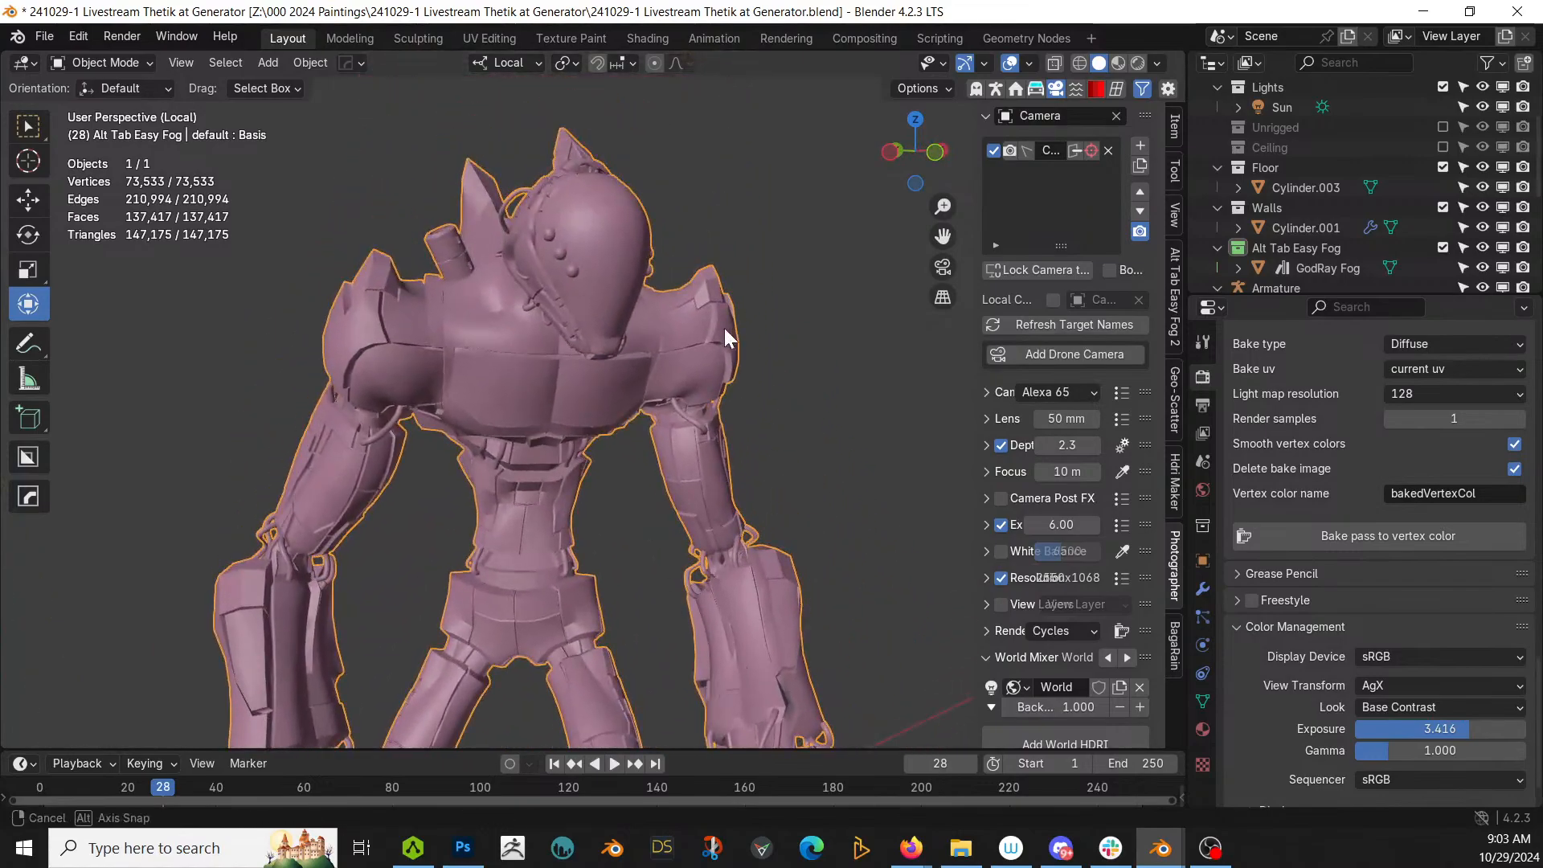
{"action": "middle_click_drag", "start_coordinate": [724, 328], "coordinate": [678, 185]}
{"action": "scroll", "coordinate": [697, 155], "scroll_direction": "up", "scroll_amount": 1}
{"action": "middle_click_drag", "start_coordinate": [678, 330], "coordinate": [626, 164], "text": "shift"}
{"action": "middle_click_drag", "start_coordinate": [683, 281], "coordinate": [702, 602]}
{"action": "scroll", "coordinate": [767, 410], "scroll_direction": "up", "scroll_amount": 3}
{"action": "middle_click_drag", "start_coordinate": [767, 418], "coordinate": [633, 65]}
{"action": "middle_click_drag", "start_coordinate": [787, 257], "coordinate": [128, 262]}
{"action": "middle_click_drag", "start_coordinate": [423, 286], "coordinate": [379, 233]}
{"action": "middle_click_drag", "start_coordinate": [458, 490], "coordinate": [746, 141]}
{"action": "middle_click_drag", "start_coordinate": [612, 233], "coordinate": [585, 316]}
{"action": "scroll", "coordinate": [760, 272], "scroll_direction": "down", "scroll_amount": 8}
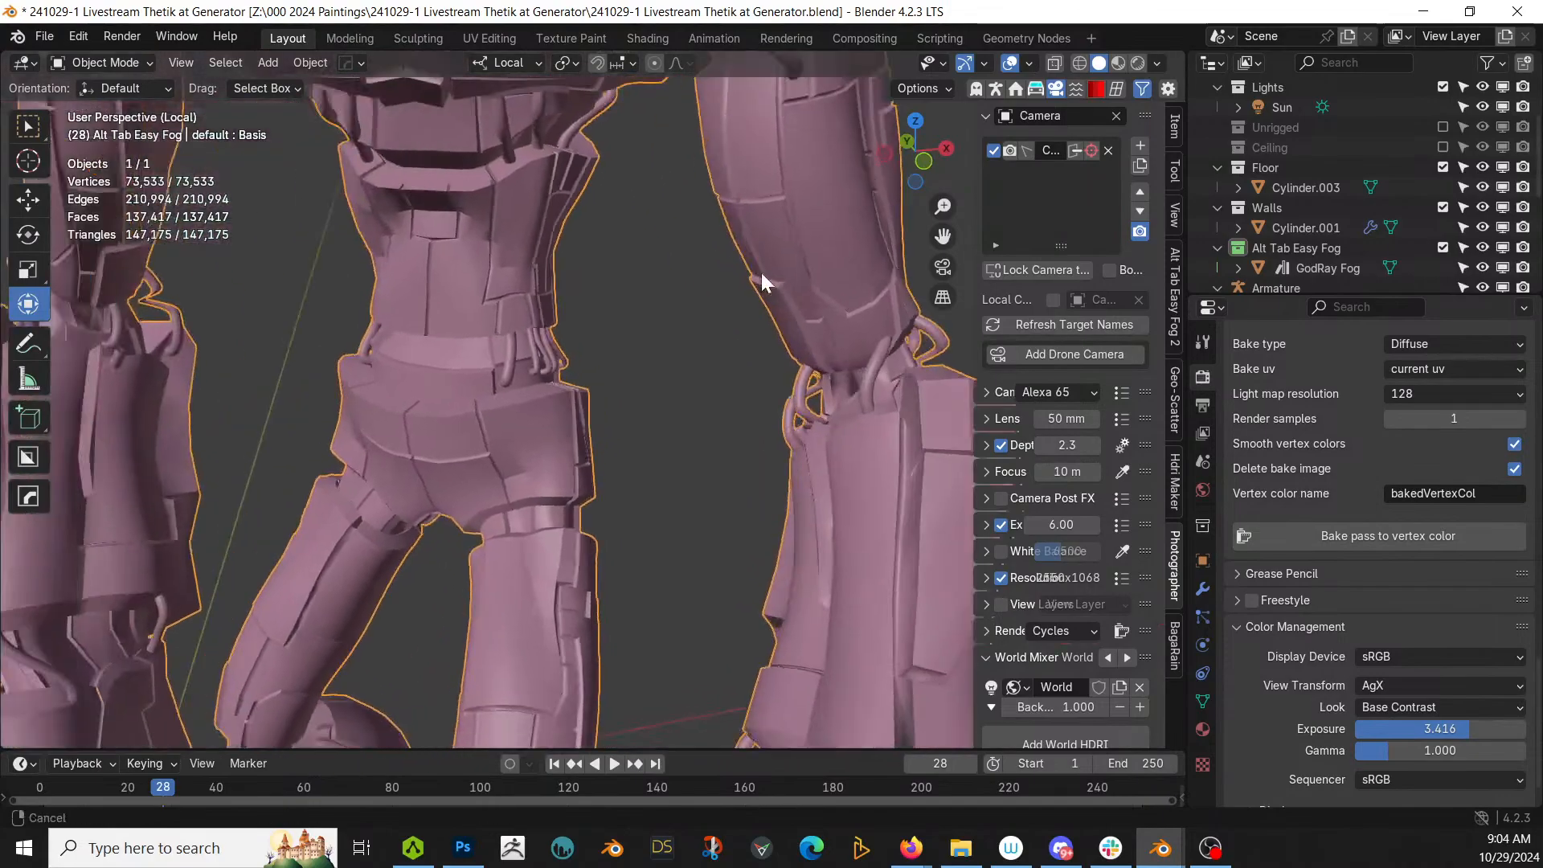
{"action": "middle_click_drag", "start_coordinate": [788, 268], "coordinate": [854, 222]}
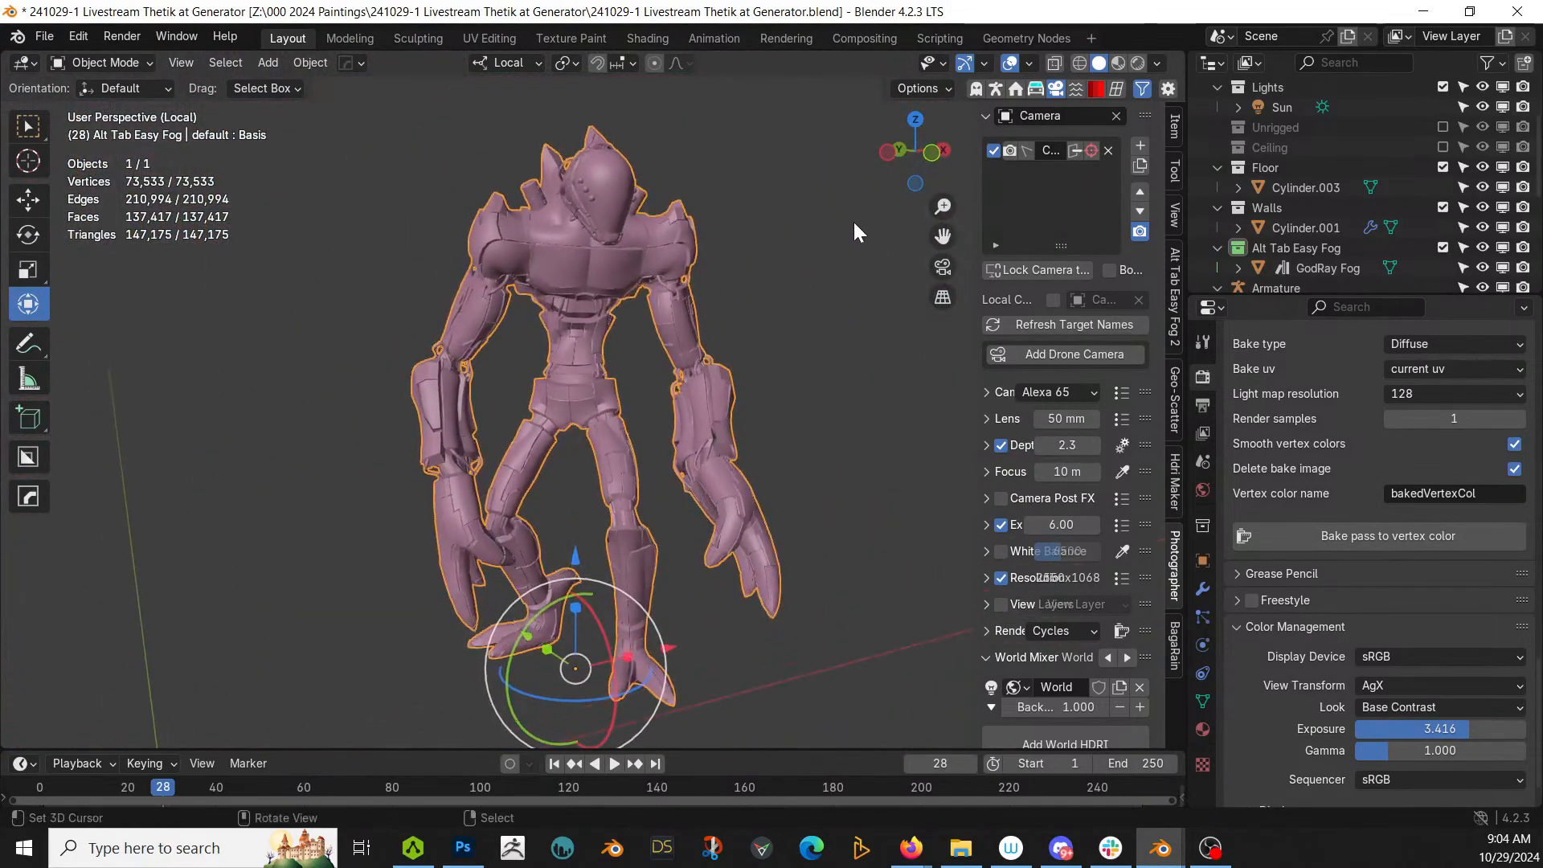
Step: Leave local view and examine the creature's placement within the surrounding generator chamber
{"action": "key", "text": "KP_Divide"}
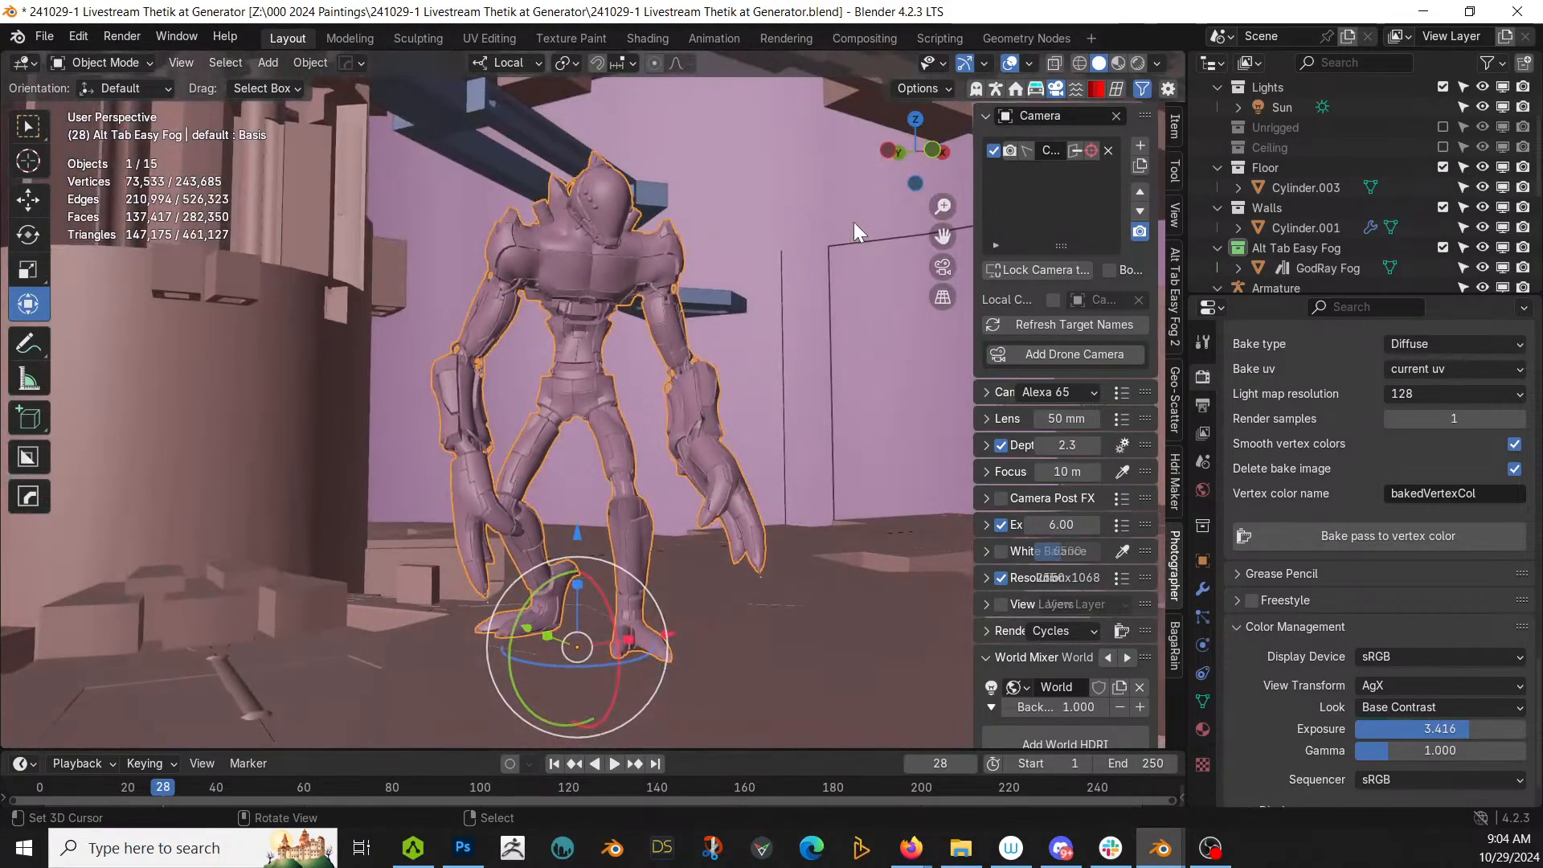
{"action": "scroll", "coordinate": [711, 240], "scroll_direction": "down", "scroll_amount": 3}
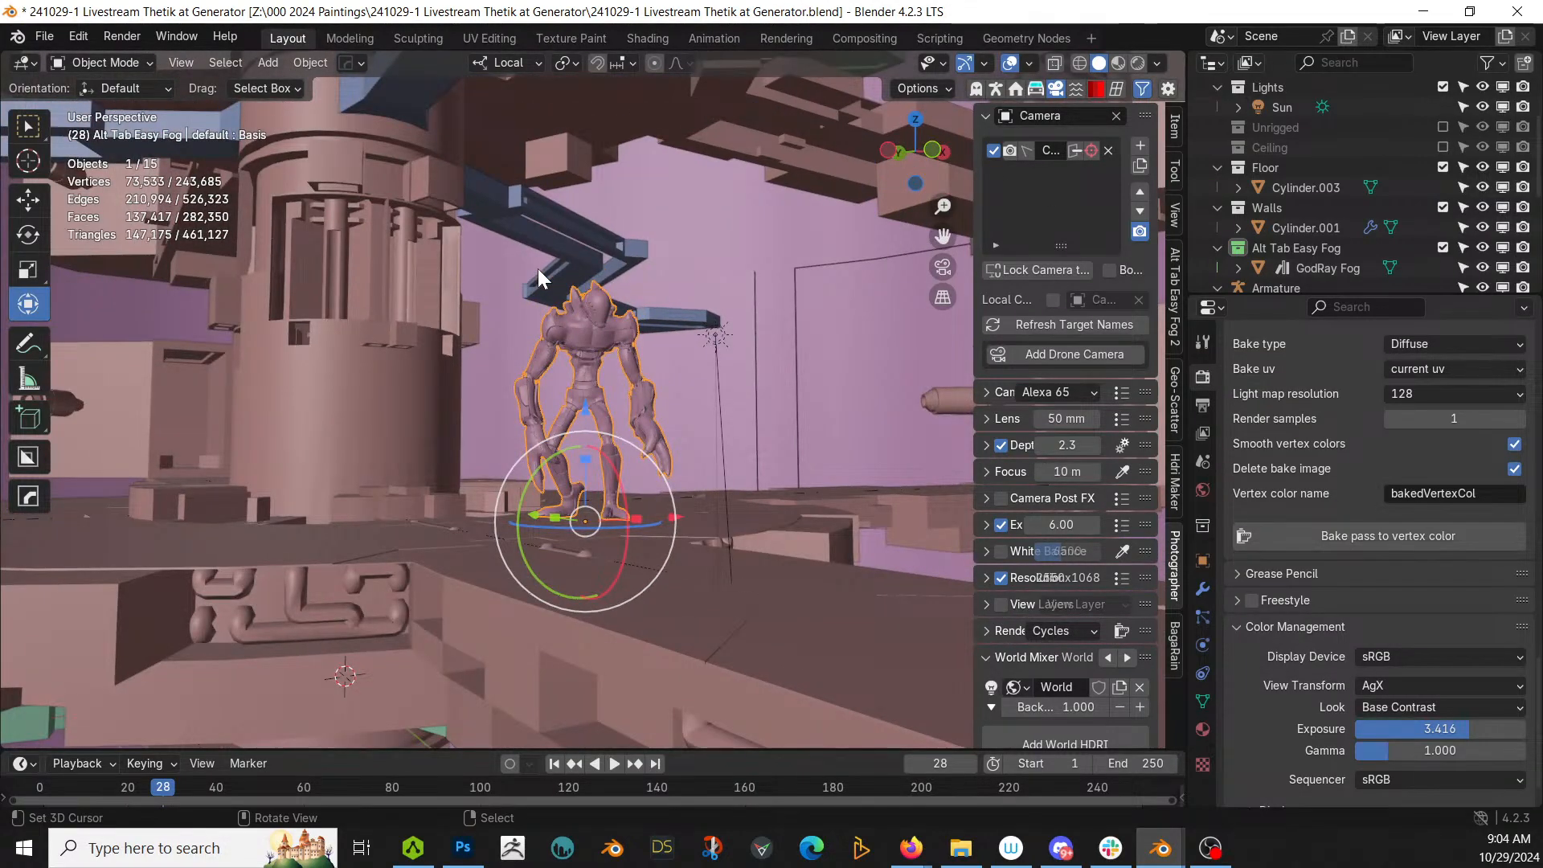
{"action": "middle_click_drag", "start_coordinate": [537, 268], "coordinate": [687, 456]}
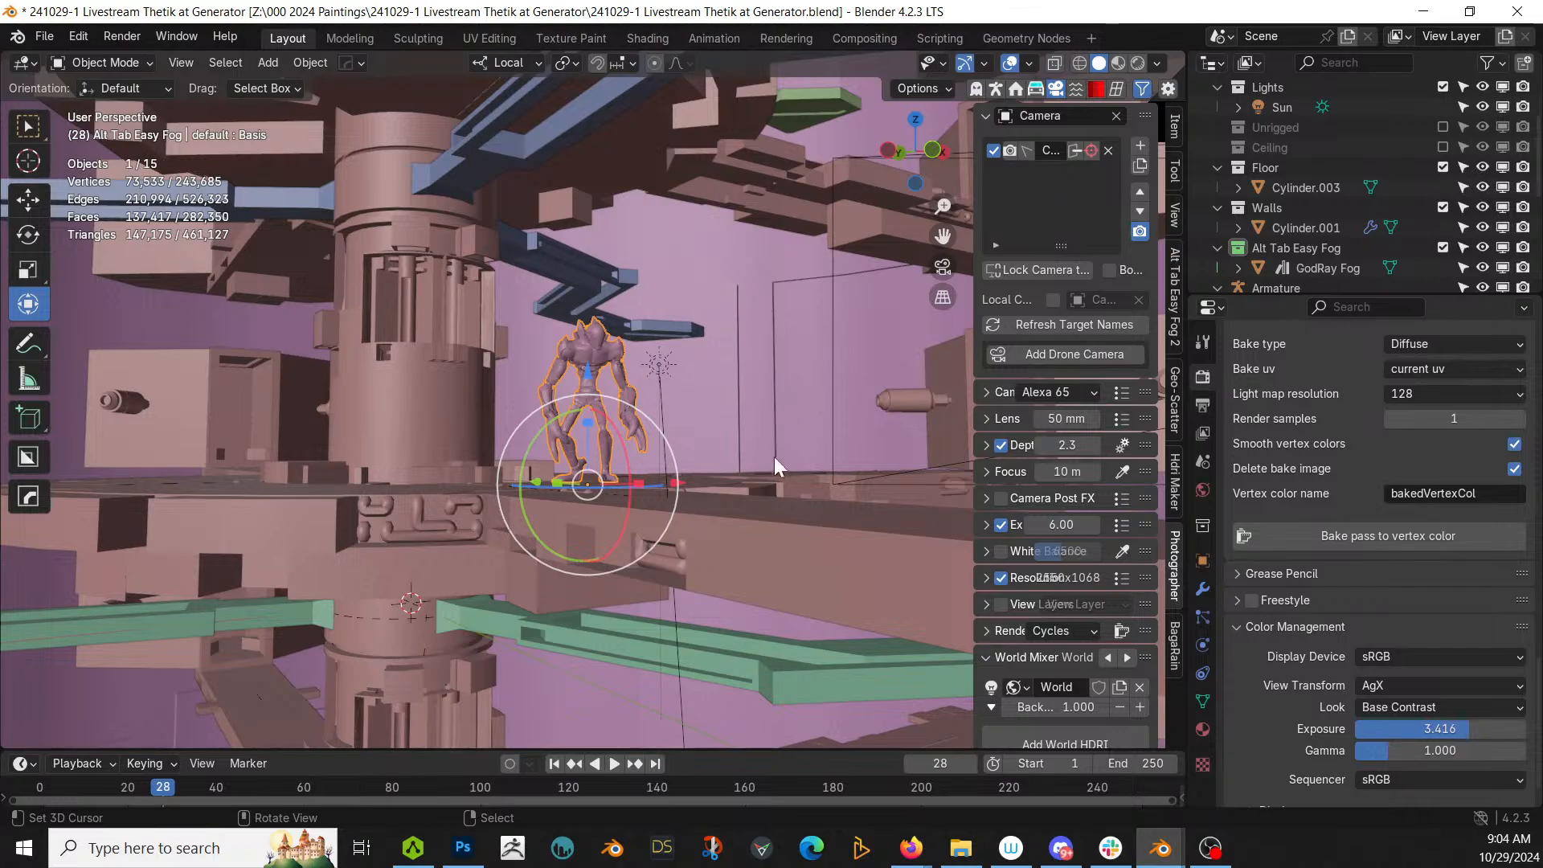
{"action": "scroll", "coordinate": [764, 450], "scroll_direction": "up", "scroll_amount": 3}
{"action": "middle_click_drag", "start_coordinate": [758, 445], "coordinate": [701, 464]}
{"action": "scroll", "coordinate": [796, 443], "scroll_direction": "down", "scroll_amount": 6}
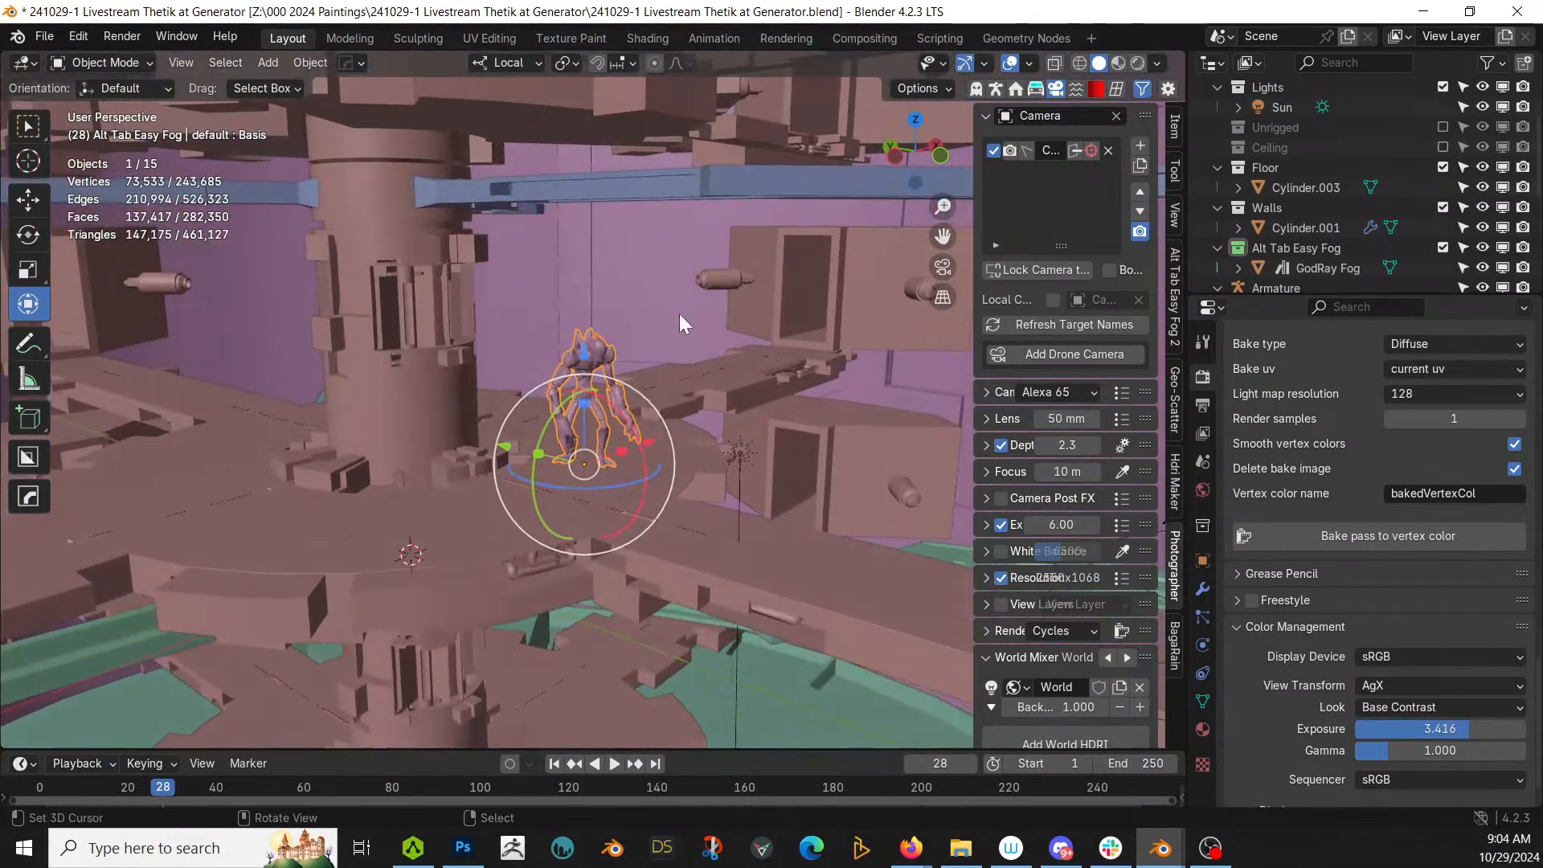